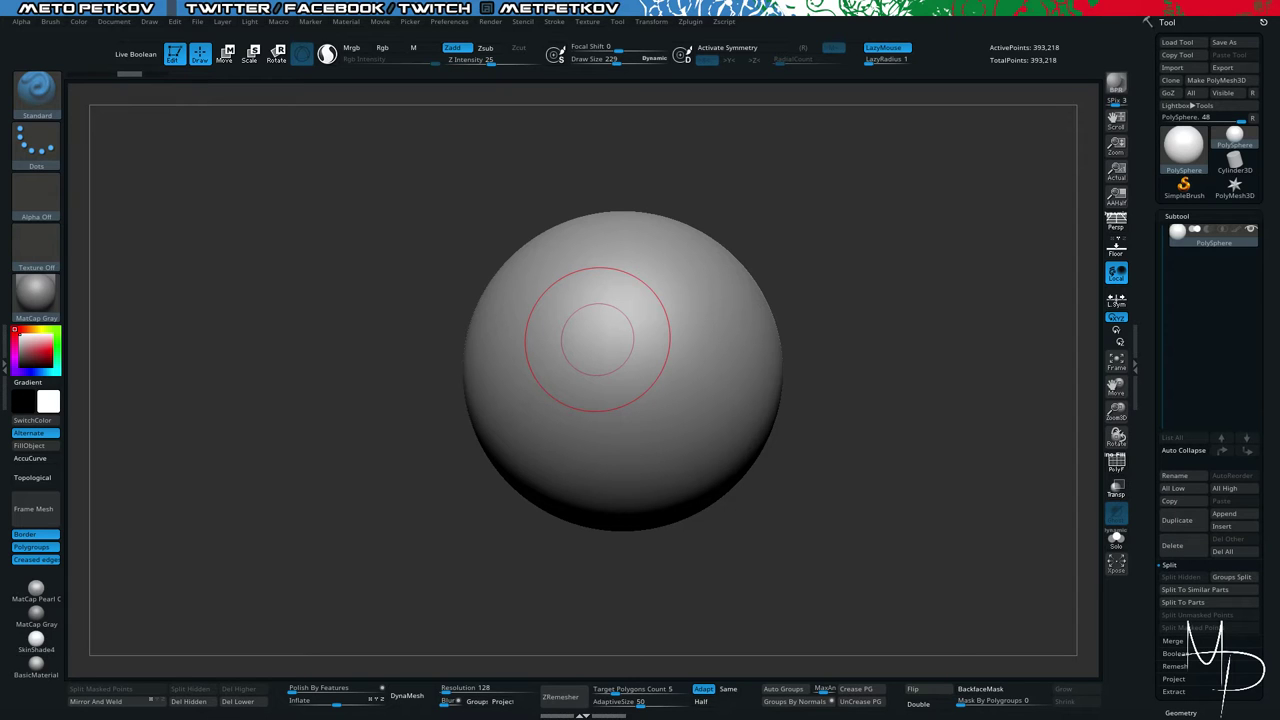
key("super+e")
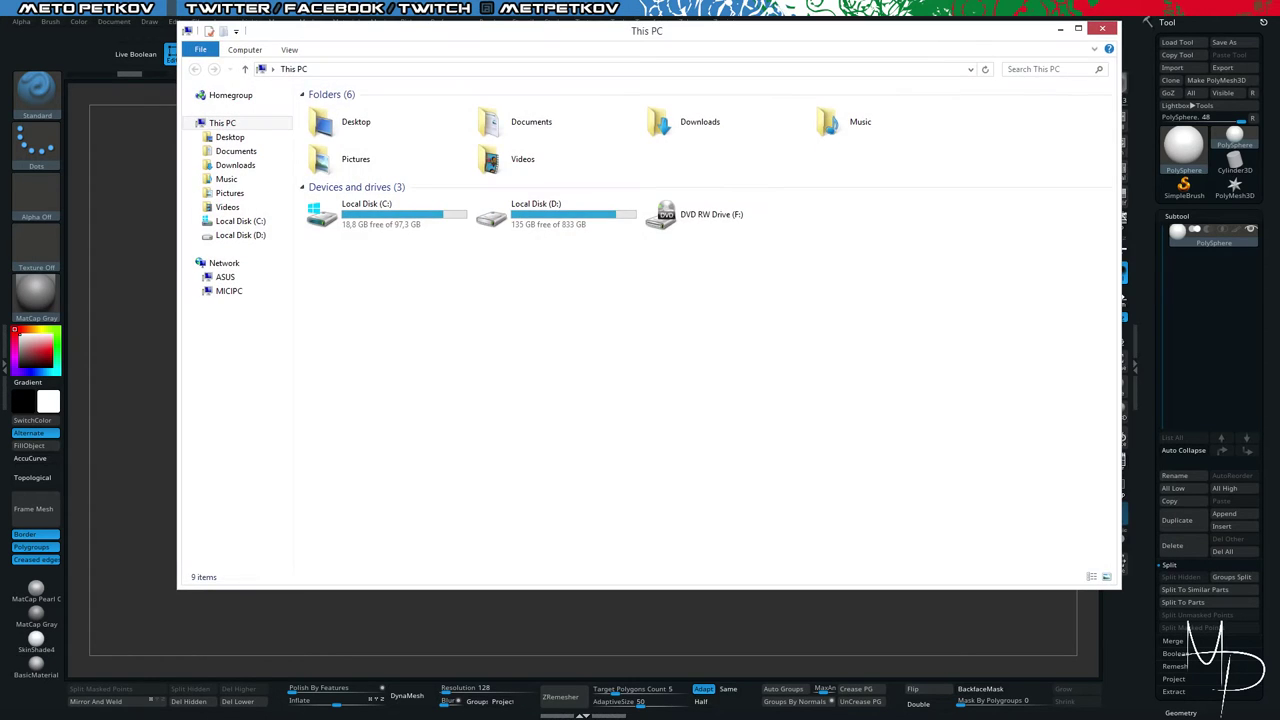
left_click_drag(635, 31, 1279, 65)
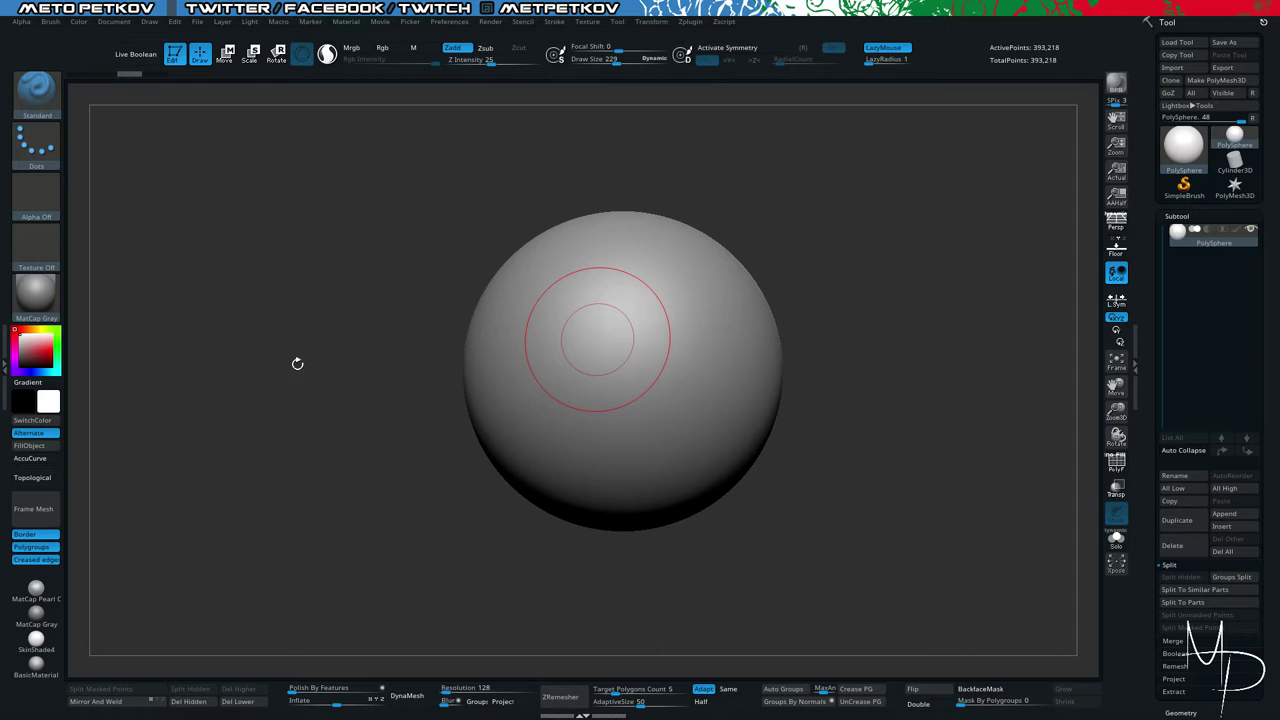
mouse_move(290, 370)
left_mouse_down("alt")
mouse_move(387, 370)
mouse_move(358, 356)
mouse_move(361, 417)
mouse_move(184, 382)
mouse_move(151, 426)
left_mouse_up("alt")
left_click_drag(210, 338, 400, 363, "alt")
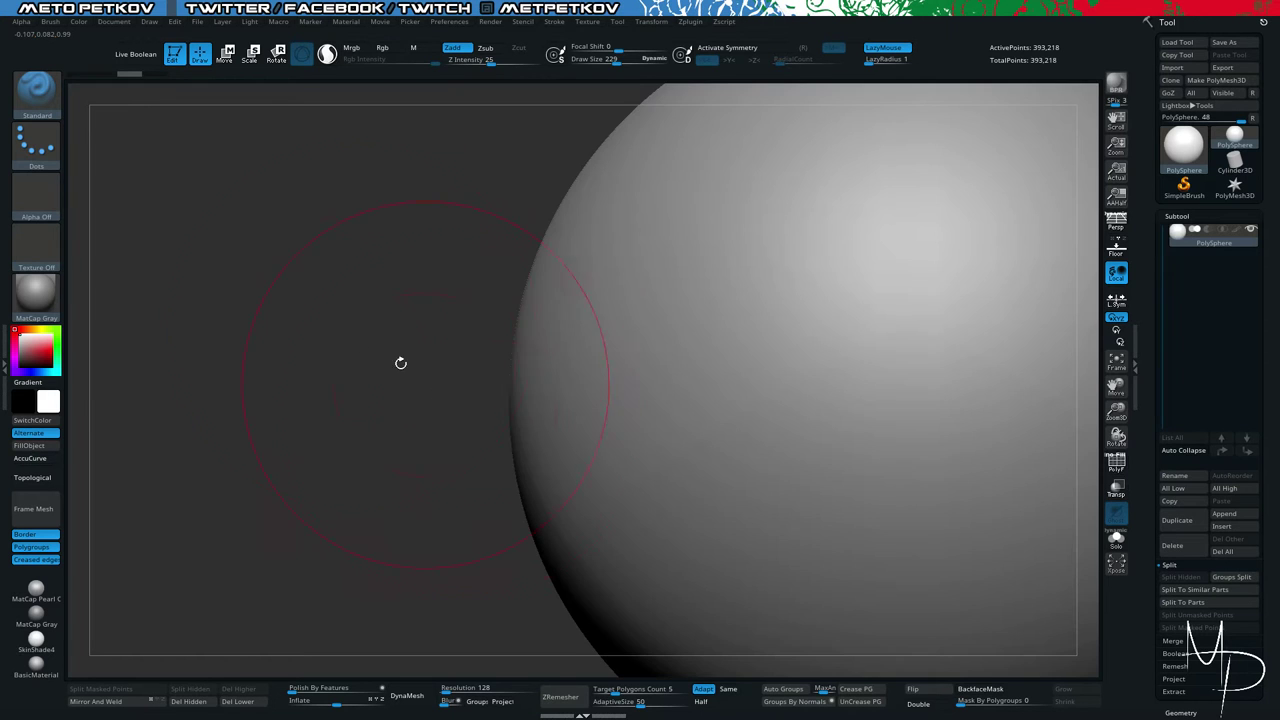
key("f")
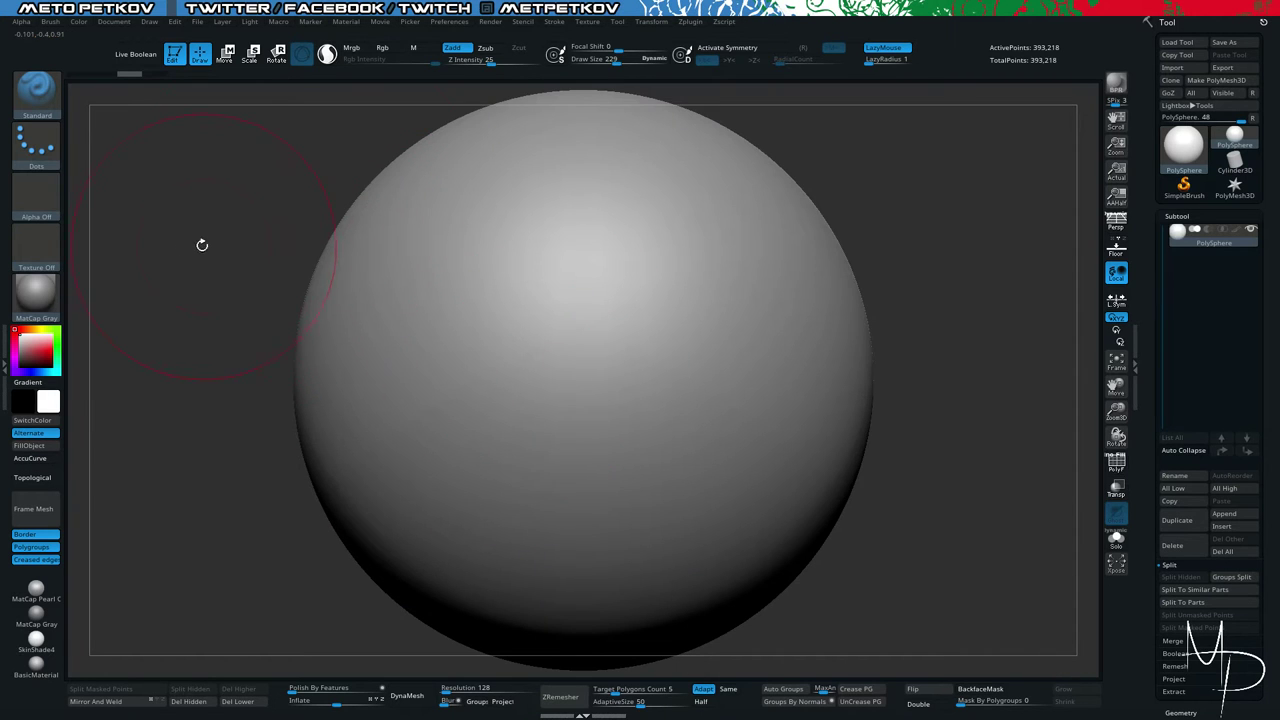
mouse_move(202, 244)
left_mouse_down("alt")
mouse_move(183, 240)
mouse_move(219, 250)
left_mouse_up("alt")
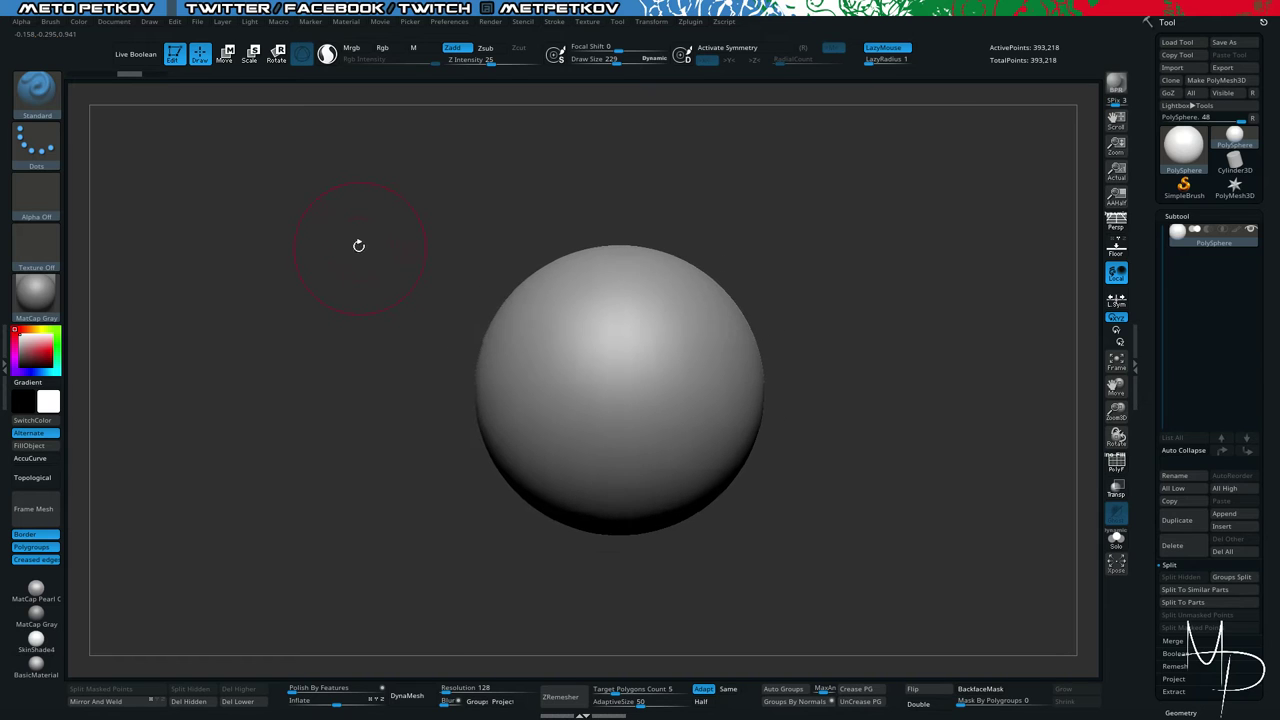
key("comma")
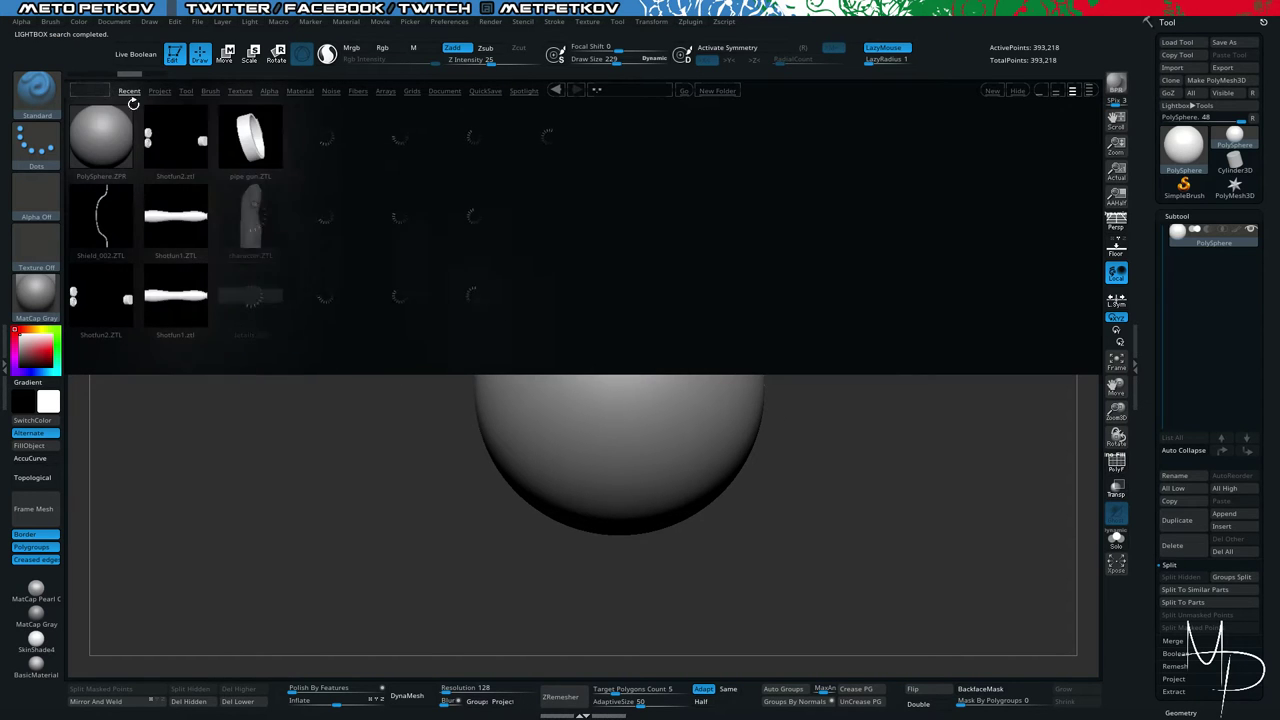
left_click(160, 91)
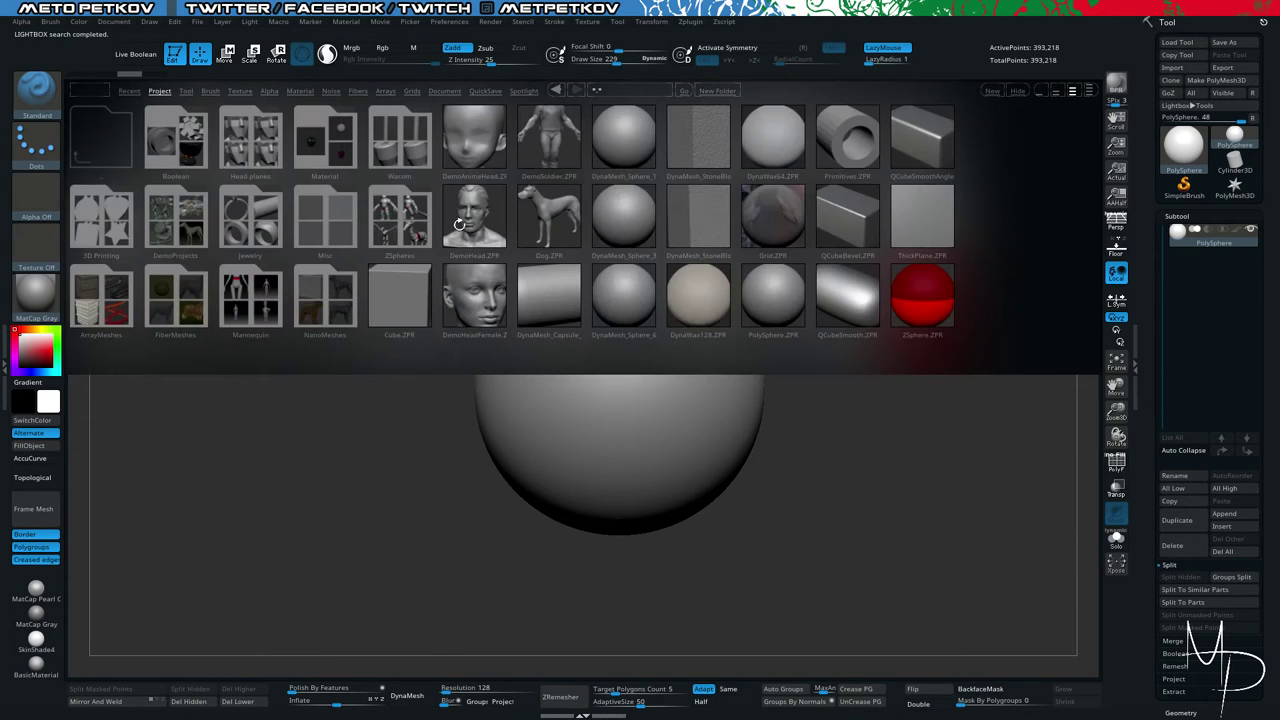
key("comma")
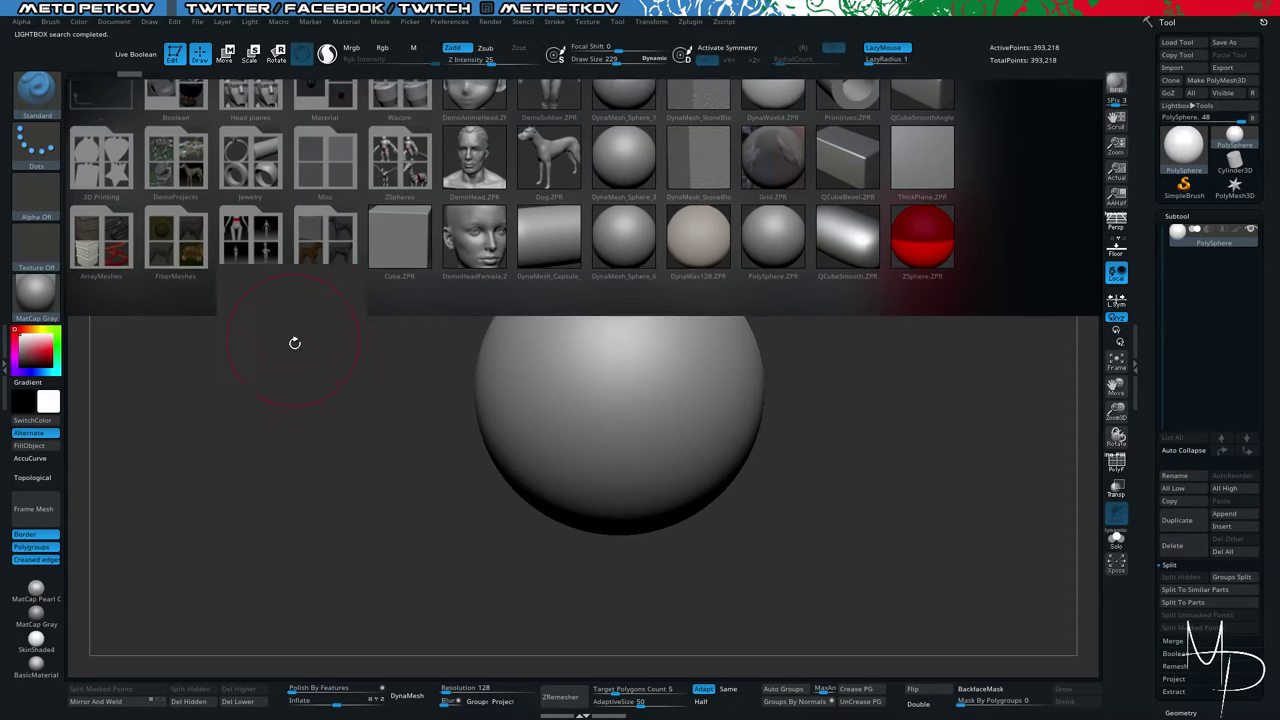
key("shift+f")
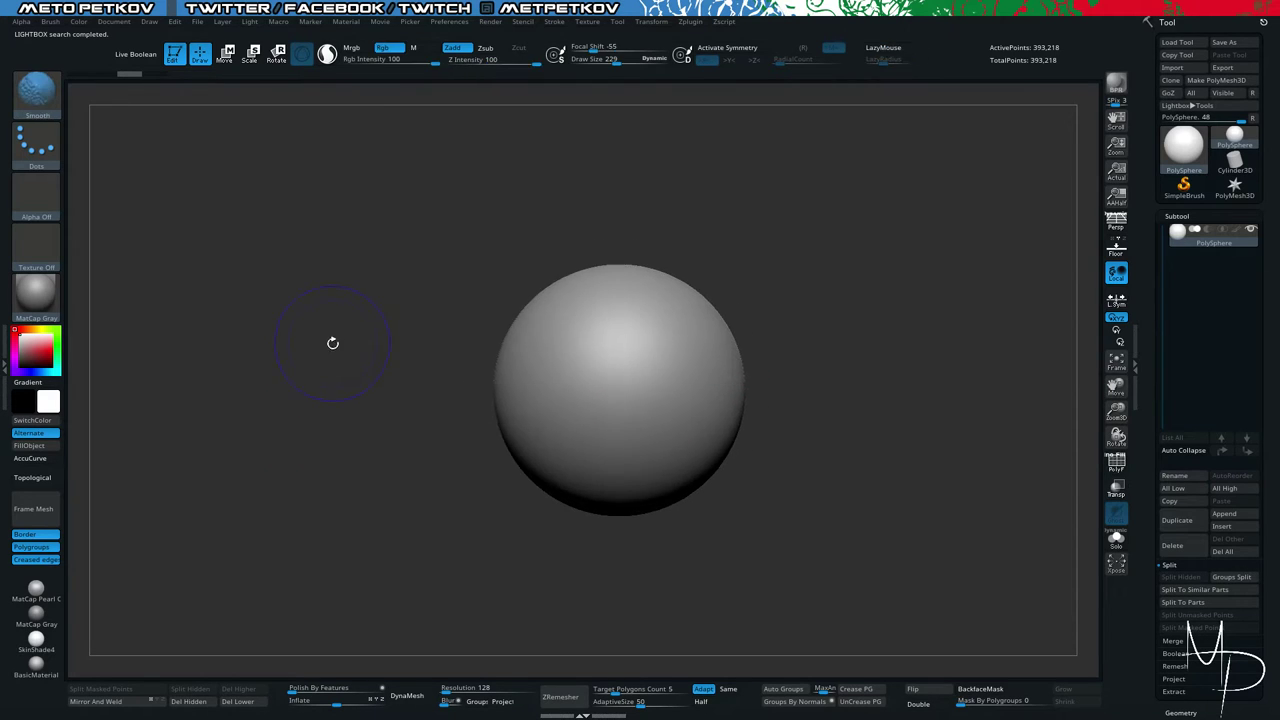
key("shift+f")
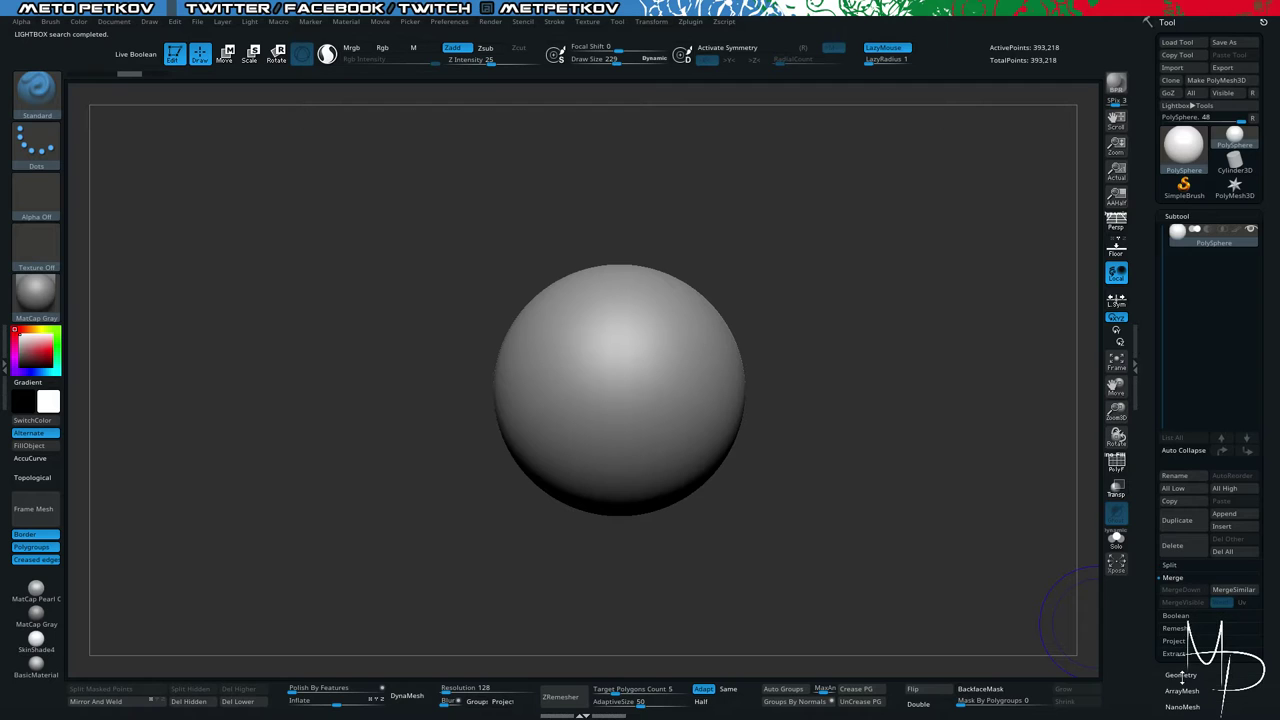
Reduce the sphere to subdivision level 1, show its polyframe and delete the higher subdivision levels.
left_click(1180, 712)
left_click(1166, 257)
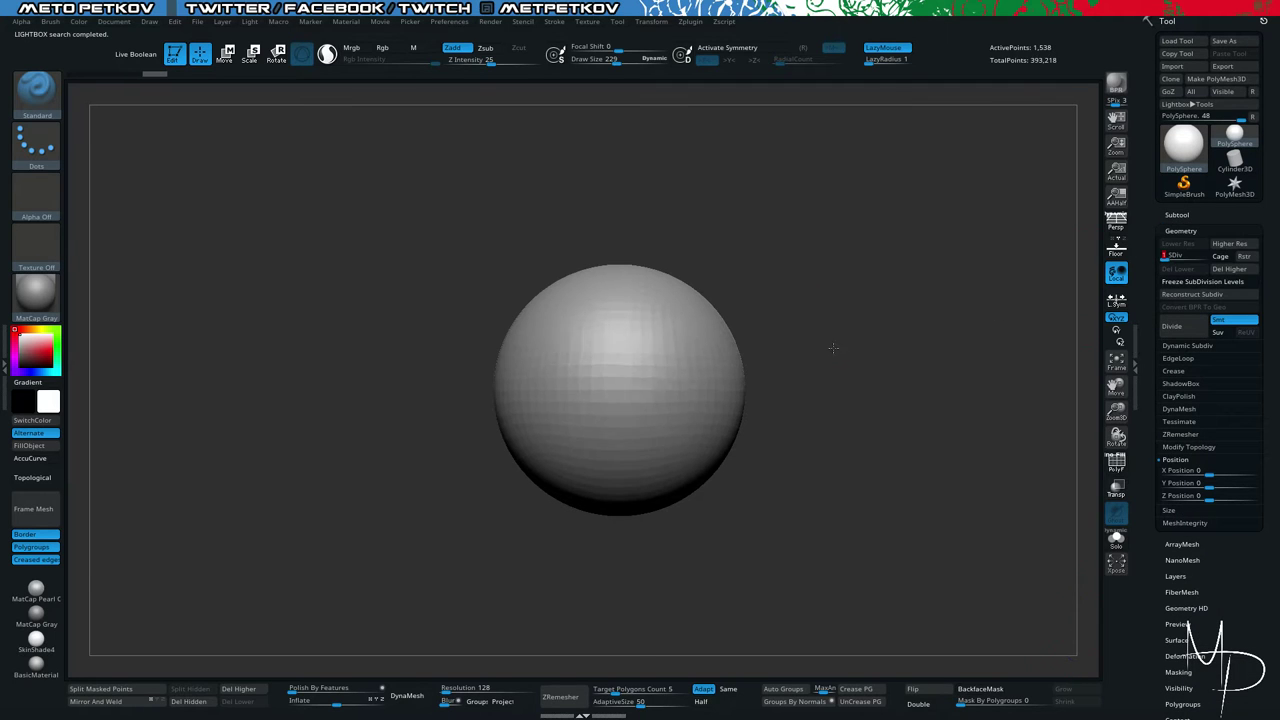
key("shift+f")
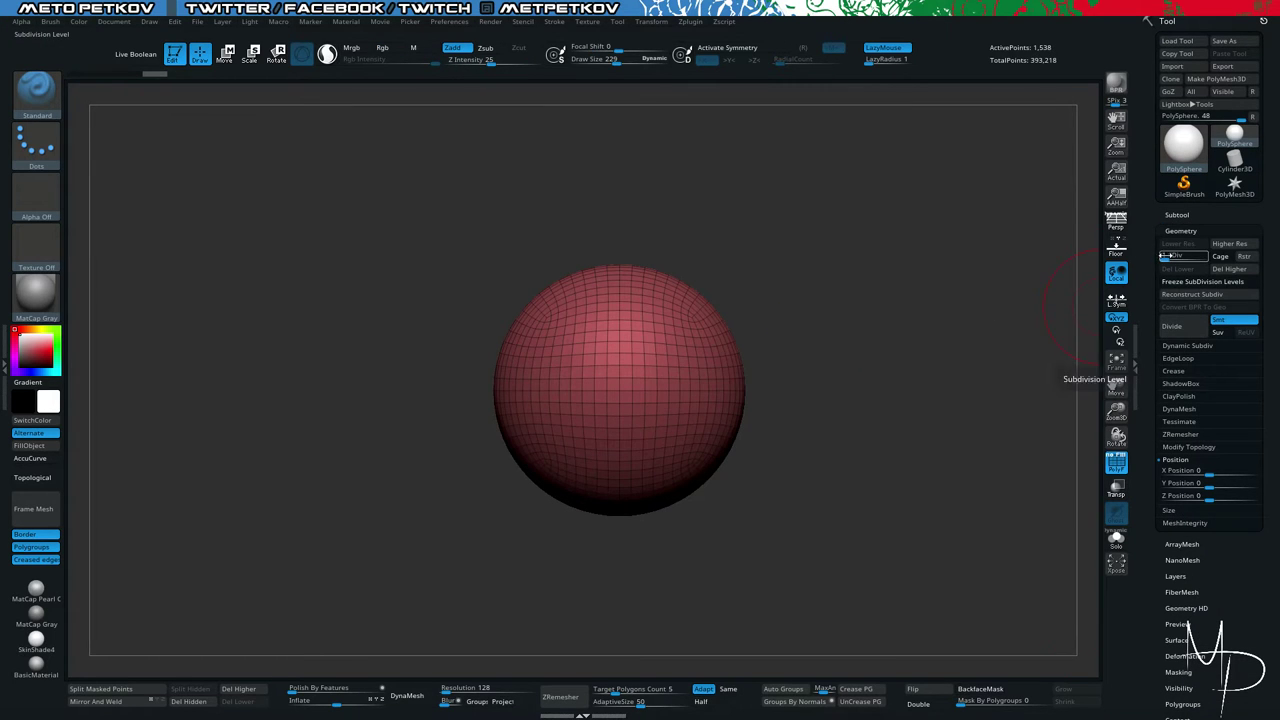
left_click(1216, 269)
mouse_move(329, 251)
left_mouse_down("alt")
mouse_move(382, 298)
mouse_move(317, 251)
mouse_move(323, 260)
mouse_move(334, 211)
mouse_move(363, 246)
mouse_move(351, 237)
mouse_move(371, 220)
left_mouse_up("alt")
Choose ClipCurve as the clipping brush.
key("ctrl+shift")
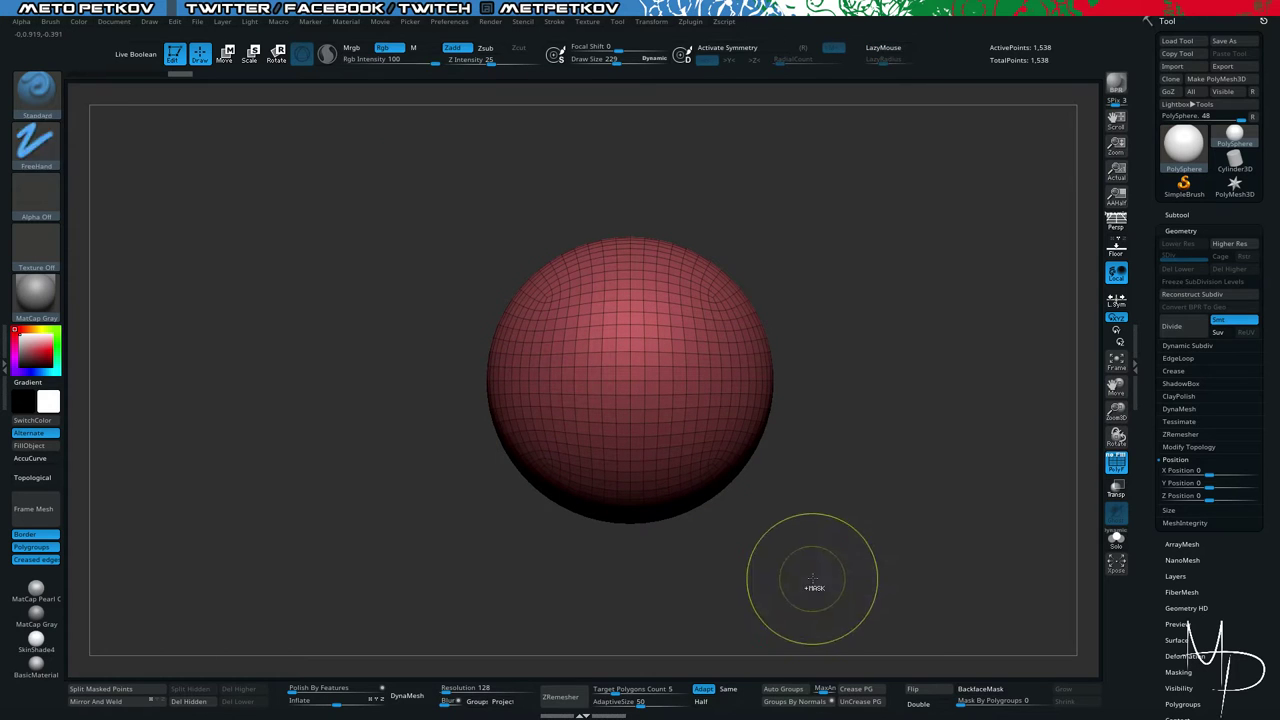
left_click(36, 90)
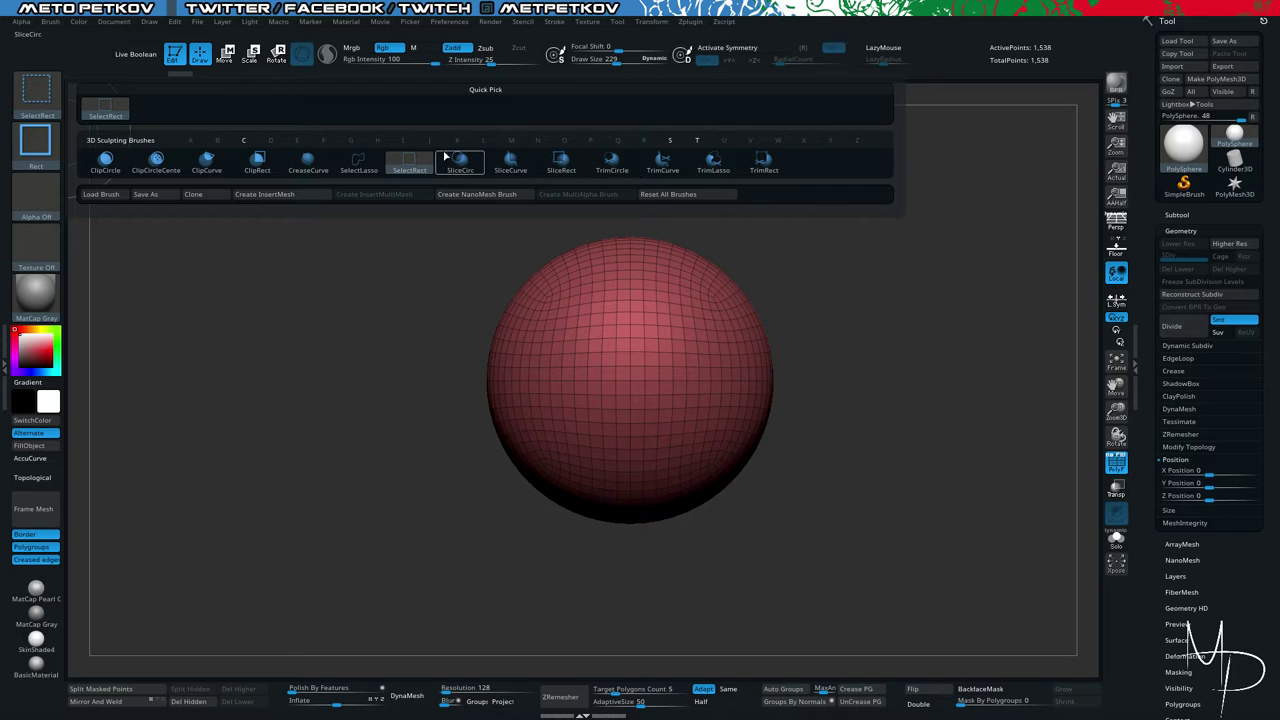
left_click(206, 162)
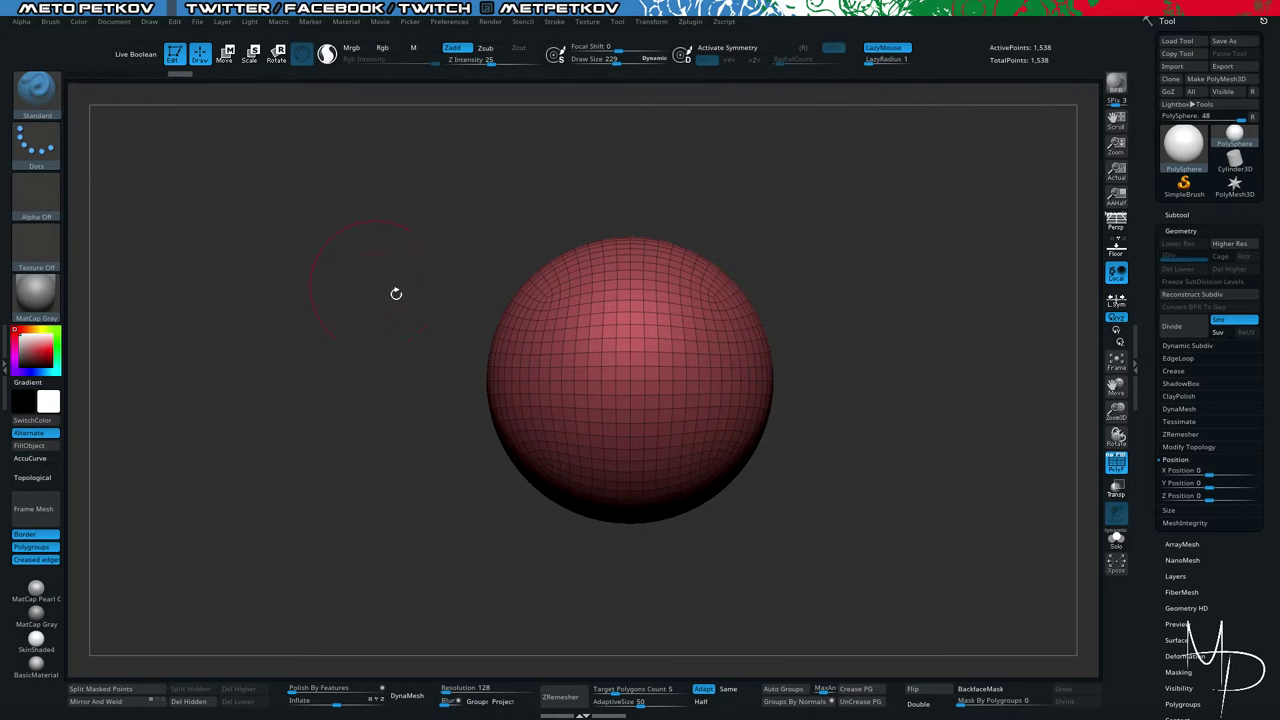
Try to clip off the lower part of the sphere along a straight horizontal line.
mouse_move(723, 452)
left_mouse_down("ctrl+shift")
mouse_move(134, 400)
mouse_move(106, 443)
mouse_move(143, 400)
mouse_move(212, 450)
left_mouse_up("ctrl+shift")
mouse_move(239, 438)
right_mouse_down("ctrl")
mouse_move(243, 428)
mouse_move(314, 467)
right_mouse_up("ctrl")
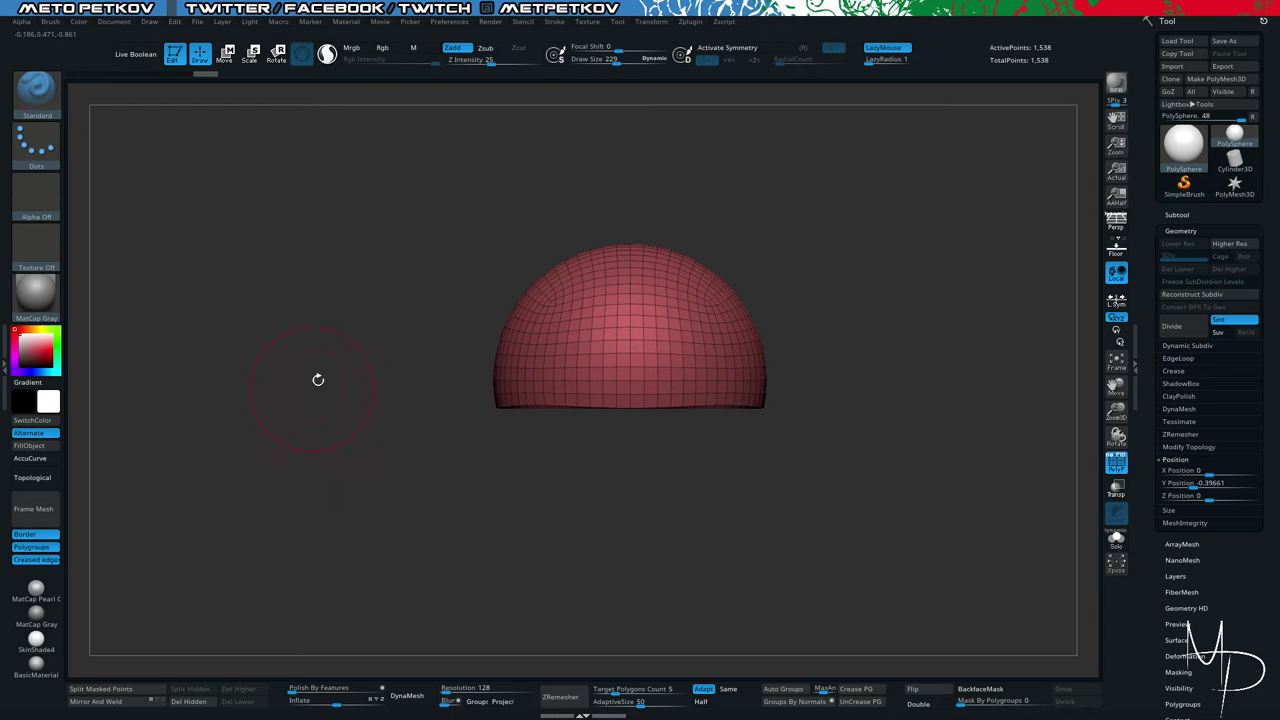
mouse_move(317, 380)
right_mouse_down()
mouse_move(337, 348)
mouse_move(329, 370)
right_mouse_up()
right_click_drag(329, 370, 322, 406)
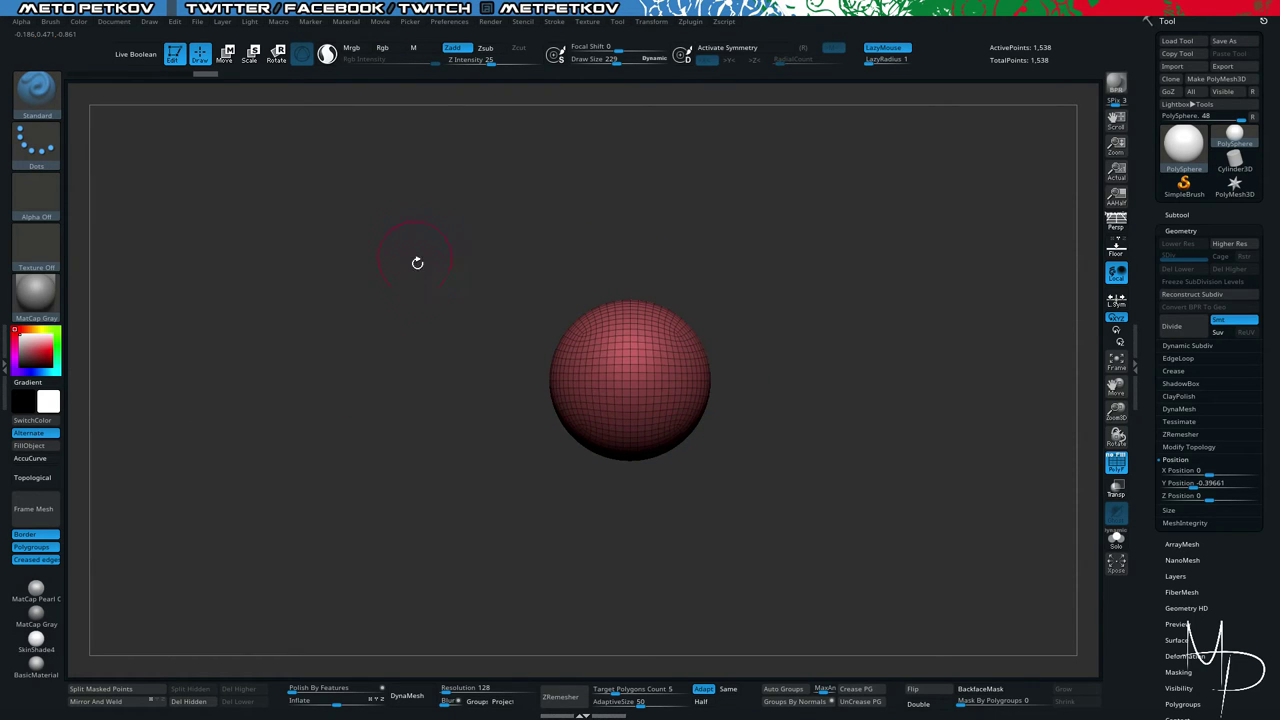
Switch to the Move brush with a draw size of 514 and activate symmetry on the X axis.
key("b")
key("m")
key("v")
key("space")
left_click_drag(397, 302, 414, 304)
key("x")
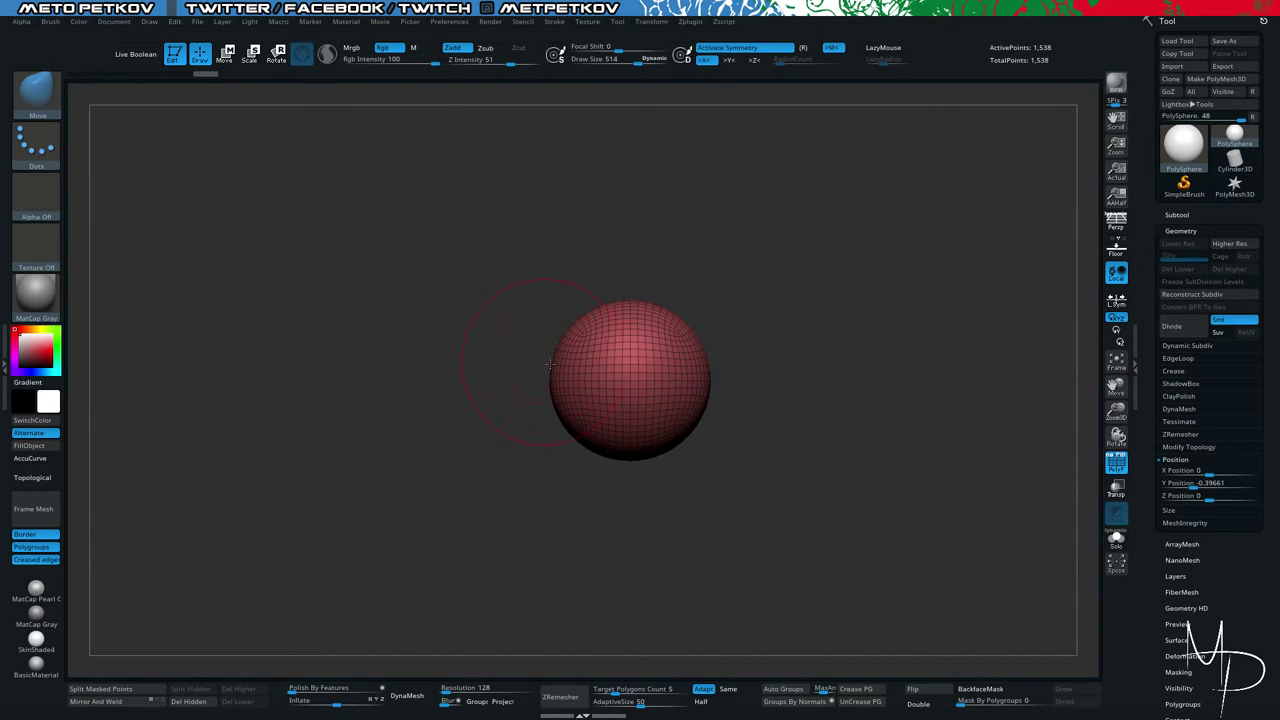
Clip the sphere along a horizontal ClipCurve line just below its middle to leave a flat-bottomed dome.
left_click_drag(500, 310, 463, 243, "shift")
left_click_drag(474, 394, 770, 394, "ctrl+shift")
left_click_drag(441, 241, 428, 361, "alt")
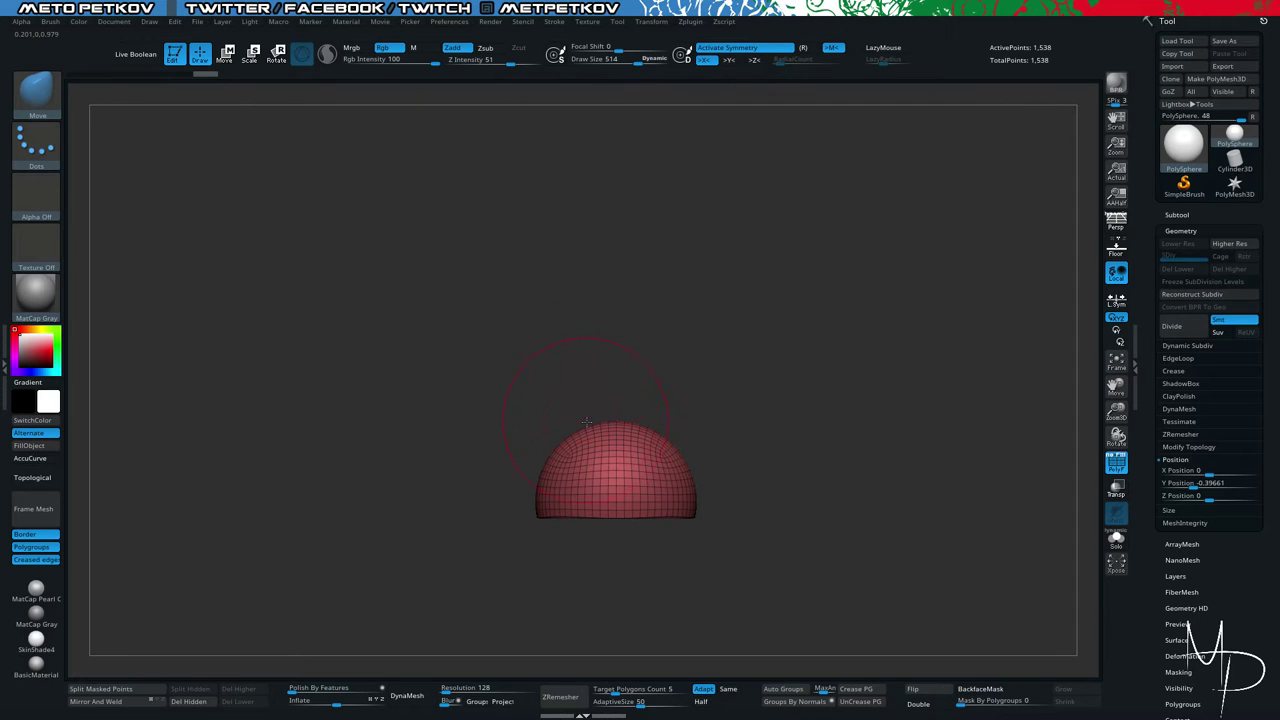
Pull the dome's top up into a tall cone with the Move brush and push its flanks and lower edge outward.
left_click_drag(617, 423, 613, 299)
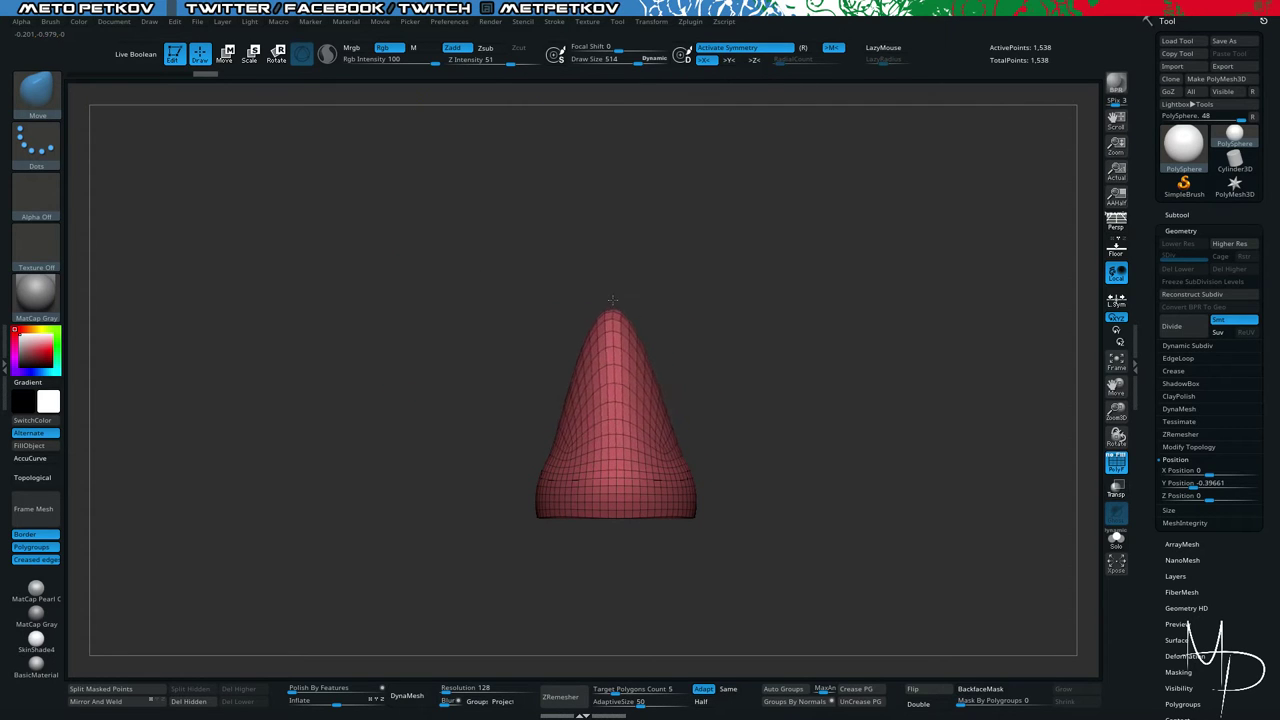
left_click_drag(574, 404, 555, 408)
left_click_drag(658, 404, 668, 401)
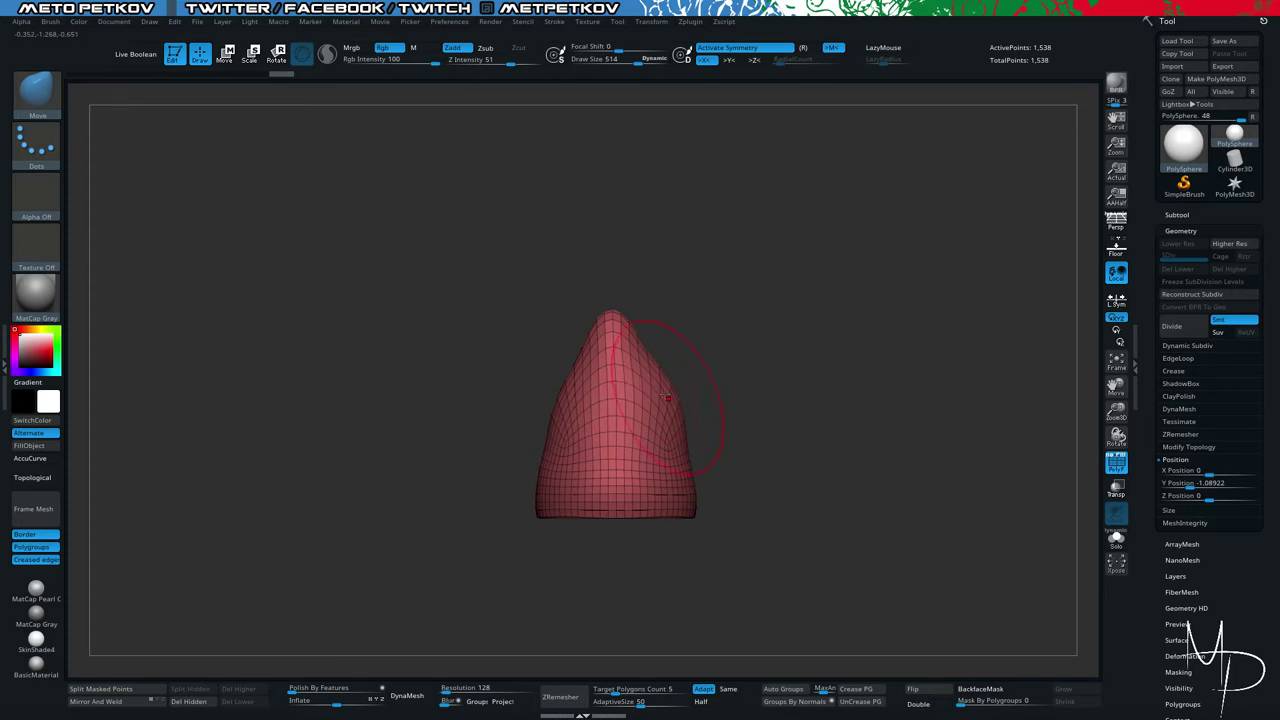
left_click_drag(530, 325, 476, 322, "shift")
left_click_drag(600, 413, 581, 397)
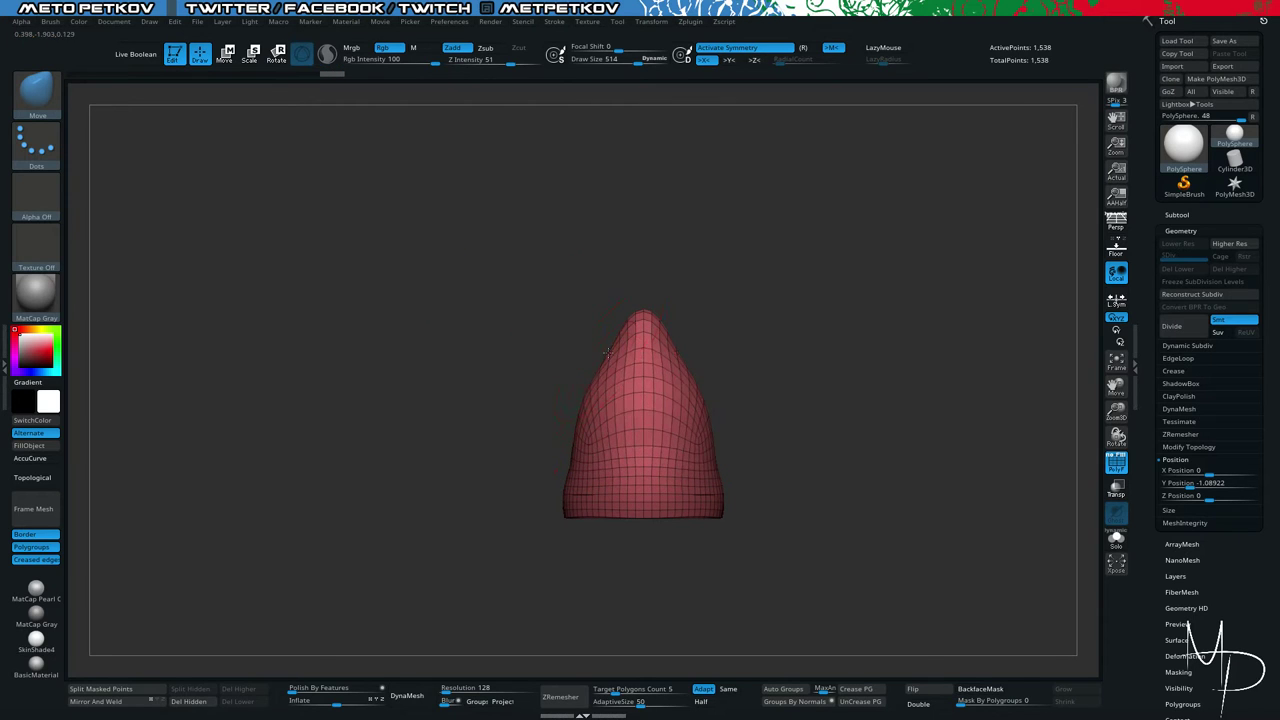
left_click_drag(607, 352, 591, 362)
left_click_drag(565, 486, 552, 490)
Push the cone's lower rim and side surface outward with the Move brush, working from oblique views.
mouse_move(490, 310)
left_mouse_down()
mouse_move(531, 406)
mouse_move(562, 358)
left_mouse_up()
left_click_drag(471, 371, 496, 456, "shift")
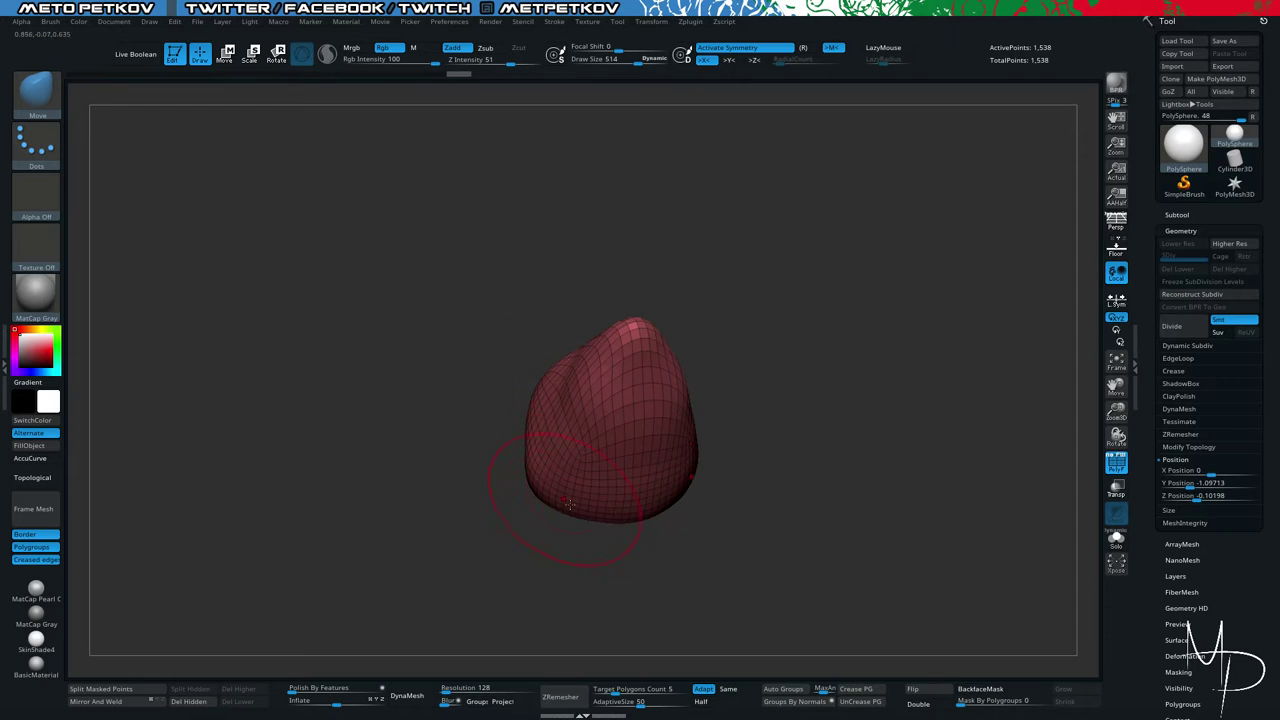
left_click_drag(587, 510, 573, 521)
mouse_move(517, 464)
left_mouse_down()
mouse_move(471, 400)
mouse_move(523, 363)
mouse_move(497, 402)
left_mouse_up()
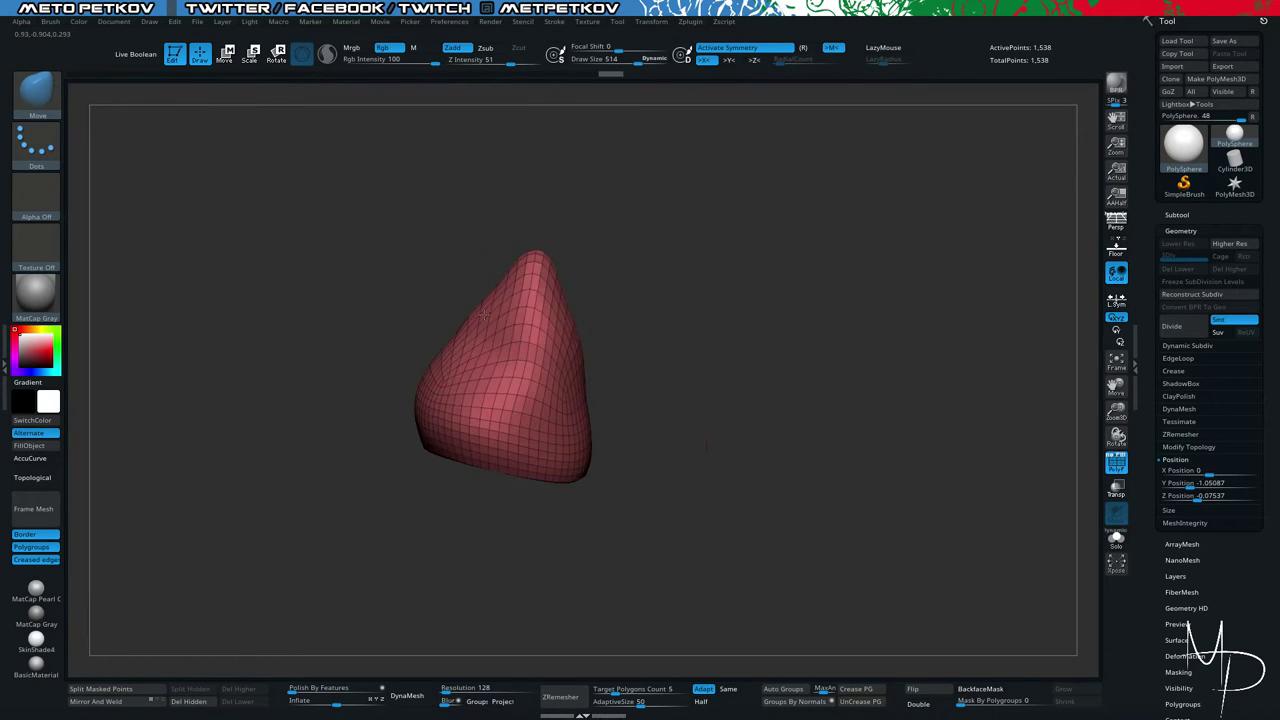
left_click_drag(479, 339, 468, 331)
mouse_move(398, 281)
left_mouse_down()
mouse_move(400, 310)
mouse_move(437, 321)
left_mouse_up()
mouse_move(735, 495)
left_mouse_down()
mouse_move(757, 499)
mouse_move(754, 462)
left_mouse_up()
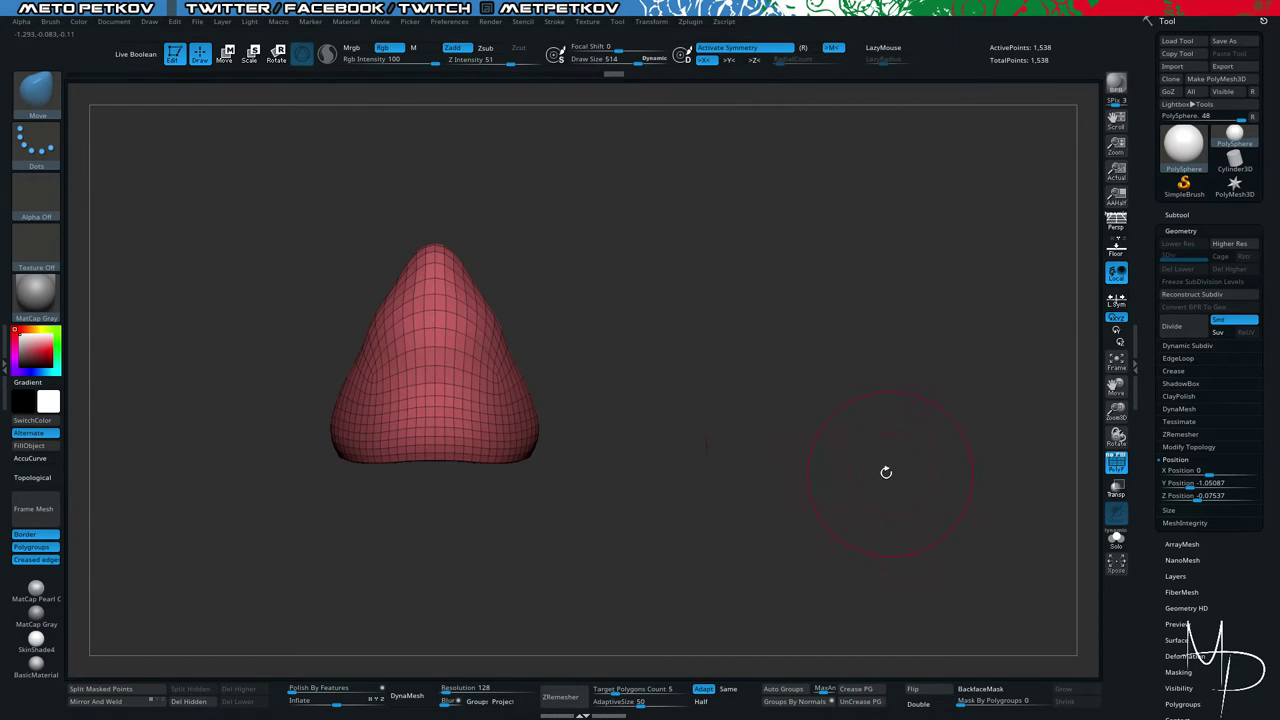
Pull the cone's base edge and concave side outward with the Move brush to fill out its profile.
mouse_move(721, 400)
left_mouse_down("alt")
mouse_move(903, 434)
mouse_move(985, 434)
left_mouse_up("alt")
mouse_move(390, 382)
left_mouse_down()
mouse_move(325, 383)
mouse_move(342, 319)
left_mouse_up()
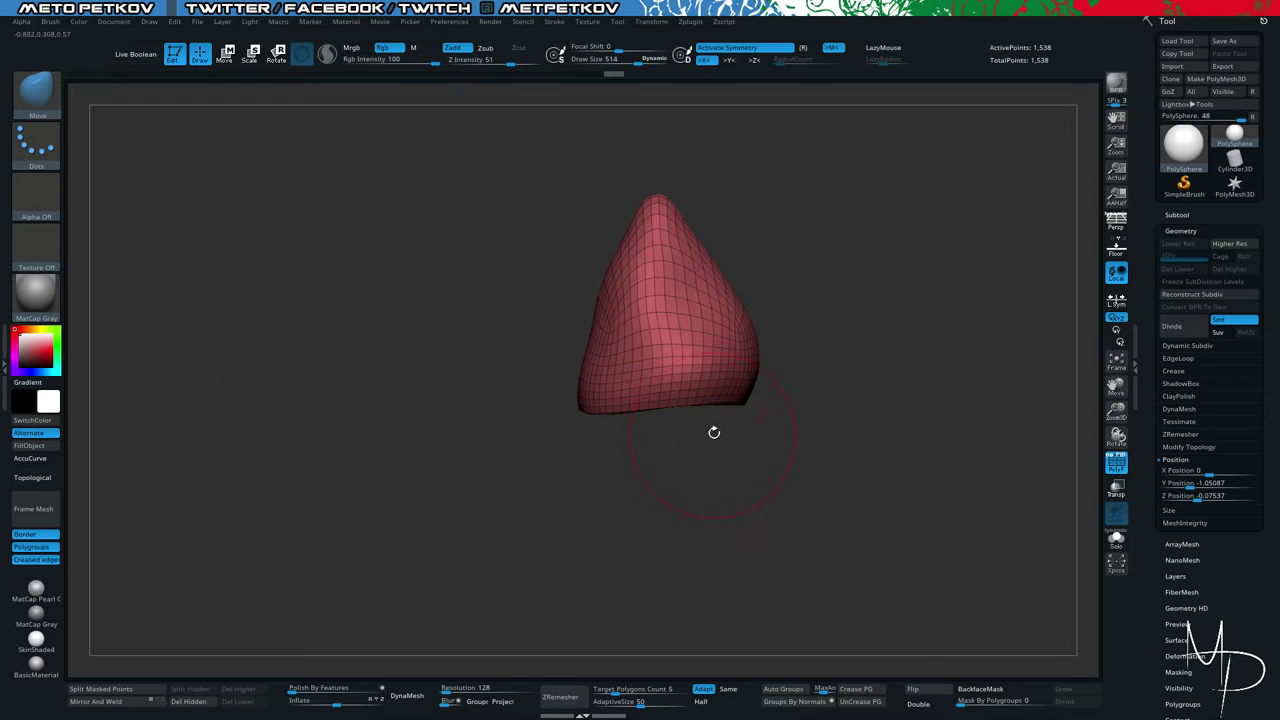
mouse_move(745, 408)
left_mouse_down()
mouse_move(771, 428)
mouse_move(552, 405)
mouse_move(496, 305)
mouse_move(722, 455)
mouse_move(734, 526)
mouse_move(751, 514)
mouse_move(714, 486)
mouse_move(732, 435)
mouse_move(803, 560)
left_mouse_up()
left_click_drag(703, 498, 479, 487, "alt")
key("p")
key("p")
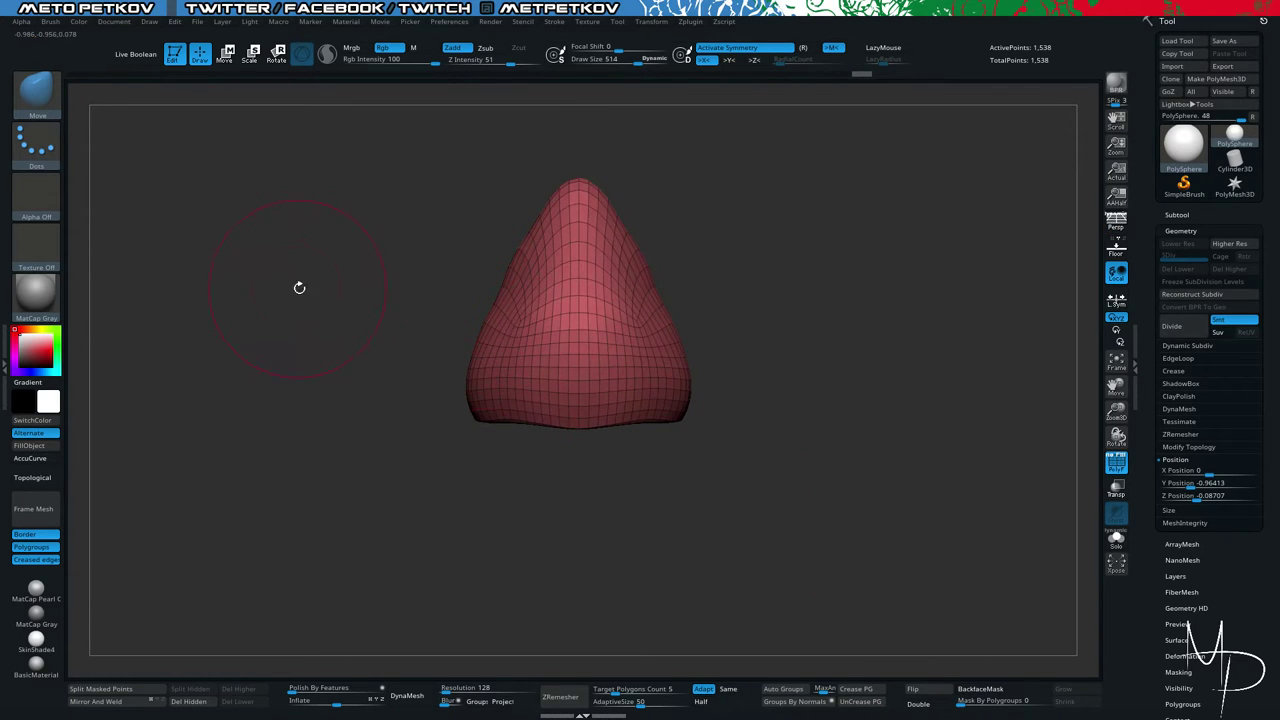
left_click_drag(297, 286, 420, 348)
left_click_drag(638, 502, 622, 507)
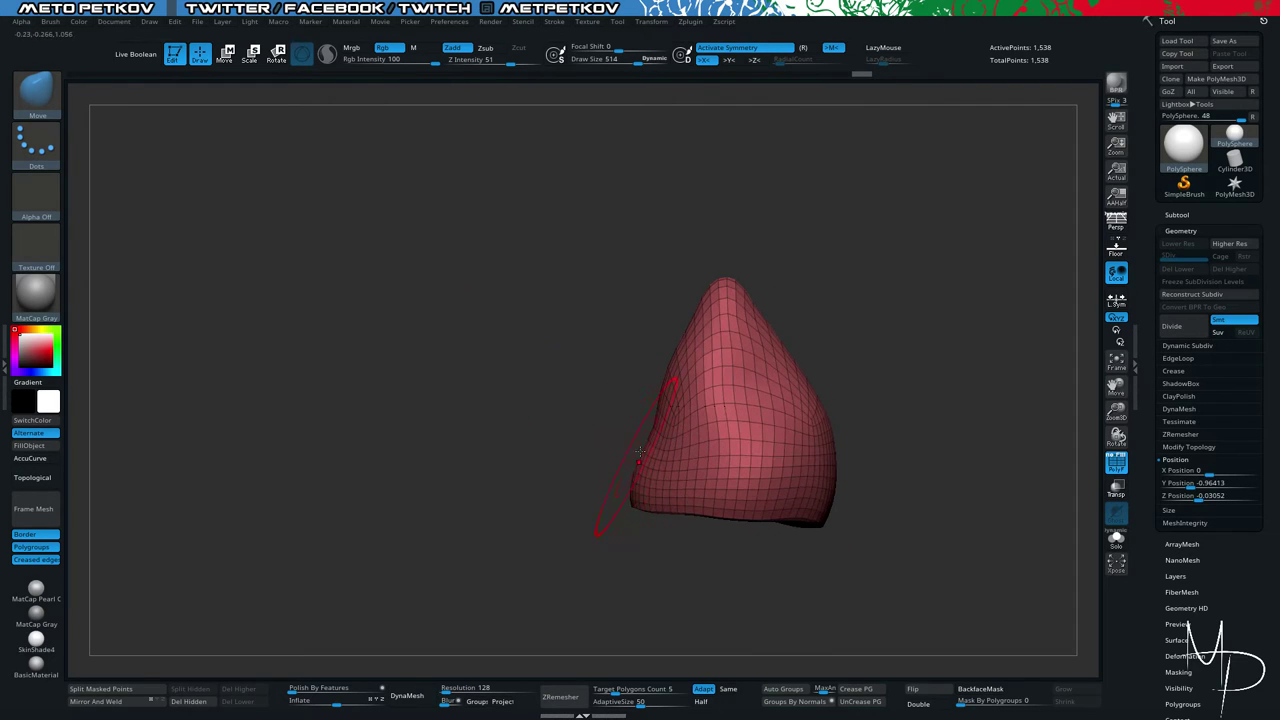
left_click_drag(675, 357, 664, 353)
left_click_drag(657, 400, 648, 402)
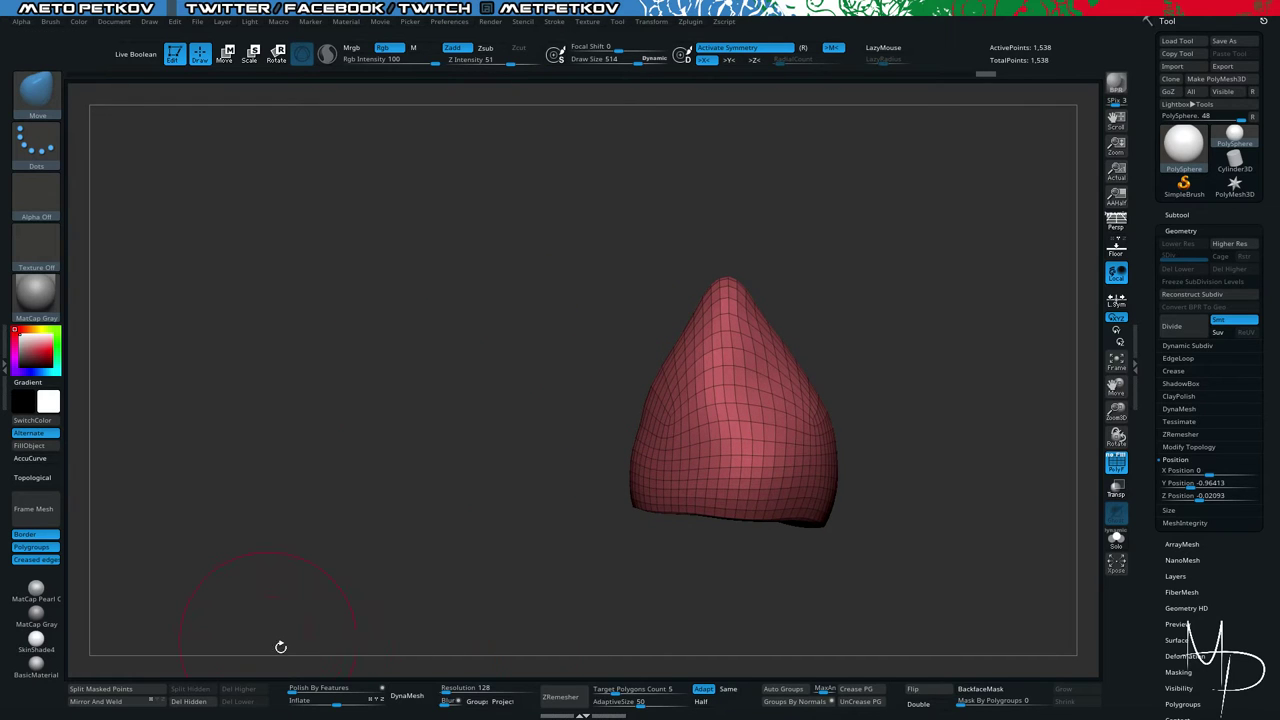
Try DynaMesh on the cone at resolution 408, and undo it.
left_click(445, 694)
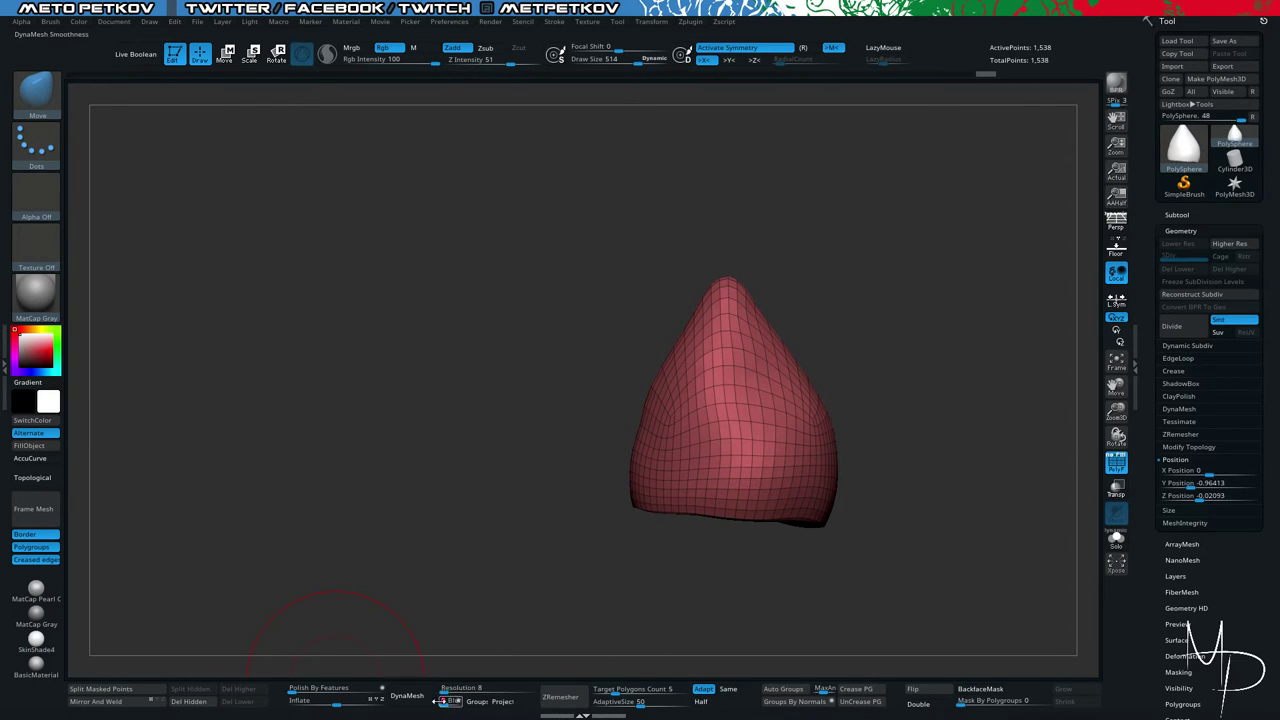
left_click(450, 690)
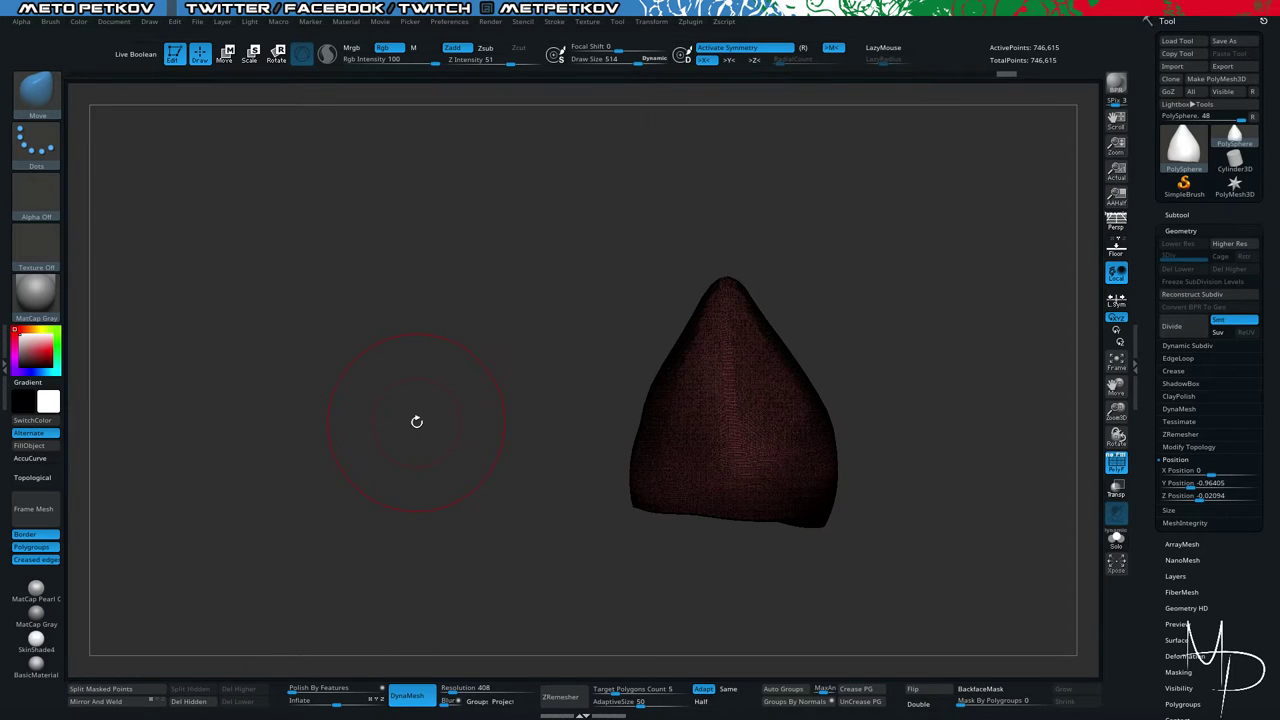
key("ctrl+z")
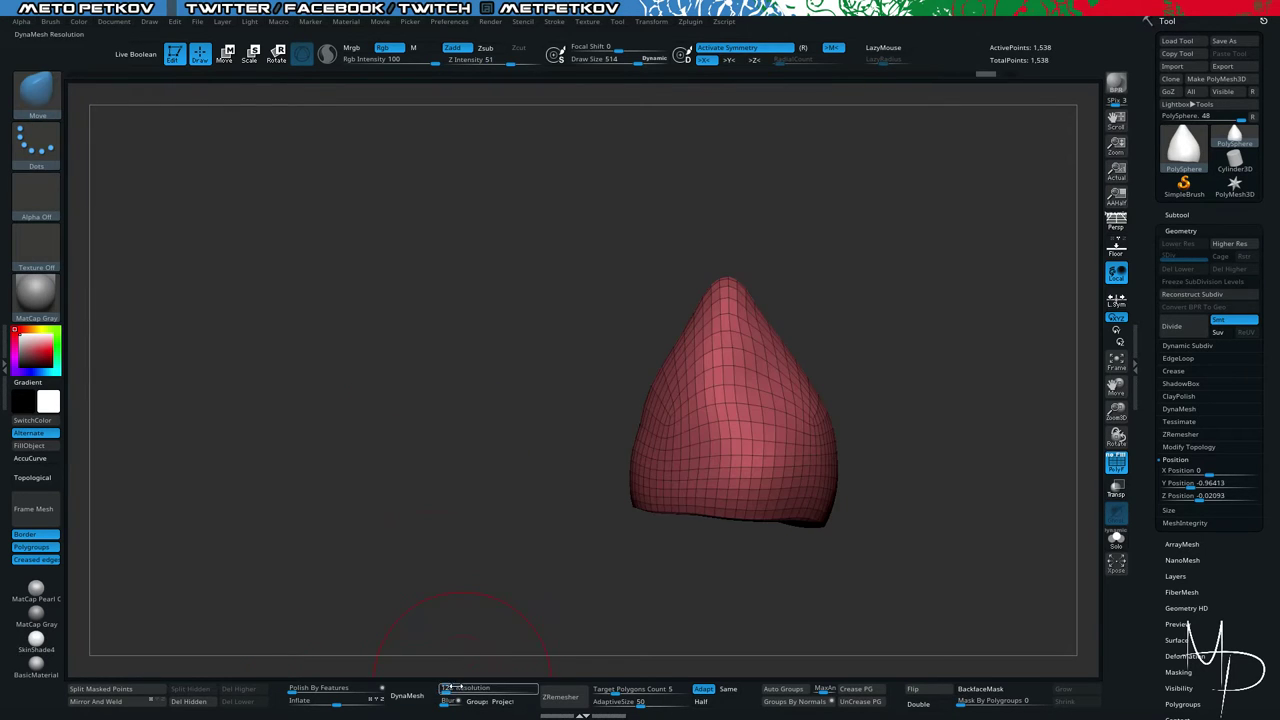
Remesh the cone with DynaMesh at resolution 40.
left_click_drag(446, 690, 442, 692)
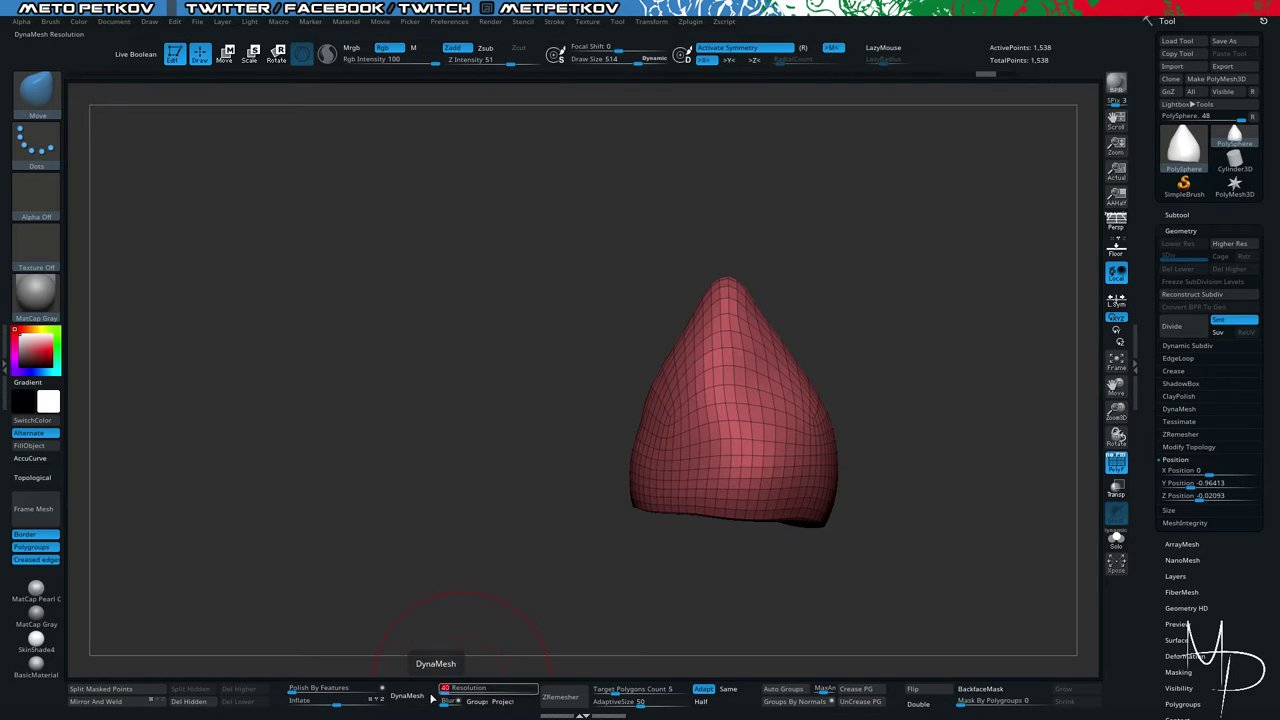
left_click(407, 695)
mouse_move(437, 440)
left_mouse_down()
mouse_move(443, 394)
mouse_move(469, 417)
left_mouse_up()
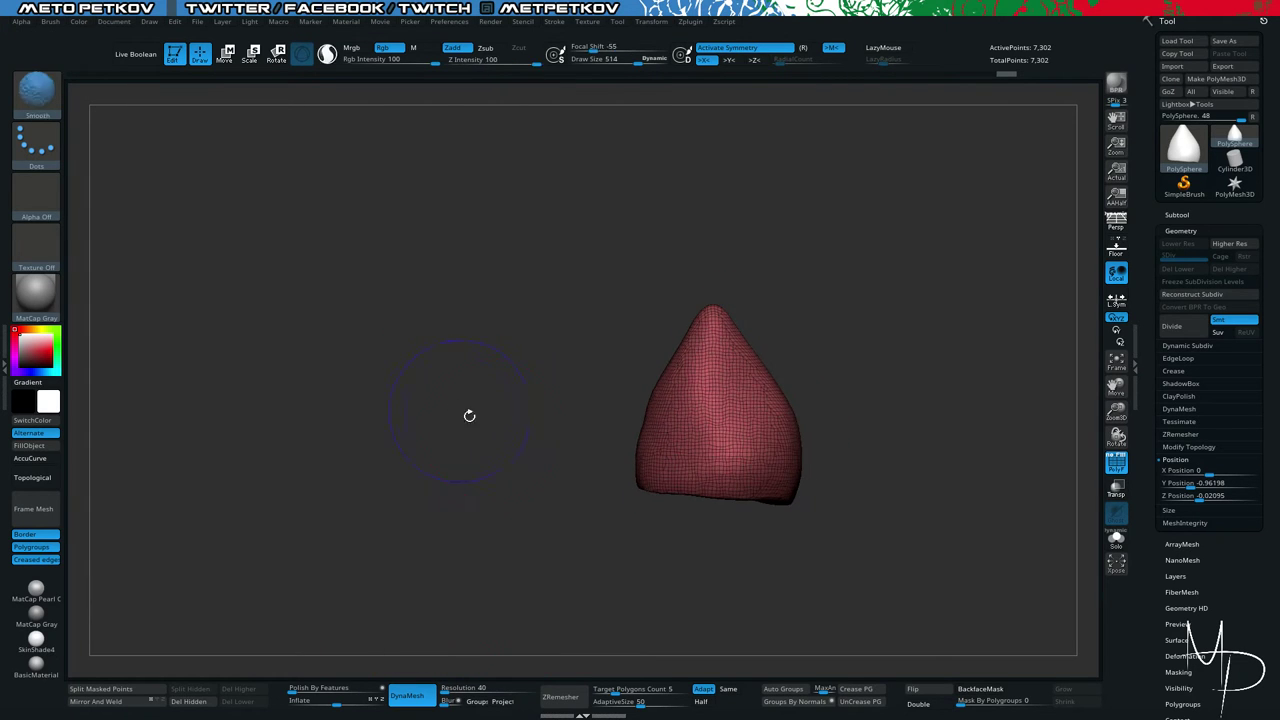
Clip the underside of the cone flat with ClipCurve and adjust its lower edge with the Move brush.
mouse_move(888, 568)
left_mouse_down("ctrl+shift")
mouse_move(396, 518)
mouse_move(320, 520)
mouse_move(291, 560)
mouse_move(356, 481)
left_mouse_up("ctrl+shift")
left_click_drag(629, 555, 617, 560)
mouse_move(489, 342)
left_mouse_down("alt")
mouse_move(443, 340)
mouse_move(443, 366)
mouse_move(502, 323)
mouse_move(491, 326)
mouse_move(585, 493)
mouse_move(645, 529)
left_mouse_up("alt")
Enlarge the brush's draw size to 856 and reshape the cone's side with it.
key("space")
key("space")
left_click(488, 315)
mouse_move(553, 450)
left_mouse_down()
mouse_move(483, 366)
mouse_move(509, 377)
mouse_move(453, 389)
mouse_move(550, 442)
left_mouse_up()
mouse_move(728, 524)
left_mouse_down()
mouse_move(840, 520)
mouse_move(797, 517)
mouse_move(817, 471)
left_mouse_up()
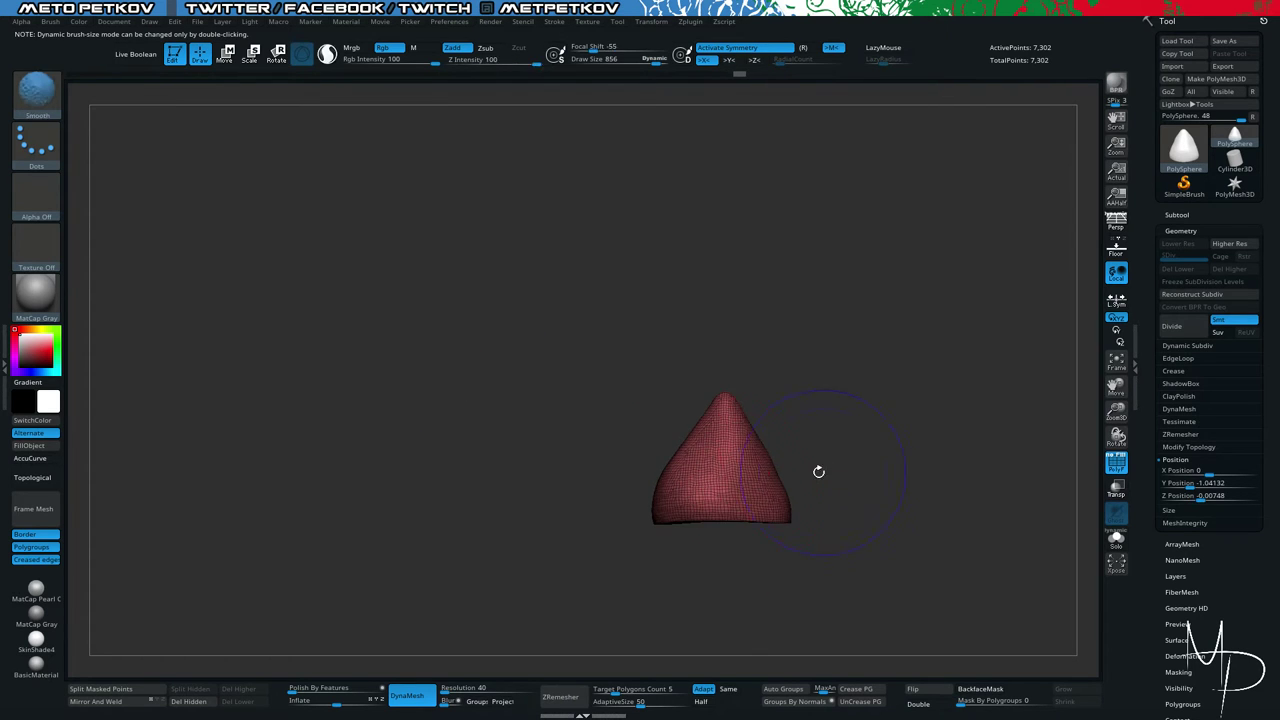
Remesh the cone with DynaMesh at resolution 40, and try a TrimDynamic stroke down its side before undoing it.
mouse_move(524, 424)
left_mouse_down("ctrl")
mouse_move(443, 351)
mouse_move(467, 354)
mouse_move(449, 352)
left_mouse_up("ctrl")
key("b")
key("t")
key("d")
key("space")
left_click_drag(456, 312, 468, 350)
left_click_drag(468, 350, 480, 372, "alt")
left_click_drag(565, 403, 512, 332, "alt")
left_click_drag(659, 361, 655, 420)
key("ctrl+z")
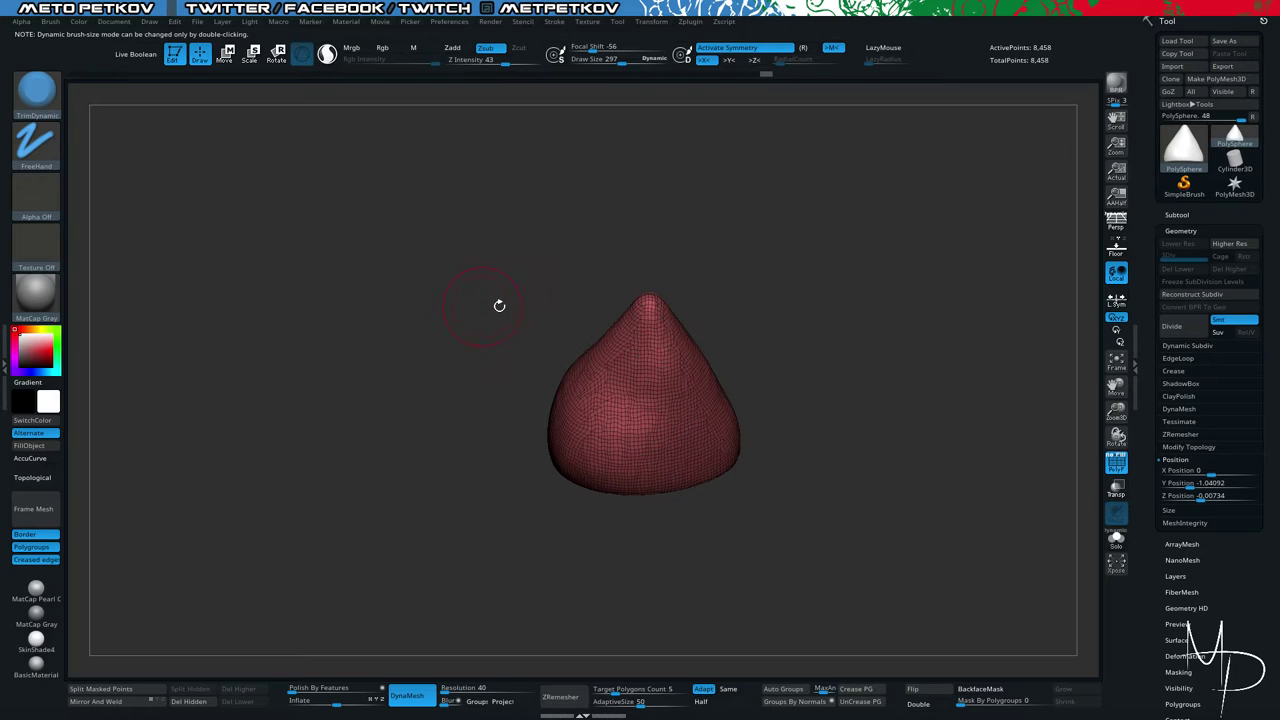
Turn off symmetry and the PolyFrame display, and set the TrimDynamic brush's draw size to 403.
key("x")
key("space")
left_click_drag(491, 302, 498, 302)
key("shift+f")
Cut flat planes down the cone's side from the tip to the base with TrimDynamic.
left_click_drag(647, 305, 671, 424)
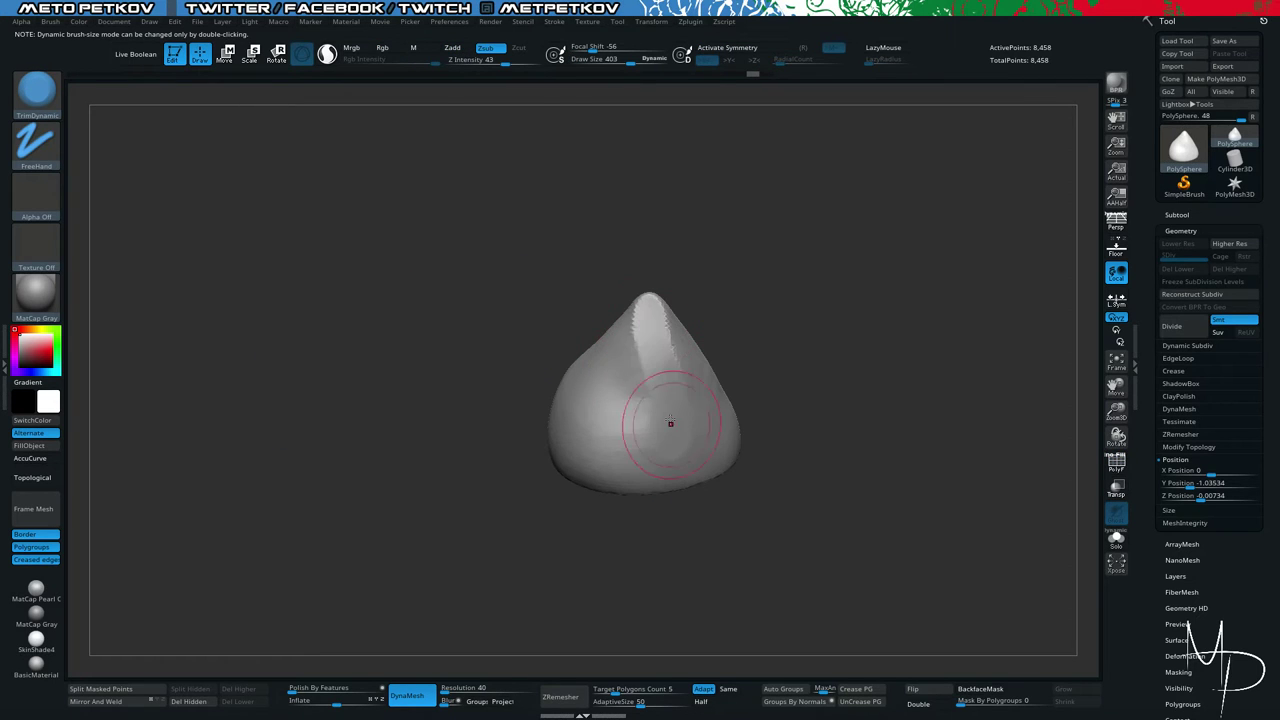
left_click_drag(644, 322, 650, 454)
mouse_move(530, 300)
left_mouse_down()
mouse_move(451, 268)
mouse_move(519, 327)
left_mouse_up()
left_click_drag(660, 349, 694, 410)
left_click_drag(657, 353, 701, 471)
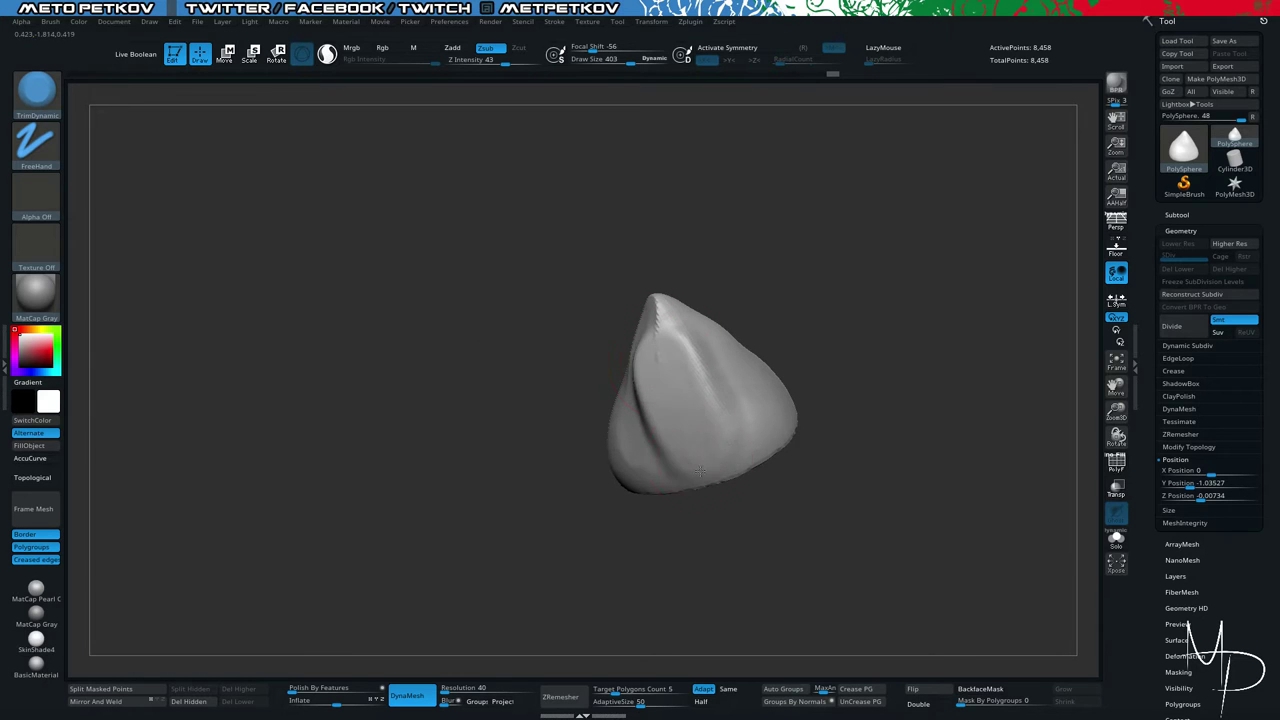
Trim the lower side of the cone into a broad plane with TrimDynamic and smooth the crease beside it.
right_click_drag(586, 442, 571, 414)
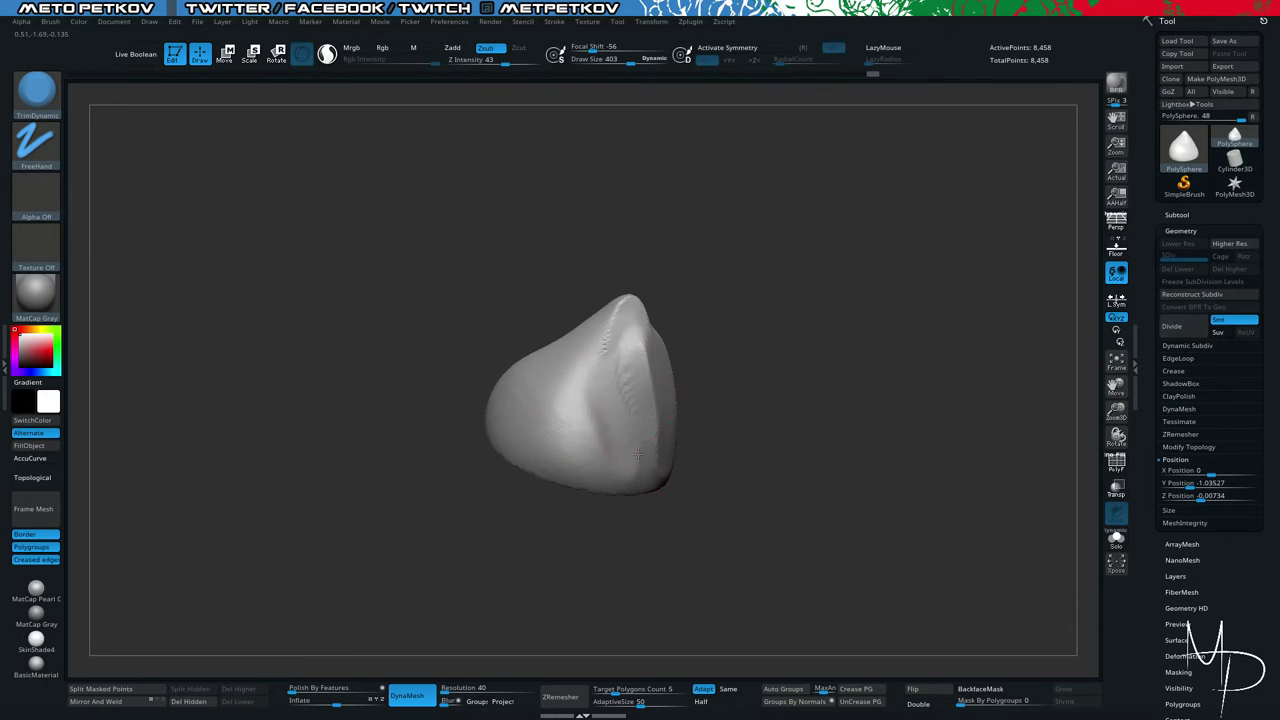
right_click_drag(661, 530, 609, 471)
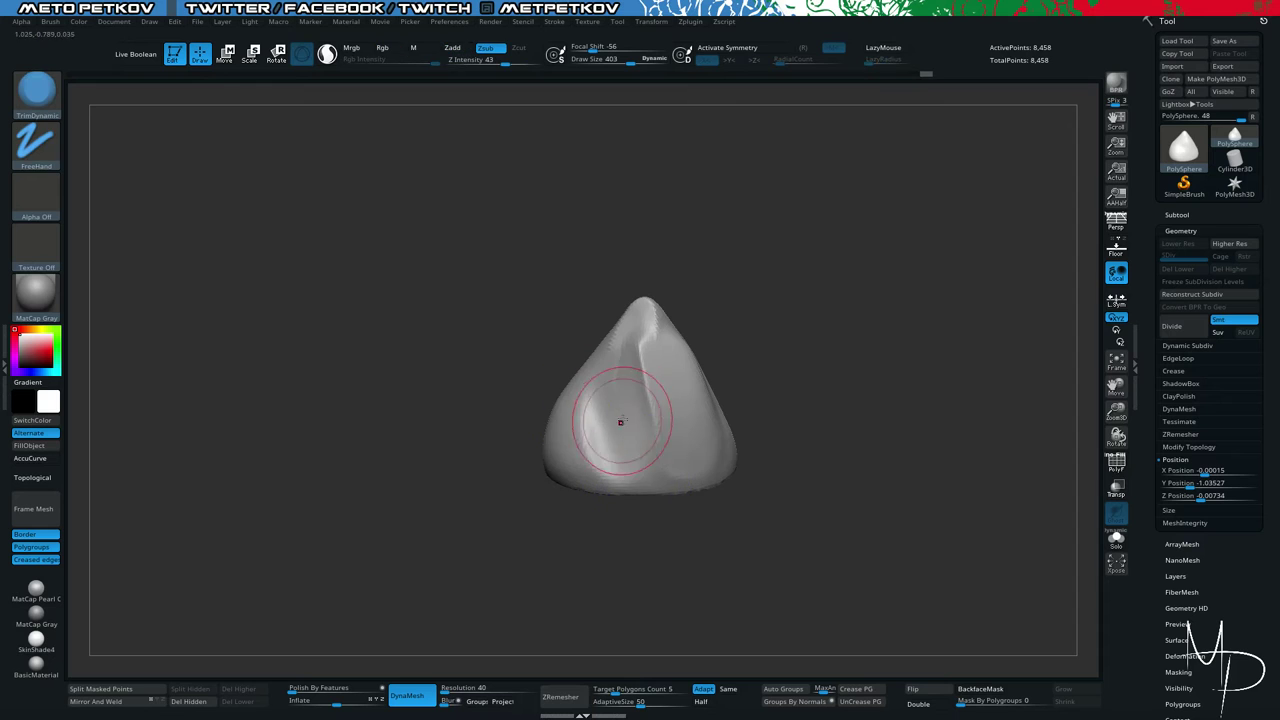
left_click_drag(625, 415, 658, 389, "shift")
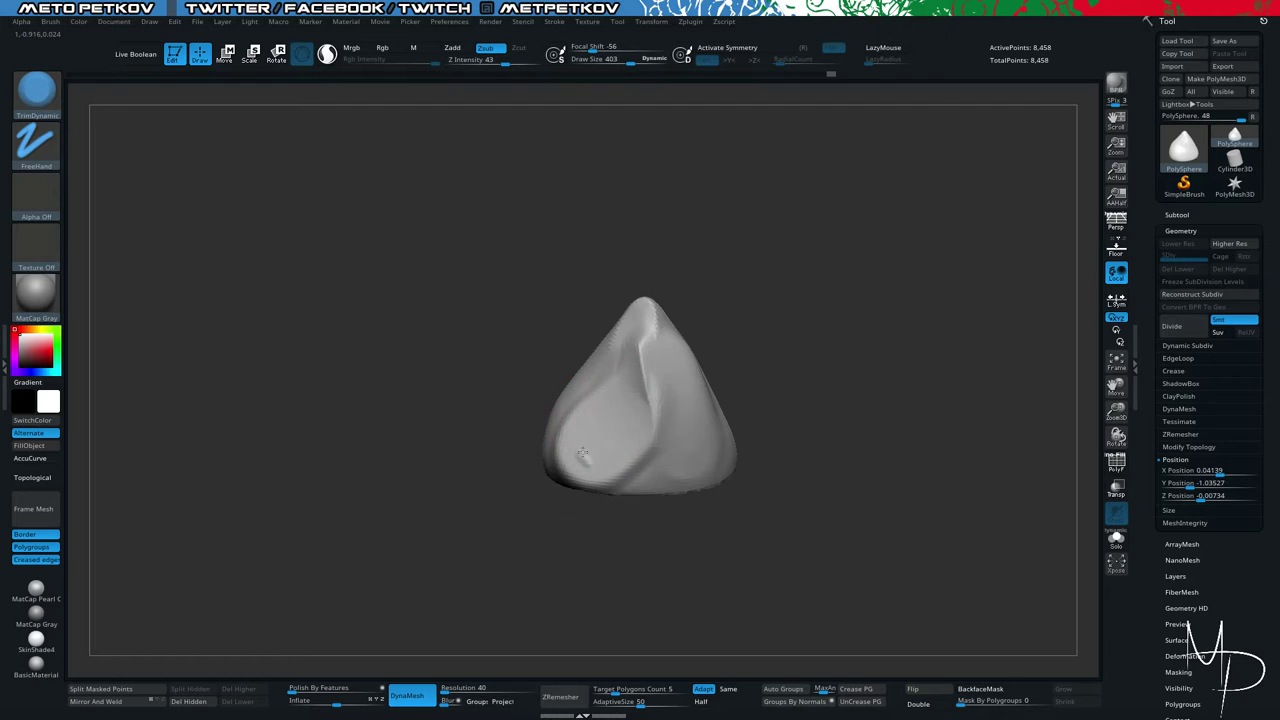
left_click_drag(582, 455, 618, 408)
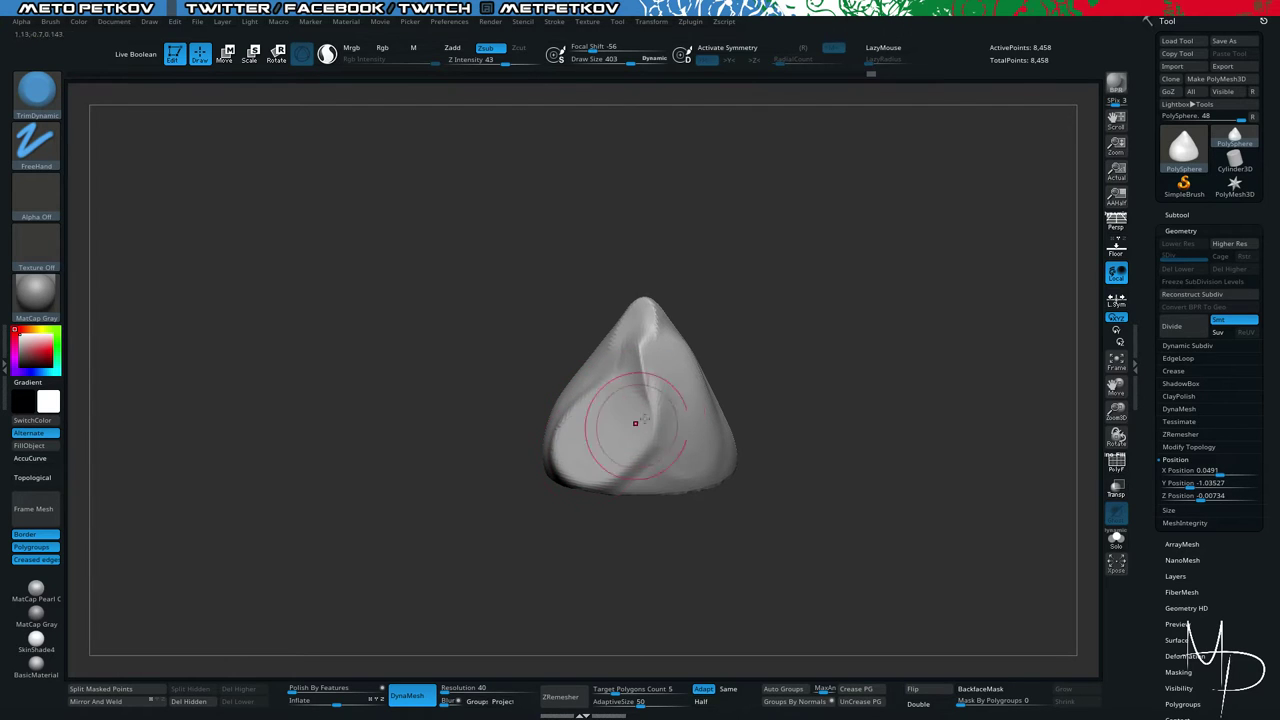
Flatten the cone's tip with TrimDynamic and carve more planes down the remaining sides.
mouse_move(520, 392)
left_mouse_down()
mouse_move(440, 380)
mouse_move(371, 329)
mouse_move(417, 380)
mouse_move(471, 332)
mouse_move(640, 326)
mouse_move(702, 389)
left_mouse_up()
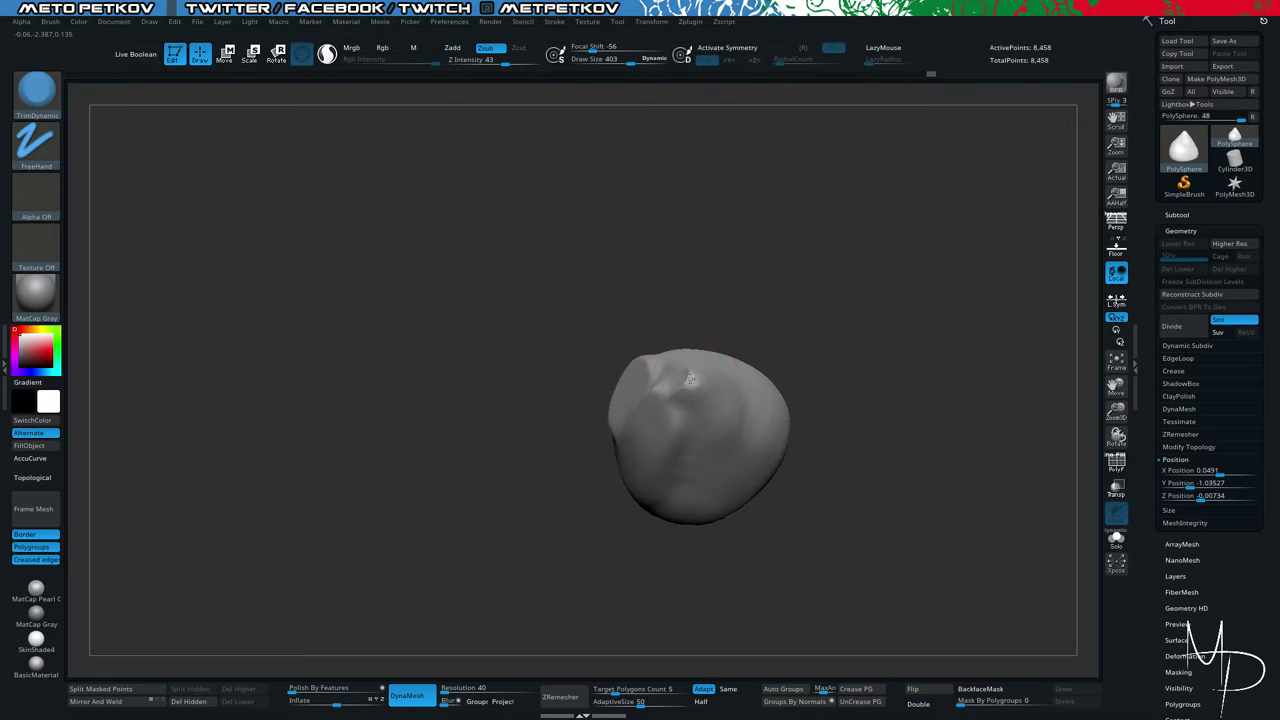
mouse_move(590, 375)
left_mouse_down()
mouse_move(471, 314)
mouse_move(426, 308)
mouse_move(462, 352)
mouse_move(611, 325)
left_mouse_up()
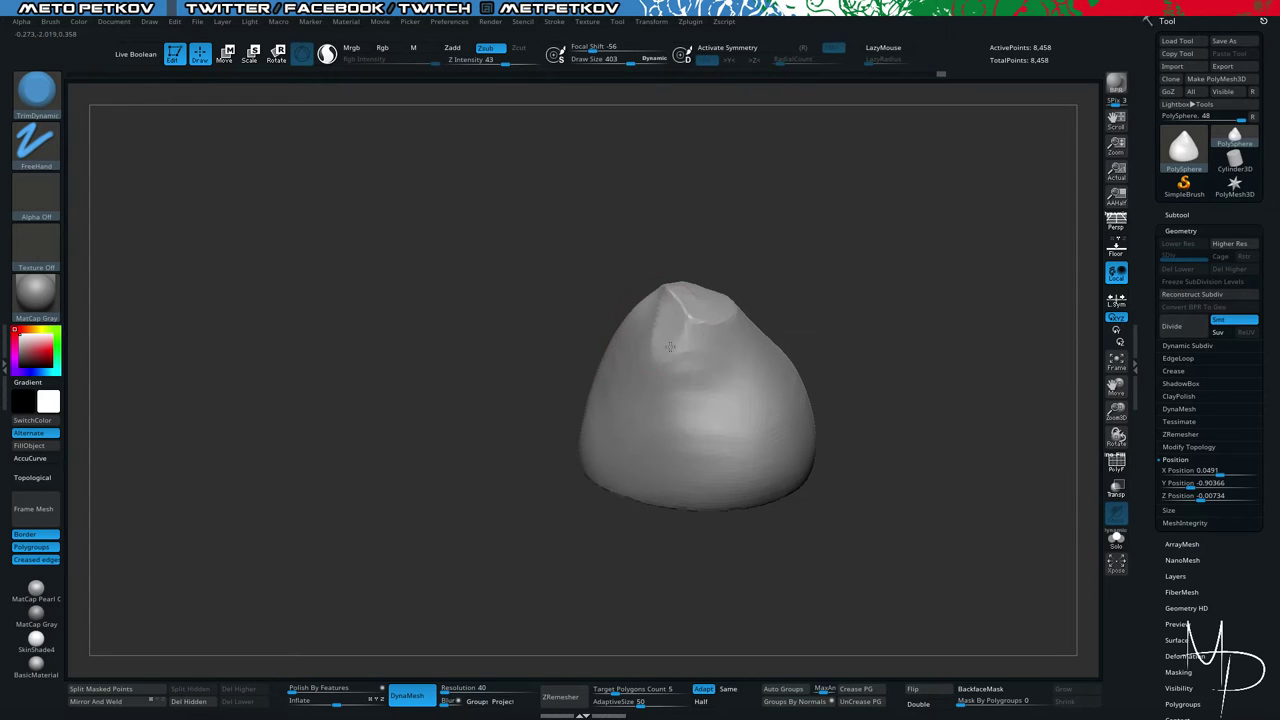
left_click_drag(730, 440, 453, 372)
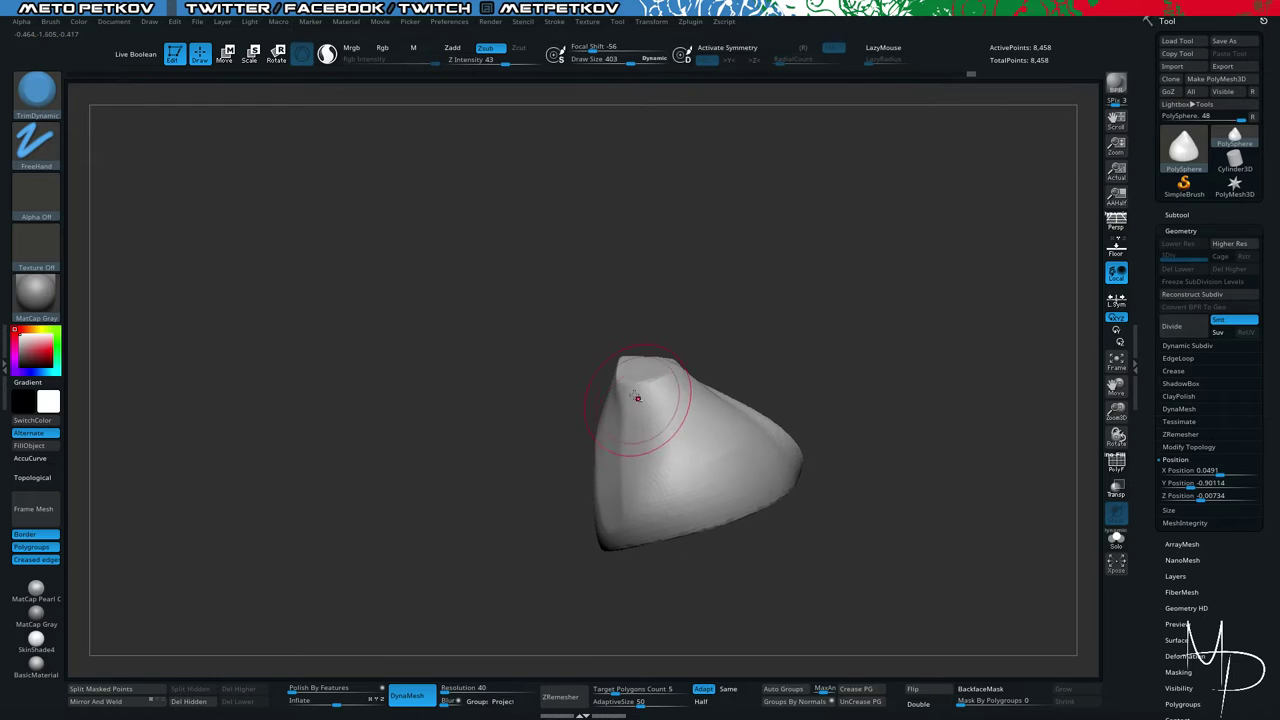
mouse_move(637, 402)
left_mouse_down()
mouse_move(503, 397)
mouse_move(639, 400)
left_mouse_up()
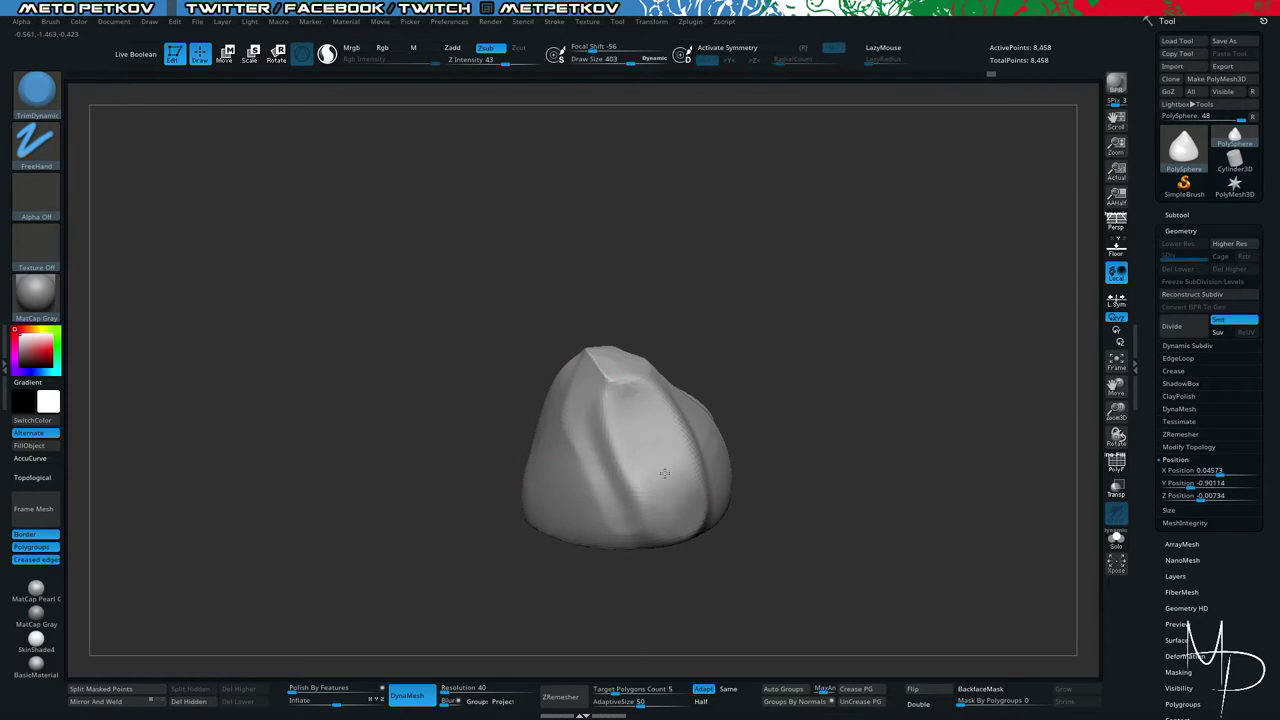
left_click_drag(664, 473, 459, 216)
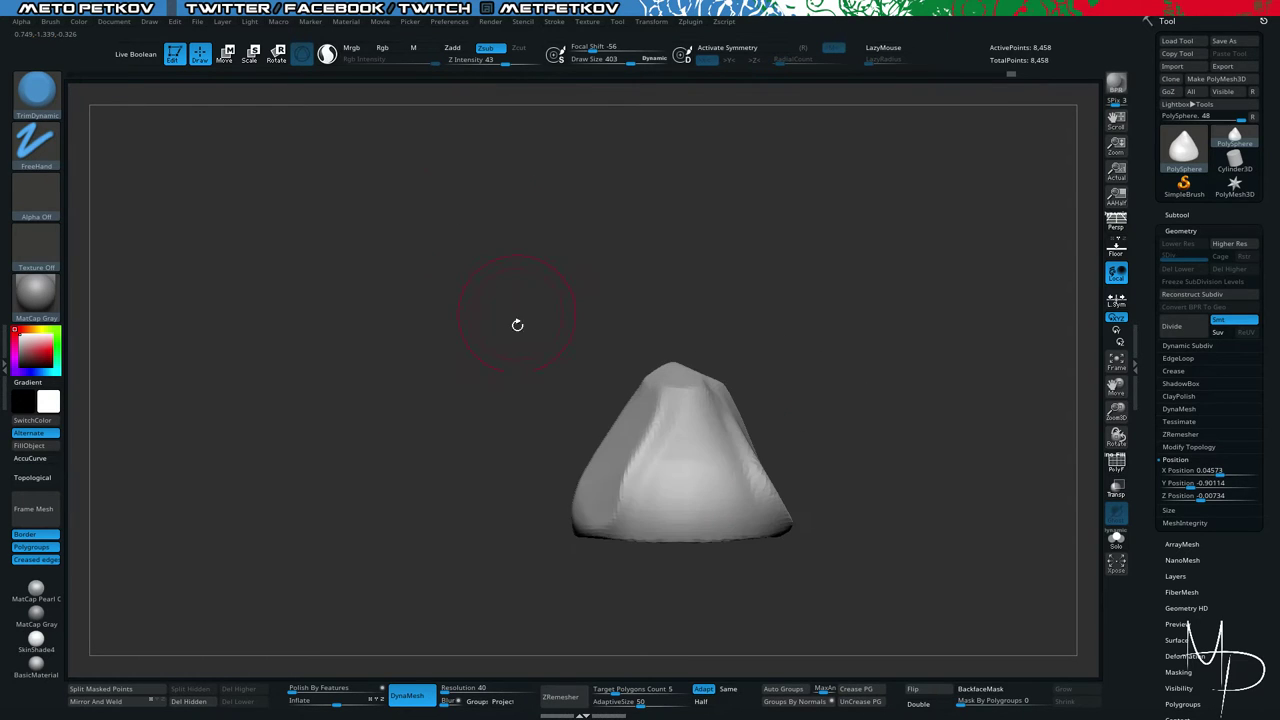
mouse_move(517, 325)
left_mouse_down()
mouse_move(489, 374)
mouse_move(698, 415)
mouse_move(688, 528)
mouse_move(351, 331)
mouse_move(365, 338)
left_mouse_up()
key("b")
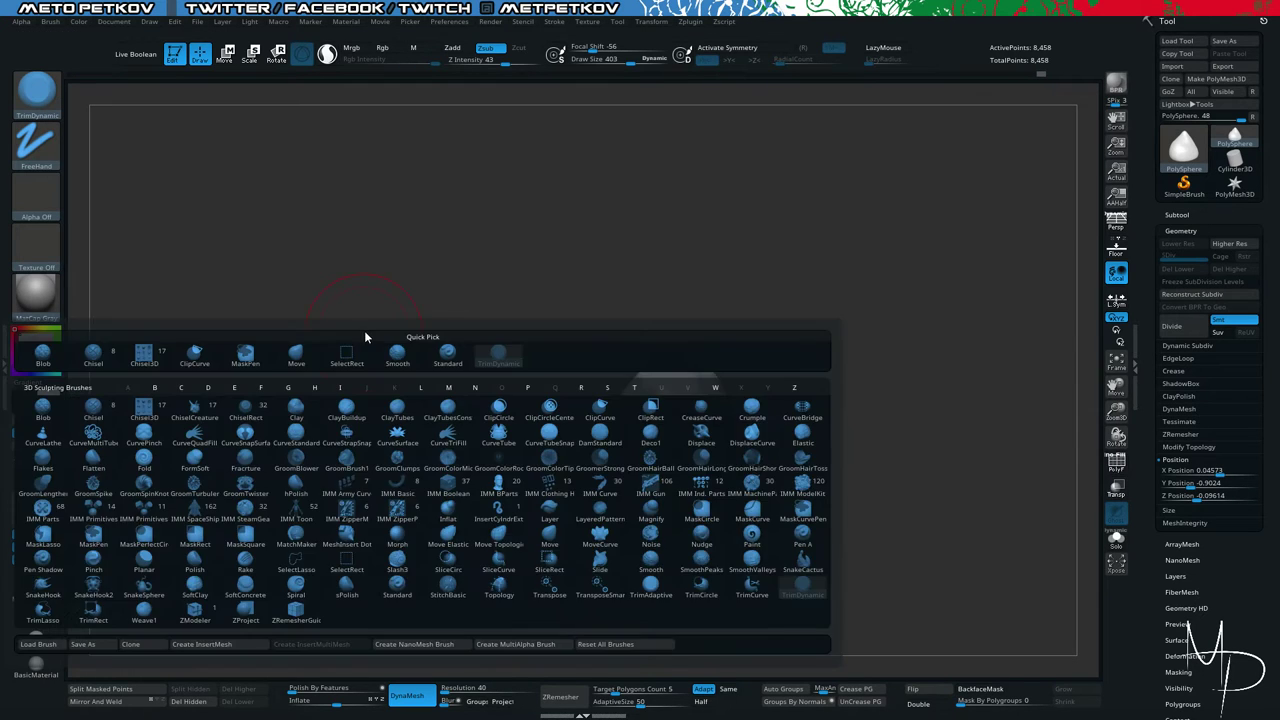
key("c")
key("t")
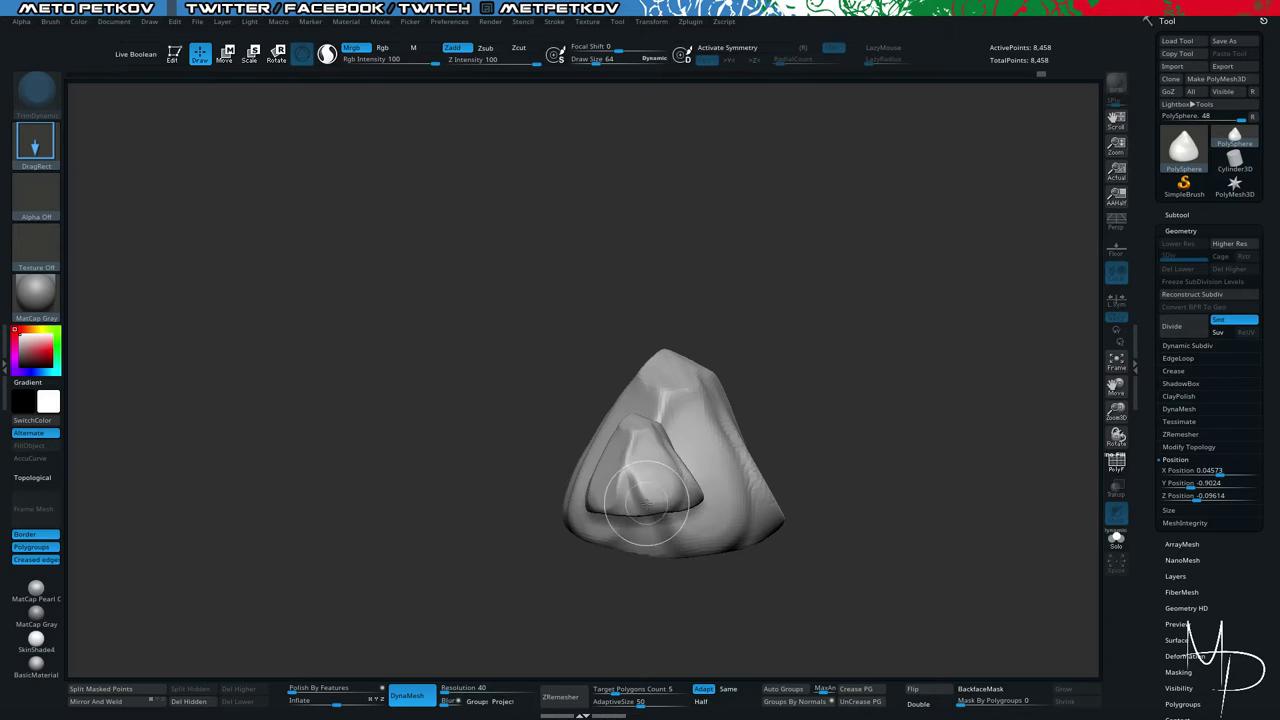
mouse_move(645, 500)
left_mouse_down()
mouse_move(643, 528)
mouse_move(655, 550)
mouse_move(661, 540)
left_mouse_up()
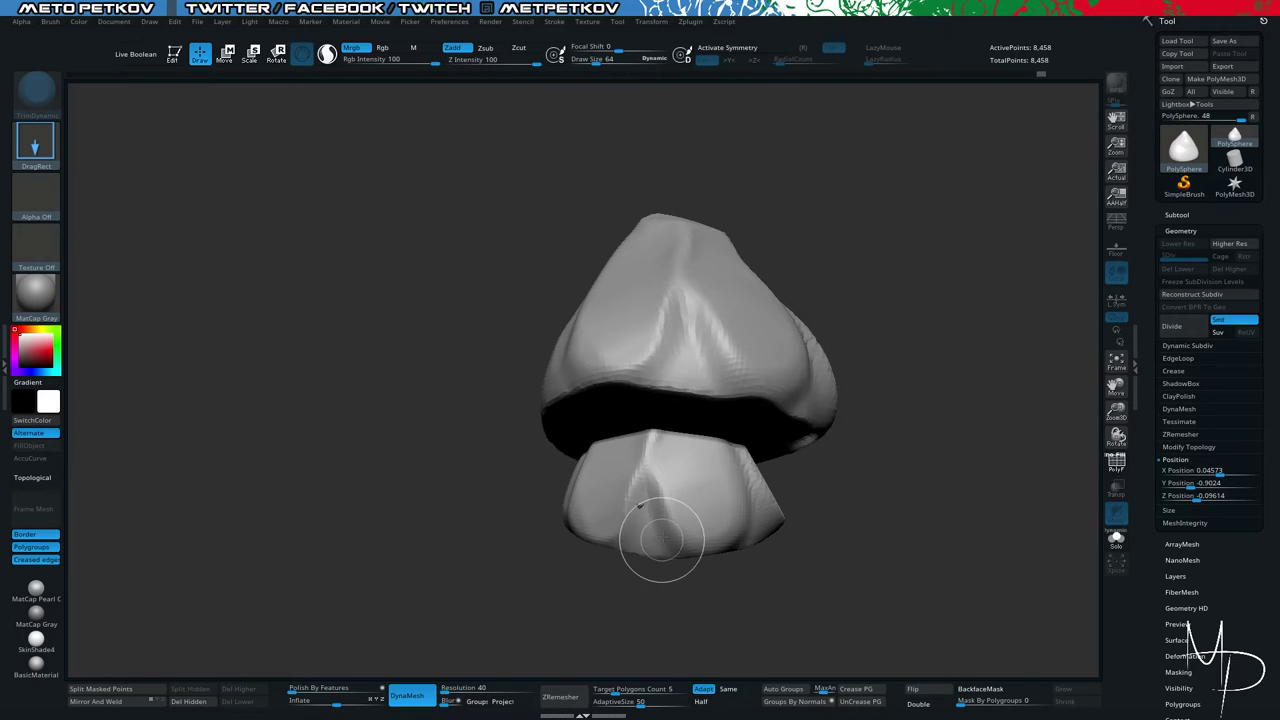
key("t")
left_click_drag(392, 290, 402, 349)
key("ctrl+n")
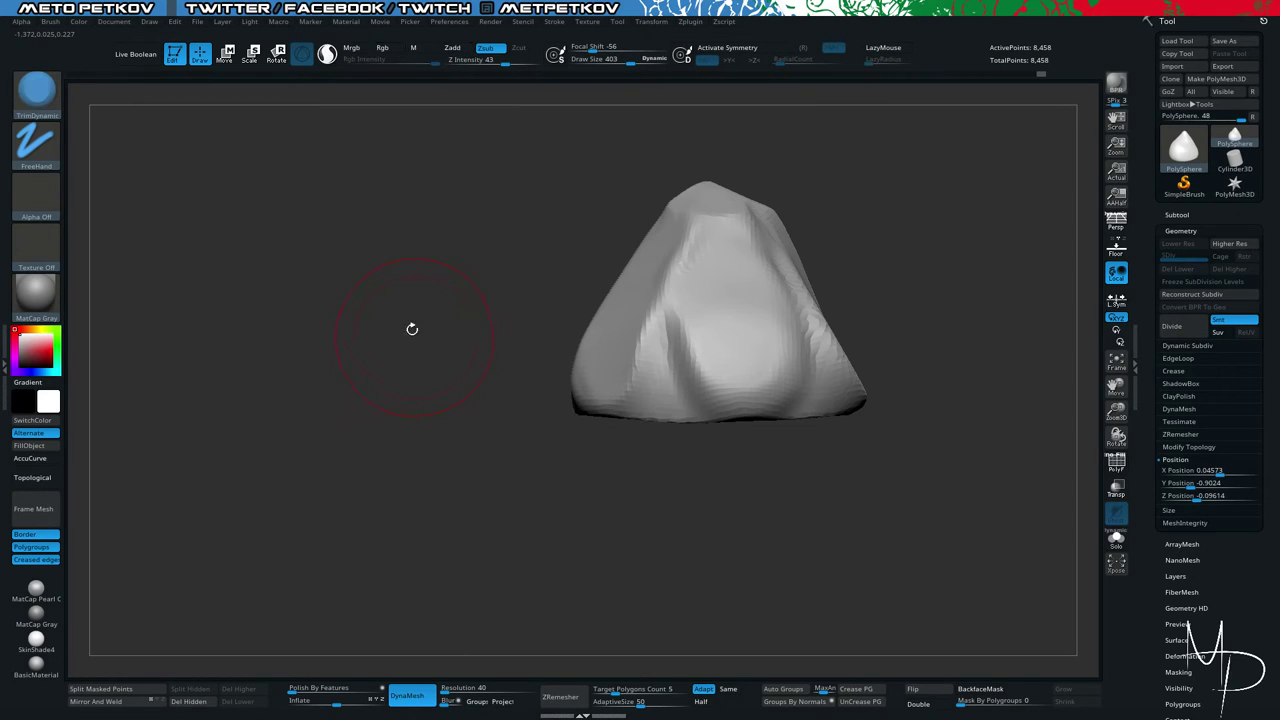
Build up thick overlapping strips of clay around the lower sides and slope of the form with the ClayTubes brush.
key("b")
key("c")
key("t")
left_click_drag(420, 269, 425, 408, "alt")
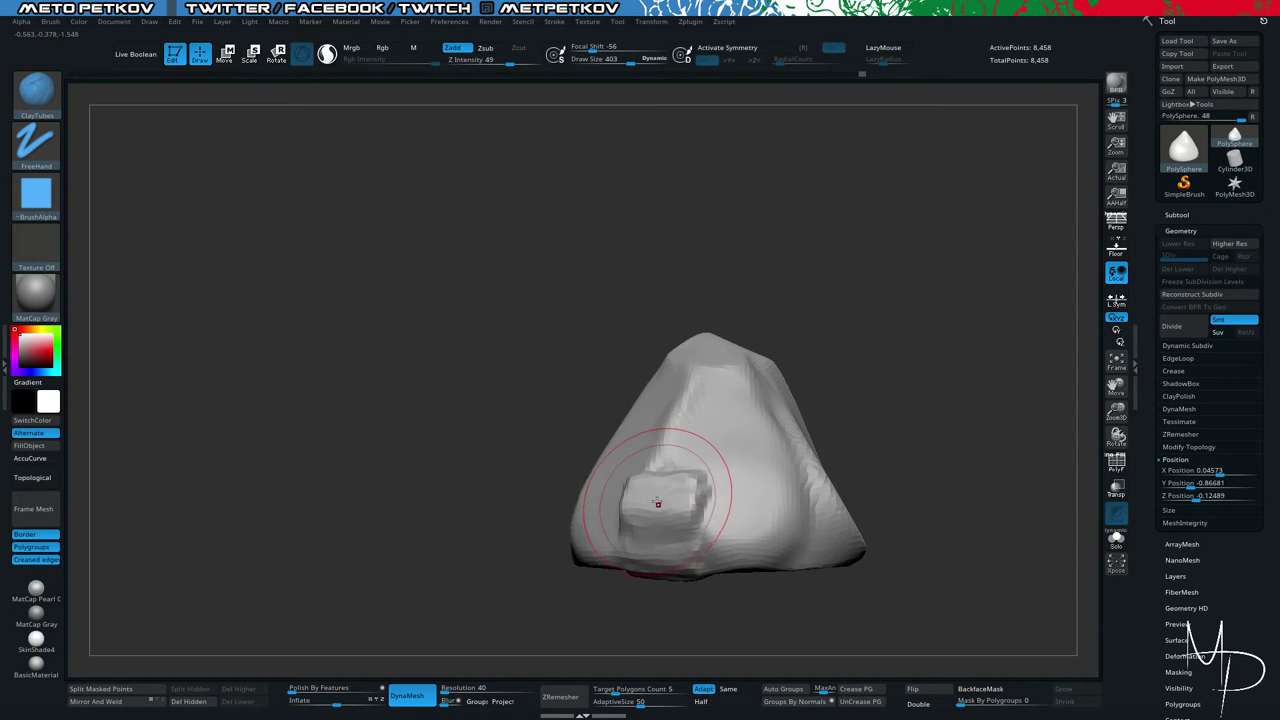
left_click_drag(397, 307, 491, 449)
left_click(499, 462)
left_click_drag(366, 343, 275, 370)
left_click_drag(546, 432, 498, 515)
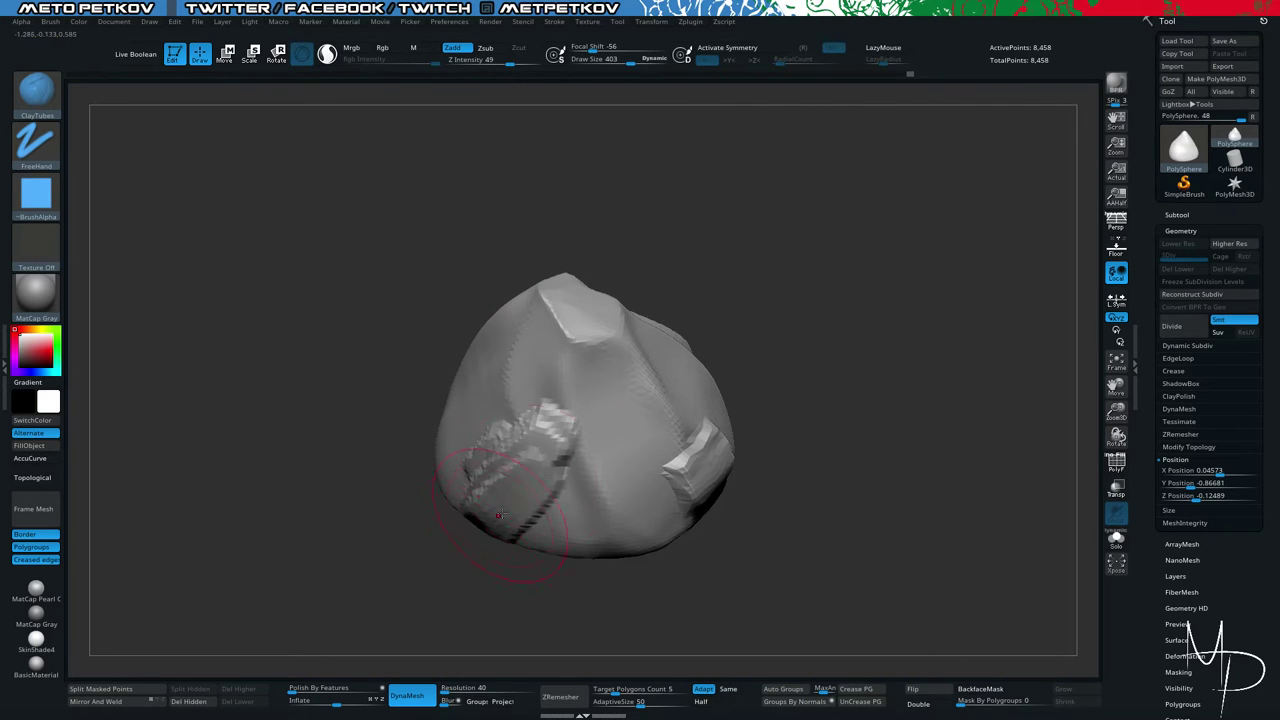
right_click_drag(509, 462, 519, 453)
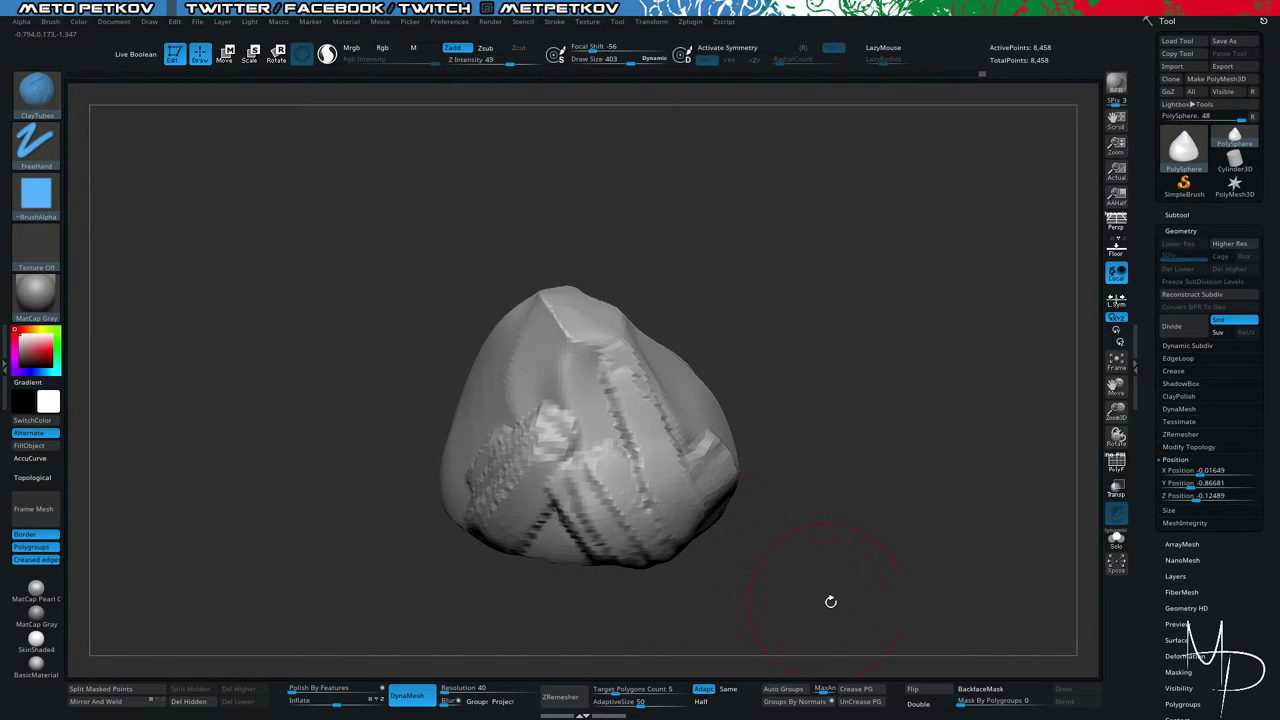
mouse_move(830, 601)
left_mouse_down()
mouse_move(874, 514)
mouse_move(829, 514)
mouse_move(548, 278)
mouse_move(546, 303)
mouse_move(638, 466)
left_mouse_up()
Remesh the form with DynaMesh at resolution 40 and flatten the clay build-up with the hPolish brush.
key("b")
key("h")
key("p")
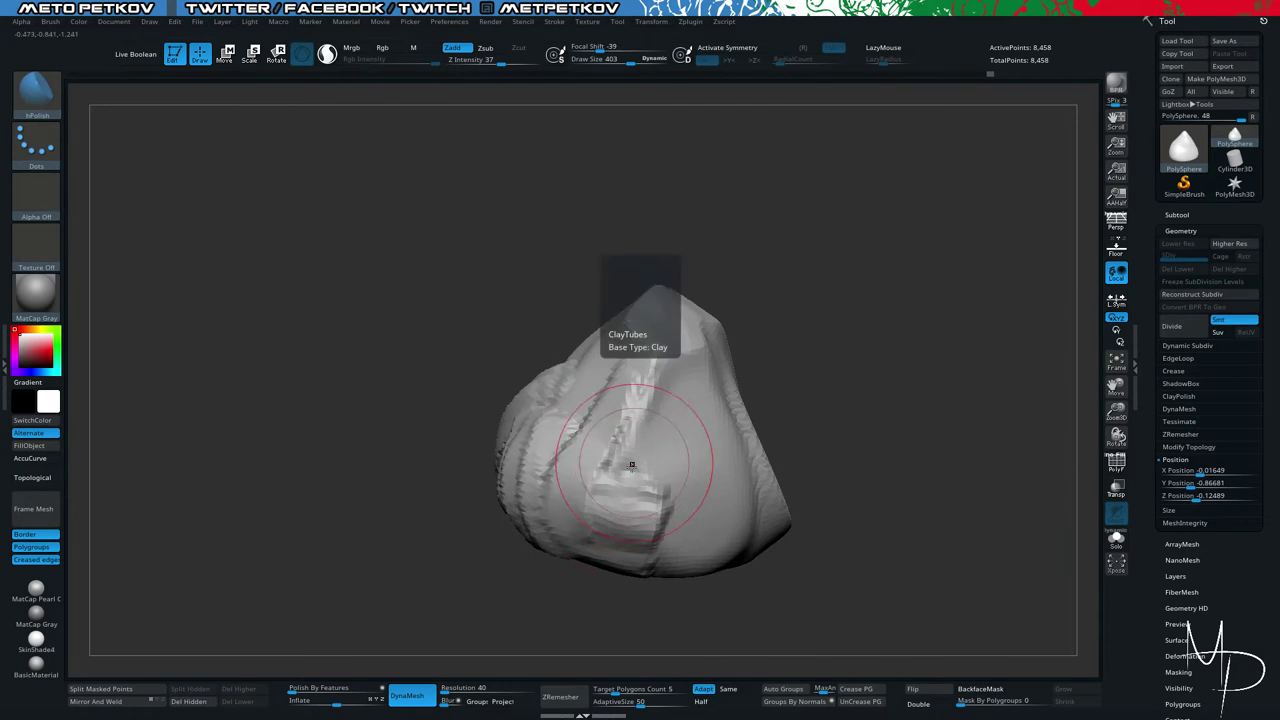
mouse_move(391, 300)
left_mouse_down("ctrl")
mouse_move(390, 264)
mouse_move(405, 285)
left_mouse_up("ctrl")
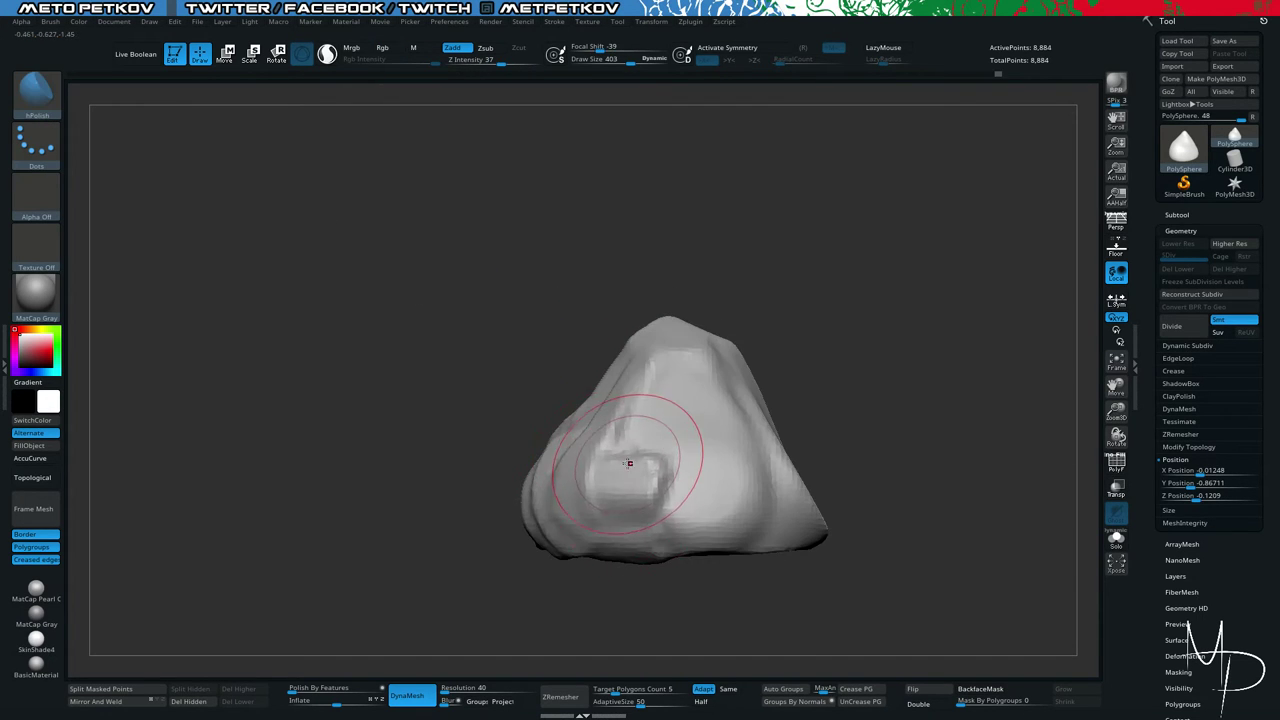
left_click_drag(631, 463, 620, 456)
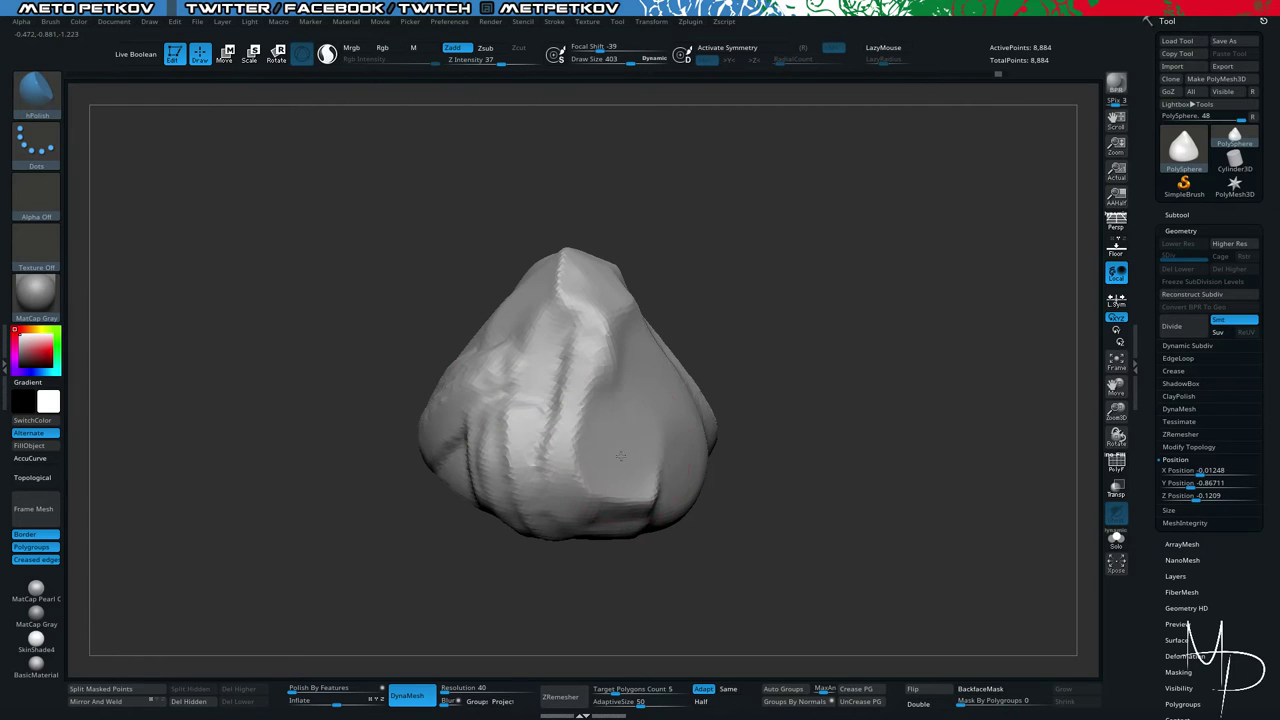
Trim the built-up clay on the lower sides into angular planes with TrimDynamic.
left_click_drag(681, 579, 709, 569)
key("b")
key("t")
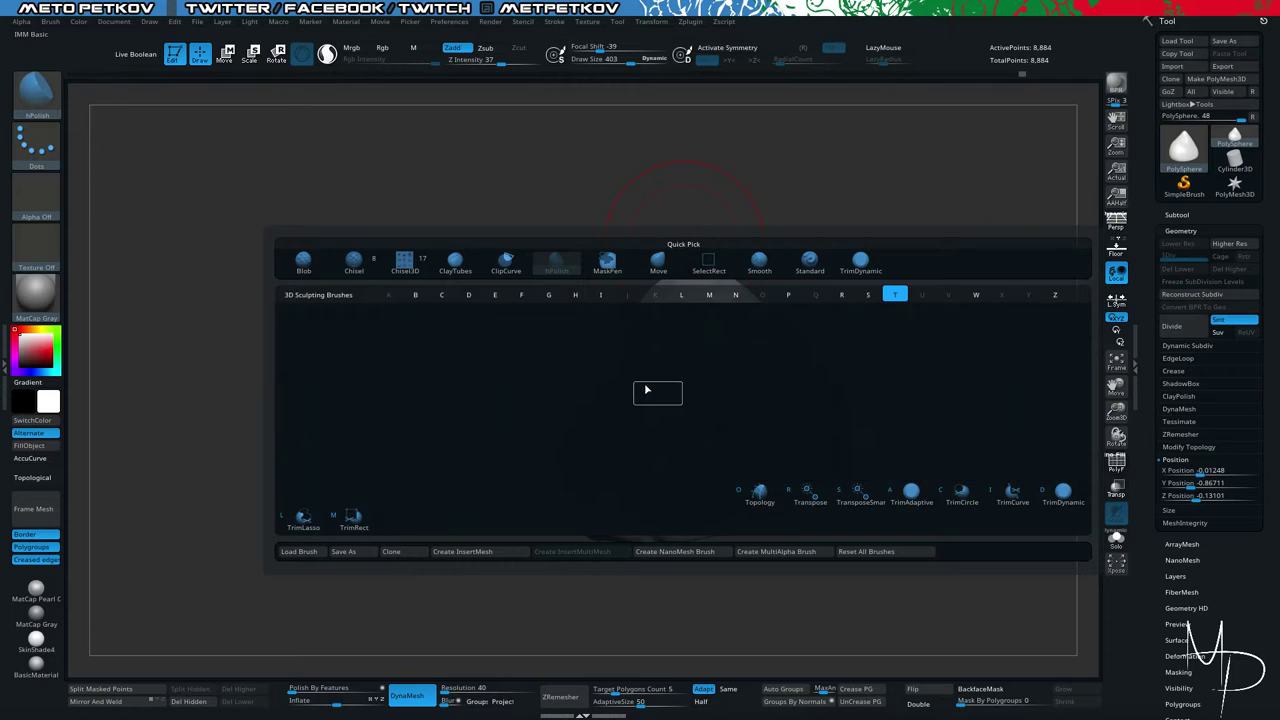
key("d")
mouse_move(676, 372)
left_mouse_down()
mouse_move(698, 530)
mouse_move(771, 543)
mouse_move(700, 540)
left_mouse_up()
mouse_move(409, 242)
left_mouse_down()
mouse_move(374, 243)
mouse_move(432, 278)
left_mouse_up()
left_click_drag(527, 419, 472, 488)
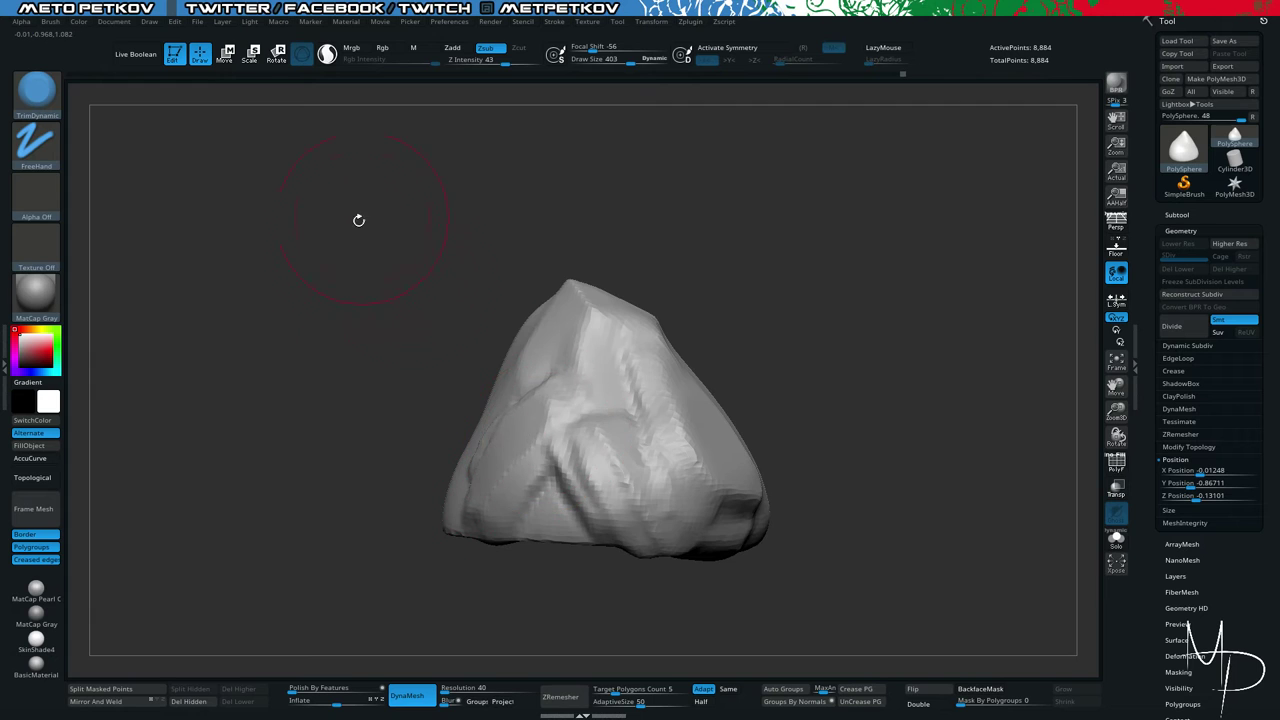
left_click_drag(357, 217, 357, 312)
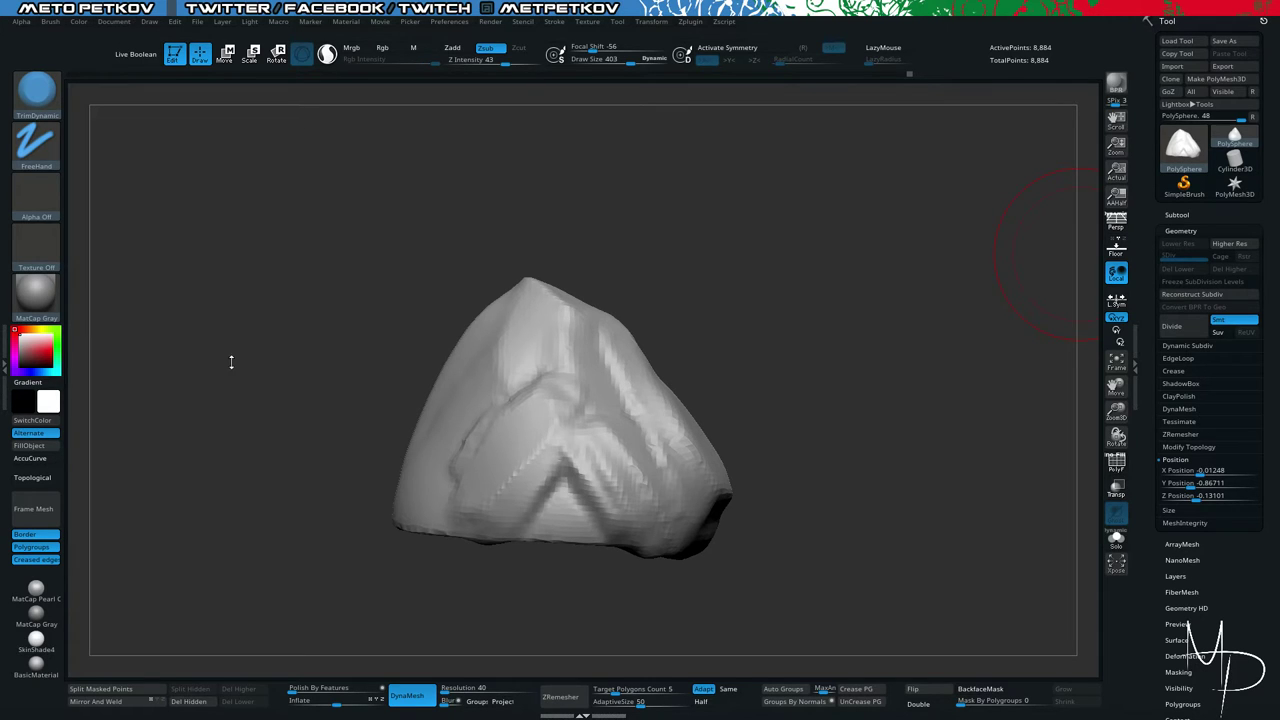
Carve broad flat facets across the middle slope, upper slope and lower side of the rock with TrimDynamic.
left_click_drag(231, 362, 495, 445)
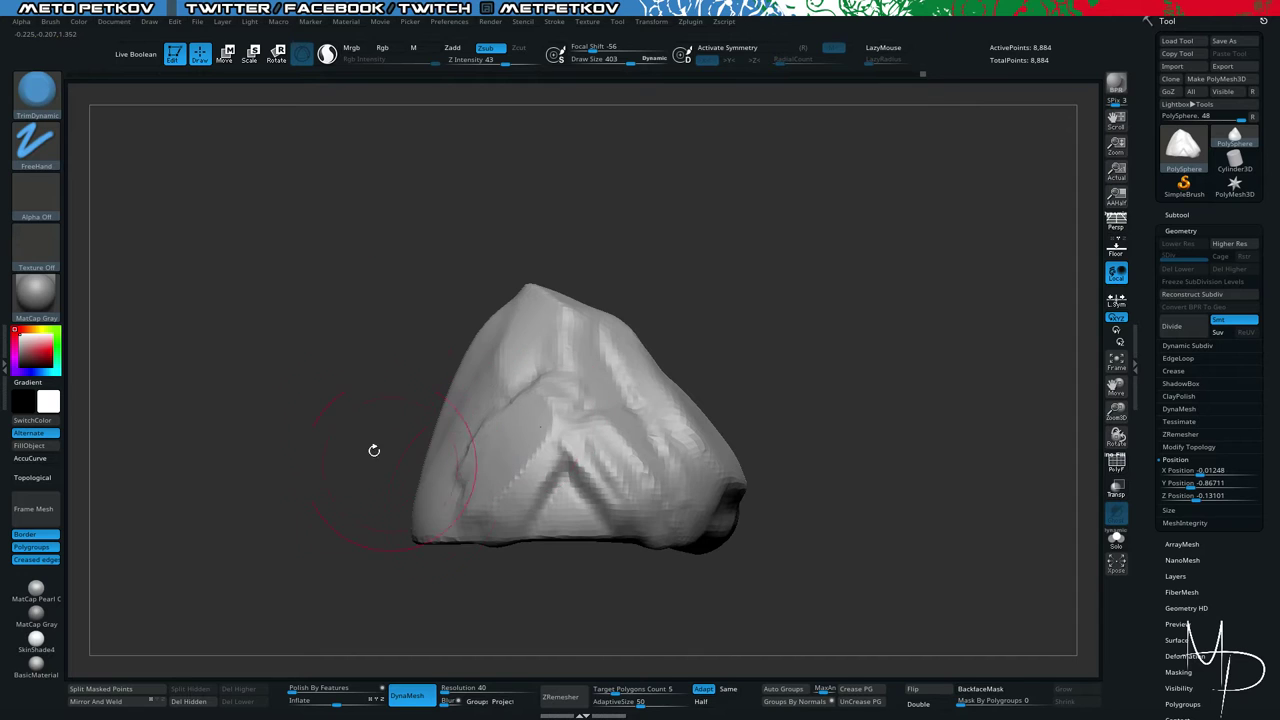
mouse_move(374, 450)
left_mouse_down()
mouse_move(423, 443)
mouse_move(645, 470)
mouse_move(660, 488)
left_mouse_up()
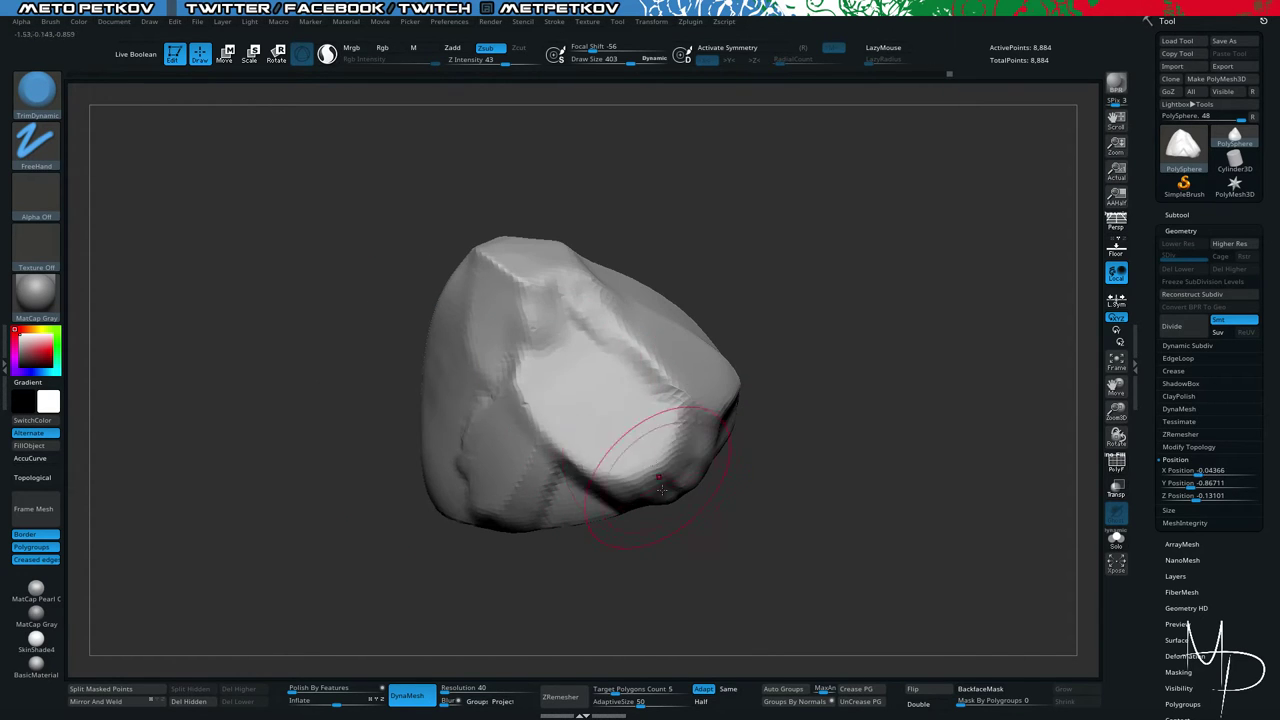
left_click_drag(672, 532, 728, 508)
left_click_drag(546, 316, 549, 323)
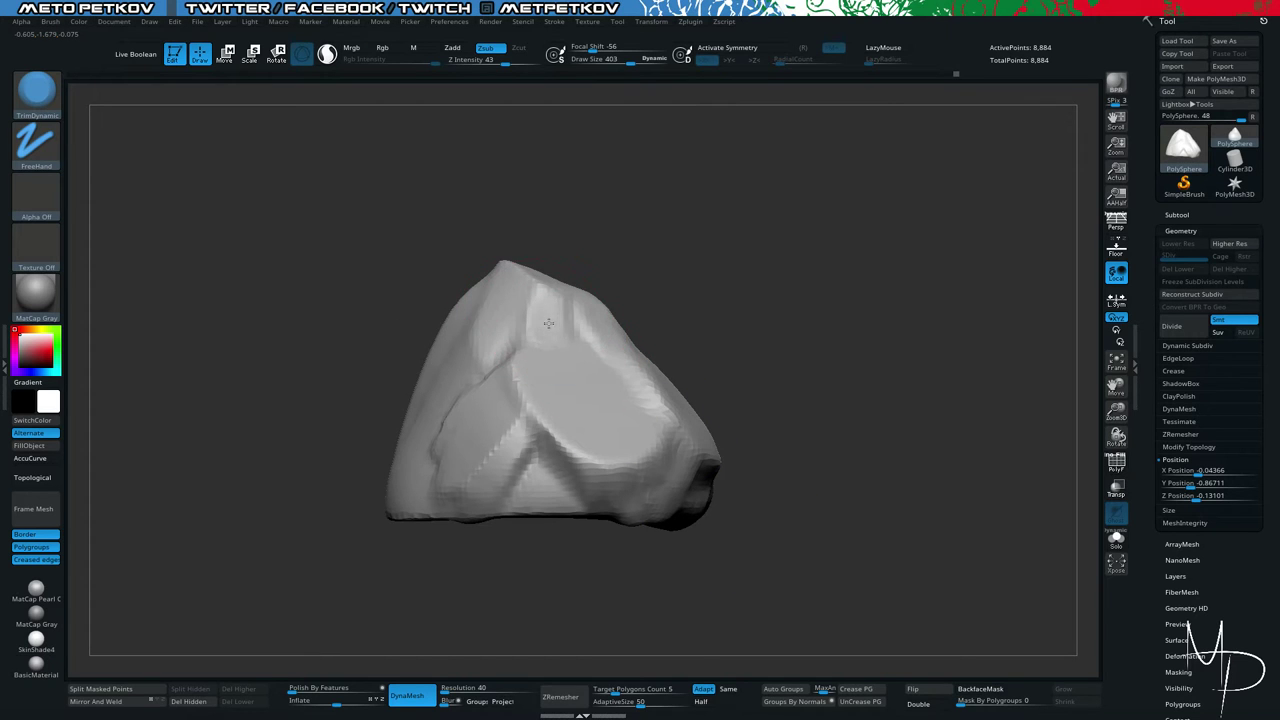
mouse_move(272, 276)
left_mouse_down()
mouse_move(342, 298)
mouse_move(290, 300)
mouse_move(266, 274)
left_mouse_up()
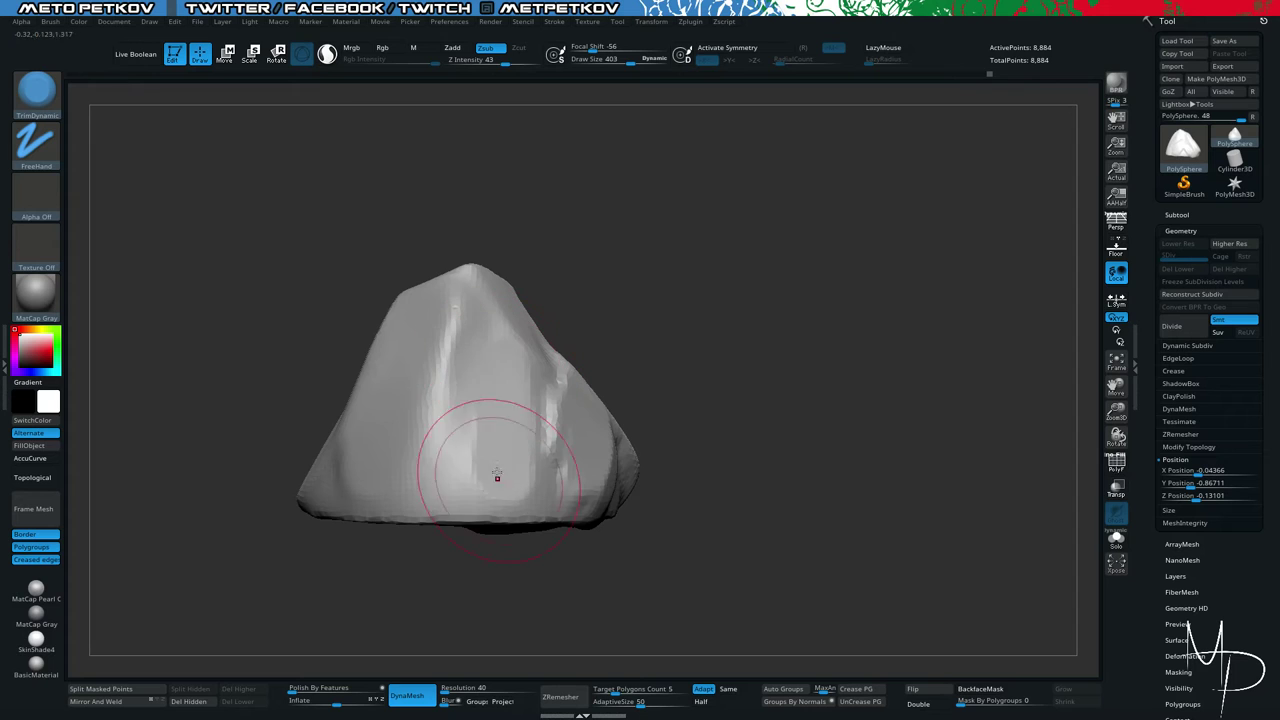
left_click_drag(497, 477, 478, 490)
mouse_move(471, 406)
left_mouse_down()
mouse_move(486, 500)
mouse_move(516, 509)
mouse_move(494, 480)
mouse_move(484, 506)
left_mouse_up()
Smooth the ridge near the rock's base, remesh with DynaMesh at resolution 40, and trim the lower edge there with TrimDynamic.
left_click_drag(506, 592, 768, 537, "alt")
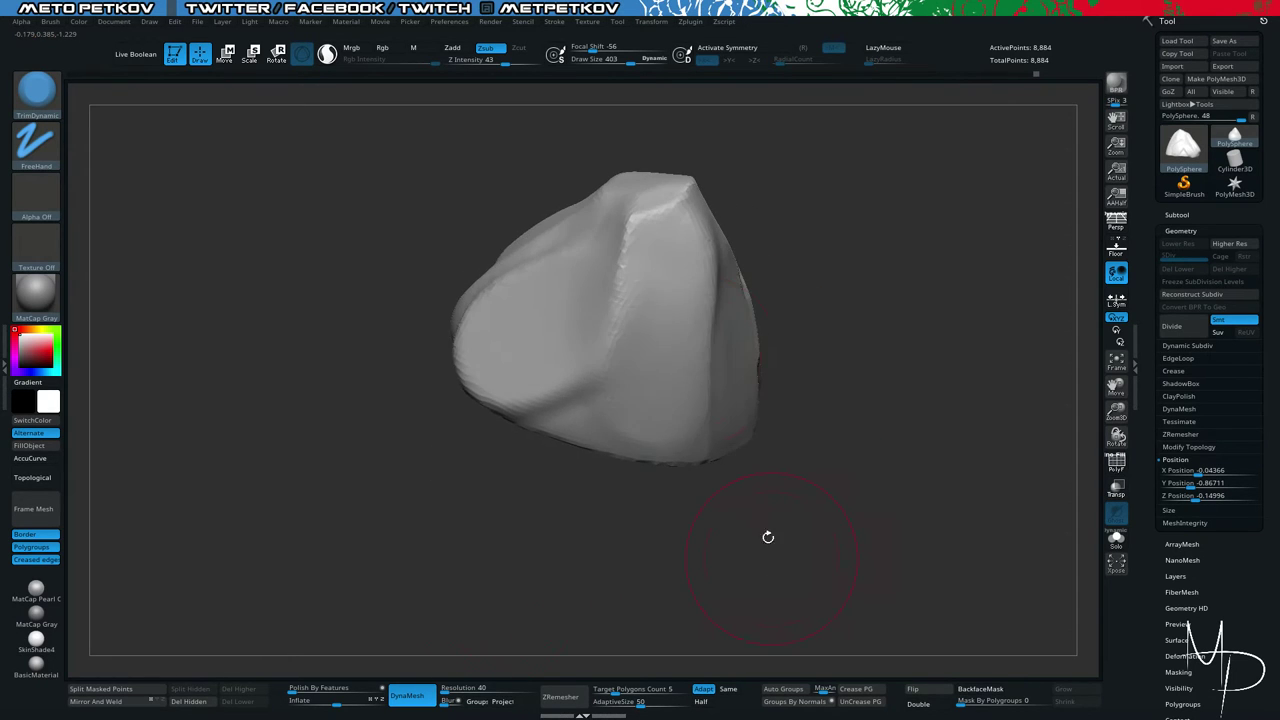
mouse_move(616, 396)
left_mouse_down("shift")
mouse_move(618, 422)
mouse_move(577, 405)
left_mouse_up("shift")
left_click_drag(537, 549, 558, 572, "ctrl")
left_click_drag(566, 403, 561, 423)
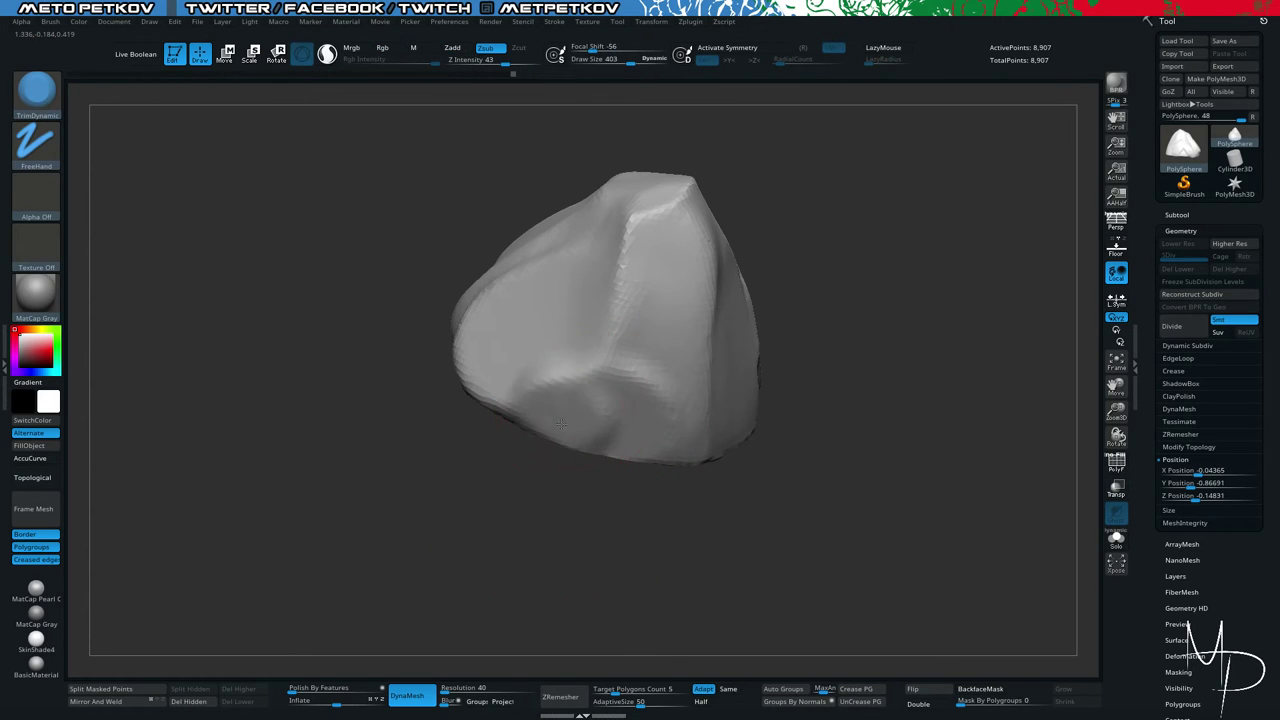
Cut flat facets into the rock's lower sides near the base with TrimDynamic, undoing the last stroke.
left_click_drag(544, 514, 656, 487)
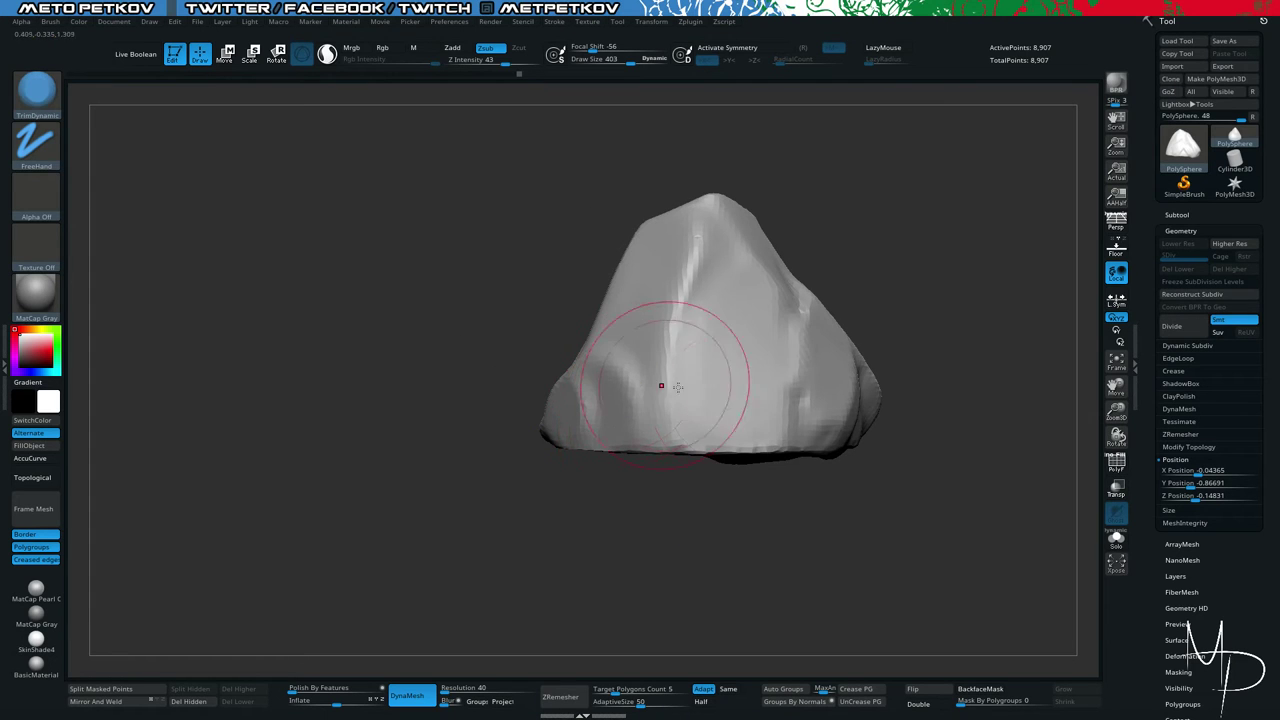
left_click_drag(751, 420, 714, 409)
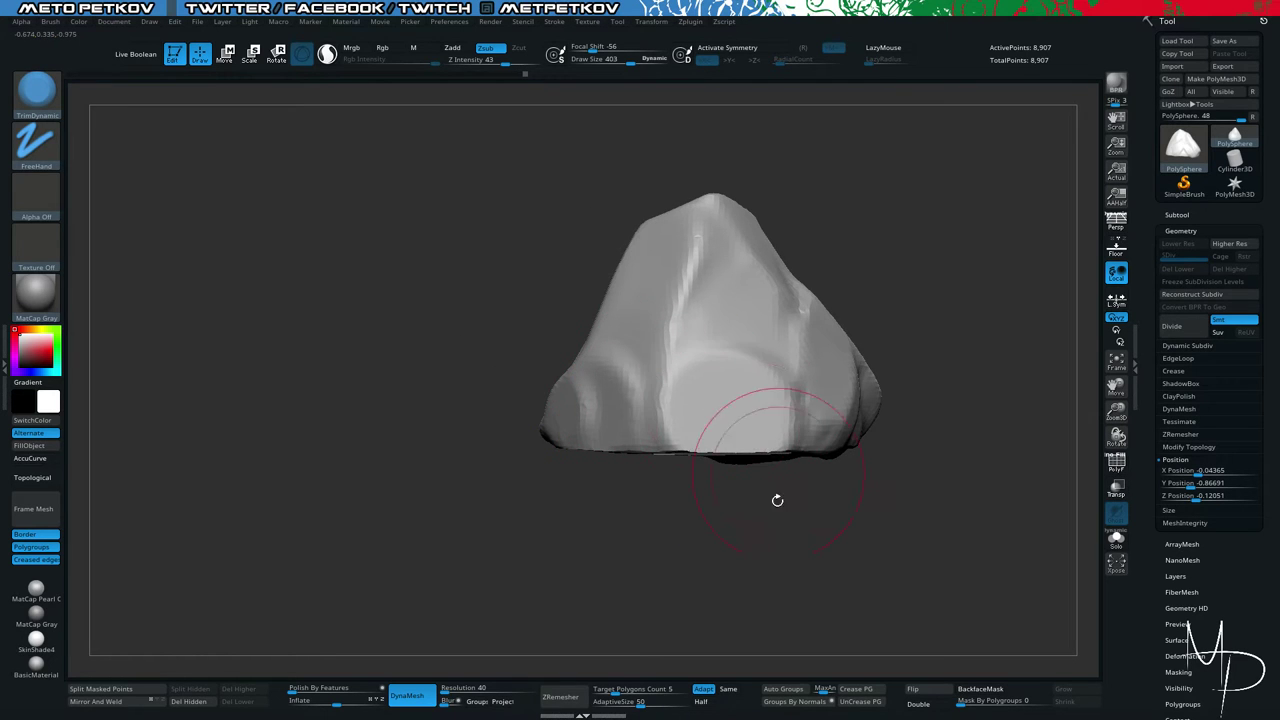
left_click_drag(777, 500, 722, 560)
right_click_drag(721, 560, 756, 573)
mouse_move(727, 403)
left_mouse_down()
mouse_move(743, 417)
mouse_move(720, 403)
mouse_move(732, 406)
left_mouse_up()
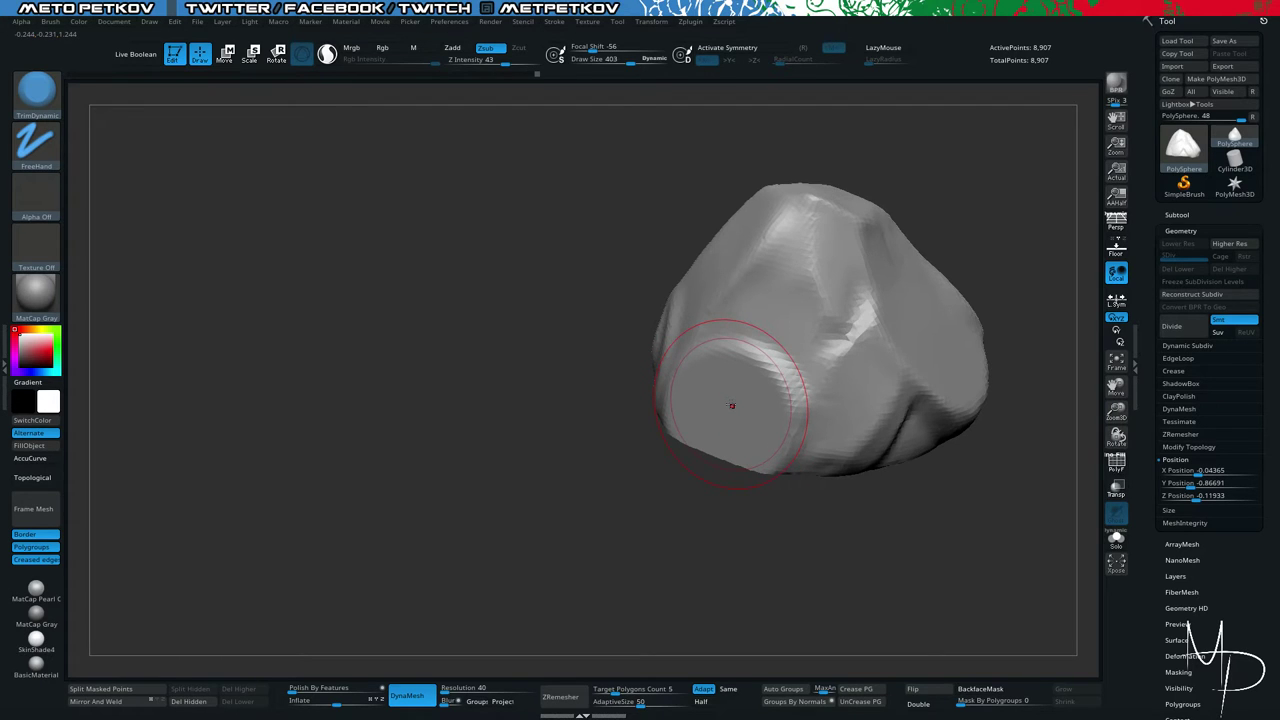
key("ctrl+z")
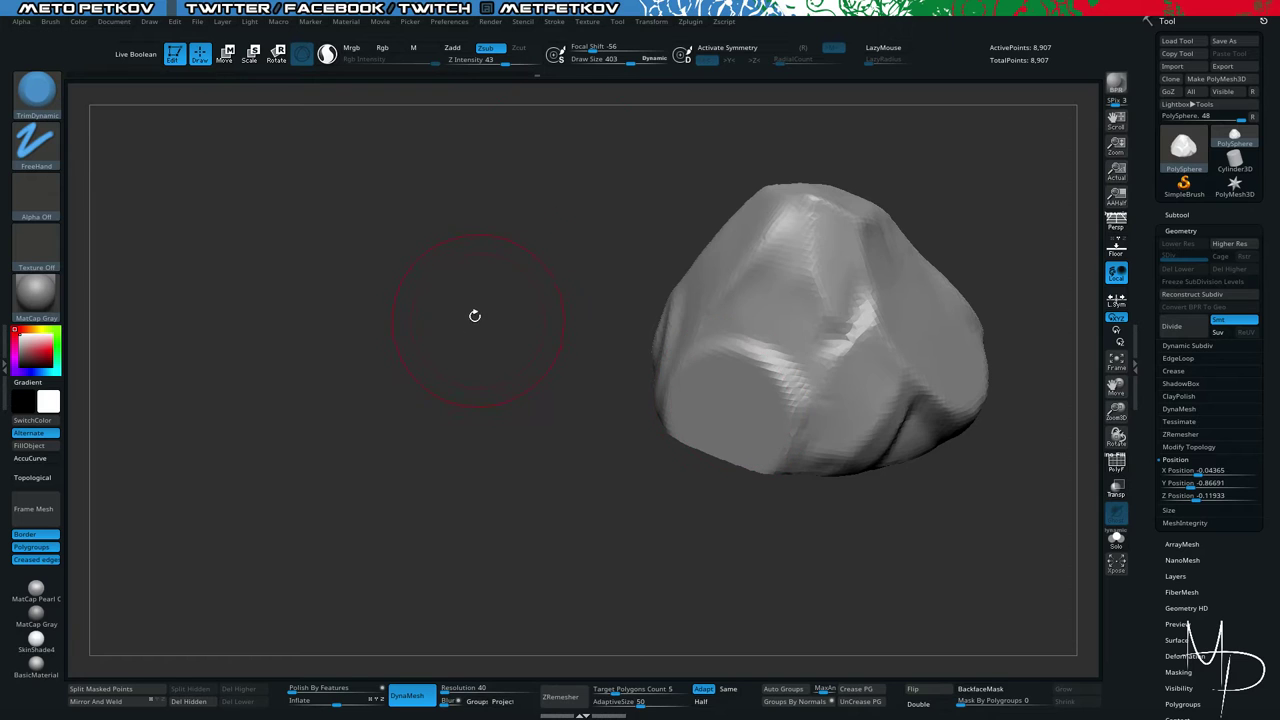
Trim a flat facet into the rock's side with one TrimDynamic stroke, undoing the earlier broad stroke on the front slope.
left_click_drag(451, 320, 507, 350)
mouse_move(654, 303)
left_mouse_down()
mouse_move(646, 318)
mouse_move(649, 306)
left_mouse_up()
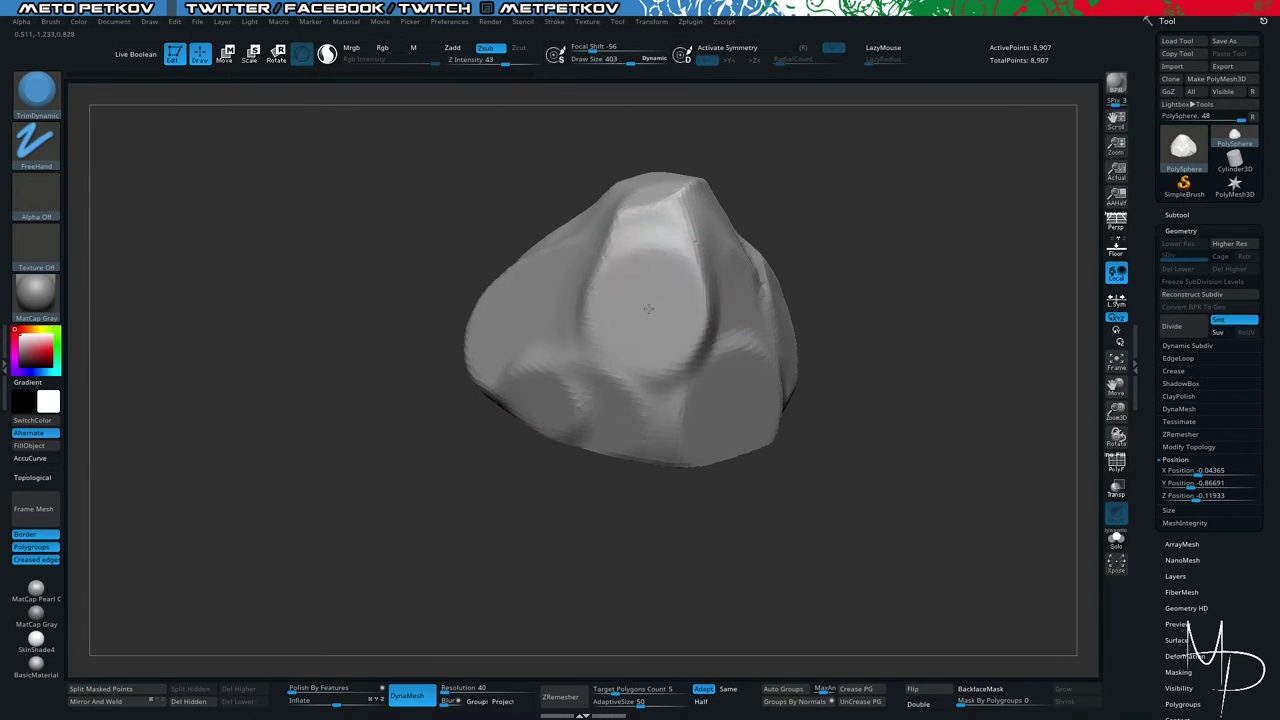
key("ctrl+z")
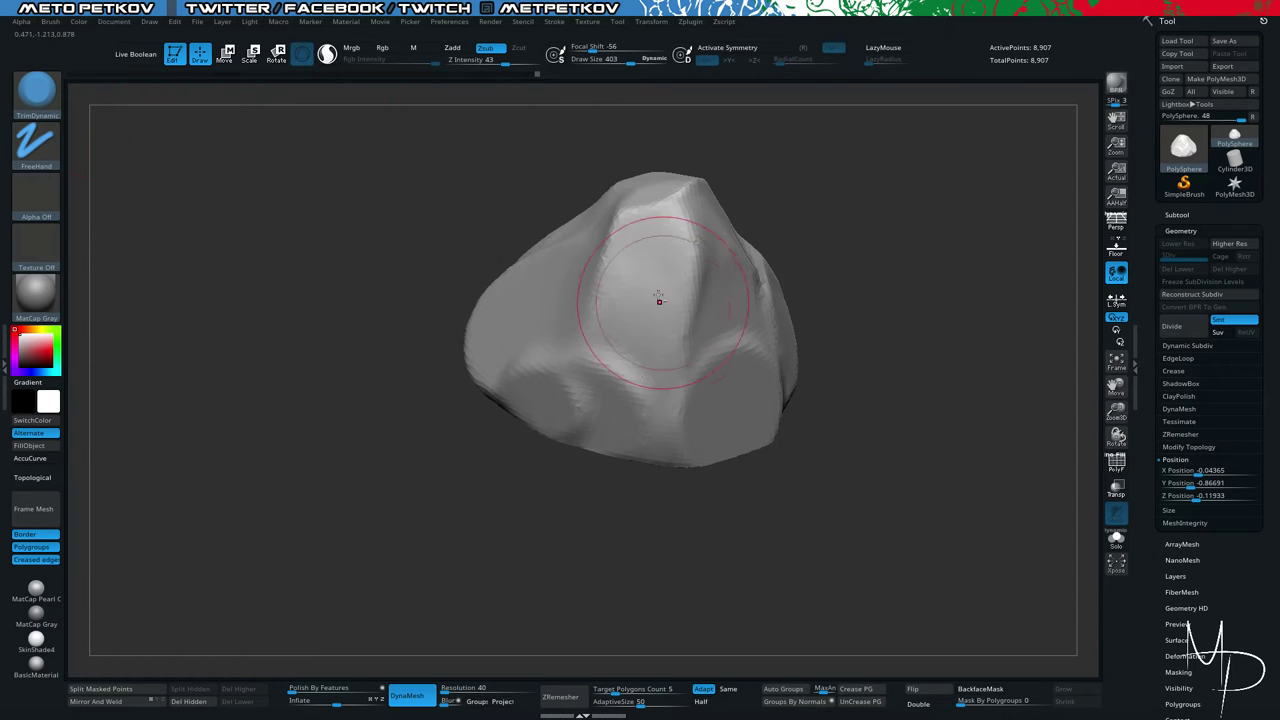
left_click_drag(454, 229, 371, 229)
left_click_drag(348, 153, 318, 175)
mouse_move(634, 181)
left_mouse_down()
mouse_move(625, 176)
mouse_move(632, 188)
left_mouse_up()
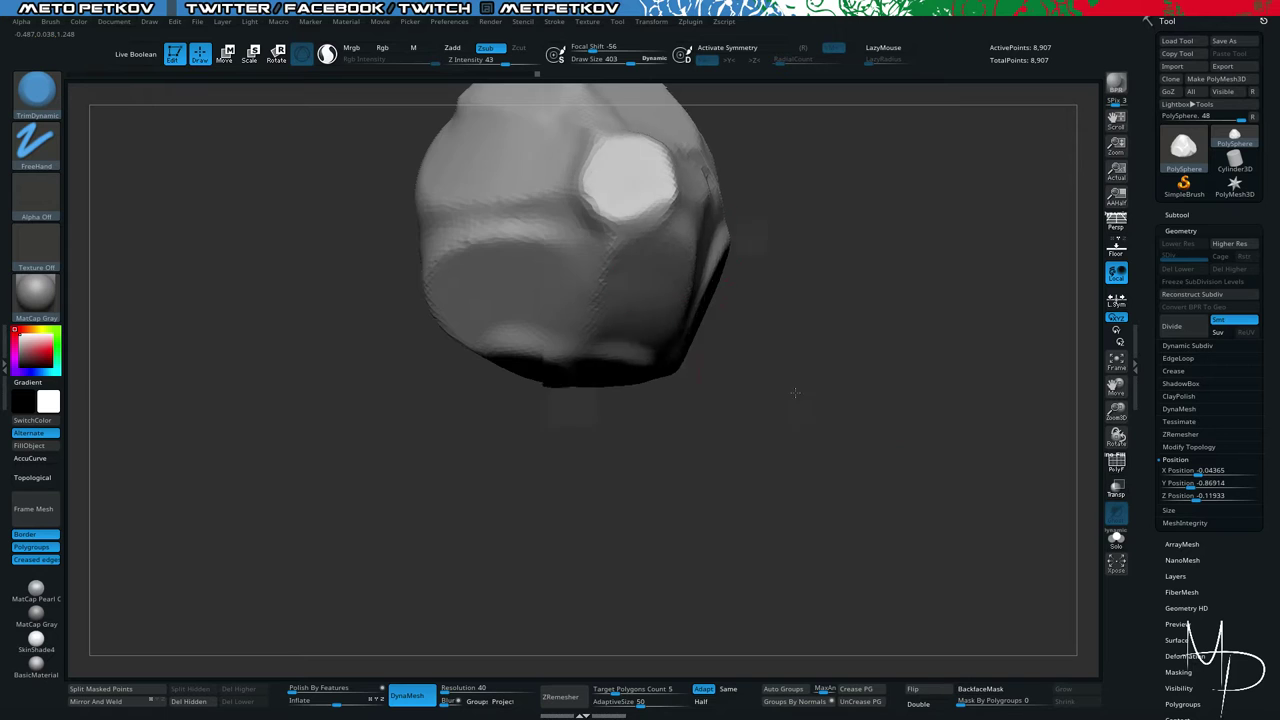
mouse_move(794, 394)
left_mouse_down()
mouse_move(820, 237)
mouse_move(847, 306)
mouse_move(778, 302)
left_mouse_up()
left_click_drag(648, 268, 584, 185)
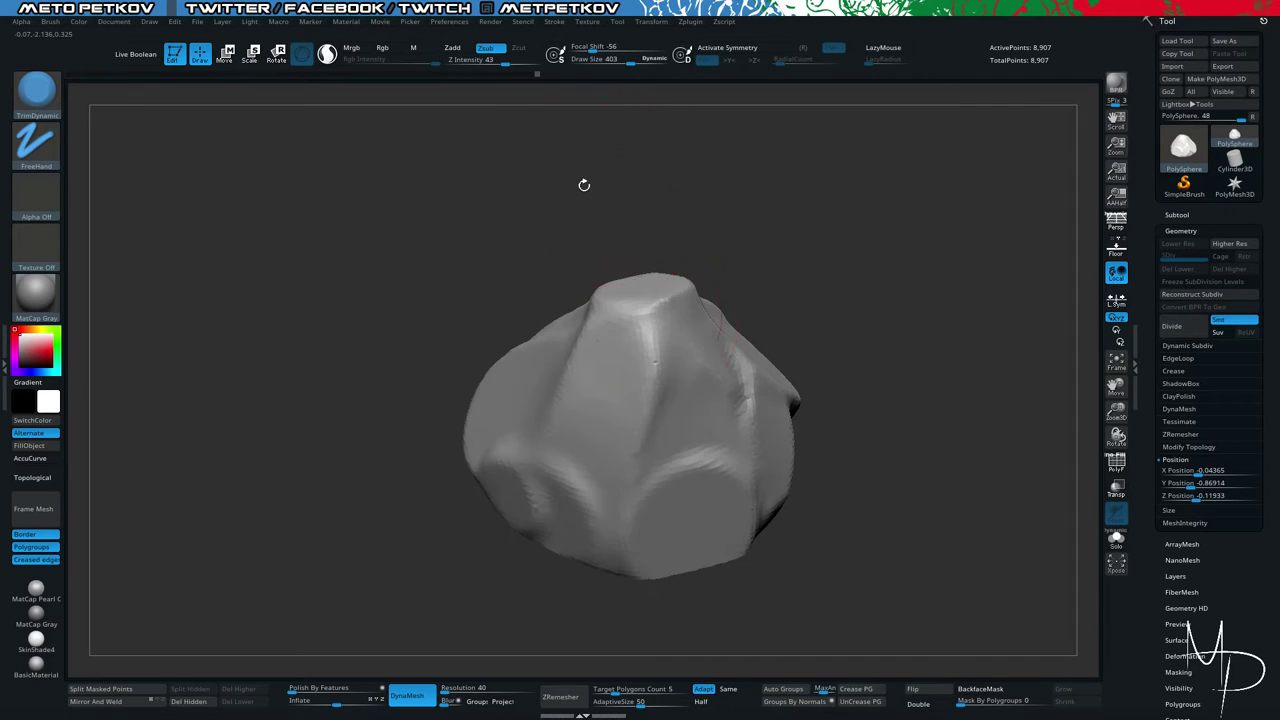
Reduce the draw size to 215 and trim smaller facets along the rock's peak and upper ridge with TrimDynamic.
key("space")
left_click_drag(668, 301, 649, 307)
left_click_drag(877, 343, 802, 317)
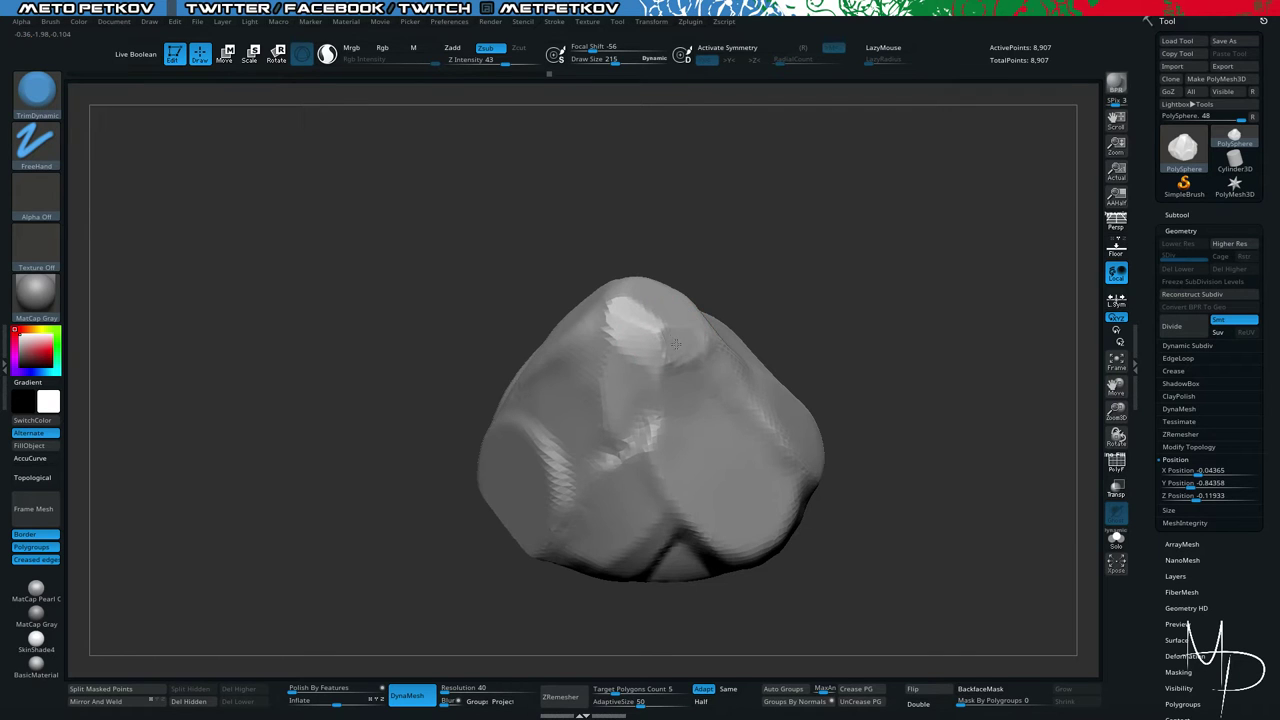
mouse_move(895, 563)
left_mouse_down()
mouse_move(902, 490)
mouse_move(862, 484)
left_mouse_up()
left_click_drag(425, 305, 463, 297)
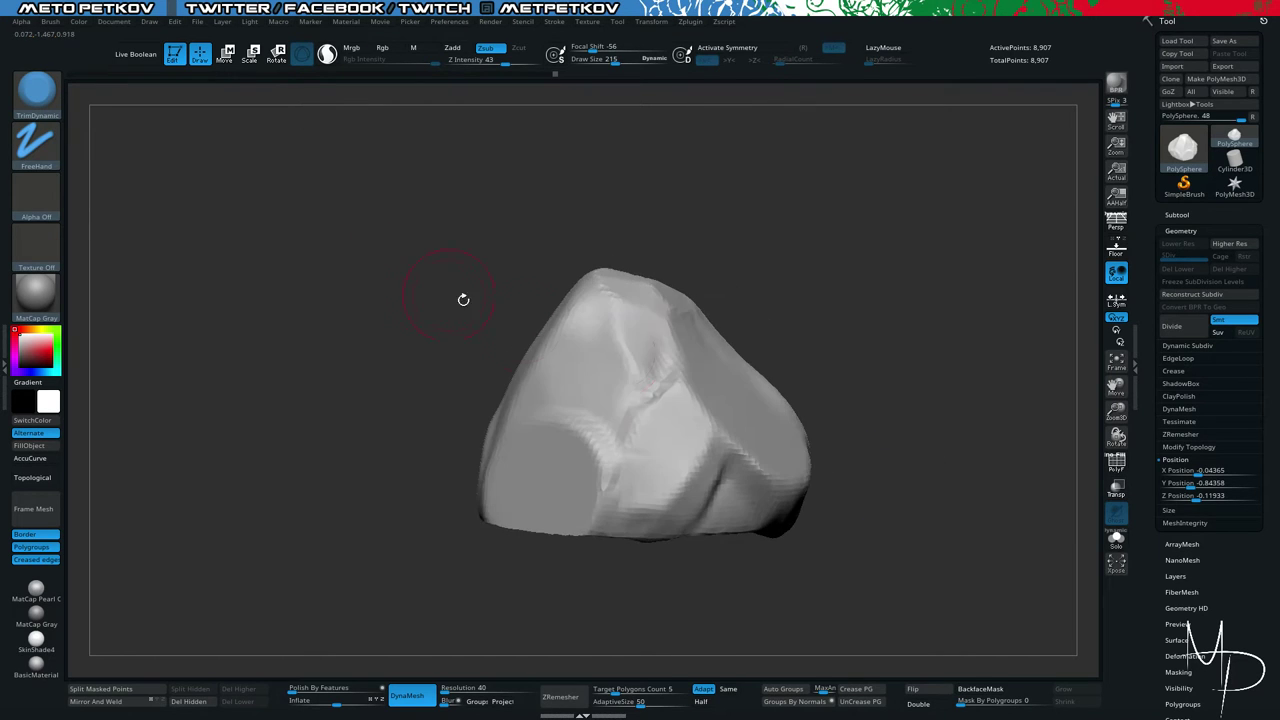
left_click_drag(642, 332, 647, 386)
Cut the rock's underside flat with a straight ClipCurve line across the base.
left_click_drag(351, 488, 305, 491)
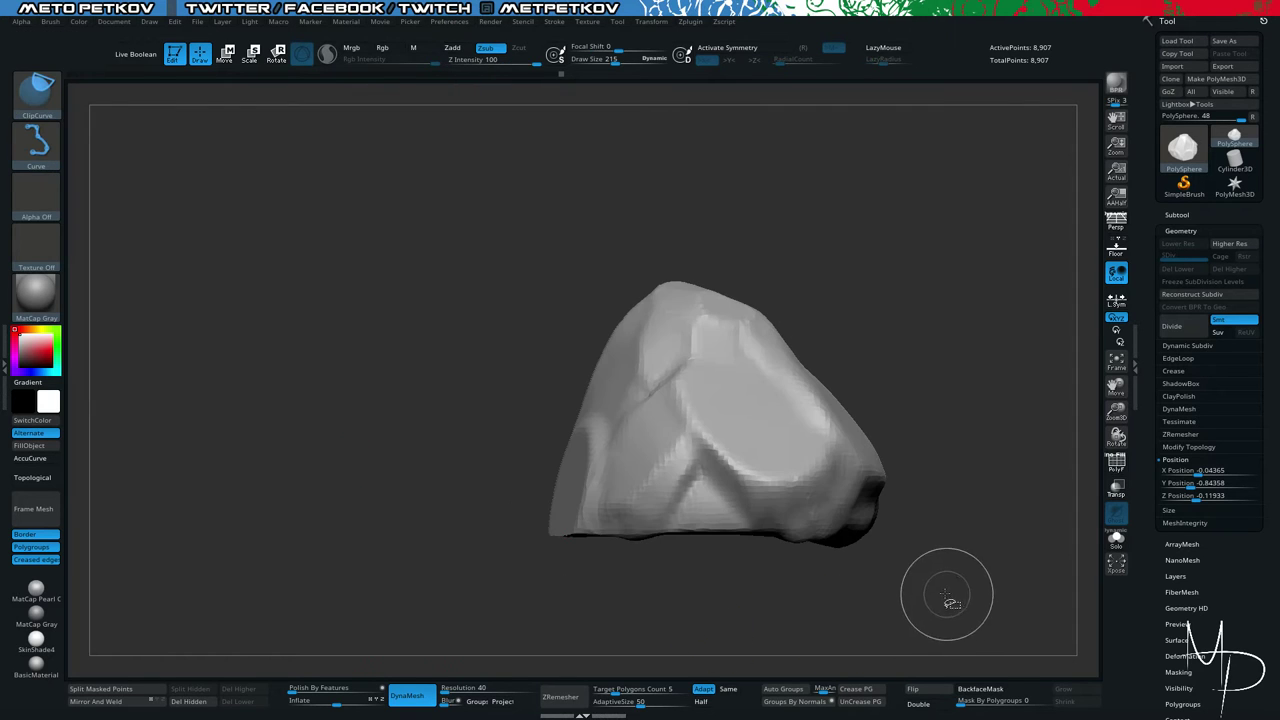
mouse_move(893, 597)
left_mouse_down("ctrl+shift")
mouse_move(194, 571)
mouse_move(331, 520)
mouse_move(318, 519)
mouse_move(343, 509)
mouse_move(343, 467)
left_mouse_up("ctrl+shift")
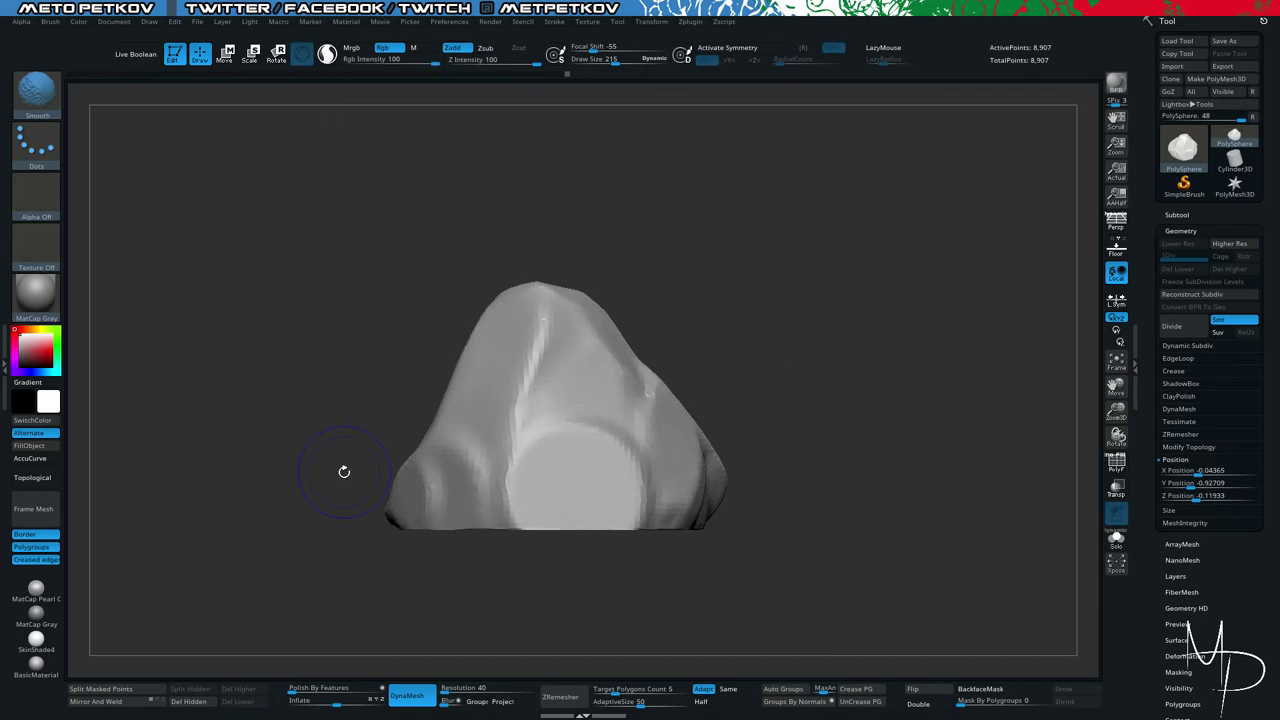
left_click_drag(294, 555, 391, 438)
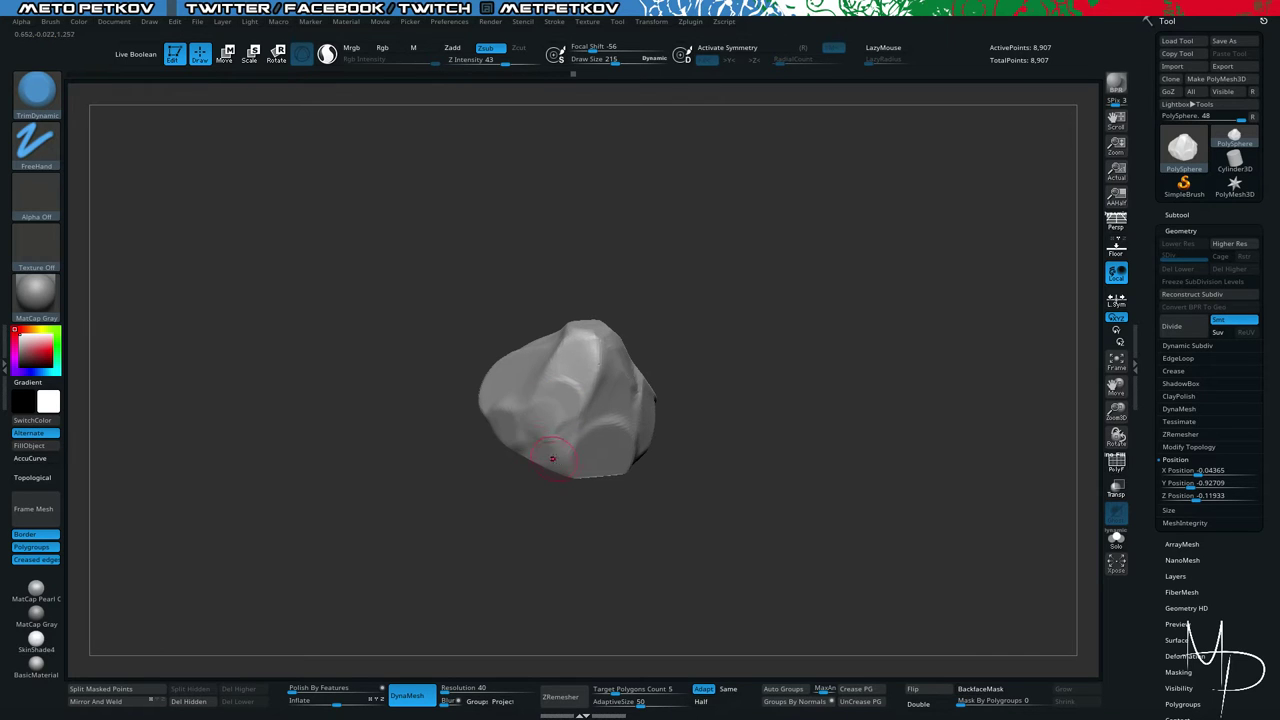
Select the hPolish brush for the rock's lower side and switch to the Blob brush.
key("b")
key("h")
key("p")
left_click_drag(524, 539, 450, 460)
left_click_drag(368, 426, 396, 445, "alt")
left_click_drag(396, 445, 373, 285)
key("b")
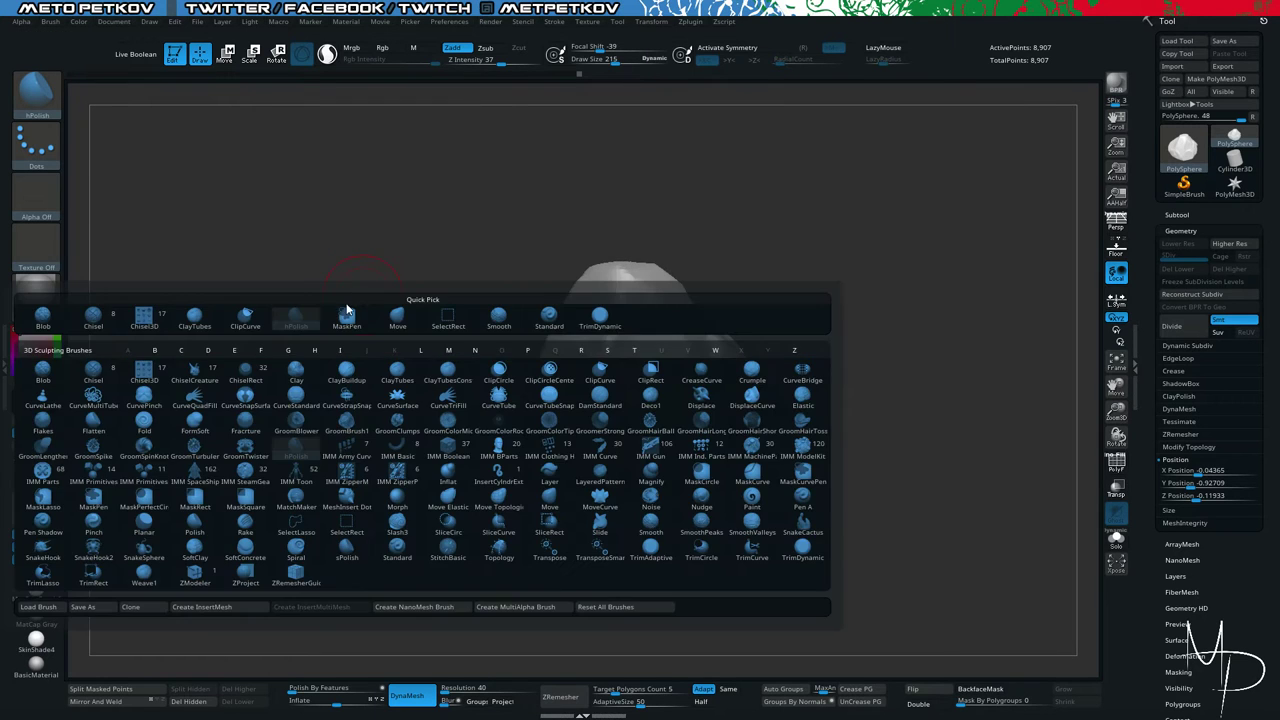
key("b")
key("l")
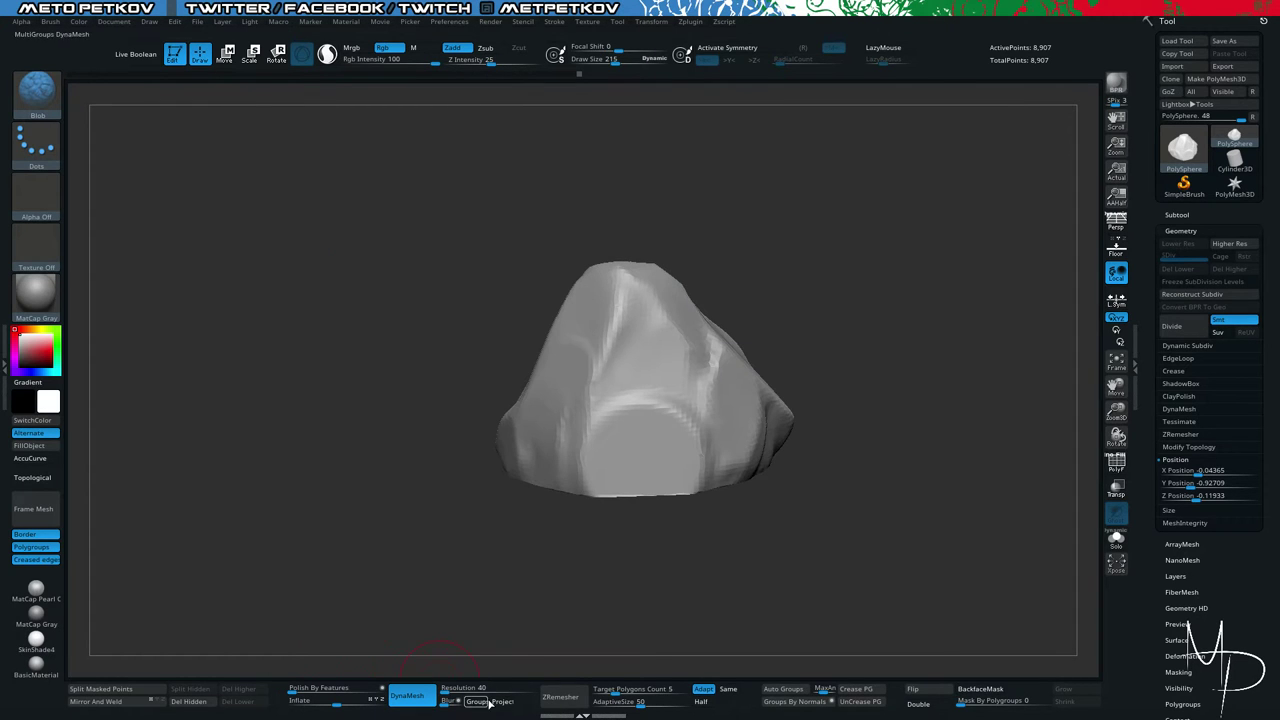
Remesh the rock with DynaMesh at blur 0 and resolution 64, and check the wireframe on the flat underside.
left_click_drag(448, 701, 435, 702)
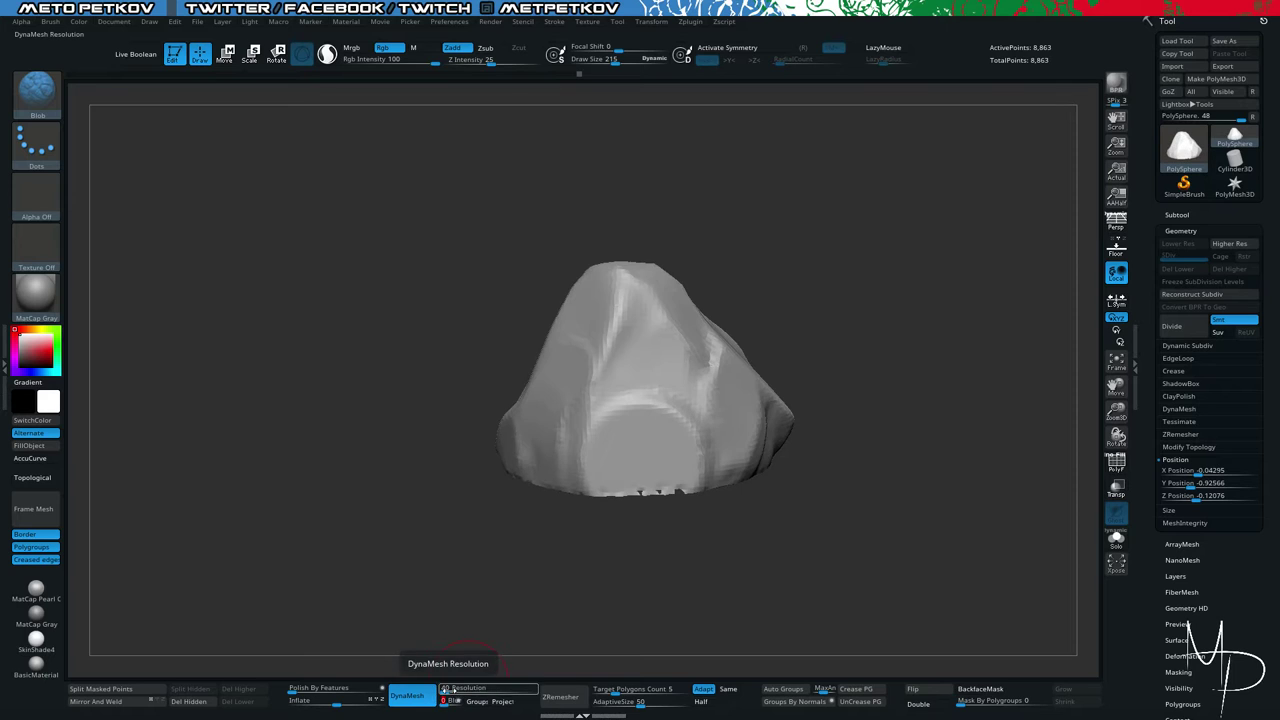
left_click(453, 690)
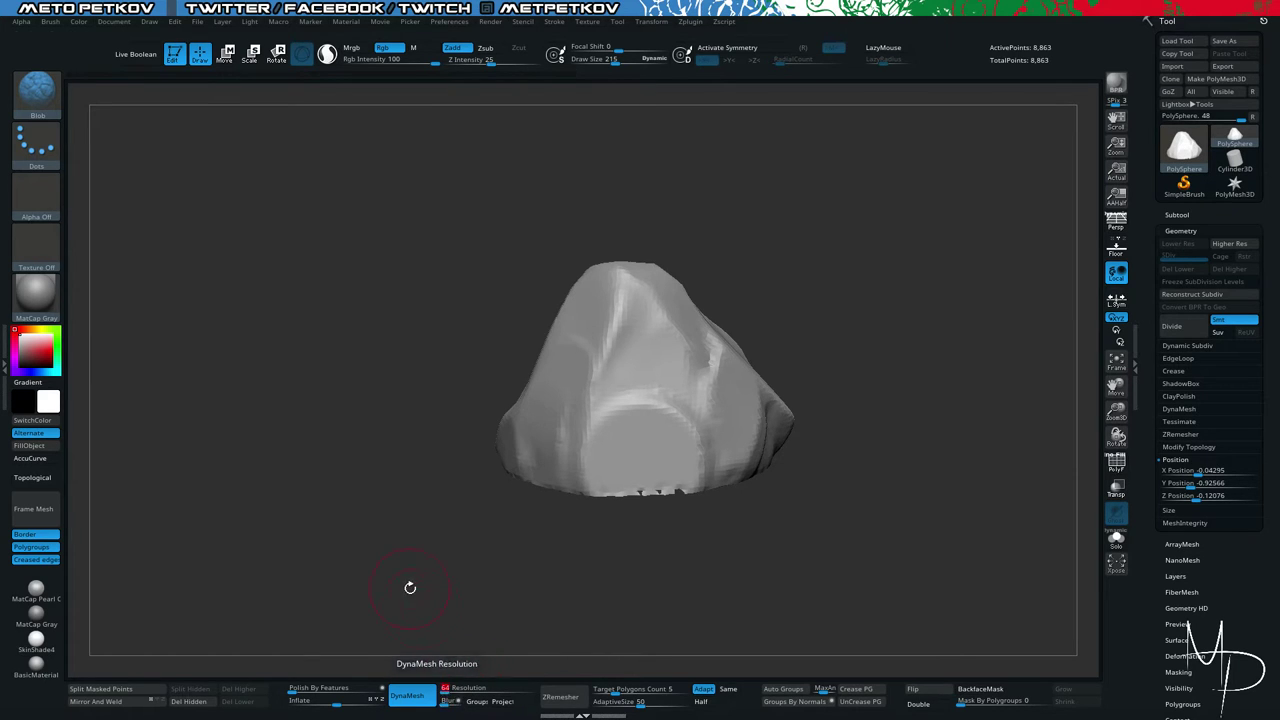
left_click_drag(279, 340, 228, 315)
key("shift+f")
key("shift+f")
key("shift+f")
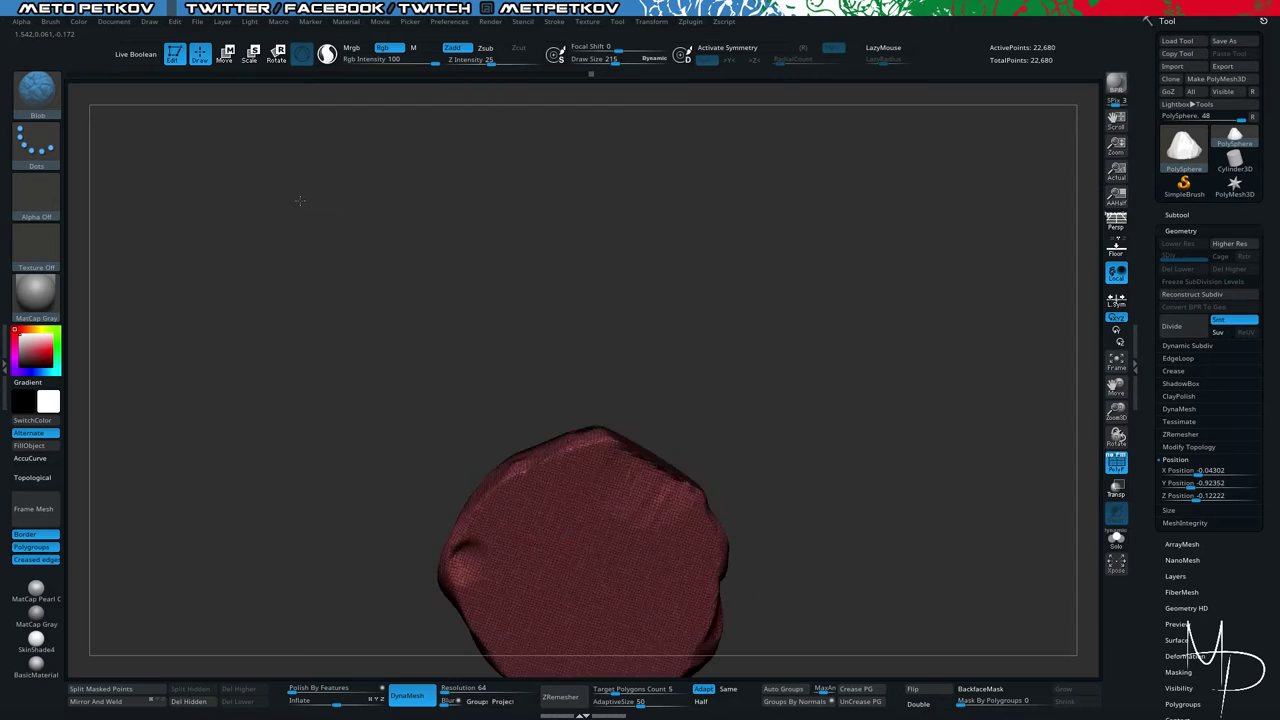
key("shift+f")
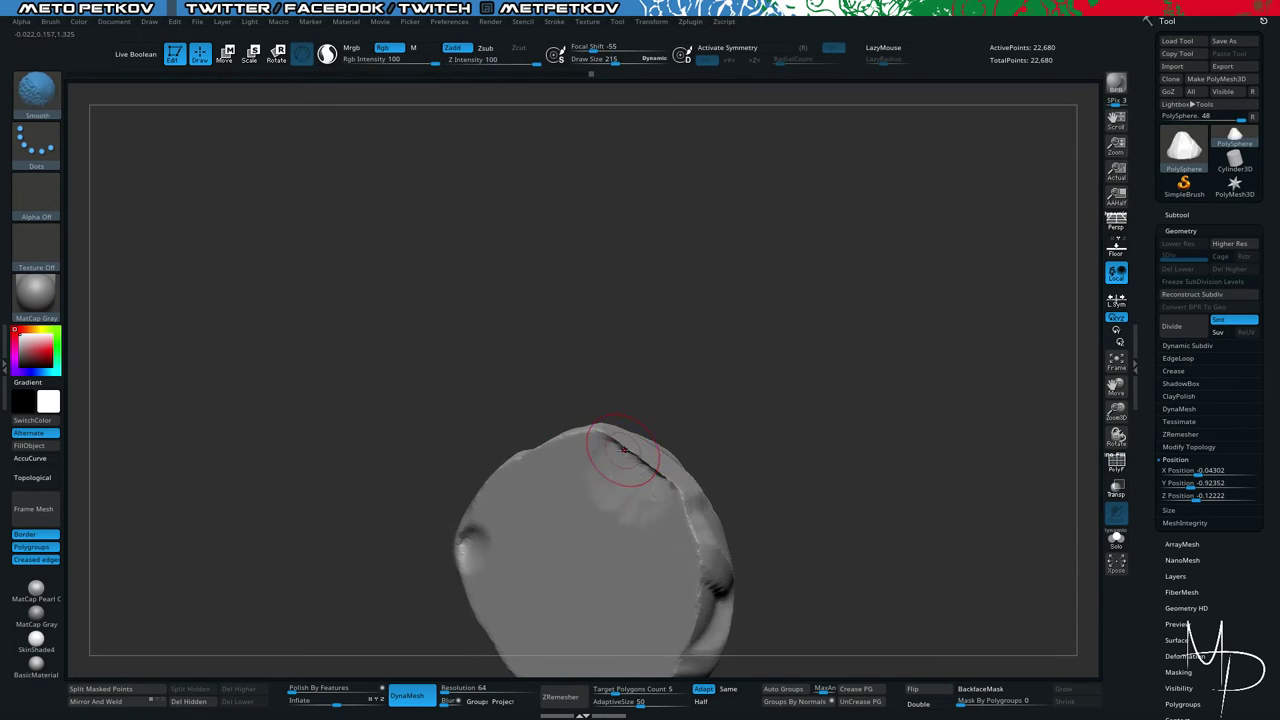
Smooth the jagged rim and the small bump around the flat underside with a draw size of 146.
key("space")
left_click_drag(615, 449, 676, 489)
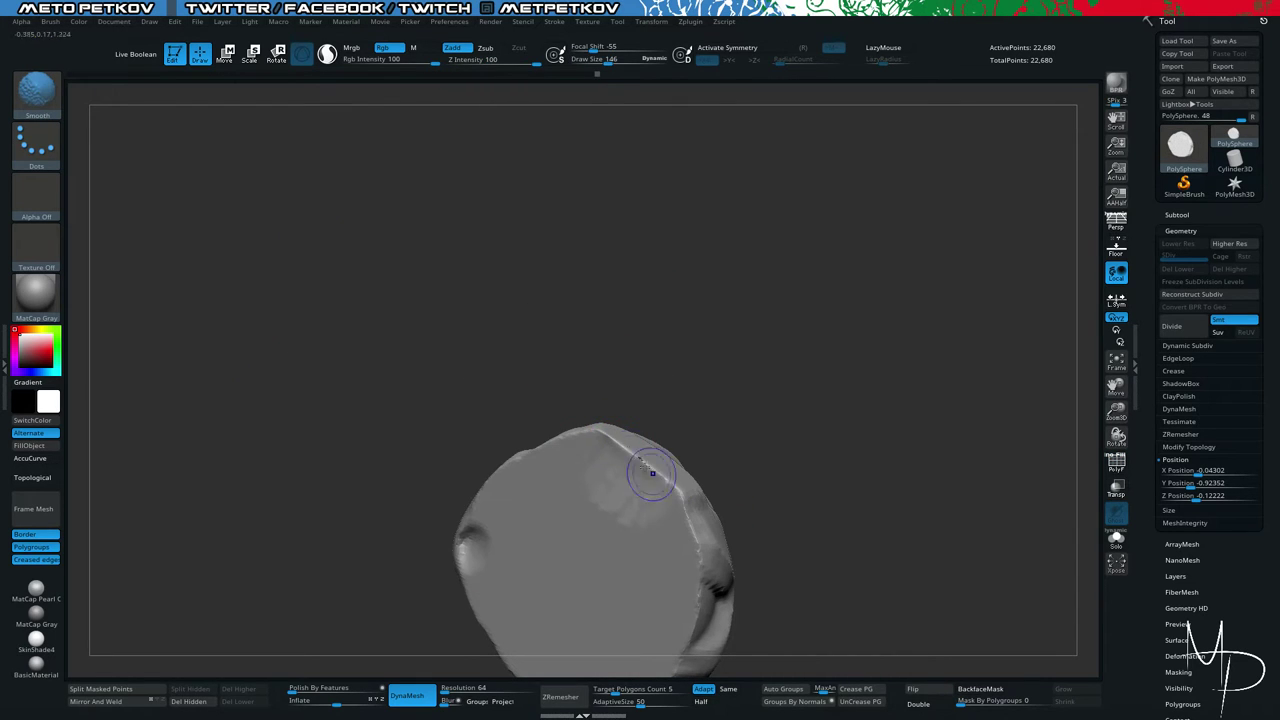
key("shift")
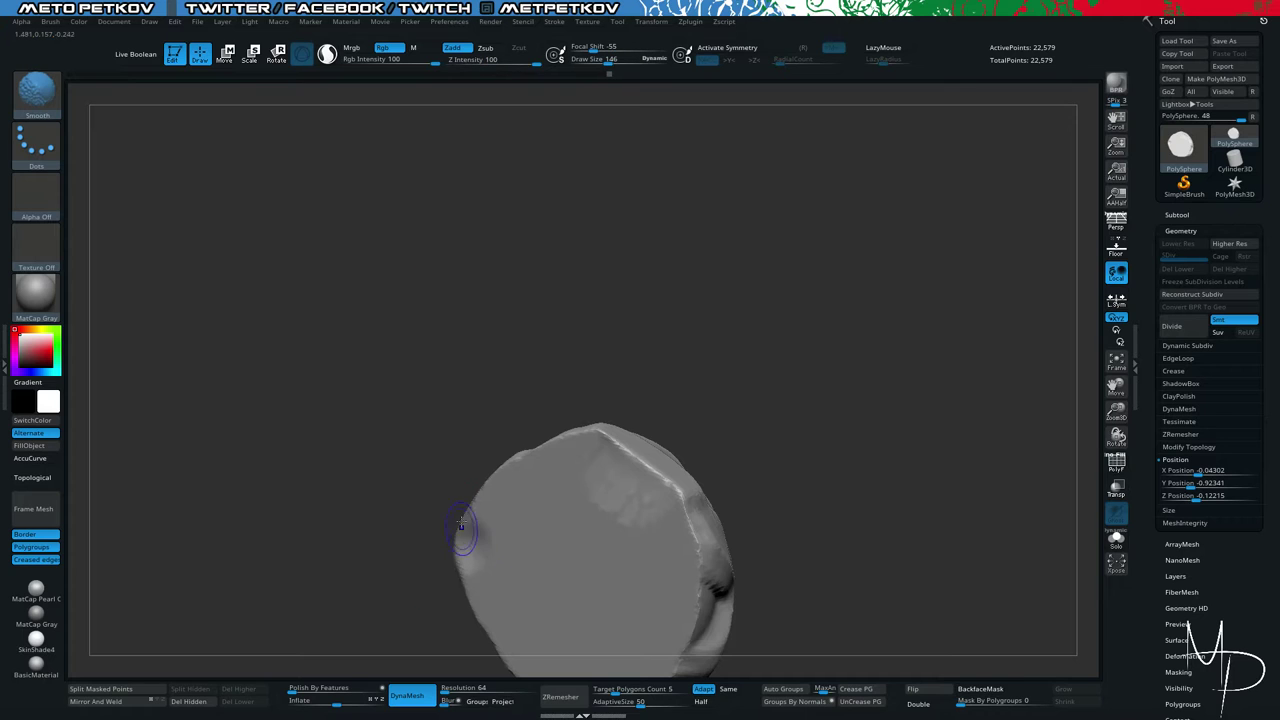
left_click_drag(461, 527, 397, 414)
mouse_move(429, 366)
left_mouse_down()
mouse_move(426, 460)
mouse_move(387, 391)
mouse_move(488, 314)
left_mouse_up()
Adjust the rock's lower front edge using the Move brush at draw size 289.
key("b")
key("m")
key("v")
key("space")
mouse_move(613, 427)
left_mouse_down()
mouse_move(642, 455)
mouse_move(671, 459)
left_mouse_up()
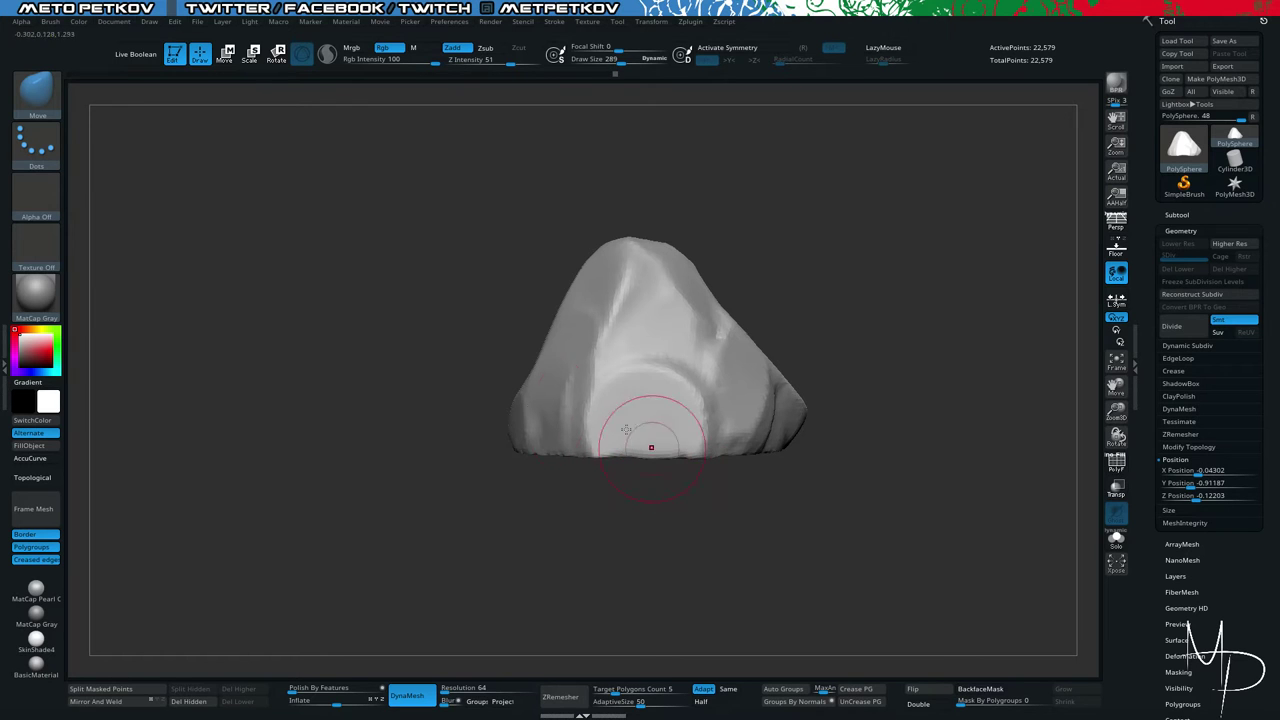
Switch to TrimDynamic at draw size 175 and trim the rock's upper ridge.
key("space")
left_click_drag(415, 327, 404, 327)
key("b")
key("t")
key("d")
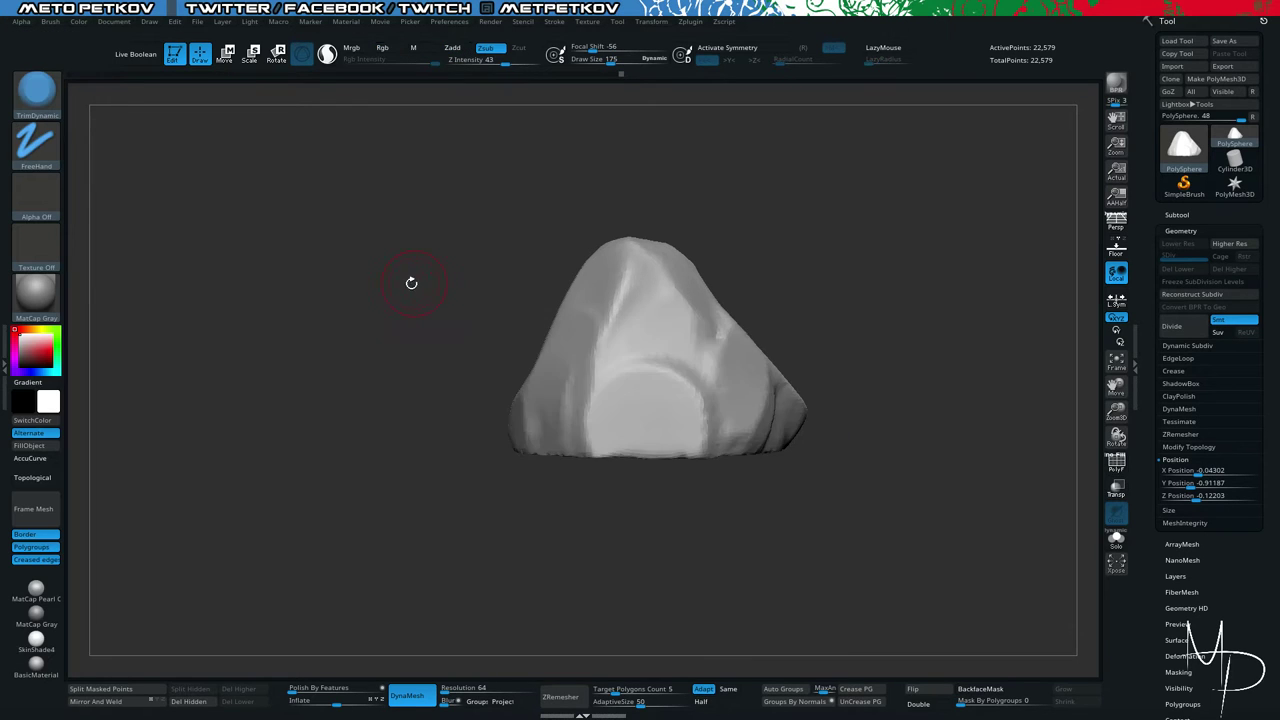
mouse_move(411, 280)
left_mouse_down()
mouse_move(331, 279)
mouse_move(370, 305)
mouse_move(393, 362)
mouse_move(520, 350)
mouse_move(654, 363)
left_mouse_up()
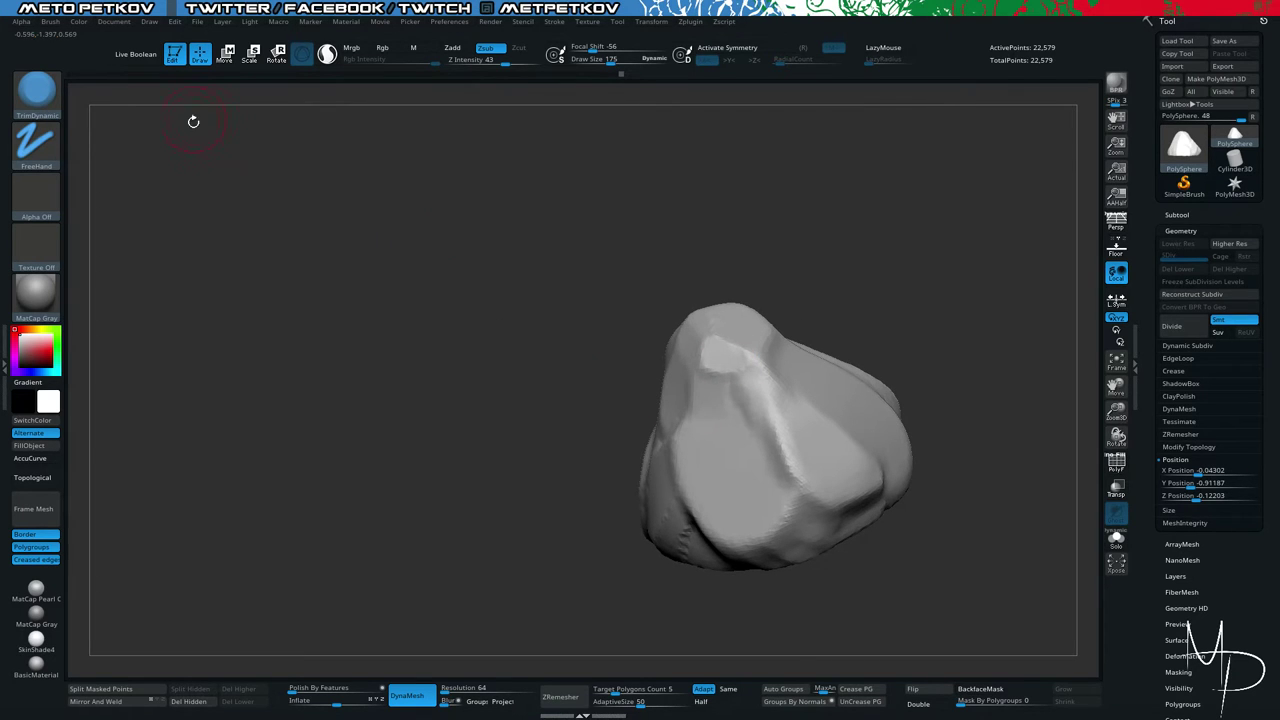
Load the Orb_Rock_Noise brush from the Stylized brush folder in LightBox.
key("comma")
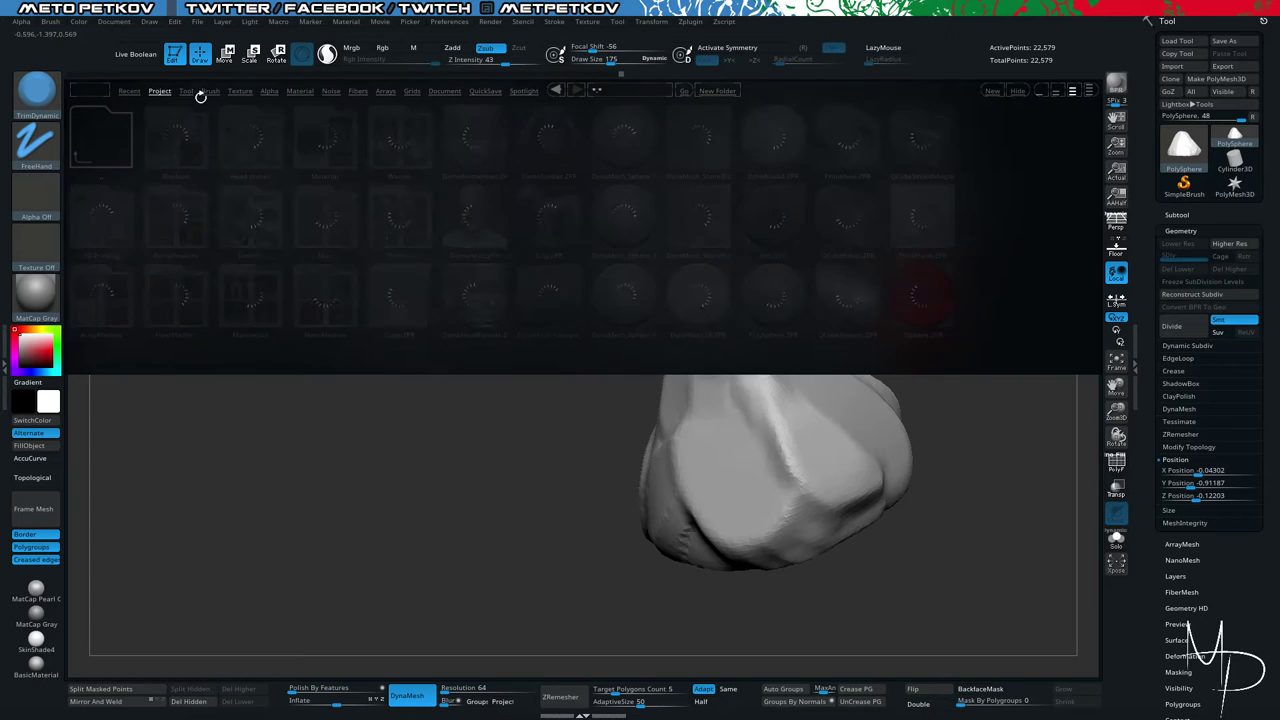
left_click(210, 91)
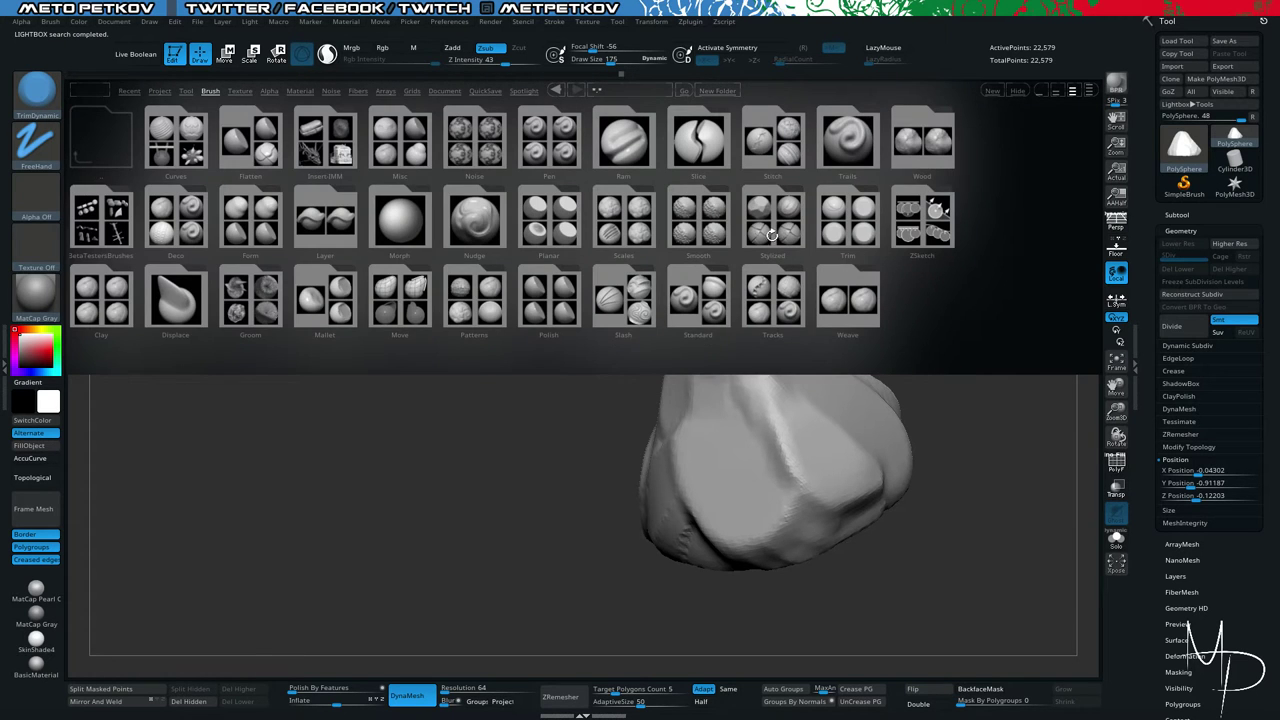
left_click(772, 234)
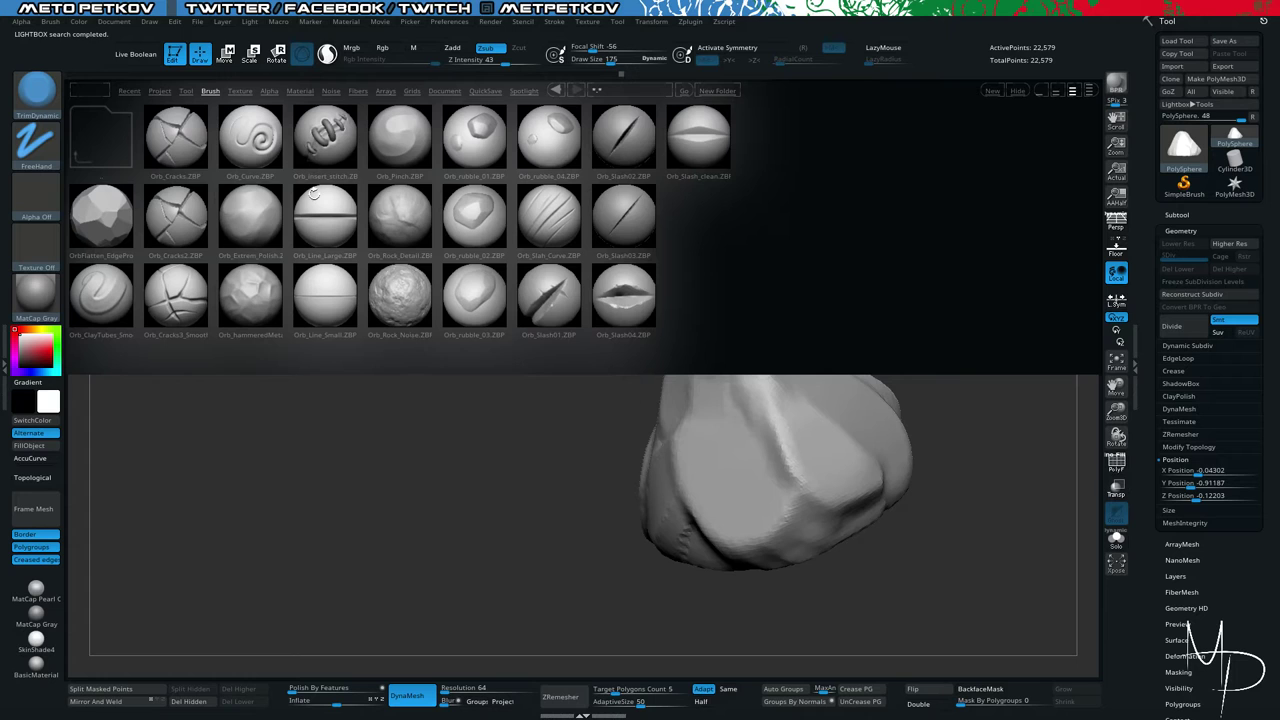
left_click(398, 313)
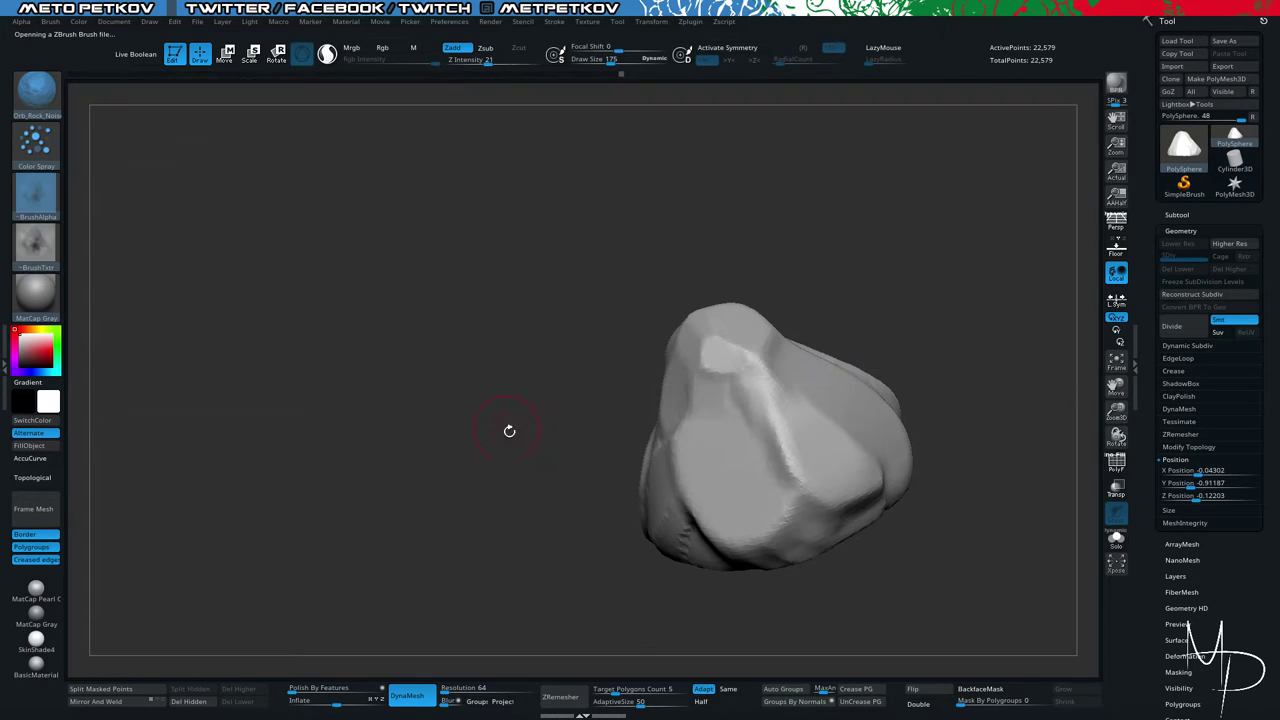
Try an Orb_Rock_Noise stroke on the rock's large flat facet and undo it.
left_click_drag(469, 356, 483, 360)
left_click_drag(731, 437, 740, 475)
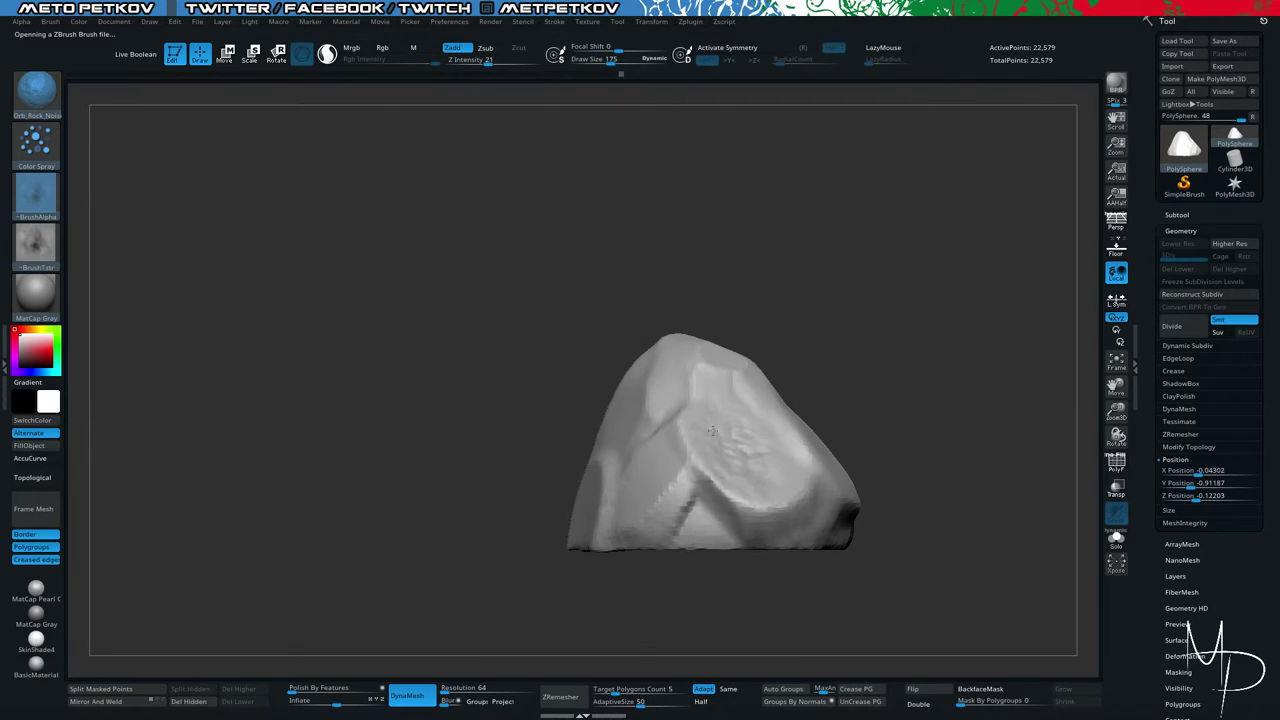
mouse_move(755, 602)
left_mouse_down()
mouse_move(714, 626)
mouse_move(735, 635)
left_mouse_up()
key("ctrl+z")
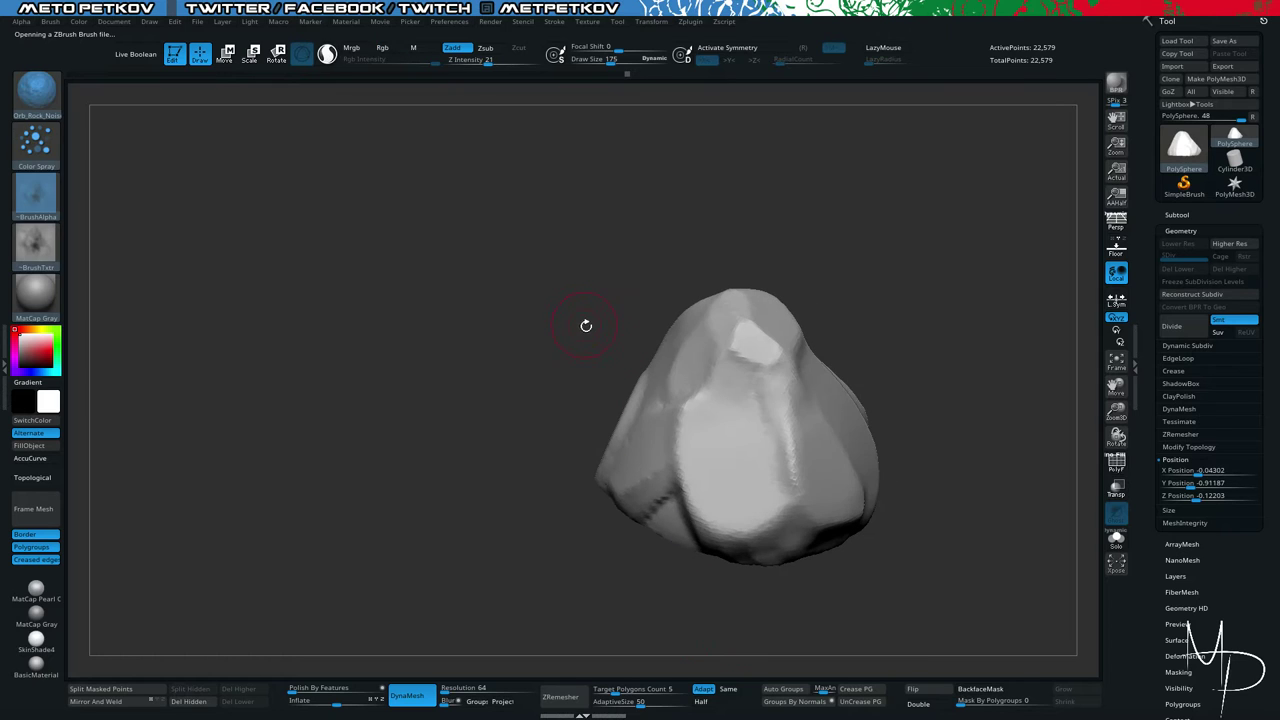
Subdivide the mesh twice and spray Orb_Rock_Noise texture down the large flat facet.
key("ctrl+d")
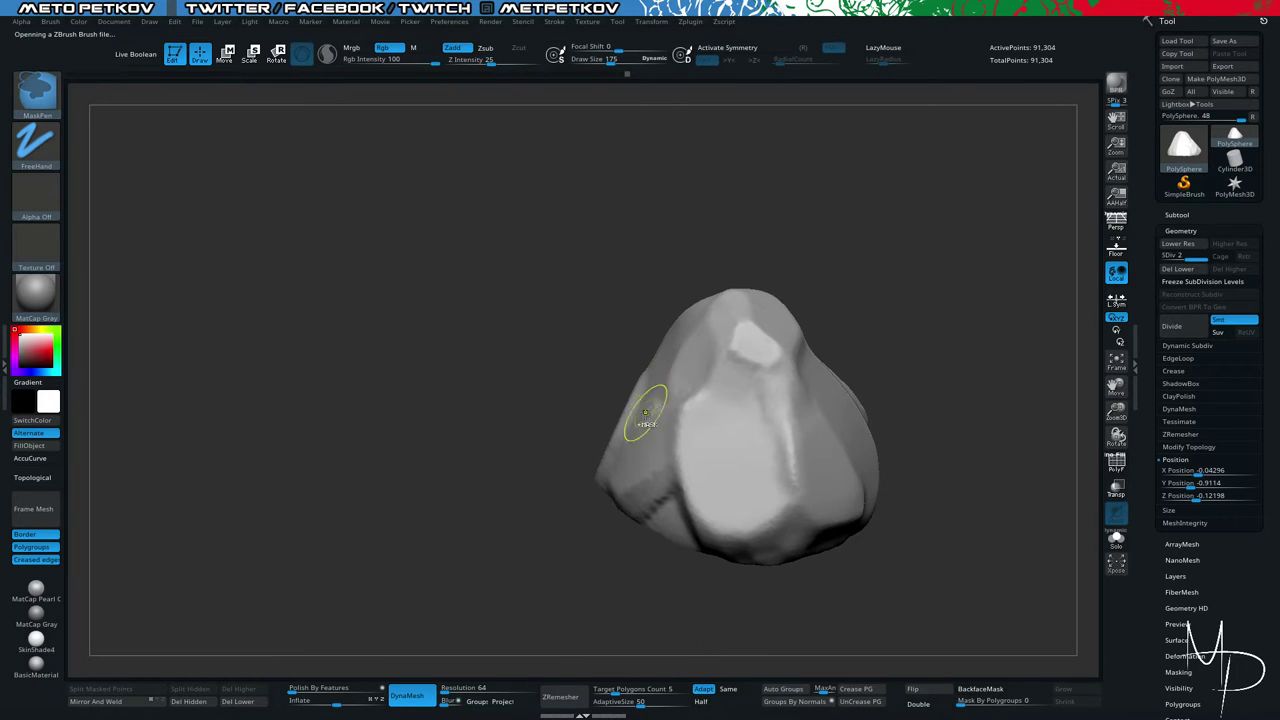
key("ctrl+d")
left_click_drag(723, 430, 729, 500)
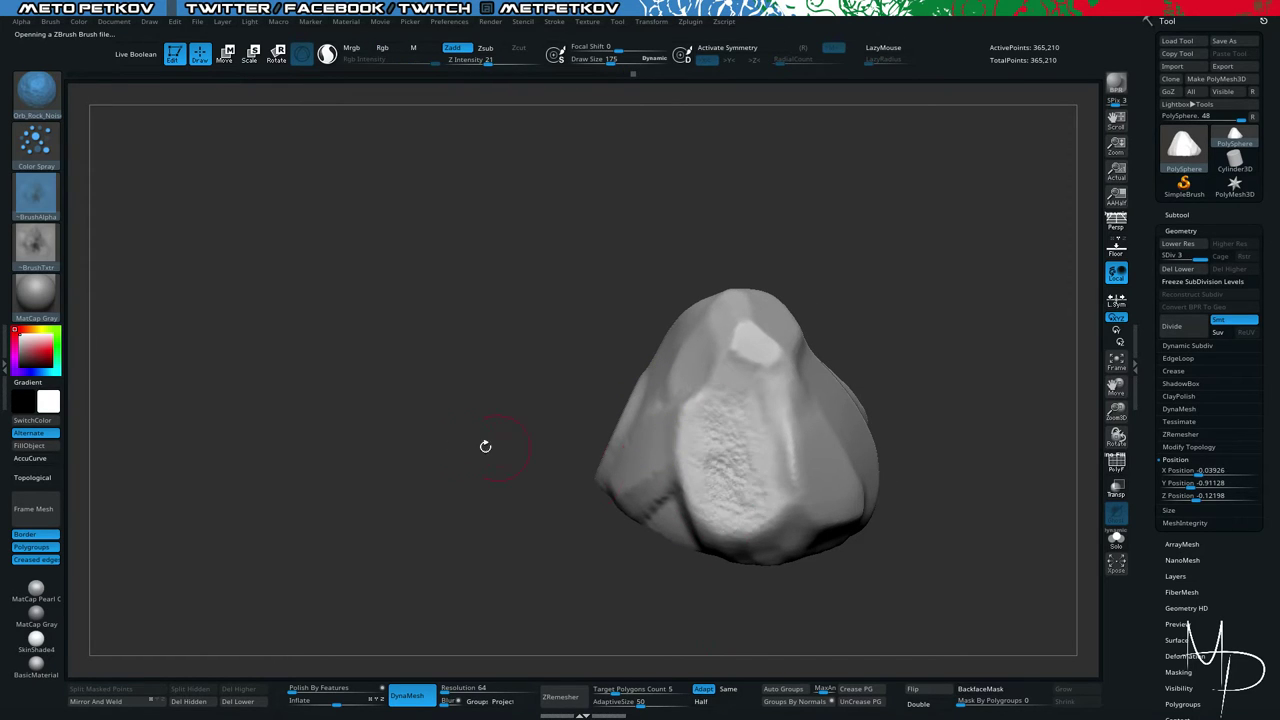
mouse_move(486, 446)
left_mouse_down()
mouse_move(392, 451)
mouse_move(425, 445)
left_mouse_up()
Undo the rock noise and both subdivisions to return to the undivided mesh.
key("shift+d")
key("shift+d")
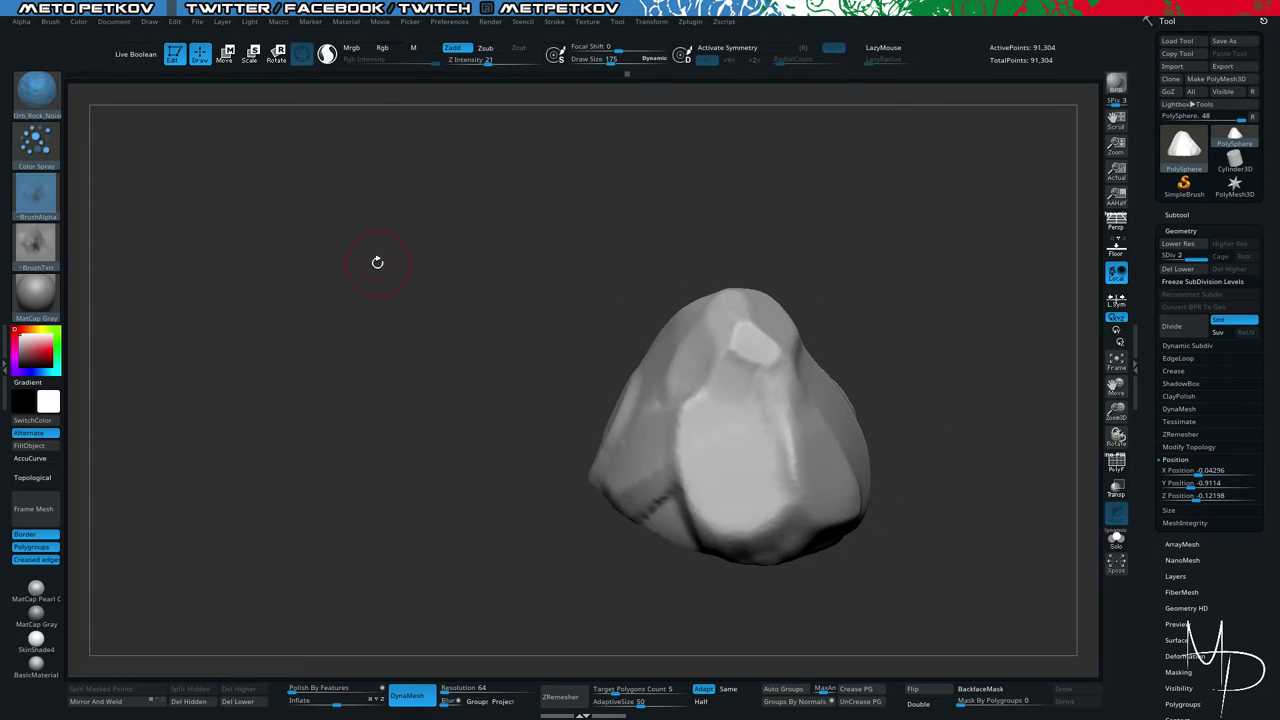
key("ctrl")
left_click_drag(361, 331, 366, 257, "shift")
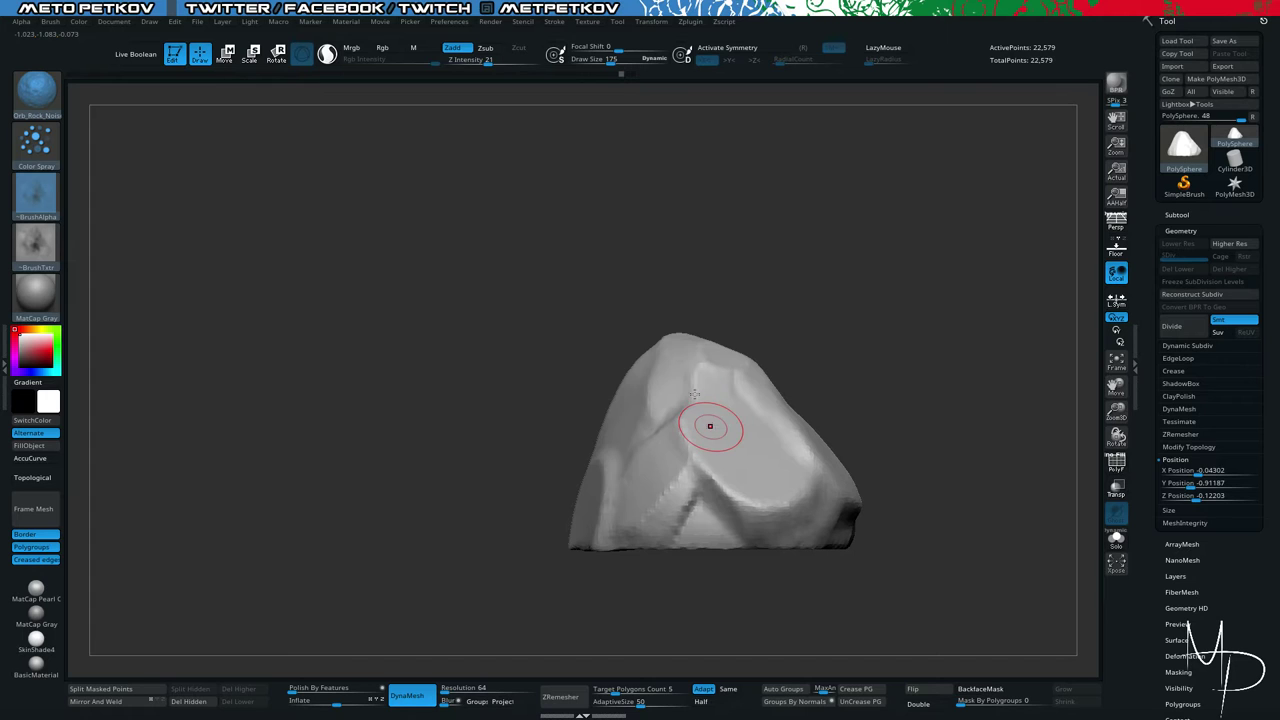
Switch back to TrimDynamic and trim the planes just below the rock's peak.
left_click_drag(539, 334, 728, 446)
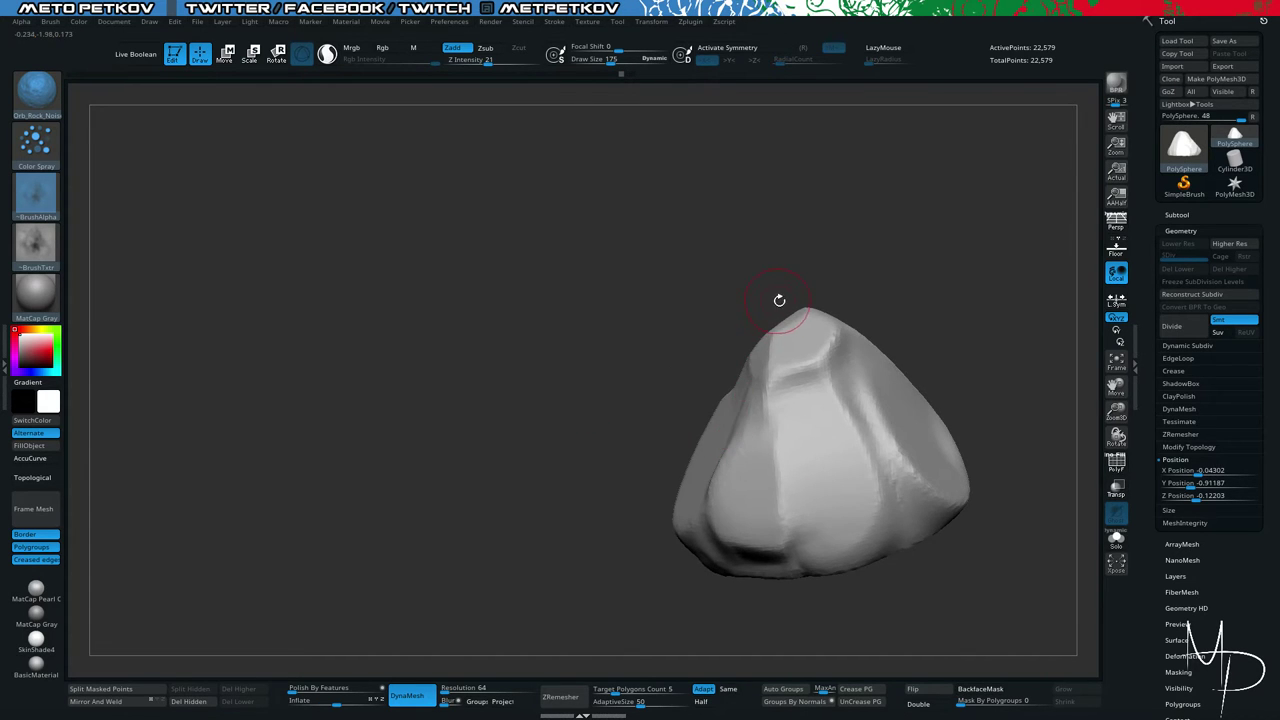
left_click_drag(539, 359, 577, 408)
key("b")
key("t")
key("d")
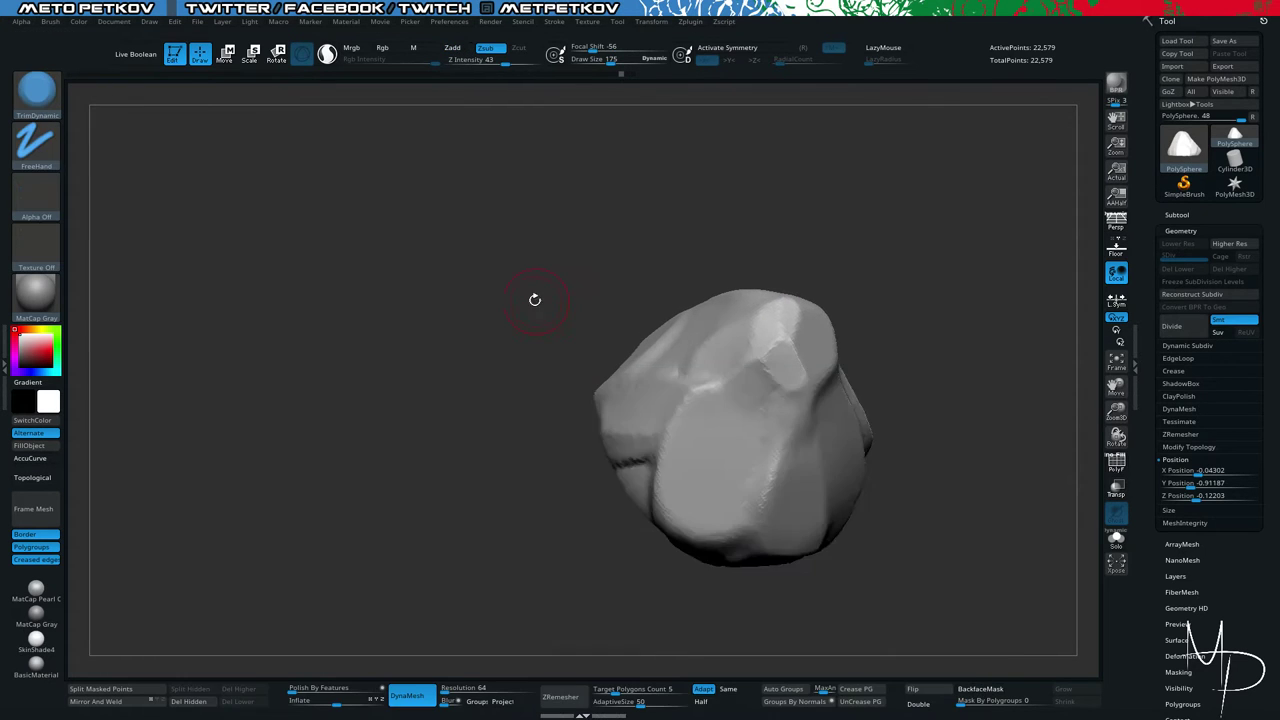
left_click_drag(534, 299, 558, 299)
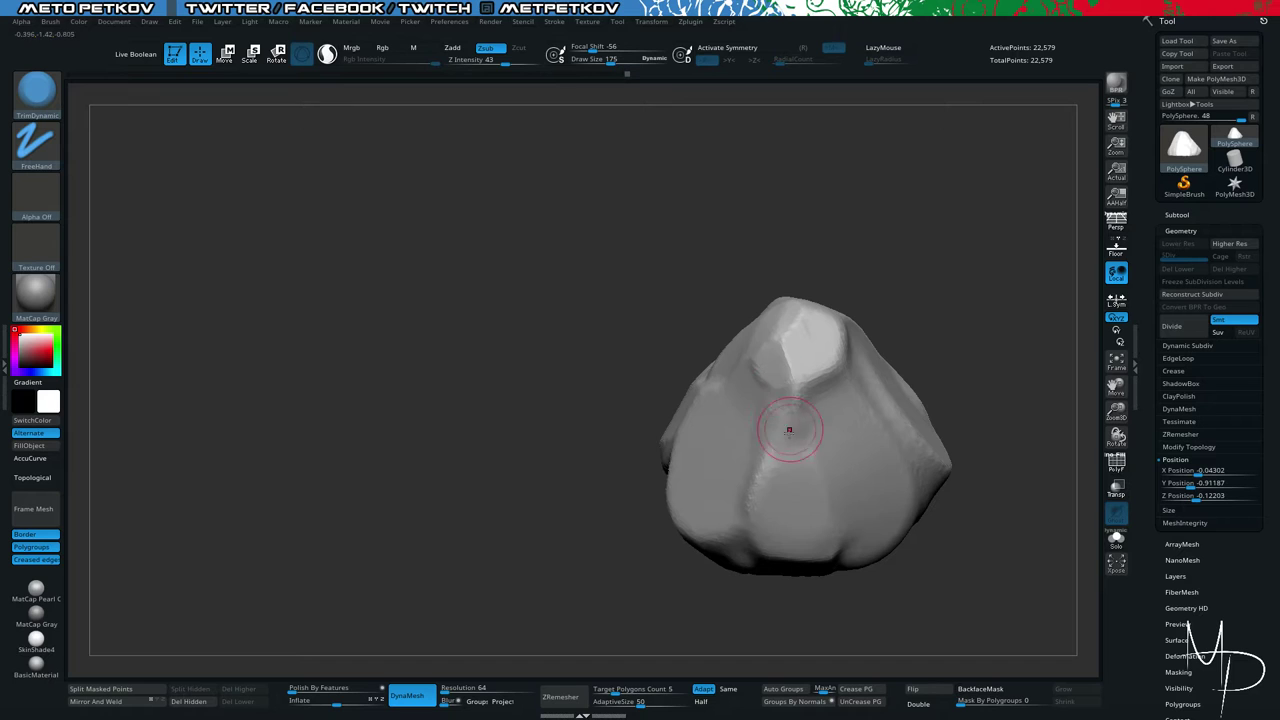
left_click_drag(640, 410, 529, 329)
Switch to the IMM Primitives brush and choose its QCube primitive.
key("b")
key("i")
key("n")
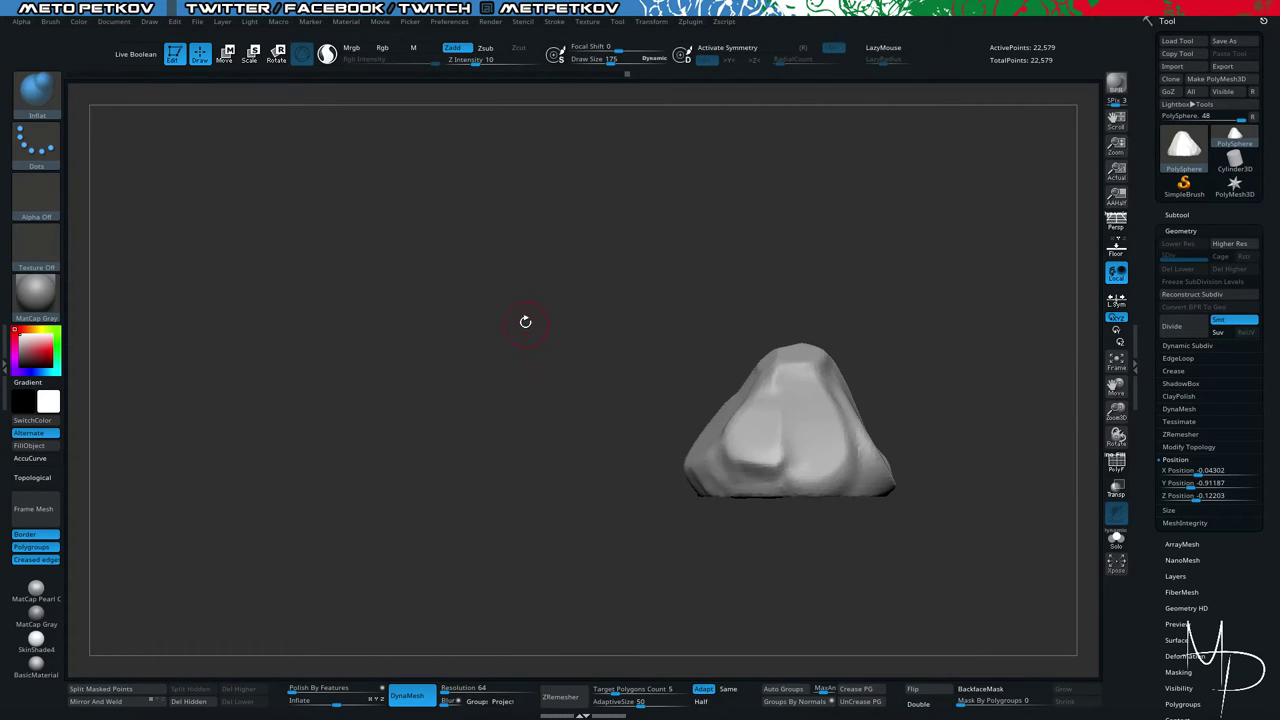
key("b")
key("i")
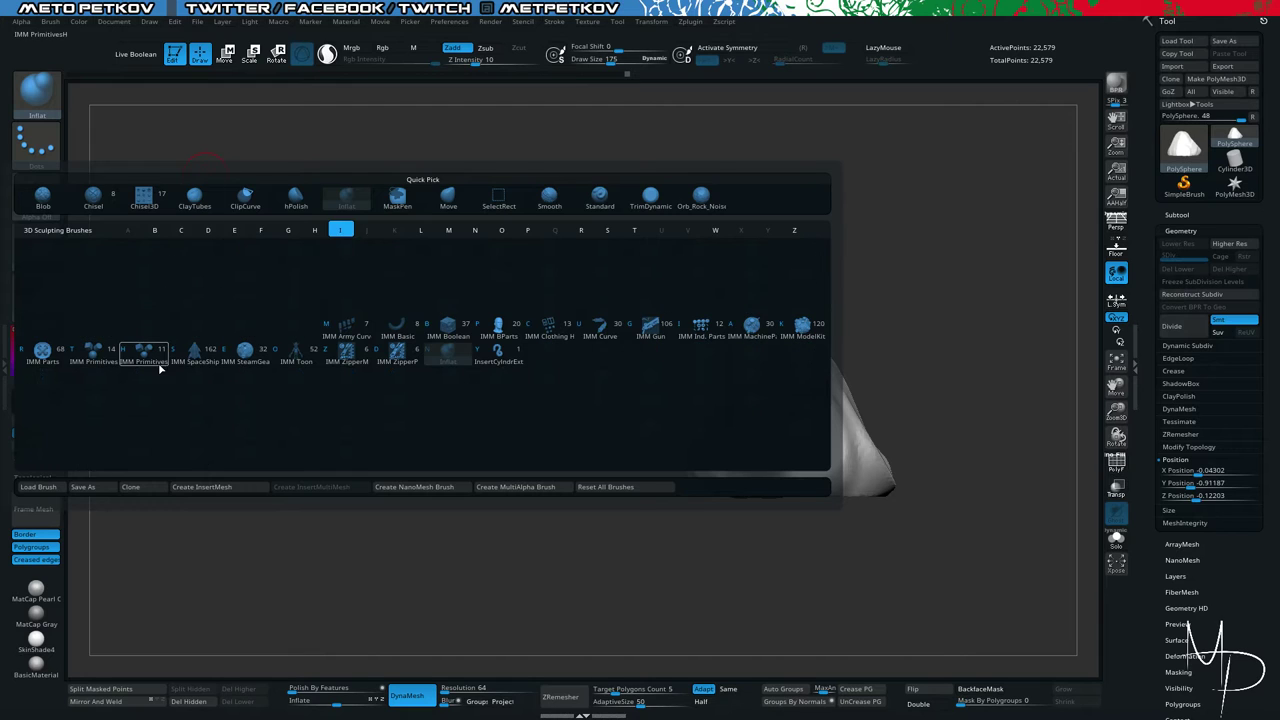
left_click(94, 355)
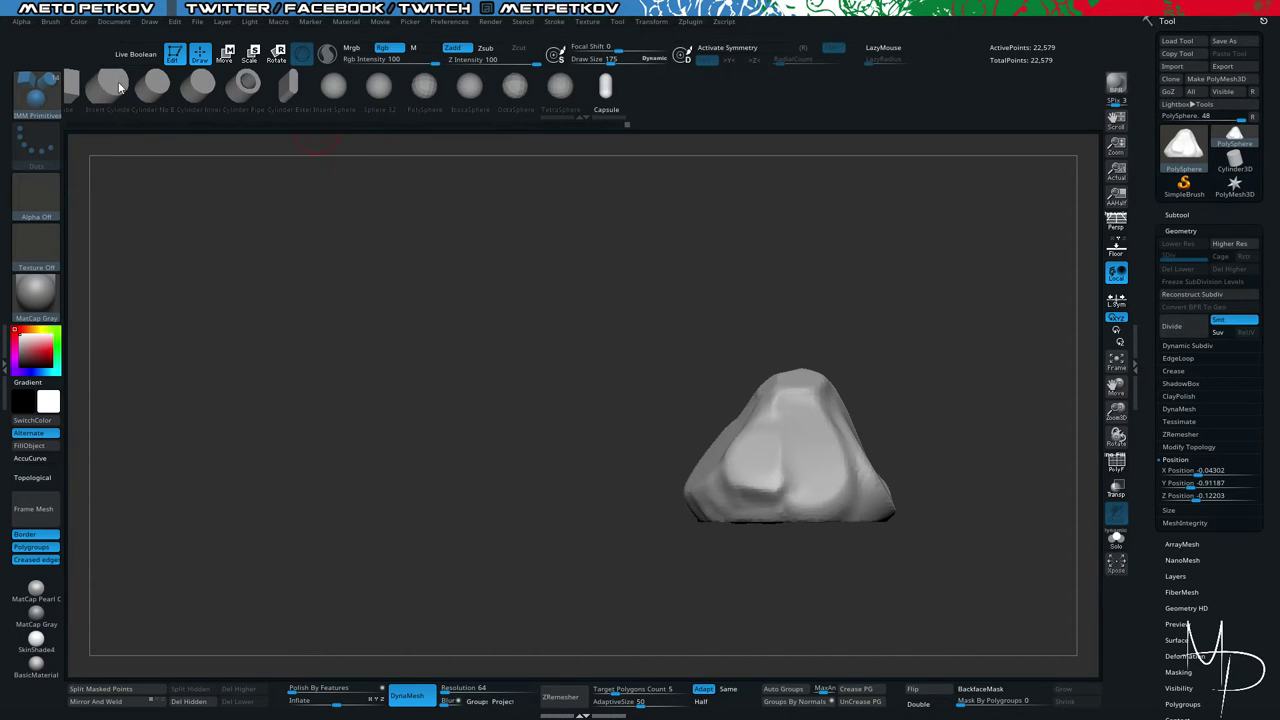
mouse_move(371, 243)
left_mouse_down()
mouse_move(411, 376)
mouse_move(365, 305)
left_mouse_up()
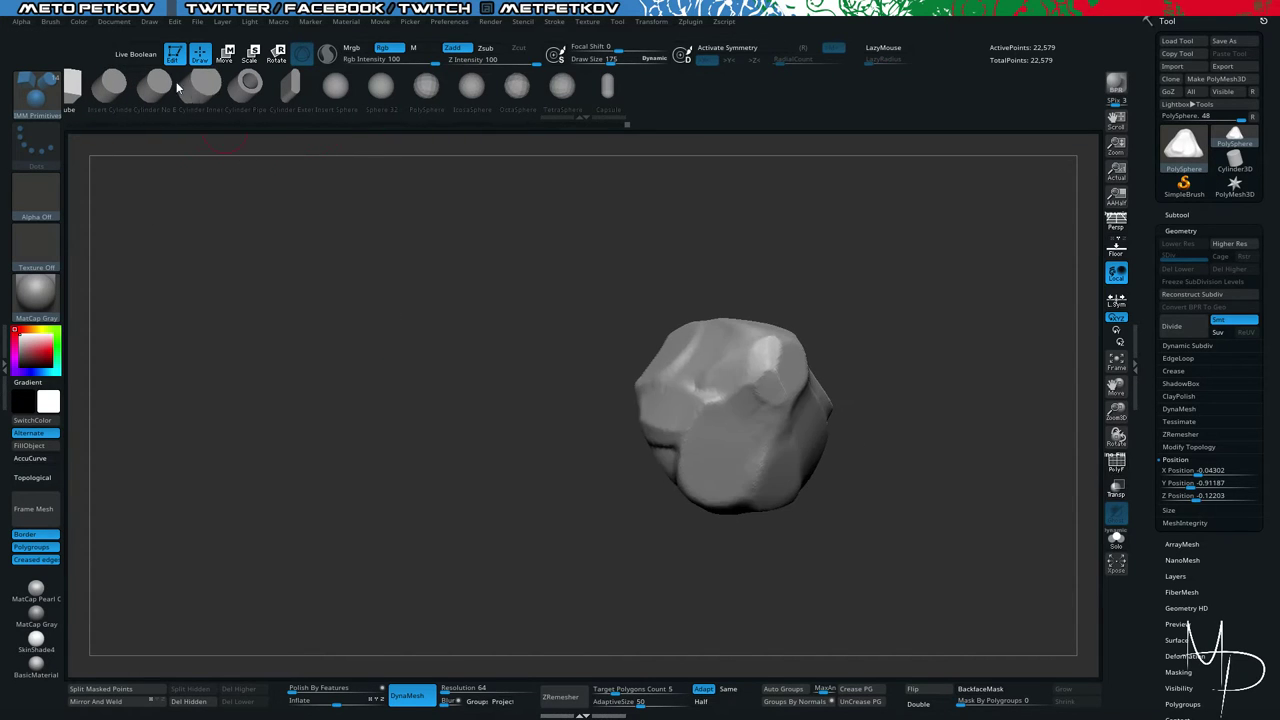
left_click_drag(75, 98, 184, 122)
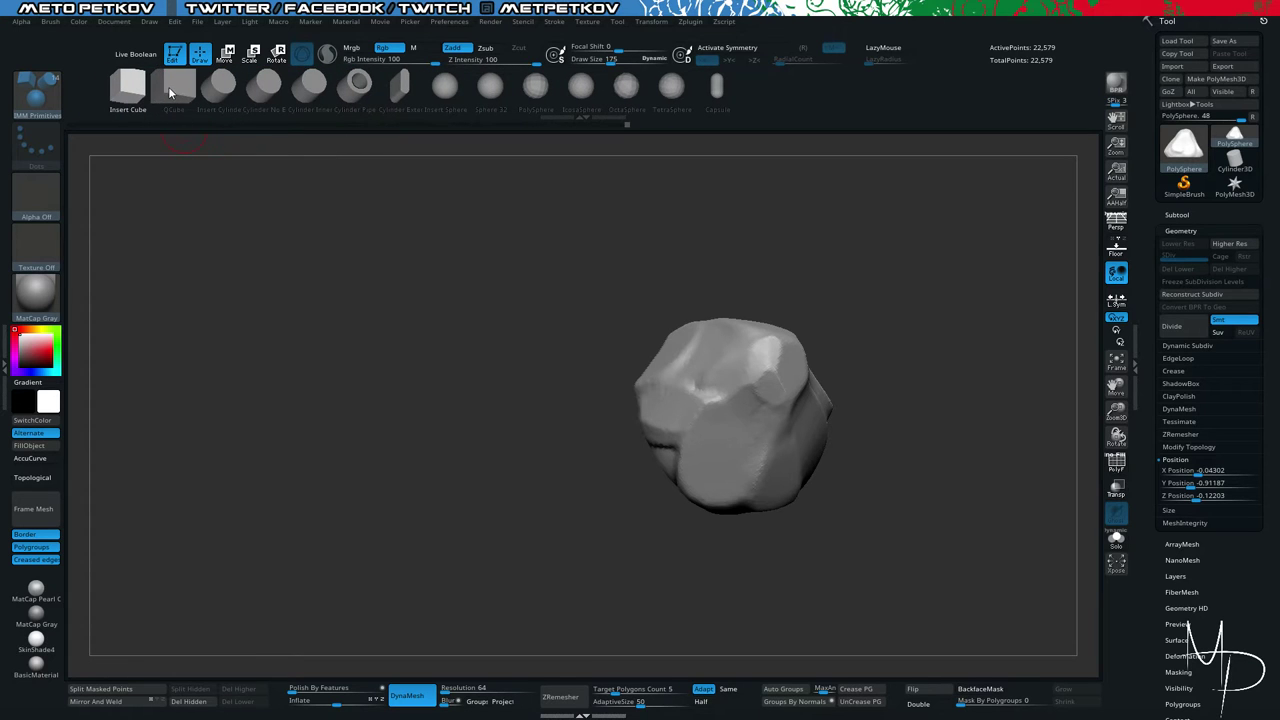
left_click(172, 90)
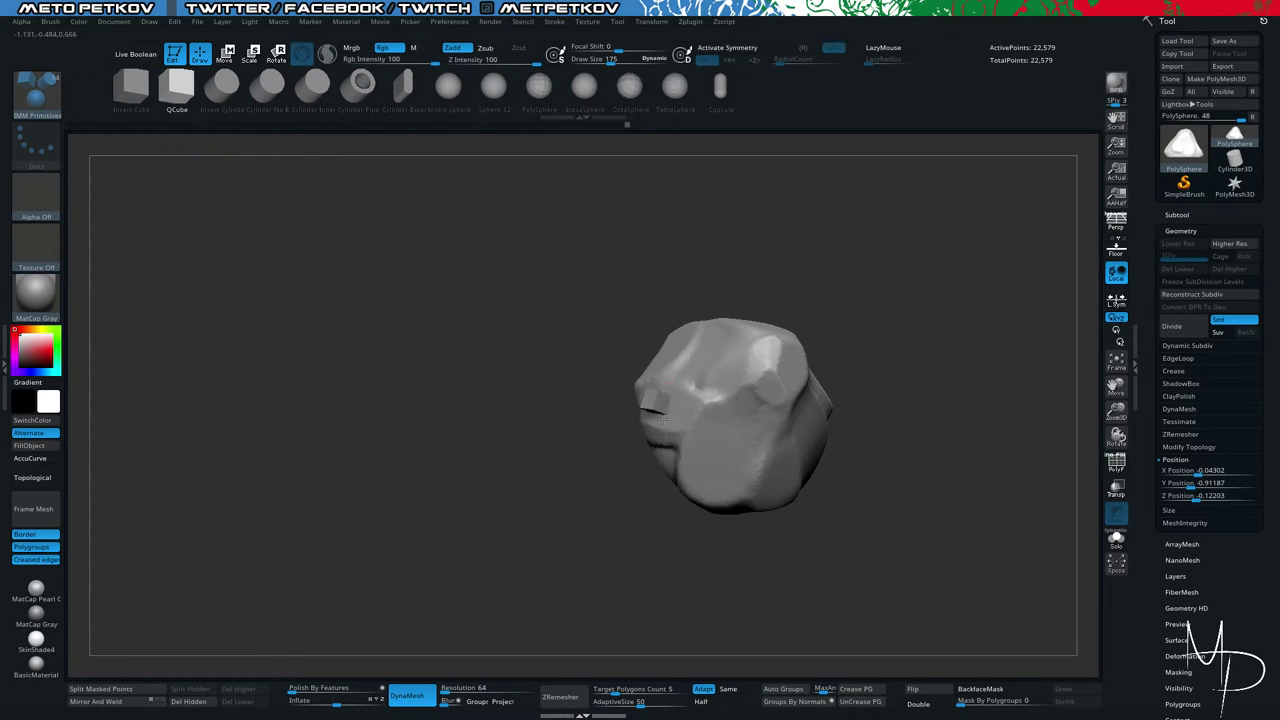
Insert a QCube on the rock's lower side and split it off as a separate subtool.
left_click_drag(662, 418, 662, 455)
left_click_drag(494, 436, 543, 263)
left_click_drag(542, 335, 401, 298)
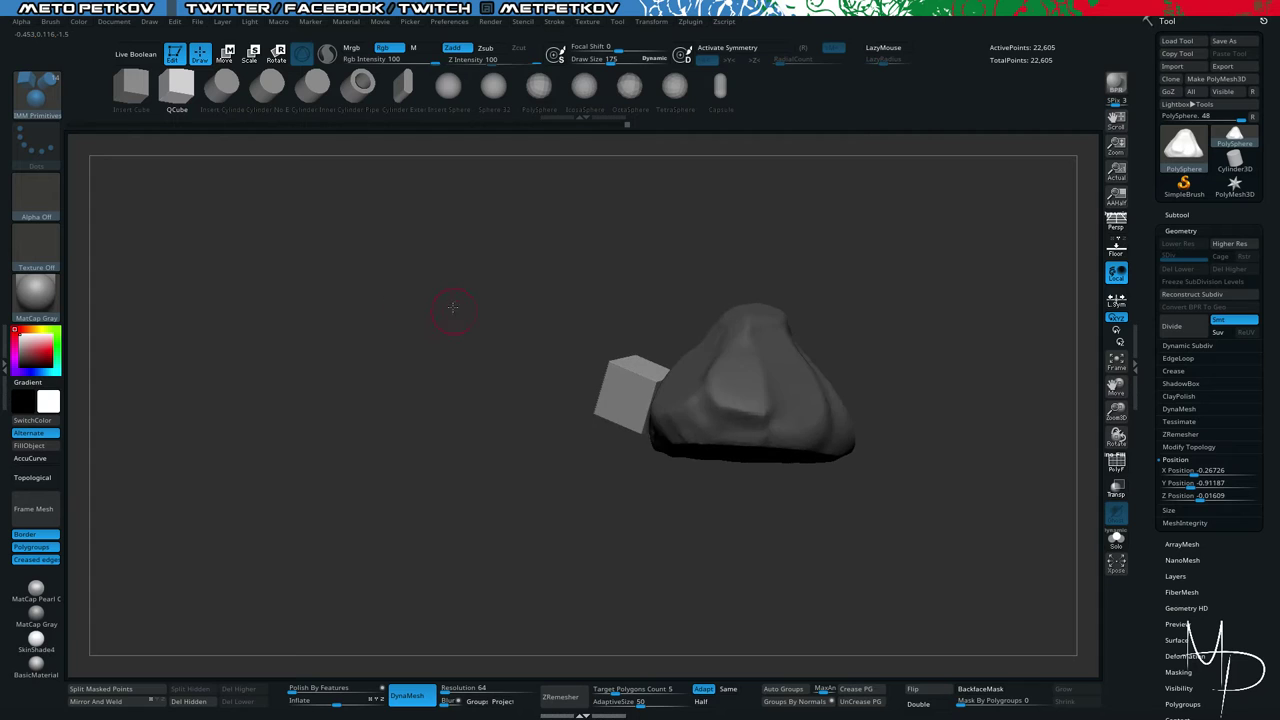
key("w")
left_click(646, 299)
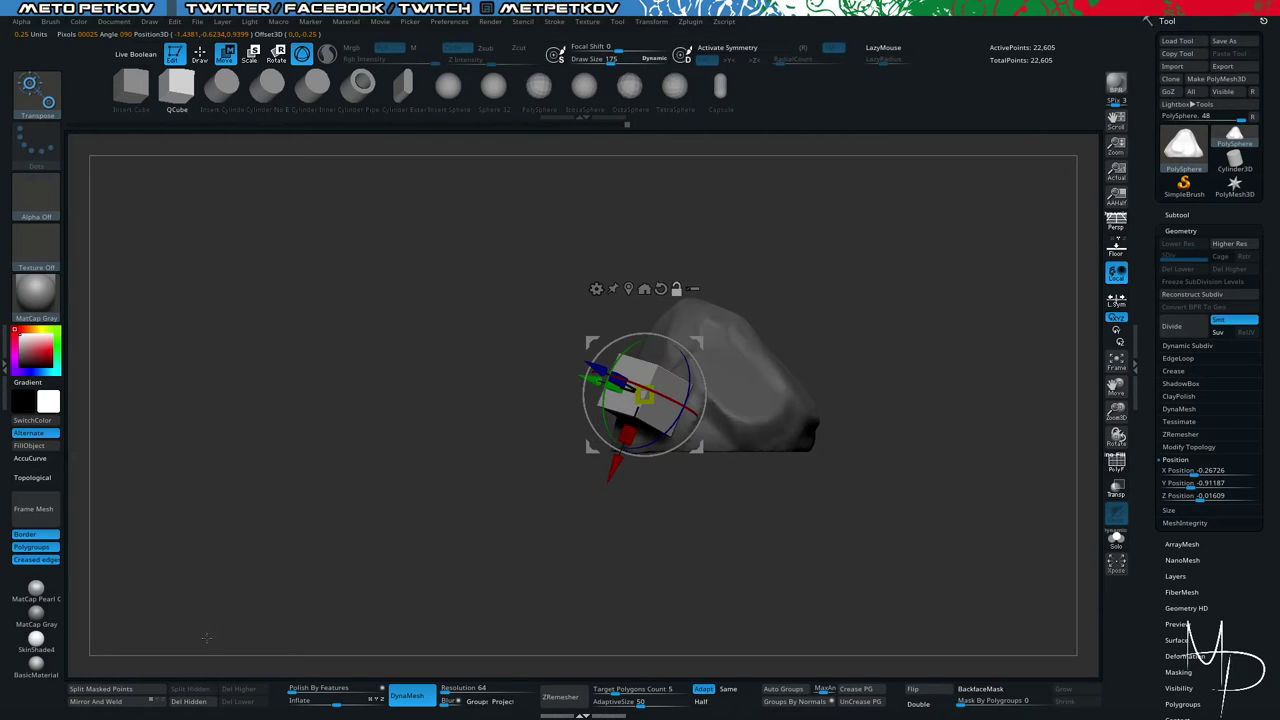
left_click(97, 689)
Rotate and stretch the cube into an upright block and position it against the rock's lower side.
left_click_drag(243, 571, 409, 400)
left_click_drag(620, 349, 646, 380)
left_click_drag(643, 460, 673, 460)
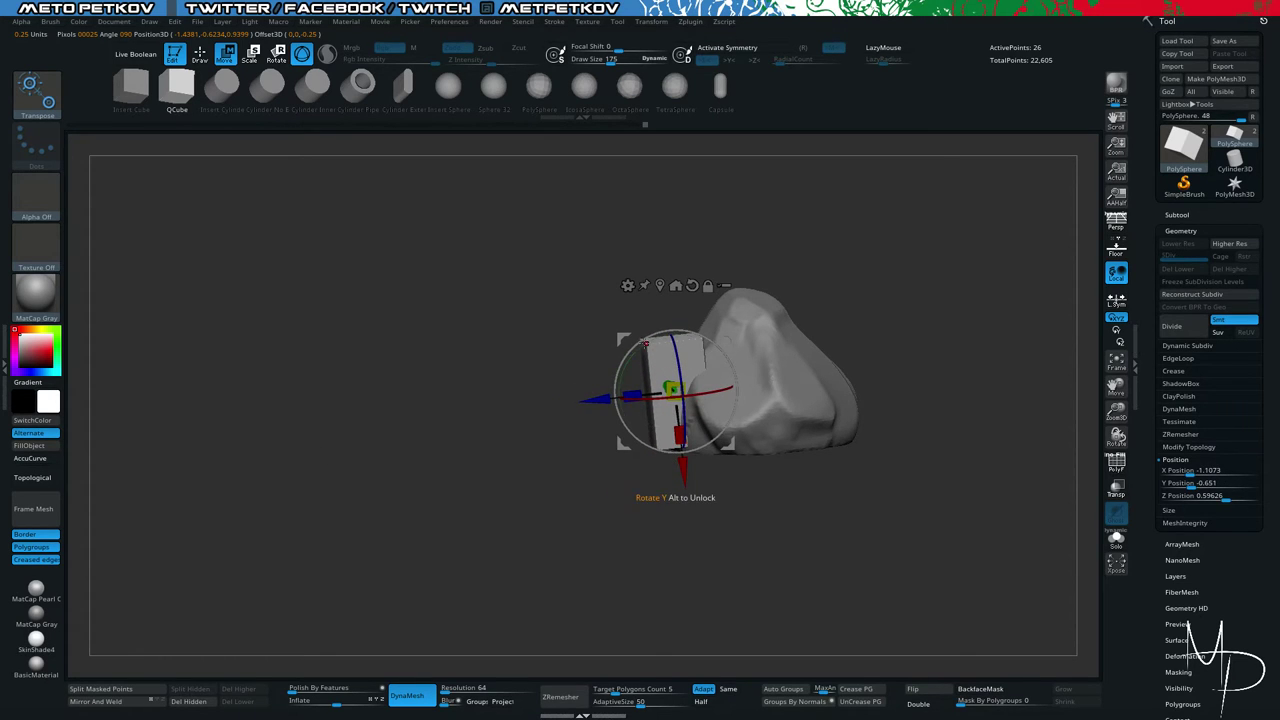
left_click_drag(646, 341, 649, 340)
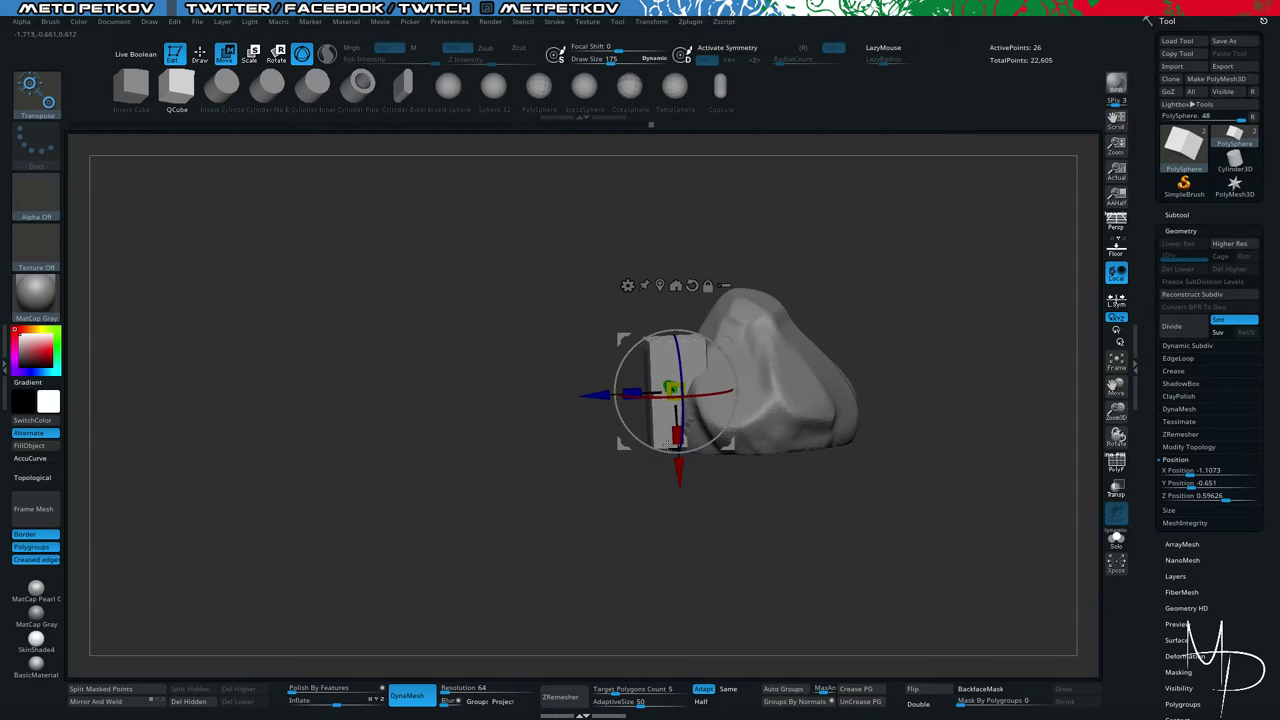
left_click_drag(678, 472, 679, 495)
left_click_drag(595, 415, 620, 414)
left_click_drag(549, 369, 536, 398)
left_click_drag(626, 435, 609, 439)
DynaMesh the block at resolution 64 and clip its underside level with the rock's flat base.
left_click_drag(446, 436, 390, 358, "ctrl")
mouse_move(470, 337)
left_mouse_down()
mouse_move(426, 253)
mouse_move(435, 372)
left_mouse_up()
left_click_drag(434, 280, 318, 335)
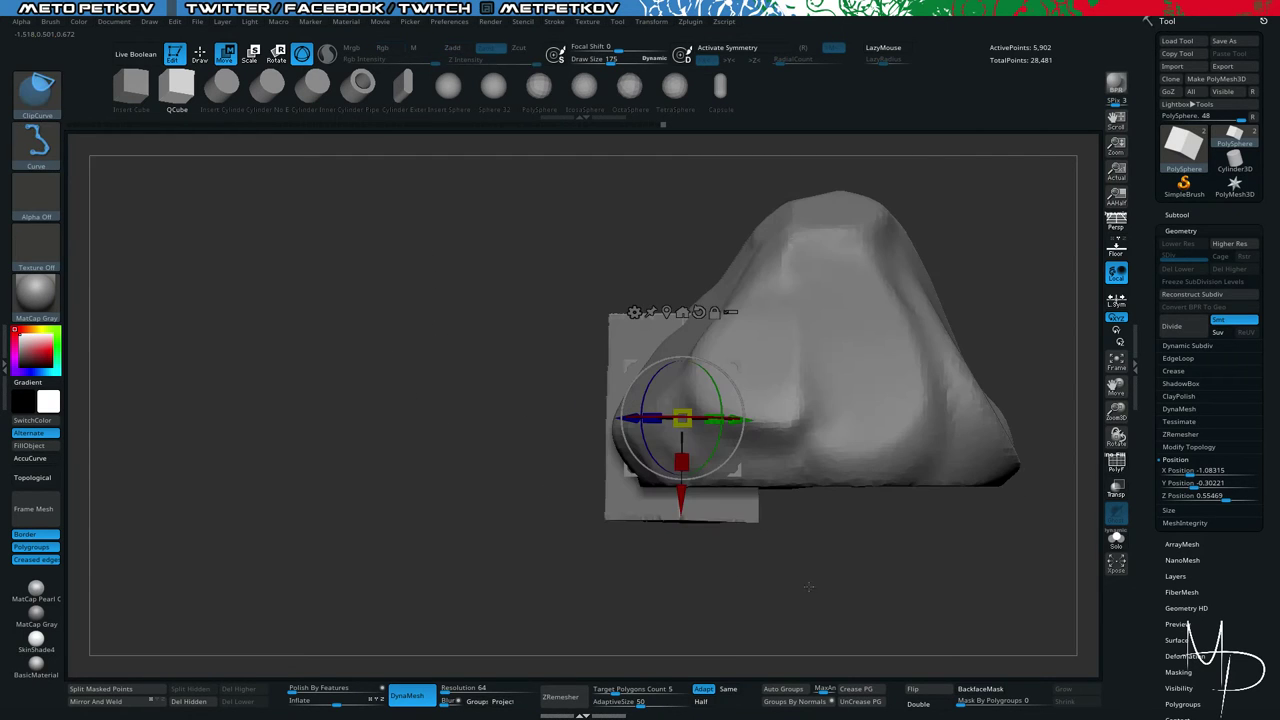
key("q")
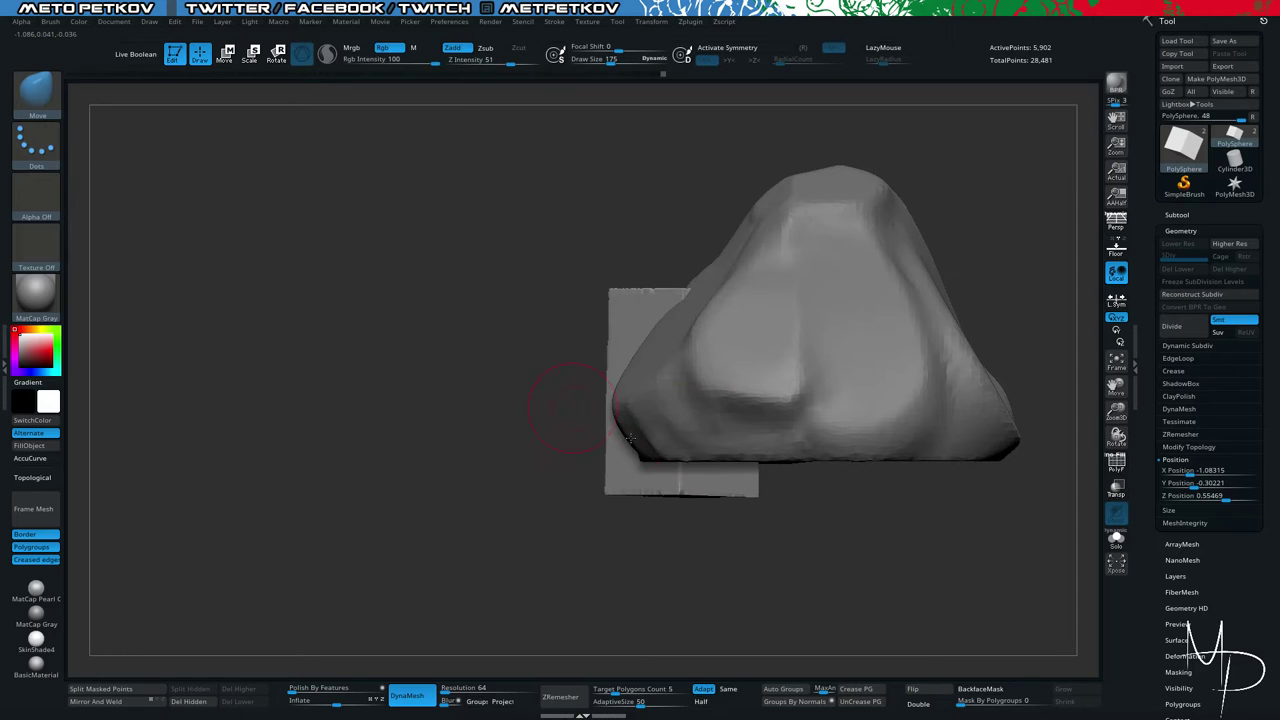
mouse_move(988, 530)
left_mouse_down("ctrl+shift")
mouse_move(230, 528)
mouse_move(325, 437)
mouse_move(310, 445)
mouse_move(387, 407)
mouse_move(366, 379)
left_mouse_up("ctrl+shift")
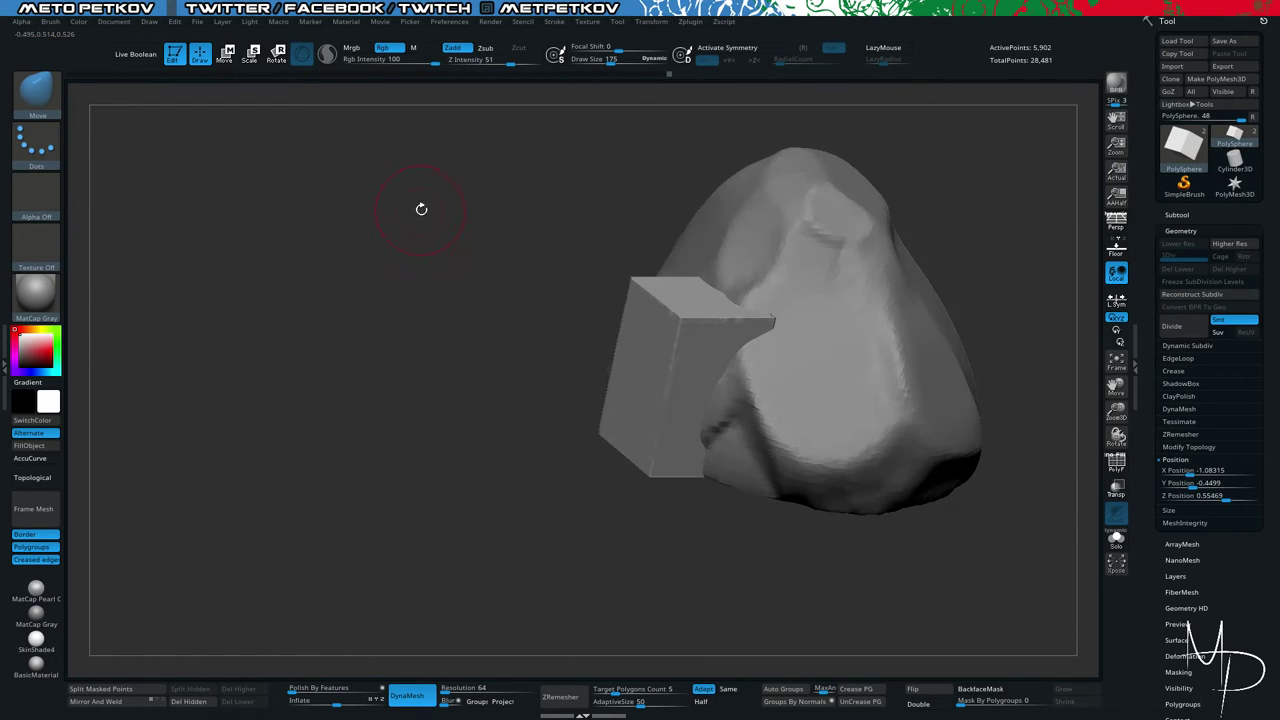
Switch to TrimDynamic and bevel the block's front vertical edge and its top edge.
key("b")
key("s")
key("m")
key("shift+f")
key("shift+f")
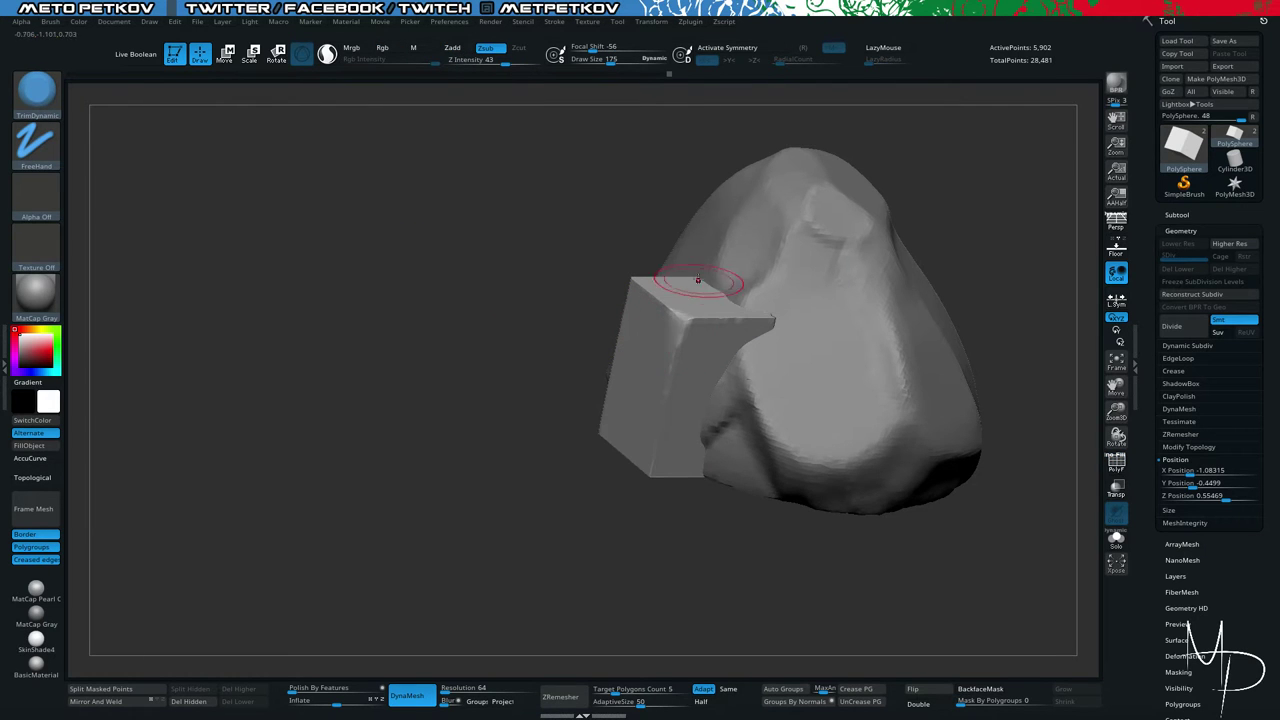
left_click_drag(681, 310, 647, 488)
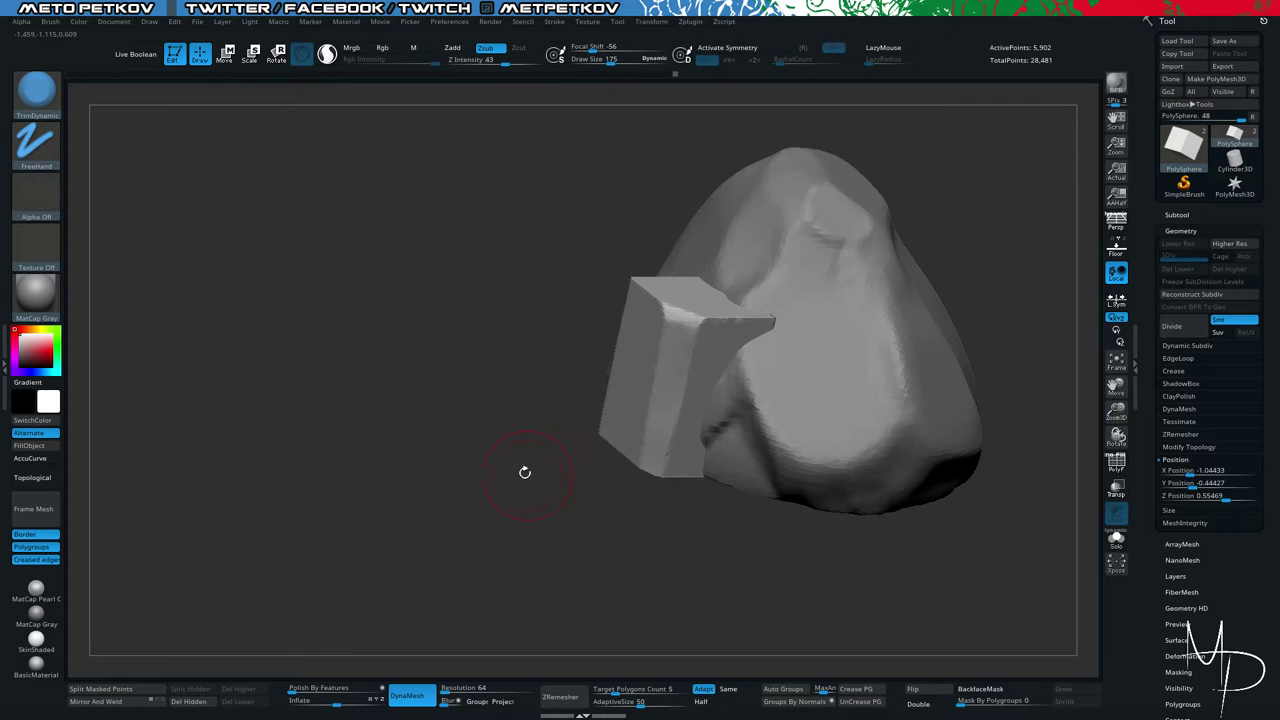
left_click_drag(525, 473, 578, 505)
left_click_drag(620, 245, 693, 320)
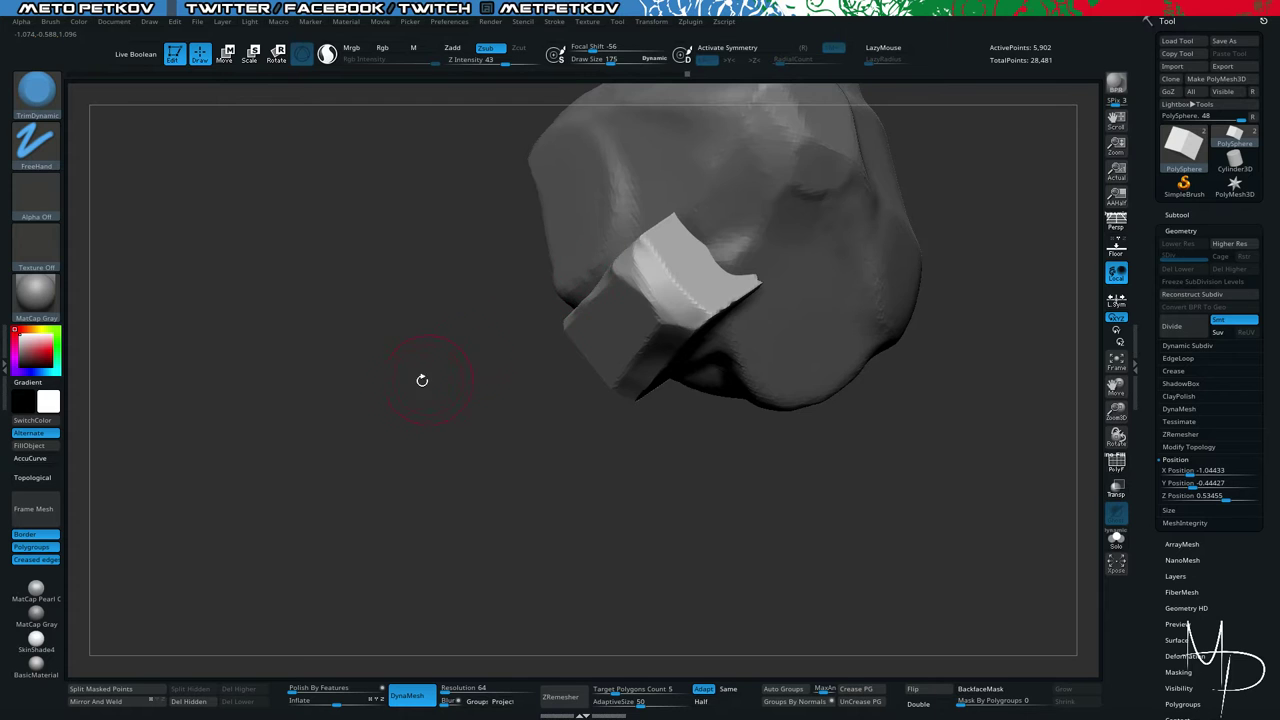
Trim the block's outer face and side edges into uneven planes with TrimDynamic.
mouse_move(422, 380)
left_mouse_down()
mouse_move(380, 303)
mouse_move(600, 250)
left_mouse_up()
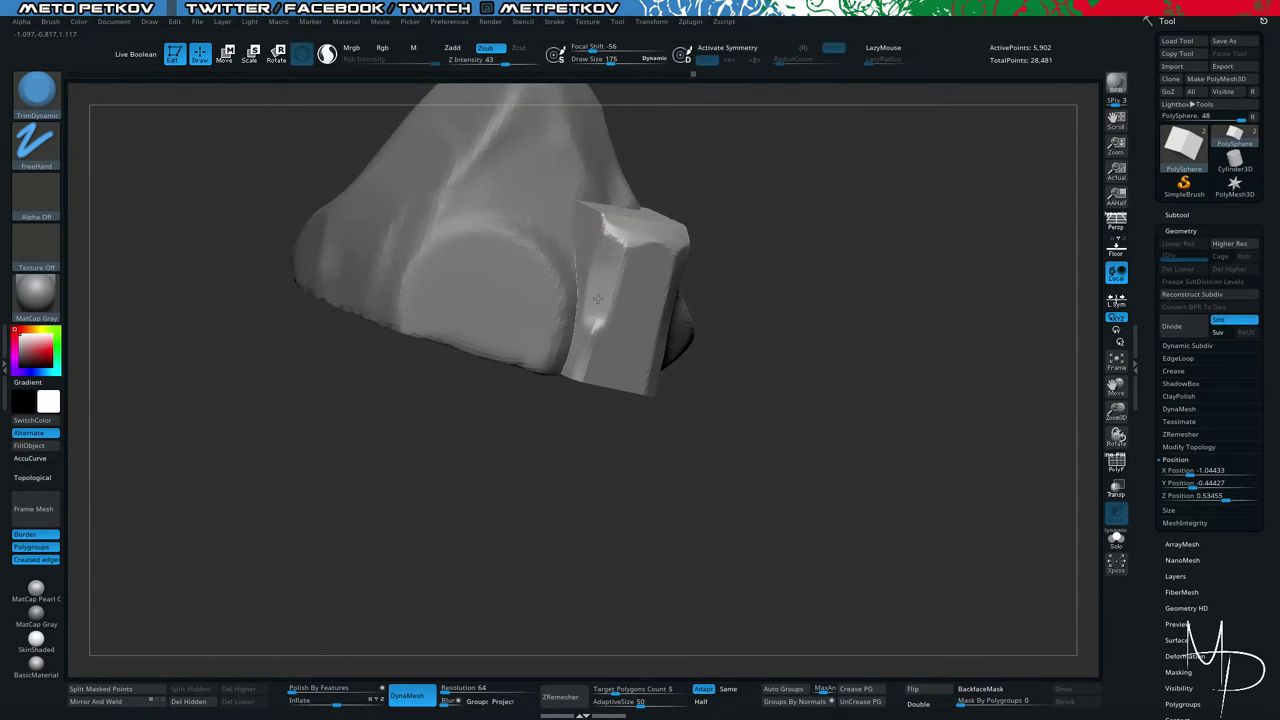
mouse_move(560, 449)
left_mouse_down()
mouse_move(634, 264)
mouse_move(644, 268)
left_mouse_up()
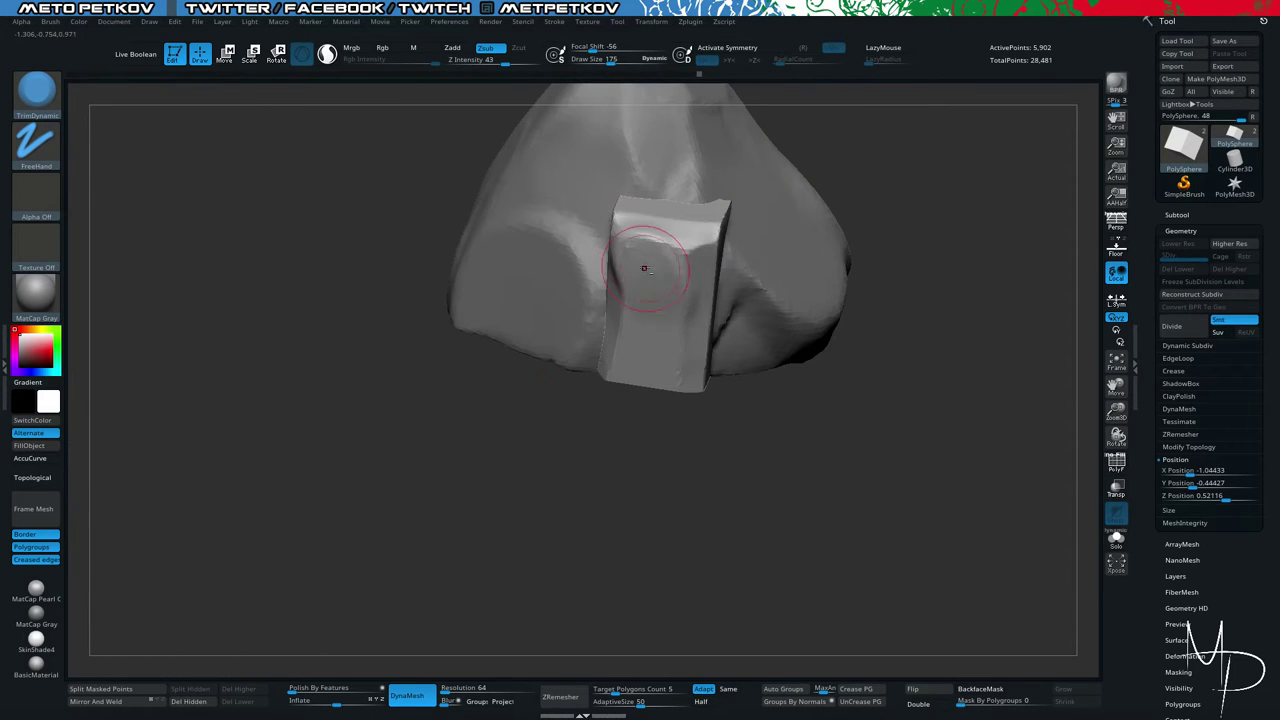
left_click_drag(632, 338, 650, 352)
mouse_move(600, 440)
left_mouse_down()
mouse_move(634, 460)
mouse_move(680, 440)
left_mouse_up()
left_click_drag(618, 270, 628, 236)
left_click_drag(594, 439, 554, 430)
mouse_move(655, 350)
left_mouse_down()
mouse_move(660, 326)
mouse_move(640, 362)
mouse_move(630, 348)
mouse_move(700, 335)
mouse_move(712, 356)
mouse_move(668, 363)
left_mouse_up()
Trim the block's top edges and remaining sharp corners into rocky facets with TrimDynamic.
mouse_move(477, 230)
left_mouse_down()
mouse_move(440, 300)
mouse_move(432, 250)
mouse_move(455, 289)
left_mouse_up()
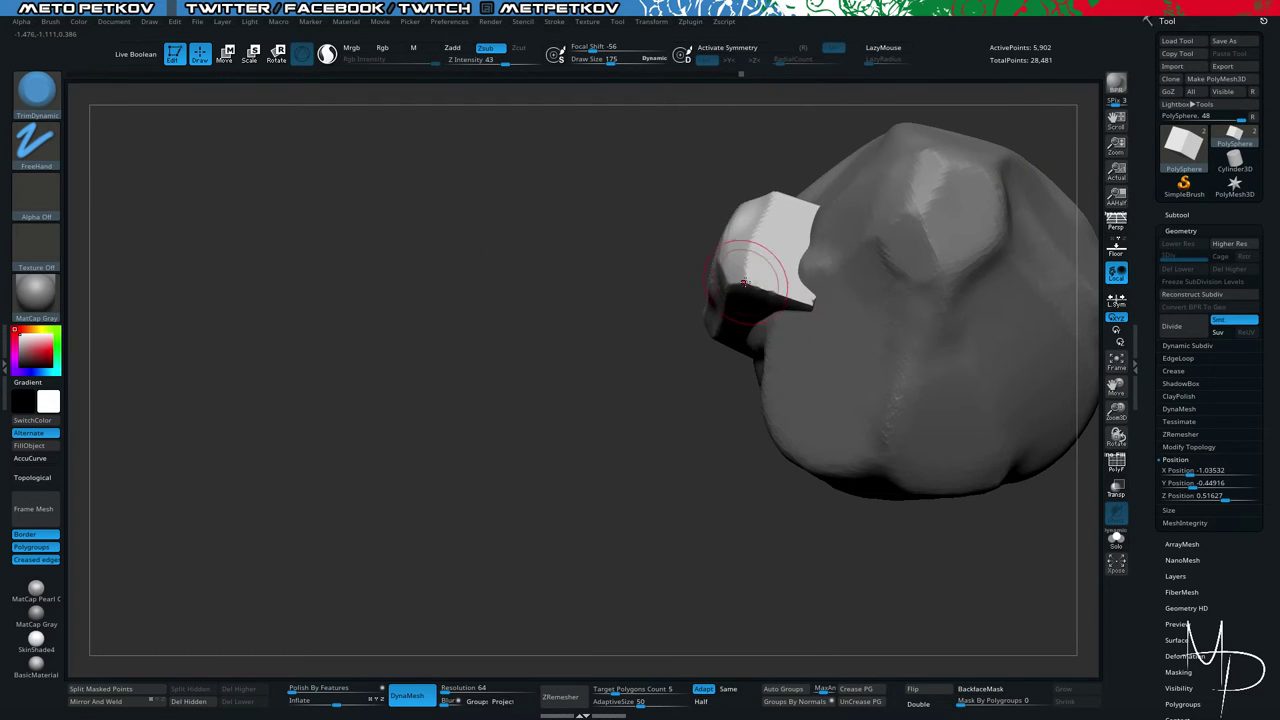
left_click_drag(744, 283, 815, 299)
left_click_drag(596, 417, 610, 366)
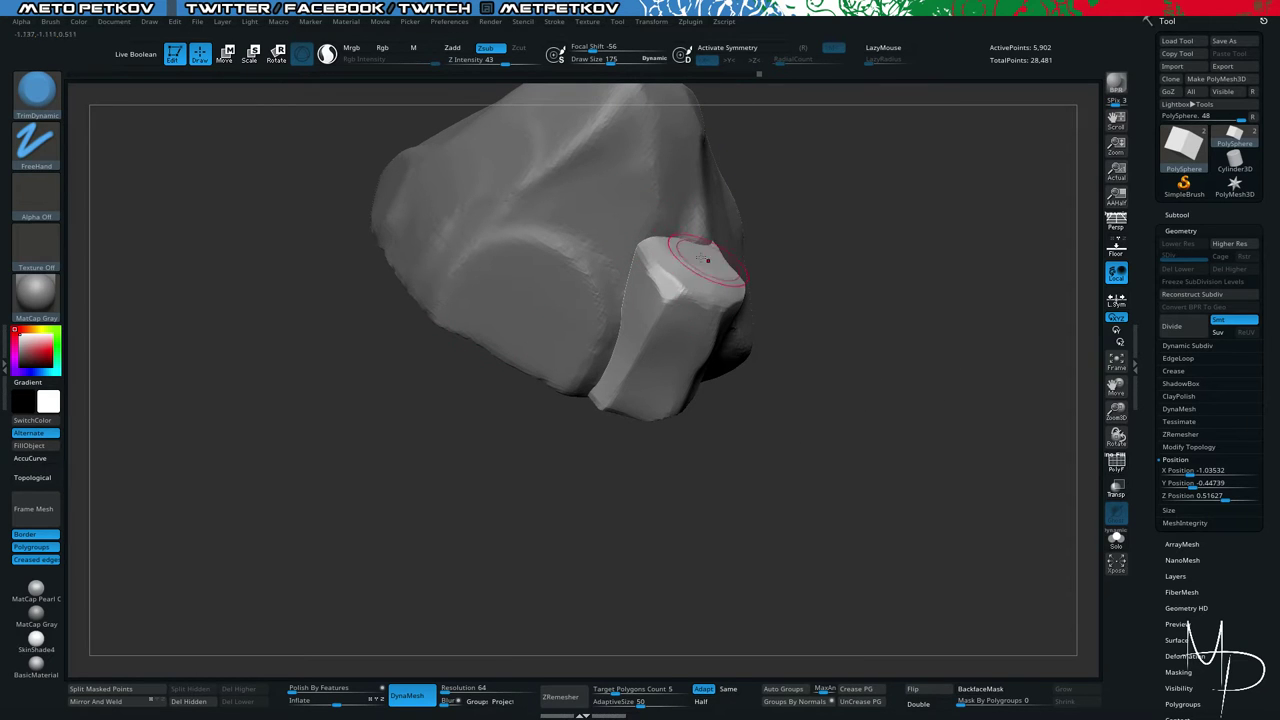
mouse_move(822, 434)
left_mouse_down()
mouse_move(534, 251)
mouse_move(413, 280)
left_mouse_up()
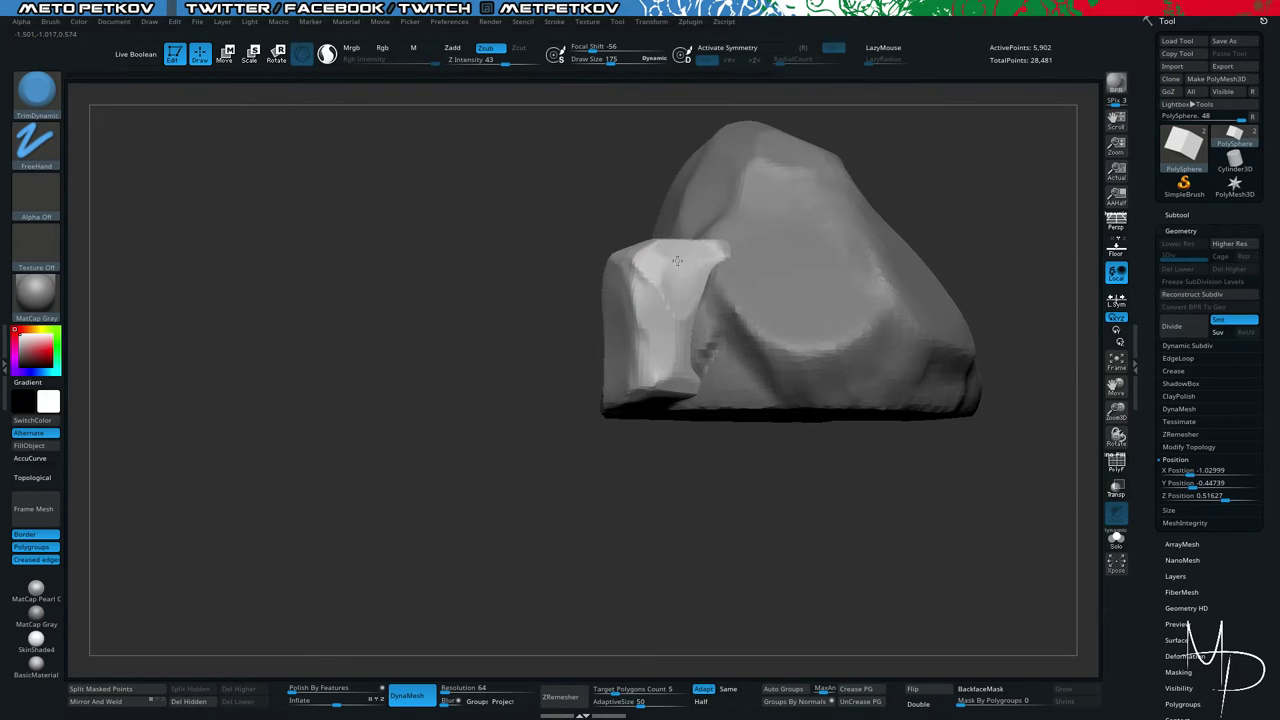
mouse_move(570, 340)
left_mouse_down()
mouse_move(446, 291)
mouse_move(500, 257)
left_mouse_up()
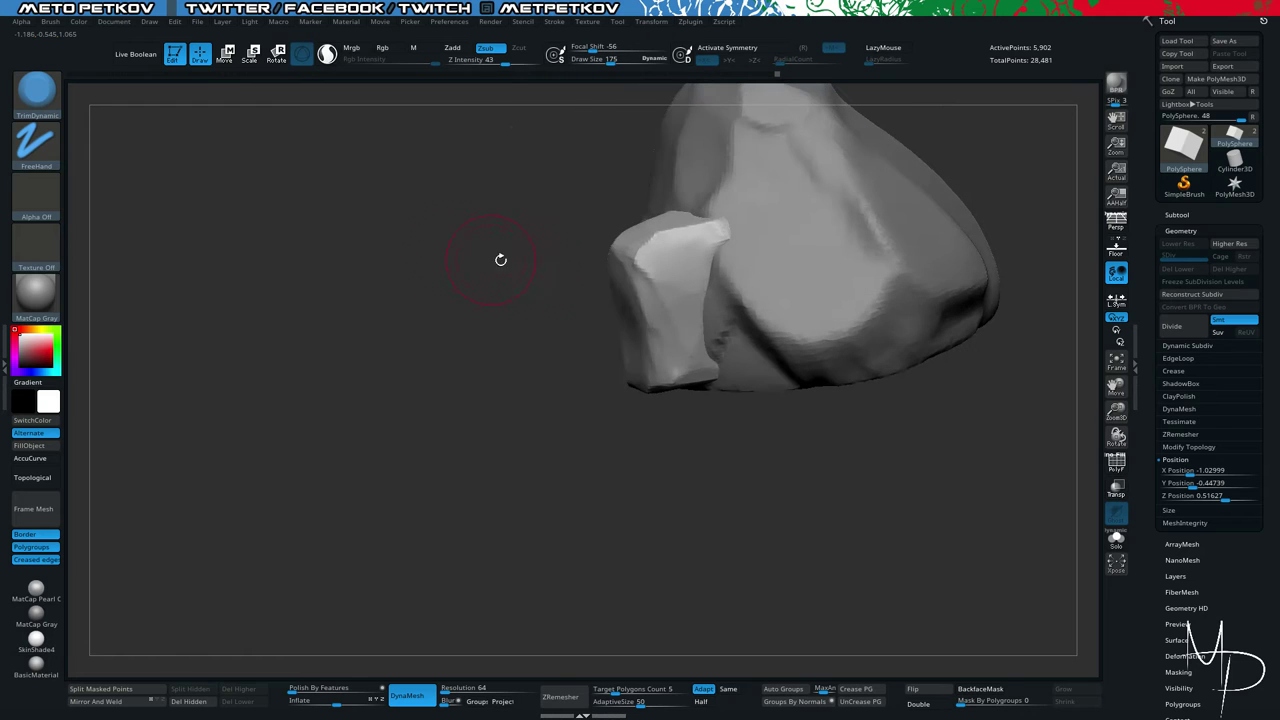
Move the trimmed block inward so that it sinks partly into the rock's lower side.
key("w")
left_click_drag(586, 348, 657, 316)
left_click_drag(524, 232, 630, 306)
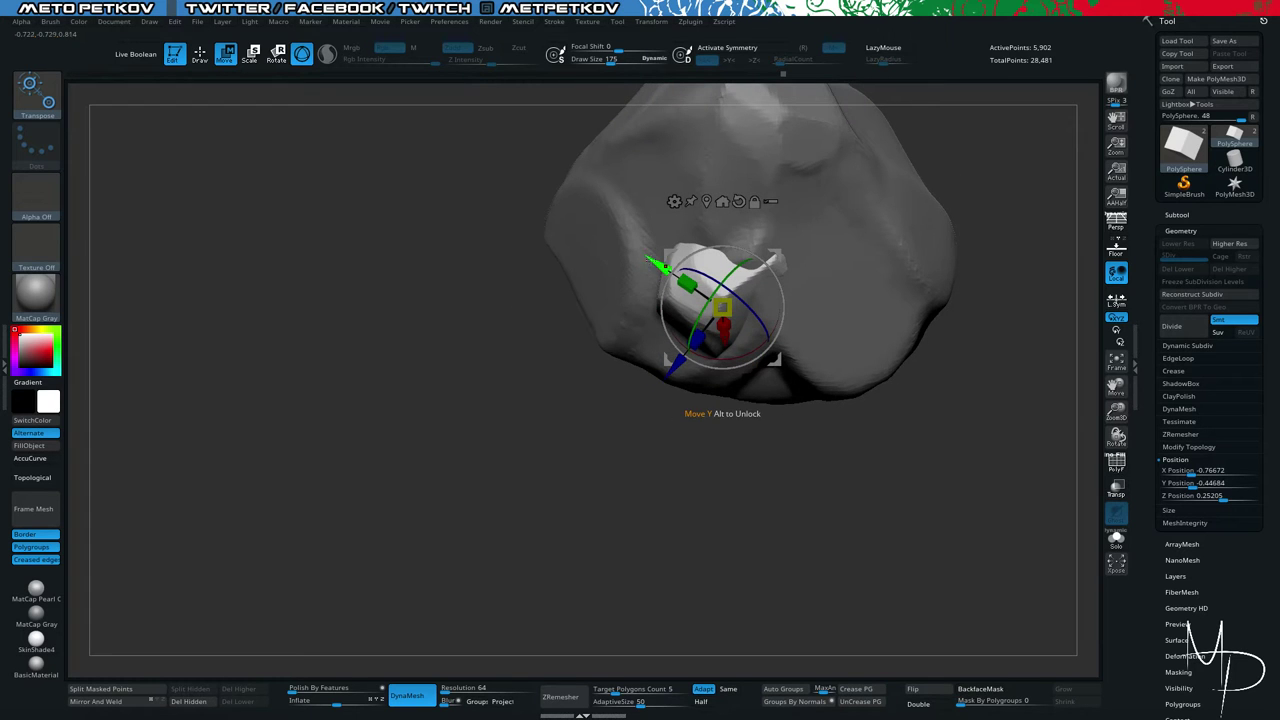
left_click_drag(656, 264, 636, 252)
mouse_move(431, 359)
left_mouse_down()
mouse_move(337, 209)
mouse_move(397, 137)
mouse_move(389, 271)
mouse_move(431, 327)
mouse_move(582, 355)
left_mouse_up()
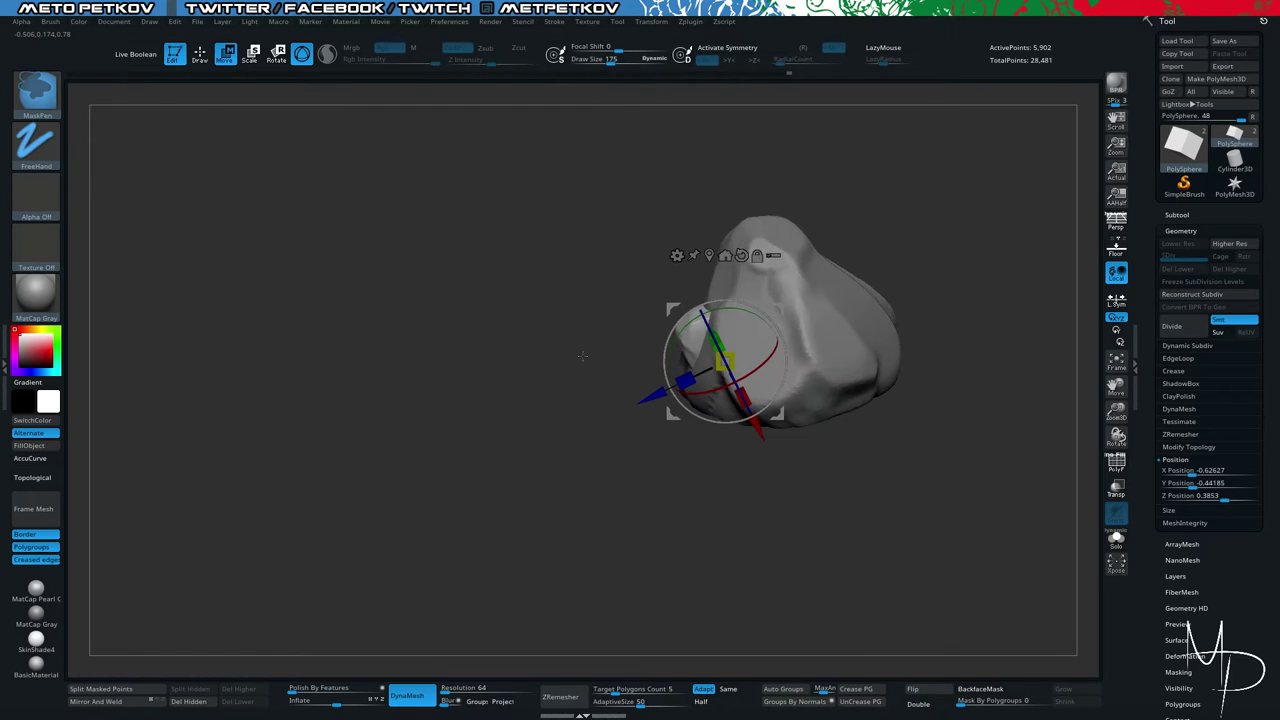
key("ctrl")
left_click_drag(672, 308, 677, 298)
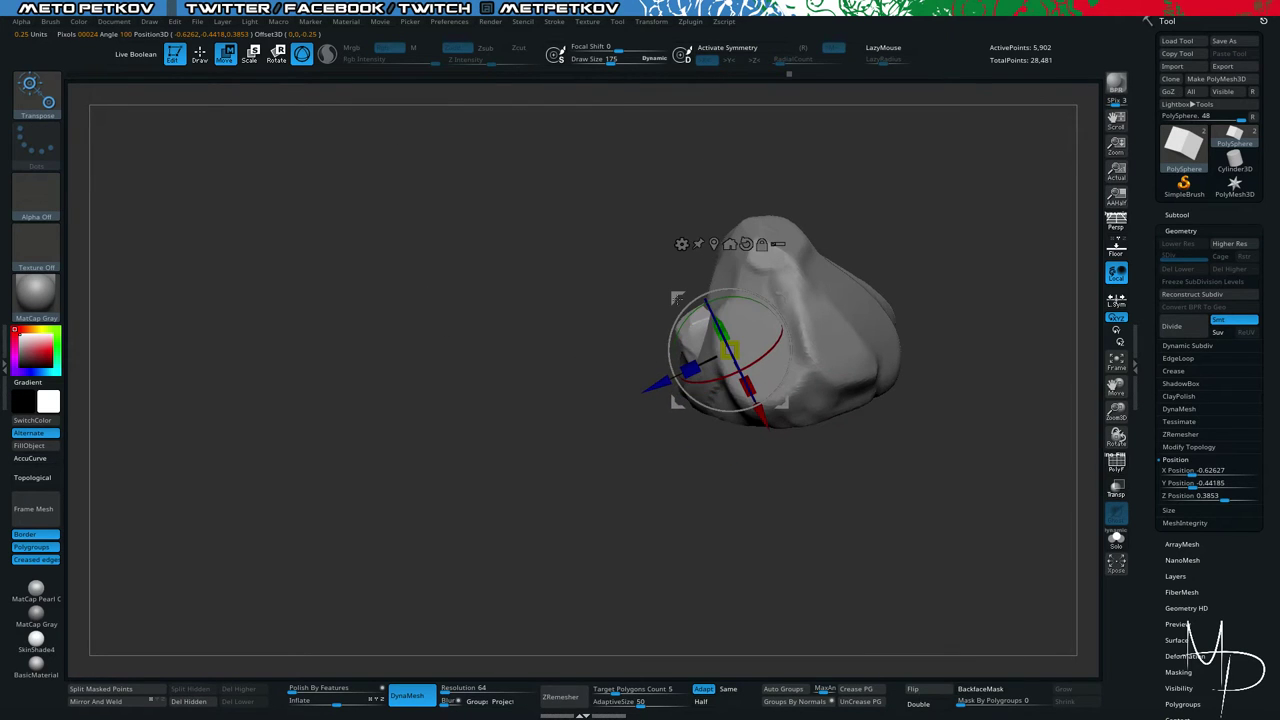
Reset the gizmo's orientation and duplicate the block to another spot along the rock's lower side.
left_click(746, 244, "alt")
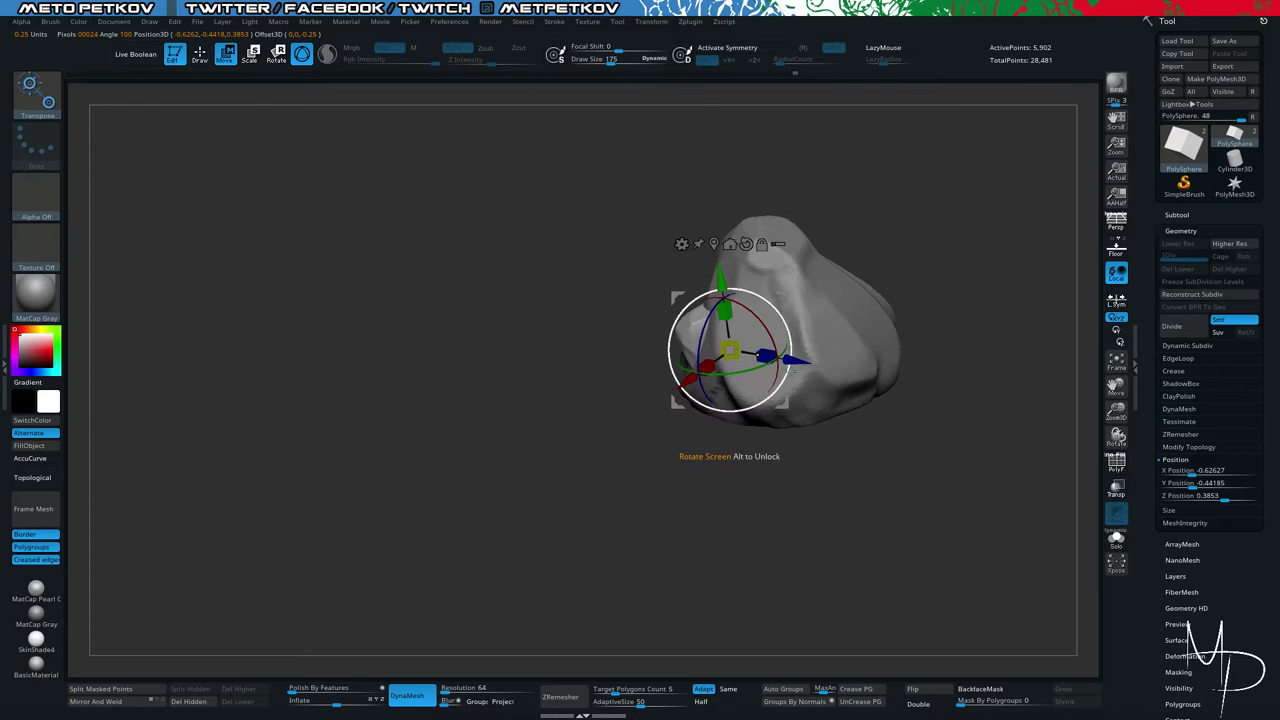
left_click_drag(796, 361, 903, 379, "ctrl")
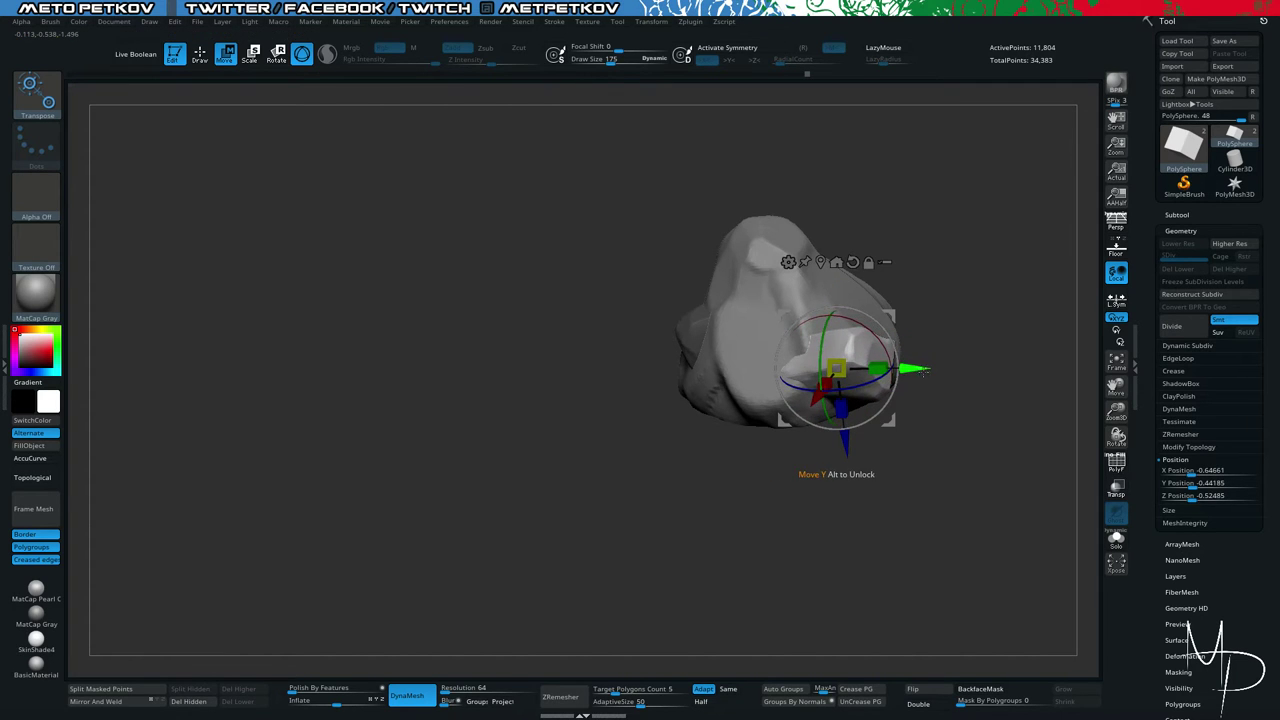
mouse_move(896, 367)
right_mouse_down()
mouse_move(957, 466)
mouse_move(949, 497)
mouse_move(909, 451)
mouse_move(893, 383)
right_mouse_up()
left_click_drag(893, 381, 875, 378)
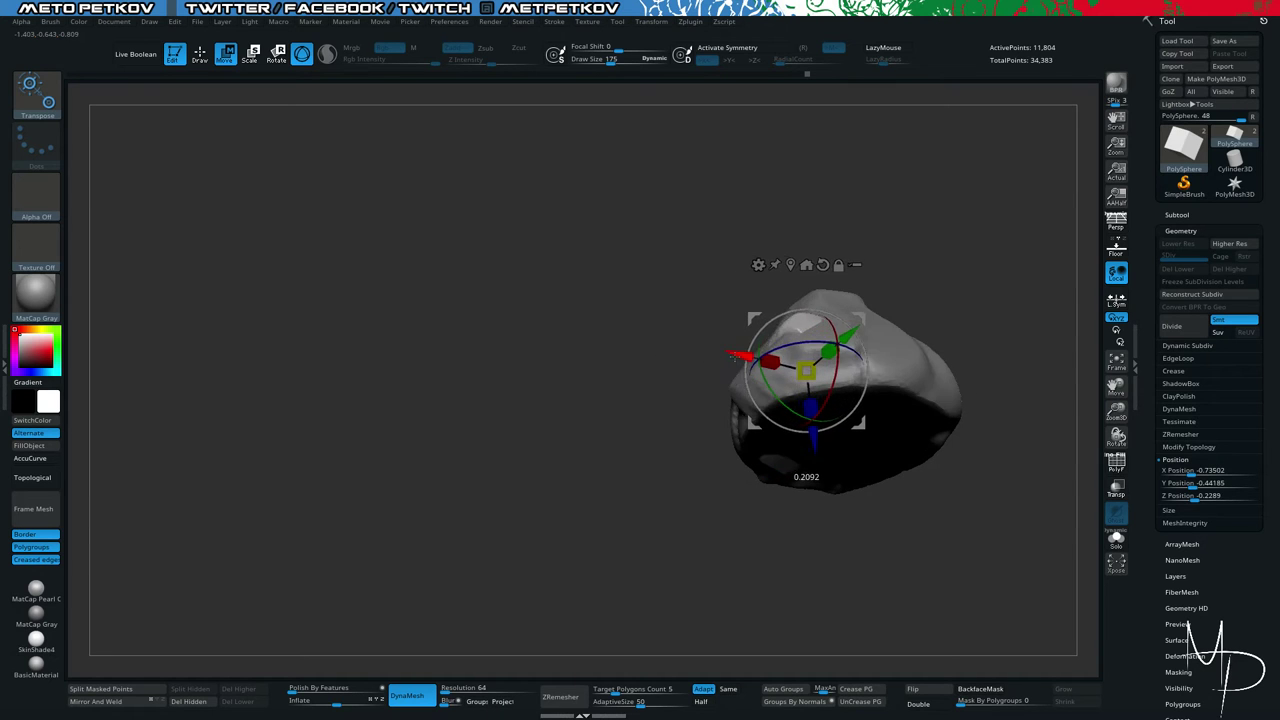
Move and rotate the duplicated block so it sits partly embedded in the rock at a different angle.
left_click_drag(738, 356, 720, 379)
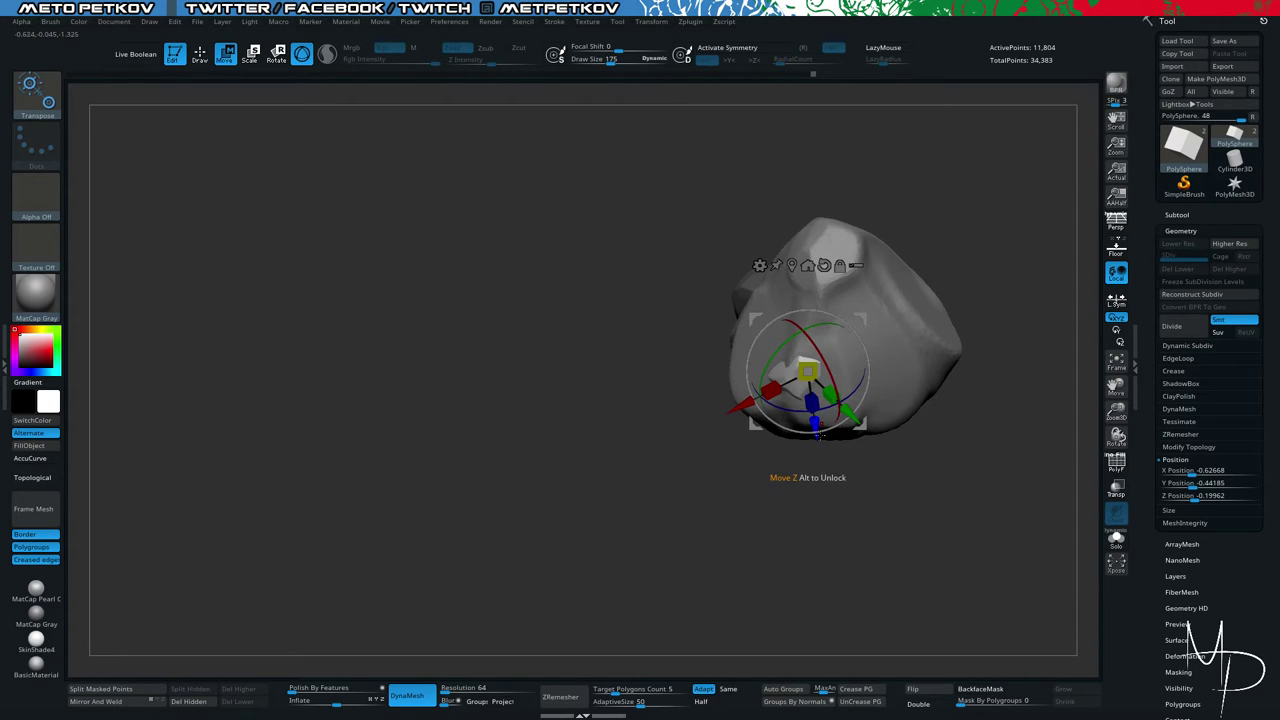
left_click_drag(812, 412, 811, 406)
mouse_move(680, 493)
left_mouse_down()
mouse_move(669, 491)
mouse_move(690, 498)
left_mouse_up()
left_click_drag(640, 300, 687, 379)
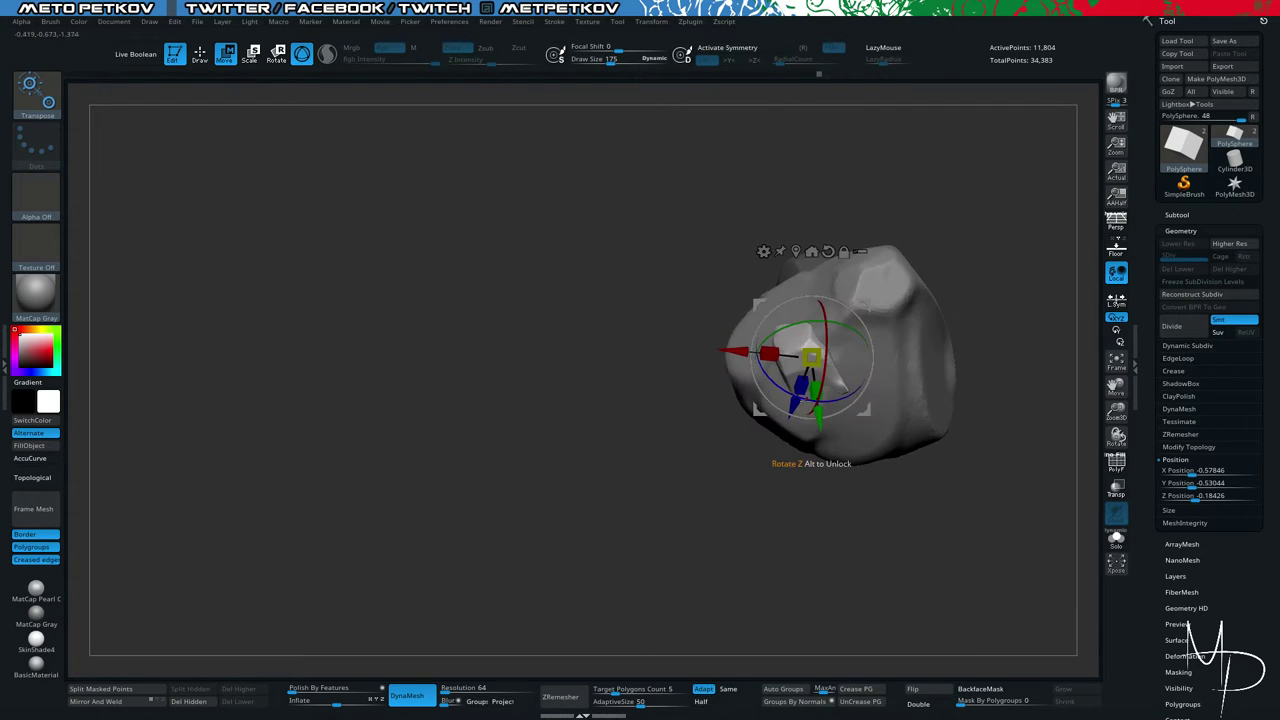
left_click_drag(753, 418, 742, 408)
left_click_drag(590, 338, 605, 259)
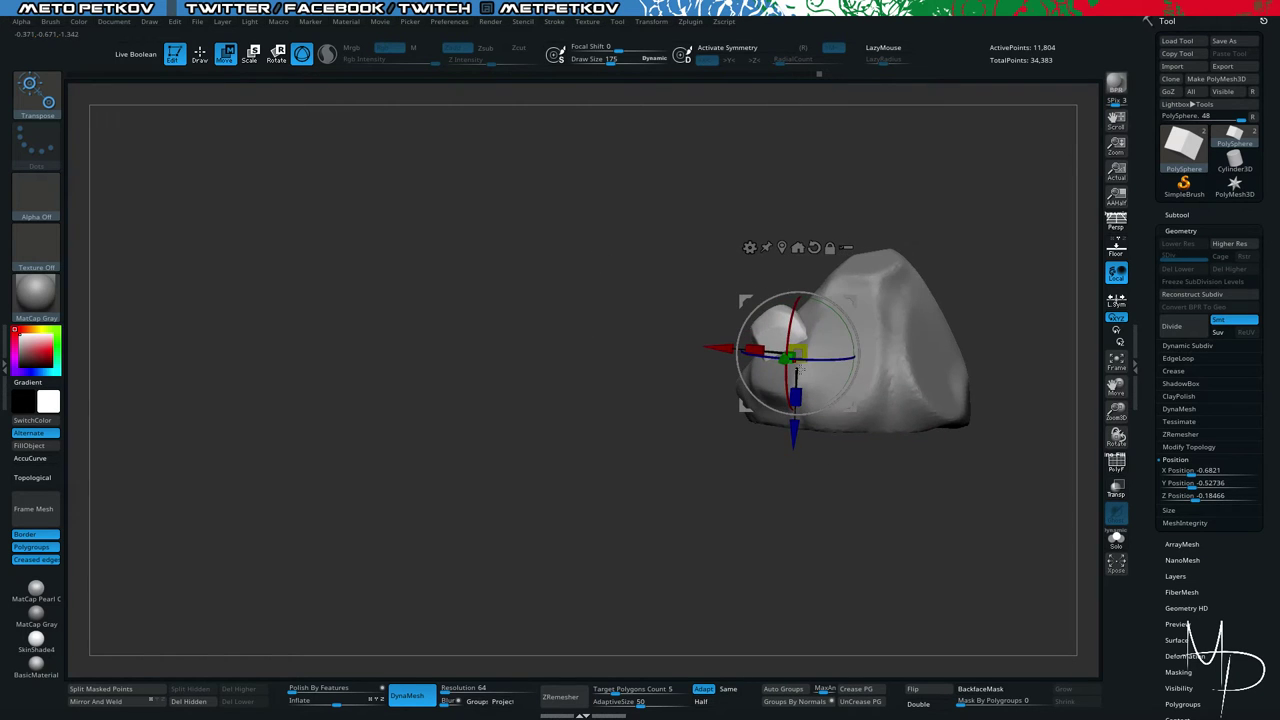
Duplicate the block again onto the next side of the rock, then rotate it upright and shift it into place.
left_click_drag(721, 350, 852, 358, "ctrl")
left_click_drag(874, 497, 830, 475, "shift")
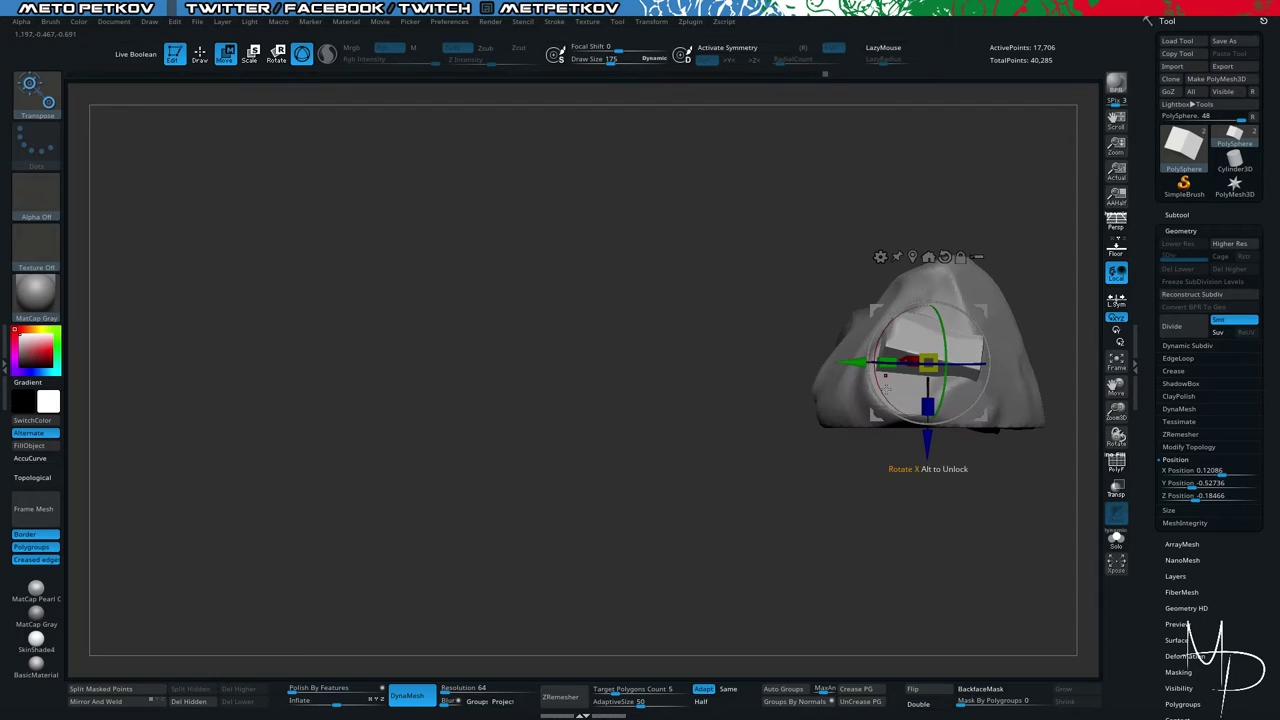
mouse_move(943, 325)
left_mouse_down()
mouse_move(938, 285)
mouse_move(943, 321)
mouse_move(940, 300)
left_mouse_up()
left_click_drag(889, 381, 831, 187)
mouse_move(940, 328)
left_mouse_down()
mouse_move(936, 372)
mouse_move(918, 337)
mouse_move(947, 339)
left_mouse_up()
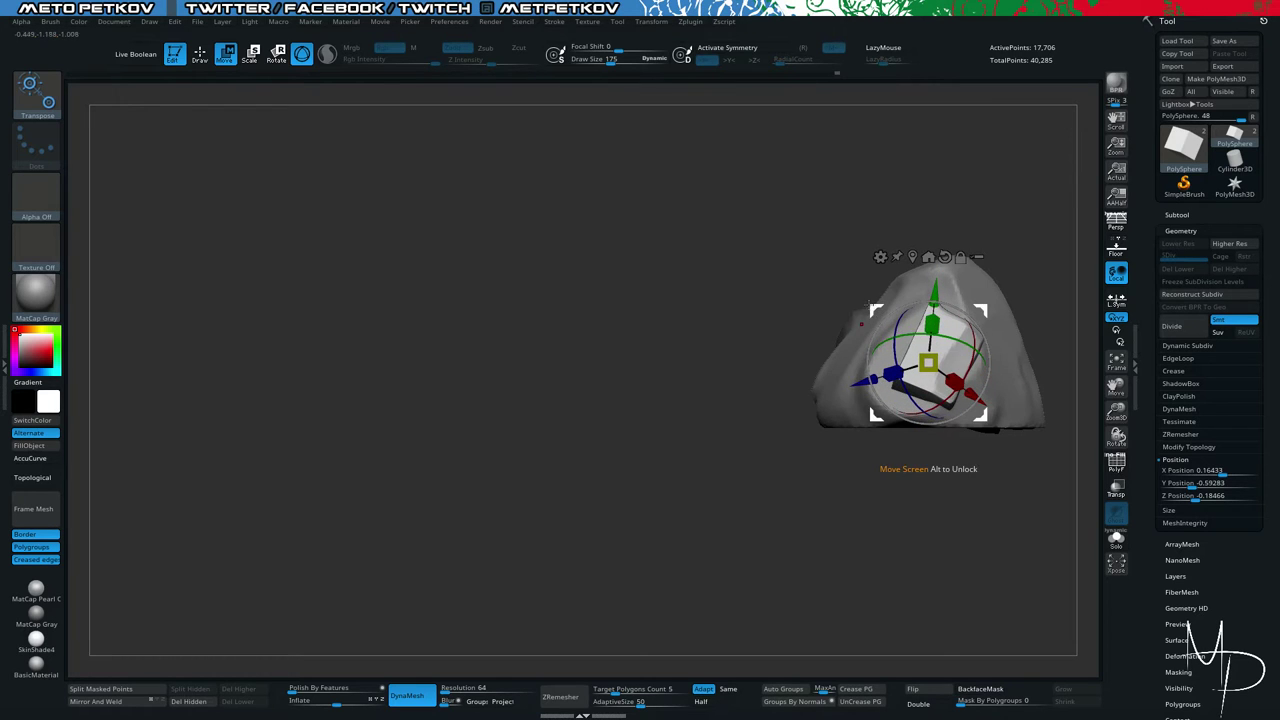
left_click_drag(874, 307, 854, 299)
left_click_drag(798, 288, 649, 237)
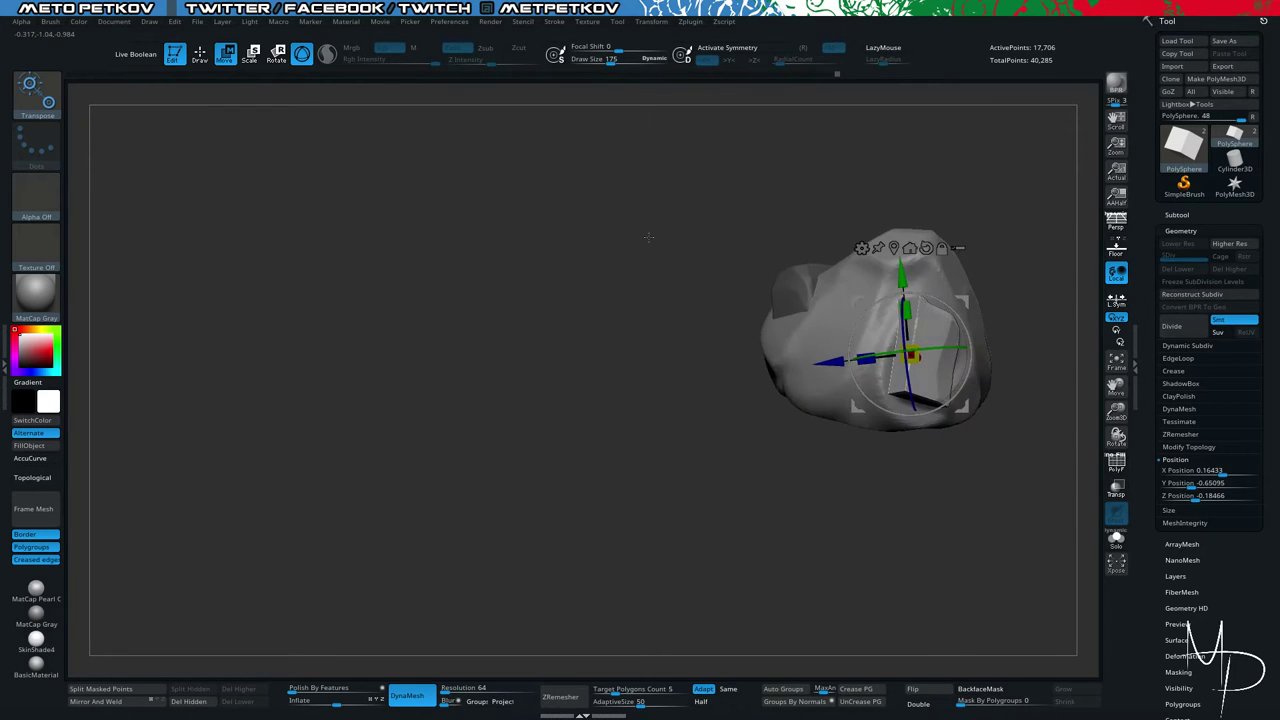
Switch to the TrimDynamic brush and clear the mask left on the duplicated blocks.
key("b")
key("t")
key("d")
left_click_drag(520, 262, 526, 269, "ctrl")
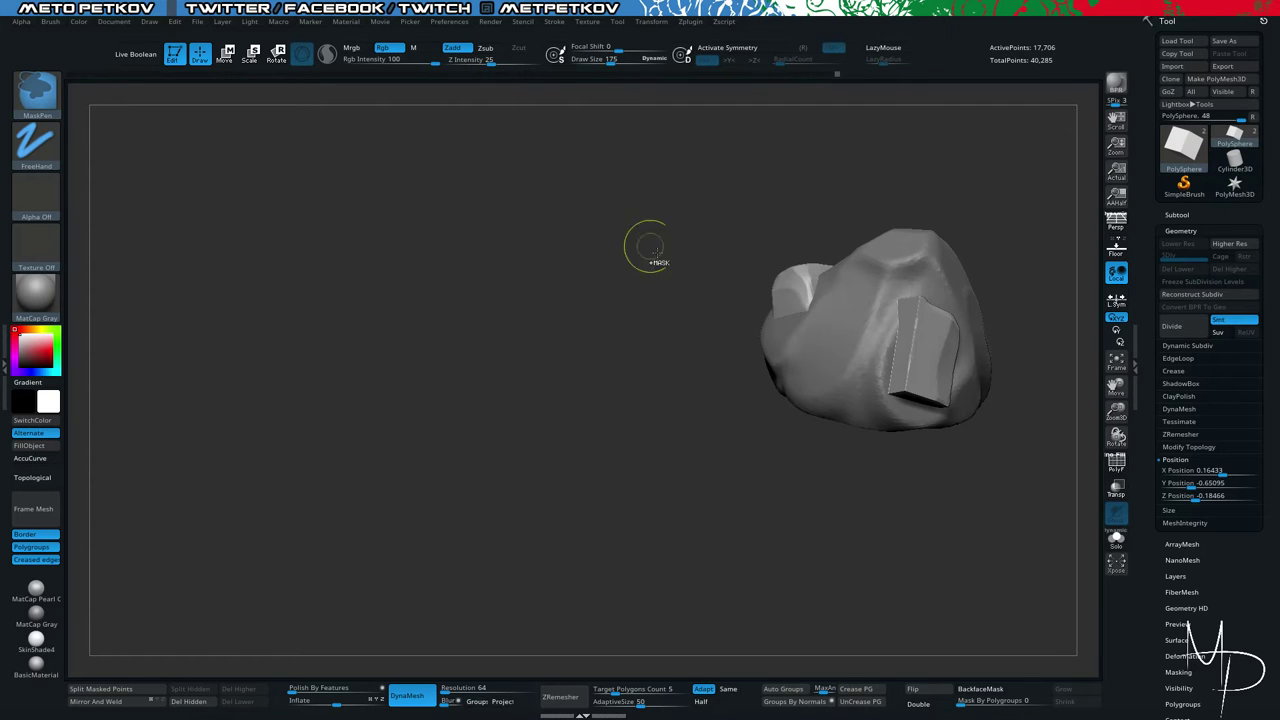
Bevel the long front edge and lower edge of the block on the rock's side with TrimDynamic.
left_click_drag(585, 191, 520, 320, "alt")
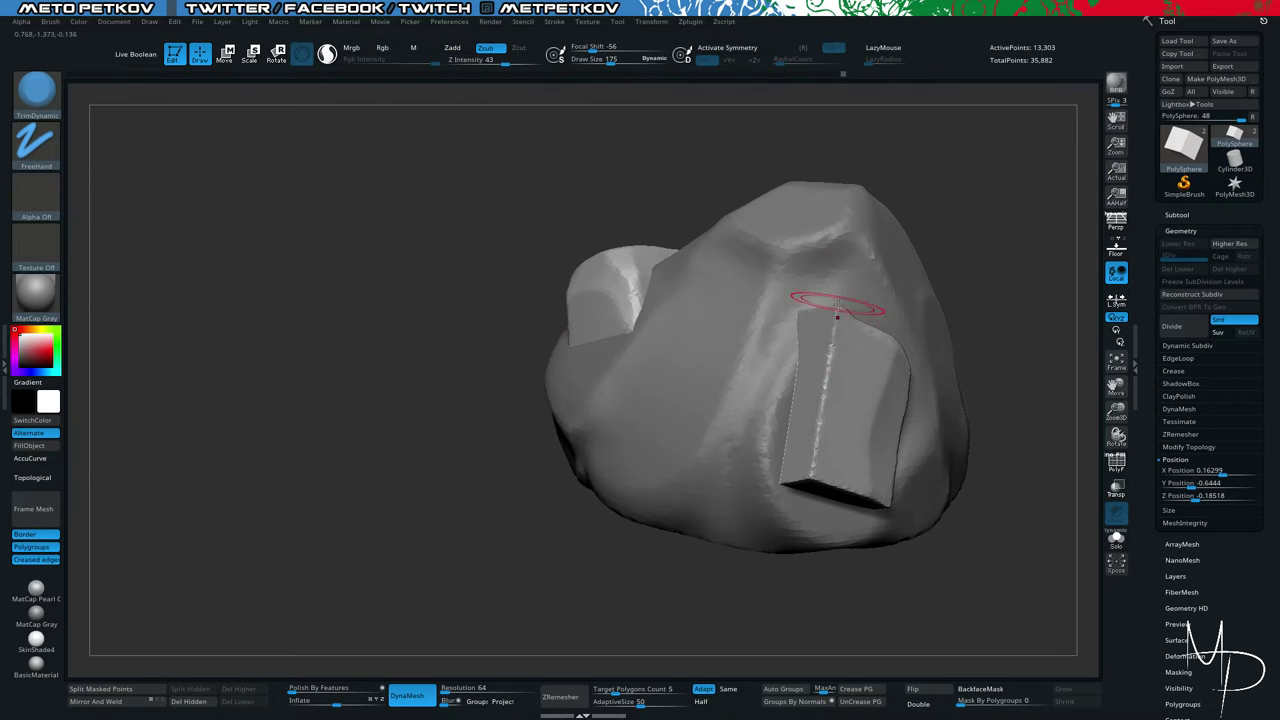
left_click_drag(838, 320, 812, 484)
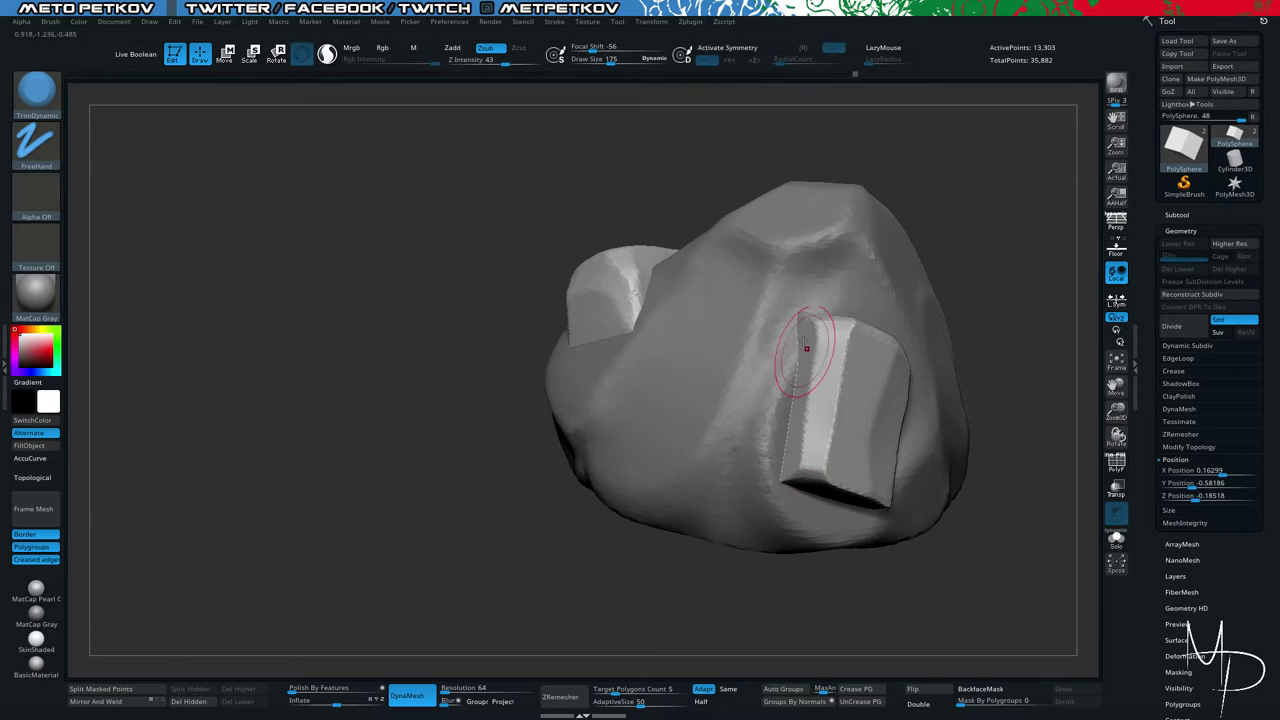
left_click_drag(845, 345, 820, 492)
left_click_drag(814, 600, 814, 490)
mouse_move(820, 375)
left_mouse_down()
mouse_move(845, 397)
mouse_move(798, 374)
left_mouse_up()
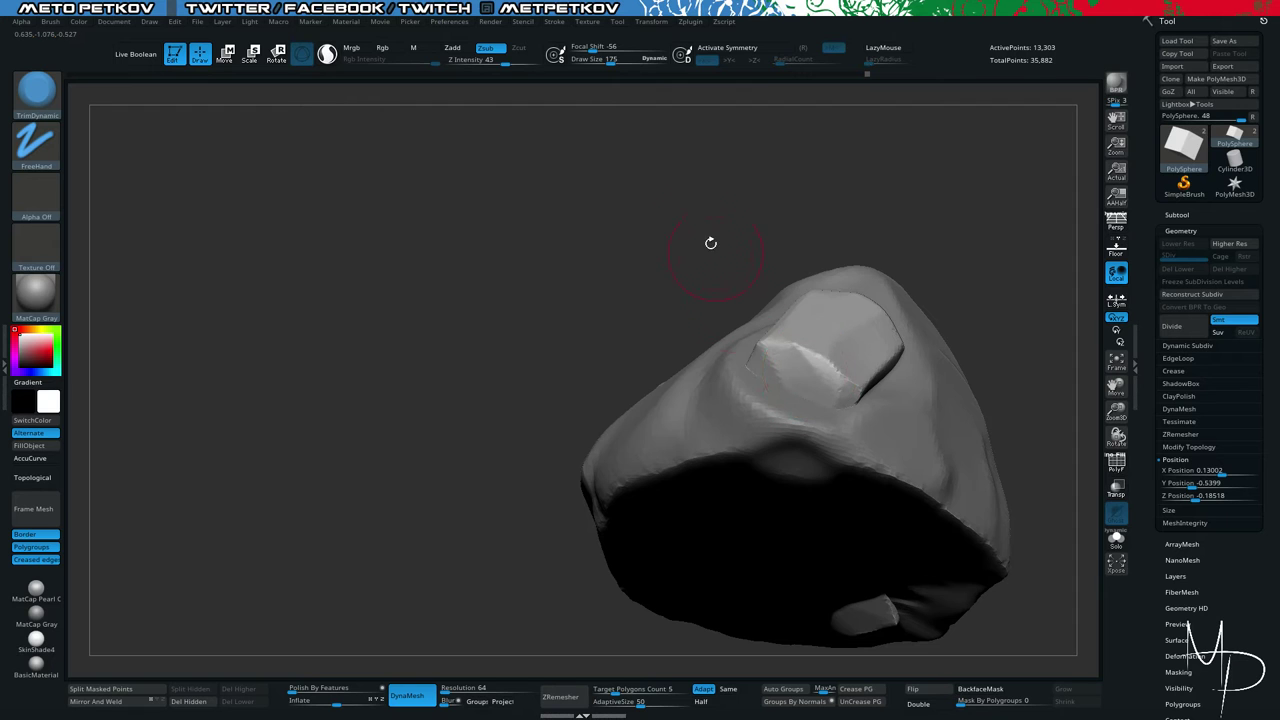
left_click_drag(710, 243, 785, 288)
Isolate the blocks subtool and mask every block except the freshly trimmed one.
key("e")
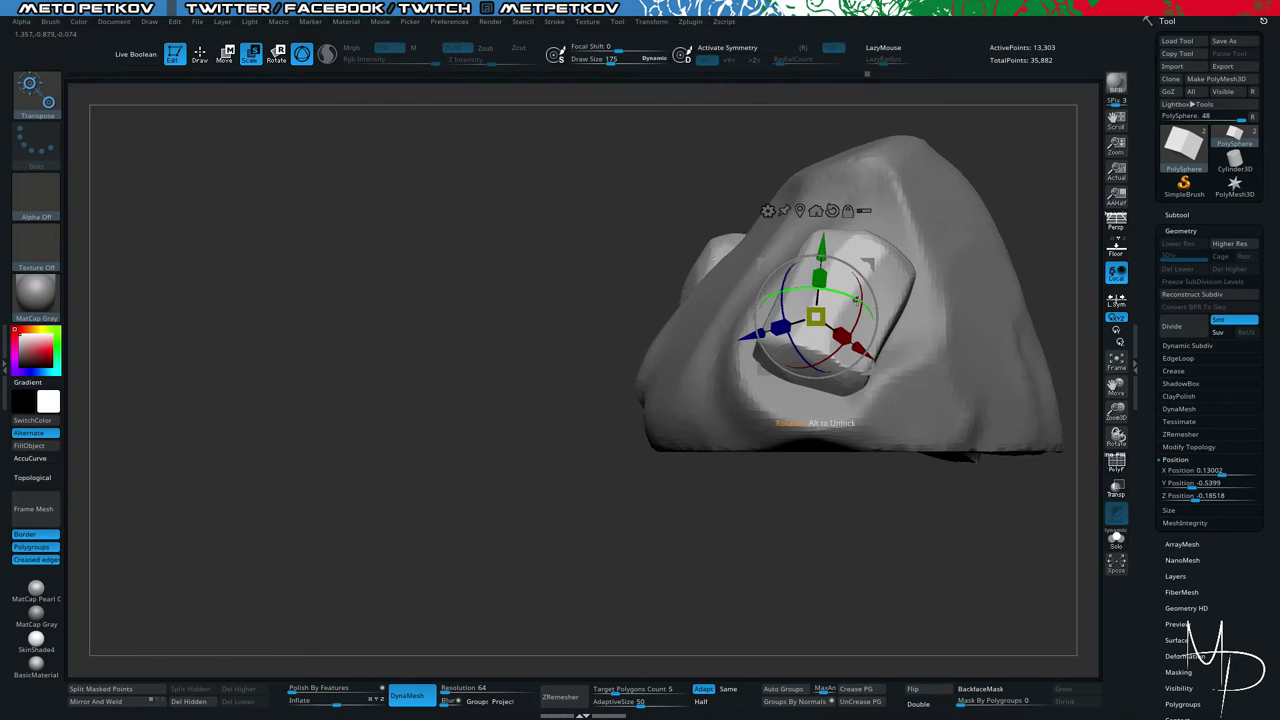
mouse_move(455, 195)
left_mouse_down()
mouse_move(510, 220)
mouse_move(502, 196)
mouse_move(466, 186)
left_mouse_up()
left_click(466, 186, "ctrl+shift")
mouse_move(550, 235)
left_mouse_down()
mouse_move(490, 200)
mouse_move(609, 266)
left_mouse_up()
mouse_move(902, 494)
left_mouse_down("ctrl")
mouse_move(812, 406)
mouse_move(832, 494)
mouse_move(786, 398)
left_mouse_up("ctrl")
left_click(43, 96, "ctrl+shift")
left_click(152, 112, "ctrl+shift")
key("ctrl+shift+a")
left_click(803, 531, "ctrl")
left_click(805, 533, "ctrl+shift")
left_click(810, 537, "ctrl")
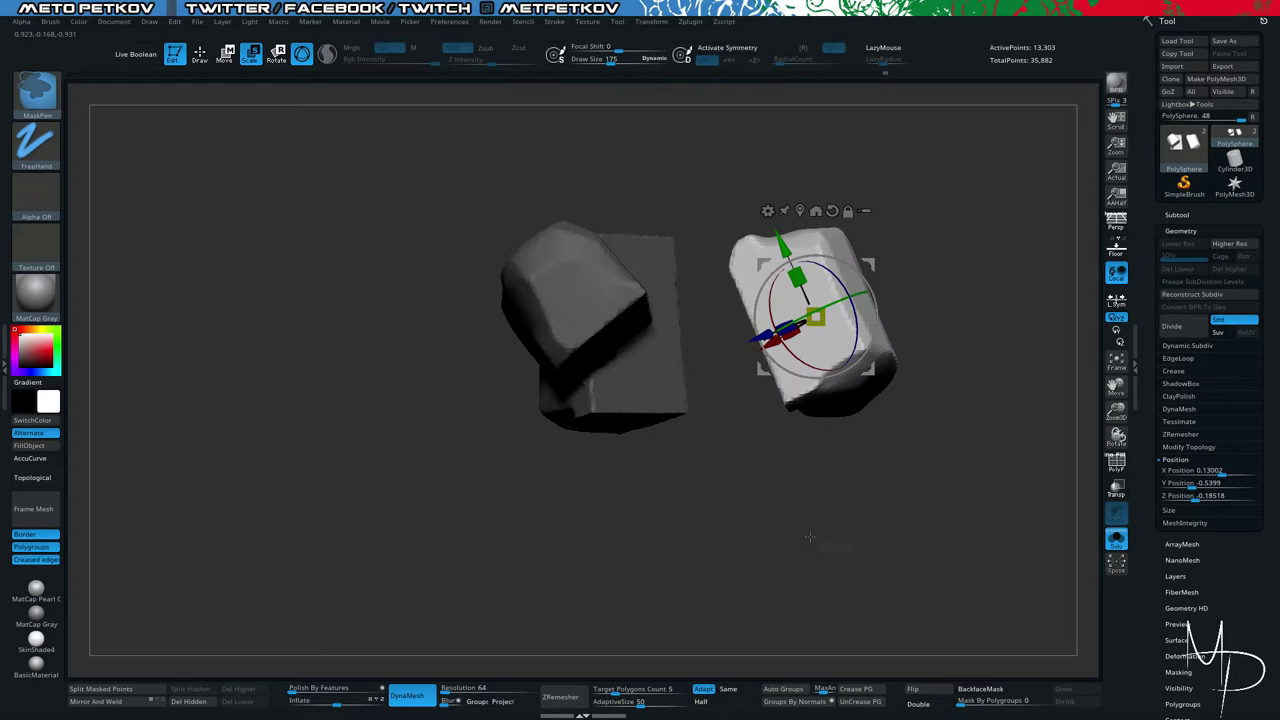
Show the rock again, then rotate and move the unmasked block so it sits embedded at a new angle.
key("w")
key("alt+shift+s")
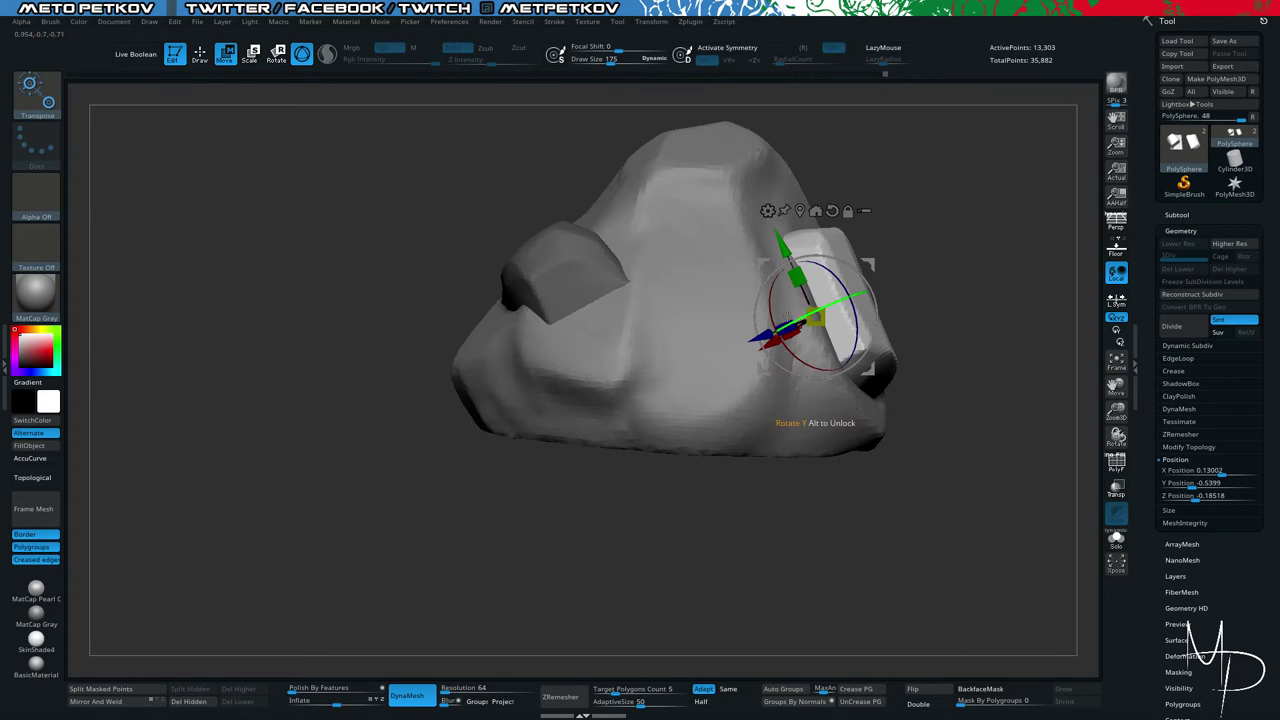
left_click_drag(757, 336, 755, 326)
left_click_drag(934, 416, 962, 550)
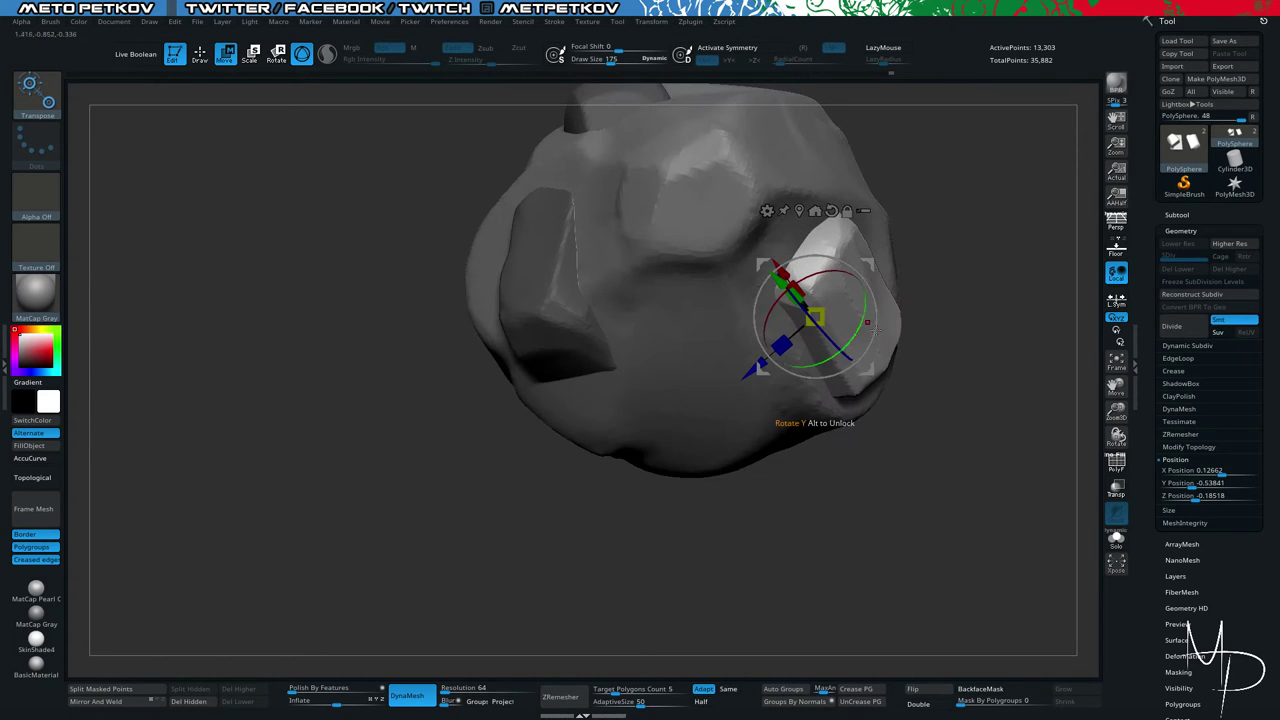
left_click_drag(869, 370, 1029, 562, "alt")
left_click(870, 306)
left_click_drag(896, 313, 916, 348)
left_click_drag(801, 383, 792, 396)
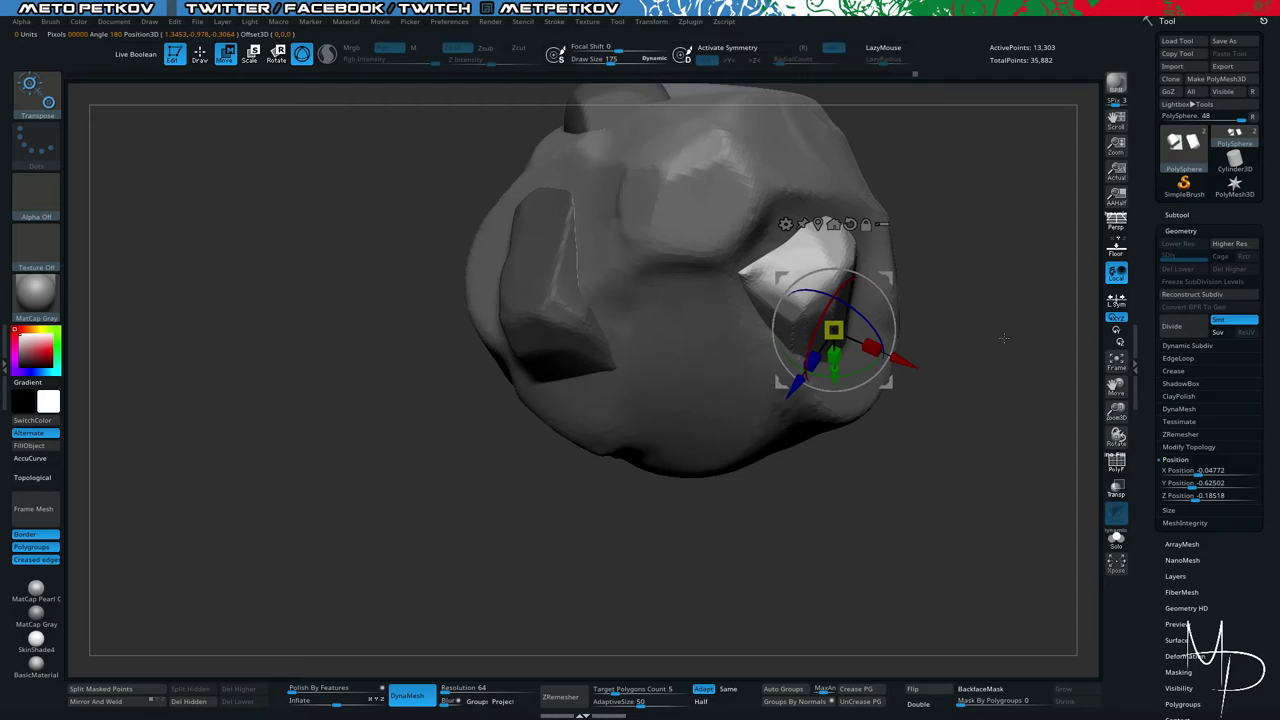
Merge the blocks subtool down into the rock and update the DynaMesh to fuse them into one mesh.
left_click(1179, 216)
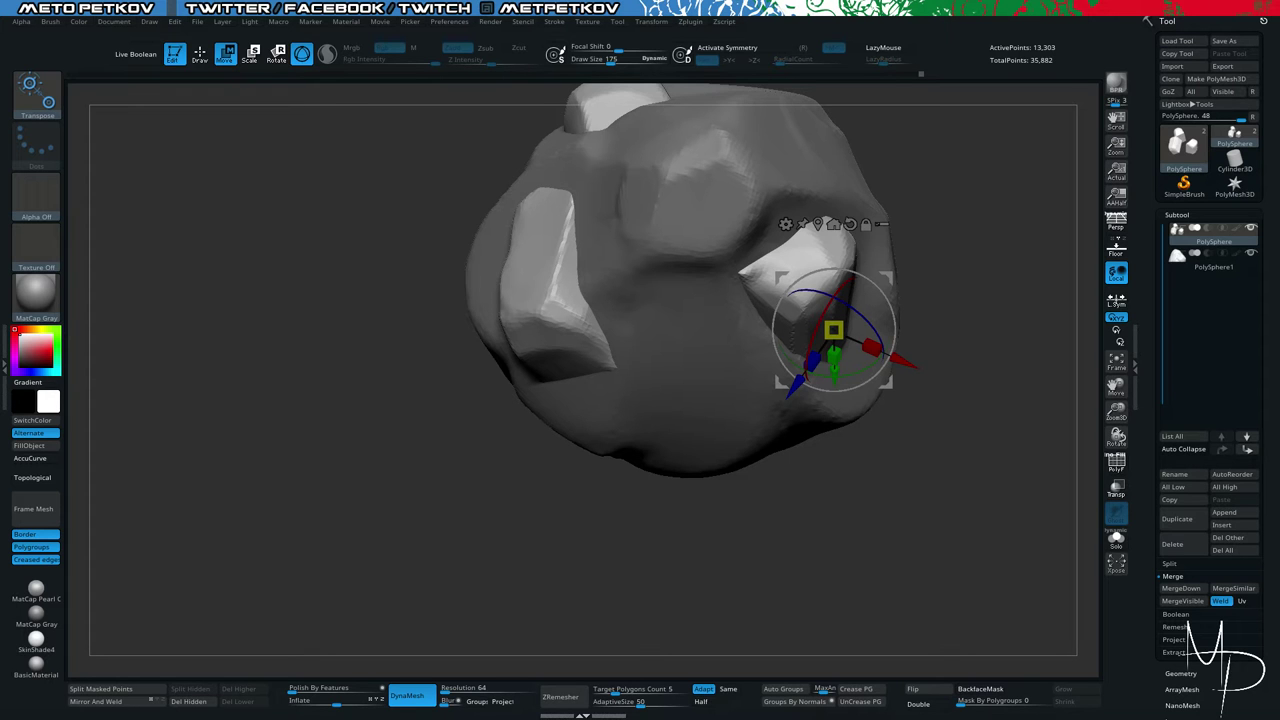
mouse_move(333, 281)
left_mouse_down()
mouse_move(335, 223)
mouse_move(305, 229)
mouse_move(353, 212)
mouse_move(329, 151)
mouse_move(366, 137)
mouse_move(360, 213)
mouse_move(351, 200)
mouse_move(391, 223)
mouse_move(386, 214)
mouse_move(410, 215)
left_mouse_up()
scroll(1170, 566, "down", 5)
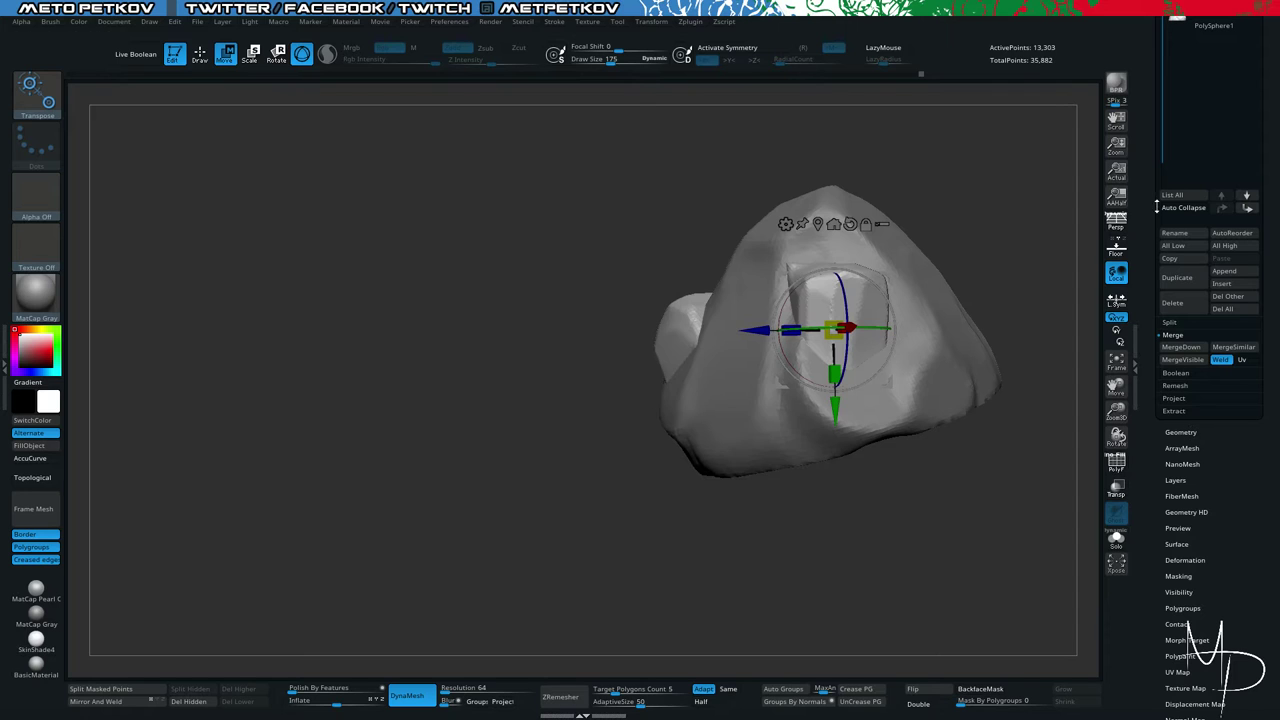
scroll(1145, 262, "up", 2)
left_click(1163, 461)
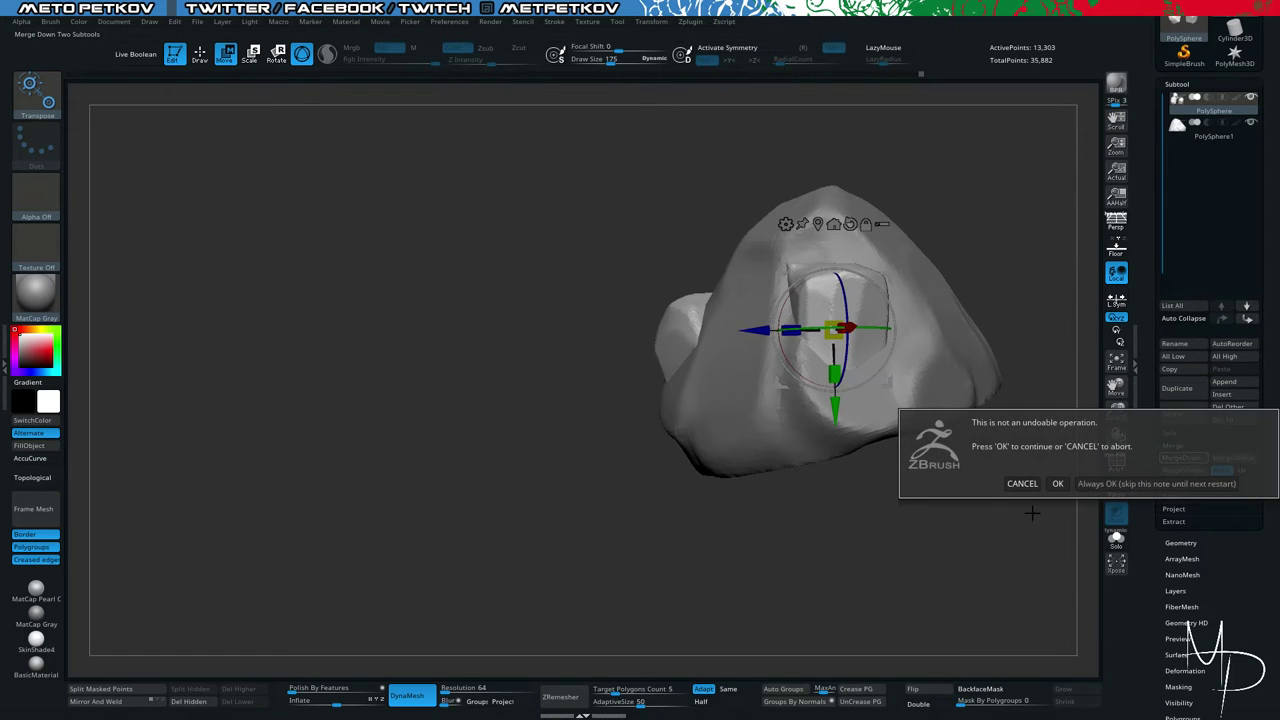
left_click(1085, 485)
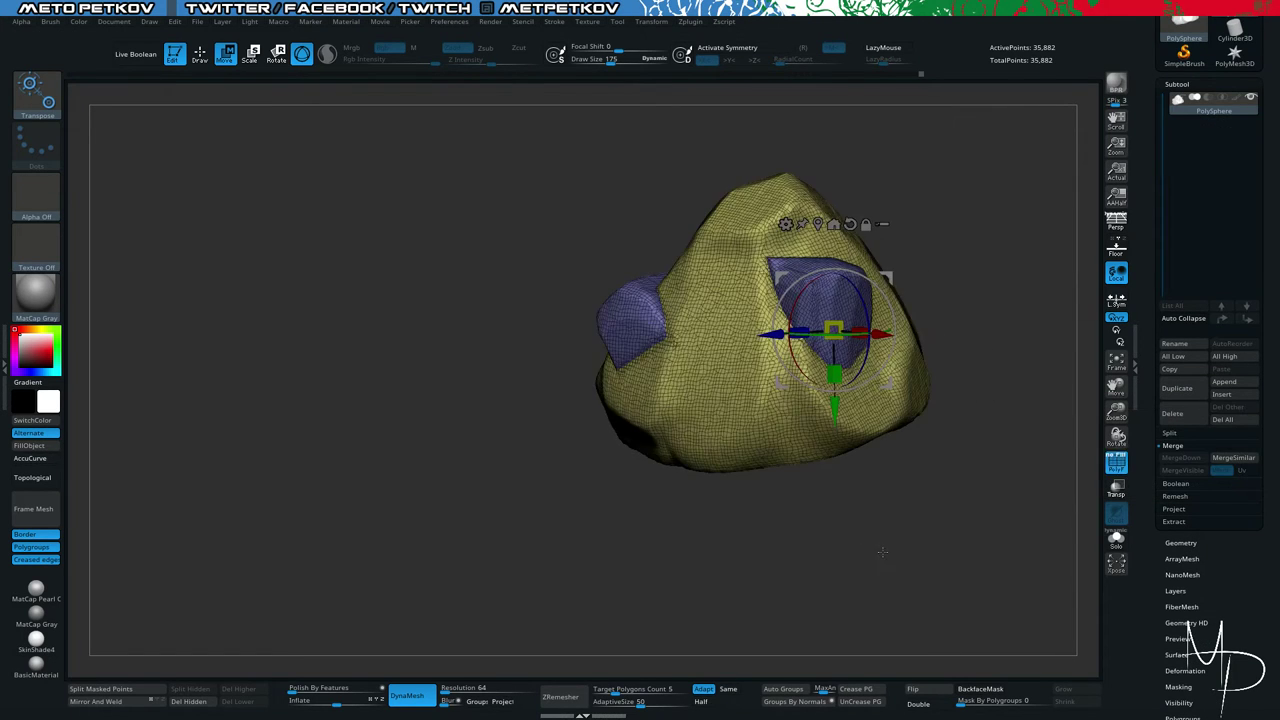
left_click_drag(268, 278, 320, 212, "ctrl")
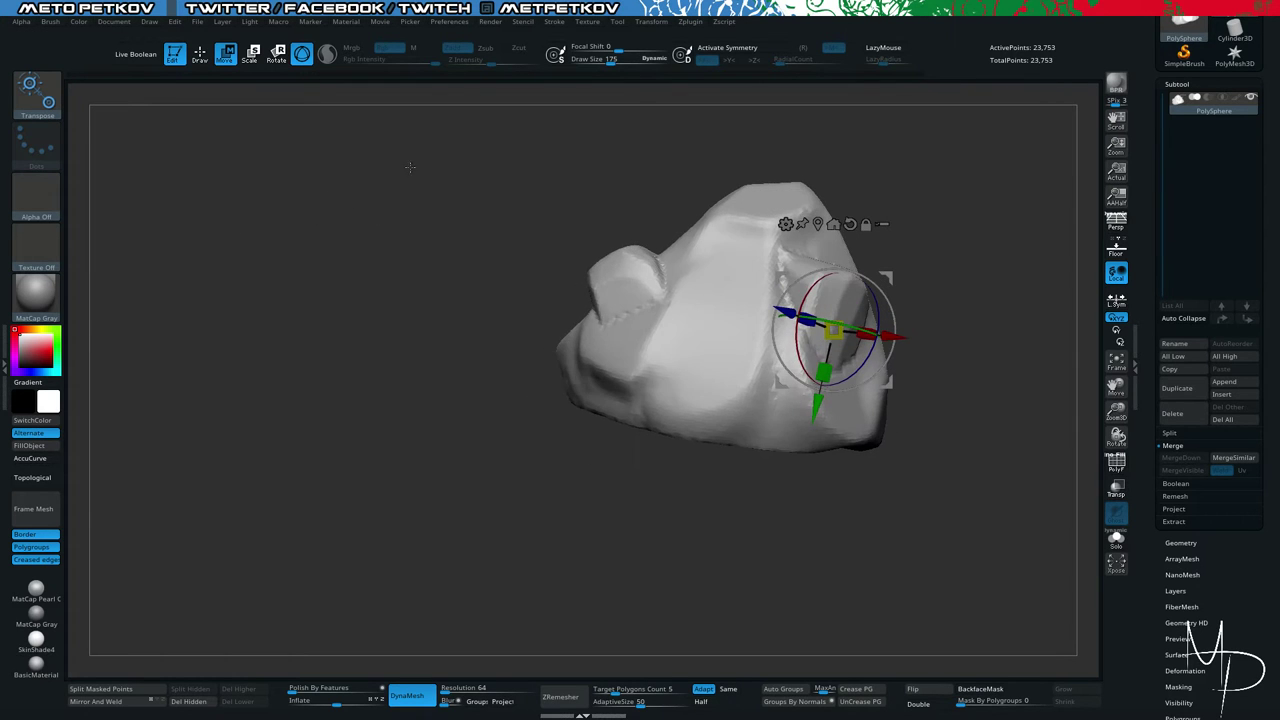
Switch to TrimDynamic, set the draw size to about 81 and trim the jagged seam where one block meets the rock.
key("b")
key("t")
key("d")
left_click_drag(382, 178, 422, 266)
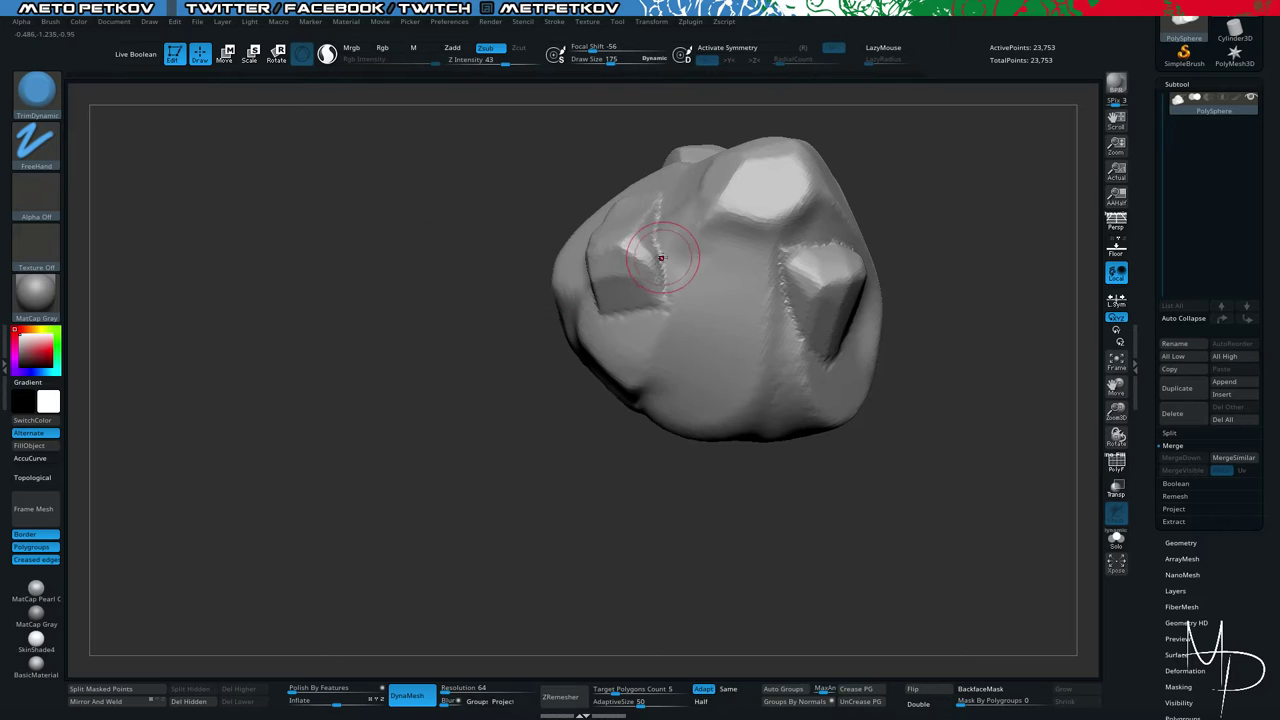
key("space")
left_click_drag(663, 258, 668, 288)
key("ctrl+z")
key("ctrl+z")
key("shift+f")
key("shift+f")
key("space")
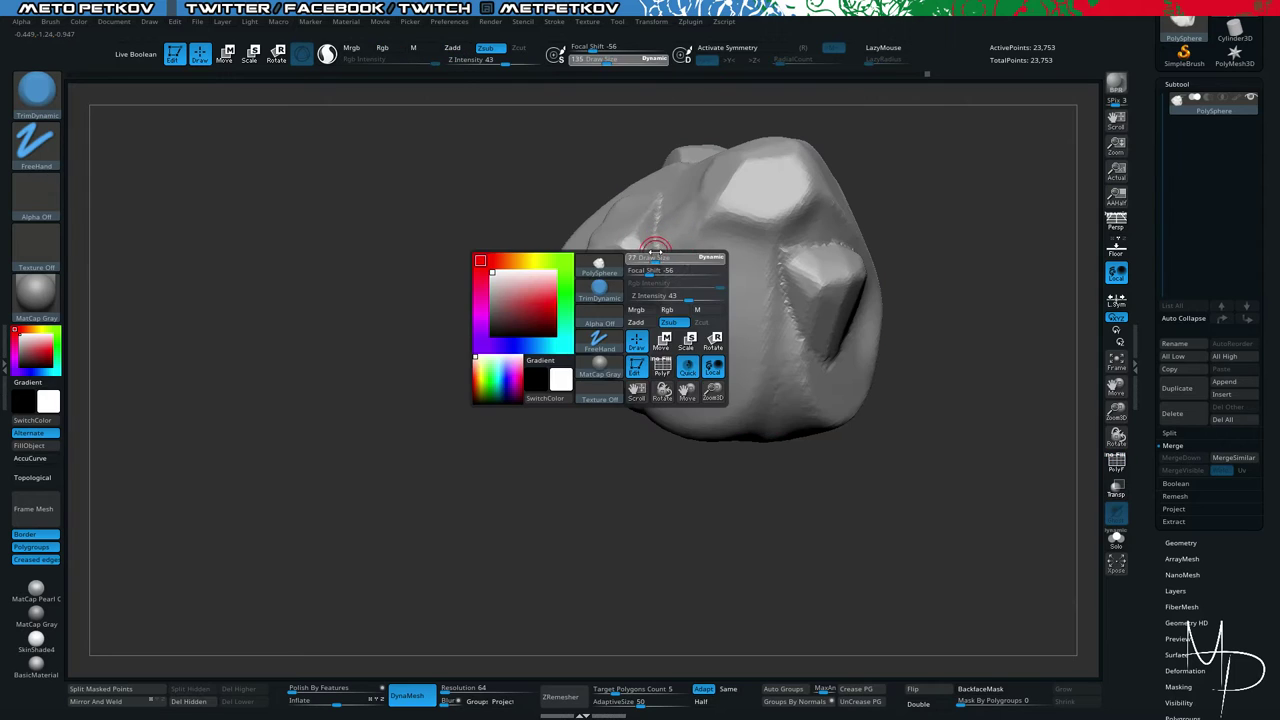
left_click_drag(655, 252, 656, 252)
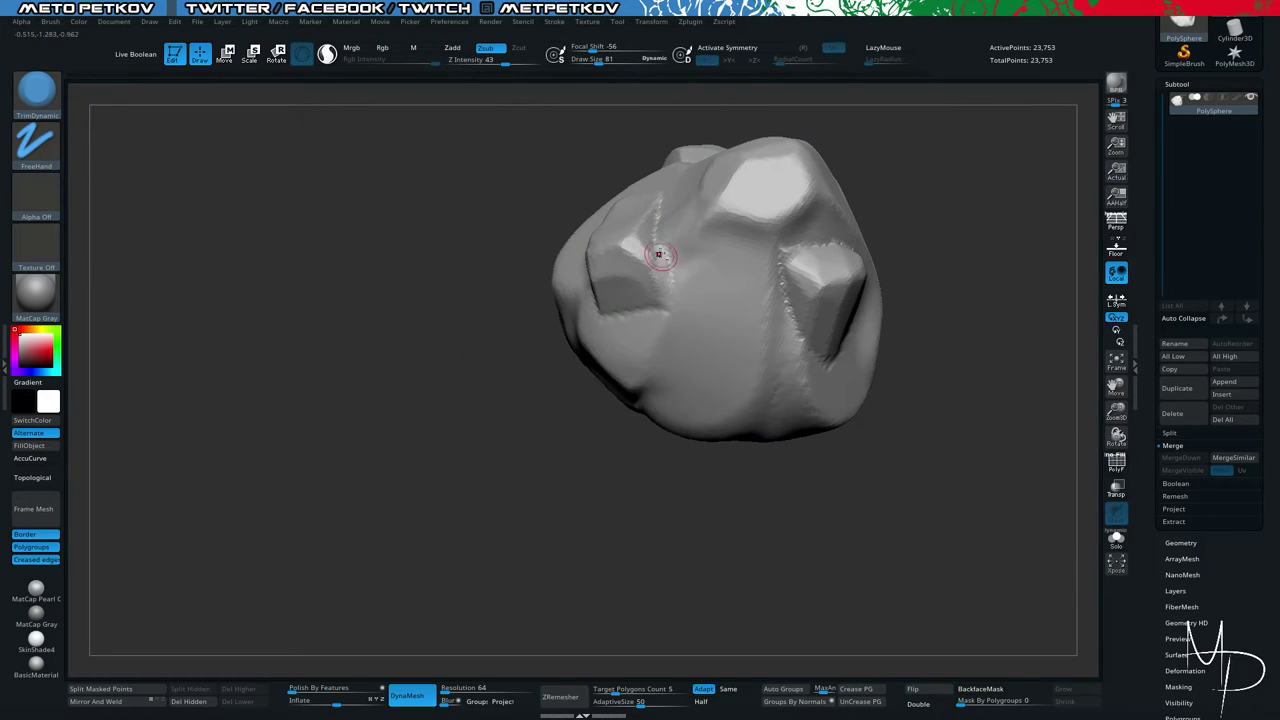
mouse_move(567, 233)
left_mouse_down()
mouse_move(386, 166)
mouse_move(431, 246)
mouse_move(671, 283)
left_mouse_up()
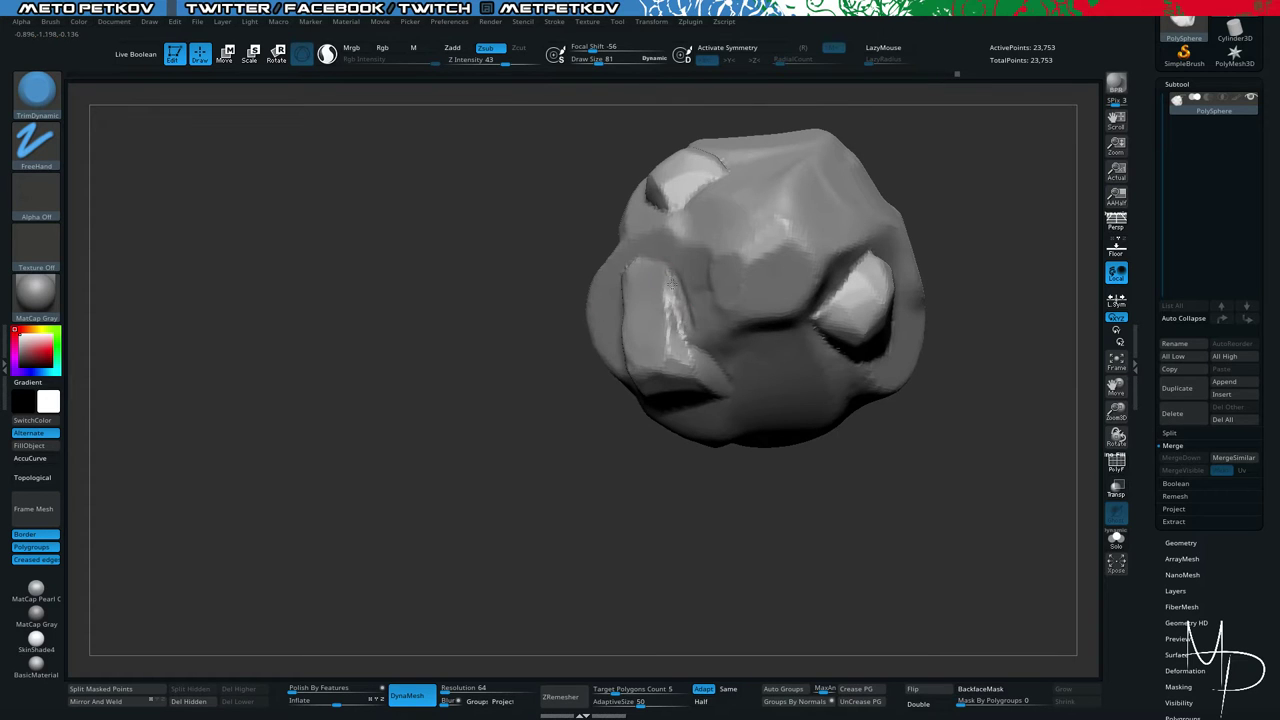
Raise the draw size to 182, then trim and smooth the block's edges so they blend into the rock.
key("space")
mouse_move(687, 338)
left_mouse_down()
mouse_move(674, 298)
mouse_move(718, 360)
left_mouse_up()
left_click_drag(683, 283, 720, 378, "shift")
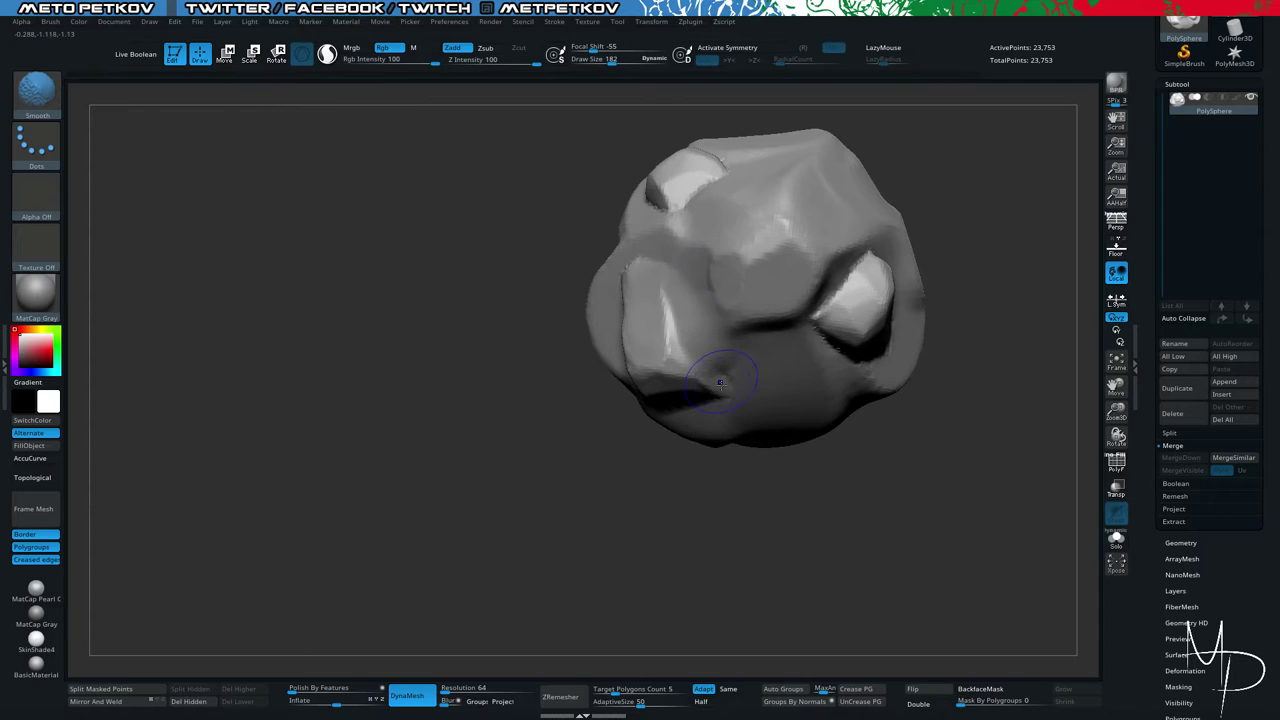
left_click_drag(765, 500, 880, 343)
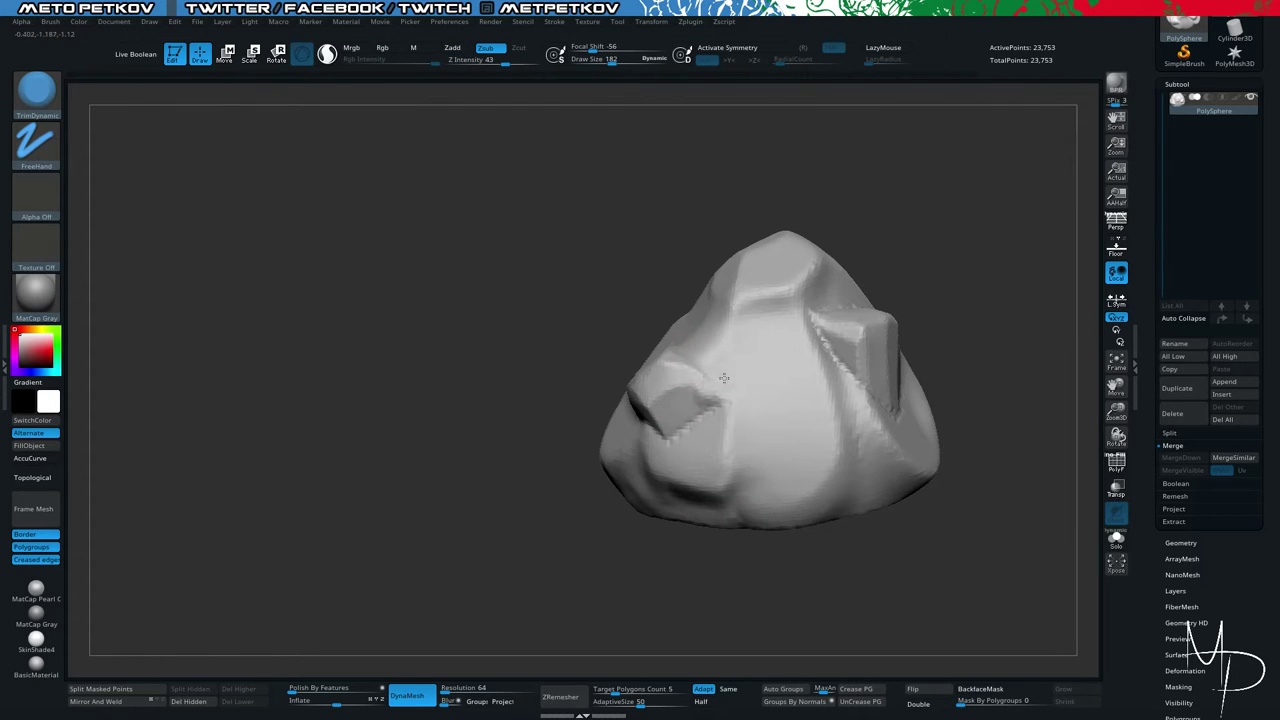
left_click_drag(724, 378, 684, 438)
mouse_move(477, 475)
left_mouse_down()
mouse_move(620, 425)
mouse_move(600, 412)
mouse_move(640, 432)
mouse_move(600, 423)
mouse_move(622, 426)
mouse_move(603, 423)
mouse_move(615, 440)
mouse_move(560, 418)
mouse_move(606, 396)
left_mouse_up()
left_click_drag(549, 360, 557, 372)
Try adding a small lump above the protruding block with ClayBuildup at draw size 86.
key("b")
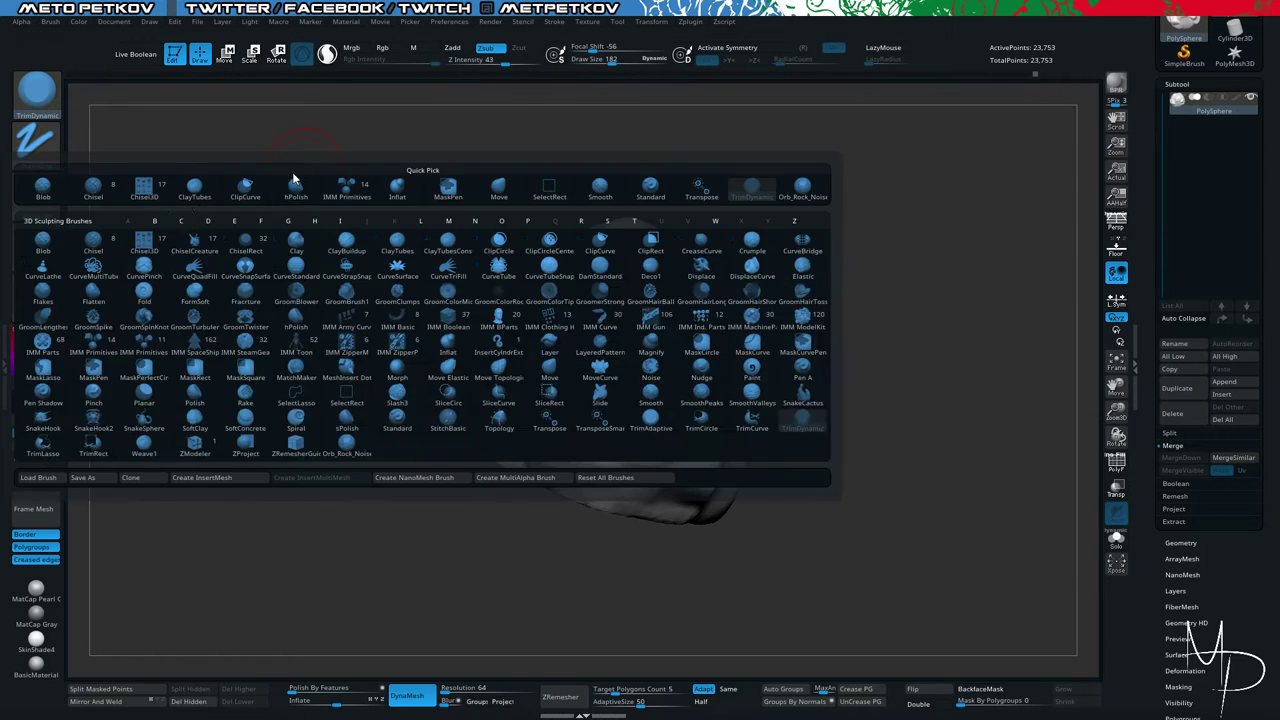
key("c")
key("b")
mouse_move(320, 331)
left_mouse_down()
mouse_move(283, 289)
mouse_move(570, 318)
left_mouse_up()
key("space")
left_click_drag(643, 346, 622, 325)
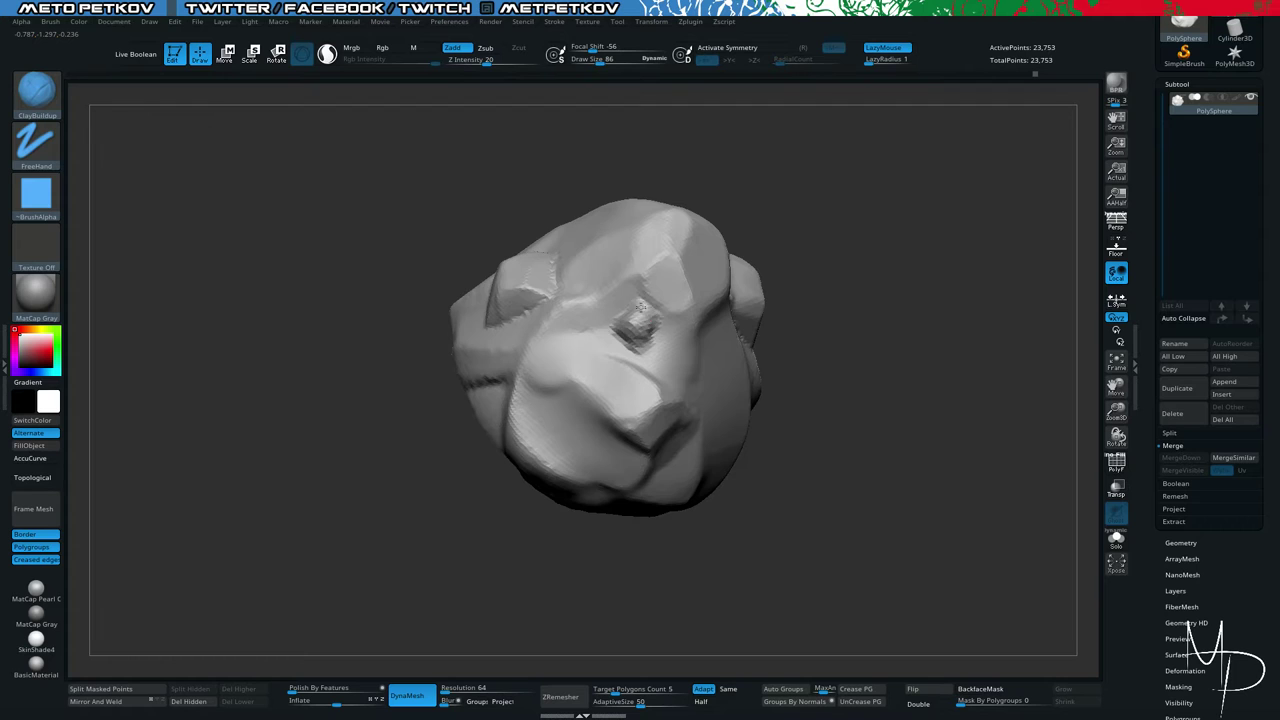
left_click_drag(570, 180, 534, 166)
key("ctrl+z")
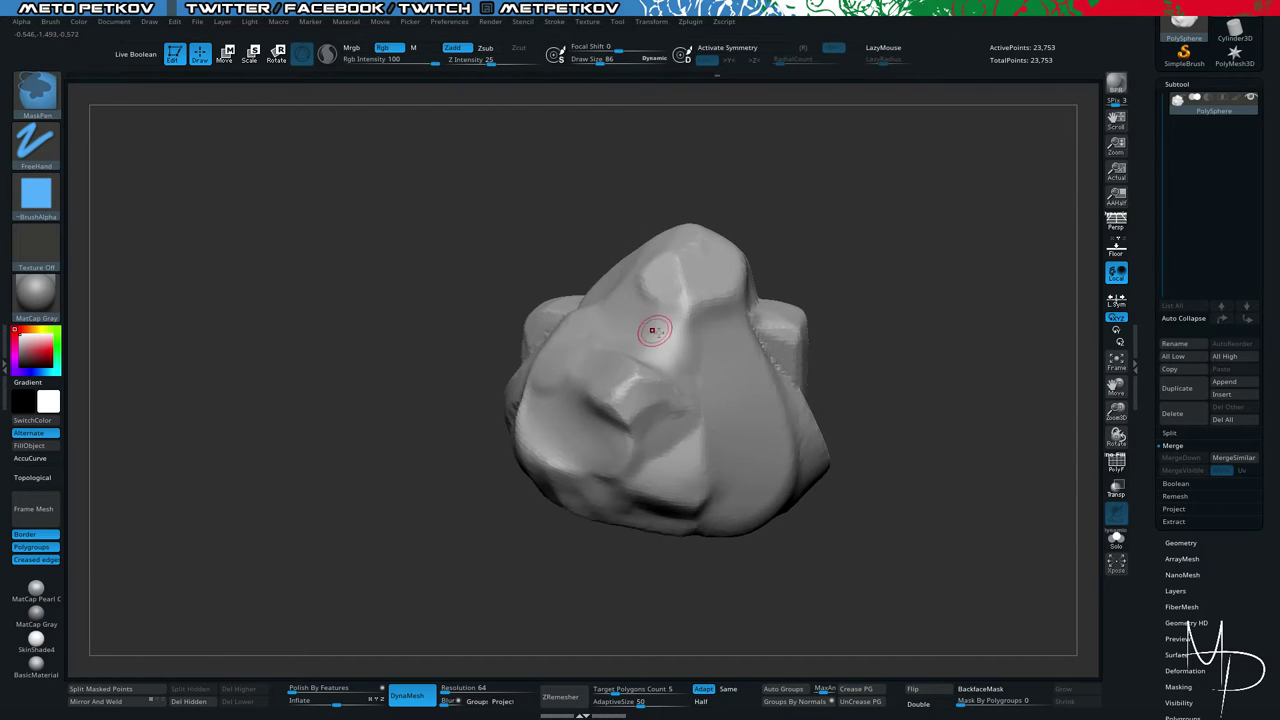
Try building a clay ridge beside the embedded block with ClayBuildup at draw size 146.
key("space")
mouse_move(668, 334)
left_mouse_down()
mouse_move(738, 345)
mouse_move(748, 316)
left_mouse_up()
left_click_drag(600, 235, 465, 205)
left_click_drag(622, 258, 690, 280)
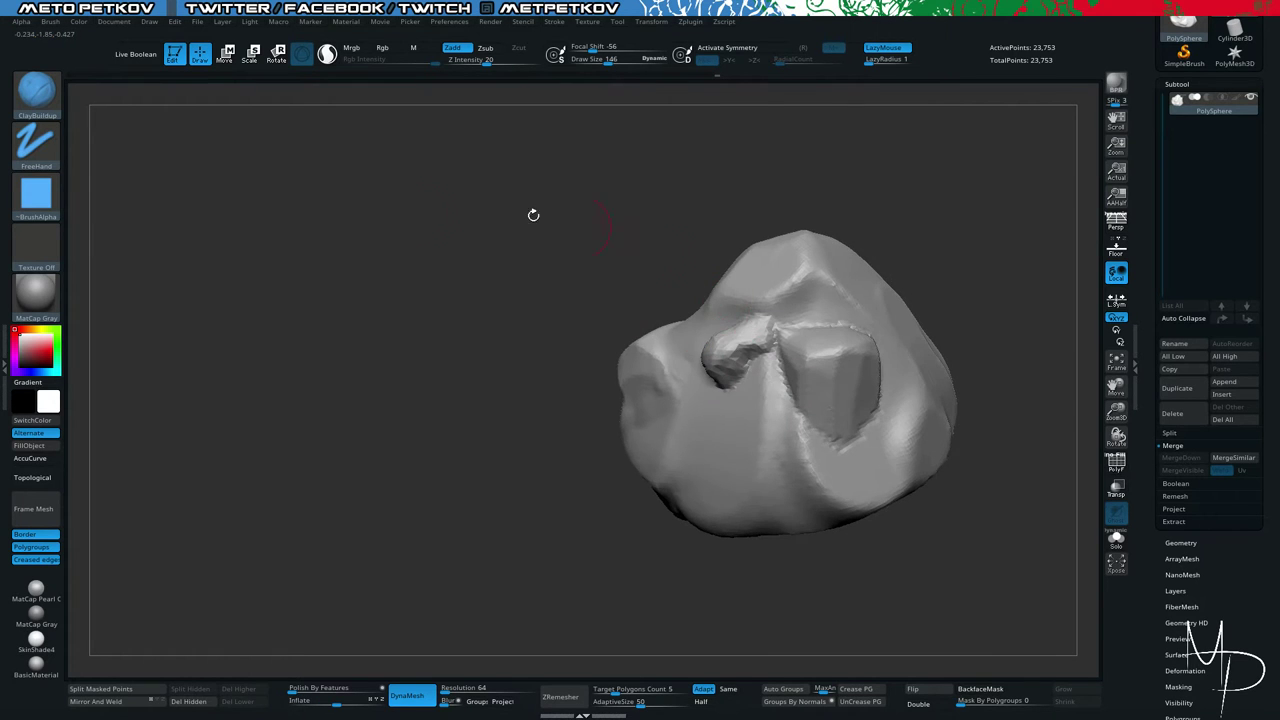
mouse_move(533, 215)
right_mouse_down()
mouse_move(471, 291)
mouse_move(812, 438)
right_mouse_up()
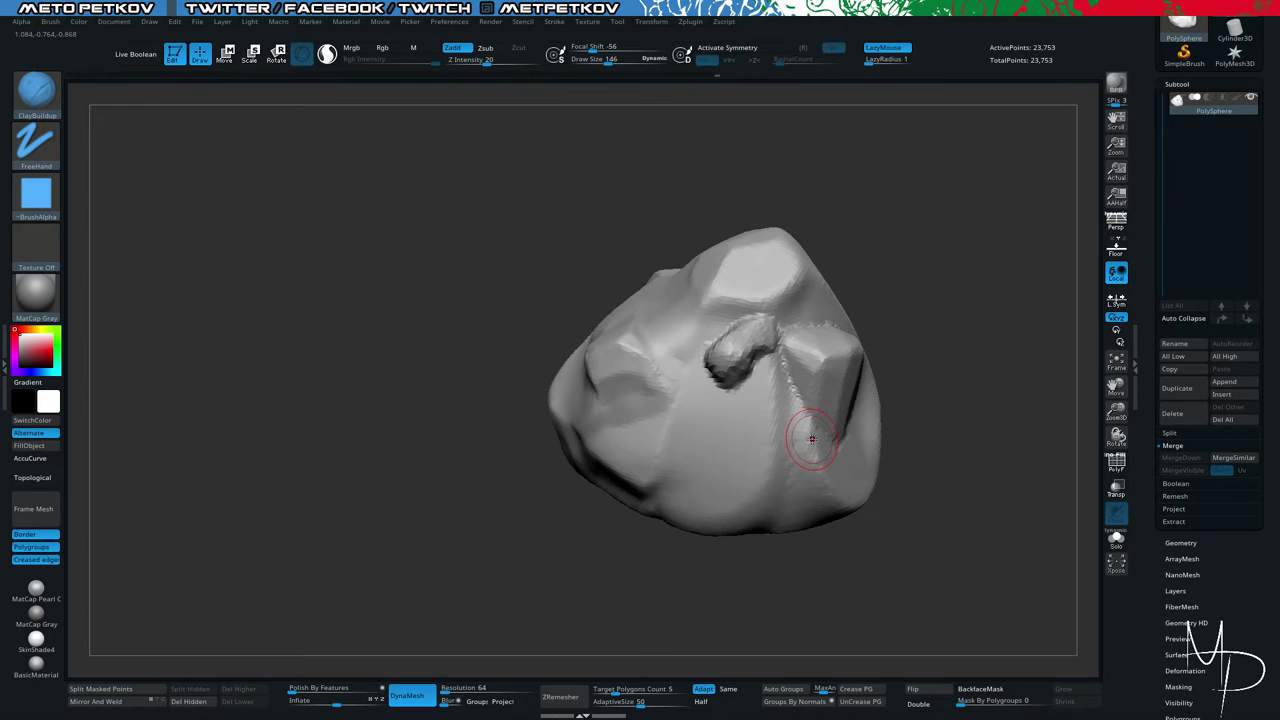
key("ctrl+z")
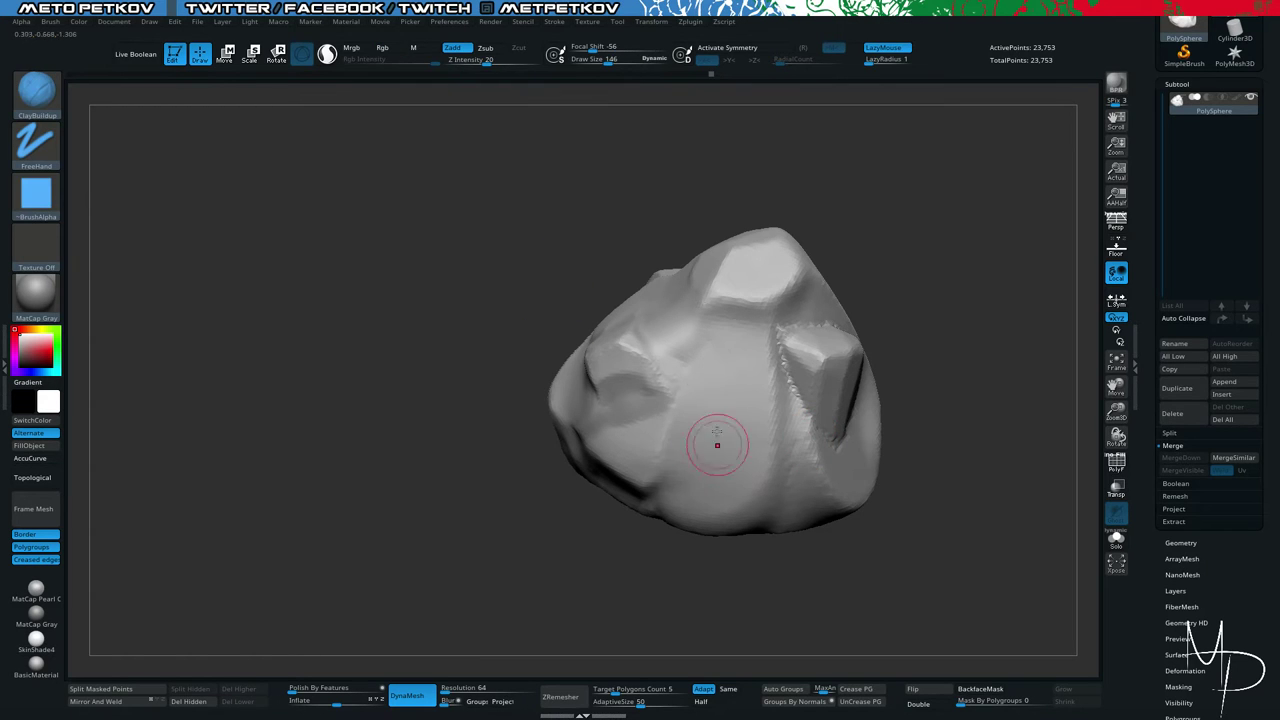
Build up a rounded clay lump on the rock's flat side between the two blocks with ClayBuildup.
left_click_drag(378, 360, 387, 281)
mouse_move(386, 281)
right_mouse_down()
mouse_move(351, 331)
mouse_move(354, 303)
mouse_move(439, 330)
right_mouse_up()
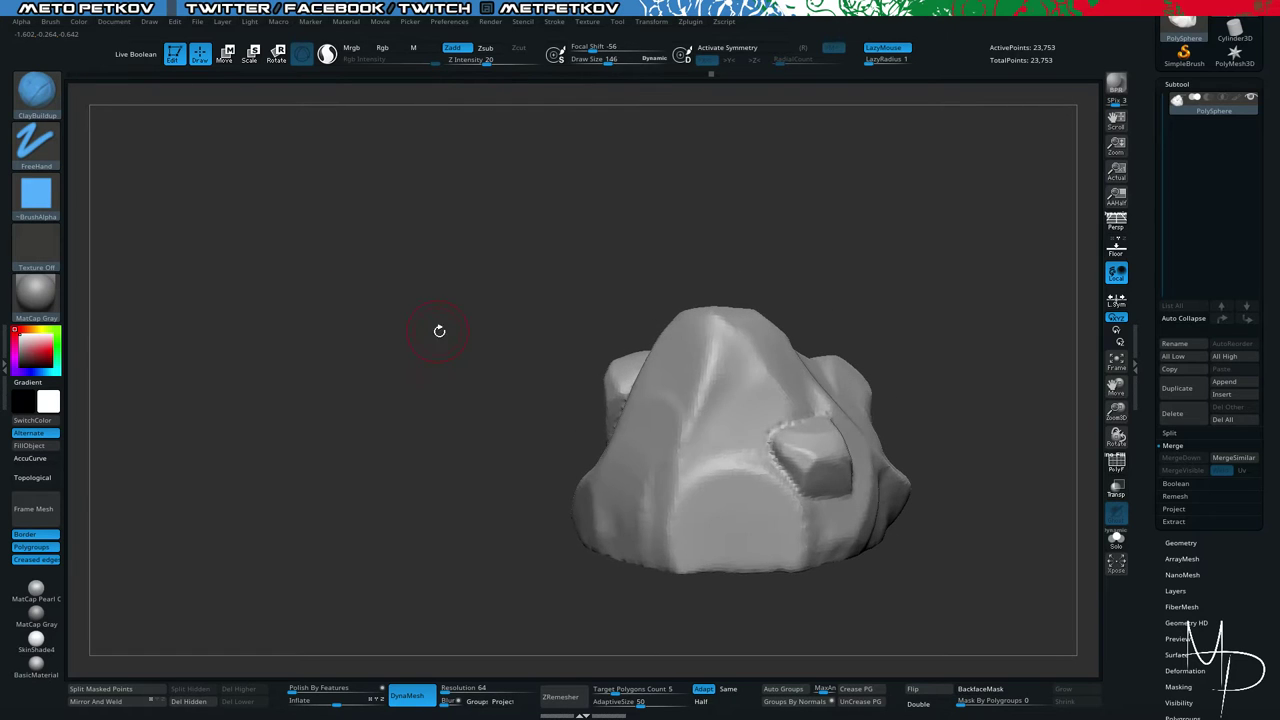
mouse_move(709, 349)
right_mouse_down()
mouse_move(406, 286)
mouse_move(480, 437)
mouse_move(415, 349)
mouse_move(490, 306)
mouse_move(457, 243)
mouse_move(452, 285)
mouse_move(514, 323)
mouse_move(420, 365)
mouse_move(688, 405)
right_mouse_up()
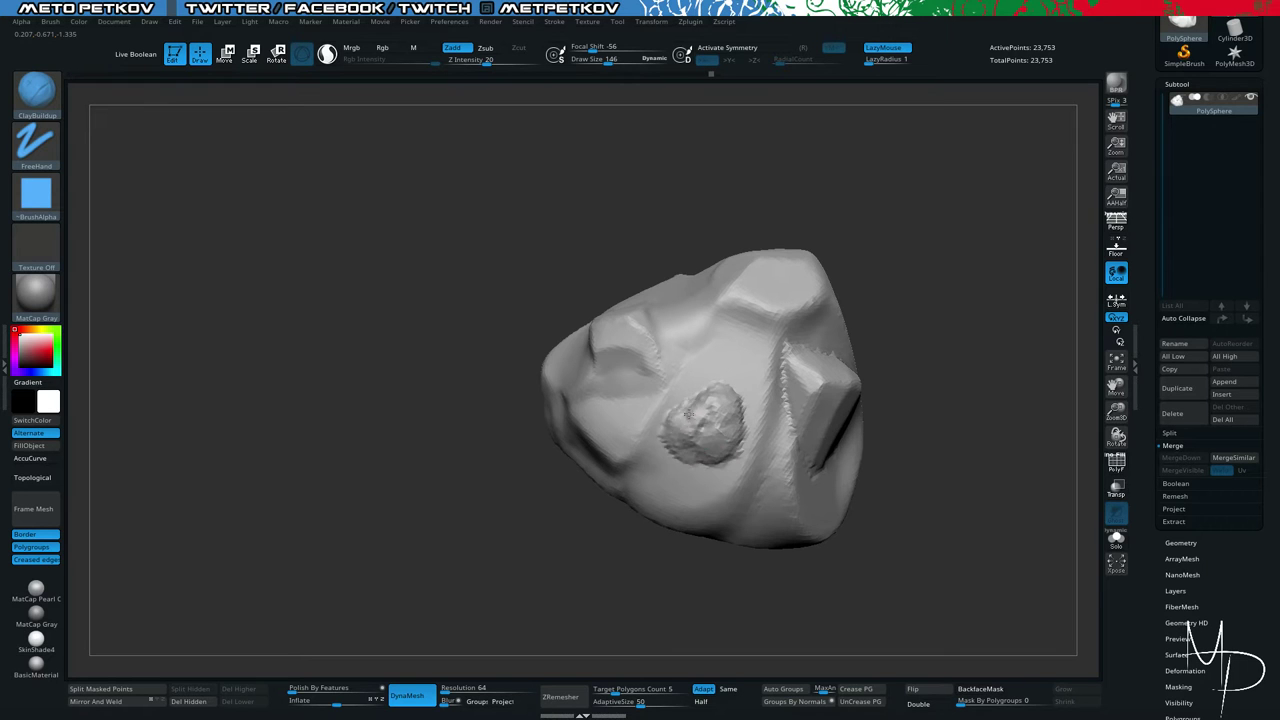
mouse_move(707, 407)
right_mouse_down()
mouse_move(423, 409)
mouse_move(451, 317)
right_mouse_up()
Switch to DamStandard at draw size 36 and carve a crack across the clay lump and a groove around it.
key("b")
key("d")
key("s")
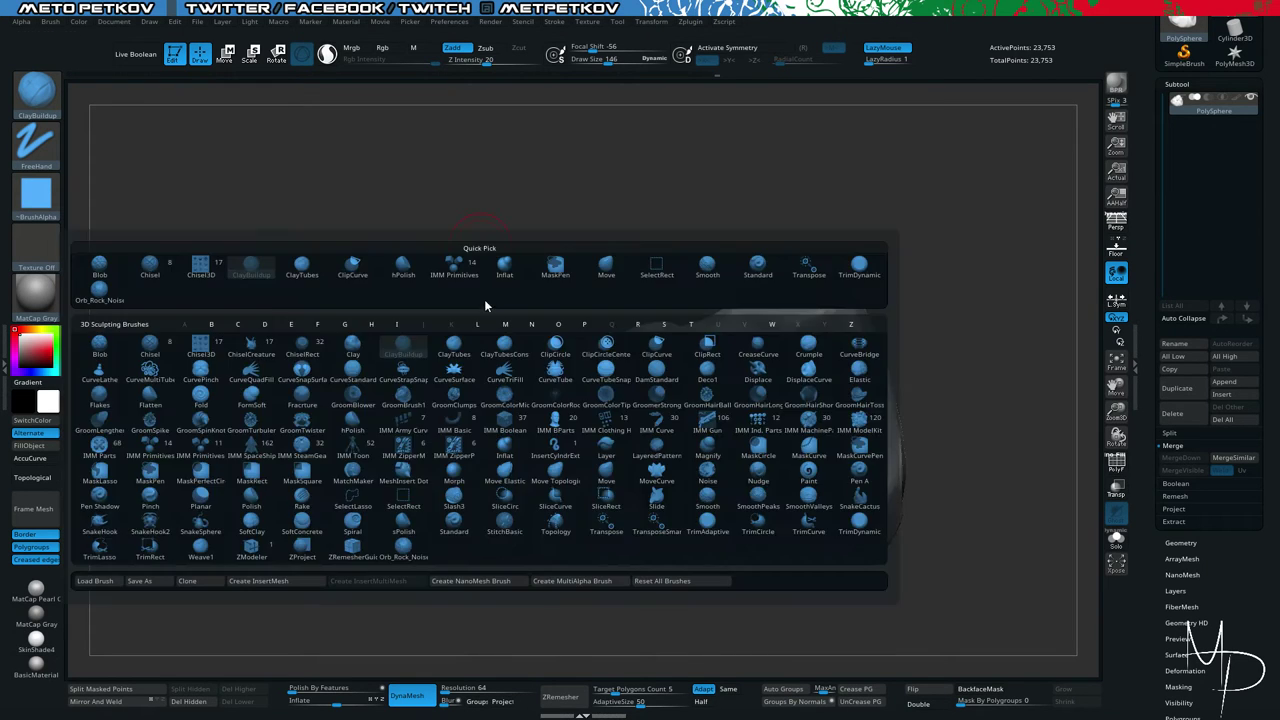
right_click_drag(488, 233, 483, 268)
left_click_drag(468, 265, 463, 265)
left_click_drag(465, 250, 482, 310)
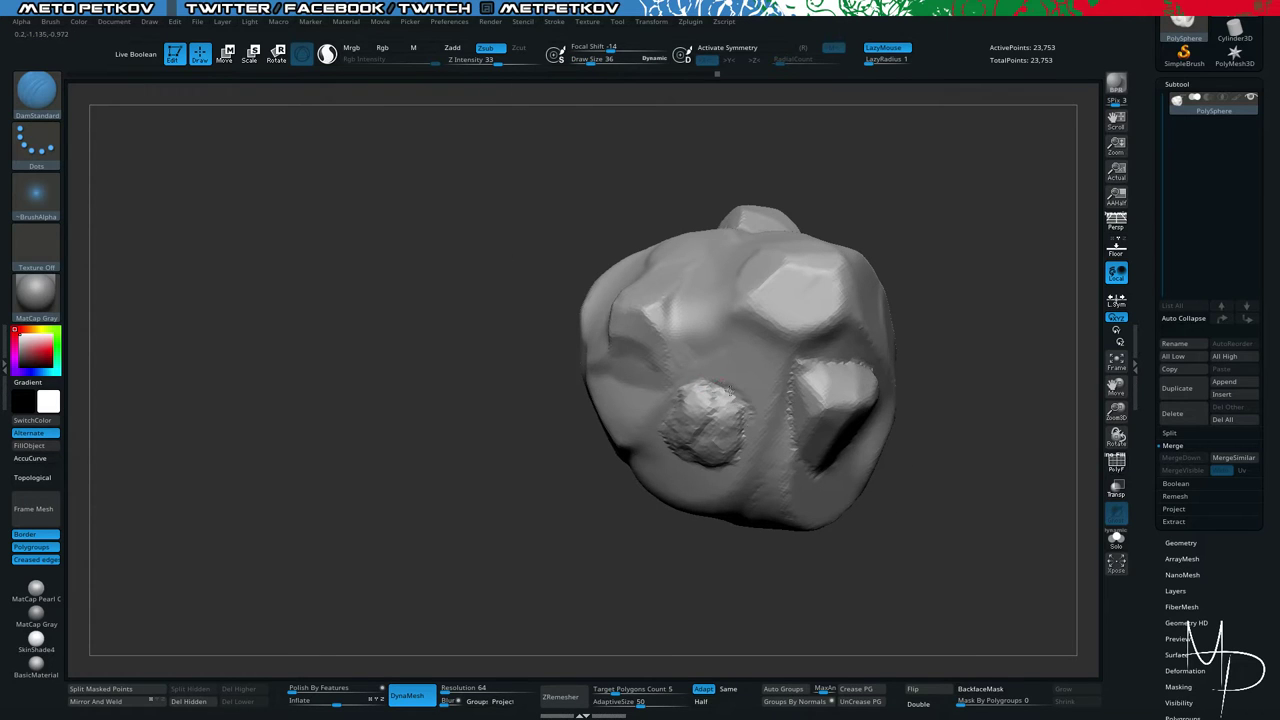
left_click_drag(626, 558, 722, 556)
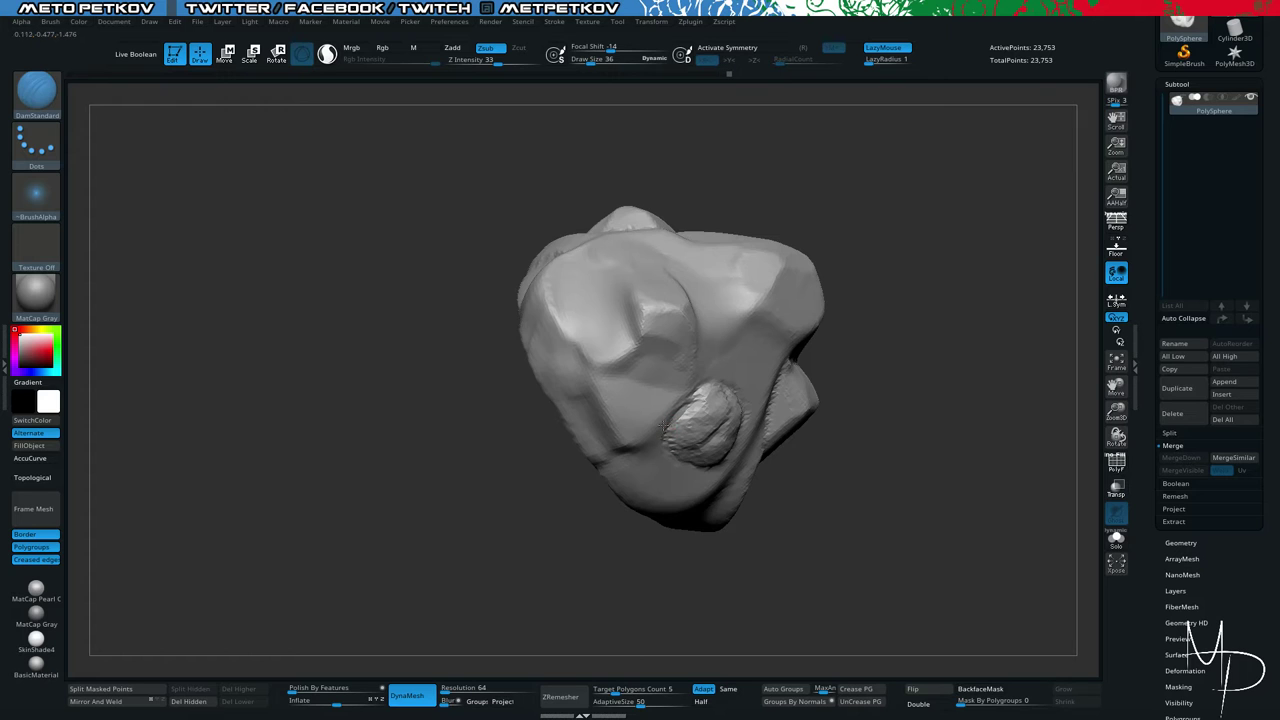
left_click_drag(702, 471, 655, 521)
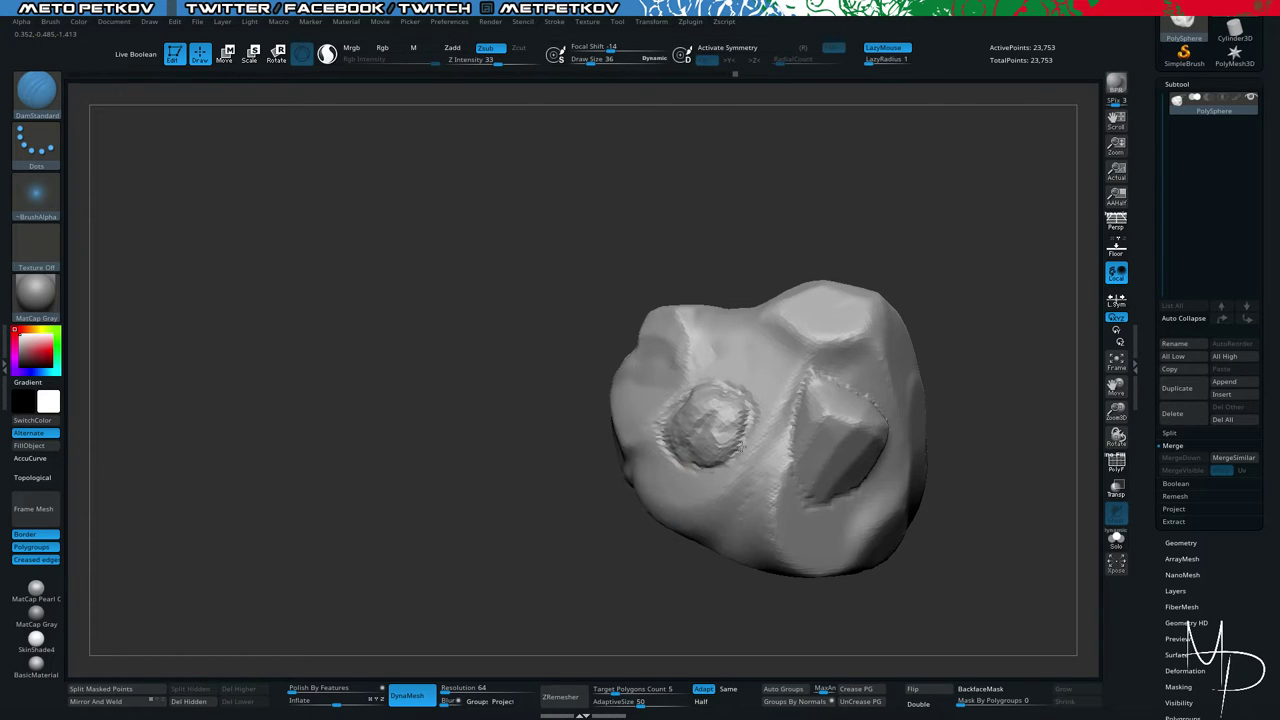
mouse_move(430, 432)
left_mouse_down()
mouse_move(443, 431)
mouse_move(383, 409)
mouse_move(440, 414)
left_mouse_up()
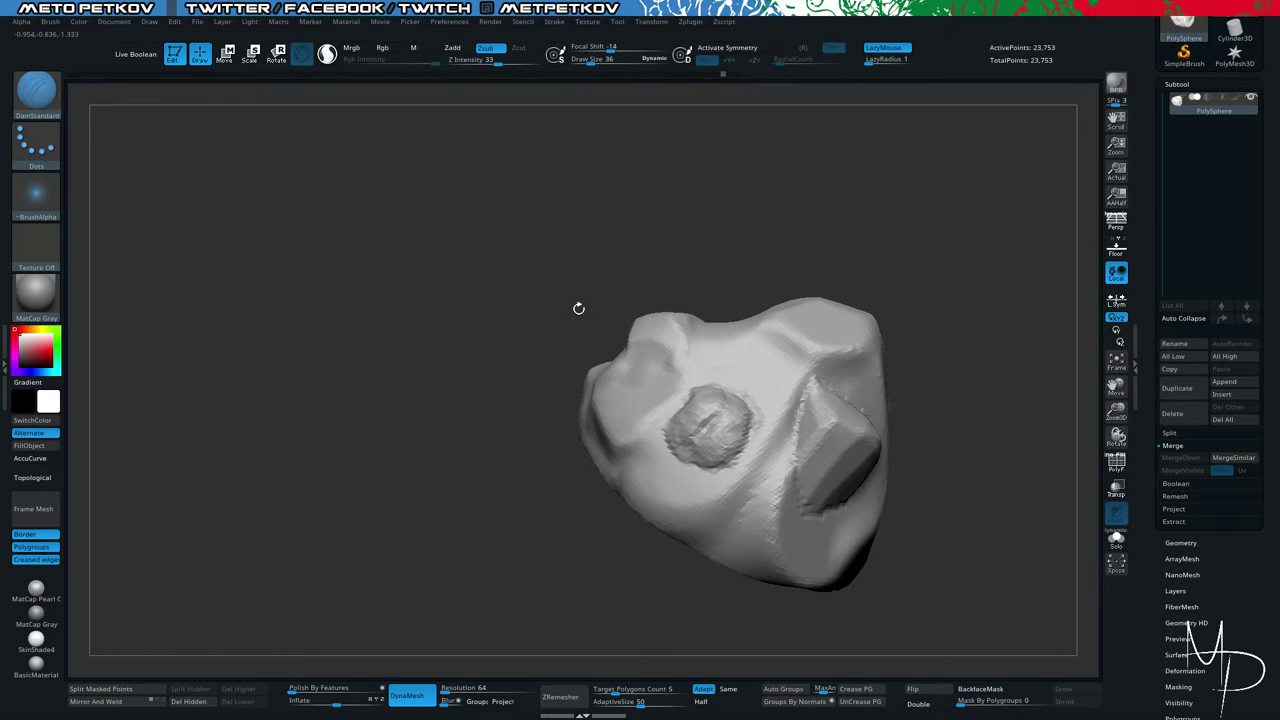
Undo the DamStandard cuts and the clay lump on the rock's side.
mouse_move(445, 335)
left_mouse_down()
mouse_move(394, 330)
mouse_move(424, 335)
left_mouse_up()
key("ctrl+z")
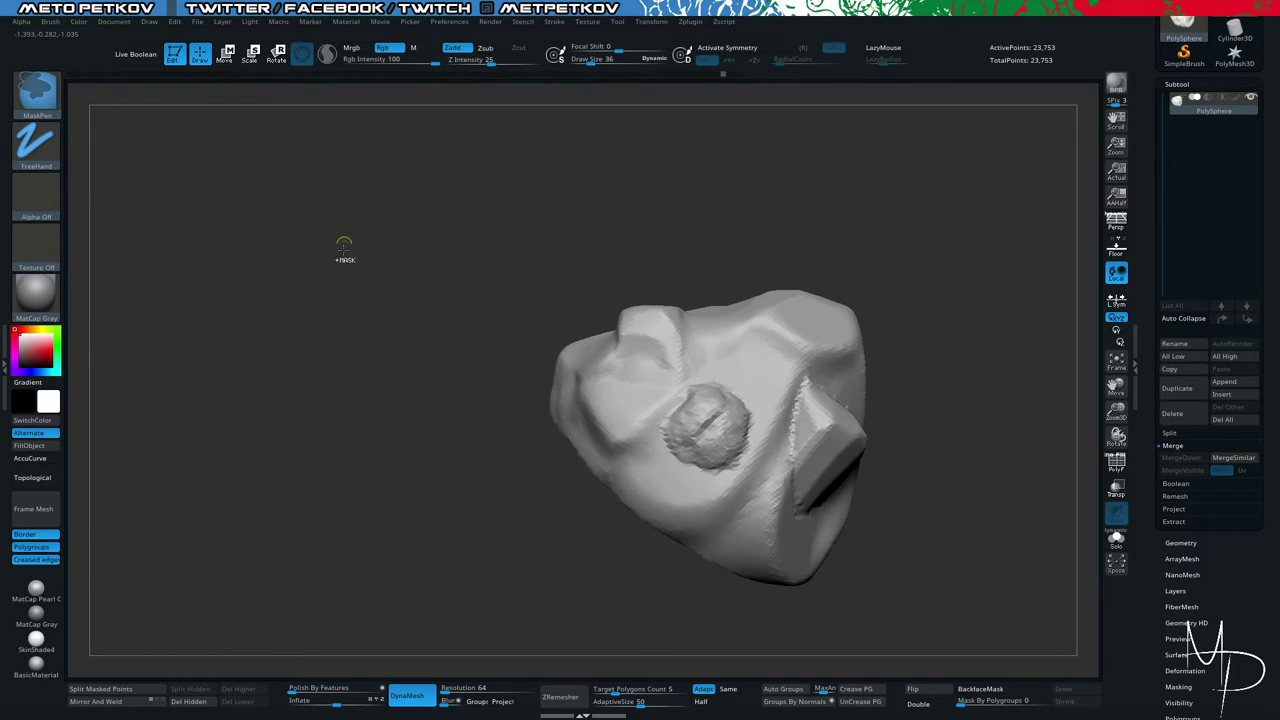
key("ctrl+z")
key("ctrl+z")
Switch to ClayTubes at draw size 104 and fill the jagged seam between the embedded block and the rock's flat side.
mouse_move(336, 287)
left_mouse_down("shift")
mouse_move(354, 288)
mouse_move(341, 275)
mouse_move(358, 290)
mouse_move(394, 279)
mouse_move(367, 320)
mouse_move(410, 328)
left_mouse_up("shift")
key("space")
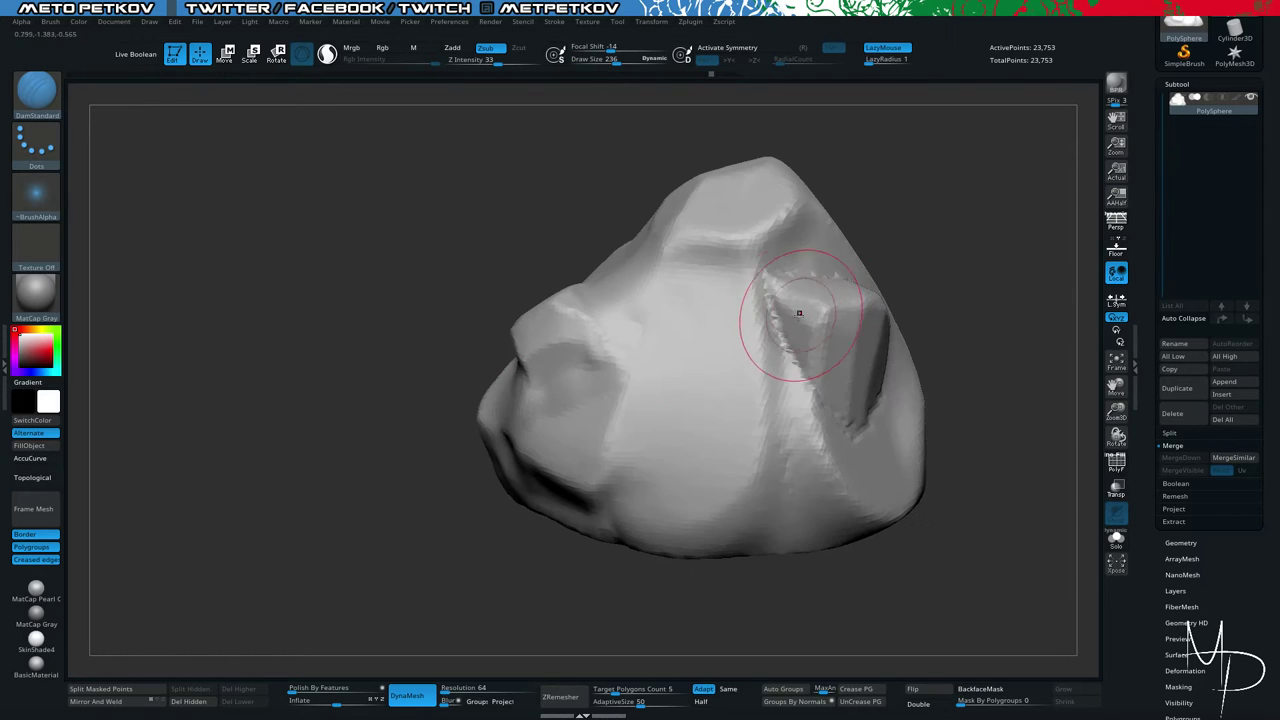
key("space")
mouse_move(782, 316)
left_mouse_down()
mouse_move(762, 316)
mouse_move(783, 350)
mouse_move(784, 331)
left_mouse_up()
key("b")
key("t")
key("d")
key("b")
key("c")
key("t")
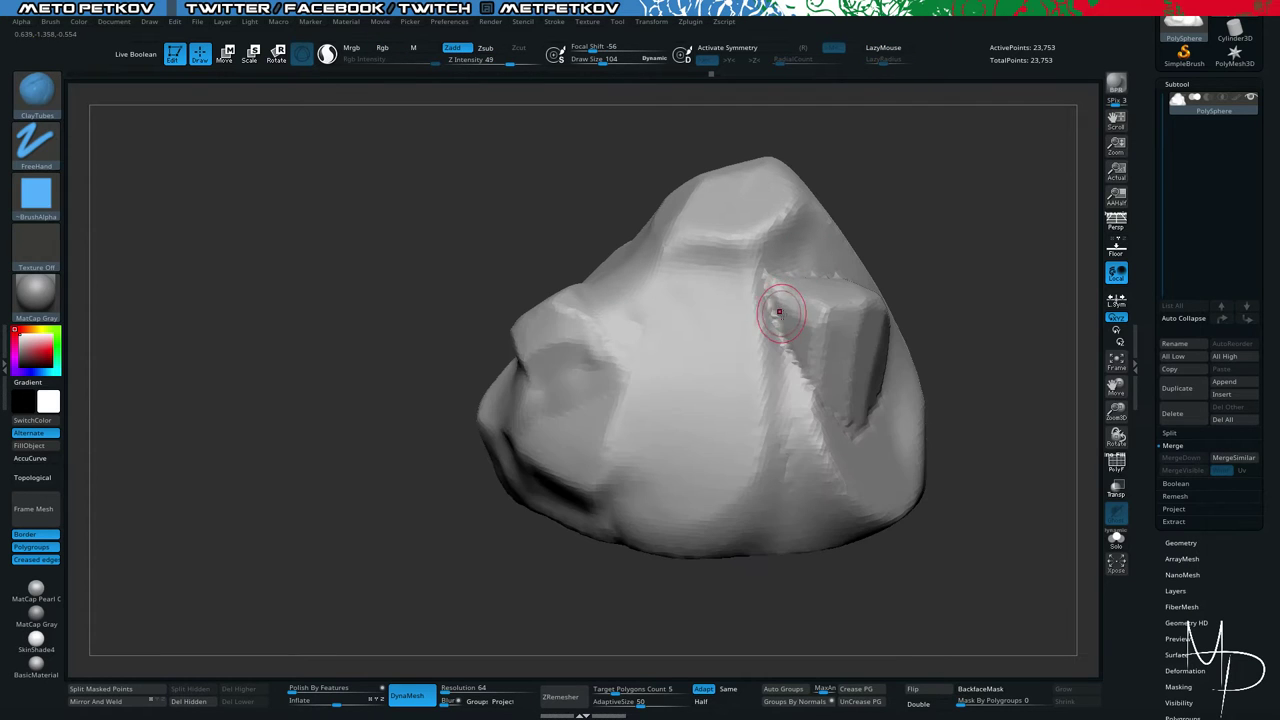
left_click_drag(766, 292, 796, 376)
Flatten the seams and surfaces around the embedded block with TrimDynamic, working along its top, side and lower edges.
key("b")
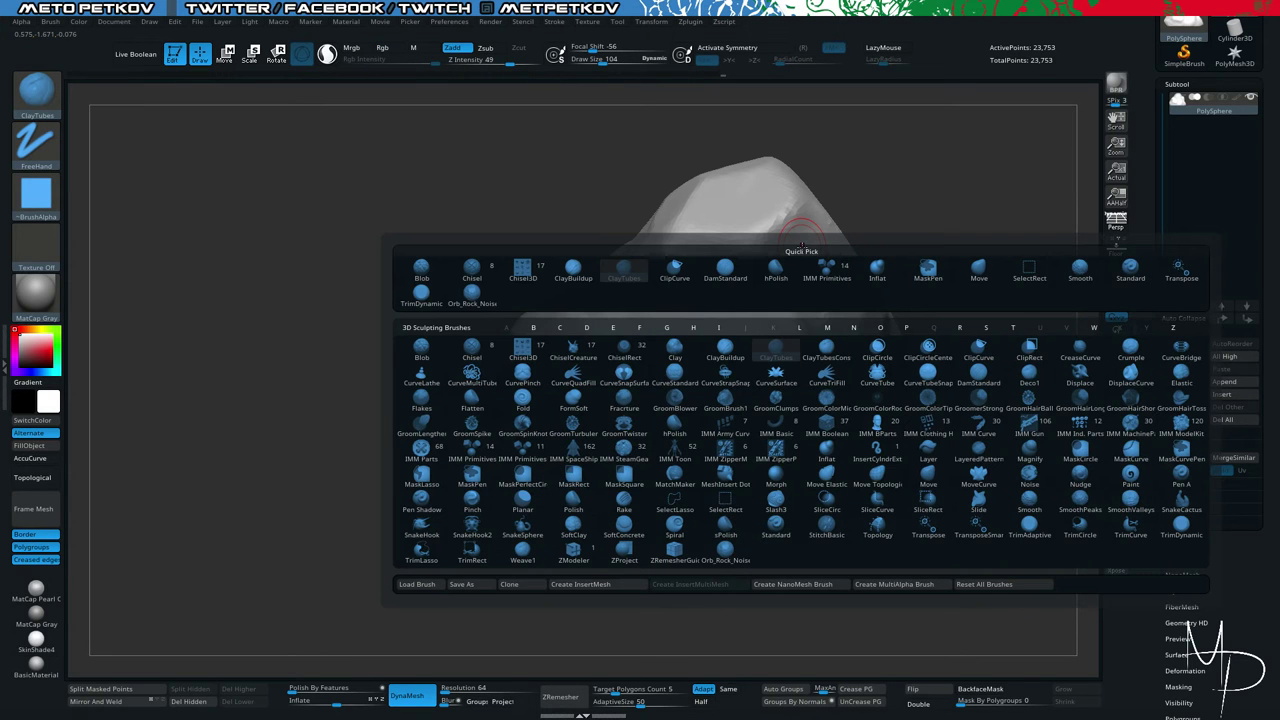
key("t")
key("d")
mouse_move(449, 153)
left_mouse_down()
mouse_move(443, 163)
mouse_move(458, 162)
mouse_move(449, 134)
mouse_move(428, 150)
left_mouse_up()
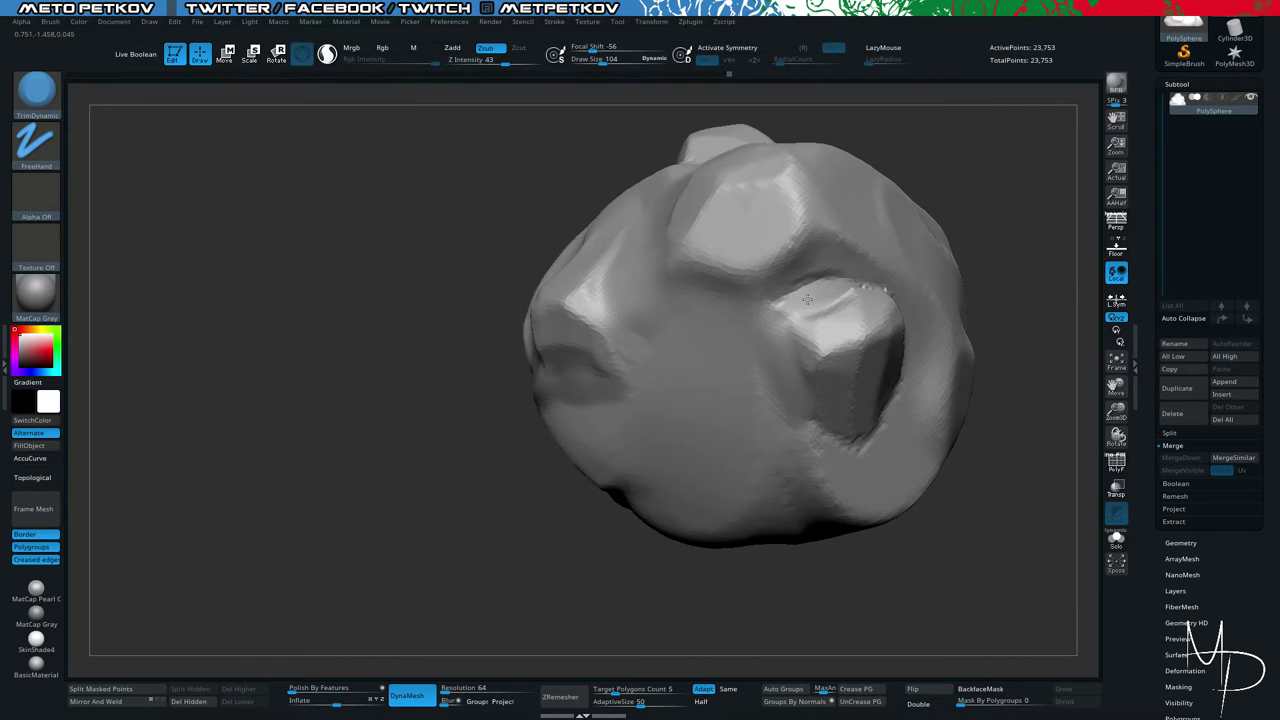
mouse_move(842, 273)
left_mouse_down()
mouse_move(777, 304)
mouse_move(846, 297)
mouse_move(811, 306)
mouse_move(835, 305)
left_mouse_up()
left_click_drag(1034, 457, 926, 351)
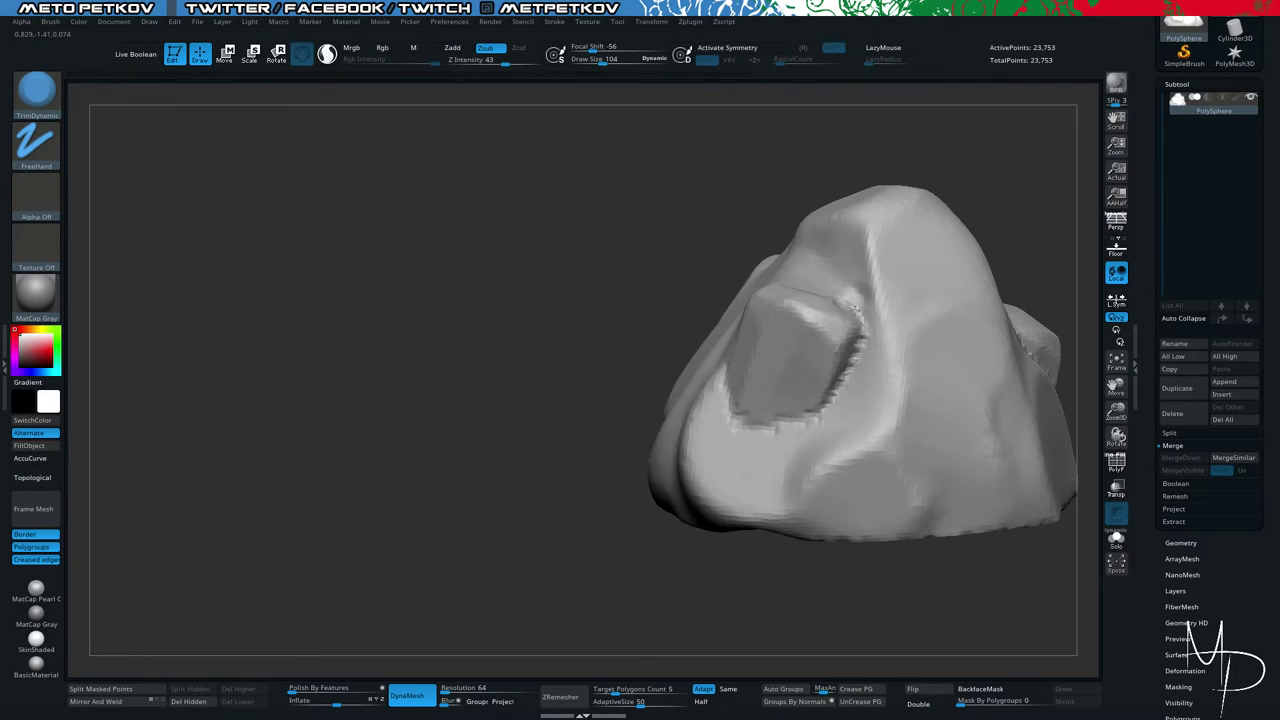
mouse_move(847, 295)
left_mouse_down()
mouse_move(863, 312)
mouse_move(870, 300)
left_mouse_up()
mouse_move(863, 345)
left_mouse_down()
mouse_move(840, 405)
mouse_move(783, 432)
left_mouse_up()
mouse_move(594, 367)
left_mouse_down()
mouse_move(625, 368)
mouse_move(380, 357)
mouse_move(369, 434)
mouse_move(640, 415)
left_mouse_up()
mouse_move(762, 384)
left_mouse_down()
mouse_move(784, 425)
mouse_move(803, 422)
left_mouse_up()
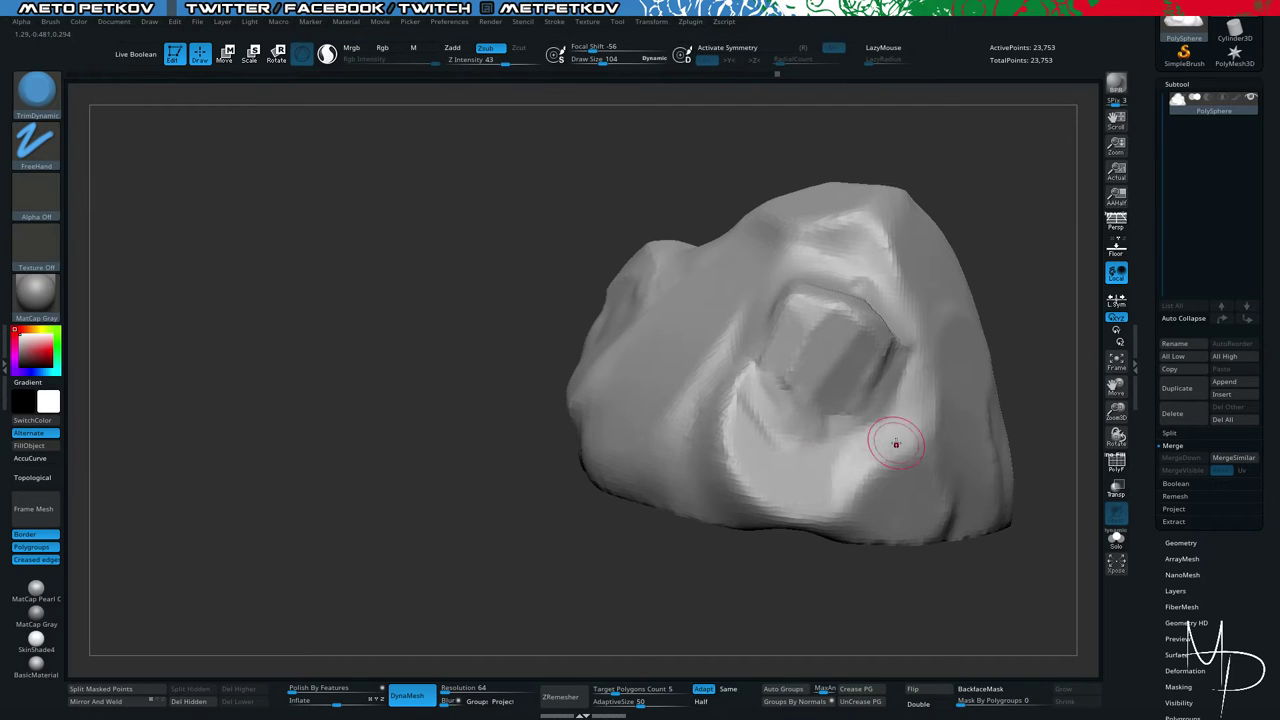
Set the draw size to 99 and blend the area below the embedded block with TrimDynamic and Smooth.
key("space")
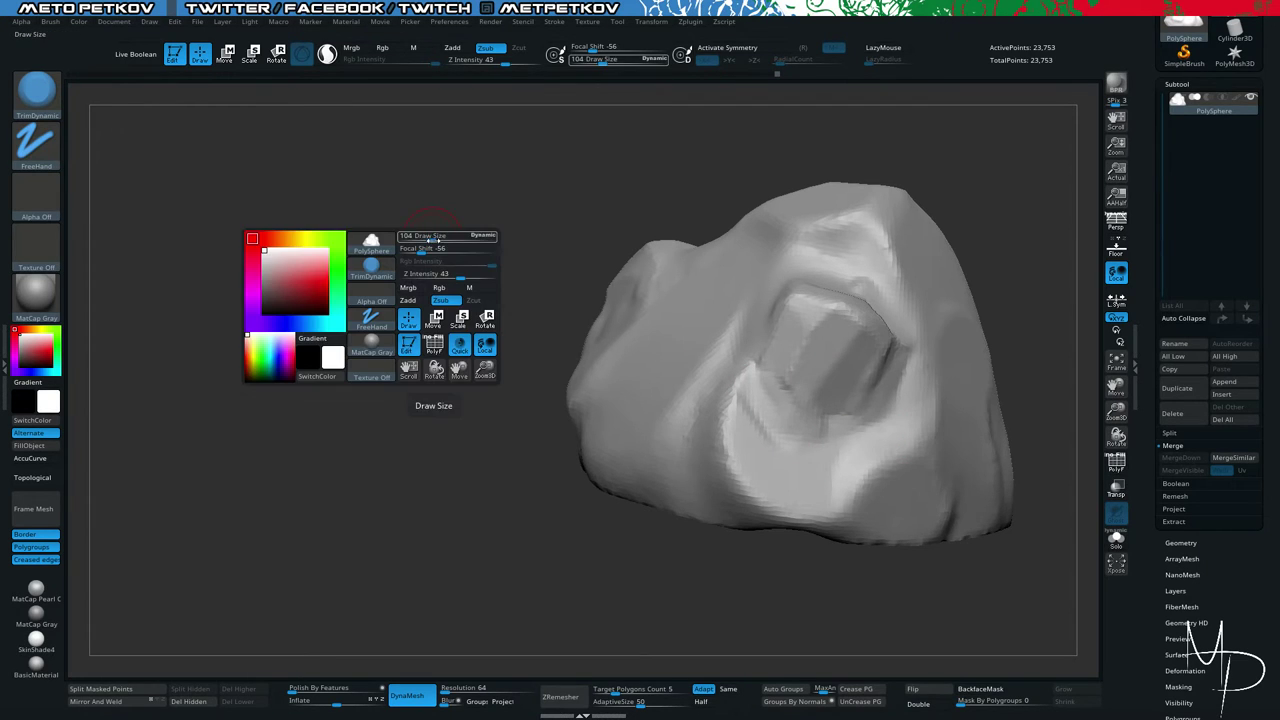
left_click_drag(430, 236, 433, 236)
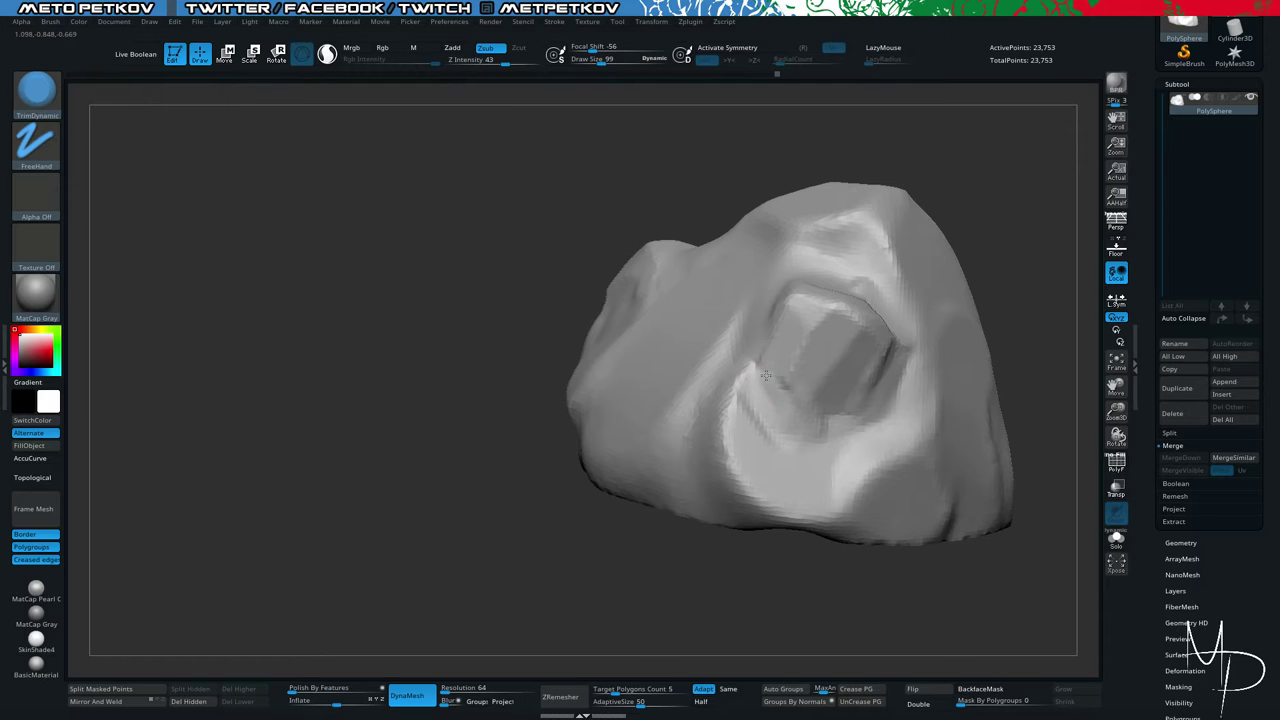
mouse_move(765, 375)
left_mouse_down()
mouse_move(749, 371)
mouse_move(754, 401)
left_mouse_up()
key("shift")
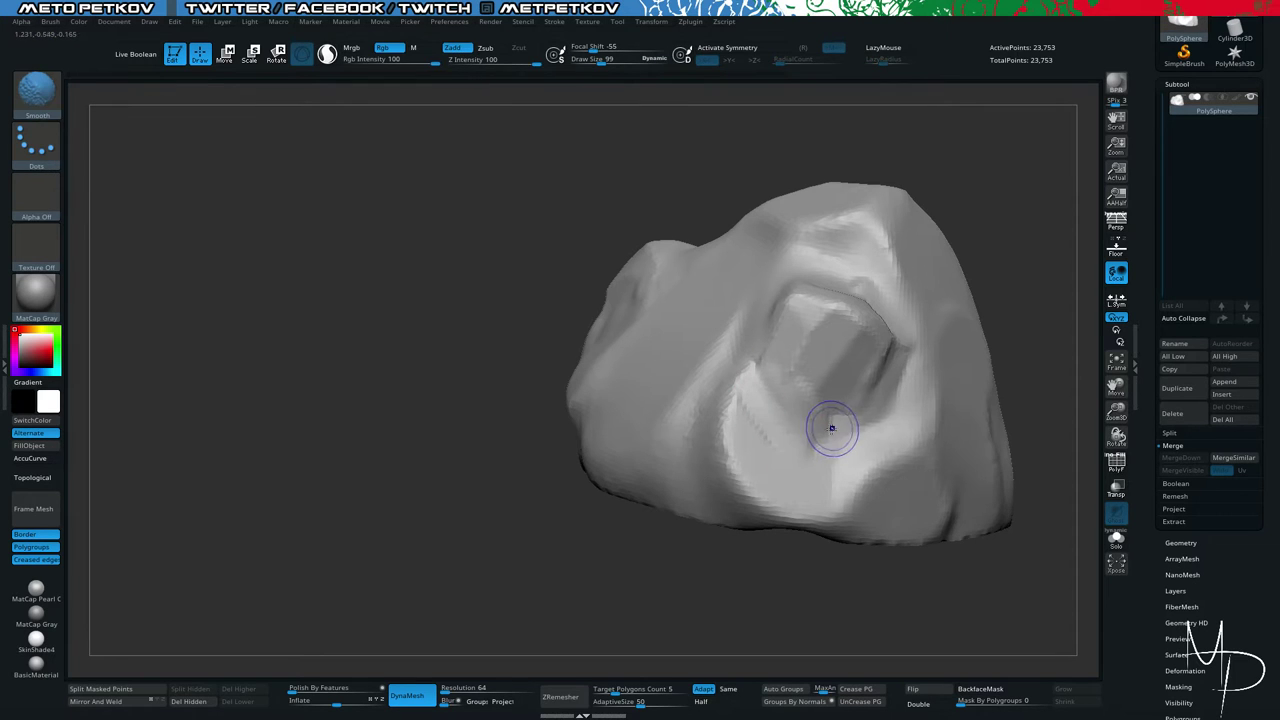
mouse_move(400, 297)
left_mouse_down()
mouse_move(400, 365)
mouse_move(268, 296)
left_mouse_up()
key("shift")
left_click_drag(735, 359, 780, 432)
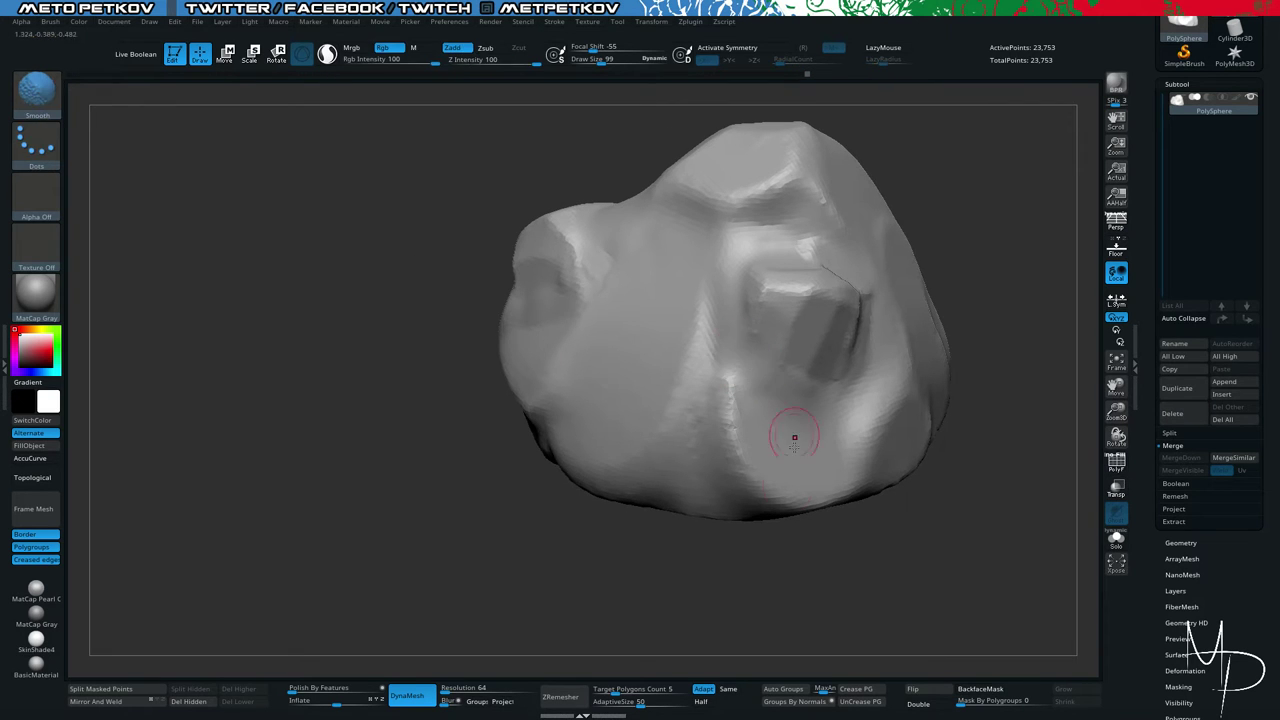
Try carving a groove around the lower side of the embedded block with DamStandard.
left_click_drag(238, 391, 442, 400)
mouse_move(561, 329)
left_mouse_down()
mouse_move(549, 480)
mouse_move(485, 319)
left_mouse_up()
key("b")
key("d")
key("s")
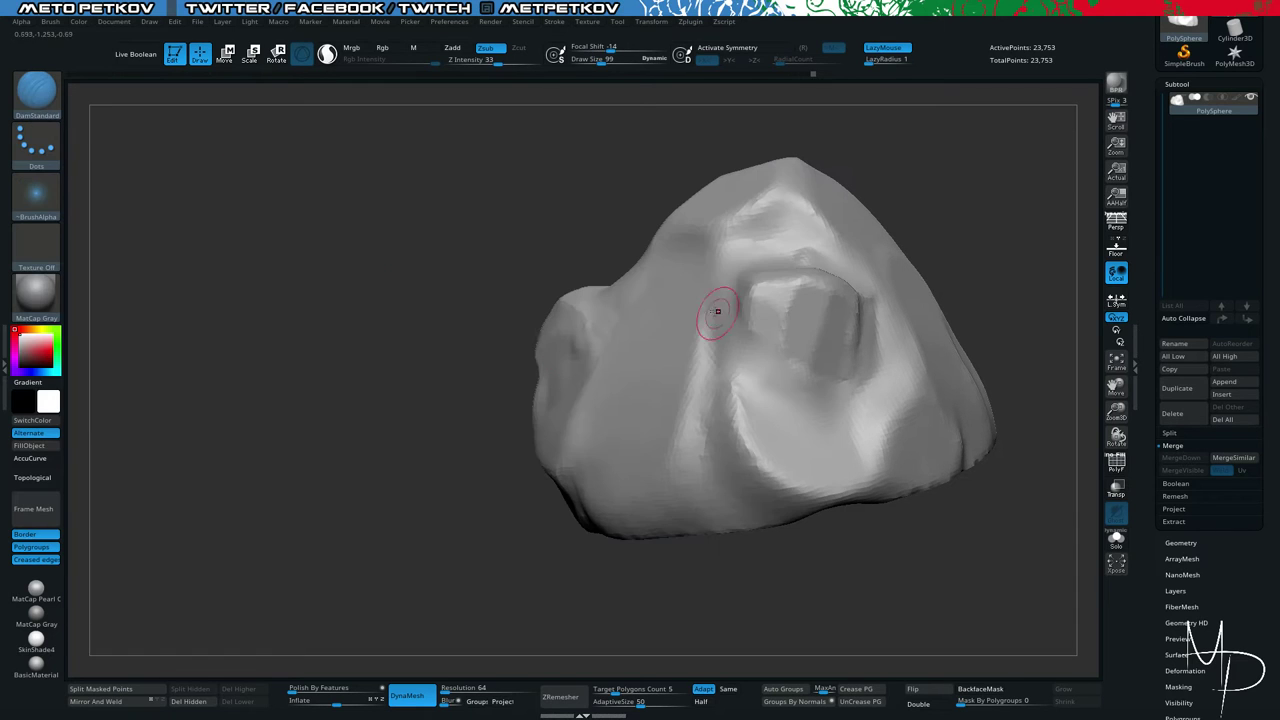
mouse_move(717, 312)
left_mouse_down()
mouse_move(714, 391)
mouse_move(694, 334)
mouse_move(850, 452)
left_mouse_up()
key("ctrl+z")
key("ctrl+z")
key("ctrl+z")
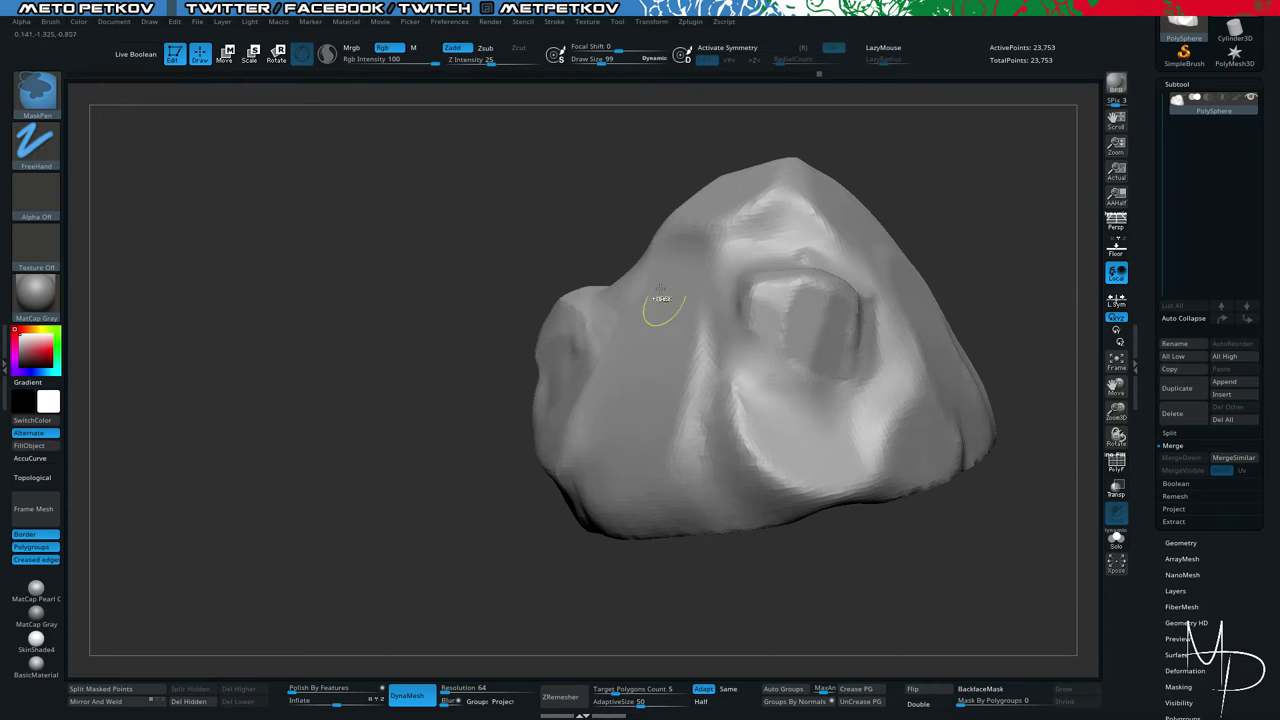
Switch to the Slash3 brush at draw size 69 and cut a V-shaped crack beneath the embedded block.
key("b")
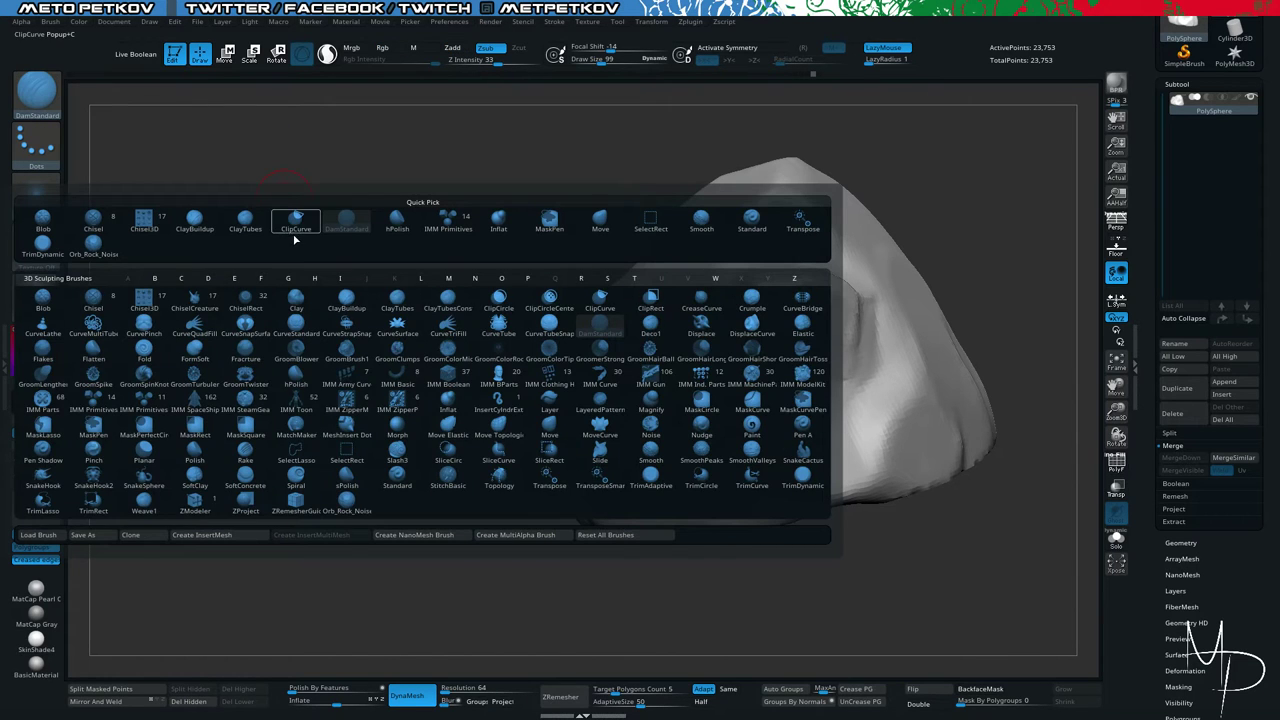
key("s")
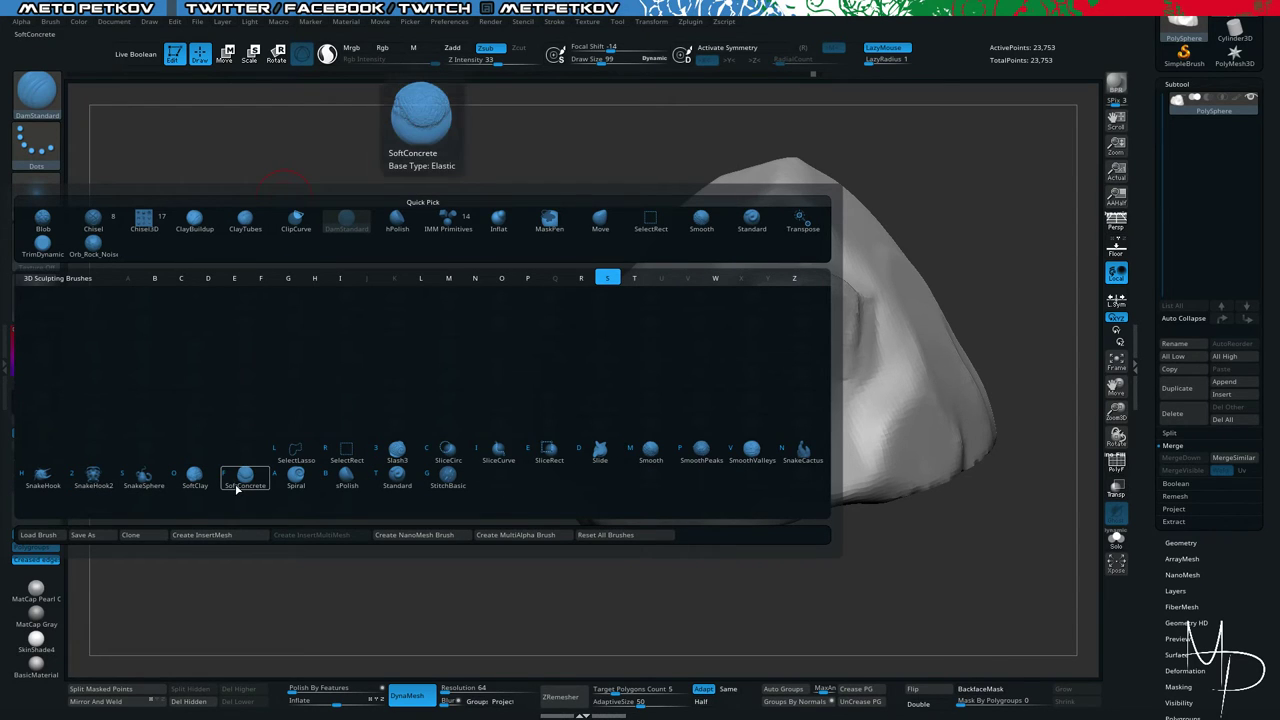
left_click(397, 450)
mouse_move(360, 307)
left_mouse_down()
mouse_move(368, 248)
mouse_move(340, 305)
mouse_move(390, 307)
mouse_move(731, 419)
left_mouse_up()
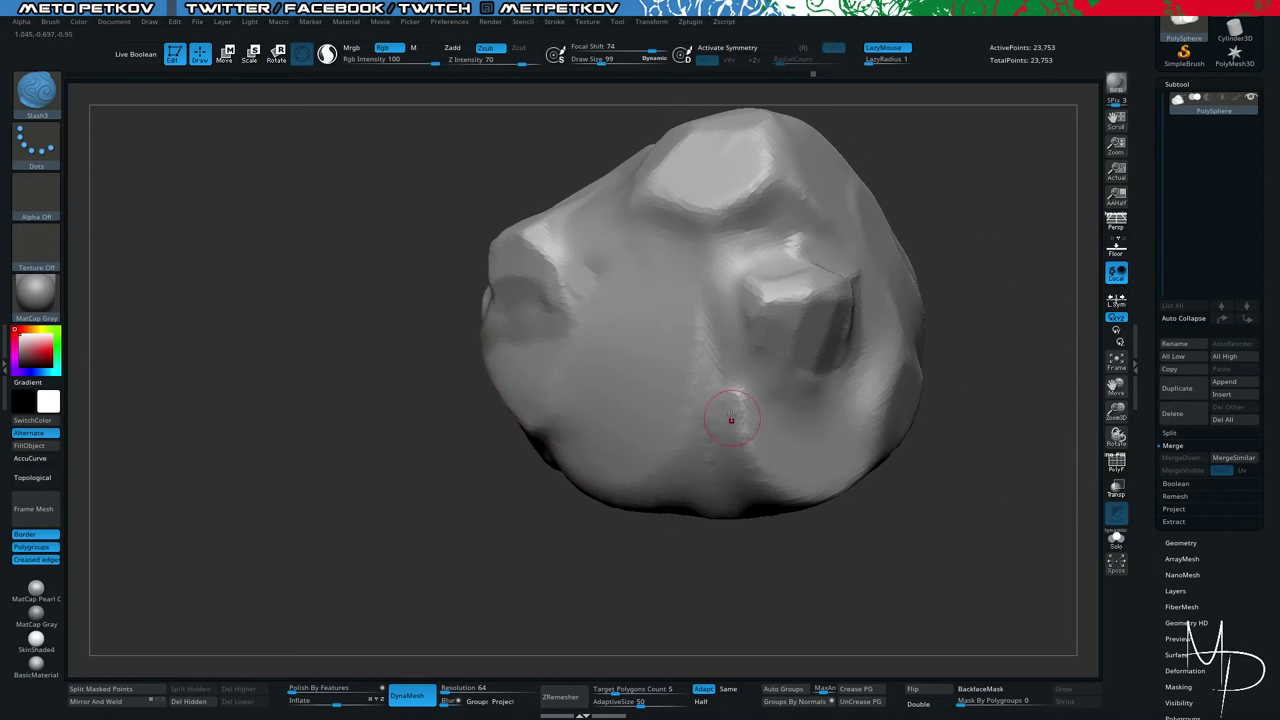
left_click_drag(704, 312, 734, 404)
key("ctrl+z")
key("space")
mouse_move(713, 341)
left_mouse_down()
mouse_move(711, 322)
mouse_move(718, 393)
mouse_move(822, 394)
mouse_move(884, 432)
left_mouse_up()
left_click_drag(937, 523, 852, 500)
key("ctrl+z")
left_click_drag(728, 374, 844, 420)
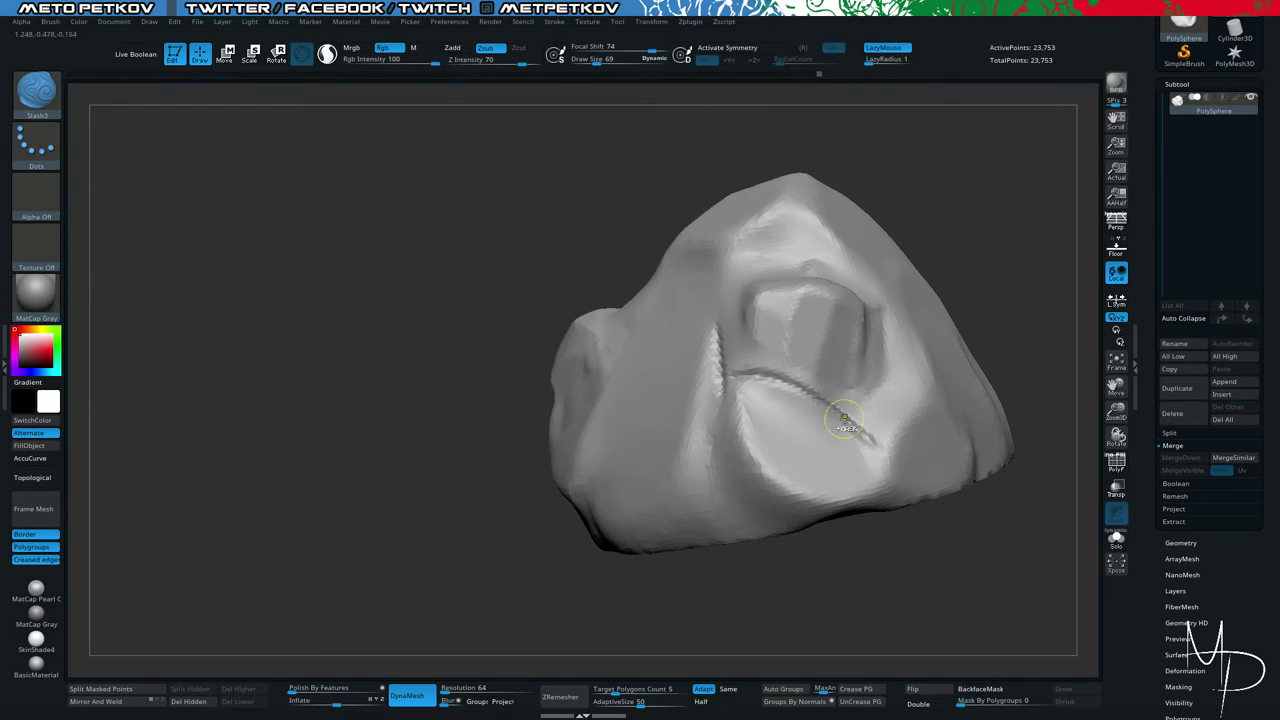
left_click_drag(899, 378, 864, 420)
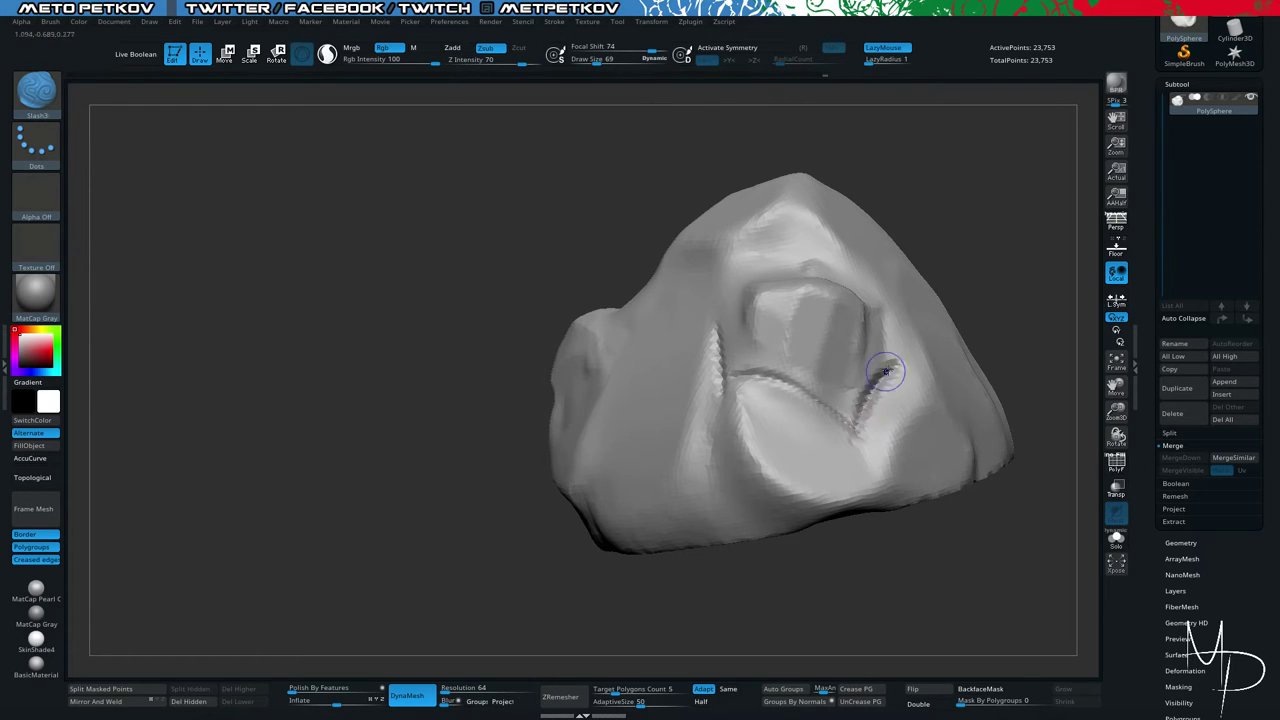
Soften the Slash3 cuts around the embedded block with Smooth.
left_click_drag(885, 372, 818, 392, "shift")
left_click_drag(709, 340, 727, 408, "shift")
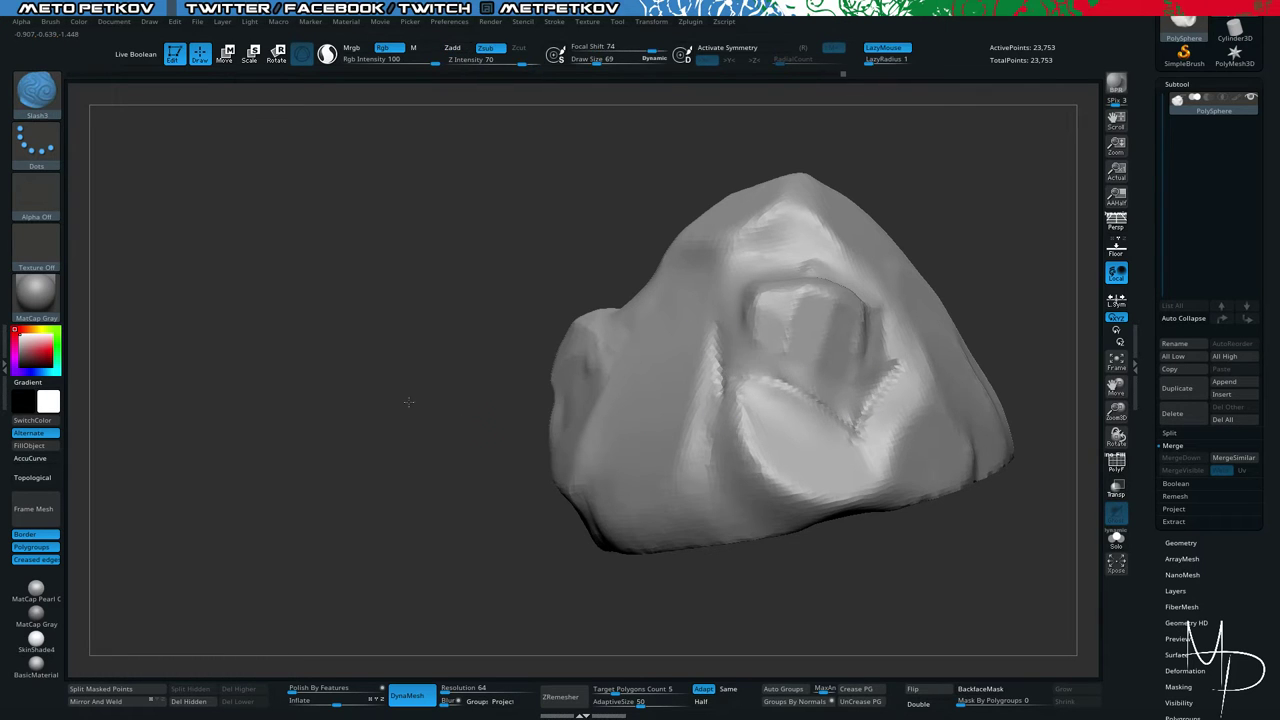
left_click_drag(408, 402, 383, 312, "alt")
mouse_move(383, 312)
left_mouse_down()
mouse_move(391, 342)
mouse_move(447, 395)
mouse_move(540, 430)
left_mouse_up()
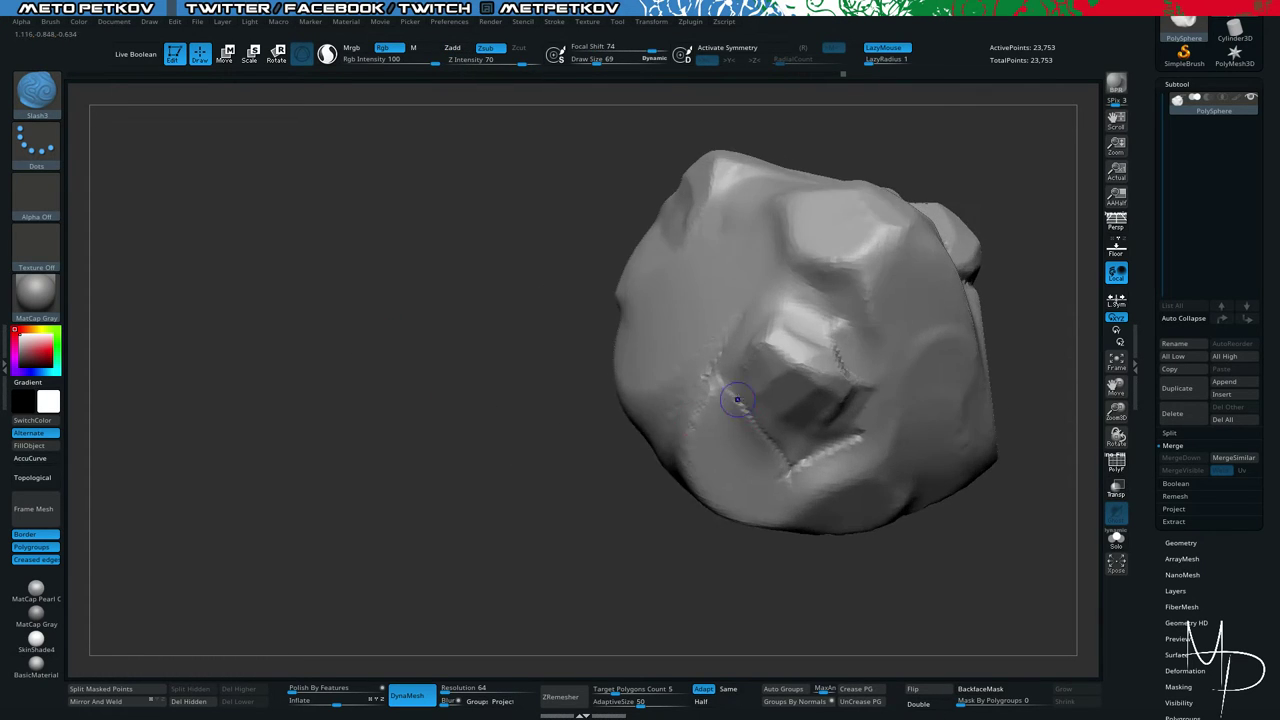
right_click_drag(793, 436, 814, 334)
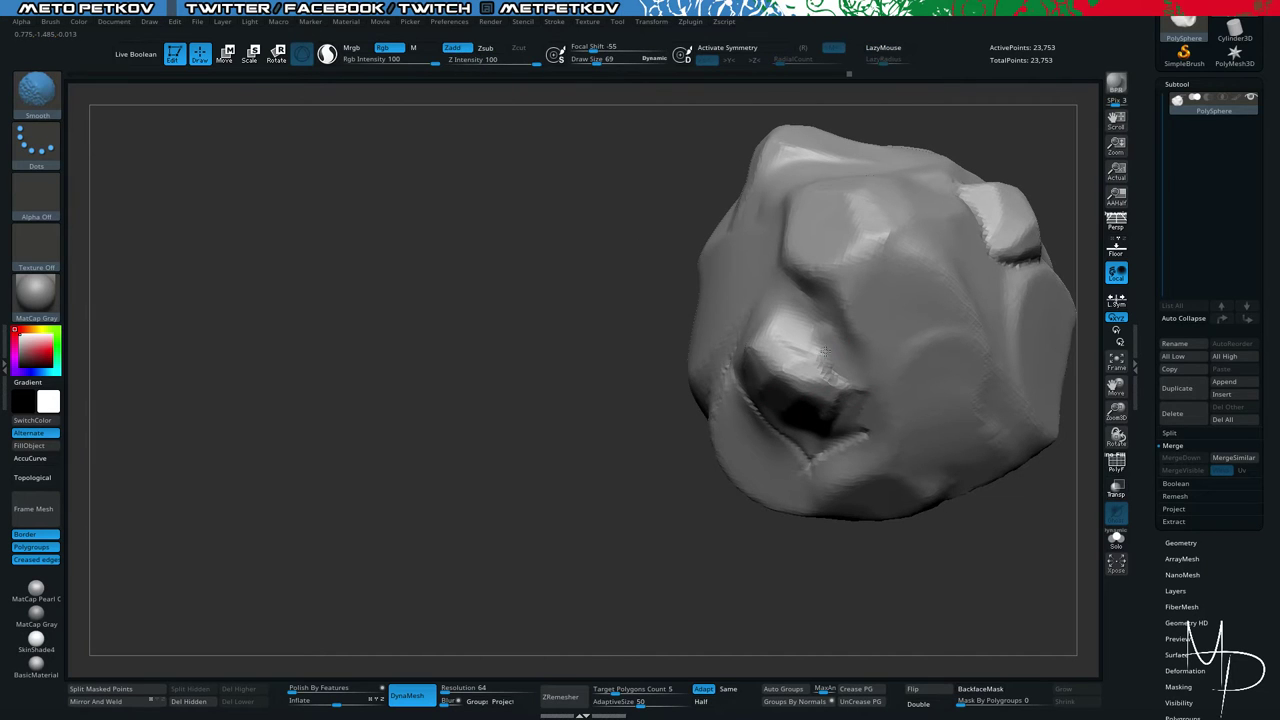
Flatten the upper face and edge of the embedded block with TrimDynamic at draw size 124.
key("b")
key("t")
key("d")
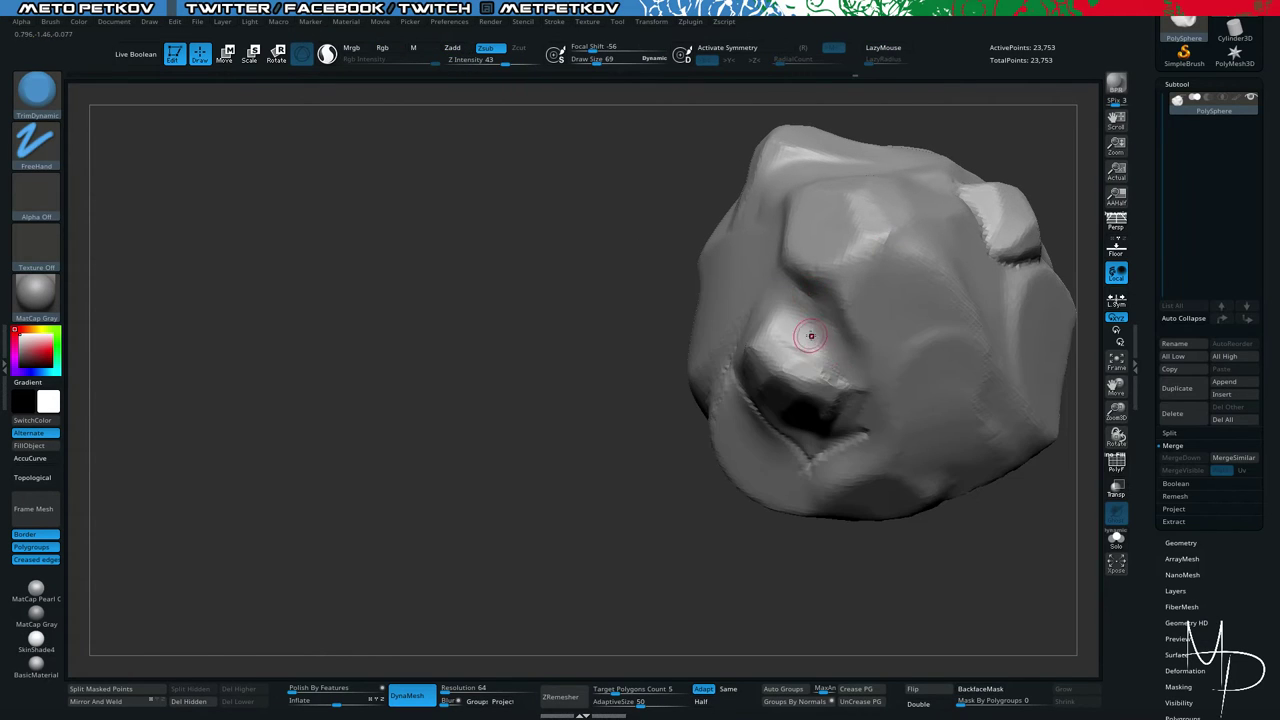
key("space")
mouse_move(816, 342)
left_mouse_down()
mouse_move(803, 314)
mouse_move(856, 392)
left_mouse_up()
Clip the rock's underside flat with a straight ClipCurve cut and remesh it with DynaMesh.
left_click_drag(463, 430, 455, 160)
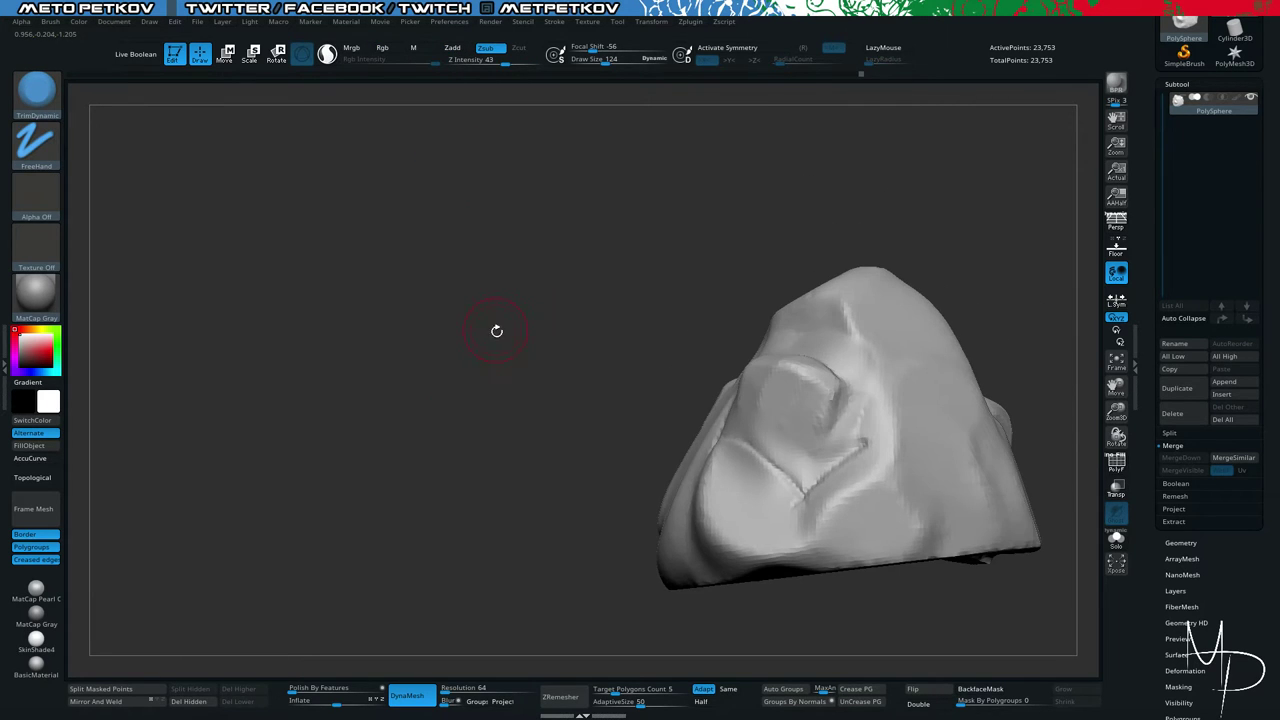
mouse_move(496, 330)
left_mouse_down()
mouse_move(429, 297)
mouse_move(474, 323)
mouse_move(460, 246)
mouse_move(720, 372)
left_mouse_up()
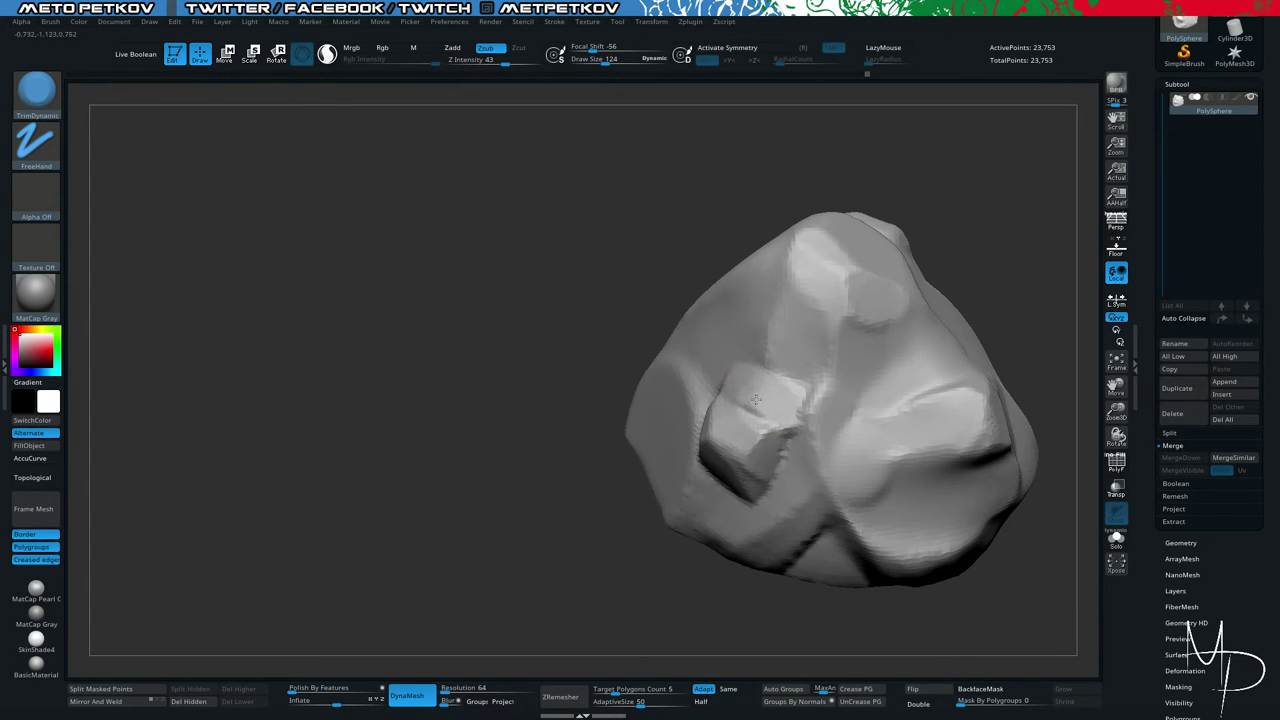
mouse_move(600, 340)
left_mouse_down()
mouse_move(480, 306)
mouse_move(466, 277)
mouse_move(644, 411)
left_mouse_up()
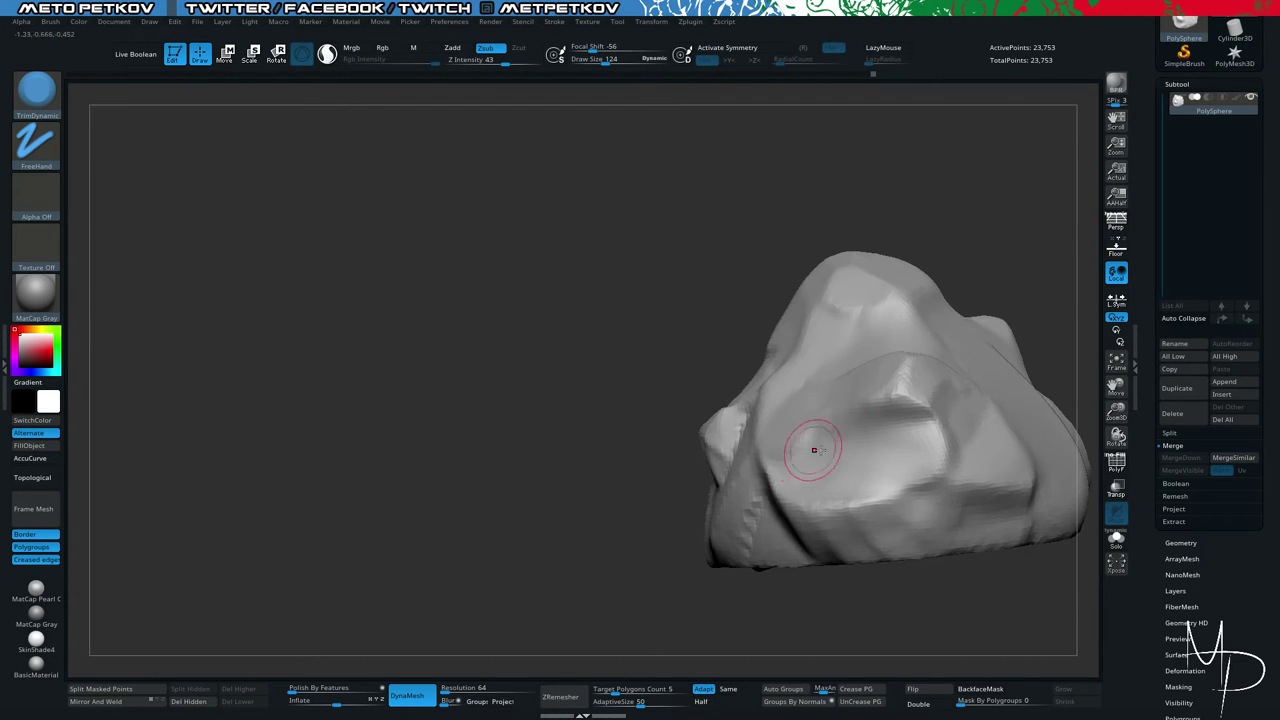
left_click_drag(478, 384, 606, 398)
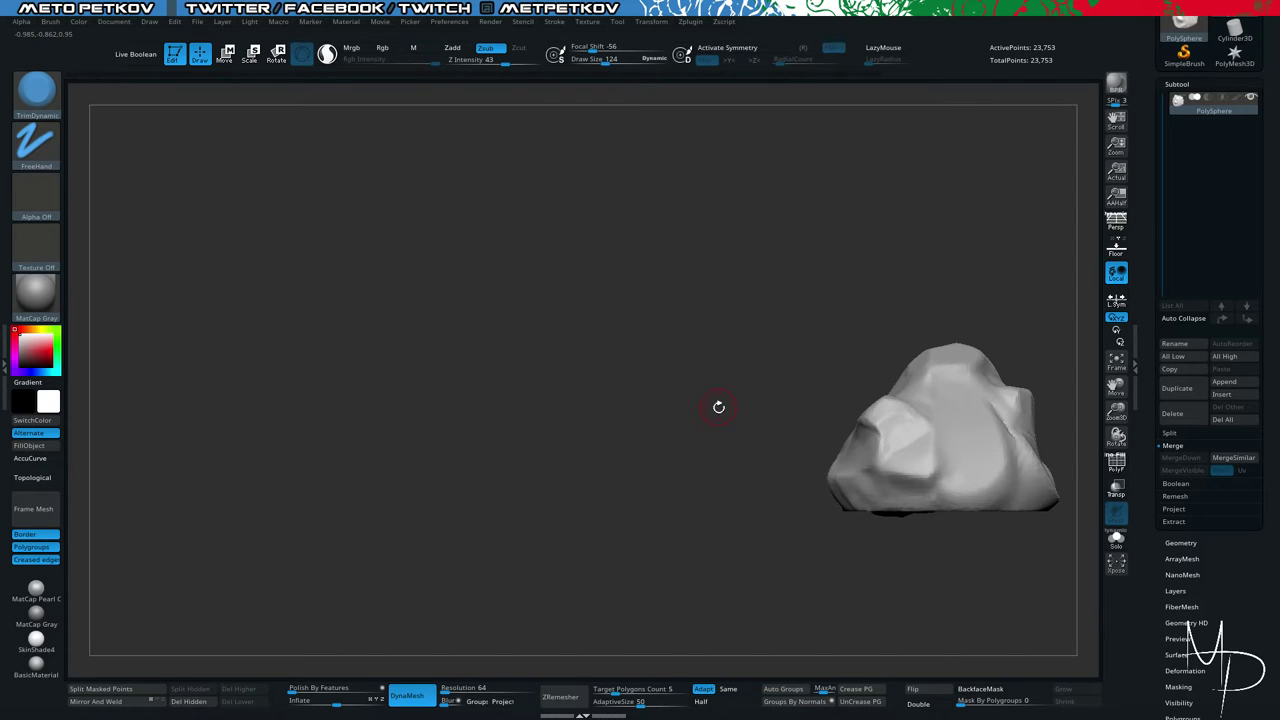
left_click_drag(718, 407, 860, 454, "alt")
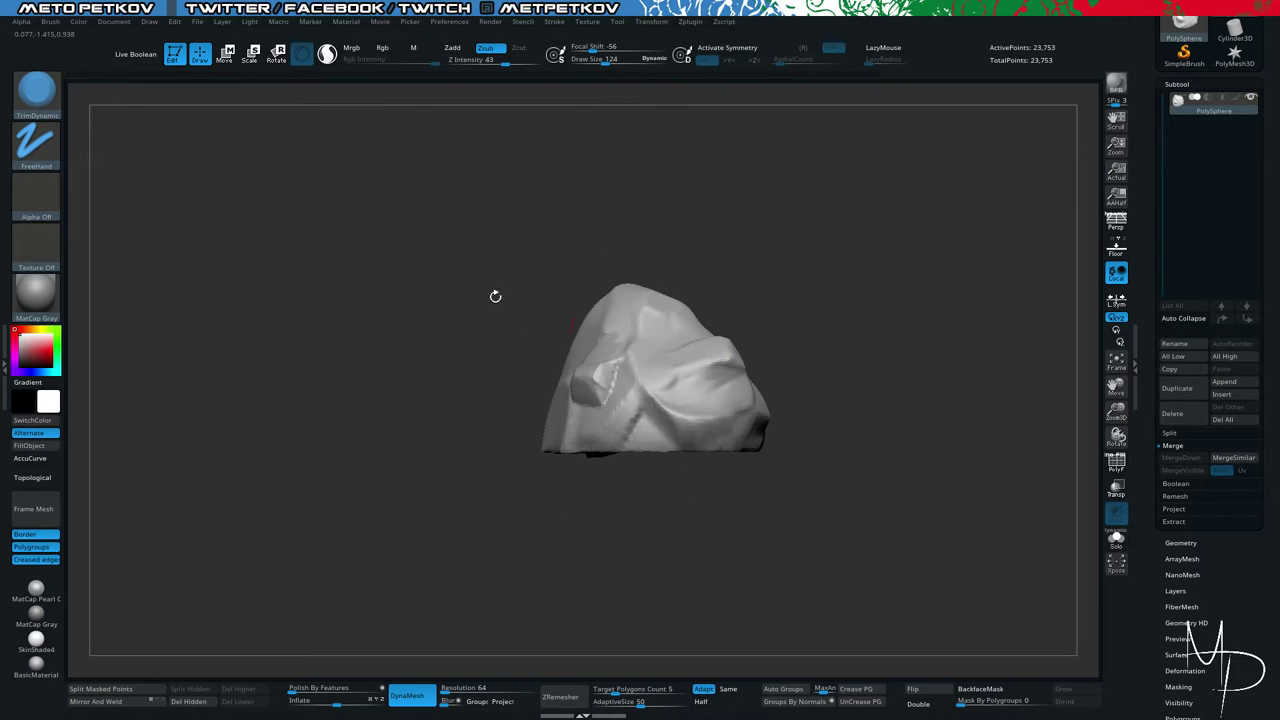
left_click(36, 92, "ctrl+shift")
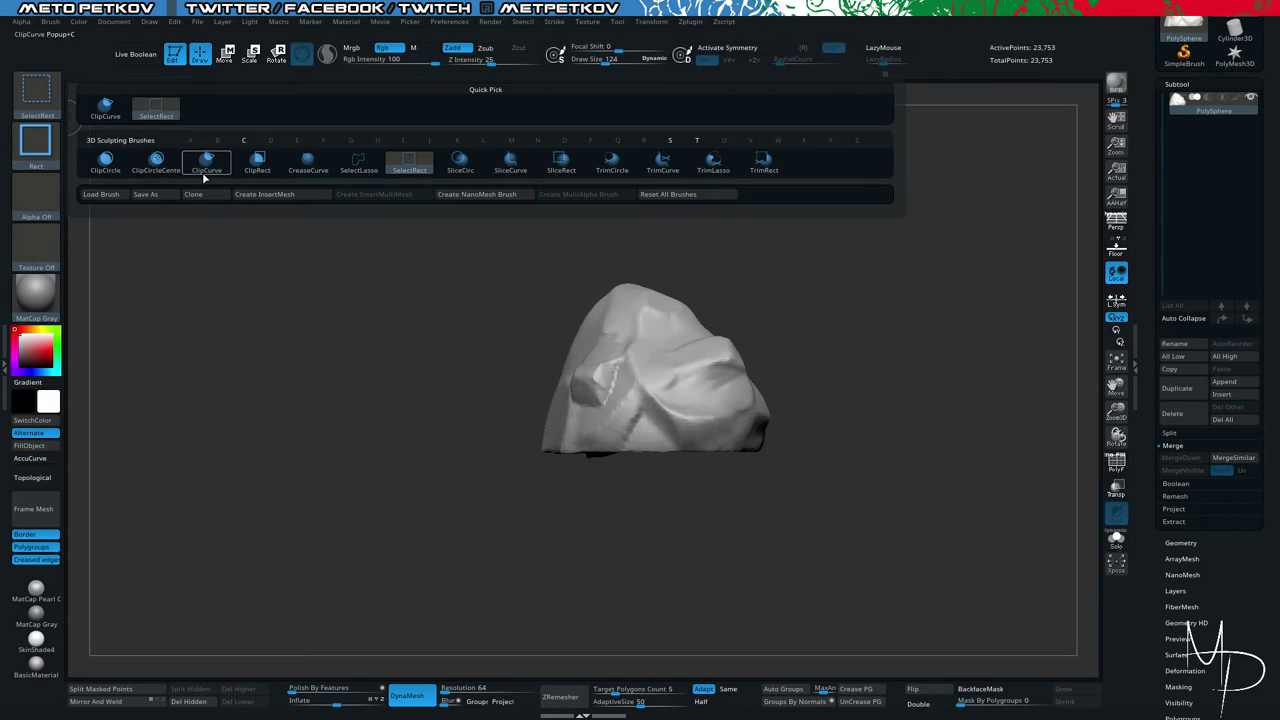
mouse_move(136, 170)
left_click(206, 163)
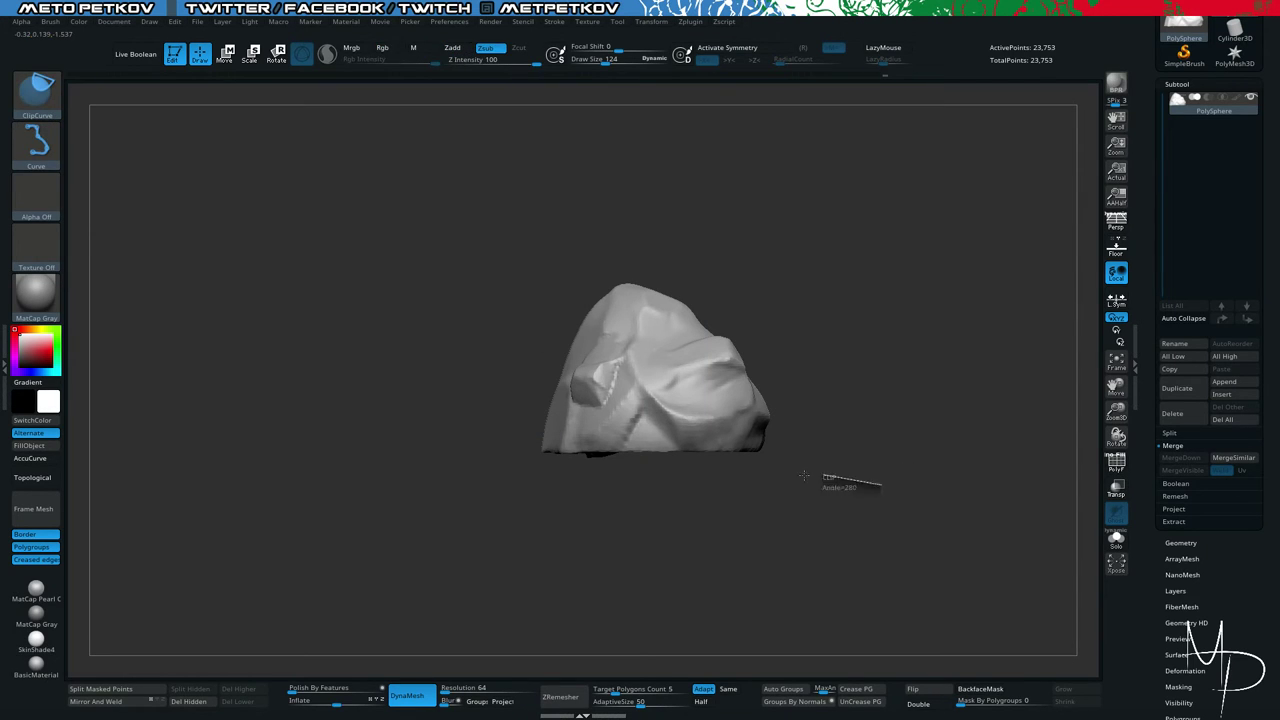
left_click_drag(804, 476, 228, 458, "ctrl+shift")
left_click_drag(373, 522, 411, 463)
left_click_drag(422, 307, 427, 456)
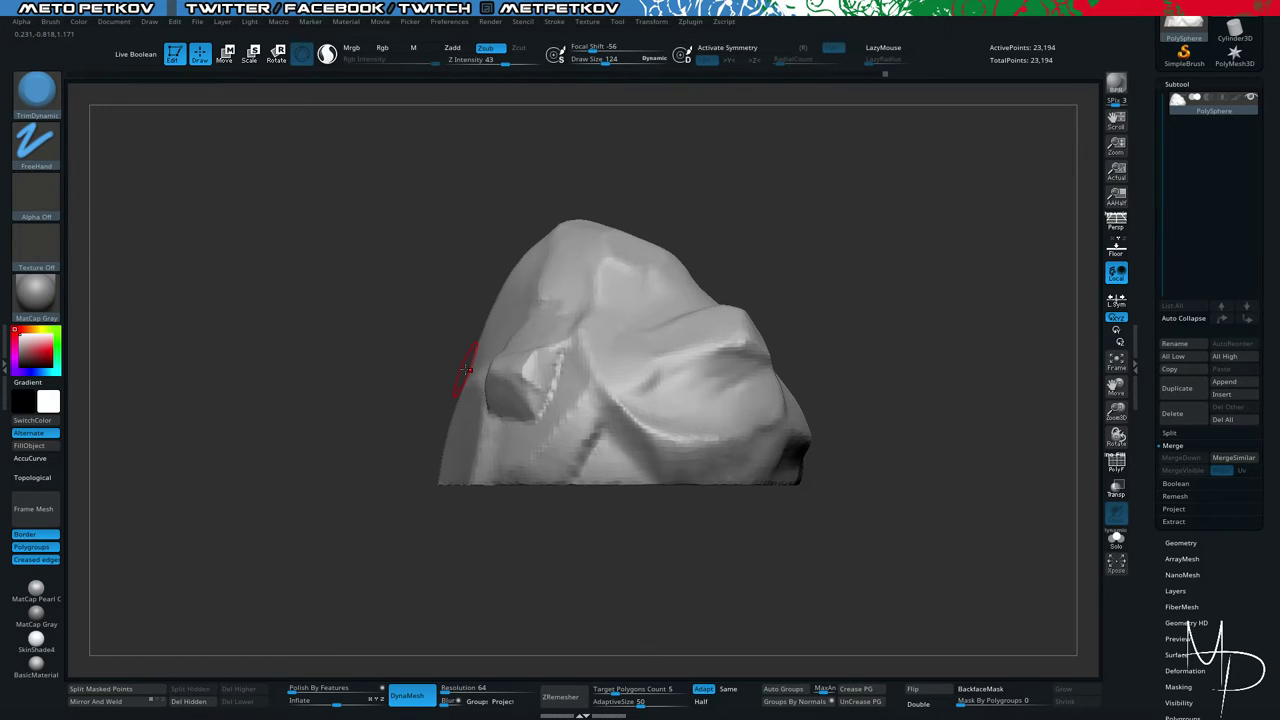
Switch to the Move brush and set the draw size to 229.
key("b")
key("m")
key("v")
left_click_drag(337, 296, 455, 224)
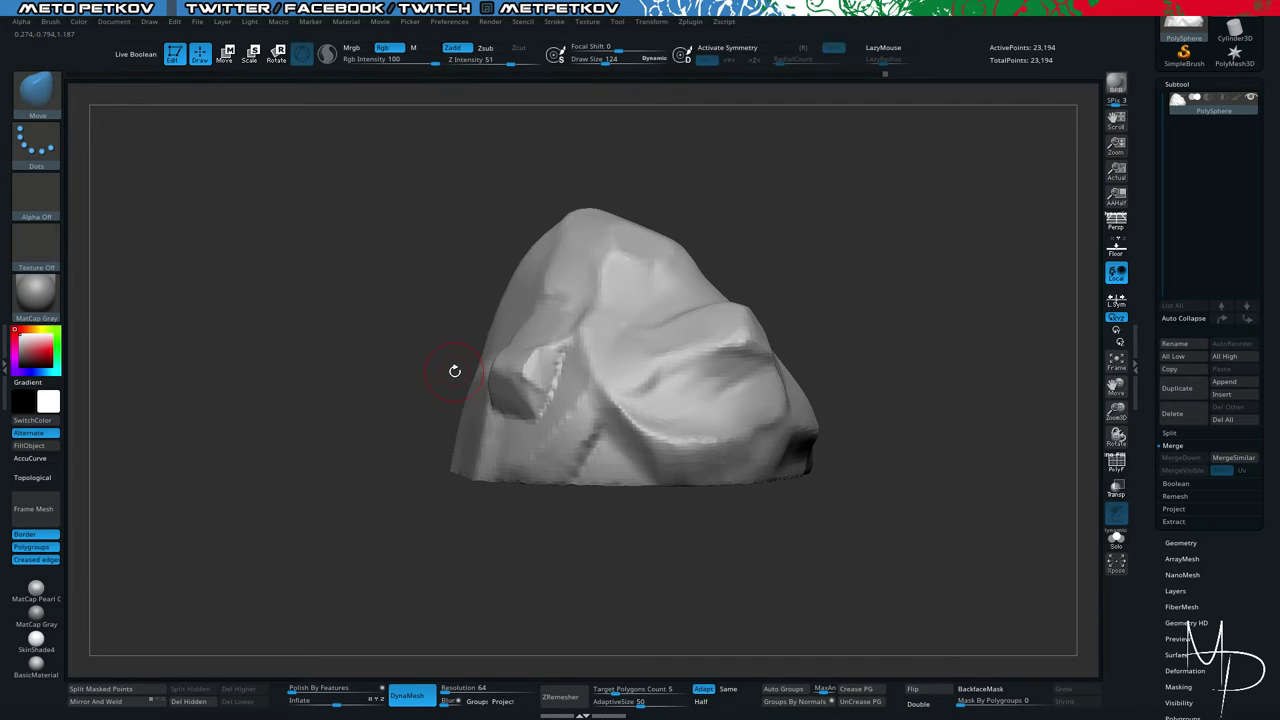
mouse_move(414, 288)
left_mouse_down()
mouse_move(275, 318)
mouse_move(408, 319)
left_mouse_up()
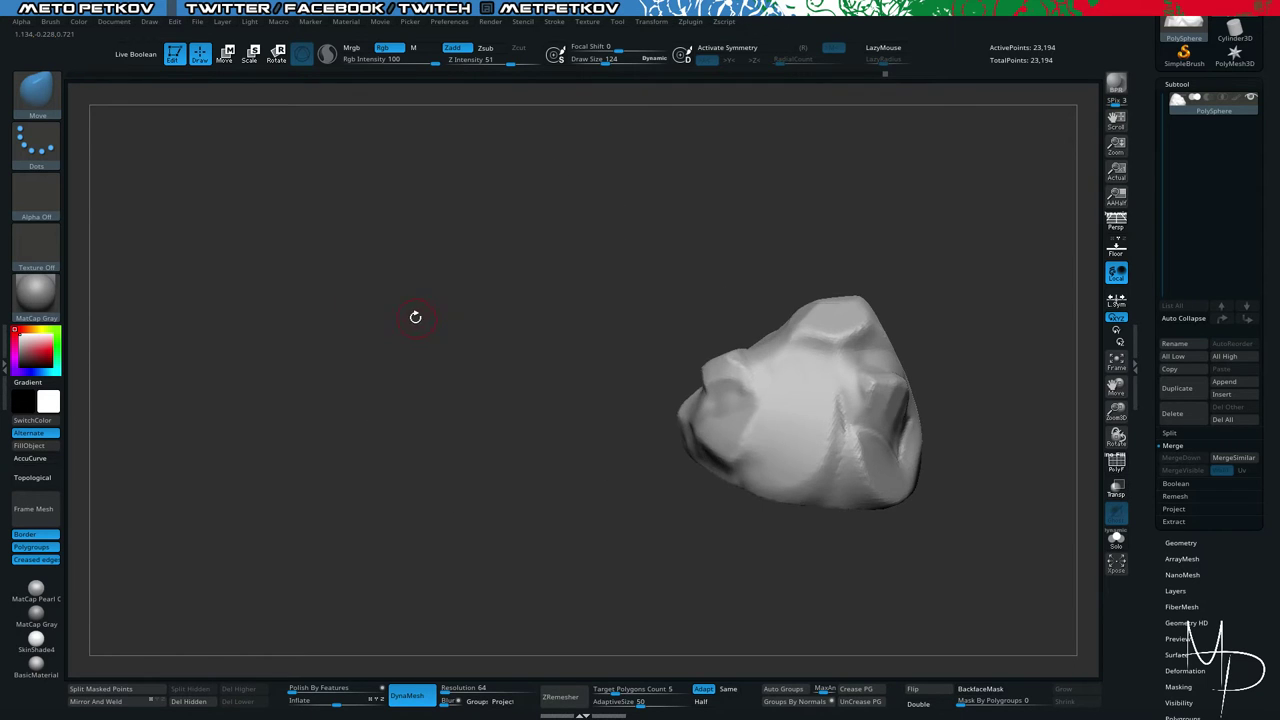
key("b")
key("space")
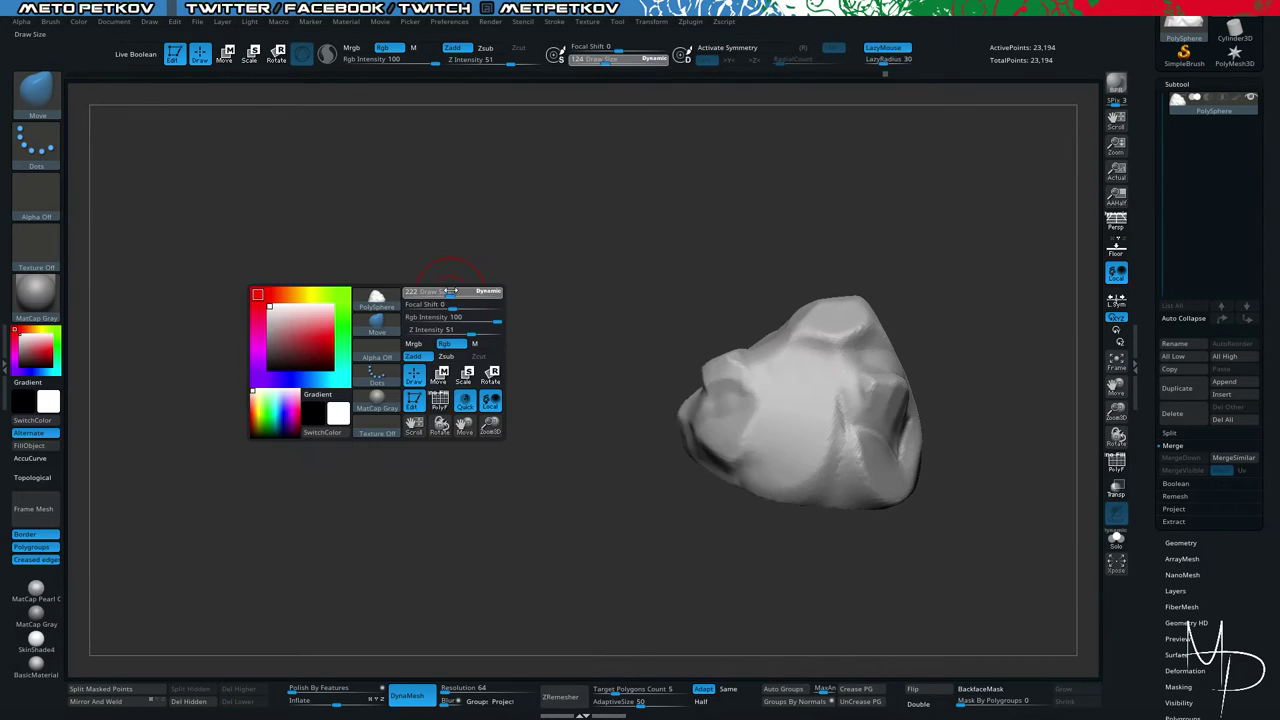
left_click_drag(450, 291, 453, 291)
left_click_drag(453, 291, 531, 295)
key("b")
key("m")
key("v")
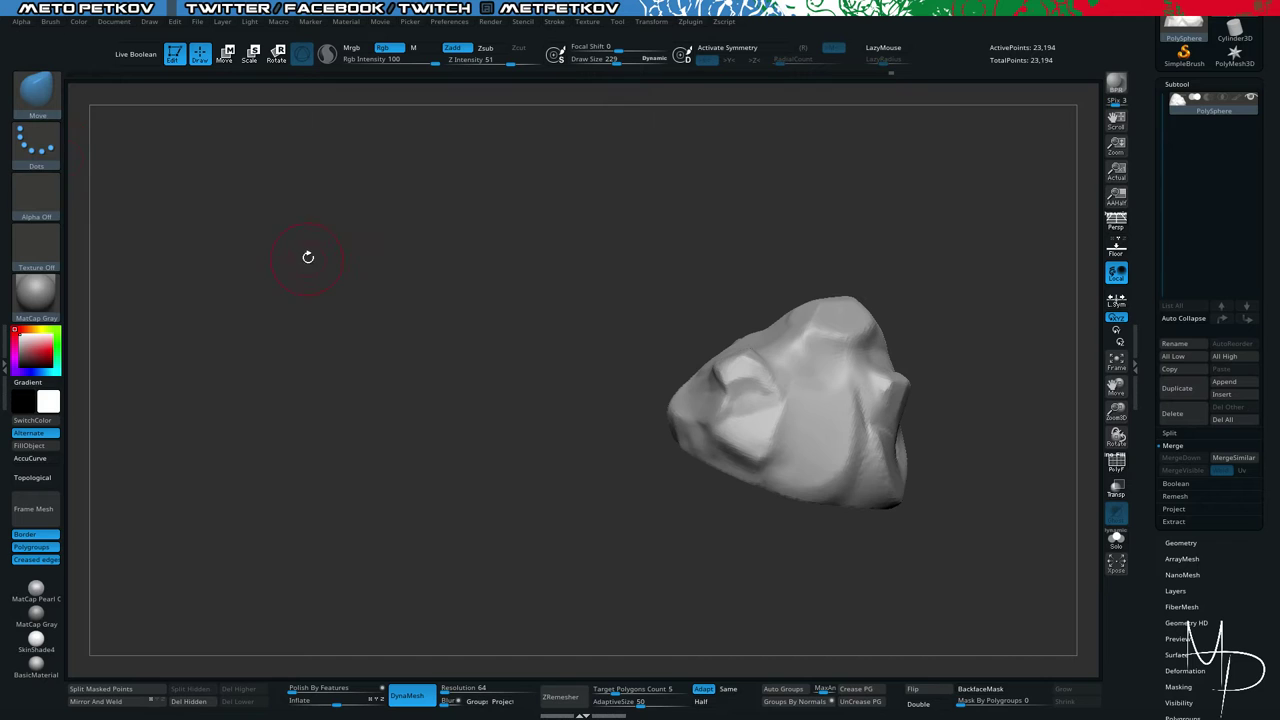
Switch to the Clay brush, reset the paint colour to white and assign Alpha 28 to the brush.
key("b")
key("b")
key("c")
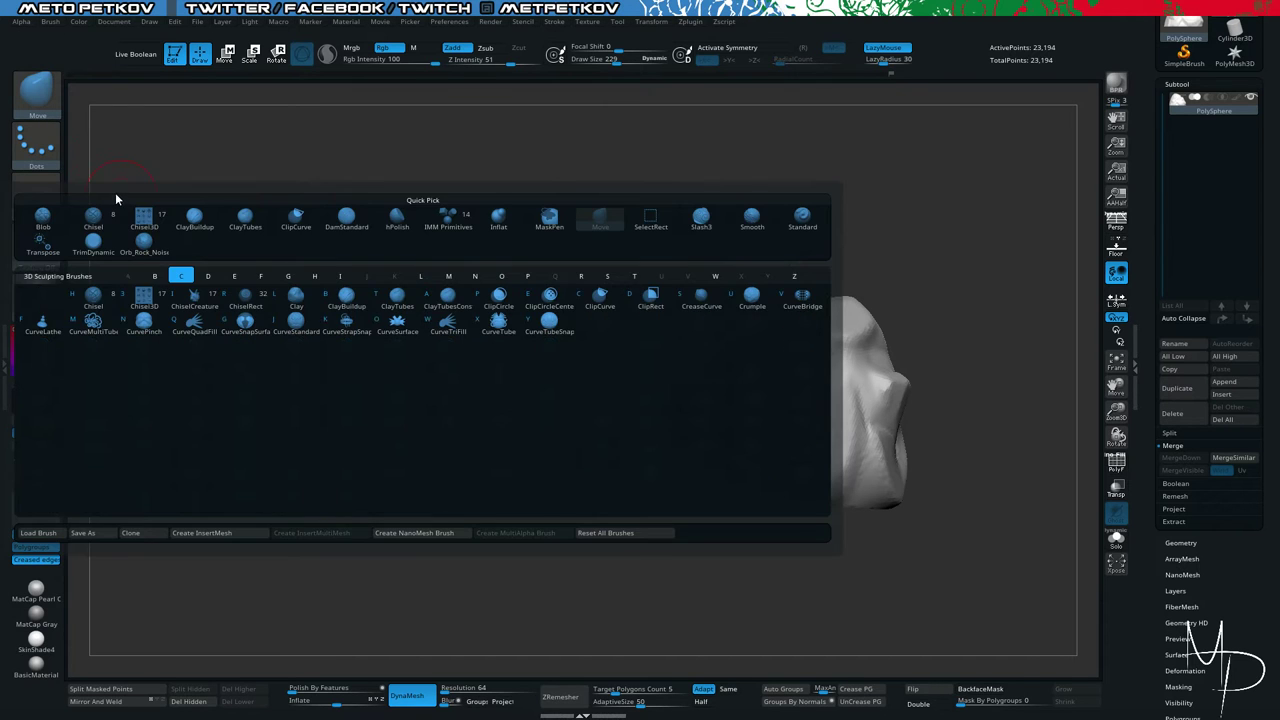
key("l")
key("c")
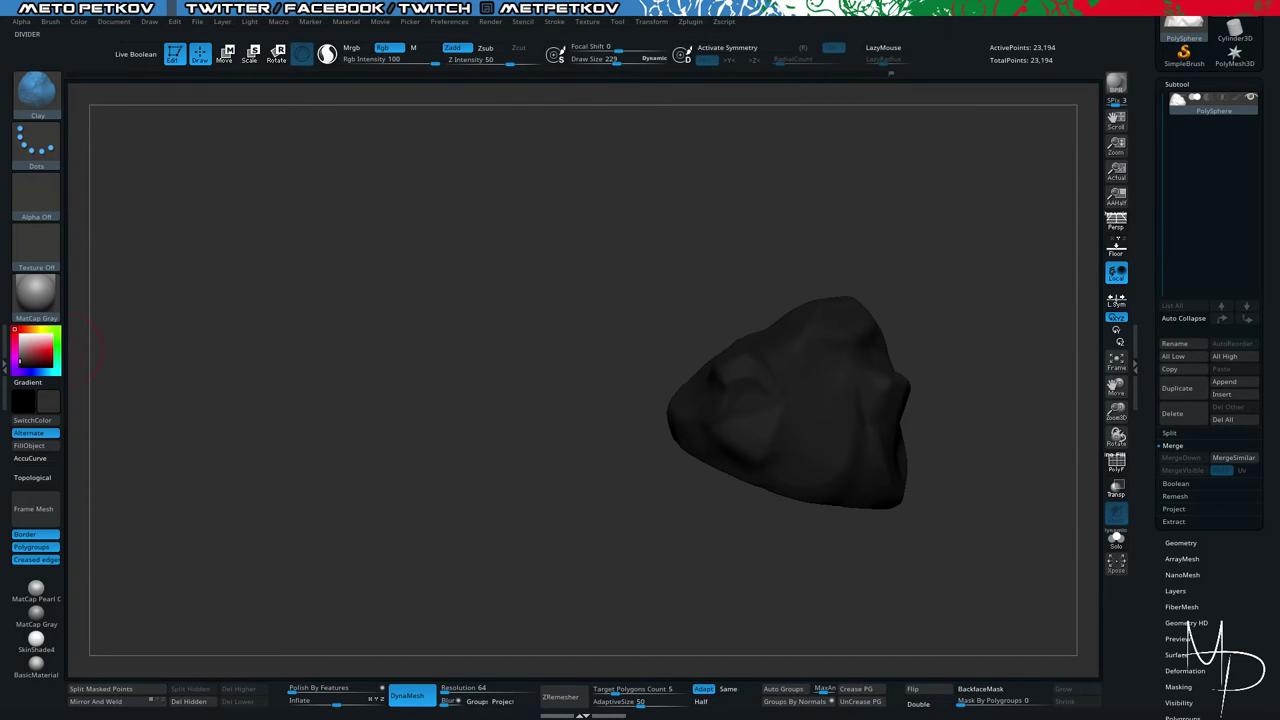
left_click(18, 333)
left_click(36, 196)
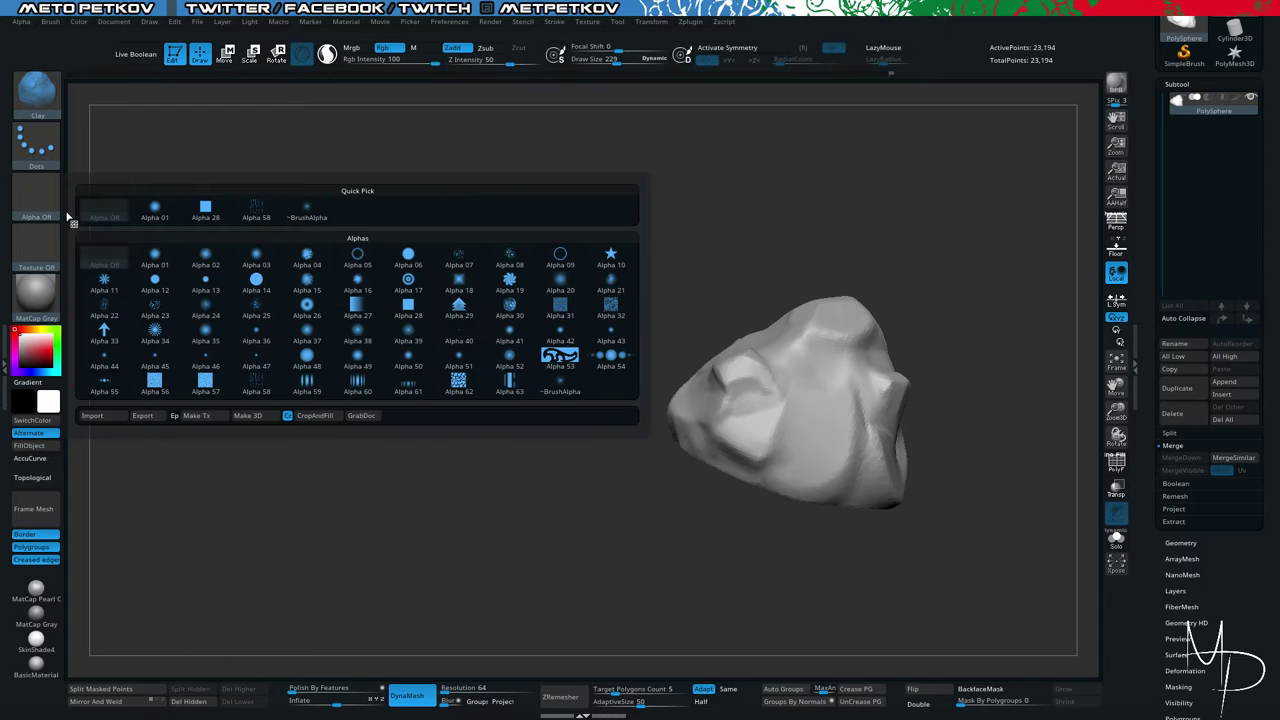
left_click(207, 214)
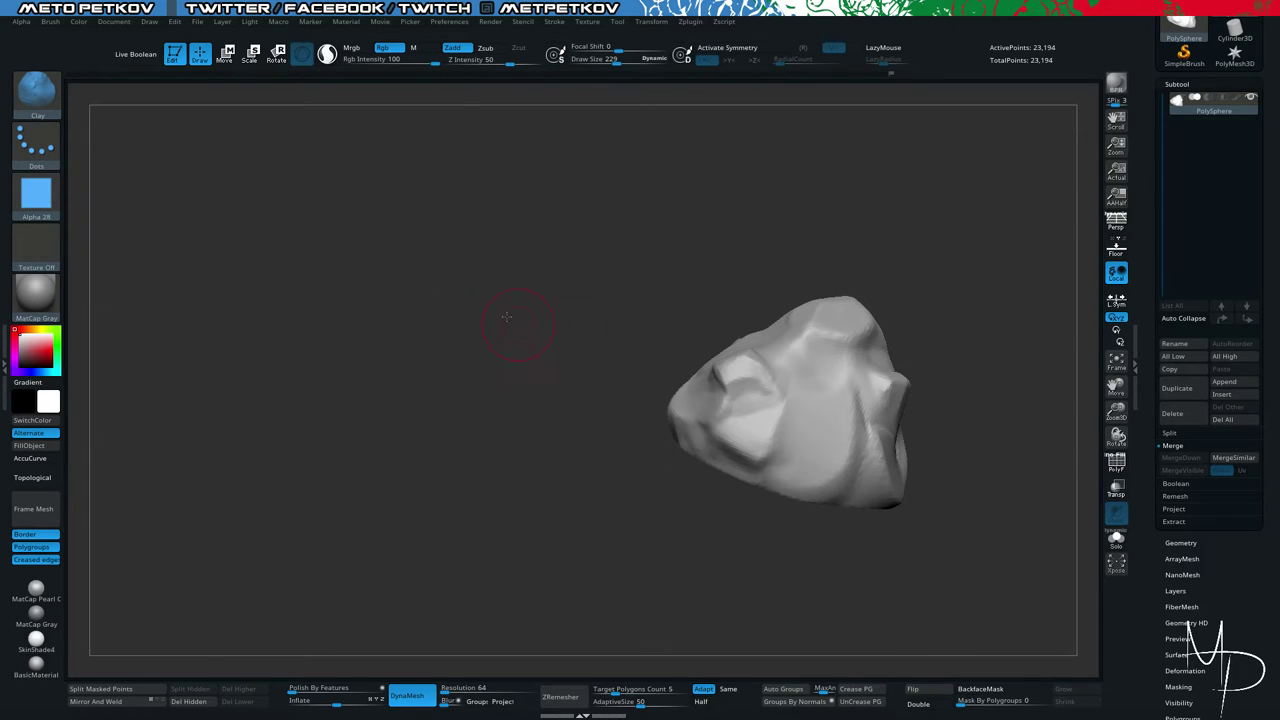
Build up and reshape the rock's front and side facets with Clay strokes at draw size 229.
left_click_drag(514, 320, 572, 342)
left_click_drag(832, 404, 788, 545)
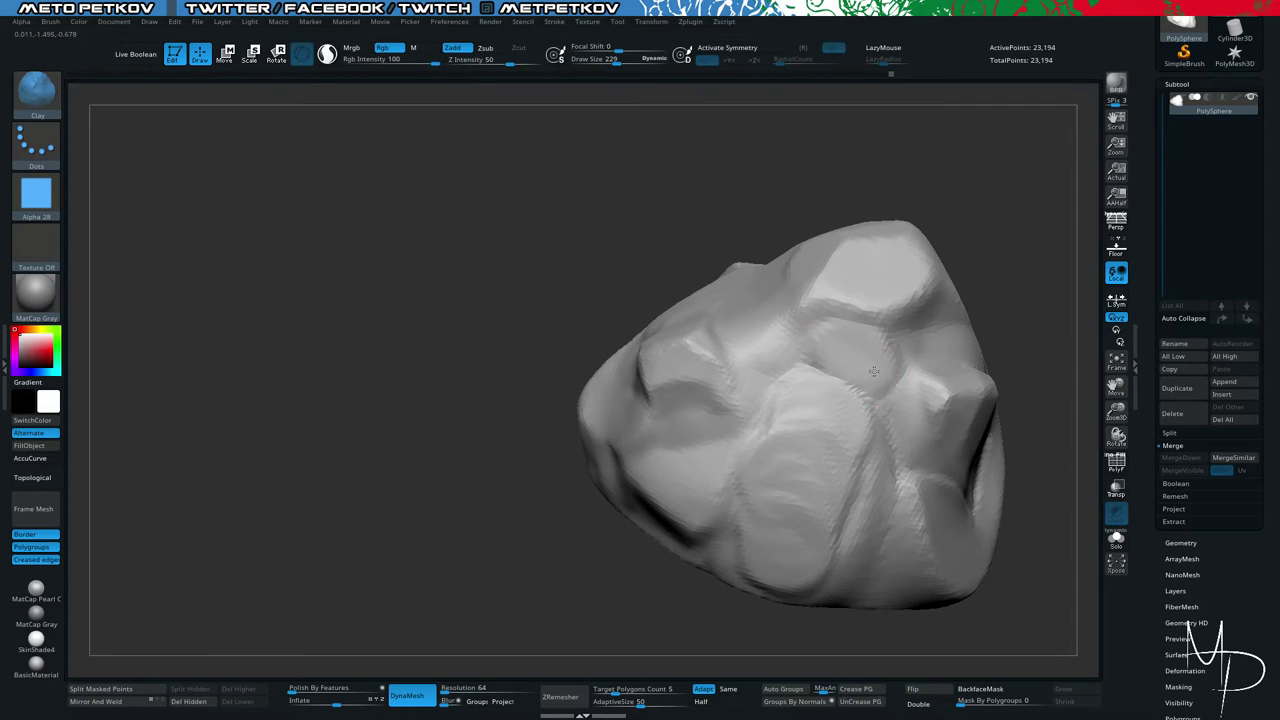
left_click_drag(530, 415, 430, 362)
mouse_move(886, 462)
left_mouse_down()
mouse_move(830, 545)
mouse_move(860, 445)
mouse_move(850, 420)
left_mouse_up()
mouse_move(418, 296)
left_mouse_down()
mouse_move(380, 309)
mouse_move(417, 337)
mouse_move(385, 304)
mouse_move(400, 330)
mouse_move(526, 327)
left_mouse_up()
left_click_drag(889, 443, 908, 442)
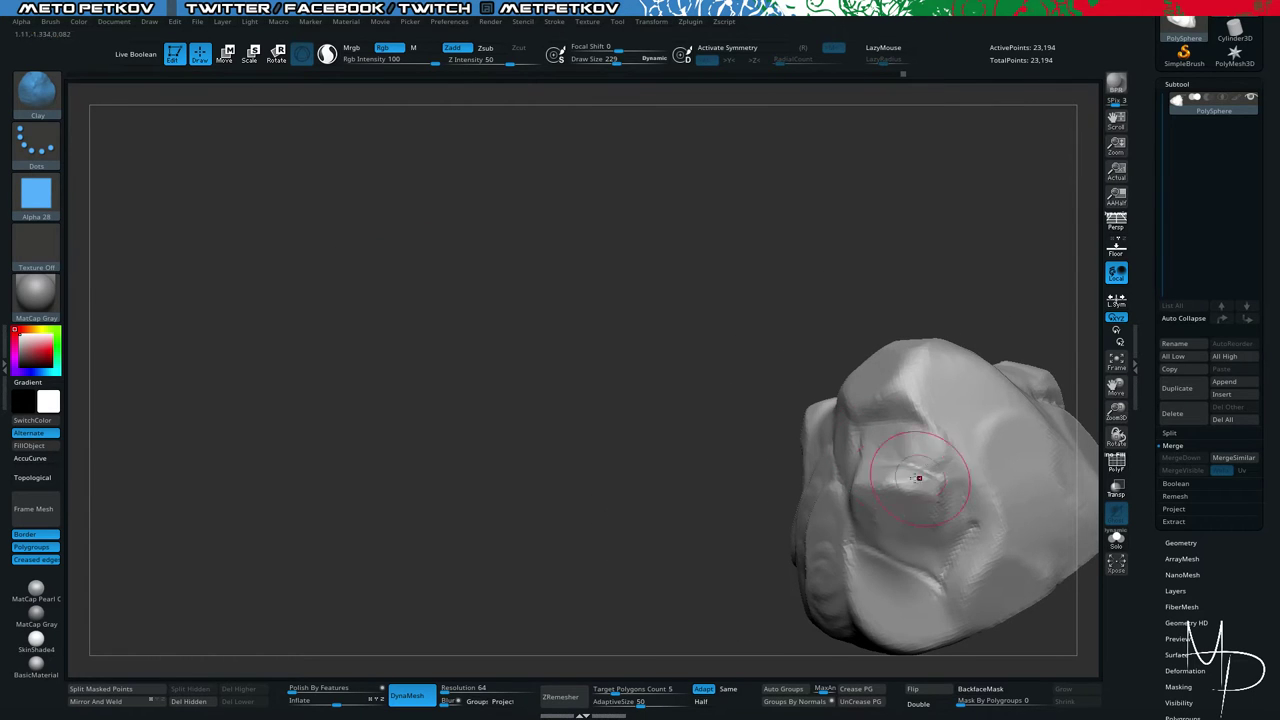
Add Clay strokes along the upper ridge at draw size 99 and blend them into the rock with Smooth.
key("space")
left_click_drag(605, 350, 595, 350)
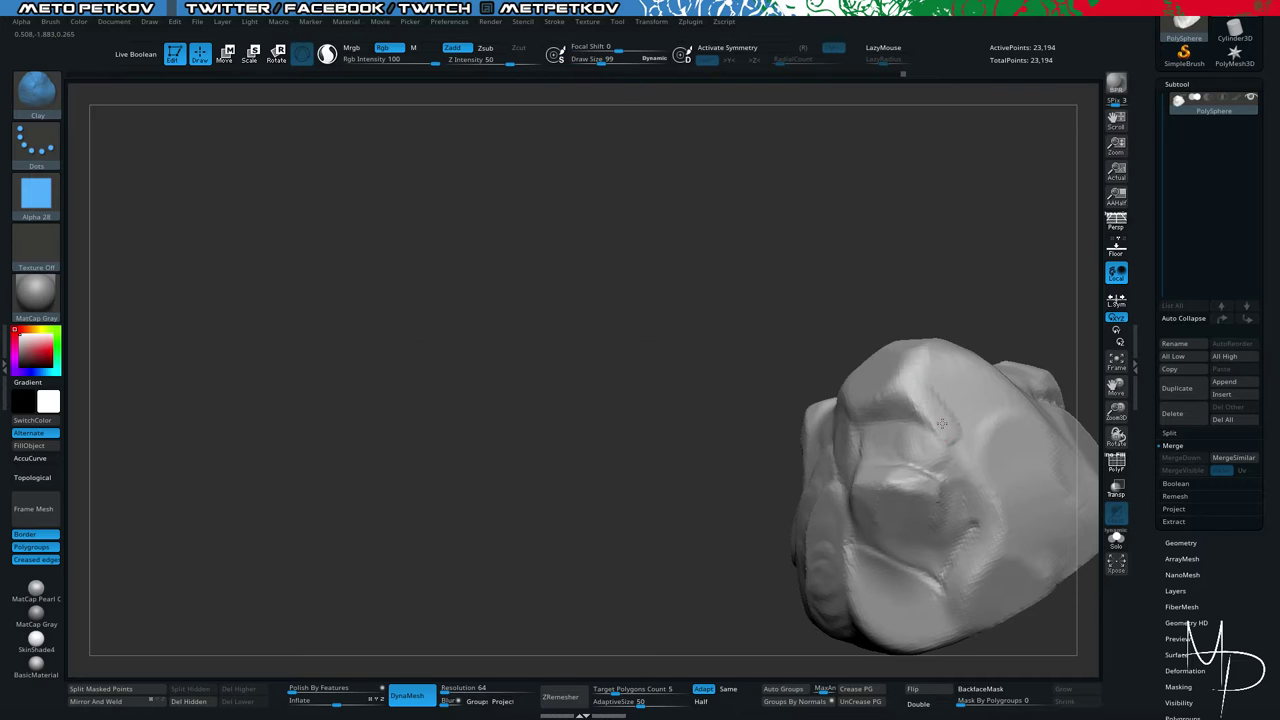
left_click_drag(942, 424, 949, 413)
key("shift")
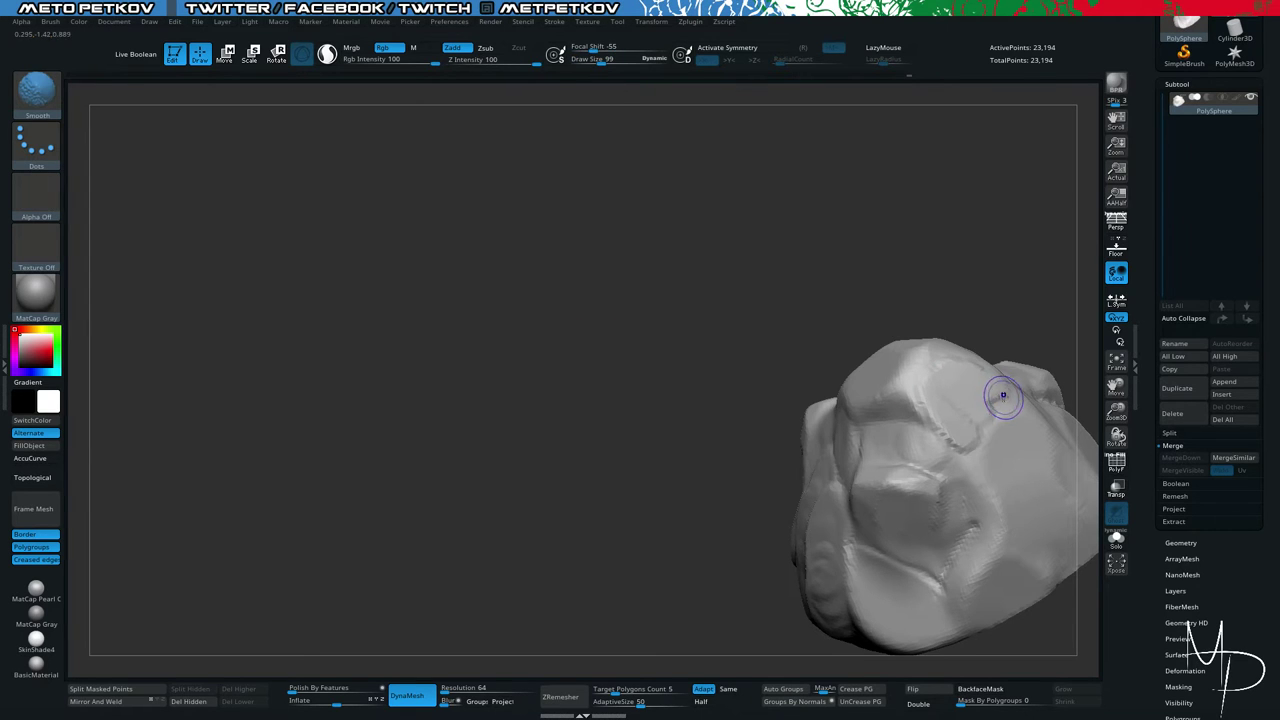
mouse_move(571, 349)
left_mouse_down()
mouse_move(686, 343)
mouse_move(717, 380)
left_mouse_up()
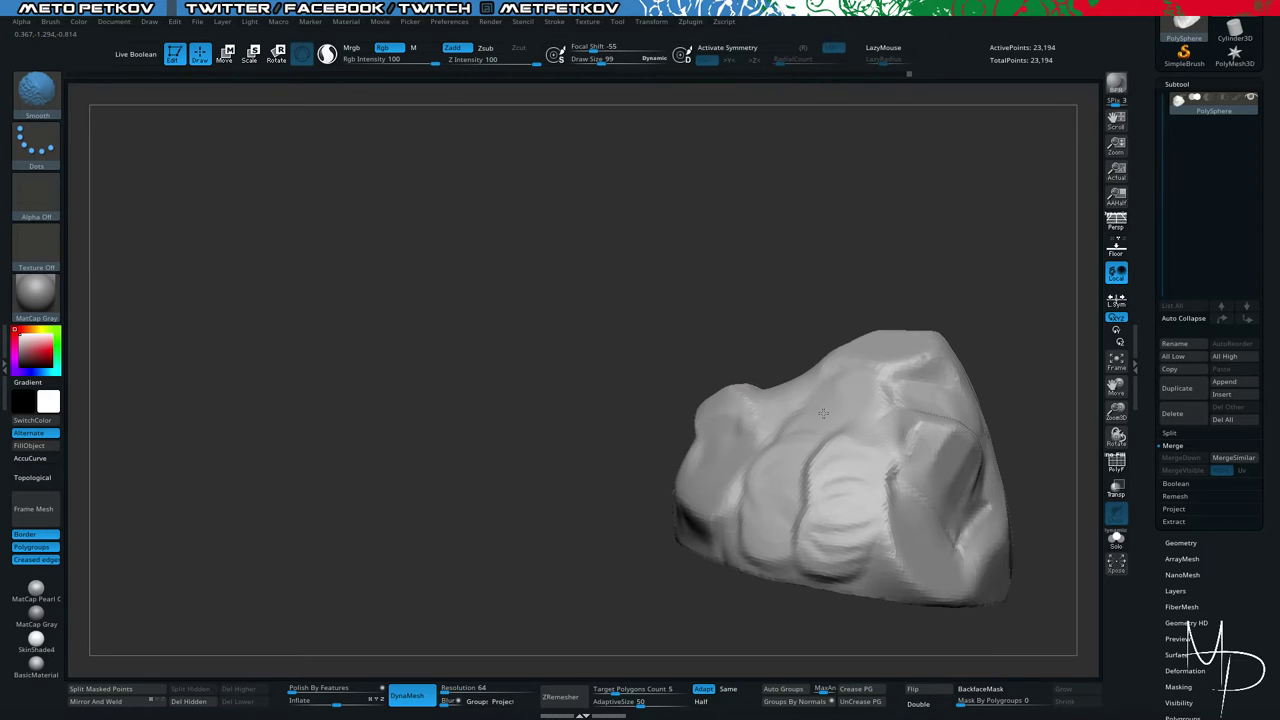
mouse_move(854, 426)
left_mouse_down("shift")
mouse_move(797, 458)
mouse_move(798, 520)
left_mouse_up("shift")
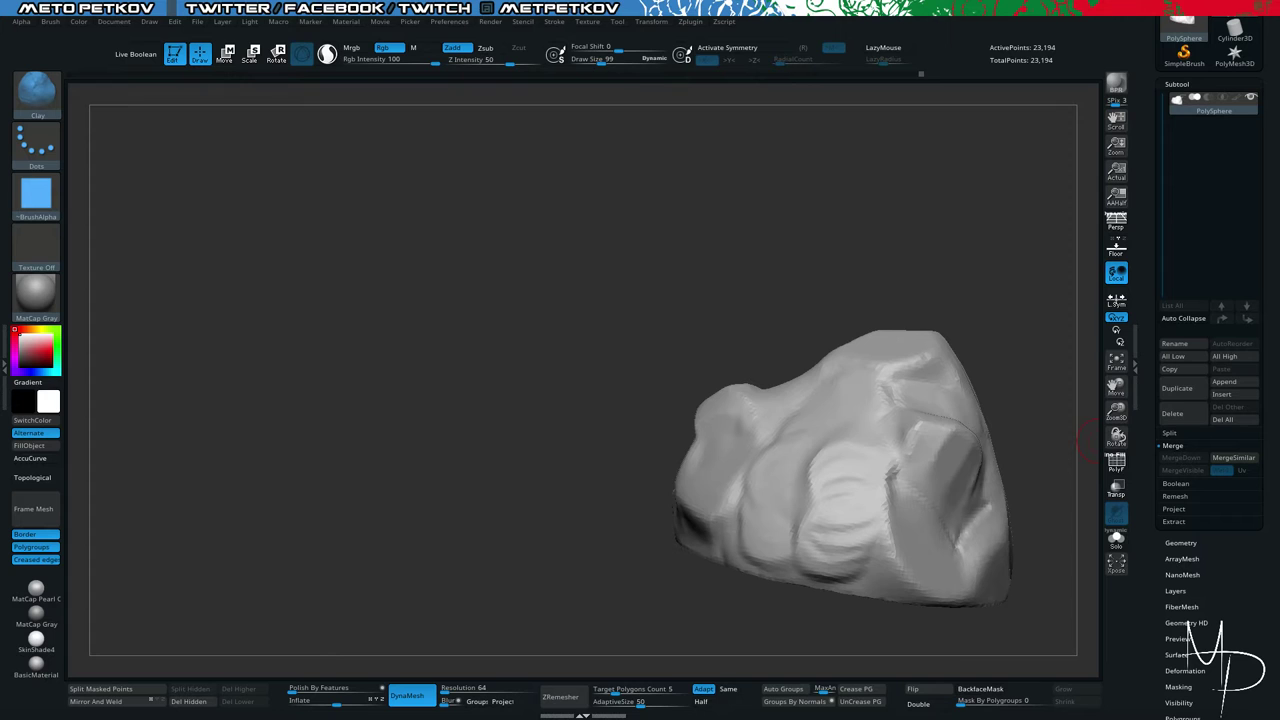
Mask an oval patch on the rock's front with MaskPen at draw size 135 and invert the mask.
mouse_move(496, 303)
left_mouse_down()
mouse_move(469, 337)
mouse_move(491, 329)
mouse_move(470, 320)
mouse_move(500, 357)
mouse_move(692, 408)
left_mouse_up()
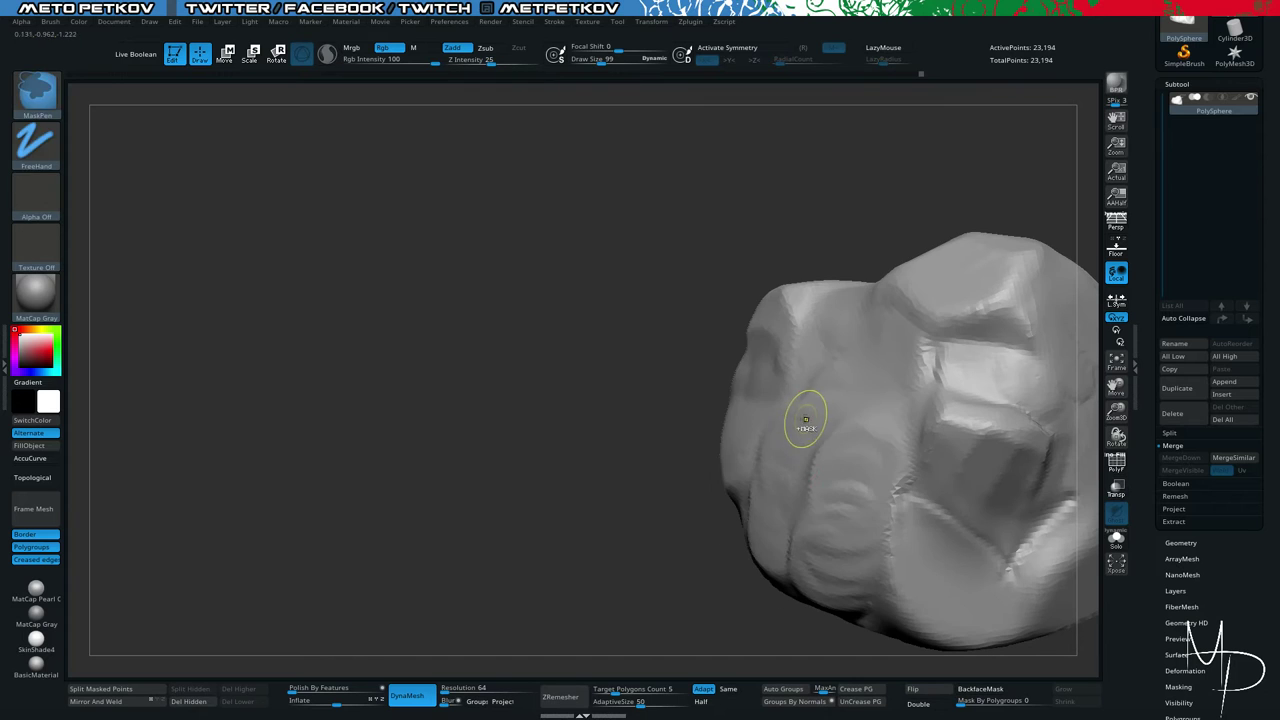
key("s")
left_click_drag(804, 416, 812, 419)
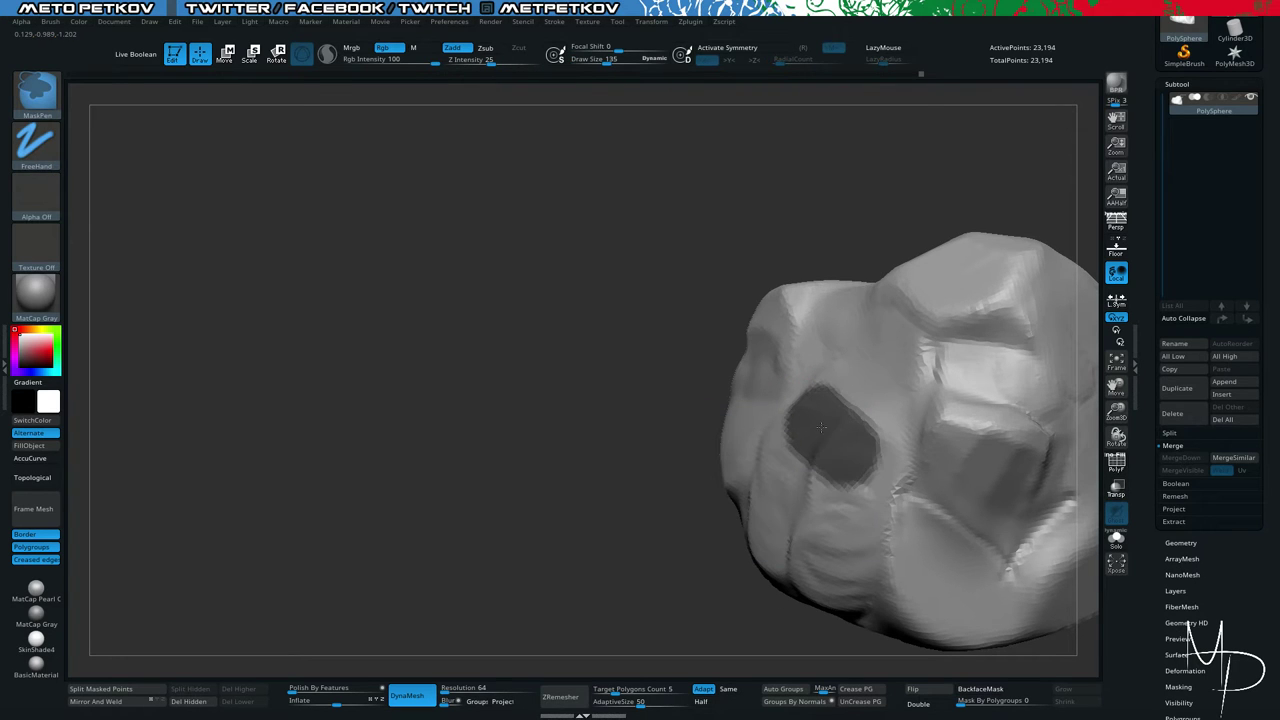
mouse_move(660, 363)
left_mouse_down()
mouse_move(506, 346)
mouse_move(566, 303)
mouse_move(614, 341)
left_mouse_up()
left_click(509, 337, "ctrl")
Pull the unmasked patch outward with the transform gizmo to form a protruding block.
key("w")
left_click(863, 453, "alt")
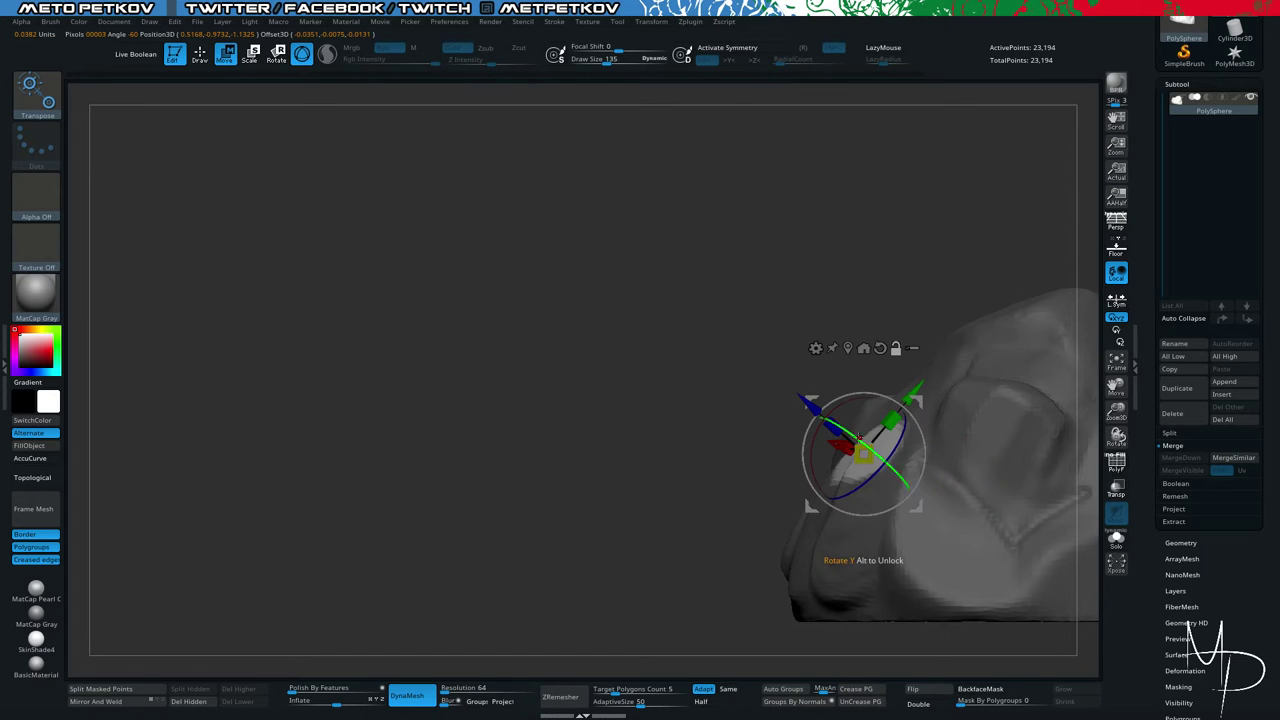
left_click_drag(812, 400, 867, 371)
left_click_drag(732, 318, 728, 400)
left_click_drag(934, 421, 956, 418)
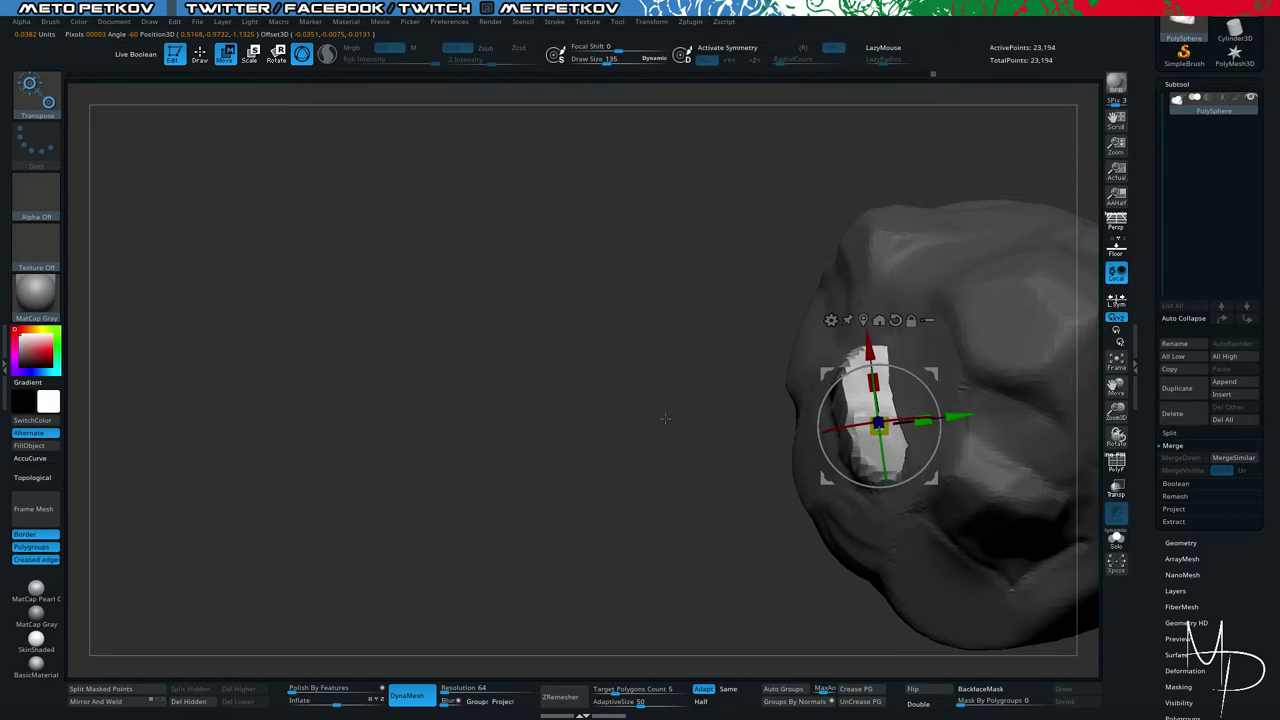
Clear the mask and remesh the rock with its new block using DynaMesh.
left_click_drag(665, 419, 640, 330)
left_click_drag(460, 240, 534, 343, "ctrl")
mouse_move(534, 343)
left_mouse_down("ctrl")
mouse_move(488, 280)
mouse_move(531, 323)
left_mouse_up("ctrl")
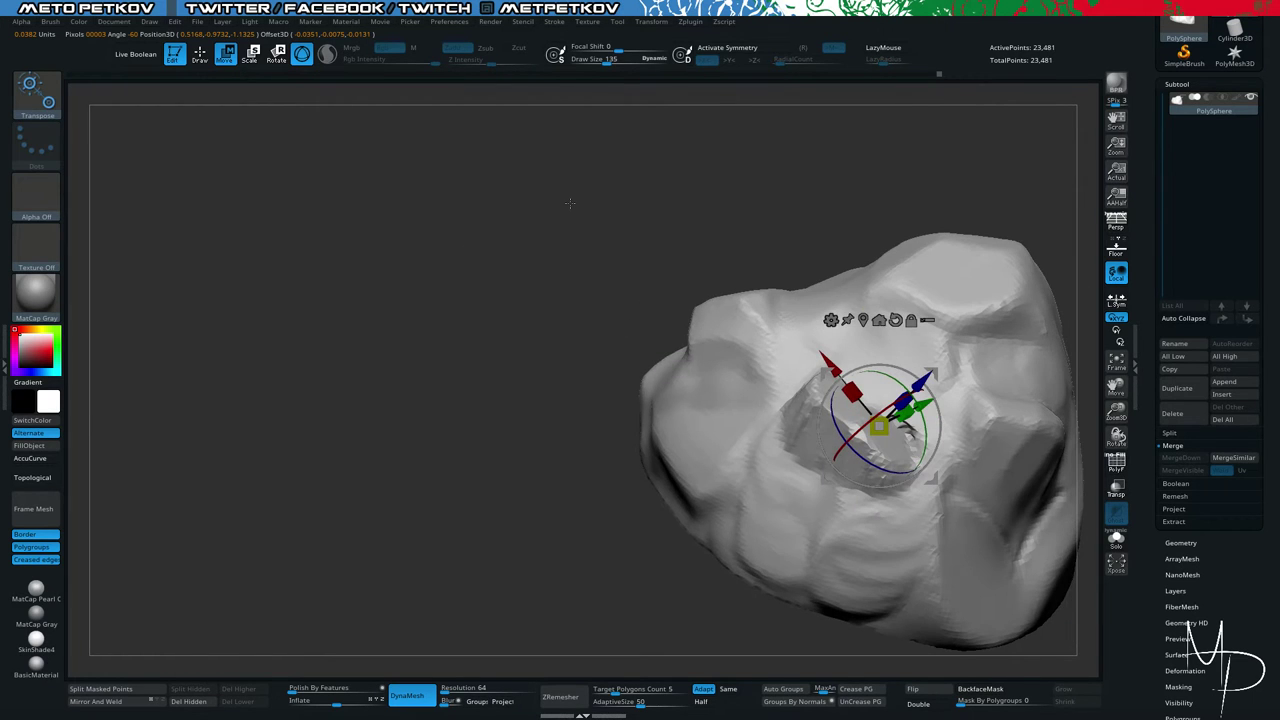
Switch to the ClayTubes brush and reduce the draw size to 90 for work around the new block.
key("b")
key("c")
key("t")
left_click_drag(533, 274, 596, 290)
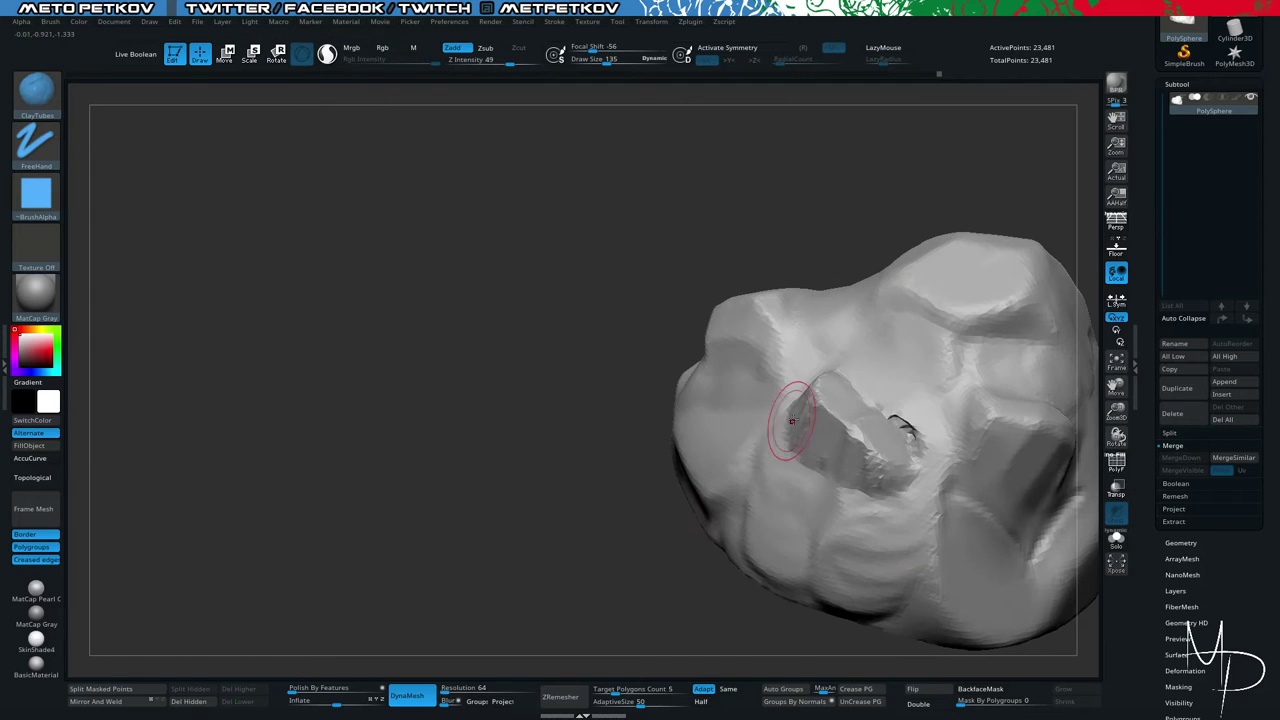
key("space")
left_click_drag(897, 424, 890, 424)
Return to the Clay brush, smooth the gap where the block meets the rock and remesh with DynaMesh.
key("b")
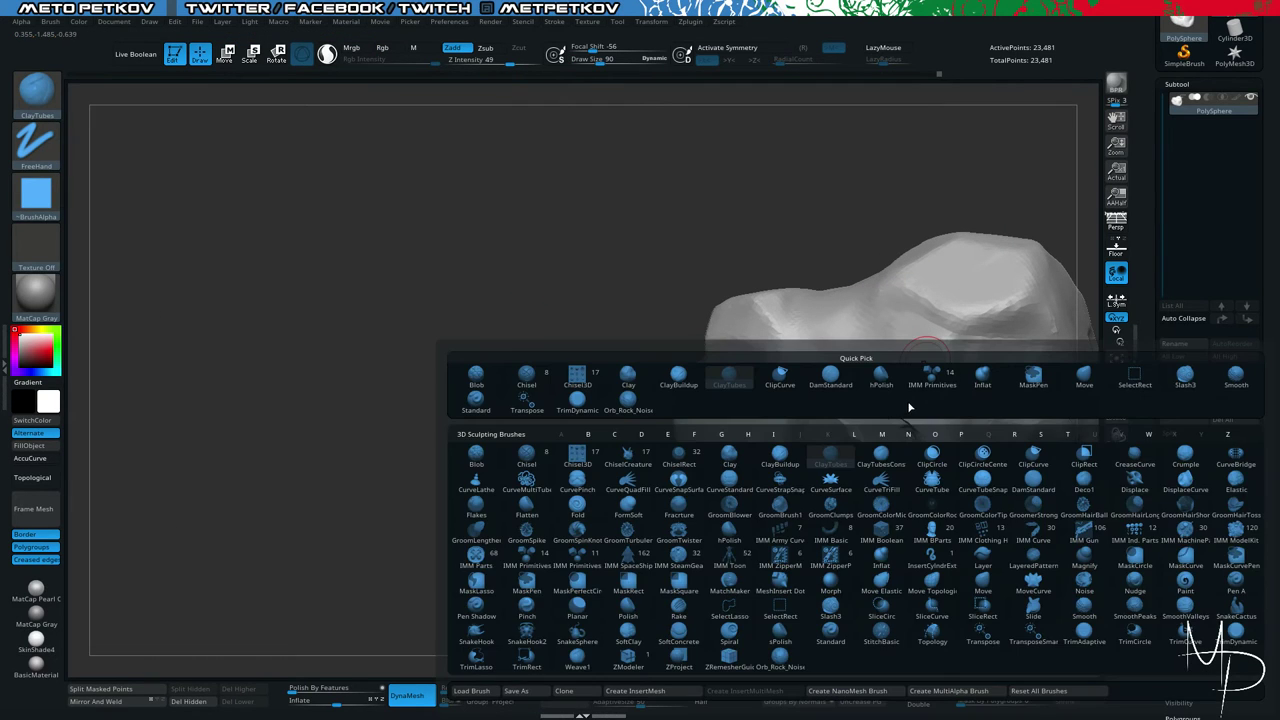
key("c")
key("l")
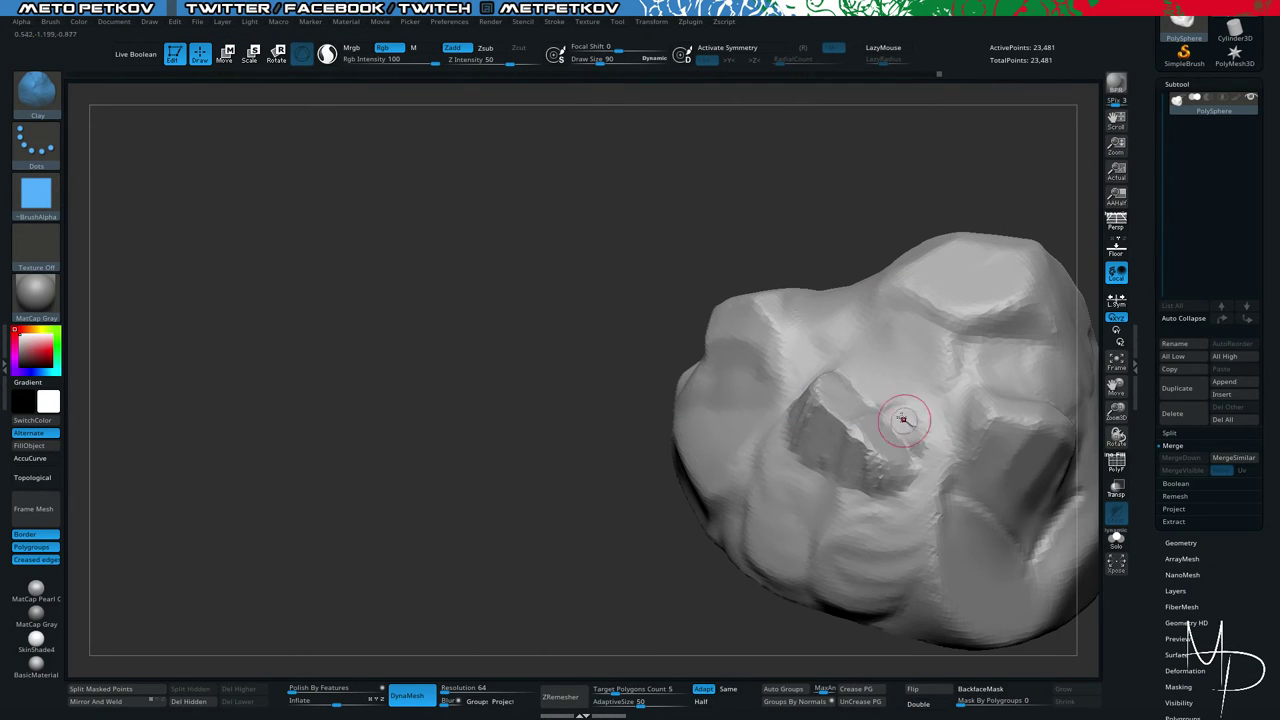
left_click_drag(909, 423, 912, 450, "shift")
left_click_drag(491, 405, 357, 329, "ctrl")
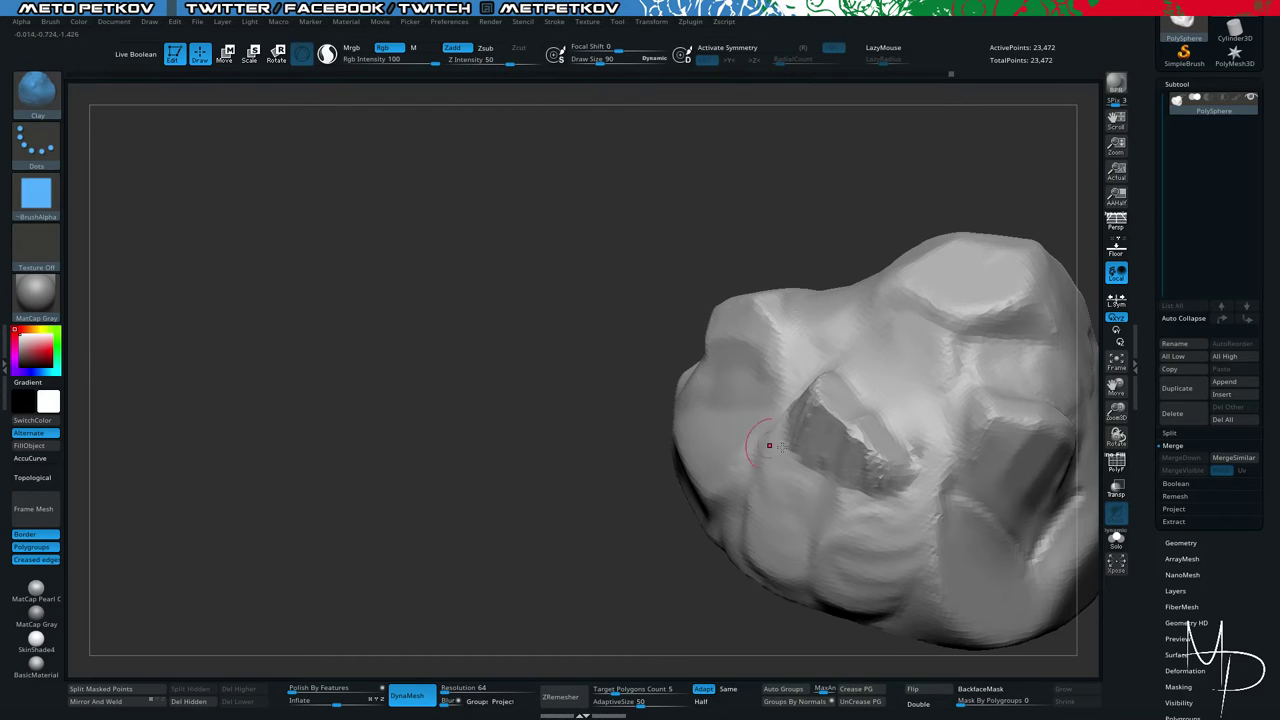
Flatten the new block's upper face with hPolish, smooth it and set the draw size to 119.
key("b")
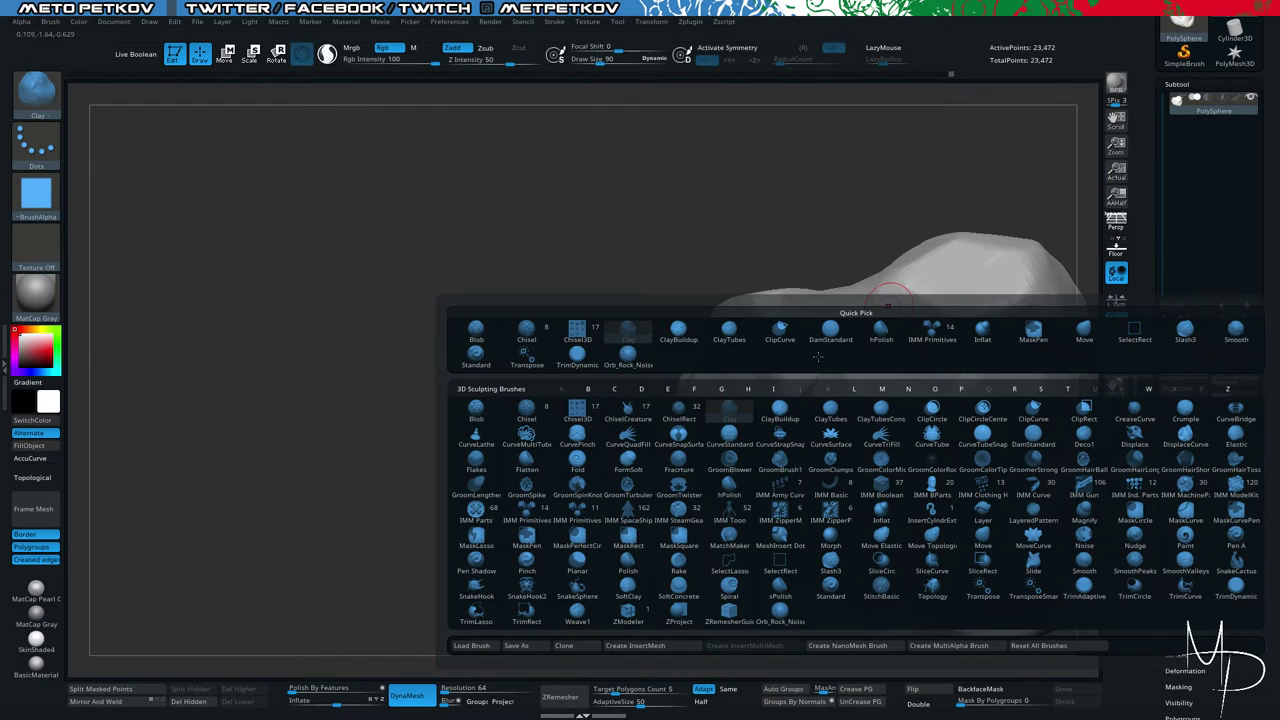
key("h")
key("p")
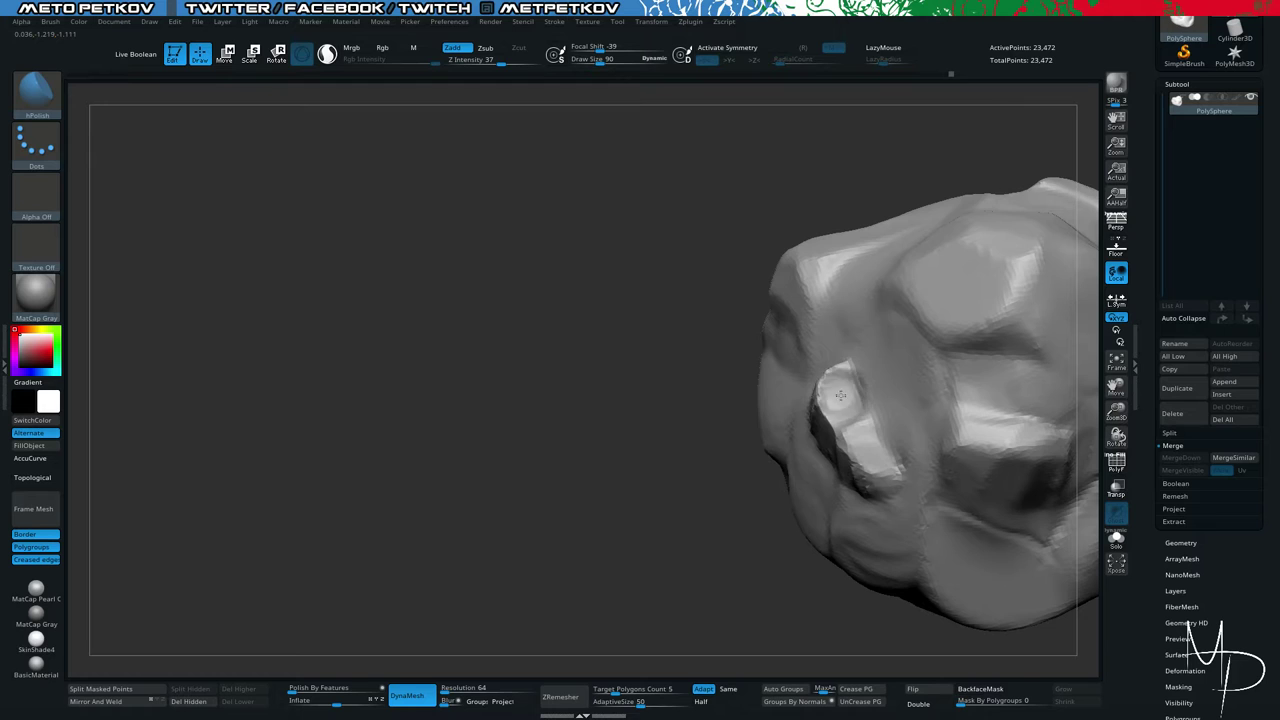
left_click_drag(841, 396, 840, 402)
mouse_move(840, 402)
left_mouse_down("shift")
mouse_move(843, 380)
mouse_move(835, 410)
mouse_move(865, 446)
left_mouse_up("shift")
key("space")
mouse_move(501, 368)
left_mouse_down()
mouse_move(474, 264)
mouse_move(497, 317)
mouse_move(548, 277)
left_mouse_up()
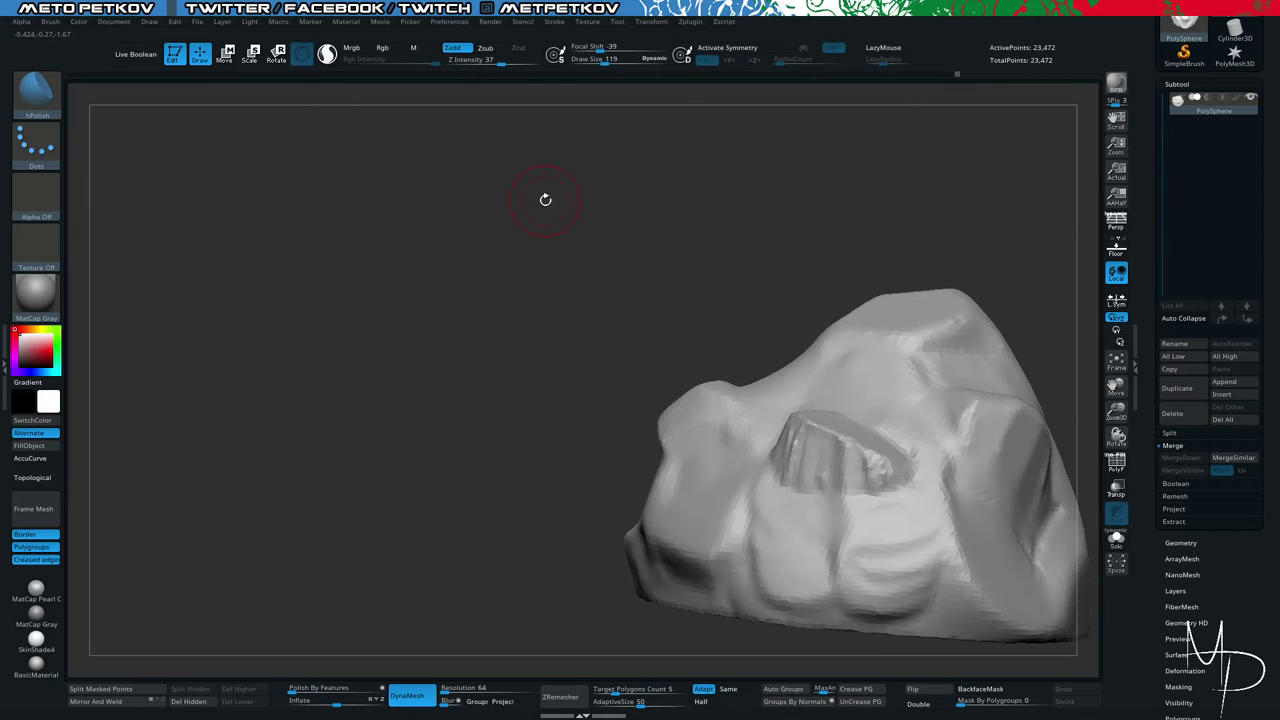
Browse the Trim and Planar brush folders and load the PlanarLineCut brush.
key("comma")
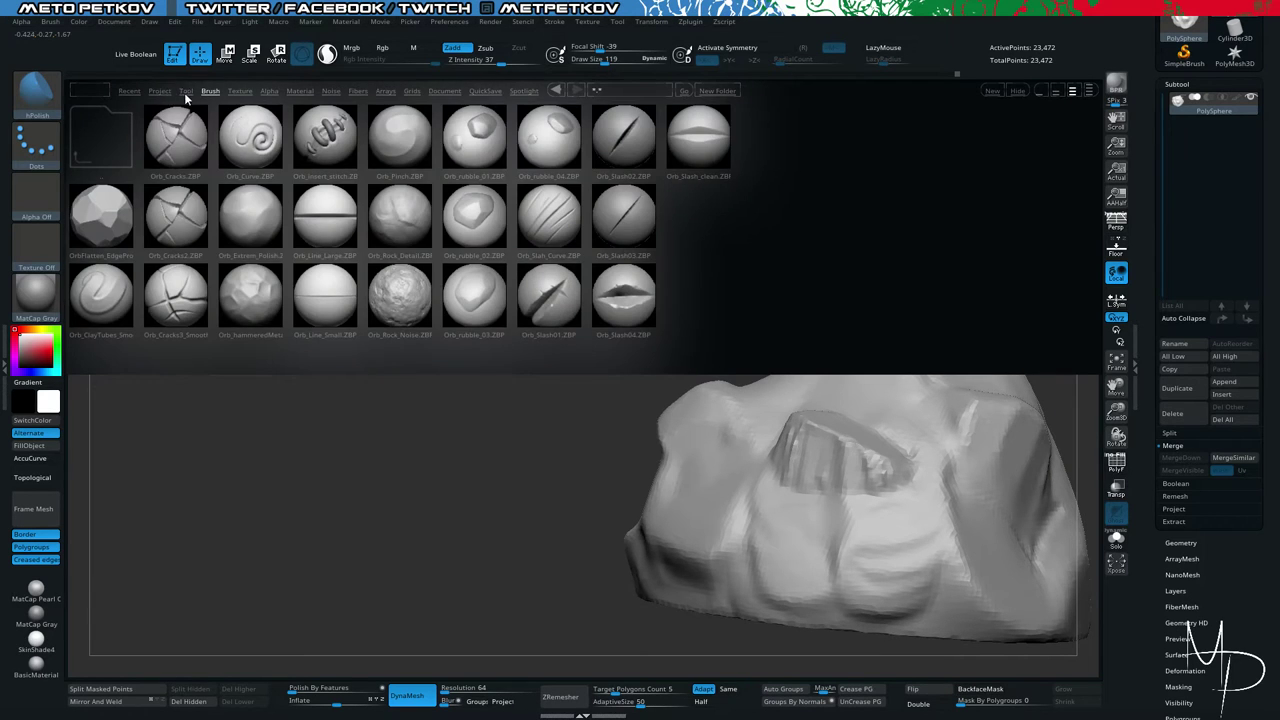
left_click(208, 92)
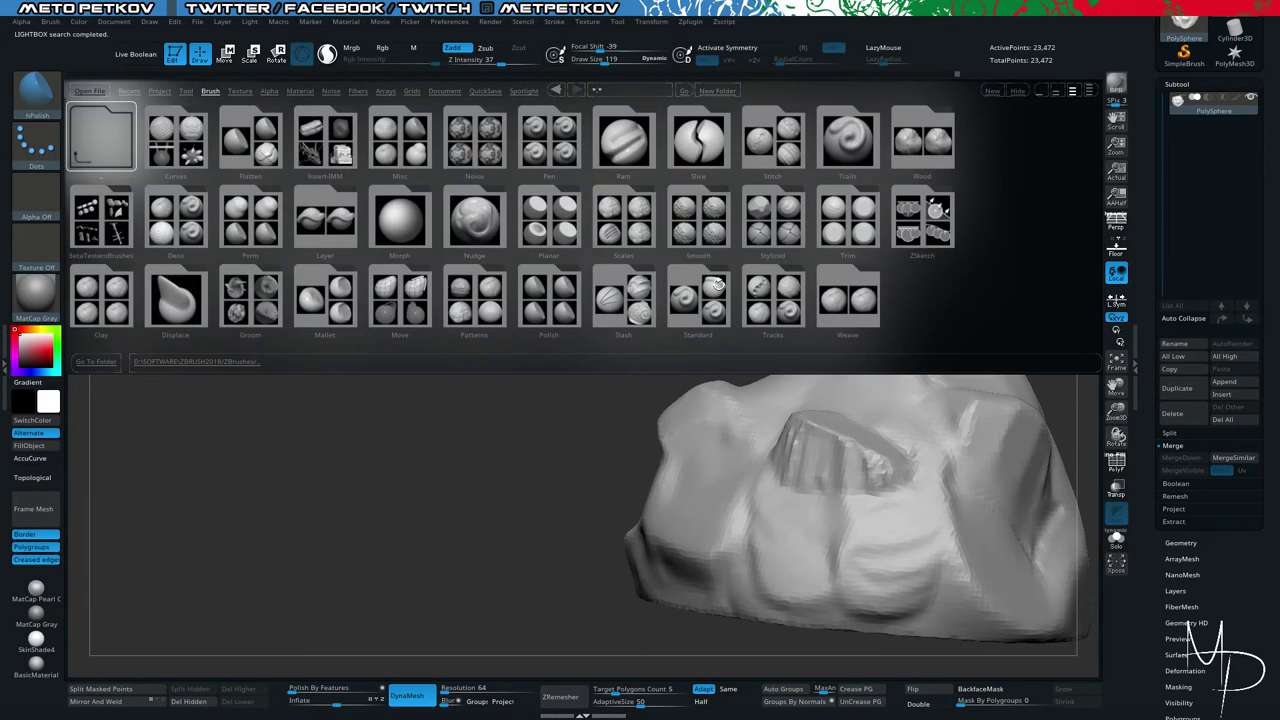
left_click(773, 250)
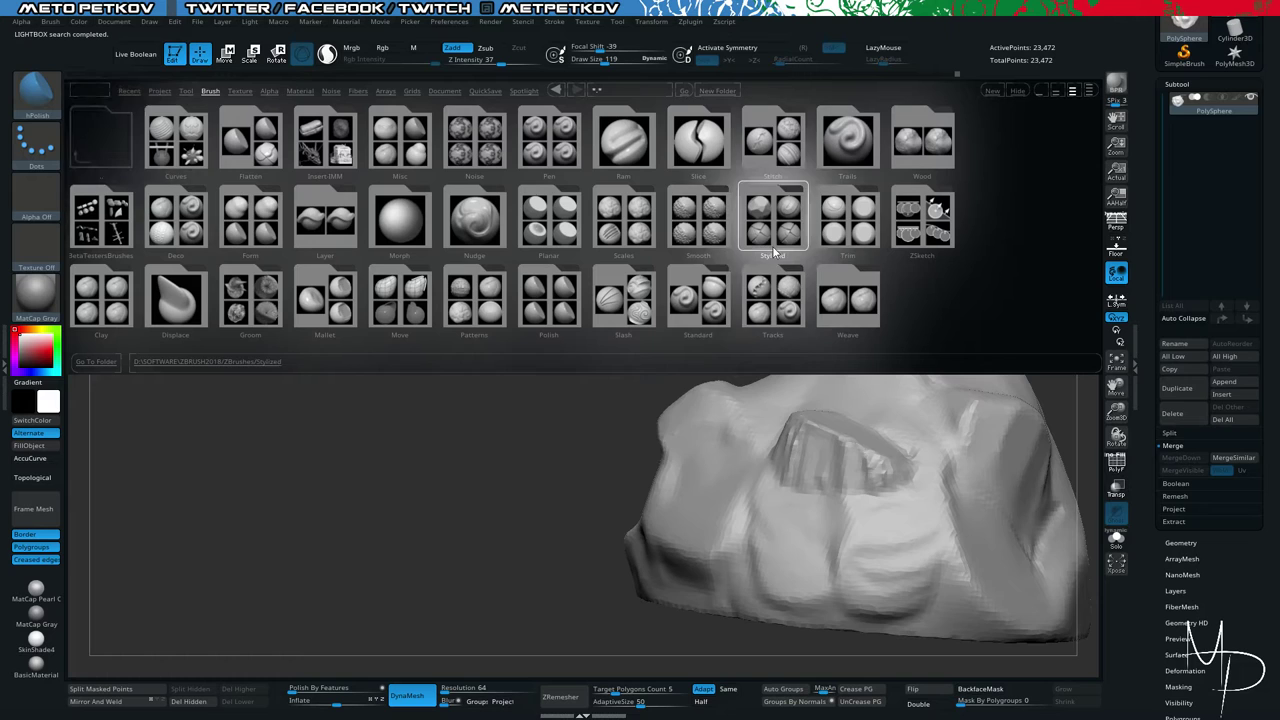
double_click(834, 241)
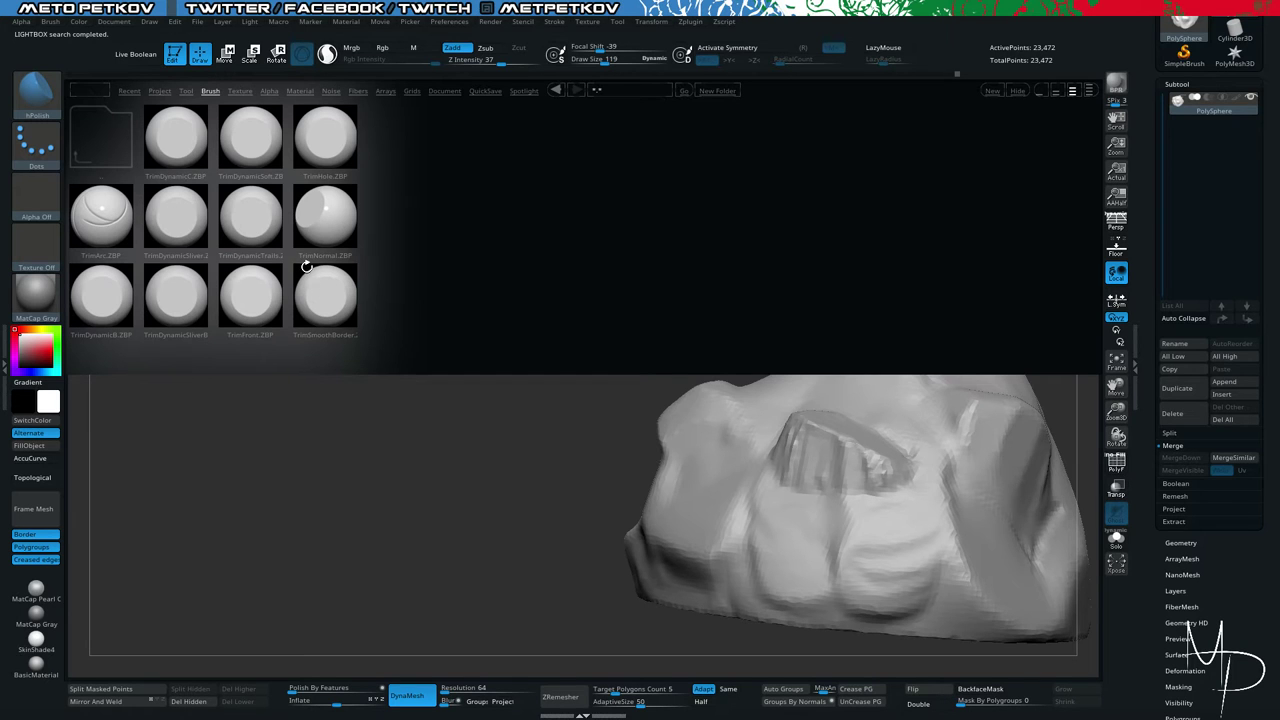
left_click(210, 91)
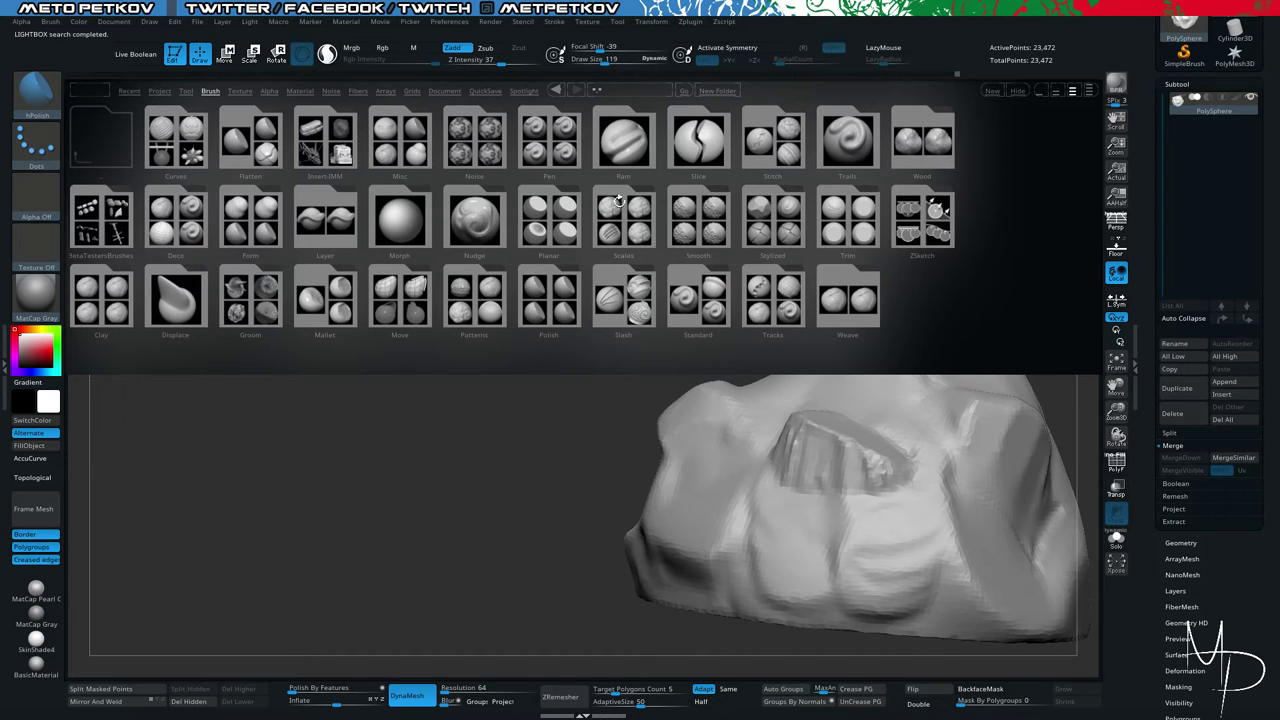
left_click(540, 229)
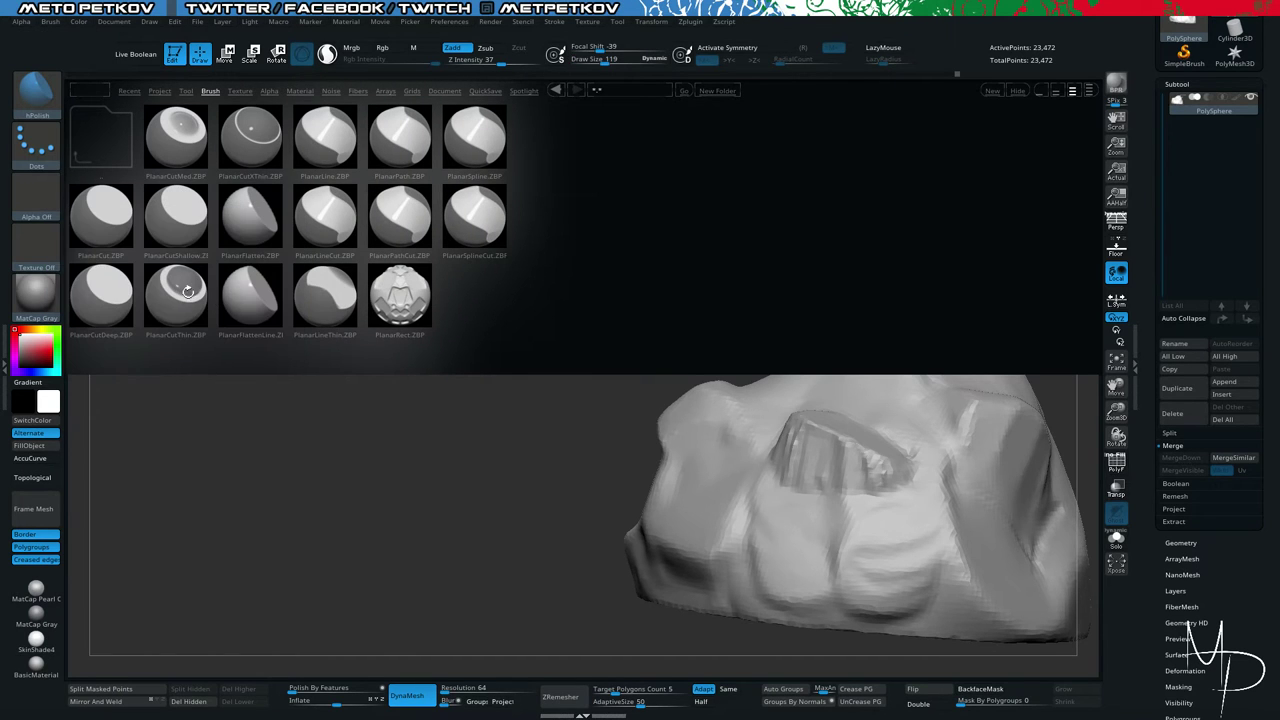
double_click(332, 224)
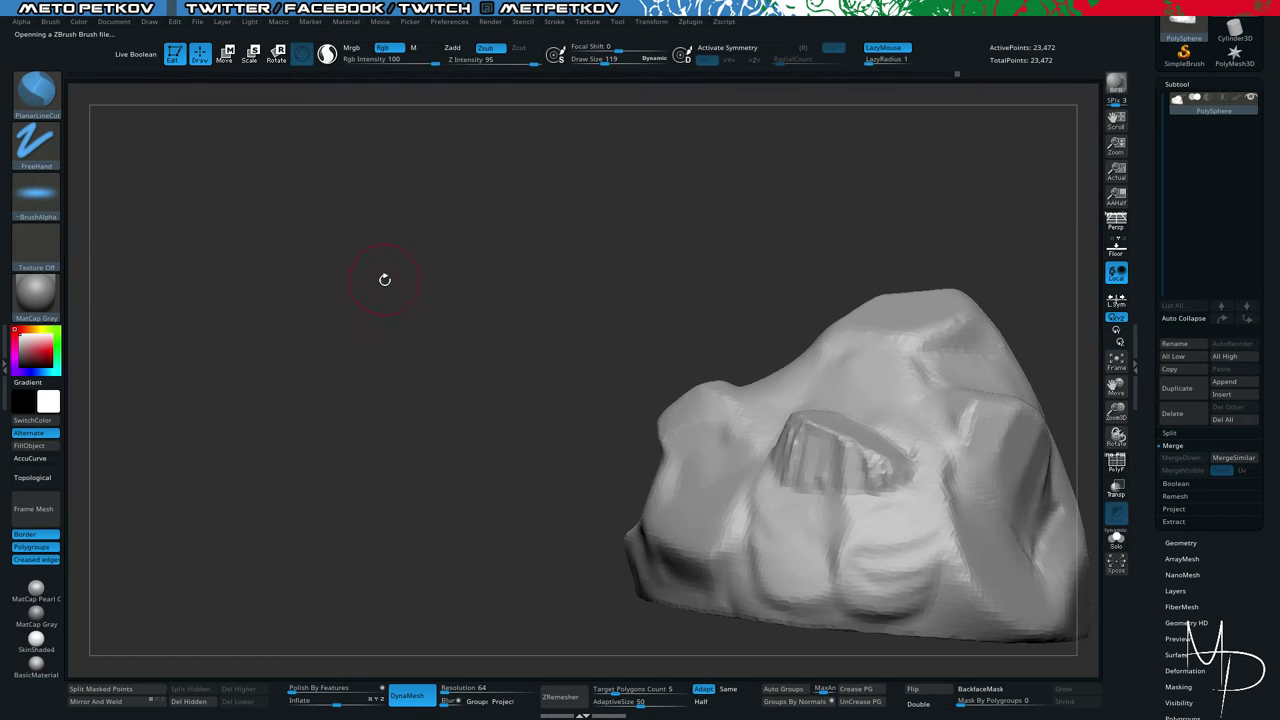
Try cutting flat planes across the rock's front with PlanarLineCut at draw size 331.
left_click_drag(410, 278, 522, 357)
mouse_move(862, 418)
left_mouse_down()
mouse_move(860, 386)
mouse_move(831, 381)
left_mouse_up()
key("ctrl+z")
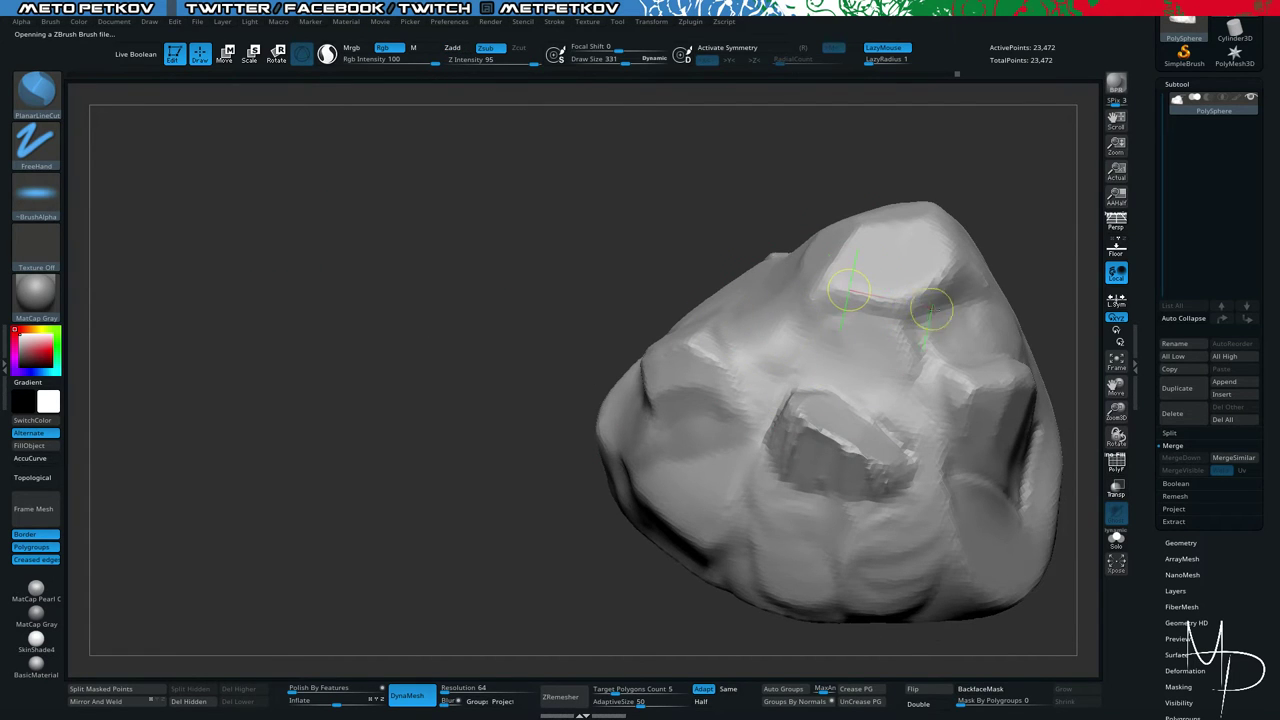
left_click_drag(964, 488, 712, 452)
key("ctrl+z")
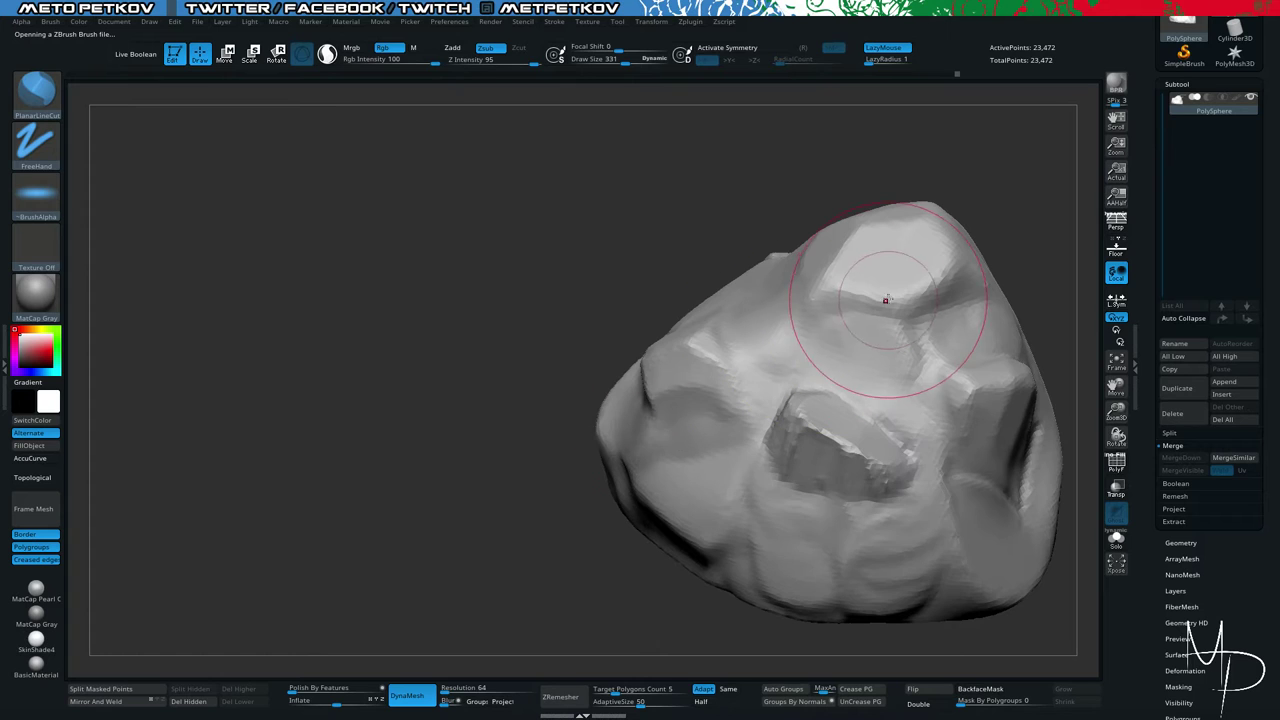
mouse_move(885, 300)
left_mouse_down()
mouse_move(633, 440)
mouse_move(651, 466)
left_mouse_up()
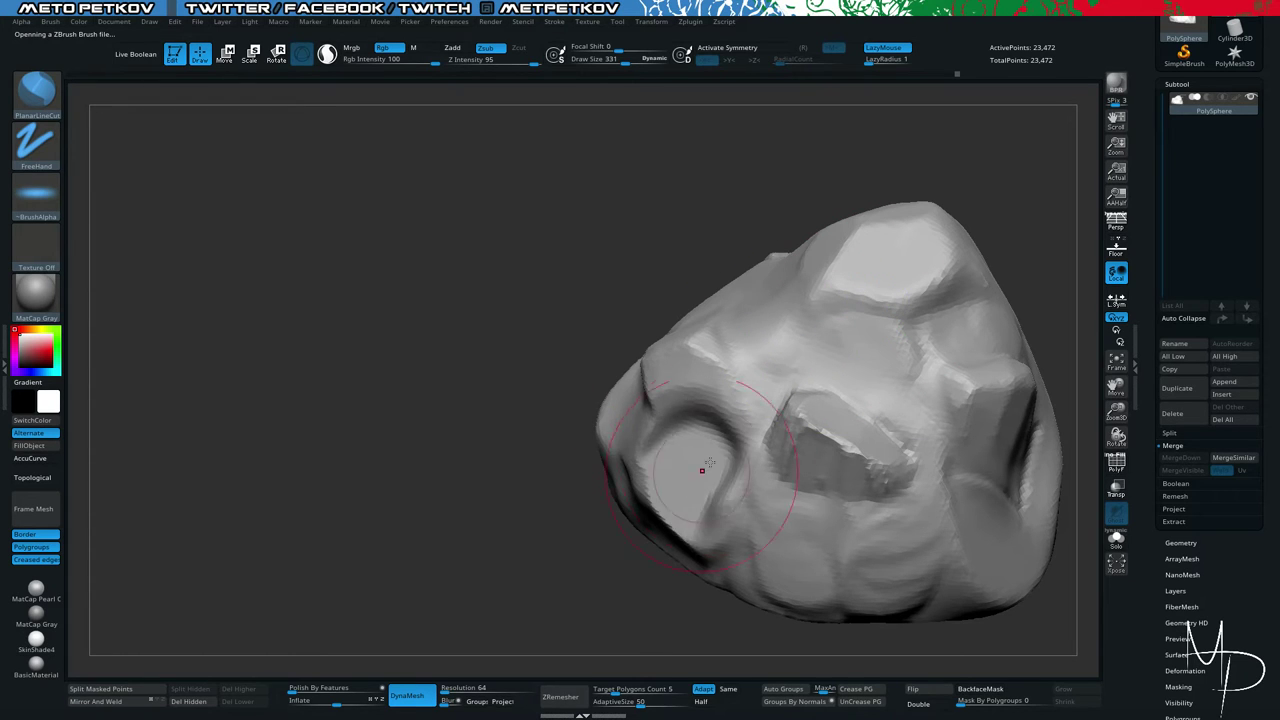
key("ctrl+z")
left_click_drag(884, 304, 671, 453)
mouse_move(709, 397)
left_mouse_down()
mouse_move(680, 427)
mouse_move(936, 325)
left_mouse_up()
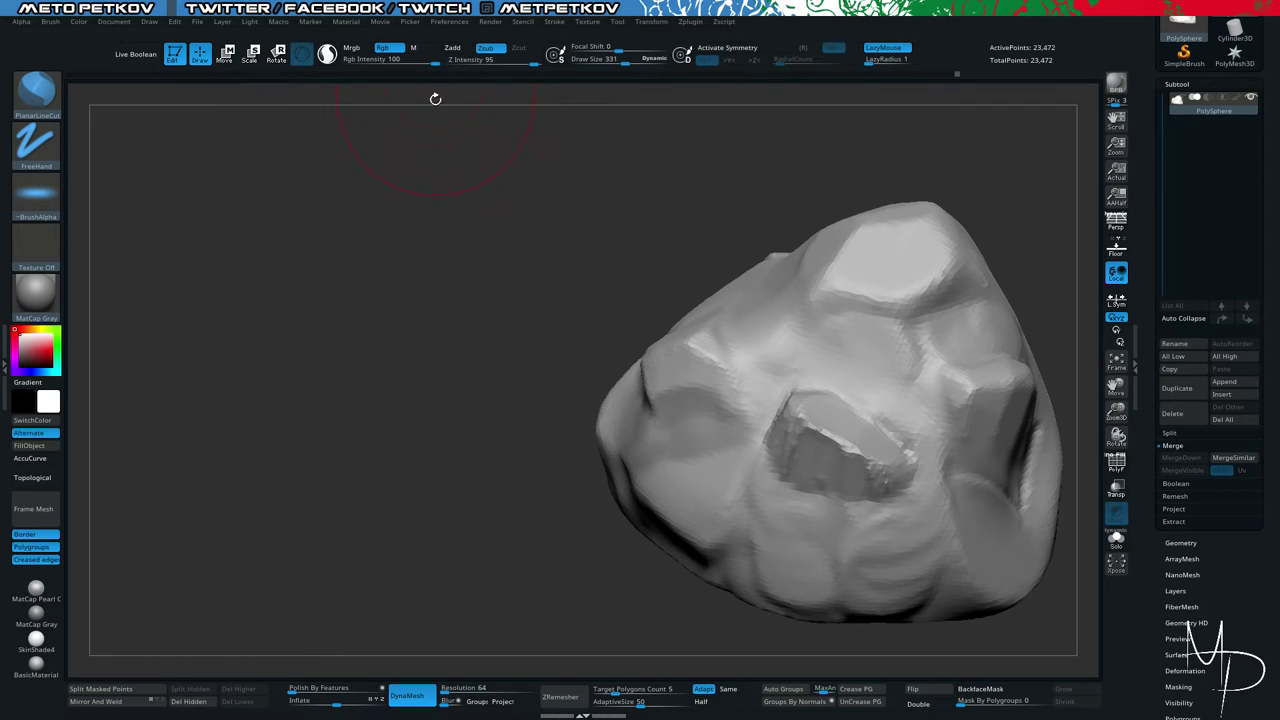
Load the PlanarCutXThin brush, then replace it with the PlanarCutThin brush.
key("comma")
double_click(254, 137)
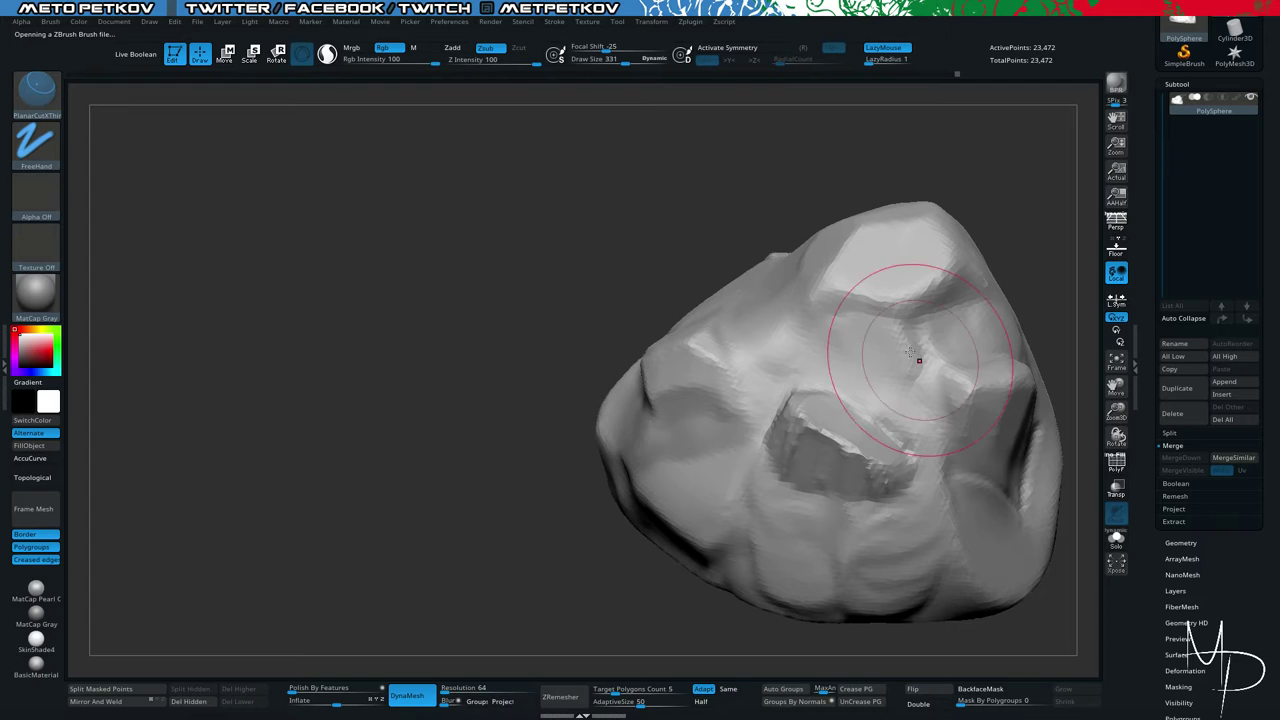
key("comma")
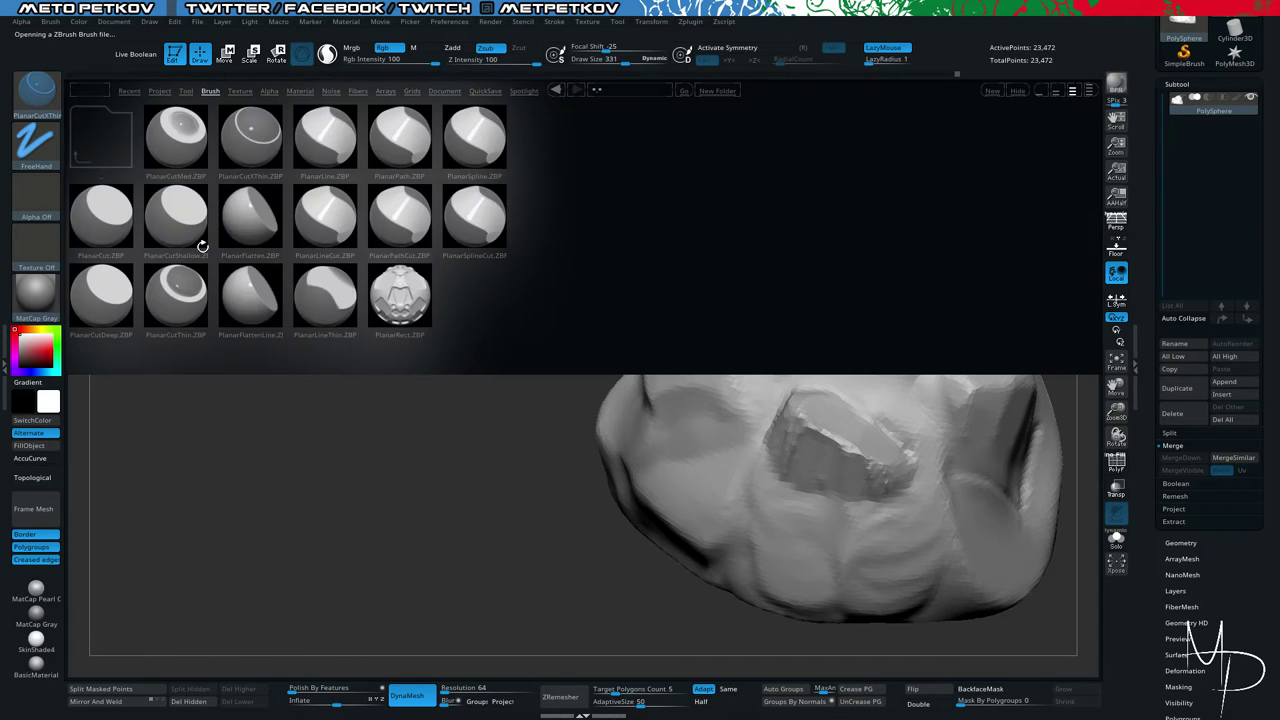
double_click(184, 276)
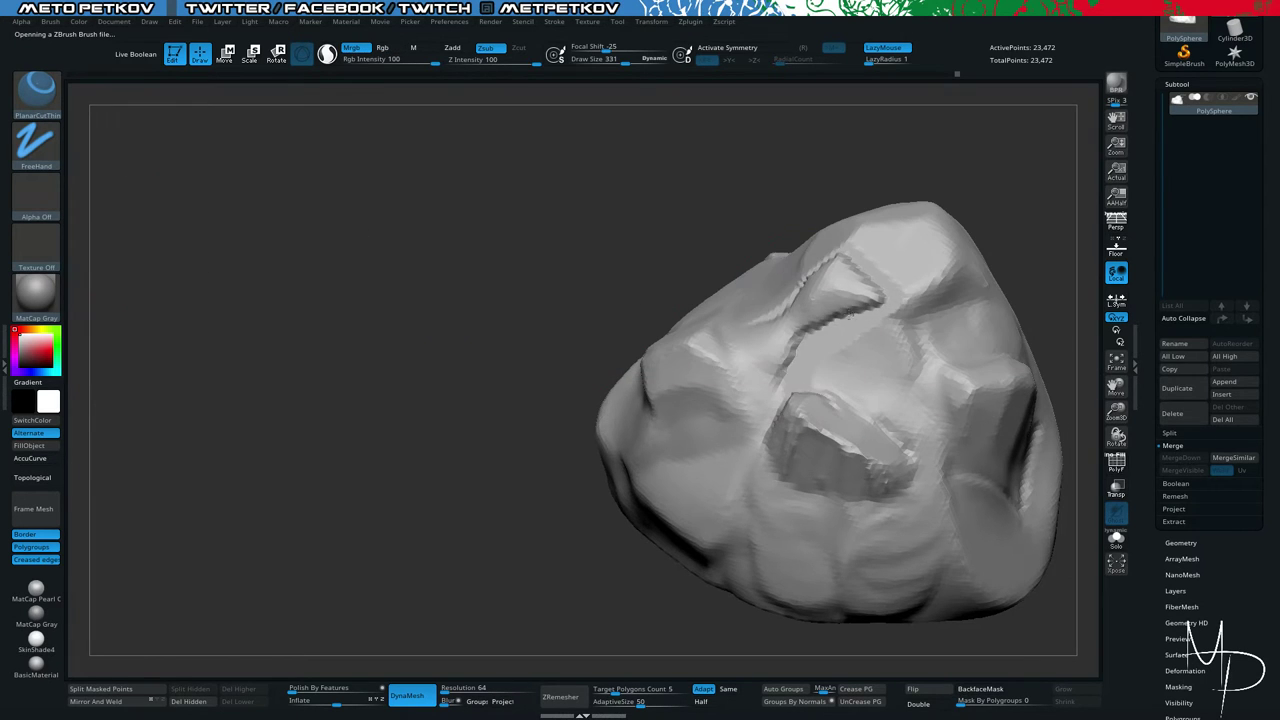
Undo the test cut on the rock's upper front and carve thin flat cuts around its sides with PlanarCutThin at draw size 331.
left_click_drag(458, 218, 468, 206)
key("ctrl+z")
left_click_drag(514, 259, 500, 200, "alt")
mouse_move(500, 200)
left_mouse_down()
mouse_move(480, 245)
mouse_move(606, 314)
left_mouse_up()
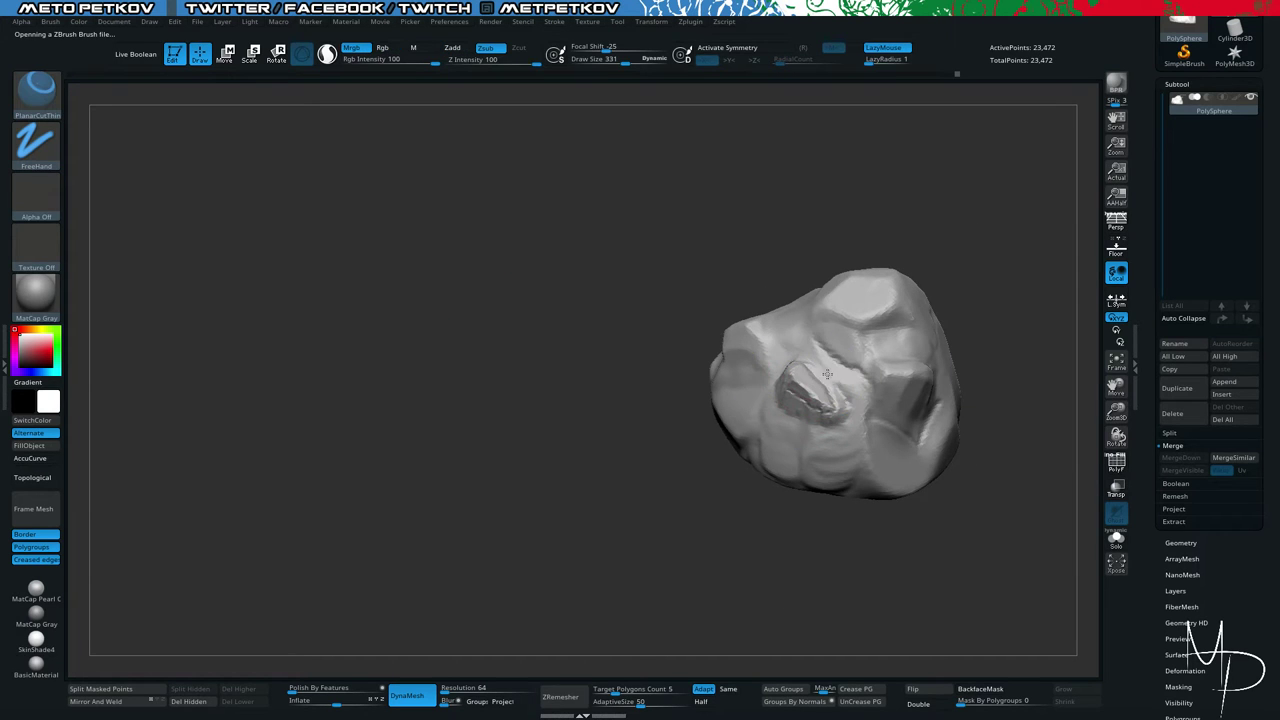
mouse_move(676, 313)
left_mouse_down()
mouse_move(597, 260)
mouse_move(727, 326)
mouse_move(471, 257)
mouse_move(514, 317)
mouse_move(454, 292)
mouse_move(336, 344)
mouse_move(360, 271)
mouse_move(391, 266)
mouse_move(470, 330)
left_mouse_up()
left_click_drag(660, 393, 712, 367)
left_click_drag(704, 426, 705, 367)
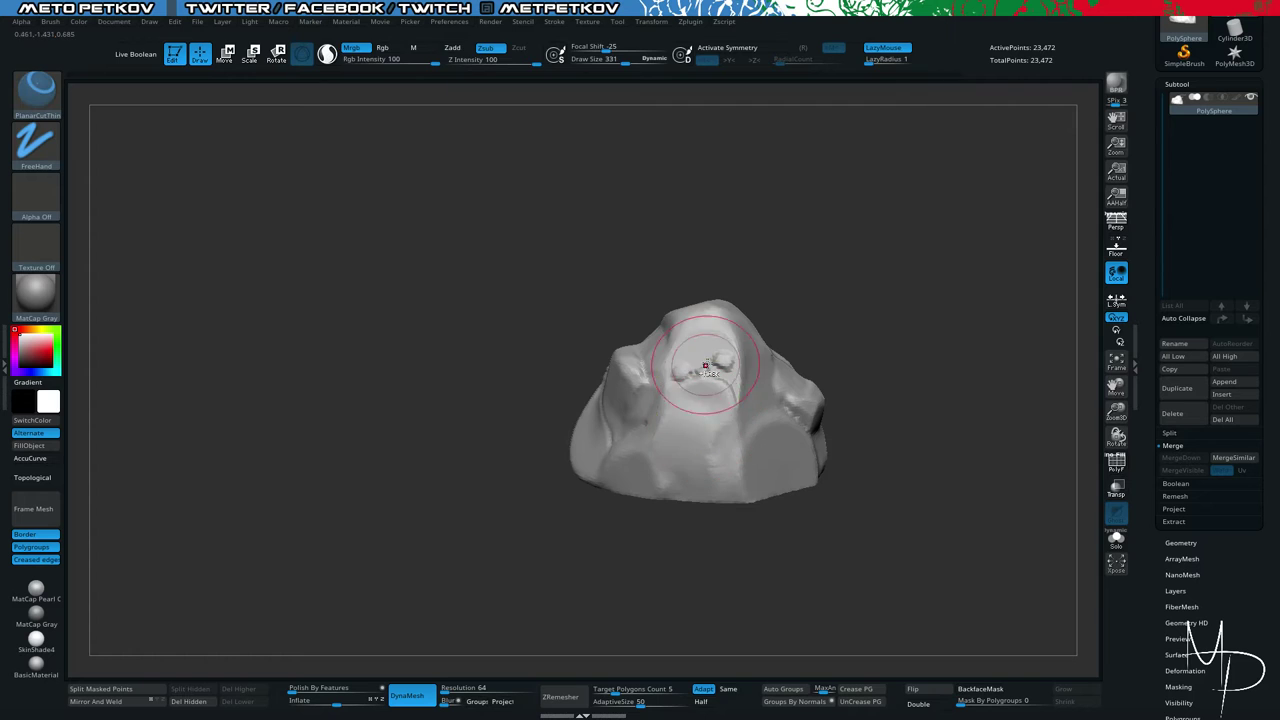
key("f")
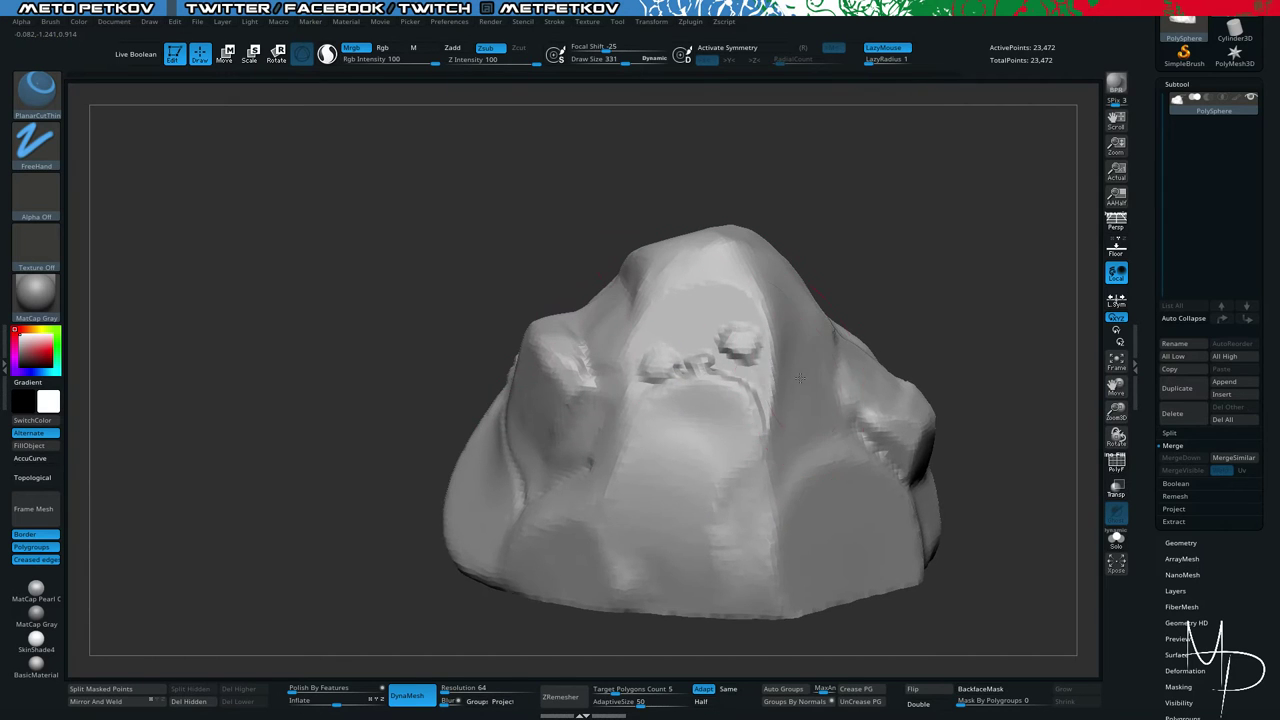
left_click_drag(943, 337, 905, 370)
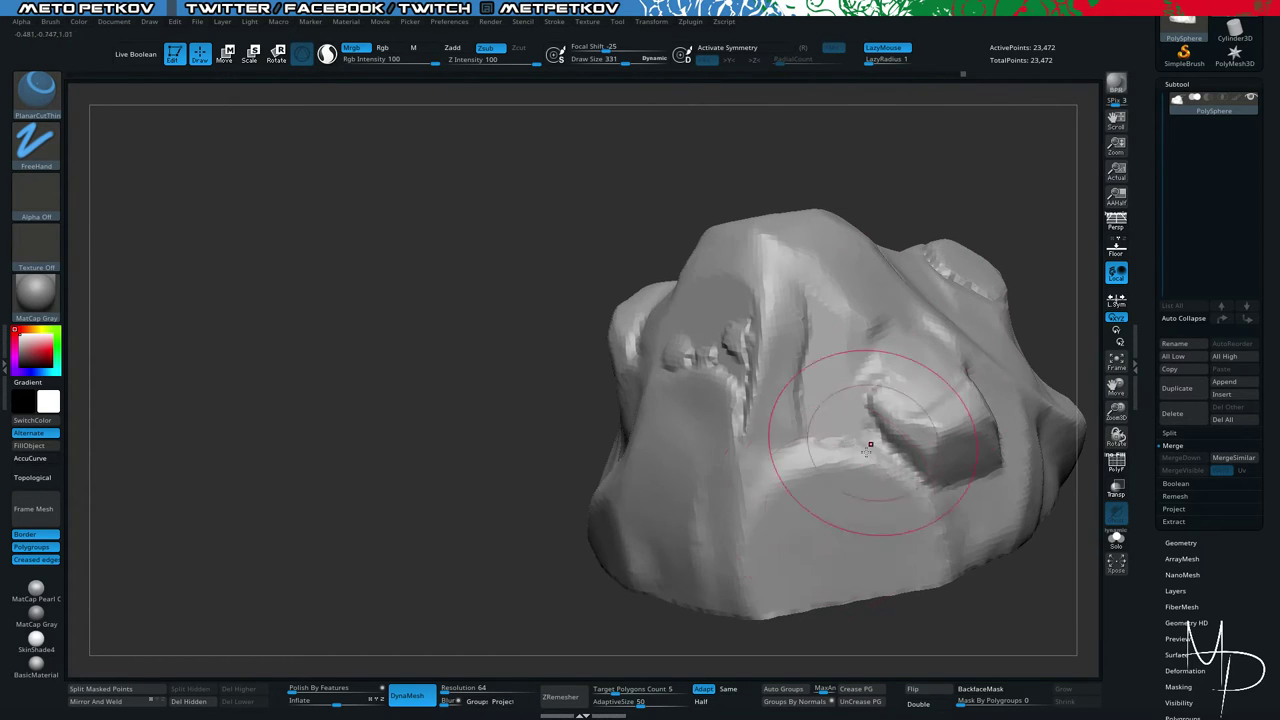
mouse_move(338, 352)
left_mouse_down()
mouse_move(595, 460)
mouse_move(246, 263)
mouse_move(229, 277)
mouse_move(280, 290)
mouse_move(326, 280)
mouse_move(250, 243)
mouse_move(281, 258)
left_mouse_up()
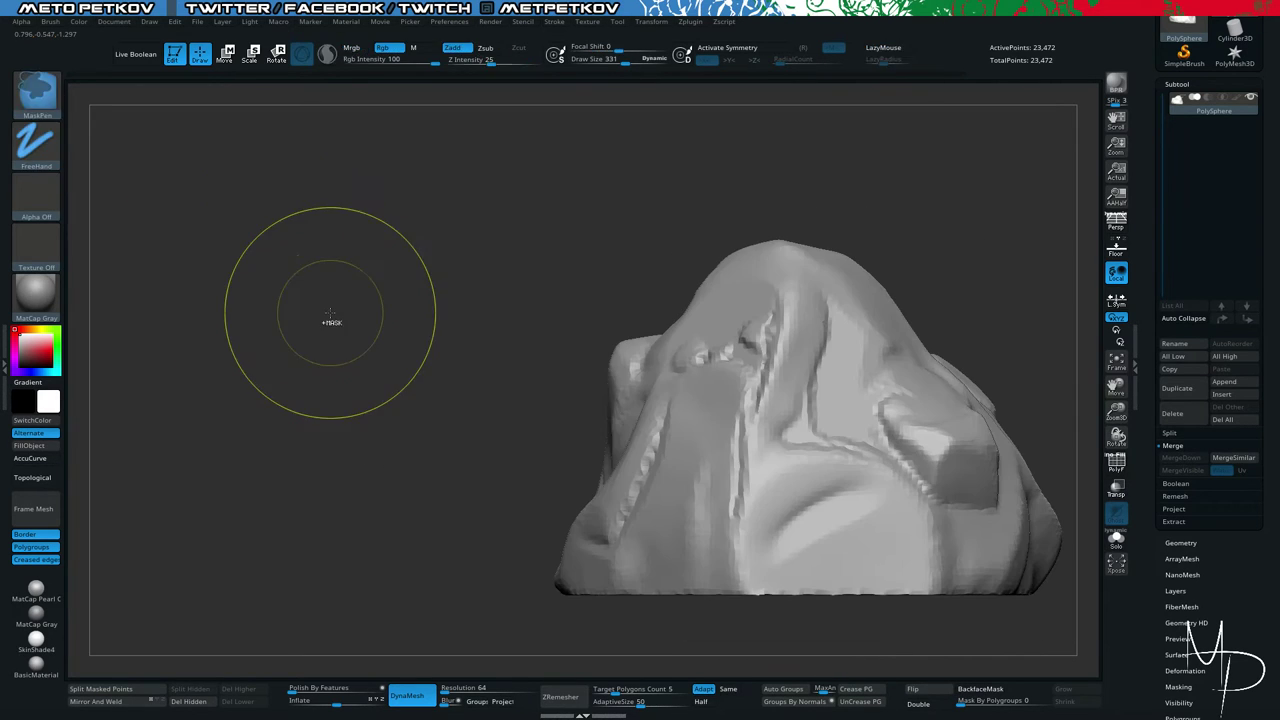
Divide the mesh twice and carve more thin flat cuts across the rock's front and lower faces with PlanarCutThin.
key("ctrl+d")
key("ctrl+d")
left_click_drag(327, 295, 386, 346)
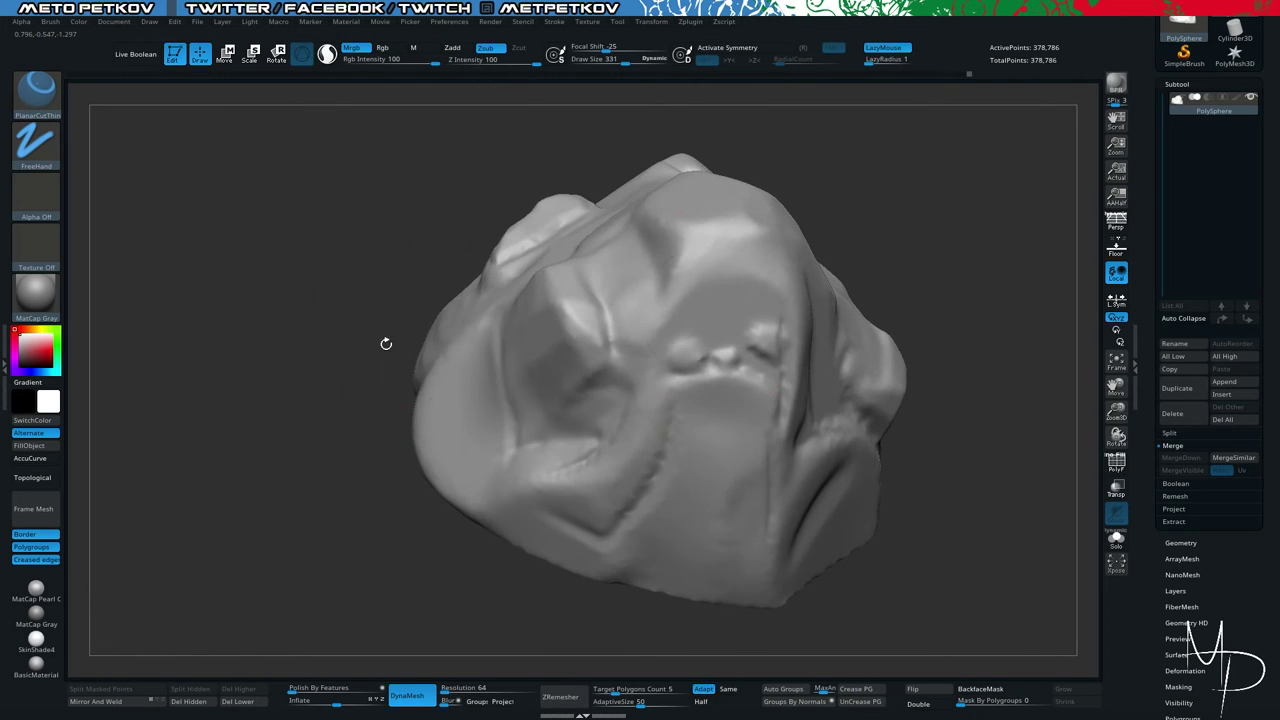
left_click_drag(705, 311, 698, 270)
left_click_drag(954, 269, 863, 294)
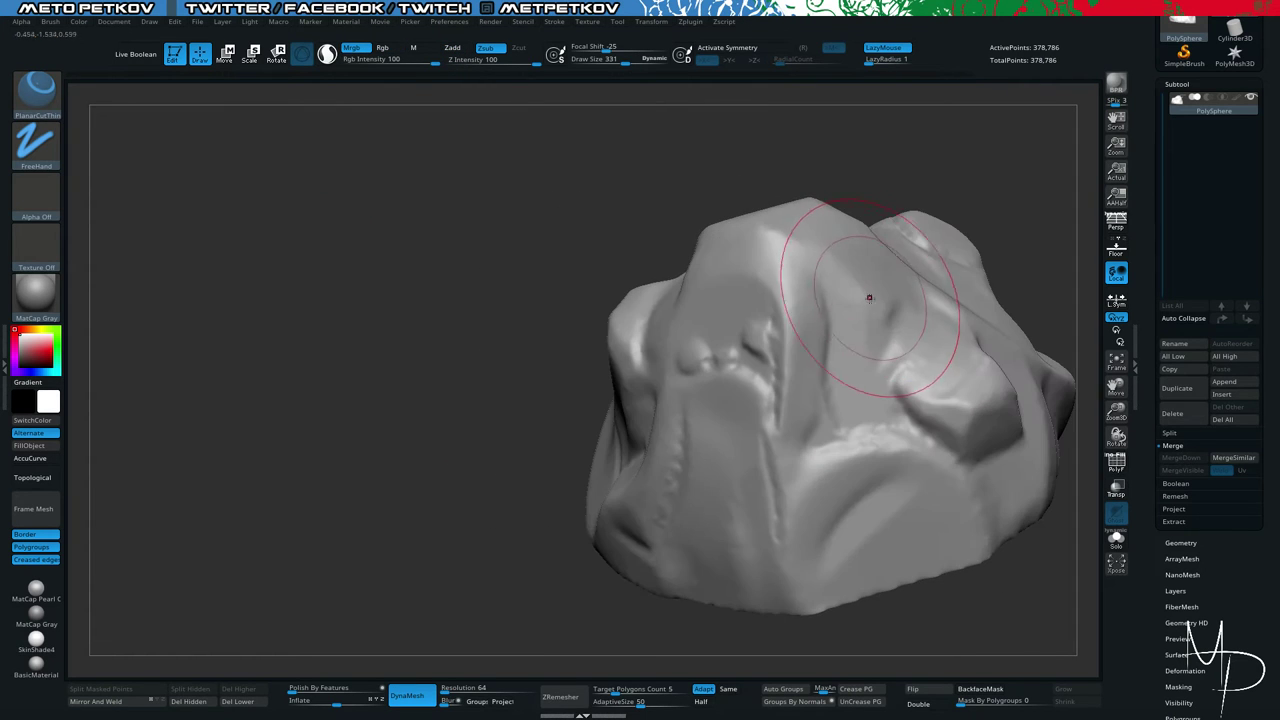
mouse_move(358, 318)
left_mouse_down()
mouse_move(296, 314)
mouse_move(280, 338)
mouse_move(309, 349)
mouse_move(557, 234)
left_mouse_up()
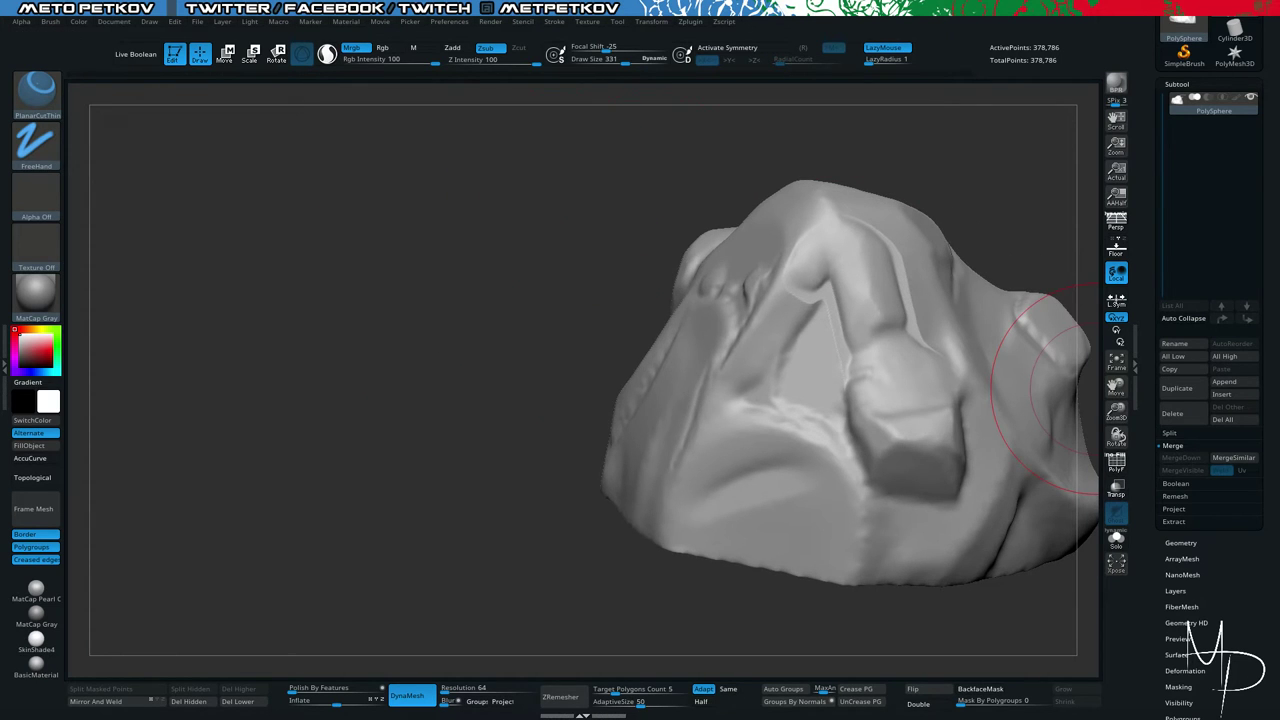
left_click_drag(407, 323, 458, 352)
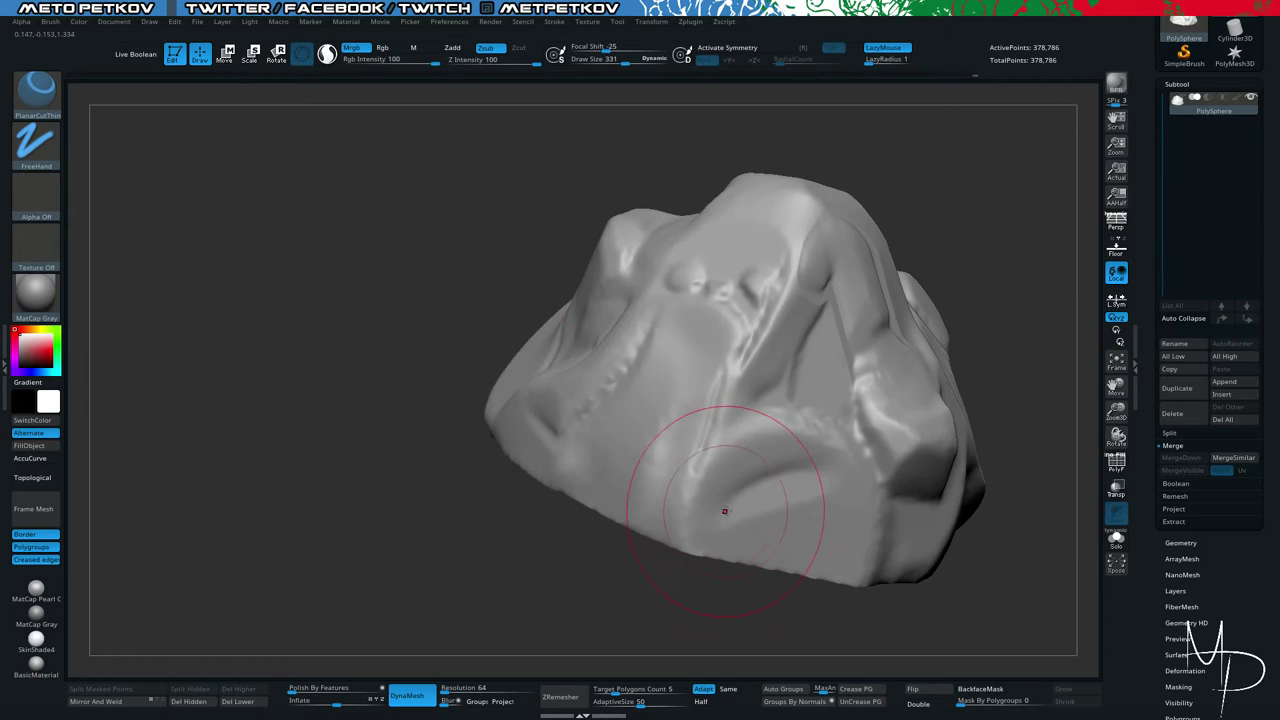
left_click_drag(728, 510, 772, 484)
left_click_drag(346, 204, 332, 265)
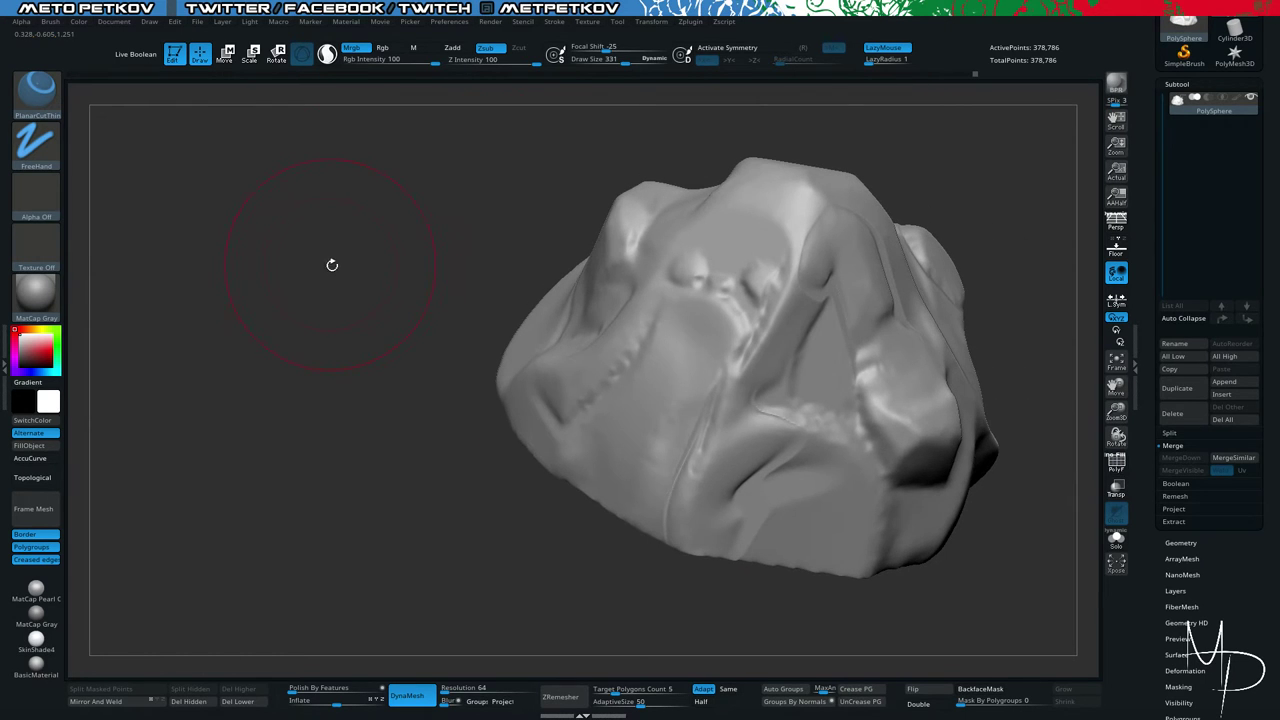
Delete the lower subdivision levels and remesh the rock with DynaMesh at resolution 64.
left_click(1180, 542)
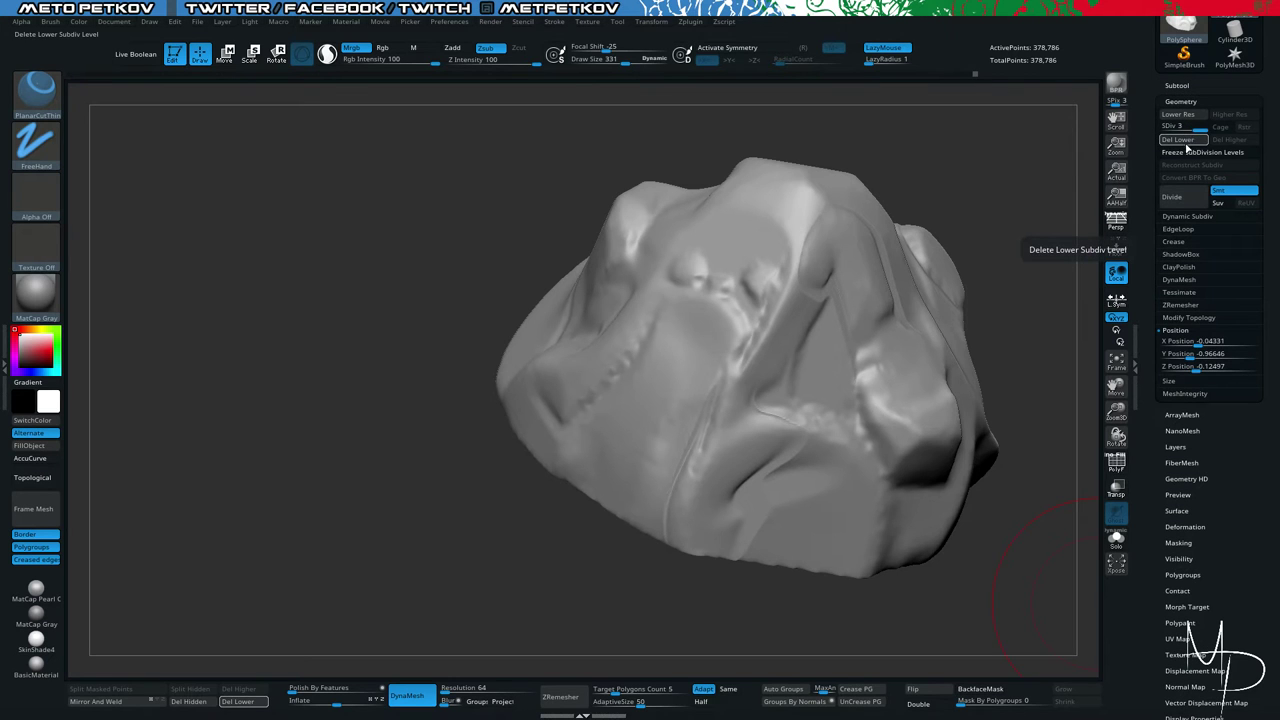
left_click(1187, 140)
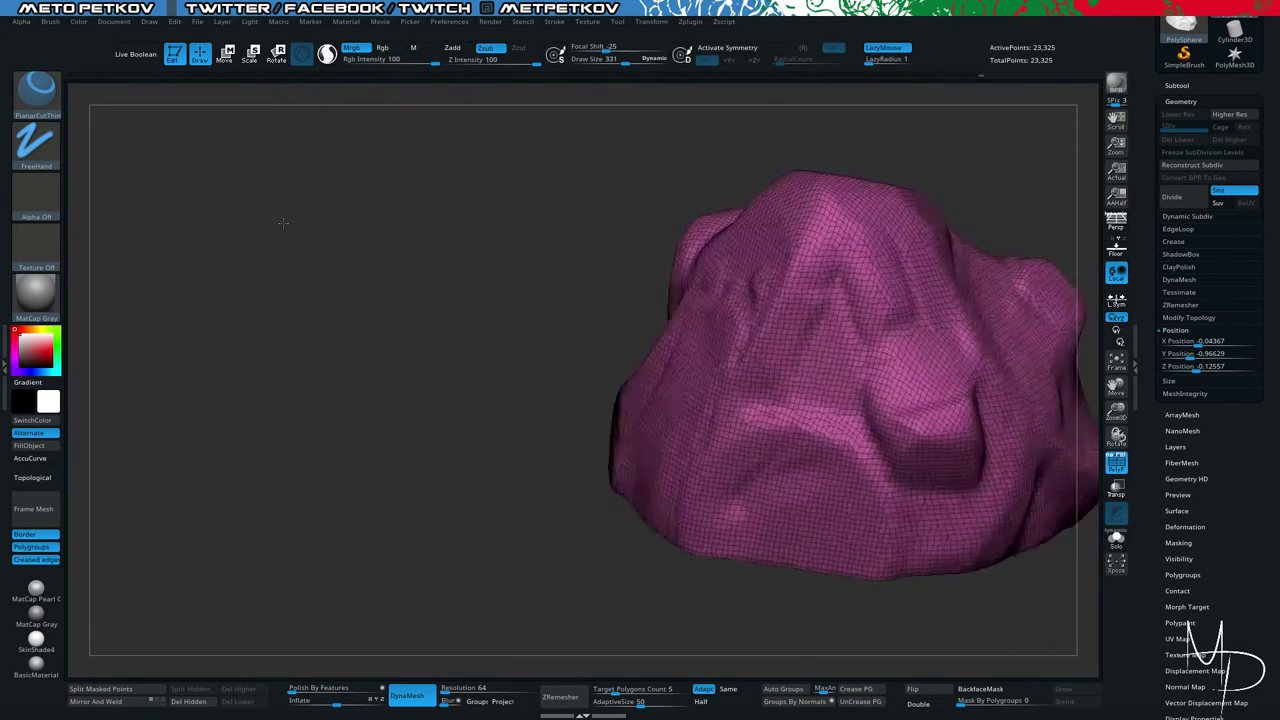
key("shift+f")
mouse_move(283, 223)
left_mouse_down()
mouse_move(386, 274)
mouse_move(371, 246)
mouse_move(404, 247)
mouse_move(380, 246)
mouse_move(420, 224)
mouse_move(407, 234)
mouse_move(336, 198)
mouse_move(322, 240)
left_mouse_up()
Build up the upper front face near the peak with ClayTubes at draw size 175 and smooth the strokes.
key("b")
key("c")
key("t")
key("space")
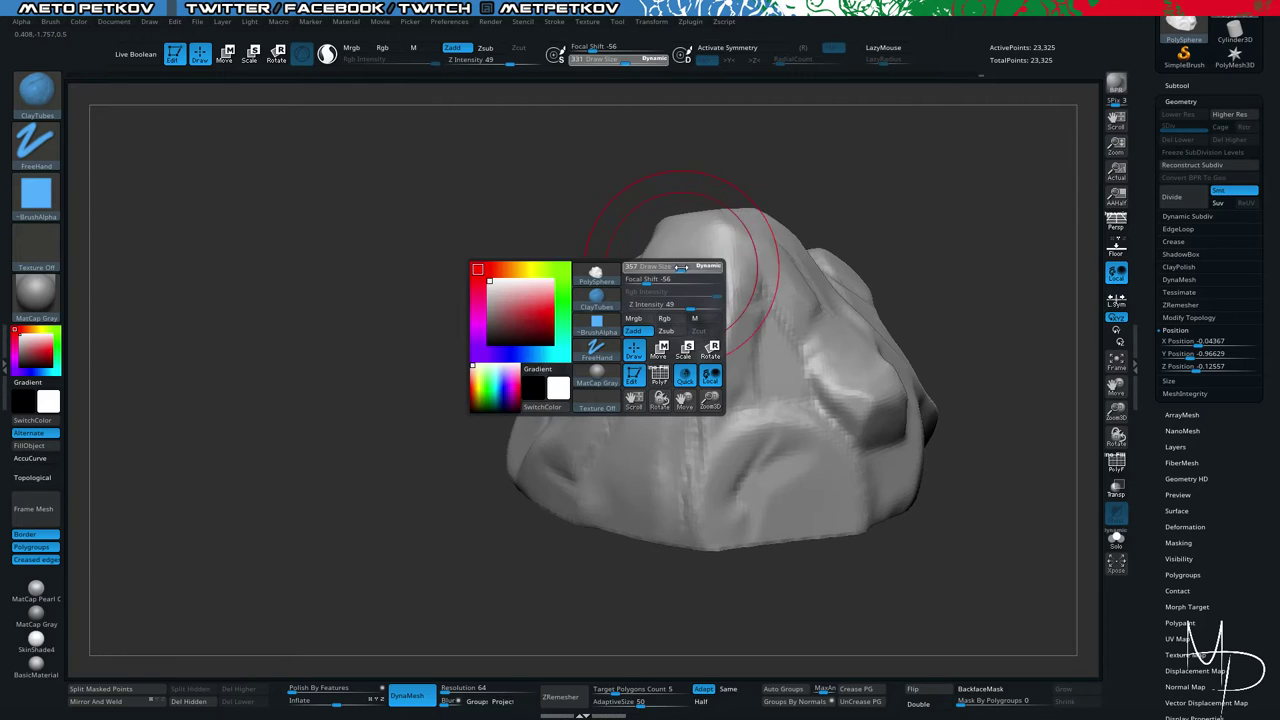
left_click_drag(690, 266, 667, 263)
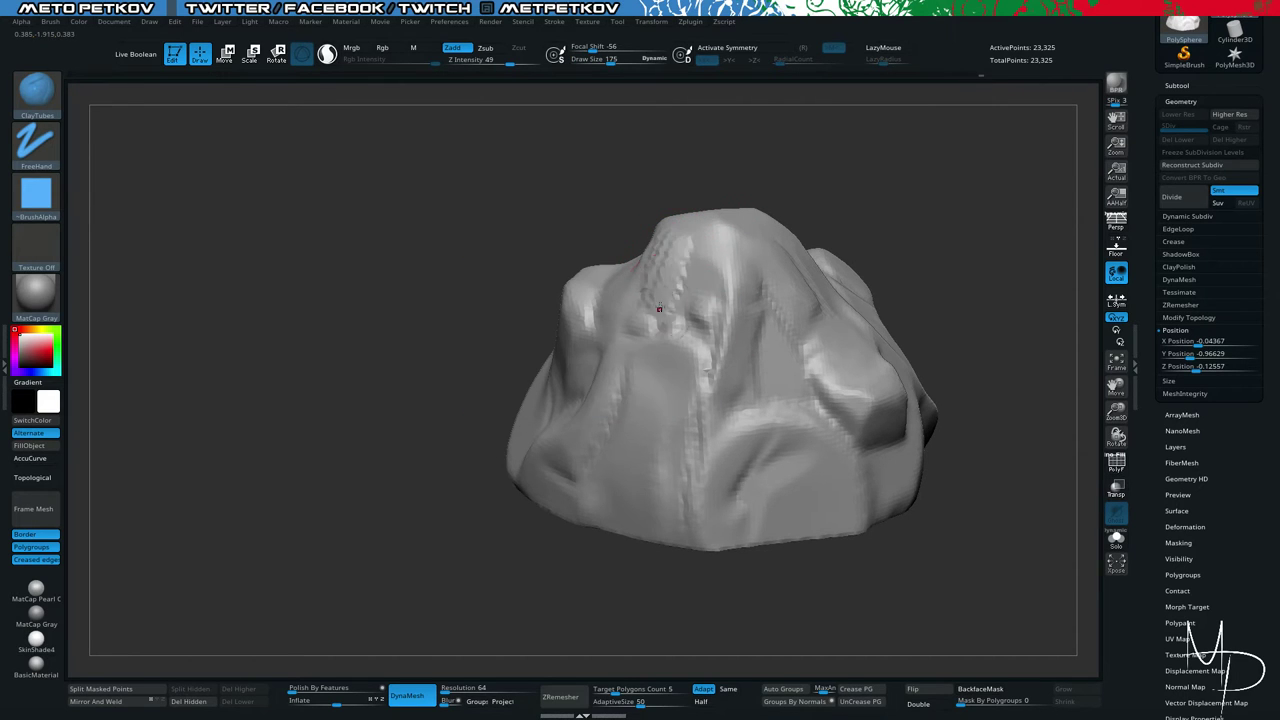
key("shift")
mouse_move(665, 271)
left_mouse_down()
mouse_move(677, 277)
mouse_move(663, 301)
left_mouse_up()
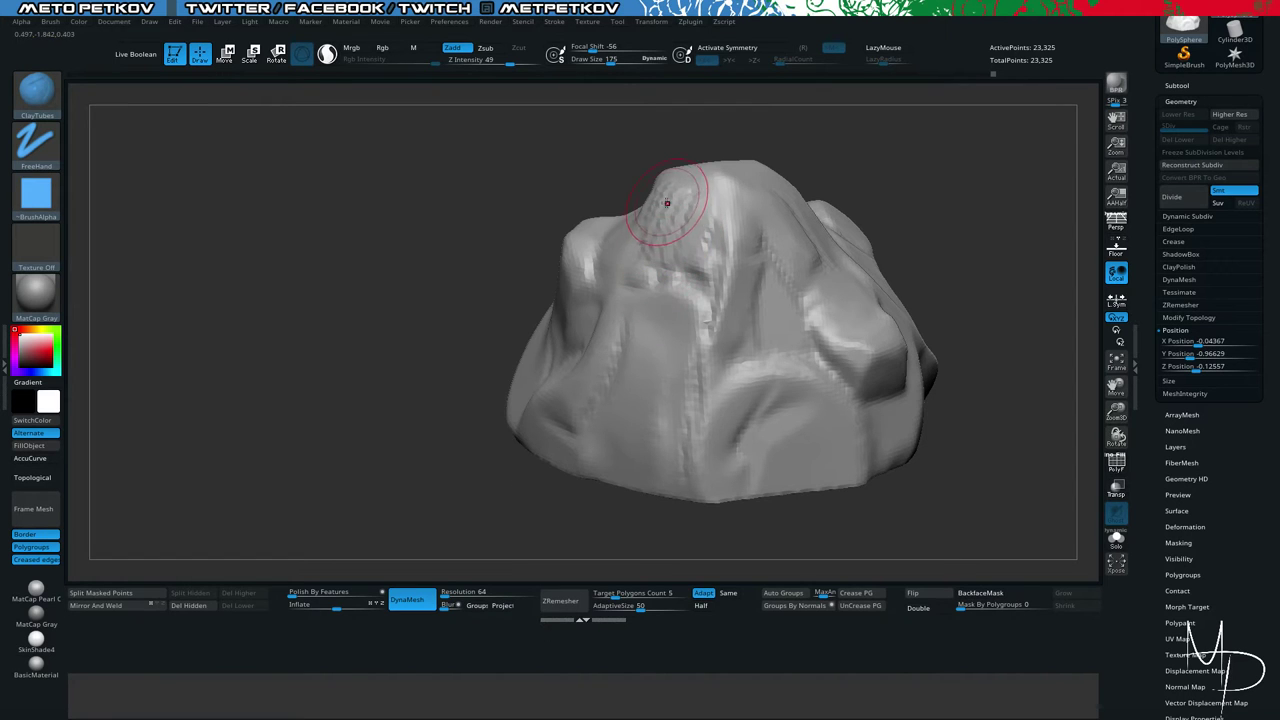
Flatten the built-up face near the peak with hPolish.
key("b")
key("h")
key("p")
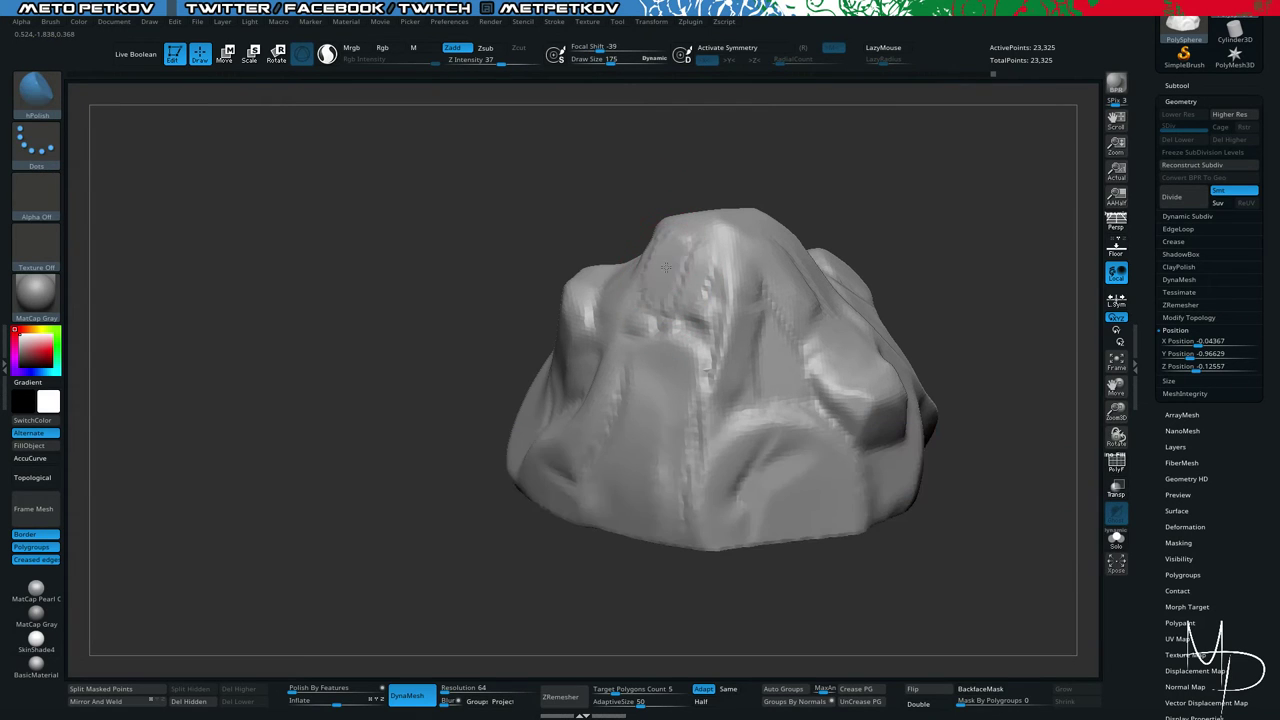
left_click_drag(660, 274, 661, 260)
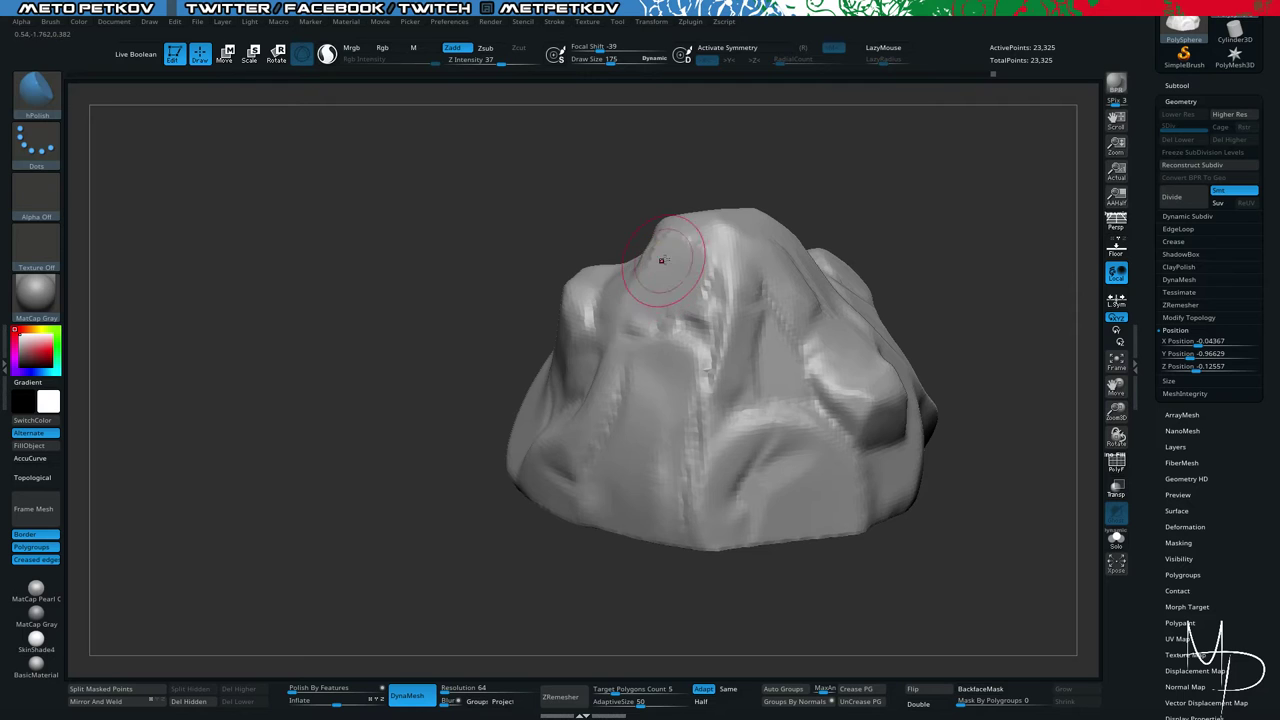
left_click_drag(504, 218, 320, 214)
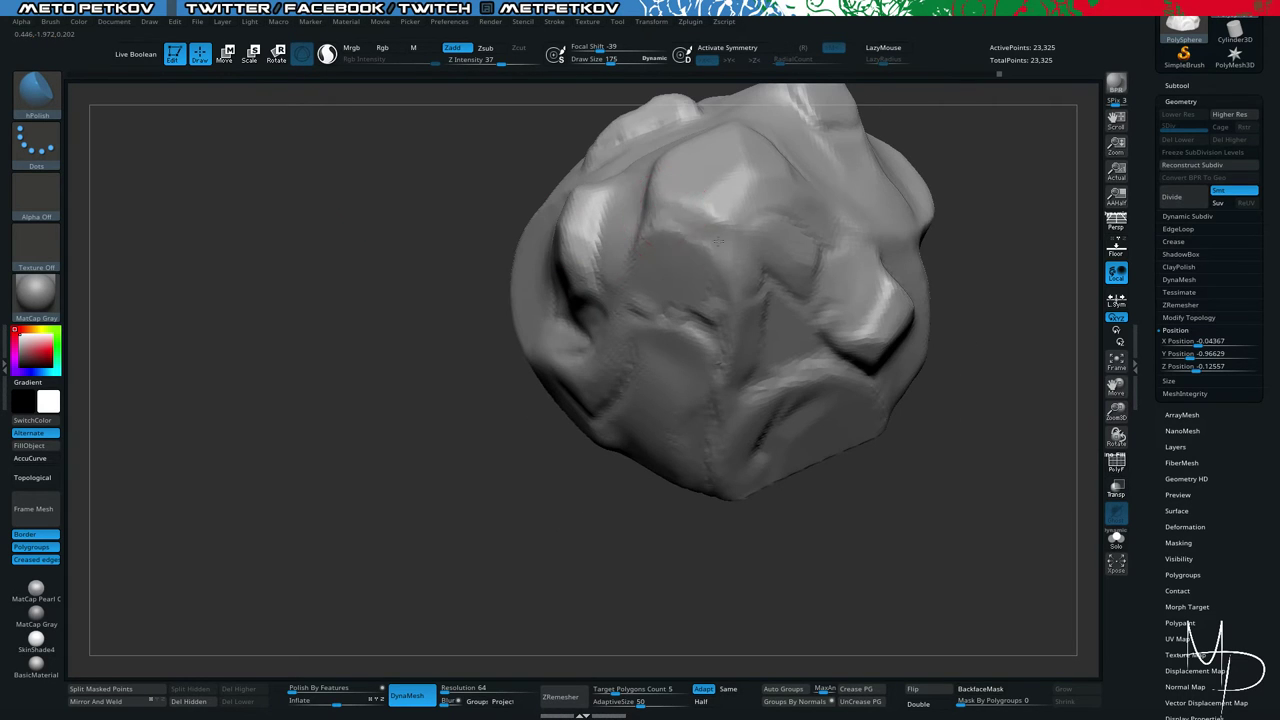
Polish flat facets around the rock's peak and upper sides with hPolish.
left_click_drag(470, 210, 281, 189)
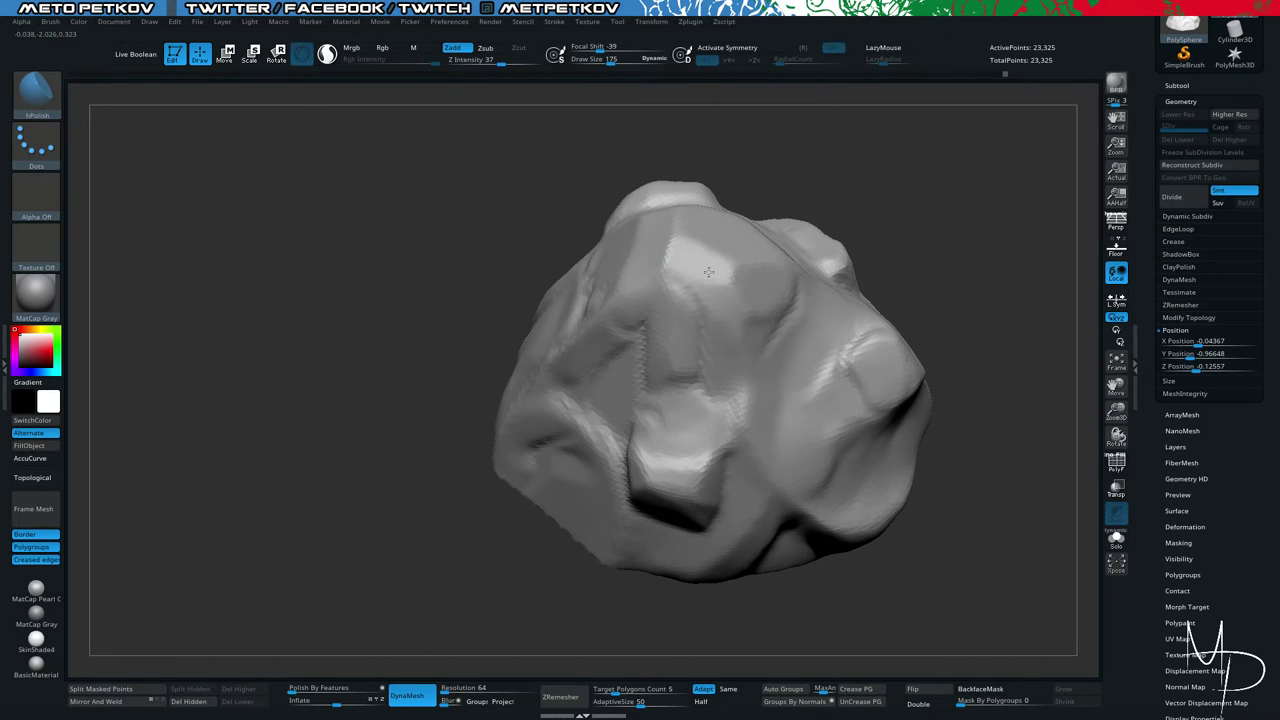
left_click_drag(480, 230, 694, 294)
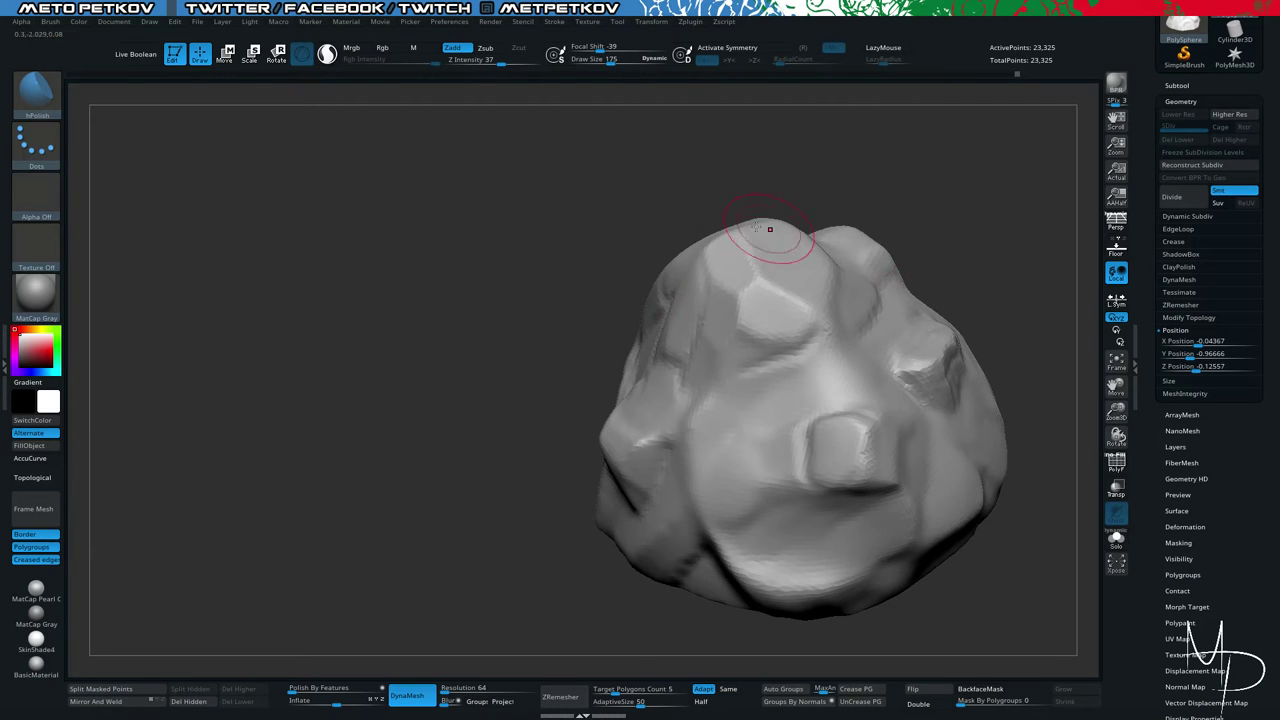
left_click_drag(780, 220, 785, 386)
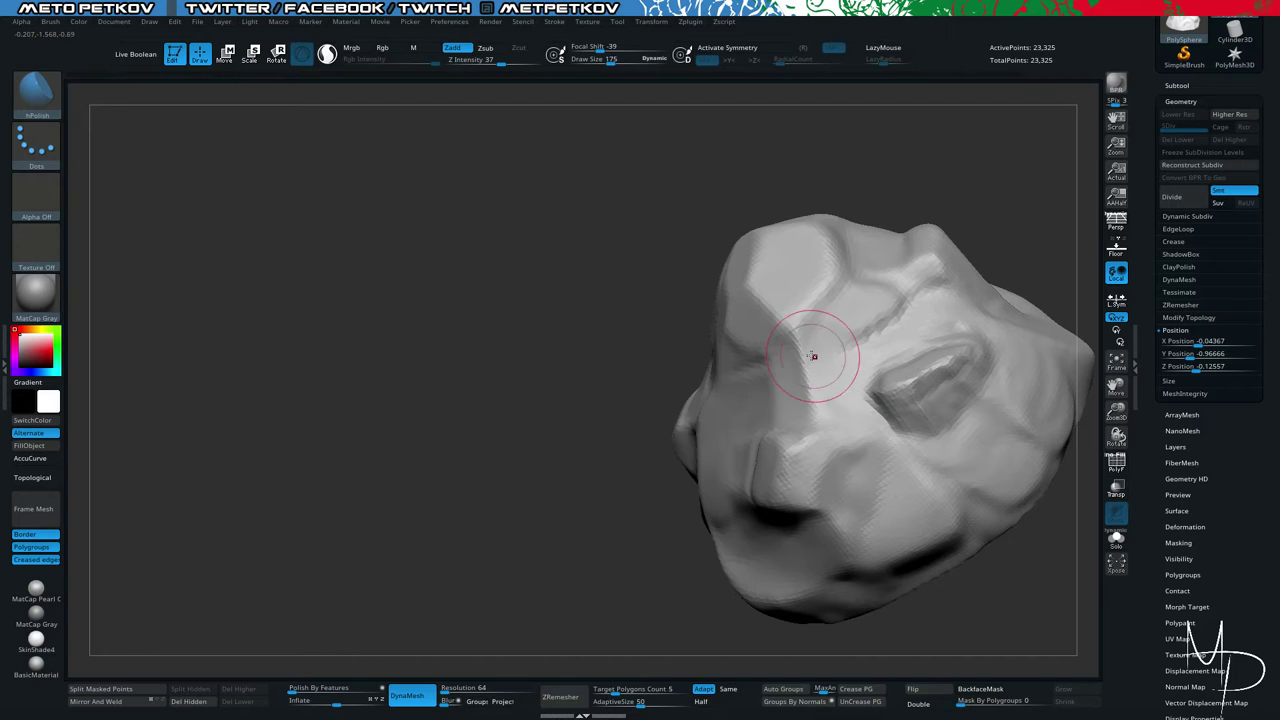
mouse_move(480, 240)
left_mouse_down()
mouse_move(443, 220)
mouse_move(400, 289)
mouse_move(443, 311)
mouse_move(494, 258)
left_mouse_up()
Add a strip of clay with ClayTubes between the upper facet and the protruding block on the rock's side.
key("b")
key("c")
key("t")
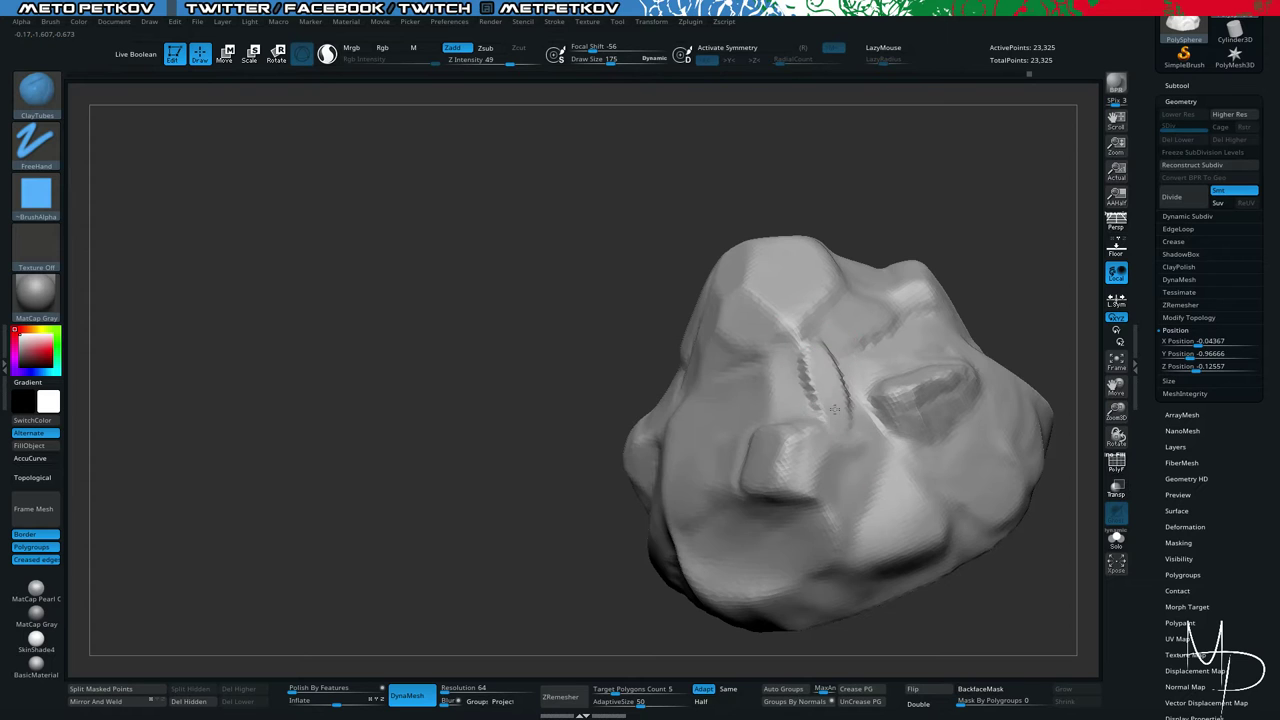
Remesh with DynaMesh and flatten the new clay strip above the block with hPolish.
key("b")
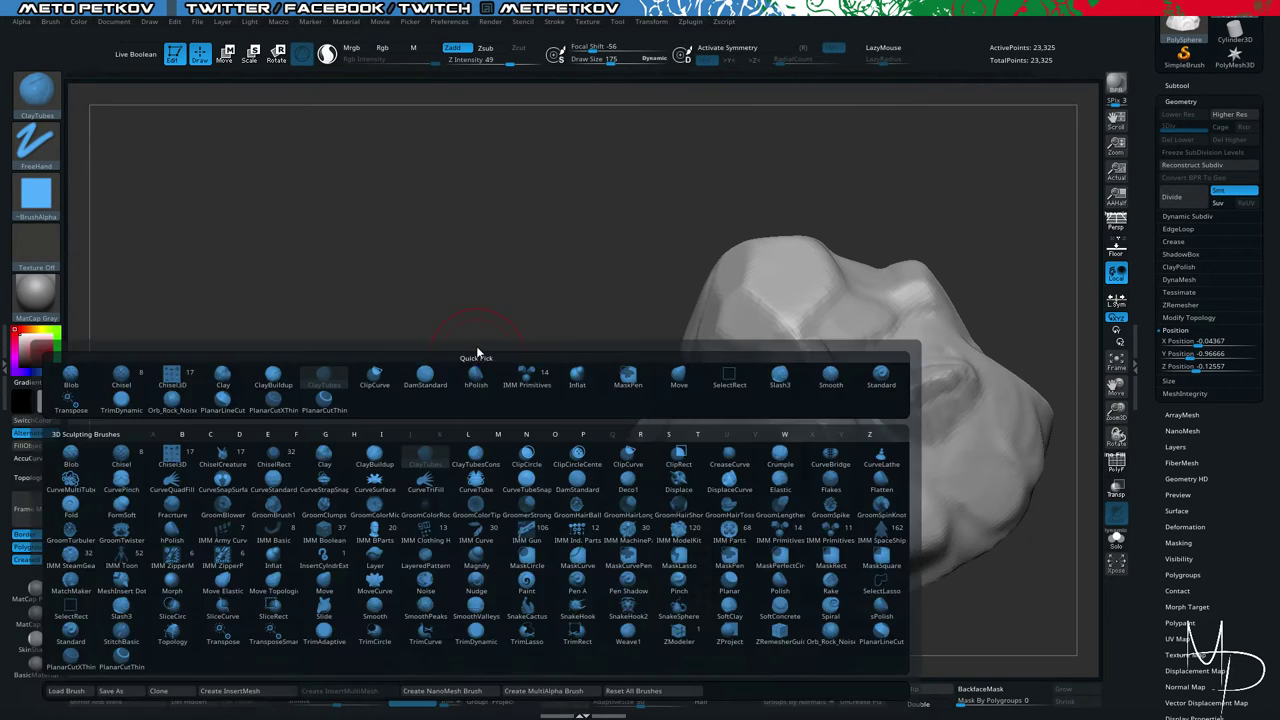
key("h")
key("p")
left_click_drag(479, 355, 524, 312)
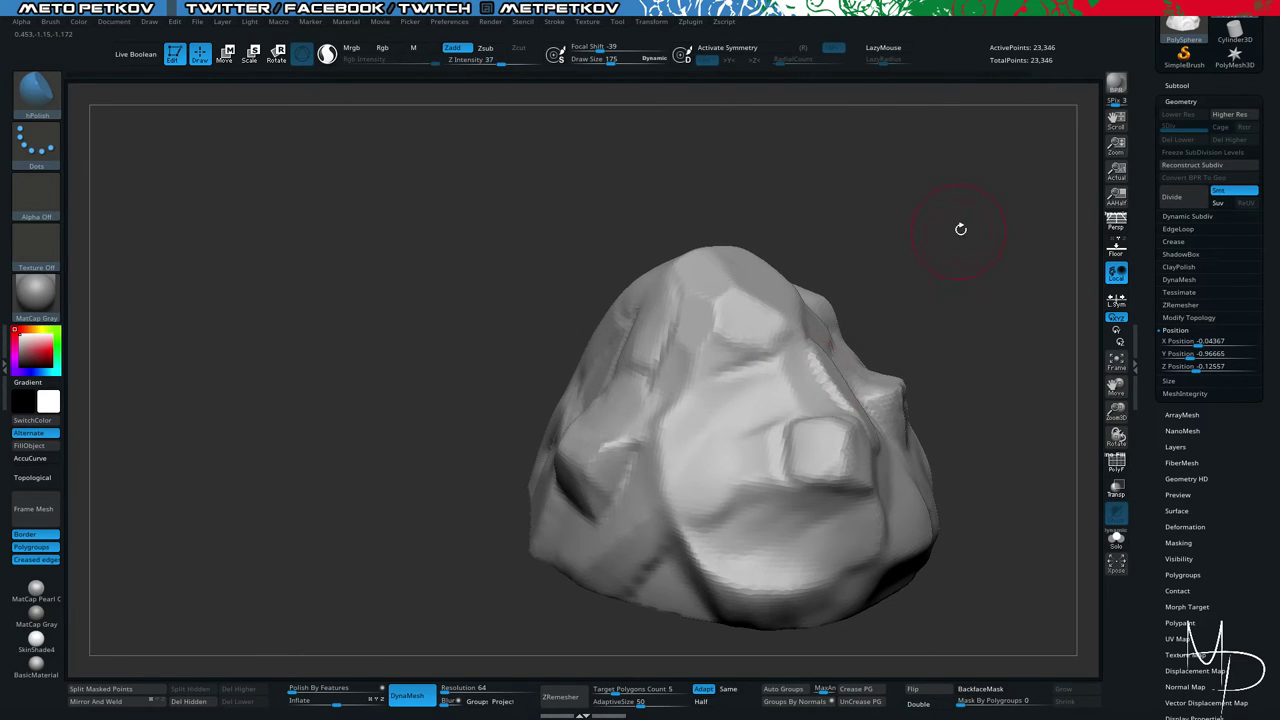
left_click_drag(963, 223, 862, 338)
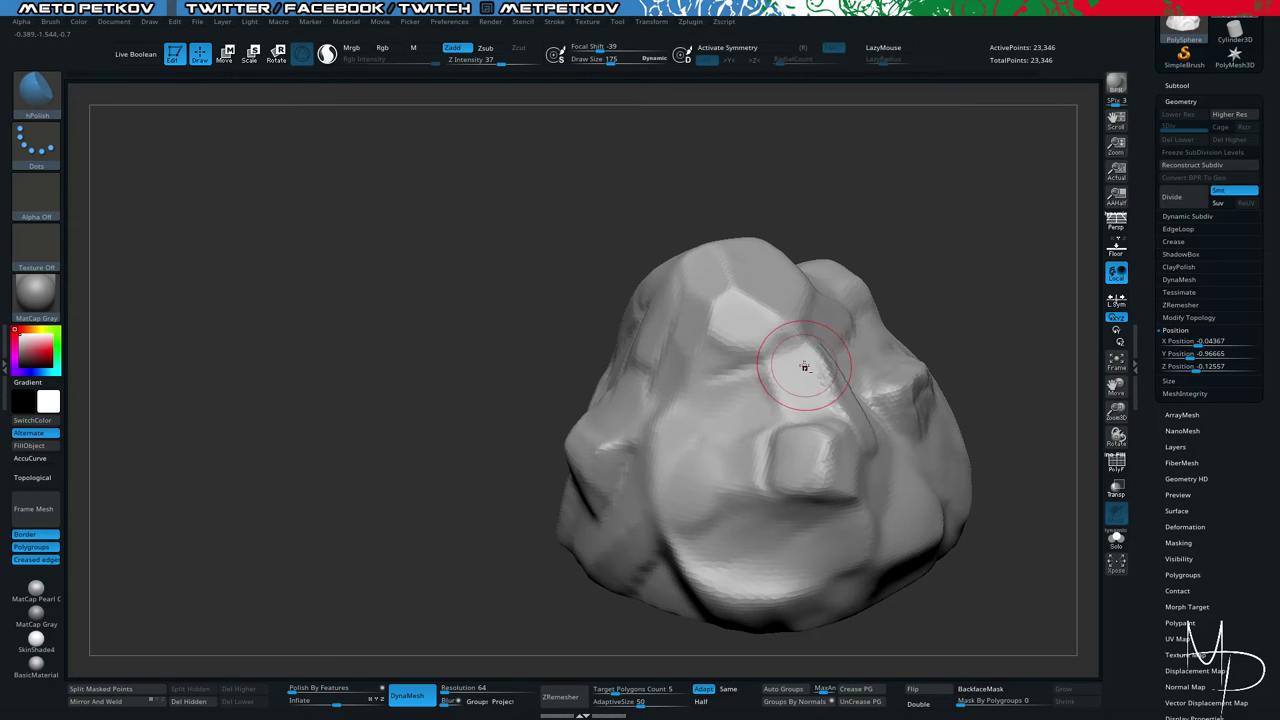
left_click_drag(921, 247, 845, 366)
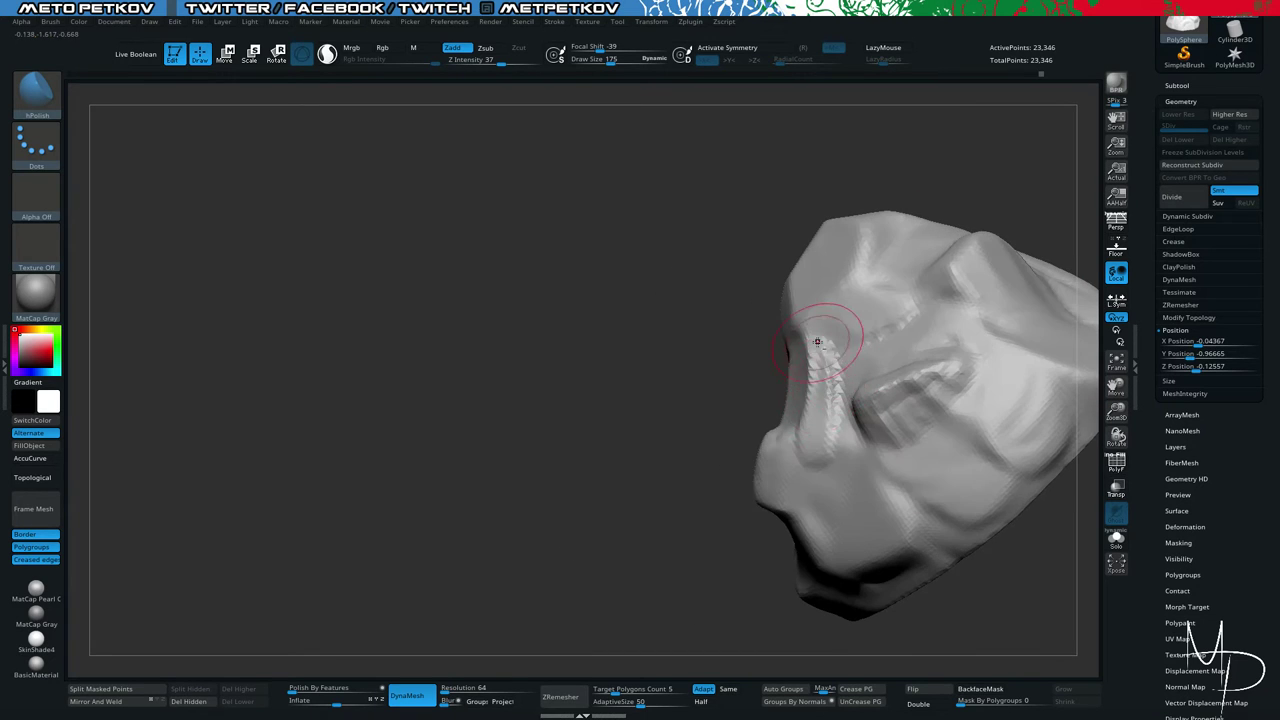
left_click_drag(625, 385, 494, 334)
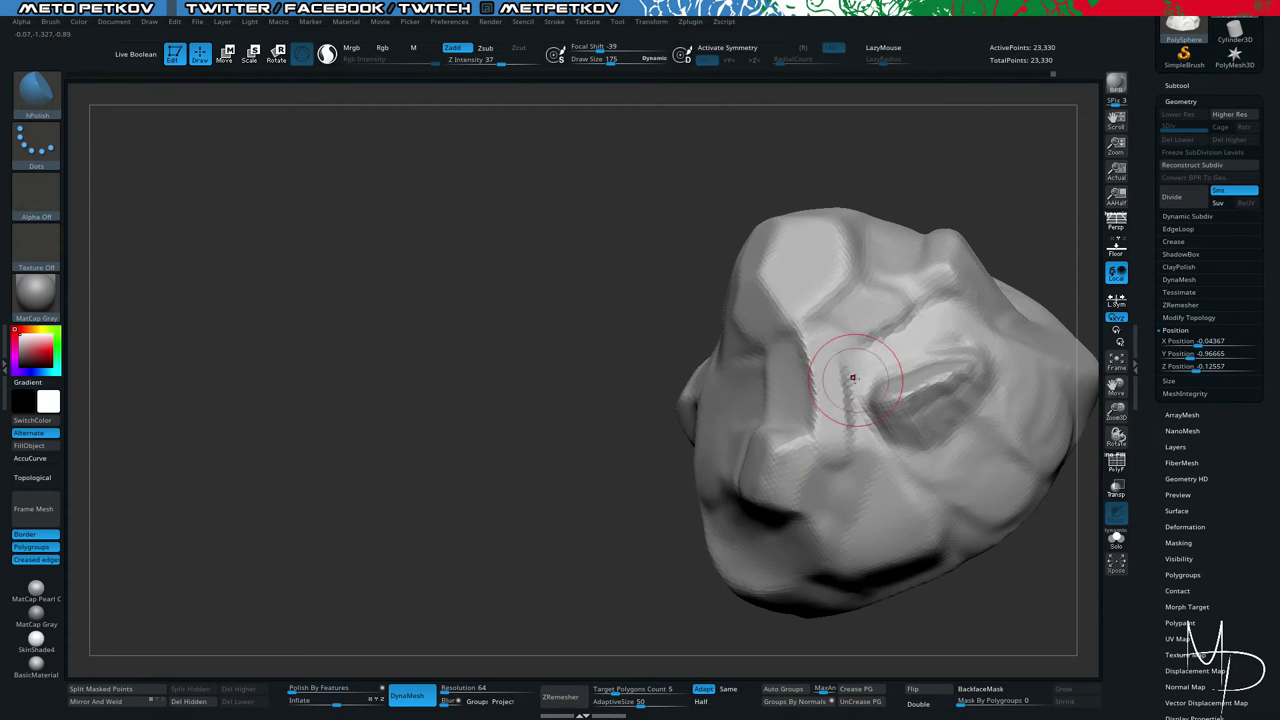
Set the draw size to 73 and smooth the rough seam beside the flattened strip.
key("space")
mouse_move(845, 368)
left_mouse_down()
mouse_move(837, 344)
mouse_move(850, 430)
left_mouse_up()
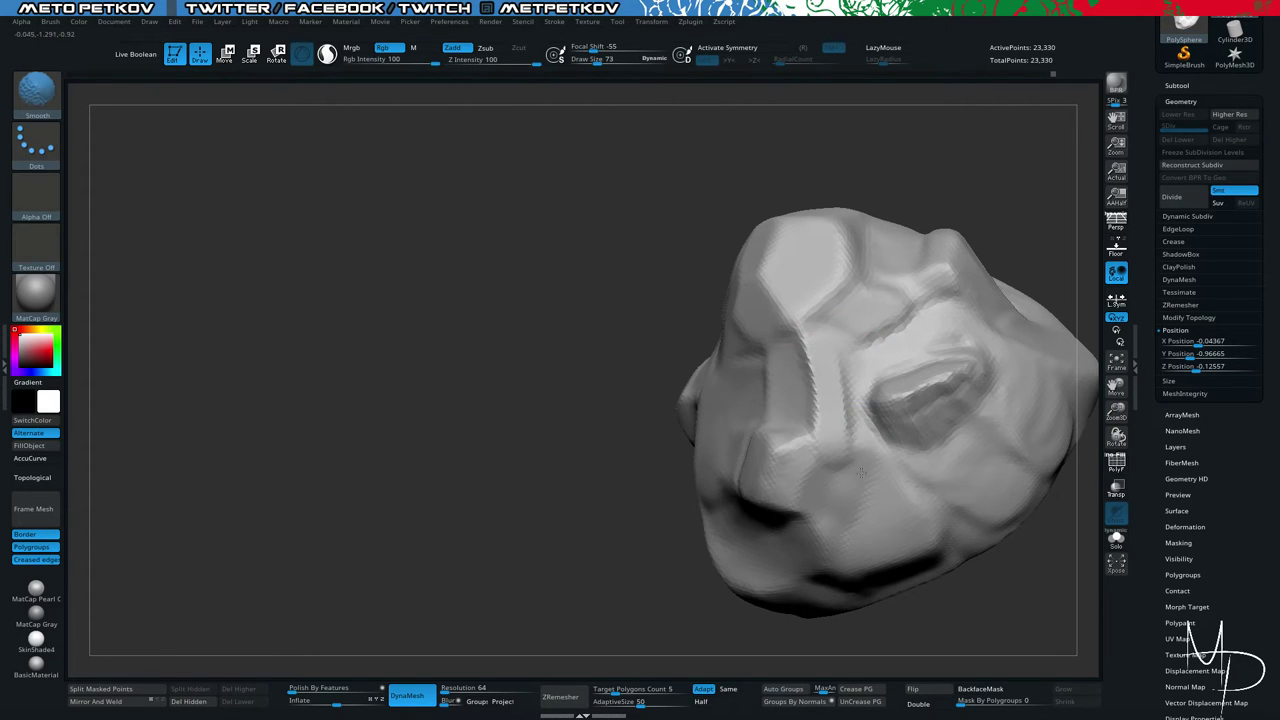
left_click_drag(480, 385, 560, 394)
mouse_move(463, 349)
left_mouse_down()
mouse_move(403, 280)
mouse_move(362, 291)
mouse_move(357, 301)
mouse_move(532, 329)
left_mouse_up()
Set the draw size to 140 and polish the small block on the rock's side with hPolish.
key("space")
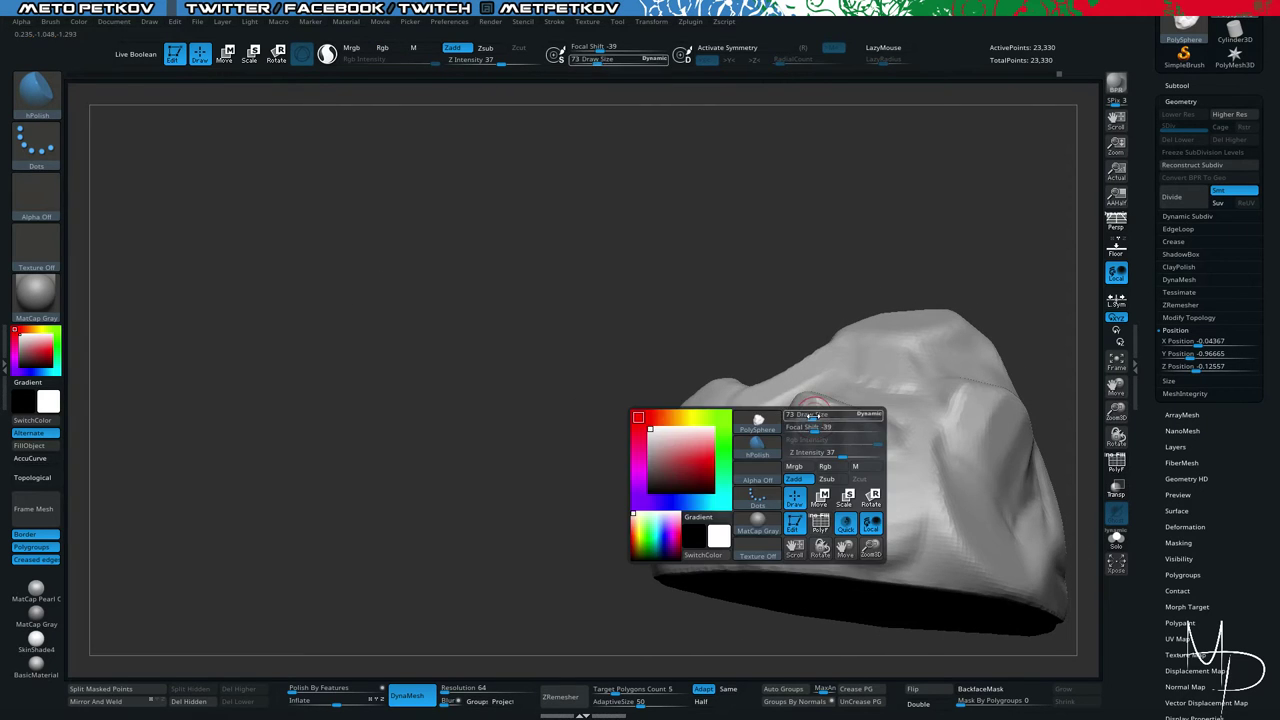
mouse_move(807, 417)
left_mouse_down()
mouse_move(822, 417)
mouse_move(796, 506)
left_mouse_up()
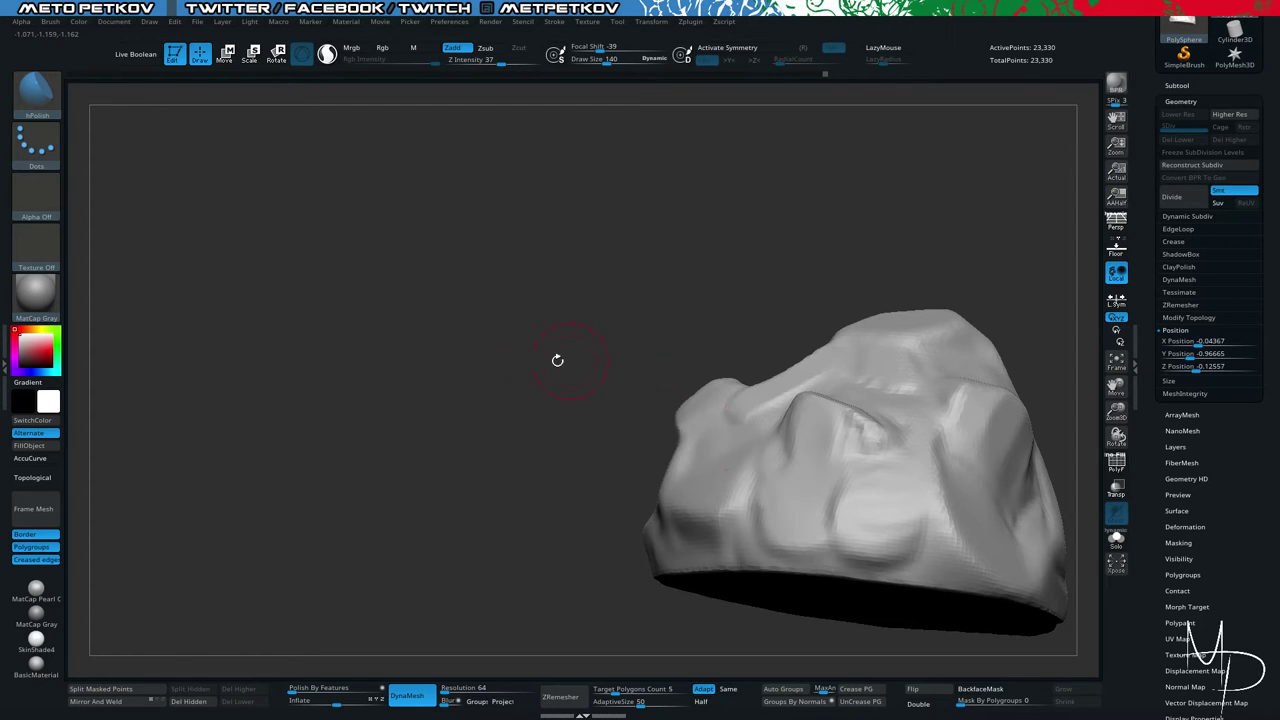
left_click_drag(557, 360, 614, 423)
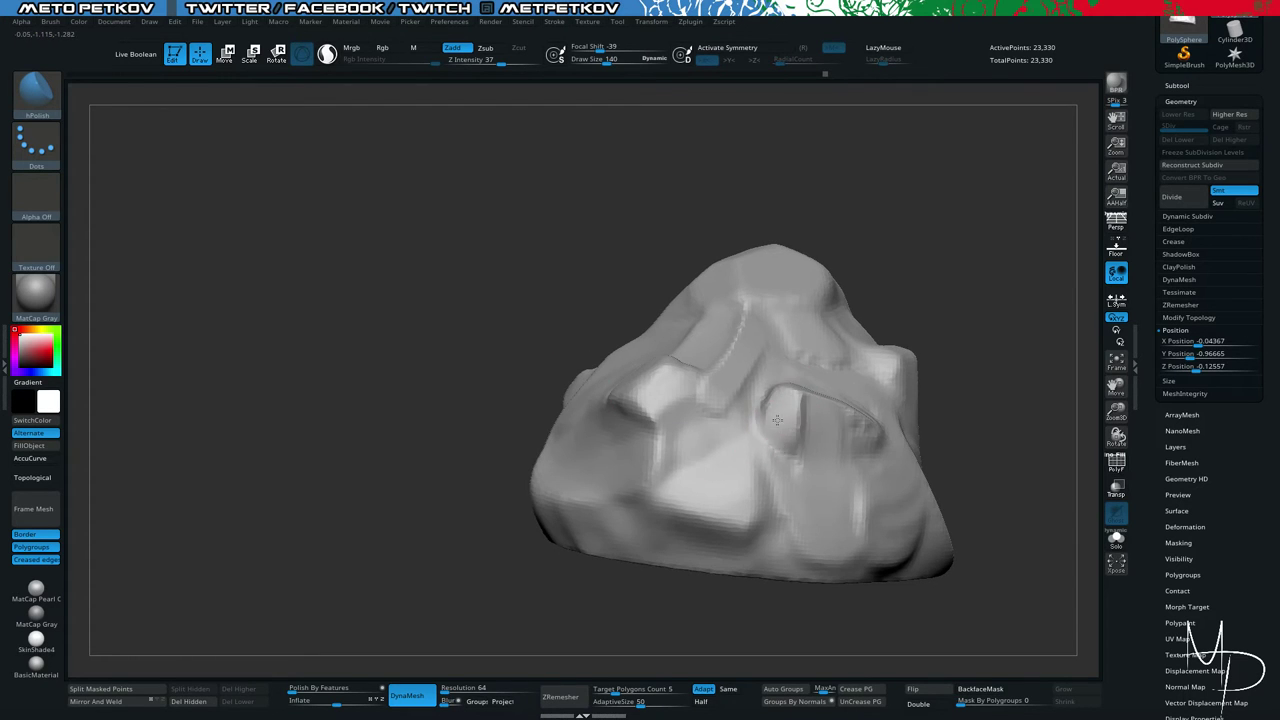
mouse_move(777, 420)
left_mouse_down()
mouse_move(771, 400)
mouse_move(800, 388)
mouse_move(811, 468)
left_mouse_up()
left_click_drag(777, 397, 778, 440)
left_click_drag(781, 433, 750, 464)
Cut a flat facet across the small block's upper corner with hPolish and smooth its sharp edge.
mouse_move(432, 338)
left_mouse_down()
mouse_move(365, 325)
mouse_move(453, 317)
left_mouse_up()
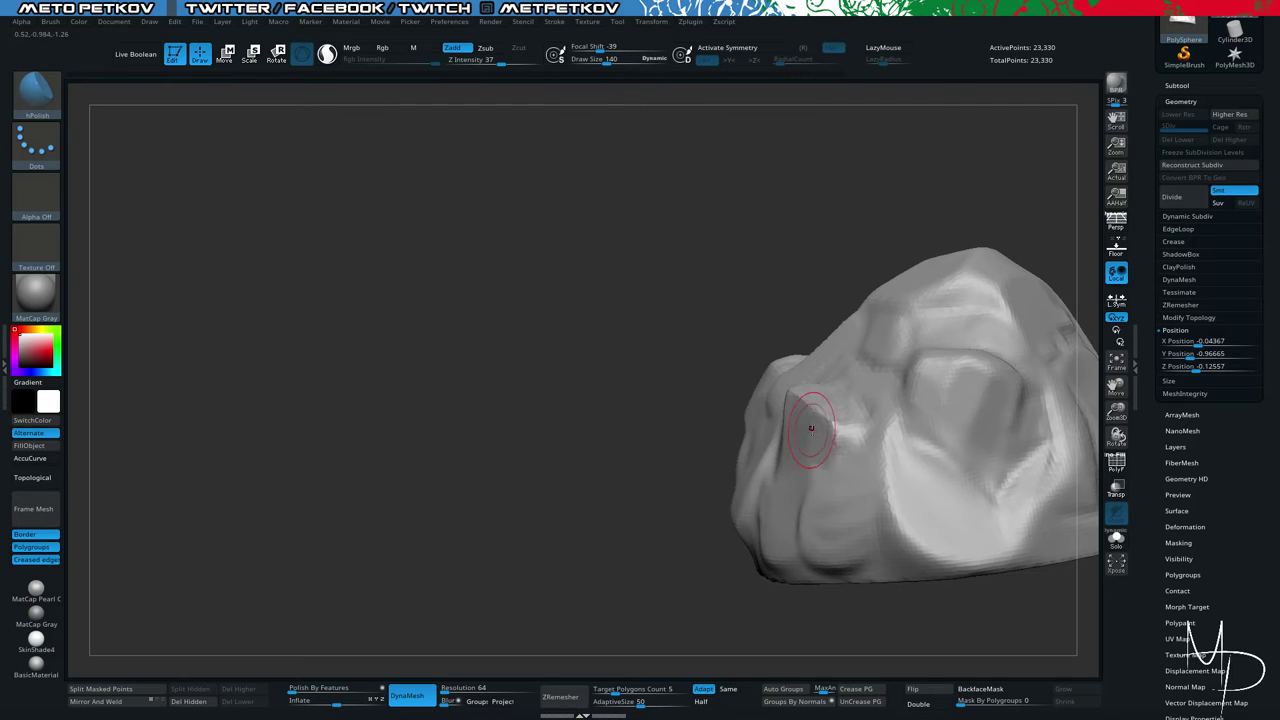
left_click_drag(638, 268, 620, 392)
left_click_drag(826, 371, 834, 402)
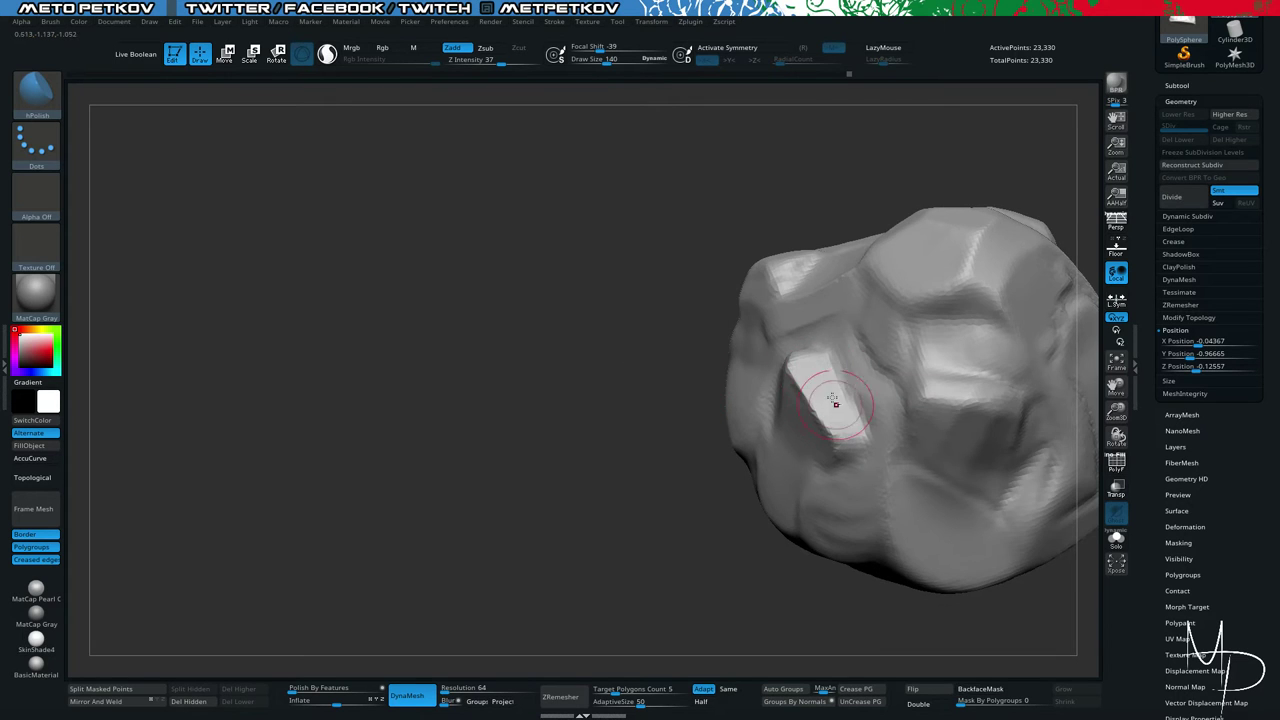
left_click_drag(626, 429, 474, 366)
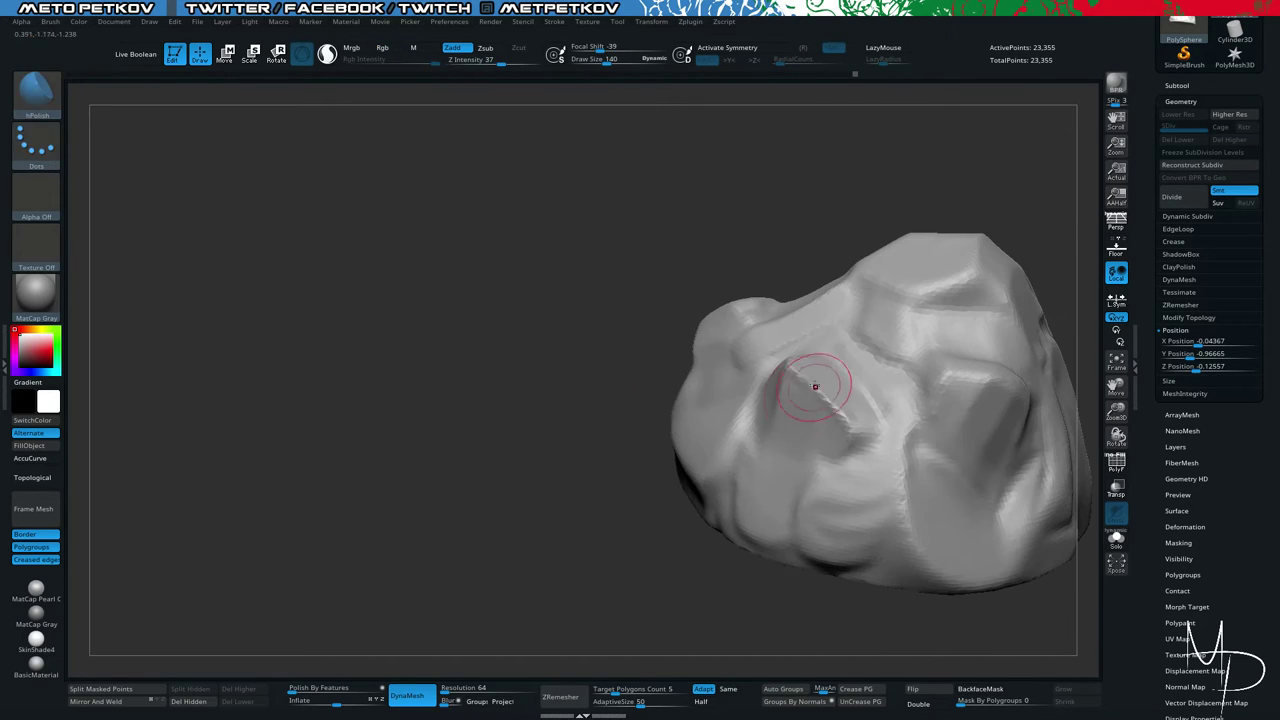
left_click_drag(817, 397, 863, 440, "shift")
Switch to the TrimDynamic brush and trim the small block's upper edge into a bevel.
key("b")
key("t")
key("d")
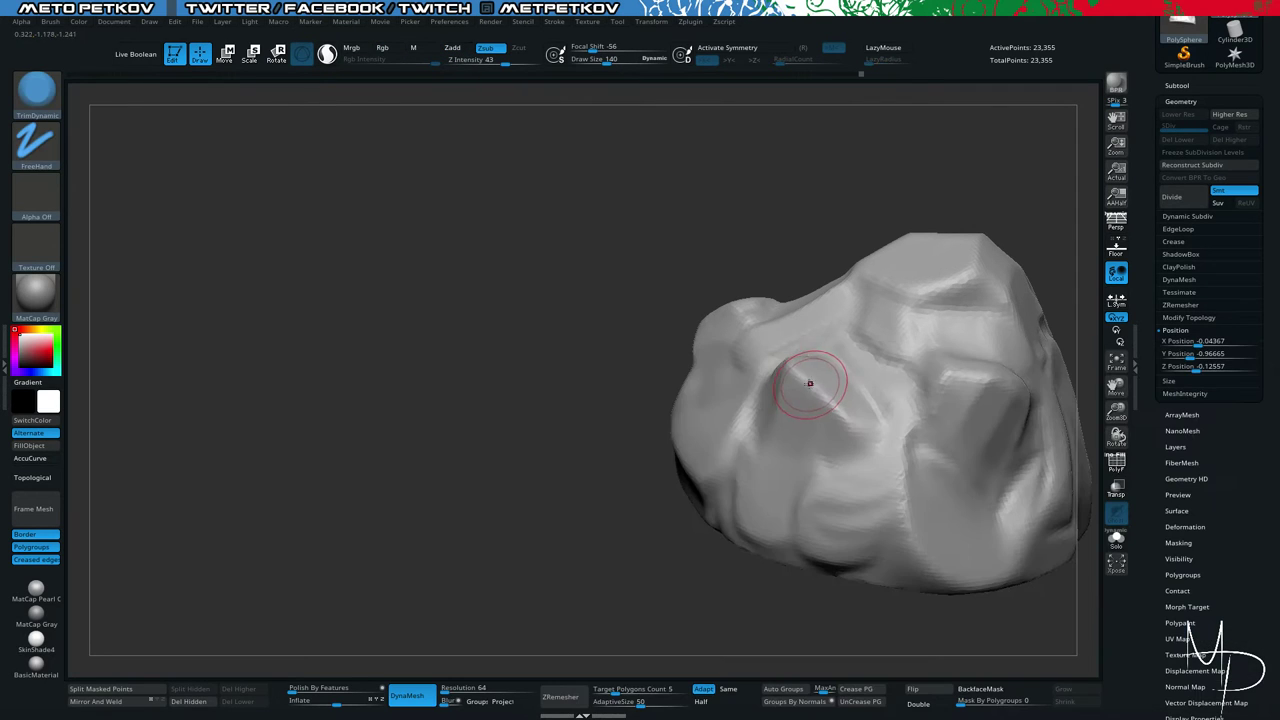
mouse_move(789, 367)
left_mouse_down()
mouse_move(838, 410)
mouse_move(800, 371)
mouse_move(834, 437)
left_mouse_up()
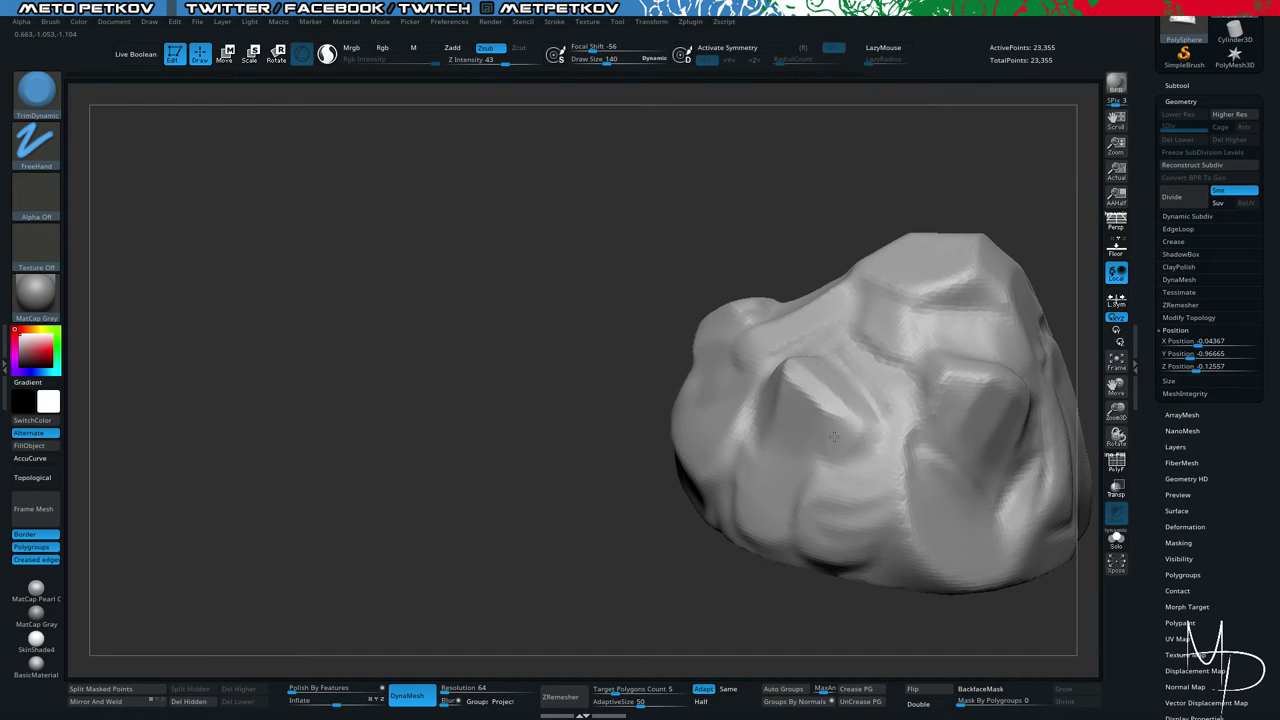
Flatten the steep face running from the peak down toward the base with TrimDynamic.
mouse_move(461, 353)
left_mouse_down("alt")
mouse_move(428, 271)
mouse_move(446, 271)
mouse_move(510, 357)
mouse_move(491, 320)
mouse_move(563, 380)
mouse_move(569, 409)
mouse_move(341, 255)
mouse_move(484, 329)
mouse_move(423, 294)
mouse_move(464, 264)
left_mouse_up("alt")
mouse_move(680, 332)
left_mouse_down()
mouse_move(690, 350)
mouse_move(672, 335)
left_mouse_up()
mouse_move(672, 335)
left_mouse_down()
mouse_move(697, 353)
mouse_move(672, 356)
left_mouse_up()
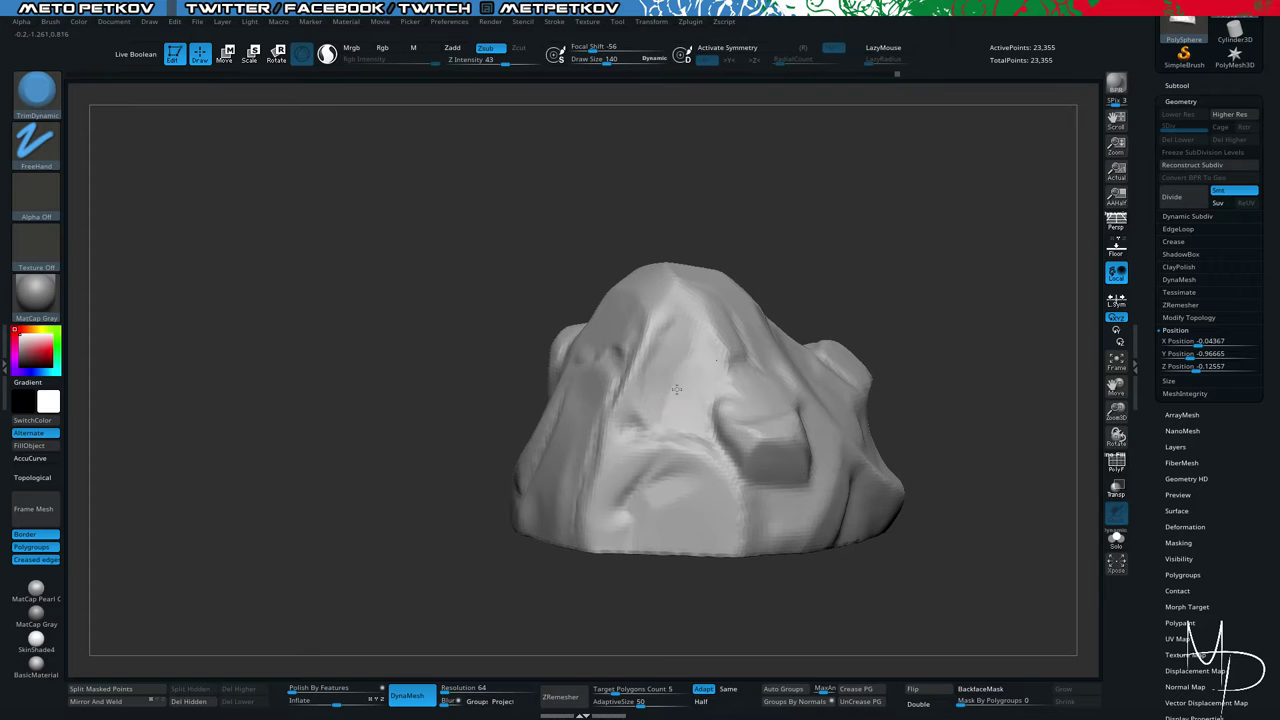
mouse_move(380, 251)
left_mouse_down()
mouse_move(334, 263)
mouse_move(306, 229)
mouse_move(456, 246)
mouse_move(540, 300)
left_mouse_up()
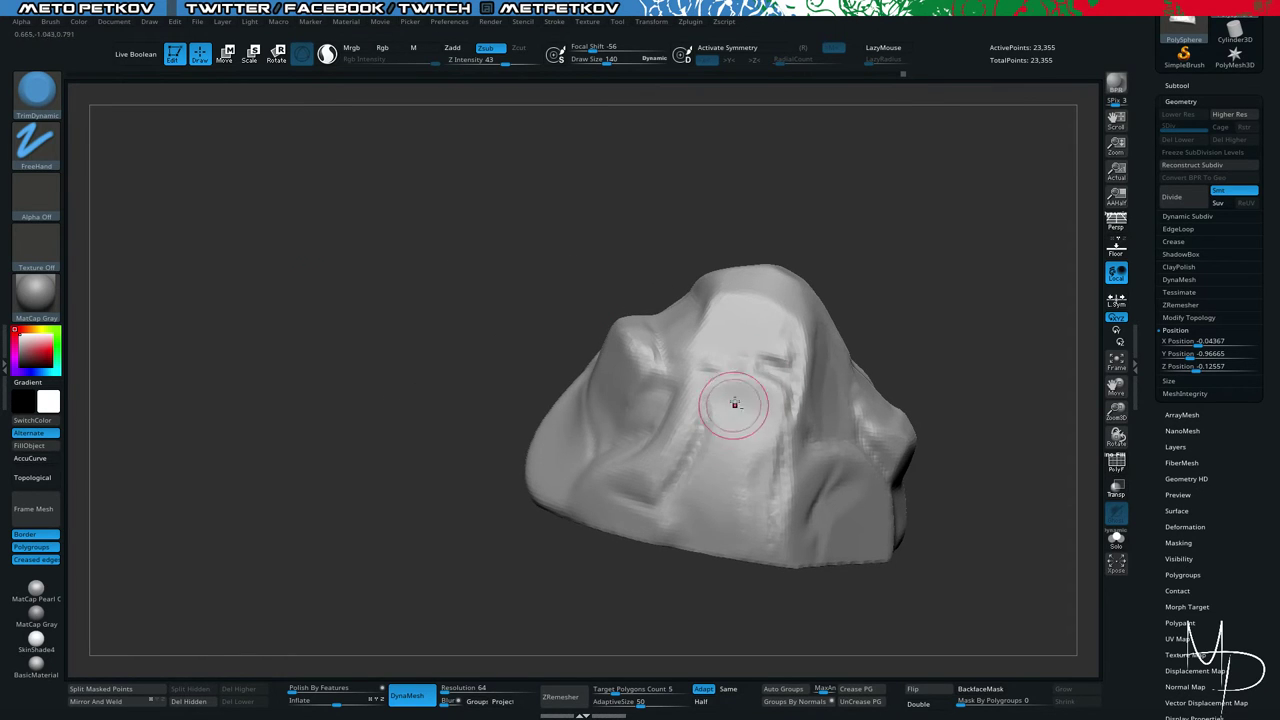
left_click_drag(715, 511, 717, 519)
left_click_drag(780, 453, 776, 516)
mouse_move(752, 590)
left_mouse_down()
mouse_move(718, 626)
mouse_move(694, 626)
mouse_move(706, 622)
left_mouse_up()
Set the draw size to 195 and trim the ridge beside the steep face and the rock's lower edge.
key("space")
left_click_drag(821, 525, 831, 528)
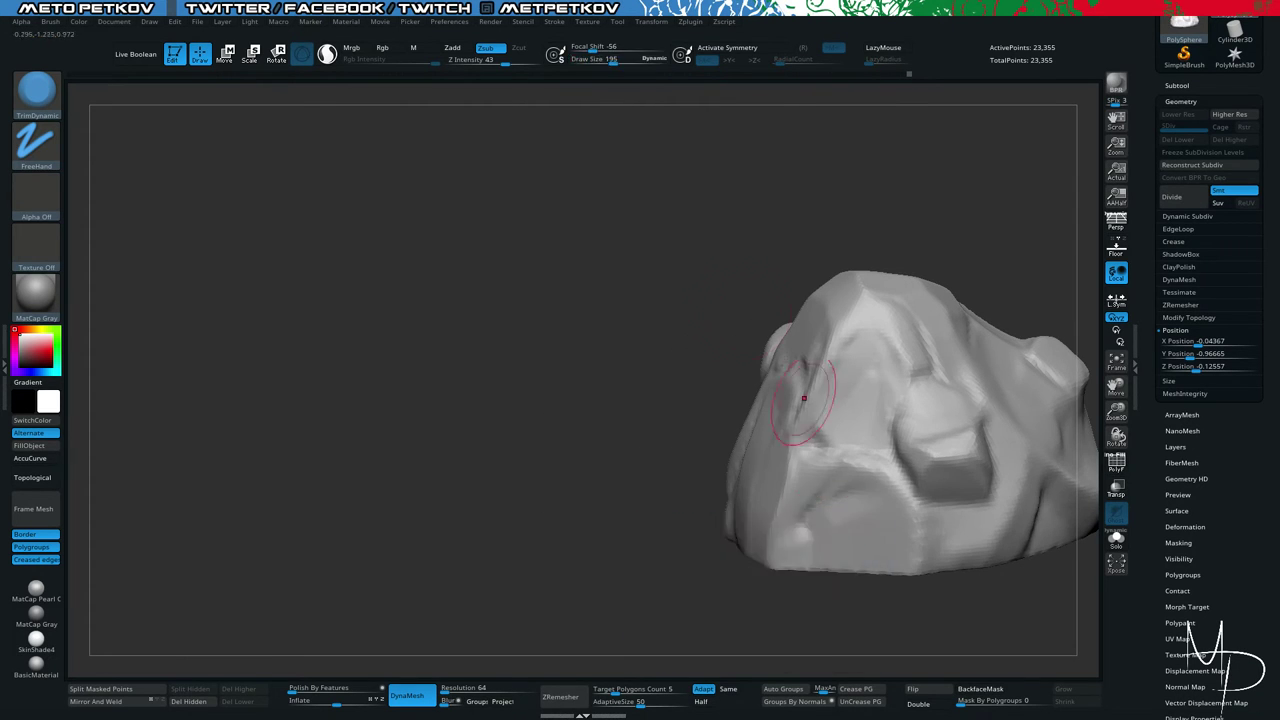
mouse_move(690, 400)
left_mouse_down()
mouse_move(700, 505)
mouse_move(698, 365)
left_mouse_up()
mouse_move(719, 334)
right_mouse_down()
mouse_move(423, 369)
mouse_move(429, 266)
right_mouse_up()
mouse_move(731, 333)
left_mouse_down()
mouse_move(710, 296)
mouse_move(718, 327)
mouse_move(782, 282)
mouse_move(775, 338)
left_mouse_up()
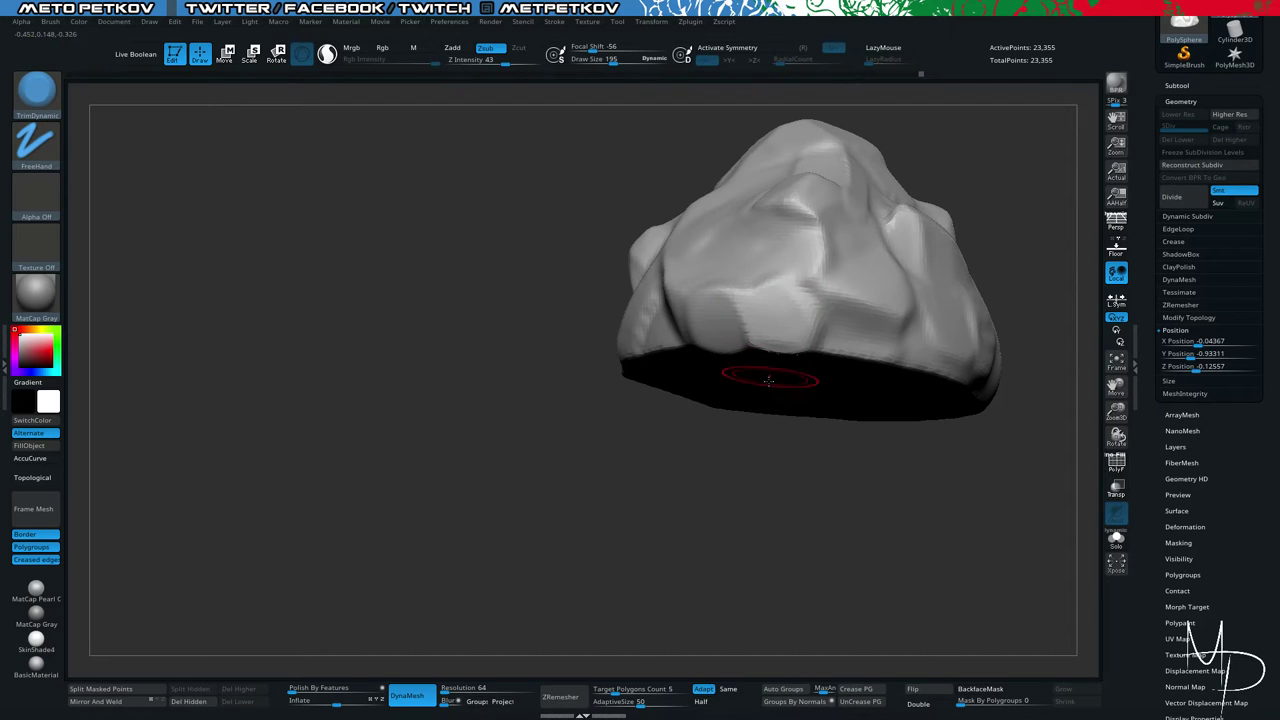
left_click_drag(781, 449, 829, 457)
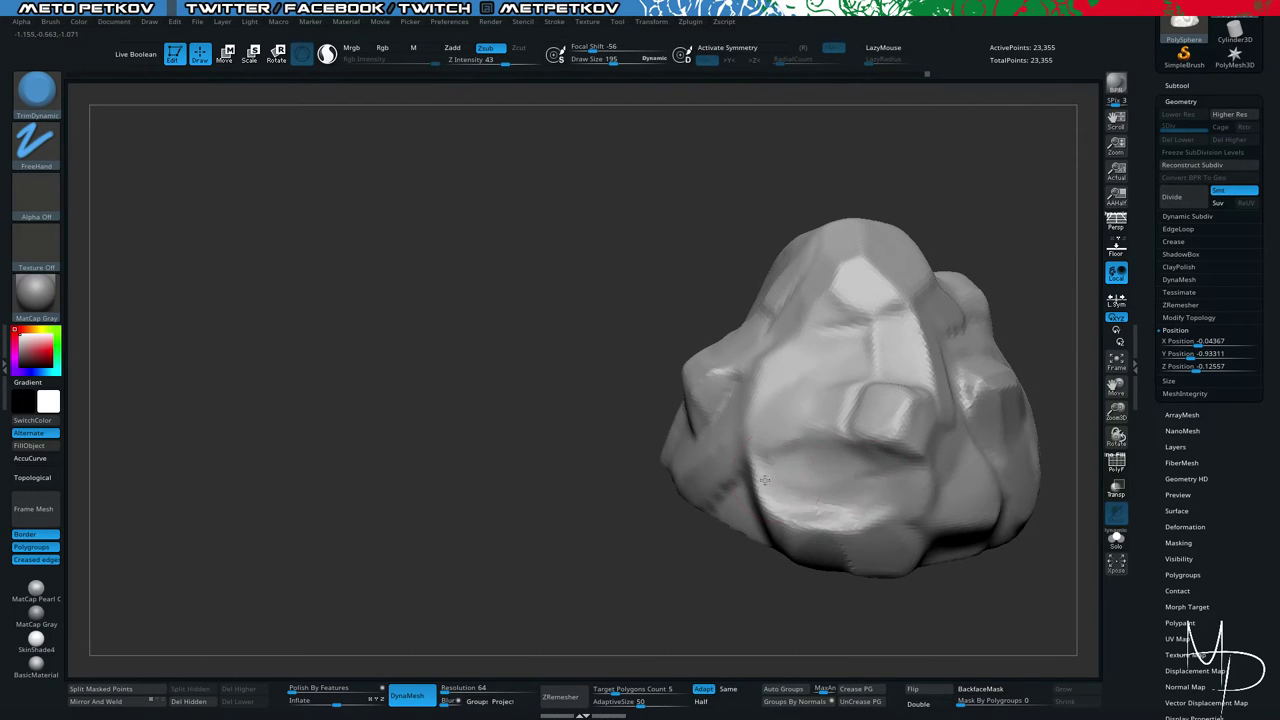
Trim and smooth the broad rounded face above and beside the protruding side block with TrimDynamic.
key("ctrl")
left_click_drag(470, 441, 302, 356)
mouse_move(831, 424)
left_mouse_down()
mouse_move(866, 500)
mouse_move(871, 478)
left_mouse_up()
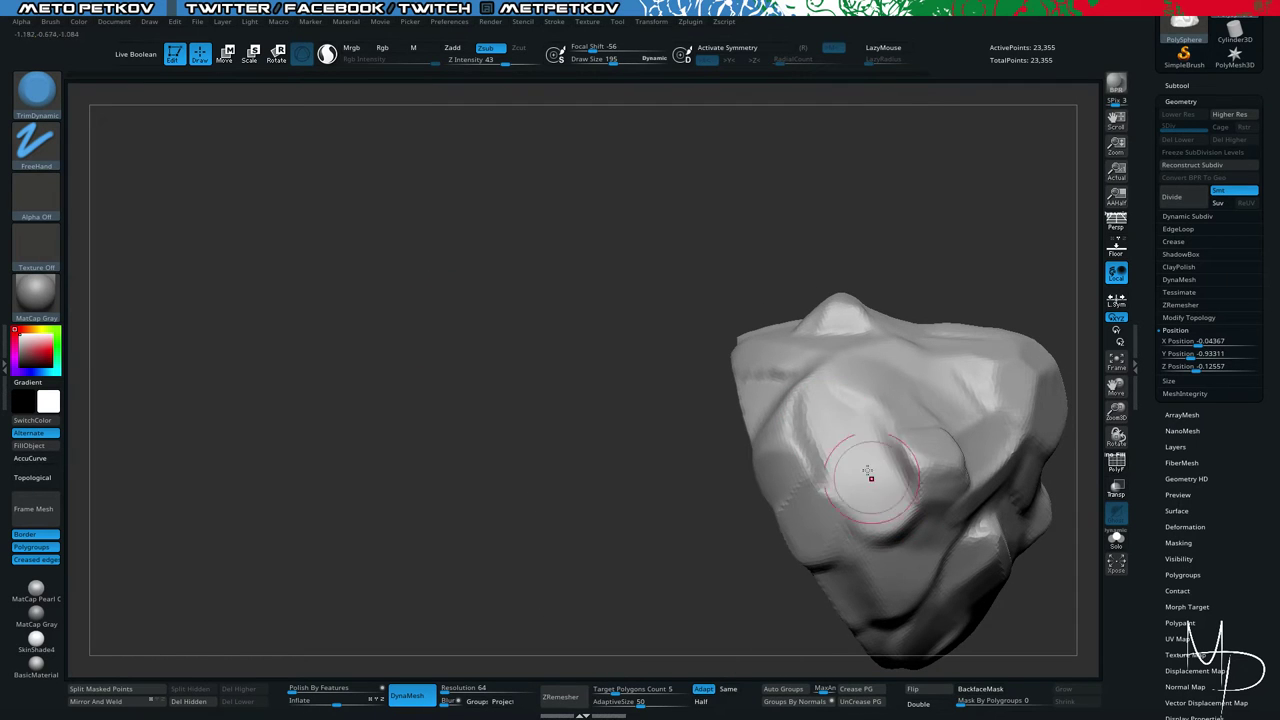
left_click_drag(567, 287, 799, 416)
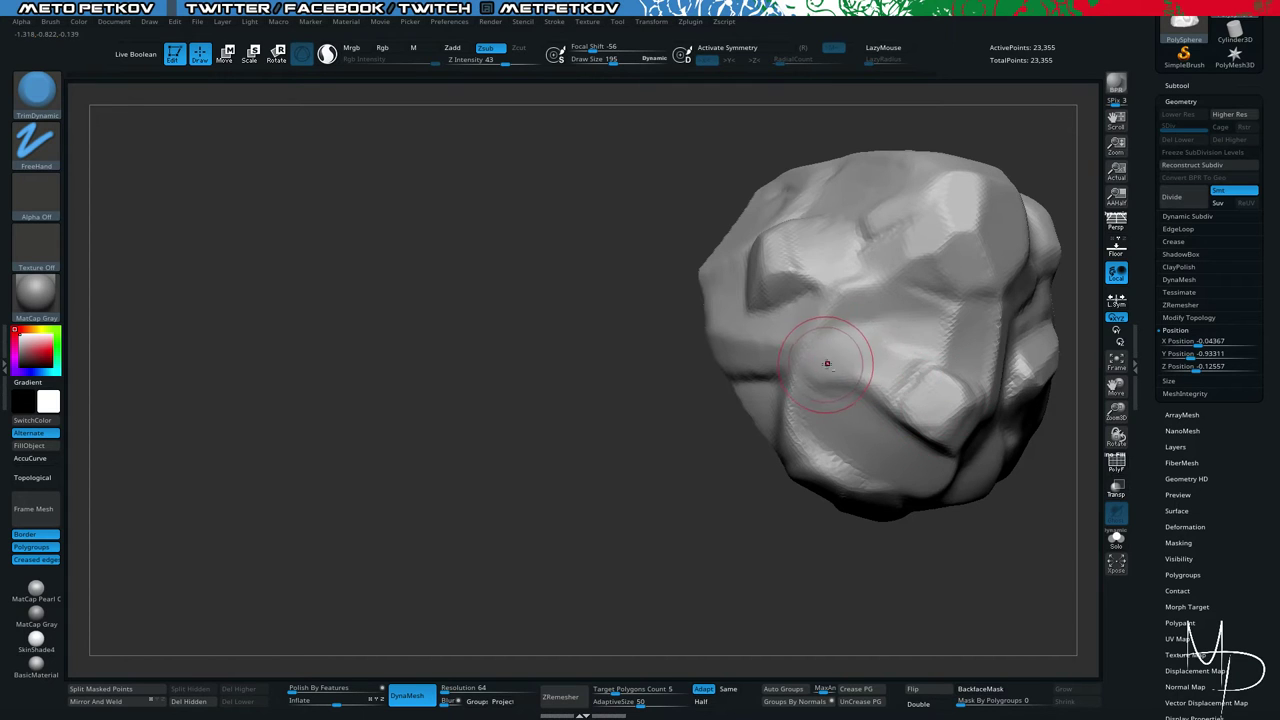
left_click_drag(866, 364, 825, 366, "shift")
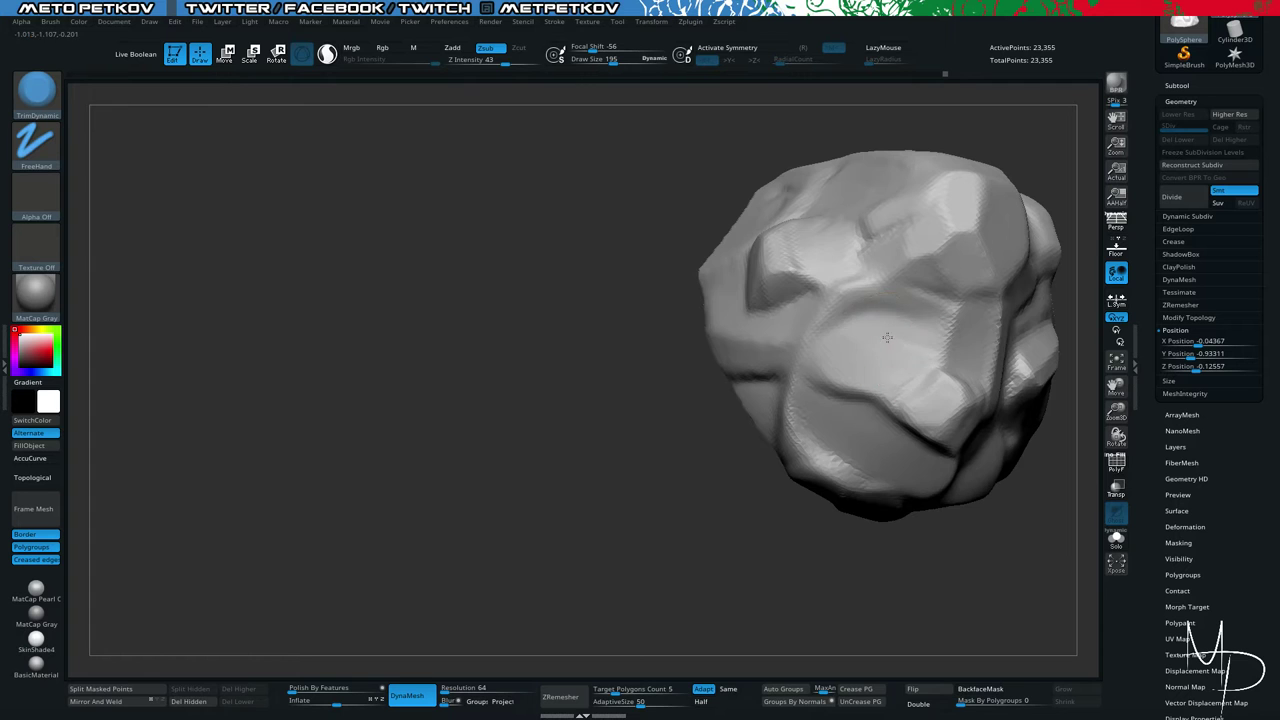
key("shift")
mouse_move(640, 260)
left_mouse_down()
mouse_move(483, 160)
mouse_move(431, 246)
mouse_move(451, 277)
mouse_move(494, 270)
mouse_move(429, 214)
mouse_move(471, 286)
mouse_move(455, 317)
mouse_move(771, 337)
mouse_move(806, 360)
mouse_move(791, 357)
mouse_move(794, 394)
left_mouse_up()
mouse_move(300, 325)
left_mouse_down("alt")
mouse_move(306, 257)
mouse_move(380, 283)
mouse_move(583, 411)
left_mouse_up("alt")
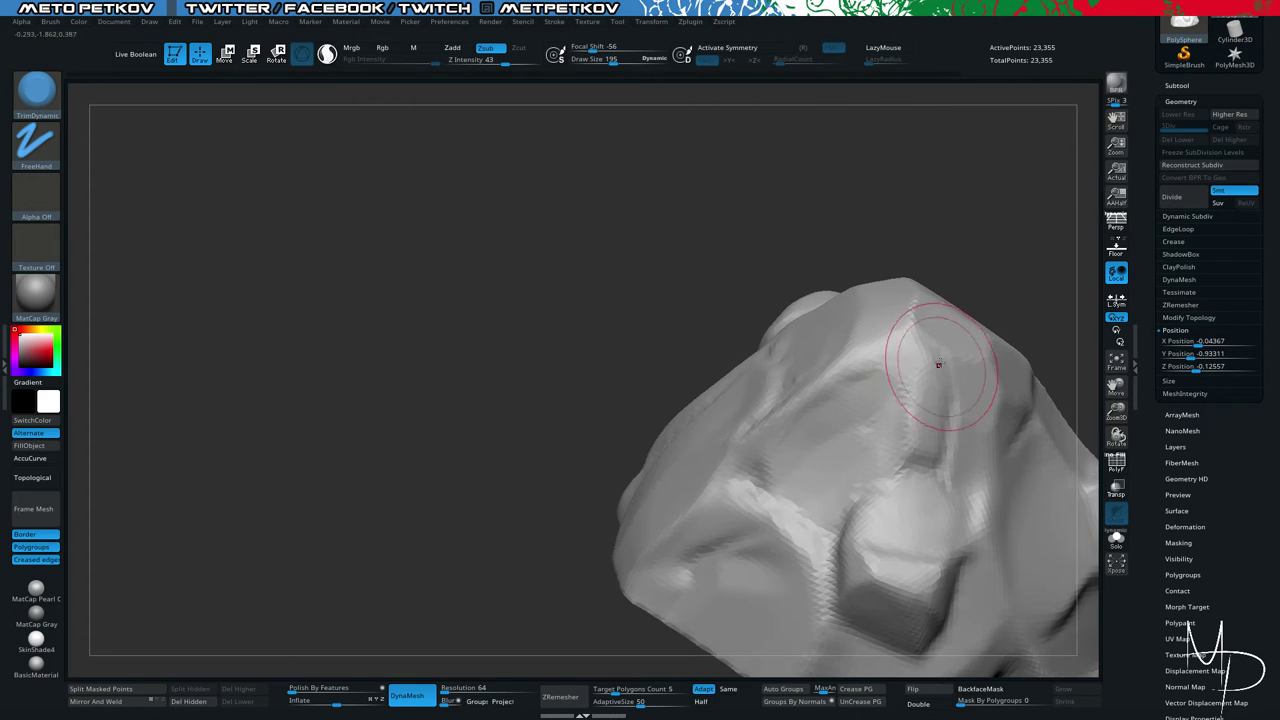
Set the DynaMesh resolution to 88 and remesh the rock.
left_click_drag(379, 327, 426, 287, "ctrl")
left_click(471, 686)
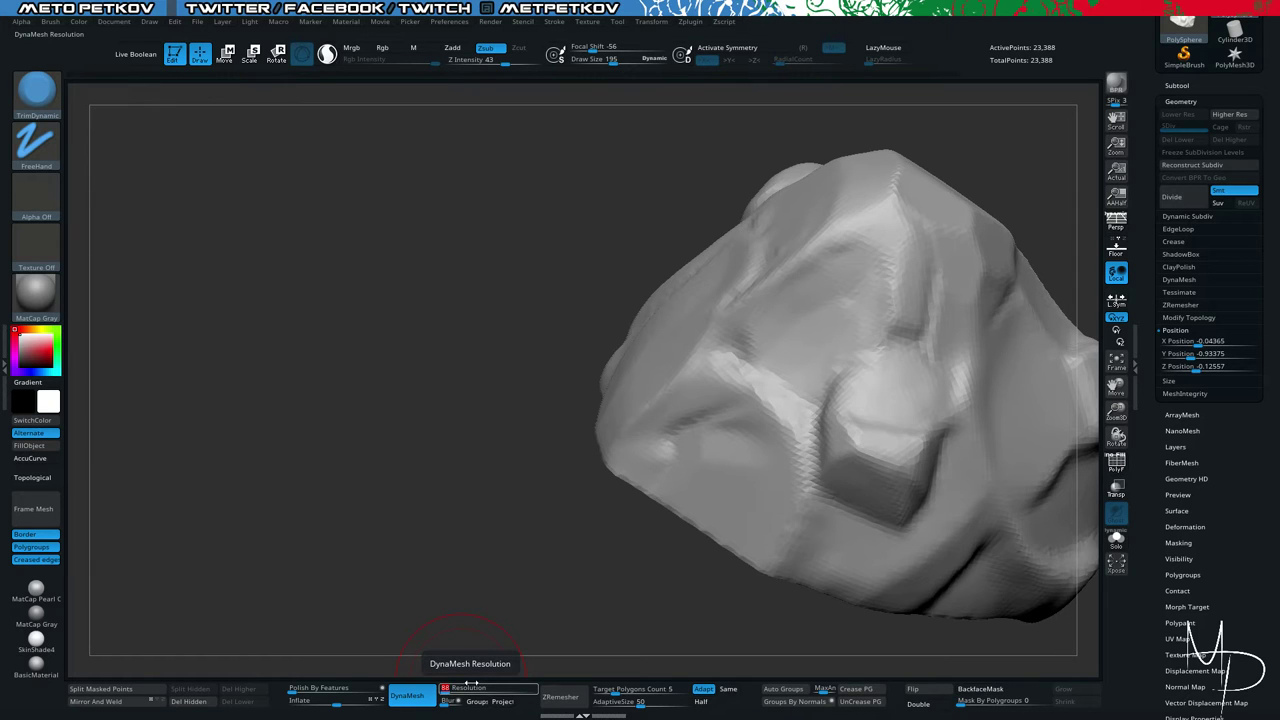
type("88")
key("Return")
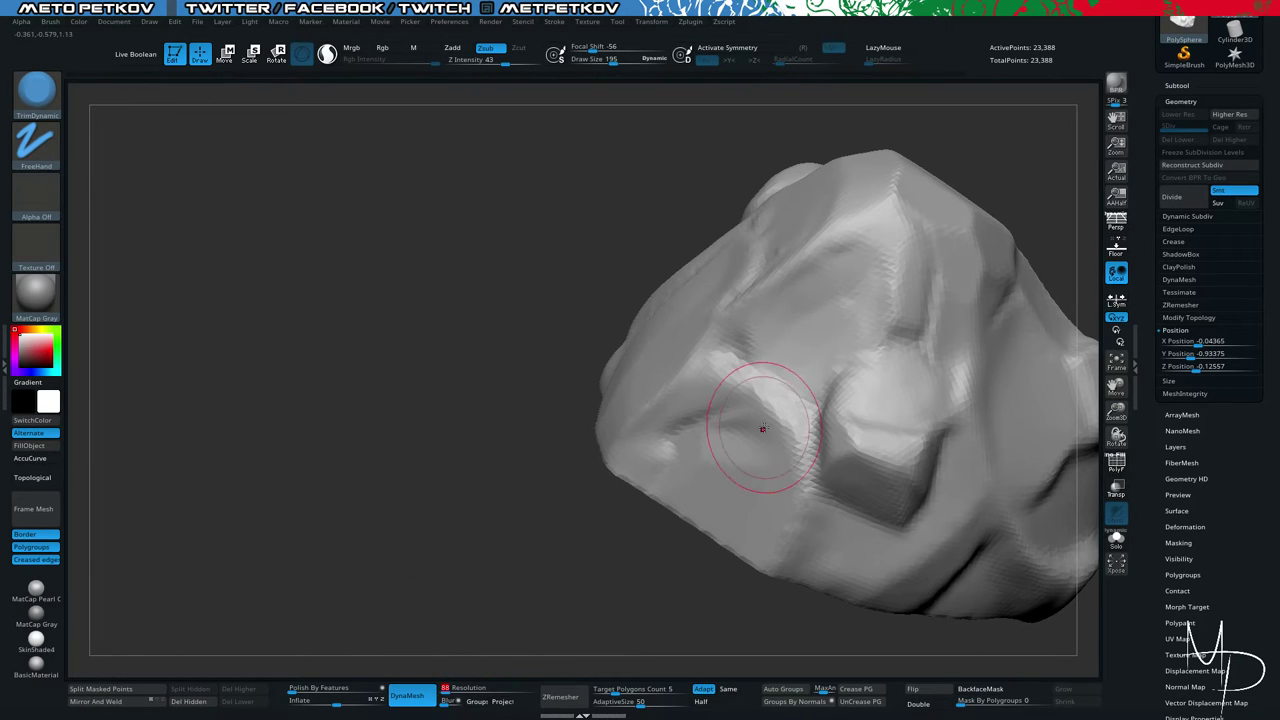
left_click_drag(763, 429, 700, 416)
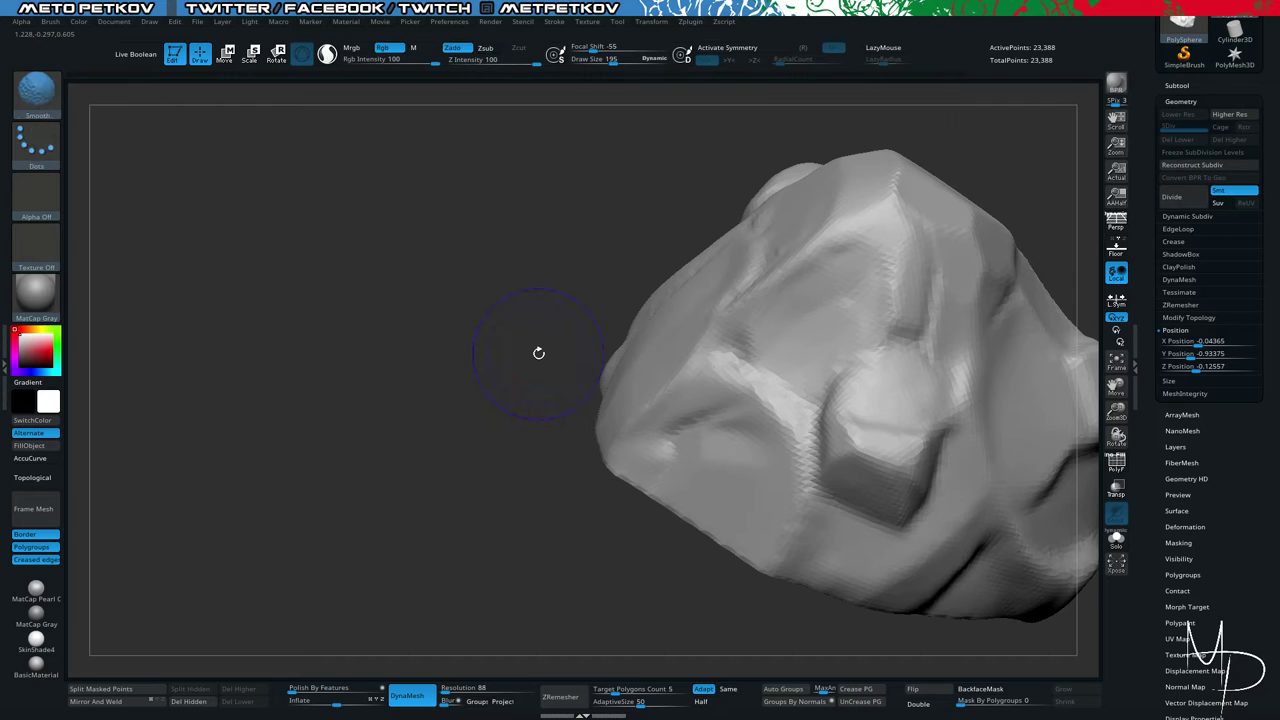
key("shift+f")
key("shift+f")
left_click_drag(815, 317, 828, 309, "shift")
mouse_move(411, 305)
left_mouse_down("ctrl")
mouse_move(331, 234)
mouse_move(380, 254)
left_mouse_up("ctrl")
Set the TrimDynamic draw size to 266 and flatten the front face of the large lower block.
mouse_move(414, 297)
left_mouse_down()
mouse_move(416, 348)
mouse_move(429, 323)
mouse_move(871, 329)
left_mouse_up()
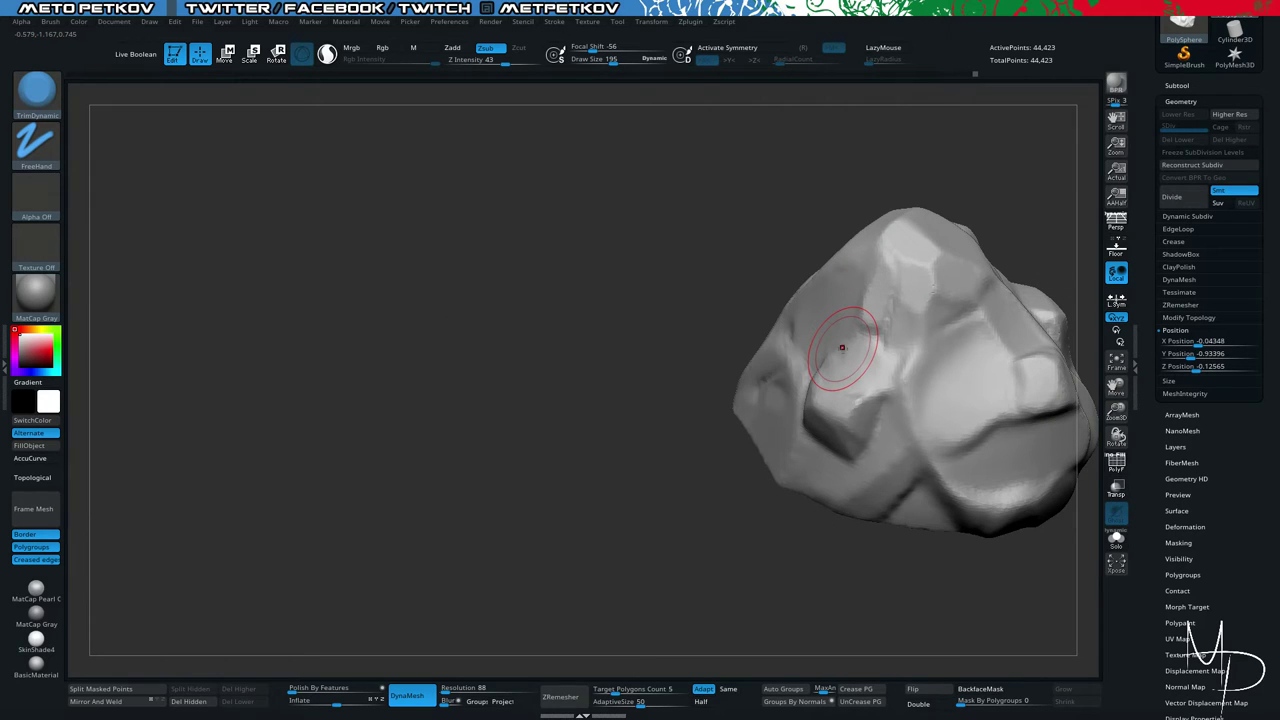
mouse_move(489, 293)
left_mouse_down()
mouse_move(488, 278)
mouse_move(605, 329)
mouse_move(363, 363)
mouse_move(811, 420)
mouse_move(803, 473)
mouse_move(788, 425)
left_mouse_up()
key("space")
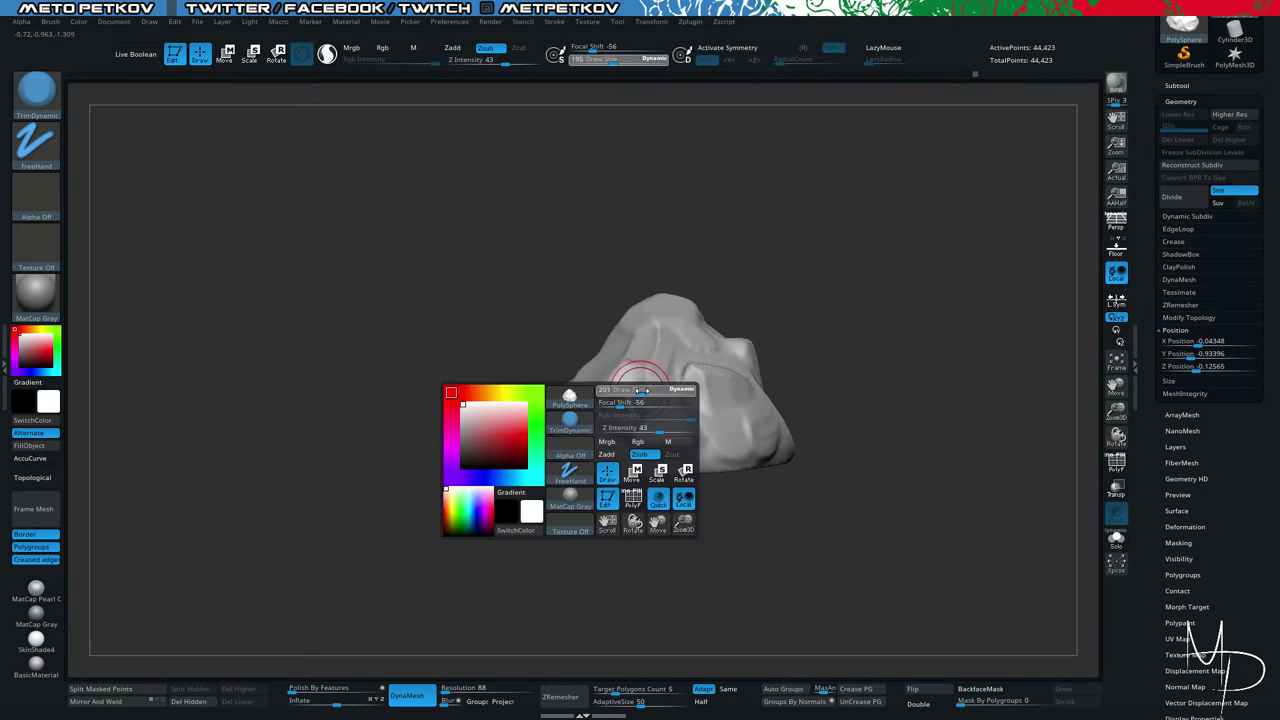
left_click_drag(638, 388, 650, 401)
key("ctrl+z")
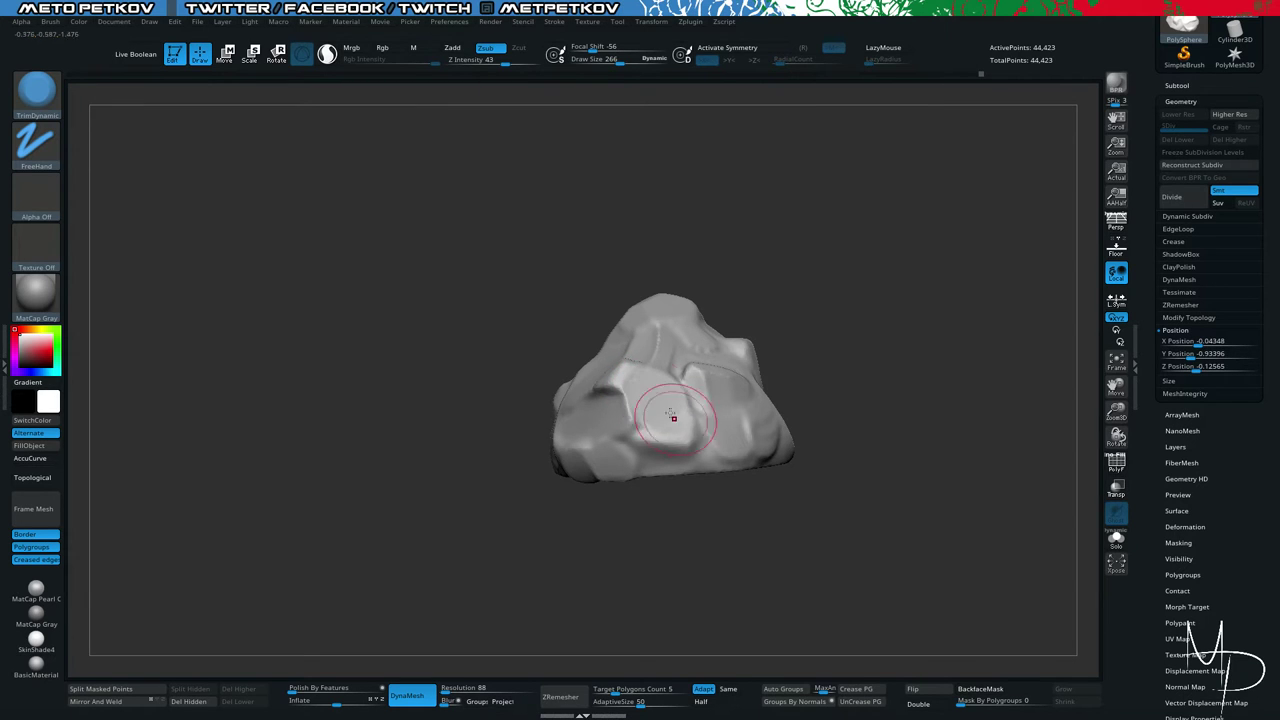
Set the TrimDynamic draw size to 129 for trimming the lower block's smaller facets.
left_click_drag(358, 296, 417, 341)
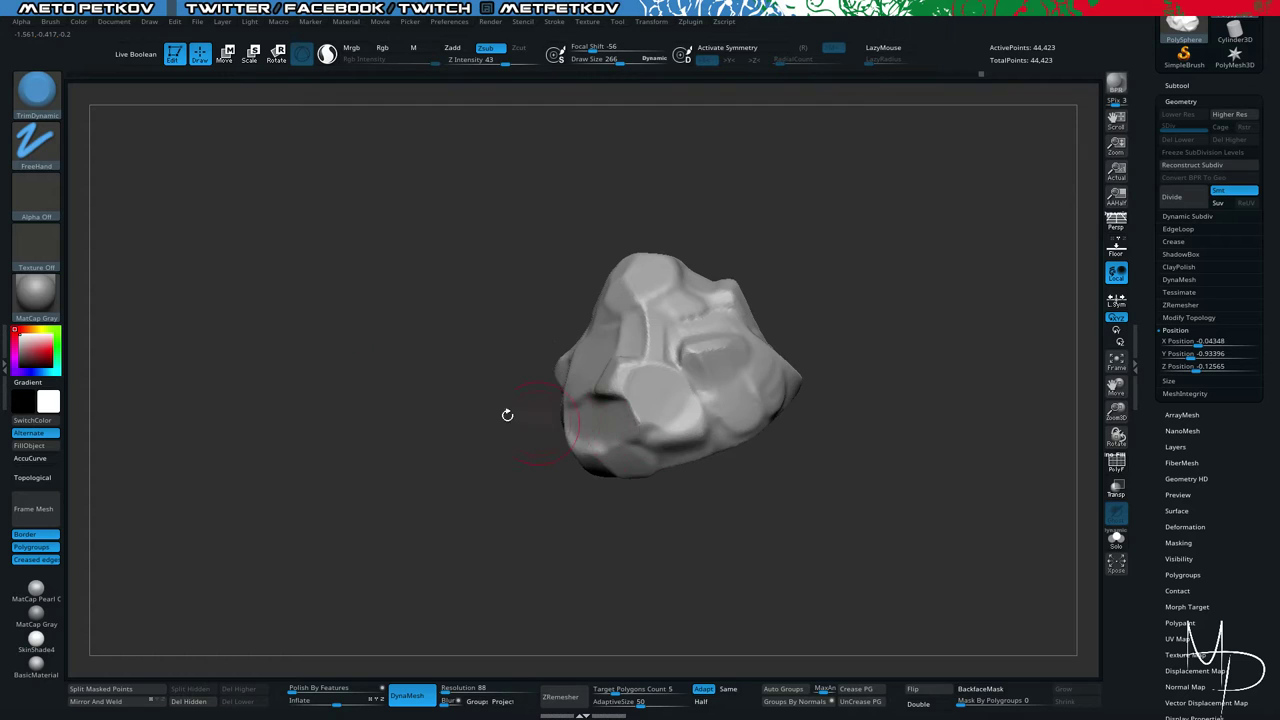
left_click_drag(507, 414, 351, 380)
key("f")
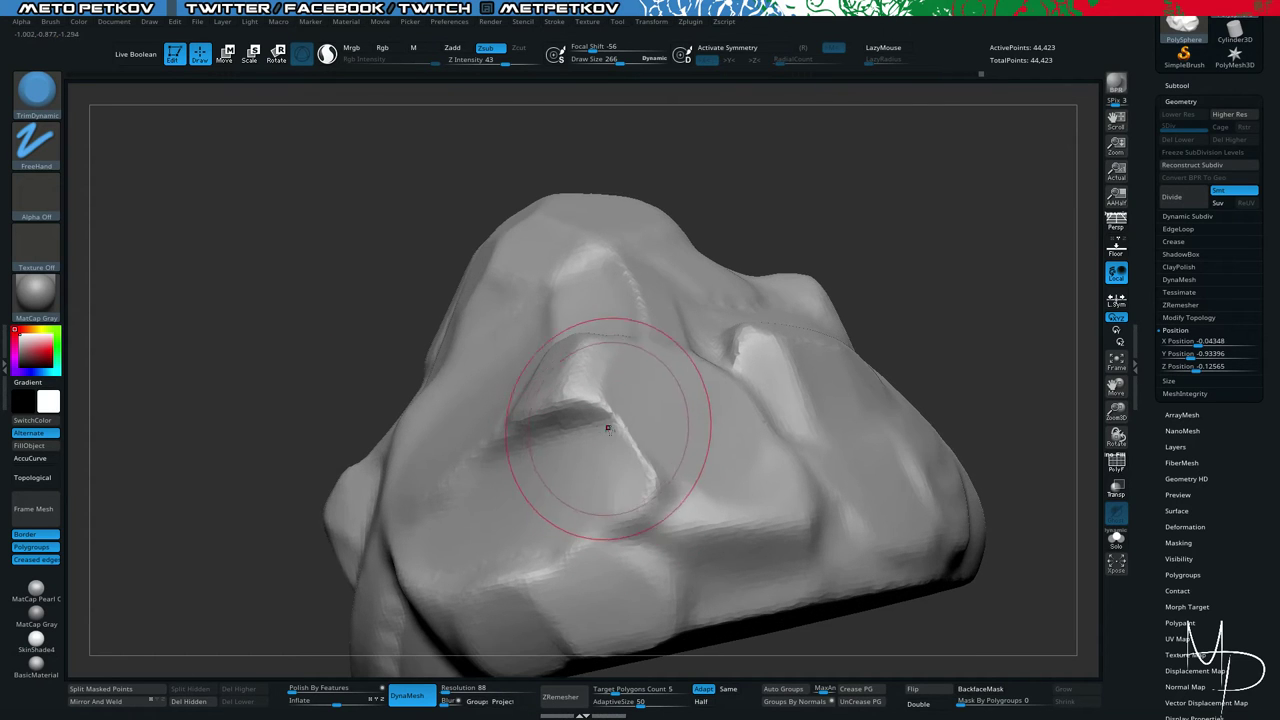
key("space")
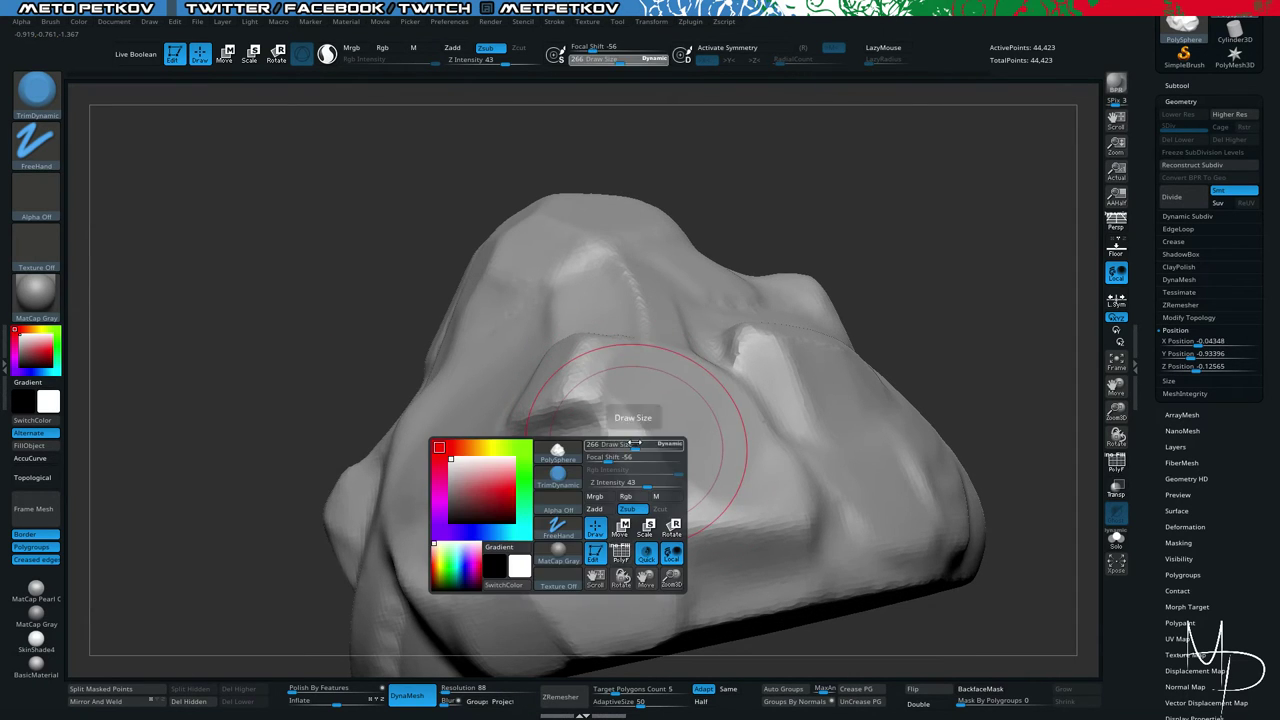
mouse_move(634, 443)
left_mouse_down()
mouse_move(618, 444)
mouse_move(592, 382)
mouse_move(640, 490)
left_mouse_up()
Quick-save the project and save the rock tool to disk.
mouse_move(337, 294)
left_mouse_down("alt")
mouse_move(296, 281)
mouse_move(288, 258)
left_mouse_up("alt")
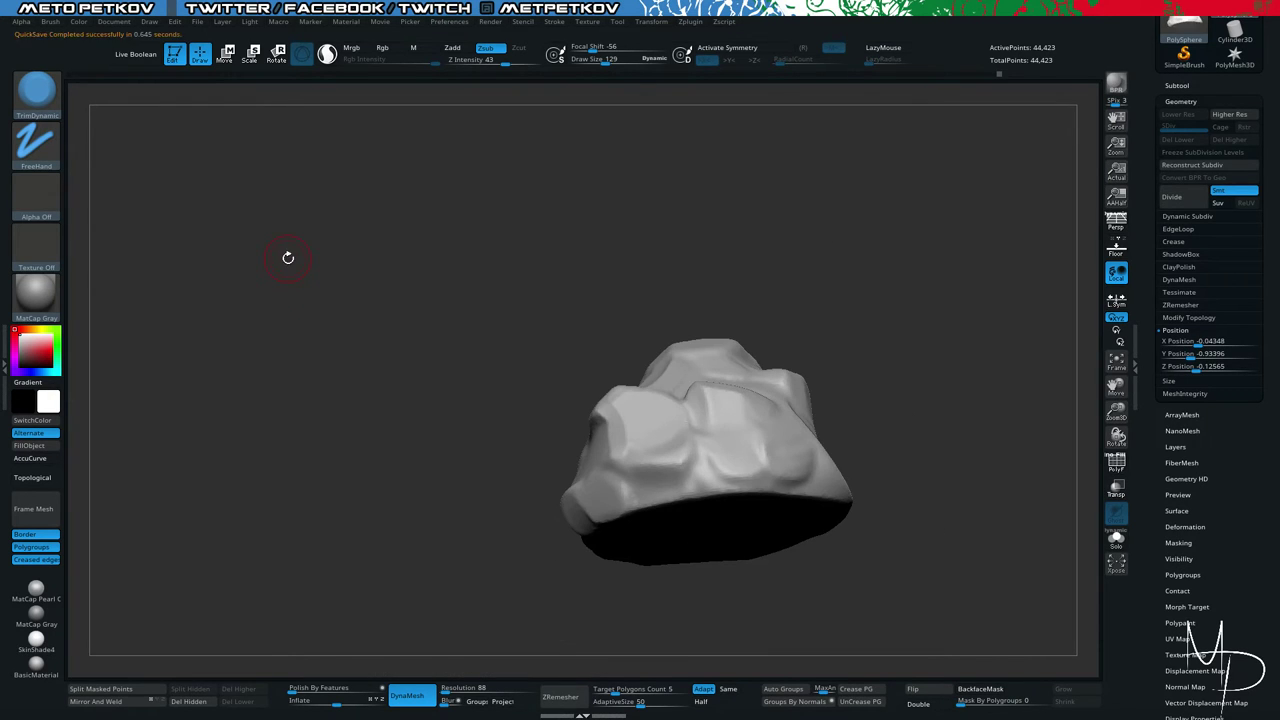
left_click_drag(404, 321, 418, 300)
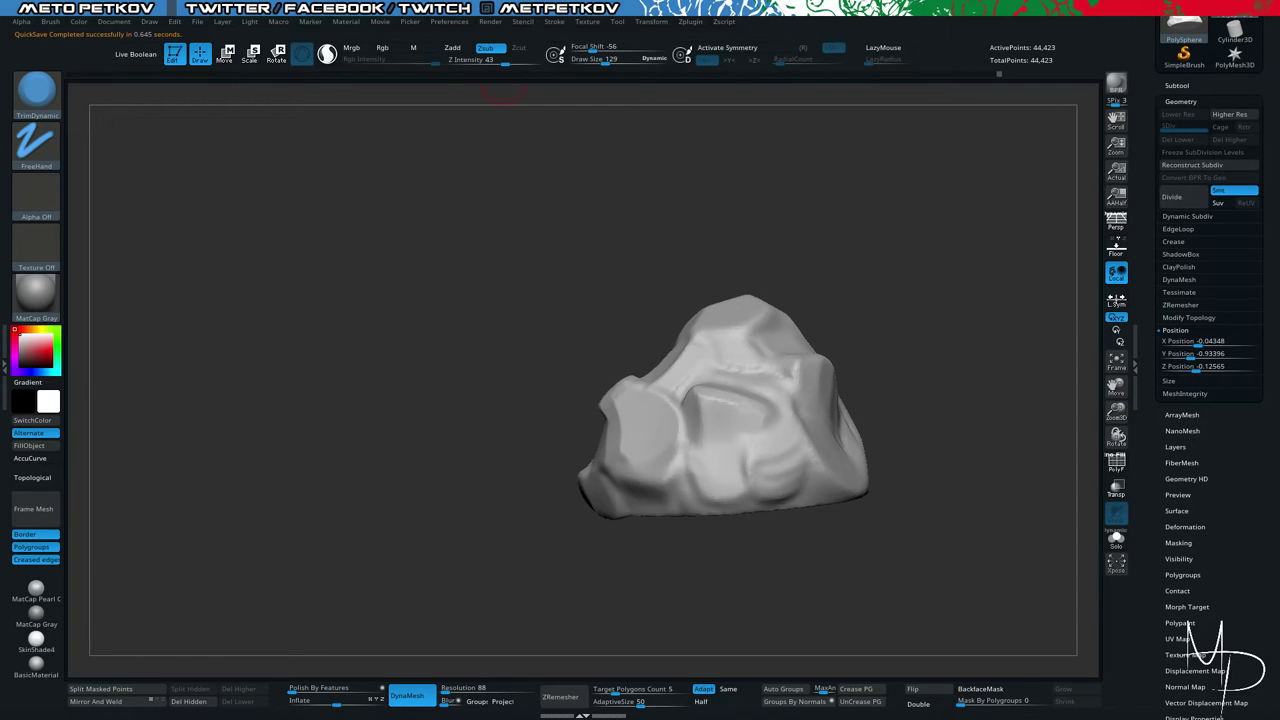
left_click(454, 28)
scroll(1146, 43, "up", 3)
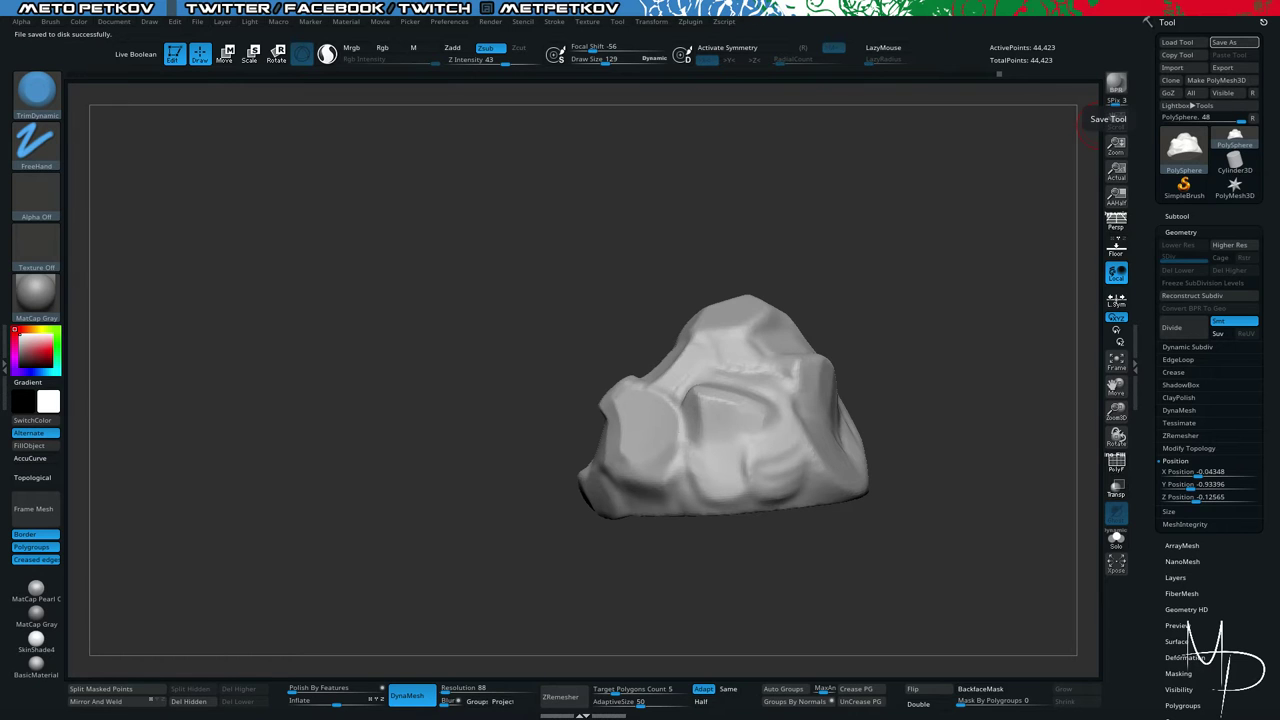
Reshape the small block below the peak's facets with TrimDynamic, cutting angular planes into its near corner.
mouse_move(504, 267)
left_mouse_down()
mouse_move(457, 294)
mouse_move(471, 309)
mouse_move(490, 309)
mouse_move(423, 243)
mouse_move(558, 269)
left_mouse_up()
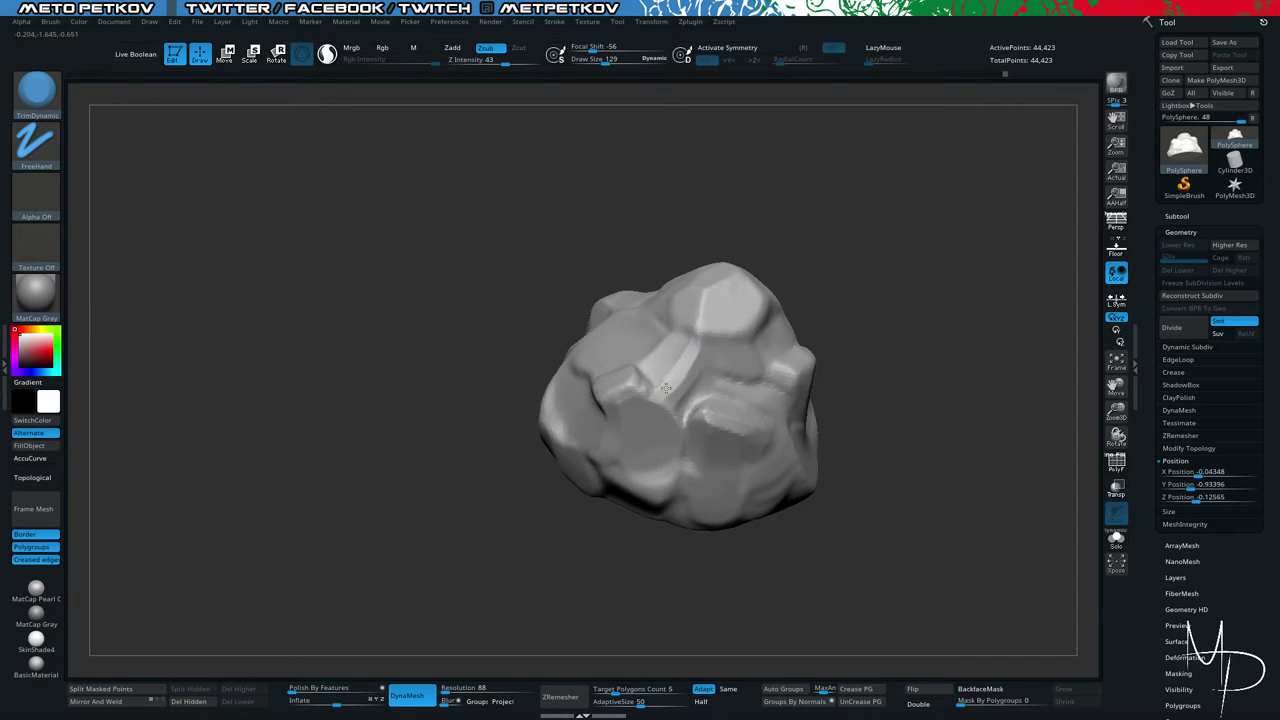
left_click_drag(419, 296, 663, 357)
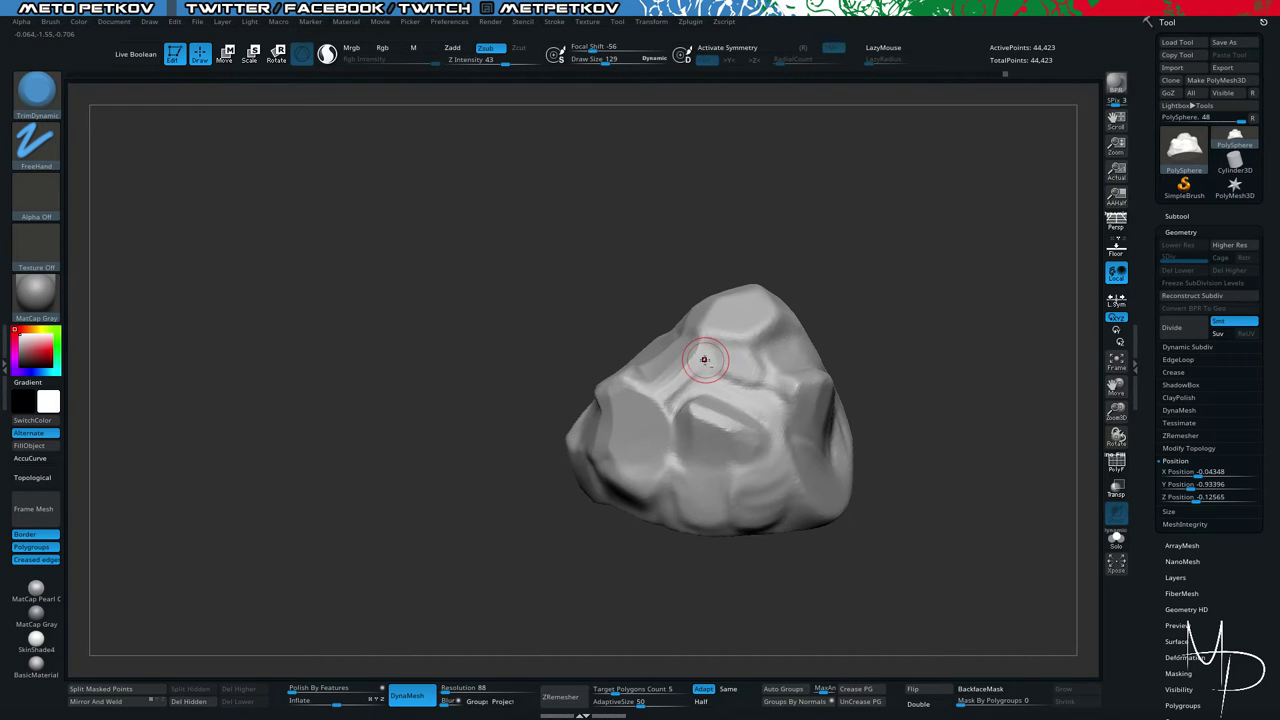
left_click_drag(694, 386, 698, 409)
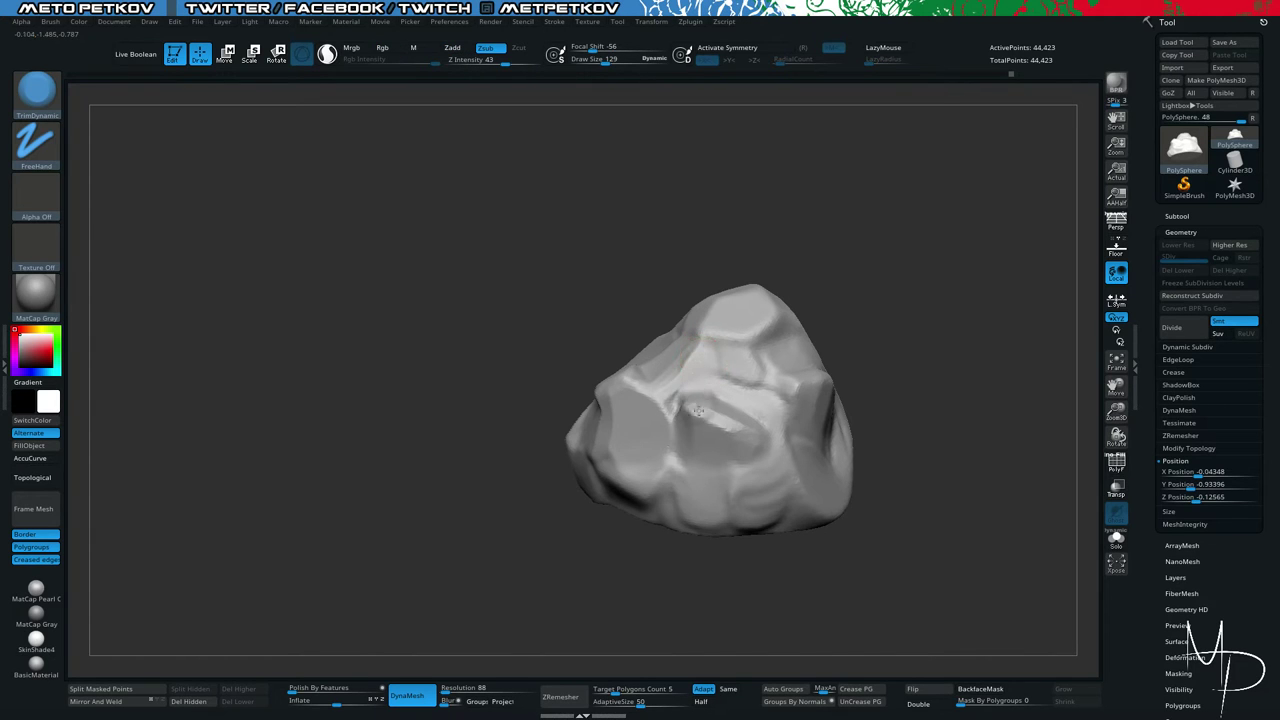
left_click_drag(501, 248, 697, 410)
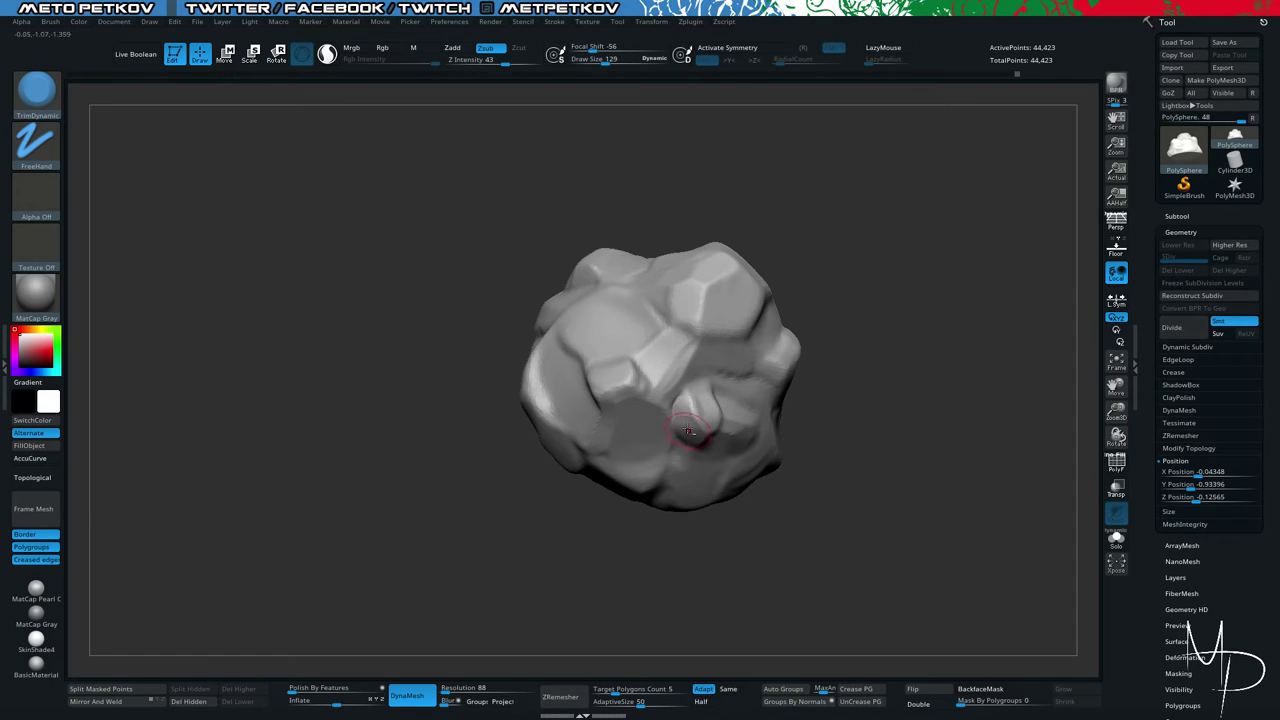
mouse_move(788, 582)
left_mouse_down()
mouse_move(715, 456)
mouse_move(725, 399)
left_mouse_up()
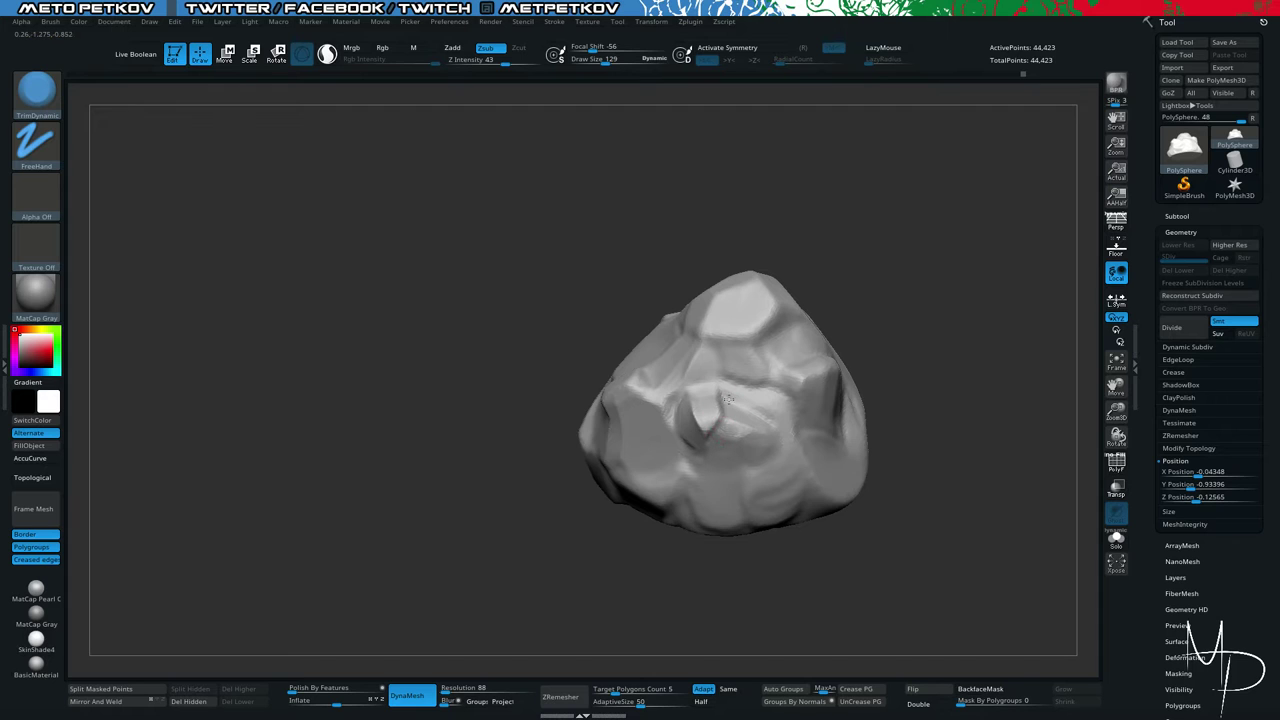
Remesh the rock with DynaMesh at resolution 88 after the trimming on the small block.
left_click_drag(442, 374, 402, 372)
left_click_drag(402, 340, 460, 368, "ctrl")
left_click_drag(337, 317, 375, 330)
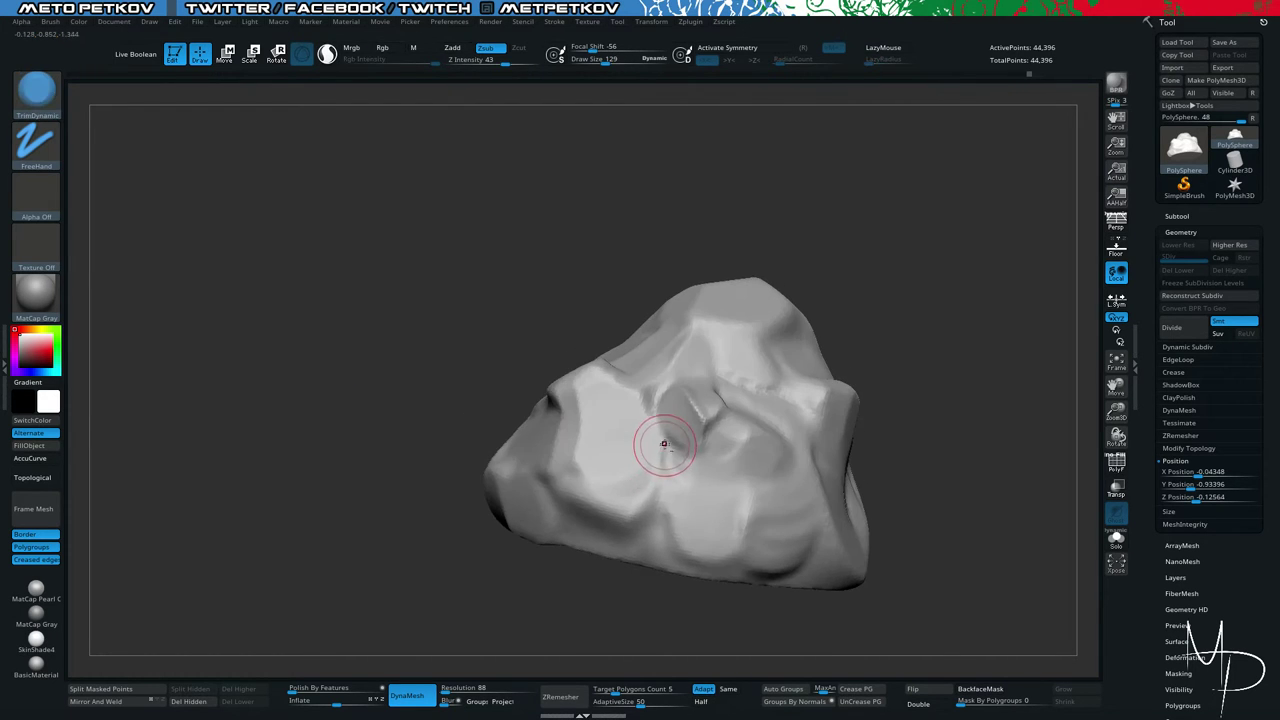
Flatten the surface beside and below the small block with TrimDynamic and smooth the transition to the neighbouring large facet.
left_click_drag(663, 450, 740, 443)
mouse_move(341, 331)
left_mouse_down()
mouse_move(348, 371)
mouse_move(246, 346)
mouse_move(270, 352)
left_mouse_up()
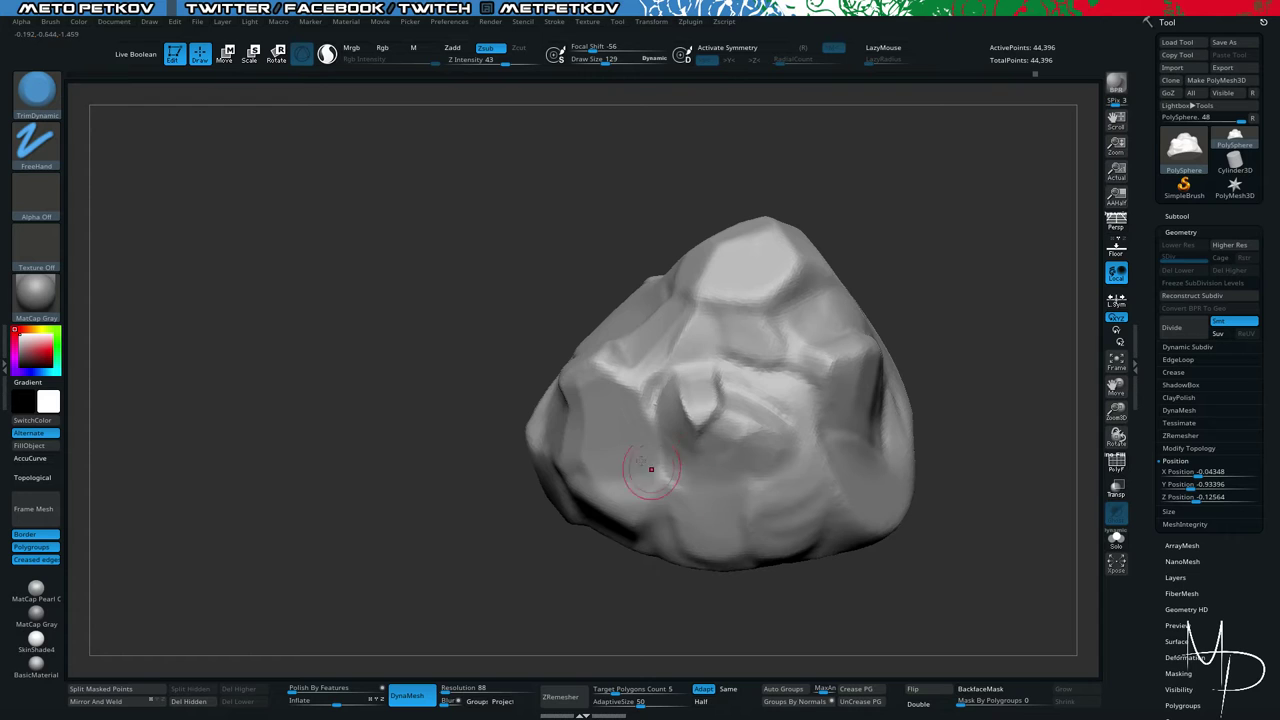
left_click_drag(326, 373, 381, 318)
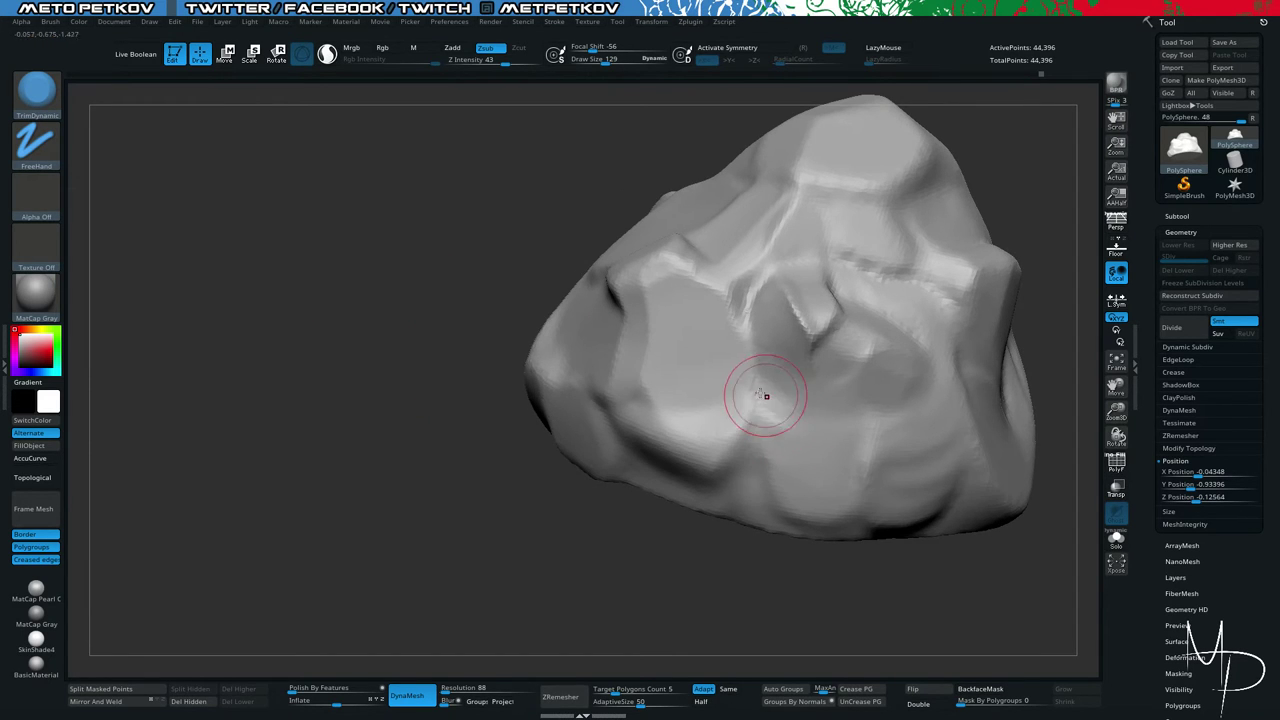
mouse_move(770, 394)
left_mouse_down()
mouse_move(802, 410)
mouse_move(782, 422)
mouse_move(761, 378)
mouse_move(780, 436)
left_mouse_up()
key("shift")
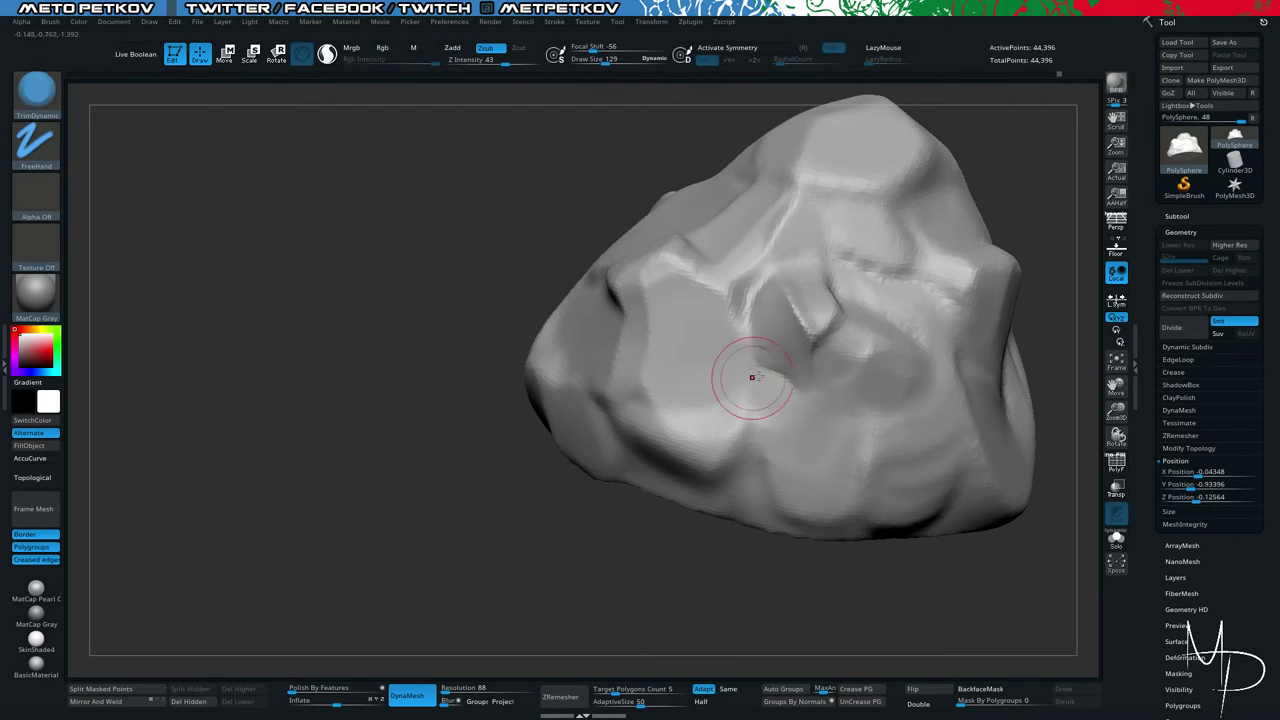
mouse_move(766, 369)
left_mouse_down()
mouse_move(784, 388)
mouse_move(757, 366)
mouse_move(769, 366)
left_mouse_up()
Cut angular facets with TrimDynamic into the hollow below the small block and its adjoining ridge.
left_click_drag(358, 372, 334, 322, "alt")
left_click_drag(334, 322, 386, 369, "alt")
right_click_drag(385, 369, 849, 323)
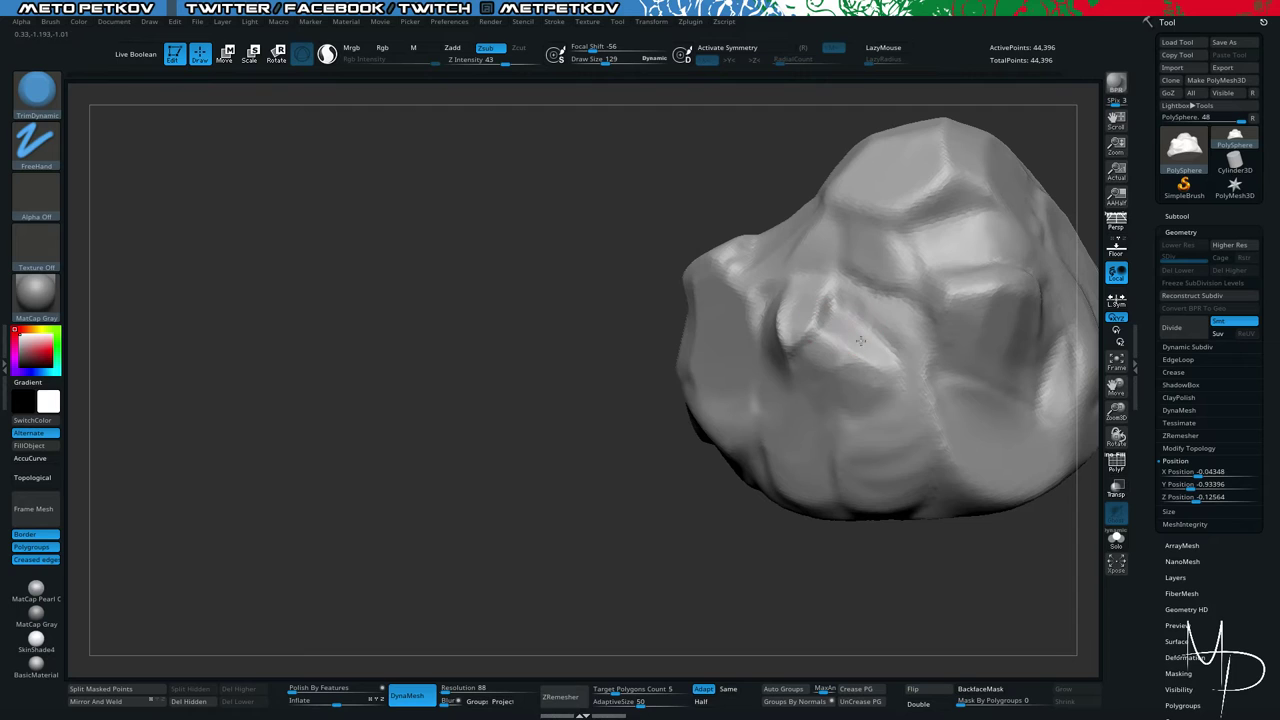
mouse_move(846, 329)
left_mouse_down()
mouse_move(884, 362)
mouse_move(858, 376)
left_mouse_up()
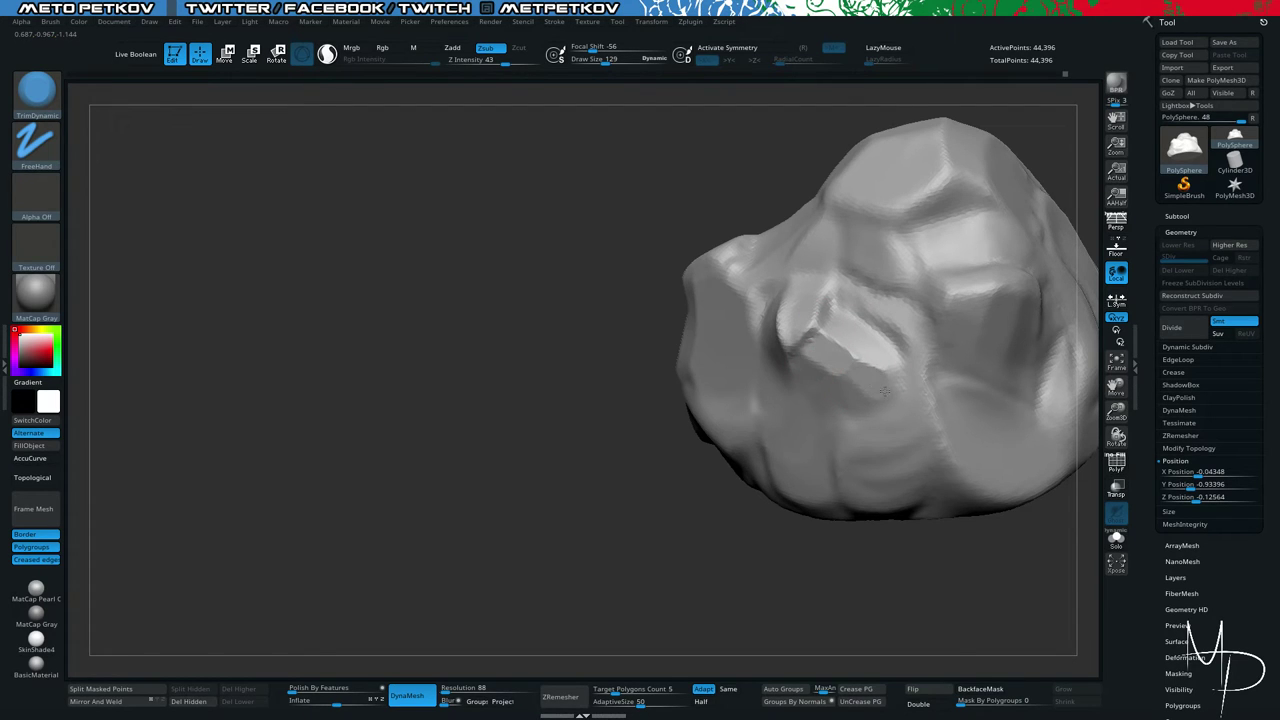
left_click_drag(897, 381, 848, 371)
left_click_drag(430, 350, 540, 357)
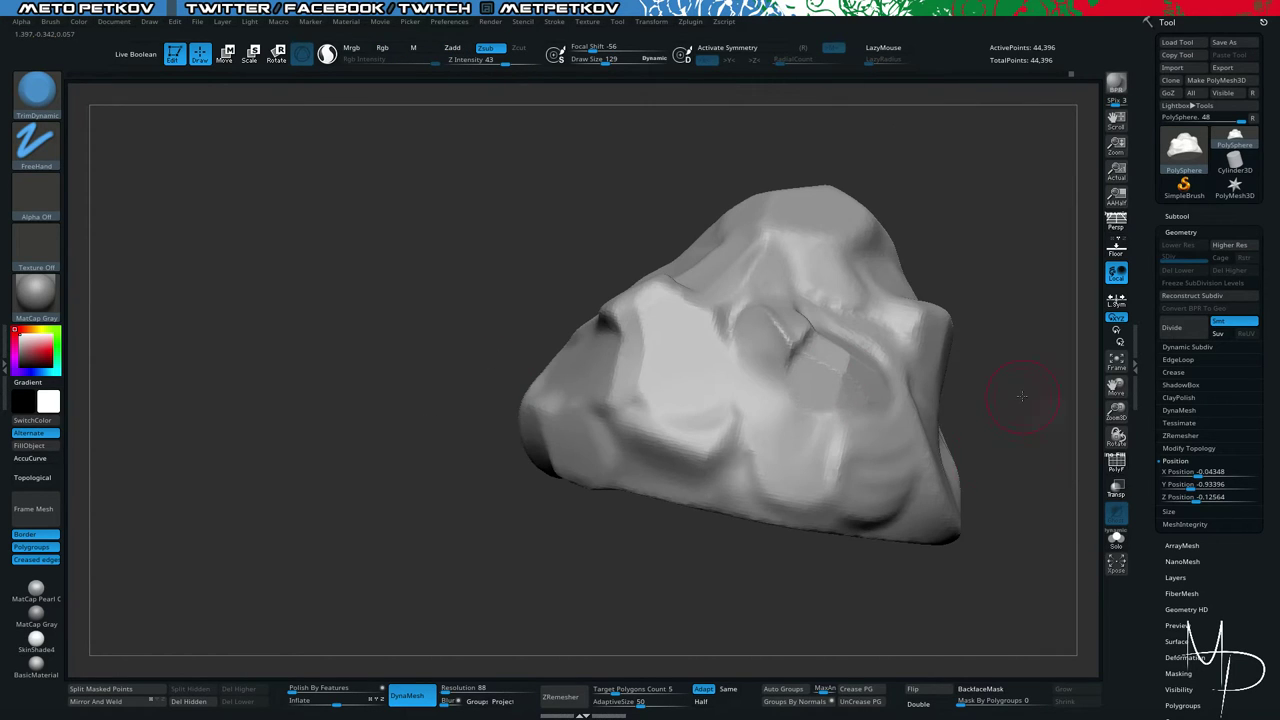
Smooth the hollow beside the small block and refine its facets with TrimDynamic at draw size 58.
right_click_drag(1021, 397, 844, 398)
mouse_move(828, 421)
left_mouse_down("shift")
mouse_move(845, 400)
mouse_move(842, 373)
left_mouse_up("shift")
key("space")
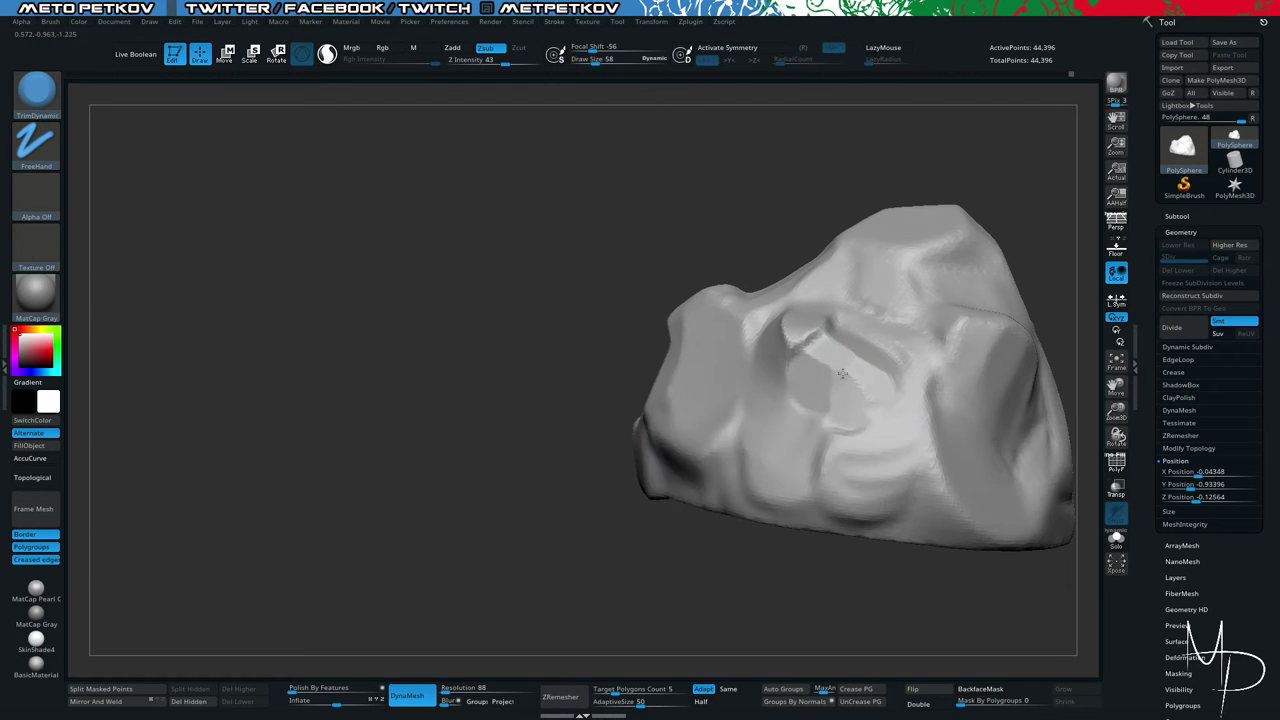
mouse_move(847, 368)
right_mouse_down()
mouse_move(383, 306)
mouse_move(423, 354)
mouse_move(478, 348)
right_mouse_up()
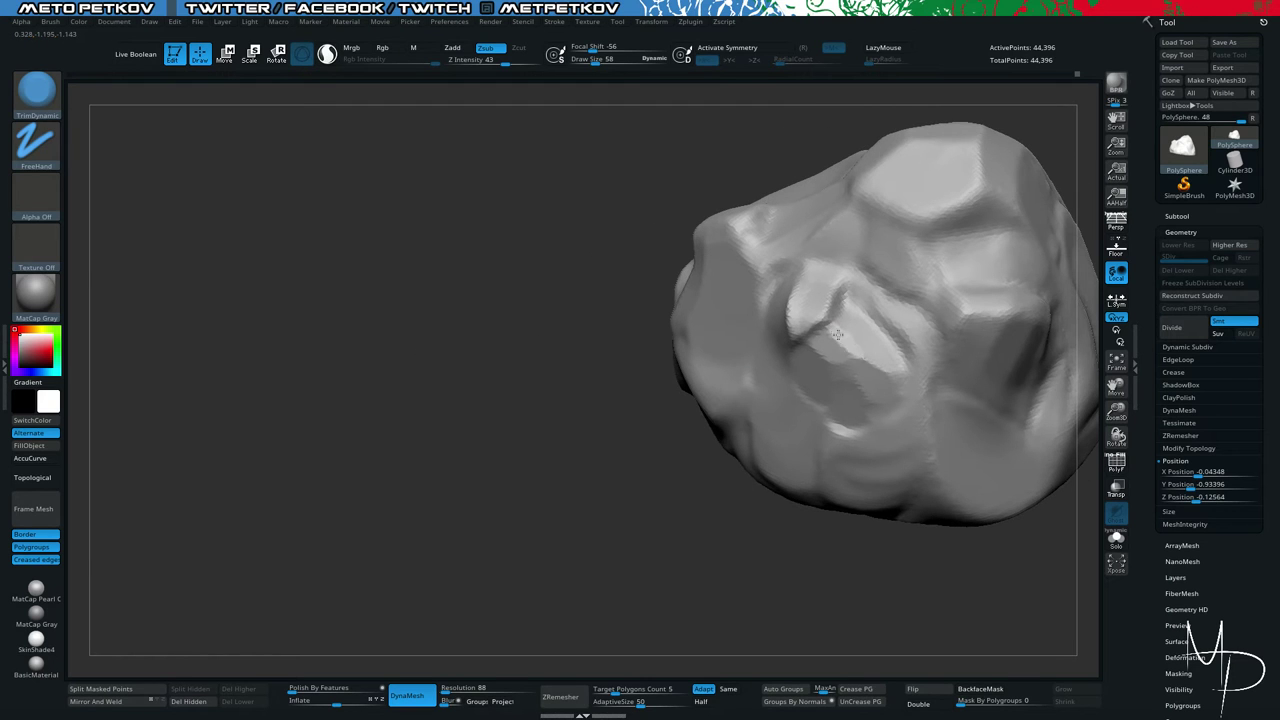
mouse_move(484, 289)
right_mouse_down()
mouse_move(454, 314)
mouse_move(423, 286)
mouse_move(462, 288)
mouse_move(460, 349)
mouse_move(523, 269)
mouse_move(590, 260)
right_mouse_up()
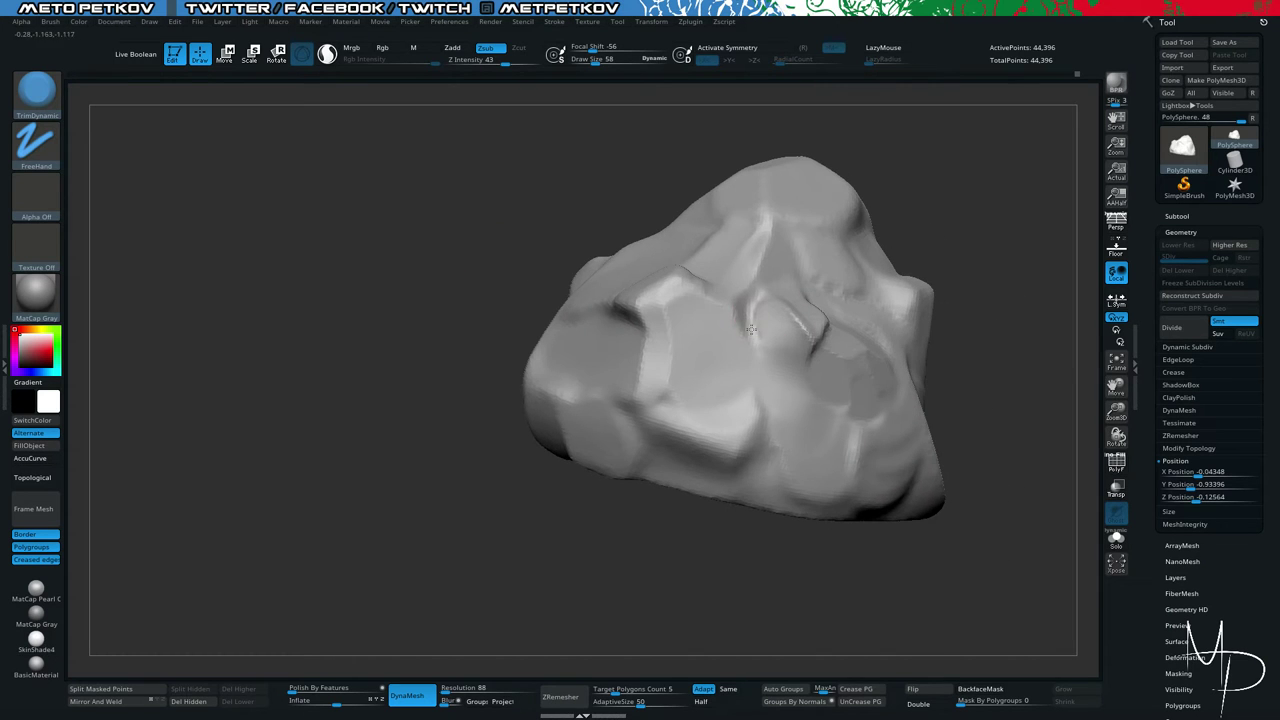
right_click_drag(331, 291, 391, 199)
Carve a crease with DamStandard down the seam between the large facet and the small block.
key("b")
key("d")
key("s")
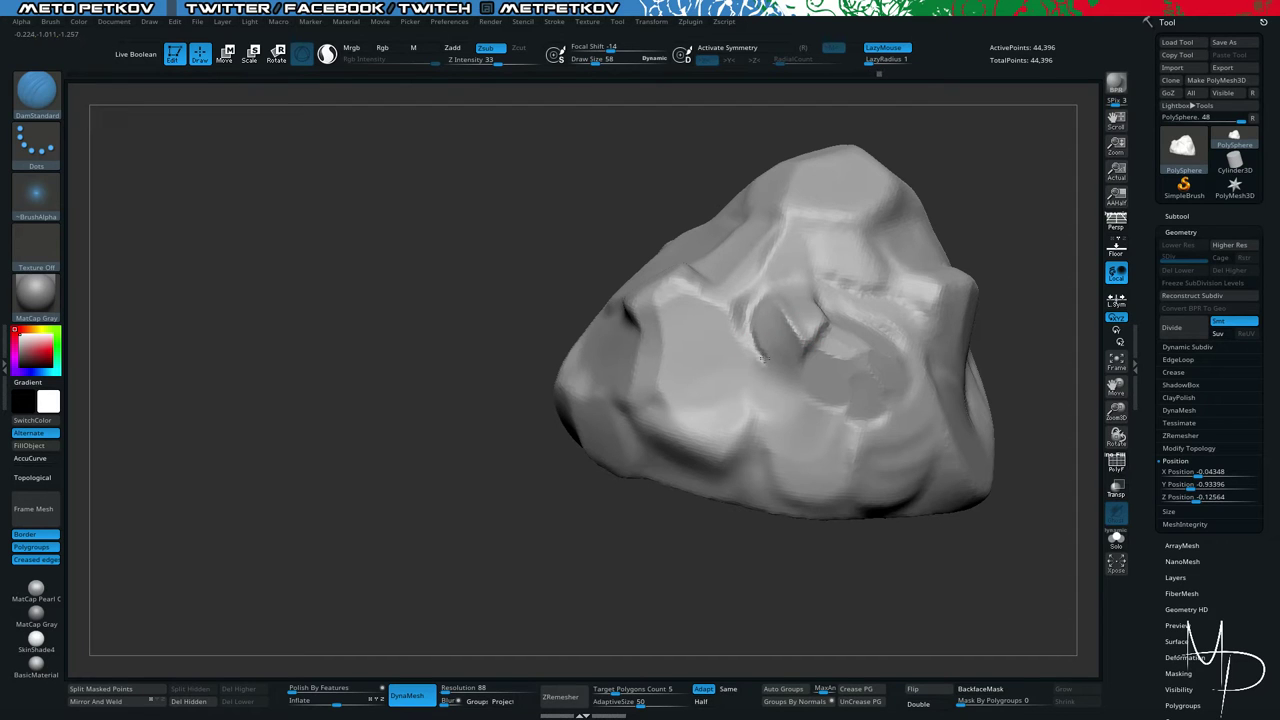
left_click_drag(758, 348, 786, 432)
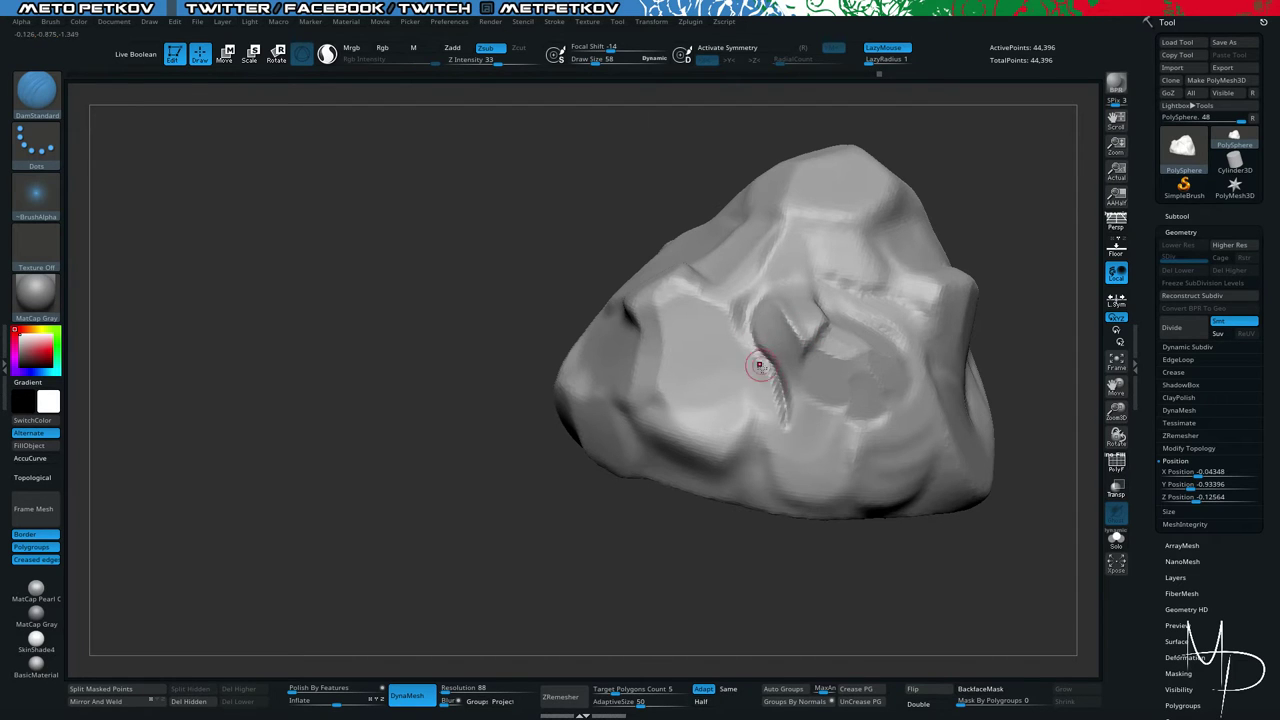
Remesh the creased rock with DynaMesh at resolution 88 and set the TrimDynamic draw size to 90.
key("b")
key("t")
key("d")
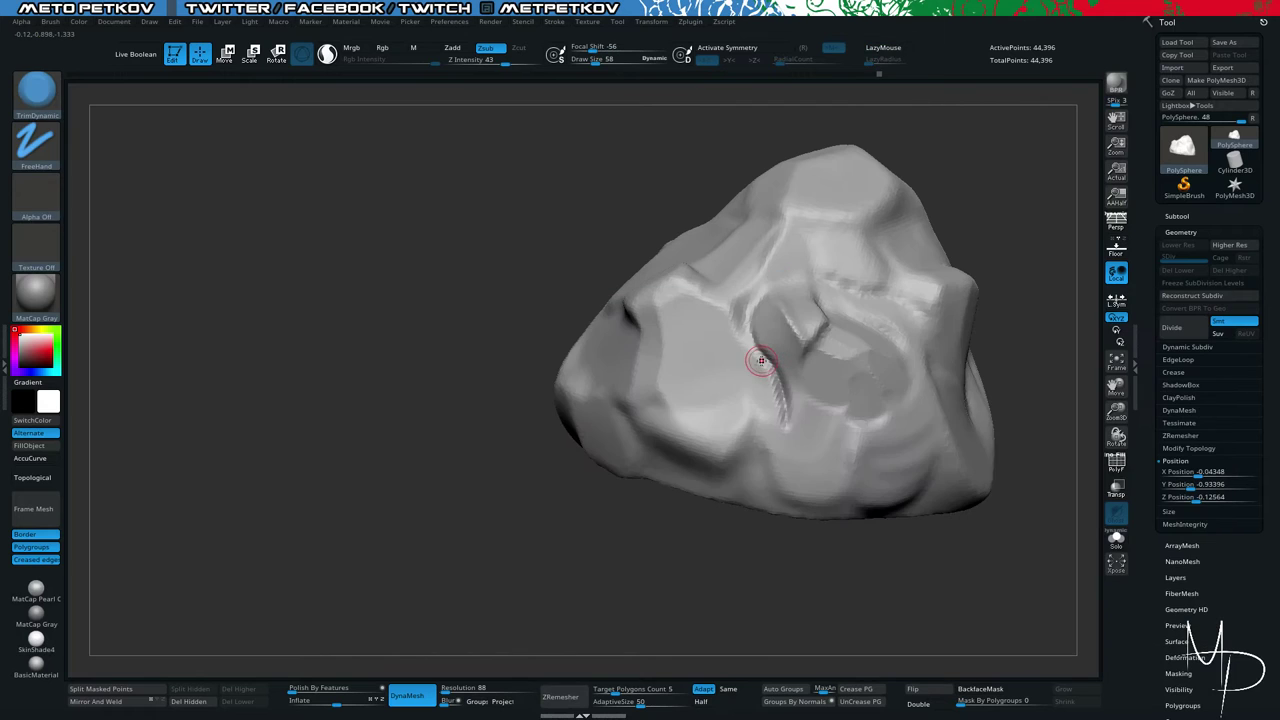
left_click_drag(420, 255, 520, 345, "ctrl")
key("space")
left_click(761, 393)
left_click_drag(762, 392, 768, 392)
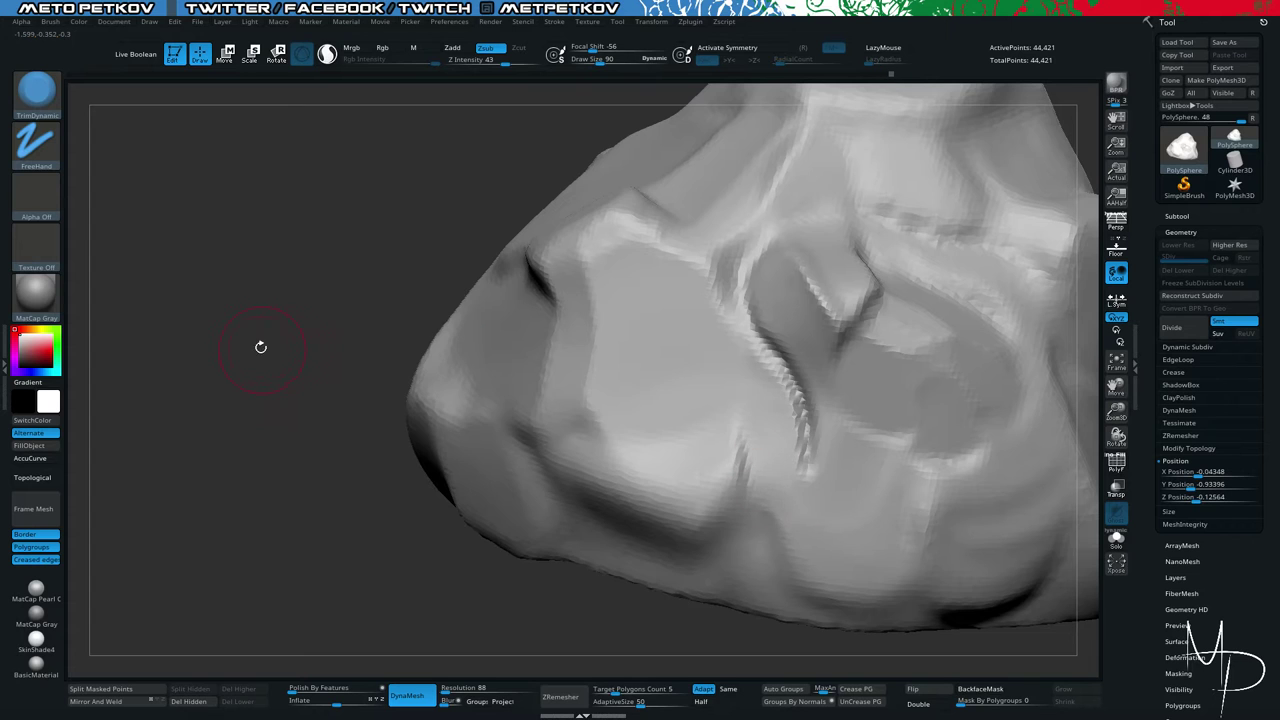
Trim the large facet beside the new crease with TrimDynamic and smooth its surface up to the crease.
left_click_drag(257, 343, 429, 362, "alt")
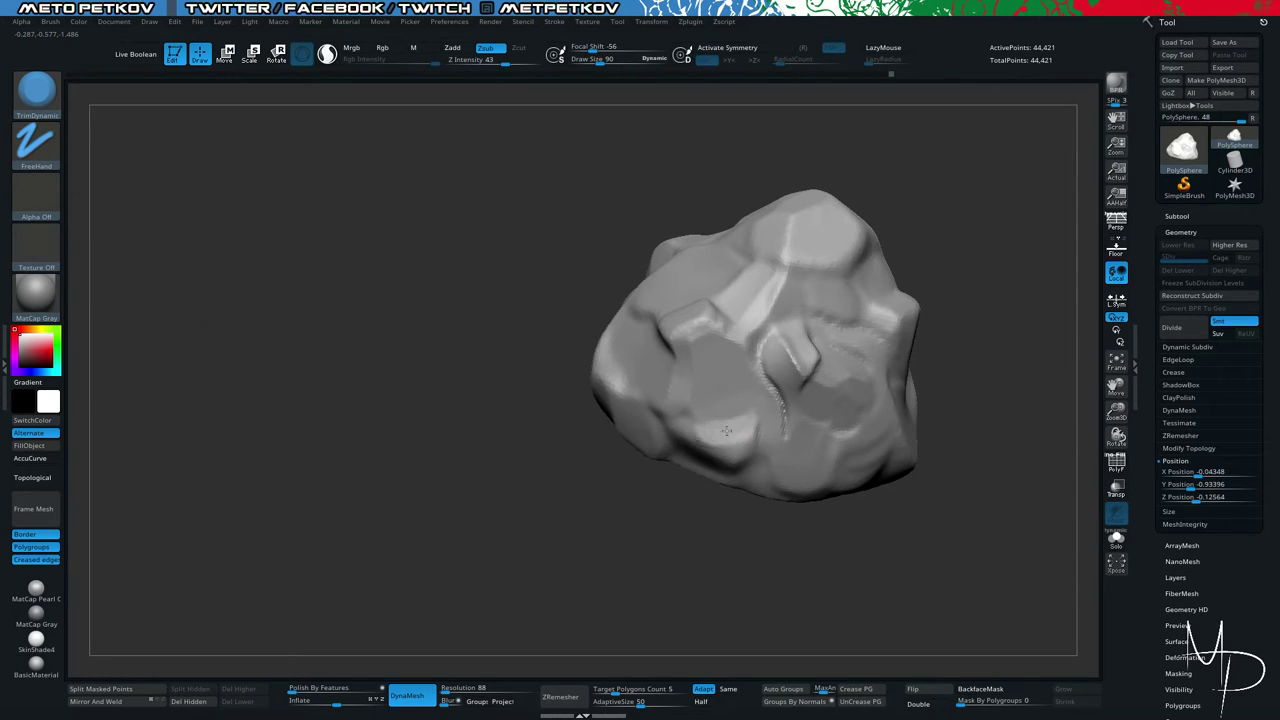
mouse_move(466, 374)
left_mouse_down()
mouse_move(380, 374)
mouse_move(682, 400)
left_mouse_up()
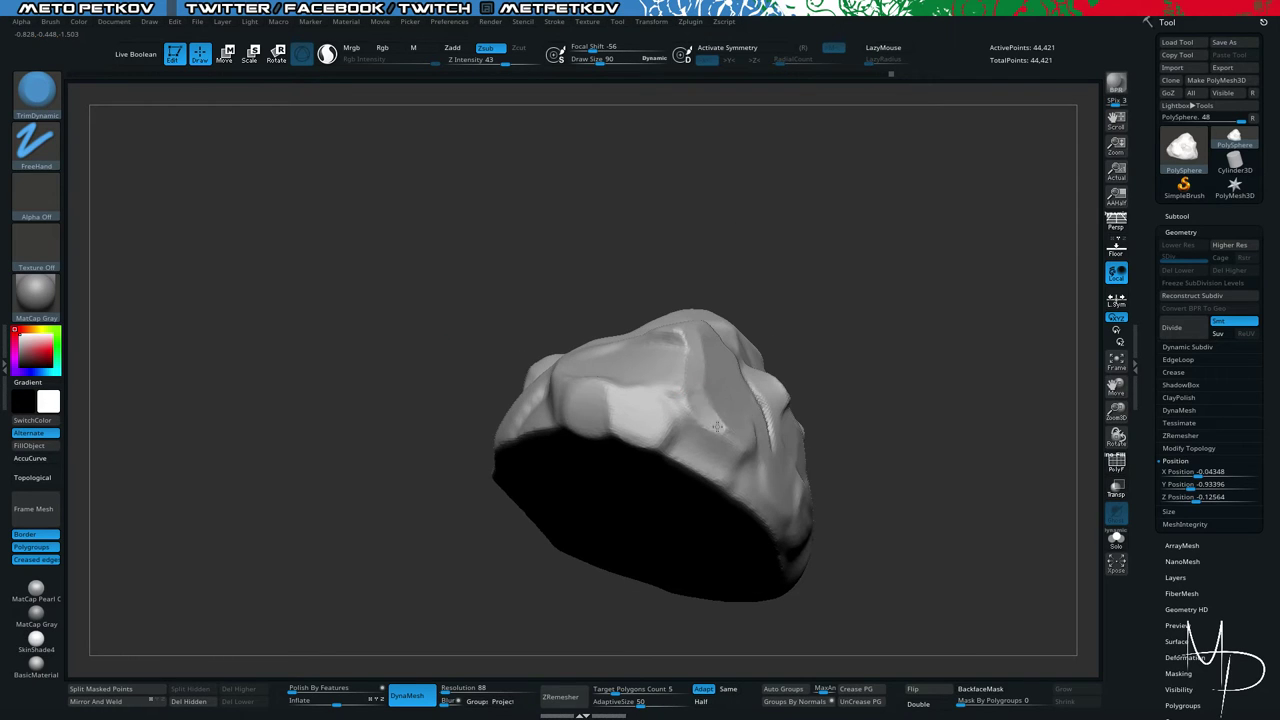
key("shift")
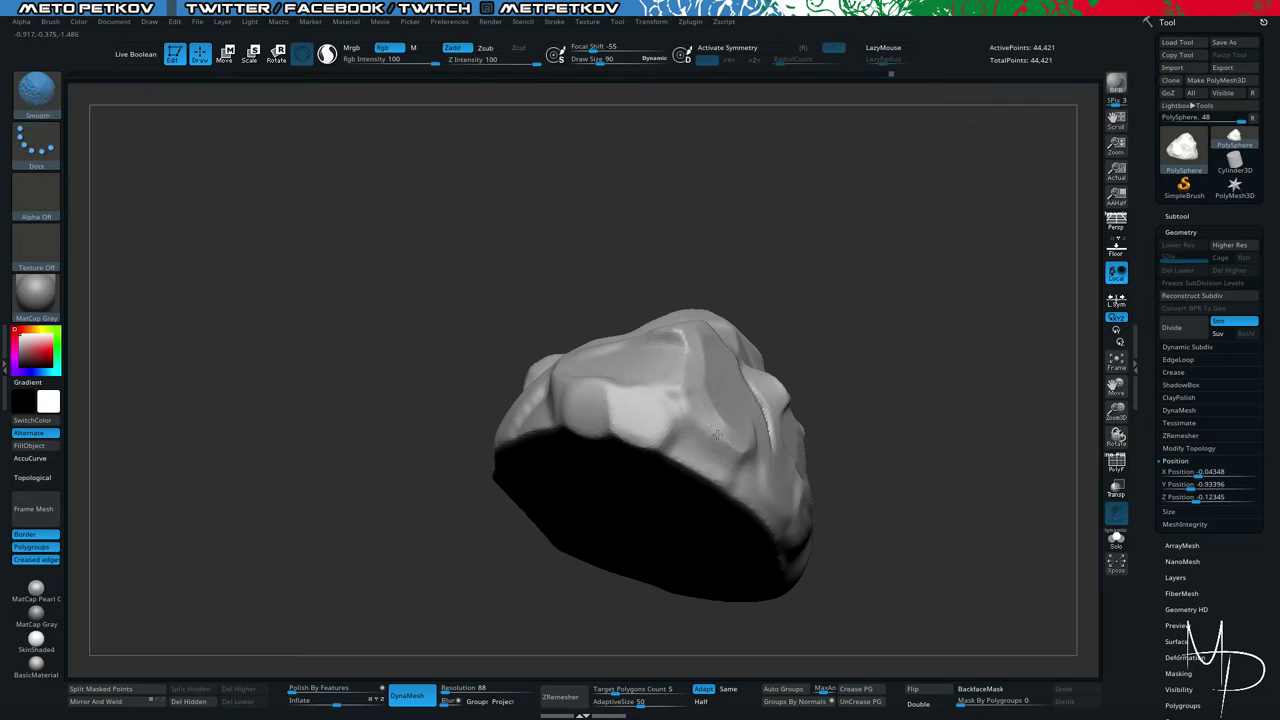
left_click_drag(840, 468, 740, 460, "shift")
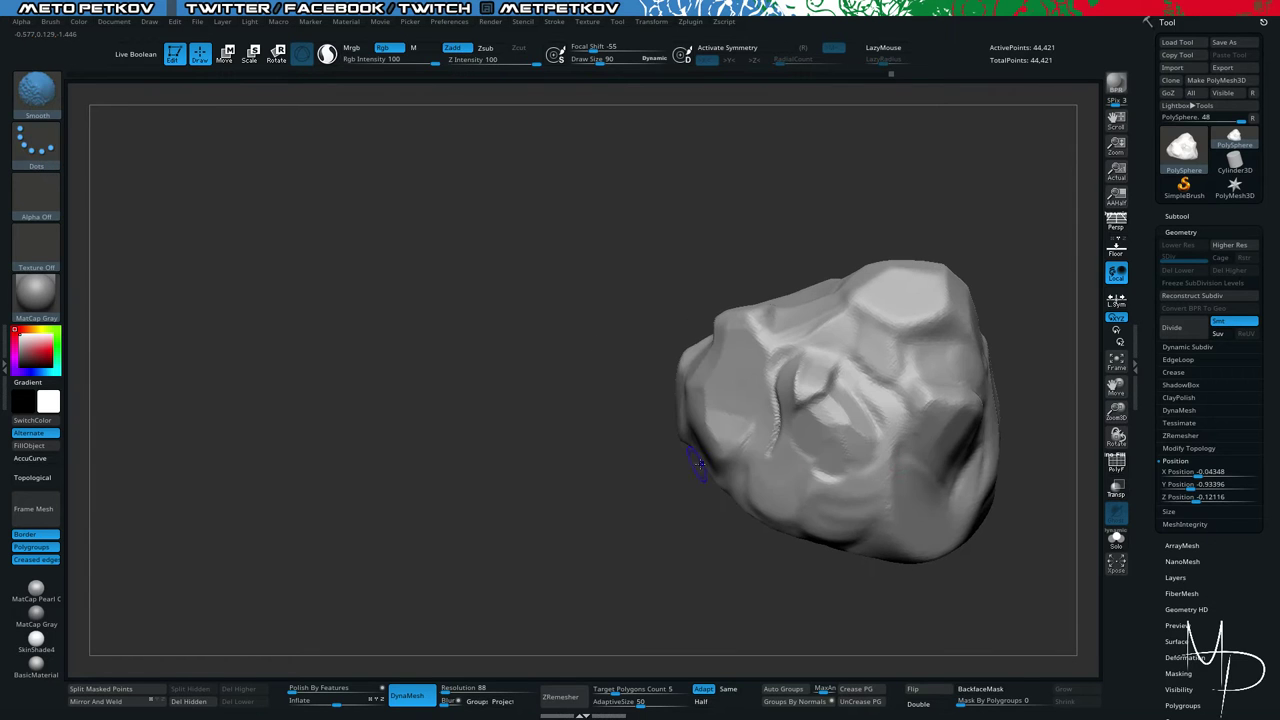
mouse_move(452, 301)
left_mouse_down()
mouse_move(449, 280)
mouse_move(482, 300)
left_mouse_up()
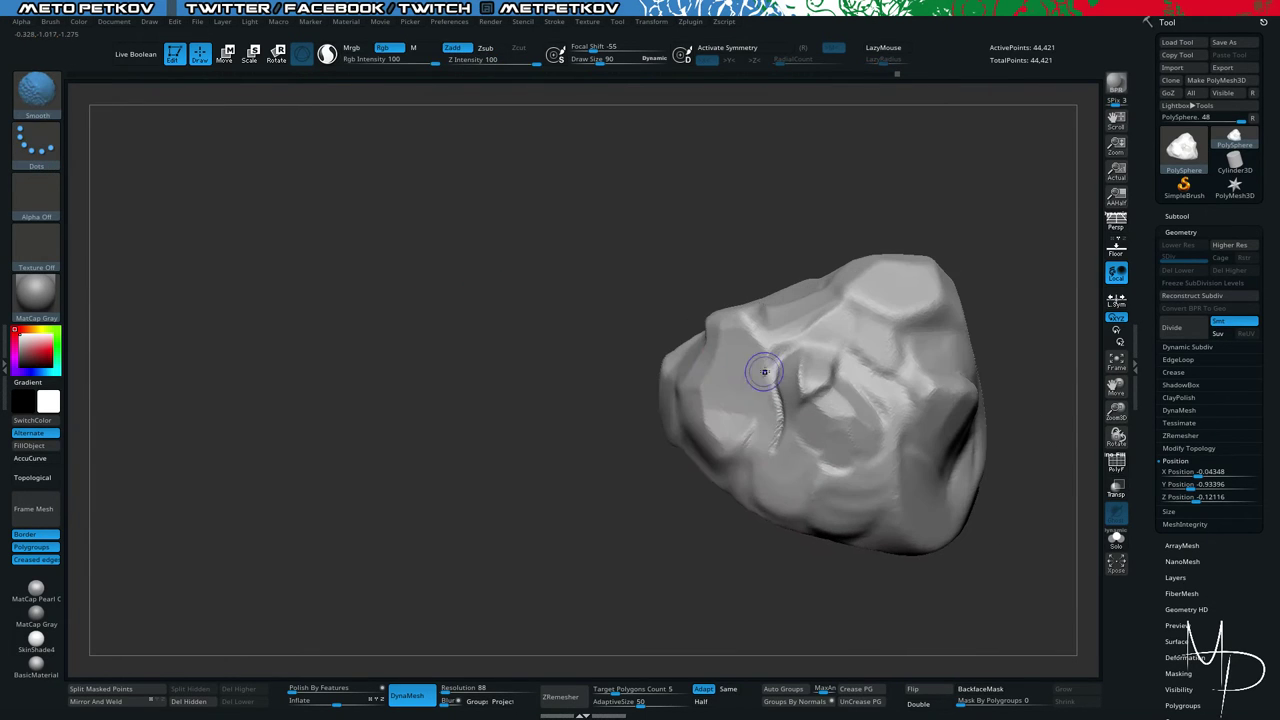
left_click_drag(766, 371, 770, 441, "shift")
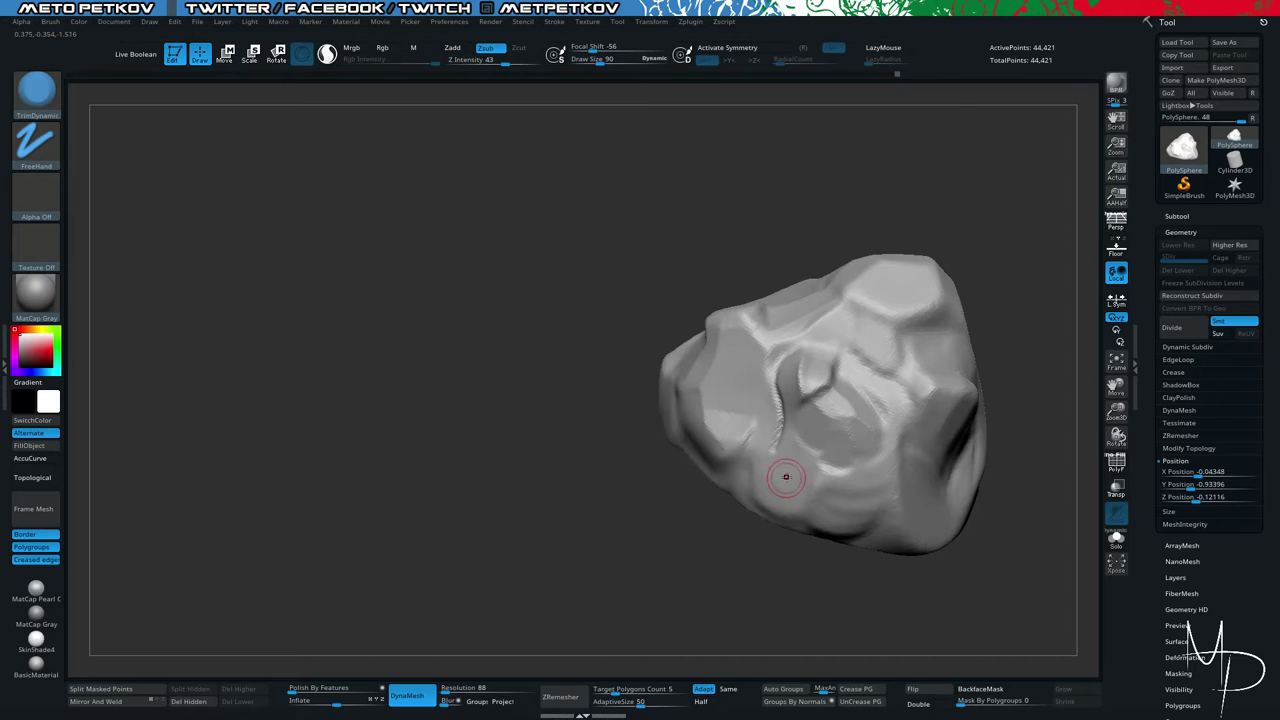
Build up the surface below the crease's lower end with the Clay brush and smooth the added volume.
key("b")
key("c")
key("l")
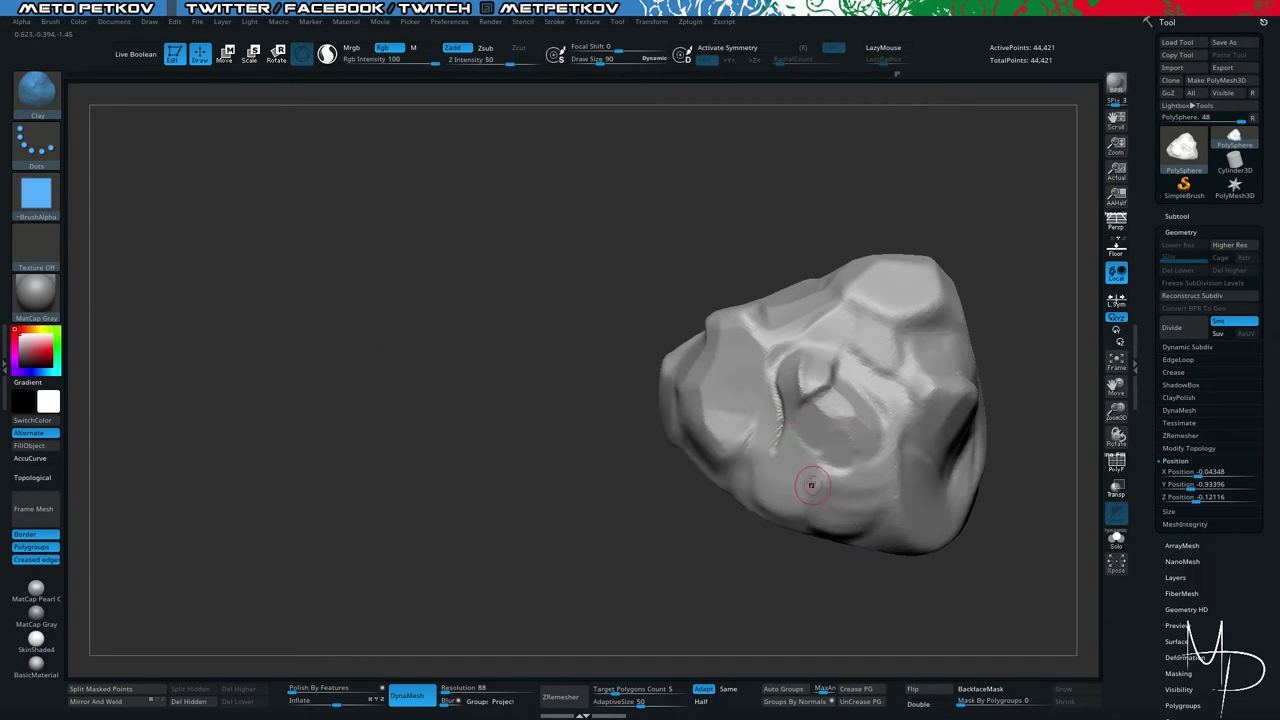
mouse_move(787, 440)
left_mouse_down()
mouse_move(816, 468)
mouse_move(758, 461)
mouse_move(786, 512)
left_mouse_up()
key("shift")
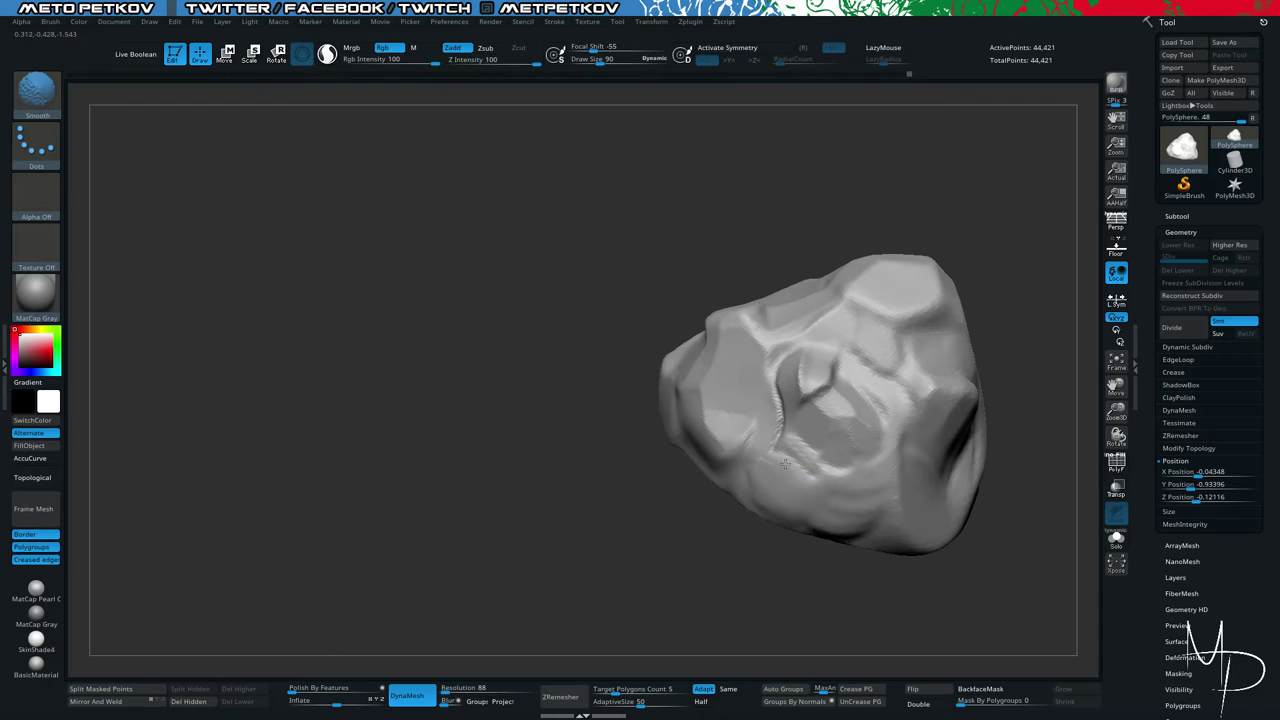
Switch to the DamStandard brush.
key("b")
key("d")
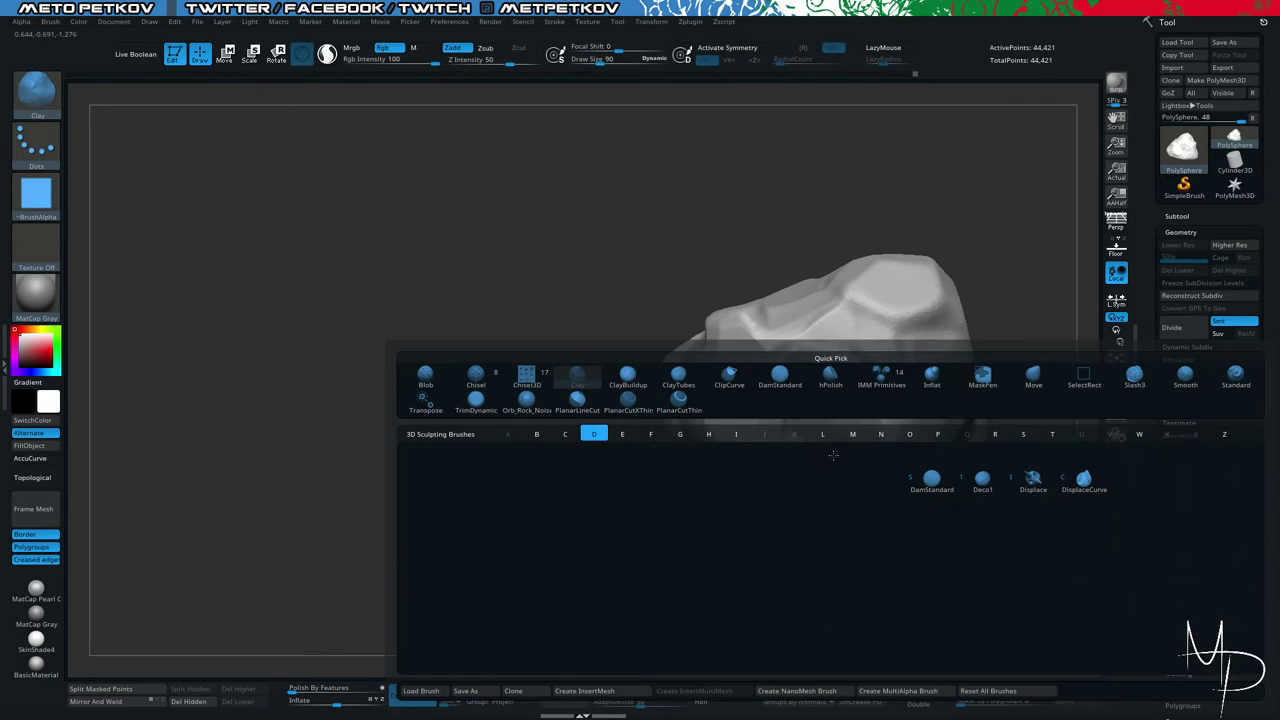
Carve a crack down the lower front of the rock with DamStandard and mask the rounded chunk beside it.
key("s")
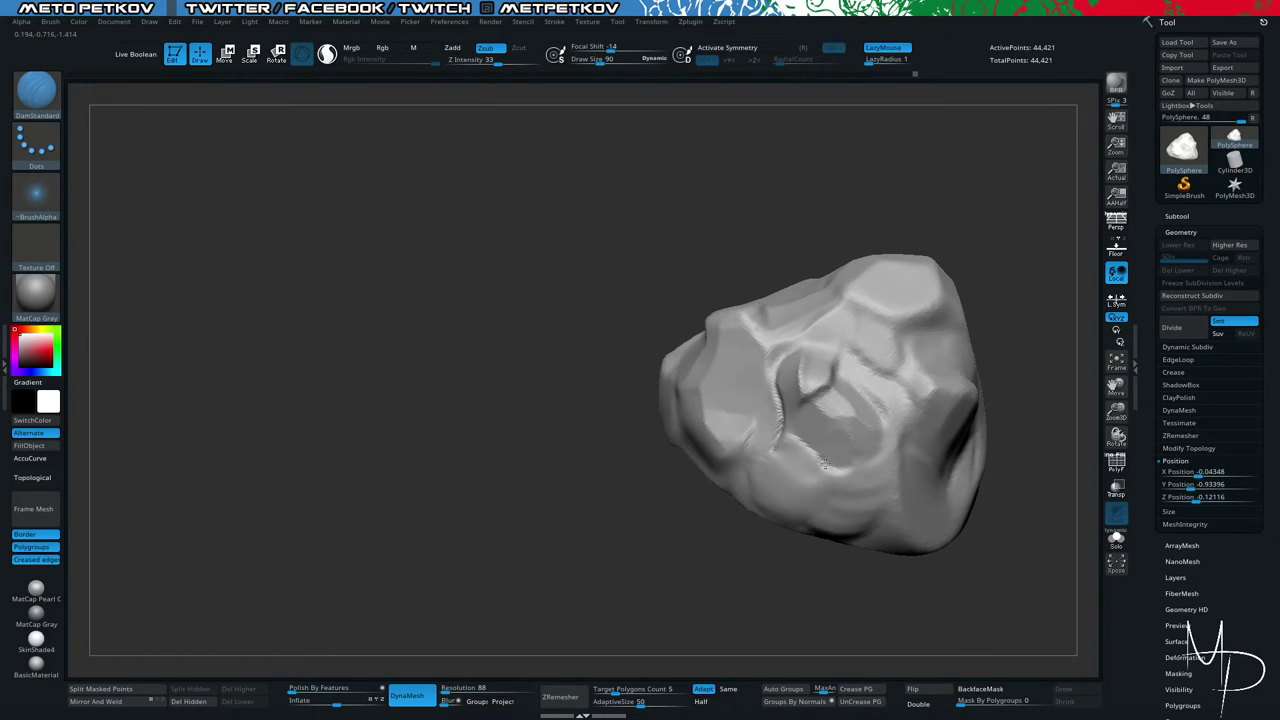
left_click_drag(805, 557, 910, 414)
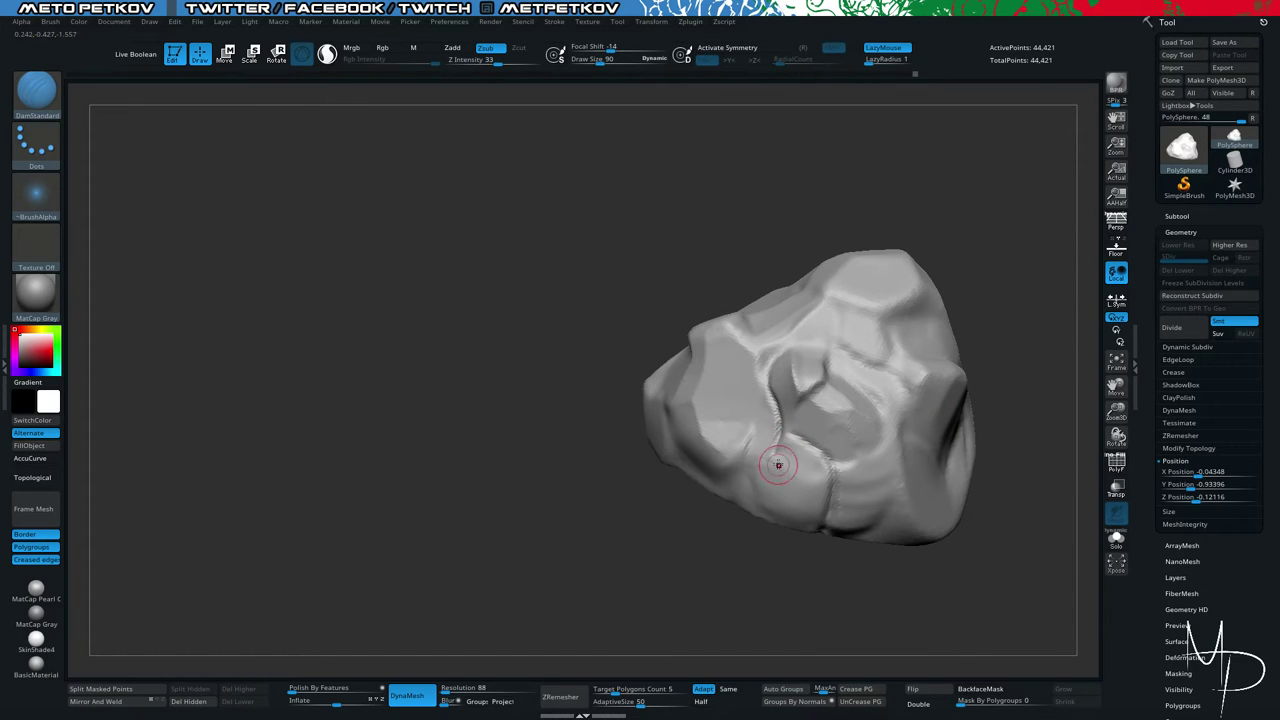
mouse_move(795, 460)
left_mouse_down("ctrl")
mouse_move(786, 452)
mouse_move(812, 494)
mouse_move(785, 525)
mouse_move(776, 473)
left_mouse_up("ctrl")
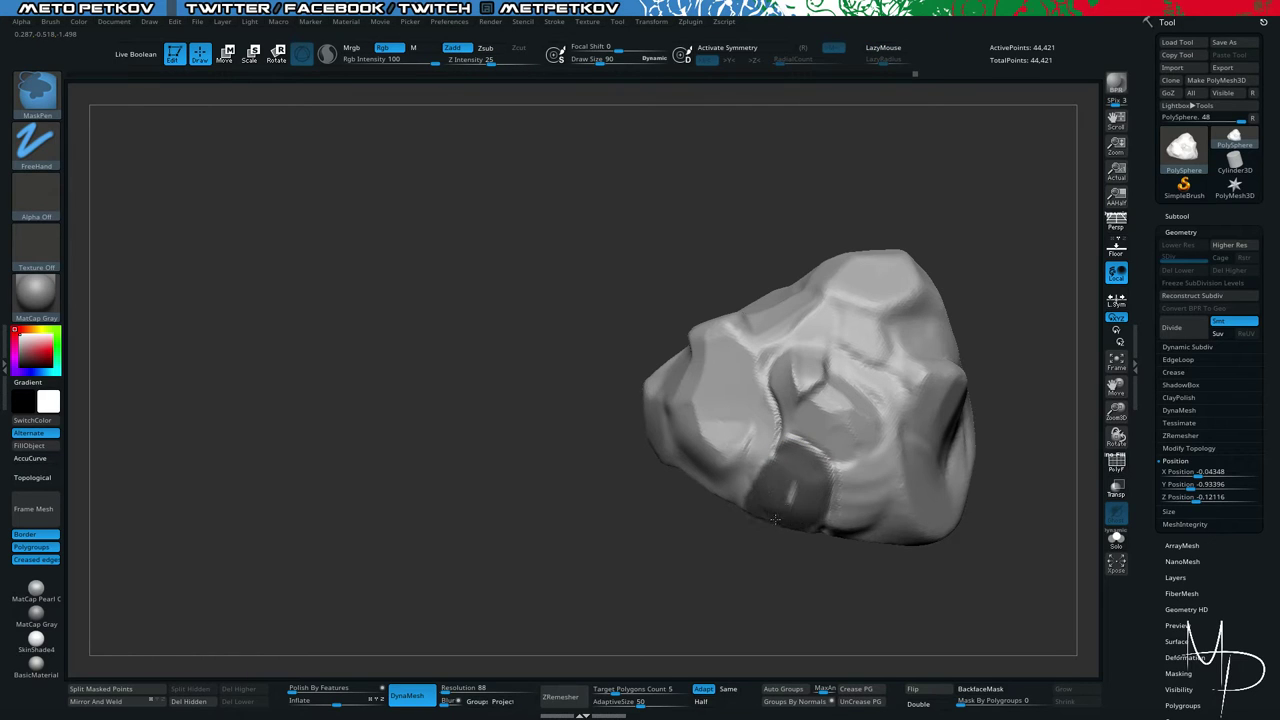
left_click_drag(779, 580, 772, 576, "ctrl")
Invert the mask, reset the transform gizmo onto the unmasked chunk and move the chunk slightly outward.
left_click_drag(765, 570, 537, 458)
key("ctrl+z")
left_click(515, 428, "ctrl")
key("w")
left_click(828, 286)
left_click(806, 378, "alt")
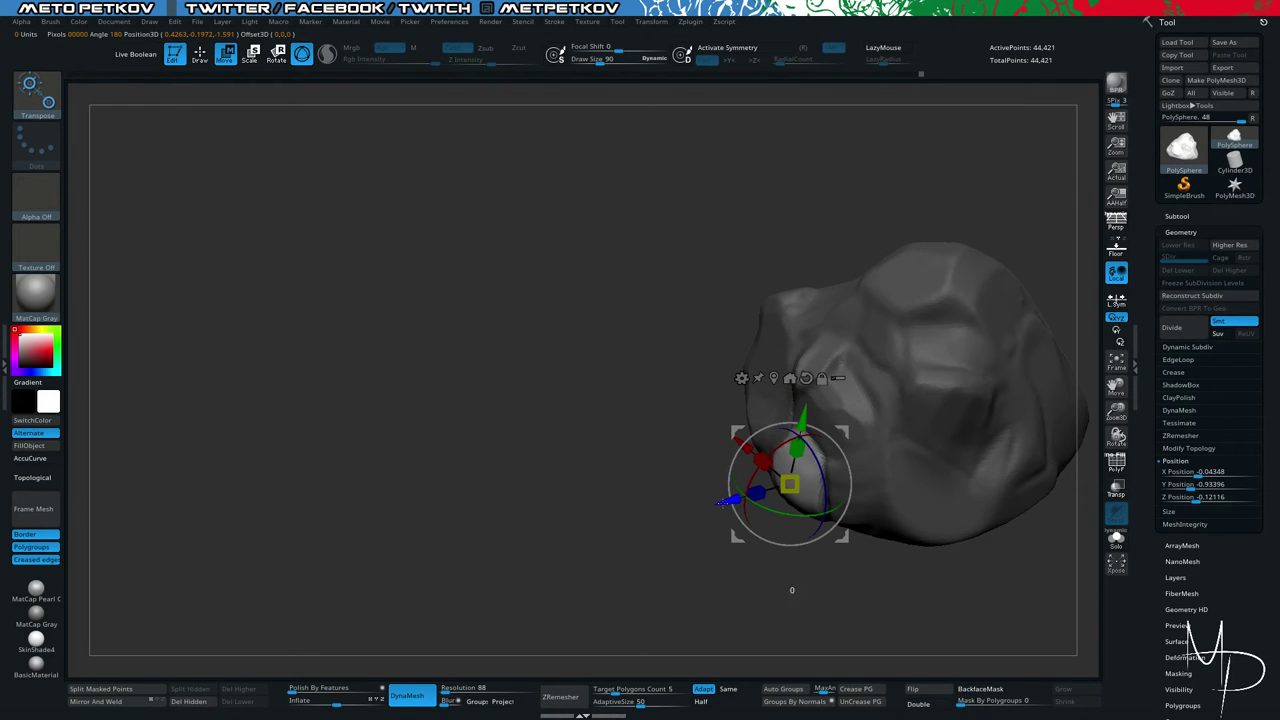
left_click_drag(728, 502, 721, 504)
Clear the mask and update the rock's DynaMesh.
left_click_drag(575, 485, 527, 344, "ctrl")
left_click_drag(557, 420, 575, 292, "alt")
left_click_drag(575, 295, 657, 485, "ctrl")
Select the TrimDynamic brush and set its draw size to 69.
key("b")
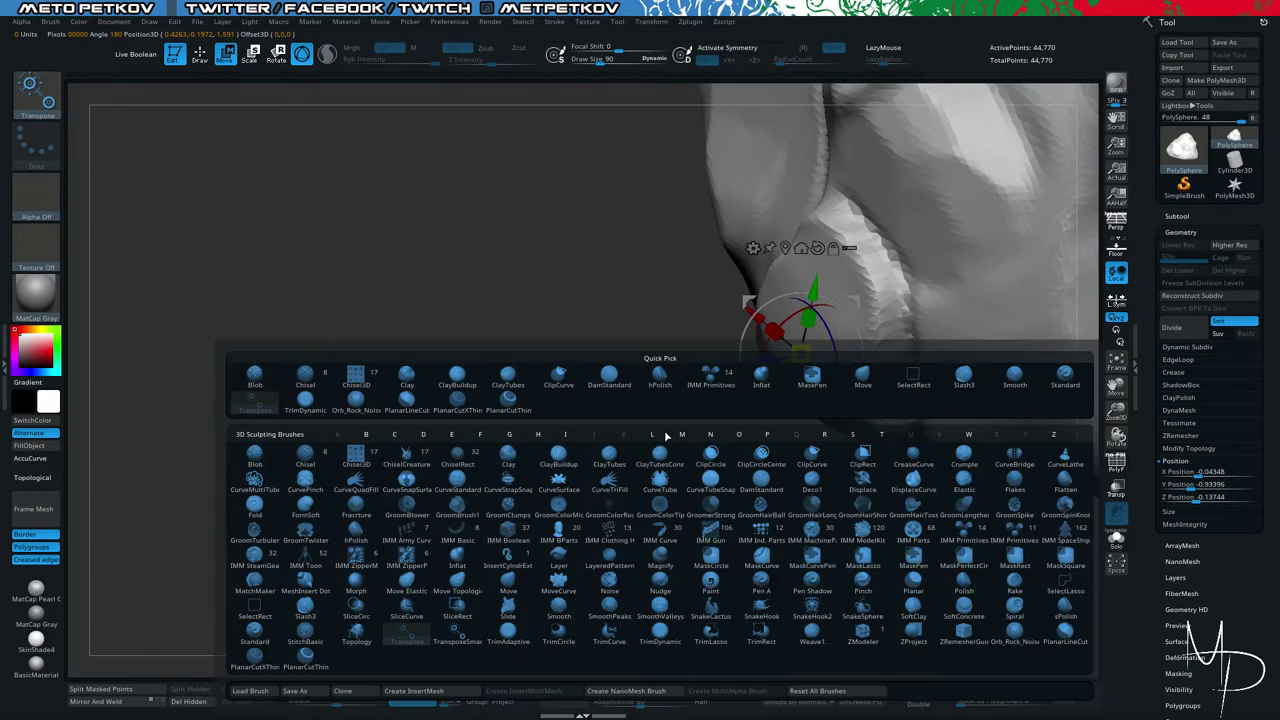
key("t")
key("d")
left_click_drag(551, 380, 567, 450)
key("space")
mouse_move(869, 242)
left_mouse_down()
mouse_move(848, 238)
mouse_move(850, 226)
mouse_move(892, 265)
left_mouse_up()
key("space")
key("ctrl+z")
key("space")
key("space")
Flatten the side edge of the protruding chunk with TrimDynamic strokes.
mouse_move(785, 488)
left_mouse_down()
mouse_move(765, 489)
mouse_move(768, 545)
left_mouse_up()
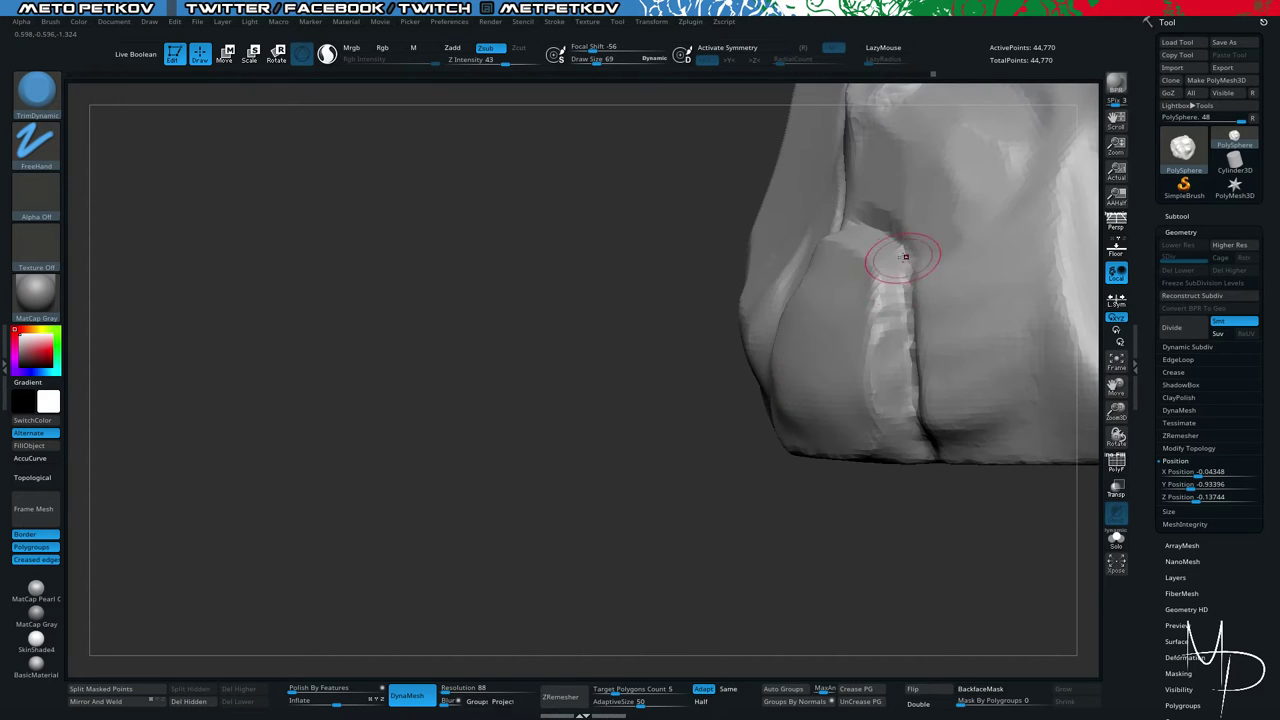
mouse_move(893, 308)
left_mouse_down()
mouse_move(894, 252)
mouse_move(874, 246)
left_mouse_up()
mouse_move(889, 347)
left_mouse_down()
mouse_move(900, 314)
mouse_move(896, 405)
left_mouse_up()
mouse_move(817, 526)
left_mouse_down()
mouse_move(507, 455)
mouse_move(543, 477)
mouse_move(509, 457)
mouse_move(829, 351)
mouse_move(856, 318)
left_mouse_up()
Trim the remaining edges of the protruding chunk into flat bevels with TrimDynamic at draw size 48.
key("space")
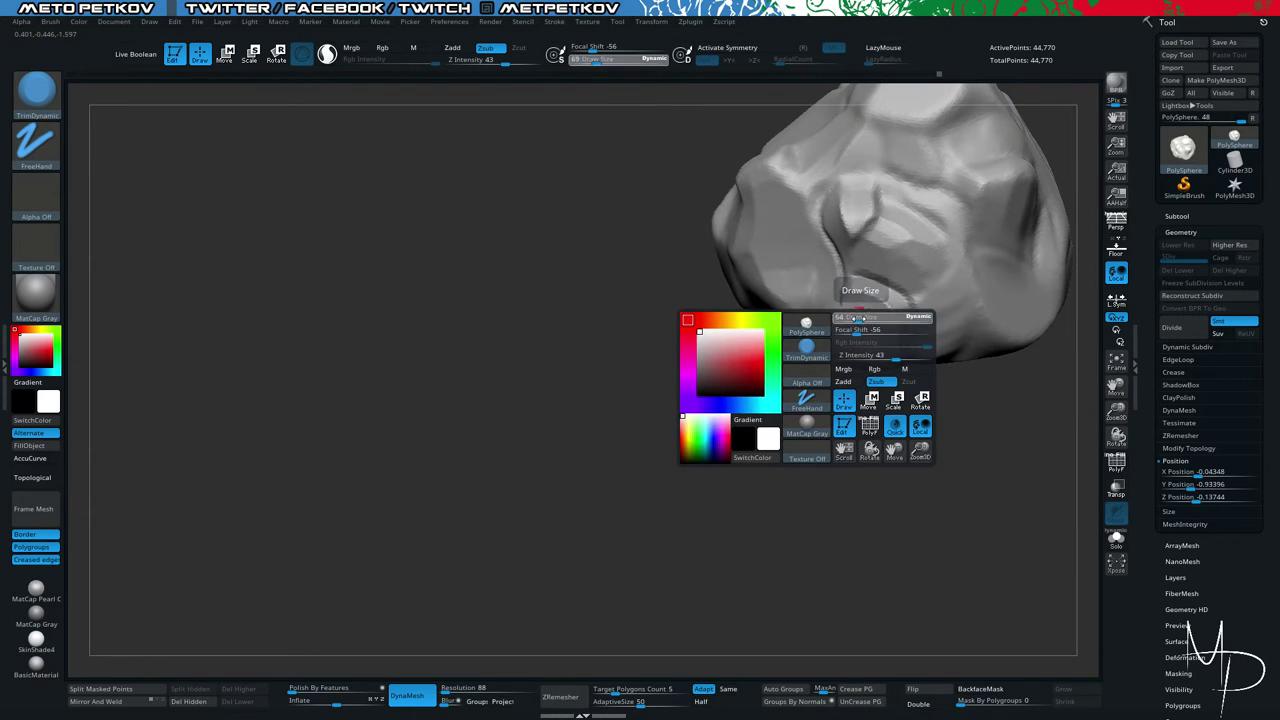
mouse_move(712, 408)
left_mouse_down()
mouse_move(714, 428)
mouse_move(803, 434)
left_mouse_up()
key("b")
key("d")
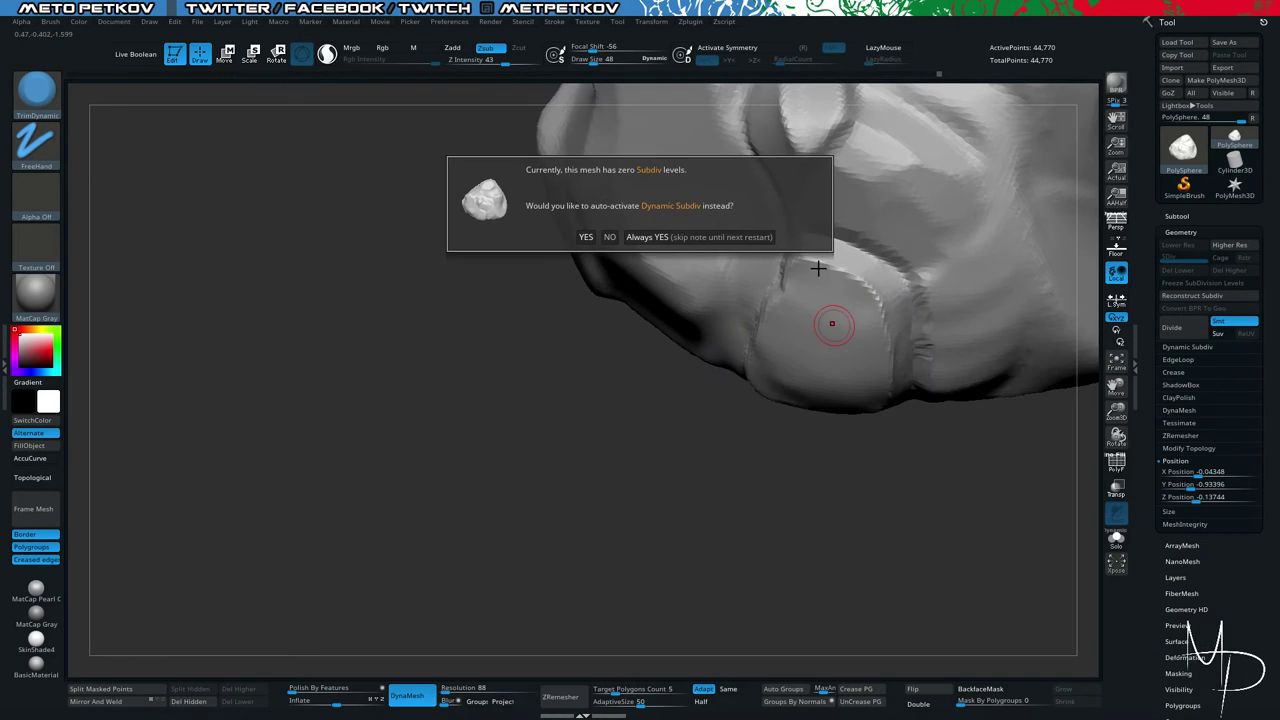
left_click(610, 237)
key("b")
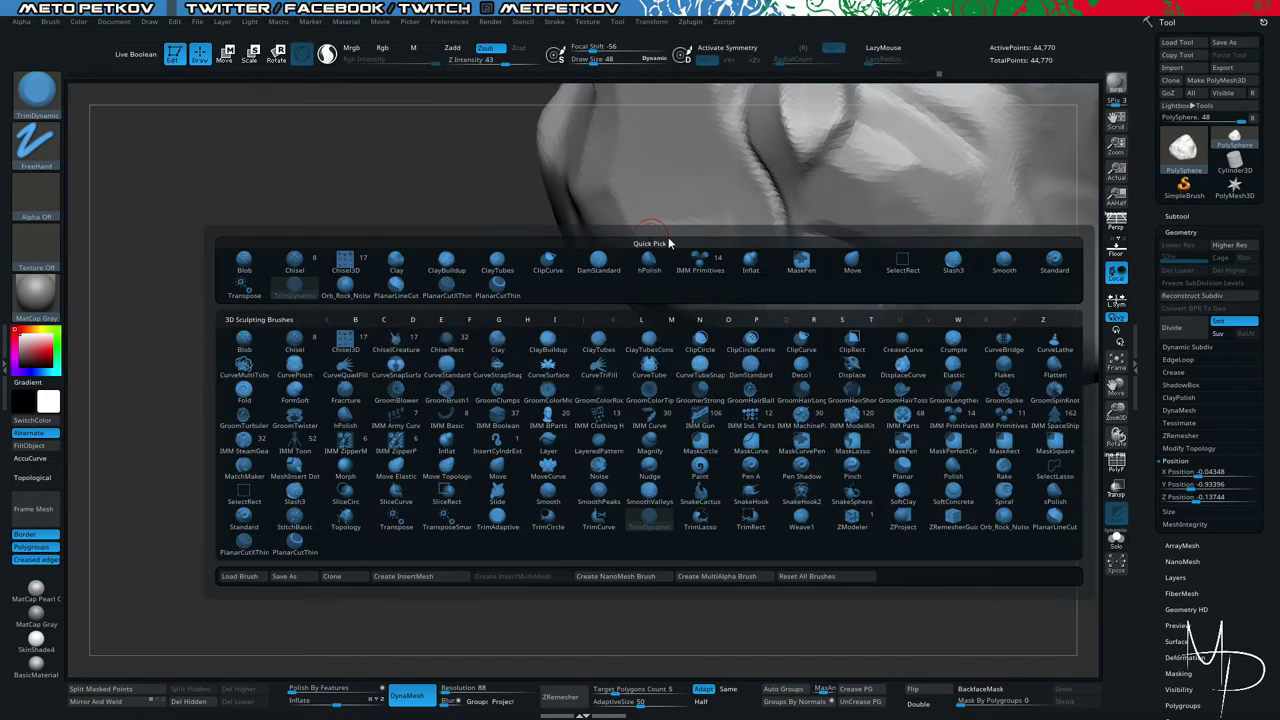
key("t")
key("d")
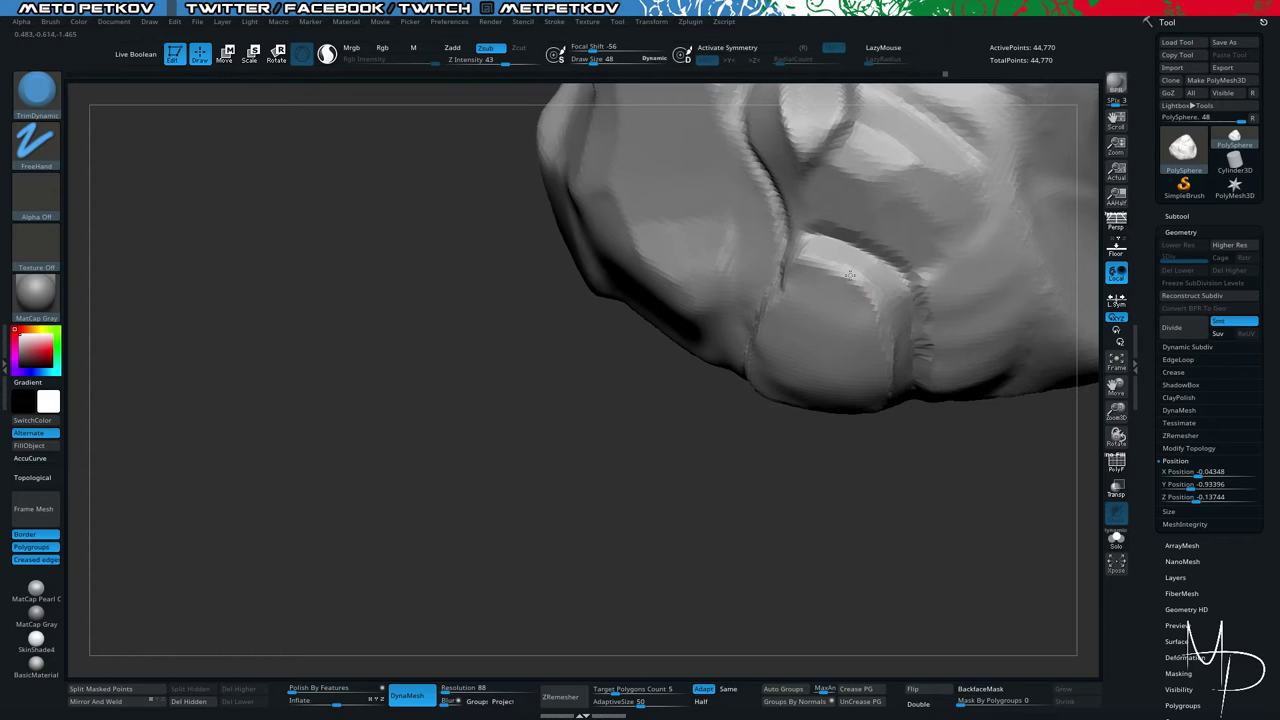
mouse_move(888, 437)
left_mouse_down()
mouse_move(903, 480)
mouse_move(900, 462)
left_mouse_up()
mouse_move(536, 428)
left_mouse_down()
mouse_move(580, 471)
mouse_move(695, 428)
left_mouse_up()
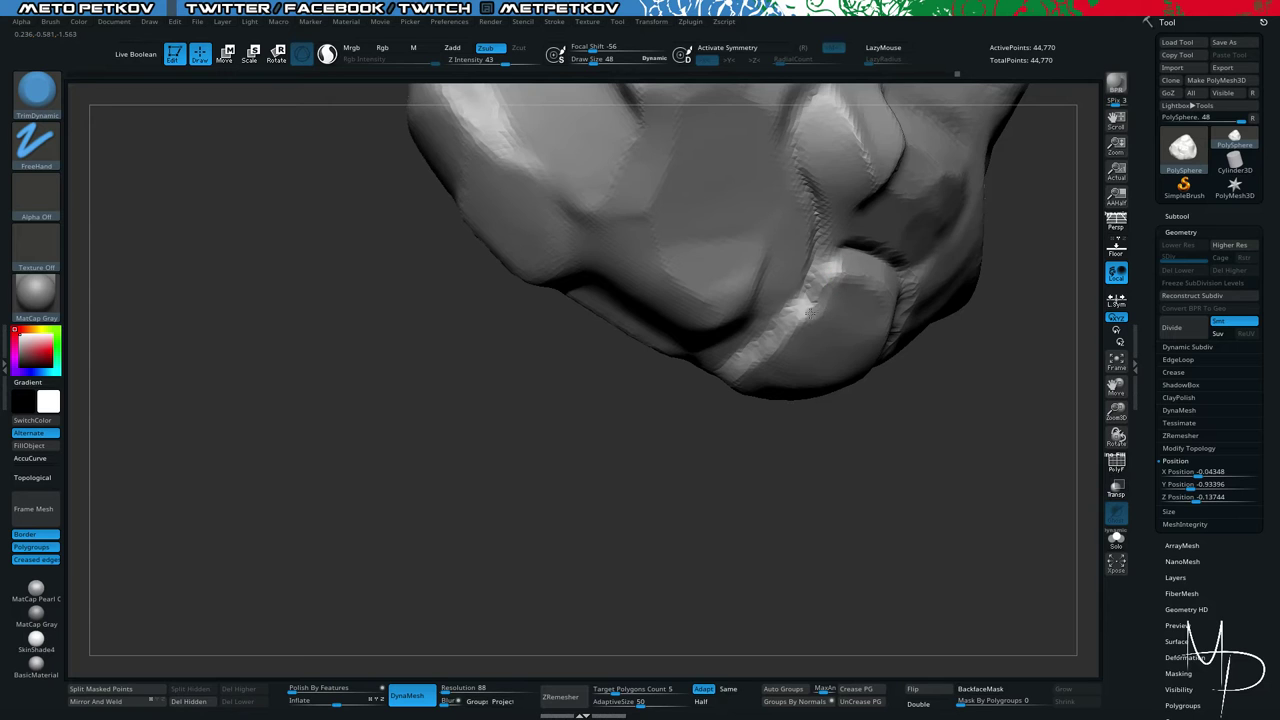
mouse_move(708, 441)
left_mouse_down()
mouse_move(574, 449)
mouse_move(552, 427)
mouse_move(532, 489)
mouse_move(580, 418)
mouse_move(625, 383)
left_mouse_up()
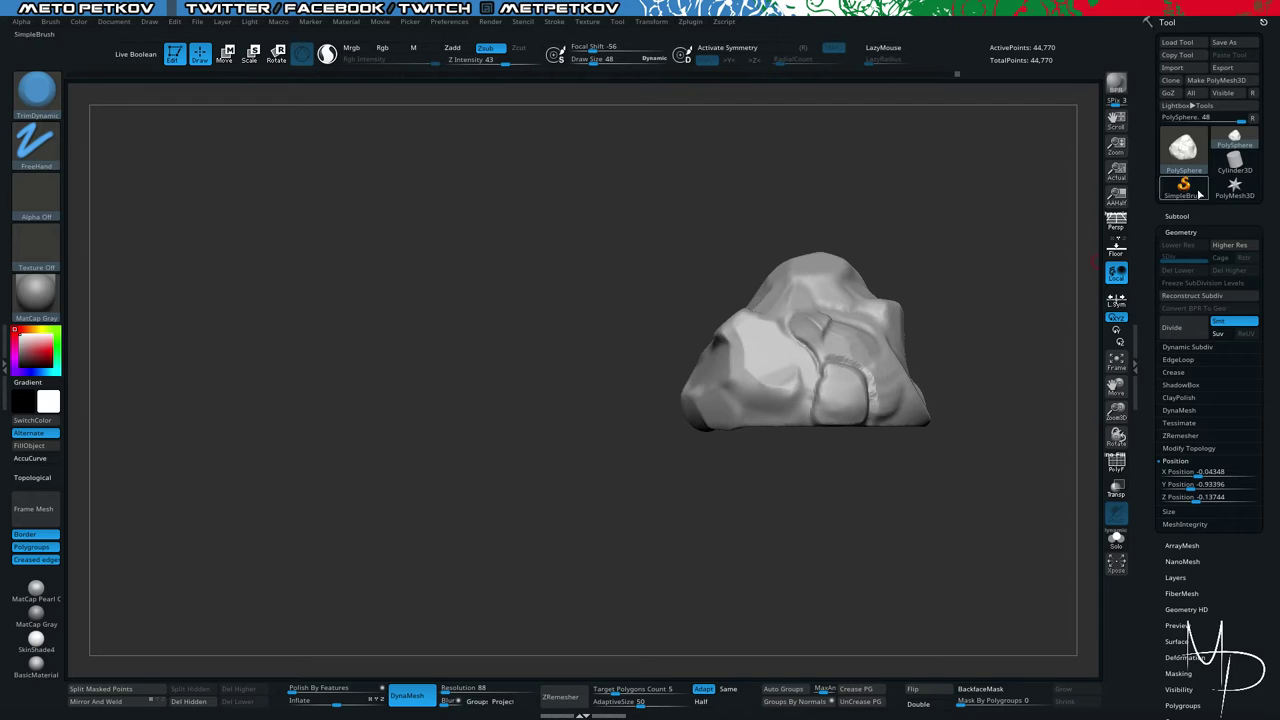
Switch the active tool to the Cube3D primitive, draw it beside the rock and make it editable.
left_click(1172, 196)
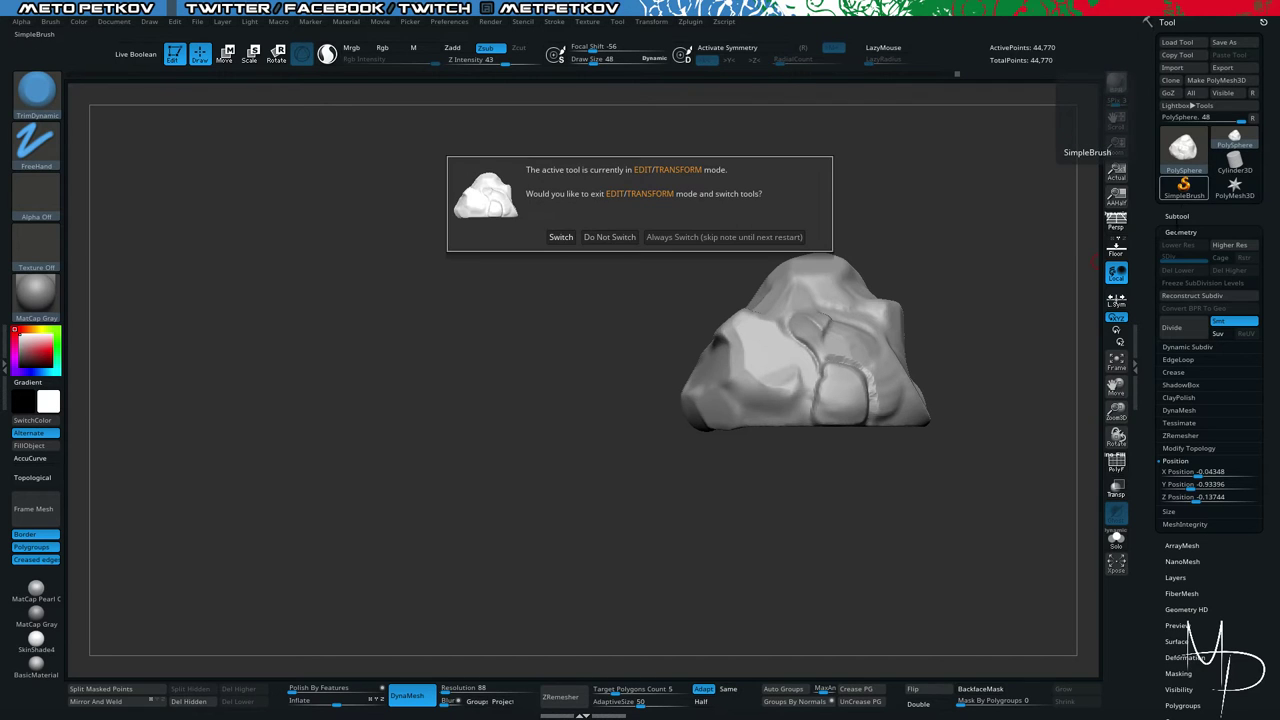
left_click(560, 237)
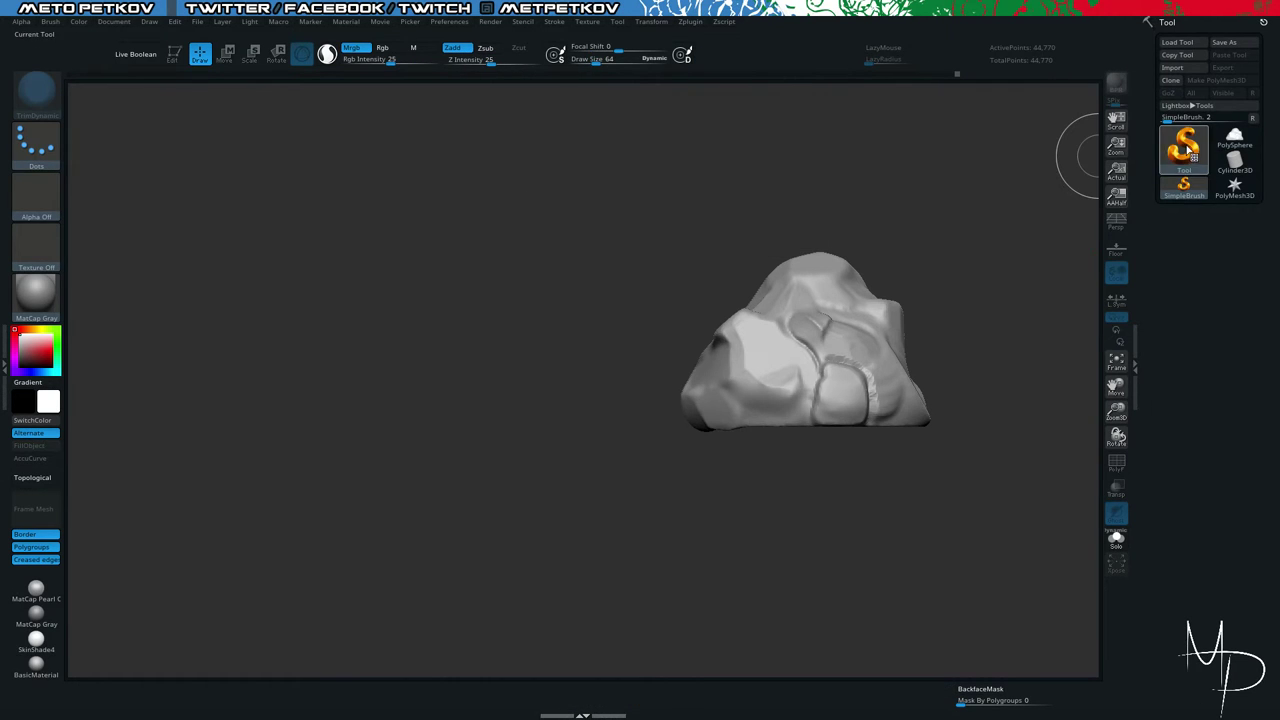
left_click(1190, 150)
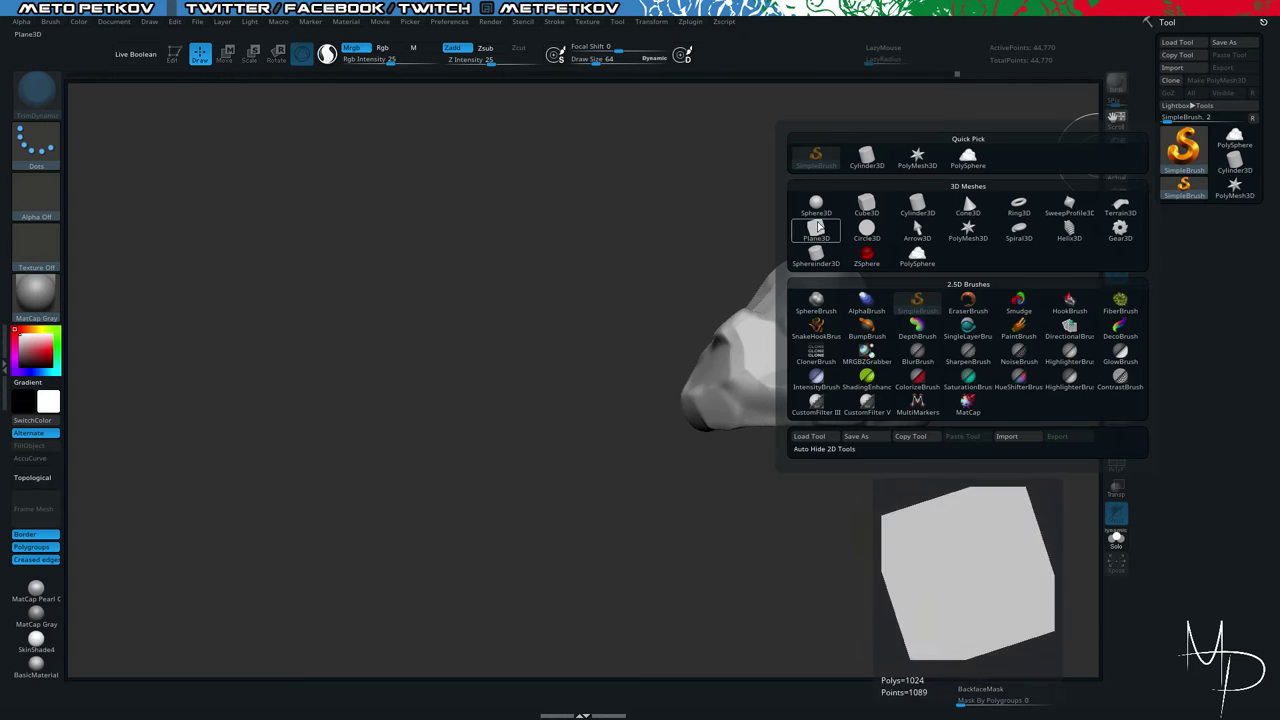
left_click(866, 207)
left_click_drag(540, 318, 410, 435)
key("t")
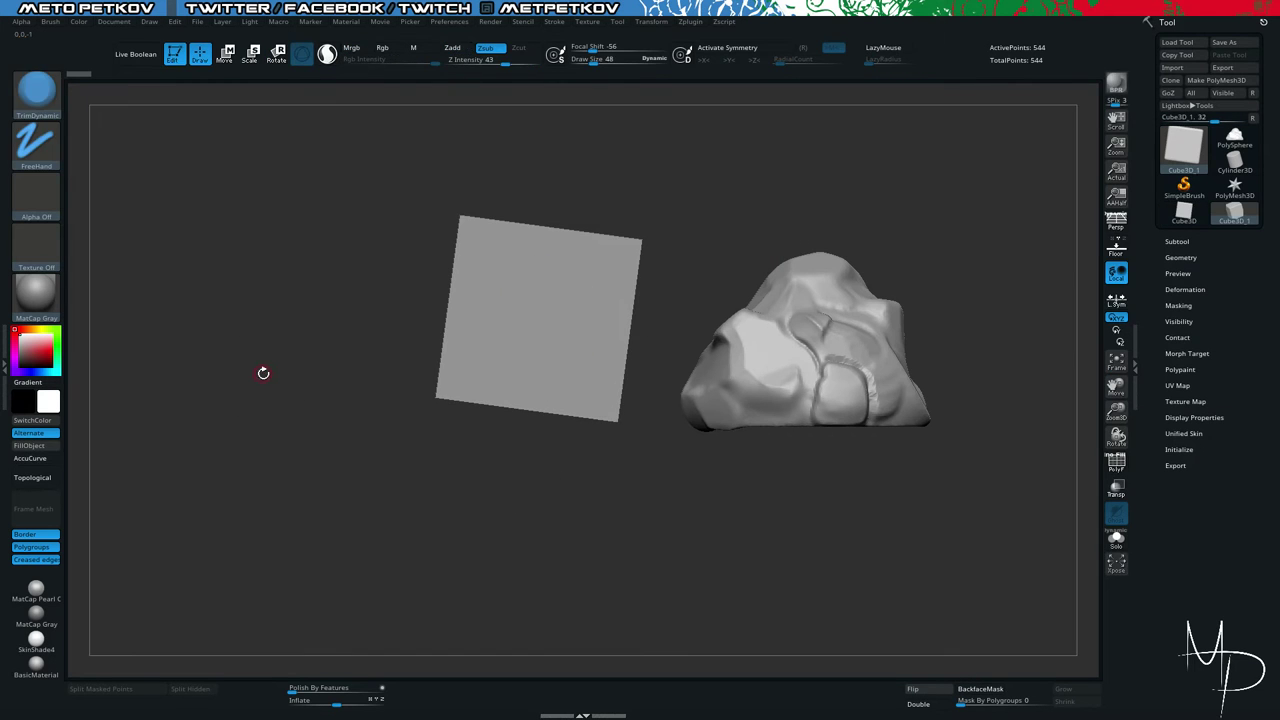
Clear the canvas of everything except the editable cube and frame the cube in the view.
left_click_drag(263, 372, 266, 366)
key("t")
left_click(264, 362)
key("t")
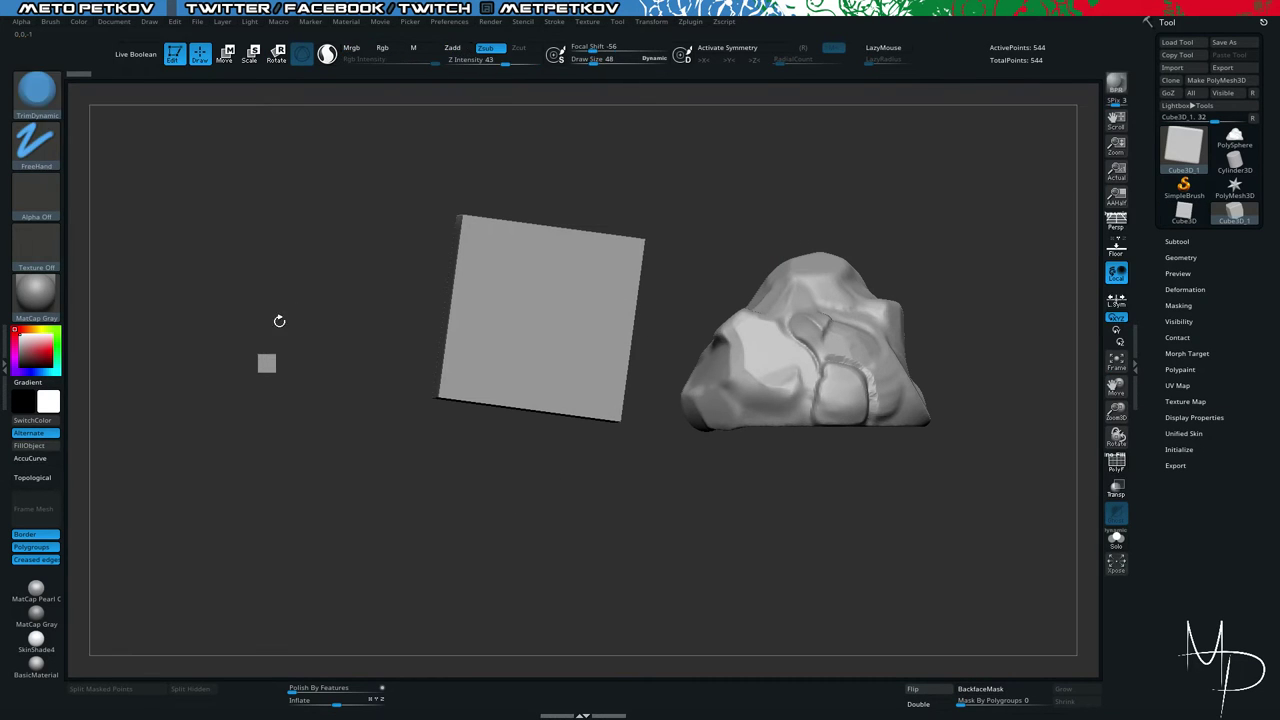
key("ctrl+n")
key("f")
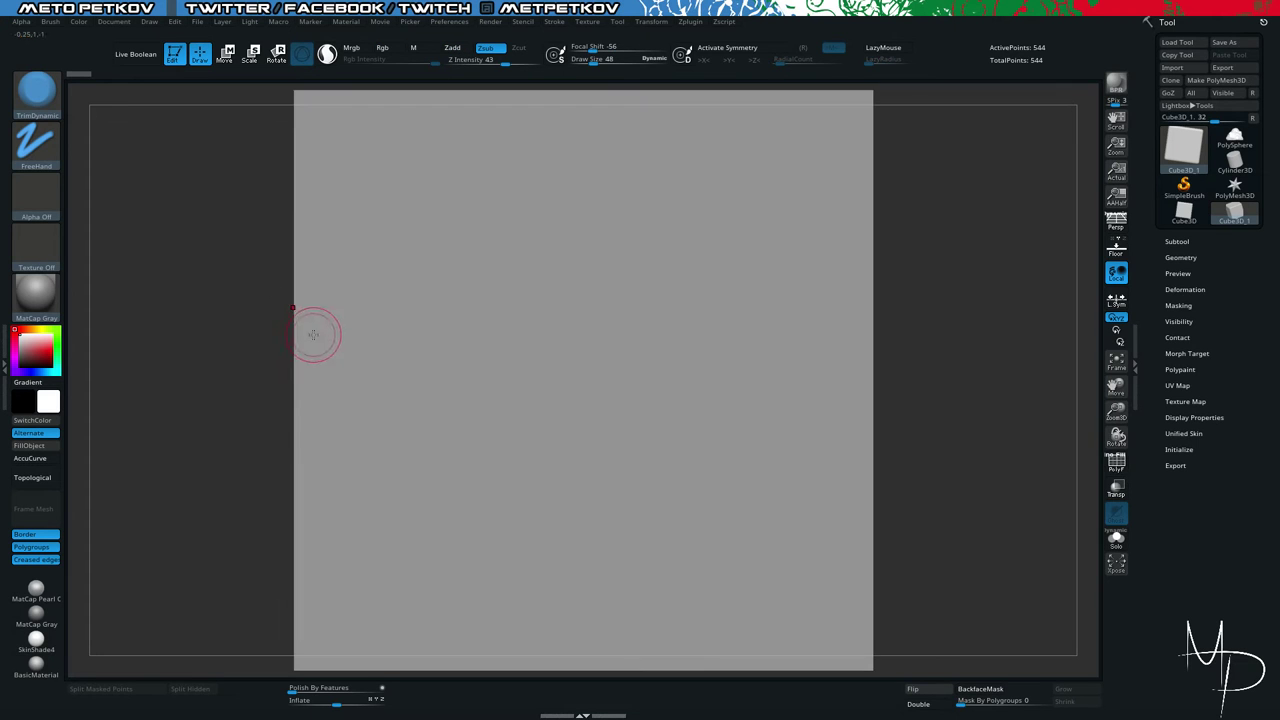
left_click_drag(934, 391, 867, 348, "alt")
key("shift+f")
key("shift+f")
Convert the cube to a PolyMesh3D and apply the gizmo's Taper deformer to it.
left_click(1220, 80)
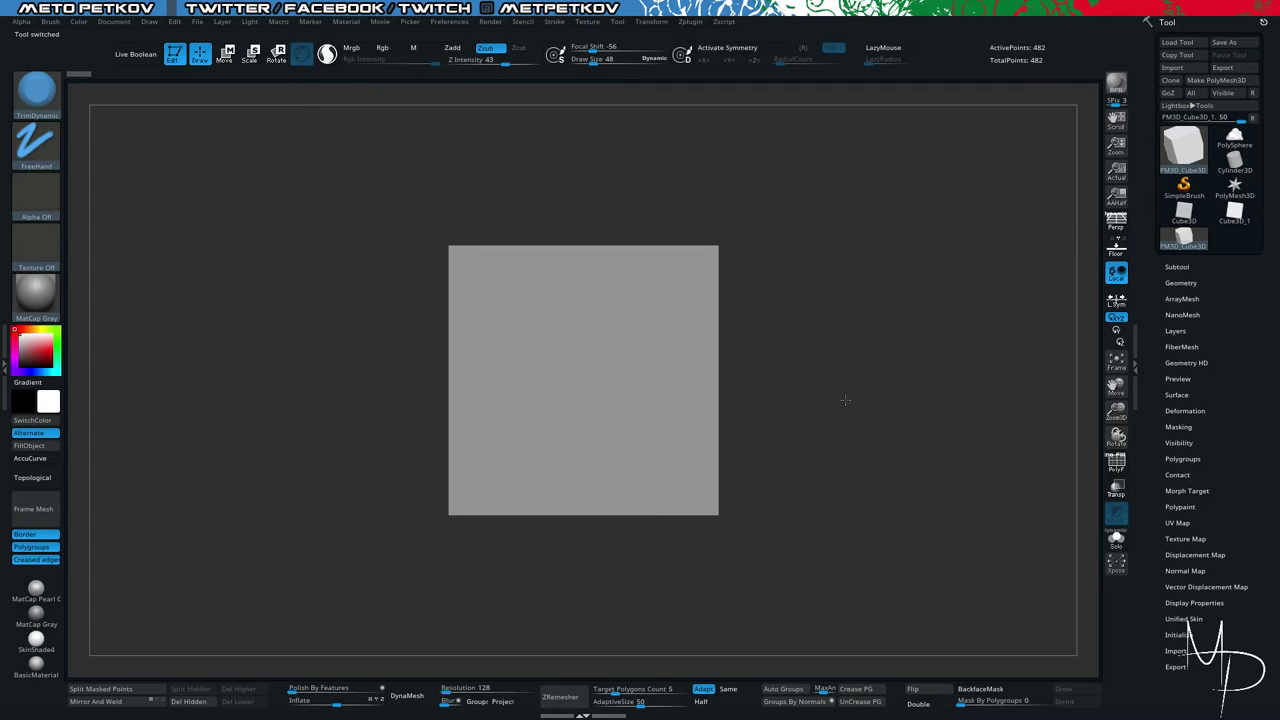
key("w")
left_click(535, 273)
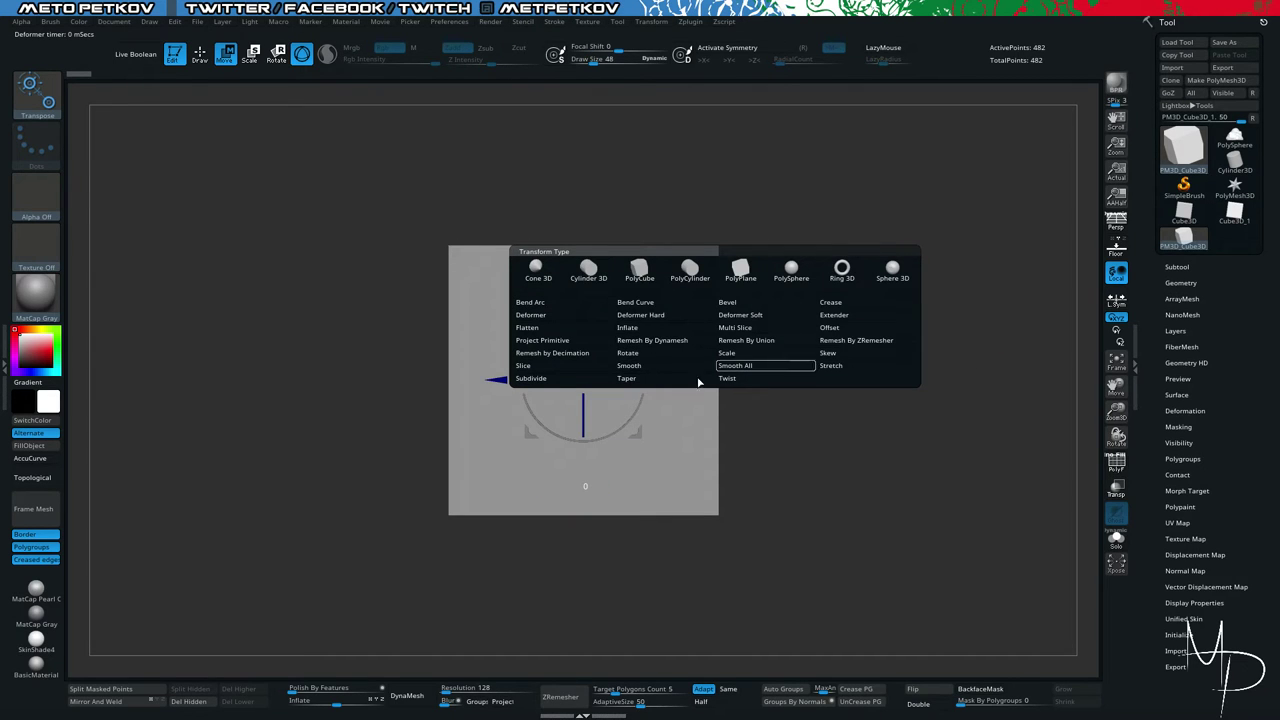
left_click(628, 379)
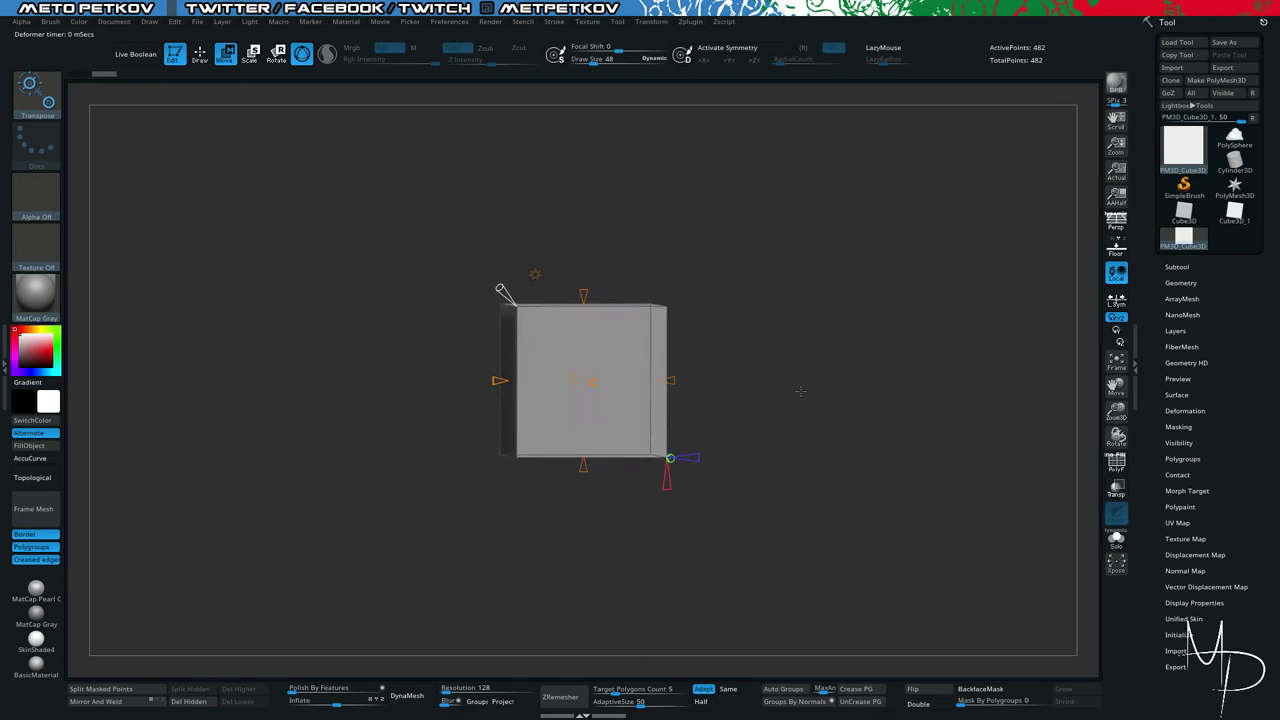
Flare the cube's base with a taper of about 0.052, widen its top slightly, and accept the deformation.
left_click_drag(583, 296, 589, 342)
left_click_drag(583, 470, 584, 496)
left_click_drag(584, 330, 578, 282)
left_click_drag(330, 290, 451, 361, "alt")
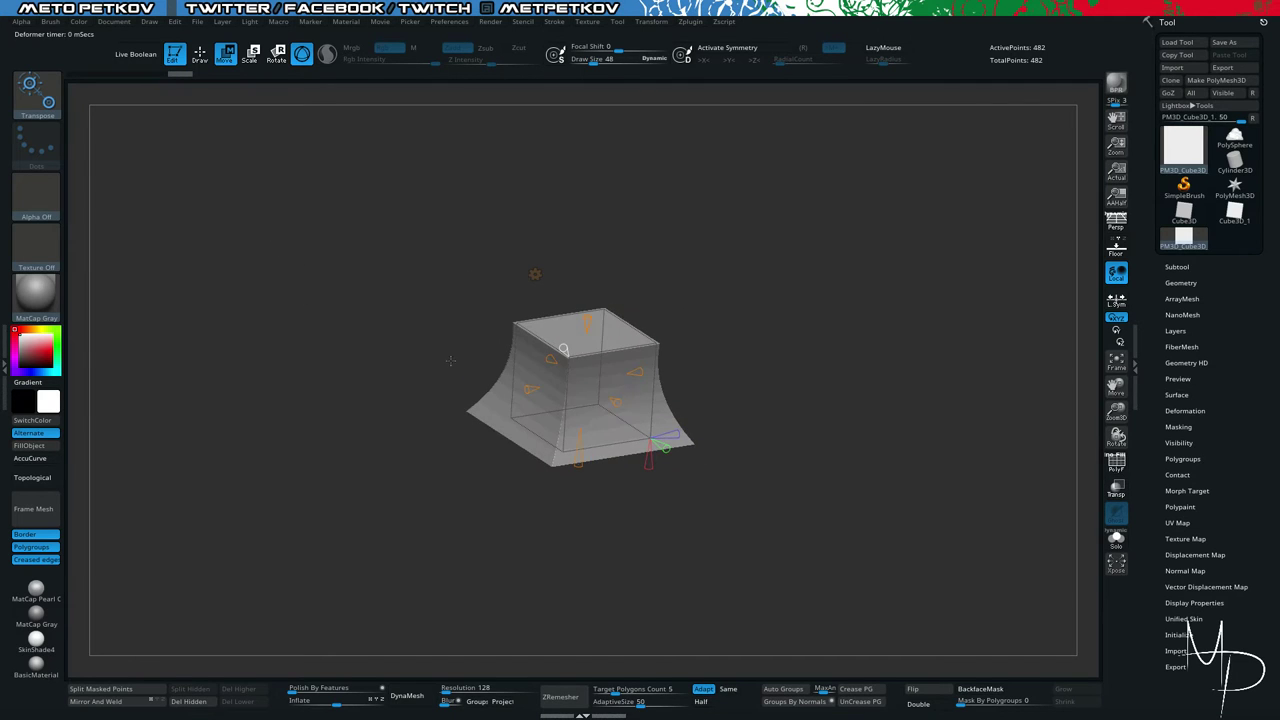
left_click_drag(578, 462, 579, 443)
left_click_drag(634, 500, 390, 258)
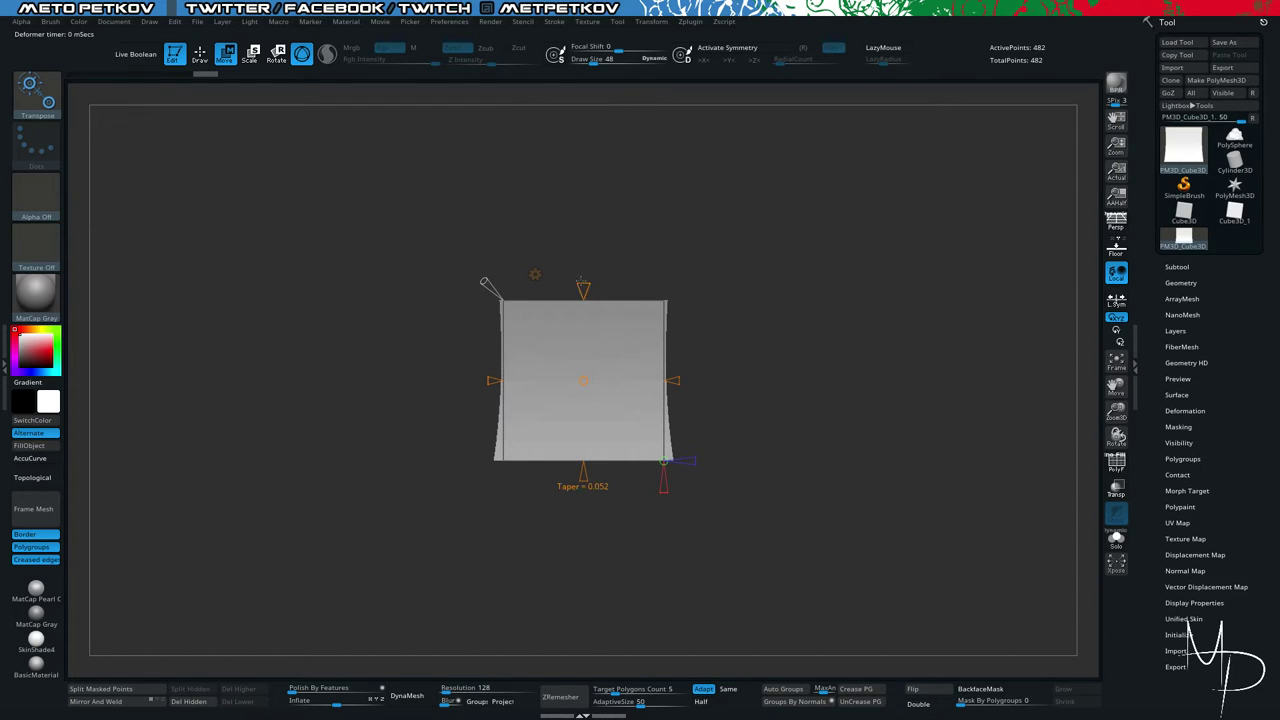
left_click_drag(581, 281, 590, 286)
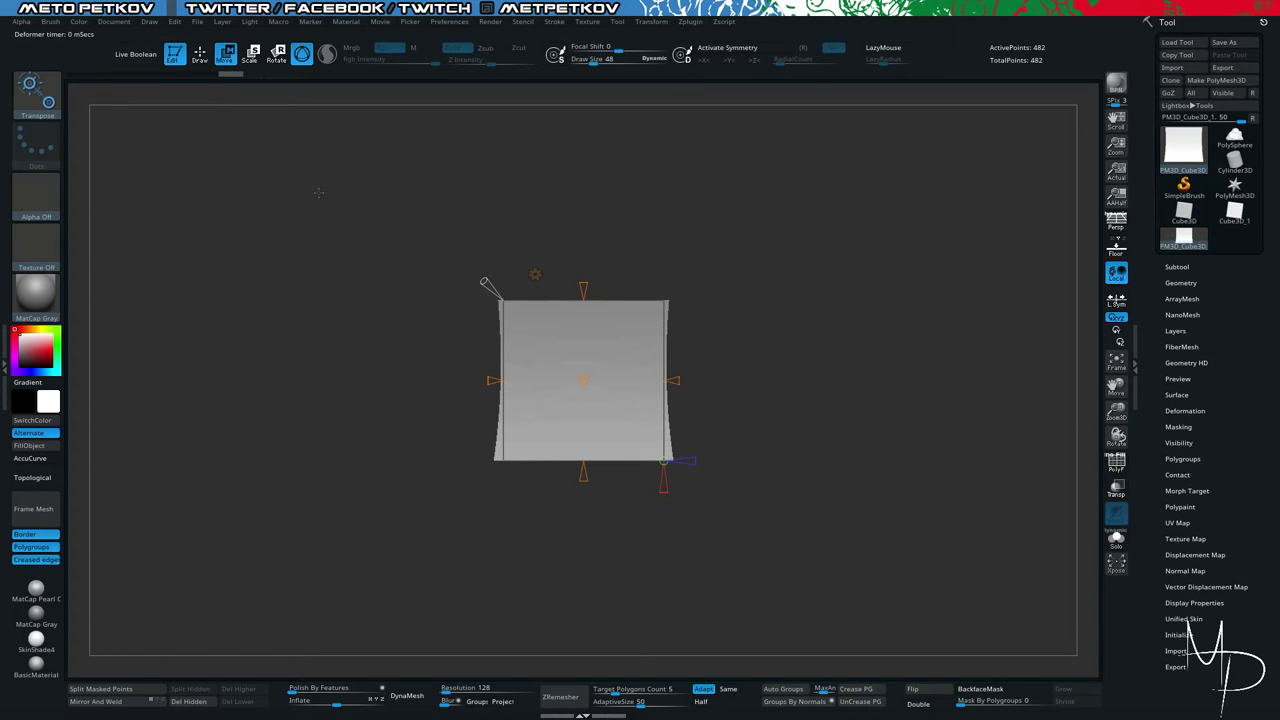
left_click_drag(318, 192, 330, 237)
left_click_drag(337, 232, 336, 313)
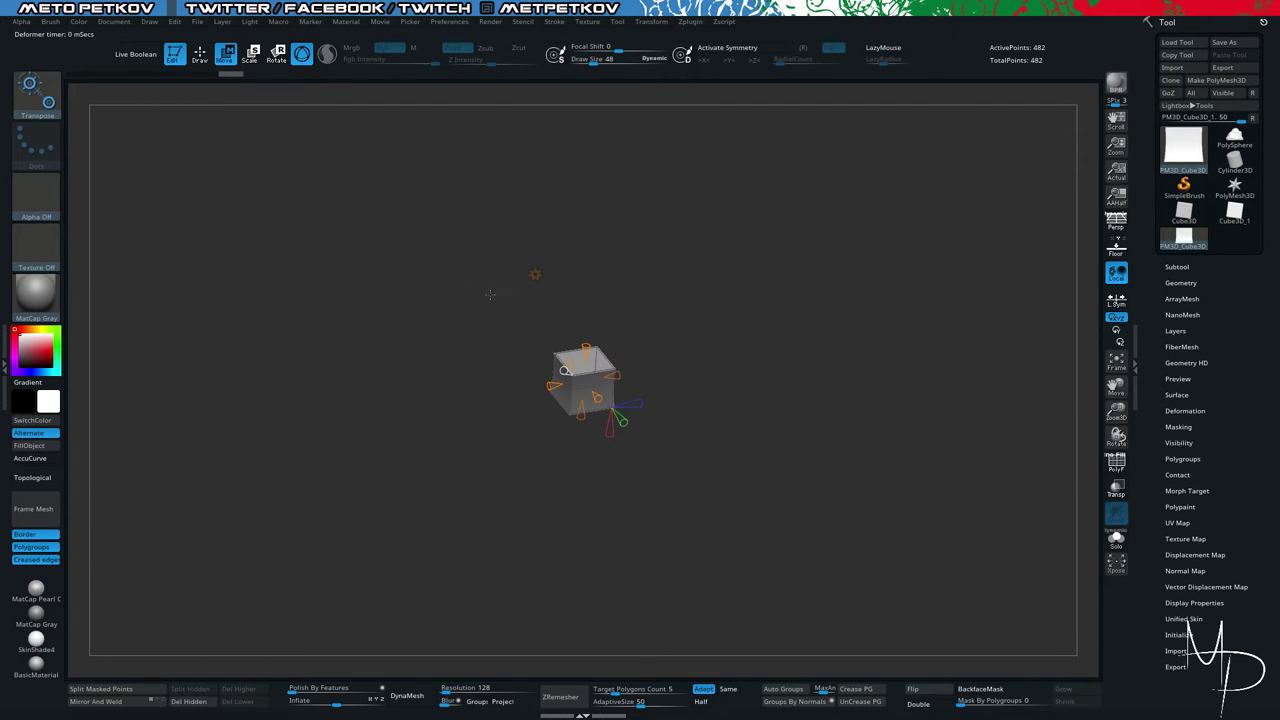
left_click(536, 275)
left_click(716, 278)
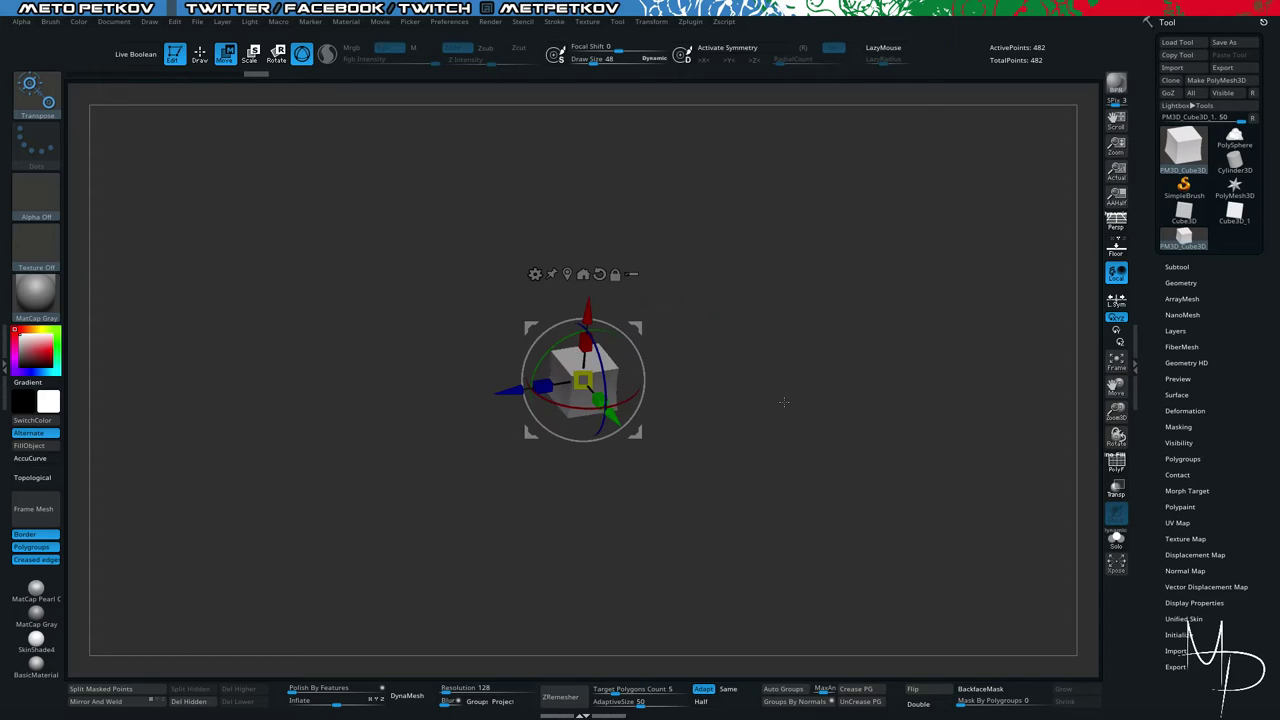
Delete all subtools of the tapered cube and switch back to the PolySphere rock.
left_click(1177, 267)
left_click(1213, 603)
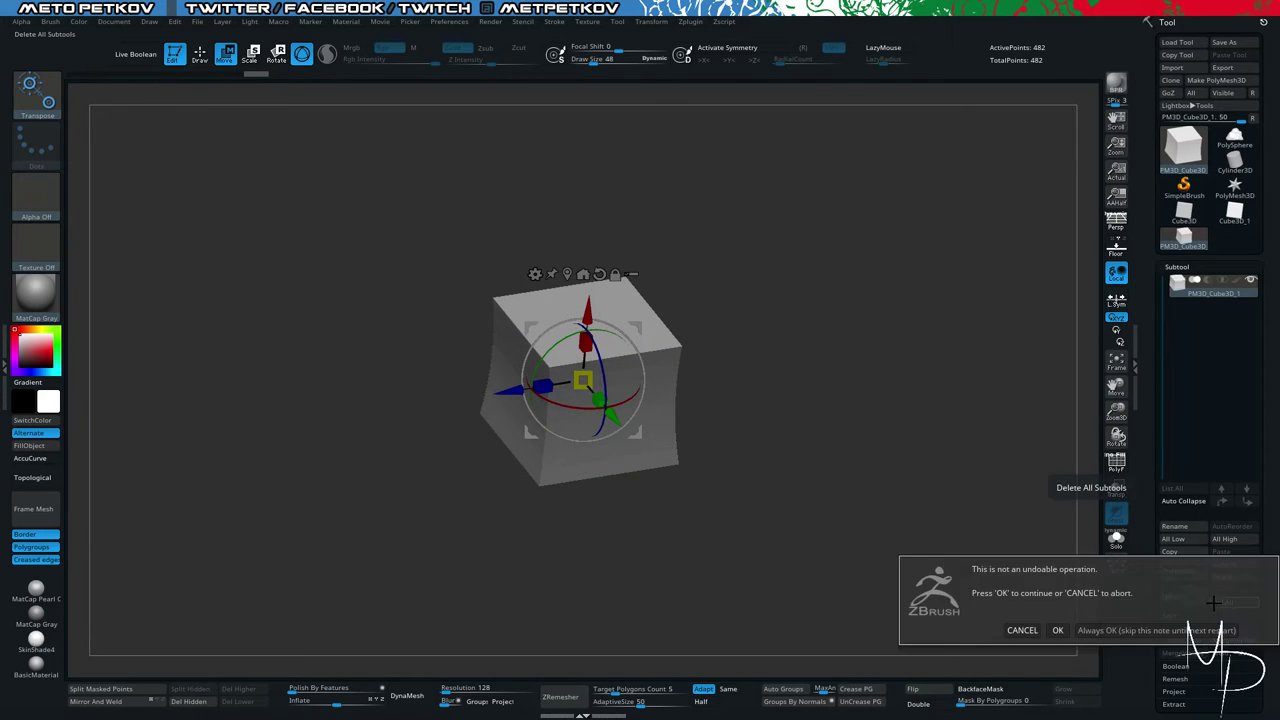
left_click(1056, 631)
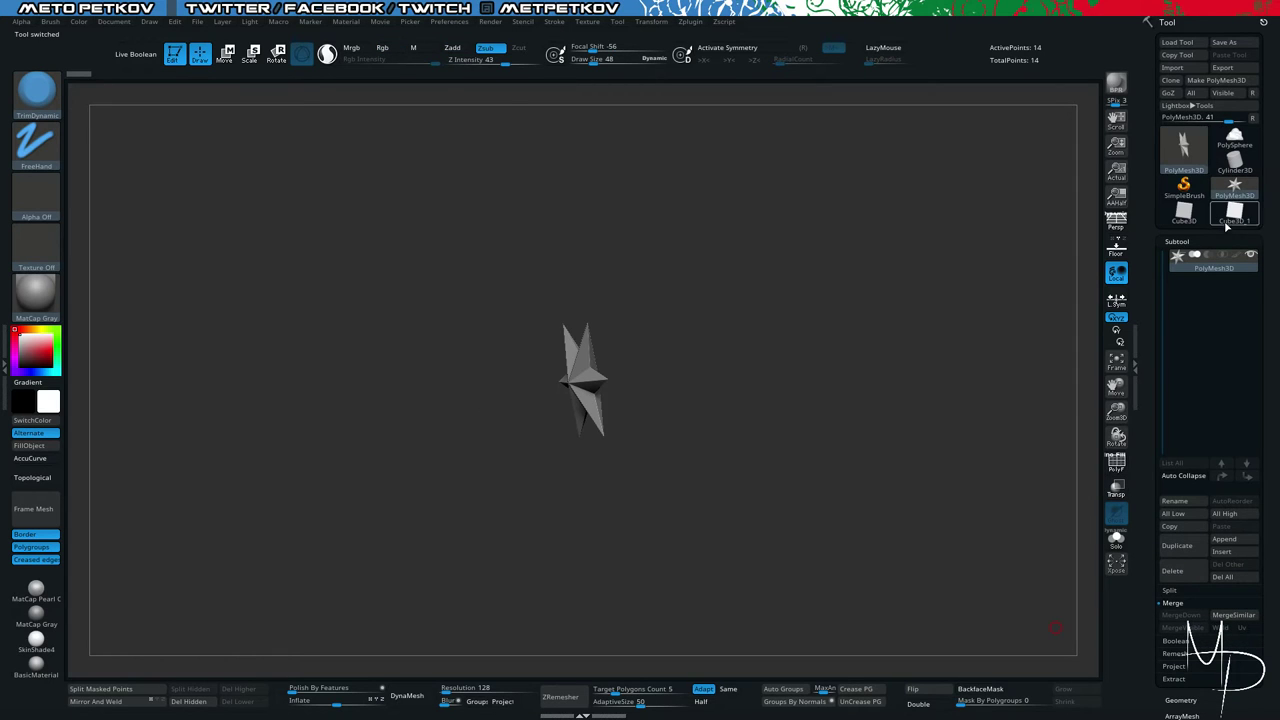
left_click(1233, 138)
Choose the TrimDynamic brush for the rock and set its draw size to 157.
left_click_drag(335, 250, 347, 357)
key("b")
key("t")
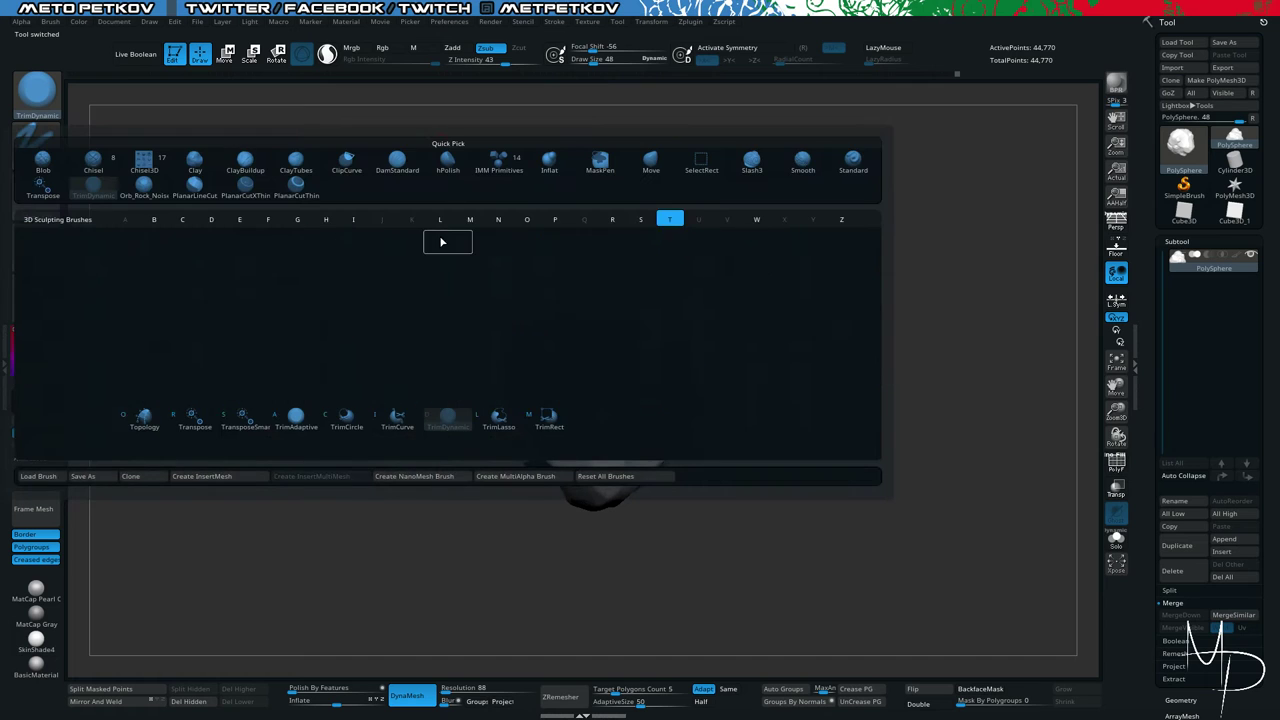
key("d")
key("b")
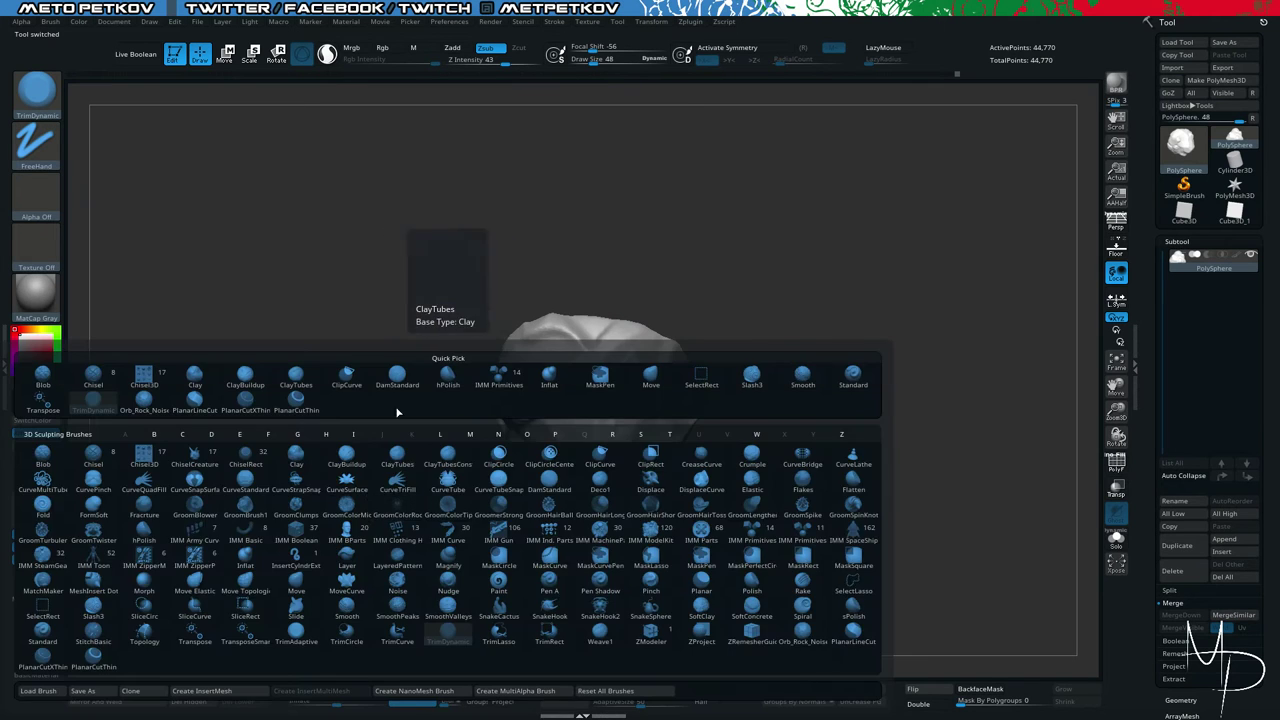
left_click(395, 406)
left_click(602, 231)
key("b")
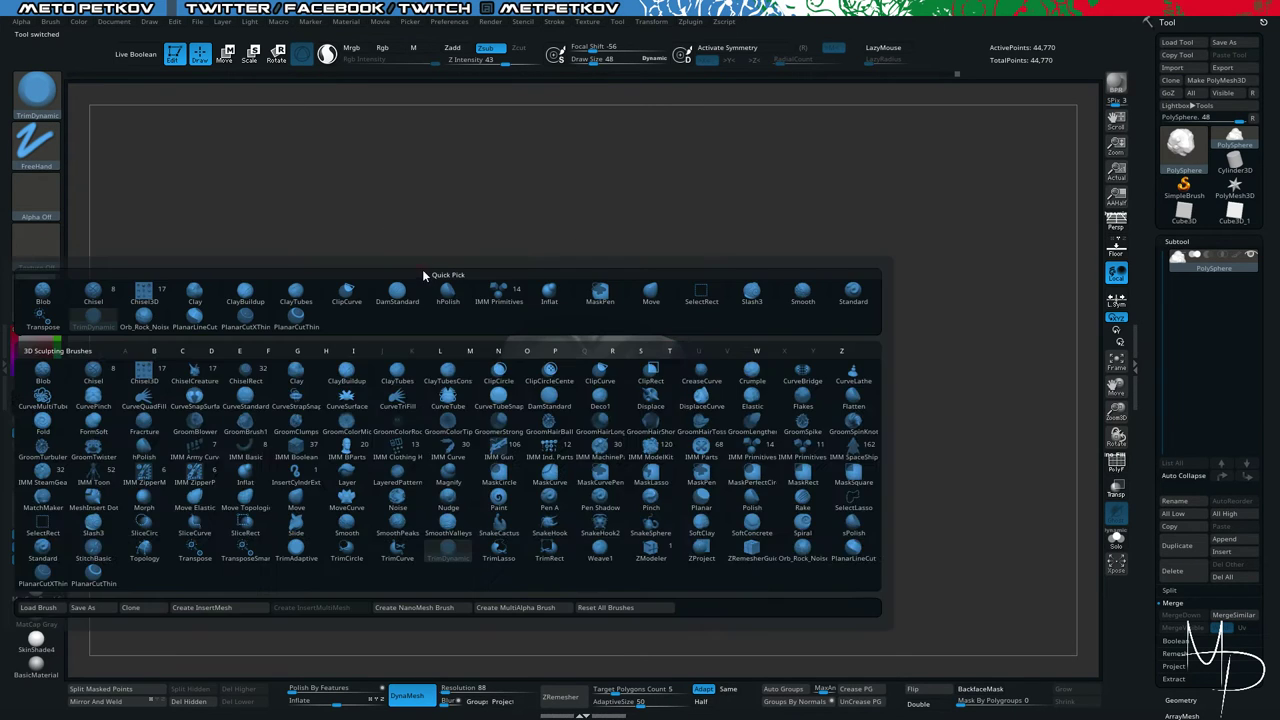
key("t")
key("d")
key("space")
left_click_drag(414, 259, 435, 259)
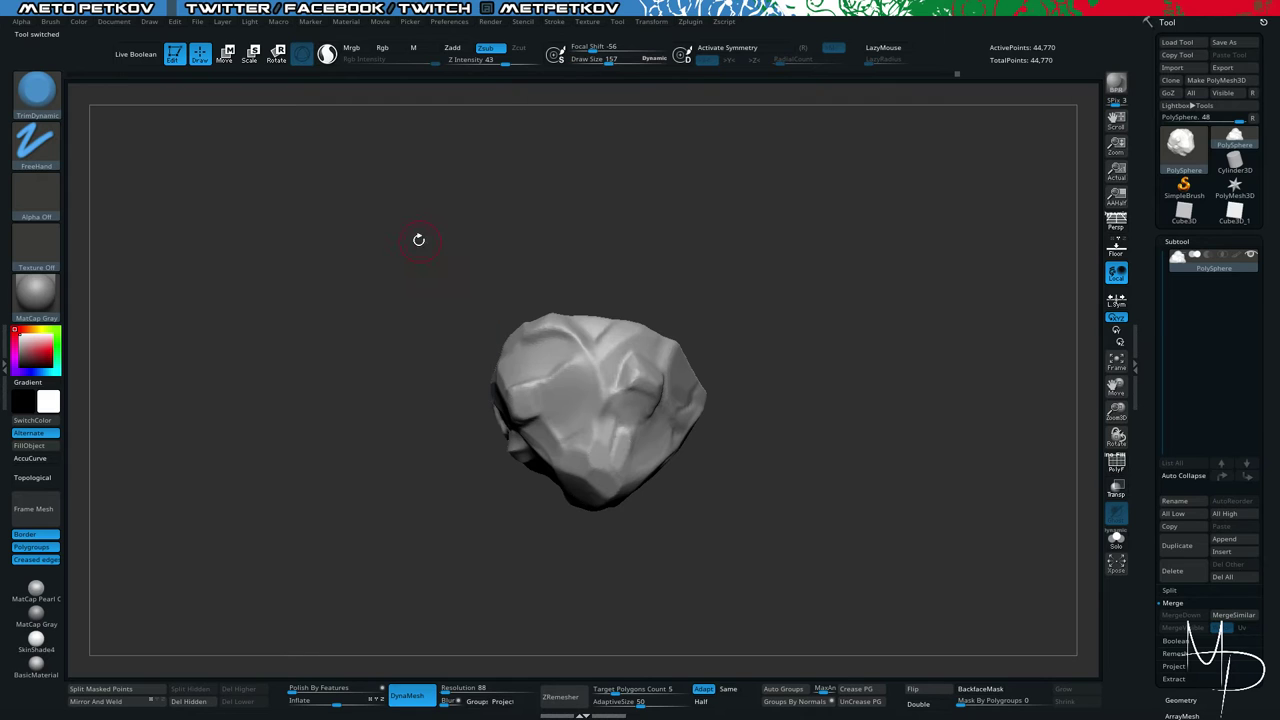
Flatten the curved ridge near the rock's upper edge with a TrimDynamic stroke.
left_click_drag(404, 217, 420, 262, "alt")
left_click_drag(434, 197, 500, 255)
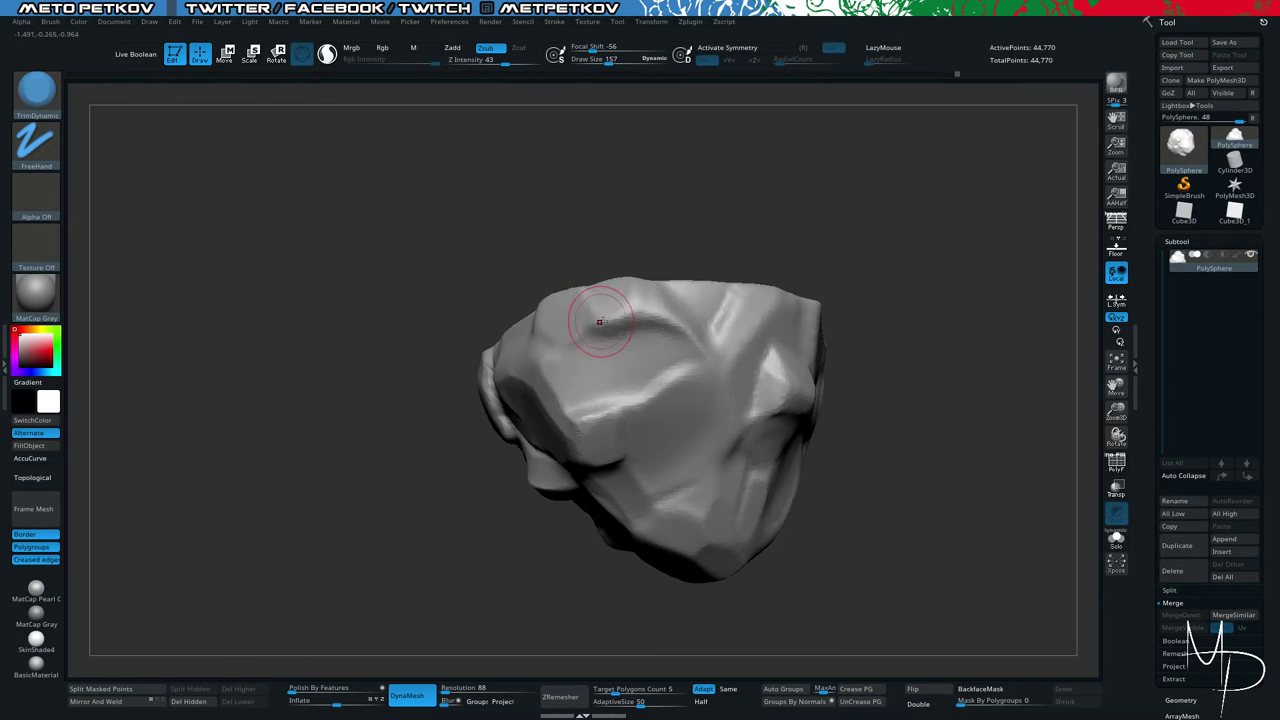
mouse_move(598, 321)
left_mouse_down()
mouse_move(656, 308)
mouse_move(640, 310)
mouse_move(701, 355)
left_mouse_up()
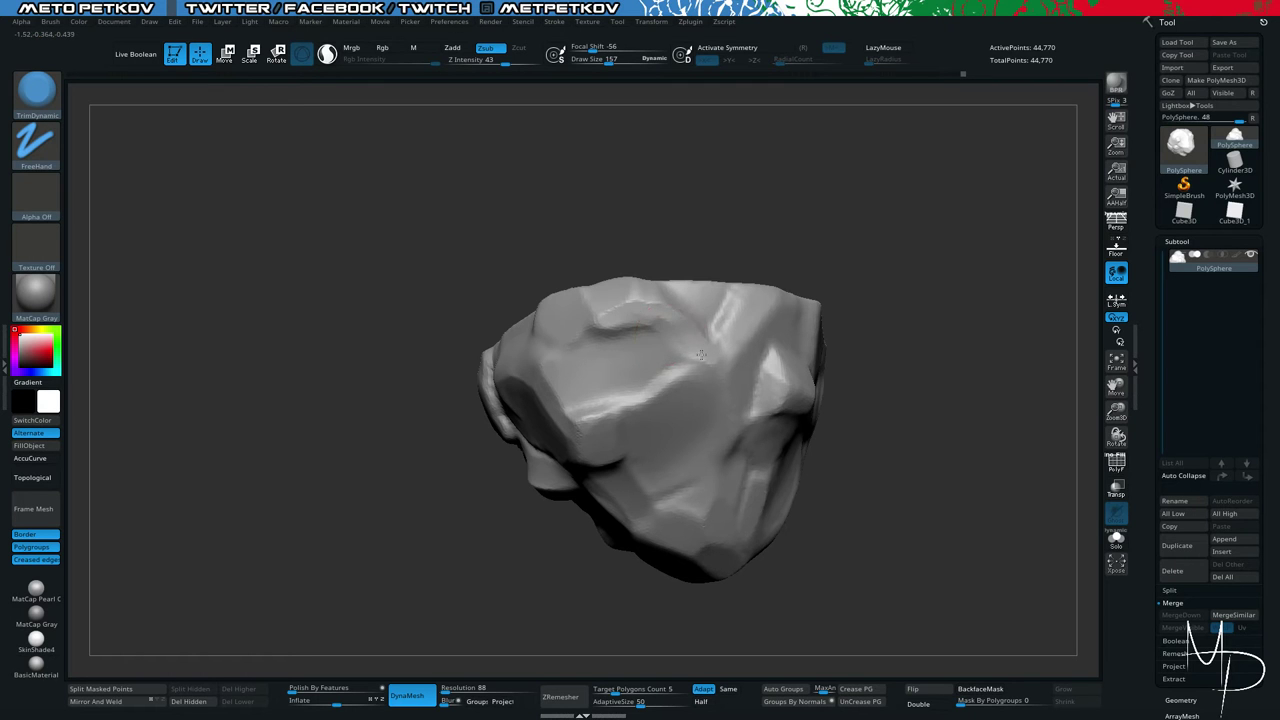
mouse_move(257, 323)
left_mouse_down()
mouse_move(414, 297)
mouse_move(362, 312)
mouse_move(243, 194)
mouse_move(274, 277)
mouse_move(302, 230)
mouse_move(345, 362)
left_mouse_up()
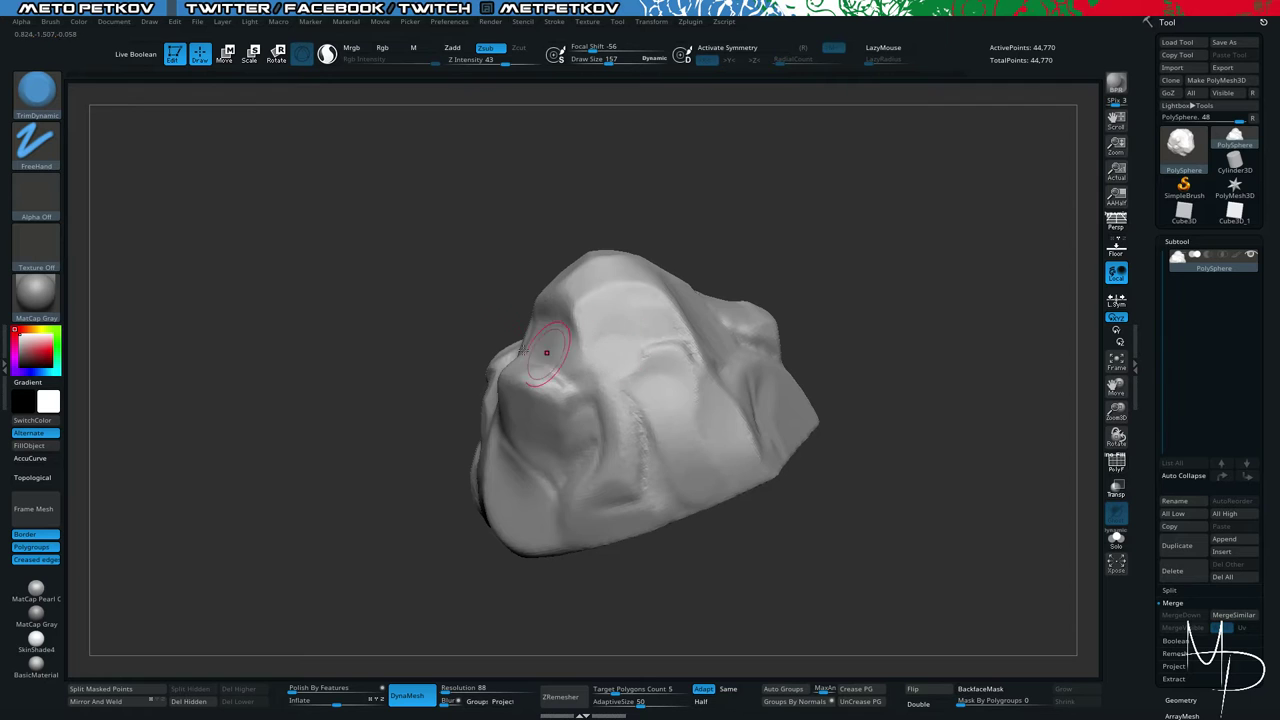
Carve a short crack down the rock's face below the upper ridge with the DamStandard brush at draw size 65.
mouse_move(320, 325)
left_mouse_down()
mouse_move(254, 303)
mouse_move(244, 285)
left_mouse_up()
key("b")
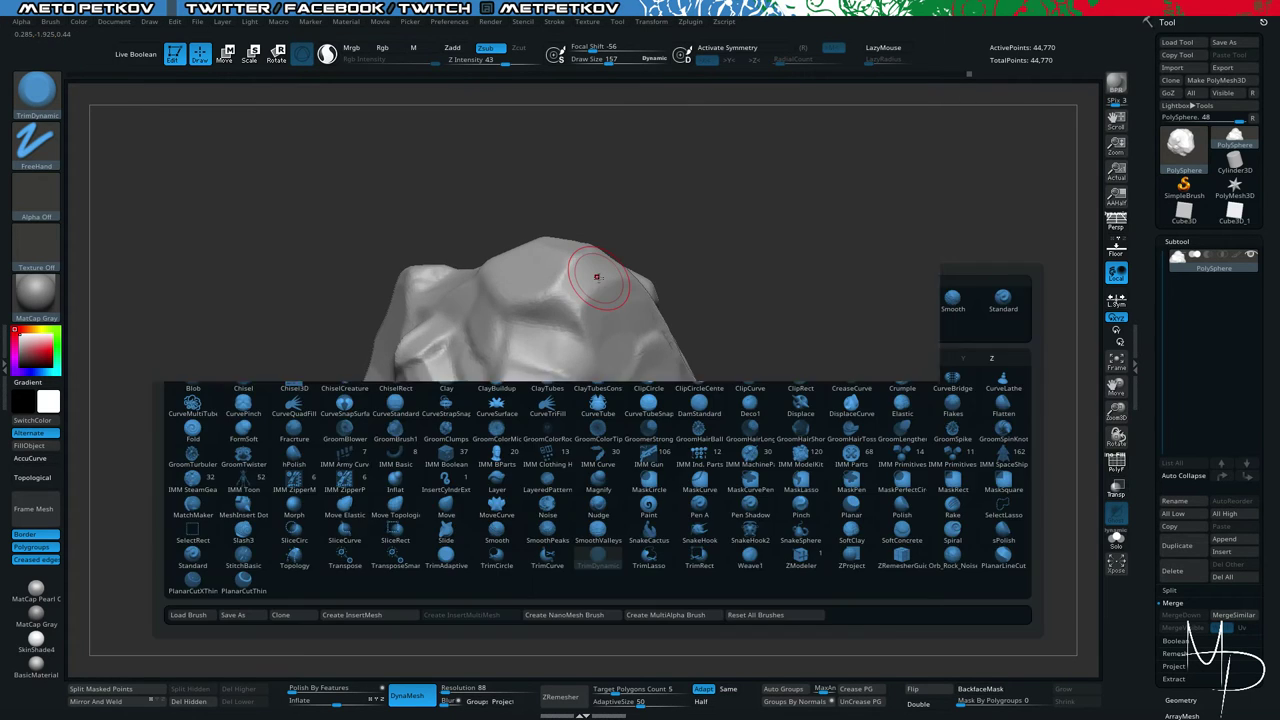
key("d")
key("s")
key("space")
left_click_drag(601, 323, 580, 313)
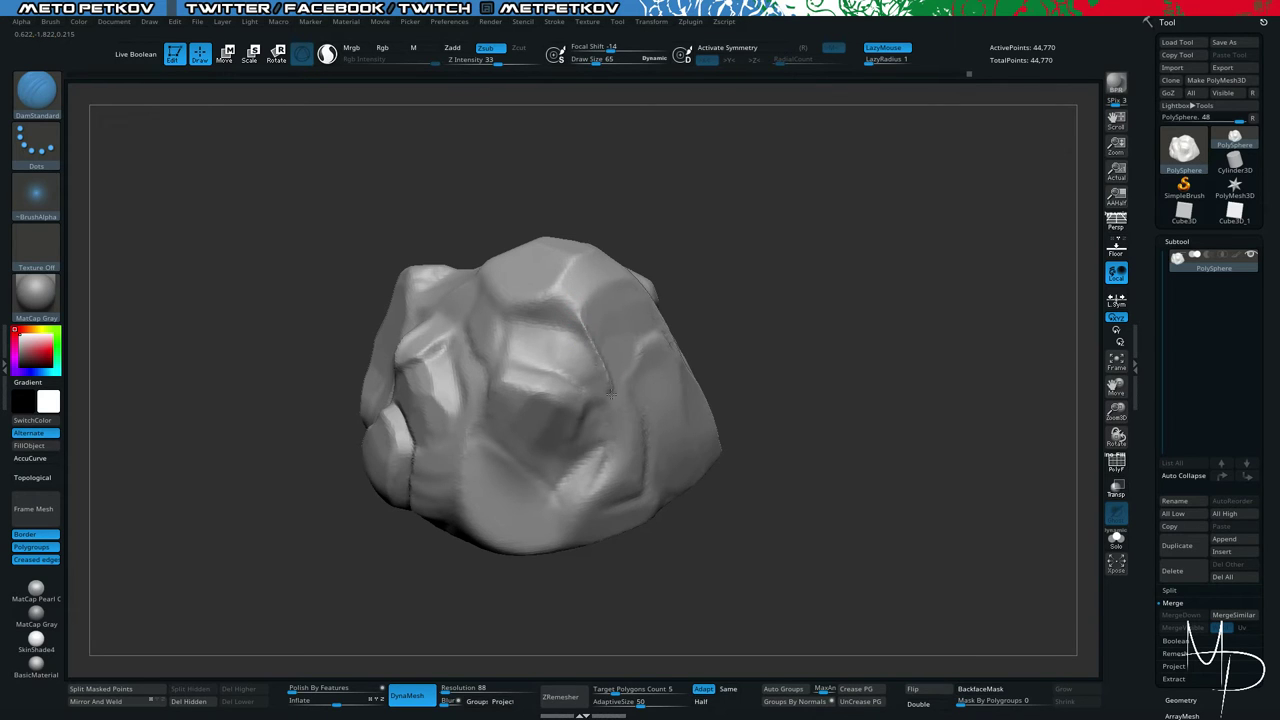
key("ctrl+z")
mouse_move(714, 534)
left_mouse_down()
mouse_move(849, 451)
mouse_move(883, 449)
left_mouse_up()
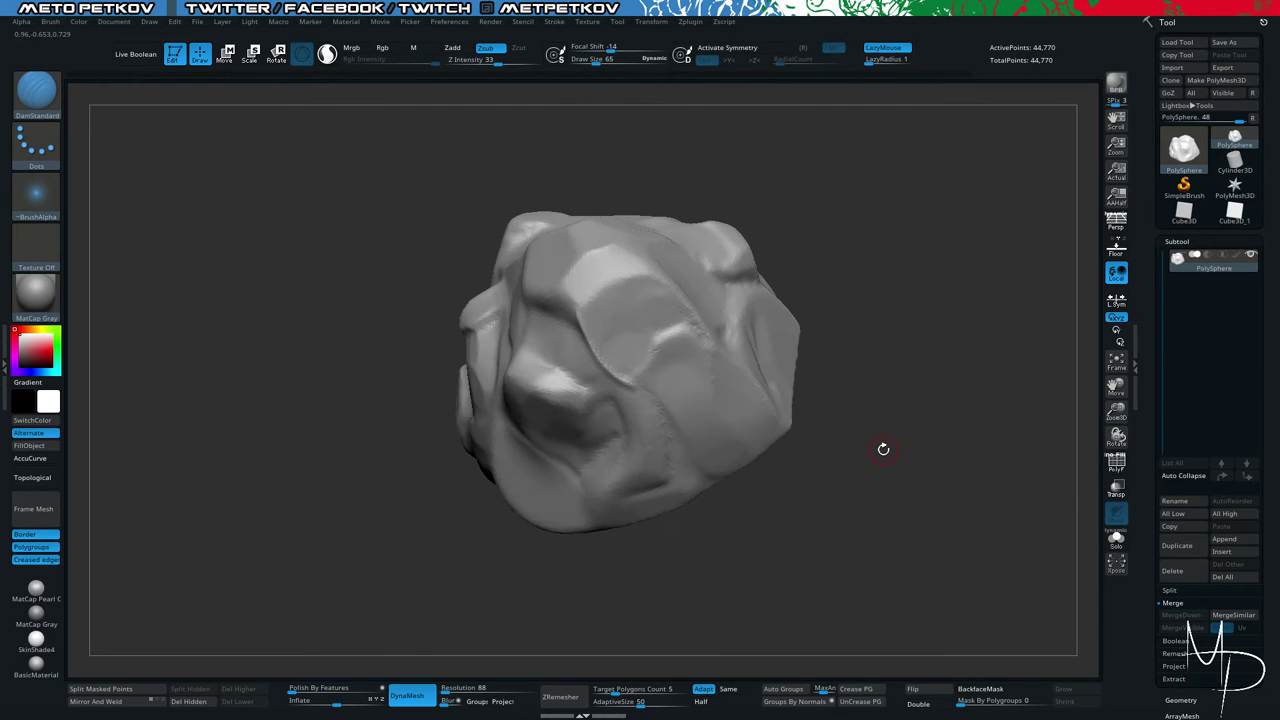
Build up the surface beside the new crack with the Clay brush at draw size 65.
key("b")
key("c")
key("l")
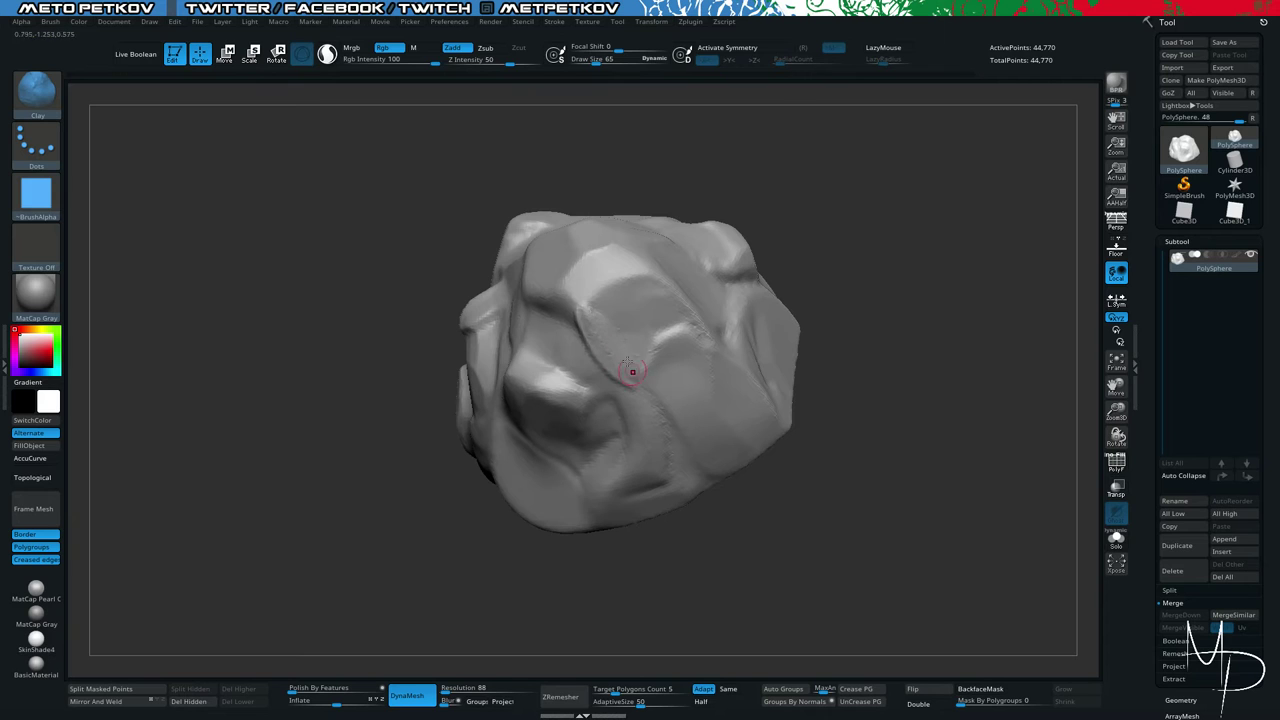
Switch to the hPolish brush, reduce its draw size to 58, and polish the edge along the crack.
key("b")
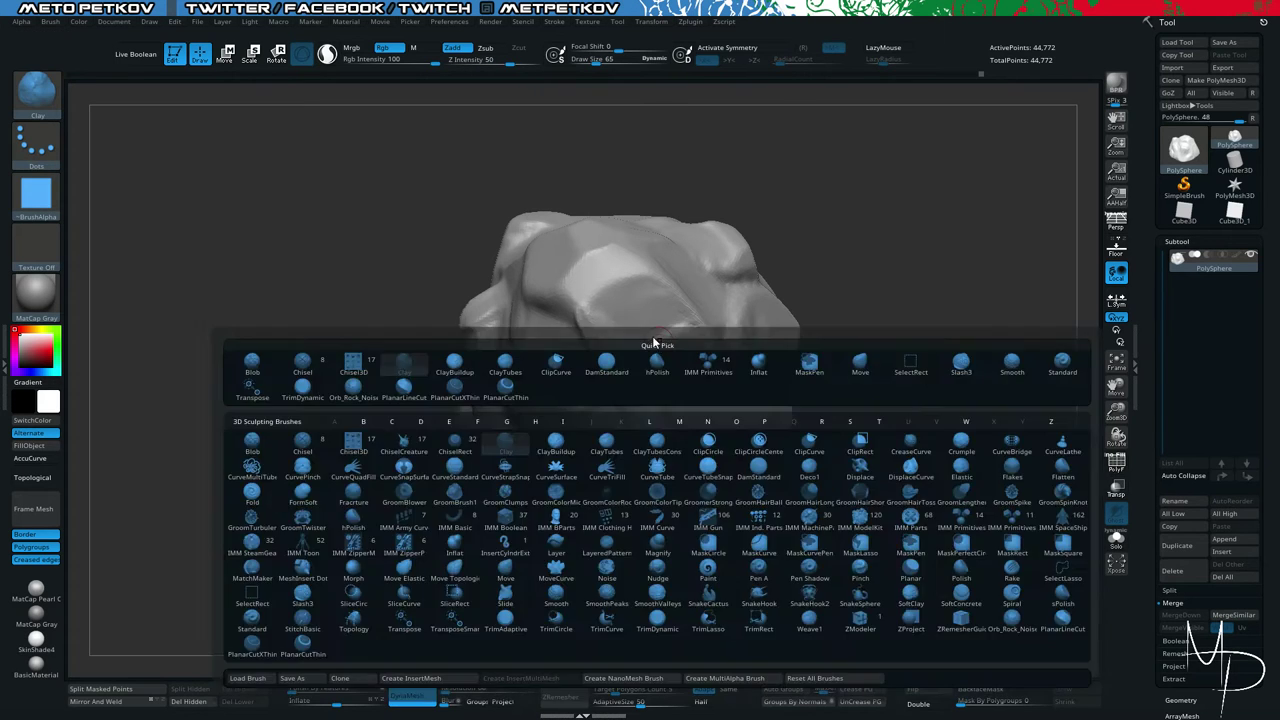
key("h")
key("p")
key("space")
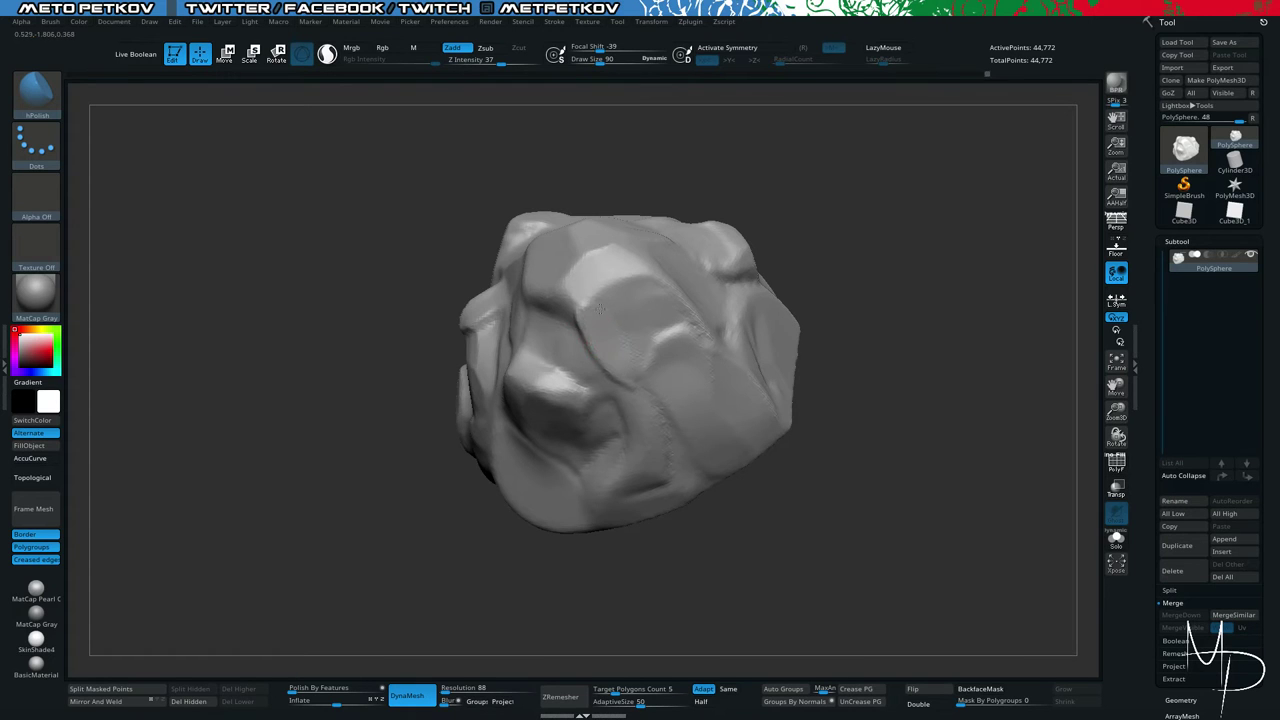
right_click_drag(657, 406, 632, 311)
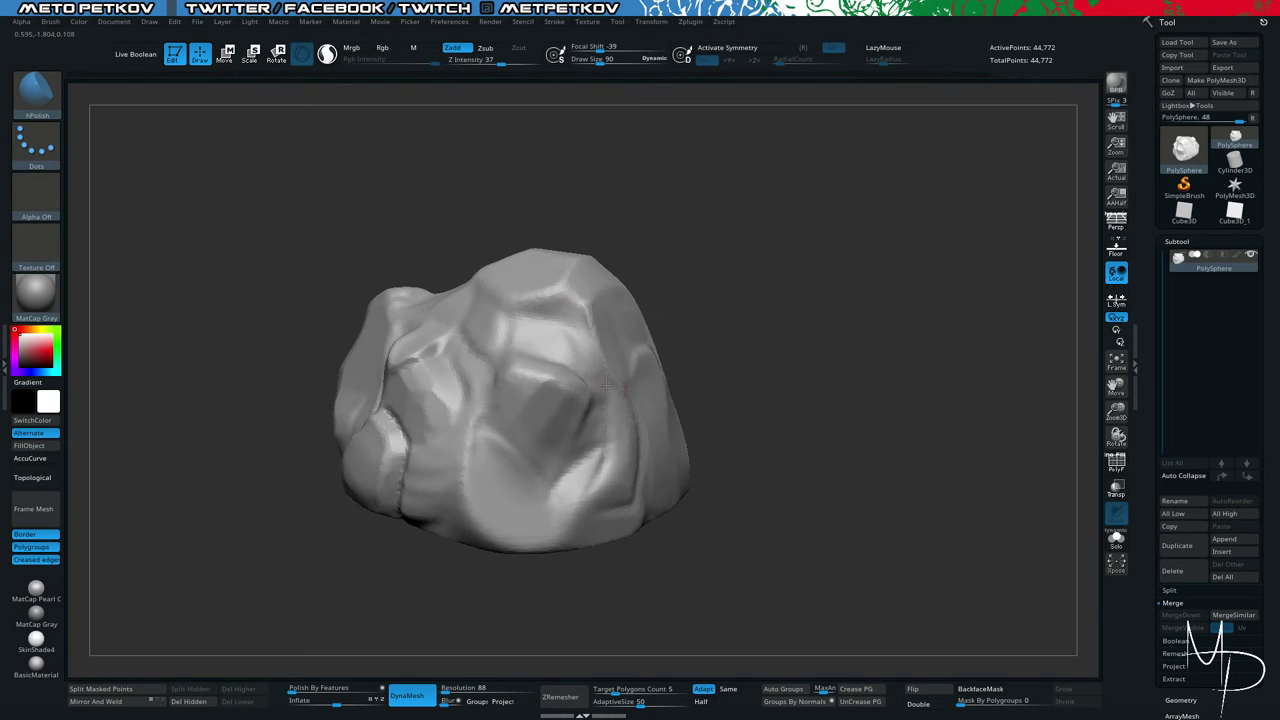
key("space")
left_click_drag(586, 310, 567, 311)
right_click_drag(580, 345, 645, 366)
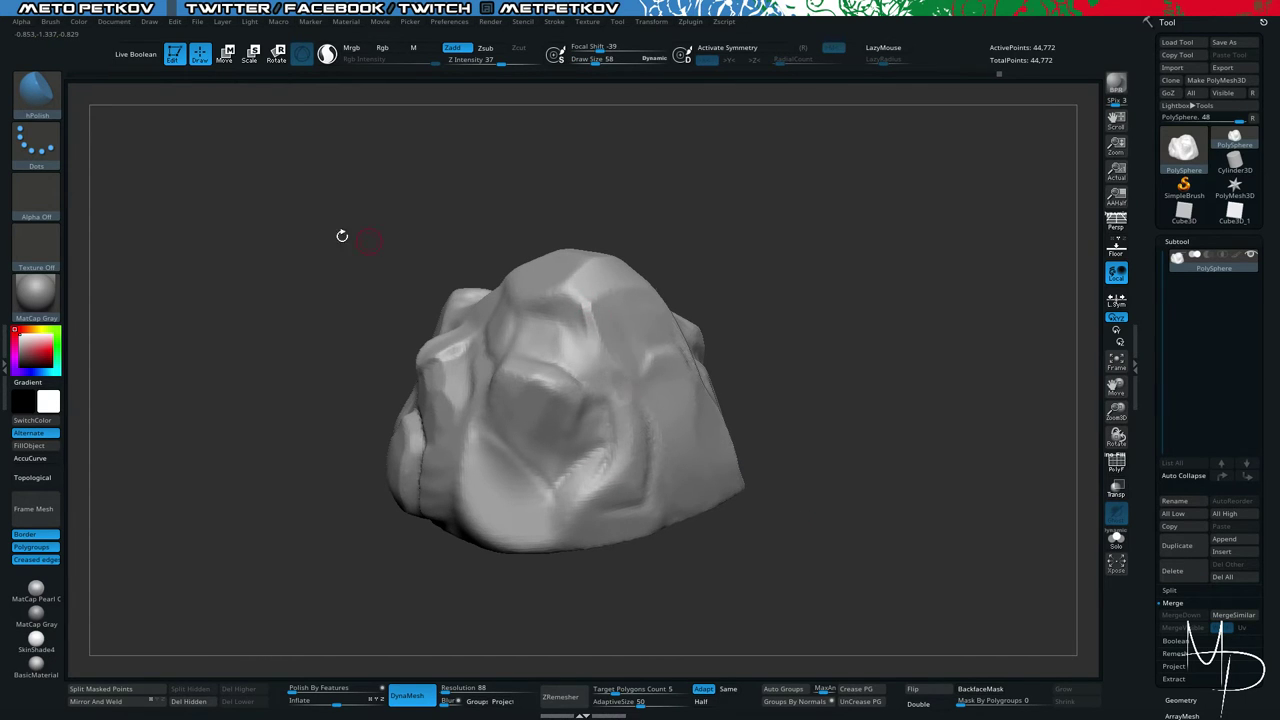
Polish the small ledge and surrounding ridges in the middle of the rock's face with the hPolish brush.
right_click_drag(341, 235, 621, 322)
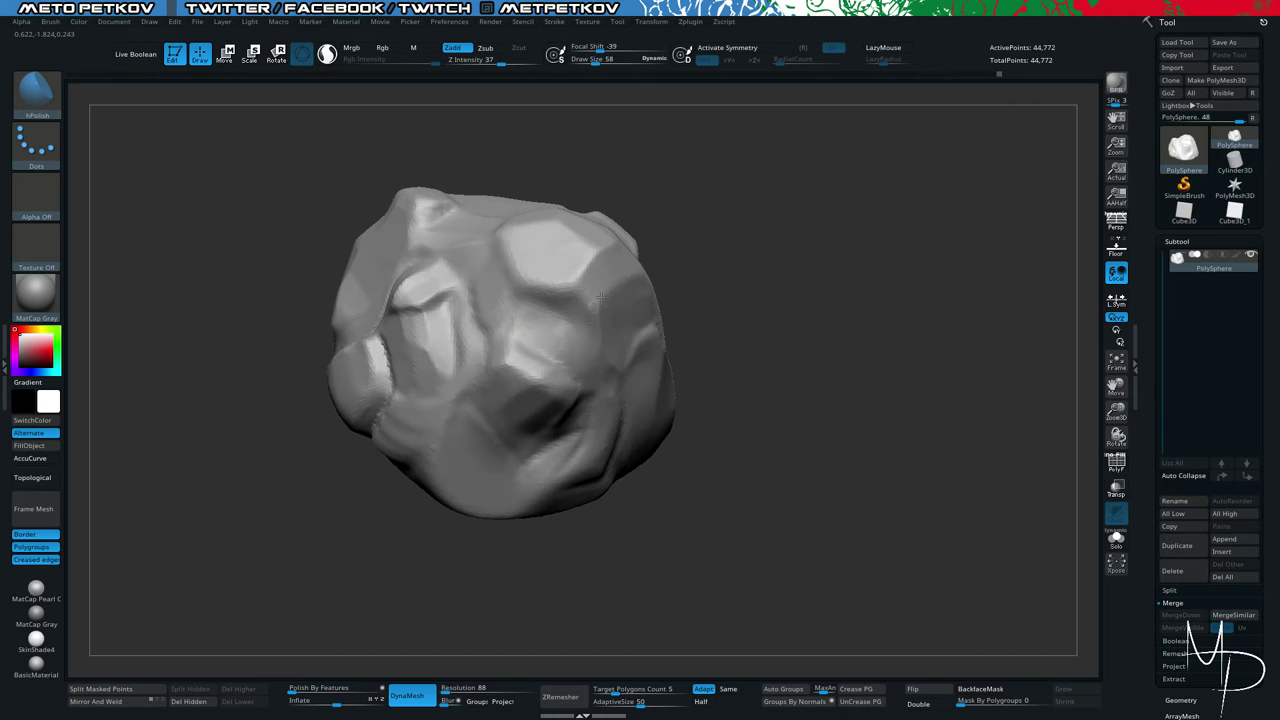
mouse_move(793, 384)
right_mouse_down()
mouse_move(877, 303)
mouse_move(749, 310)
right_mouse_up()
mouse_move(660, 290)
left_mouse_down()
mouse_move(685, 322)
mouse_move(699, 384)
left_mouse_up()
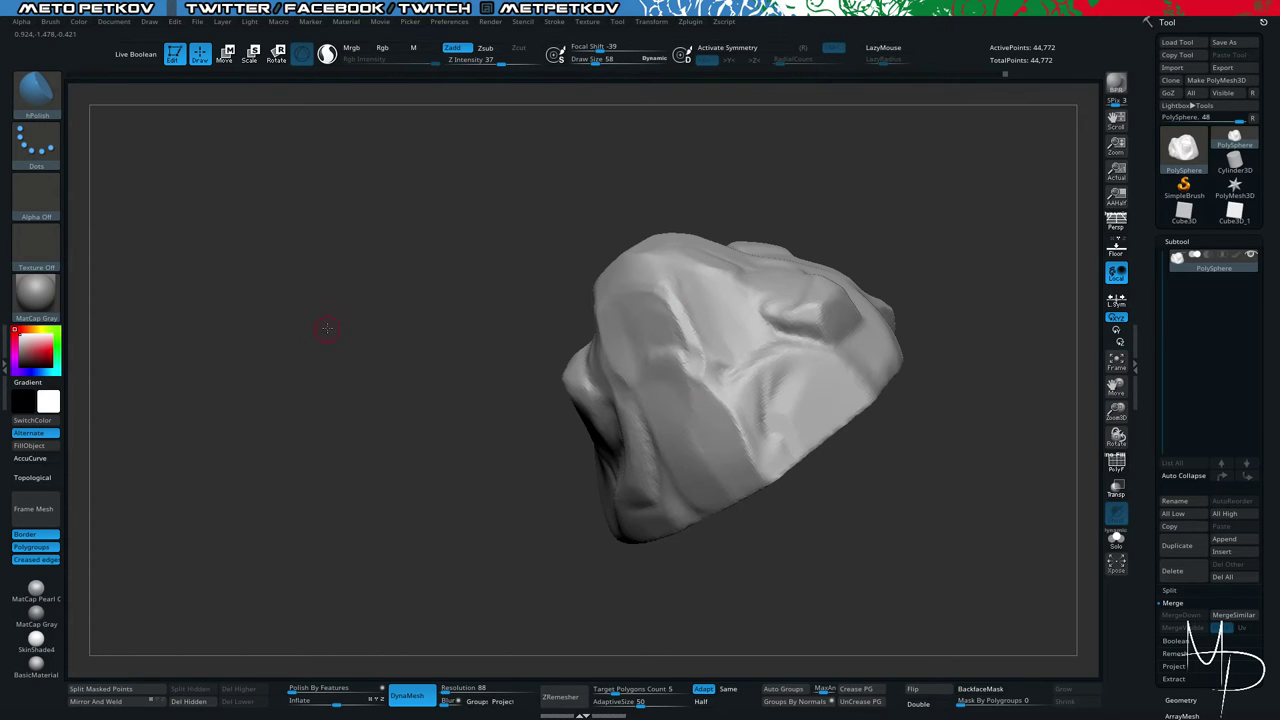
right_click_drag(327, 328, 273, 260)
key("f")
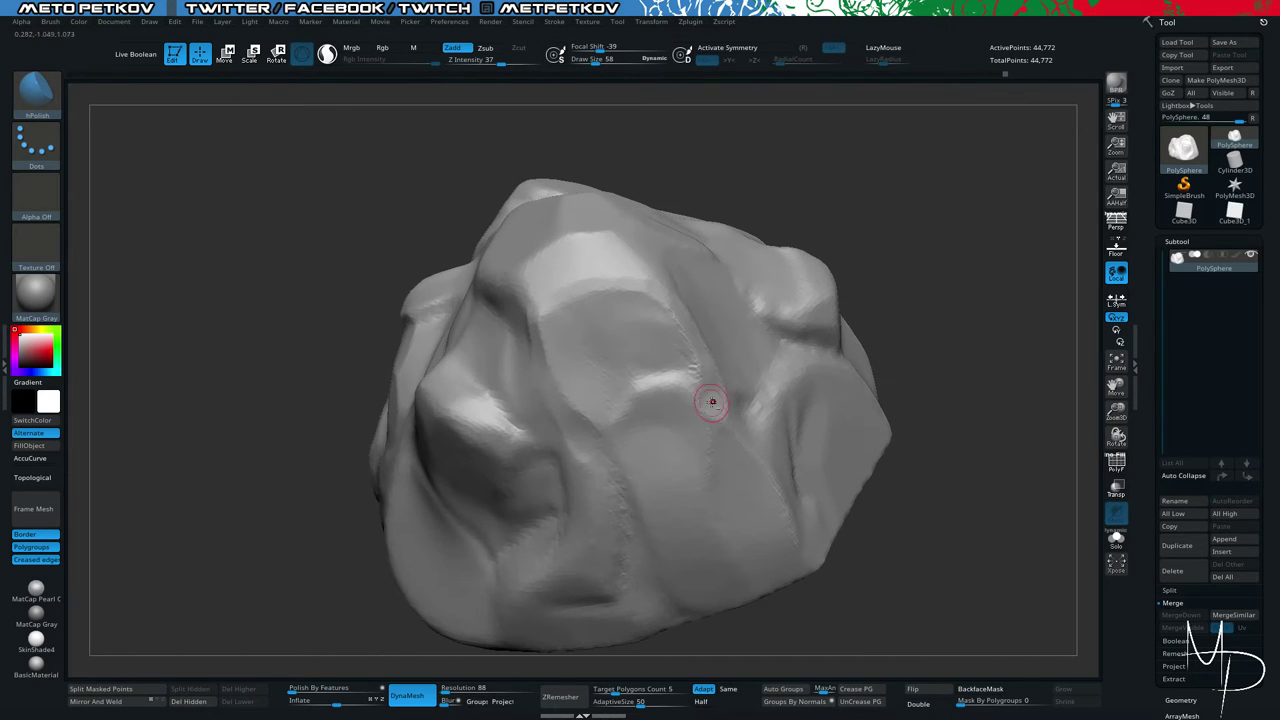
mouse_move(658, 398)
left_mouse_down()
mouse_move(684, 382)
mouse_move(642, 391)
left_mouse_up()
key("ctrl+z")
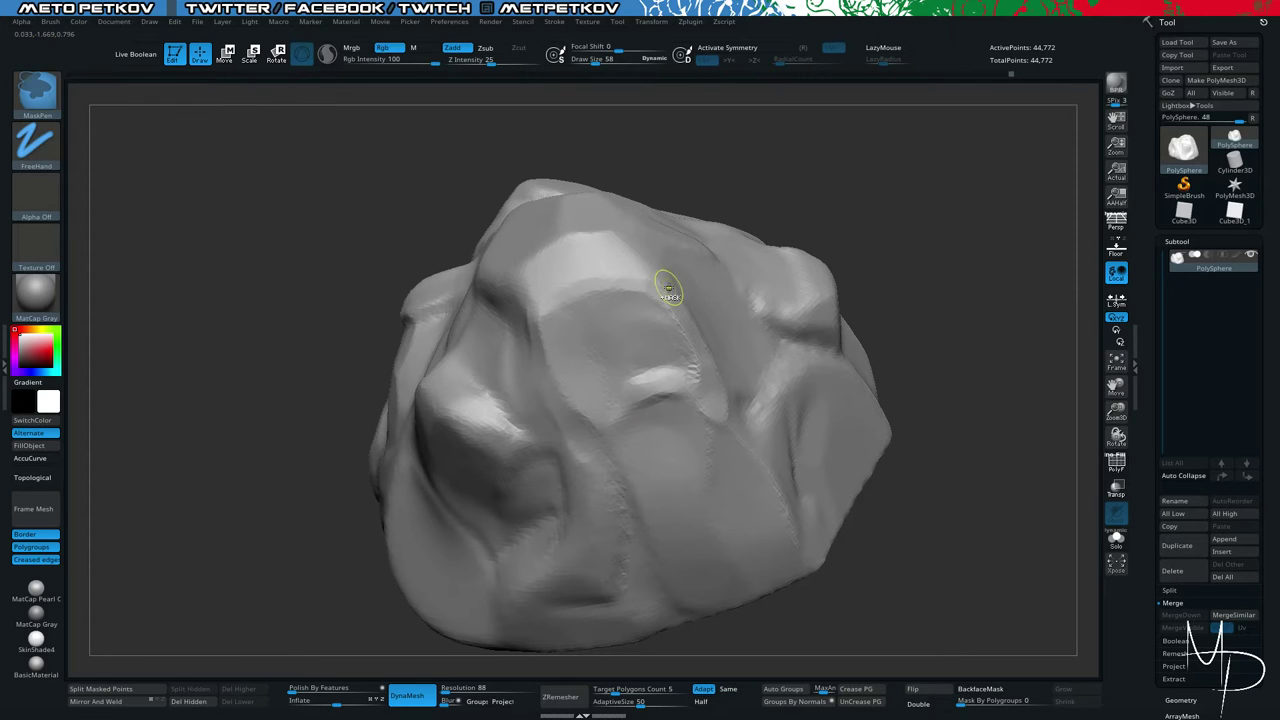
mouse_move(668, 290)
right_mouse_down()
mouse_move(203, 280)
mouse_move(288, 237)
mouse_move(429, 211)
right_mouse_up()
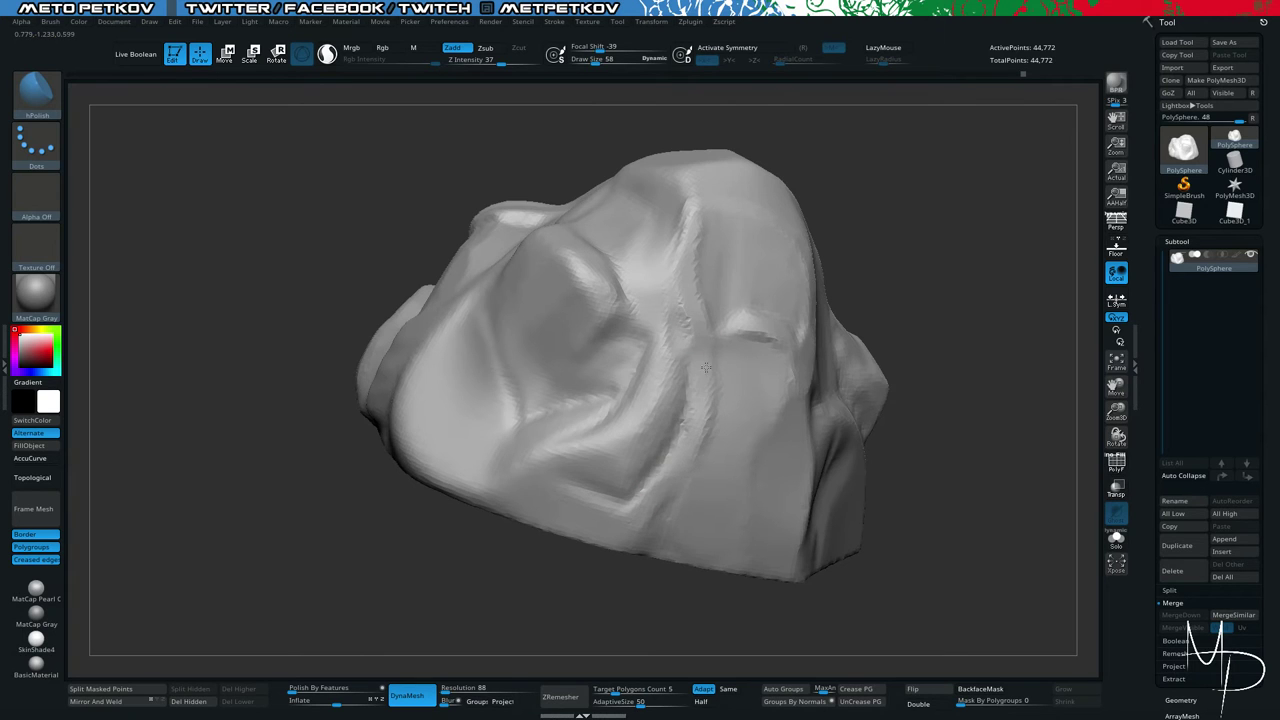
left_click_drag(580, 623, 495, 548, "alt")
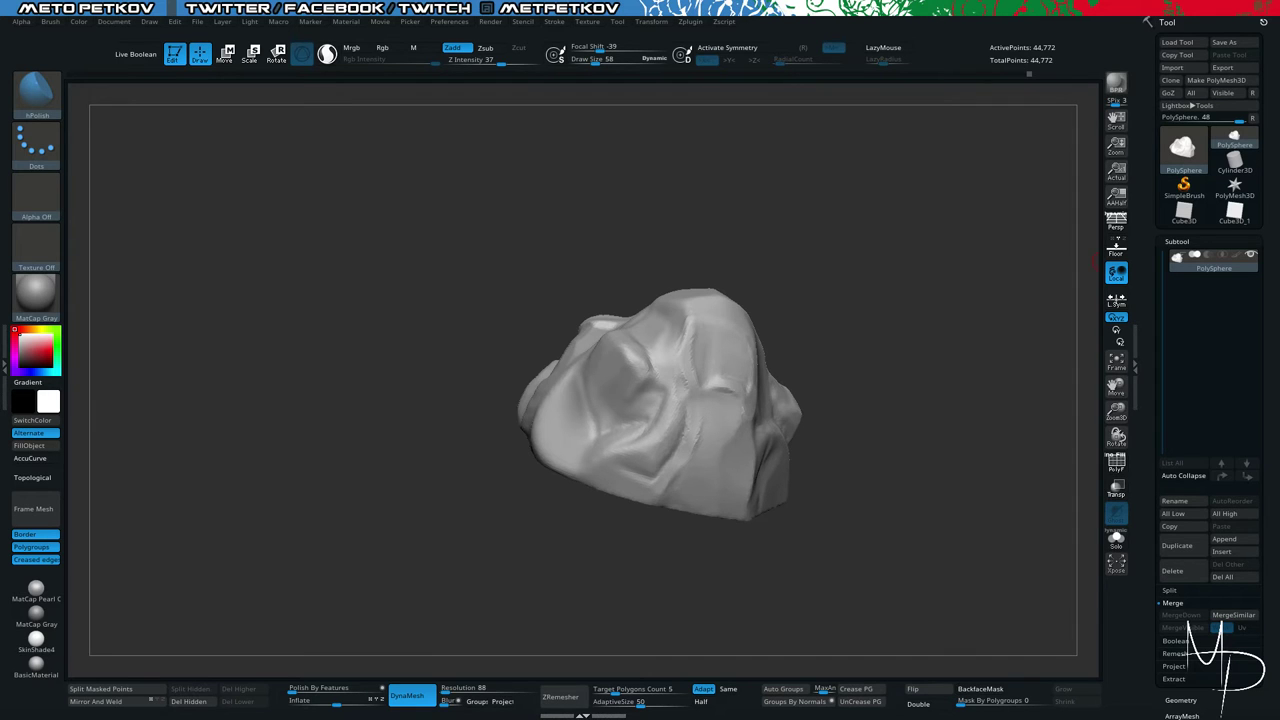
Smooth the sloped plane beside the ledge and dab its lower corner with the Clay brush at draw size 77.
mouse_move(399, 286)
left_mouse_down()
mouse_move(354, 263)
mouse_move(414, 283)
mouse_move(404, 291)
mouse_move(371, 260)
mouse_move(310, 264)
left_mouse_up()
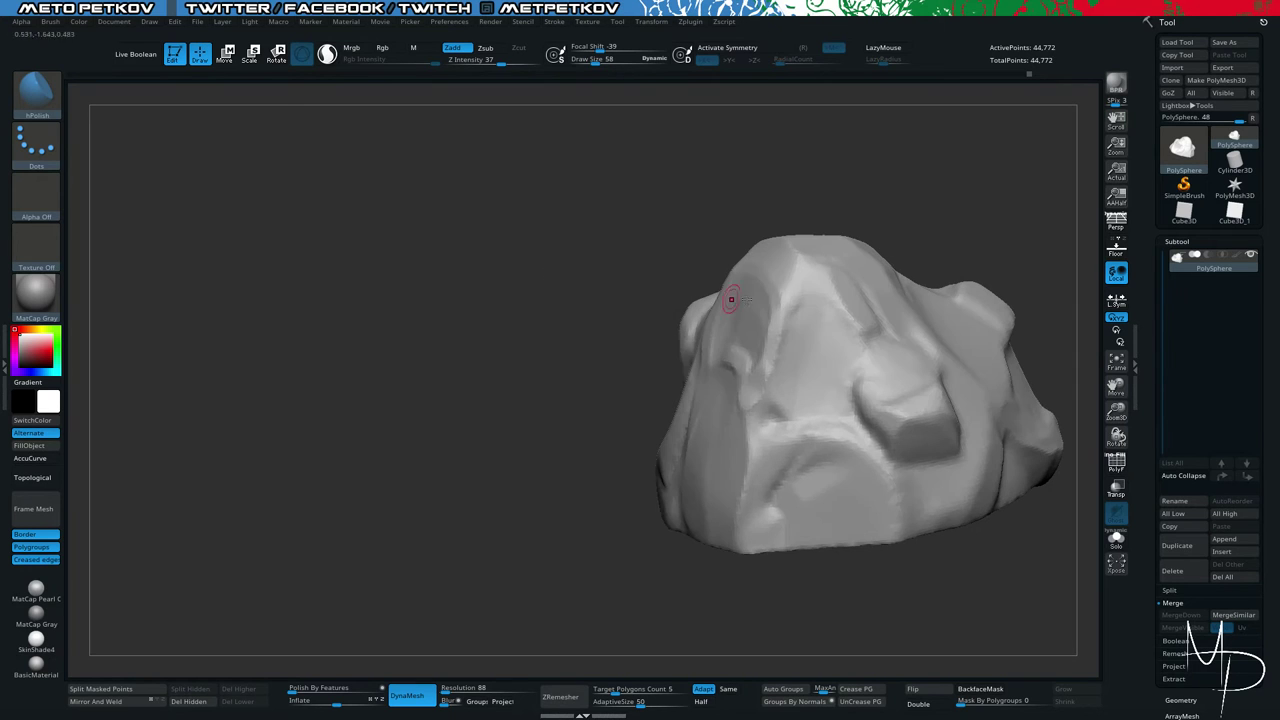
left_click_drag(792, 293, 768, 397, "shift")
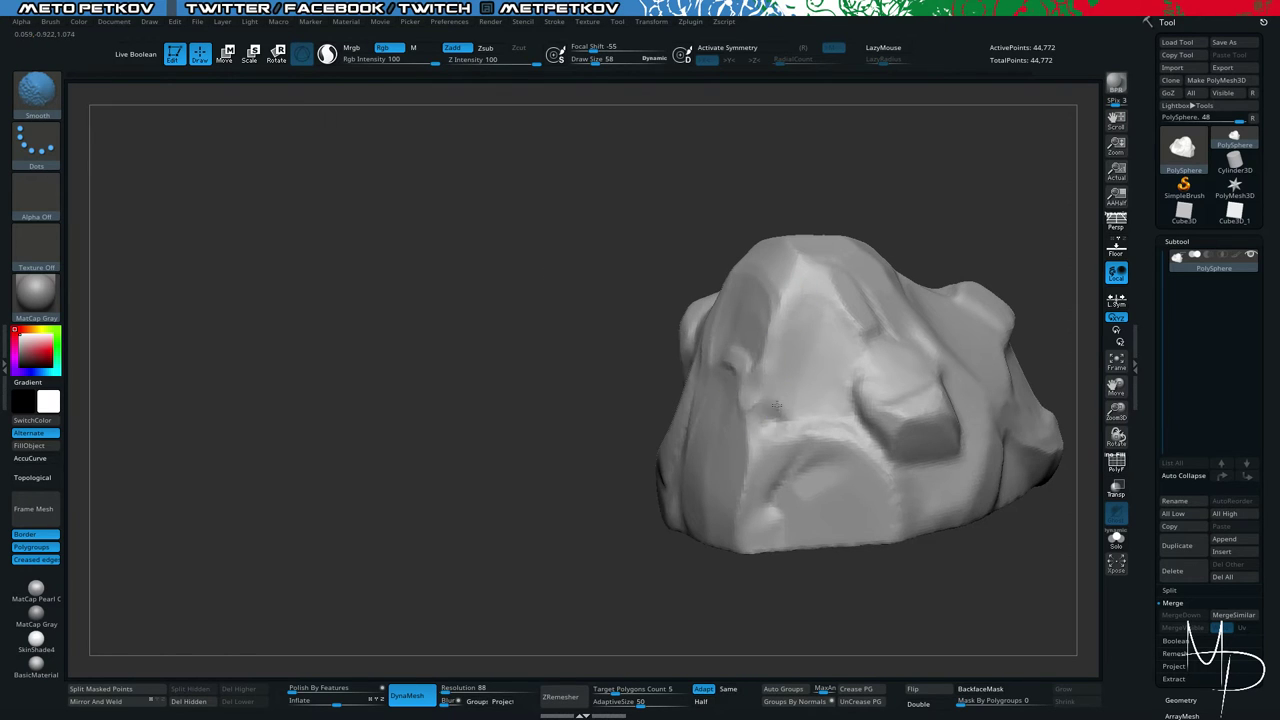
key("b")
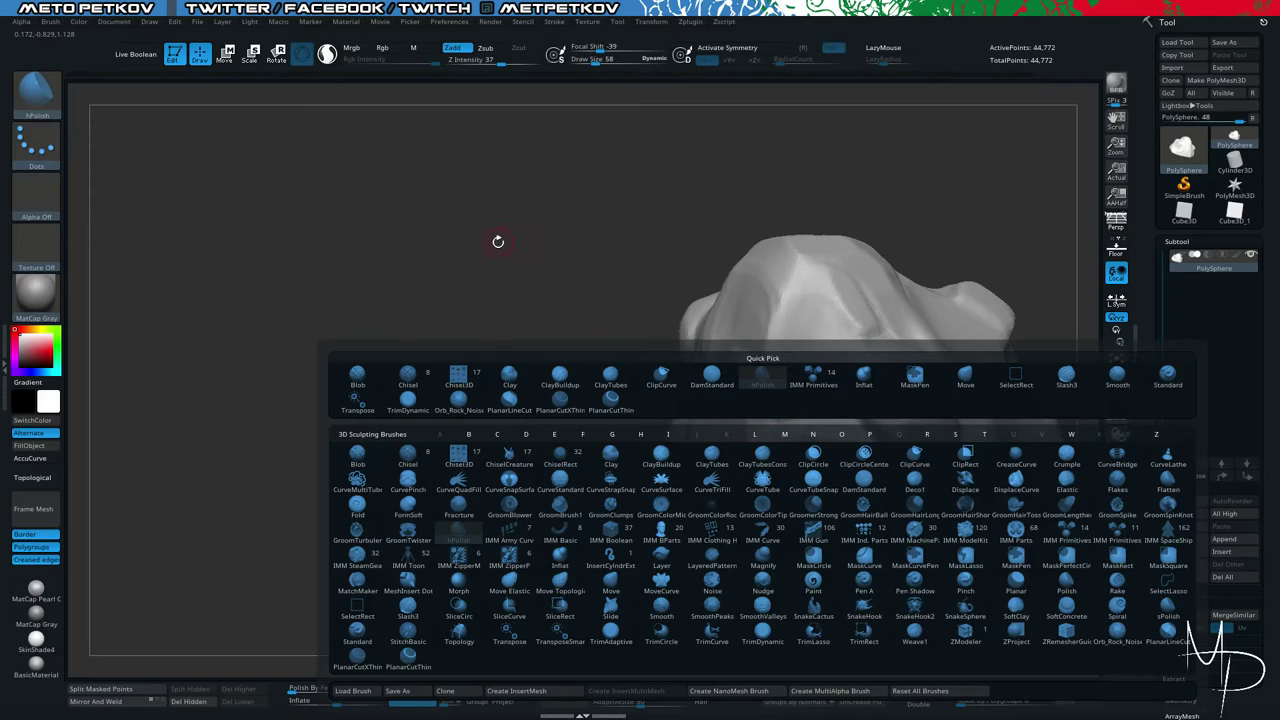
key("t")
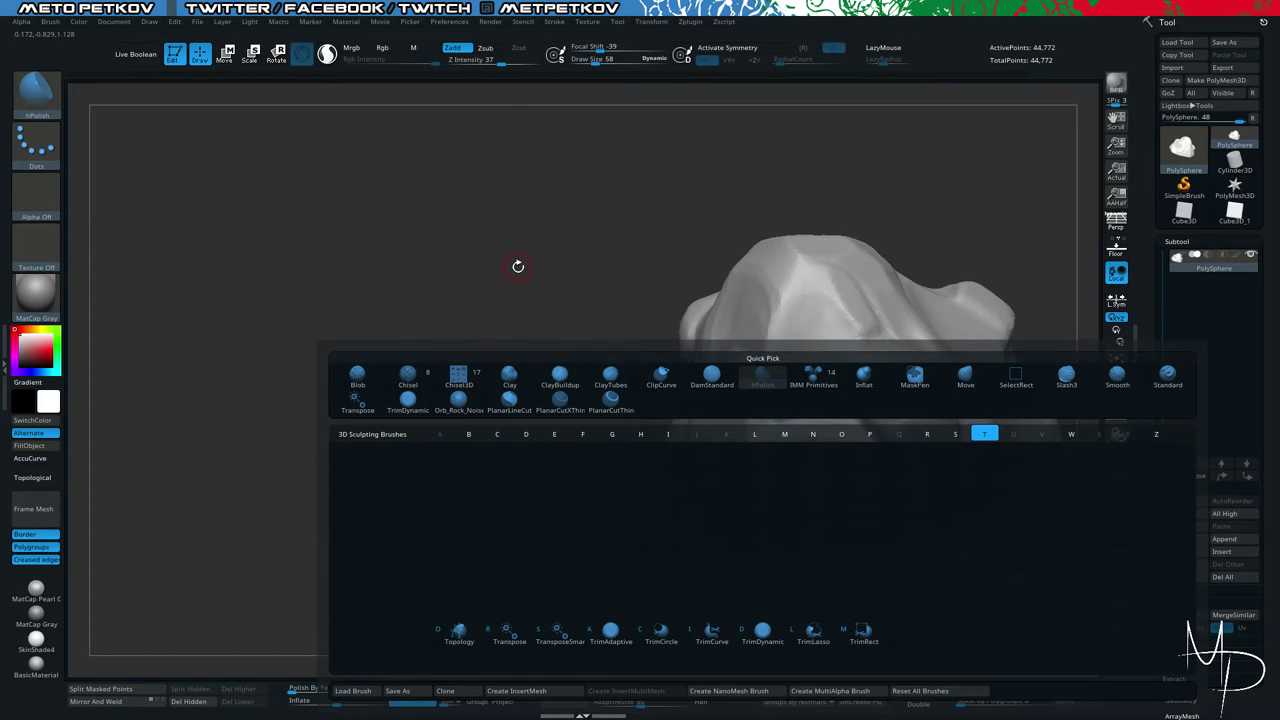
left_click_drag(456, 243, 464, 247)
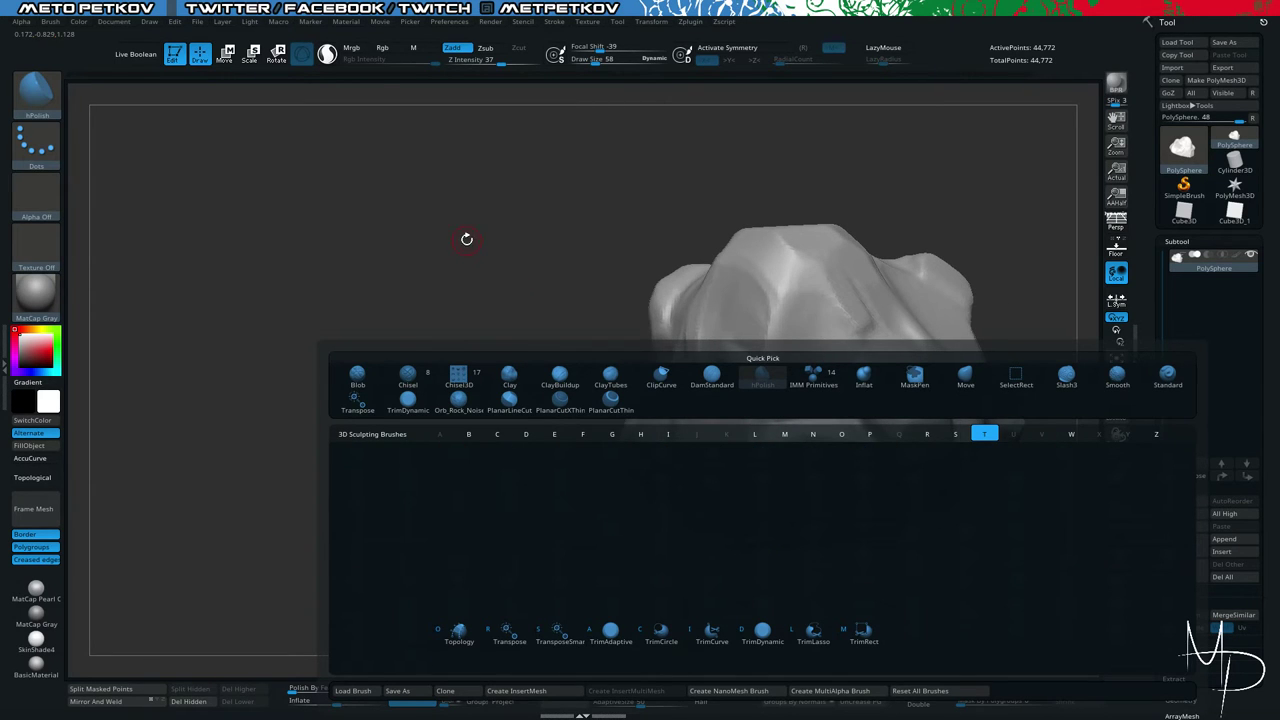
key("b")
mouse_move(376, 226)
left_mouse_down()
mouse_move(383, 251)
mouse_move(372, 211)
mouse_move(382, 232)
mouse_move(409, 231)
mouse_move(385, 248)
mouse_move(759, 445)
left_mouse_up()
left_click(510, 376)
key("space")
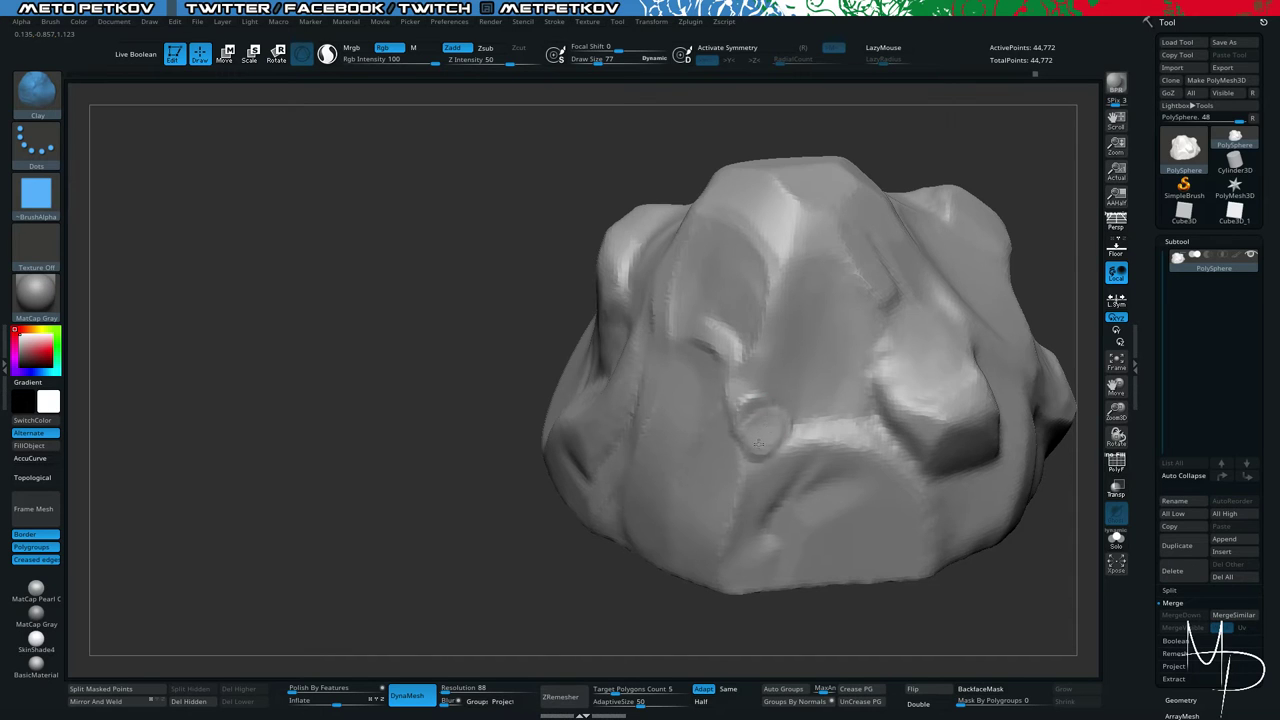
Flatten the clay dab at the sloped plane's lower corner with the hPolish brush at draw size 135.
key("b")
key("h")
key("p")
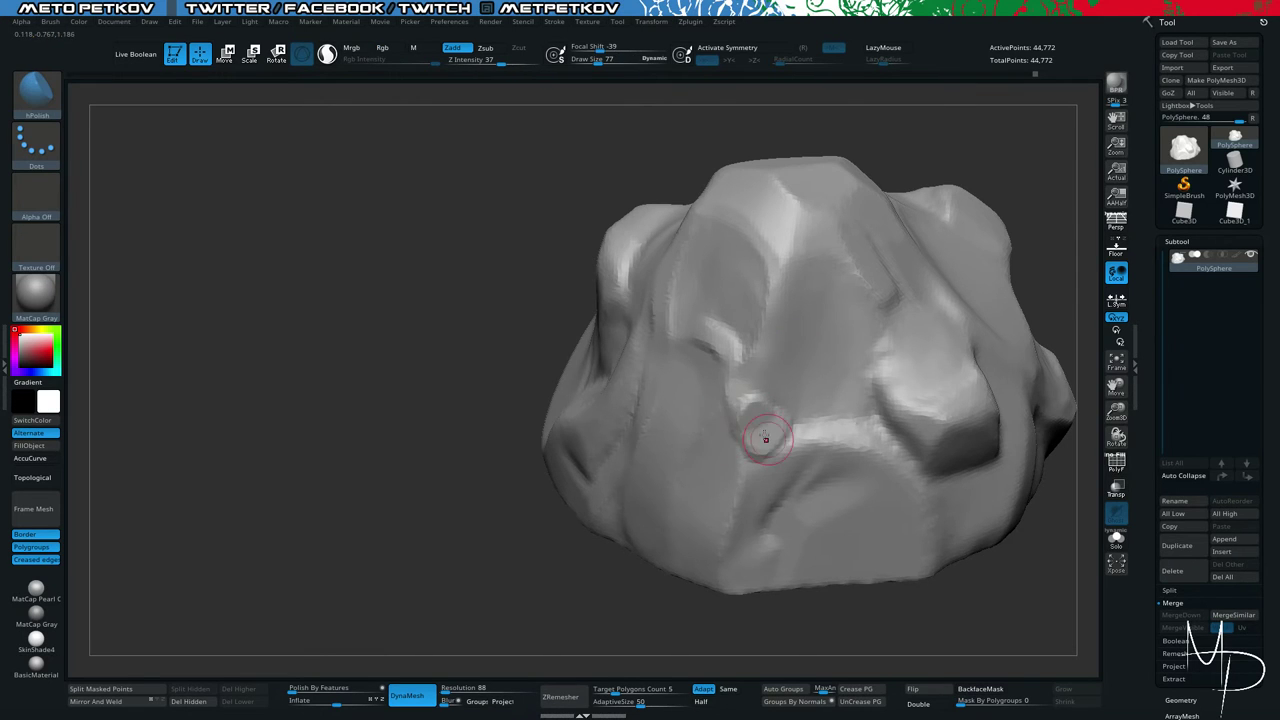
key("space")
mouse_move(749, 406)
left_mouse_down()
mouse_move(763, 434)
mouse_move(752, 418)
left_mouse_up()
key("space")
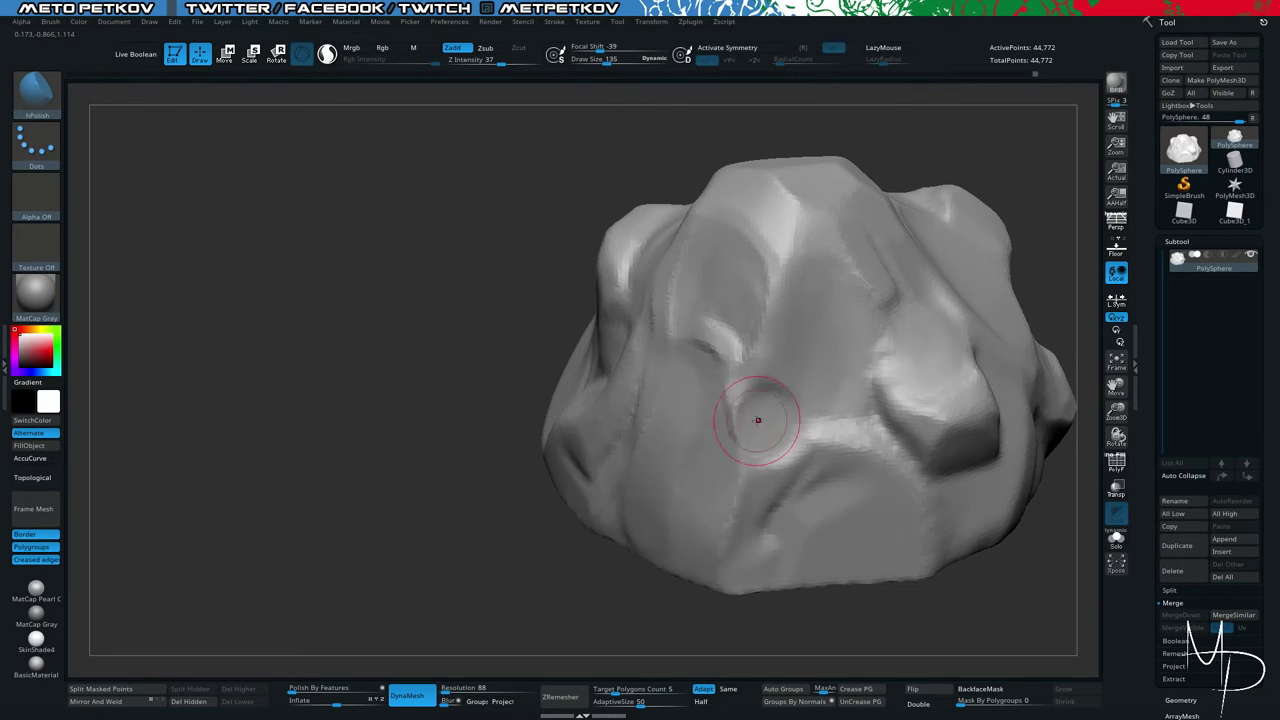
key("ctrl")
mouse_move(757, 411)
left_mouse_down()
mouse_move(772, 430)
mouse_move(764, 412)
mouse_move(787, 432)
mouse_move(786, 418)
mouse_move(800, 424)
left_mouse_up()
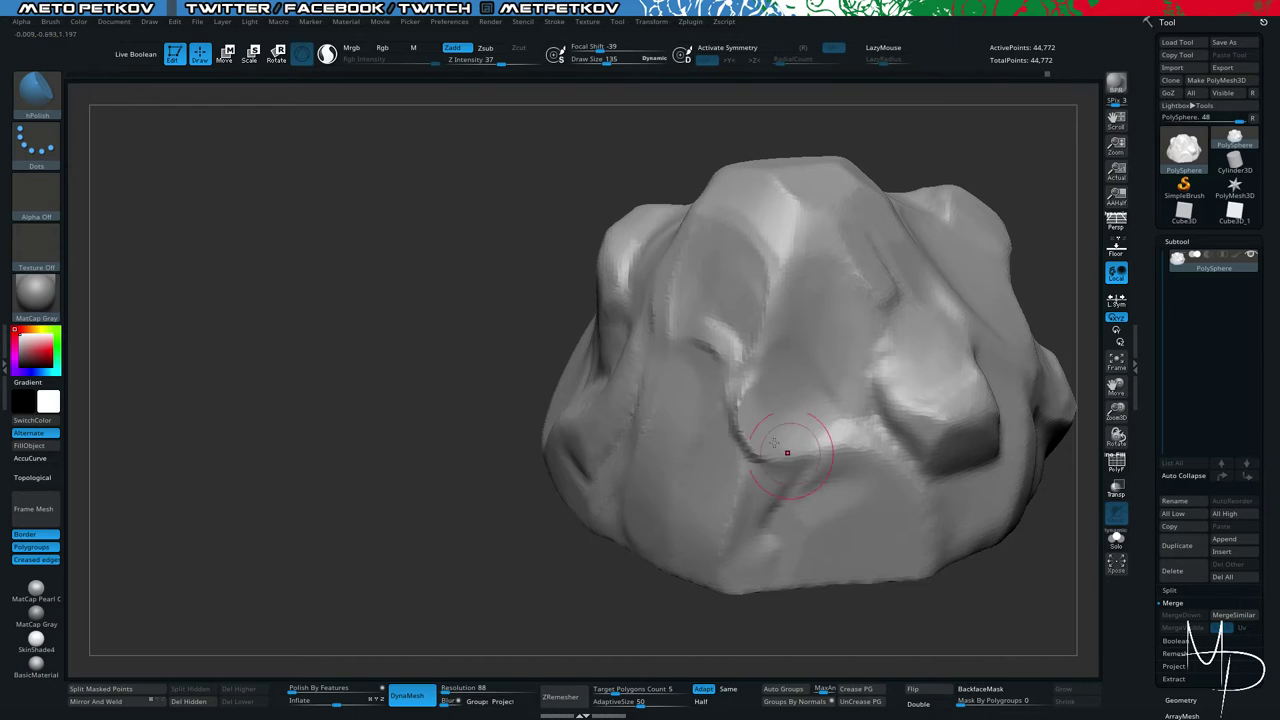
Set the hPolish draw size to 62 and polish the stepped edge where the ledge meets the sloped plane.
mouse_move(376, 393)
left_mouse_down()
mouse_move(245, 352)
mouse_move(352, 190)
left_mouse_up()
key("b")
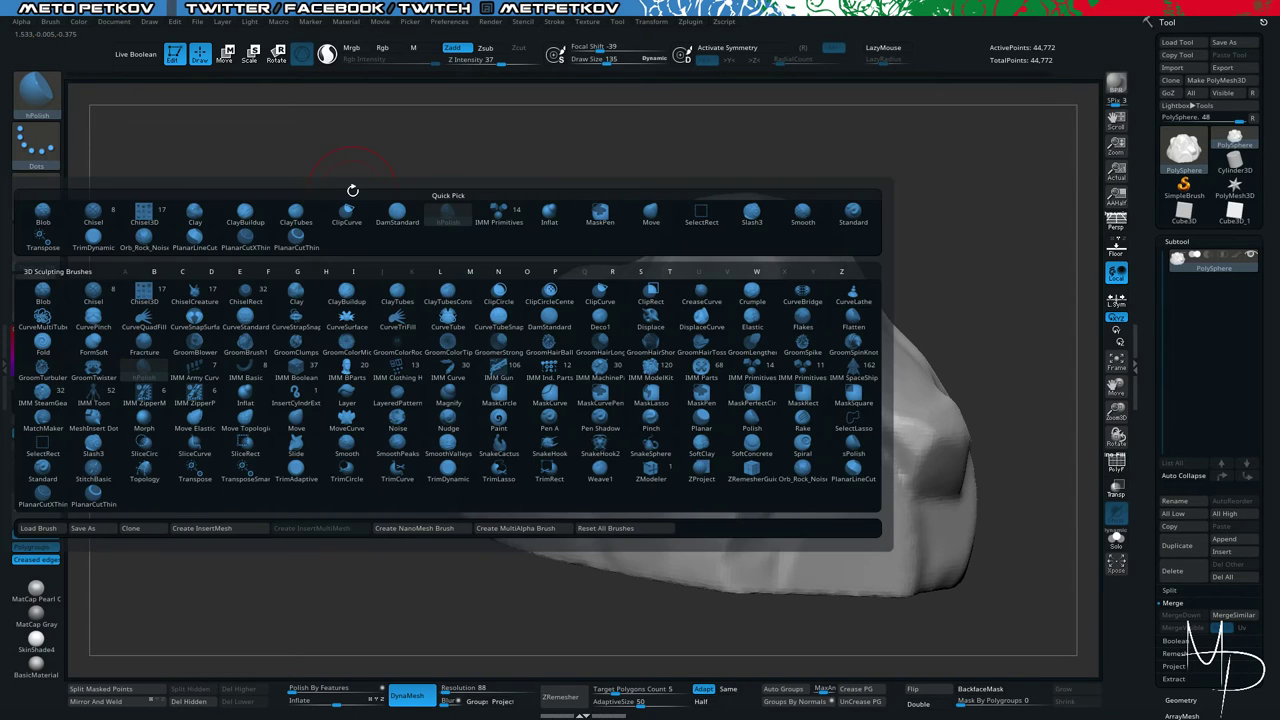
key("Escape")
key("space")
left_click_drag(423, 247, 412, 247)
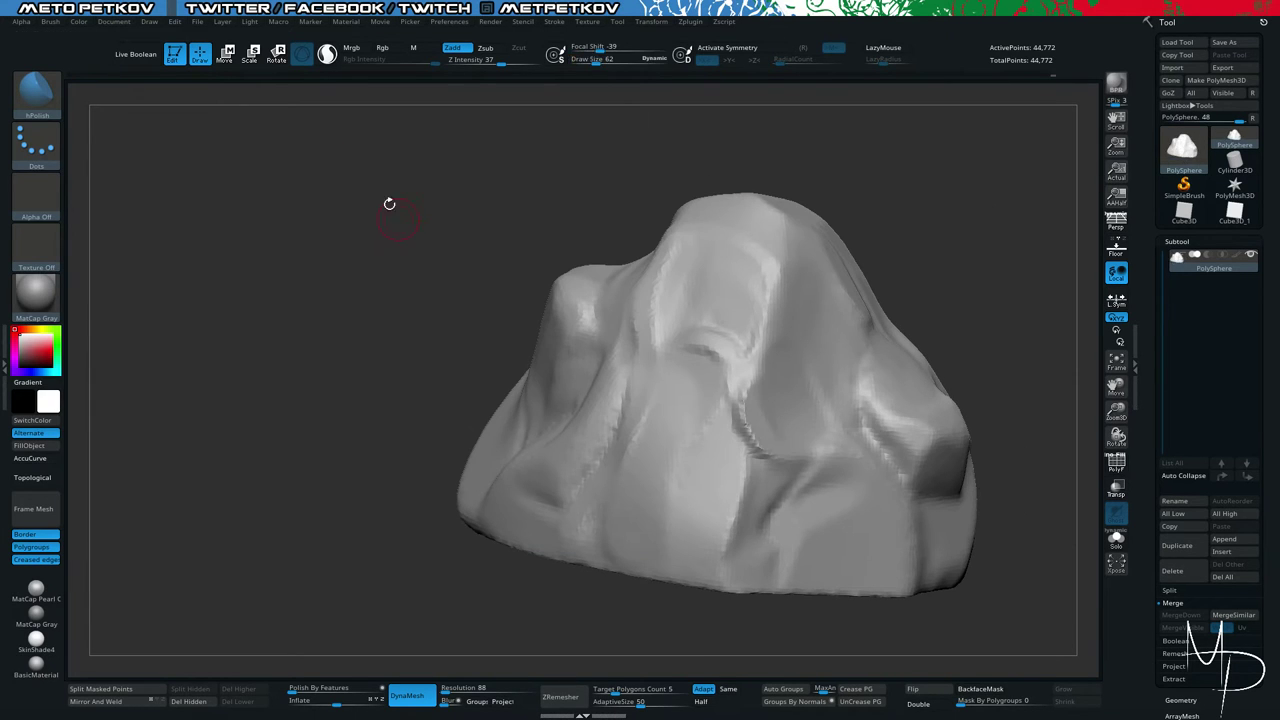
left_click_drag(389, 203, 444, 244)
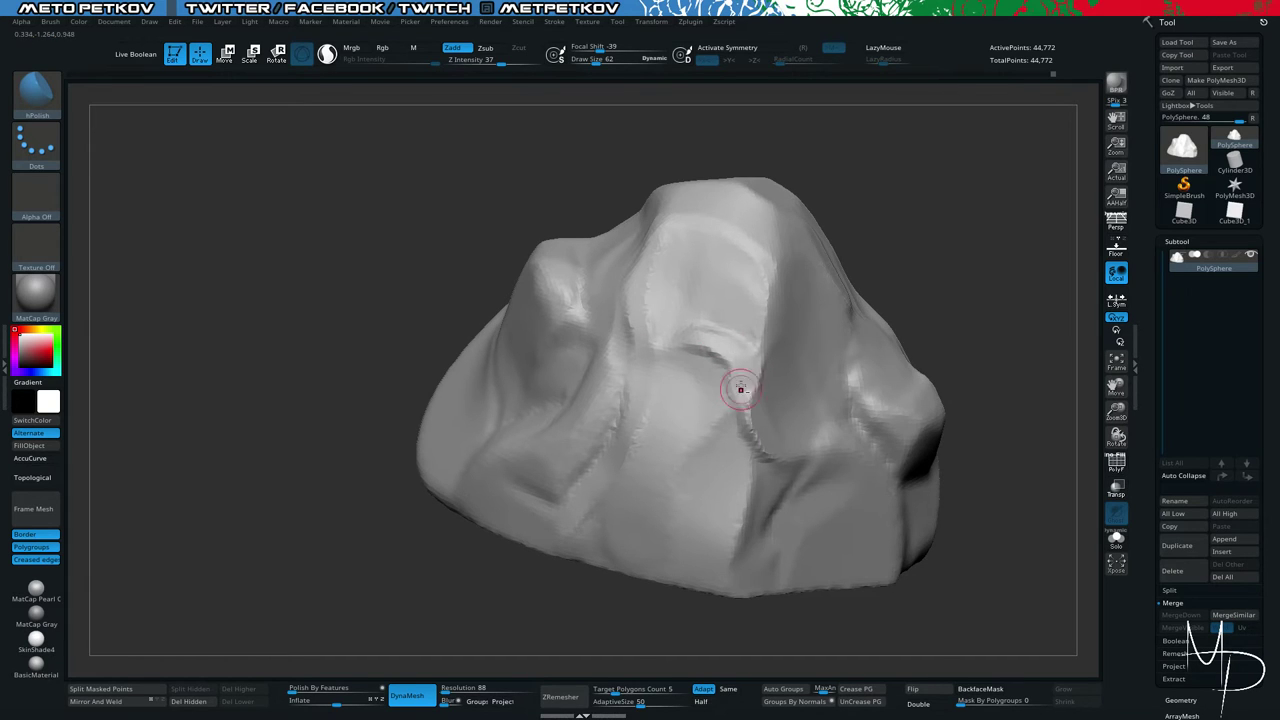
left_click_drag(918, 635, 769, 410)
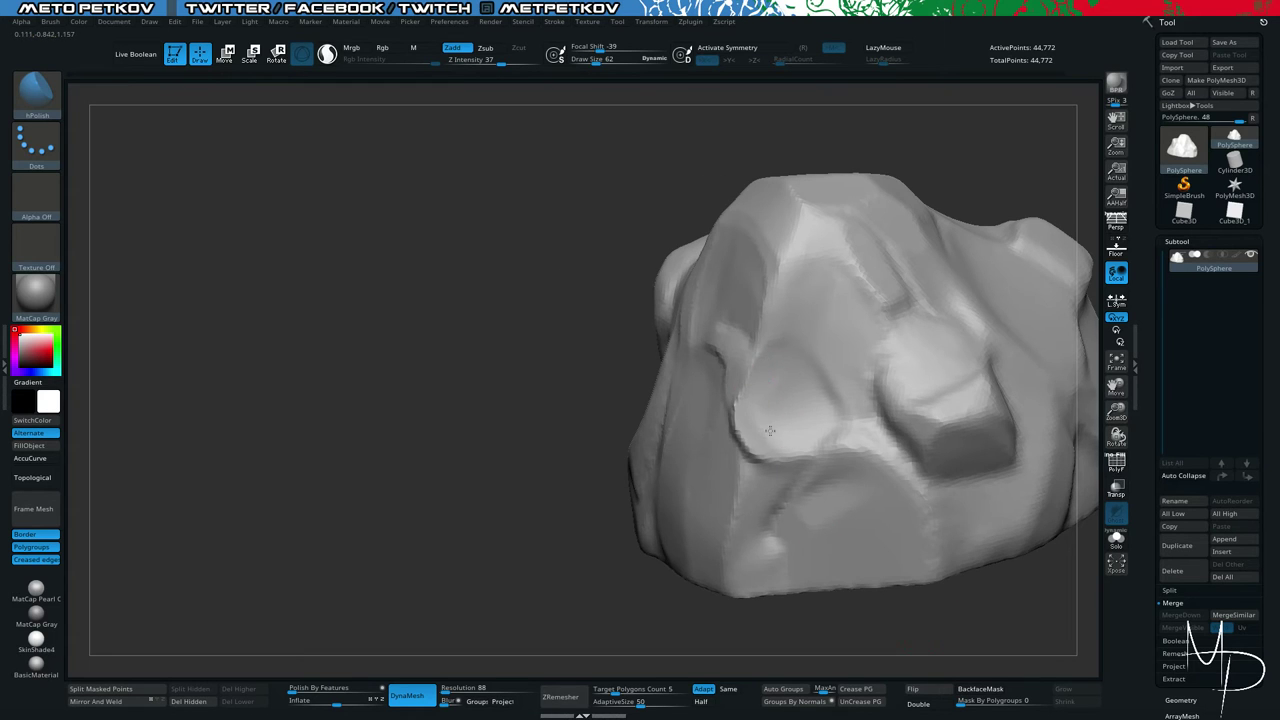
Flatten the lower part of the sloped plane with the TrimDynamic brush at draw size 114 and smooth its surface.
key("space")
key("b")
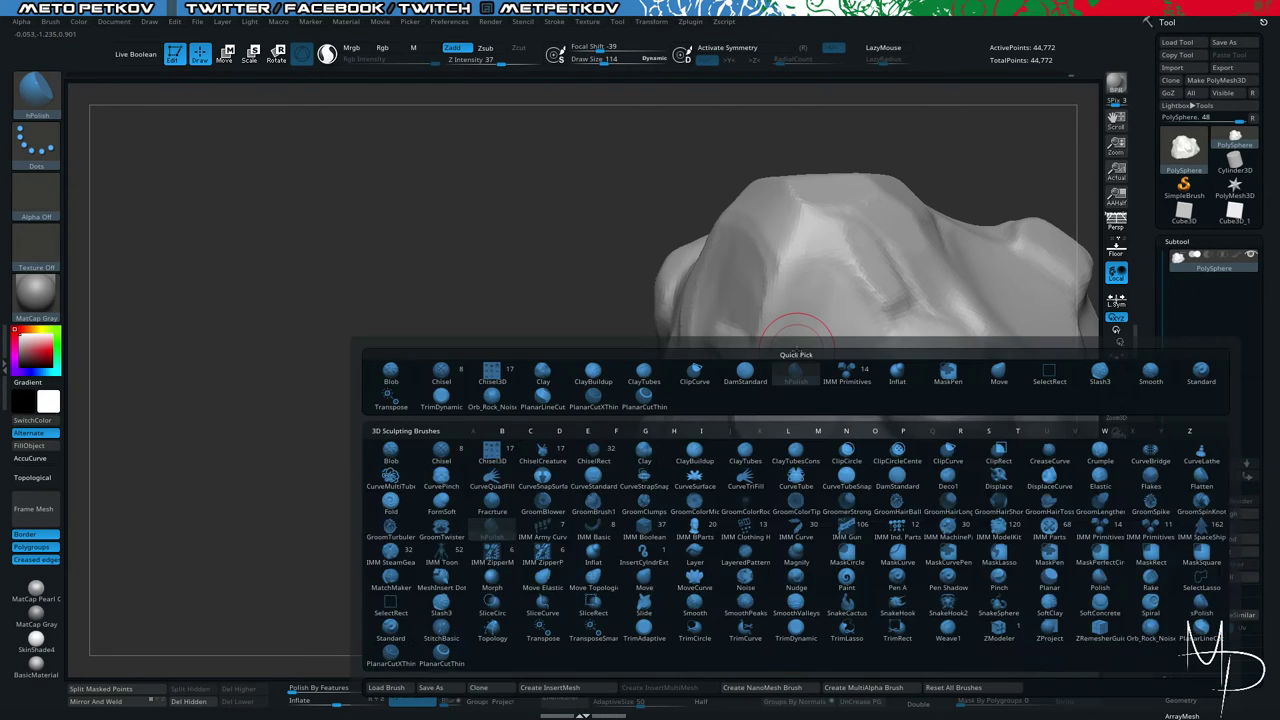
key("t")
key("d")
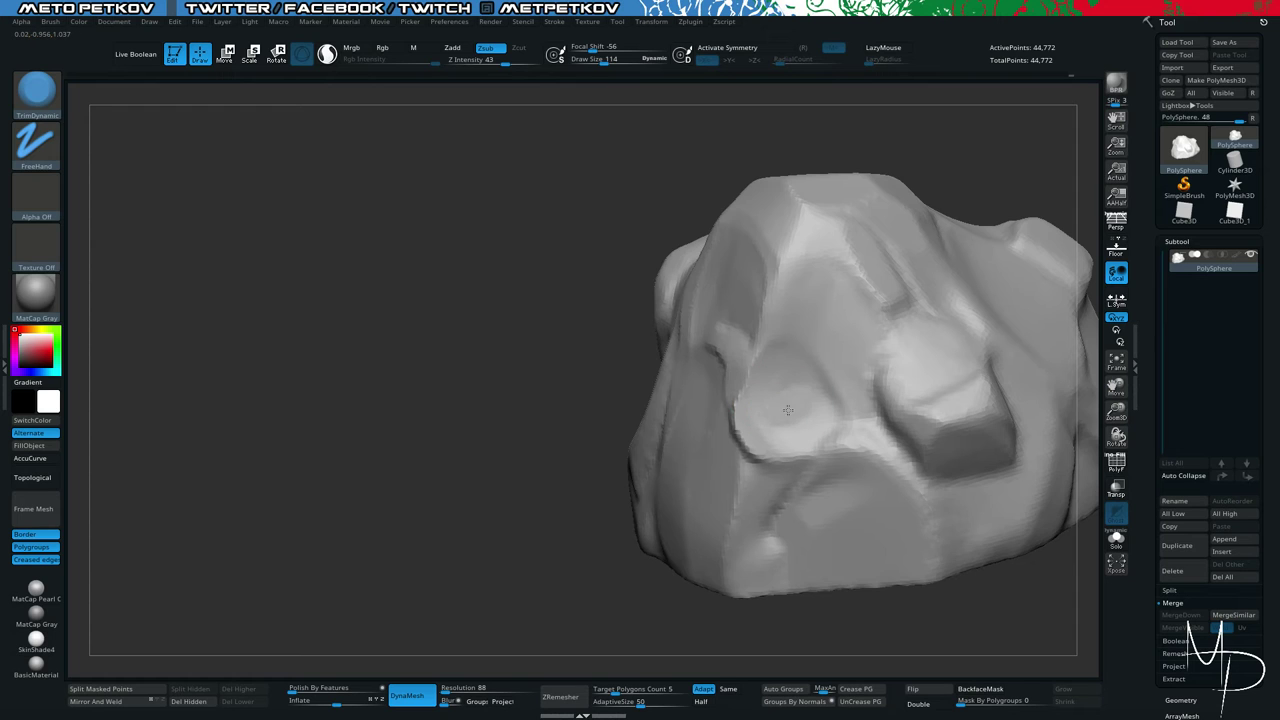
mouse_move(802, 418)
left_mouse_down()
mouse_move(798, 402)
mouse_move(797, 413)
left_mouse_up()
left_click_drag(797, 413, 794, 403)
left_click_drag(794, 403, 822, 386, "shift")
mouse_move(531, 389)
left_mouse_down()
mouse_move(660, 350)
mouse_move(520, 334)
left_mouse_up()
mouse_move(806, 352)
left_mouse_down("shift")
mouse_move(822, 378)
mouse_move(795, 385)
left_mouse_up("shift")
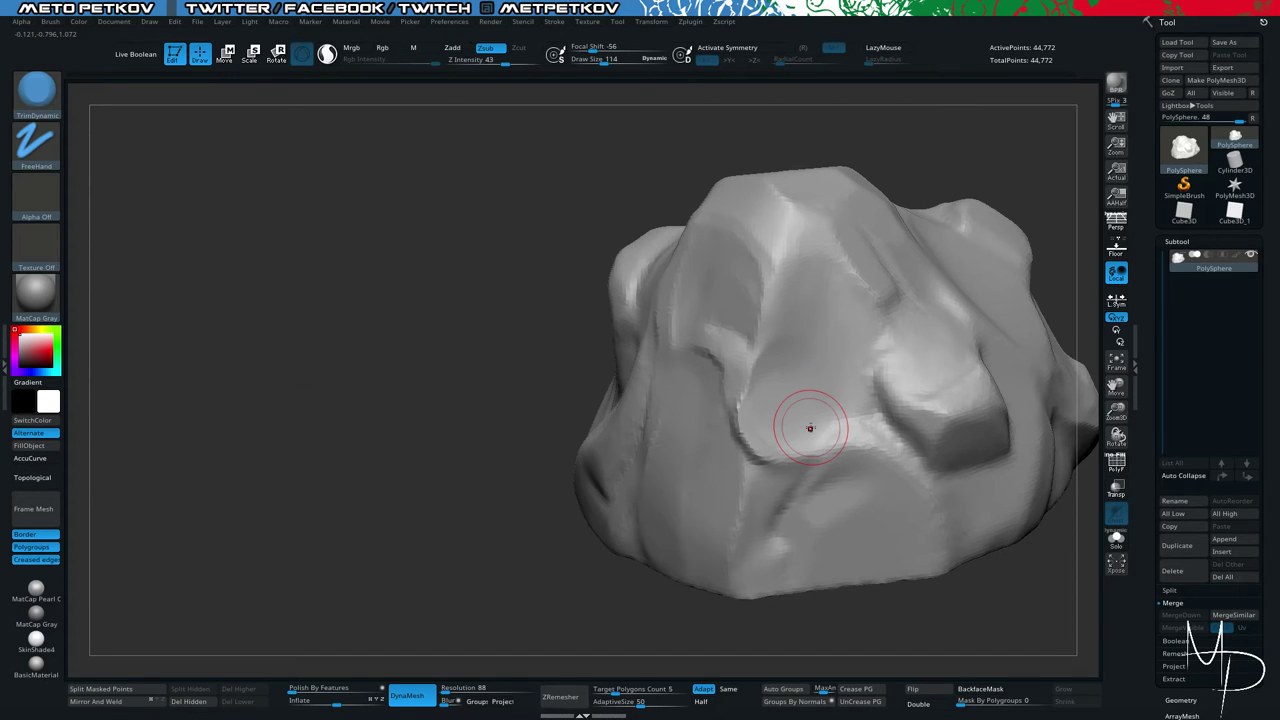
Soften the ridge above the stepped crack at draw size 90 and remesh the rock with DynaMesh at resolution 88.
left_click_drag(314, 251, 414, 214)
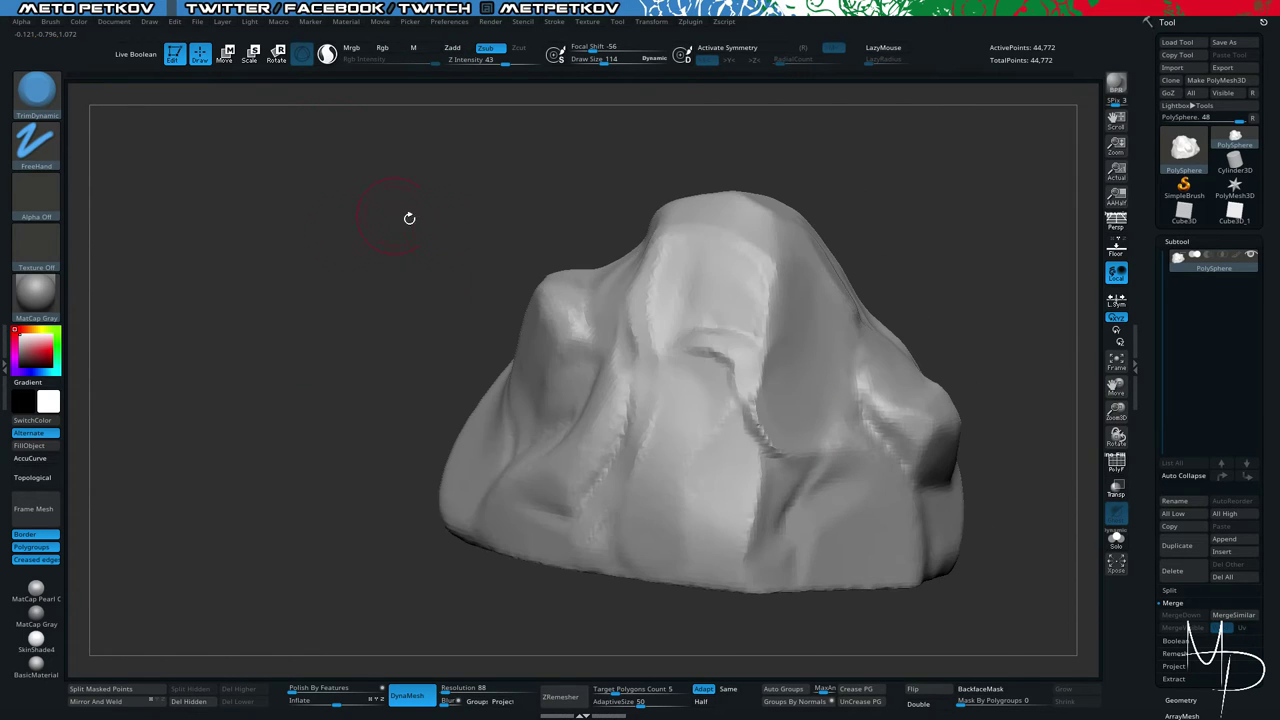
key("space")
left_click_drag(700, 322, 699, 322)
key("space")
left_click_drag(337, 134, 354, 190)
mouse_move(673, 340)
left_mouse_down()
mouse_move(766, 355)
mouse_move(746, 376)
mouse_move(778, 383)
left_mouse_up()
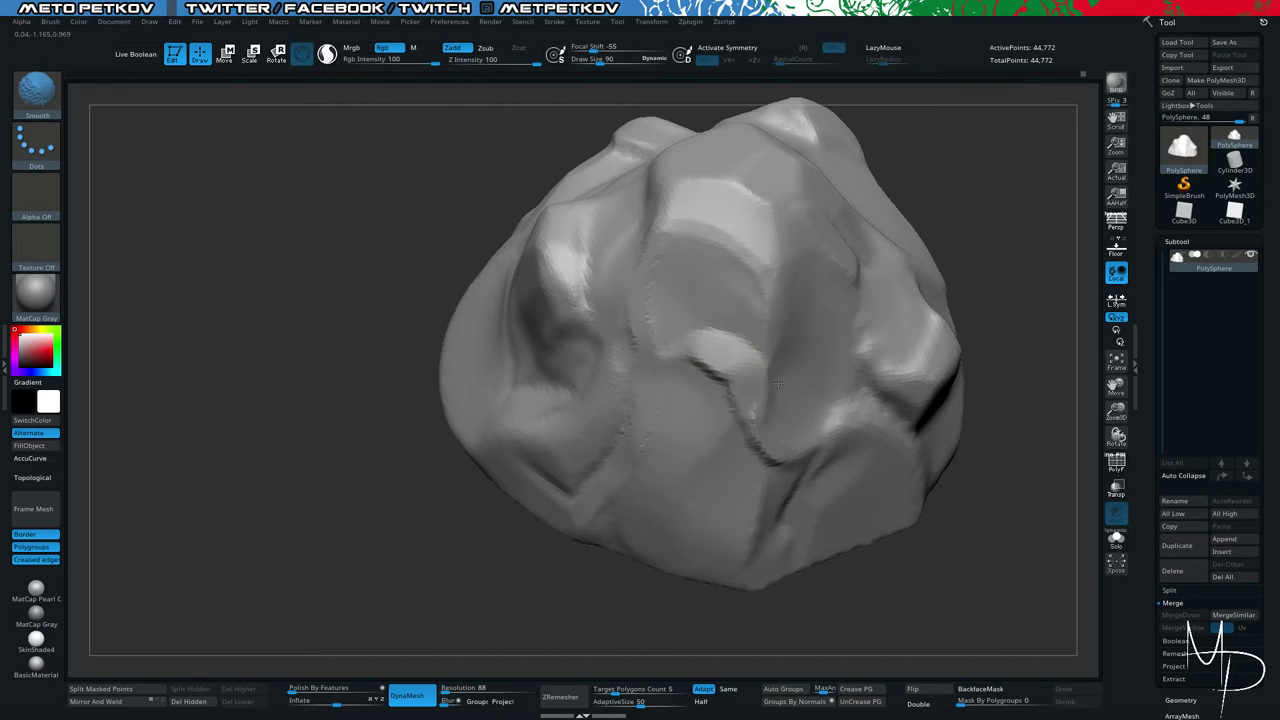
left_click_drag(221, 354, 177, 295, "ctrl")
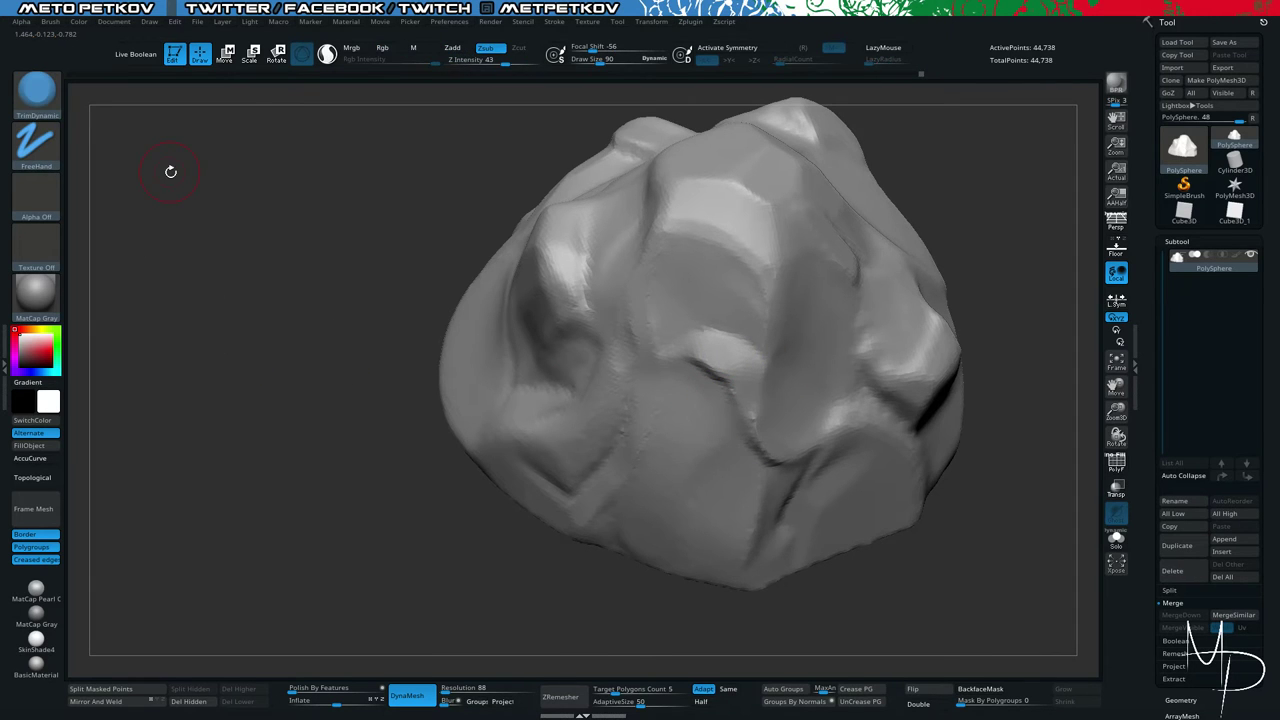
Build up a clay mound on the sloped plane above the stepped edge with the ClayBuildup brush at draw size 157.
mouse_move(188, 391)
left_mouse_down()
mouse_move(184, 305)
mouse_move(186, 349)
mouse_move(190, 335)
left_mouse_up()
key("b")
key("c")
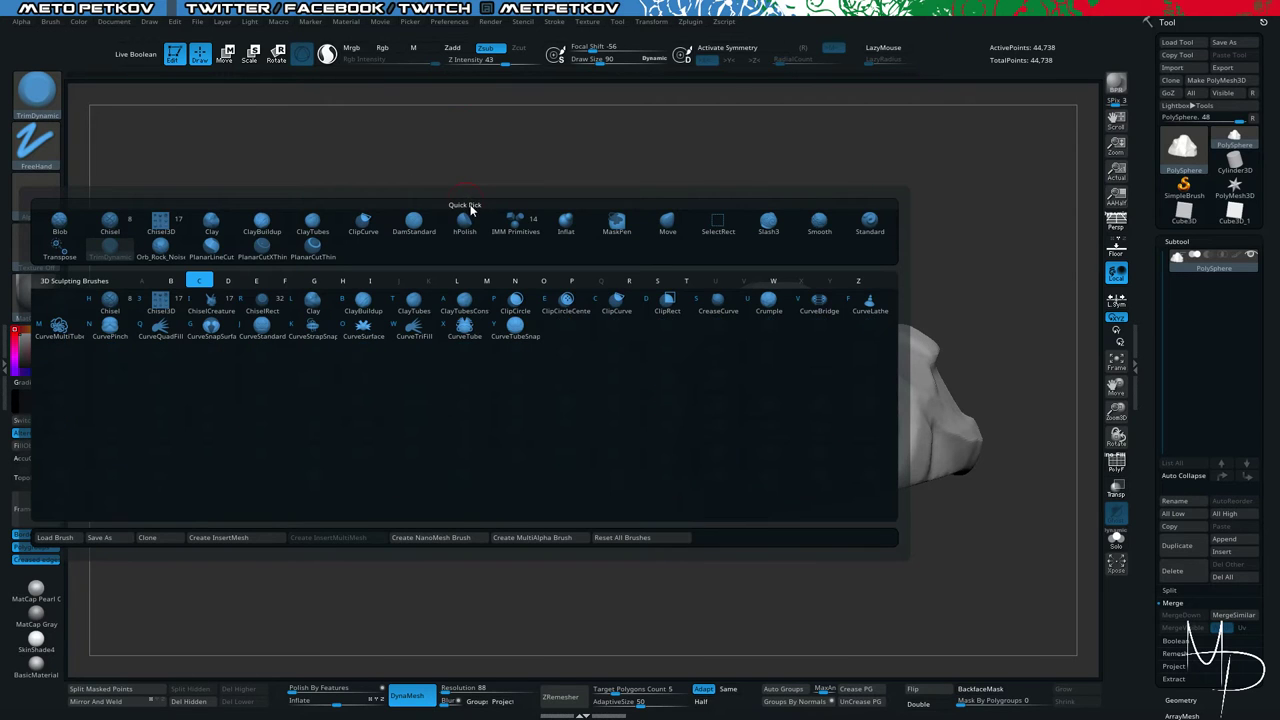
key("b")
key("space")
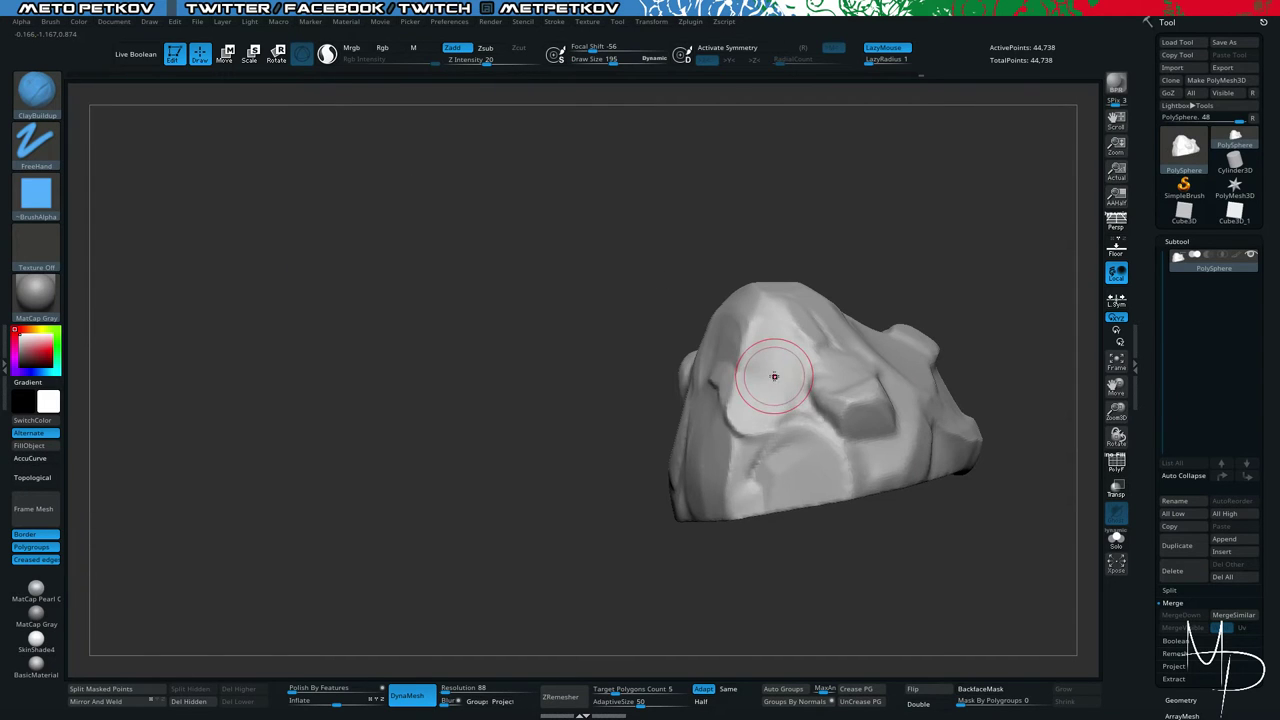
key("space")
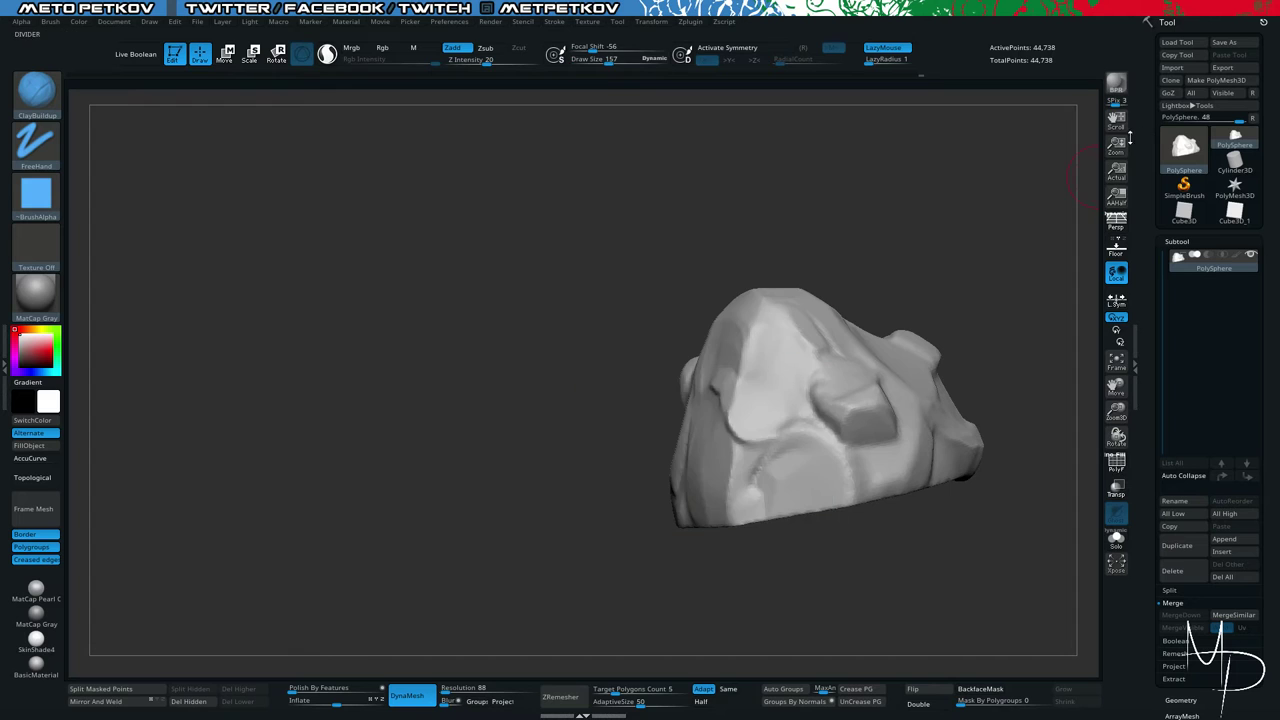
left_click_drag(1050, 226, 1038, 249)
left_click_drag(457, 243, 486, 290, "alt")
mouse_move(806, 366)
left_mouse_down()
mouse_move(826, 370)
mouse_move(834, 337)
mouse_move(823, 331)
mouse_move(810, 350)
mouse_move(820, 389)
mouse_move(806, 371)
mouse_move(790, 385)
mouse_move(837, 394)
left_mouse_up()
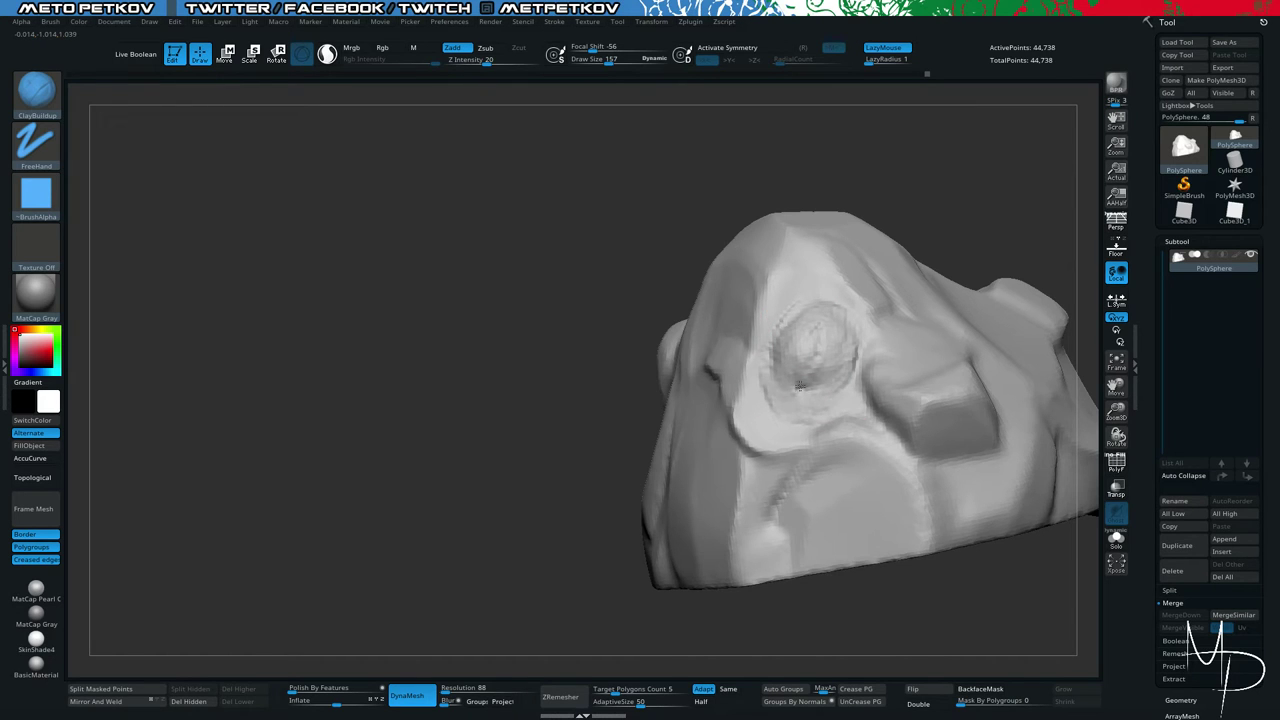
Thicken and extend the clay mound down toward the protruding block and remesh the rock with DynaMesh at resolution 88.
mouse_move(430, 250)
left_mouse_down()
mouse_move(480, 249)
mouse_move(480, 263)
mouse_move(440, 254)
left_mouse_up()
left_click_drag(800, 335, 826, 325)
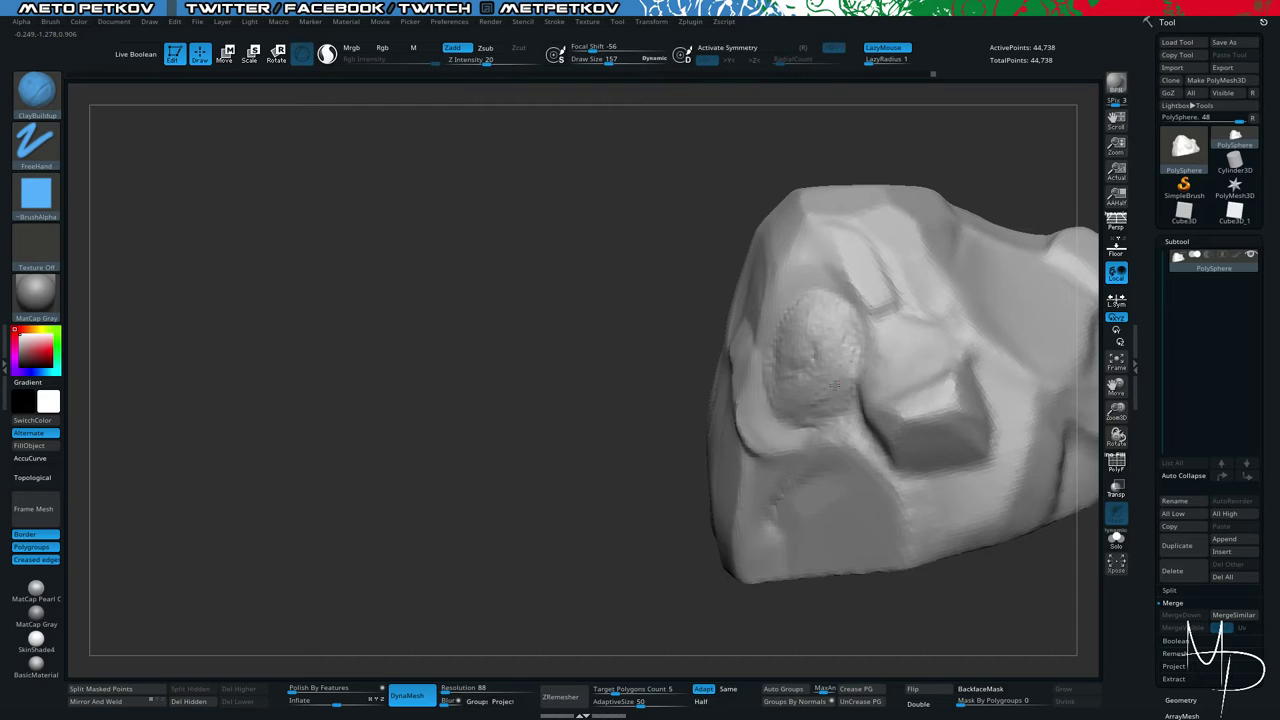
mouse_move(440, 365)
left_mouse_down()
mouse_move(584, 364)
mouse_move(555, 372)
left_mouse_up()
left_click_drag(808, 390, 846, 343)
mouse_move(797, 388)
left_mouse_down()
mouse_move(842, 352)
mouse_move(850, 368)
left_mouse_up()
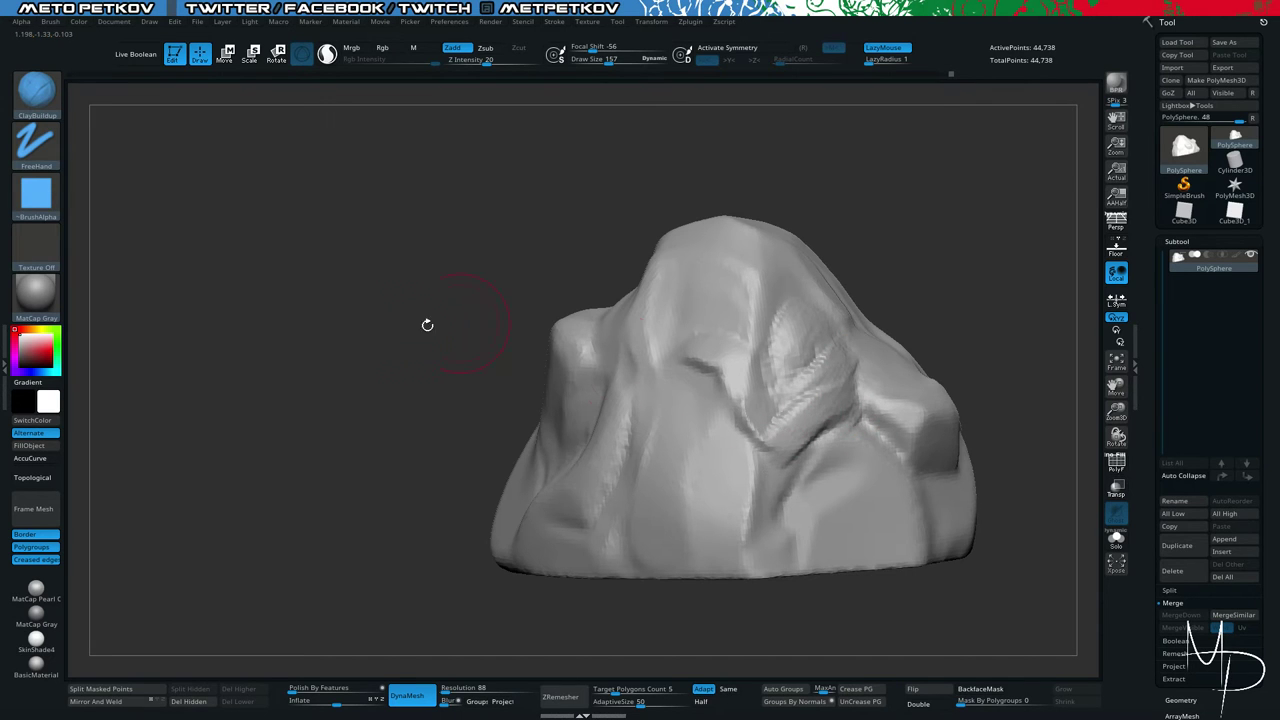
mouse_move(331, 363)
left_mouse_down()
mouse_move(257, 303)
mouse_move(272, 312)
left_mouse_up()
mouse_move(320, 327)
left_mouse_down("ctrl")
mouse_move(270, 234)
mouse_move(346, 277)
left_mouse_up("ctrl")
Add a clay dab at the upper part of the mound with the ClayBuildup brush at draw size 99.
key("b")
key("c")
key("b")
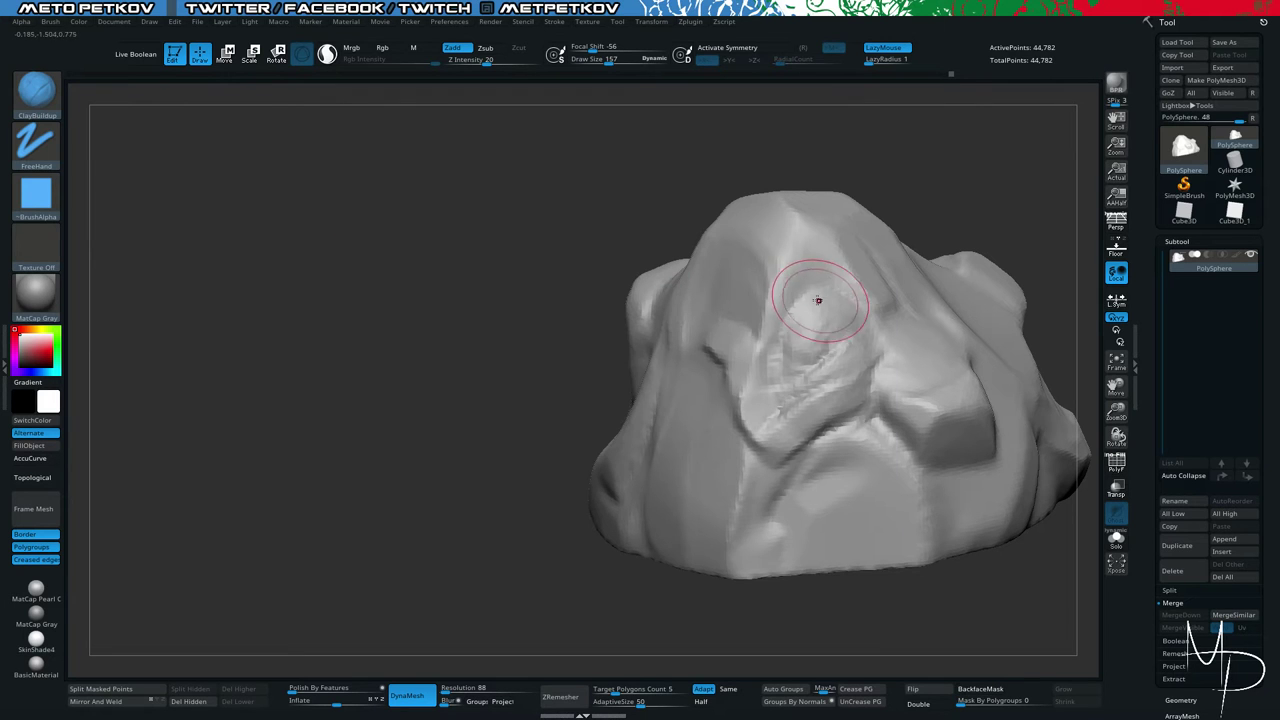
key("space")
left_click_drag(818, 301, 806, 340)
Flatten the new clay dab with the TrimDynamic brush at draw size 99 and remesh the rock with DynaMesh.
key("b")
key("t")
key("d")
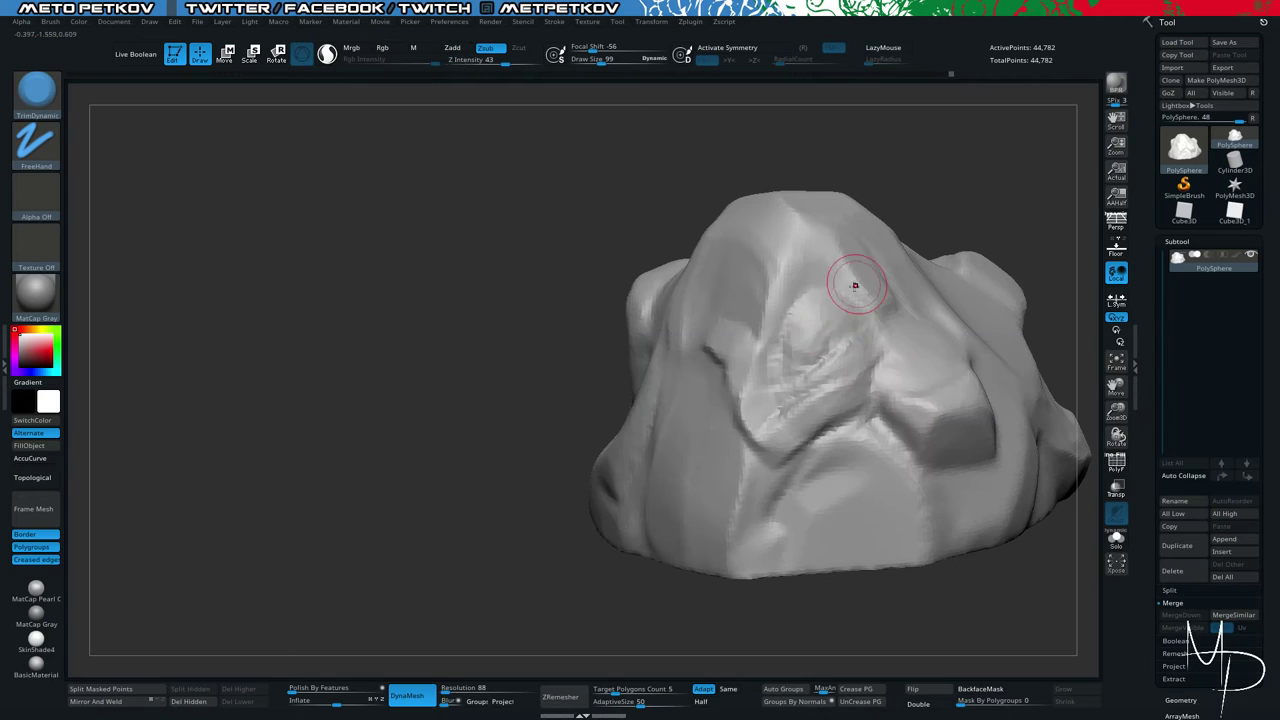
key("space")
mouse_move(818, 296)
left_mouse_down()
mouse_move(828, 291)
mouse_move(819, 301)
left_mouse_up()
key("ctrl+z")
key("space")
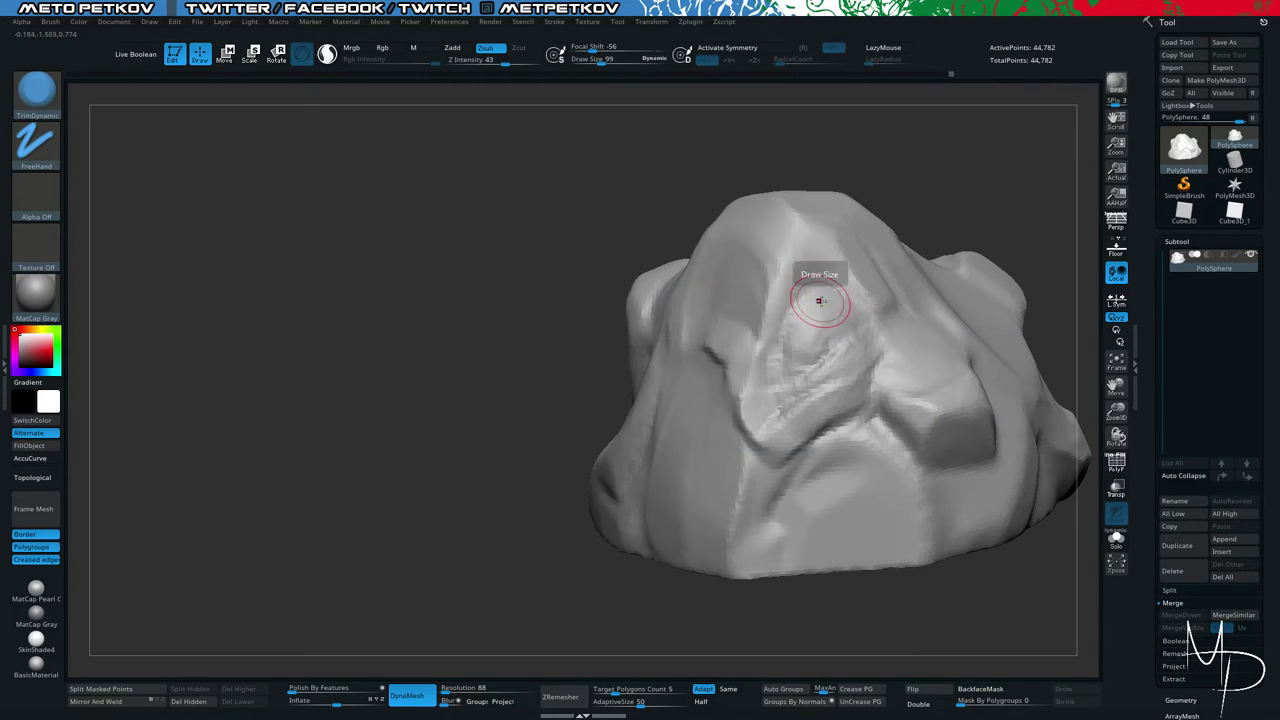
left_click_drag(934, 143, 885, 169, "ctrl")
left_click_drag(801, 326, 812, 318)
key("ctrl+z")
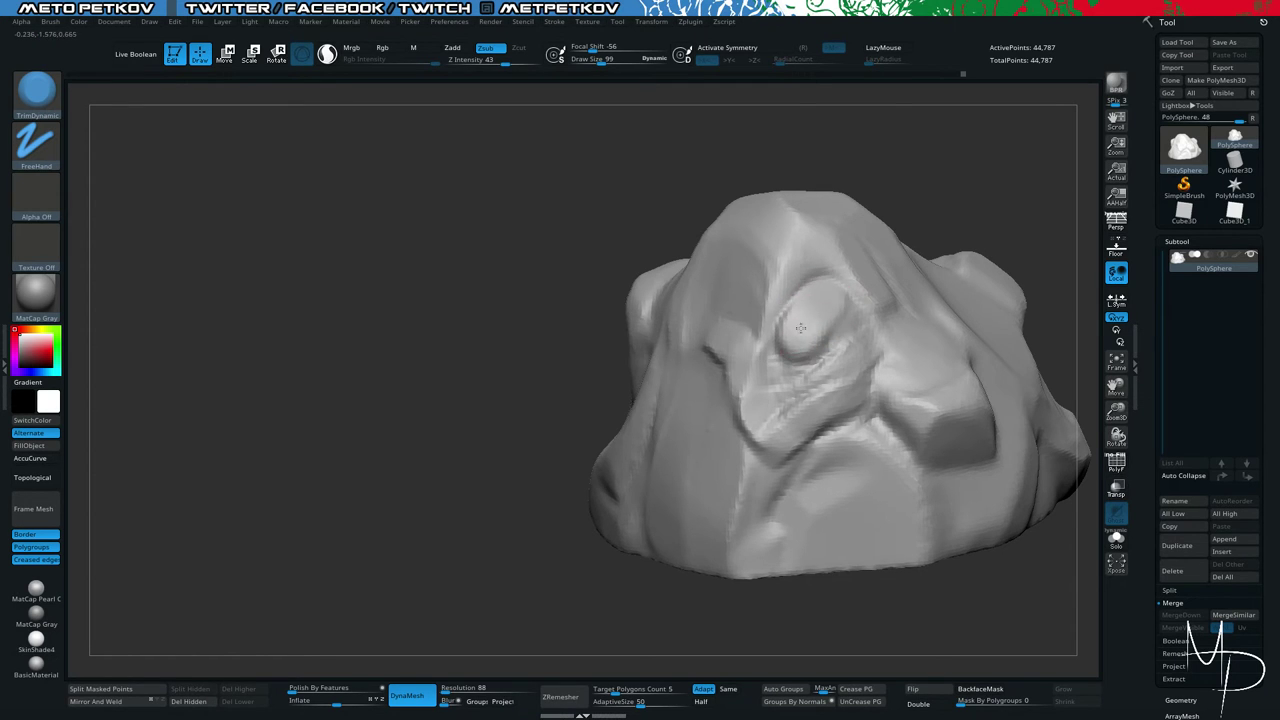
Polish the oval clay dab into flat facets with the hPolish brush at draw size 99.
key("shift")
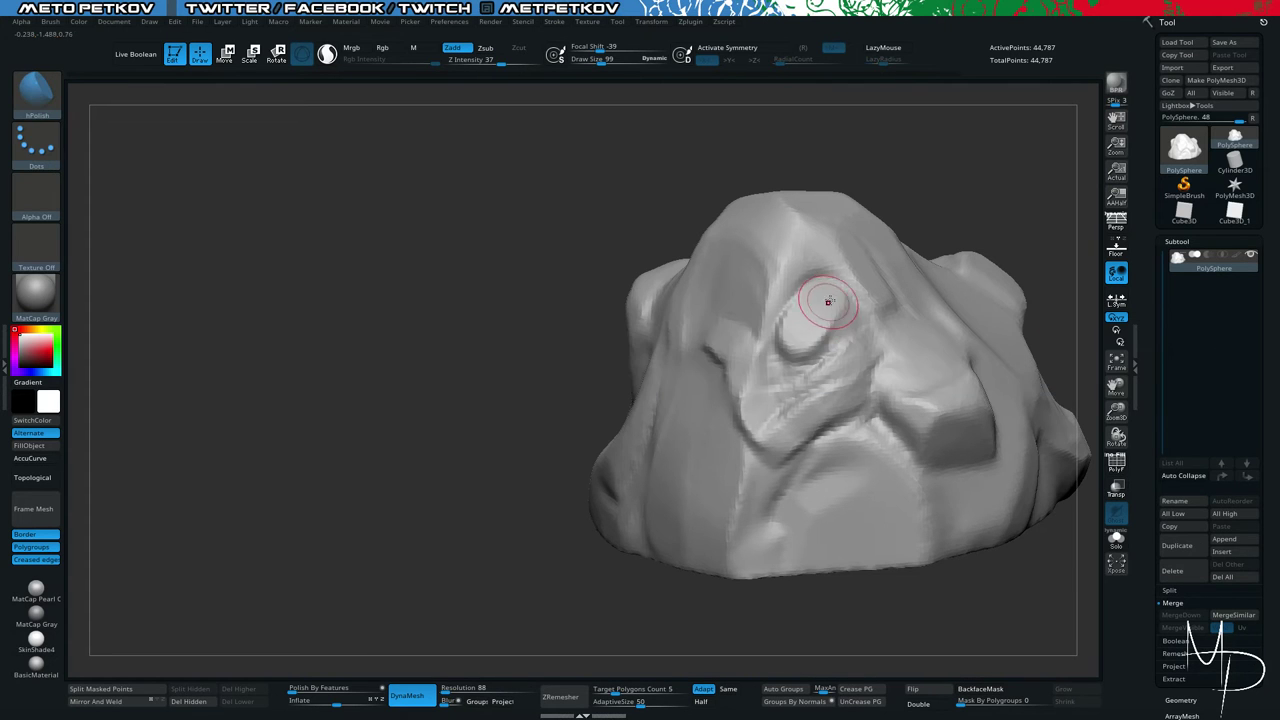
left_click_drag(827, 299, 804, 324)
key("shift+f")
key("shift+f")
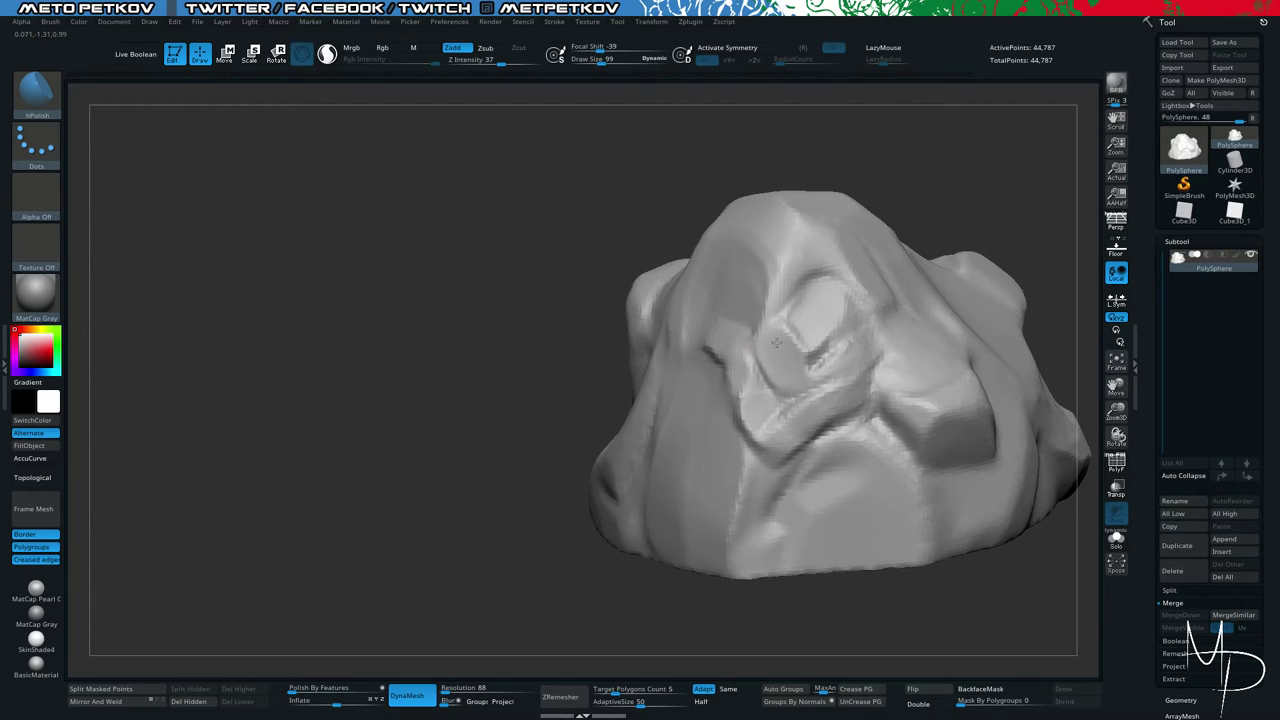
left_click_drag(818, 309, 805, 322)
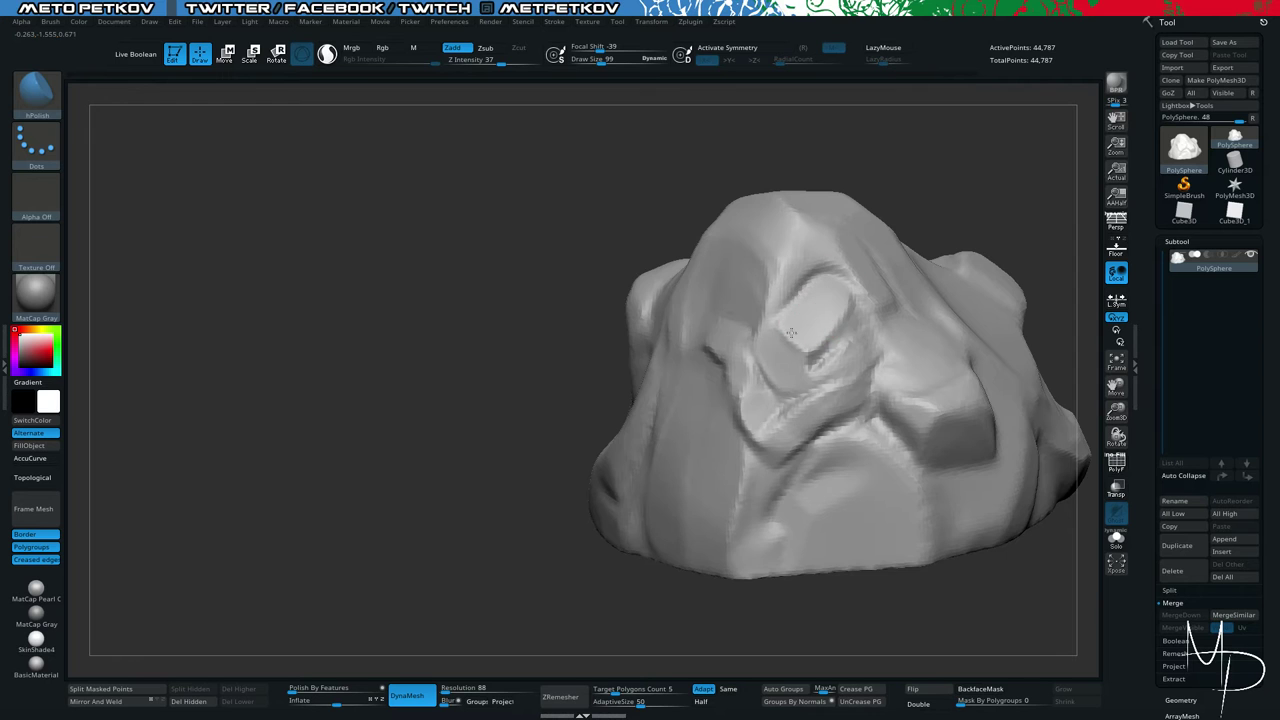
Flatten a second facet below the dab, next to the stepped crack, with the hPolish brush.
mouse_move(509, 296)
left_mouse_down()
mouse_move(390, 245)
mouse_move(350, 243)
left_mouse_up()
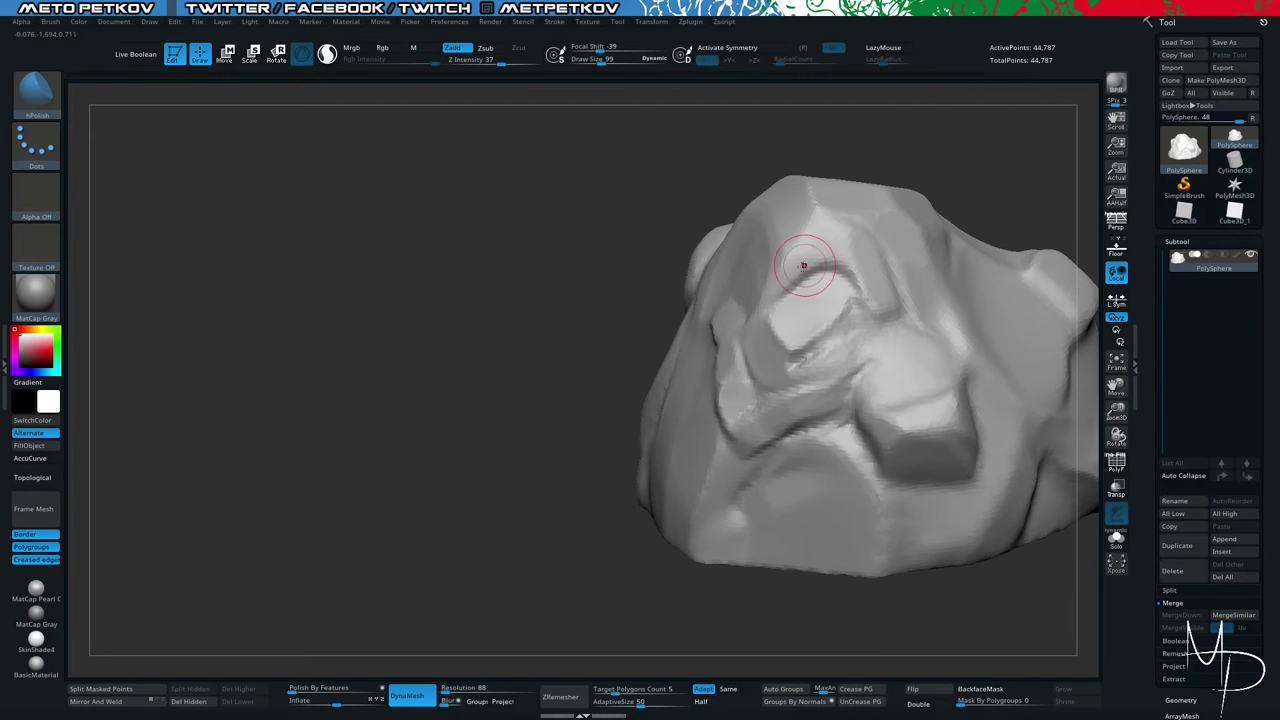
left_click_drag(423, 221, 570, 235)
mouse_move(794, 343)
left_mouse_down()
mouse_move(782, 336)
mouse_move(800, 366)
left_mouse_up()
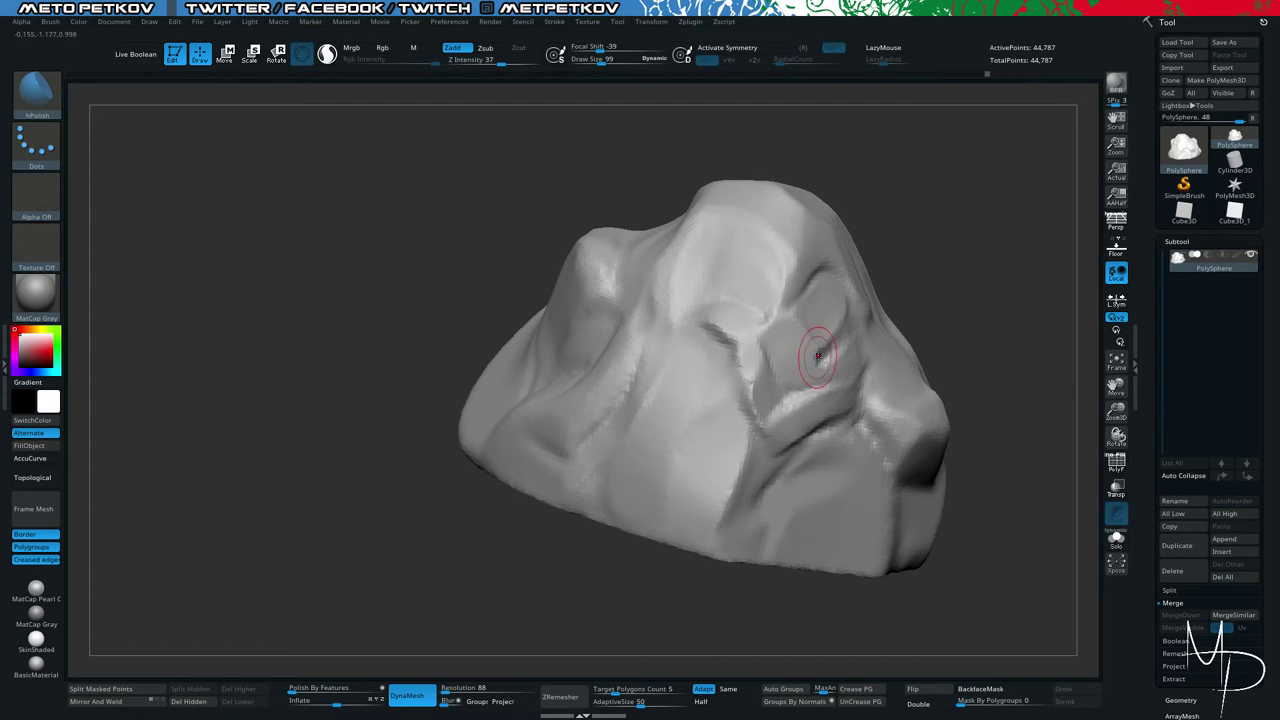
mouse_move(544, 193)
left_mouse_down()
mouse_move(437, 129)
mouse_move(554, 200)
left_mouse_up()
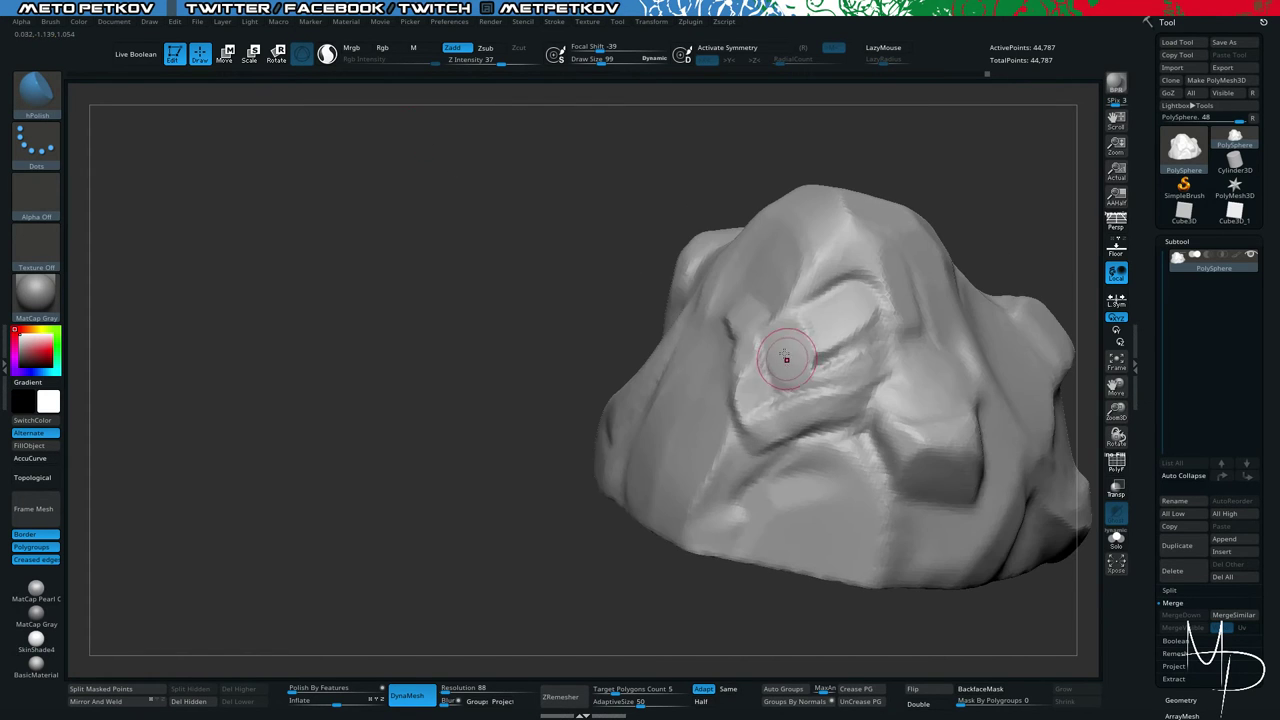
mouse_move(786, 358)
left_mouse_down()
mouse_move(775, 335)
mouse_move(750, 330)
left_mouse_up()
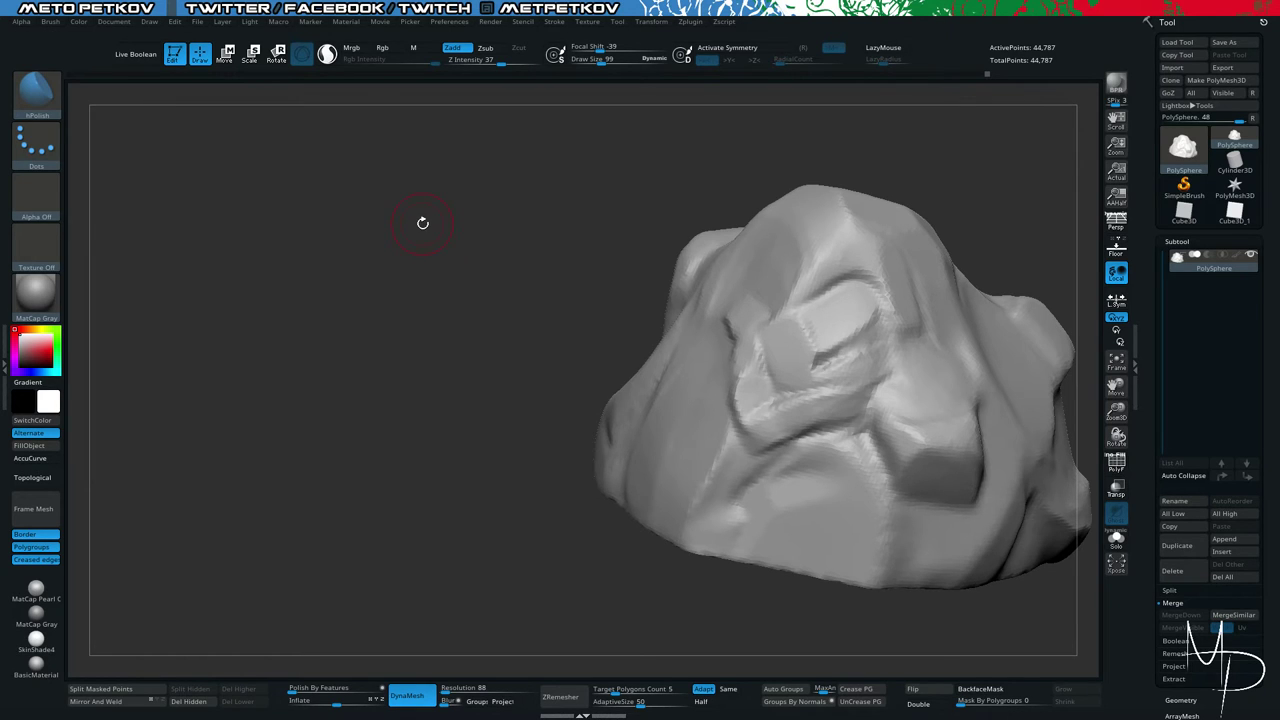
mouse_move(422, 222)
left_mouse_down()
mouse_move(423, 266)
mouse_move(383, 263)
mouse_move(543, 214)
mouse_move(528, 297)
left_mouse_up()
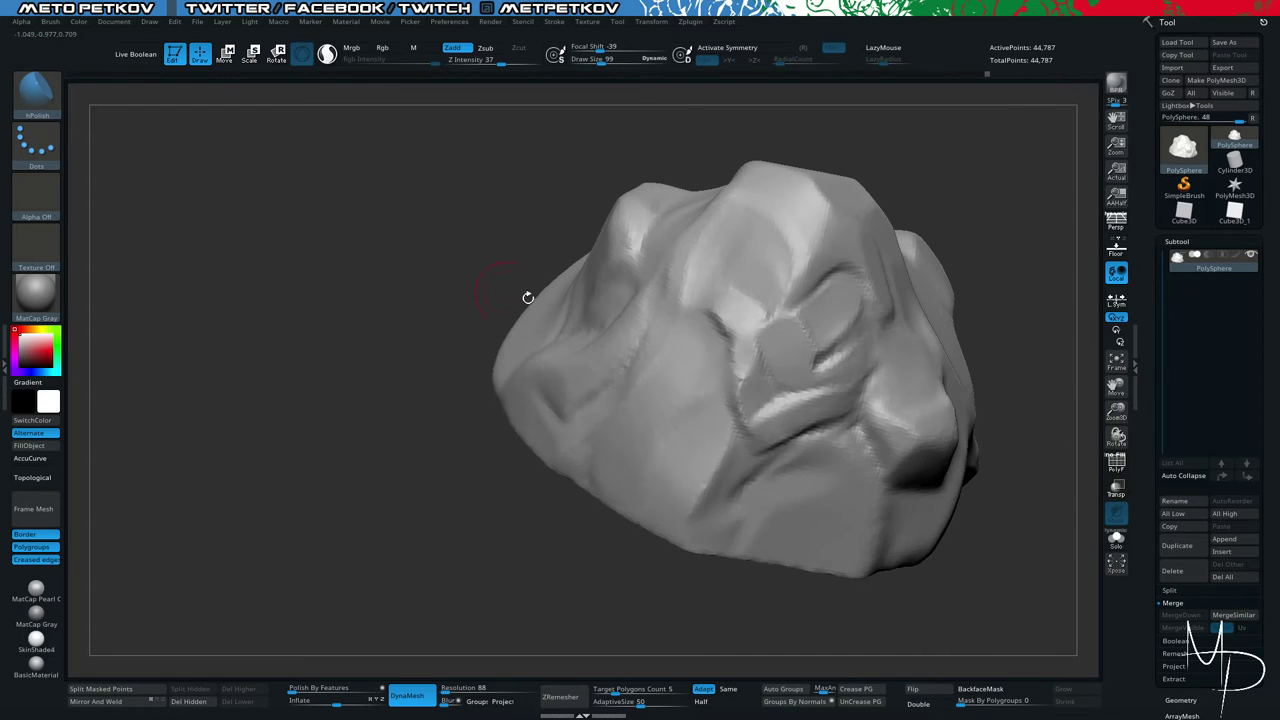
Flatten a round plane at the upper end of the stepped crack with the hPolish brush at draw size 129.
key("space")
left_click_drag(721, 302, 735, 308)
left_click_drag(735, 308, 727, 299)
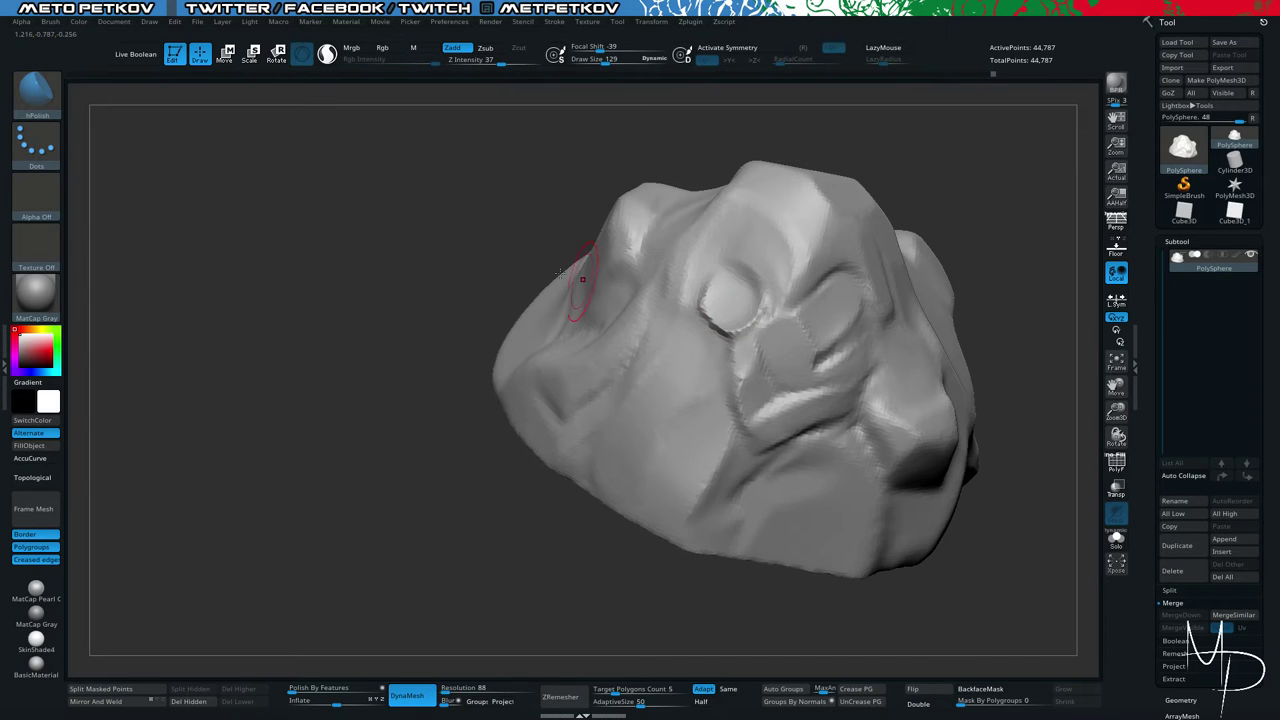
left_click_drag(381, 223, 352, 160, "alt")
left_click_drag(400, 195, 366, 200)
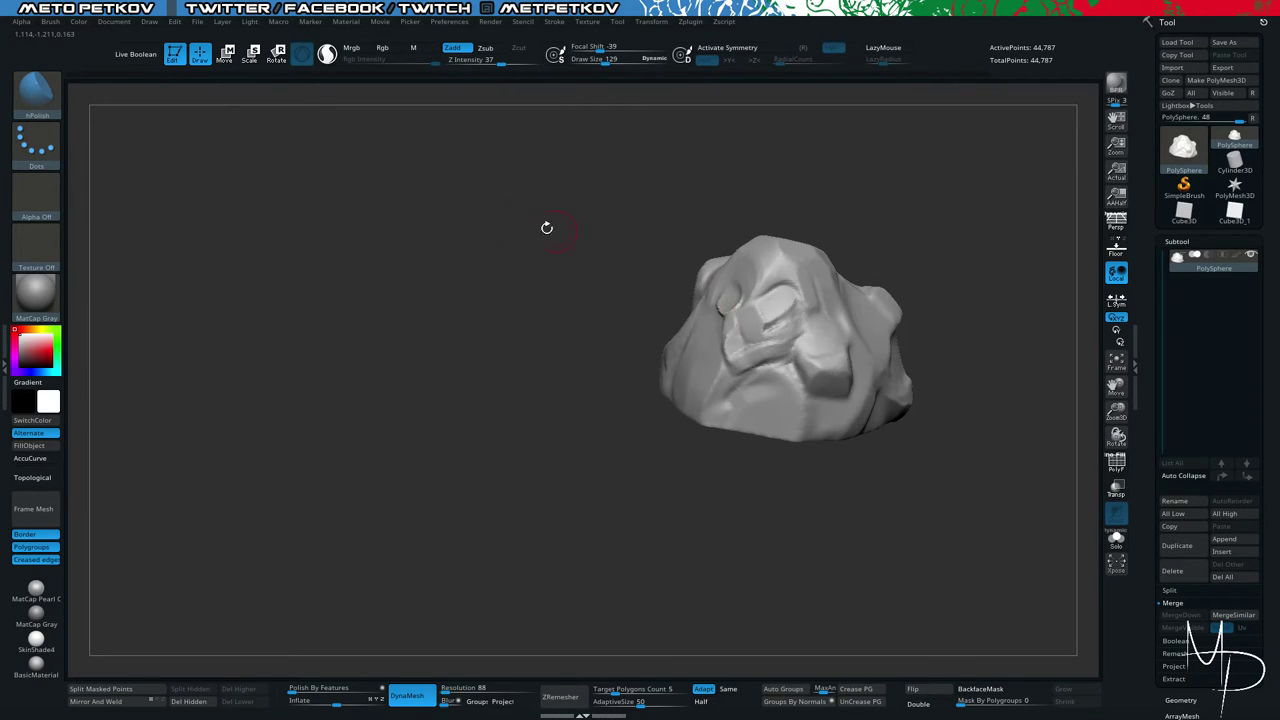
Flatten the top of the protruding block with the hPolish brush at draw size 129.
mouse_move(547, 228)
left_mouse_down()
mouse_move(523, 269)
mouse_move(572, 252)
left_mouse_up()
left_click_drag(825, 334, 817, 343)
left_click_drag(415, 250, 372, 251)
left_click_drag(372, 251, 388, 310, "alt")
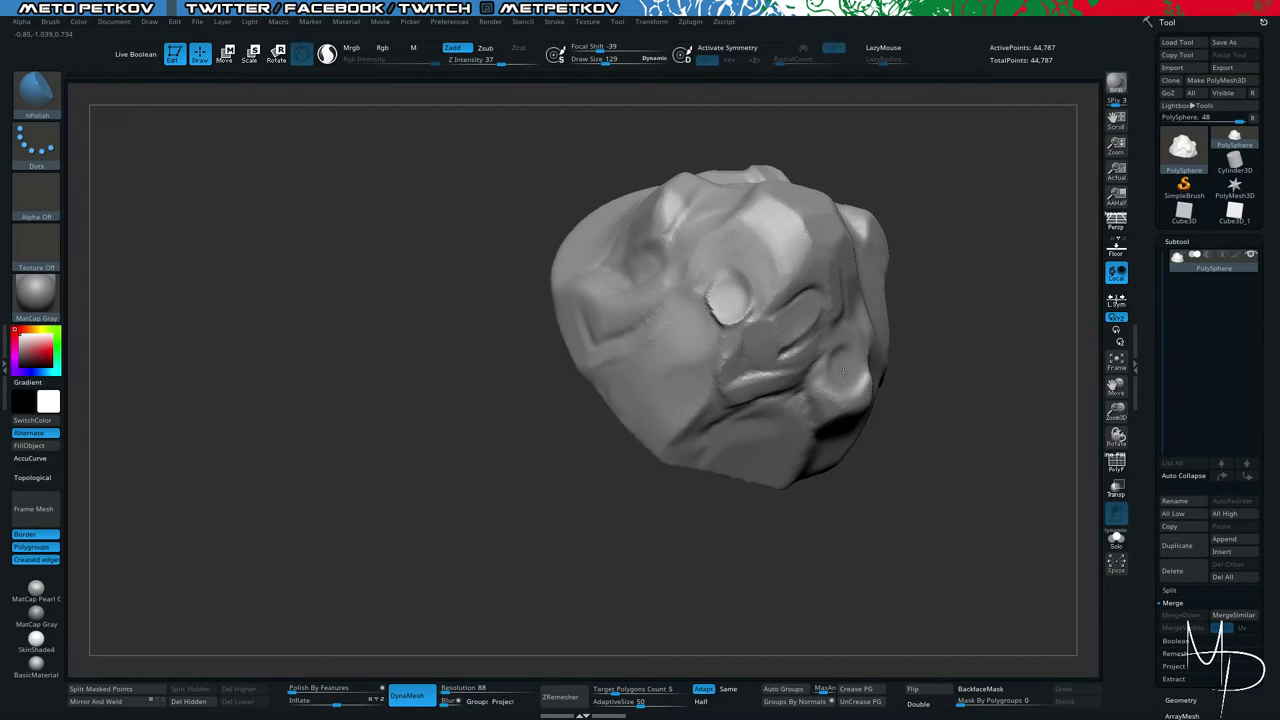
Mask a round spot on top of the protruding block and invert the mask.
left_click_drag(943, 523, 926, 566)
left_click_drag(846, 374, 848, 380, "ctrl")
left_click_drag(906, 537, 892, 484)
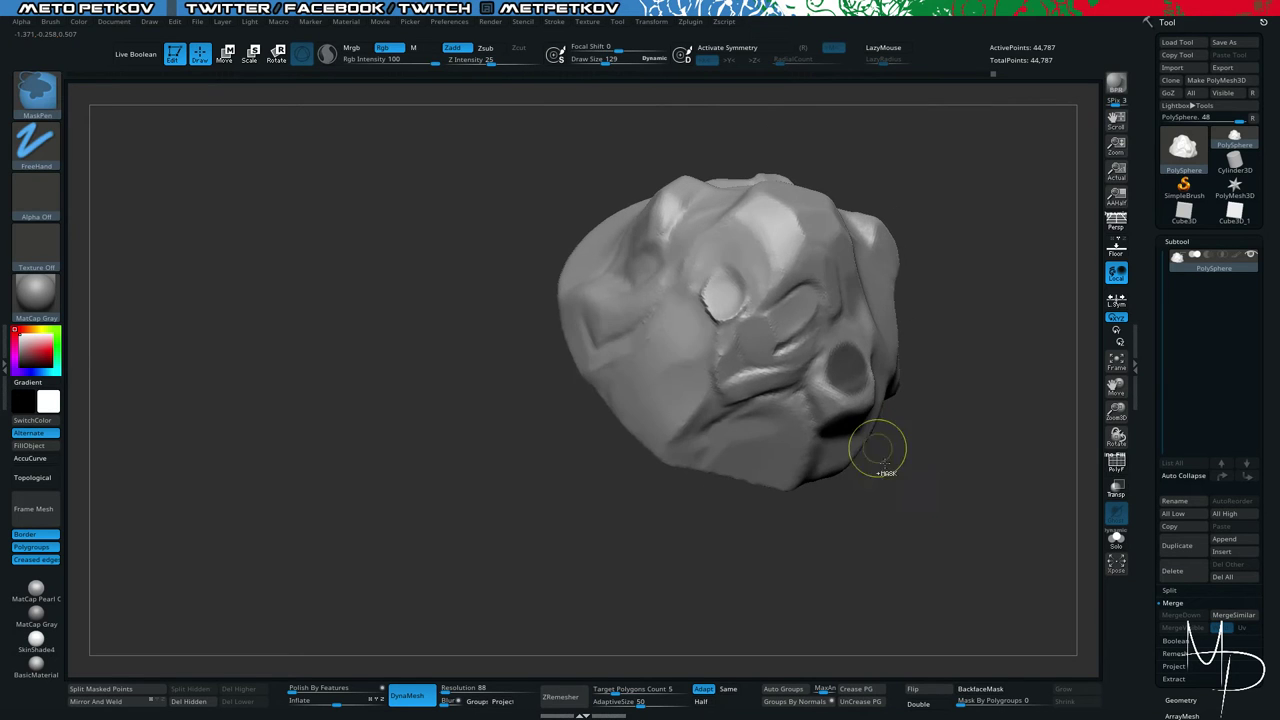
left_click(903, 471, "ctrl")
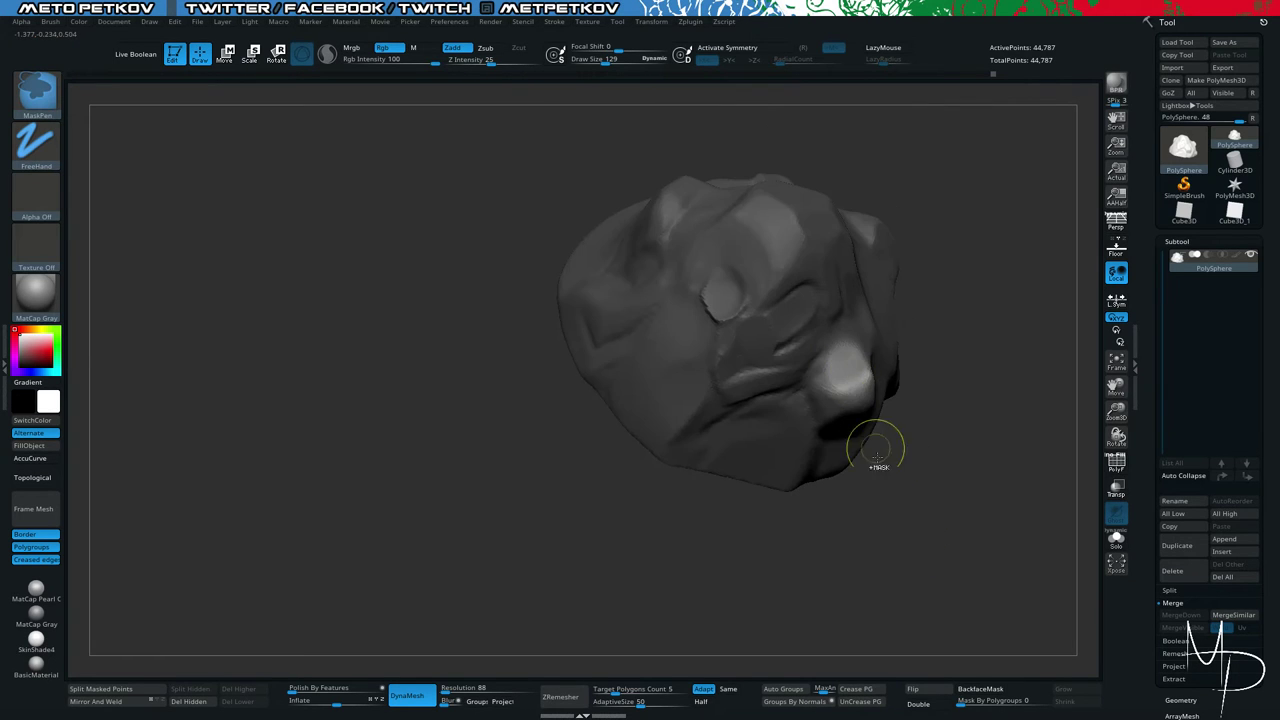
Push the unmasked spot into the block with the transform gizmo, then clear the mask and remesh the rock.
key("w")
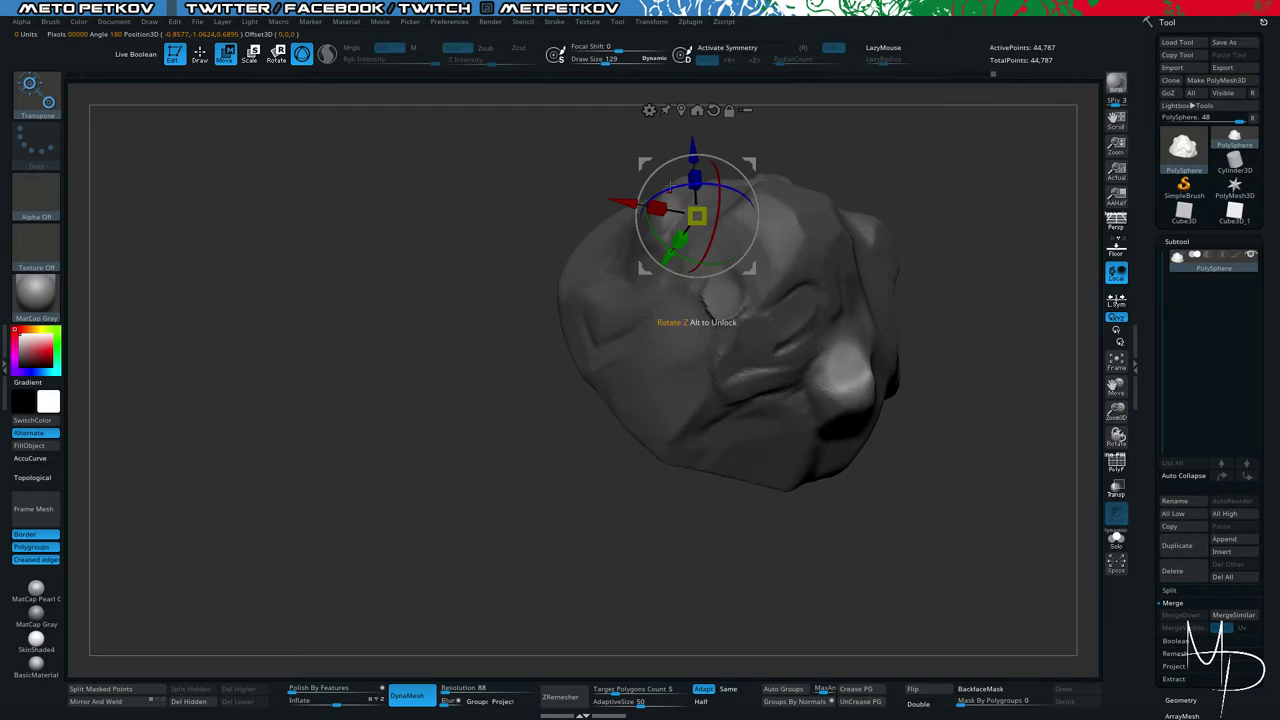
left_click(846, 366, "alt")
left_click_drag(892, 490, 952, 502)
left_click_drag(857, 343, 845, 301)
left_click_drag(1014, 417, 1031, 519)
left_click_drag(1018, 476, 1031, 519, "ctrl")
left_click_drag(363, 223, 382, 208)
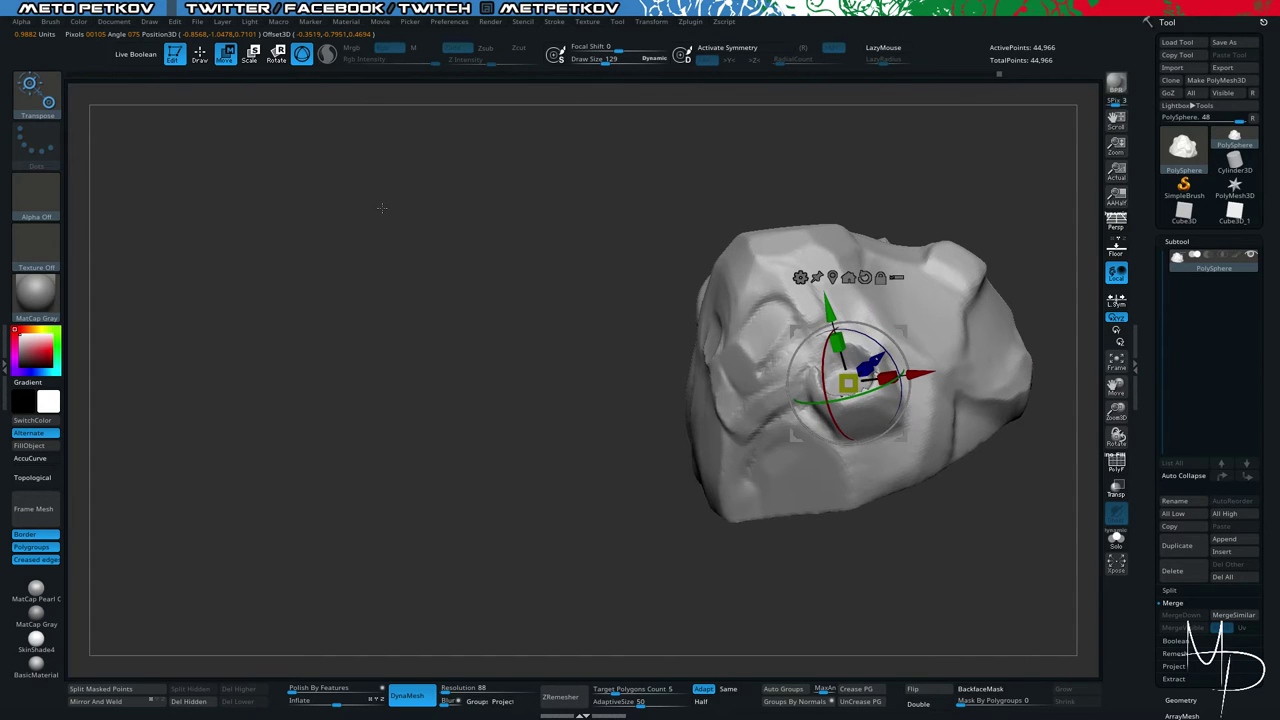
Inflate the inside of the hole in the protruding block with the Inflat brush at draw size 81.
key("q")
mouse_move(306, 329)
left_mouse_down()
mouse_move(343, 357)
mouse_move(346, 377)
mouse_move(351, 263)
mouse_move(363, 337)
mouse_move(466, 391)
left_mouse_up()
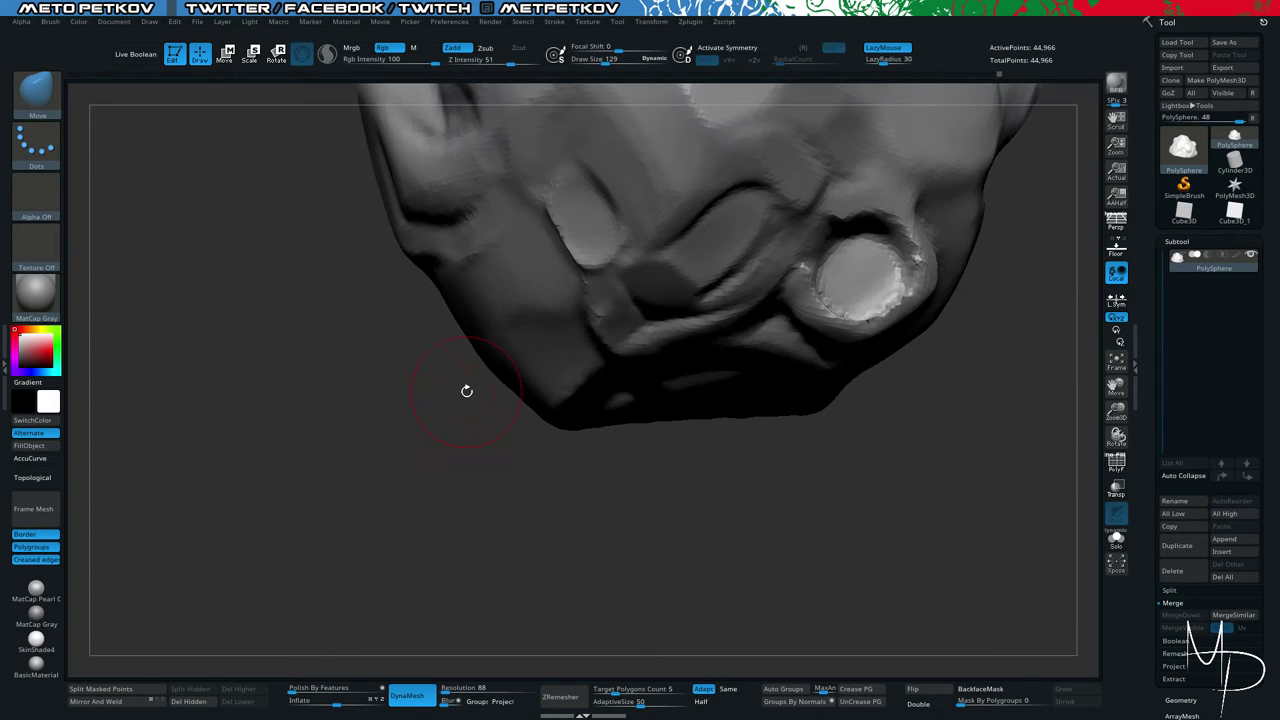
key("b")
key("i")
key("n")
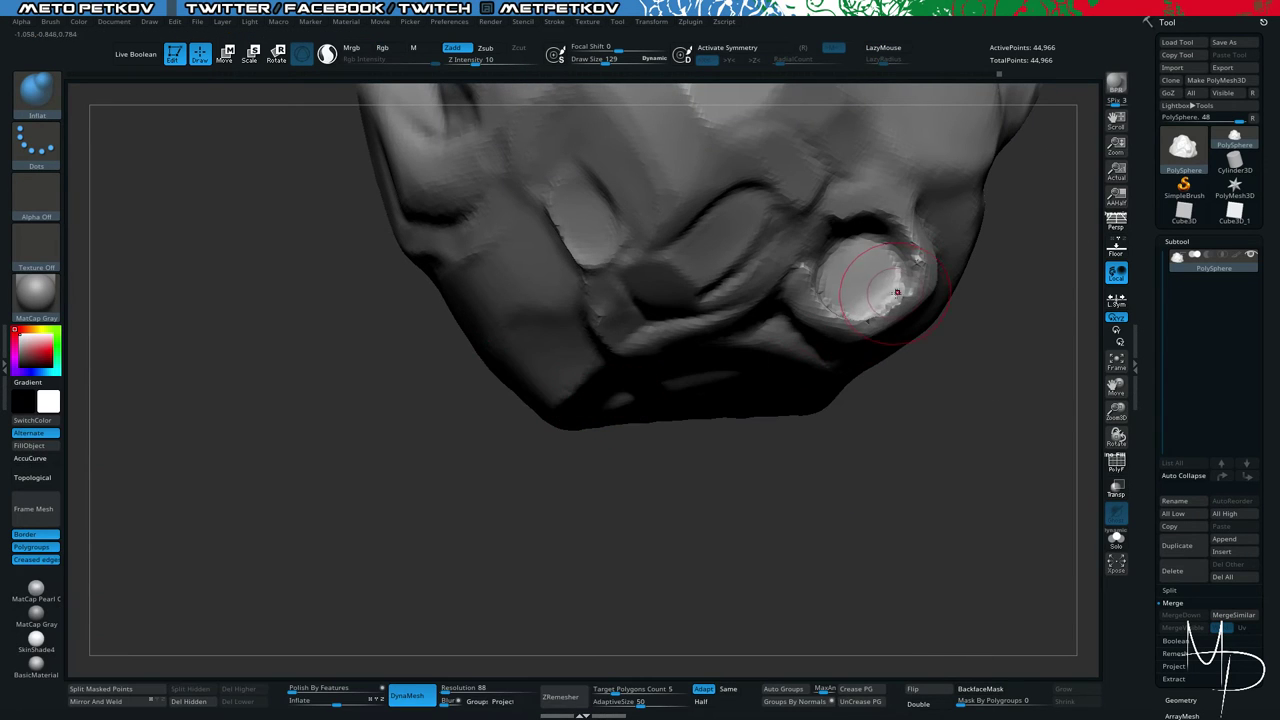
key("b")
key("i")
key("n")
key("space")
mouse_move(908, 245)
left_mouse_down()
mouse_move(889, 297)
mouse_move(862, 318)
mouse_move(835, 306)
left_mouse_up()
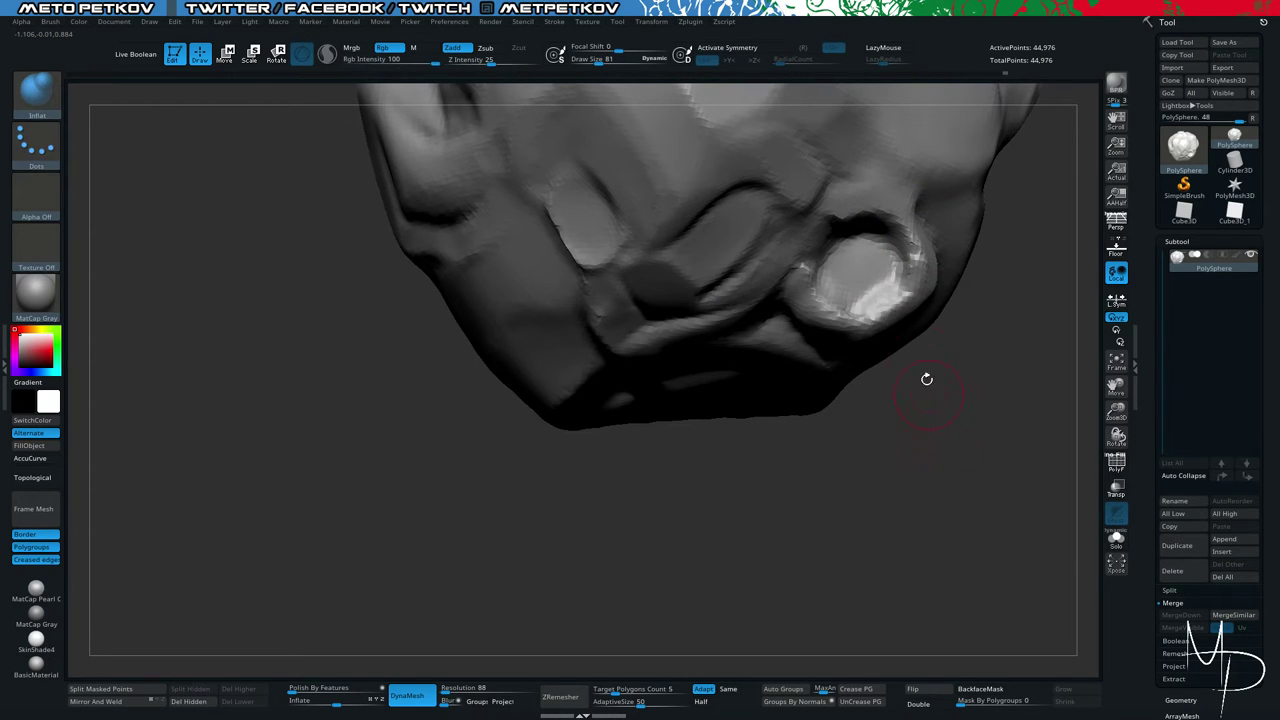
mouse_move(926, 374)
left_mouse_down()
mouse_move(833, 338)
mouse_move(812, 267)
left_mouse_up()
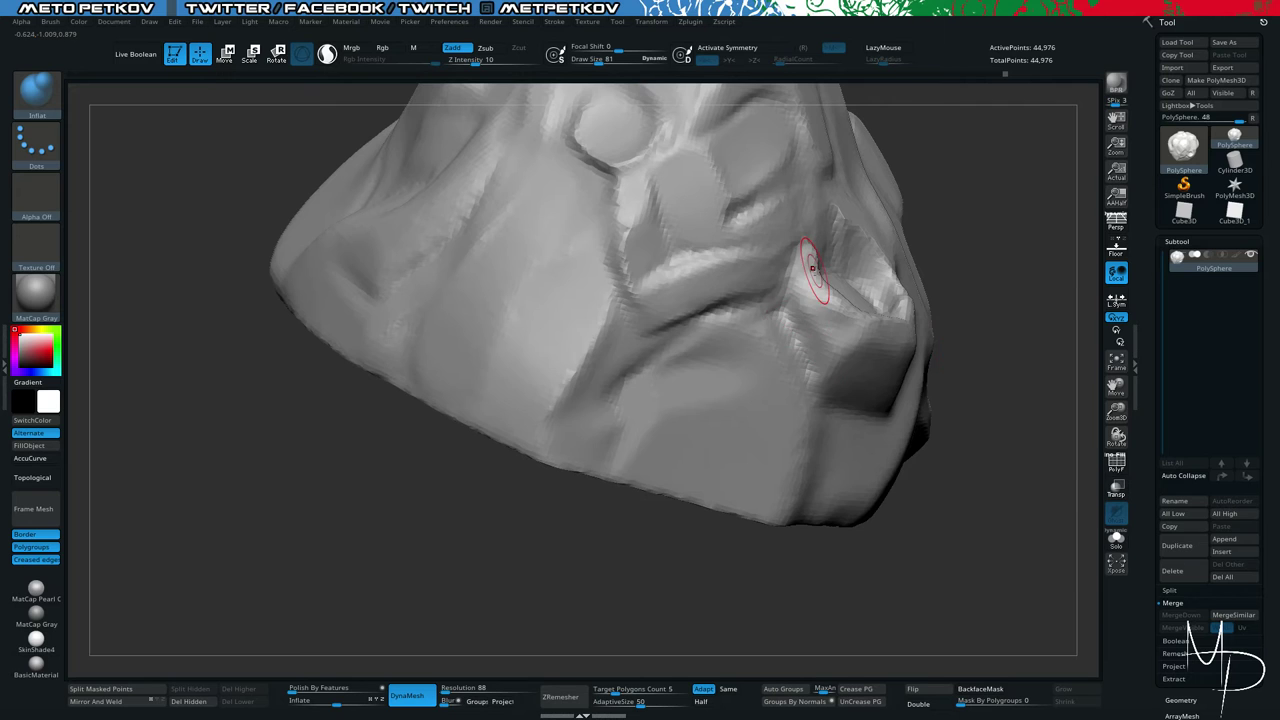
Flatten the block's side next to the hole with the hPolish brush at draw size 119.
key("b")
key("h")
key("p")
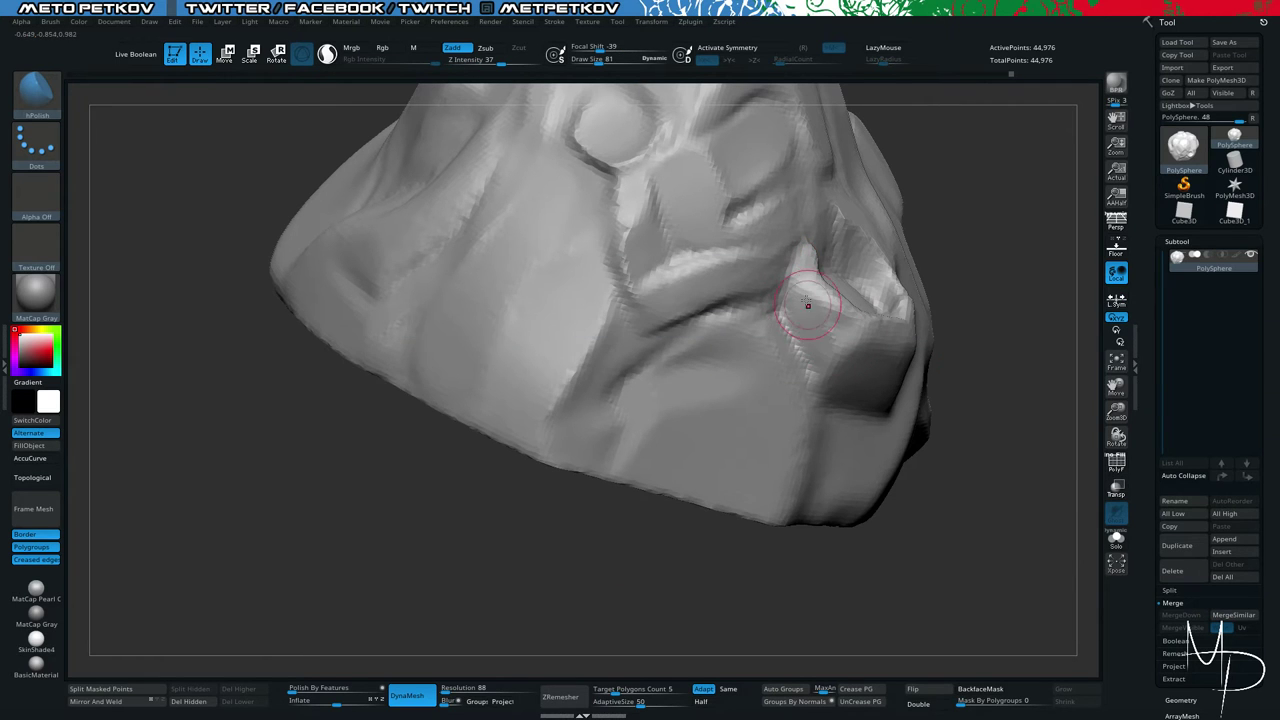
mouse_move(808, 306)
left_mouse_down()
mouse_move(795, 259)
mouse_move(814, 312)
mouse_move(797, 283)
left_mouse_up()
key("space")
left_click_drag(797, 283, 800, 311)
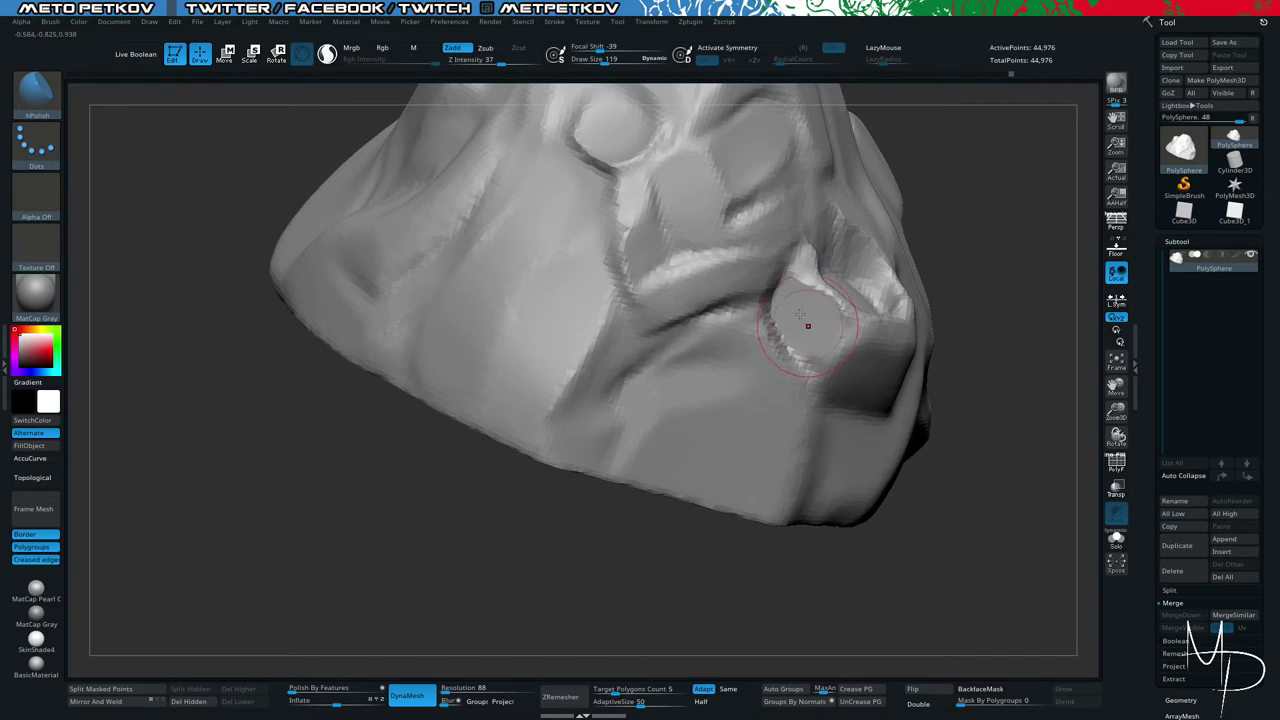
Polish the jagged edge beside the block with the hPolish brush at draw size 62 and remesh the rock.
left_click_drag(885, 555, 798, 540)
key("space")
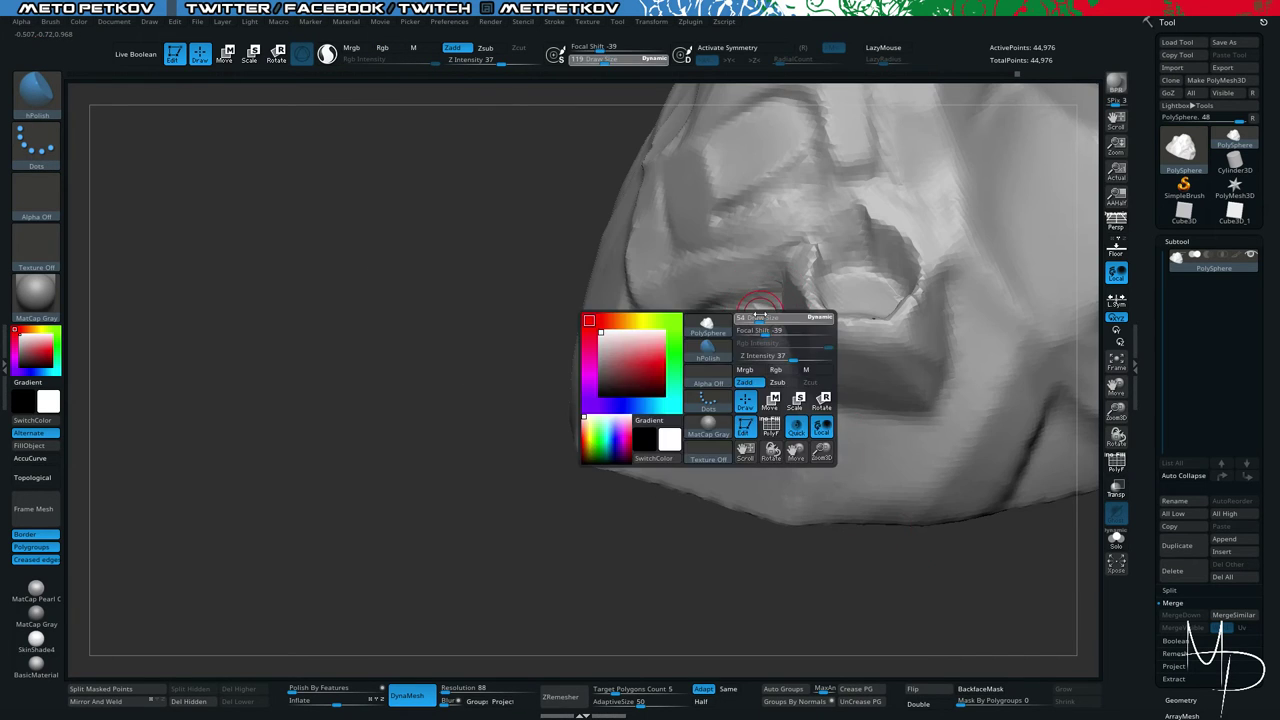
left_click_drag(765, 314, 770, 337)
key("space")
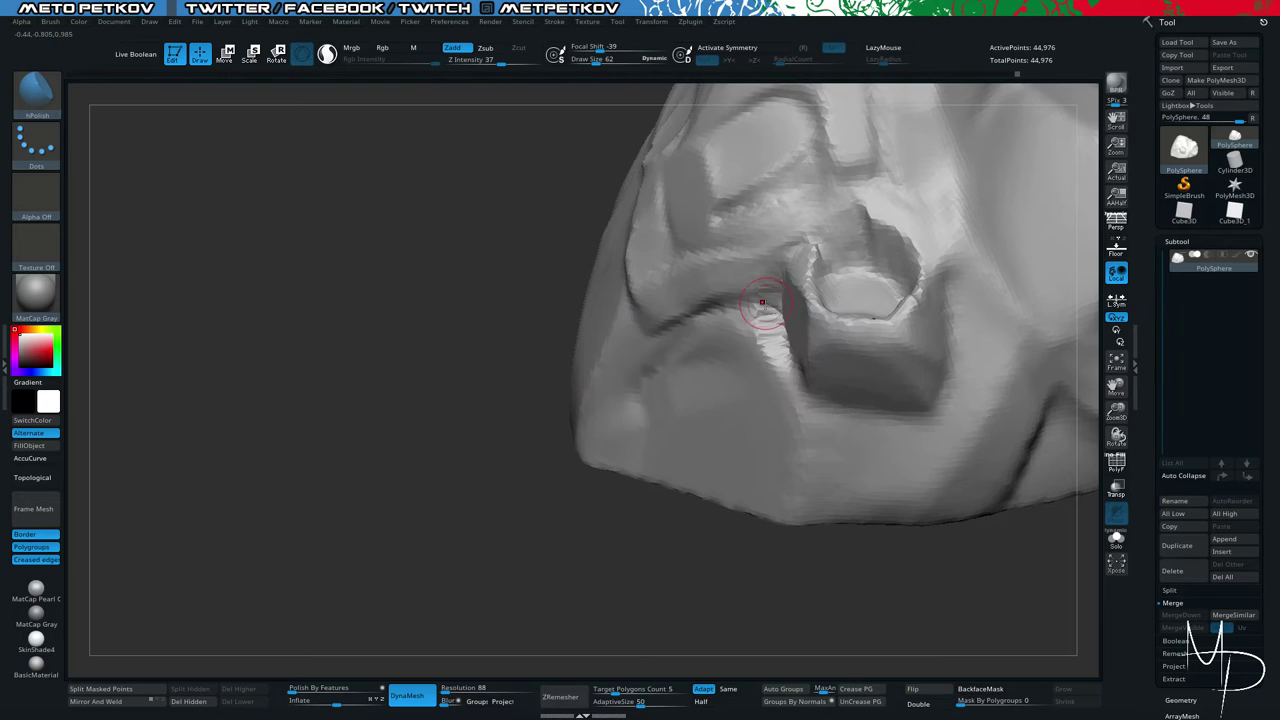
key("shift+f")
key("shift+f")
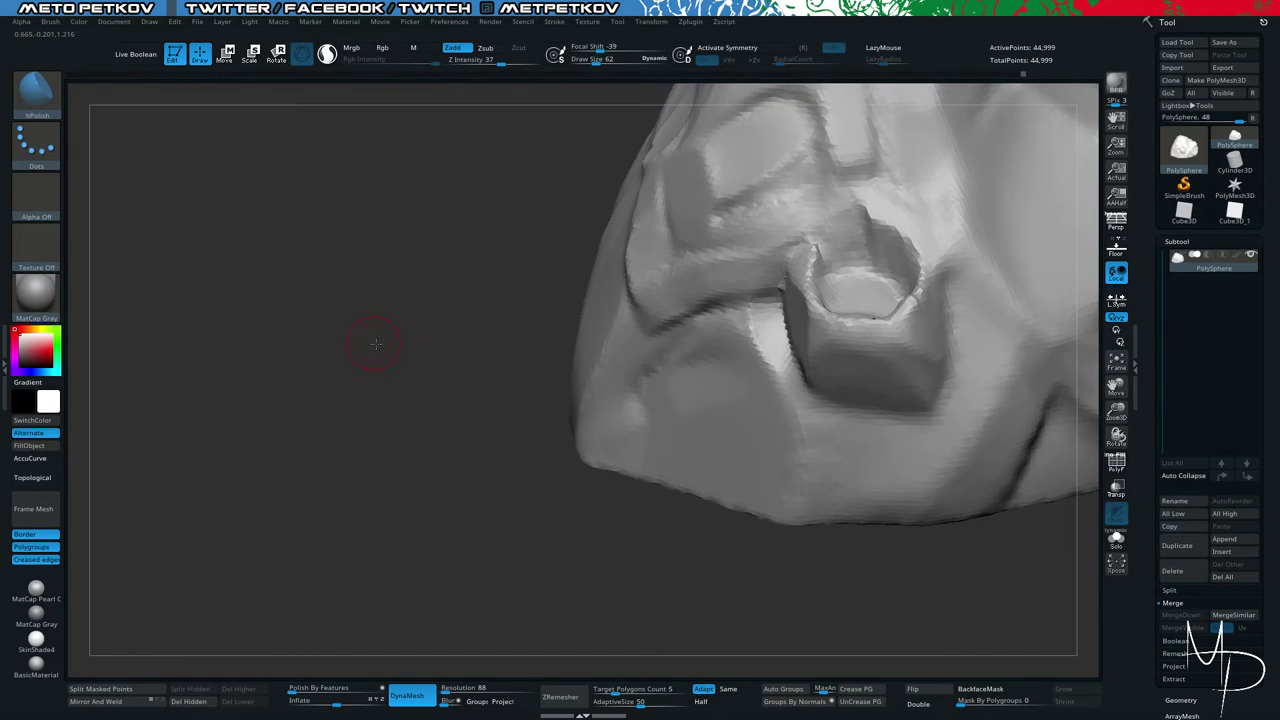
left_click_drag(375, 344, 263, 206)
left_click_drag(200, 386, 277, 334)
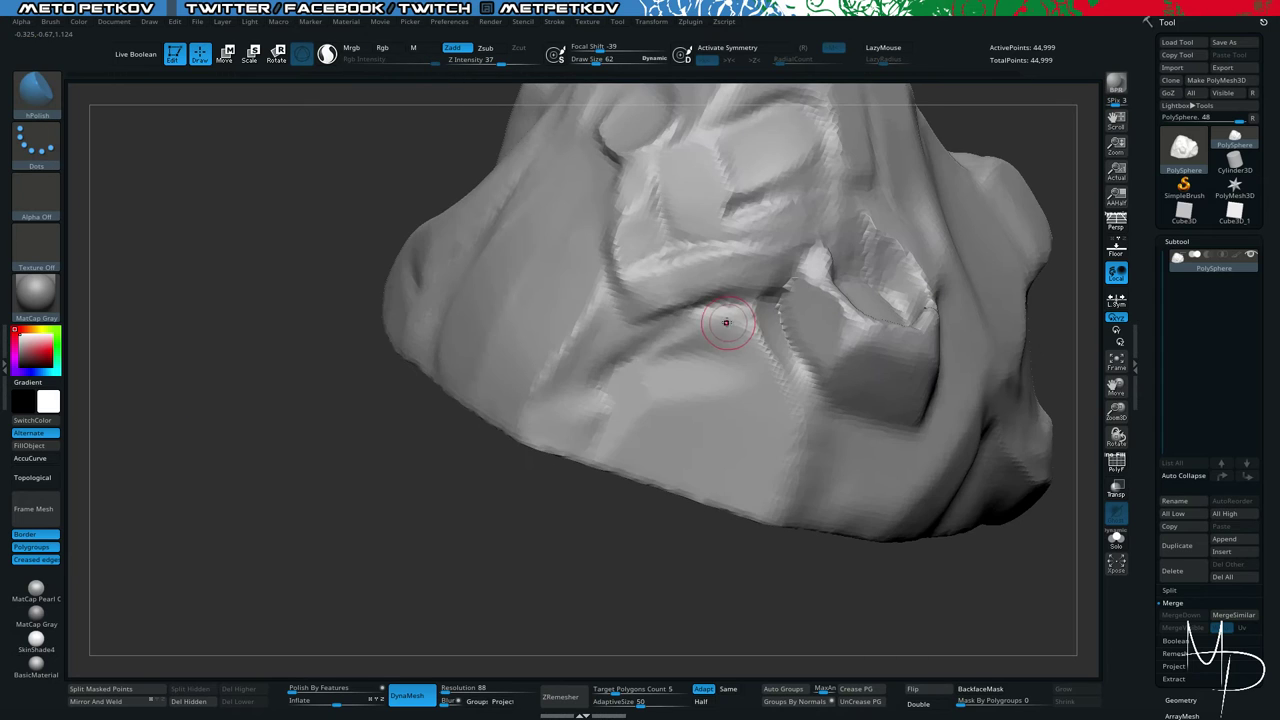
Flatten the rock face beside and below the protruding block with the hPolish brush at draw size 104.
key("space")
mouse_move(726, 322)
left_mouse_down()
mouse_move(737, 322)
mouse_move(657, 366)
mouse_move(694, 379)
mouse_move(657, 378)
mouse_move(694, 354)
mouse_move(703, 366)
mouse_move(660, 371)
mouse_move(740, 413)
left_mouse_up()
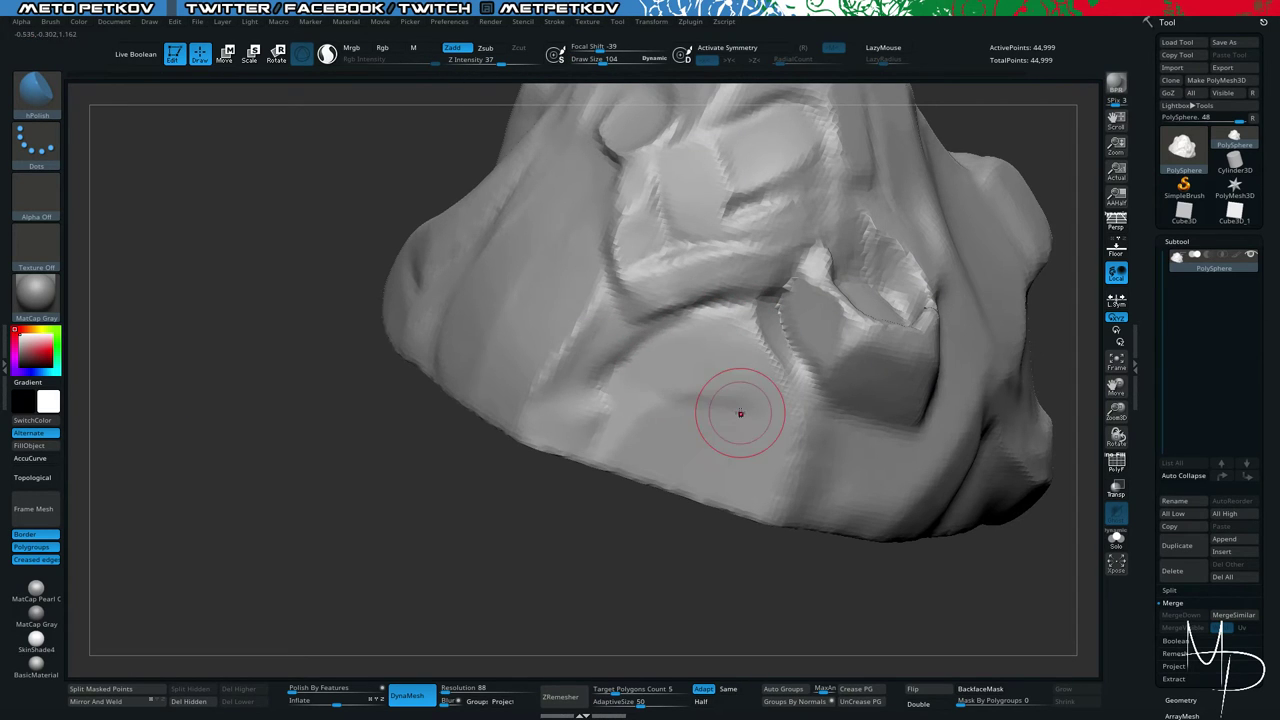
left_click_drag(234, 286, 240, 312)
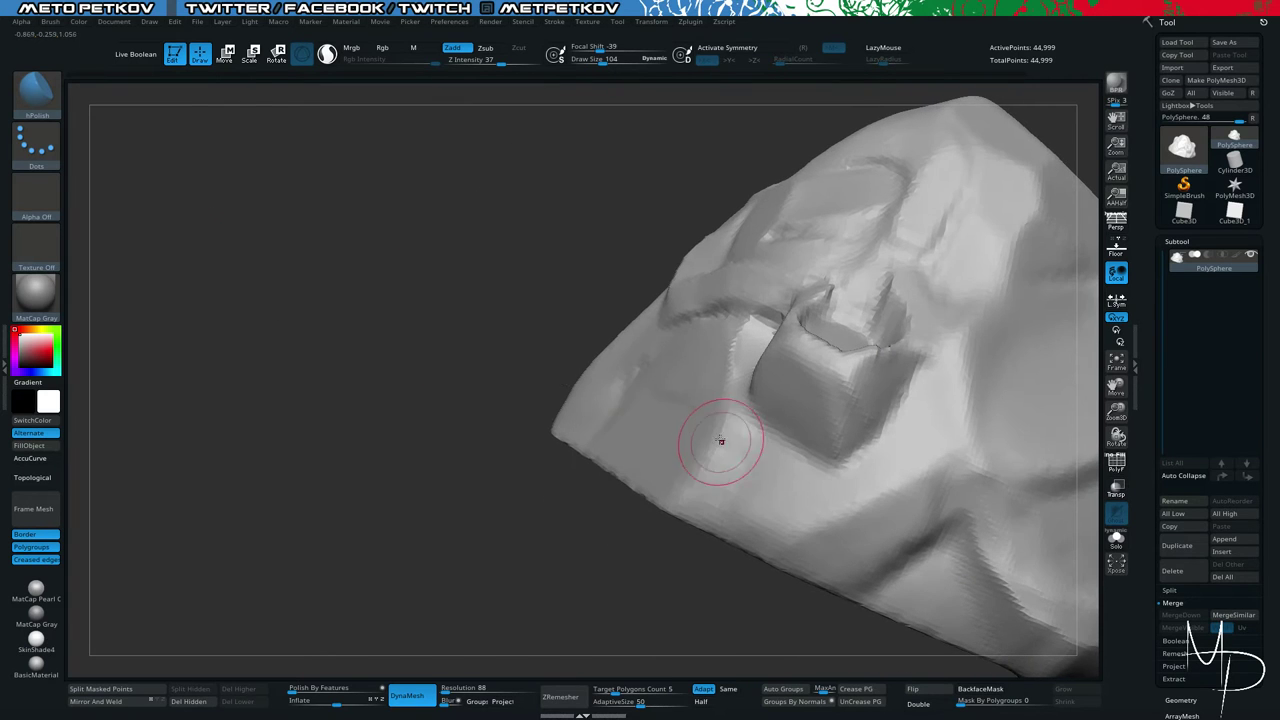
mouse_move(357, 386)
left_mouse_down()
mouse_move(360, 372)
mouse_move(429, 346)
left_mouse_up()
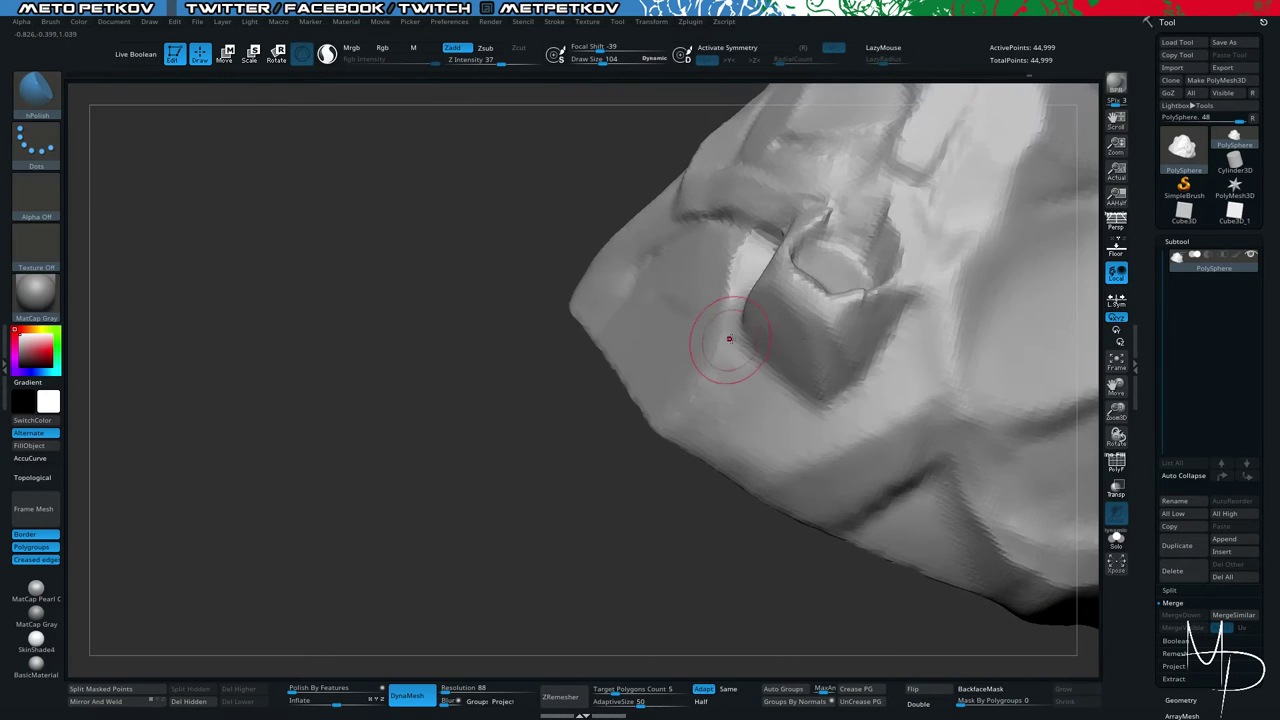
left_click_drag(729, 339, 757, 357)
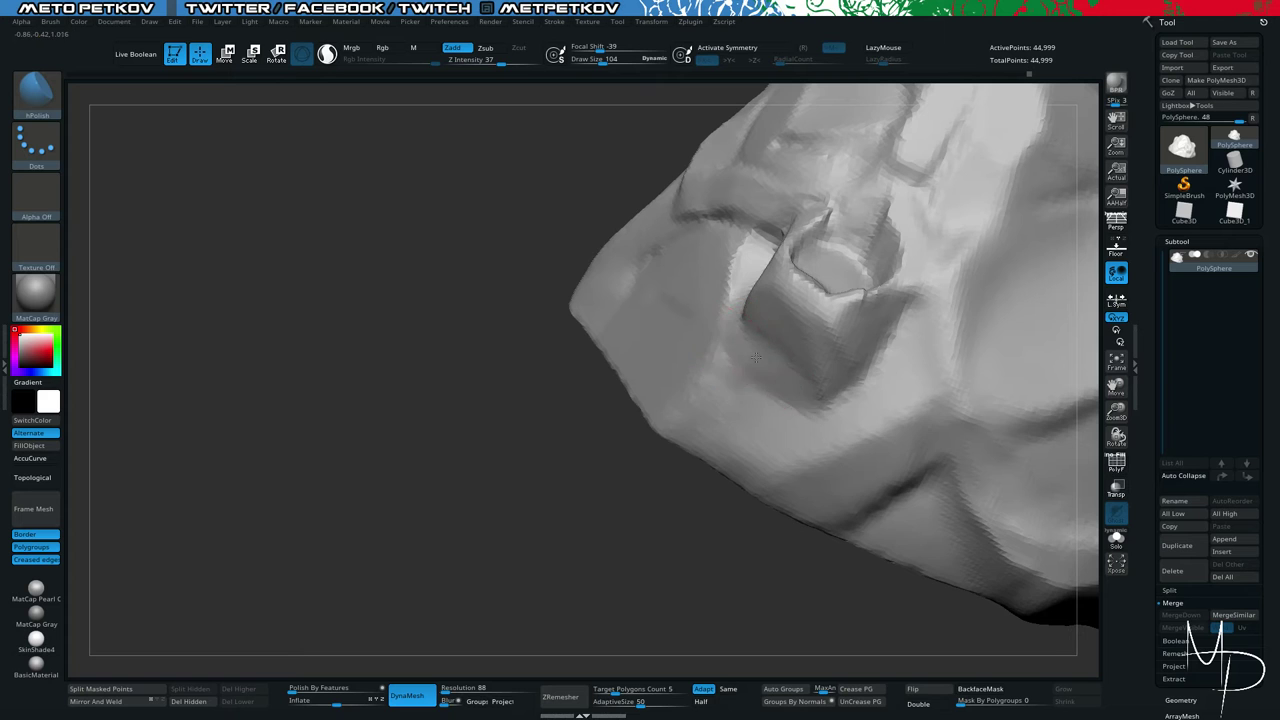
mouse_move(266, 257)
left_mouse_down()
mouse_move(195, 228)
mouse_move(152, 300)
mouse_move(200, 340)
mouse_move(247, 330)
left_mouse_up()
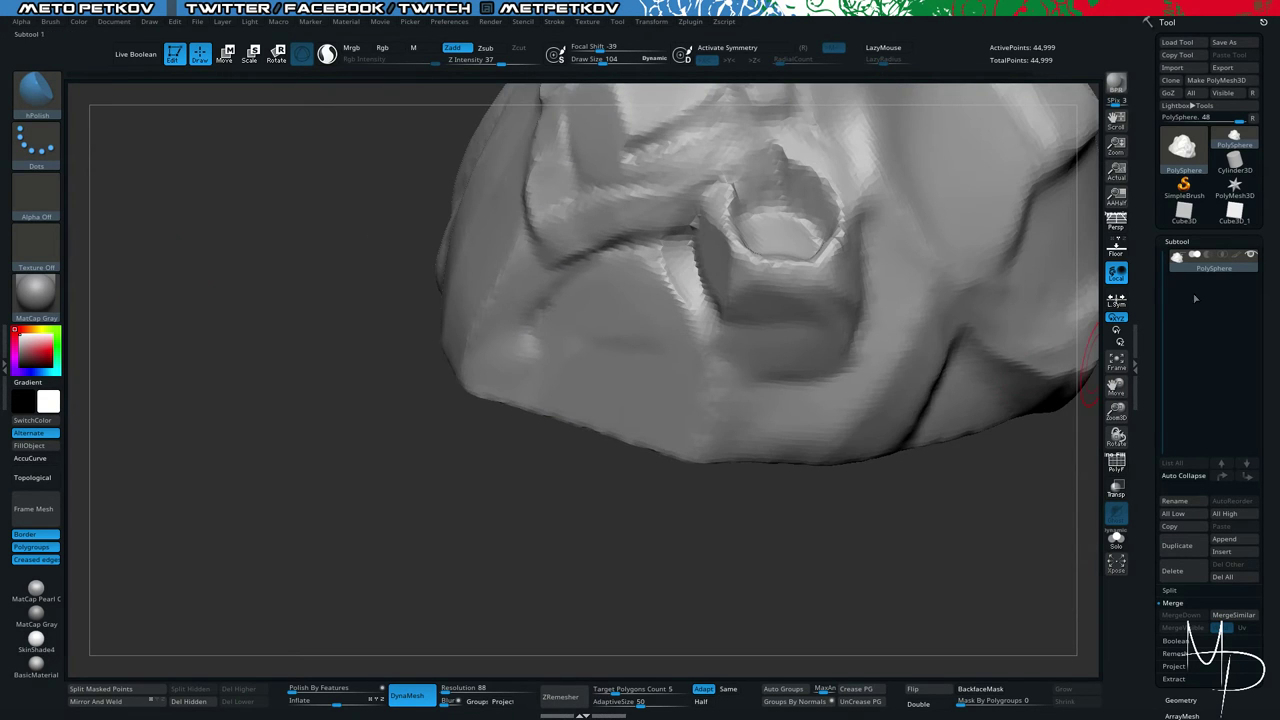
Smooth the surface under the protruding block and polish it with the hPolish brush at draw size 151.
mouse_move(1182, 263)
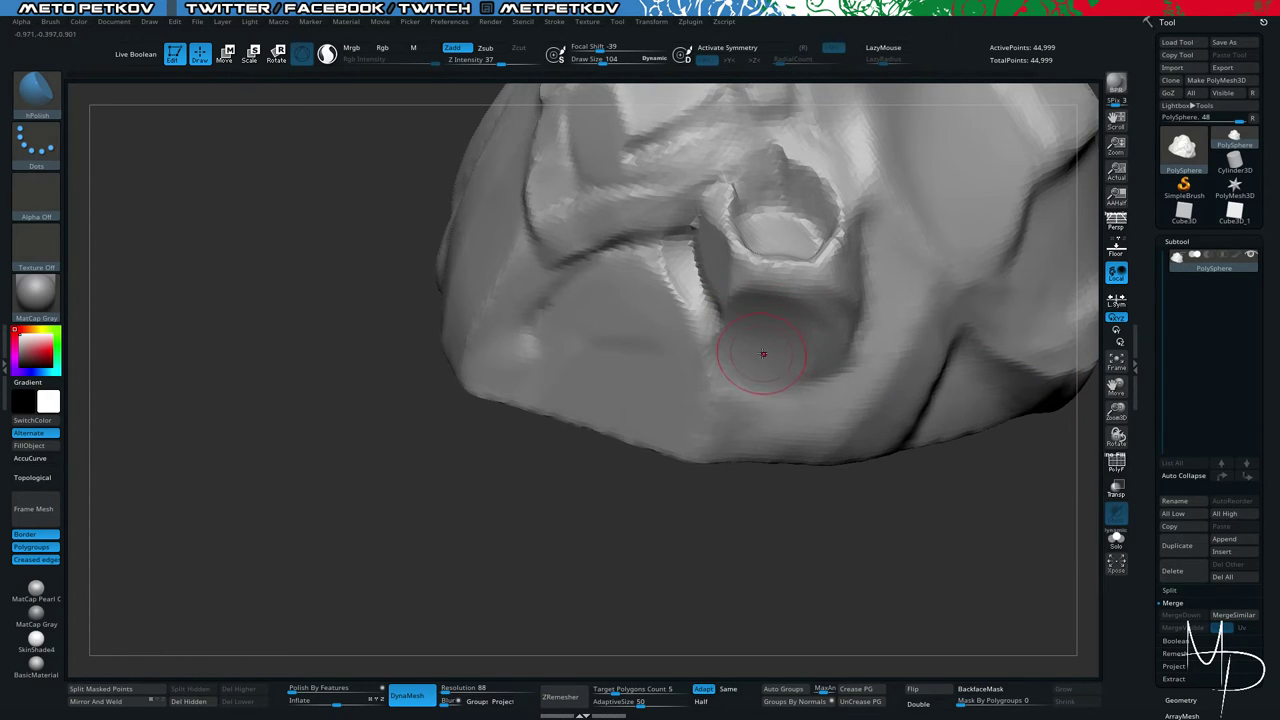
mouse_move(801, 346)
left_mouse_down("shift")
mouse_move(755, 399)
mouse_move(731, 351)
mouse_move(760, 383)
mouse_move(753, 445)
left_mouse_up("shift")
key("space")
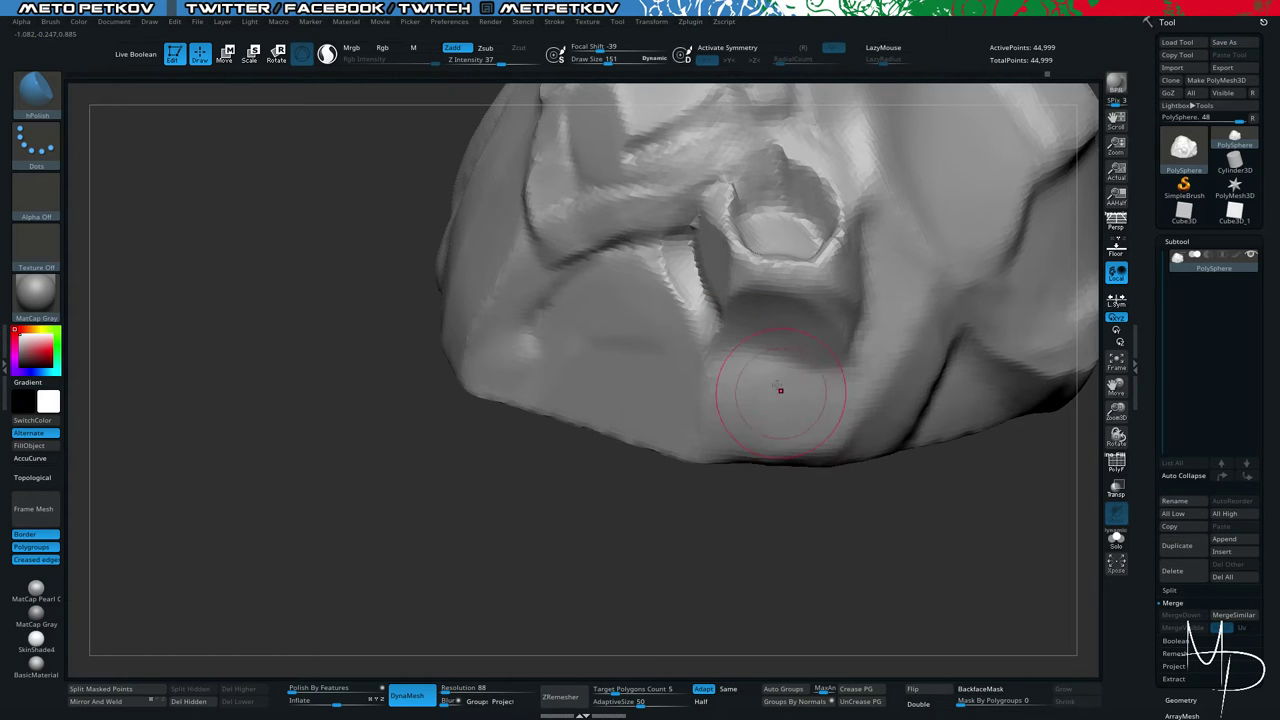
key("ctrl")
mouse_move(794, 383)
left_mouse_down()
mouse_move(780, 363)
mouse_move(762, 448)
mouse_move(798, 450)
left_mouse_up()
mouse_move(726, 583)
left_mouse_down("alt")
mouse_move(543, 426)
mouse_move(521, 464)
mouse_move(562, 510)
left_mouse_up("alt")
left_click_drag(476, 381, 543, 297)
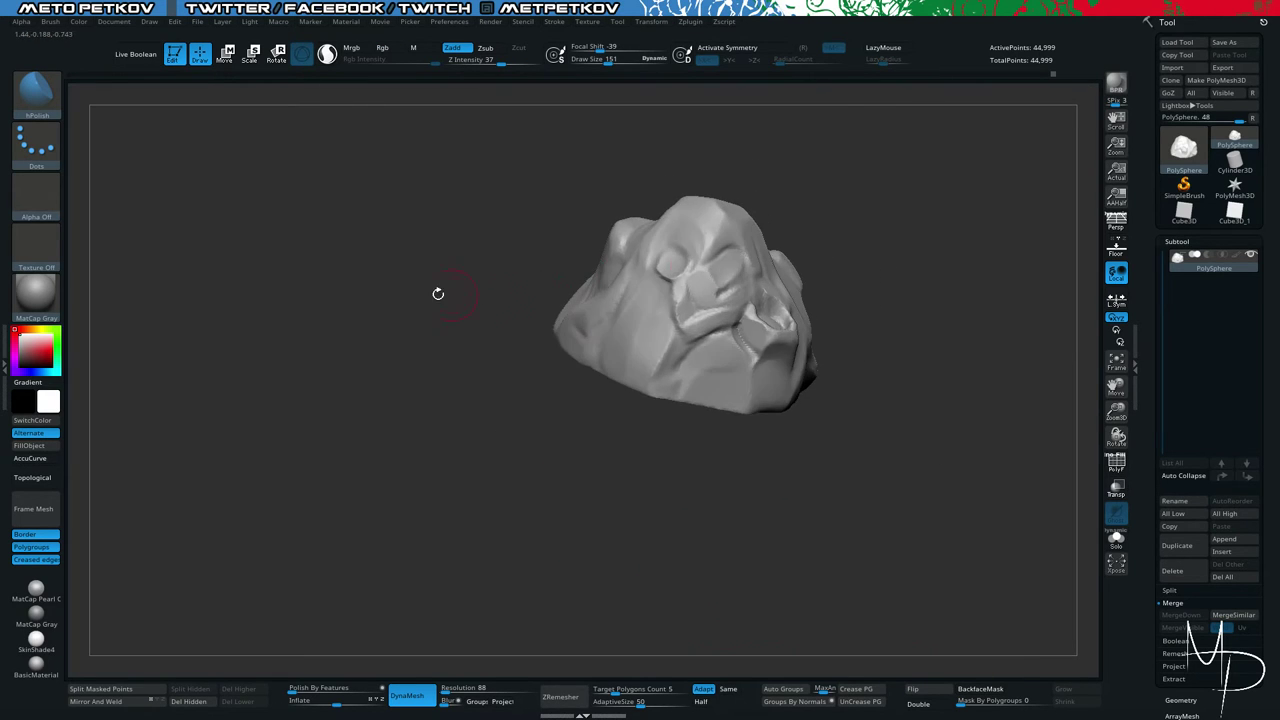
Carve a round dent beside the small square bump with the hPolish brush at draw size 104 and remesh the rock.
left_click_drag(437, 289, 388, 314)
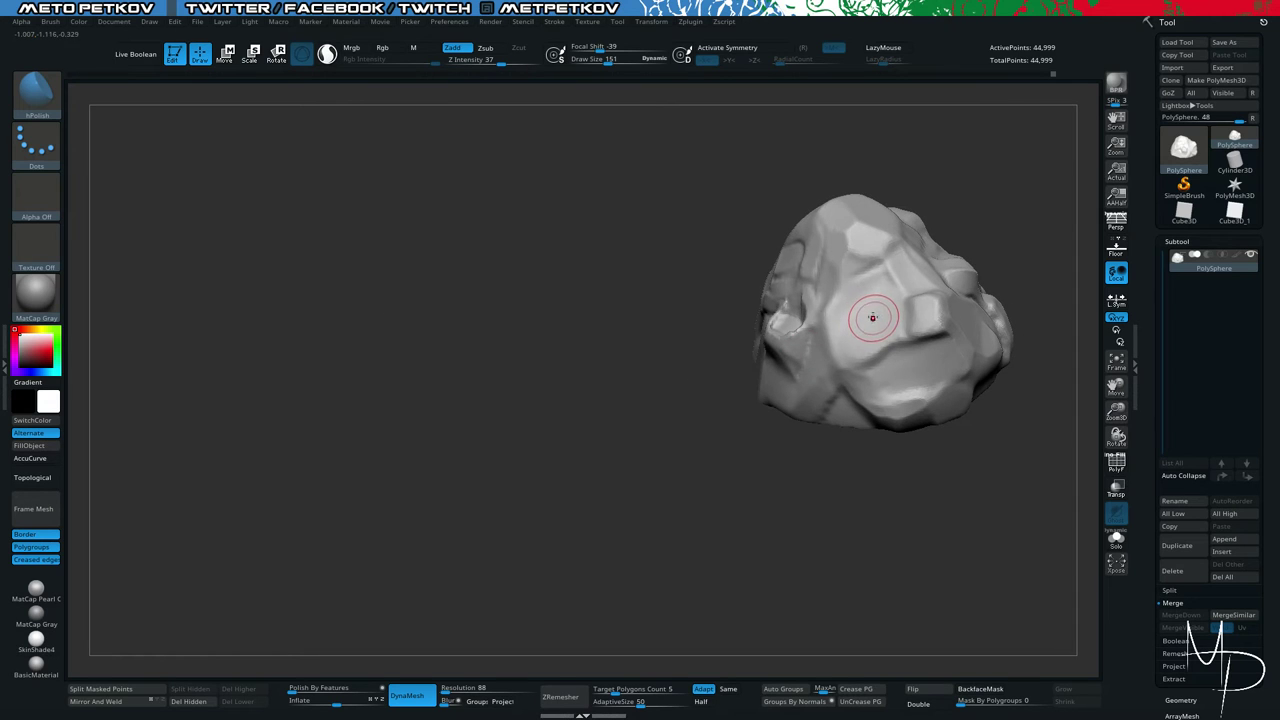
key("space")
left_click_drag(869, 321, 865, 319)
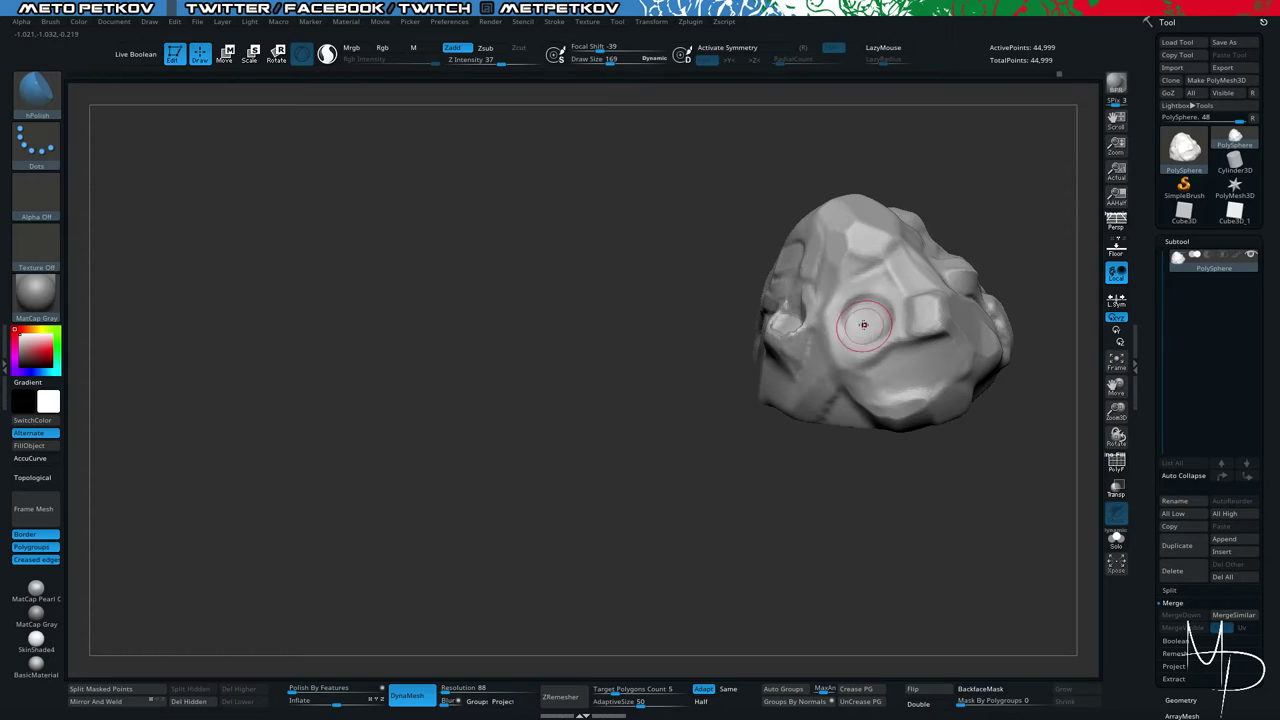
key("space")
left_click_drag(864, 322, 865, 317)
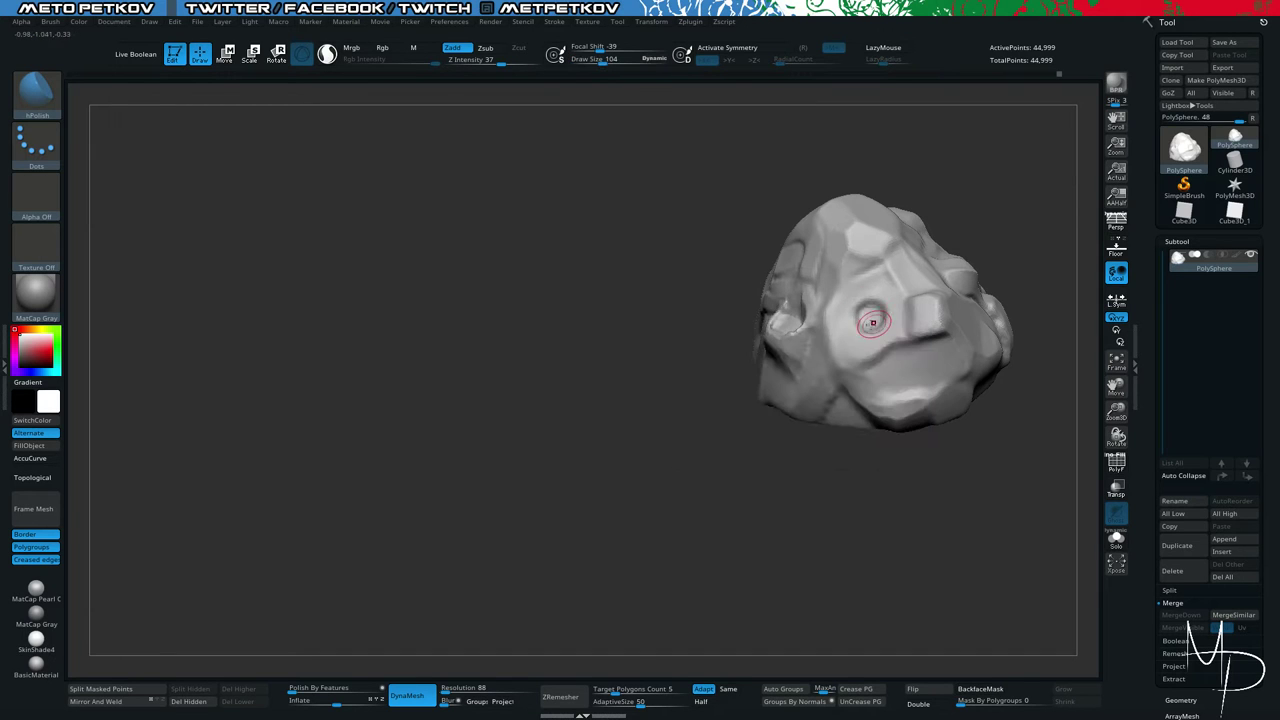
left_click_drag(876, 555, 904, 584)
left_click_drag(840, 546, 897, 575, "ctrl")
left_click_drag(897, 570, 874, 468)
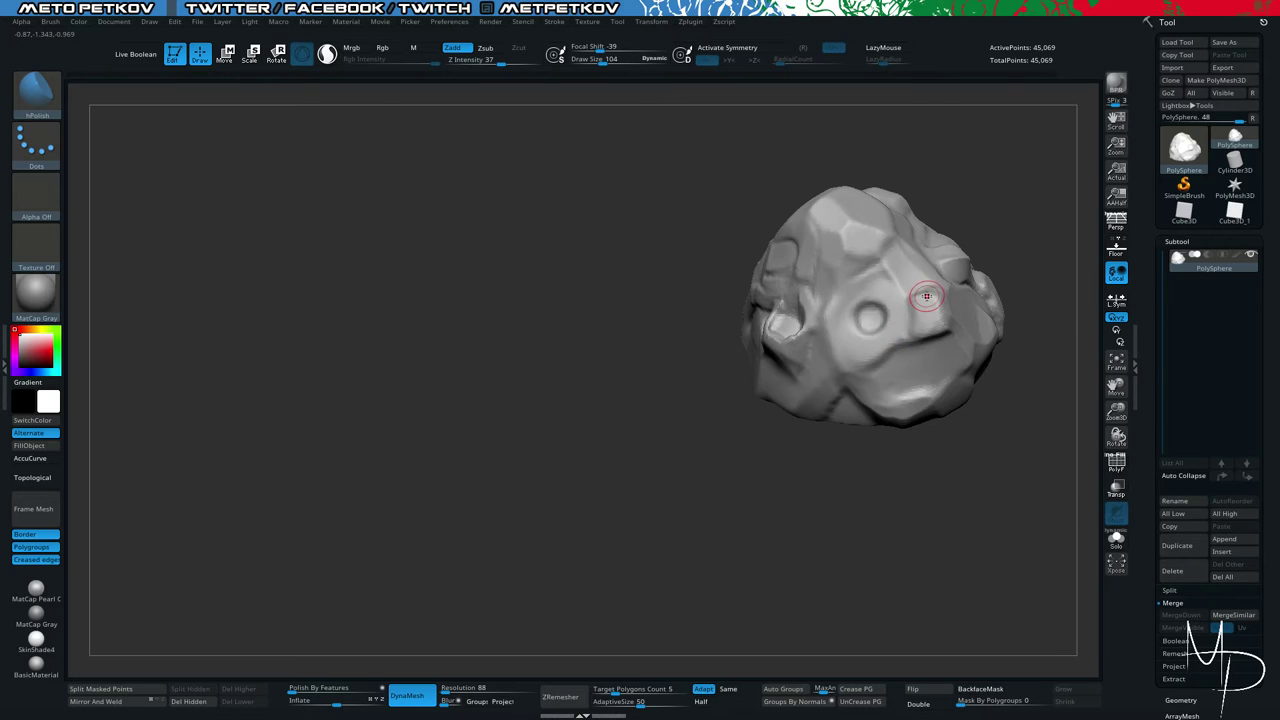
Build up clay around the round dent with the ClayBuildup brush at draw size 104 and remesh the rock.
key("b")
key("c")
key("b")
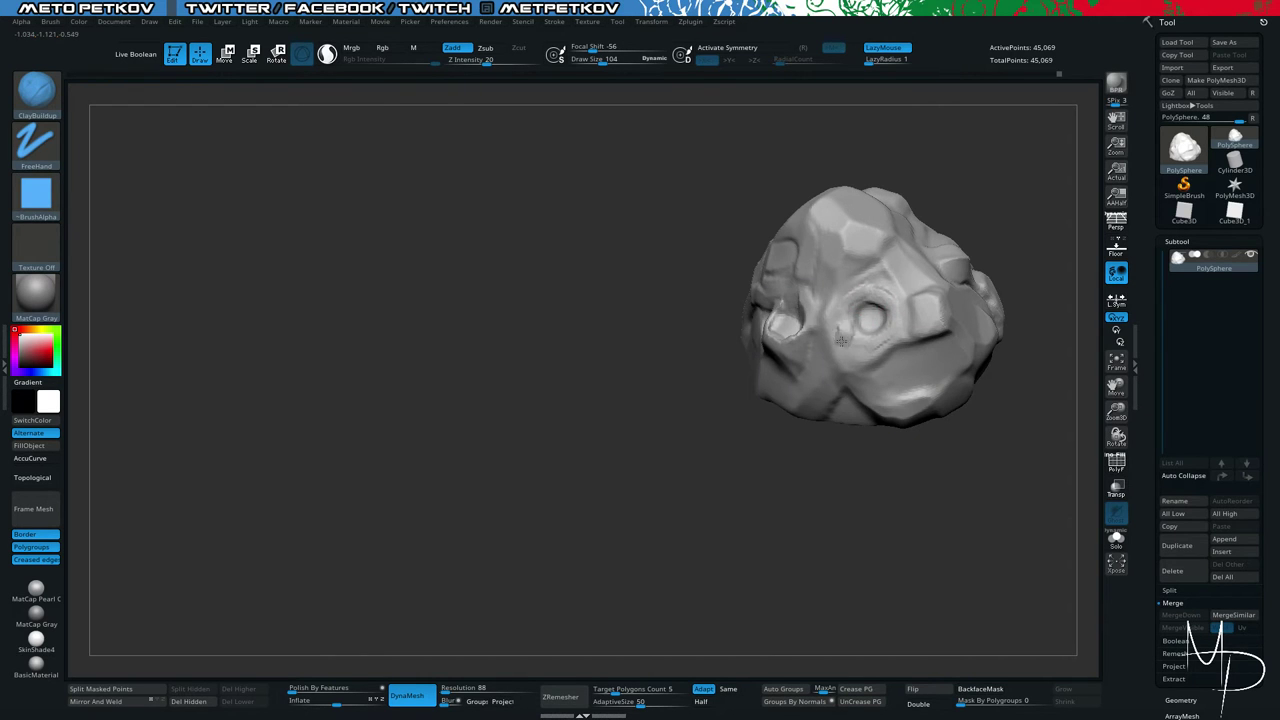
left_click_drag(880, 281, 900, 322)
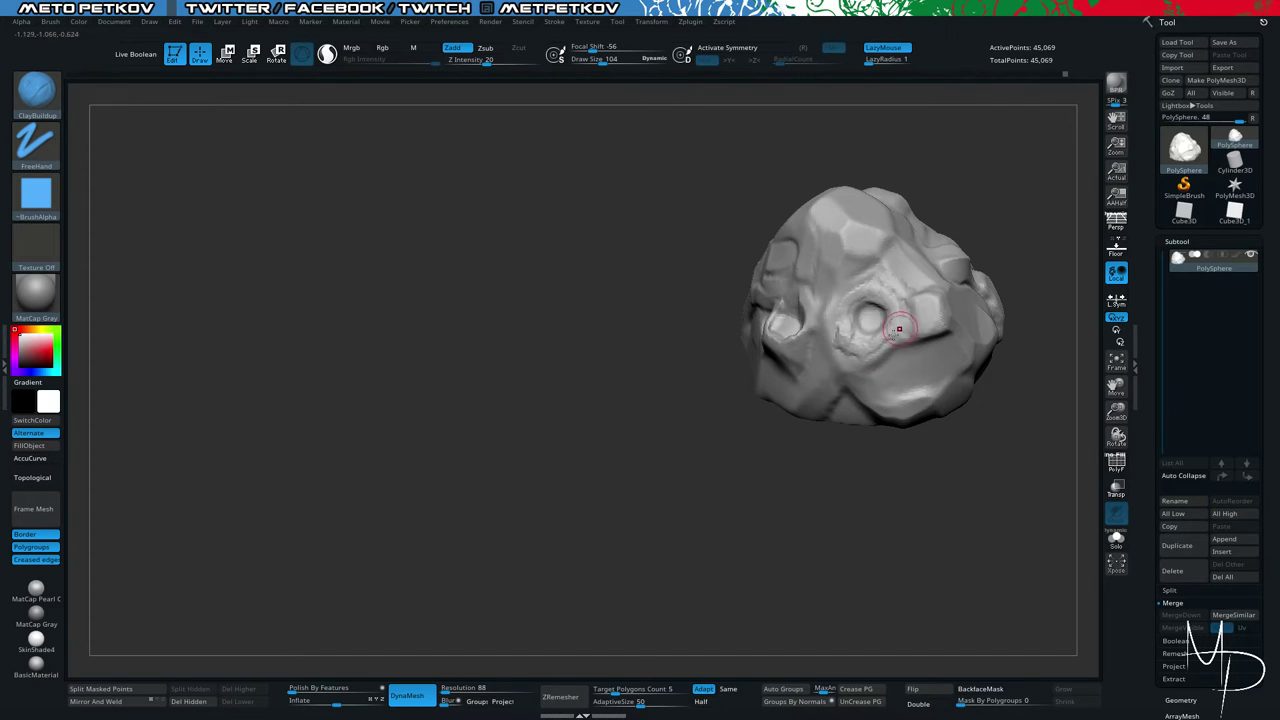
left_click_drag(914, 510, 952, 568, "ctrl")
Build up clay on the bulge below the round dent with ClayBuildup at draw size 175 and remesh the rock.
mouse_move(414, 326)
left_mouse_down()
mouse_move(429, 272)
mouse_move(446, 380)
mouse_move(470, 310)
left_mouse_up()
left_click_drag(827, 207, 675, 173)
mouse_move(859, 299)
left_mouse_down()
mouse_move(724, 320)
mouse_move(806, 318)
left_mouse_up()
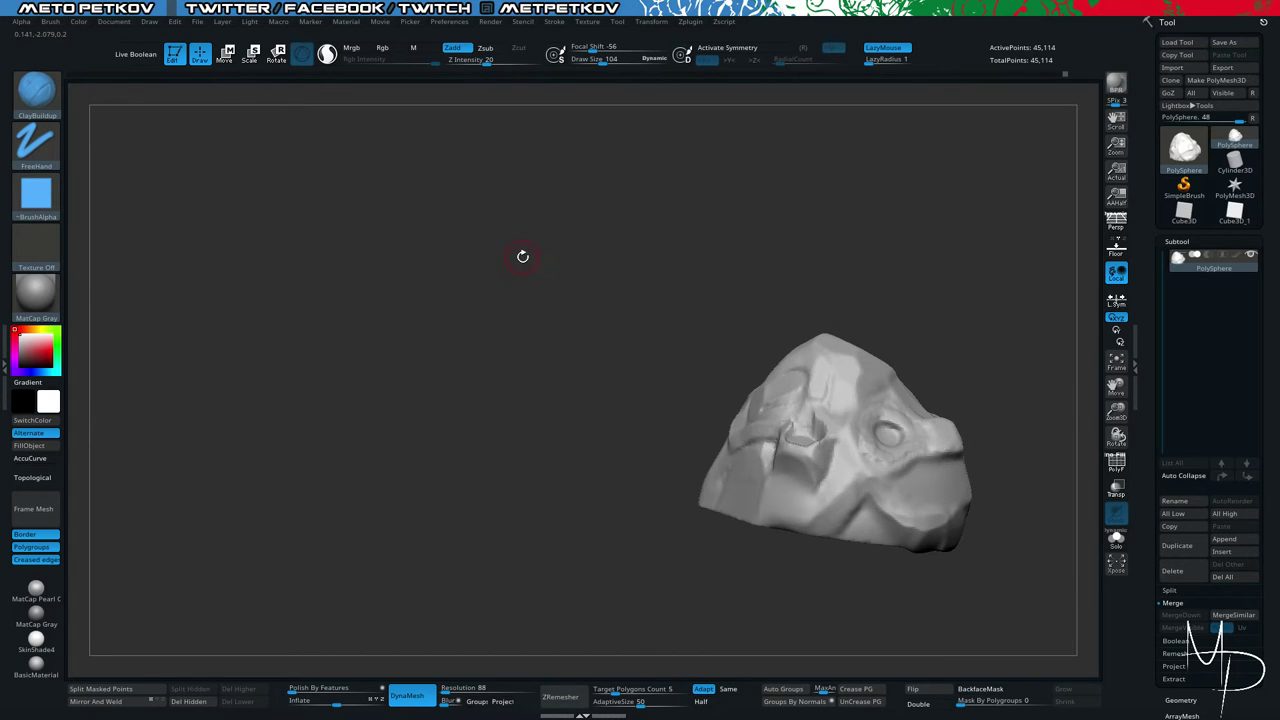
mouse_move(522, 256)
left_mouse_down()
mouse_move(420, 290)
mouse_move(888, 350)
mouse_move(912, 364)
mouse_move(906, 414)
left_mouse_up()
key("space")
mouse_move(886, 366)
left_mouse_down()
mouse_move(916, 404)
mouse_move(938, 390)
mouse_move(933, 358)
mouse_move(956, 378)
left_mouse_up()
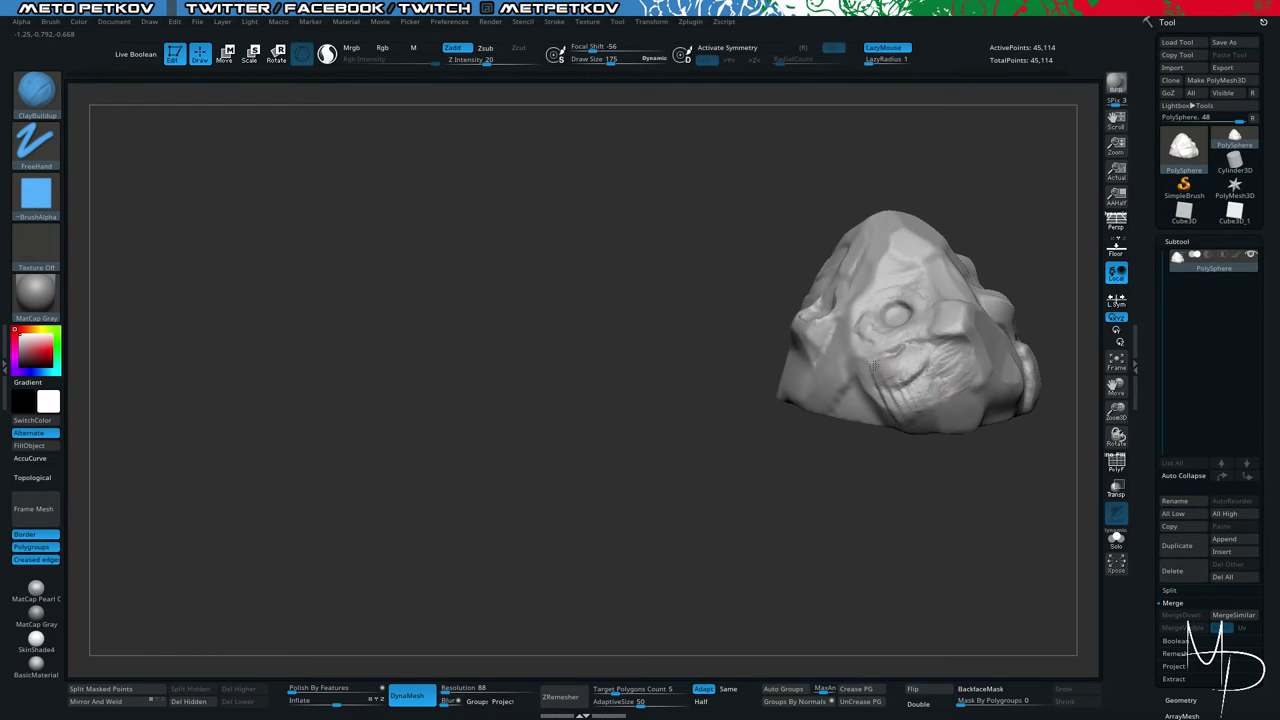
mouse_move(921, 447)
left_mouse_down()
mouse_move(837, 556)
mouse_move(866, 510)
left_mouse_up()
left_click_drag(876, 582, 778, 544, "ctrl")
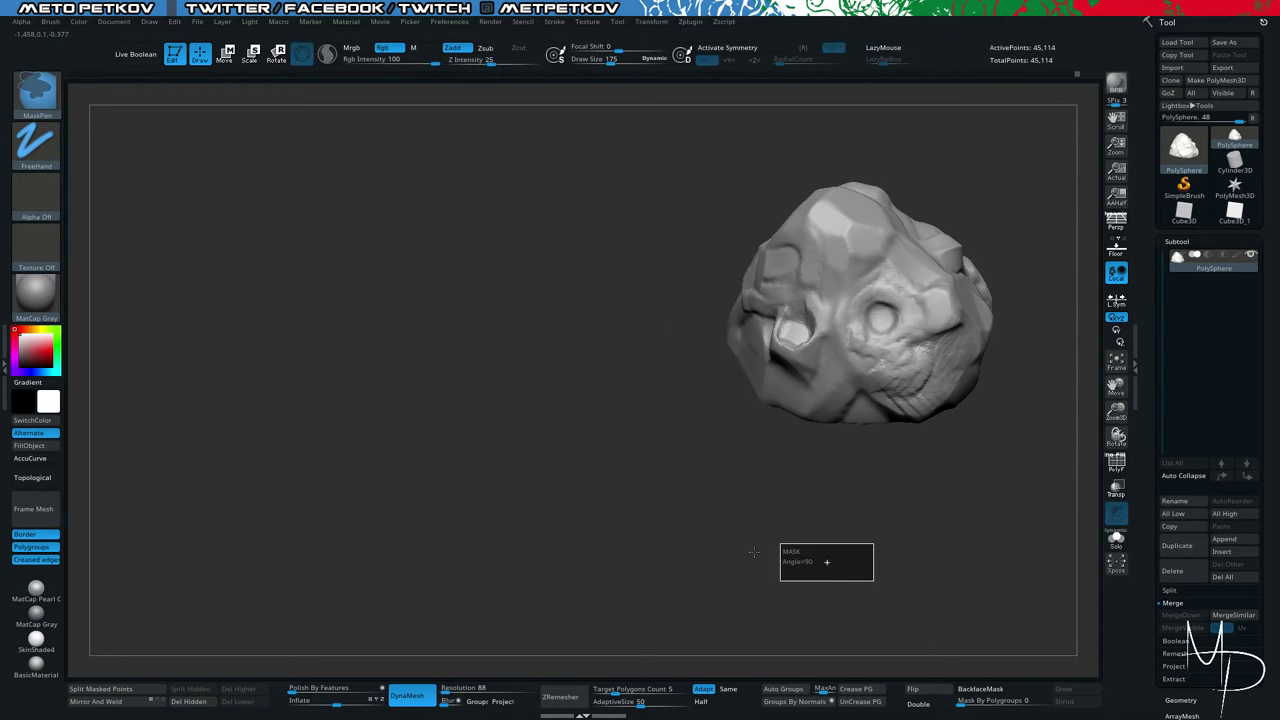
Trim the fresh clay below the round dent into flatter planes with the TrimDynamic brush at draw size 175.
key("b")
key("t")
key("d")
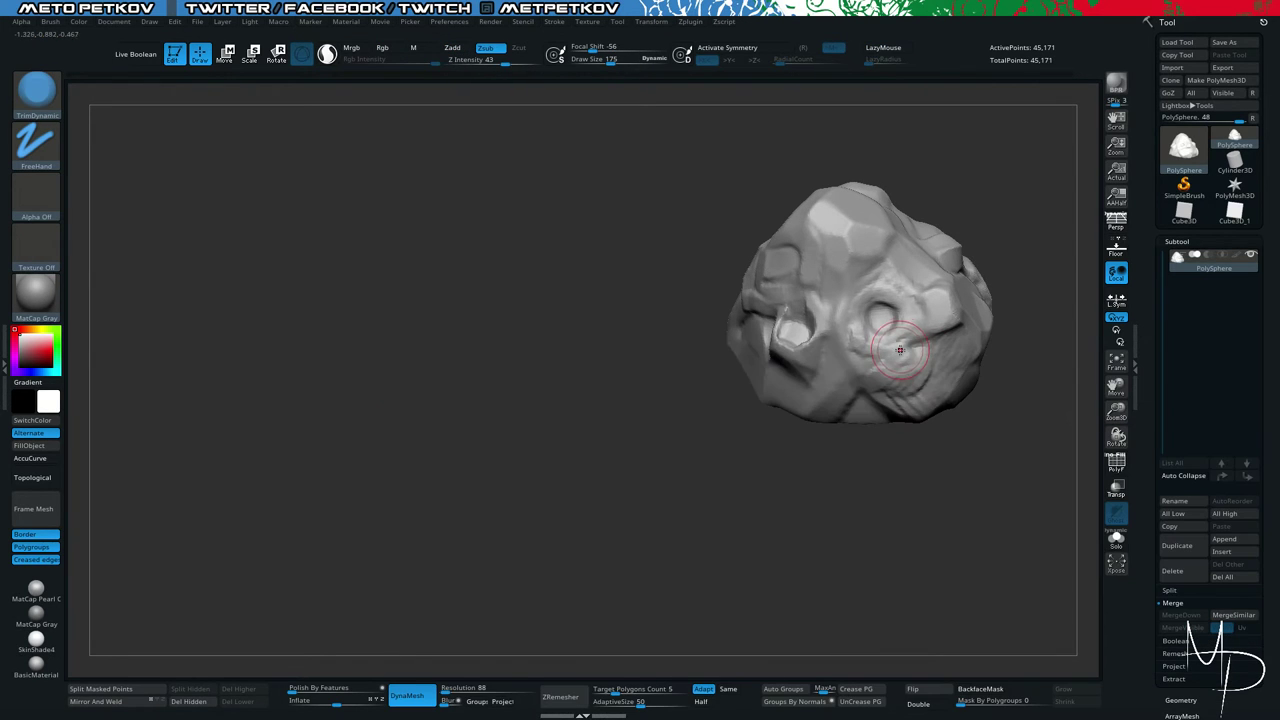
left_click_drag(852, 541, 851, 501)
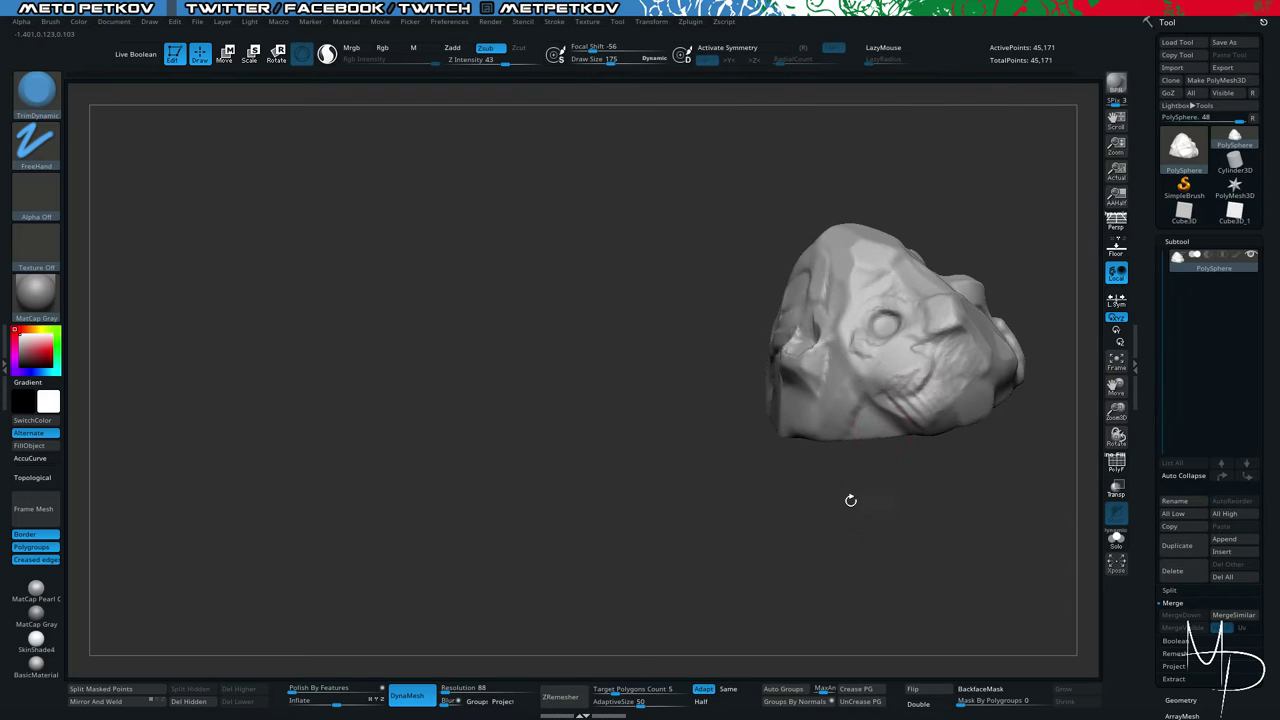
left_click_drag(909, 391, 866, 424)
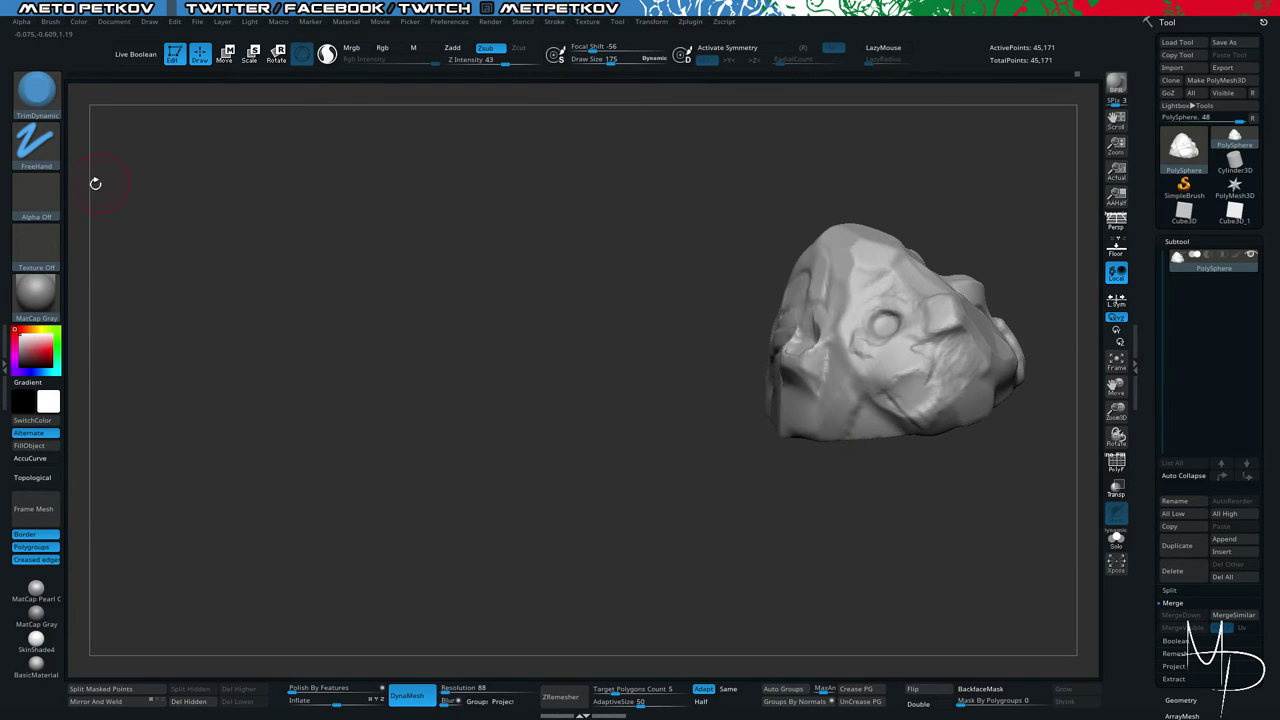
Clone the TrimDynamic brush and select the copy, TrimDynamic_1.
left_click(38, 92)
key("b")
key("b")
left_click(41, 97)
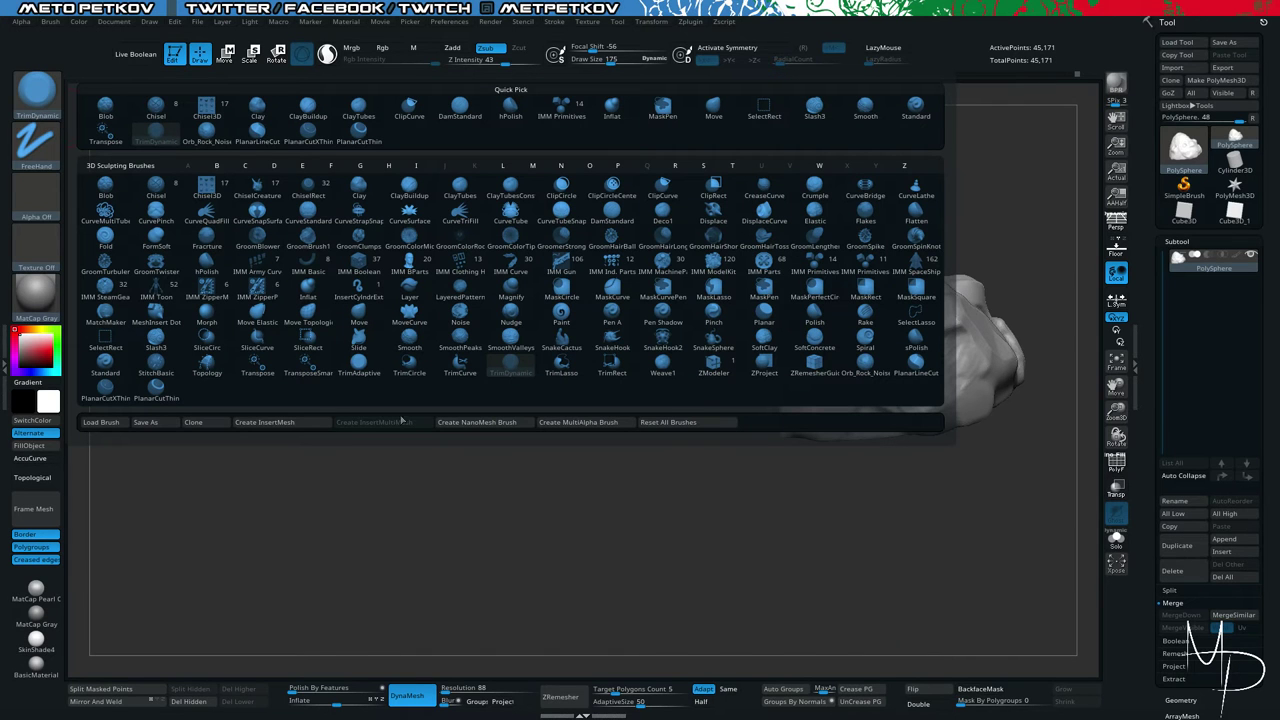
left_click(195, 421)
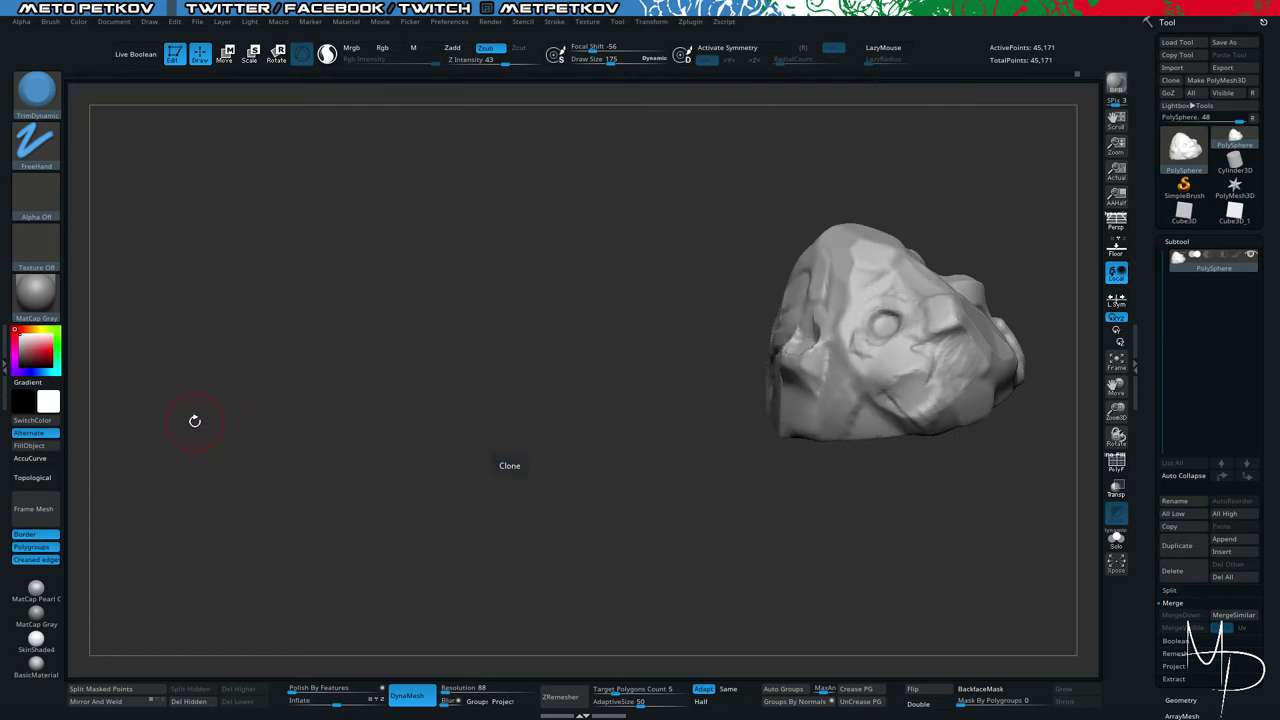
left_click(38, 96)
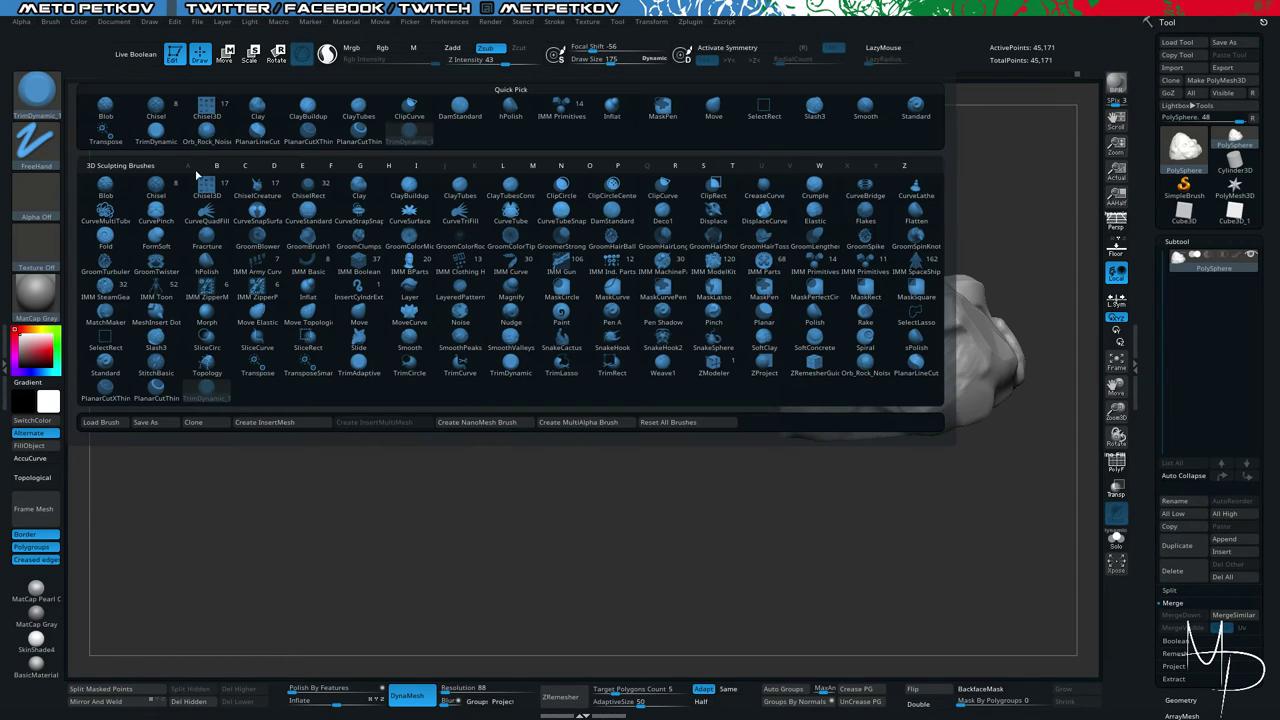
left_click(204, 399)
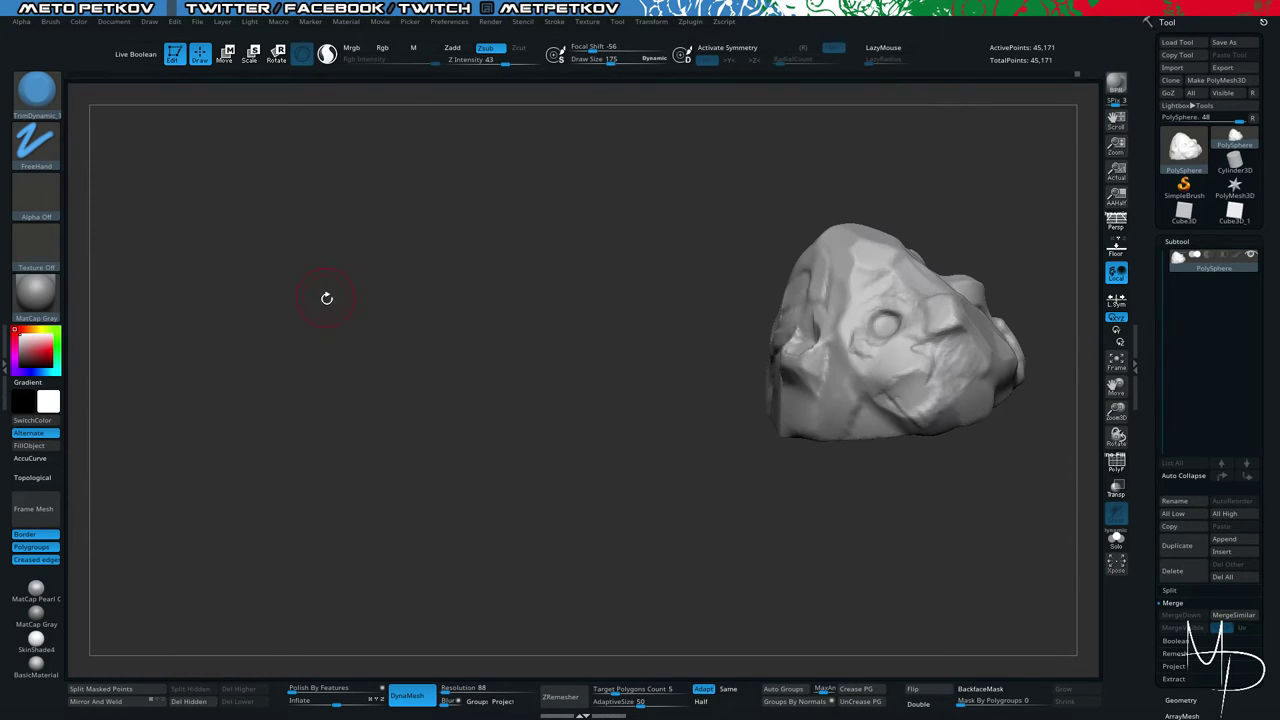
Return to the original TrimDynamic brush and trim the area between the block and the round dent at draw size 114.
left_click_drag(326, 298, 283, 185)
key("b")
key("Escape")
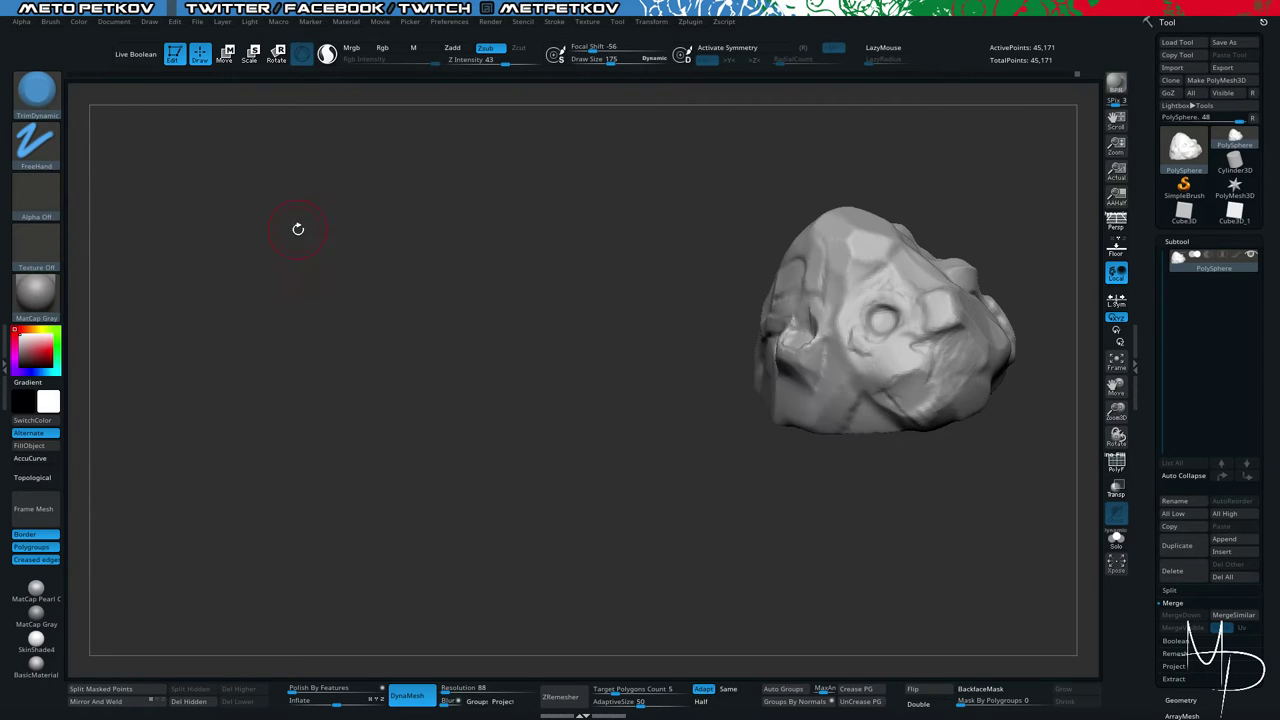
mouse_move(300, 229)
left_mouse_down()
mouse_move(620, 277)
mouse_move(401, 260)
mouse_move(374, 311)
mouse_move(288, 288)
left_mouse_up()
mouse_move(725, 285)
left_mouse_down()
mouse_move(755, 296)
mouse_move(741, 280)
mouse_move(724, 312)
left_mouse_up()
key("ctrl+z")
key("space")
key("space")
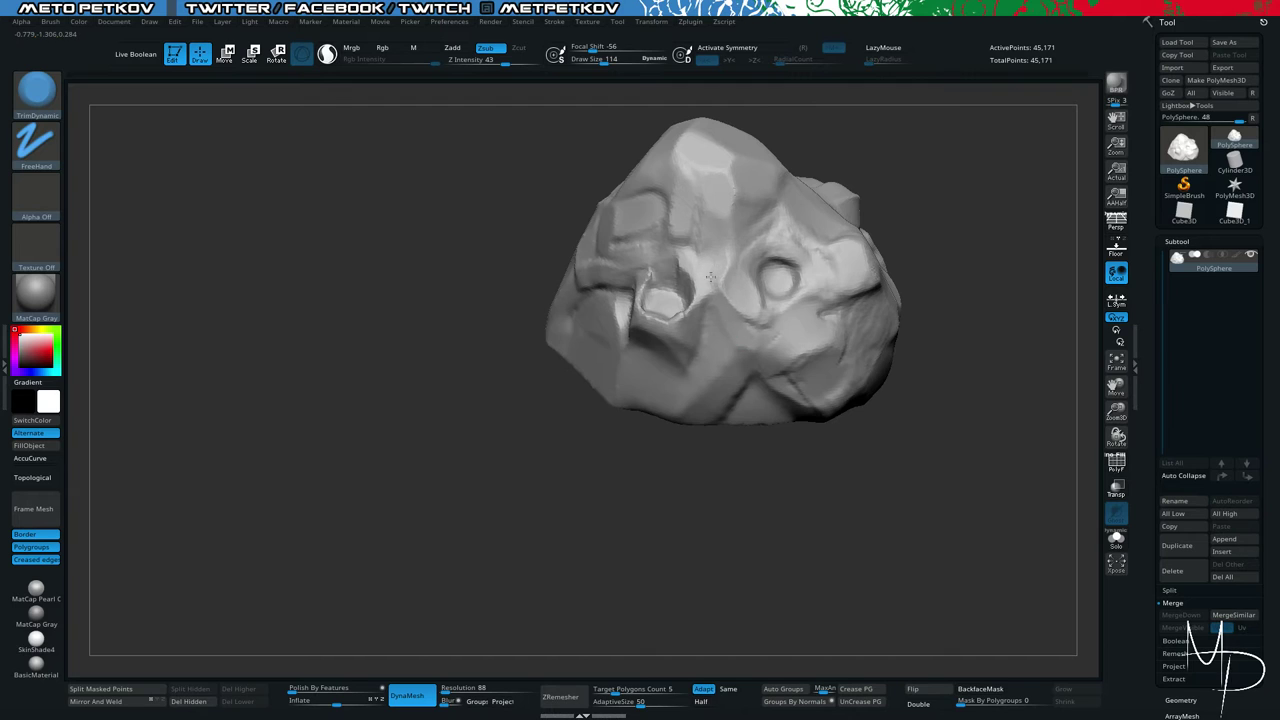
Flatten the bulge below the round dent and square bump with TrimDynamic at draw size 175.
mouse_move(781, 513)
left_mouse_down()
mouse_move(809, 337)
mouse_move(866, 312)
left_mouse_up()
key("space")
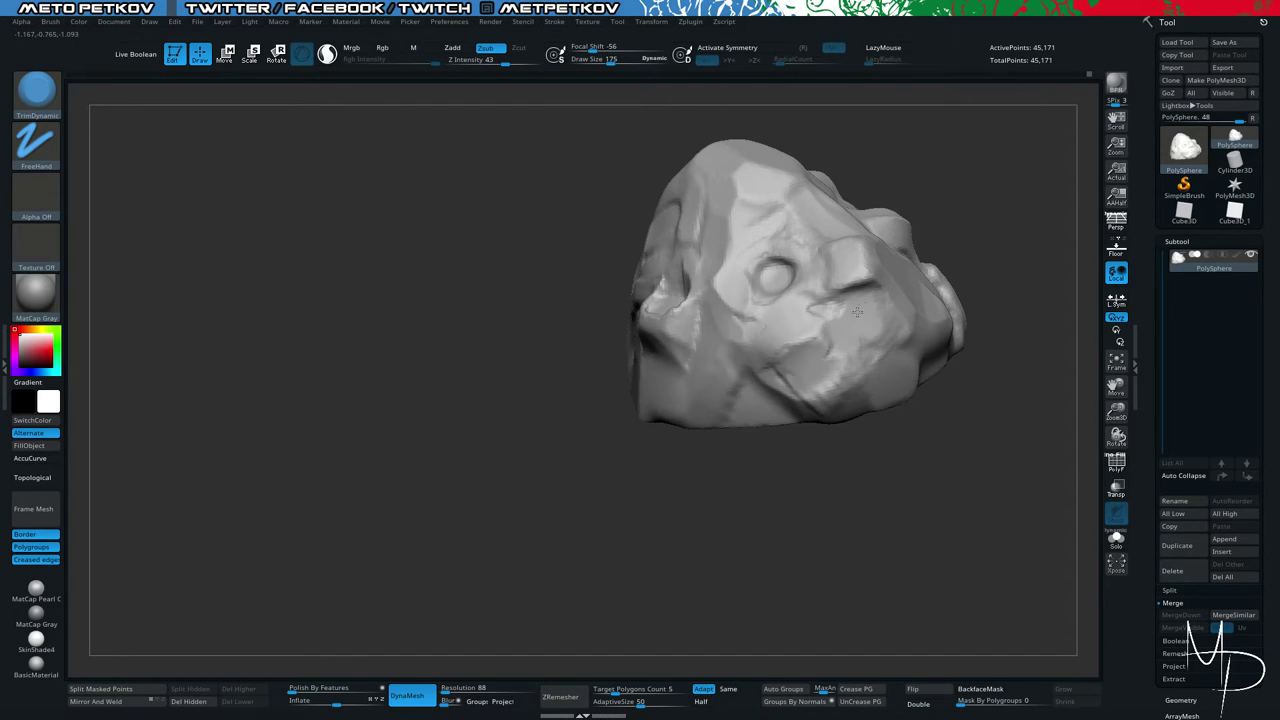
left_click_drag(834, 316, 826, 322)
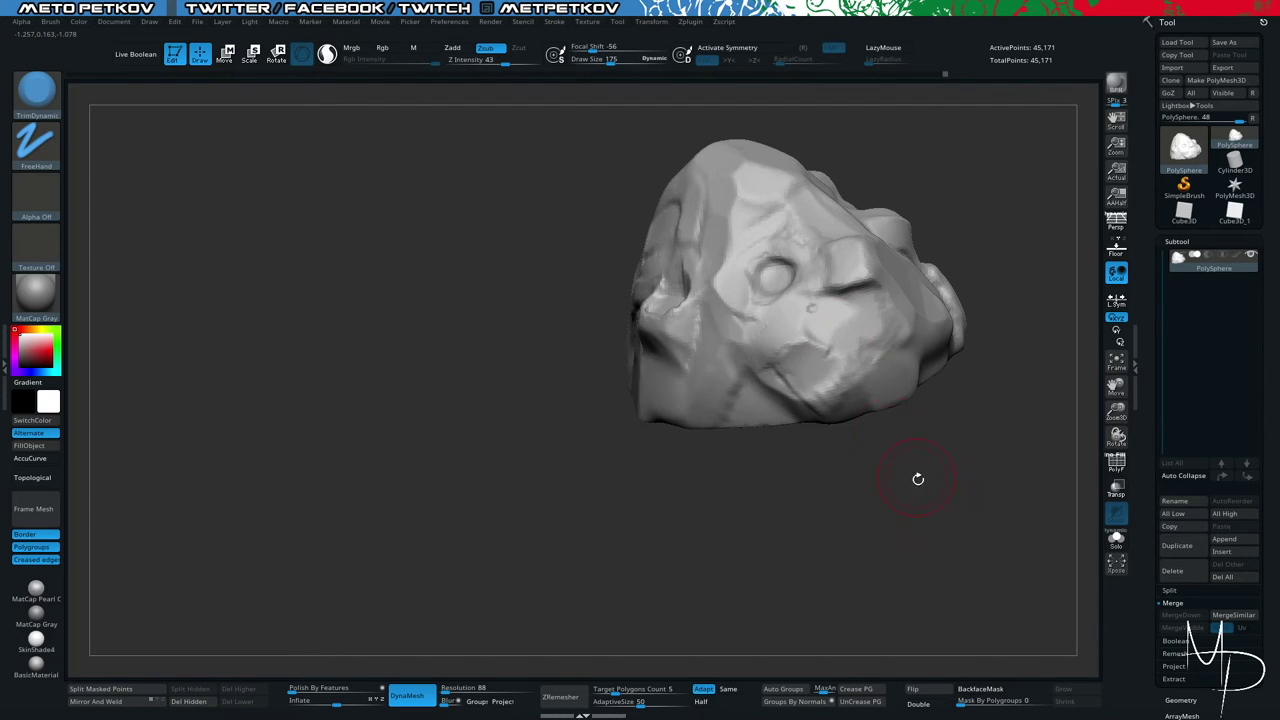
mouse_move(918, 479)
left_mouse_down()
mouse_move(798, 311)
mouse_move(871, 371)
mouse_move(804, 311)
mouse_move(834, 336)
mouse_move(816, 325)
left_mouse_up()
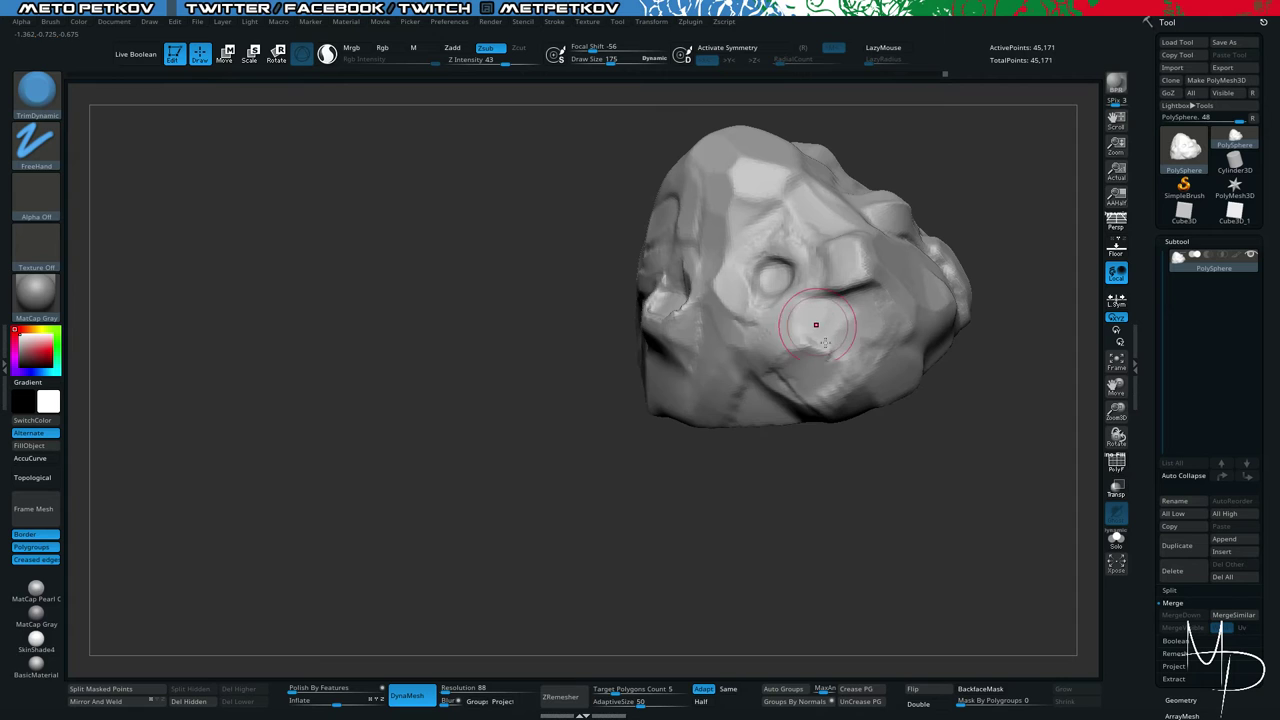
Refine the planes just below the round dent with the TrimDynamic brush at draw size 90.
key("b")
key("t")
key("d")
key("space")
left_click_drag(847, 353, 836, 354)
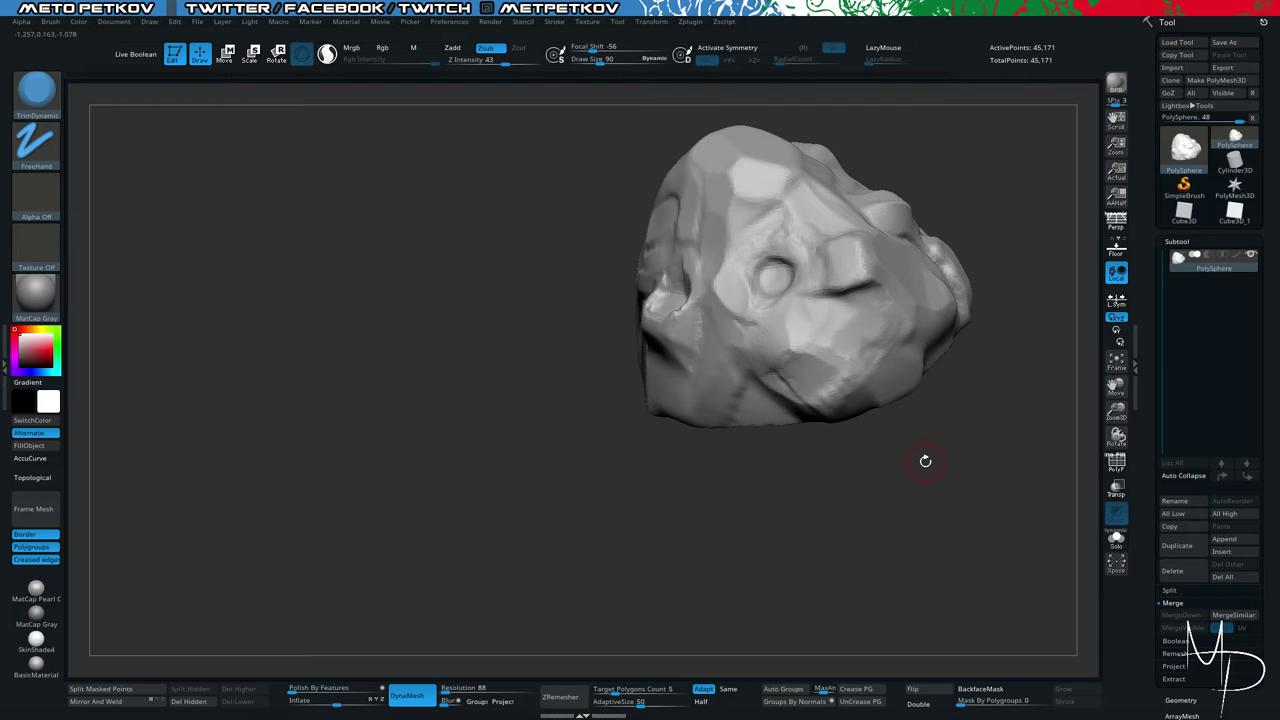
key("b")
key("o")
key("n")
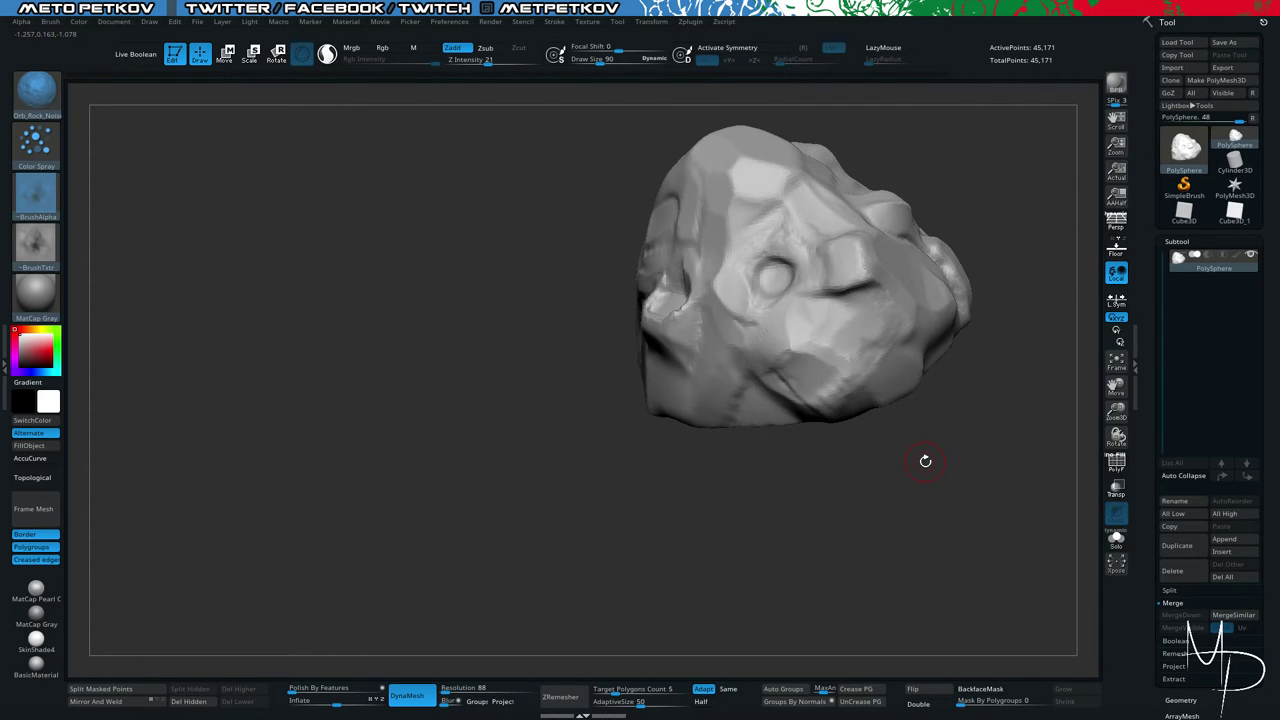
Level the facets on the rock's upper front with the Planar brush at draw sizes 90 and 215, undoing the last stroke.
key("b")
key("p")
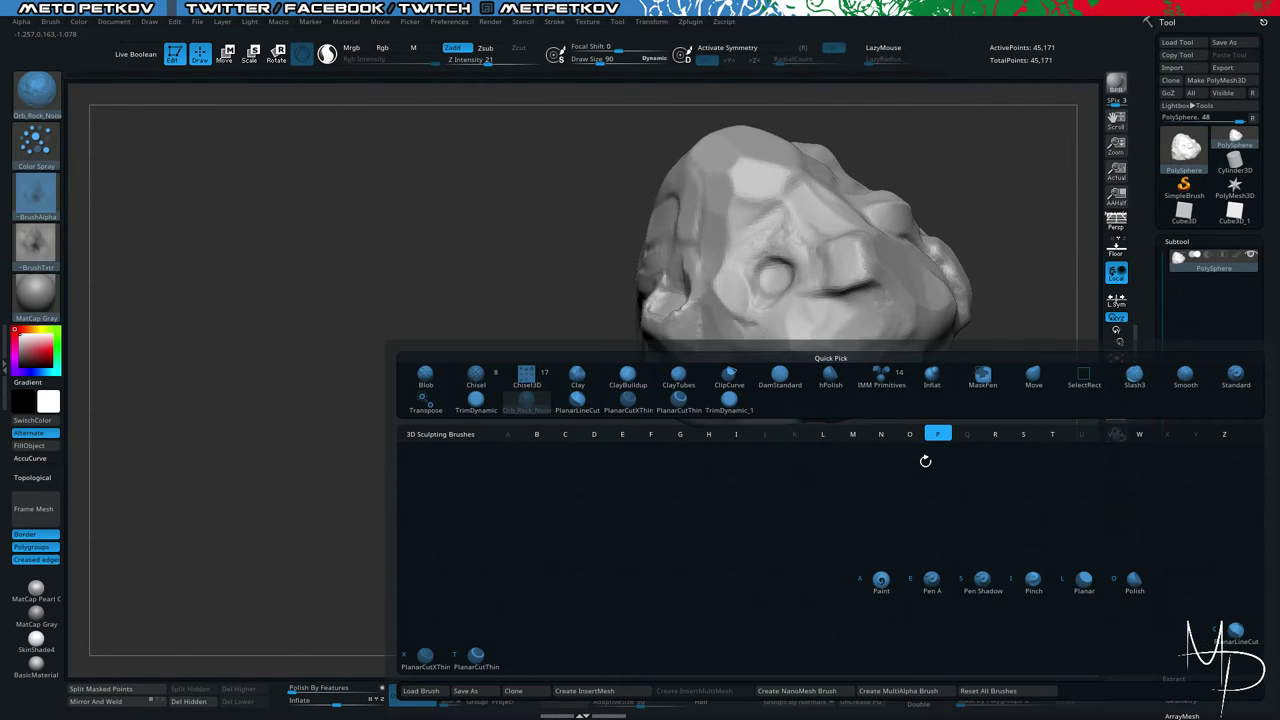
key("l")
mouse_move(328, 206)
left_mouse_down()
mouse_move(296, 205)
mouse_move(300, 189)
mouse_move(322, 197)
mouse_move(395, 380)
left_mouse_up()
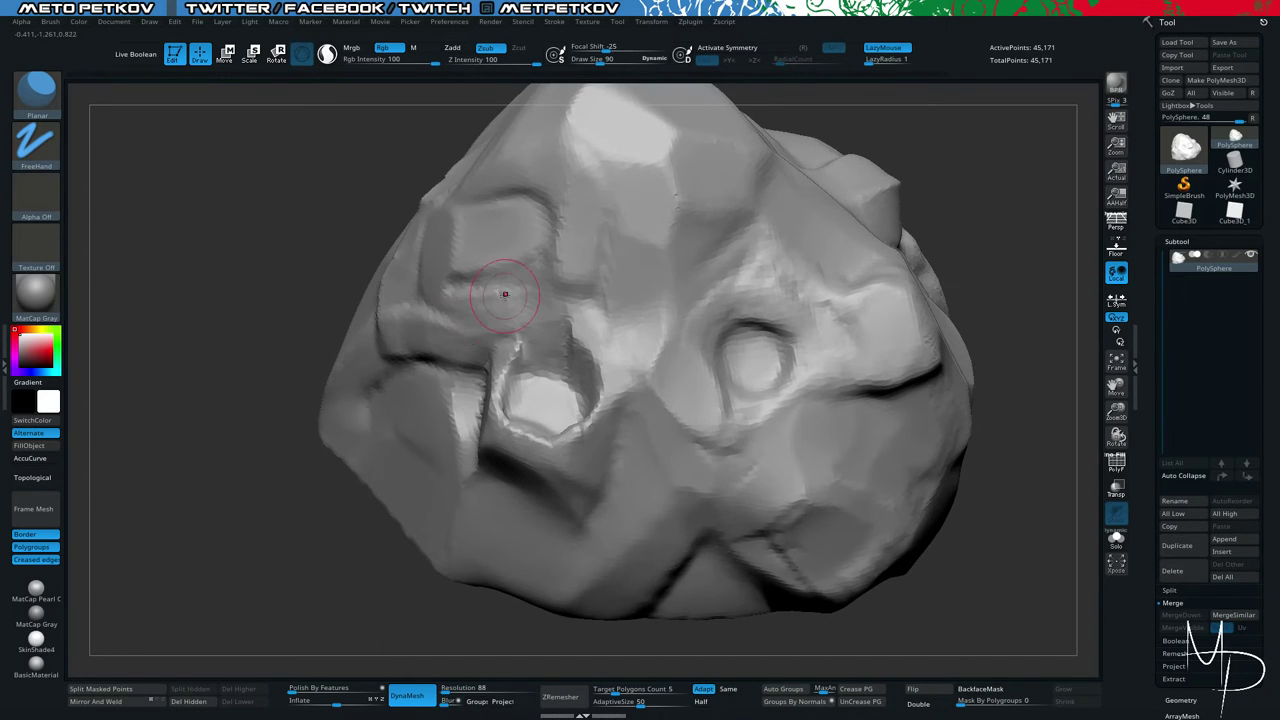
left_click_drag(664, 175, 664, 164)
key("space")
mouse_move(708, 280)
left_mouse_down()
mouse_move(652, 325)
mouse_move(648, 356)
mouse_move(664, 308)
mouse_move(664, 322)
mouse_move(678, 134)
left_mouse_up()
key("ctrl+z")
Flatten the surface below the round dent, beside the square bump, with the Planar brush at draw size 215.
mouse_move(127, 387)
left_mouse_down("alt")
mouse_move(151, 346)
mouse_move(171, 375)
left_mouse_up("alt")
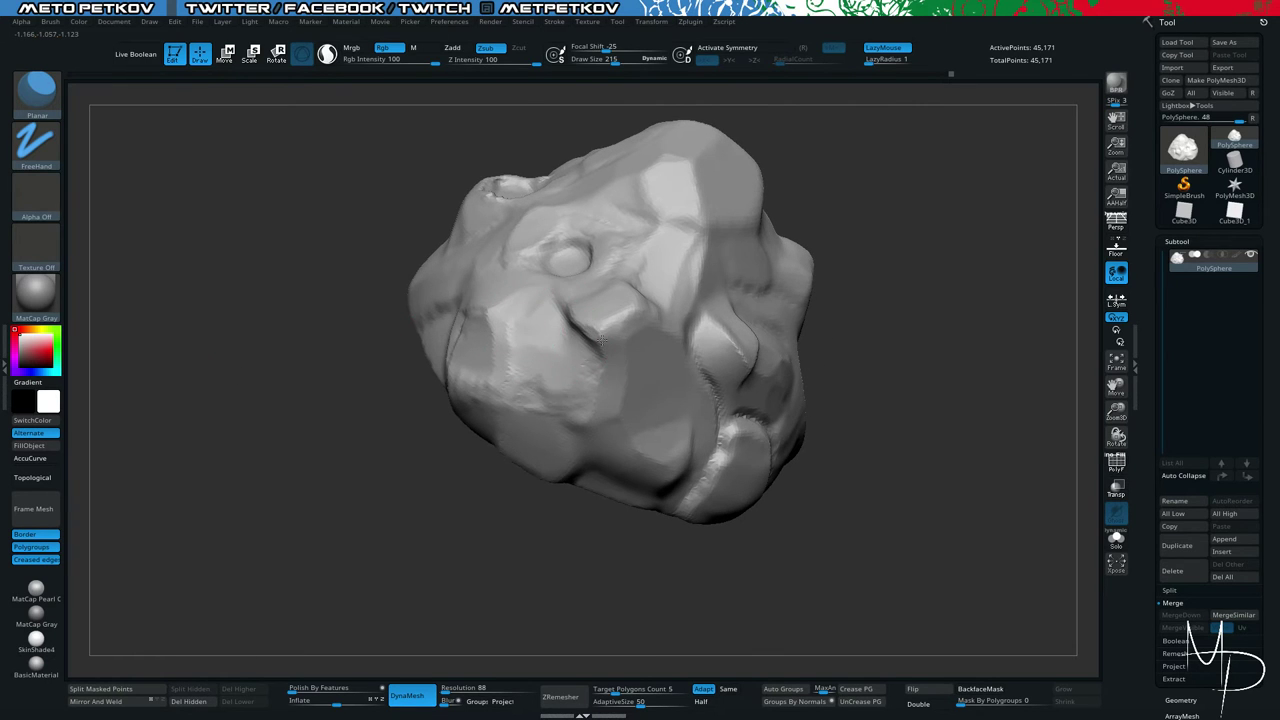
mouse_move(567, 338)
left_mouse_down()
mouse_move(535, 368)
mouse_move(552, 350)
left_mouse_up()
mouse_move(300, 245)
left_mouse_down()
mouse_move(214, 271)
mouse_move(327, 340)
mouse_move(737, 366)
left_mouse_up()
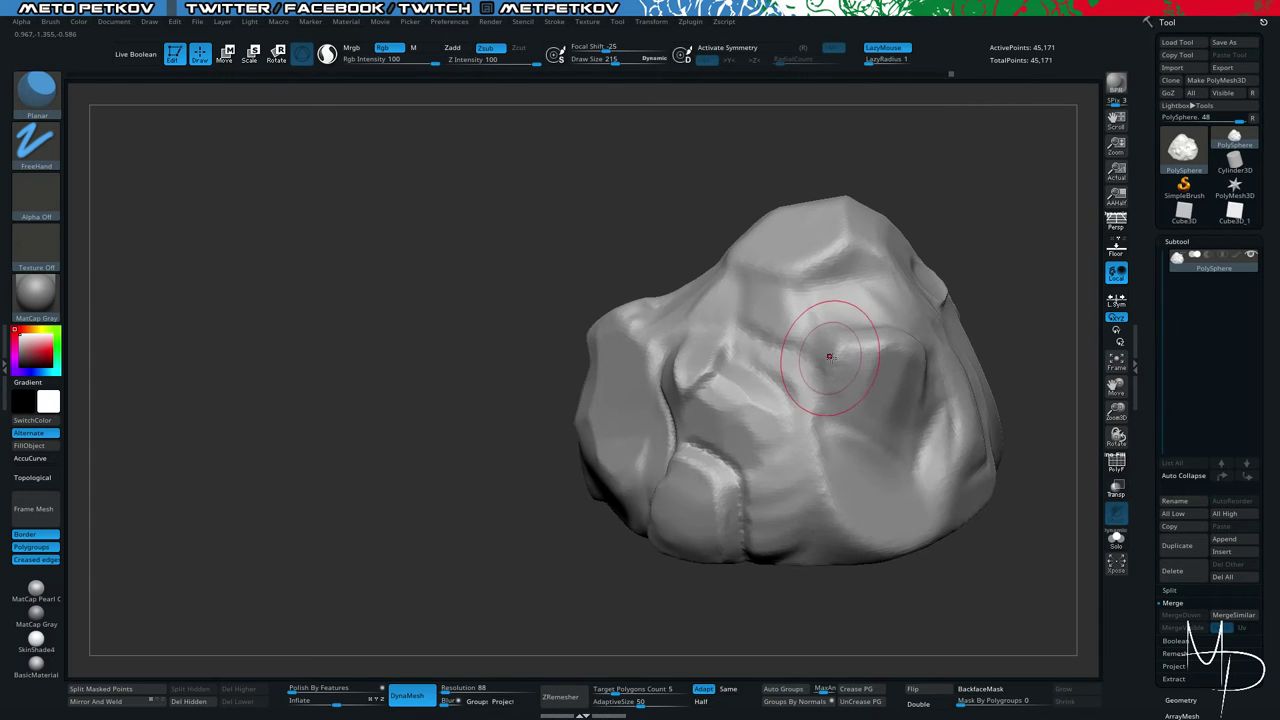
Flatten planes on the rock's side and upper slope with the Planar brush at draw size 215, undoing the last stroke.
left_click_drag(780, 414, 797, 444)
left_click_drag(290, 264, 285, 300)
left_click_drag(372, 250, 597, 318)
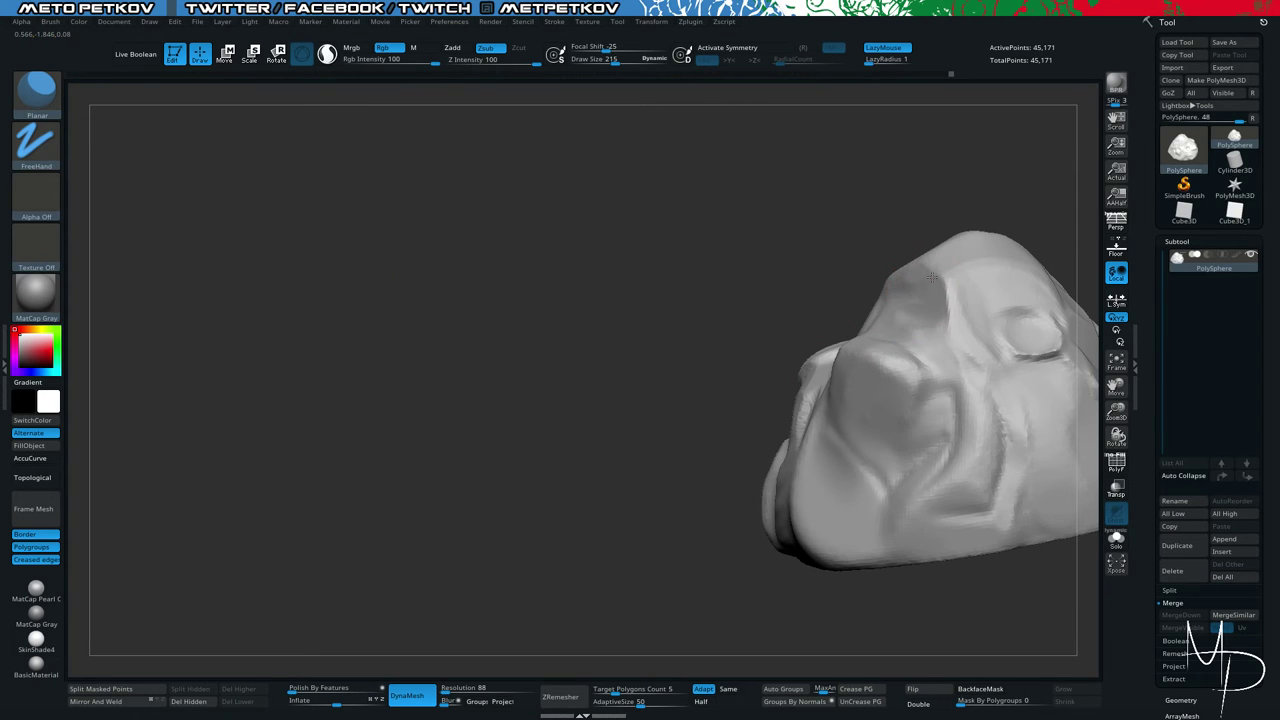
left_click_drag(931, 276, 926, 294)
mouse_move(634, 191)
left_mouse_down()
mouse_move(557, 251)
mouse_move(603, 237)
mouse_move(549, 195)
mouse_move(537, 210)
mouse_move(445, 210)
mouse_move(441, 237)
left_mouse_up()
key("ctrl+z")
Switch to the TrimDynamic brush at draw size 95 and remesh the rock with DynaMesh.
key("b")
key("t")
key("d")
key("space")
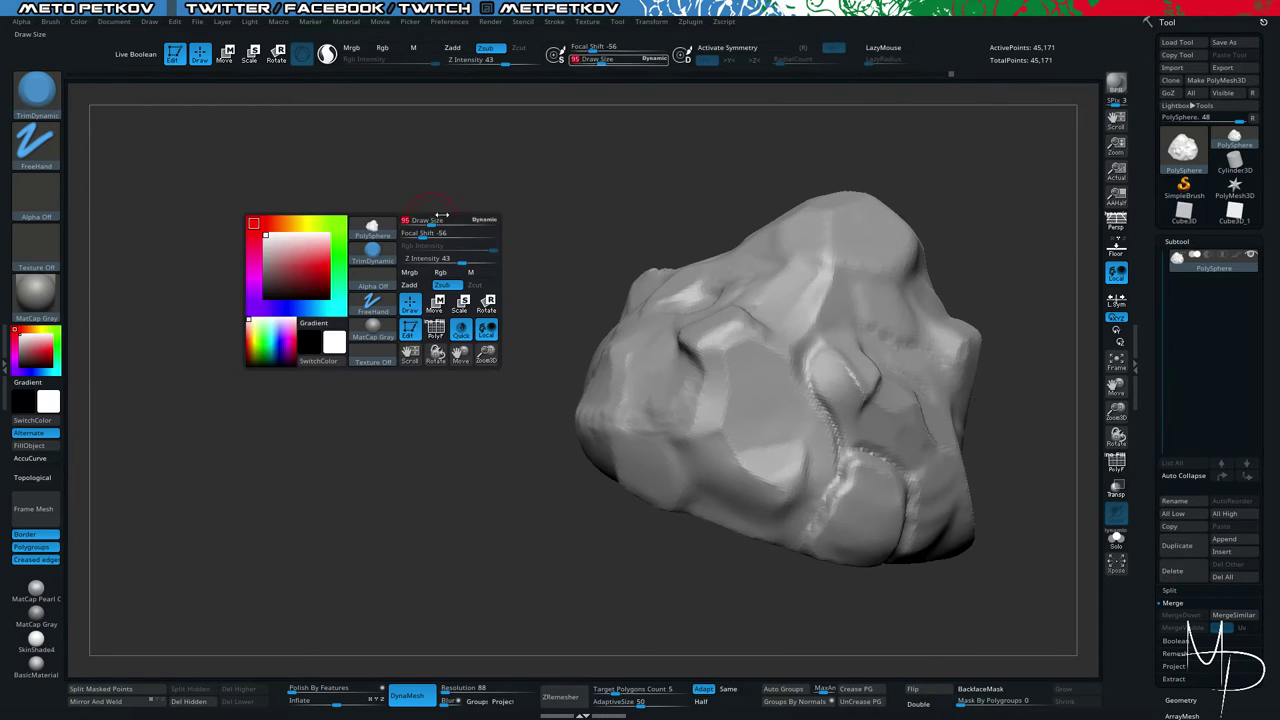
mouse_move(429, 191)
left_mouse_down()
mouse_move(460, 240)
mouse_move(438, 225)
mouse_move(656, 297)
left_mouse_up()
key("b")
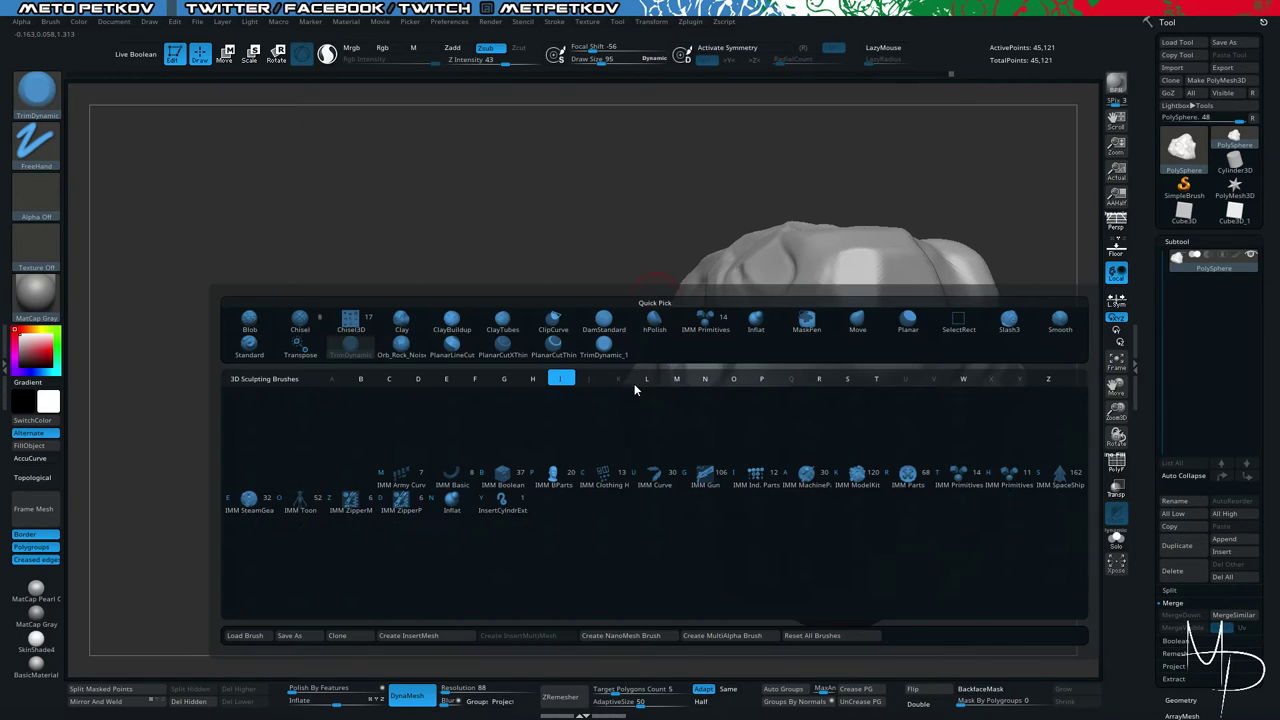
key("i")
key("n")
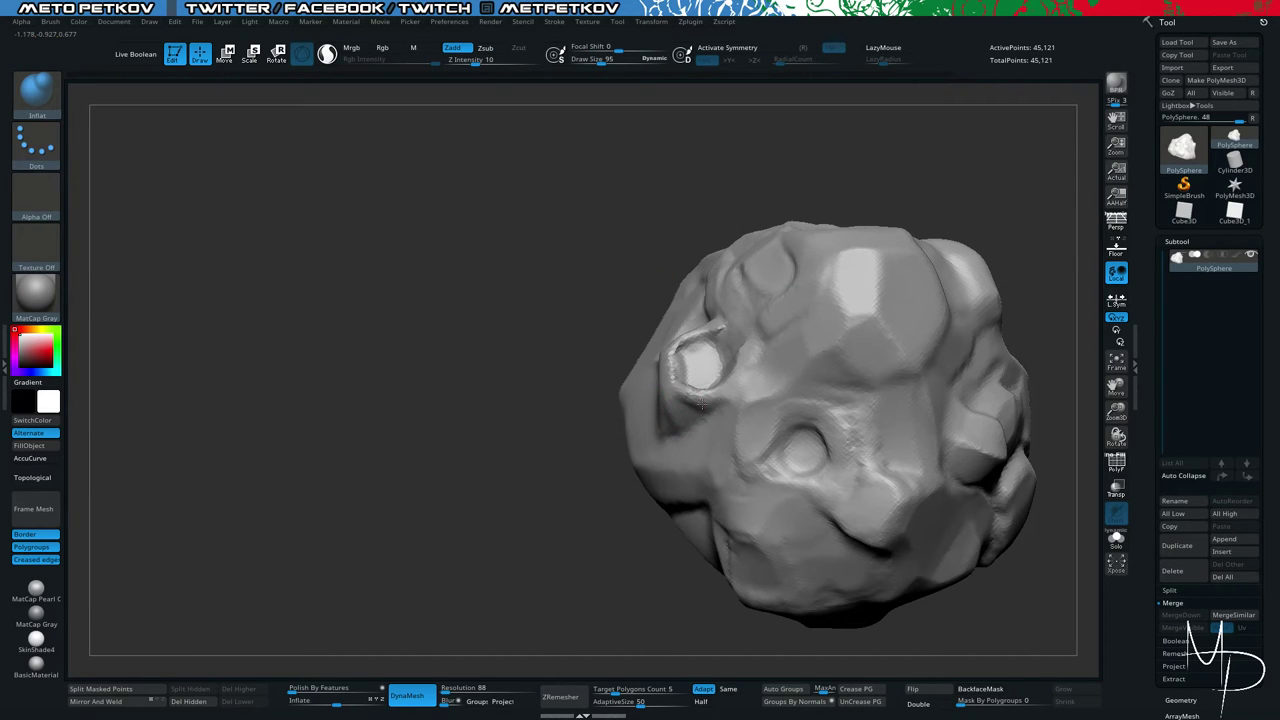
key("b")
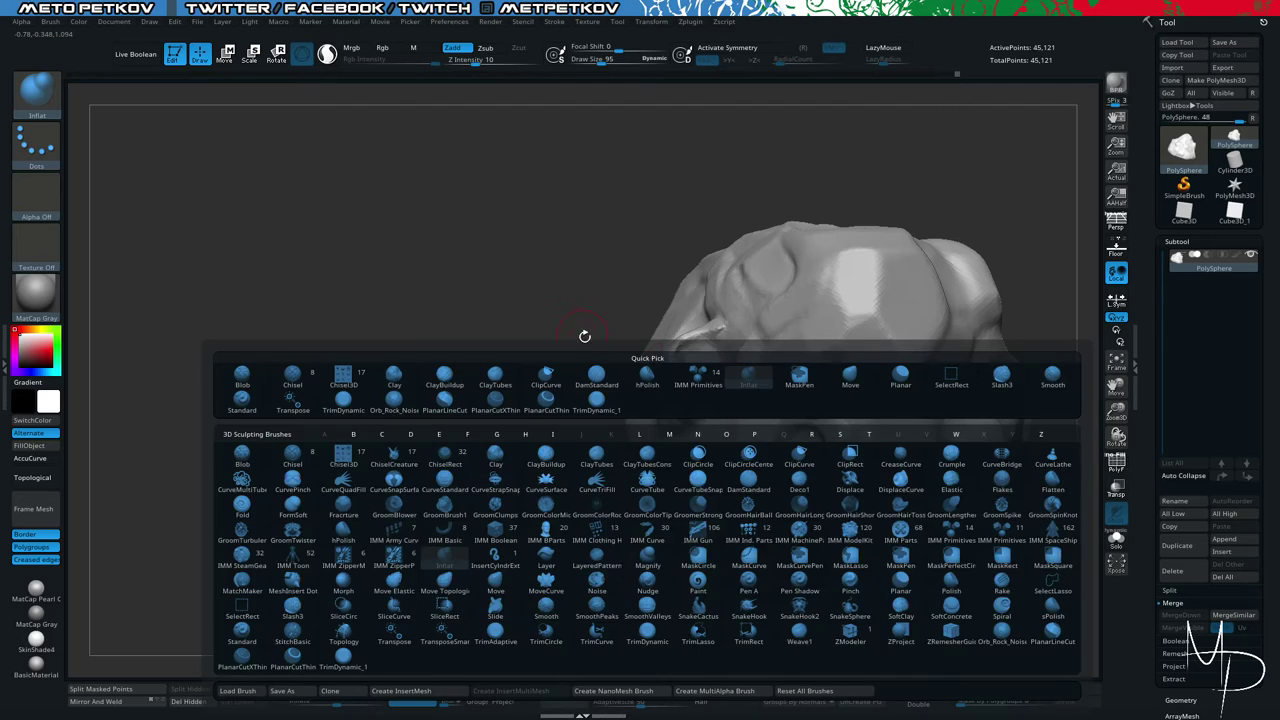
key("t")
key("d")
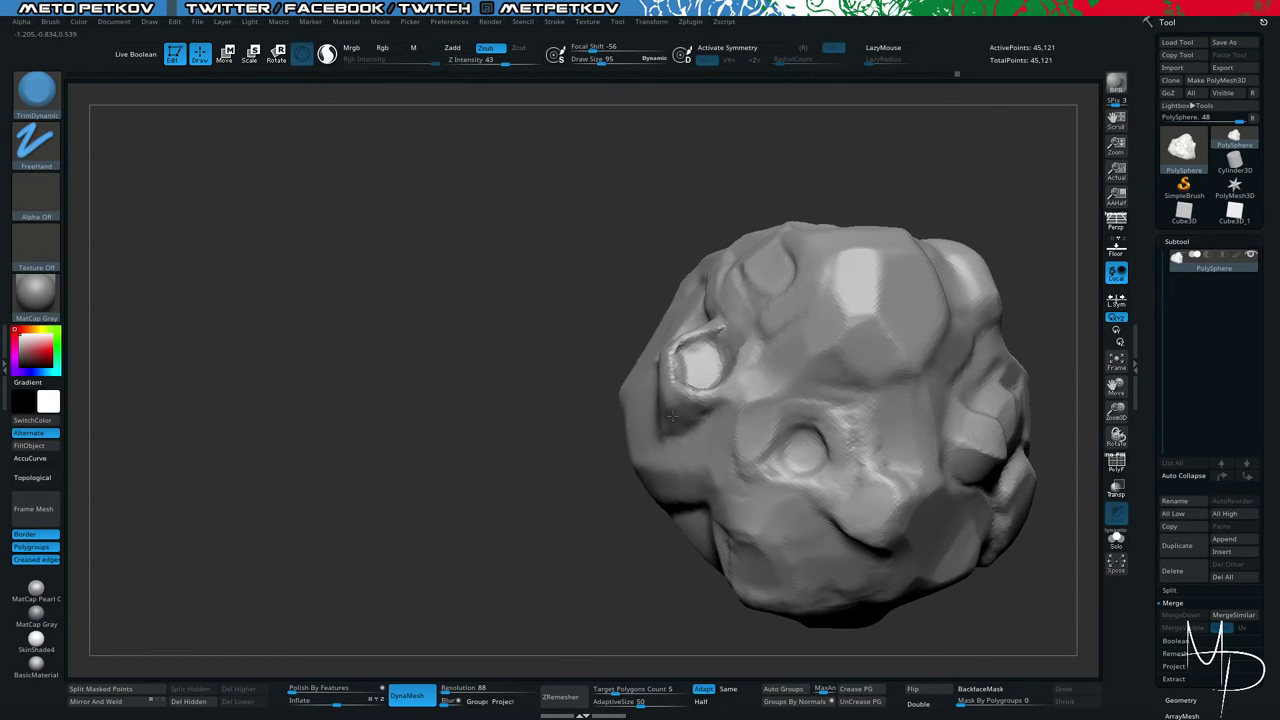
Smooth the deep crease beside the round dent and remesh the rock with DynaMesh.
left_click_drag(532, 441, 648, 446)
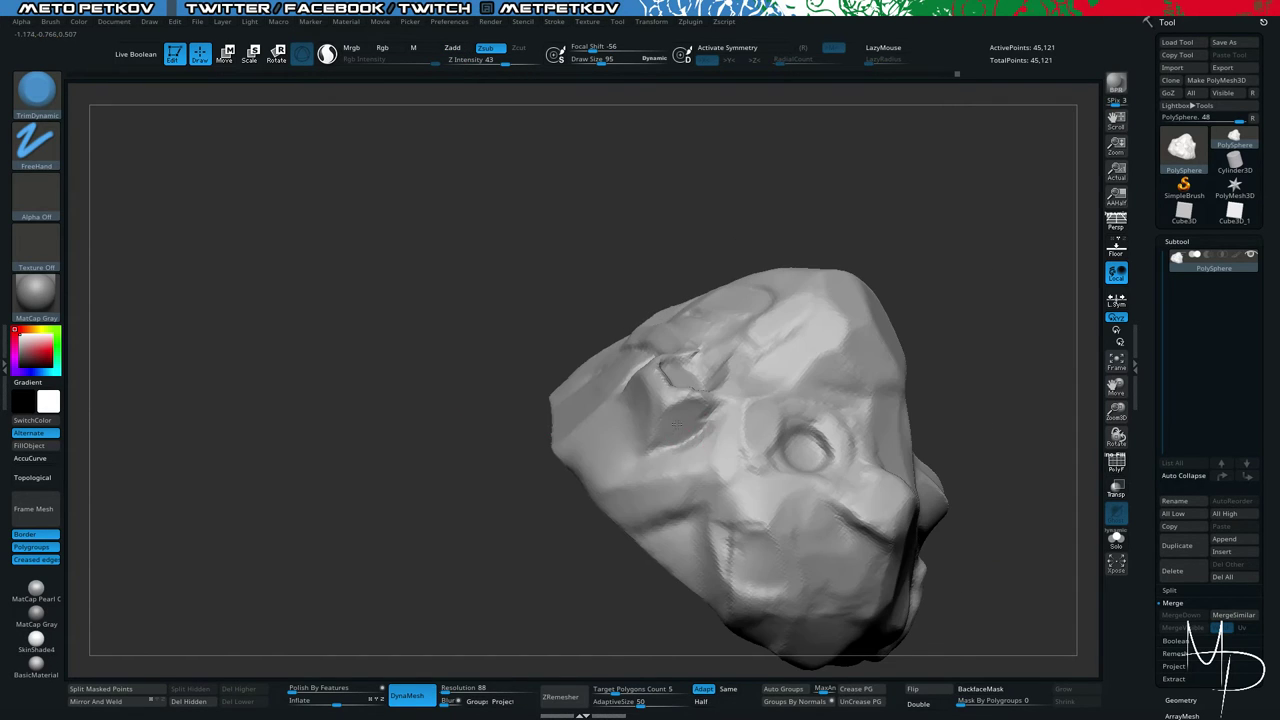
left_click_drag(408, 417, 428, 477)
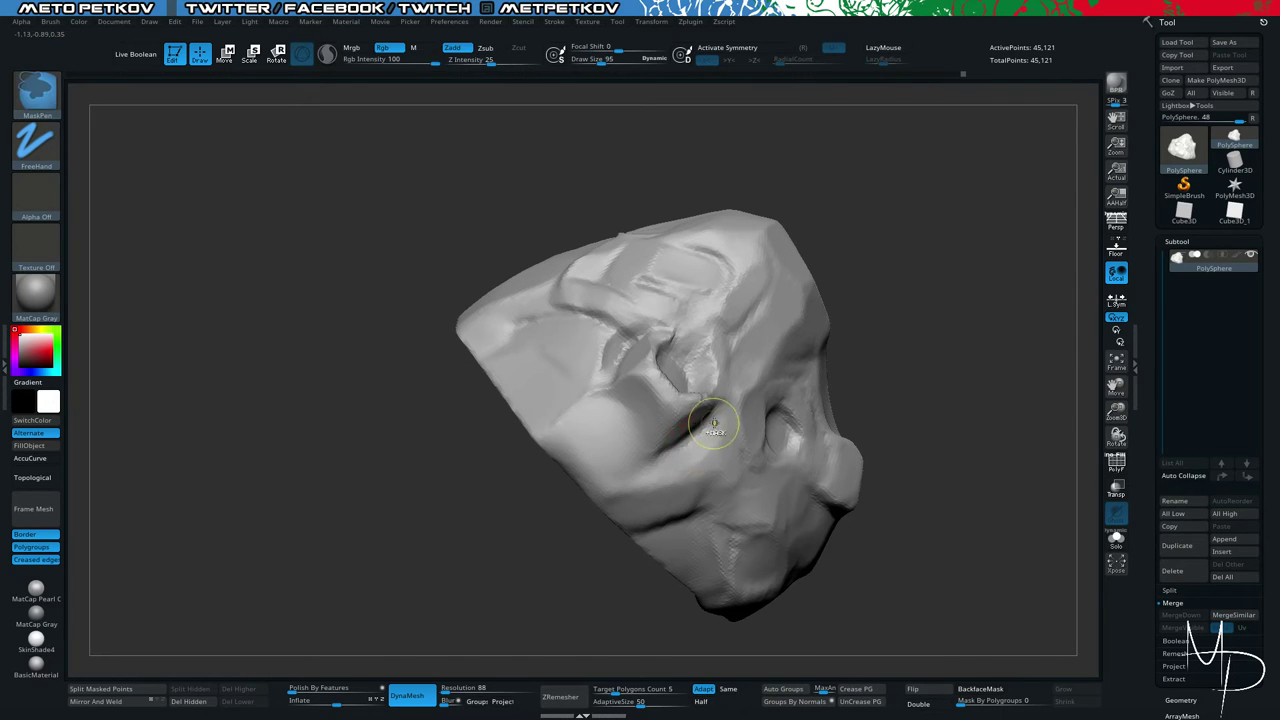
left_click_drag(711, 423, 692, 454, "shift")
mouse_move(226, 380)
left_mouse_down("ctrl")
mouse_move(297, 421)
mouse_move(250, 416)
left_mouse_up("ctrl")
mouse_move(690, 418)
left_mouse_down("shift")
mouse_move(680, 429)
mouse_move(694, 414)
mouse_move(690, 424)
left_mouse_up("shift")
left_click_drag(426, 463, 334, 399, "alt")
mouse_move(334, 399)
left_mouse_down()
mouse_move(385, 453)
mouse_move(377, 423)
mouse_move(406, 440)
mouse_move(394, 400)
mouse_move(469, 392)
left_mouse_up()
Switch from the rock to the Cube3D_1 primitive, place it on the canvas and make it editable in a straight front view.
left_click(1184, 185)
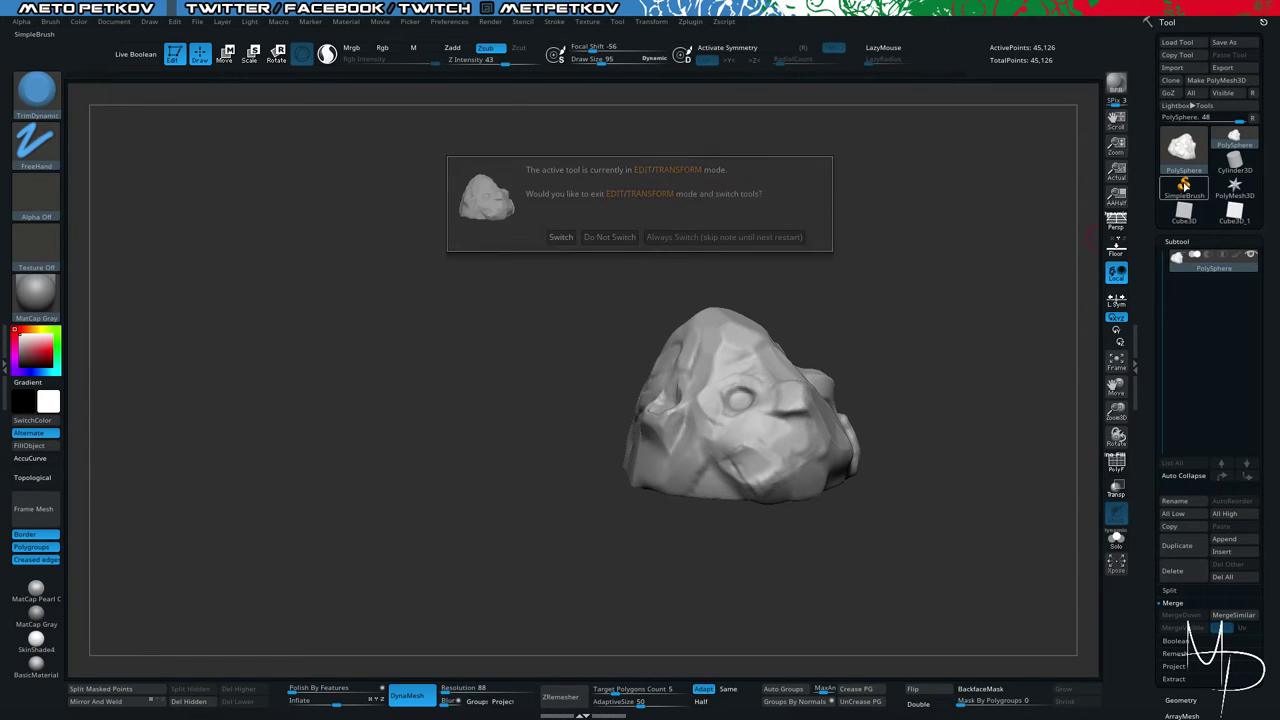
left_click(556, 237)
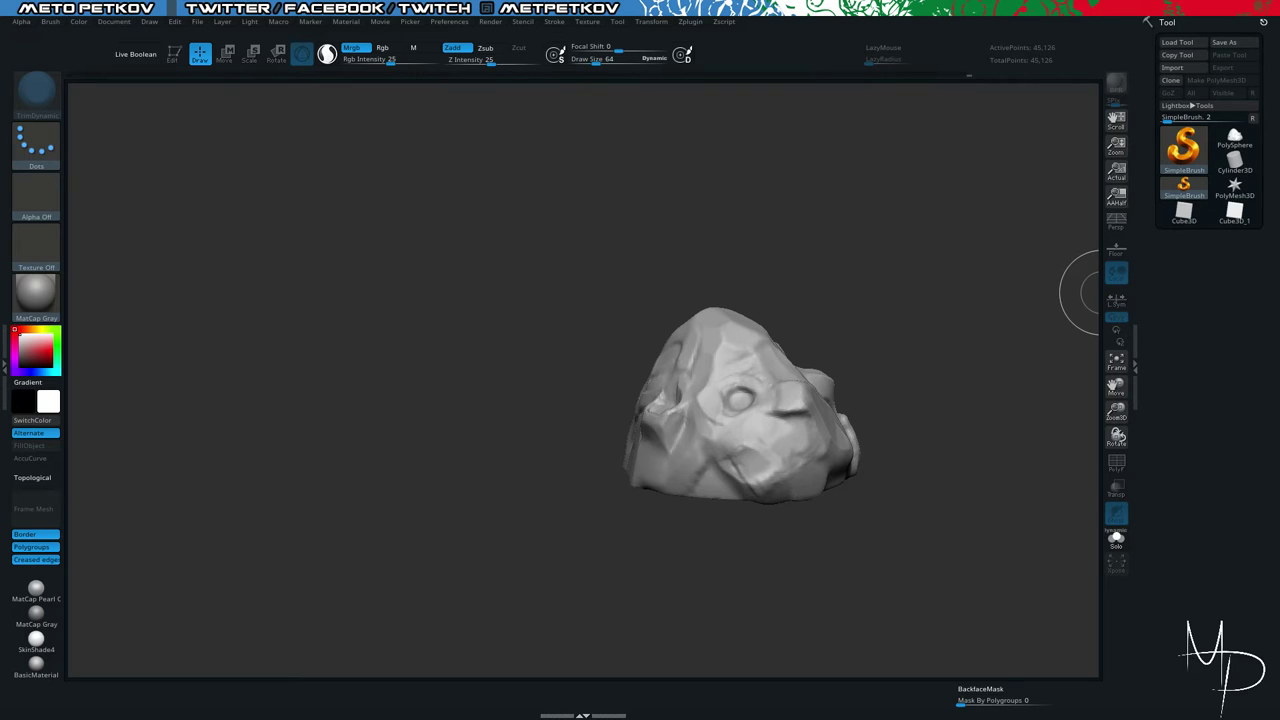
left_click(1187, 147)
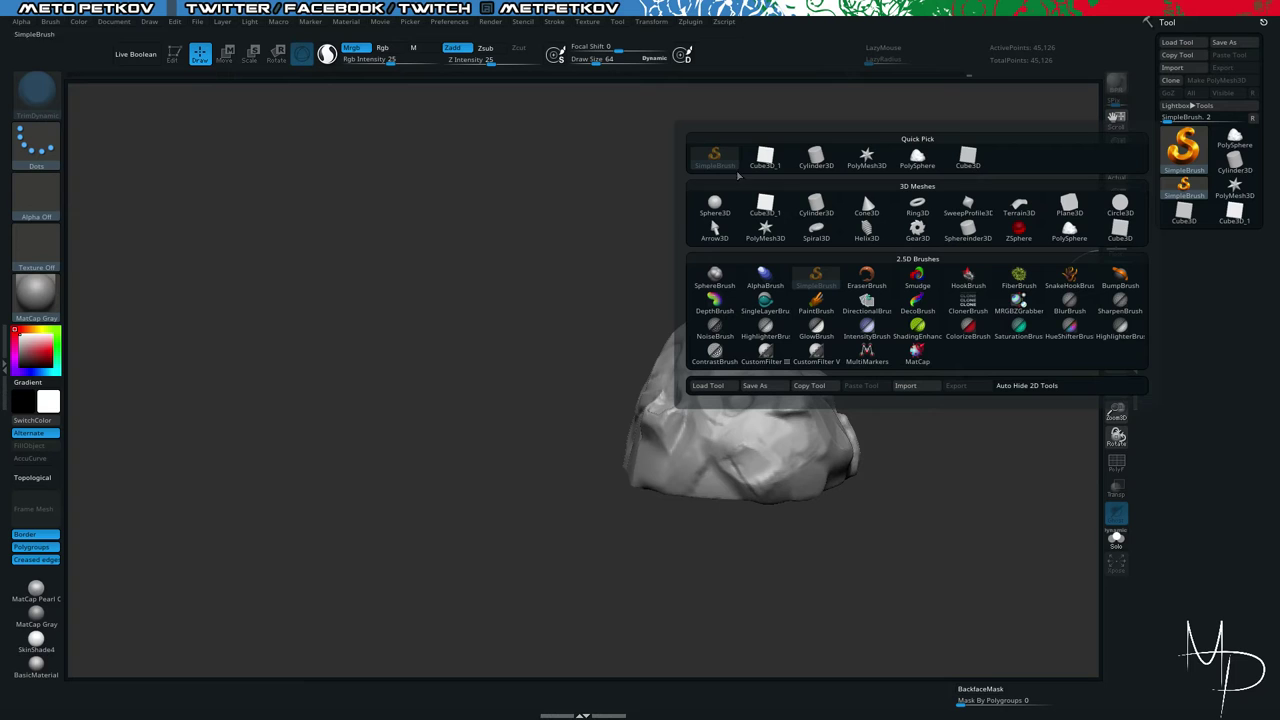
left_click(1236, 212)
left_click_drag(770, 296, 730, 305)
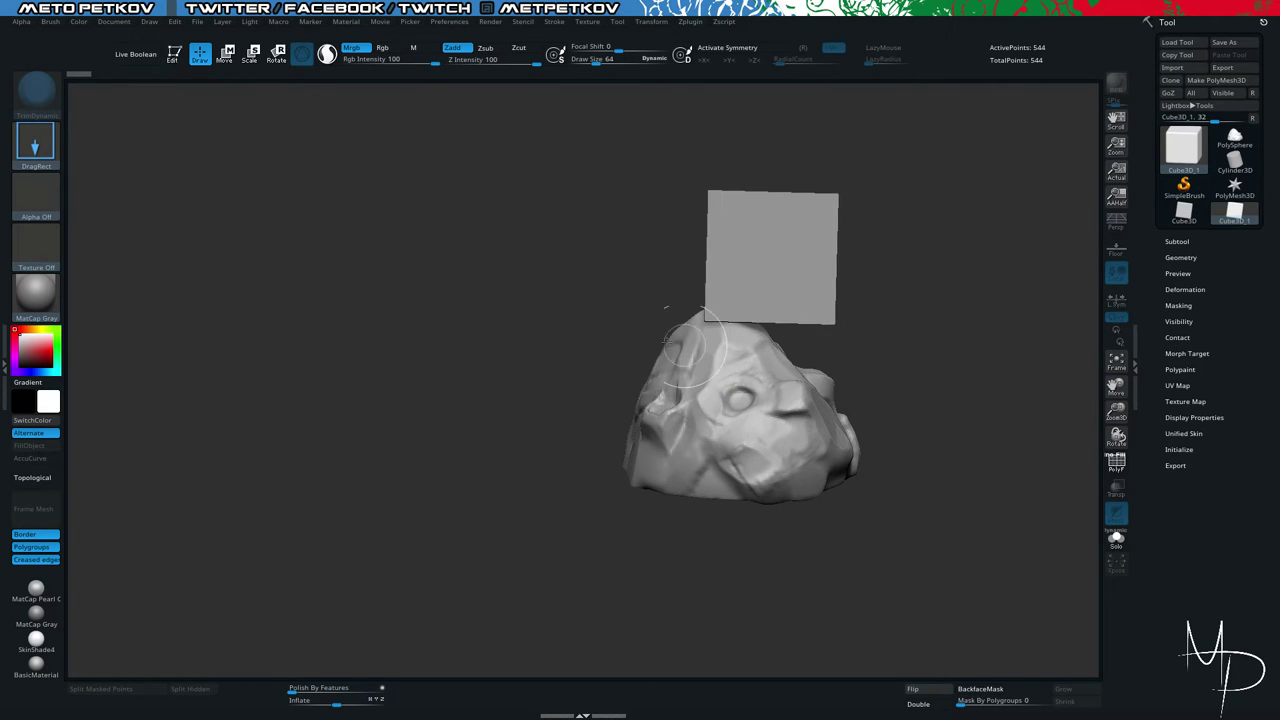
key("t")
key("f")
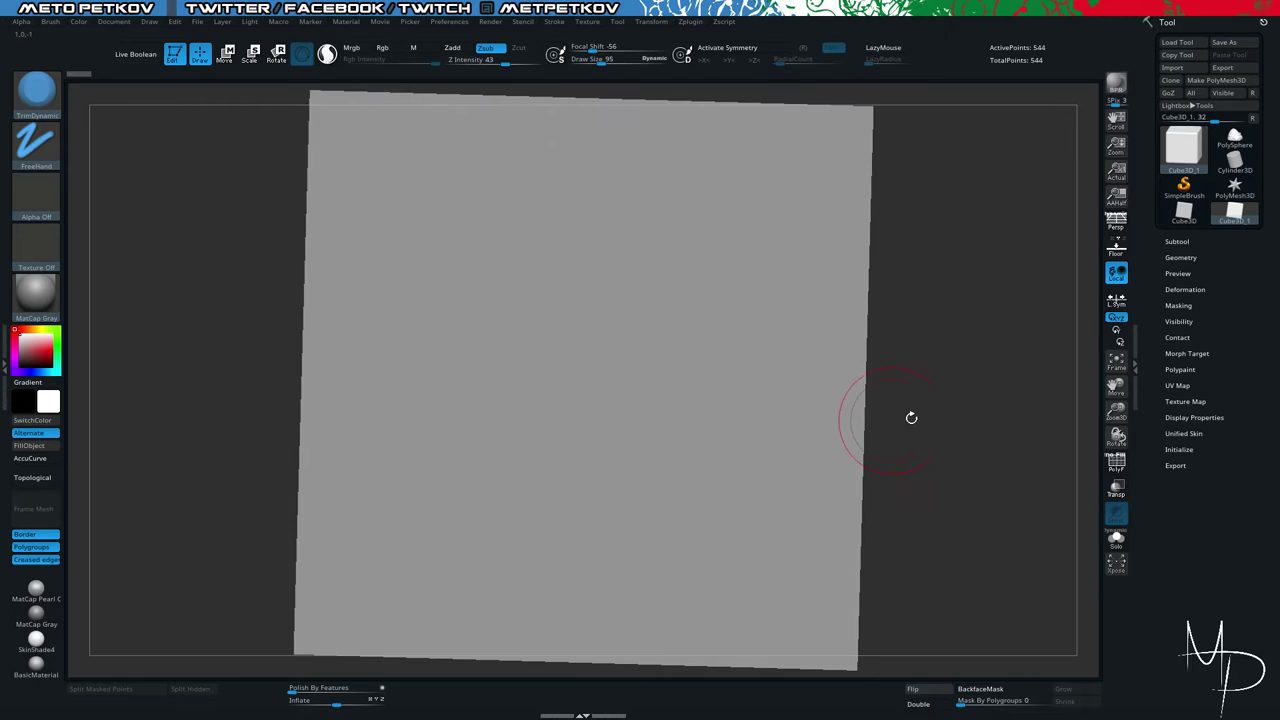
mouse_move(911, 419)
left_mouse_down("shift")
mouse_move(985, 388)
mouse_move(928, 366)
mouse_move(1007, 375)
left_mouse_up("shift")
Convert the cube to a PolyMesh3D, reinitialize it as a simple cube with X, Y and Z resolution 1, and show its polyframe.
left_click(1178, 449)
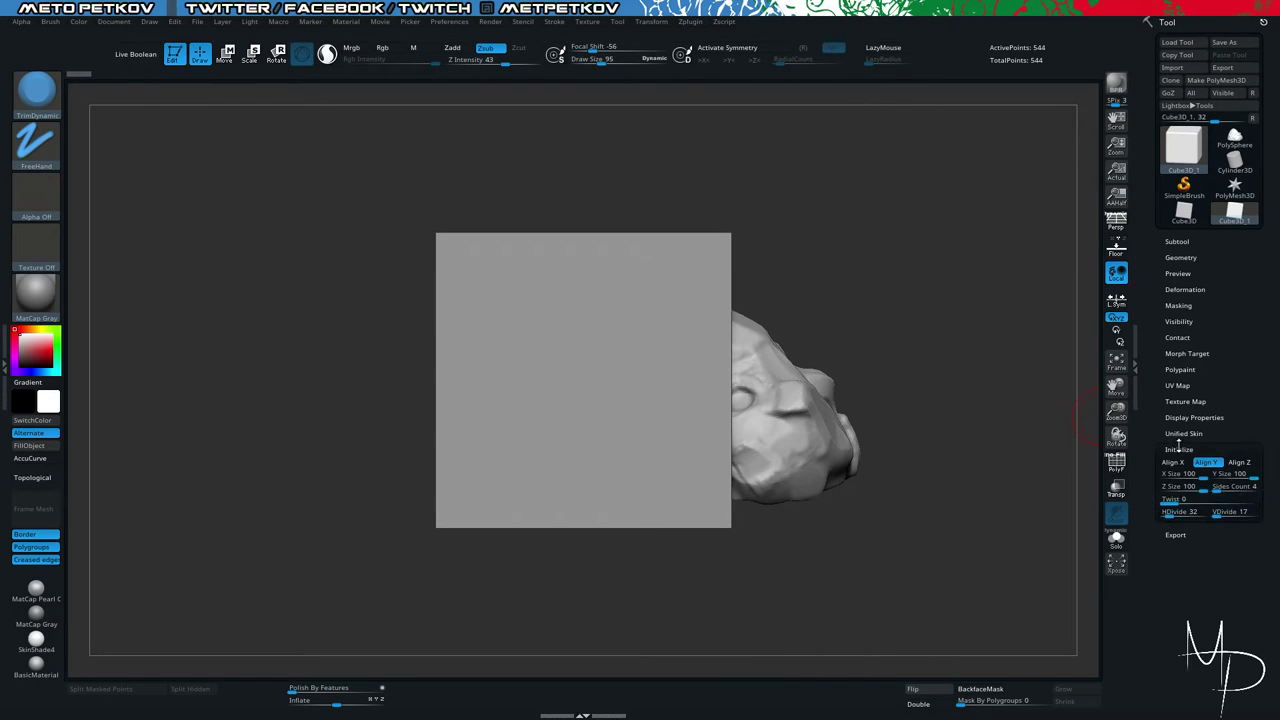
left_click(1216, 80)
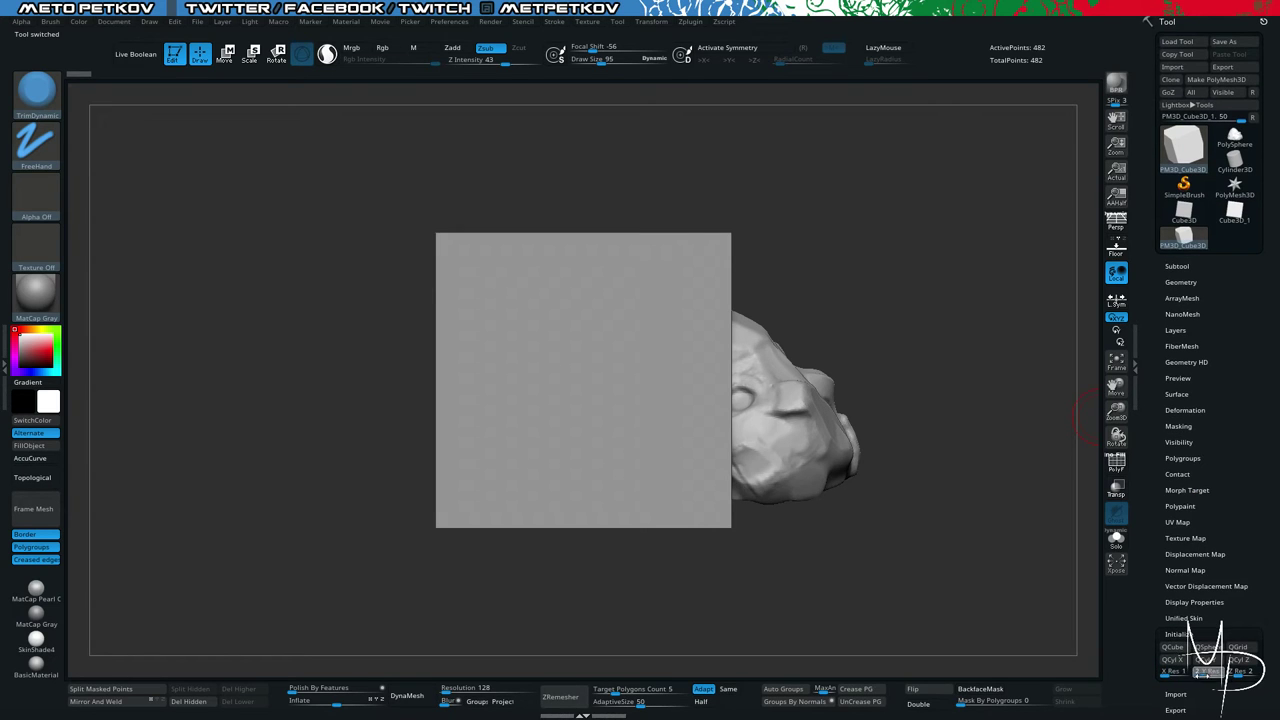
left_click(1172, 659)
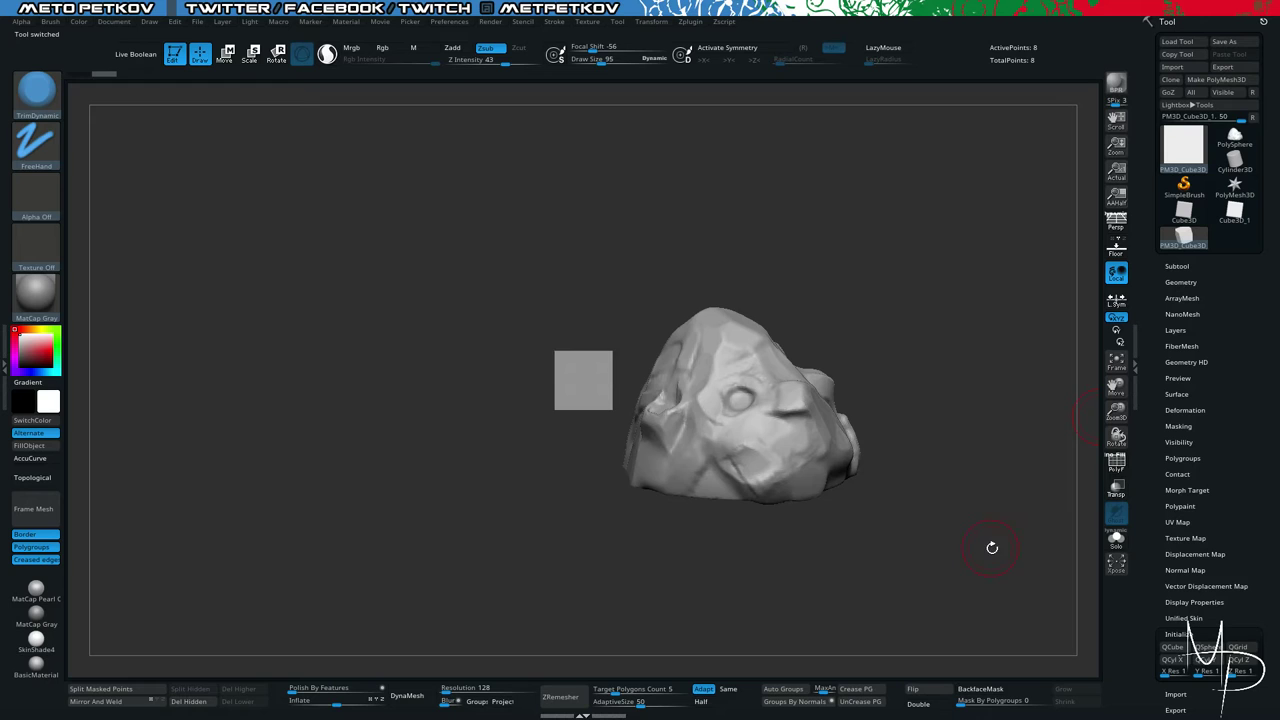
key("shift+f")
left_click_drag(312, 264, 337, 341, "alt")
left_click_drag(329, 297, 328, 336)
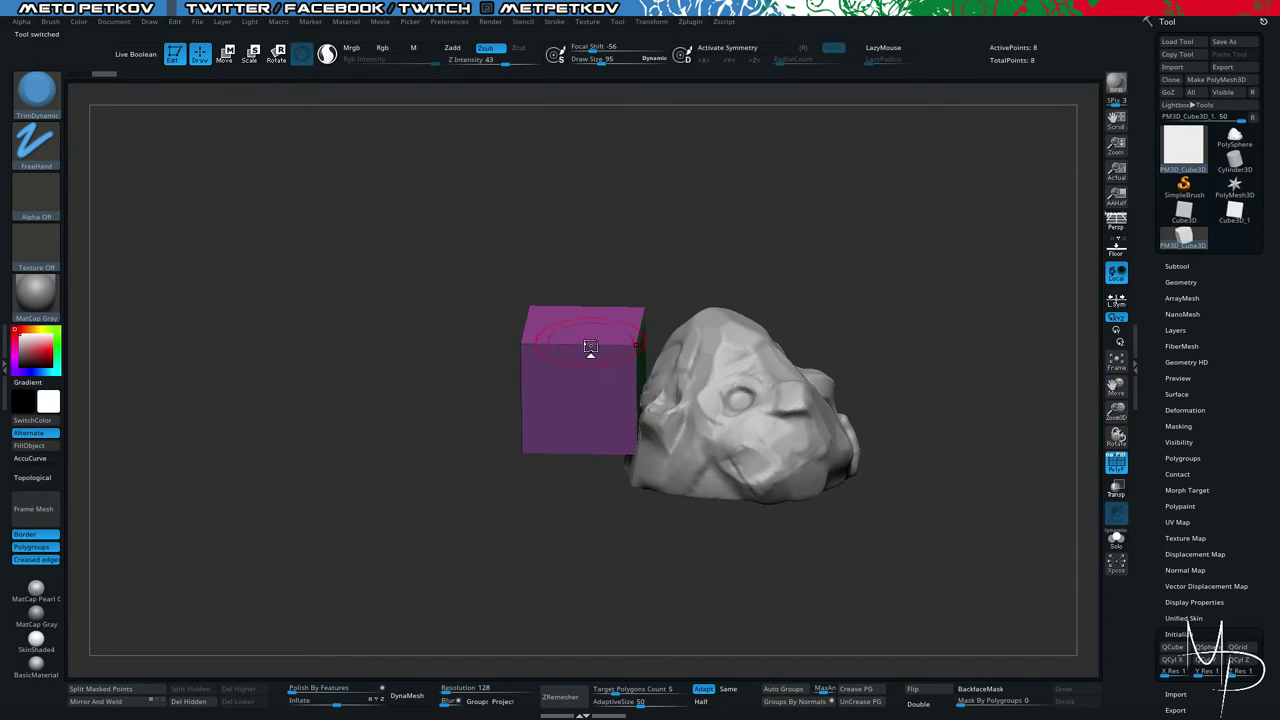
Insert centered edge loops in two directions across the cube with ZModeler's Multiple EdgeLoops target at a specified resolution of 1.
key("b")
key("z")
key("m")
key("space")
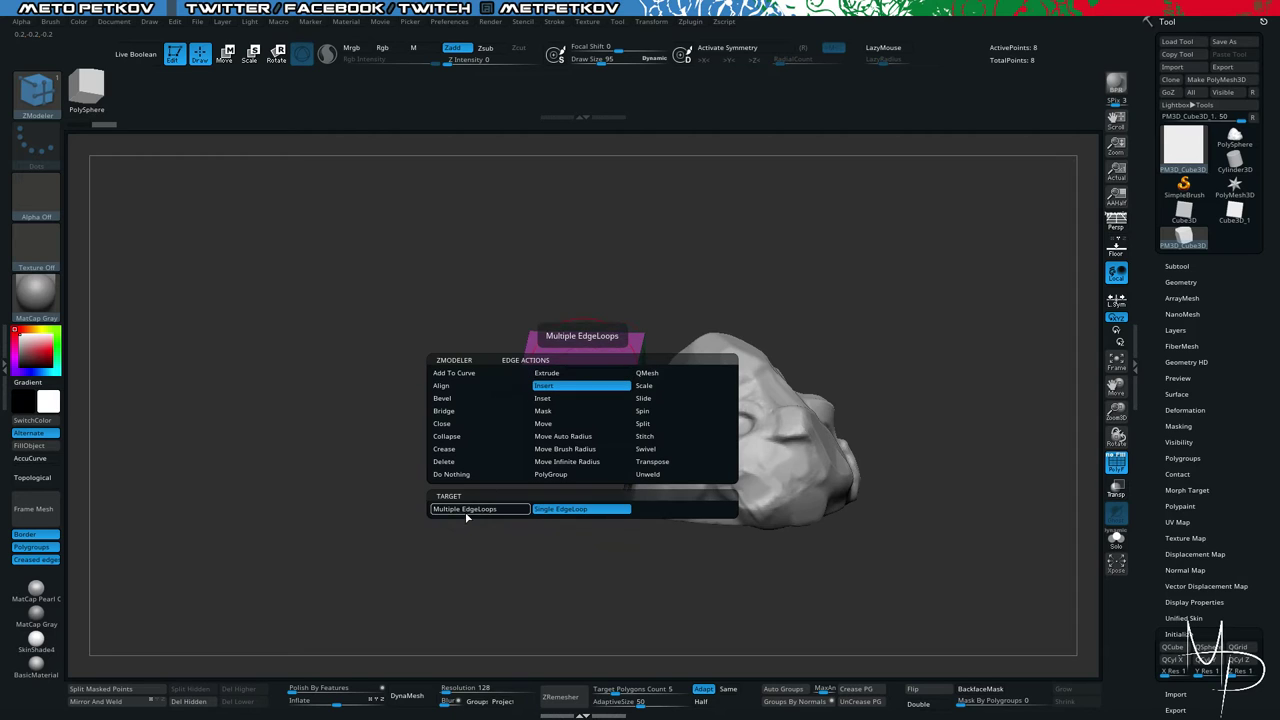
left_click(466, 512)
left_click(480, 567)
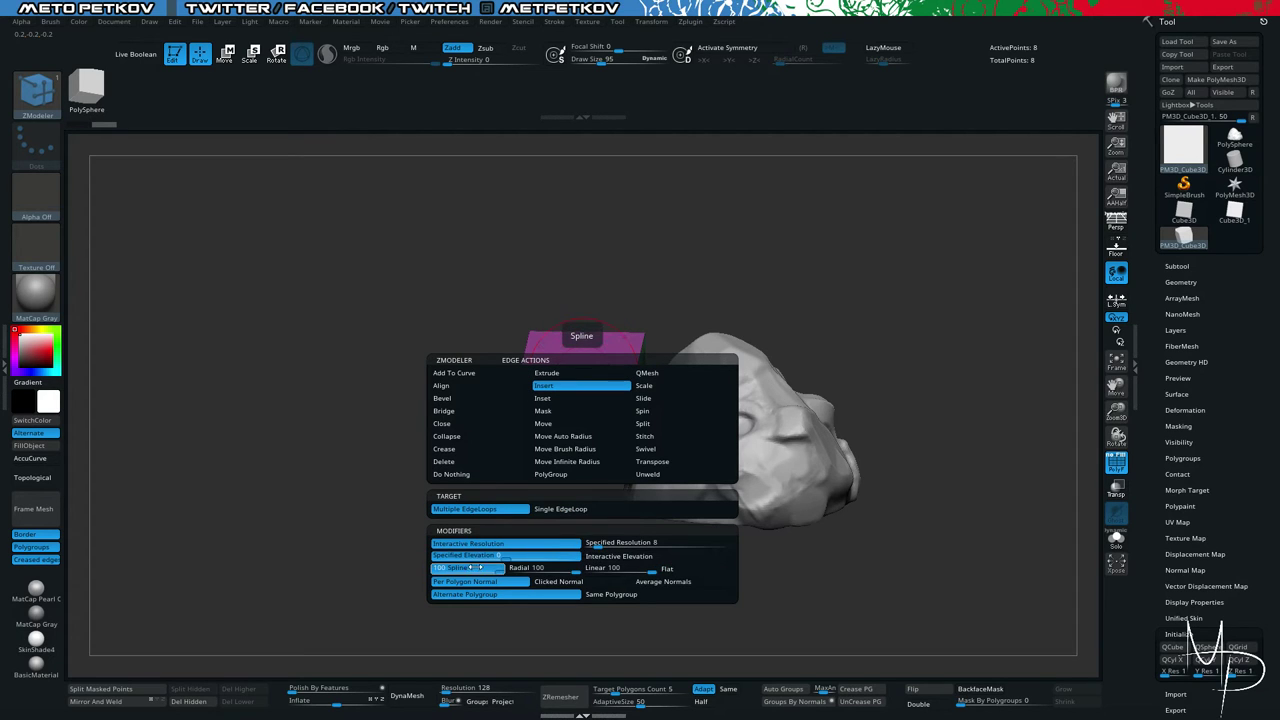
left_click(612, 544)
left_click(611, 544)
left_click_drag(608, 544, 445, 371)
left_click(577, 366)
left_click(482, 331)
Isolate the center points of the cube's top and bottom faces with a mask and pull them outward into pointed tips.
left_click_drag(450, 500, 534, 583)
left_click_drag(401, 410, 314, 438, "alt")
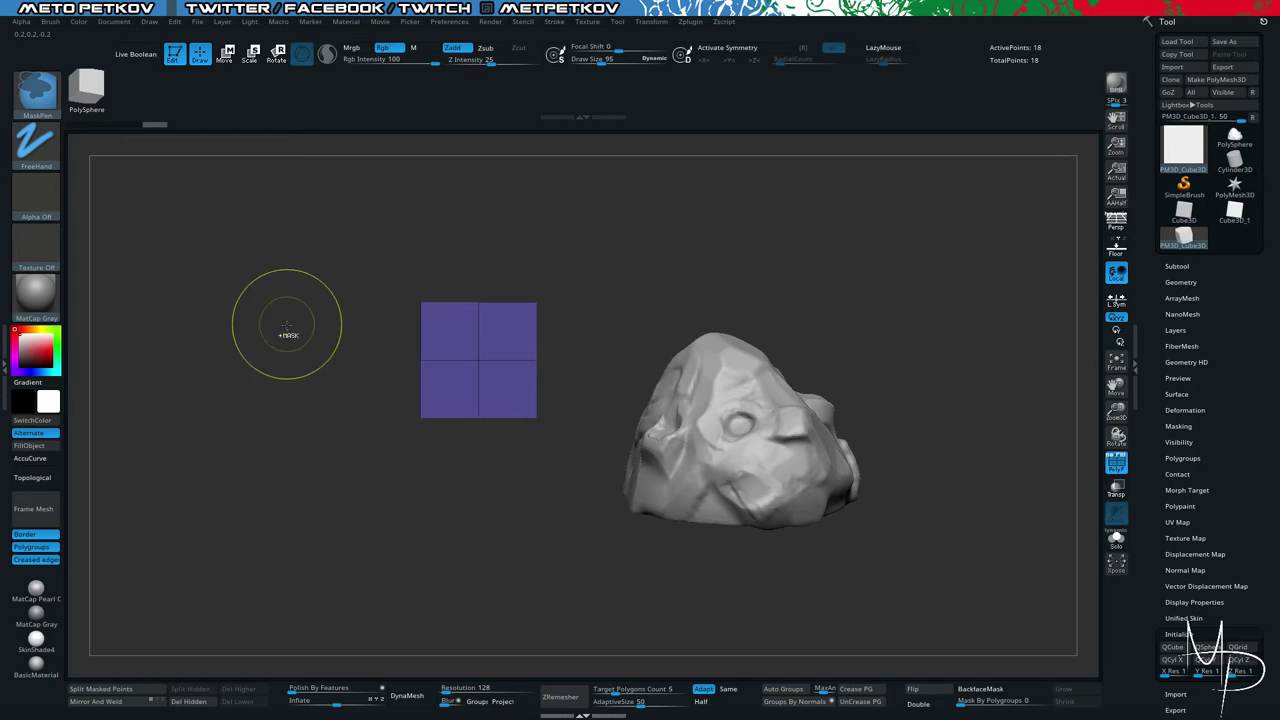
left_click_drag(290, 331, 508, 388, "ctrl")
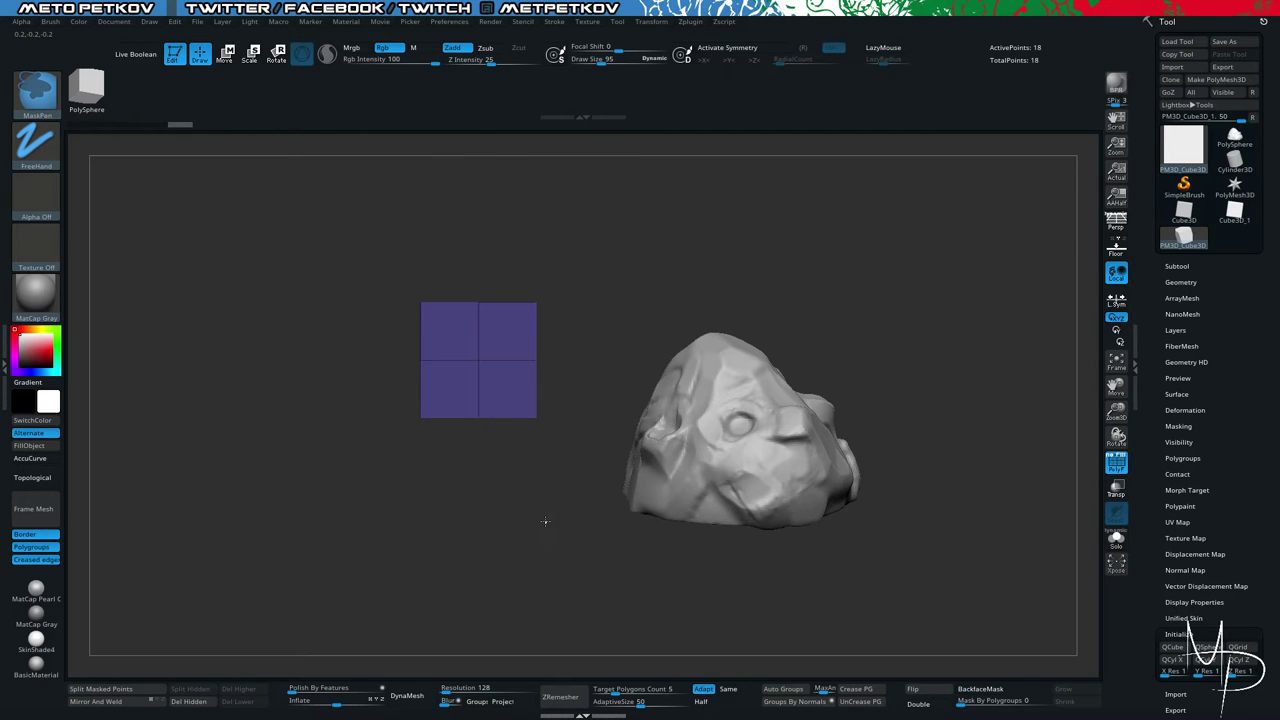
left_click(550, 570, "ctrl")
left_click_drag(551, 571, 481, 326)
key("w")
left_click_drag(461, 409, 475, 345)
left_click_drag(308, 406, 282, 355)
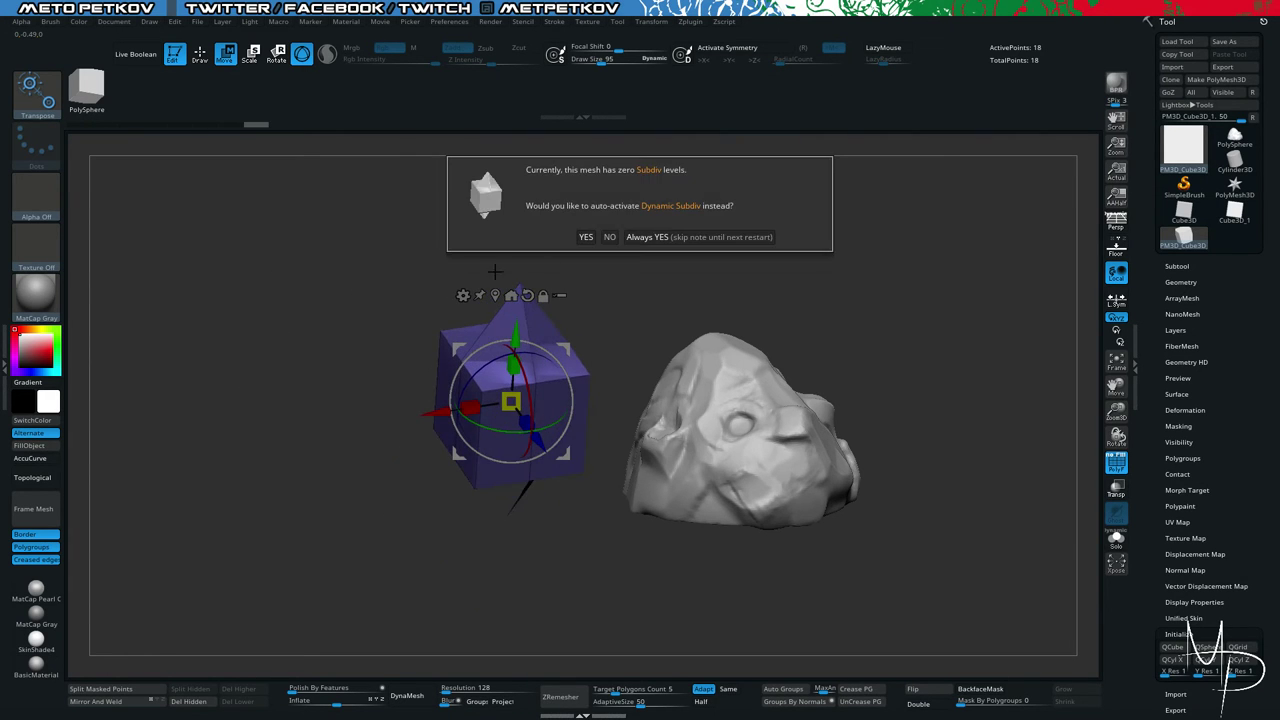
Assign polygroups to the pointed cube by normals and activate Dynamic Subdiv on it.
left_click(585, 237)
left_click_drag(251, 286, 274, 288)
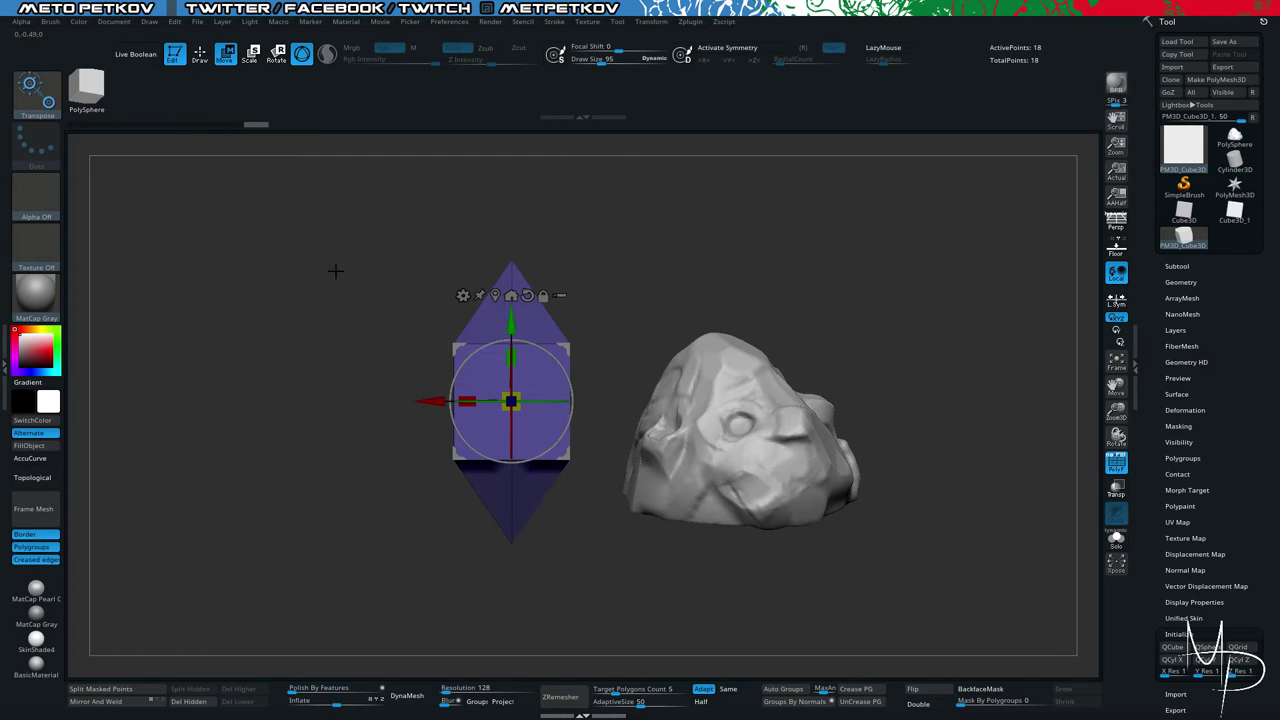
left_click(790, 702)
key("d")
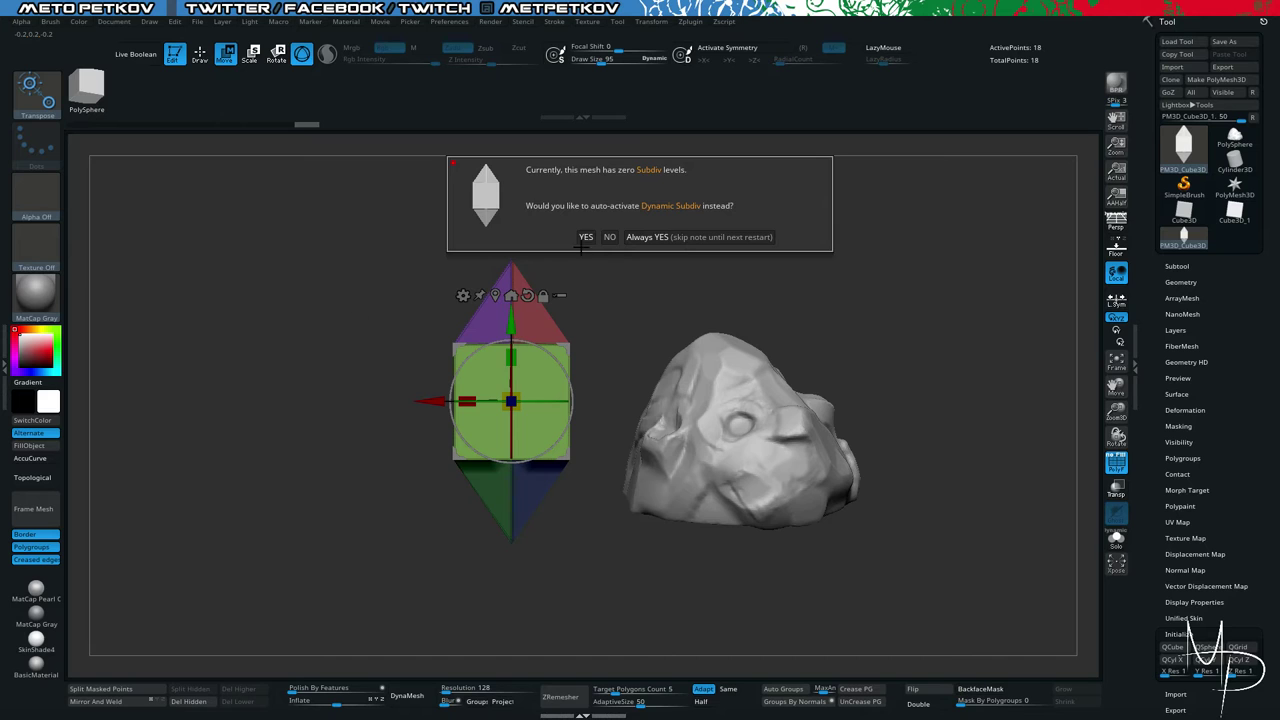
left_click(581, 244)
mouse_move(246, 249)
left_mouse_down()
mouse_move(271, 314)
mouse_move(229, 302)
mouse_move(214, 245)
mouse_move(154, 211)
left_mouse_up()
Mask the lower half of the pointed shape, move its upper end up to lengthen the body, and clear the mask.
key("q")
key("ctrl")
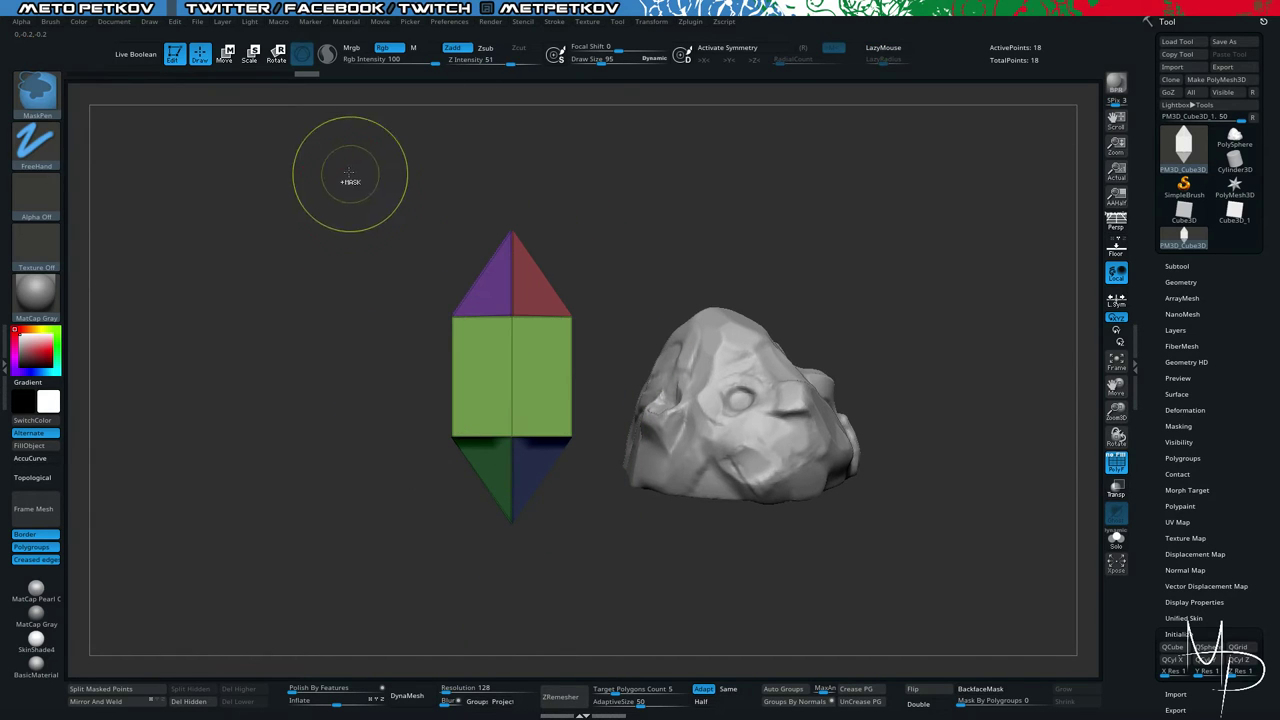
left_click_drag(361, 173, 583, 345, "ctrl")
left_click(601, 312, "ctrl")
key("w")
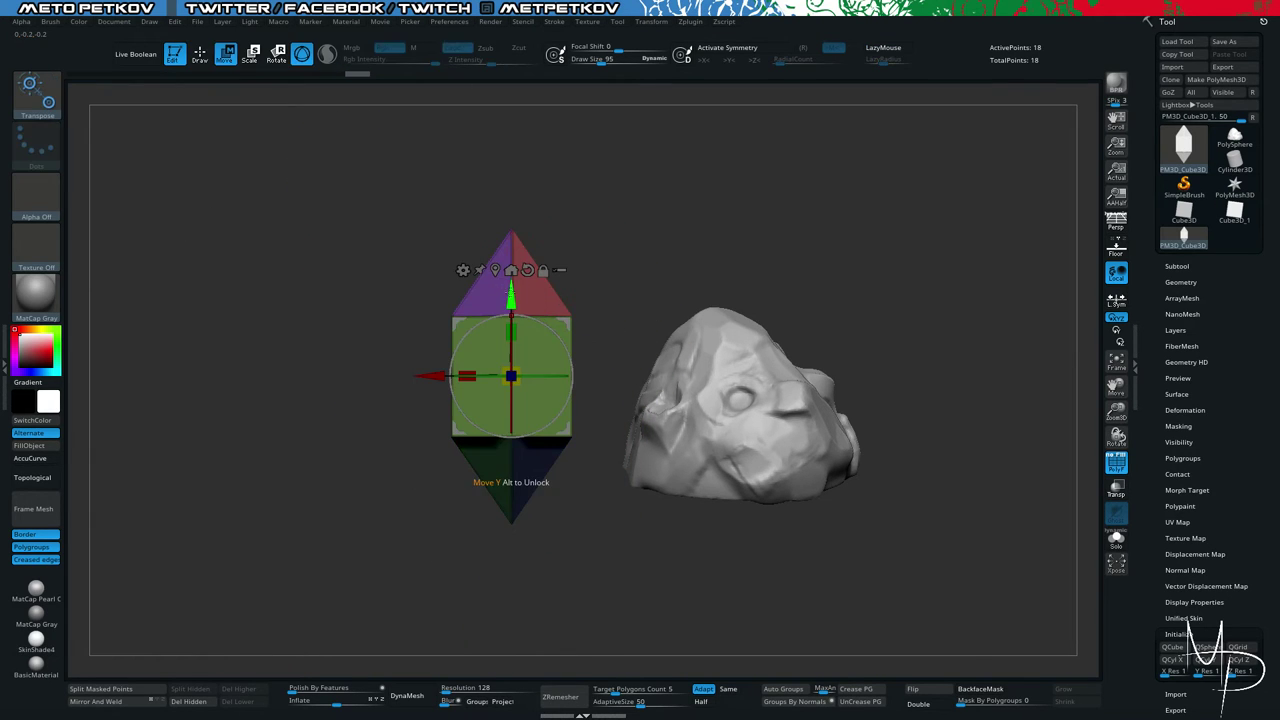
left_click_drag(511, 293, 511, 226)
left_click_drag(235, 309, 309, 341, "ctrl")
Mask the upper half, move the lower end down to lengthen the body further, and clear the mask.
left_click_drag(362, 397, 624, 589, "ctrl")
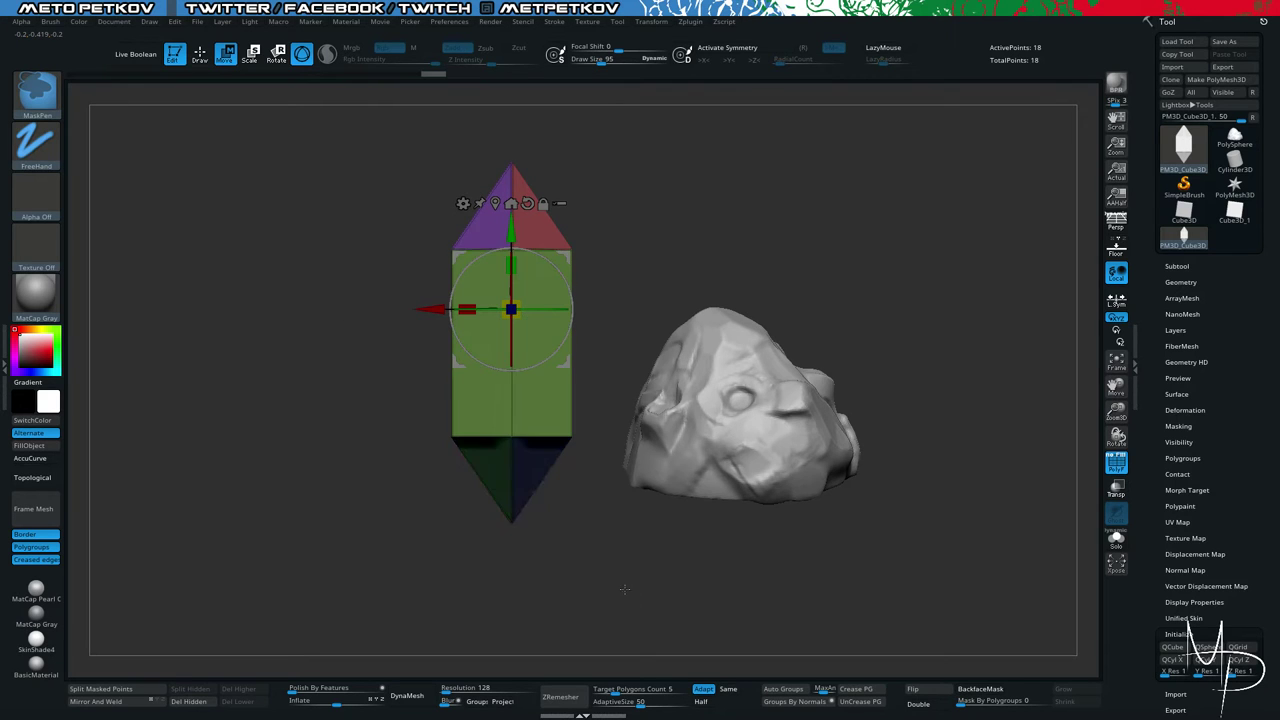
left_click(624, 590, "ctrl")
left_click_drag(510, 230, 511, 272)
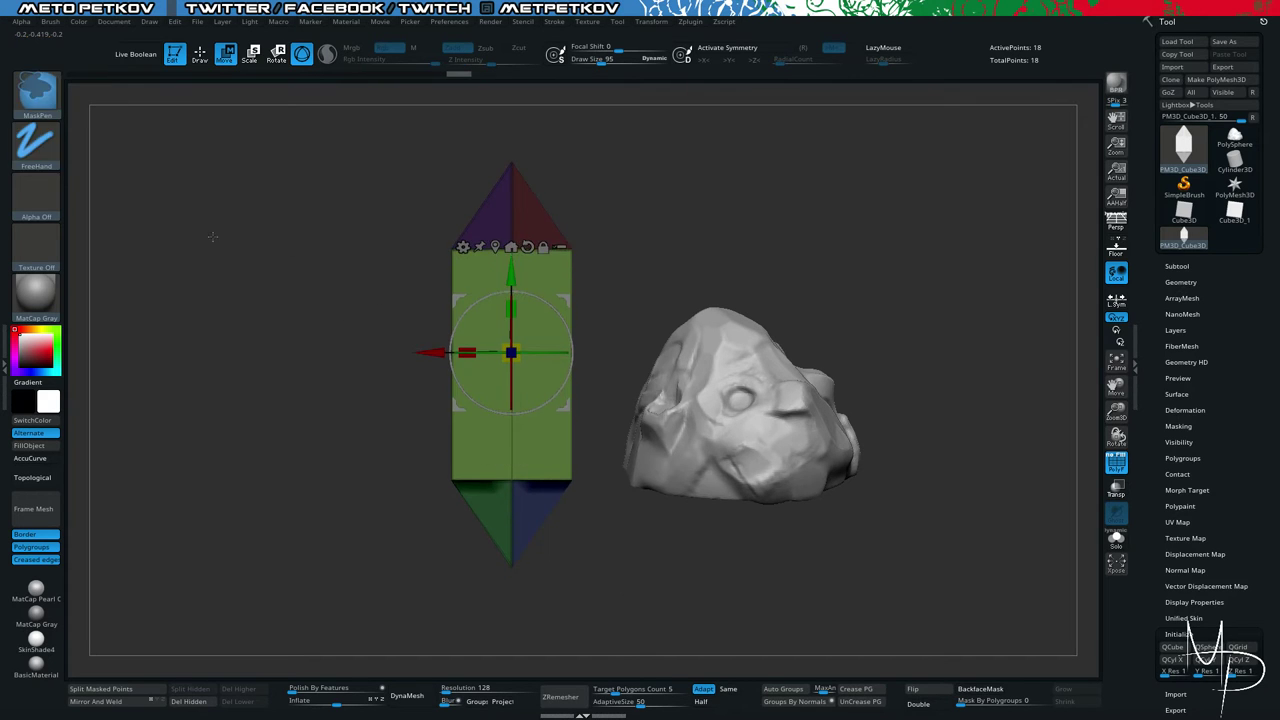
left_click_drag(214, 237, 297, 306, "ctrl")
Activate Dynamic Subdiv on the lengthened crystal shape.
key("shift+f")
key("shift+f")
key("d")
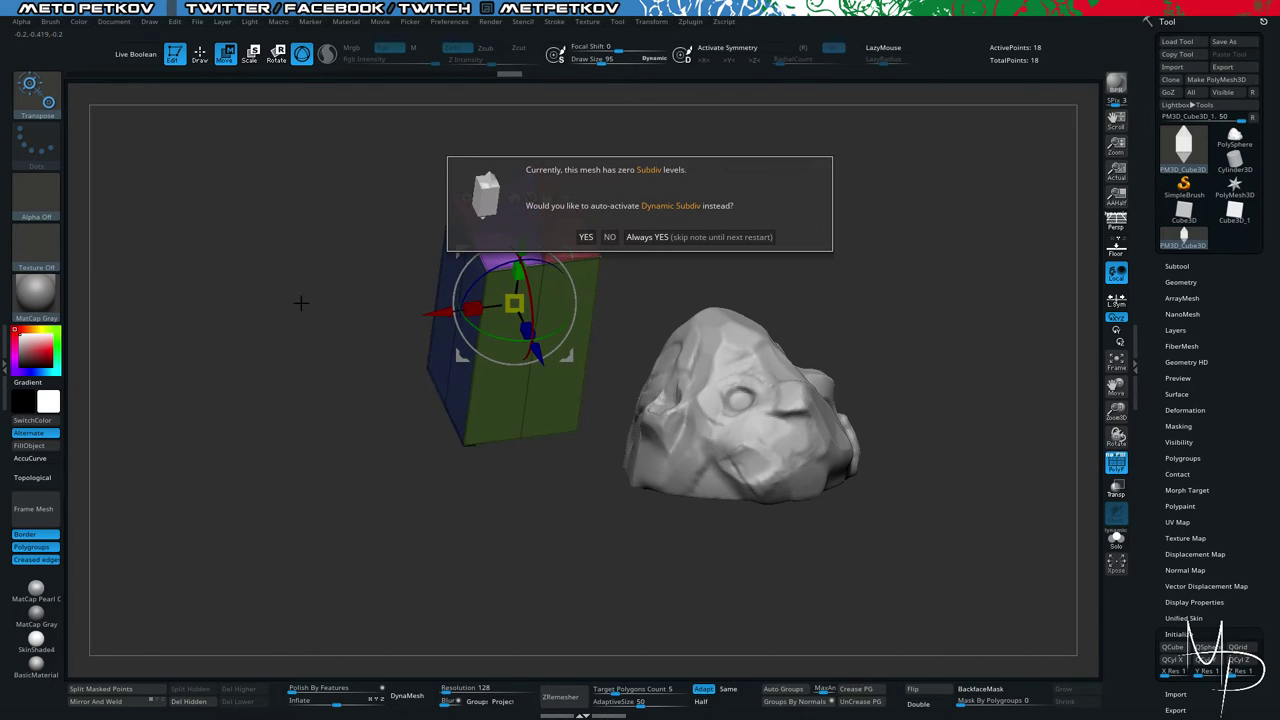
left_click(584, 238)
Remove the creases from the edges around the lower tip using ZModeler's Crease action with the EdgeLoop Complete target.
left_click_drag(214, 229, 257, 257)
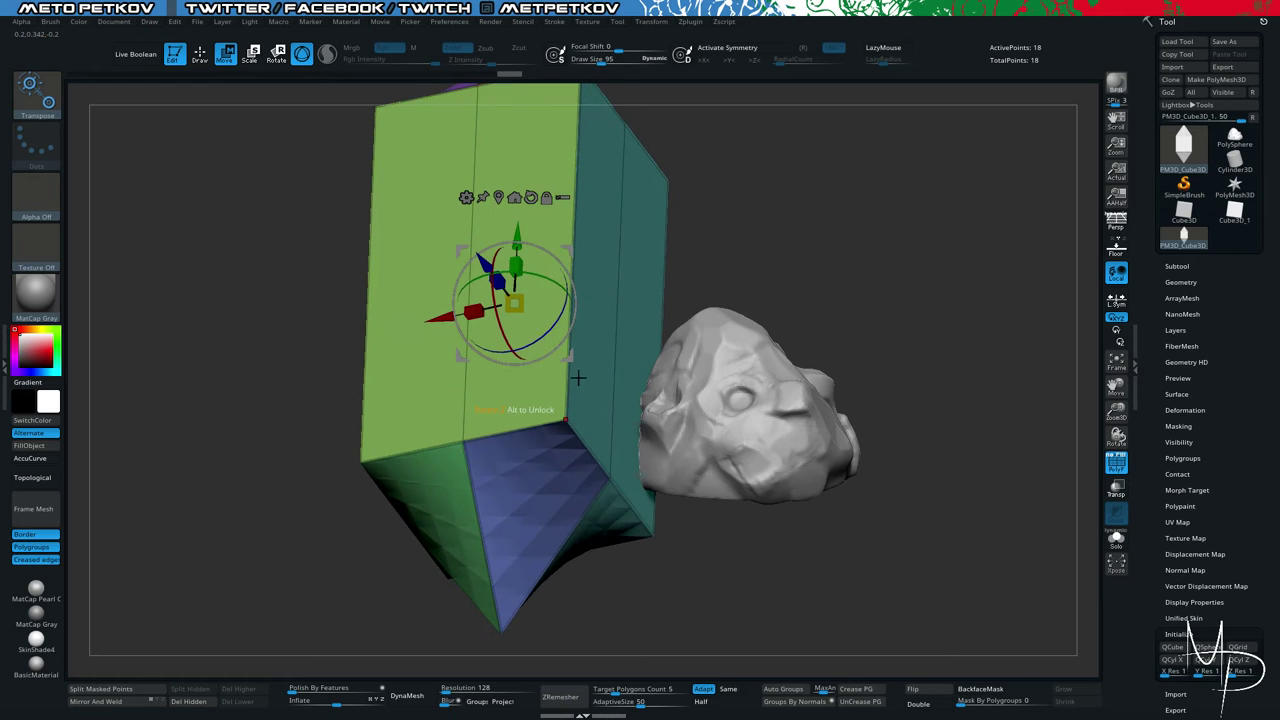
key("q")
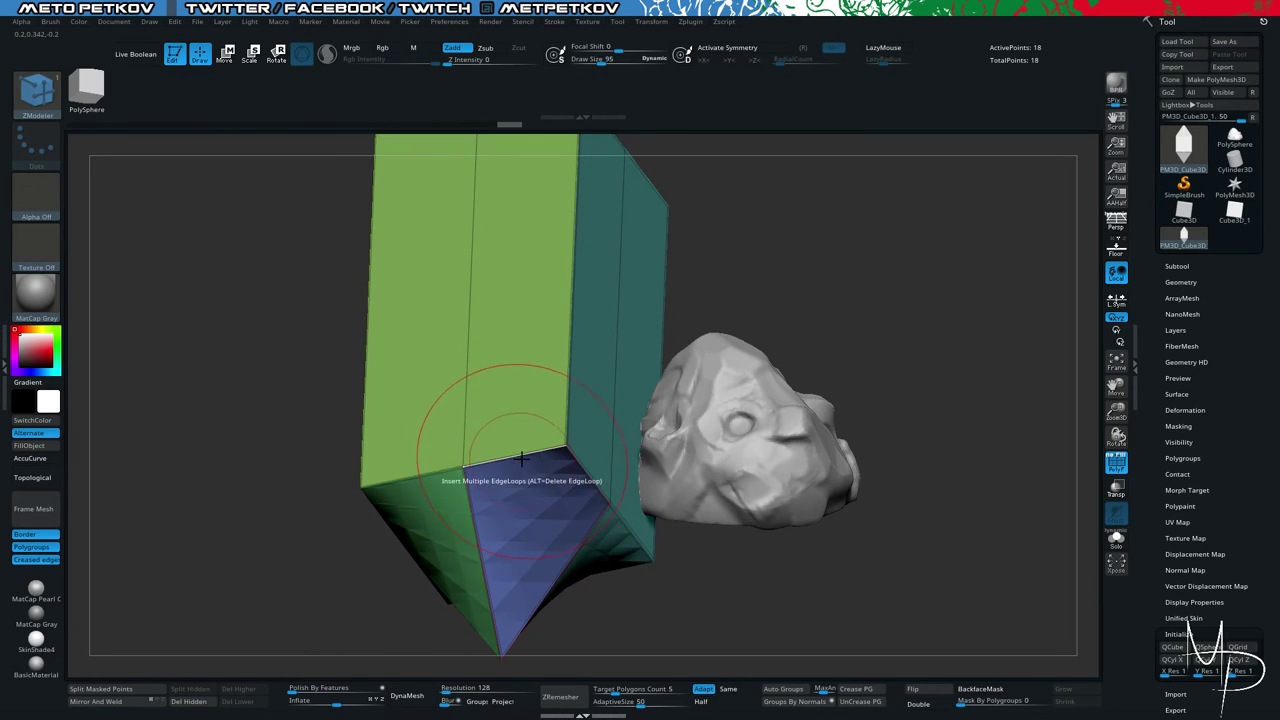
key("space")
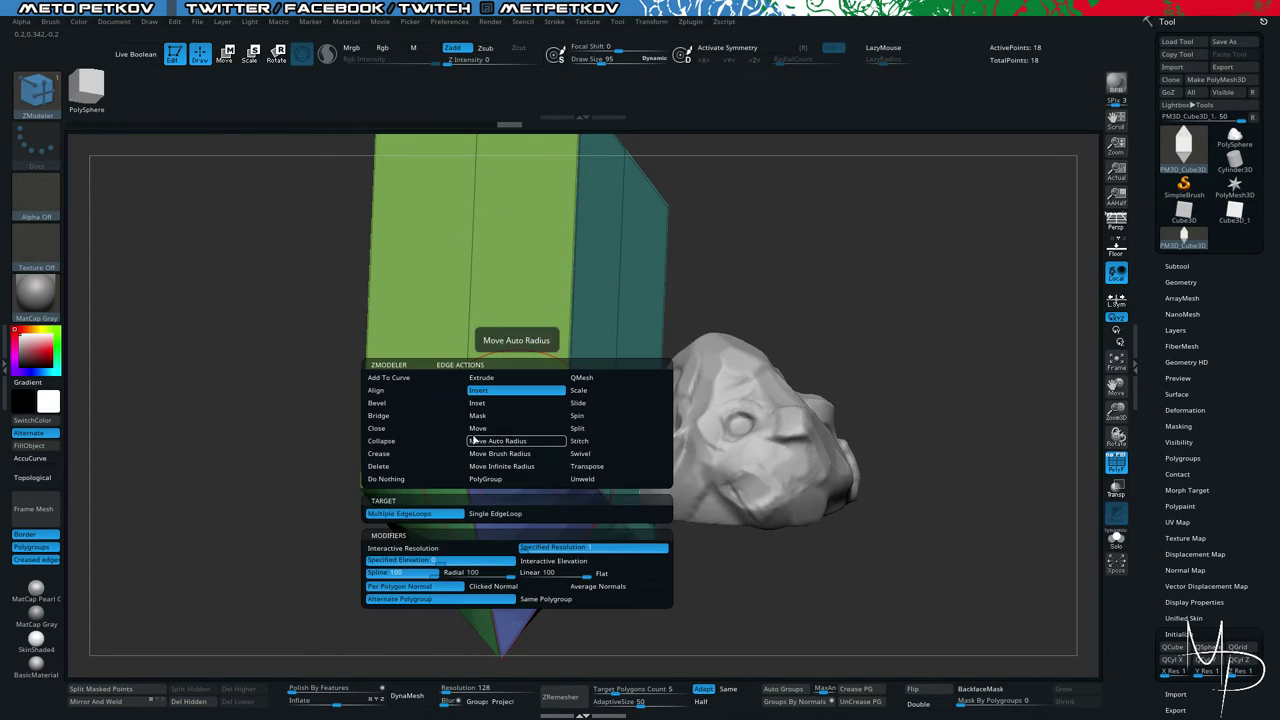
left_click(380, 453)
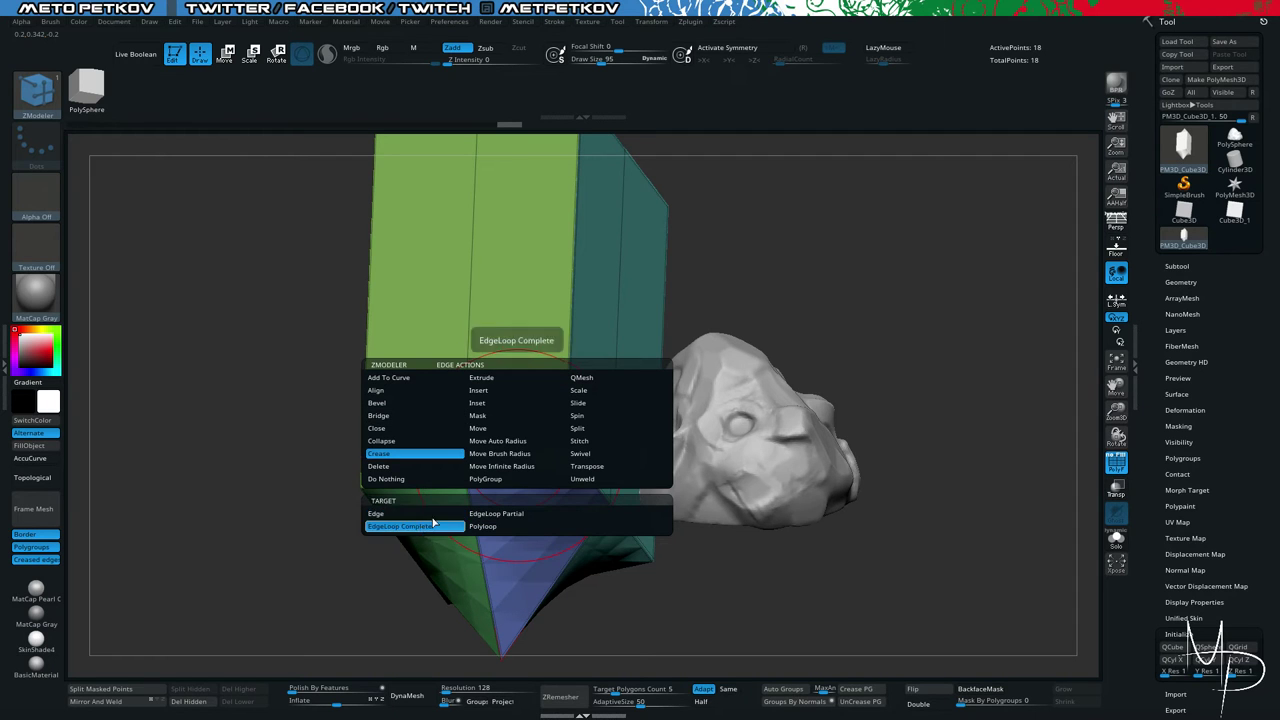
left_click(424, 527)
left_click_drag(240, 400, 312, 424)
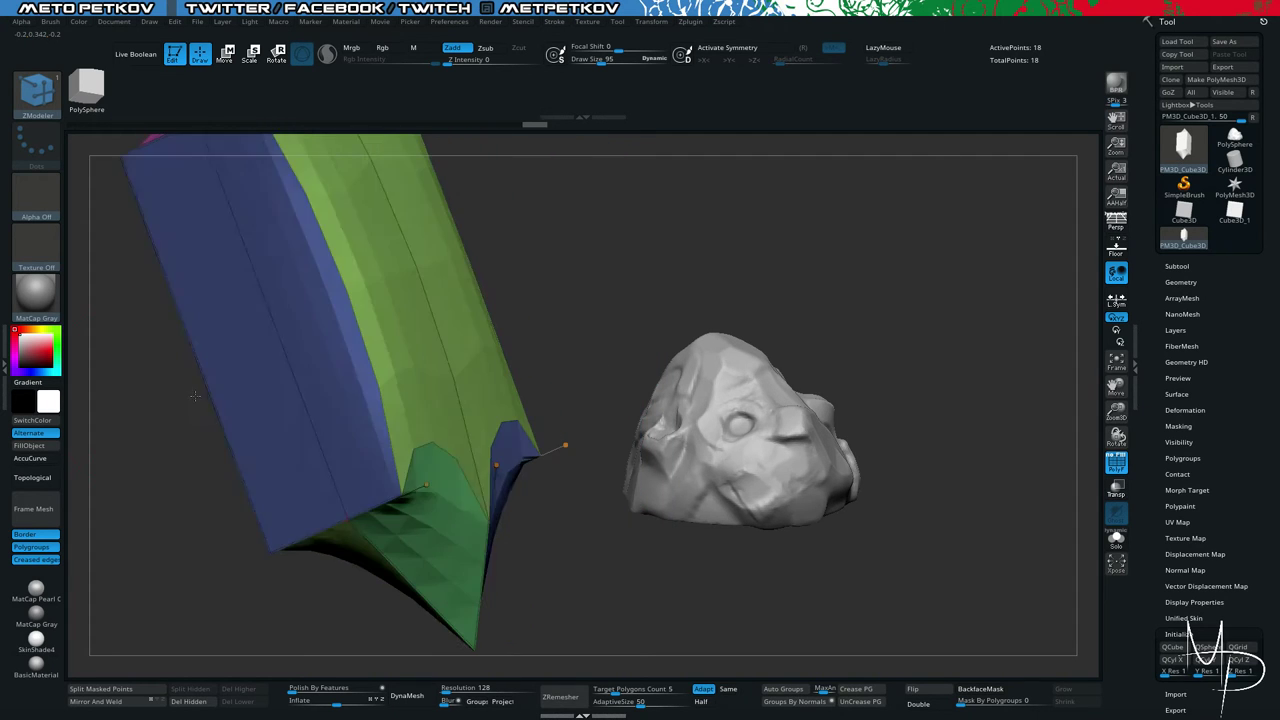
left_click(390, 506, "alt")
left_click(323, 534, "alt")
left_click_drag(147, 457, 426, 490)
left_click(467, 469, "alt")
left_click_drag(591, 557, 508, 540, "alt")
left_click(563, 501, "alt")
Hide the polyframe and turn off Dynamic Subdiv on the crystal shape.
left_click_drag(602, 543, 260, 360)
key("shift+f")
key("shift+d")
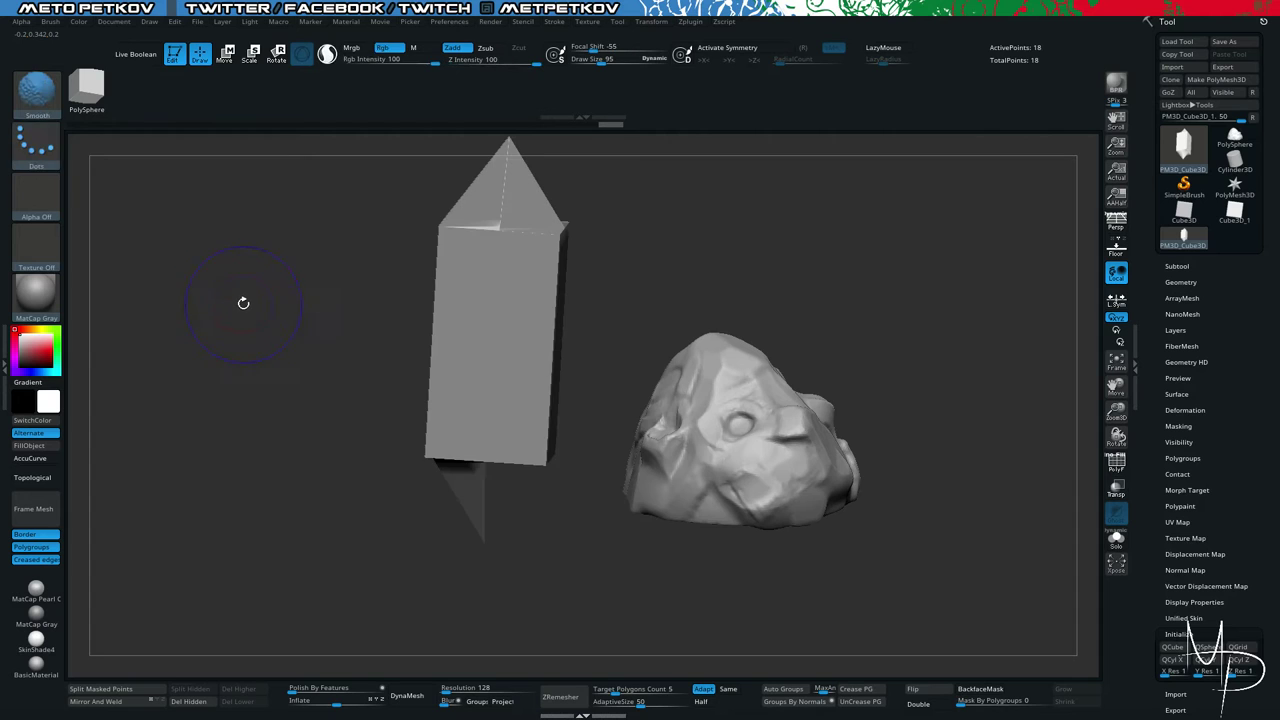
Undo the crystal modelling step by step back to the plain subdivided cube.
left_click_drag(240, 300, 249, 390, "alt")
key("ctrl+z")
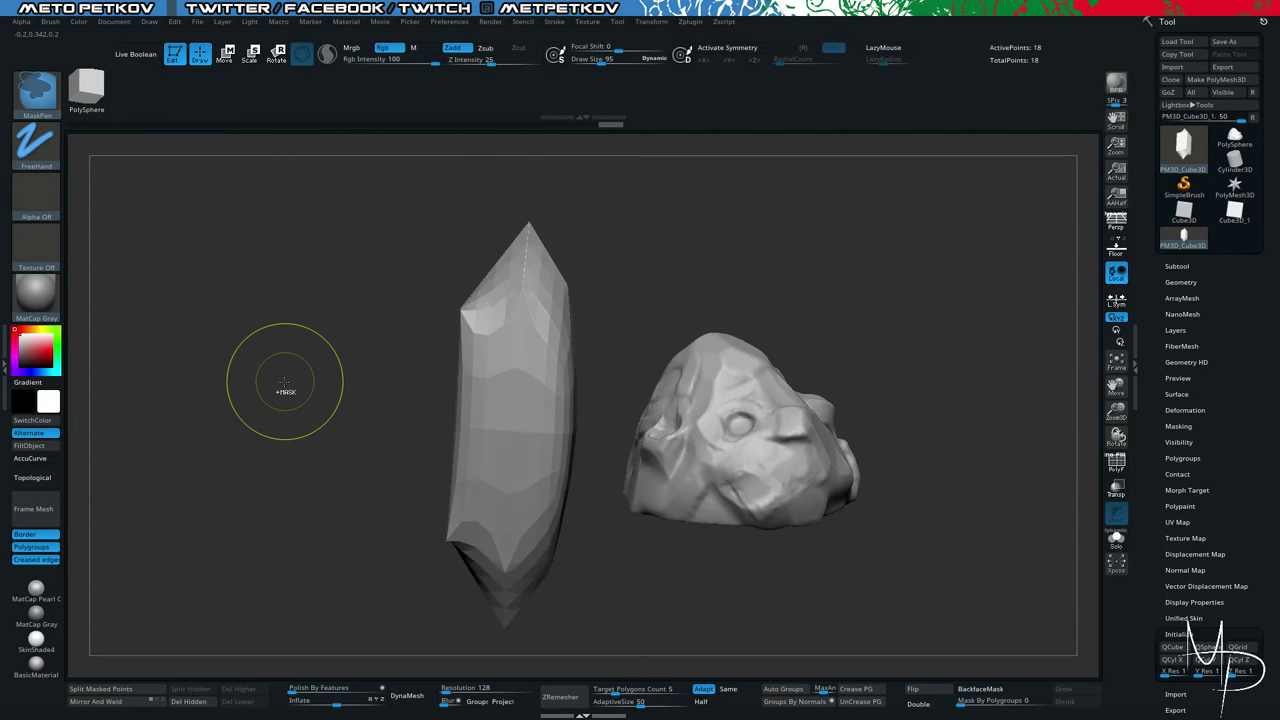
key("ctrl+z")
key("ctrl+z")
key("ctrl+z")
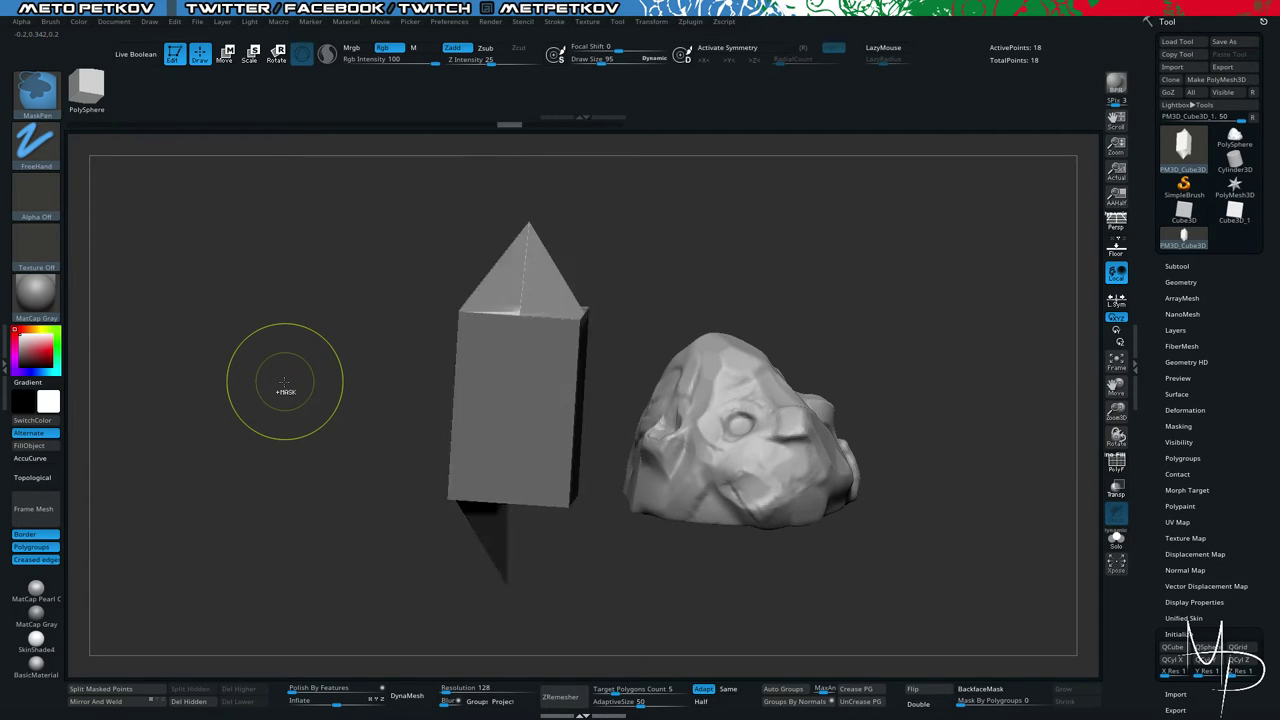
key("ctrl+z")
key("ctrl+z")
key("ctrl+z")
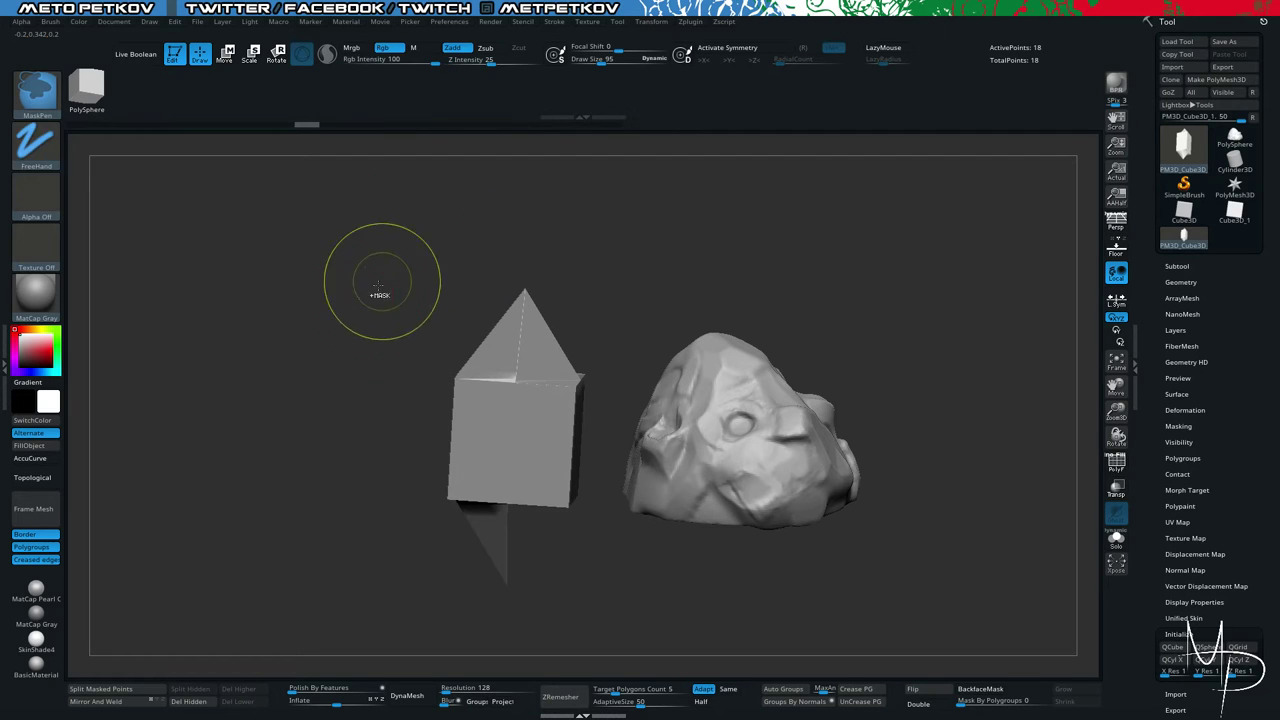
key("ctrl+z")
key("ctrl+z")
key("ctrl+z")
key("ctrl+z")
key("ctrl+z")
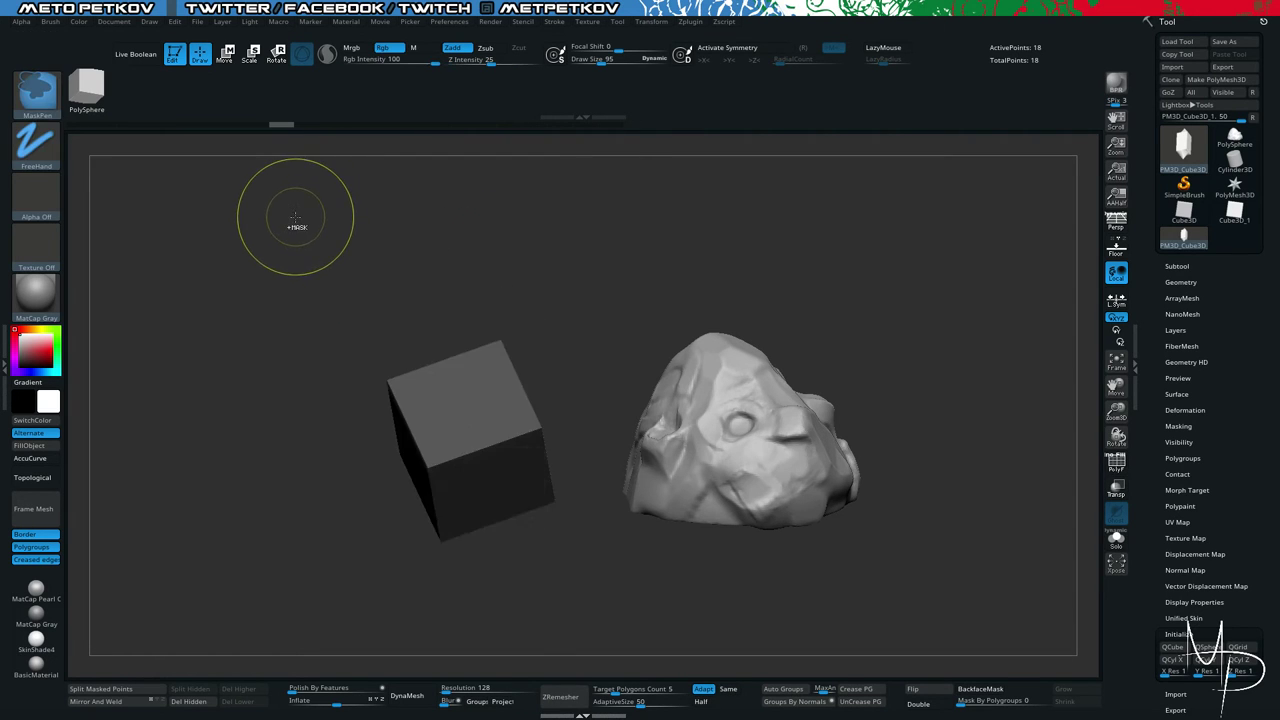
key("ctrl+z")
key("ctrl+z")
key("ctrl+z")
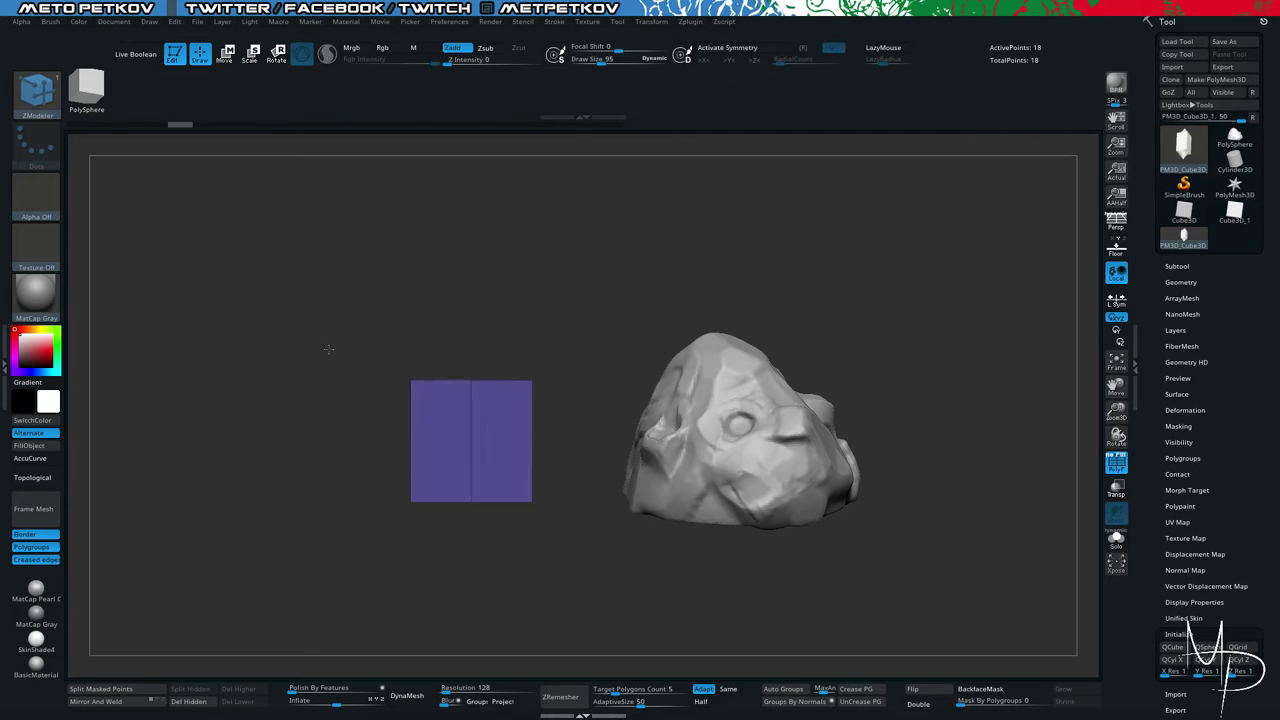
Group the cube's faces by normals and inset its top face as one region using Inset with the Polygroup Island target.
left_click_drag(328, 349, 274, 318)
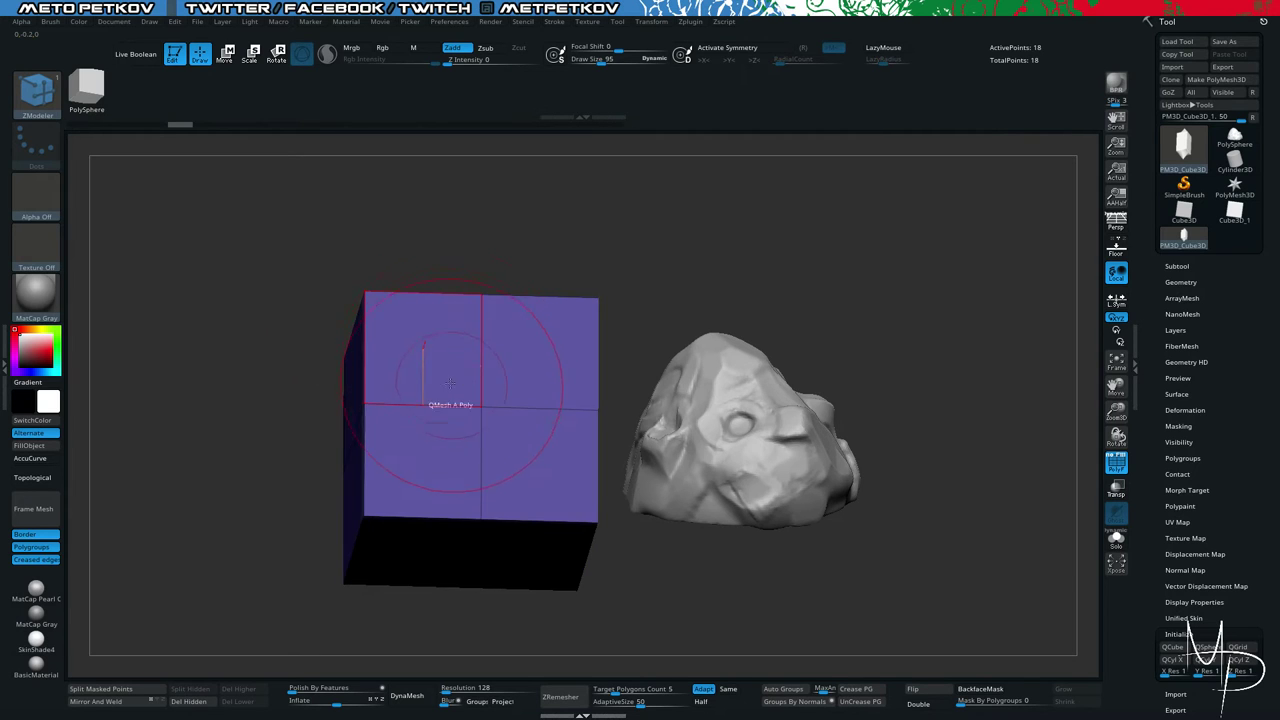
left_click(800, 702)
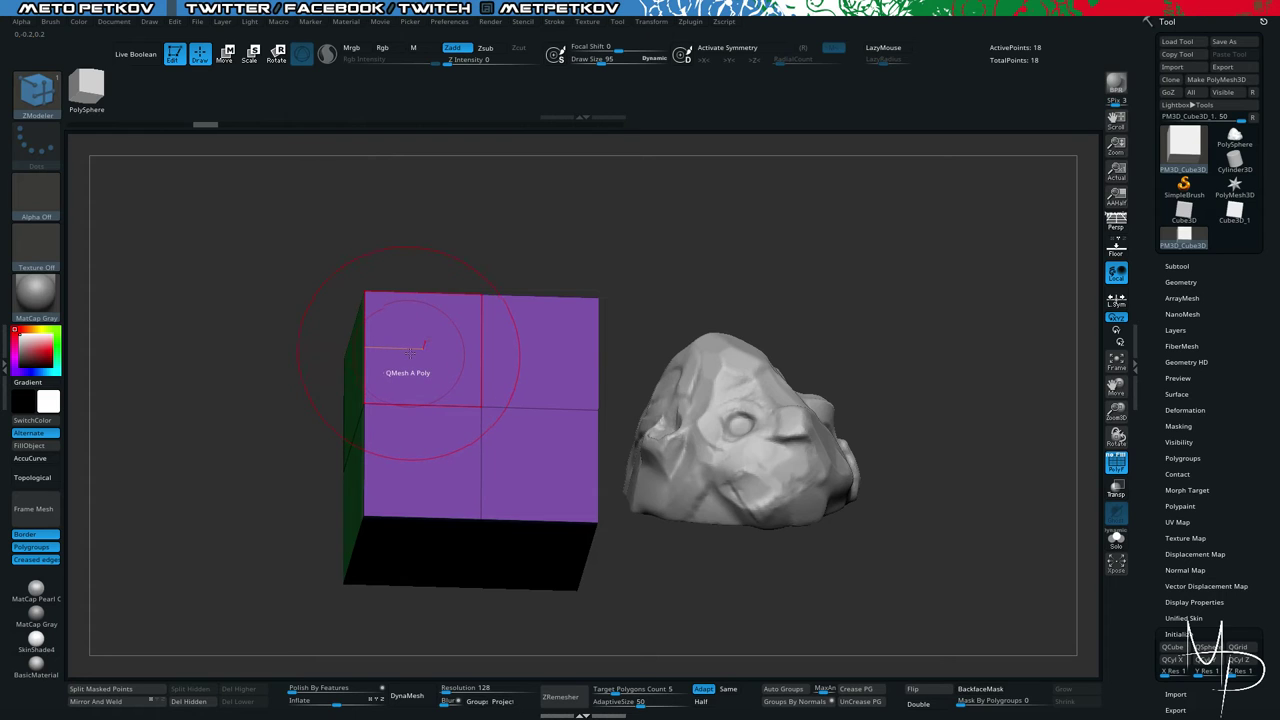
key("space")
left_click(409, 314)
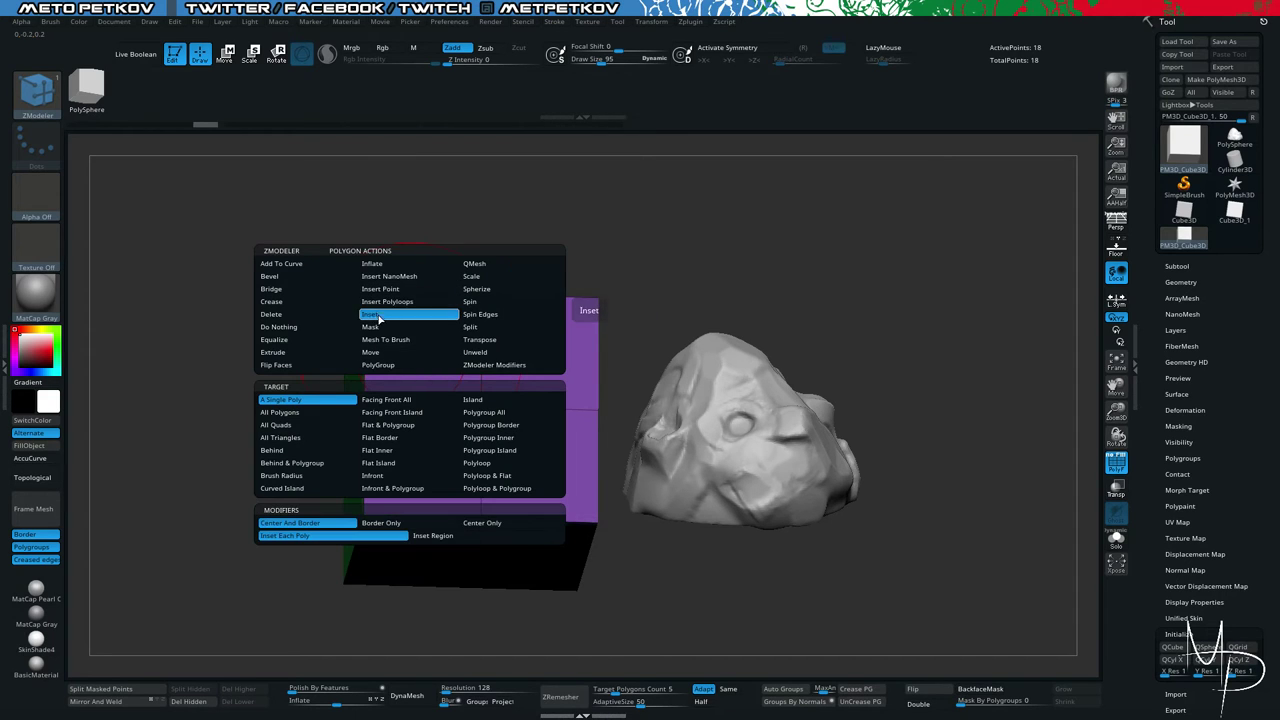
left_click(500, 451)
left_click(438, 536)
left_click_drag(435, 345, 447, 384)
Isolate the inset centre face, mask everything except it, and move it up to form a tapered upper section.
left_click(481, 406, "ctrl+shift")
left_click(236, 342, "ctrl")
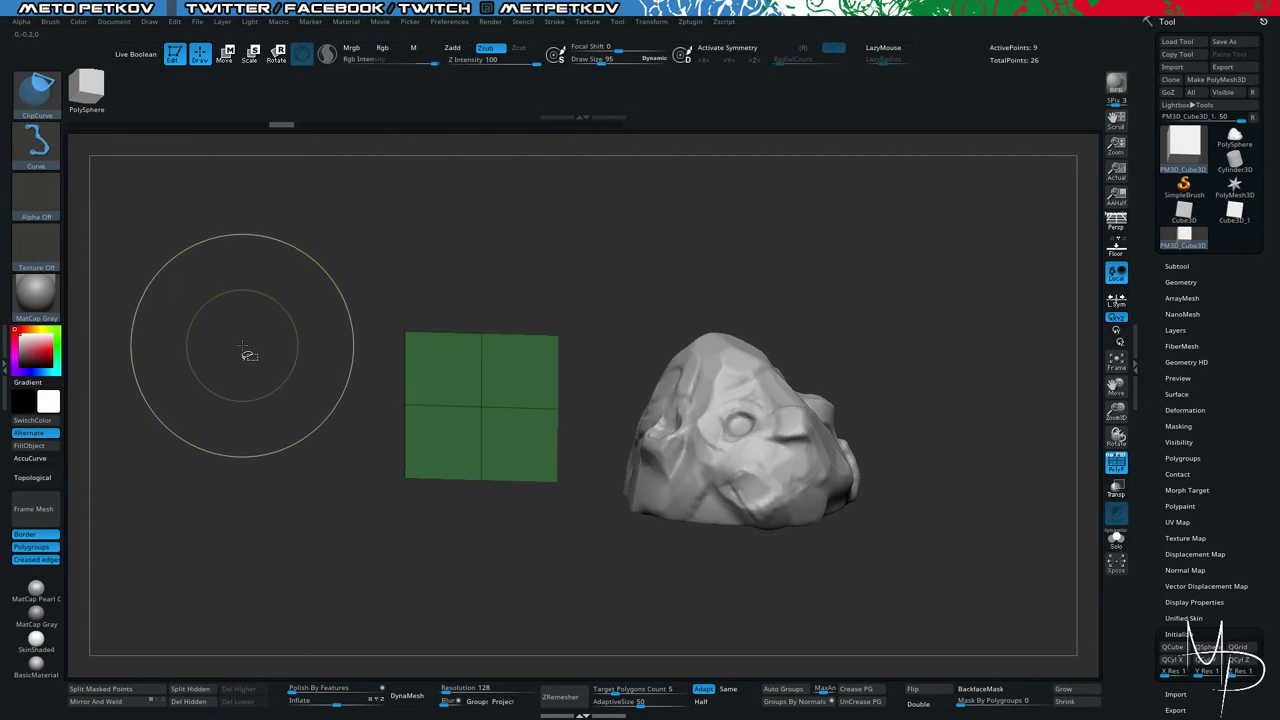
left_click(239, 350, "ctrl+shift")
left_click(221, 352, "ctrl")
left_click_drag(220, 352, 203, 229, "shift")
key("w")
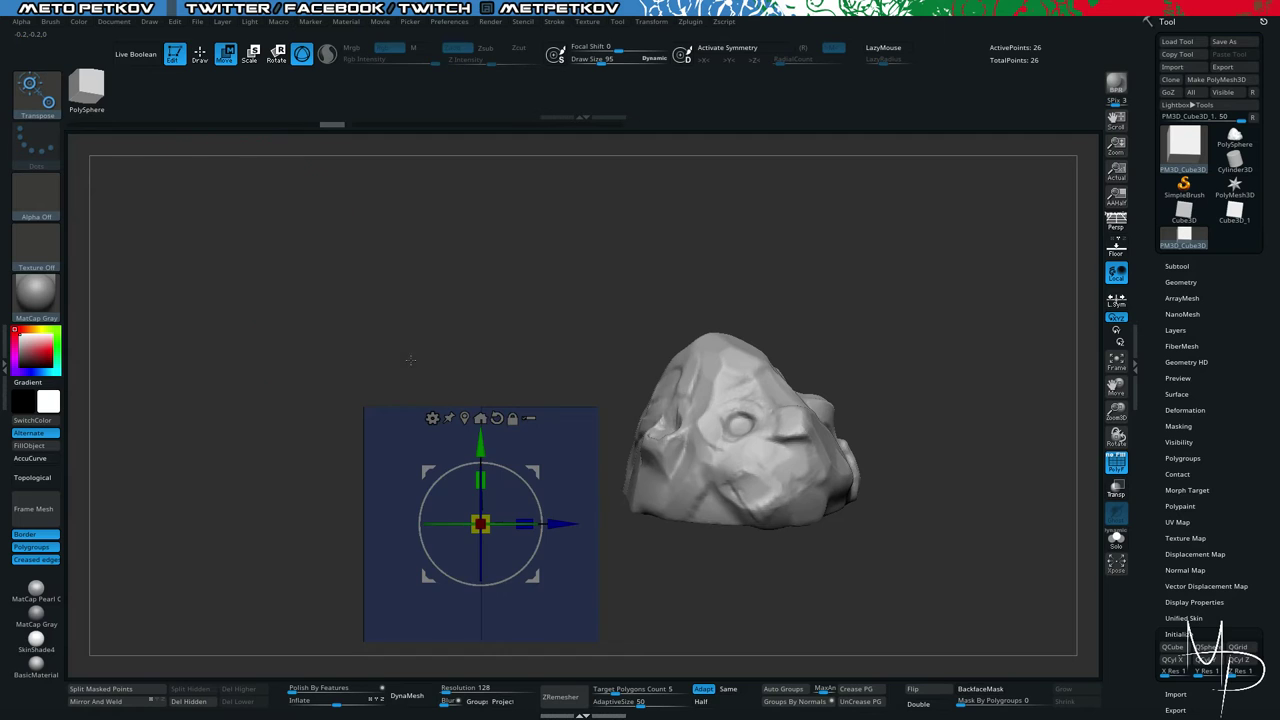
left_click_drag(480, 446, 480, 339)
left_click_drag(350, 195, 385, 319)
key("q")
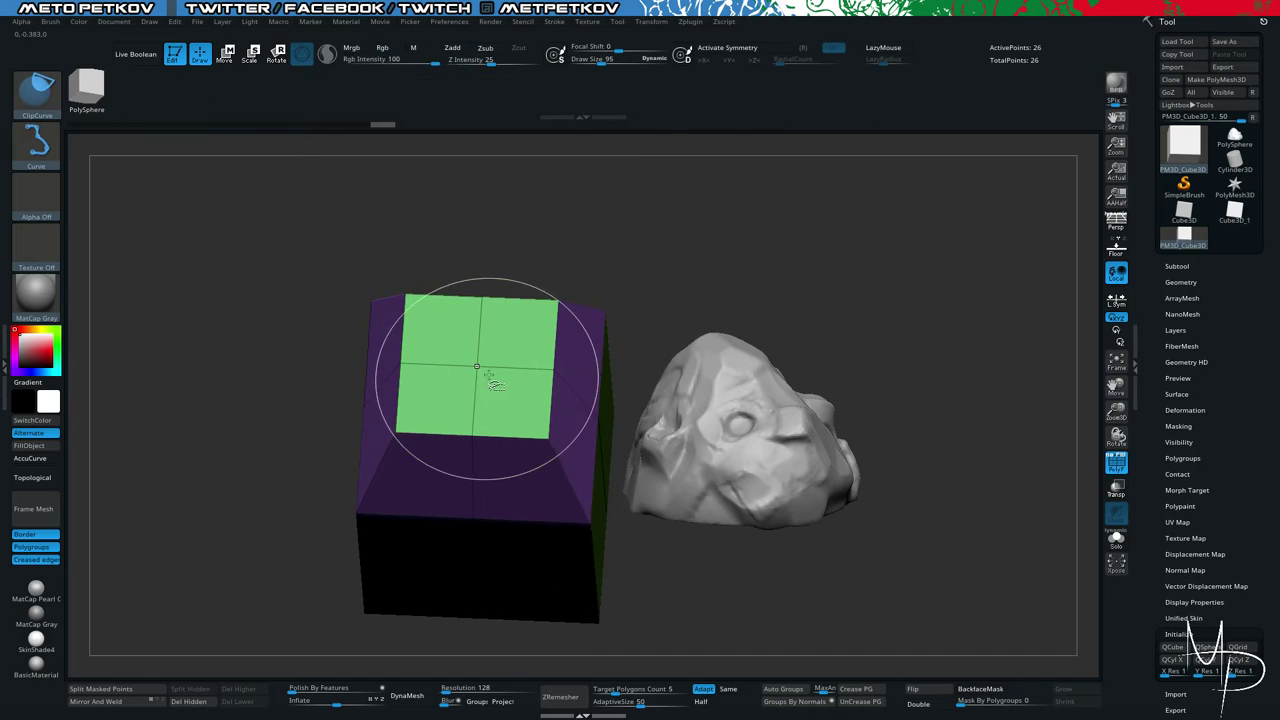
Mask everything except the centre point of the flat top, raise that point into a pyramid tip, and clear the mask.
left_click(472, 368, "ctrl+shift")
mouse_move(254, 281)
left_mouse_down("shift")
mouse_move(246, 291)
mouse_move(282, 331)
left_mouse_up("shift")
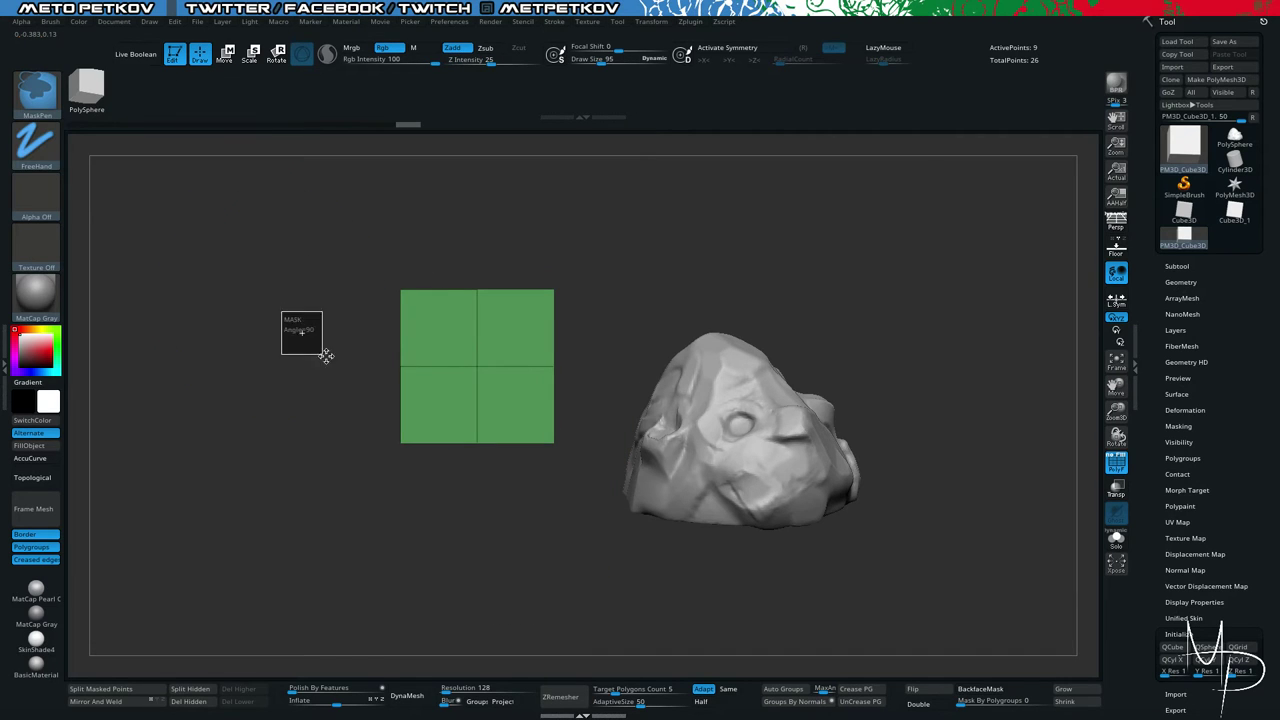
left_click(243, 302, "ctrl")
key("b")
key("z")
key("m")
left_click(254, 303, "ctrl+shift")
key("w")
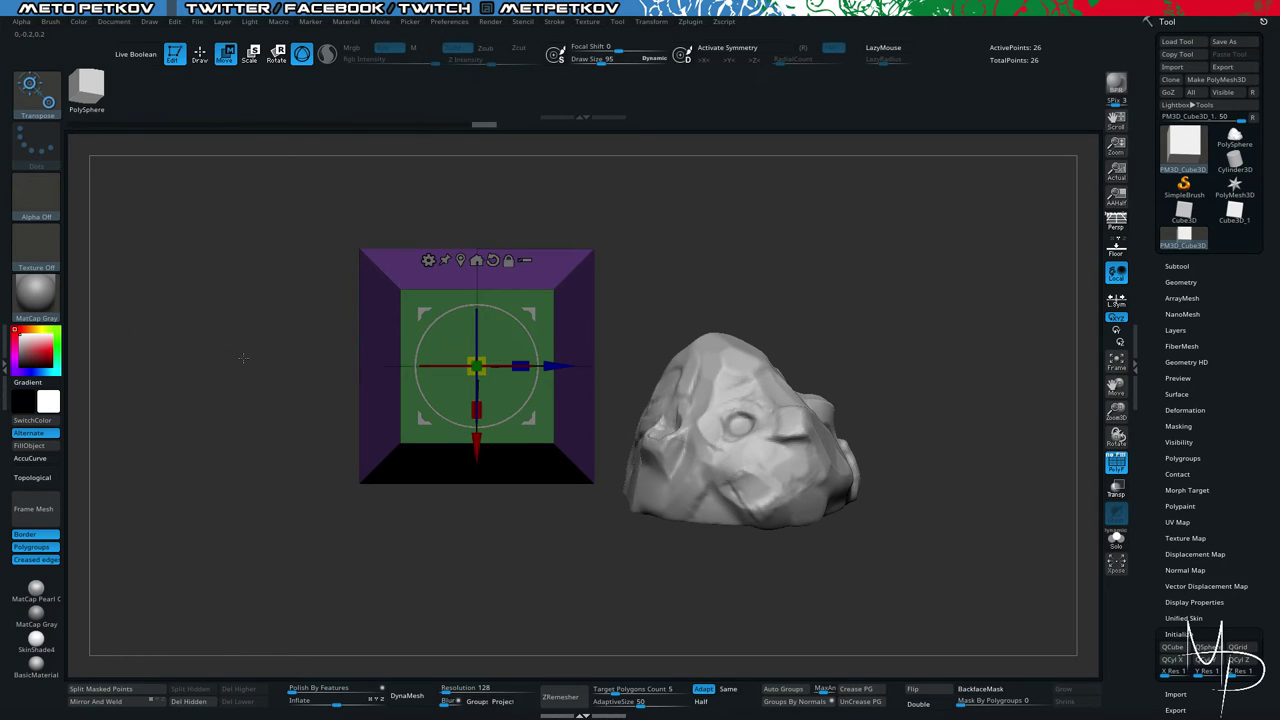
left_click_drag(254, 303, 222, 210)
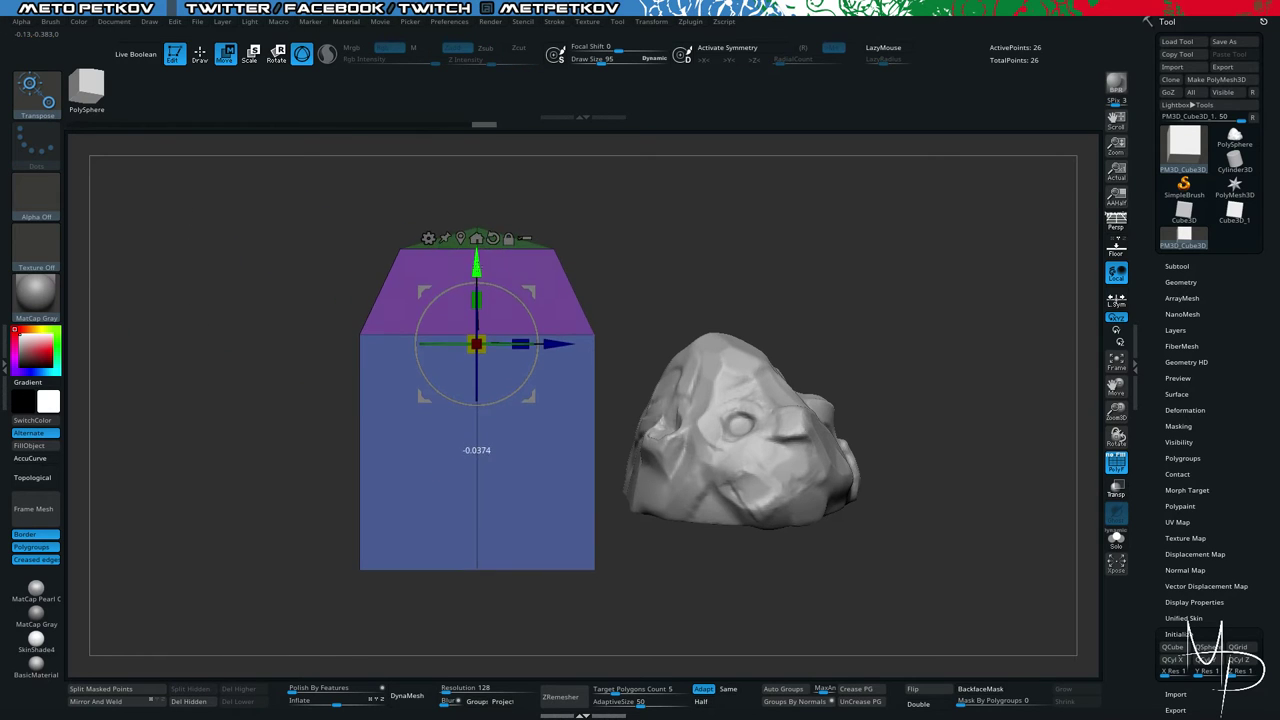
left_click_drag(228, 315, 717, 678, "ctrl")
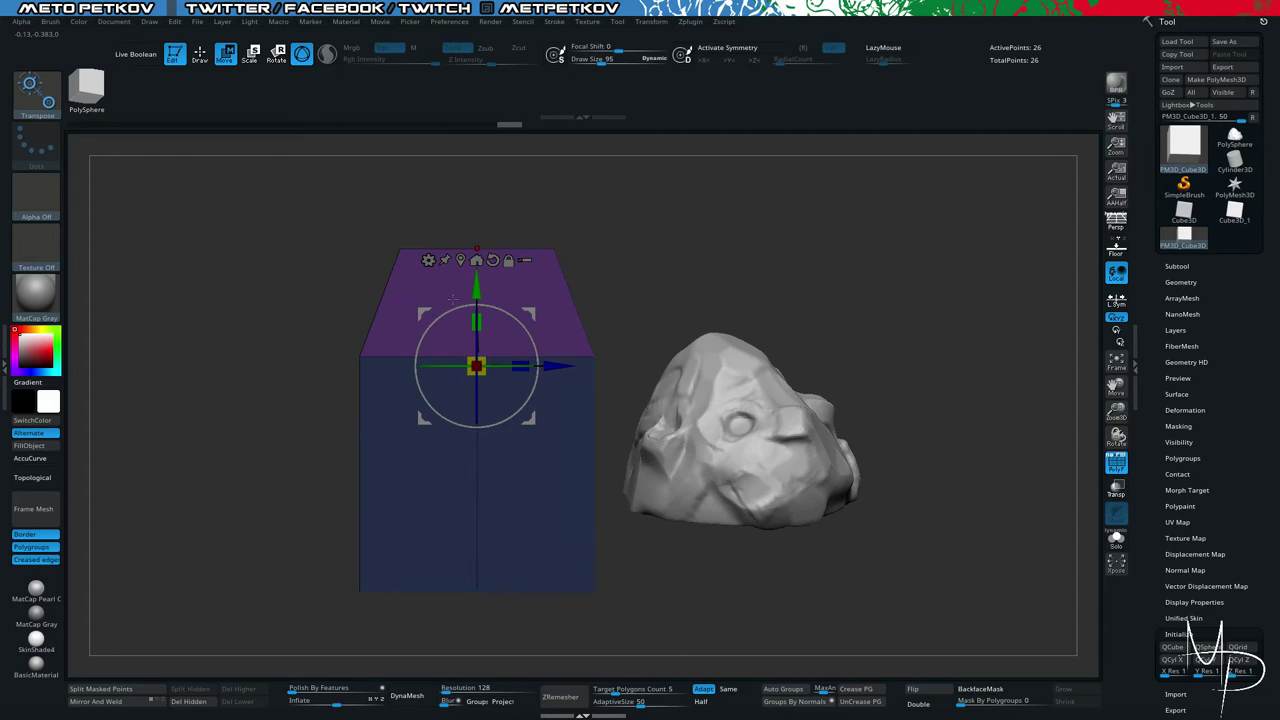
left_click_drag(476, 288, 478, 211)
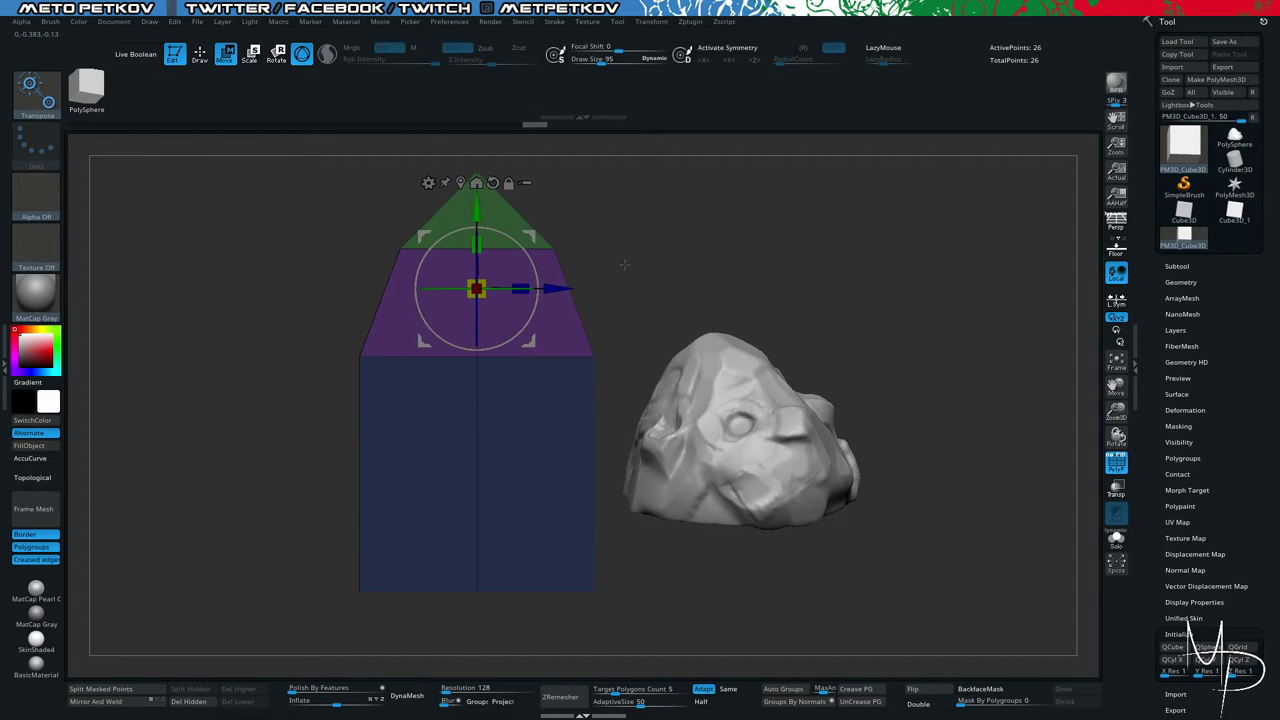
left_click_drag(626, 263, 666, 211, "ctrl")
Preview the pointed shape with Dynamic Subdiv and turn the smoothing off again.
key("d")
left_click(586, 237)
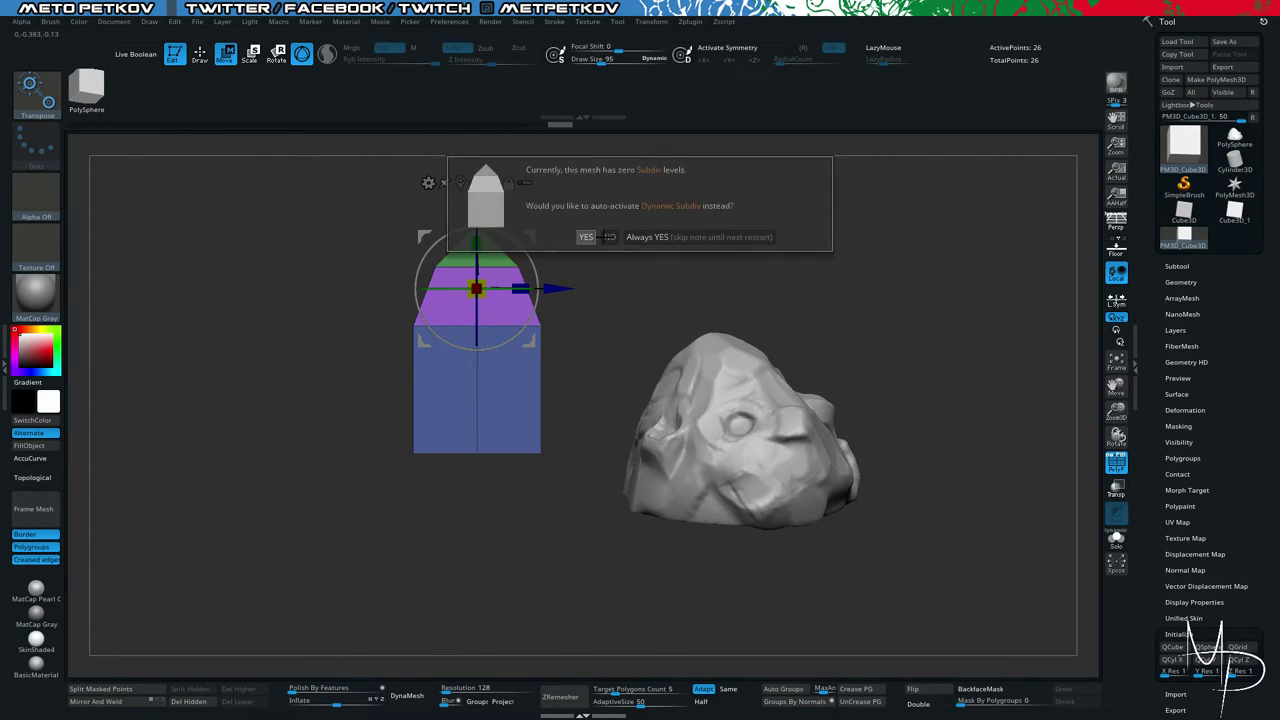
mouse_move(692, 278)
left_mouse_down()
mouse_move(640, 297)
mouse_move(672, 272)
left_mouse_up()
key("shift+d")
Try beveling an edge loop on the tapered section using ZModeler's Bevel action with the EdgeLoop Complete target.
mouse_move(244, 374)
left_mouse_down()
mouse_move(254, 365)
mouse_move(229, 412)
mouse_move(249, 364)
mouse_move(234, 321)
mouse_move(238, 344)
mouse_move(271, 297)
left_mouse_up()
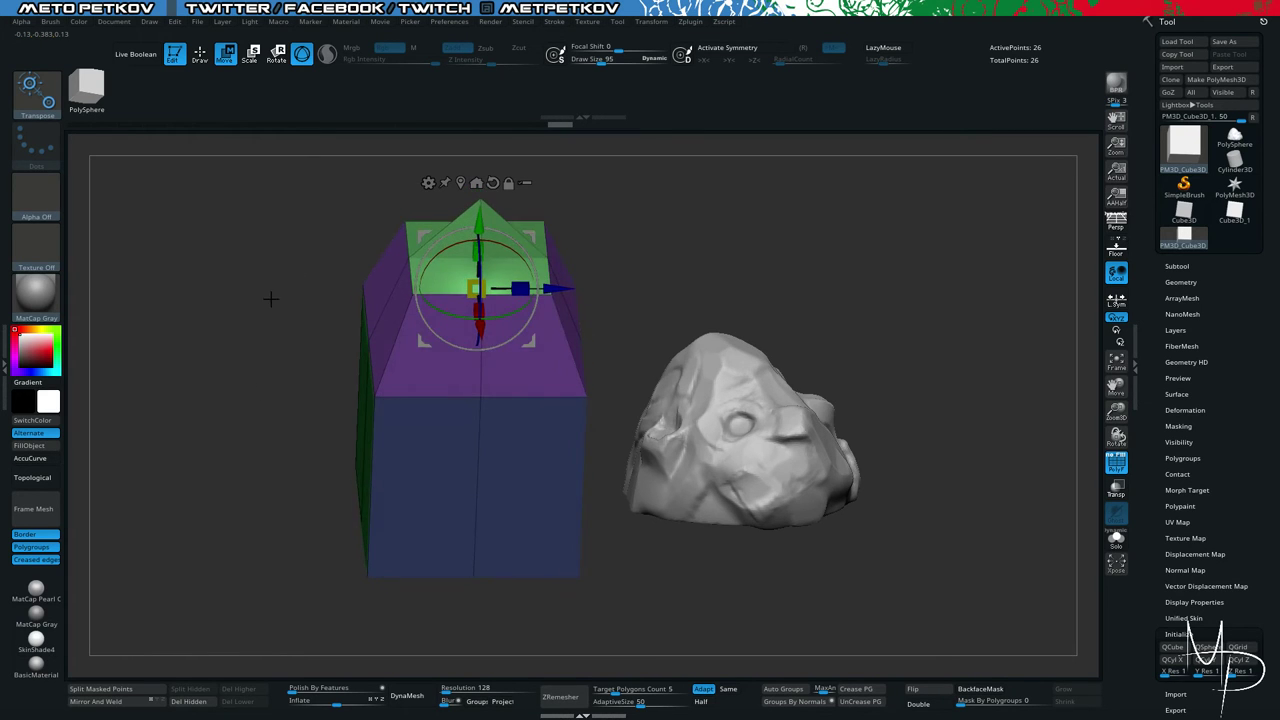
key("b")
key("z")
key("m")
key("space")
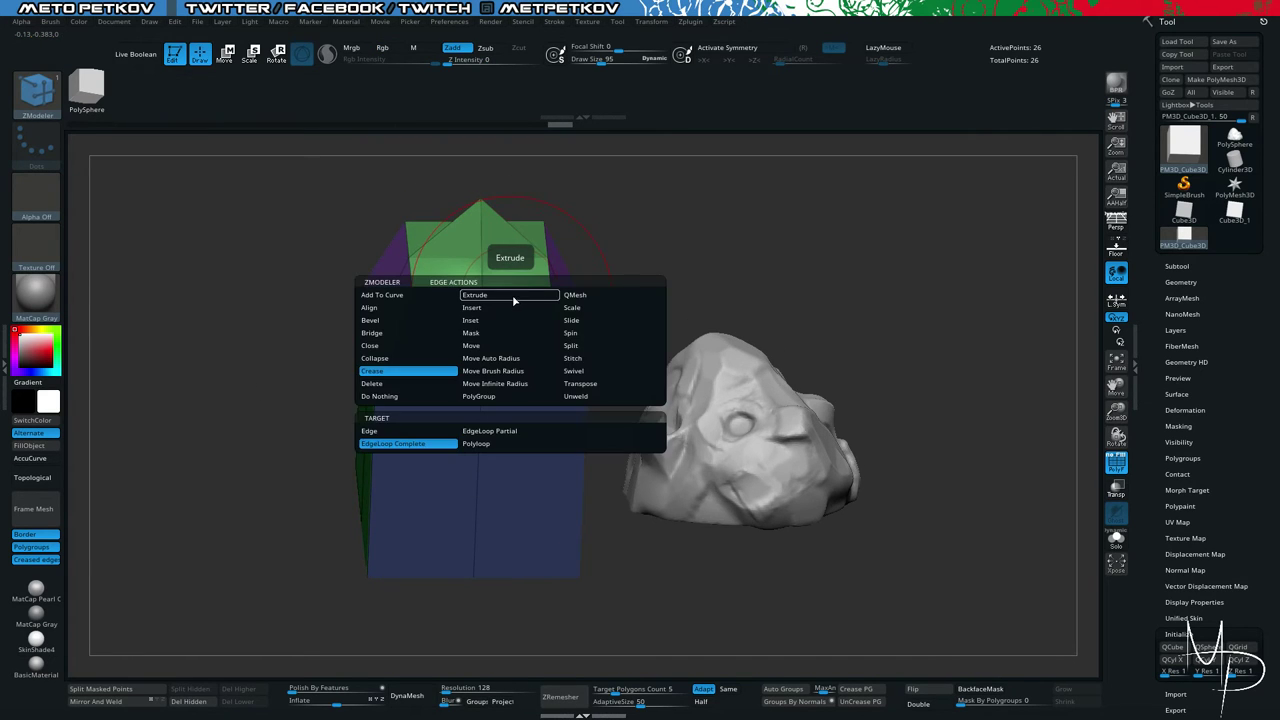
left_click(370, 320)
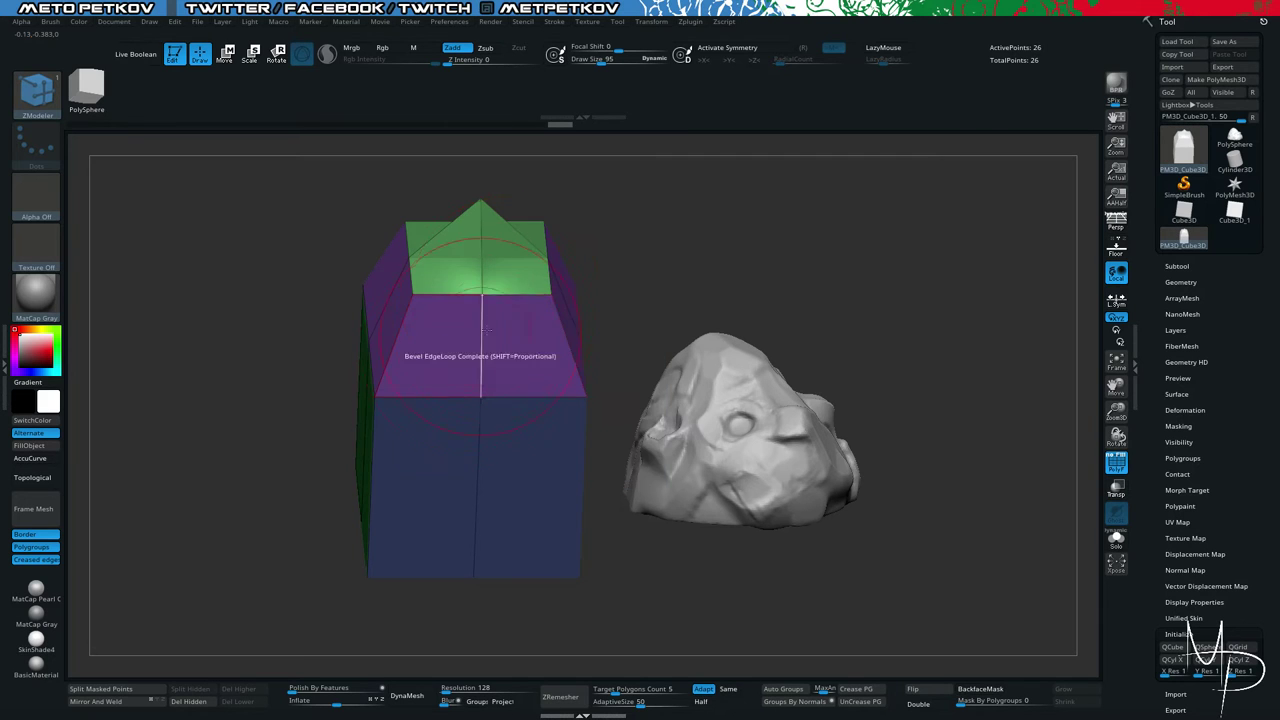
left_click_drag(483, 330, 505, 292)
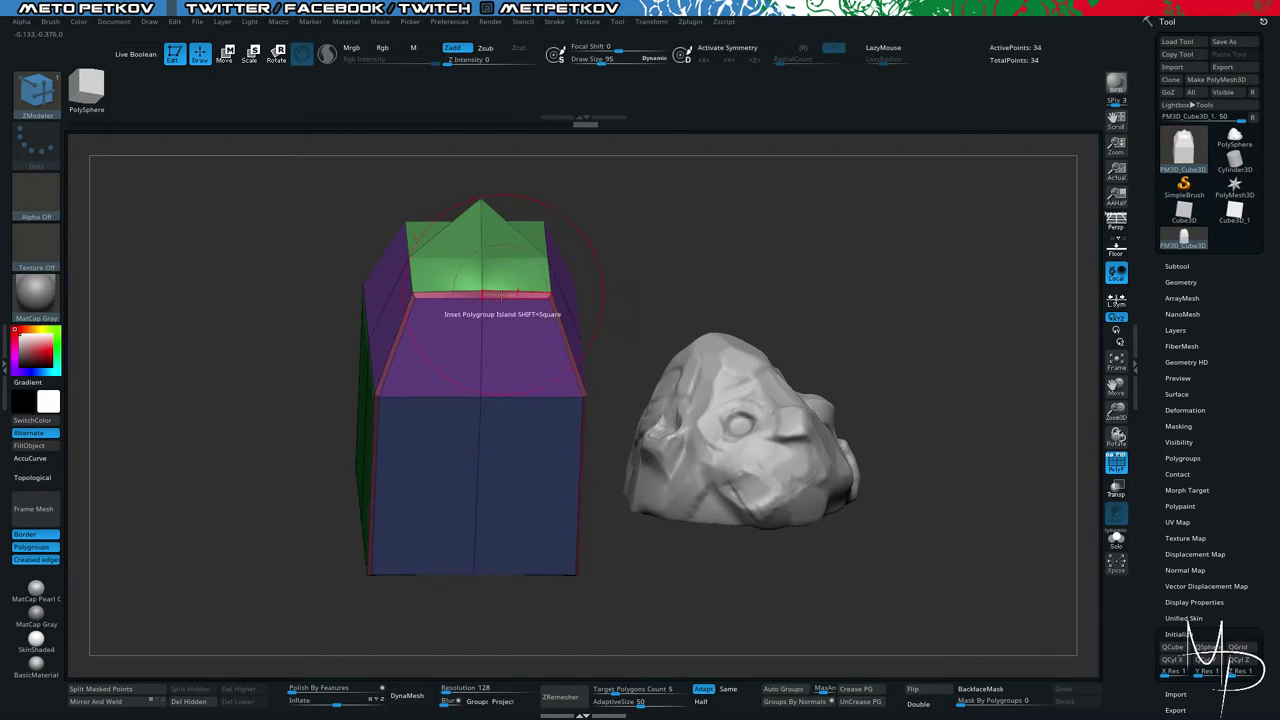
Undo the bevel and the raised tip, back to the tapered block with a flat top.
key("ctrl+z")
key("ctrl+z")
key("ctrl+z")
key("ctrl+z")
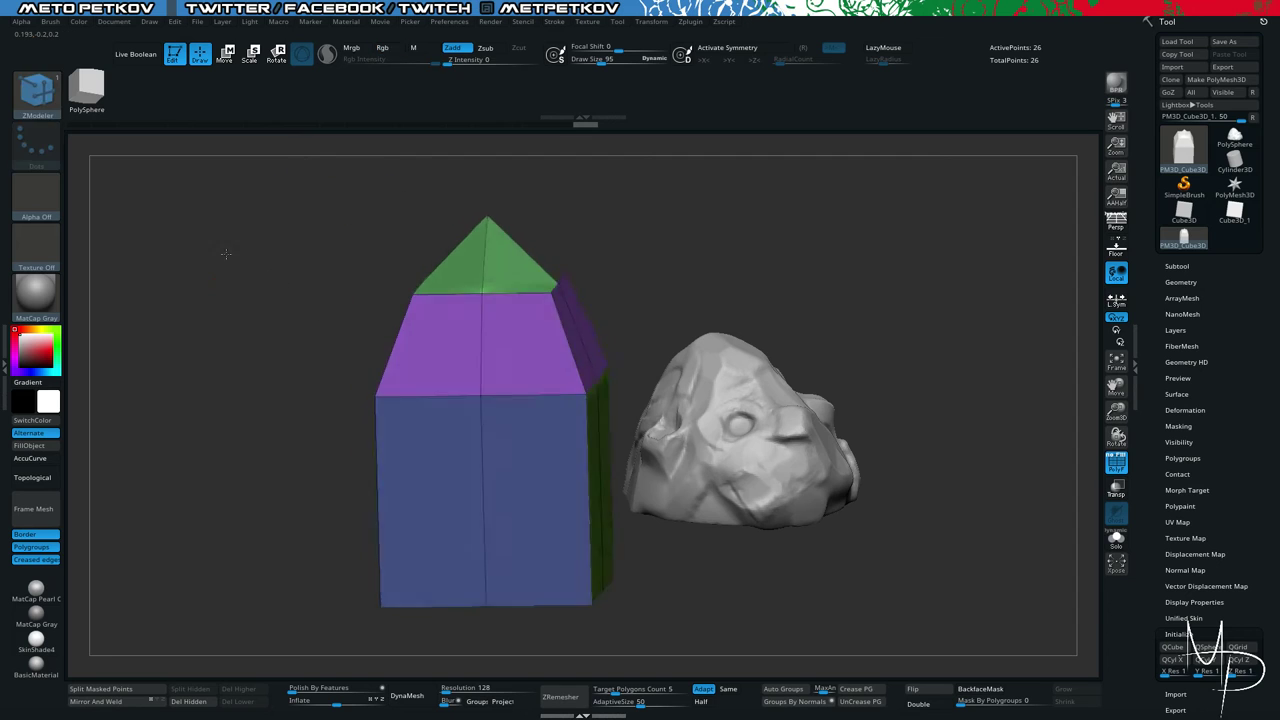
mouse_move(242, 264)
left_mouse_down()
mouse_move(244, 306)
mouse_move(202, 258)
left_mouse_up()
key("ctrl+z")
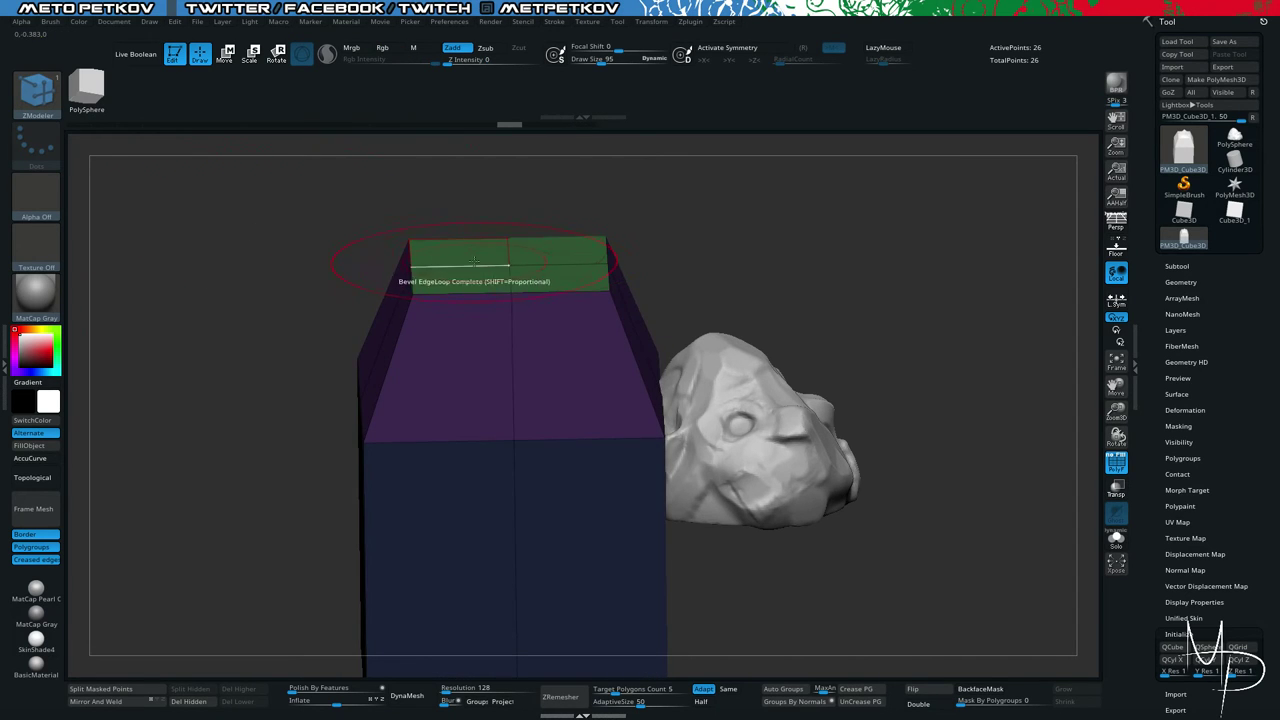
key("ctrl+z")
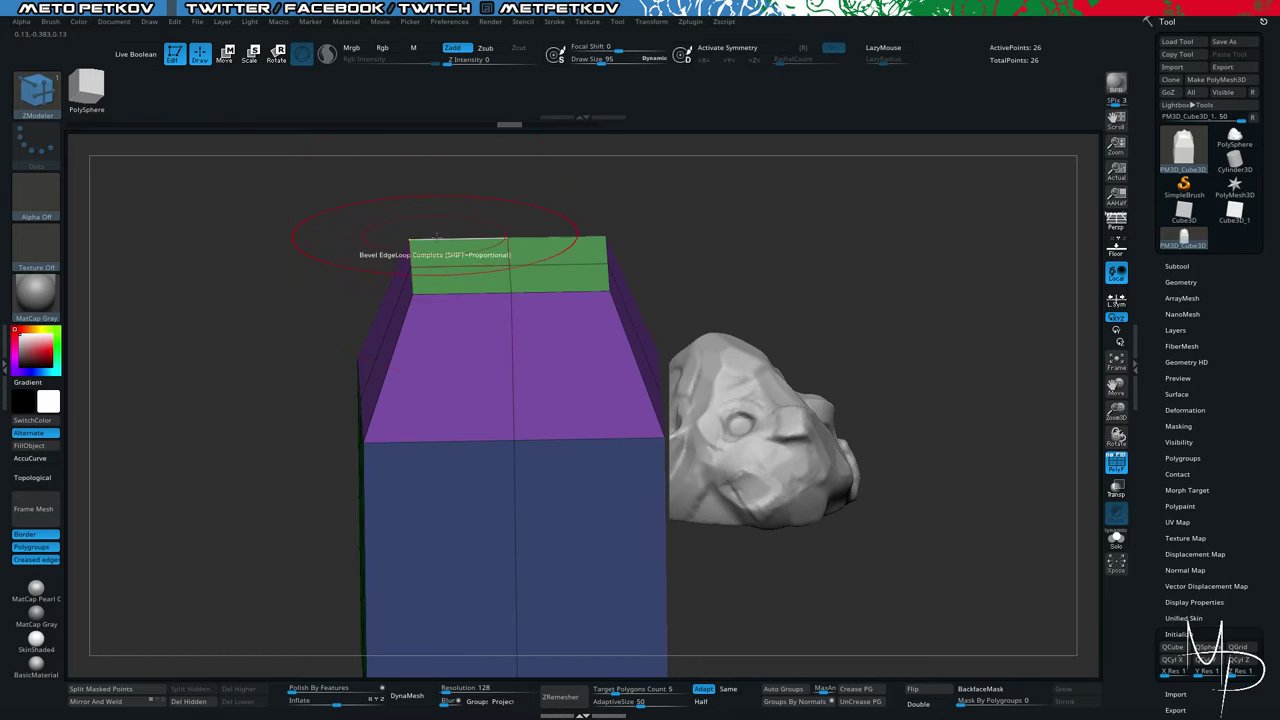
Inset the flat top face as one region to add a smaller centre face, using the Polygroup Island target.
left_click_drag(453, 253, 509, 270)
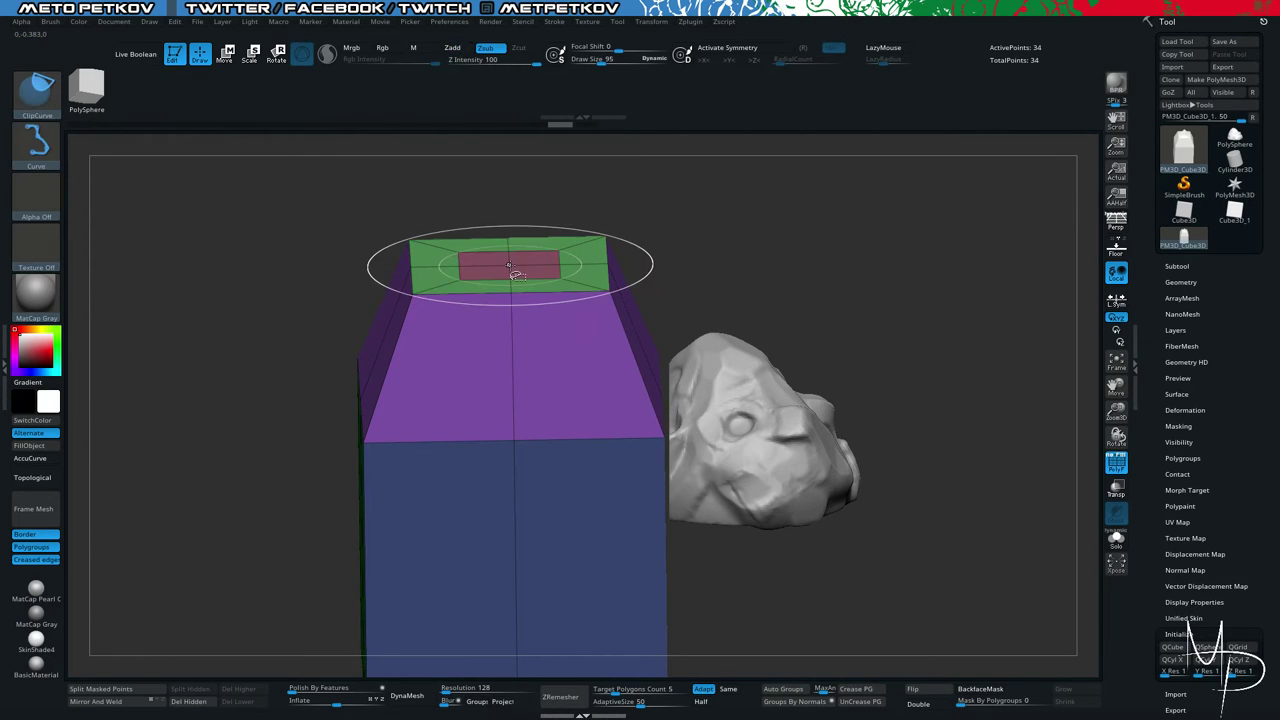
key("space")
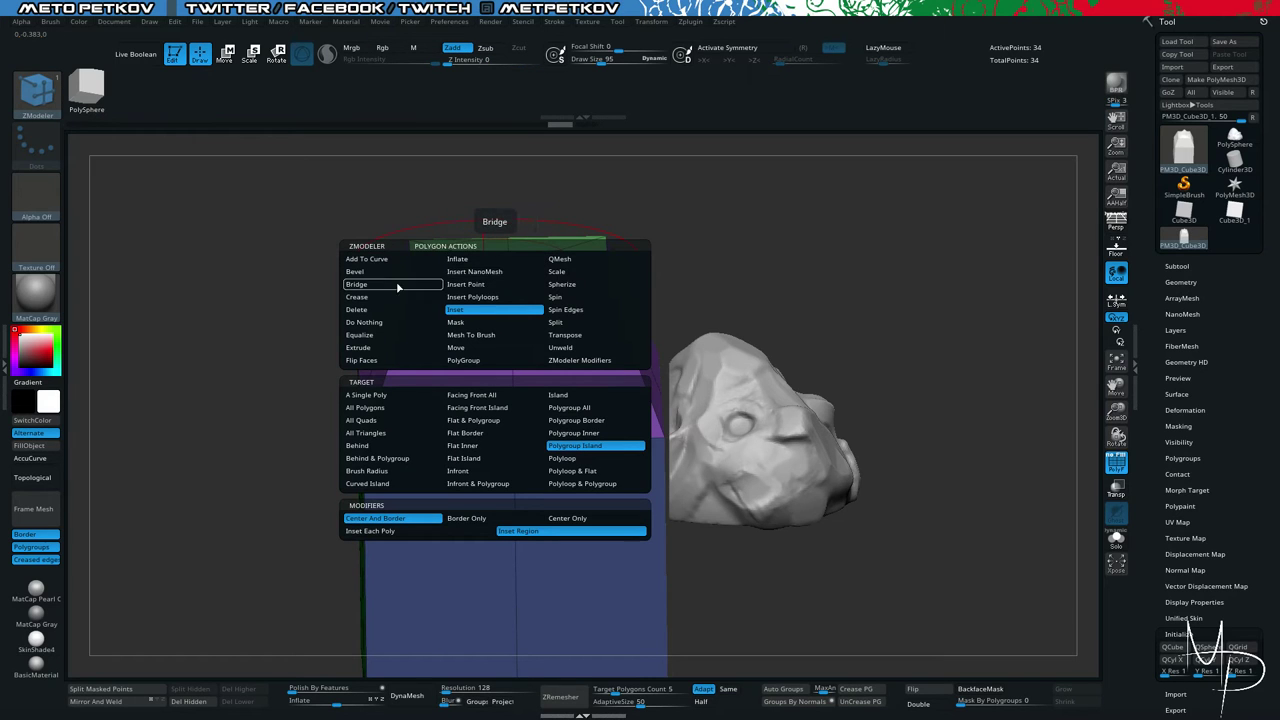
left_click_drag(263, 167, 244, 235)
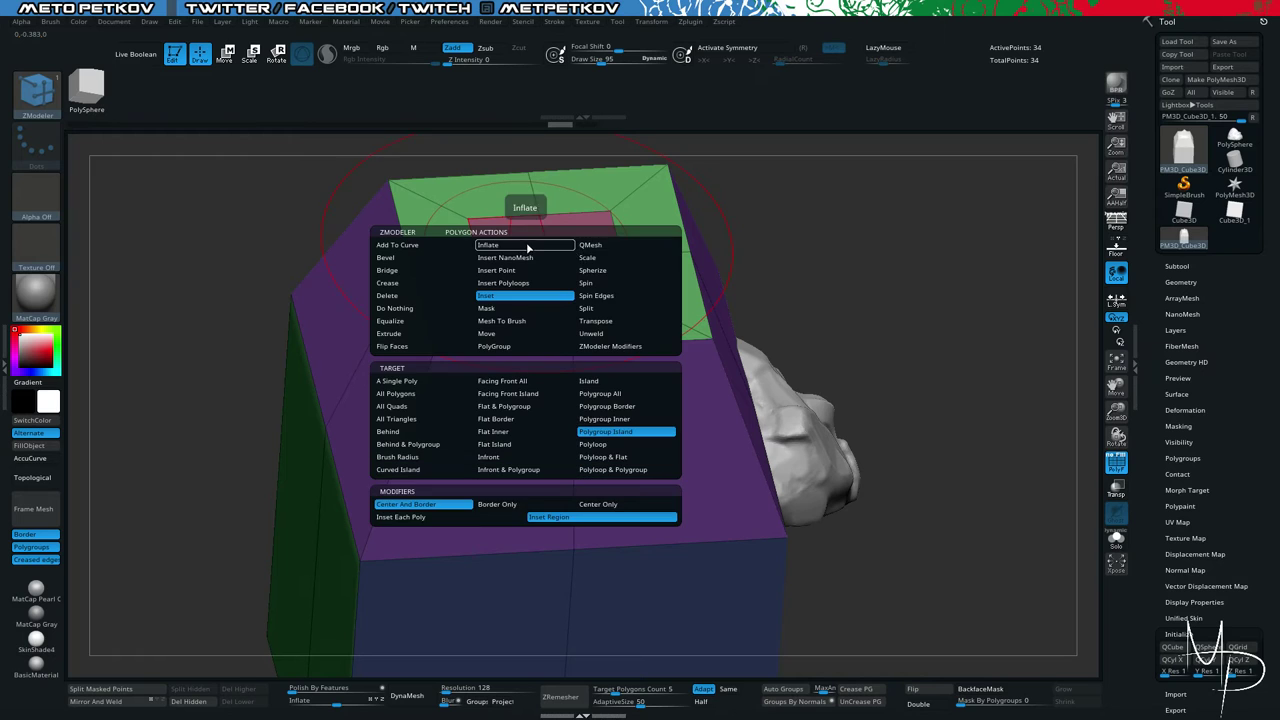
Try extruding the small centre face upward using QMesh with the Polygroup Island target, and undo it.
key("space")
left_click(590, 244)
left_click(602, 432)
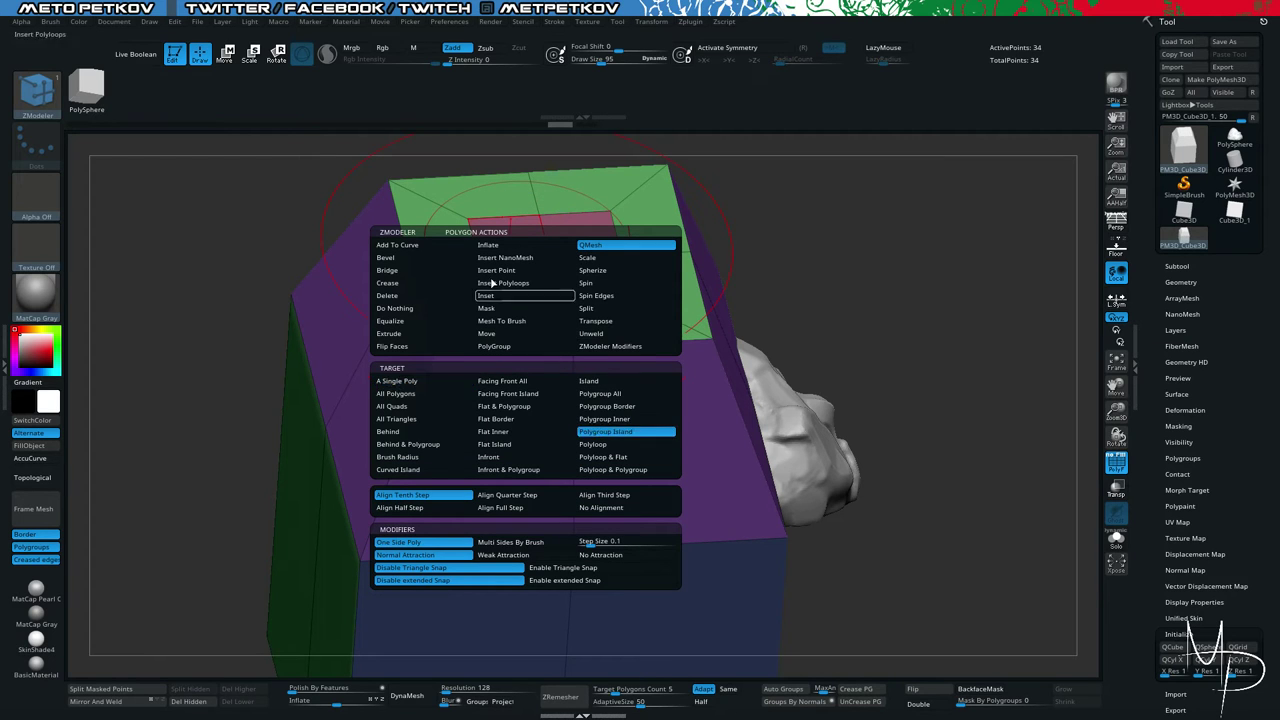
left_click_drag(480, 245, 211, 166)
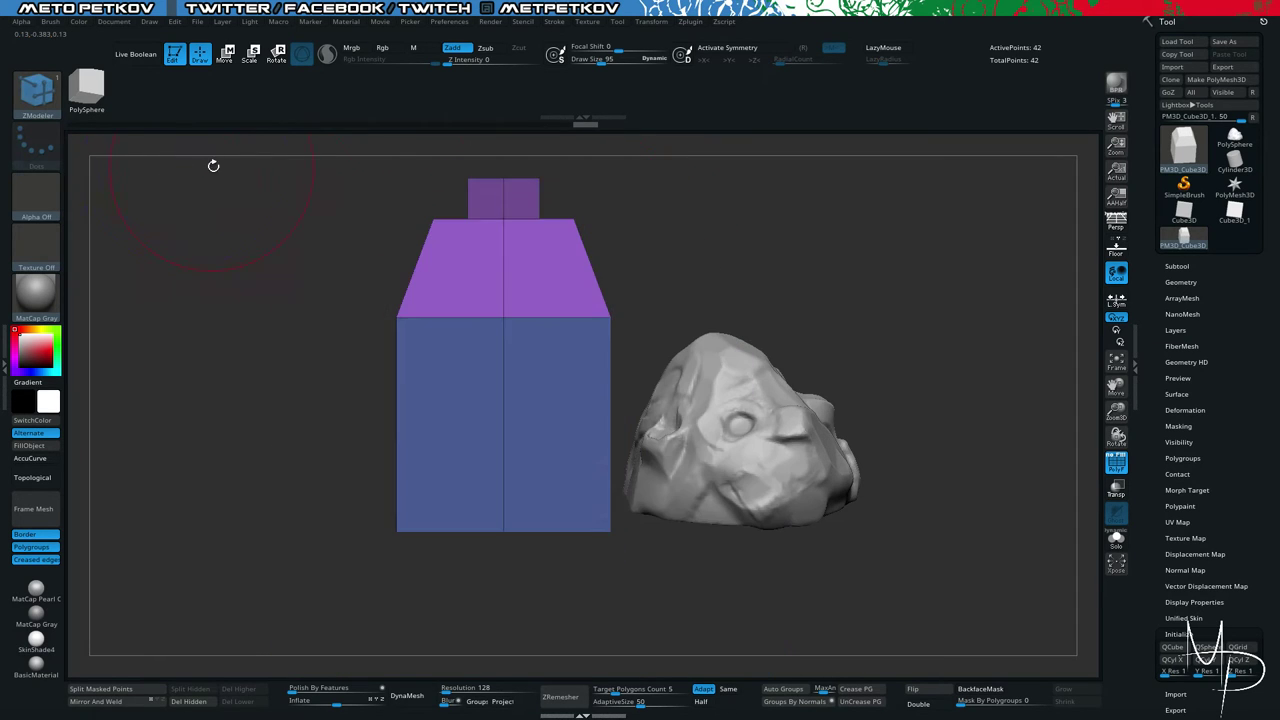
key("ctrl+z")
Raise the small centre face to form a second tapered tier above the first.
left_click_drag(254, 206, 326, 259)
left_click_drag(494, 220, 498, 135)
left_click_drag(684, 240, 617, 206, "shift")
Mirror and weld the tapered shape vertically so that the lower end matches the upper end.
left_click_drag(298, 373, 265, 457, "shift")
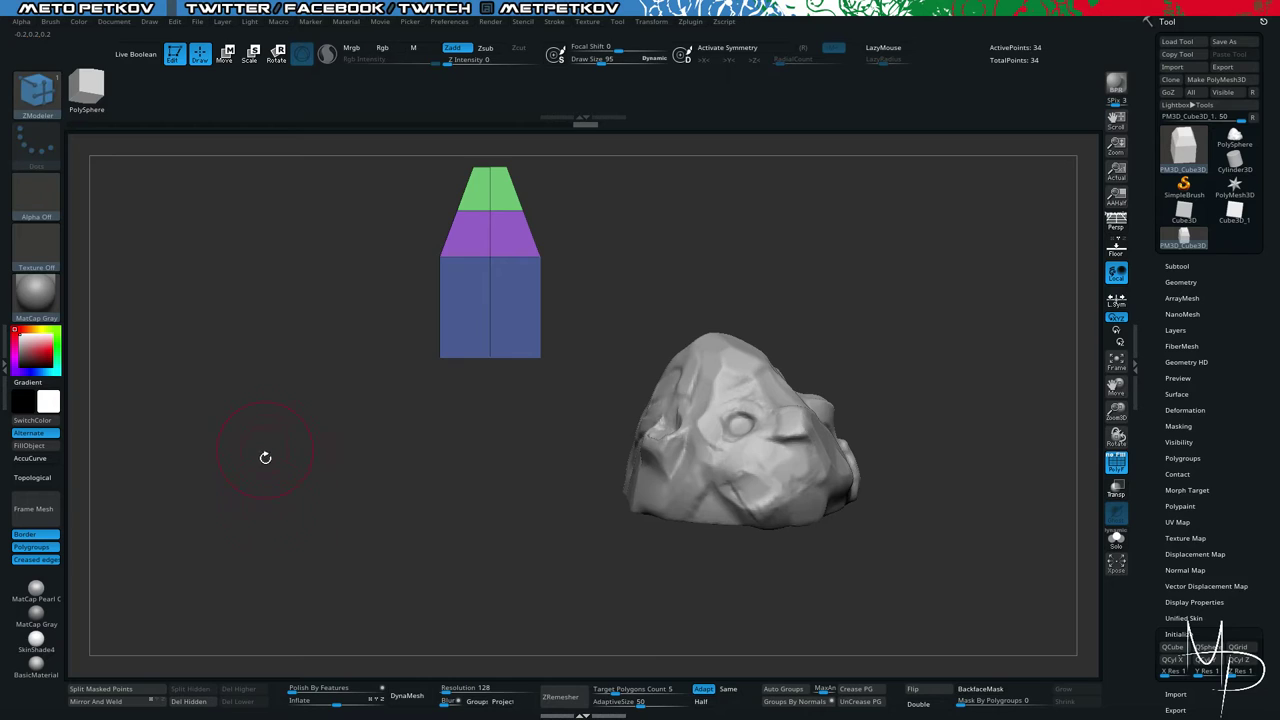
left_click(152, 704)
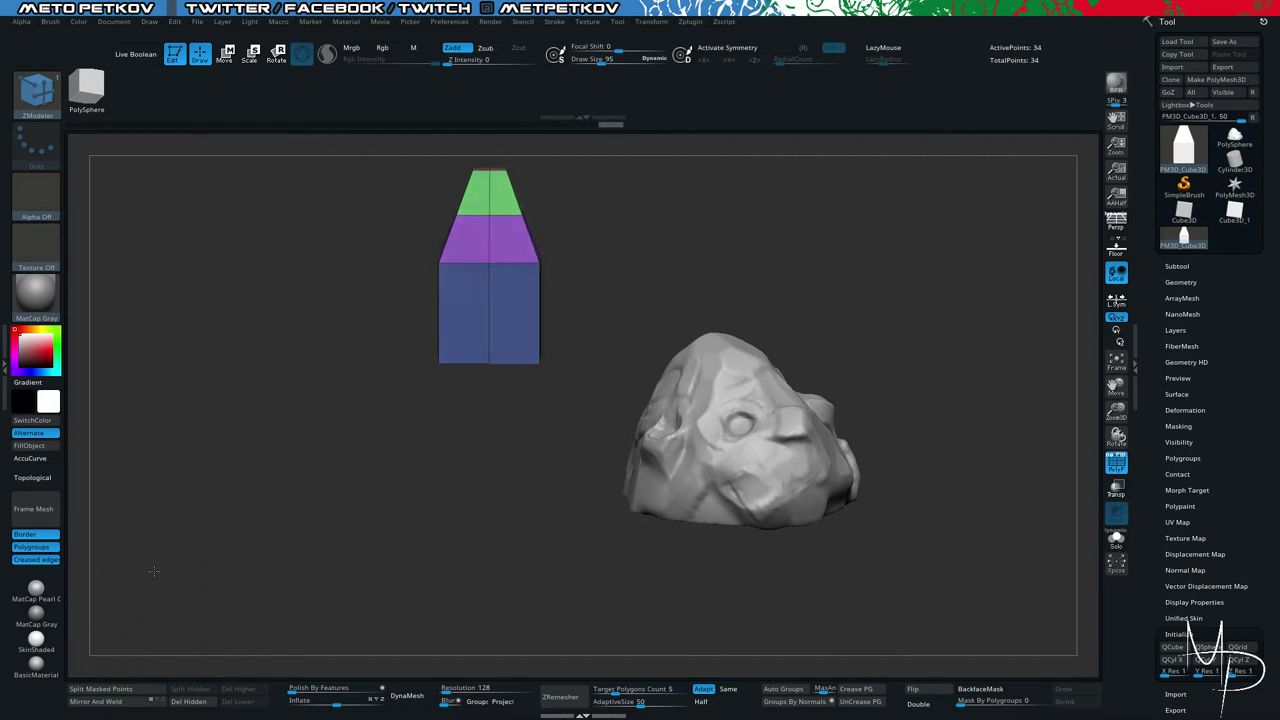
left_click(136, 705)
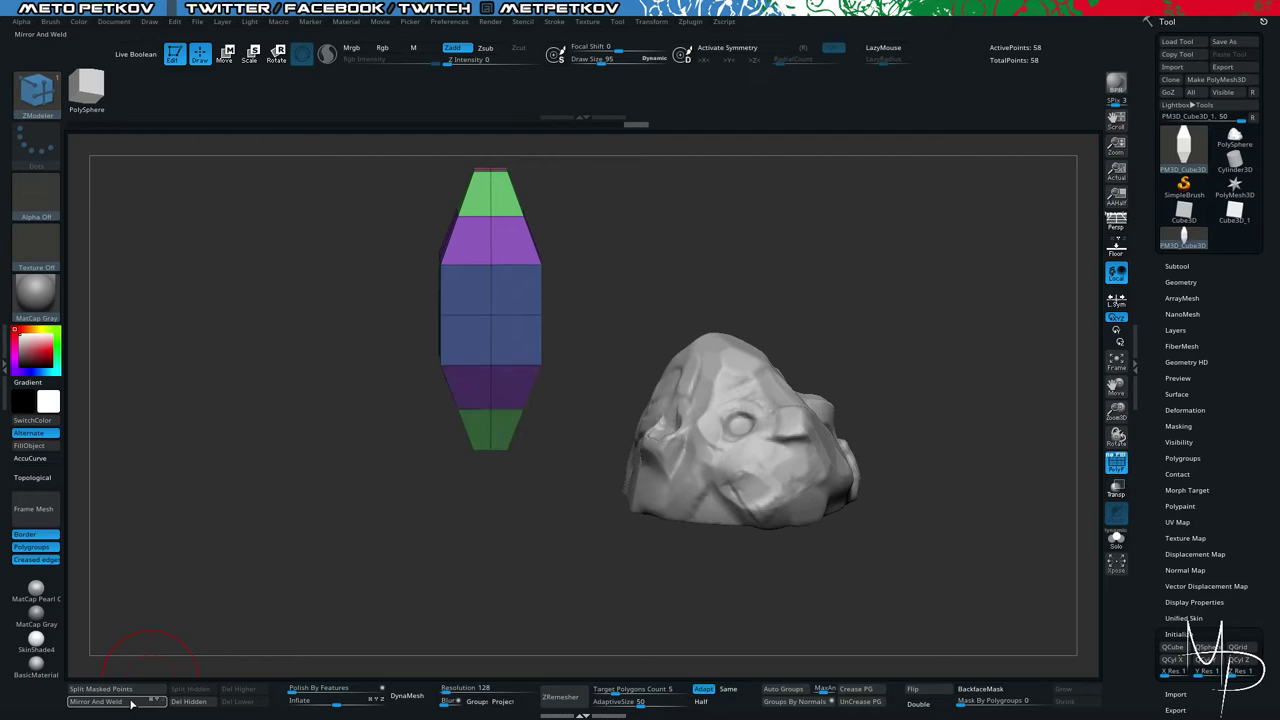
Preview the mirrored crystal with Dynamic Subdiv, turn the smoothing off, and view the crystal from above.
left_click_drag(186, 559, 195, 523)
left_click_drag(272, 486, 294, 434)
key("shift+d")
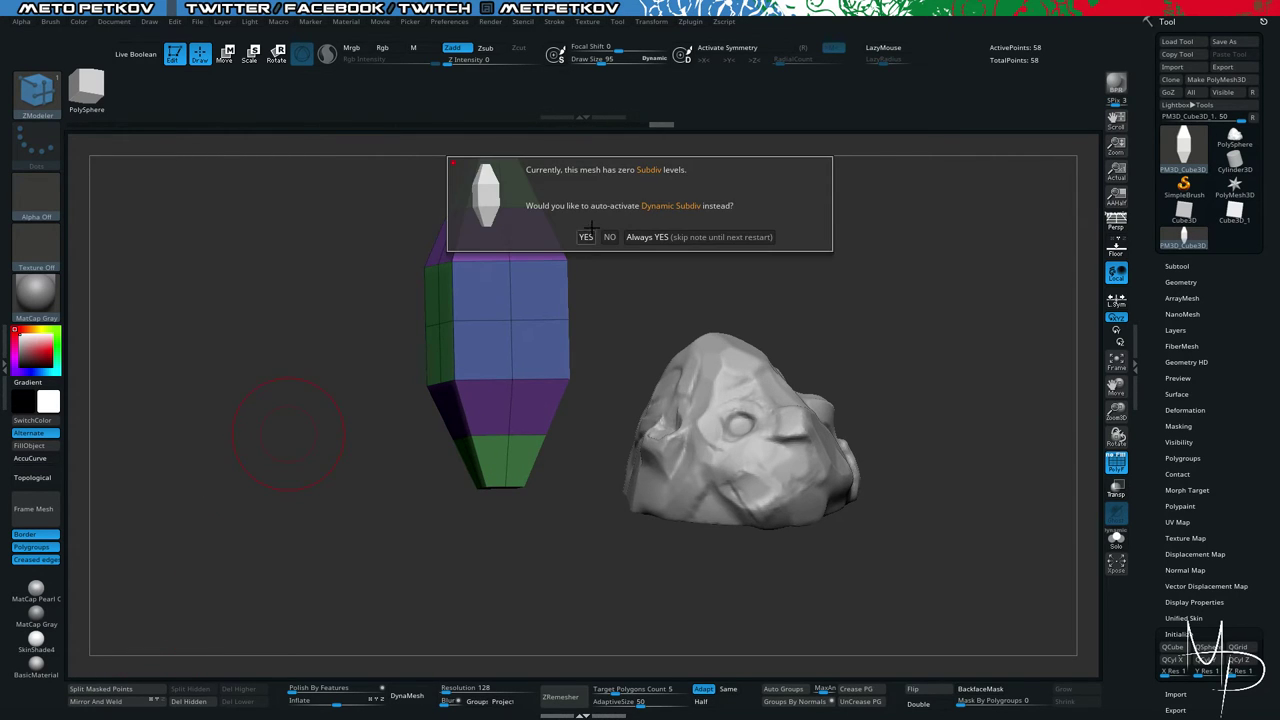
left_click(588, 236)
left_click_drag(330, 236, 287, 257)
key("shift+d")
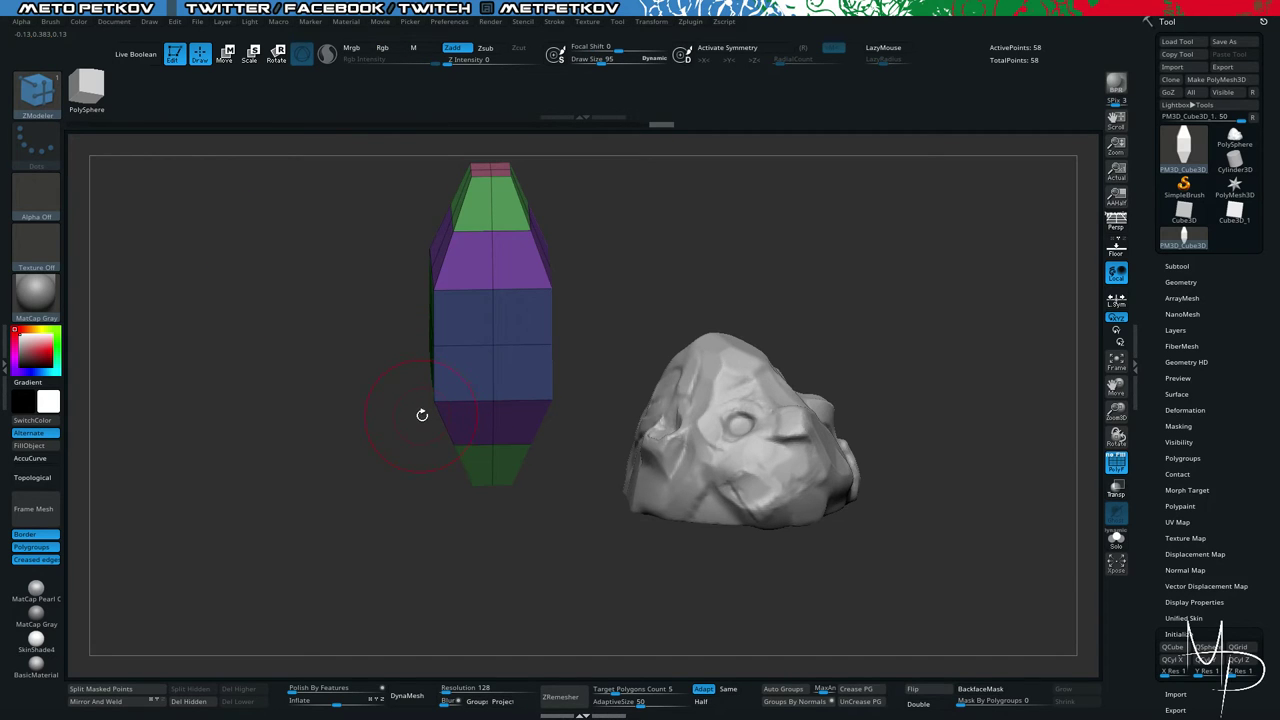
left_click_drag(304, 246, 353, 347)
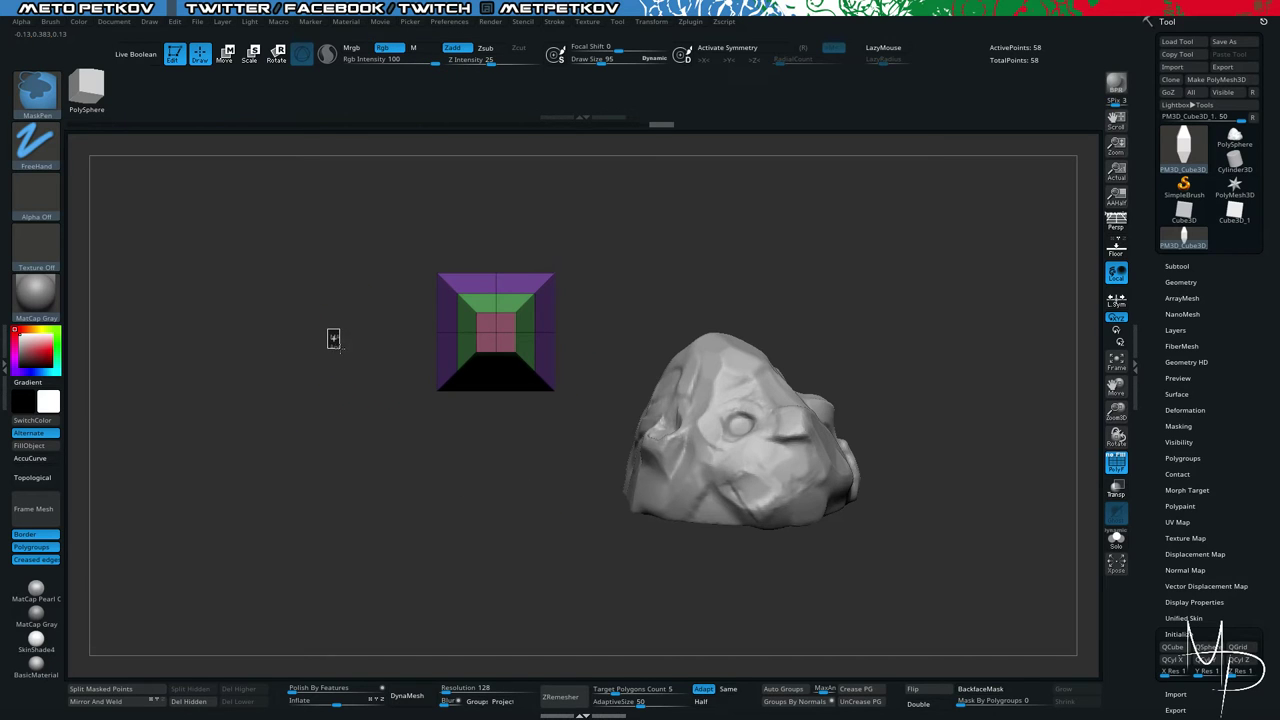
Mask the crystal except for the centre points of both end faces and stretch them outward vertically into small tips.
left_click_drag(503, 343, 504, 345, "ctrl")
left_click(524, 458, "ctrl")
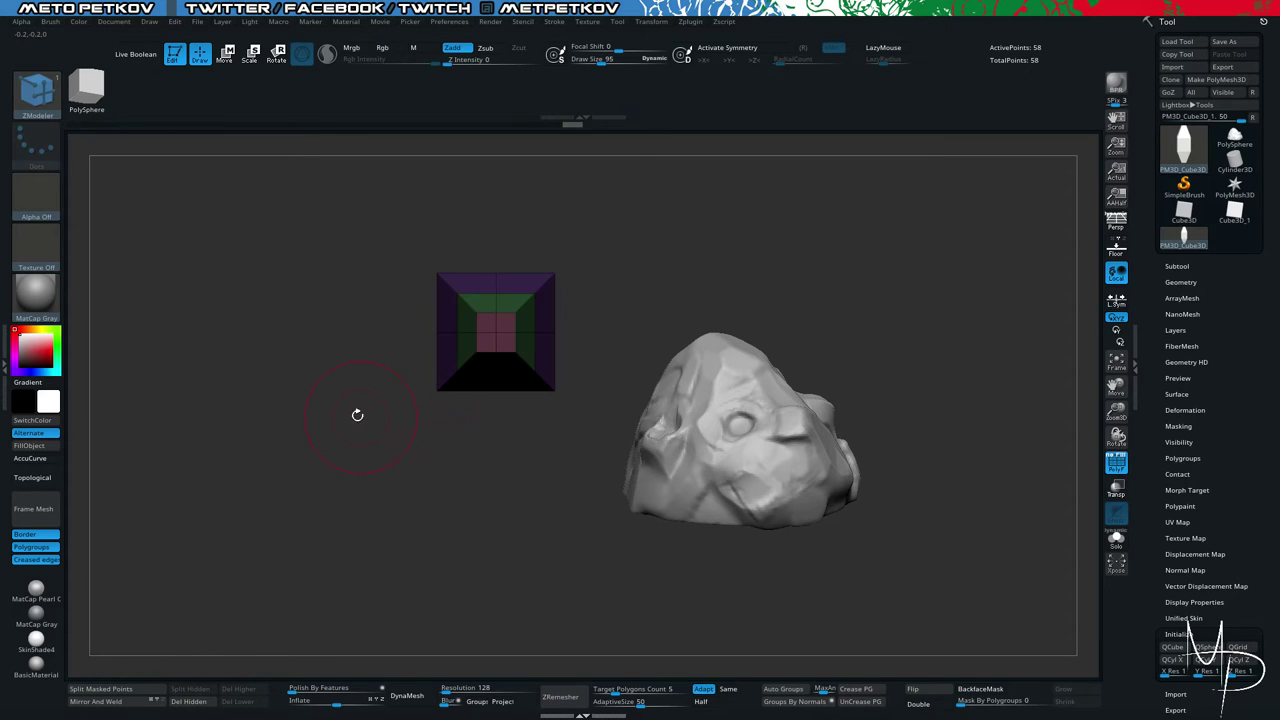
left_click_drag(357, 415, 349, 264, "shift")
key("w")
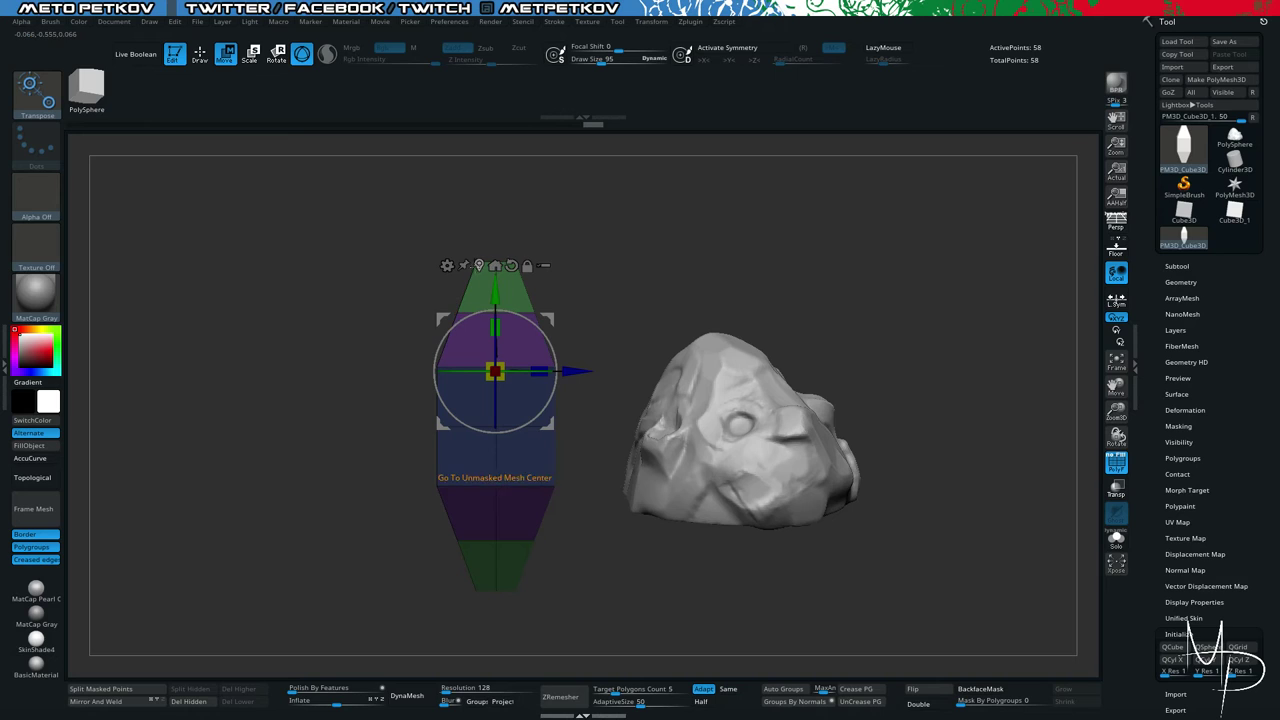
left_click(494, 265)
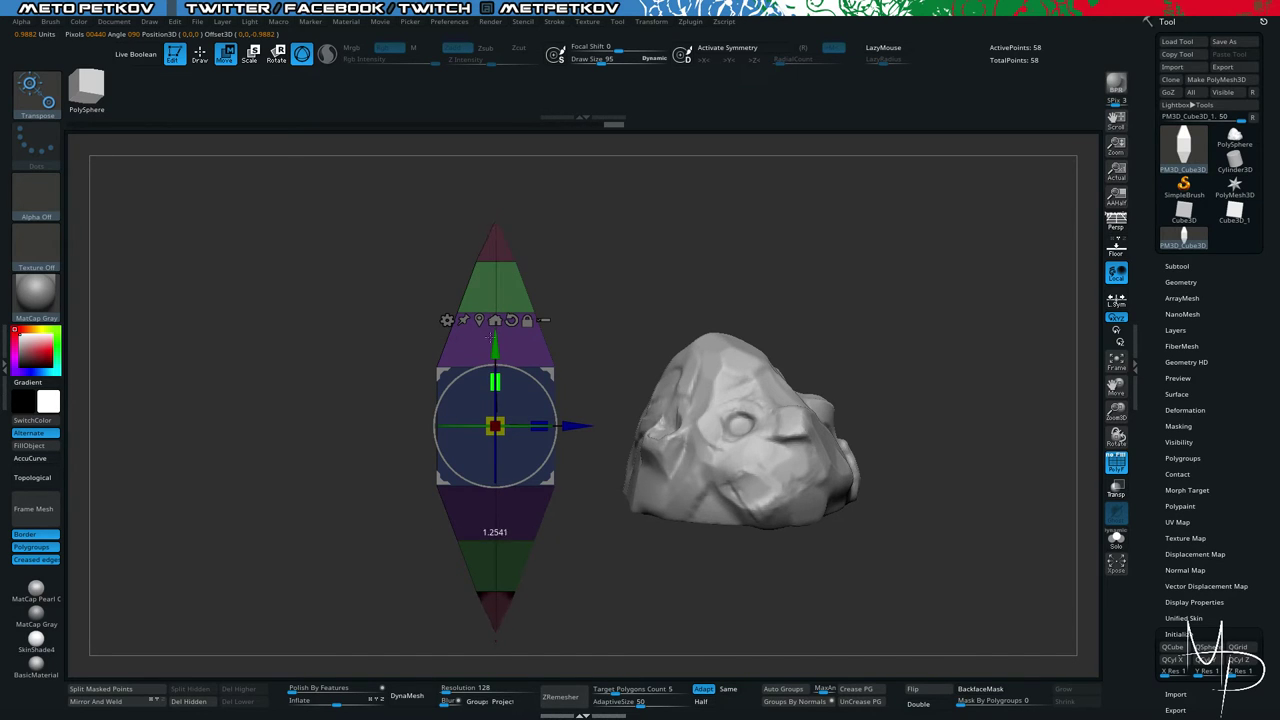
mouse_move(401, 286)
left_mouse_down()
mouse_move(360, 310)
mouse_move(319, 279)
mouse_move(326, 257)
mouse_move(286, 240)
left_mouse_up()
Isolate the upper tip's centre point with a mask, raise it further along the vertical axis, and clear the mask.
left_click_drag(540, 272, 566, 260, "ctrl")
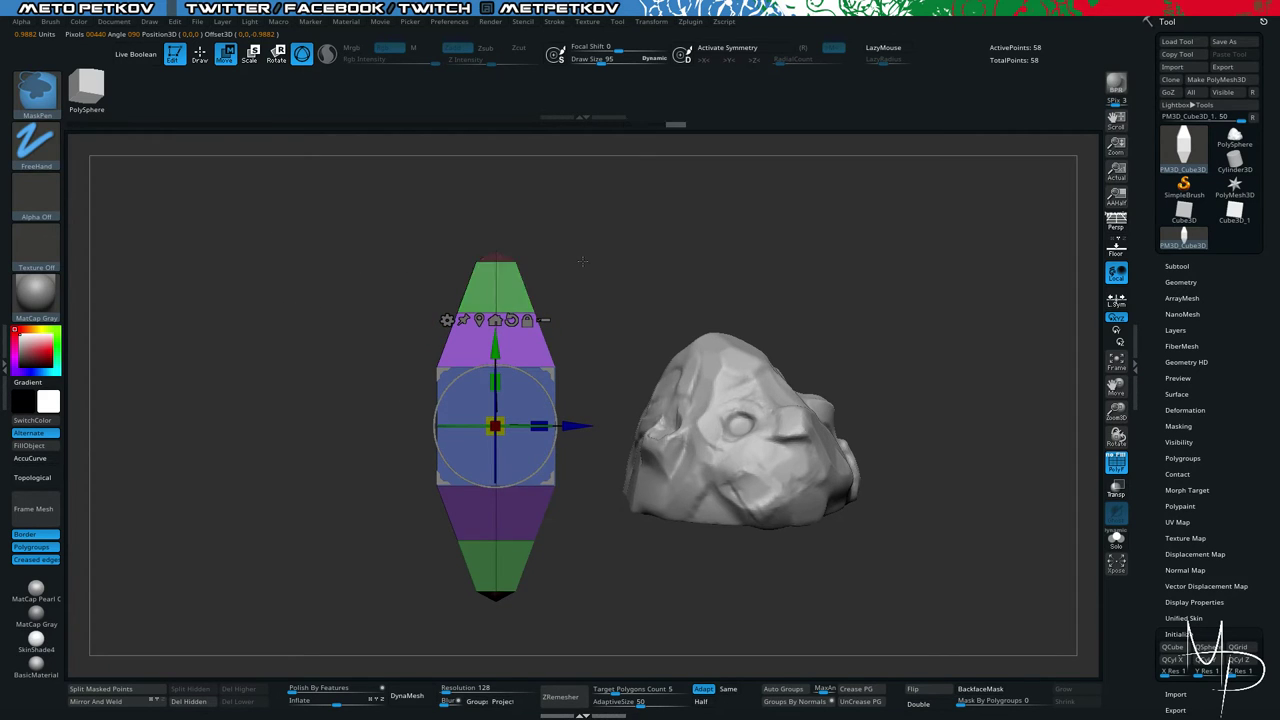
left_click(582, 261, "ctrl")
left_click(495, 319)
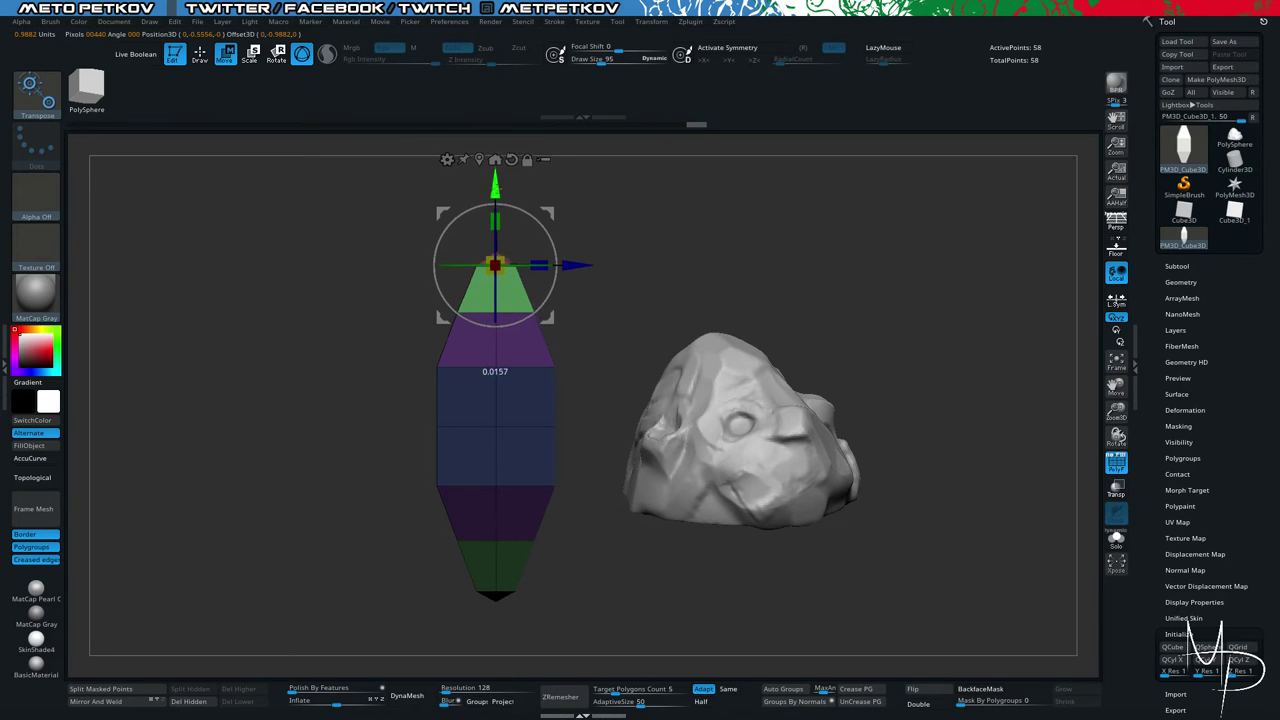
left_click_drag(290, 330, 304, 286, "ctrl")
Preview the pointed crystal with Dynamic Subdiv and without the wireframe, and turn the smoothing off again.
key("d")
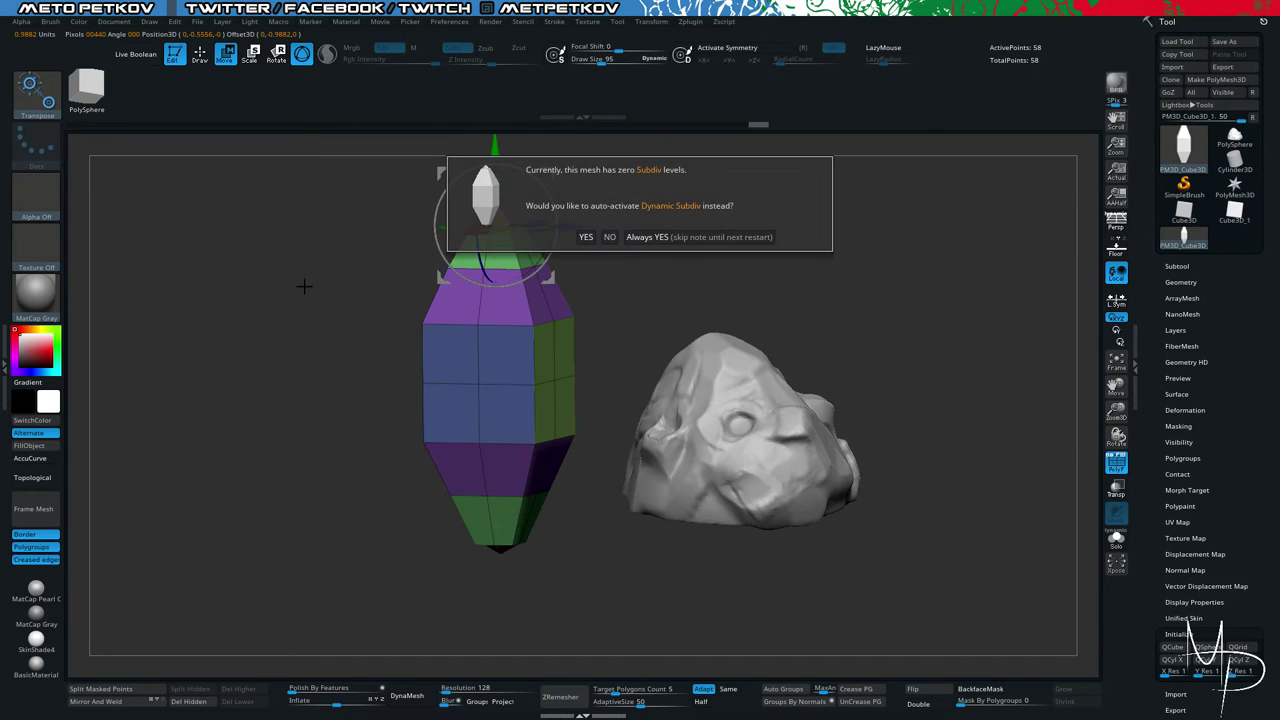
left_click(585, 239)
key("shift+f")
left_click_drag(286, 240, 259, 356)
key("shift+d")
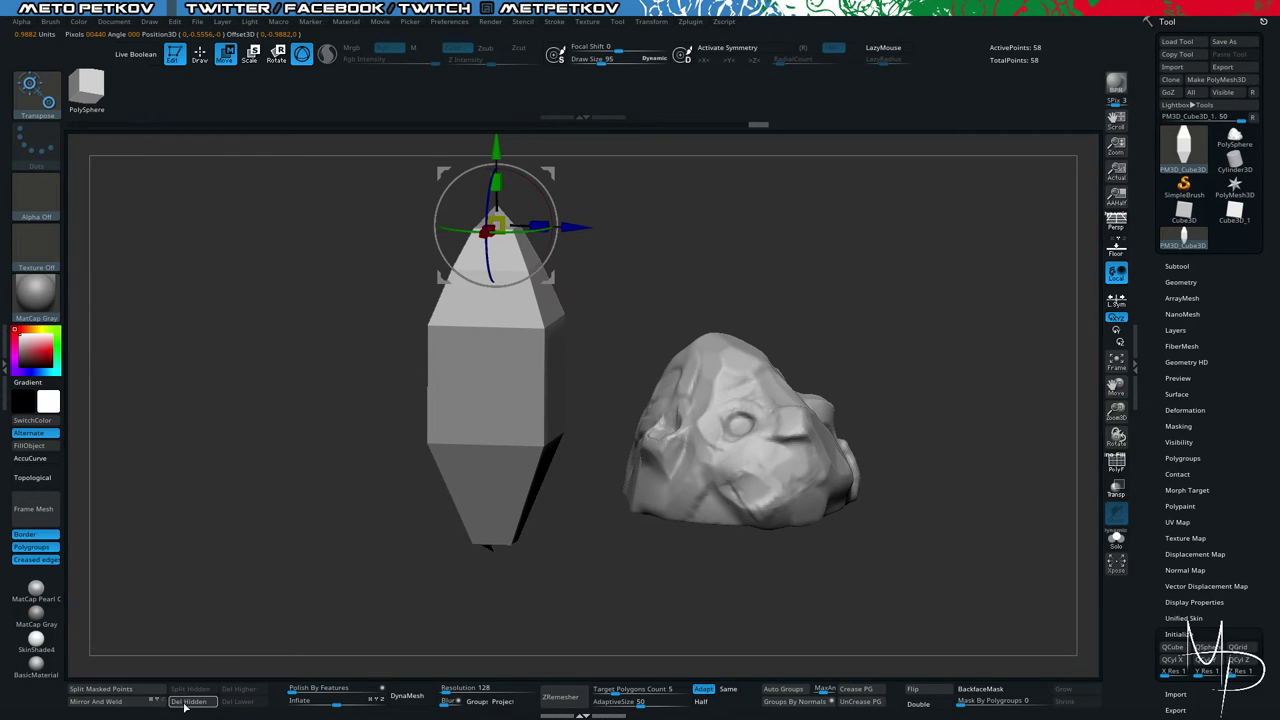
Mirror and weld the crystal, and check its lower tip with and without the polygroup wireframe.
left_click(122, 705)
left_click_drag(228, 545, 260, 477)
key("shift+f")
left_click_drag(271, 391, 245, 440)
key("shift+f")
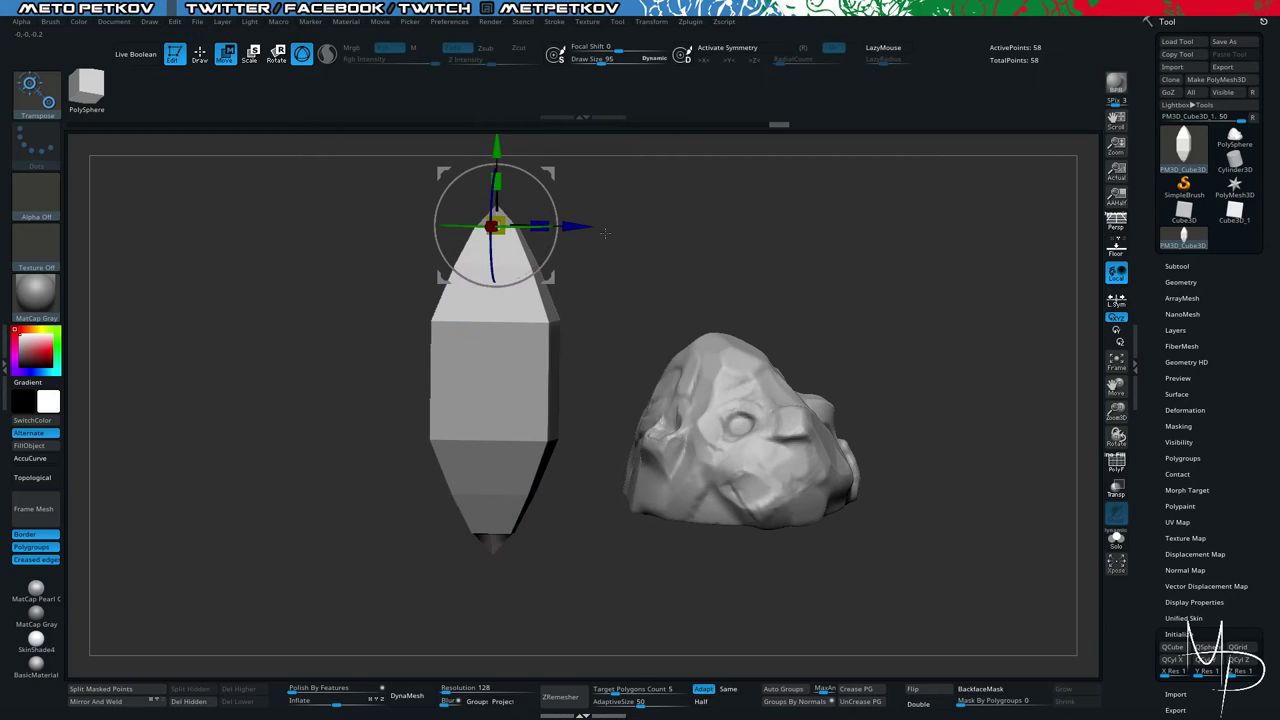
Turn off Smt and divide the crystal to subdivision level 4, checking the density with the polygroup wireframe.
key("q")
left_click(1181, 283)
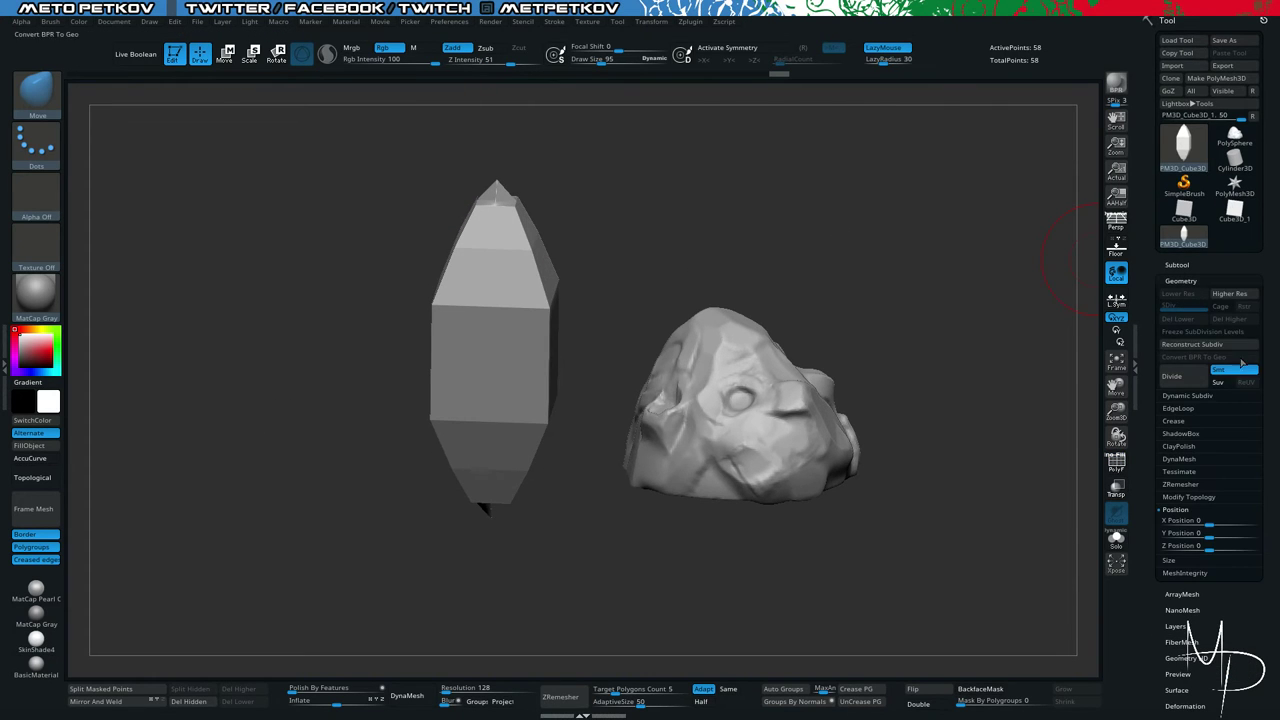
left_click(1217, 373)
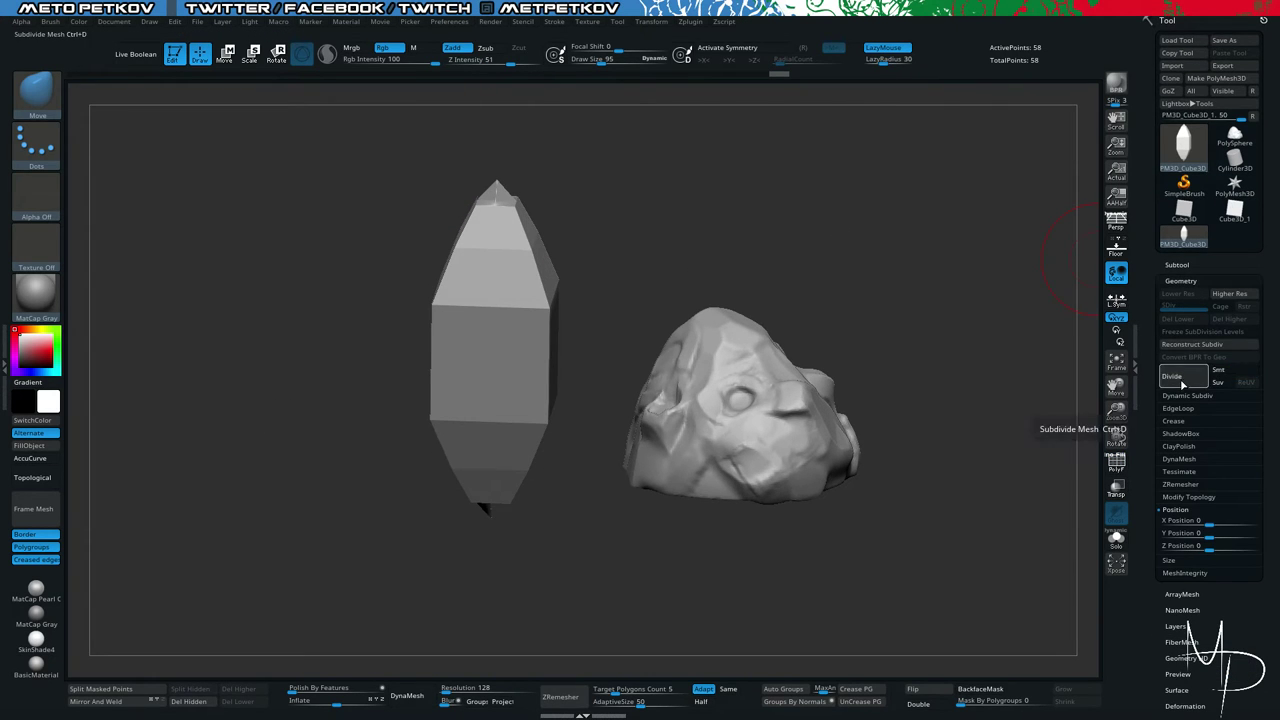
left_click(1184, 381)
left_click(1184, 379)
key("shift+f")
left_click_drag(711, 211, 775, 223)
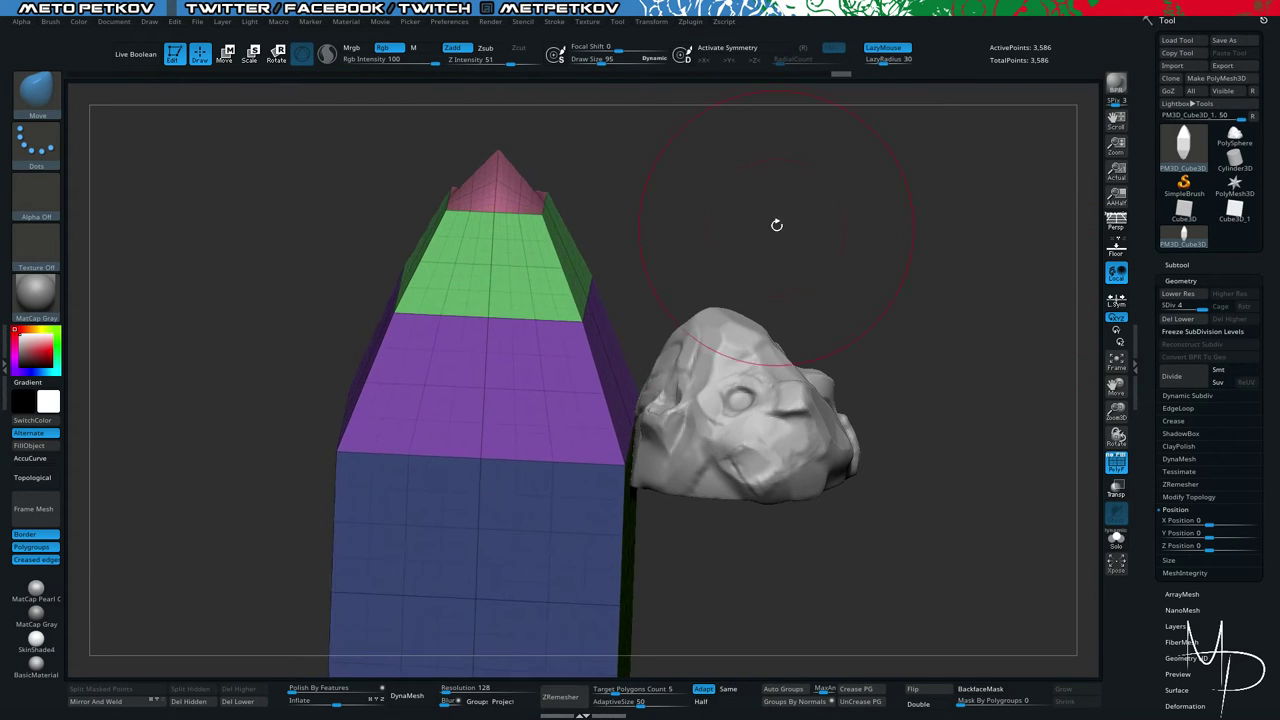
key("shift+f")
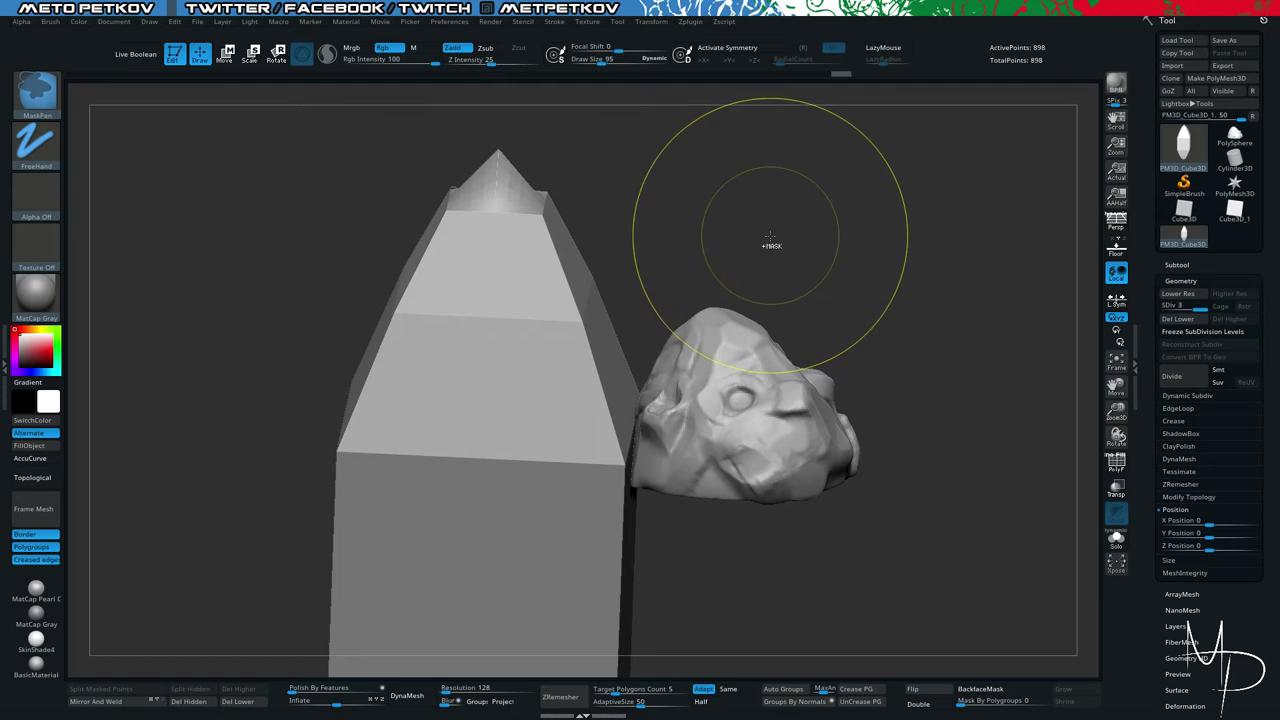
Undo the subdivisions of the crystal.
key("shift+d")
key("shift+d")
key("shift+d")
Preview the whole crystal with Dynamic Subdiv smoothing, and switch the preview off again.
key("d")
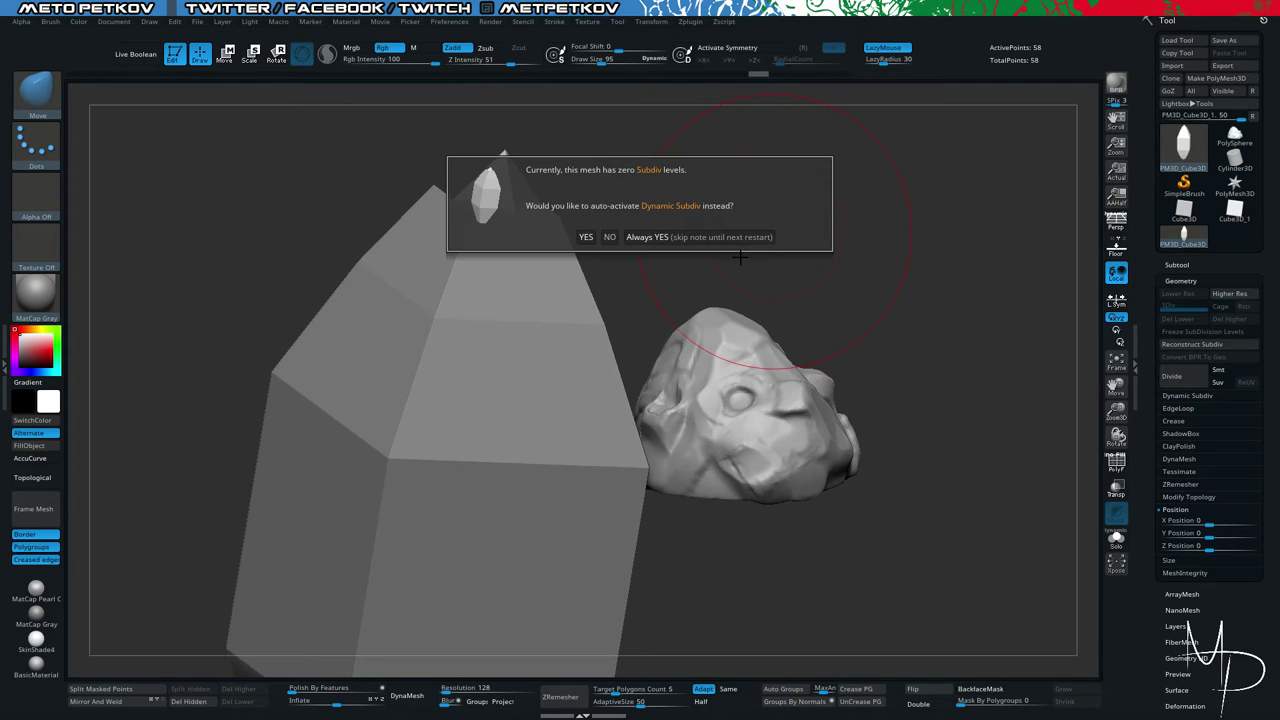
left_click(586, 238)
left_click_drag(783, 242, 738, 195, "alt")
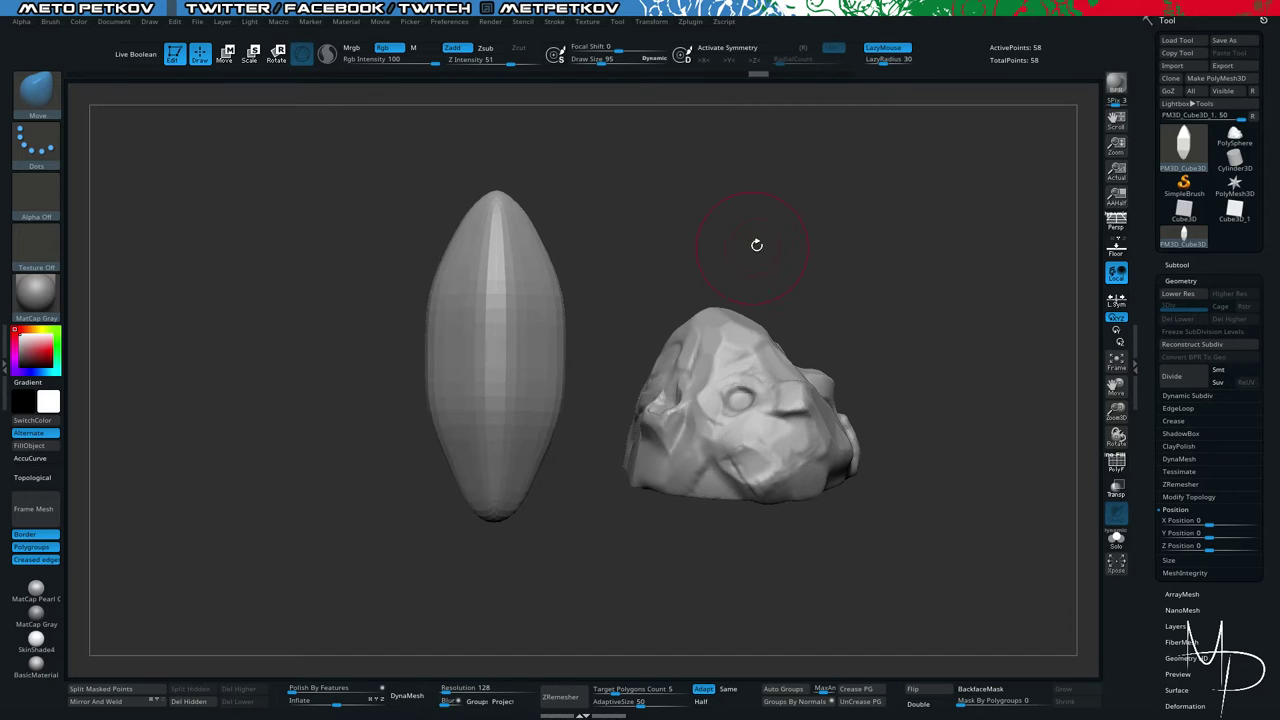
key("shift+d")
left_click_drag(802, 236, 791, 240, "shift")
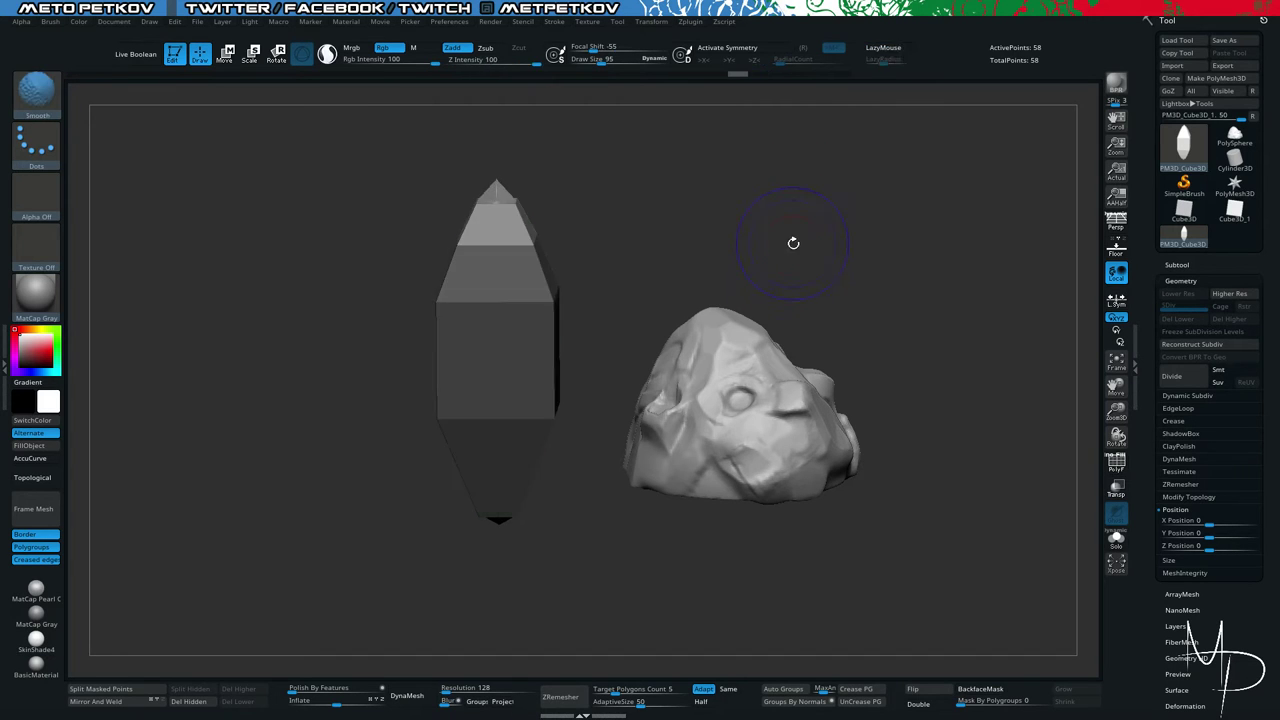
Bevel the crystal's edges using Dynamic Subdiv with no SmoothSubdiv, QGrid 3 and Coverage 0.054, and apply the result to the mesh.
key("shift+f")
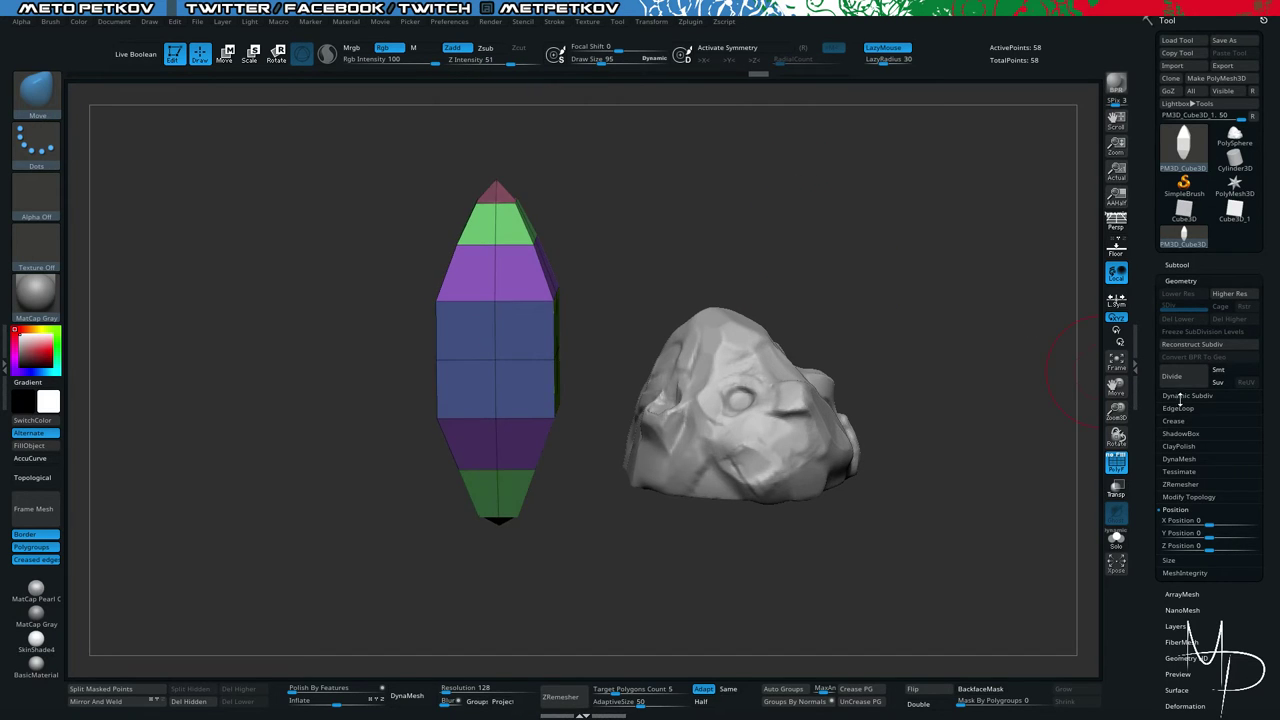
left_click(1184, 396)
left_click(1175, 408)
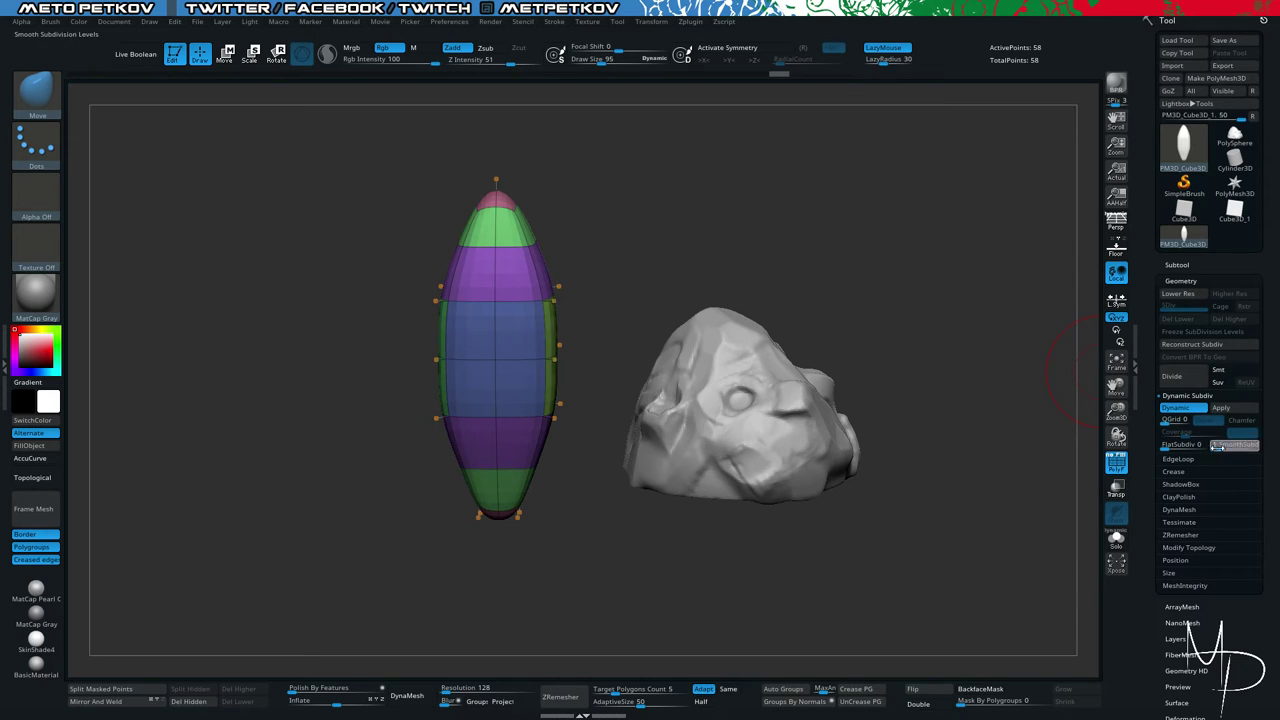
left_click_drag(1217, 447, 1168, 423)
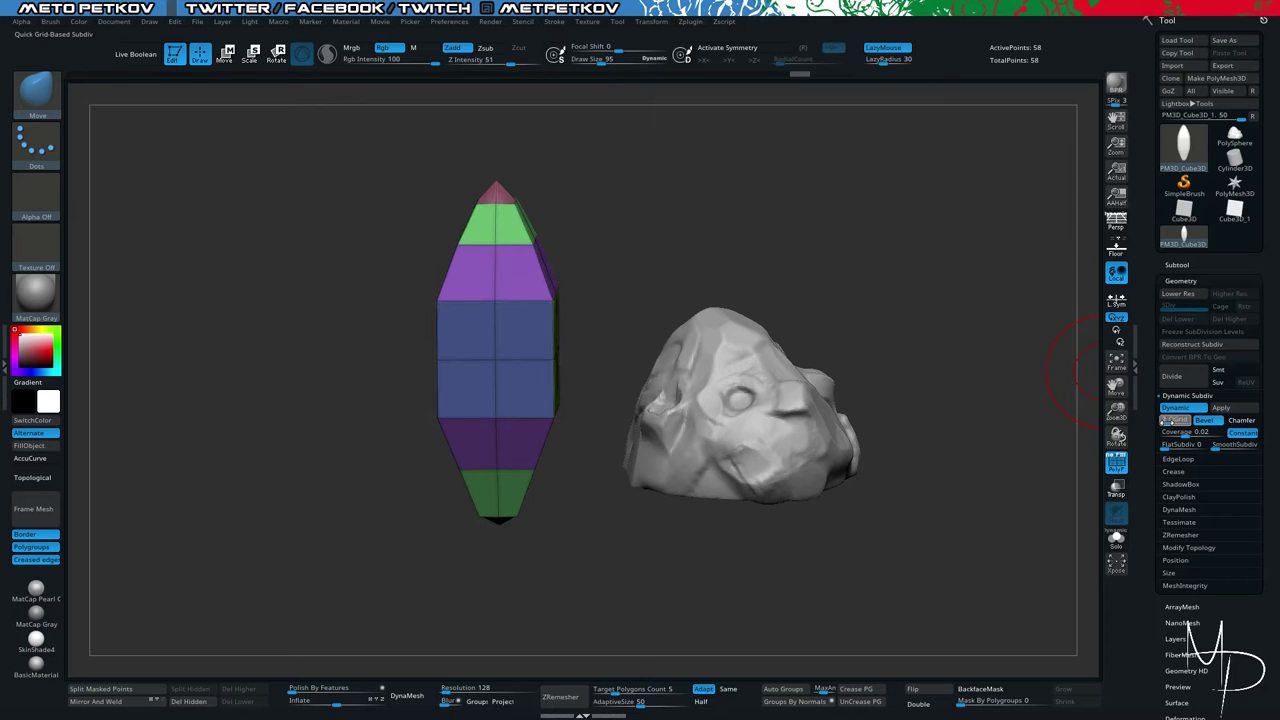
mouse_move(1182, 434)
left_mouse_down()
mouse_move(1203, 434)
mouse_move(1192, 433)
left_mouse_up()
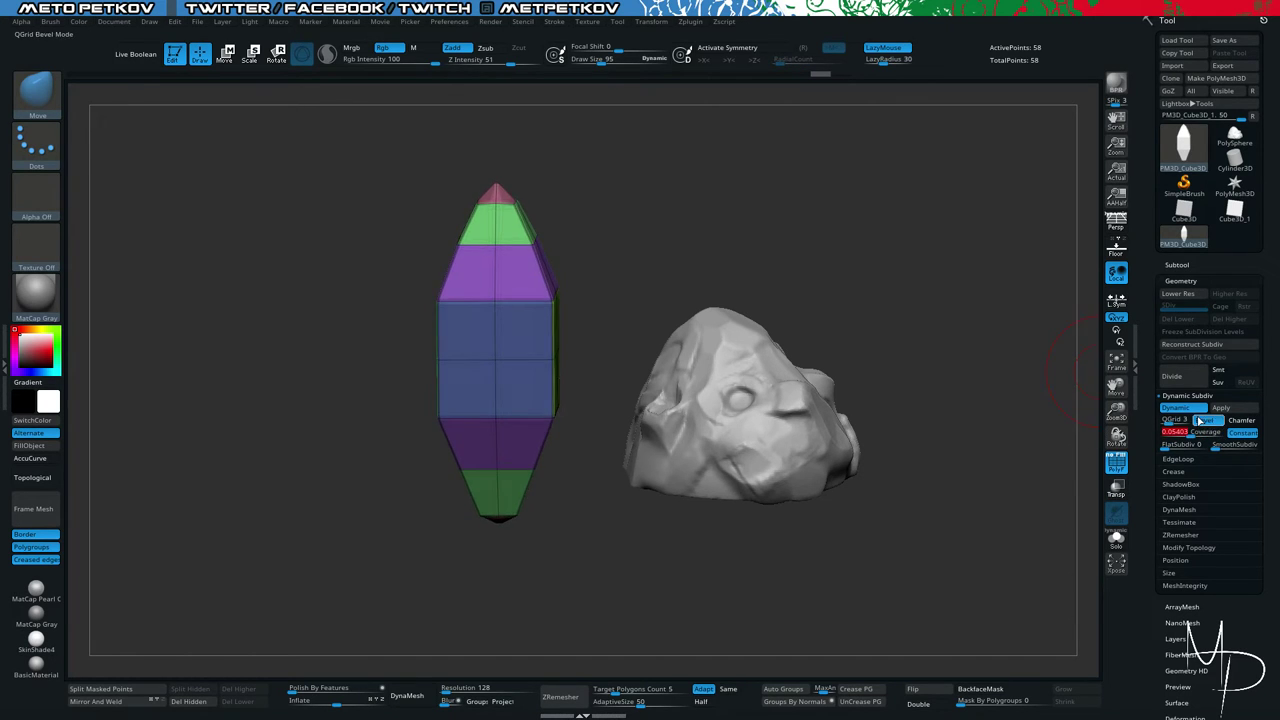
left_click_drag(840, 294, 1070, 360)
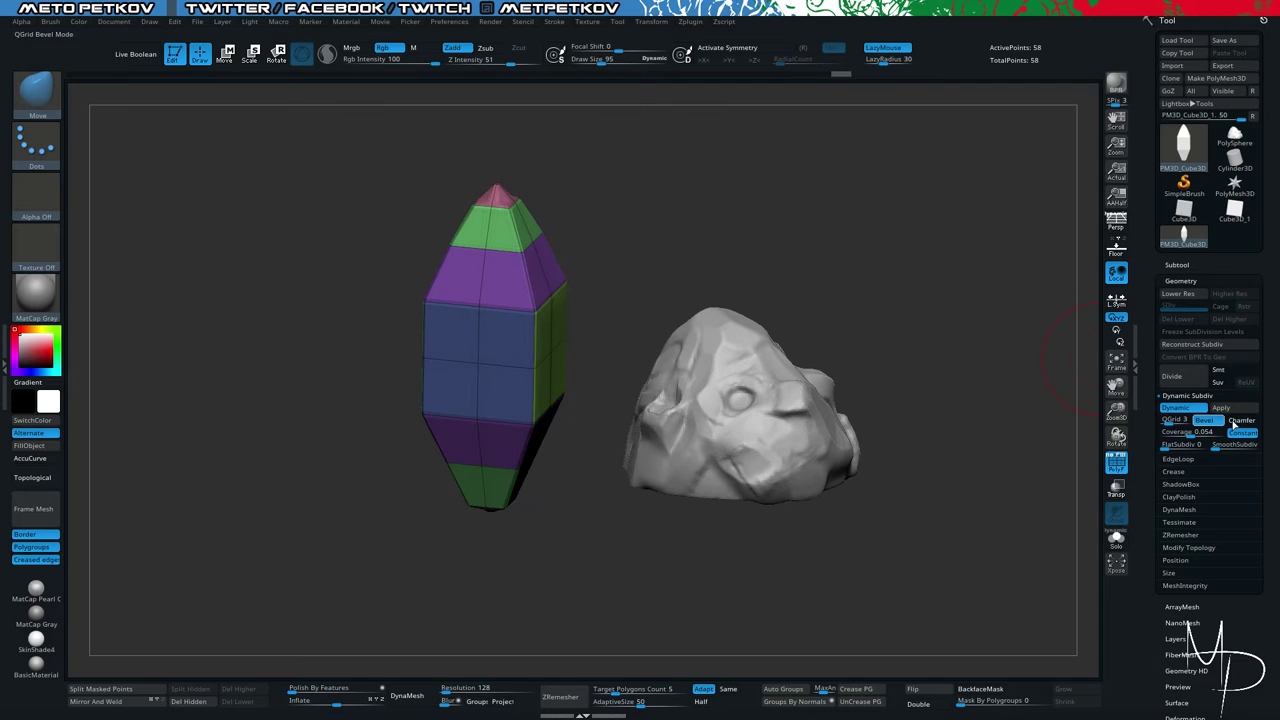
left_click(1222, 410)
left_click_drag(243, 300, 375, 231)
left_click(1177, 264)
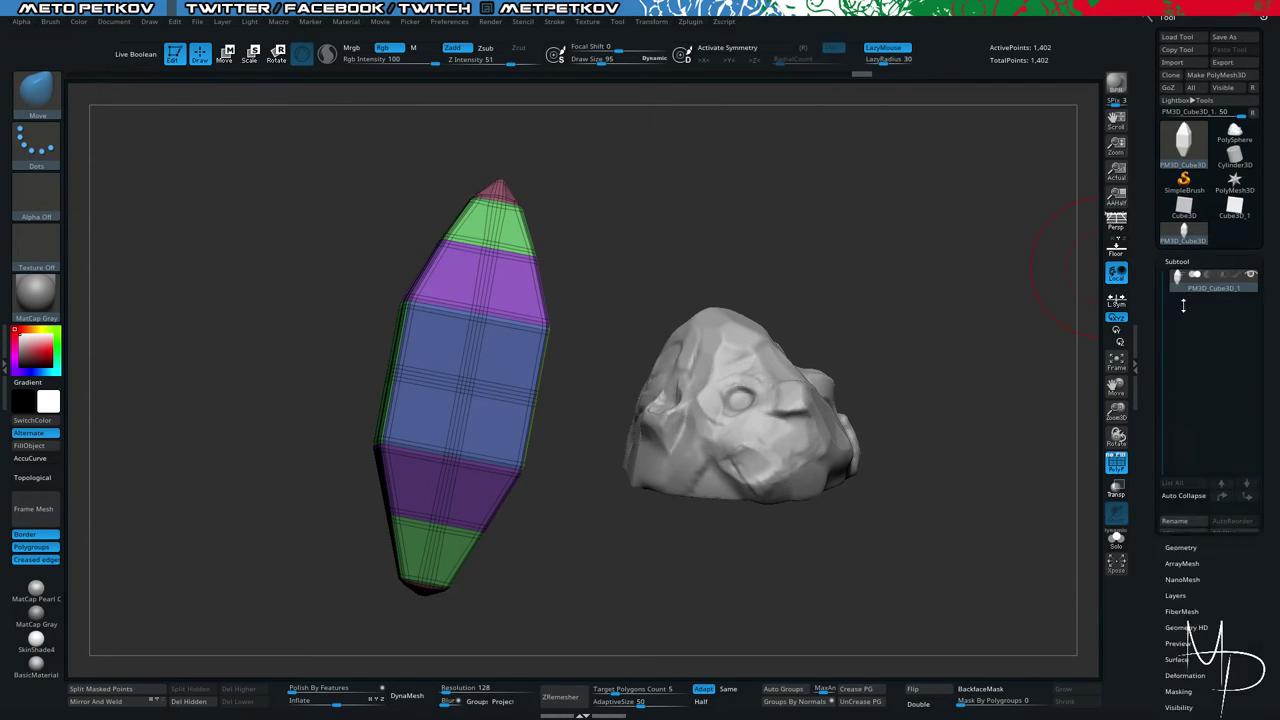
left_click_drag(1149, 645, 1197, 374)
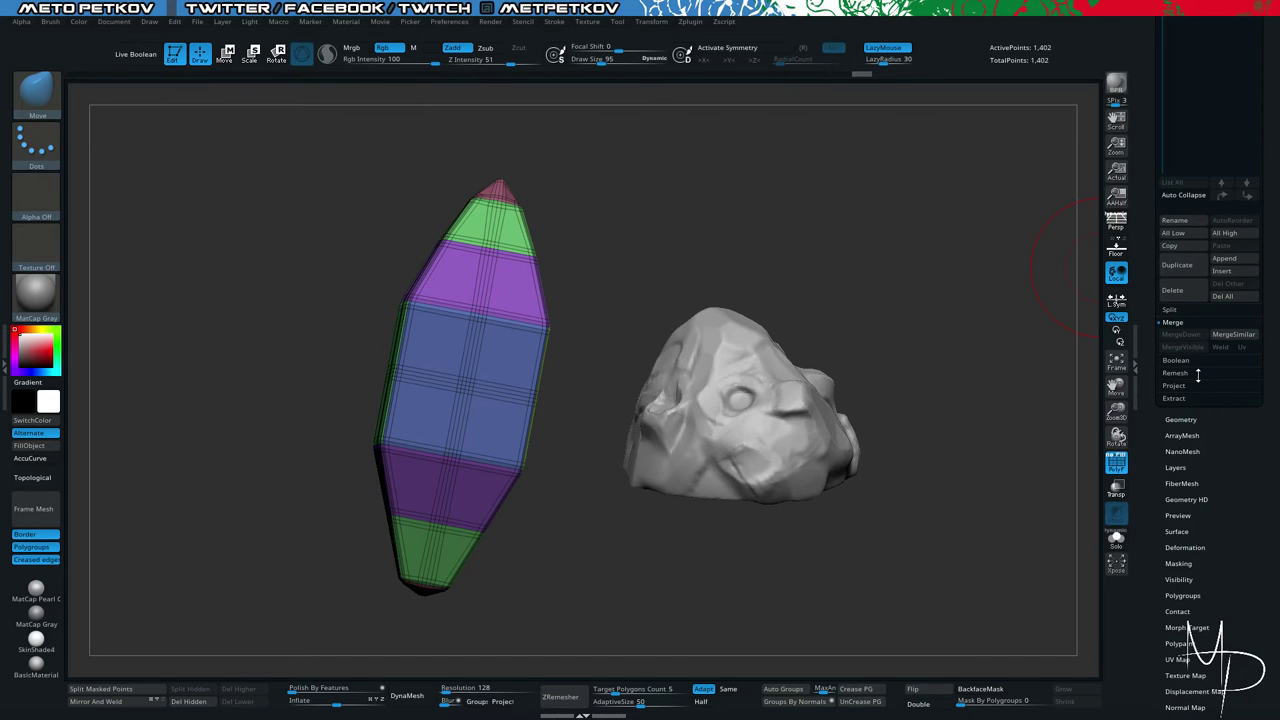
left_click_drag(959, 259, 868, 253)
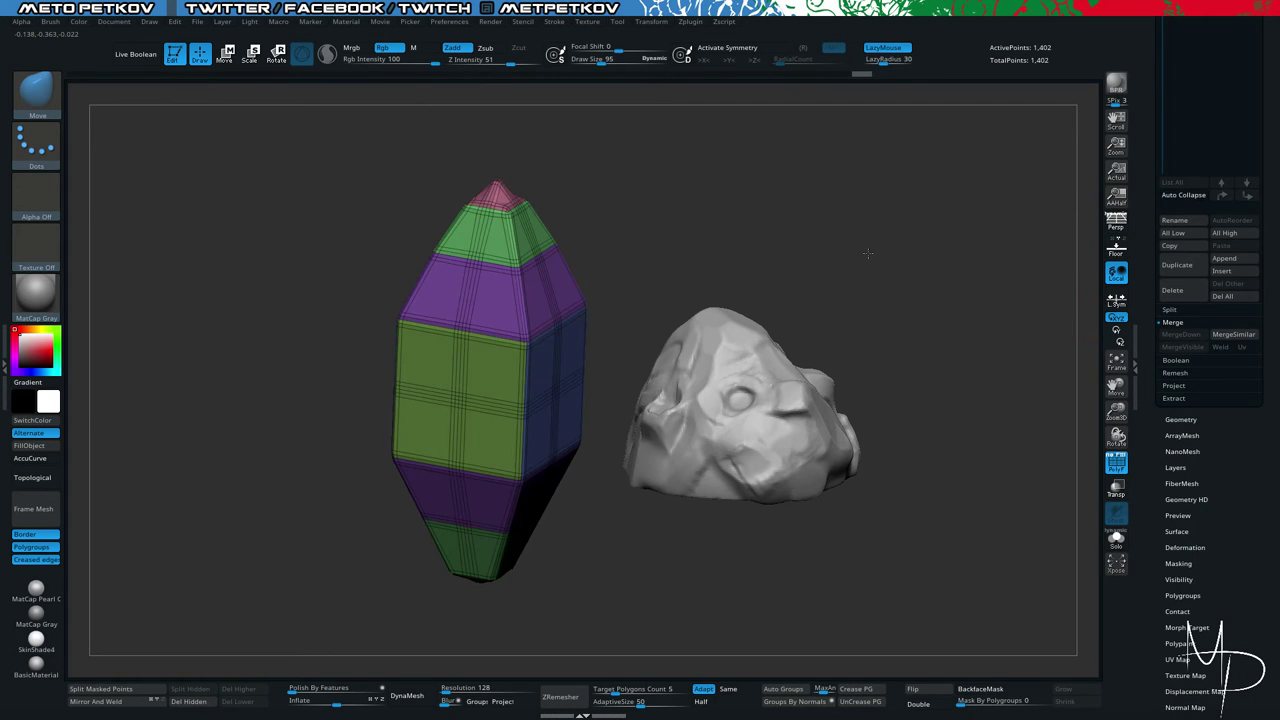
left_click(1180, 420)
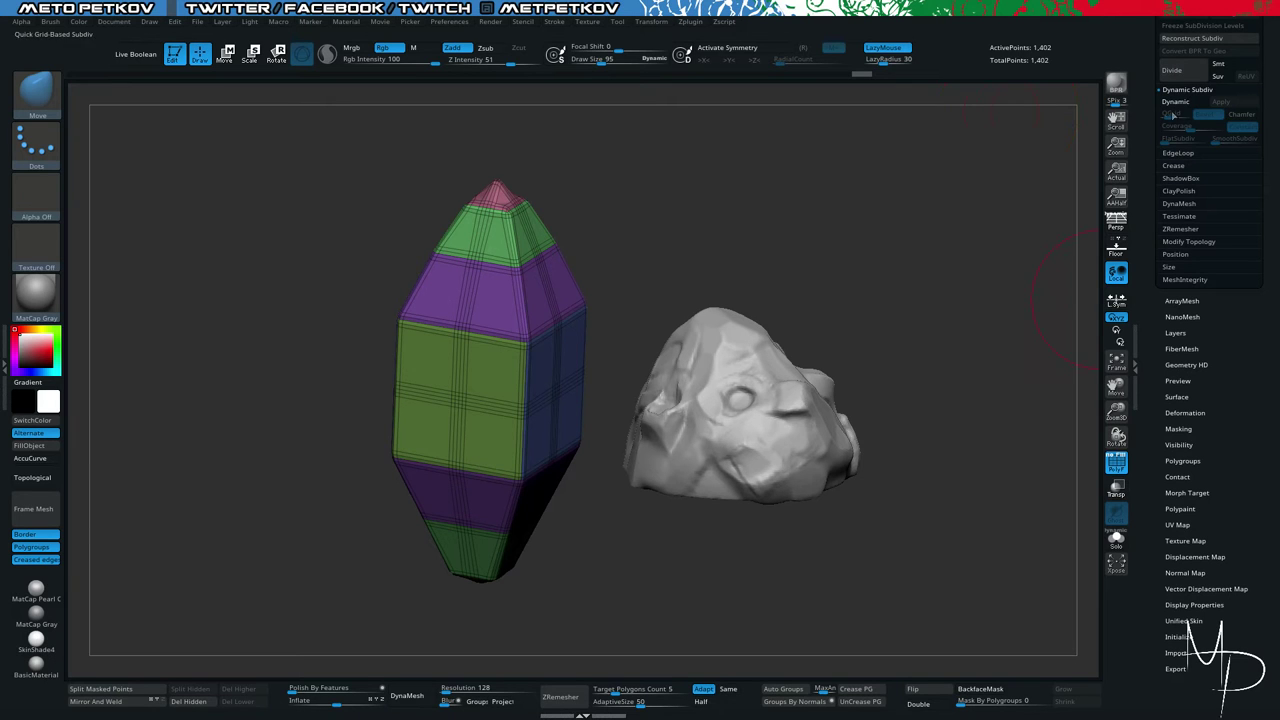
left_click_drag(1150, 42, 1150, 151)
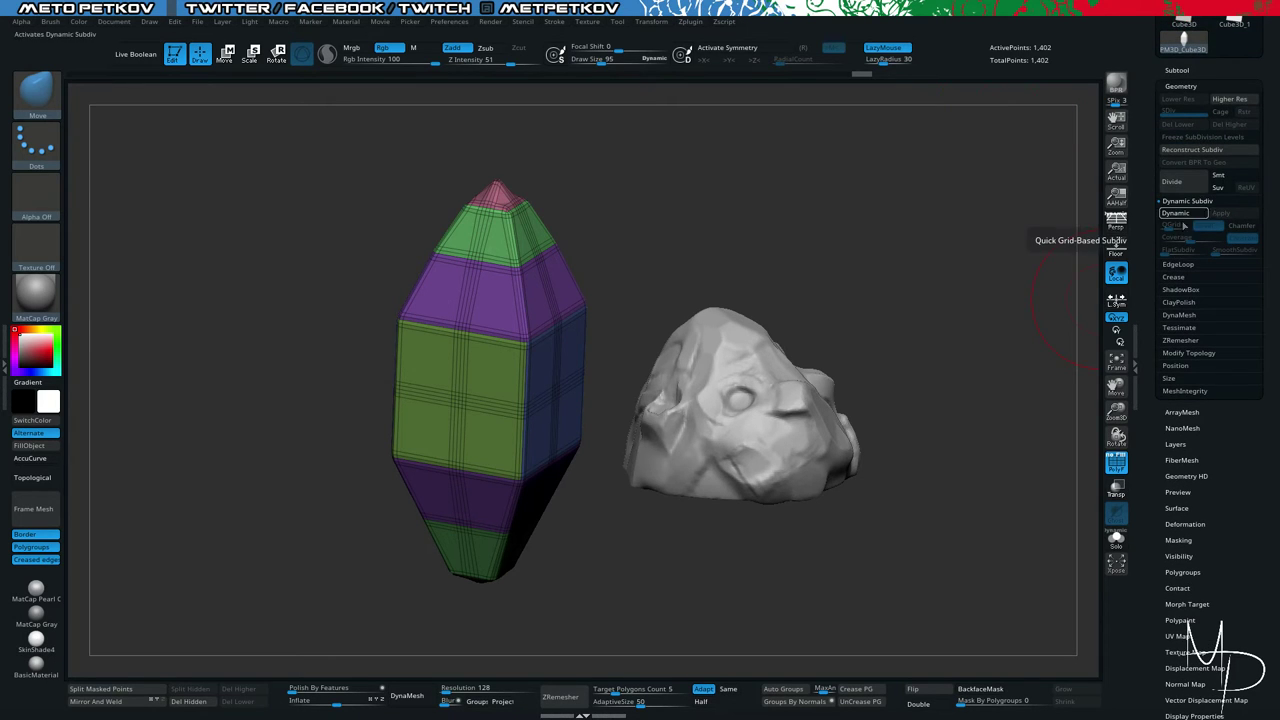
left_click_drag(1006, 237, 890, 235)
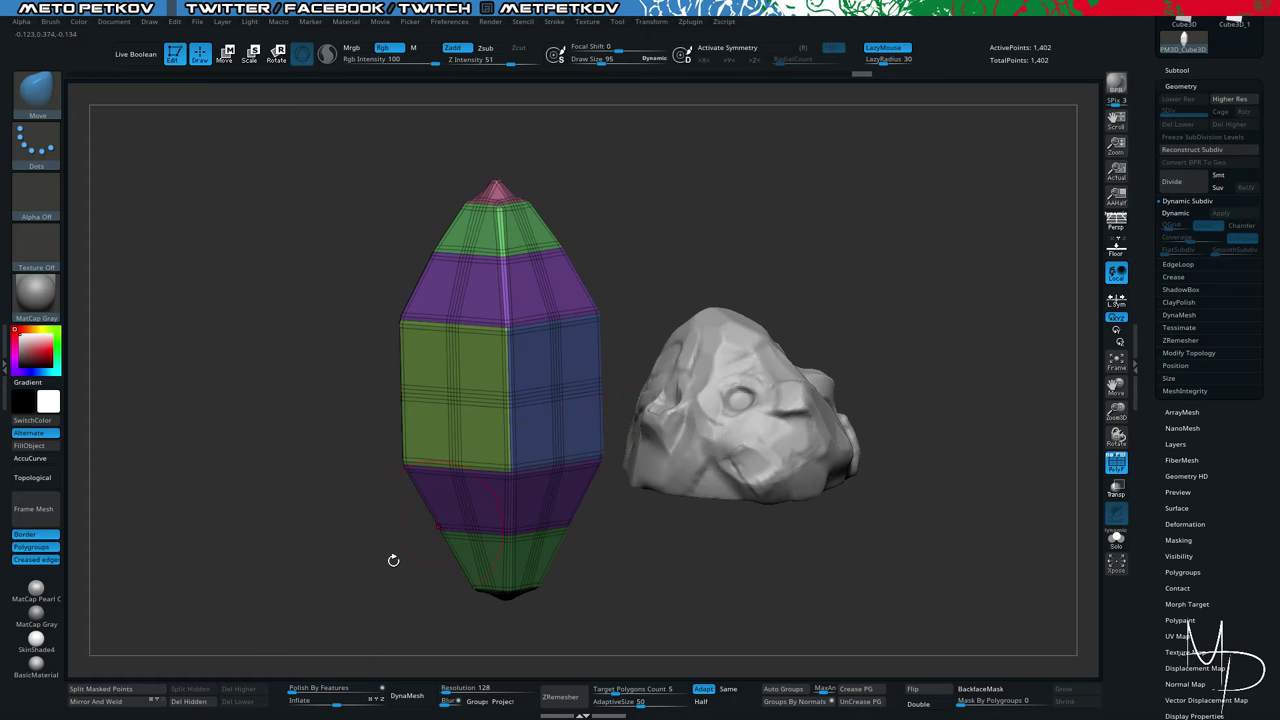
Try remeshing the crystal with DynaMesh at resolution 128 and at 280, undoing each attempt.
left_click(404, 697)
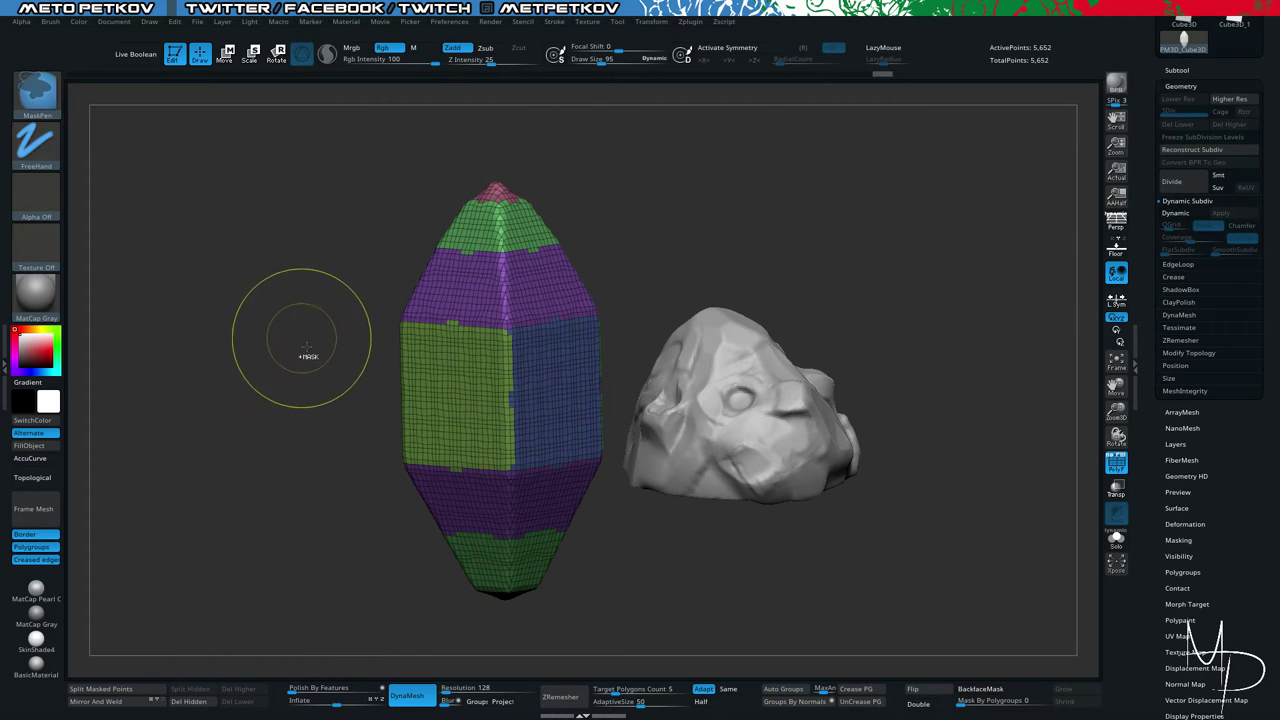
key("ctrl+z")
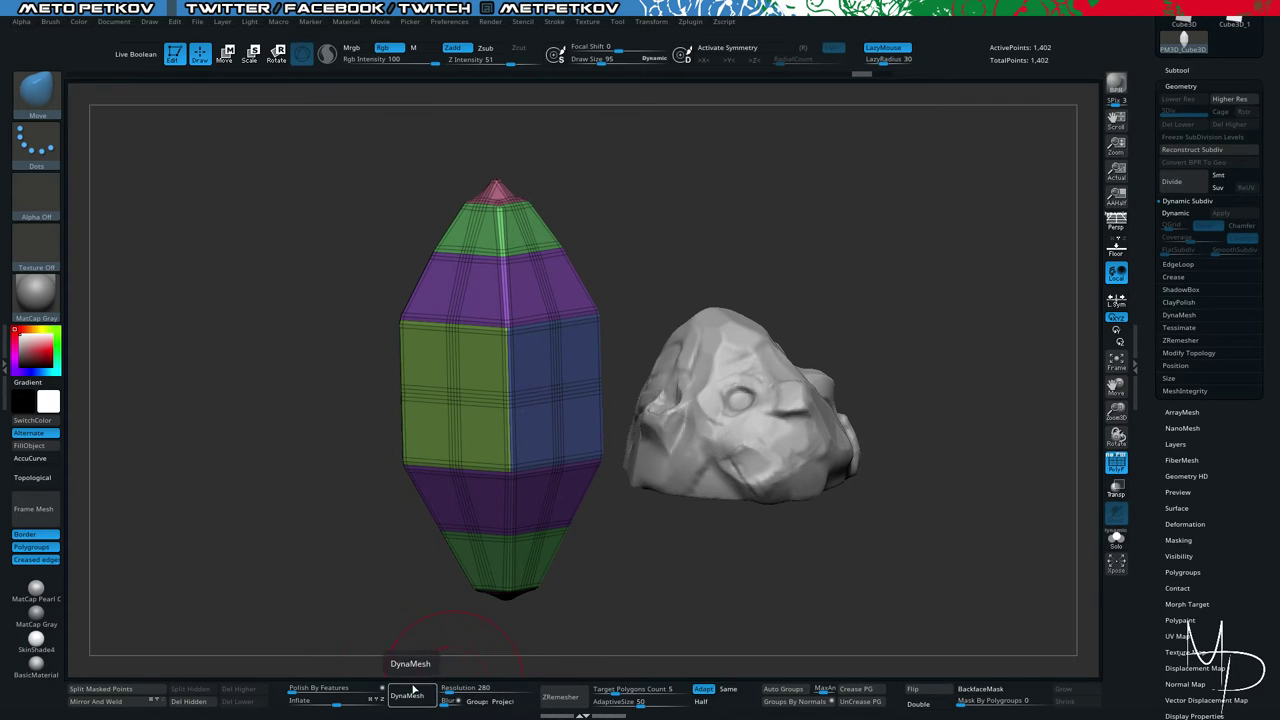
left_click(405, 695)
key("ctrl")
key("ctrl+z")
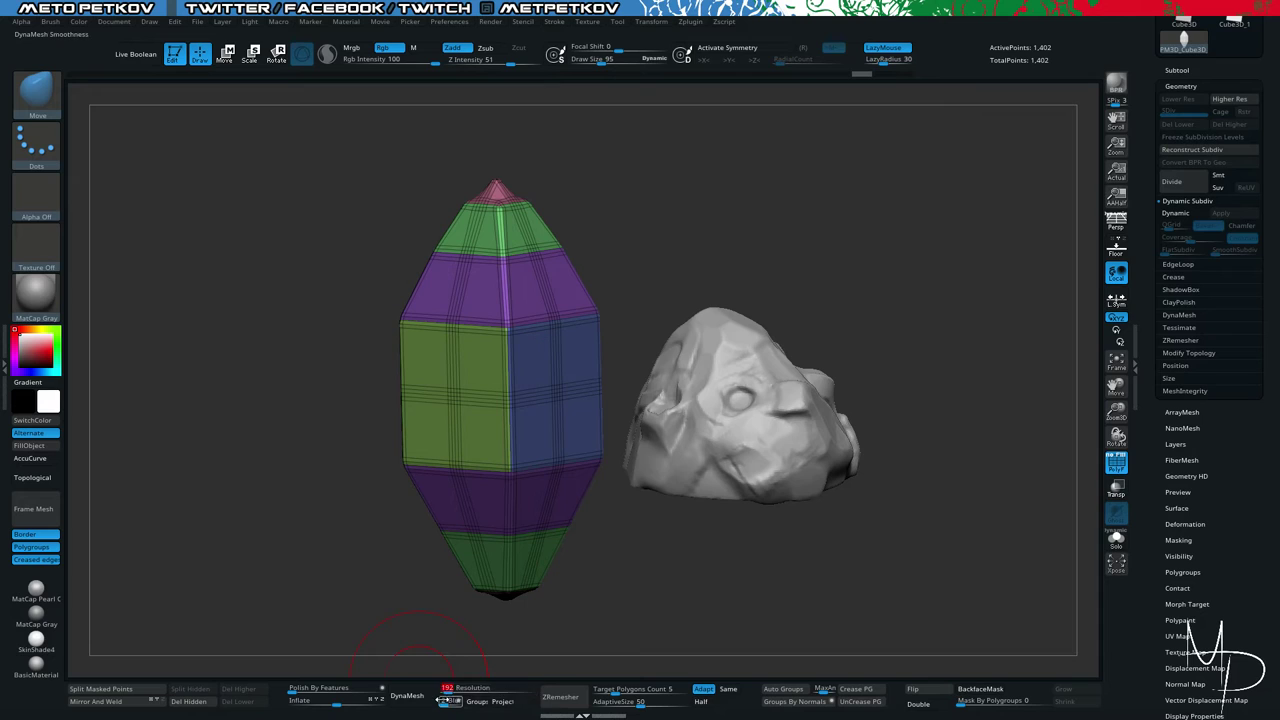
Set the DynaMesh resolution to 104 and remesh the crystal.
left_click(446, 692)
left_click_drag(448, 694, 526, 695)
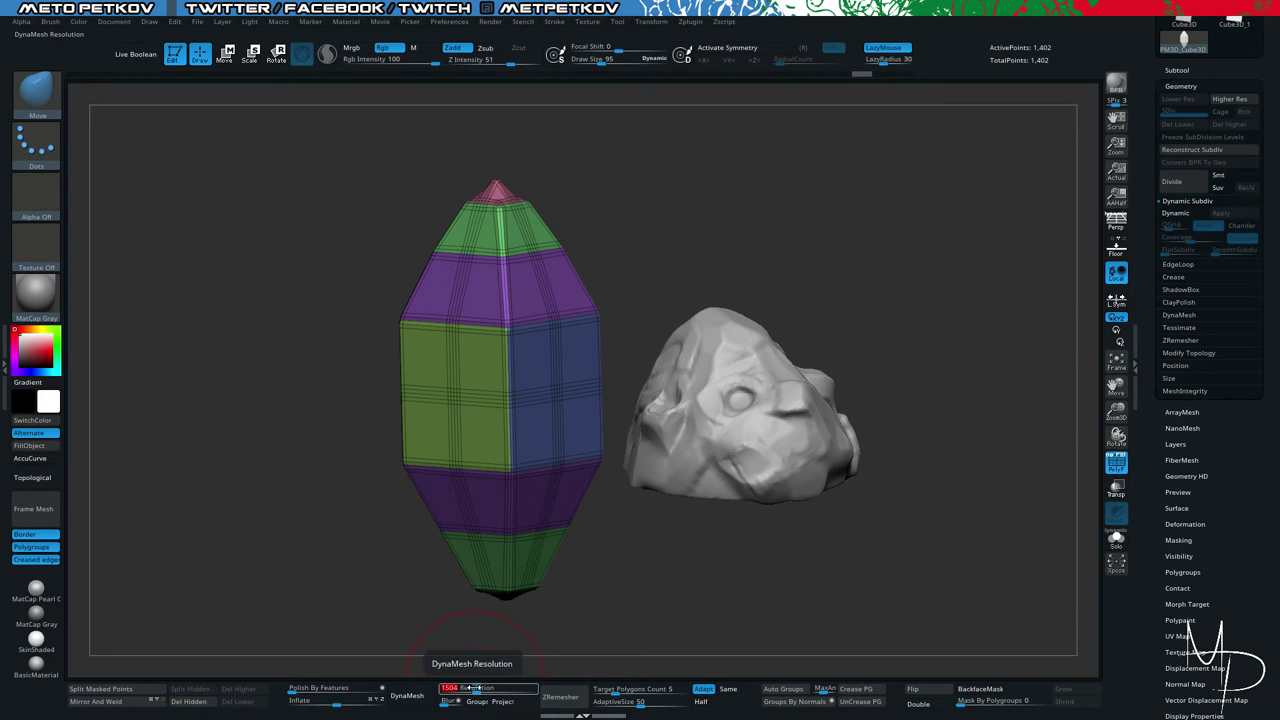
left_click_drag(477, 687, 456, 685)
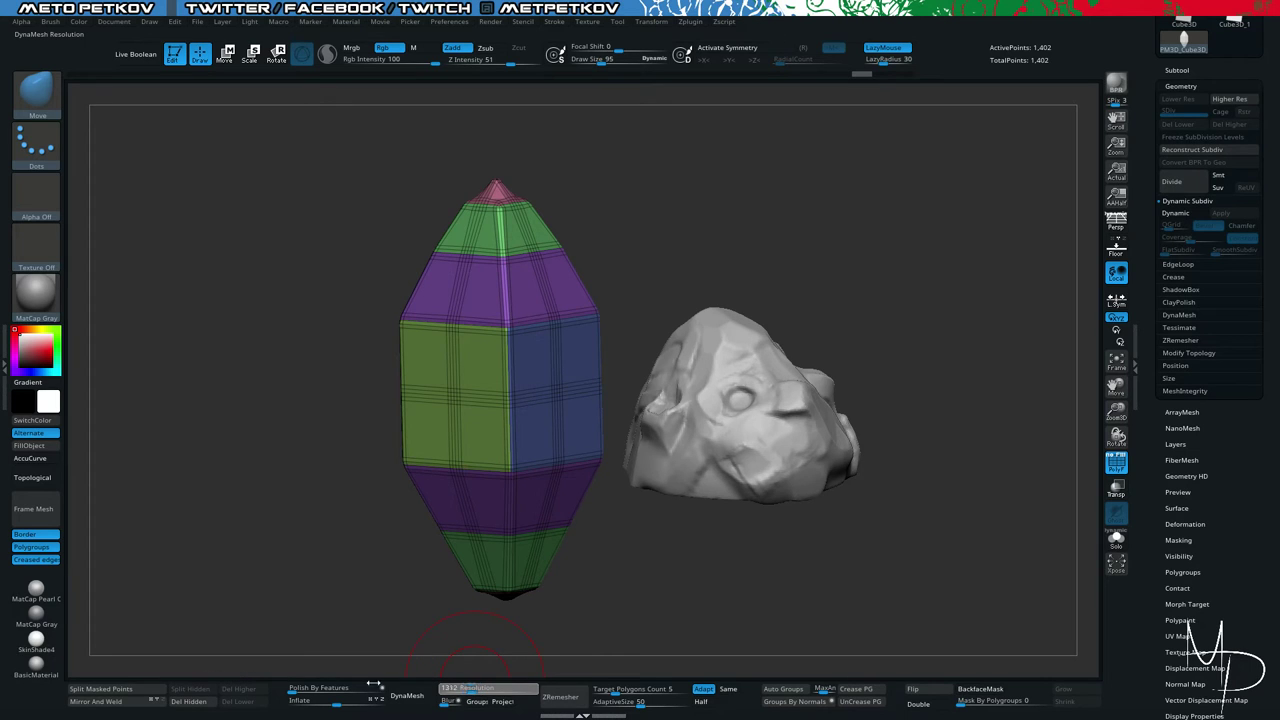
left_click_drag(603, 692, 460, 680)
left_click(407, 695)
Choose the TrimDynamic brush and set its draw size to 51.
left_click_drag(340, 360, 261, 279)
key("b")
key("t")
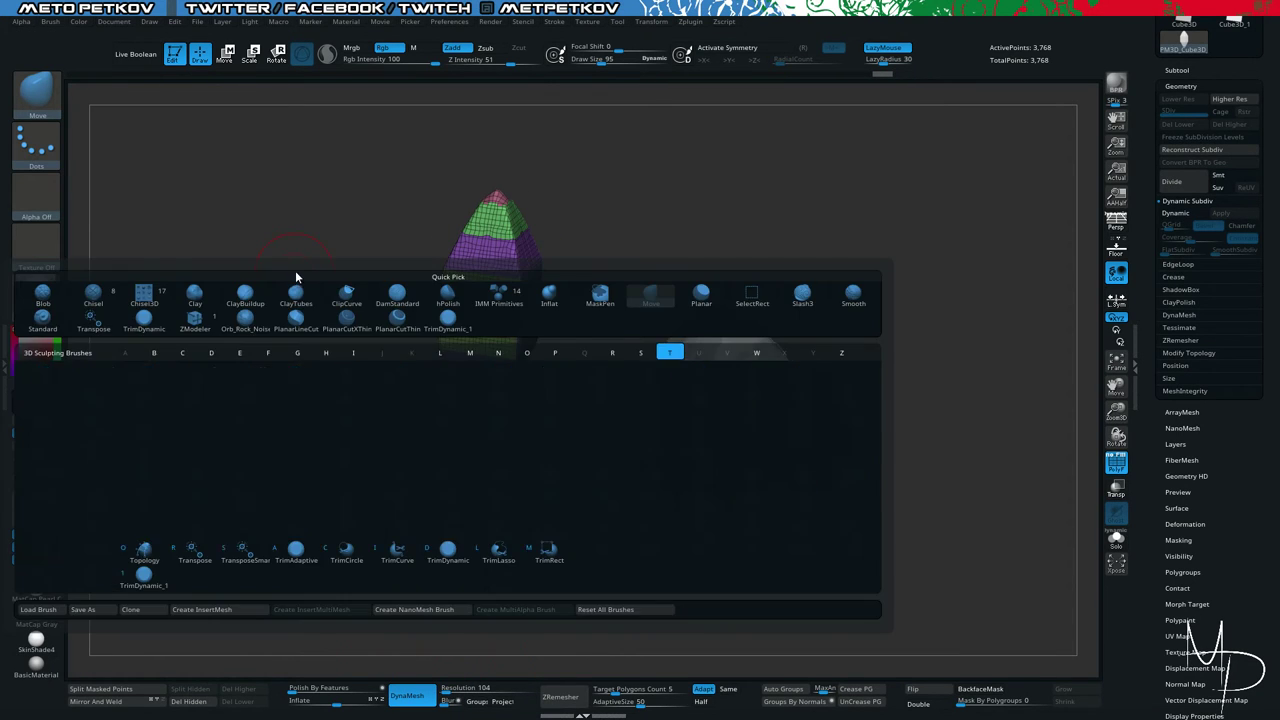
key("d")
key("s")
left_click(314, 260)
key("shift")
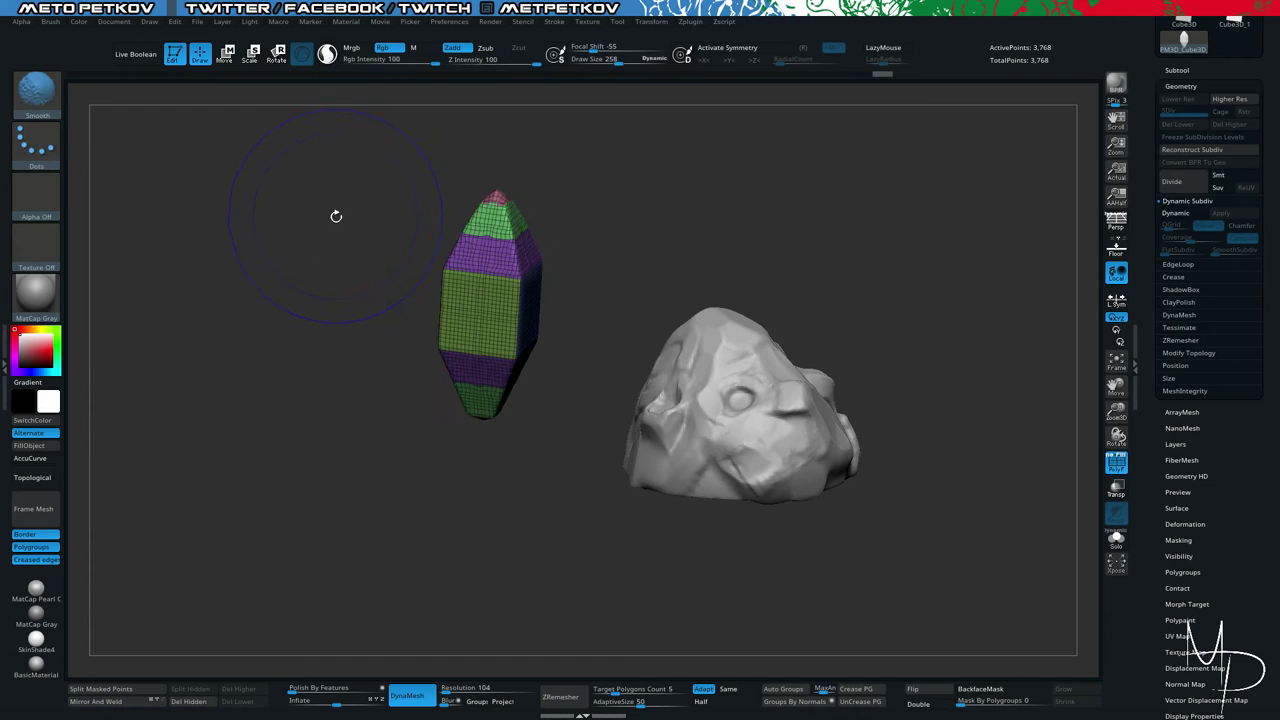
key("space")
left_click_drag(295, 212, 317, 206)
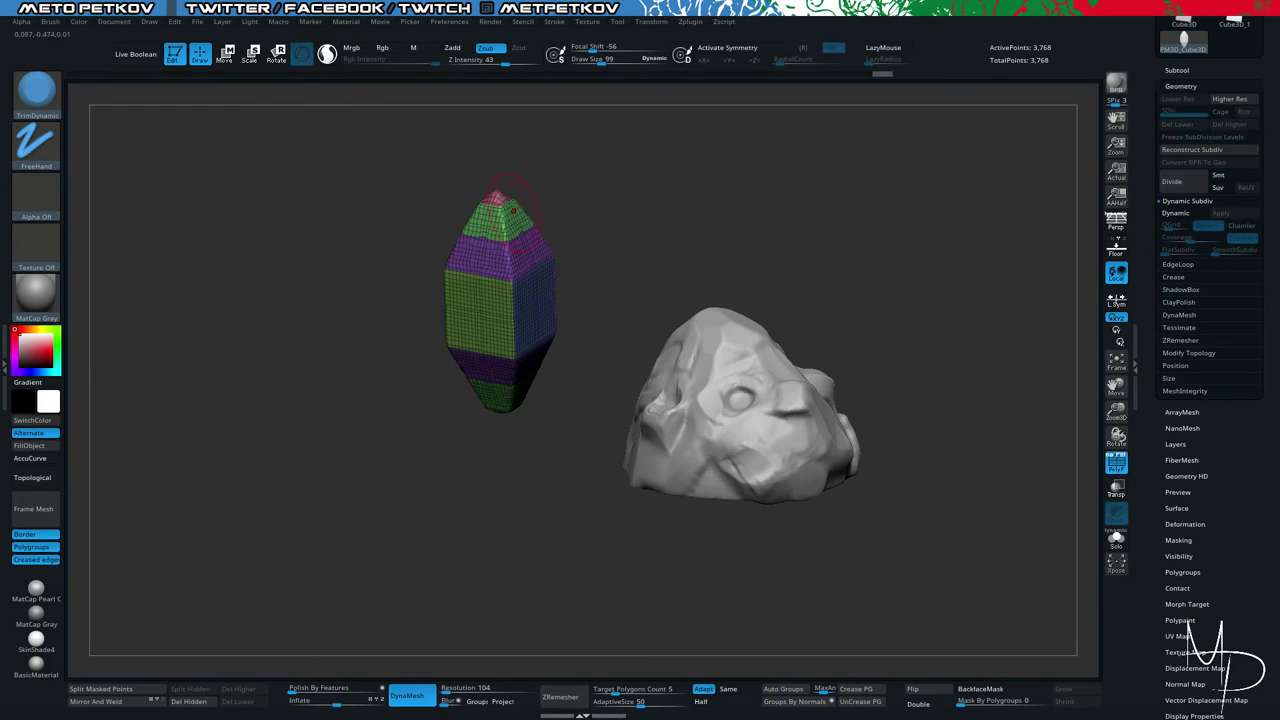
key("space")
left_click_drag(500, 210, 492, 210)
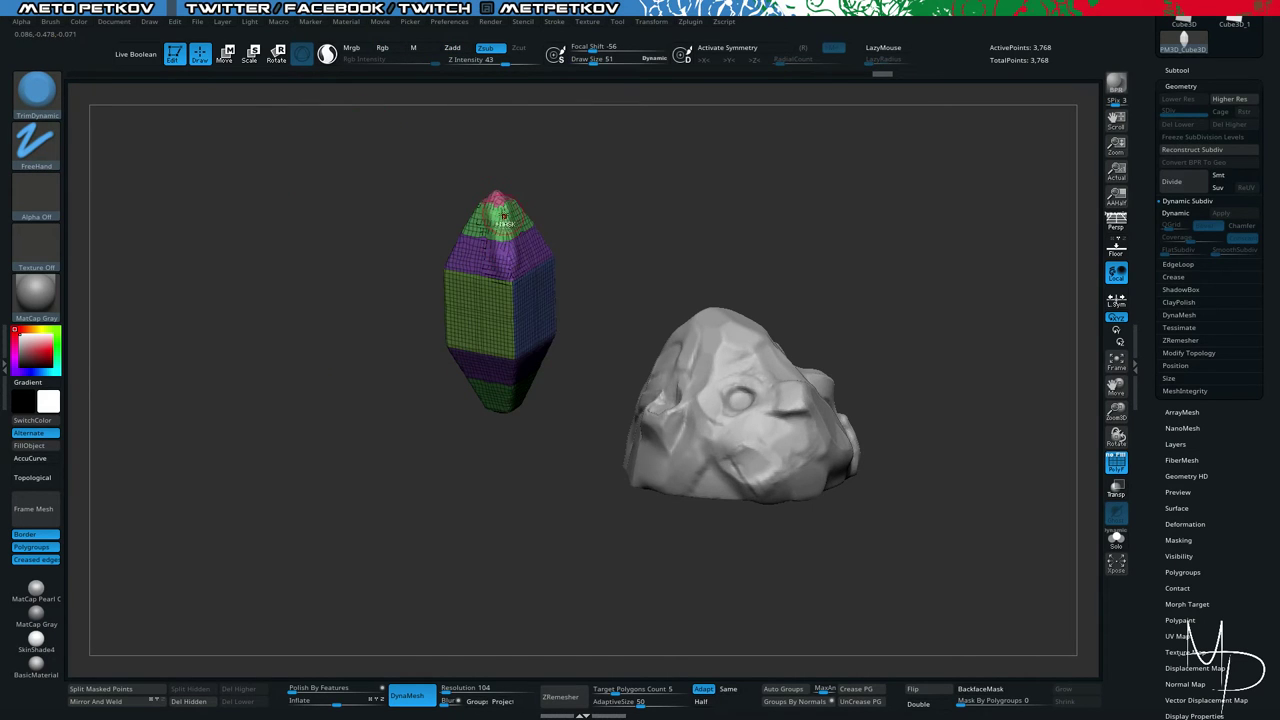
Flatten one of the crystal's long vertical edges from the upper tip to the lower end with TrimDynamic.
key("d")
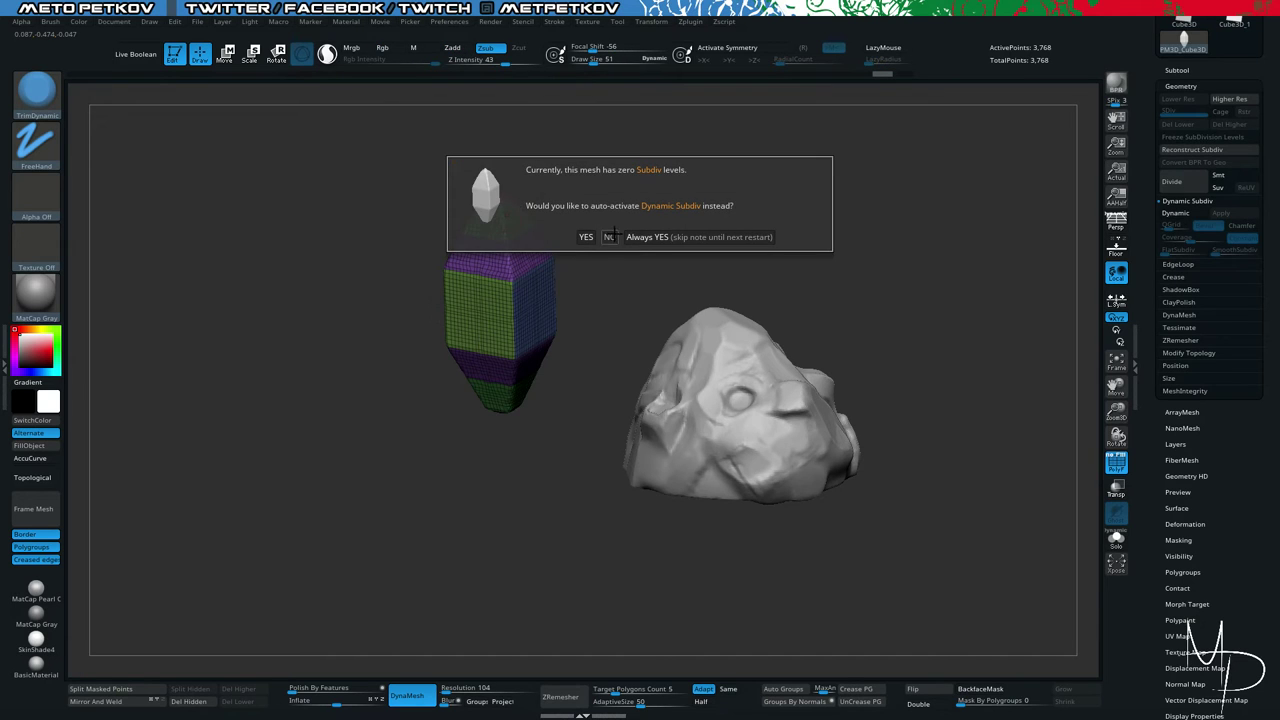
left_click(586, 237)
left_click_drag(508, 263, 511, 276)
left_click_drag(498, 197, 511, 287)
mouse_move(390, 230)
left_mouse_down()
mouse_move(378, 320)
mouse_move(362, 175)
mouse_move(394, 149)
left_mouse_up()
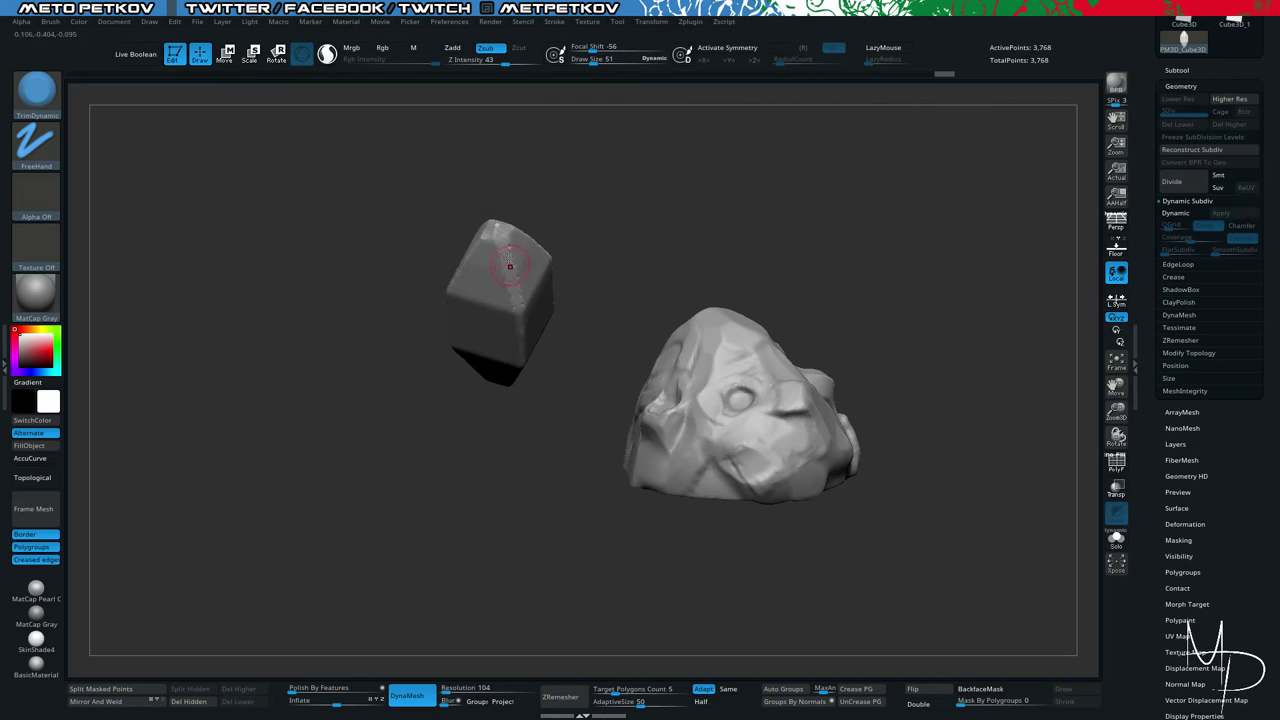
key("ctrl+shift+z")
key("ctrl+shift+z")
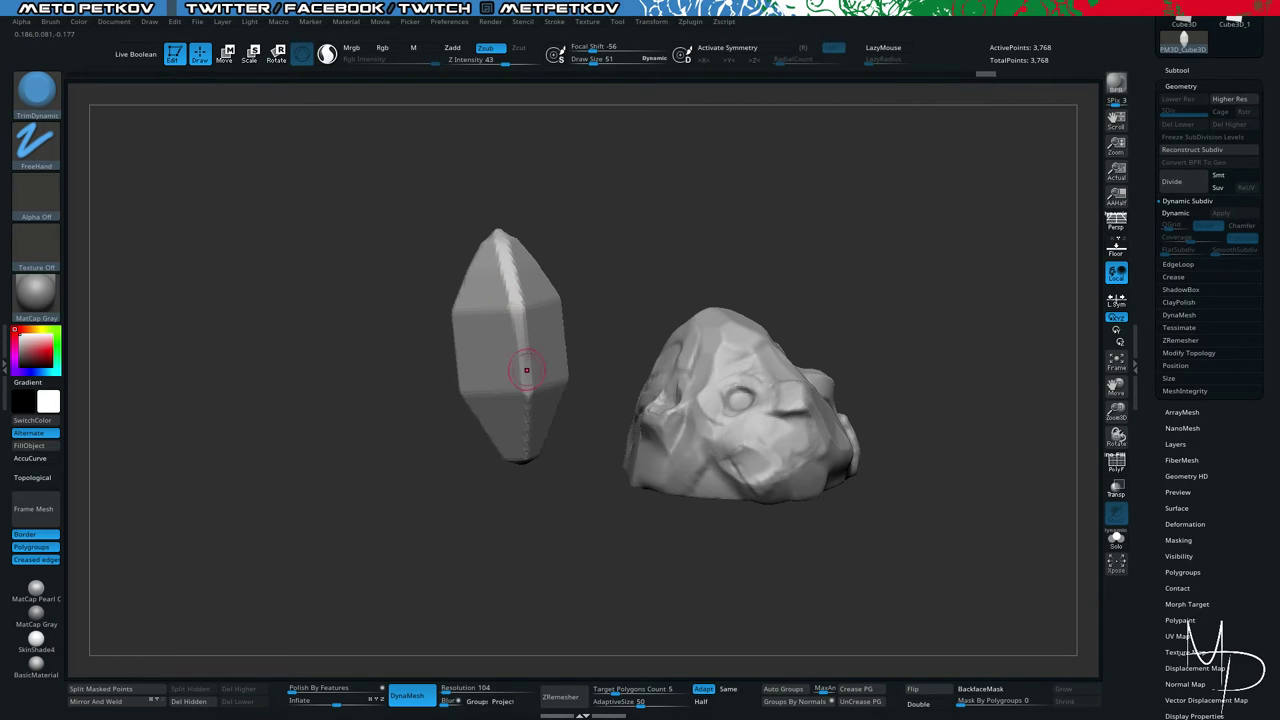
left_click_drag(523, 358, 525, 384)
left_click_drag(523, 551, 517, 503)
left_click_drag(530, 376, 527, 455)
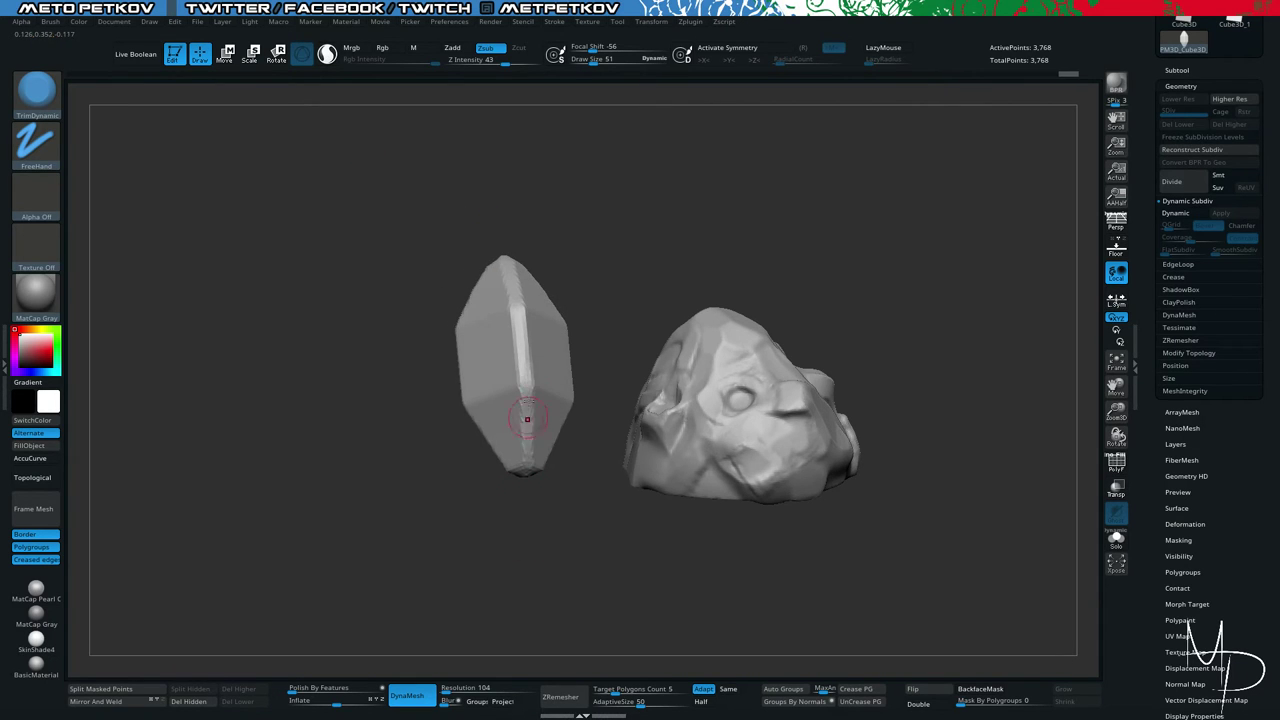
key("ctrl+shift+z")
key("ctrl+shift+z")
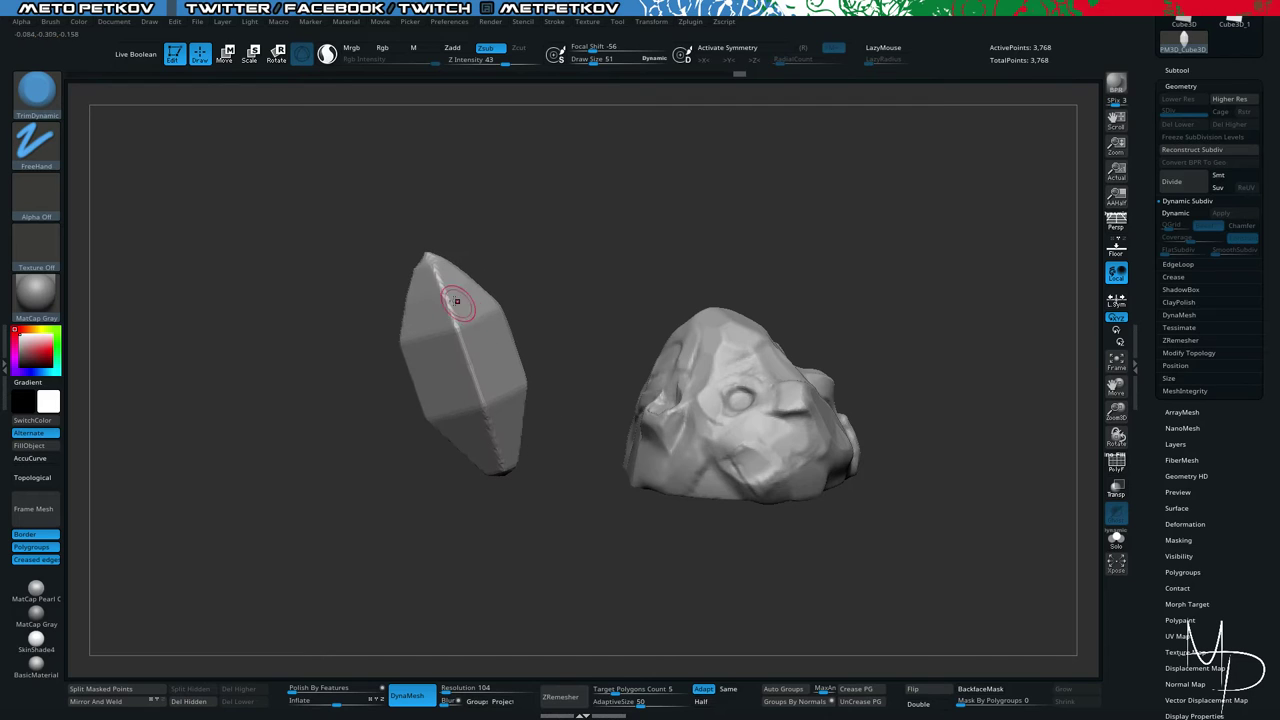
Activate X symmetry and flatten the crystal's remaining long vertical edges with TrimDynamic.
key("x")
key("x")
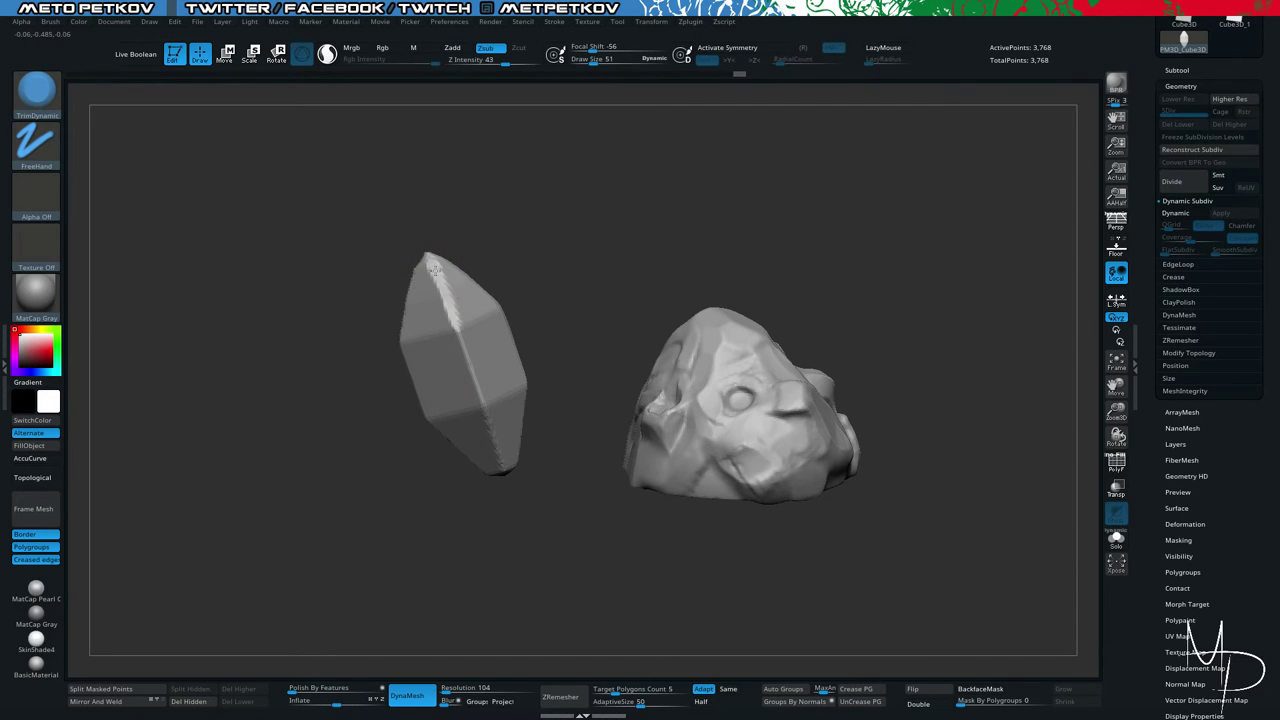
key("ctrl+shift+z")
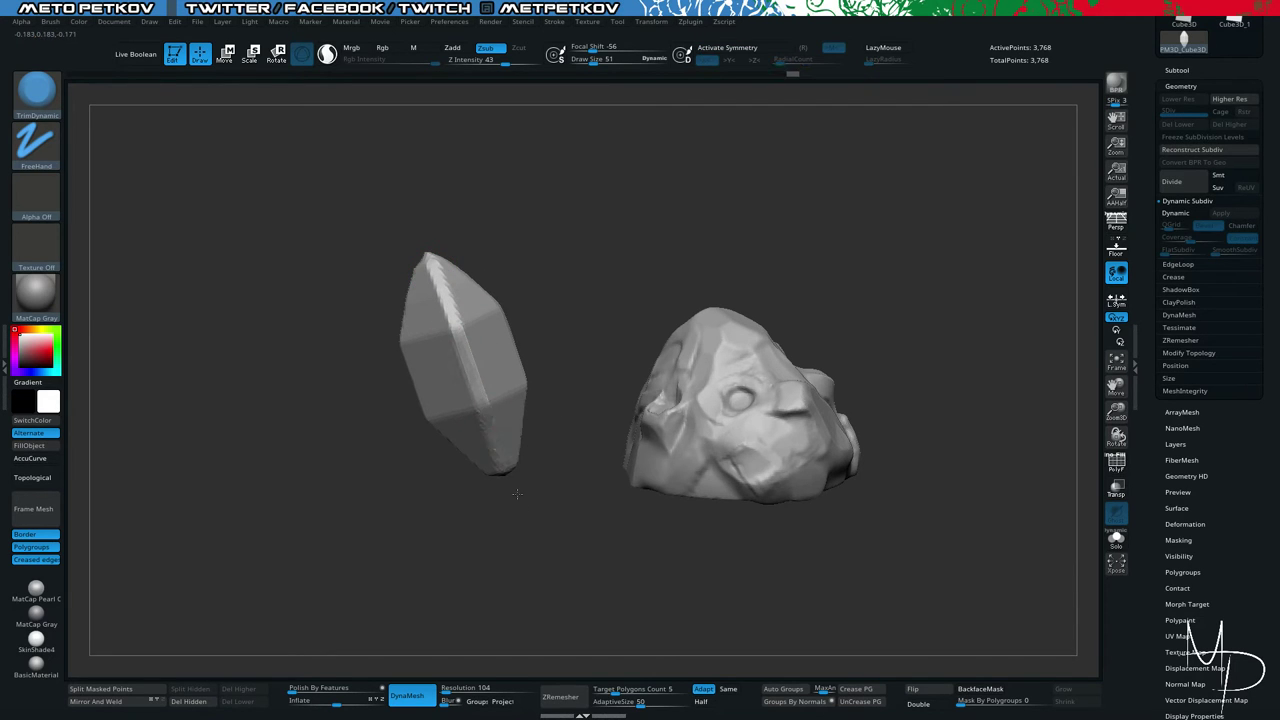
key("ctrl+shift+z")
key("ctrl+shift+z")
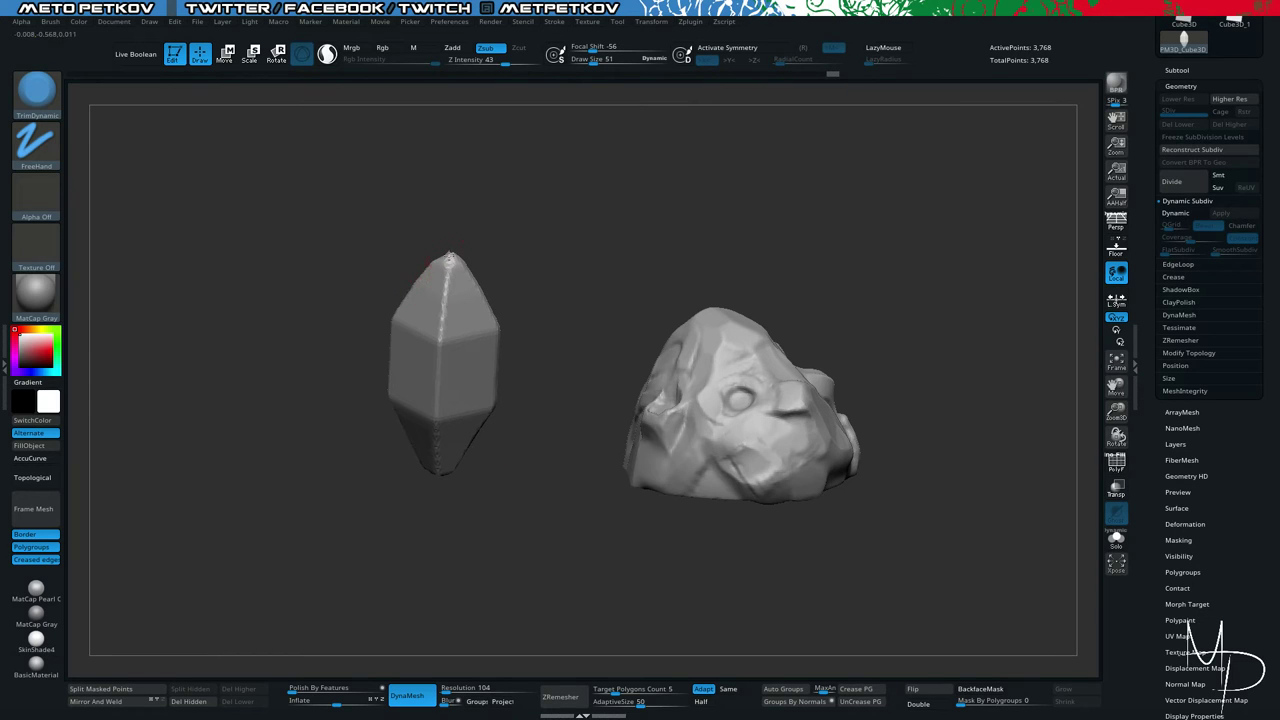
key("ctrl+shift+z")
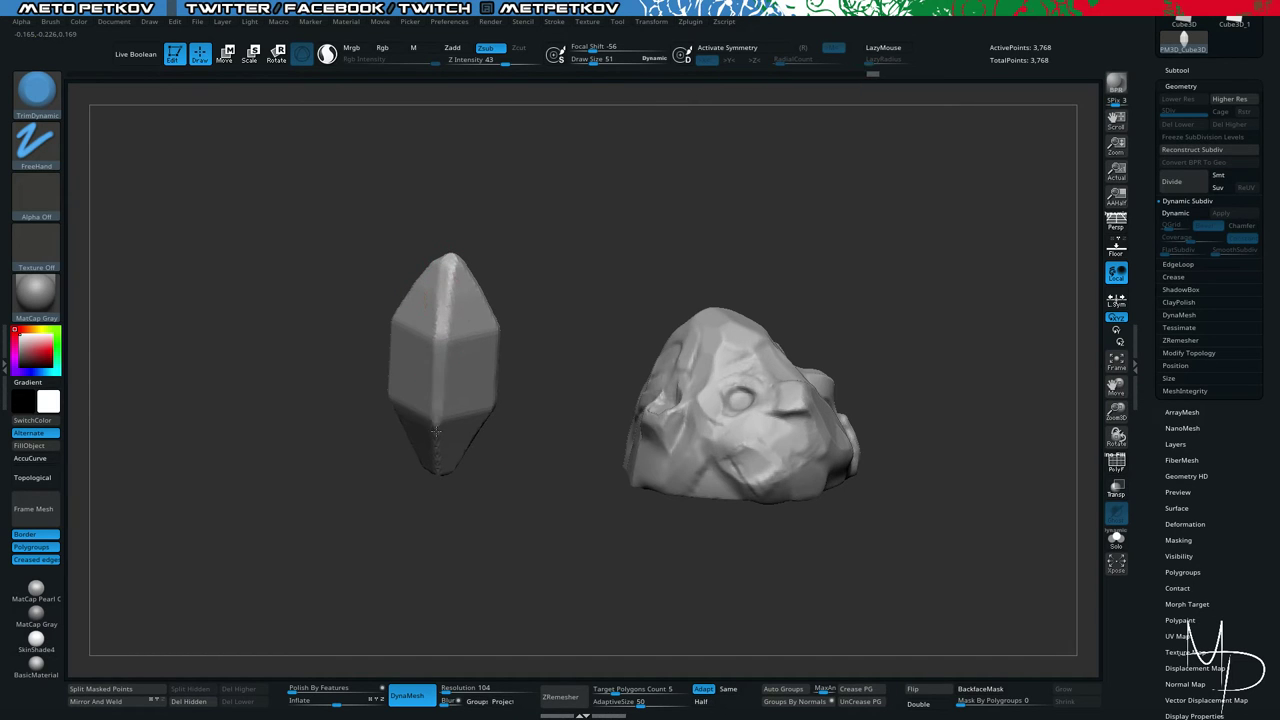
key("ctrl+shift+z")
key("ctrl+shift+z")
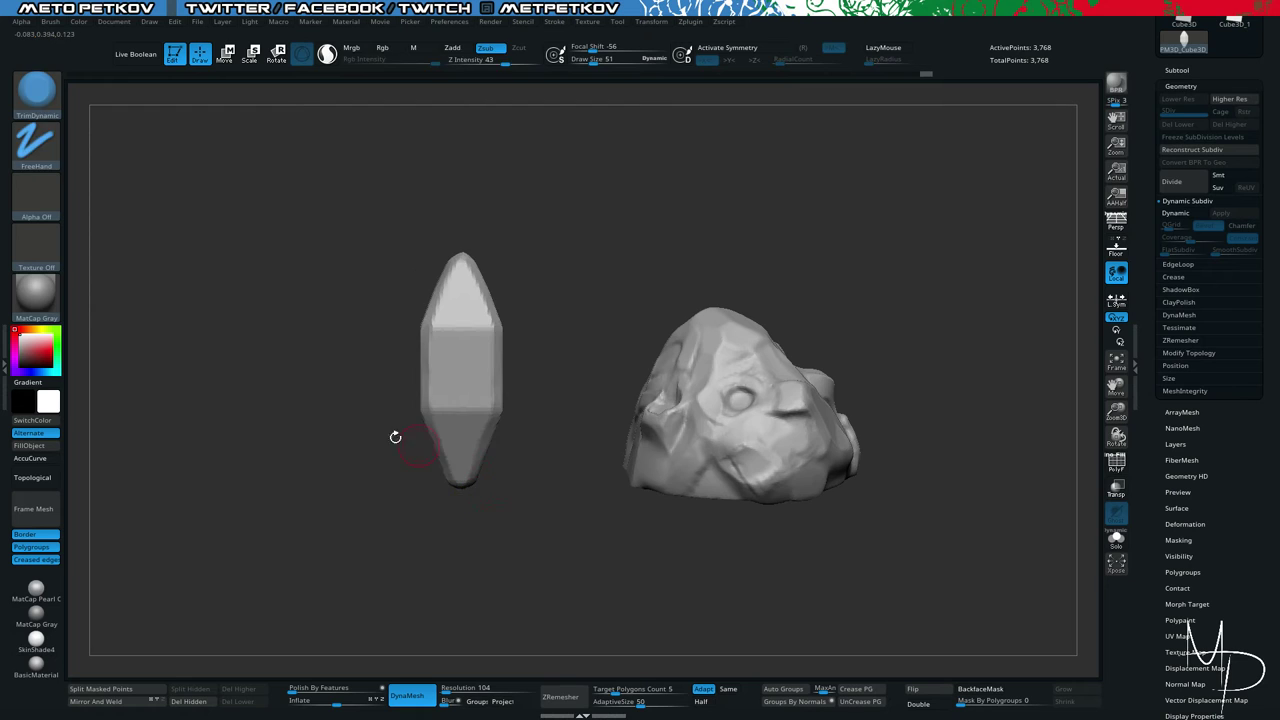
Mask the crystal's upper half, move the lower half down to lengthen the body, and clear the mask.
left_click_drag(578, 554, 278, 375, "ctrl")
left_click(278, 375, "ctrl")
key("w")
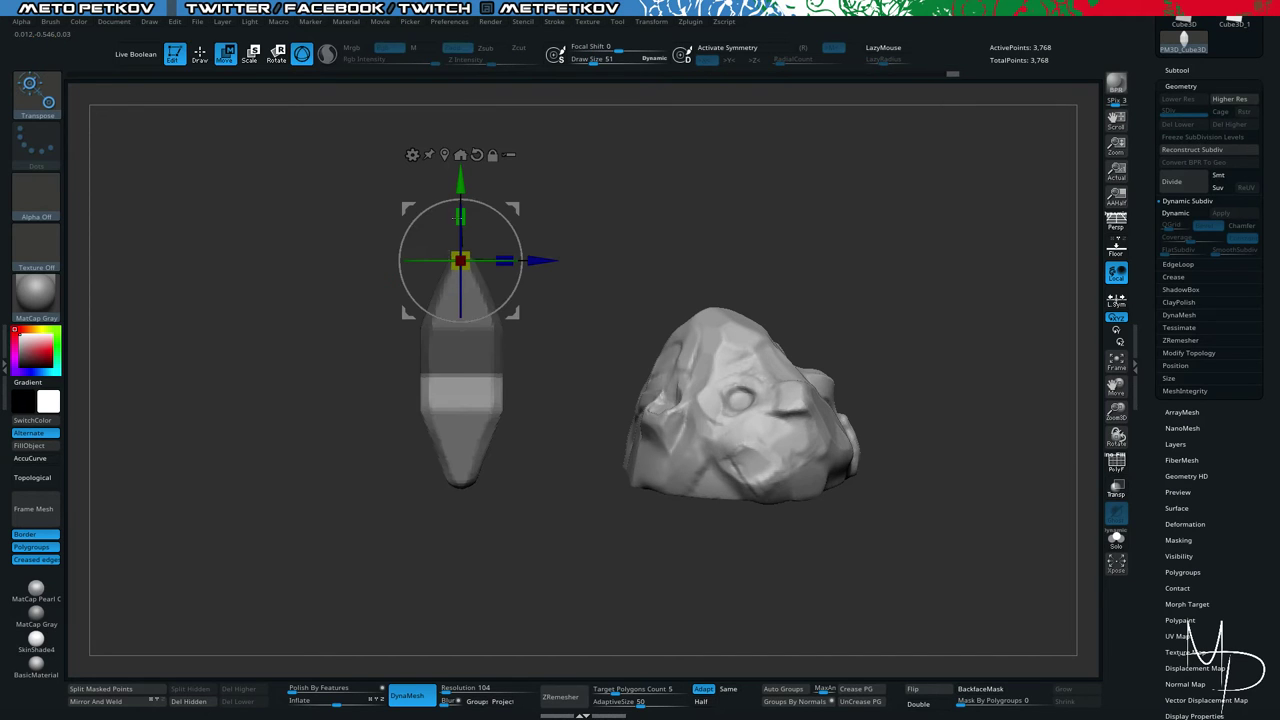
left_click_drag(460, 178, 452, 212)
left_click_drag(300, 312, 194, 218, "ctrl")
left_click_drag(288, 252, 205, 262)
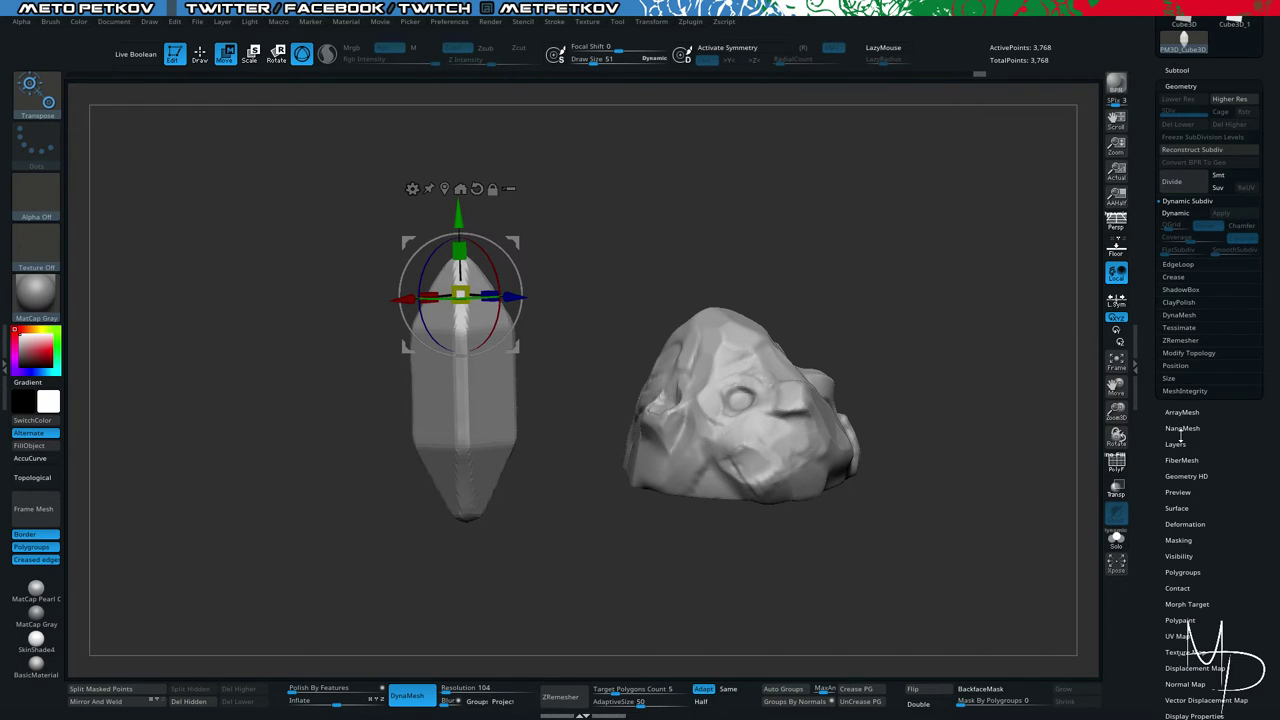
Resize the crystal with the Unify deformation.
left_click(1184, 524)
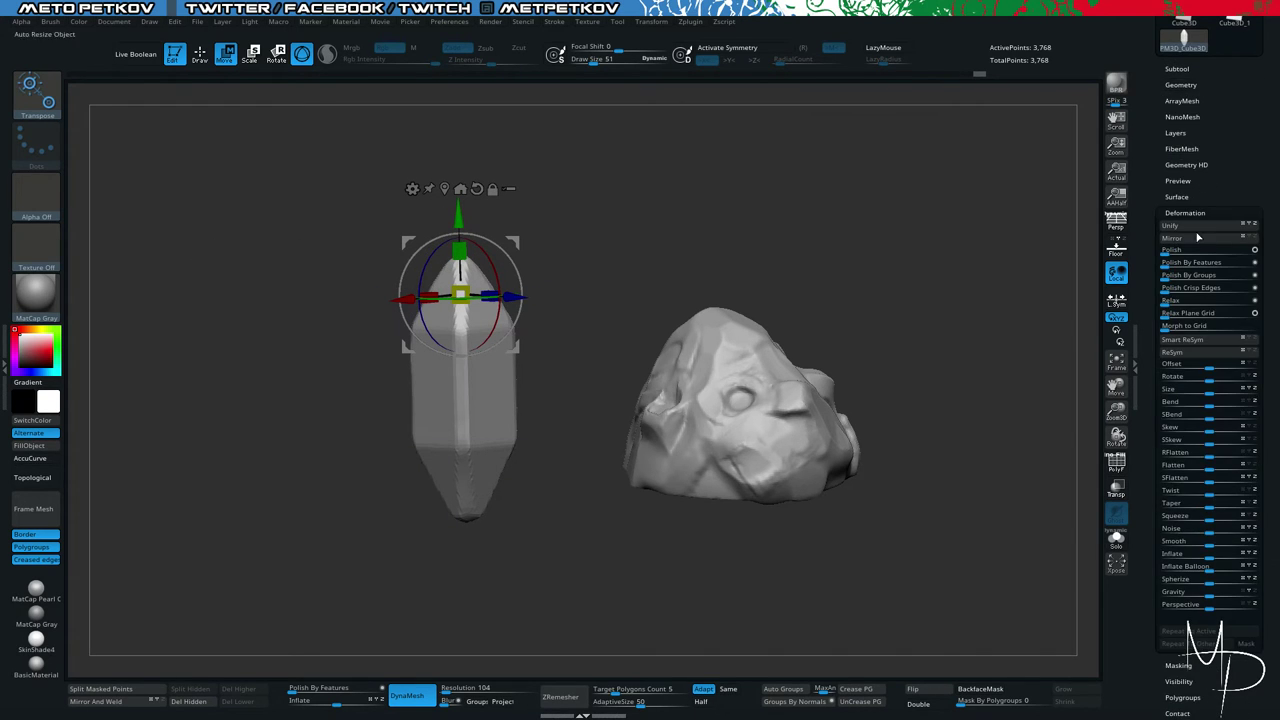
left_click(1192, 228)
left_click_drag(192, 296, 216, 324)
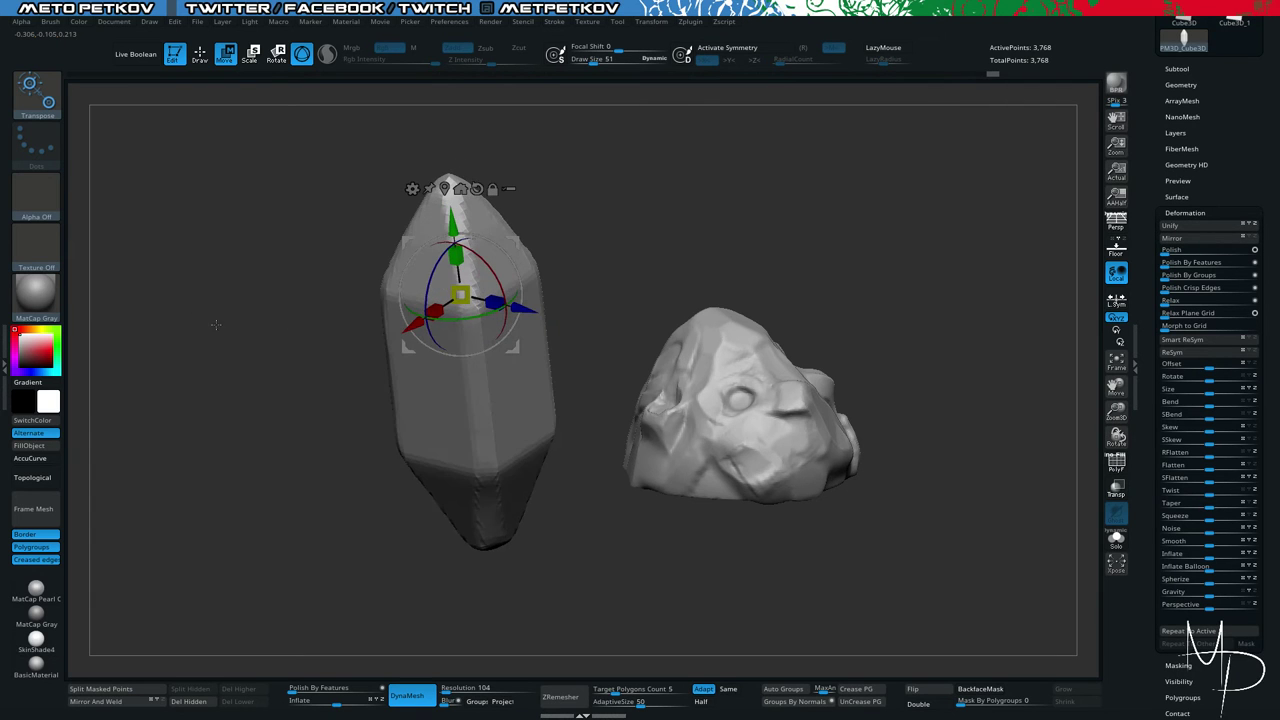
Try chipping the crystal's upper edges and tip with TrimDynamic at draw size 104, and undo the strokes.
key("b")
key("t")
key("d")
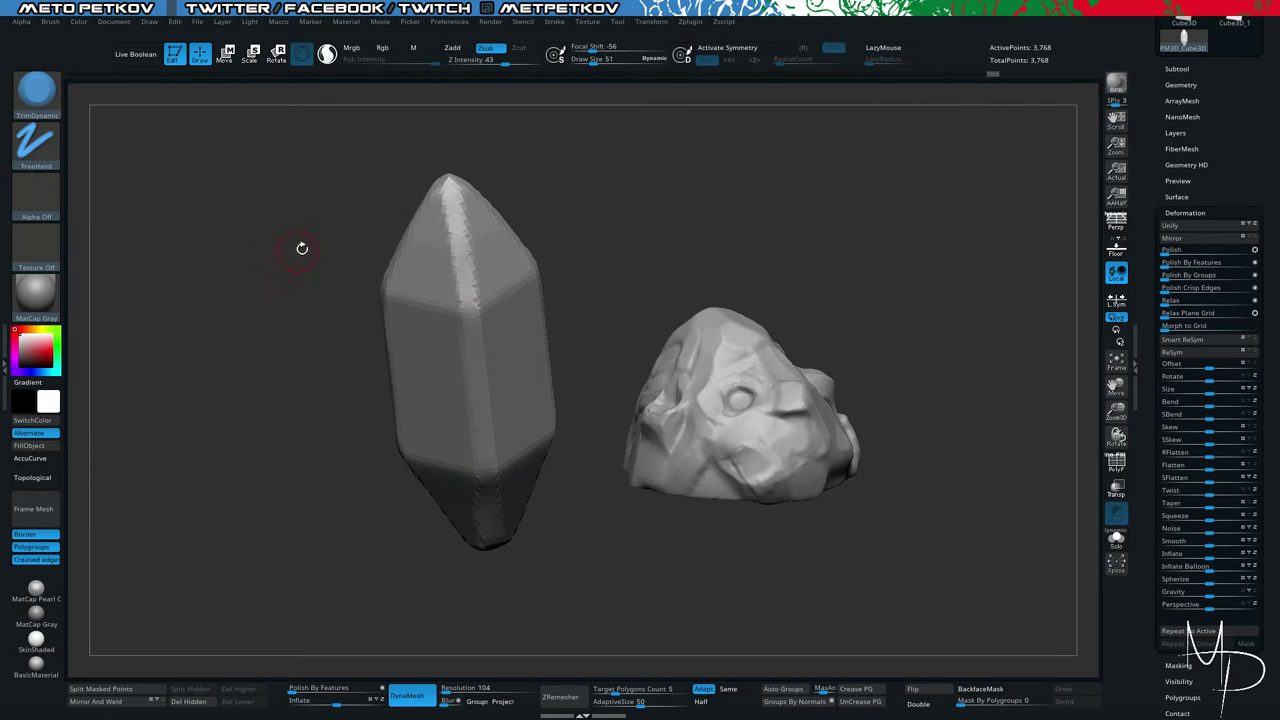
key("space")
left_click_drag(447, 200, 453, 207)
key("ctrl+z")
right_click_drag(450, 250, 384, 208)
mouse_move(388, 218)
left_mouse_down()
mouse_move(417, 200)
mouse_move(405, 207)
left_mouse_up()
right_click_drag(404, 207, 318, 196)
left_click_drag(386, 177, 412, 169)
right_click_drag(466, 223, 564, 247)
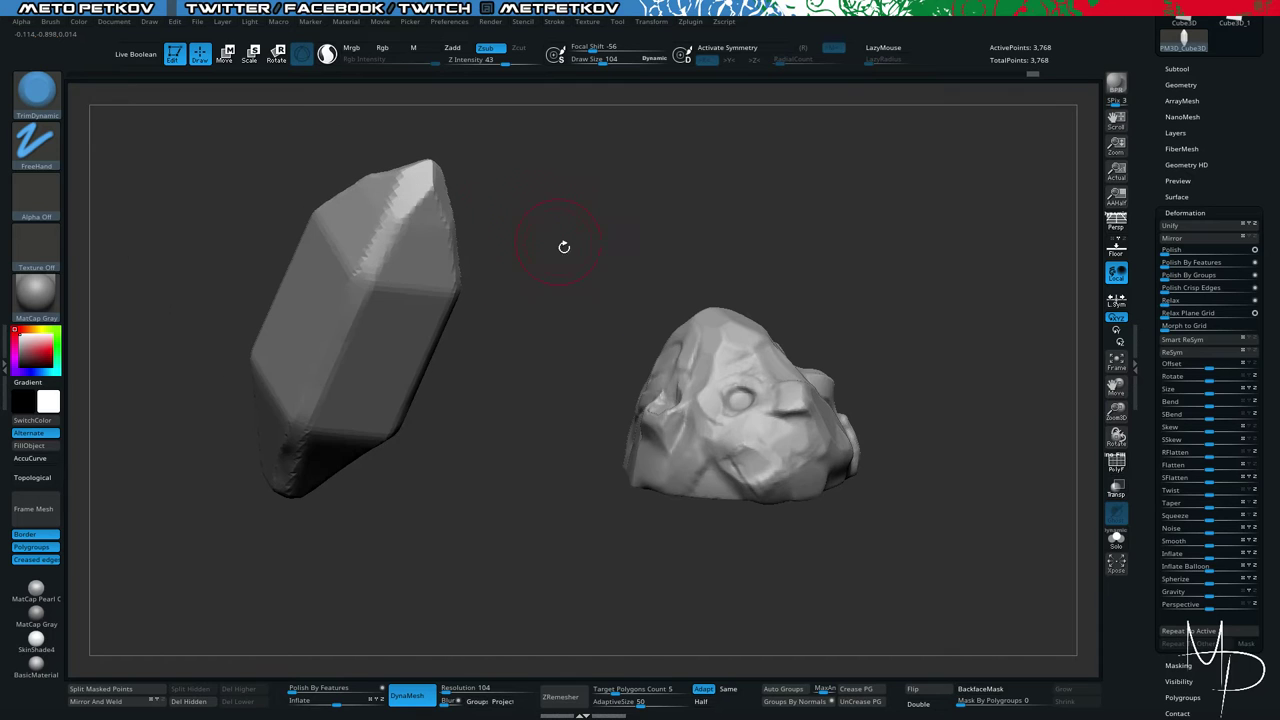
left_click_drag(603, 251, 589, 217)
key("ctrl+z")
key("ctrl+z")
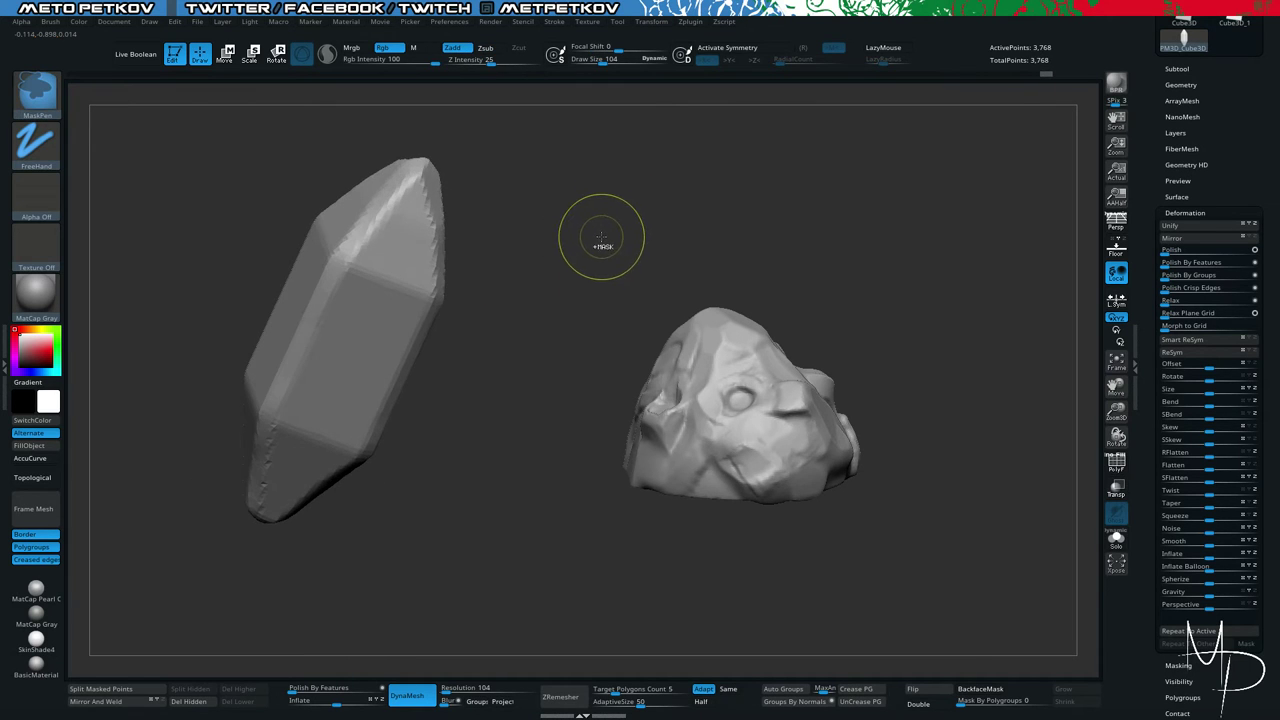
Unify the crystal again from a straight side view.
right_click_drag(601, 237, 531, 227, "ctrl")
right_click_drag(531, 227, 764, 306, "alt")
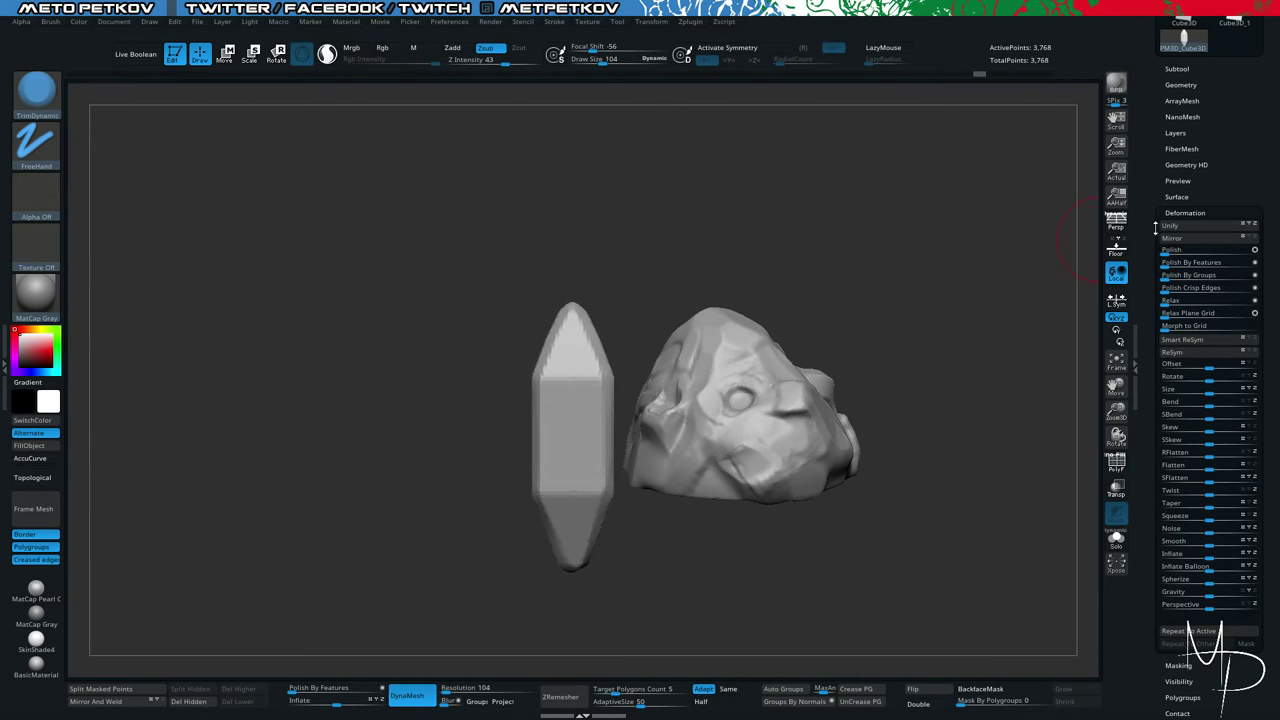
left_click(1168, 226)
Mask everything except the crystal's upper tip and soften the mask's border.
key("ctrl")
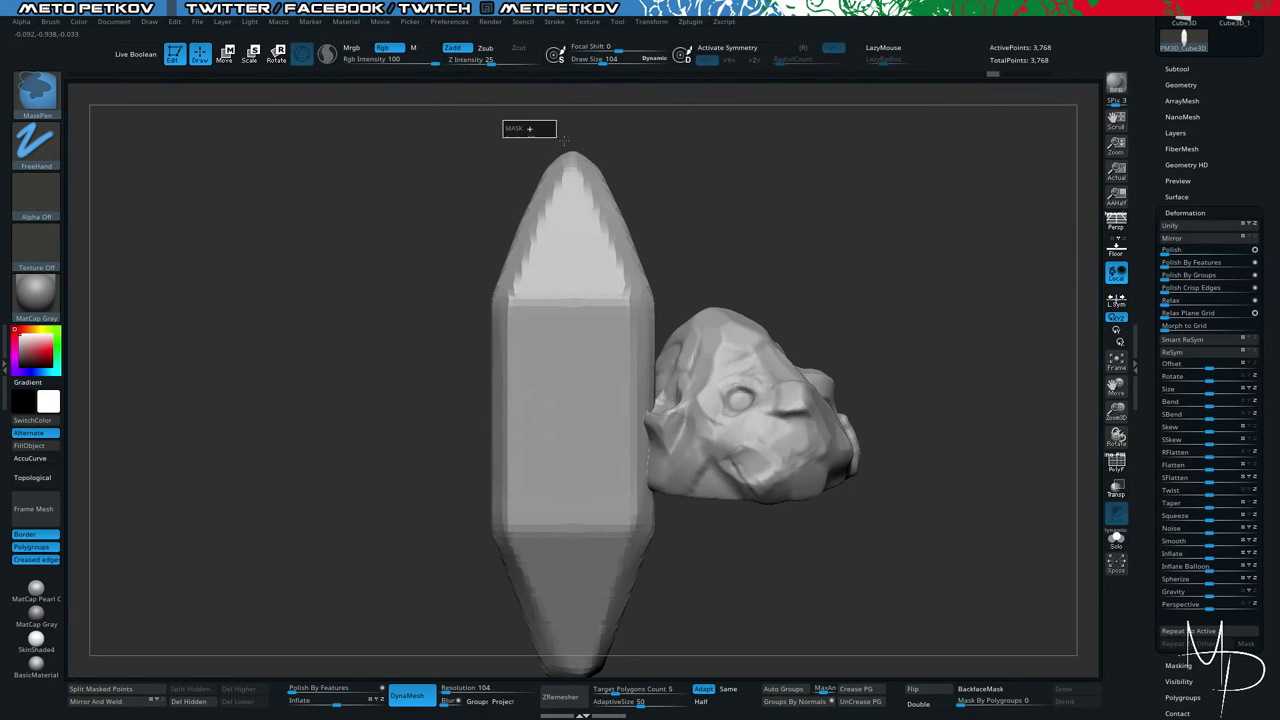
left_click_drag(564, 140, 624, 178, "ctrl")
left_click(692, 189, "ctrl")
right_click_drag(676, 192, 674, 296, "alt")
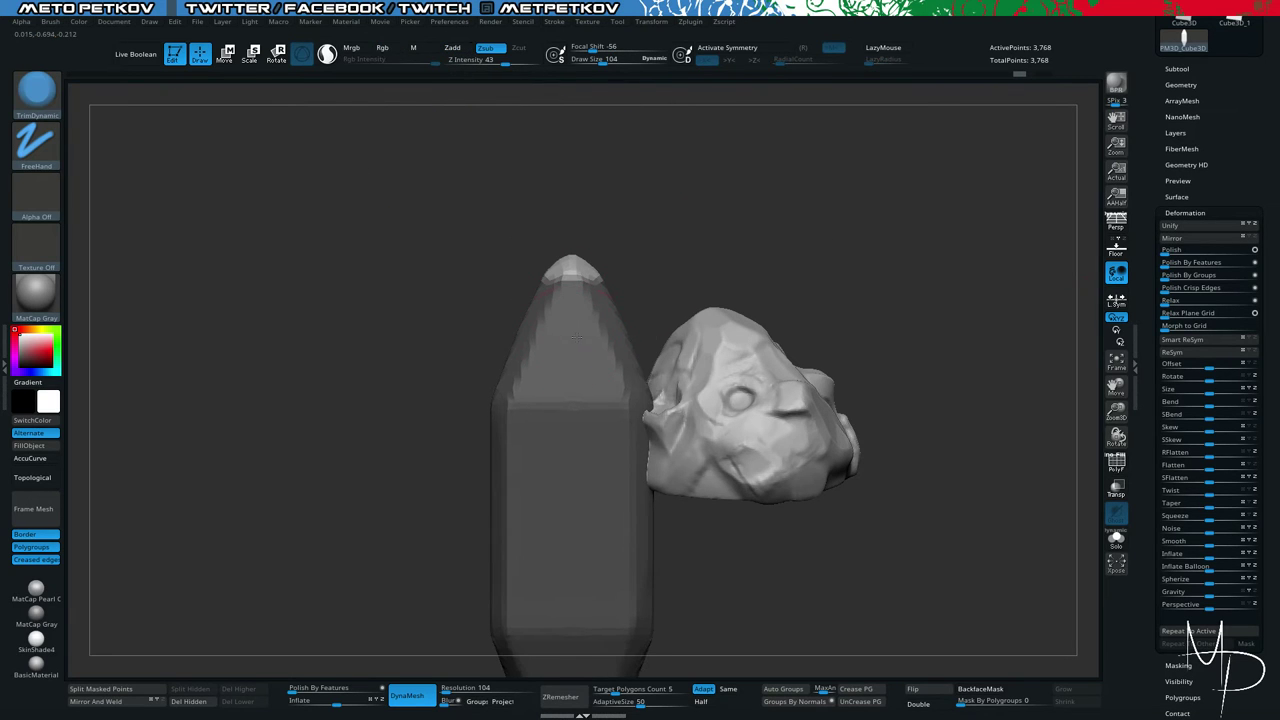
left_click(557, 360, "ctrl")
left_click(562, 360, "ctrl")
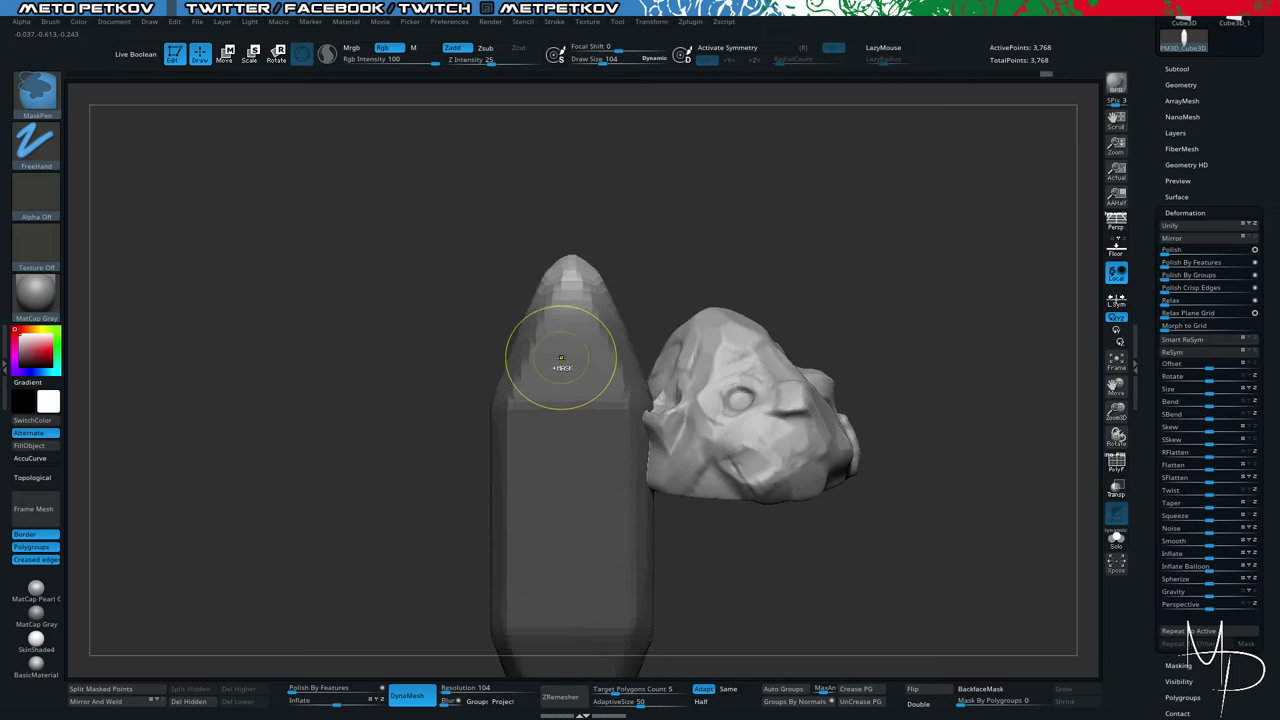
Scale and raise the unmasked upper tip into a sharper point, and clear the mask.
key("w")
left_click(555, 321)
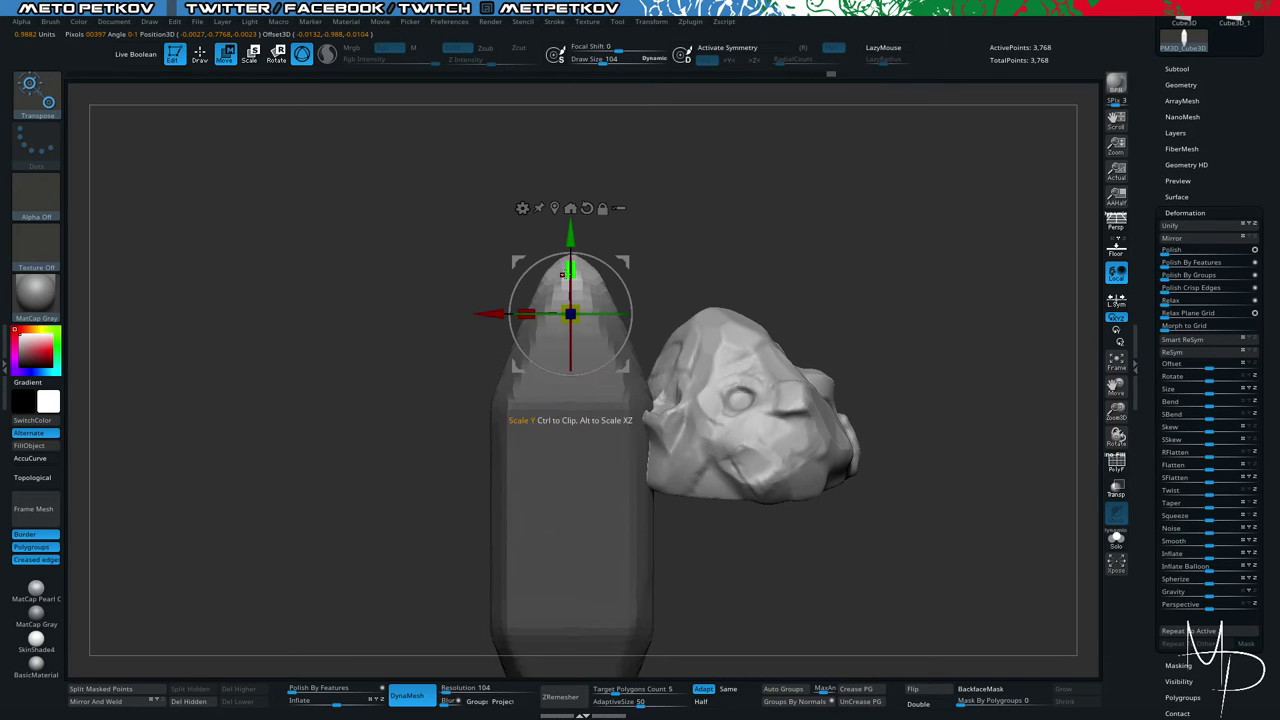
left_click_drag(570, 314, 570, 367)
left_click_drag(570, 228, 570, 225)
left_click_drag(570, 312, 568, 271)
left_click_drag(570, 186, 570, 169)
left_click_drag(393, 274, 345, 345, "ctrl")
left_click_drag(343, 363, 249, 418, "alt")
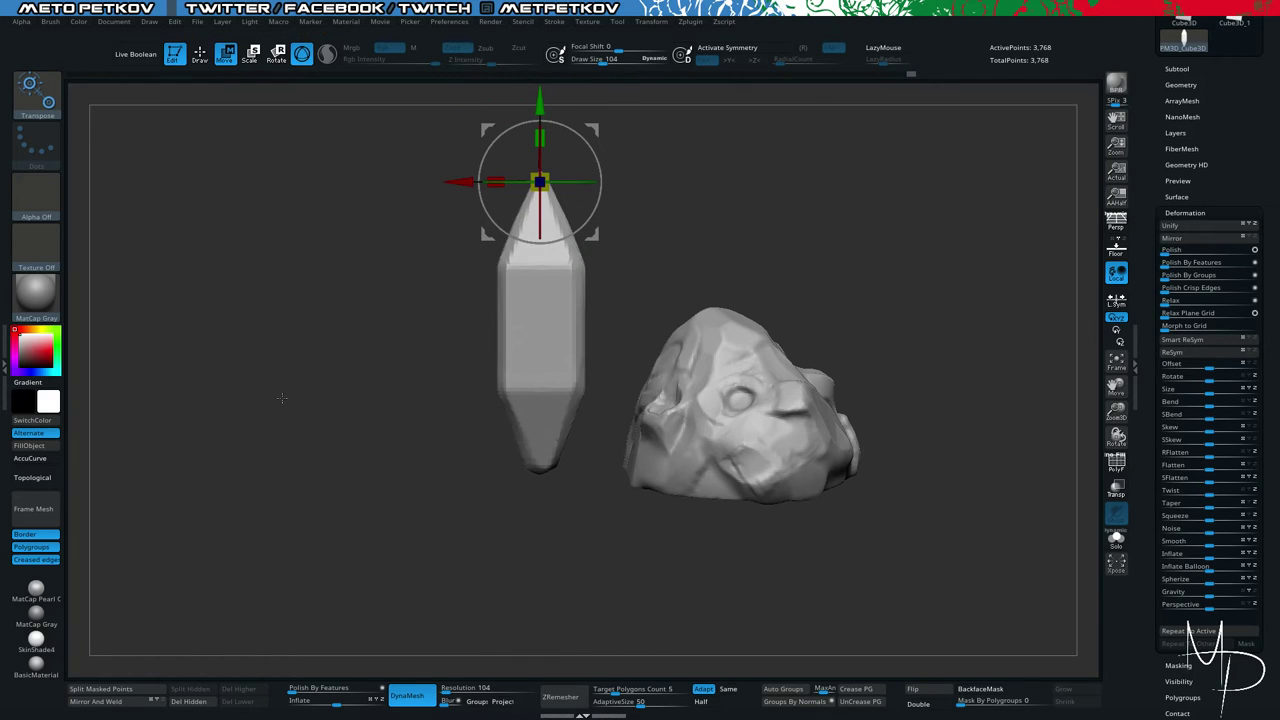
Mirror and weld the crystal so its lower end takes the sharpened shape of the upper end.
left_click(115, 702)
mouse_move(315, 472)
left_mouse_down()
mouse_move(234, 471)
mouse_move(331, 341)
mouse_move(298, 374)
mouse_move(360, 362)
left_mouse_up()
key("ctrl+z")
key("ctrl+z")
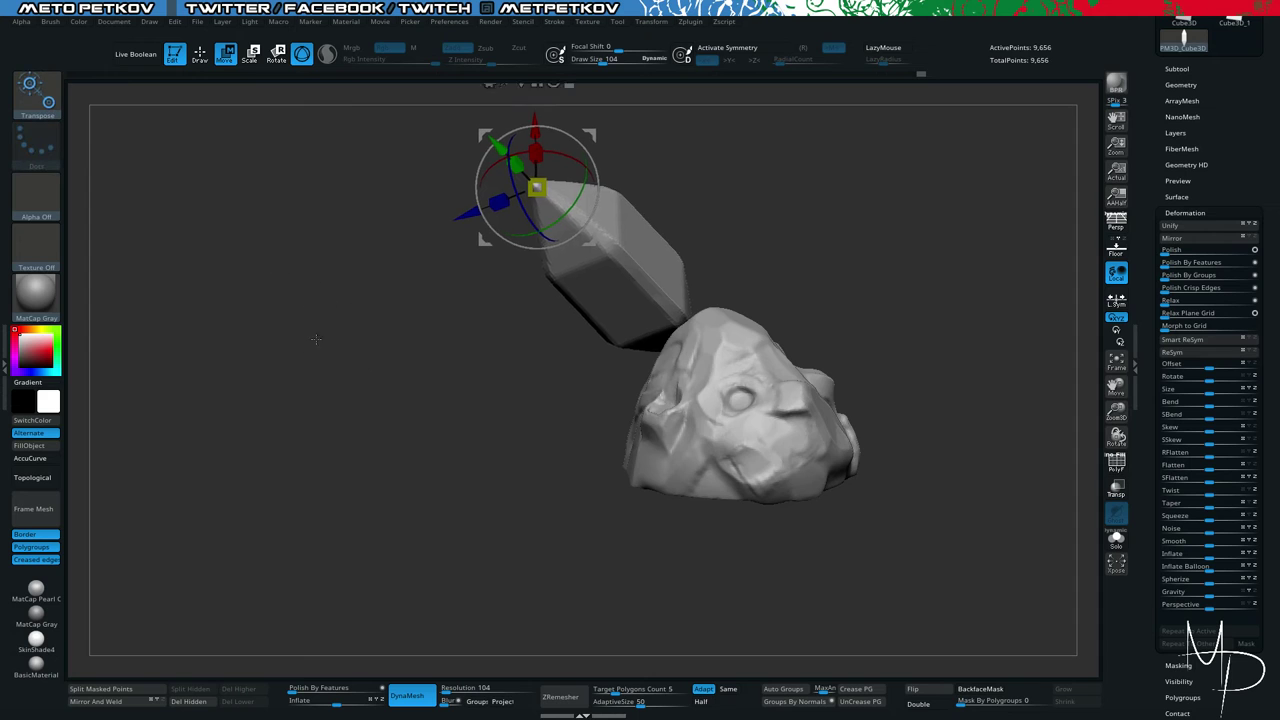
key("ctrl+z")
key("ctrl+z")
key("ctrl+z")
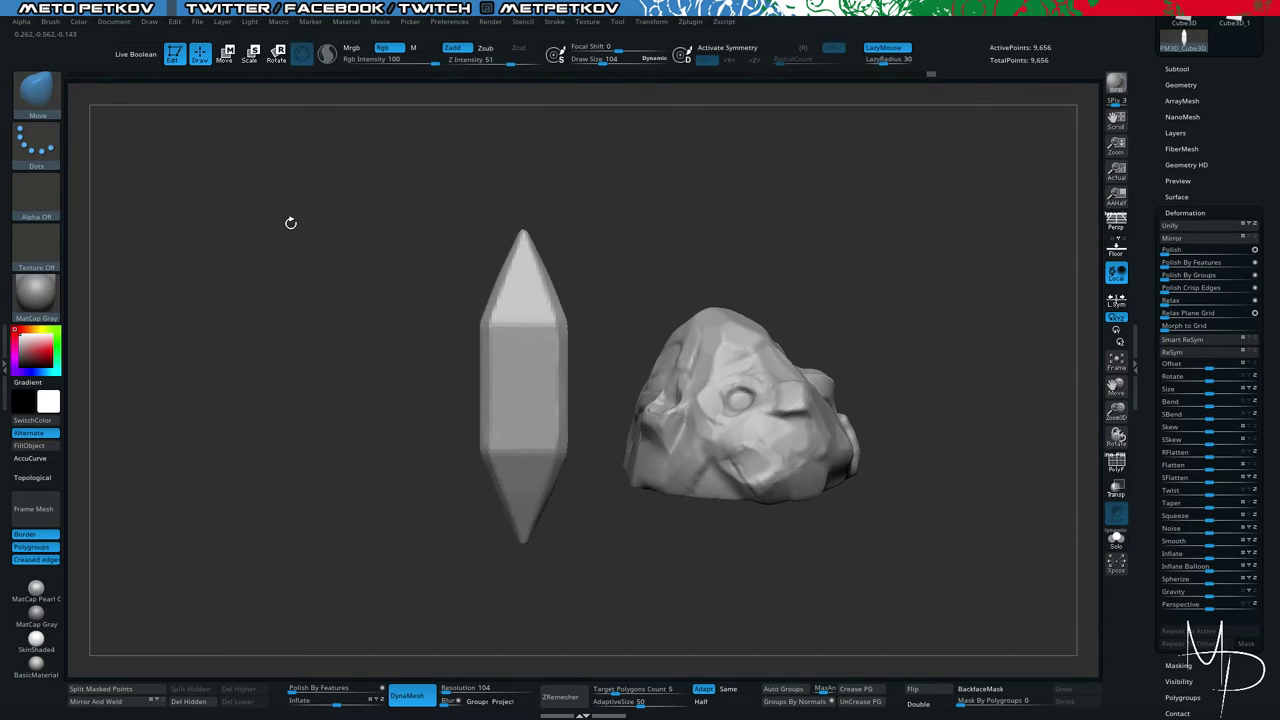
Turn the crystal so its pointed tip faces the viewer, and create a new InsertMesh brush from it.
left_click(1177, 69)
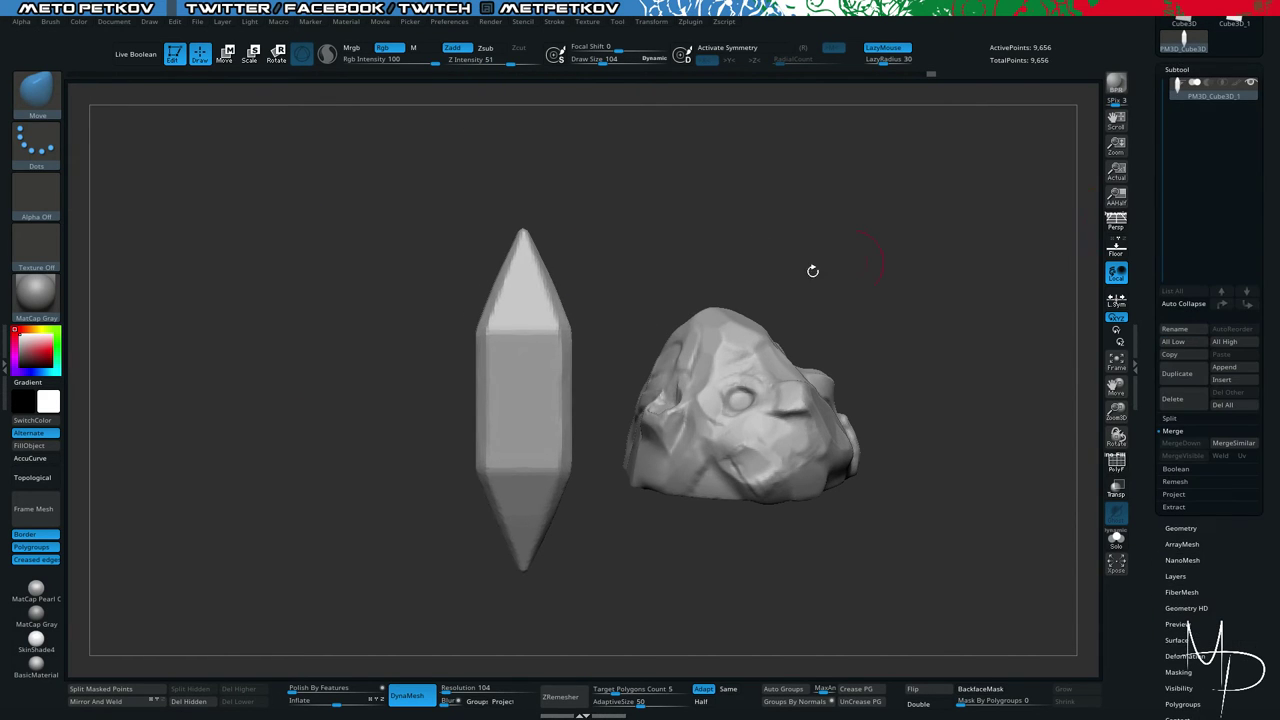
key("ctrl+z")
key("shift")
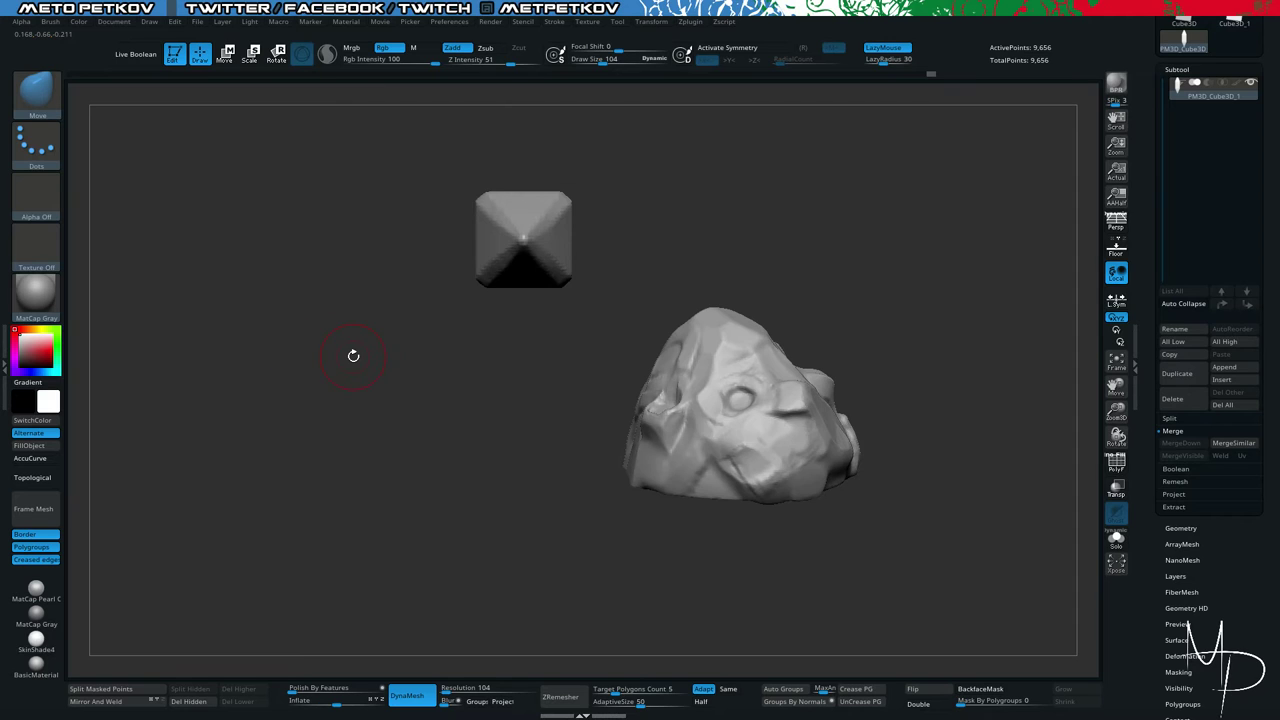
left_click_drag(400, 319, 409, 369, "alt")
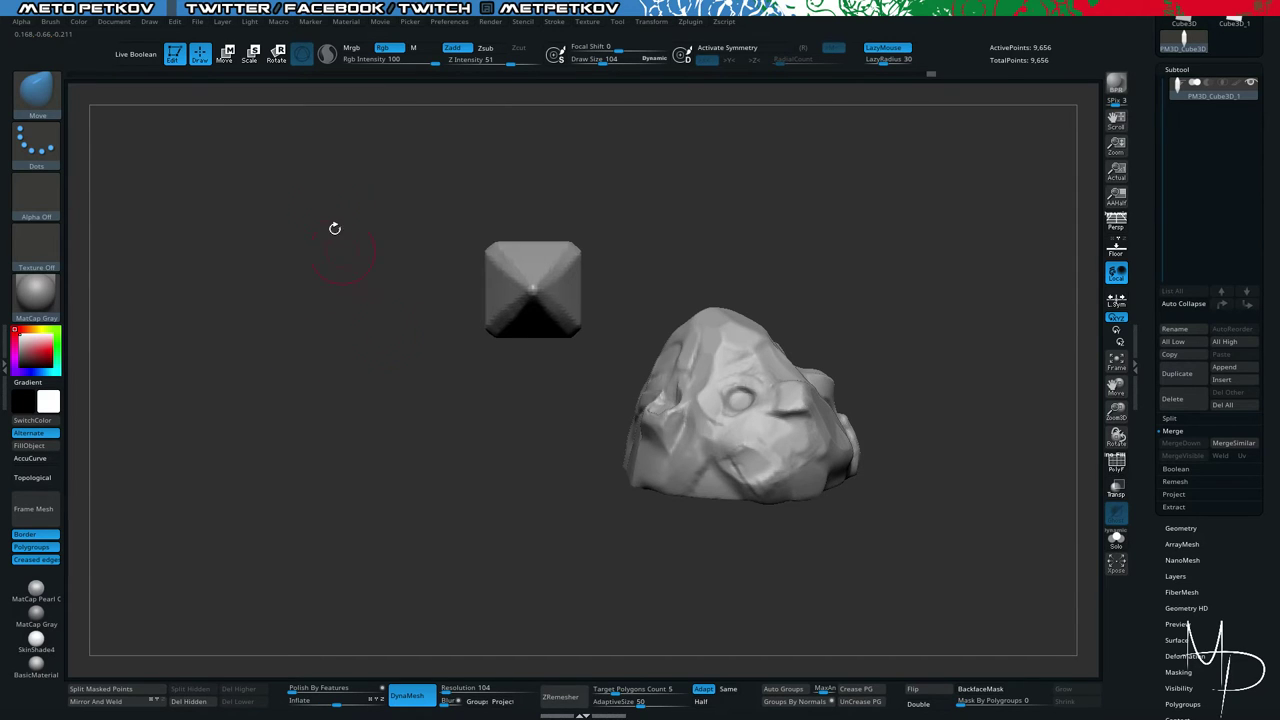
key("b")
key("b")
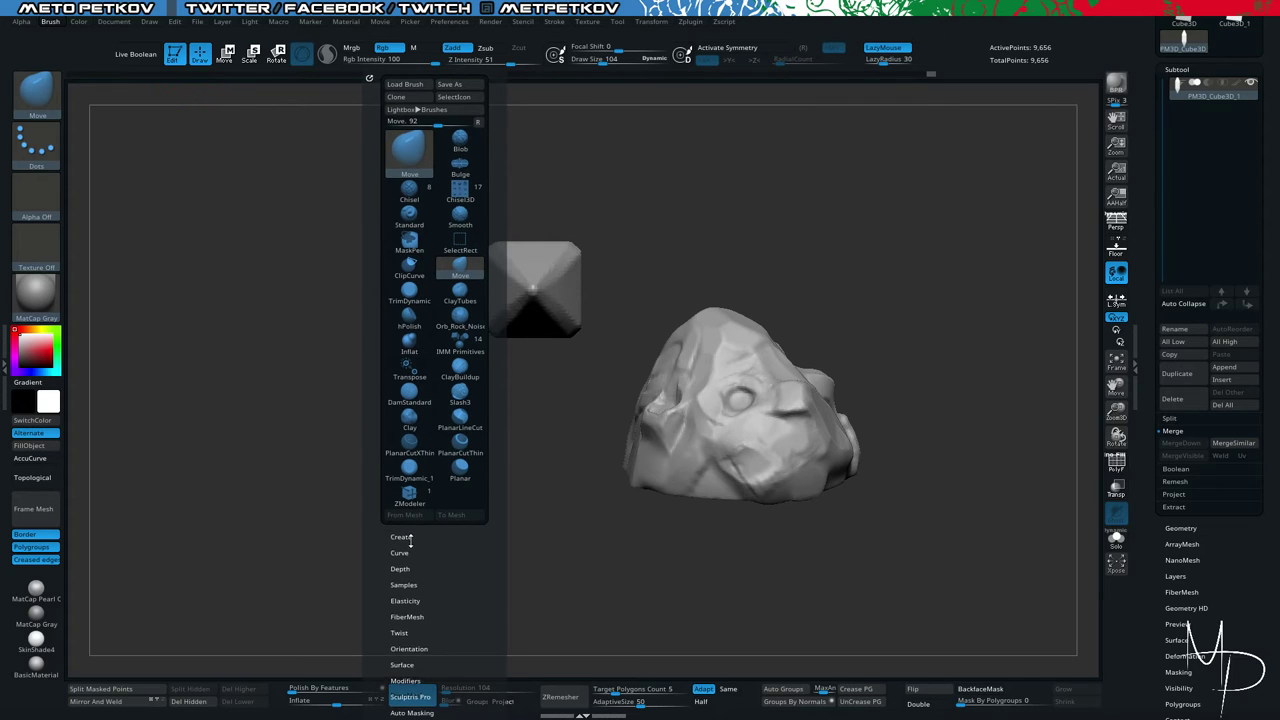
left_click(416, 550)
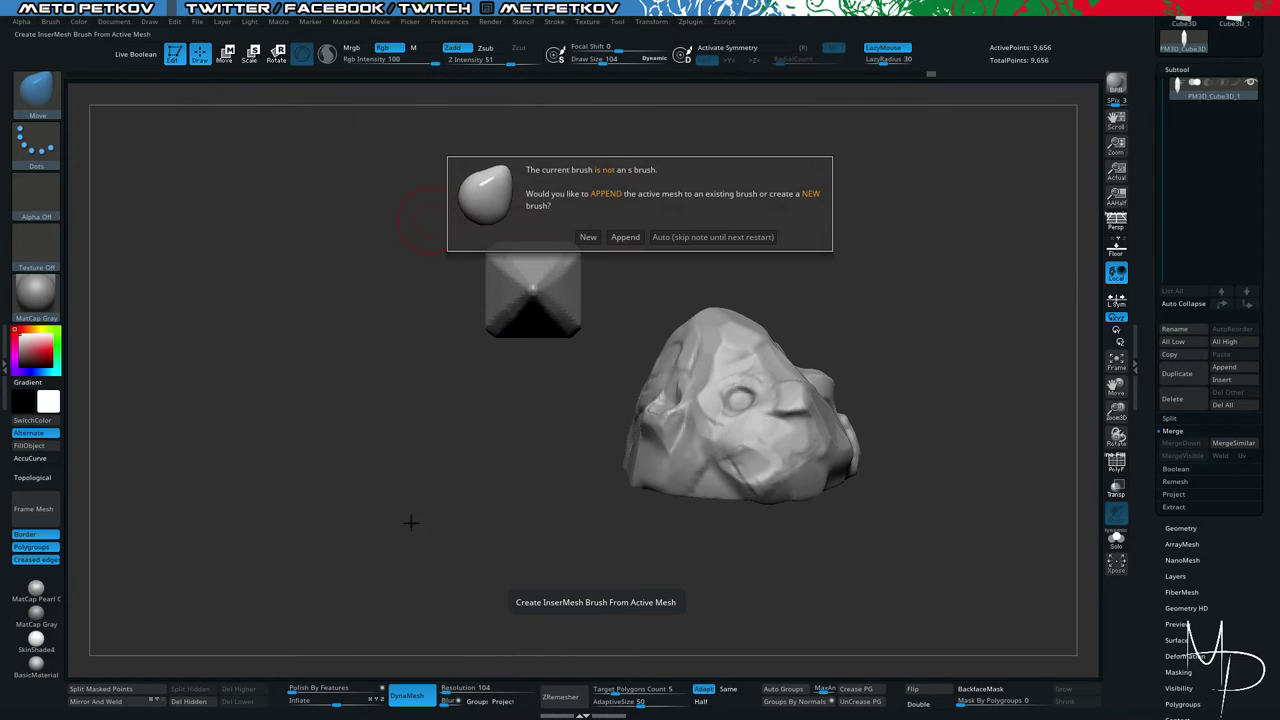
left_click(580, 238)
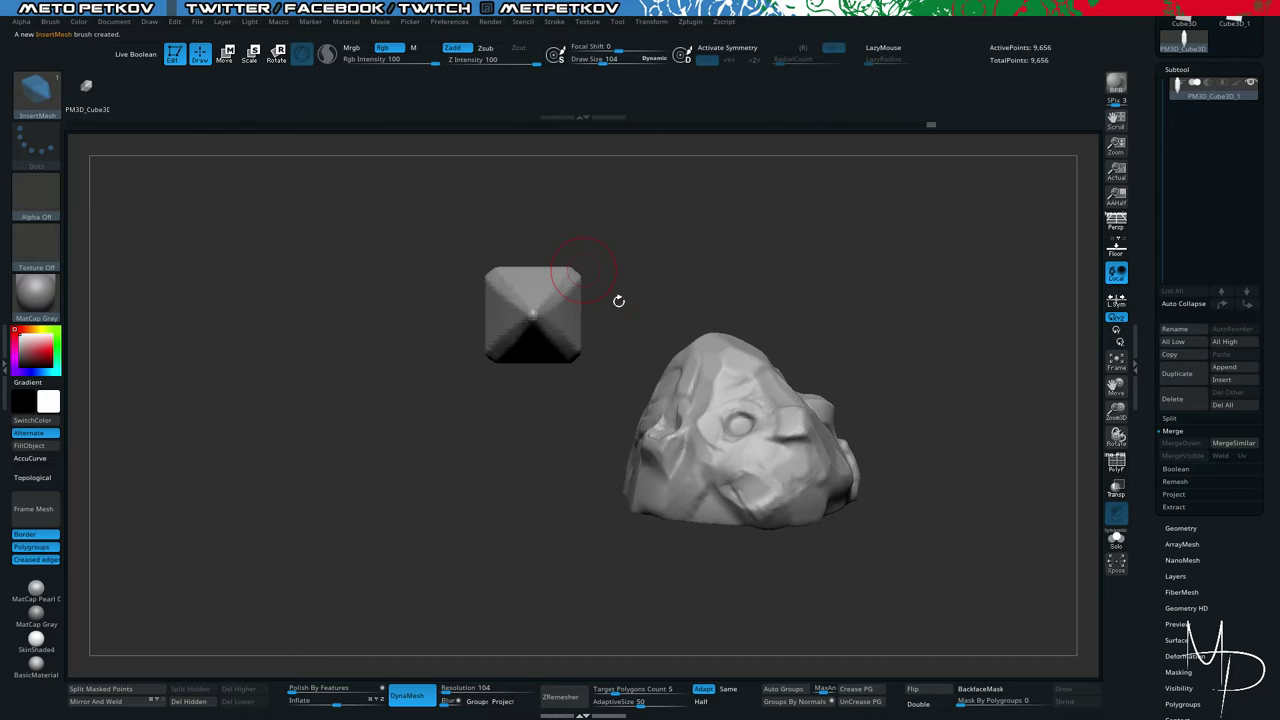
Switch back to the PolySphere rock, clear the leftover copies from the canvas, and frame the rock.
left_click_drag(1153, 80, 1148, 110)
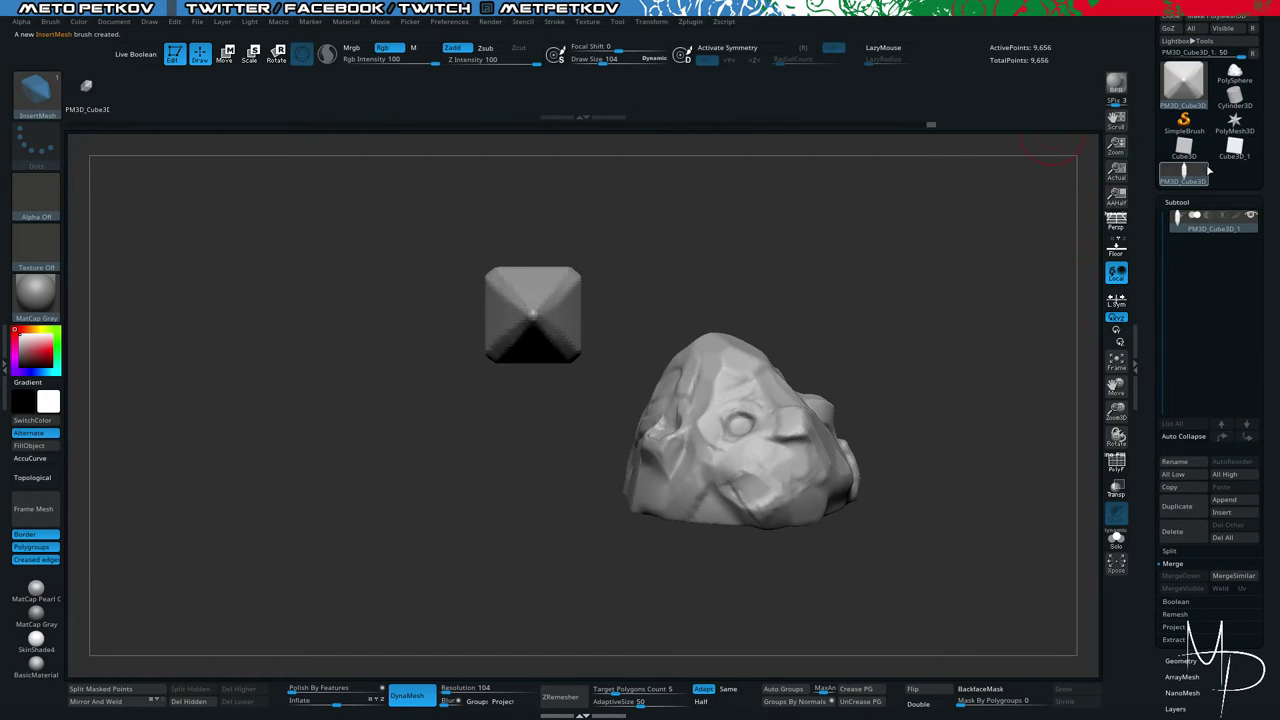
mouse_move(1227, 157)
left_click(1234, 76)
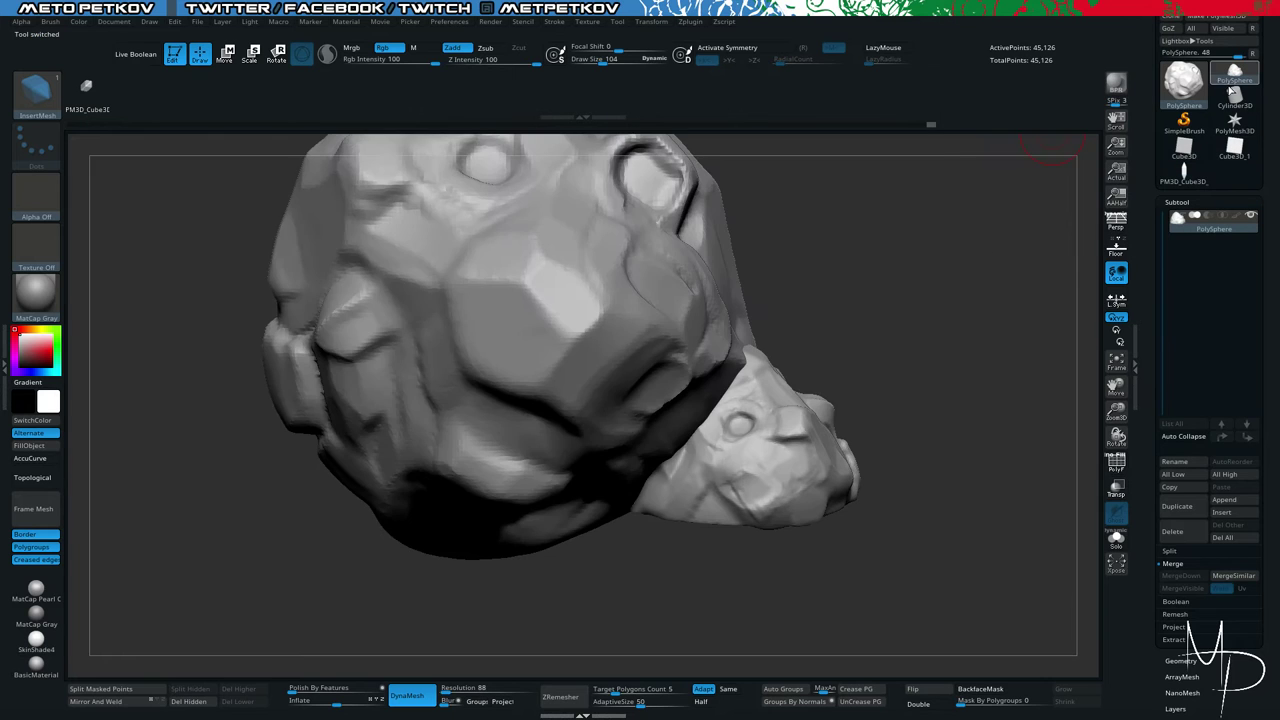
left_click_drag(942, 324, 911, 308)
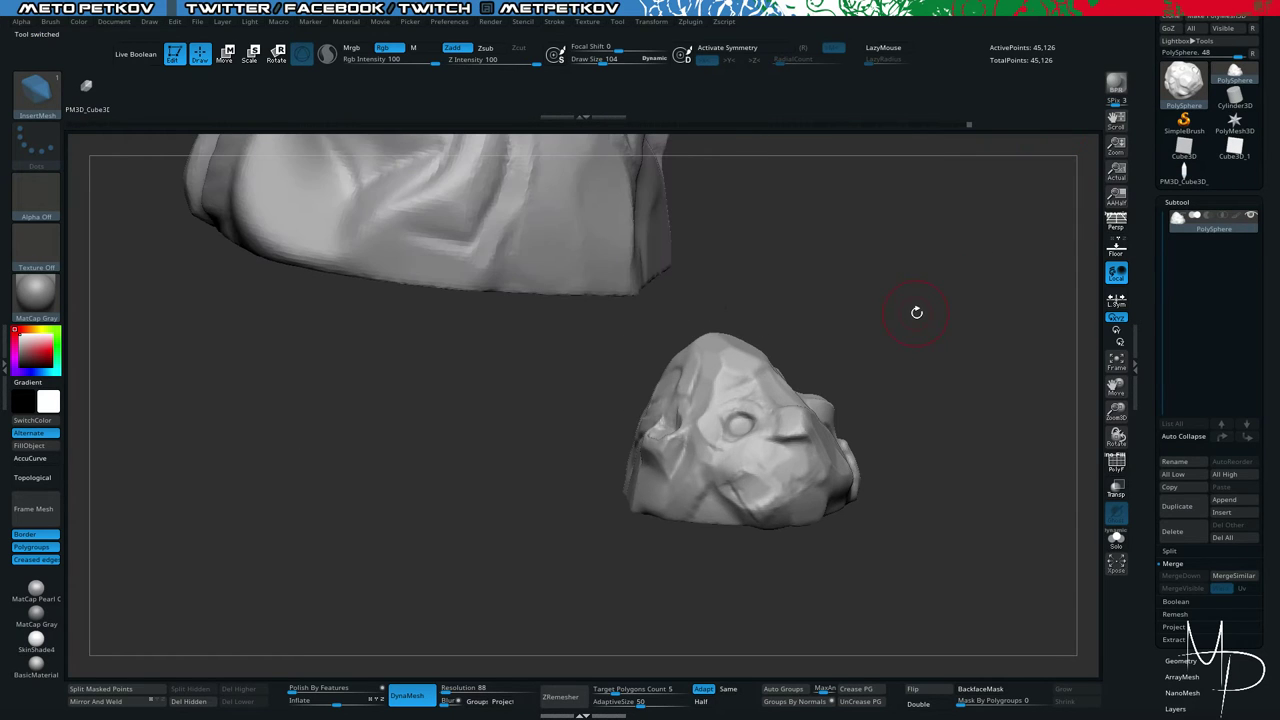
key("ctrl+n")
key("f")
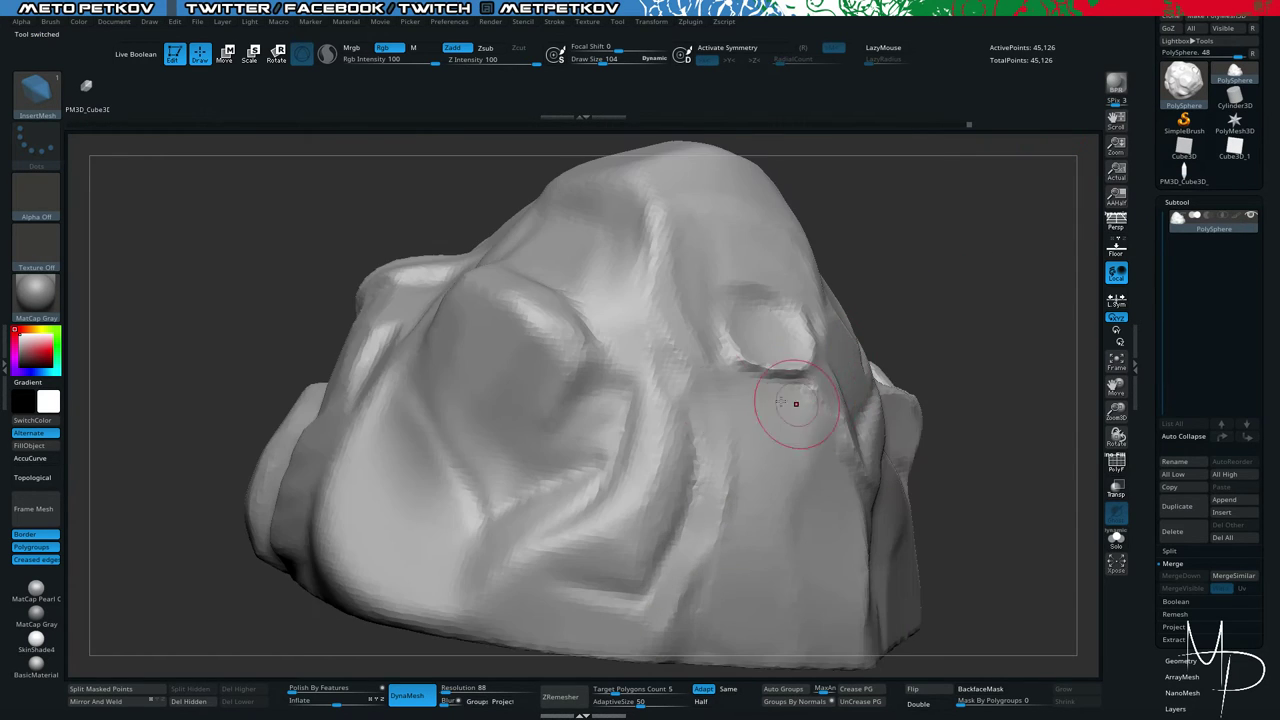
Insert a tilted crystal on the rock's side with the new InsertMesh brush and sink it partway into the surface.
left_click_drag(223, 223, 874, 294, "alt")
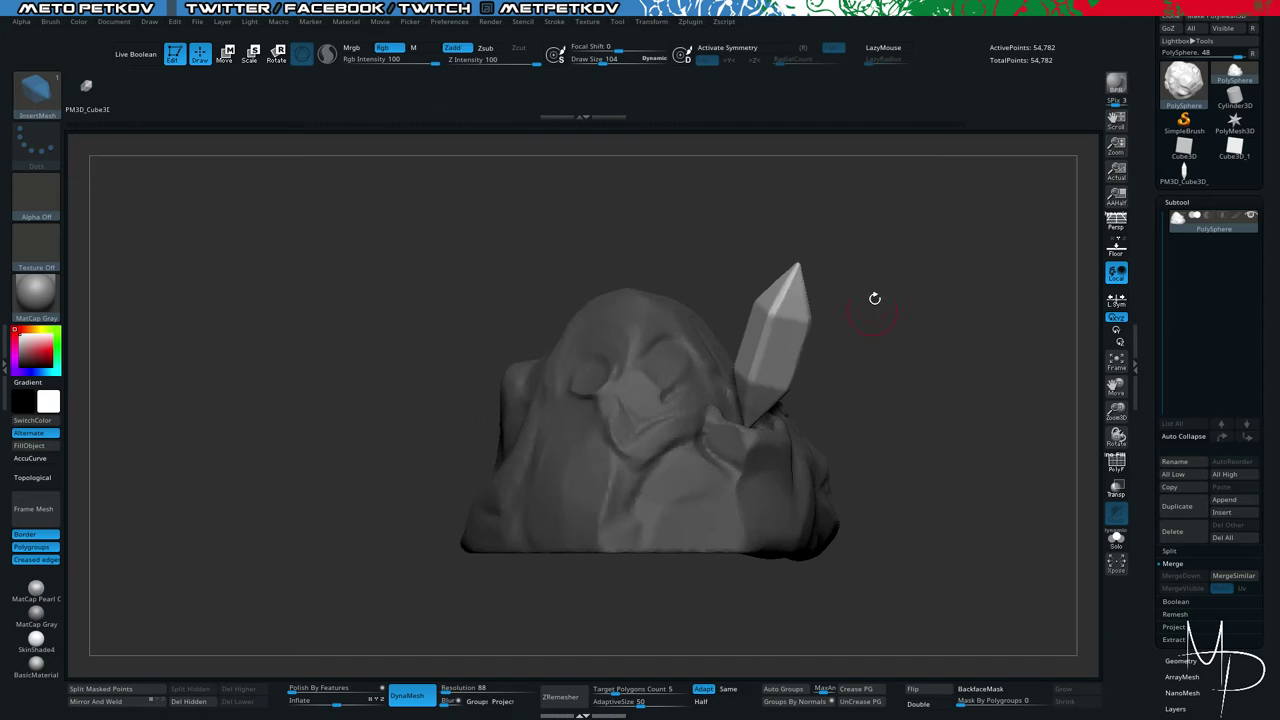
key("w")
left_click_drag(742, 402, 723, 465)
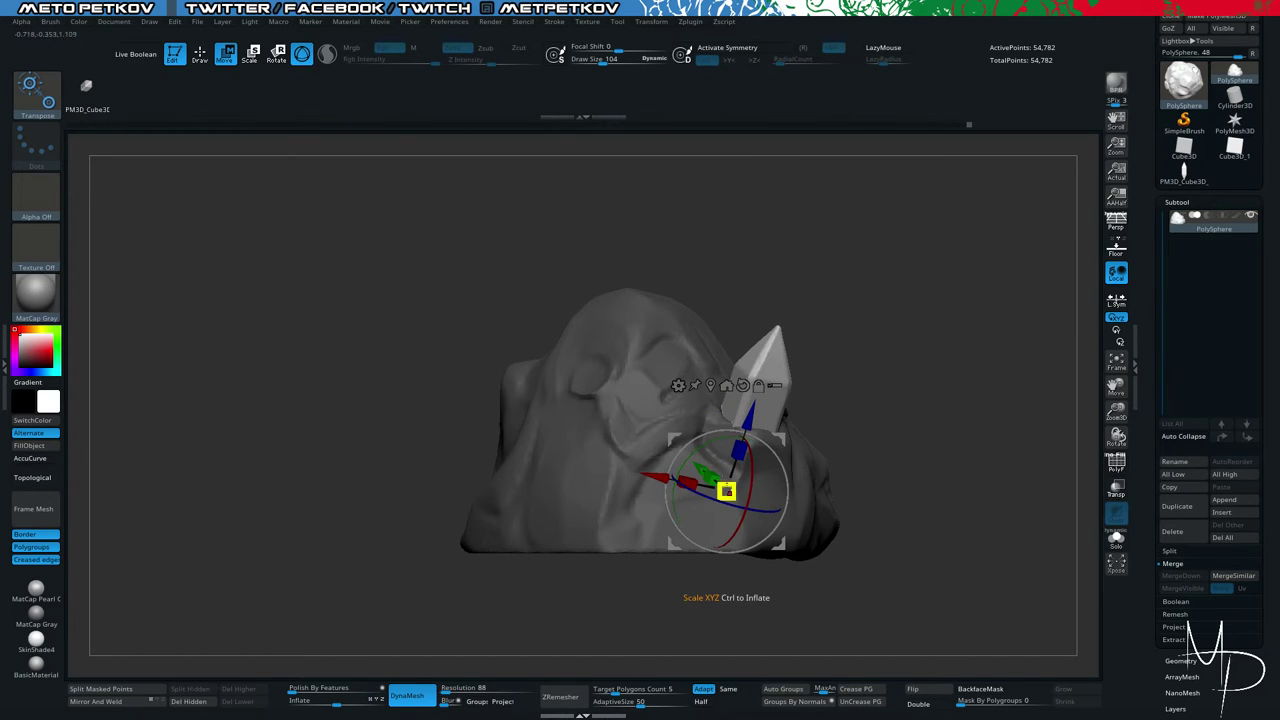
left_click_drag(721, 486, 700, 497)
Refine the crystal's tilt and position so that its base sits embedded in the ledge on the rock's side.
left_click_drag(898, 366, 450, 345)
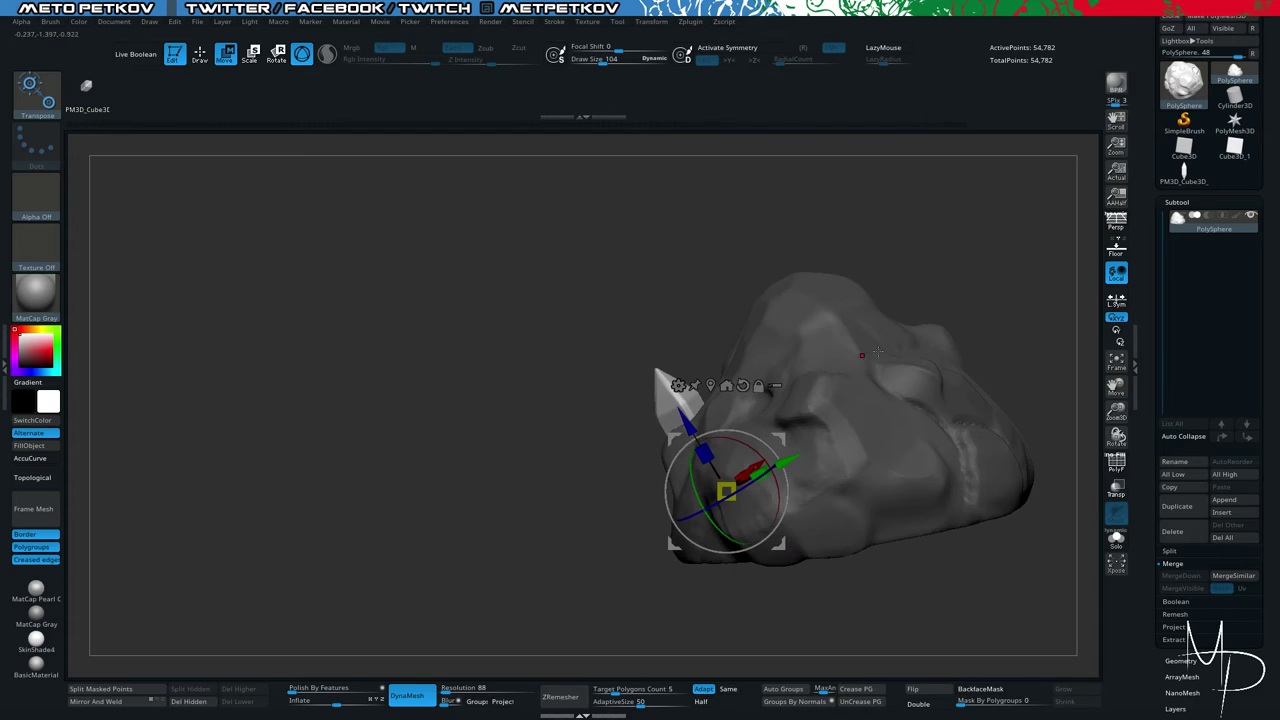
left_click_drag(410, 275, 519, 303)
left_click_drag(697, 434, 685, 412)
left_click_drag(514, 378, 510, 450)
left_click_drag(788, 458, 796, 457)
Split the crystal from the masked rock into its own subtool.
left_click_drag(415, 380, 140, 645)
left_click(155, 585, "ctrl")
left_click(119, 688)
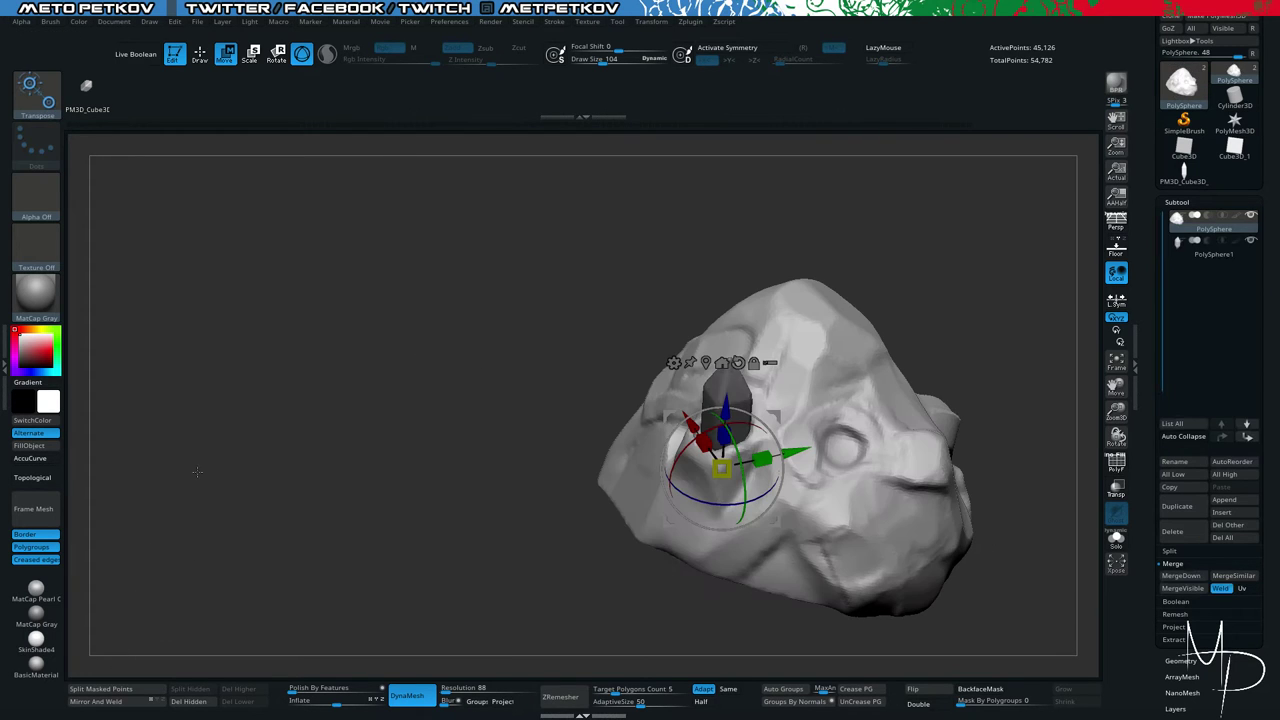
Build up a raised rim on the rock around the crystal's base with ClayBuildup at draw size 90.
left_click_drag(196, 470, 277, 361)
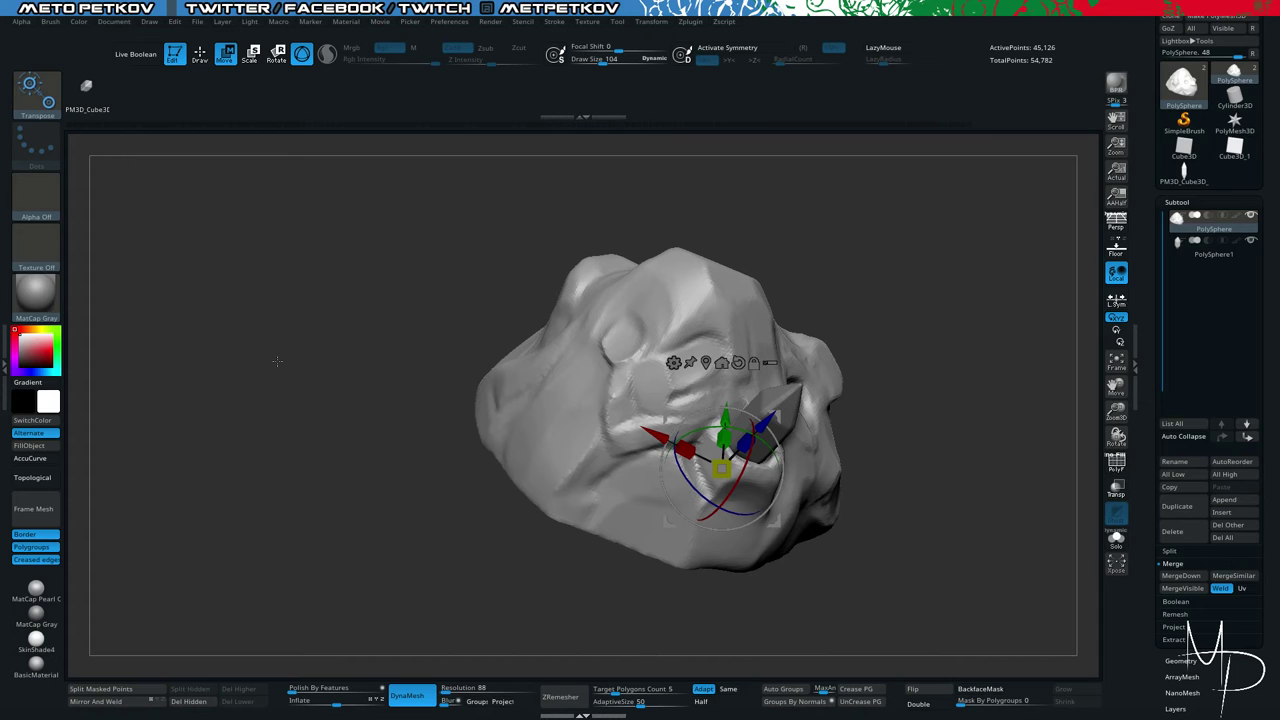
key("b")
key("t")
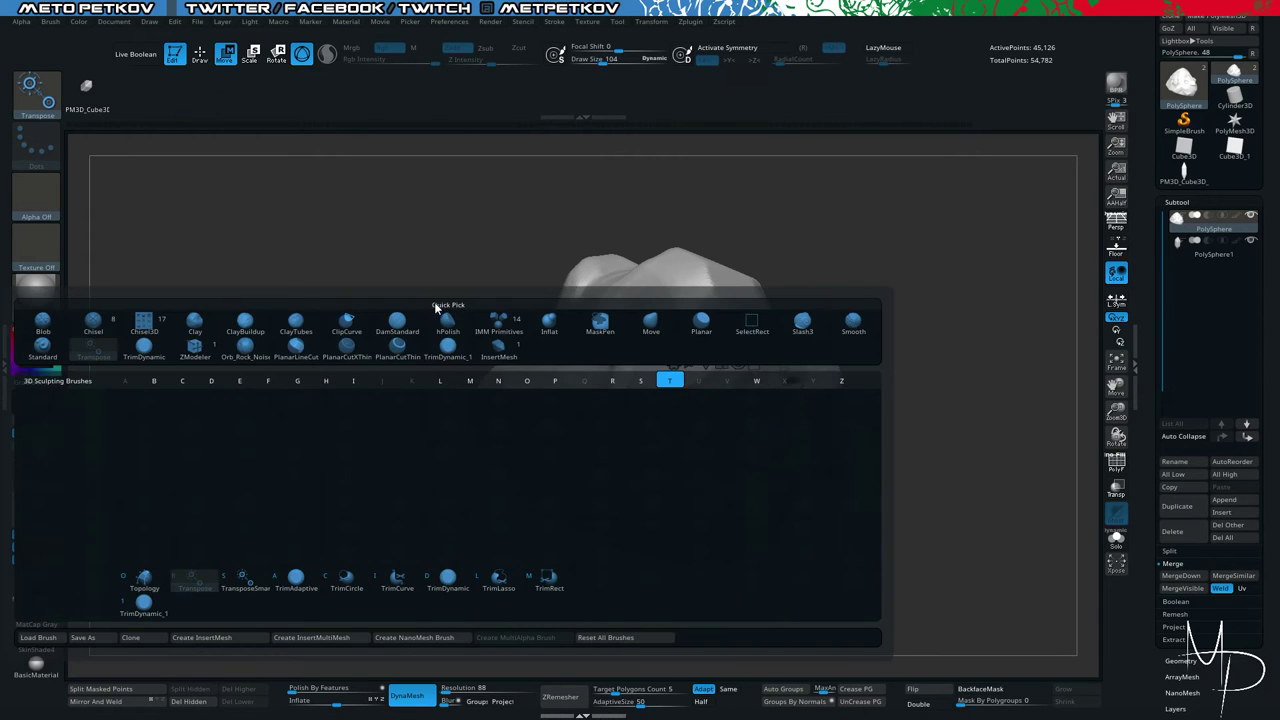
key("d")
left_click_drag(327, 386, 260, 384, "alt")
key("b")
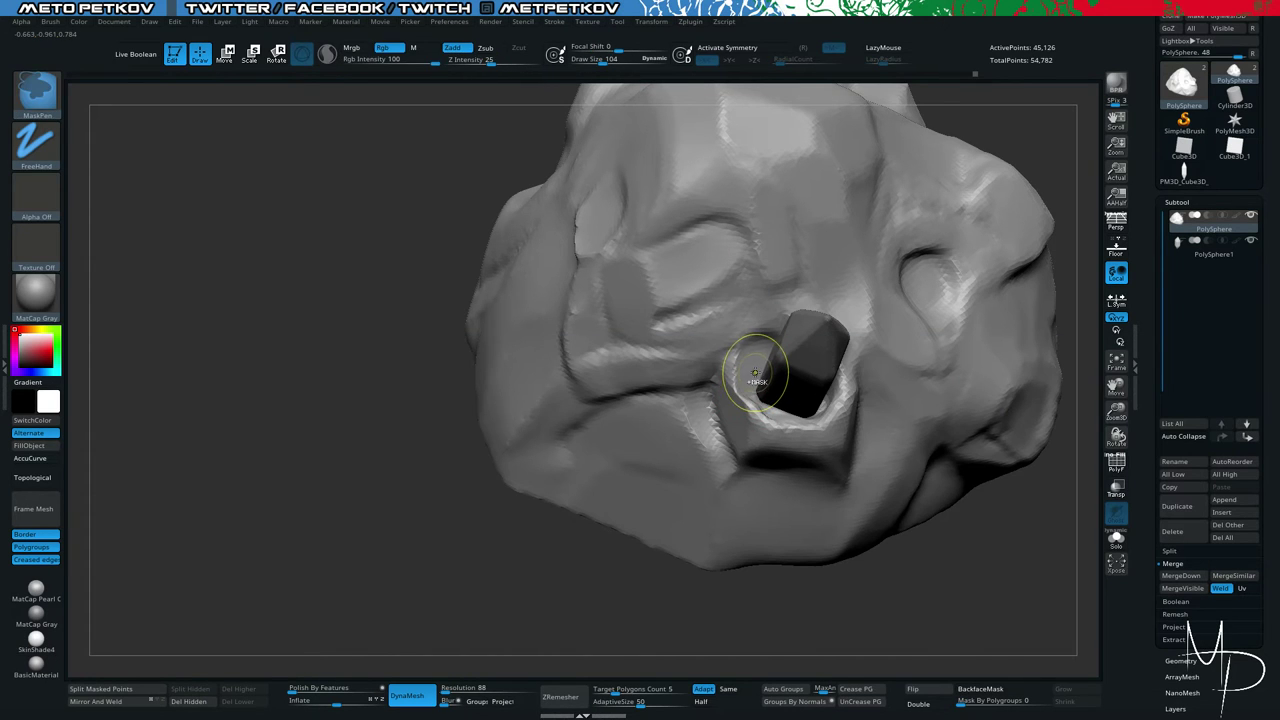
key("space")
left_click_drag(758, 365, 755, 366)
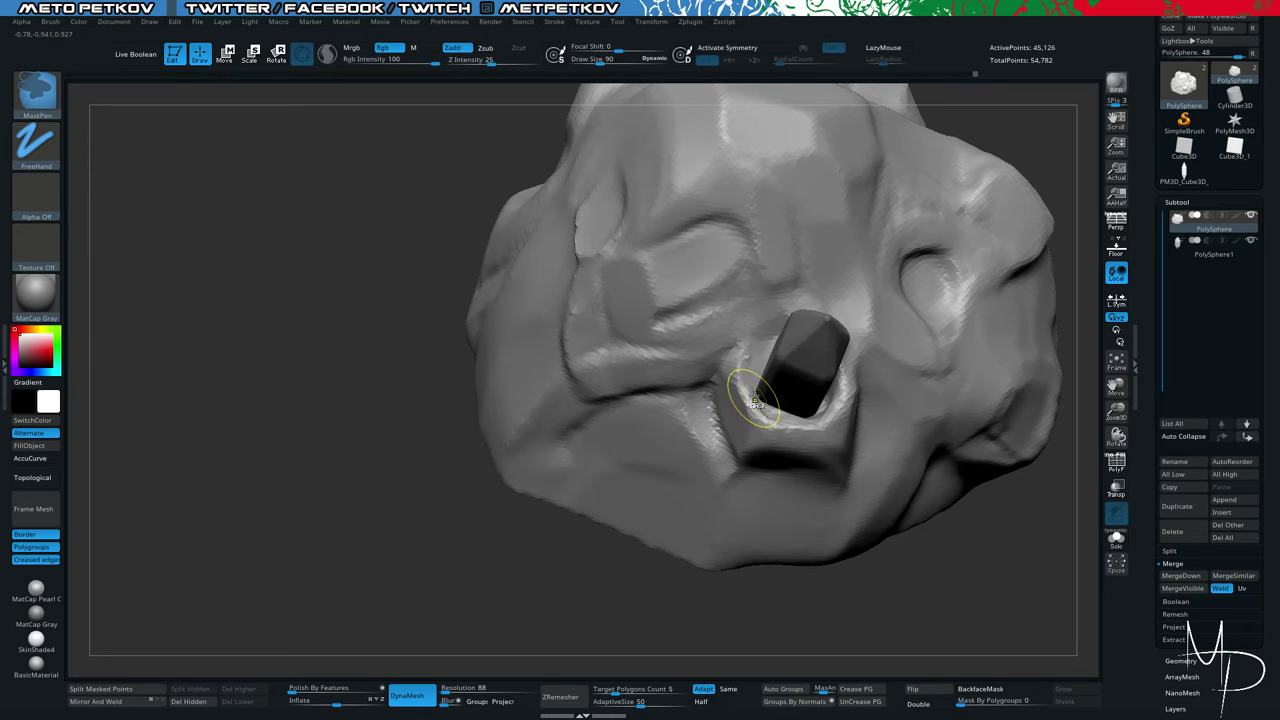
key("b")
key("c")
key("b")
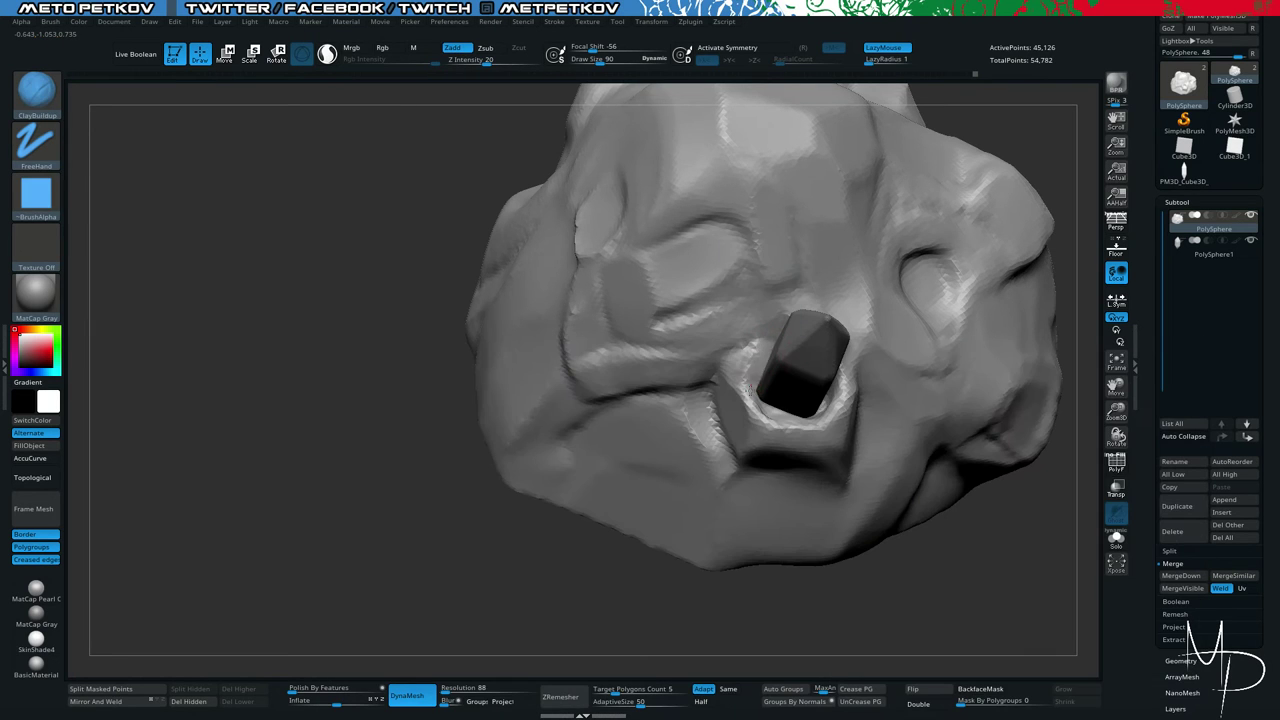
left_click_drag(754, 406, 800, 420)
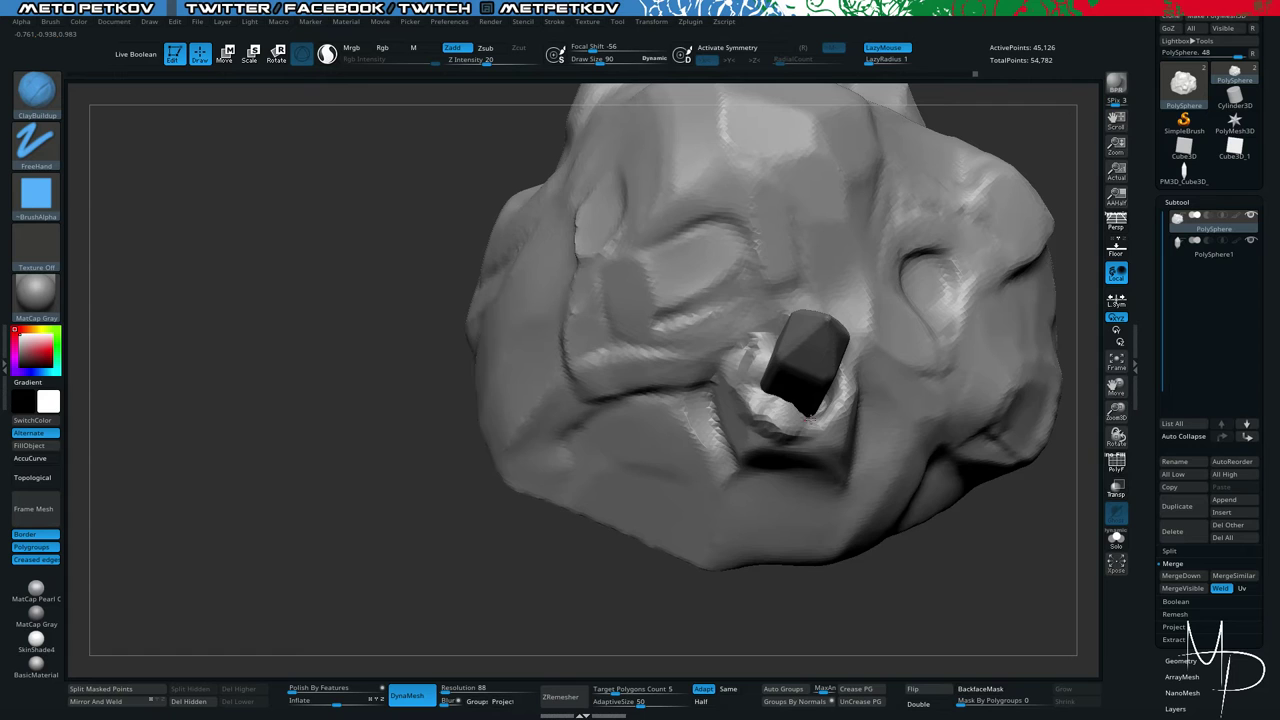
mouse_move(891, 557)
left_mouse_down()
mouse_move(872, 518)
mouse_move(720, 508)
left_mouse_up()
mouse_move(837, 415)
left_mouse_down()
mouse_move(815, 419)
mouse_move(832, 388)
mouse_move(798, 413)
left_mouse_up()
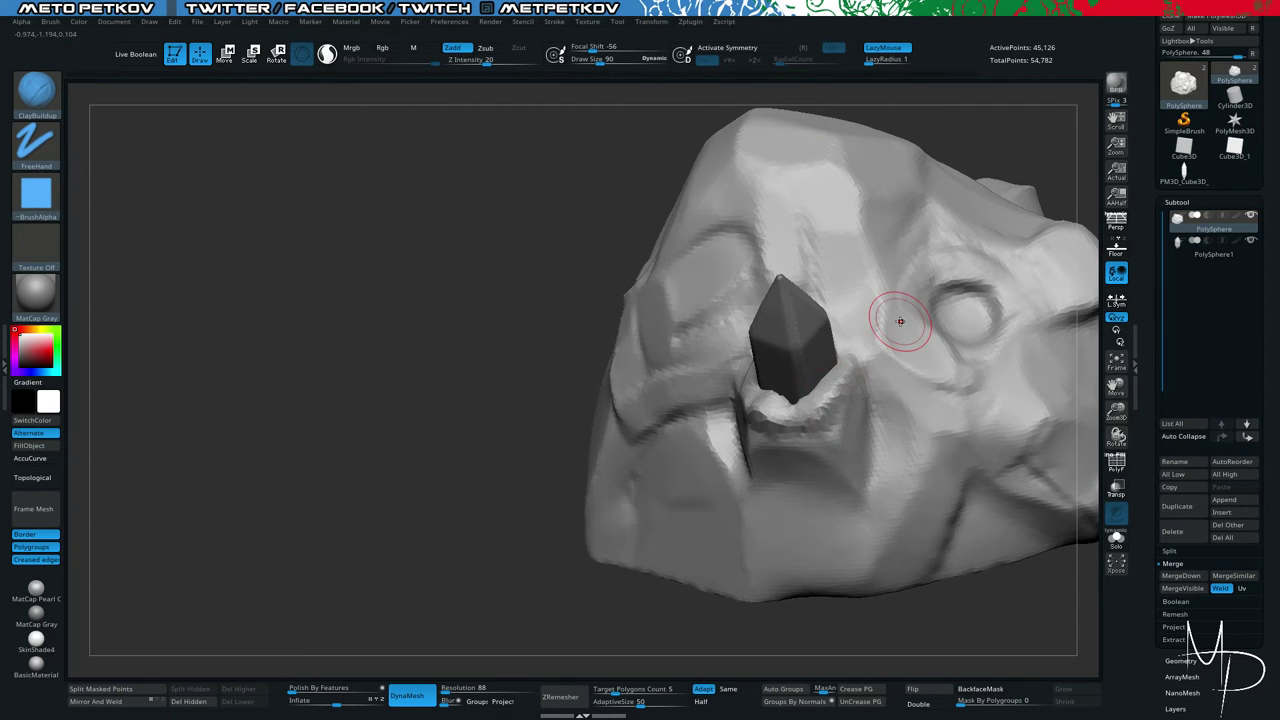
Flatten the built-up rim around the crystal's base into hard planes with the TrimDynamic brush.
key("b")
key("t")
key("d")
mouse_move(854, 379)
left_mouse_down()
mouse_move(797, 418)
mouse_move(826, 372)
left_mouse_up()
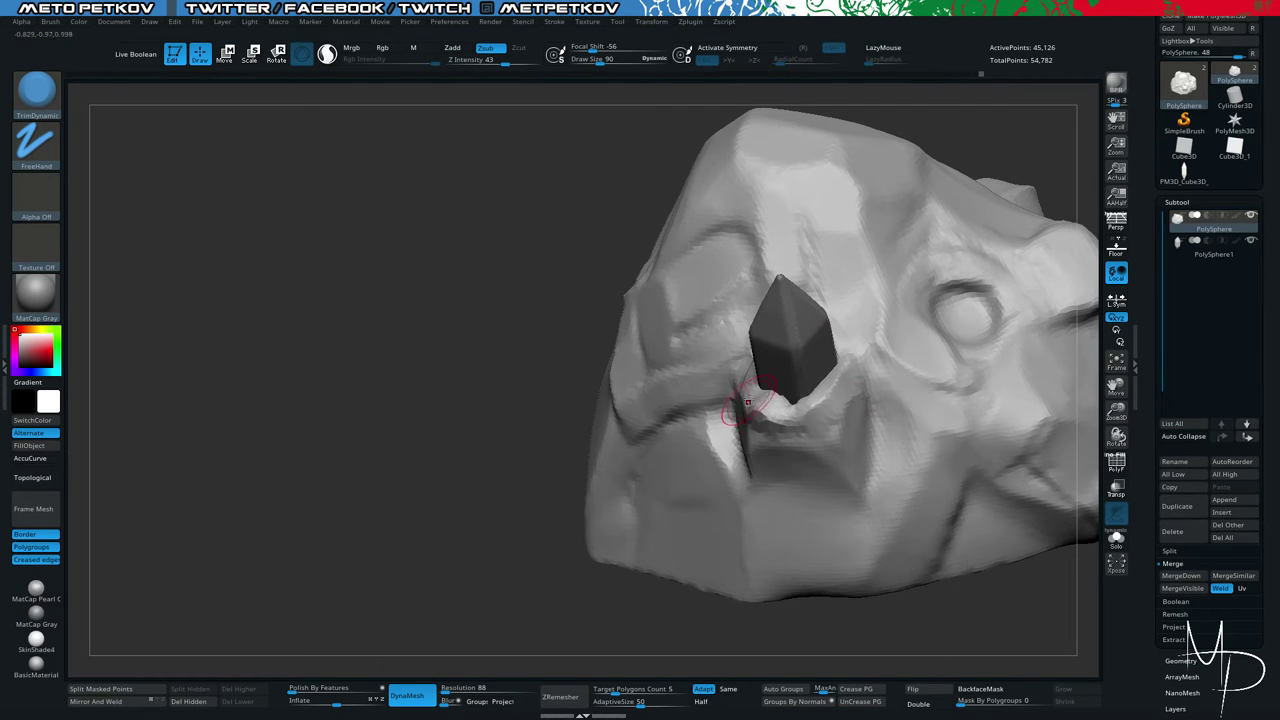
left_click_drag(748, 402, 790, 408)
left_click_drag(332, 317, 530, 325)
mouse_move(748, 380)
left_mouse_down()
mouse_move(768, 349)
mouse_move(748, 375)
mouse_move(766, 366)
mouse_move(745, 358)
left_mouse_up()
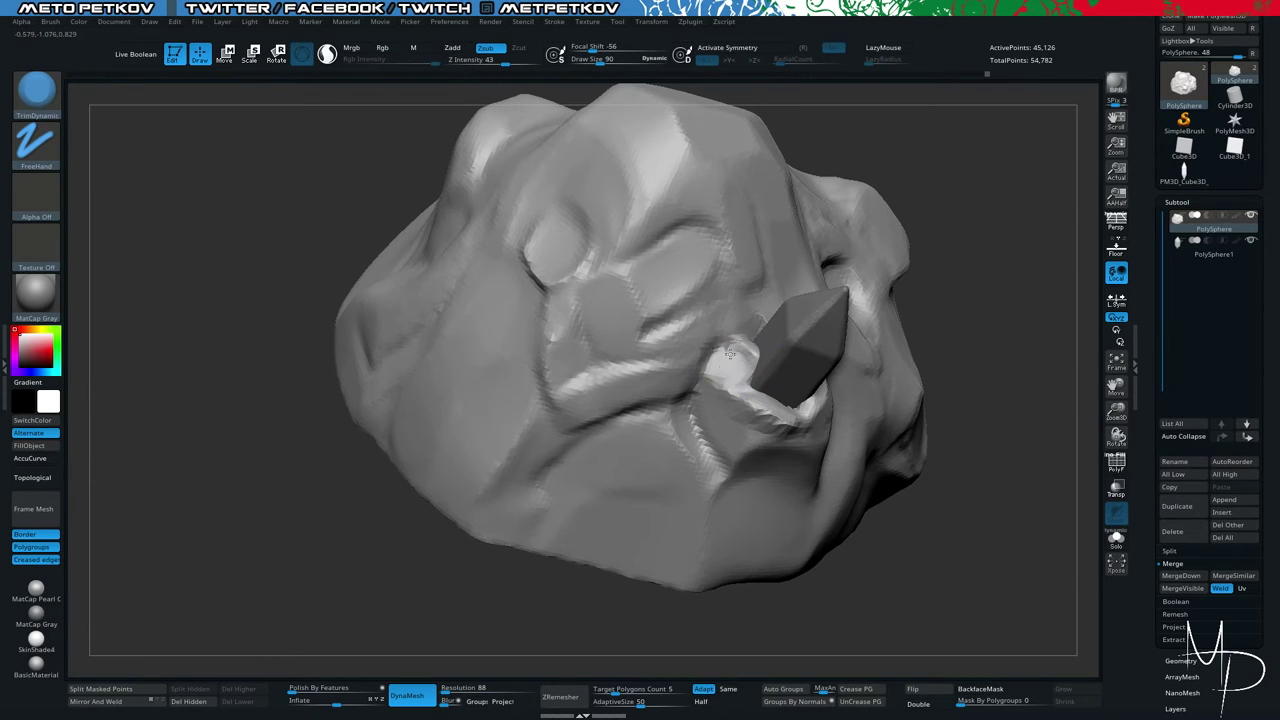
Update the rock's DynaMesh and save the project.
left_click_drag(991, 554, 969, 535, "alt")
left_click_drag(969, 535, 951, 528)
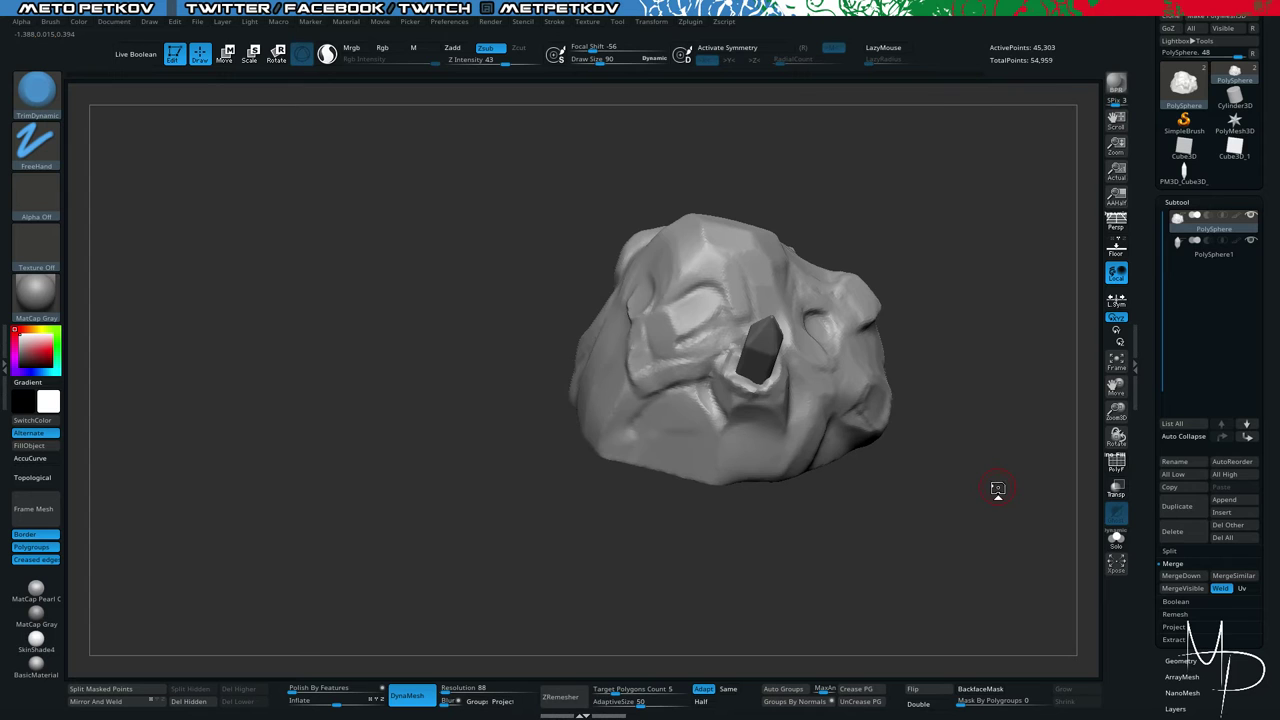
key("ctrl+s")
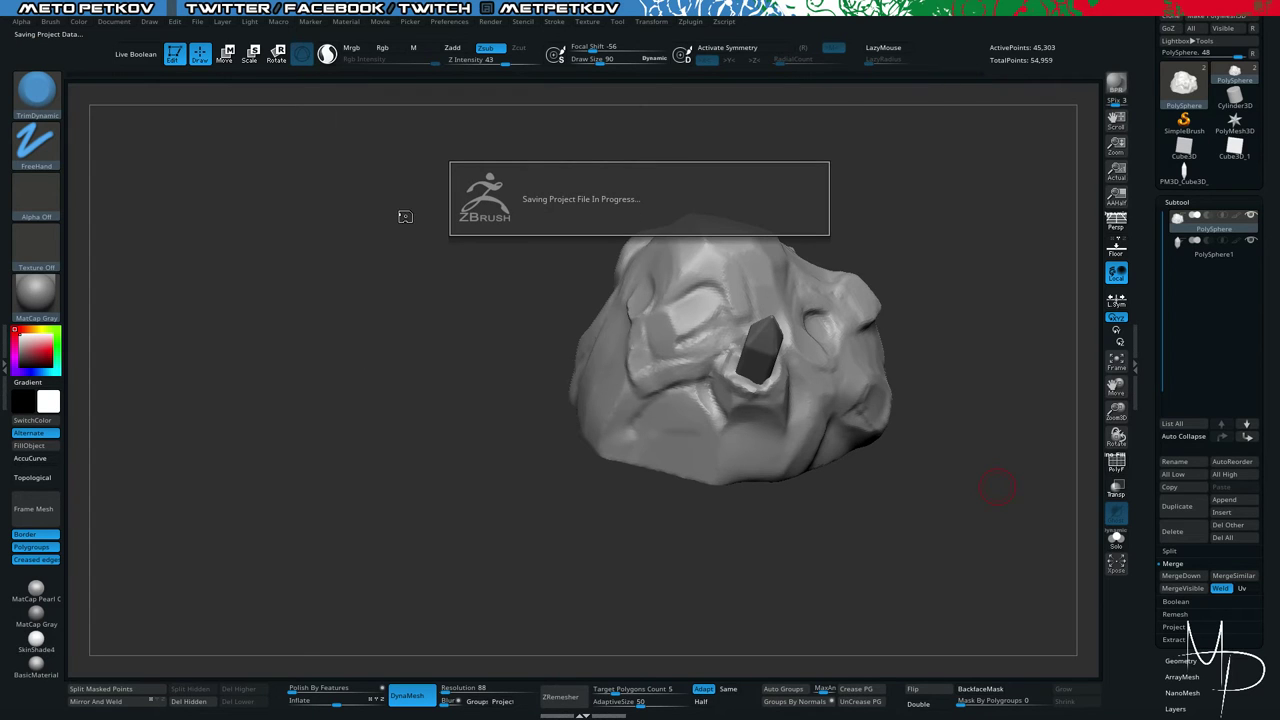
mouse_move(334, 326)
left_mouse_down()
mouse_move(297, 277)
mouse_move(386, 366)
mouse_move(366, 349)
left_mouse_up()
left_click(1148, 566)
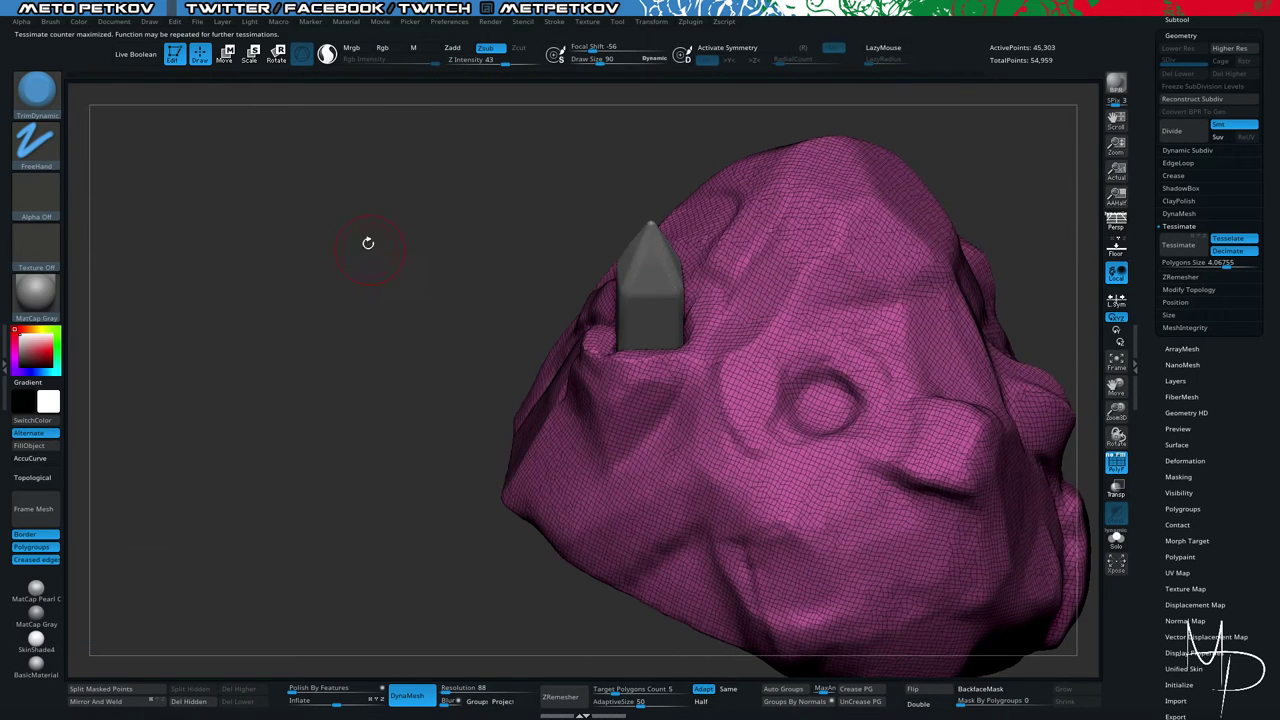
key("d")
left_click(610, 238)
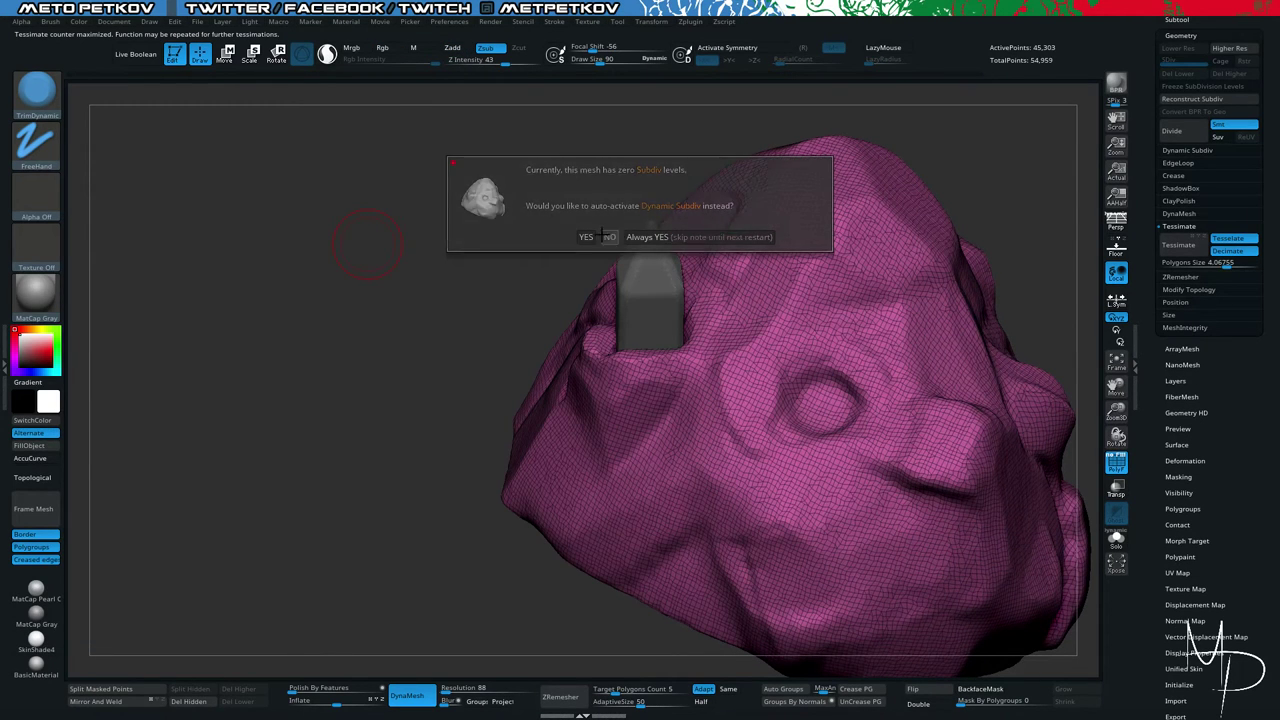
key("shift+f")
left_click_drag(291, 244, 540, 345)
key("ctrl+z")
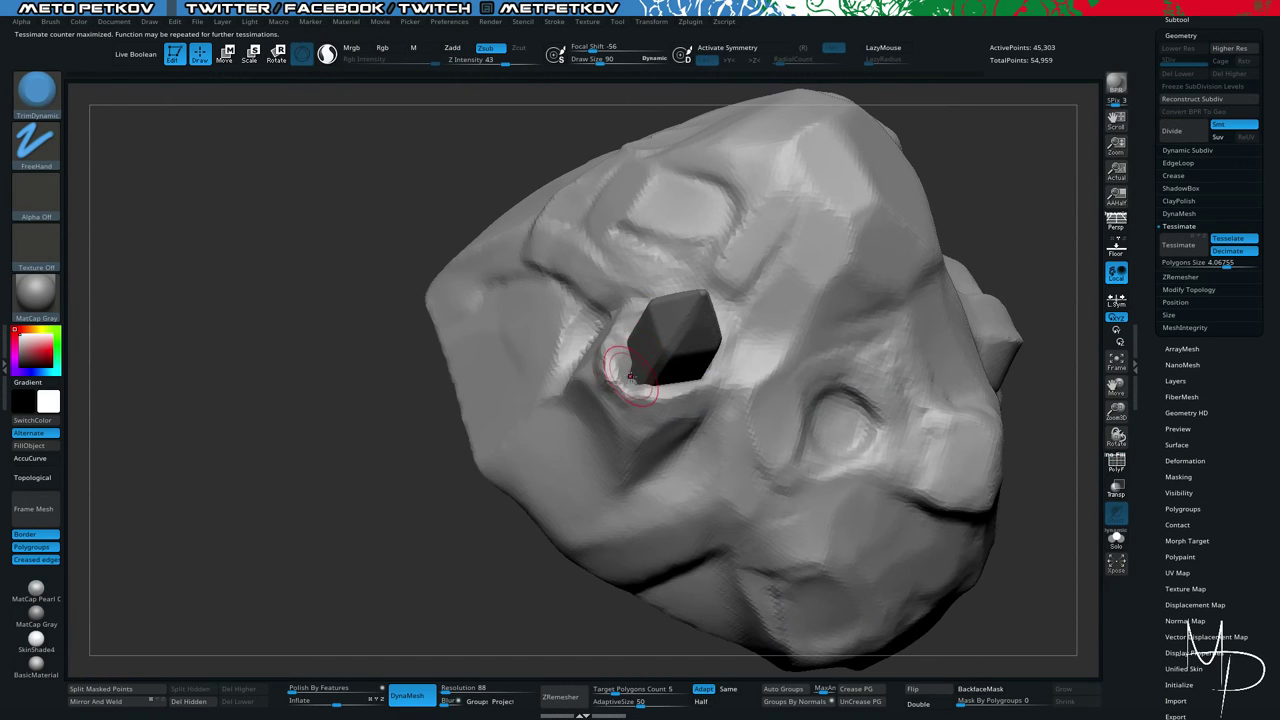
Trim the rim close to the crystal's base at draw size 62 and remesh the rock with DynaMesh.
key("s")
mouse_move(633, 375)
left_mouse_down()
mouse_move(606, 374)
mouse_move(616, 386)
left_mouse_up()
left_click_drag(180, 311, 254, 369, "ctrl")
left_click_drag(623, 370, 616, 384)
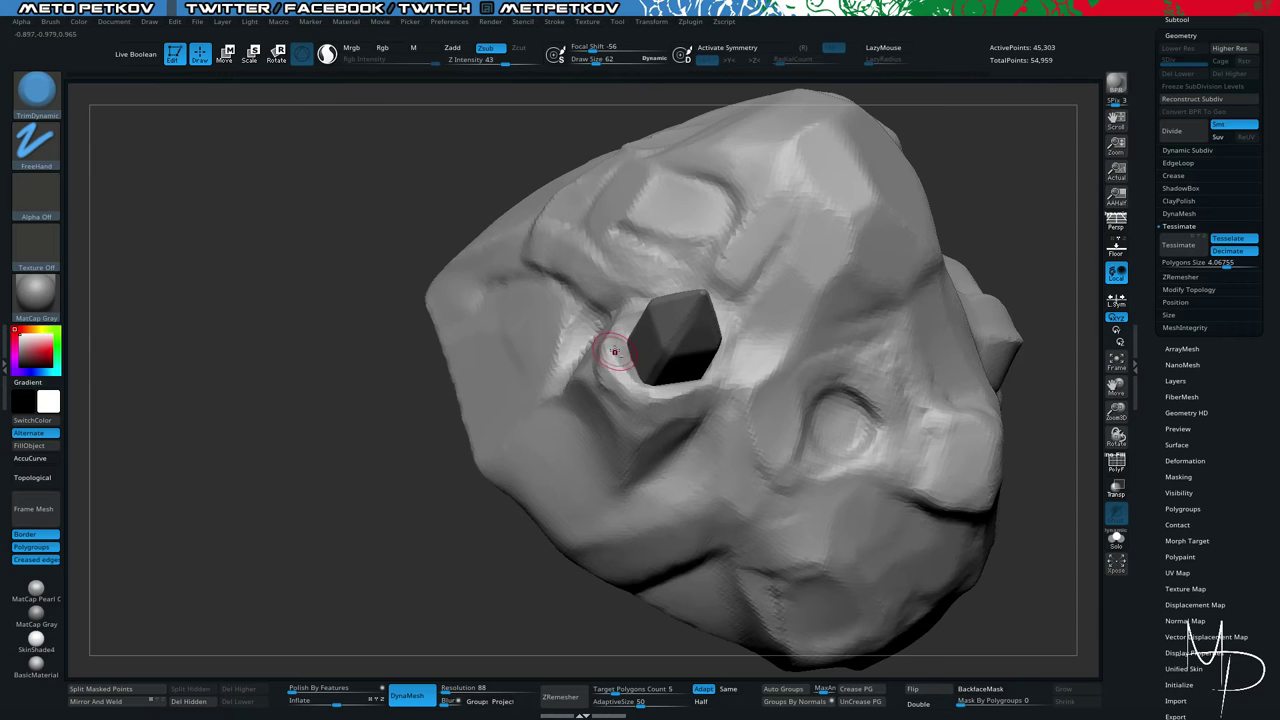
left_click_drag(241, 353, 180, 280, "ctrl")
Flatten and smooth the rock facets below the crystal using a draw size of 109.
mouse_move(231, 467)
left_mouse_down()
mouse_move(237, 424)
mouse_move(269, 428)
mouse_move(270, 457)
mouse_move(294, 460)
mouse_move(571, 337)
mouse_move(564, 374)
mouse_move(610, 377)
mouse_move(610, 398)
mouse_move(561, 430)
left_mouse_up()
key("space")
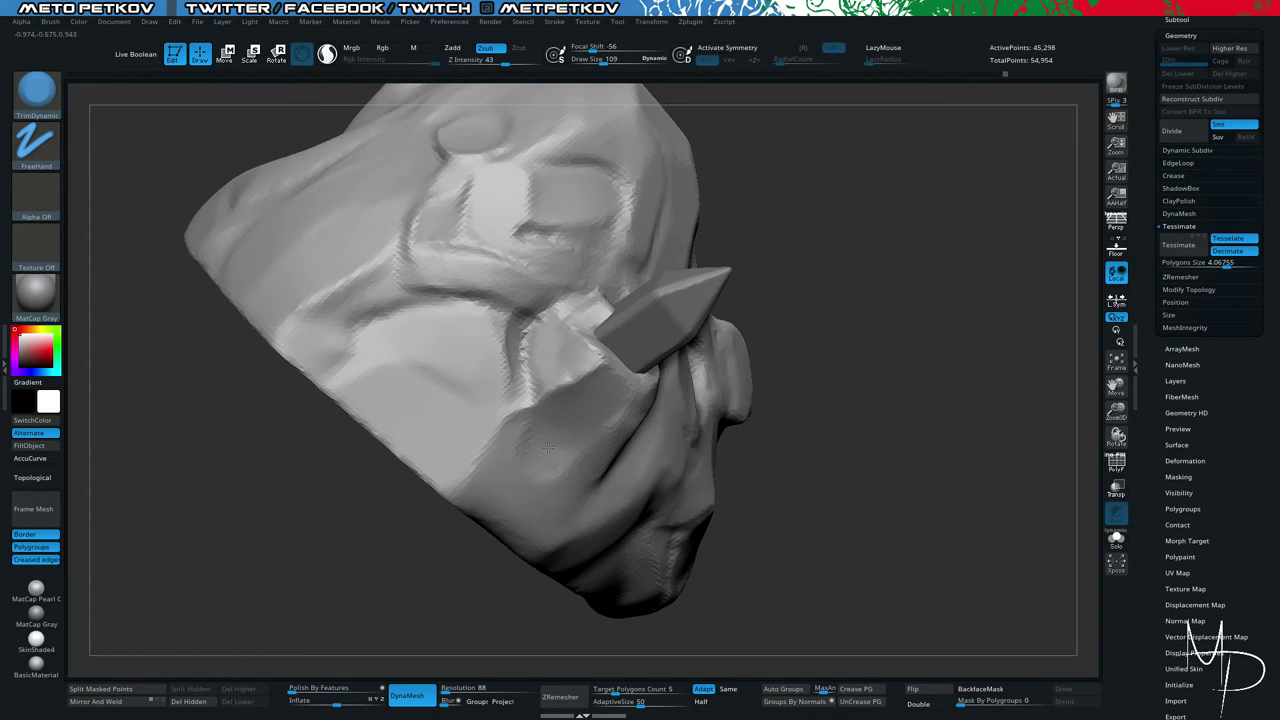
left_click_drag(286, 600, 270, 500)
left_click_drag(517, 450, 580, 464)
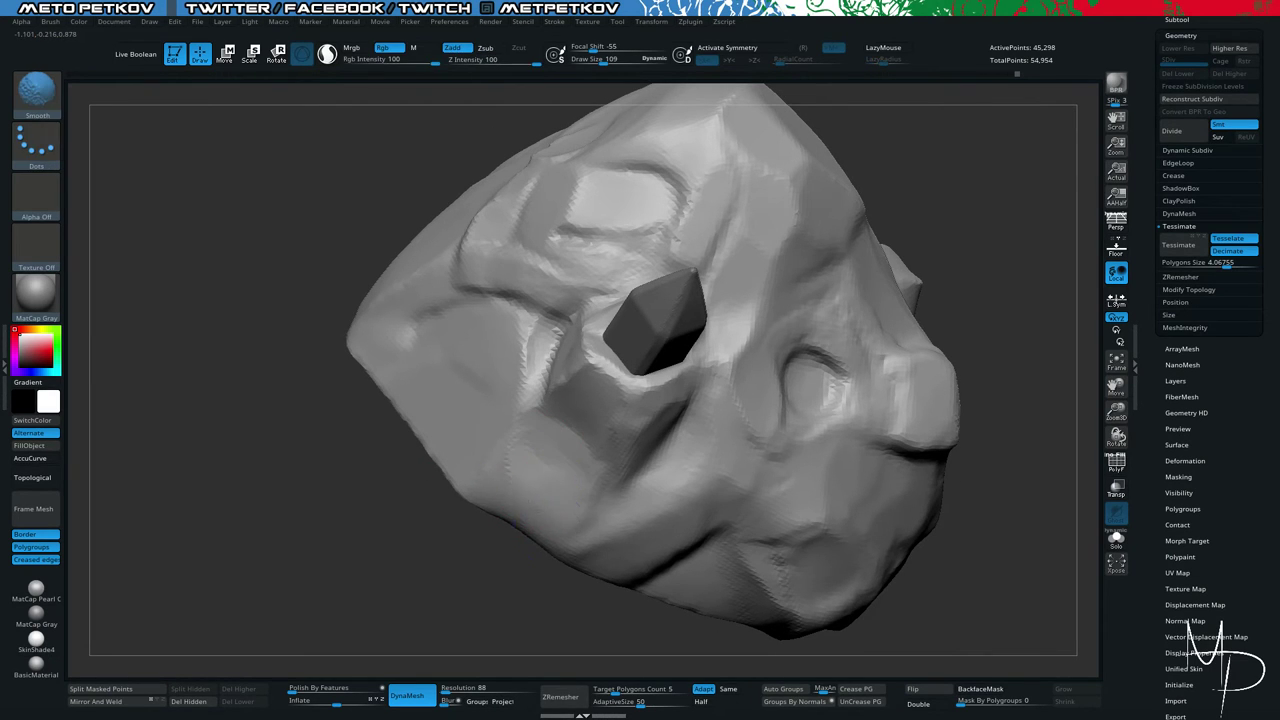
mouse_move(286, 486)
left_mouse_down()
mouse_move(304, 515)
mouse_move(191, 403)
mouse_move(209, 286)
mouse_move(145, 270)
mouse_move(163, 449)
mouse_move(297, 520)
mouse_move(263, 531)
mouse_move(127, 482)
mouse_move(440, 508)
left_mouse_up()
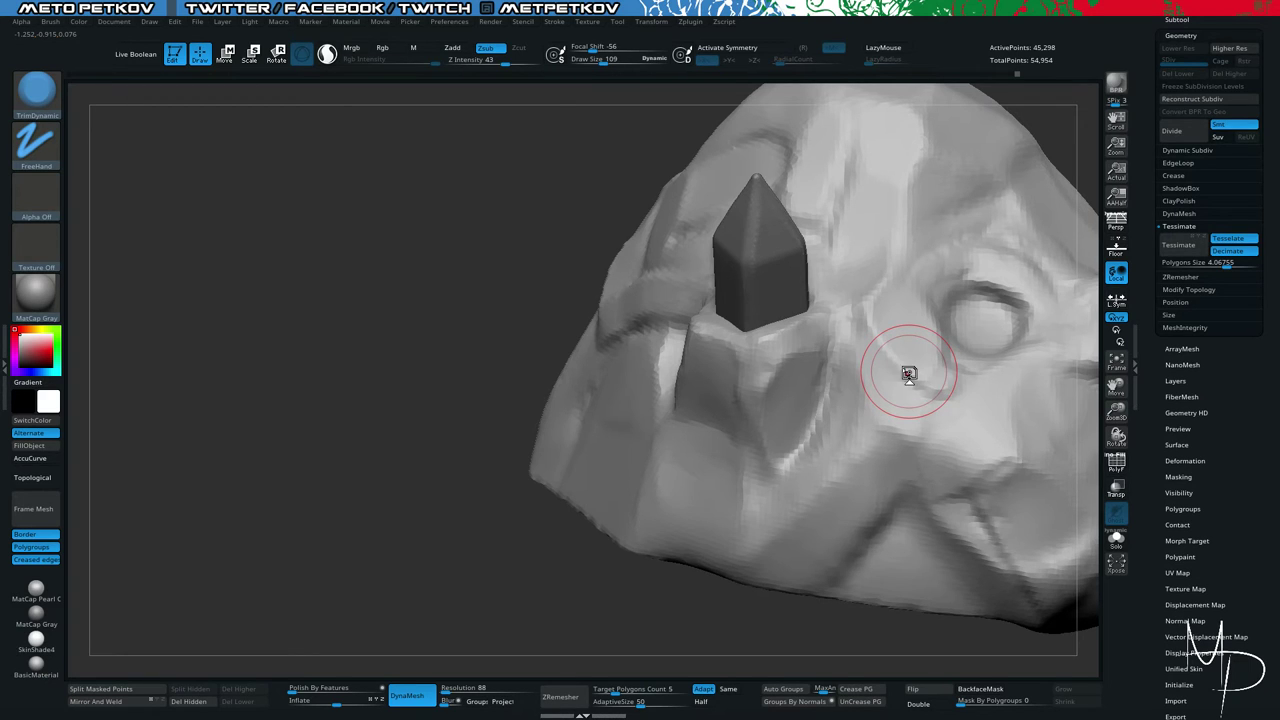
mouse_move(269, 310)
left_mouse_down()
mouse_move(292, 367)
mouse_move(308, 362)
left_mouse_up()
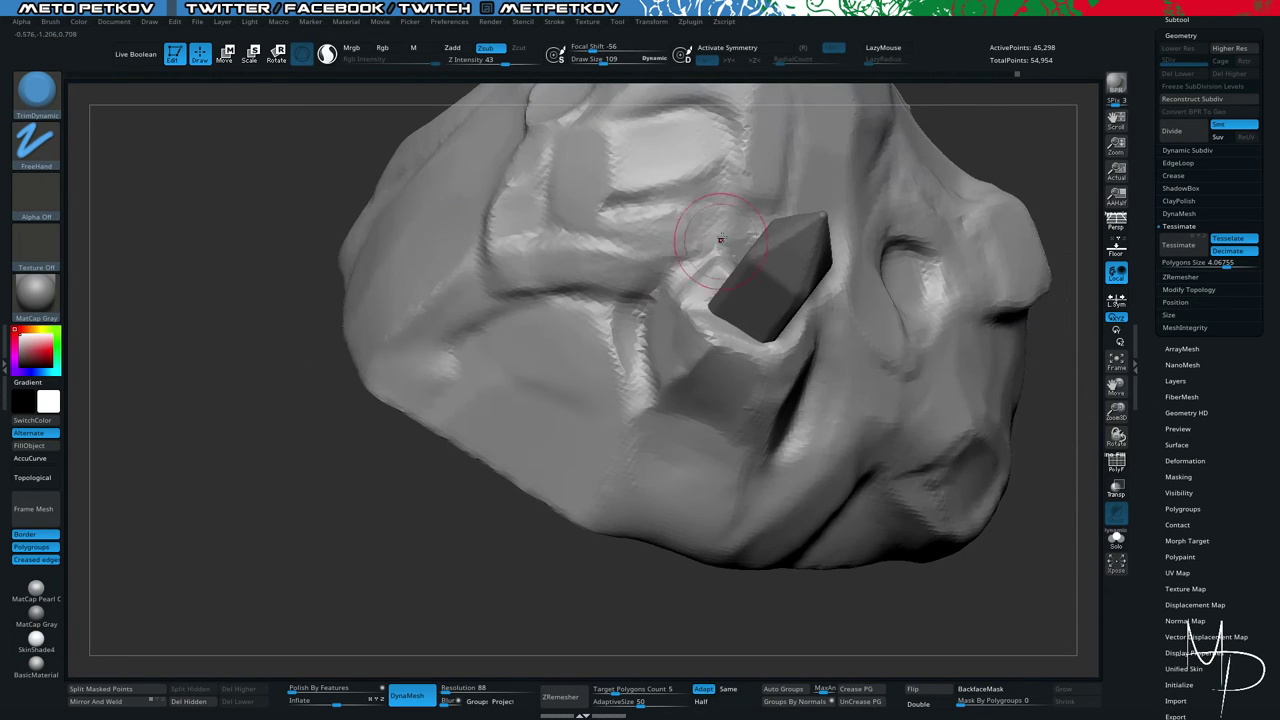
Flatten the rock surface along the crystal's side at draw size 90, briefly isolating the rock to check the socket.
key("space")
mouse_move(715, 257)
left_mouse_down()
mouse_move(685, 257)
mouse_move(695, 270)
left_mouse_up()
key("space")
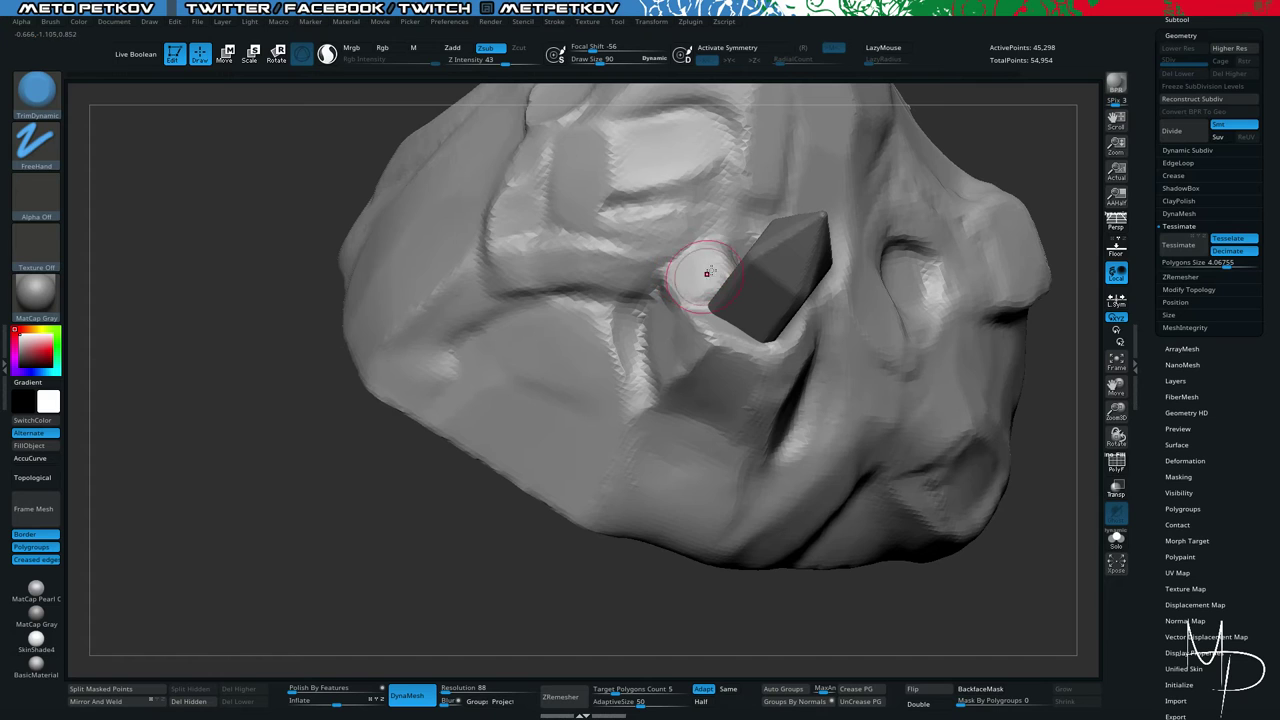
key("alt+shift+s")
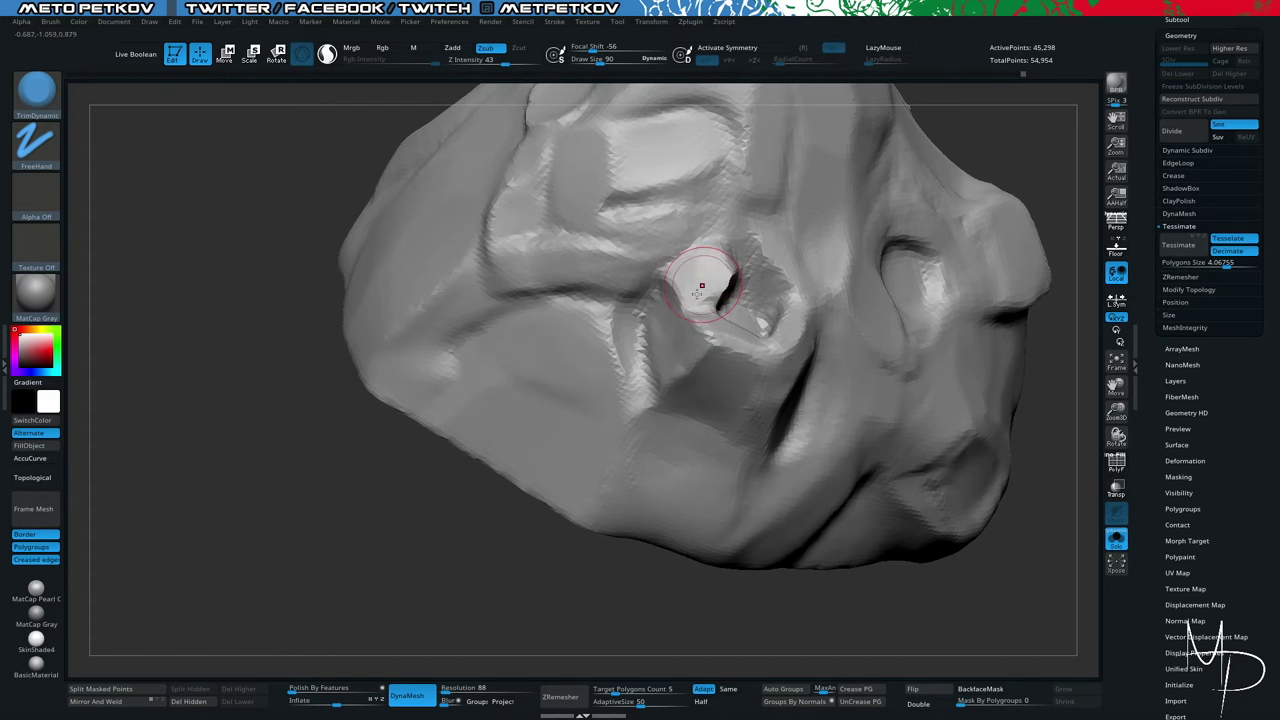
key("alt+shift+s")
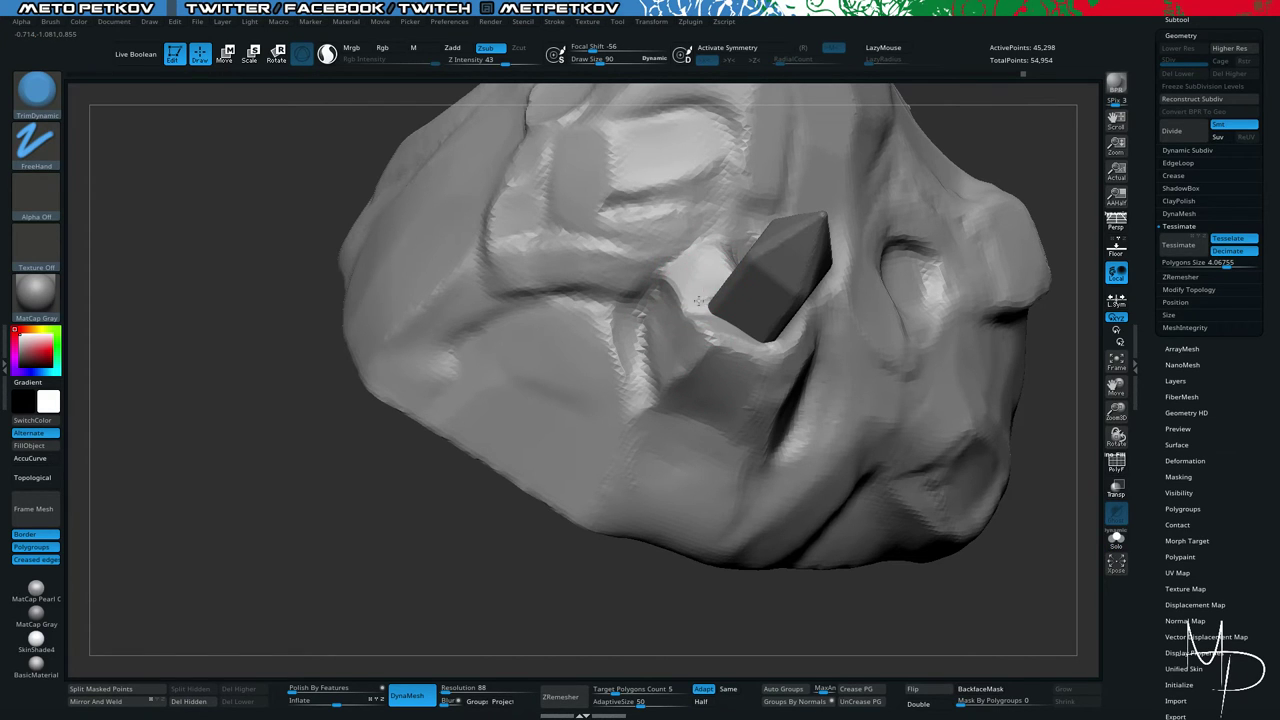
left_click_drag(699, 301, 675, 320)
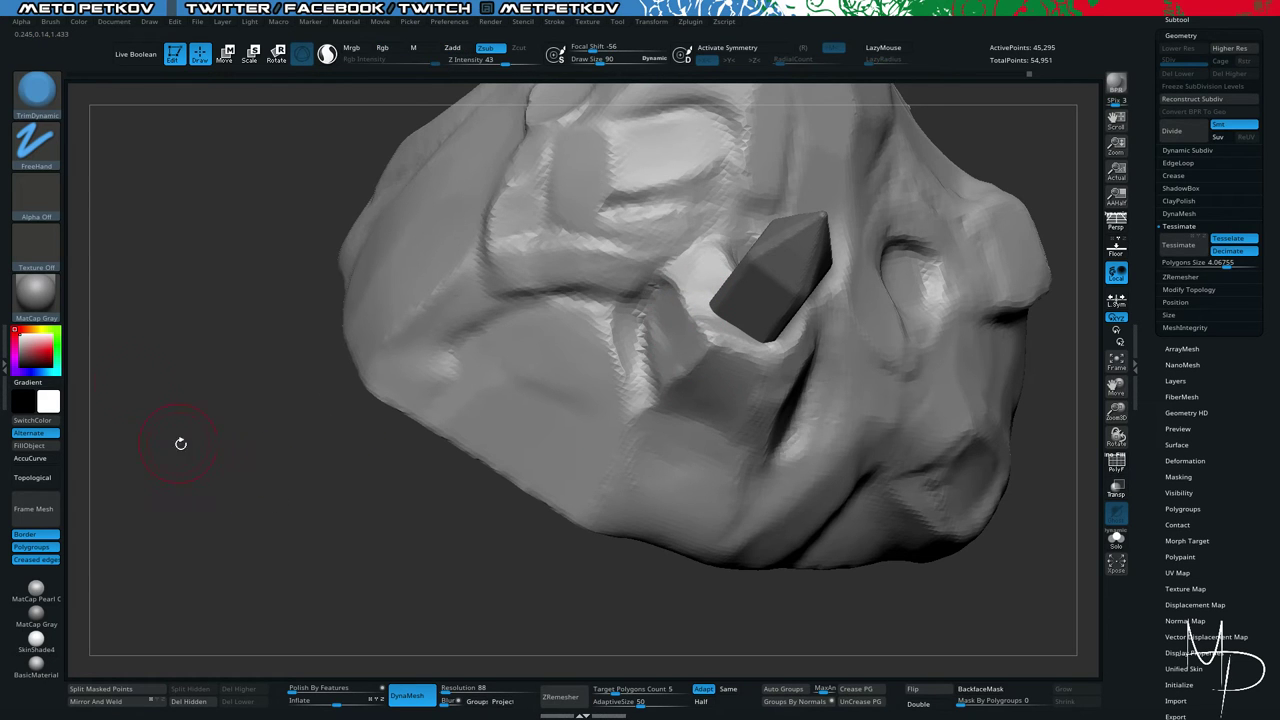
Trim the rock planes behind the crystal and on the side of its base that faces the round dent.
mouse_move(177, 443)
left_mouse_down()
mouse_move(143, 423)
mouse_move(177, 465)
left_mouse_up()
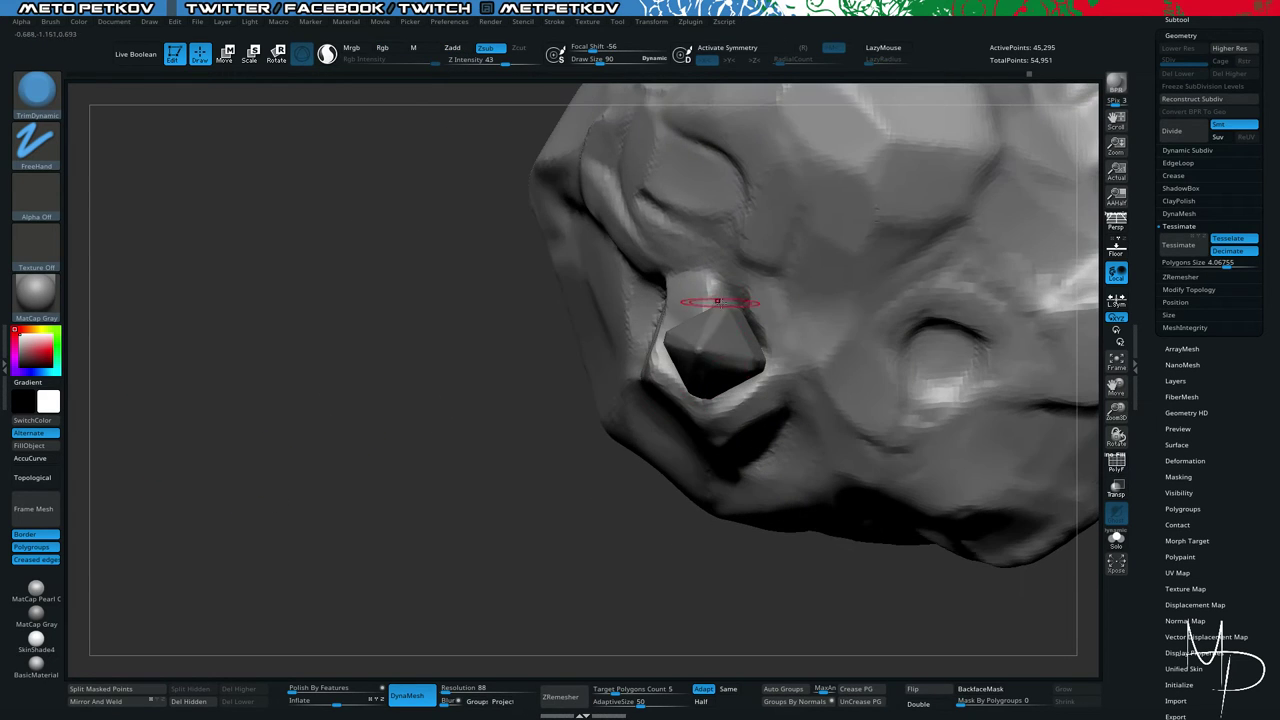
mouse_move(730, 297)
left_mouse_down()
mouse_move(760, 316)
mouse_move(772, 354)
left_mouse_up()
left_click_drag(740, 603, 692, 552)
left_click_drag(797, 359, 746, 472)
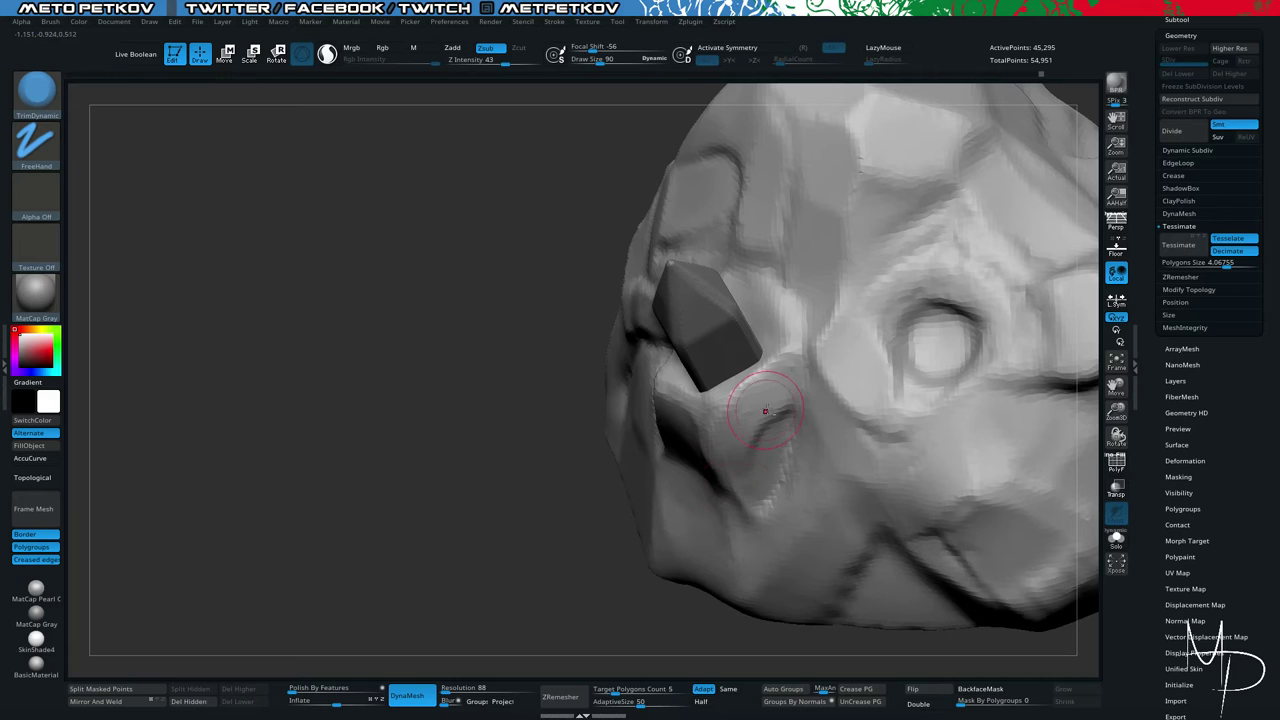
Flatten the recessed facet under the crystal's base and sharpen the rim edge above it.
left_click_drag(766, 409, 762, 505)
left_click_drag(773, 402, 776, 418)
left_click_drag(747, 470, 746, 477)
left_click_drag(776, 411, 735, 452)
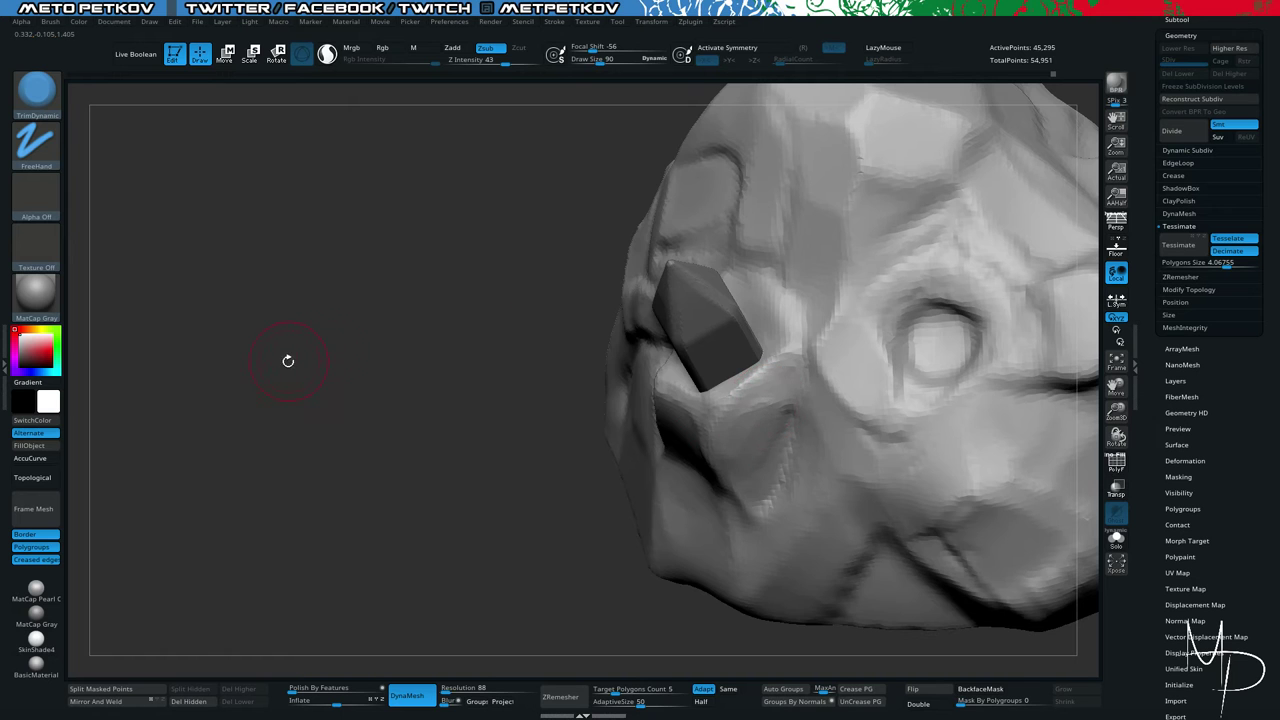
mouse_move(288, 360)
left_mouse_down()
mouse_move(240, 326)
mouse_move(289, 263)
mouse_move(253, 218)
mouse_move(256, 267)
left_mouse_up()
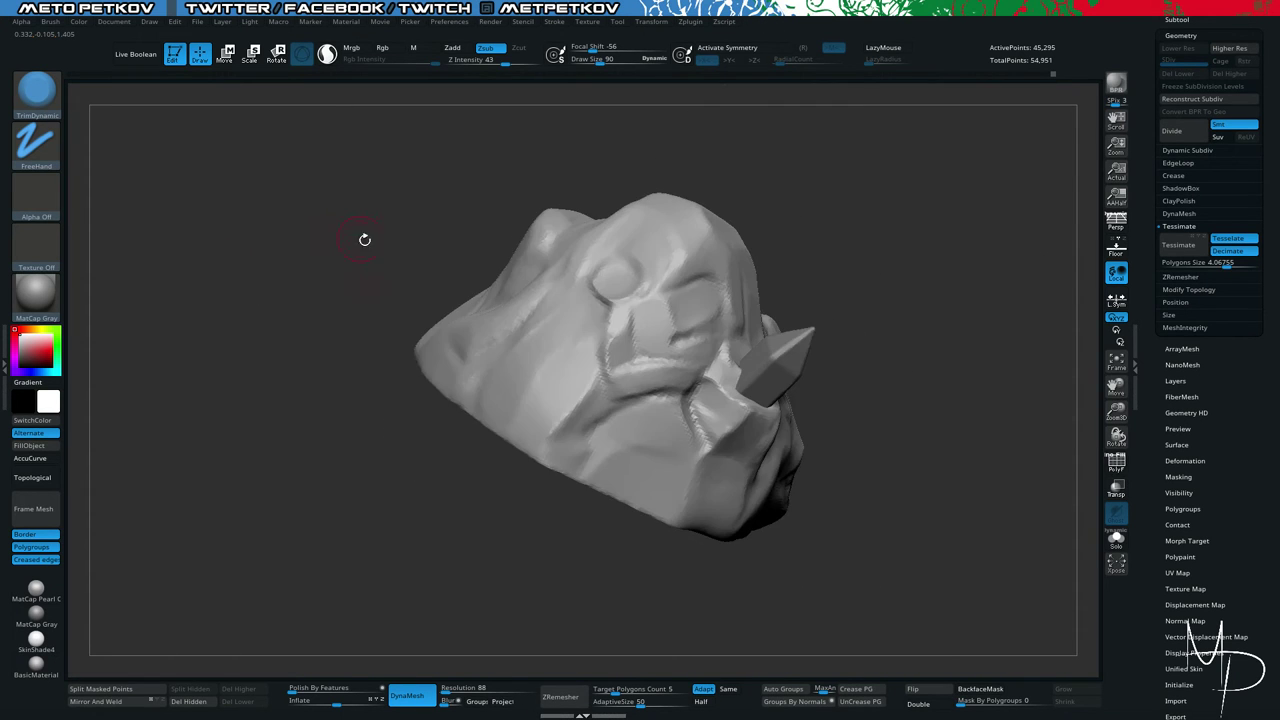
Trim the rock planes along the front rim and side of the crystal's base with the TrimDynamic brush.
key("b")
key("t")
key("d")
left_click_drag(701, 387, 709, 375)
right_click_drag(733, 399, 719, 399)
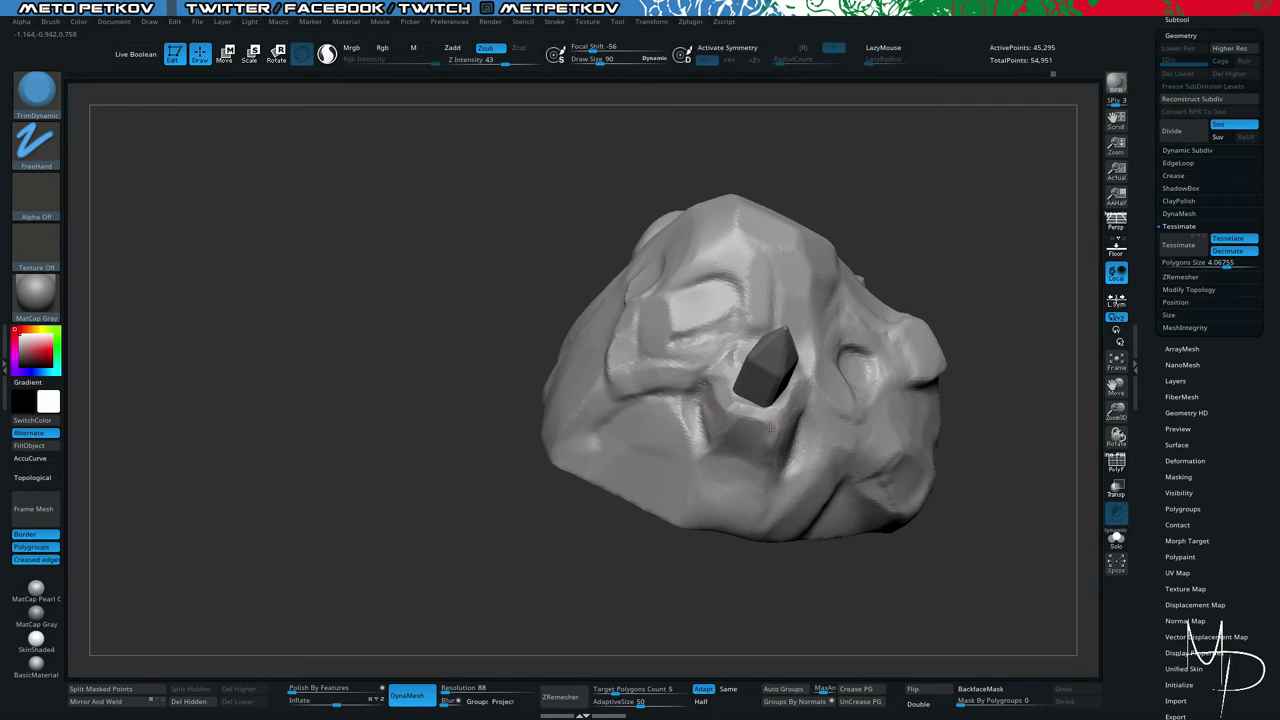
left_click_drag(850, 587, 755, 582)
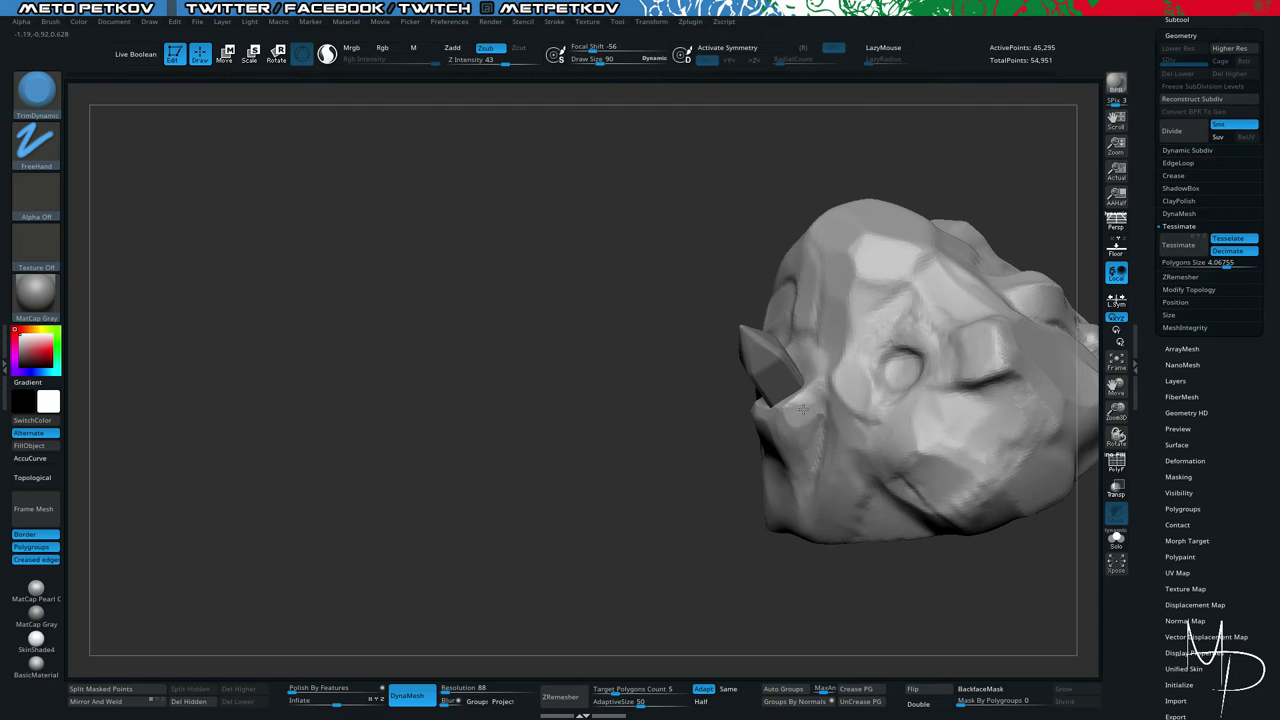
mouse_move(537, 466)
right_mouse_down()
mouse_move(371, 309)
mouse_move(365, 251)
mouse_move(420, 366)
mouse_move(534, 363)
right_mouse_up()
mouse_move(775, 427)
left_mouse_down()
mouse_move(789, 411)
mouse_move(771, 434)
mouse_move(769, 482)
mouse_move(768, 438)
mouse_move(772, 480)
left_mouse_up()
Polish the facet under the crystal with hPolish at draw size 104 and smooth the rock surface below it.
key("b")
key("h")
key("p")
key("space")
mouse_move(720, 434)
left_mouse_down()
mouse_move(757, 523)
mouse_move(782, 401)
left_mouse_up()
key("b")
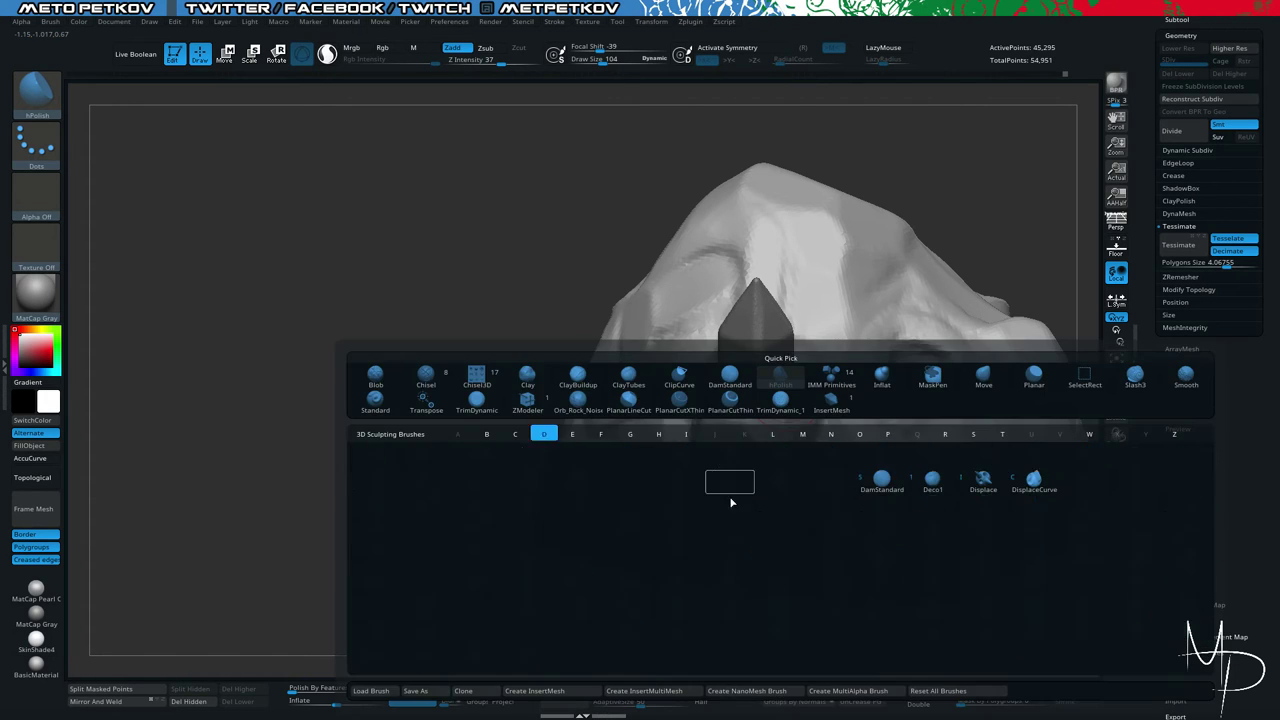
key("d")
key("s")
mouse_move(766, 523)
left_mouse_down()
mouse_move(803, 517)
mouse_move(740, 527)
mouse_move(795, 546)
left_mouse_up()
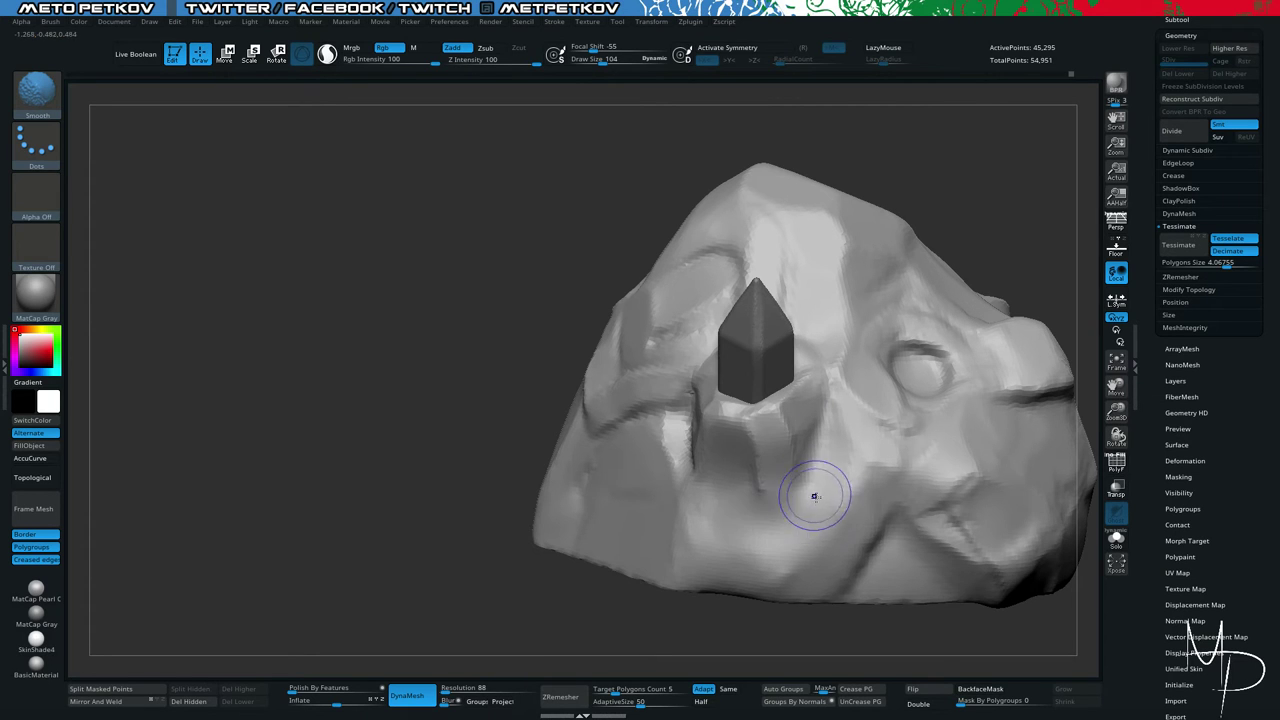
Flatten the rock slope directly below the crystal using TrimDynamic at draw size 99.
key("b")
key("t")
key("d")
key("space")
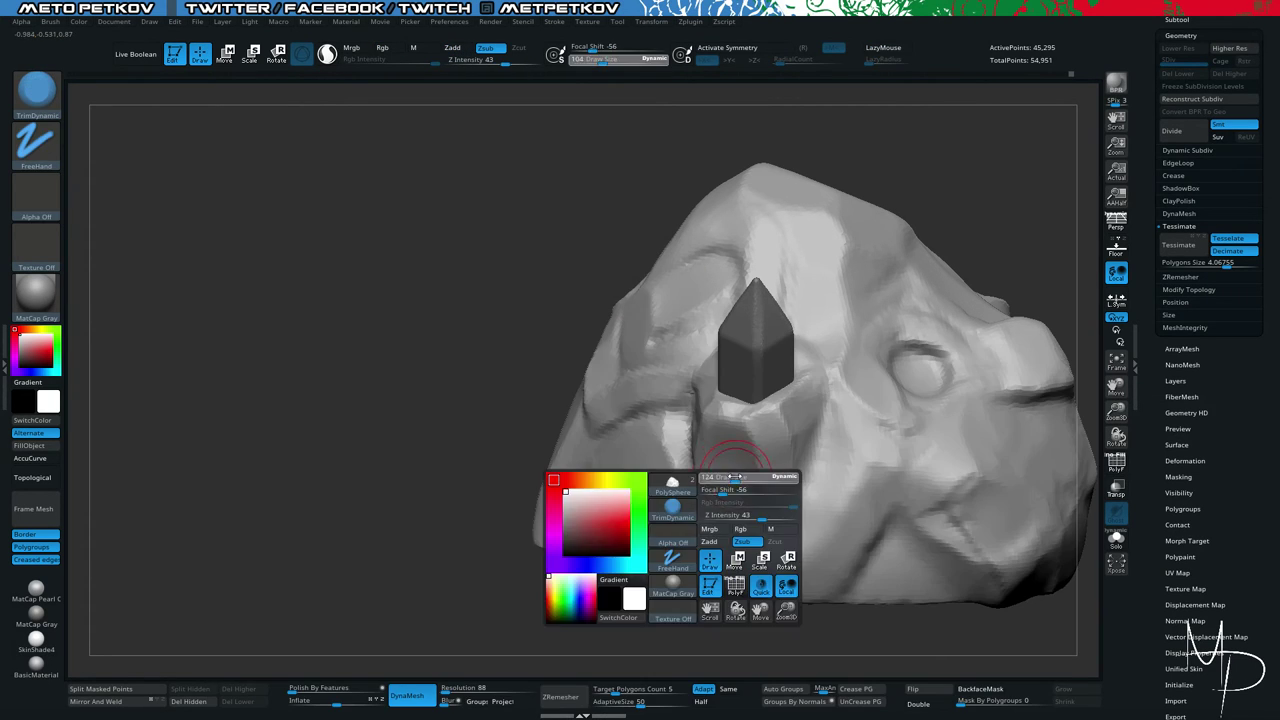
mouse_move(752, 482)
left_mouse_down()
mouse_move(743, 488)
mouse_move(772, 530)
mouse_move(740, 508)
left_mouse_up()
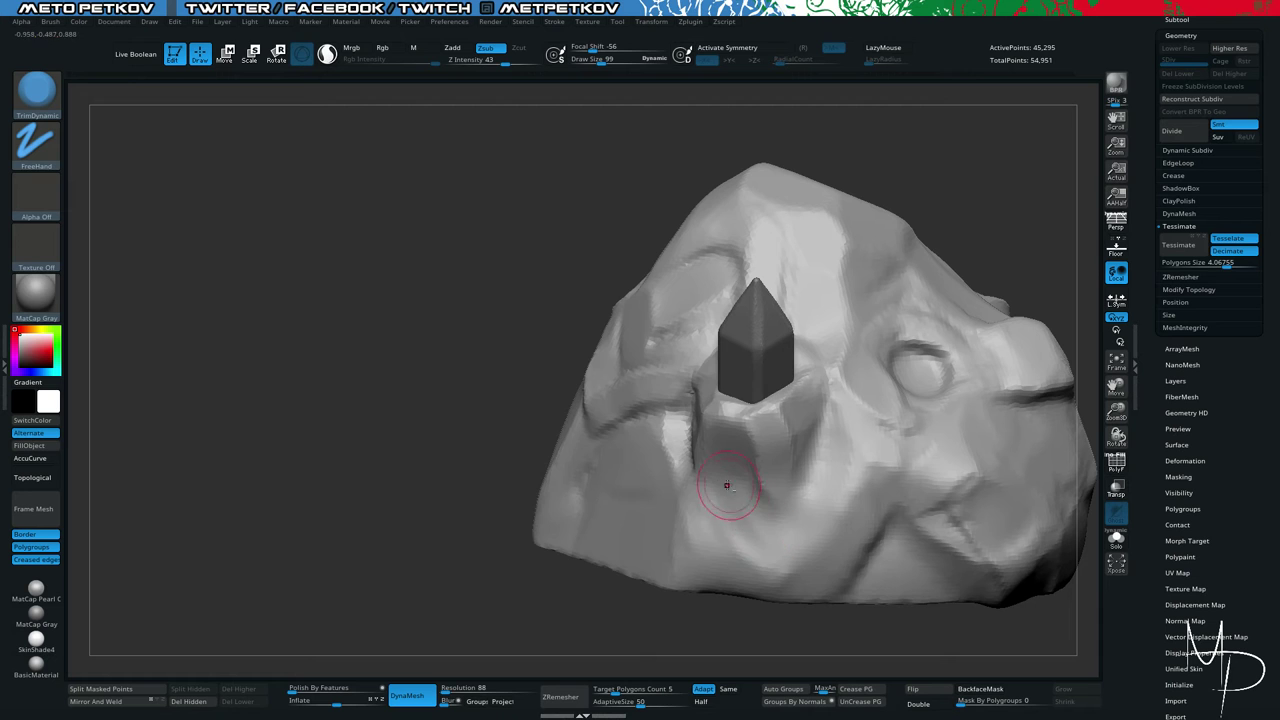
Mask a rounded patch at the rock's foot below the crystal and invert the mask to leave only that patch editable.
left_click_drag(491, 509, 400, 430)
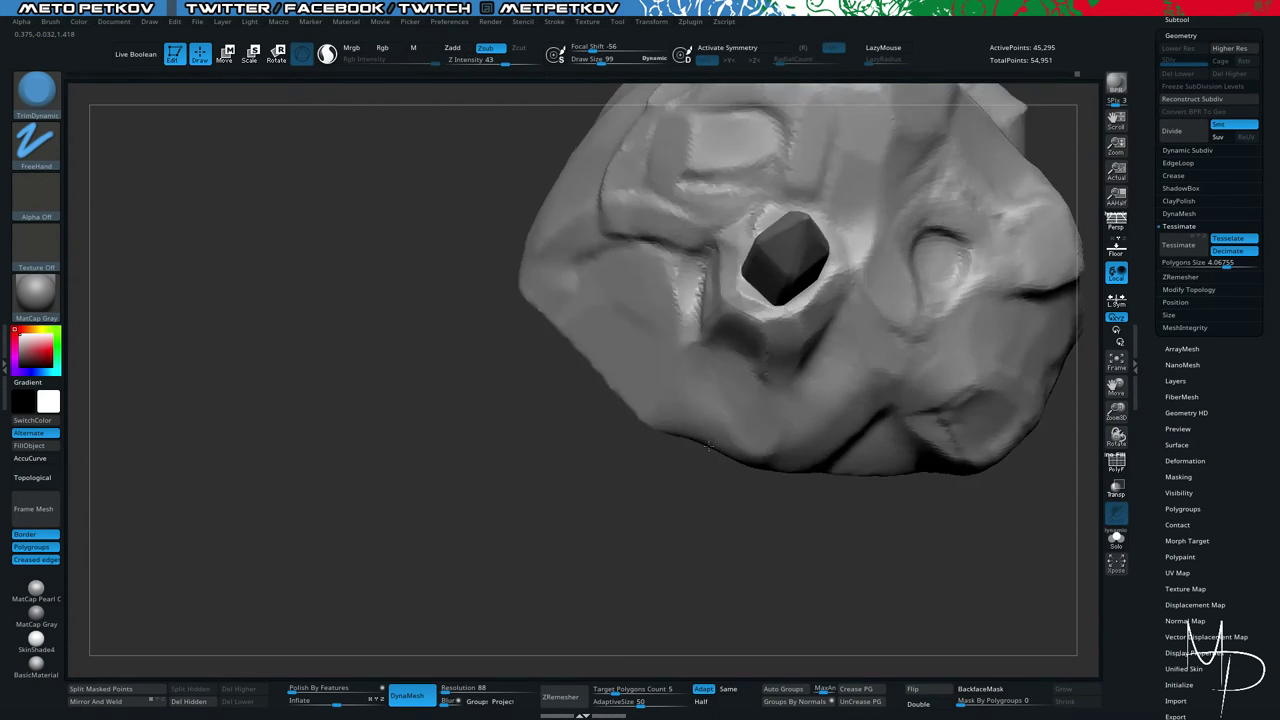
left_click_drag(708, 446, 722, 424)
mouse_move(711, 416)
left_mouse_down("ctrl")
mouse_move(709, 385)
mouse_move(727, 384)
mouse_move(738, 445)
mouse_move(672, 413)
left_mouse_up("ctrl")
left_click(628, 549, "ctrl")
left_click_drag(628, 549, 565, 569)
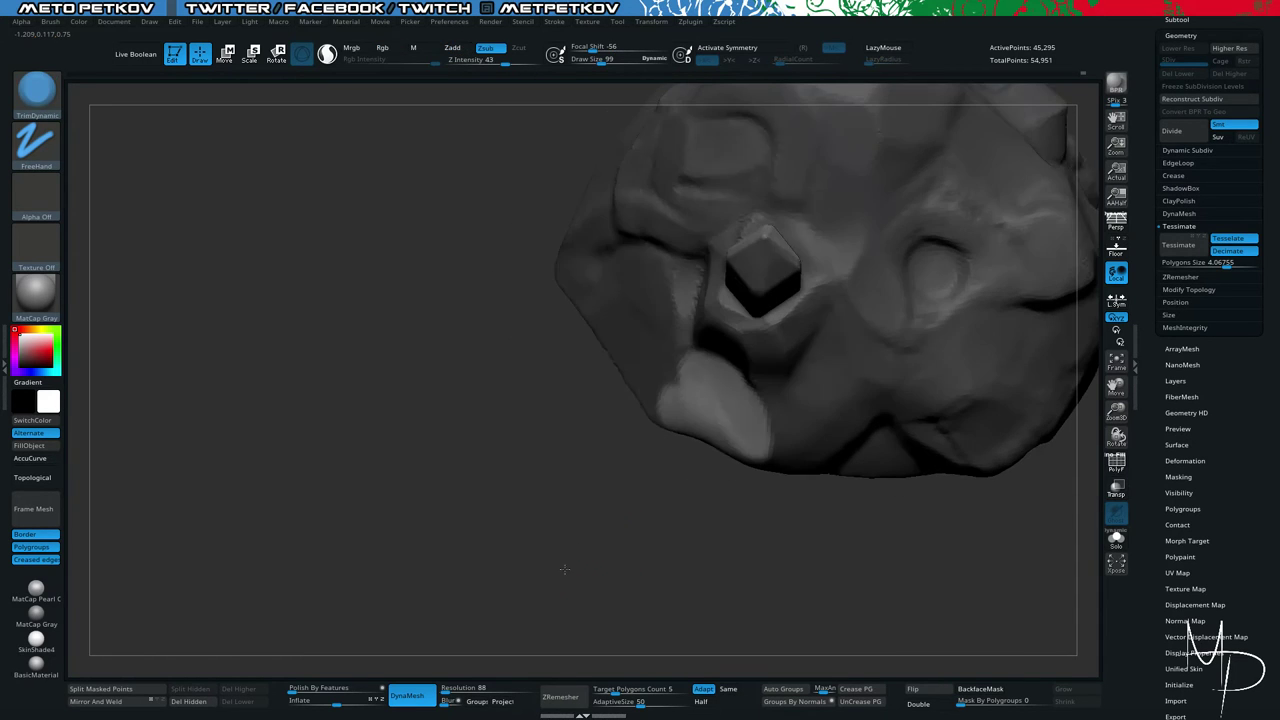
Pull the unmasked patch outward from the rock with the transform gizmo, clear the mask and remesh with DynaMesh.
key("w")
left_click(709, 429, "alt")
left_click_drag(527, 456, 376, 336)
left_click_drag(628, 428, 584, 428)
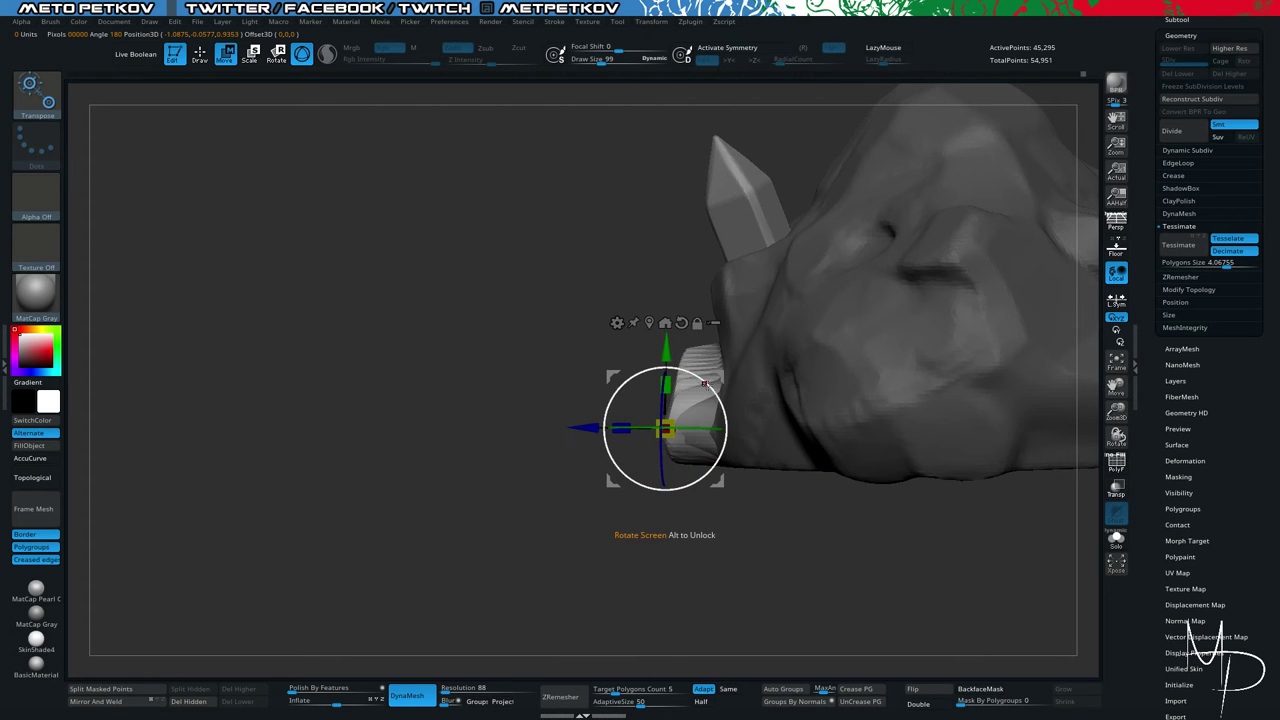
mouse_move(704, 383)
left_mouse_down()
mouse_move(566, 398)
mouse_move(621, 430)
mouse_move(283, 391)
mouse_move(371, 429)
mouse_move(354, 438)
mouse_move(360, 273)
left_mouse_up()
left_click(681, 323, "alt")
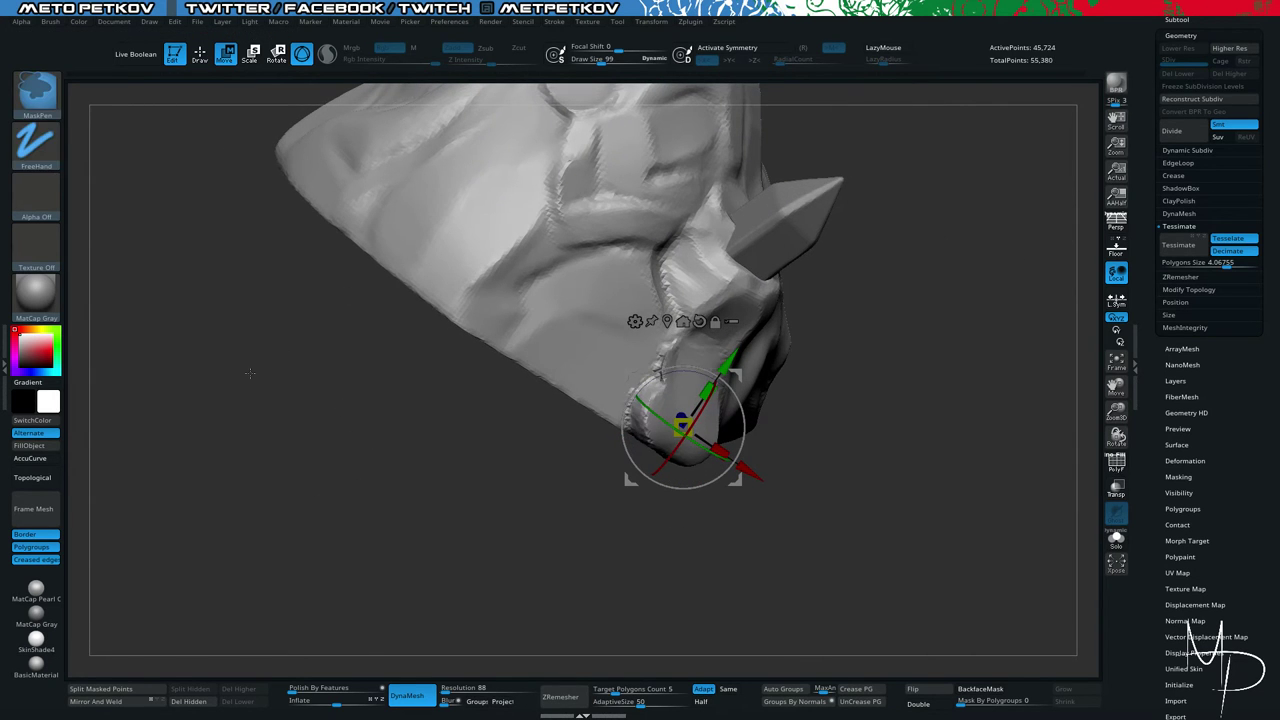
Trim the sides and front of the protruding chunk at the rock's foot with TrimDynamic, using draw sizes 86 and 119.
key("b")
key("t")
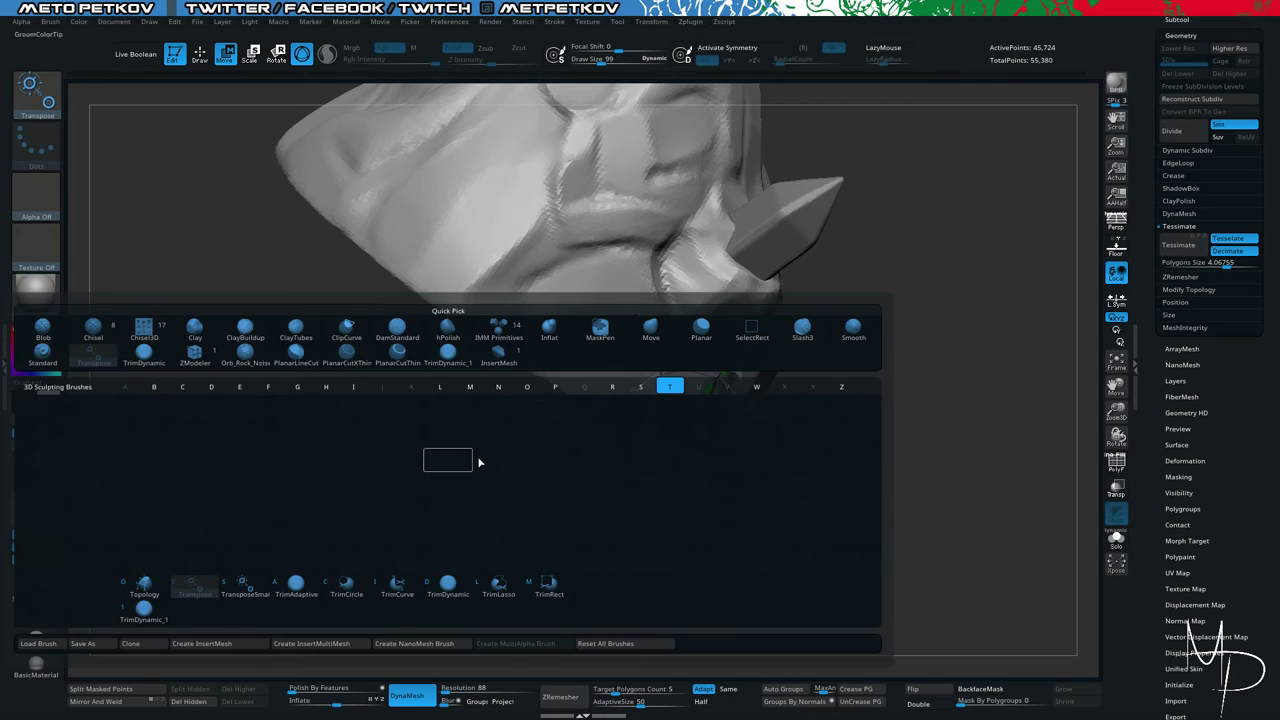
key("d")
key("space")
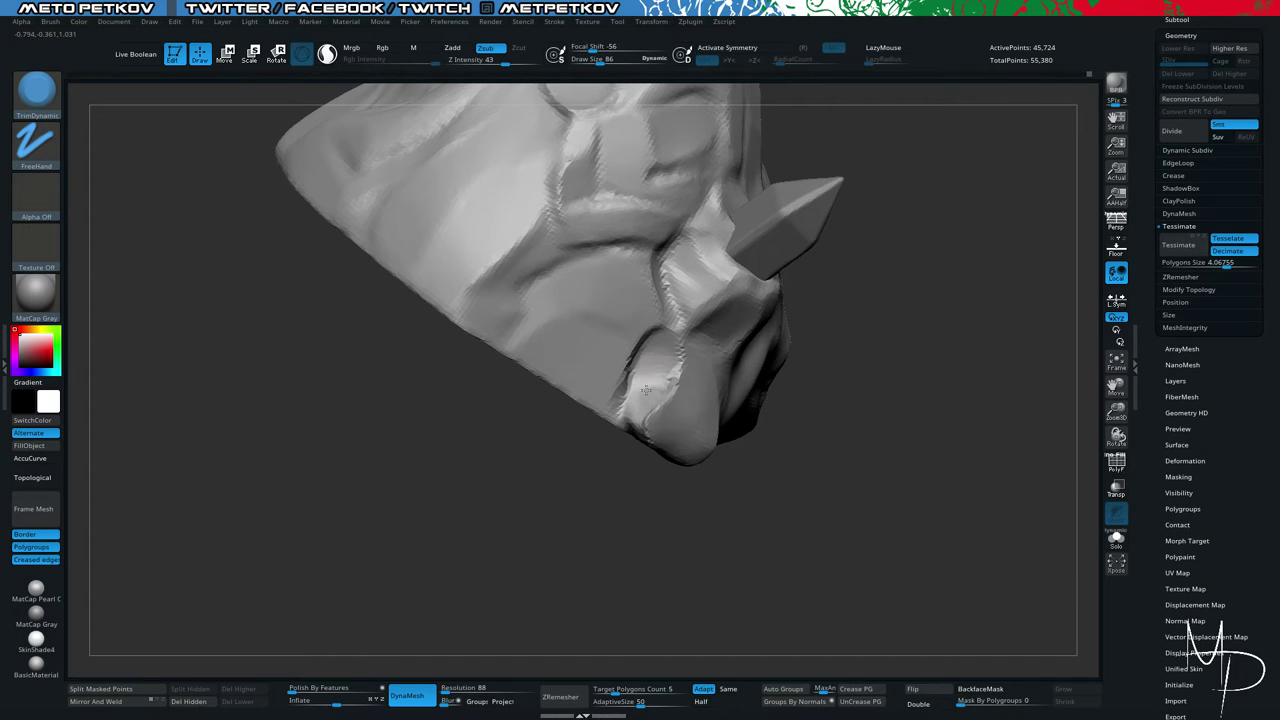
left_click_drag(646, 390, 661, 355)
key("s")
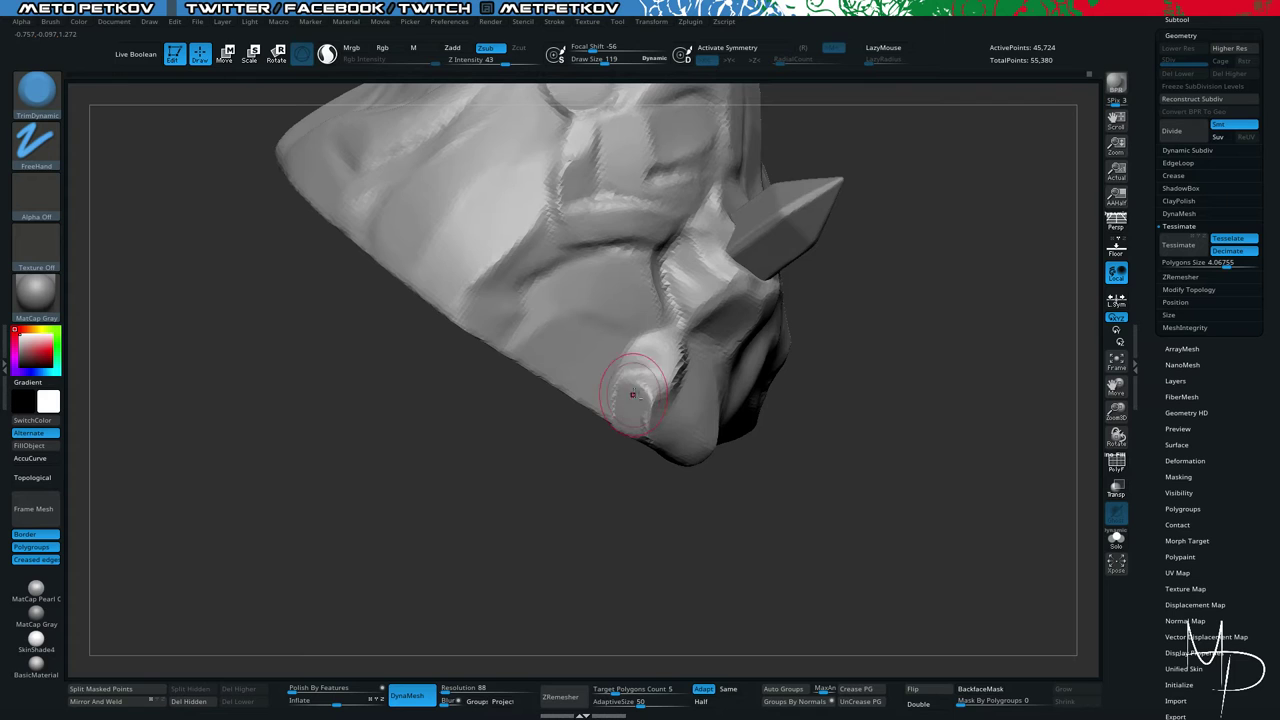
mouse_move(650, 480)
left_mouse_down()
mouse_move(617, 520)
mouse_move(638, 487)
left_mouse_up()
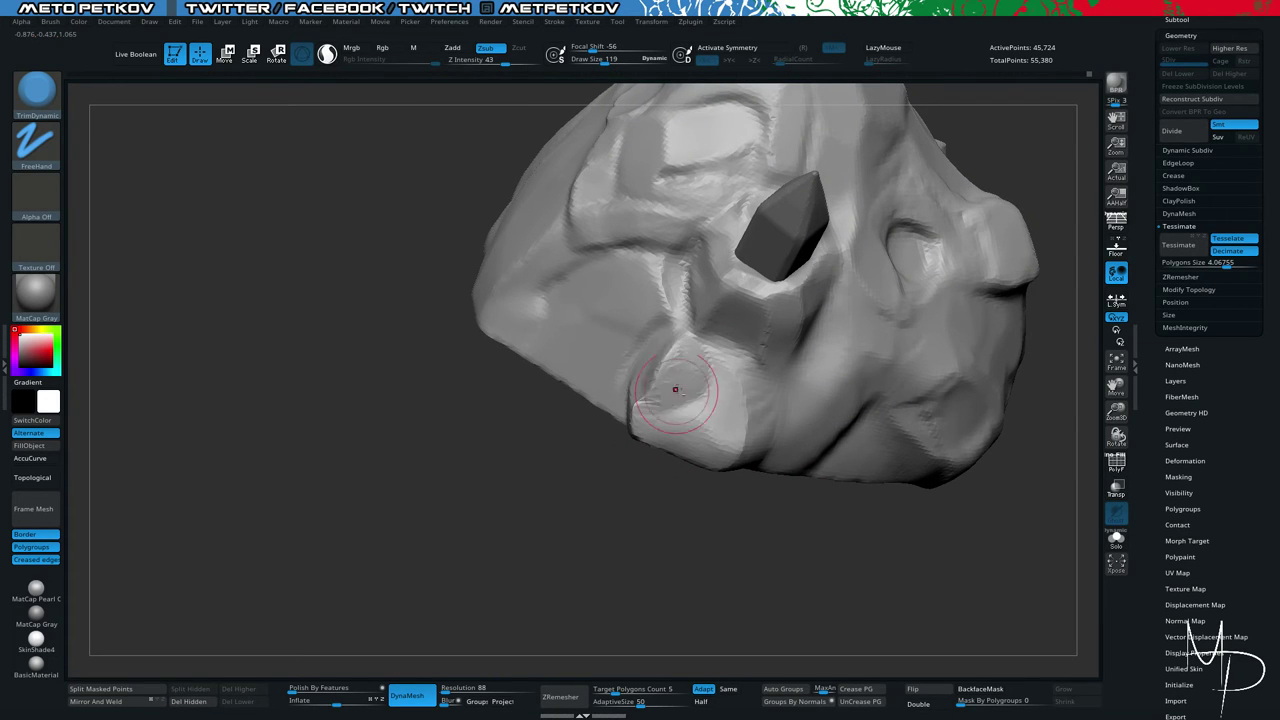
mouse_move(516, 492)
left_mouse_down()
mouse_move(641, 355)
mouse_move(640, 390)
left_mouse_up()
mouse_move(620, 455)
left_mouse_down()
mouse_move(591, 531)
mouse_move(558, 522)
left_mouse_up()
Cut the rock's underside flat with a straight horizontal clip line across its base.
left_click_drag(446, 463, 445, 359)
mouse_move(443, 372)
right_mouse_down("ctrl")
mouse_move(400, 388)
mouse_move(346, 381)
mouse_move(386, 385)
right_mouse_up("ctrl")
mouse_move(971, 410)
left_mouse_down("ctrl+shift")
mouse_move(380, 410)
mouse_move(349, 386)
mouse_move(365, 361)
left_mouse_up("ctrl+shift")
mouse_move(373, 398)
left_mouse_down()
mouse_move(408, 431)
mouse_move(374, 337)
mouse_move(337, 397)
mouse_move(400, 423)
mouse_move(345, 448)
mouse_move(354, 400)
left_mouse_up()
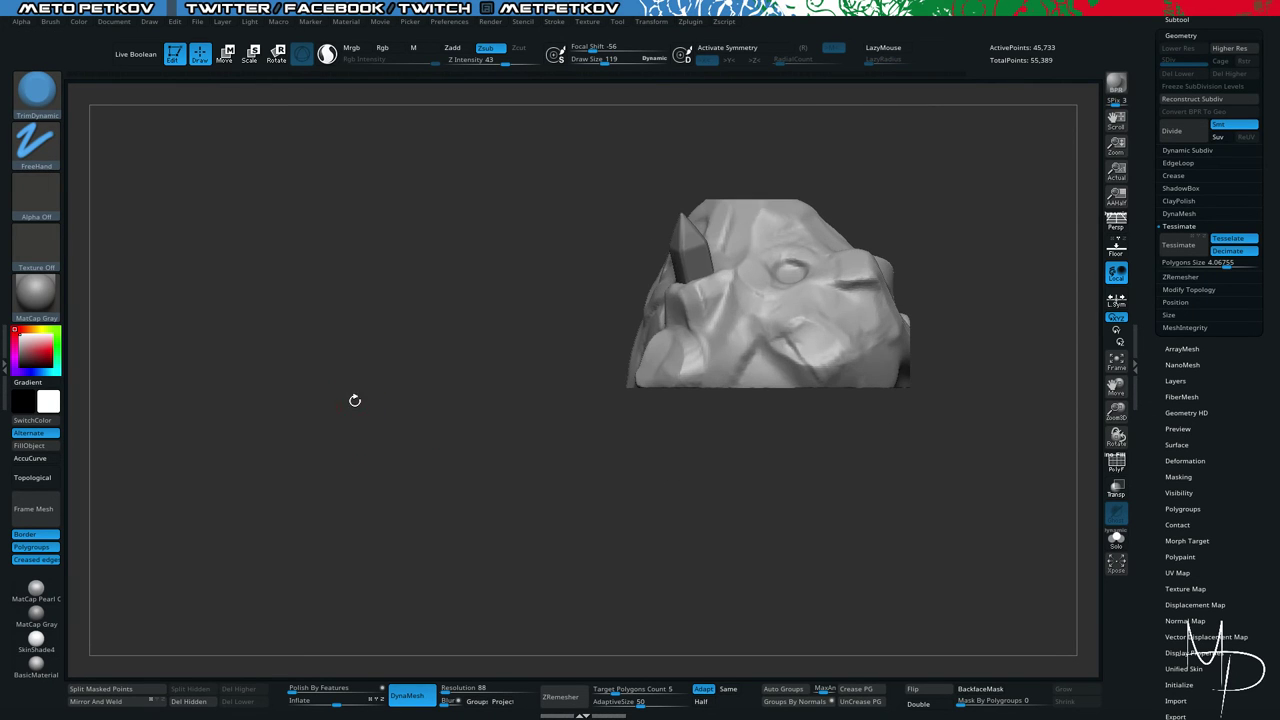
Make the crystal the active subtool.
left_click(681, 252, "alt")
left_click_drag(433, 215, 424, 278, "alt")
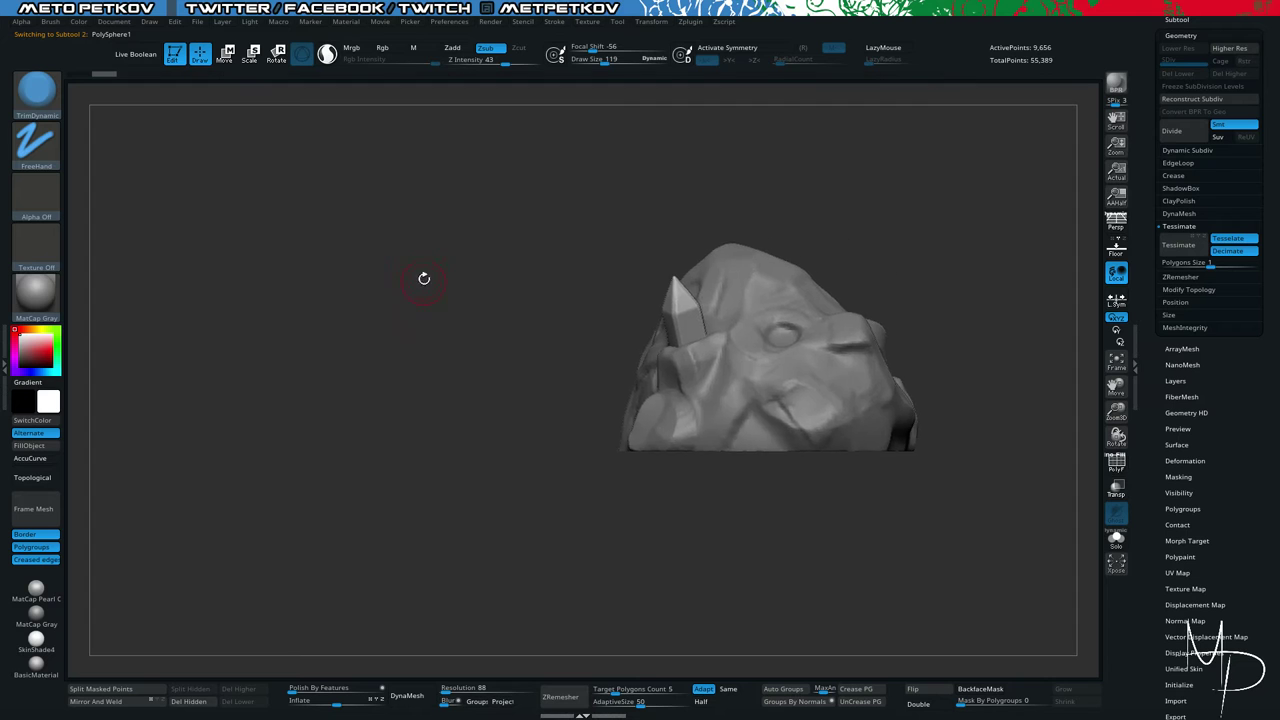
Insert a second crystal on the rock with the InsertMesh brush, next to the existing crystal.
left_click(36, 90)
left_click(562, 130)
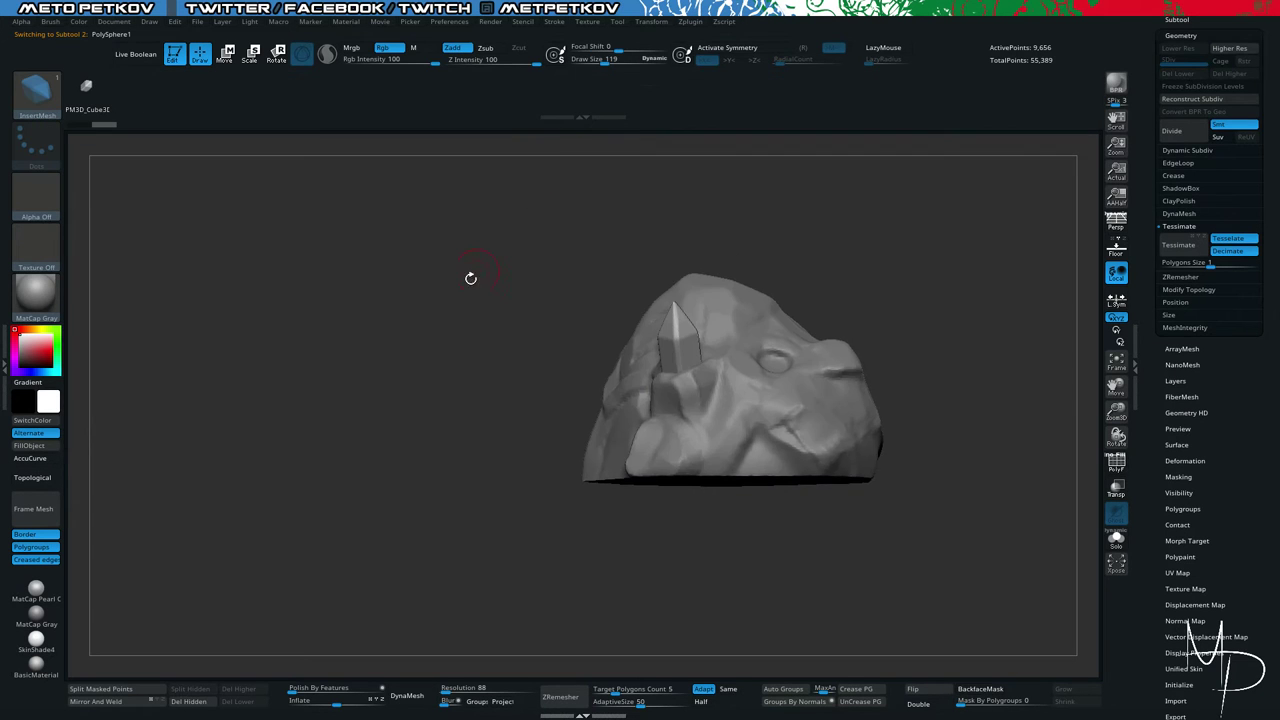
left_click_drag(471, 277, 784, 516)
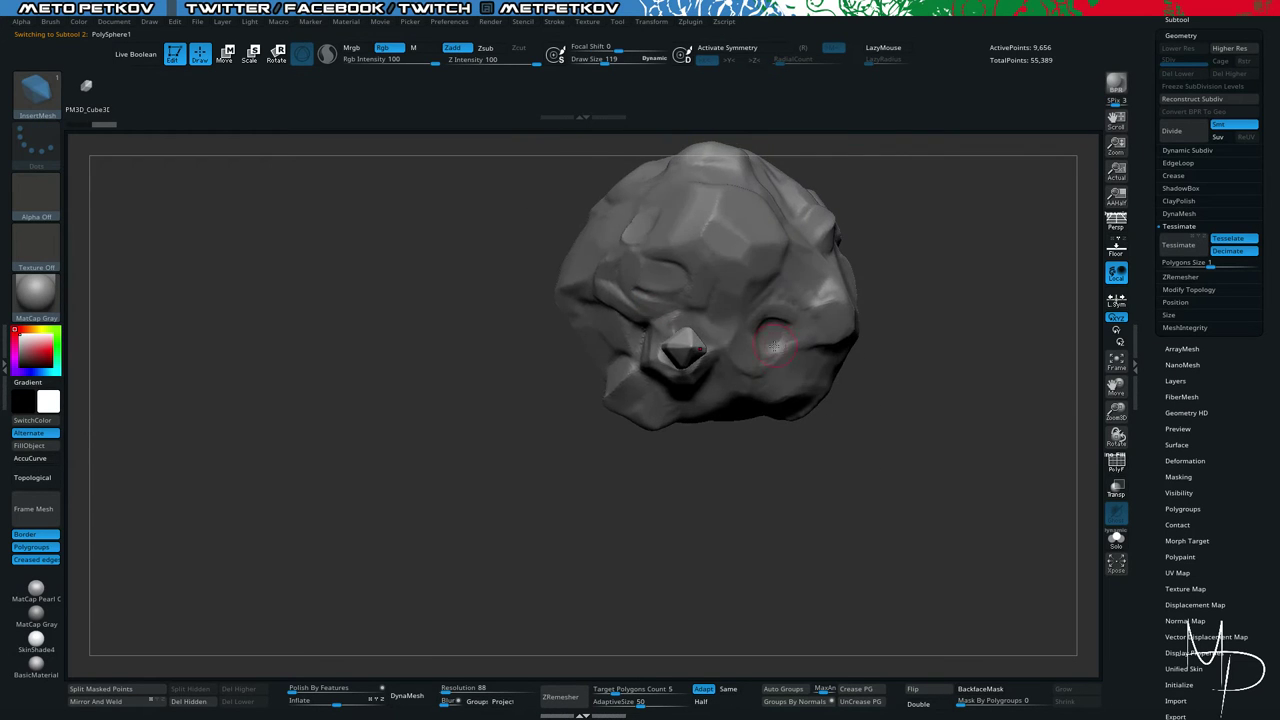
left_click_drag(791, 364, 799, 386)
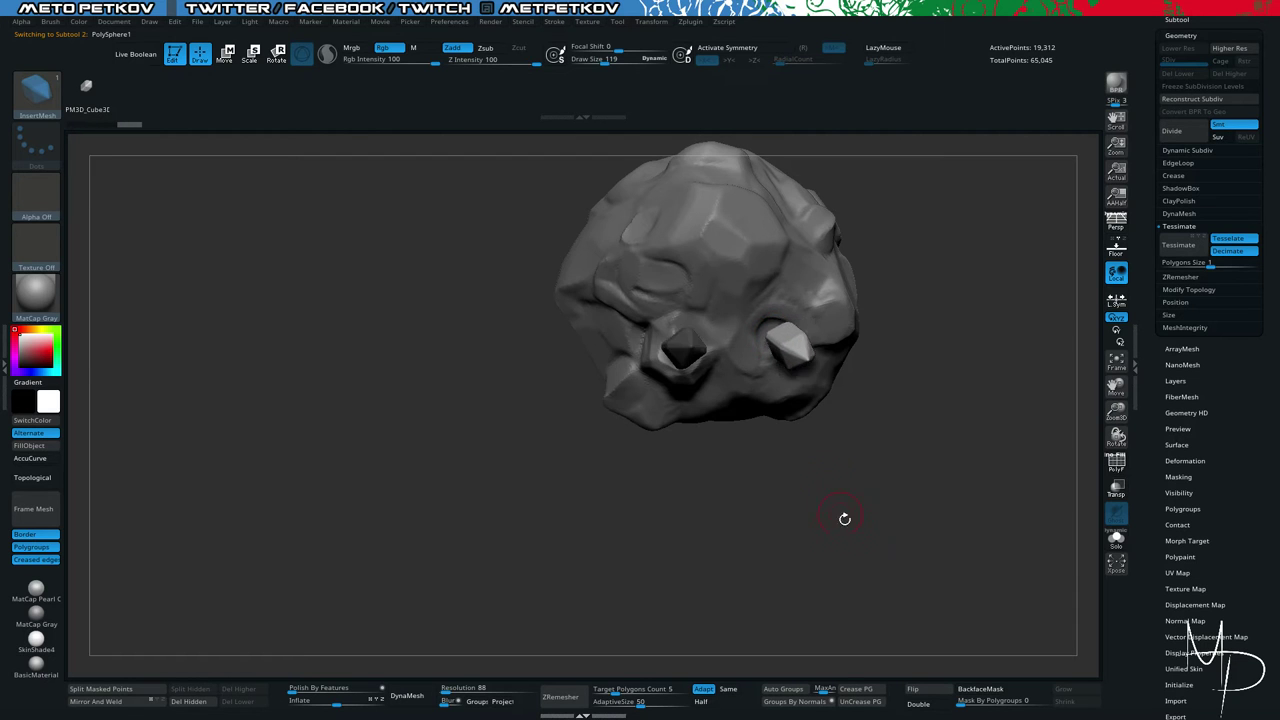
Sink the new crystal into the rock and shift it sideways towards its neighbour.
left_click_drag(843, 517, 834, 372)
key("w")
left_click_drag(770, 280, 773, 315)
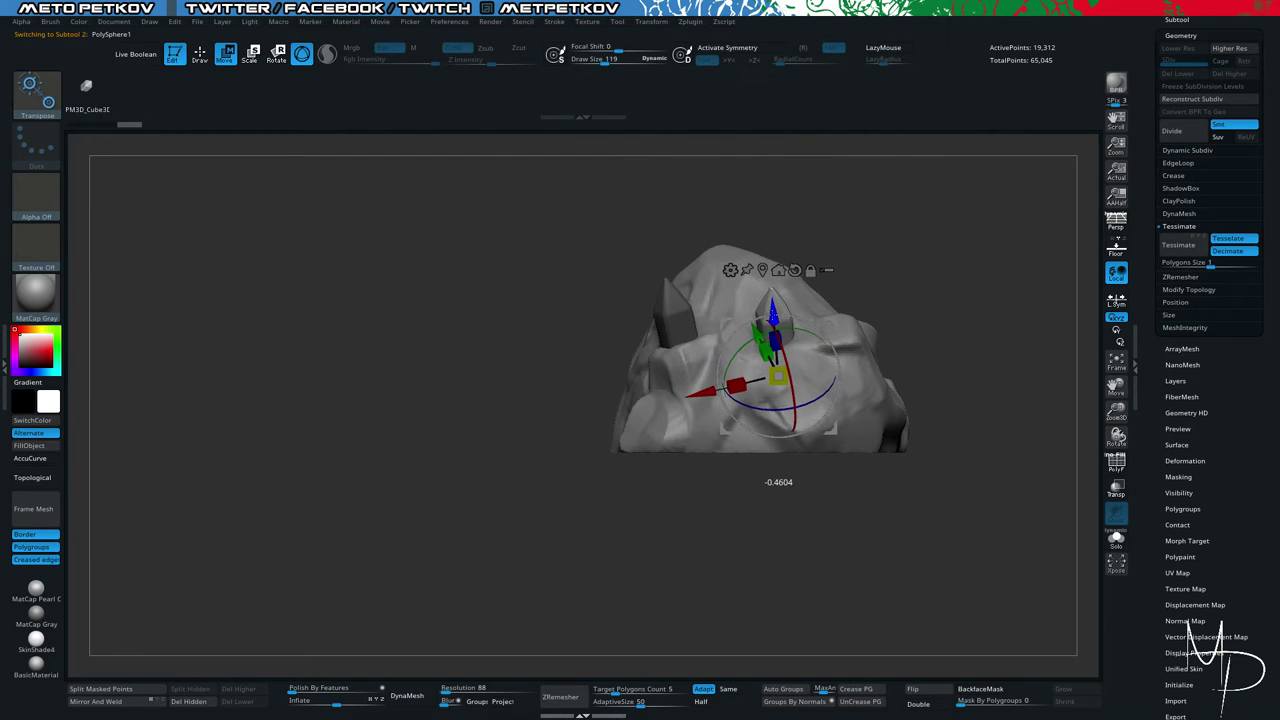
left_click_drag(416, 196, 428, 240)
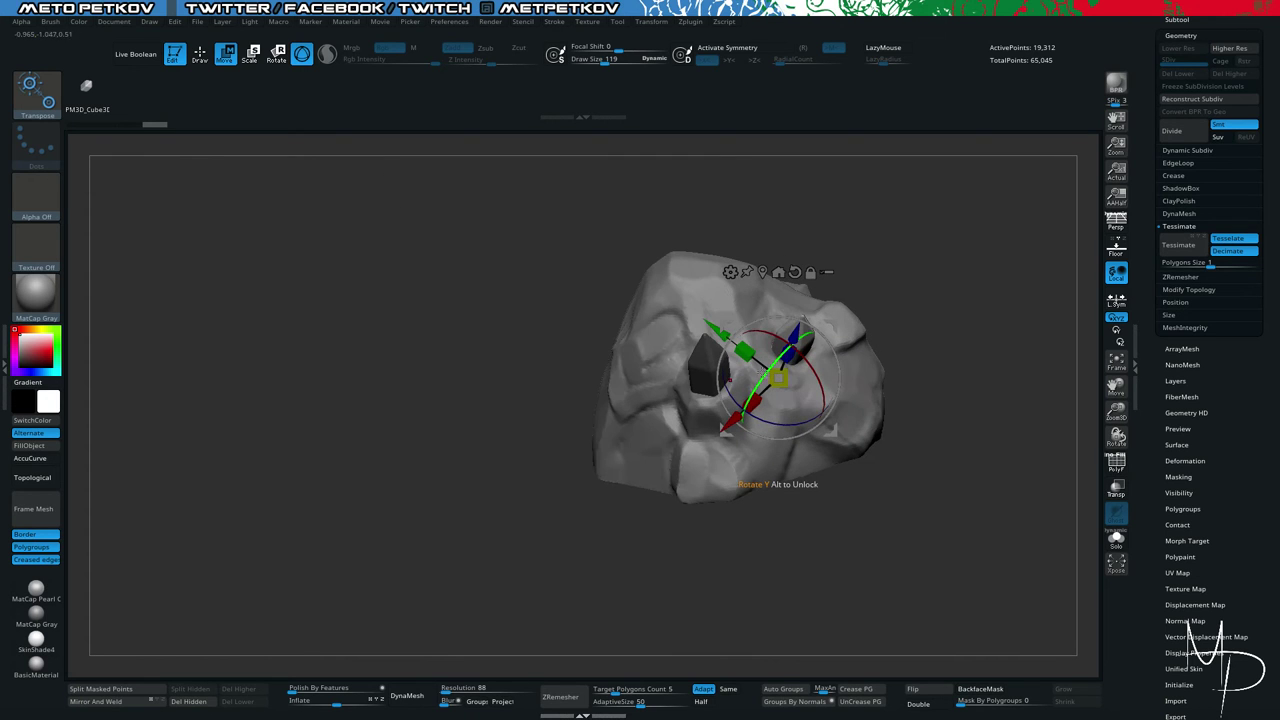
left_click_drag(768, 378, 788, 347)
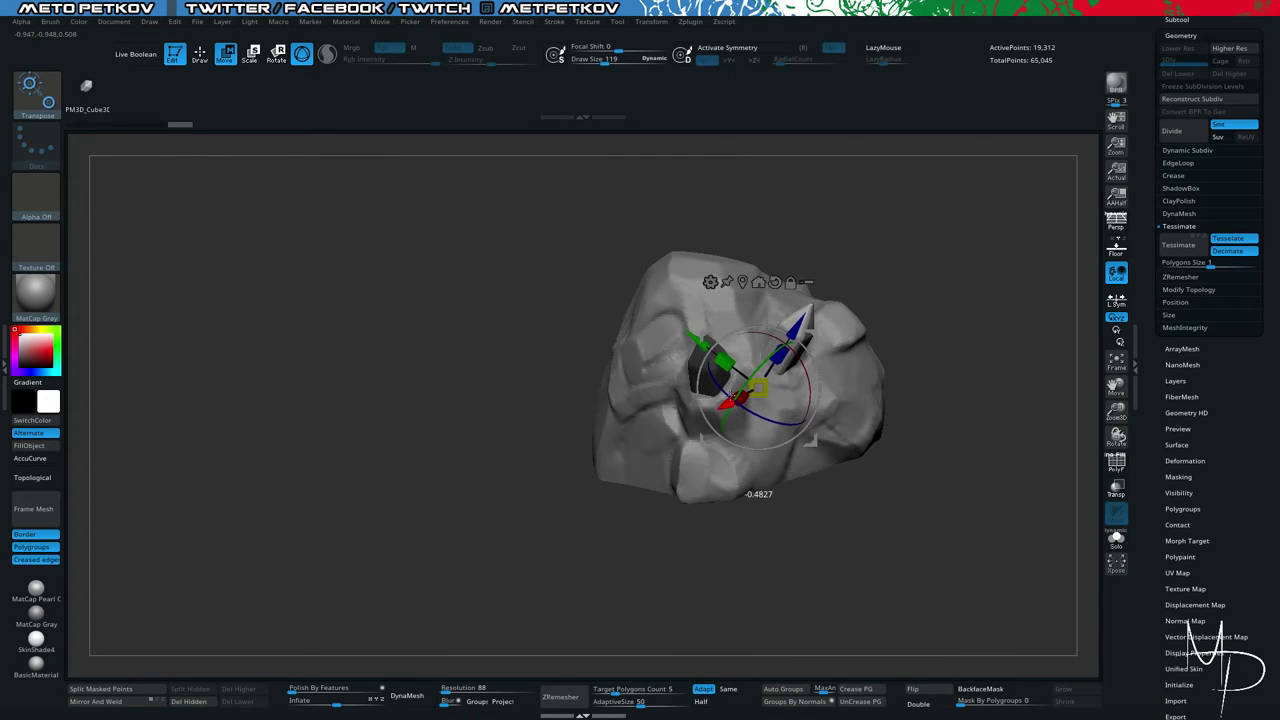
left_click_drag(735, 391, 734, 392)
Fine-tune the new crystal's position and depth in the rock and clear the mask.
left_click_drag(557, 309, 584, 275)
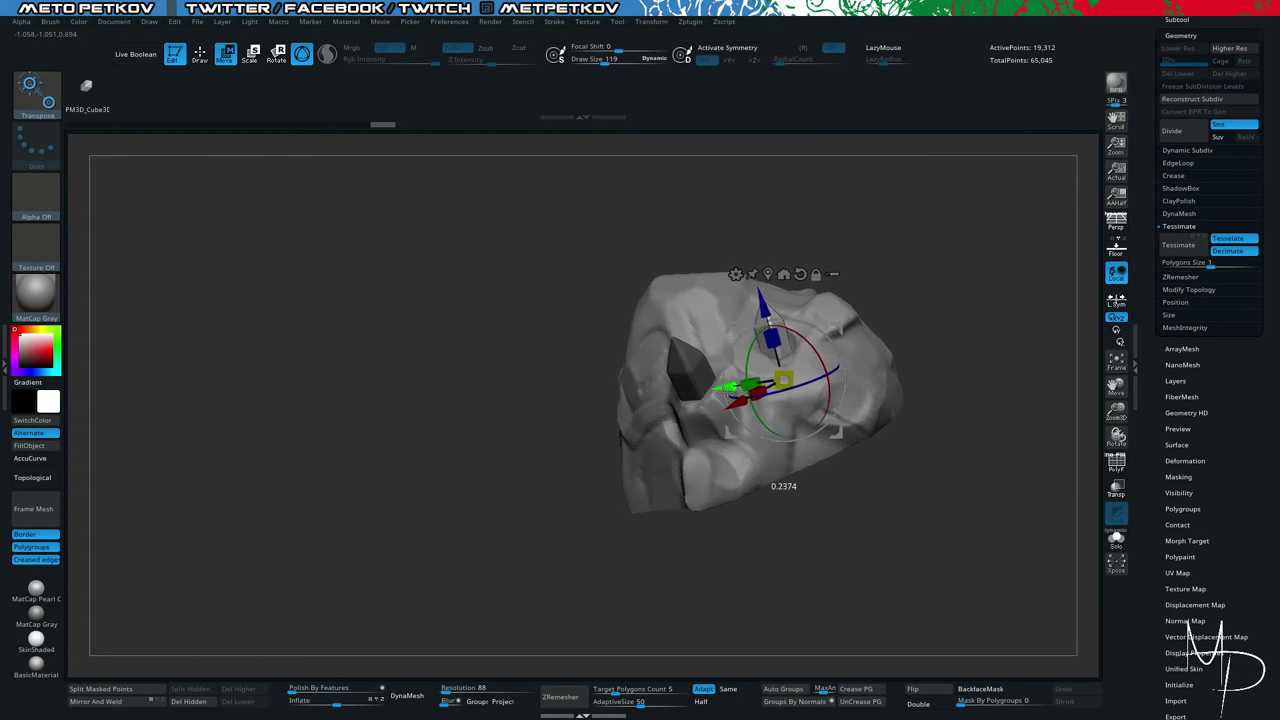
left_click_drag(728, 389, 727, 390)
left_click_drag(500, 302, 370, 300)
left_click_drag(716, 382, 780, 370)
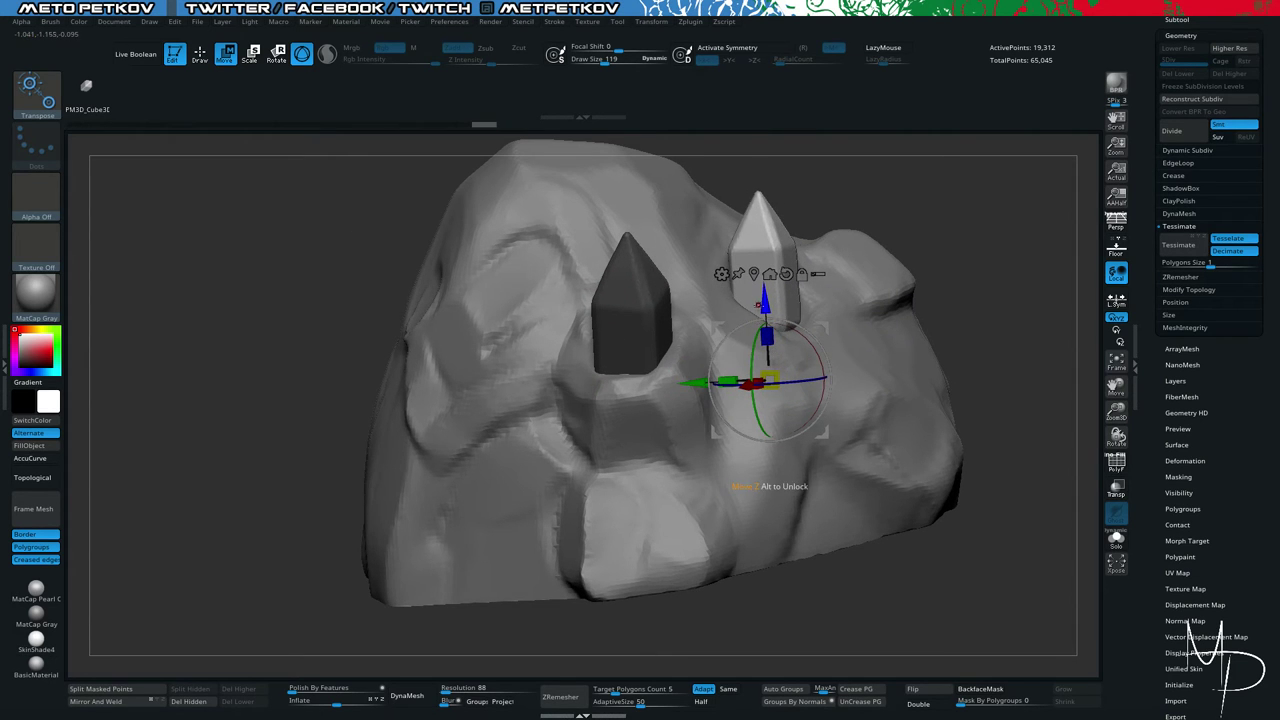
left_click_drag(758, 305, 760, 327)
left_click_drag(1000, 252, 930, 268, "ctrl")
Select the rock subtool, build up material around the second crystal's base with ClayTubes, and smooth it.
left_click(838, 307, "alt")
left_click_drag(290, 262, 273, 280)
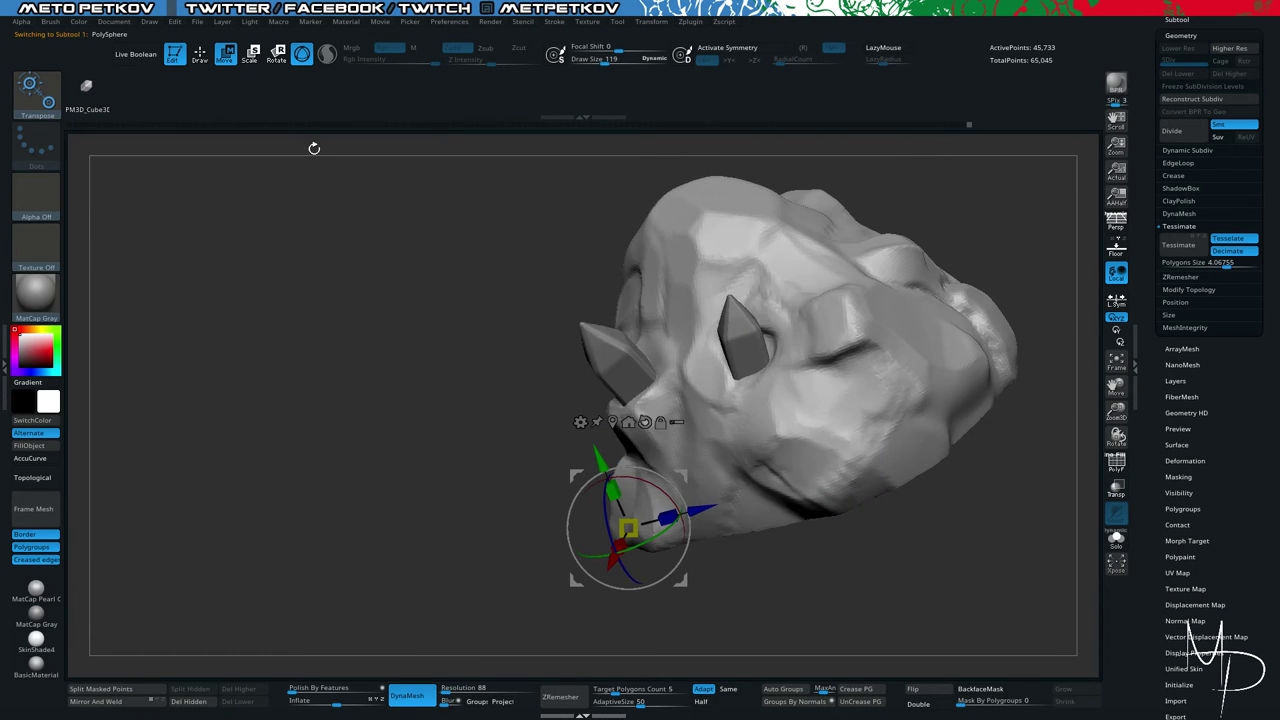
key("b")
key("c")
key("t")
left_click_drag(460, 355, 542, 373)
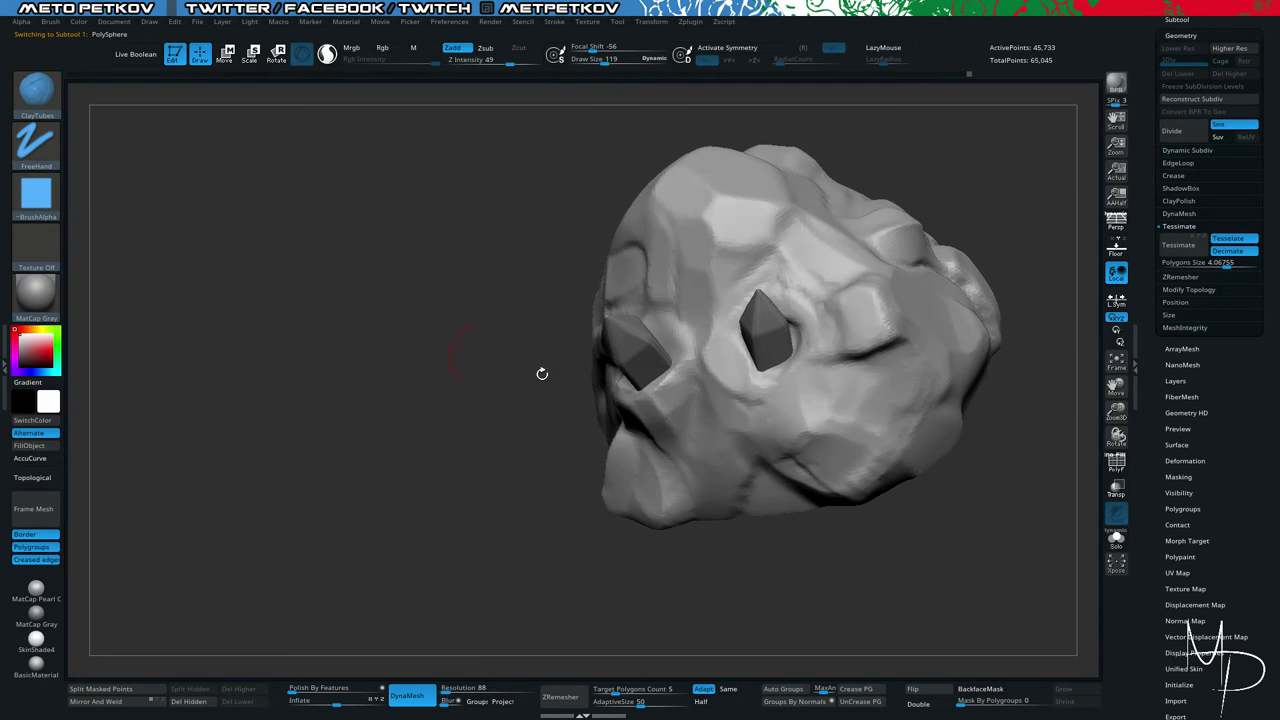
key("space")
left_click_drag(796, 325, 791, 323)
mouse_move(745, 388)
left_mouse_down("shift")
mouse_move(800, 335)
mouse_move(793, 352)
left_mouse_up("shift")
Mask the rock except a patch below the second crystal, move that patch, and clear the mask.
left_click(843, 520, "ctrl")
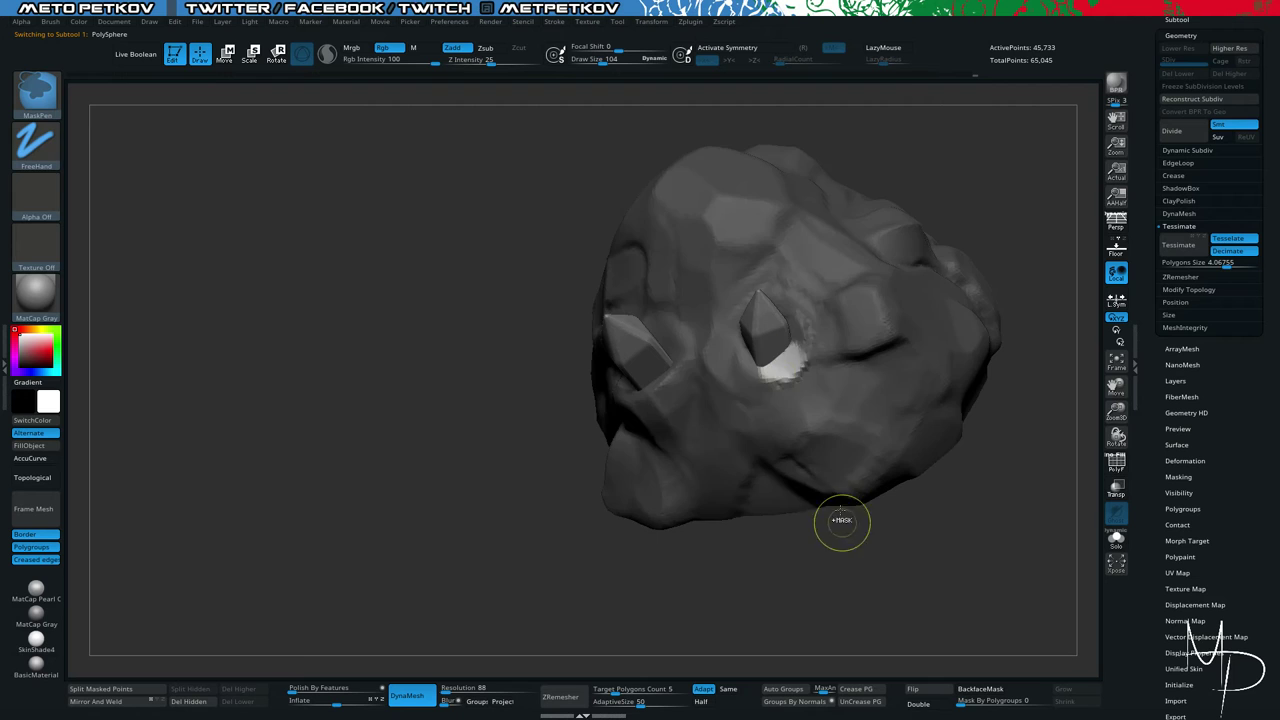
left_click(788, 371, "ctrl")
left_click_drag(300, 328, 420, 338)
key("w")
left_click(787, 370)
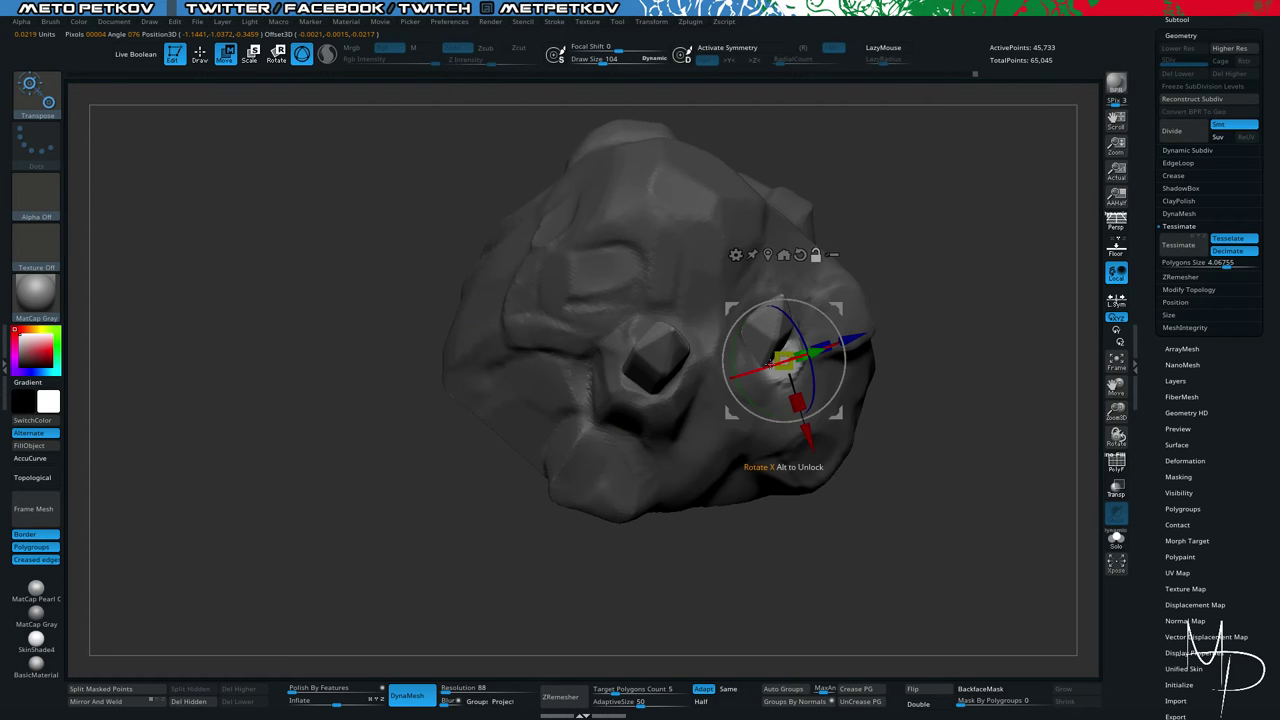
left_click_drag(817, 349, 826, 346)
mouse_move(923, 489)
left_mouse_down("ctrl")
mouse_move(954, 523)
mouse_move(943, 409)
mouse_move(921, 482)
left_mouse_up("ctrl")
Re-DynaMesh the rock and trim the surface below the second crystal with TrimDynamic.
key("q")
key("b")
key("t")
key("d")
left_click_drag(309, 301, 270, 278, "ctrl")
mouse_move(373, 234)
left_mouse_down()
mouse_move(360, 275)
mouse_move(506, 240)
mouse_move(368, 358)
left_mouse_up()
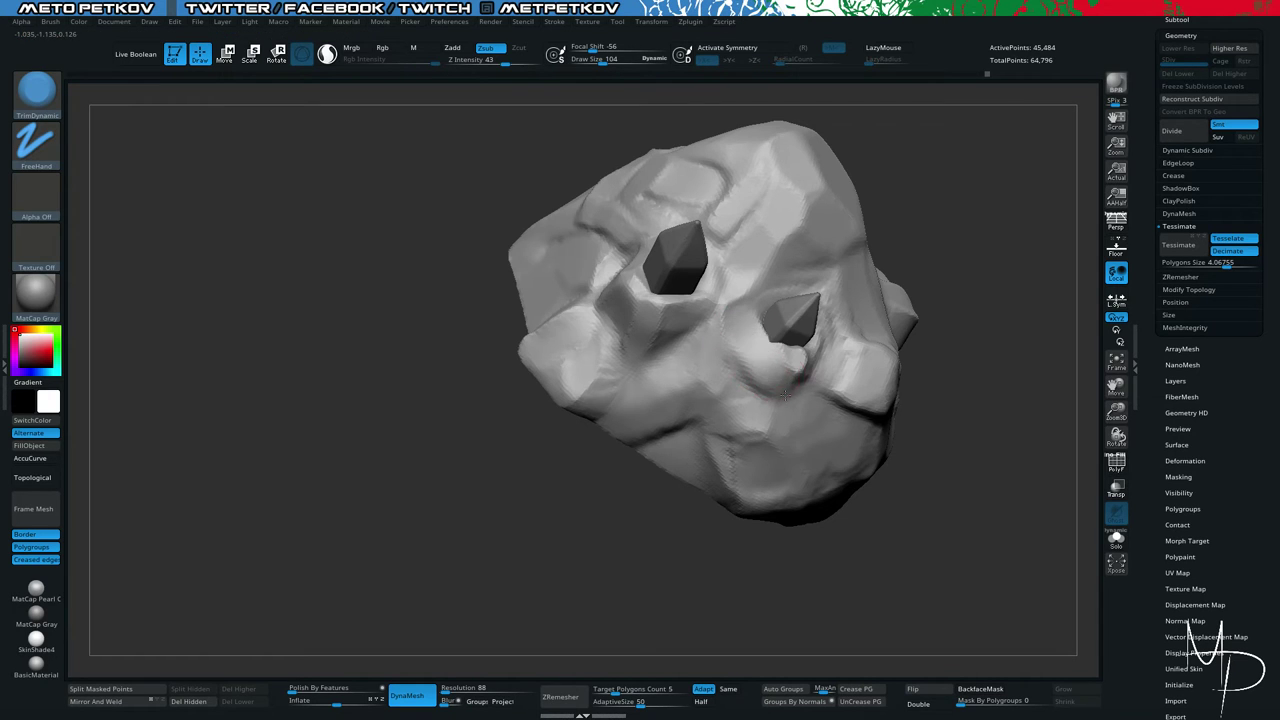
left_click_drag(818, 506, 860, 549)
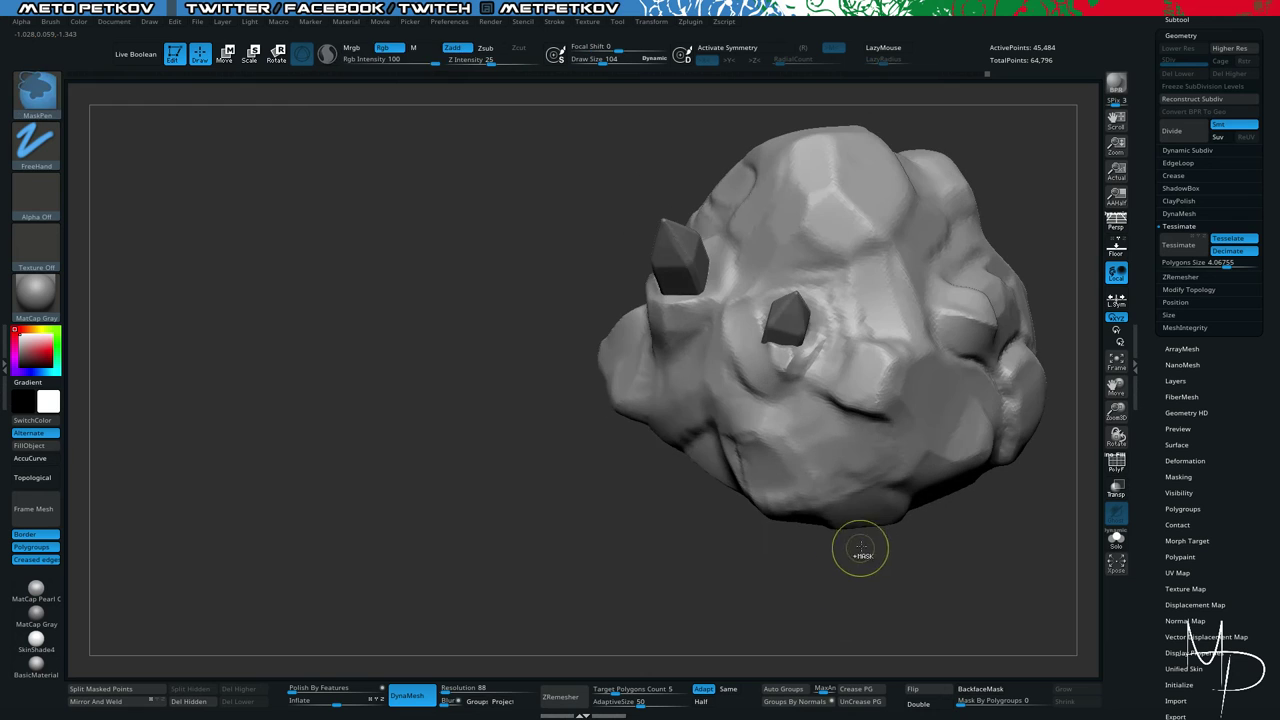
Flatten the rock surface between the two crystals with the hPolish brush.
key("b")
key("h")
key("p")
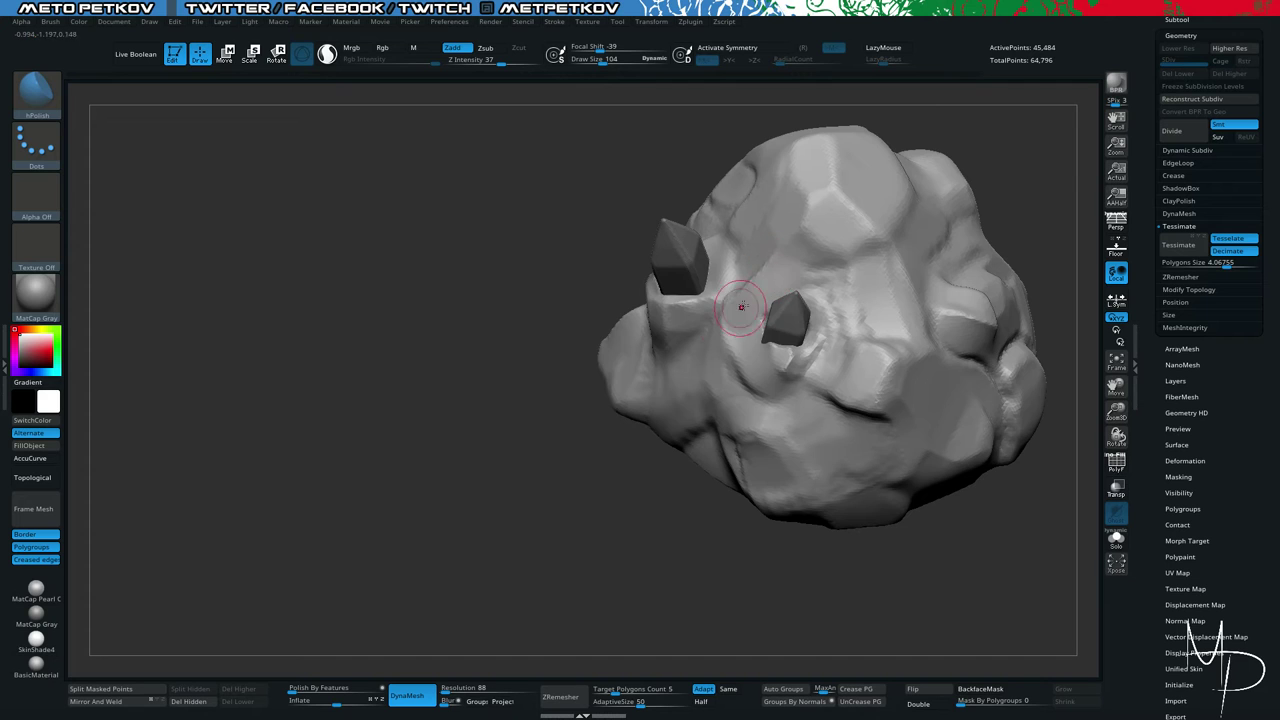
left_click_drag(345, 376, 430, 384)
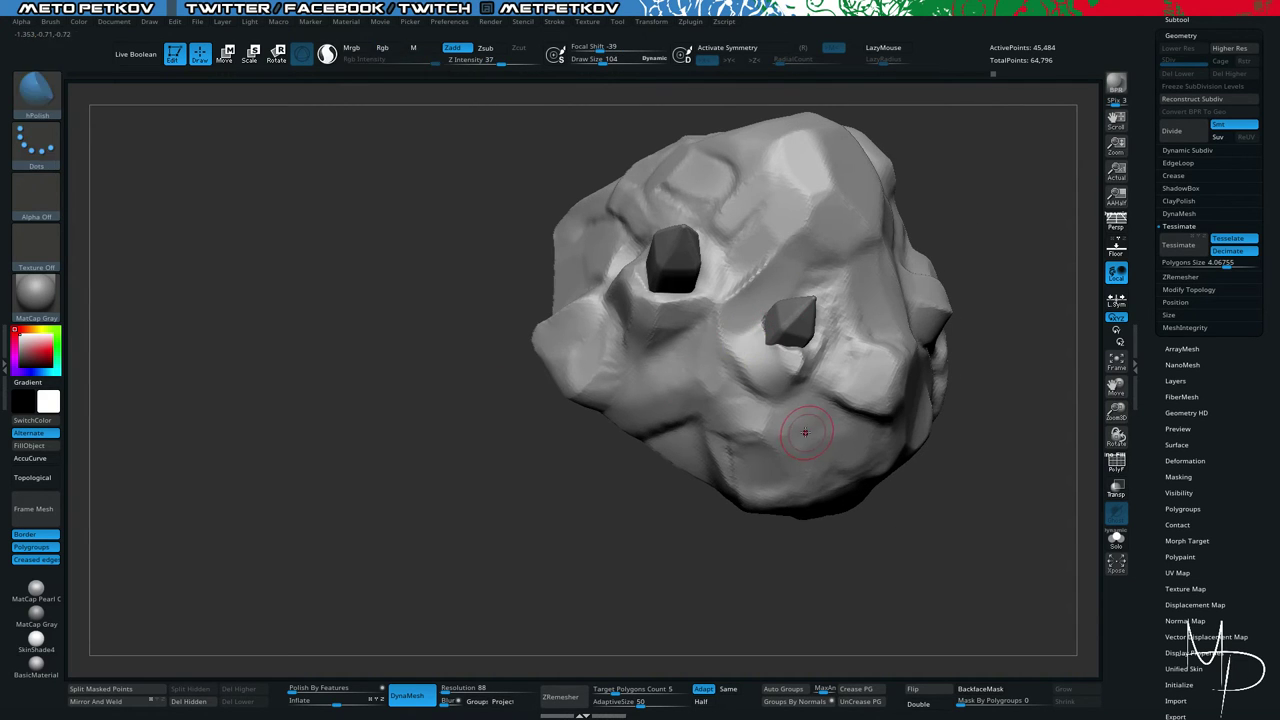
Build up a raised rim on the rock between the two crystals with ClayTubes.
key("b")
left_click(791, 400)
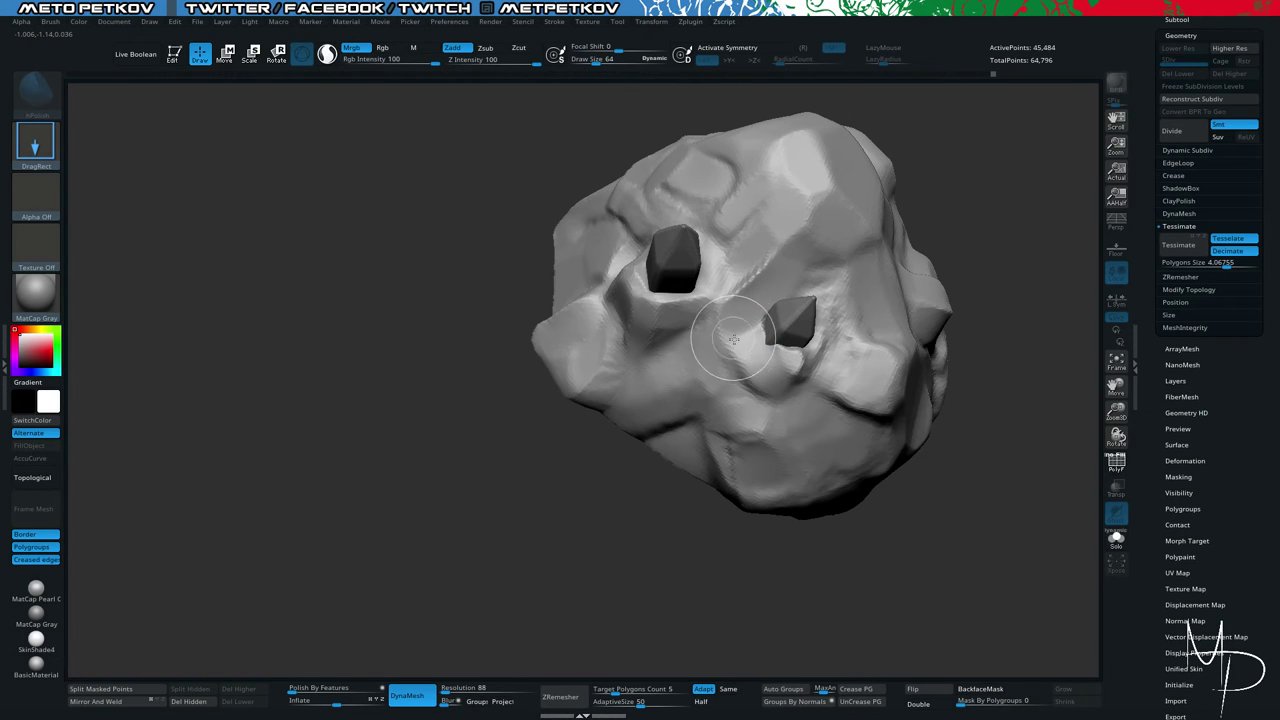
key("b")
key("c")
key("t")
mouse_move(749, 335)
left_mouse_down()
mouse_move(738, 324)
mouse_move(757, 353)
mouse_move(740, 328)
left_mouse_up()
Polish the raised rim beside the second crystal with hPolish and undo the last stroke.
key("b")
key("h")
key("p")
key("ctrl+z")
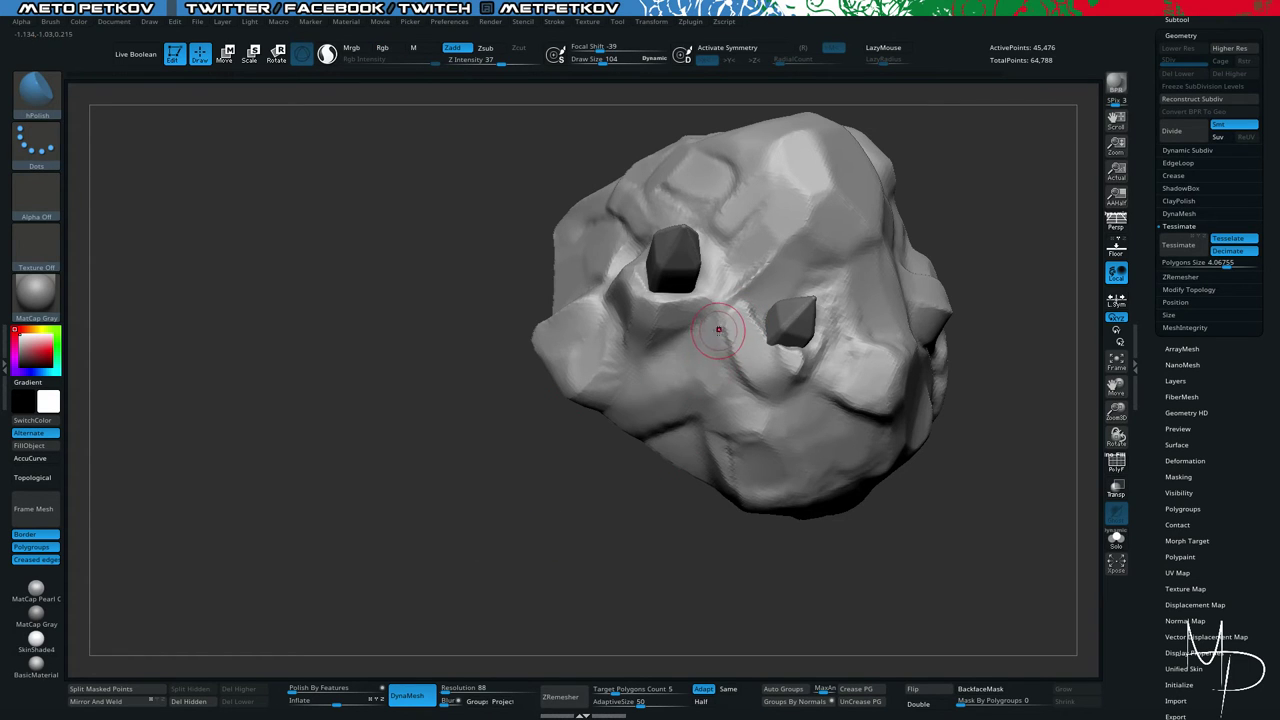
left_click_drag(711, 577, 714, 552)
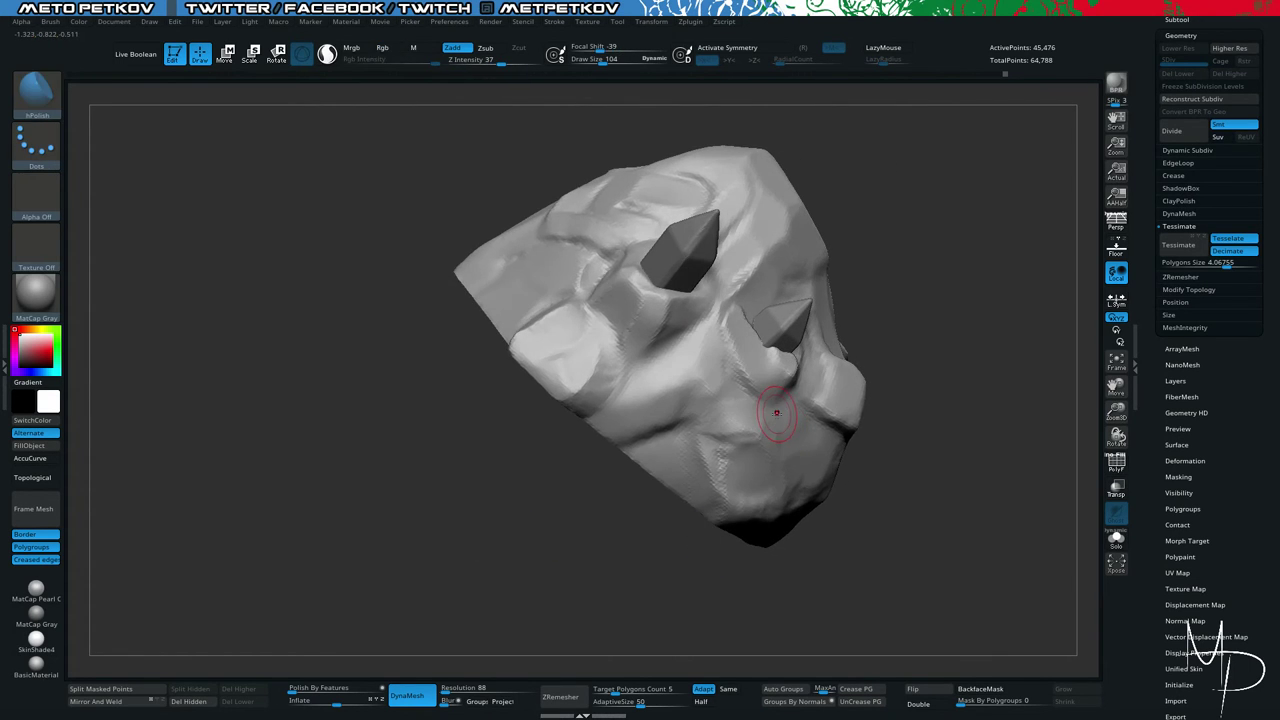
Trim the ridge beside the second crystal with TrimDynamic at draw size 73 and smooth the area beneath it.
key("b")
key("t")
key("d")
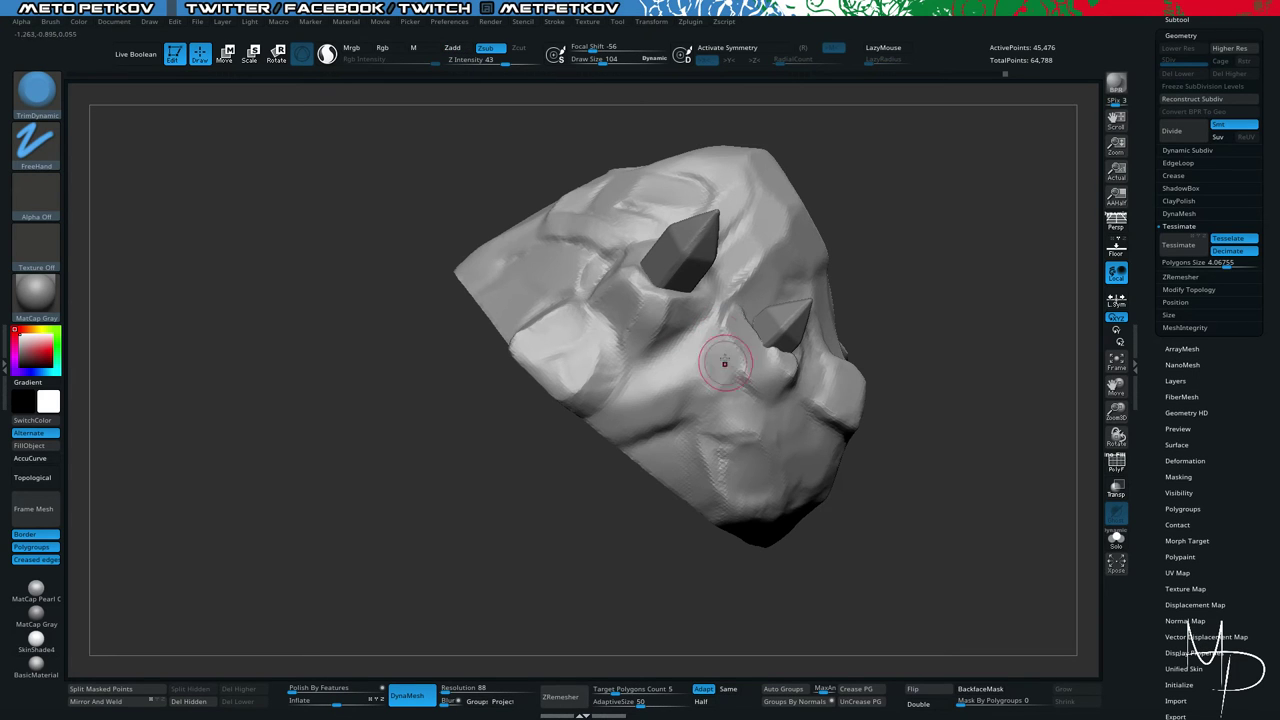
key("space")
left_click_drag(720, 345, 706, 346)
right_click_drag(752, 420, 730, 360)
key("shift")
mouse_move(742, 370)
left_mouse_down("shift")
mouse_move(757, 404)
mouse_move(736, 406)
left_mouse_up("shift")
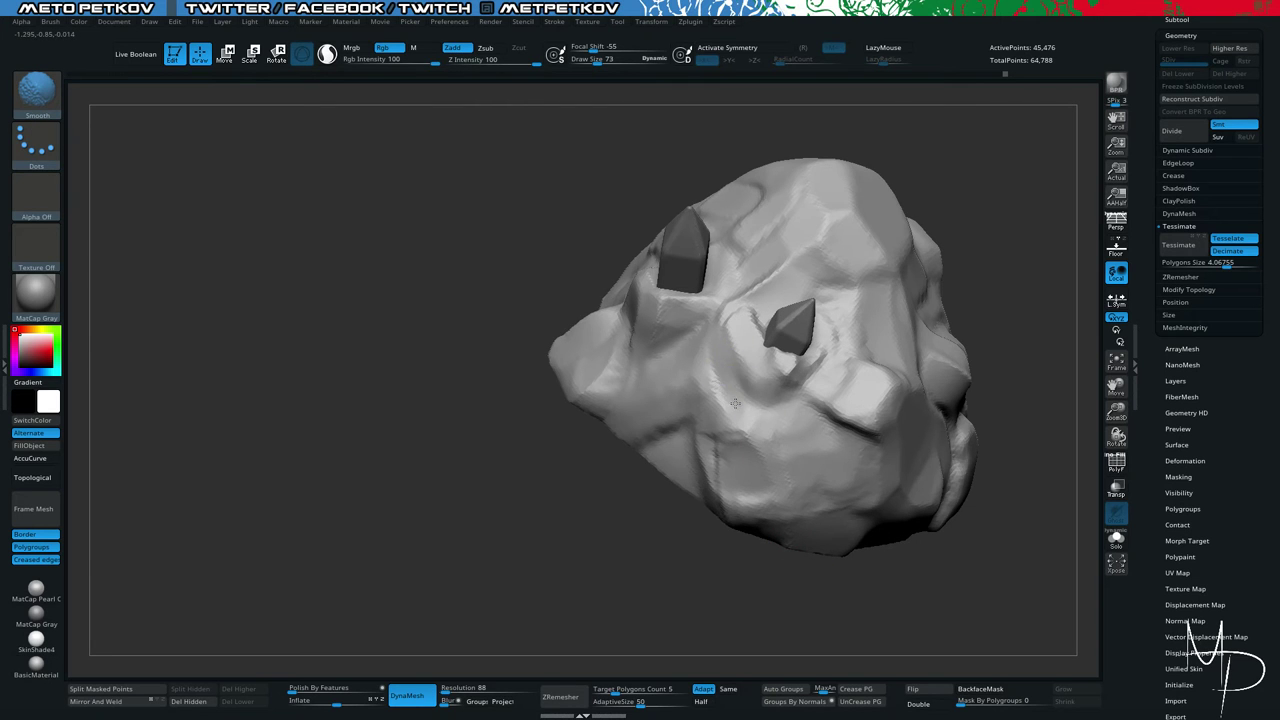
Cut flat facets into the ridge beside and below the second crystal with hPolish.
mouse_move(748, 563)
left_mouse_down()
mouse_move(708, 556)
mouse_move(700, 363)
mouse_move(722, 360)
mouse_move(716, 343)
mouse_move(735, 466)
mouse_move(740, 412)
mouse_move(720, 370)
mouse_move(785, 395)
left_mouse_up()
key("b")
key("t")
key("b")
key("h")
key("p")
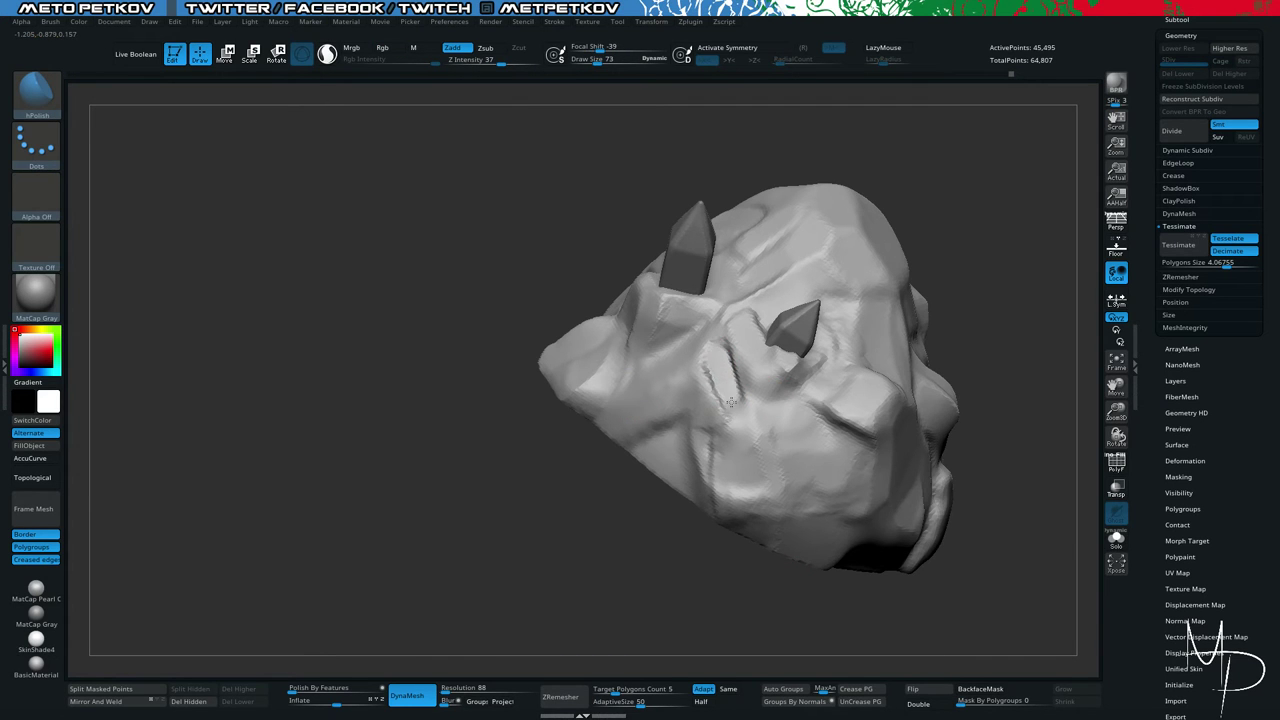
right_click_drag(723, 449, 680, 422)
key("shift")
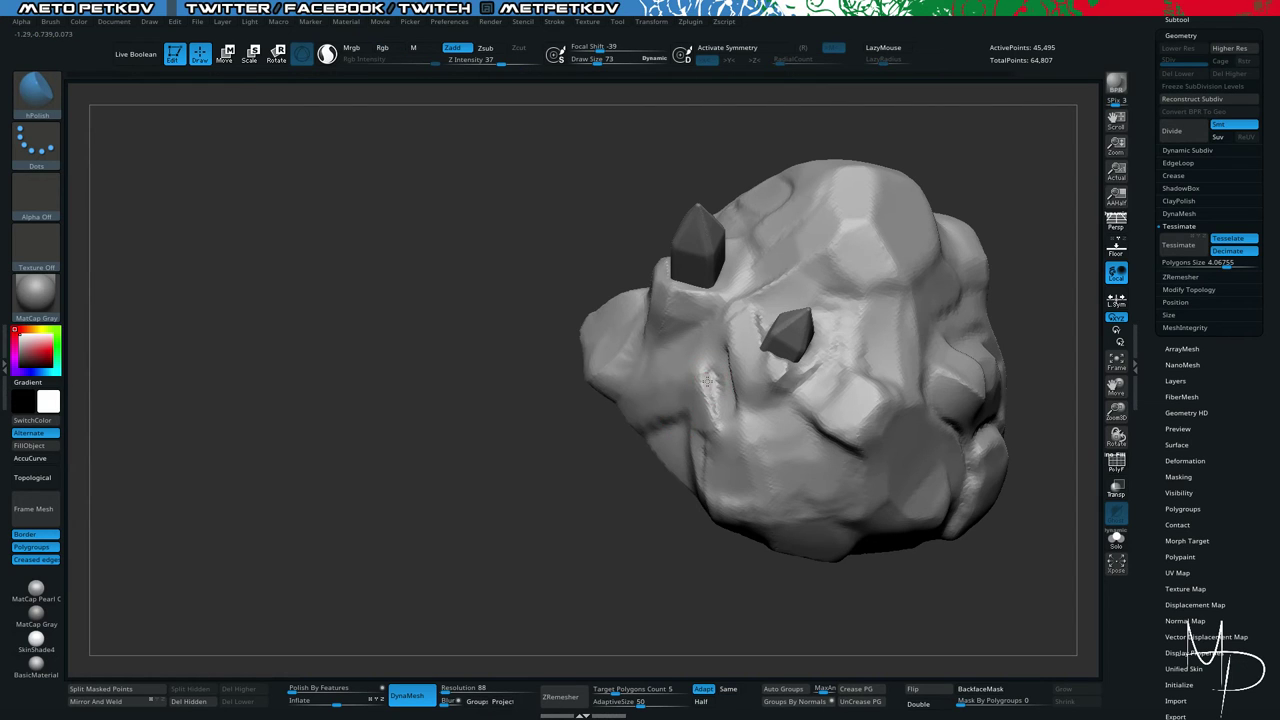
mouse_move(715, 404)
left_mouse_down()
mouse_move(710, 368)
mouse_move(723, 396)
left_mouse_up()
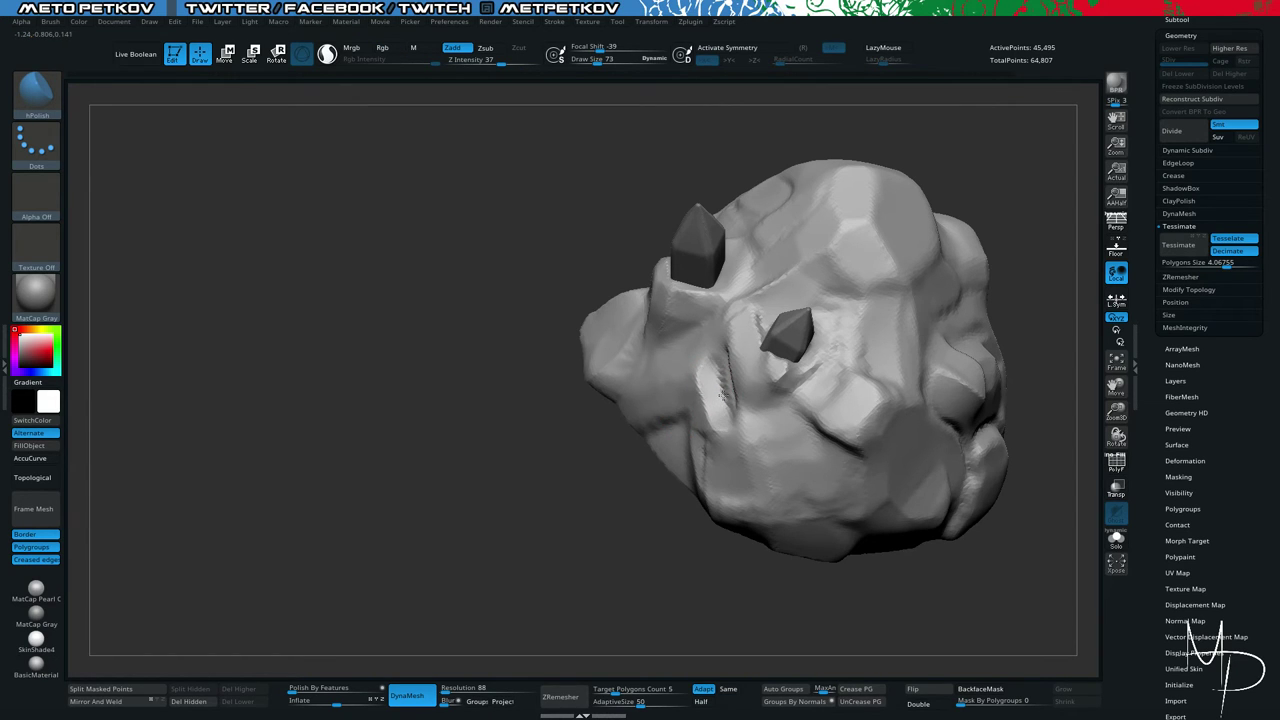
Re-DynaMesh the rock and smooth the edge of the polished ridge beside the second crystal.
right_click_drag(731, 415, 751, 551)
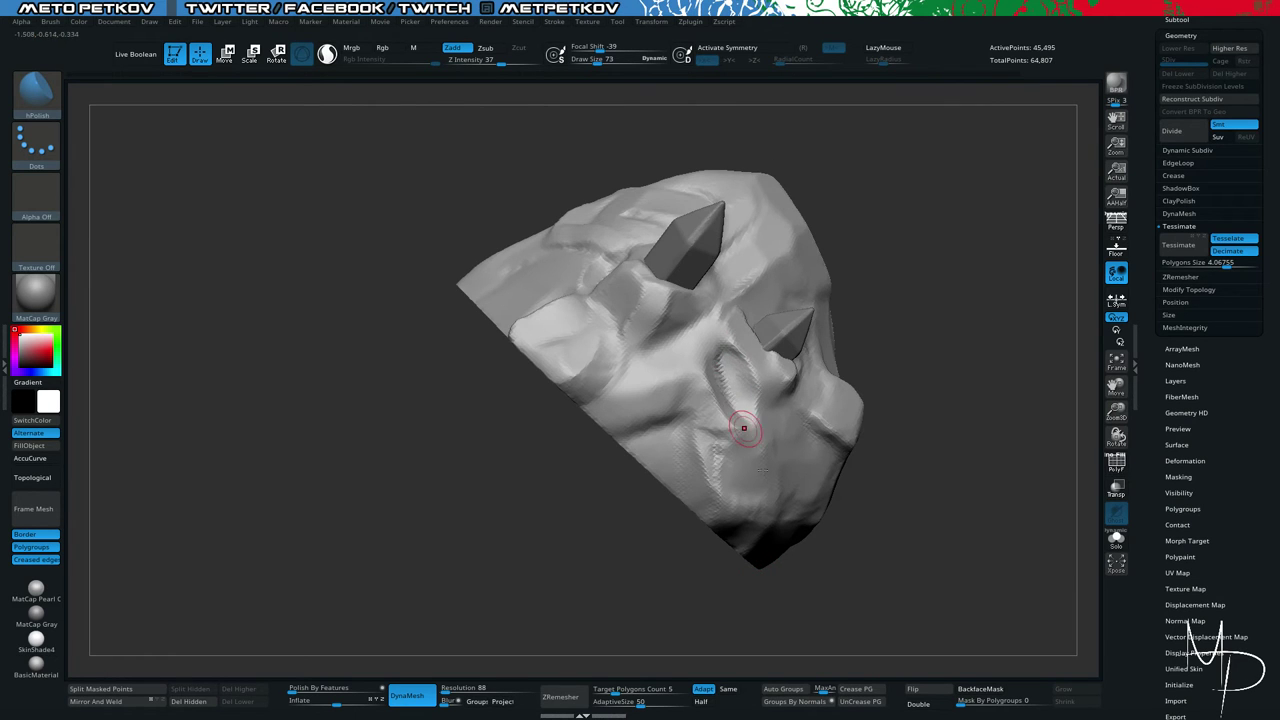
right_click_drag(744, 428, 721, 410)
left_click_drag(352, 386, 431, 440, "ctrl")
left_click_drag(719, 394, 721, 369, "shift")
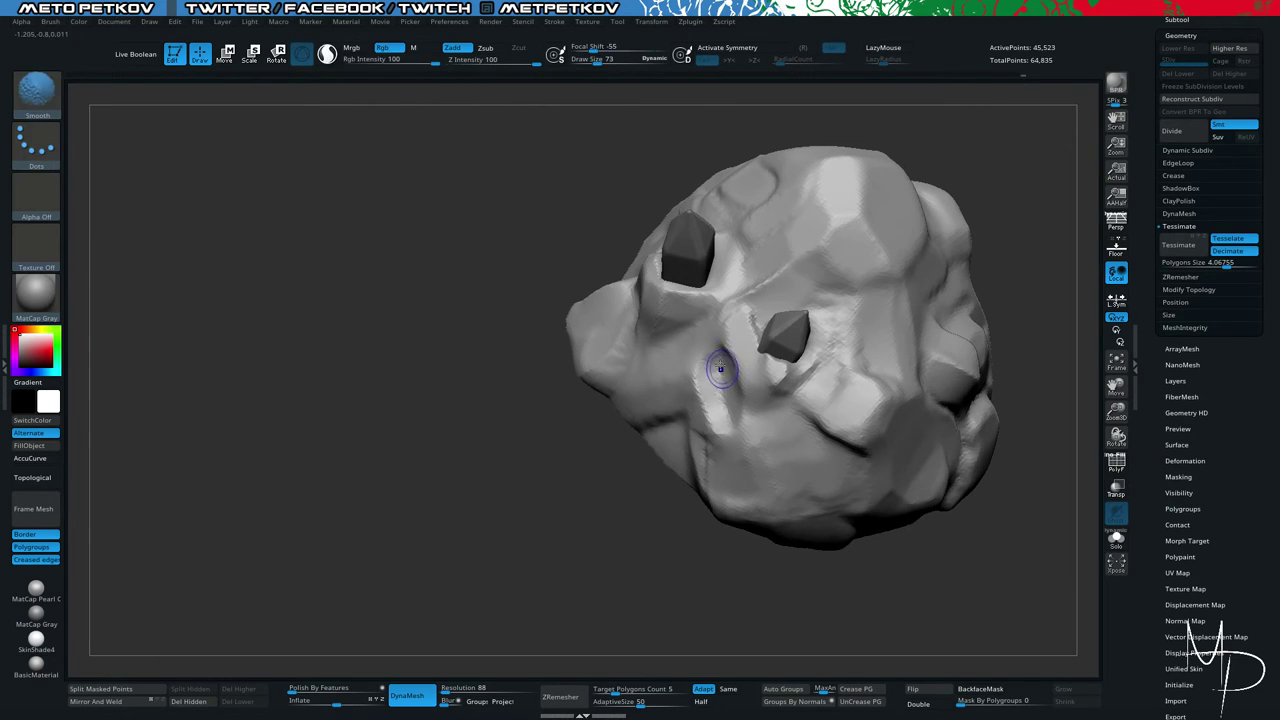
Make the crystals the active subtool.
right_click_drag(535, 531, 400, 473, "ctrl")
mouse_move(400, 473)
right_mouse_down()
mouse_move(387, 415)
mouse_move(481, 501)
mouse_move(403, 443)
mouse_move(429, 400)
mouse_move(482, 420)
right_mouse_up()
left_click(699, 334, "alt")
right_click_drag(517, 269, 636, 392, "alt")
key("e")
left_click(30, 86)
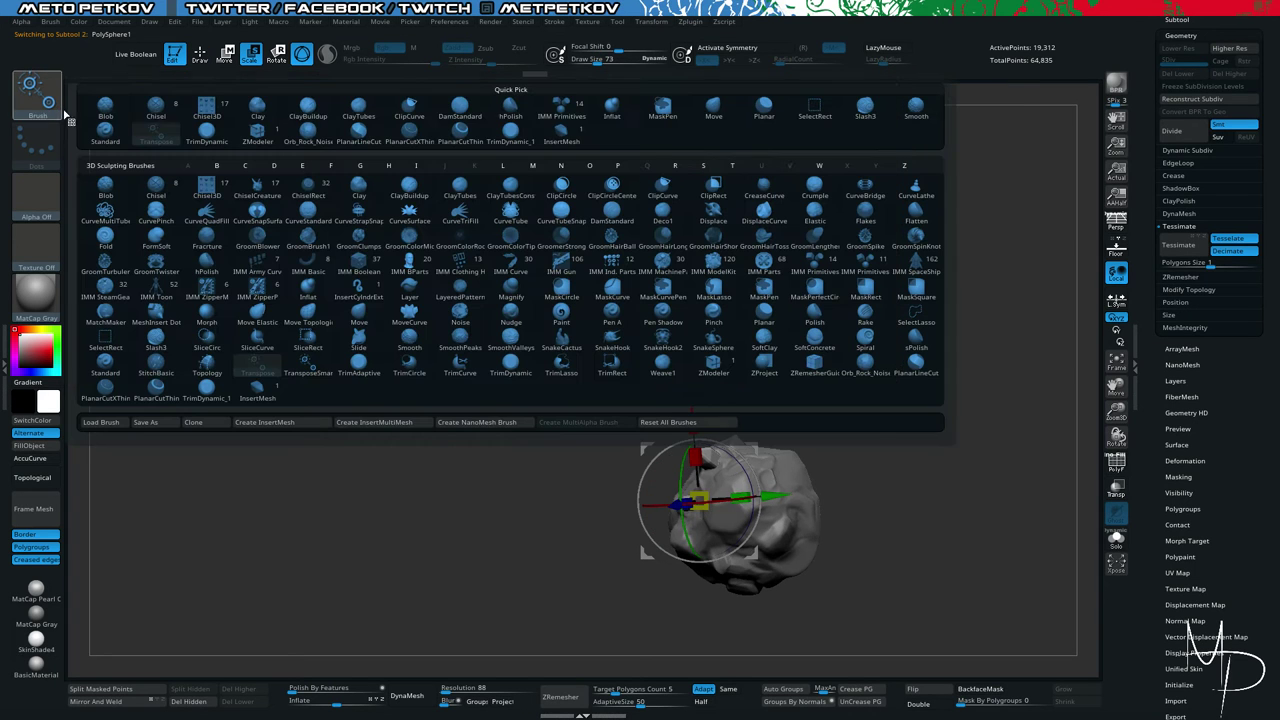
left_click(561, 130)
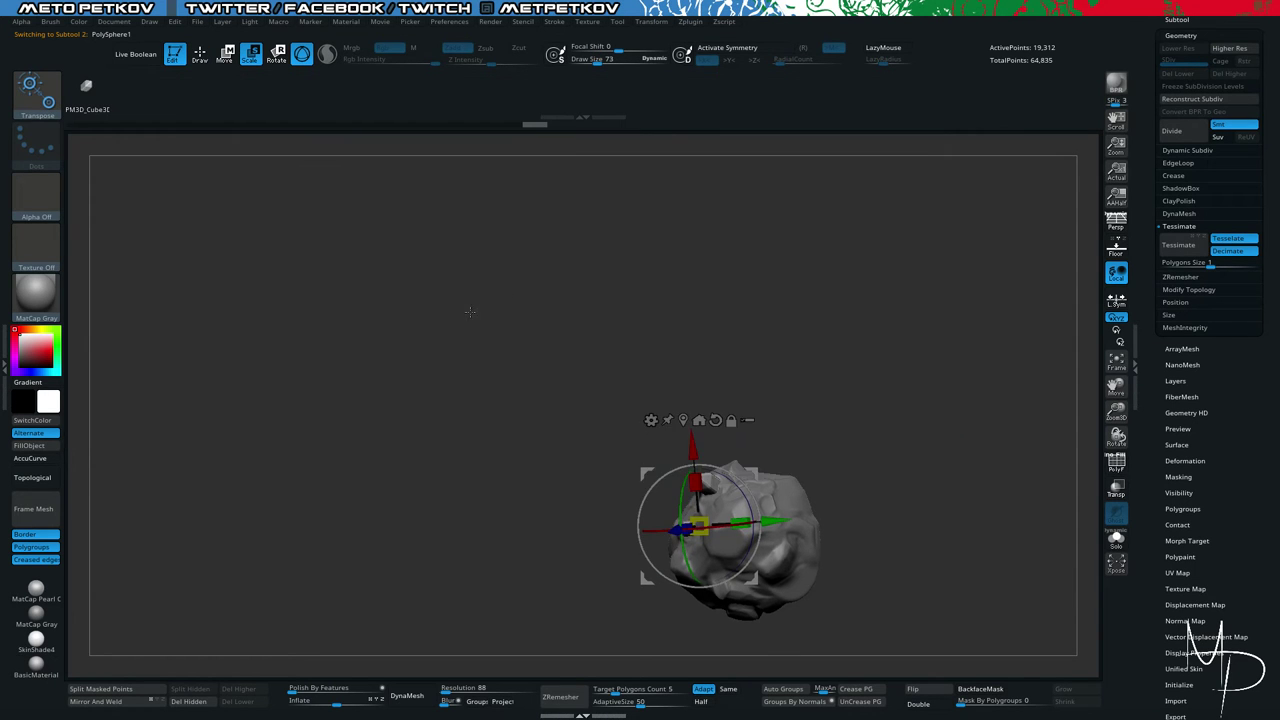
right_click_drag(477, 332, 322, 268, "alt")
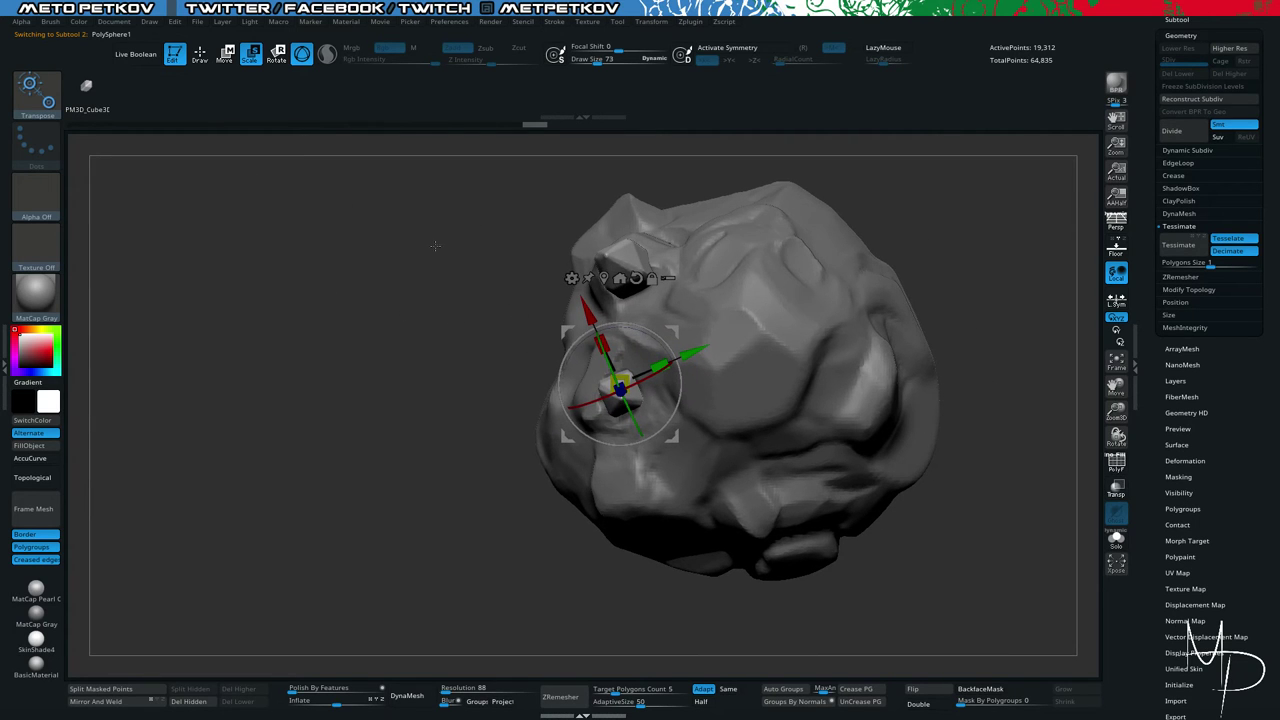
left_click(50, 98)
key("b")
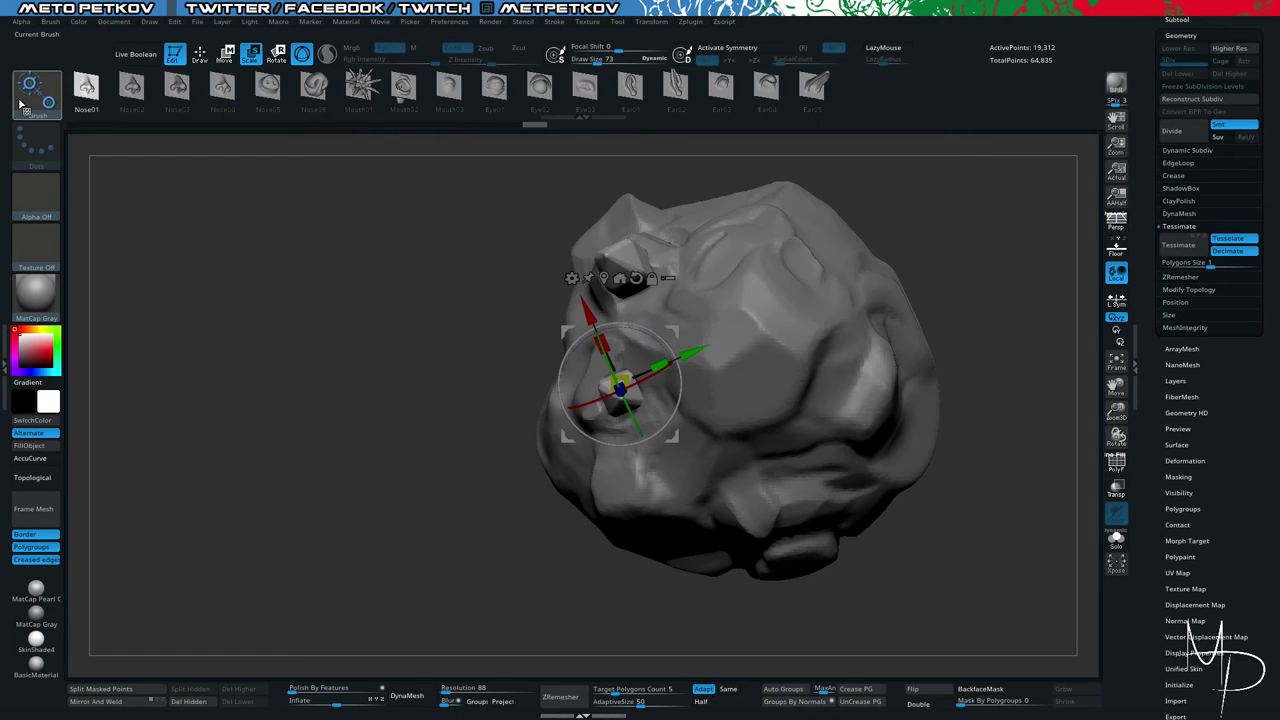
left_click(30, 103)
left_click(557, 140)
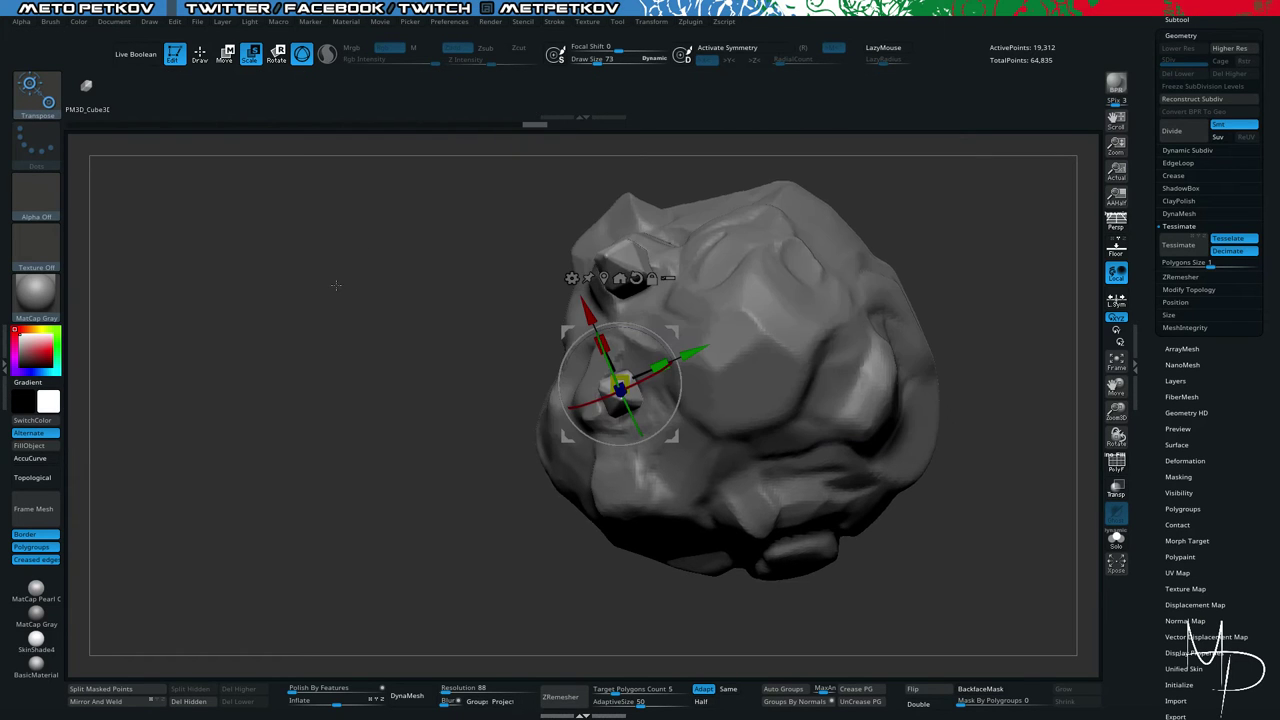
Return to Draw mode and insert a large third crystal on the rock's top with the InsertMesh brush.
key("q")
key("b")
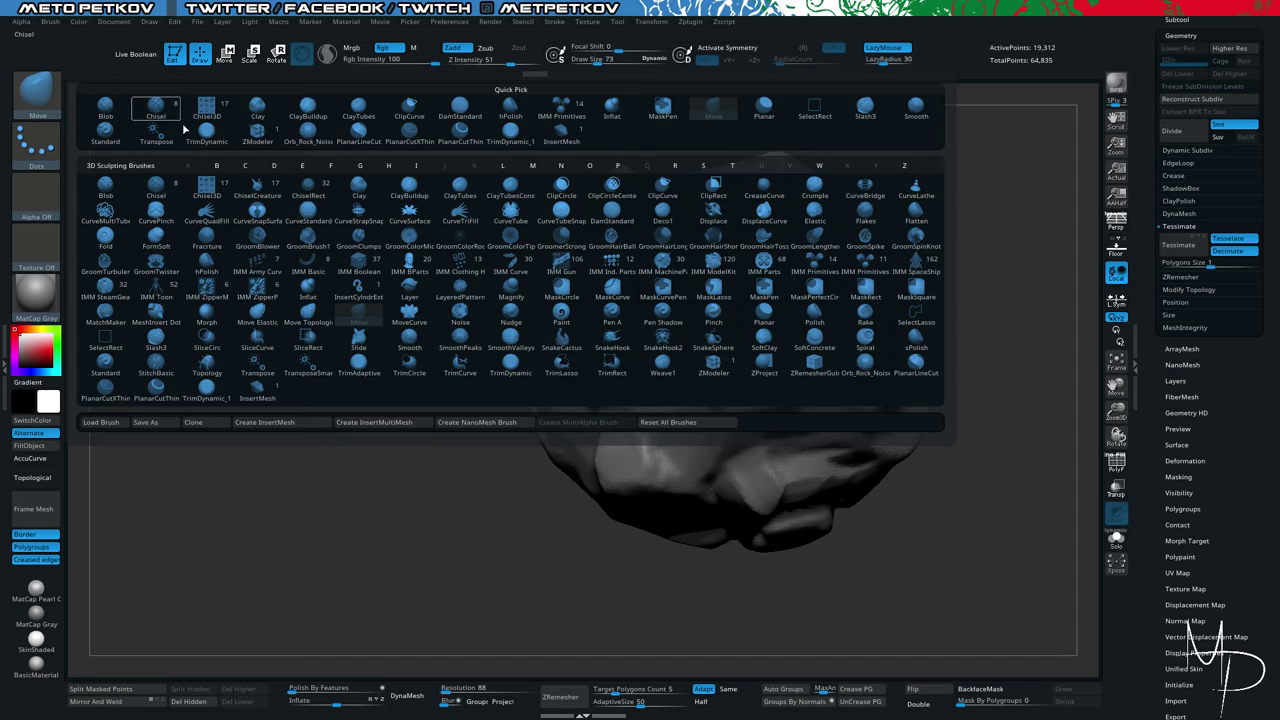
left_click(555, 143)
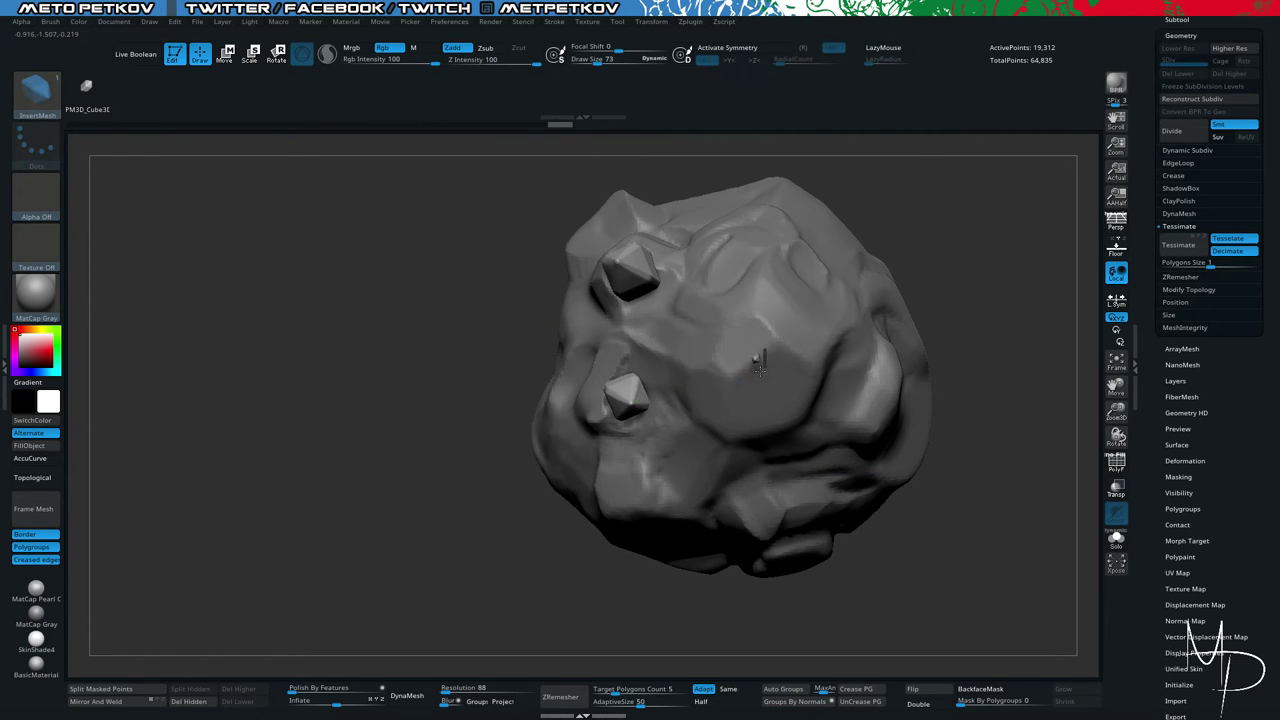
left_click_drag(760, 370, 770, 430)
Move and tilt the large third crystal so that it rises from the rock's peak.
left_click_drag(485, 440, 441, 353)
key("w")
left_click_drag(685, 355, 702, 464)
left_click_drag(671, 504, 695, 489)
left_click_drag(641, 526, 602, 526)
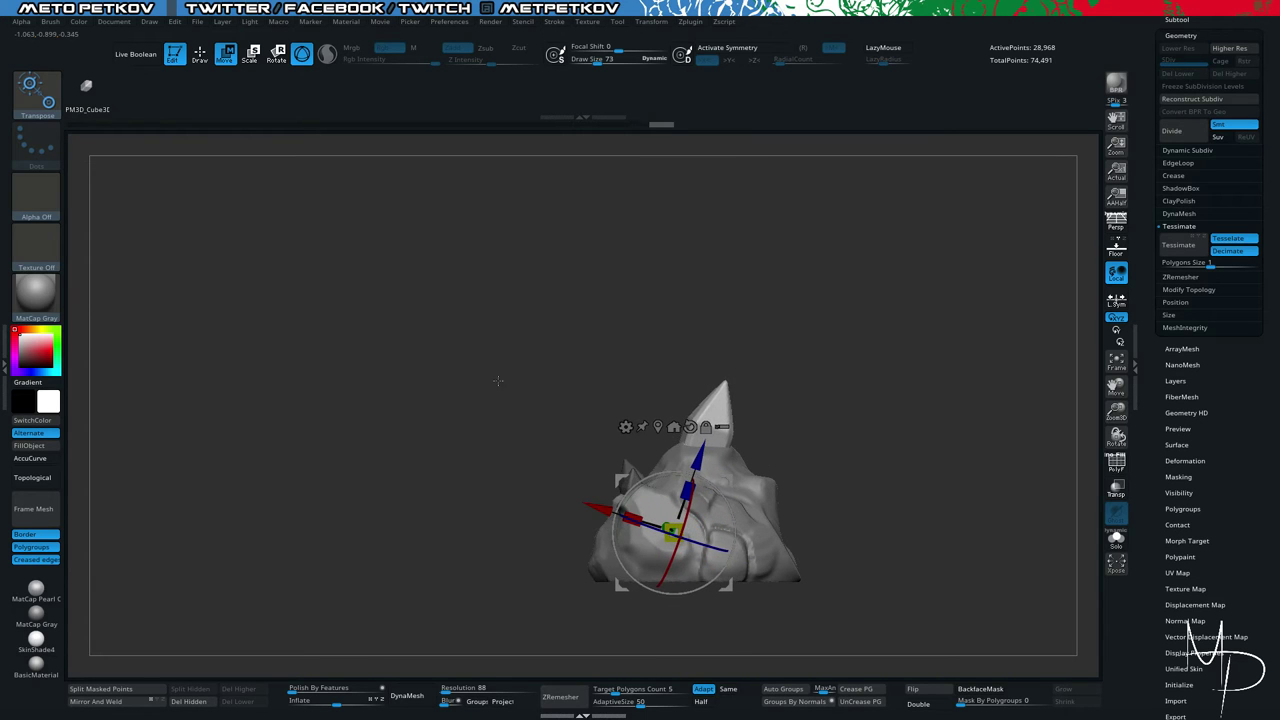
left_click_drag(493, 376, 527, 360)
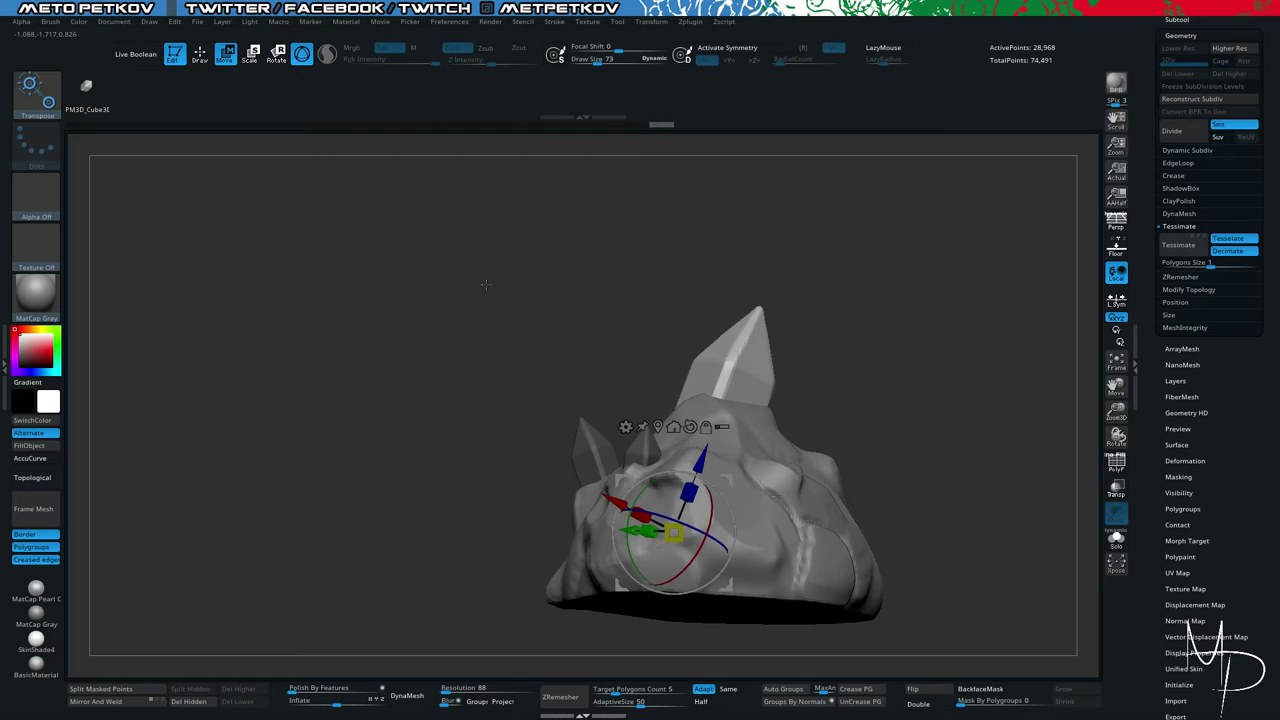
Fine-tune the peak crystal's position and tilt from several viewpoints so its base sits in the rock's top, and return to Draw mode.
left_click_drag(485, 285, 664, 522)
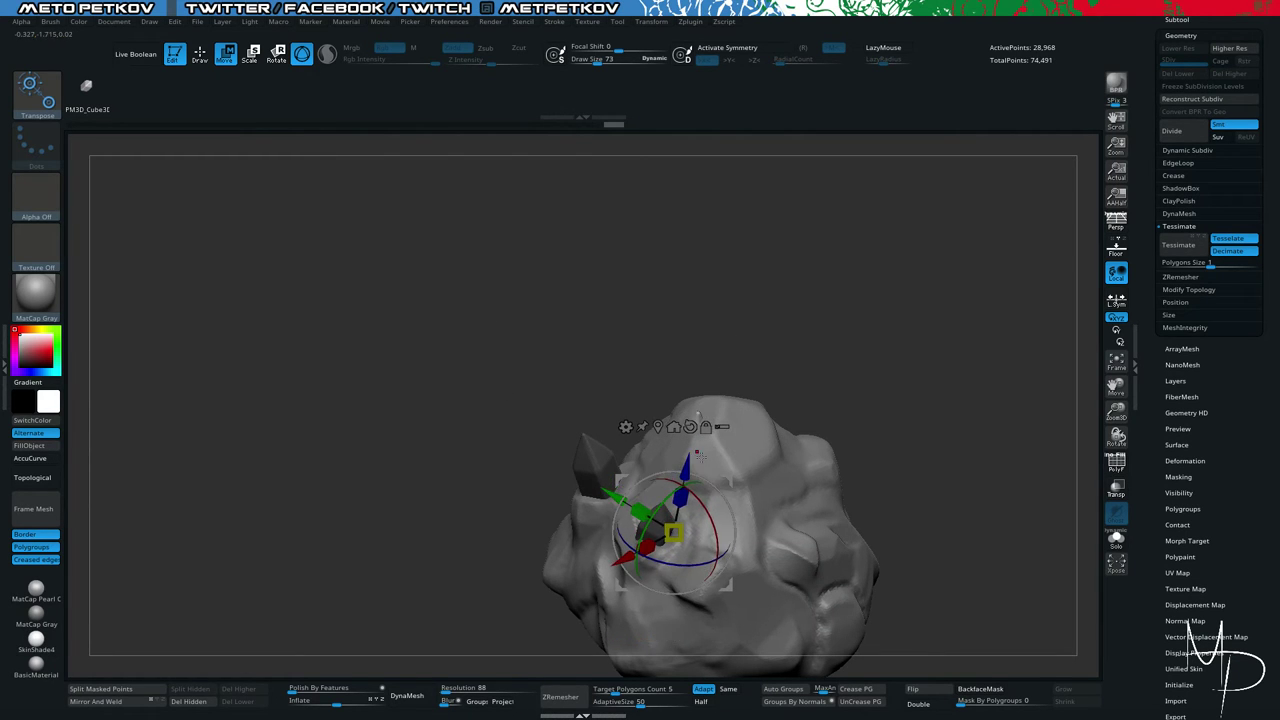
left_click_drag(706, 410, 708, 394)
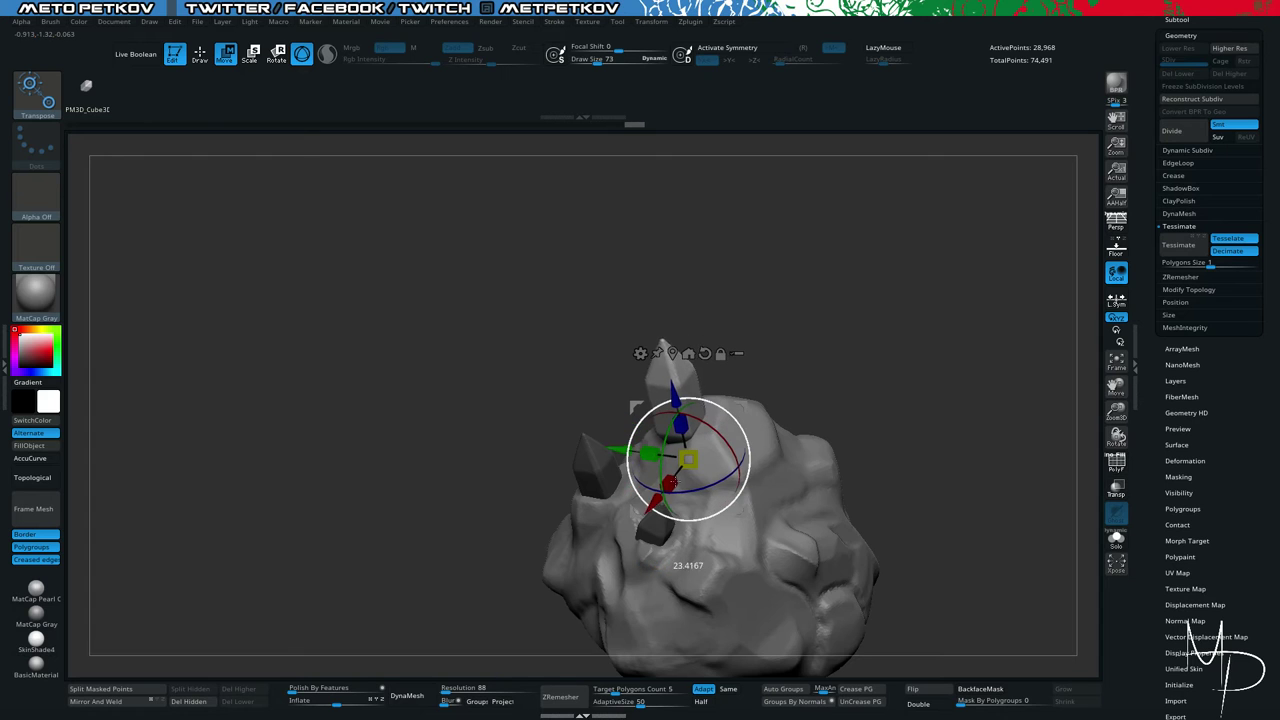
mouse_move(672, 483)
left_mouse_down()
mouse_move(617, 470)
mouse_move(663, 481)
left_mouse_up()
left_click_drag(762, 504, 774, 526)
left_click_drag(468, 322, 578, 273)
left_click_drag(426, 278, 485, 296)
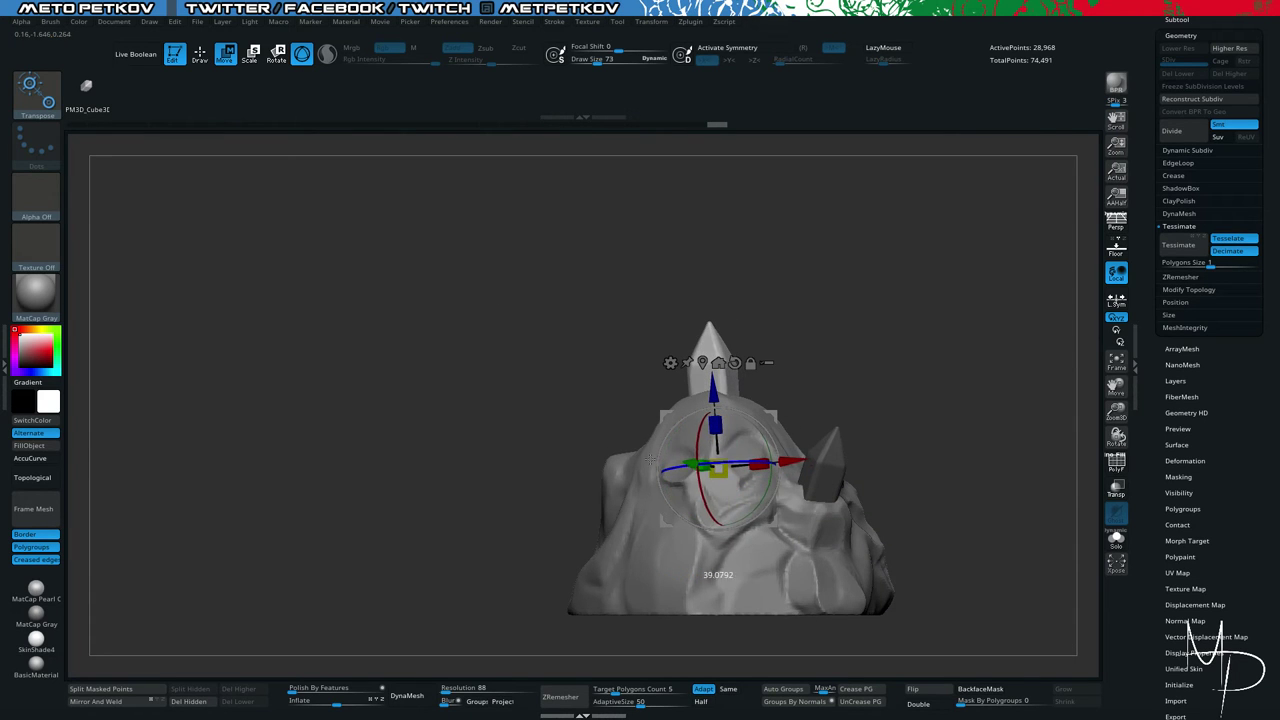
left_click_drag(651, 459, 655, 453)
mouse_move(534, 330)
left_mouse_down()
mouse_move(526, 369)
mouse_move(511, 367)
mouse_move(522, 336)
left_mouse_up()
left_click_drag(690, 459, 695, 451)
mouse_move(484, 314)
left_mouse_down()
mouse_move(449, 277)
mouse_move(400, 269)
mouse_move(446, 256)
left_mouse_up()
key("q")
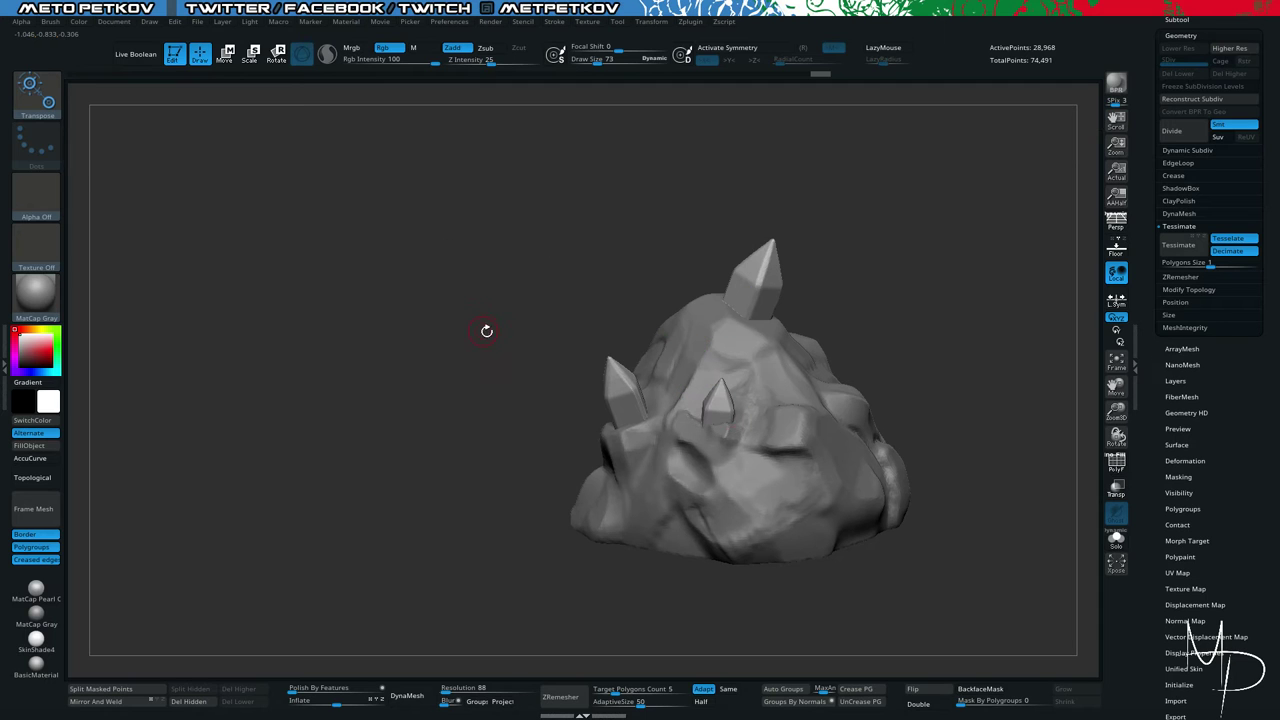
Make the rock the active subtool and select the TrimDynamic brush.
left_click_drag(534, 251, 530, 285)
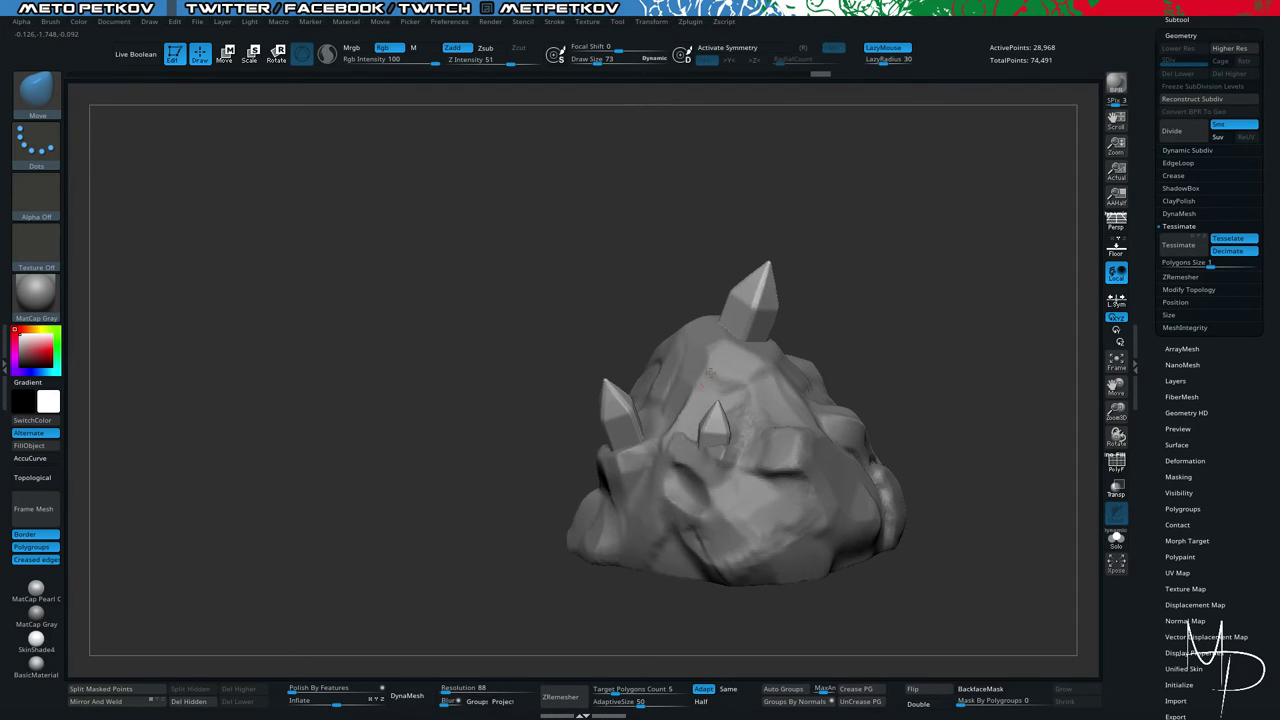
left_click(697, 371, "alt")
left_click_drag(508, 234, 501, 124, "alt")
left_click_drag(440, 194, 471, 194)
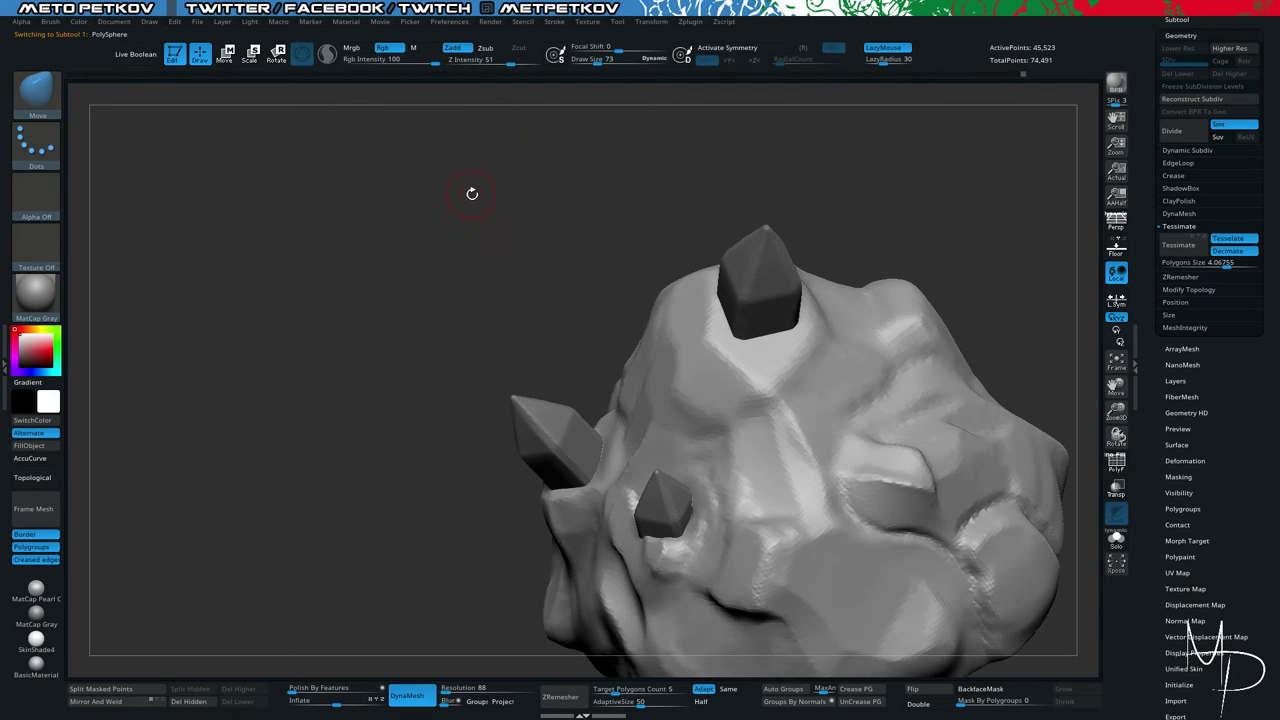
key("b")
key("t")
key("d")
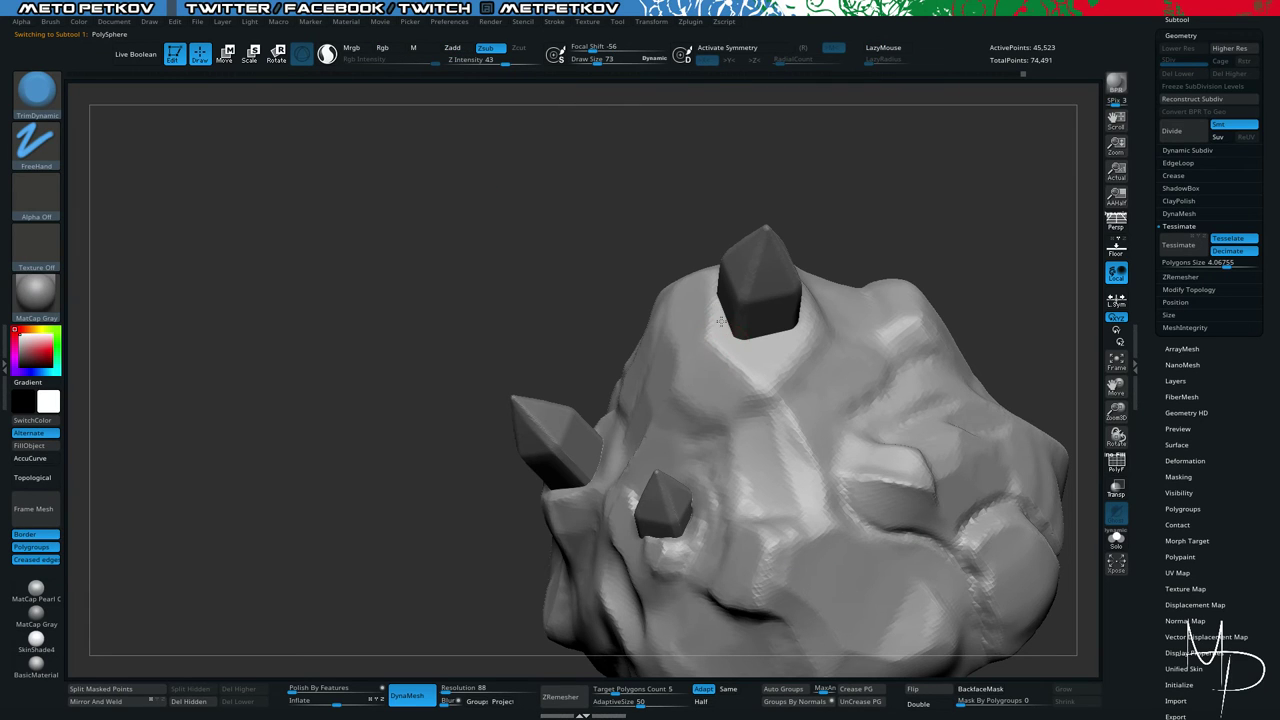
With a draw size of 109, flatten the rock around the peak crystal's base and re-DynaMesh it.
key("space")
left_click_drag(738, 343, 745, 343)
mouse_move(463, 263)
left_mouse_down()
mouse_move(475, 268)
mouse_move(509, 229)
left_mouse_up()
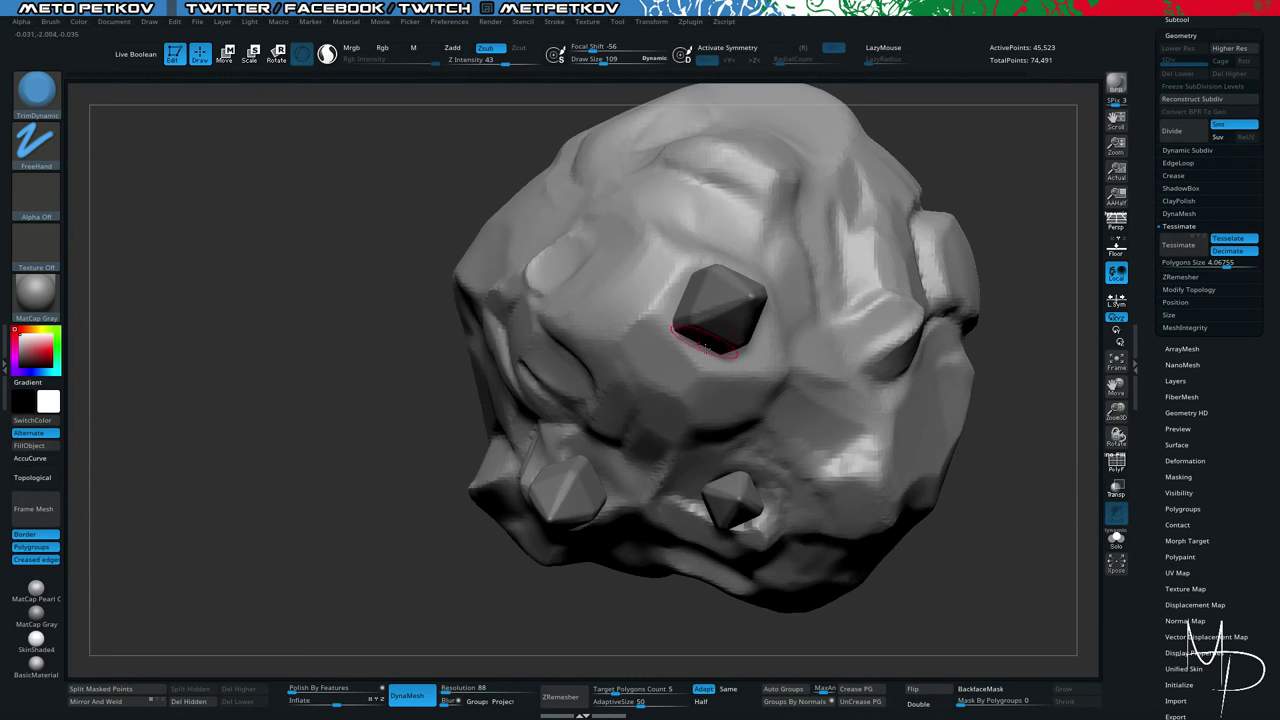
right_click_drag(642, 339, 684, 306)
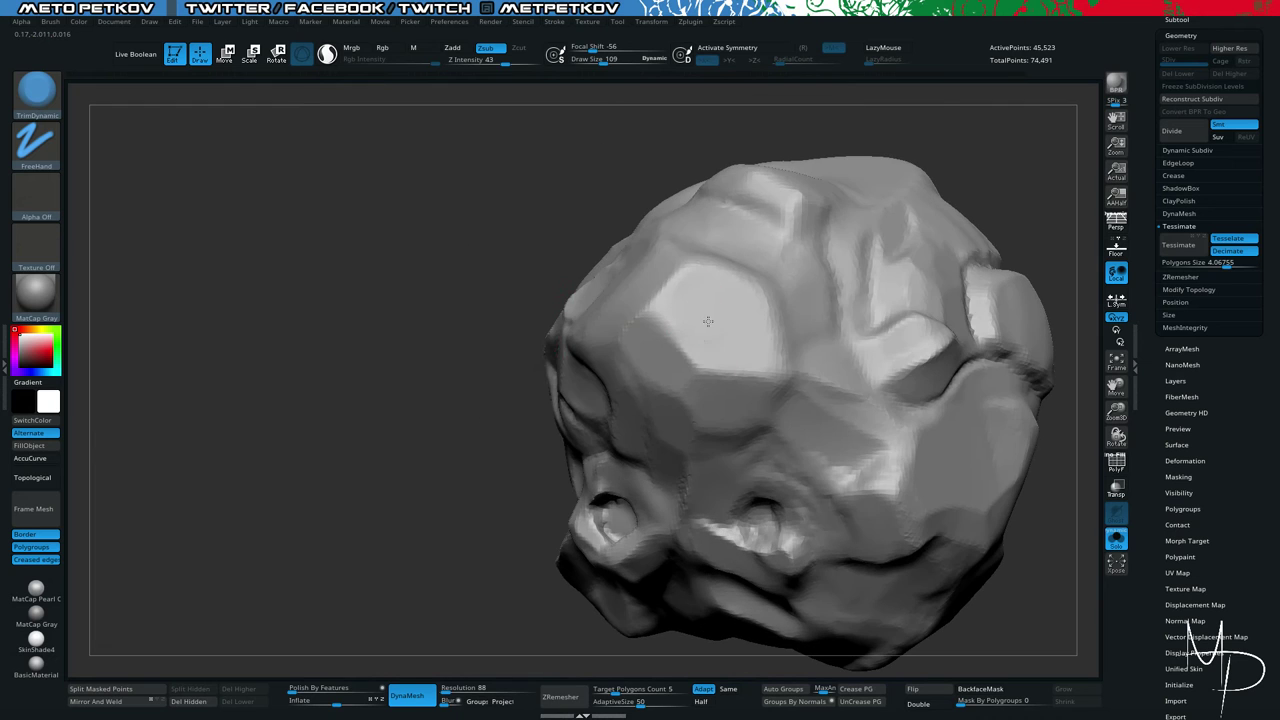
left_click_drag(374, 251, 398, 218)
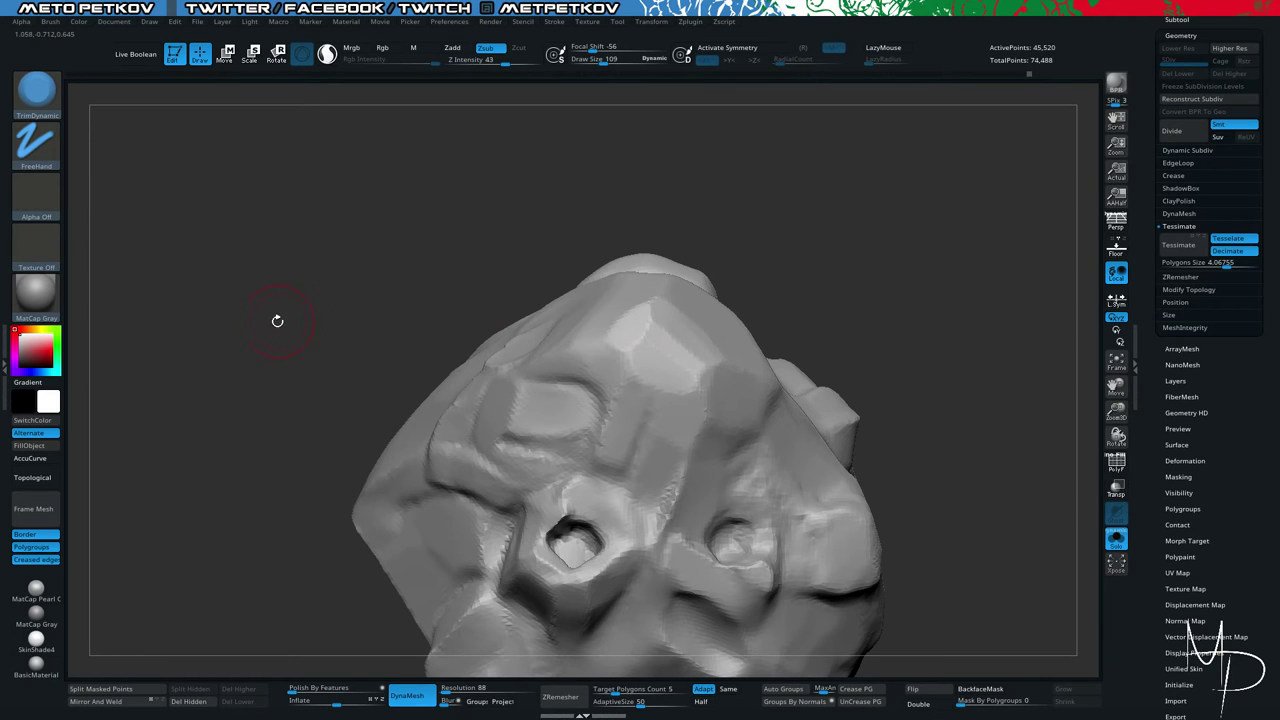
mouse_move(277, 320)
left_mouse_down()
mouse_move(643, 363)
mouse_move(636, 398)
left_mouse_up()
left_click(277, 277)
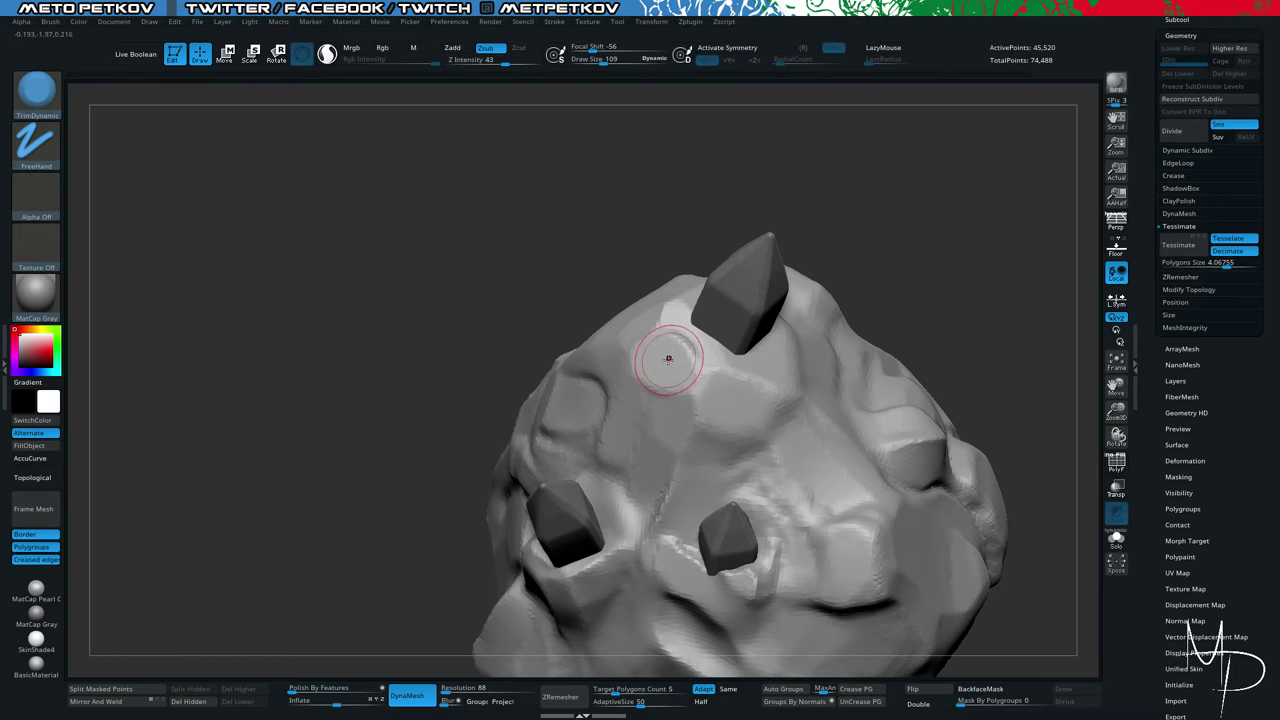
Trim flat planes into the rock below and beside the peak crystal and re-DynaMesh the rock.
left_click_drag(668, 358, 677, 321)
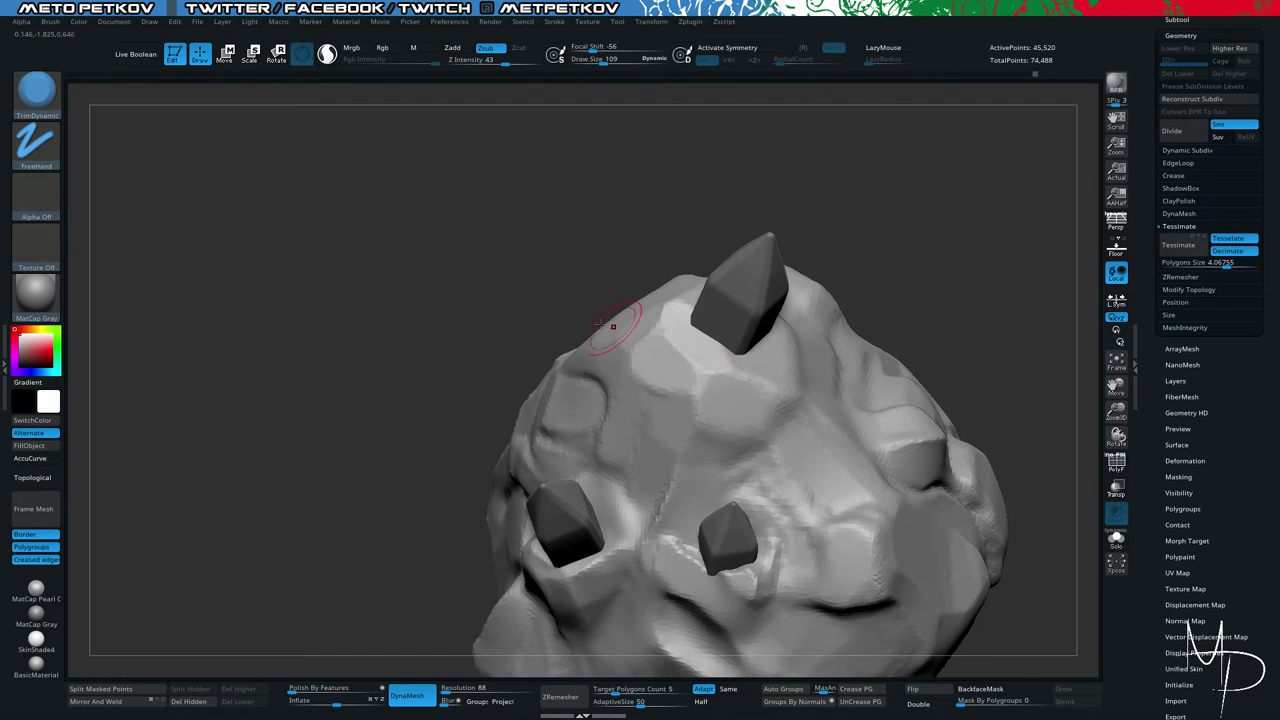
mouse_move(456, 308)
left_mouse_down()
mouse_move(469, 203)
mouse_move(482, 297)
left_mouse_up()
left_click_drag(642, 399, 654, 394)
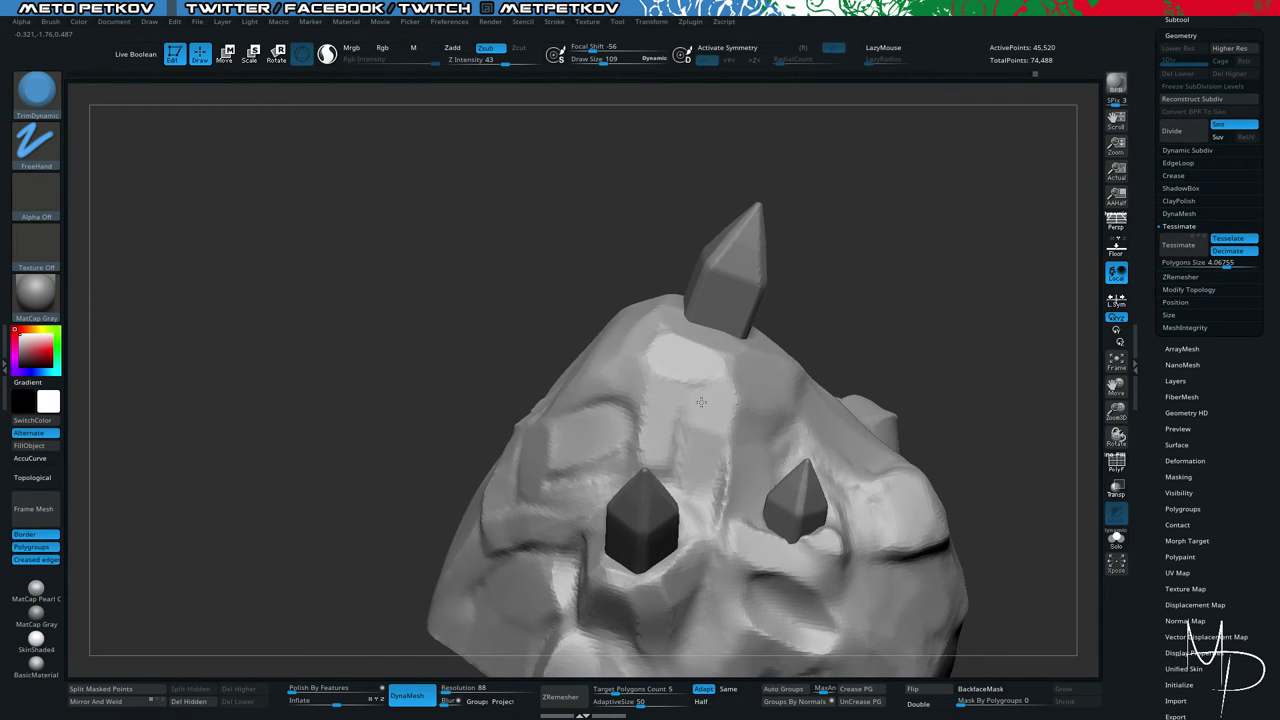
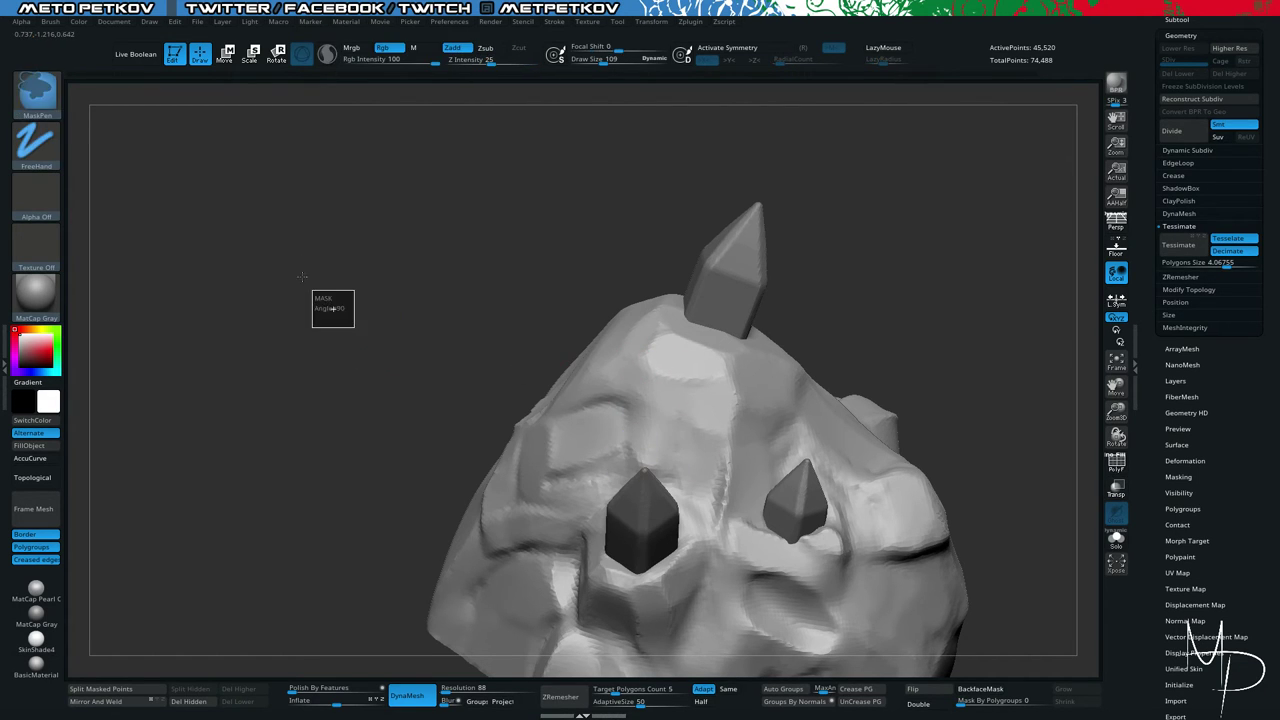
left_click_drag(331, 303, 495, 418)
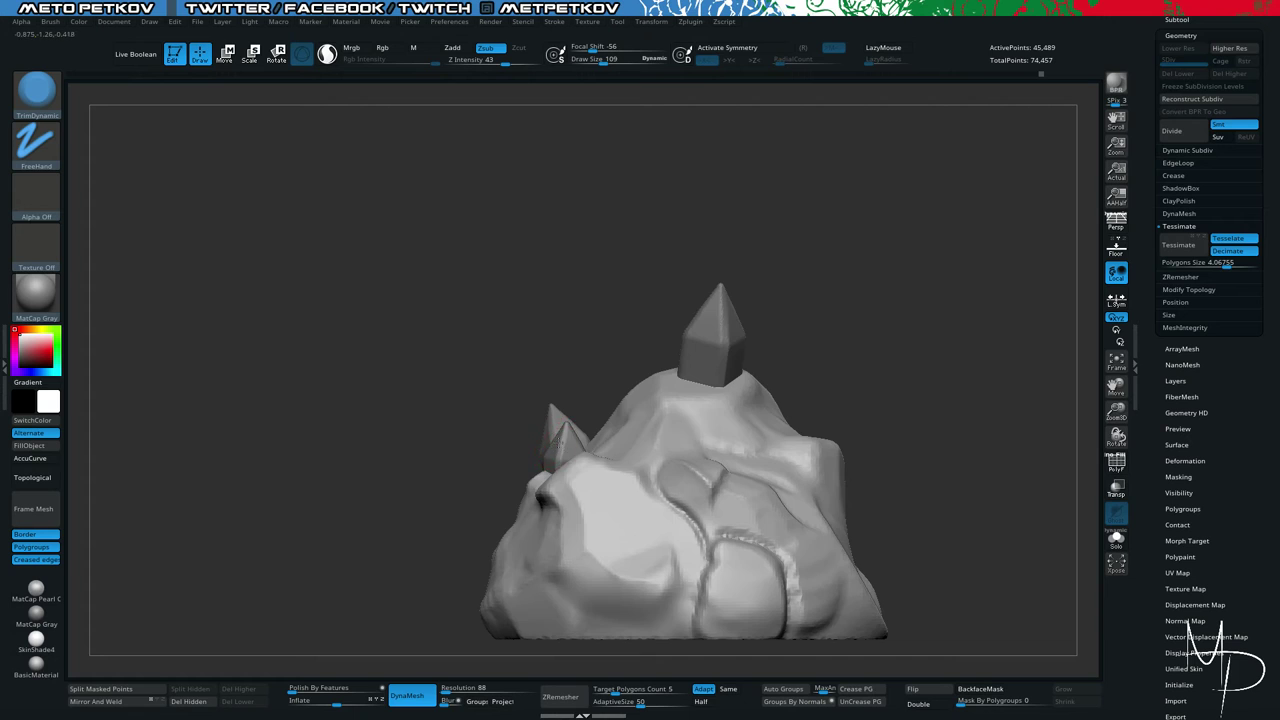
Make the crystals the active subtool, show them in solo, and undo the attempted selection around the smallest crystal.
left_click(558, 438, "alt")
key("alt+s")
left_click_drag(395, 357, 460, 445)
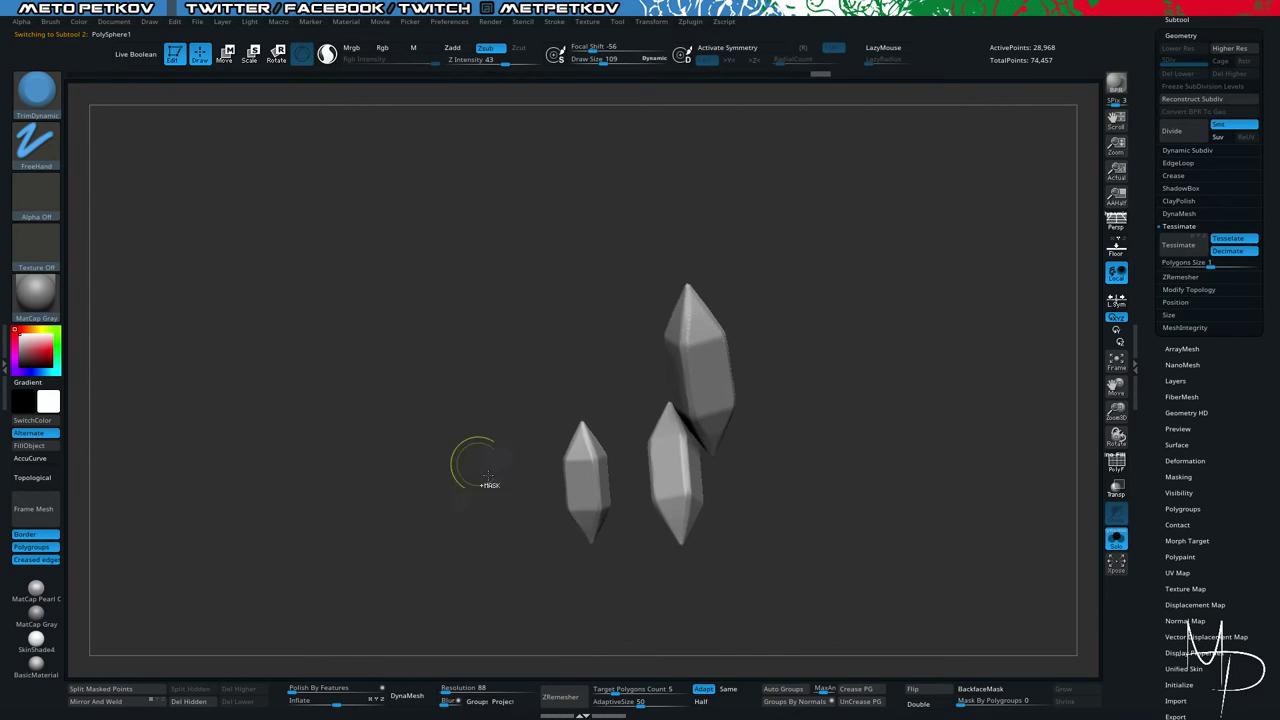
left_click_drag(523, 517, 614, 582, "ctrl+shift")
key("ctrl+z")
left_click_drag(191, 210, 286, 306)
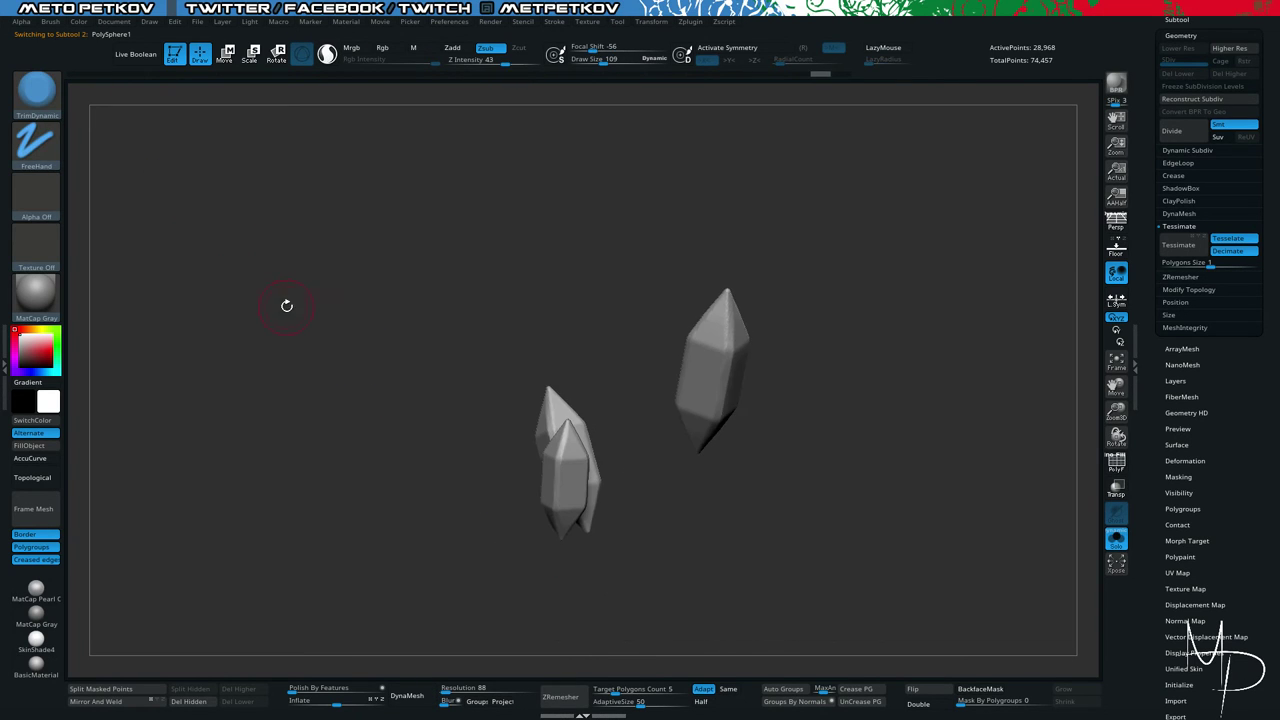
Isolate the smallest crystal with the SelectRect brush and mask the other two crystals, ready for Move mode.
left_click(32, 103, "ctrl+shift")
left_click(408, 162, "ctrl+shift")
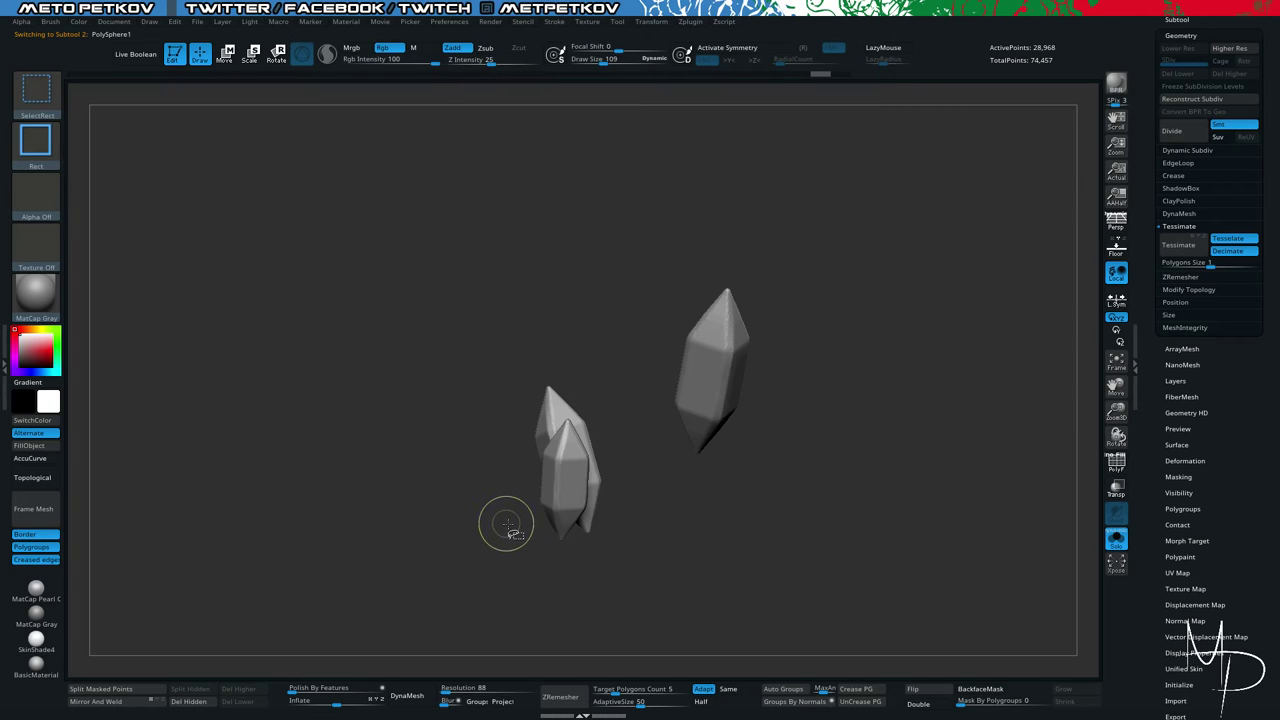
mouse_move(505, 522)
left_mouse_down()
mouse_move(400, 463)
mouse_move(604, 570)
left_mouse_up()
left_click(432, 455, "ctrl+shift")
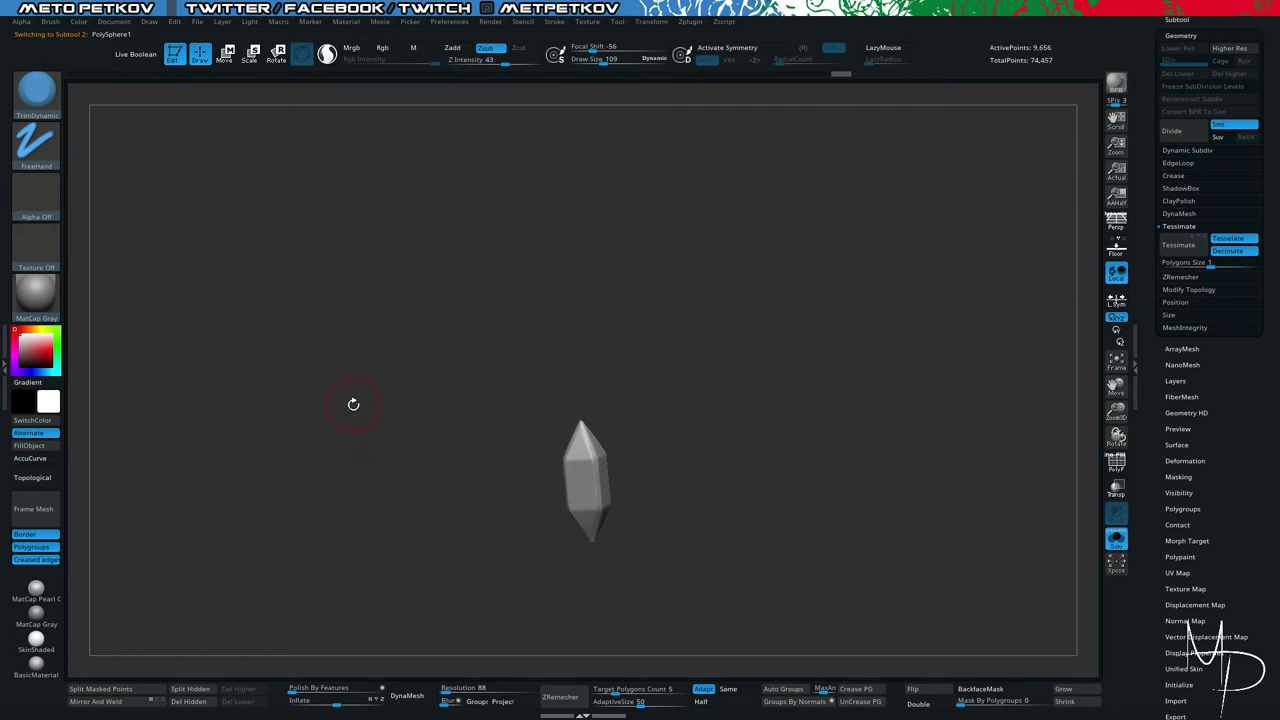
mouse_move(343, 380)
left_mouse_down()
mouse_move(306, 289)
mouse_move(326, 360)
mouse_move(293, 357)
mouse_move(300, 380)
mouse_move(311, 386)
mouse_move(311, 283)
mouse_move(344, 392)
left_mouse_up()
key("w")
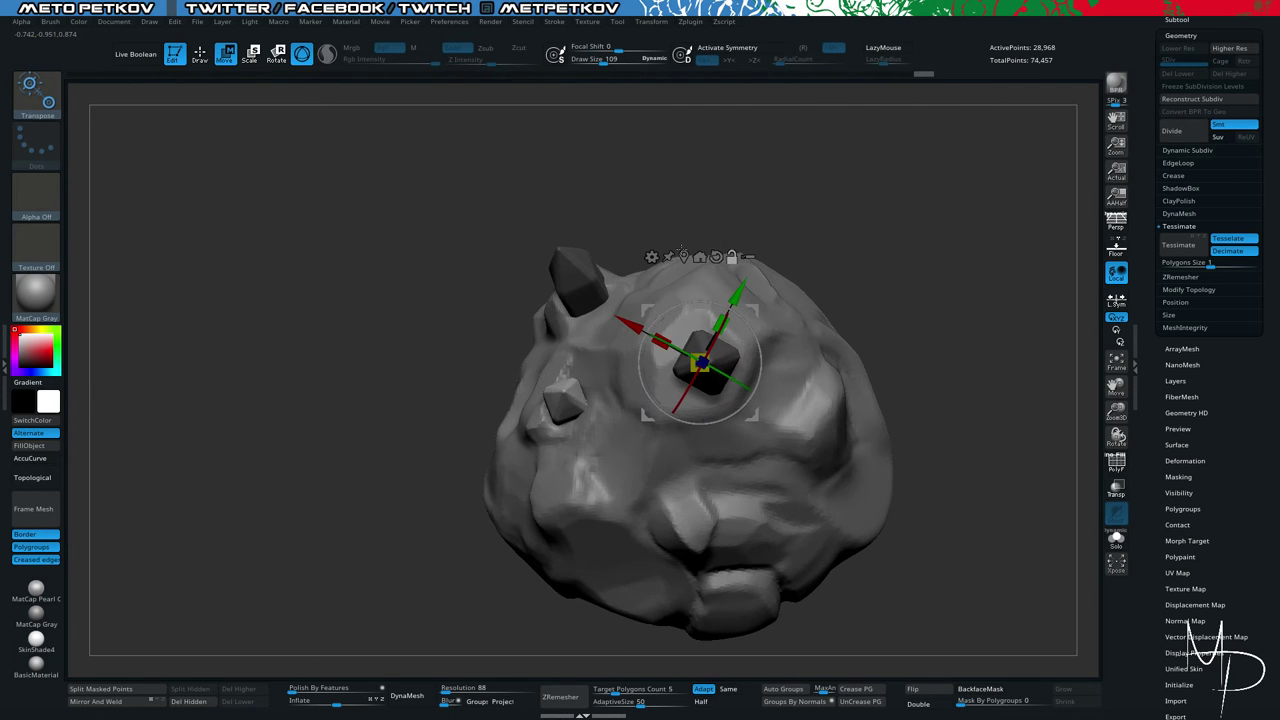
Place the gizmo on the smallest crystal and duplicate that crystal along the X axis.
left_click(683, 256)
left_click_drag(571, 404, 562, 396)
left_click_drag(416, 336, 414, 263, "alt")
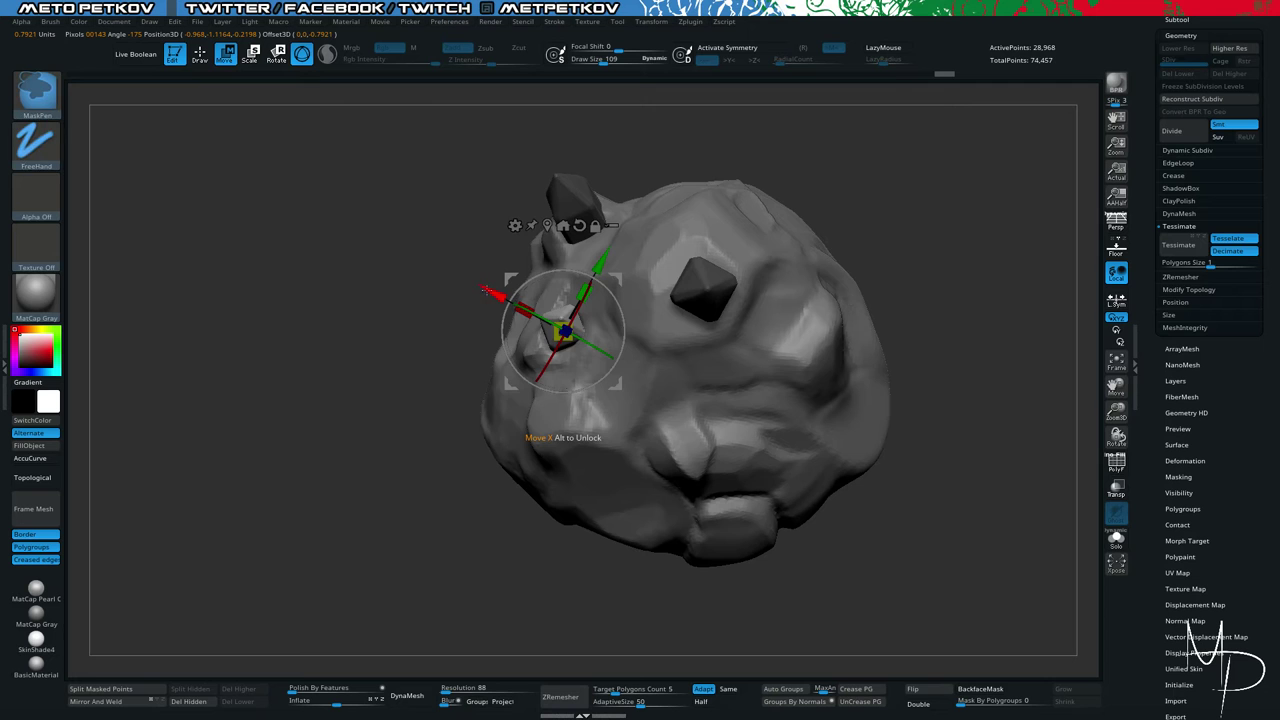
left_click_drag(488, 291, 614, 360, "ctrl")
Move and rotate the duplicated crystal to the opposite side of the rock.
left_click_drag(318, 430, 304, 338)
left_click_drag(676, 318, 827, 360)
left_click_drag(749, 274, 729, 309)
left_click_drag(676, 230, 704, 304)
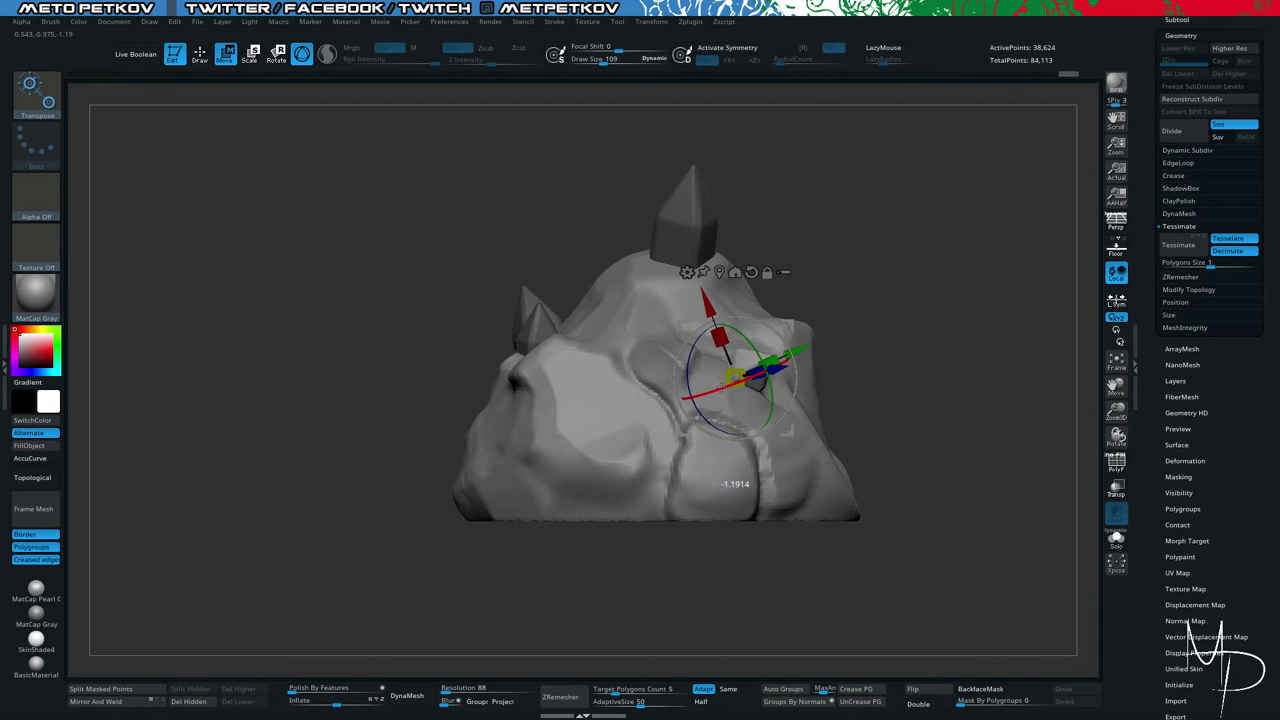
left_click_drag(928, 454, 497, 352)
Adjust the duplicated crystal's depth and position so that it points outward from the rock's side.
left_click_drag(669, 373, 638, 359, "alt")
left_click_drag(547, 376, 550, 315)
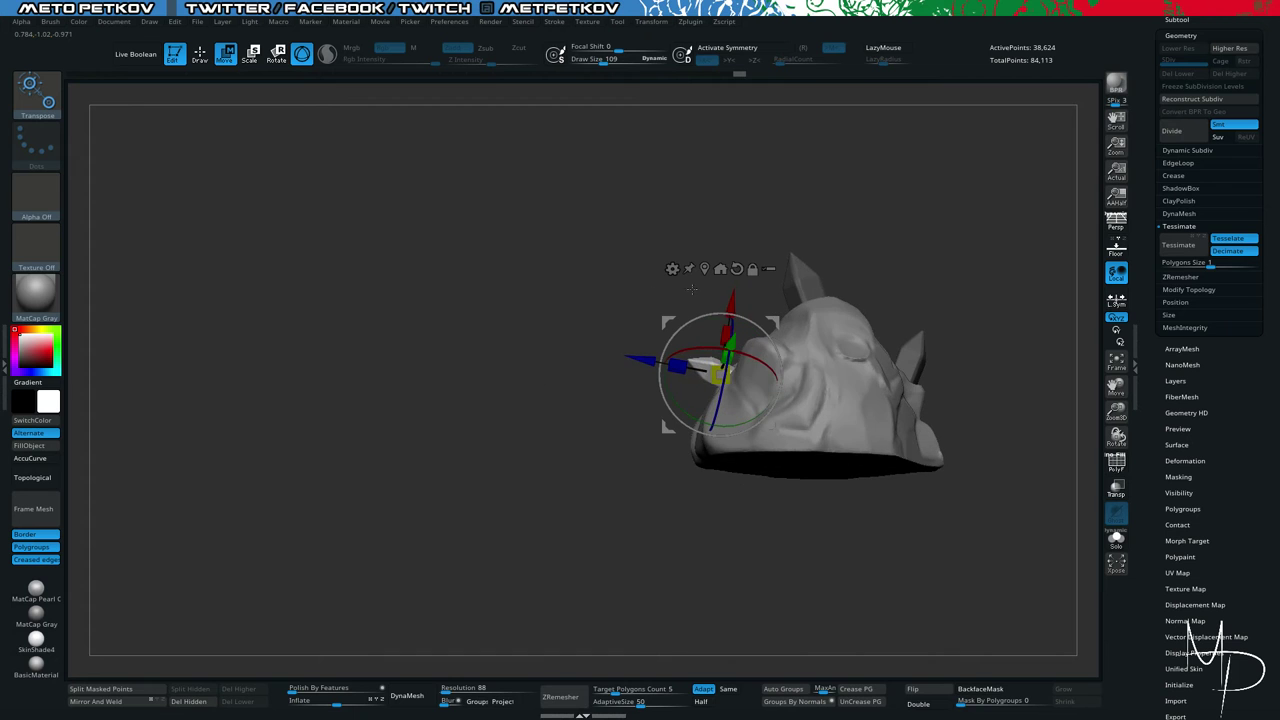
left_click_drag(733, 303, 729, 323, "alt")
left_click_drag(390, 352, 297, 157)
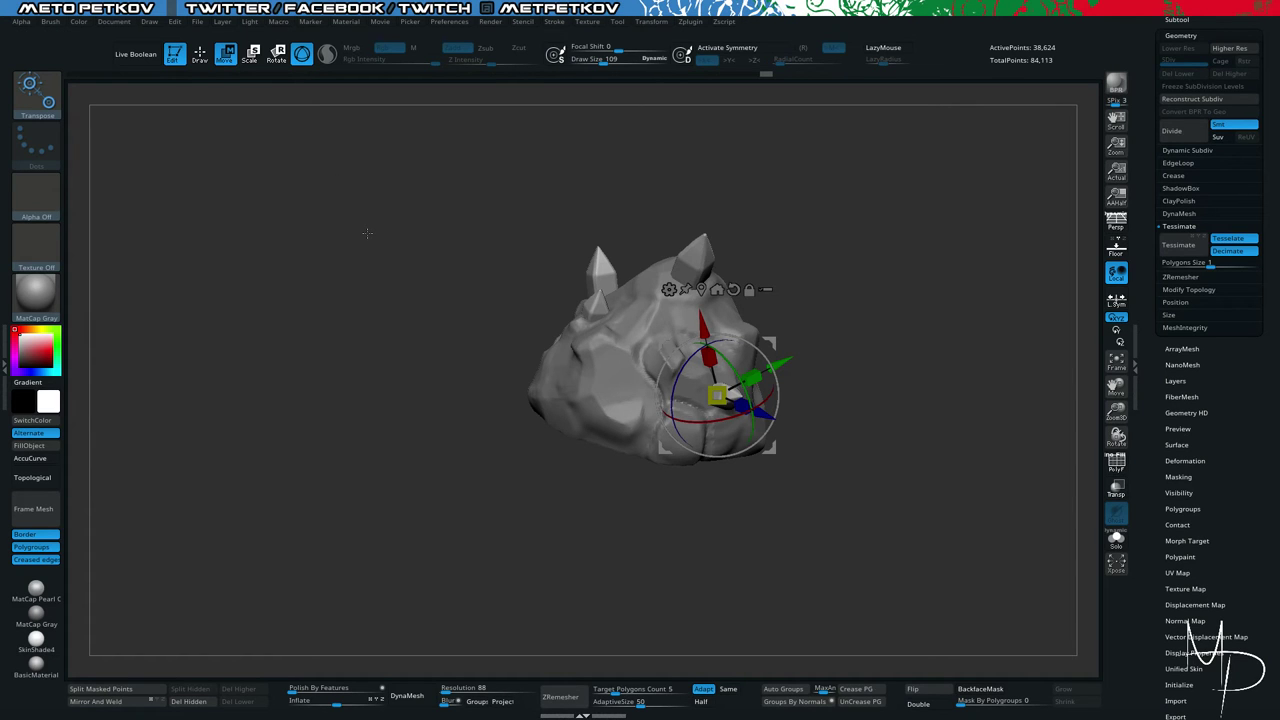
left_click_drag(330, 399, 330, 373)
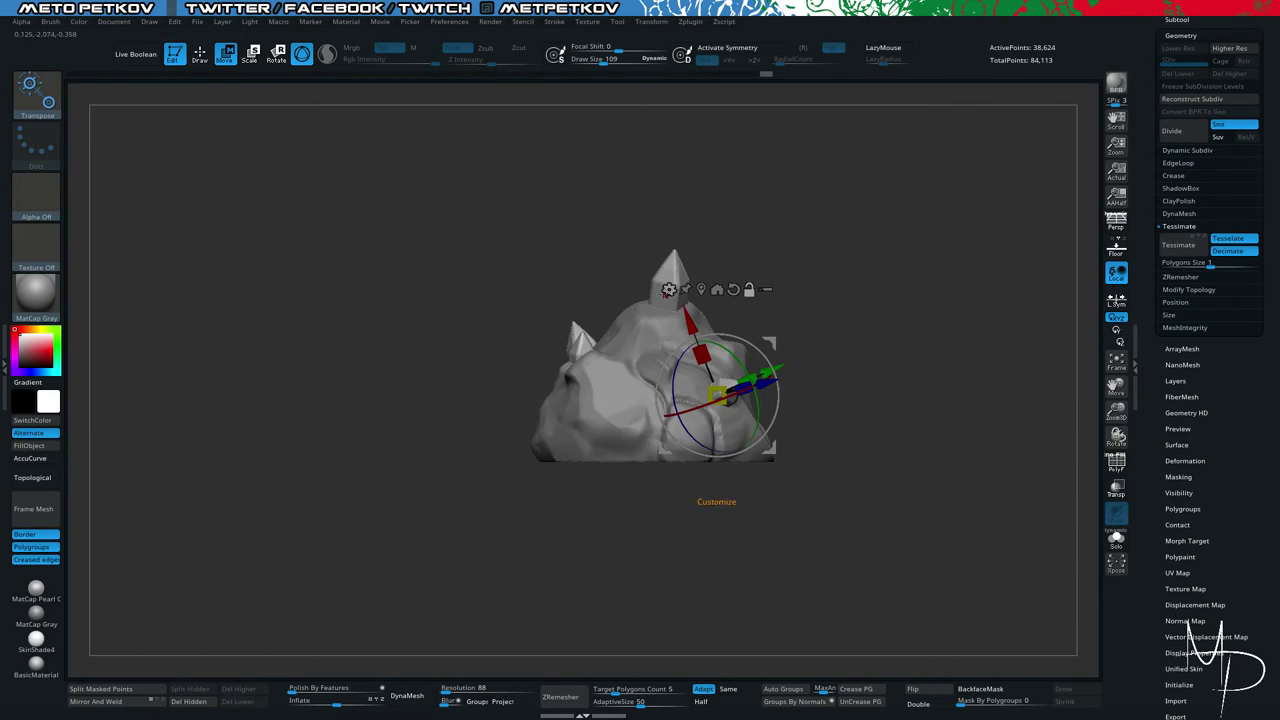
Try duplicating all the crystals into a repeated row along X beside the rock, and undo the duplication.
left_click(664, 273, "alt")
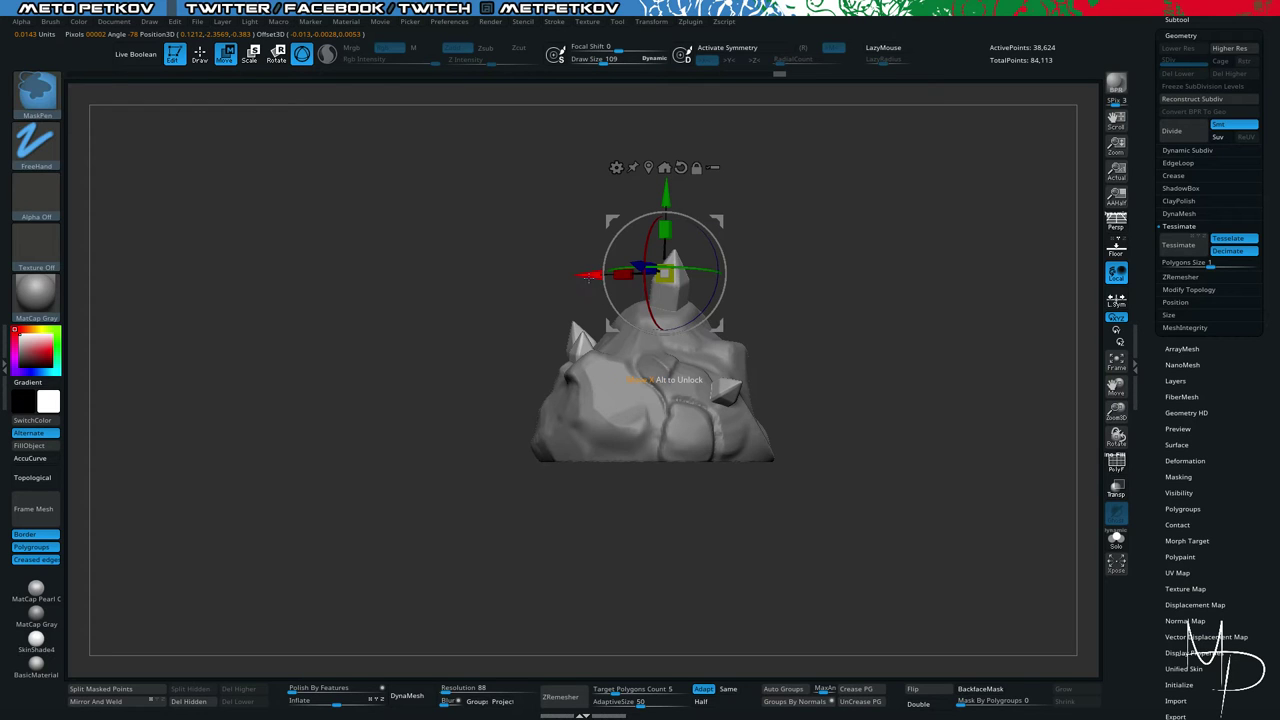
key("ctrl")
left_click_drag(588, 276, 988, 315, "ctrl")
left_click_drag(730, 178, 650, 245)
left_click_drag(739, 527, 645, 476, "alt")
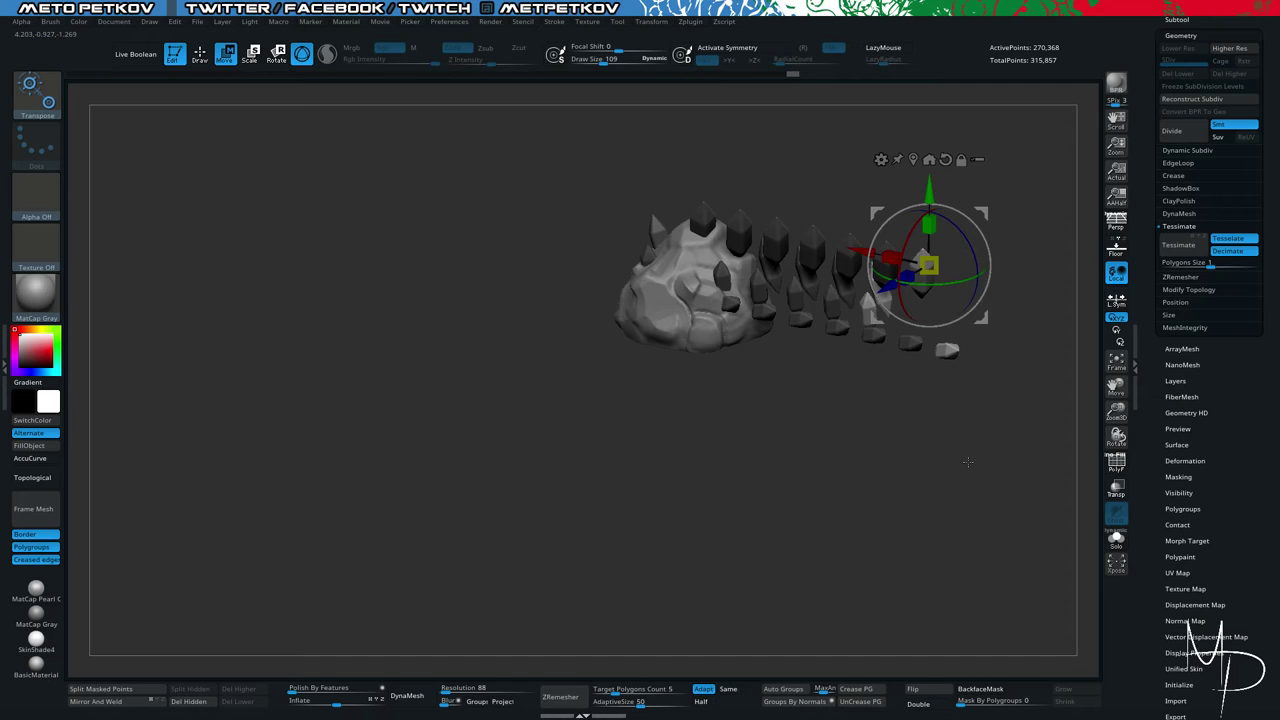
key("ctrl+z")
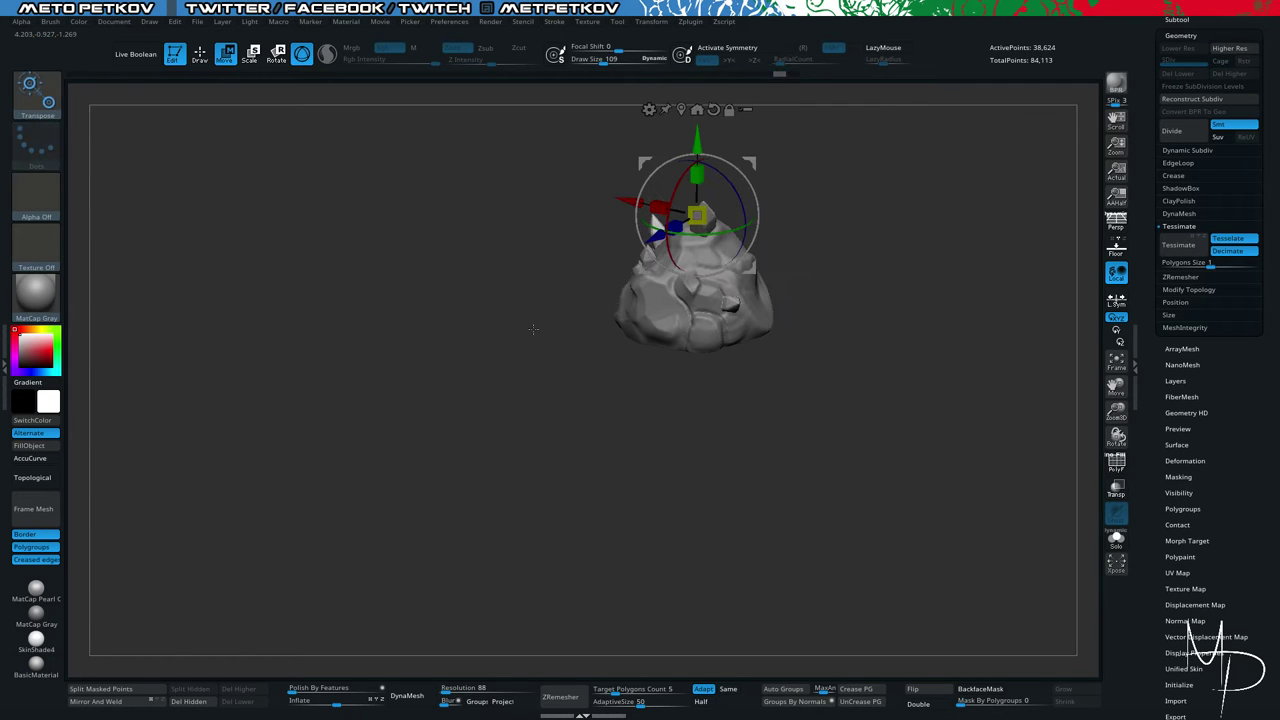
Switch to the Cube3D_1 primitive tool, turn the cube to a straight-on view, and activate Move mode.
mouse_move(531, 330)
left_mouse_down()
mouse_move(411, 256)
mouse_move(414, 149)
left_mouse_up()
left_click_drag(371, 314, 369, 310)
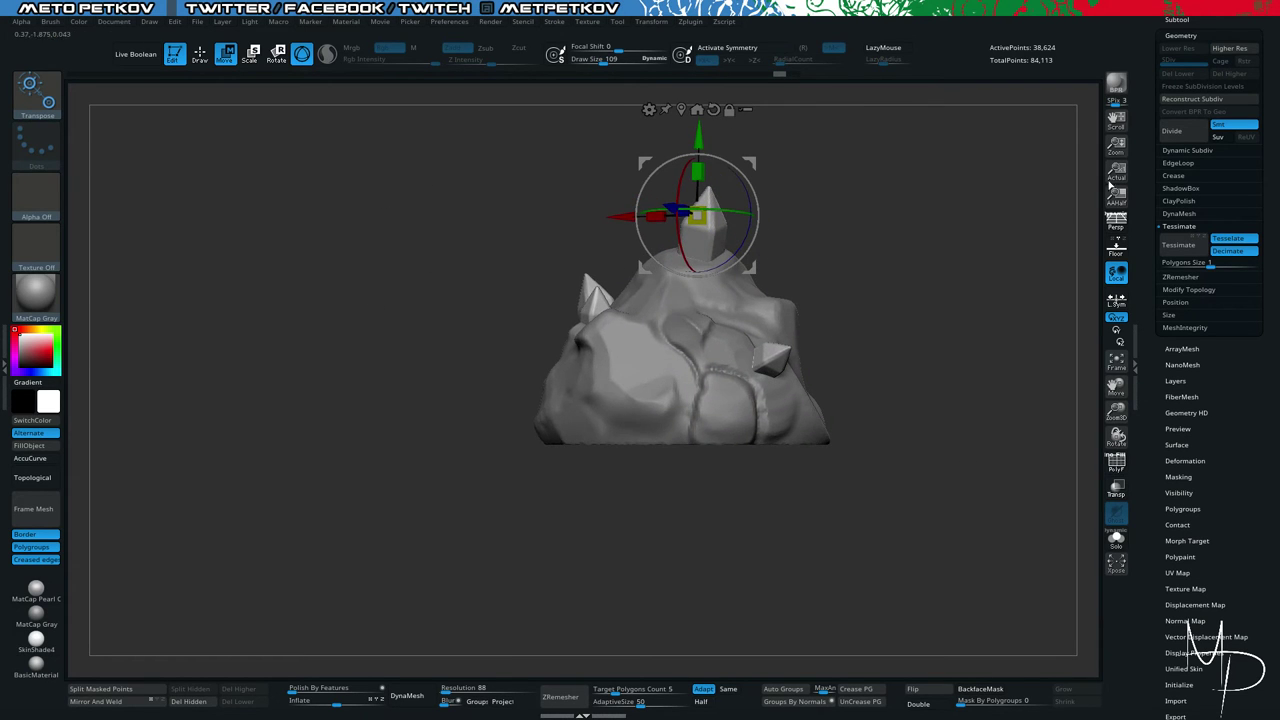
left_click_drag(1146, 57, 1185, 216)
left_click(1235, 195)
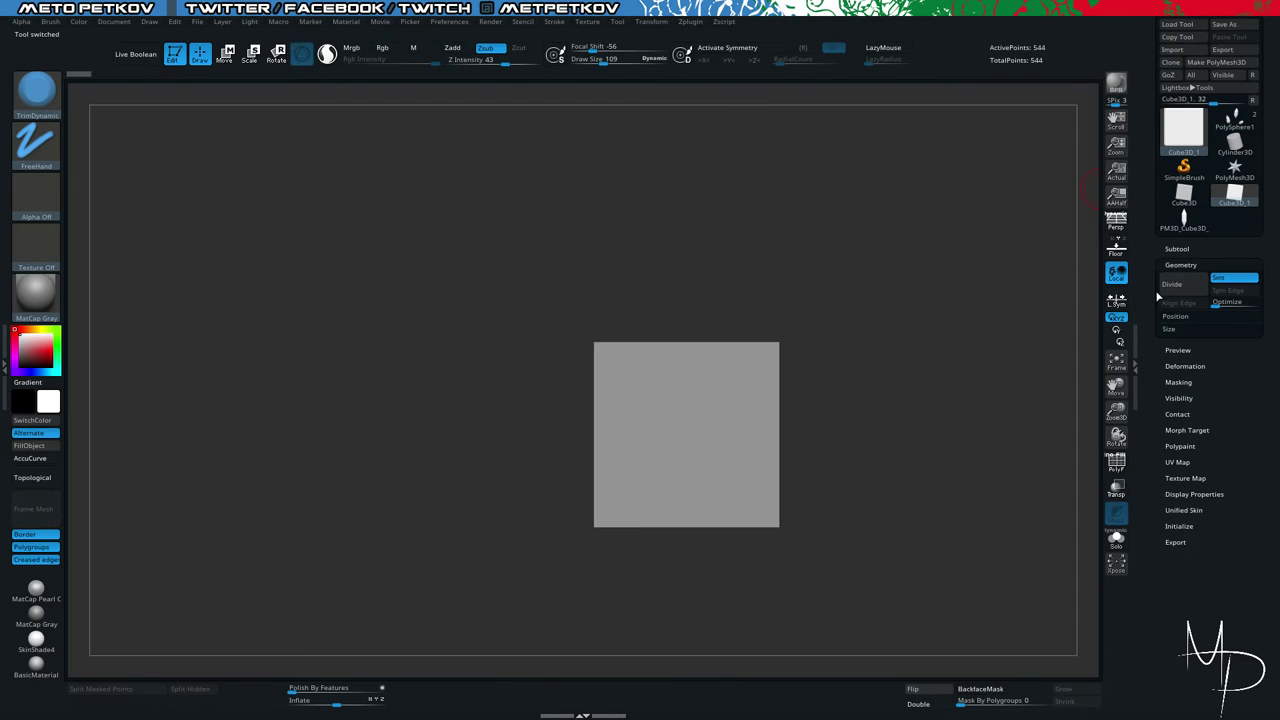
left_click_drag(981, 462, 927, 445)
key("shift+f")
key("shift+f")
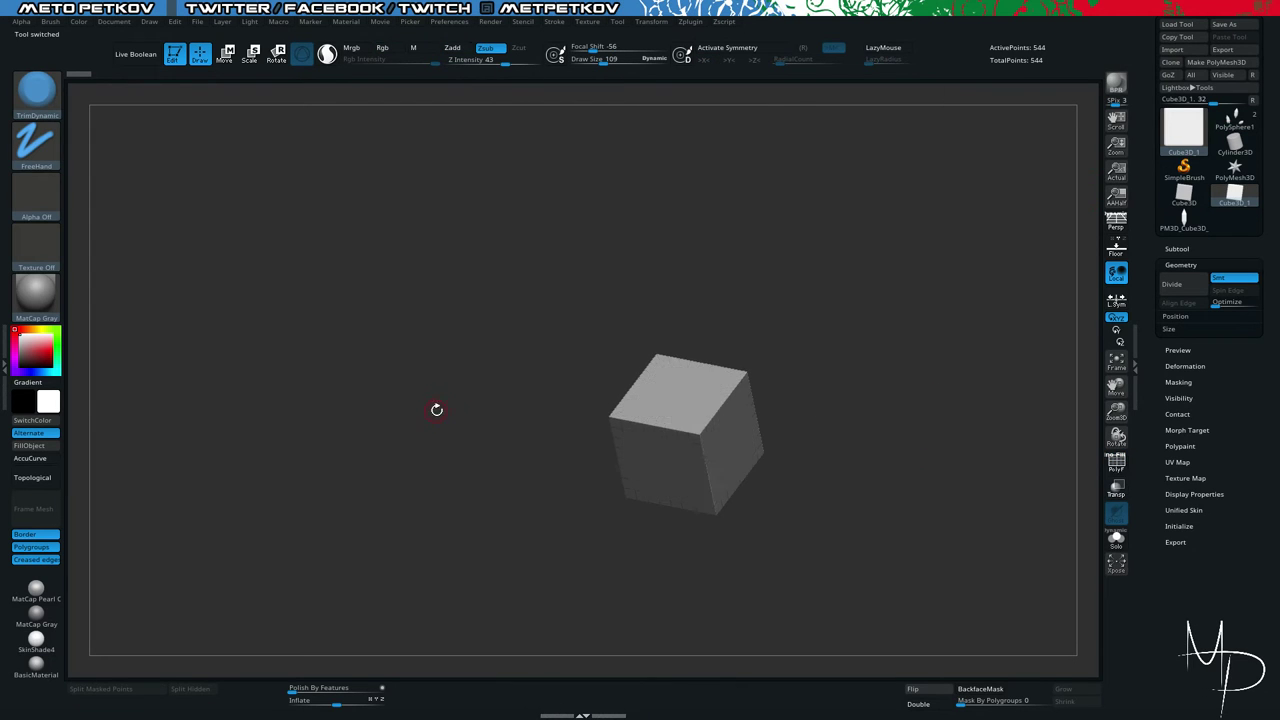
left_click_drag(435, 409, 278, 372, "shift")
key("w")
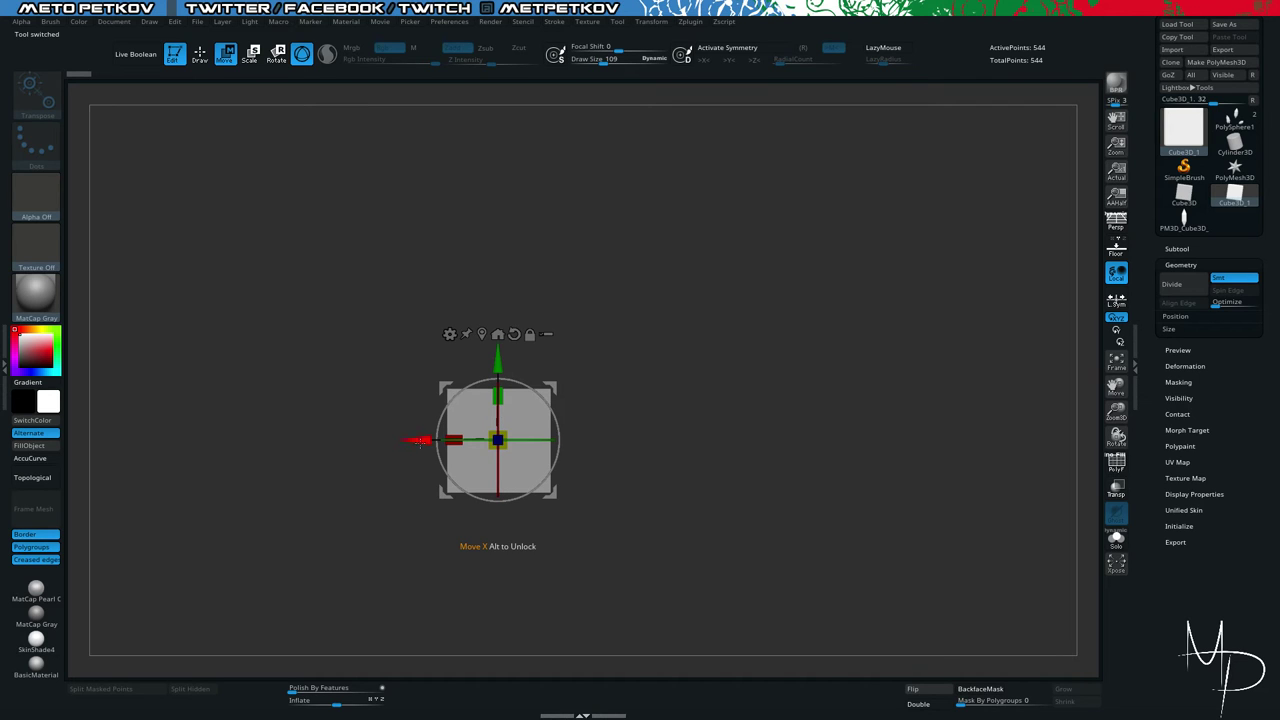
Try to duplicate the primitive cube along the X axis with the gizmo.
key("ctrl")
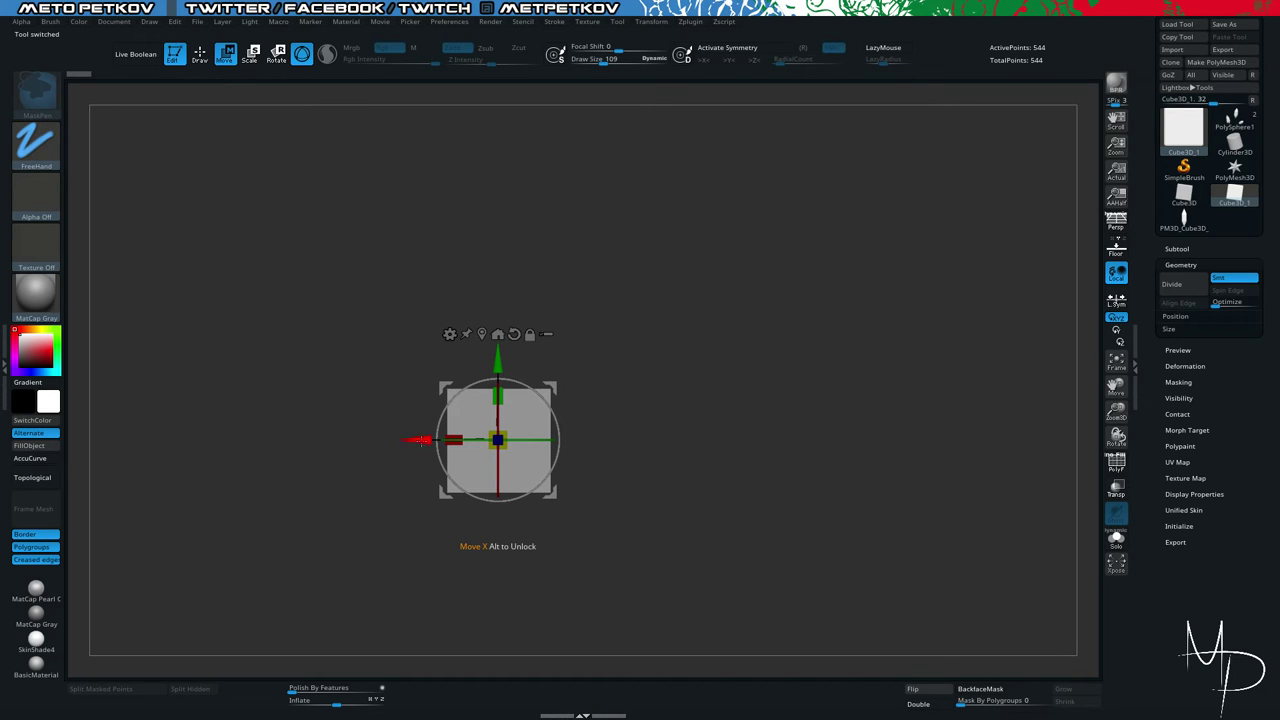
left_click_drag(421, 441, 519, 443, "ctrl")
left_click(367, 419, "ctrl")
key("ctrl+z")
left_click_drag(386, 343, 361, 350, "ctrl")
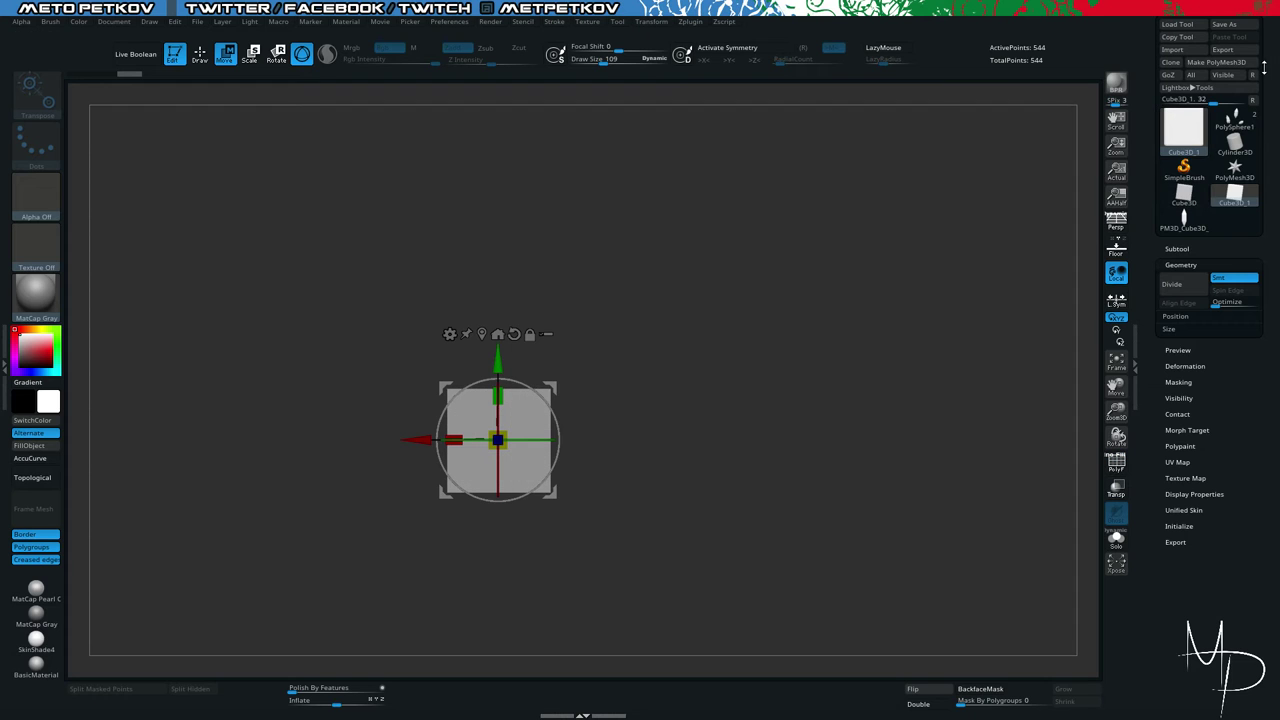
Convert the cube primitive to a PolyMesh3D.
left_click(1216, 62)
left_click_drag(346, 315, 403, 374)
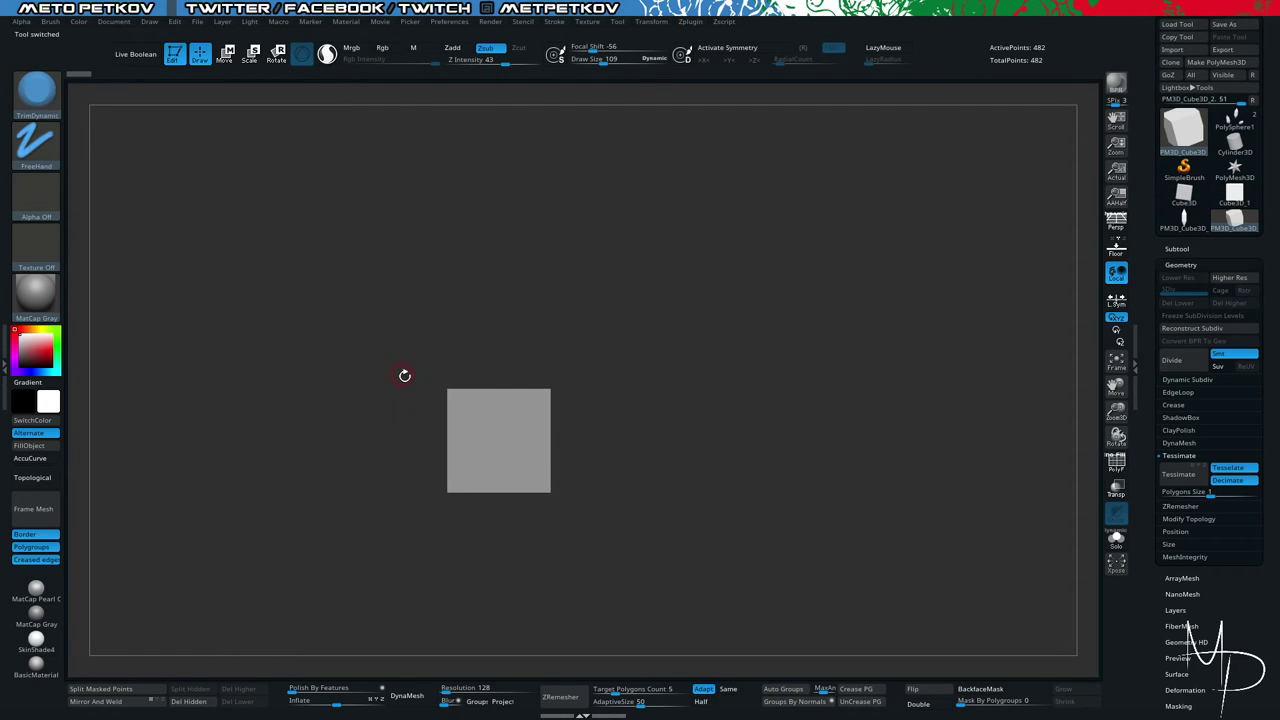
Duplicate the PolyMesh3D cube once along the X axis with the move gizmo.
key("w")
mouse_move(418, 440)
left_mouse_down("ctrl")
mouse_move(510, 440)
mouse_move(418, 440)
left_mouse_up("ctrl")
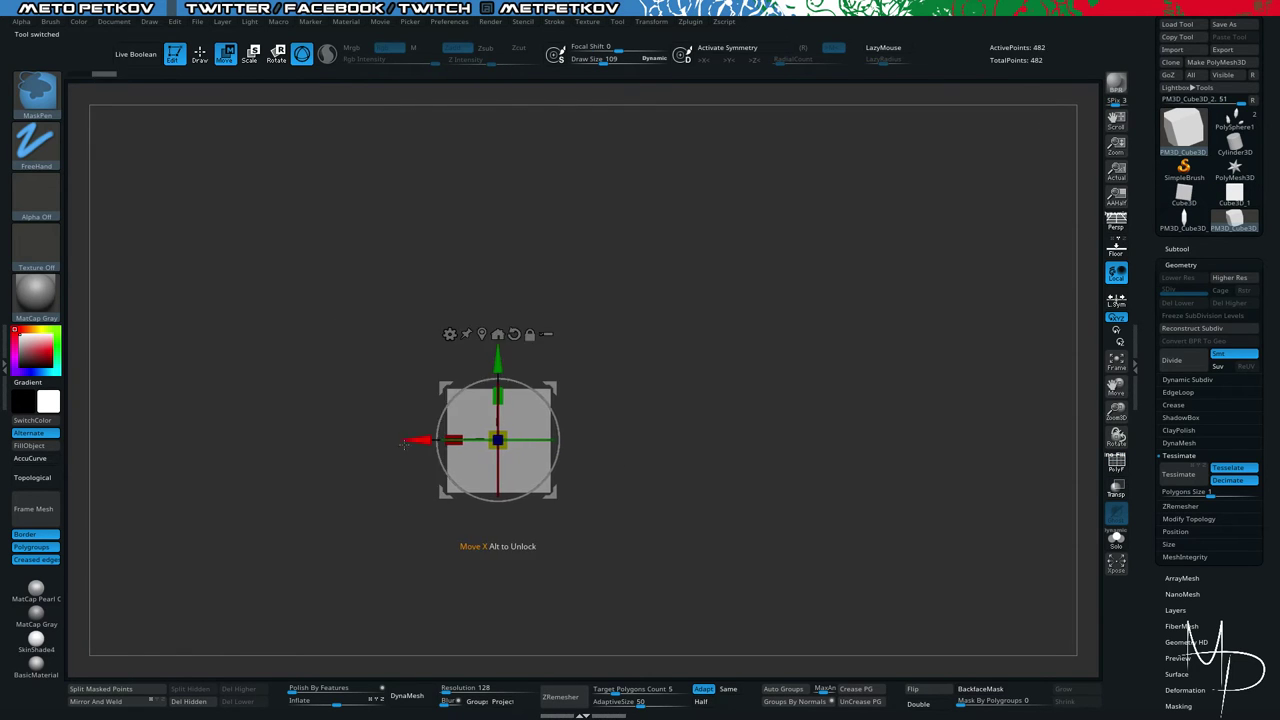
mouse_move(271, 298)
left_mouse_down()
mouse_move(278, 328)
mouse_move(266, 331)
mouse_move(276, 315)
left_mouse_up()
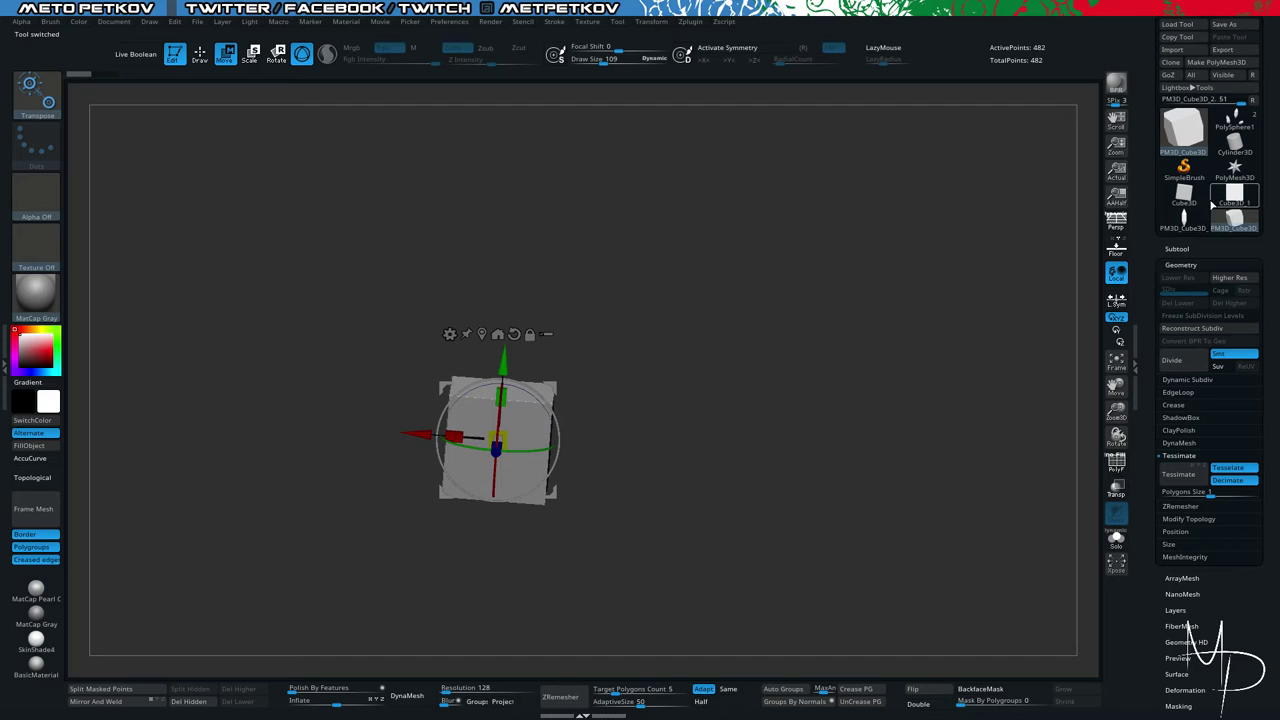
left_click_drag(204, 362, 229, 434)
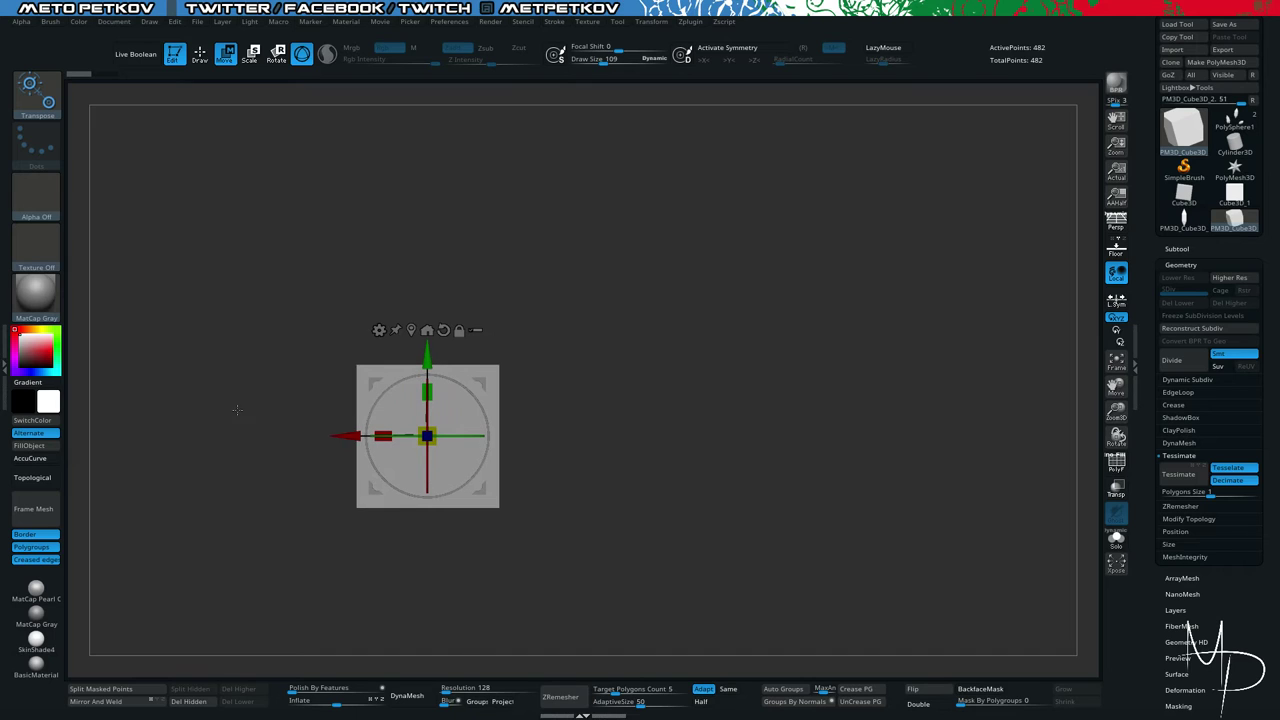
key("ctrl")
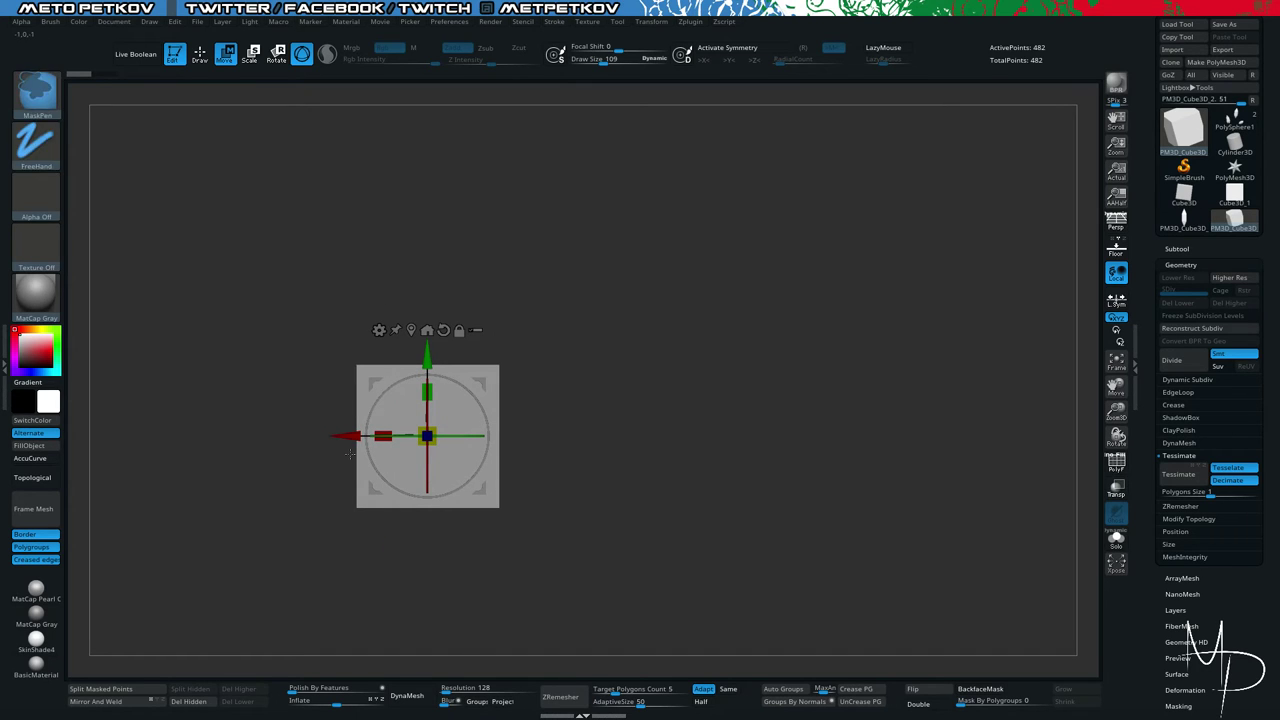
left_click_drag(342, 441, 508, 432, "ctrl")
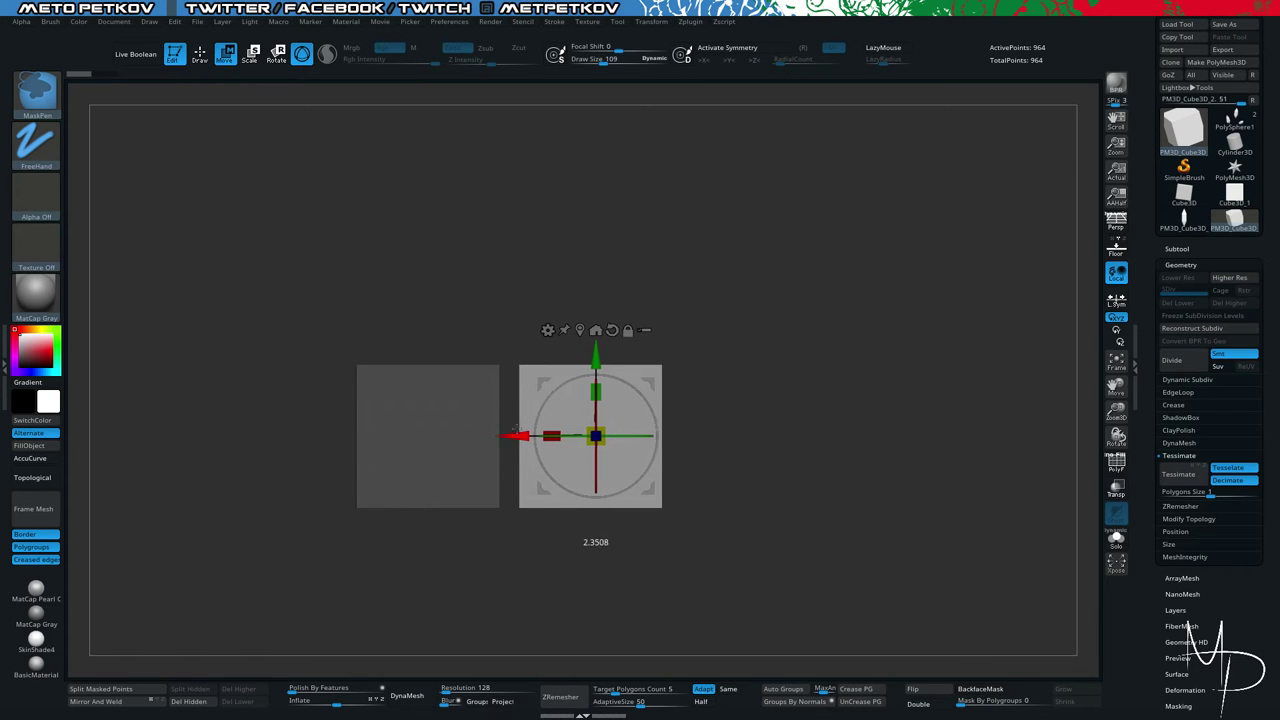
Repeat the duplication along X to form an evenly spaced row of five cubes, and show their polyframe.
left_click_drag(510, 431, 1019, 431, "ctrl")
left_click_drag(701, 560, 609, 532, "alt")
left_click_drag(609, 532, 463, 427, "alt")
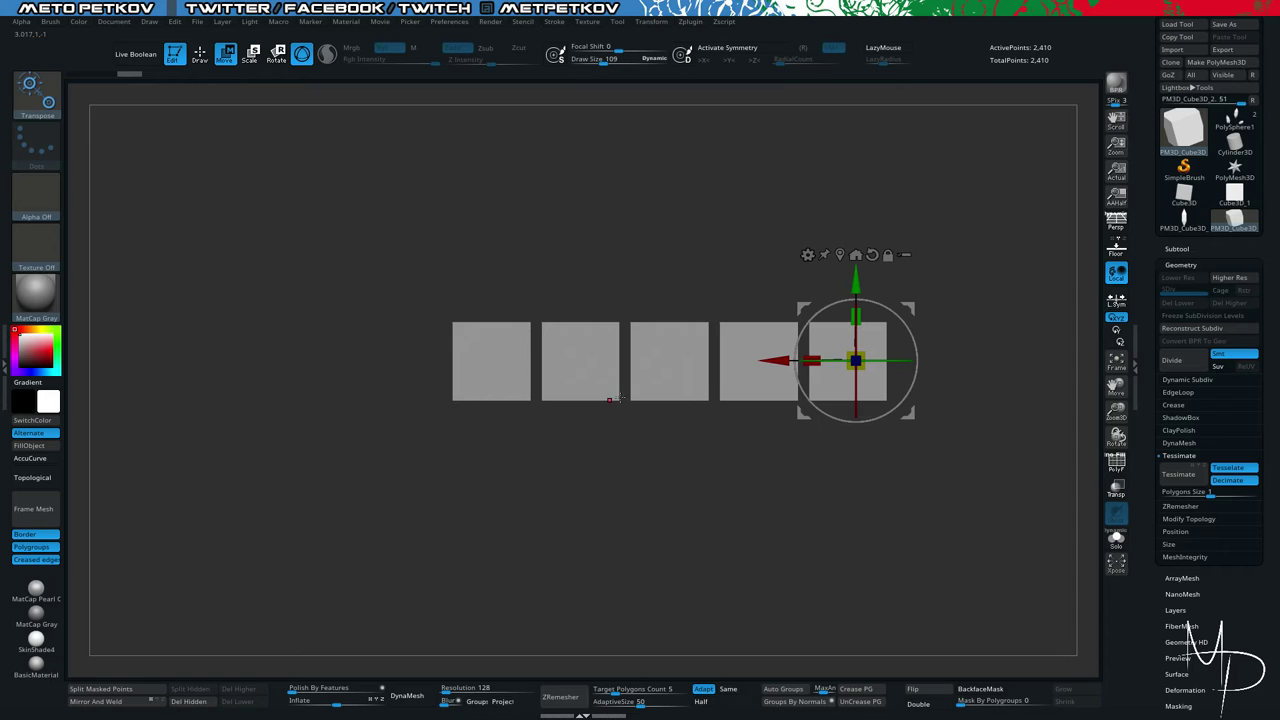
key("shift+f")
left_click_drag(384, 330, 400, 310)
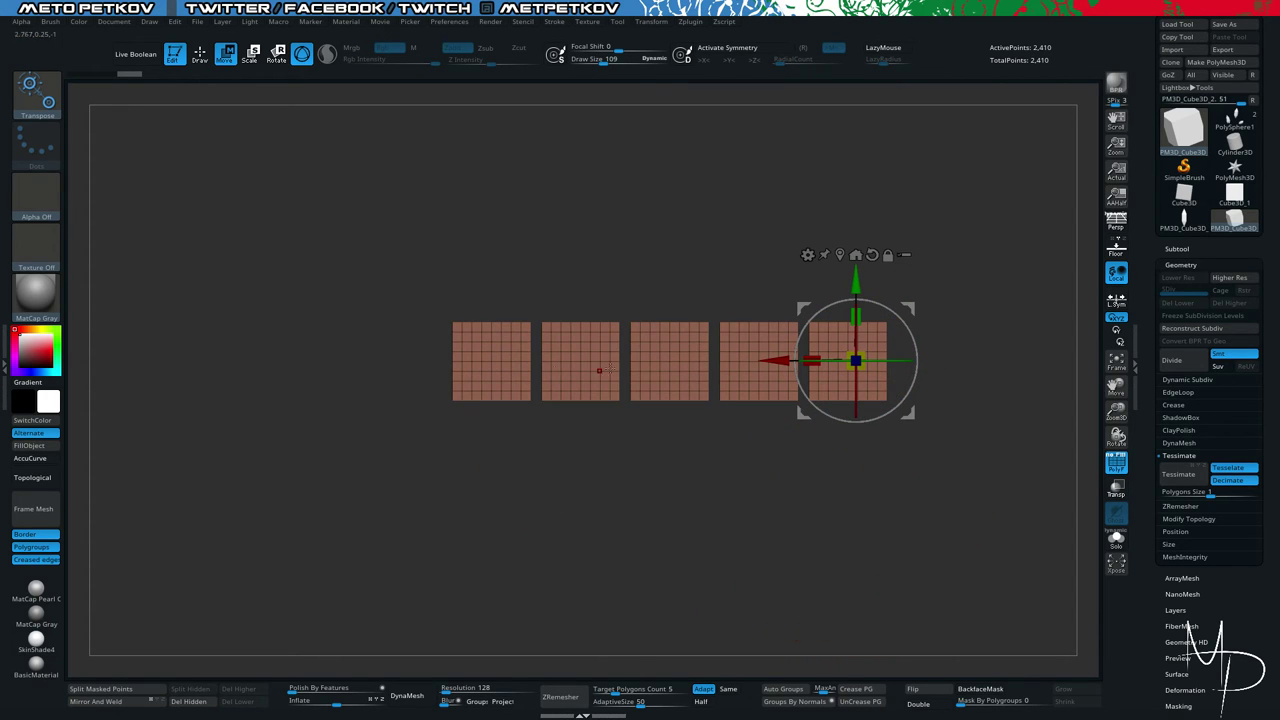
Delete all subtools of the duplicated cube tool.
left_click(1193, 248)
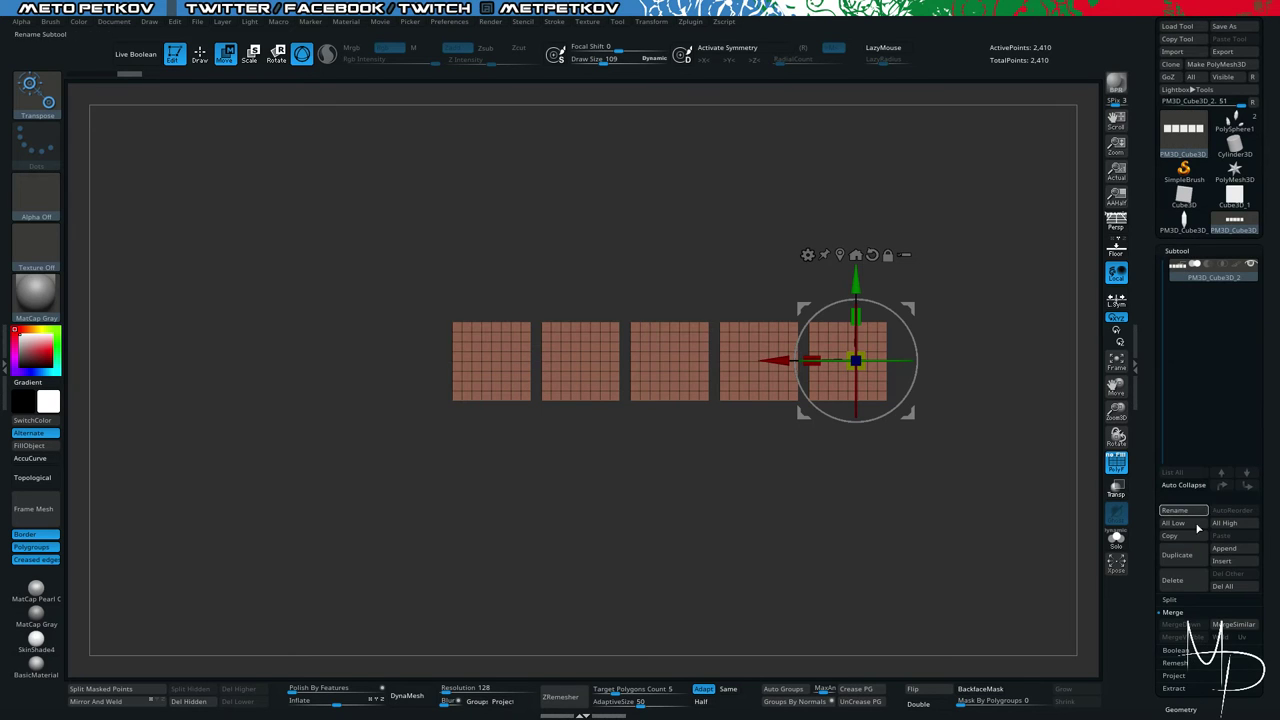
left_click(1223, 586)
left_click(1098, 621)
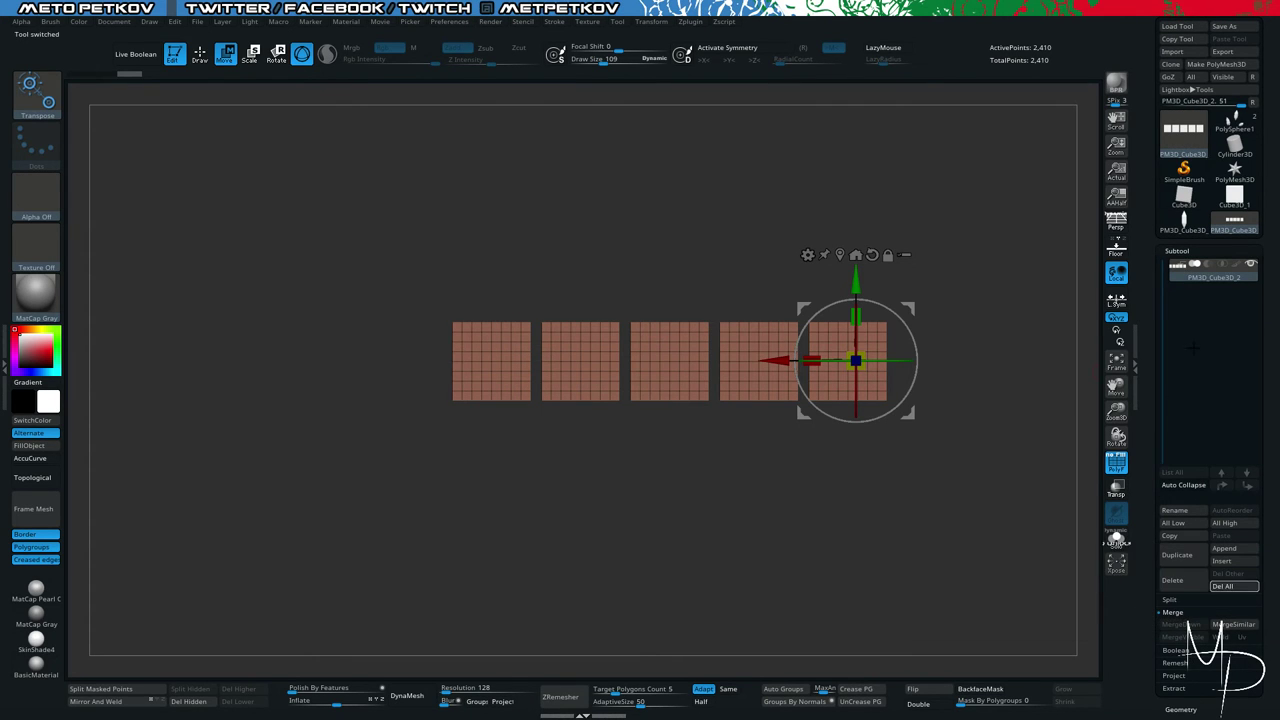
Return to the PolySphere1 rock tool, hide the polyframe, and make the rock body the active subtool.
left_click(1233, 140)
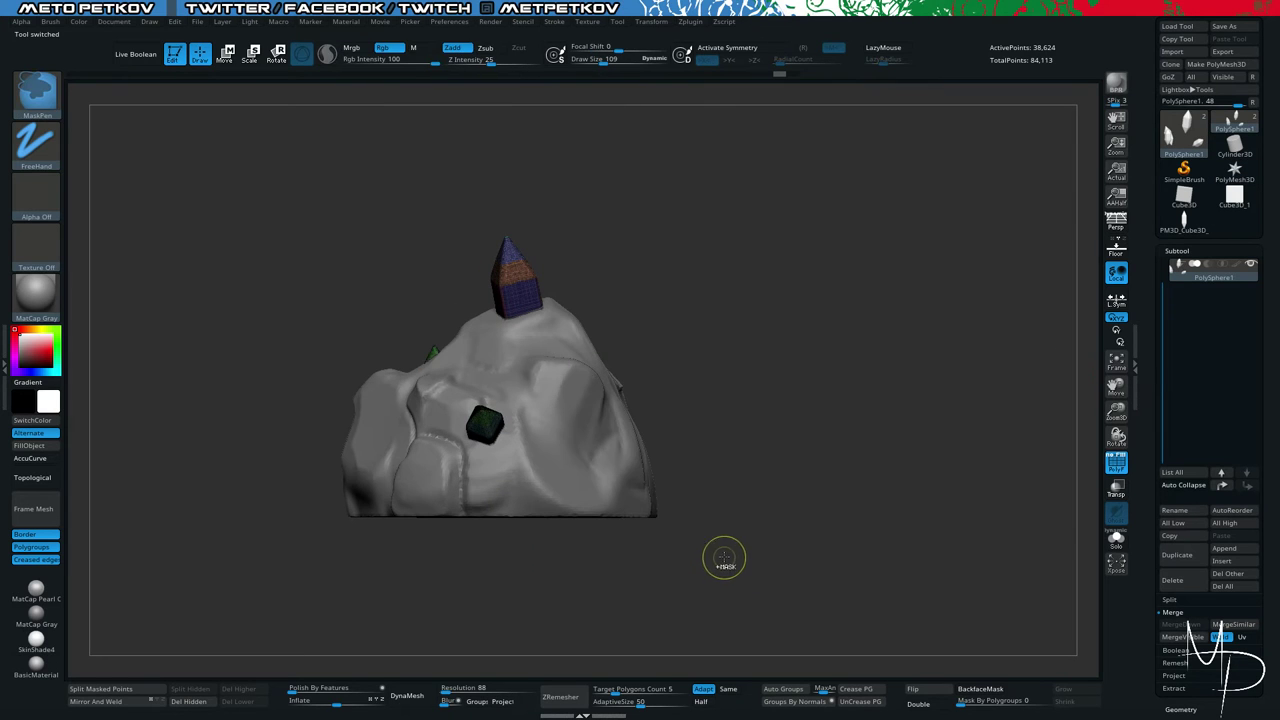
key("ctrl")
left_click_drag(800, 560, 600, 430)
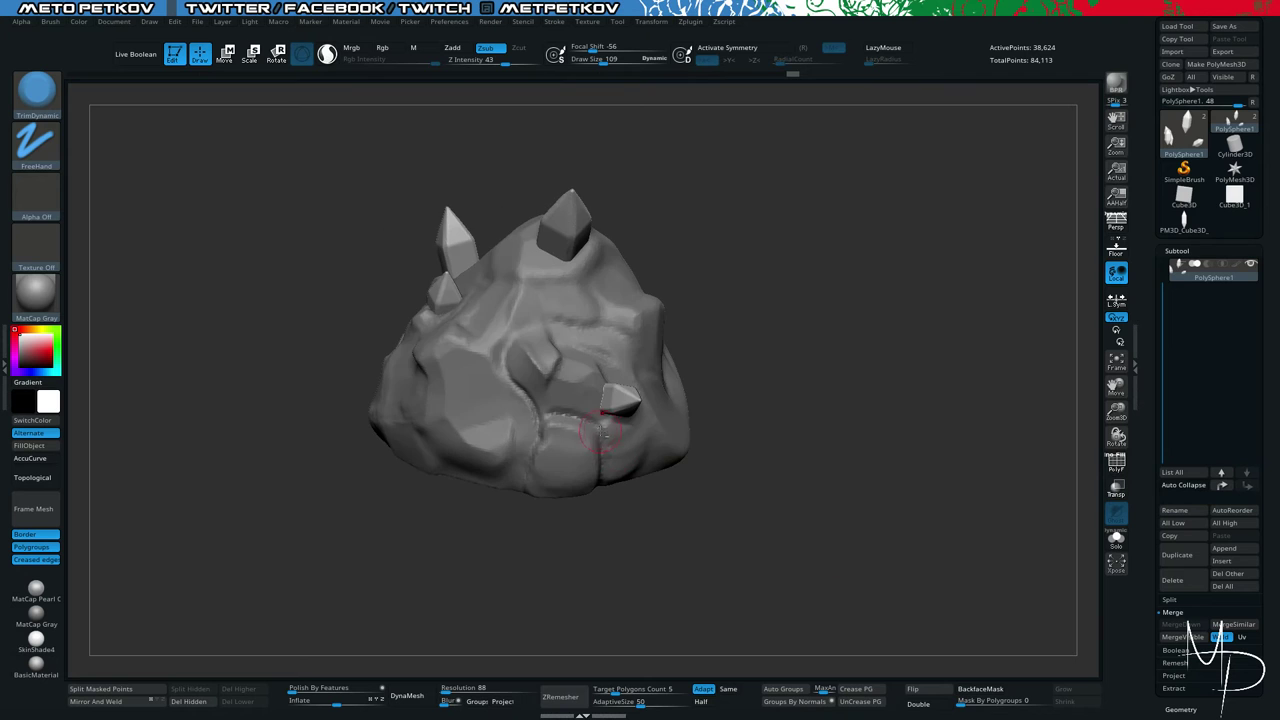
left_click_drag(742, 567, 672, 537)
left_click(565, 270, "alt")
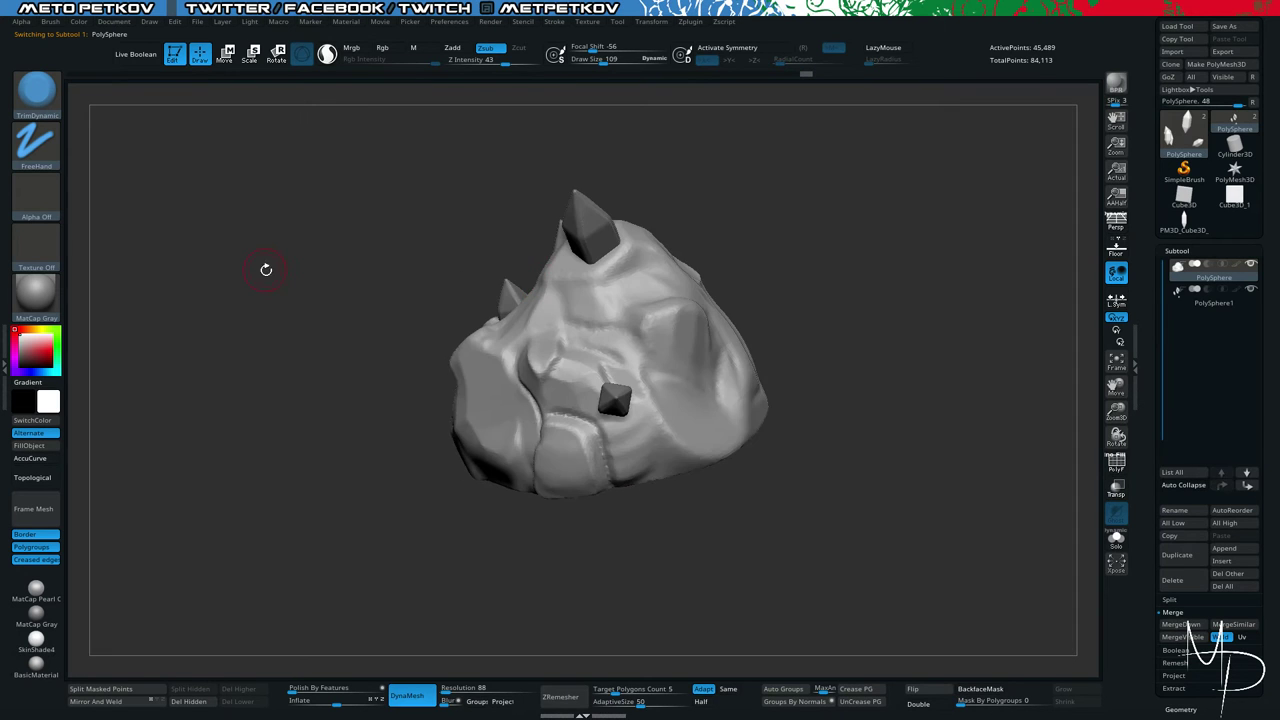
Carve a crack into the rock below the top crystal with the DamStandard brush at draw size 45.
left_click_drag(266, 270, 529, 251)
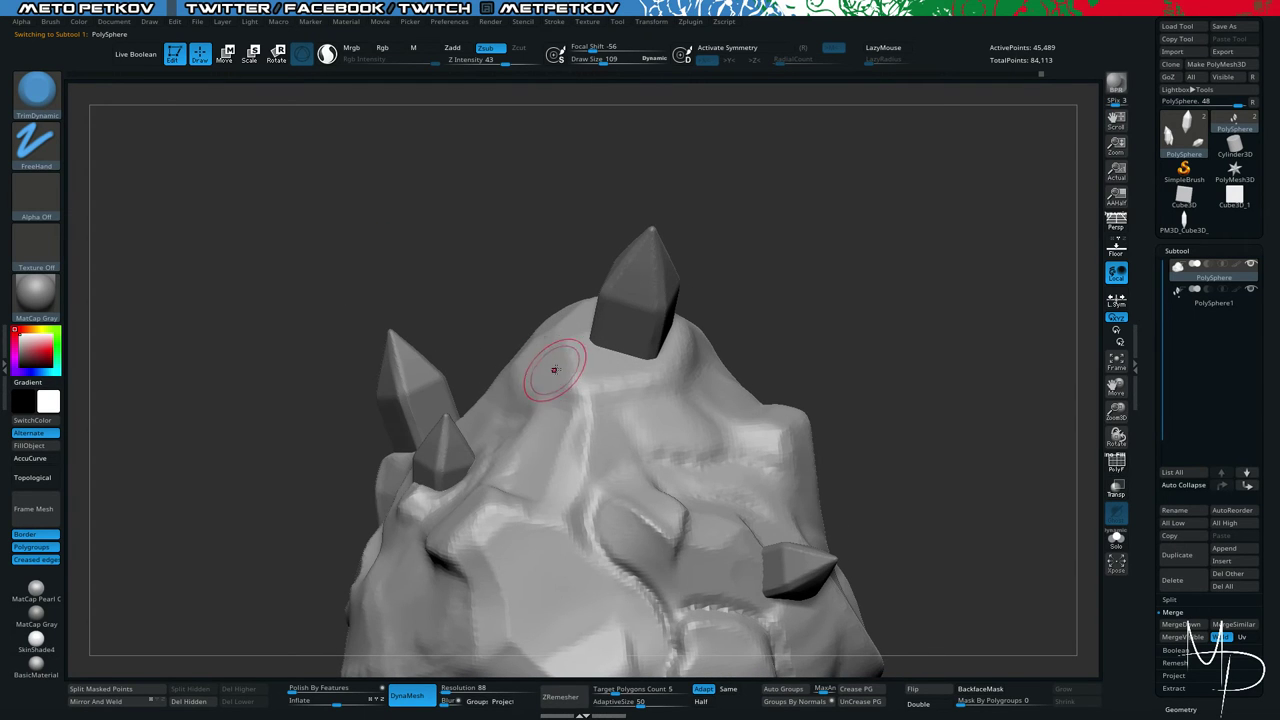
key("b")
key("d")
key("s")
key("space")
left_click_drag(550, 381, 543, 381)
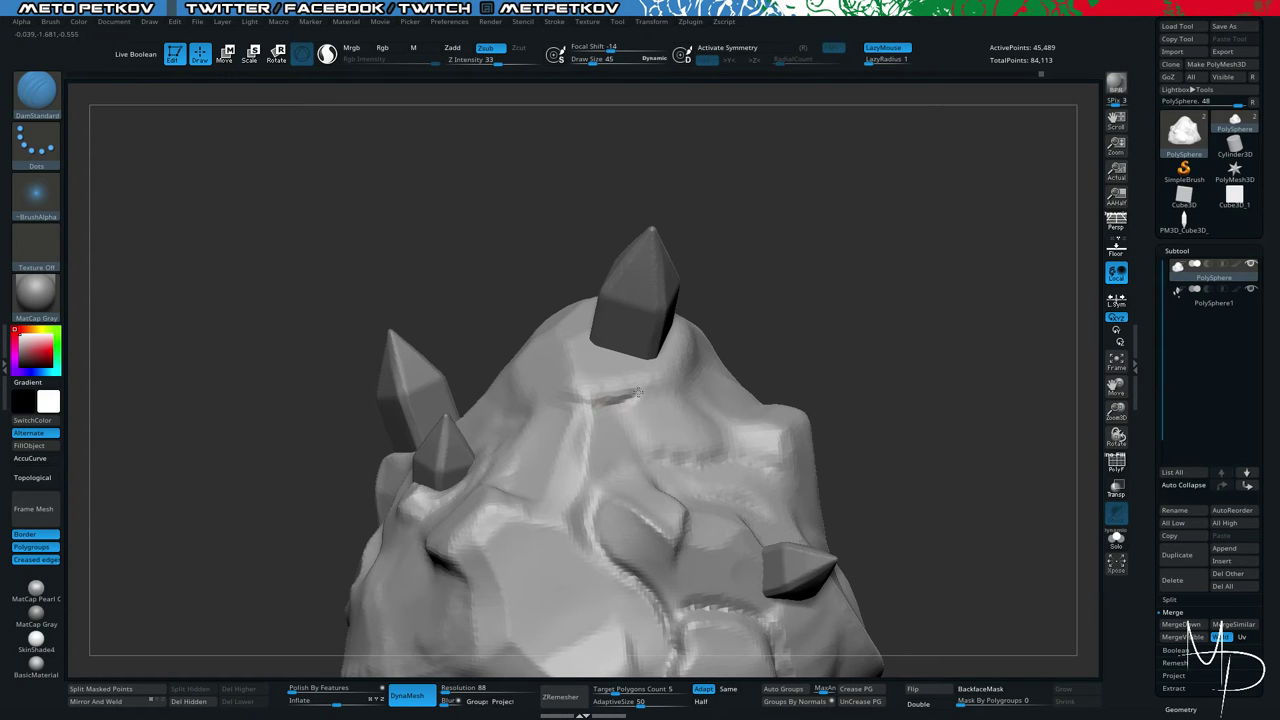
right_click_drag(727, 435, 722, 383)
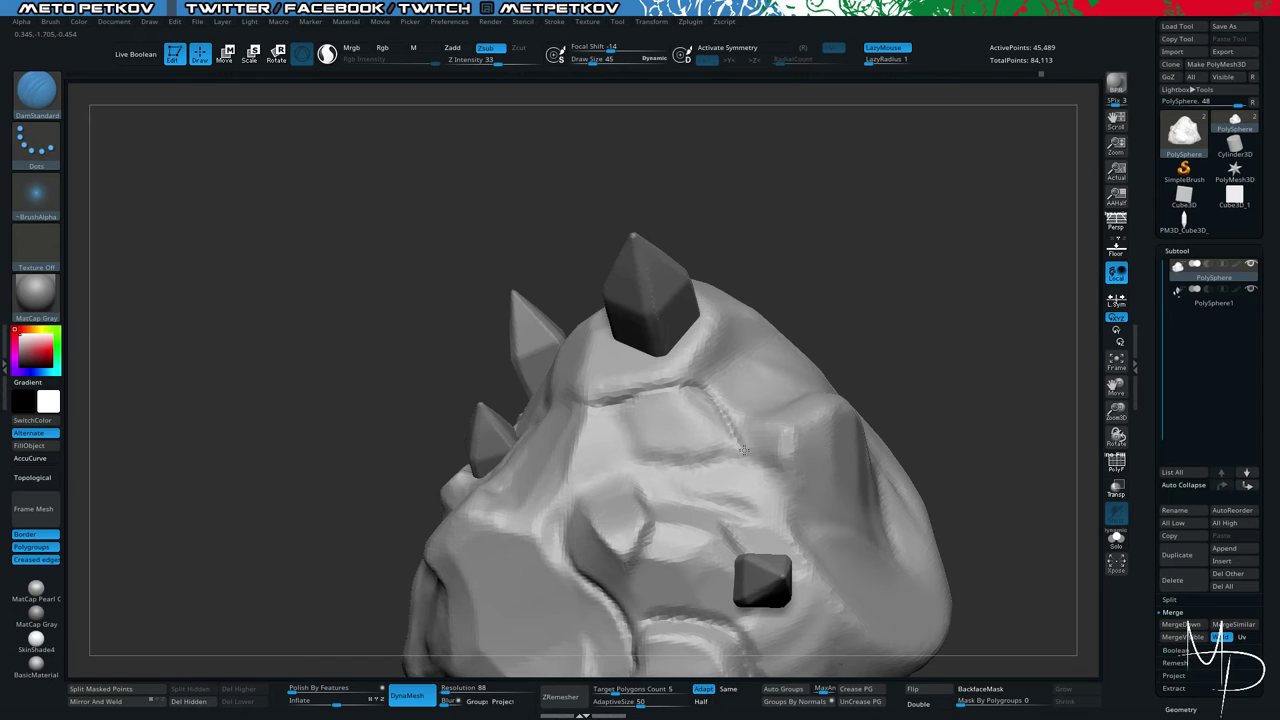
Carve more DamStandard cracks along the rock's side around the oval bulge, and smooth the rough spots.
left_click_drag(955, 438, 895, 386)
left_click_drag(378, 307, 363, 245, "alt")
left_click_drag(363, 245, 381, 297)
right_click_drag(381, 297, 444, 321)
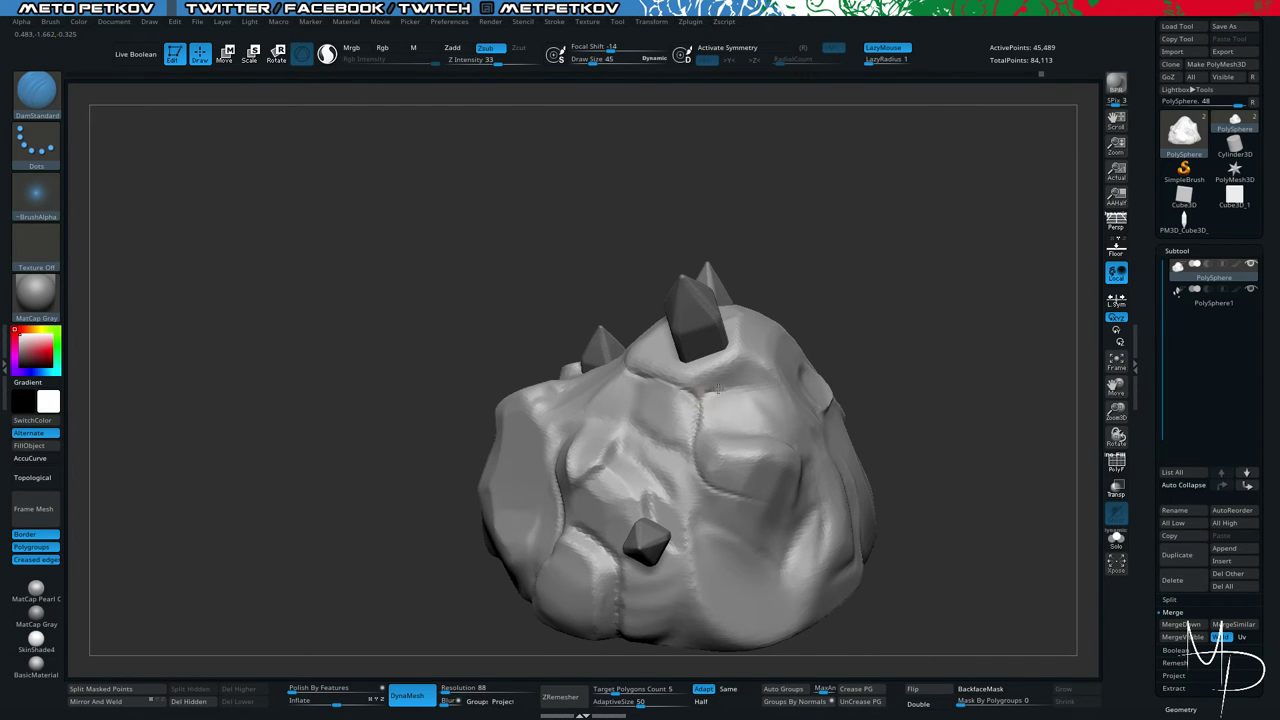
key("shift")
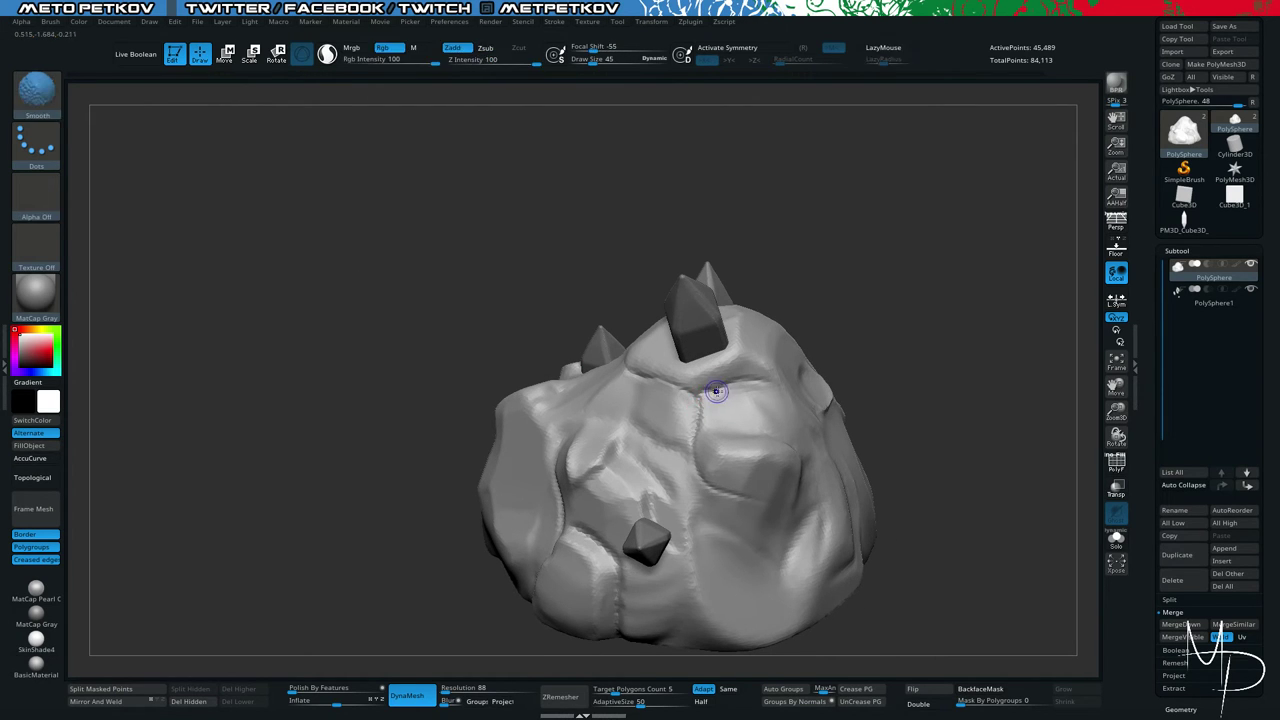
mouse_move(326, 306)
left_mouse_down()
mouse_move(323, 254)
mouse_move(250, 262)
left_mouse_up()
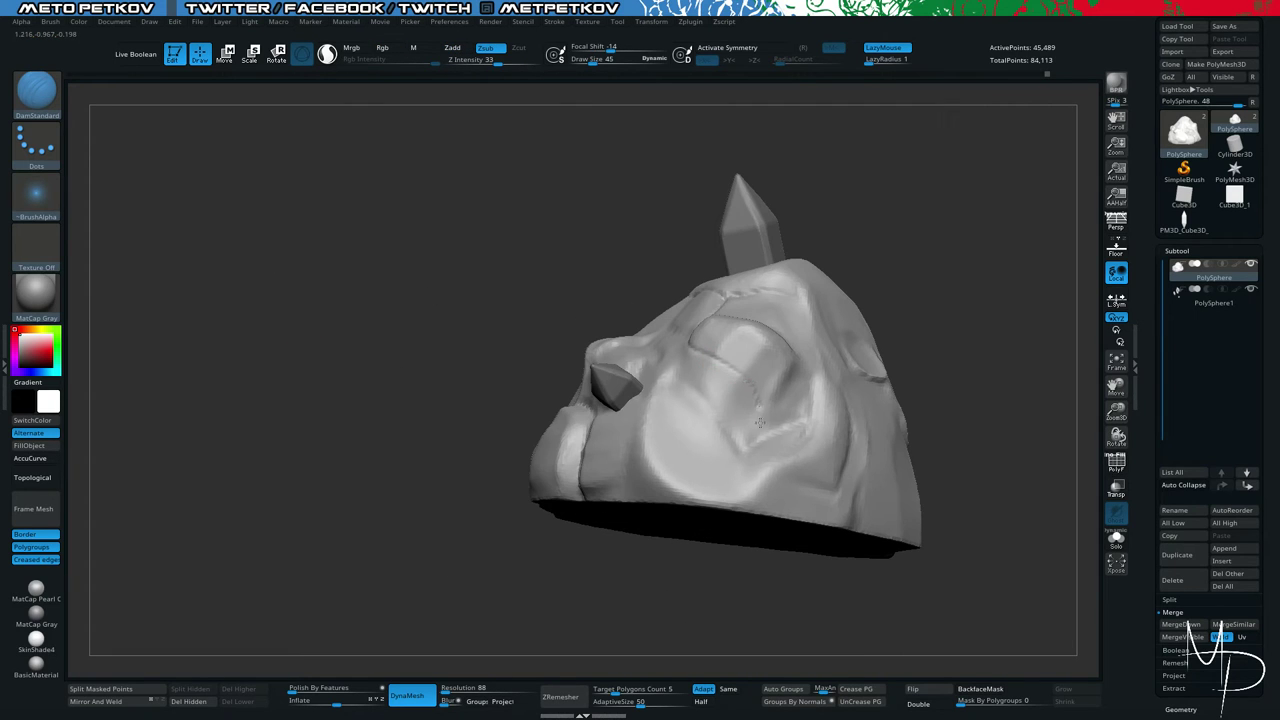
key("shift")
Mask the oval bulge on the rock's side and invert the mask so only the bulge is editable.
mouse_move(344, 284)
left_mouse_down()
mouse_move(391, 249)
mouse_move(515, 285)
left_mouse_up()
left_click_drag(666, 294, 694, 324)
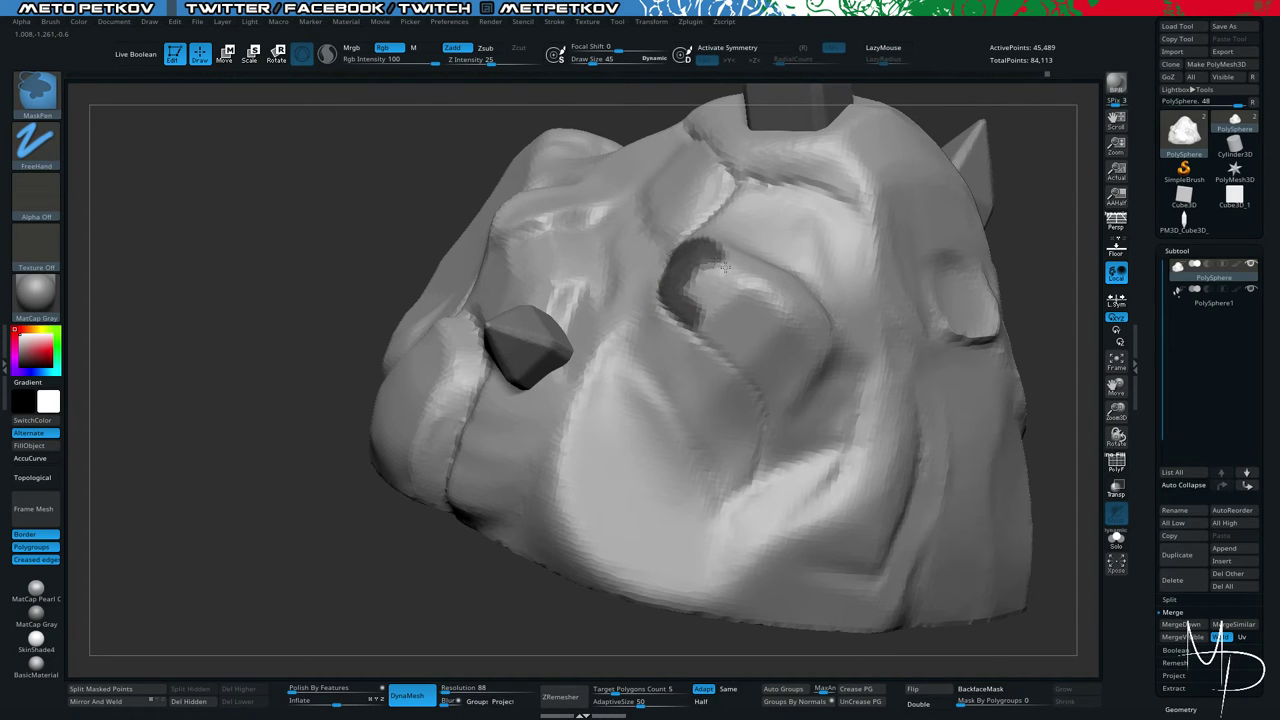
mouse_move(725, 265)
left_mouse_down("ctrl")
mouse_move(795, 300)
mouse_move(805, 370)
mouse_move(765, 395)
mouse_move(703, 286)
mouse_move(729, 316)
left_mouse_up("ctrl")
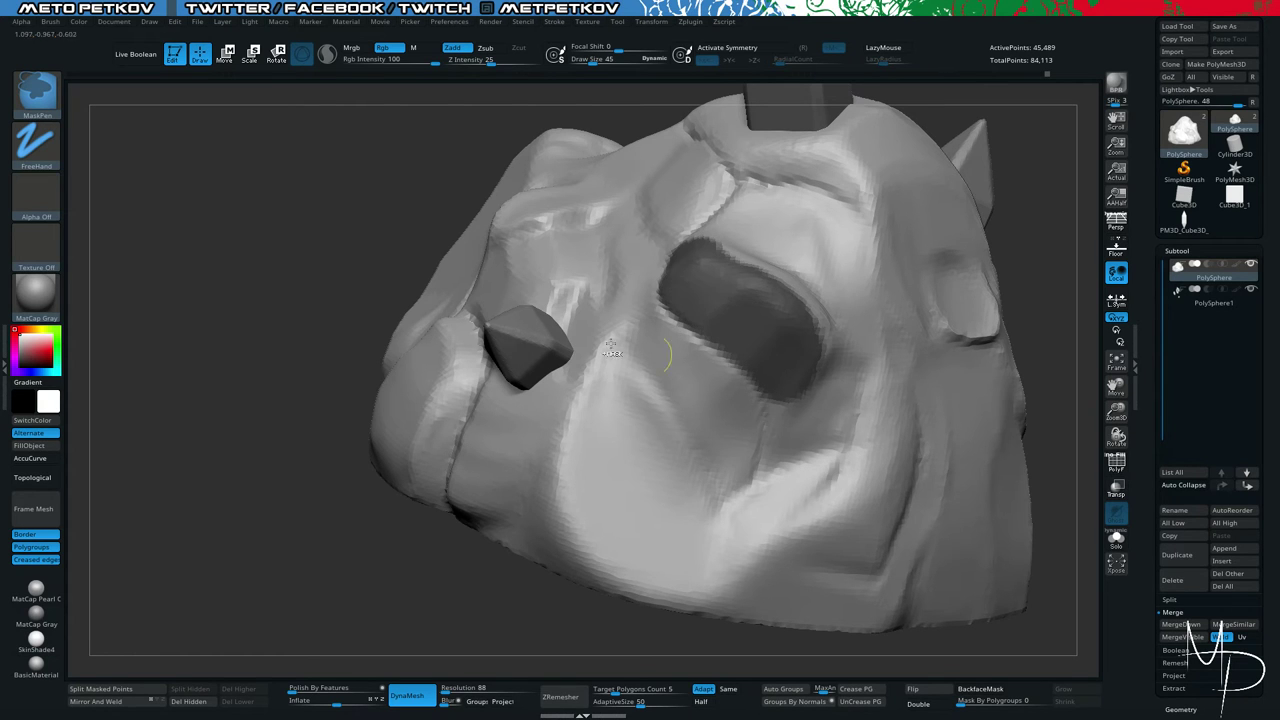
mouse_move(190, 212)
left_mouse_down("ctrl")
mouse_move(231, 251)
mouse_move(294, 277)
mouse_move(734, 314)
mouse_move(744, 297)
left_mouse_up("ctrl")
key("ctrl+z")
left_click(226, 252, "ctrl")
Soften the mask and pull the unmasked bulge outward with the Move brush at draw size 157.
key("b")
key("m")
key("v")
key("space")
left_click(633, 297, "ctrl")
mouse_move(691, 357)
left_mouse_down()
mouse_move(400, 335)
mouse_move(280, 300)
left_mouse_up()
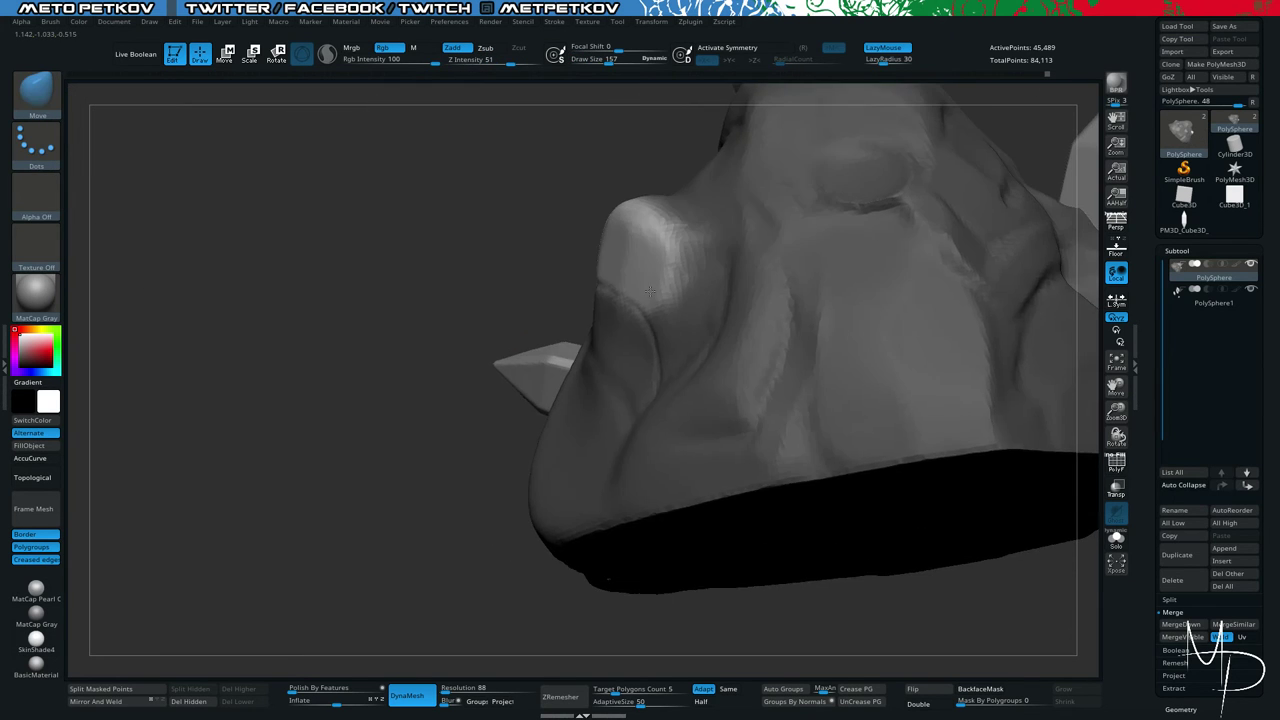
left_click_drag(650, 290, 581, 271)
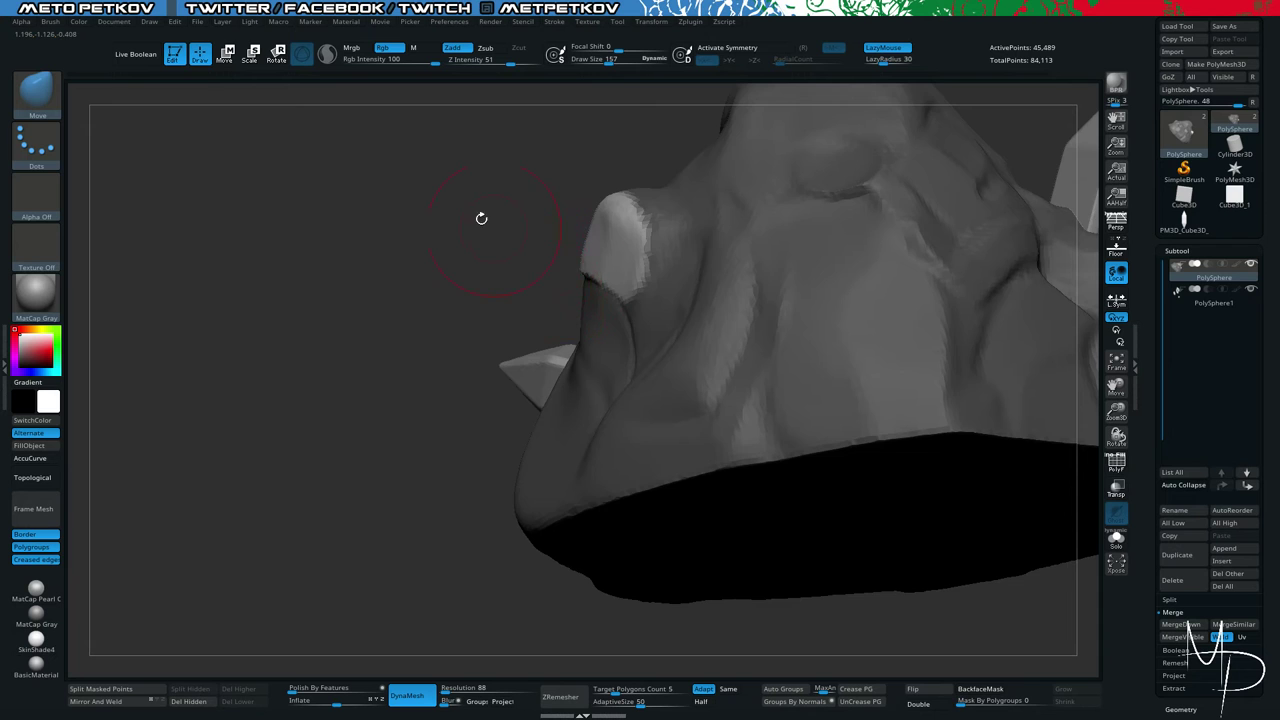
Adjust the lower edge of the raised bulge with the Move brush and clear the mask.
left_click_drag(481, 218, 632, 292)
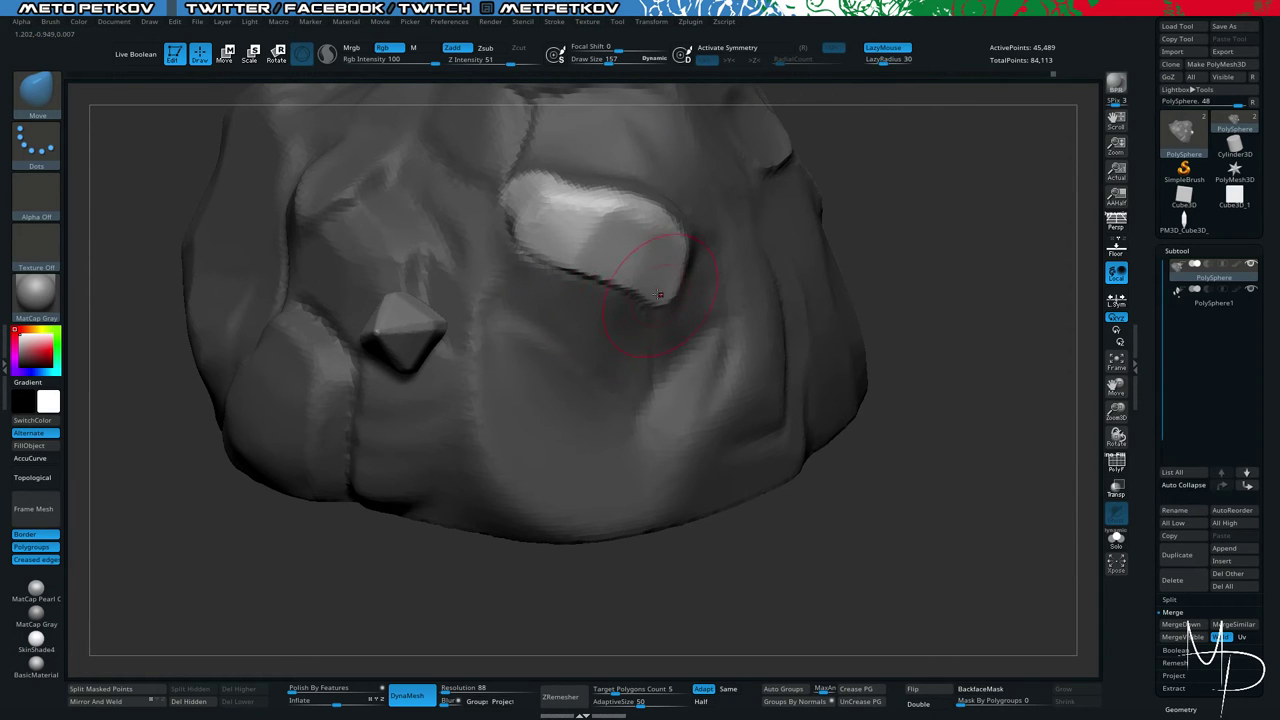
left_click_drag(518, 244, 527, 253)
mouse_move(158, 197)
left_mouse_down()
mouse_move(150, 185)
mouse_move(171, 151)
mouse_move(345, 240)
left_mouse_up()
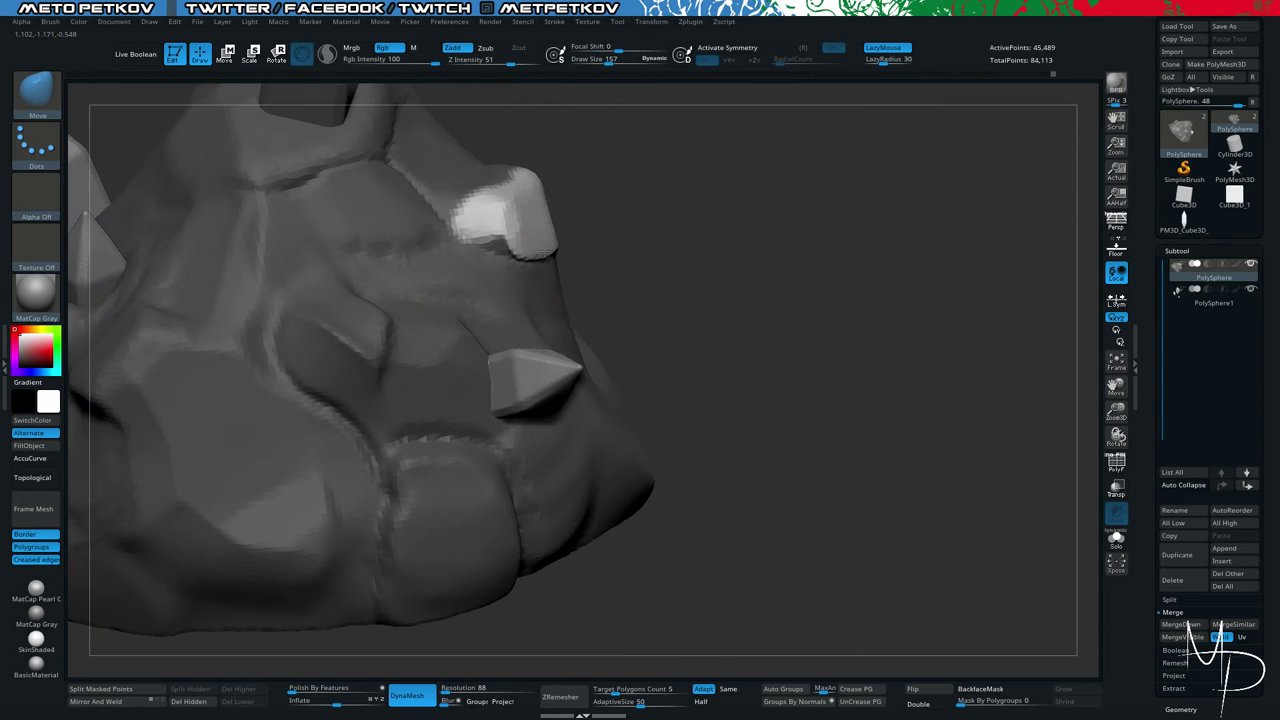
left_click(750, 306, "ctrl")
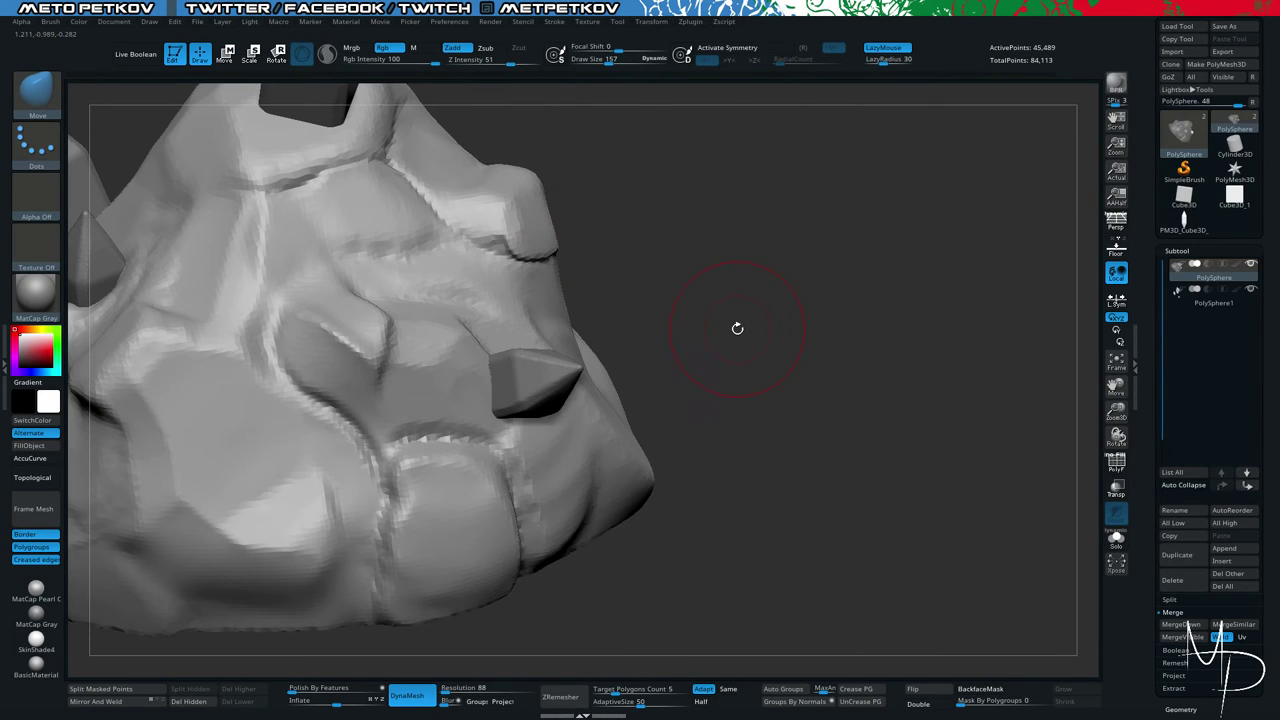
Trim and smooth the seam under the raised bulge with the TrimDynamic brush at draw size 28.
key("b")
key("t")
key("d")
key("space")
left_click_drag(737, 311, 707, 307)
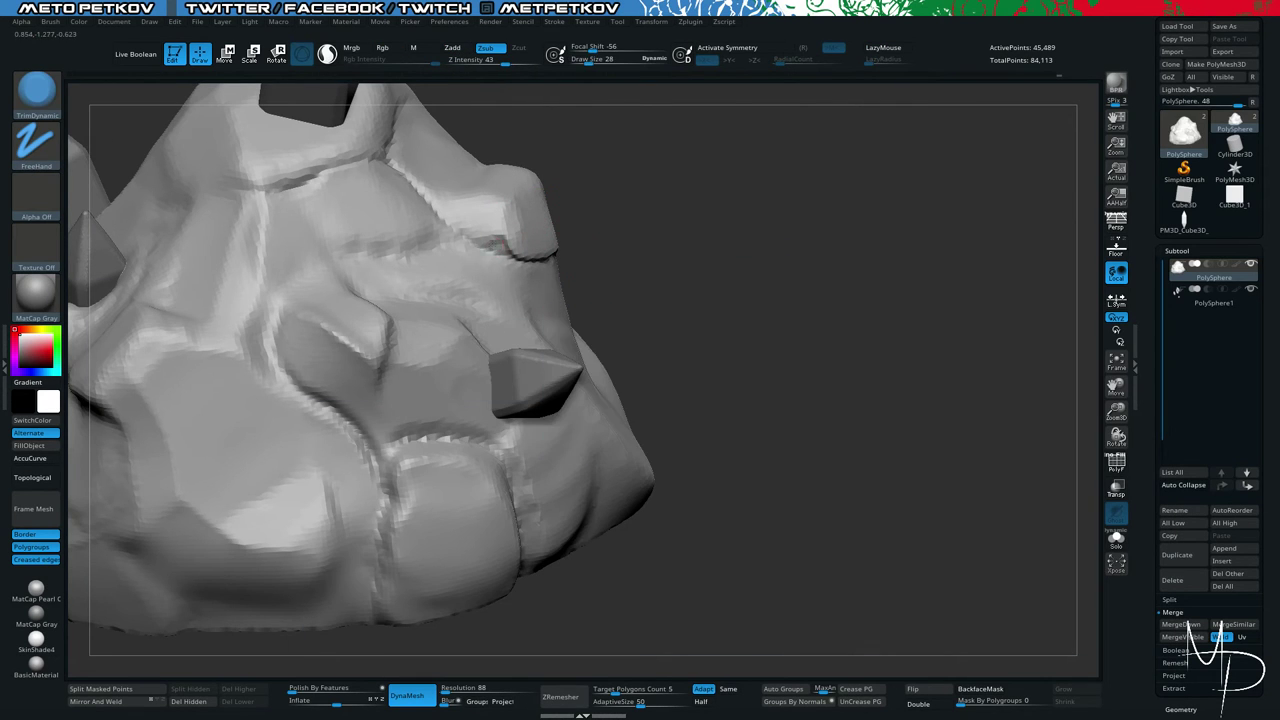
key("shift")
key("alt")
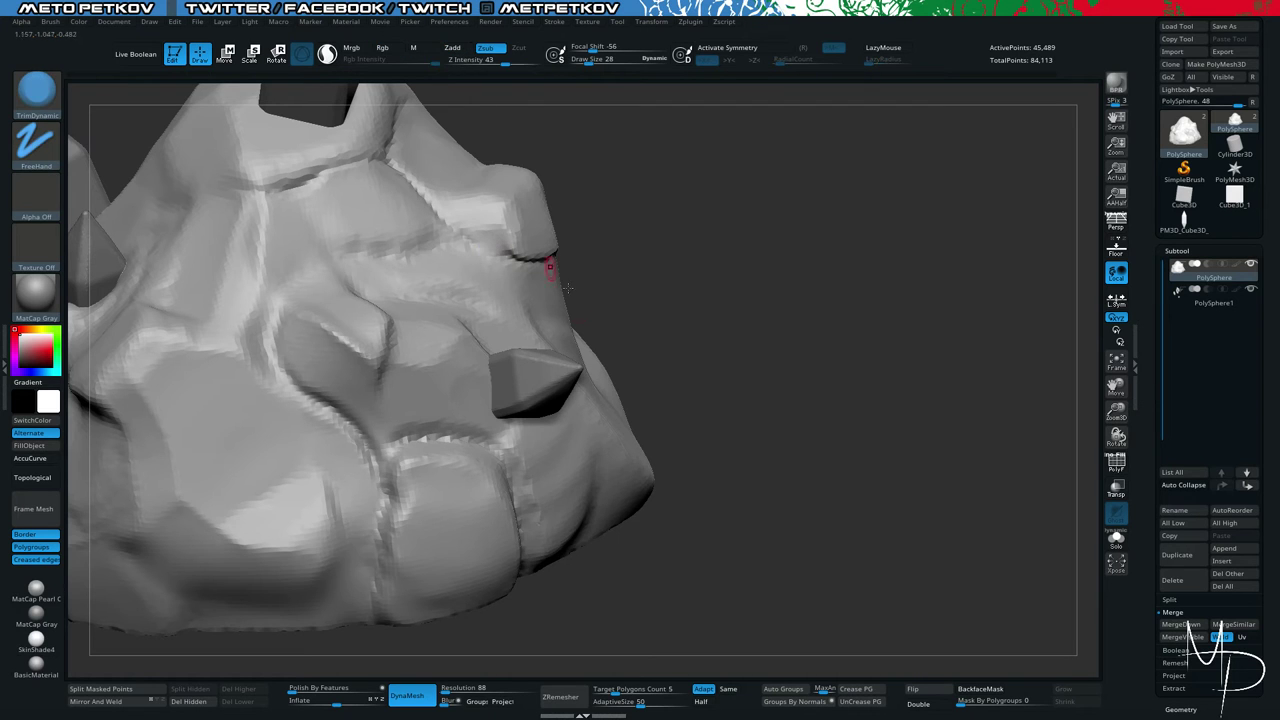
Flatten the bulge's surface with TrimDynamic at draw size 54, re-DynaMesh the rock, and check its polyframe.
key("b")
key("t")
key("d")
key("space")
left_click_drag(472, 240, 481, 237)
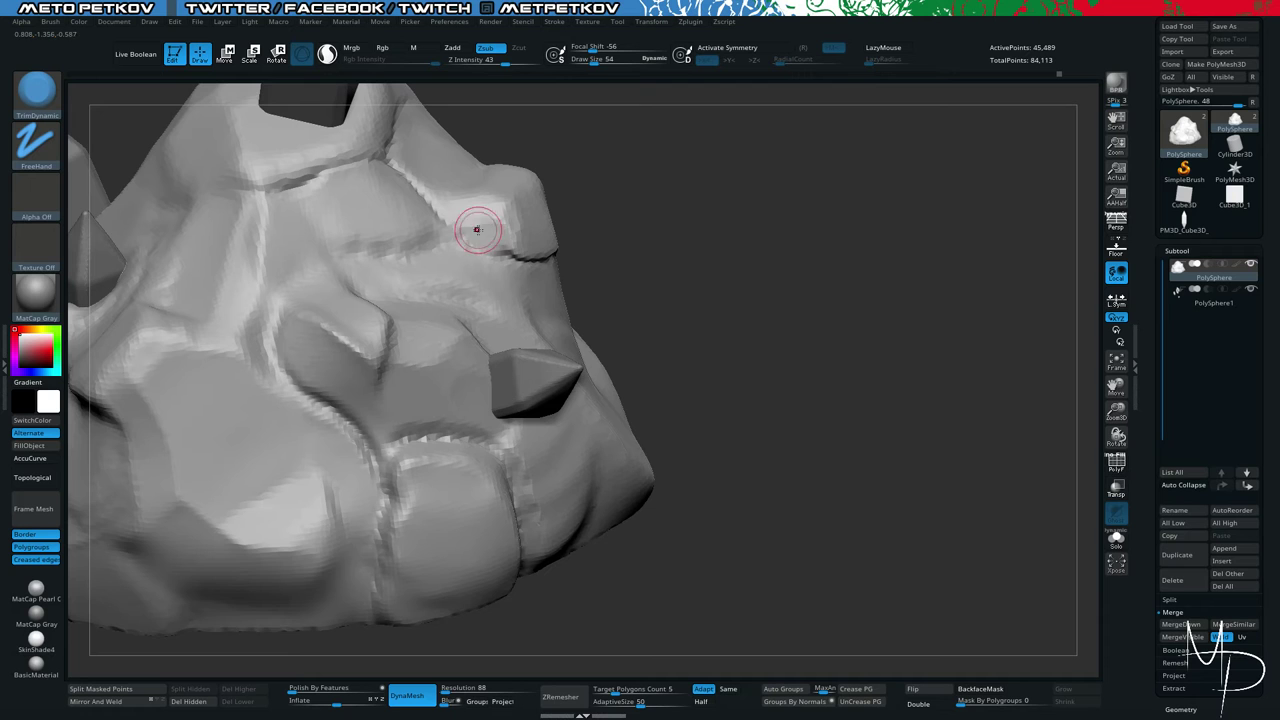
mouse_move(742, 351)
left_mouse_down()
mouse_move(646, 323)
mouse_move(294, 154)
mouse_move(328, 228)
left_mouse_up()
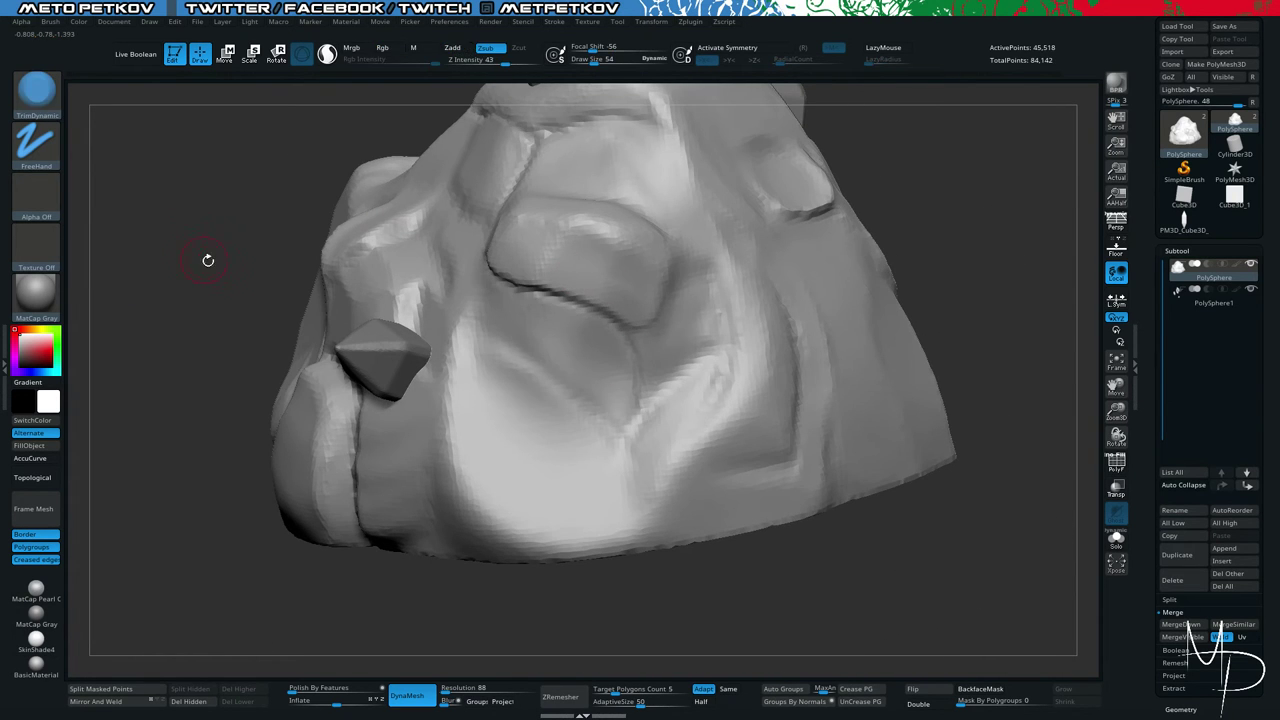
key("shift+f")
key("shift+f")
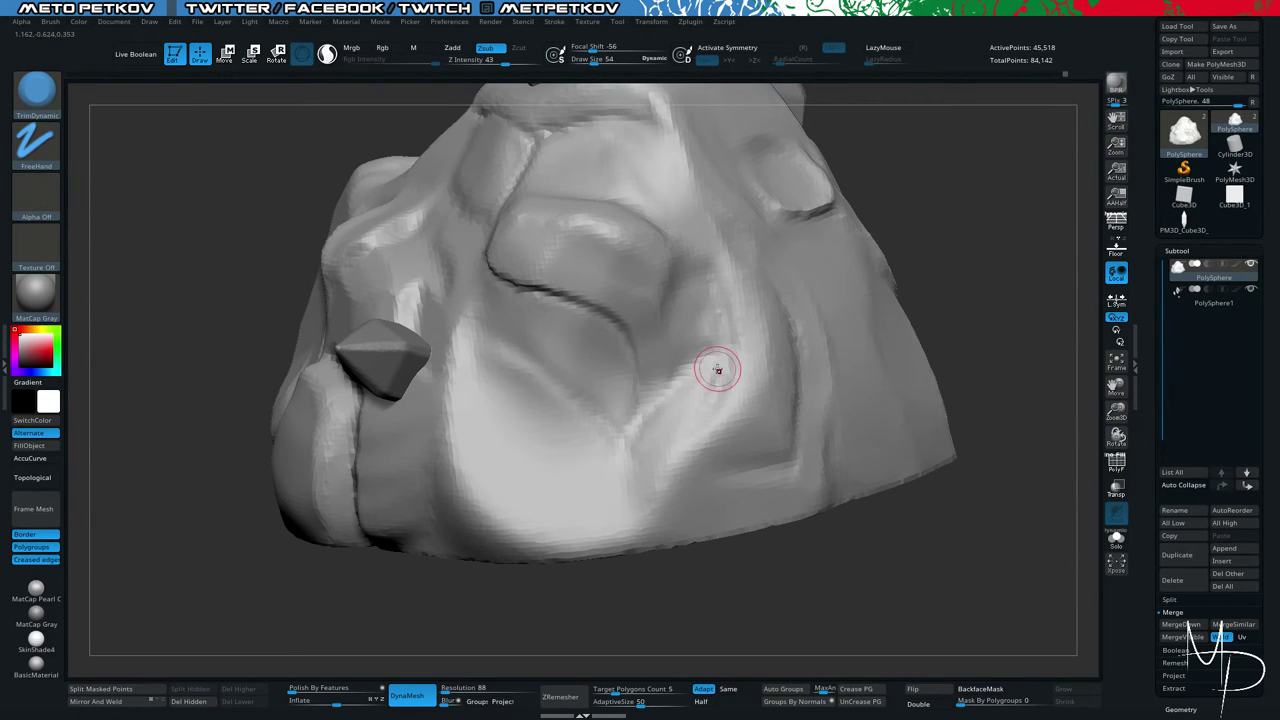
Build up the area beside the bulge with the ClayTubes brush and smooth it into the rock.
key("b")
key("c")
key("t")
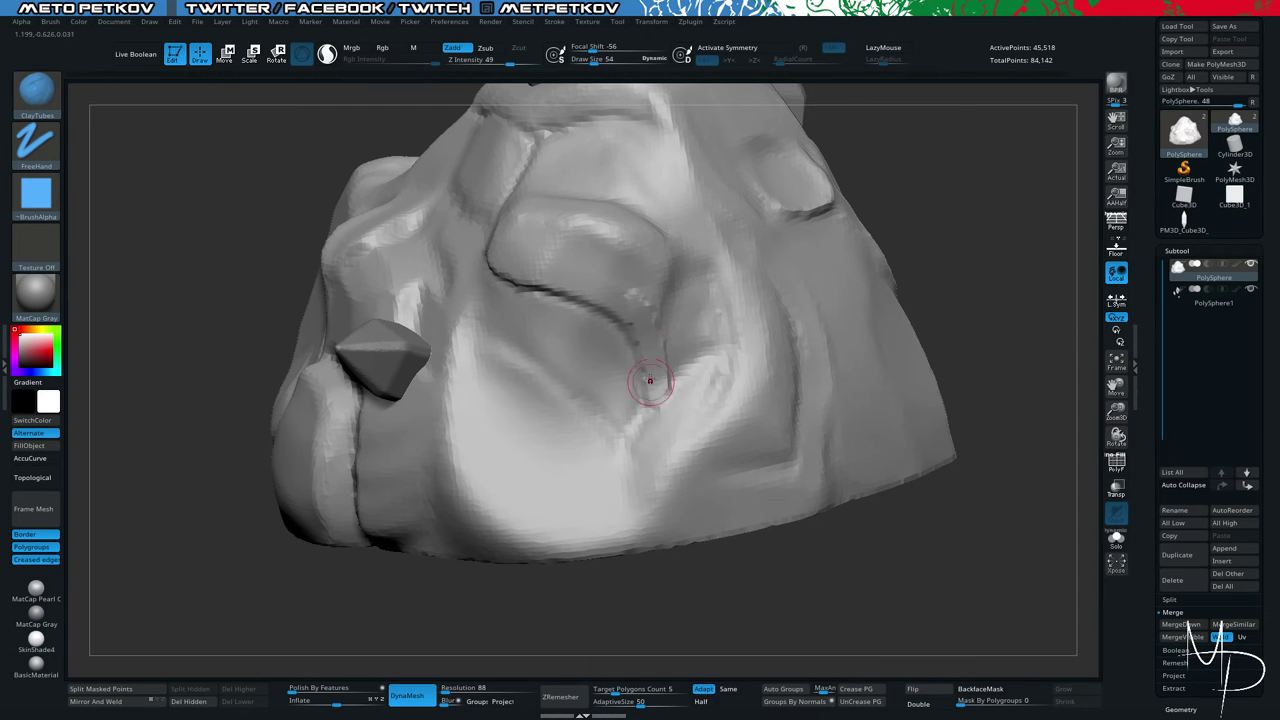
key("shift")
left_click_drag(666, 378, 665, 417, "shift")
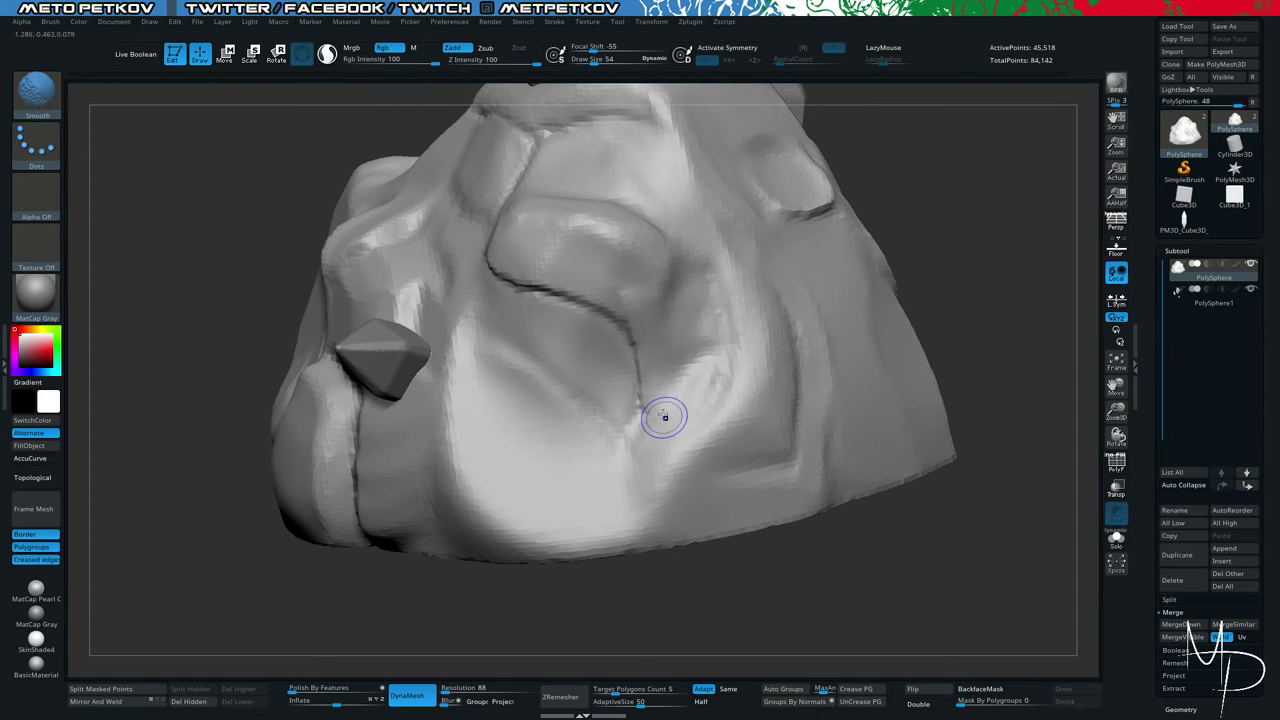
key("shift")
Mask the rock patch below the raised bulge with MaskPen and invert the mask so only that patch is editable.
mouse_move(409, 597)
left_mouse_down("alt")
mouse_move(277, 526)
mouse_move(326, 540)
mouse_move(277, 516)
mouse_move(263, 469)
mouse_move(314, 506)
left_mouse_up("alt")
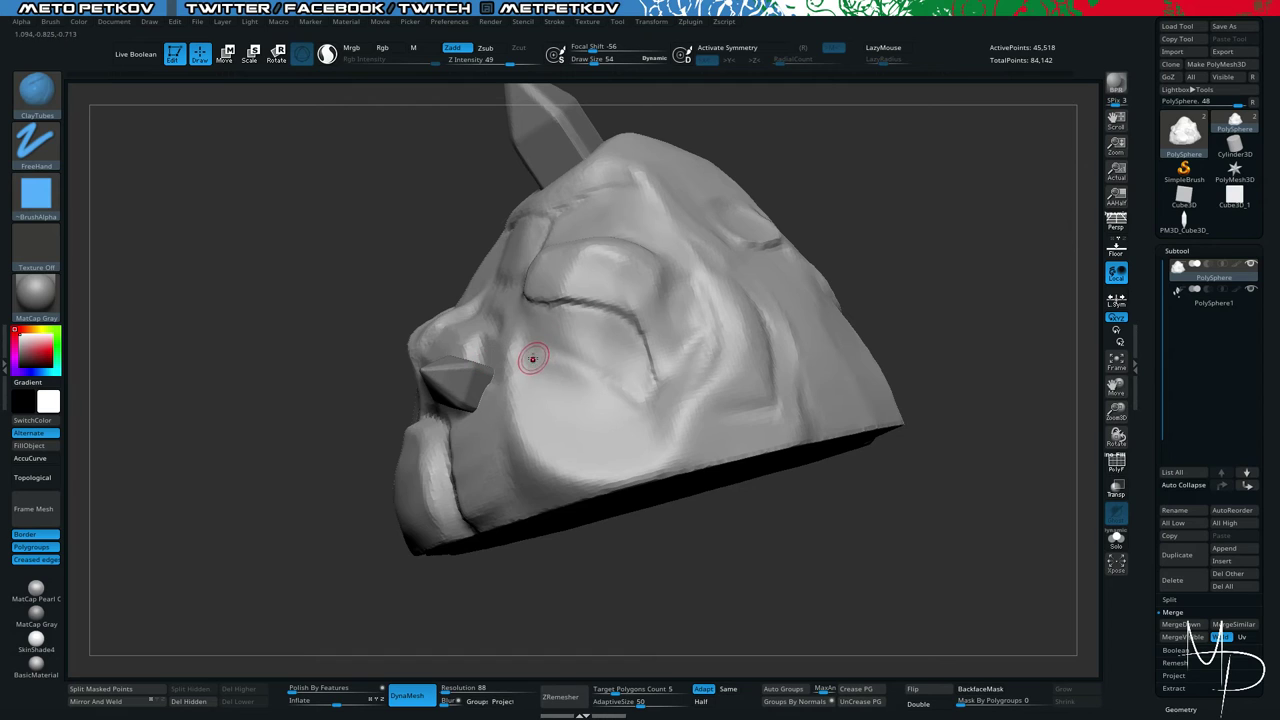
key("ctrl")
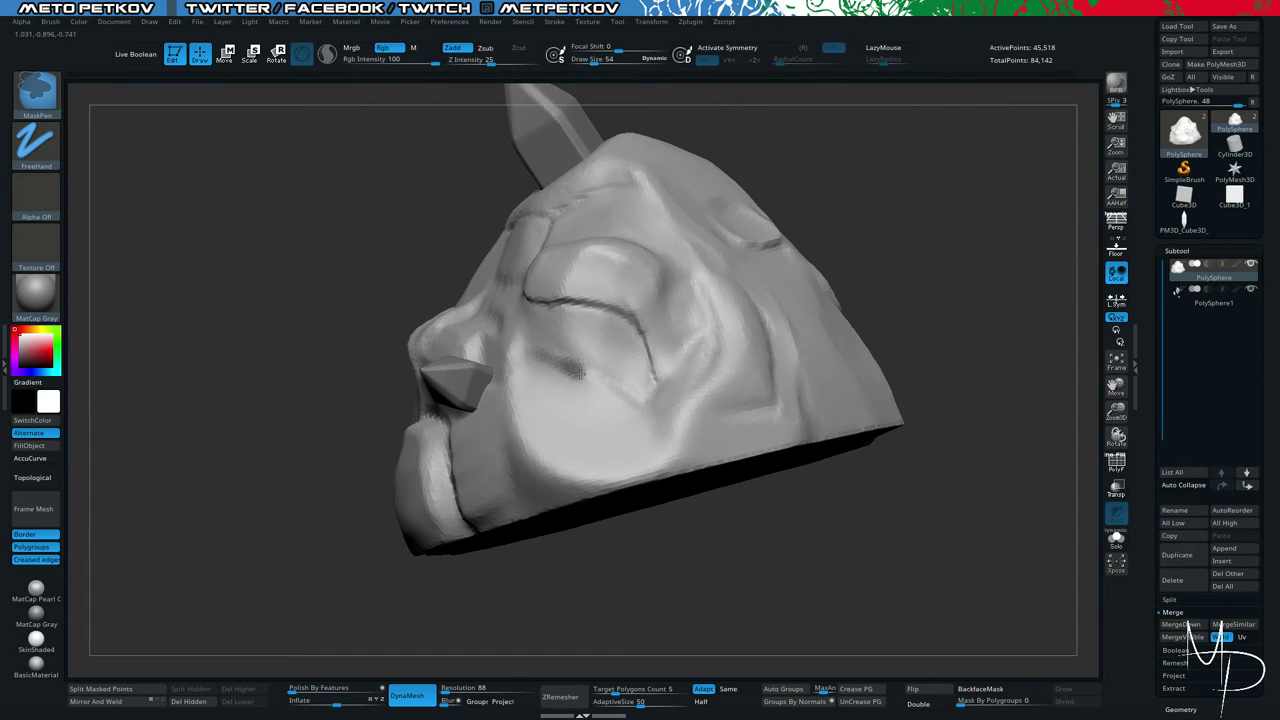
mouse_move(580, 373)
left_mouse_down("ctrl")
mouse_move(522, 359)
mouse_move(625, 414)
mouse_move(657, 396)
mouse_move(652, 446)
mouse_move(566, 480)
mouse_move(506, 376)
mouse_move(604, 413)
mouse_move(566, 431)
mouse_move(582, 430)
left_mouse_up("ctrl")
key("ctrl+z")
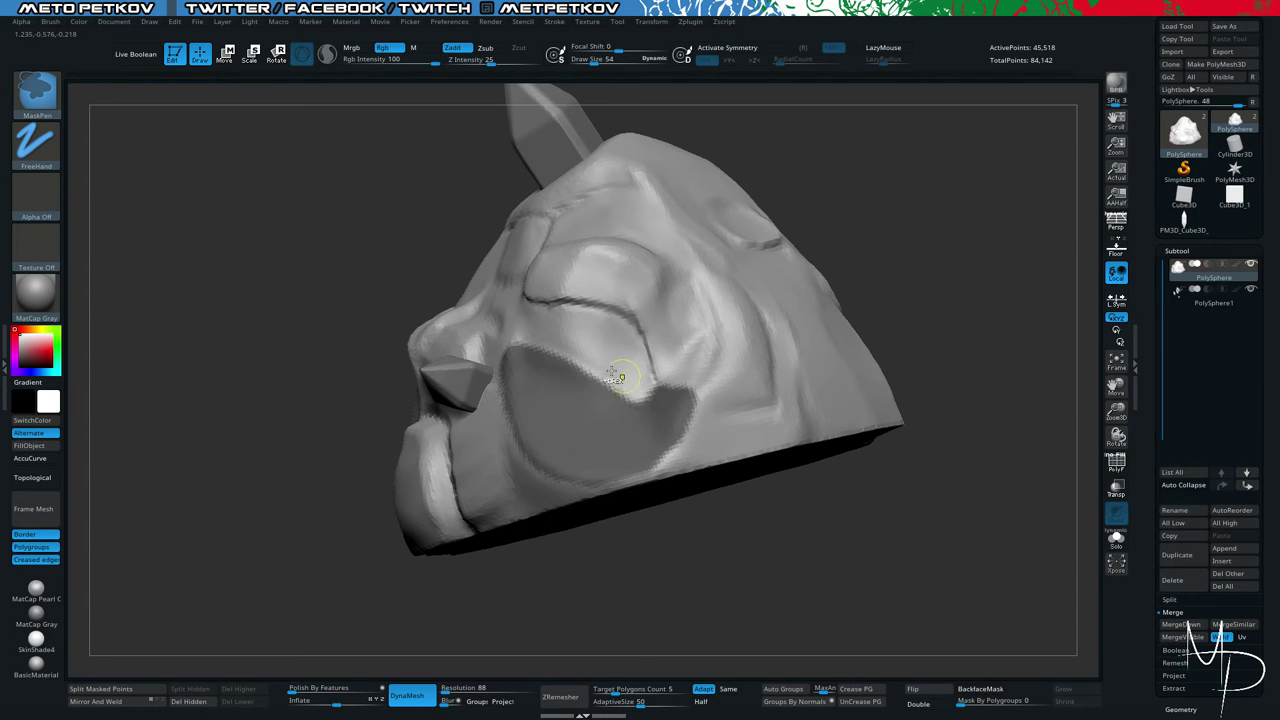
left_click_drag(148, 238, 179, 261)
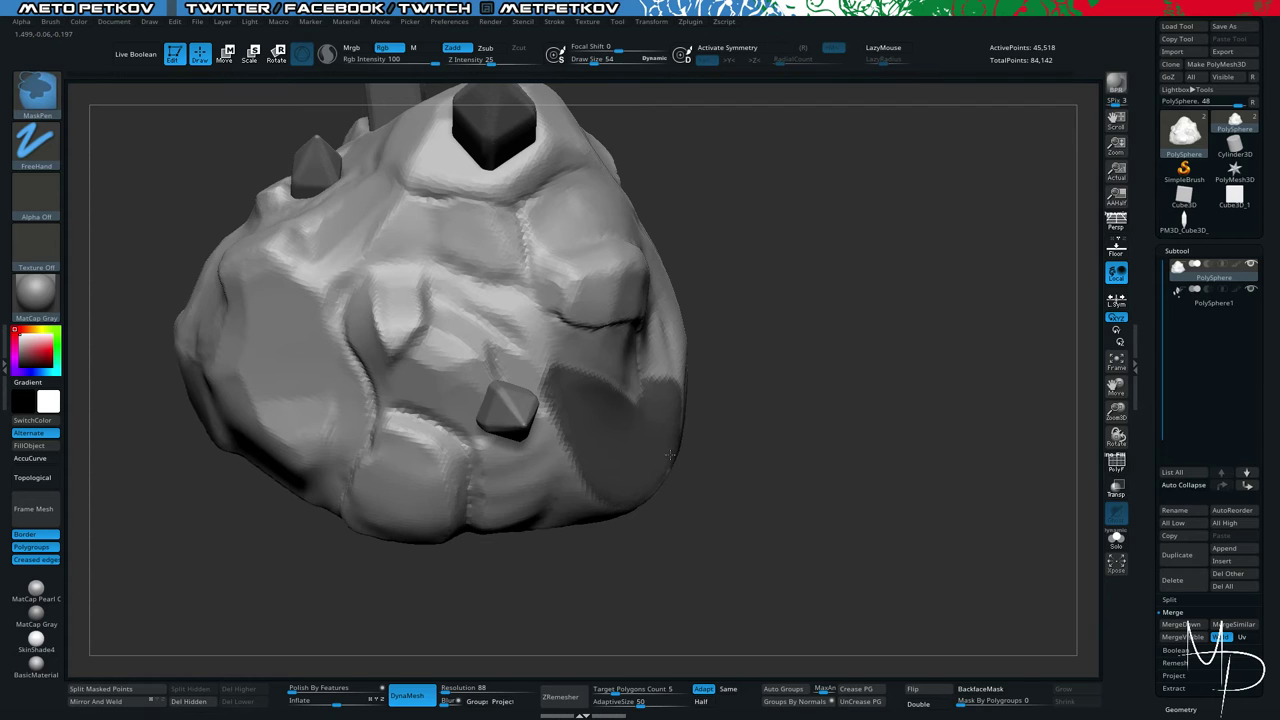
left_click(726, 520, "ctrl")
right_click_drag(743, 503, 714, 437)
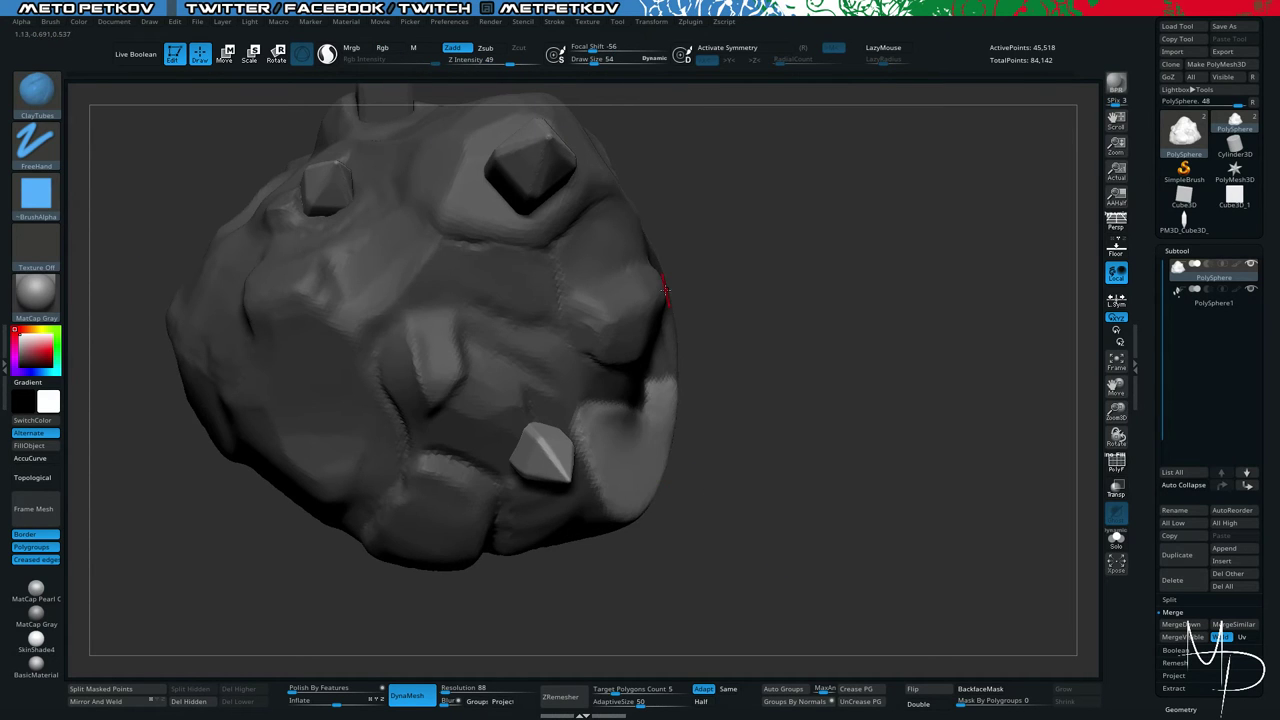
Pull the unmasked patch outward from the rock with the Move brush at draw size 339.
key("b")
key("m")
key("v")
key("space")
left_click_drag(633, 389, 658, 390)
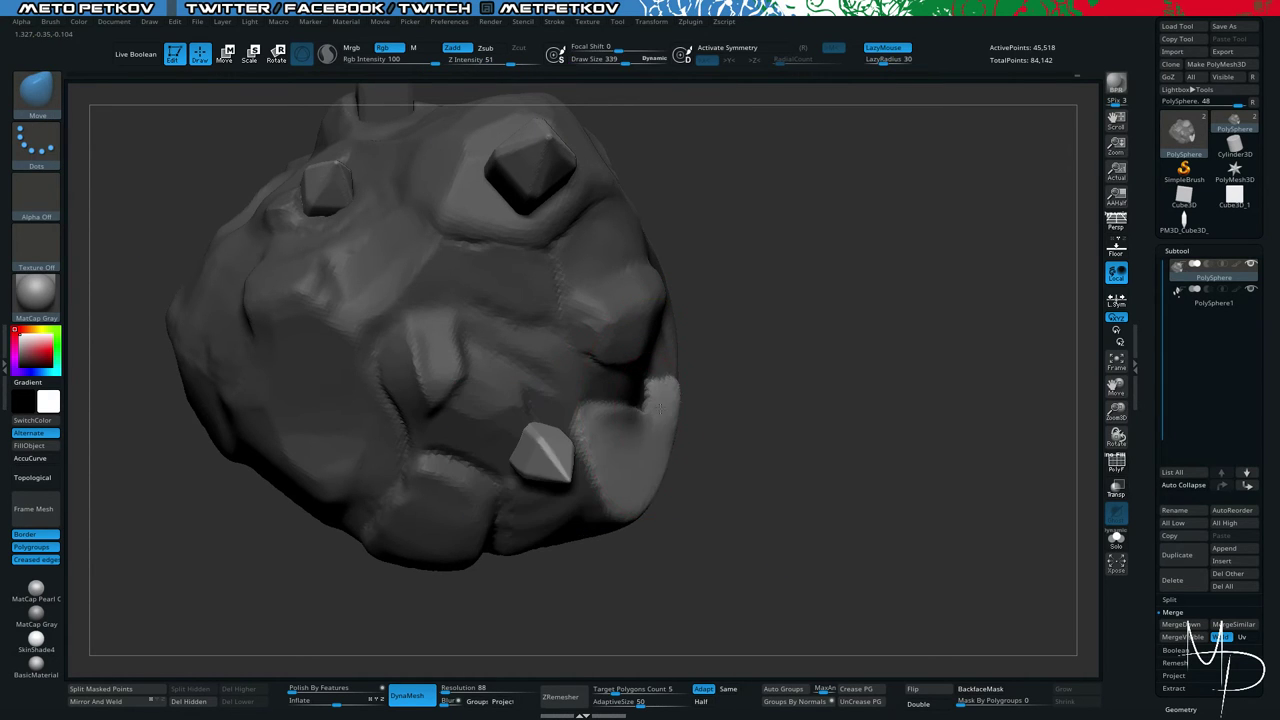
mouse_move(616, 428)
right_mouse_down()
mouse_move(580, 440)
mouse_move(620, 420)
mouse_move(658, 431)
right_mouse_up()
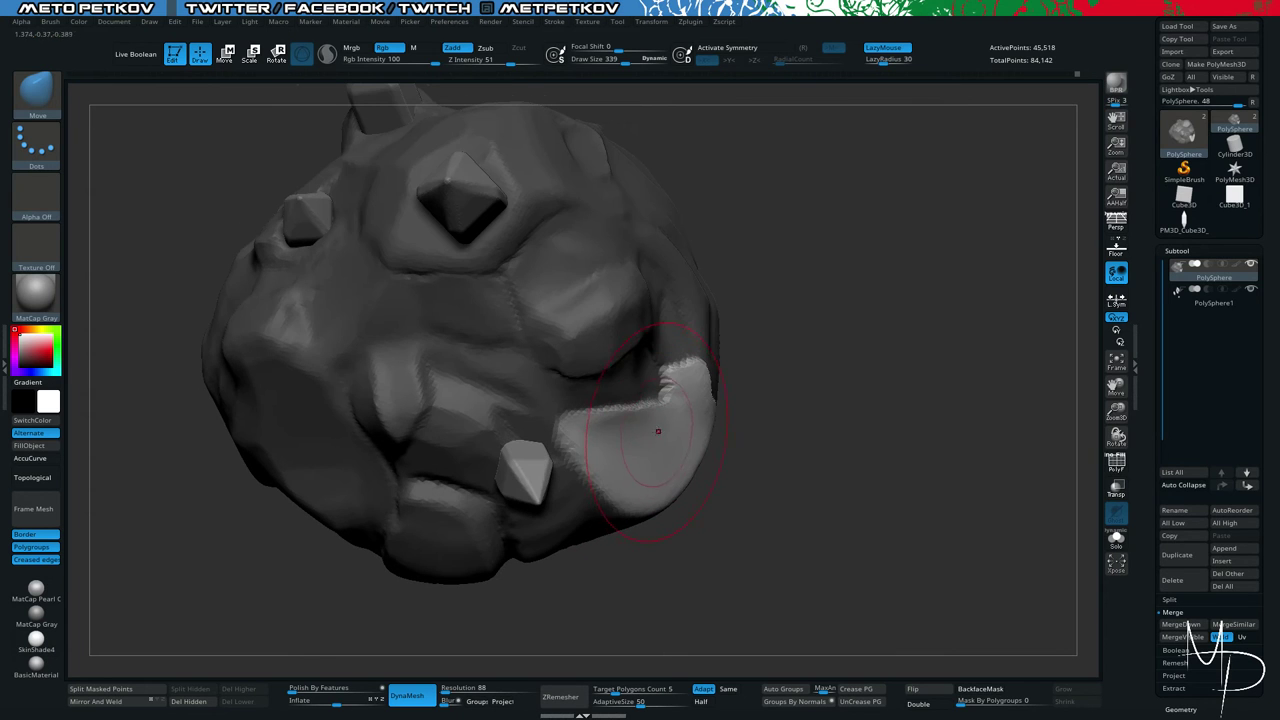
mouse_move(724, 521)
right_mouse_down()
mouse_move(743, 503)
mouse_move(691, 486)
mouse_move(428, 295)
mouse_move(354, 309)
mouse_move(377, 242)
right_mouse_up()
Inflate the unmasked patch into a raised chunk with the Inflat brush at draw size 151.
key("b")
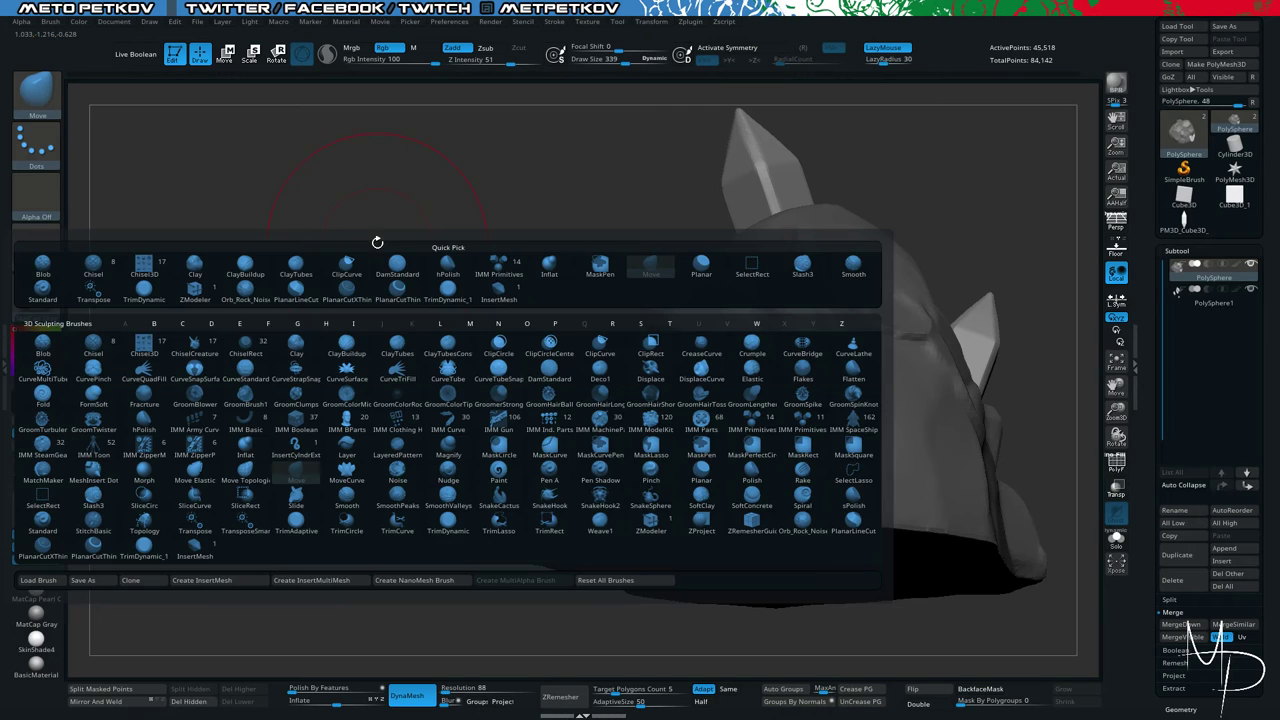
key("i")
key("n")
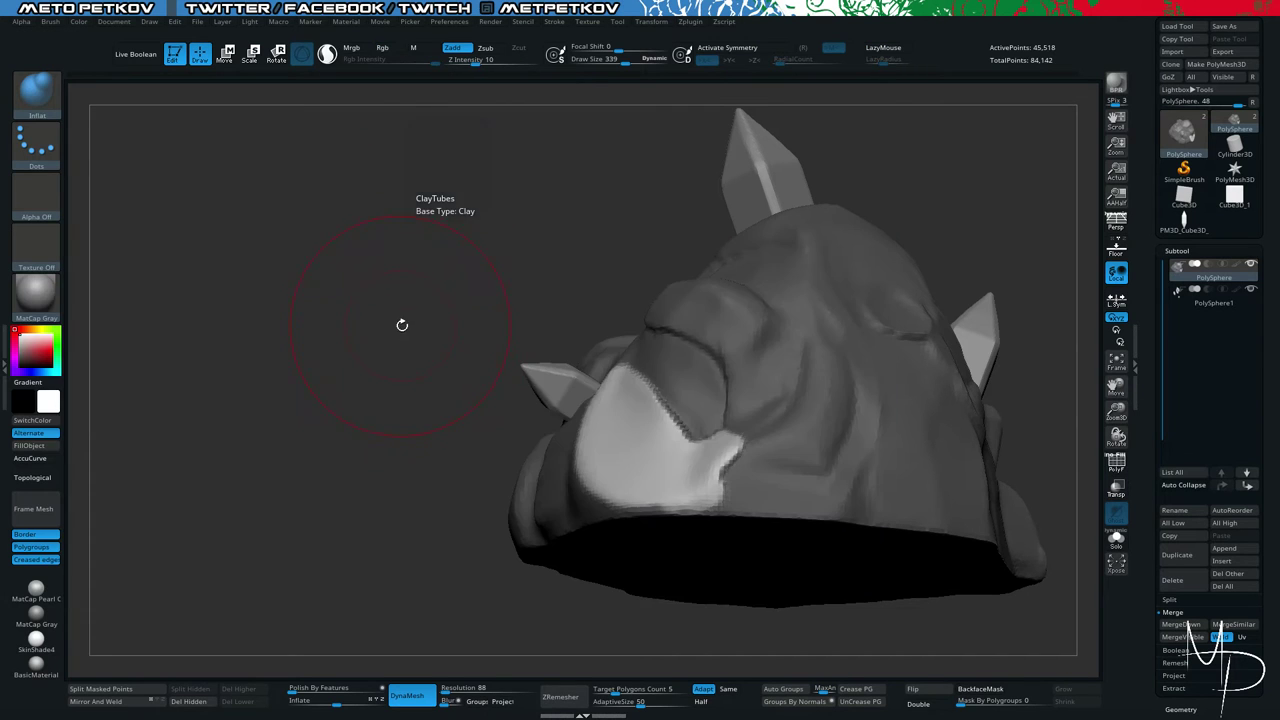
key("space")
left_click_drag(402, 324, 391, 323)
mouse_move(391, 323)
right_mouse_down()
mouse_move(388, 313)
mouse_move(614, 400)
right_mouse_up()
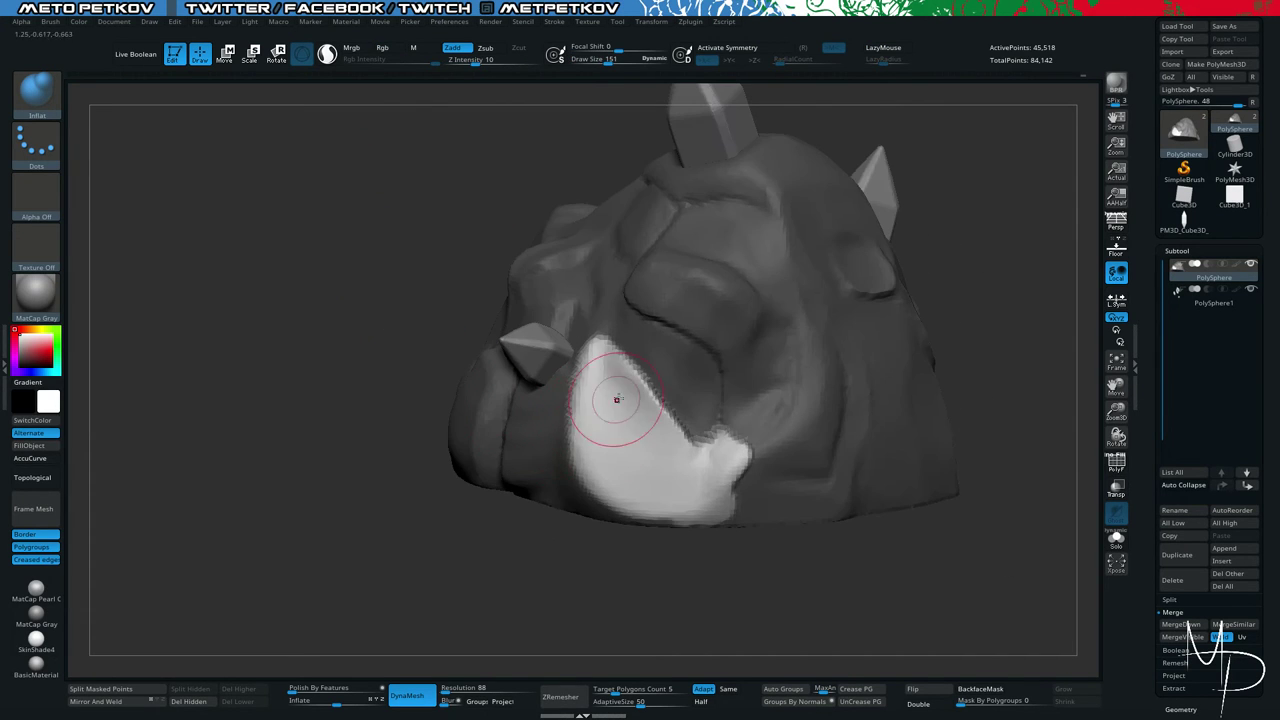
key("ctrl")
mouse_move(602, 372)
left_mouse_down()
mouse_move(651, 471)
mouse_move(703, 497)
mouse_move(604, 360)
mouse_move(652, 478)
left_mouse_up()
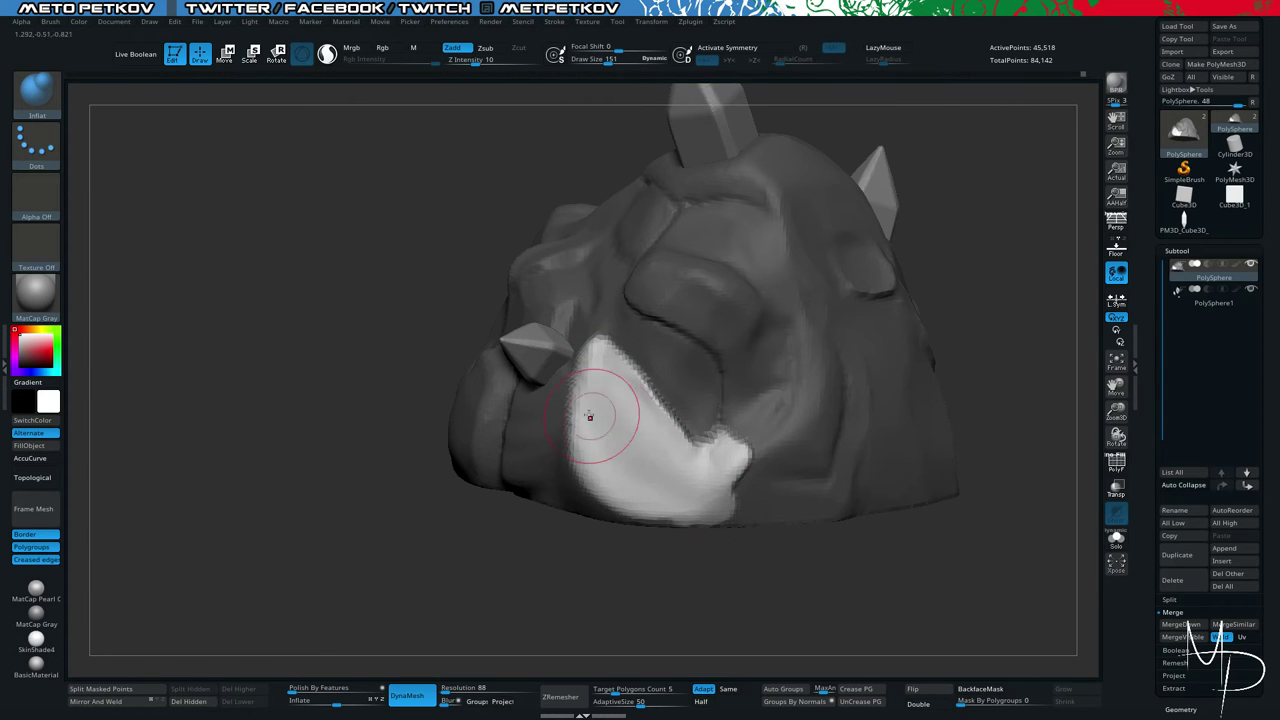
left_click_drag(591, 417, 626, 490)
Clear the mask and re-DynaMesh the rock with the new chunk.
mouse_move(440, 400)
right_mouse_down()
mouse_move(313, 362)
mouse_move(349, 434)
mouse_move(498, 476)
right_mouse_up()
left_click_drag(348, 482, 263, 443, "ctrl")
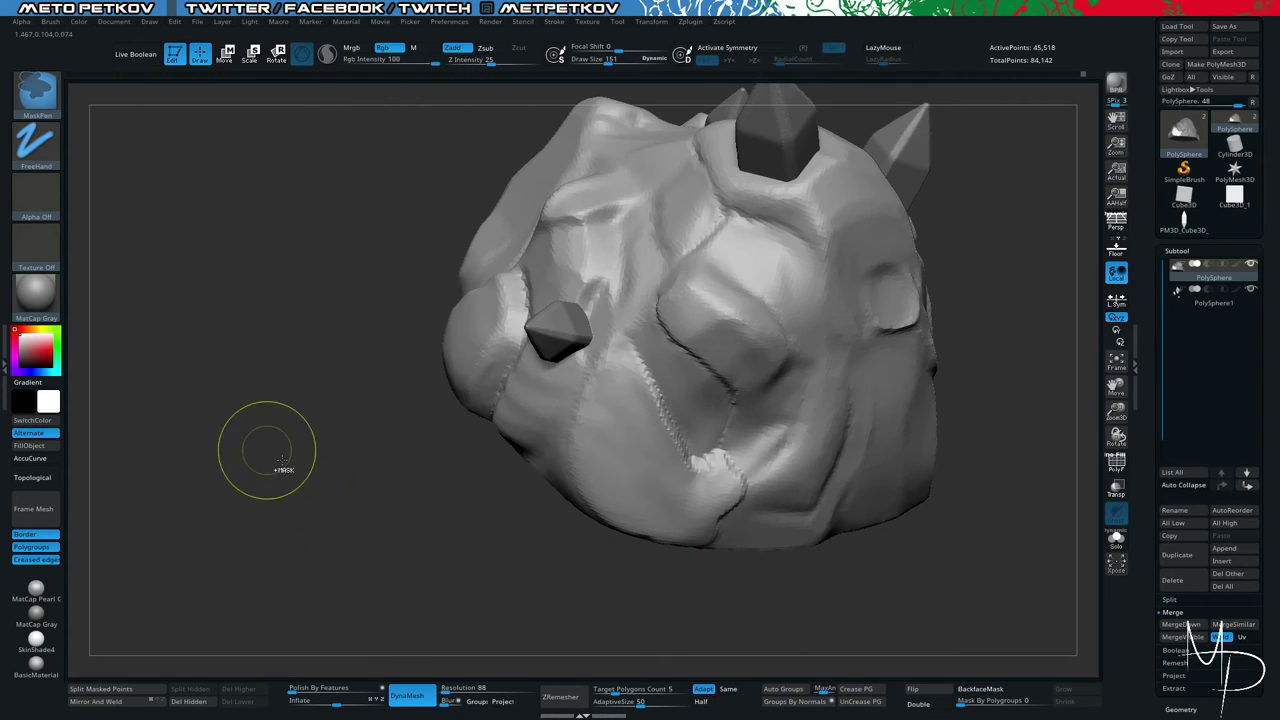
right_click_drag(263, 443, 314, 506)
right_click_drag(343, 380, 404, 302)
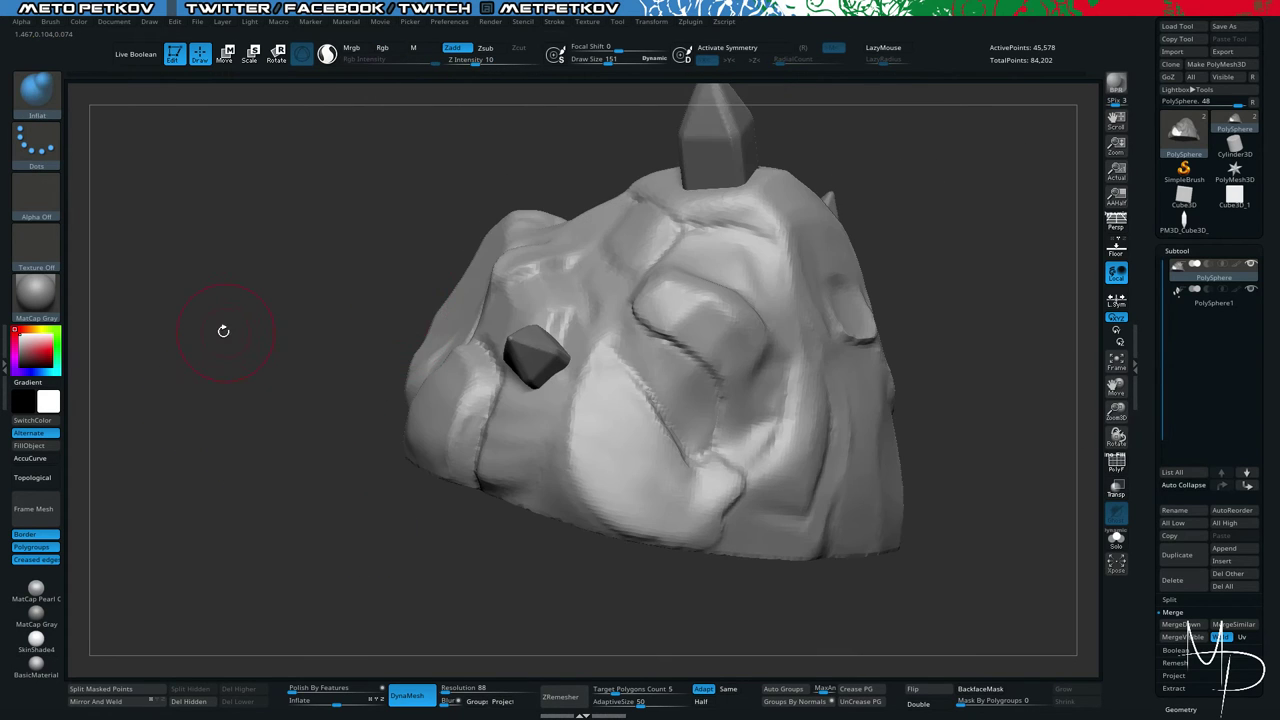
left_click_drag(223, 331, 249, 320)
Flatten the ridge beside the new chunk with the TrimDynamic brush at draw size 104.
key("space")
left_click_drag(763, 444, 757, 445)
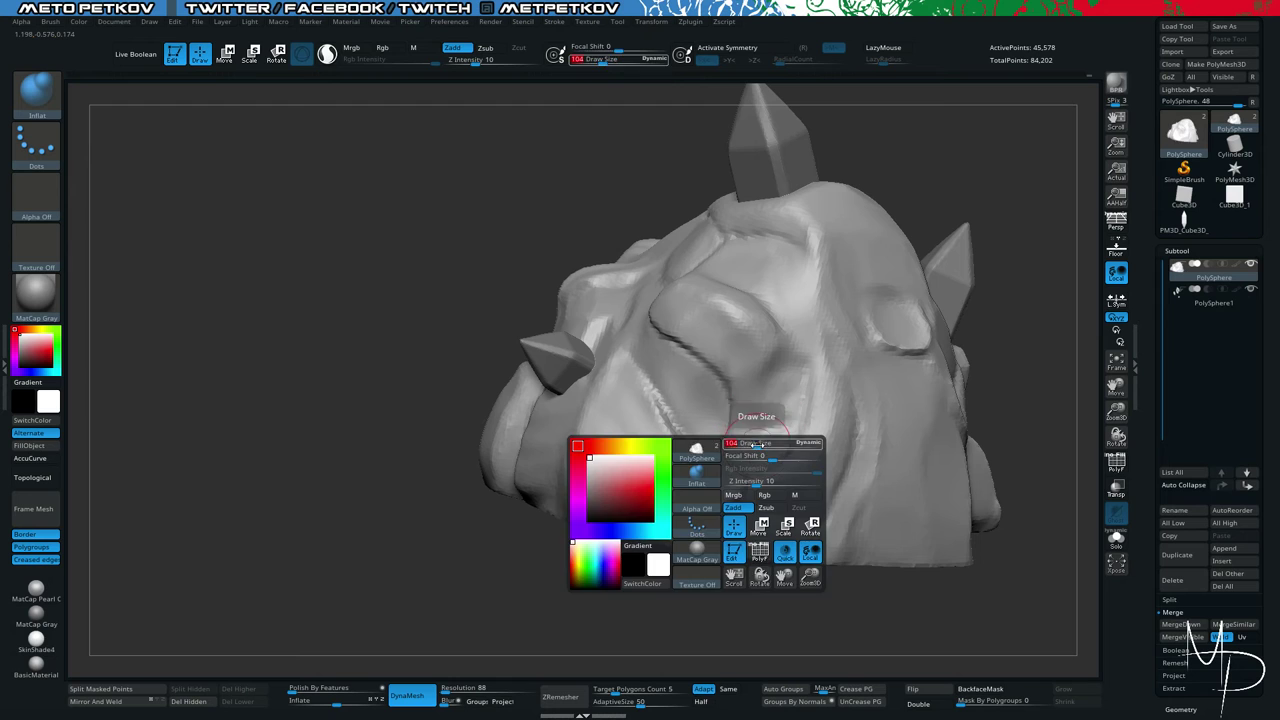
key("b")
key("t")
key("d")
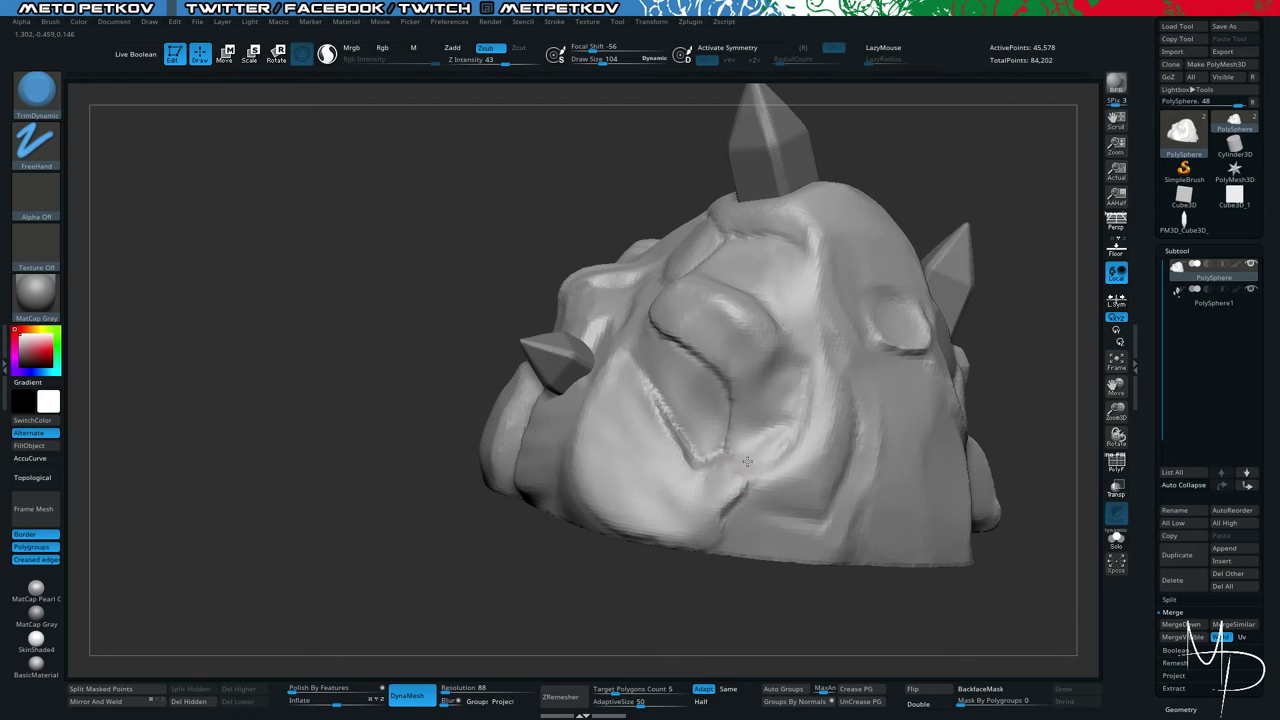
mouse_move(751, 460)
left_mouse_down()
mouse_move(758, 432)
mouse_move(772, 433)
left_mouse_up()
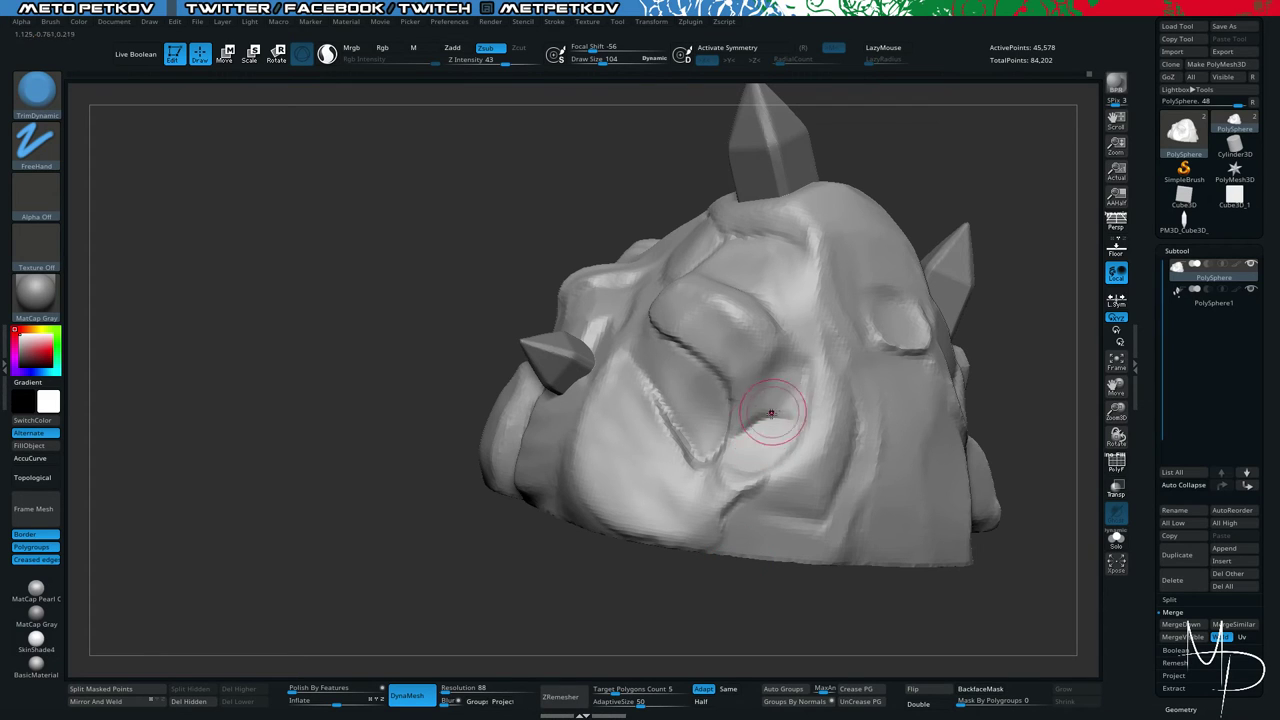
mouse_move(767, 421)
left_mouse_down()
mouse_move(754, 420)
mouse_move(772, 438)
mouse_move(749, 434)
mouse_move(725, 470)
left_mouse_up()
left_click_drag(220, 354, 603, 418)
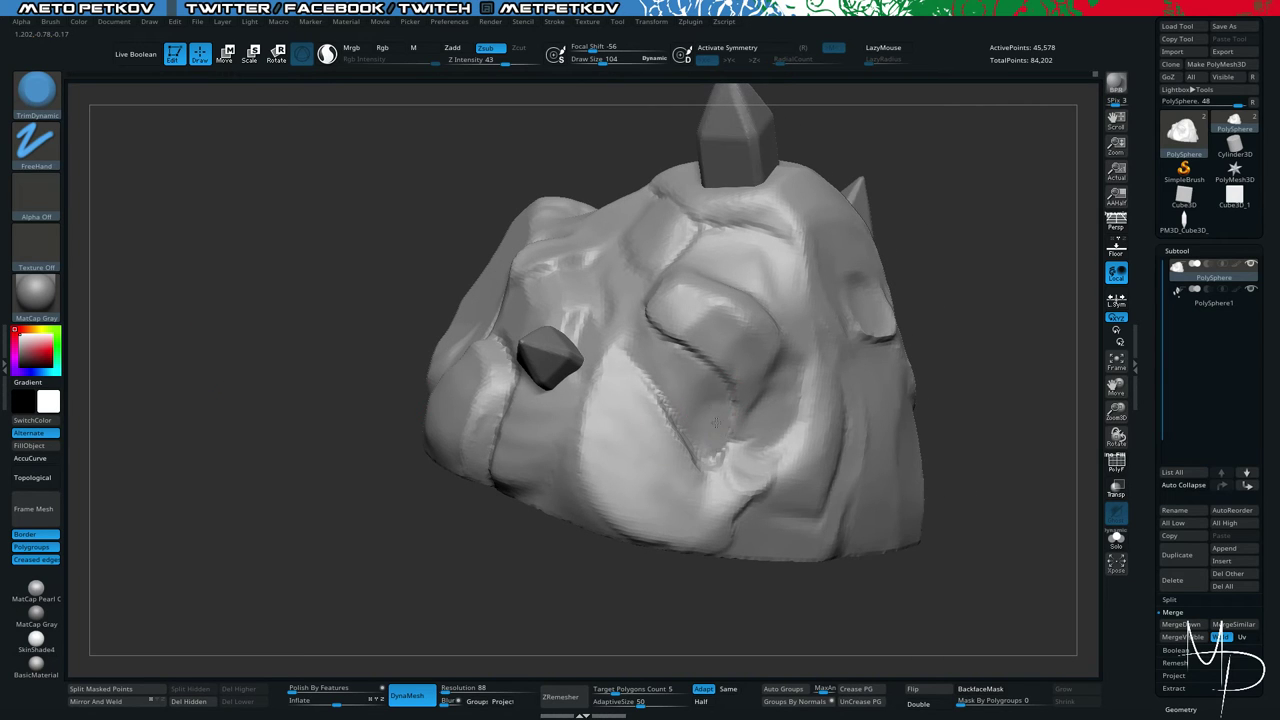
Trim the recess between the bulge and the new chunk, re-DynaMesh the rock, and smooth the recess at draw size 77.
mouse_move(716, 423)
left_mouse_down()
mouse_move(687, 390)
mouse_move(720, 423)
mouse_move(712, 440)
left_mouse_up()
key("space")
left_click_drag(846, 647, 862, 634, "ctrl")
left_click_drag(681, 393, 695, 394, "shift")
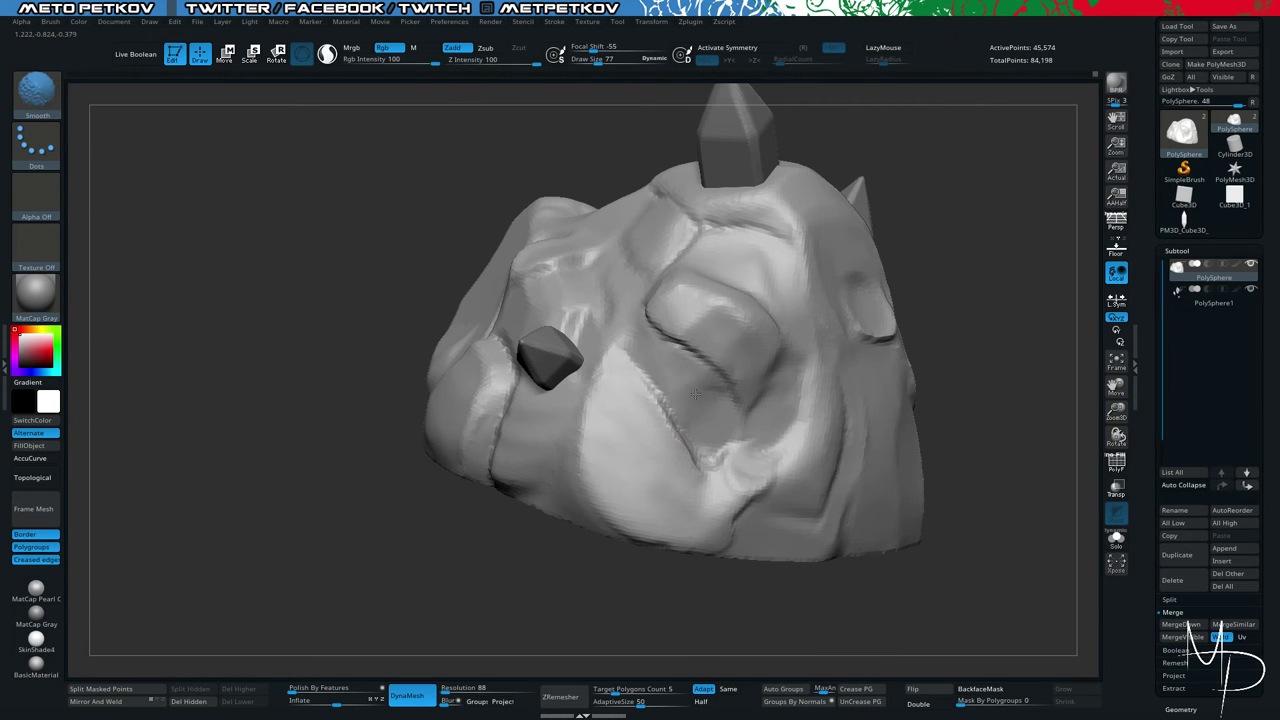
mouse_move(397, 443)
left_mouse_down()
mouse_move(221, 367)
mouse_move(298, 433)
mouse_move(257, 472)
mouse_move(234, 429)
mouse_move(356, 453)
left_mouse_up()
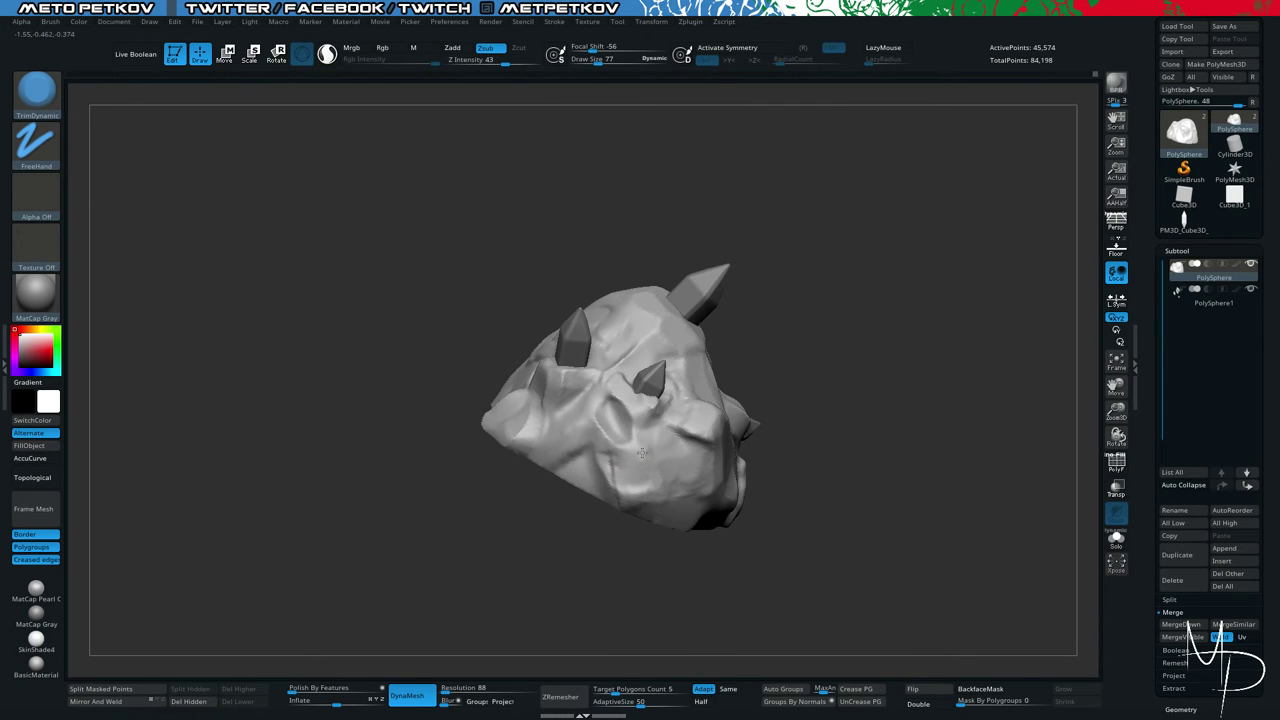
left_click_drag(628, 577, 480, 426)
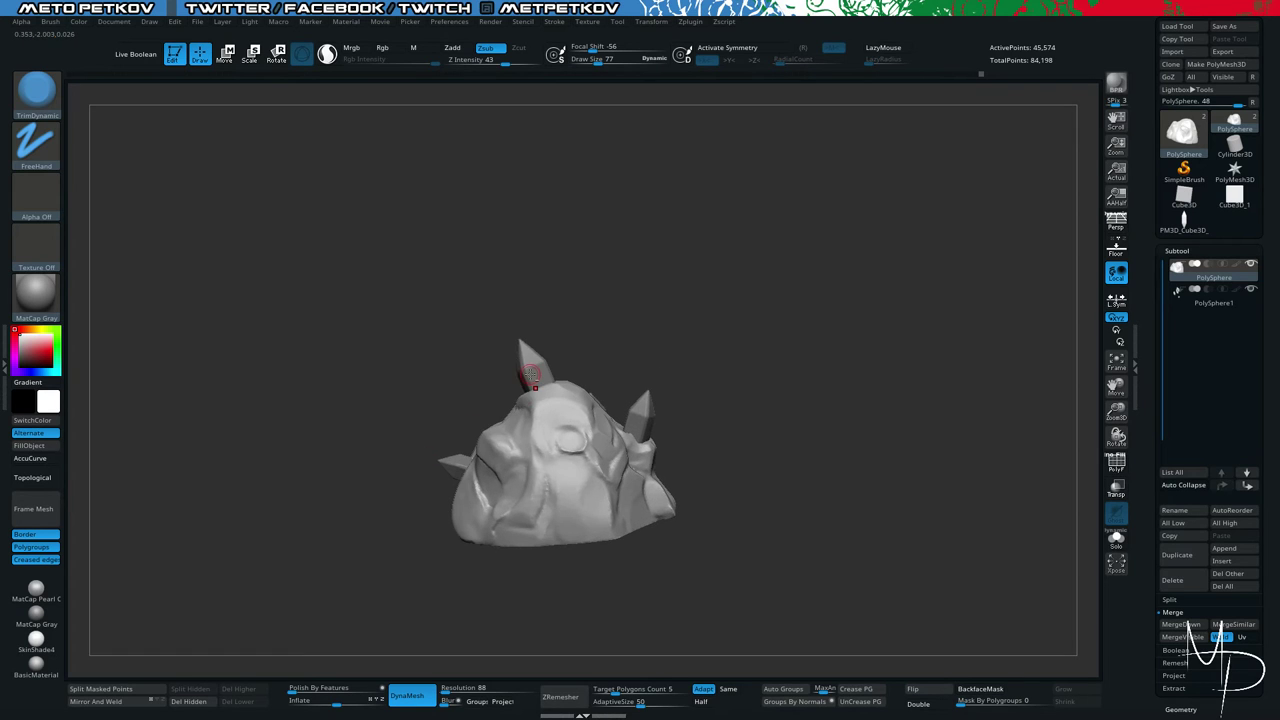
Select the crystals subtool, solo it, and mask every crystal except the one to duplicate.
left_click(660, 406, "alt")
left_click_drag(772, 421, 763, 508)
key("alt+s")
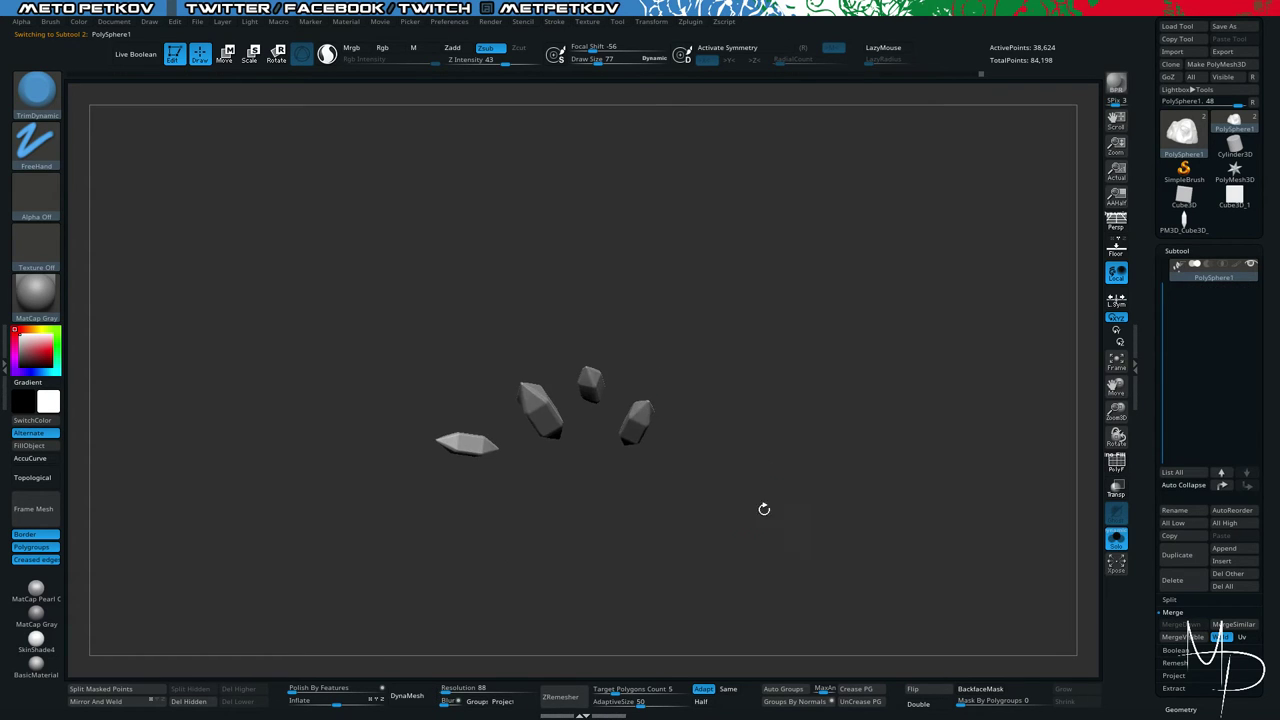
left_click_drag(681, 492, 622, 406, "ctrl+shift")
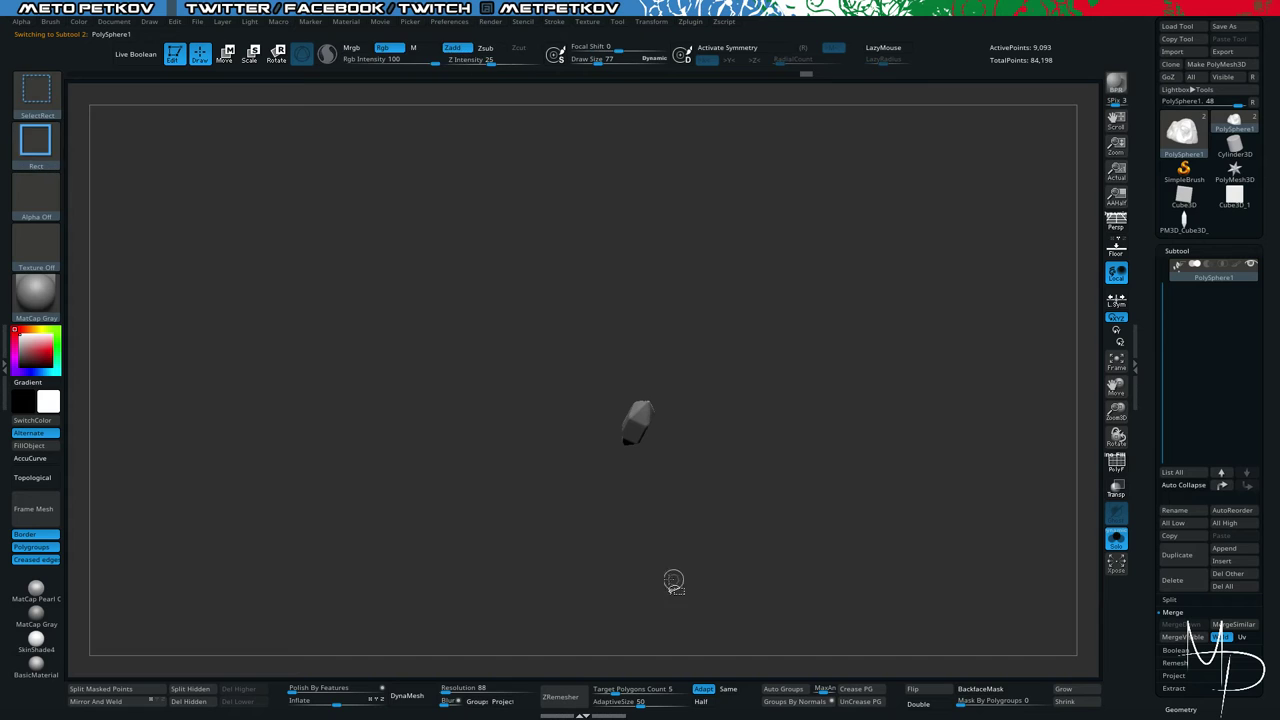
left_click(560, 524, "ctrl+shift")
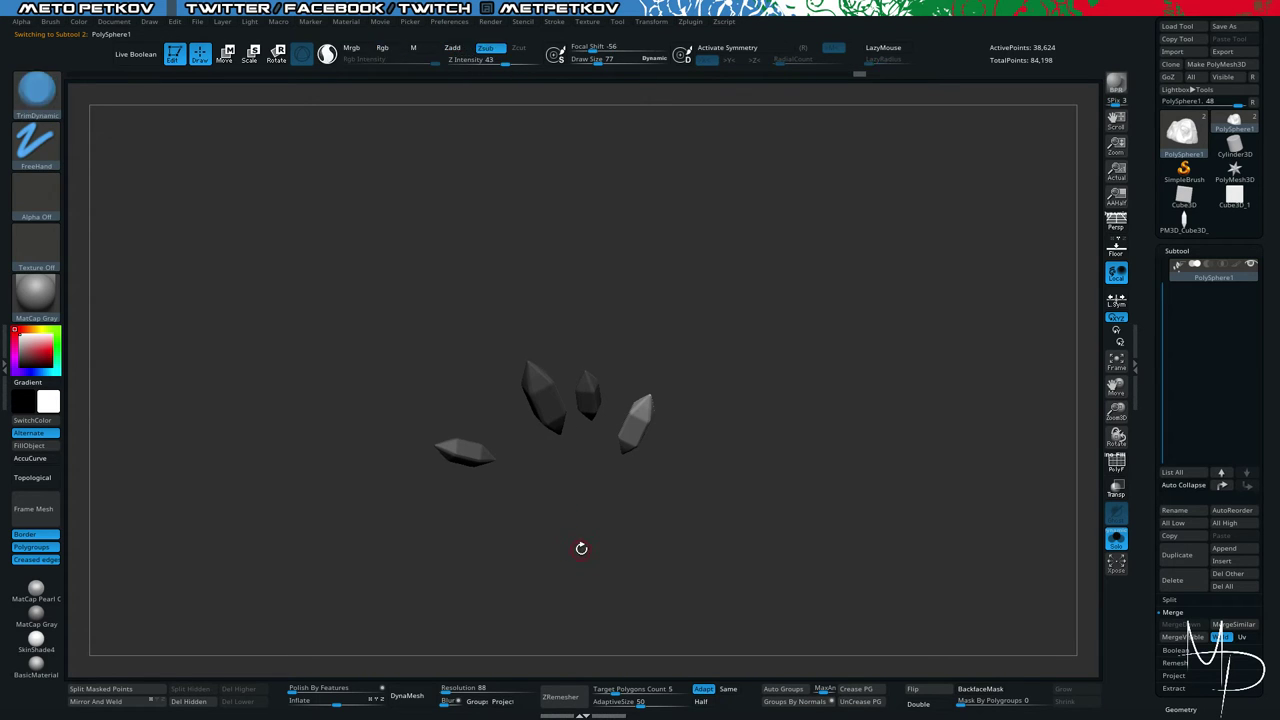
Show the rock again and duplicate the unmasked crystal with the Move gizmo, offsetting the copy across the rock.
key("w")
key("shift+s")
left_click(513, 266, "alt")
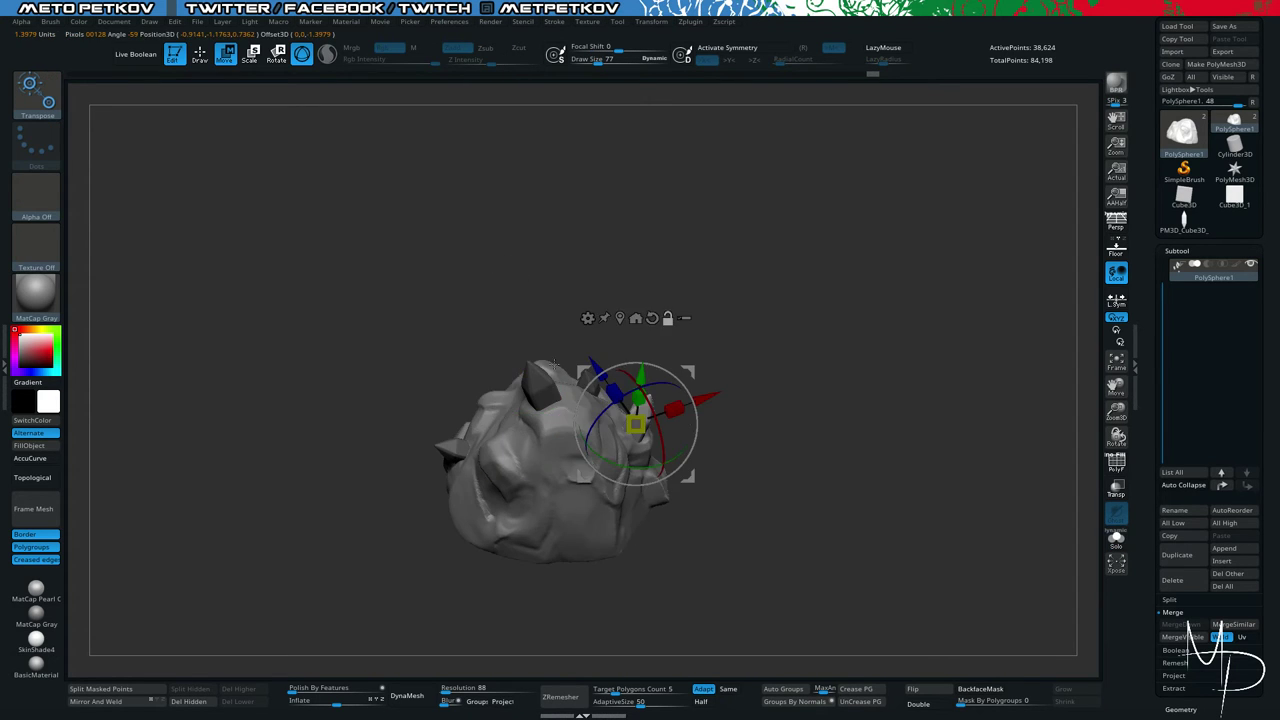
left_click_drag(580, 477, 514, 552)
key("ctrl+z")
left_click_drag(706, 398, 807, 358, "ctrl")
left_click_drag(684, 437, 513, 566)
left_click_drag(566, 512, 581, 400, "ctrl")
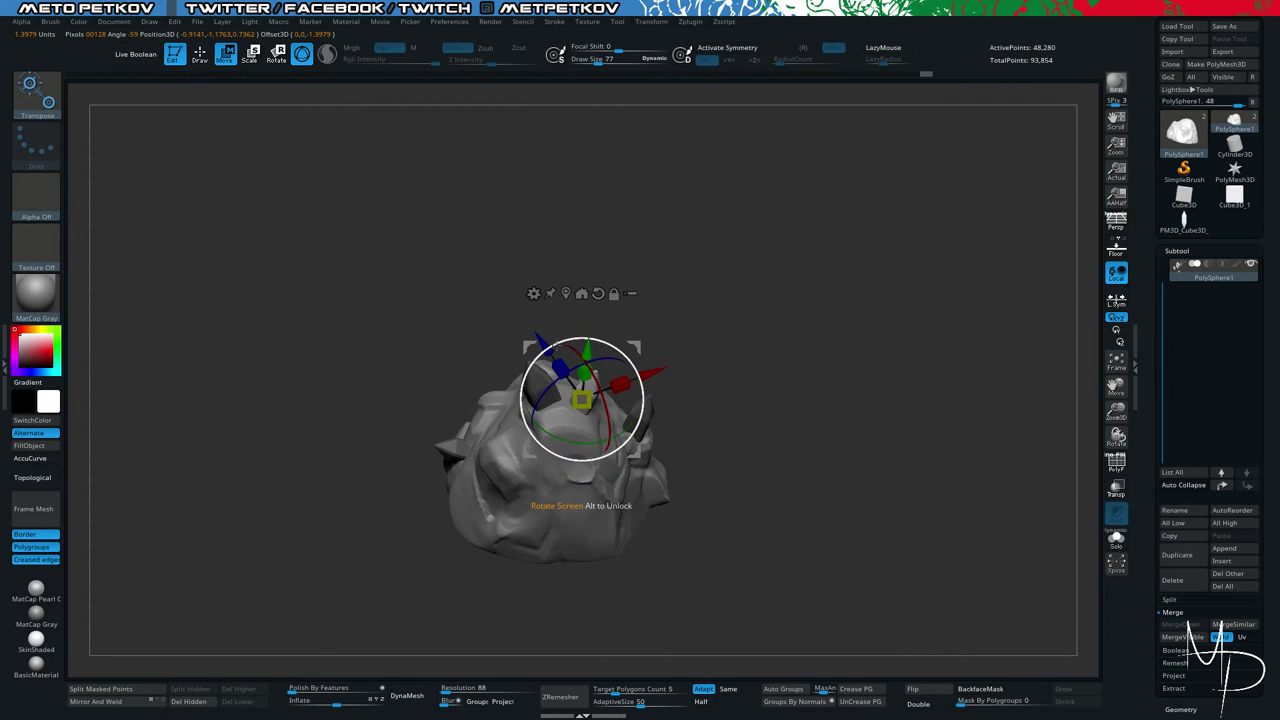
Rotate and move the duplicated crystal so it sinks into an empty side of the rock.
left_click_drag(543, 345, 571, 384)
left_click_drag(686, 410, 744, 497)
left_click_drag(655, 425, 425, 320)
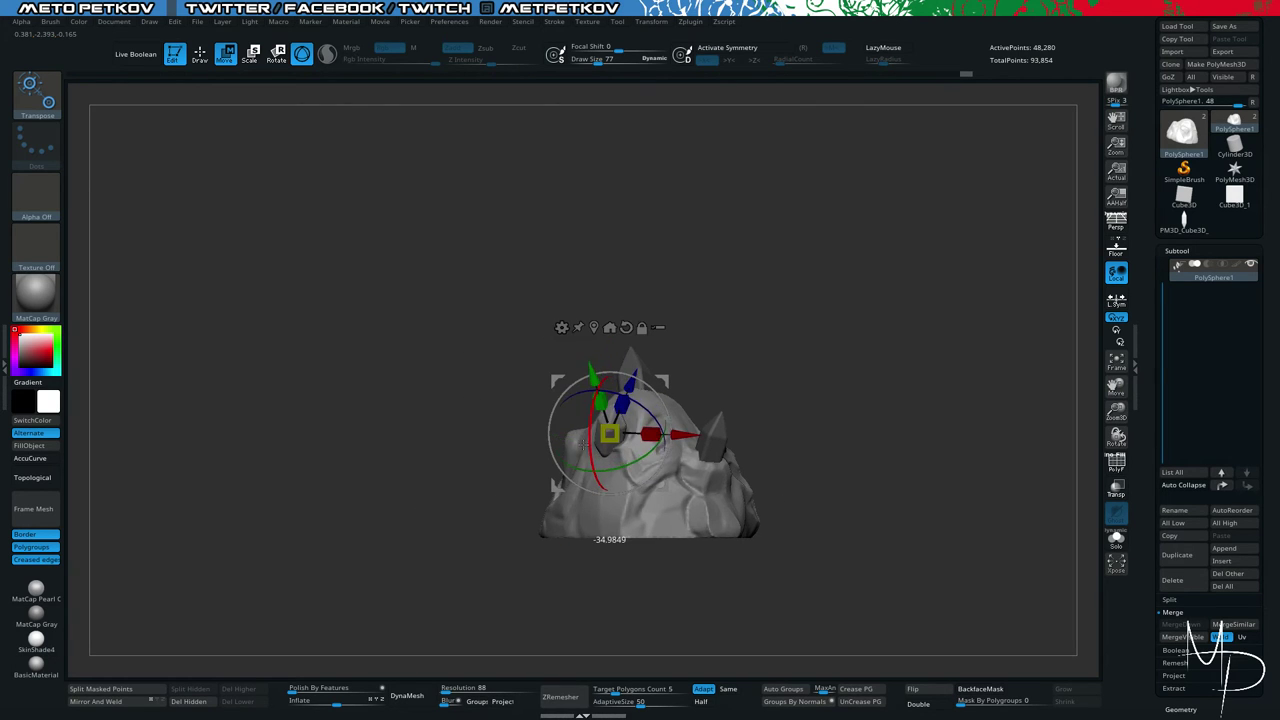
left_click_drag(507, 360, 587, 378, "alt")
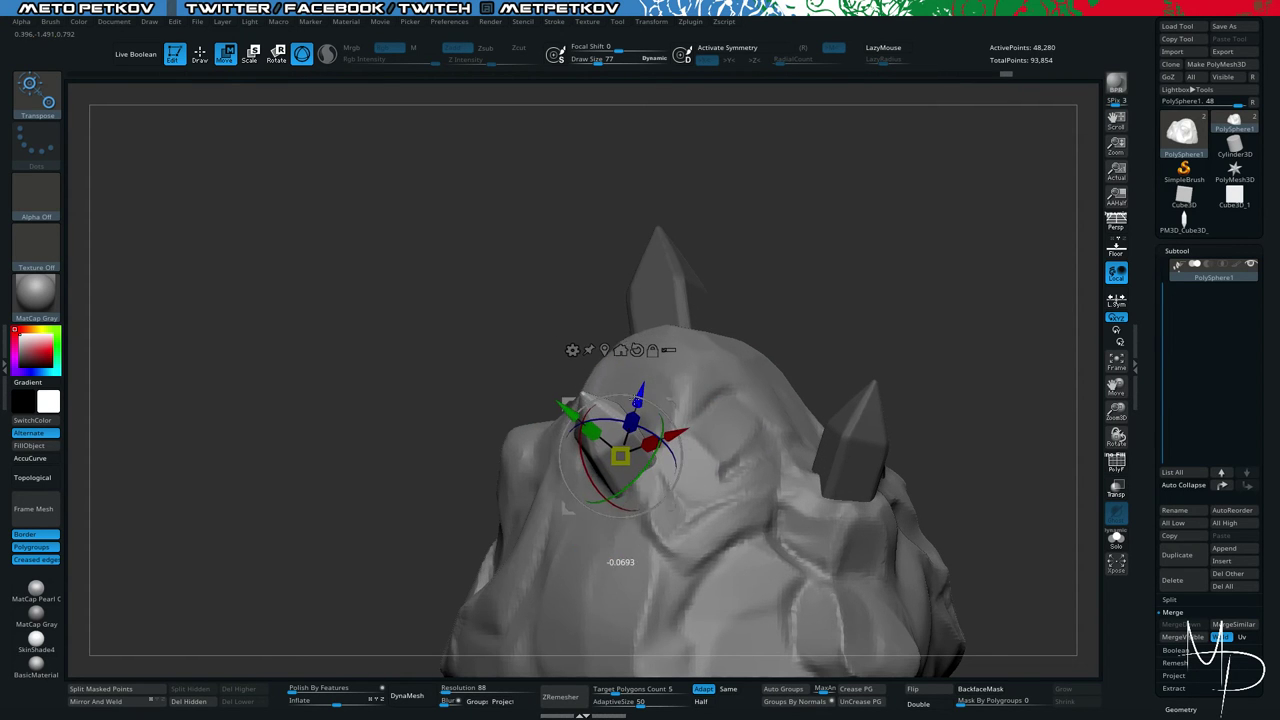
left_click_drag(525, 318, 545, 421)
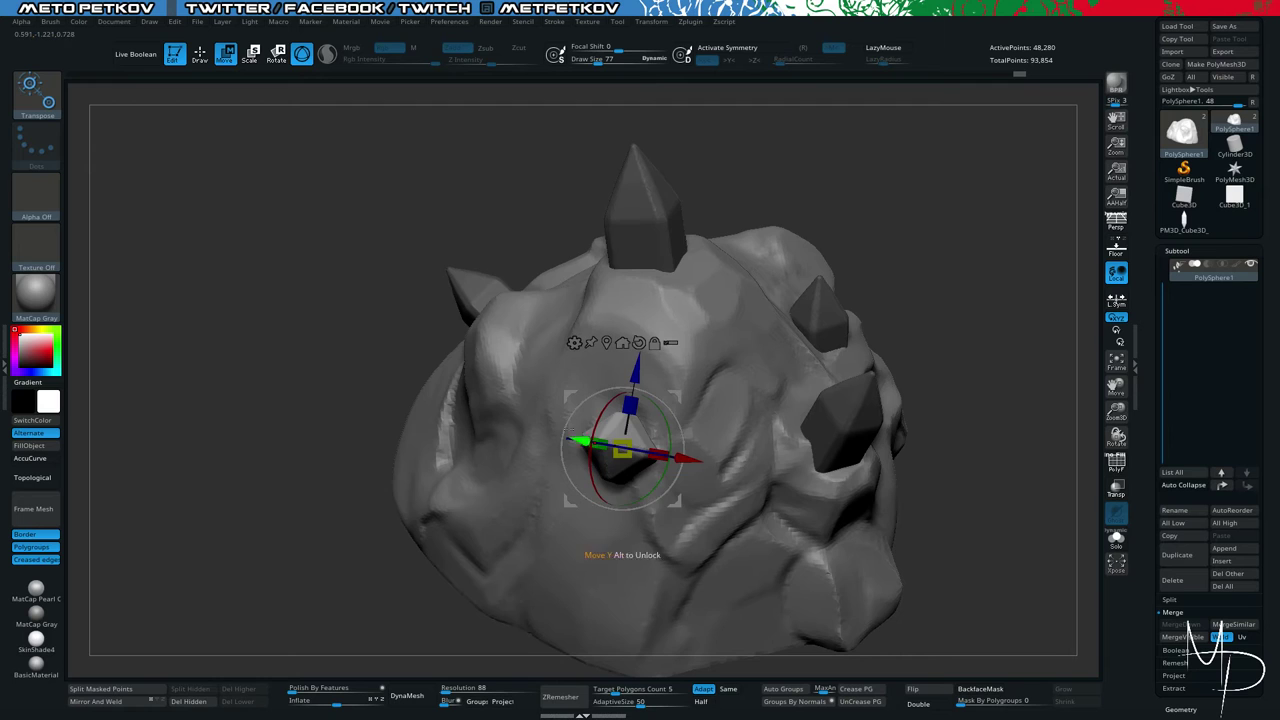
Fine-tune the duplicated crystal's angle and position so its tip protrudes from the rock face.
left_click_drag(252, 324, 617, 453)
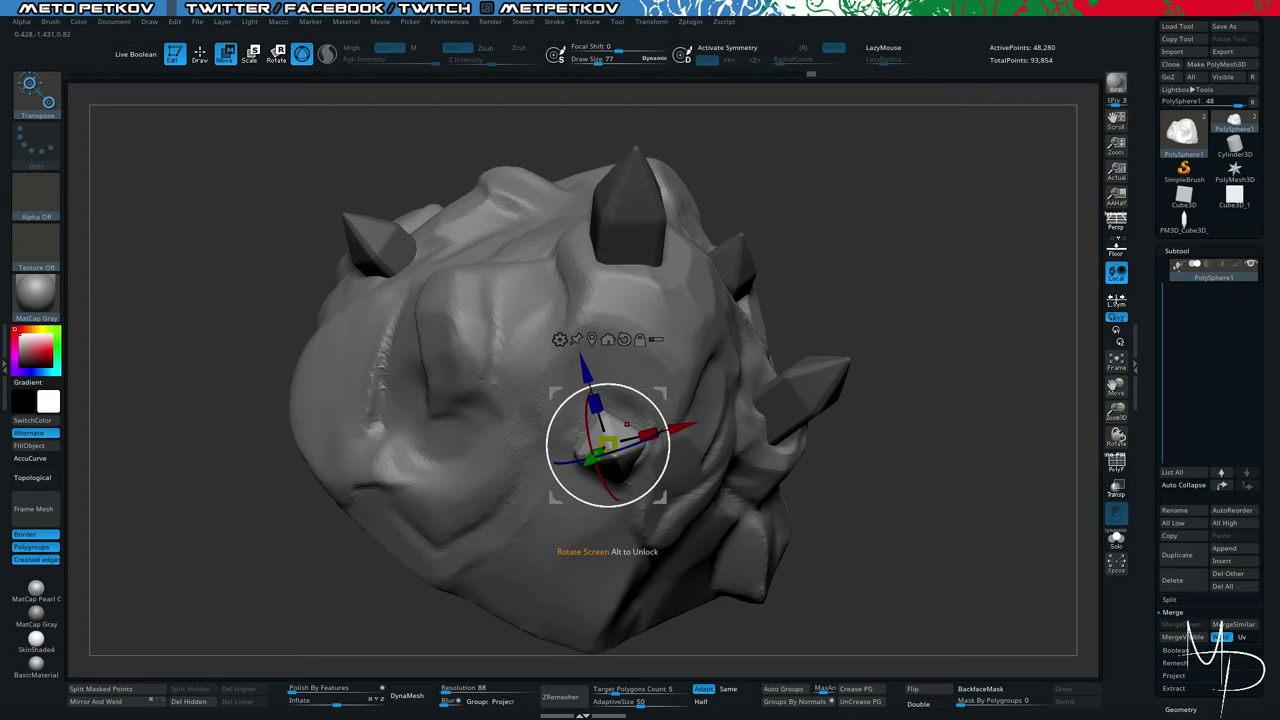
left_click_drag(663, 499, 678, 479)
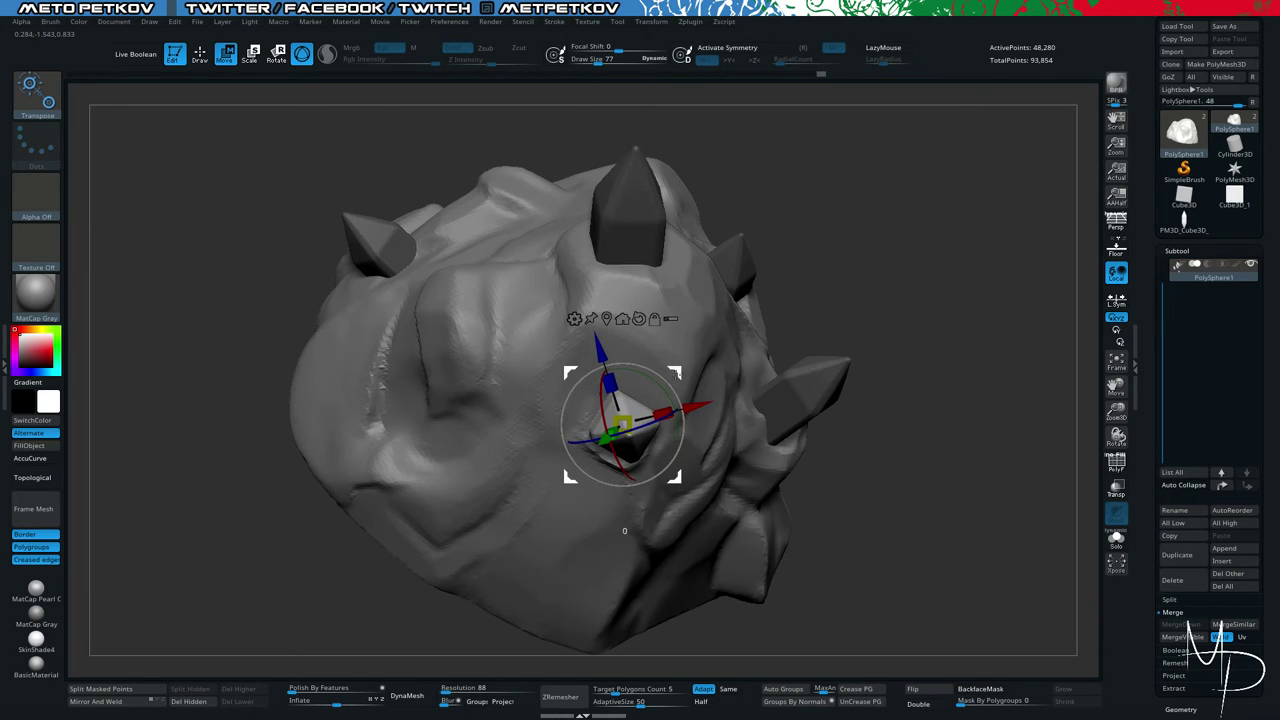
left_click_drag(676, 374, 673, 381)
mouse_move(673, 381)
right_mouse_down()
mouse_move(535, 356)
mouse_move(297, 266)
mouse_move(329, 334)
mouse_move(309, 329)
right_mouse_up()
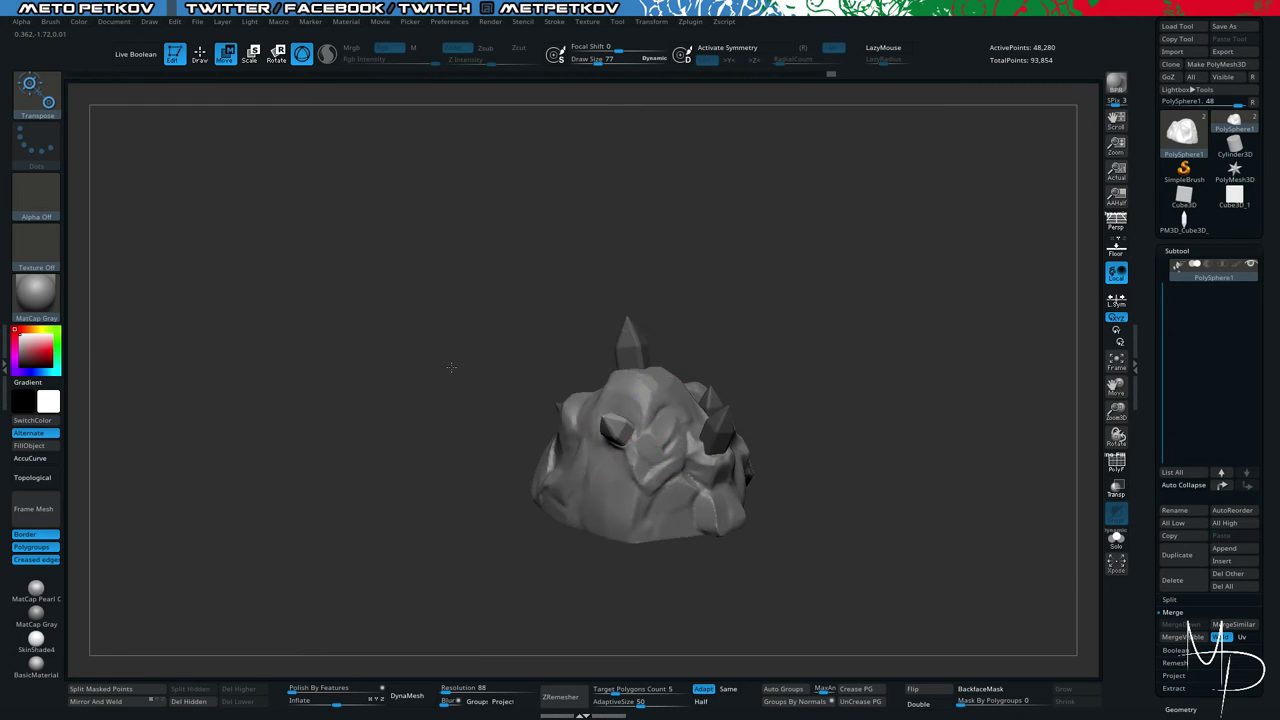
right_click_drag(451, 367, 370, 372)
left_click_drag(543, 406, 552, 409)
right_click_drag(345, 405, 434, 407)
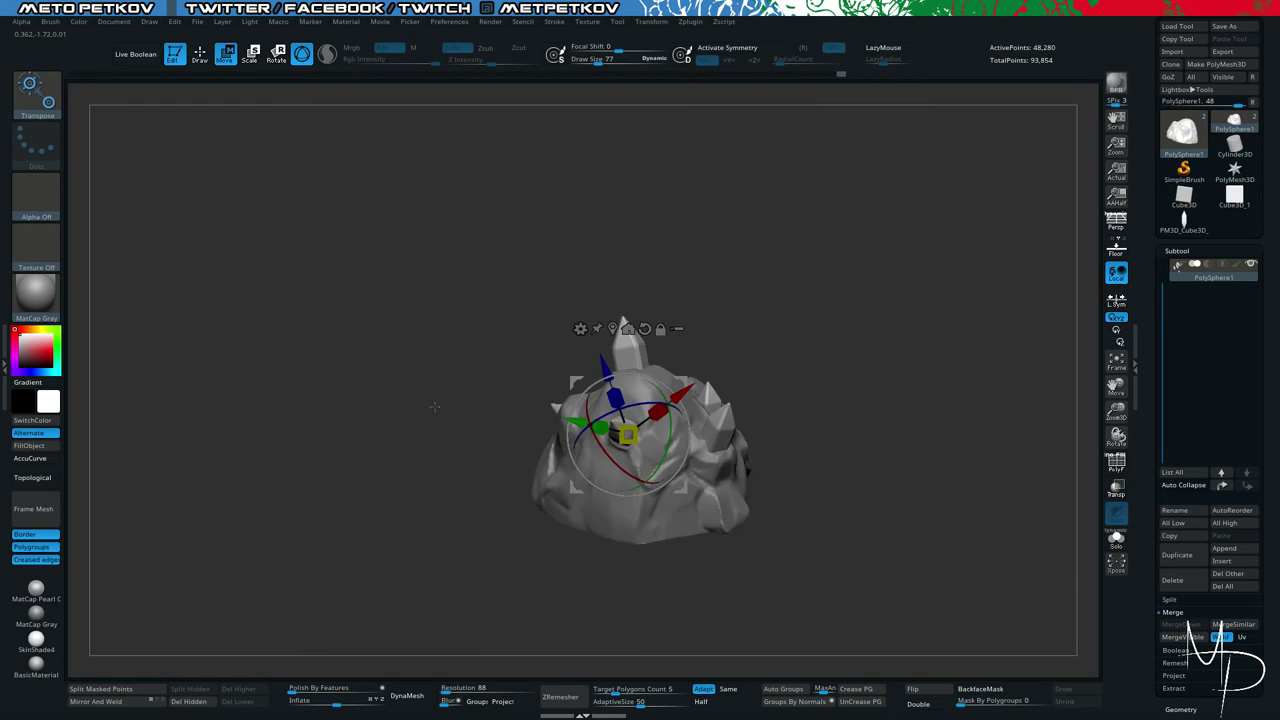
Solo the crystals subtool and isolate the small crystal beside the larger one on the rock's side.
key("q")
mouse_move(320, 346)
left_mouse_down()
mouse_move(271, 357)
mouse_move(284, 342)
mouse_move(323, 378)
mouse_move(340, 370)
mouse_move(318, 423)
left_mouse_up()
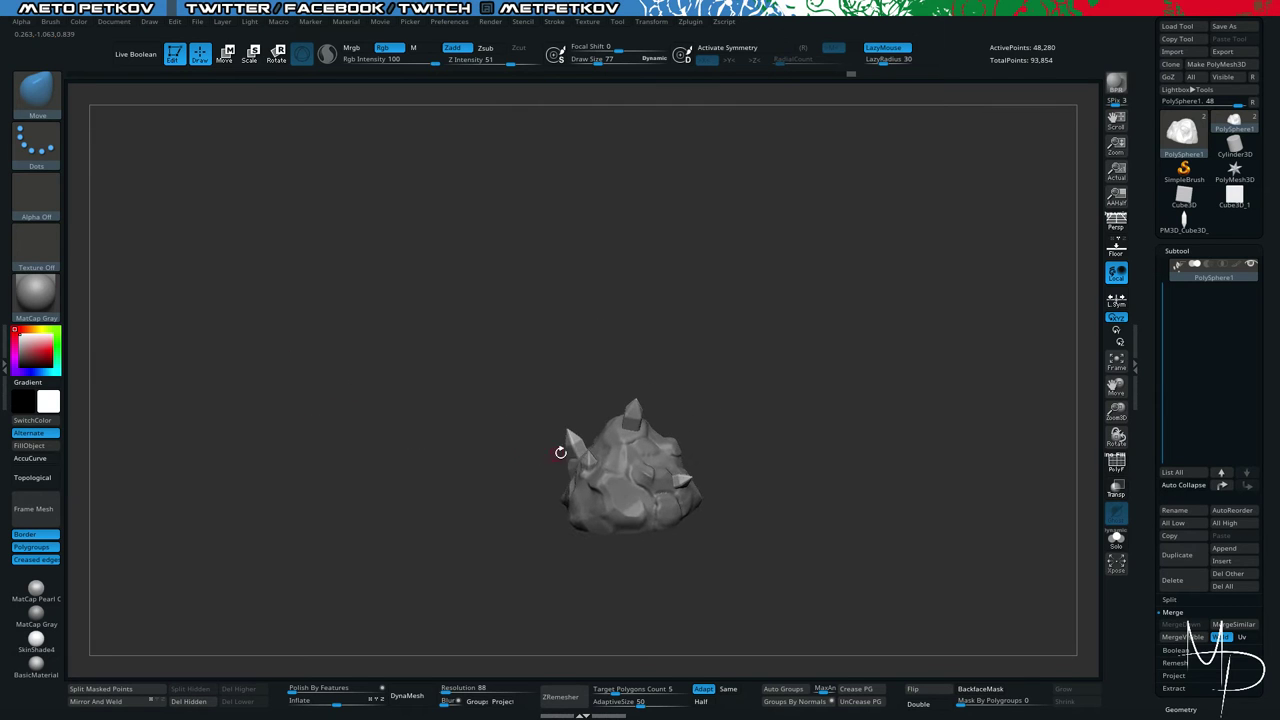
right_click_drag(425, 440, 445, 492, "ctrl")
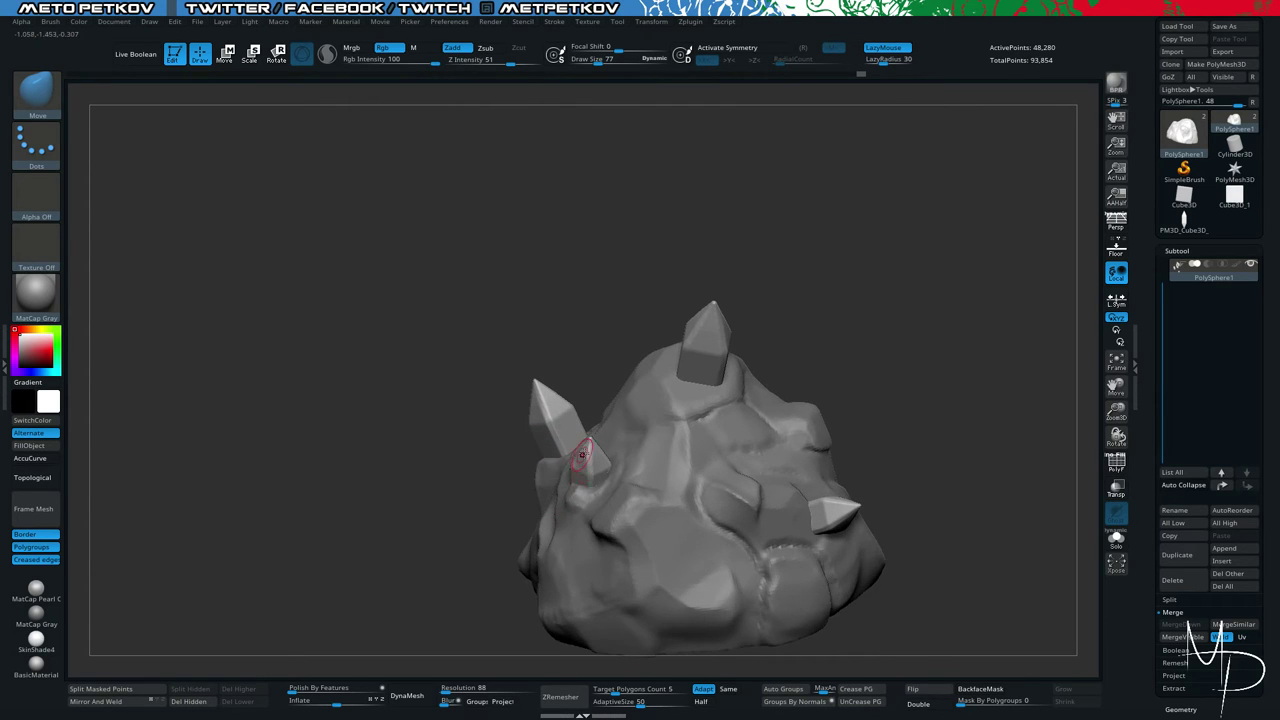
left_click(581, 455, "ctrl+shift")
left_click_drag(443, 457, 503, 471)
left_click_drag(550, 432, 601, 450, "ctrl+shift")
key("ctrl")
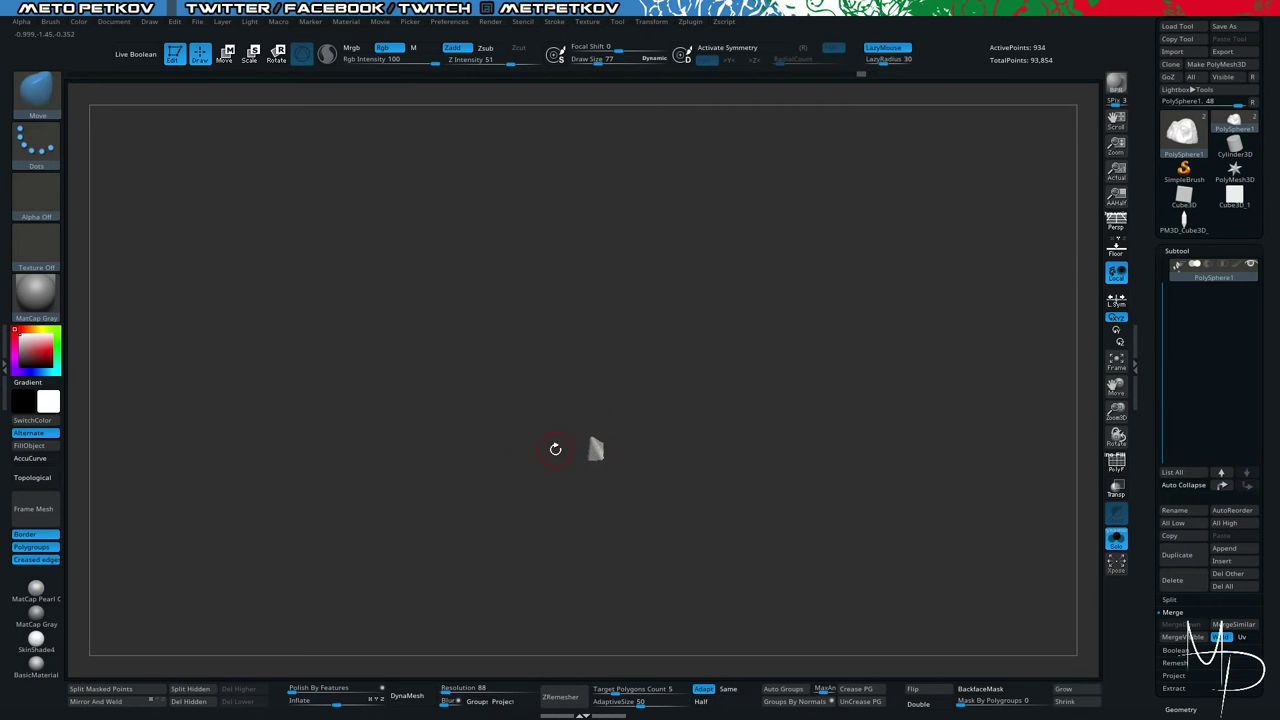
Show all crystals again and mask every crystal except the small isolated one.
key("ctrl+shift+a")
left_click(417, 405, "ctrl+shift")
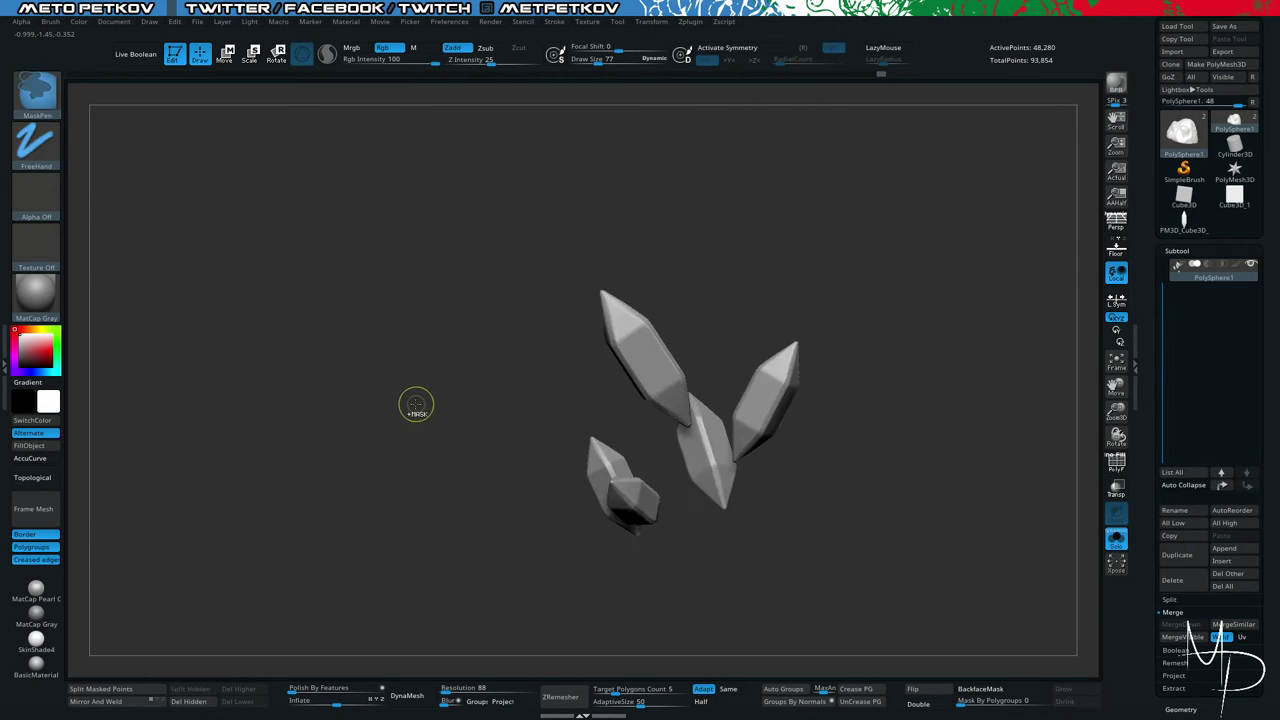
key("ctrl+z")
left_click(415, 404, "ctrl")
key("ctrl+z")
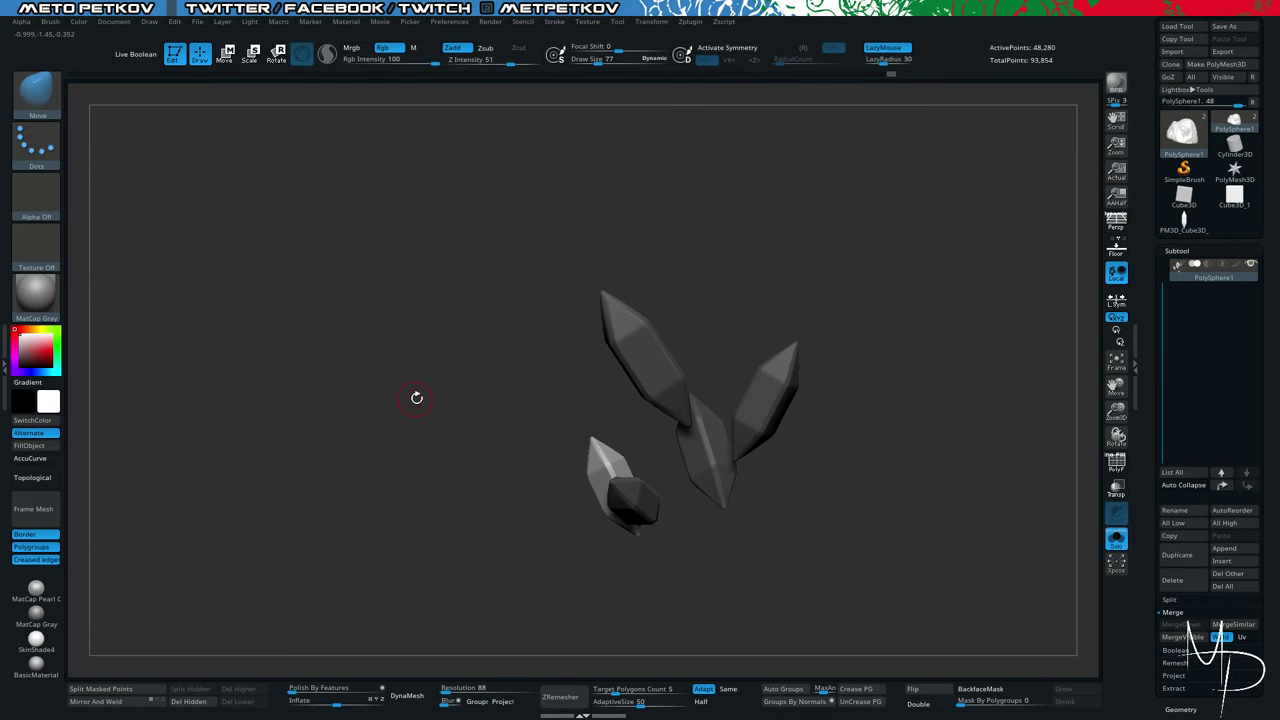
key("ctrl+z")
With the rock shown, center the Move gizmo on the unmasked crystal and adjust the crystal's position.
key("w")
left_click_drag(406, 346, 434, 405)
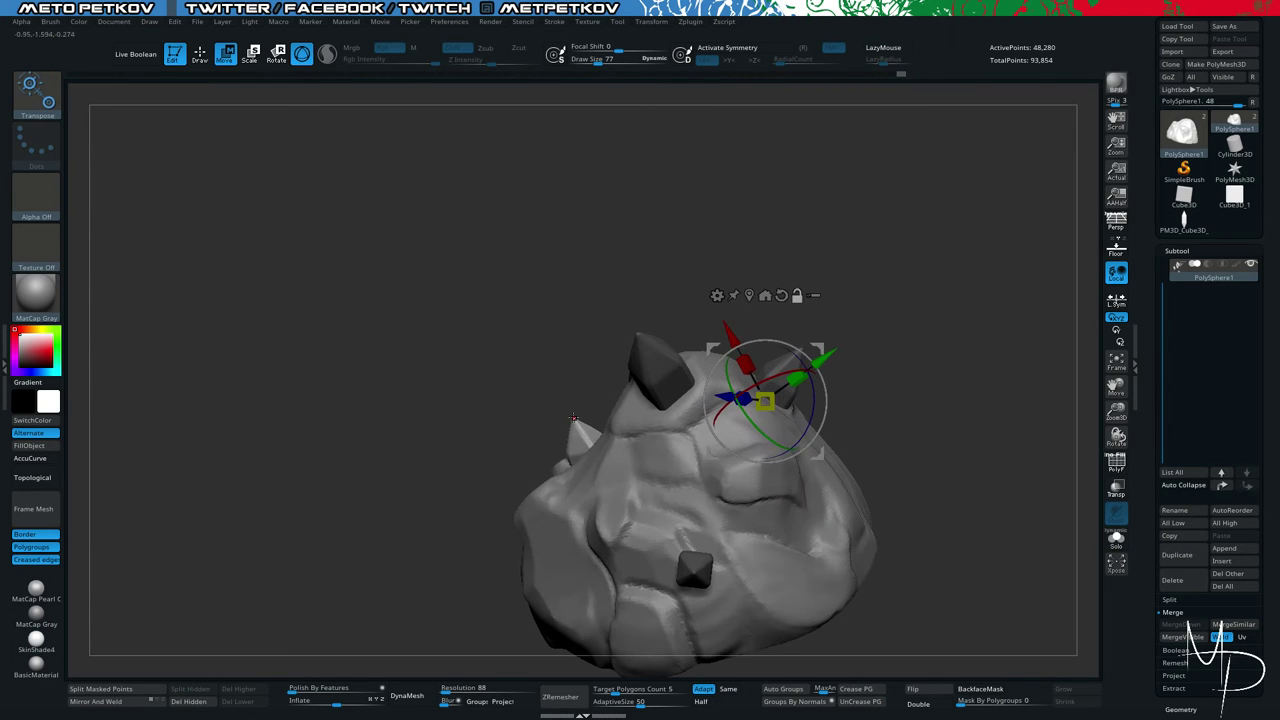
left_click(748, 297, "alt")
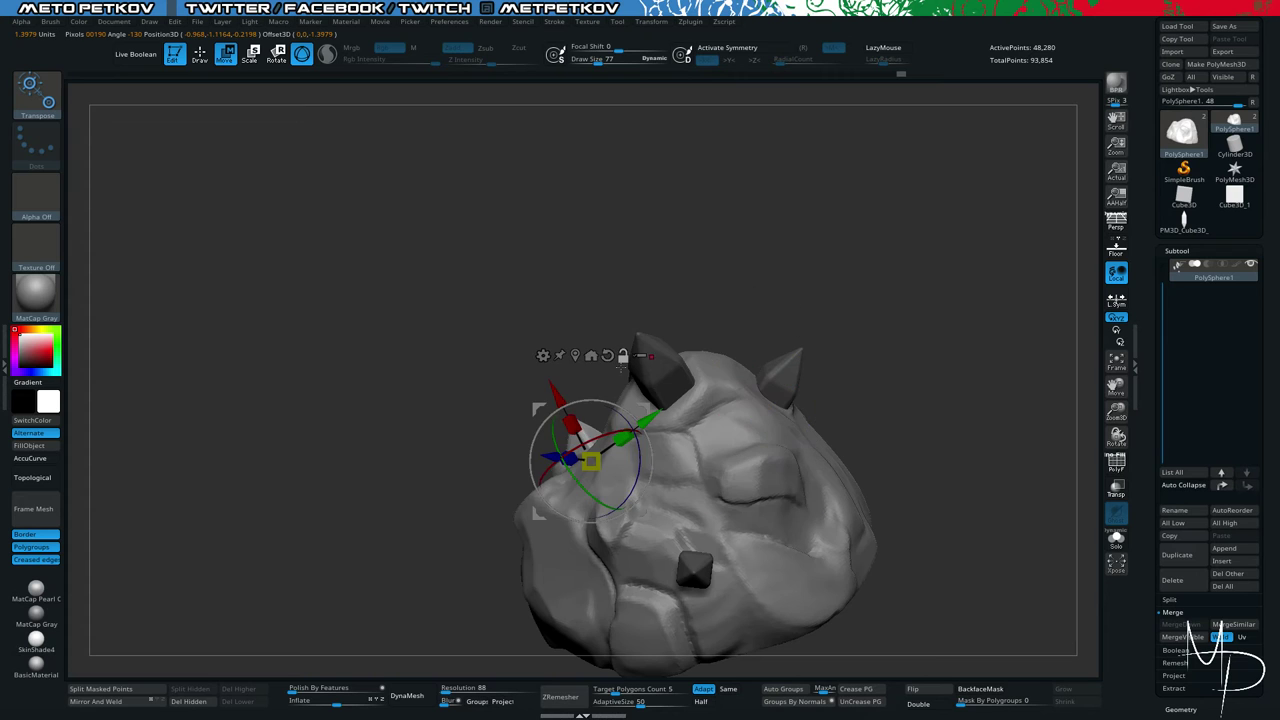
left_click_drag(555, 393, 546, 375)
left_click_drag(432, 330, 492, 412)
left_click_drag(608, 493, 611, 499)
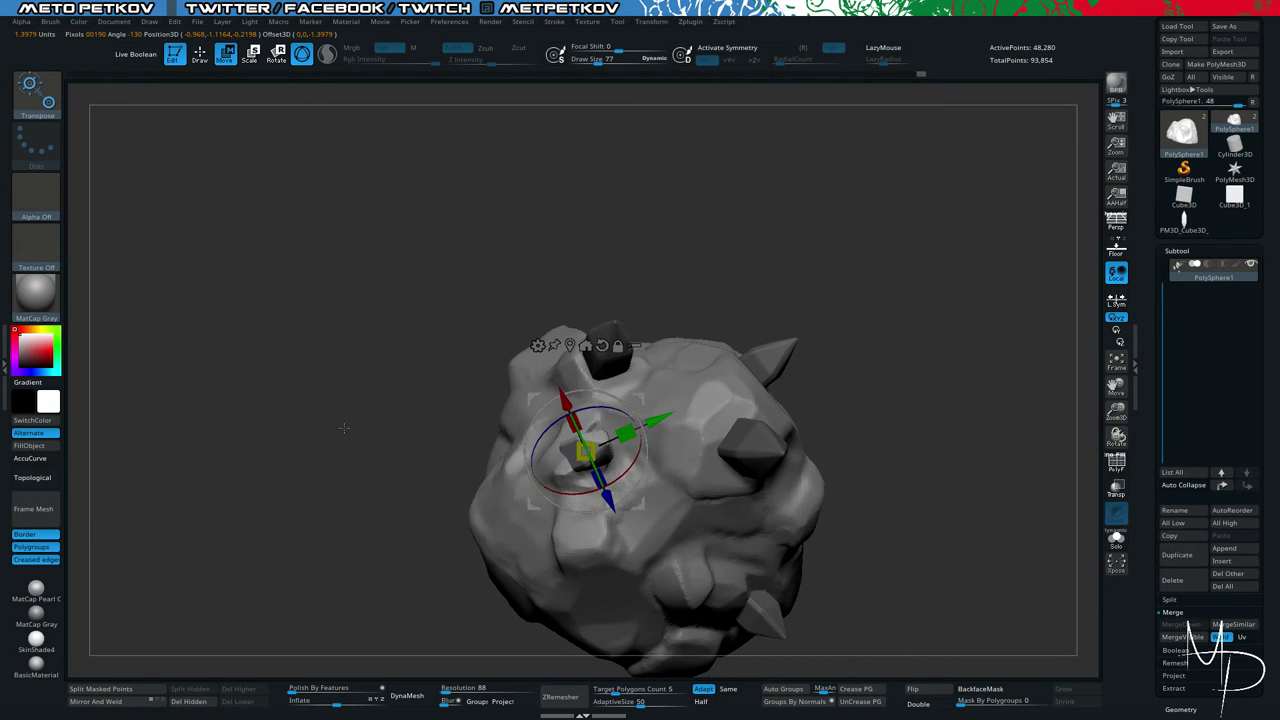
left_click_drag(346, 428, 469, 371)
key("ctrl+z")
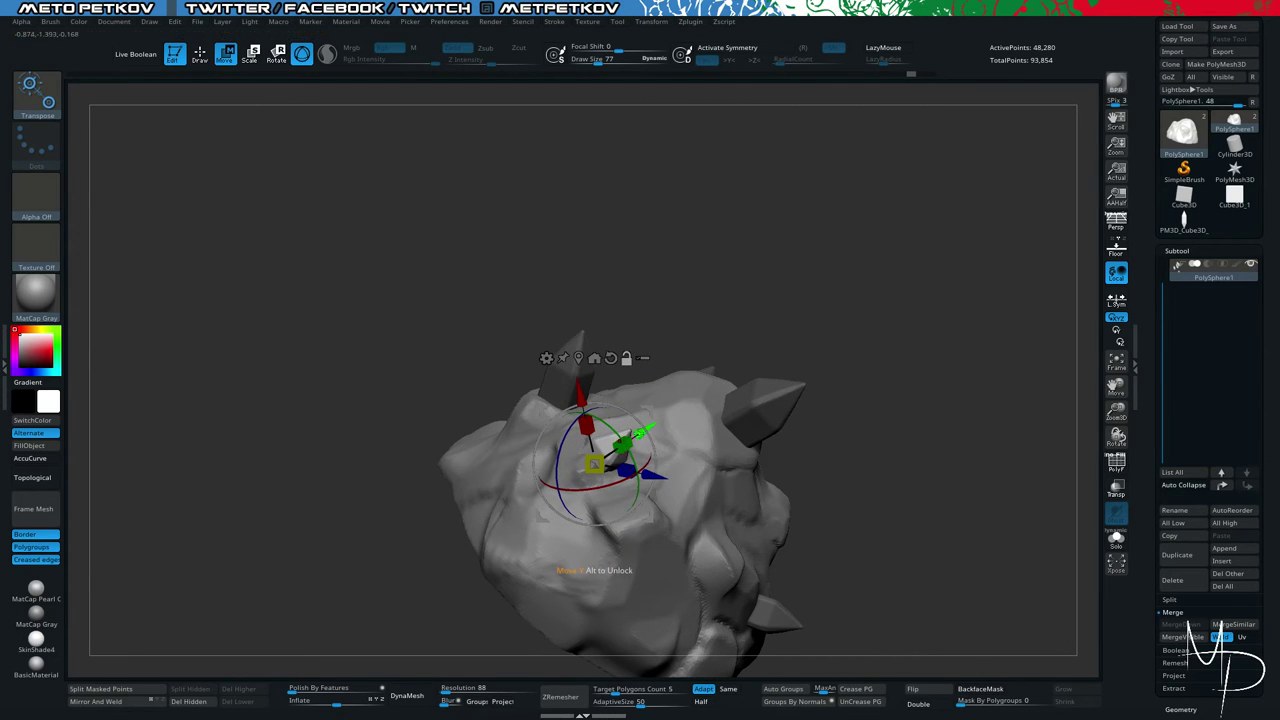
Reset the gizmo's placement, then move and rotate the unmasked crystal so its tip angles out of the rock's hollow.
left_click(594, 358)
left_click(630, 430)
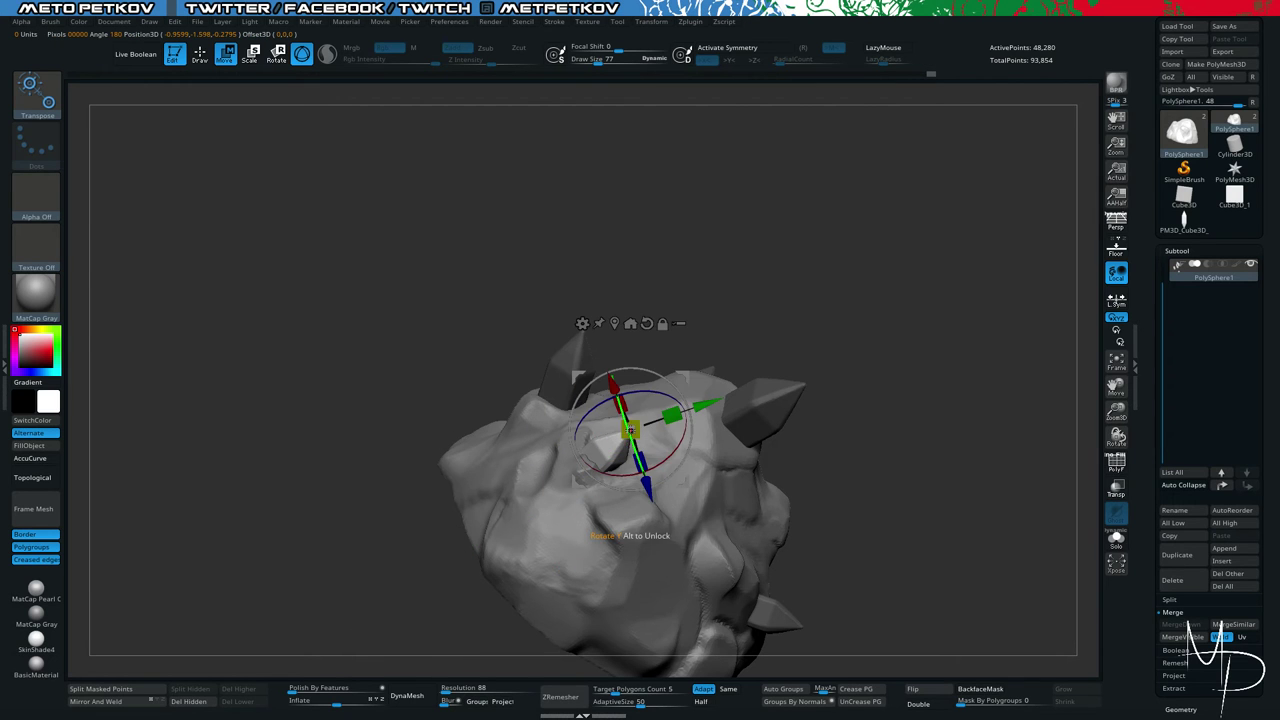
left_click_drag(373, 382, 596, 398)
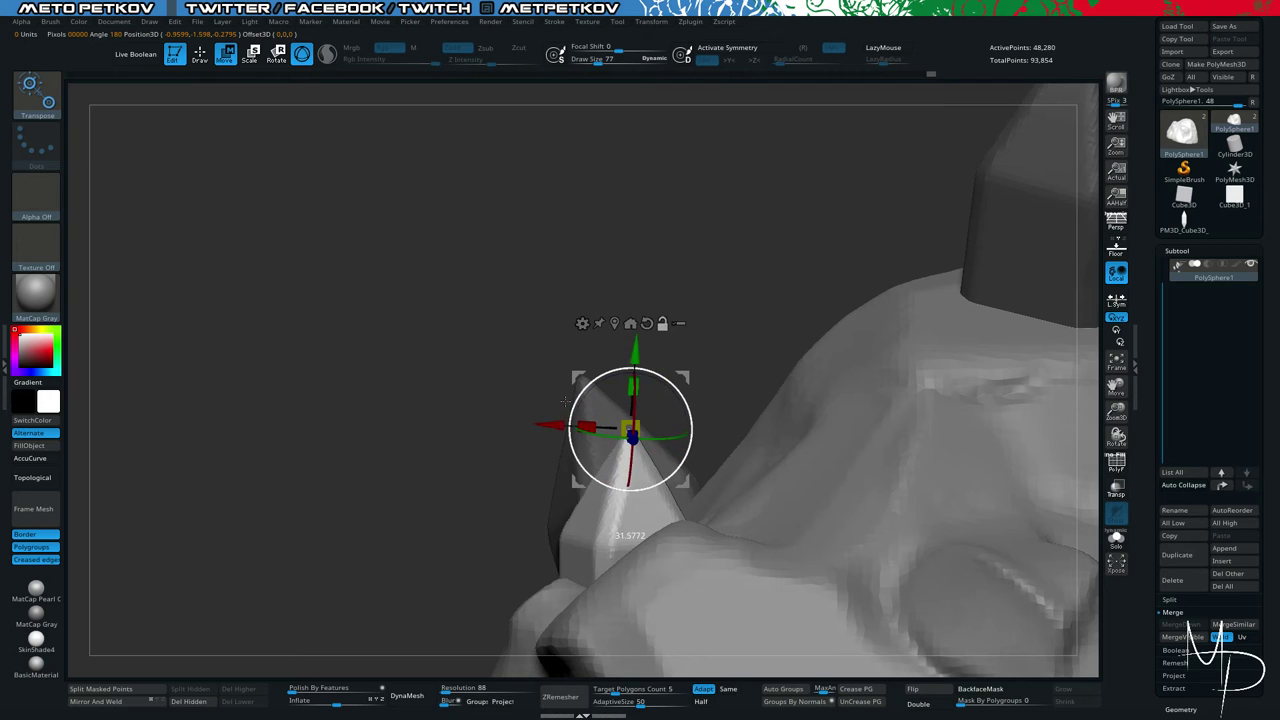
left_click_drag(638, 354, 640, 334)
left_click_drag(588, 369, 554, 406)
left_click_drag(371, 354, 425, 374, "alt")
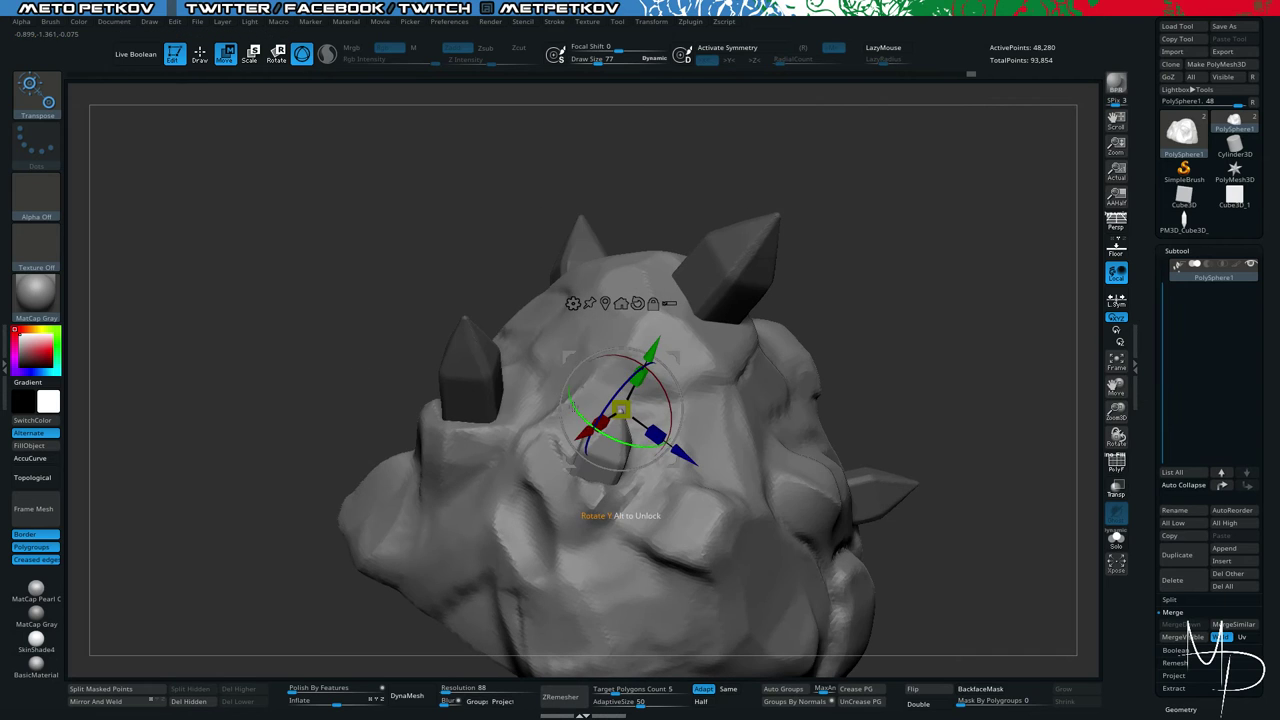
left_click_drag(582, 413, 687, 433)
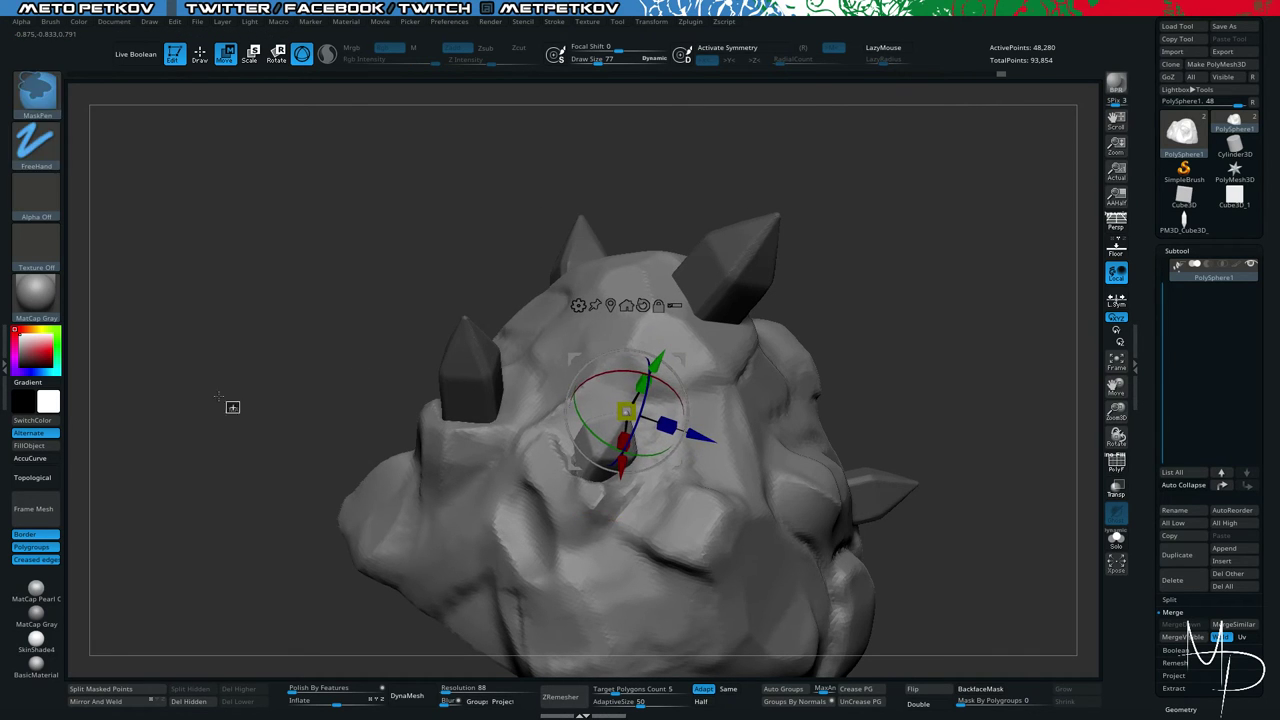
Clear the crystal mask and return to draw mode to review the crystals around the rock.
left_click_drag(231, 406, 170, 300, "ctrl")
mouse_move(150, 296)
left_mouse_down()
mouse_move(214, 306)
mouse_move(338, 236)
left_mouse_up()
key("q")
mouse_move(301, 302)
left_mouse_down()
mouse_move(320, 380)
mouse_move(343, 394)
mouse_move(329, 362)
left_mouse_up()
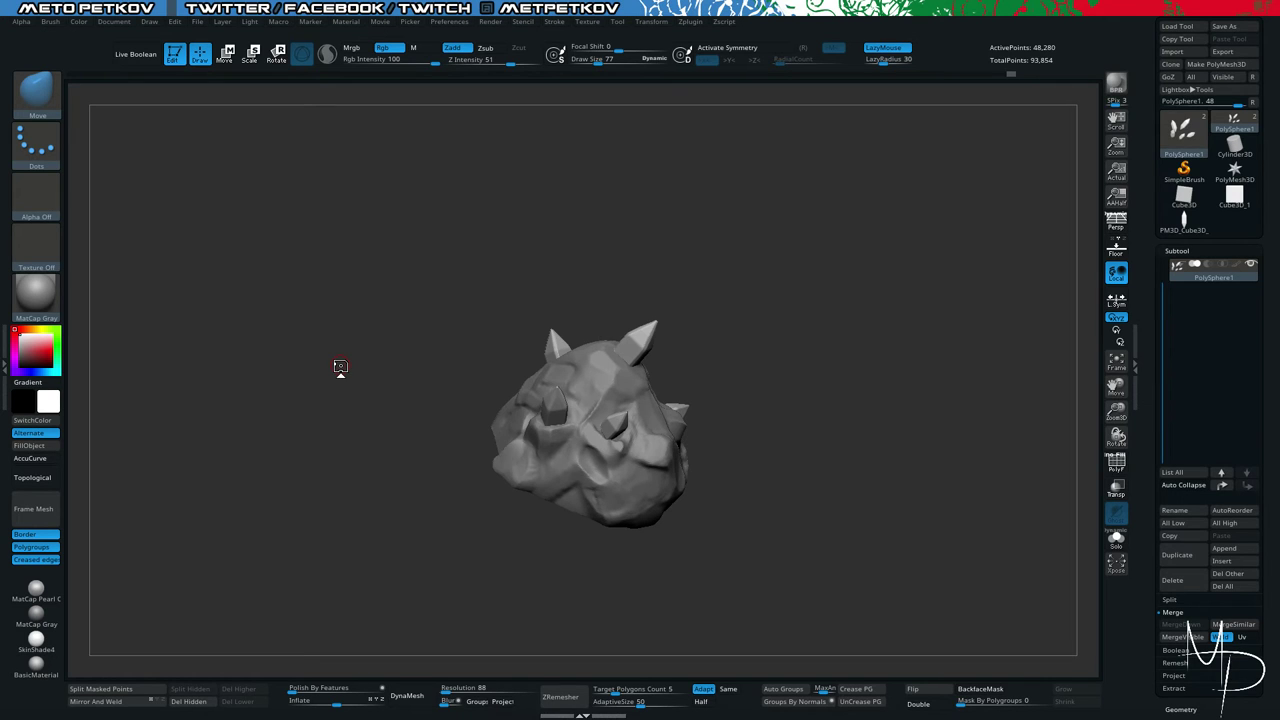
mouse_move(288, 372)
left_mouse_down()
mouse_move(290, 345)
mouse_move(370, 259)
left_mouse_up()
Select the rock subtool and build up its lower face with the Clay brush at draw size 109.
key("space")
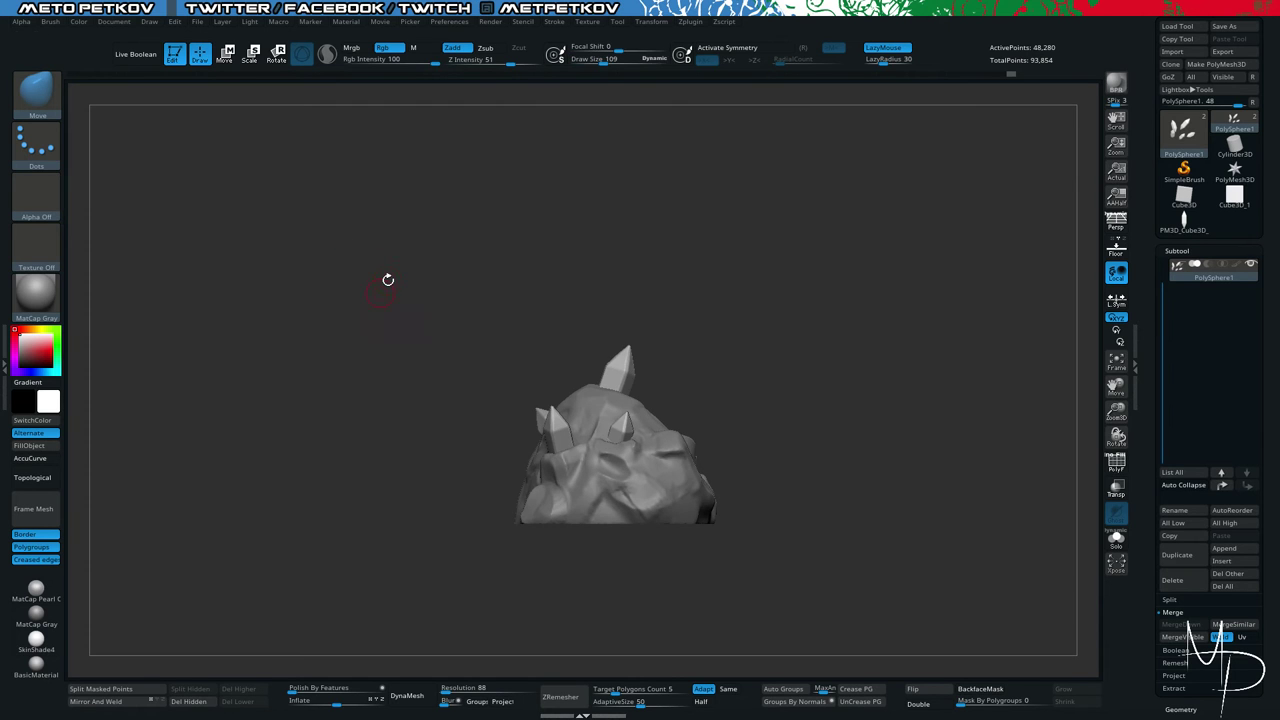
key("b")
key("t")
key("d")
mouse_move(371, 453)
left_mouse_down("alt")
mouse_move(364, 324)
mouse_move(400, 430)
left_mouse_up("alt")
key("b")
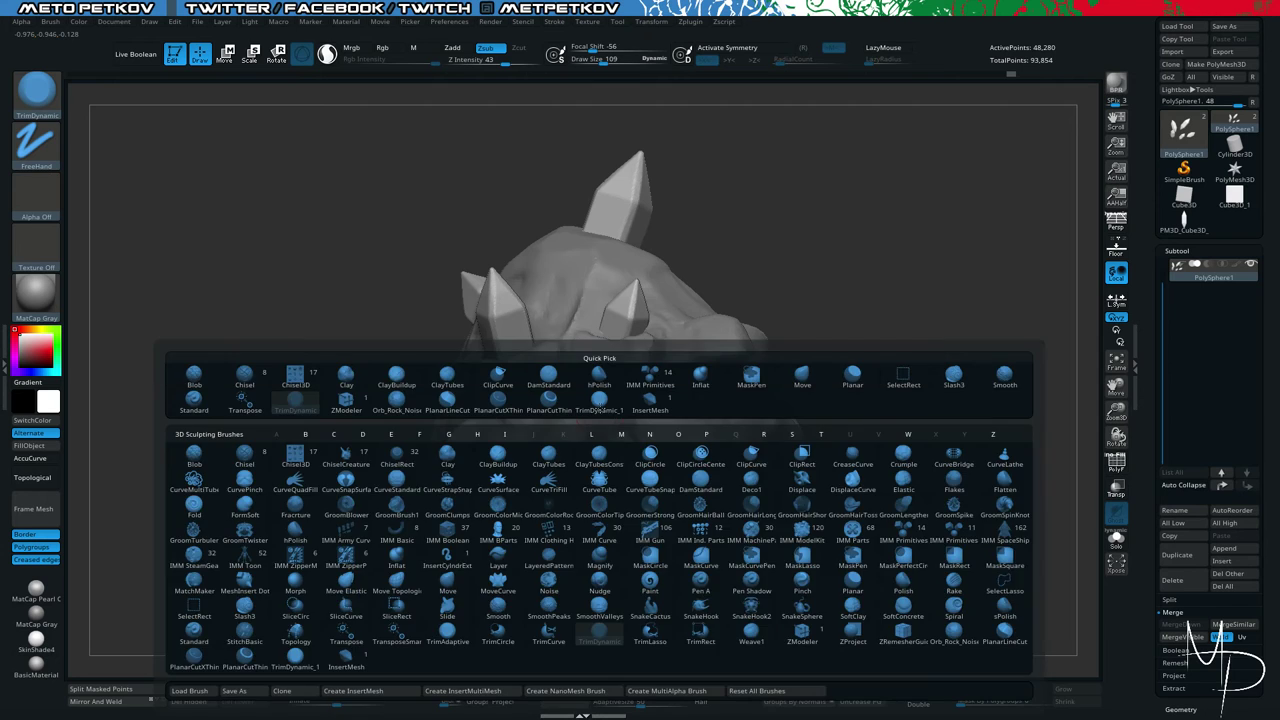
key("c")
key("l")
left_click(603, 460, "alt")
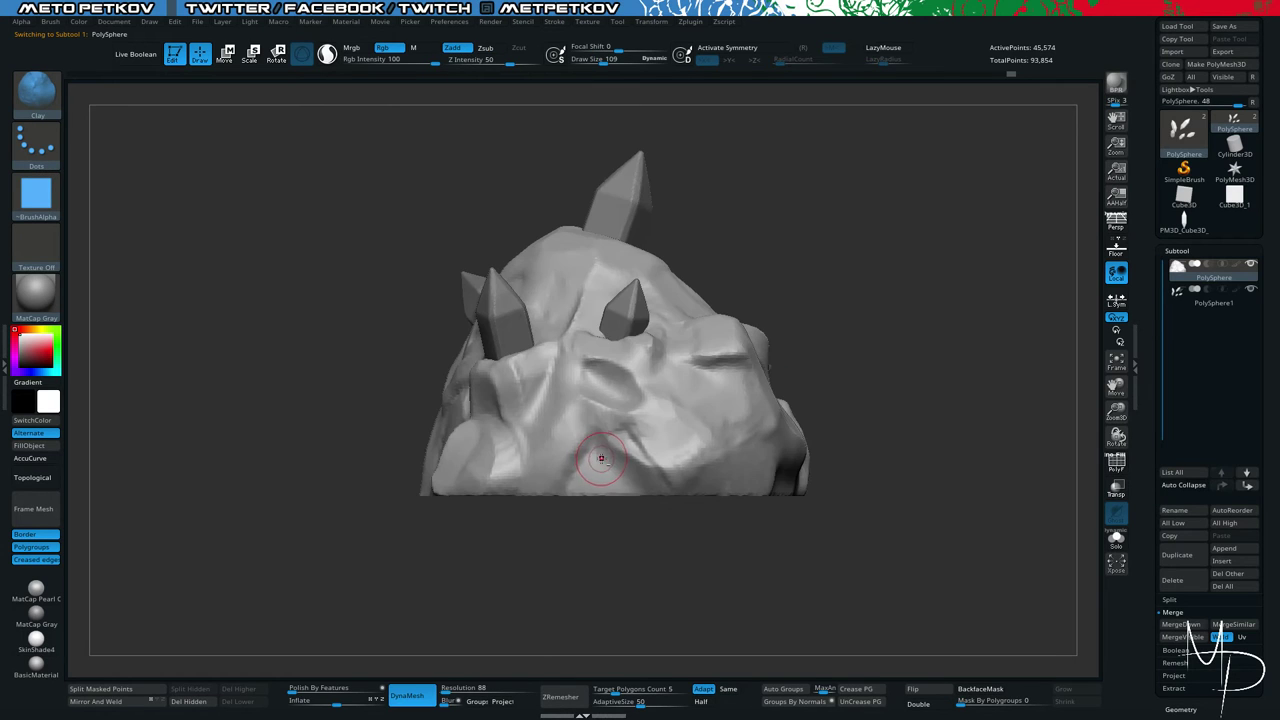
mouse_move(600, 457)
left_mouse_down()
mouse_move(616, 459)
mouse_move(576, 480)
mouse_move(596, 464)
mouse_move(624, 484)
mouse_move(608, 503)
mouse_move(586, 480)
mouse_move(586, 450)
mouse_move(600, 444)
left_mouse_up()
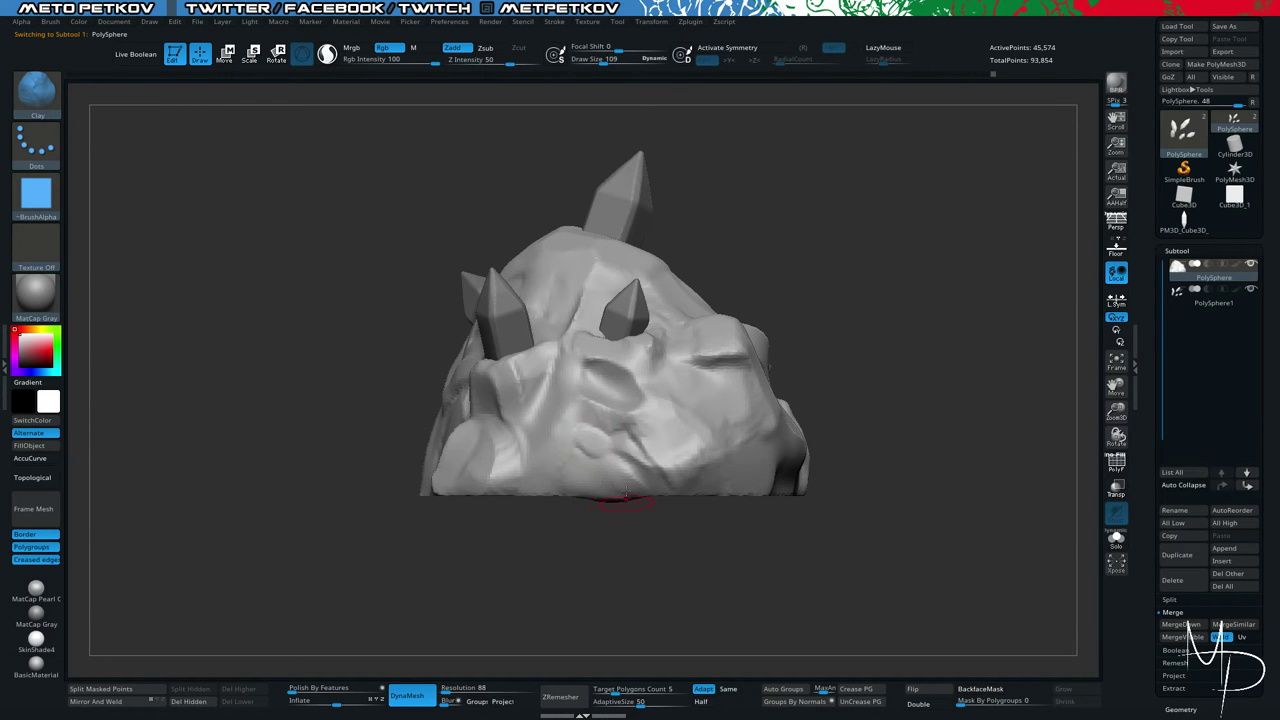
Flatten the clay buildup on the lower face into a clean plane with hPolish and TrimDynamic at draw size 151.
key("b")
key("h")
key("p")
key("space")
mouse_move(579, 431)
left_mouse_down()
mouse_move(592, 433)
mouse_move(585, 457)
mouse_move(574, 442)
mouse_move(596, 403)
mouse_move(580, 421)
mouse_move(597, 468)
left_mouse_up()
key("b")
key("t")
key("d")
mouse_move(561, 443)
left_mouse_down()
mouse_move(582, 446)
mouse_move(576, 430)
left_mouse_up()
key("shift")
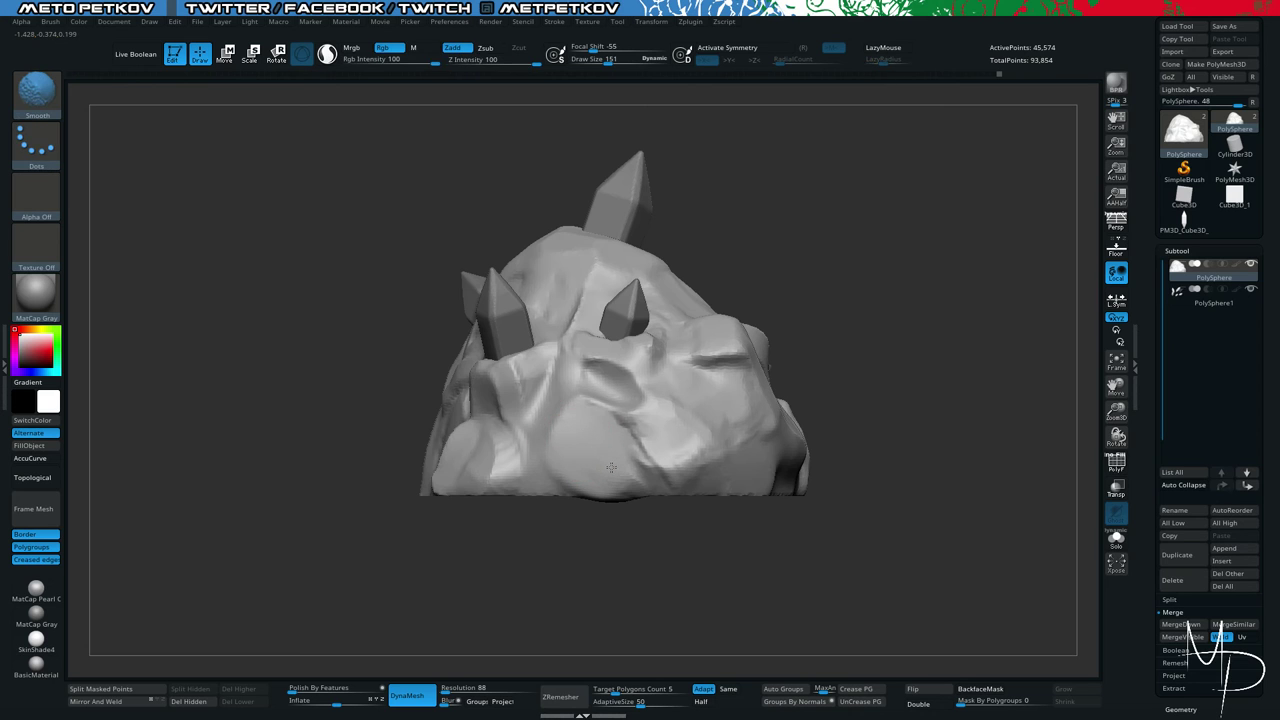
Trim the rock's lower face beside the crystal with TrimDynamic at draw size 95, and smooth it.
mouse_move(623, 557)
left_mouse_down()
mouse_move(680, 591)
mouse_move(470, 385)
left_mouse_up()
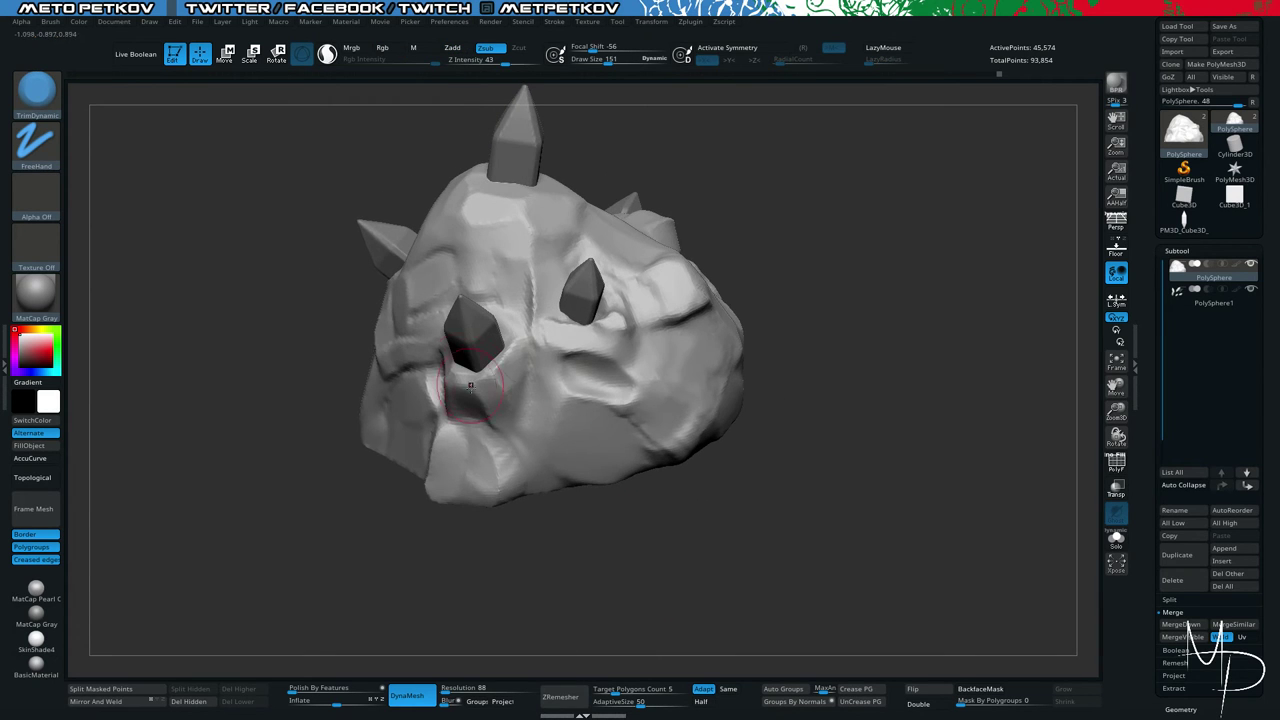
key("space")
left_click_drag(542, 408, 534, 408)
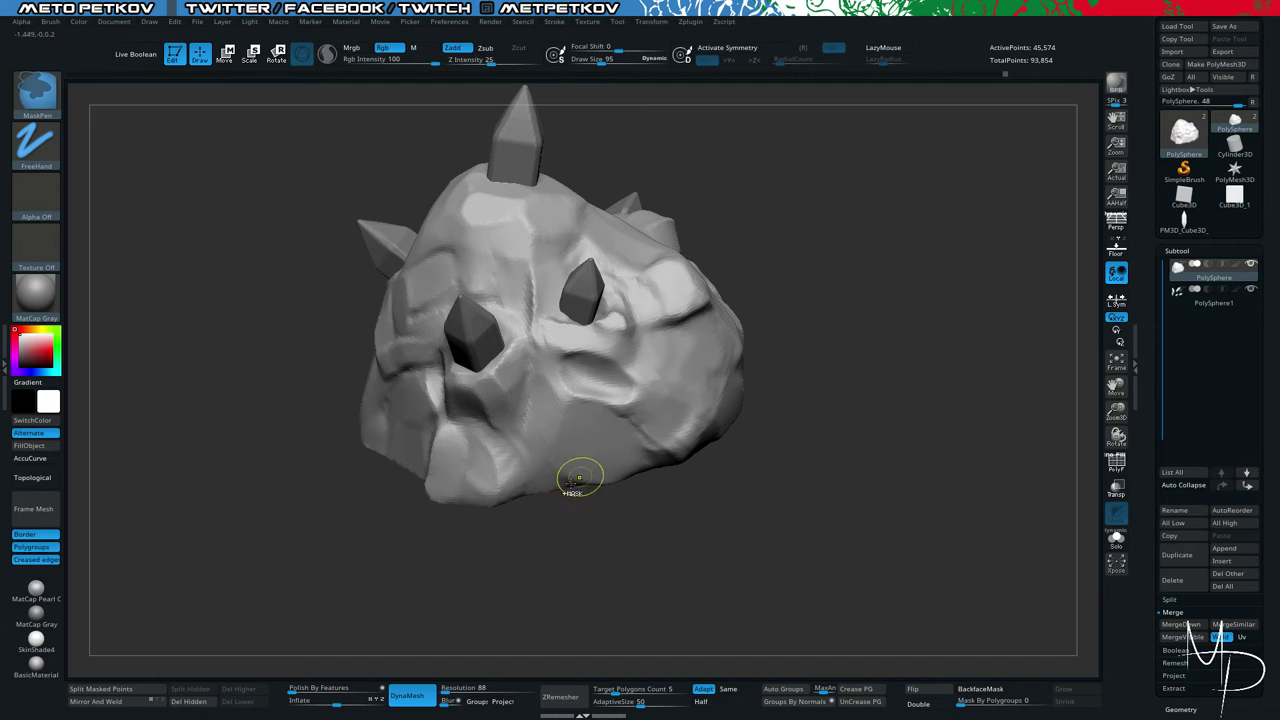
left_click_drag(580, 478, 552, 418, "shift")
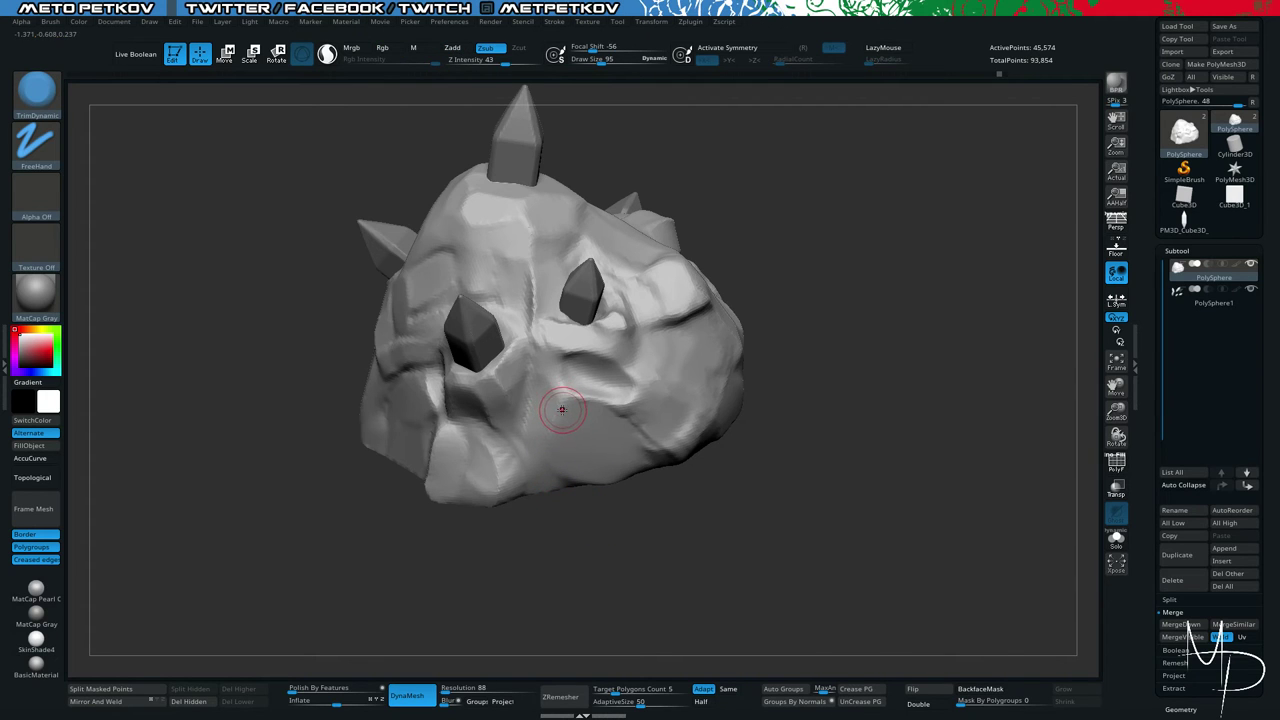
Polish the upper edge of the flattened plane with hPolish at draw size 77.
key("b")
key("h")
key("p")
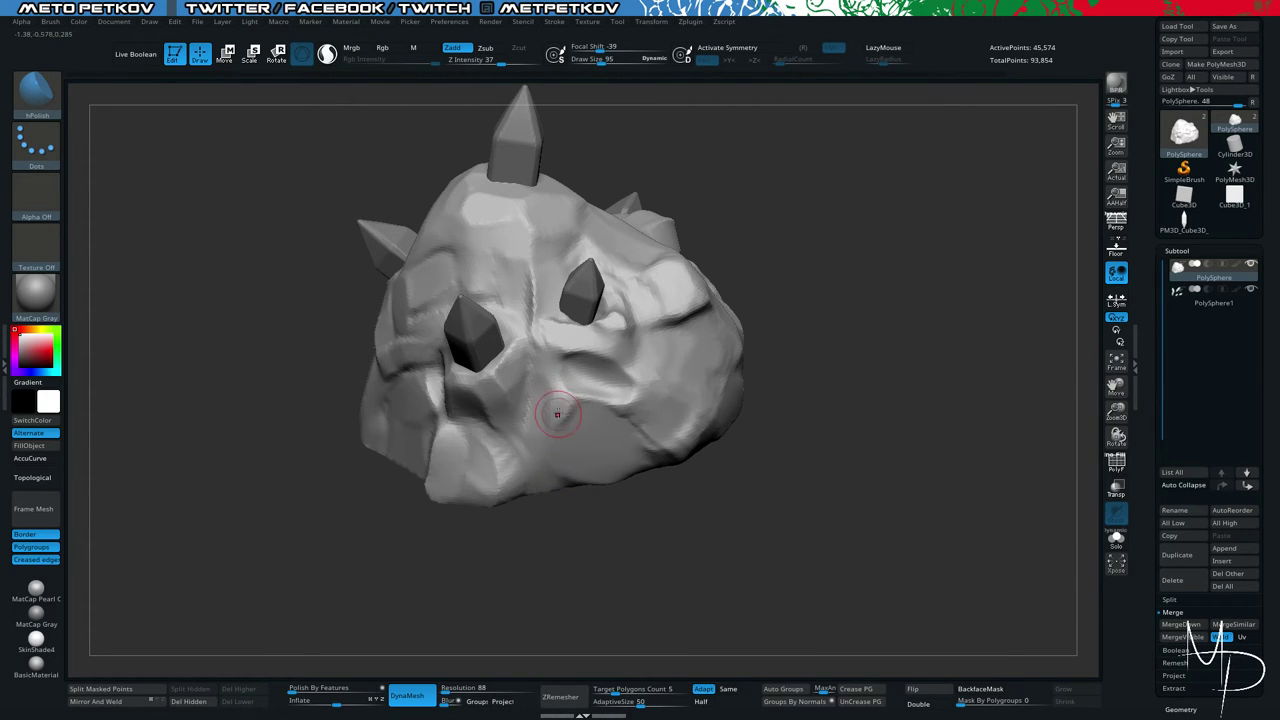
left_click_drag(558, 414, 560, 406, "shift")
key("space")
left_click(560, 406)
left_click_drag(588, 560, 566, 490)
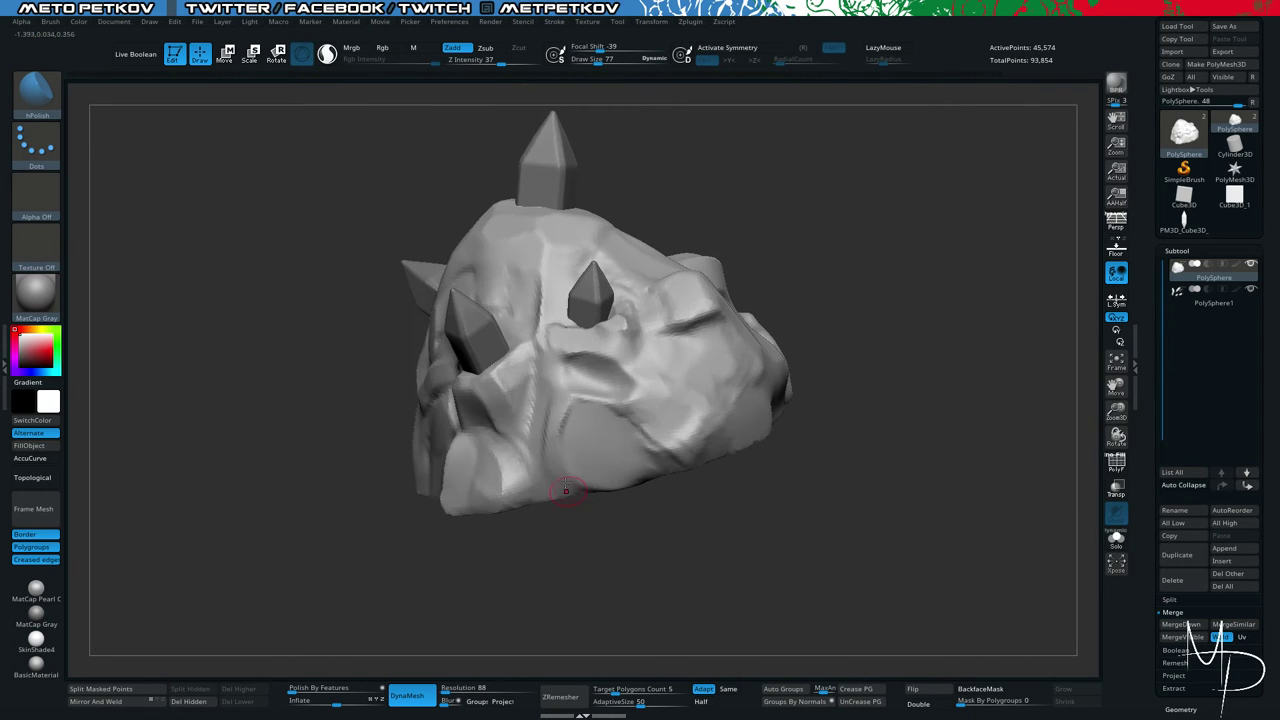
Fill the area beside the crease below the crystals with the Clay brush, re-DynaMesh the rock at resolution 88, and smooth the surface.
key("b")
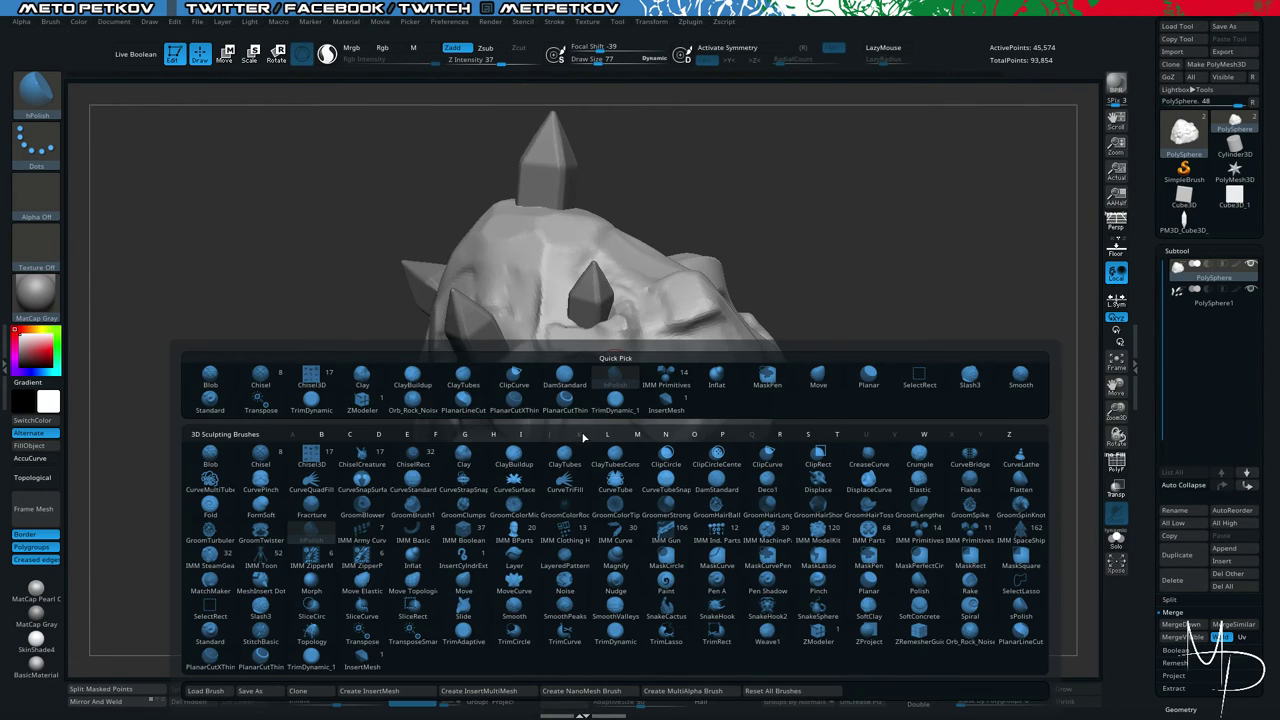
key("c")
key("l")
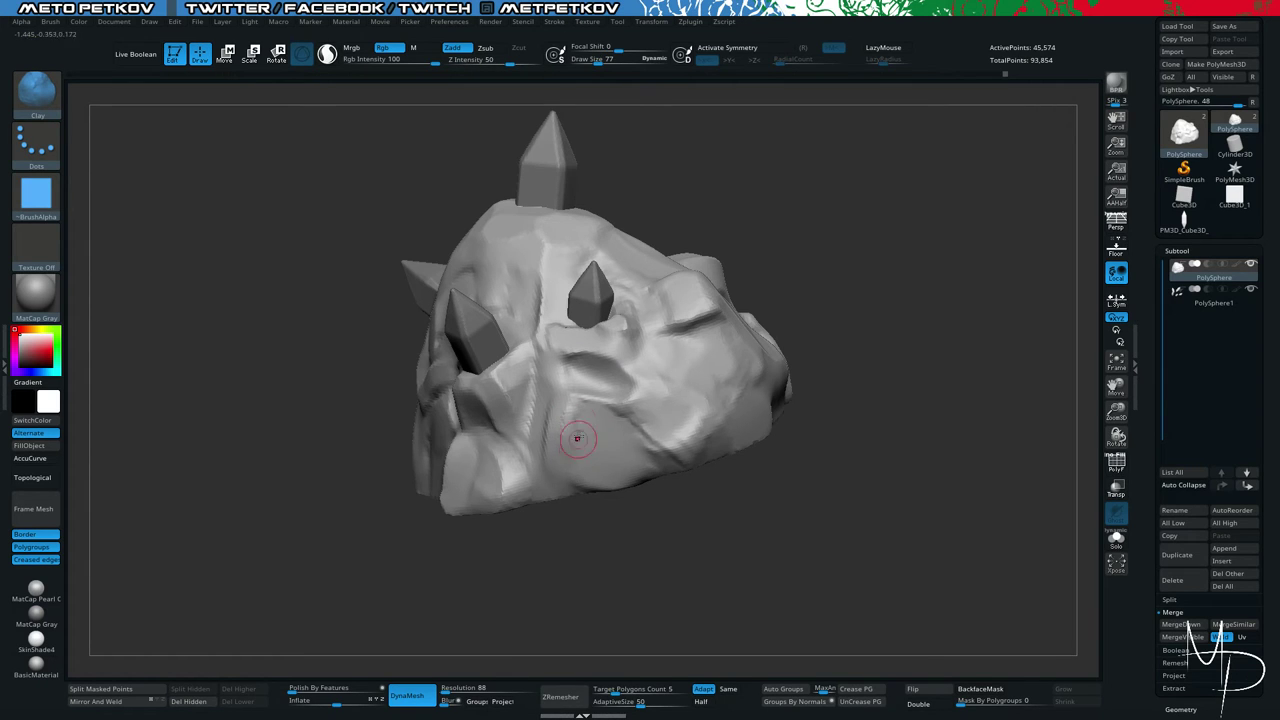
key("shift")
left_click_drag(552, 560, 637, 562)
key("ctrl")
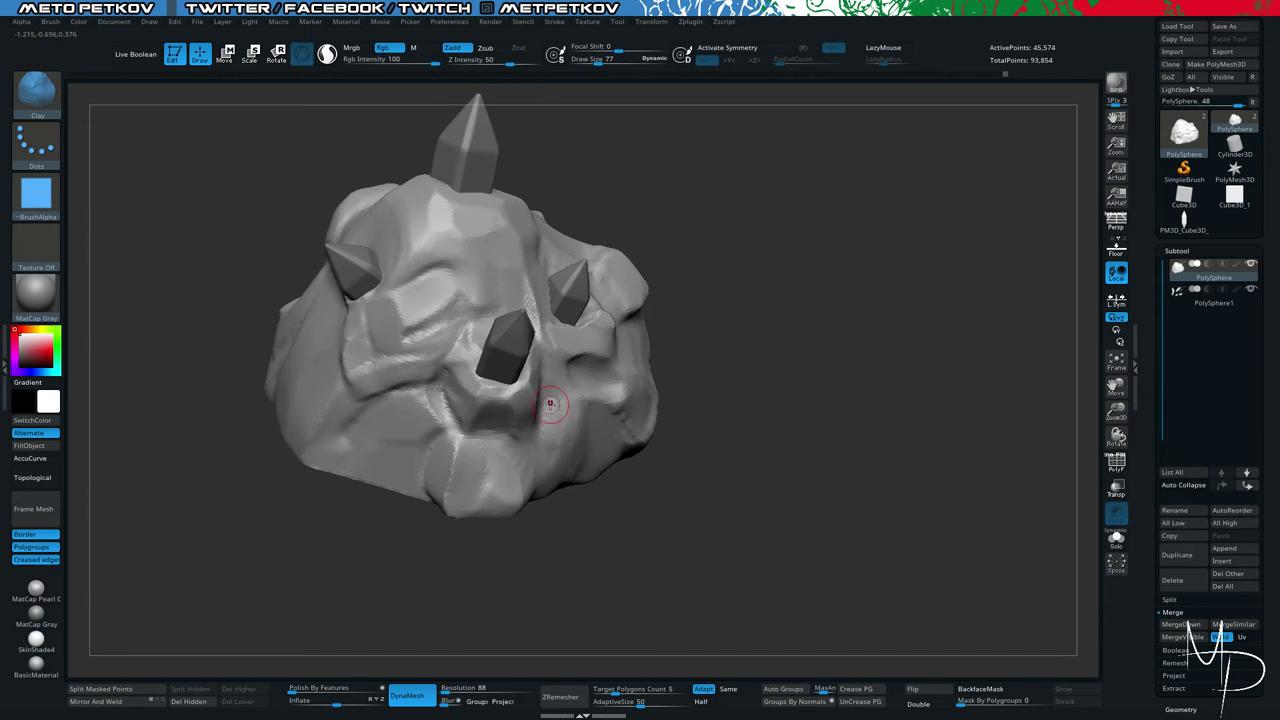
key("ctrl+z")
left_click_drag(557, 411, 553, 440)
left_click_drag(625, 577, 643, 609, "ctrl")
left_click_drag(554, 448, 550, 426)
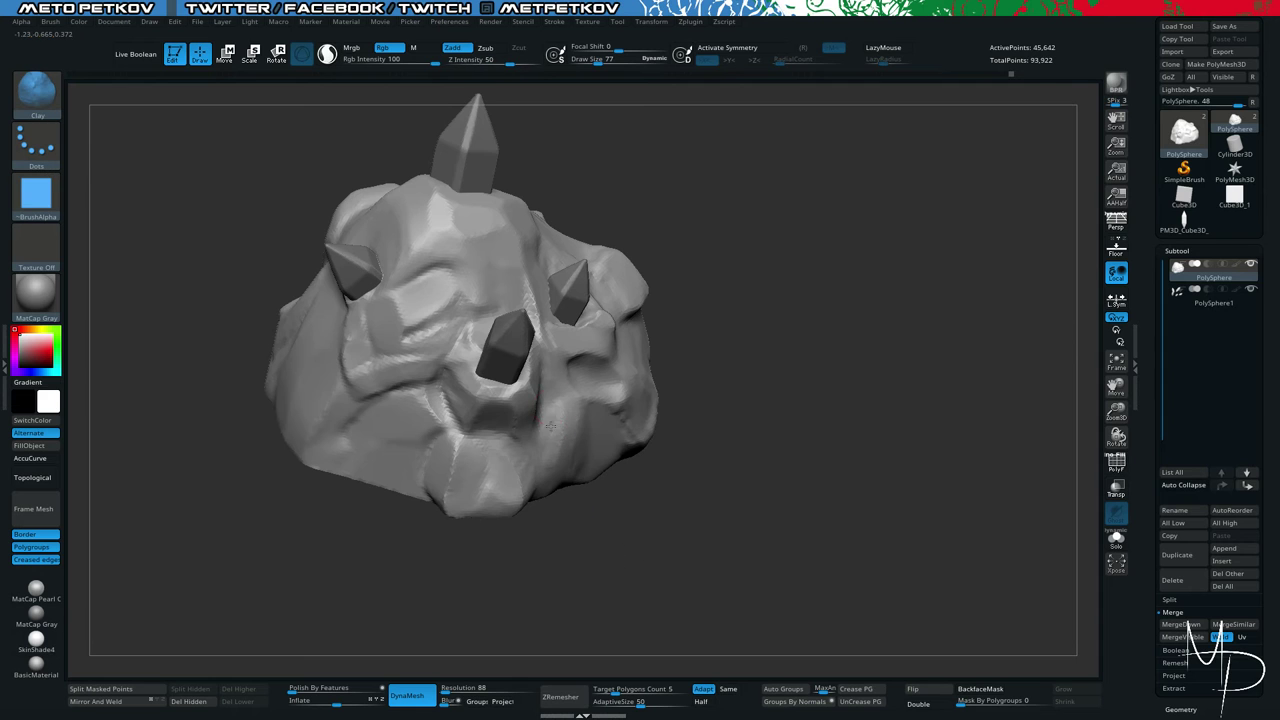
left_click_drag(546, 489, 543, 451, "shift")
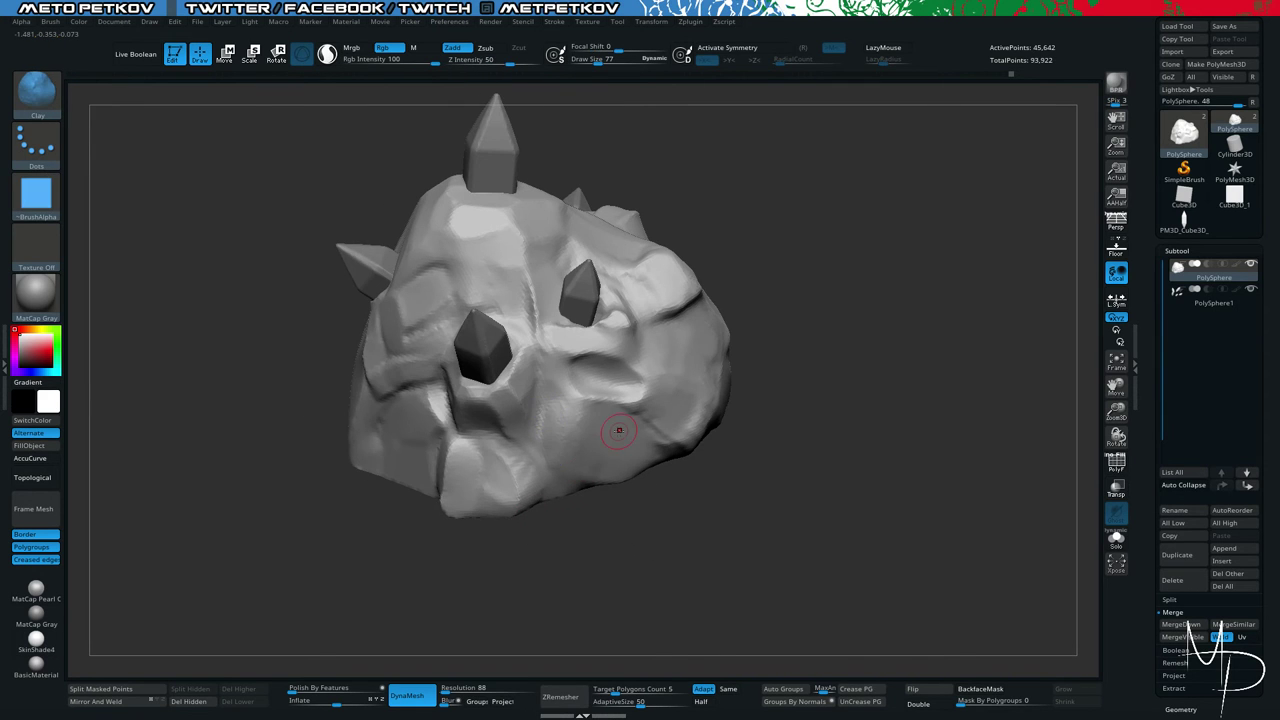
Trim the filled area beside the crease with TrimDynamic and enlarge the draw size to 119.
key("b")
key("r")
key("a")
key("b")
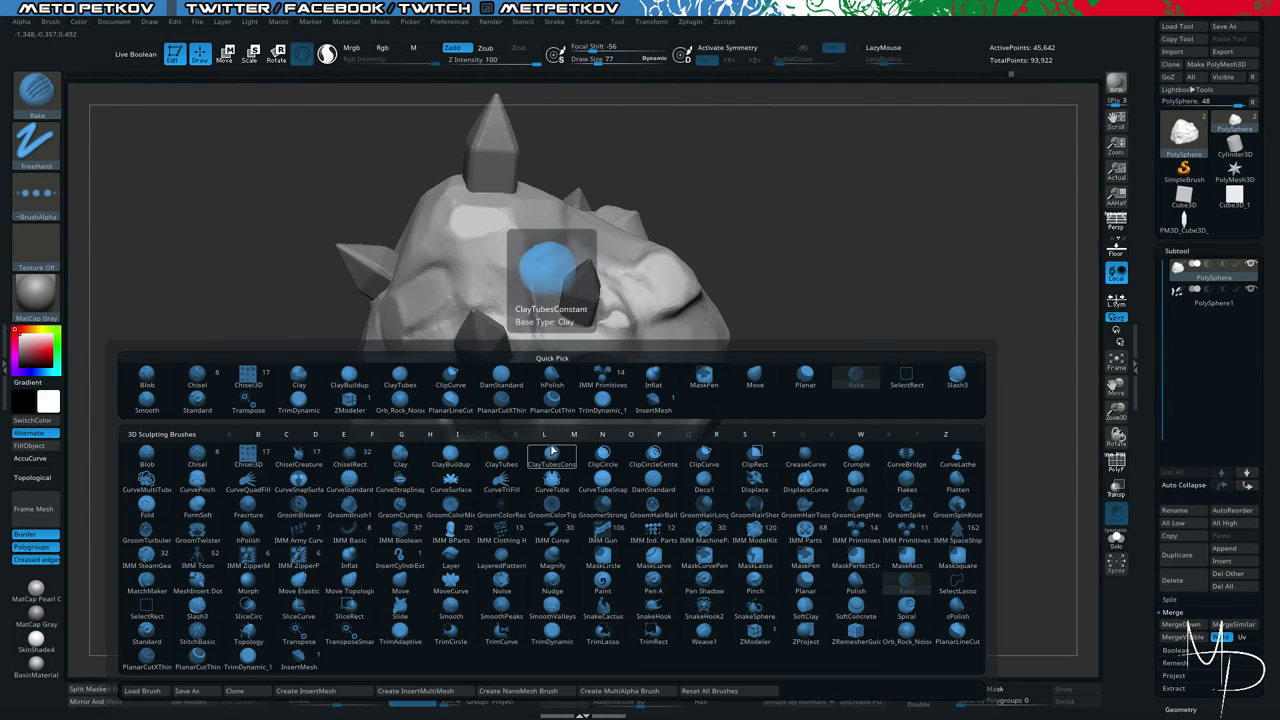
key("t")
key("d")
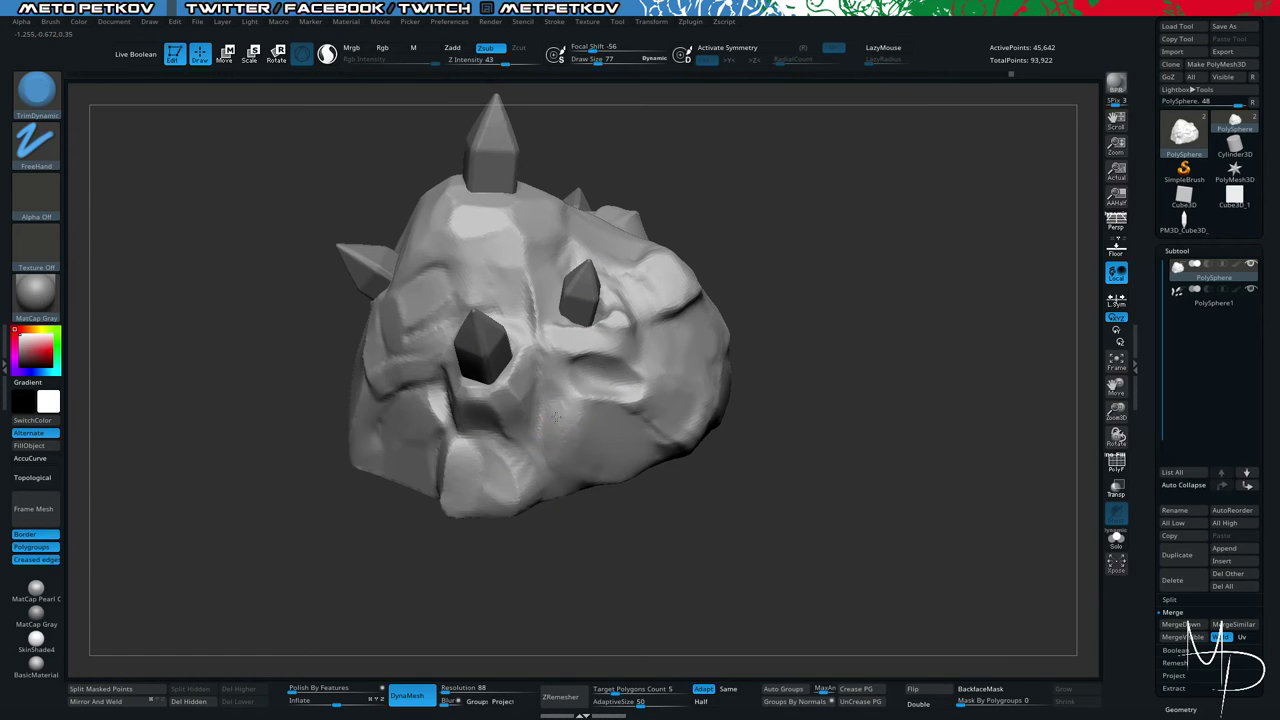
left_click_drag(512, 543, 591, 543)
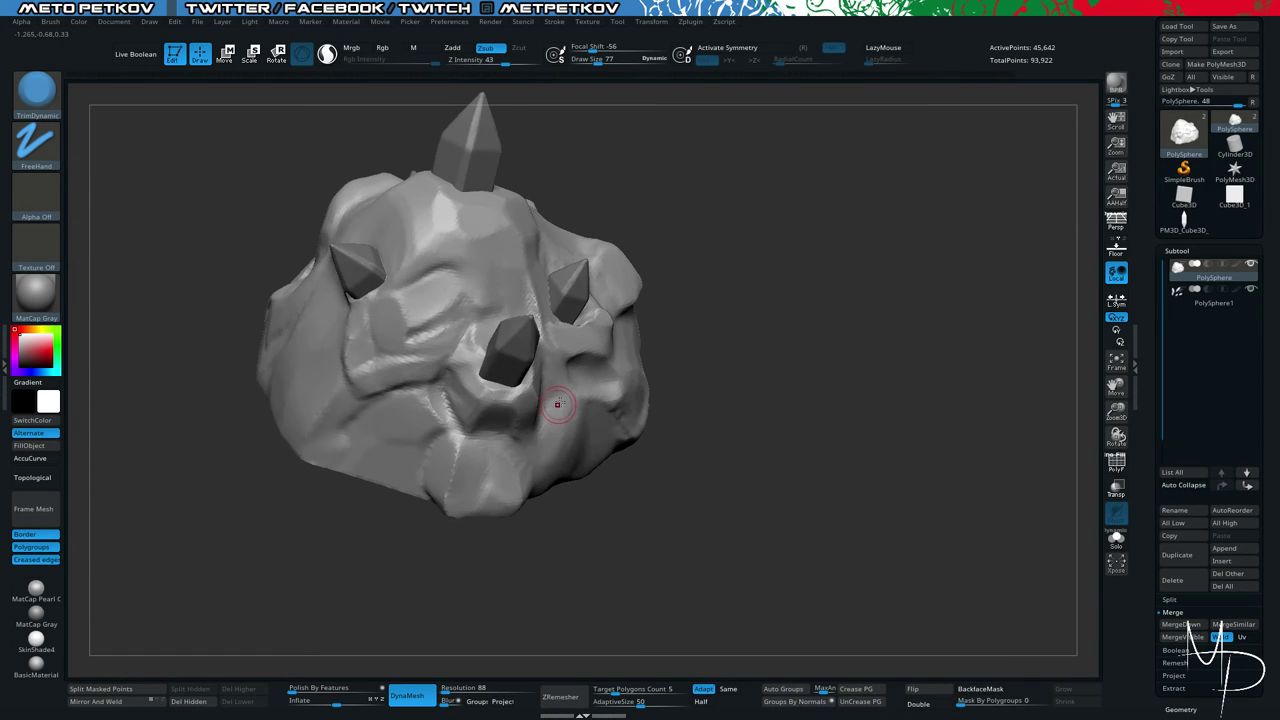
key("space")
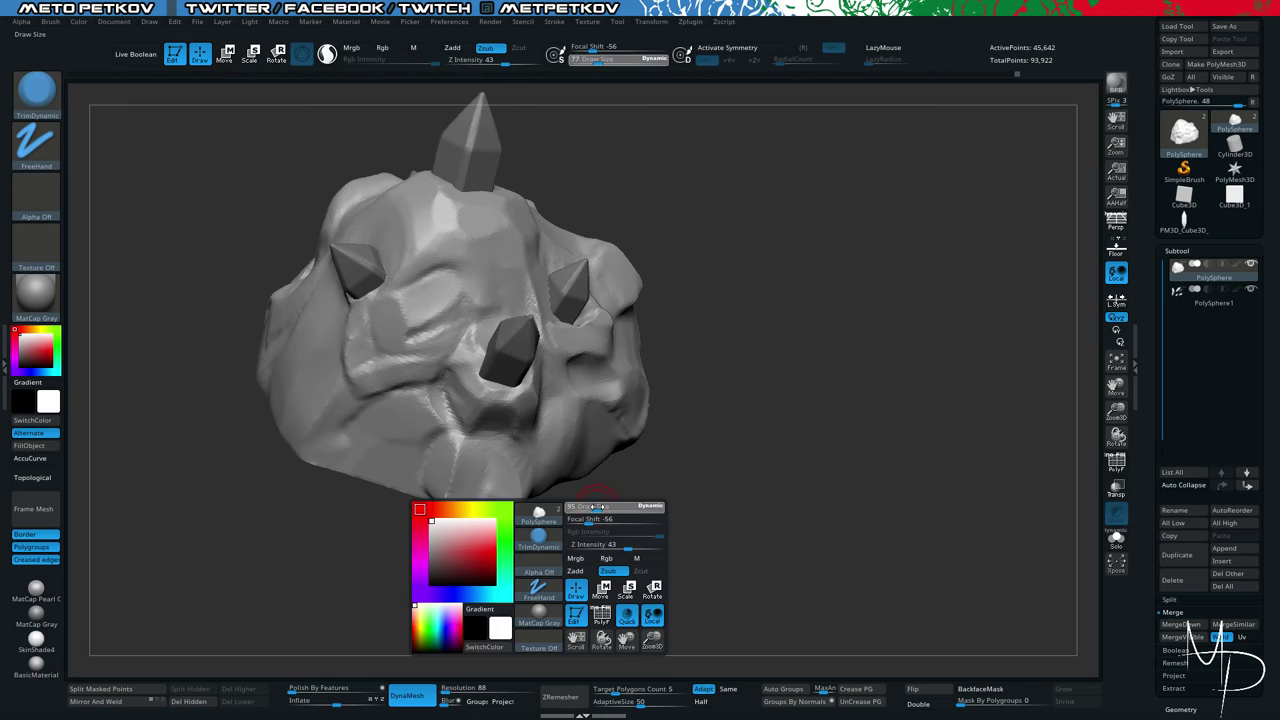
left_click_drag(576, 509, 584, 509)
Mask a rounded patch on the rock's lower face and invert the mask so only that patch is editable.
mouse_move(610, 566)
left_mouse_down()
mouse_move(649, 591)
mouse_move(771, 620)
mouse_move(749, 598)
mouse_move(846, 580)
mouse_move(752, 530)
mouse_move(748, 543)
mouse_move(789, 509)
left_mouse_up()
key("ctrl")
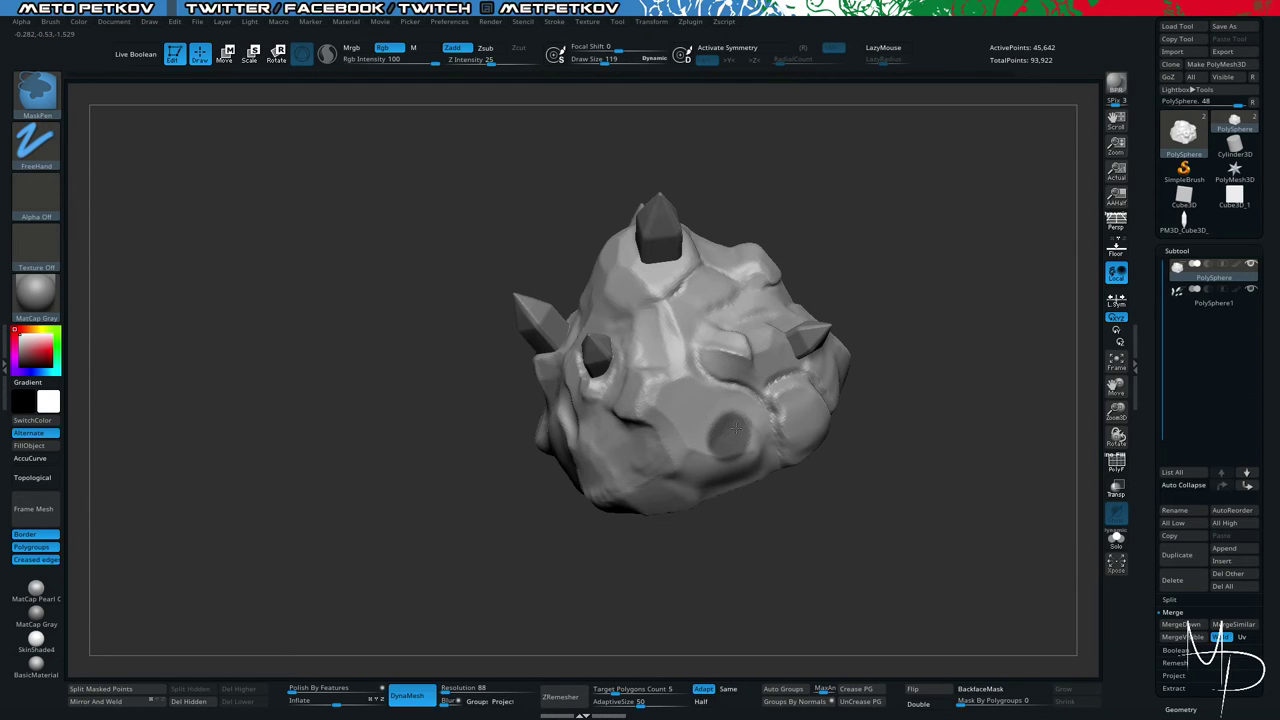
left_click_drag(724, 446, 742, 452, "ctrl")
left_click(791, 572, "ctrl")
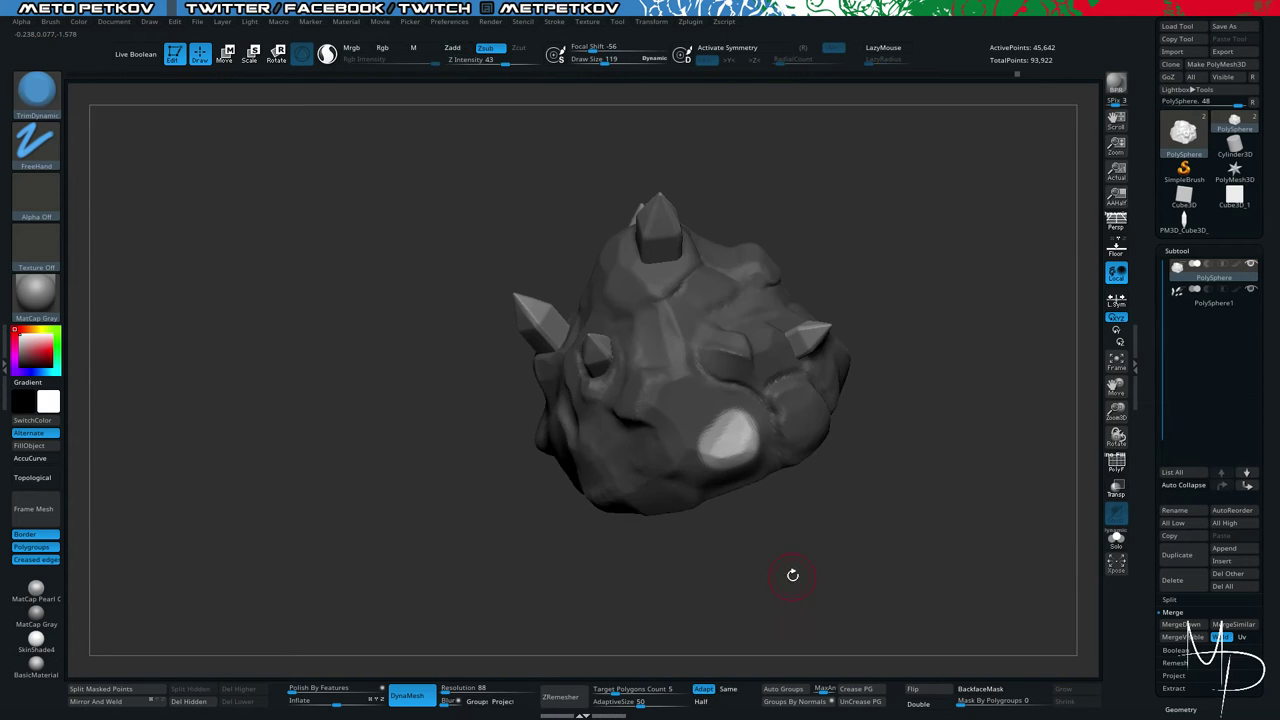
Raise and tilt the unmasked patch on the rock's lower face with the transform gizmo so it protrudes as a chunk.
left_click_drag(792, 574, 820, 493, "shift")
key("w")
left_click_drag(800, 562, 903, 550)
left_click(787, 427, "alt")
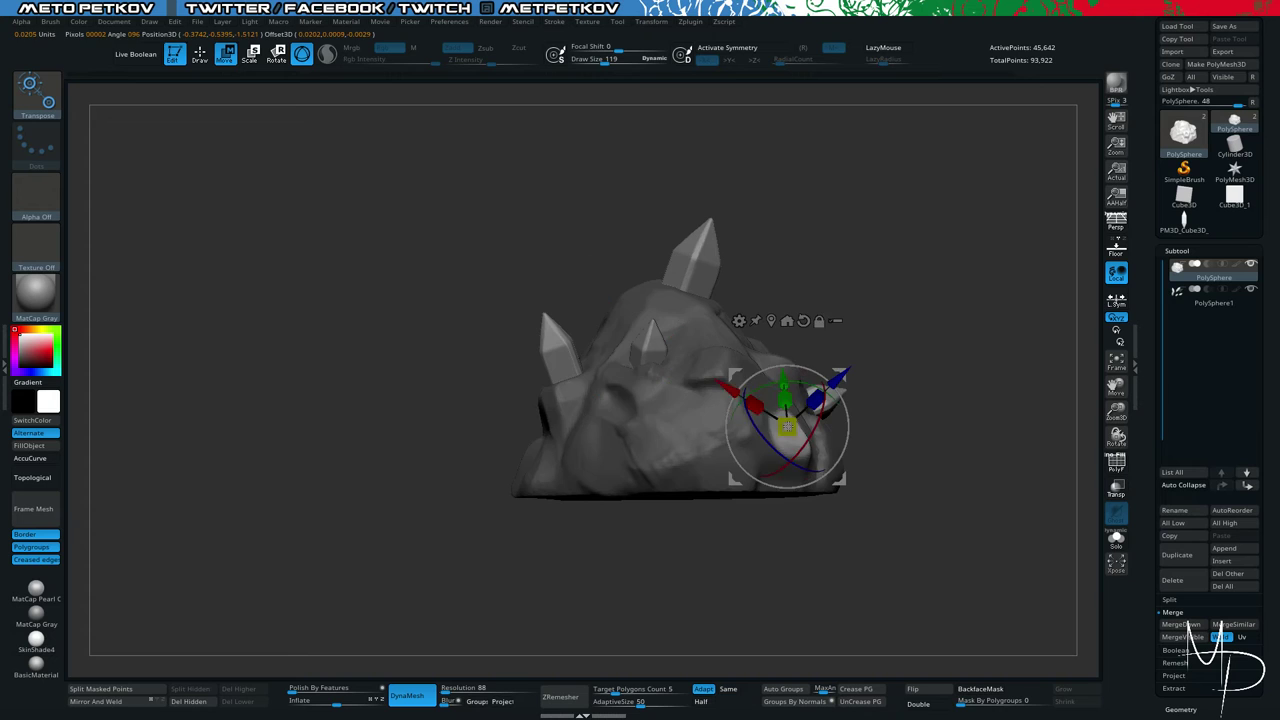
left_click_drag(737, 375, 726, 345)
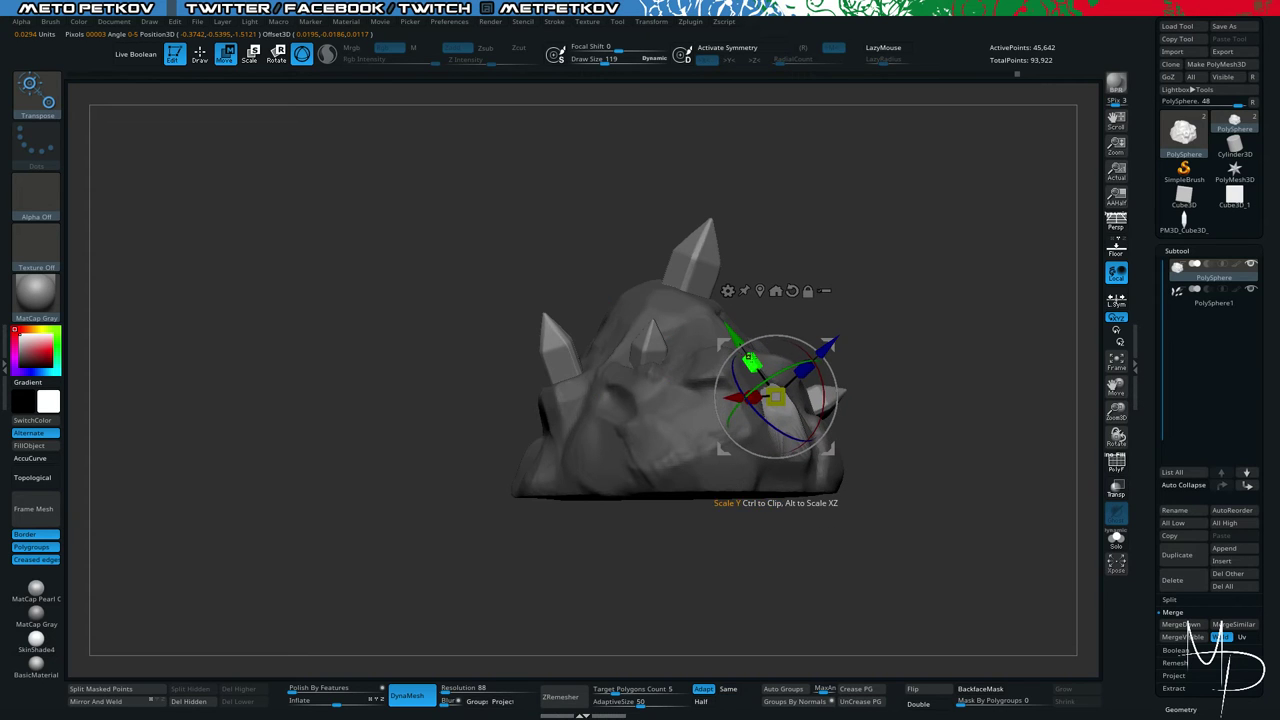
left_click_drag(813, 364, 778, 315)
left_click_drag(708, 383, 698, 380)
left_click_drag(874, 549, 827, 631)
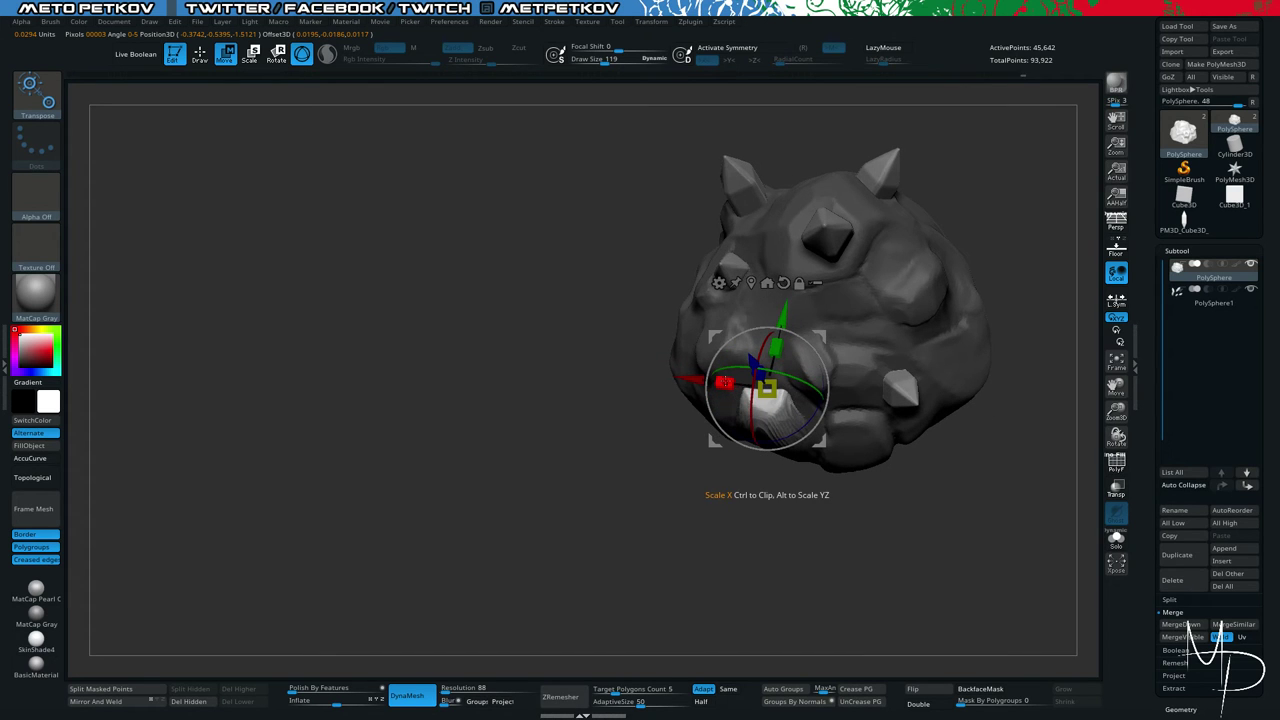
left_click_drag(724, 382, 707, 396)
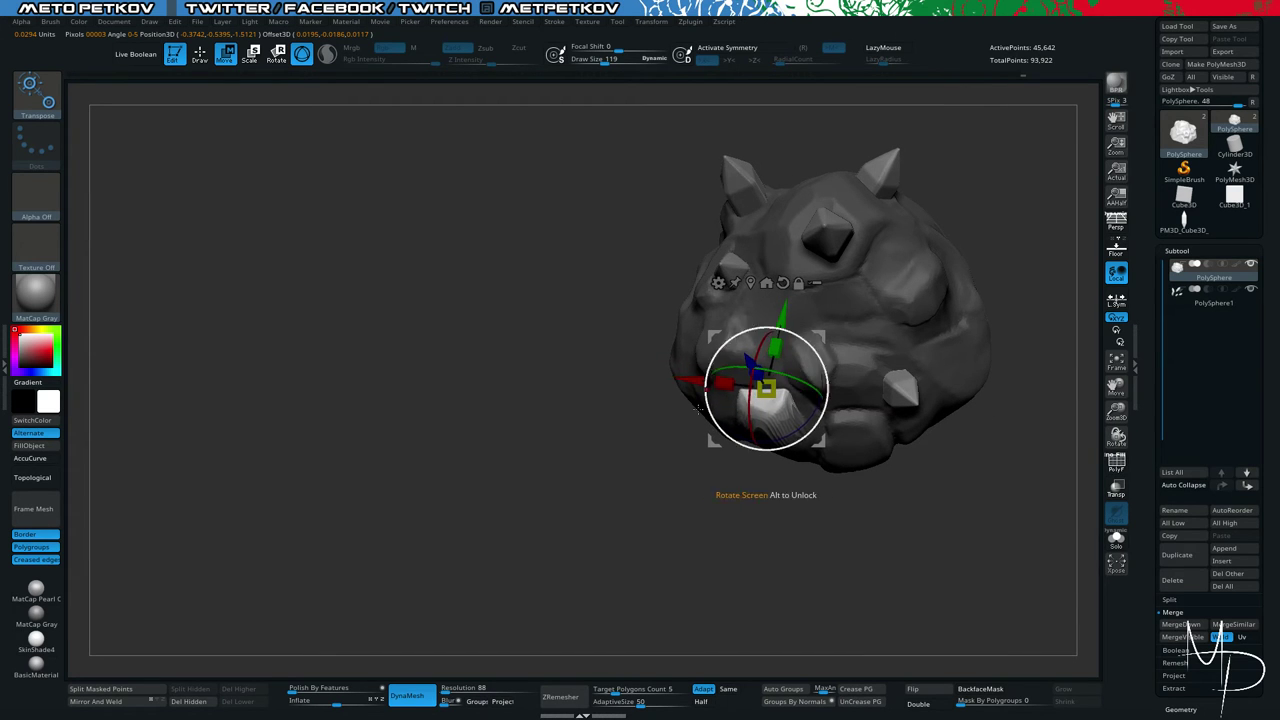
Clear the mask and re-DynaMesh the rock at resolution 88.
left_click_drag(664, 486, 669, 382)
left_click_drag(503, 386, 411, 306, "ctrl")
left_click_drag(474, 360, 402, 290, "ctrl")
Flatten the front and side faces of the raised chunk with hPolish at draw size 119.
left_click_drag(428, 318, 432, 365)
key("b")
key("h")
key("p")
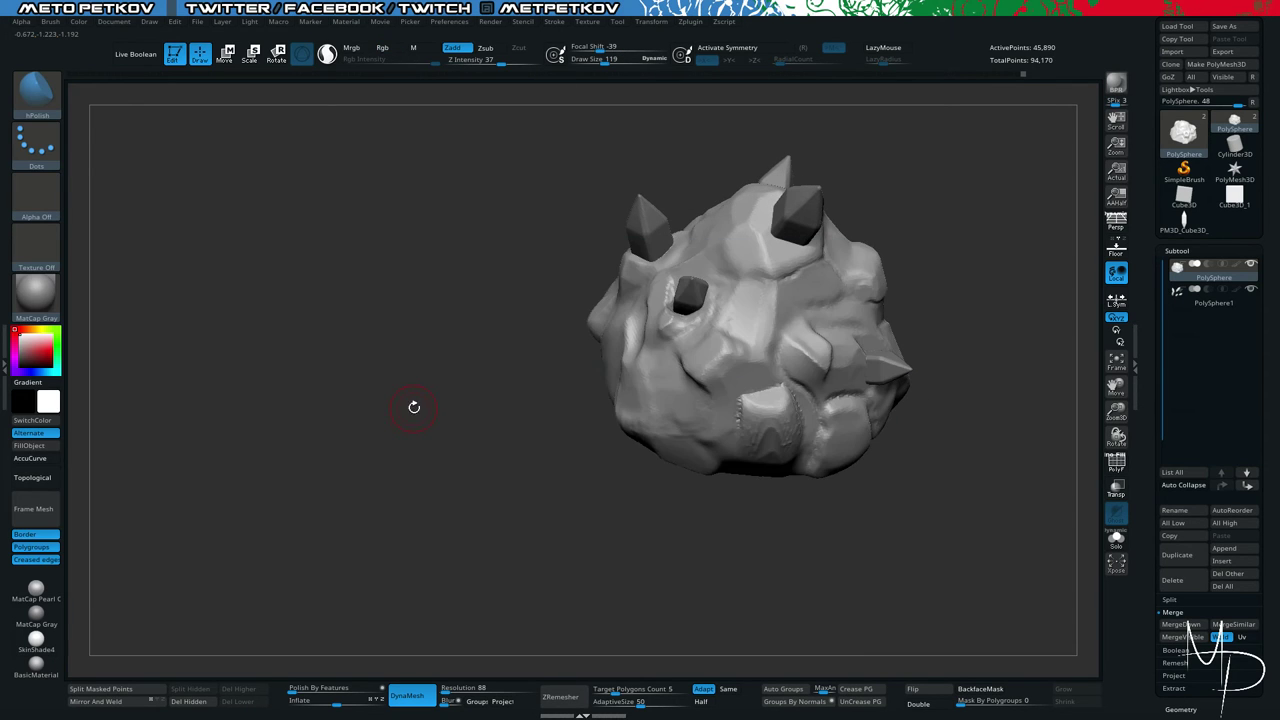
mouse_move(413, 407)
left_mouse_down()
mouse_move(391, 394)
mouse_move(402, 440)
left_mouse_up()
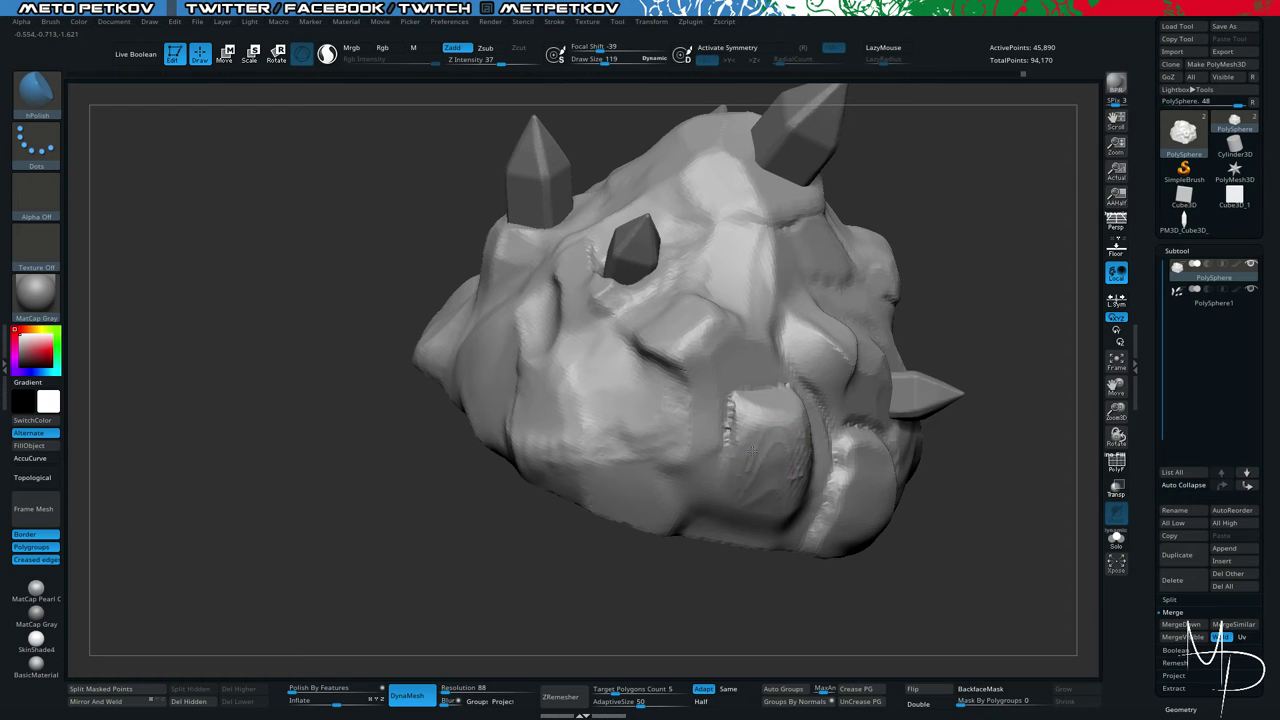
left_click_drag(752, 451, 796, 421)
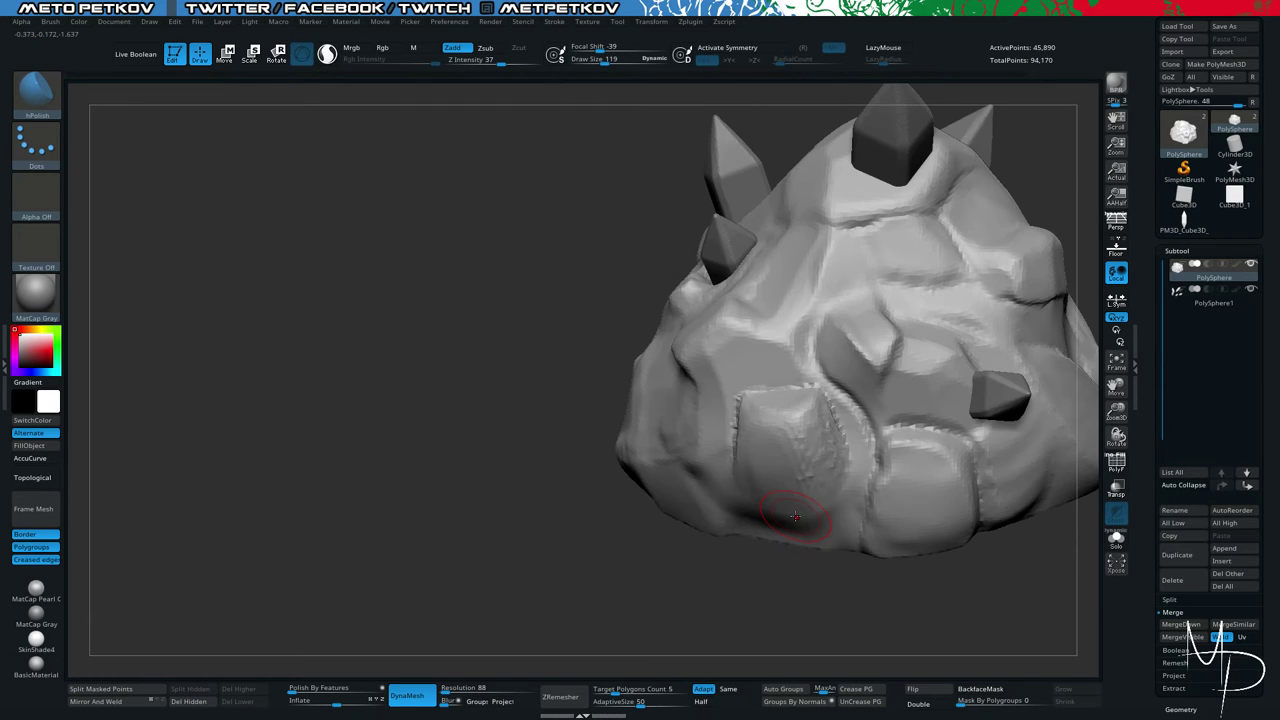
mouse_move(831, 470)
left_mouse_down()
mouse_move(832, 438)
mouse_move(815, 485)
left_mouse_up()
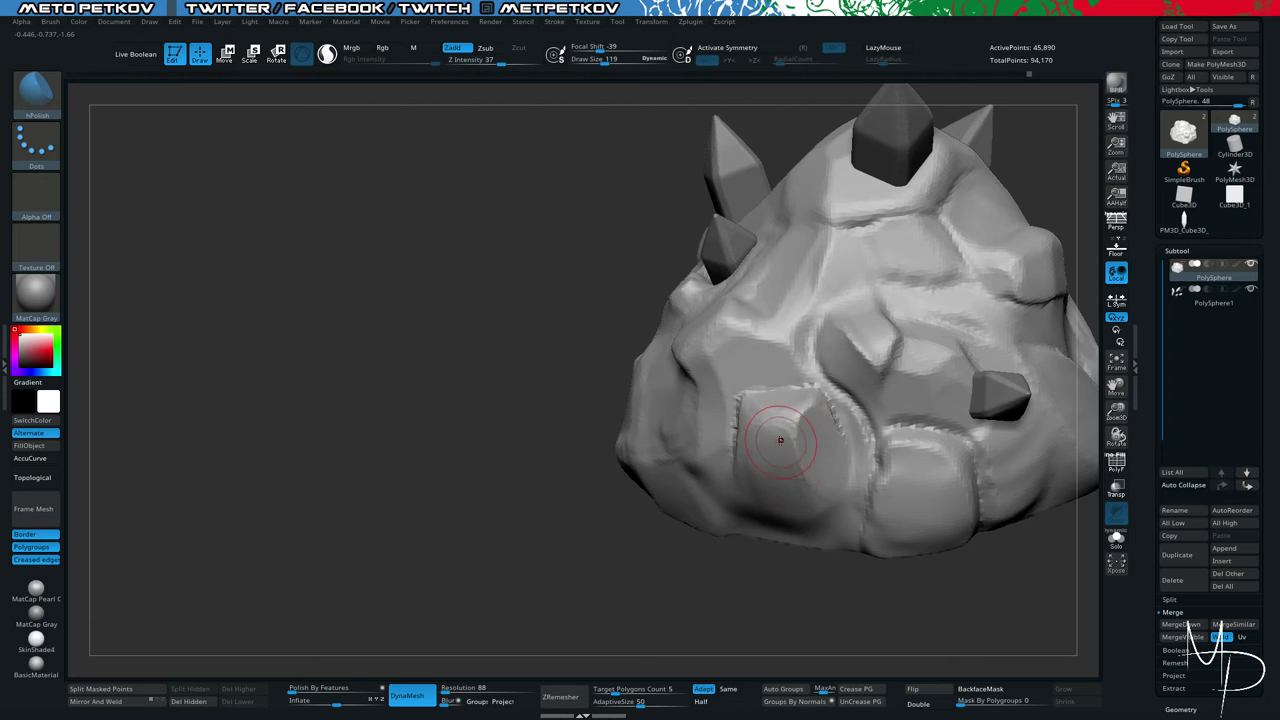
left_click_drag(781, 440, 755, 455)
left_click_drag(466, 300, 464, 402)
mouse_move(755, 395)
left_mouse_down()
mouse_move(777, 405)
mouse_move(745, 408)
left_mouse_up()
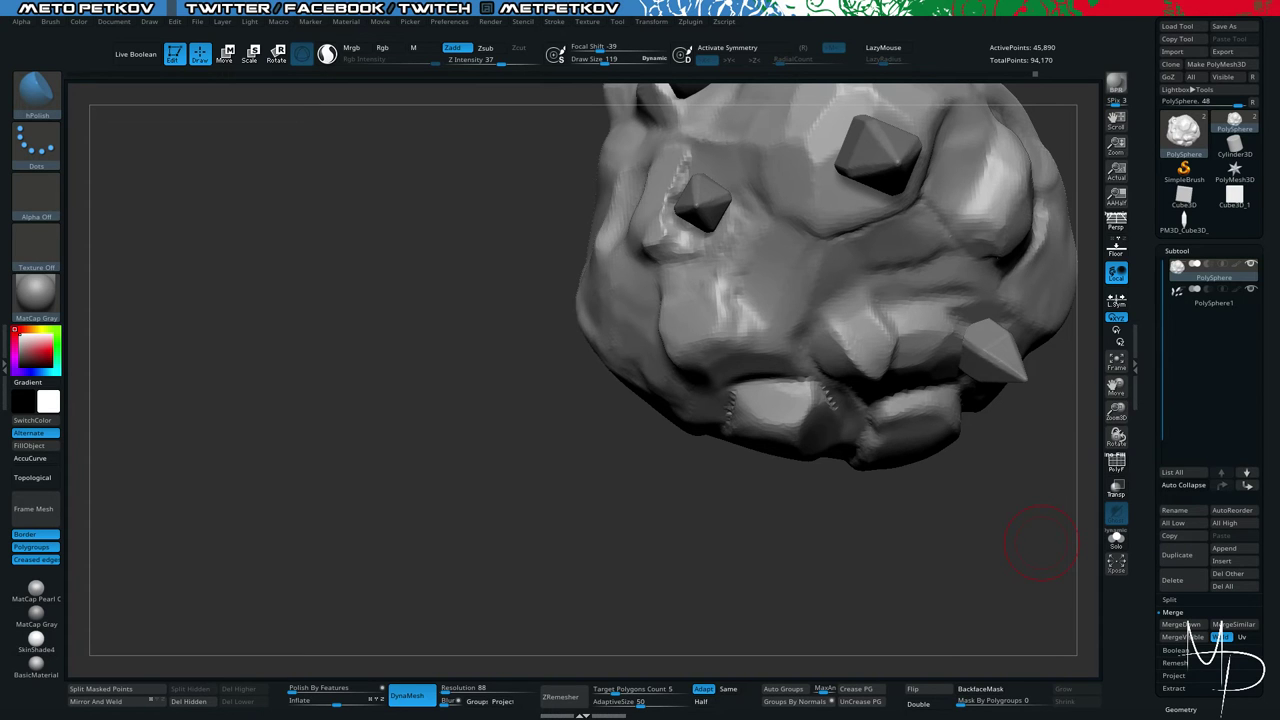
Polish the chunk's edges and the side facing the neighbouring rounded chunk with hPolish at draw size 109.
mouse_move(321, 485)
left_mouse_down()
mouse_move(374, 377)
mouse_move(406, 371)
mouse_move(626, 332)
mouse_move(724, 410)
left_mouse_up()
key("shift")
key("space")
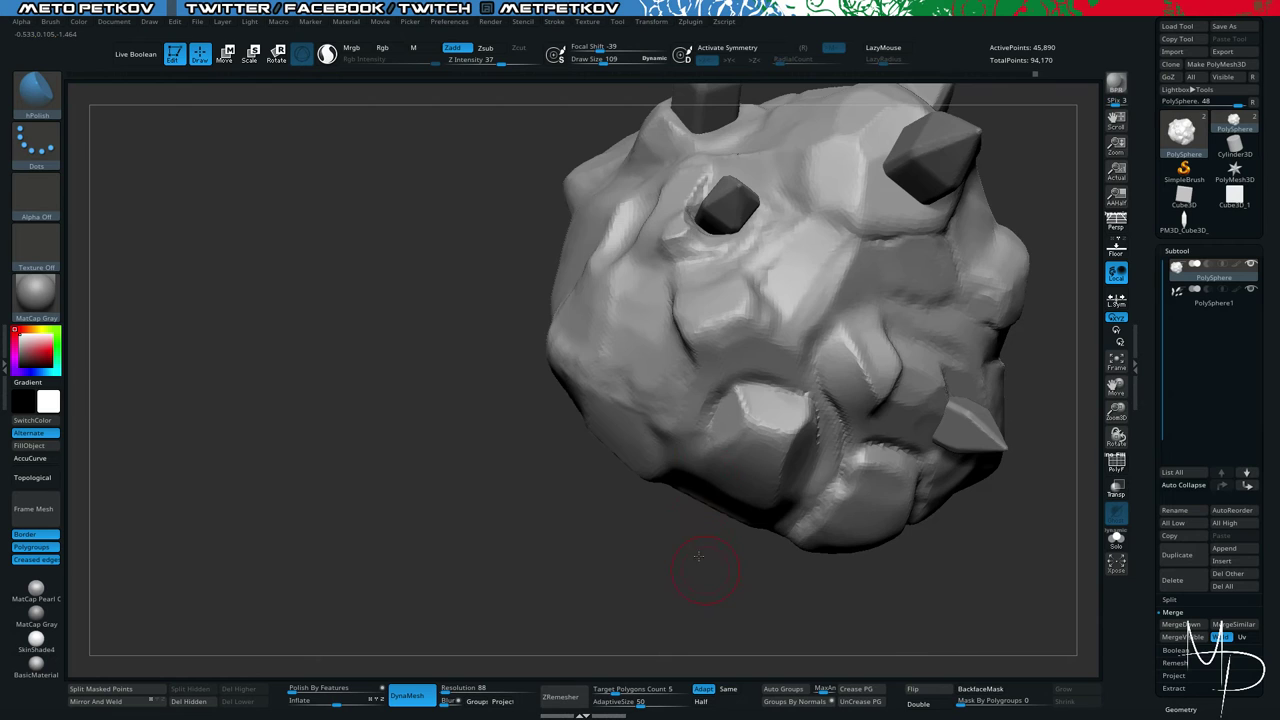
left_click_drag(699, 556, 575, 535)
left_click_drag(779, 407, 812, 455)
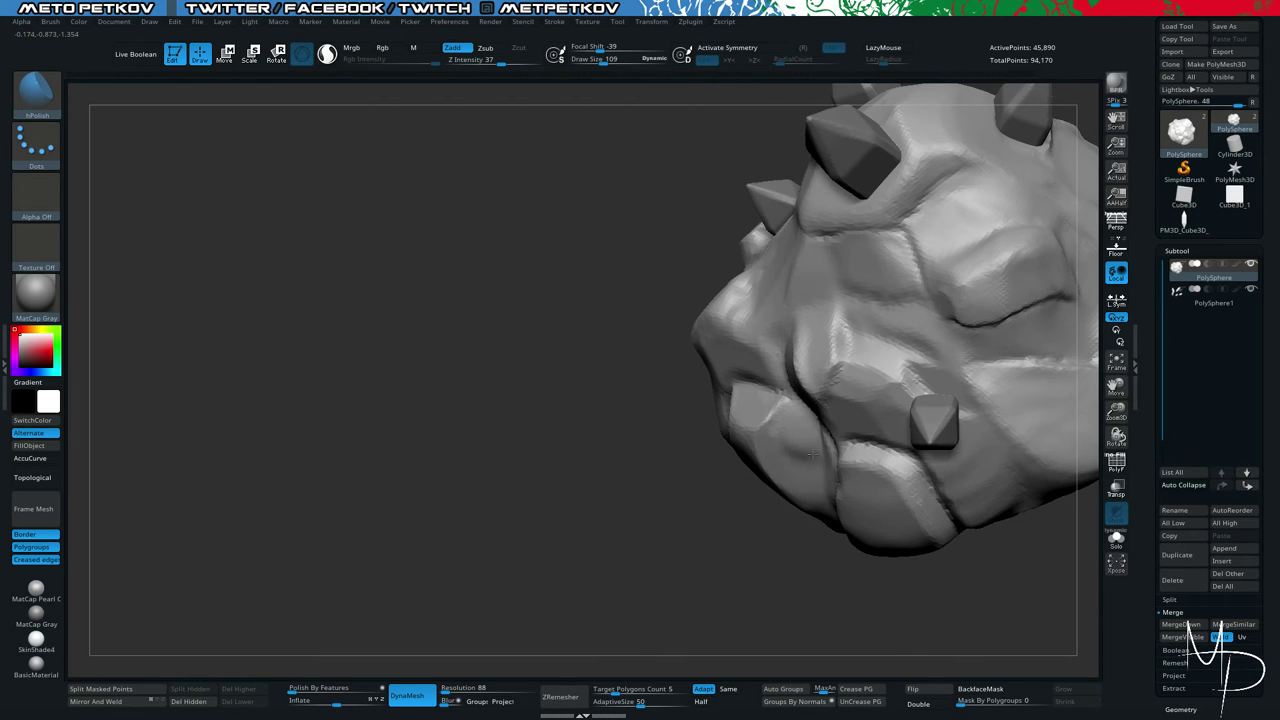
left_click_drag(794, 413, 805, 481)
left_click_drag(806, 550, 795, 470)
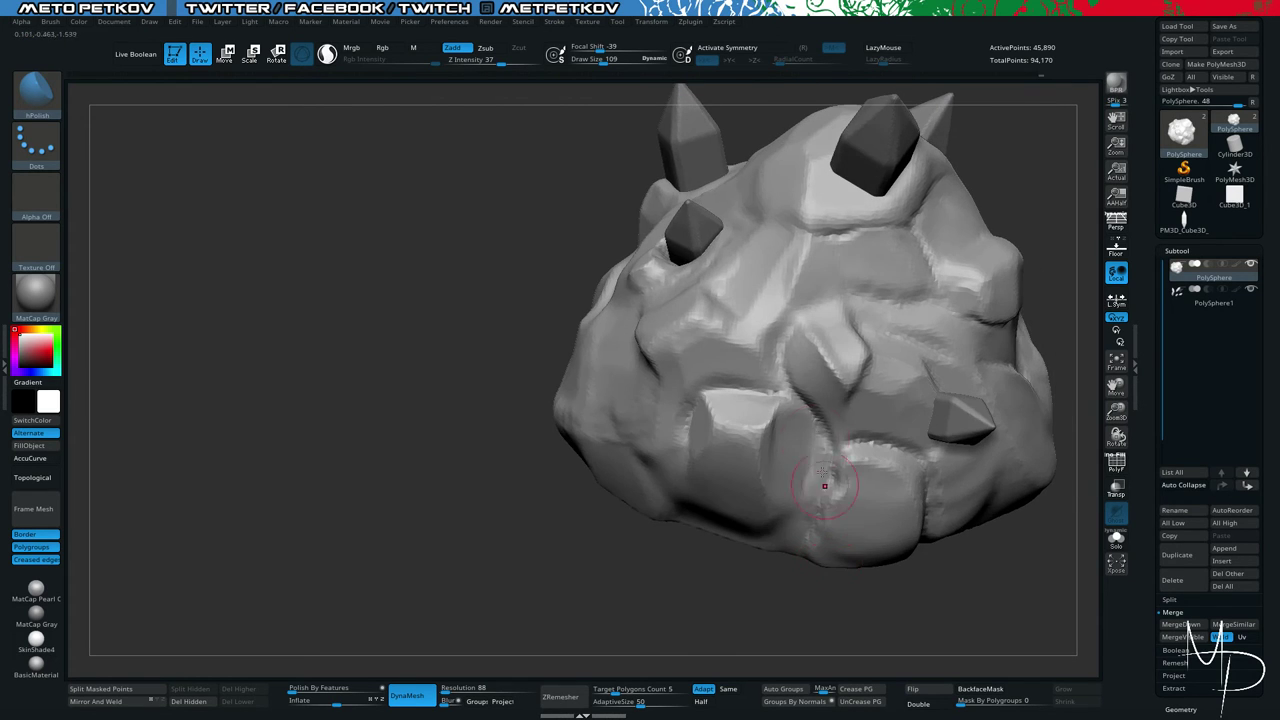
Smooth the rock surface just above the two lower chunks, beside the small crystal.
mouse_move(655, 591)
left_mouse_down("alt")
mouse_move(491, 471)
mouse_move(488, 346)
mouse_move(411, 368)
mouse_move(408, 329)
mouse_move(589, 374)
left_mouse_up("alt")
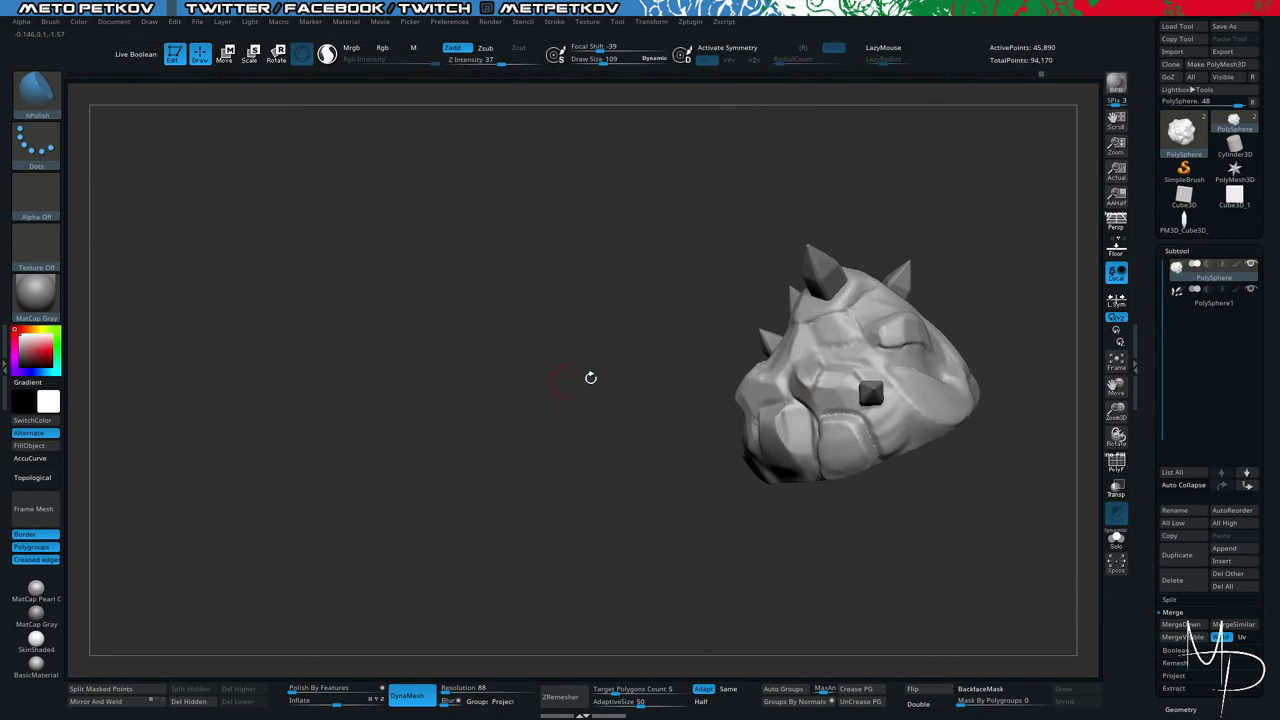
left_click_drag(780, 508, 796, 570, "alt")
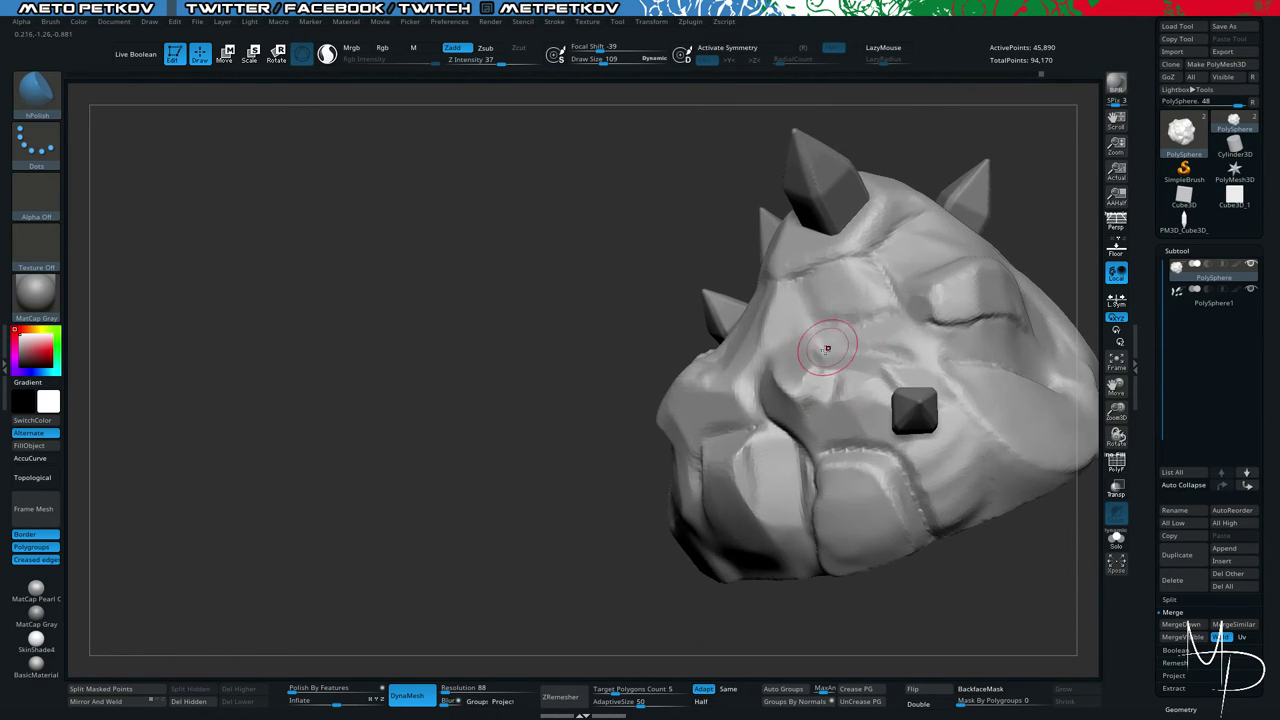
left_click_drag(826, 352, 814, 388, "shift")
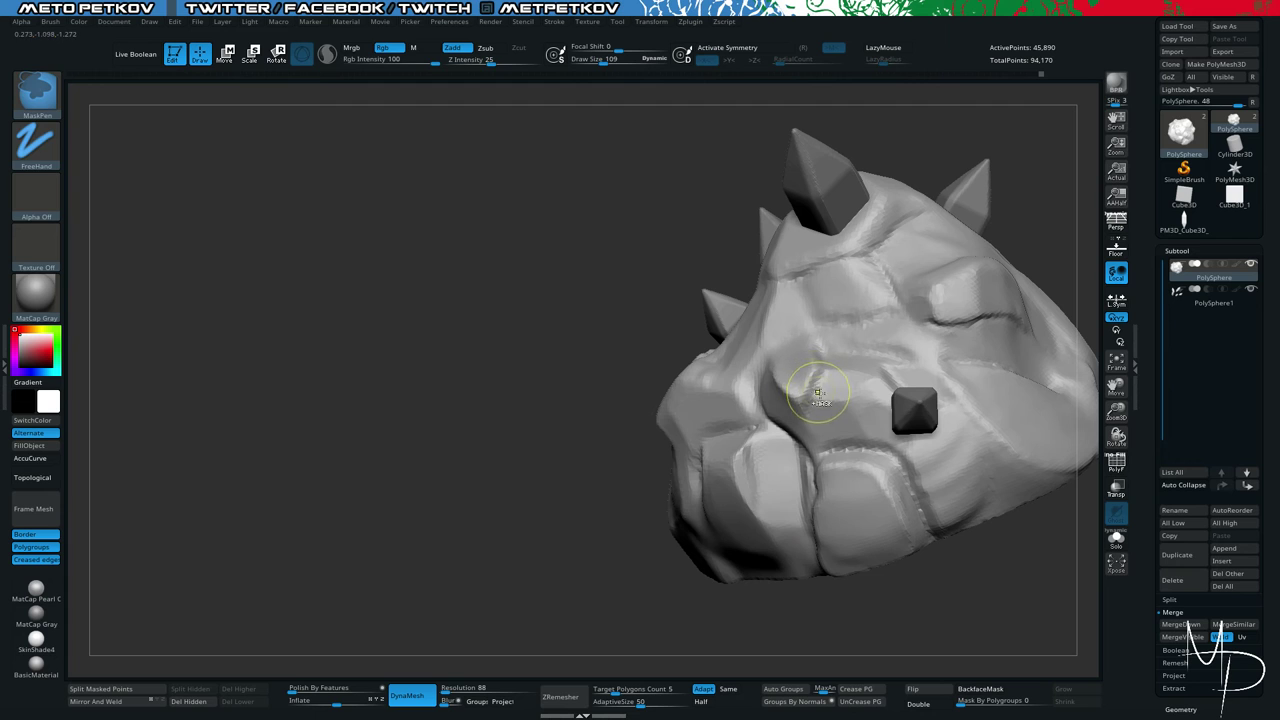
Preview the rock with the other MatCap Gray, MatCap GreenClay and MatCap WedClay materials.
left_click(40, 295)
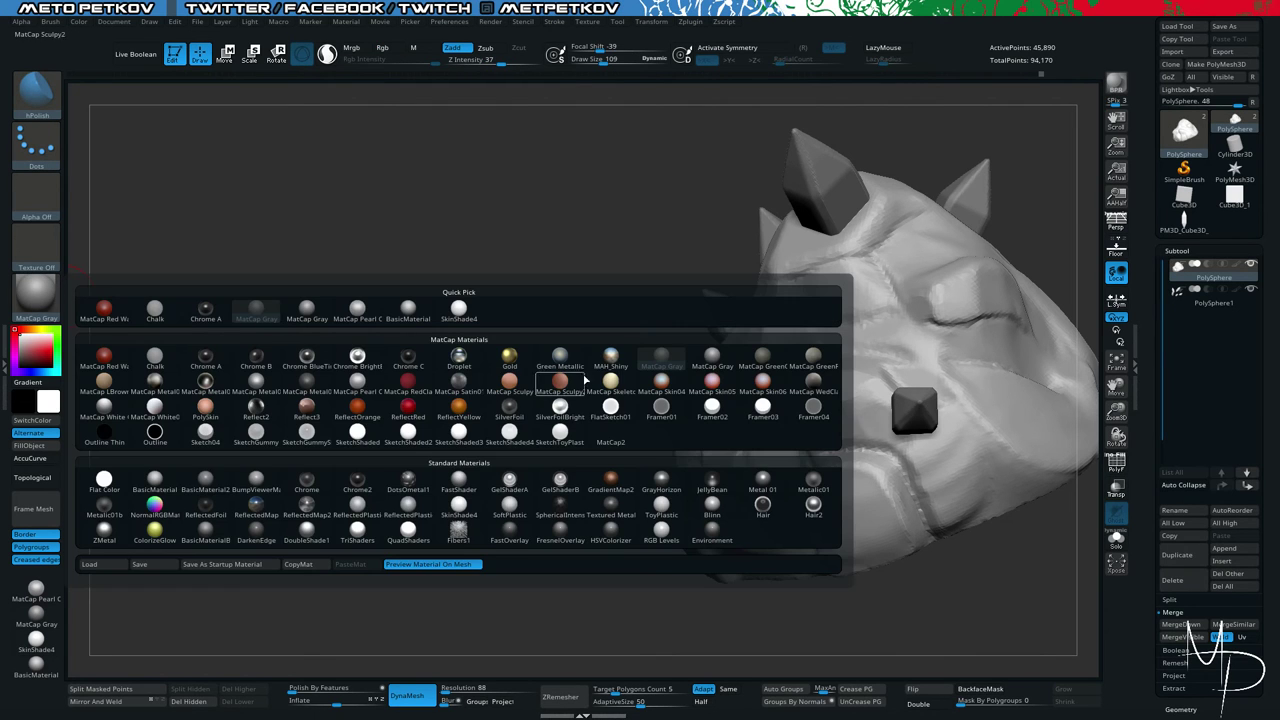
left_click(709, 362)
left_click_drag(500, 356, 190, 280)
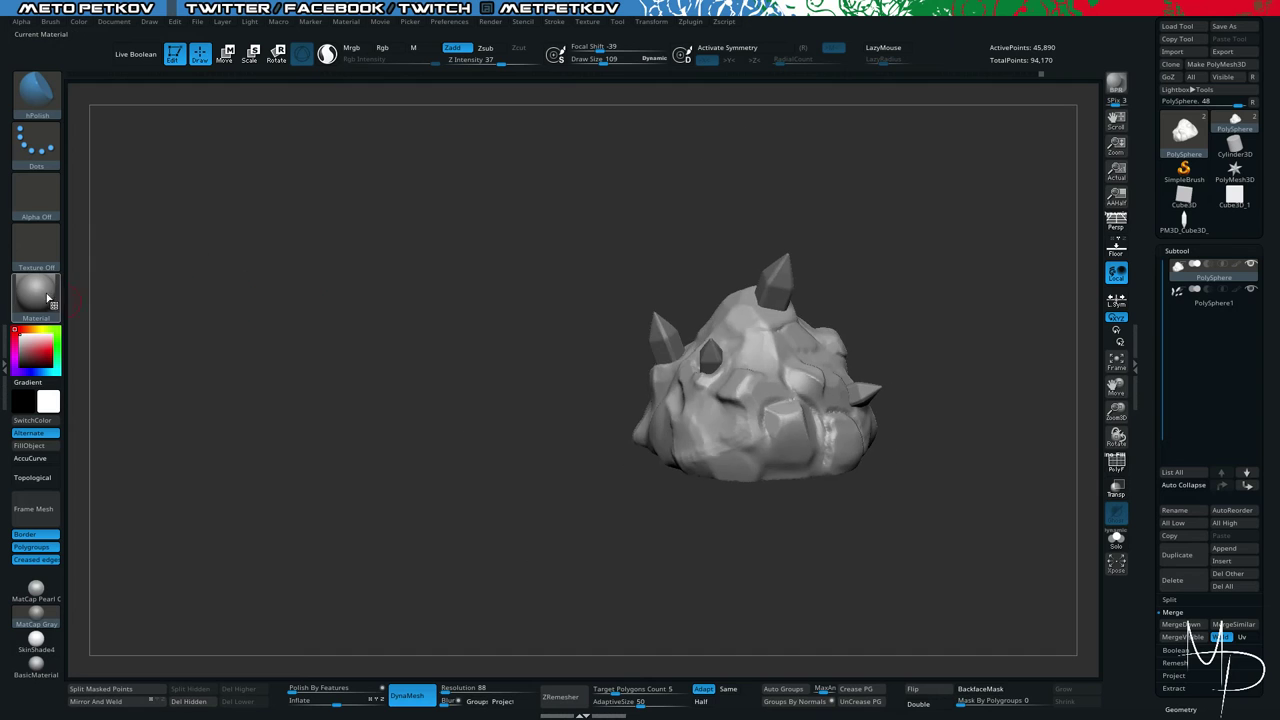
left_click(47, 298)
left_click(763, 359)
left_click_drag(680, 275, 566, 318)
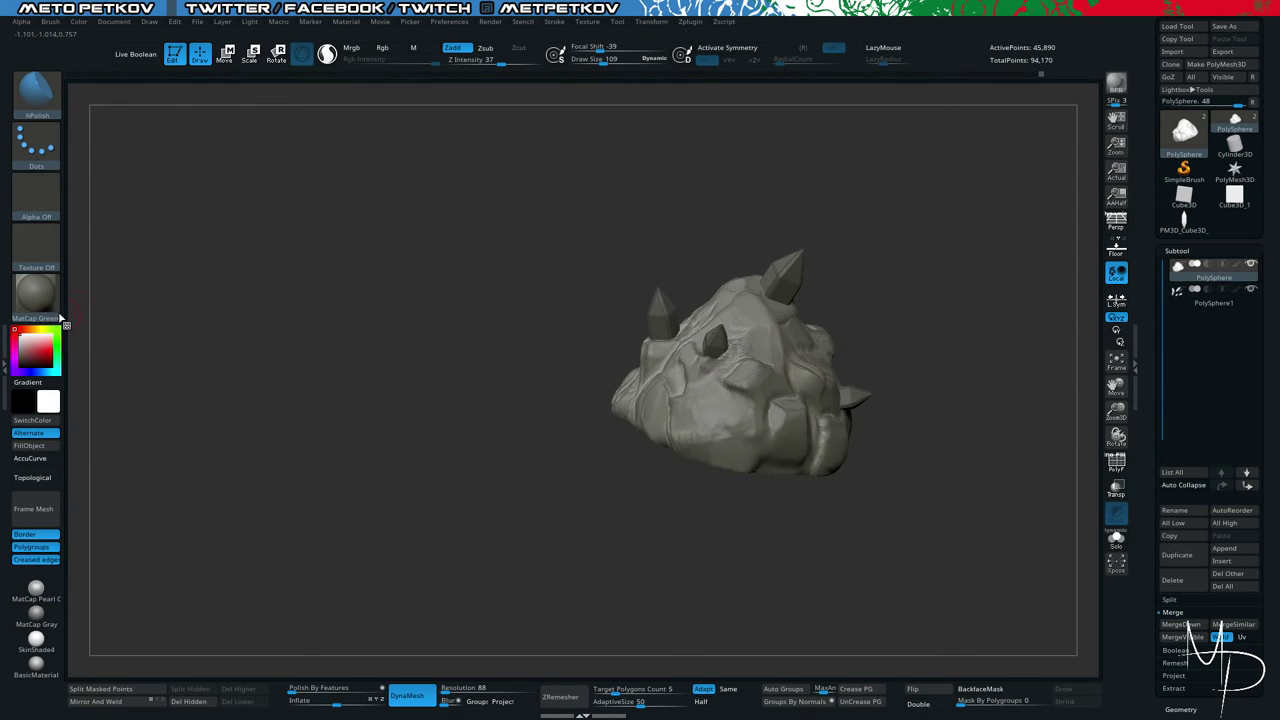
left_click(36, 294)
left_click(37, 290)
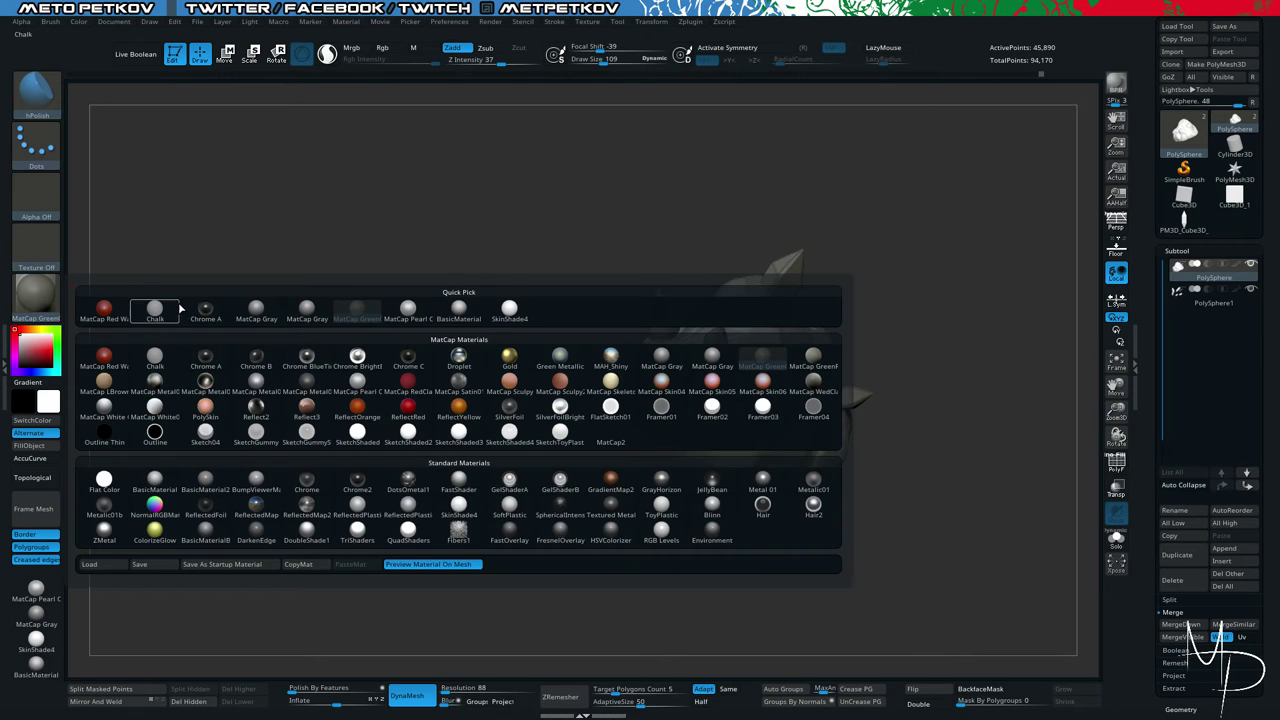
left_click(813, 382)
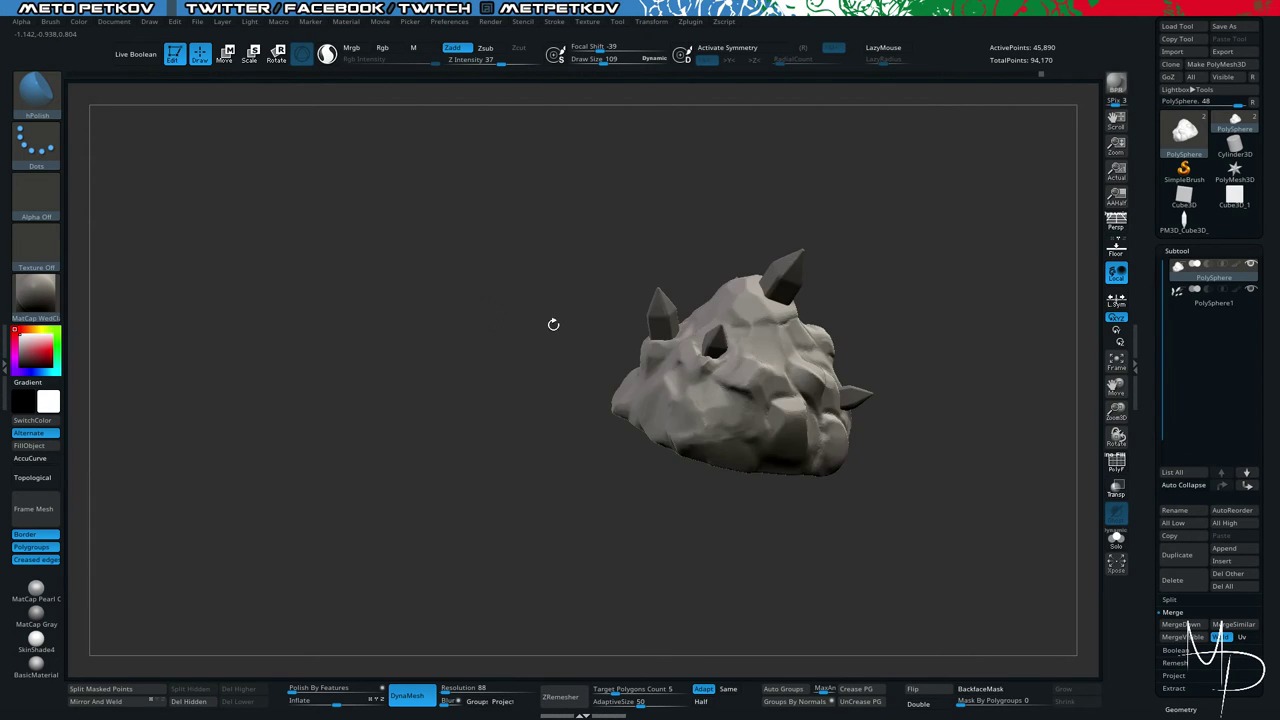
mouse_move(551, 323)
left_mouse_down()
mouse_move(414, 300)
mouse_move(420, 315)
mouse_move(255, 281)
left_mouse_up()
Set the material to MatCap GreenClay.
left_click(36, 294)
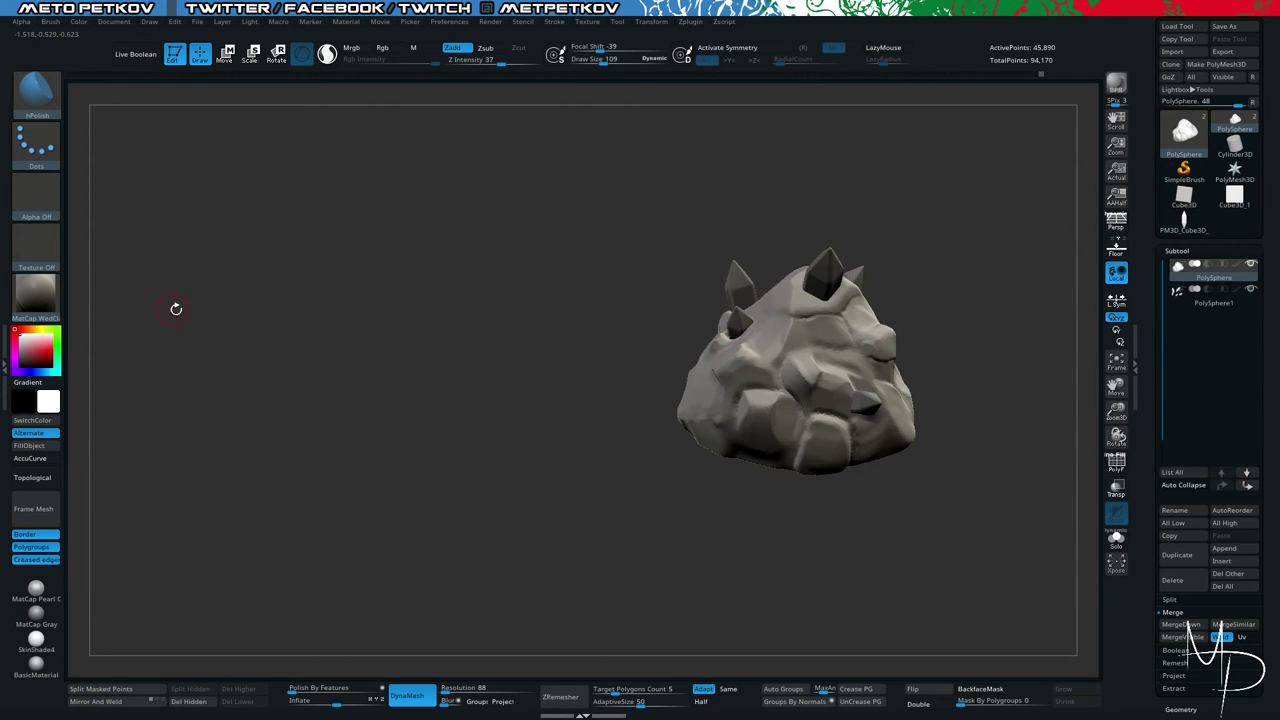
left_click(48, 305)
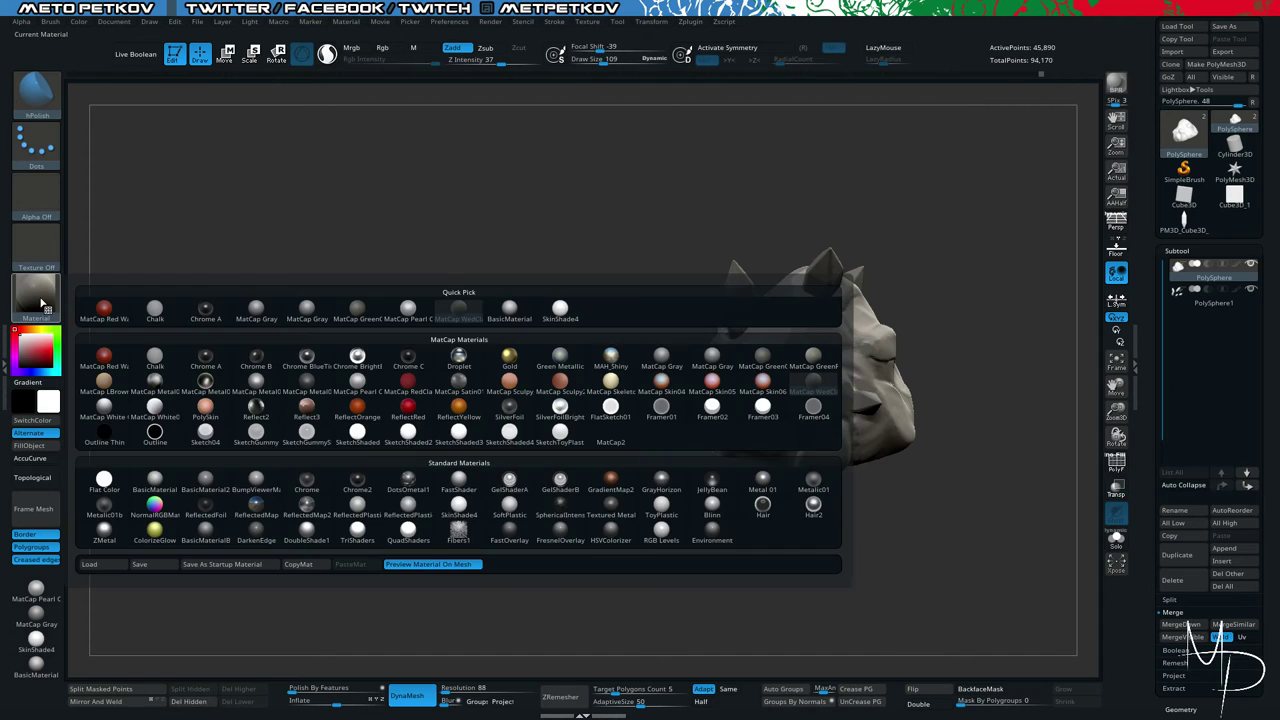
left_click(761, 357)
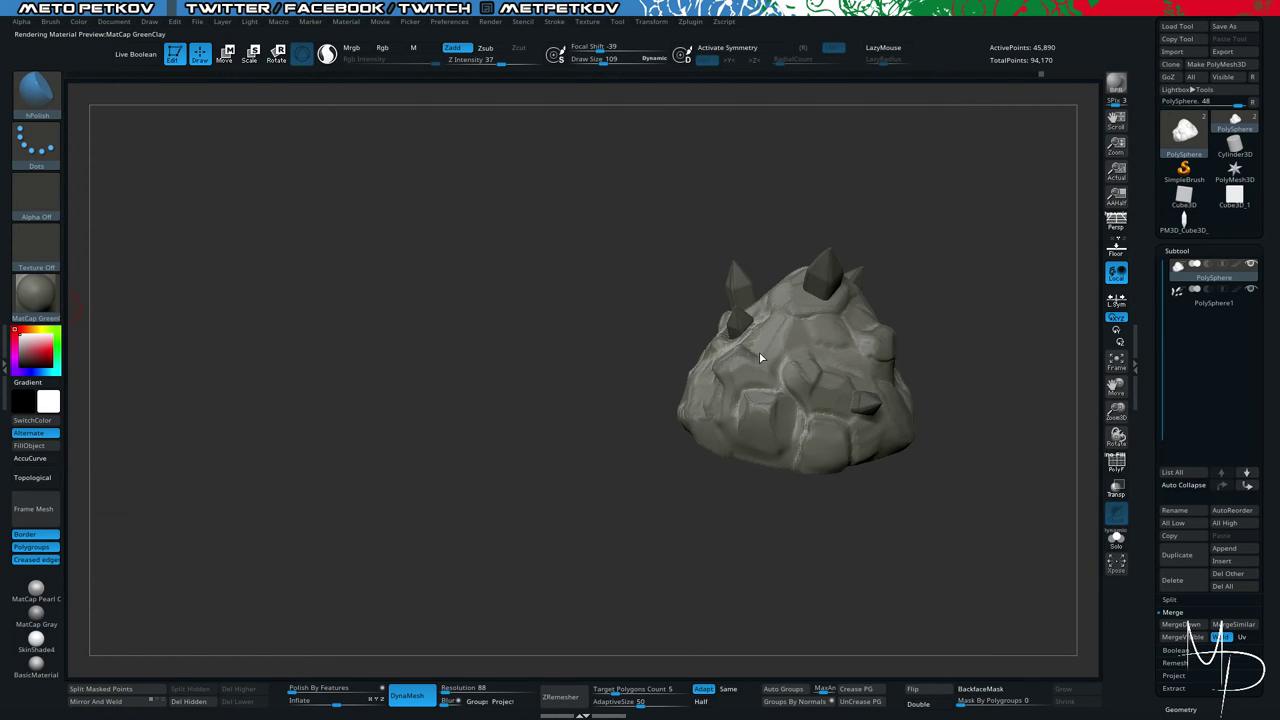
left_click(40, 300)
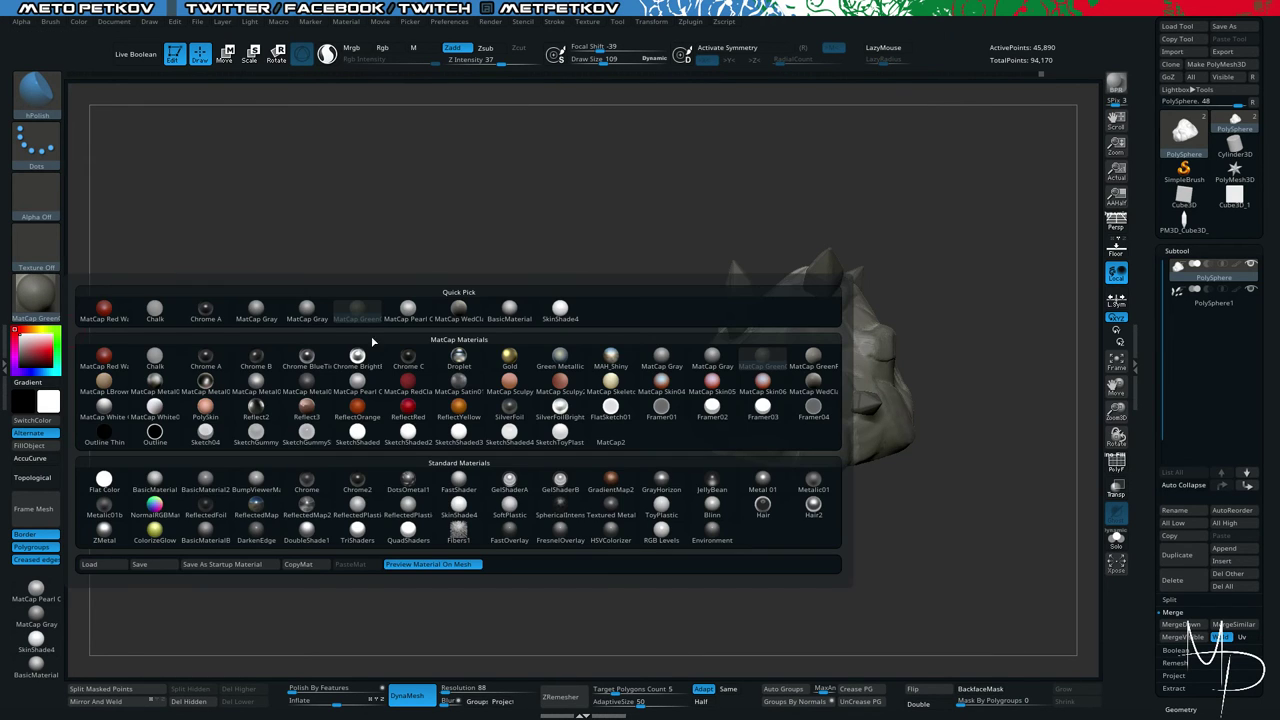
left_click(771, 365)
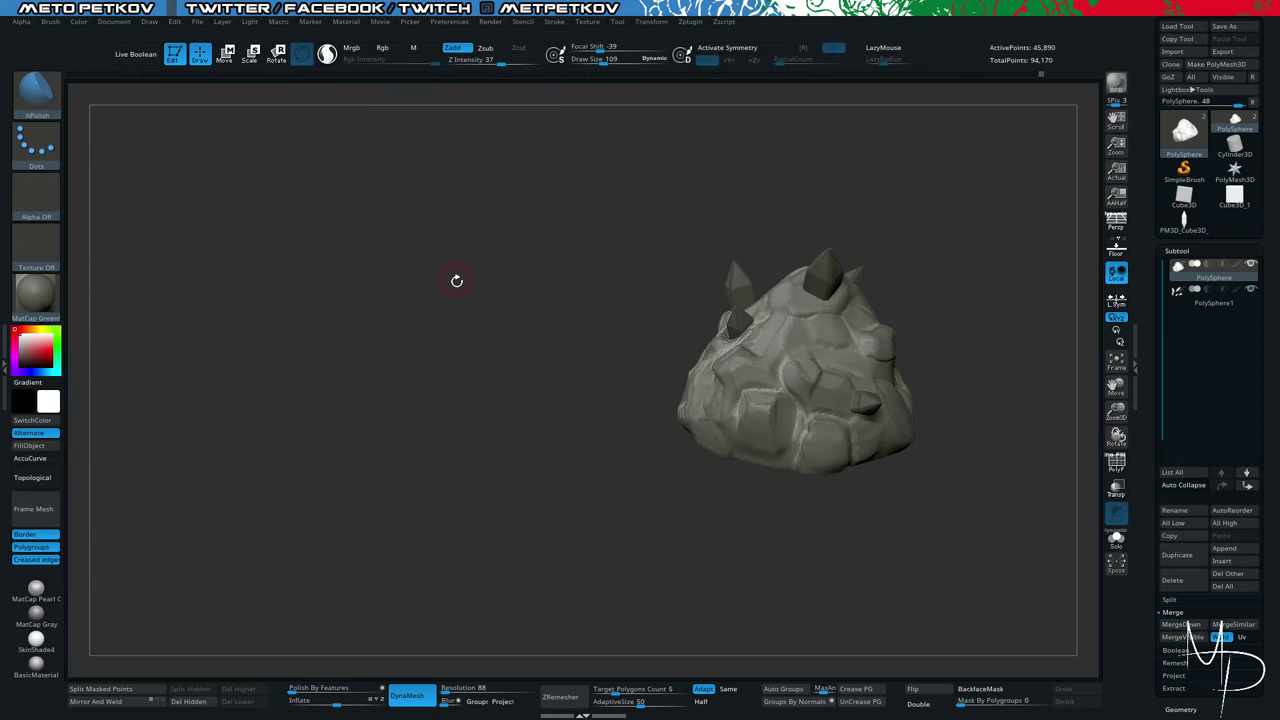
Trim the side and lower part of the raised chunk with TrimDynamic at draw size 140.
mouse_move(457, 280)
left_mouse_down()
mouse_move(431, 280)
mouse_move(483, 346)
mouse_move(516, 288)
mouse_move(429, 294)
mouse_move(468, 236)
mouse_move(474, 300)
mouse_move(454, 309)
mouse_move(500, 346)
mouse_move(505, 358)
mouse_move(483, 340)
mouse_move(510, 373)
mouse_move(366, 303)
mouse_move(380, 429)
mouse_move(394, 413)
mouse_move(351, 380)
mouse_move(346, 354)
mouse_move(393, 242)
left_mouse_up()
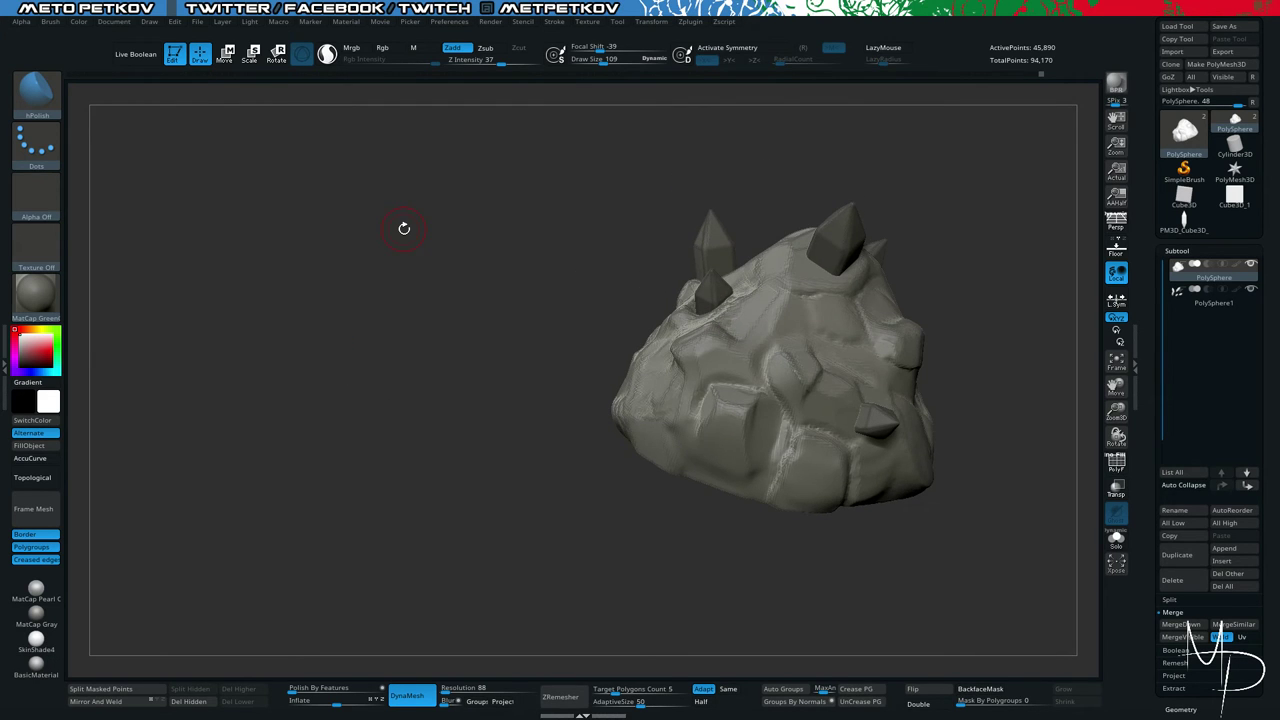
mouse_move(520, 332)
left_mouse_down()
mouse_move(386, 300)
mouse_move(389, 314)
mouse_move(420, 309)
mouse_move(364, 410)
left_mouse_up()
key("space")
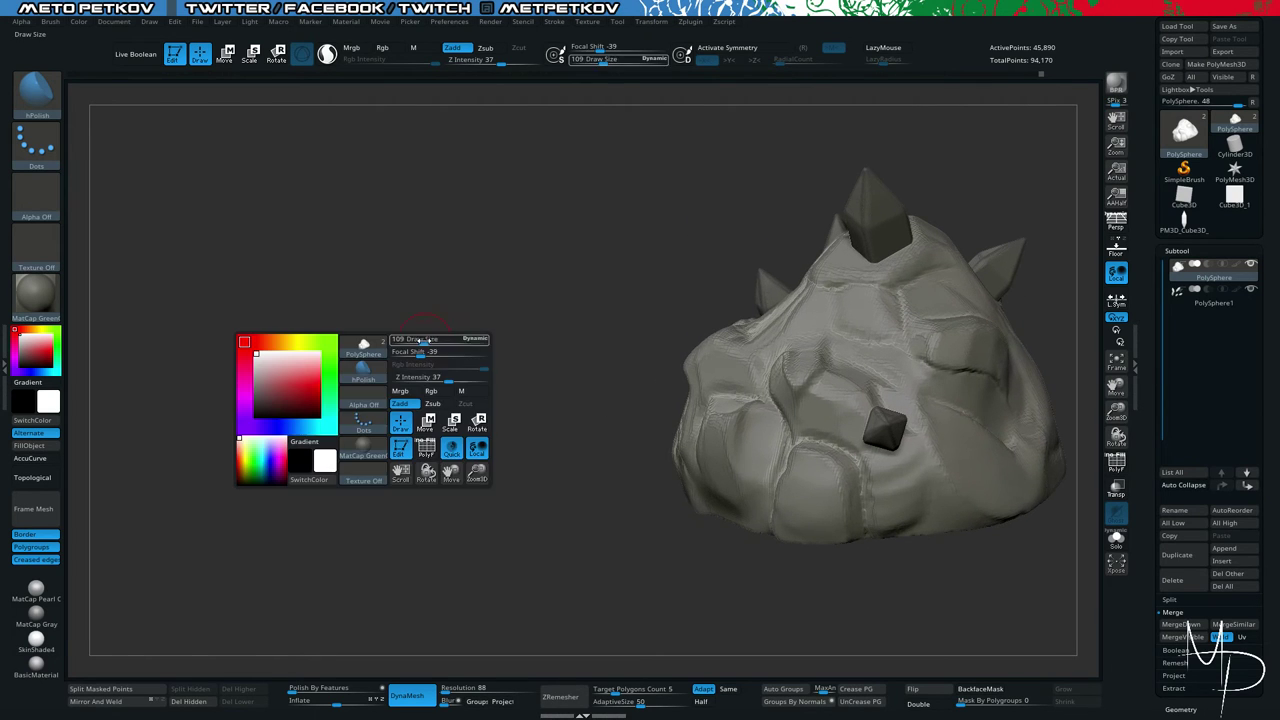
left_click_drag(417, 341, 421, 341)
key("b")
key("t")
key("d")
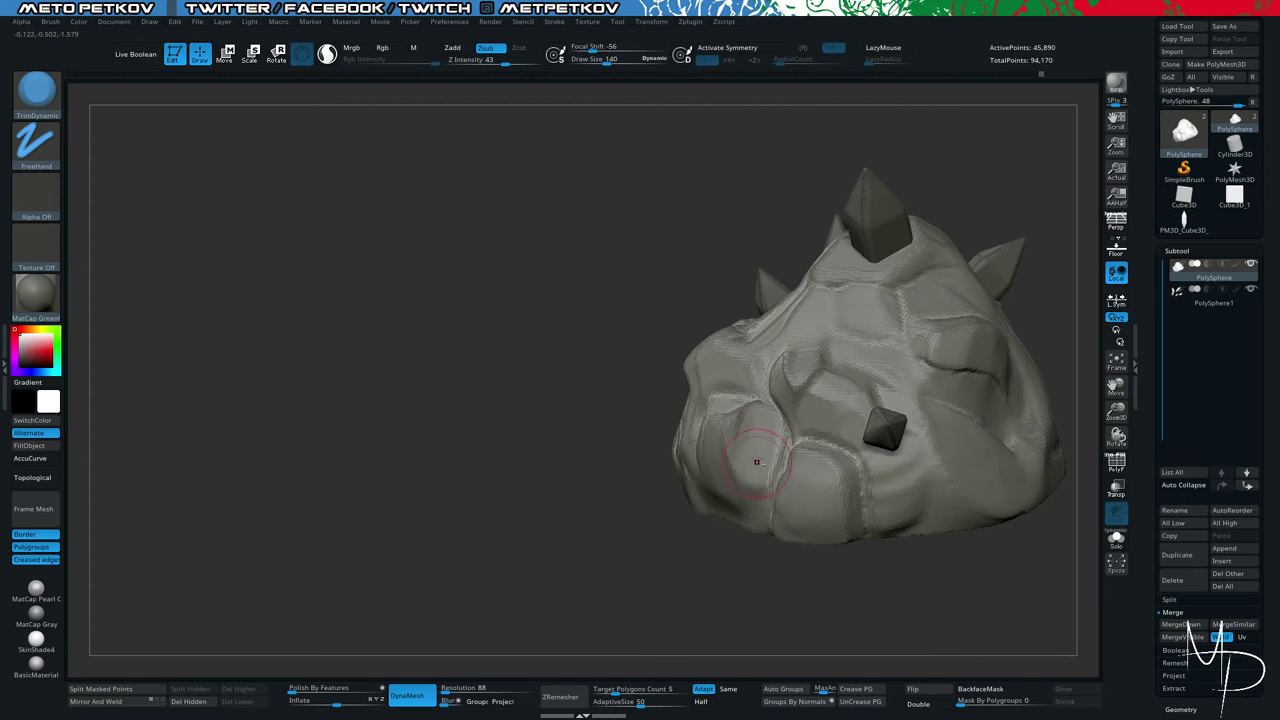
right_click_drag(759, 422, 721, 450)
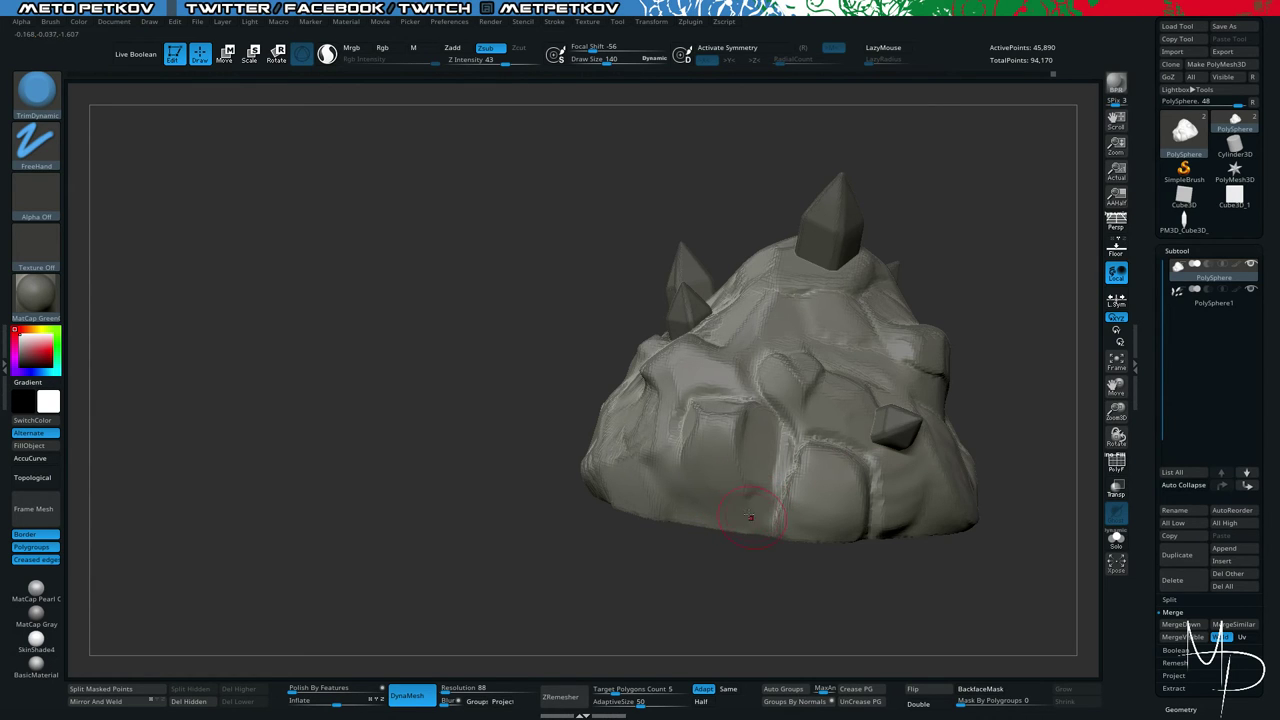
right_click_drag(736, 487, 751, 529)
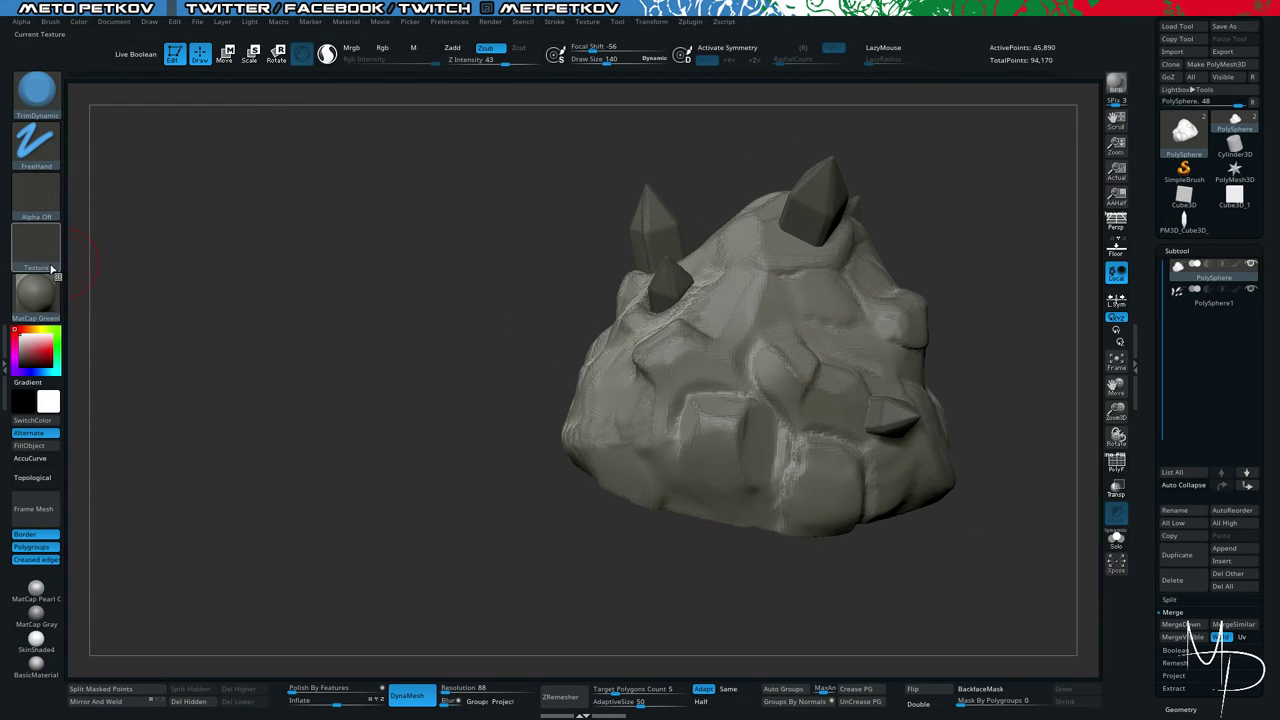
Preview the rock and crystals with the Chrome BlueTint and FlatSketch01 materials.
left_click(36, 293)
left_click(36, 293)
left_click(306, 359)
right_click_drag(308, 359, 295, 330)
left_click(36, 293)
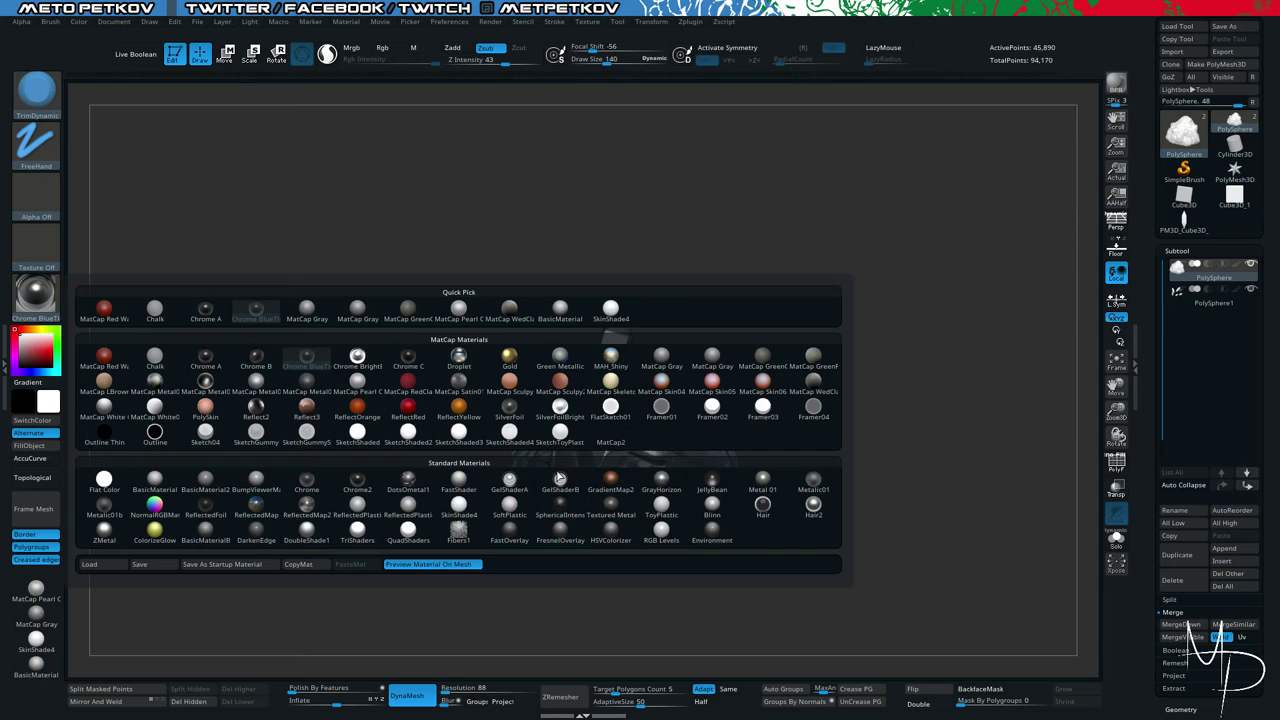
left_click(612, 410)
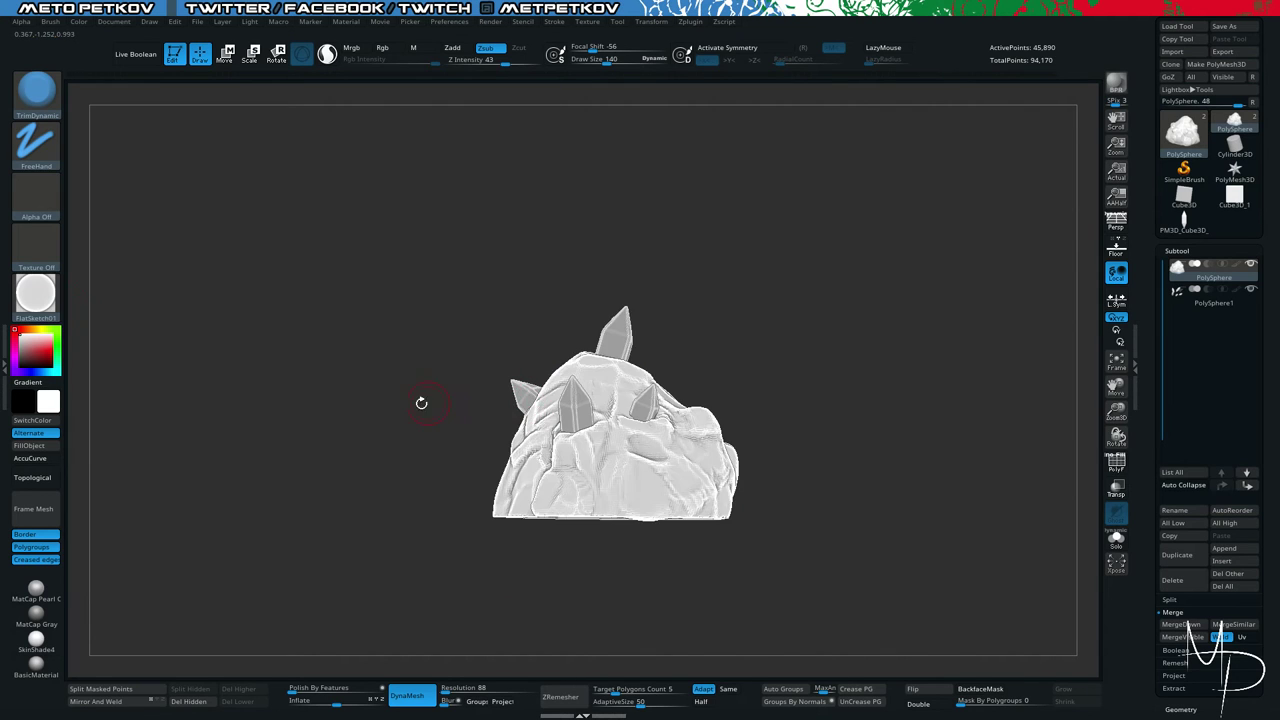
Apply the Flat Color material and examine the silhouette of the rock and crystals from several sides.
right_click_drag(423, 400, 383, 392)
left_click(56, 303)
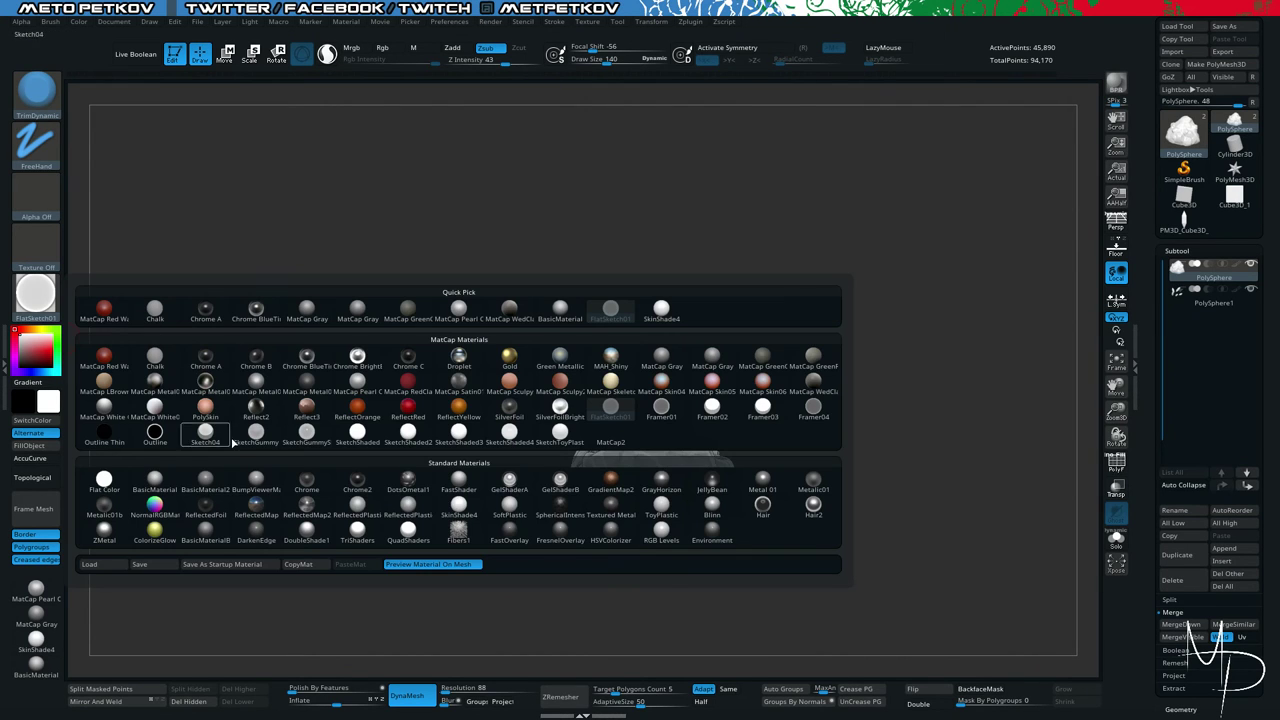
left_click(104, 480)
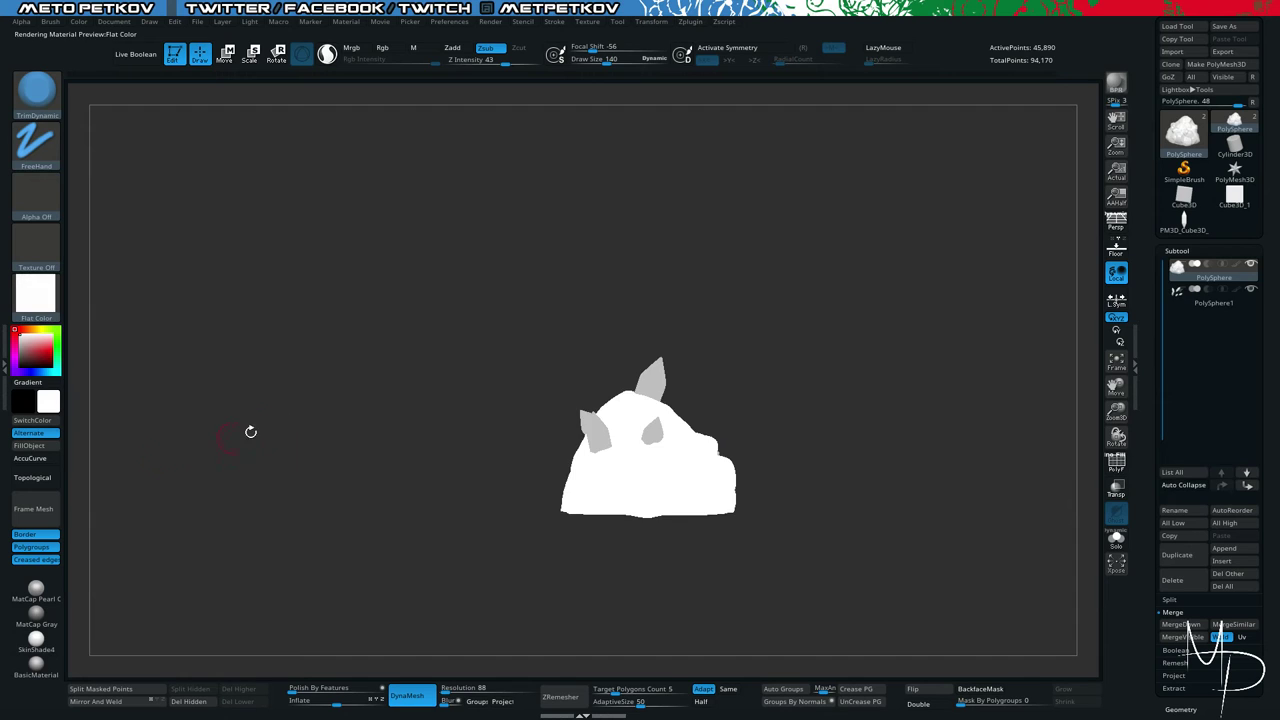
right_click_drag(249, 431, 435, 444)
left_click_drag(435, 445, 353, 458)
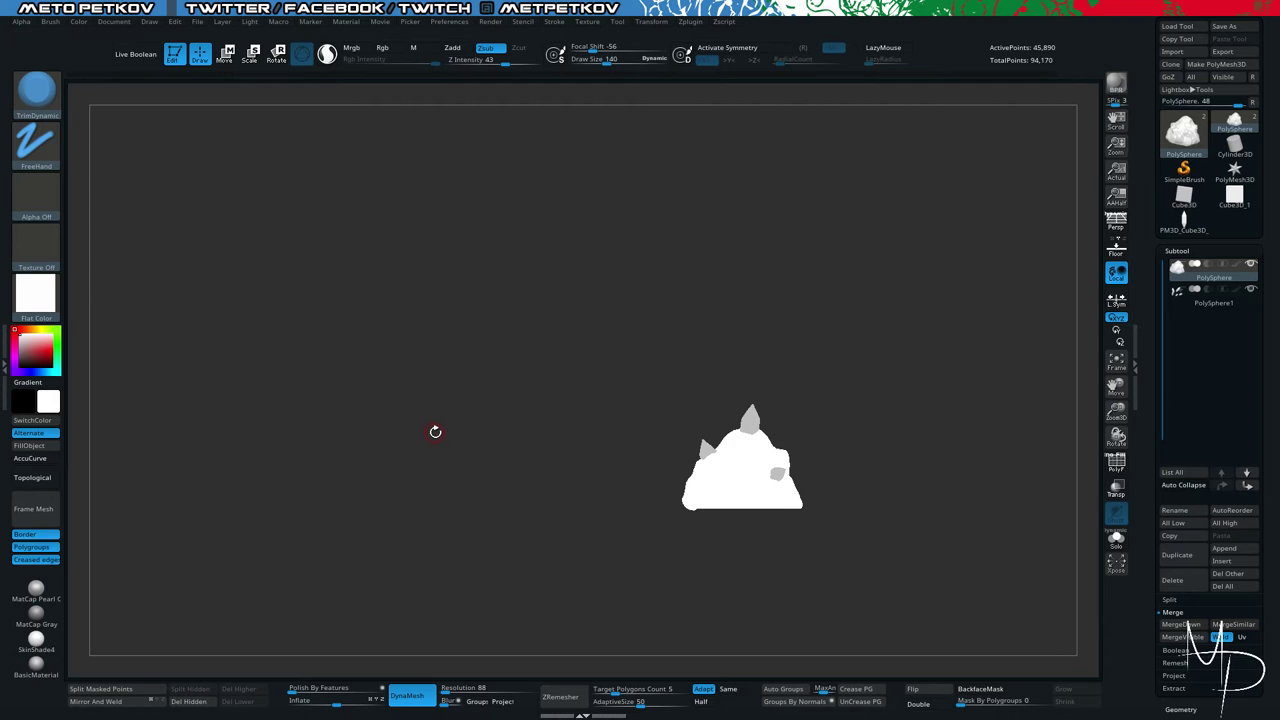
Check the flat-colour silhouette of the rock and crystals from above, and set the material back to BasicMaterial.
left_click_drag(434, 431, 441, 543, "shift")
left_click_drag(463, 480, 472, 339, "shift")
left_click_drag(462, 388, 406, 396, "alt")
mouse_move(404, 386)
right_mouse_down()
mouse_move(394, 446)
mouse_move(383, 426)
mouse_move(397, 383)
mouse_move(396, 416)
mouse_move(420, 403)
right_mouse_up()
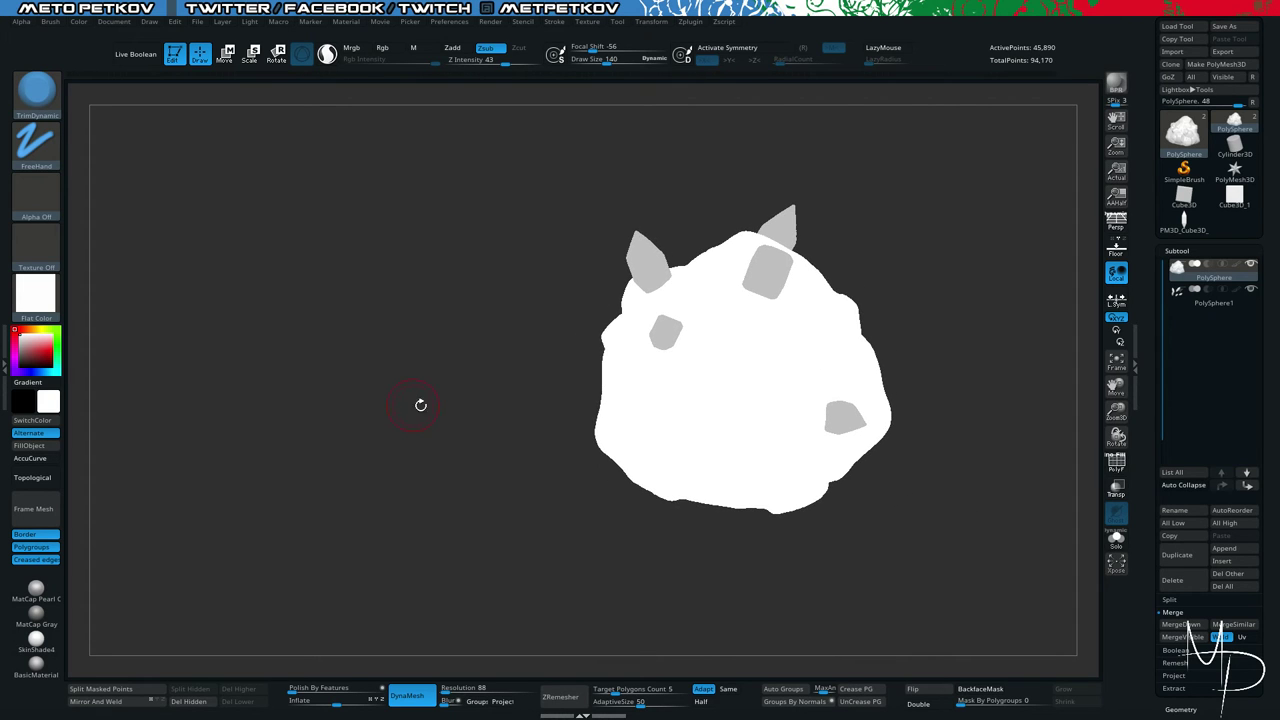
right_click_drag(594, 374, 244, 310)
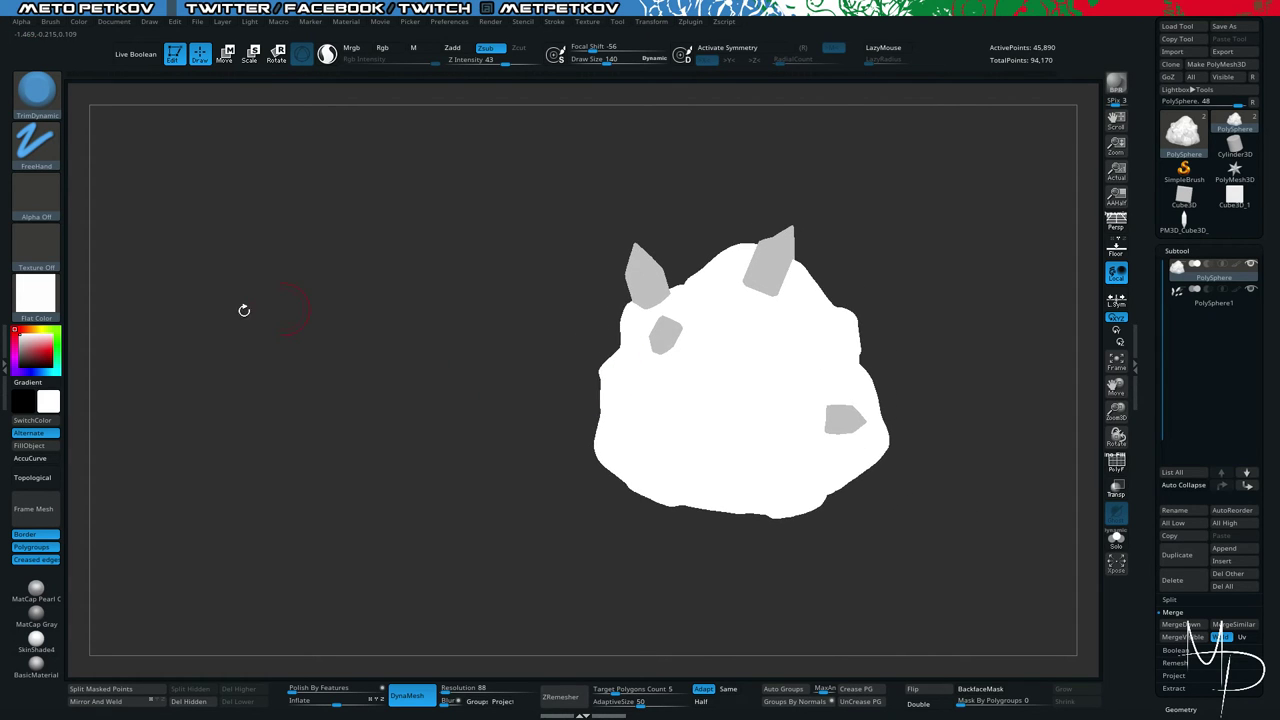
left_click(36, 296)
left_click(37, 666)
Trim and smooth the side of the rock below the small crystal with TrimDynamic at draw size 109.
mouse_move(381, 485)
left_mouse_down()
mouse_move(329, 369)
mouse_move(307, 384)
mouse_move(372, 397)
left_mouse_up()
key("space")
left_click_drag(372, 396, 378, 396)
mouse_move(421, 293)
left_mouse_down()
mouse_move(414, 284)
mouse_move(440, 286)
left_mouse_up()
key("space")
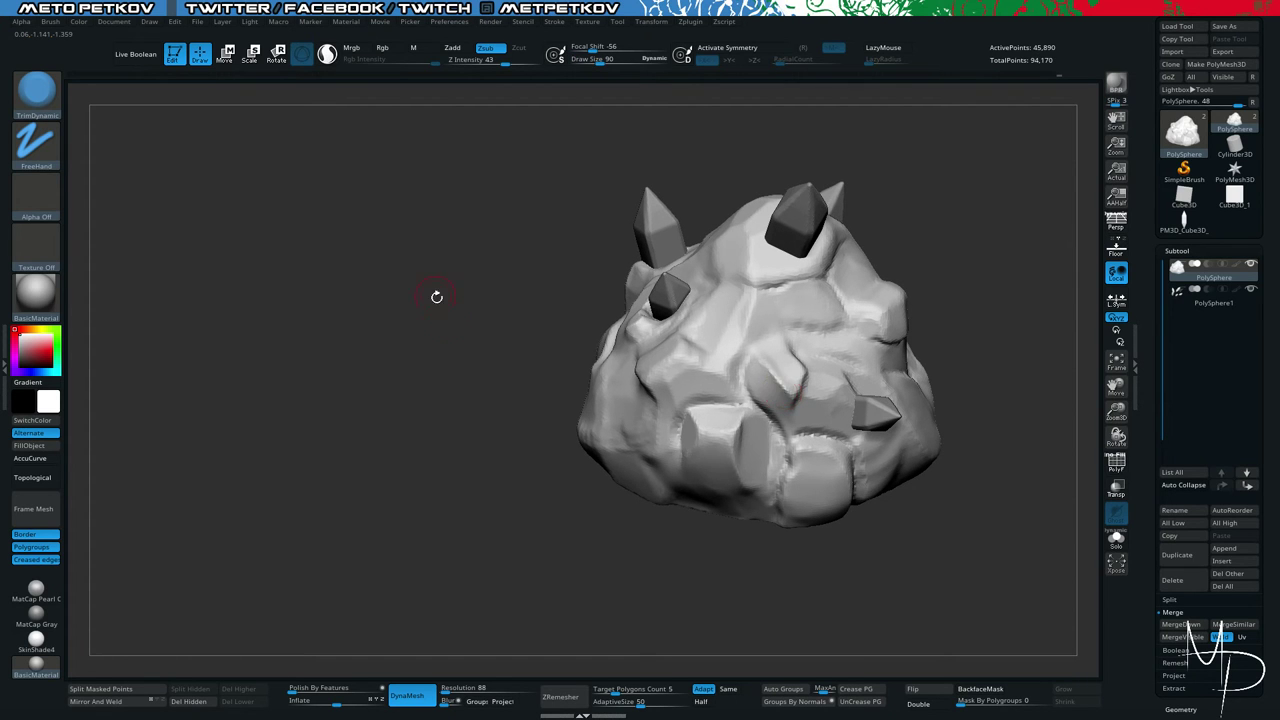
mouse_move(436, 296)
left_mouse_down()
mouse_move(437, 320)
mouse_move(349, 321)
mouse_move(370, 337)
left_mouse_up()
key("space")
mouse_move(598, 341)
left_mouse_down()
mouse_move(610, 380)
mouse_move(594, 342)
left_mouse_up()
key("ctrl+z")
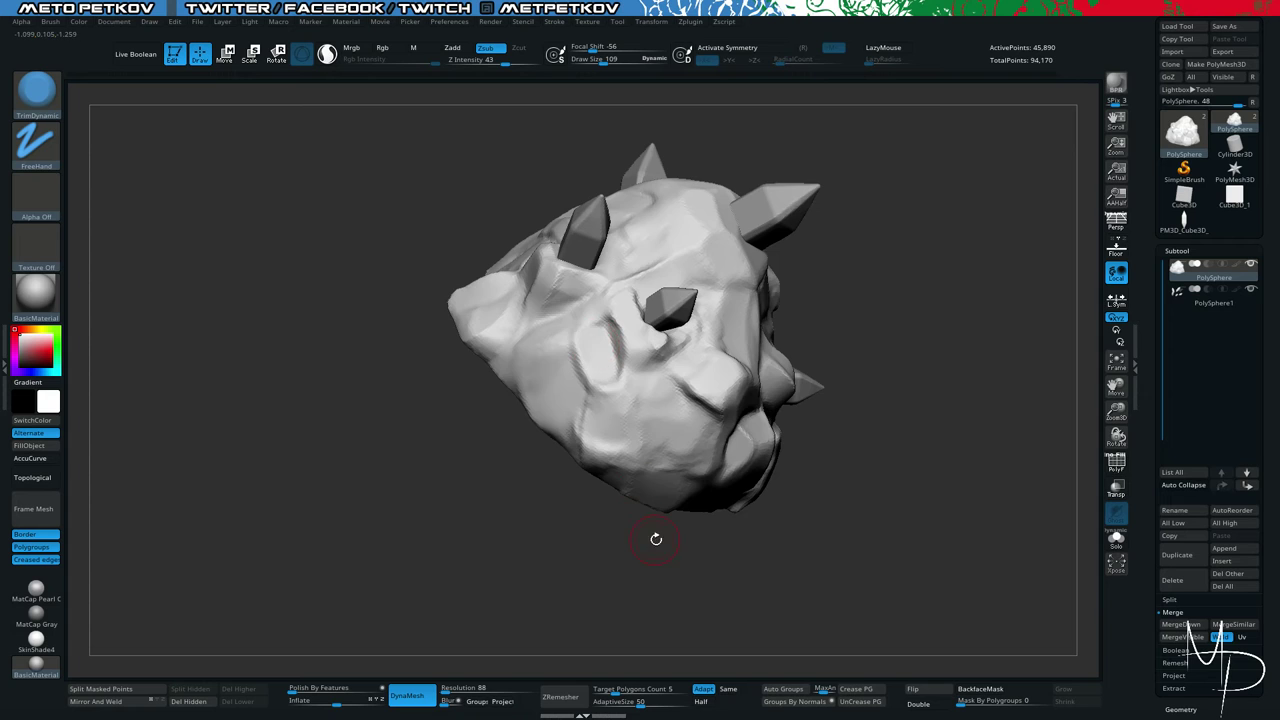
mouse_move(656, 539)
left_mouse_down()
mouse_move(540, 491)
mouse_move(563, 354)
left_mouse_up()
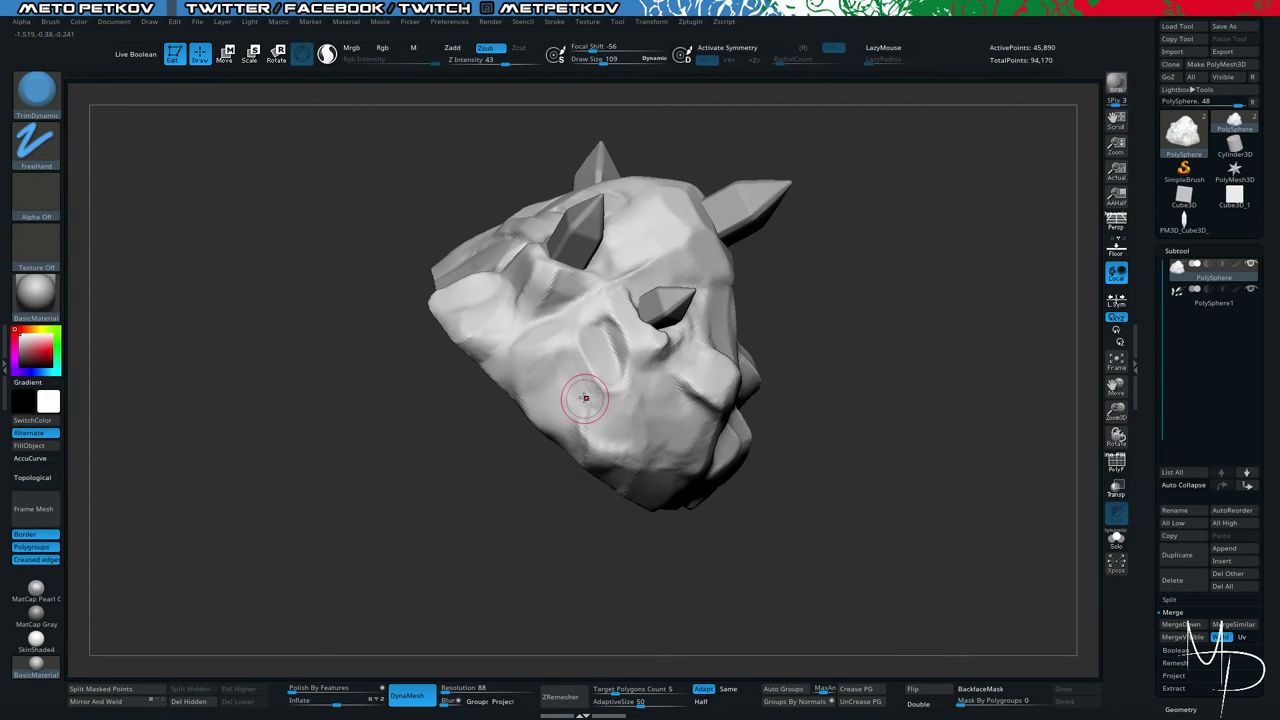
mouse_move(585, 397)
left_mouse_down("shift")
mouse_move(577, 363)
mouse_move(580, 386)
left_mouse_up("shift")
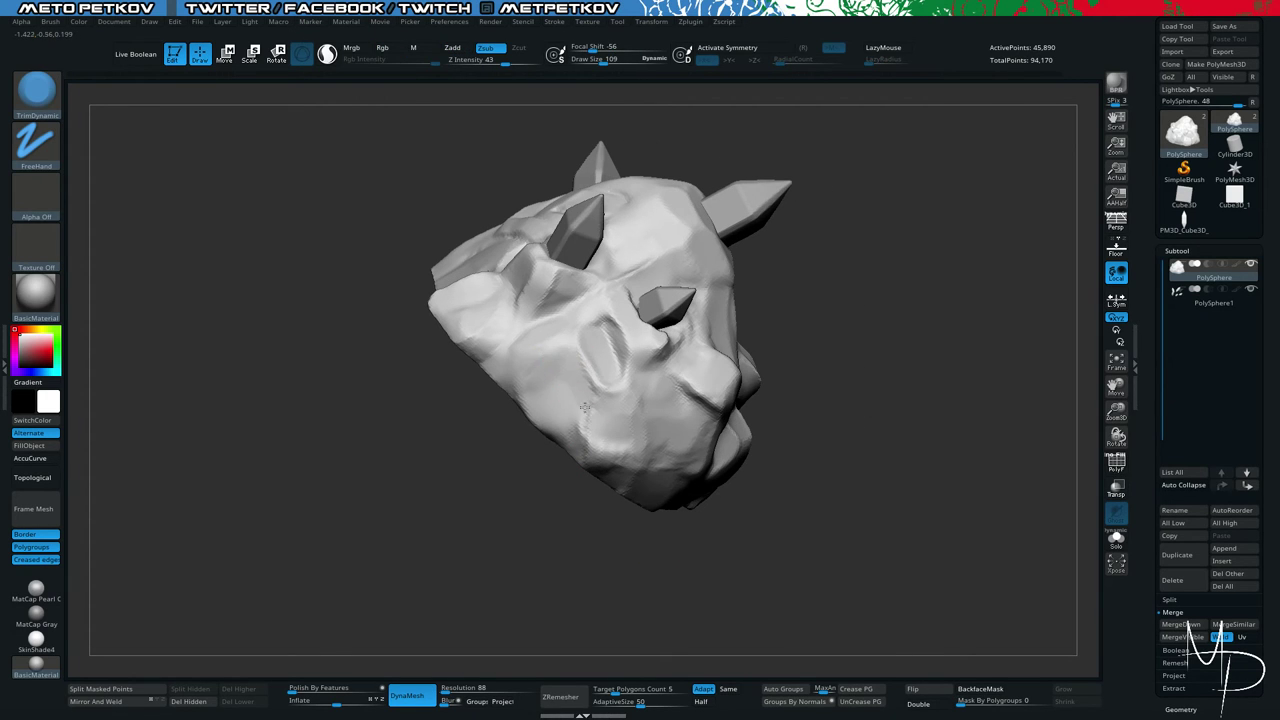
left_click_drag(594, 557, 579, 396)
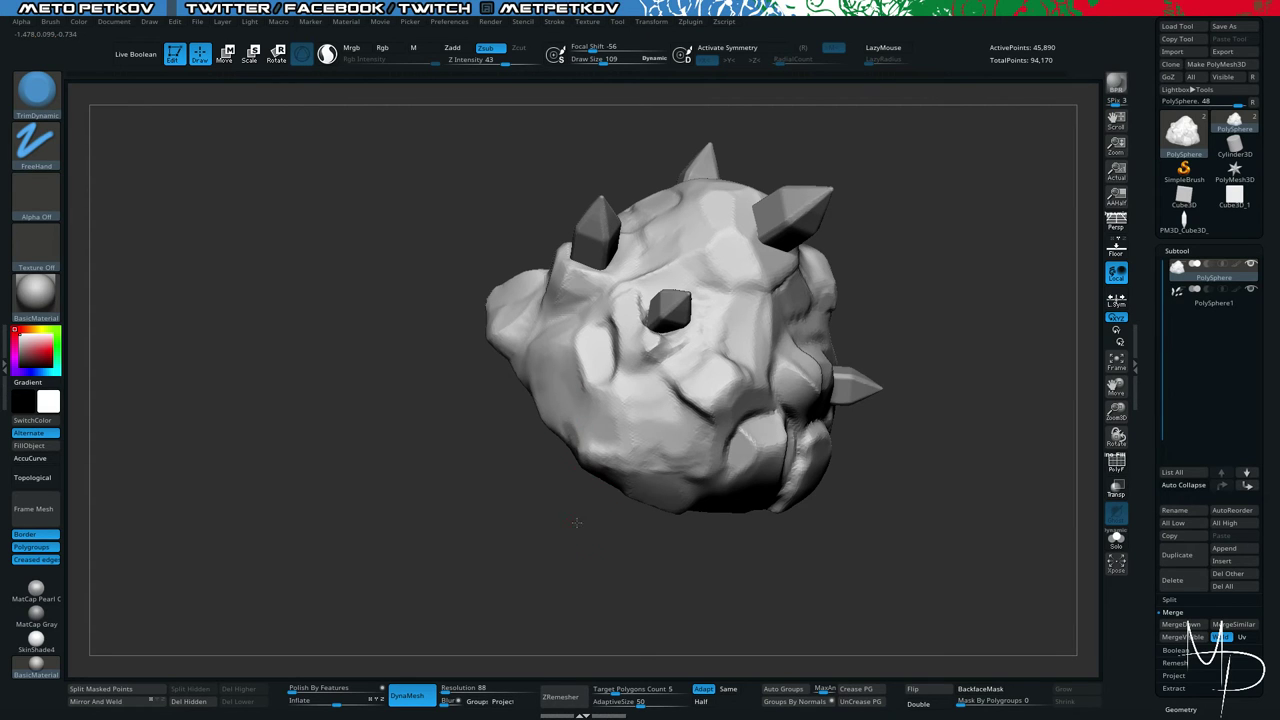
left_click_drag(576, 522, 563, 414)
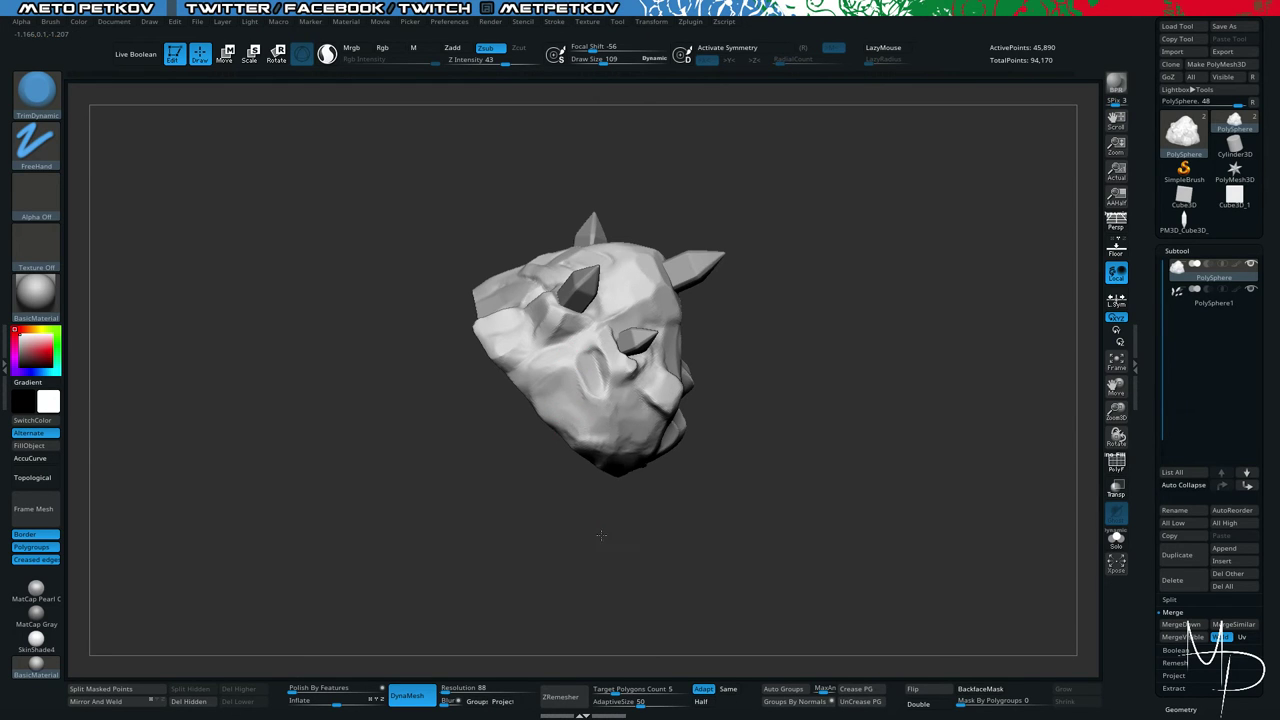
Trim the raised groove and the rock surface around the small side crystal with TrimDynamic.
mouse_move(601, 535)
left_mouse_down()
mouse_move(509, 393)
mouse_move(530, 471)
mouse_move(502, 528)
left_mouse_up()
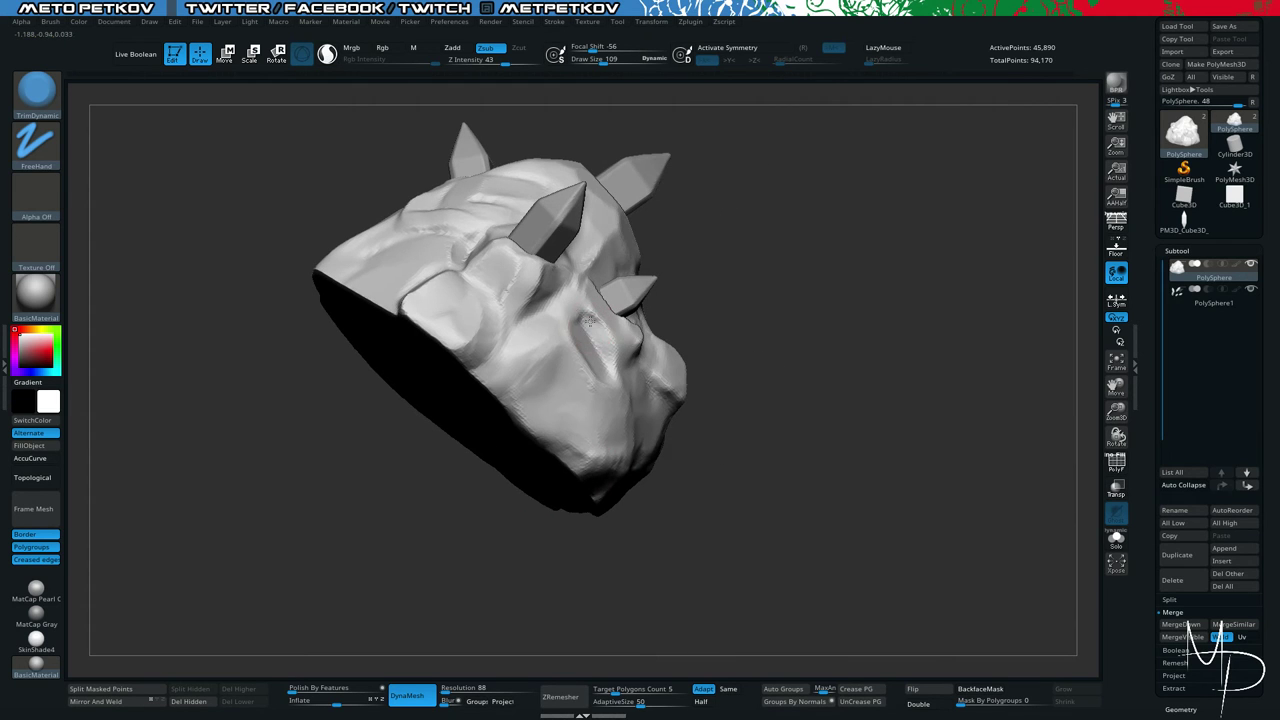
left_click_drag(590, 320, 610, 357)
left_click_drag(665, 487, 612, 340)
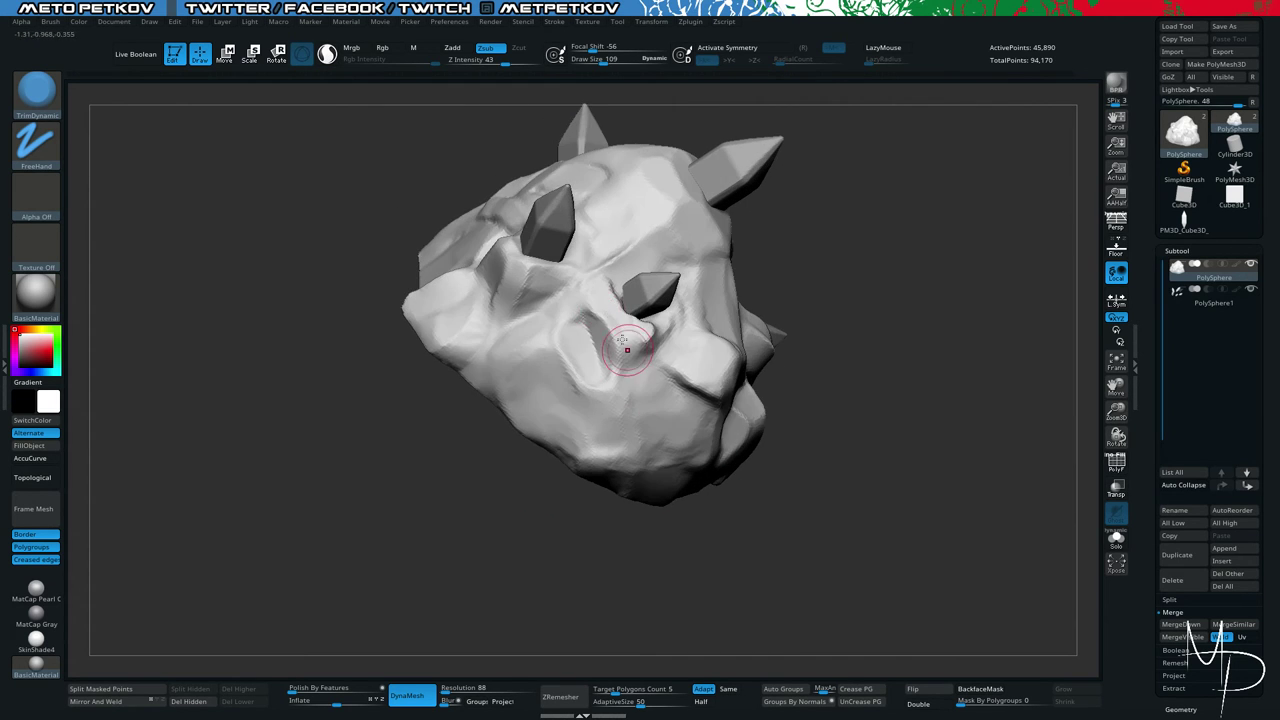
mouse_move(650, 483)
left_mouse_down()
mouse_move(597, 563)
mouse_move(643, 340)
left_mouse_up()
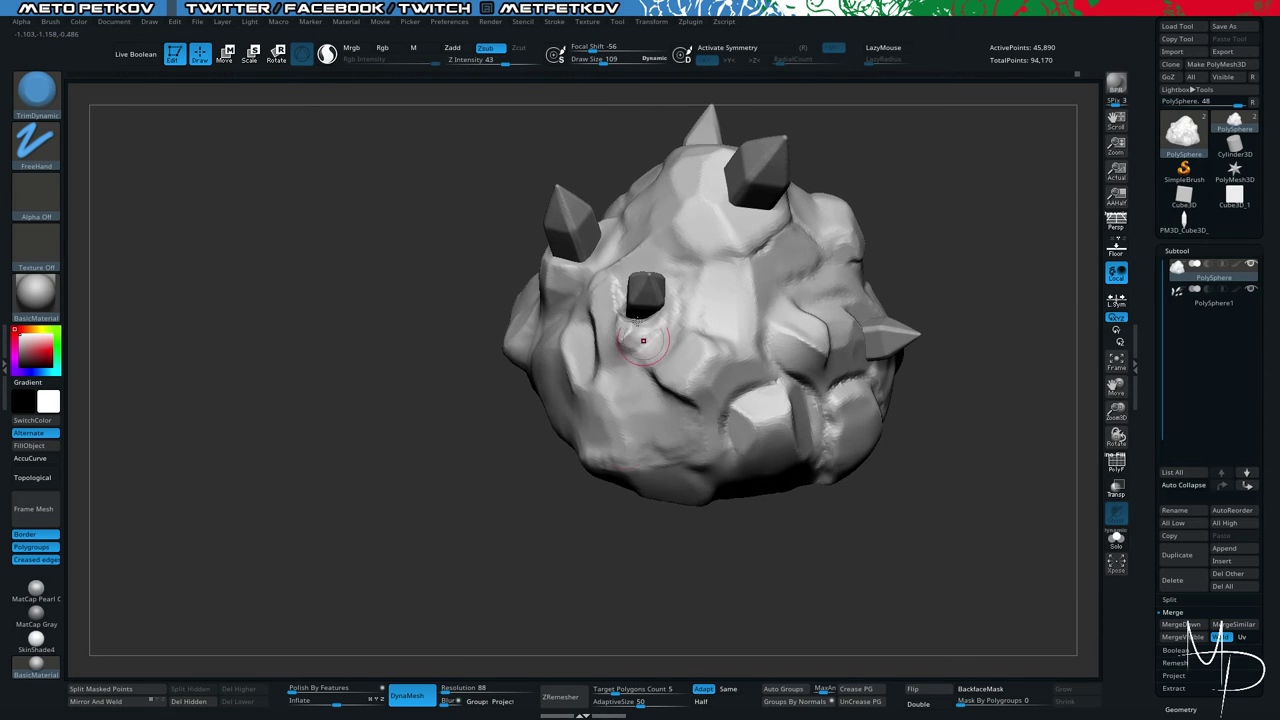
left_click_drag(432, 416, 478, 439)
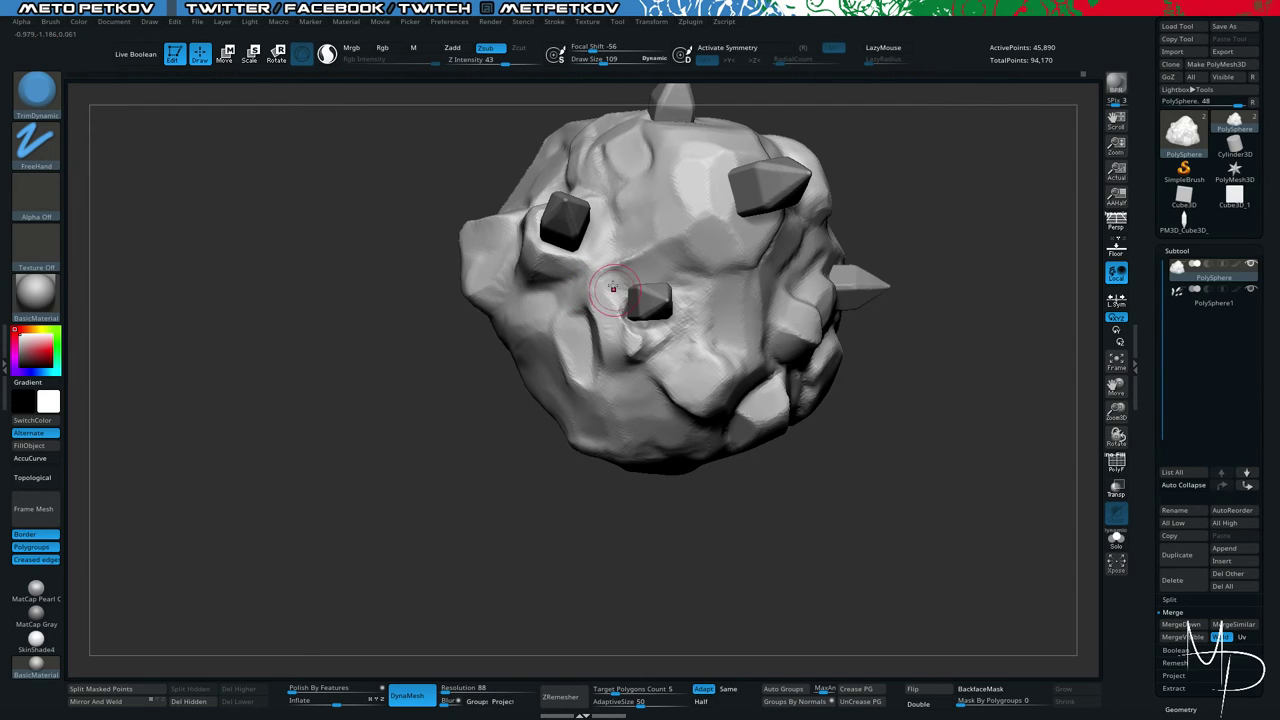
left_click_drag(373, 423, 239, 385)
mouse_move(239, 385)
left_mouse_down("alt")
mouse_move(274, 354)
mouse_move(308, 447)
mouse_move(329, 423)
mouse_move(309, 354)
mouse_move(338, 443)
mouse_move(398, 427)
left_mouse_up("alt")
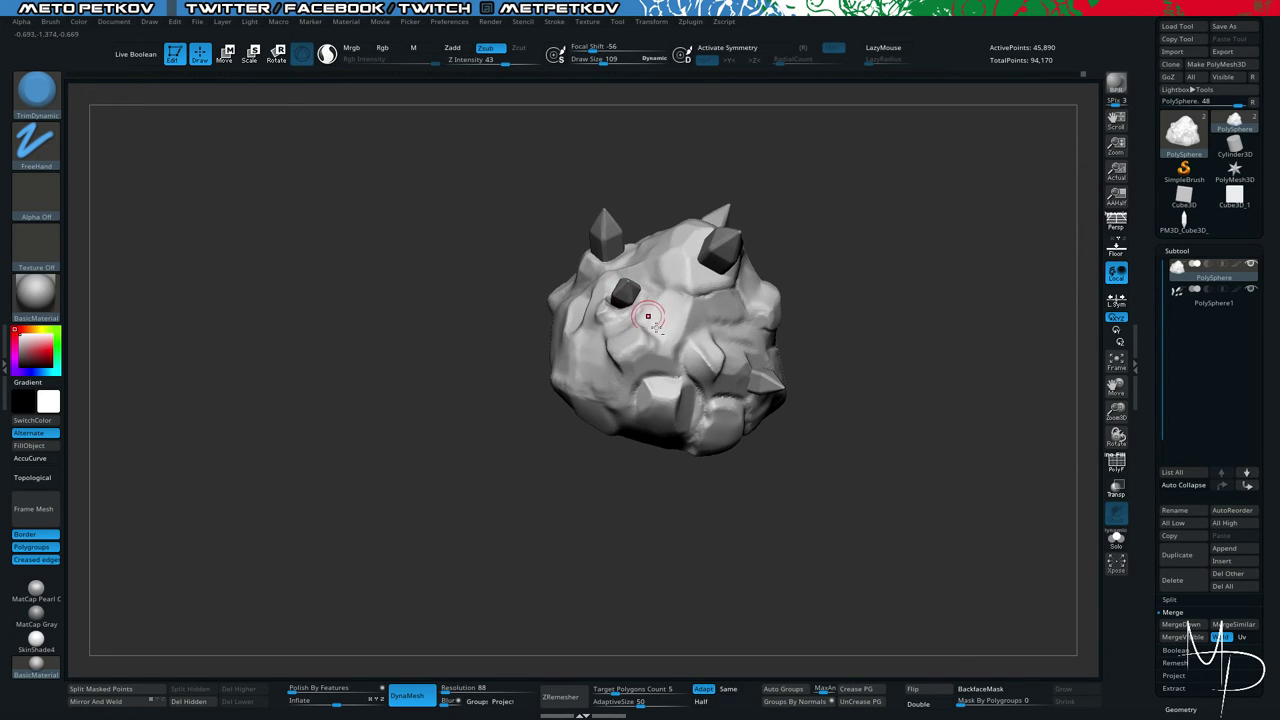
Add a new crystal to the front of the rock with the InsertMesh brush using the PM3D_Cube3D mesh.
left_click(36, 90)
left_click(613, 138)
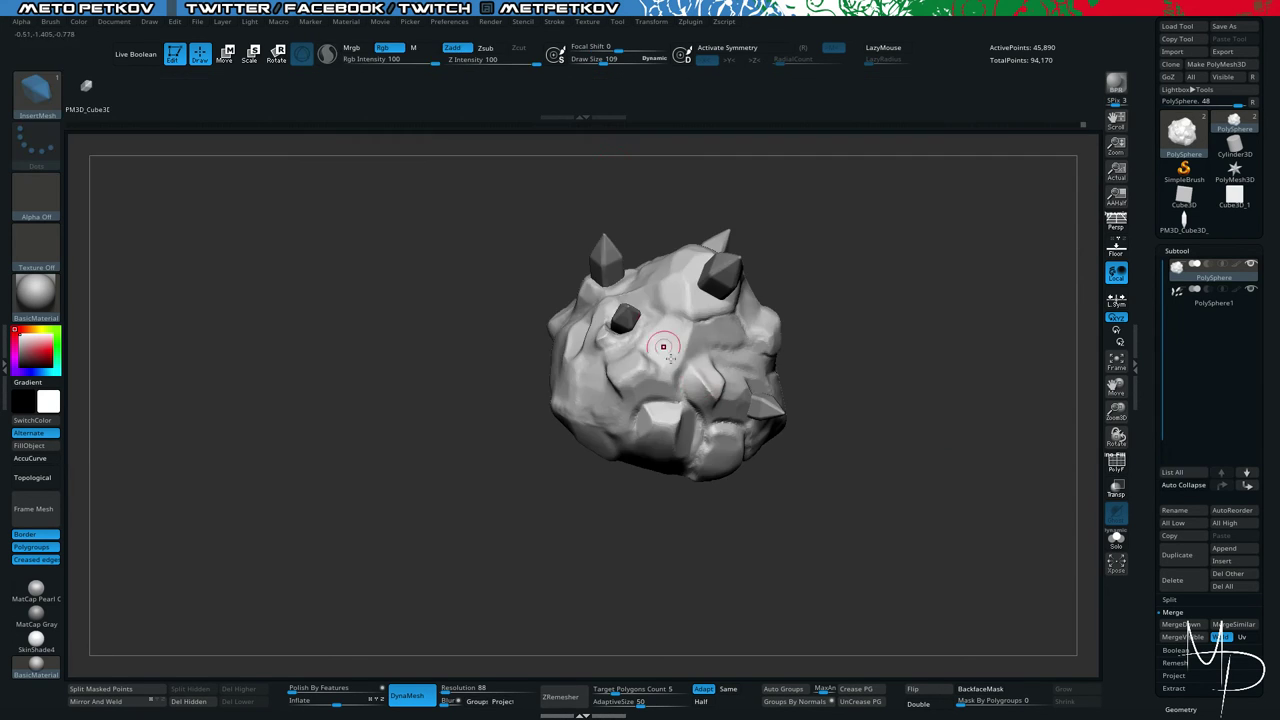
left_click_drag(710, 380, 714, 400)
left_click_drag(771, 592, 769, 500)
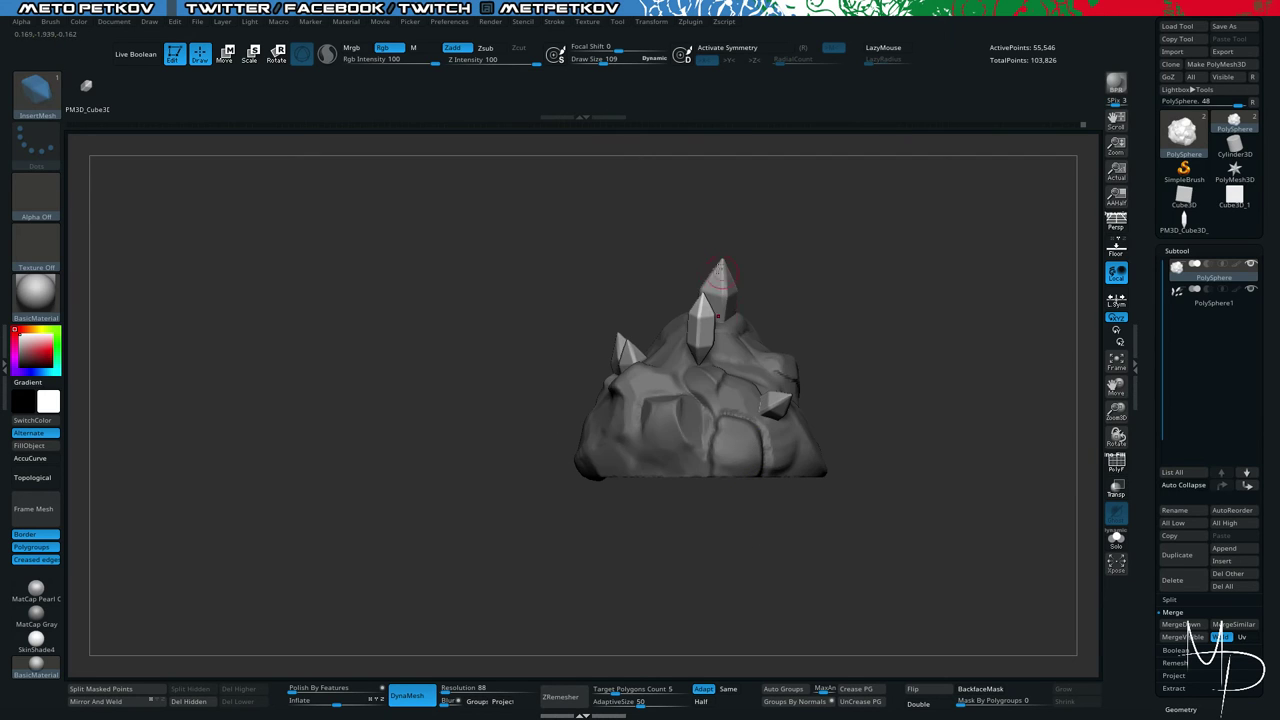
Move and rotate the new crystal so it sinks into the front of the rock and leans at an angle.
key("w")
left_click_drag(701, 282, 698, 316)
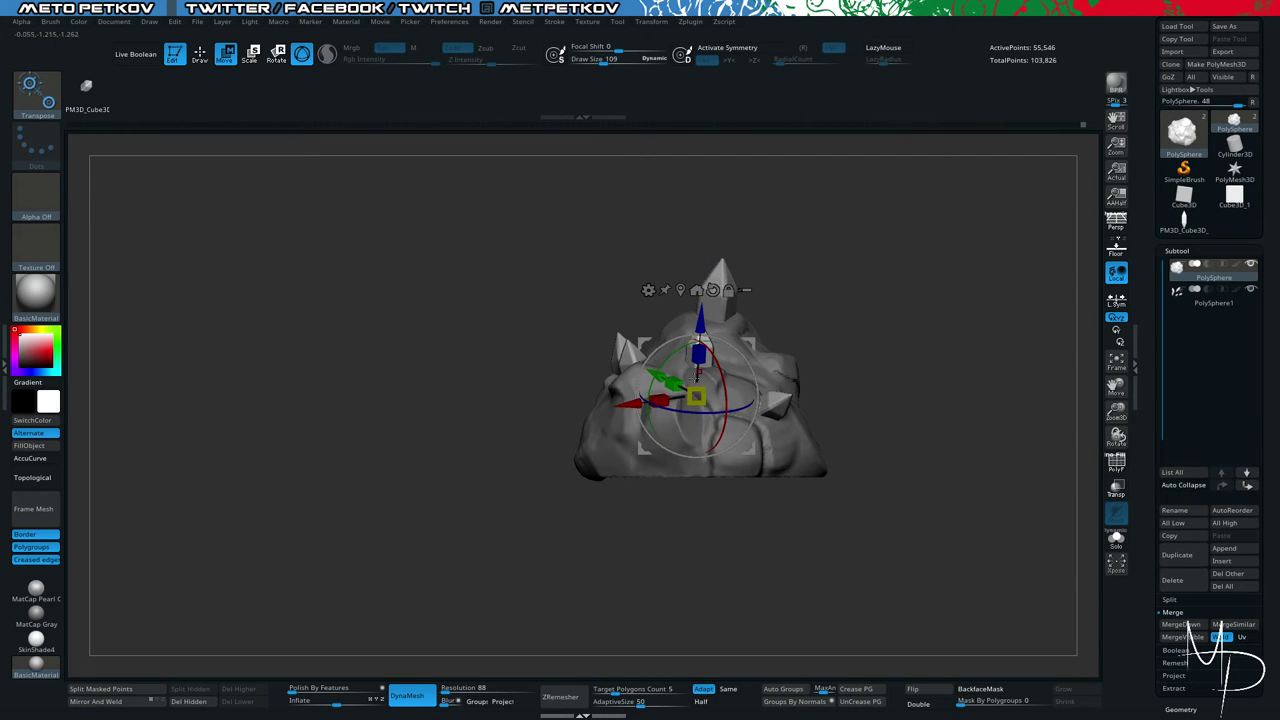
left_click_drag(680, 411, 722, 432)
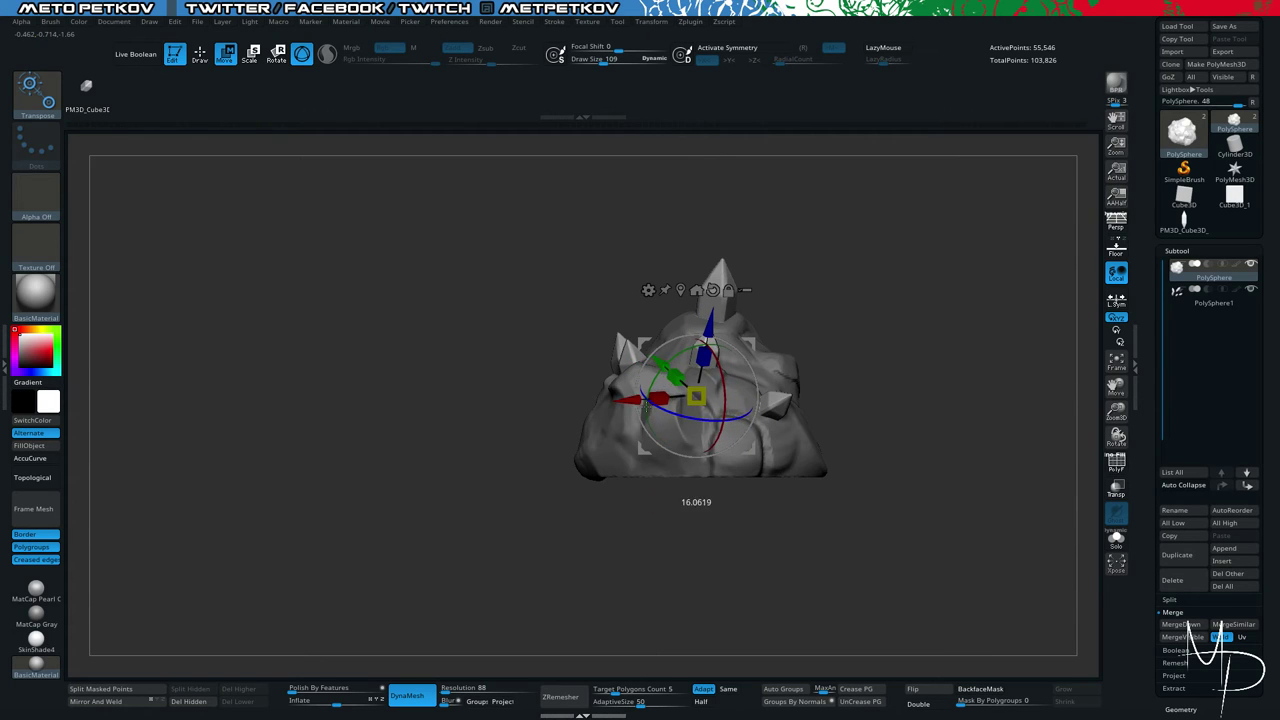
left_click_drag(670, 364, 677, 372)
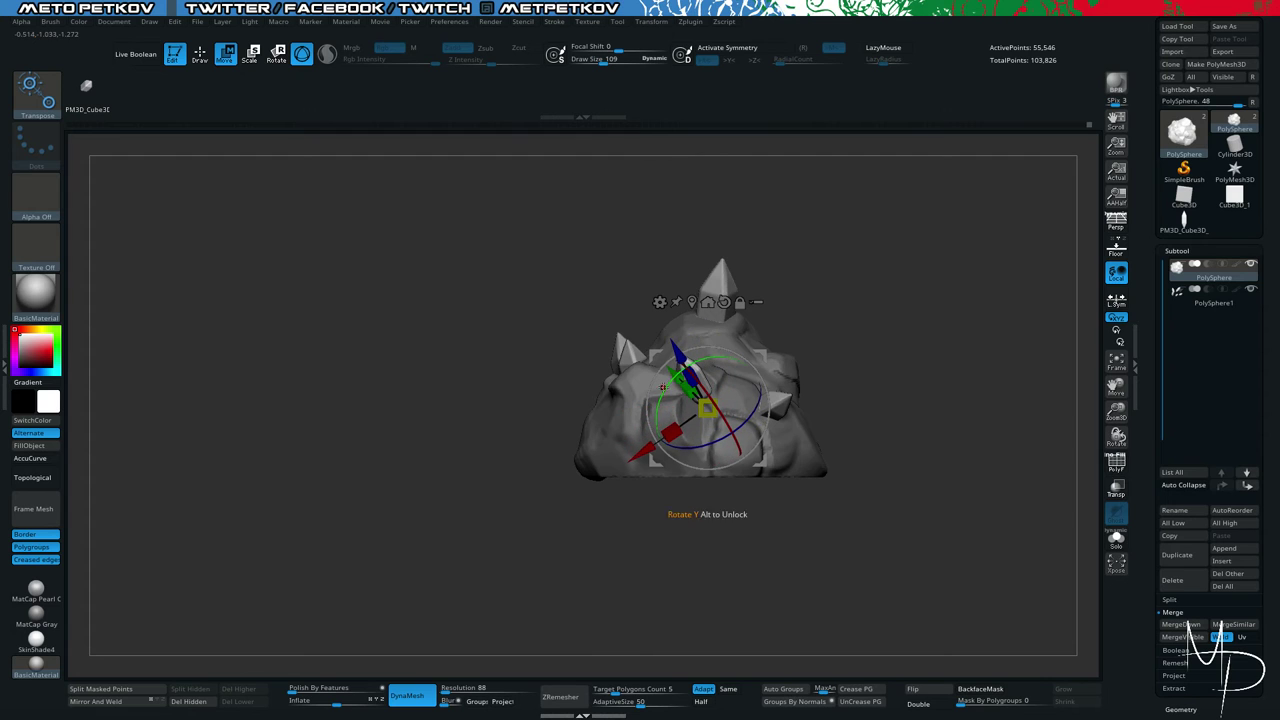
left_click_drag(662, 387, 620, 449)
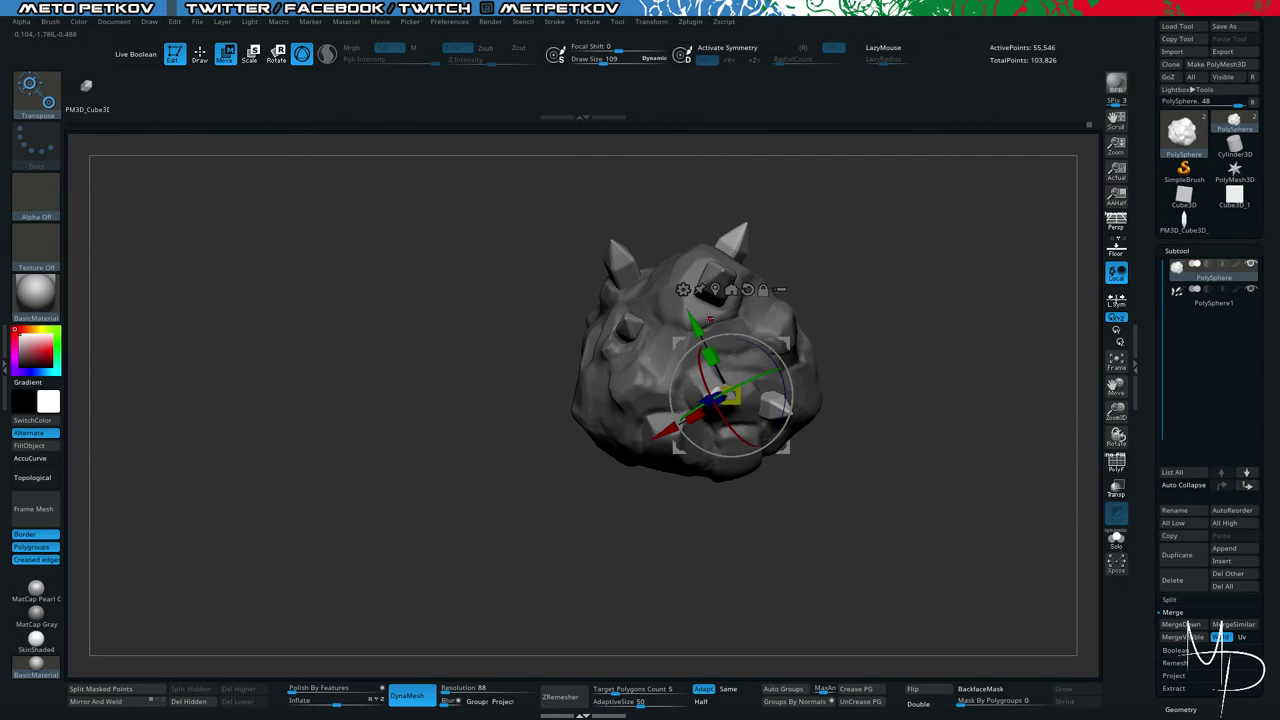
left_click_drag(675, 600, 671, 415)
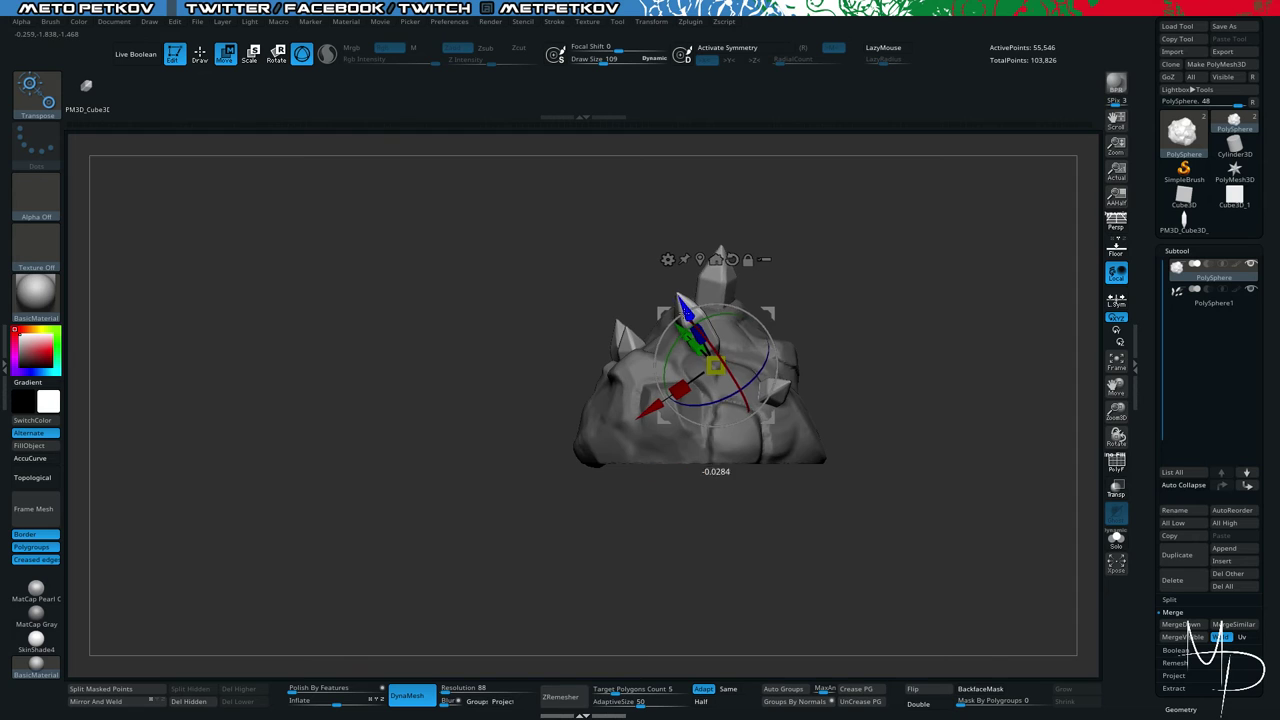
left_click_drag(504, 324, 583, 399)
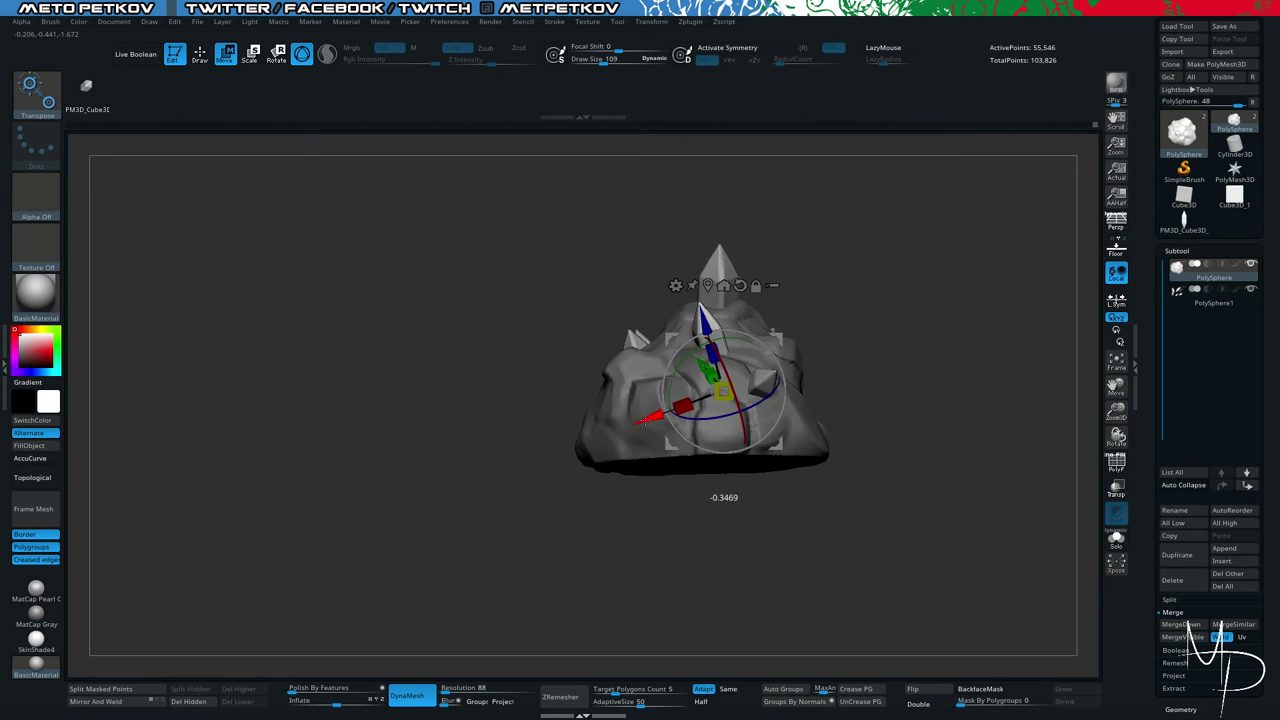
Split the new crystal off the rock into its own subtool and merge it down with the other crystals.
left_click_drag(375, 275, 366, 348)
left_click(344, 296, "ctrl")
left_click(366, 348, "ctrl")
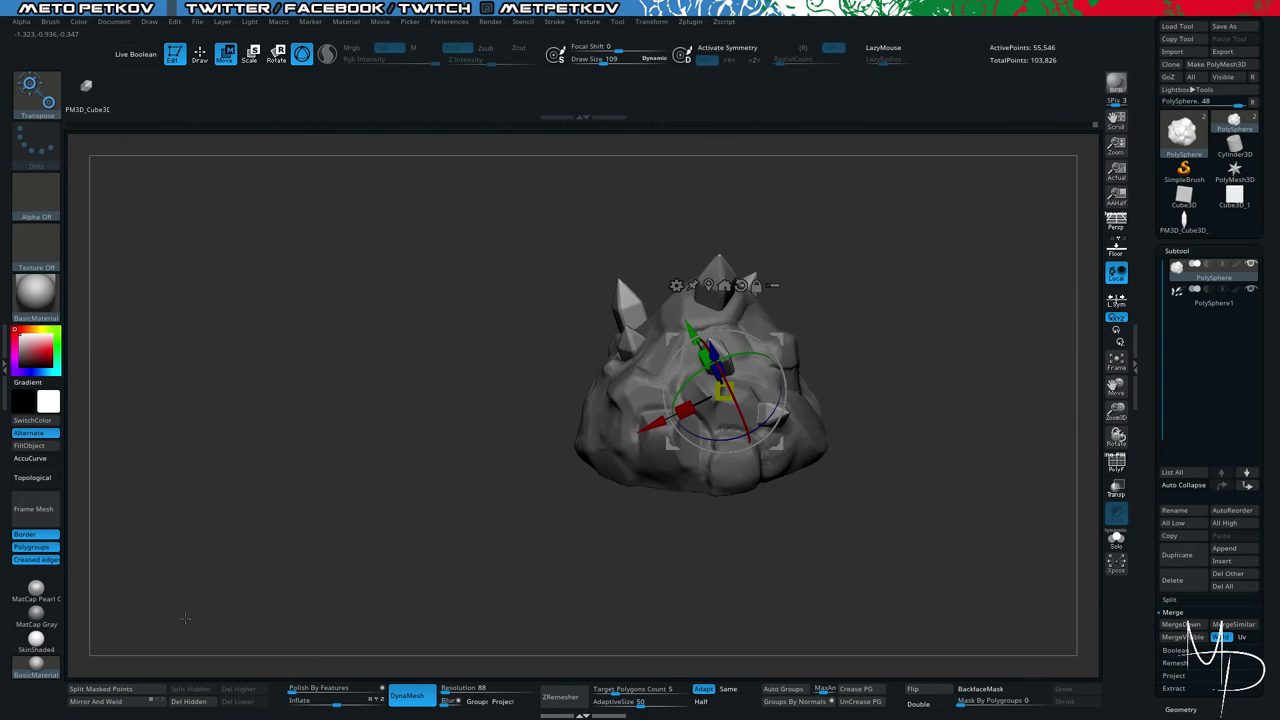
left_click(103, 689)
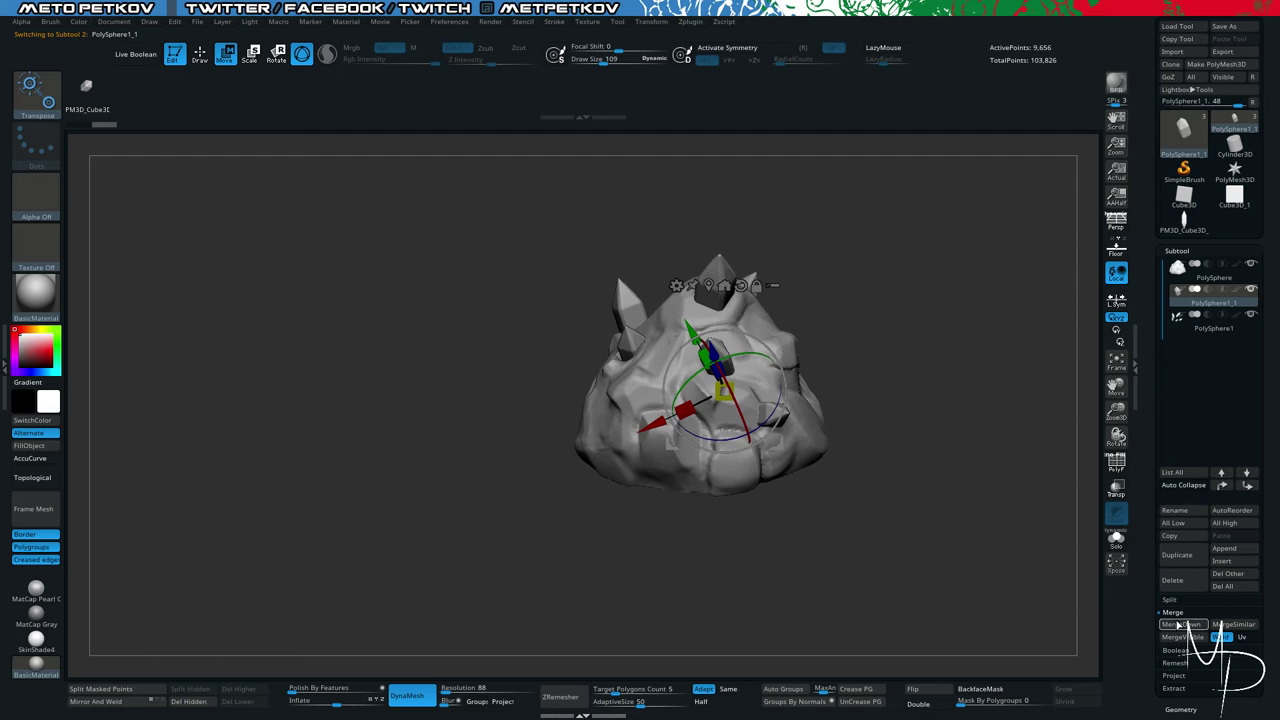
left_click(1180, 624)
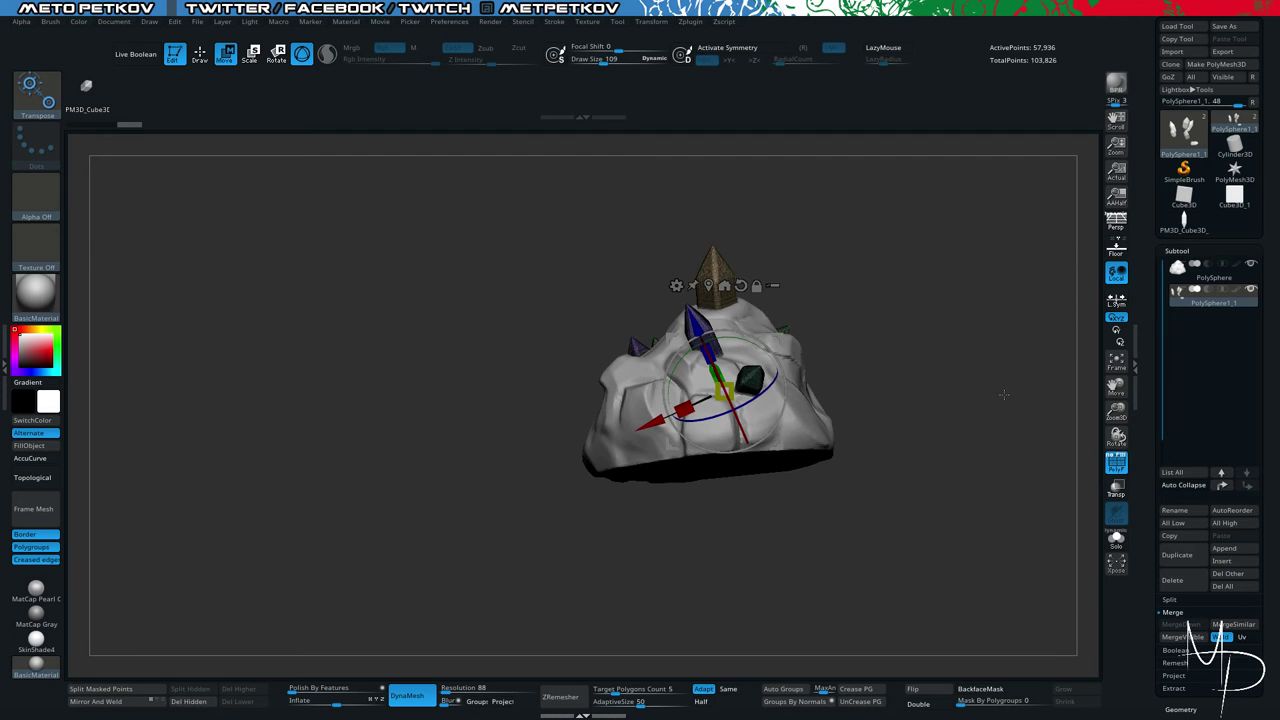
Display the polyframe and generate automatic polygroups for the merged crystals subtool.
key("shift+f")
left_click_drag(1015, 428, 966, 586)
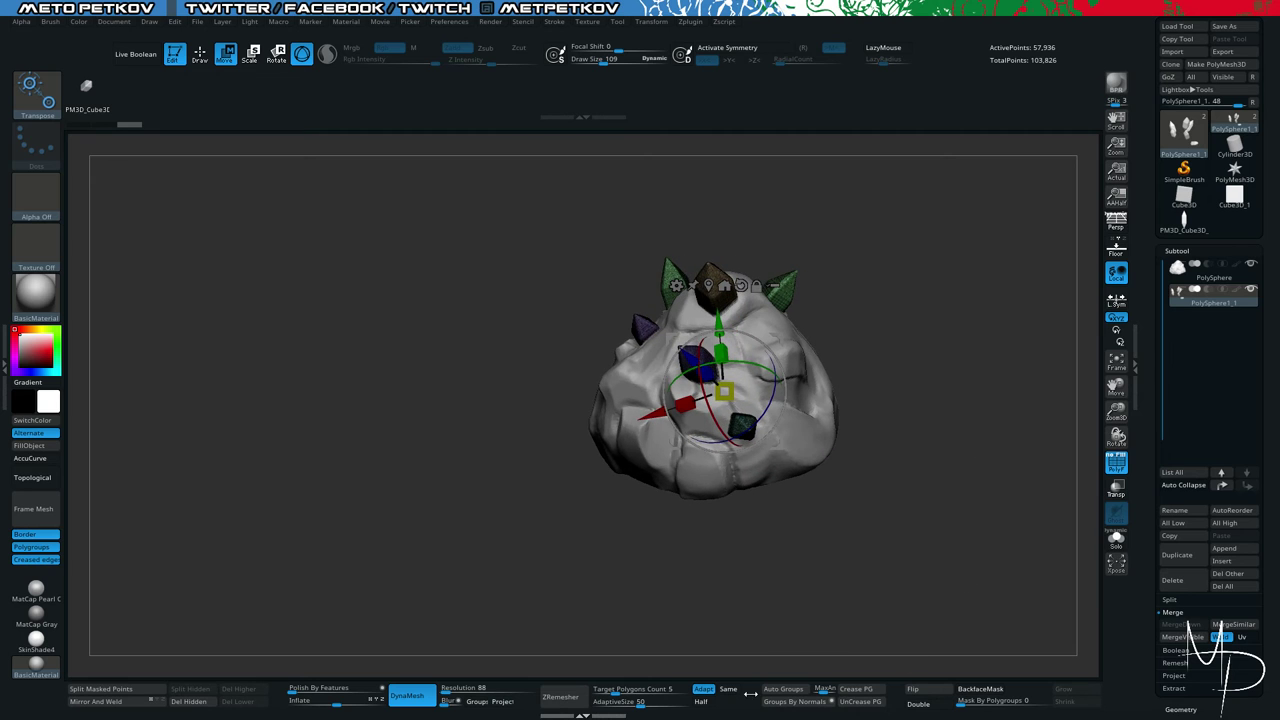
left_click(783, 689)
mouse_move(818, 560)
left_mouse_down()
mouse_move(845, 557)
mouse_move(803, 548)
left_mouse_up()
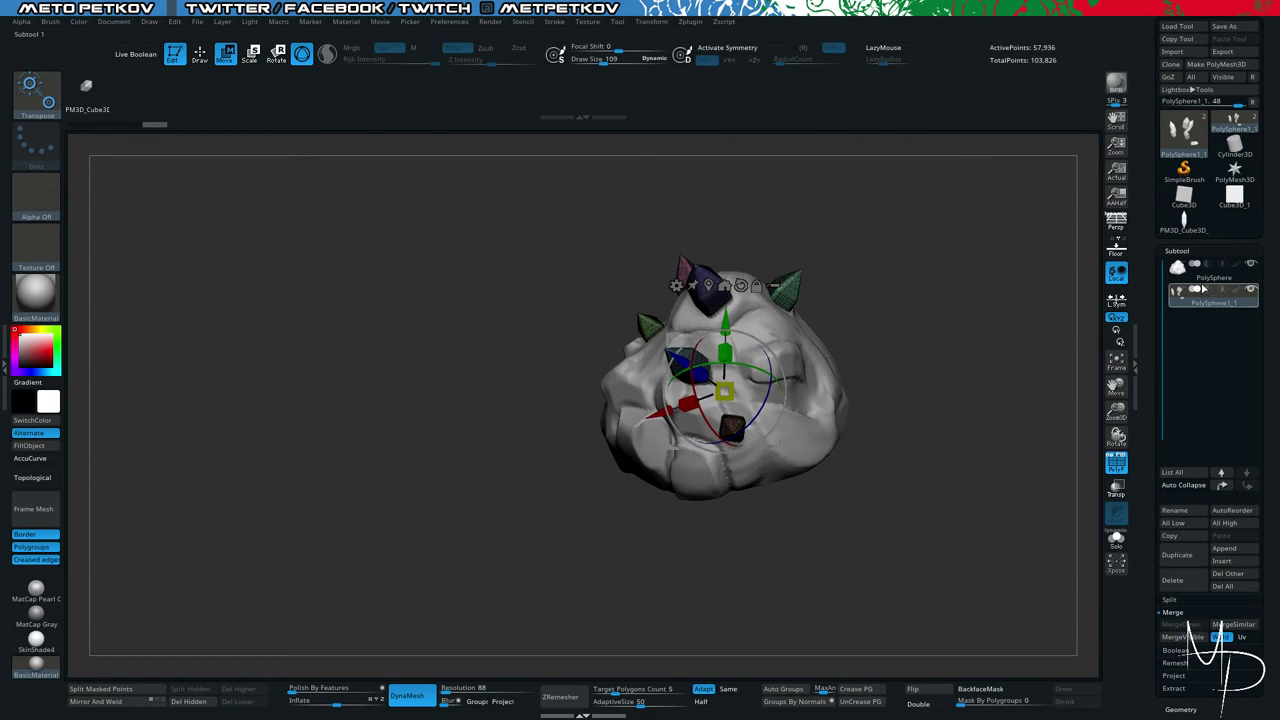
Select the rock subtool, hide the polyframe and remesh the rock with DynaMesh at resolution 128.
left_click(1208, 272)
left_click_drag(412, 417, 323, 185)
key("shift+f")
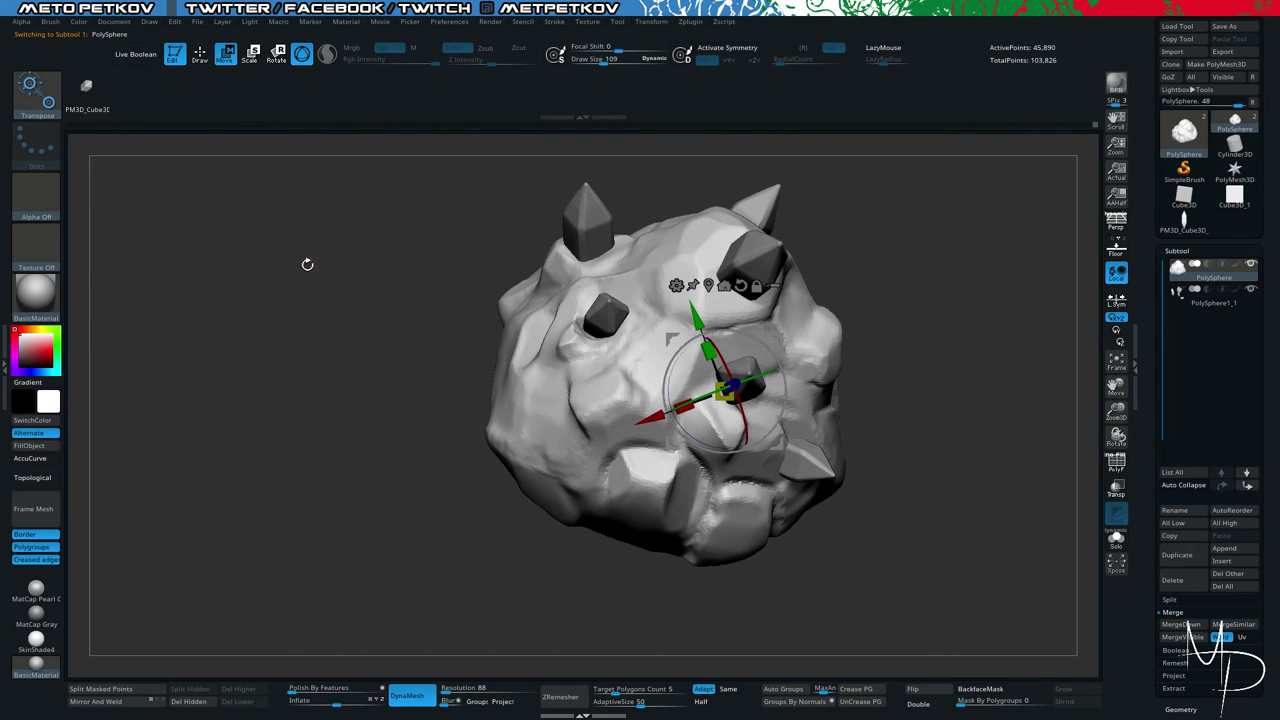
key("q")
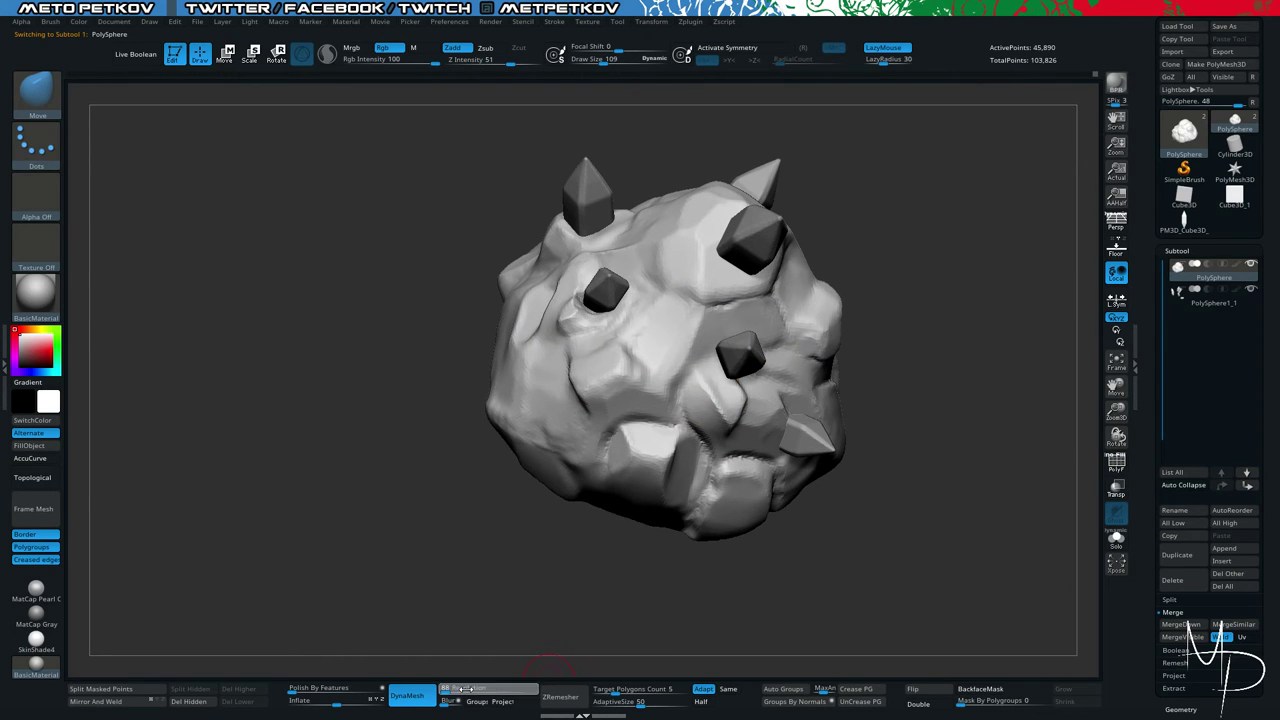
left_click(462, 688)
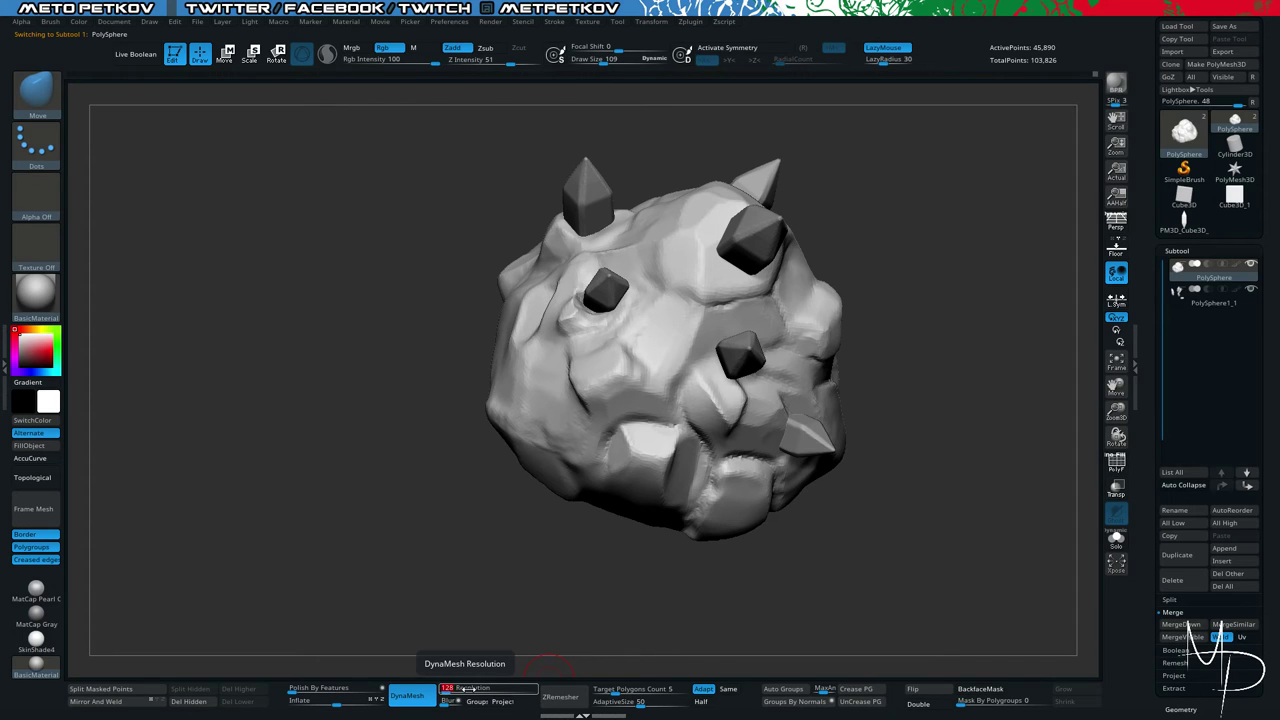
type("128")
left_click(441, 702)
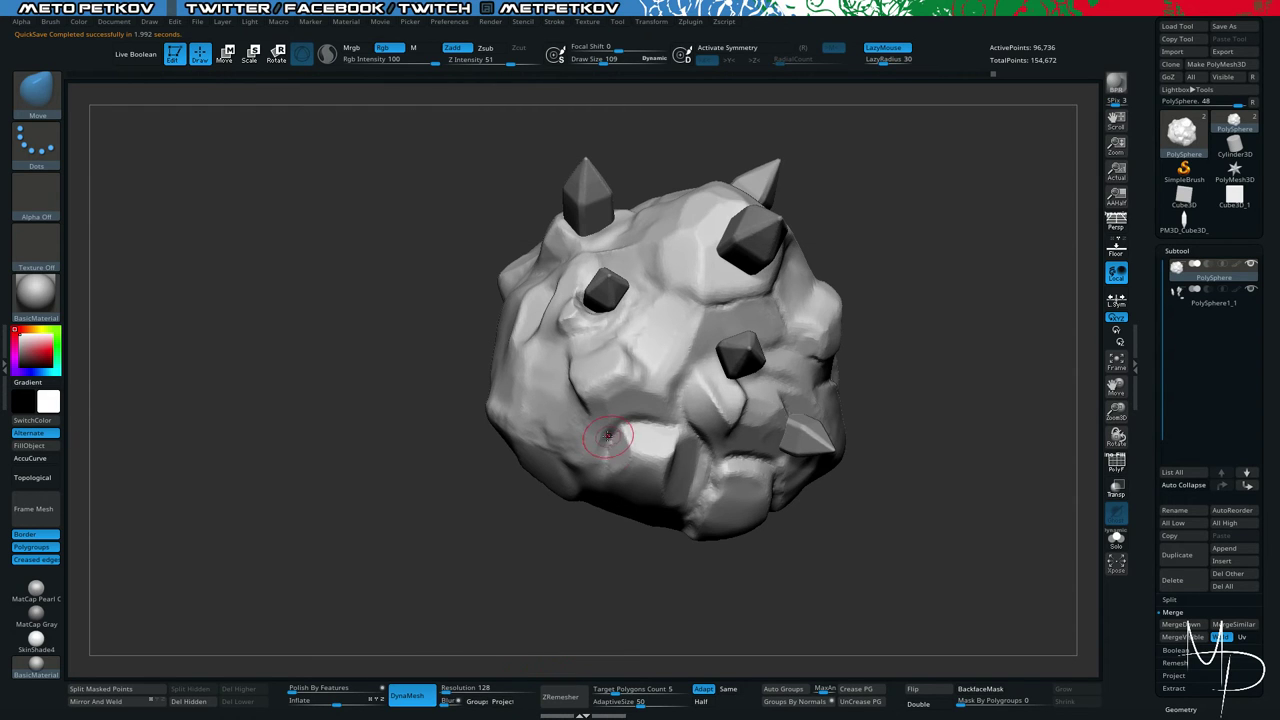
Smooth a patch on the side of the rock and update its DynaMesh.
key("shift+f")
key("shift+f")
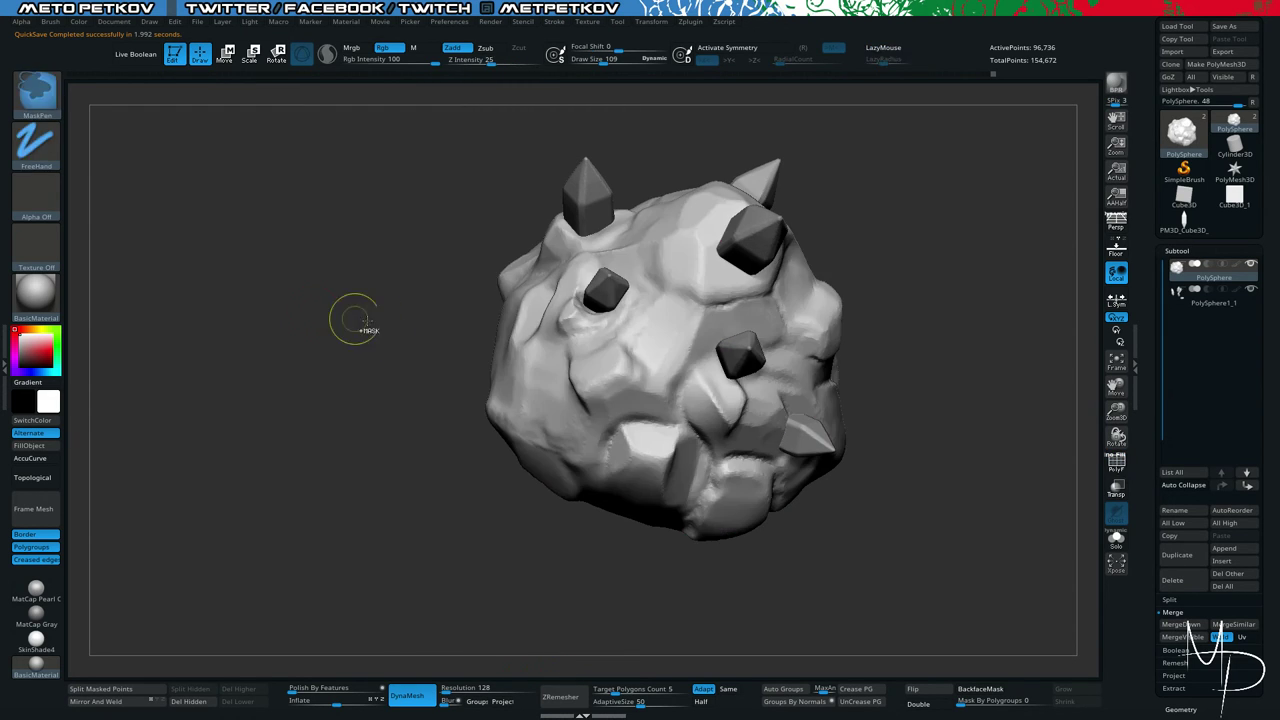
left_click_drag(354, 314, 293, 251, "ctrl")
left_click_drag(531, 400, 506, 394, "shift")
mouse_move(391, 371)
left_mouse_down("ctrl")
mouse_move(318, 299)
mouse_move(294, 309)
mouse_move(286, 209)
mouse_move(251, 289)
mouse_move(294, 331)
mouse_move(295, 300)
left_mouse_up("ctrl")
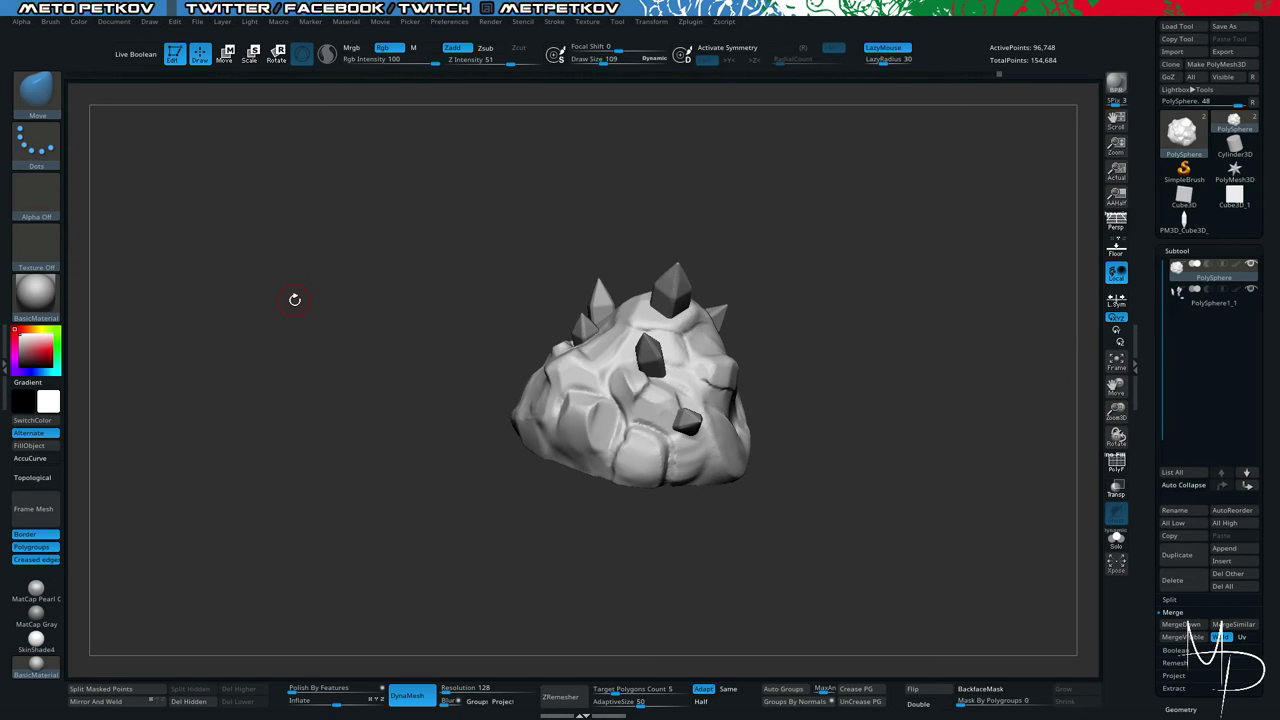
Flatten the underside of the rock from a side view with a ClipCurve cut.
mouse_move(383, 354)
left_mouse_down("alt")
mouse_move(349, 340)
mouse_move(370, 370)
mouse_move(442, 390)
mouse_move(400, 374)
mouse_move(374, 329)
mouse_move(309, 329)
mouse_move(423, 306)
left_mouse_up("alt")
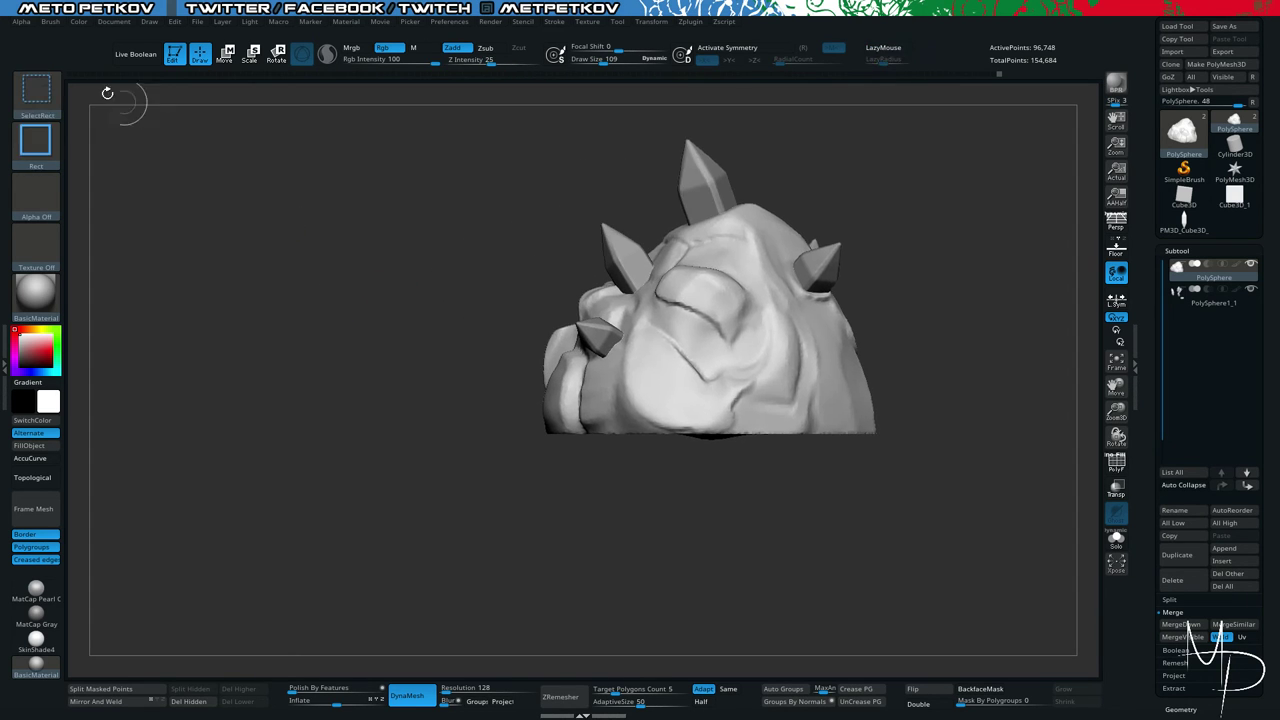
left_click(40, 95, "ctrl+shift")
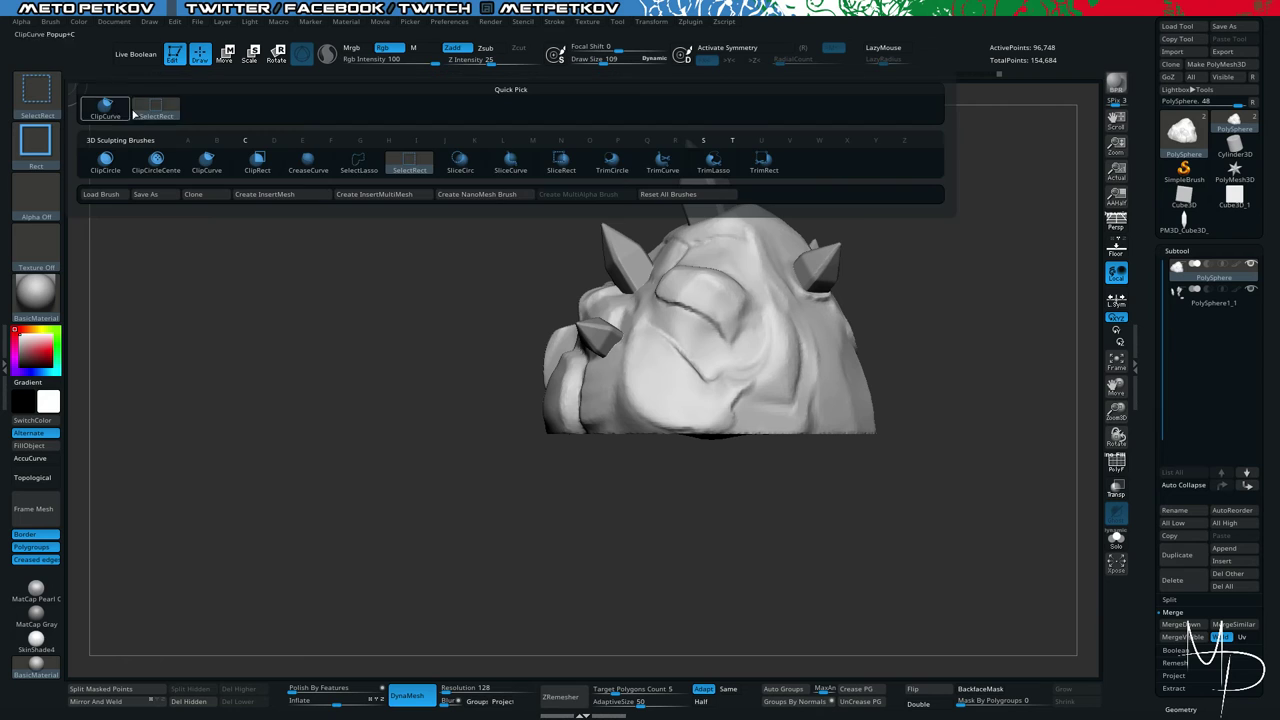
left_click(206, 160)
mouse_move(960, 458)
left_mouse_down("ctrl+shift")
mouse_move(206, 449)
mouse_move(219, 411)
left_mouse_up("ctrl+shift")
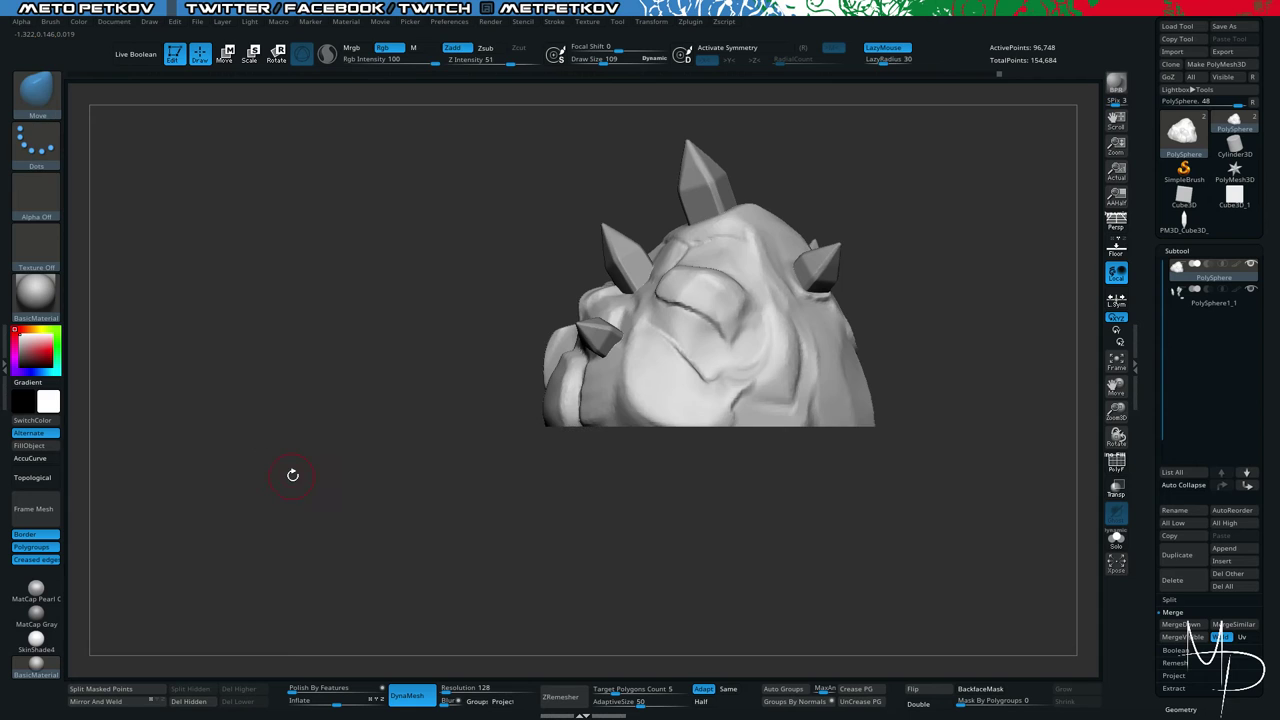
Build up the rock beside the side crystal's base with ClayTubes at draw size 77 and smooth the buildup.
mouse_move(291, 471)
left_mouse_down()
mouse_move(371, 449)
mouse_move(375, 377)
mouse_move(363, 314)
mouse_move(314, 382)
mouse_move(284, 344)
mouse_move(297, 335)
left_mouse_up()
mouse_move(735, 583)
left_mouse_down("shift")
mouse_move(762, 524)
mouse_move(688, 491)
mouse_move(786, 554)
mouse_move(771, 491)
mouse_move(847, 568)
mouse_move(800, 550)
mouse_move(680, 415)
mouse_move(166, 360)
mouse_move(300, 345)
left_mouse_up("shift")
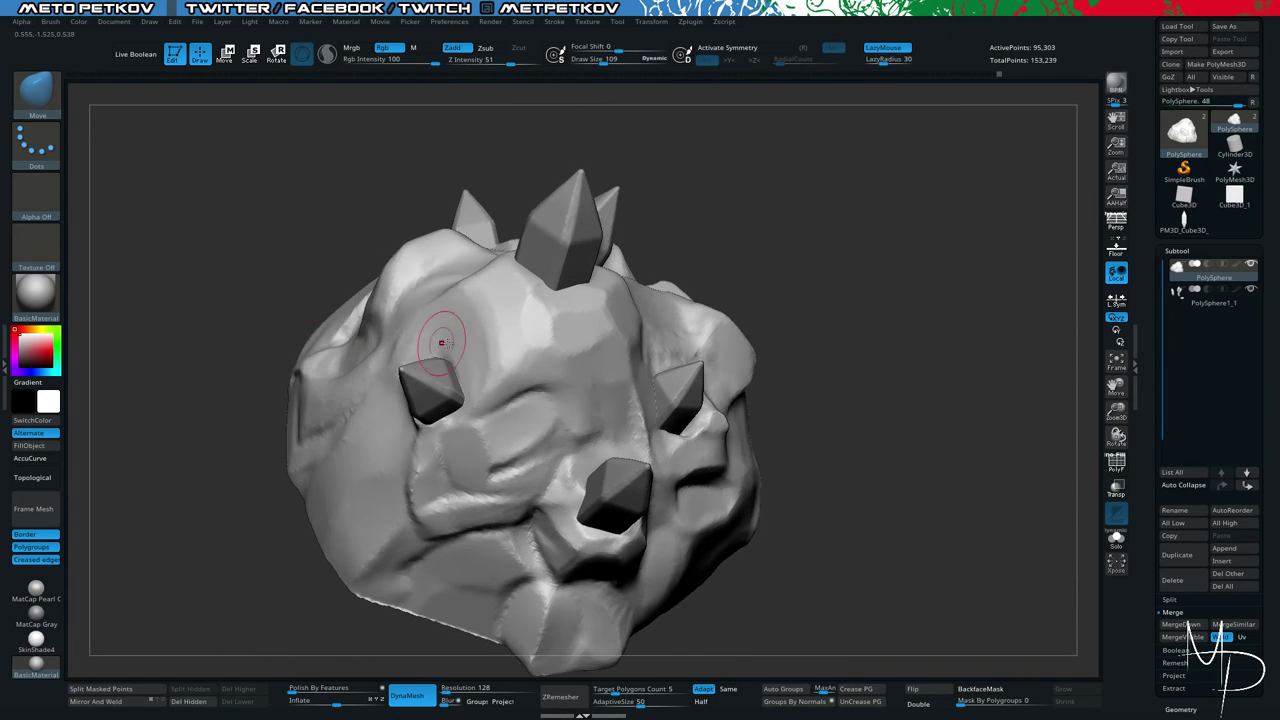
key("b")
key("c")
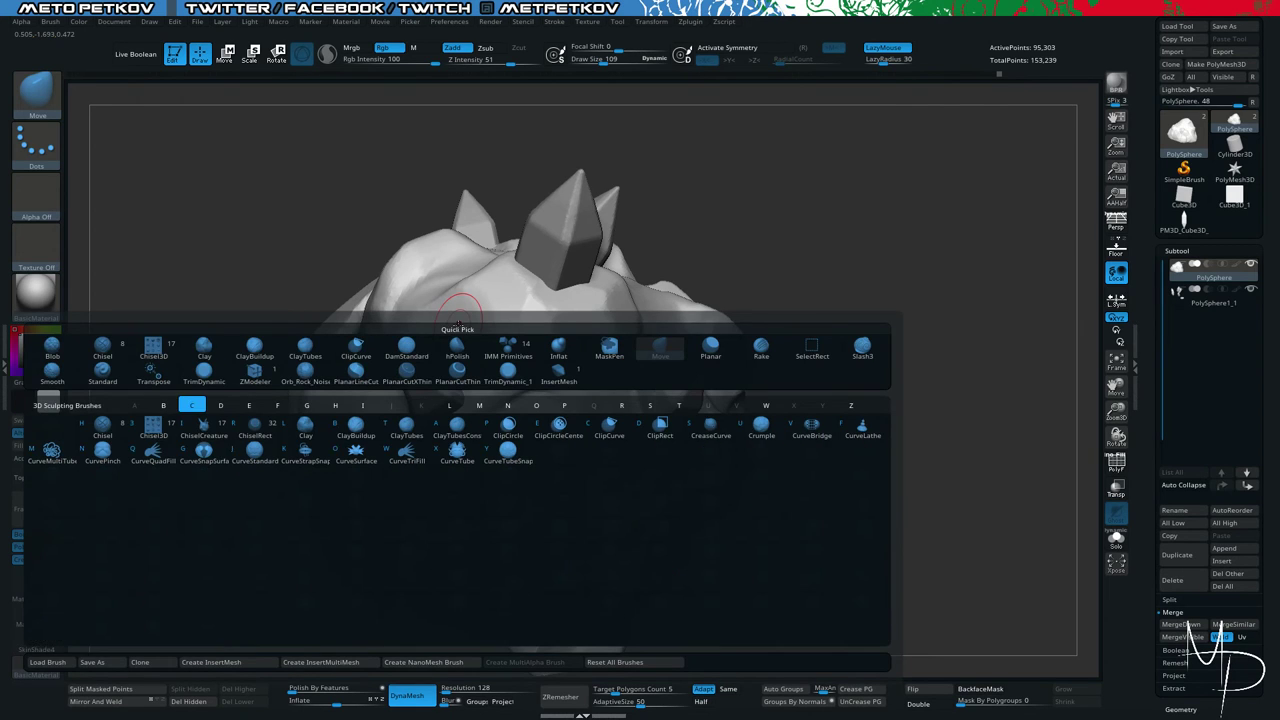
key("t")
key("space")
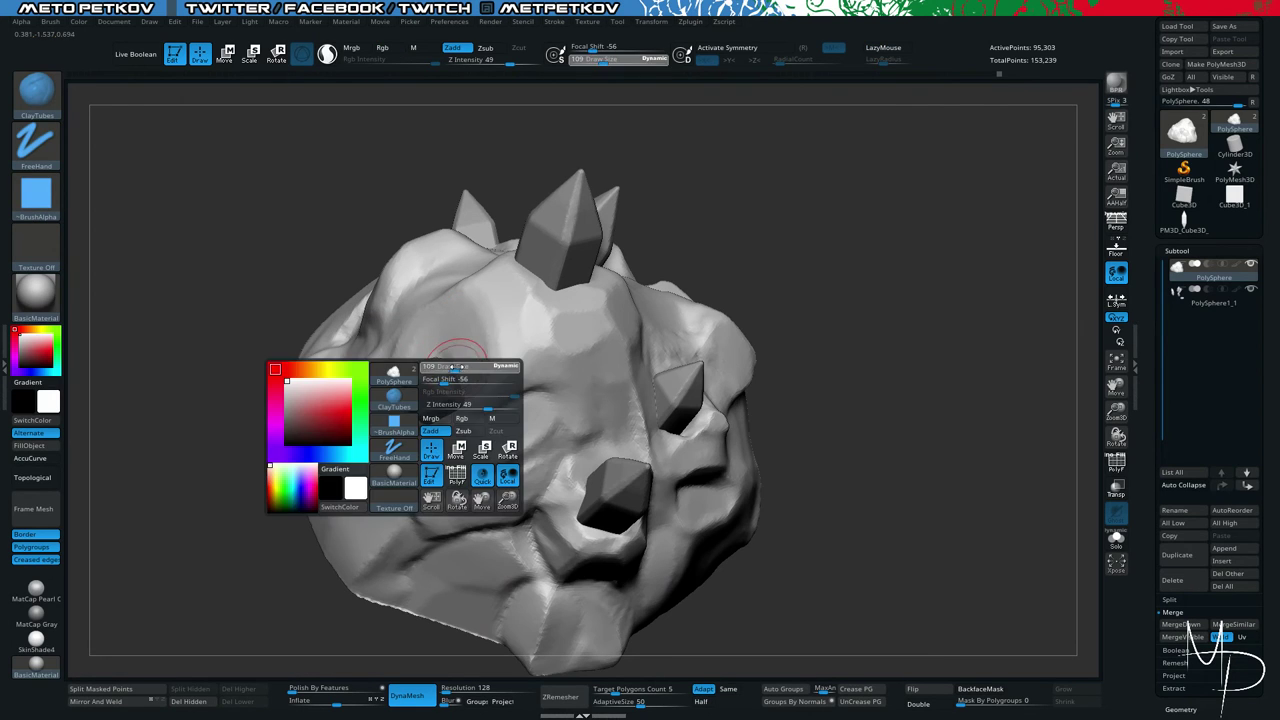
left_click_drag(458, 367, 460, 377)
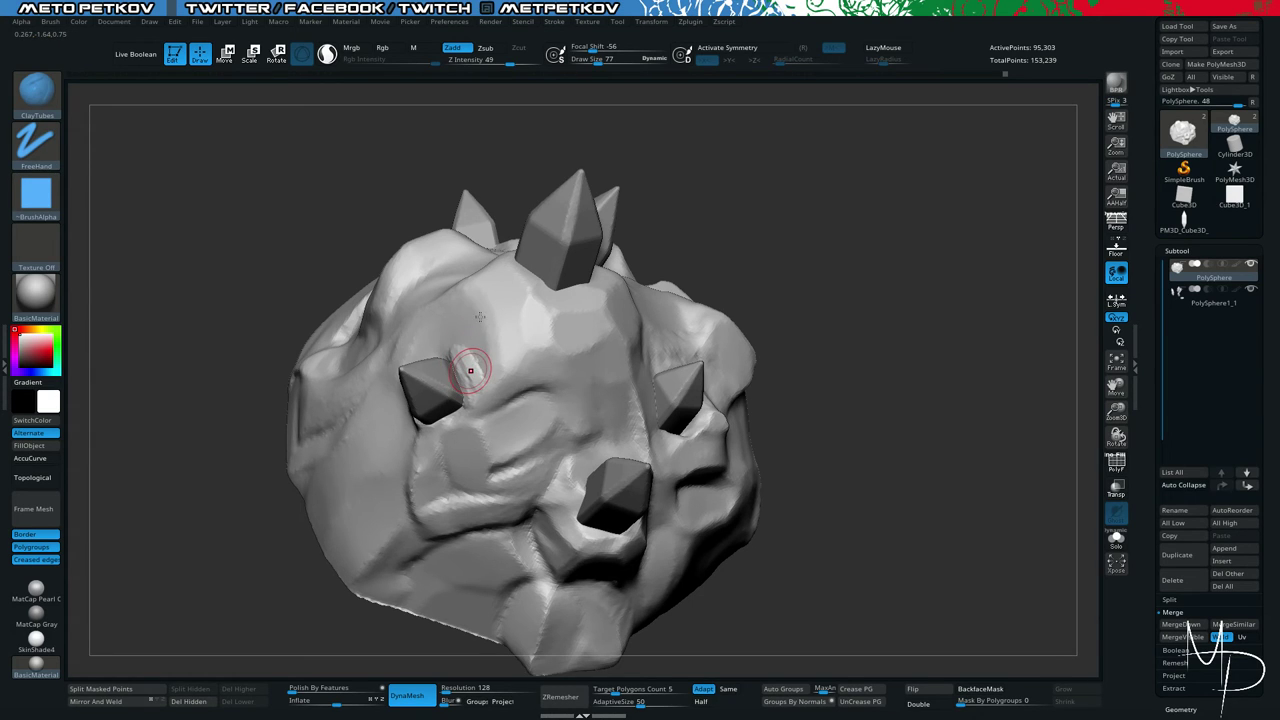
key("shift")
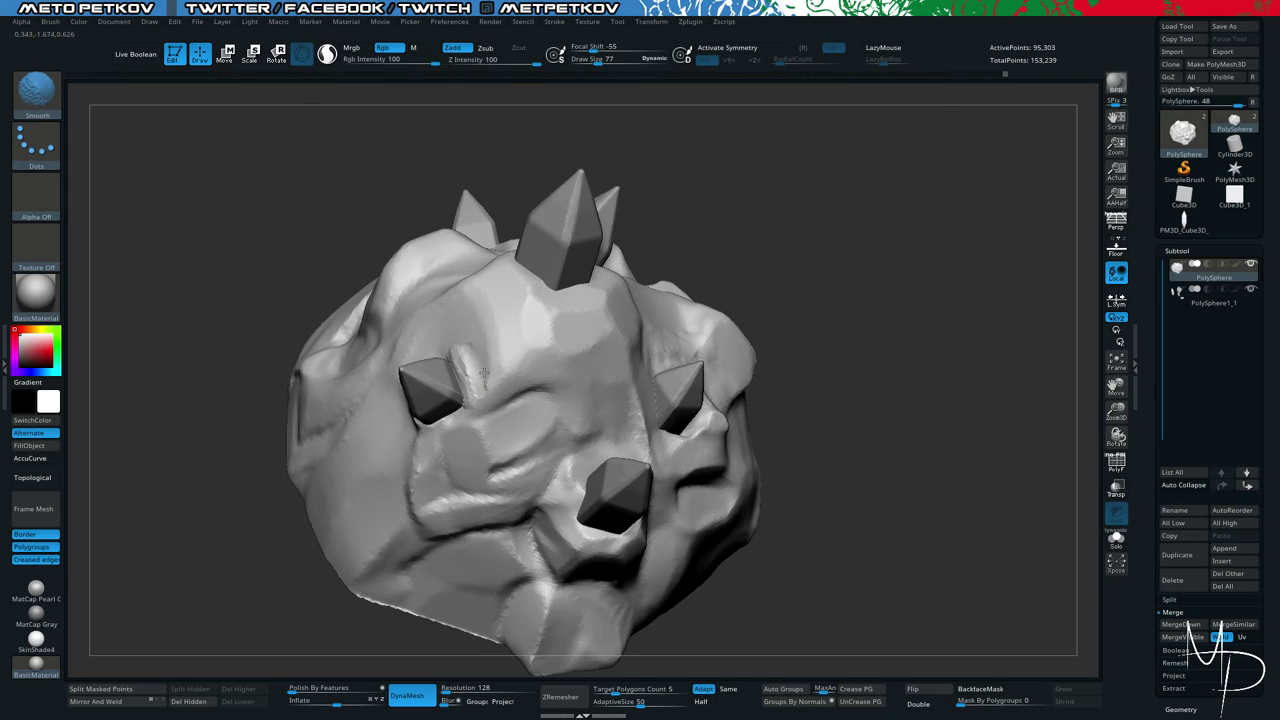
left_click_drag(467, 346, 464, 366, "shift")
Build up a rim of clay around the small side crystal's base and blend it into the rock by smoothing.
left_click_drag(115, 515, 205, 490)
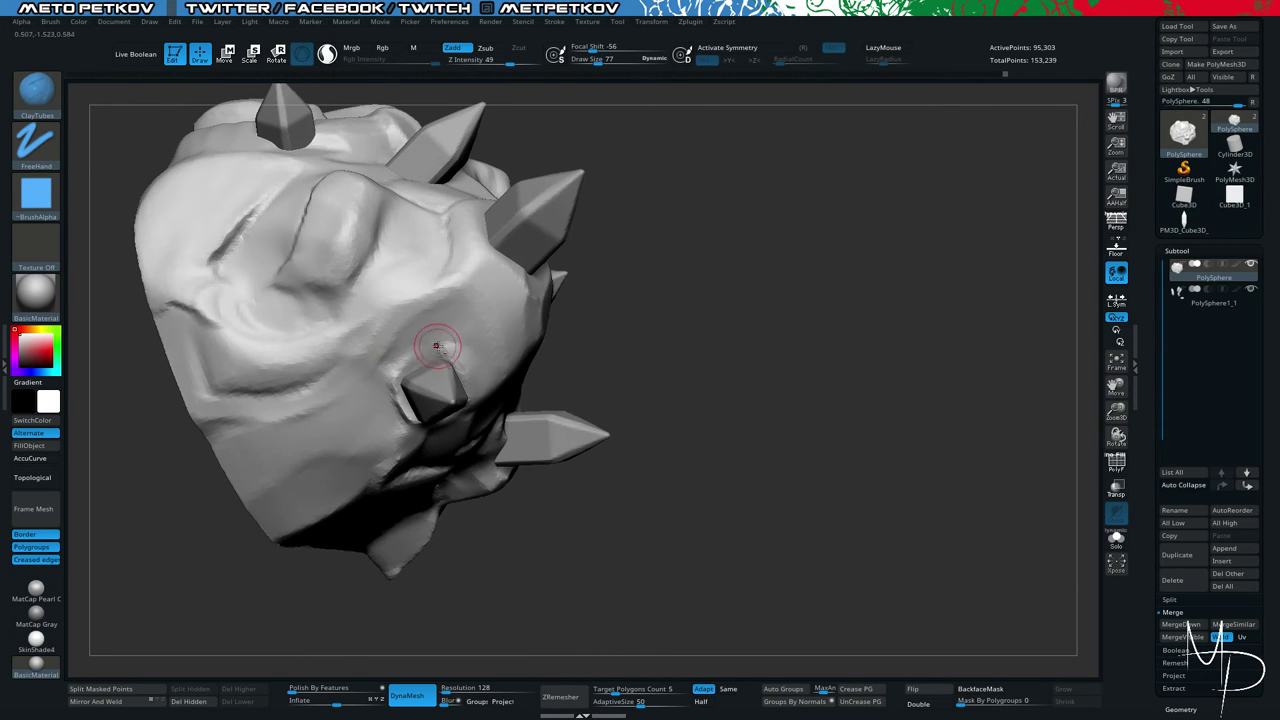
mouse_move(437, 346)
left_mouse_down()
mouse_move(428, 372)
mouse_move(400, 380)
left_mouse_up()
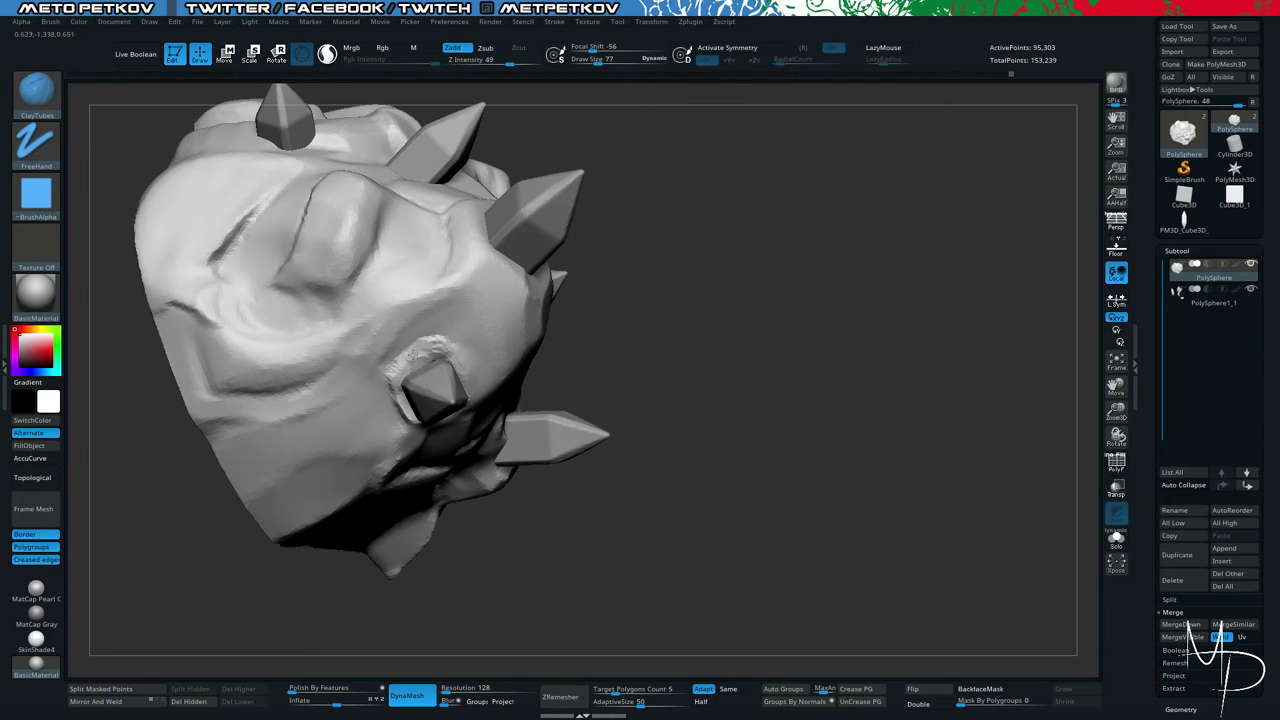
key("shift")
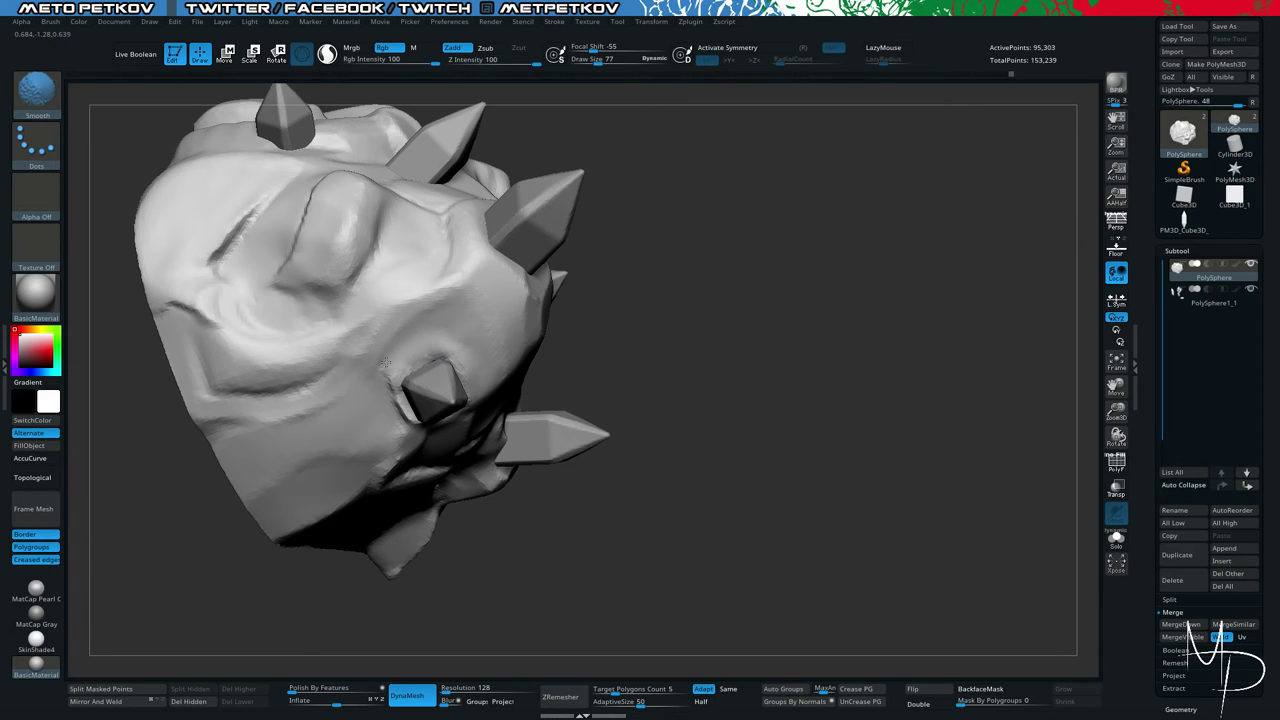
left_click_drag(383, 375, 390, 424, "shift")
left_click_drag(386, 378, 397, 428)
key("shift")
Update the rock's DynaMesh and flatten the surface beside the small side crystal with TrimDynamic.
mouse_move(453, 523)
left_mouse_down()
mouse_move(252, 480)
mouse_move(223, 443)
mouse_move(594, 514)
left_mouse_up()
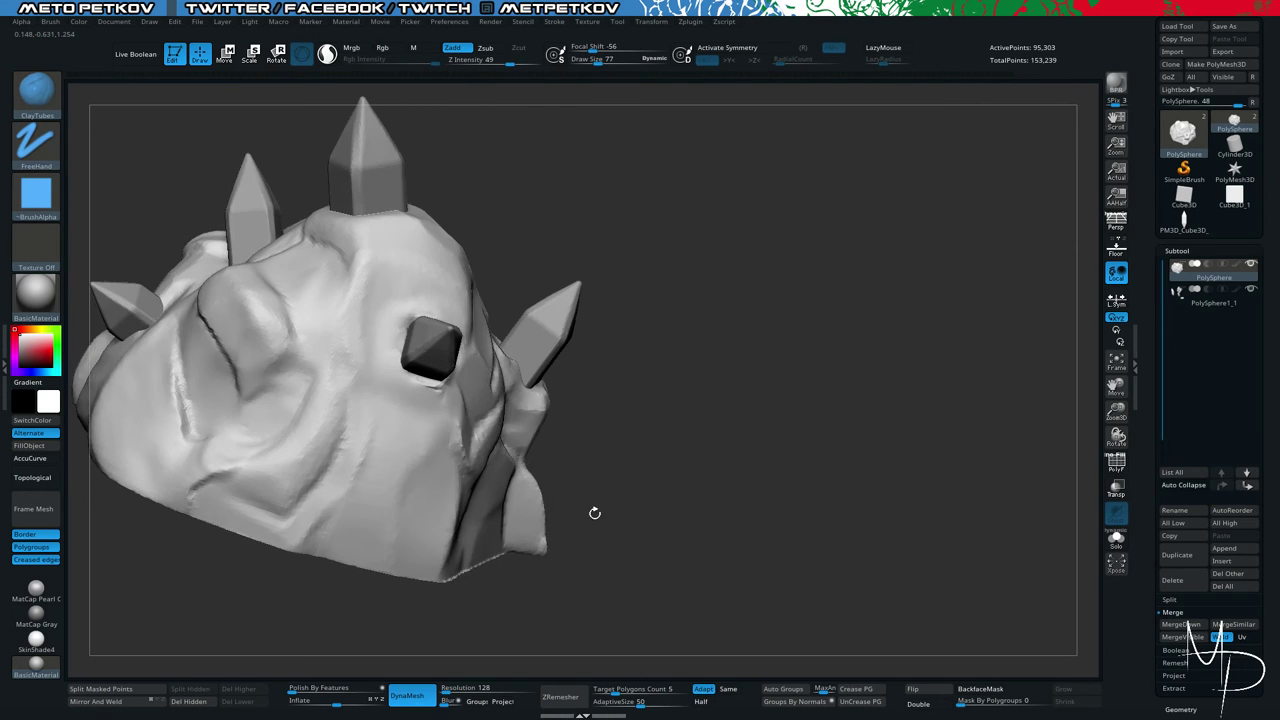
key("b")
key("t")
key("d")
left_click_drag(831, 466, 797, 436, "ctrl")
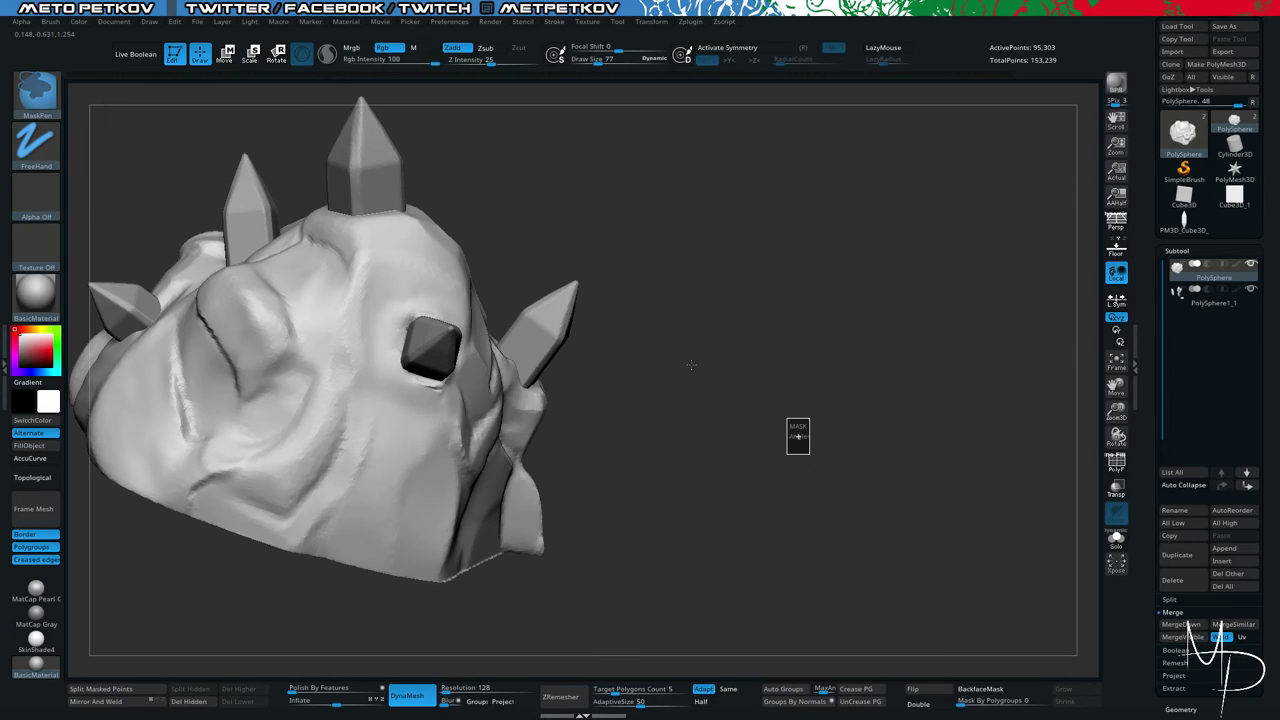
mouse_move(410, 336)
left_mouse_down()
mouse_move(401, 315)
mouse_move(394, 372)
left_mouse_up()
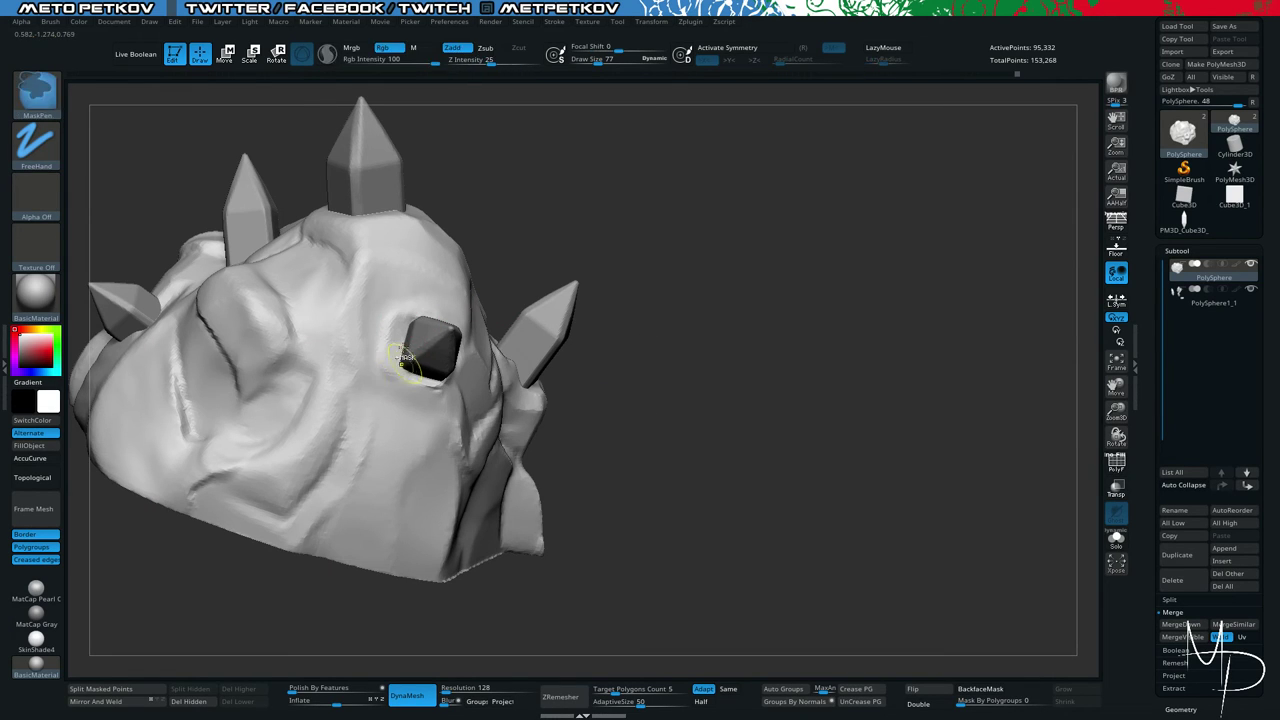
key("ctrl+z")
left_click_drag(400, 314, 393, 353)
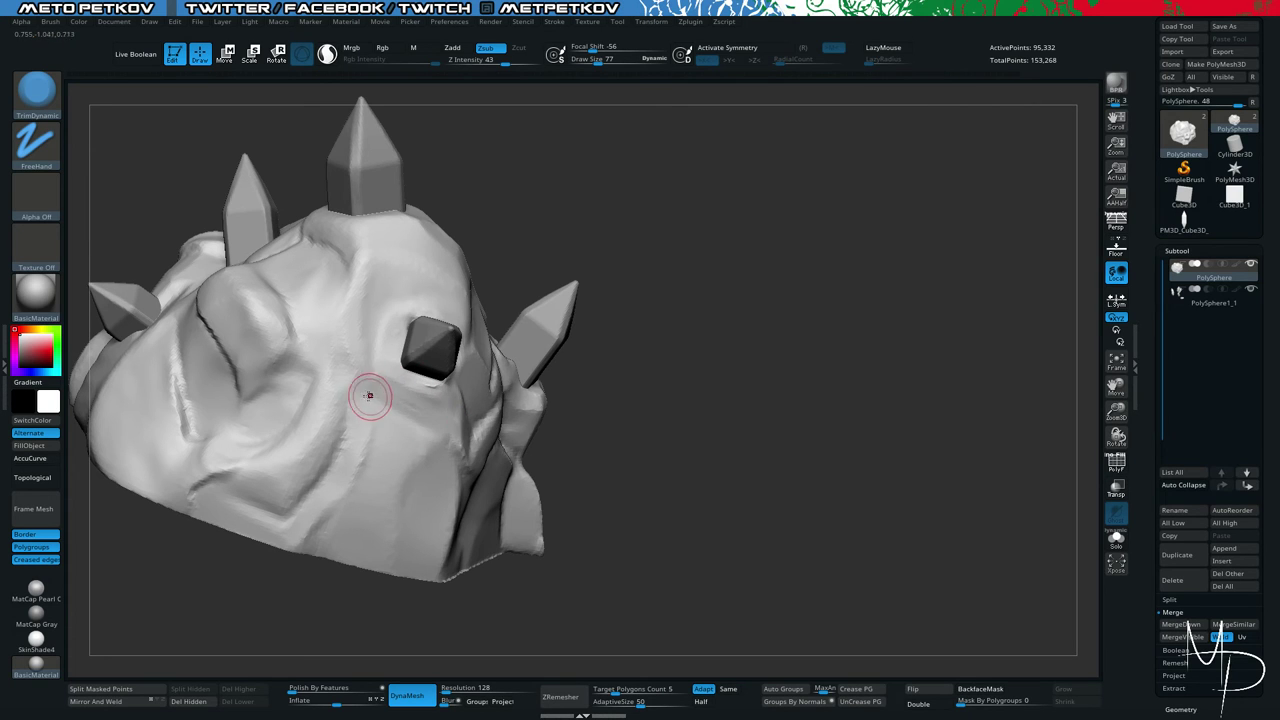
Trim and smooth the rock faces below the small side crystal, undoing the last stroke in the crevice.
left_click_drag(588, 509, 425, 500)
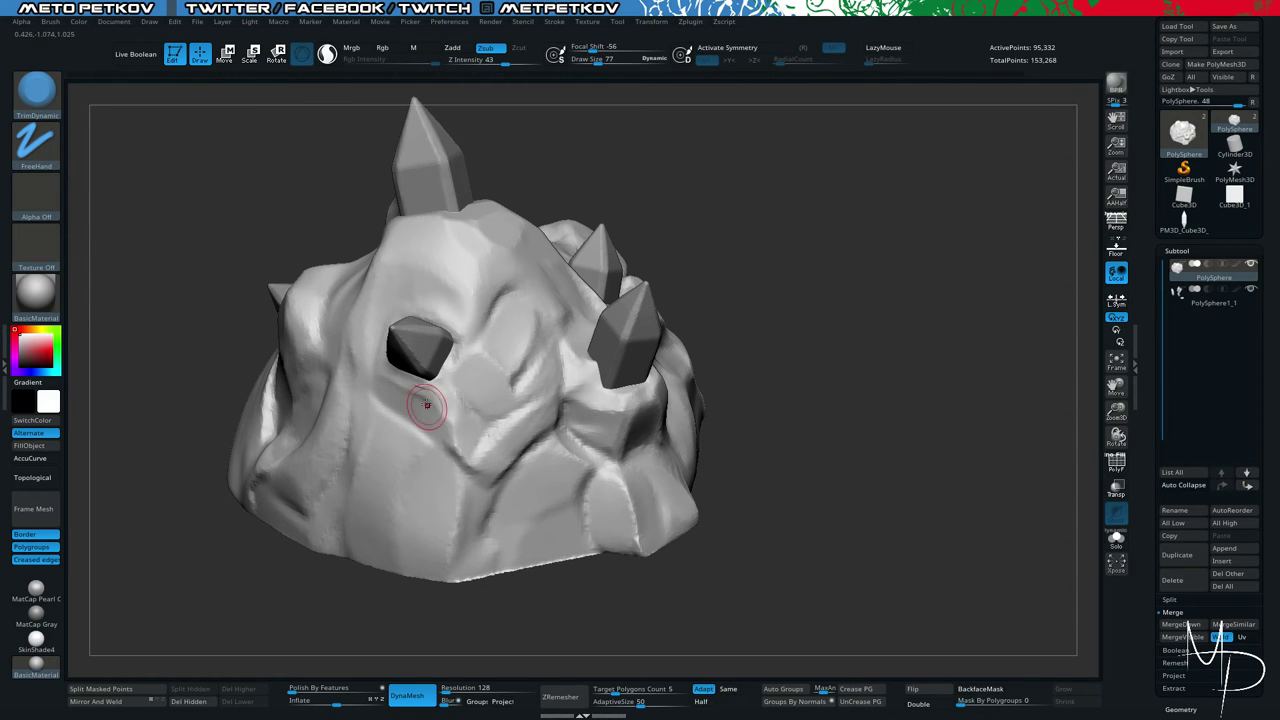
mouse_move(408, 404)
left_mouse_down()
mouse_move(436, 443)
mouse_move(428, 468)
mouse_move(452, 528)
left_mouse_up()
left_click_drag(405, 472, 431, 492, "shift")
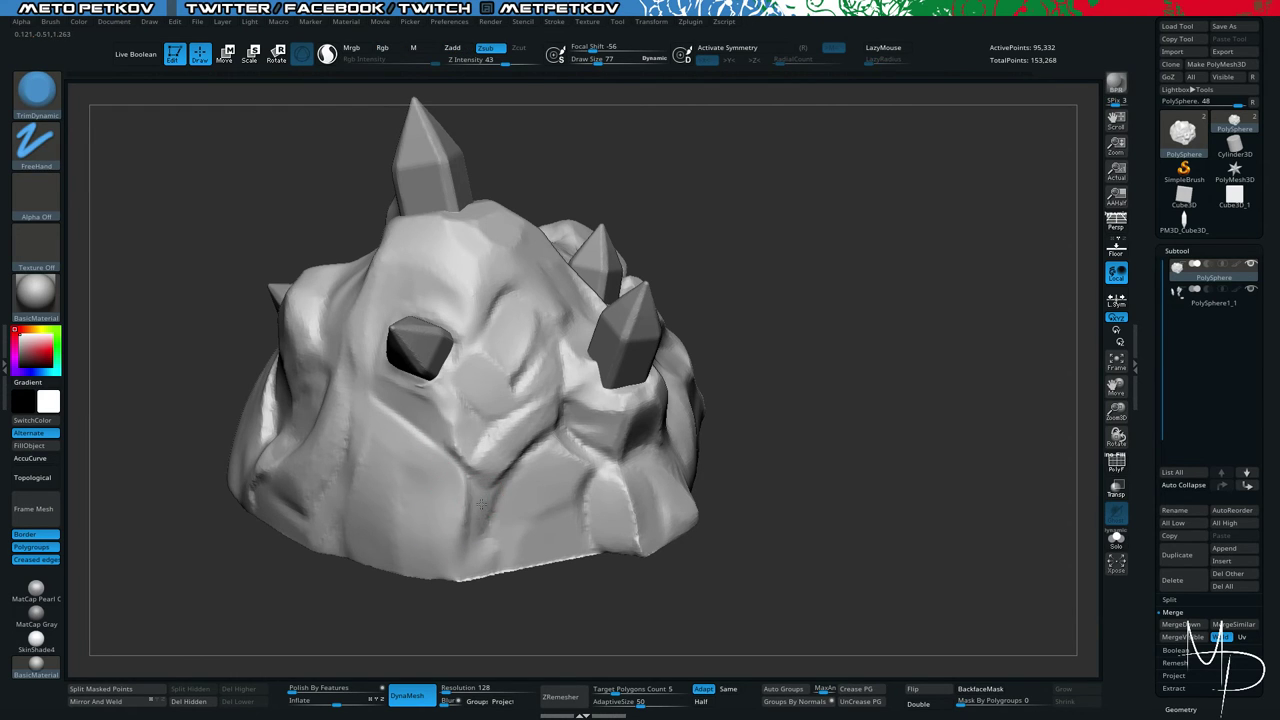
left_click_drag(481, 504, 481, 497)
key("ctrl+z")
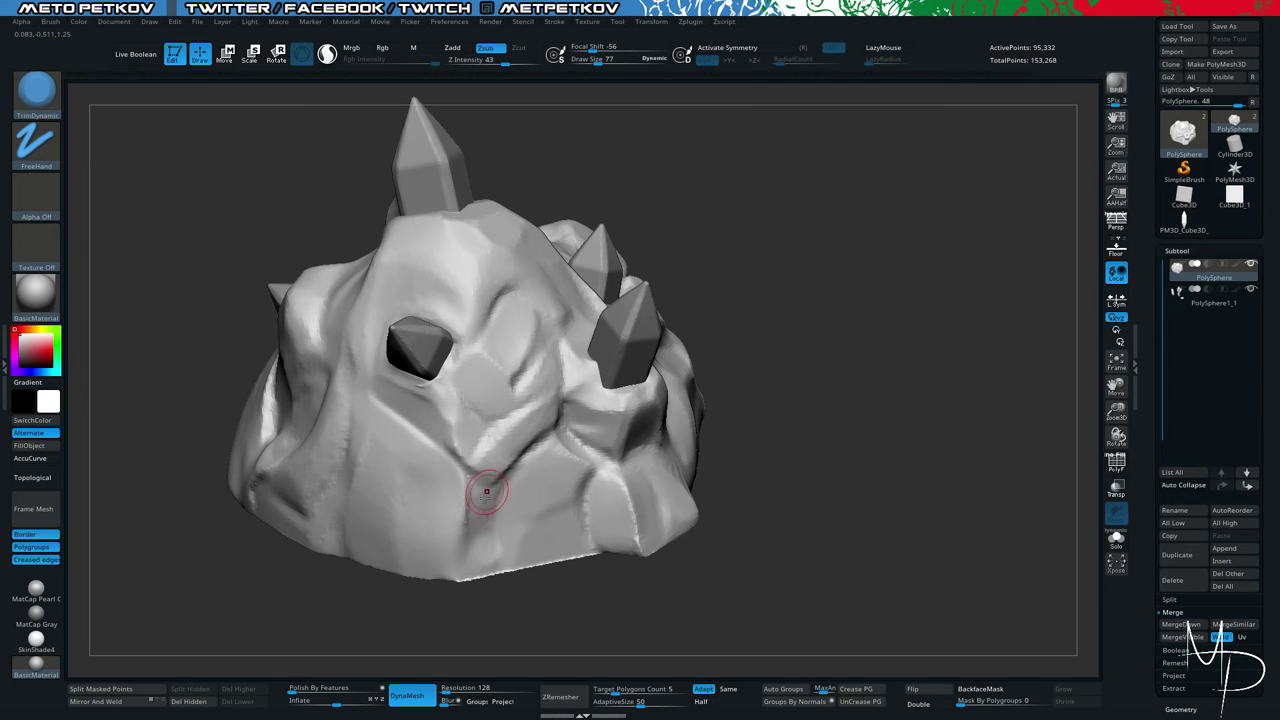
mouse_move(492, 623)
left_mouse_down()
mouse_move(600, 610)
mouse_move(510, 615)
left_mouse_up()
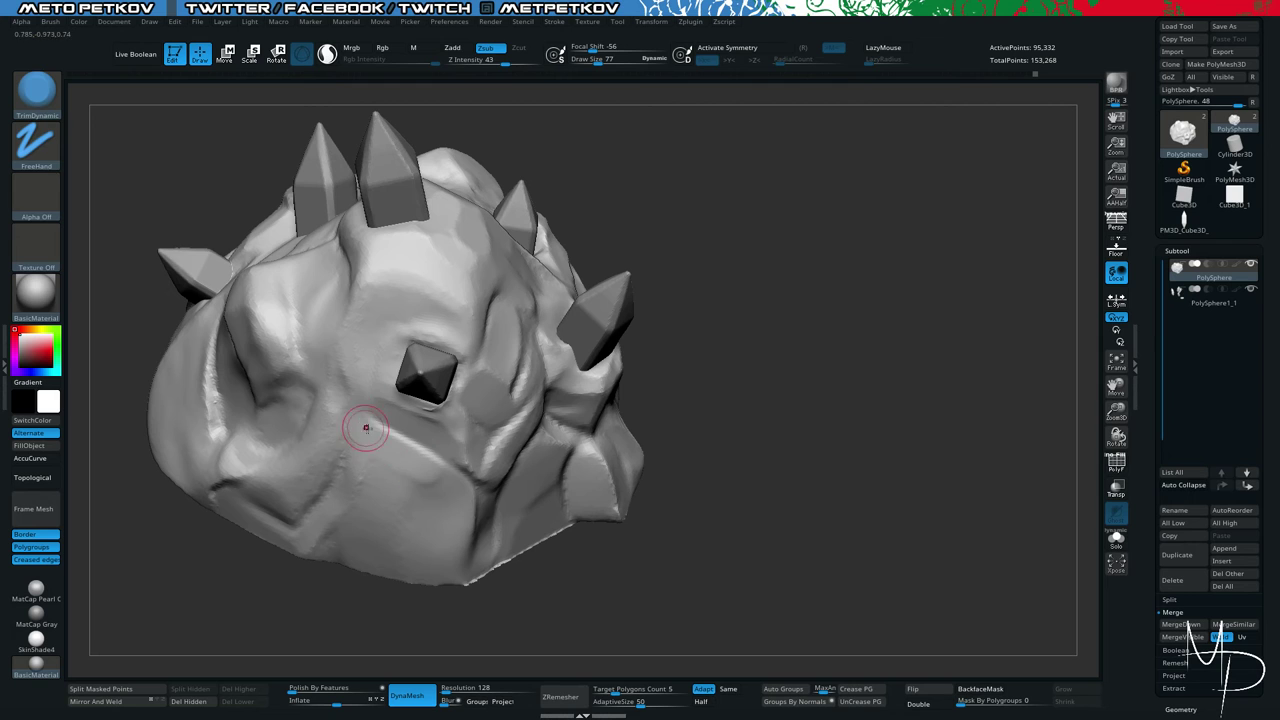
Carve a crease into the rock below the neighbouring crystal with DamStandard at draw size 39.
mouse_move(582, 596)
left_mouse_down()
mouse_move(571, 540)
mouse_move(651, 589)
mouse_move(624, 560)
left_mouse_up()
key("b")
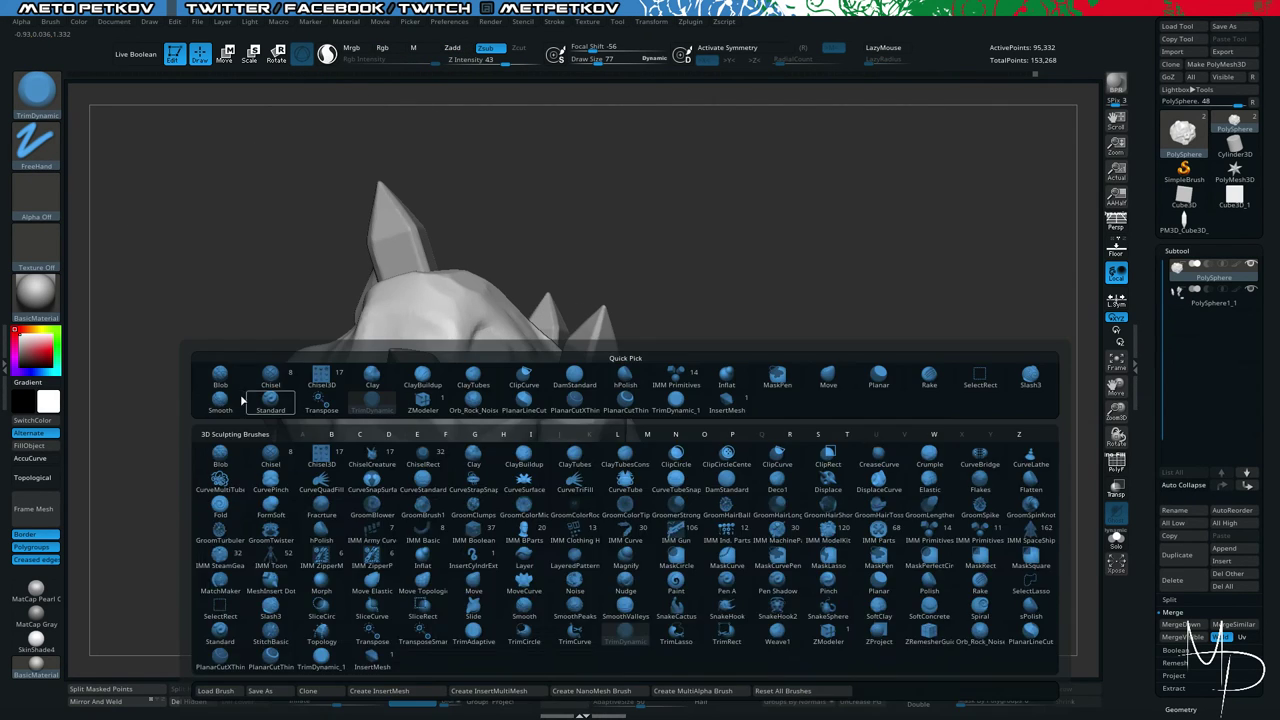
left_click(262, 390)
left_click_drag(151, 325, 210, 420)
key("space")
left_click_drag(262, 350, 246, 351)
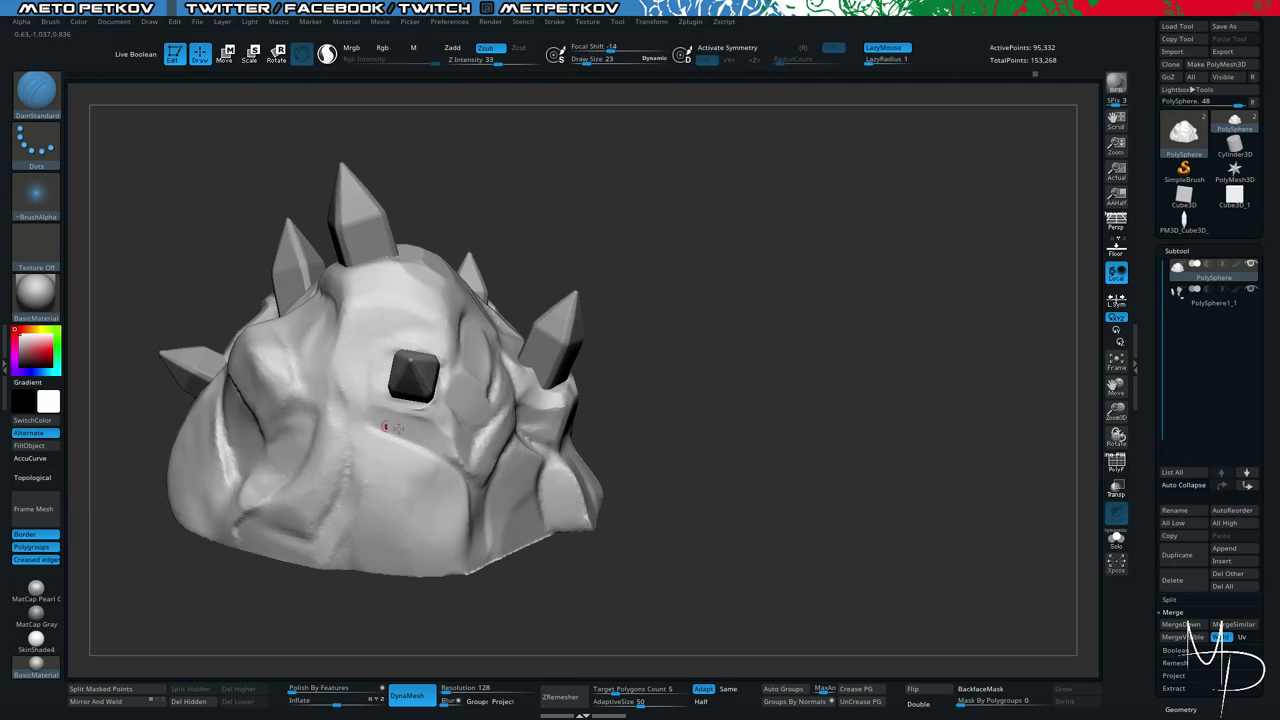
key("space")
left_click_drag(407, 417, 412, 417)
left_click_drag(620, 500, 530, 492)
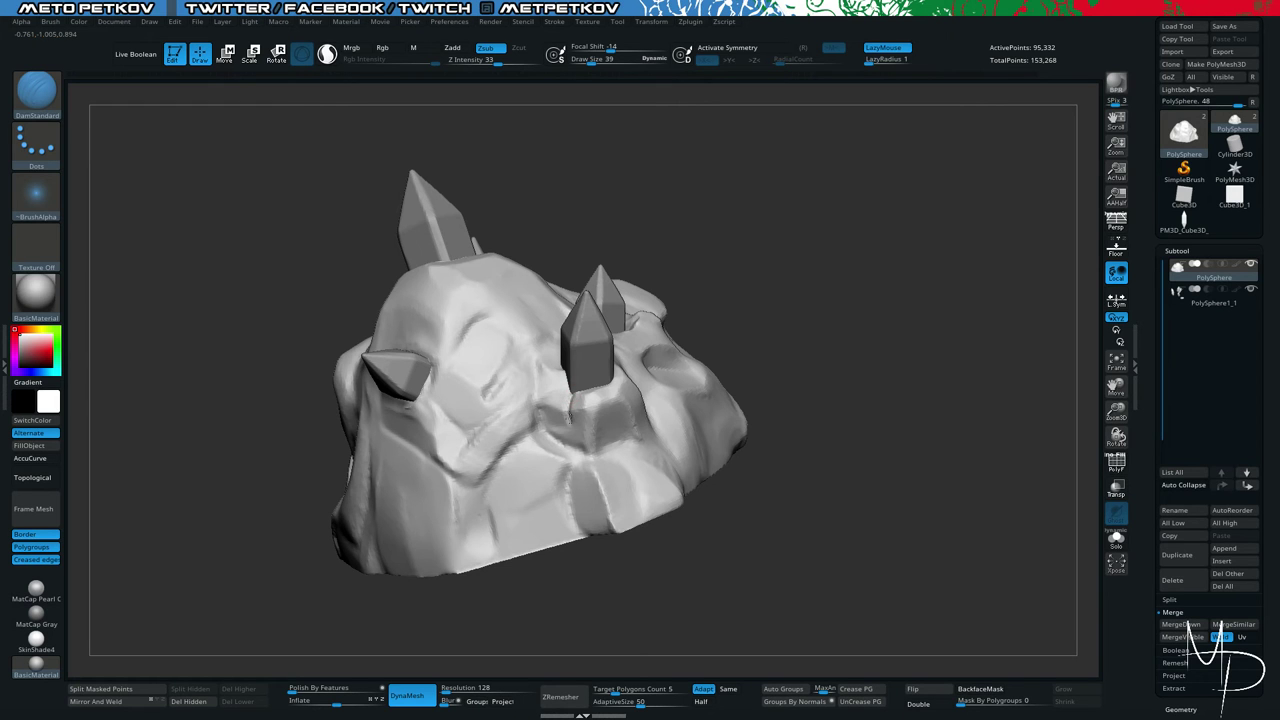
mouse_move(724, 592)
left_mouse_down("alt")
mouse_move(740, 603)
mouse_move(694, 543)
left_mouse_up("alt")
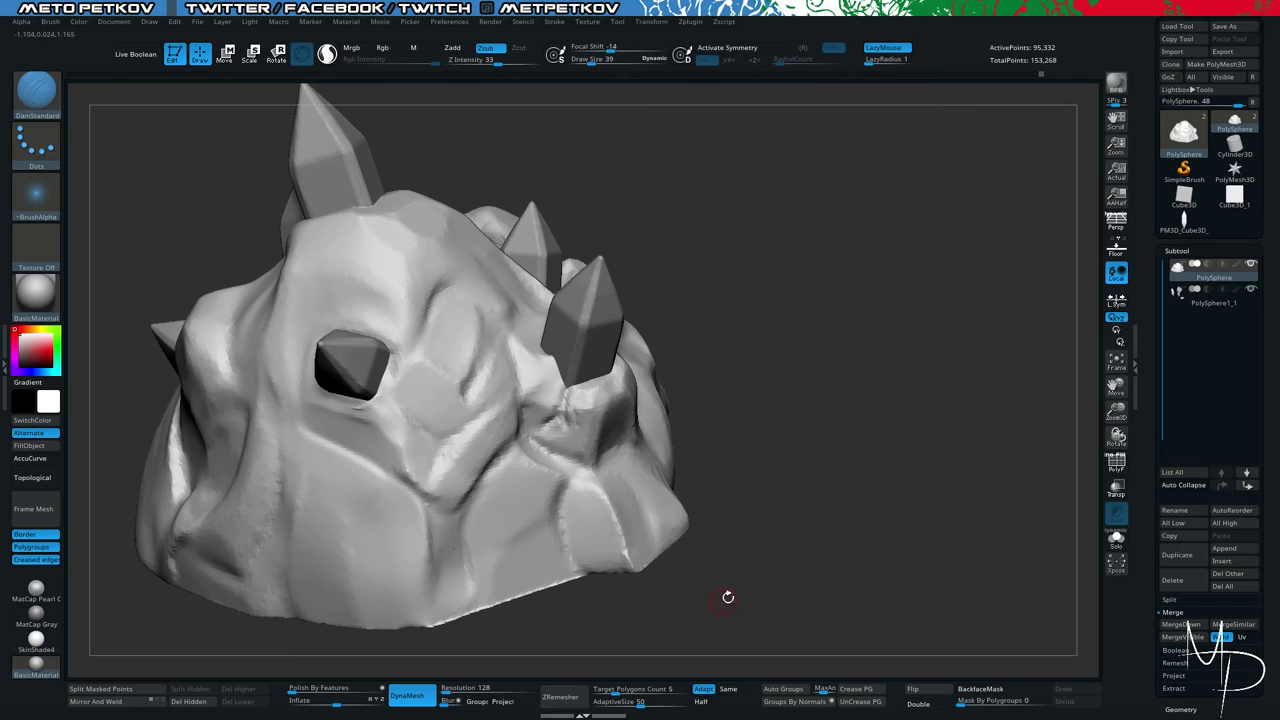
Examine the rock's silhouette and the crystal placement from several angles and distances.
mouse_move(726, 597)
left_mouse_down()
mouse_move(640, 585)
mouse_move(730, 534)
mouse_move(752, 562)
mouse_move(733, 517)
left_mouse_up()
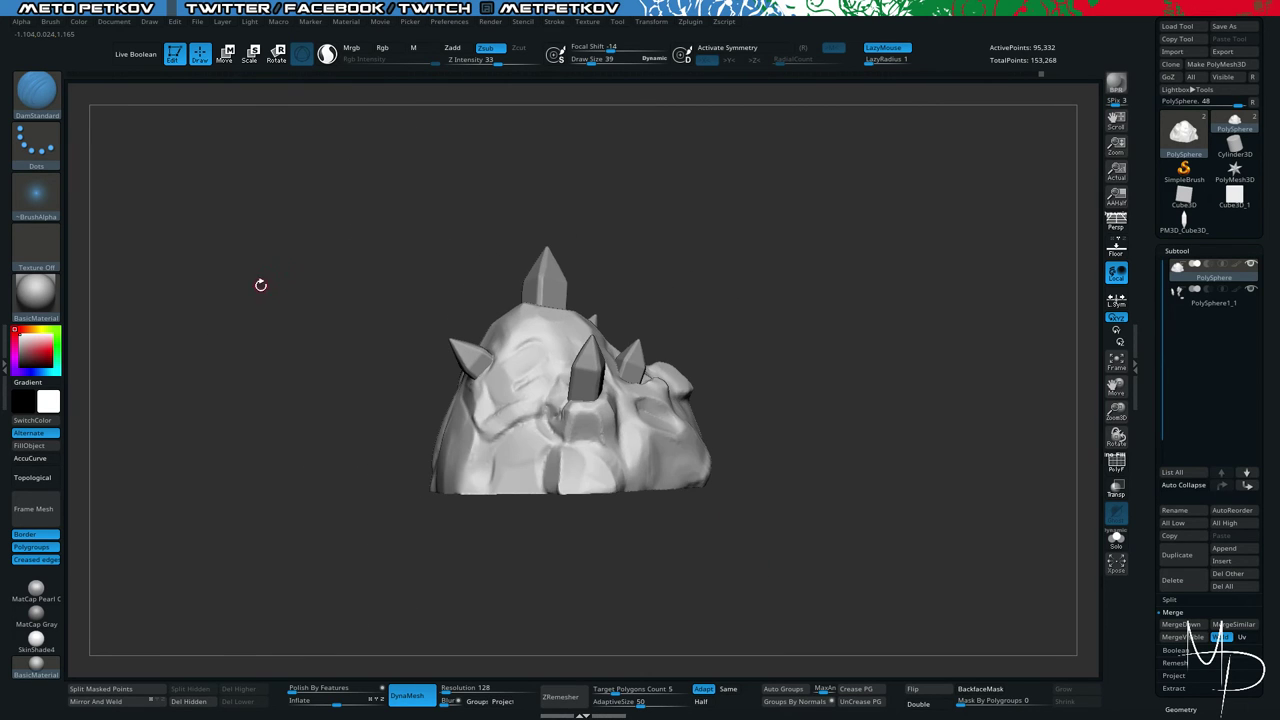
mouse_move(260, 285)
left_mouse_down()
mouse_move(234, 291)
mouse_move(551, 332)
mouse_move(621, 392)
left_mouse_up()
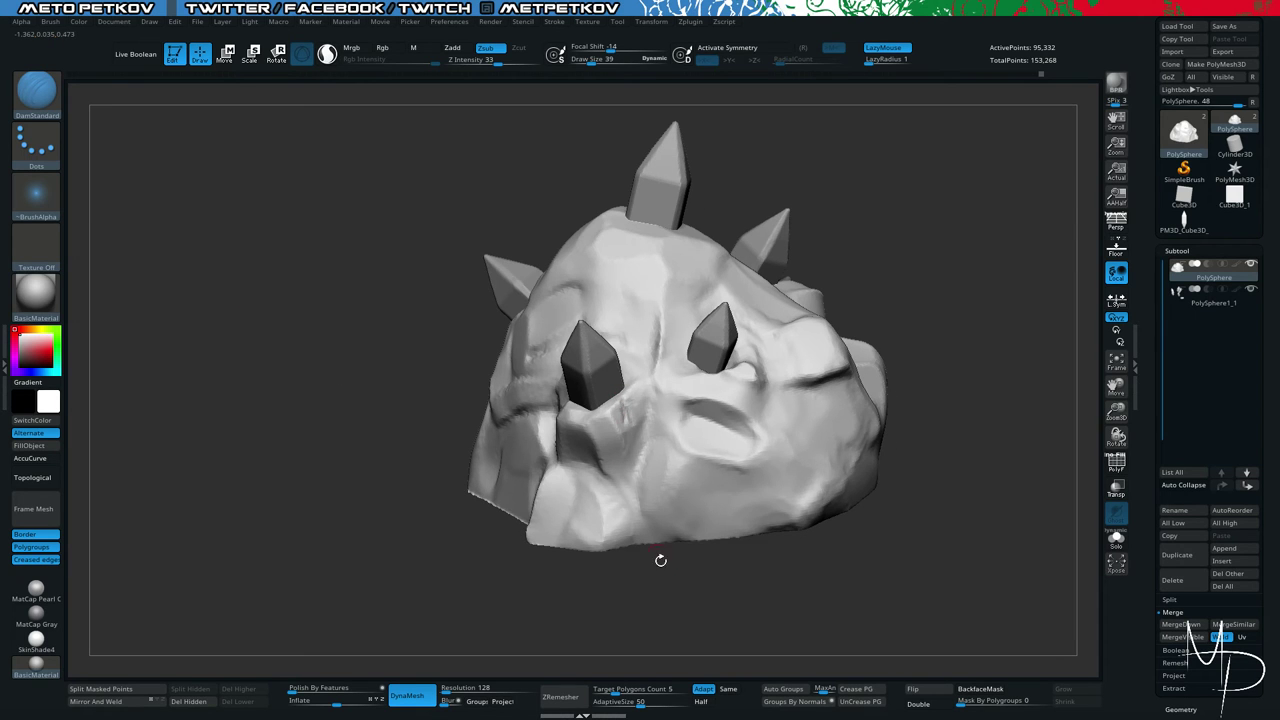
mouse_move(660, 560)
left_mouse_down()
mouse_move(543, 546)
mouse_move(540, 520)
mouse_move(360, 442)
mouse_move(296, 397)
left_mouse_up()
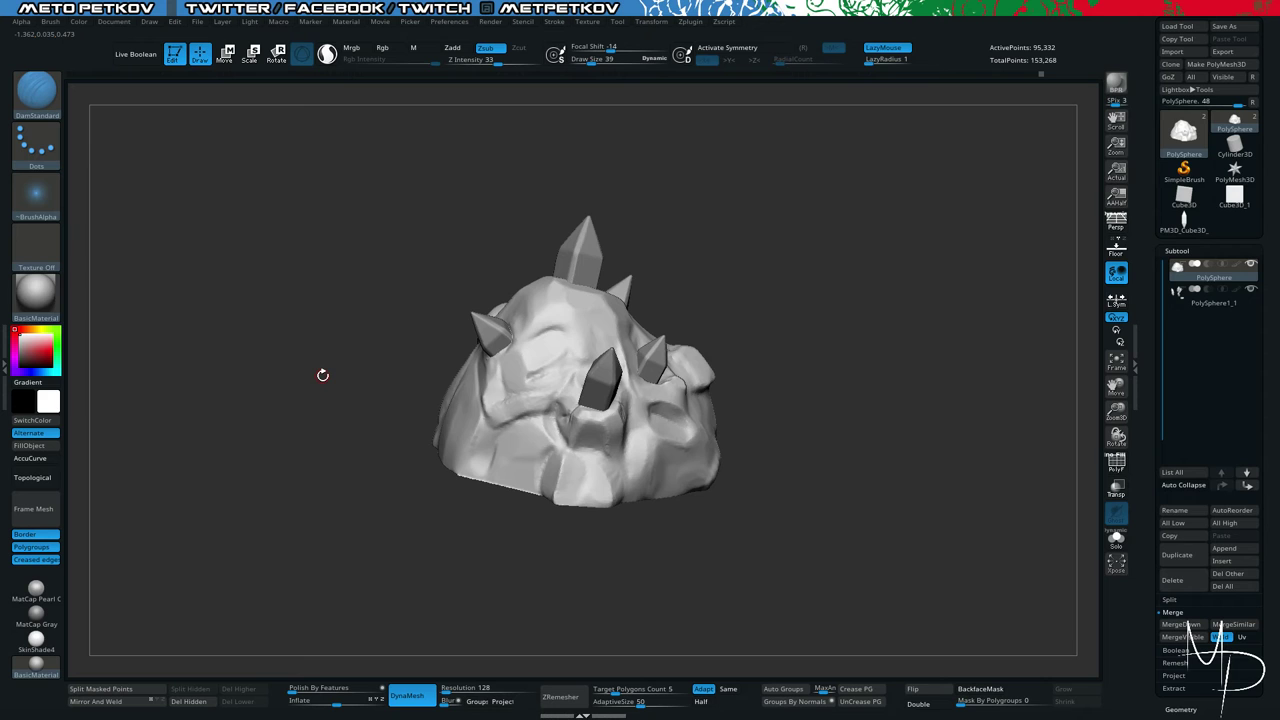
mouse_move(305, 244)
left_mouse_down()
mouse_move(294, 260)
mouse_move(371, 197)
mouse_move(340, 277)
mouse_move(385, 293)
left_mouse_up()
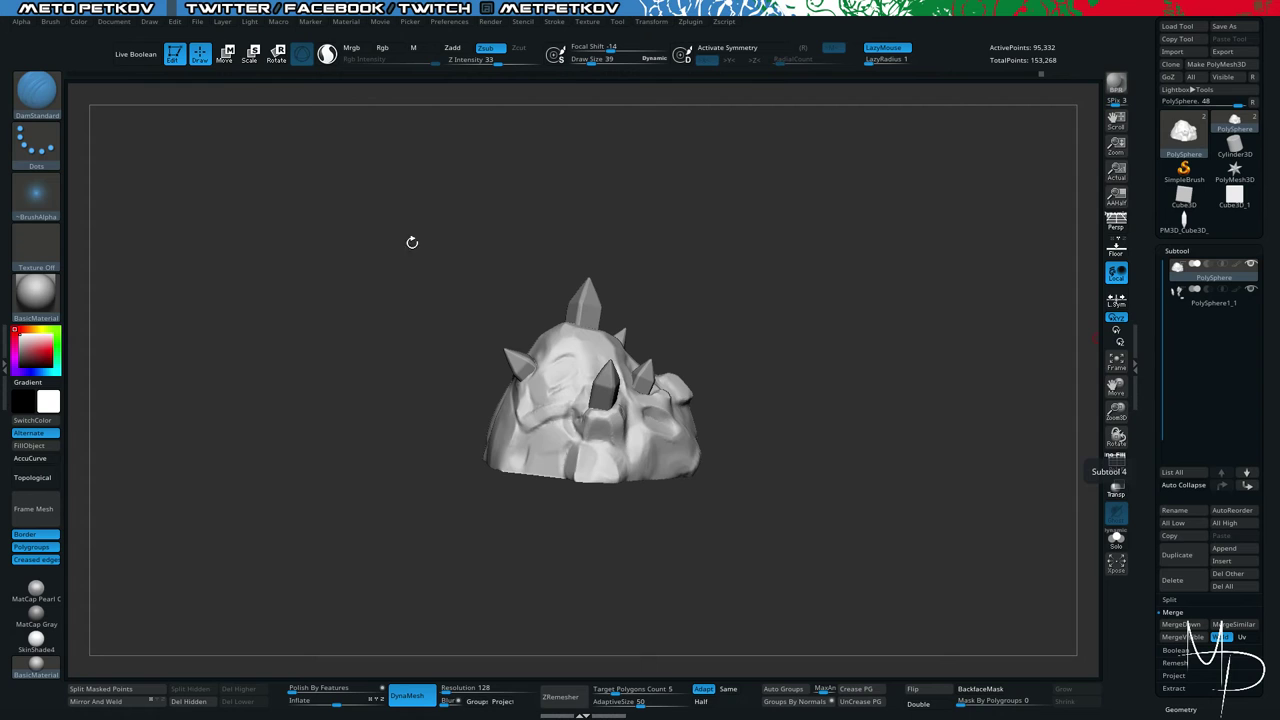
left_click_drag(412, 242, 420, 366)
mouse_move(468, 289)
left_mouse_down("alt")
mouse_move(449, 223)
mouse_move(455, 297)
mouse_move(477, 282)
left_mouse_up("alt")
Switch to the Rake brush for scratching texture into the rock.
key("space")
key("b")
key("r")
key("a")
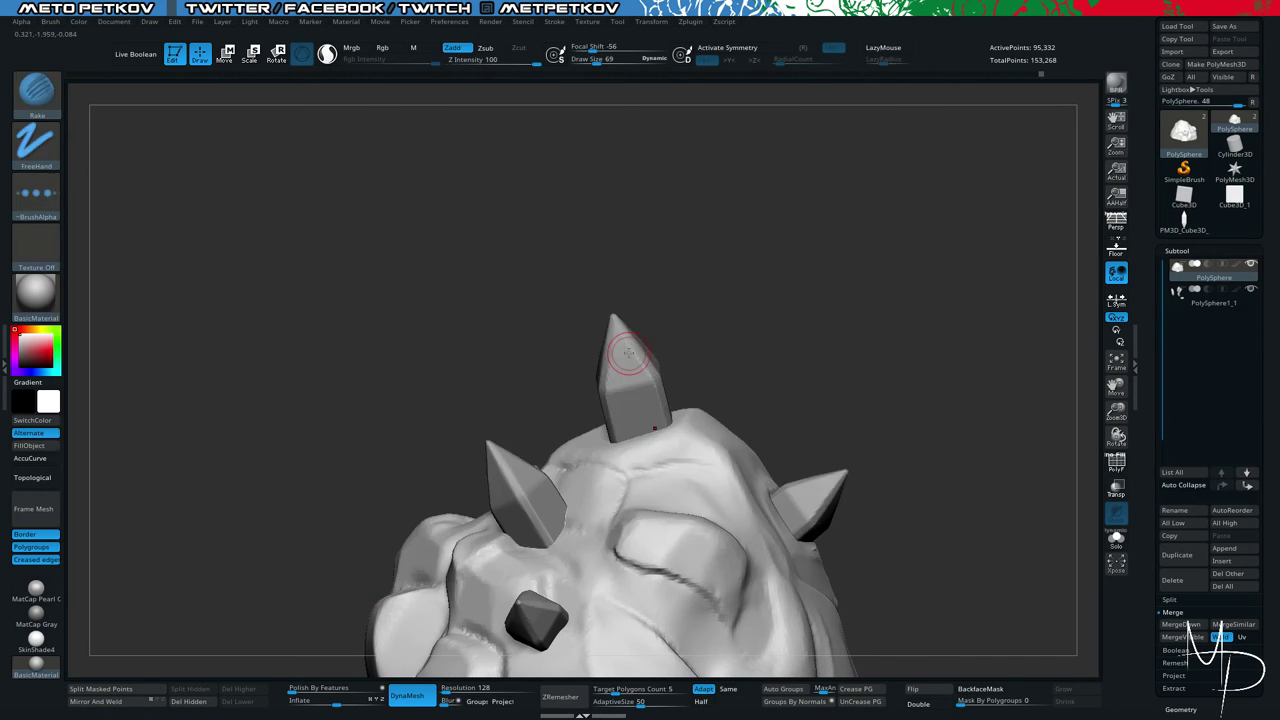
key("d")
left_click(611, 239)
key("b")
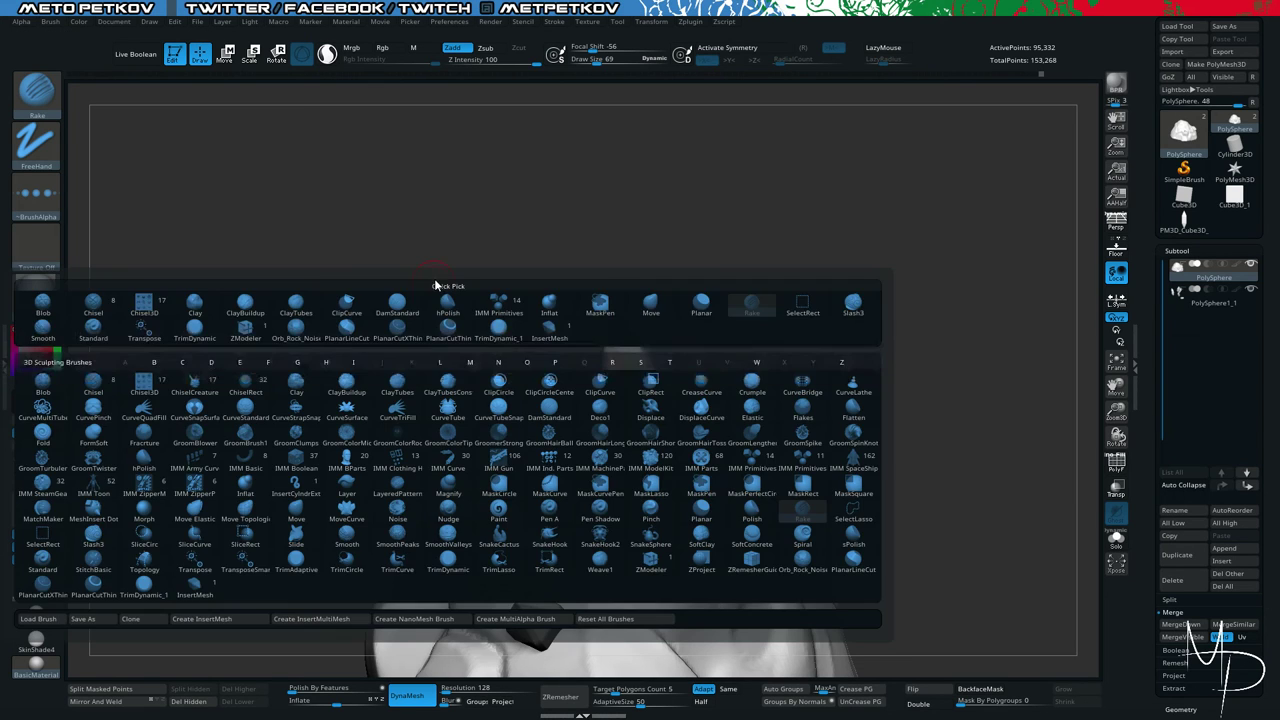
key("t")
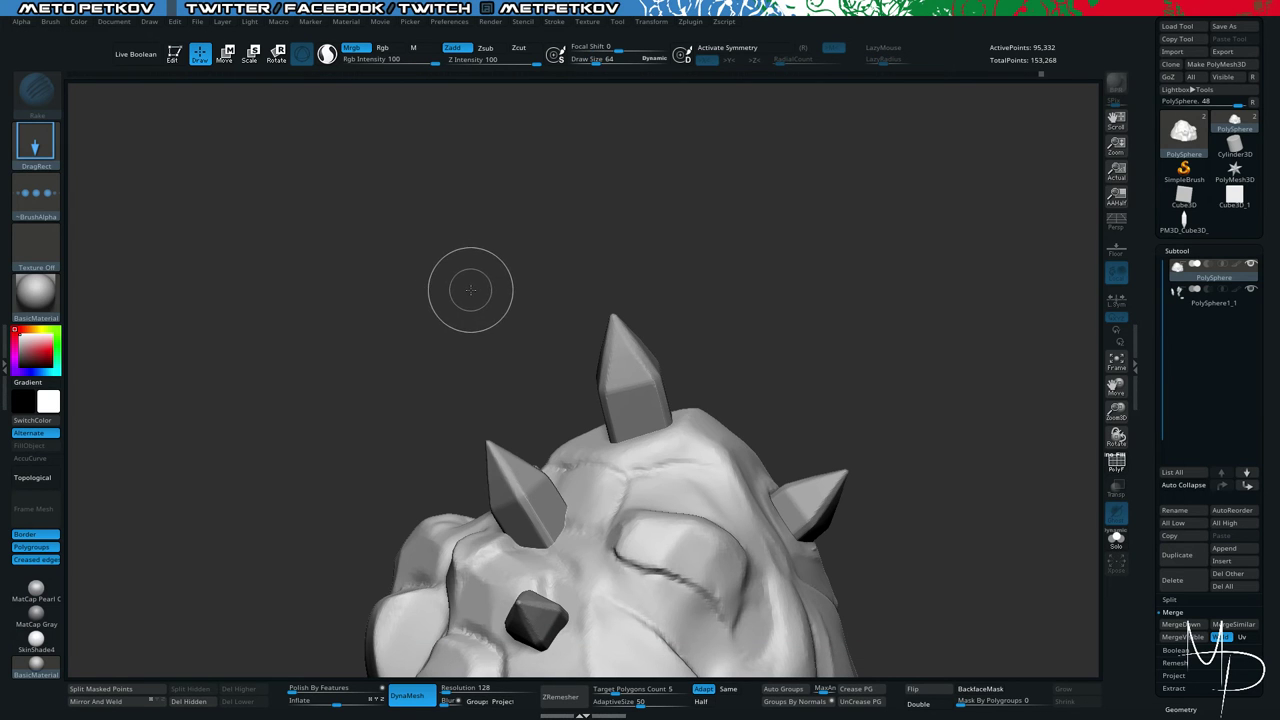
key("t")
Hide the crystals subtool to examine the bare rock's forms from several angles, and show the crystals again.
mouse_move(469, 286)
left_mouse_down()
mouse_move(419, 291)
mouse_move(524, 172)
left_mouse_up()
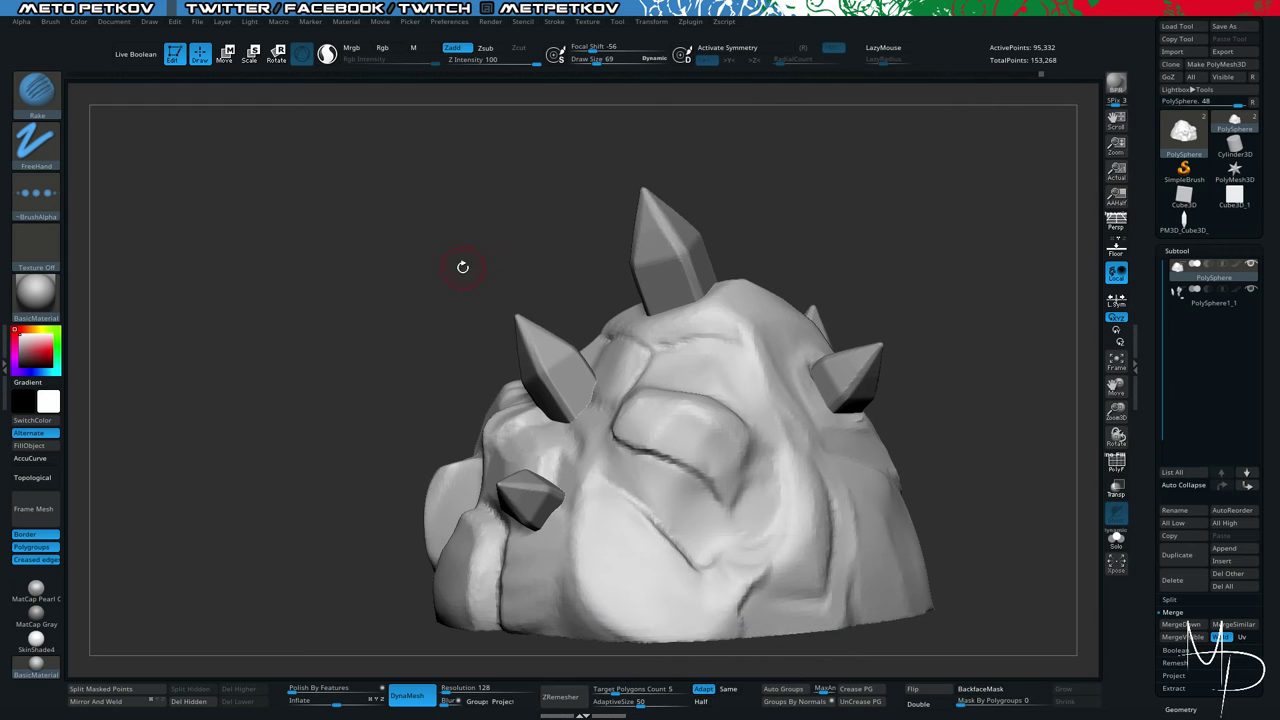
mouse_move(431, 273)
left_mouse_down("alt")
mouse_move(629, 414)
mouse_move(640, 480)
left_mouse_up("alt")
key("f")
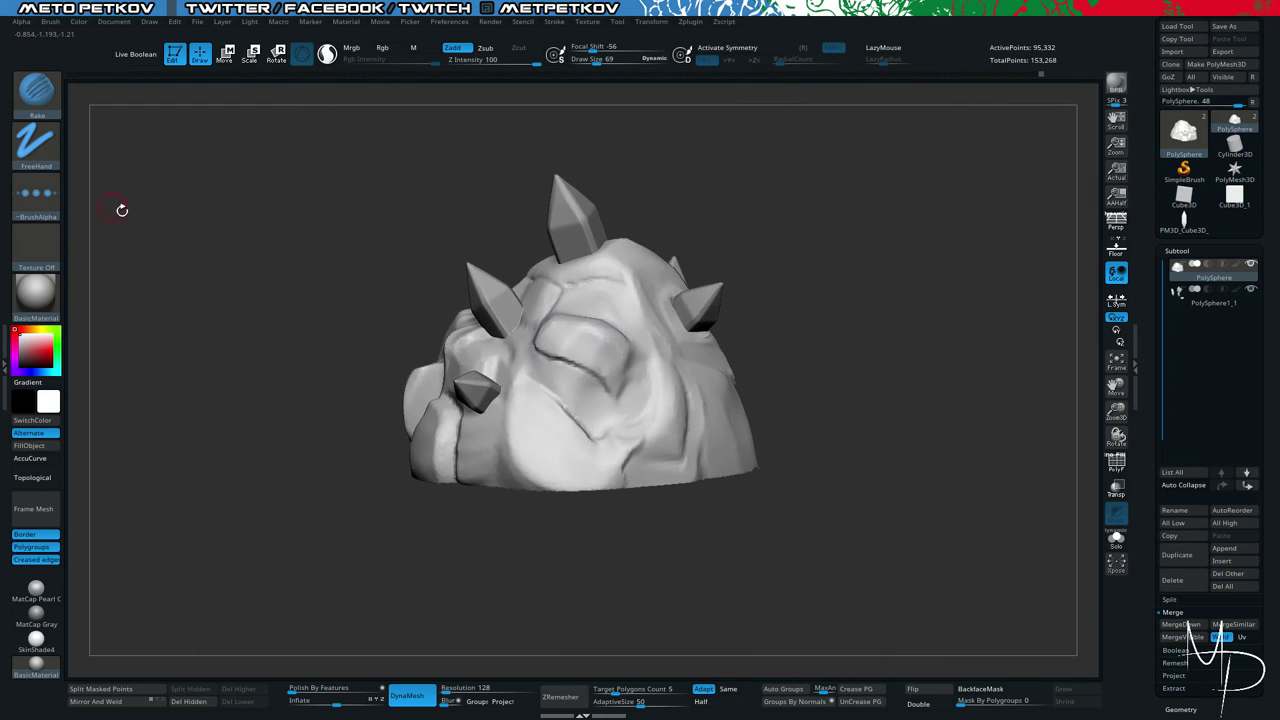
left_click_drag(120, 209, 247, 295)
left_click(1251, 289)
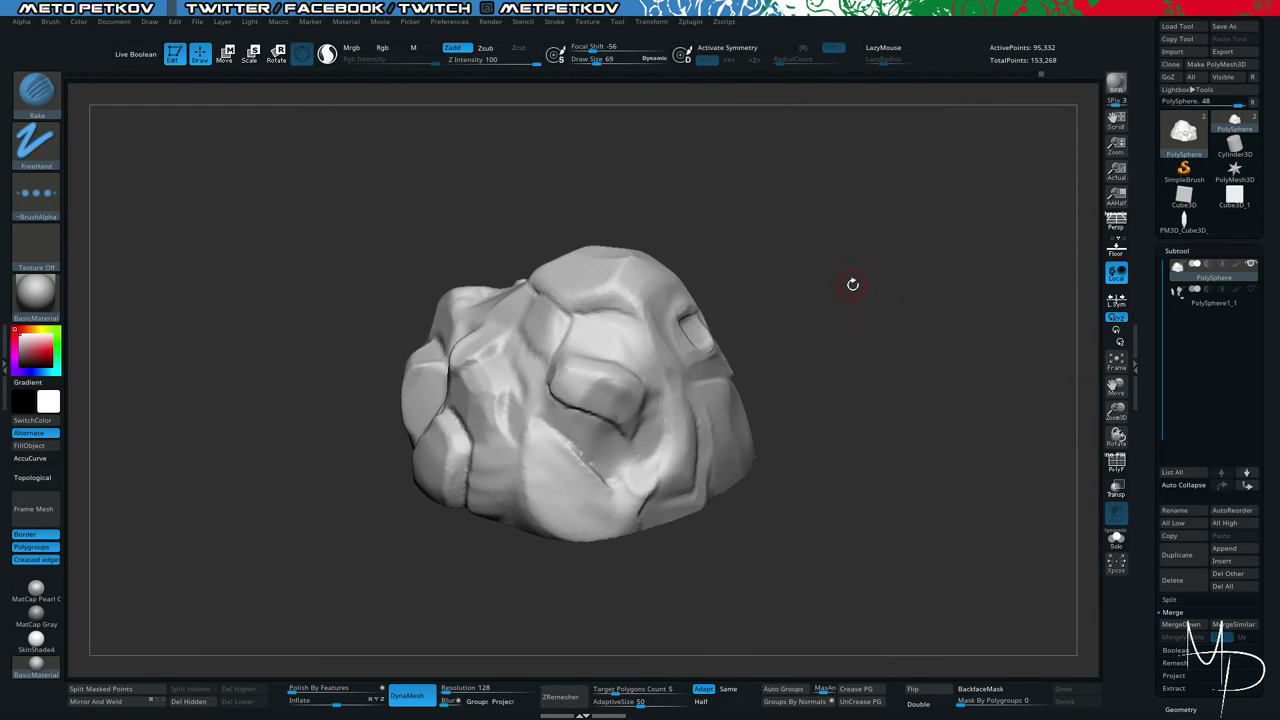
left_click_drag(852, 284, 834, 284)
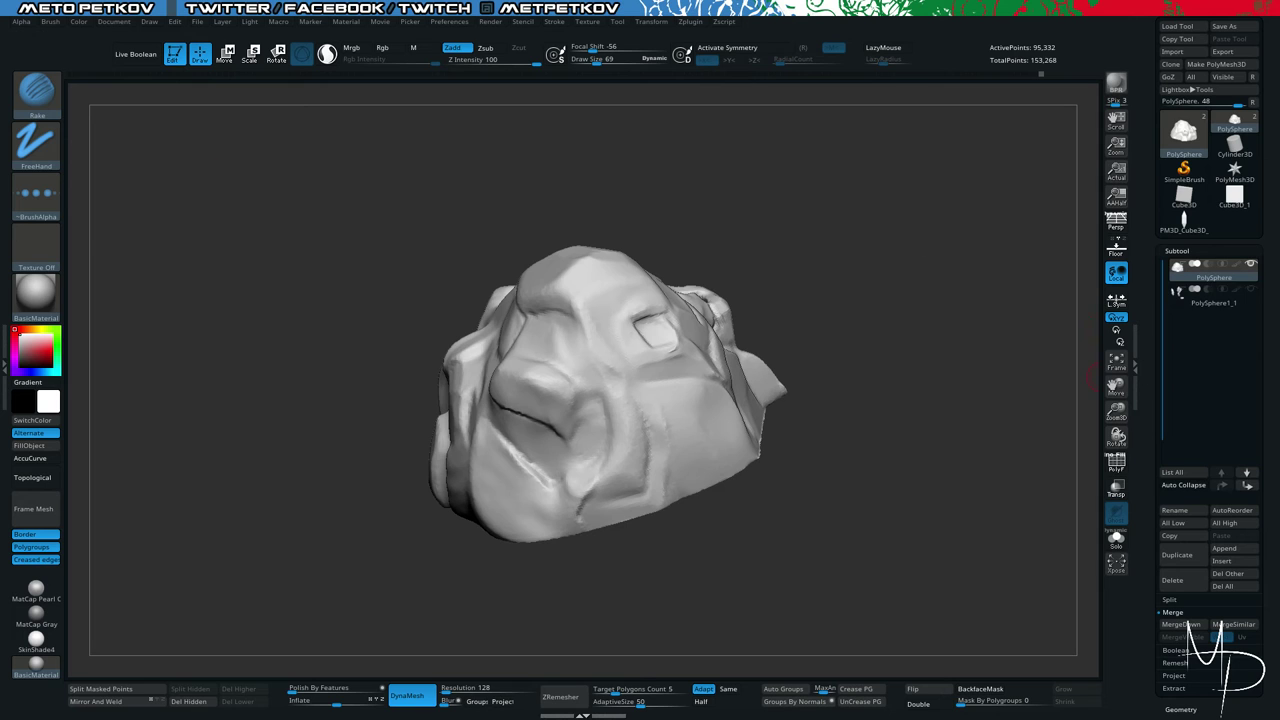
left_click(1251, 290)
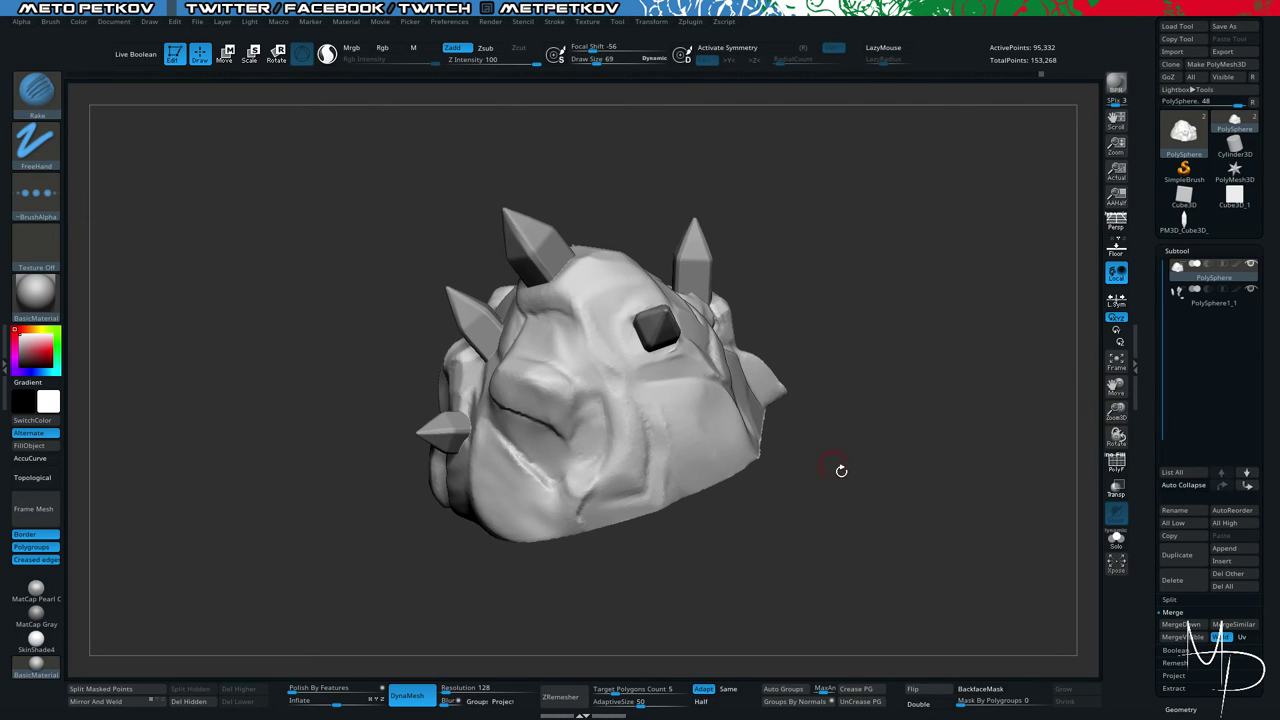
left_click_drag(841, 470, 571, 366)
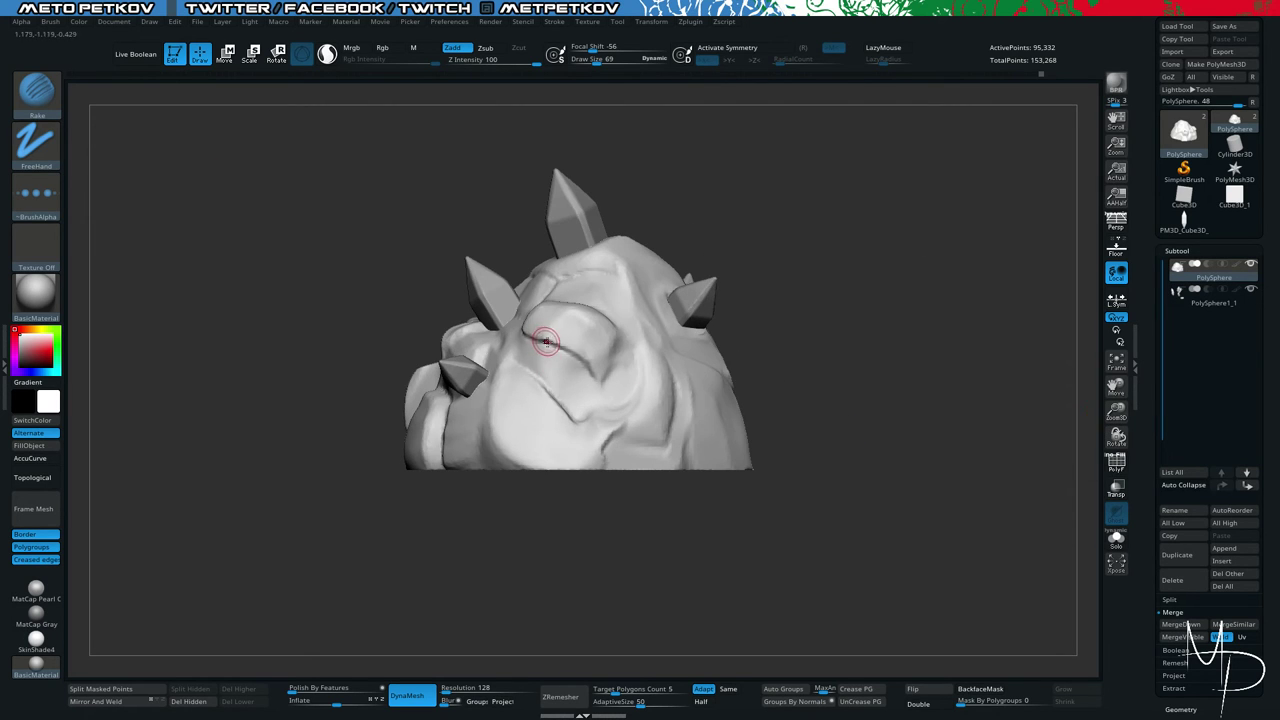
Scratch Rake marks beneath the rock's bulging side shape and undo the extra stroke along the edge below.
left_click_drag(200, 275, 205, 310)
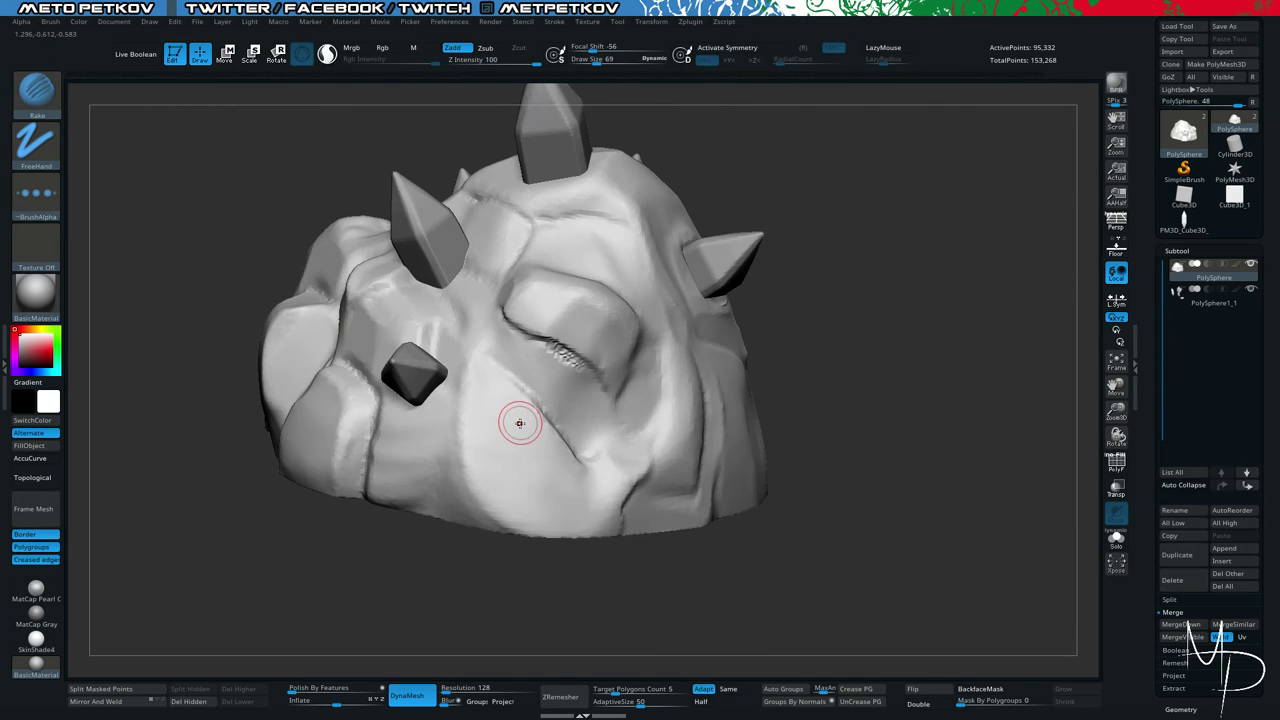
left_click_drag(514, 361, 570, 412)
key("ctrl+z")
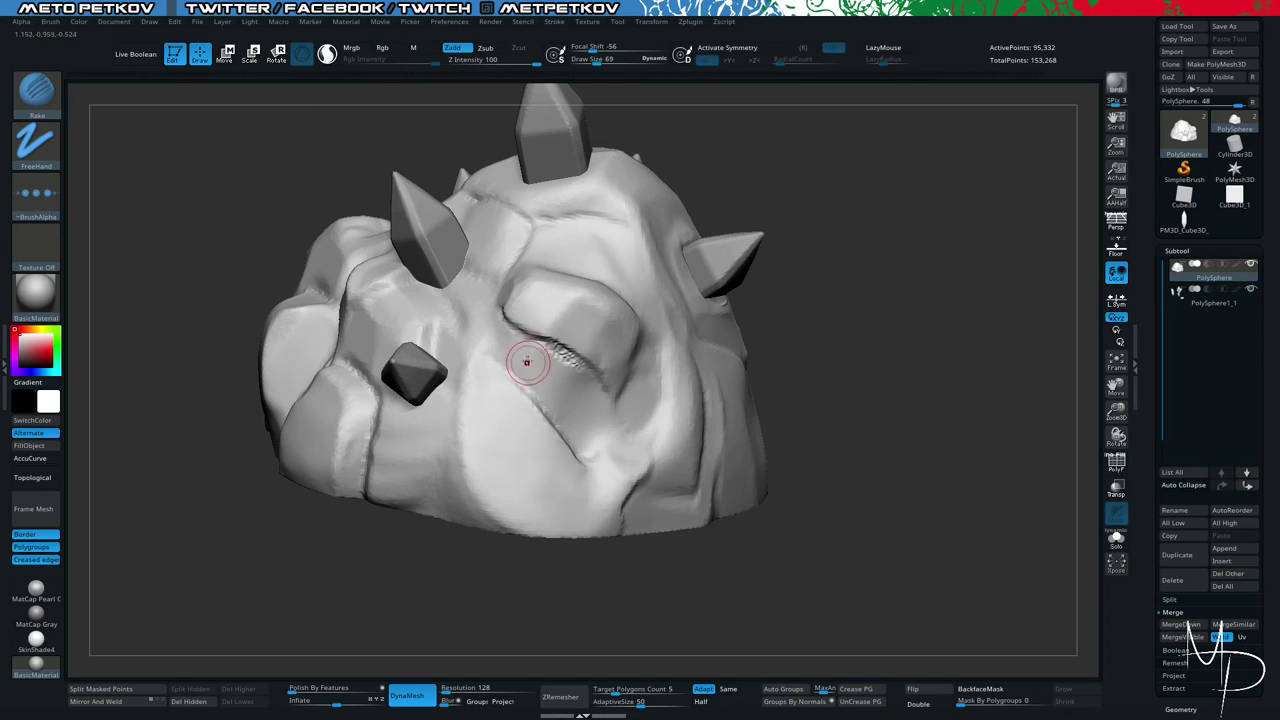
Reduce the brush draw size to 39 and switch from Rake to the TrimDynamic brush.
key("space")
left_click_drag(556, 361, 547, 362)
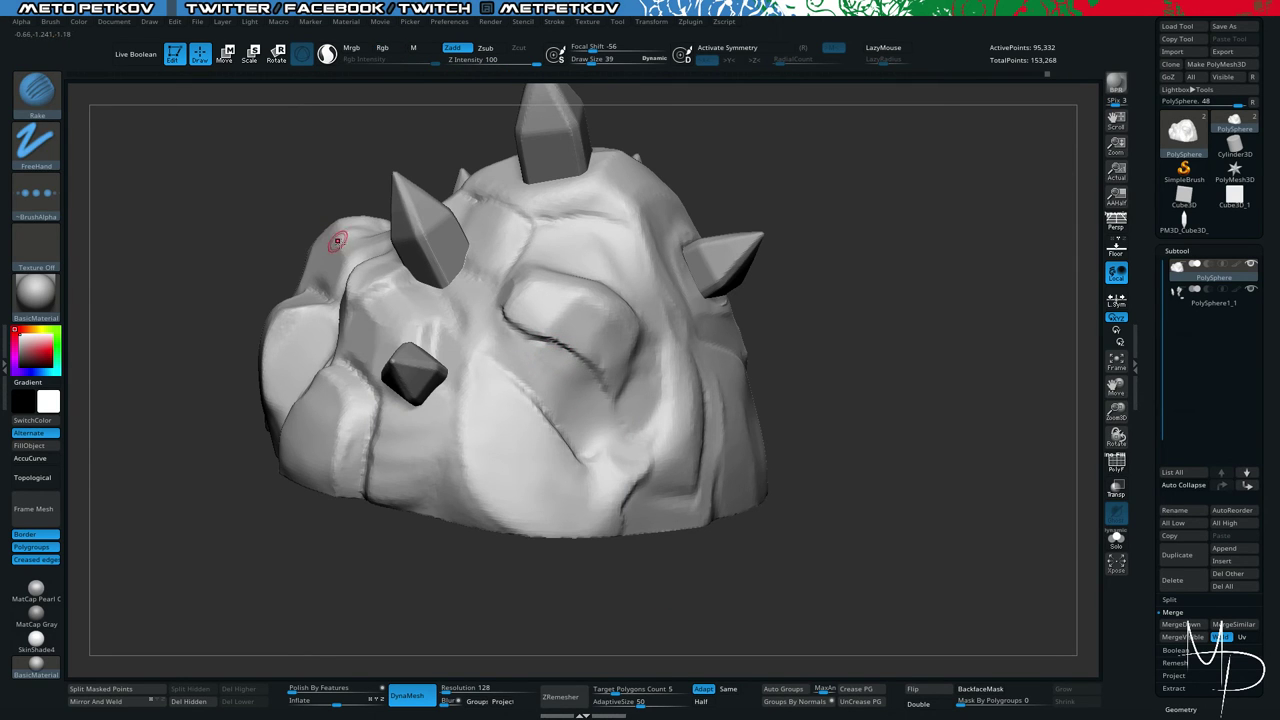
key("b")
key("t")
key("d")
left_click_drag(154, 215, 251, 243)
left_click_drag(694, 435, 662, 446)
Switch to the ClayTubes brush and set the draw size to 51 for working around the crystal base.
key("b")
key("c")
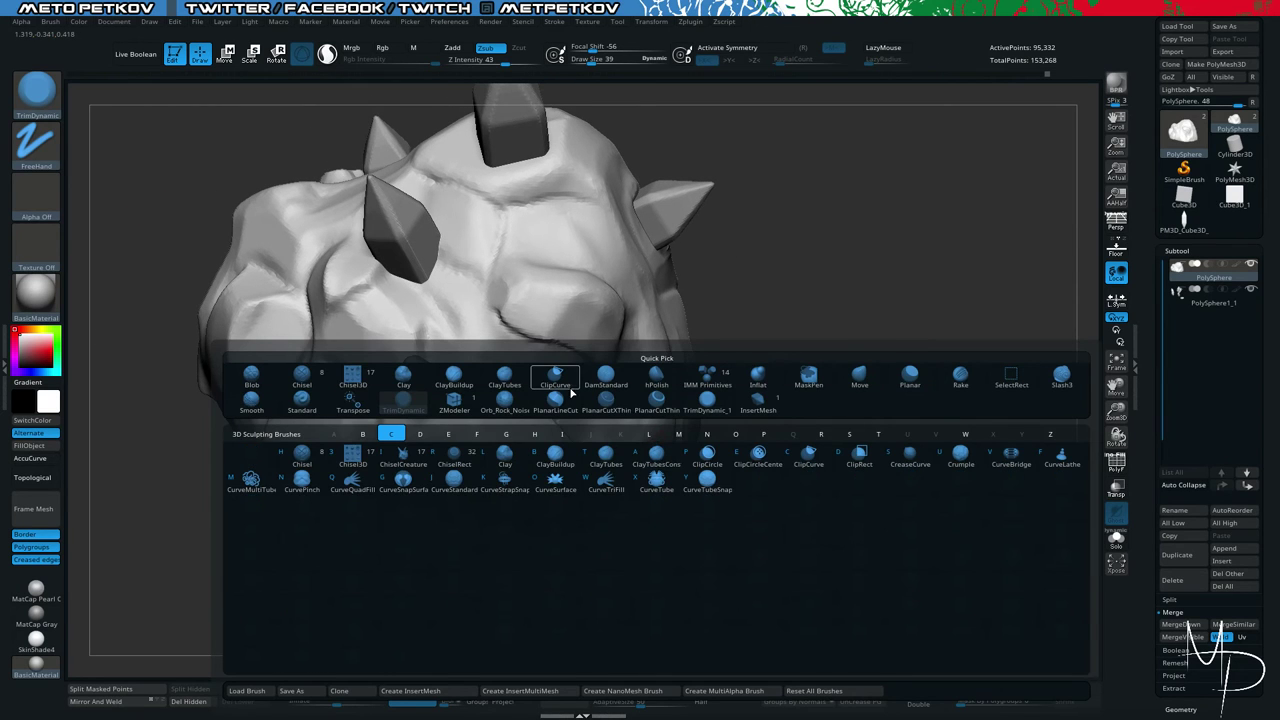
key("t")
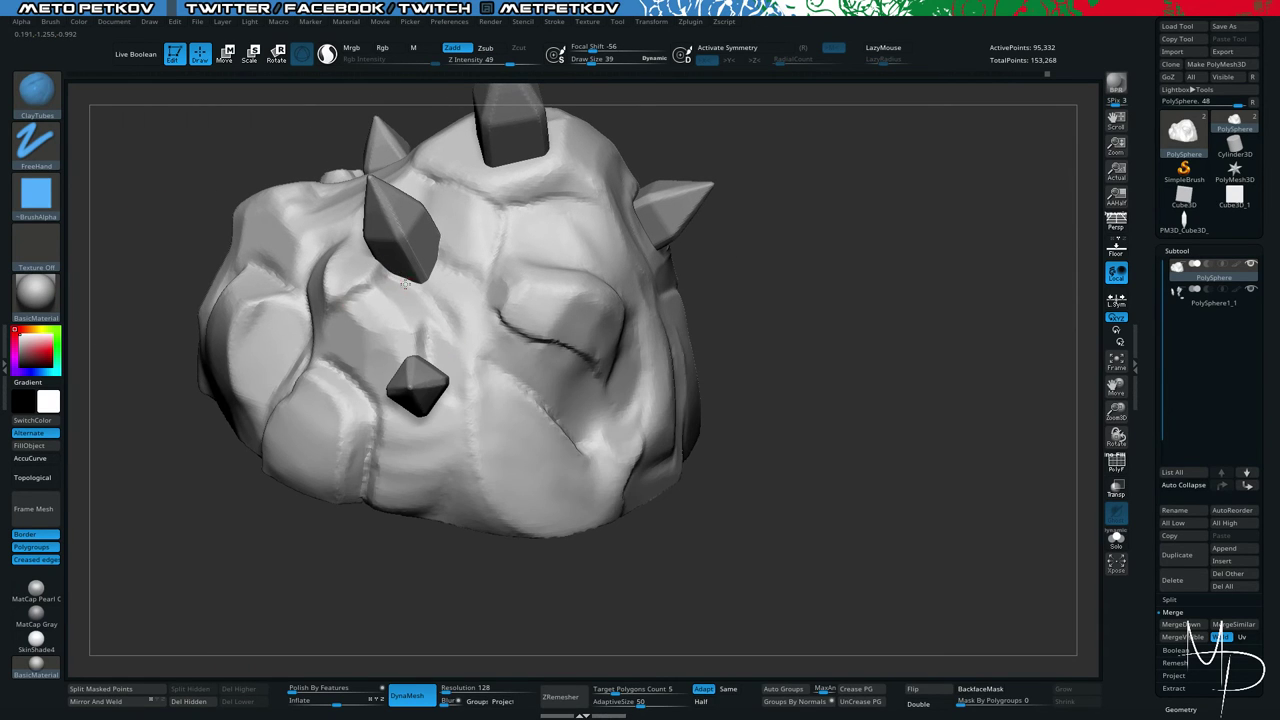
left_click_drag(129, 189, 151, 229)
key("space")
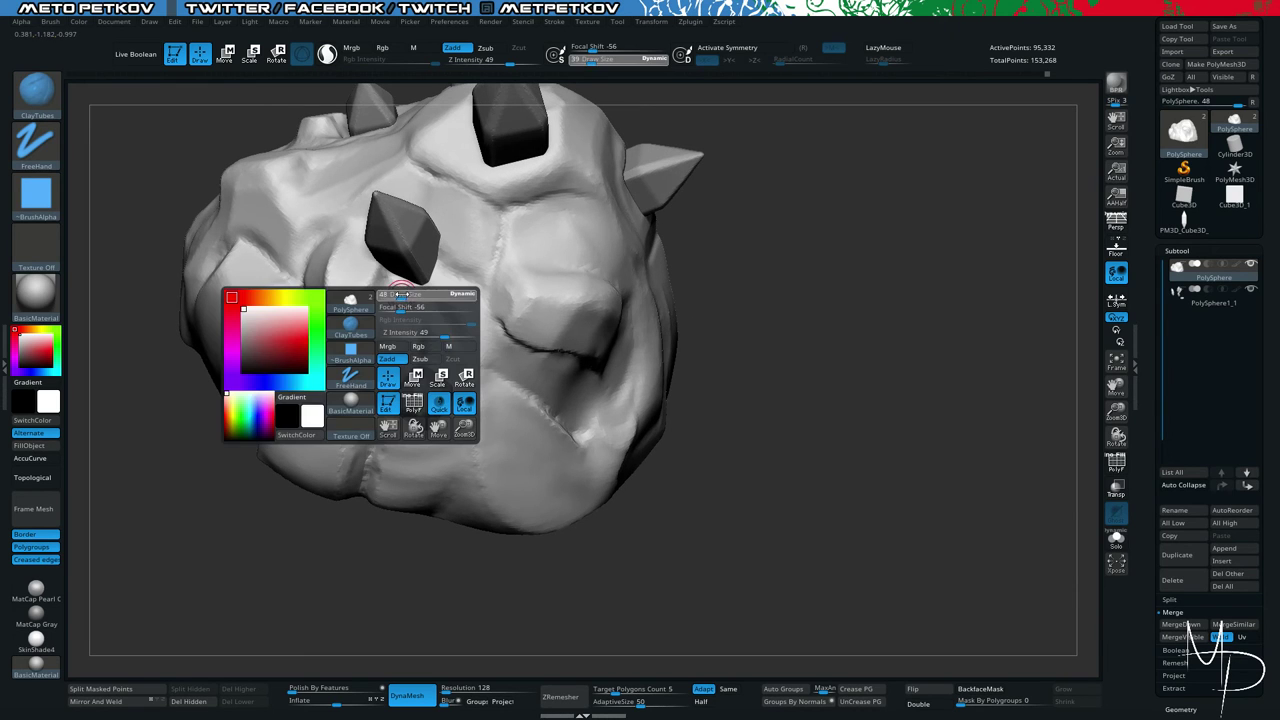
left_click_drag(400, 294, 410, 289)
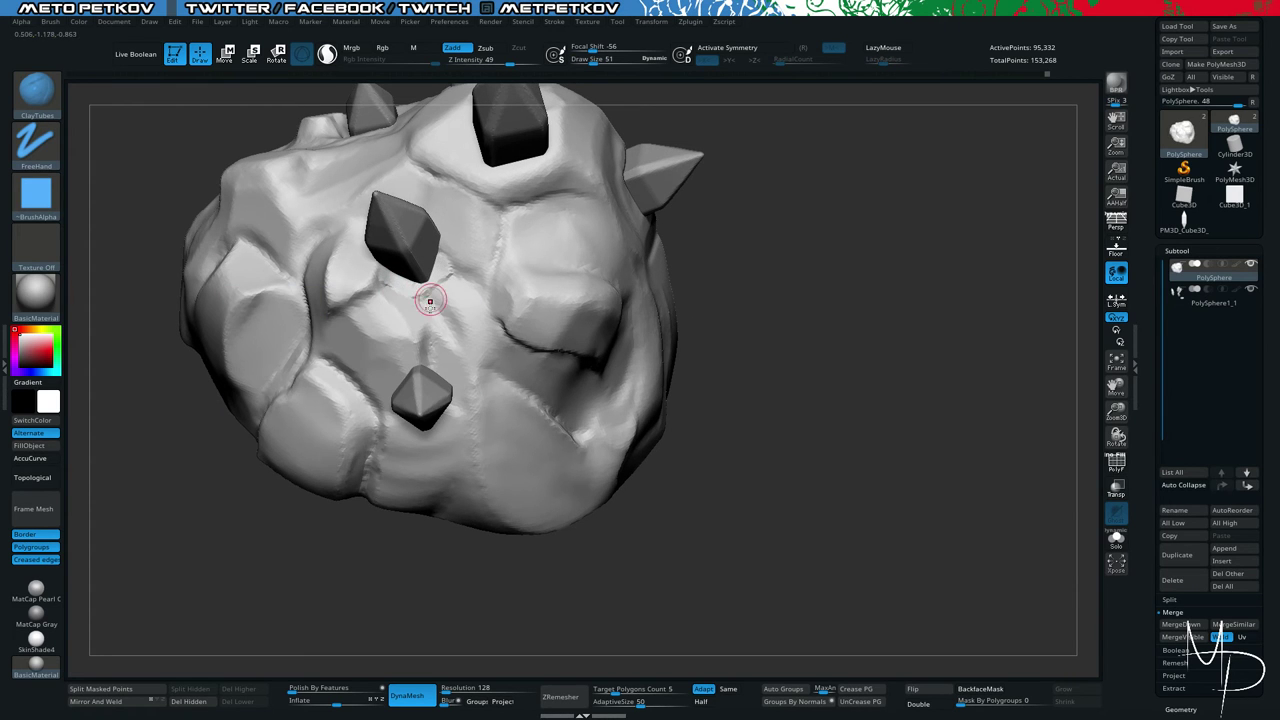
Build up rock beneath the base of the front slanted crystal with the ClayBuildup brush.
key("b")
key("c")
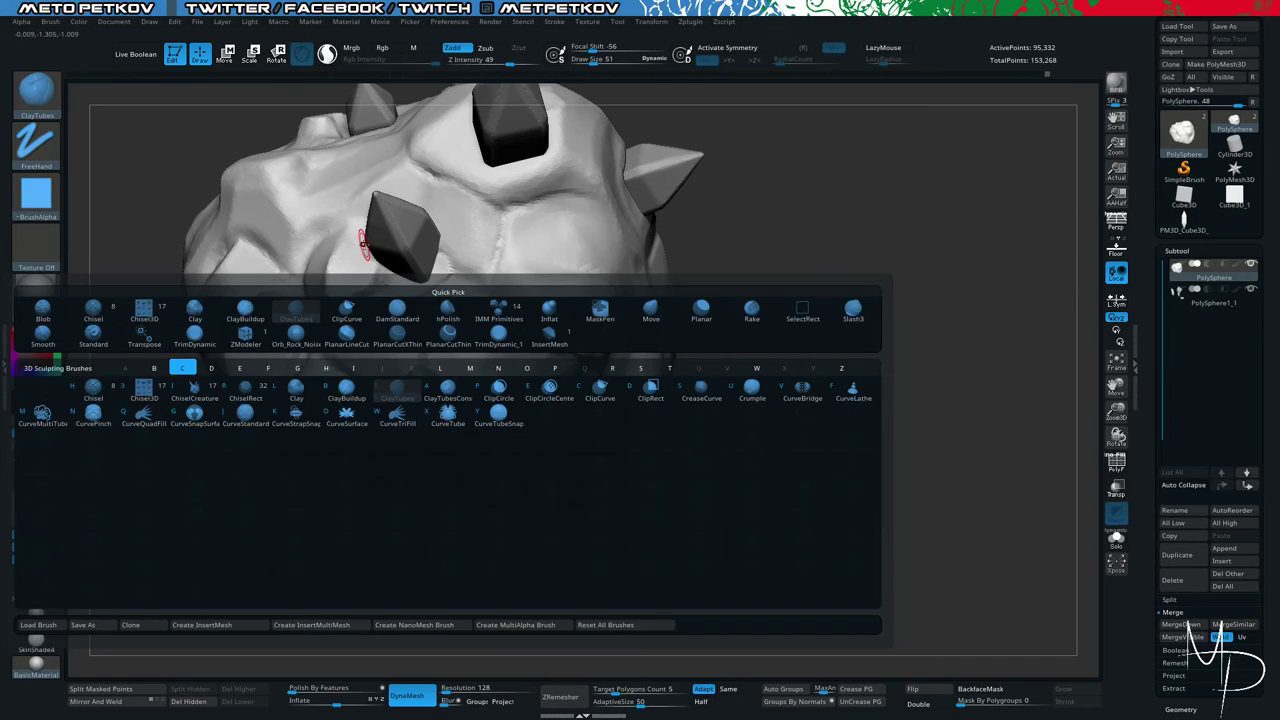
key("b")
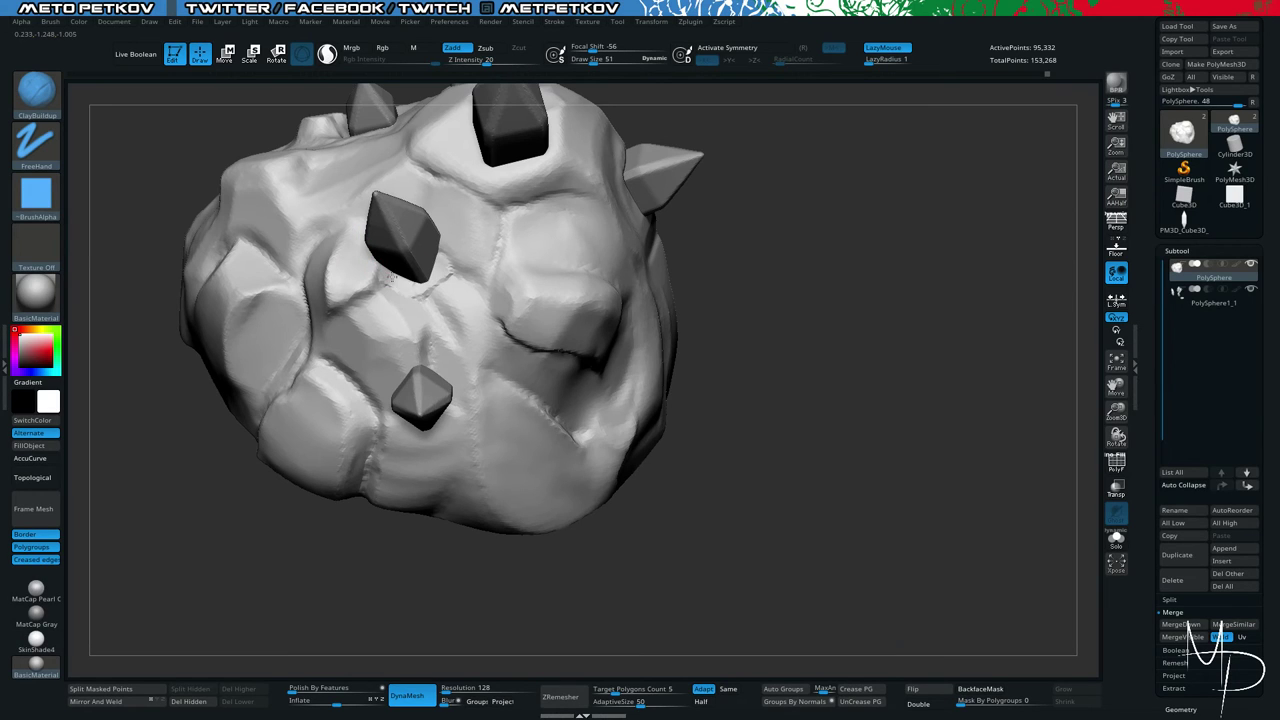
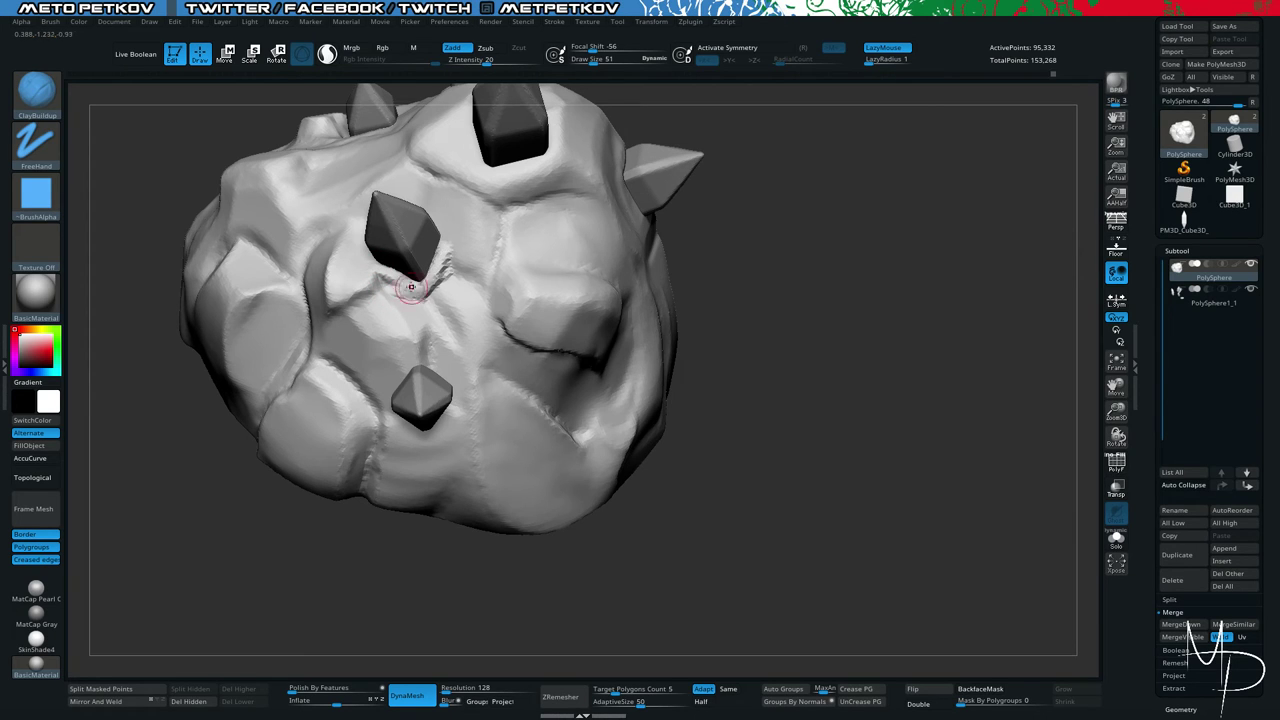
mouse_move(480, 328)
right_mouse_down()
mouse_move(700, 480)
mouse_move(473, 352)
right_mouse_up()
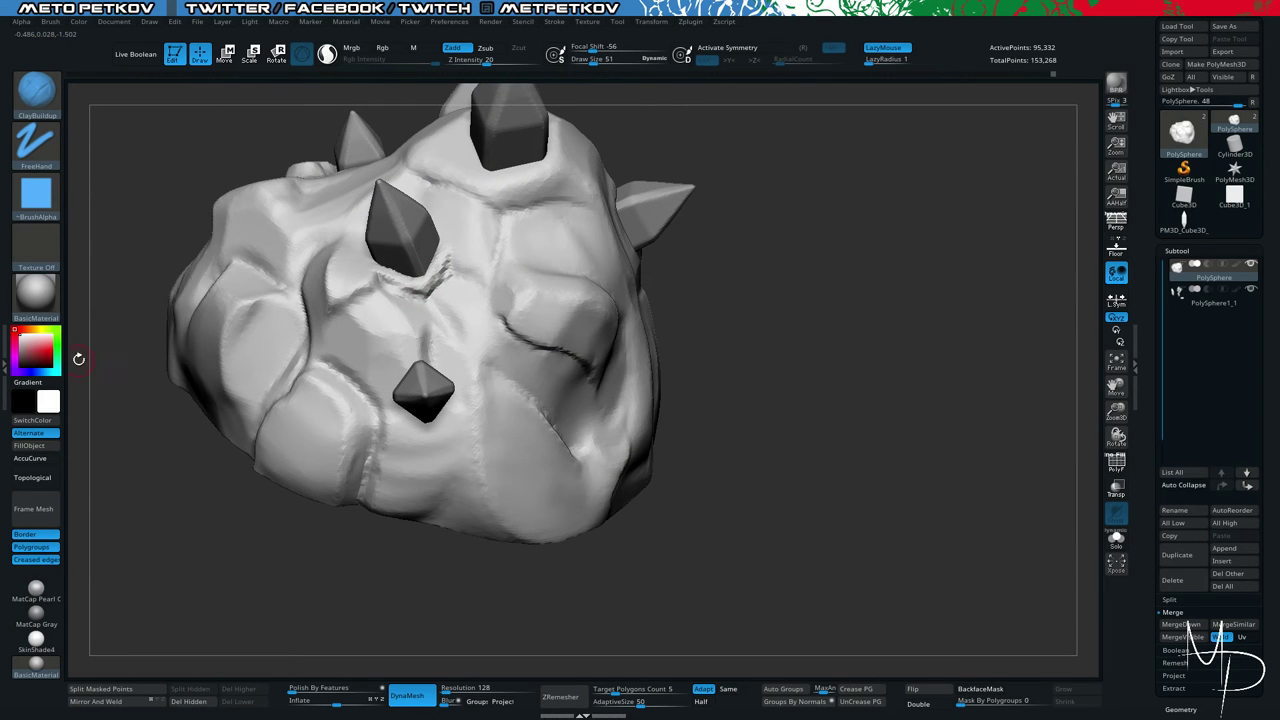
right_click_drag(77, 357, 176, 392)
left_click(52, 340)
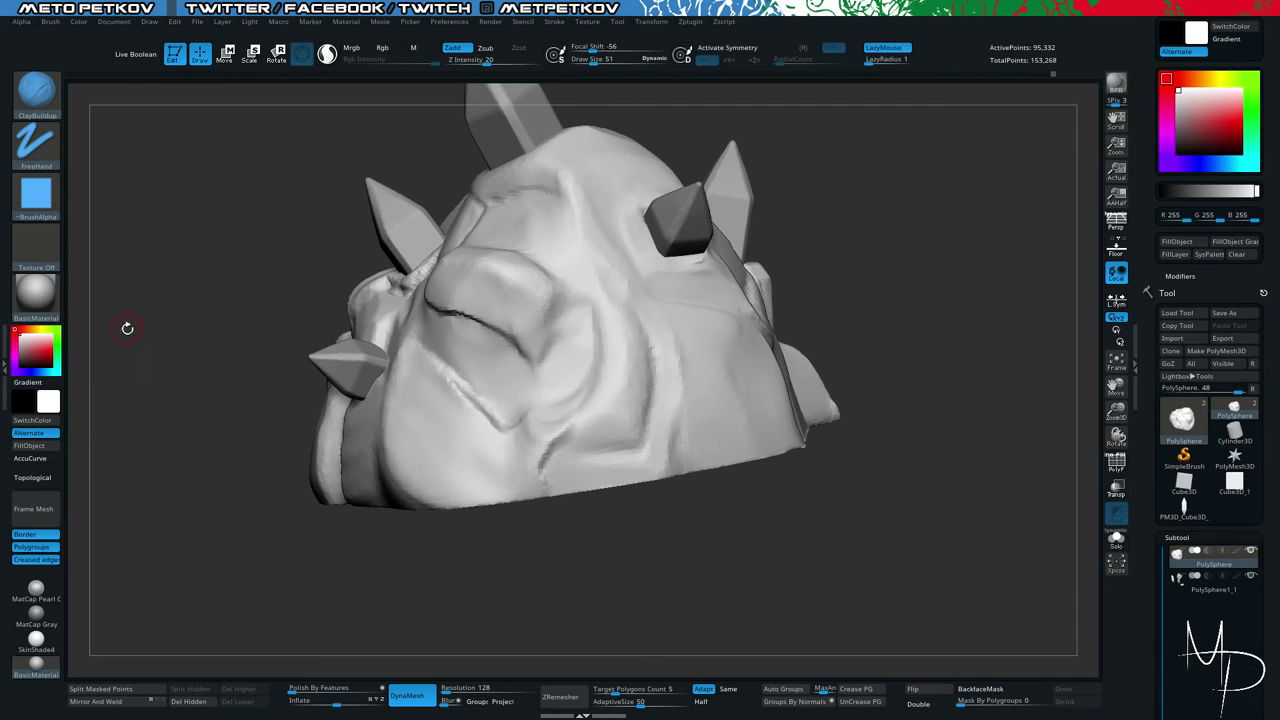
left_click_drag(1141, 128, 1142, 144)
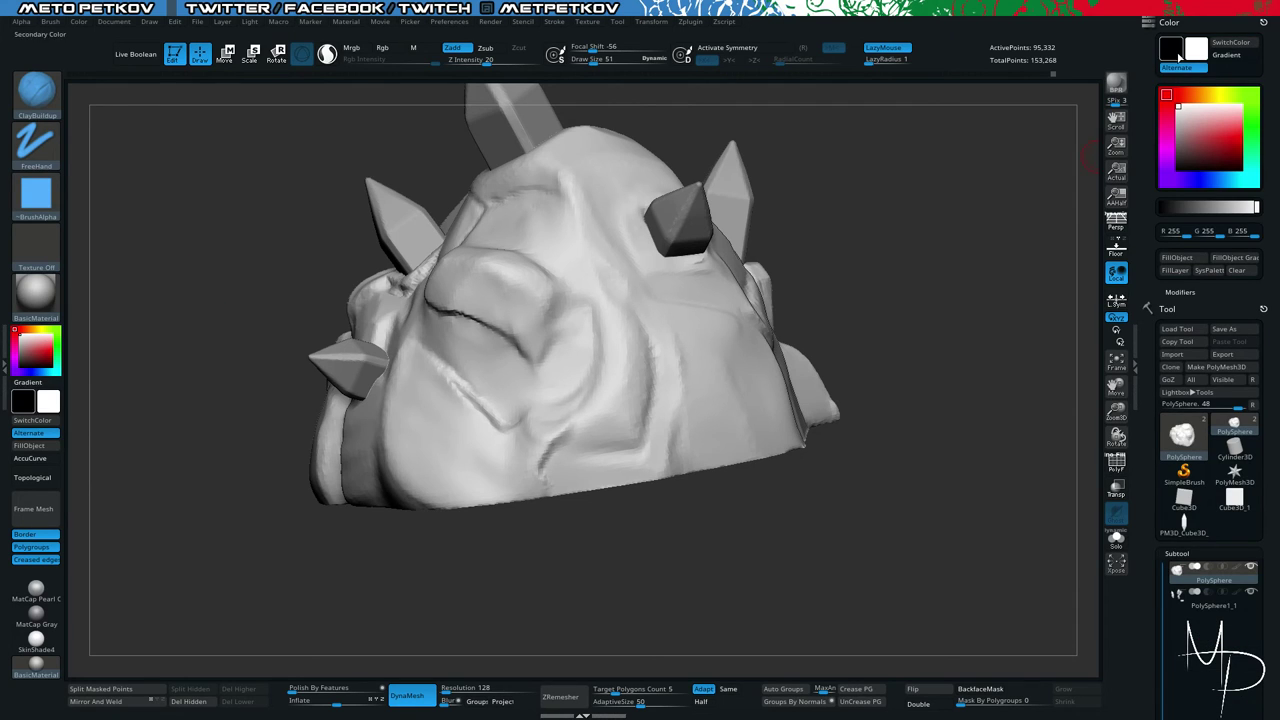
left_click(1260, 22)
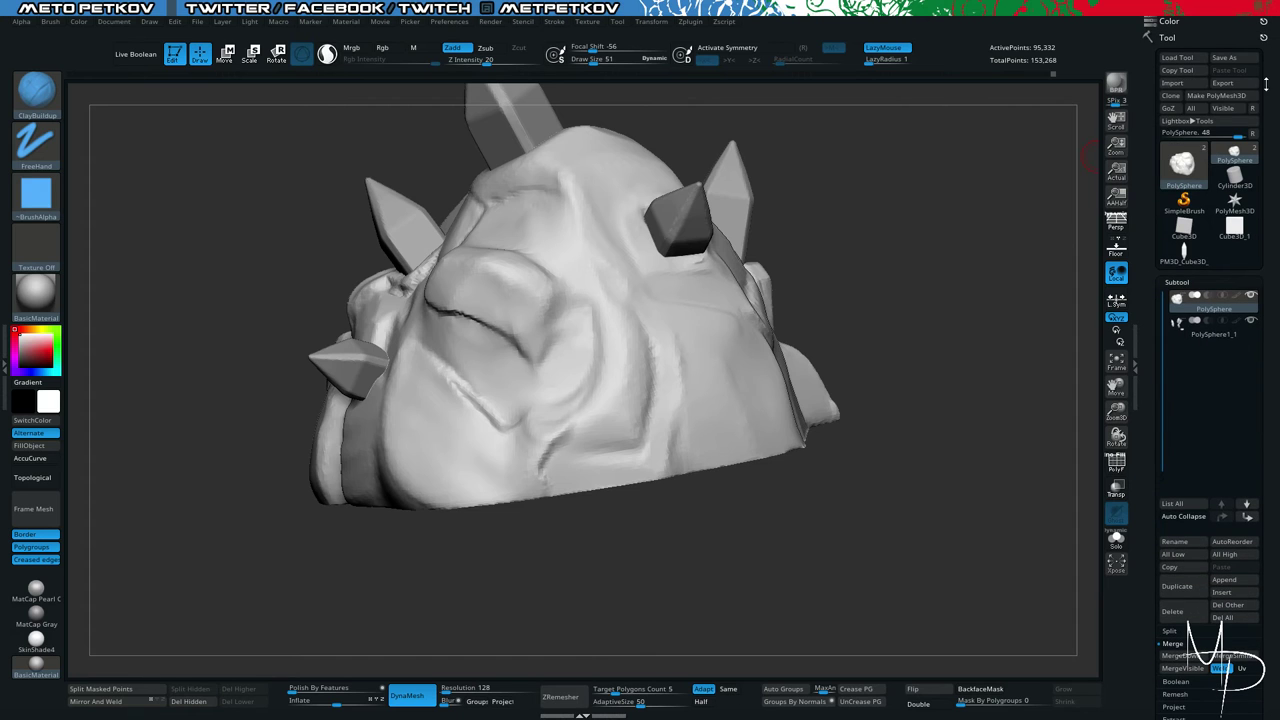
left_click(1264, 22)
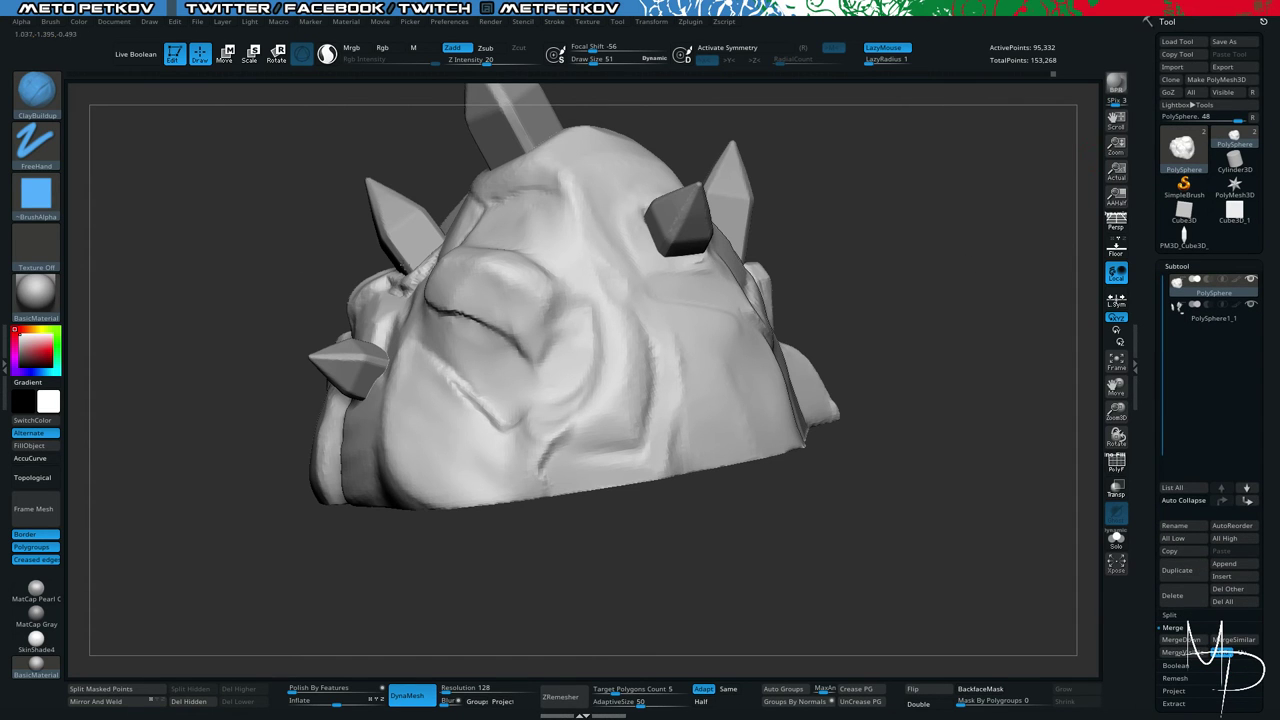
Add another ClayBuildup stroke to the rock along the lower side of the front slanted crystal's base.
left_click_drag(95, 300, 112, 334)
left_click_drag(119, 408, 334, 386)
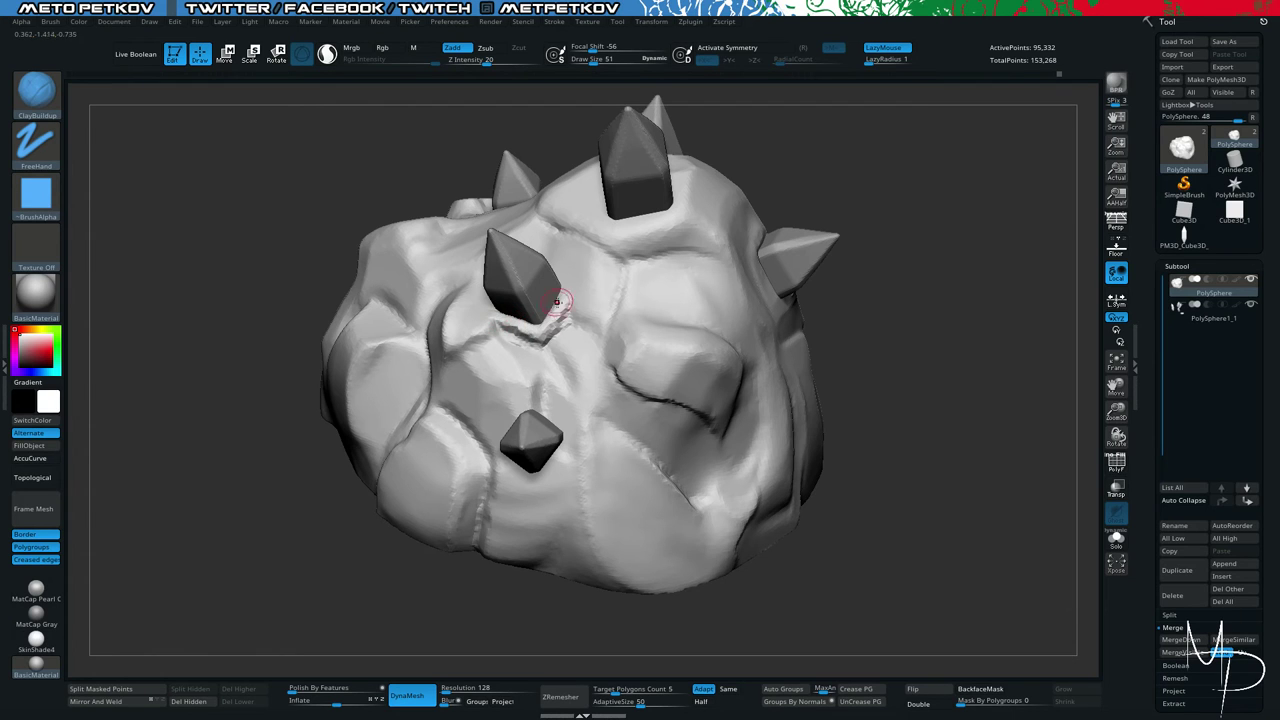
left_click_drag(557, 301, 537, 333)
Select the crystals subtool and isolate it in Solo mode.
left_click(454, 403, "alt")
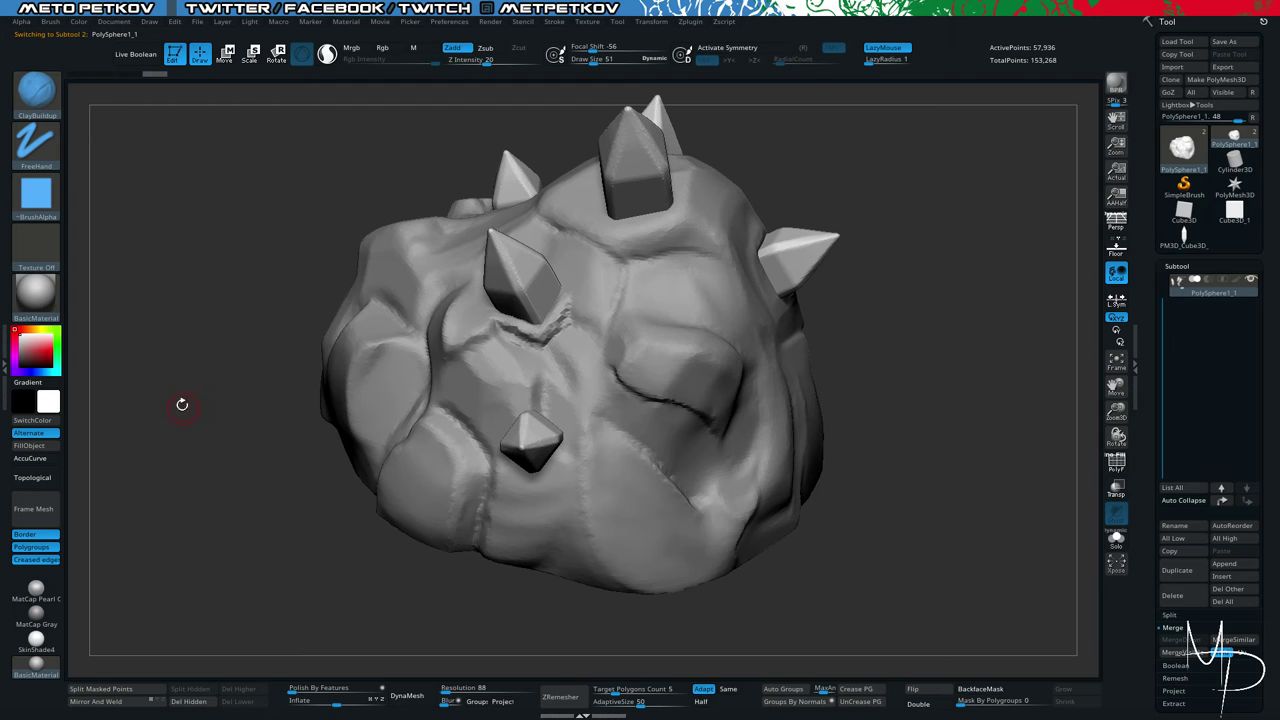
left_click_drag(201, 351, 167, 375)
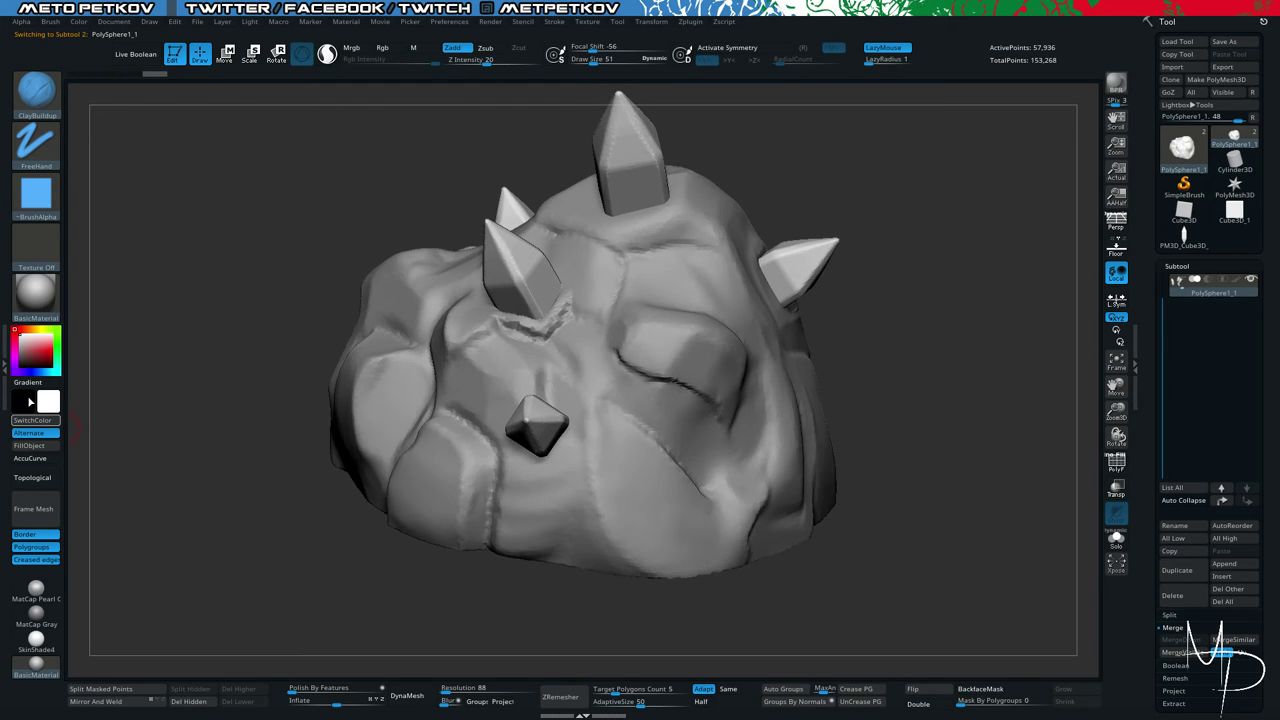
key("alt+s")
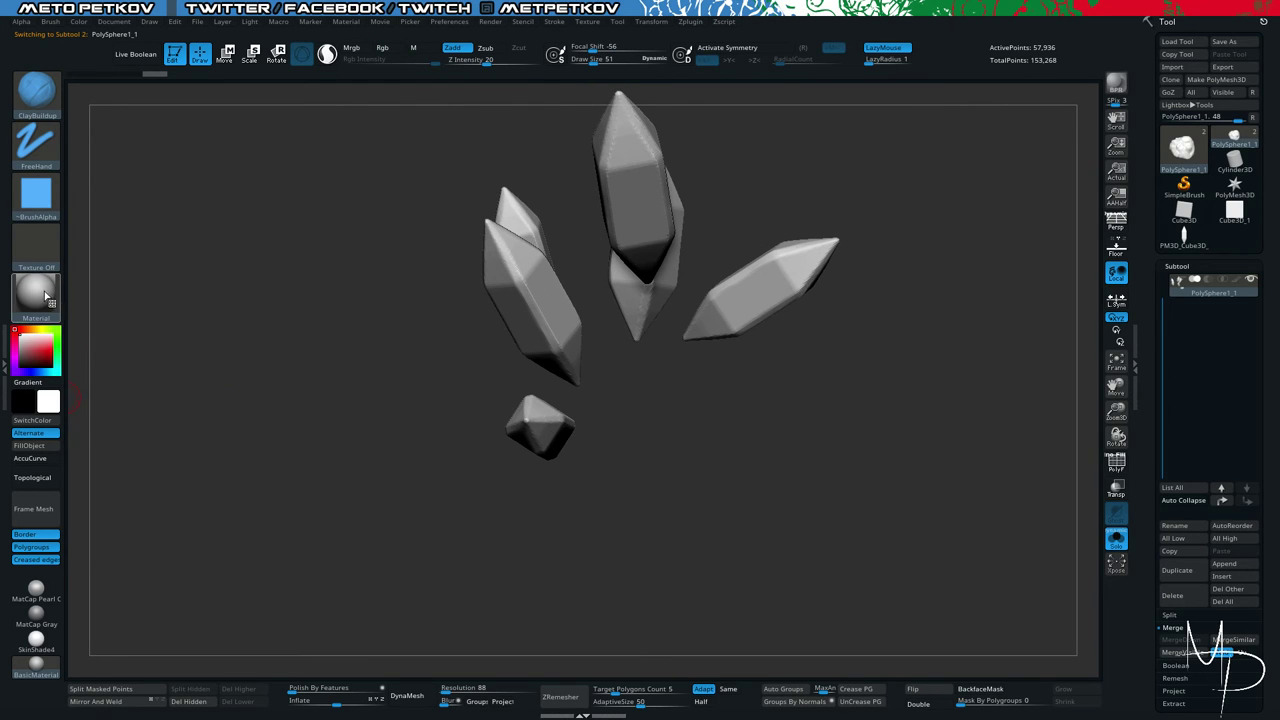
Choose the JellyBean material and a bright green colour for the crystals.
left_click(35, 293)
mouse_move(551, 496)
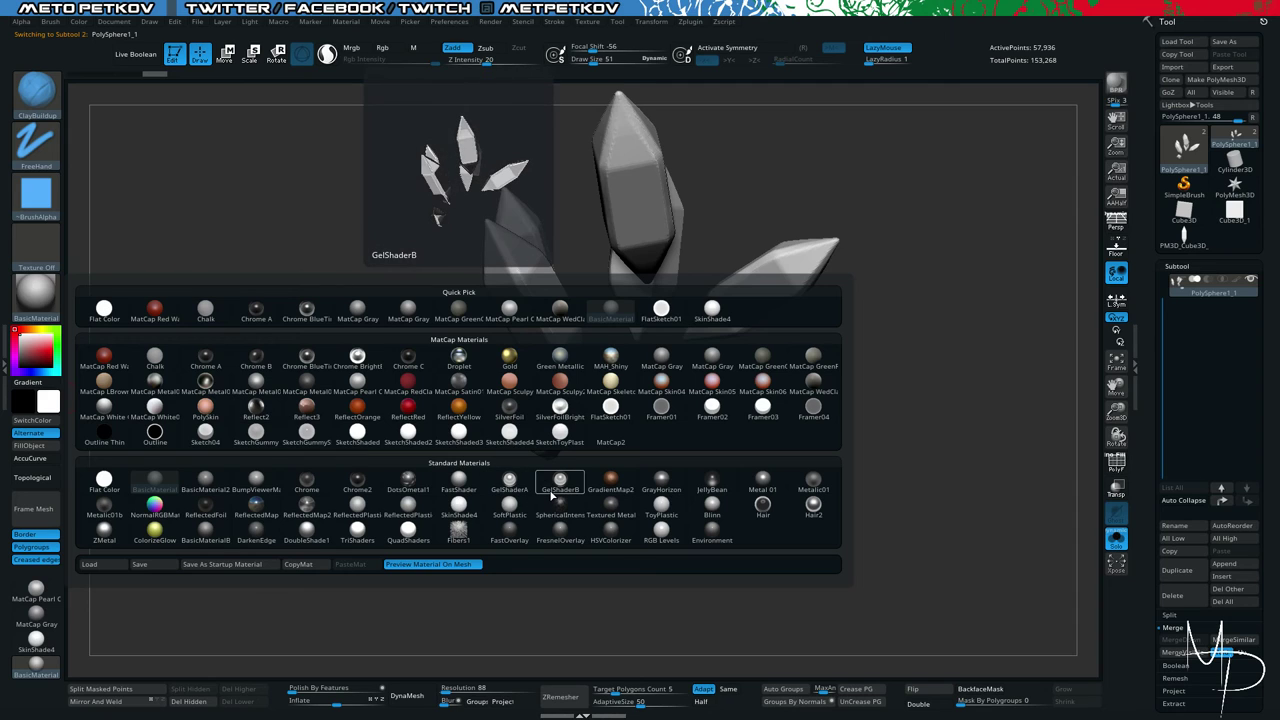
left_click(713, 482)
left_click(35, 352)
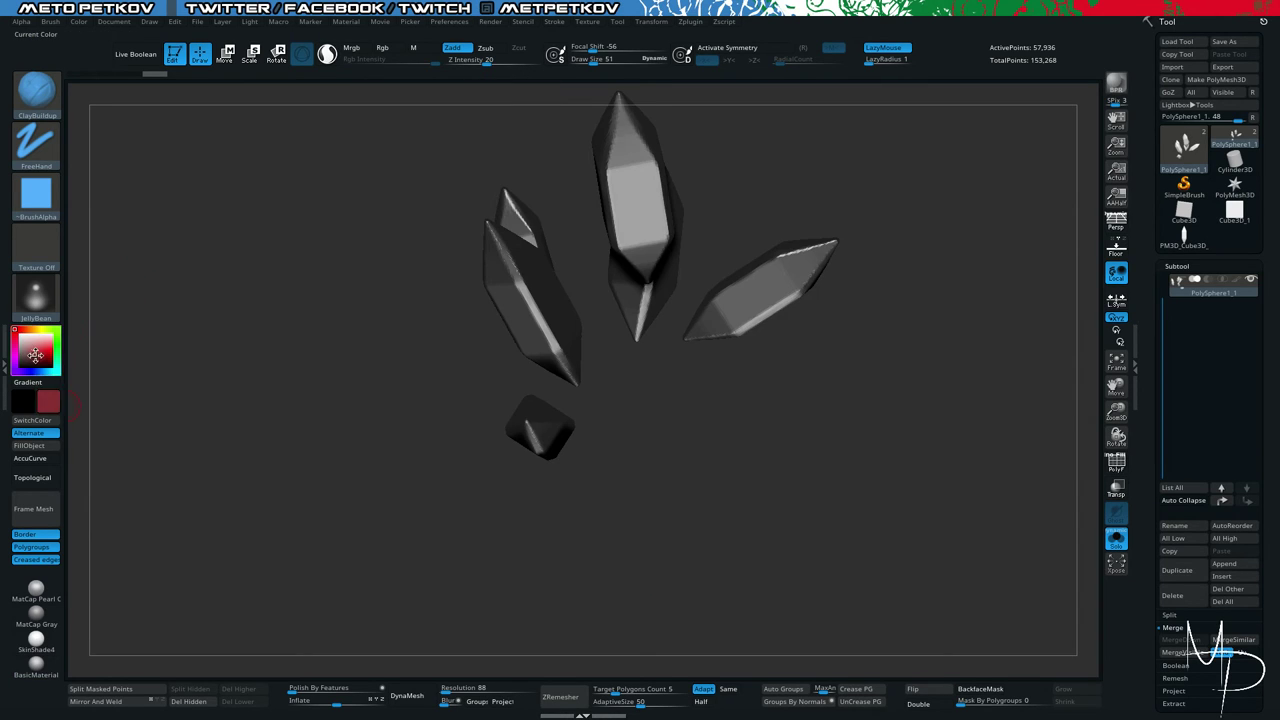
mouse_move(38, 352)
left_mouse_down()
mouse_move(59, 356)
mouse_move(44, 373)
mouse_move(60, 353)
left_mouse_up()
left_click(52, 372)
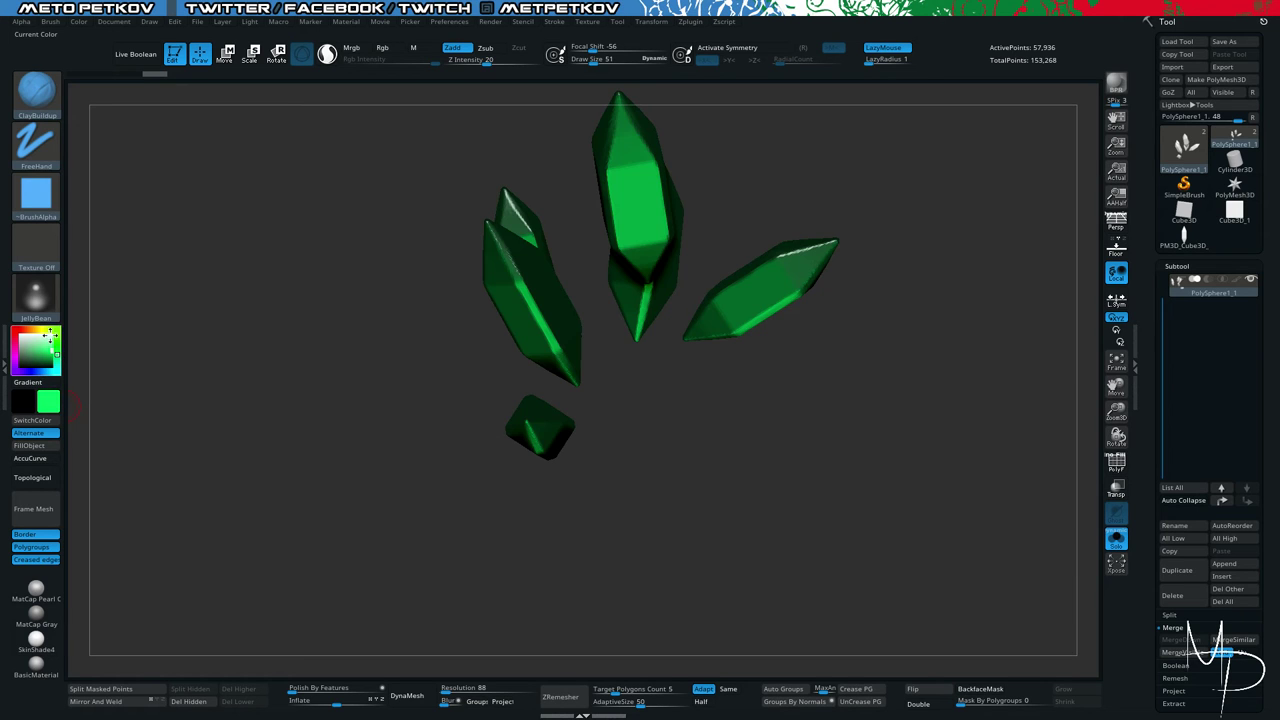
Try the ColorizeGlow material with cyan and muted green colours on the crystals, and return to JellyBean.
left_click(36, 292)
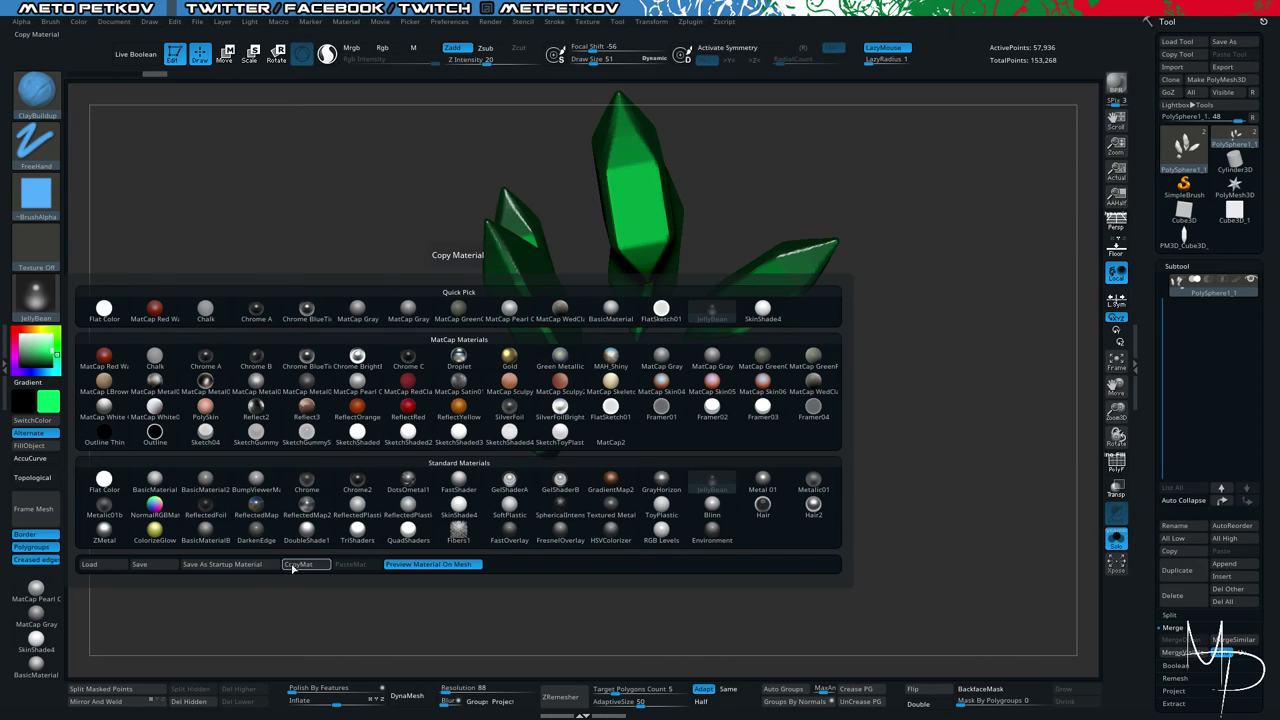
left_click(148, 525)
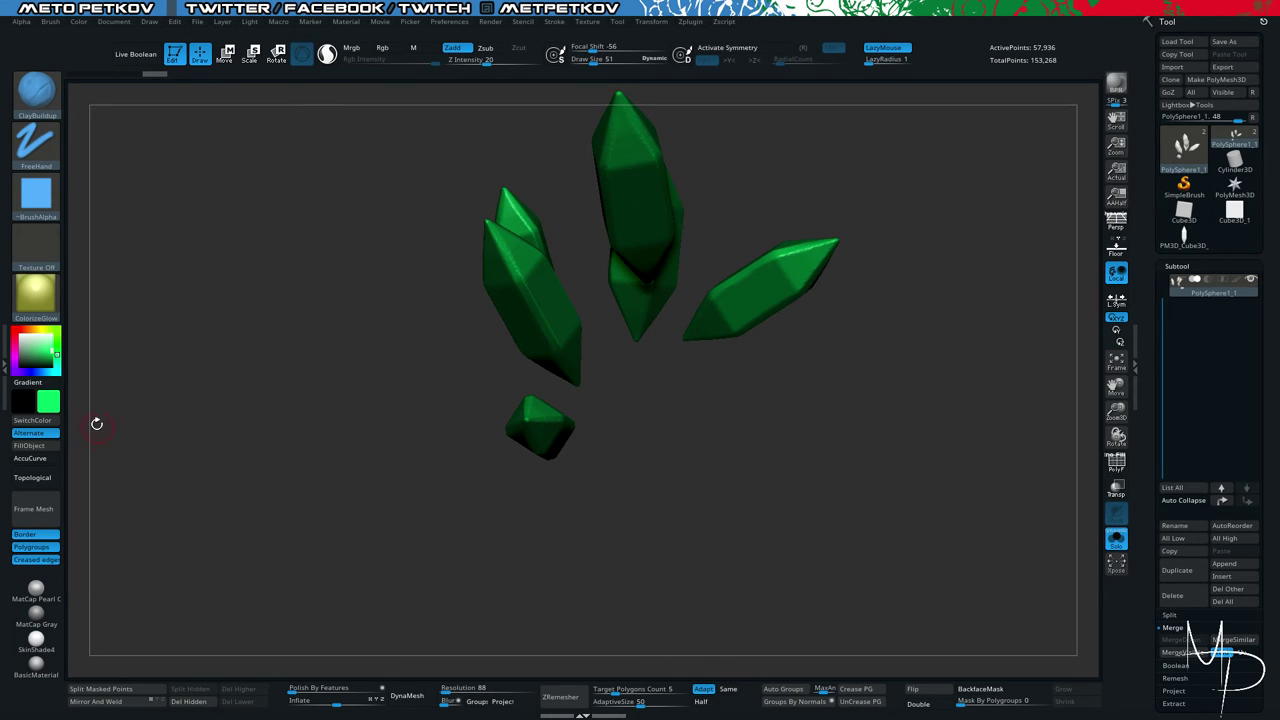
left_click_drag(55, 350, 57, 360)
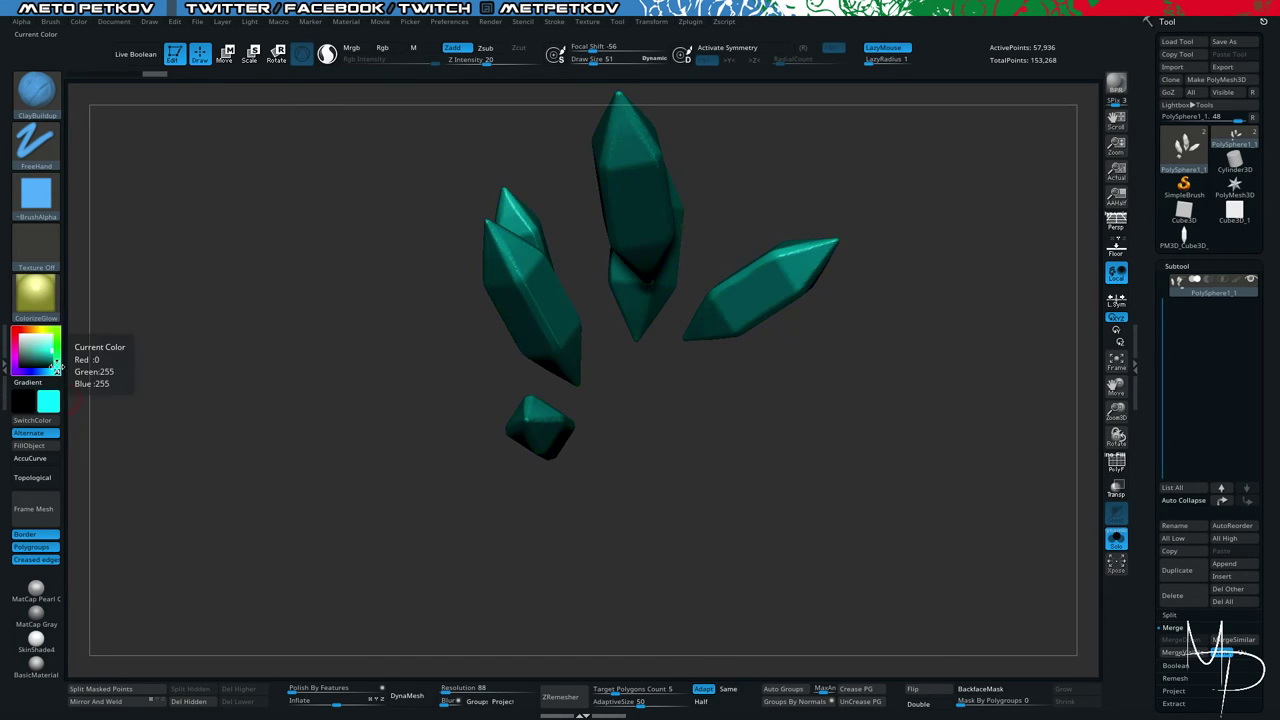
left_click(37, 347)
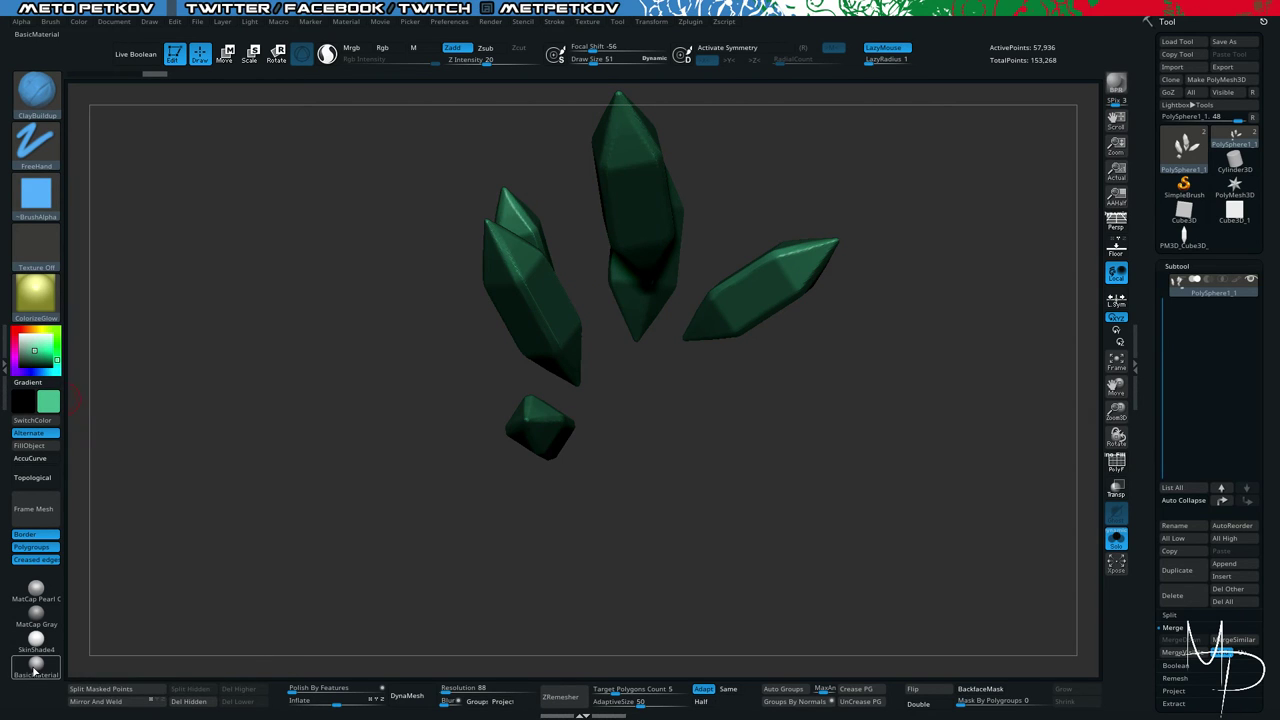
left_click(36, 292)
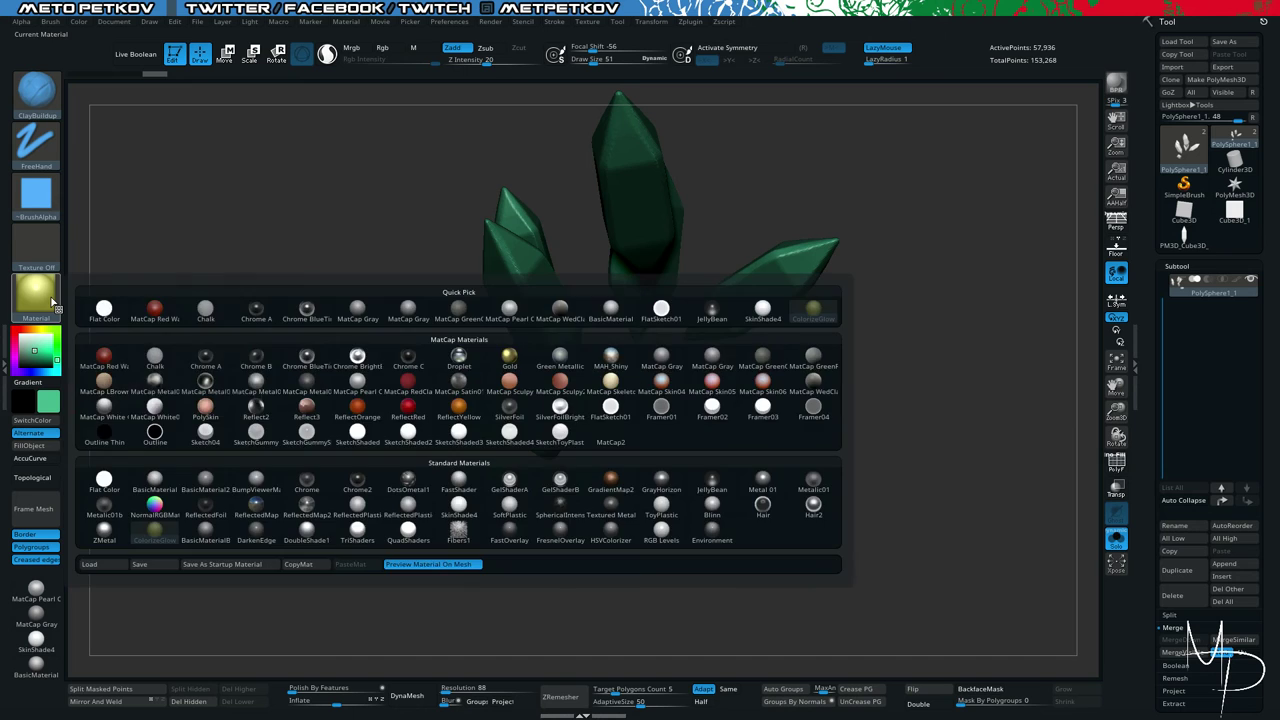
left_click(53, 309)
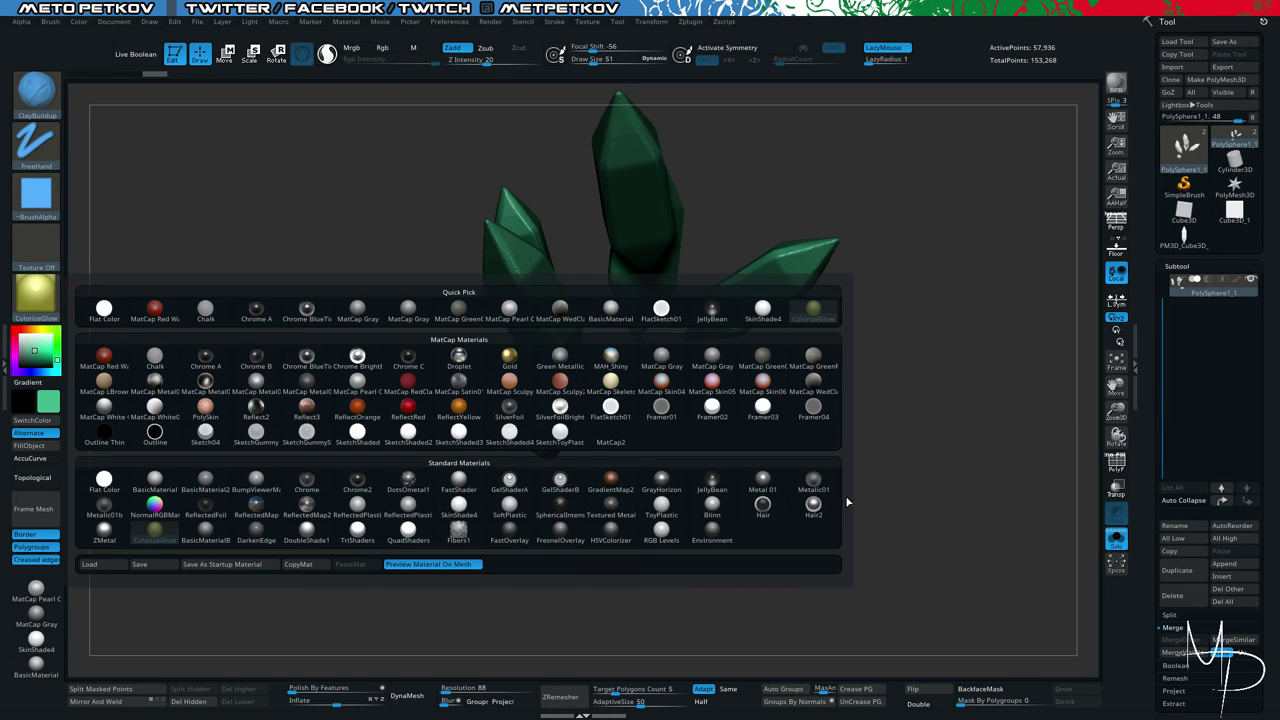
left_click(707, 479)
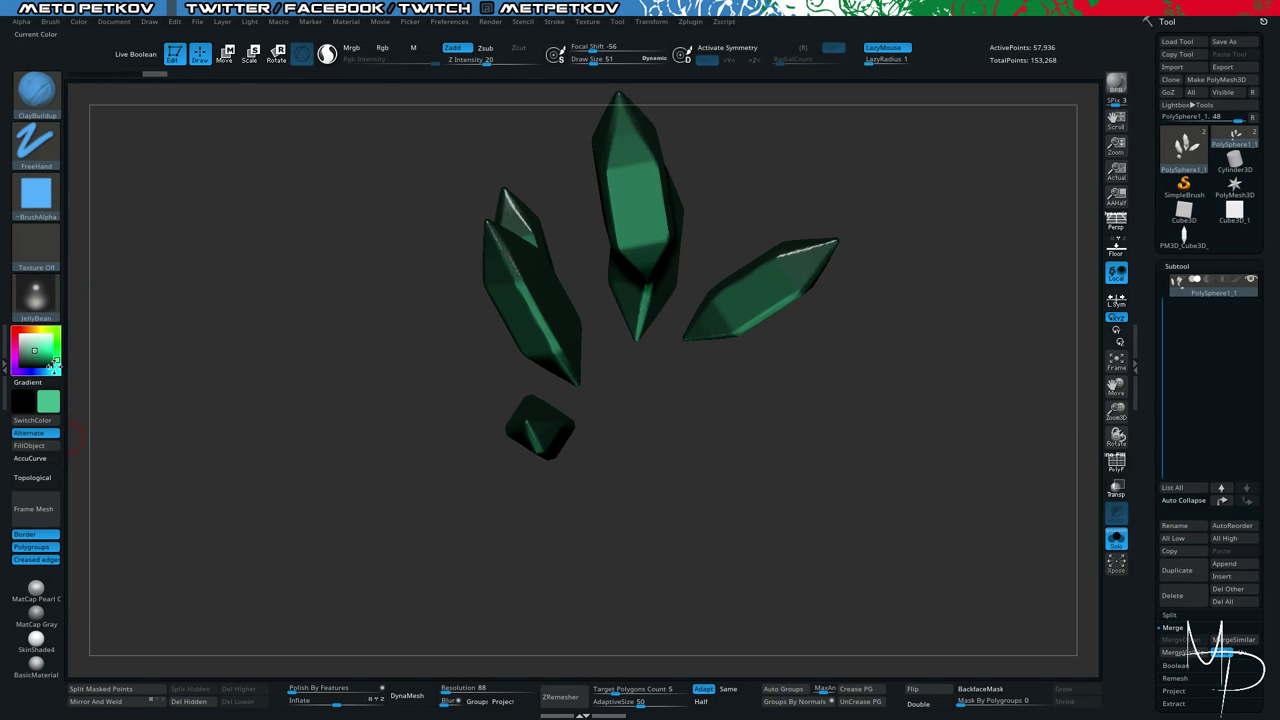
Fill the crystals with the JellyBean material and a green colour (R 4, G 196, B 52), using the Standard brush with Mrgb enabled.
left_click_drag(57, 368, 57, 352)
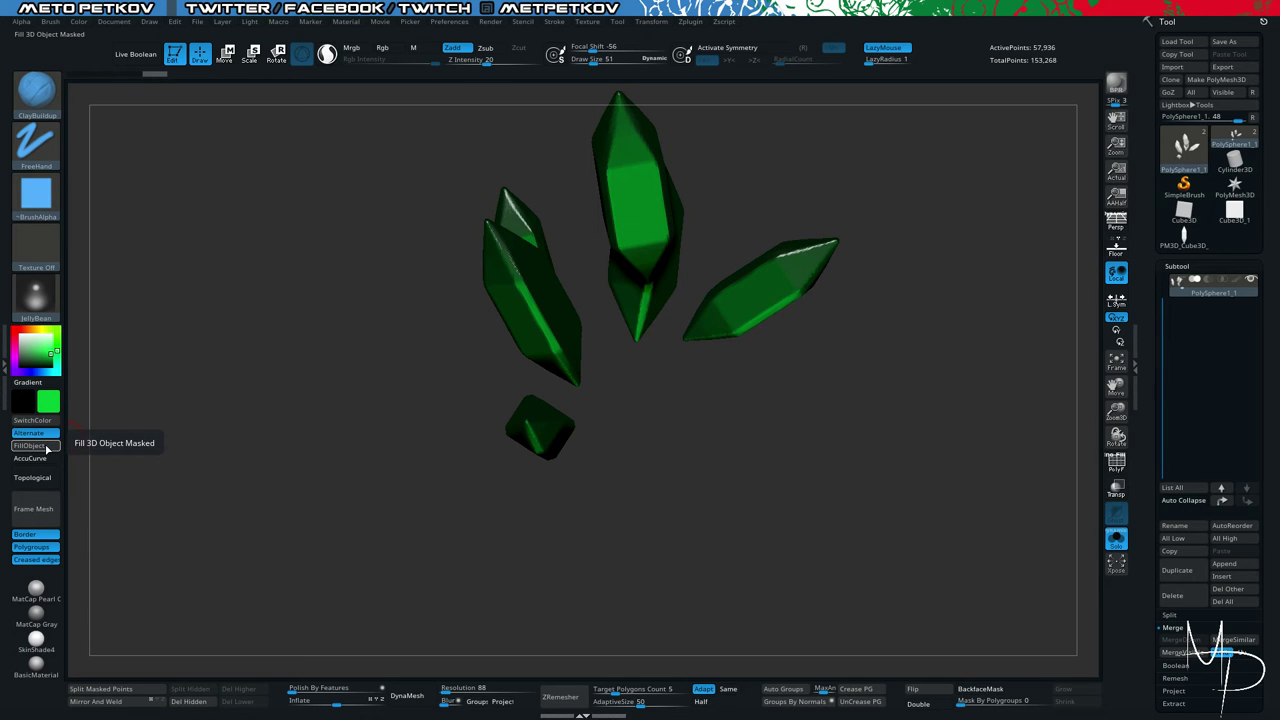
left_click(35, 90)
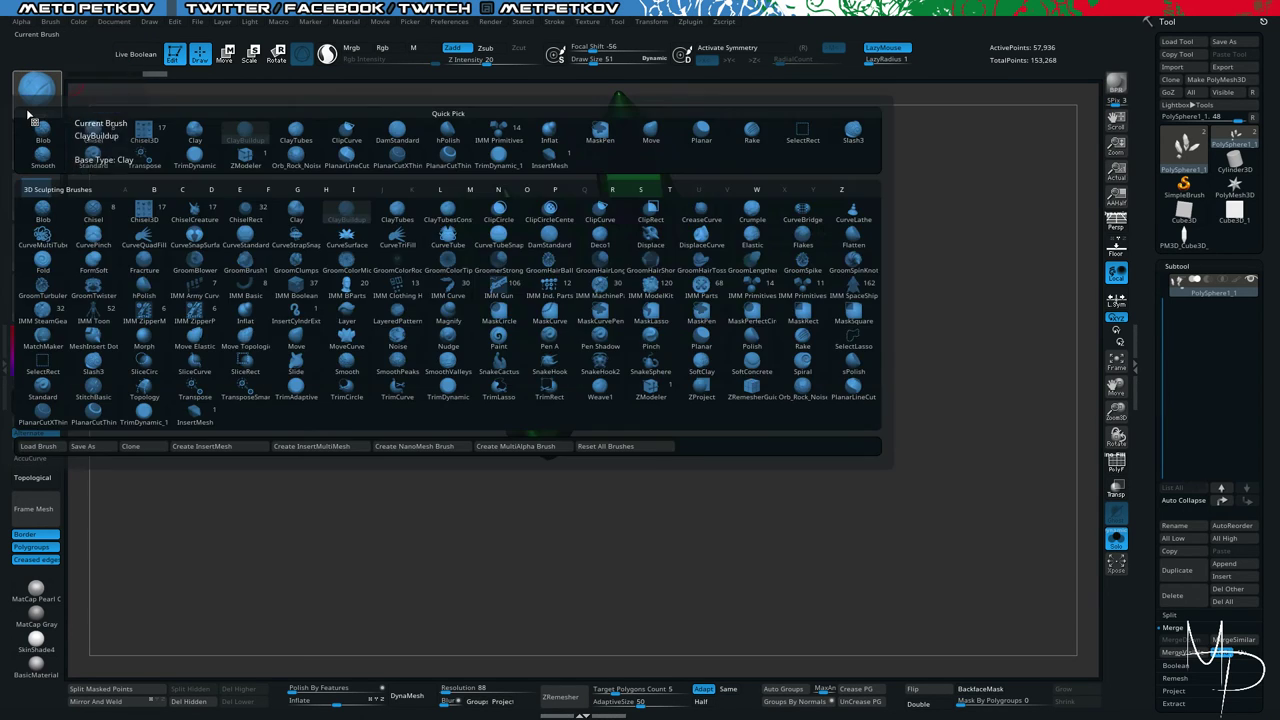
key("s")
key("t")
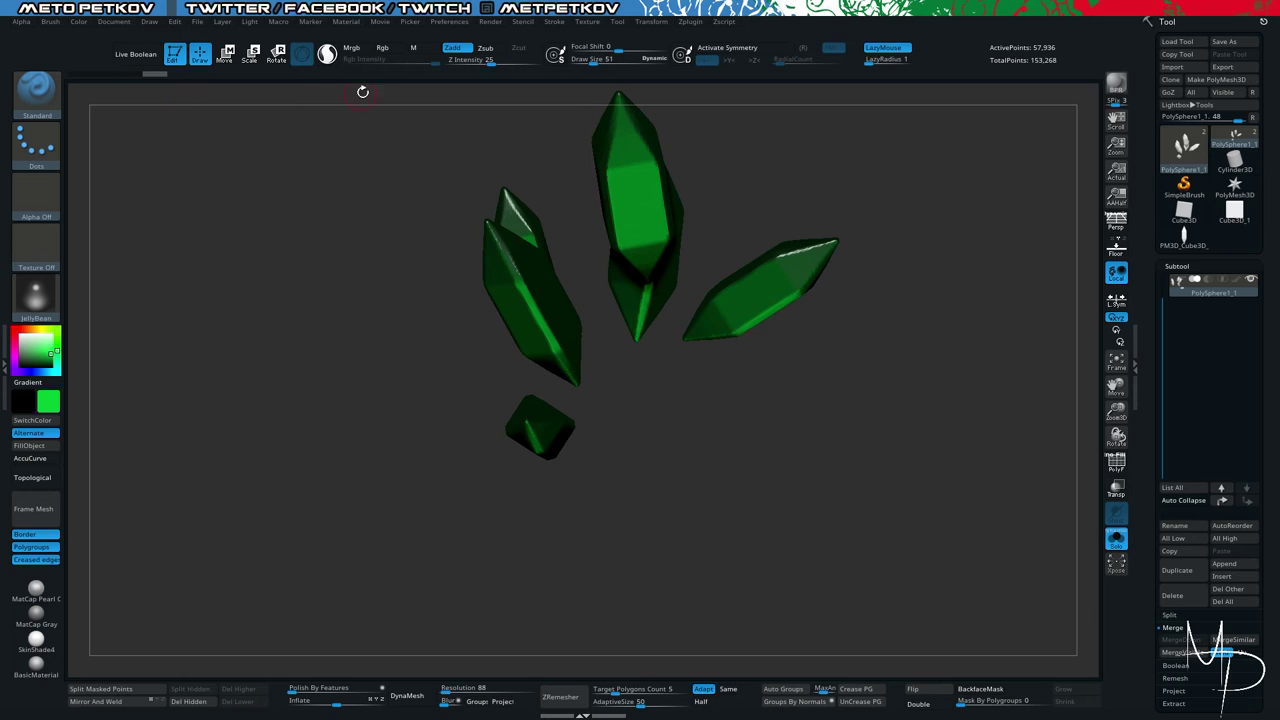
left_click(355, 48)
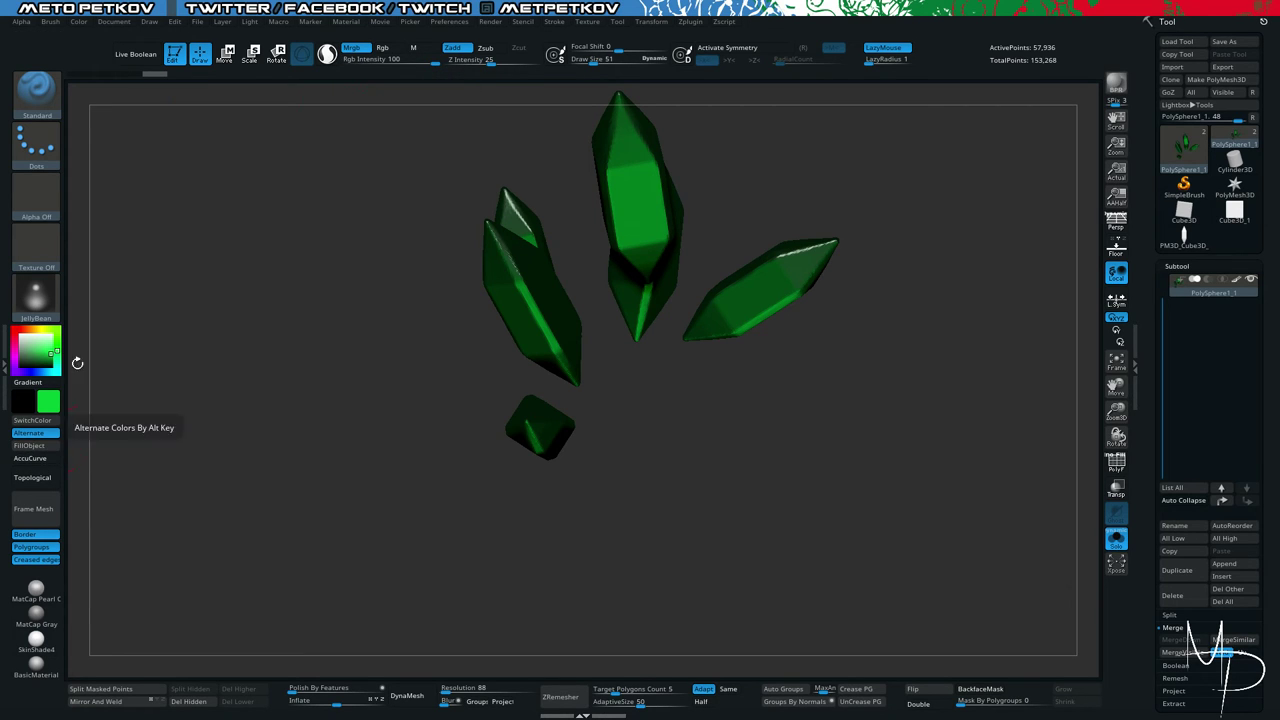
left_click(76, 22)
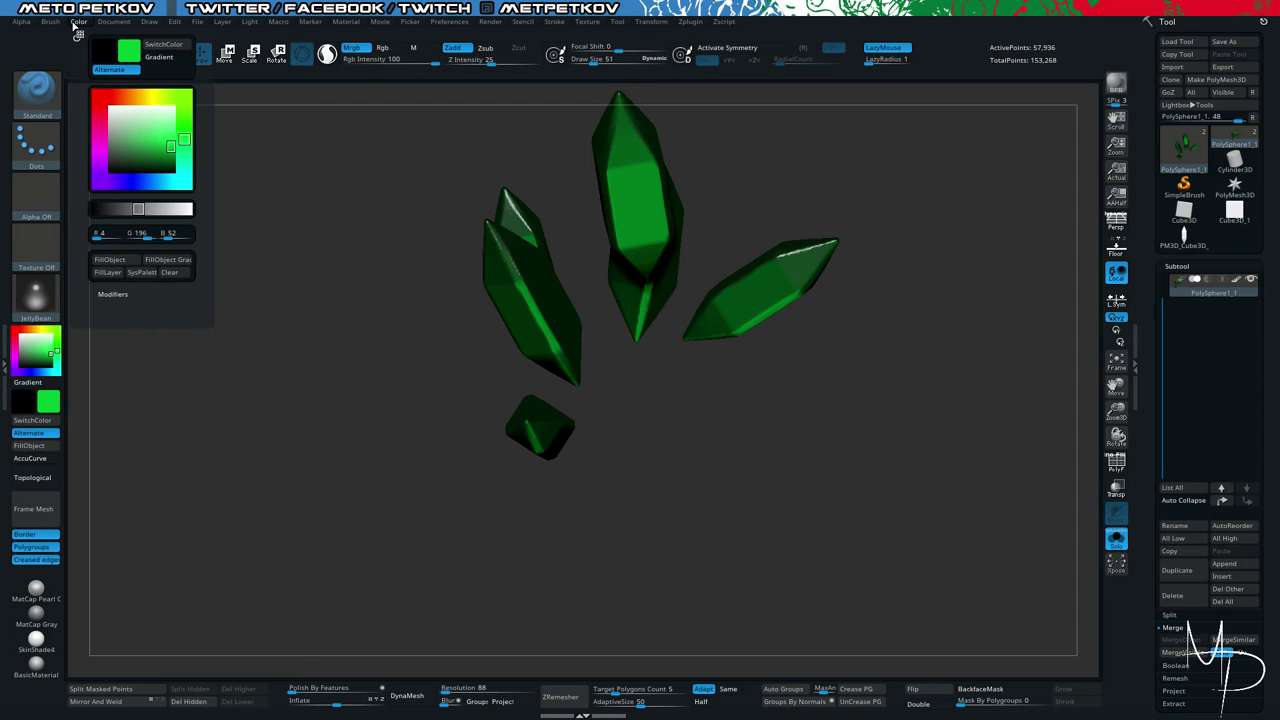
left_click(113, 262)
Leave Solo mode to show the rock again and switch the current material to BasicMaterial.
mouse_move(366, 247)
left_mouse_down()
mouse_move(346, 246)
mouse_move(373, 249)
left_mouse_up()
key("shift+alt+s")
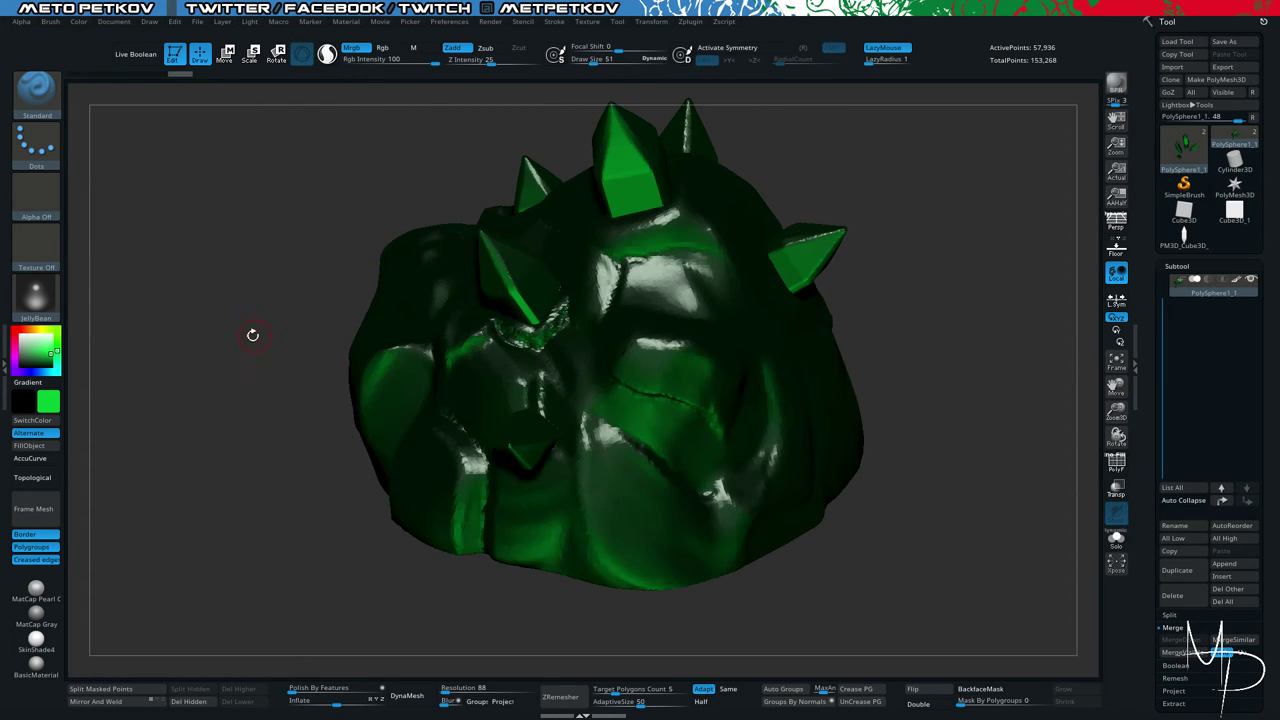
left_click(36, 295)
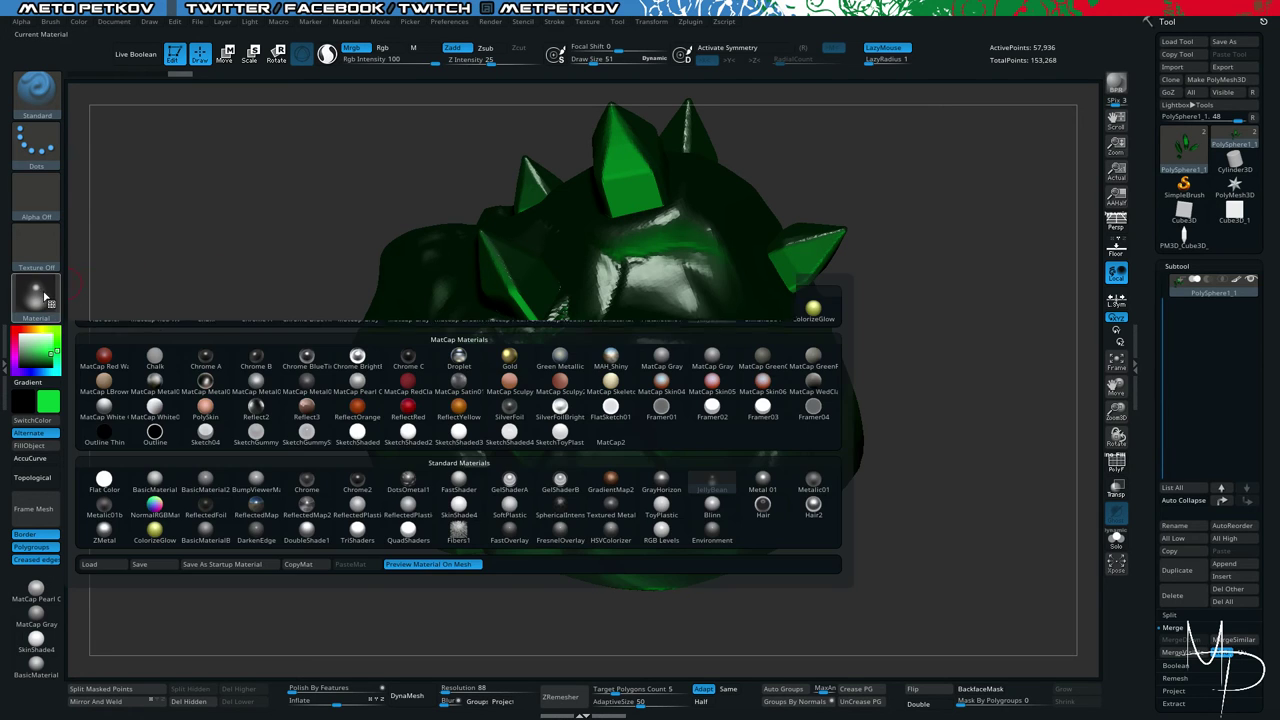
left_click(36, 663)
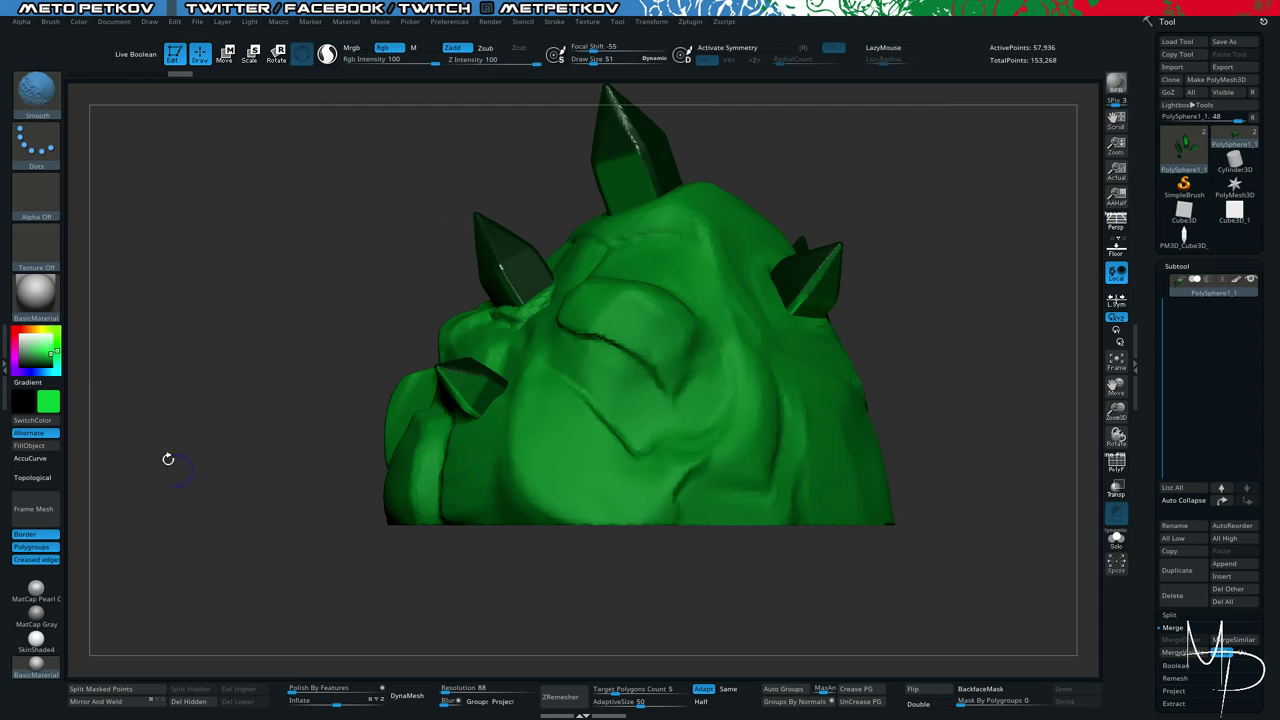
Set the current colour to white and toggle the polypaint display of the rock subtool.
left_click(19, 331)
mouse_move(112, 350)
left_mouse_down()
mouse_move(274, 463)
mouse_move(303, 374)
mouse_move(272, 370)
mouse_move(257, 394)
mouse_move(272, 468)
left_mouse_up()
key("b")
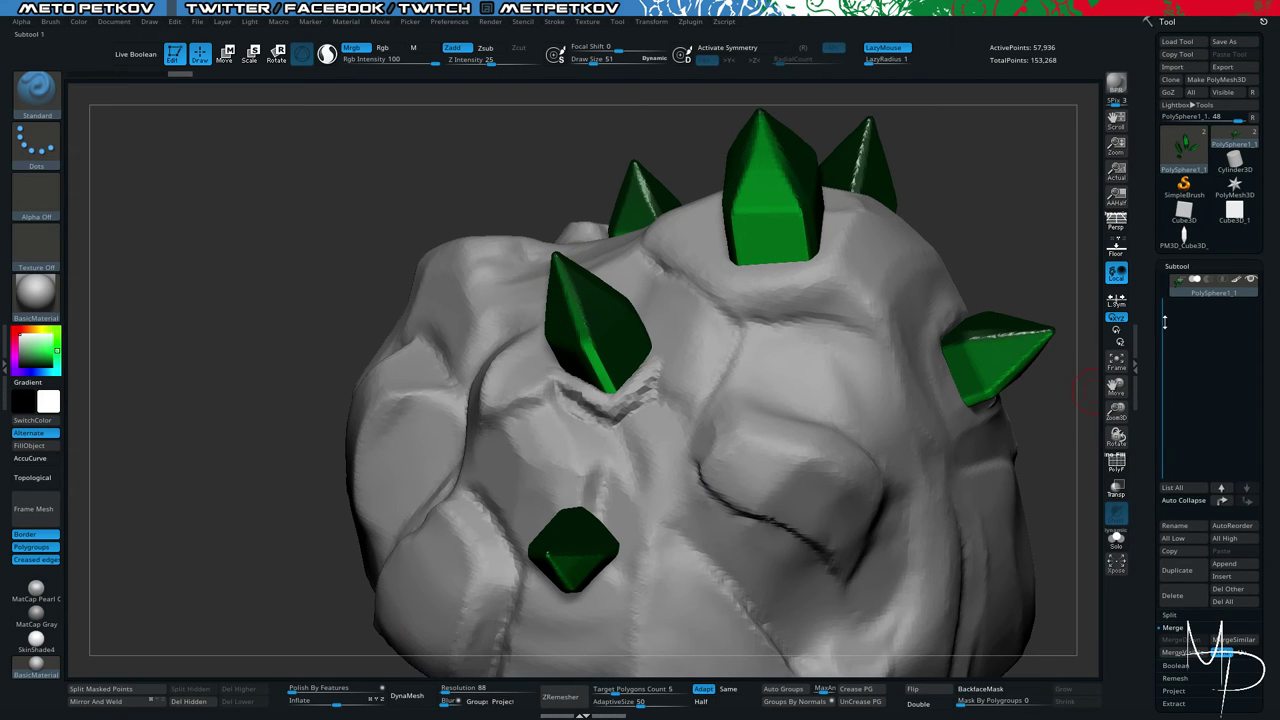
left_click_drag(1165, 322, 1165, 298)
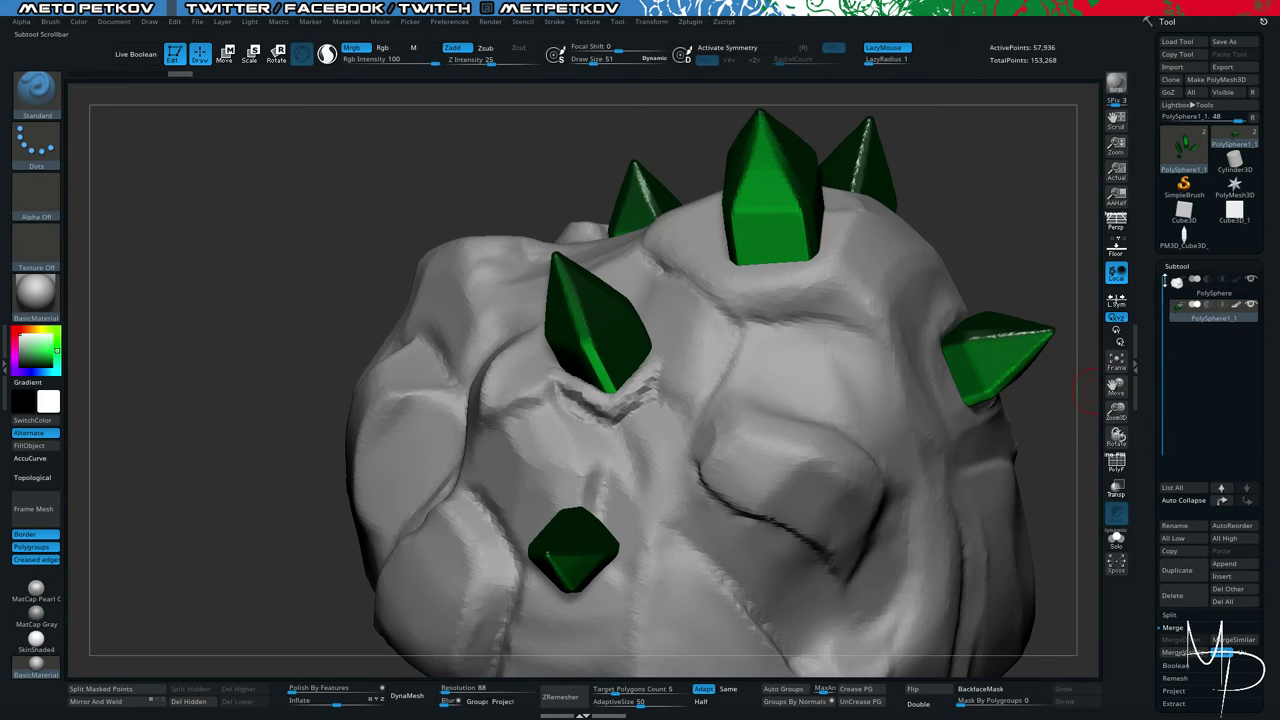
left_click(1235, 281)
left_click(1235, 281)
left_click(1235, 281)
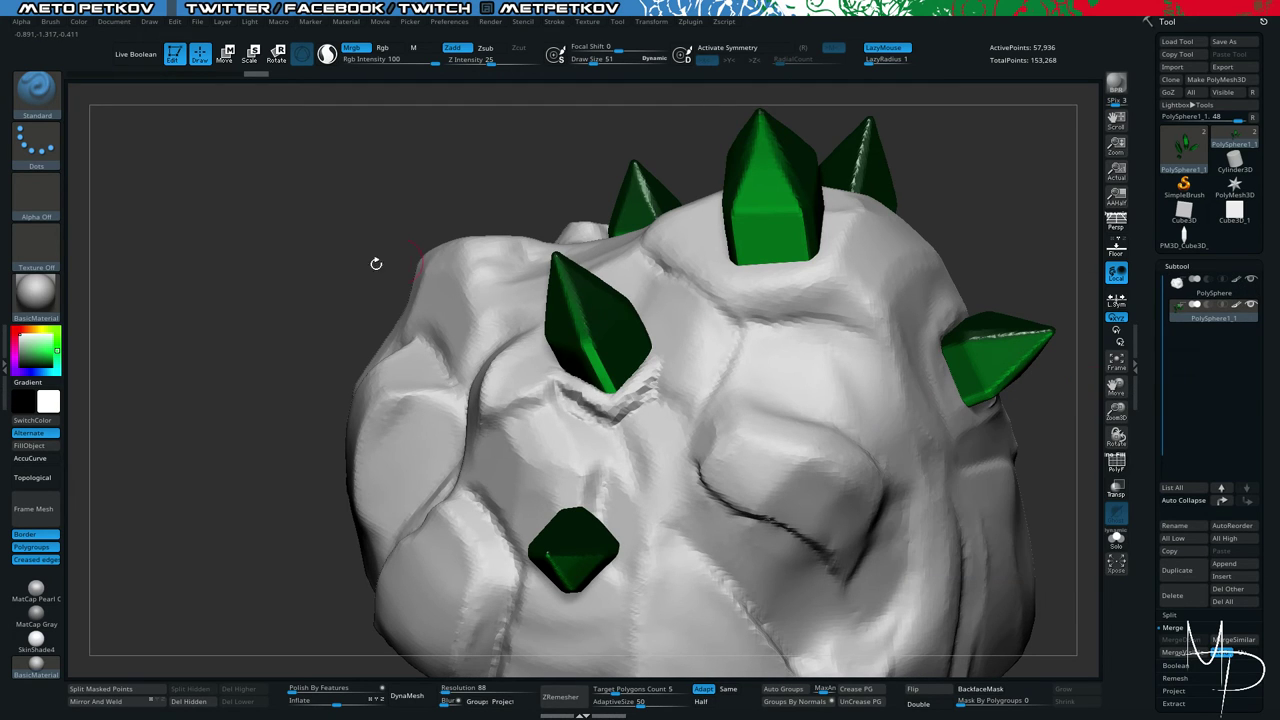
Select the rock subtool and build up a ridge of rock beside the middle crystal's base with the ClayBuildup brush.
left_click_drag(149, 300, 240, 388)
mouse_move(348, 363)
left_mouse_down()
mouse_move(349, 280)
mouse_move(317, 306)
mouse_move(323, 328)
mouse_move(318, 315)
mouse_move(363, 281)
mouse_move(283, 283)
mouse_move(400, 220)
left_mouse_up()
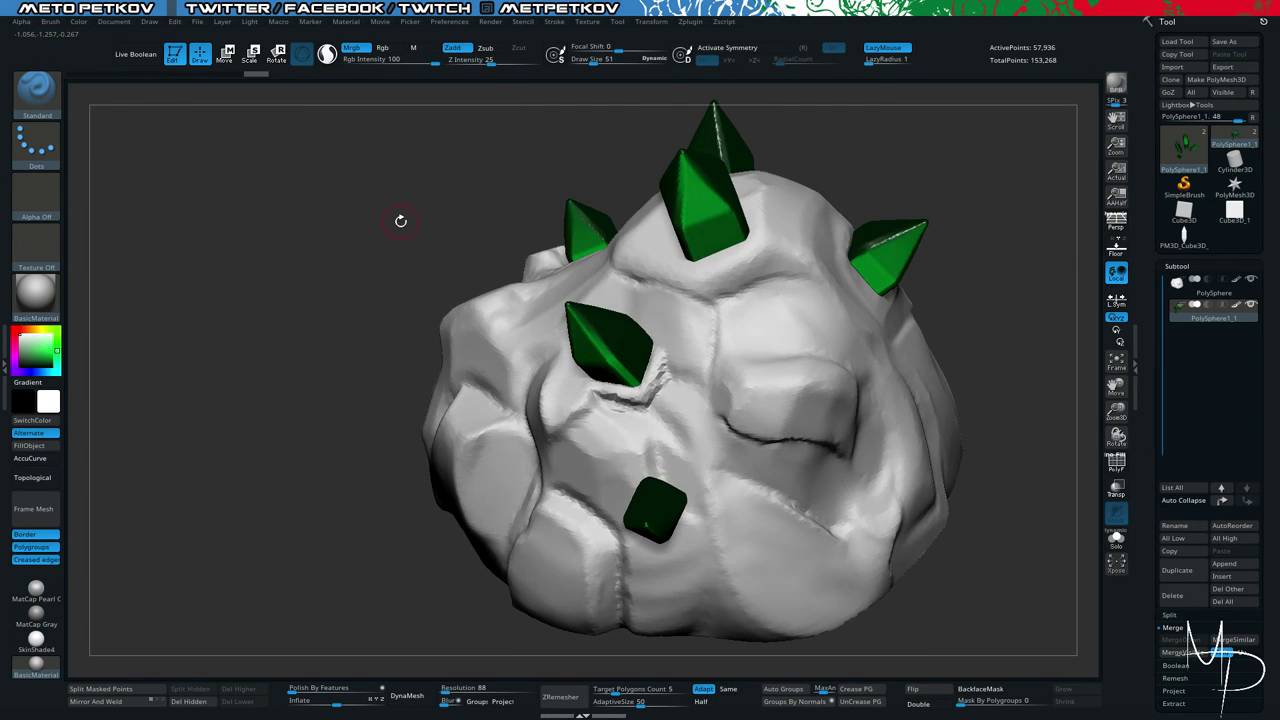
key("b")
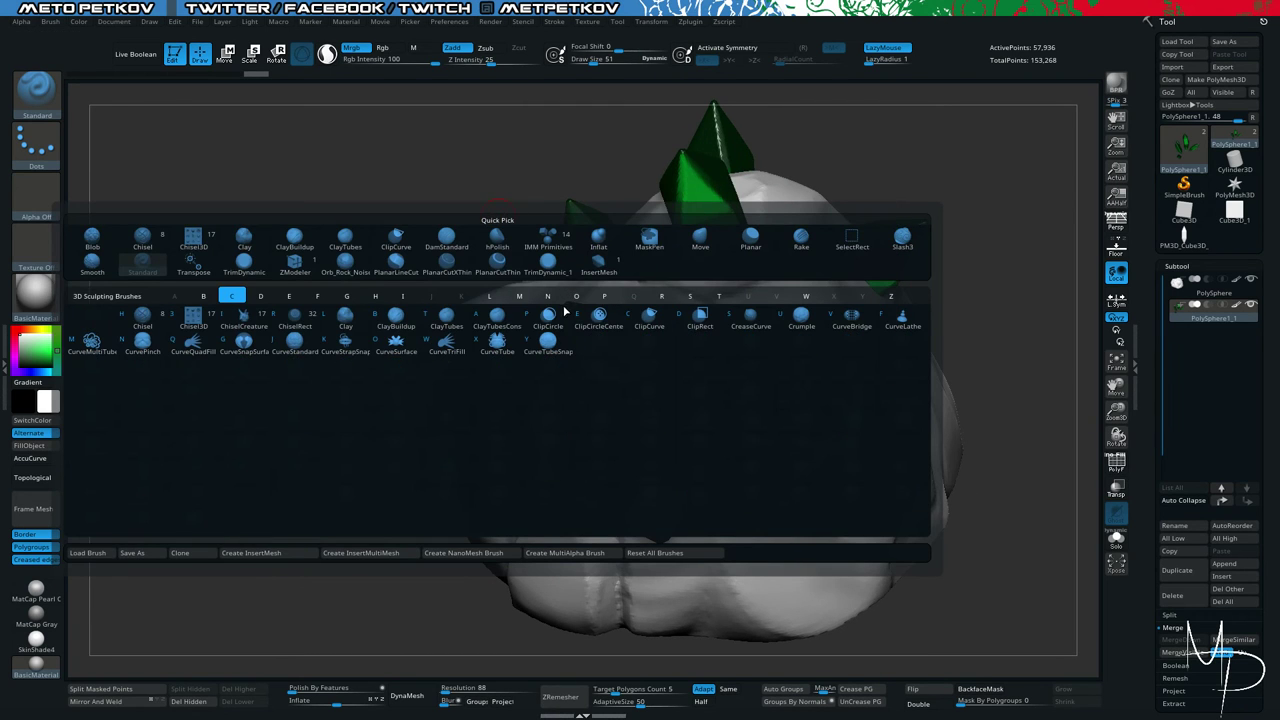
key("b")
left_click_drag(270, 241, 337, 269)
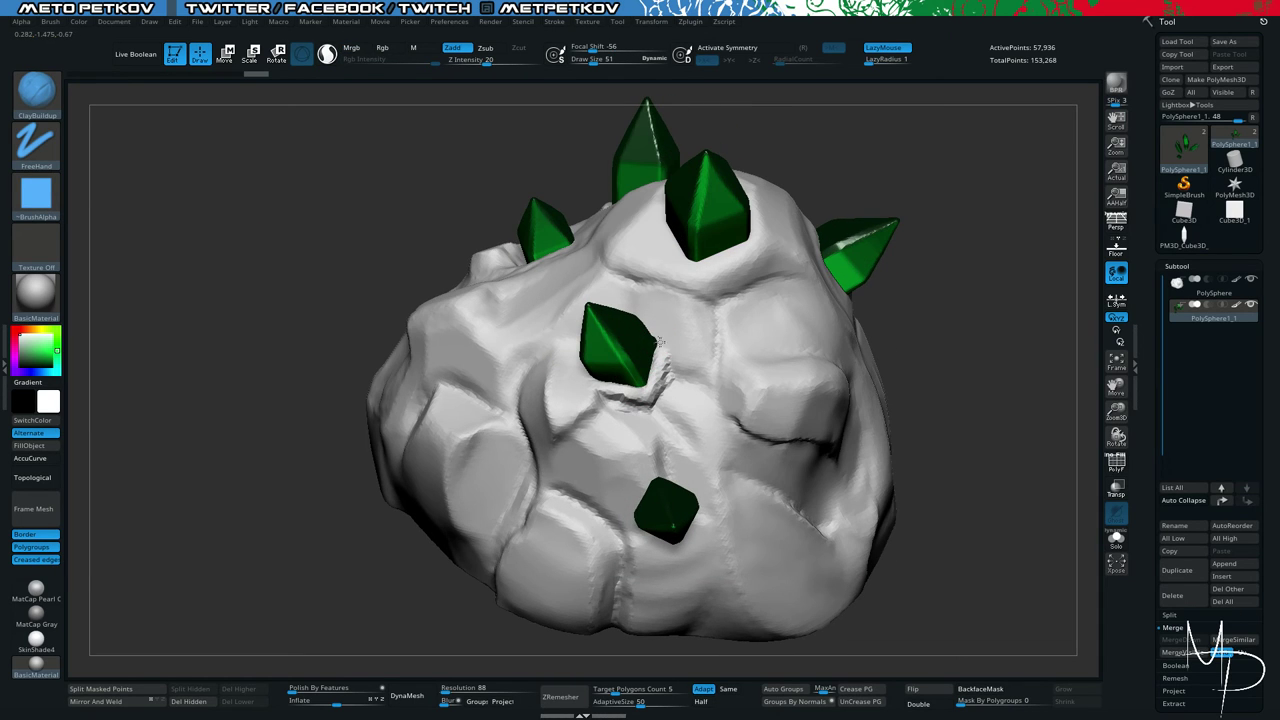
left_click(683, 366, "alt")
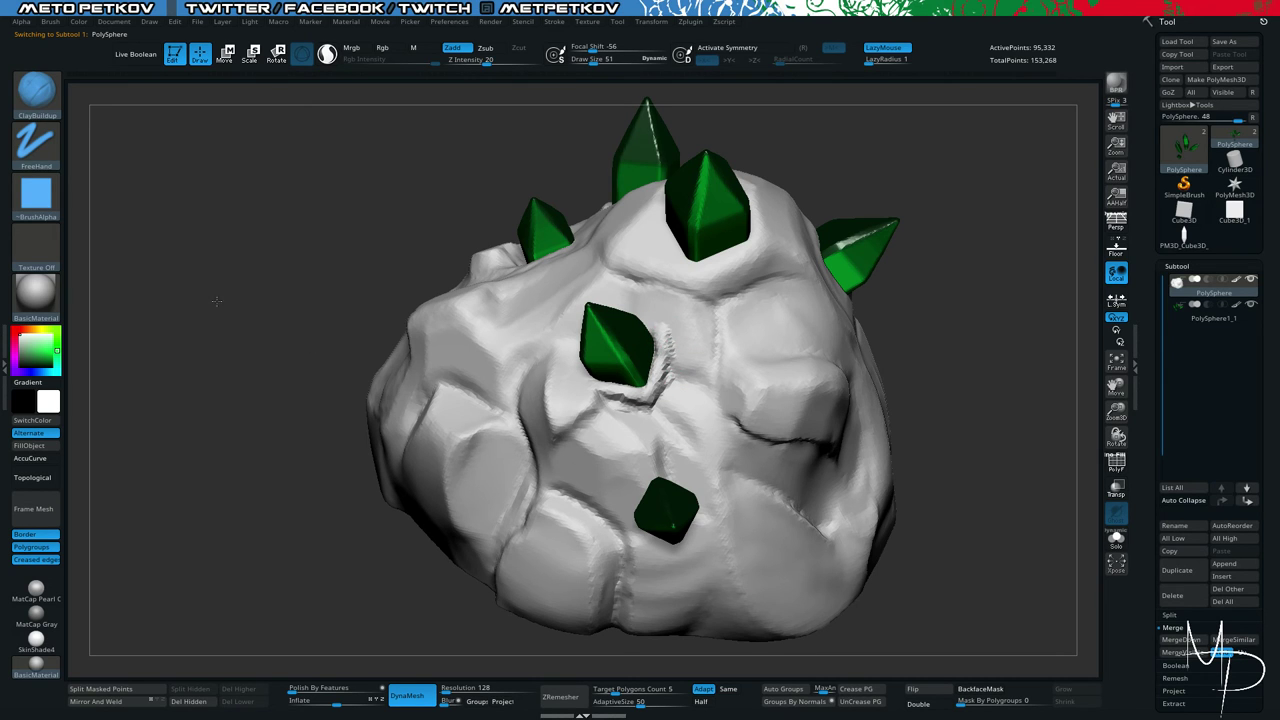
left_click_drag(216, 300, 311, 338)
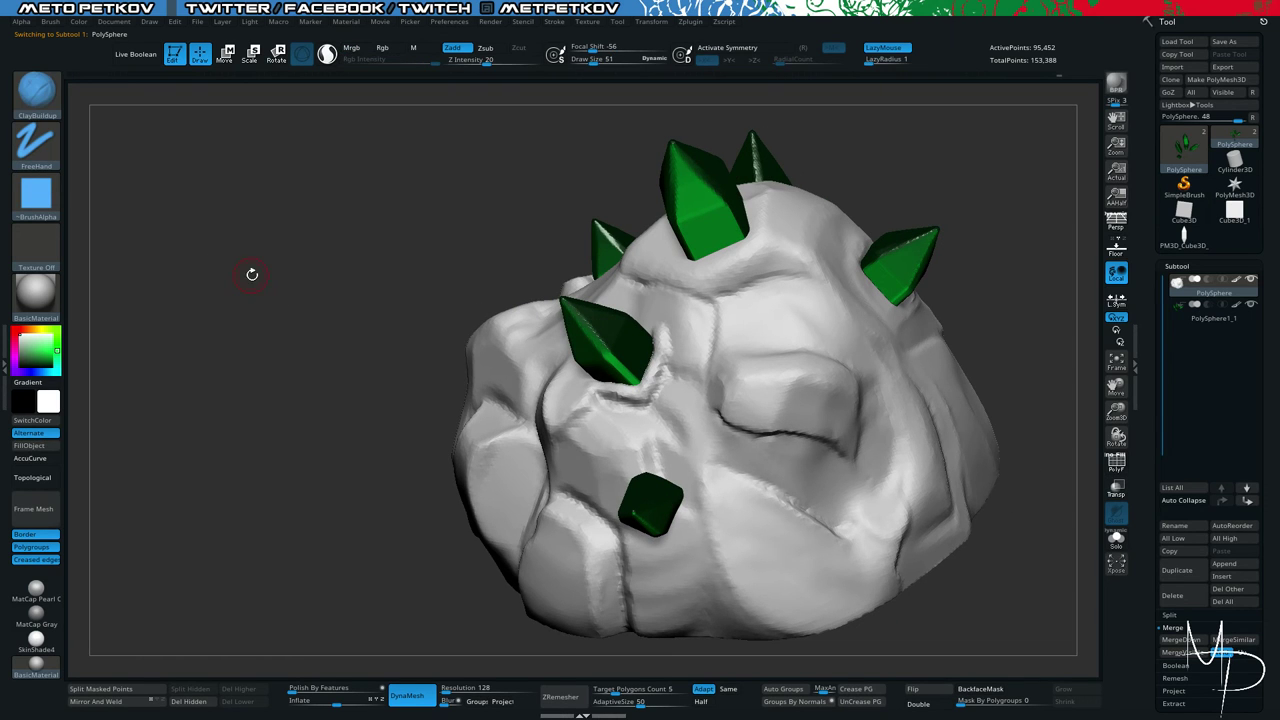
Flatten the built-up rock around the middle crystal's base with TrimDynamic and smooth it into the surrounding surface.
key("b")
key("t")
key("d")
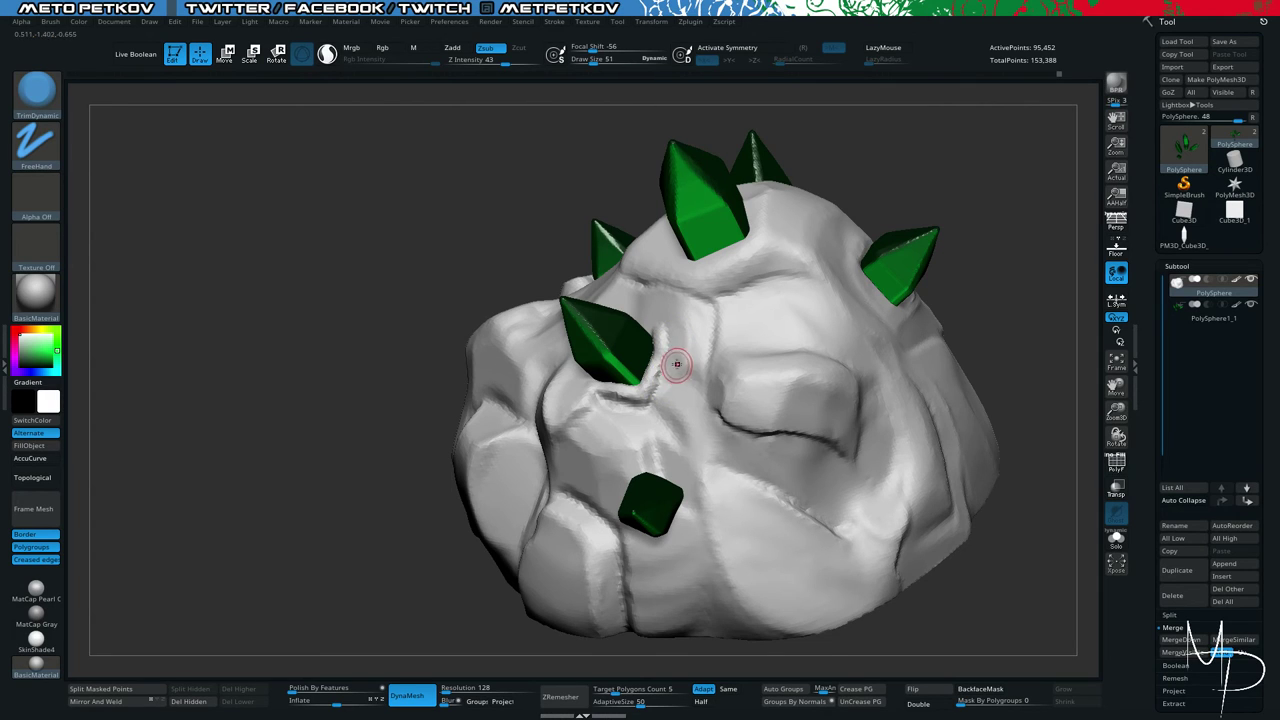
mouse_move(340, 457)
left_mouse_down()
mouse_move(241, 418)
mouse_move(395, 440)
left_mouse_up()
mouse_move(713, 348)
left_mouse_down("shift")
mouse_move(687, 366)
mouse_move(685, 394)
left_mouse_up("shift")
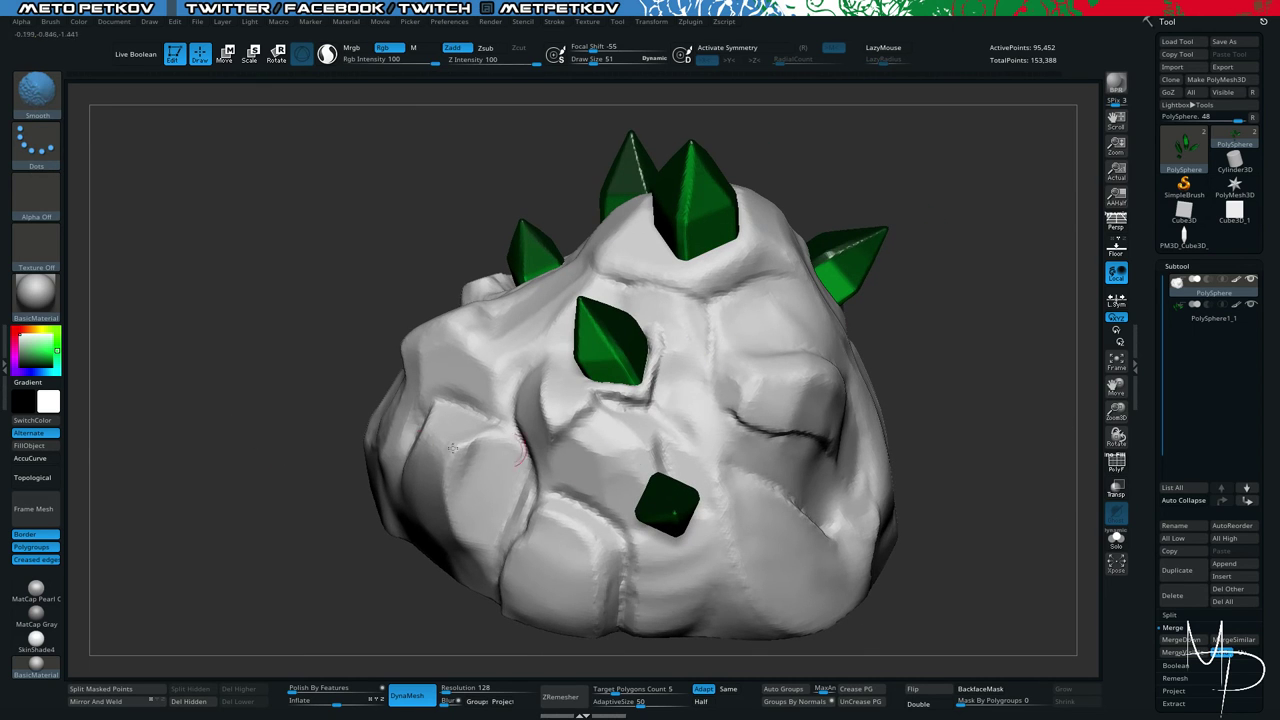
mouse_move(250, 465)
left_mouse_down()
mouse_move(275, 435)
mouse_move(157, 402)
mouse_move(648, 360)
left_mouse_up()
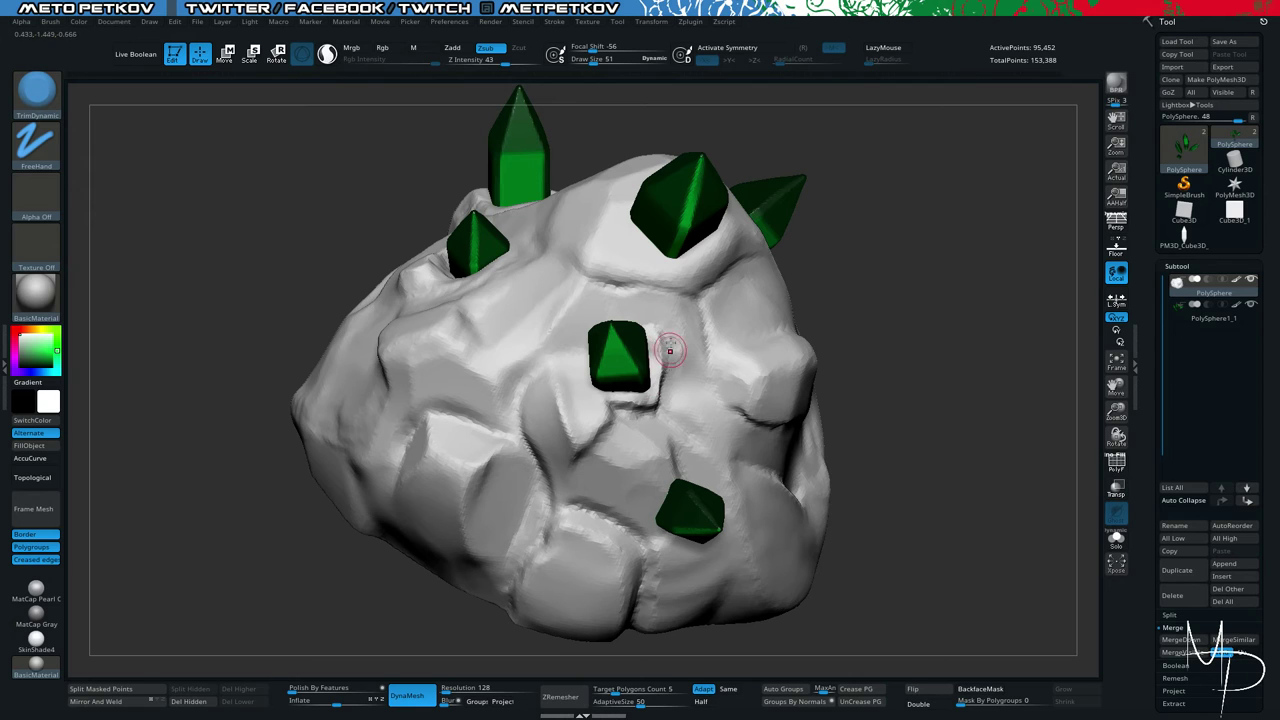
left_click_drag(960, 391, 868, 356)
key("shift")
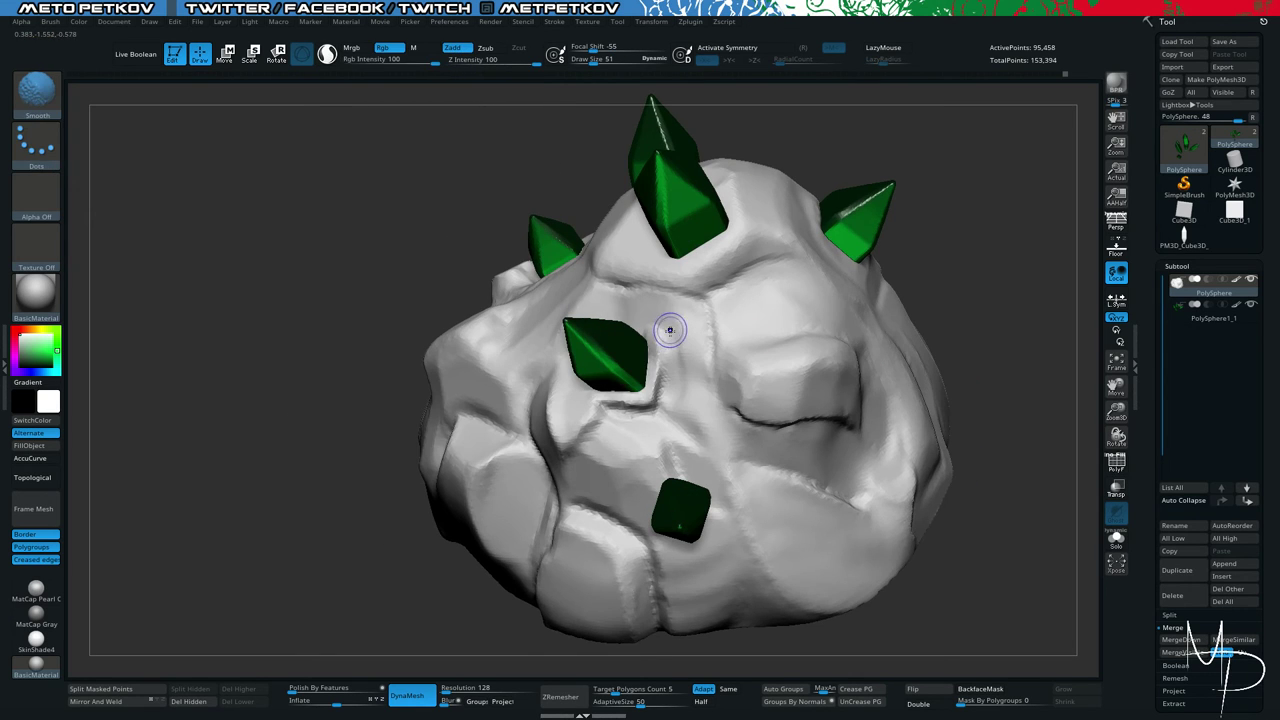
Carve a crease at the corner of the middle crystal's base with DamStandard and flatten the adjacent rock edge with TrimDynamic.
key("b")
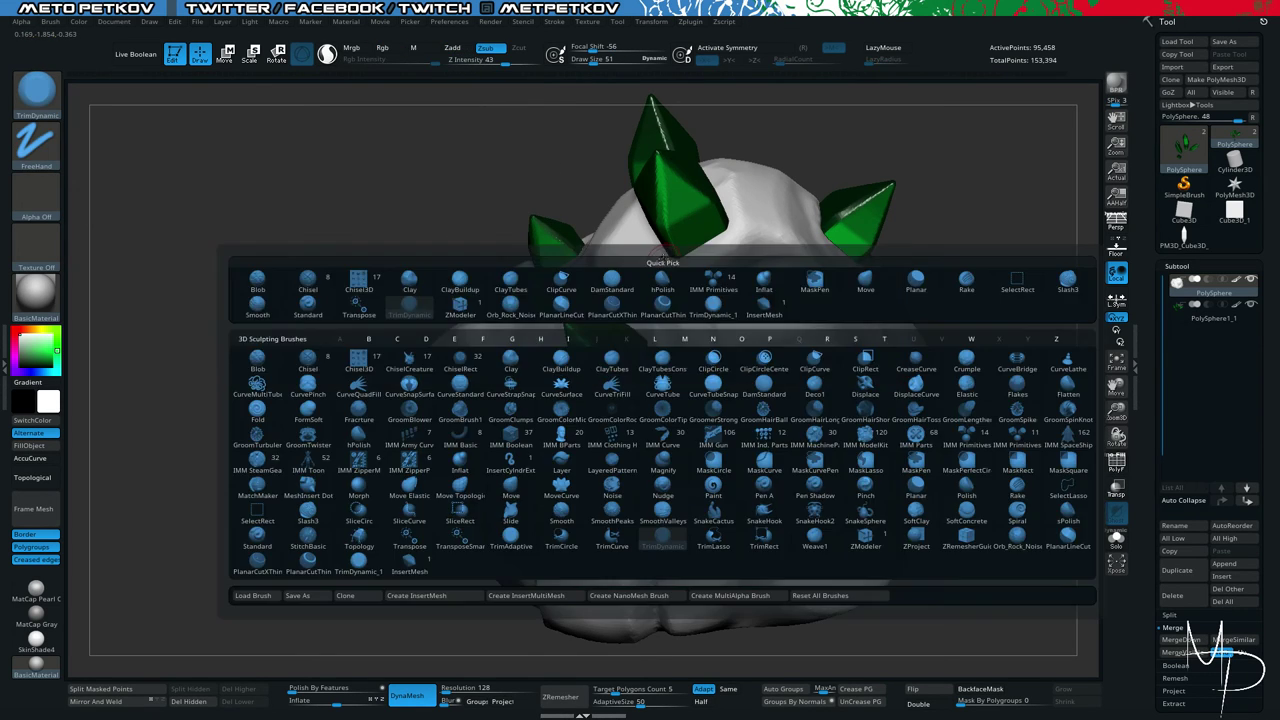
key("d")
key("s")
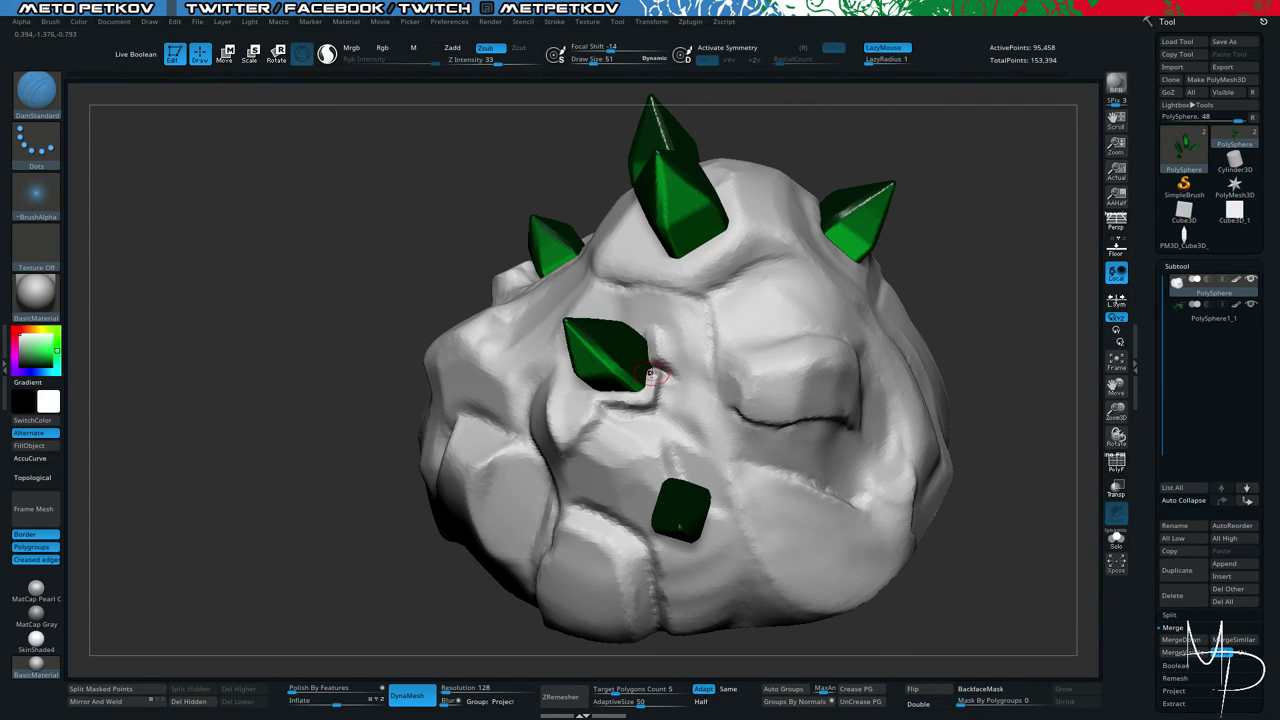
key("b")
key("t")
key("d")
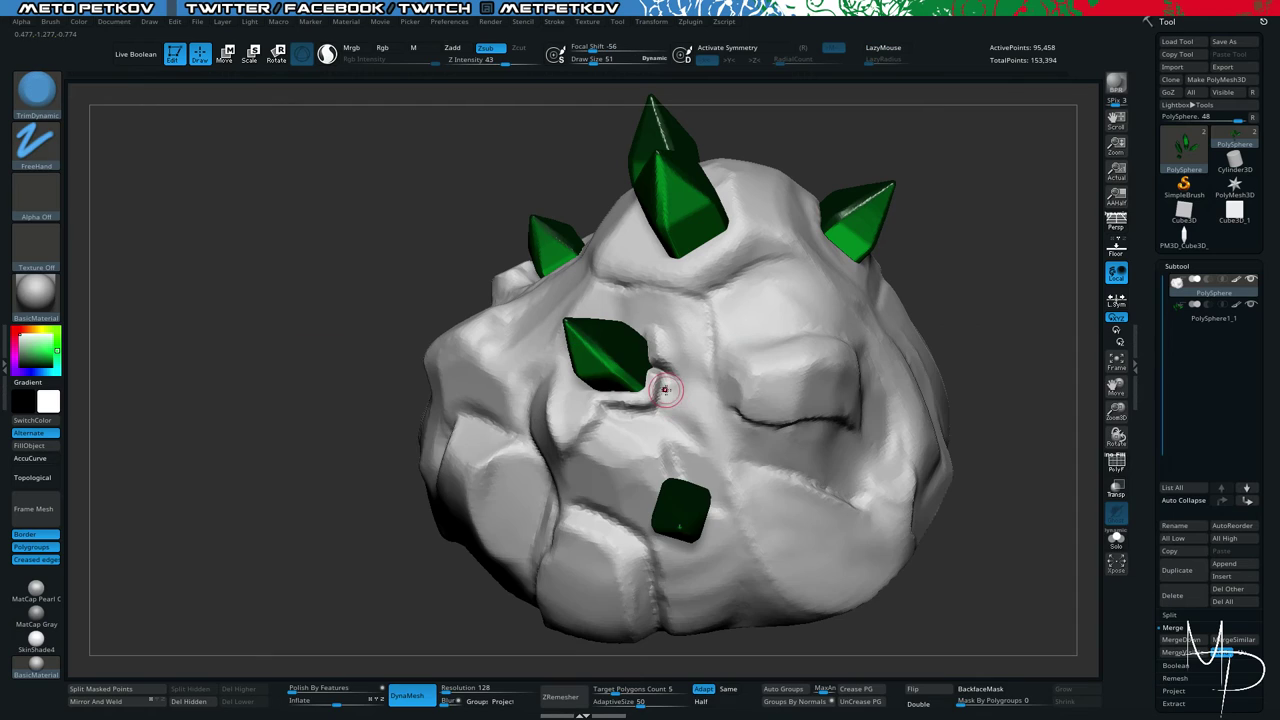
mouse_move(662, 392)
left_mouse_down()
mouse_move(664, 403)
mouse_move(665, 384)
left_mouse_up()
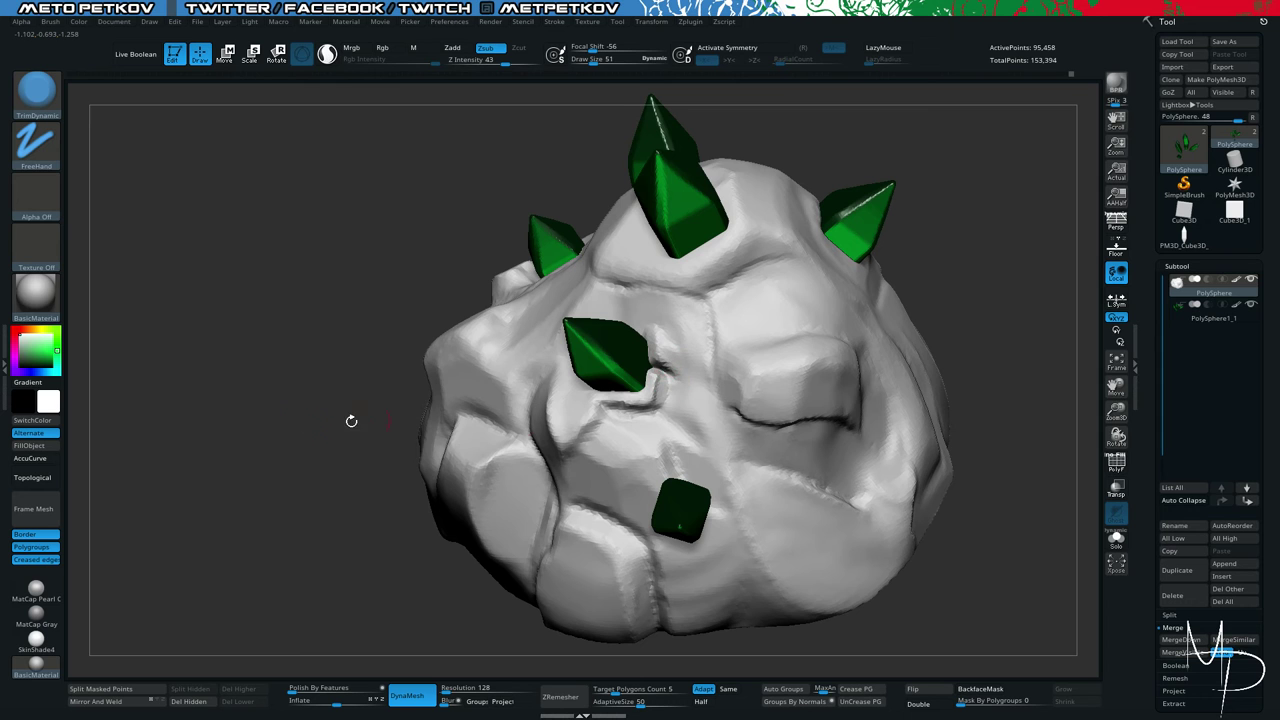
Isolate the rock subtool and inspect the sculpted socket where the central green crystal sits.
mouse_move(351, 421)
left_mouse_down()
mouse_move(209, 384)
mouse_move(230, 363)
mouse_move(246, 394)
mouse_move(290, 408)
left_mouse_up()
mouse_move(270, 406)
left_mouse_down("ctrl")
mouse_move(141, 314)
mouse_move(257, 354)
mouse_move(186, 366)
mouse_move(192, 405)
left_mouse_up("ctrl")
left_click(240, 358)
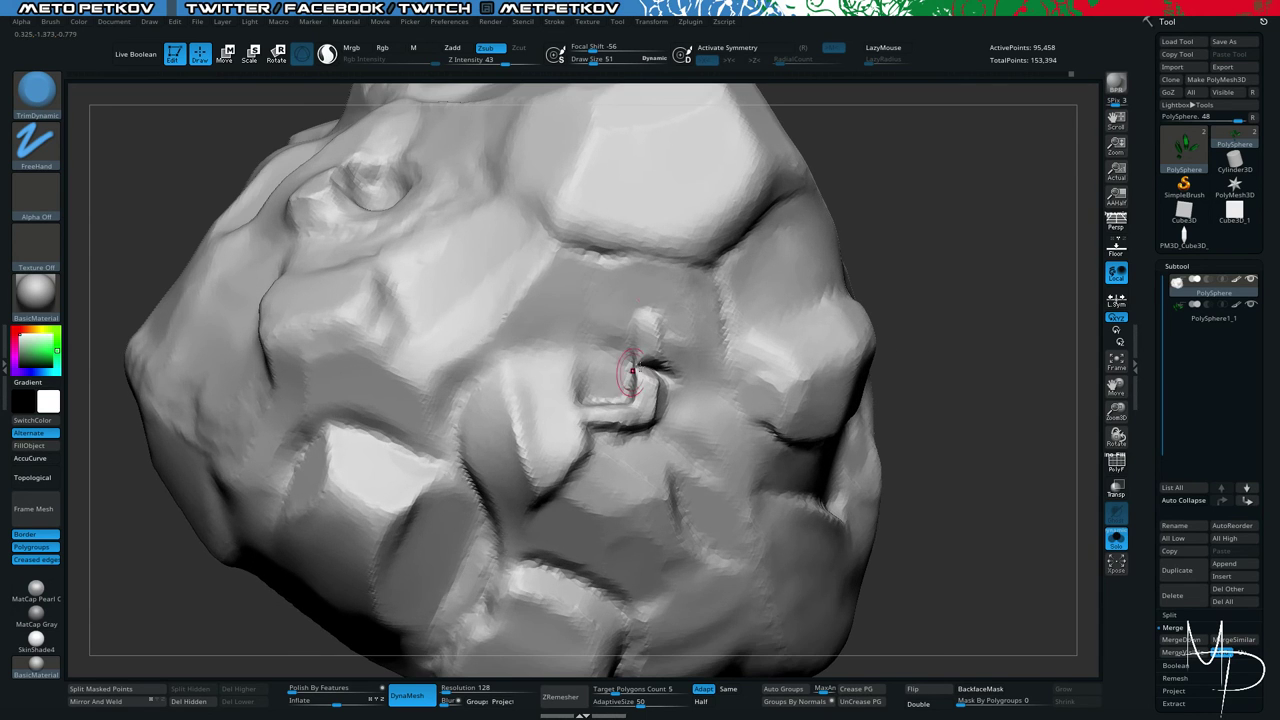
Choose the DamStandard brush with a draw size of 21 and show the crystals together with the rock again.
key("b")
key("d")
key("s")
key("space")
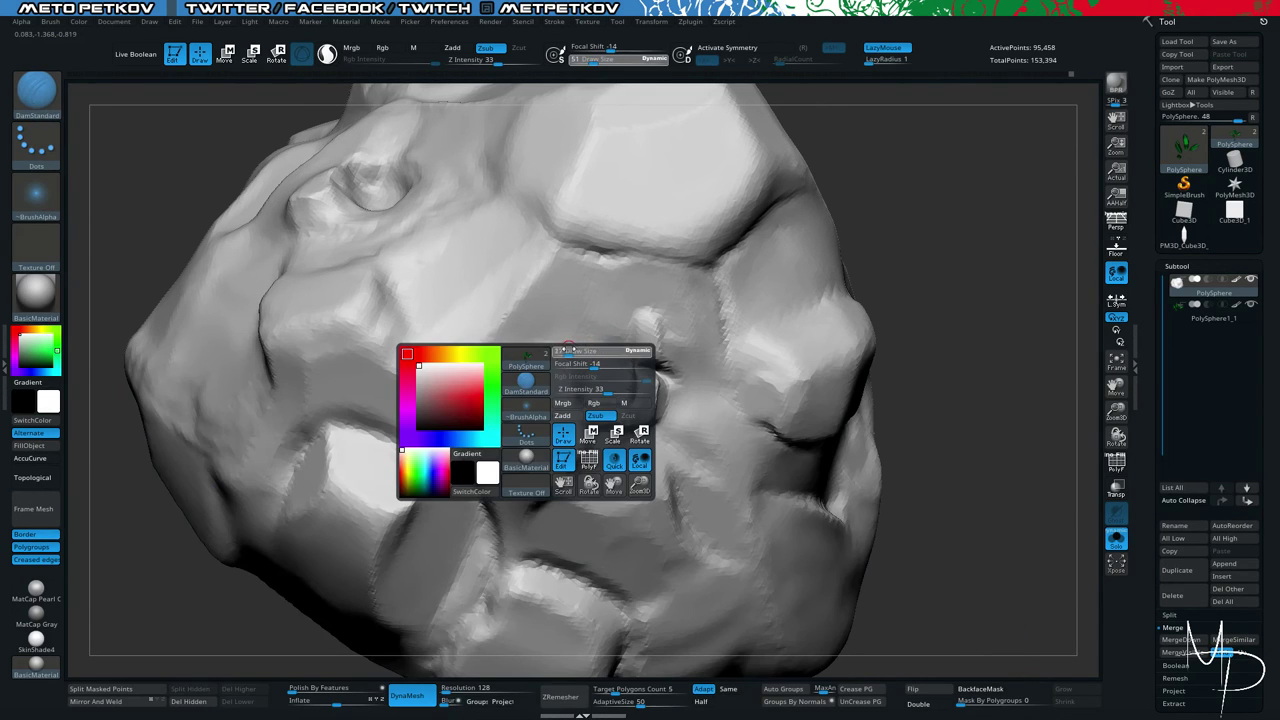
left_click_drag(602, 362, 637, 369)
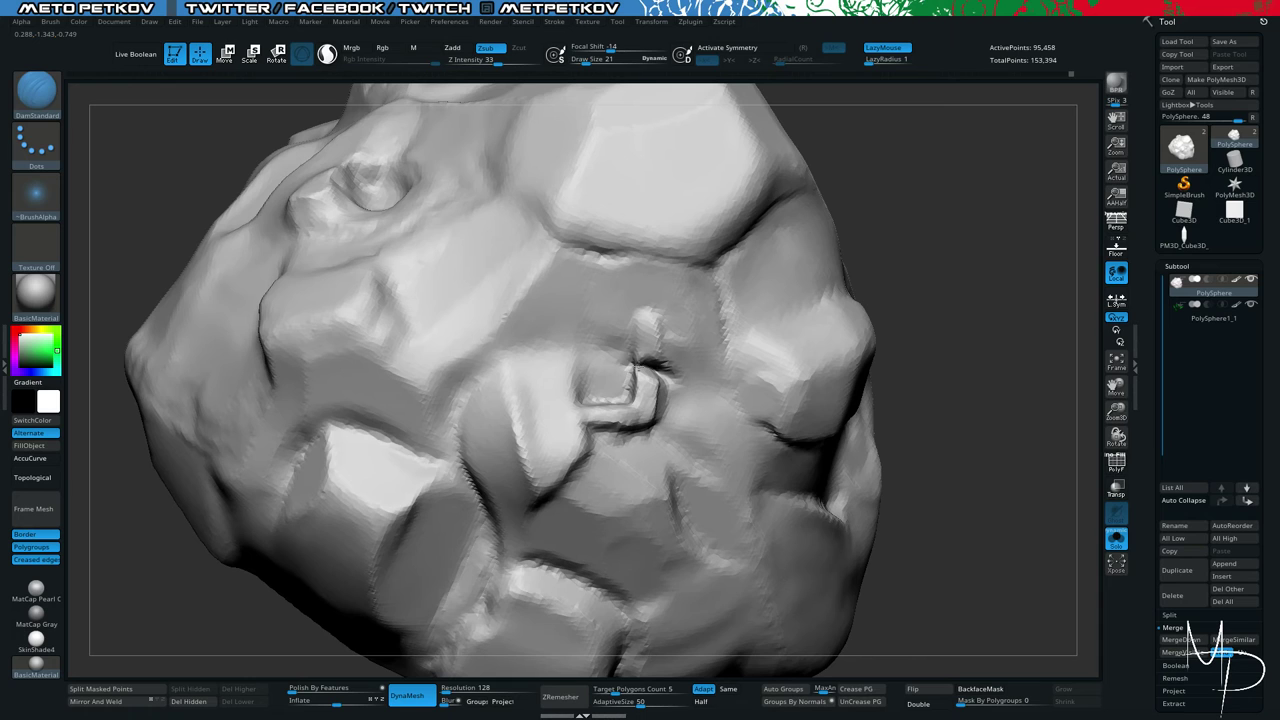
key("alt+s")
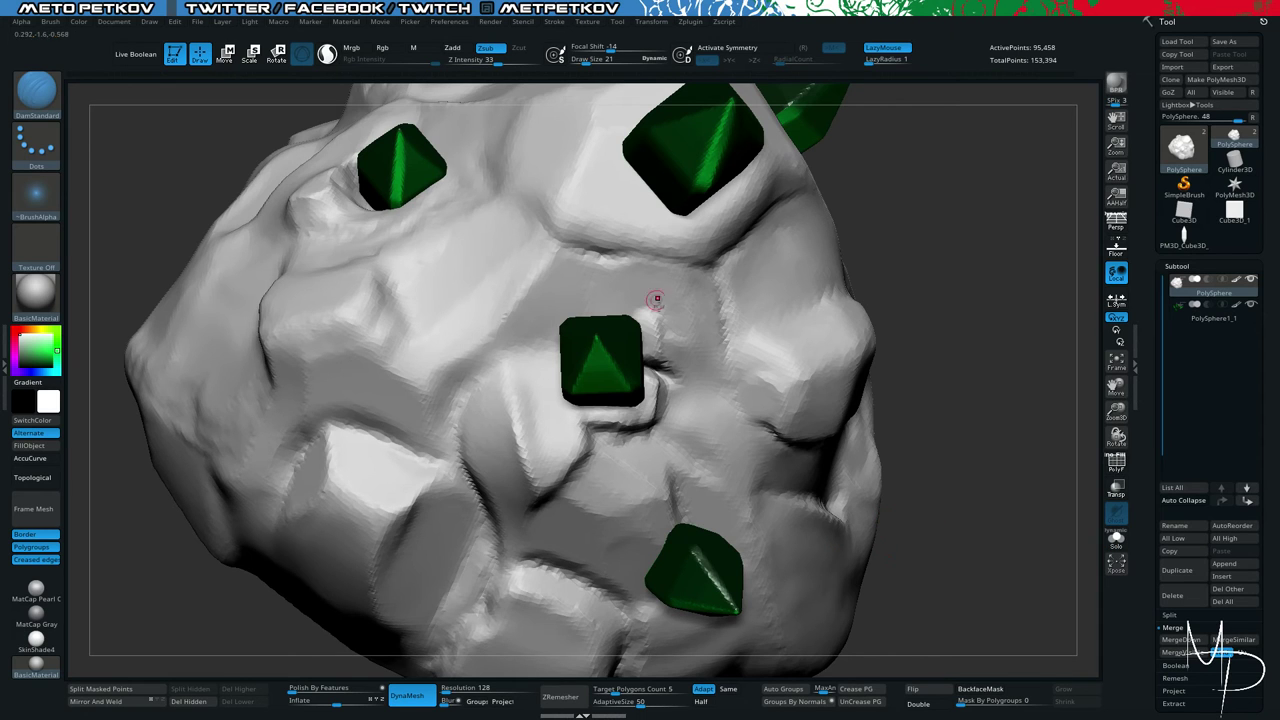
Try building up the rock beside the central crystal using ClayBuildup at draw size 54, and undo the stroke.
key("b")
key("c")
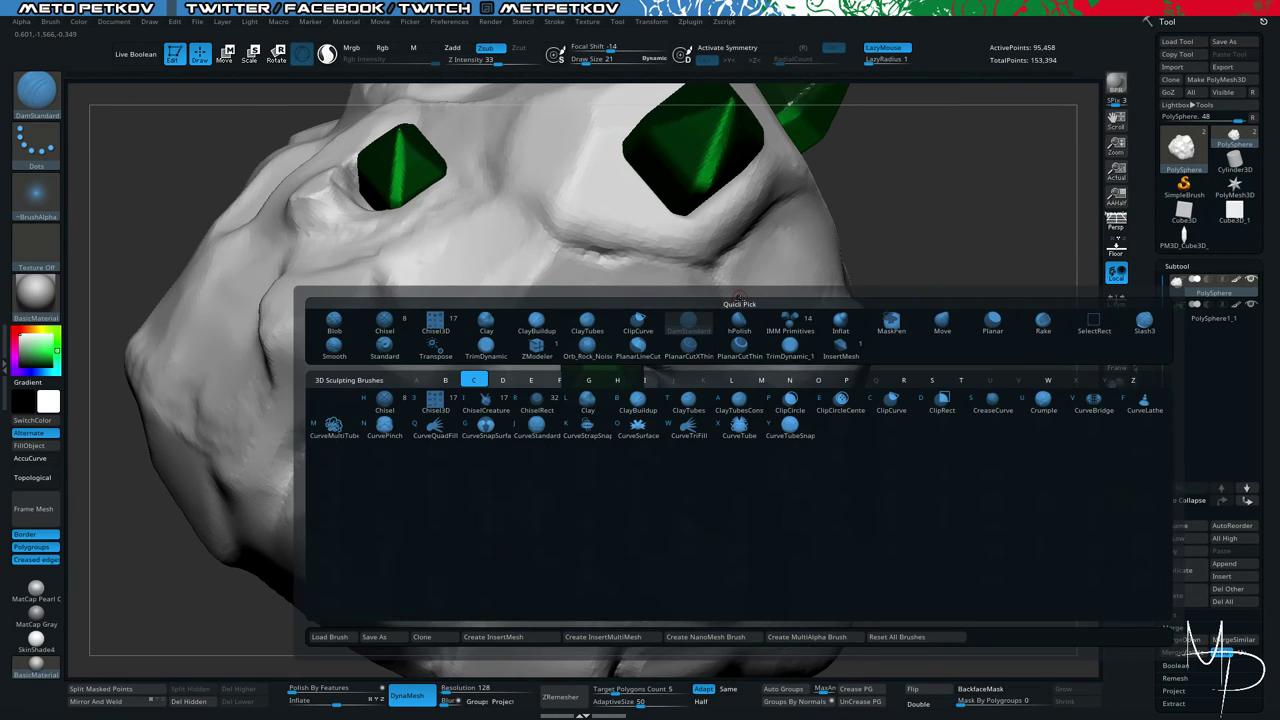
key("b")
key("space")
left_click_drag(520, 325, 523, 325)
left_click_drag(574, 285, 605, 362)
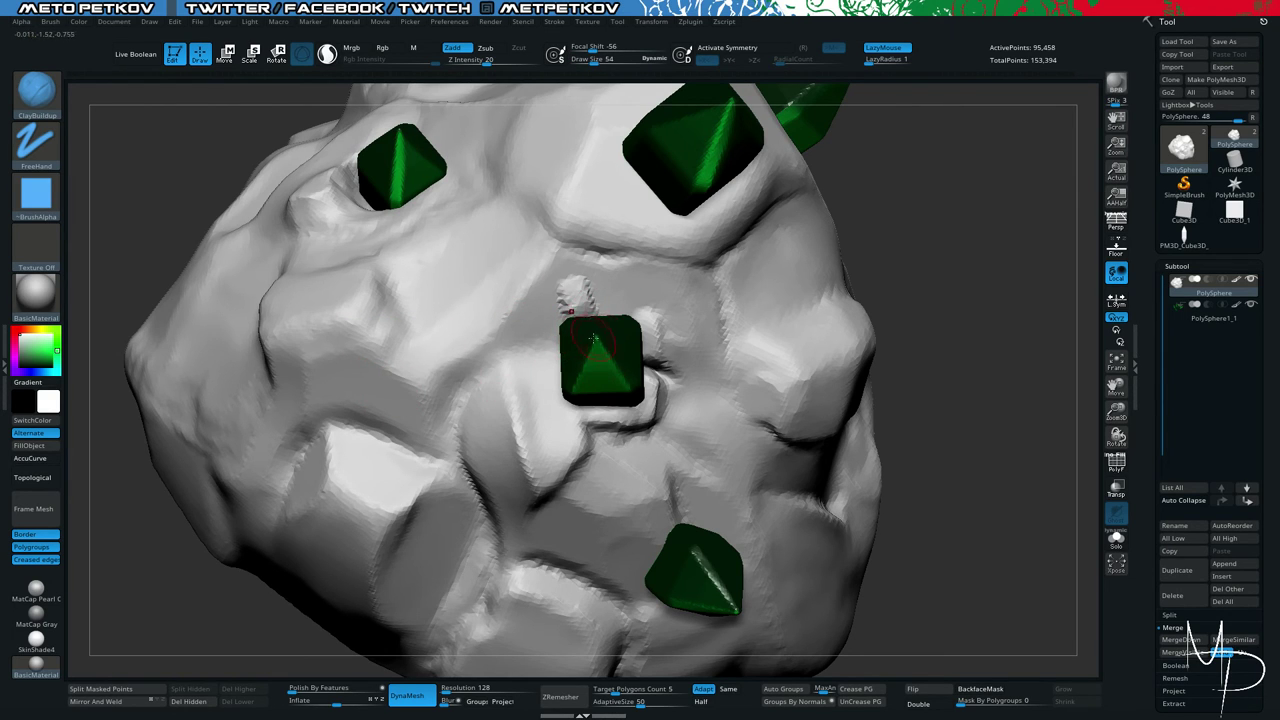
key("alt+shift+s")
key("alt+shift+s")
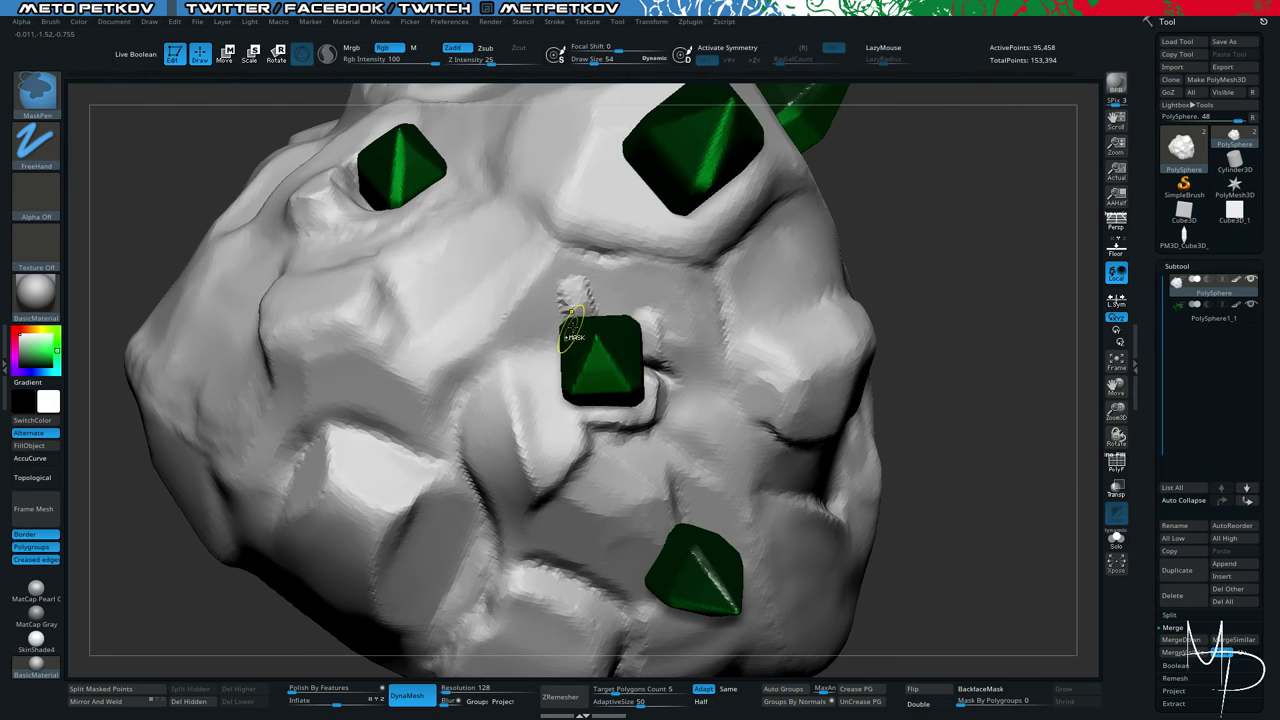
key("ctrl+z")
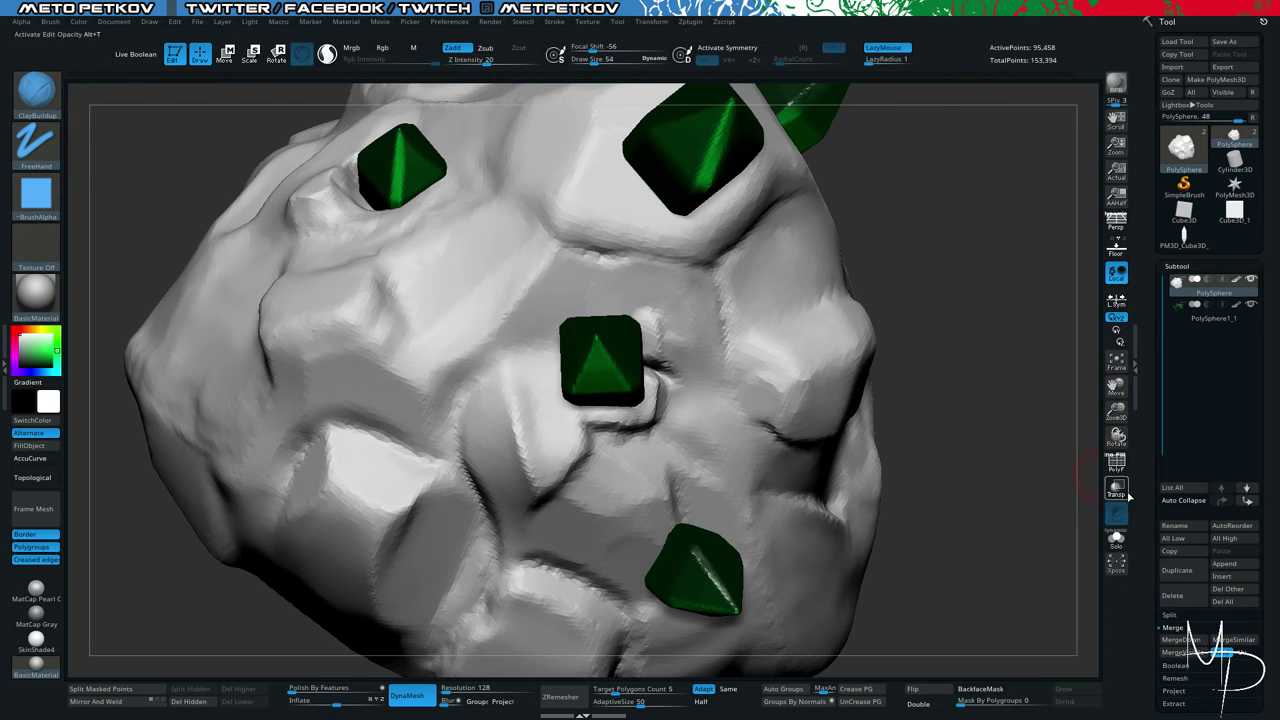
Turn on ghost transparency, try a ClayBuildup stroke through the central crystal, and undo it.
left_click(1116, 488)
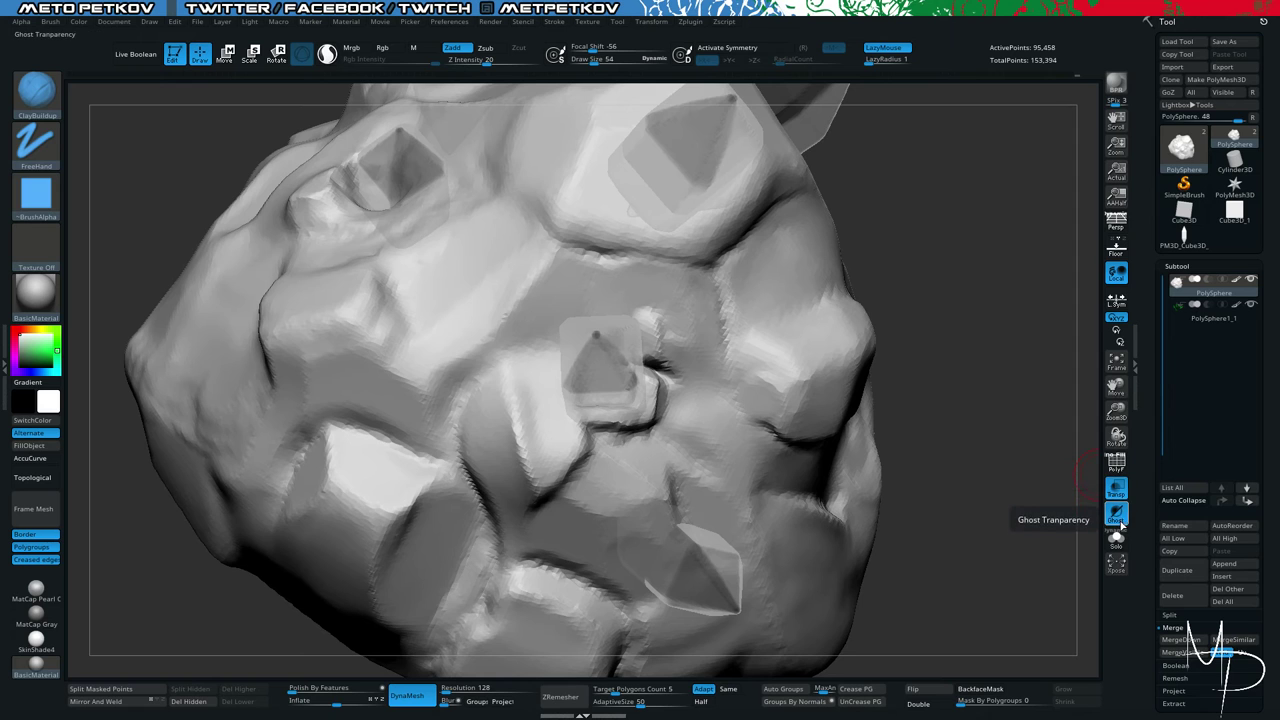
mouse_move(575, 306)
left_mouse_down()
mouse_move(606, 374)
mouse_move(567, 290)
left_mouse_up()
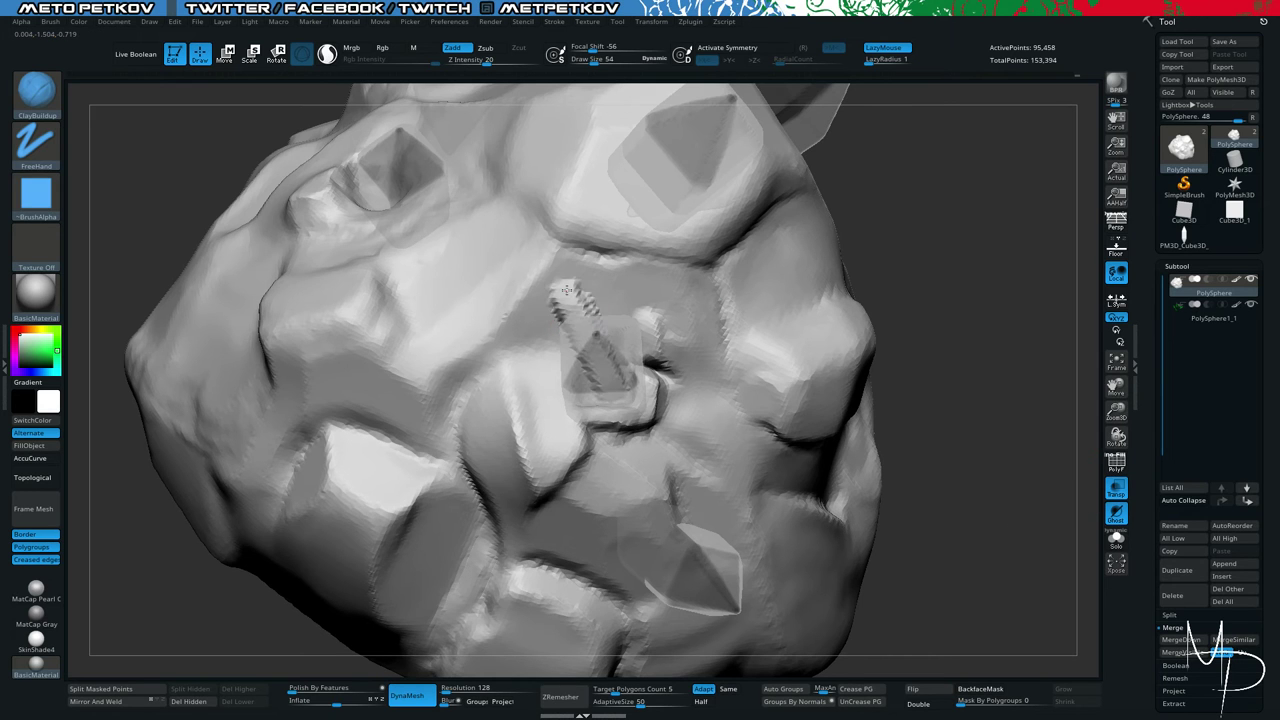
left_click_drag(998, 372, 514, 371)
key("ctrl+z")
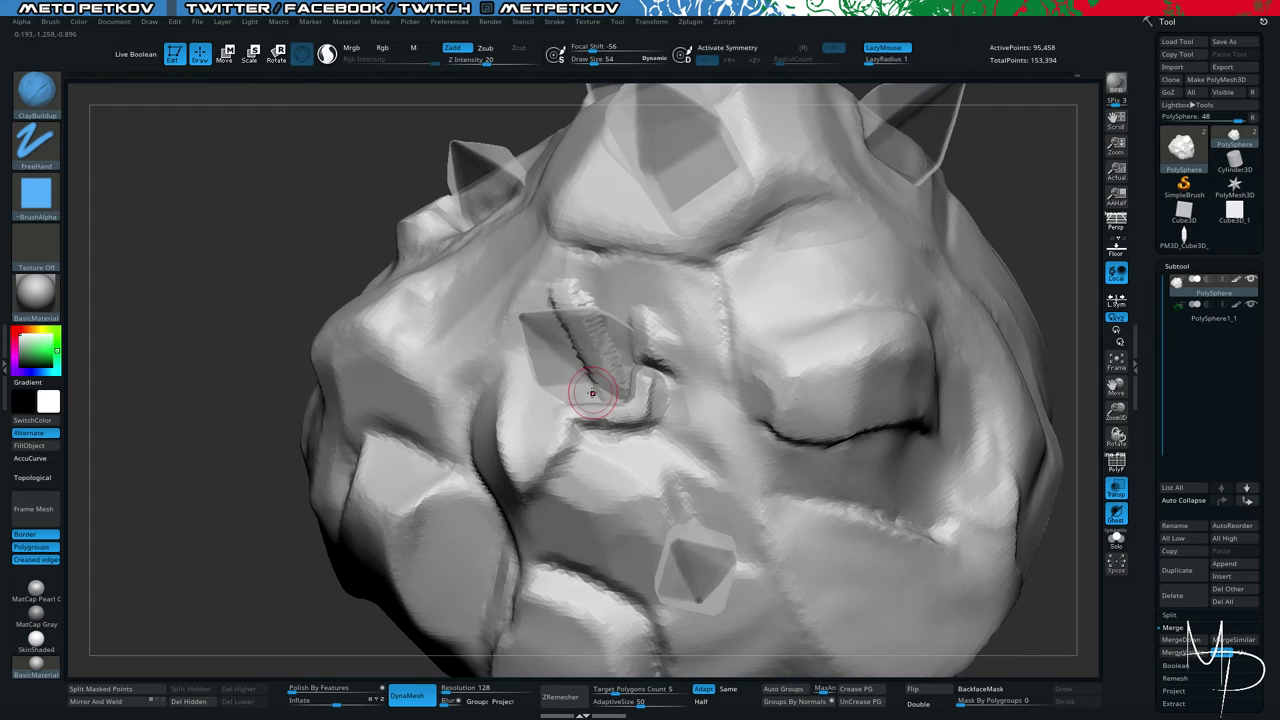
left_click_drag(166, 240, 320, 250)
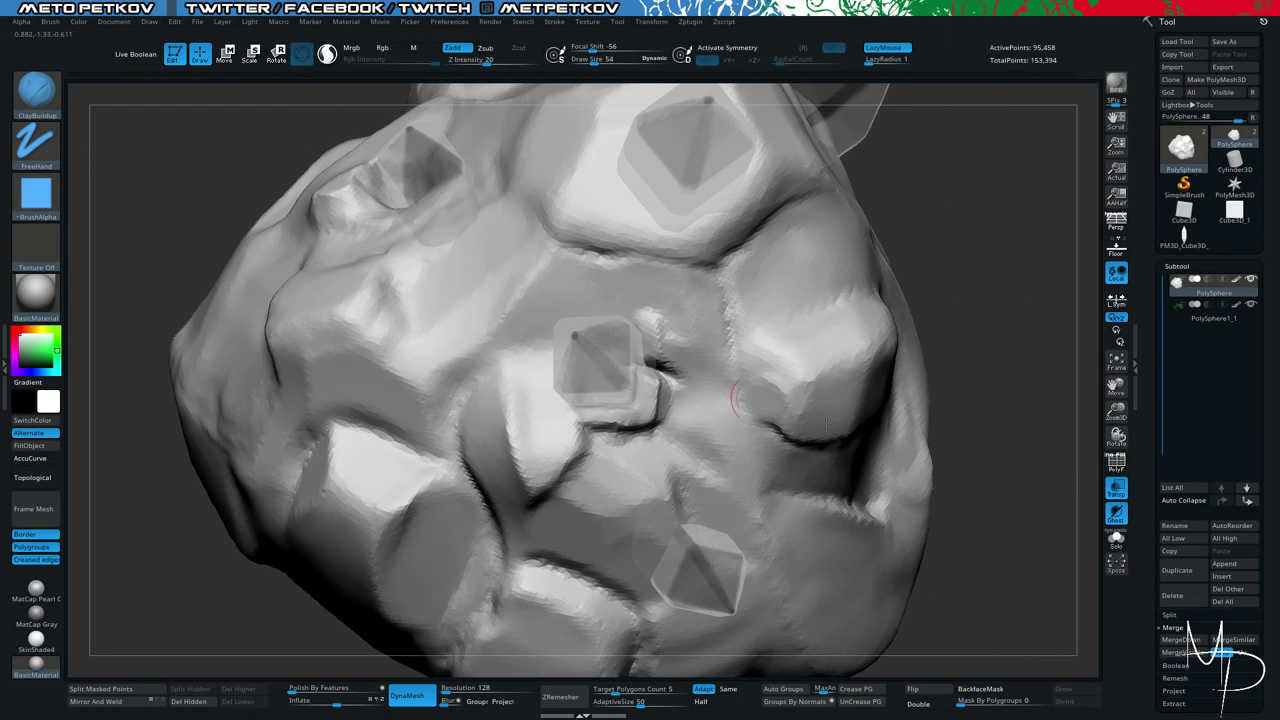
Turn off ghosting to view the coloured crystals through the rock, and turn transparency off.
left_click(1115, 513)
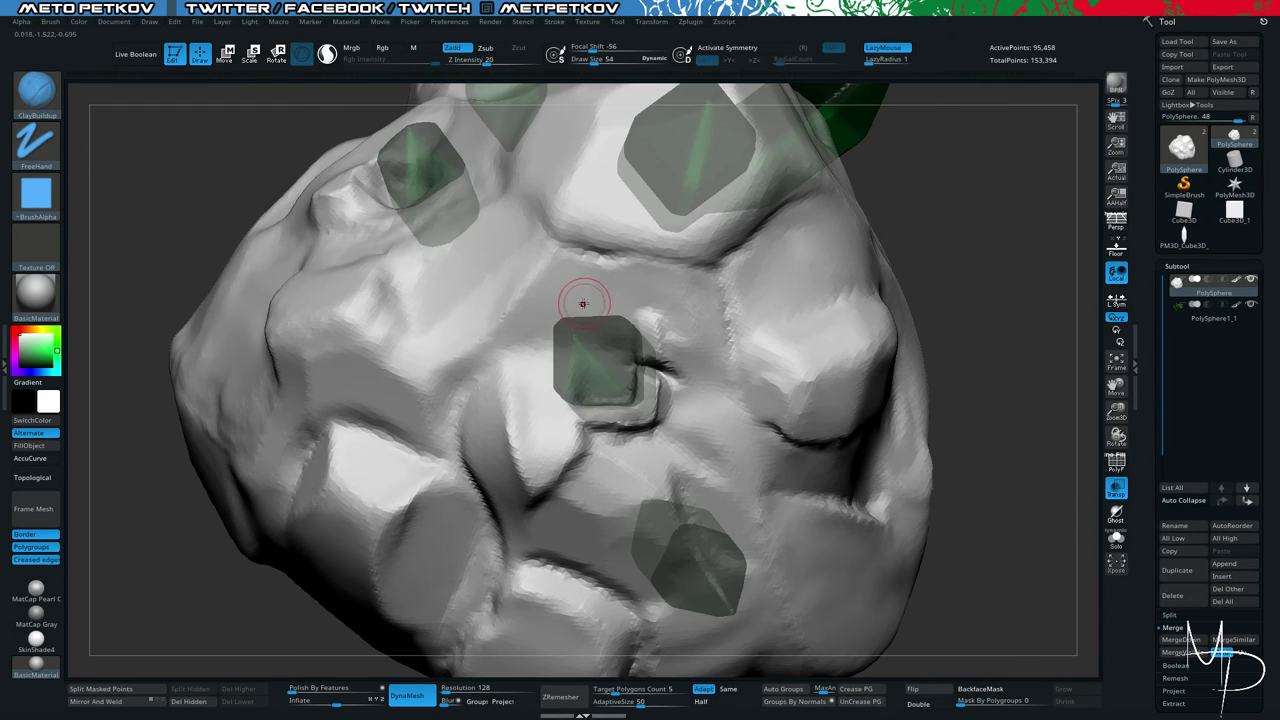
mouse_move(954, 299)
left_mouse_down()
mouse_move(796, 342)
mouse_move(989, 446)
left_mouse_up()
key("ctrl+z")
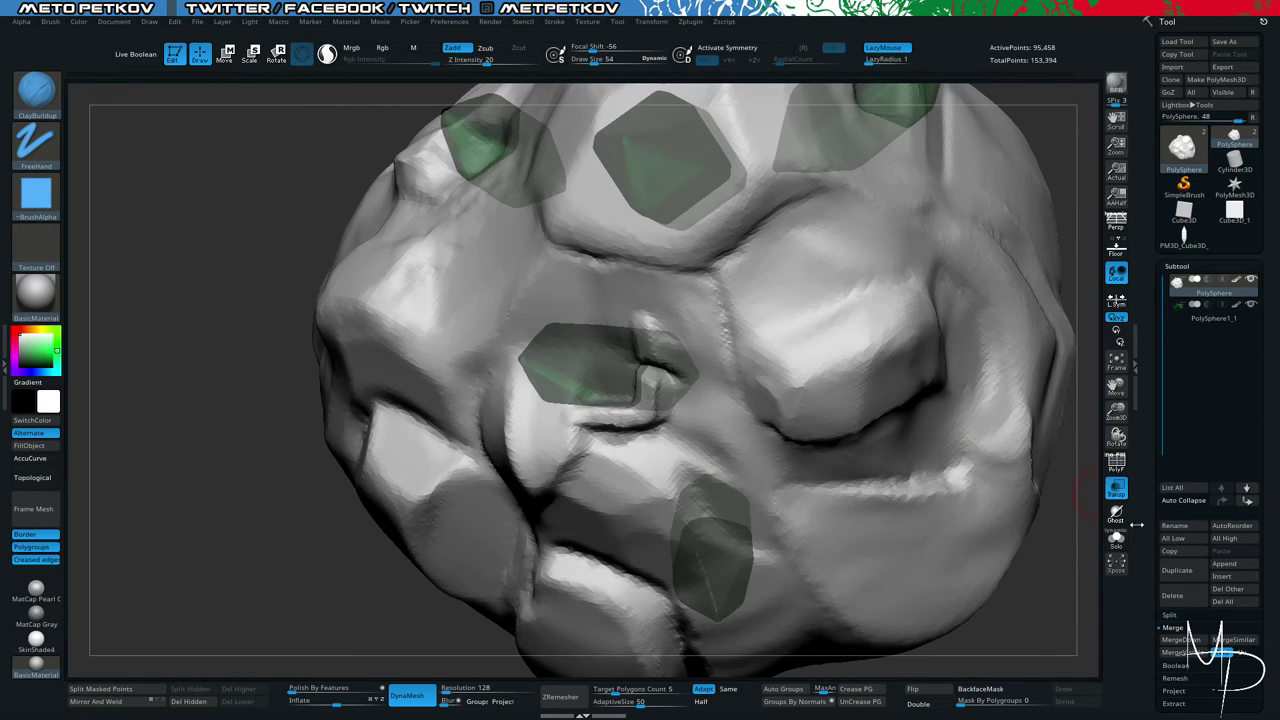
left_click(1115, 488)
Select the TrimDynamic brush and reduce its draw size to 17.
mouse_move(183, 380)
left_mouse_down()
mouse_move(202, 323)
mouse_move(140, 286)
mouse_move(170, 320)
left_mouse_up()
key("b")
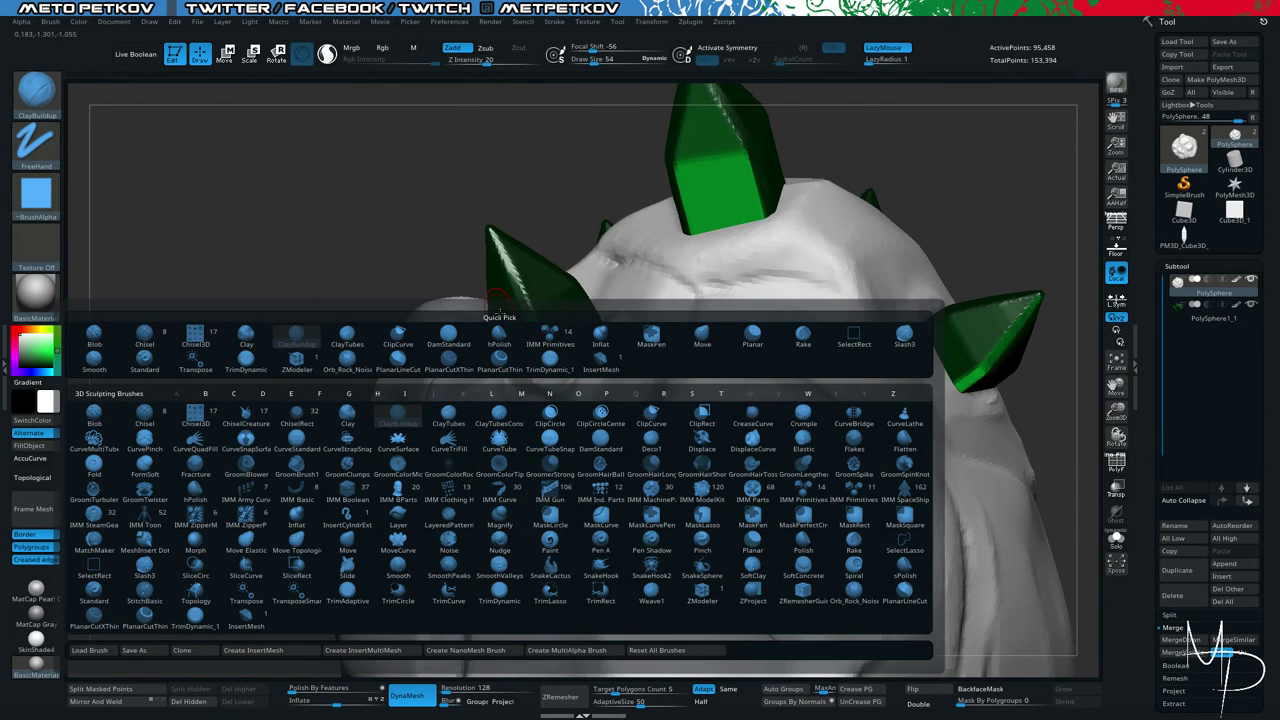
key("t")
key("d")
key("space")
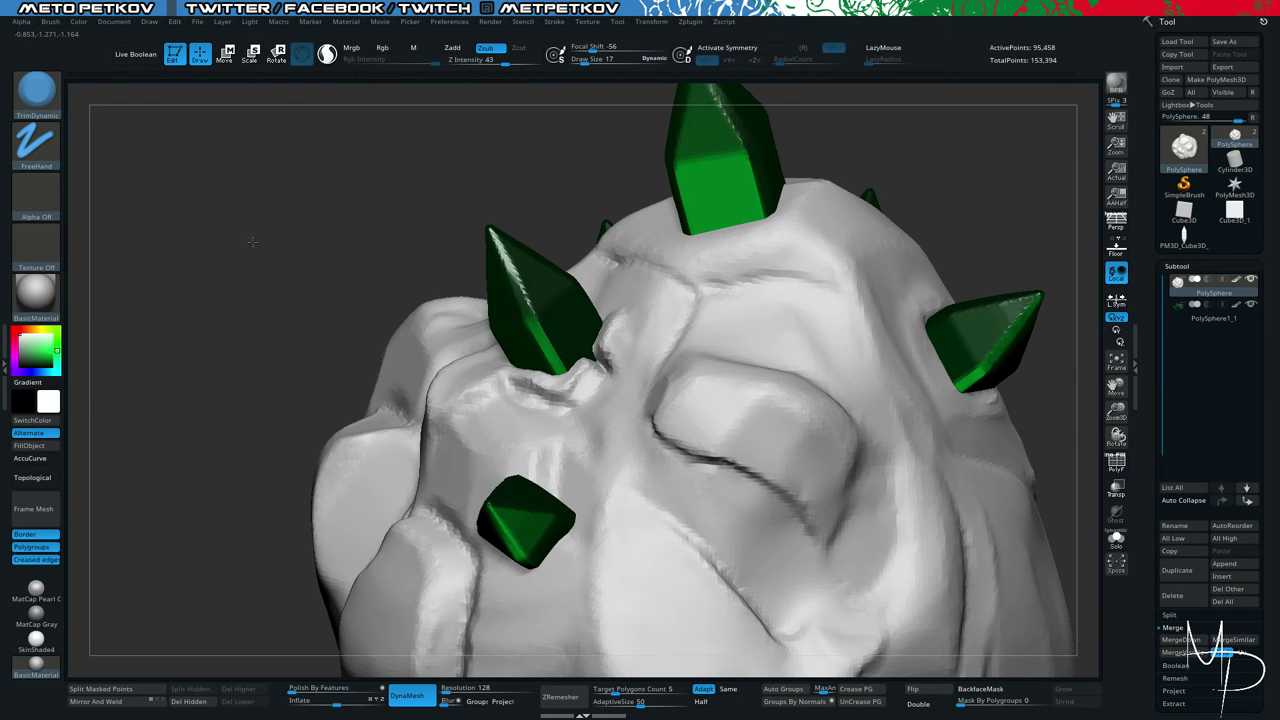
Isolate the rock around the central crystal's socket and enable Sculptris Pro mode.
left_click_drag(252, 242, 285, 233, "alt")
key("alt+s")
left_click_drag(274, 351, 243, 163)
left_click_drag(241, 258, 368, 336, "alt")
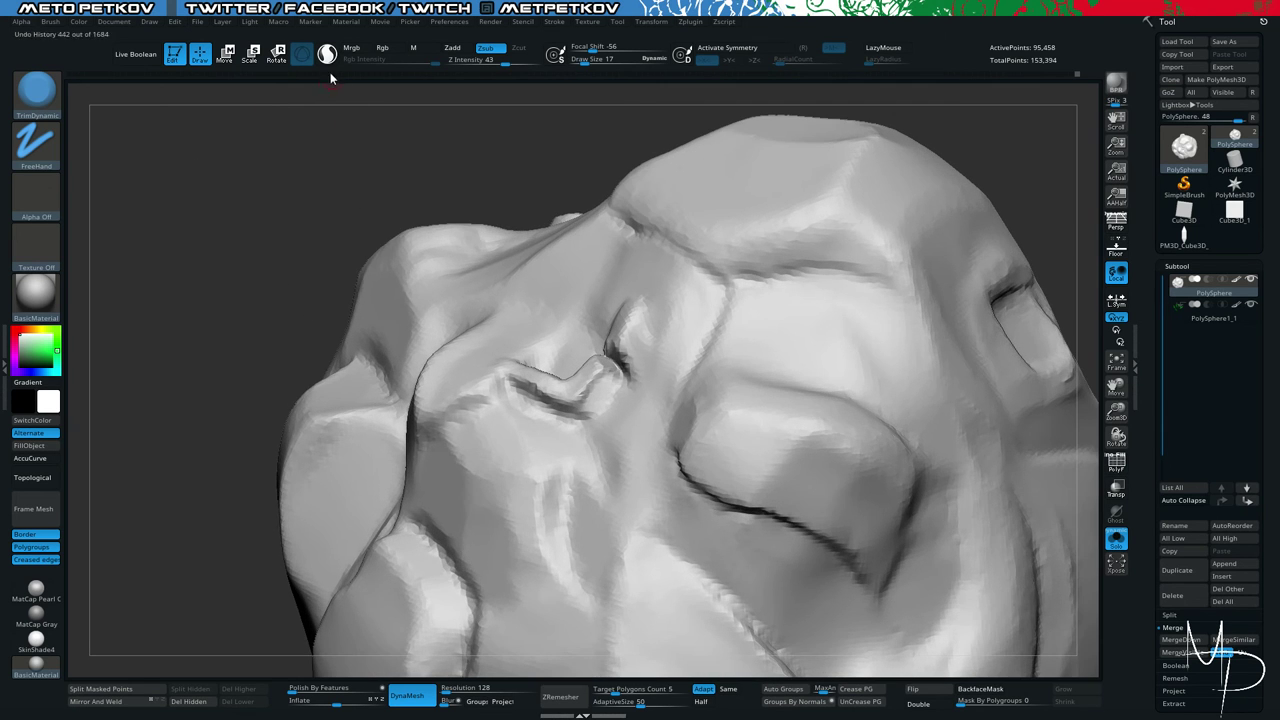
left_click(328, 58)
mouse_move(237, 243)
left_mouse_down()
mouse_move(214, 226)
mouse_move(310, 275)
left_mouse_up()
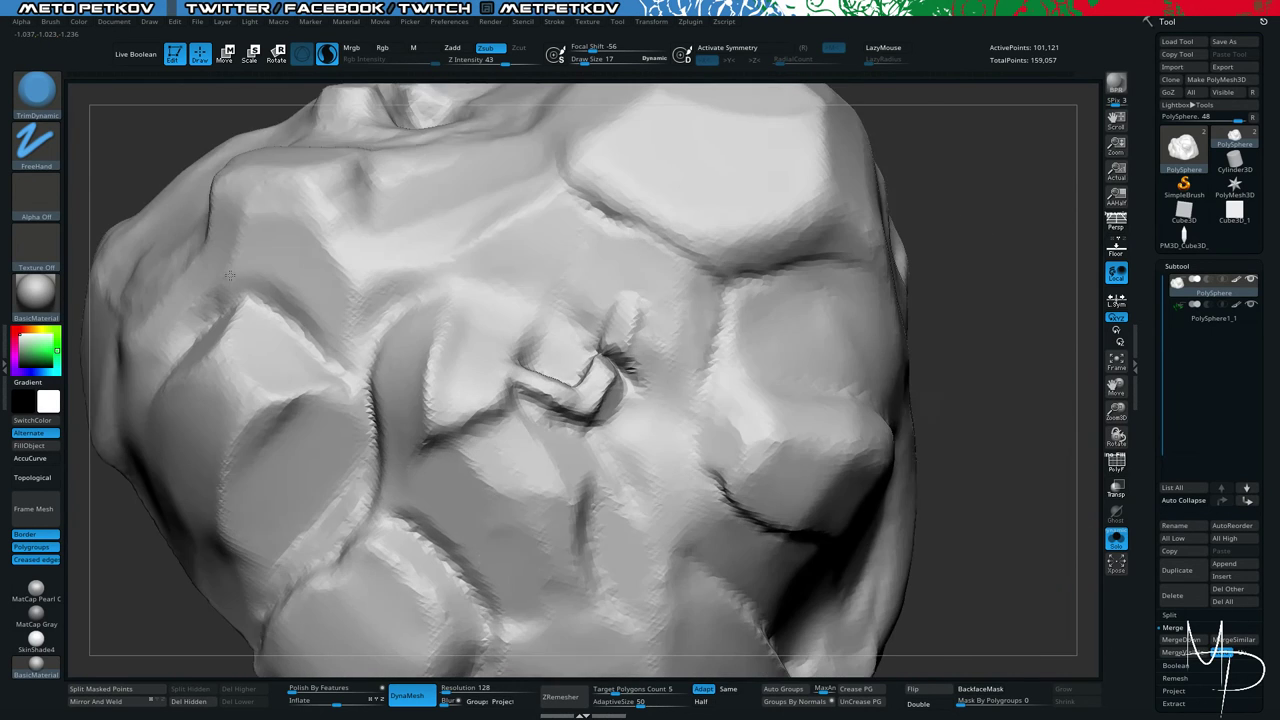
Test TrimDynamic strokes at draw size 39 on the rock, checking the tessellation in the wireframe, and undo them.
key("space")
left_click_drag(666, 292, 672, 293)
key("shift+f")
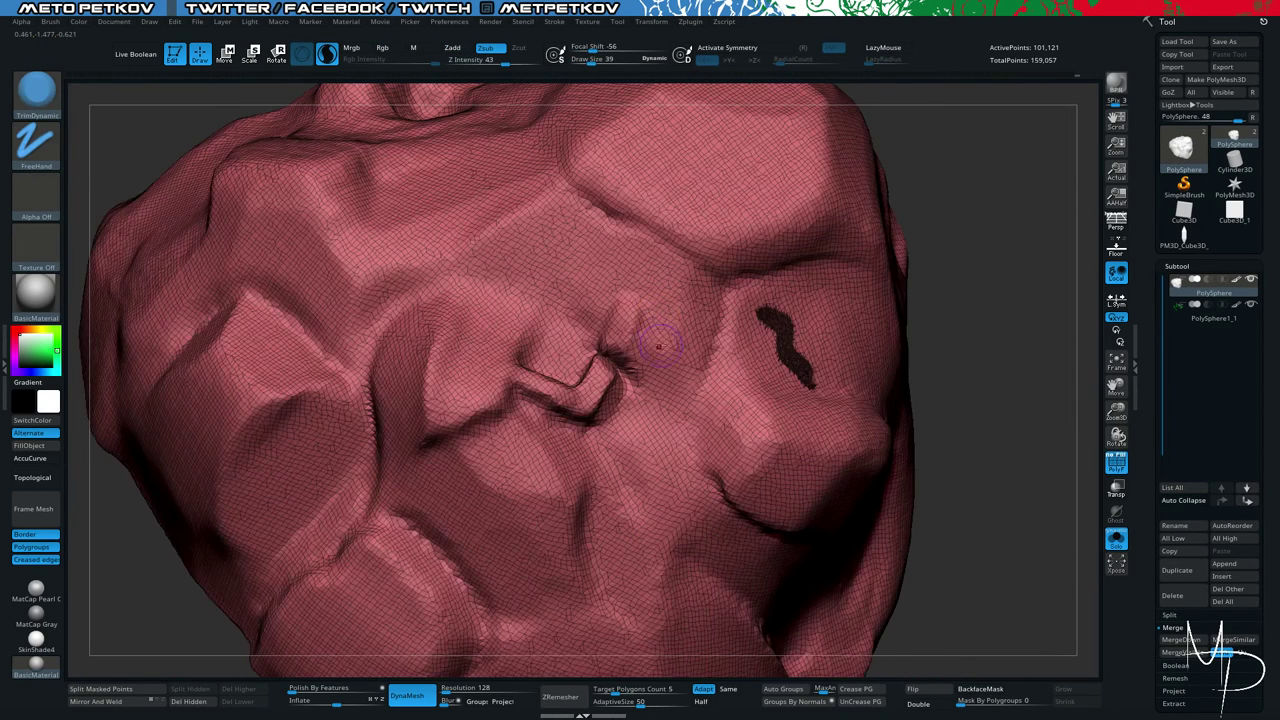
key("shift+f")
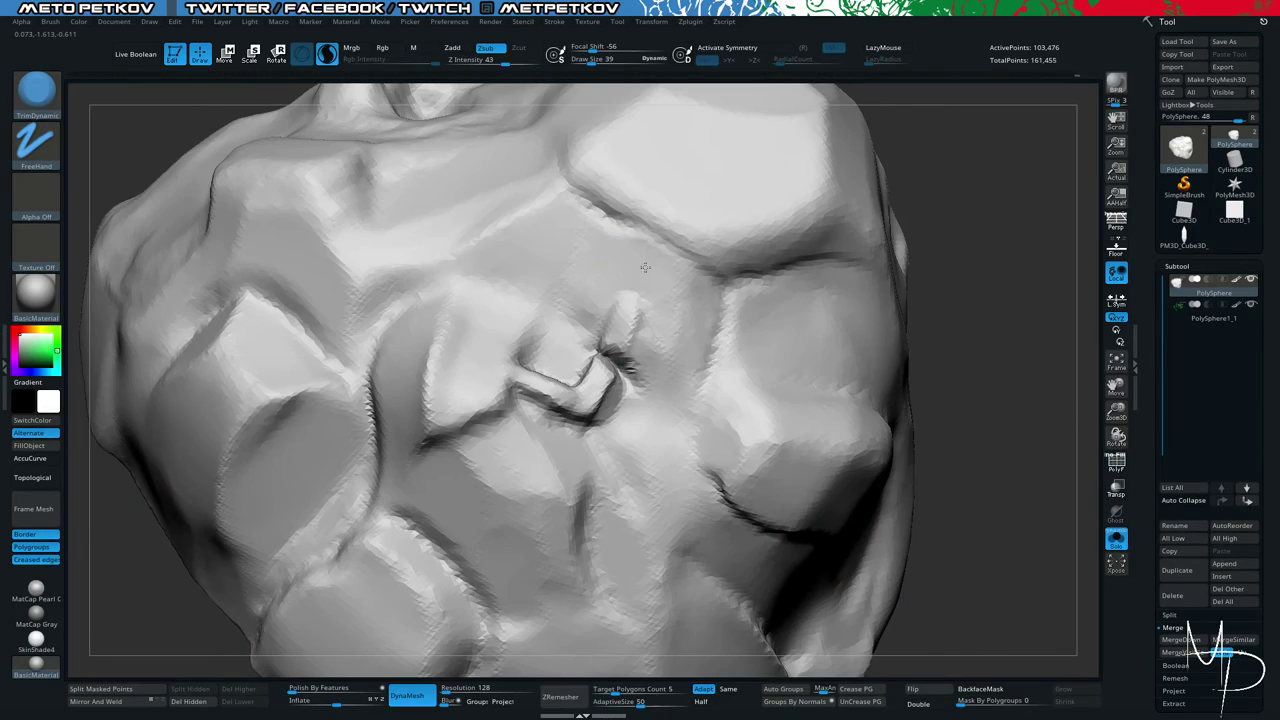
key("shift+f")
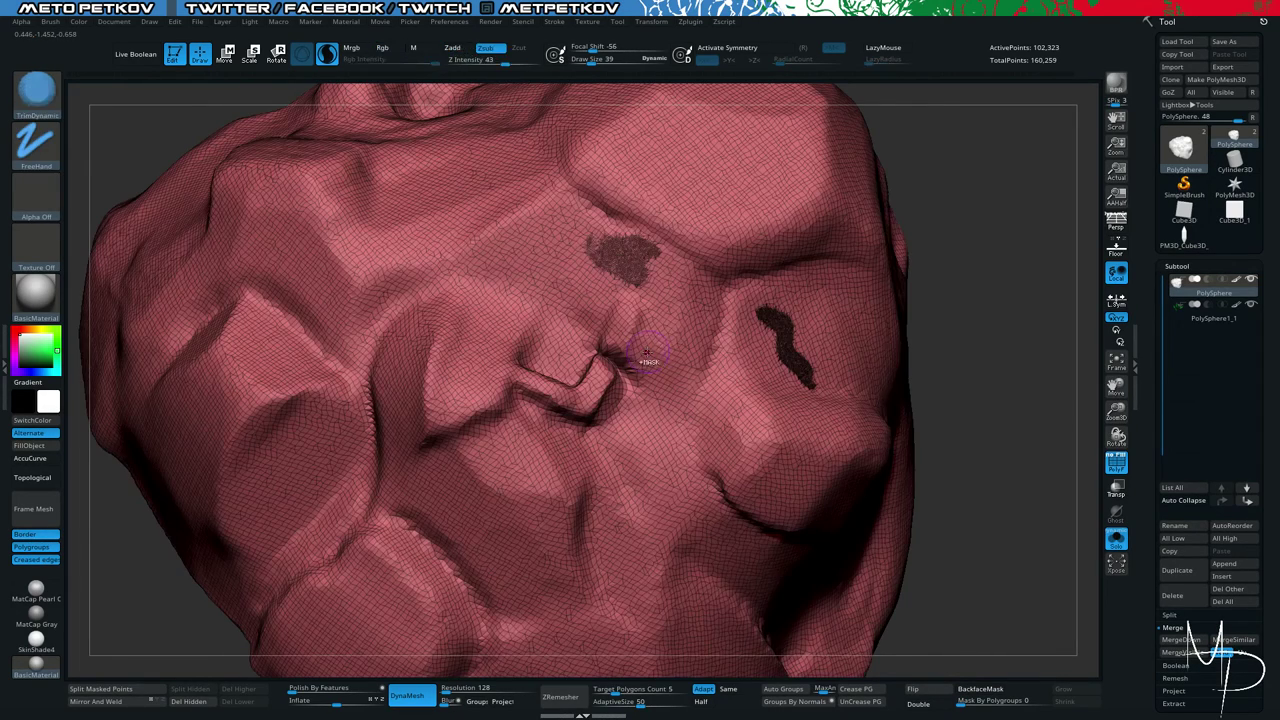
key("ctrl+z")
key("ctrl+z")
Switch to DamStandard at draw size 26, with the wireframe hidden and the crystals shown again.
key("b")
key("d")
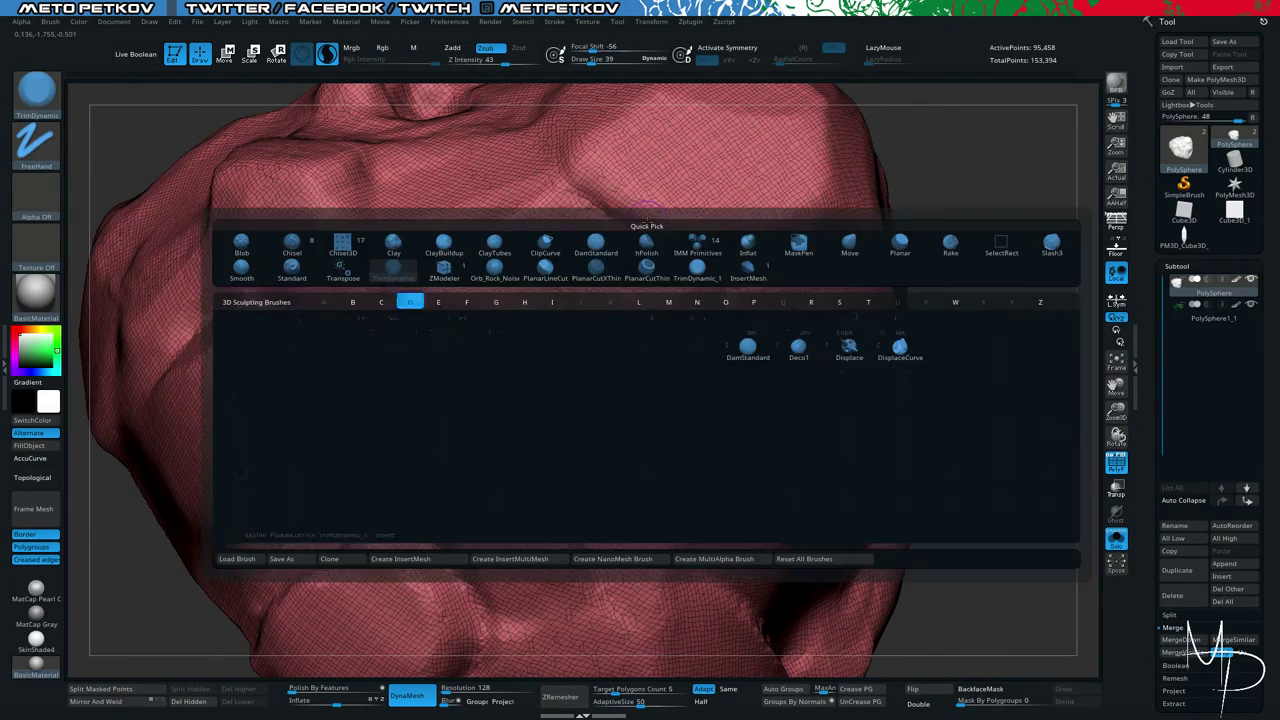
key("s")
key("shift+f")
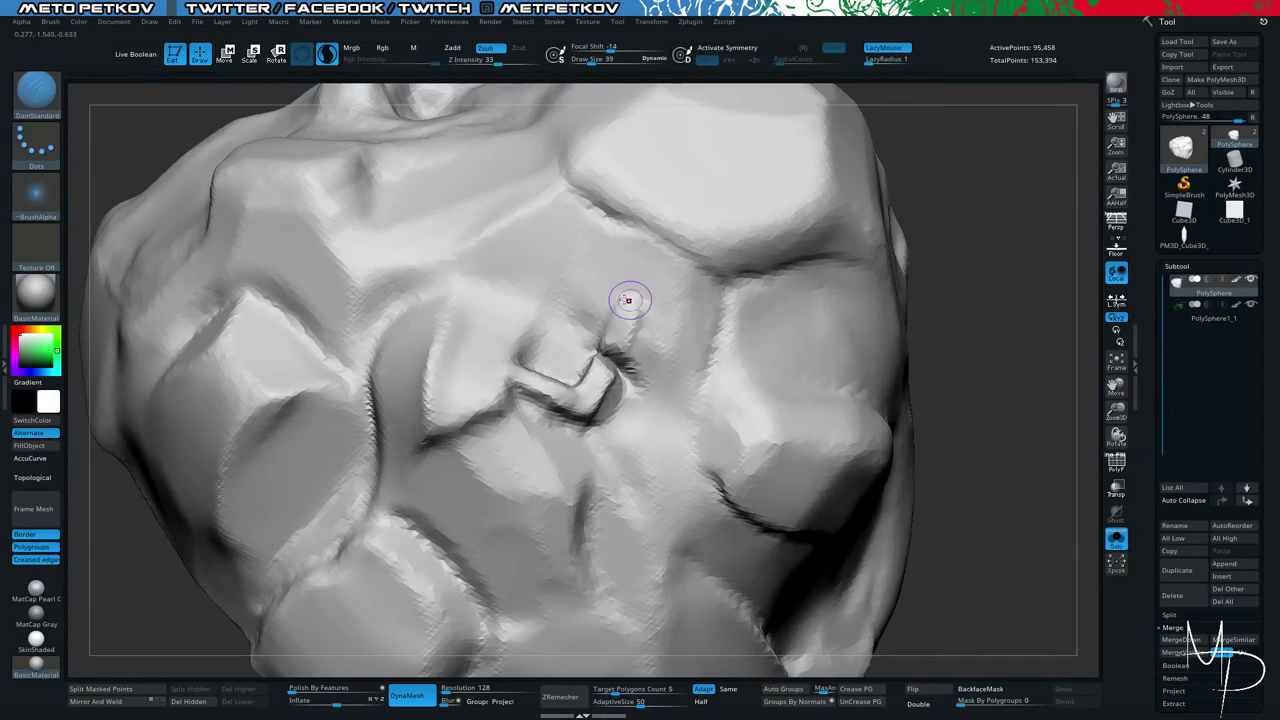
key("alt+s")
key("space")
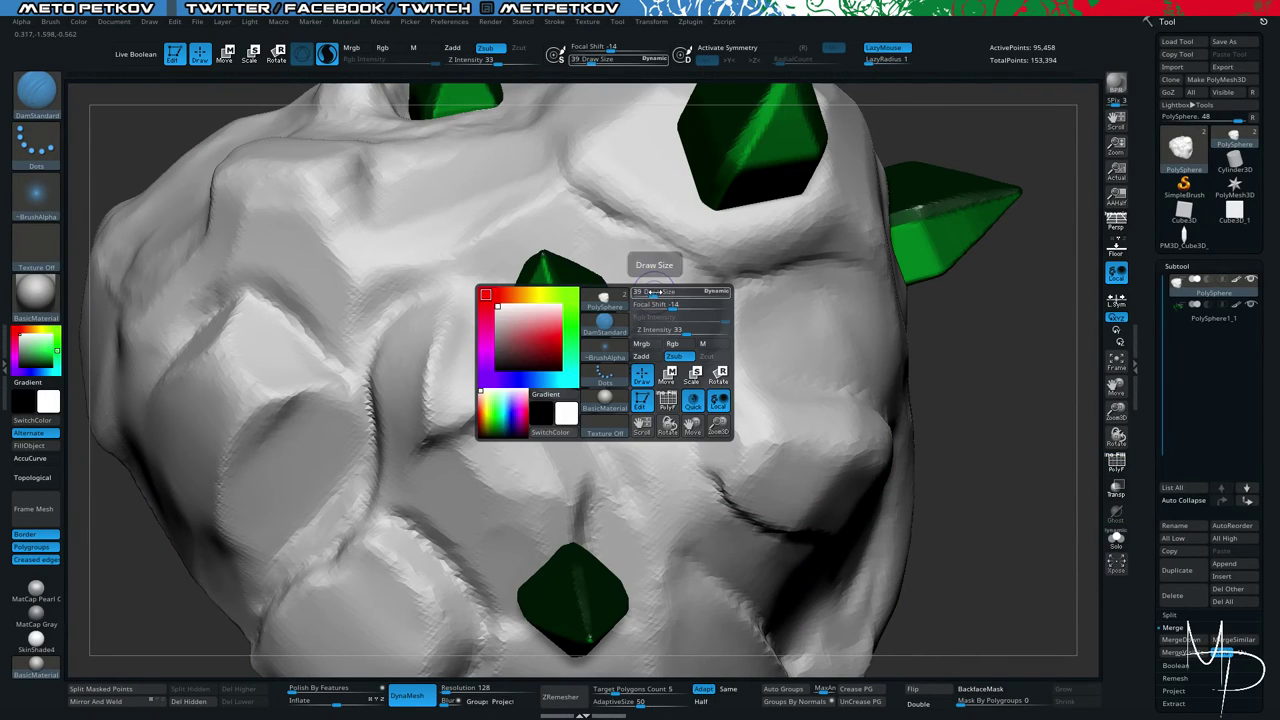
left_click_drag(657, 291, 649, 291)
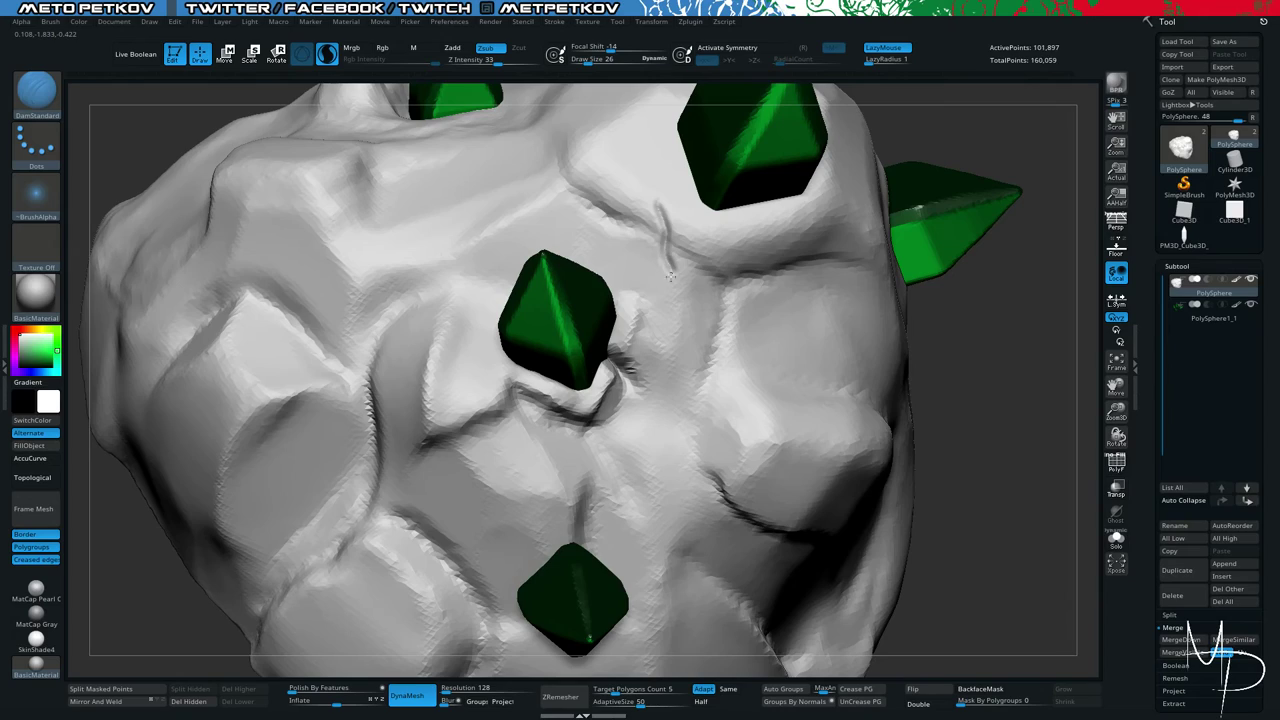
Try carving a thin crack between the top and central crystals, check its wireframe, and undo it.
left_click_drag(978, 394, 868, 382)
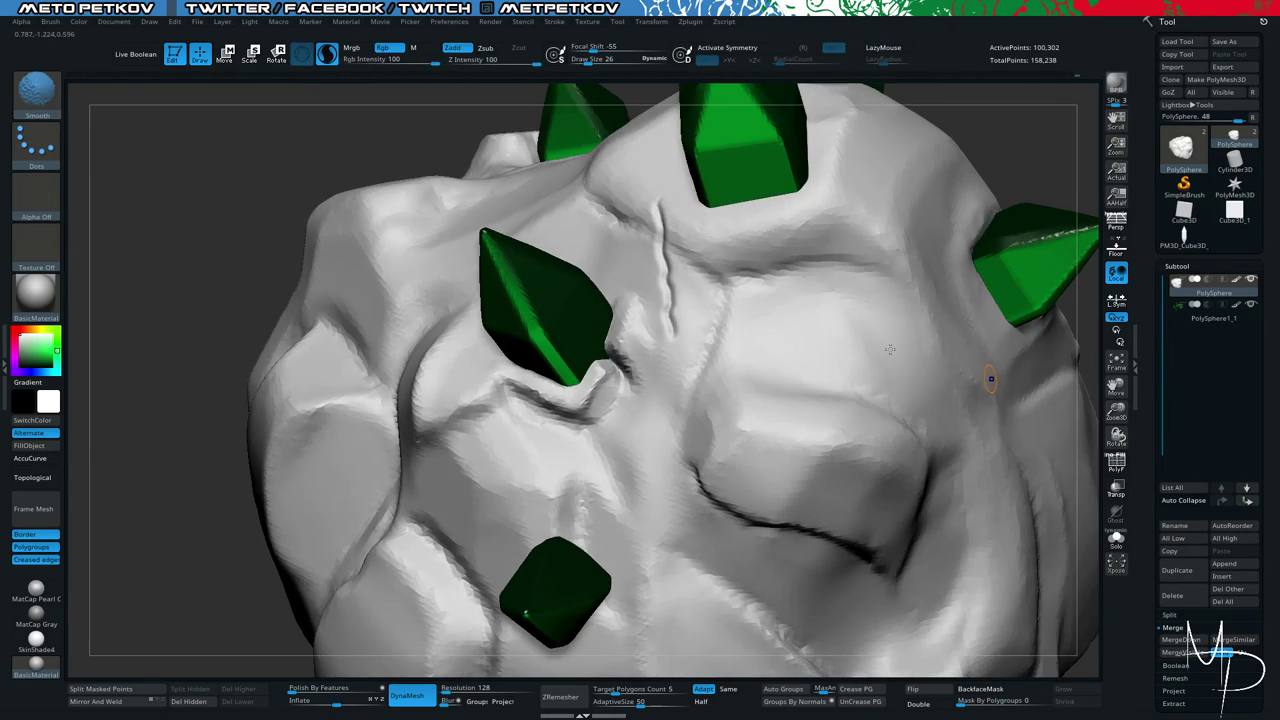
key("shift+f")
left_click_drag(289, 184, 405, 190)
key("ctrl+z")
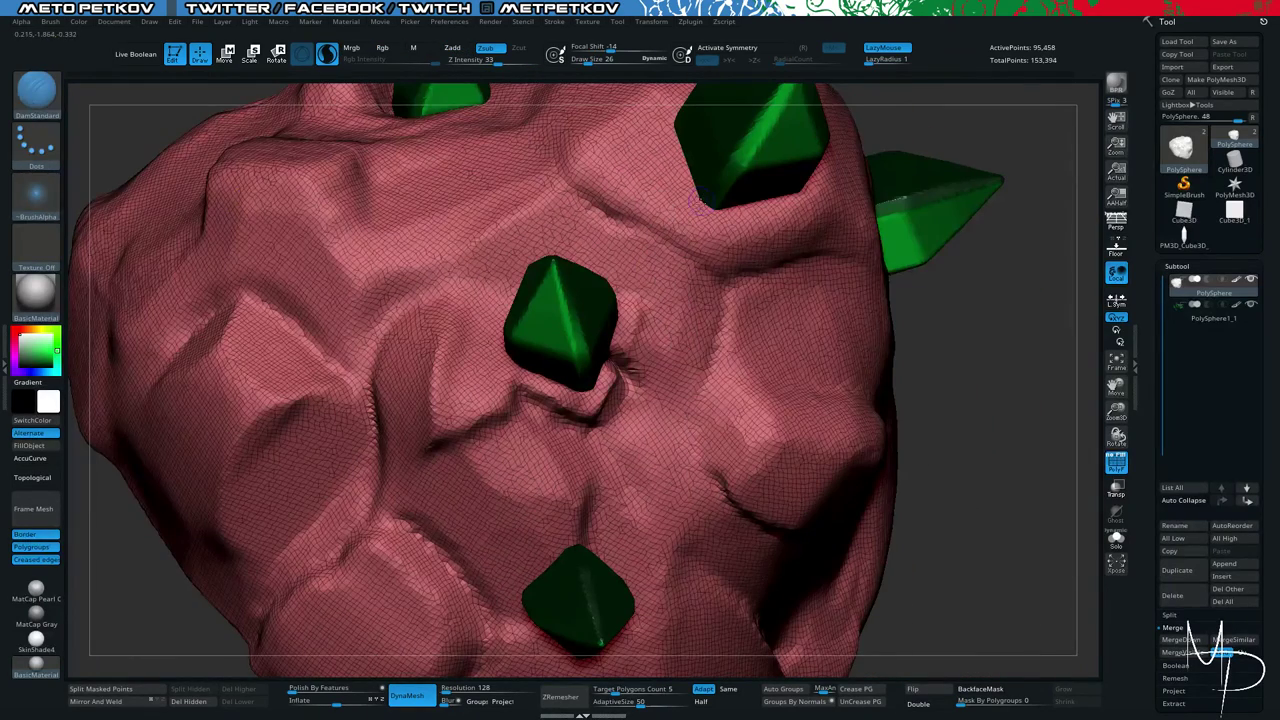
Carve a short DamStandard groove beside the central crystal's socket and compare the surface with and without wireframe.
left_click_drag(624, 372, 637, 394)
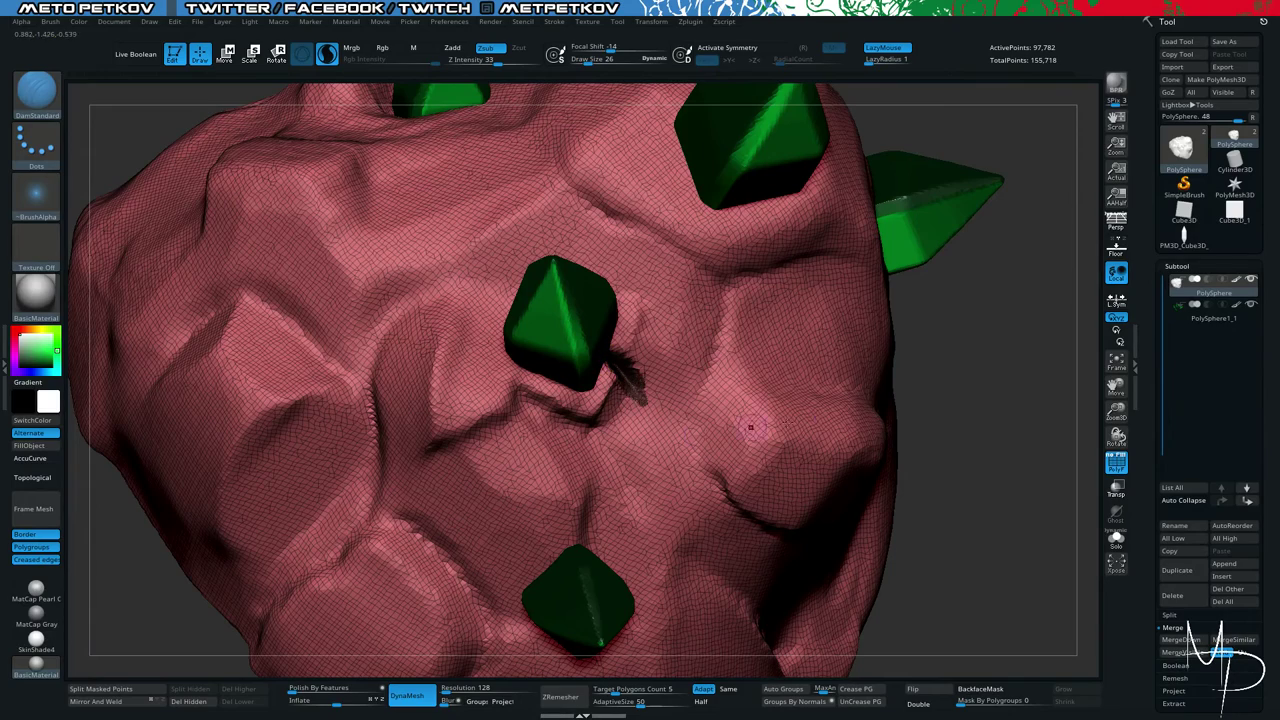
left_click_drag(1005, 400, 978, 425)
key("shift+f")
left_click_drag(173, 440, 177, 341)
key("shift+f")
Try strokes at draw size 65 on the flat area between the top crystal and the large boulder, including smoothing.
key("space")
mouse_move(767, 361)
left_mouse_down()
mouse_move(794, 368)
mouse_move(787, 376)
mouse_move(786, 358)
mouse_move(812, 382)
left_mouse_up()
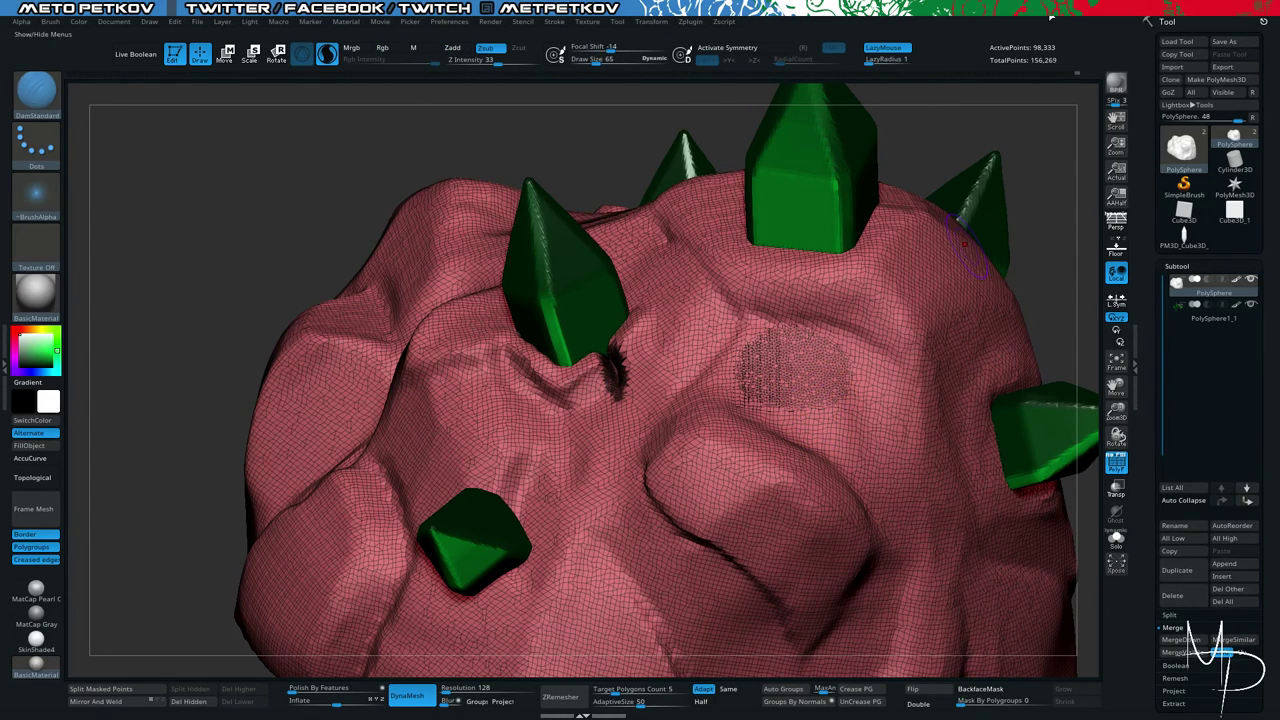
mouse_move(797, 355)
left_mouse_down("shift")
mouse_move(836, 378)
mouse_move(818, 407)
mouse_move(786, 388)
mouse_move(826, 358)
mouse_move(838, 364)
left_mouse_up("shift")
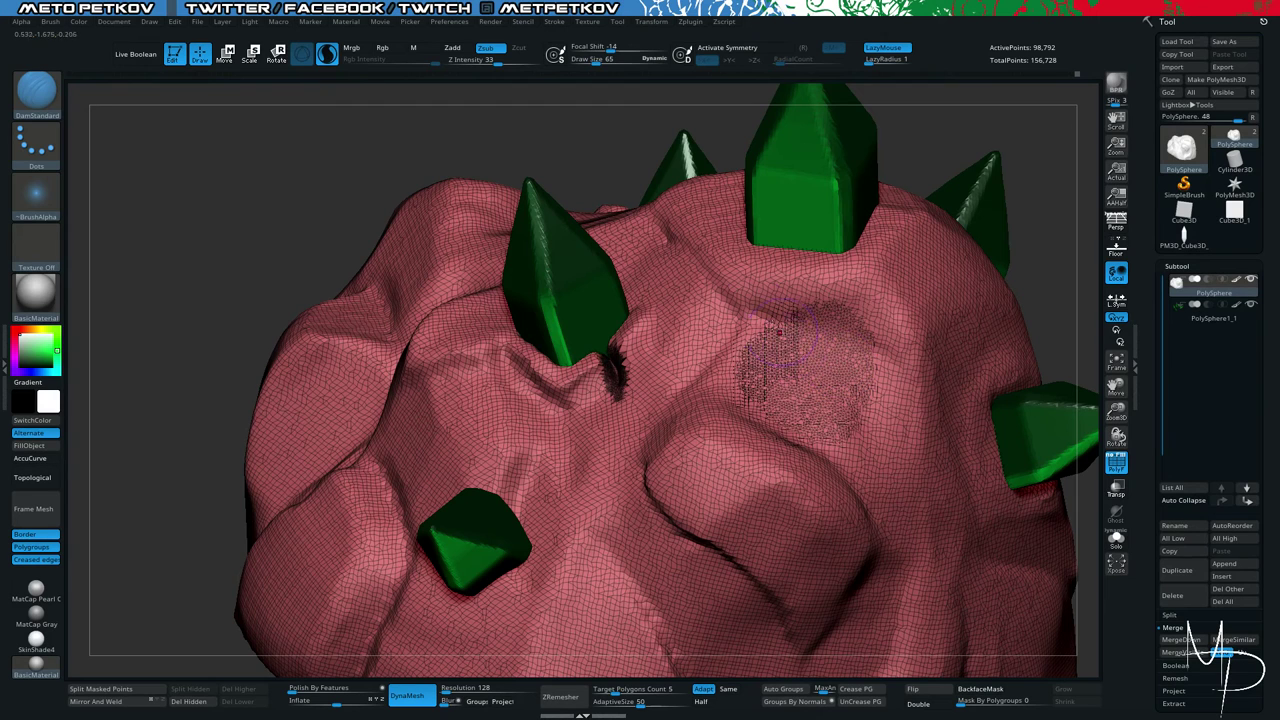
Smooth the rock's side left of the central crystal with a draw size of 258 to reduce its mesh density.
key("space")
left_click_drag(683, 276, 706, 277)
mouse_move(314, 341)
left_mouse_down("shift")
mouse_move(335, 360)
mouse_move(272, 370)
left_mouse_up("shift")
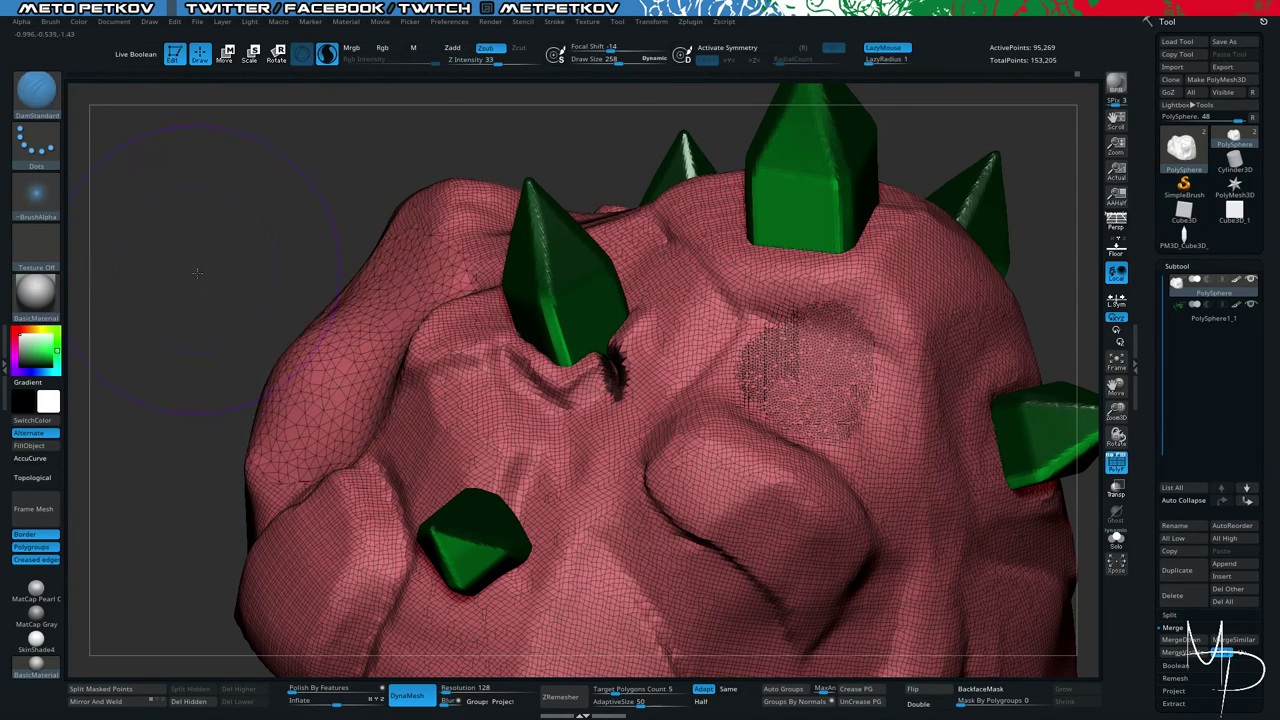
left_click_drag(194, 272, 603, 600)
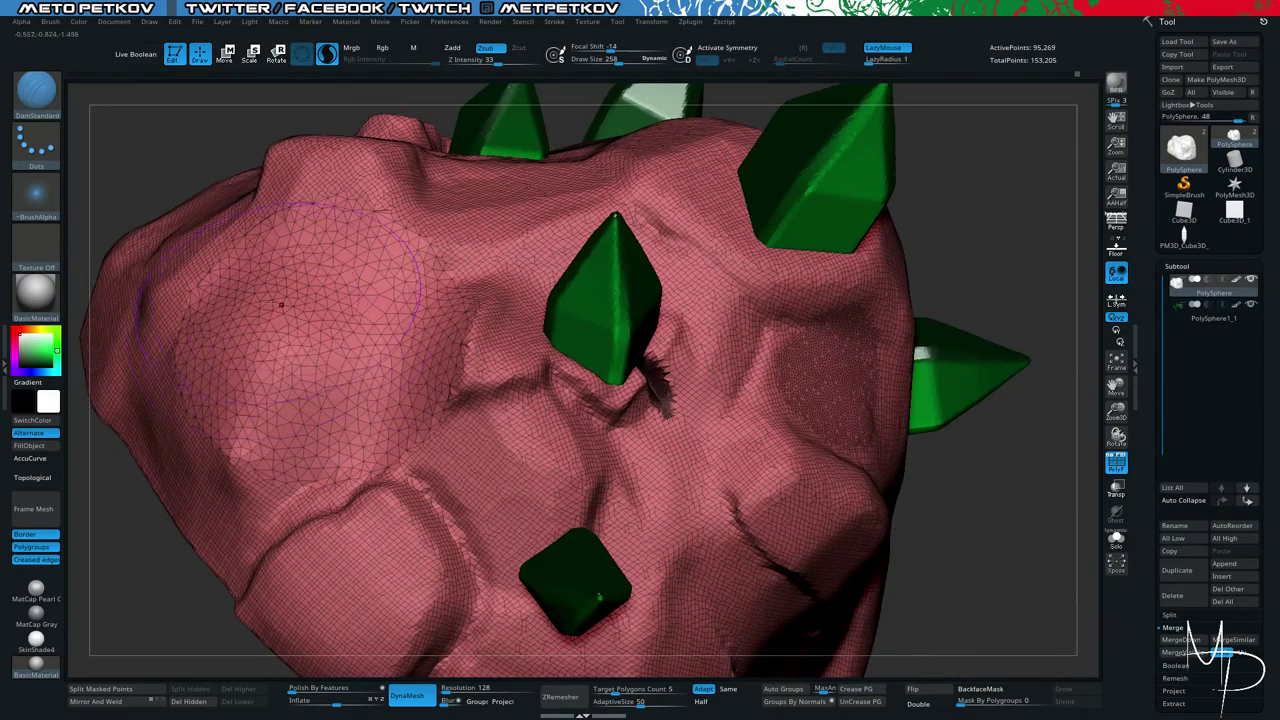
Undo the test strokes on the rock and turn off Sculptris Pro mode.
key("ctrl")
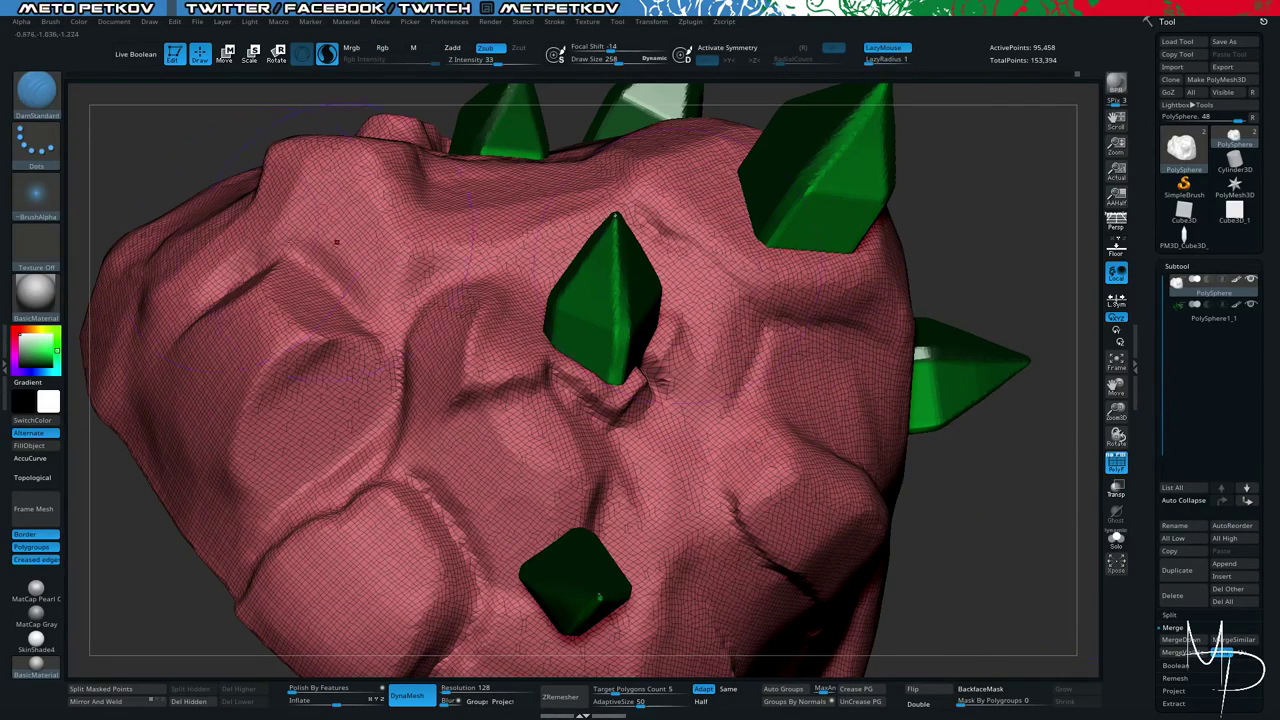
key("ctrl")
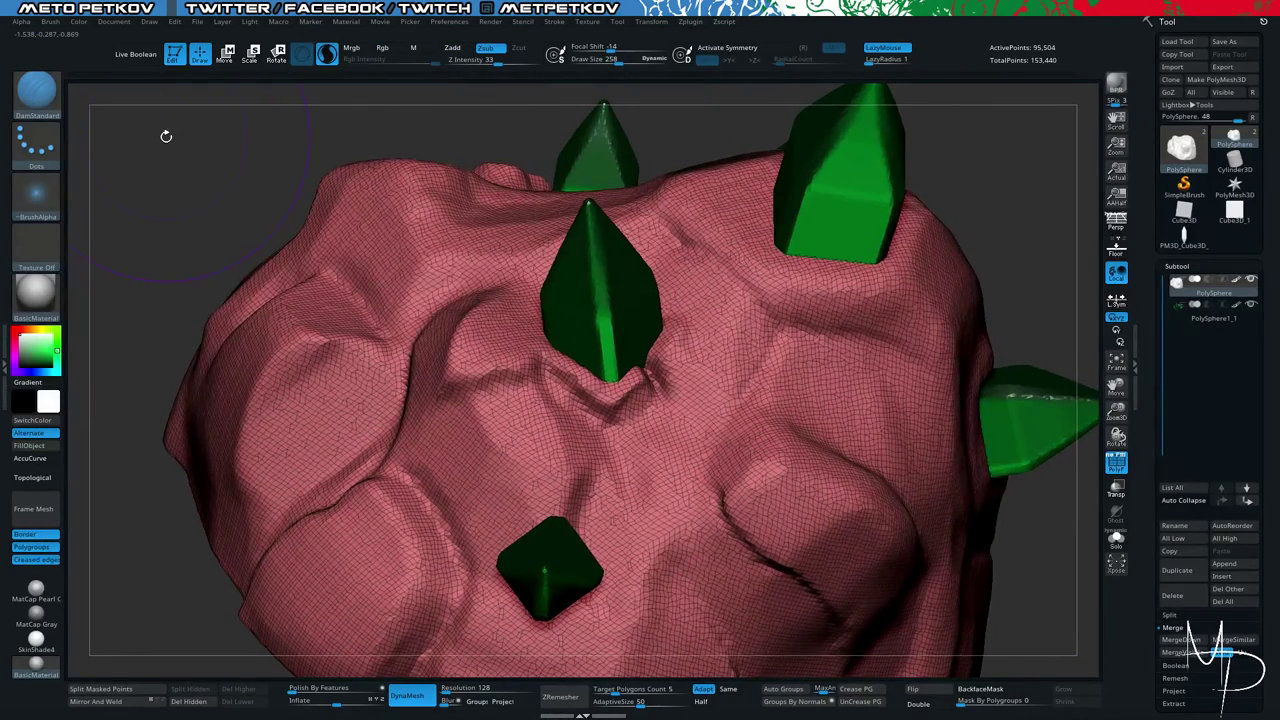
left_click(327, 54)
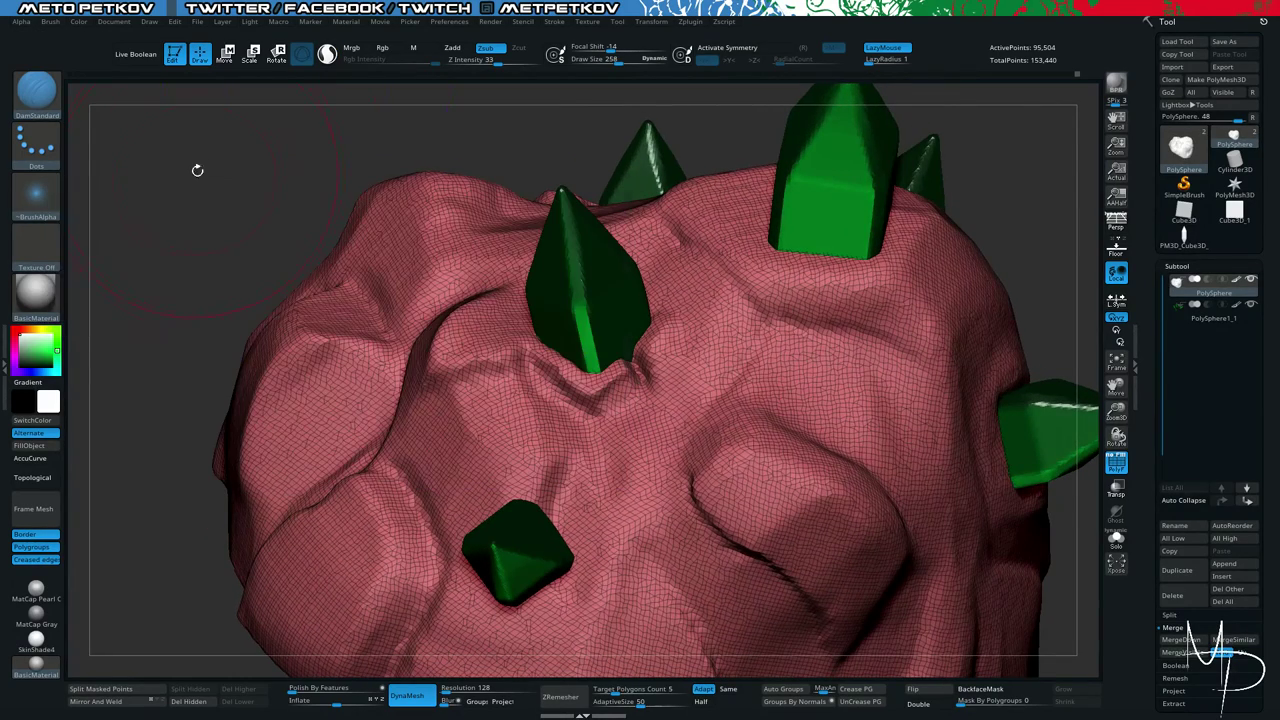
Carve a DamStandard groove at draw size 36 along the rock ridge left of the central crystal.
key("space")
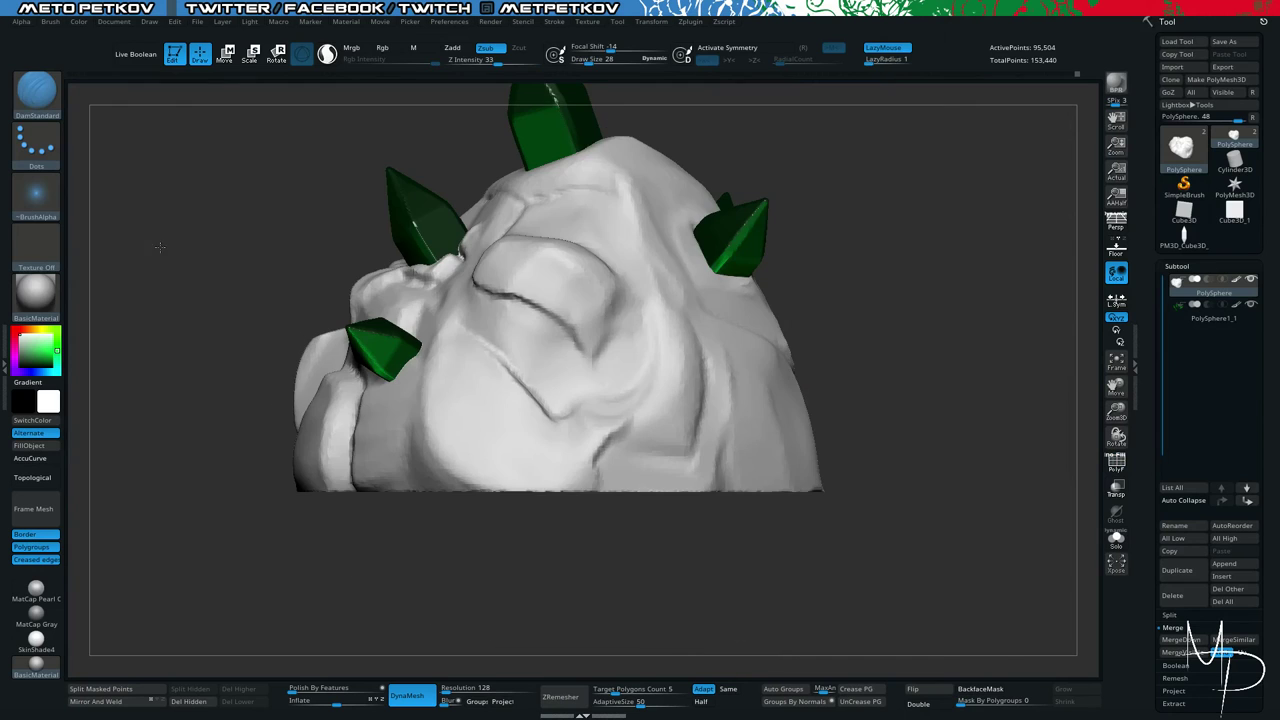
left_click_drag(160, 246, 290, 258)
key("space")
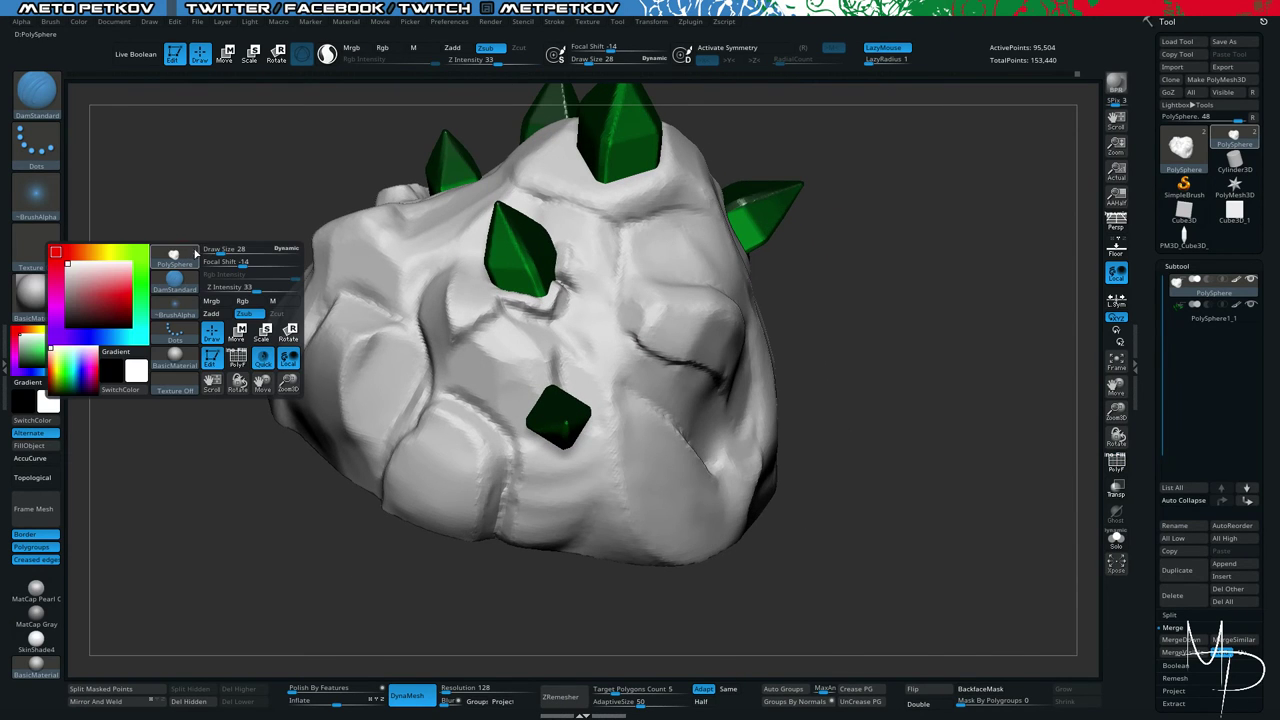
mouse_move(195, 253)
left_mouse_down()
mouse_move(226, 252)
mouse_move(200, 251)
mouse_move(226, 300)
left_mouse_up()
left_click_drag(128, 286, 432, 286)
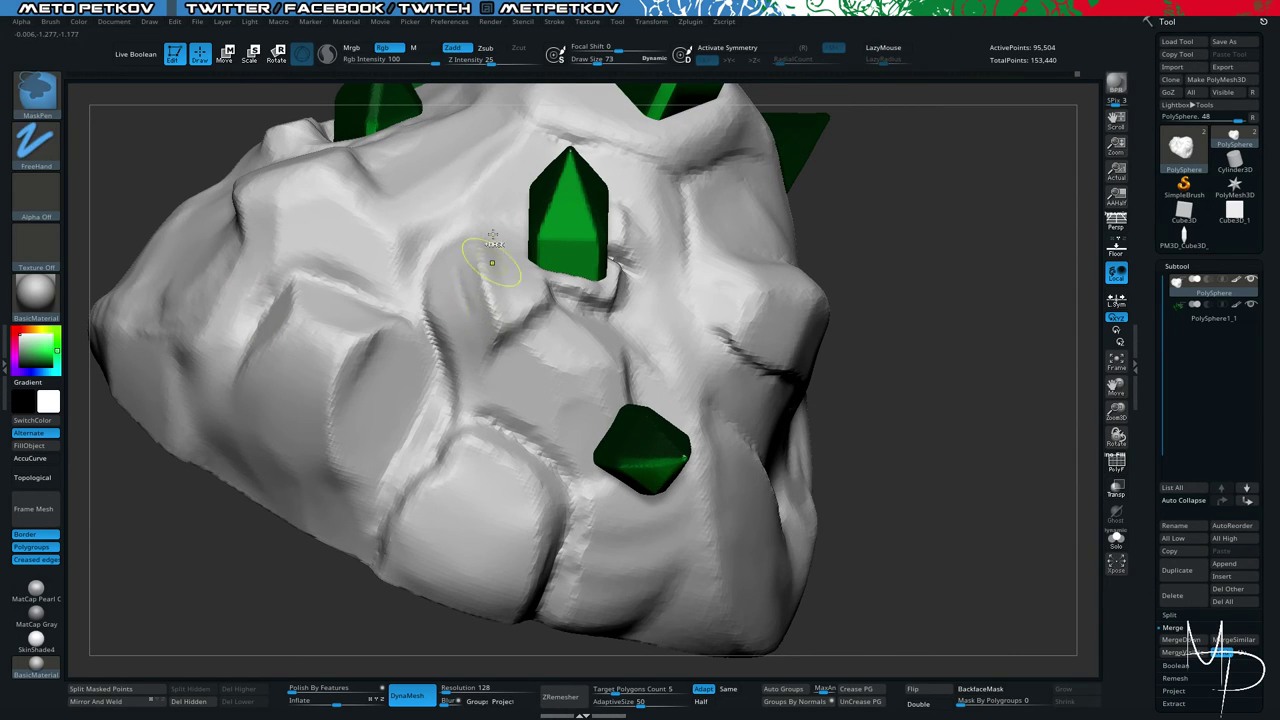
key("b")
key("d")
key("s")
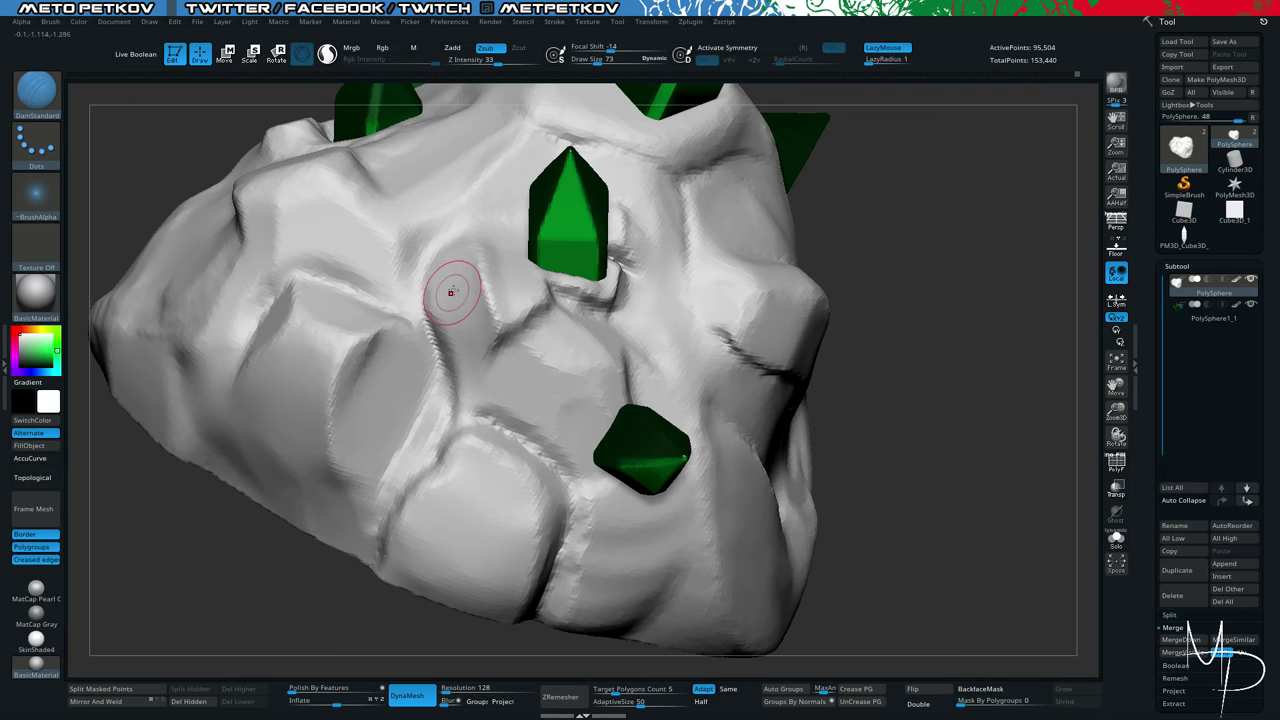
key("space")
left_click_drag(452, 282, 443, 282)
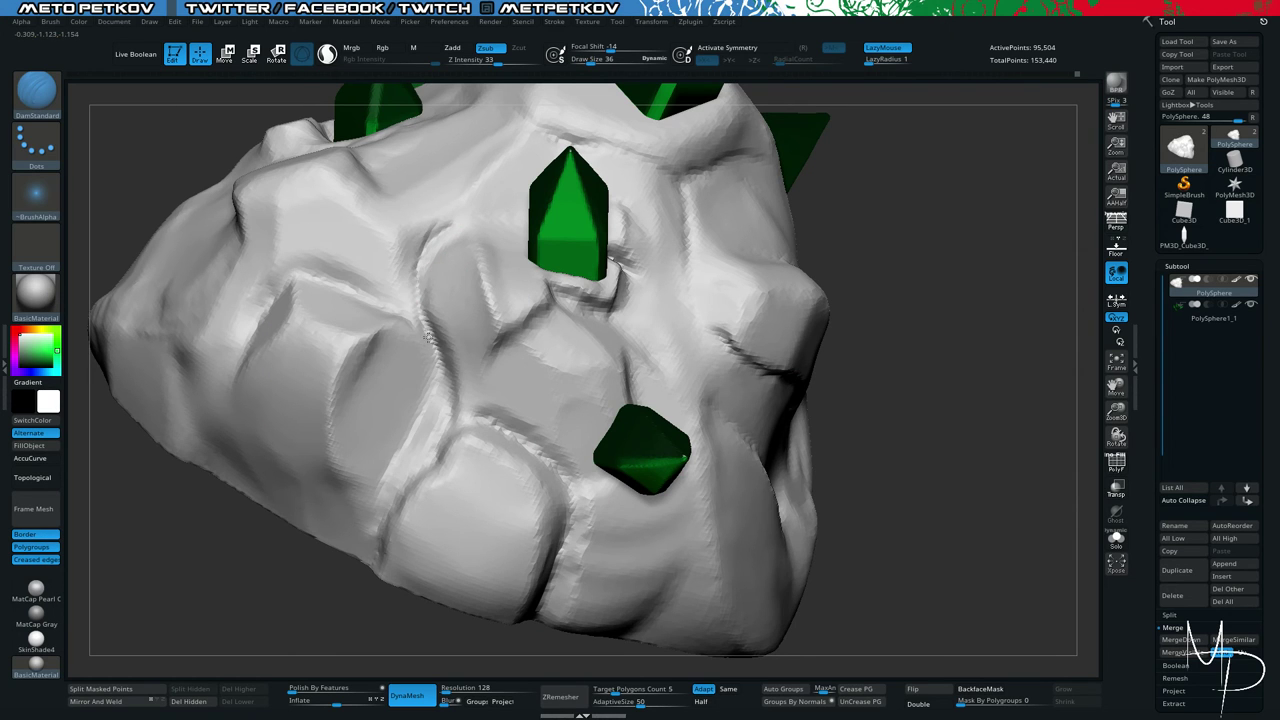
Smooth the carved groove left of the central crystal and remesh the rock with DynaMesh.
key("shift")
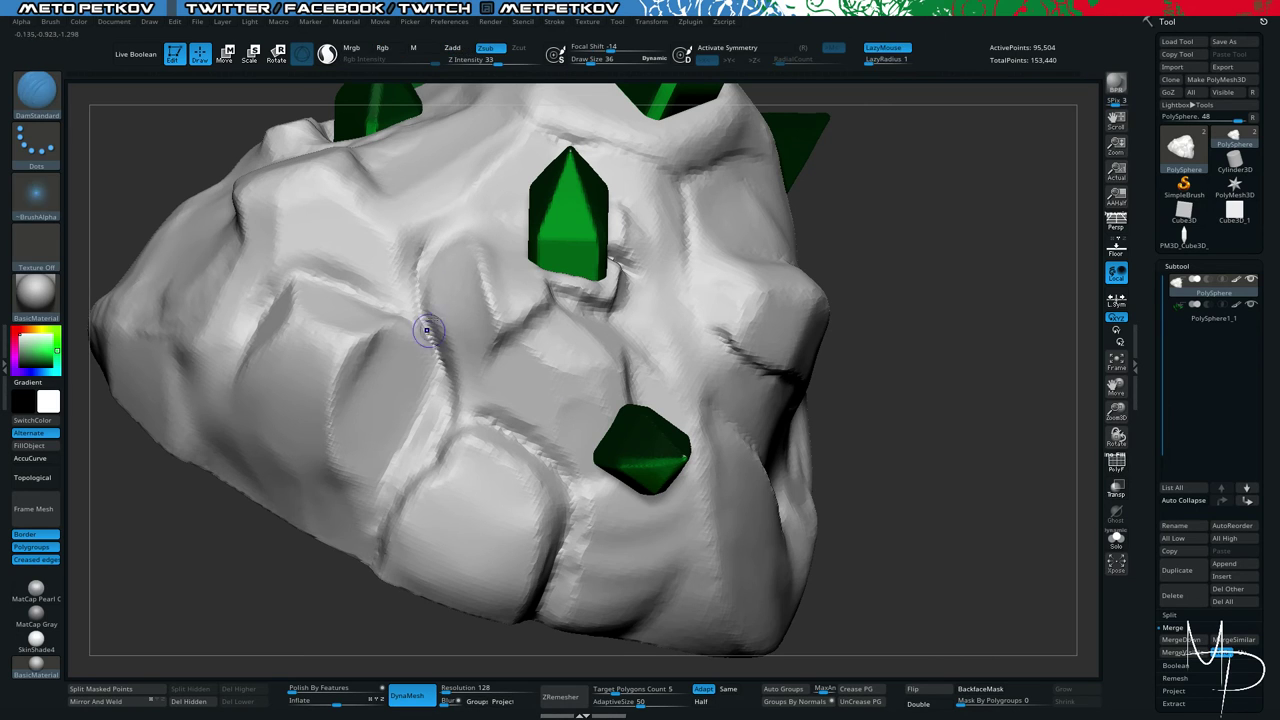
key("shift")
mouse_move(436, 362)
left_mouse_down("shift")
mouse_move(409, 277)
mouse_move(428, 332)
left_mouse_up("shift")
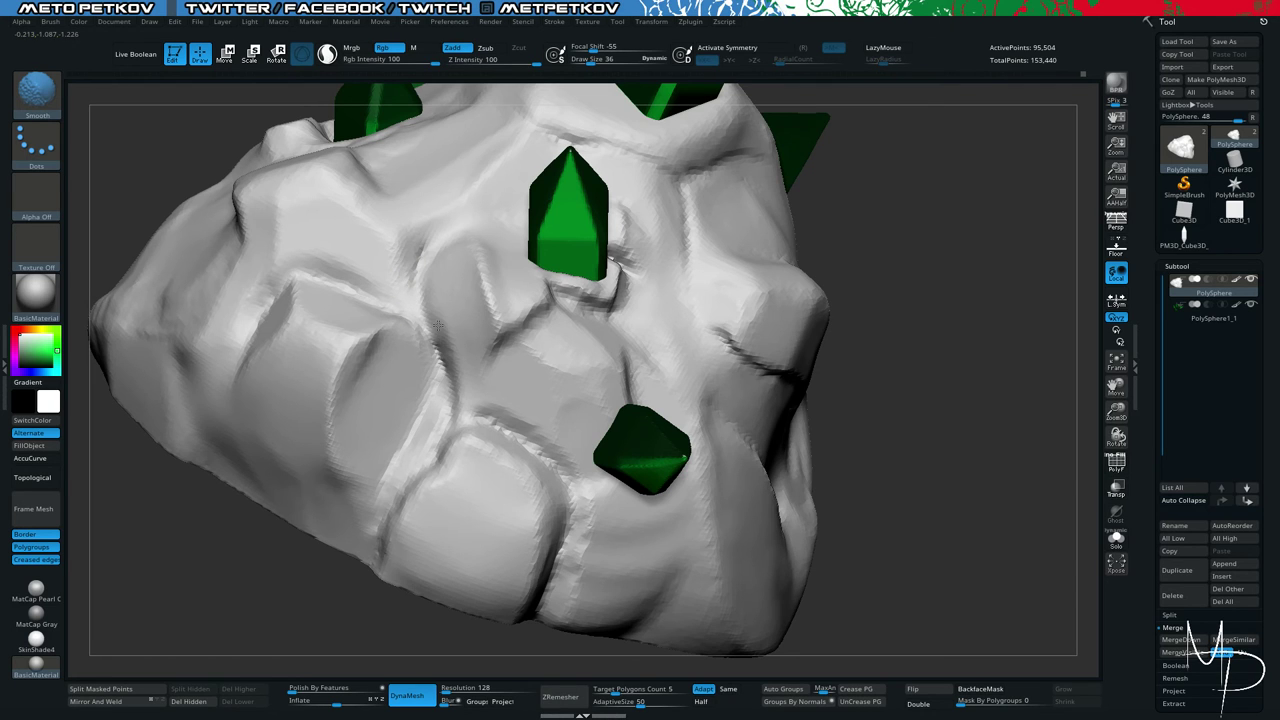
left_click_drag(424, 276, 457, 416, "shift")
mouse_move(947, 398)
left_mouse_down("ctrl")
mouse_move(960, 453)
mouse_move(915, 365)
left_mouse_up("ctrl")
mouse_move(915, 365)
left_mouse_down()
mouse_move(820, 386)
mouse_move(840, 402)
left_mouse_up()
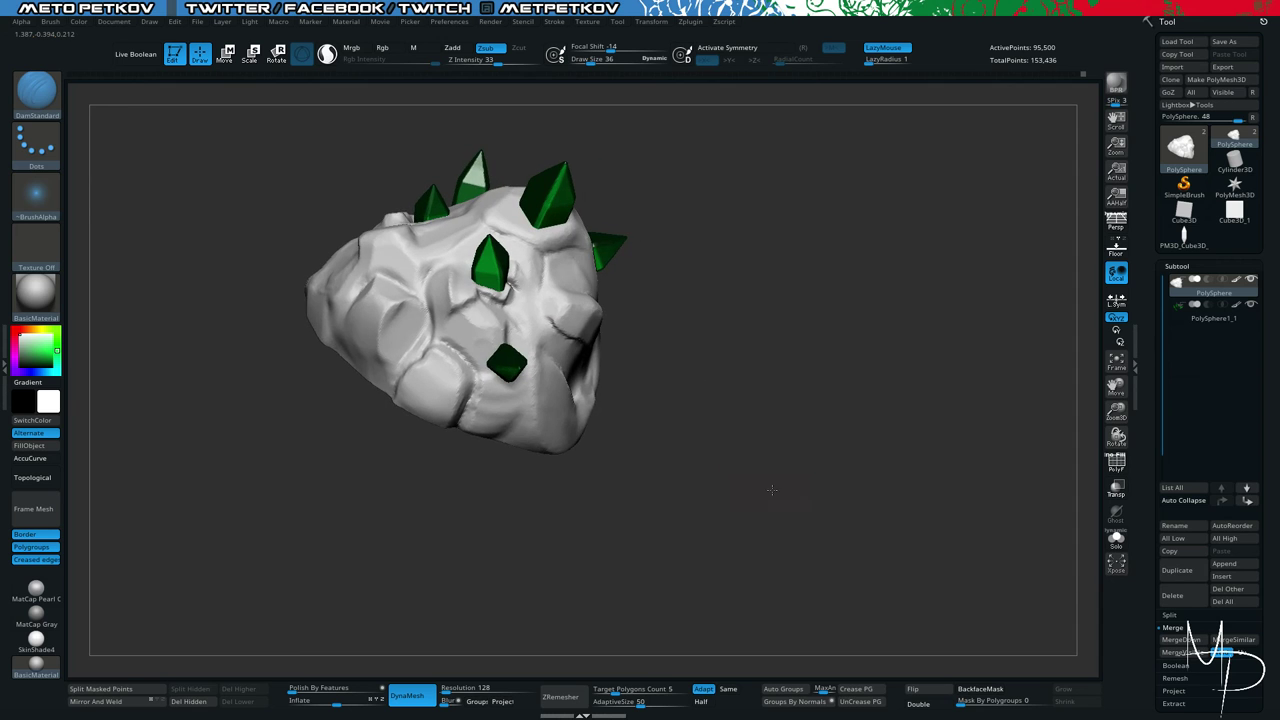
Build up rough rock with ClayBuildup at draw size 36 below the central crystal's base and compare it with and without wireframe.
left_click_drag(772, 490, 836, 578, "alt")
key("b")
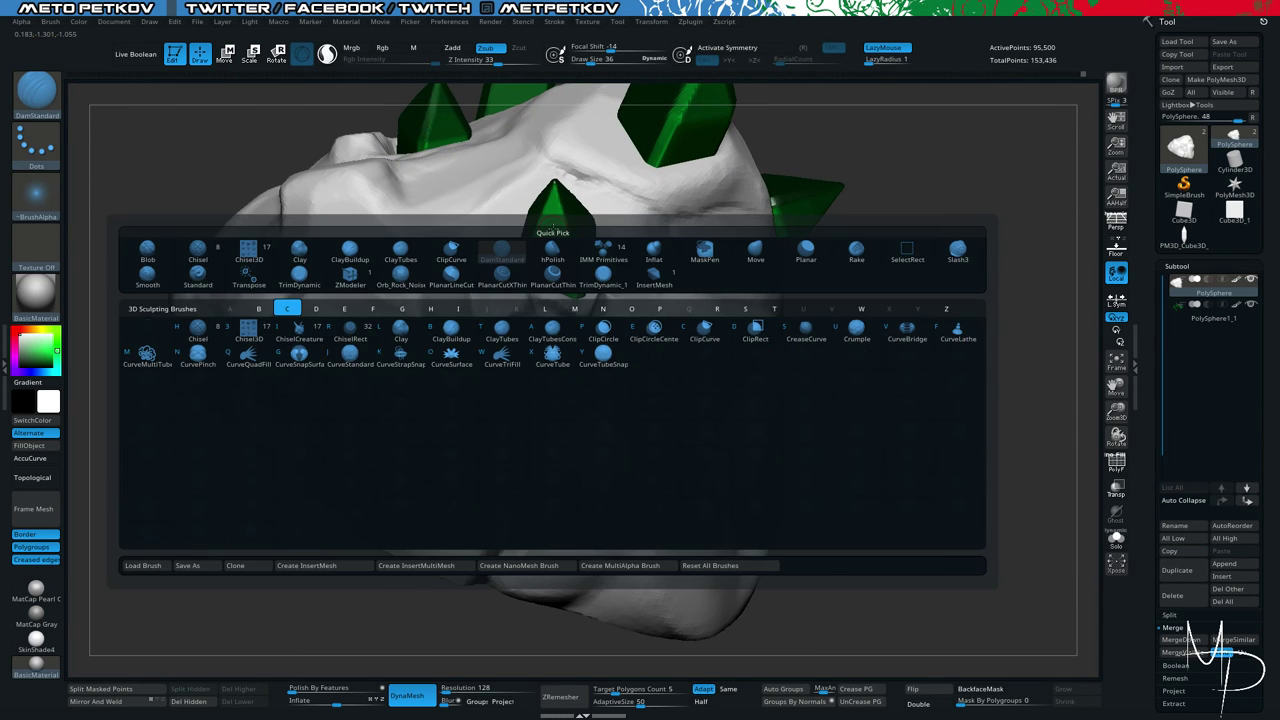
key("c")
key("b")
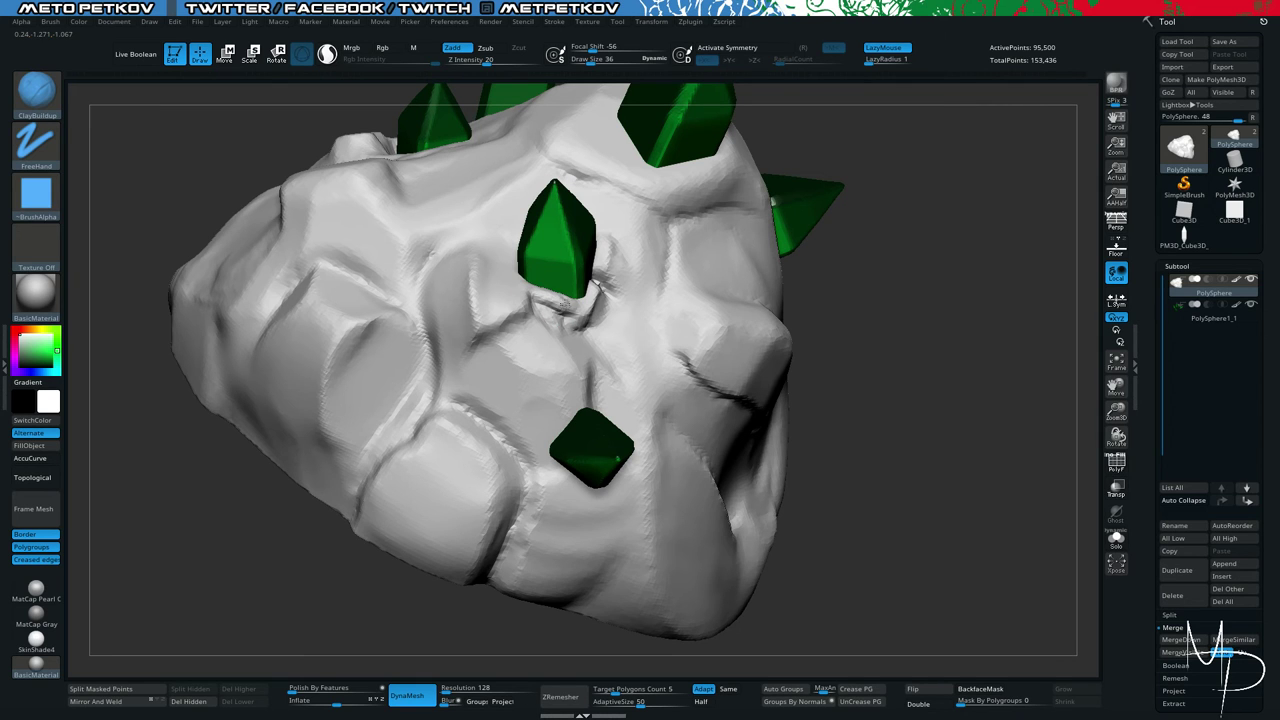
left_click_drag(553, 320, 573, 317)
left_click_drag(845, 475, 980, 480)
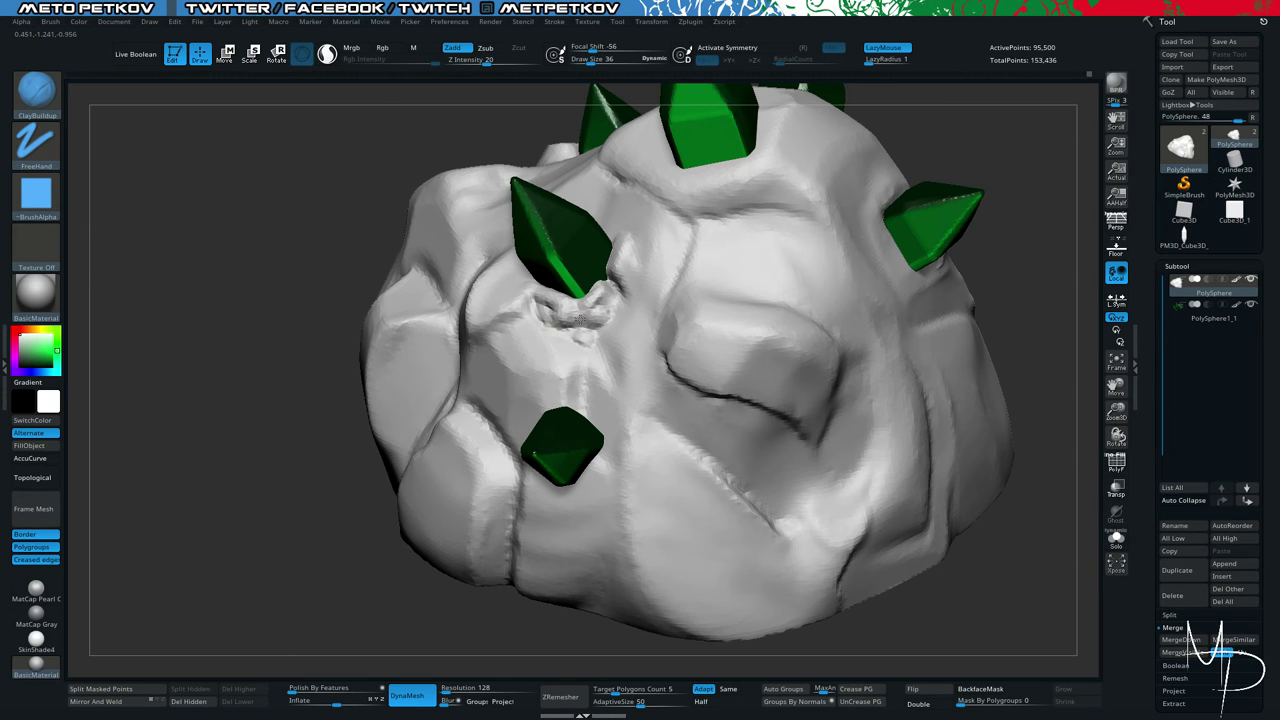
left_click_drag(297, 277, 227, 276)
key("shift+f")
key("shift+f")
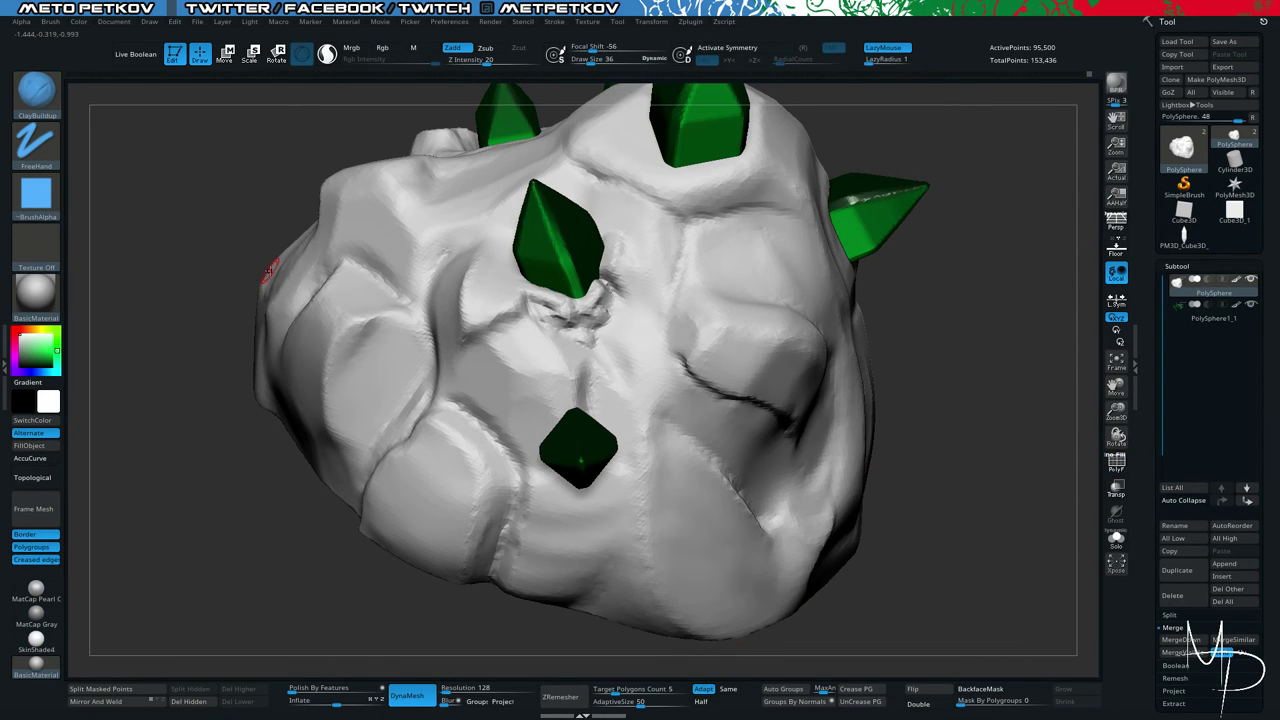
mouse_move(202, 366)
left_mouse_down()
mouse_move(290, 358)
mouse_move(205, 349)
left_mouse_up()
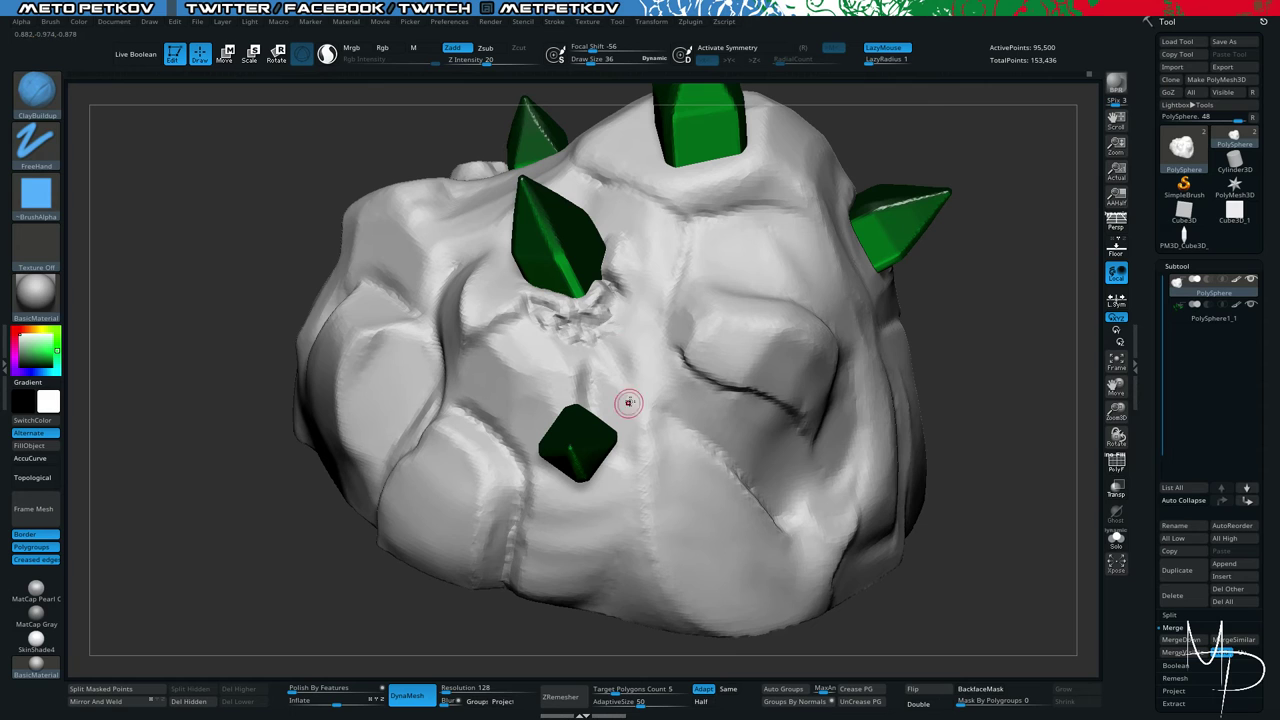
Add and soften ClayBuildup strokes around the back of the central crystal's base and extend the buildup toward the lower crystal.
left_click_drag(194, 294, 532, 328)
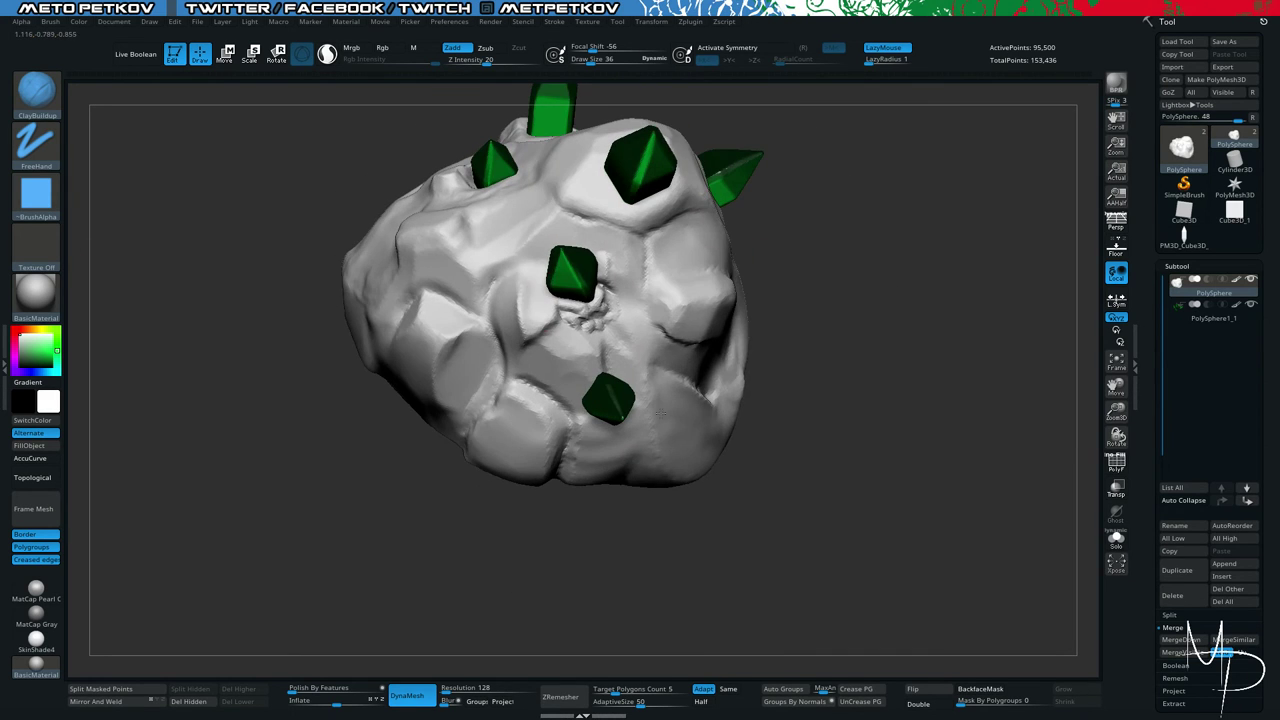
mouse_move(660, 412)
left_mouse_down()
mouse_move(785, 462)
mouse_move(737, 404)
mouse_move(333, 297)
mouse_move(380, 410)
mouse_move(400, 385)
left_mouse_up()
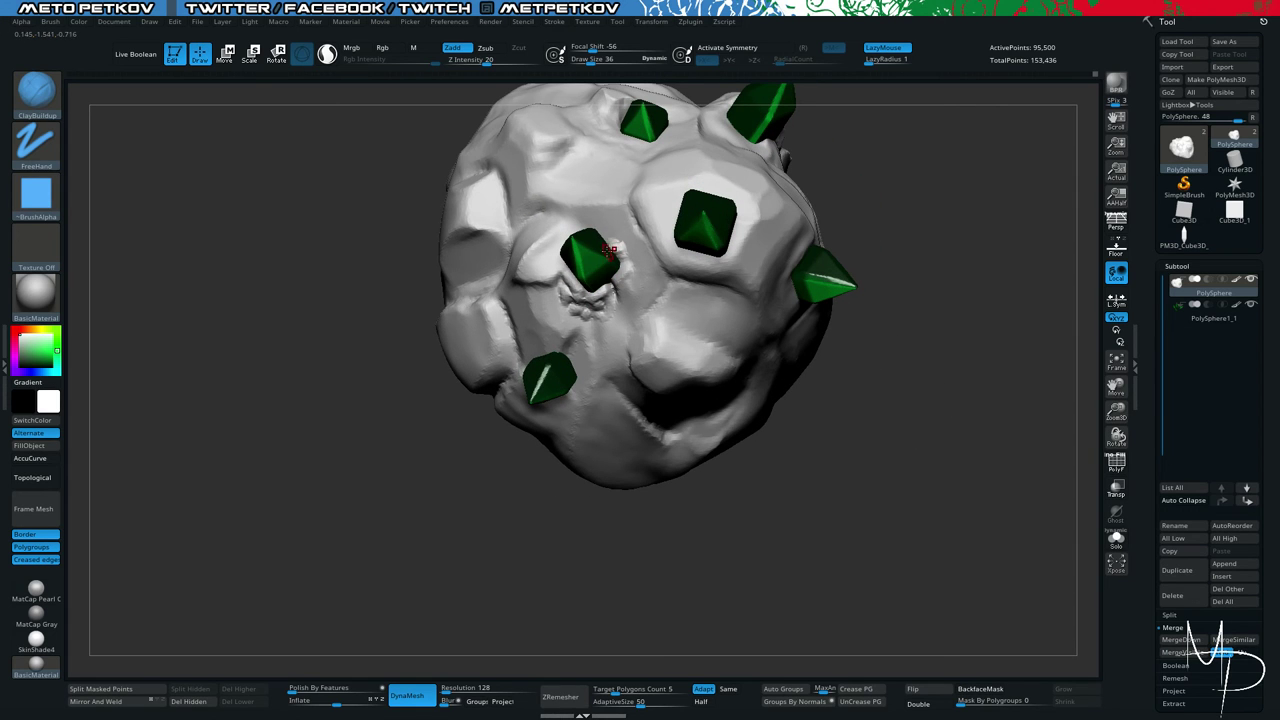
left_click_drag(608, 231, 629, 246, "shift")
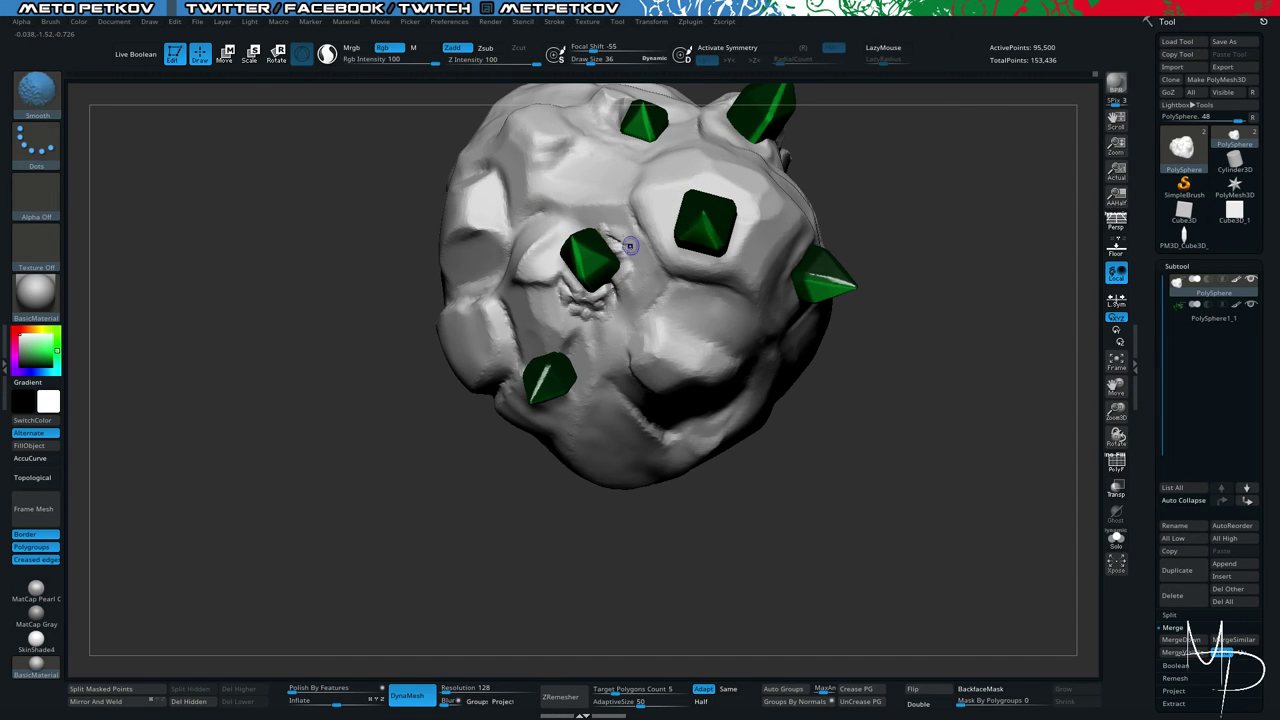
left_click_drag(262, 318, 325, 345)
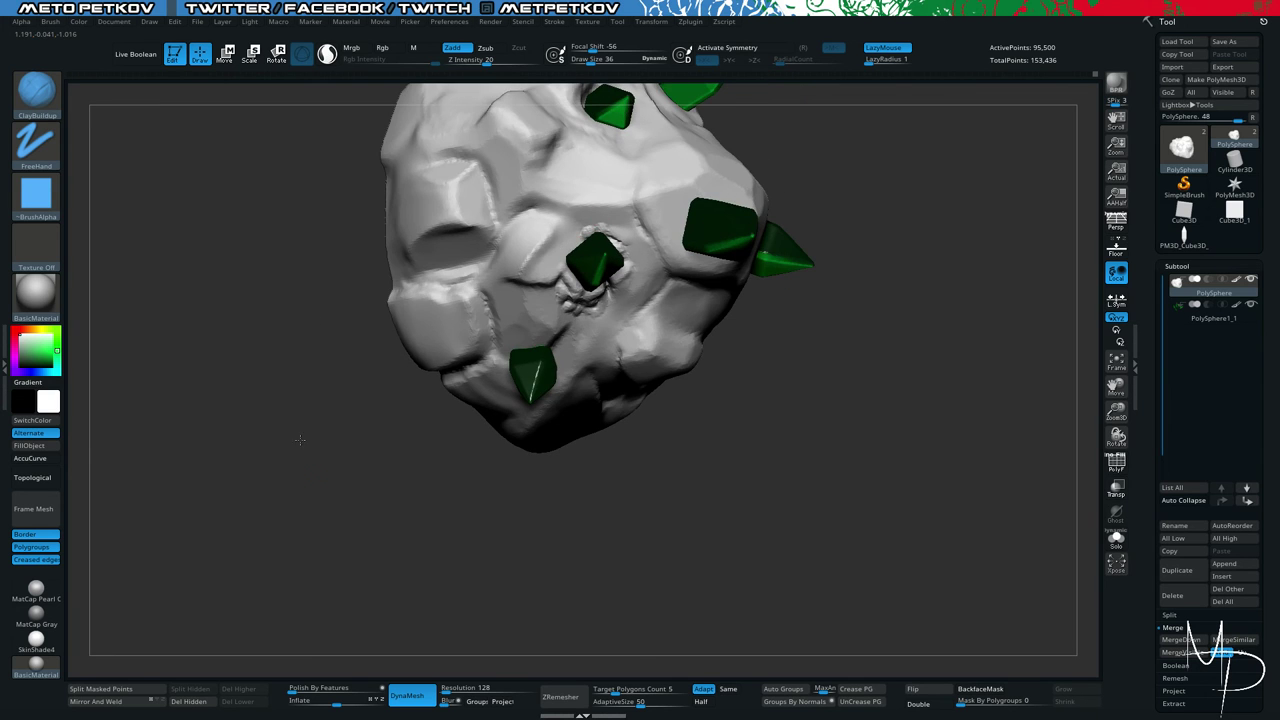
left_click_drag(300, 440, 488, 347)
left_click_drag(738, 507, 568, 311)
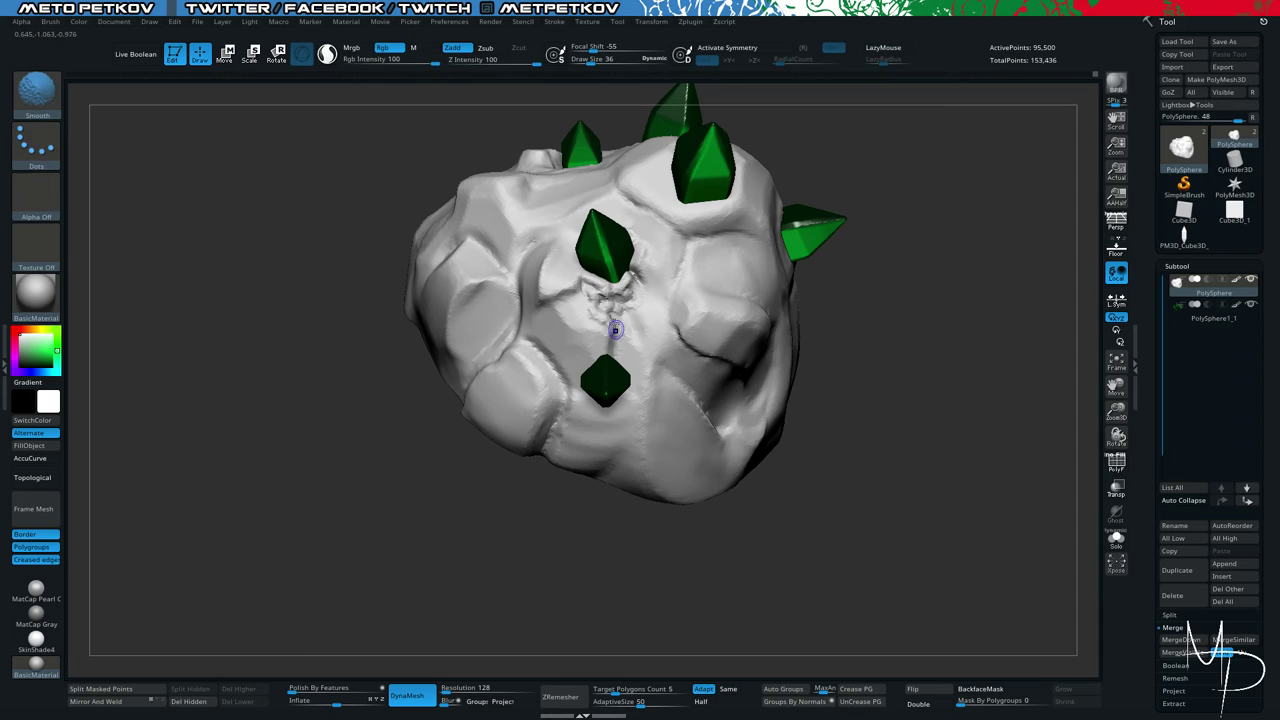
right_click_drag(646, 304, 640, 380)
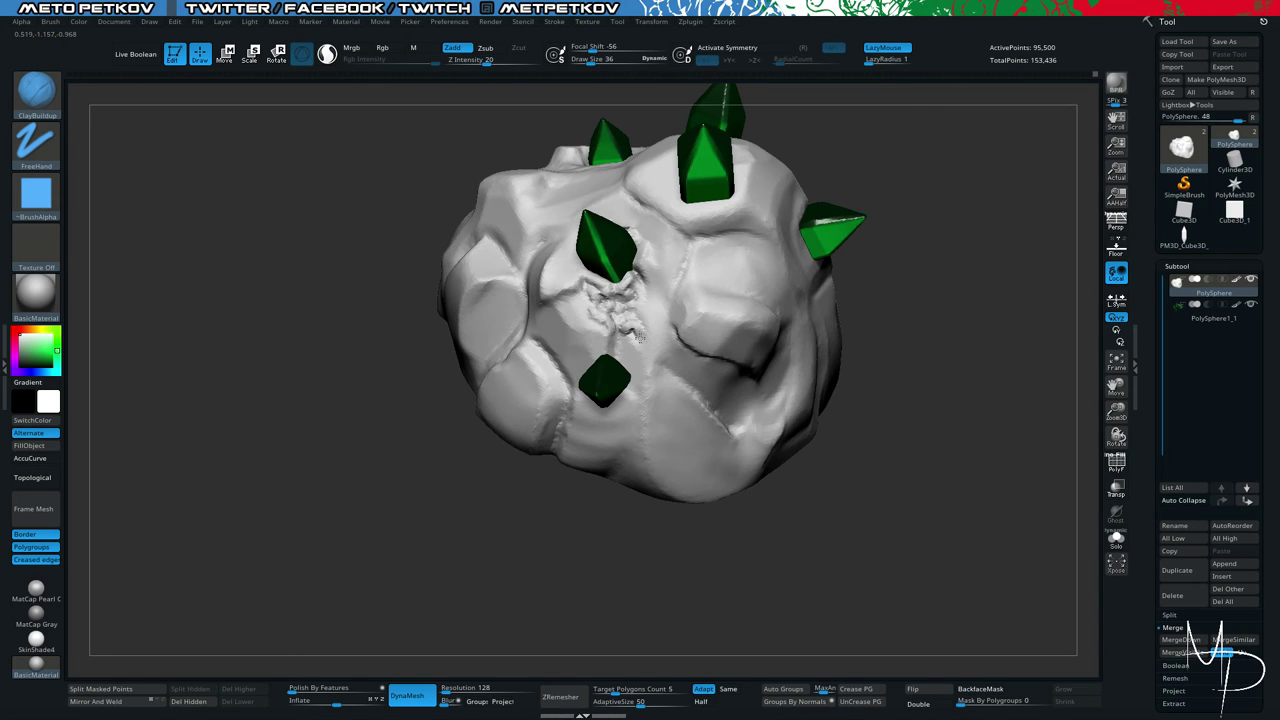
Flatten the rough buildup around the central crystal using TrimDynamic at draw size 62 and remesh the rock.
key("b")
key("t")
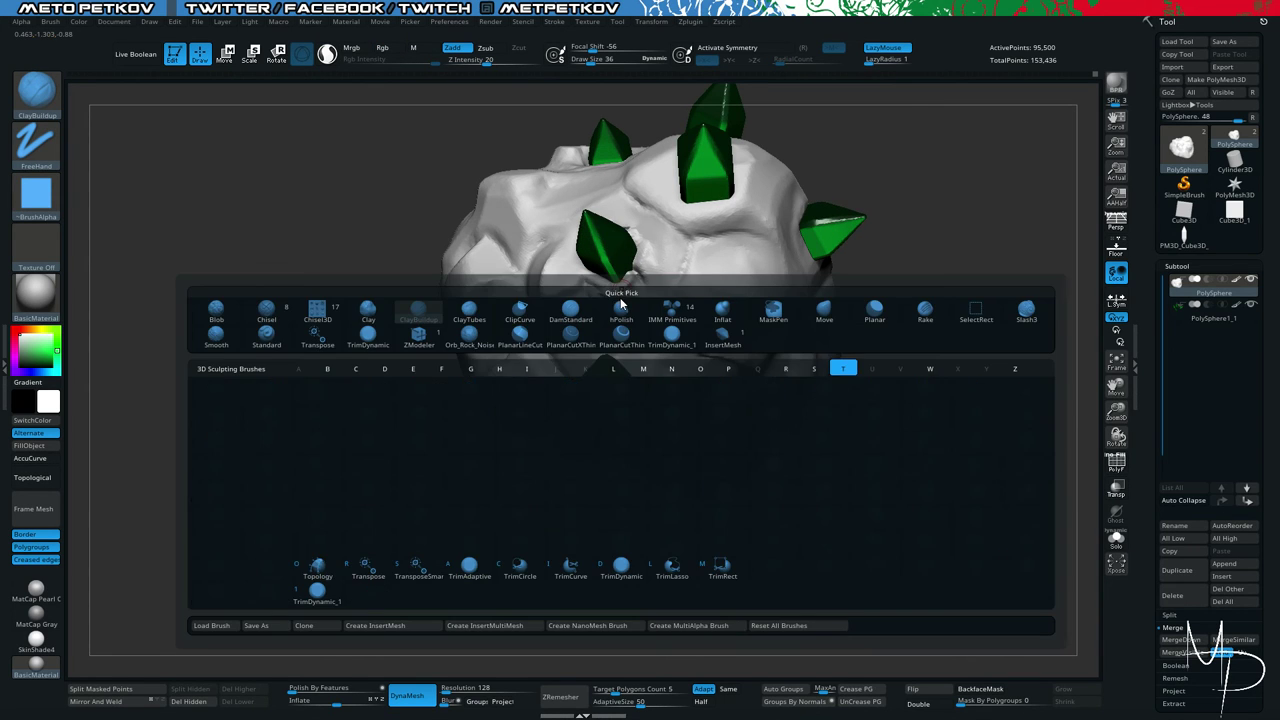
key("d")
key("space")
left_click_drag(618, 303, 640, 303)
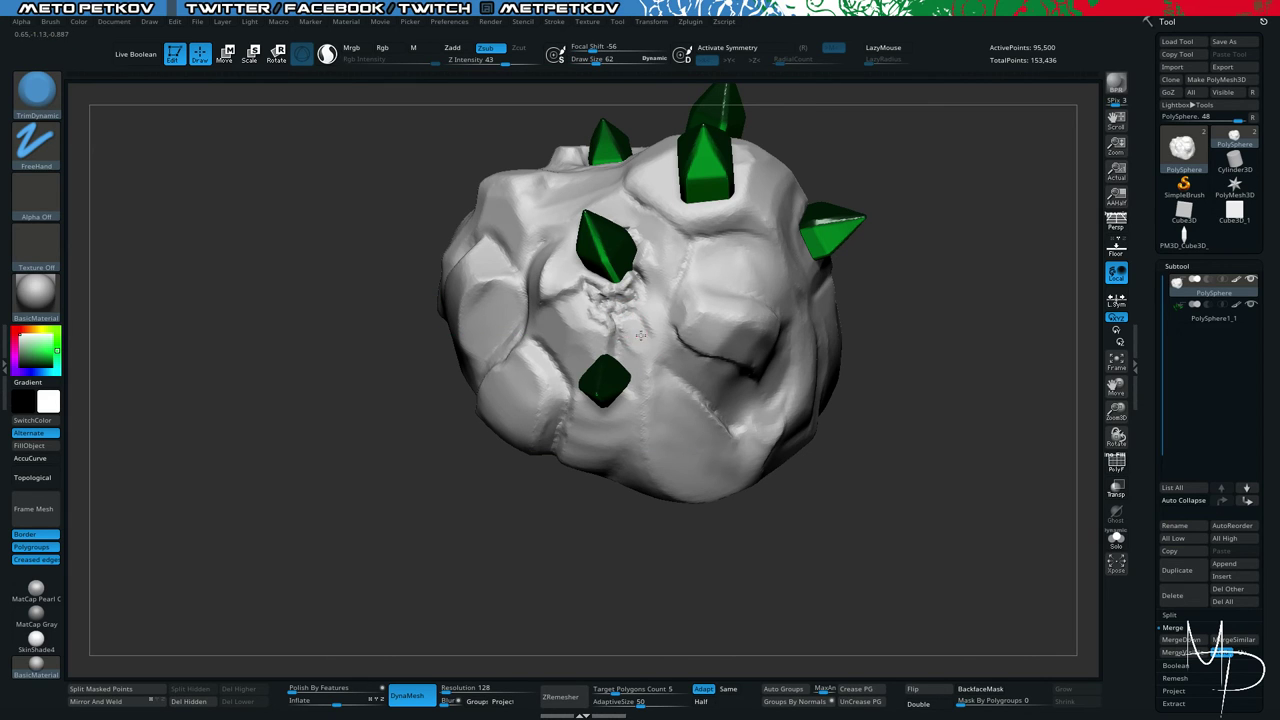
right_click_drag(640, 337, 608, 305)
left_click_drag(465, 281, 316, 278)
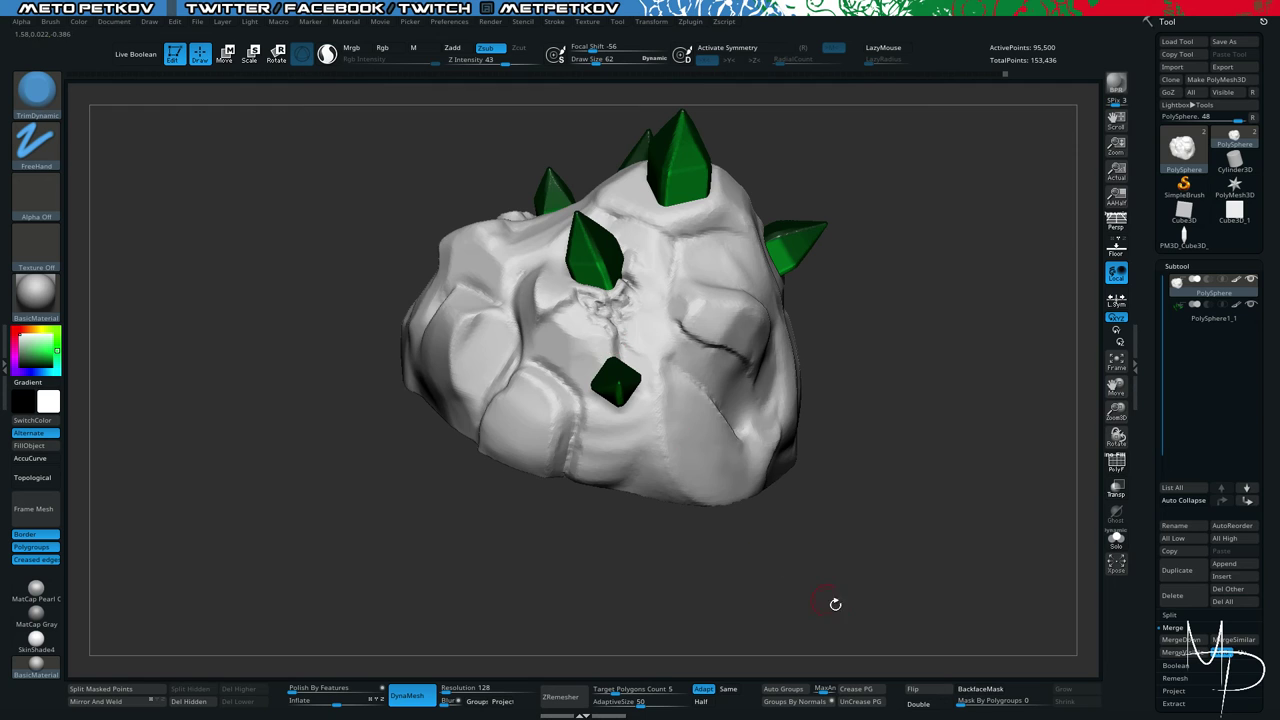
mouse_move(835, 604)
left_mouse_down()
mouse_move(683, 117)
mouse_move(652, 280)
left_mouse_up()
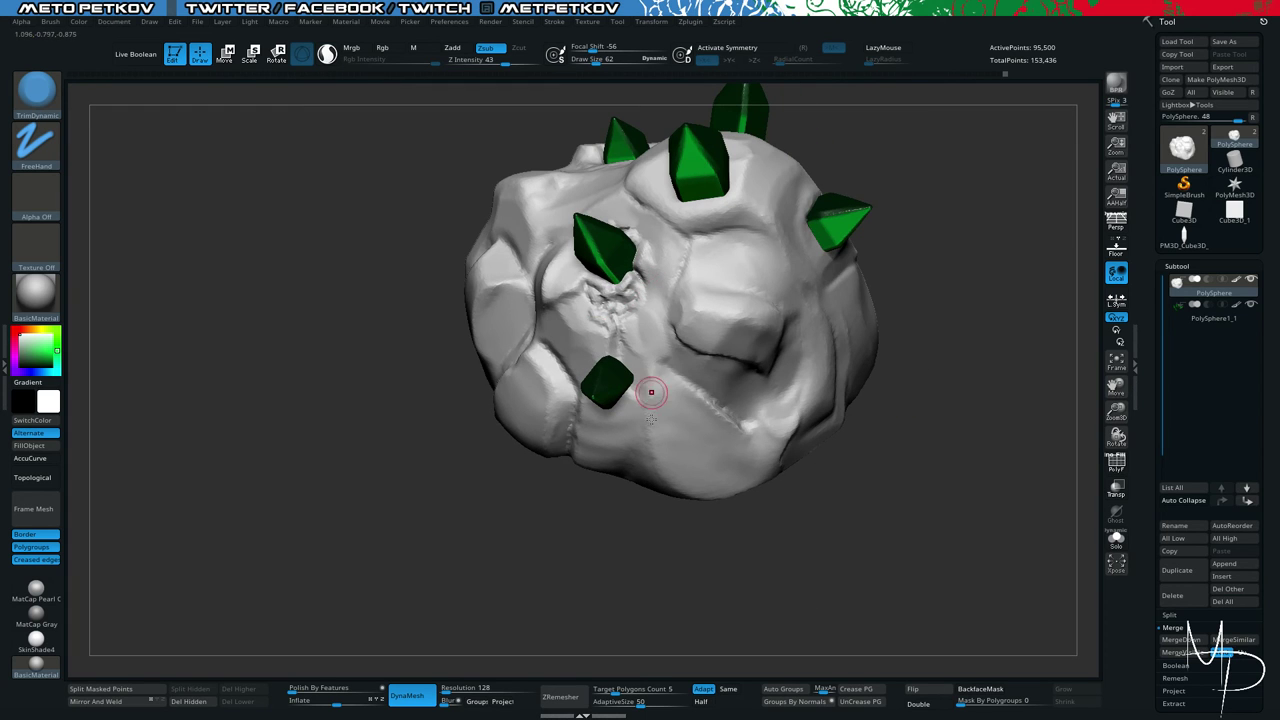
mouse_move(651, 392)
right_mouse_down()
mouse_move(606, 286)
mouse_move(740, 583)
mouse_move(688, 508)
right_mouse_up()
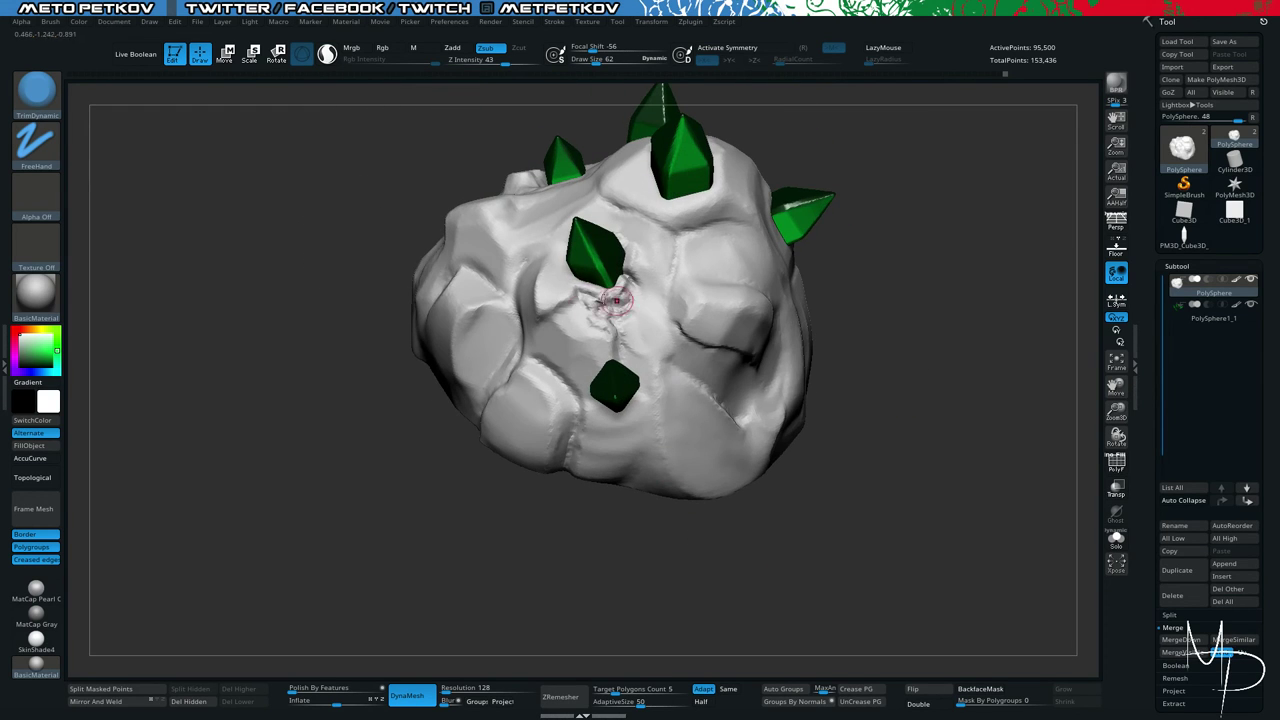
mouse_move(266, 297)
right_mouse_down()
mouse_move(192, 252)
mouse_move(178, 211)
mouse_move(220, 300)
mouse_move(247, 297)
right_mouse_up()
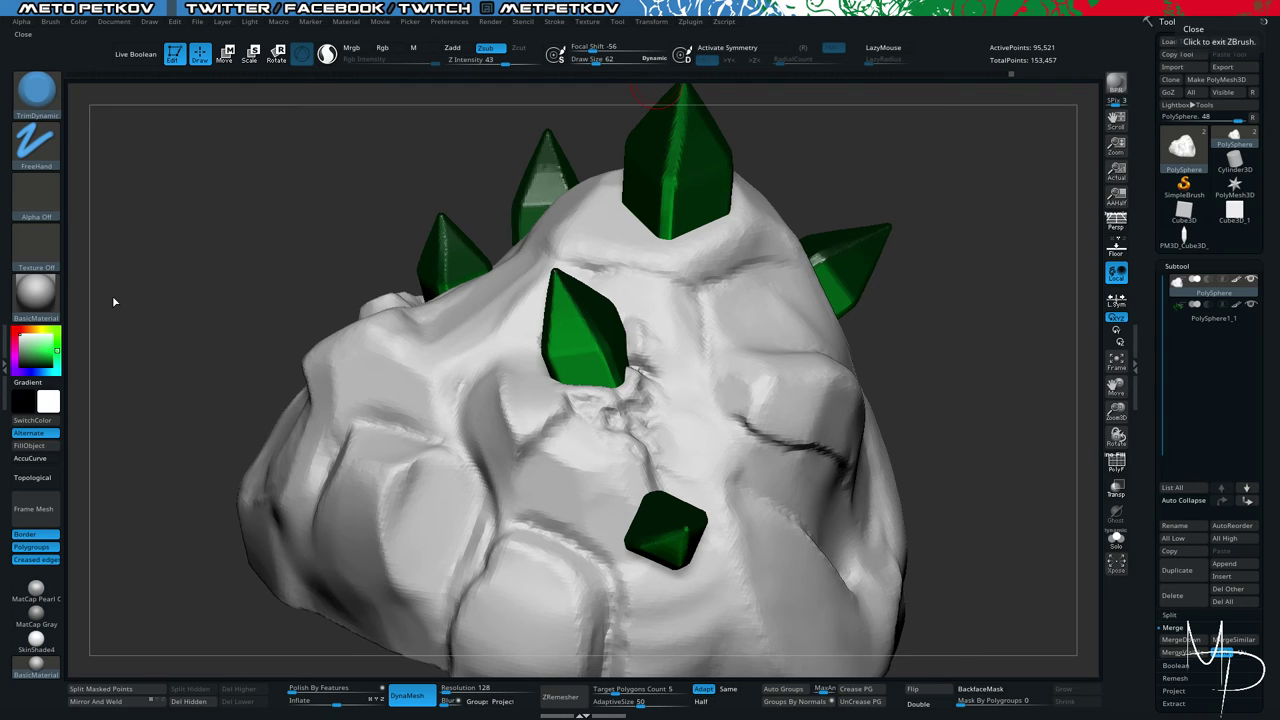
Build up a raised ClayBuildup ridge at draw size 62 on the rock right beside the top crystal's base.
mouse_move(141, 273)
left_mouse_down()
mouse_move(108, 253)
mouse_move(171, 246)
mouse_move(306, 317)
mouse_move(310, 332)
left_mouse_up()
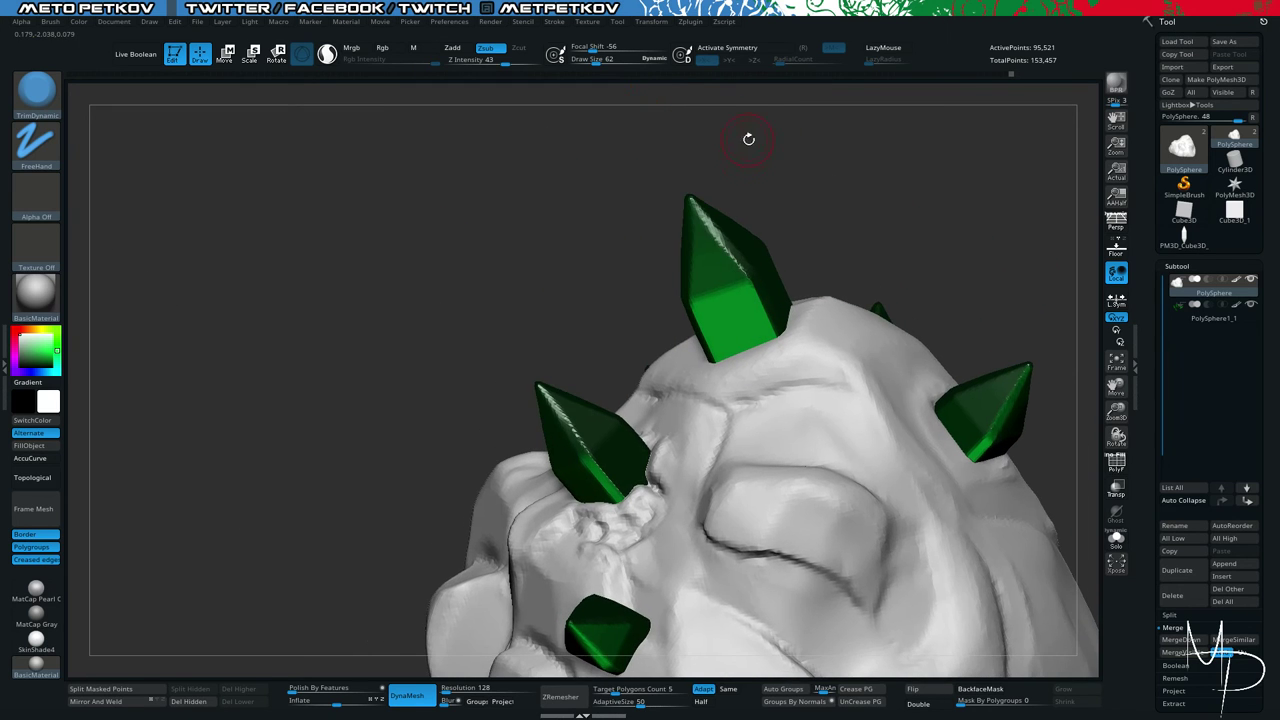
right_click_drag(748, 139, 805, 250)
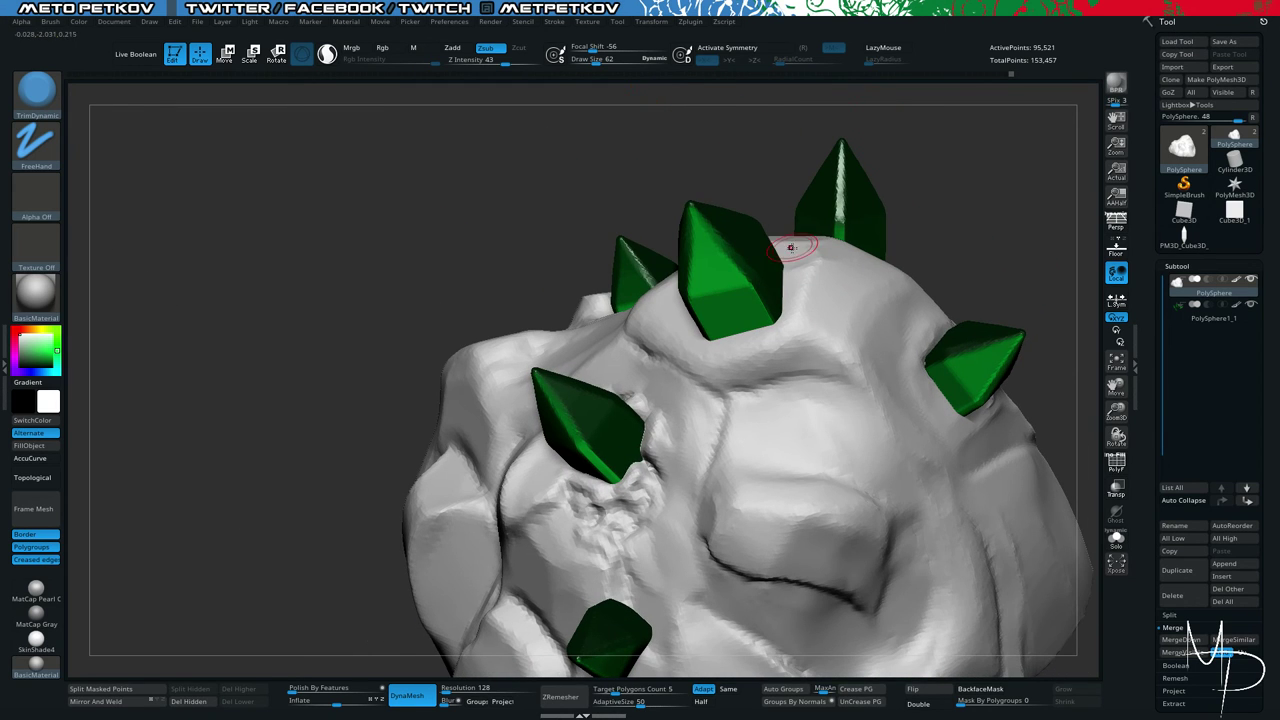
key("b")
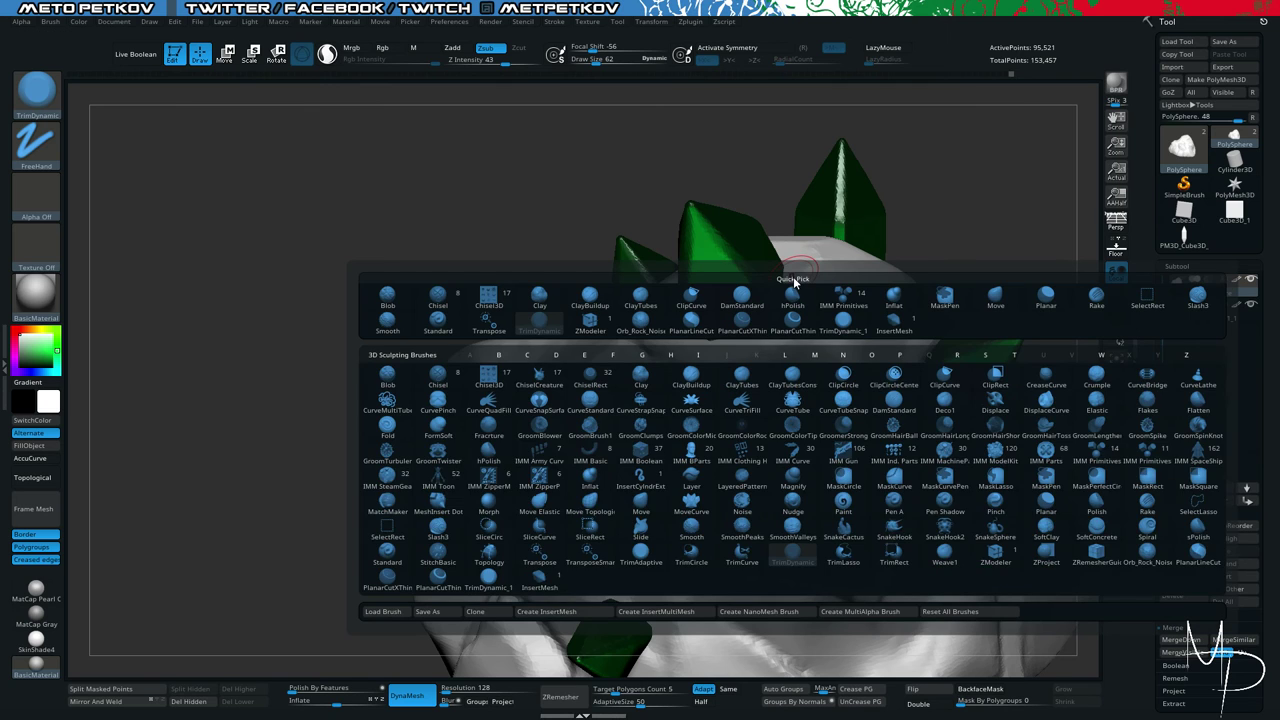
key("c")
key("b")
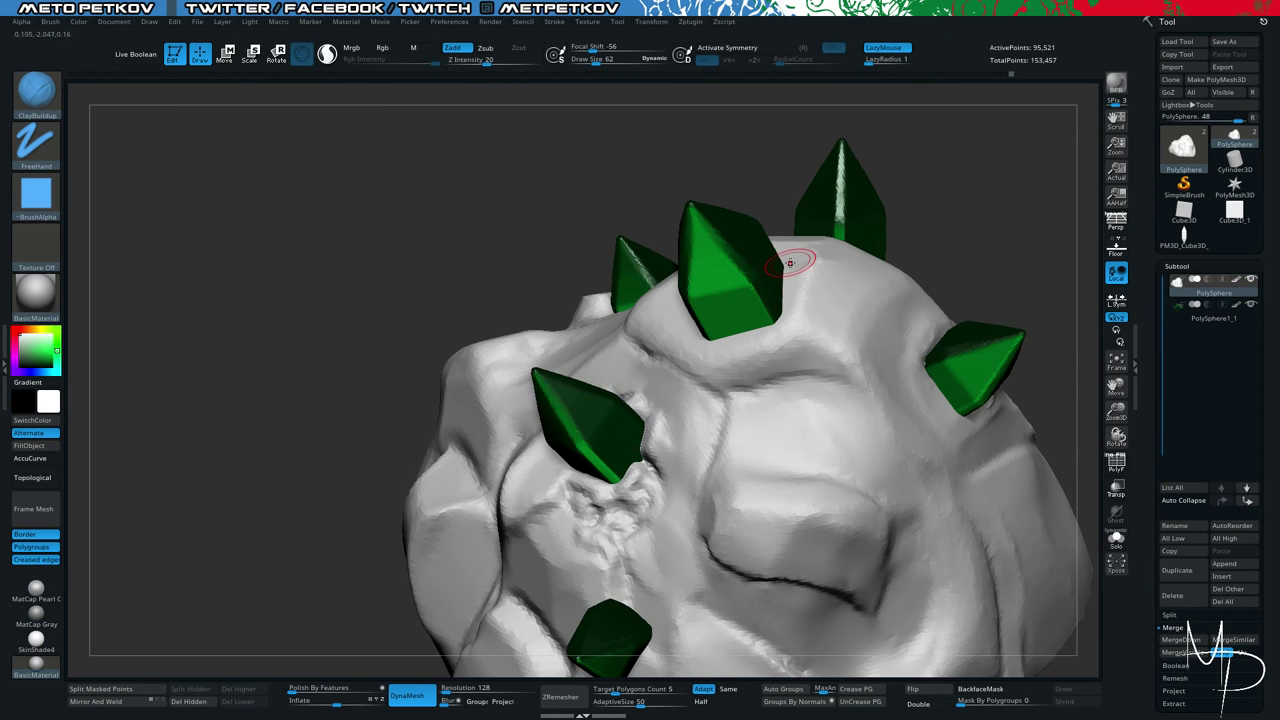
key("b")
key("c")
key("b")
mouse_move(790, 252)
left_mouse_down()
mouse_move(800, 305)
mouse_move(810, 275)
mouse_move(790, 244)
left_mouse_up()
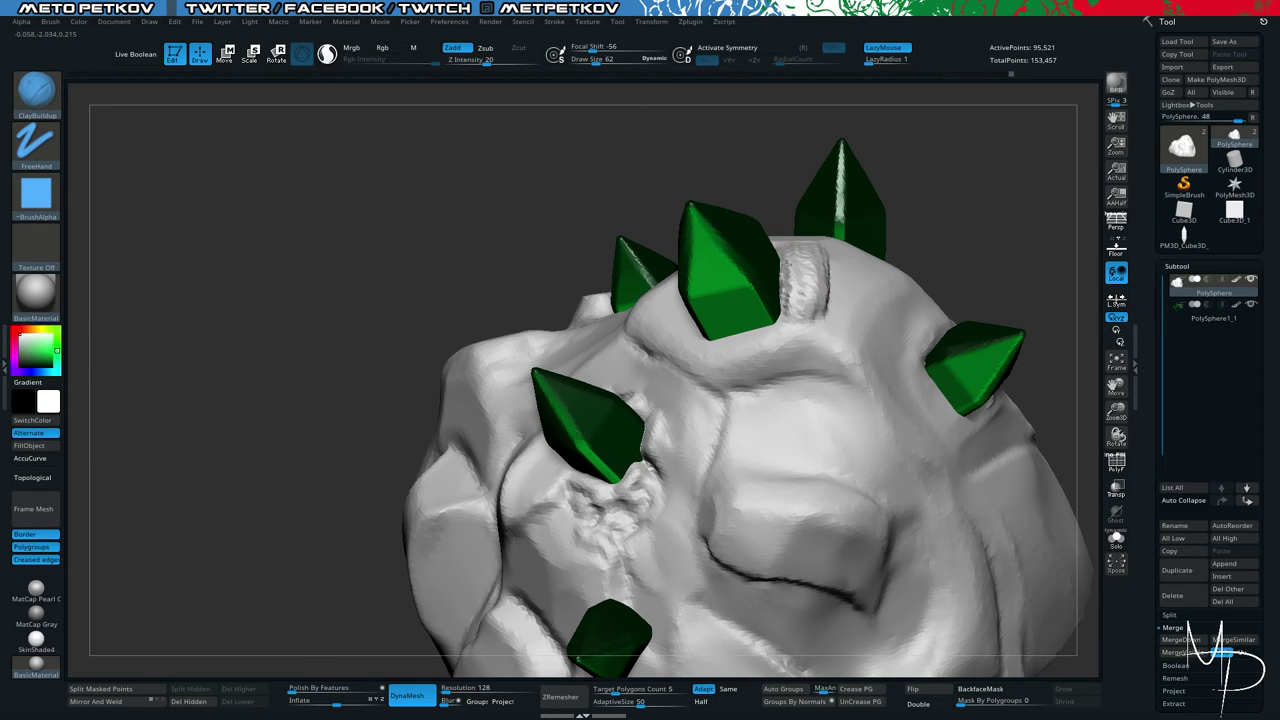
left_click_drag(758, 185, 765, 247, "alt")
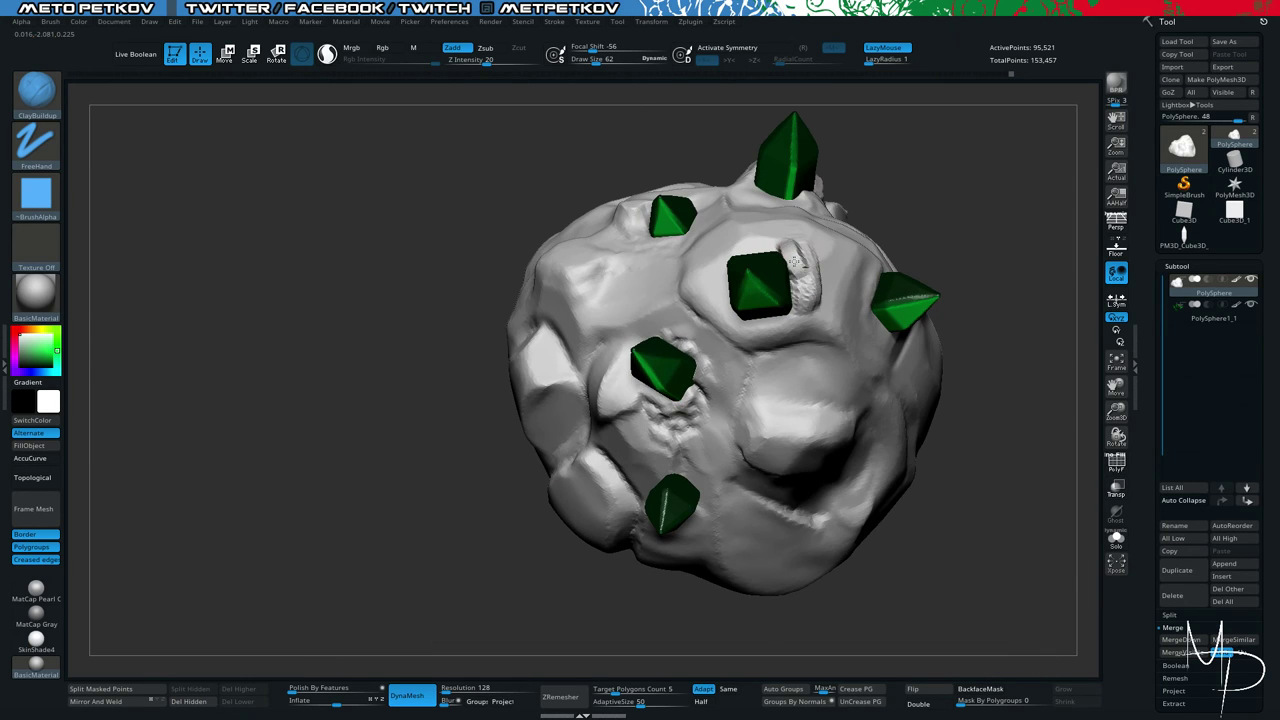
Extend the clay ridge beside the top crystal with further ClayBuildup strokes across the rock behind it.
right_click_drag(965, 238, 797, 254)
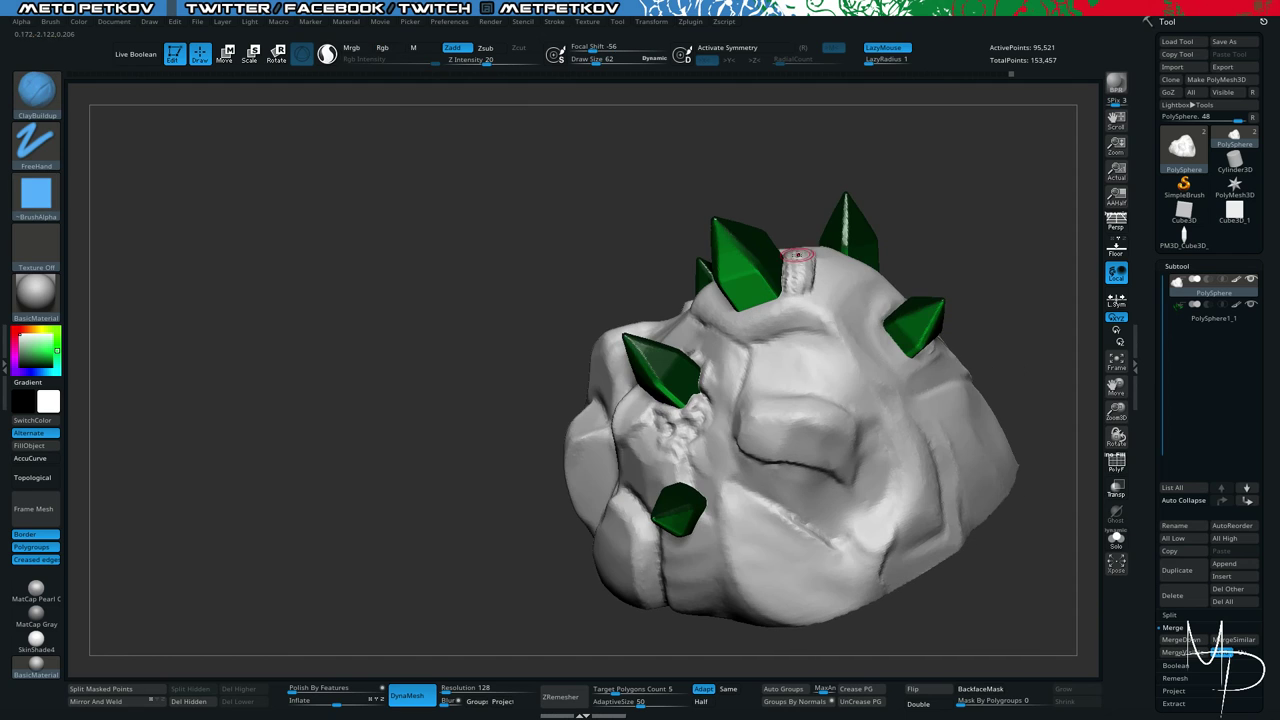
left_click_drag(790, 154, 786, 250)
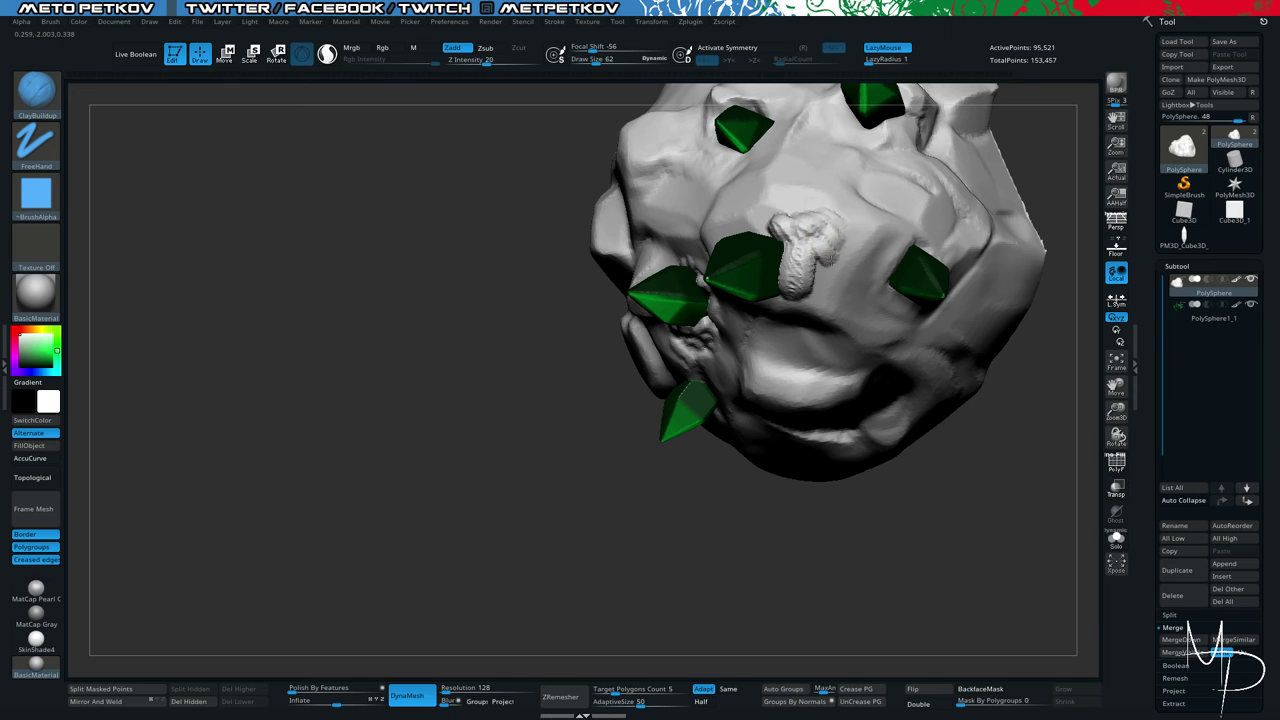
mouse_move(820, 526)
right_mouse_down()
mouse_move(836, 314)
mouse_move(1000, 277)
mouse_move(947, 217)
mouse_move(920, 230)
mouse_move(895, 203)
mouse_move(875, 236)
right_mouse_up()
mouse_move(875, 236)
left_mouse_down()
mouse_move(870, 245)
mouse_move(882, 234)
mouse_move(870, 220)
mouse_move(898, 241)
left_mouse_up()
mouse_move(489, 403)
left_mouse_down()
mouse_move(451, 326)
mouse_move(511, 300)
mouse_move(449, 283)
mouse_move(907, 265)
left_mouse_up()
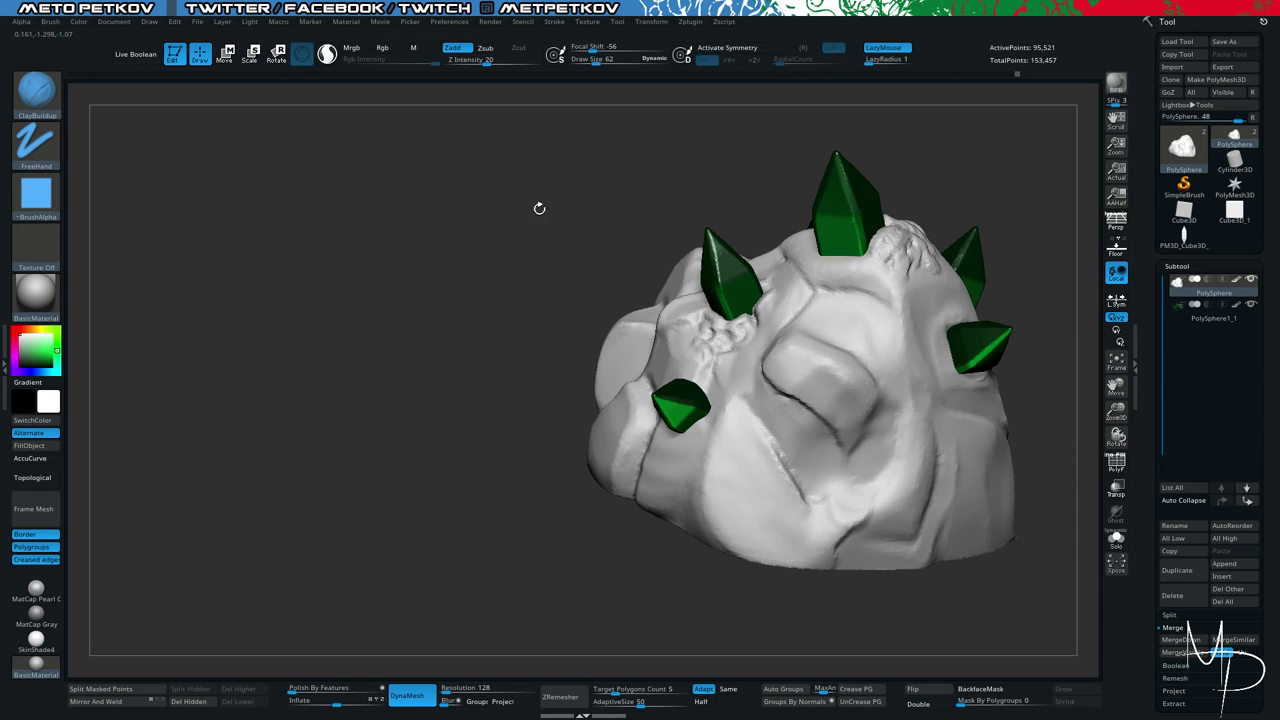
Remesh the rock and flatten the rough clay beside the top crystal with TrimDynamic at draw size 124.
mouse_move(540, 209)
left_mouse_down()
mouse_move(394, 177)
mouse_move(503, 149)
left_mouse_up()
key("b")
key("t")
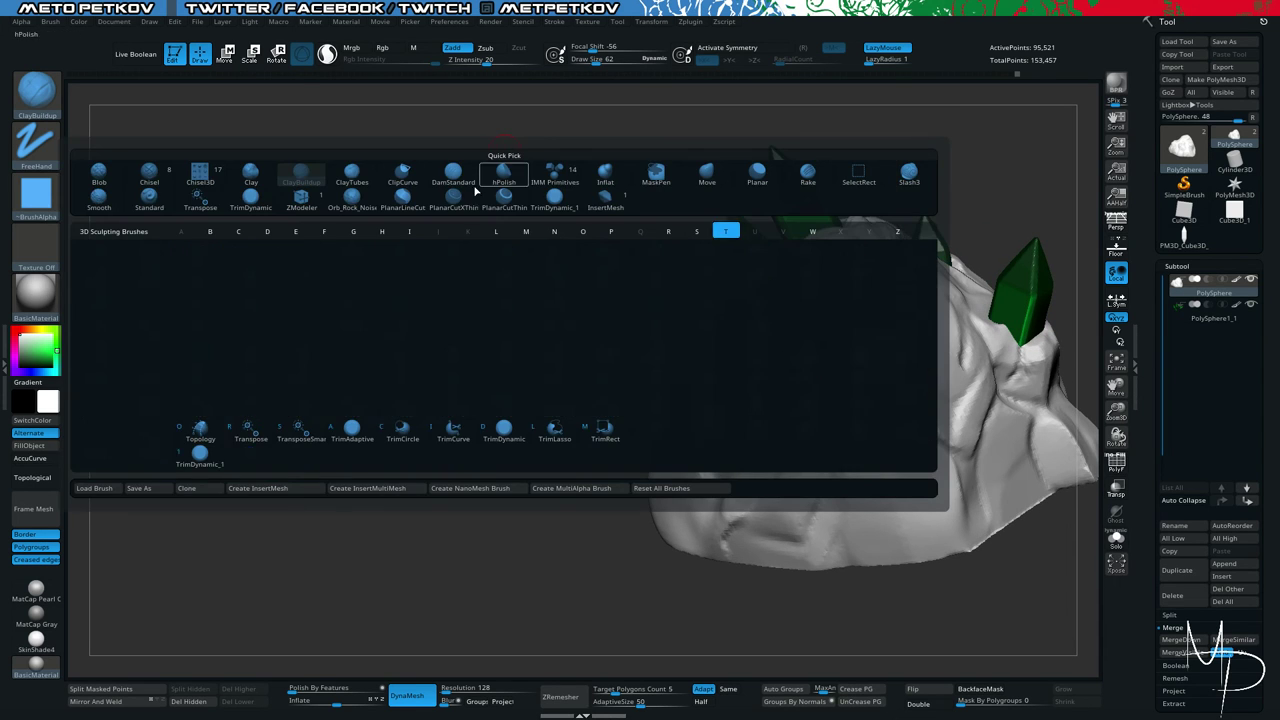
key("d")
left_click_drag(434, 223, 466, 262)
key("space")
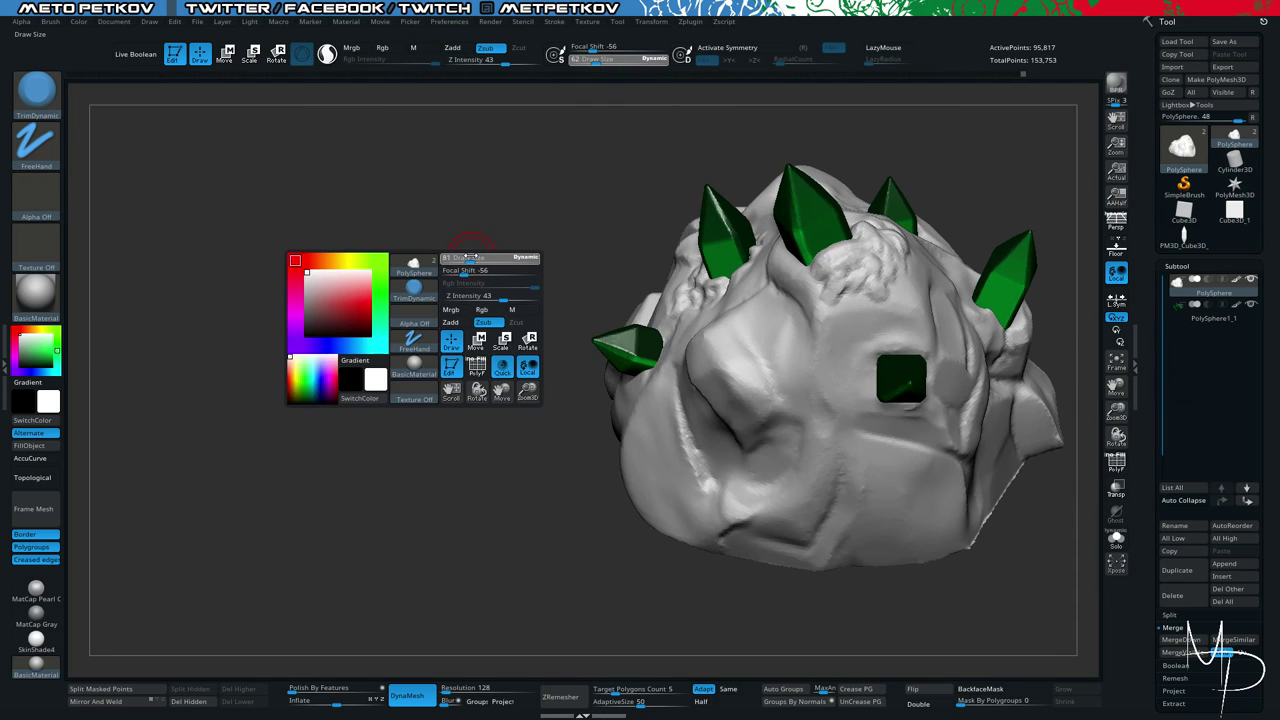
key("space")
mouse_move(857, 247)
left_mouse_down()
mouse_move(851, 272)
mouse_move(880, 256)
mouse_move(854, 274)
left_mouse_up()
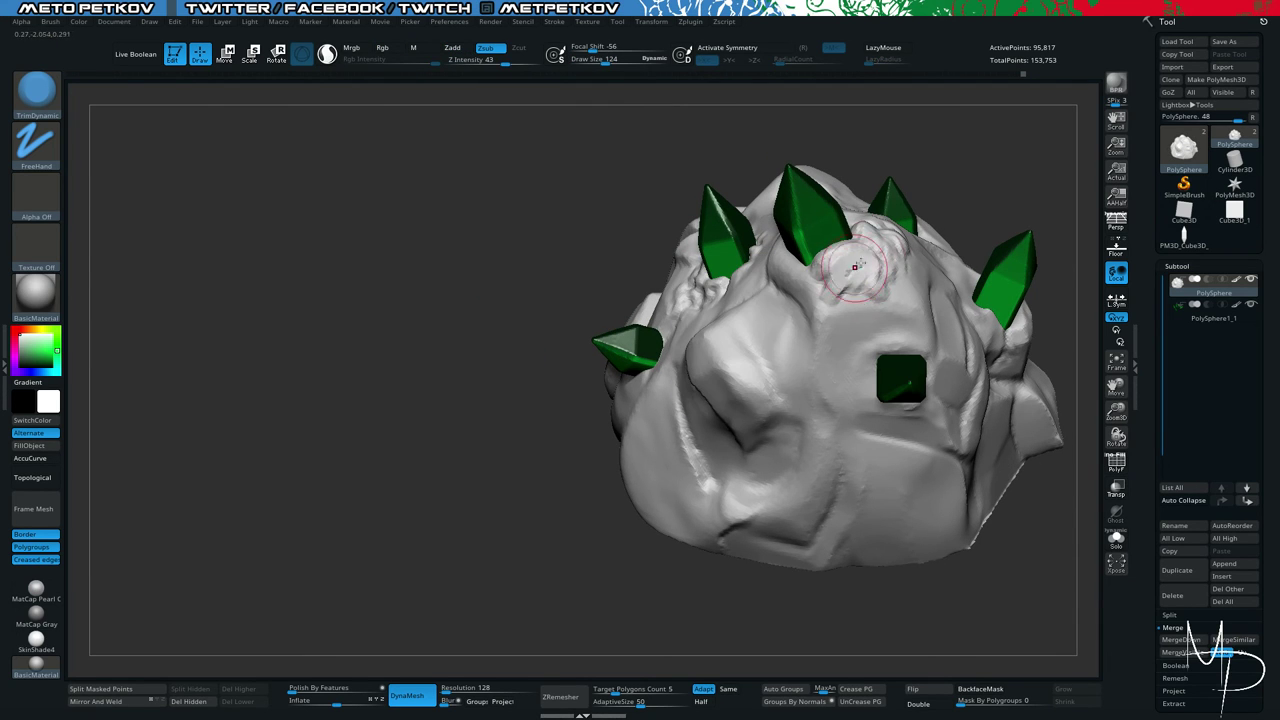
left_click_drag(626, 191, 880, 230)
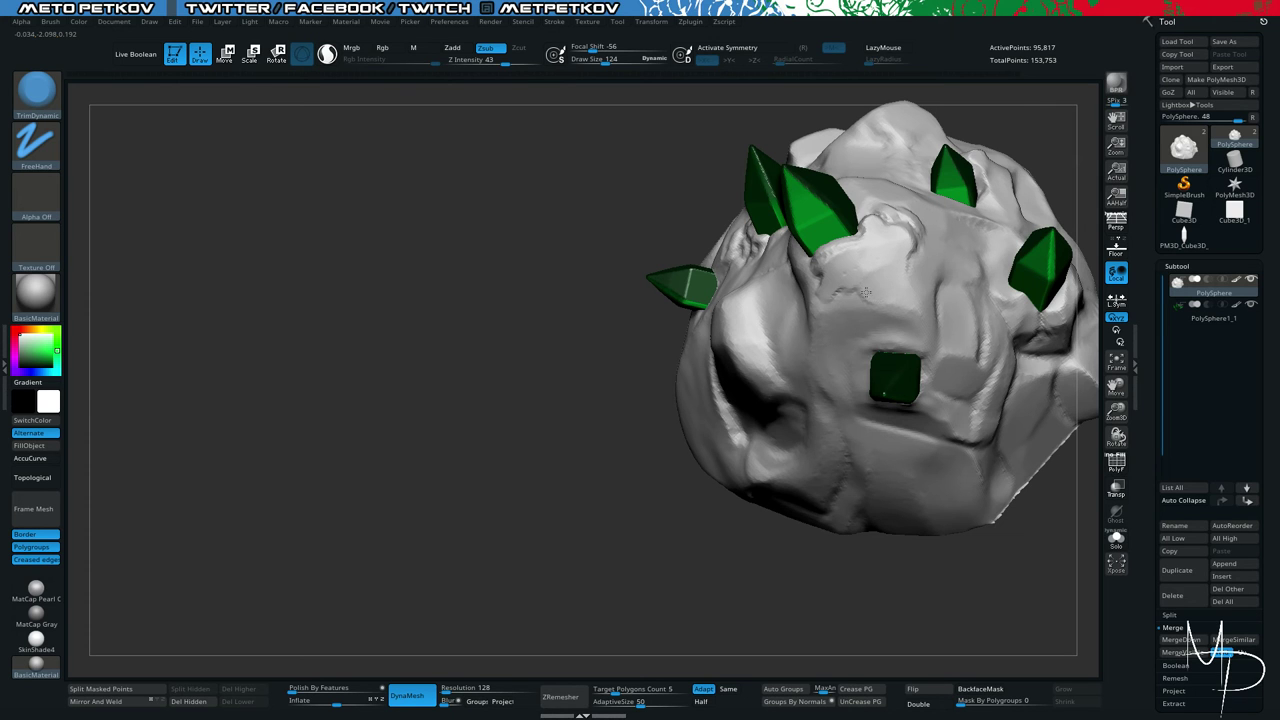
left_click_drag(461, 277, 396, 225)
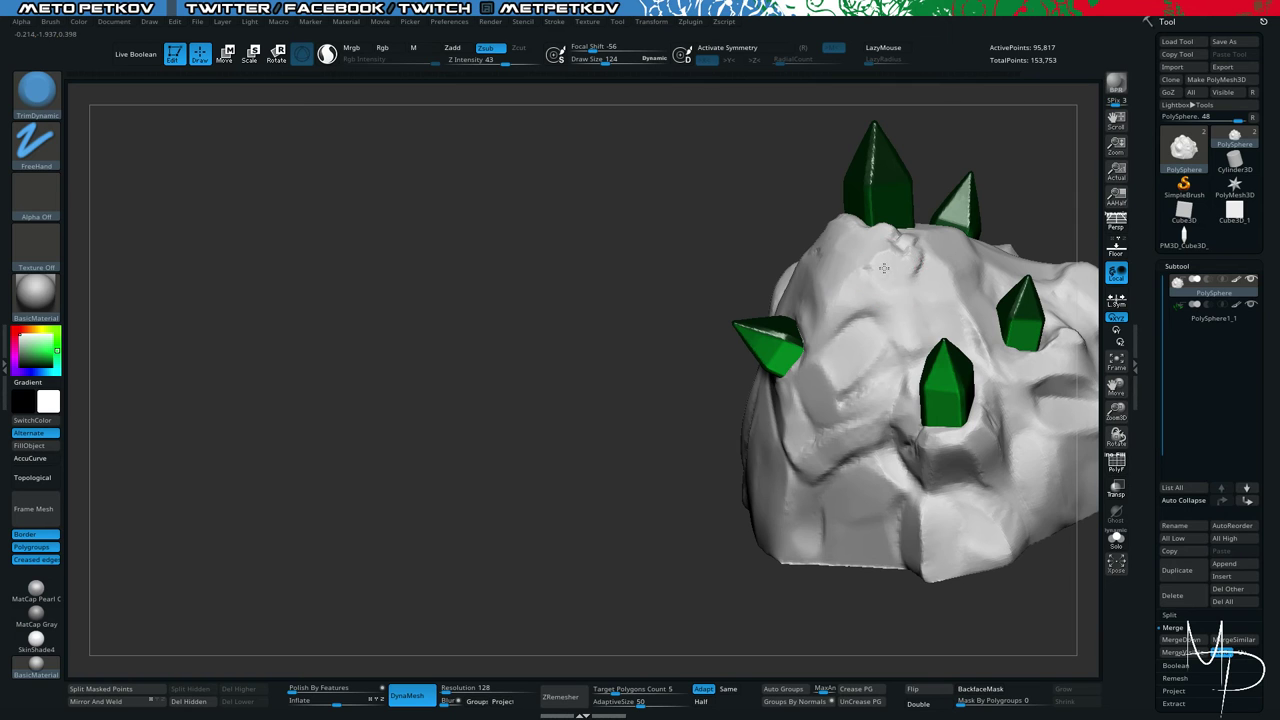
left_click_drag(626, 236, 577, 237)
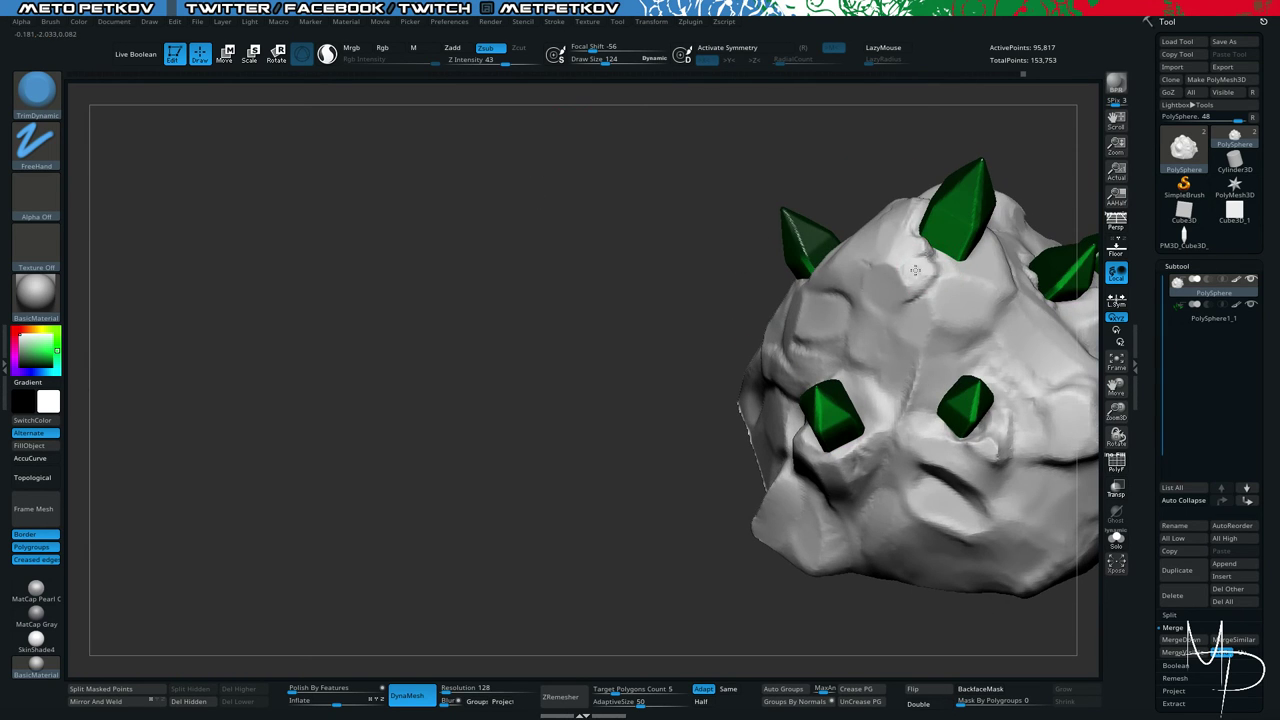
Trim smaller facets into the rock around the top crystal's base with TrimDynamic at draw sizes 73 and 99.
left_click_drag(548, 218, 711, 220)
key("space")
left_click_drag(891, 262, 885, 262)
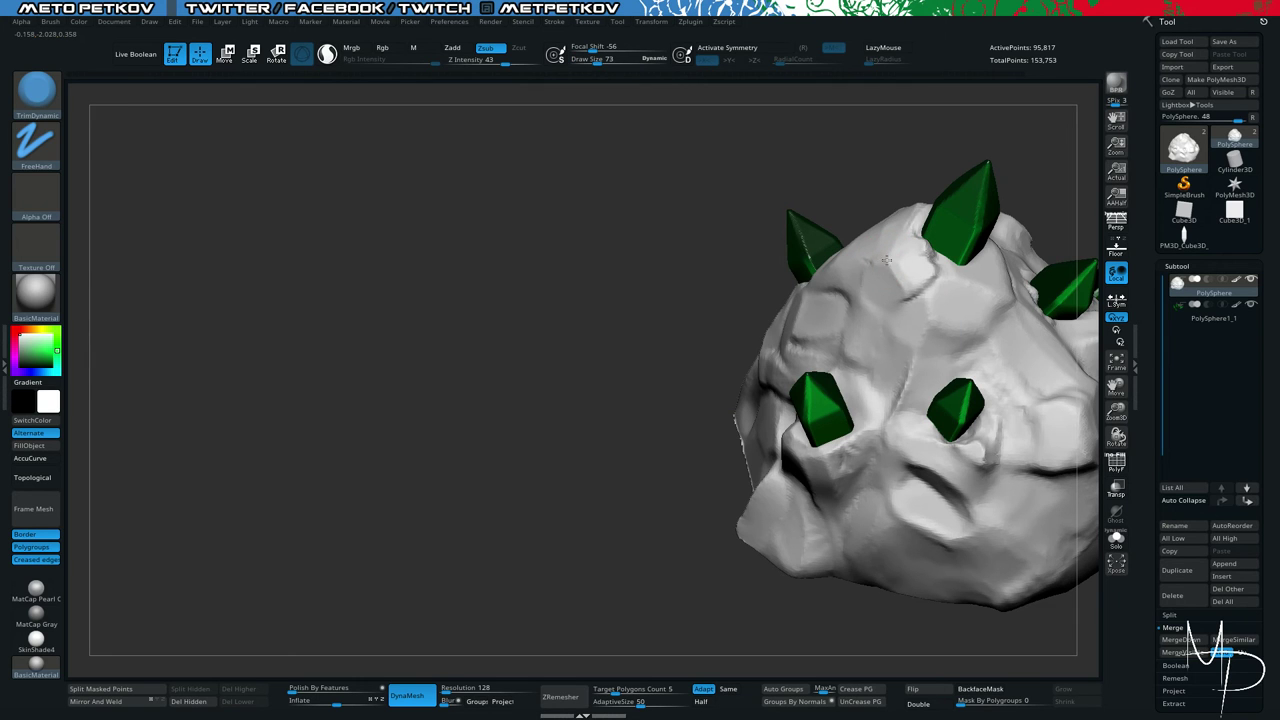
left_click_drag(703, 239, 782, 242)
key("space")
left_click_drag(919, 271, 928, 277)
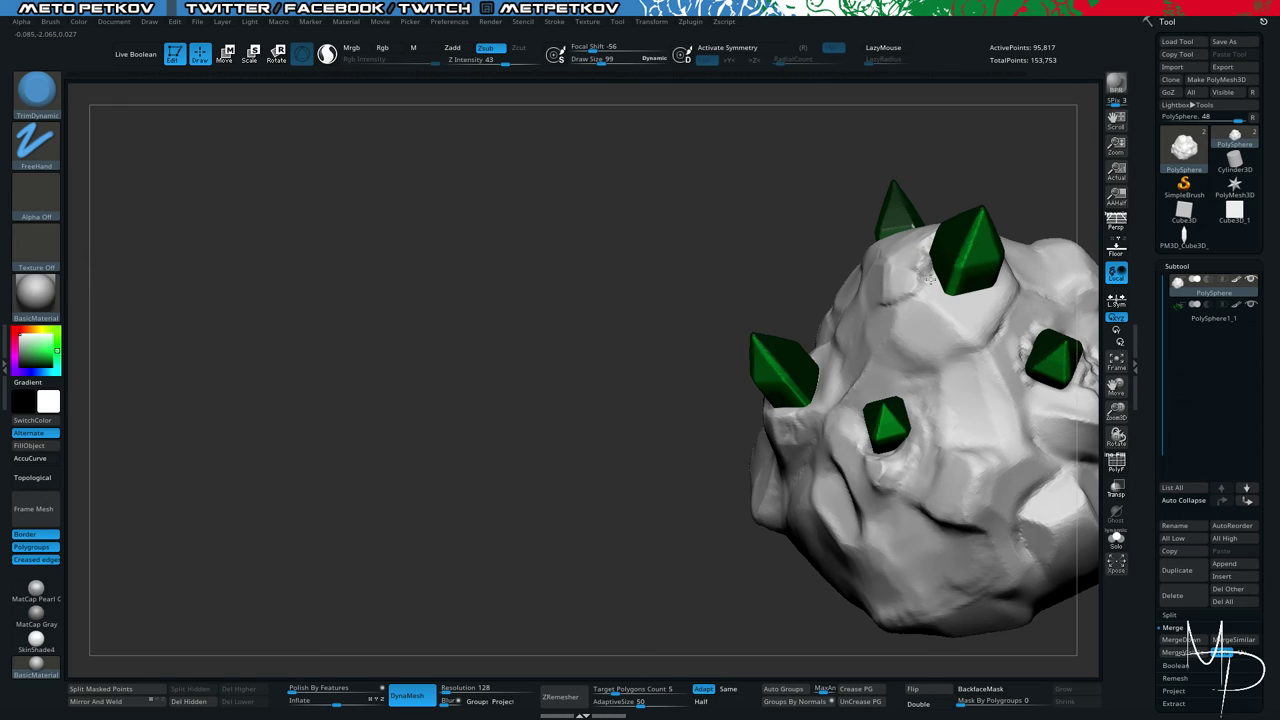
Continue trimming the slope beside the top crystal with TrimDynamic at draw size 99, undoing one stroke.
key("ctrl")
key("alt")
left_click_drag(836, 263, 822, 264)
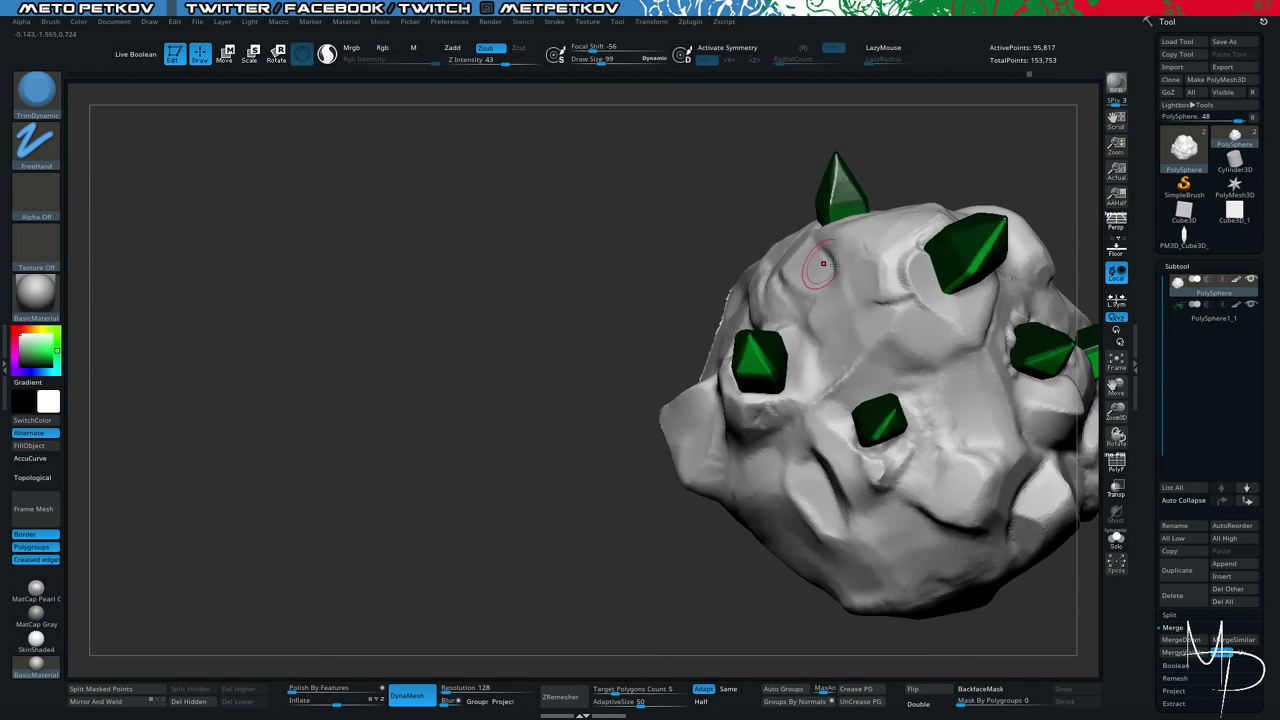
key("ctrl+z")
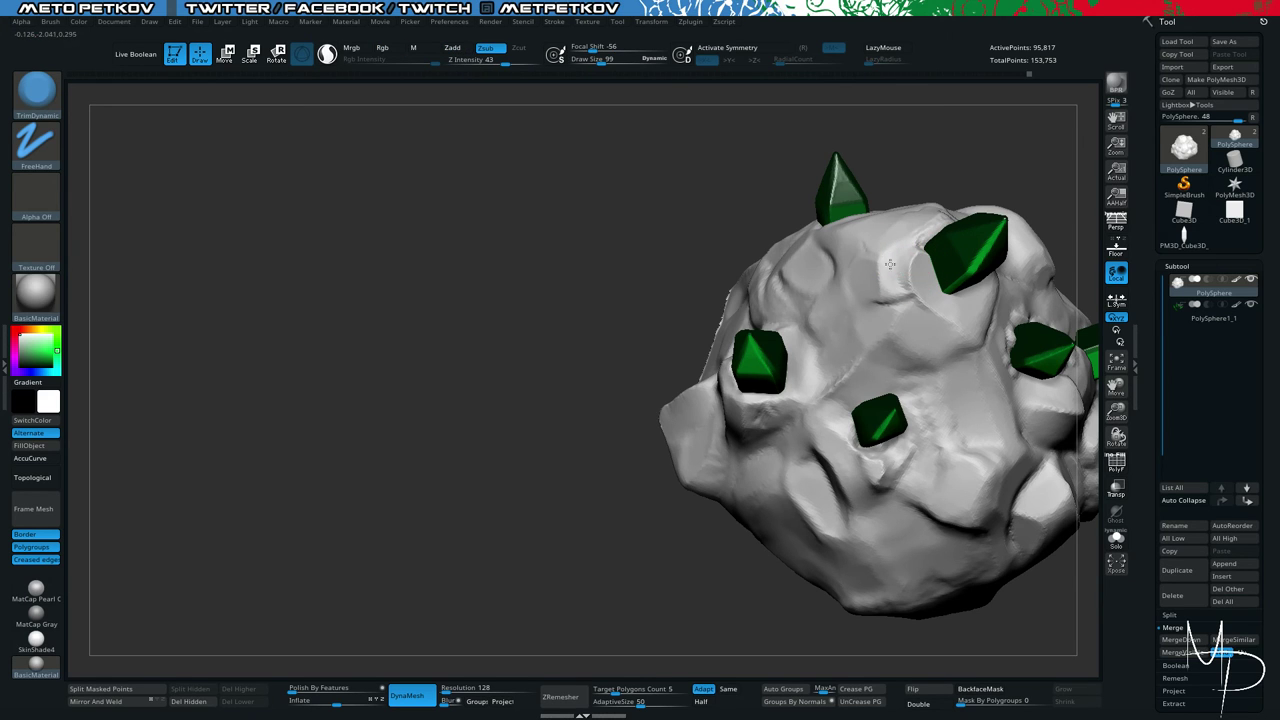
left_click_drag(457, 272, 826, 284)
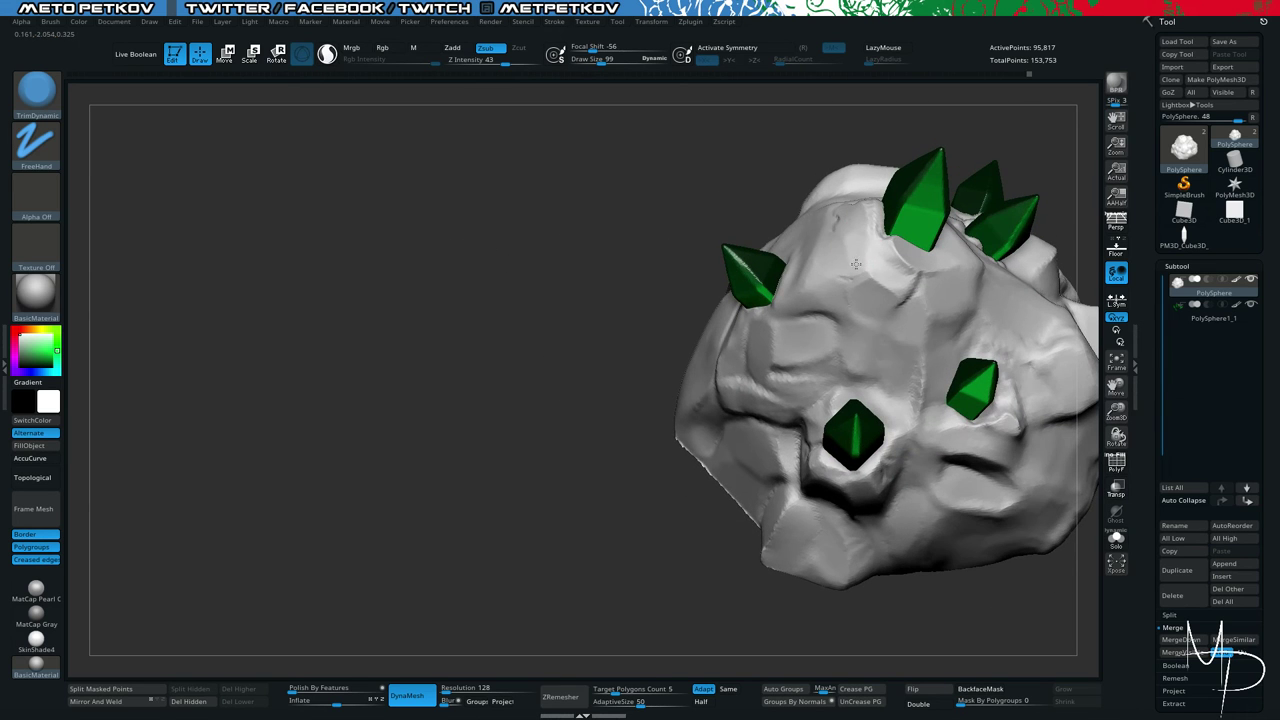
left_click_drag(581, 164, 585, 157)
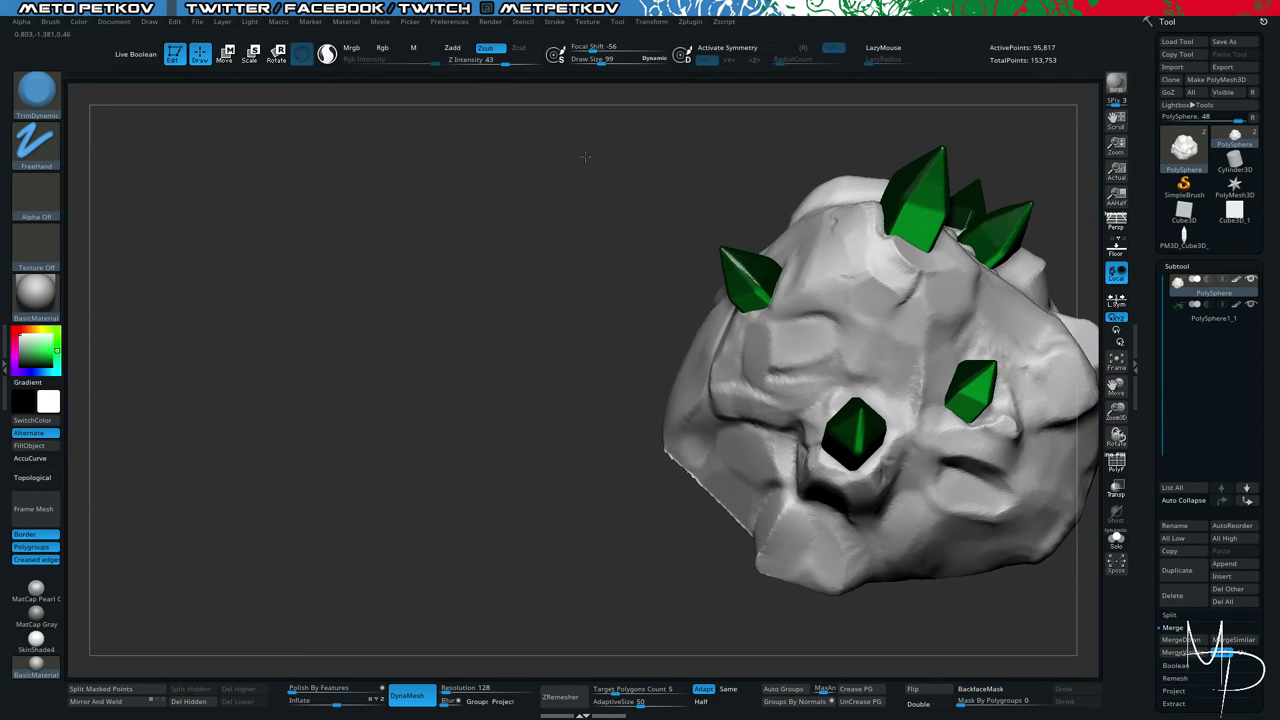
Carve creases into the rock beside the top crystal's base using DamStandard at draw size 54.
key("b")
key("d")
key("s")
key("space")
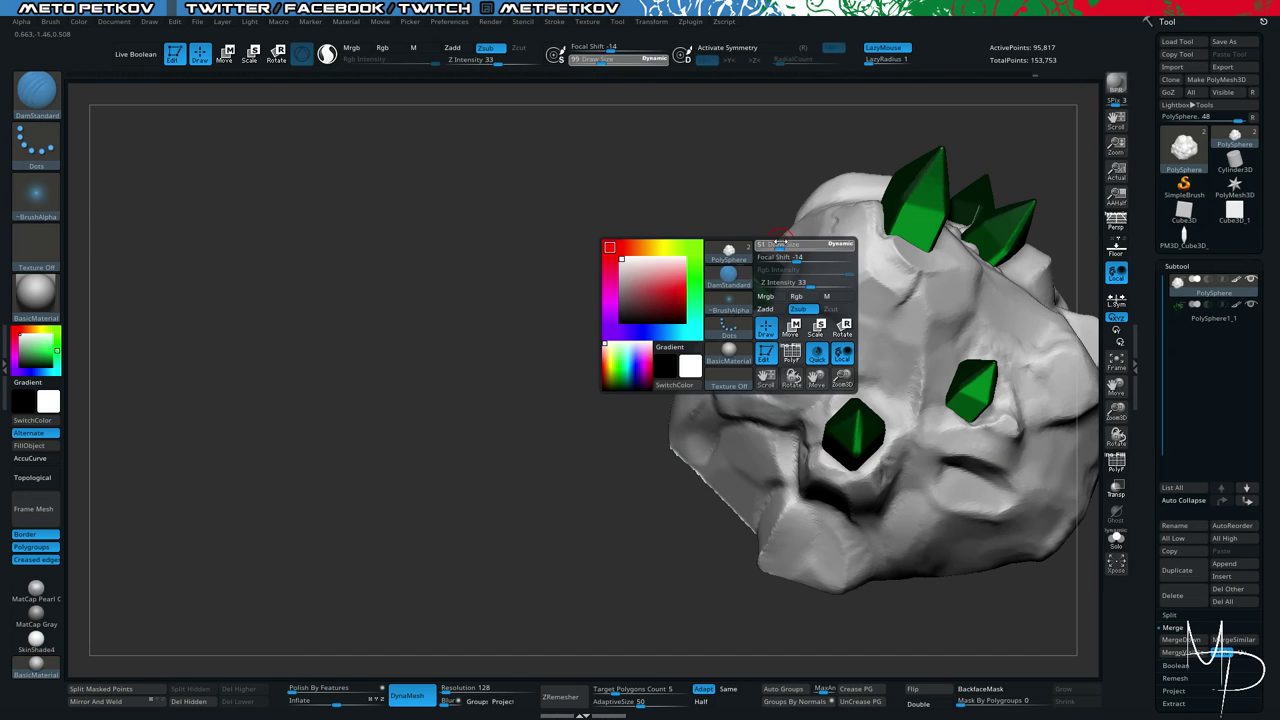
left_click_drag(780, 244, 782, 244)
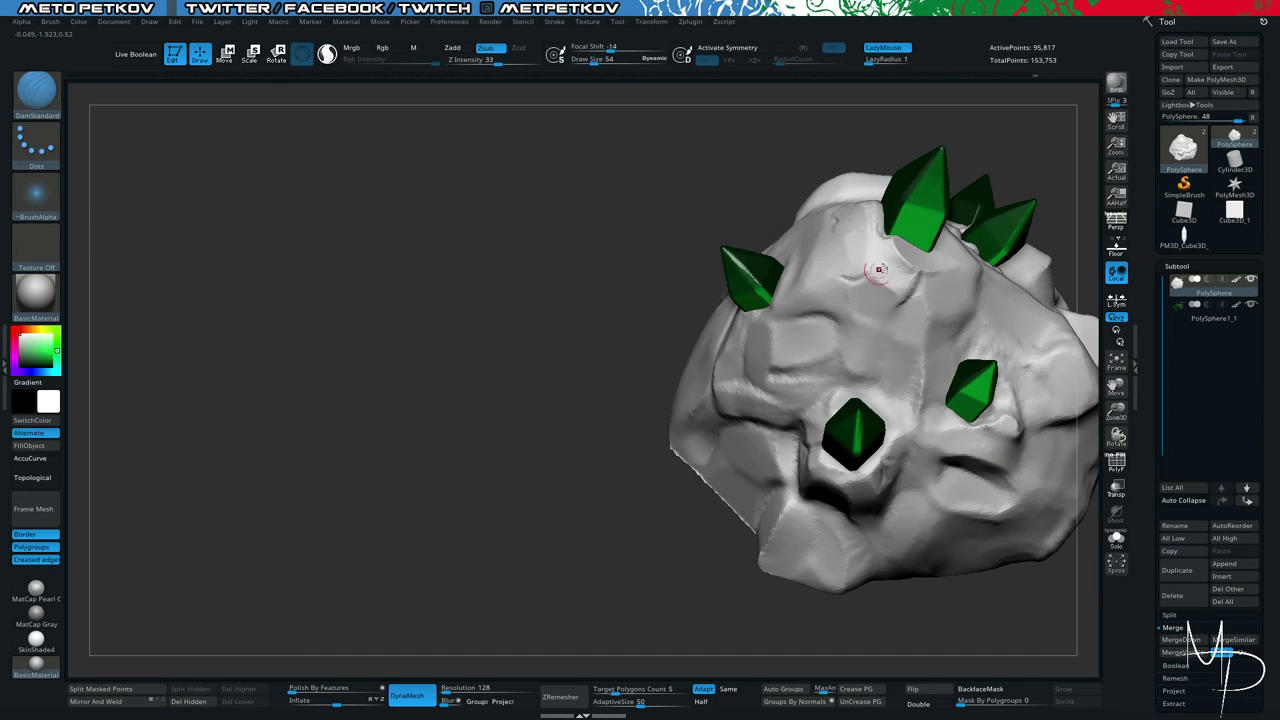
mouse_move(657, 251)
left_mouse_down()
mouse_move(560, 169)
mouse_move(657, 218)
left_mouse_up()
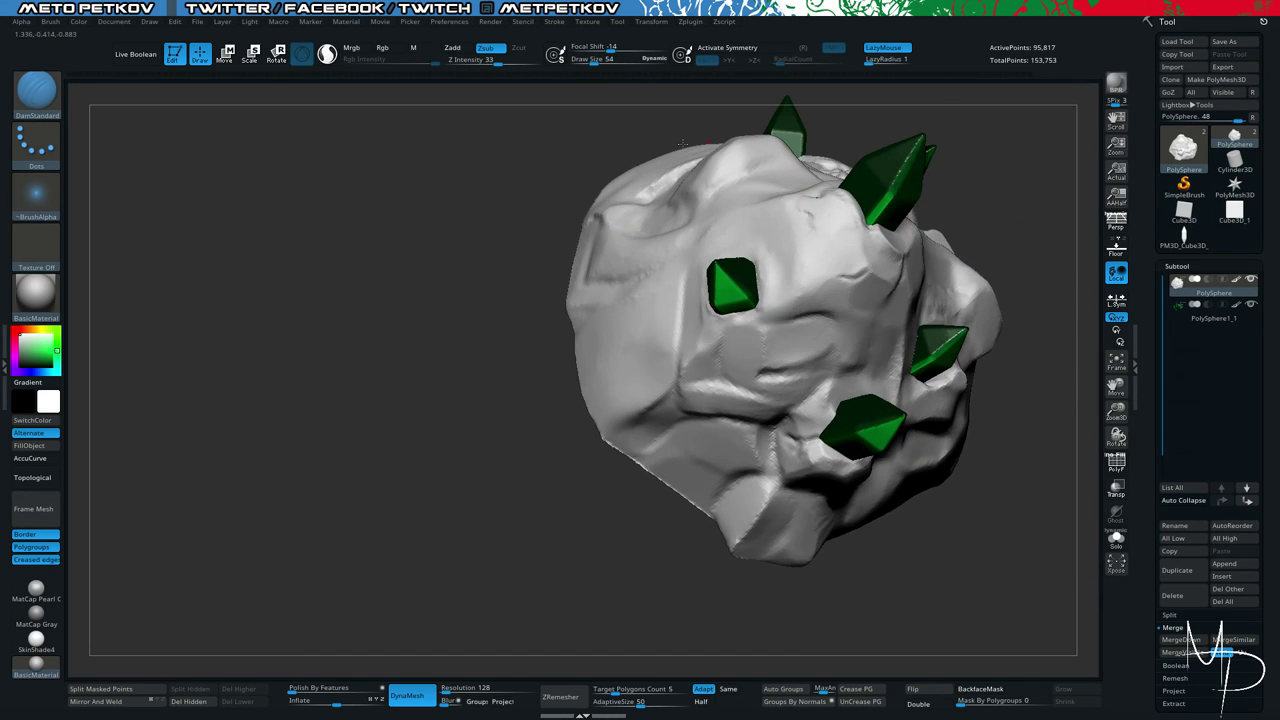
mouse_move(683, 142)
left_mouse_down()
mouse_move(323, 209)
mouse_move(591, 257)
left_mouse_up()
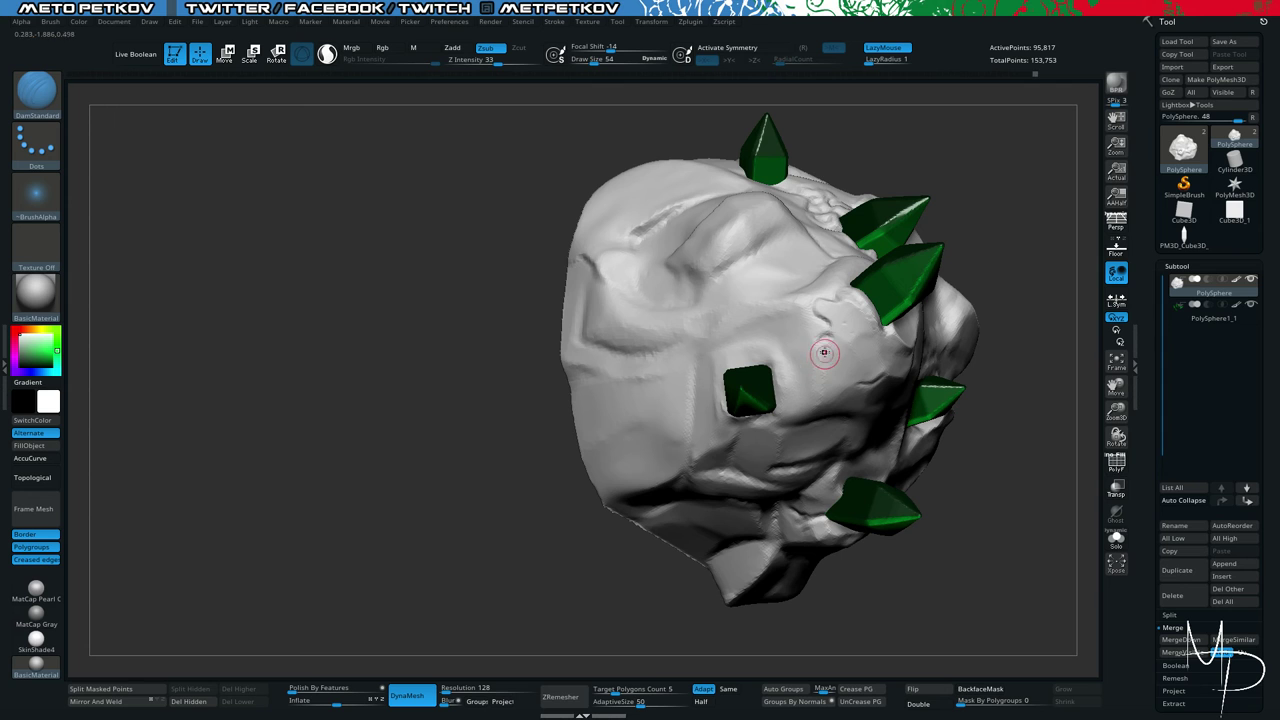
Build up a thick rim of rock around the top crystal's base using ClayBuildup at draw size 104.
mouse_move(312, 211)
left_mouse_down()
mouse_move(297, 257)
mouse_move(320, 273)
mouse_move(296, 234)
mouse_move(251, 214)
mouse_move(392, 177)
left_mouse_up()
key("b")
key("c")
key("b")
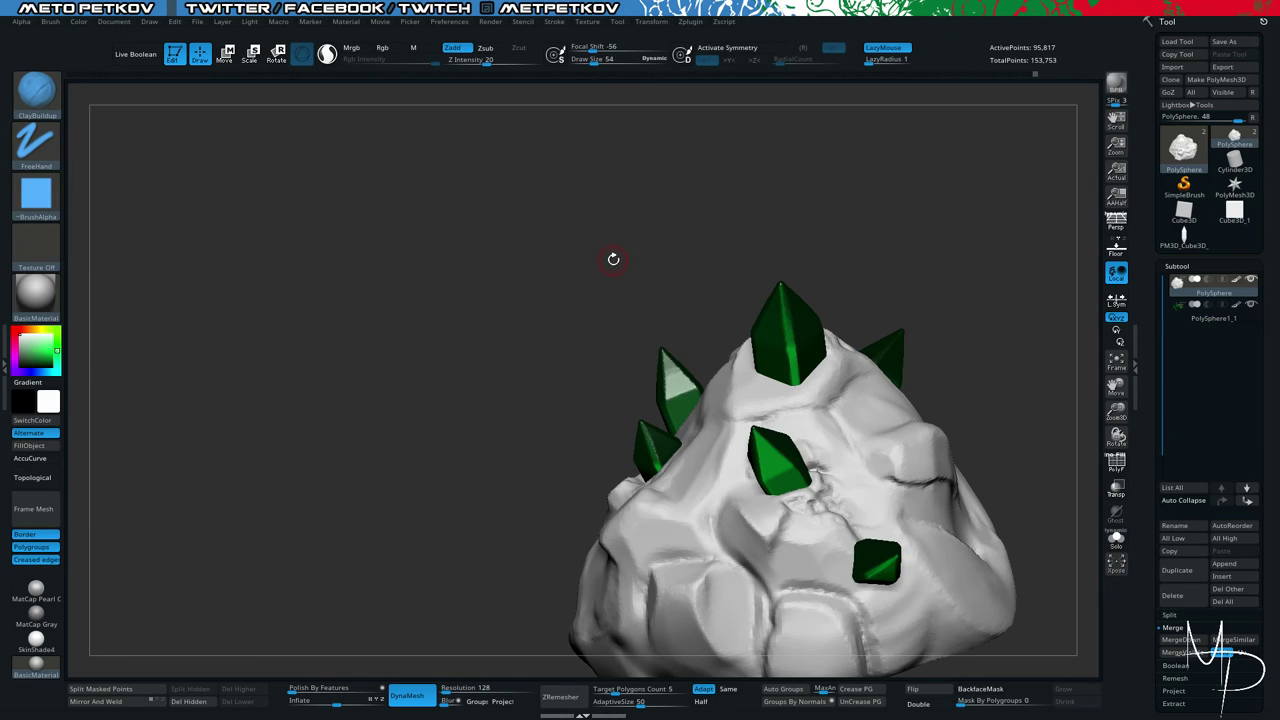
key("space")
mouse_move(613, 260)
left_mouse_down()
mouse_move(614, 229)
mouse_move(689, 328)
left_mouse_up()
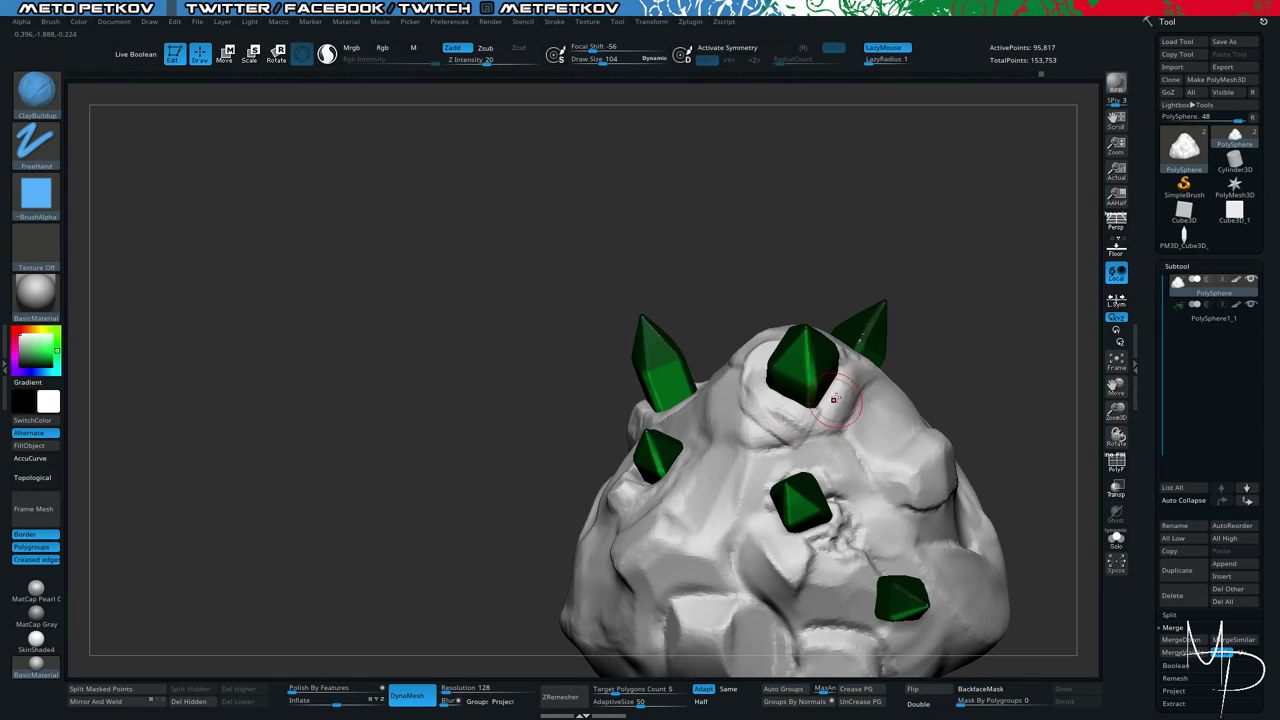
Remesh the rock and flatten the new rim around the top crystal with hPolish, reducing the draw size to 62.
mouse_move(600, 360)
left_mouse_down()
mouse_move(455, 270)
mouse_move(531, 266)
left_mouse_up()
key("b")
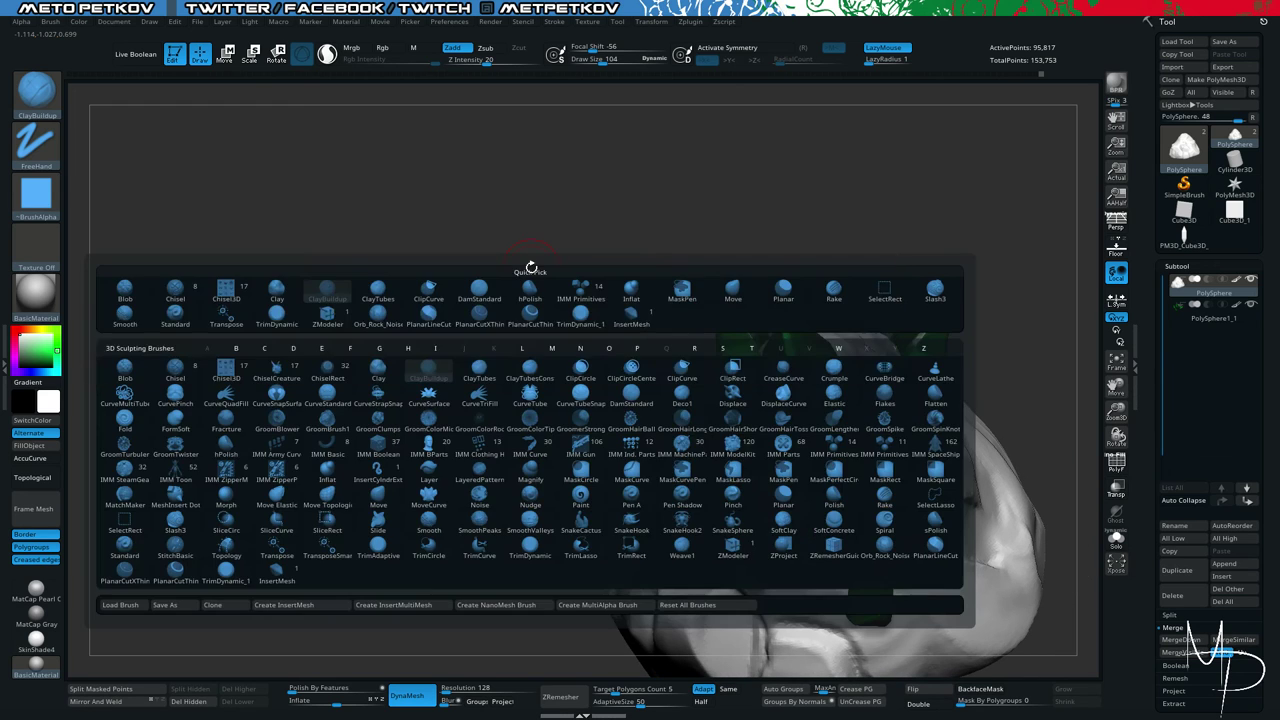
key("h")
key("p")
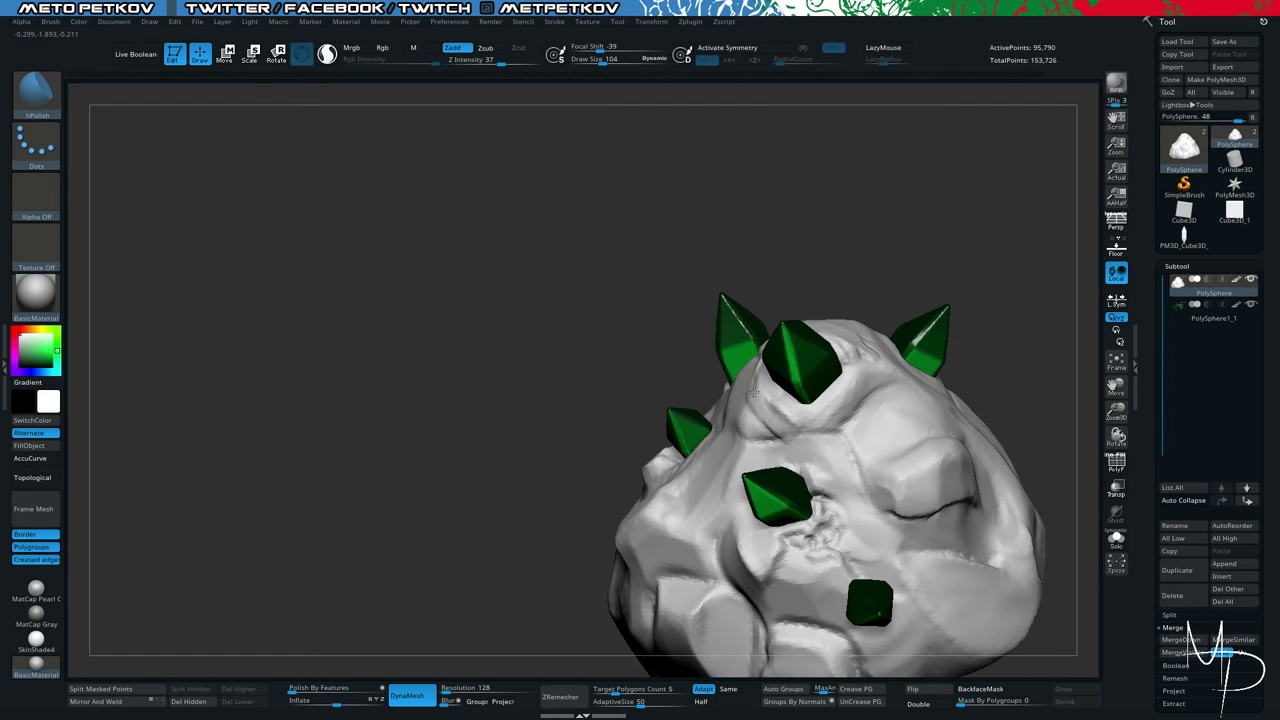
key("space")
mouse_move(491, 290)
left_mouse_down()
mouse_move(479, 288)
mouse_move(560, 291)
left_mouse_up()
key("space")
left_click_drag(786, 387, 779, 387)
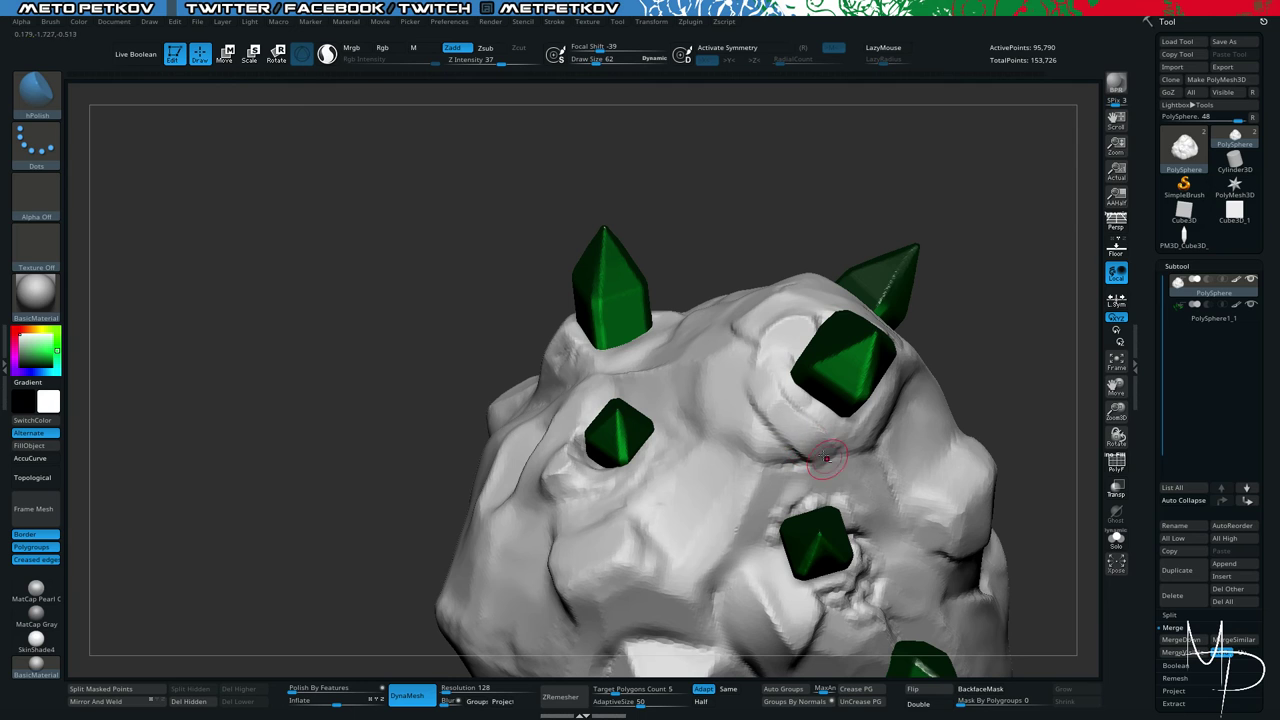
Isolate the rock from the crystals and polish the rim around the top crystal's socket using hPolish at draw size 62.
mouse_move(285, 236)
left_mouse_down("alt")
mouse_move(386, 257)
mouse_move(386, 277)
mouse_move(450, 350)
left_mouse_up("alt")
key("alt+s")
mouse_move(746, 454)
left_mouse_down()
mouse_move(766, 460)
mouse_move(760, 446)
left_mouse_up()
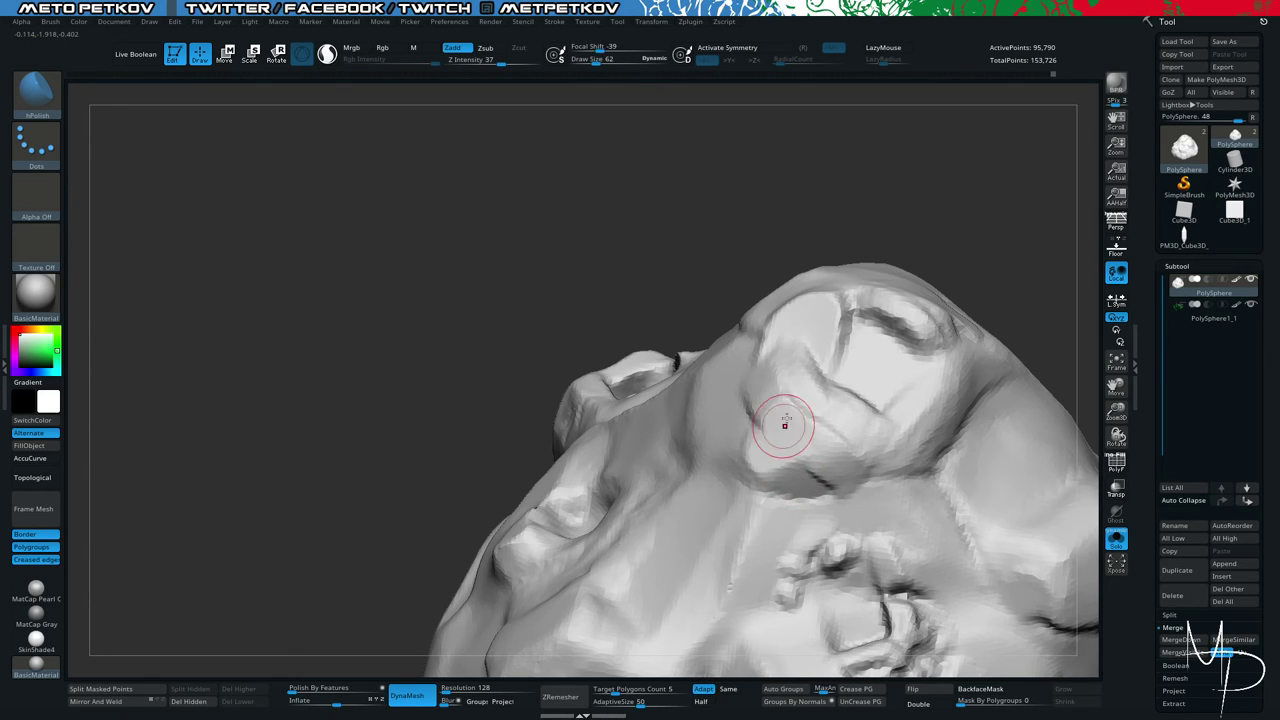
Carve sharp creases into the rim around the top crystal's socket using DamStandard at draw size 28.
mouse_move(420, 282)
left_mouse_down()
mouse_move(210, 265)
mouse_move(398, 252)
mouse_move(410, 240)
left_mouse_up()
key("b")
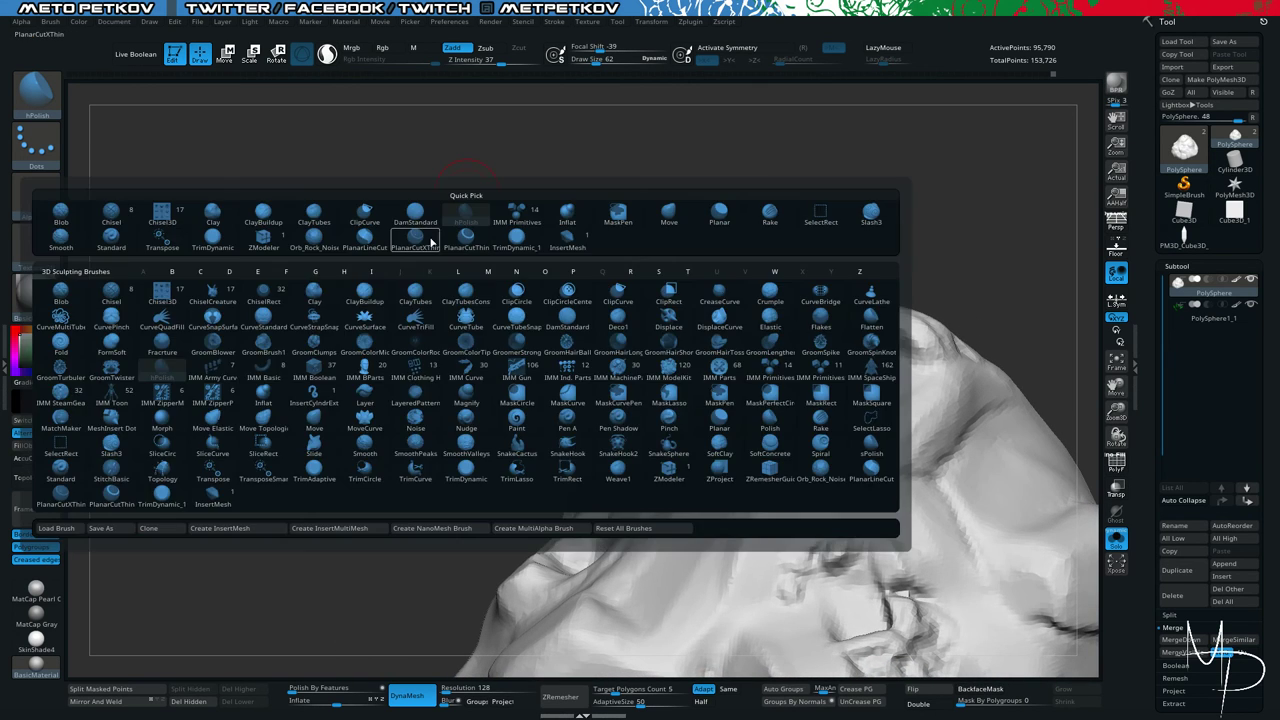
key("d")
key("s")
key("f")
key("space")
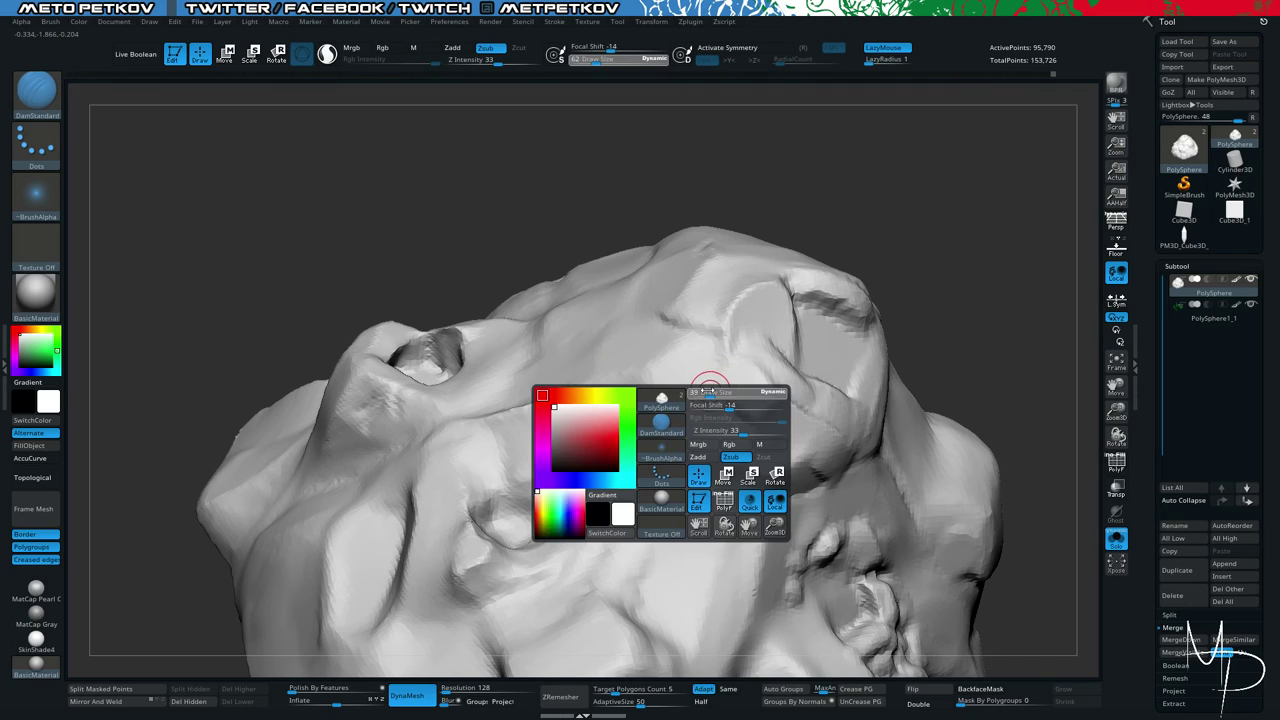
left_click_drag(715, 391, 710, 389)
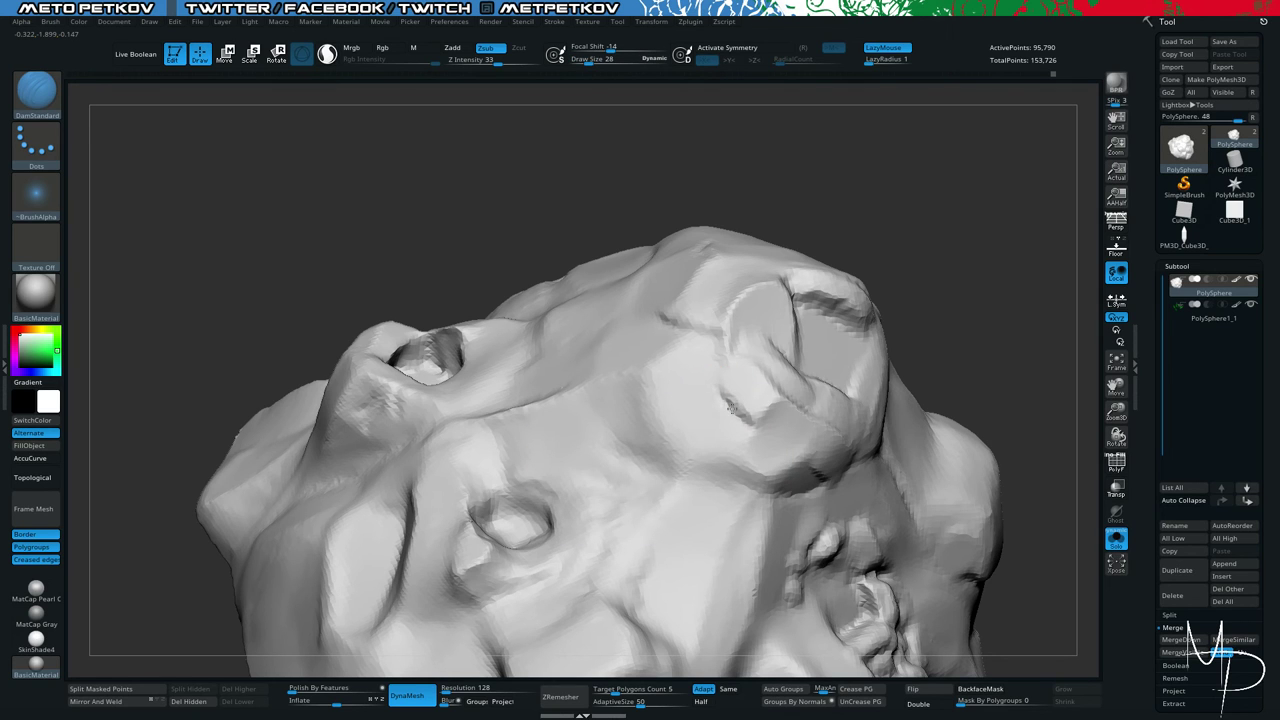
mouse_move(1022, 309)
left_mouse_down()
mouse_move(991, 234)
mouse_move(950, 236)
left_mouse_up()
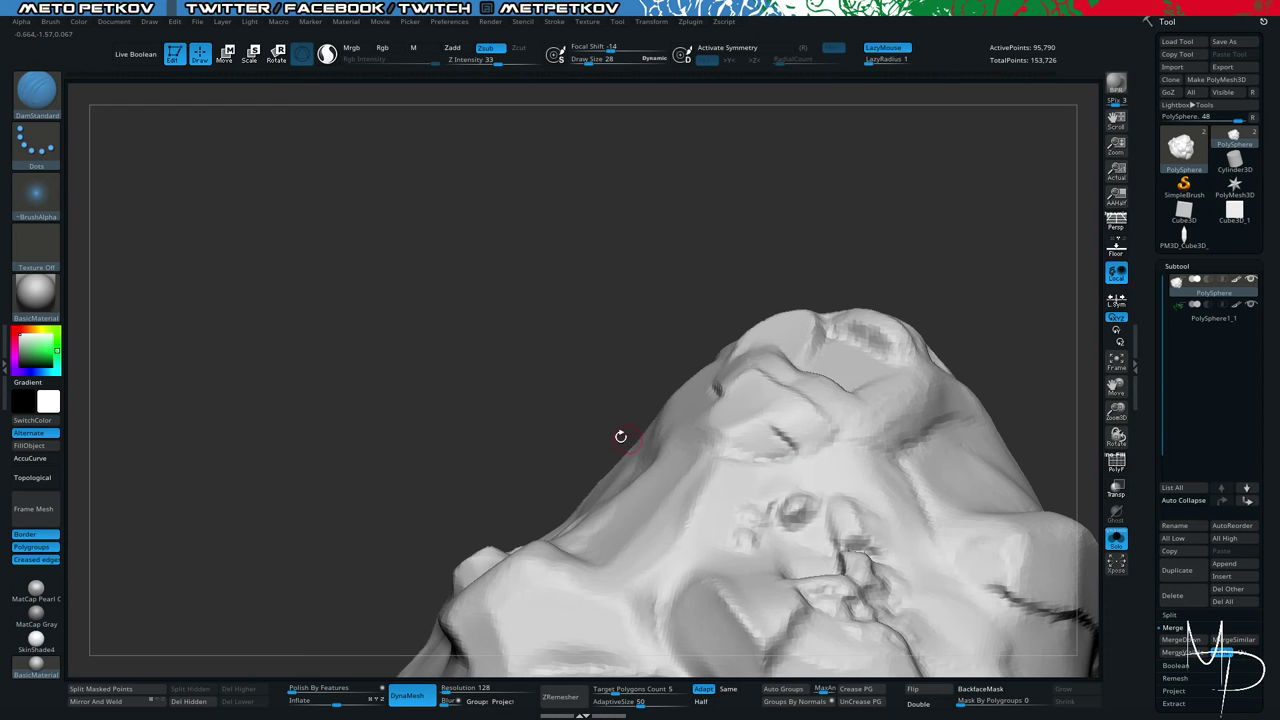
Deepen the creases around the top socket, remesh the rock, and show the crystals again.
mouse_move(444, 325)
left_mouse_down()
mouse_move(443, 371)
mouse_move(686, 451)
mouse_move(766, 454)
left_mouse_up()
left_click_drag(246, 263, 246, 228, "alt")
mouse_move(242, 239)
left_mouse_down("ctrl")
mouse_move(370, 332)
mouse_move(303, 302)
mouse_move(311, 337)
mouse_move(436, 410)
left_mouse_up("ctrl")
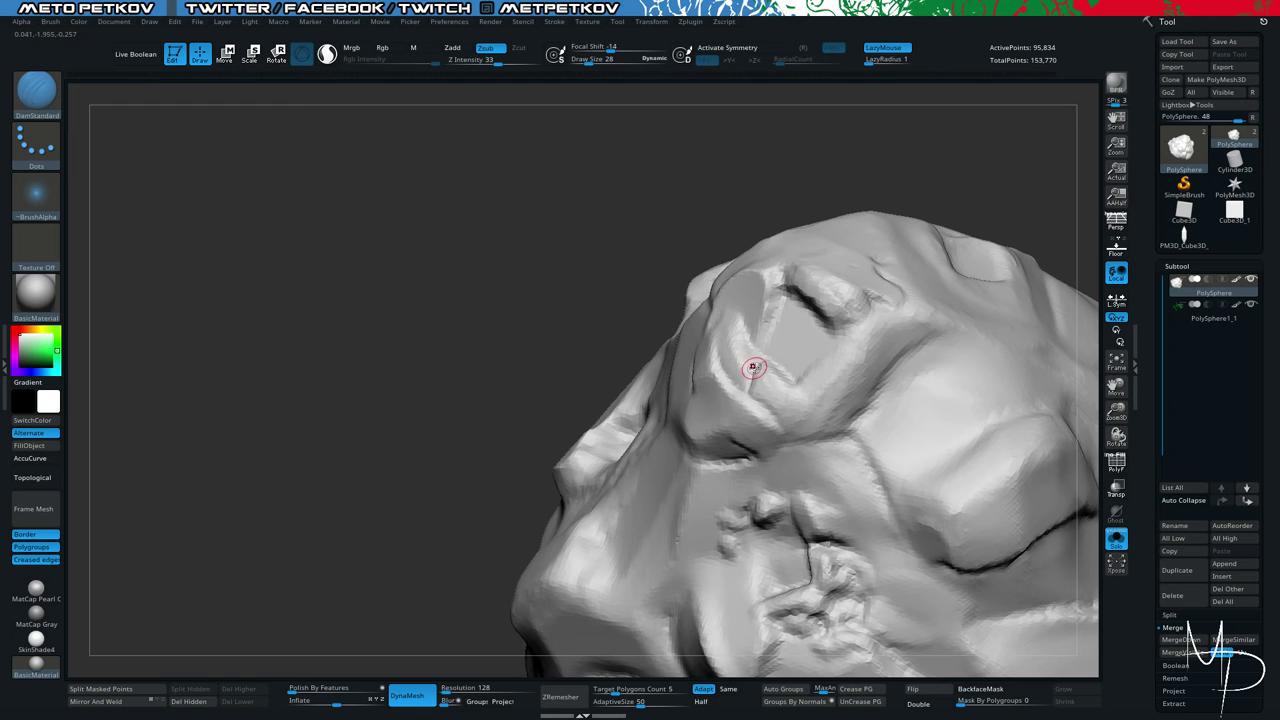
key("alt+s")
mouse_move(241, 301)
left_mouse_down()
mouse_move(254, 266)
mouse_move(146, 194)
mouse_move(198, 253)
left_mouse_up()
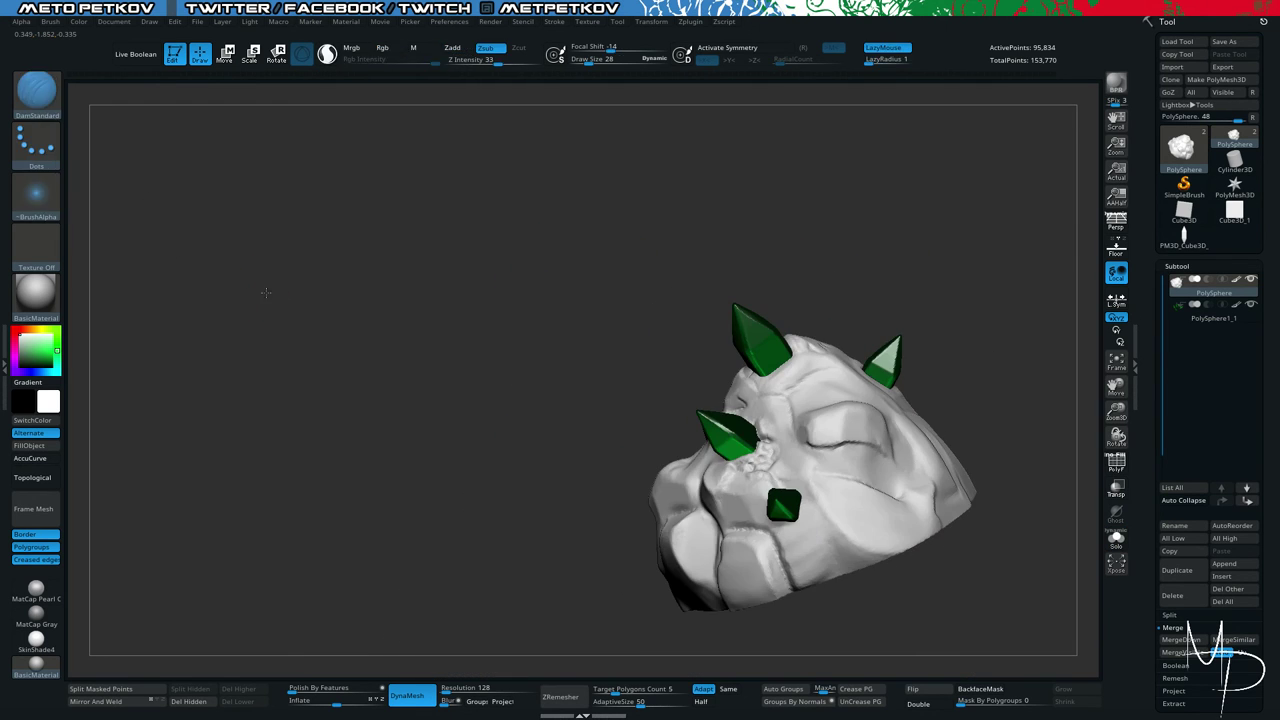
Polish the rock surface between the top crystal and the neighbouring side crystal using hPolish at draw size 77.
left_click_drag(267, 288, 305, 335)
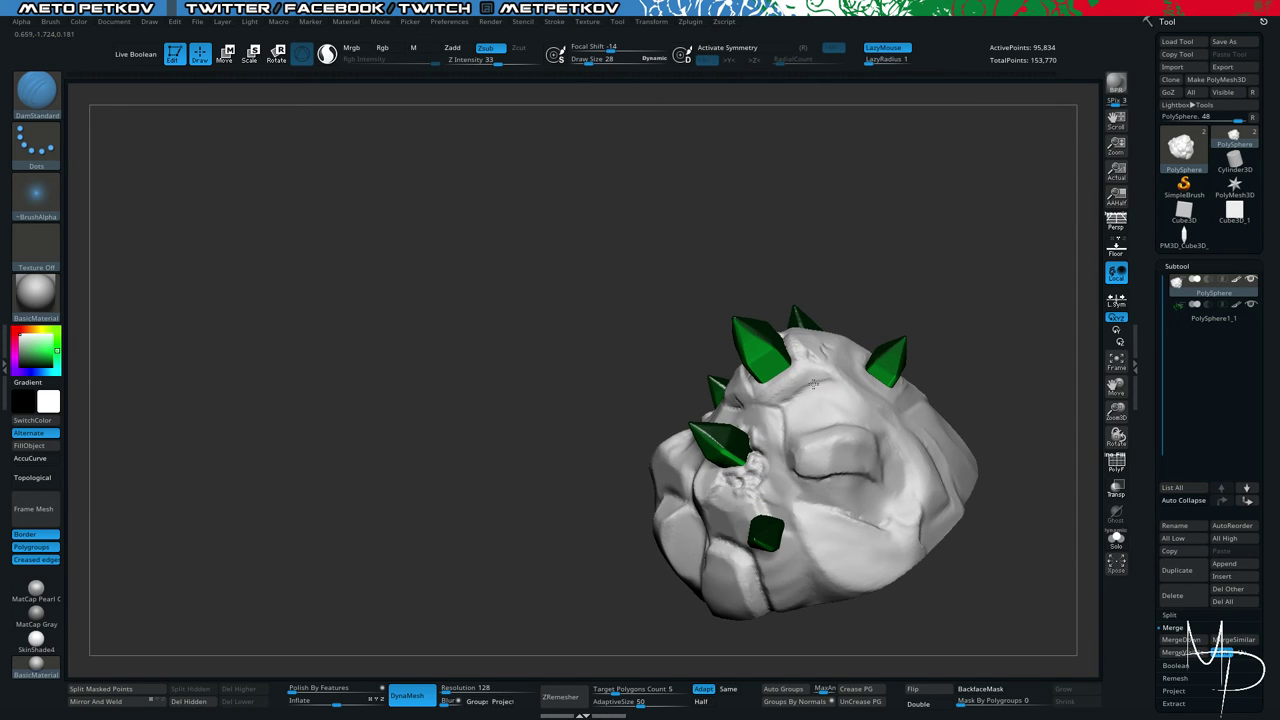
mouse_move(615, 357)
left_mouse_down()
mouse_move(349, 263)
mouse_move(351, 340)
mouse_move(397, 263)
left_mouse_up()
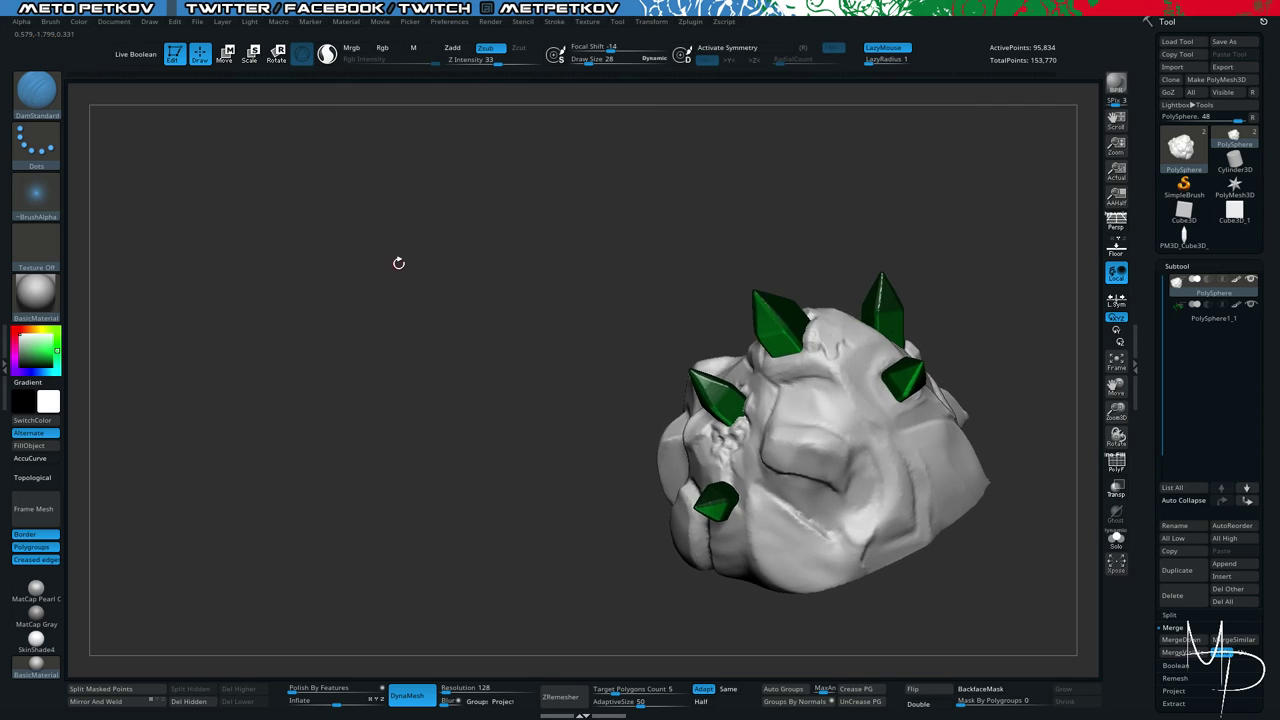
key("b")
key("h")
key("p")
key("space")
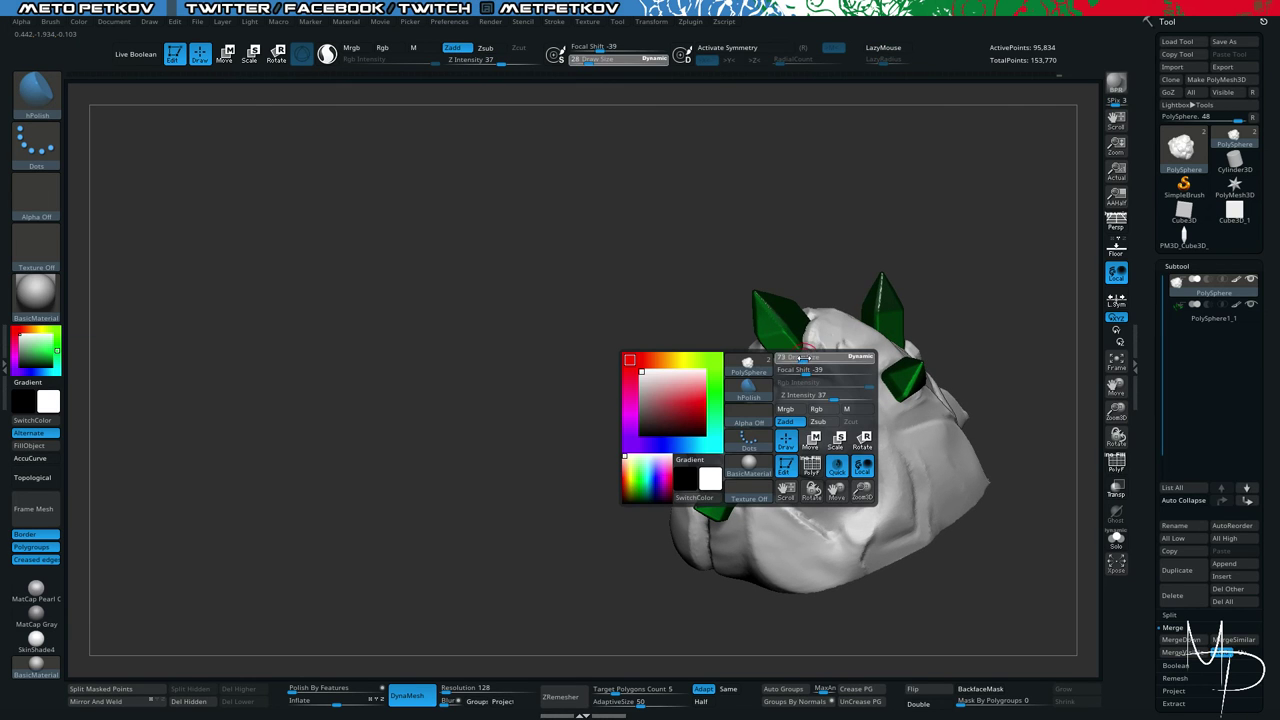
left_click_drag(805, 357, 843, 371)
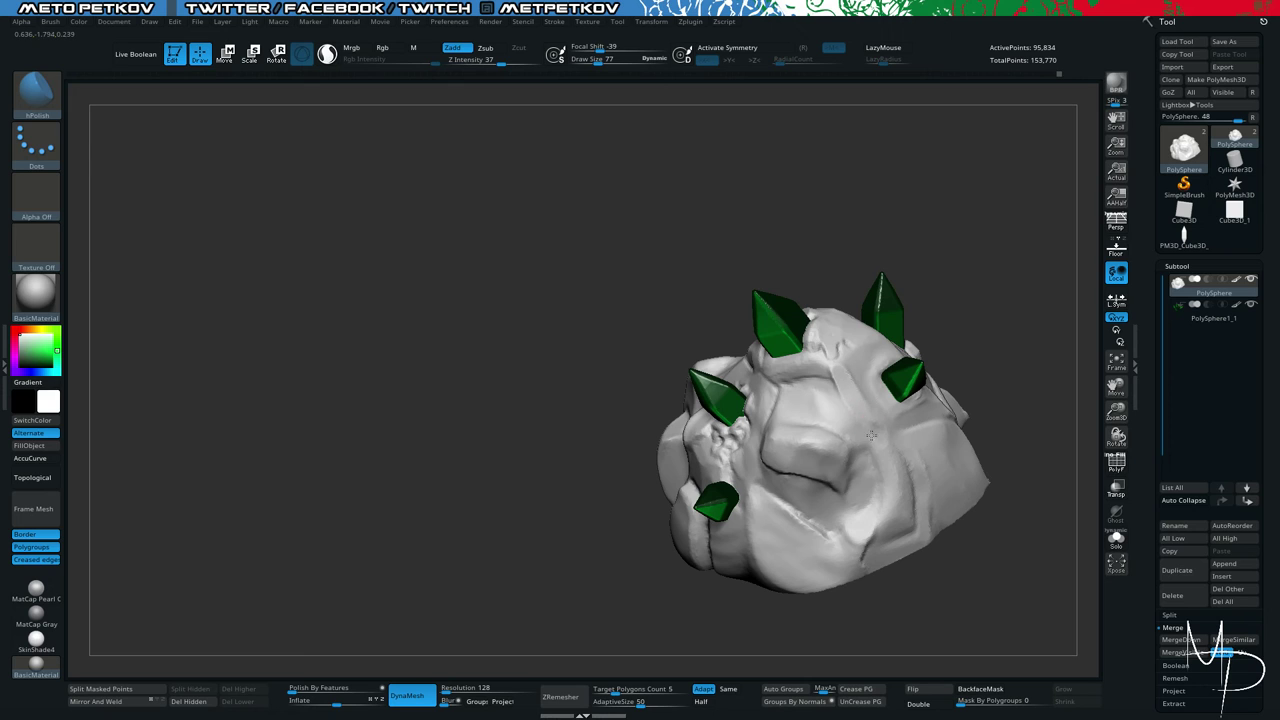
left_click_drag(998, 614, 948, 617)
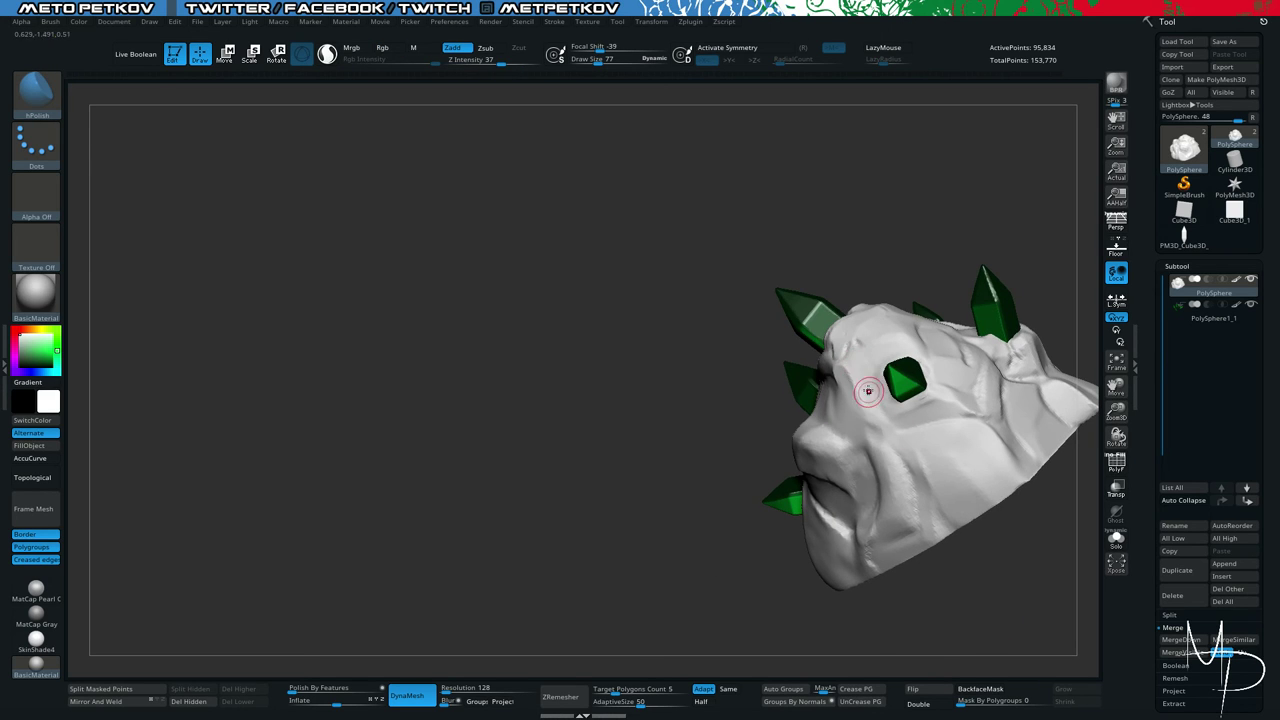
mouse_move(907, 487)
right_mouse_down()
mouse_move(994, 611)
mouse_move(874, 382)
right_mouse_up()
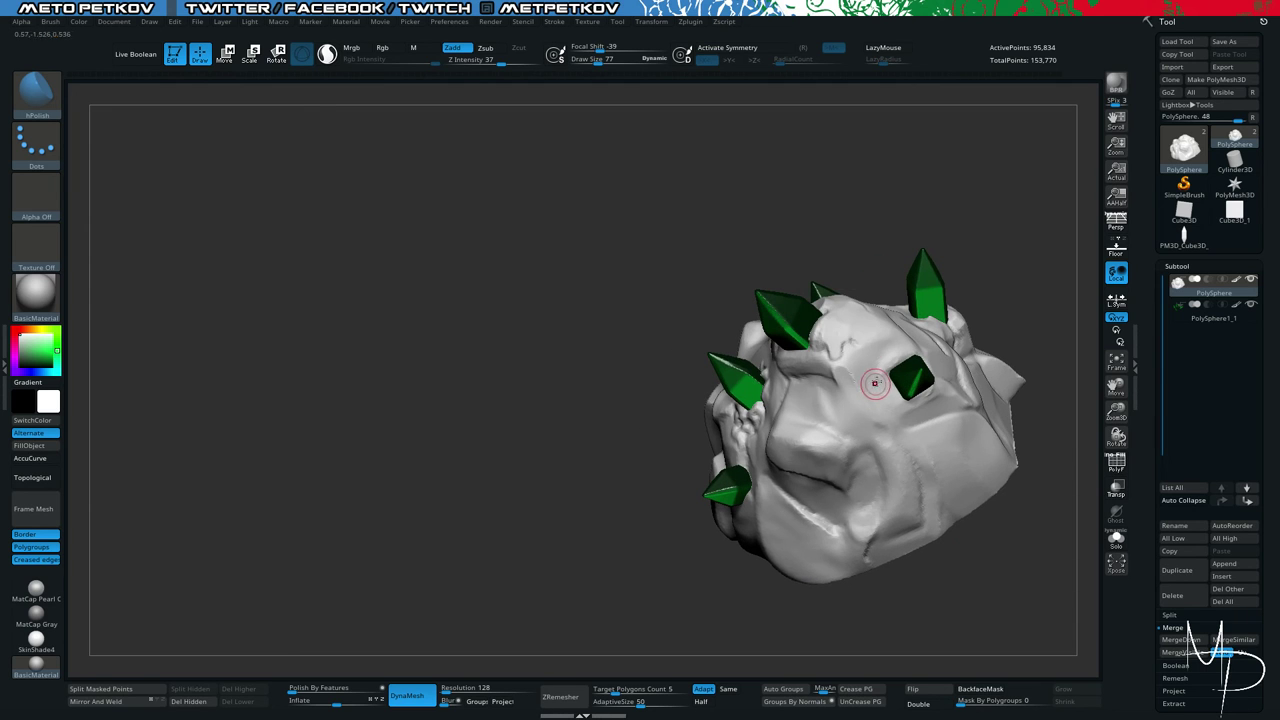
Build up clay on the rock around the side crystal's base using ClayBuildup at draw size 45.
key("b")
key("c")
key("b")
key("space")
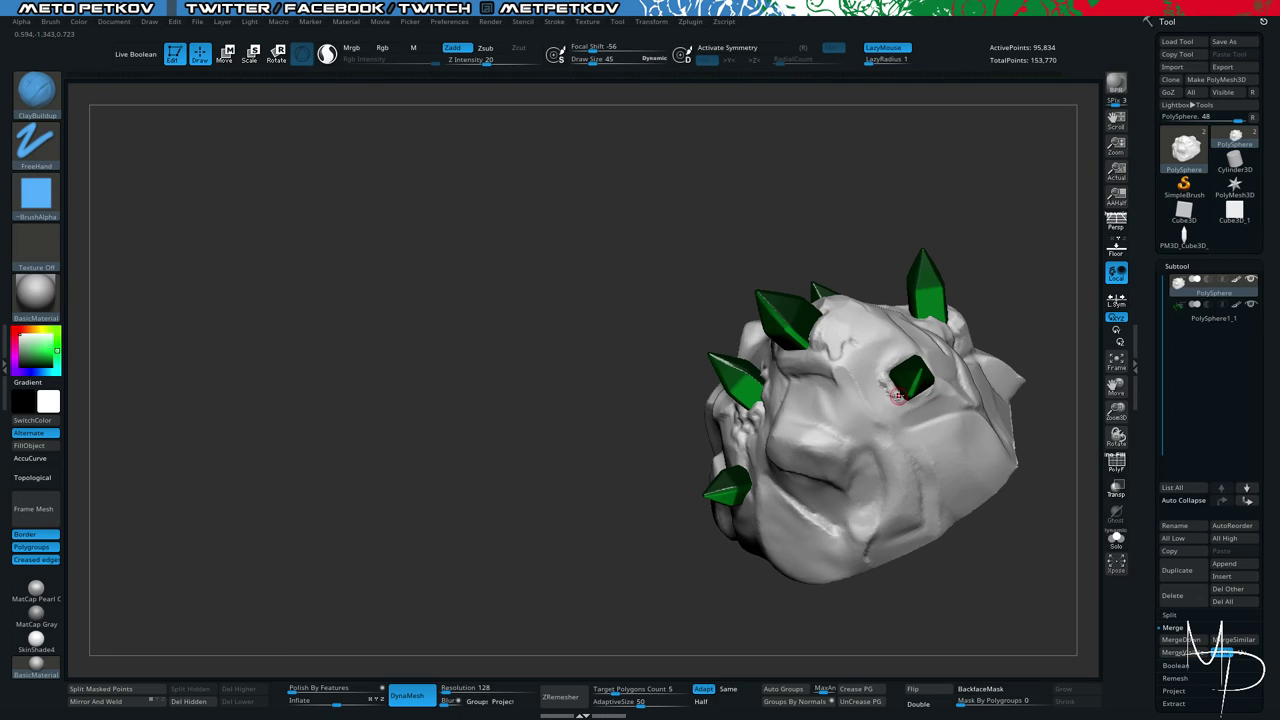
right_click_drag(982, 530, 874, 406)
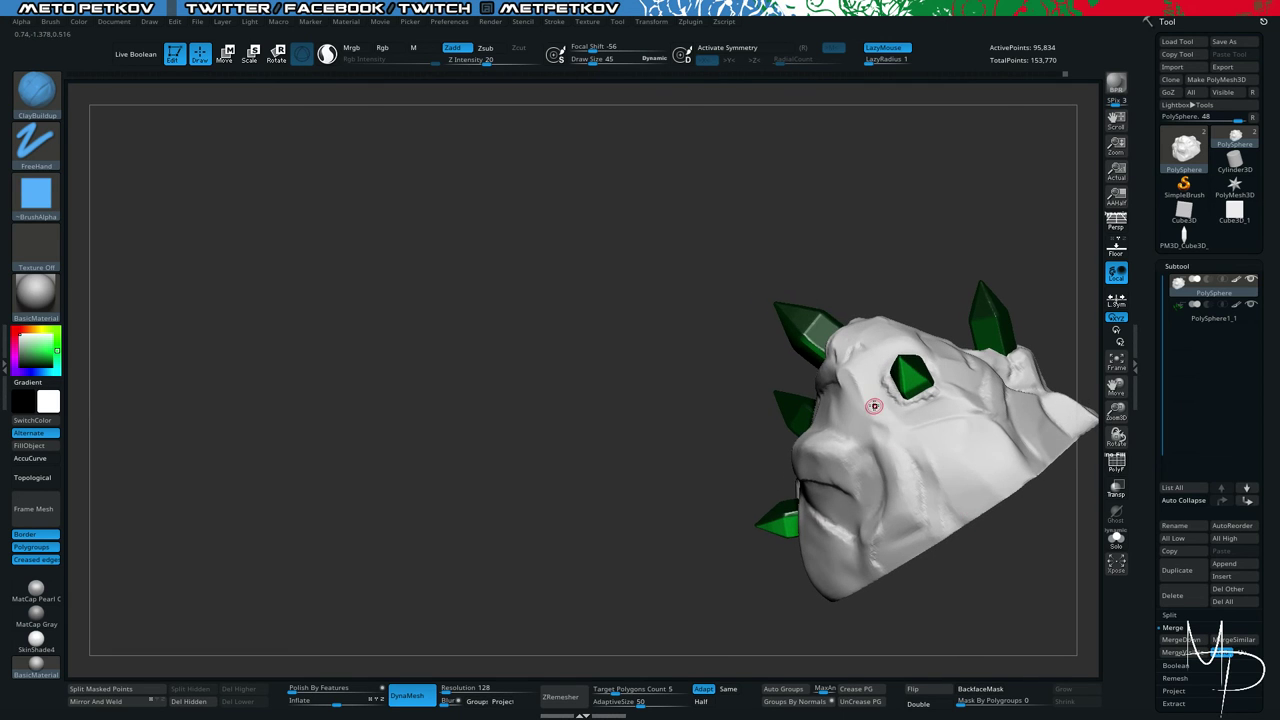
Remesh the rock, then flatten and smooth the added clay around the side crystal's base using hPolish and Smooth.
key("b")
key("h")
key("p")
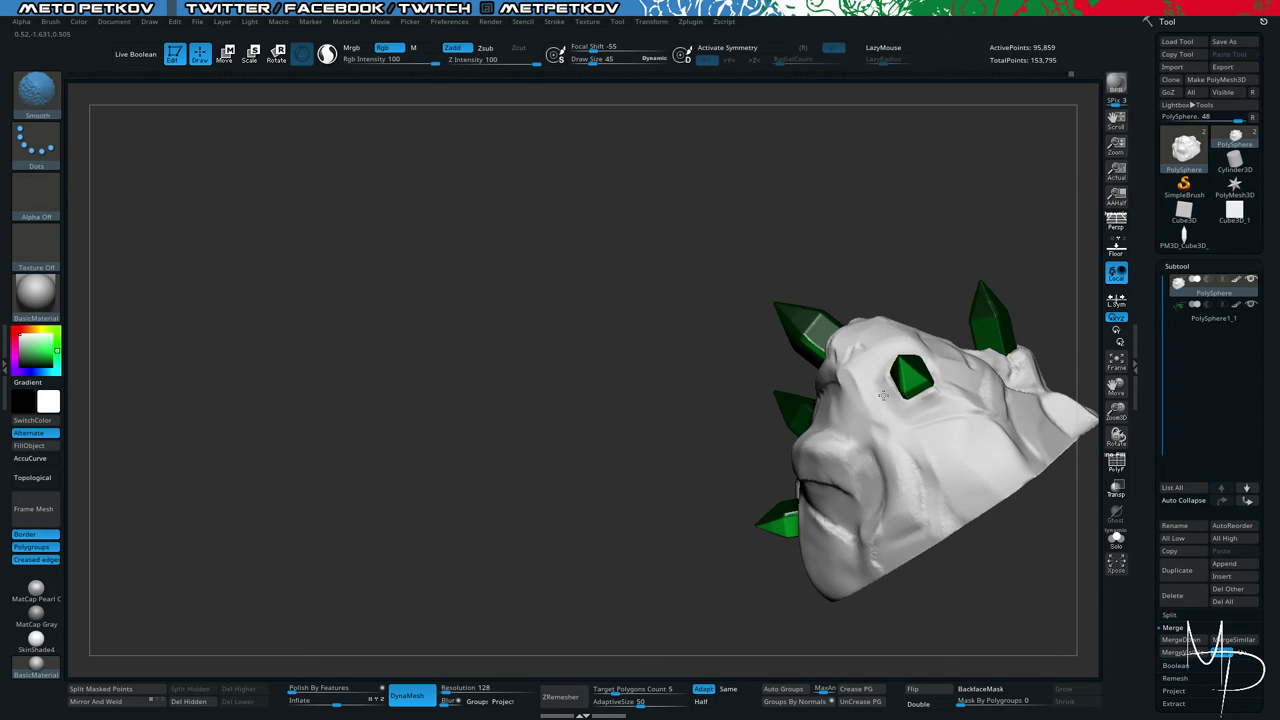
left_click_drag(440, 372, 768, 437)
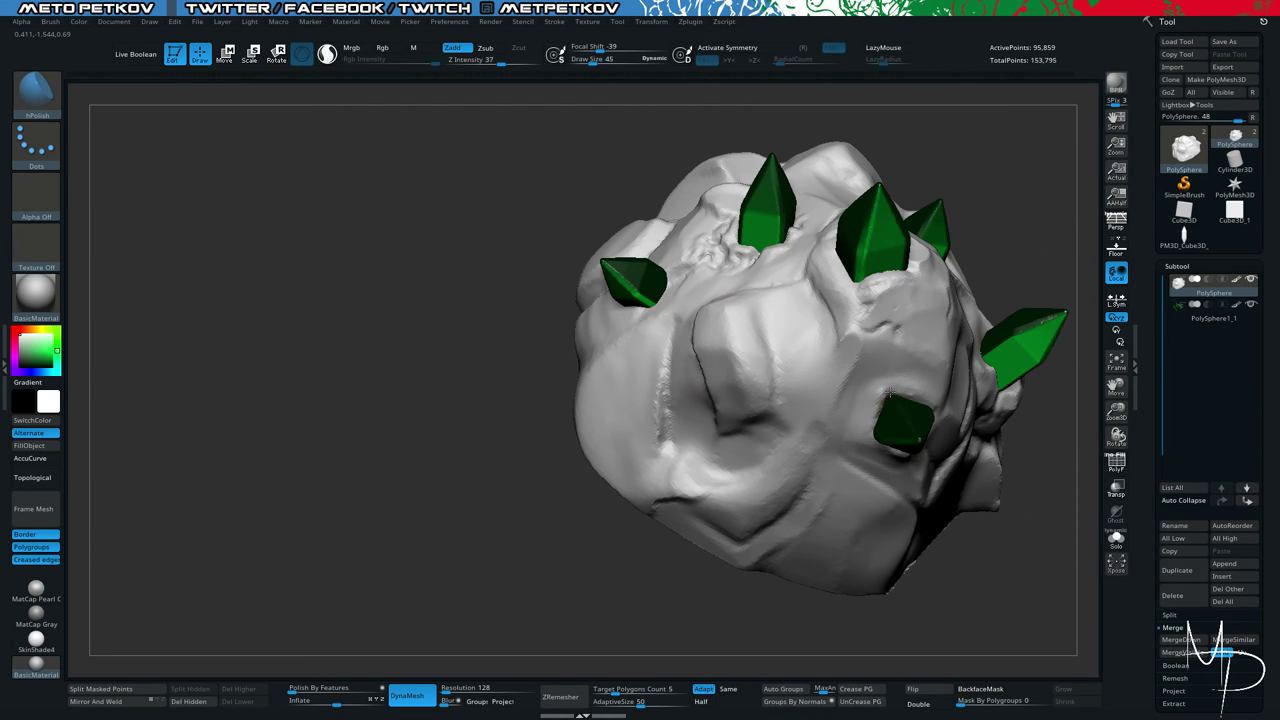
Polish the rock's lower flank beneath the side crystal using hPolish at draw size 163.
mouse_move(720, 470)
left_mouse_down()
mouse_move(666, 457)
mouse_move(609, 479)
mouse_move(606, 462)
mouse_move(623, 465)
left_mouse_up()
key("space")
mouse_move(845, 394)
left_mouse_down()
mouse_move(817, 486)
mouse_move(846, 410)
left_mouse_up()
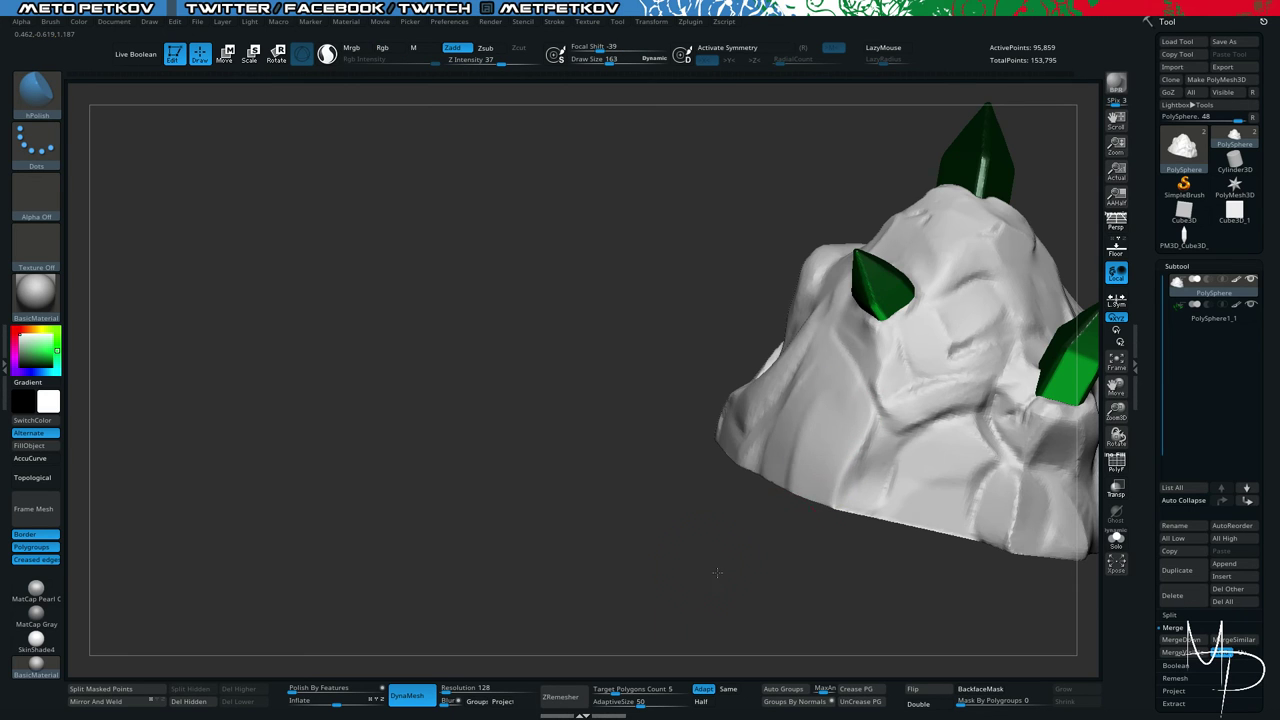
left_click_drag(785, 500, 777, 377)
mouse_move(758, 500)
left_mouse_down()
mouse_move(730, 540)
mouse_move(777, 423)
left_mouse_up()
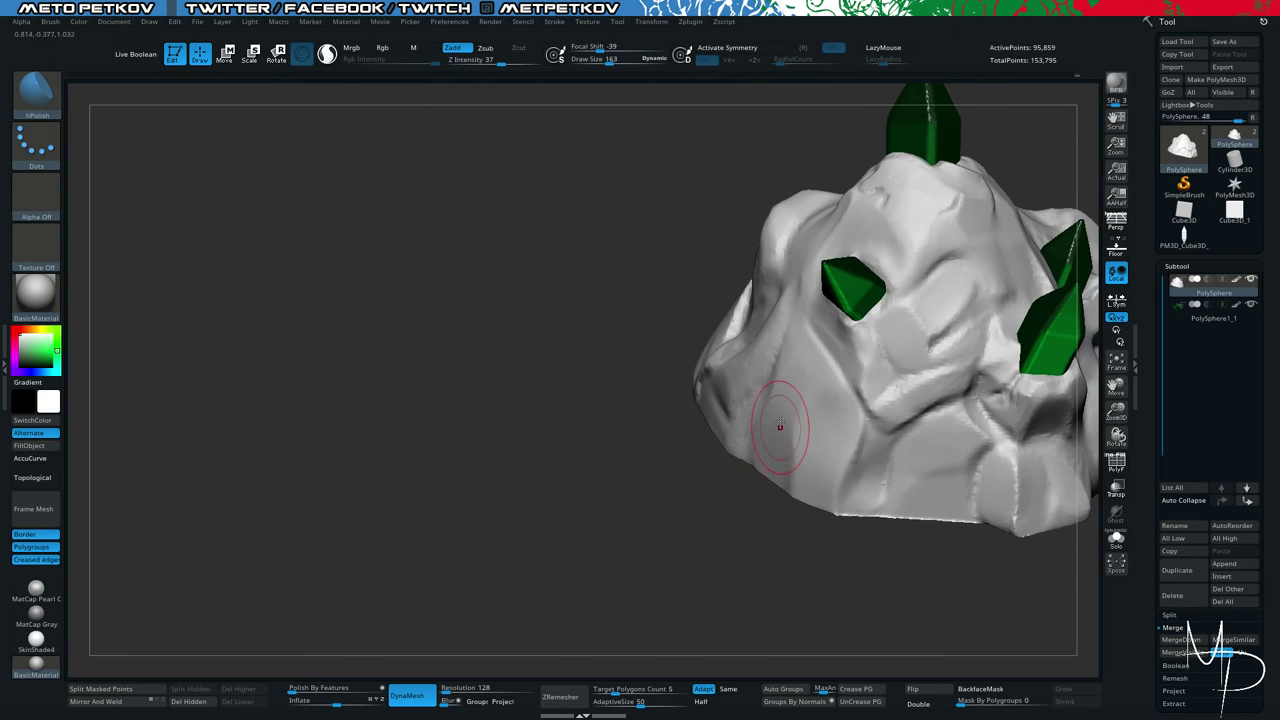
Carve a long crease from below the side crystal down towards the rock's base using DamStandard at draw size 86.
key("b")
left_click(780, 377)
key("space")
left_click_drag(790, 368, 776, 368)
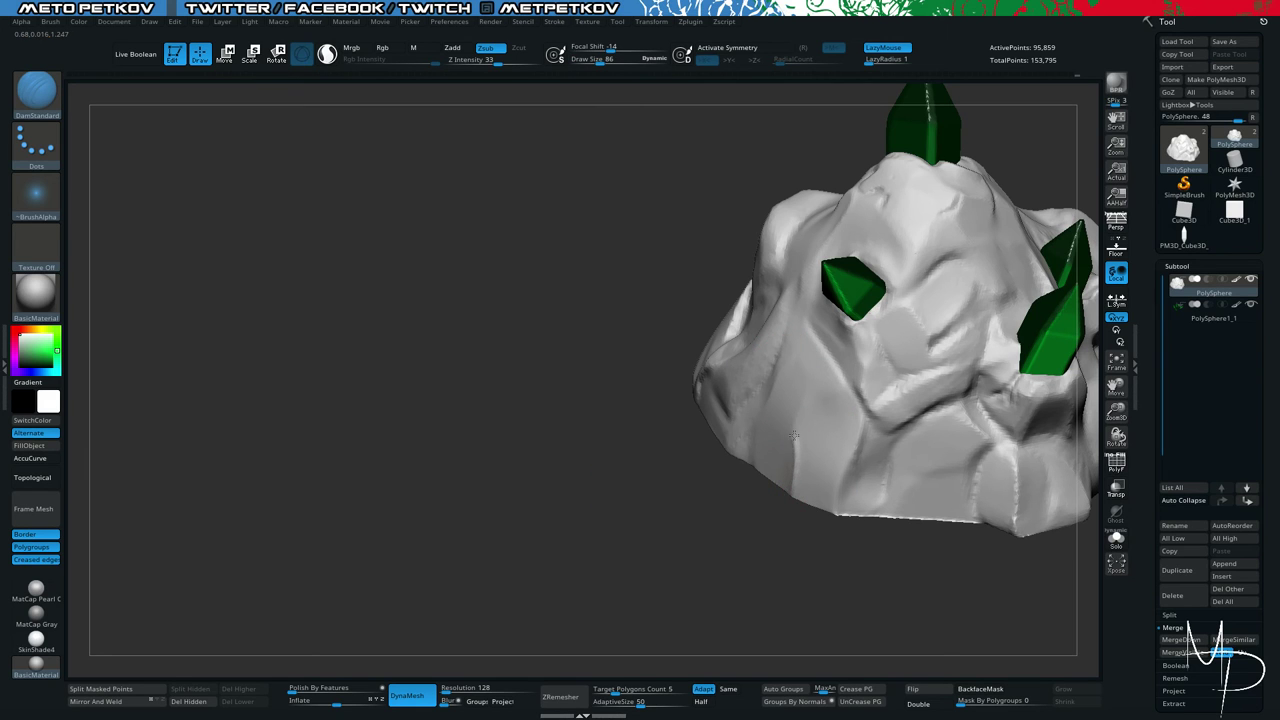
left_click_drag(611, 391, 668, 385)
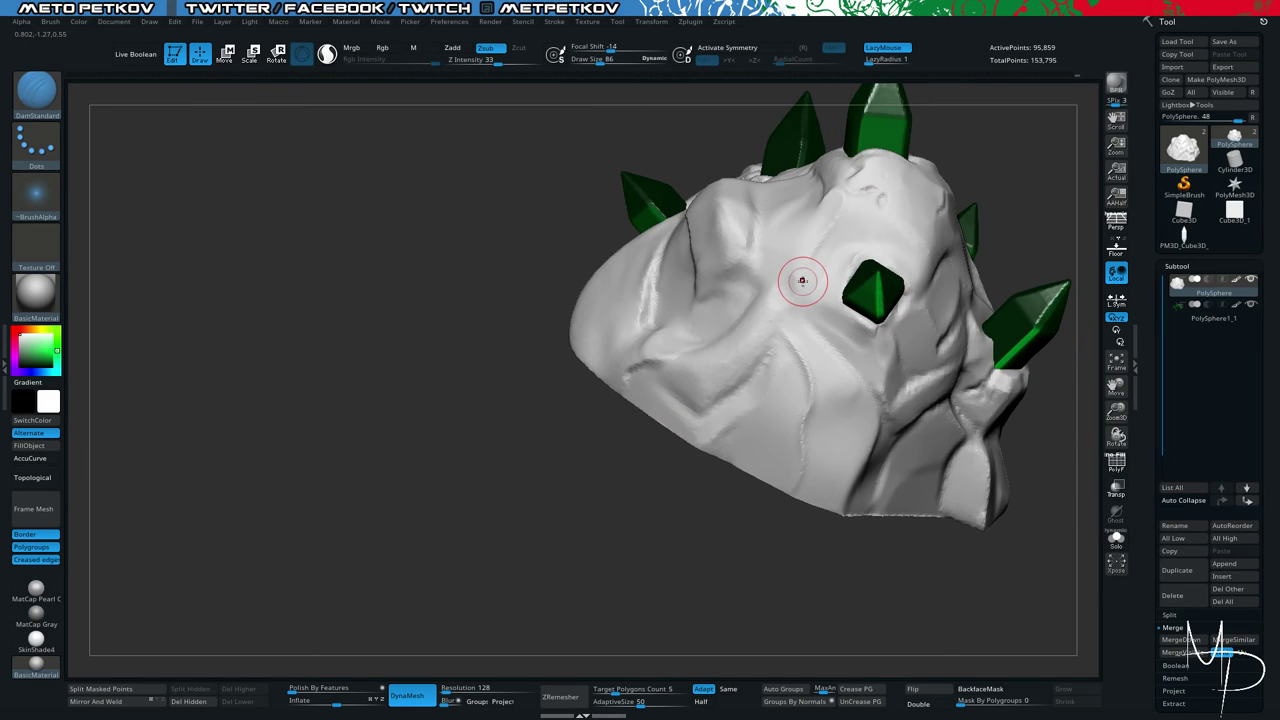
Build up the surface beside the new crease with the Clay brush at draw size 86 and smooth the strokes.
key("b")
key("c")
key("l")
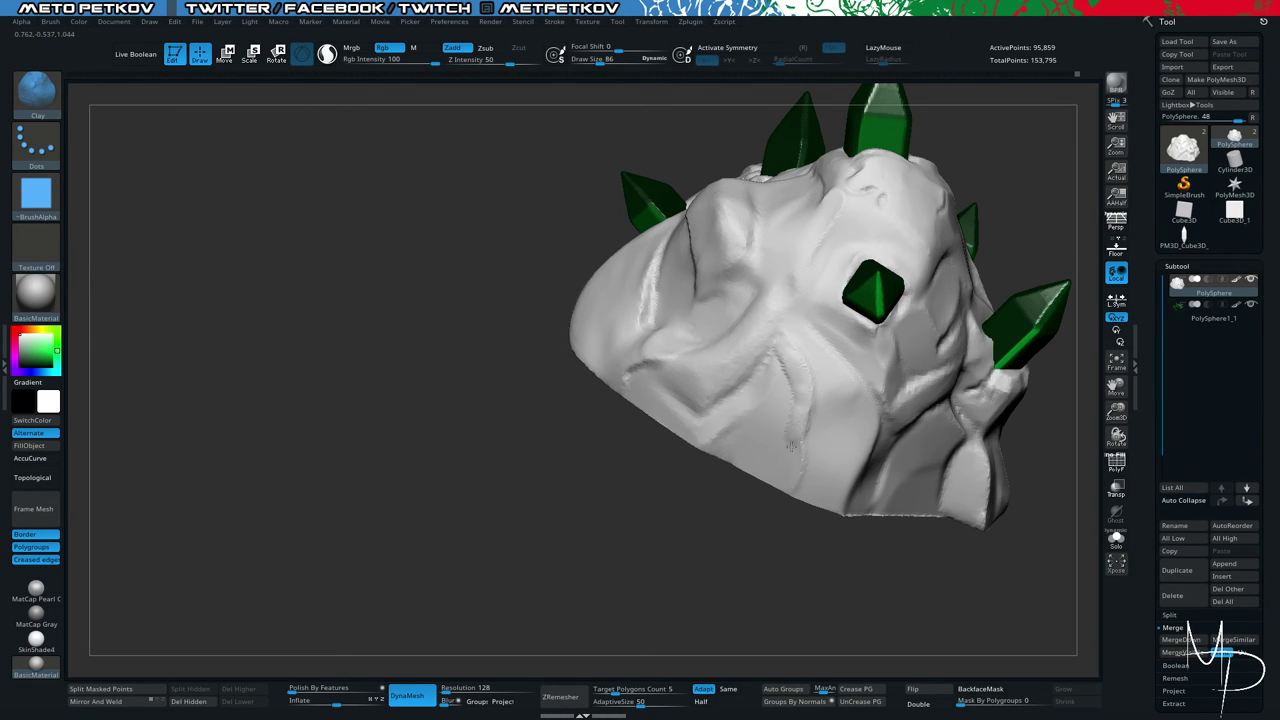
left_click_drag(790, 478, 789, 490)
left_click_drag(781, 366, 777, 485)
mouse_move(760, 417)
left_mouse_down()
mouse_move(779, 486)
mouse_move(757, 476)
mouse_move(787, 381)
mouse_move(746, 464)
mouse_move(777, 443)
left_mouse_up()
key("shift+f")
key("shift+f")
left_click_drag(776, 360, 792, 432, "shift")
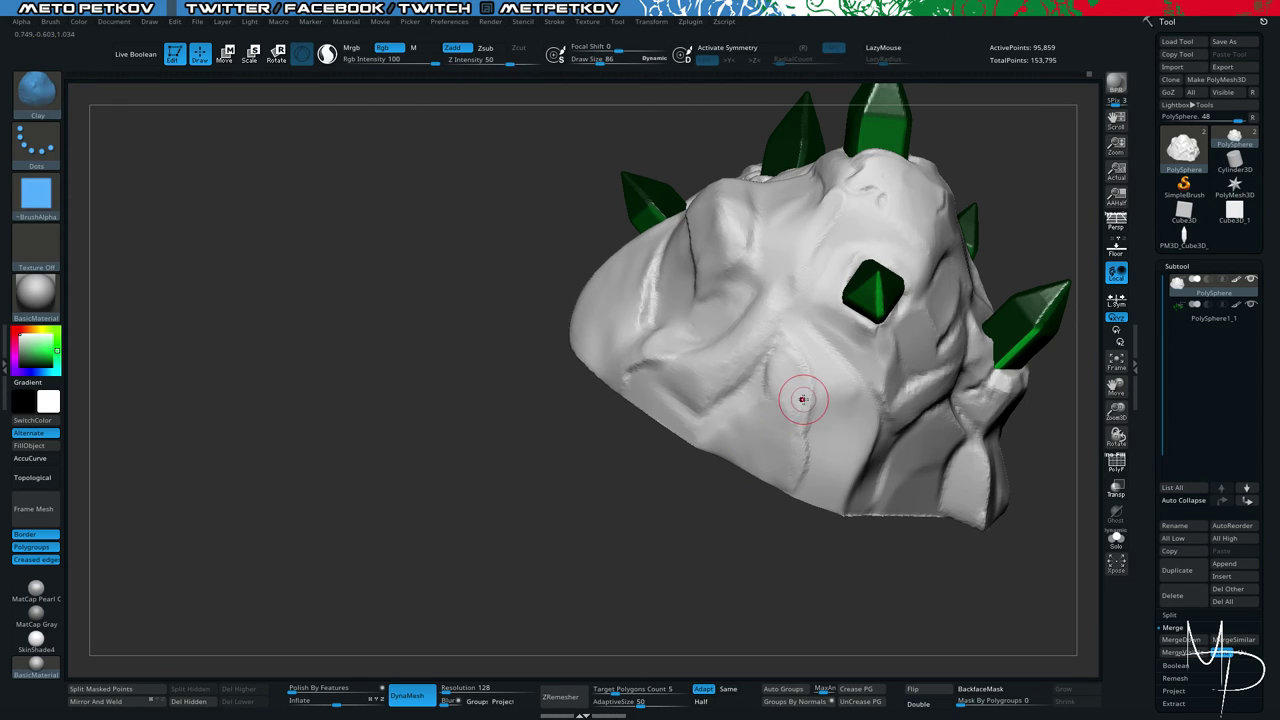
Flatten the rock planes on both sides of the crease using hPolish at draw size 86.
key("b")
key("h")
key("p")
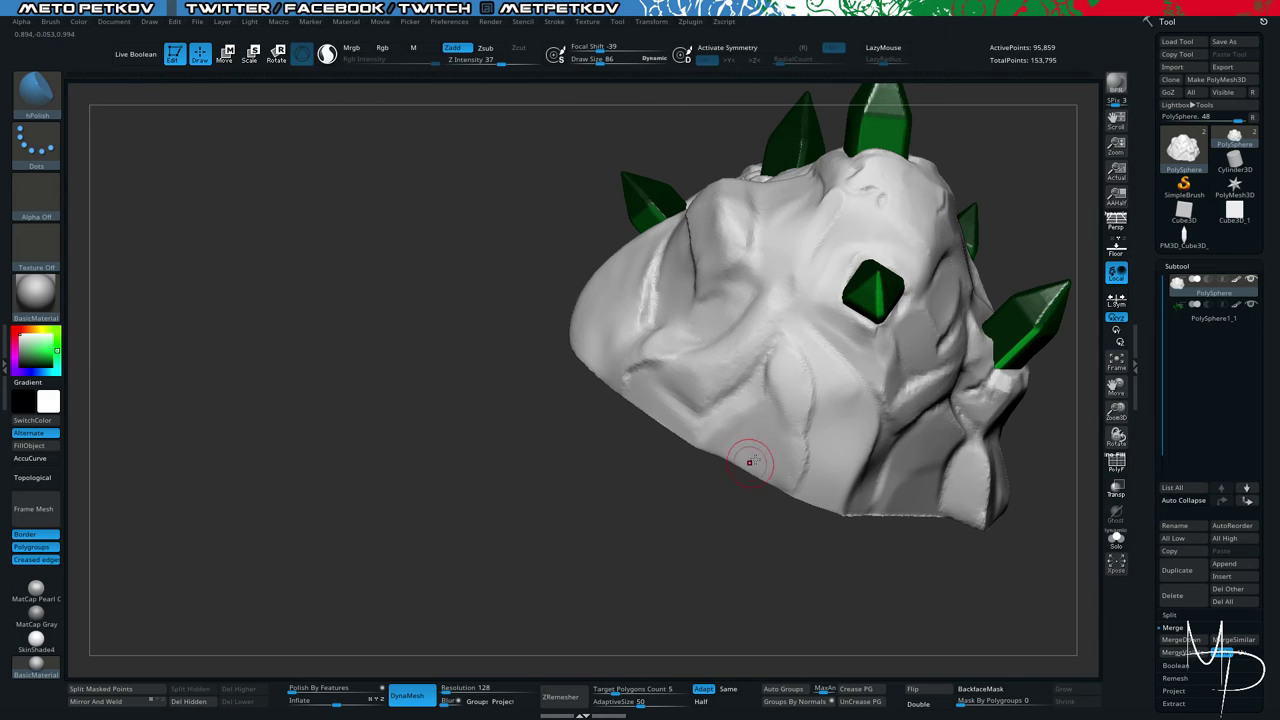
left_click_drag(742, 540, 797, 363)
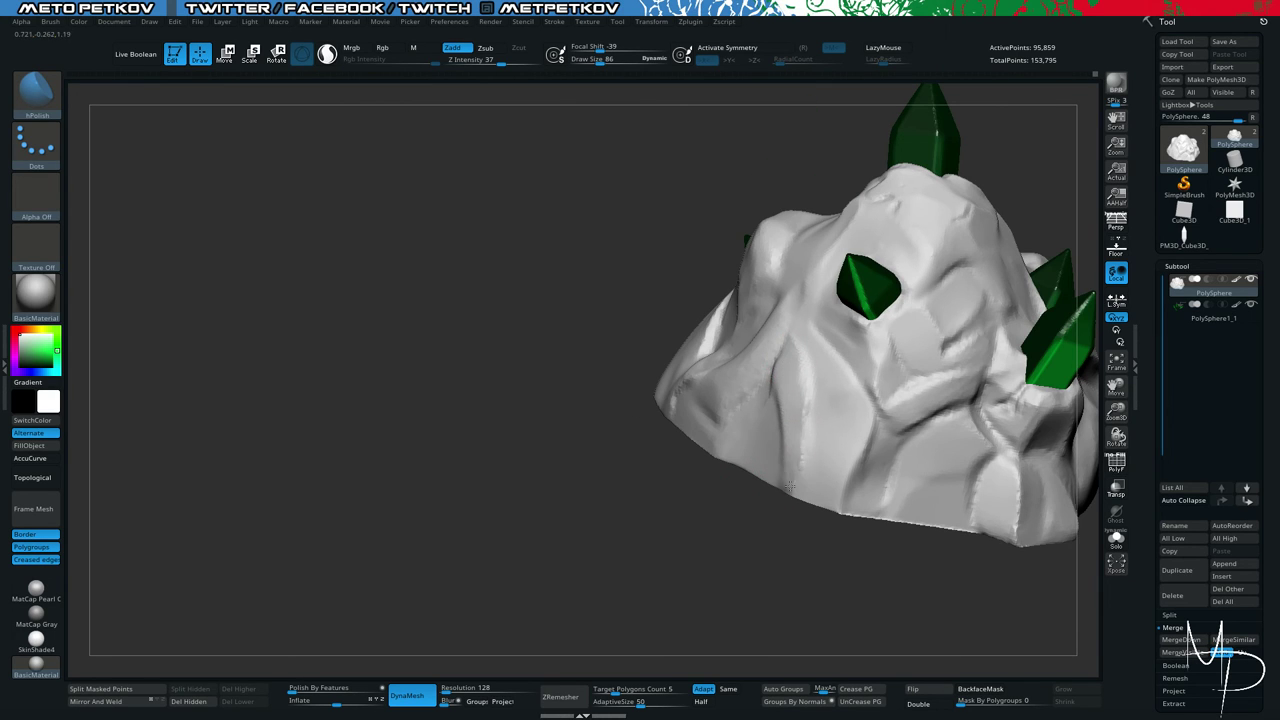
mouse_move(775, 556)
left_mouse_down()
mouse_move(760, 550)
mouse_move(811, 360)
left_mouse_up()
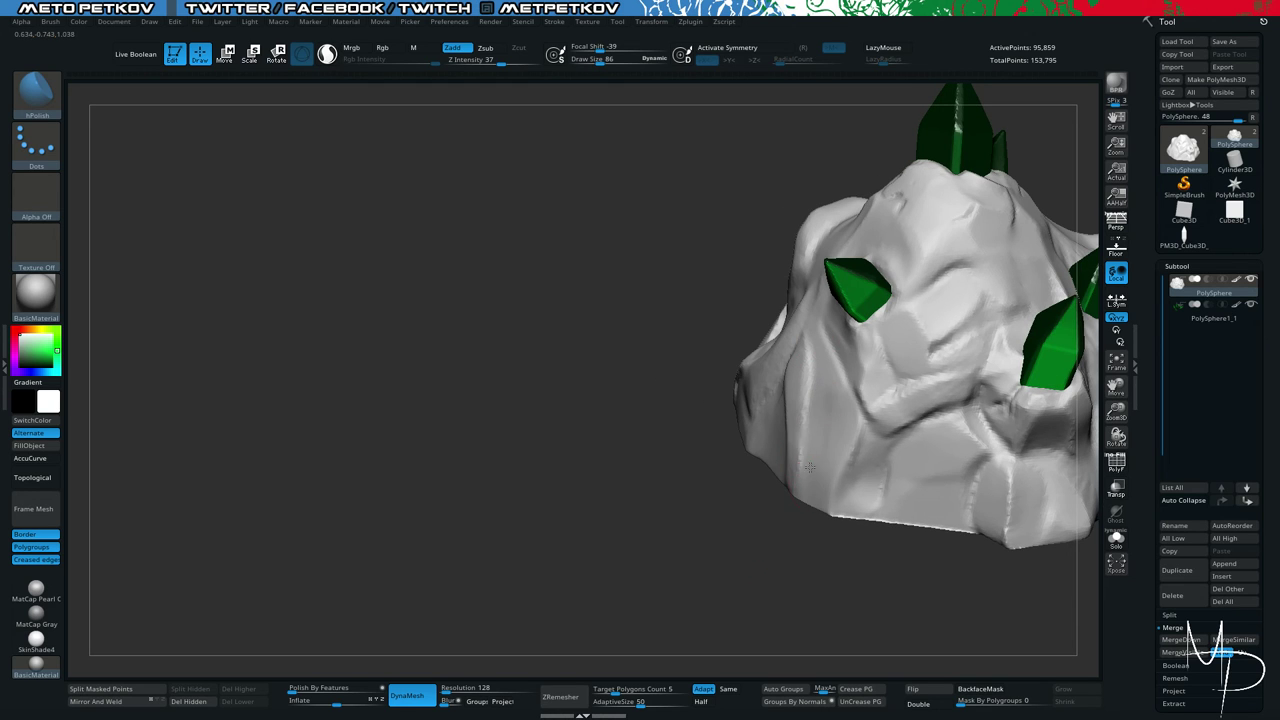
mouse_move(774, 597)
left_mouse_down()
mouse_move(739, 392)
mouse_move(757, 409)
left_mouse_up()
Polish along the crease using hPolish at draw size 51 and remesh the rock.
key("space")
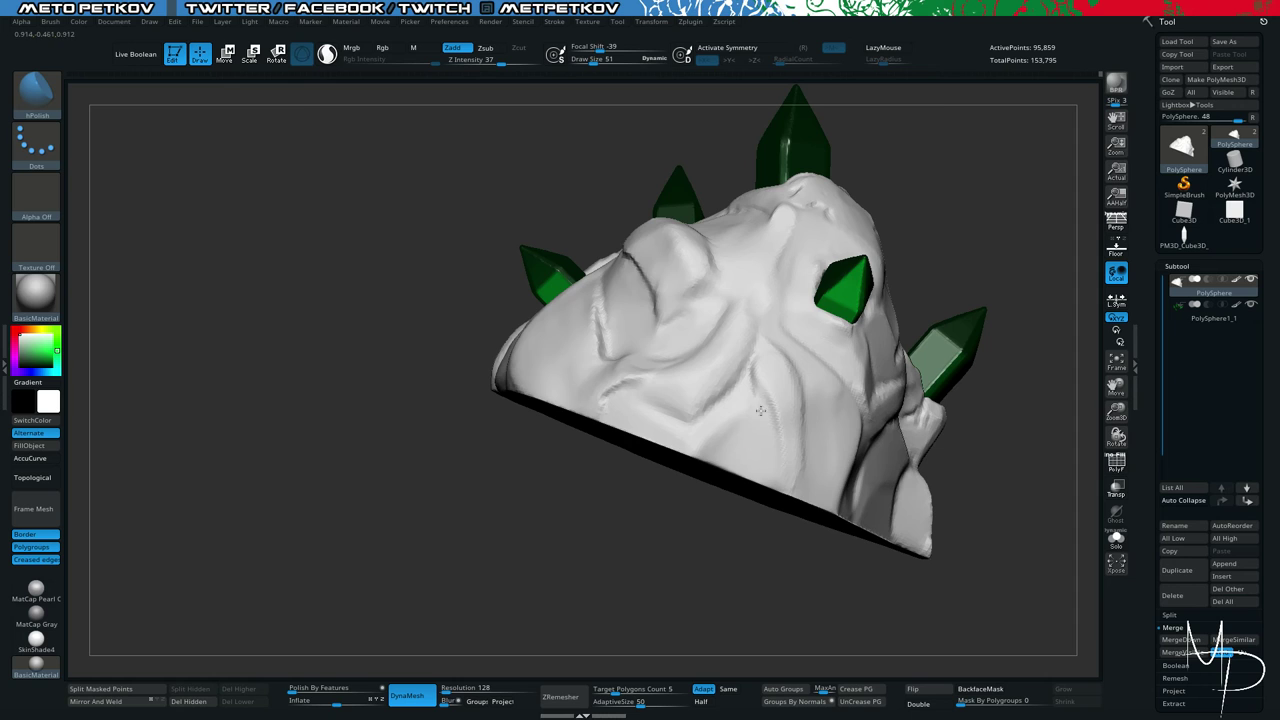
left_click_drag(763, 582, 771, 452)
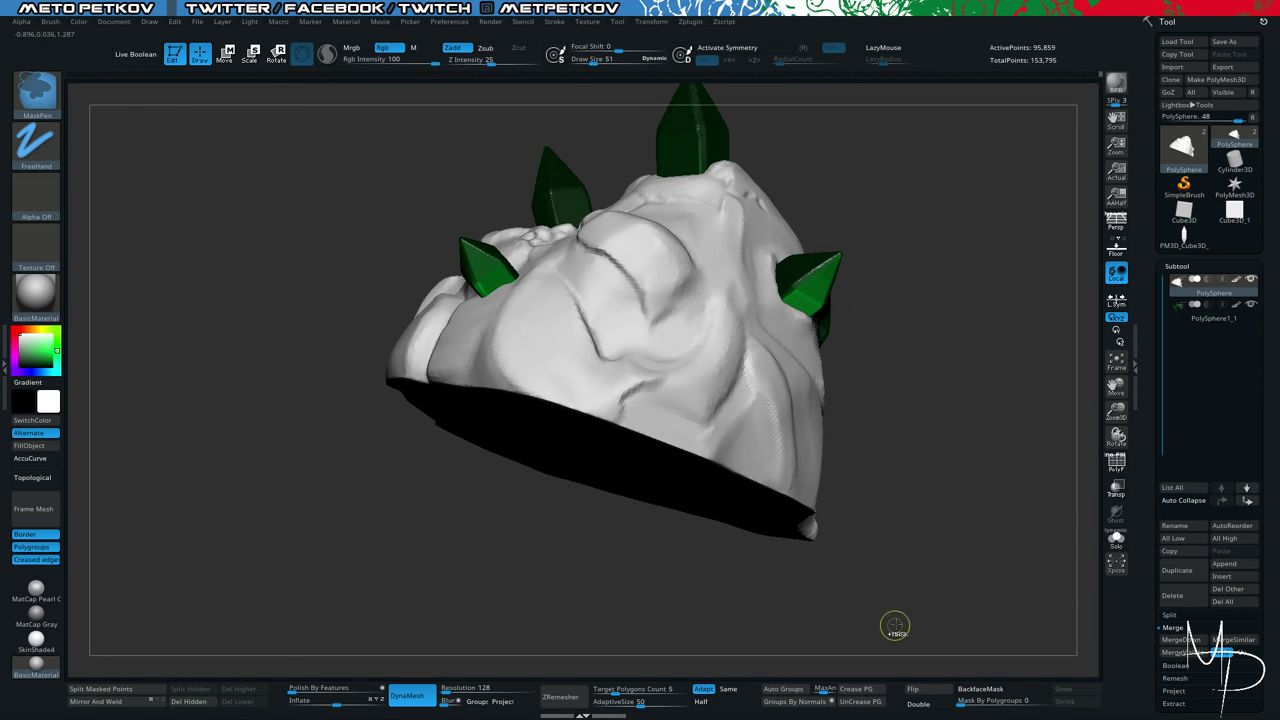
right_click_drag(780, 495, 741, 492)
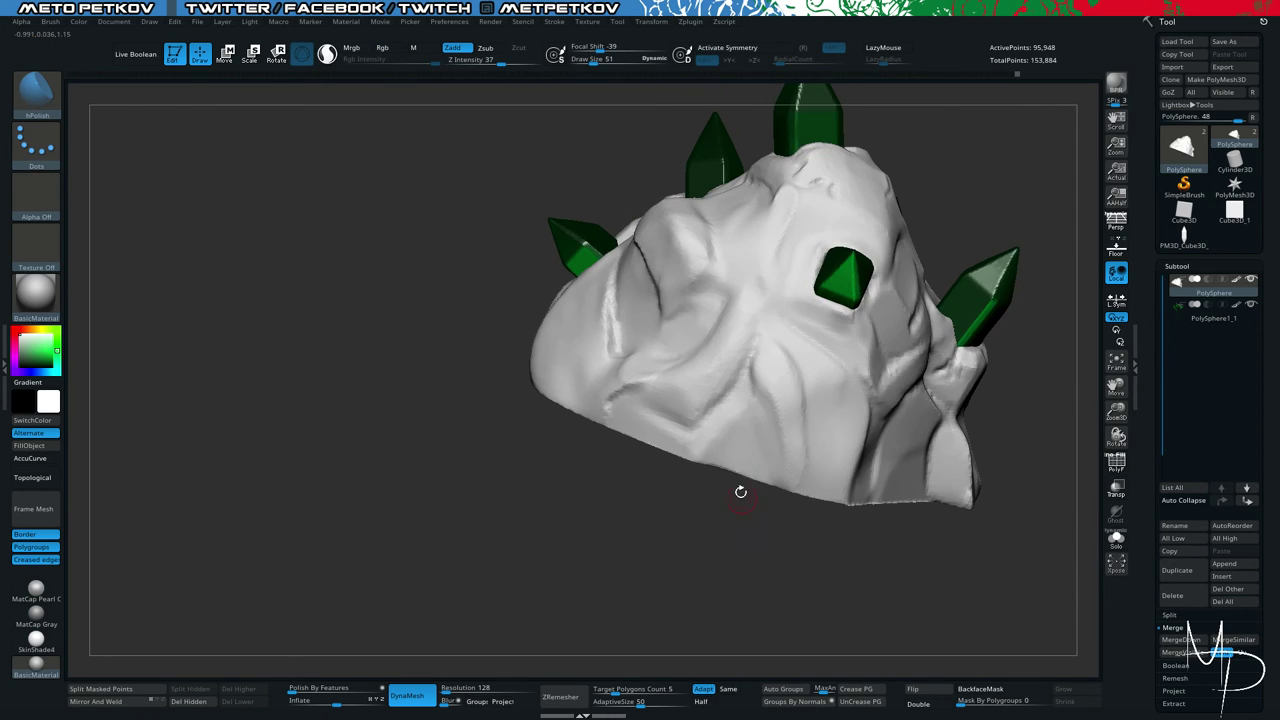
Polish the planes around the crease's upper end using hPolish at draw sizes 86 and 51.
key("space")
mouse_move(741, 427)
left_mouse_down()
mouse_move(723, 452)
mouse_move(749, 434)
left_mouse_up()
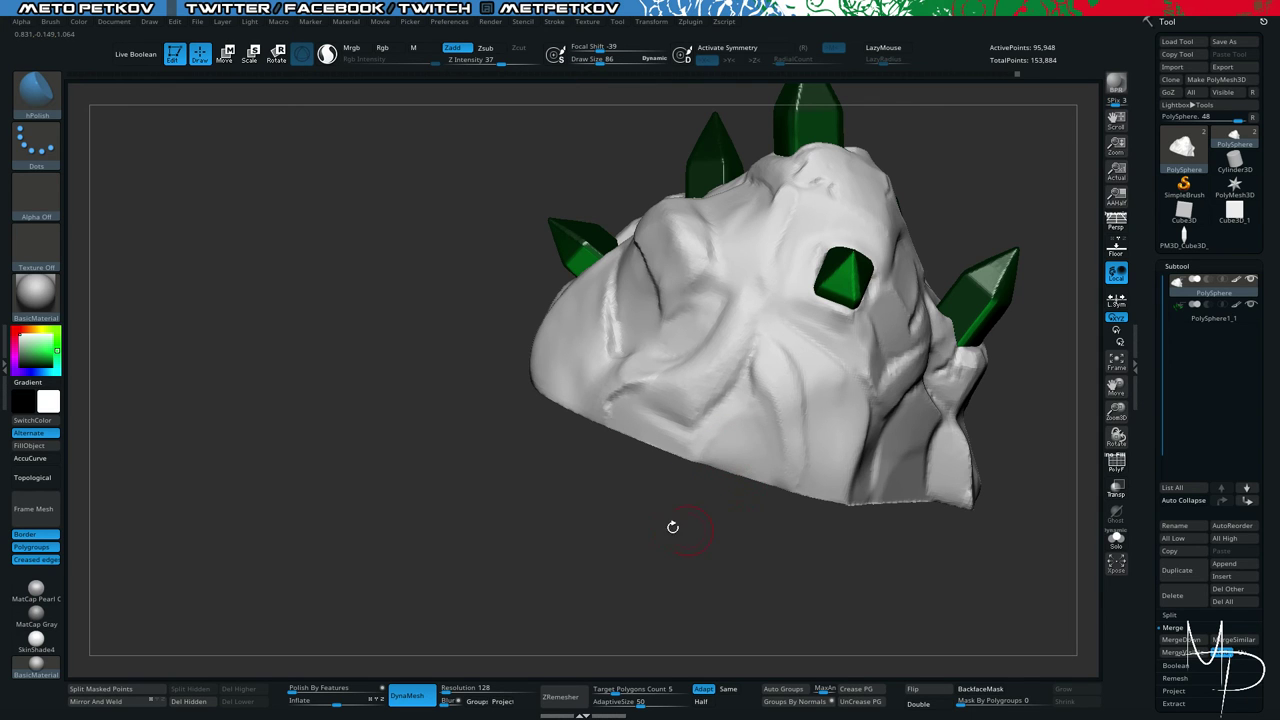
left_click_drag(494, 522, 414, 397)
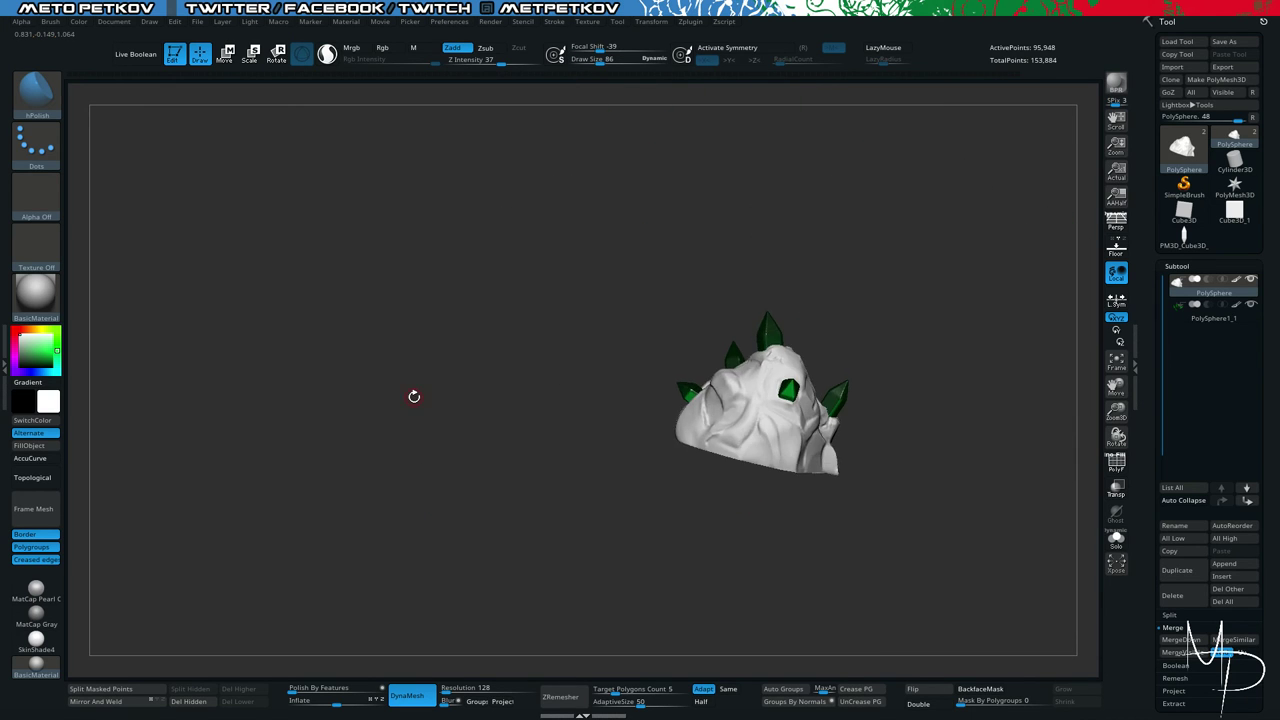
mouse_move(398, 459)
left_mouse_down()
mouse_move(365, 445)
mouse_move(738, 402)
left_mouse_up()
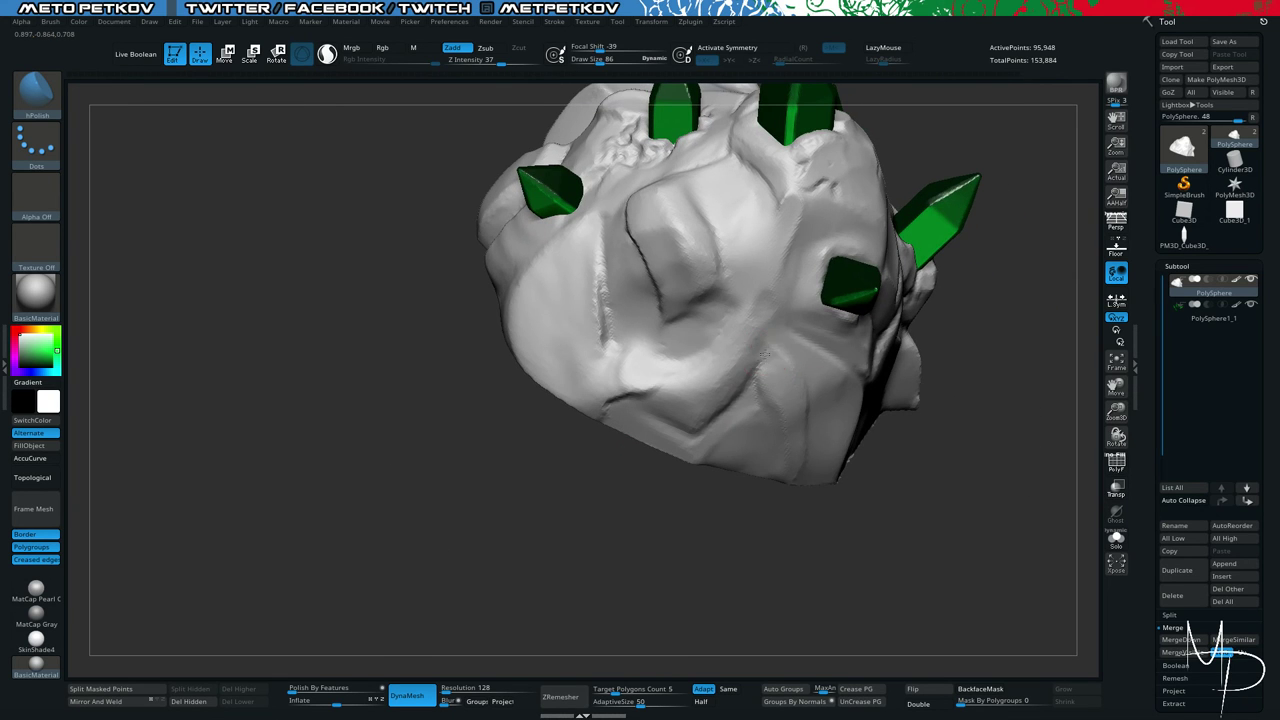
key("space")
left_click_drag(768, 368, 760, 368)
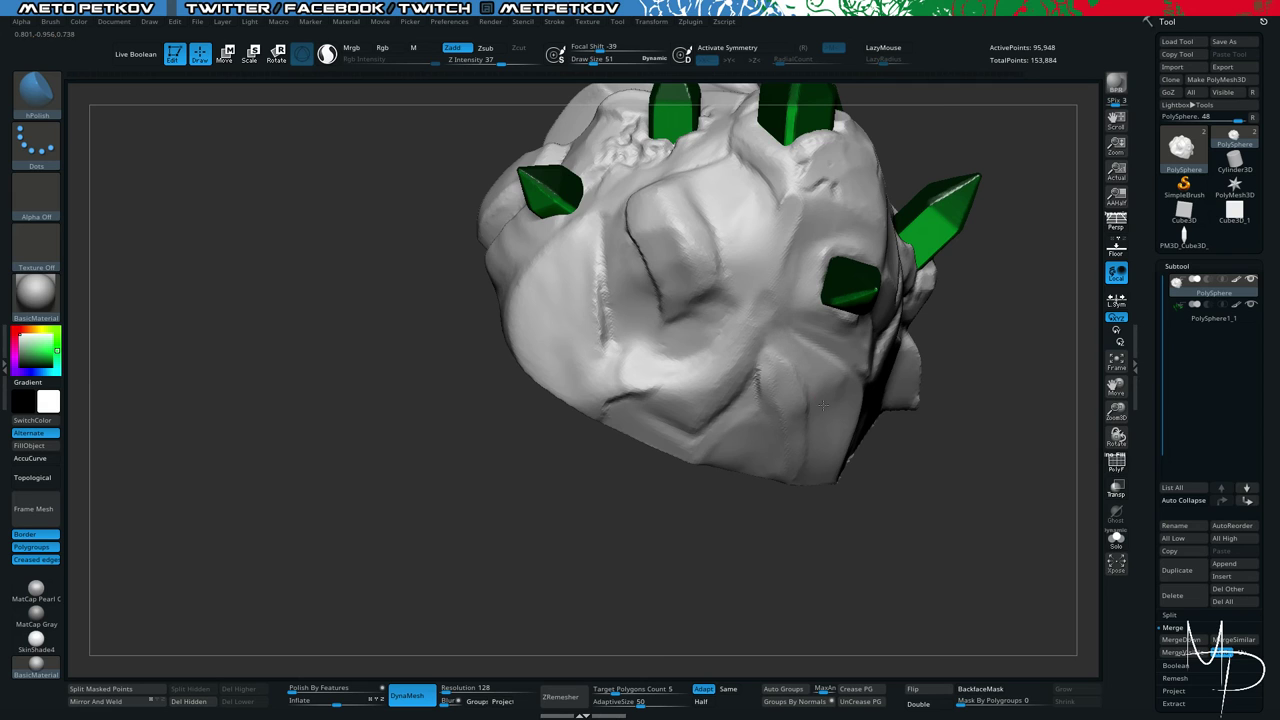
Isolate the rock from the crystals and remesh it, with hPolish set to draw size 86.
key("alt+shift+s")
left_click_drag(708, 571, 725, 501)
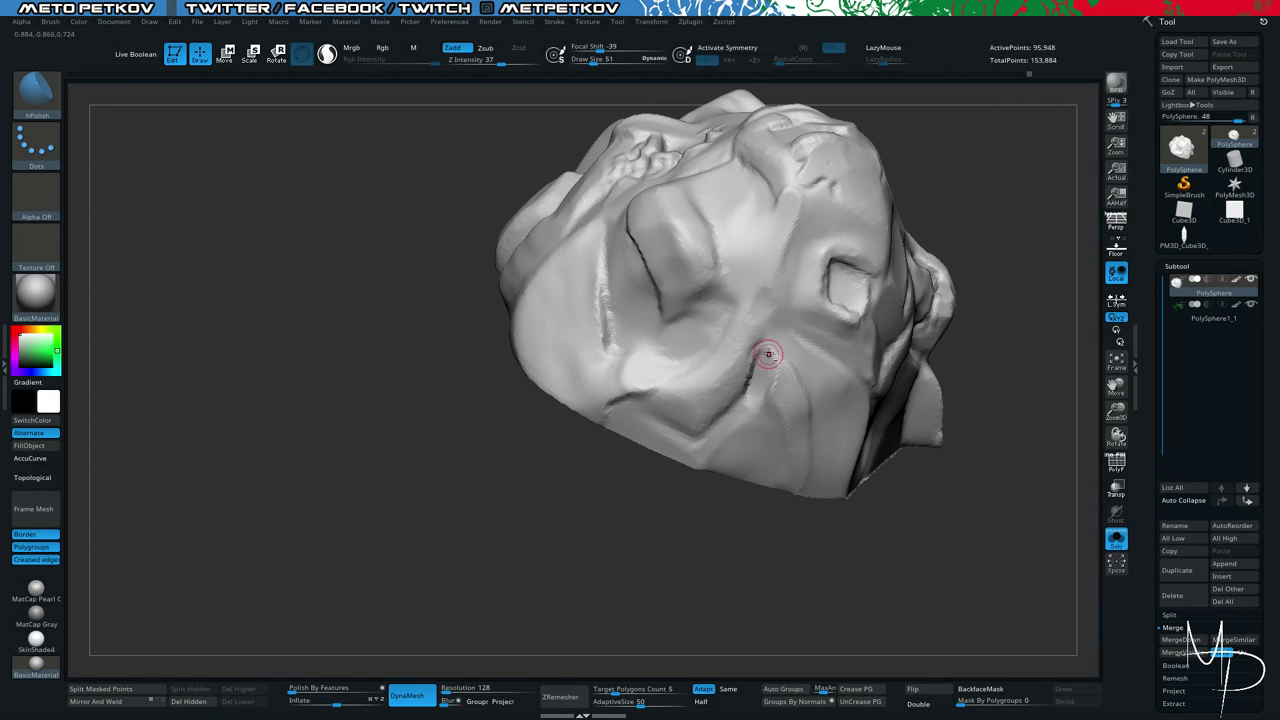
key("space")
left_click_drag(766, 361, 773, 361)
left_click_drag(761, 597, 718, 562, "ctrl")
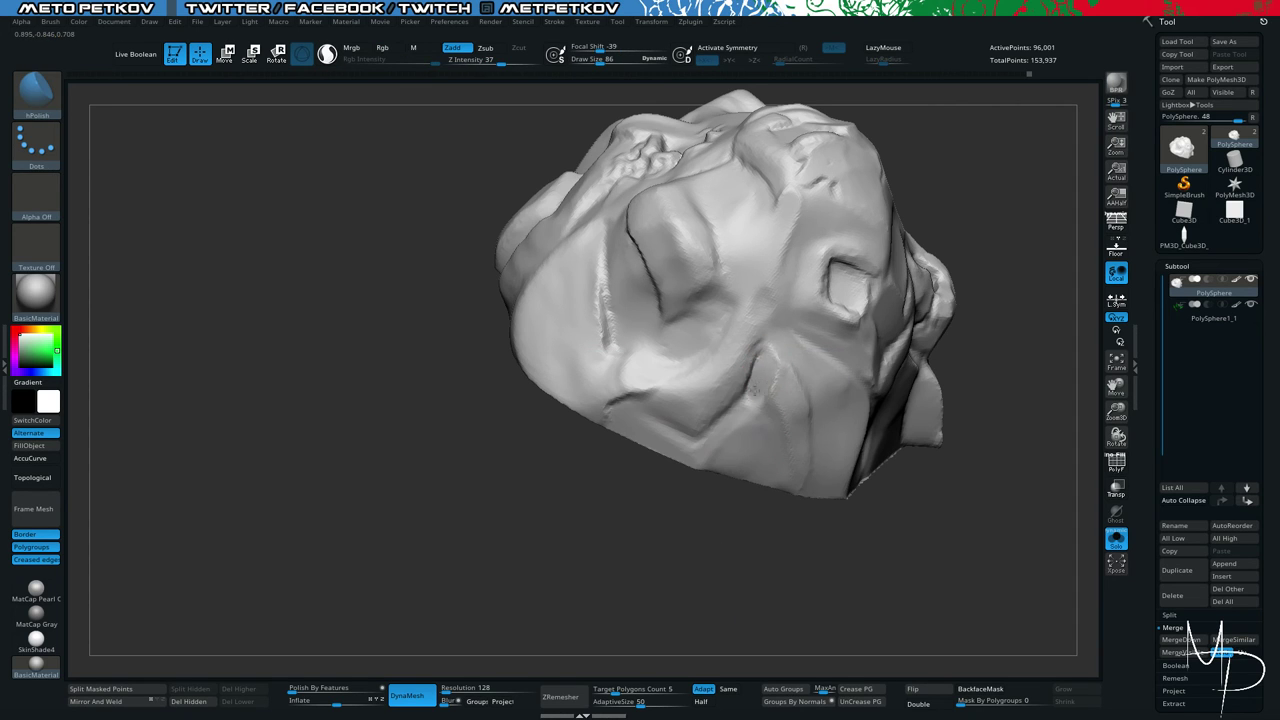
right_click_drag(753, 397, 777, 345)
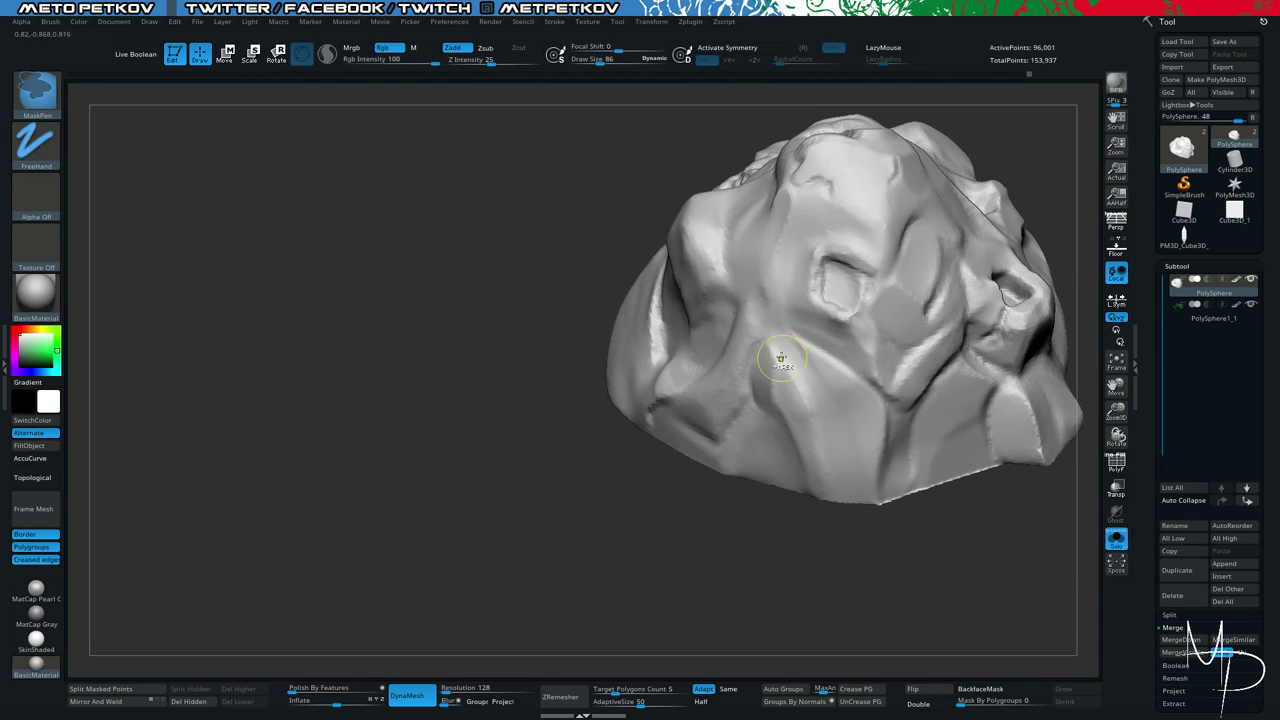
key("space")
left_click_drag(780, 346, 844, 412)
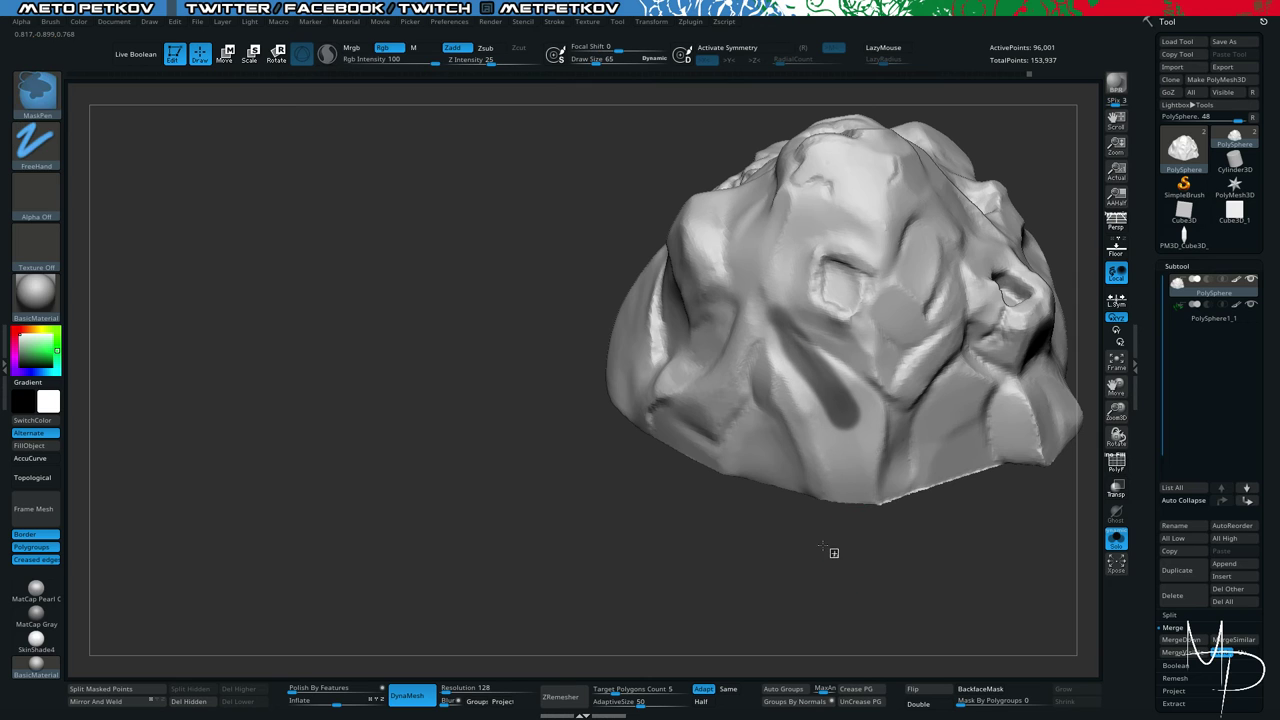
left_click_drag(834, 554, 790, 560, "ctrl")
Smooth the ridge below the side crystal's socket and polish its edges using hPolish at draw sizes 26 and 65.
right_click_drag(464, 526, 477, 523)
left_click_drag(477, 523, 490, 520)
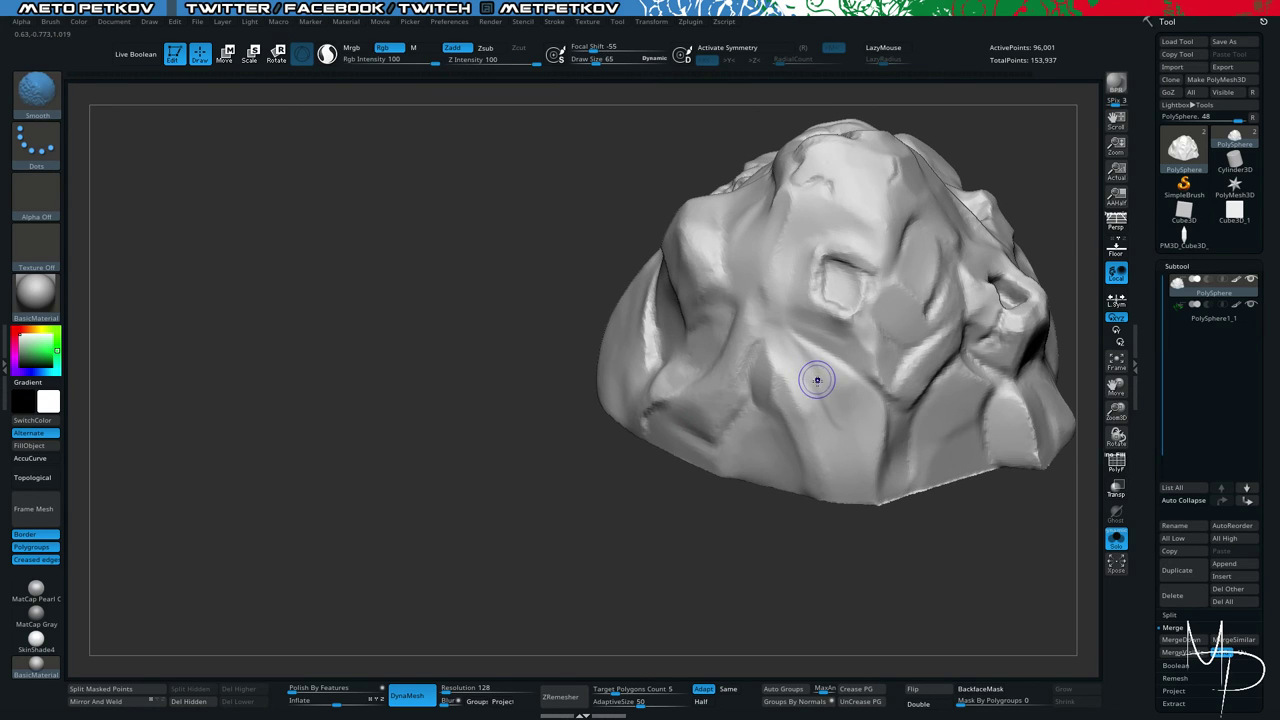
key("space")
left_click_drag(815, 387, 807, 387)
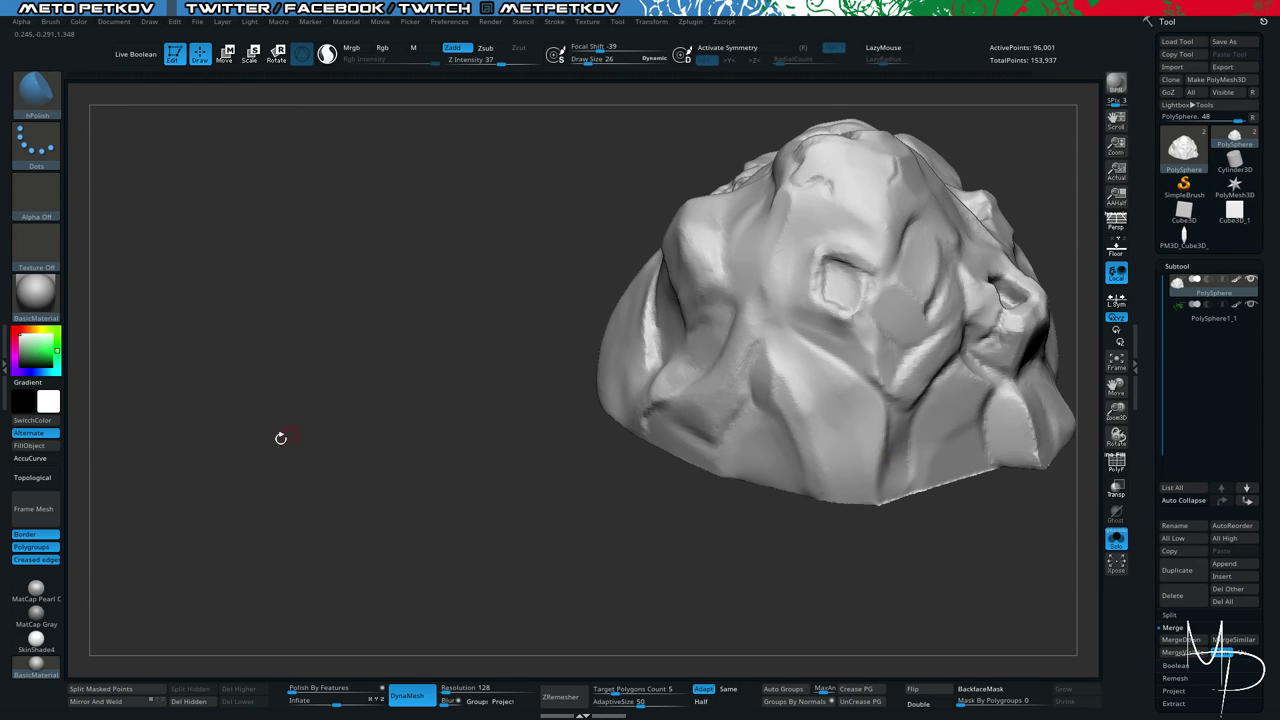
mouse_move(281, 438)
right_mouse_down()
mouse_move(351, 400)
mouse_move(823, 460)
right_mouse_up()
key("space")
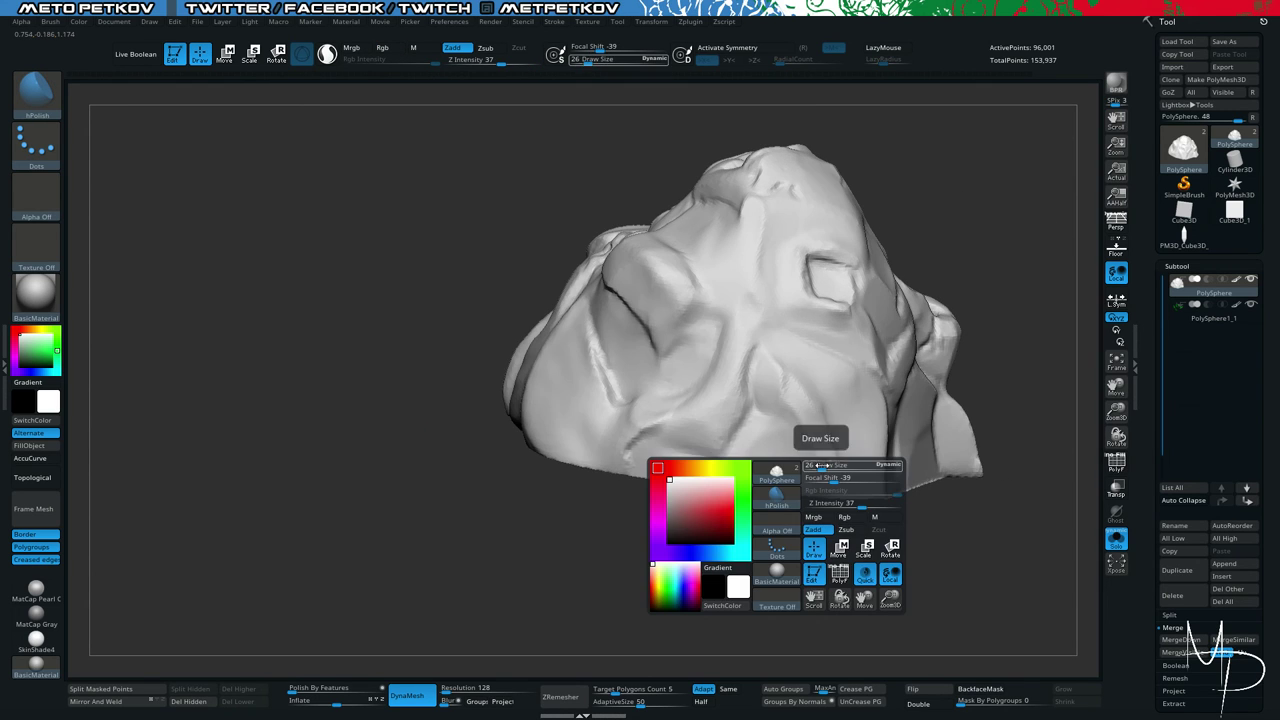
left_click_drag(820, 465, 860, 466)
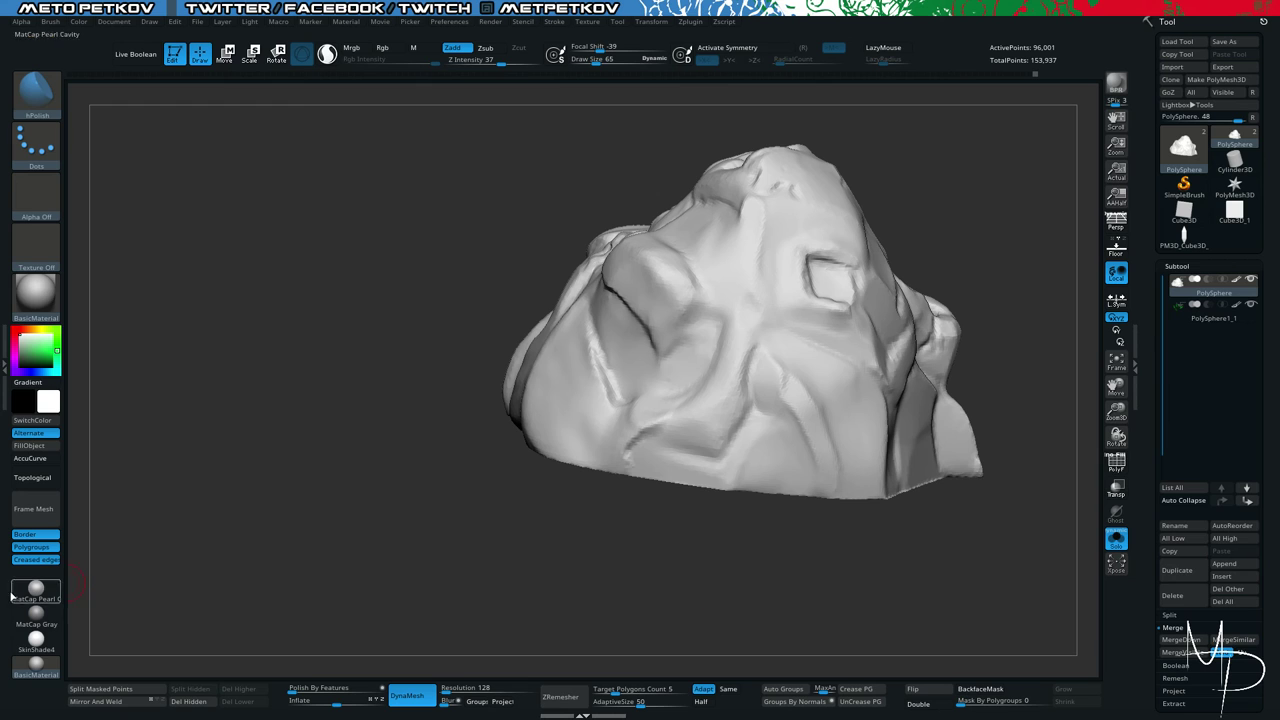
Apply the MatCap GreenClay material to the rock and show the crystals again.
left_click(35, 290)
left_click(487, 305)
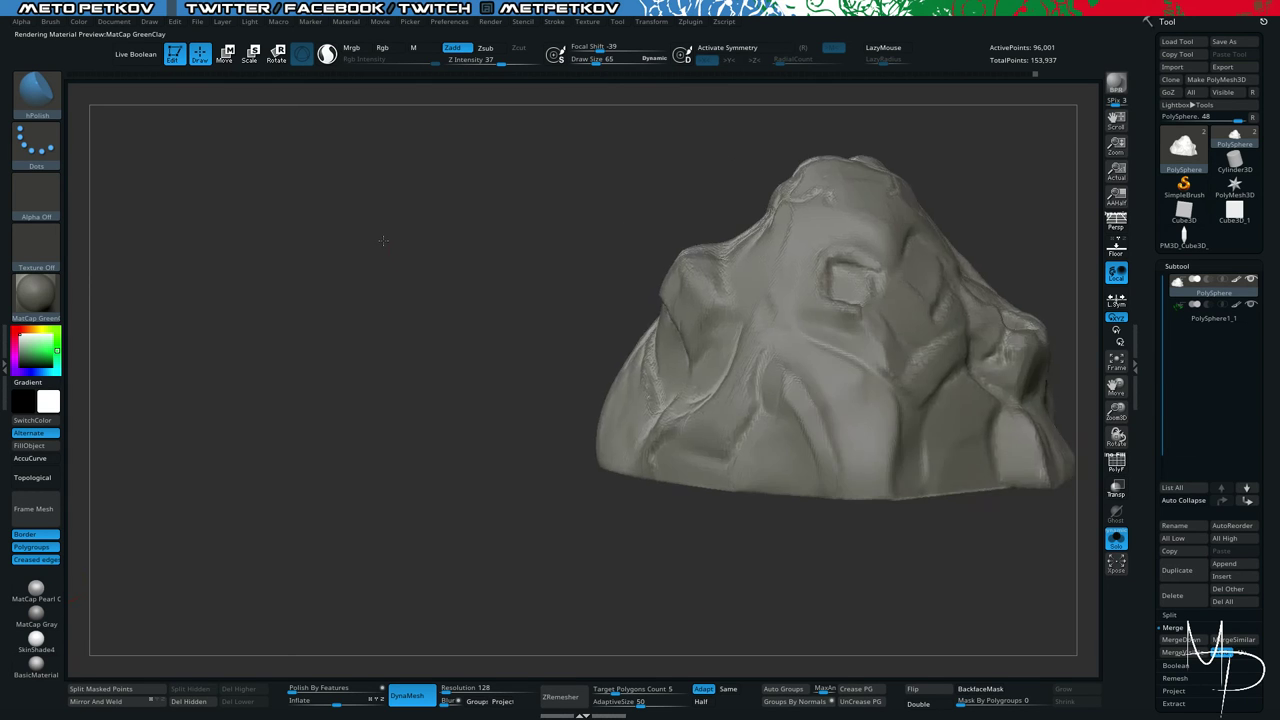
mouse_move(383, 240)
right_mouse_down("ctrl")
mouse_move(291, 217)
mouse_move(367, 288)
mouse_move(328, 296)
mouse_move(351, 331)
mouse_move(520, 334)
right_mouse_up("ctrl")
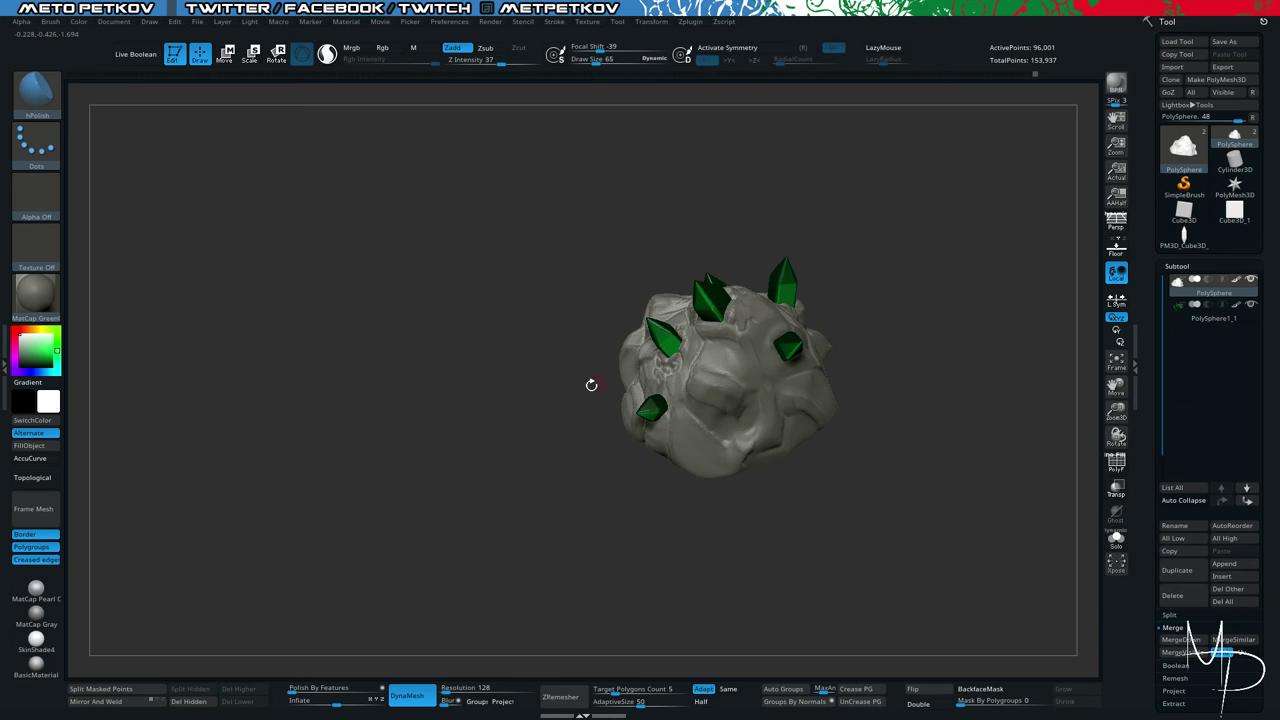
mouse_move(591, 384)
right_mouse_down()
mouse_move(480, 360)
mouse_move(420, 366)
right_mouse_up()
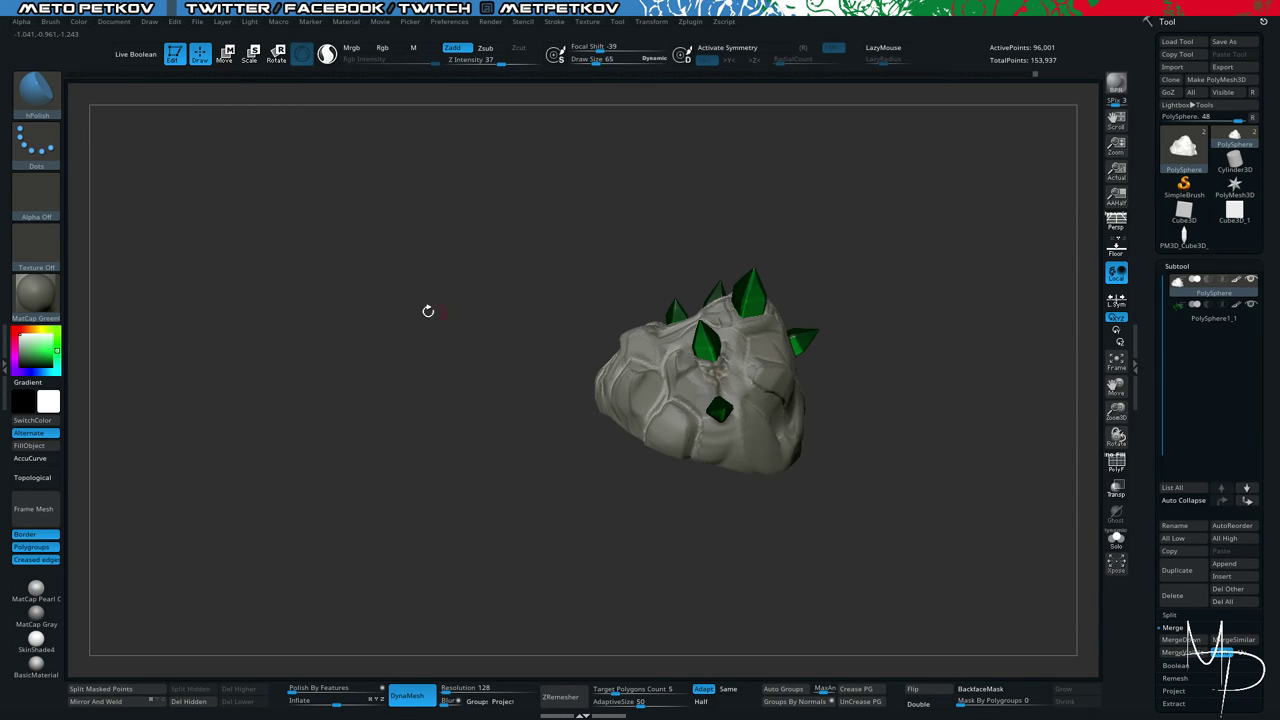
mouse_move(428, 311)
right_mouse_down()
mouse_move(348, 314)
mouse_move(271, 339)
mouse_move(623, 398)
right_mouse_up()
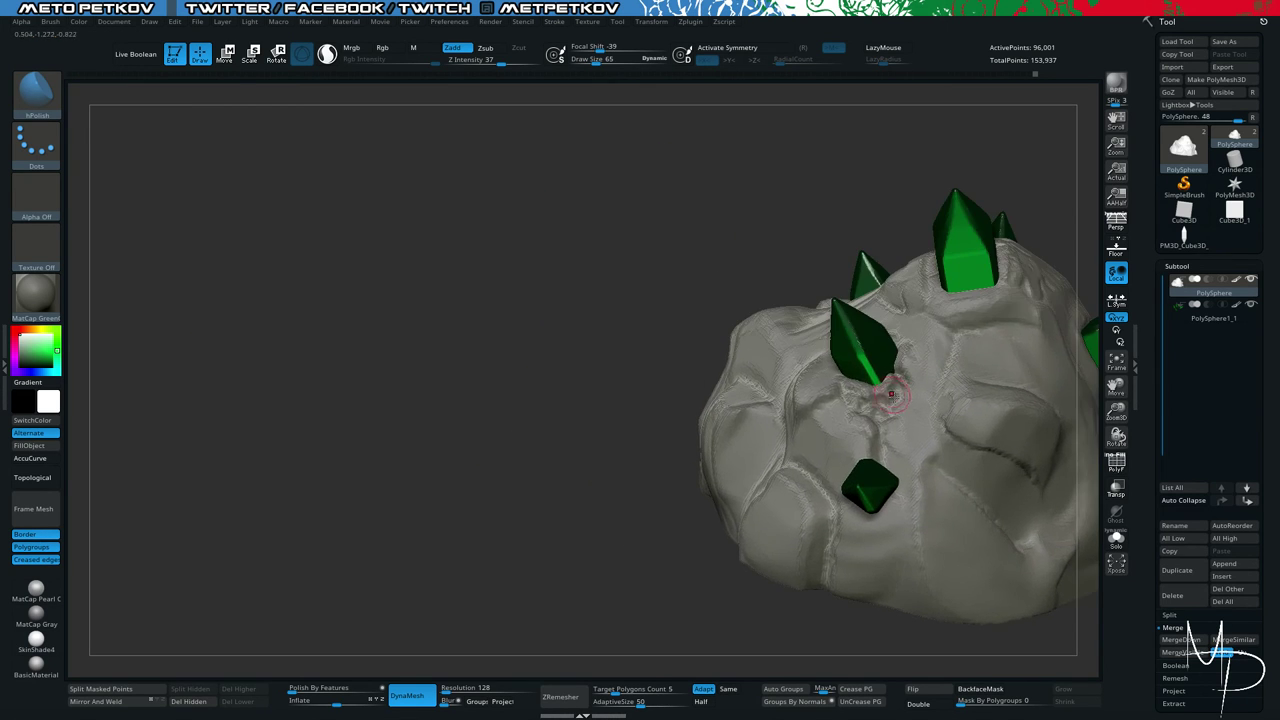
Examine the rock's creases and crystal sockets from all sides in the clay material.
mouse_move(870, 414)
right_mouse_down()
mouse_move(400, 277)
mouse_move(423, 334)
mouse_move(430, 325)
mouse_move(386, 280)
mouse_move(395, 291)
right_mouse_up()
key("alt+s")
key("shift+f")
key("shift+f")
key("alt+s")
mouse_move(488, 354)
right_mouse_down("alt")
mouse_move(222, 357)
mouse_move(240, 350)
right_mouse_up("alt")
mouse_move(615, 353)
right_mouse_down()
mouse_move(397, 346)
mouse_move(594, 397)
mouse_move(513, 372)
mouse_move(383, 366)
mouse_move(343, 343)
mouse_move(353, 402)
right_mouse_up()
left_click_drag(353, 402, 353, 413)
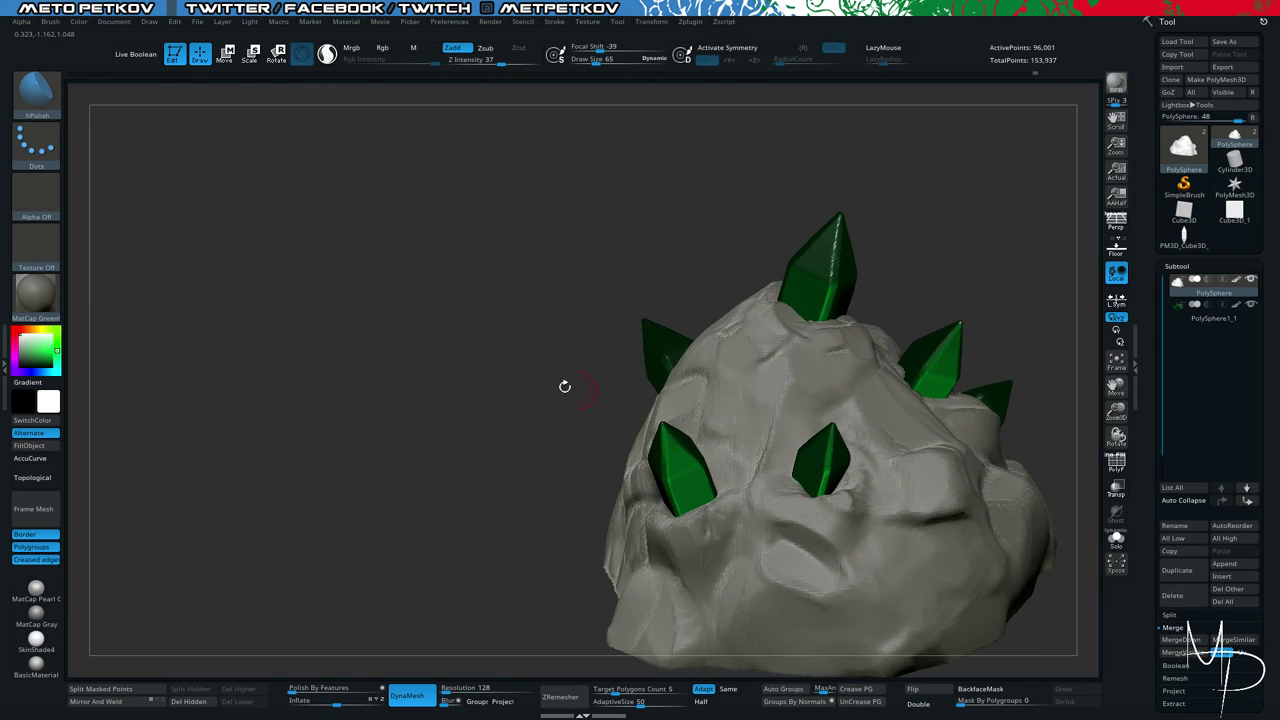
mouse_move(353, 337)
left_mouse_down("alt")
mouse_move(360, 197)
mouse_move(356, 293)
left_mouse_up("alt")
right_click_drag(356, 293, 362, 303)
Apply the BasicMaterial material to the rock.
key("m")
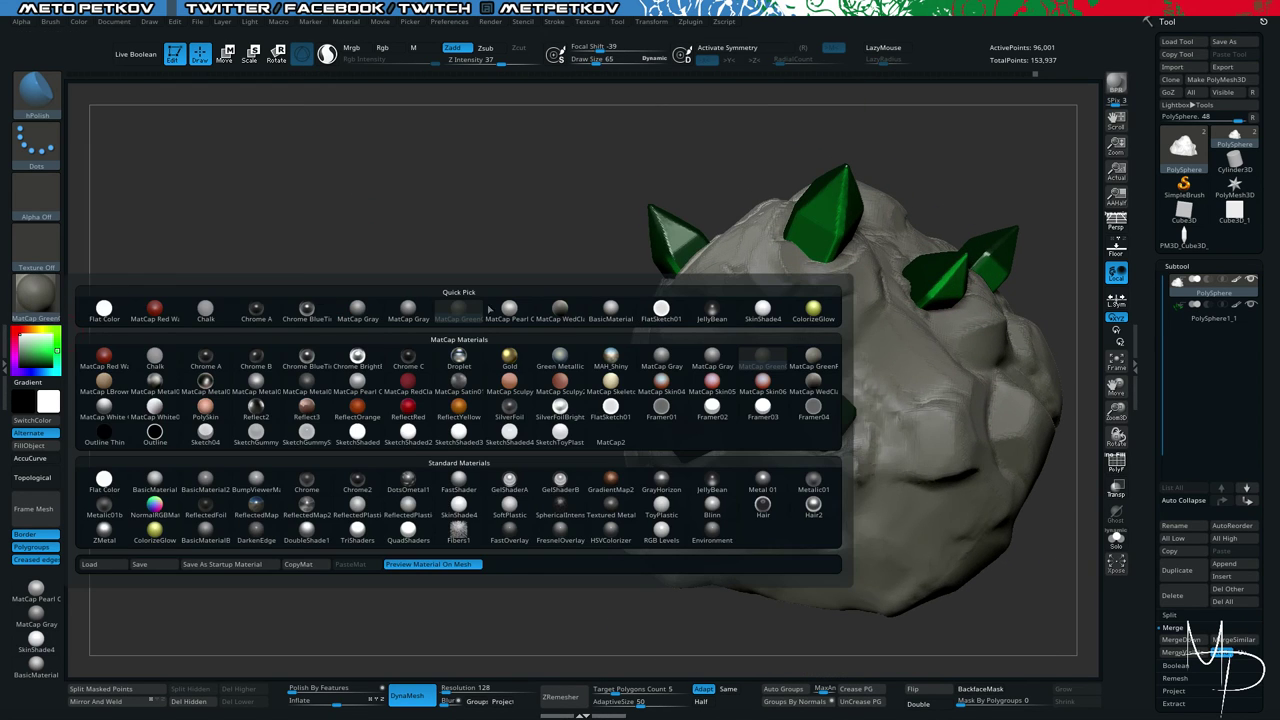
left_click(36, 663)
right_click_drag(242, 410, 640, 289)
Build up clay along the rock below the small front crystal using ClayBuildup at draw size 65.
key("b")
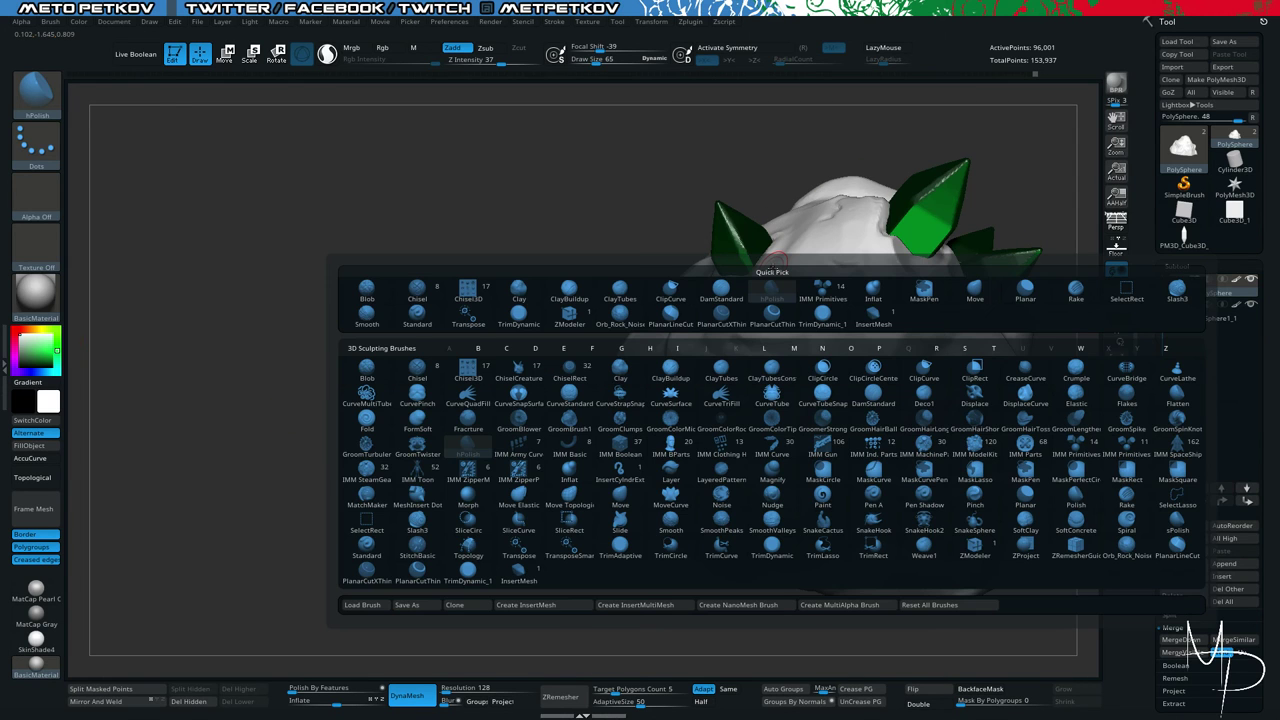
left_click(672, 372)
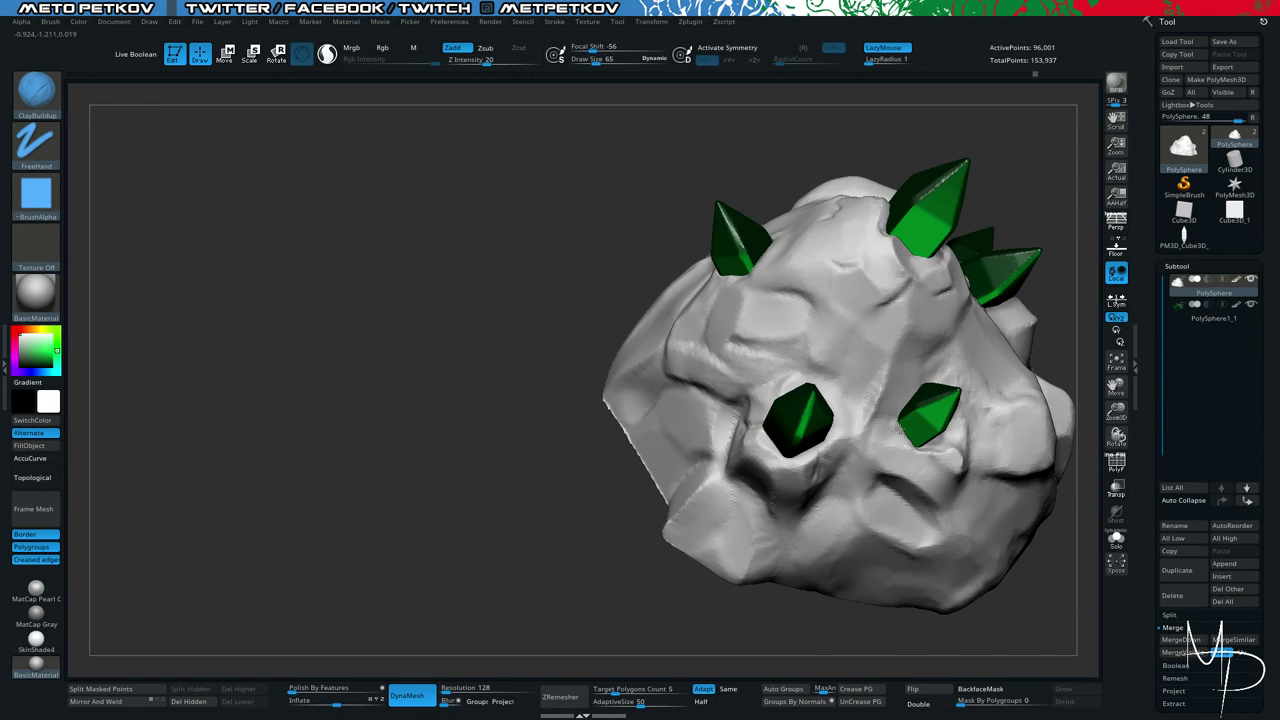
left_click_drag(995, 625, 926, 525)
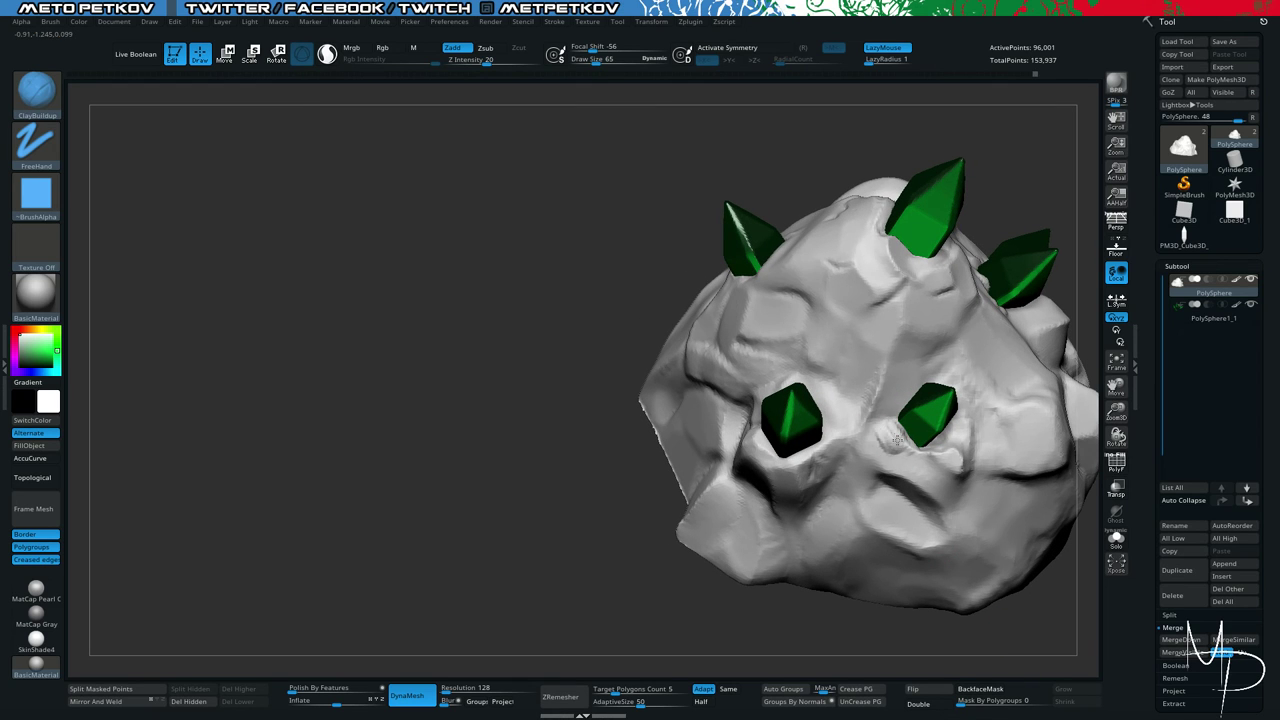
mouse_move(476, 500)
left_mouse_down()
mouse_move(466, 480)
mouse_move(871, 441)
left_mouse_up()
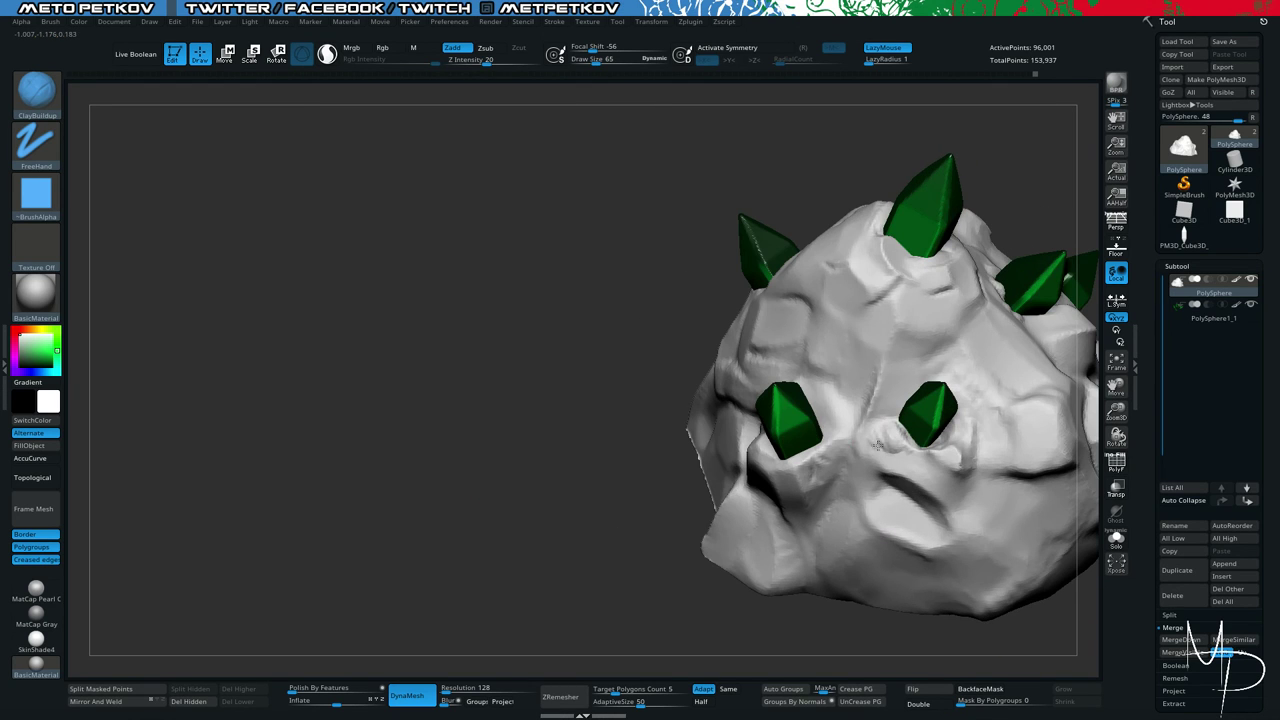
Polish the built-up clay below the small front crystal with hPolish at draw size 81, working from several angles.
key("b")
key("h")
key("p")
key("space")
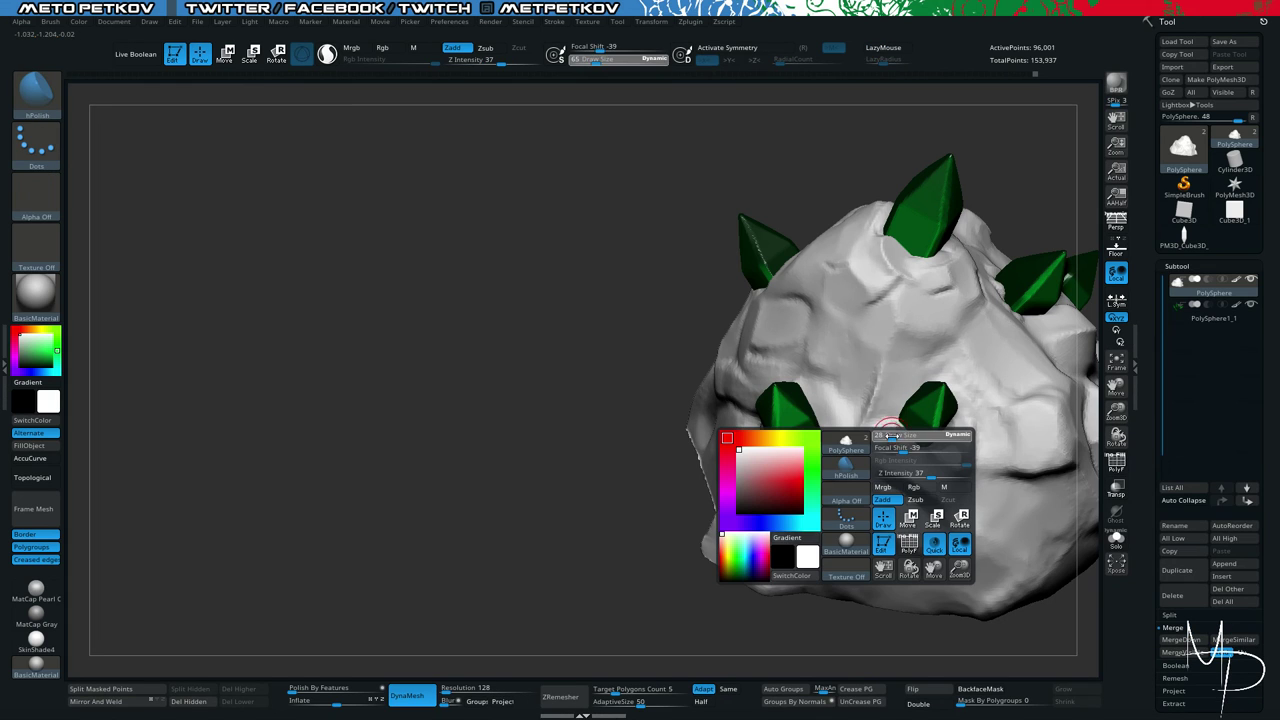
key("space")
left_click_drag(877, 441, 882, 442)
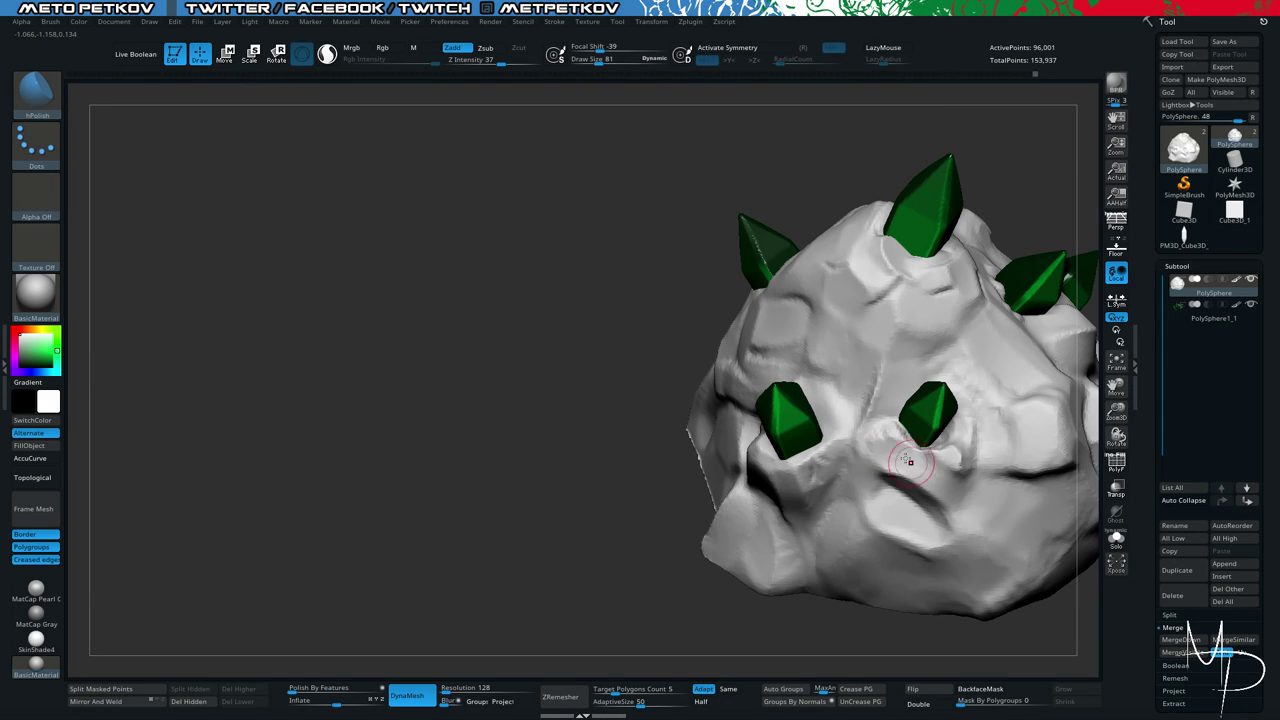
mouse_move(657, 469)
left_mouse_down()
mouse_move(612, 464)
mouse_move(589, 416)
left_mouse_up()
mouse_move(497, 480)
left_mouse_down()
mouse_move(572, 458)
mouse_move(495, 436)
left_mouse_up()
left_click_drag(908, 487, 893, 477)
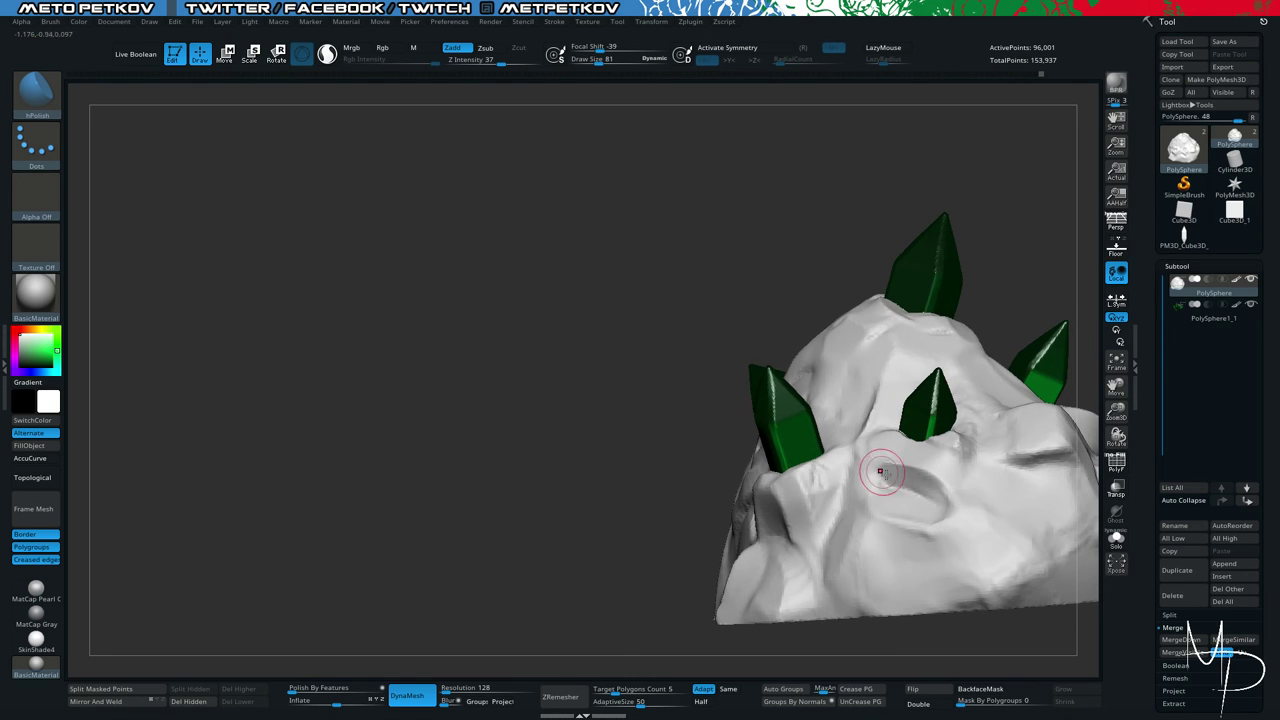
mouse_move(594, 323)
left_mouse_down()
mouse_move(571, 323)
mouse_move(637, 371)
mouse_move(800, 420)
left_mouse_up()
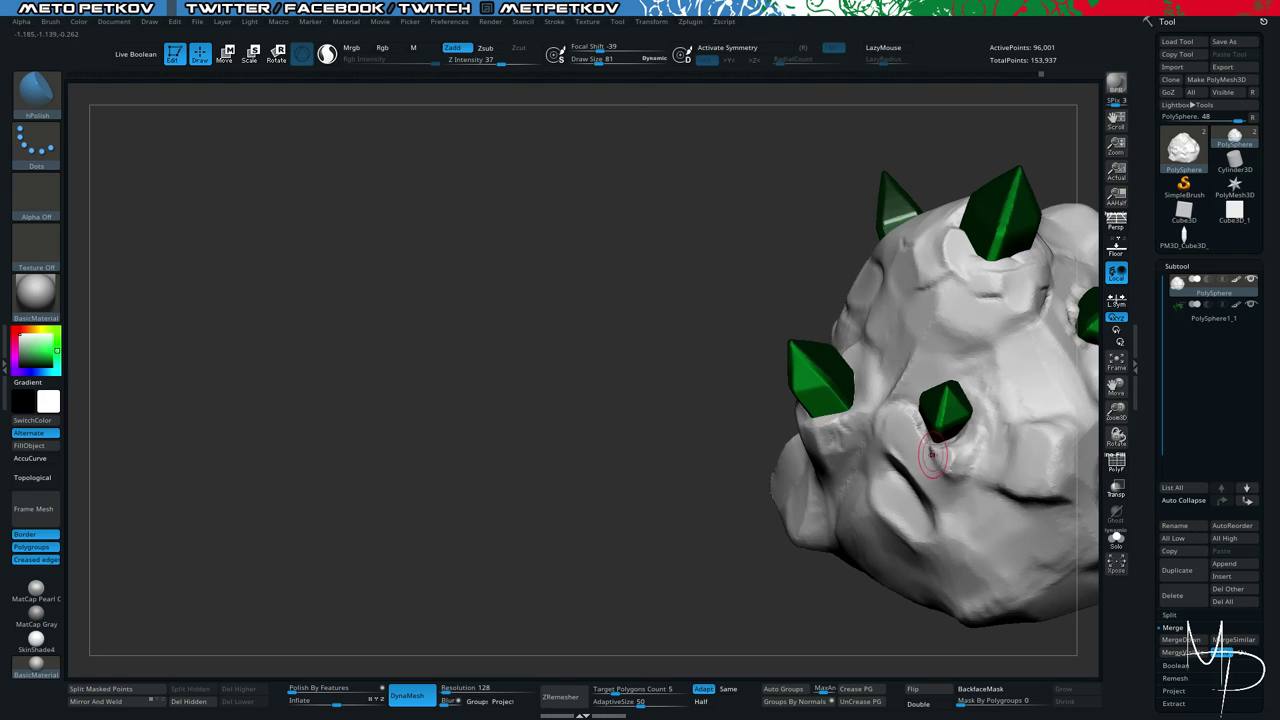
left_click_drag(617, 430, 705, 432)
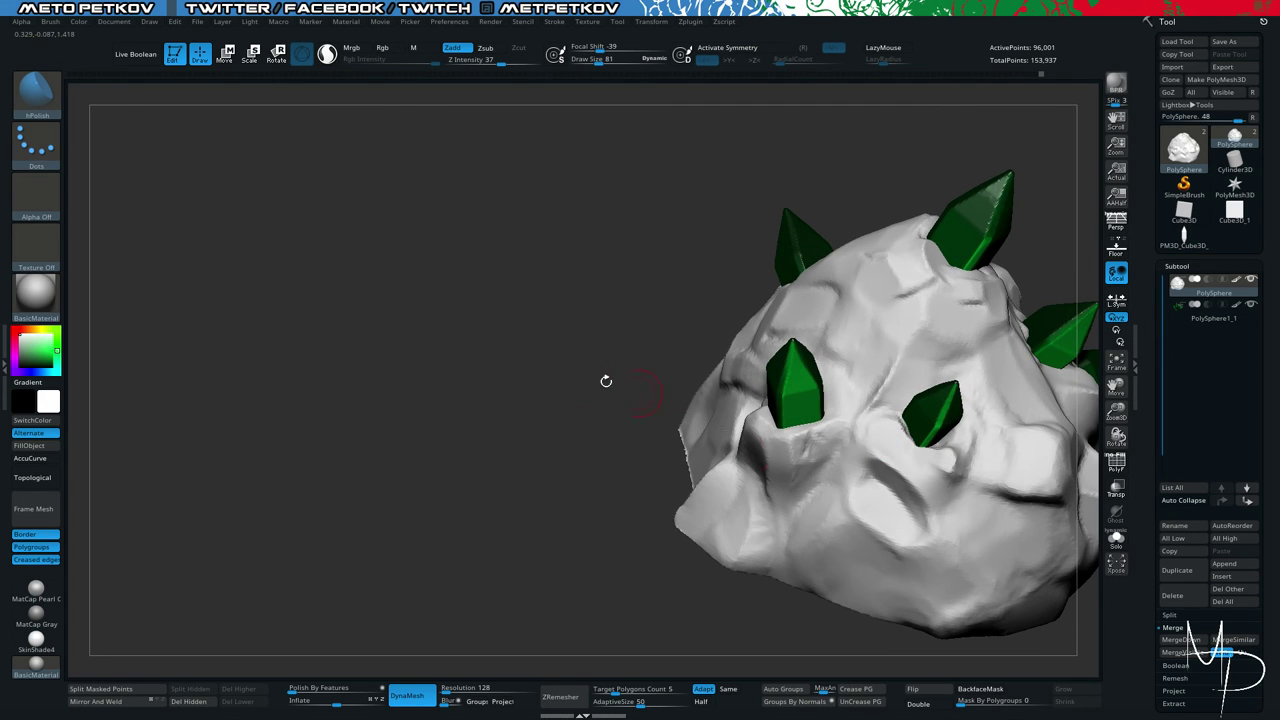
mouse_move(606, 381)
left_mouse_down()
mouse_move(640, 415)
mouse_move(680, 425)
left_mouse_up()
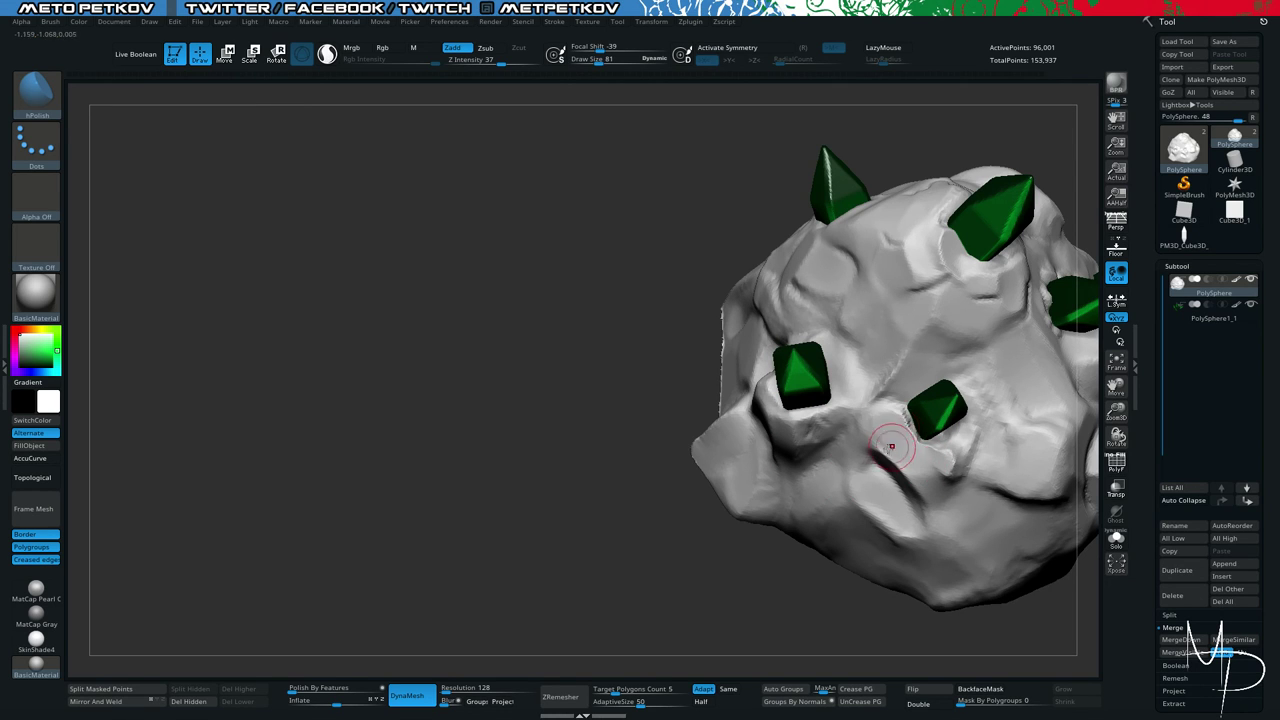
Isolate the rock to smooth and polish the small crystal's socket rim at draw size 54, and show the crystals again.
key("alt+s")
left_click_drag(534, 331, 655, 365)
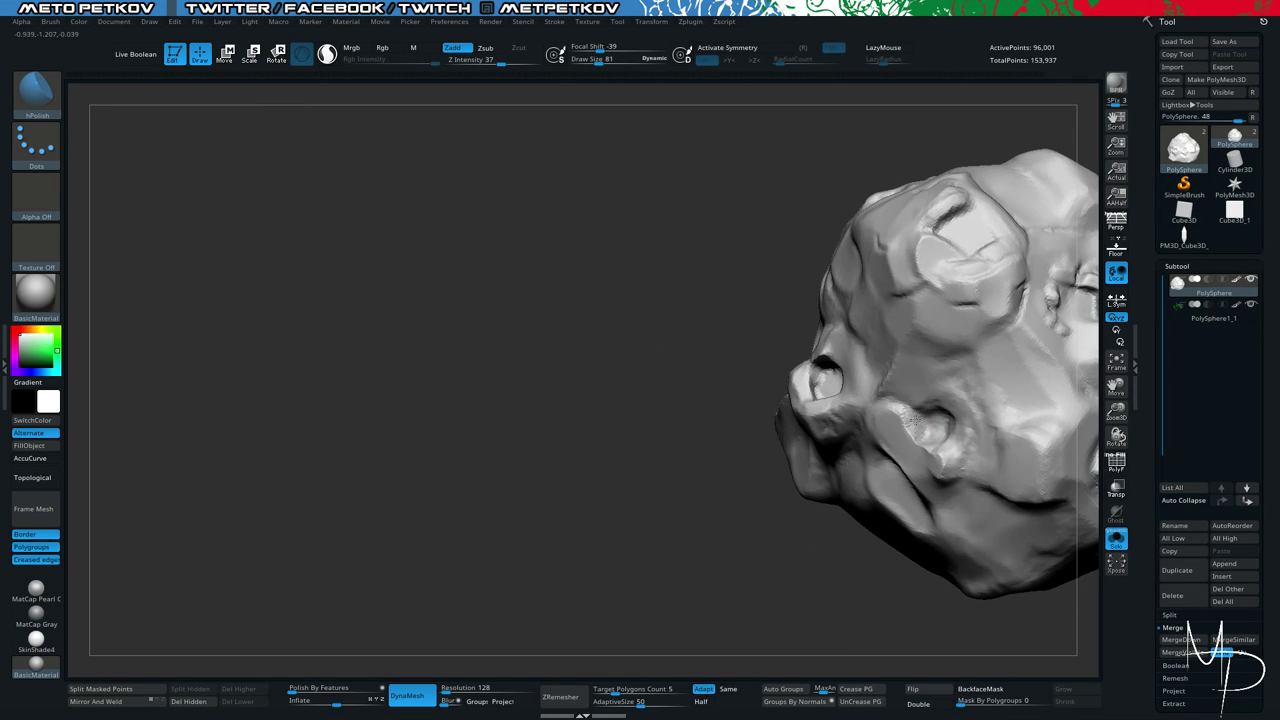
mouse_move(915, 420)
left_mouse_down("shift")
mouse_move(924, 428)
mouse_move(910, 412)
left_mouse_up("shift")
key("space")
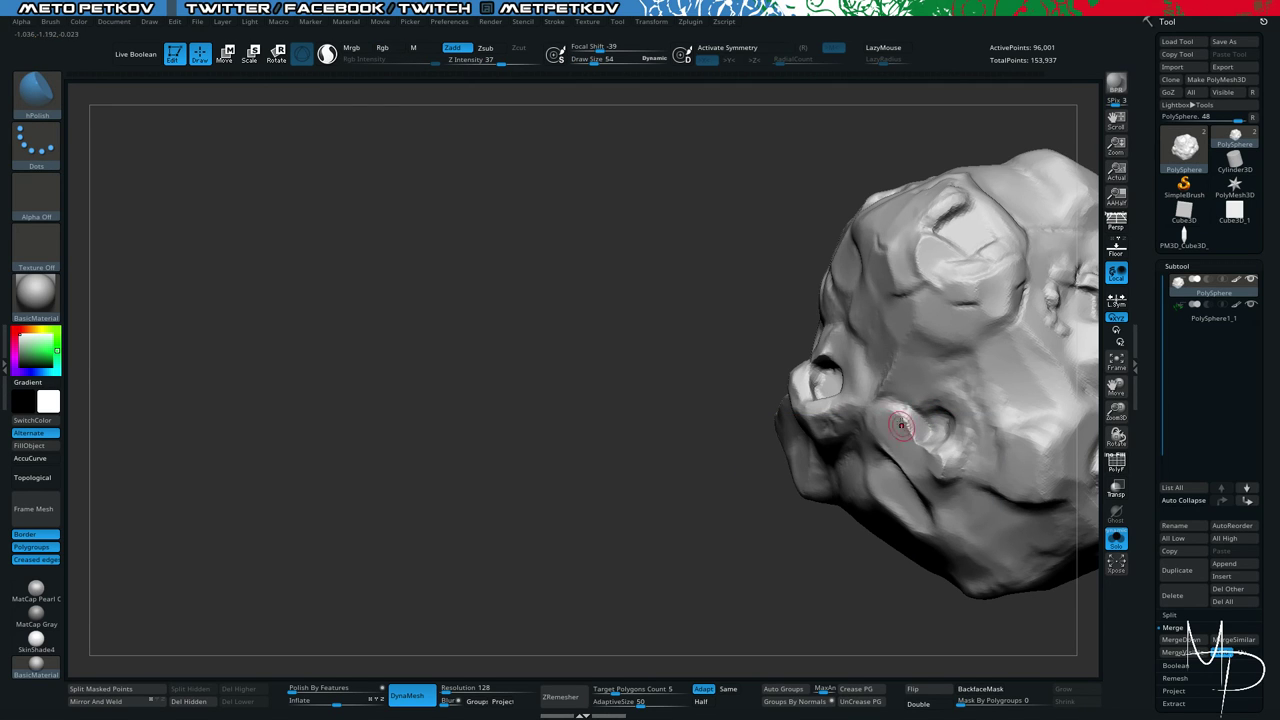
key("shift+s")
mouse_move(457, 354)
left_mouse_down()
mouse_move(482, 320)
mouse_move(470, 215)
left_mouse_up()
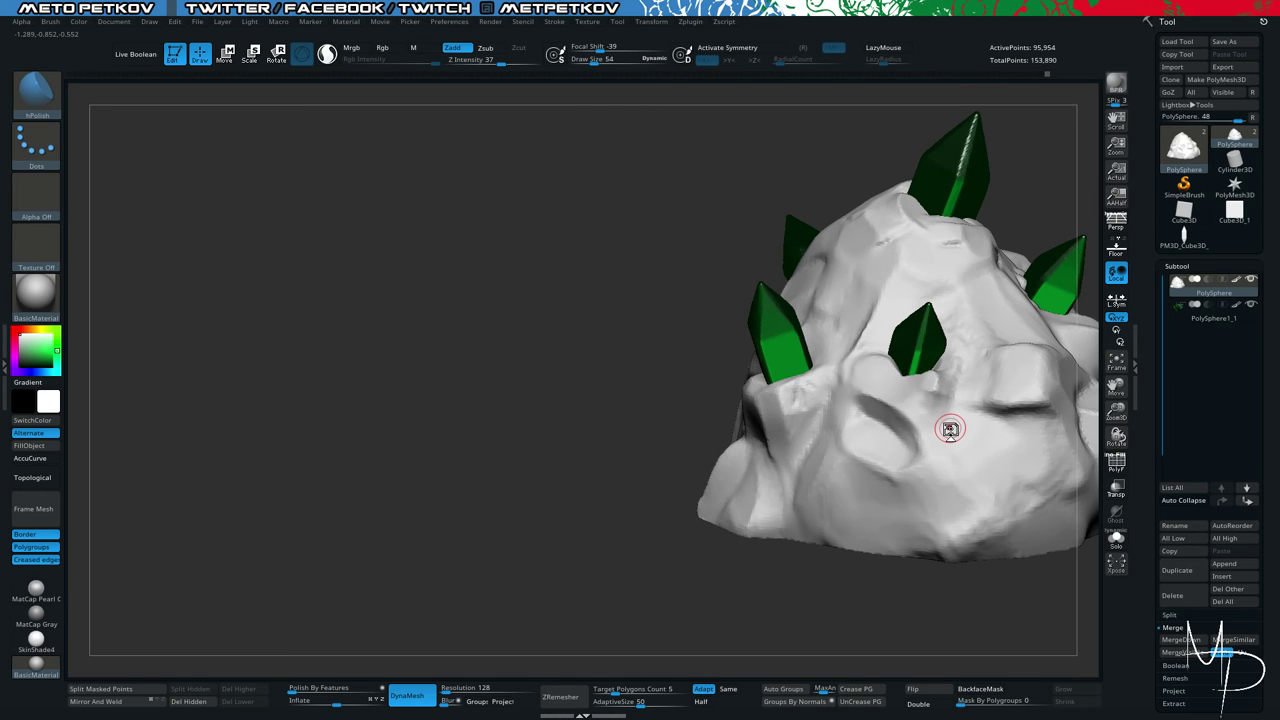
Examine the whole rock from a distance and the crystals in isolation.
left_click_drag(567, 285, 443, 225)
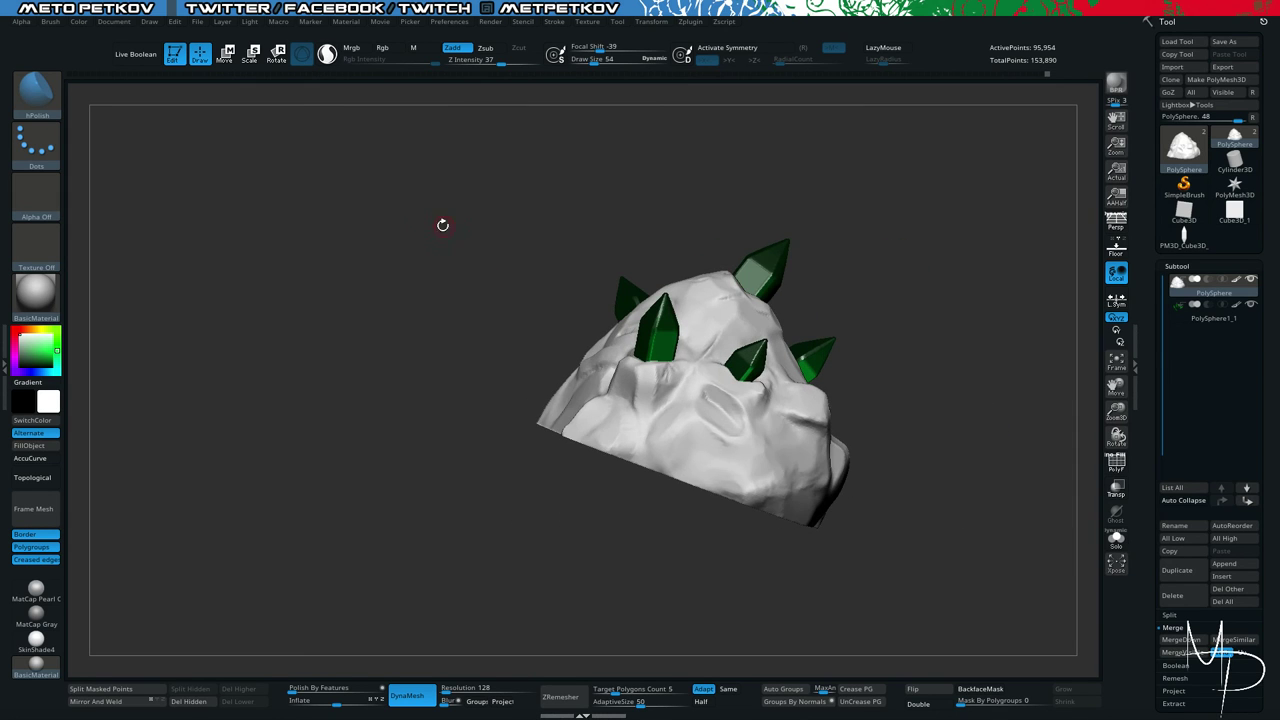
mouse_move(420, 269)
left_mouse_down()
mouse_move(430, 263)
mouse_move(400, 254)
left_mouse_up()
left_click_drag(514, 328, 613, 295, "shift")
left_click(763, 343, "alt")
key("alt+s")
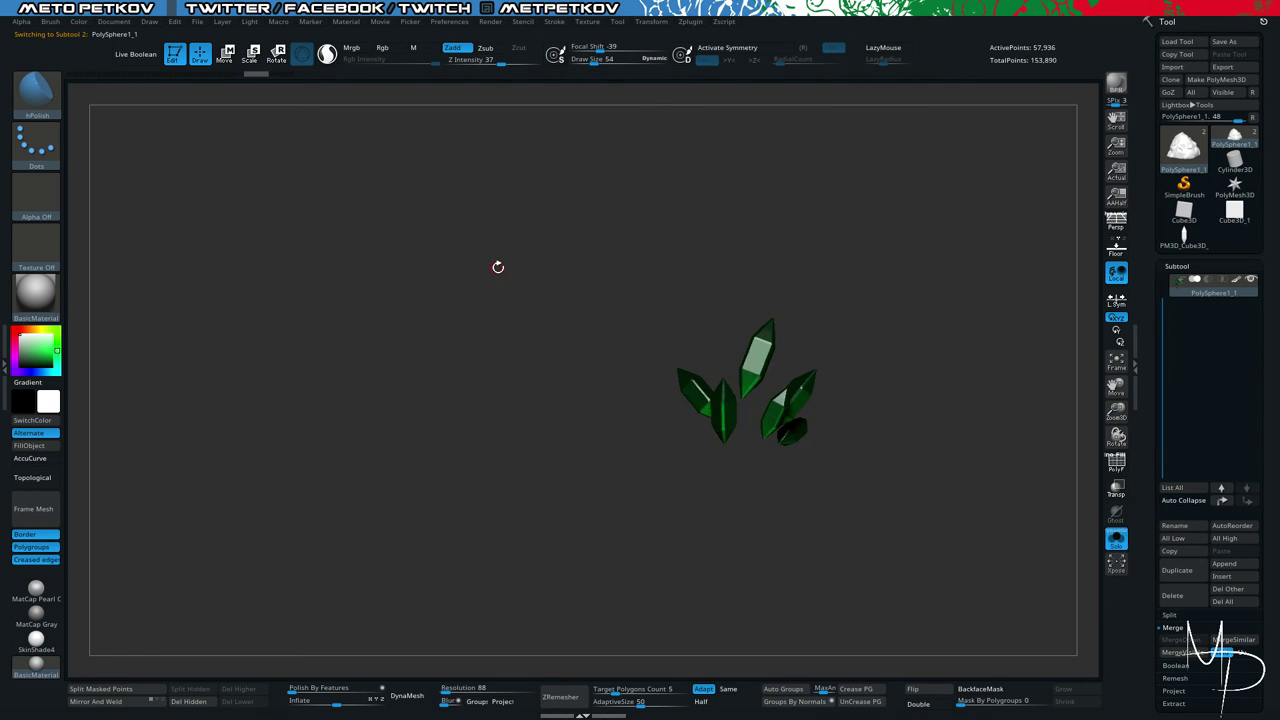
mouse_move(499, 268)
left_mouse_down()
mouse_move(395, 271)
mouse_move(486, 277)
left_mouse_up()
key("alt+s")
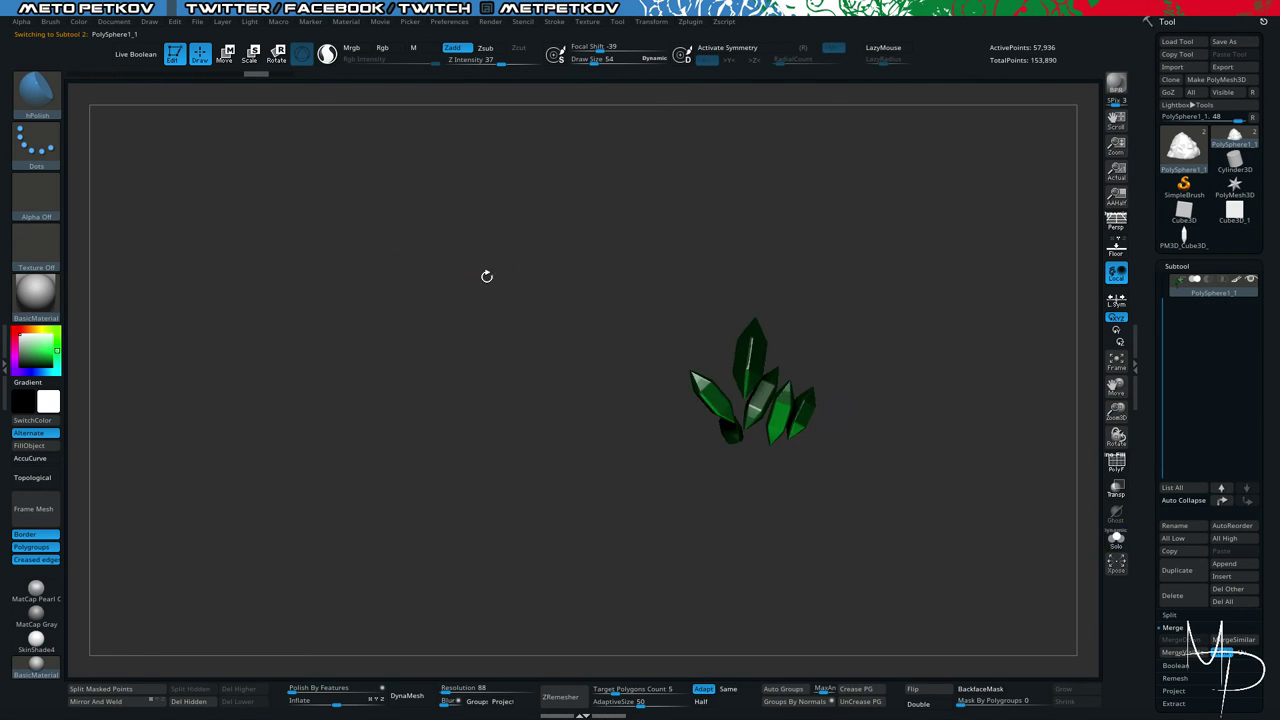
Examine the rock on its own and together with its crystals from all sides.
left_click(715, 425, "alt")
key("alt+s")
left_click_drag(550, 350, 672, 327)
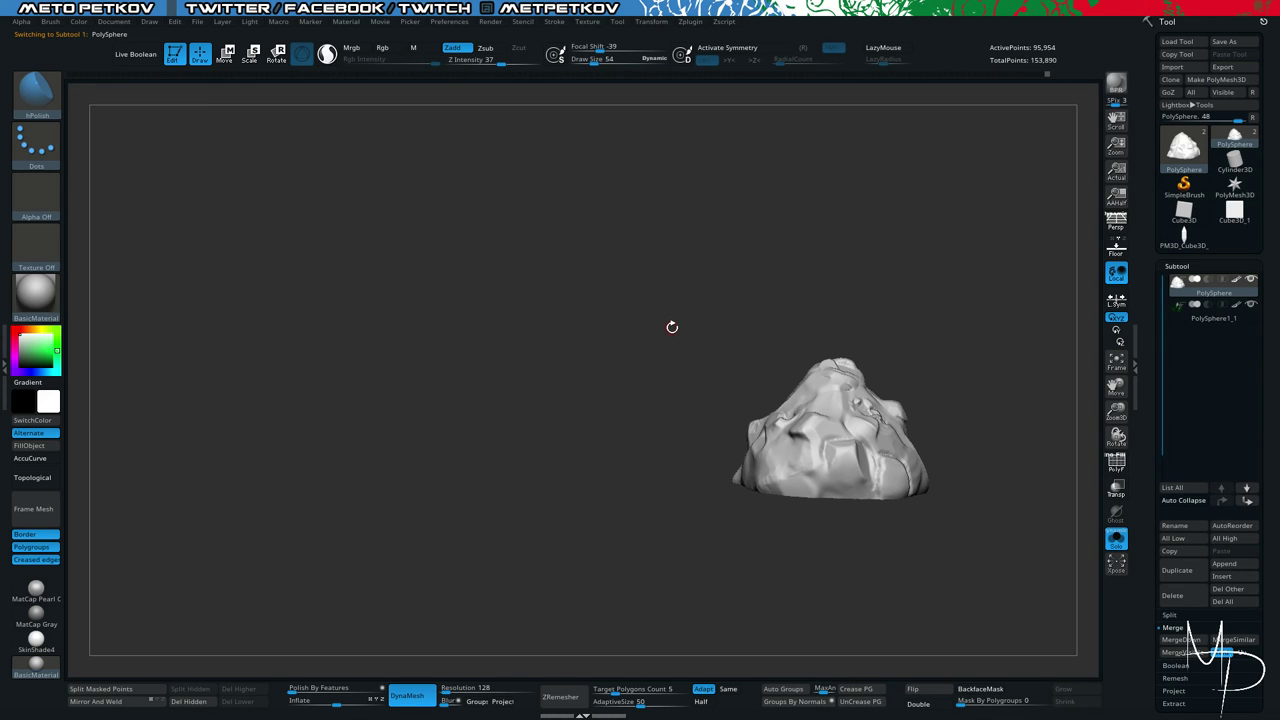
key("alt+s")
left_click_drag(521, 361, 731, 351)
key("shift+alt+s")
left_click_drag(453, 246, 505, 254)
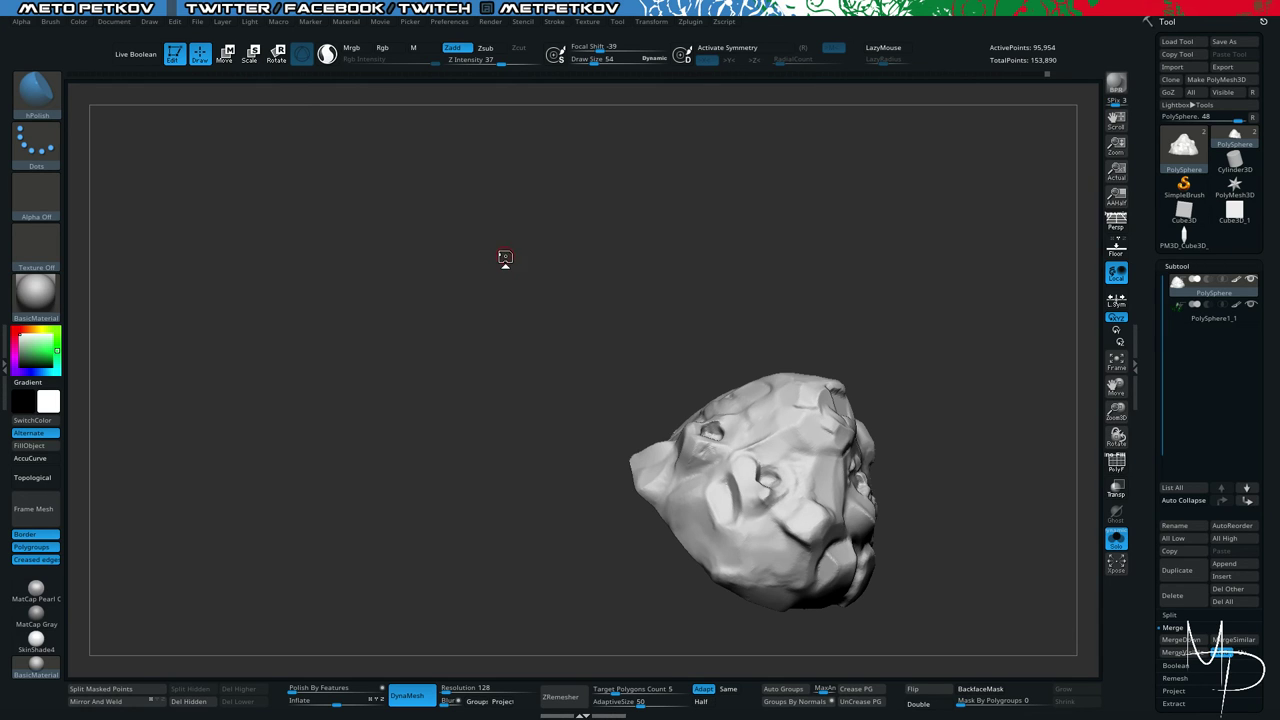
left_click_drag(505, 258, 529, 242)
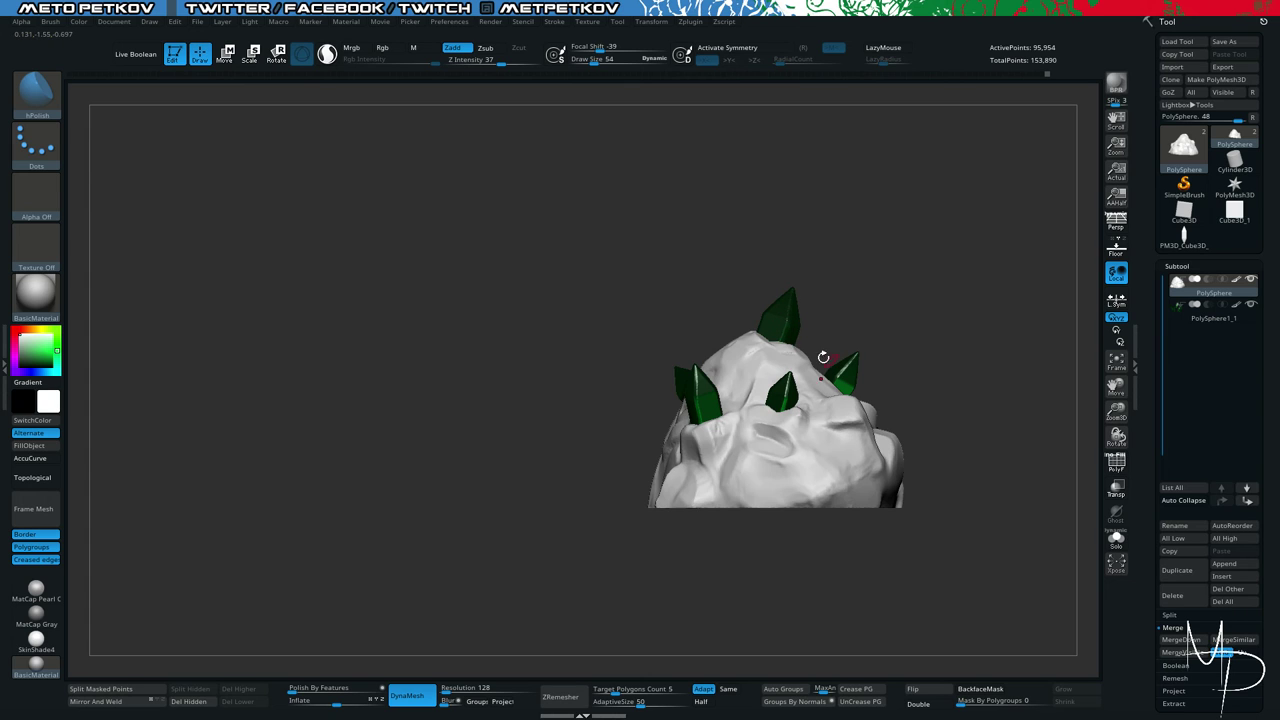
left_click_drag(727, 298, 649, 211)
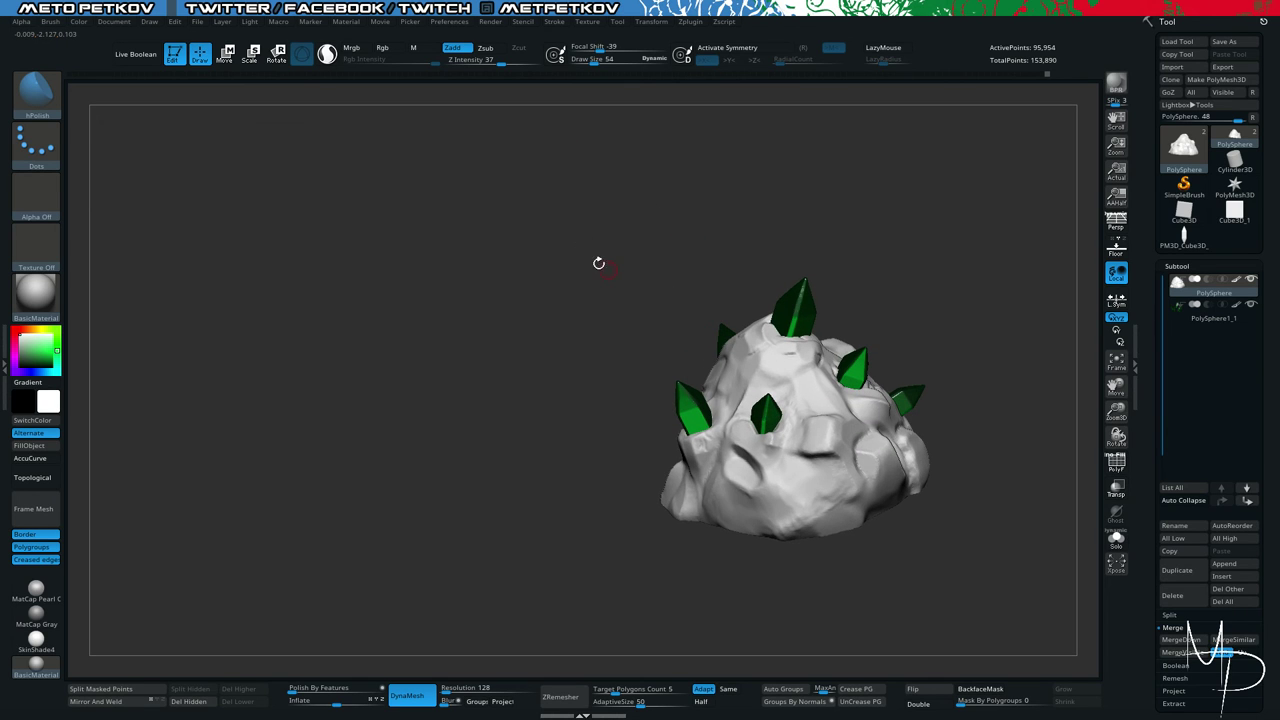
Polish the plane above the small front crystal with hPolish at draw size 95, and undo the last stroke.
left_click_drag(532, 244, 559, 267, "alt")
key("space")
left_click_drag(559, 267, 570, 266)
key("shift+s")
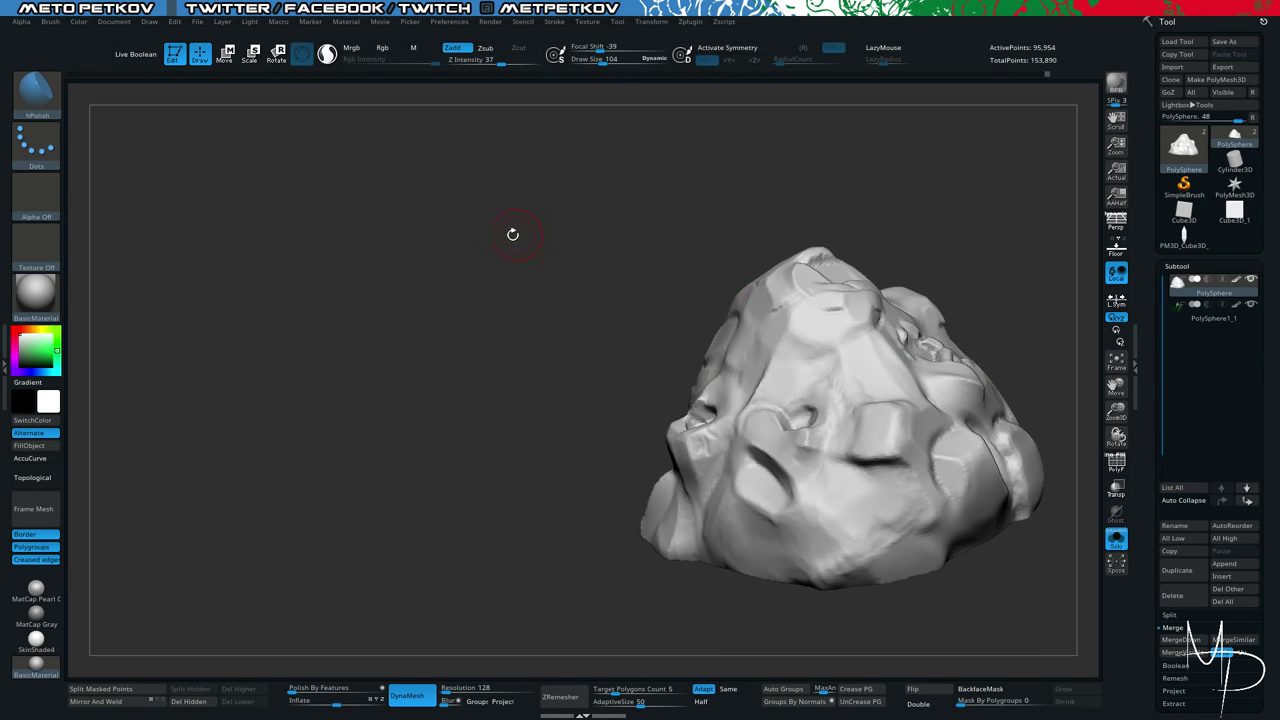
mouse_move(512, 234)
left_mouse_down()
mouse_move(523, 274)
mouse_move(545, 290)
left_mouse_up()
key("space")
key("shift+s")
key("space")
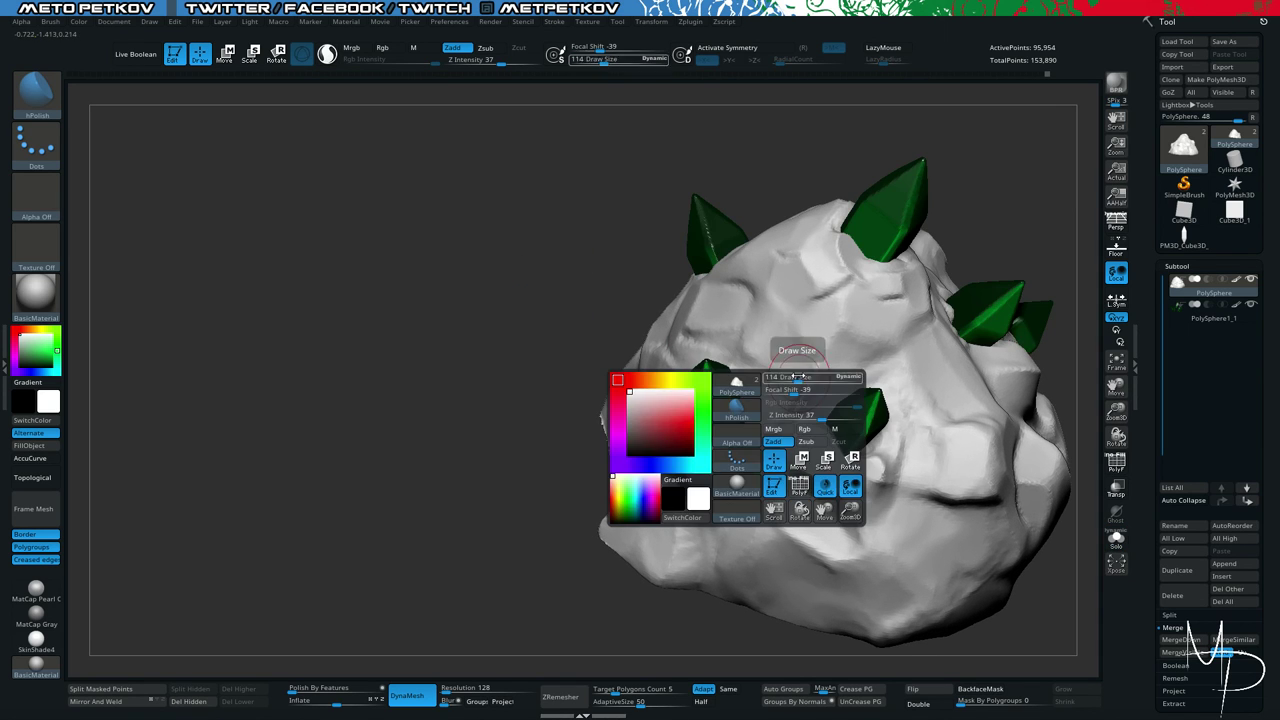
left_click_drag(797, 376, 790, 376)
key("ctrl+z")
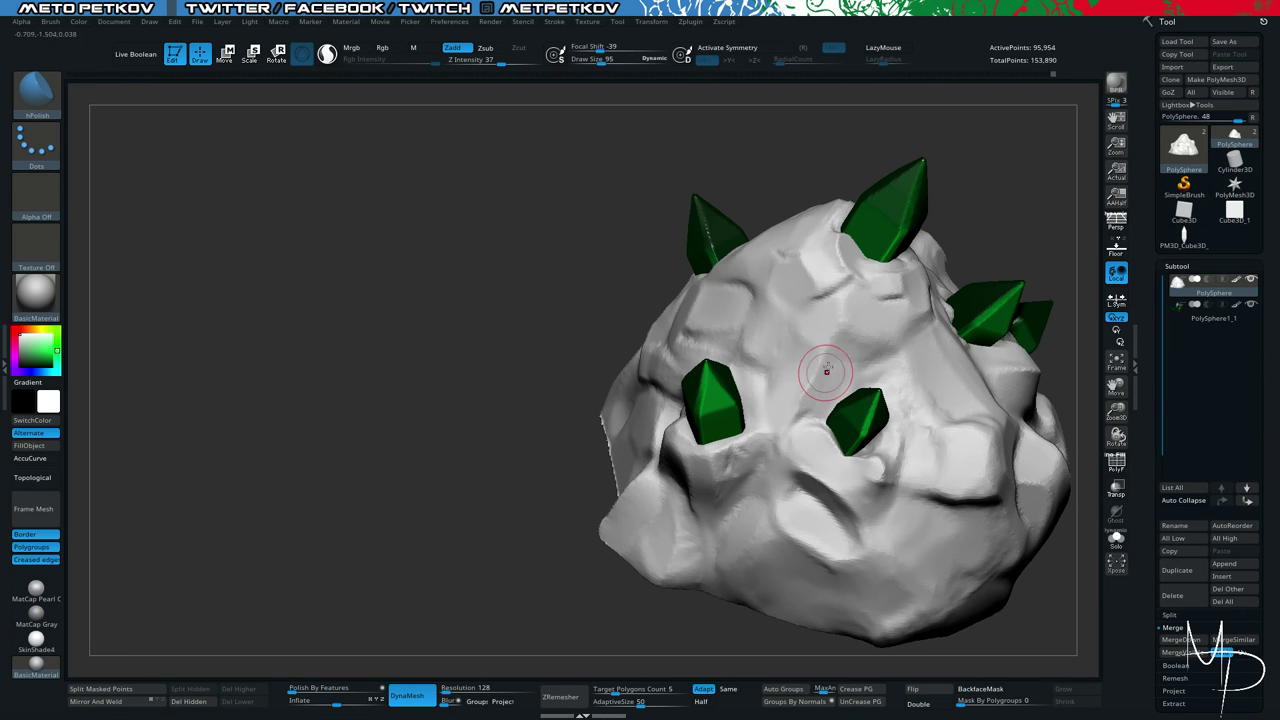
Polish the rim of the hollow below the small front crystal with hPolish at draw size 95.
left_click_drag(386, 365, 386, 160, "alt")
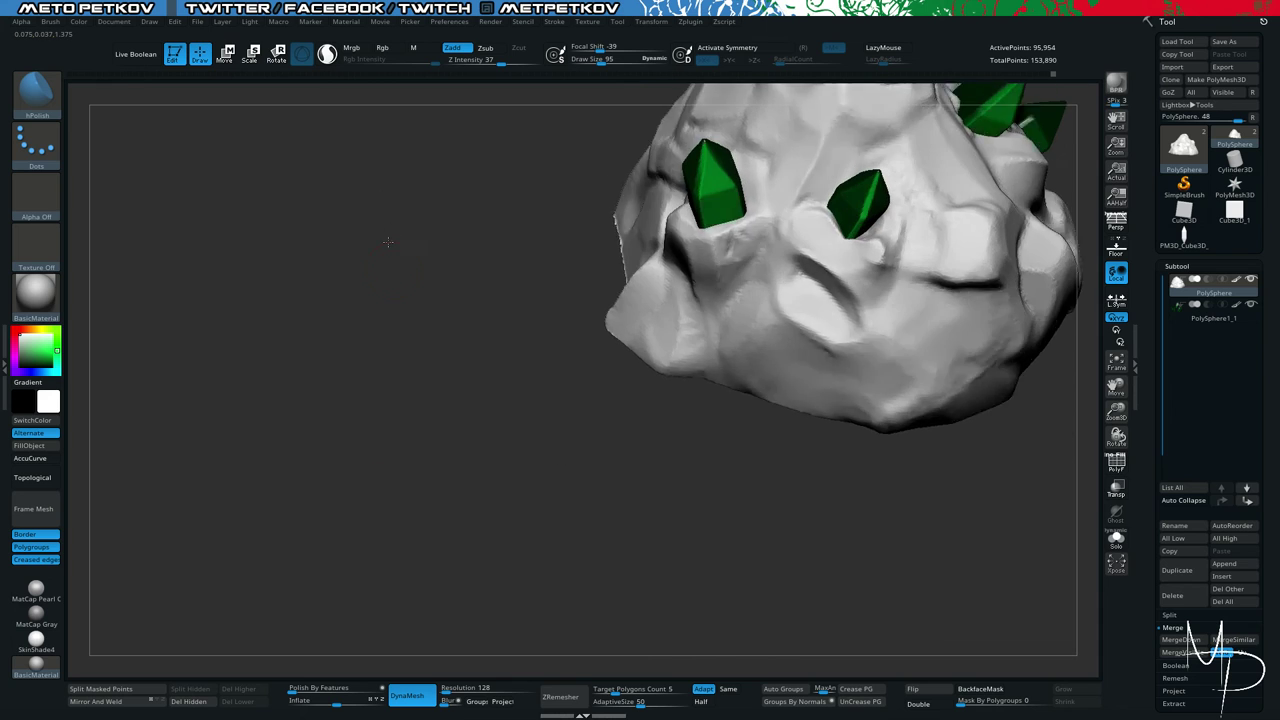
left_click_drag(389, 240, 390, 165)
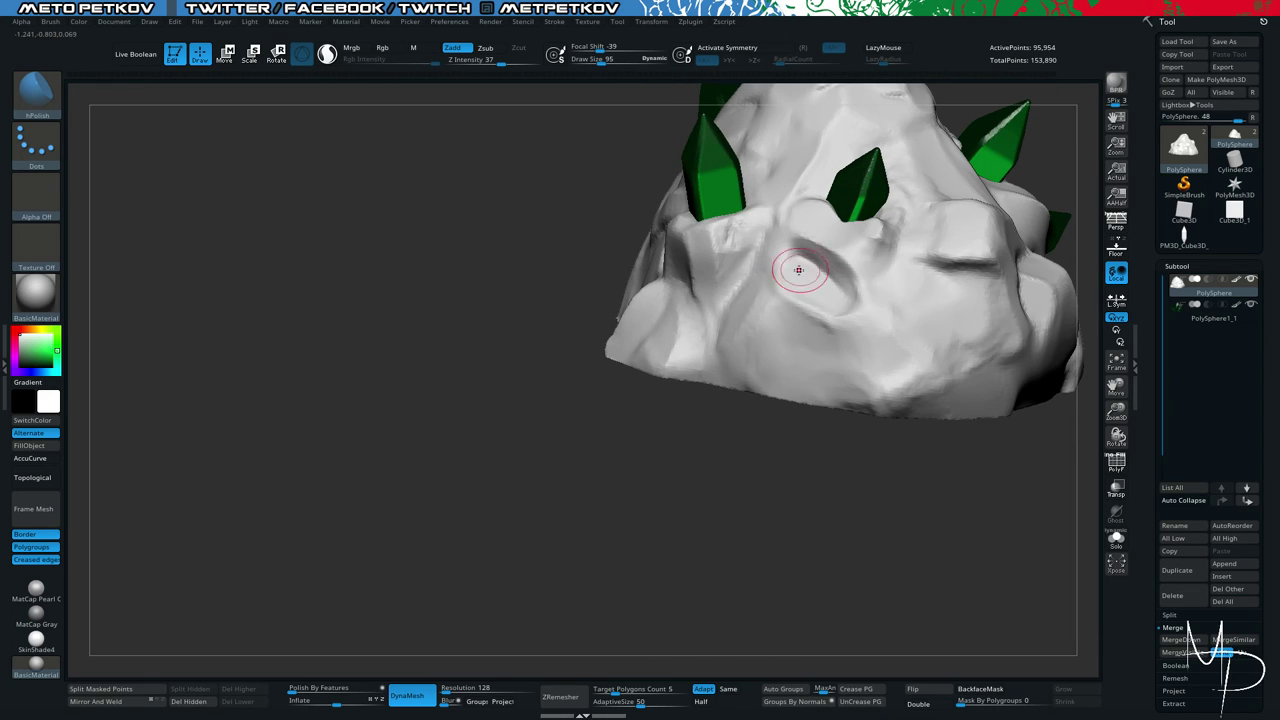
left_click_drag(790, 510, 890, 514)
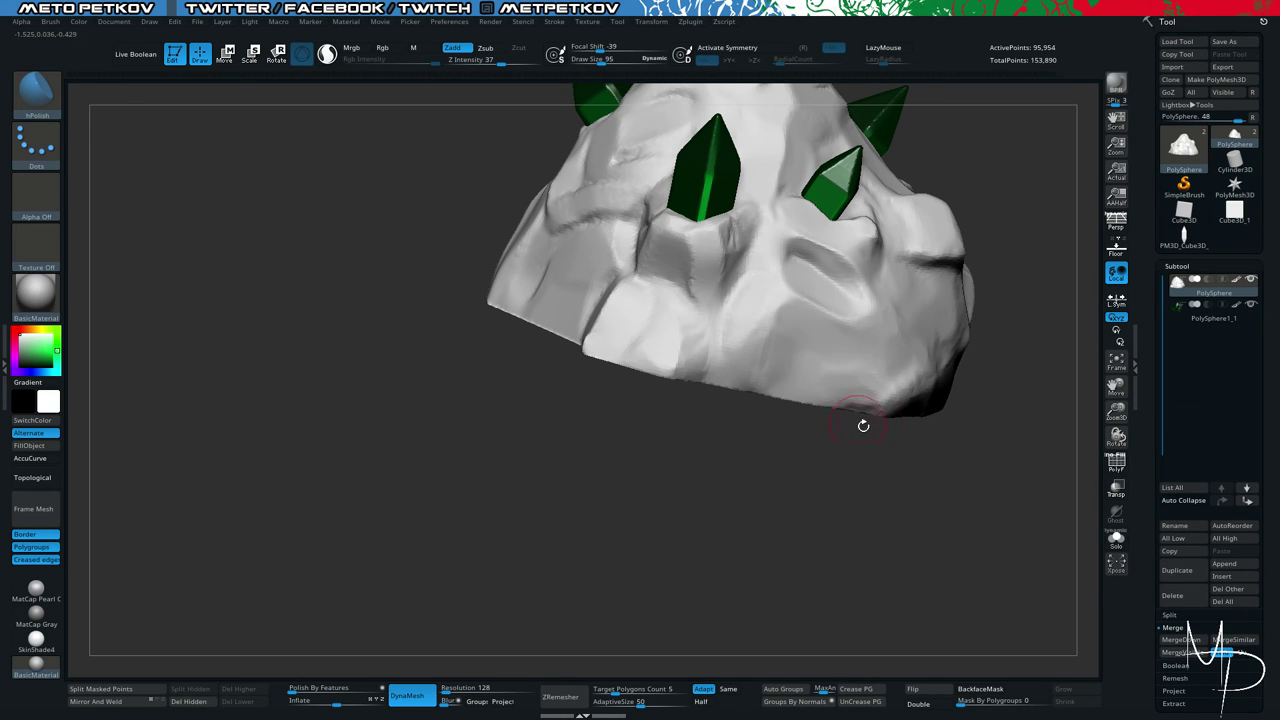
Flatten the rock surface around and below the front hollow using TrimDynamic at draw size 81.
key("b")
key("t")
key("d")
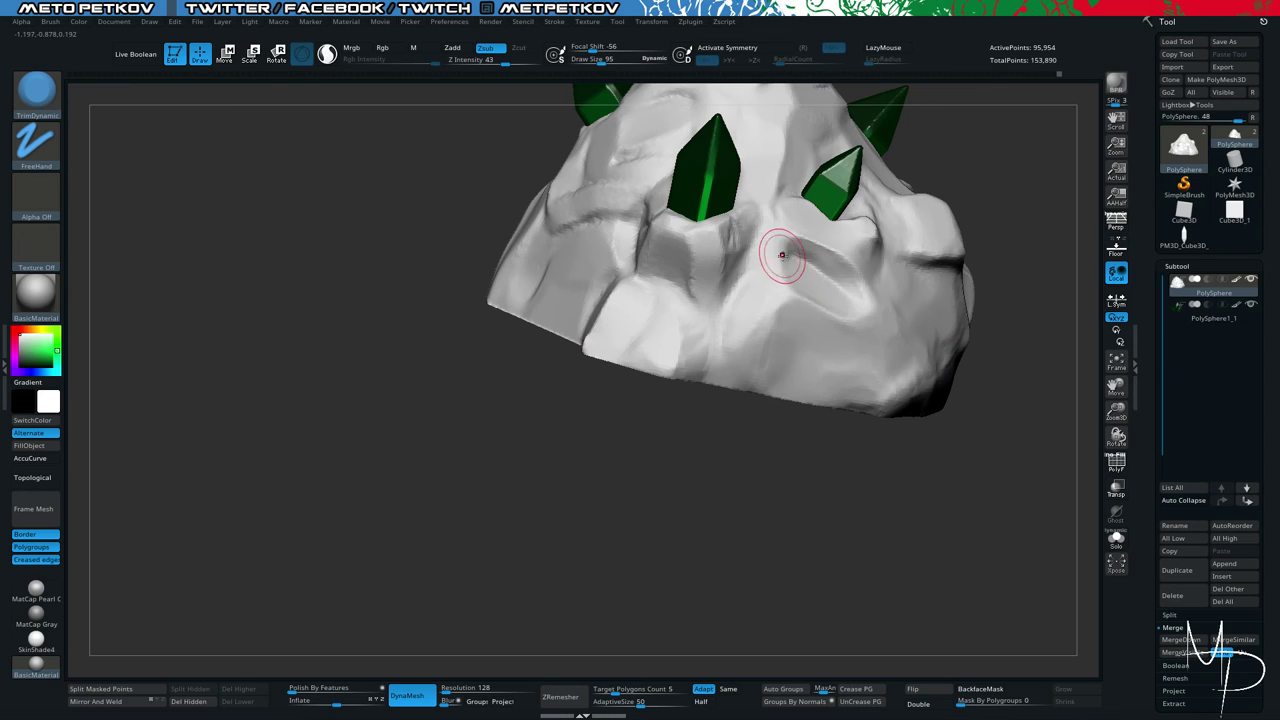
key("space")
left_click_drag(781, 251, 782, 251)
key("space")
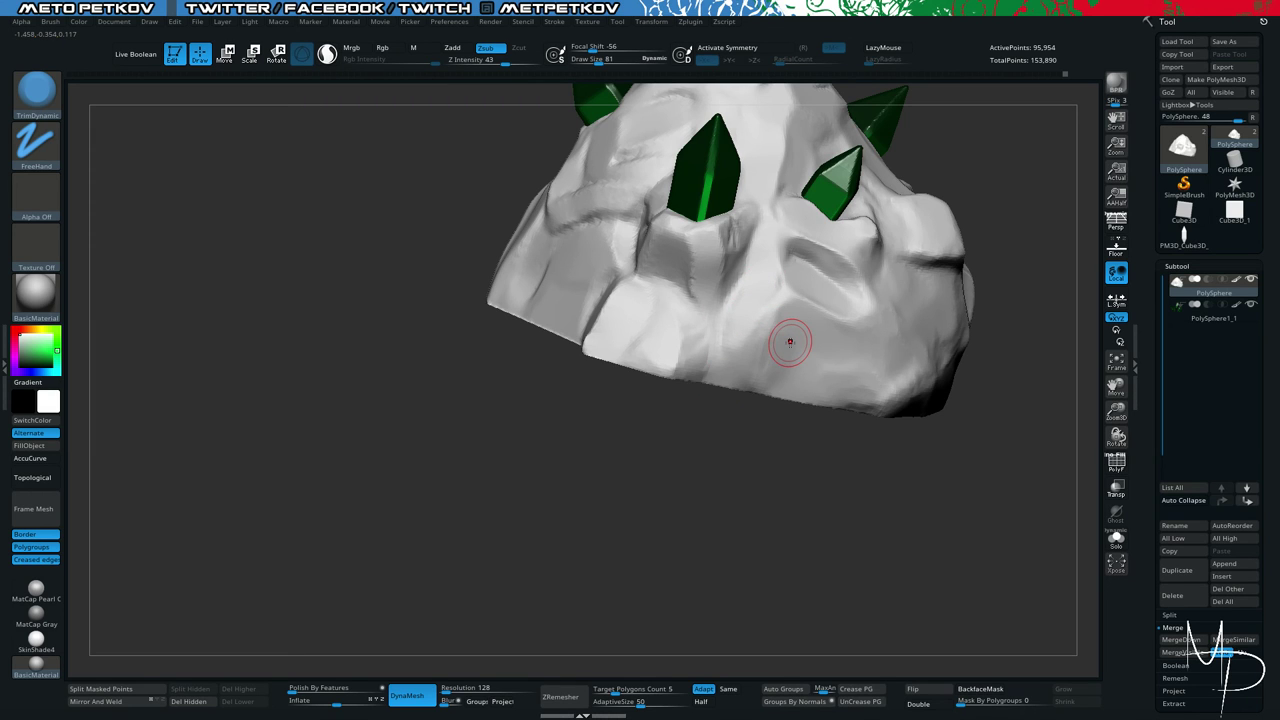
left_click_drag(309, 363, 285, 266)
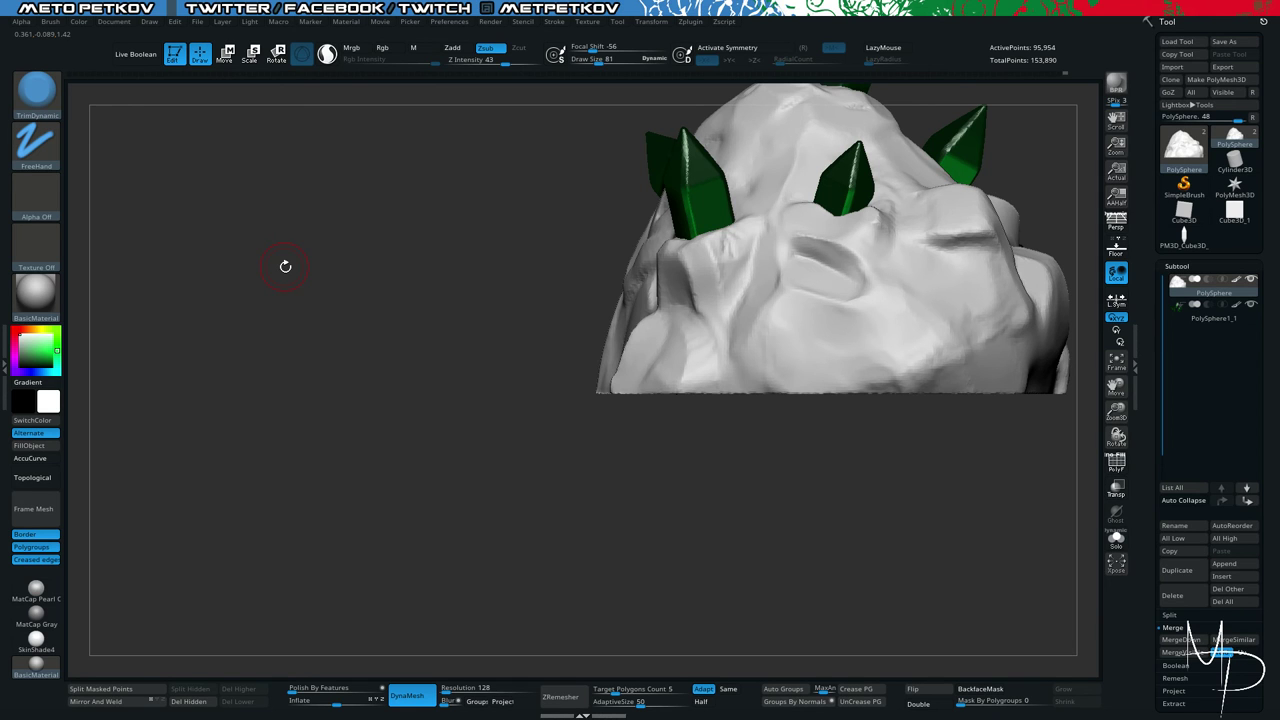
mouse_move(402, 281)
left_mouse_down()
mouse_move(391, 246)
mouse_move(464, 303)
mouse_move(540, 309)
left_mouse_up()
Set ClayBuildup to draw size 51 and check the rock around the upper crystal's base with the other subtools hidden and shown.
mouse_move(910, 190)
left_mouse_down()
mouse_move(686, 151)
mouse_move(651, 171)
mouse_move(640, 143)
mouse_move(543, 185)
mouse_move(552, 199)
left_mouse_up()
key("b")
key("c")
key("b")
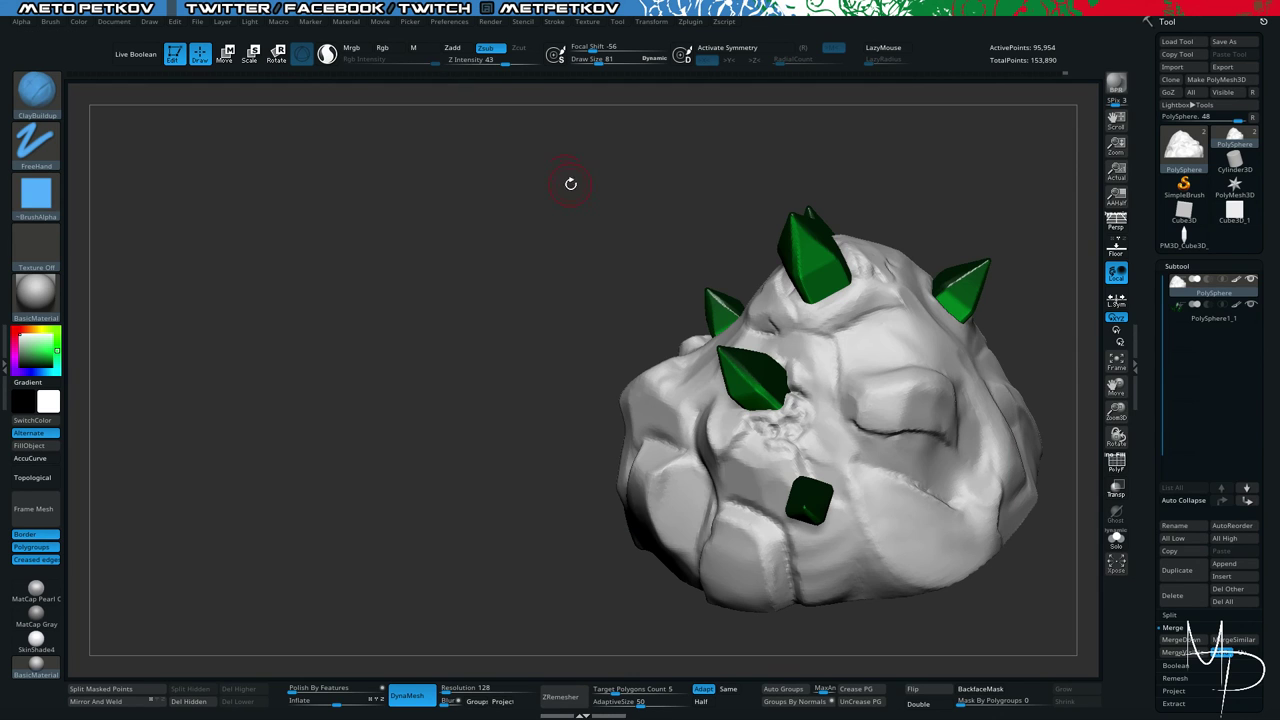
key("space")
left_click_drag(785, 285, 776, 285)
left_click_drag(708, 196, 767, 276)
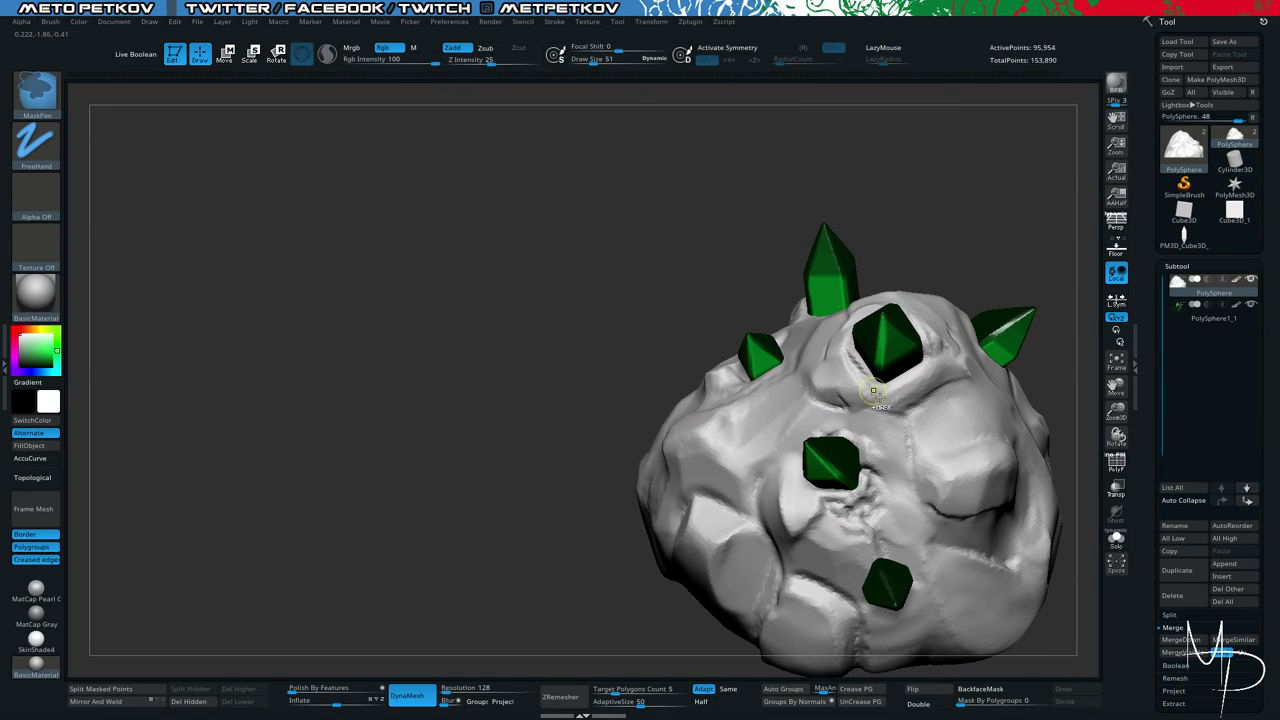
key("b")
key("Escape")
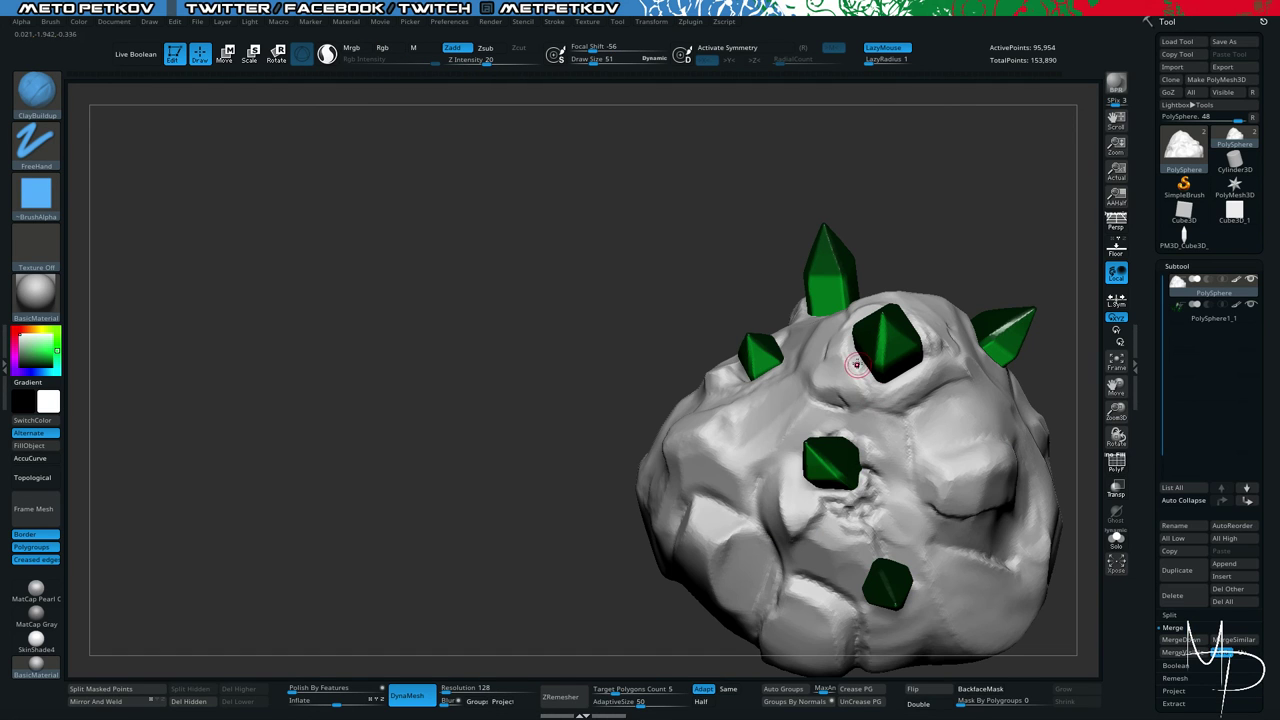
key("alt+s")
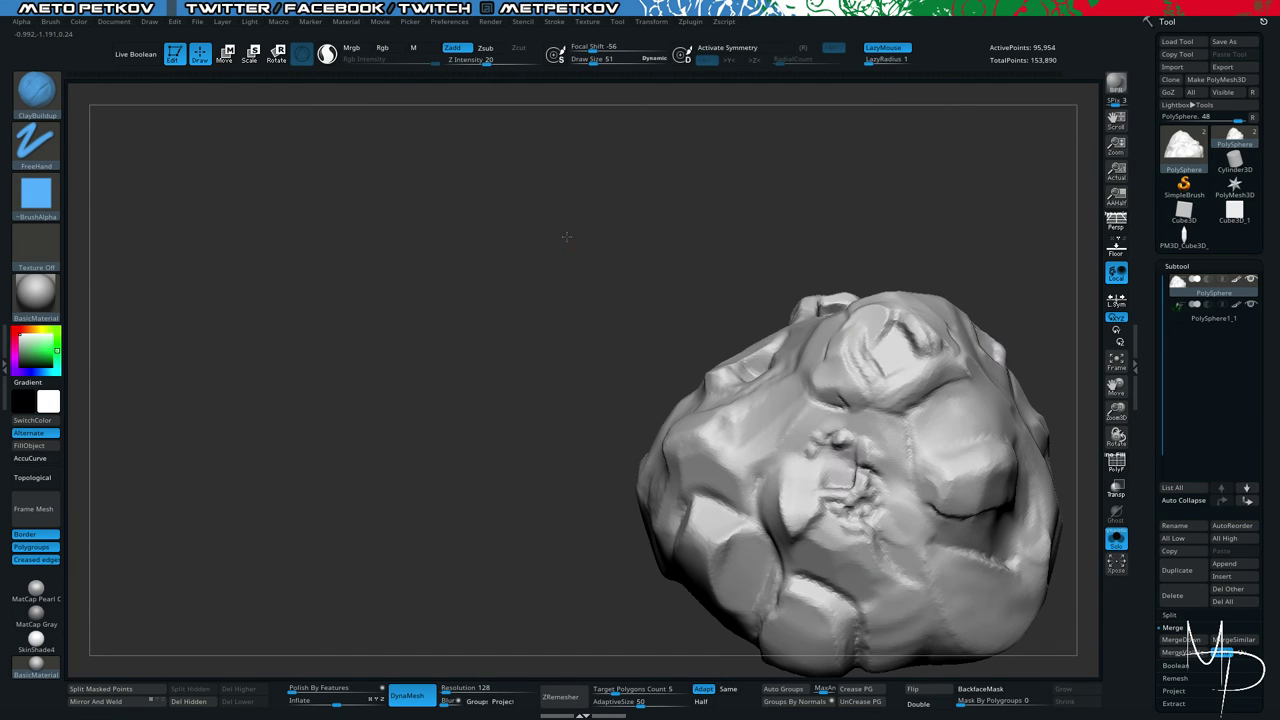
left_click_drag(566, 235, 703, 384)
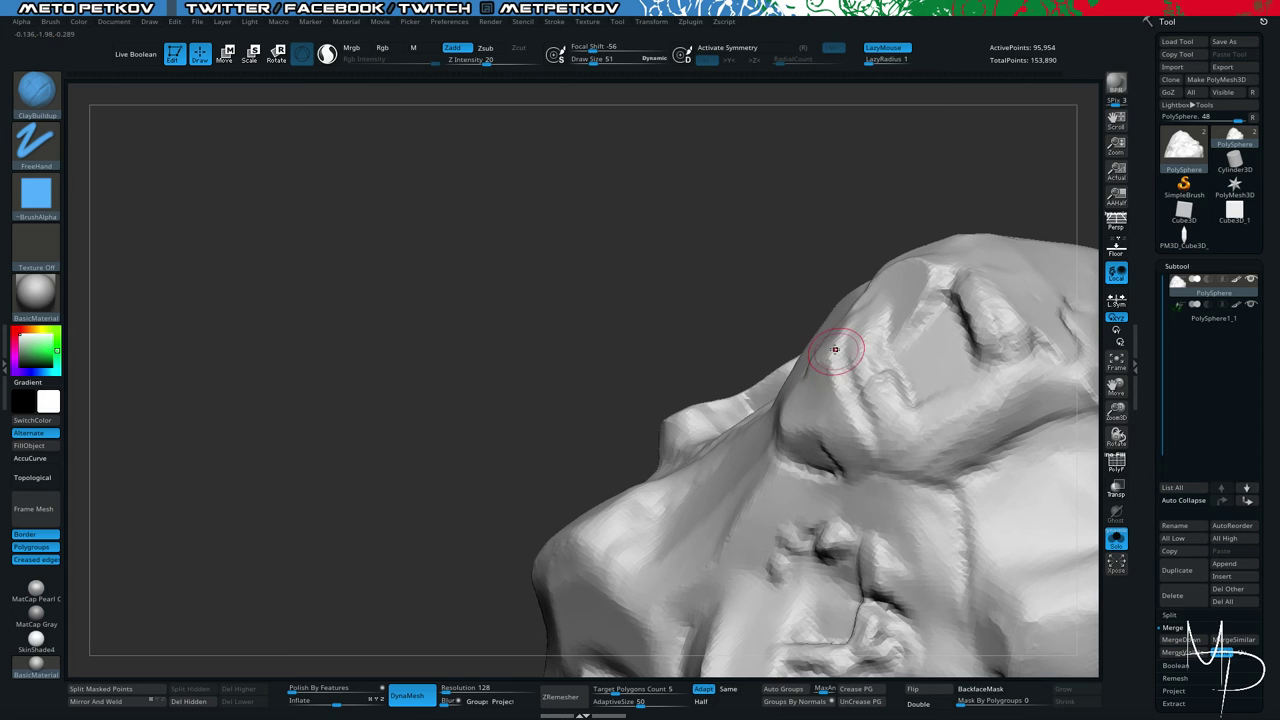
left_click(423, 243)
left_click_drag(423, 243, 423, 237)
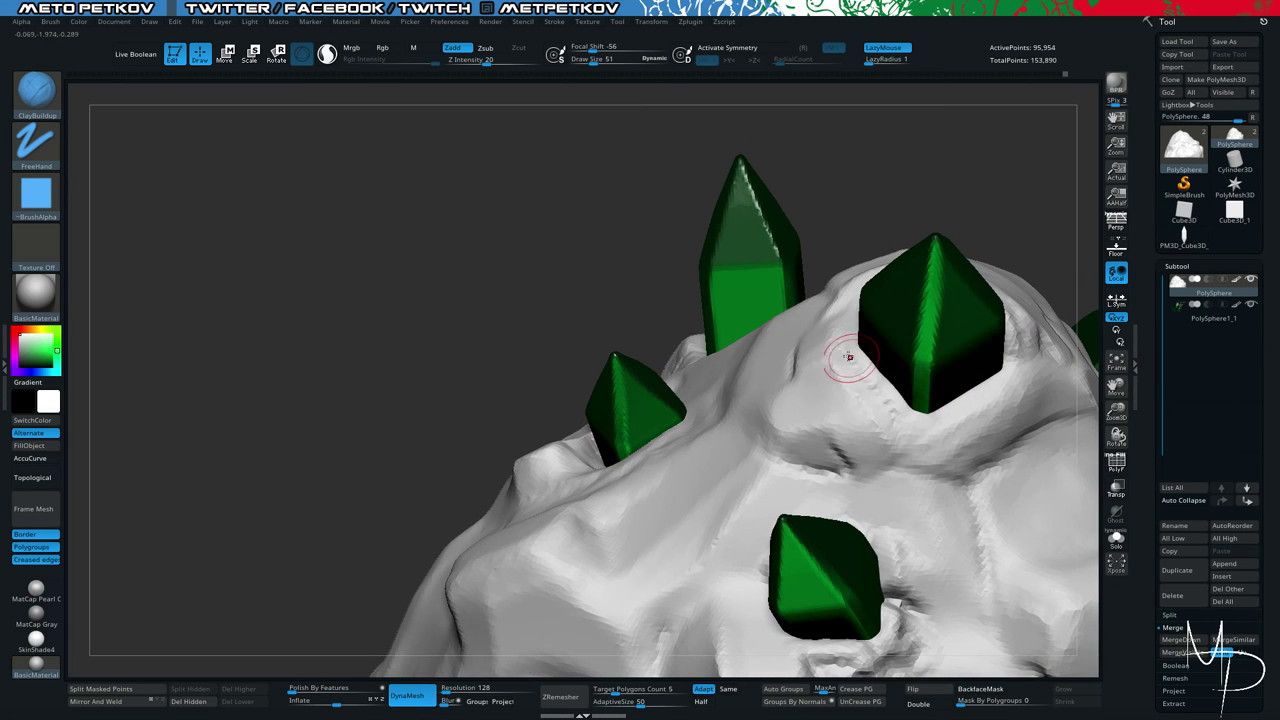
Try smoothing the rock beside the upper crystal's base, and undo the last strokes.
key("shift")
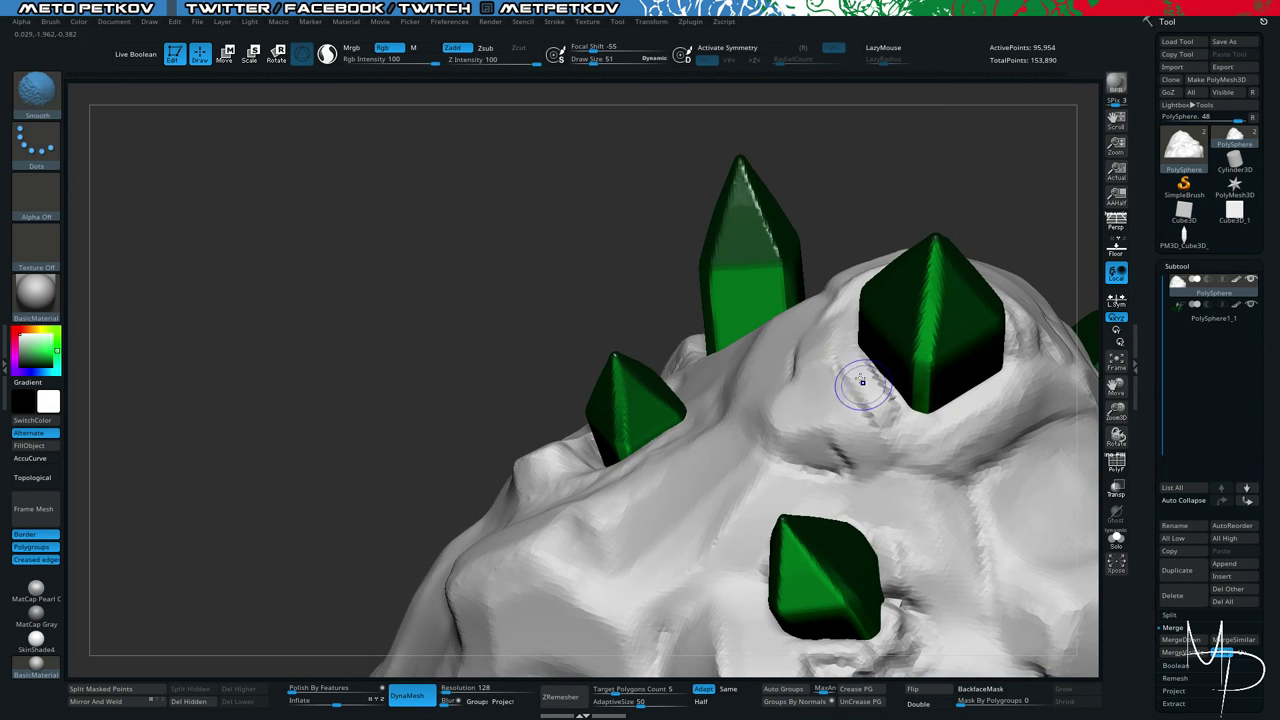
left_click_drag(877, 397, 849, 395, "shift")
key("ctrl+z")
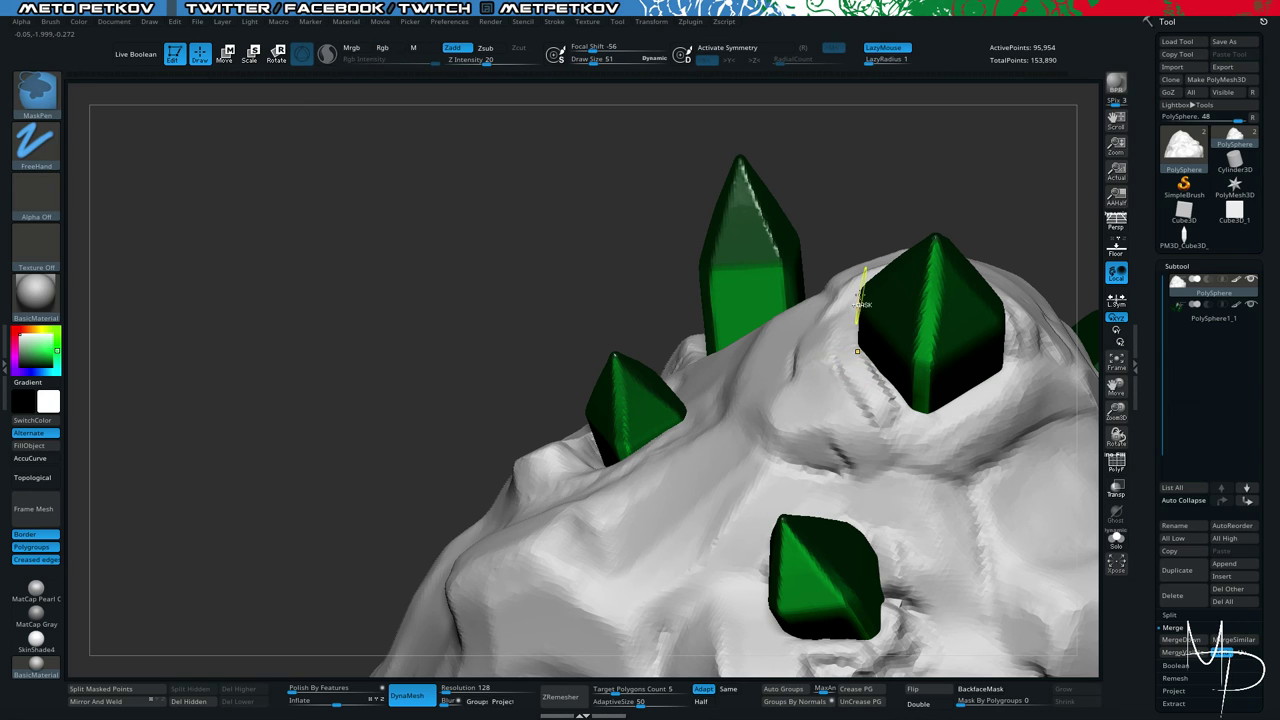
key("ctrl+z")
left_click_drag(480, 286, 386, 197, "alt")
mouse_move(371, 303)
left_mouse_down()
mouse_move(354, 294)
mouse_move(364, 225)
mouse_move(443, 354)
mouse_move(414, 340)
mouse_move(386, 291)
mouse_move(350, 296)
left_mouse_up()
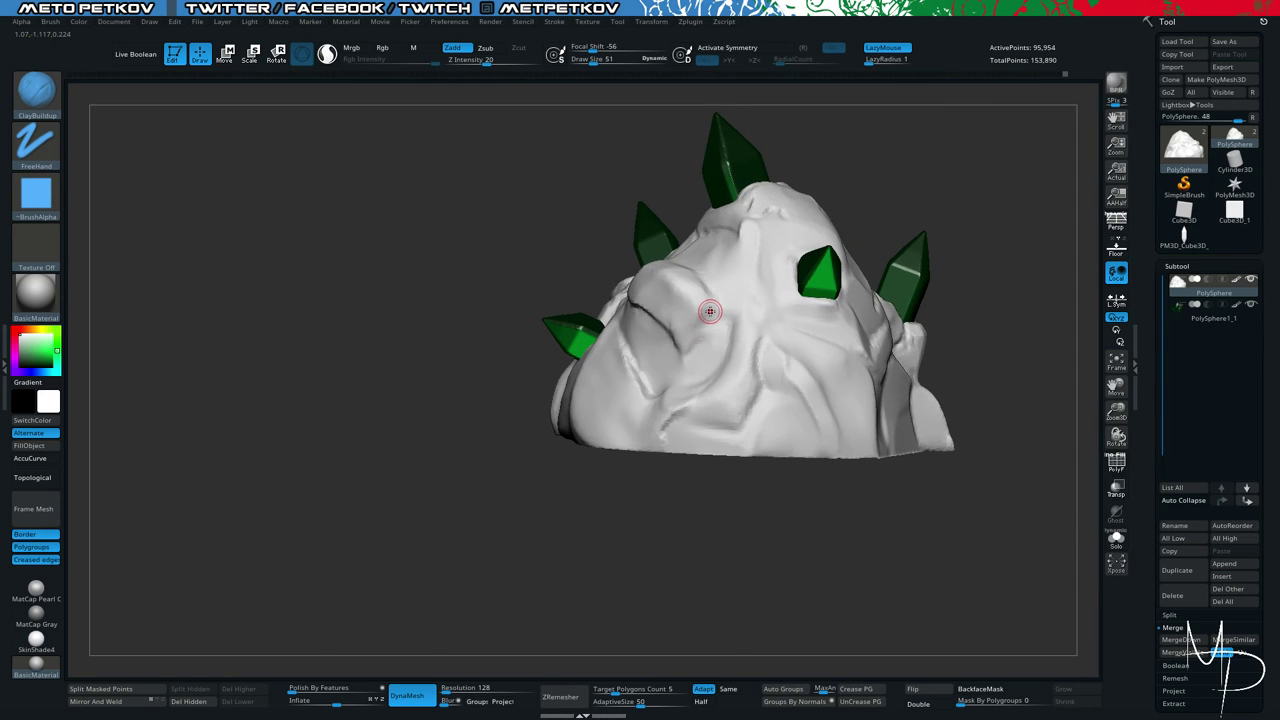
Polish the lower end of the raised slab on the rock's side with hPolish at draw size 51.
key("b")
key("h")
key("p")
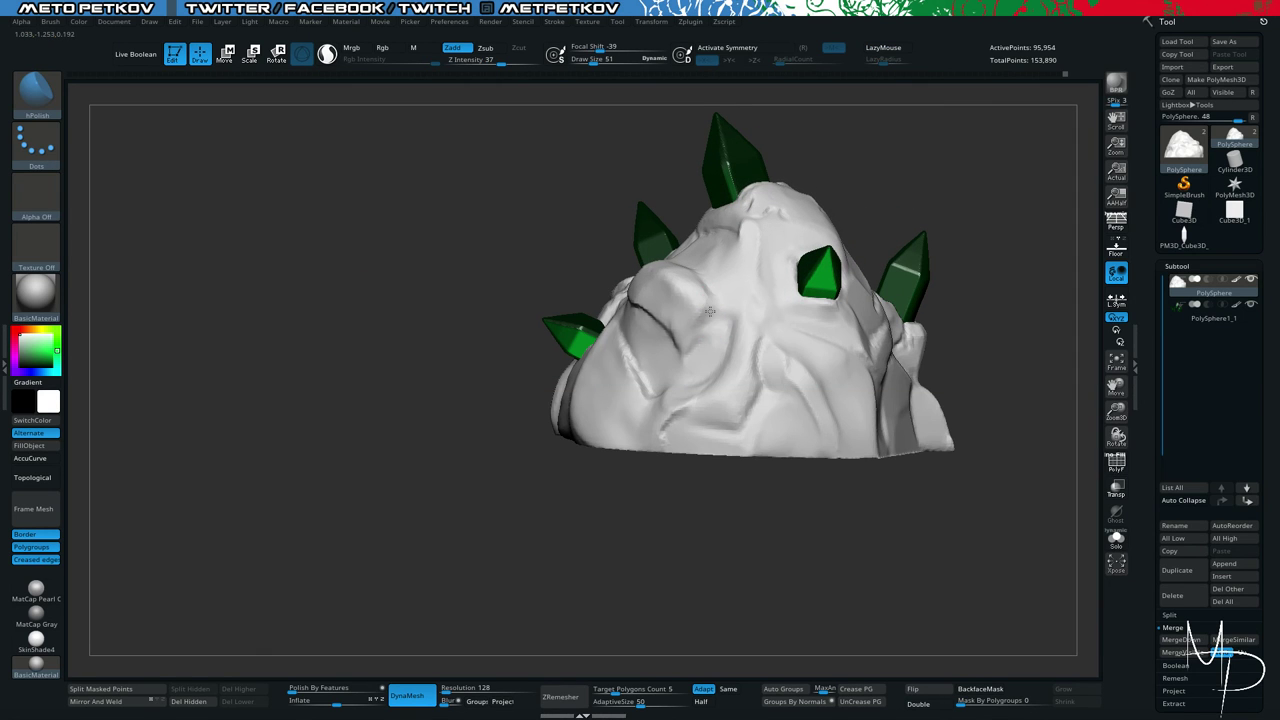
left_click_drag(501, 249, 401, 296)
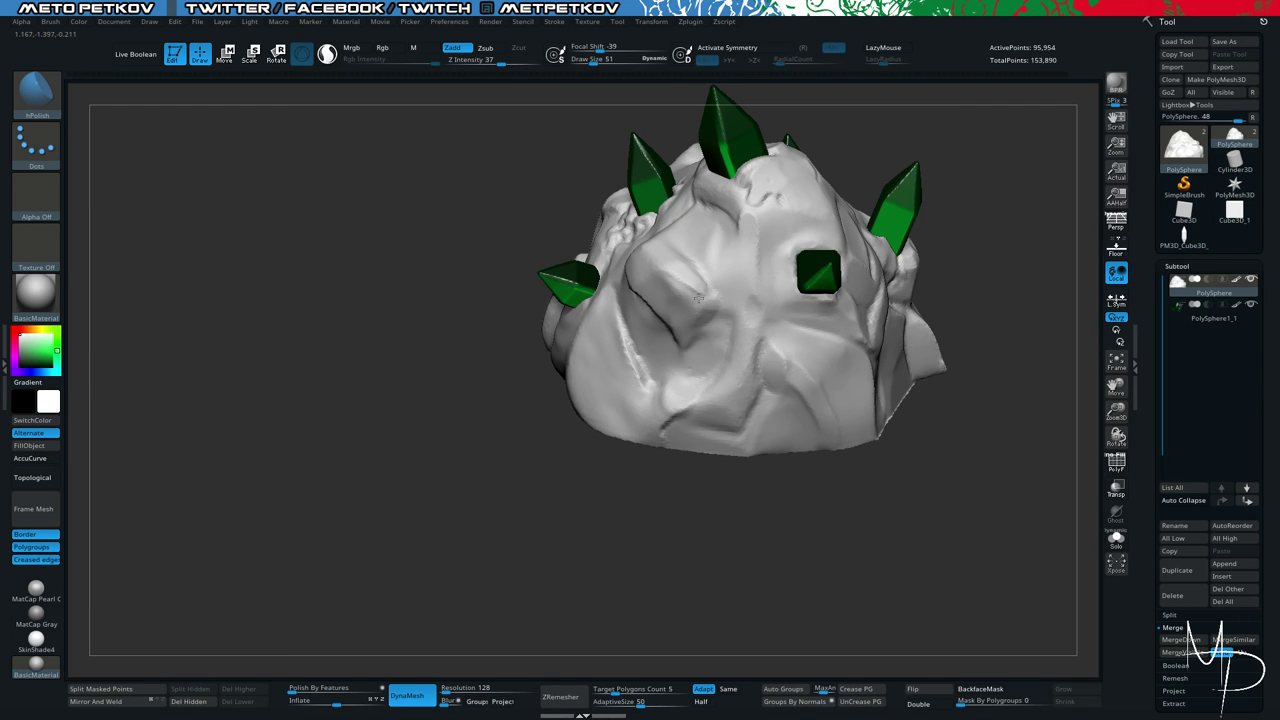
left_click_drag(821, 486, 790, 472)
right_click_drag(717, 369, 724, 294)
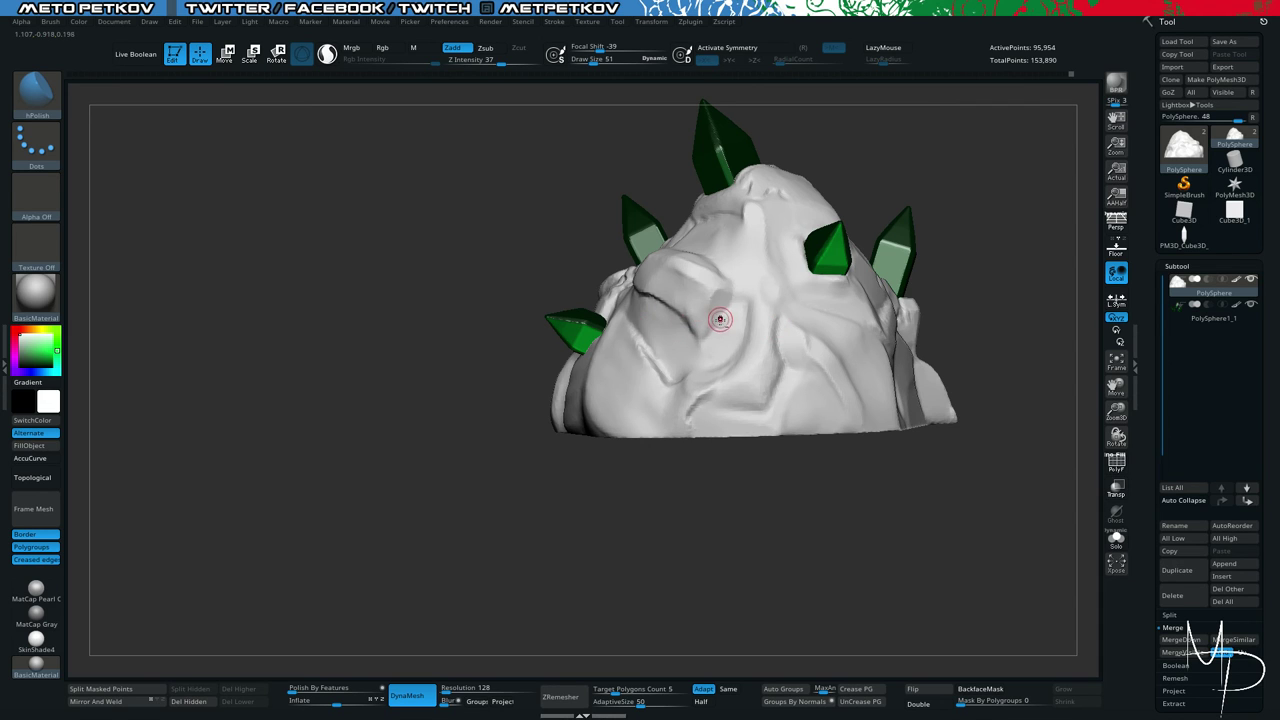
left_click_drag(718, 321, 707, 337)
Polish the rock surface between the raised slab and the long crack beneath it with hPolish at draw size 51.
left_click_drag(430, 490, 538, 457)
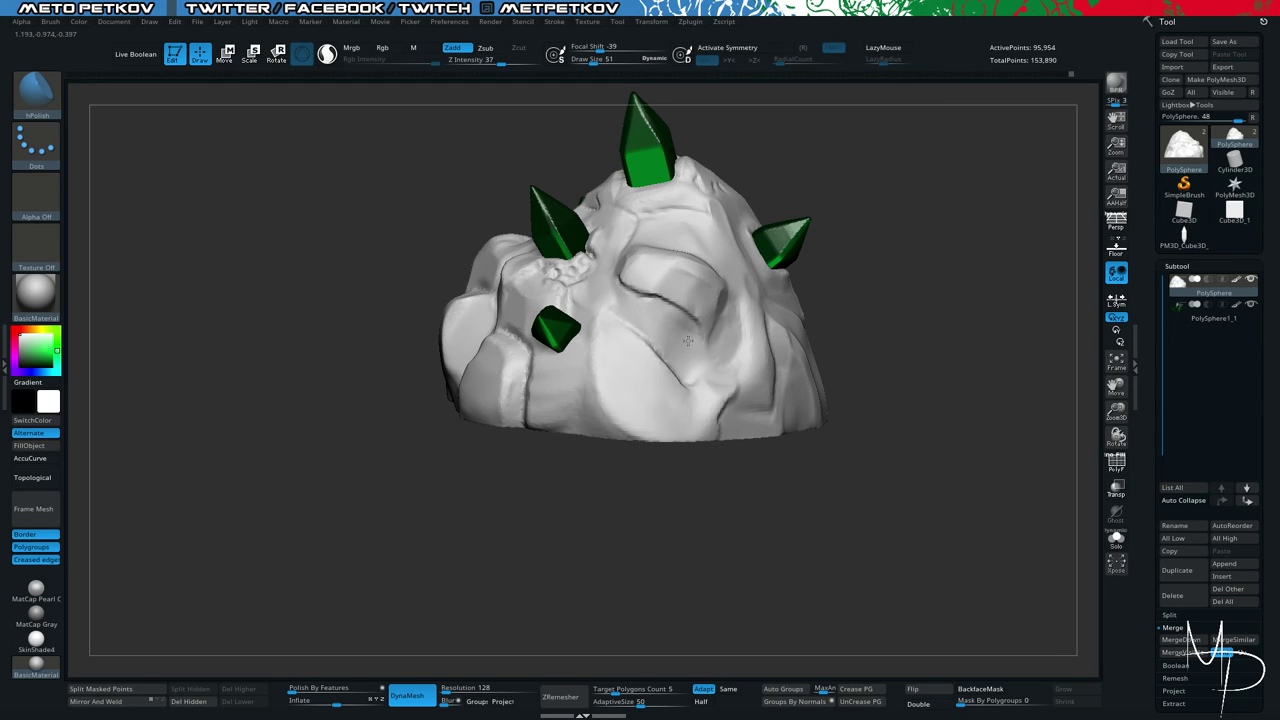
left_click_drag(785, 484, 711, 354)
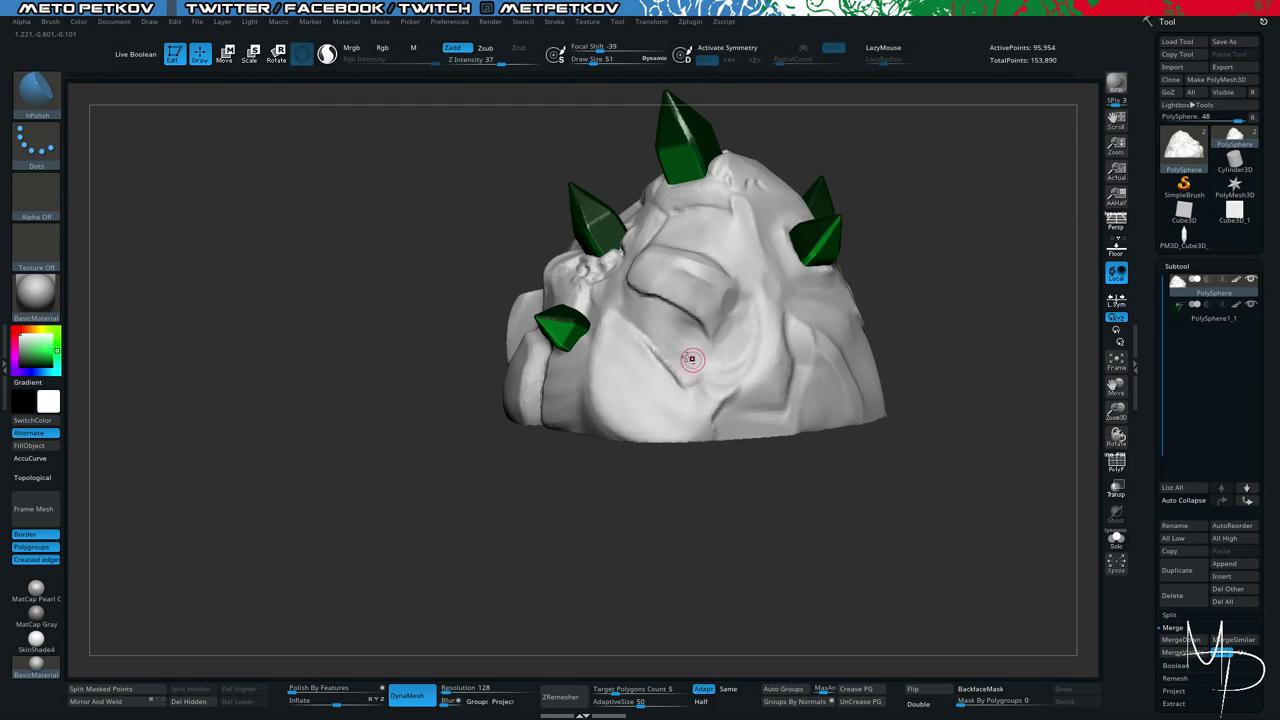
key("shift")
left_click_drag(786, 523, 700, 360)
key("shift")
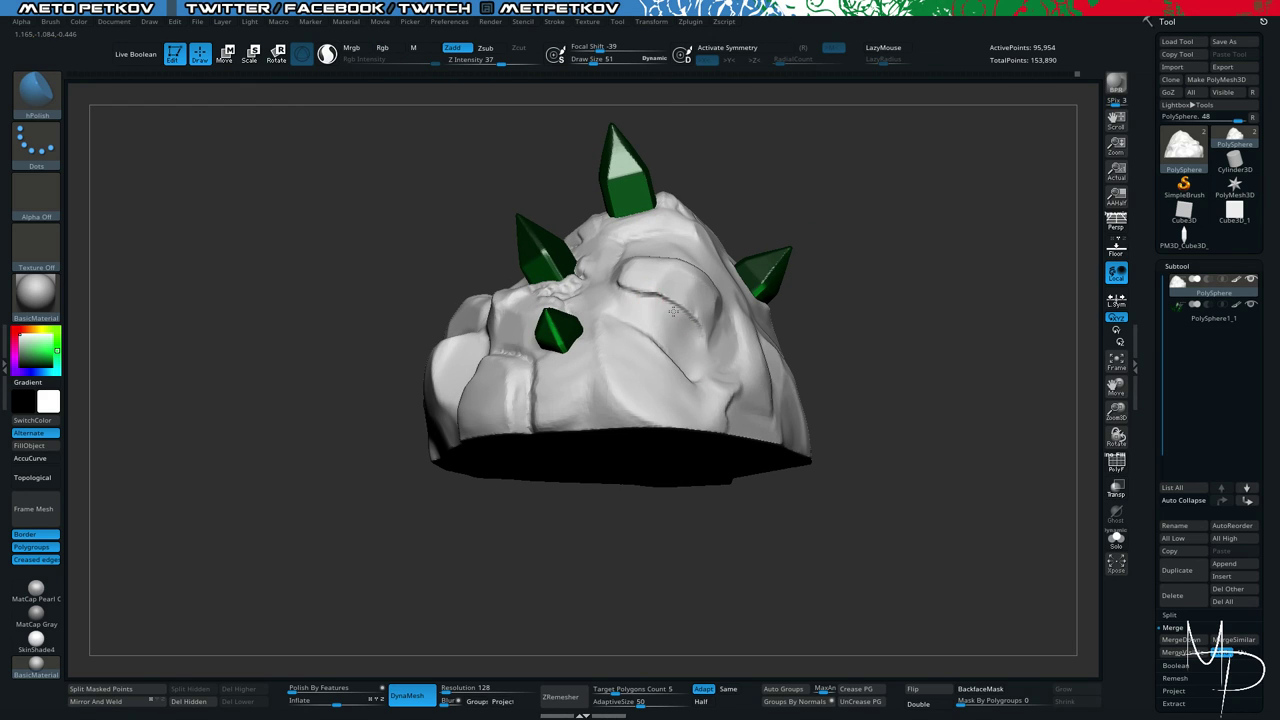
Flatten the hollow below the end of the raised slab with hPolish at draw size 104.
left_click_drag(777, 489, 766, 423)
key("space")
left_click_drag(725, 487, 735, 487)
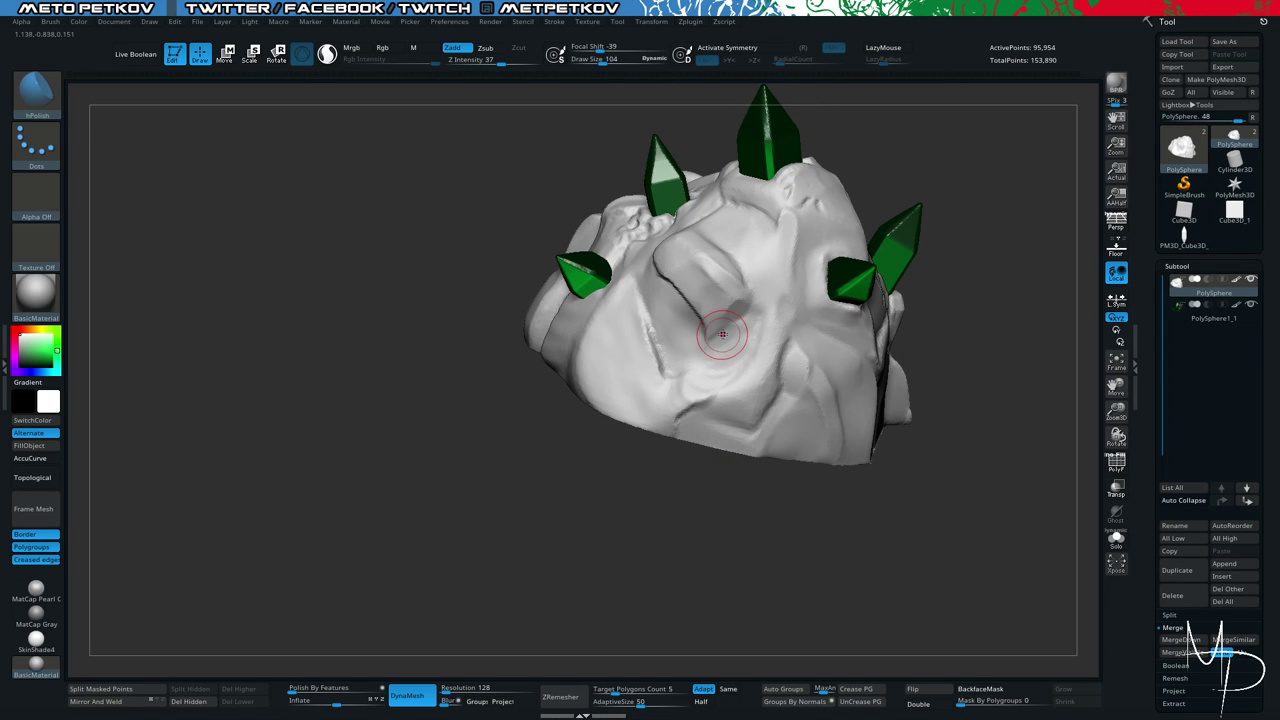
left_click_drag(712, 381, 719, 331)
Reduce the draw size to 69, then smooth and polish the hollow below the raised slab.
key("space")
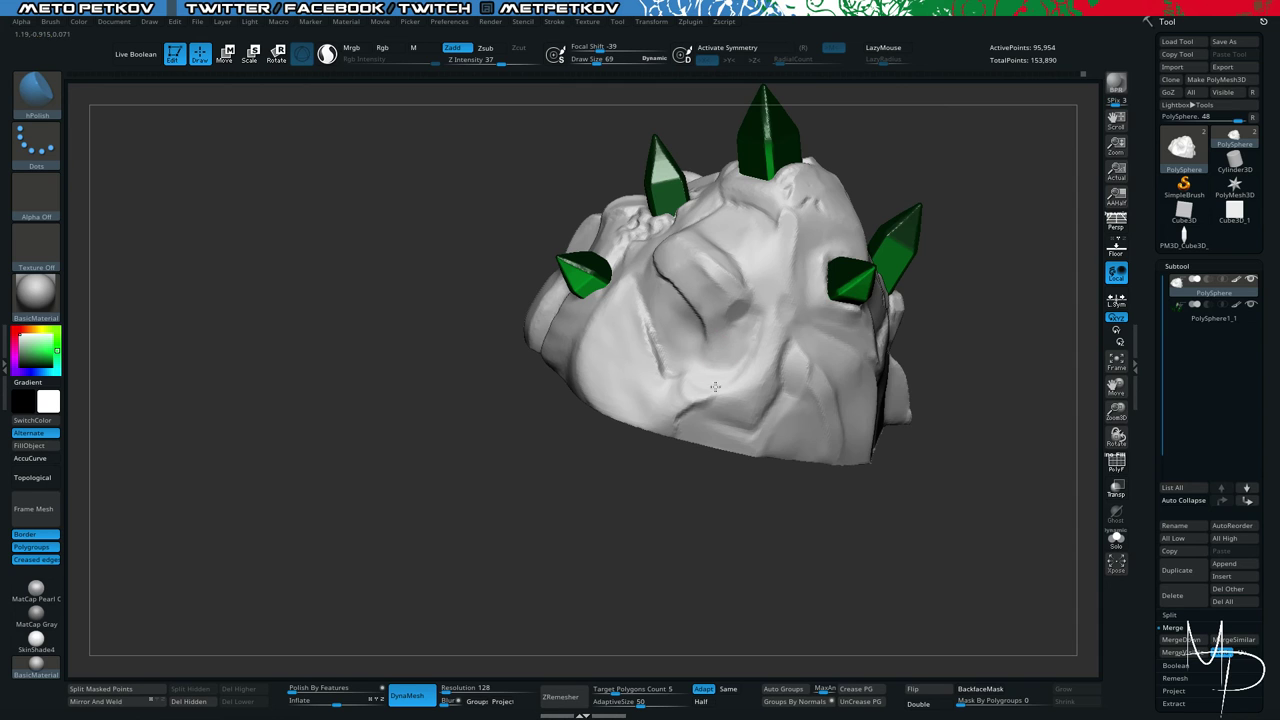
mouse_move(728, 511)
left_mouse_down()
mouse_move(689, 506)
mouse_move(726, 514)
left_mouse_up()
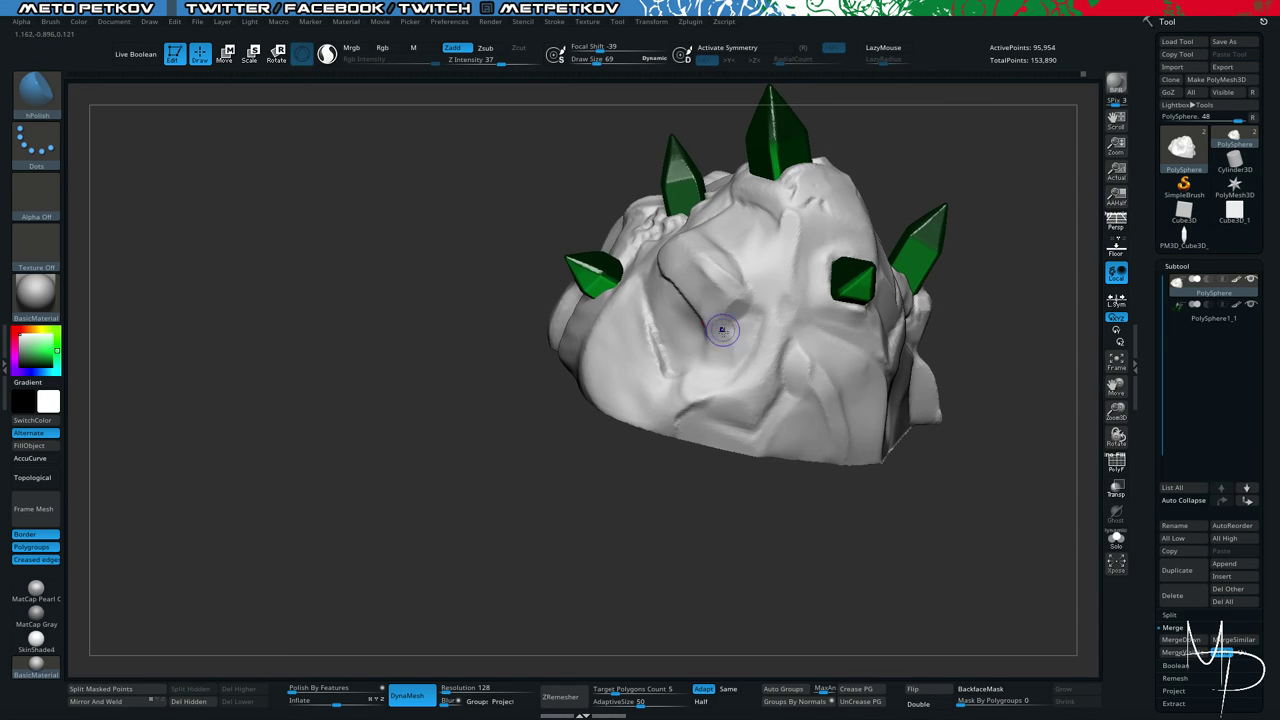
left_click_drag(724, 329, 731, 349, "shift")
left_click_drag(760, 528, 745, 474)
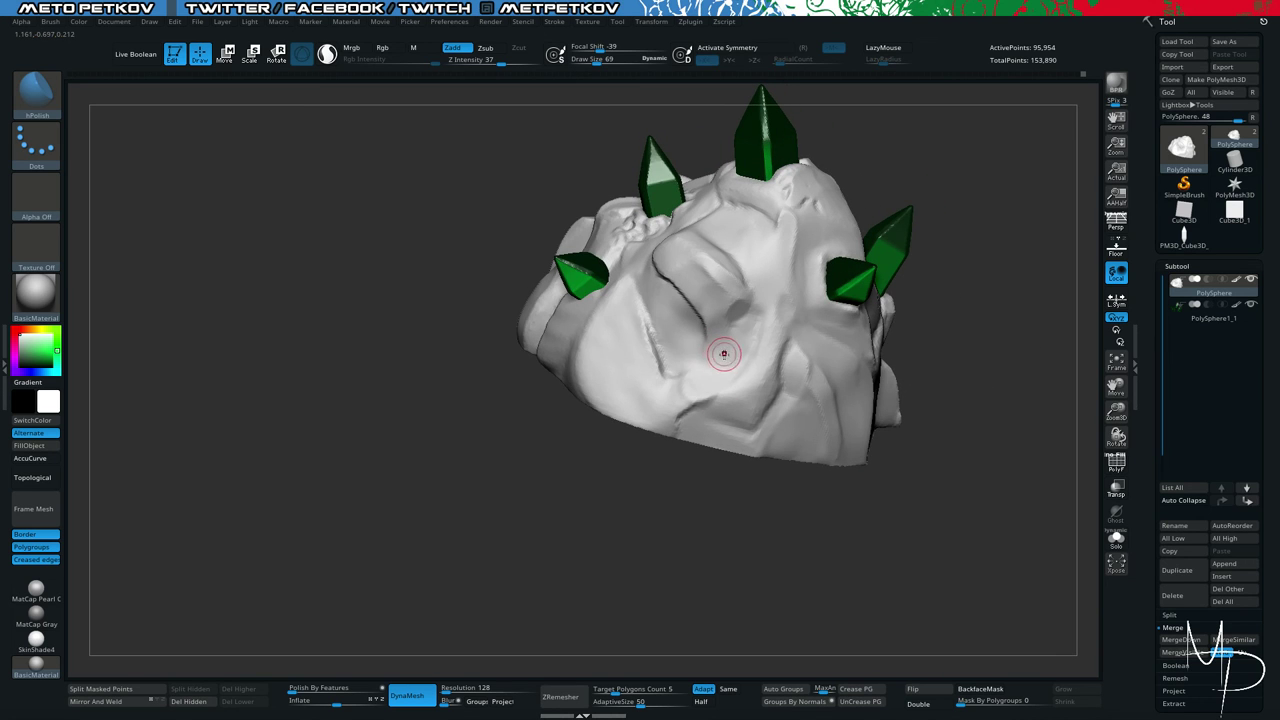
left_click_drag(681, 518, 705, 473)
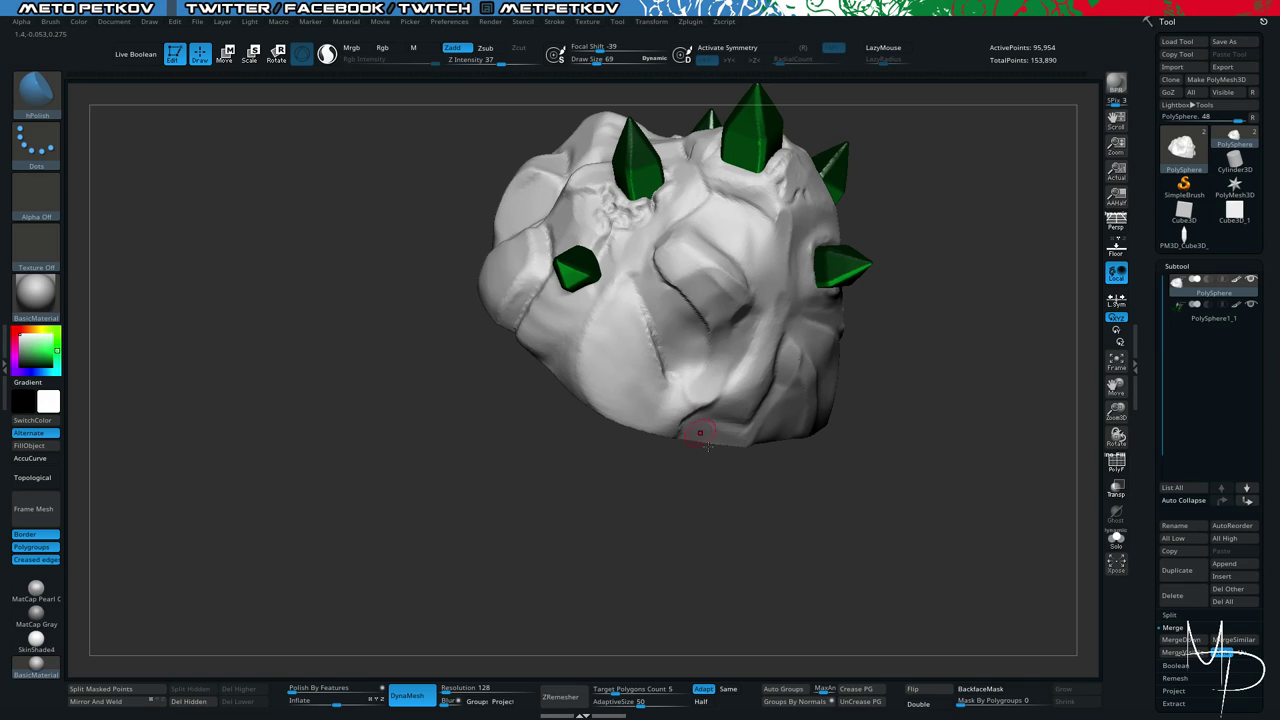
key("space")
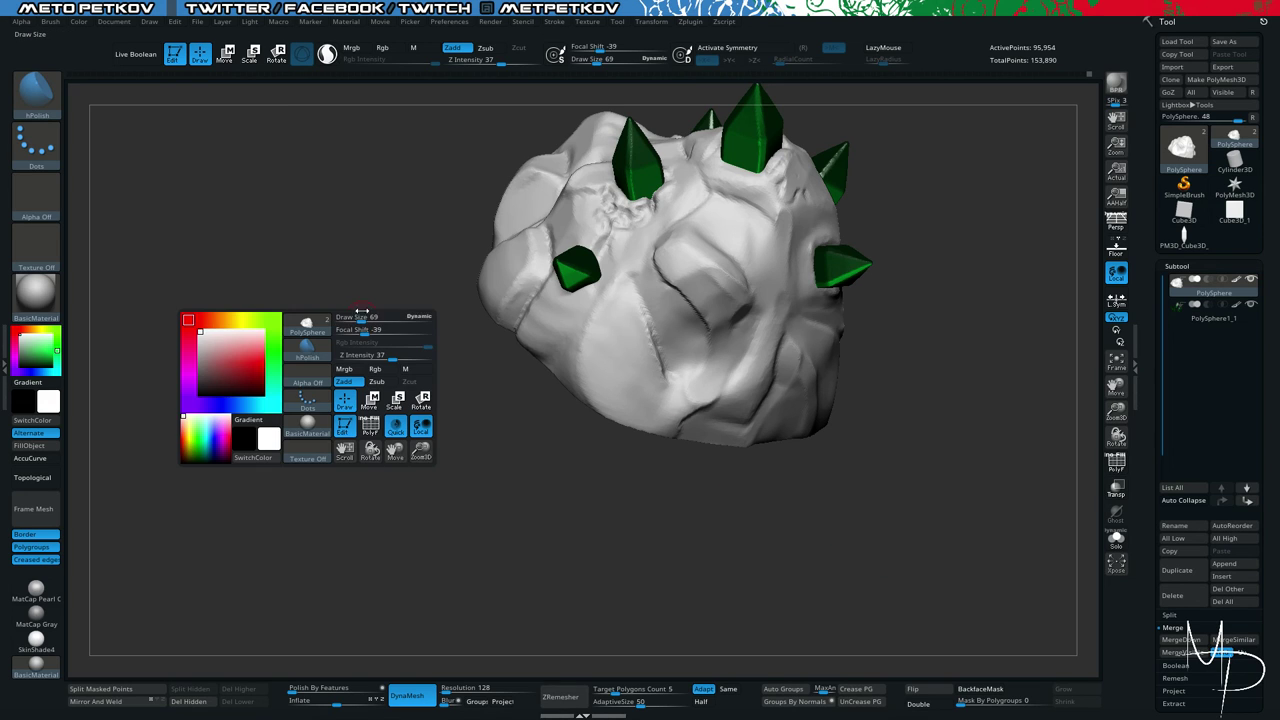
left_click(365, 316)
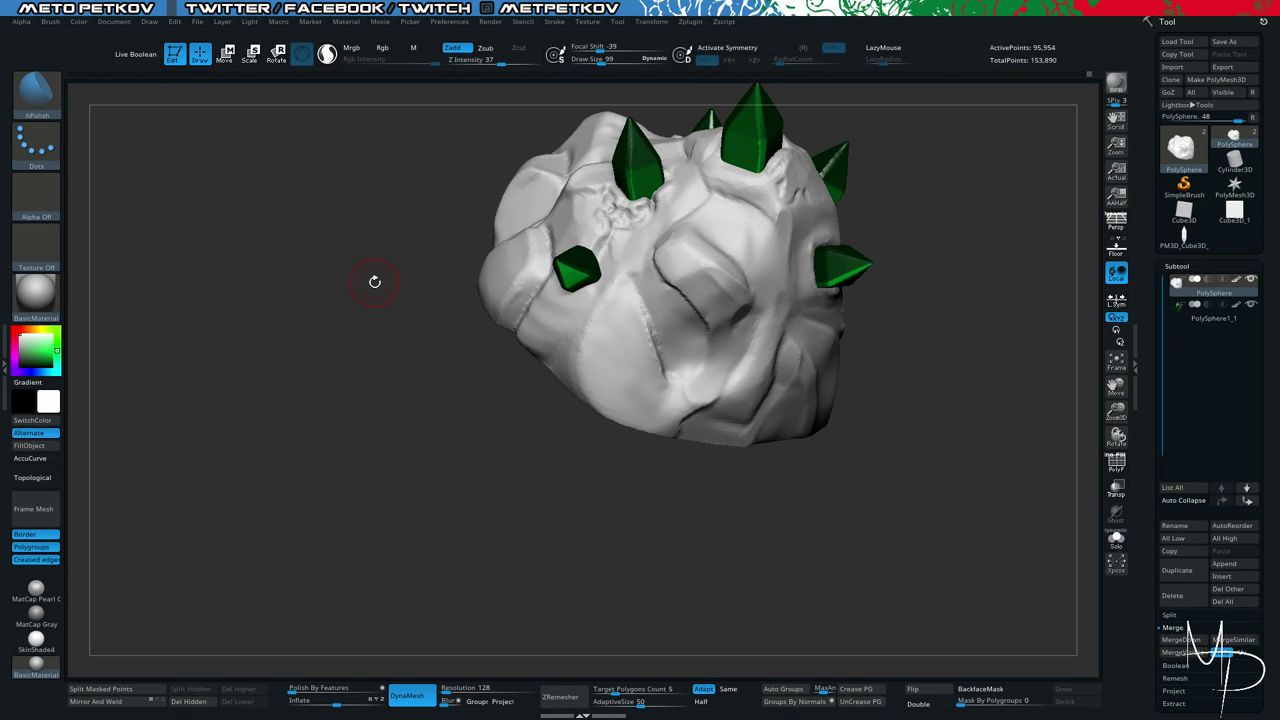
key("space")
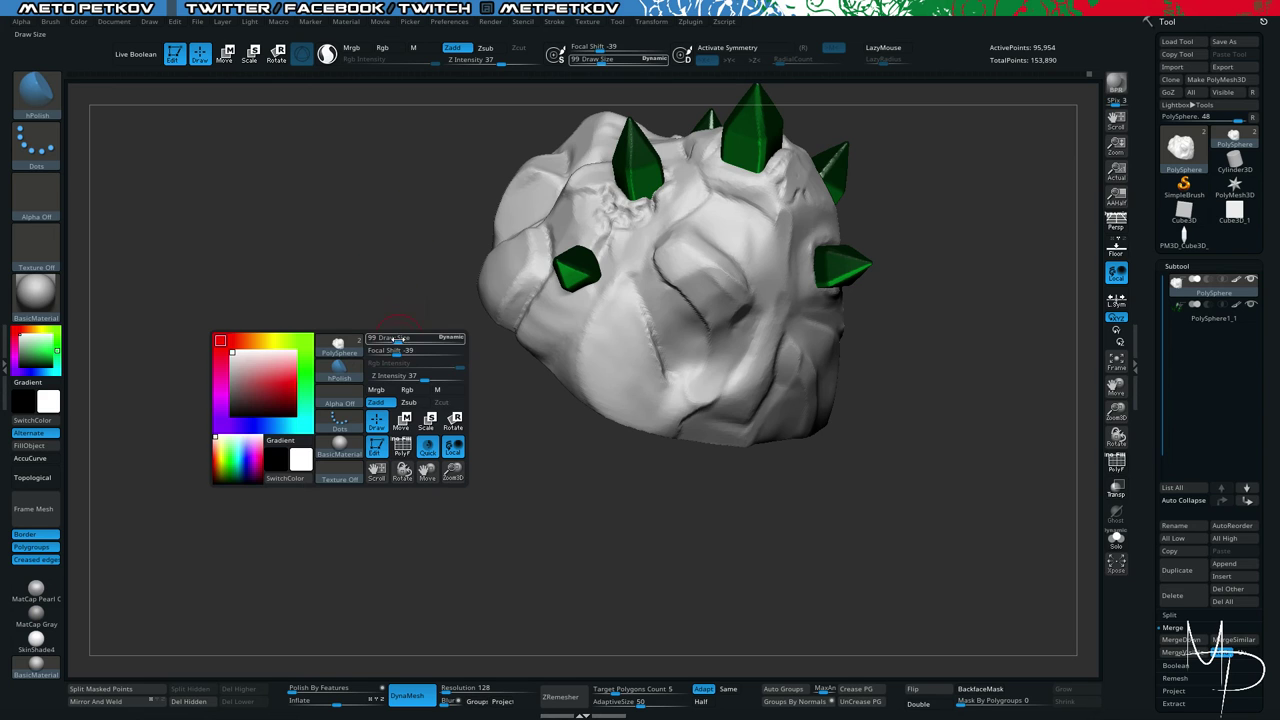
left_click_drag(400, 339, 388, 339)
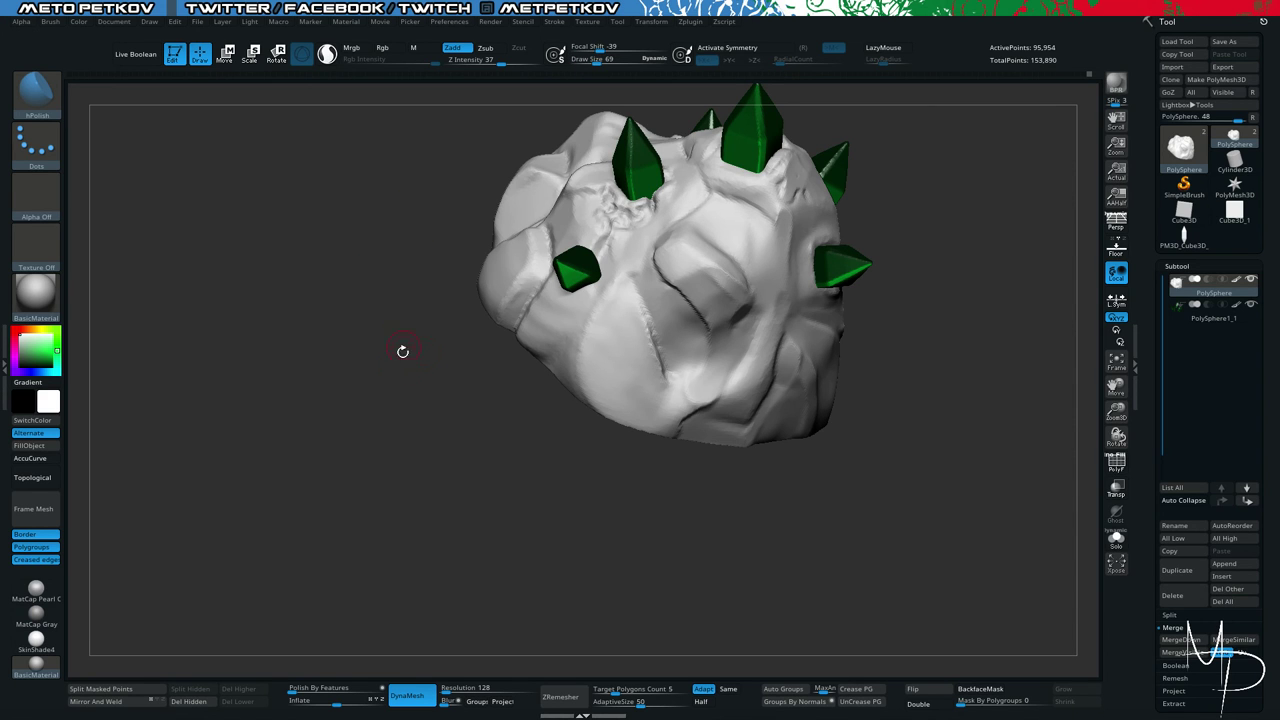
Polish the planes beside the long crack and below the raised slab with hPolish at draw size 69.
left_click_drag(368, 394, 481, 393)
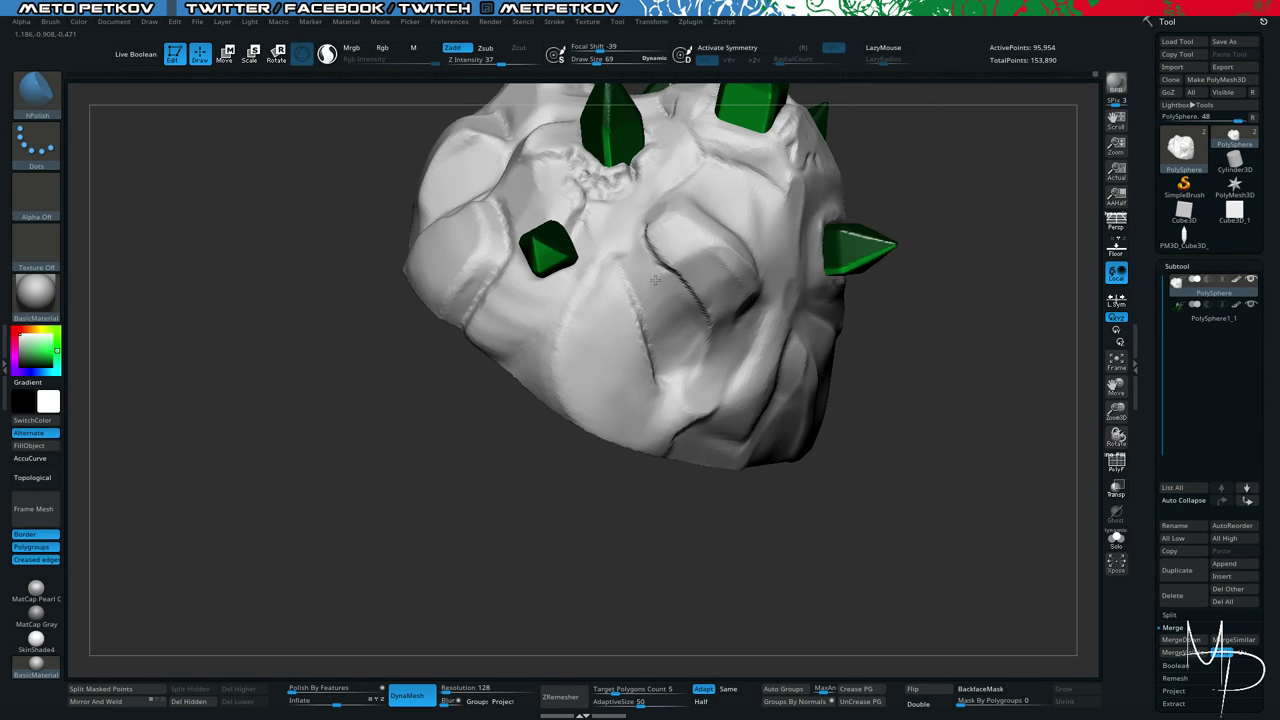
mouse_move(704, 518)
left_mouse_down()
mouse_move(663, 515)
mouse_move(716, 522)
left_mouse_up()
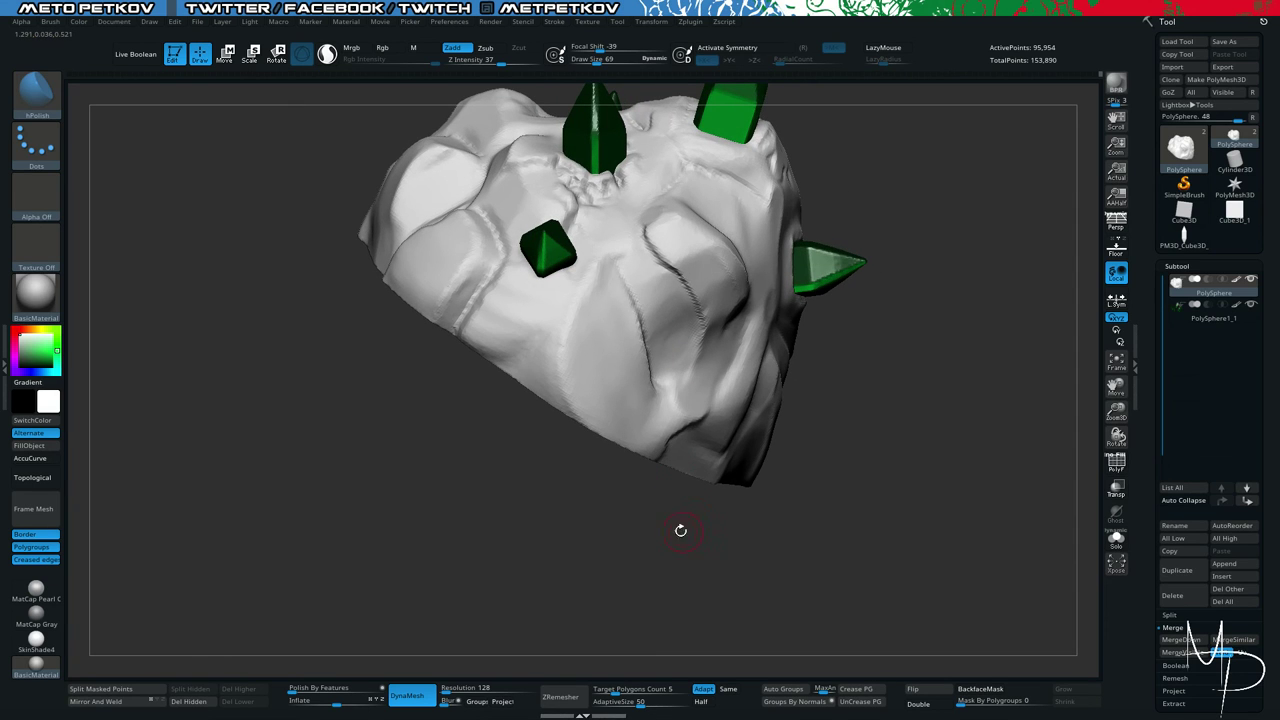
mouse_move(680, 530)
right_mouse_down()
mouse_move(660, 362)
mouse_move(714, 563)
right_mouse_up()
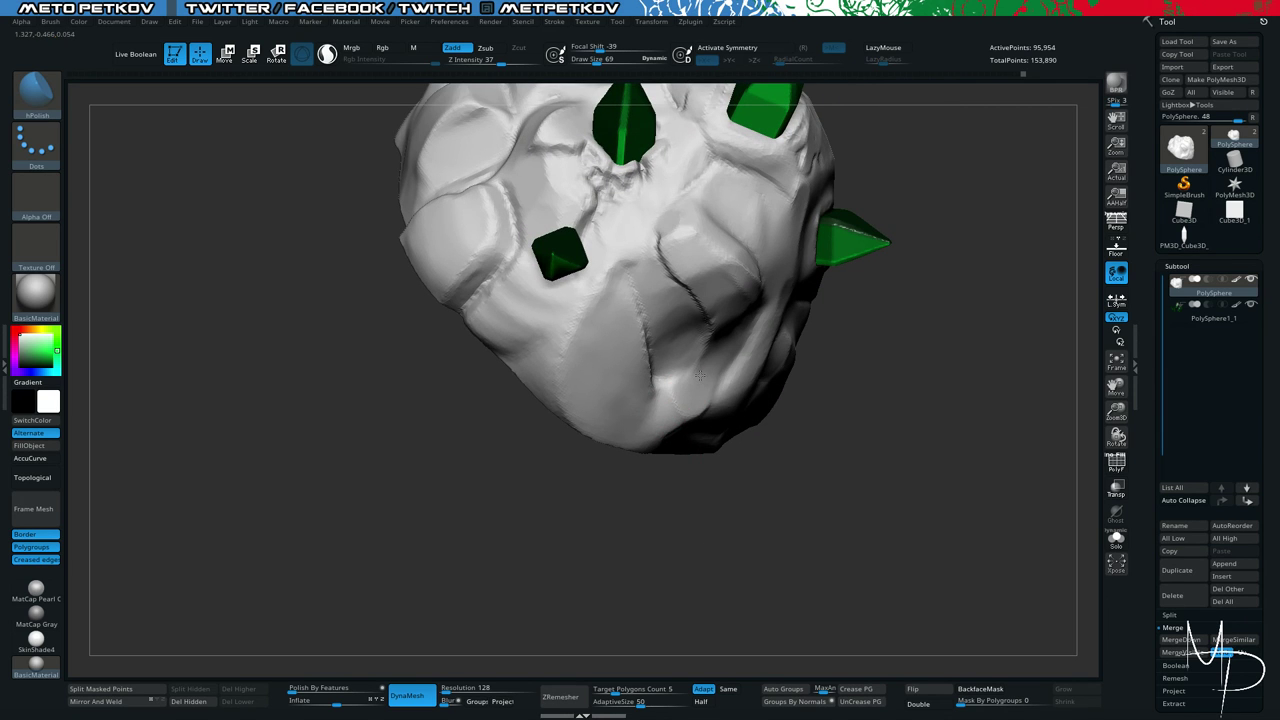
right_click_drag(700, 375, 713, 385)
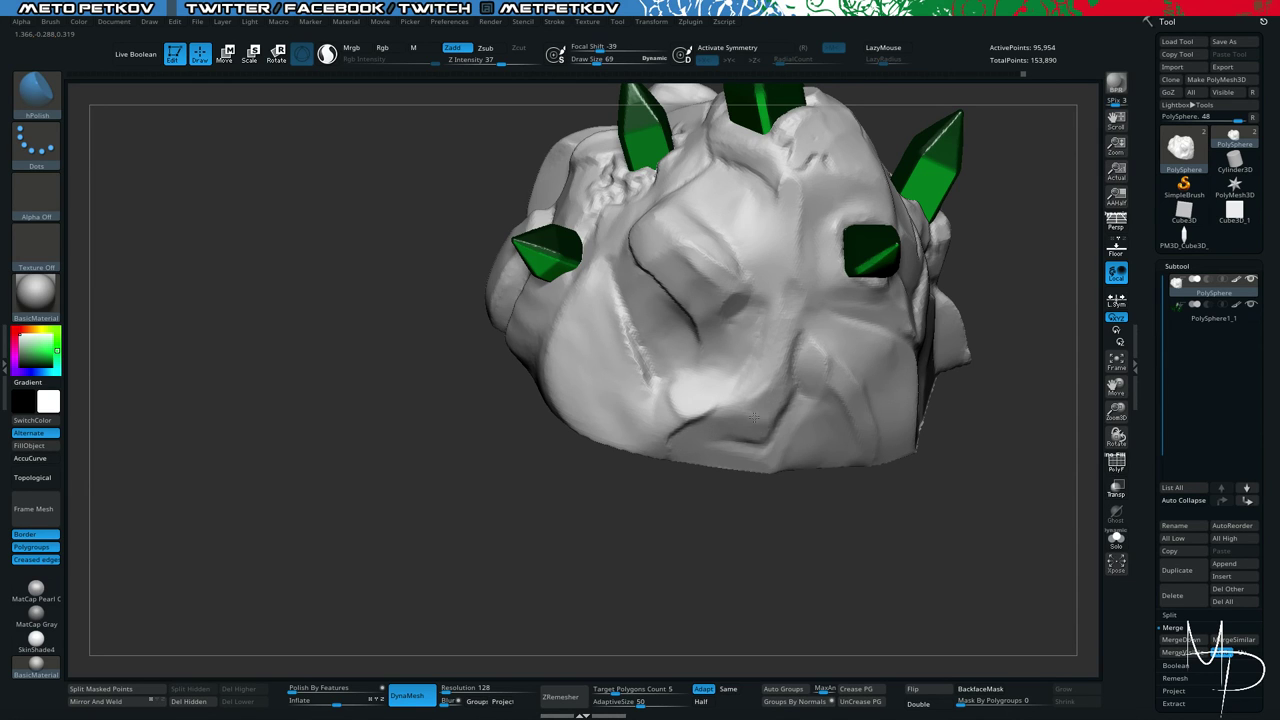
Polish the rock's lower edge and the top of the ridge below the small side crystal with hPolish at draw size 69.
right_click_drag(753, 565, 771, 391)
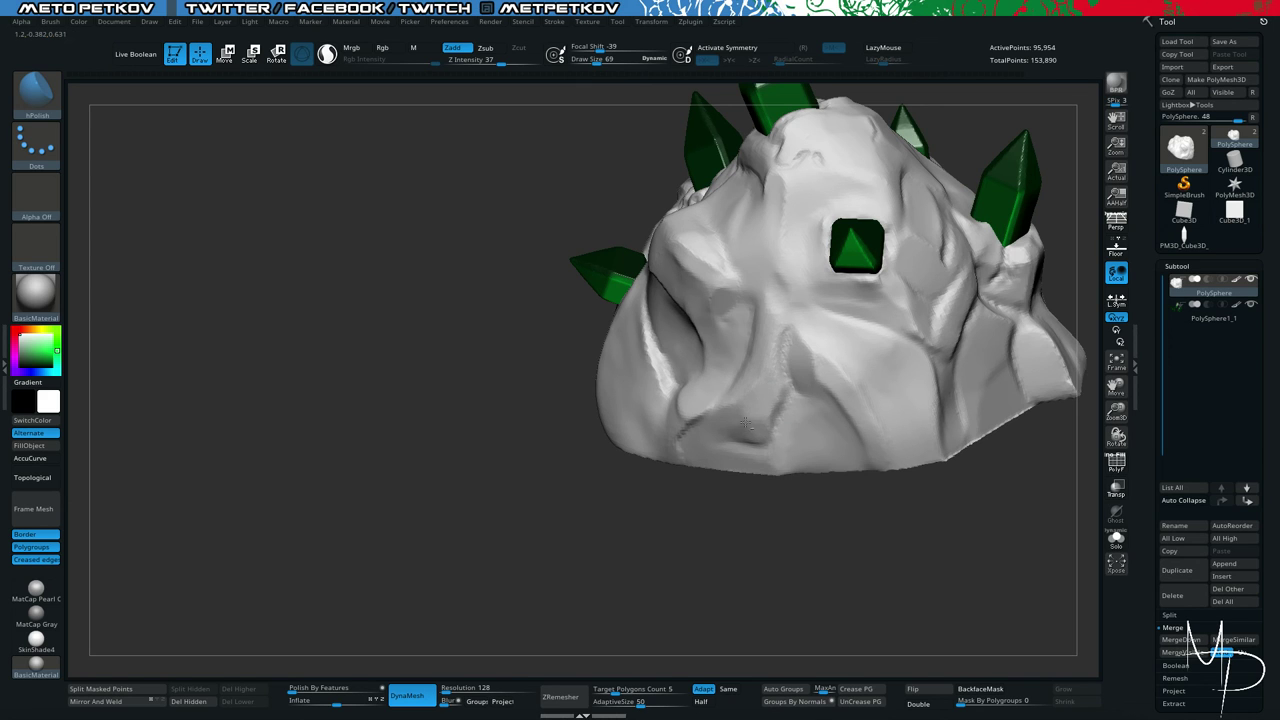
right_click_drag(719, 520, 741, 429)
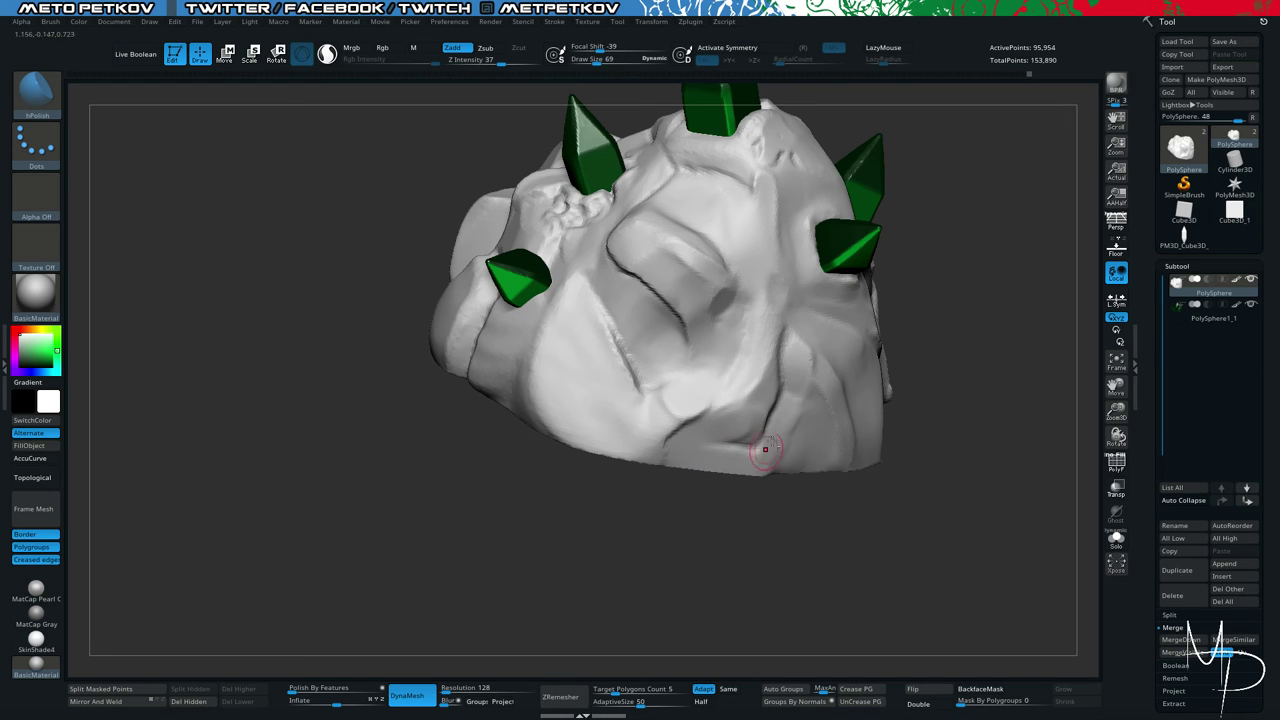
right_click_drag(752, 544, 788, 364)
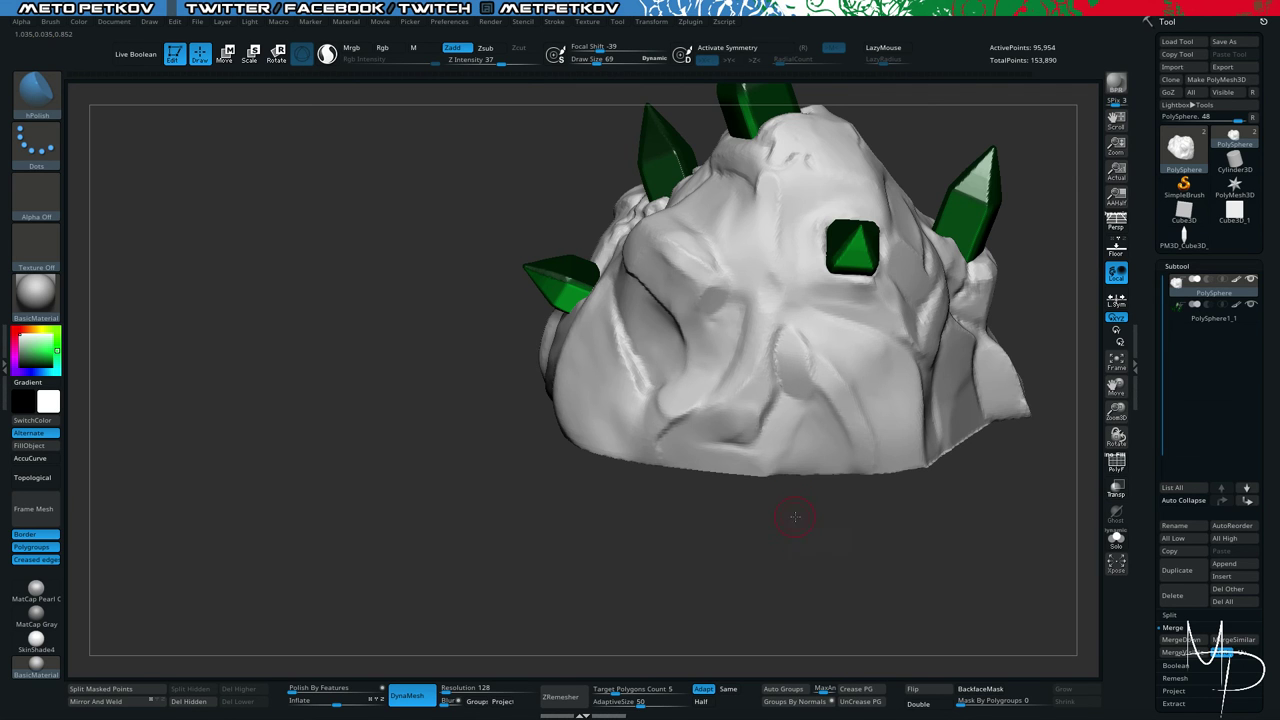
mouse_move(797, 517)
right_mouse_down()
mouse_move(740, 452)
mouse_move(728, 453)
mouse_move(794, 516)
mouse_move(778, 482)
mouse_move(660, 468)
right_mouse_up()
mouse_move(660, 468)
right_mouse_down()
mouse_move(612, 461)
mouse_move(702, 568)
right_mouse_up()
Polish the bulge near the rock's bottom edge, below the raised slab, with hPolish at draw size 69.
left_click_drag(731, 411, 733, 427)
key("ctrl")
key("ctrl")
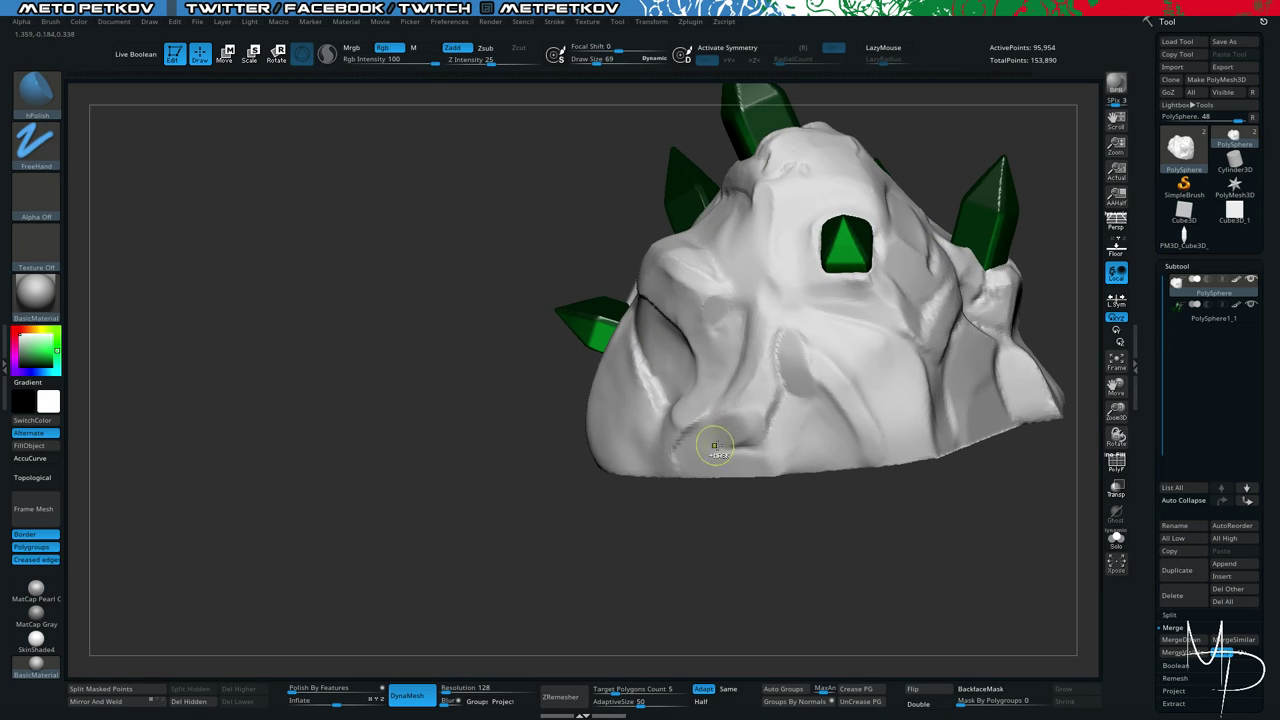
left_click_drag(725, 431, 732, 428)
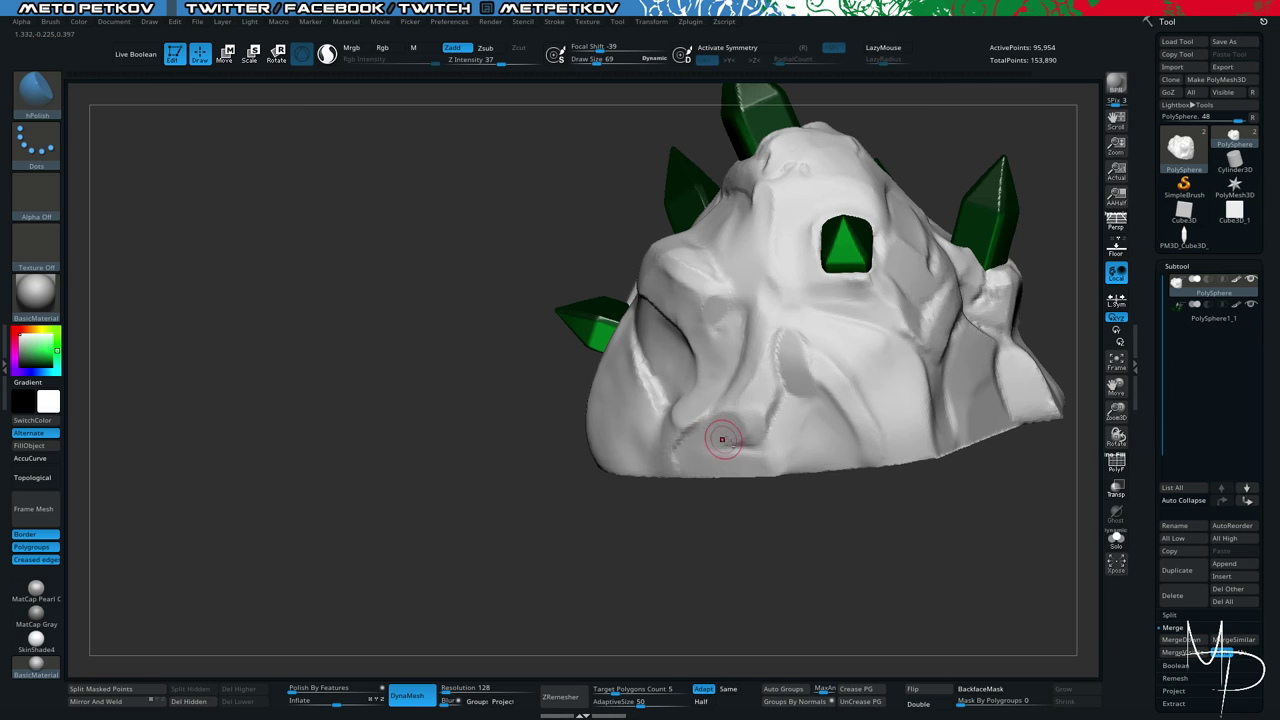
Smooth the lower plane below the small front crystal and select the hPolish brush.
mouse_move(768, 578)
left_mouse_down("alt")
mouse_move(597, 446)
mouse_move(604, 484)
mouse_move(765, 602)
left_mouse_up("alt")
left_click_drag(820, 363, 845, 423, "shift")
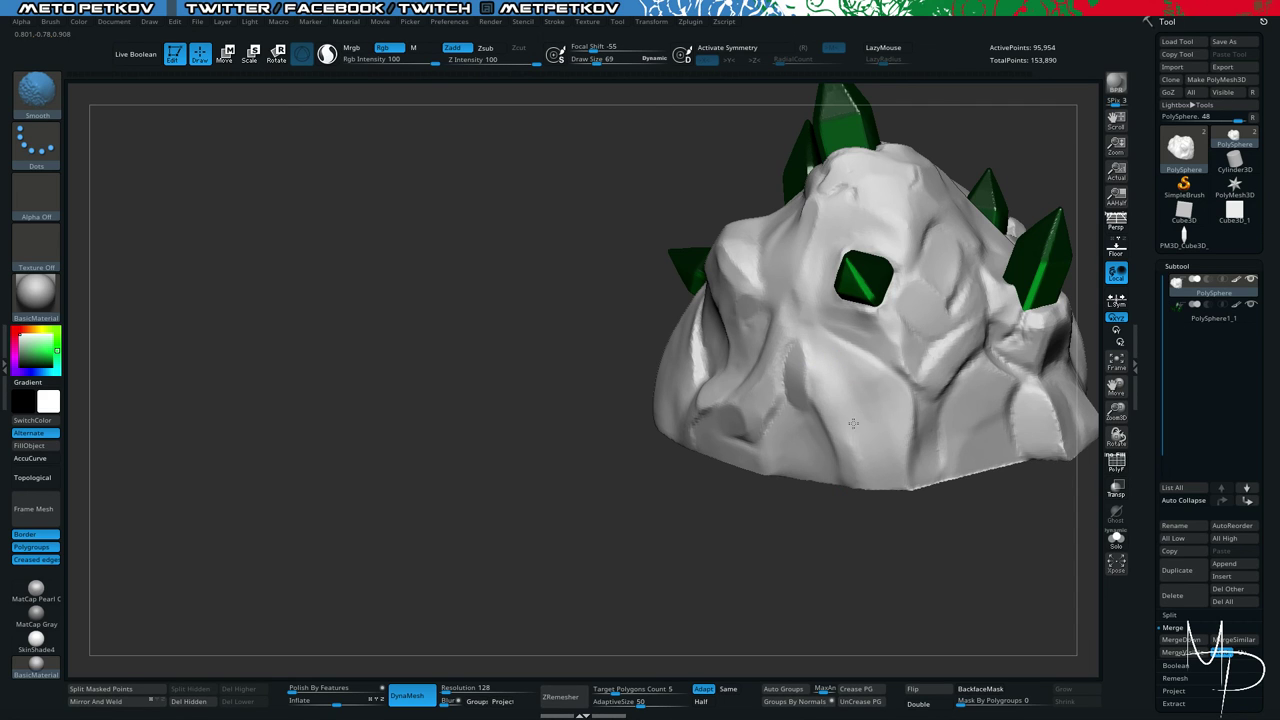
key("b")
key("h")
key("p")
Mask a small arched patch at the rock's bottom edge below the front crystal, then invert and blur the mask.
mouse_move(849, 549)
left_mouse_down()
mouse_move(806, 416)
mouse_move(811, 430)
left_mouse_up()
mouse_move(850, 616)
left_mouse_down()
mouse_move(783, 554)
mouse_move(816, 336)
mouse_move(805, 445)
left_mouse_up()
key("ctrl")
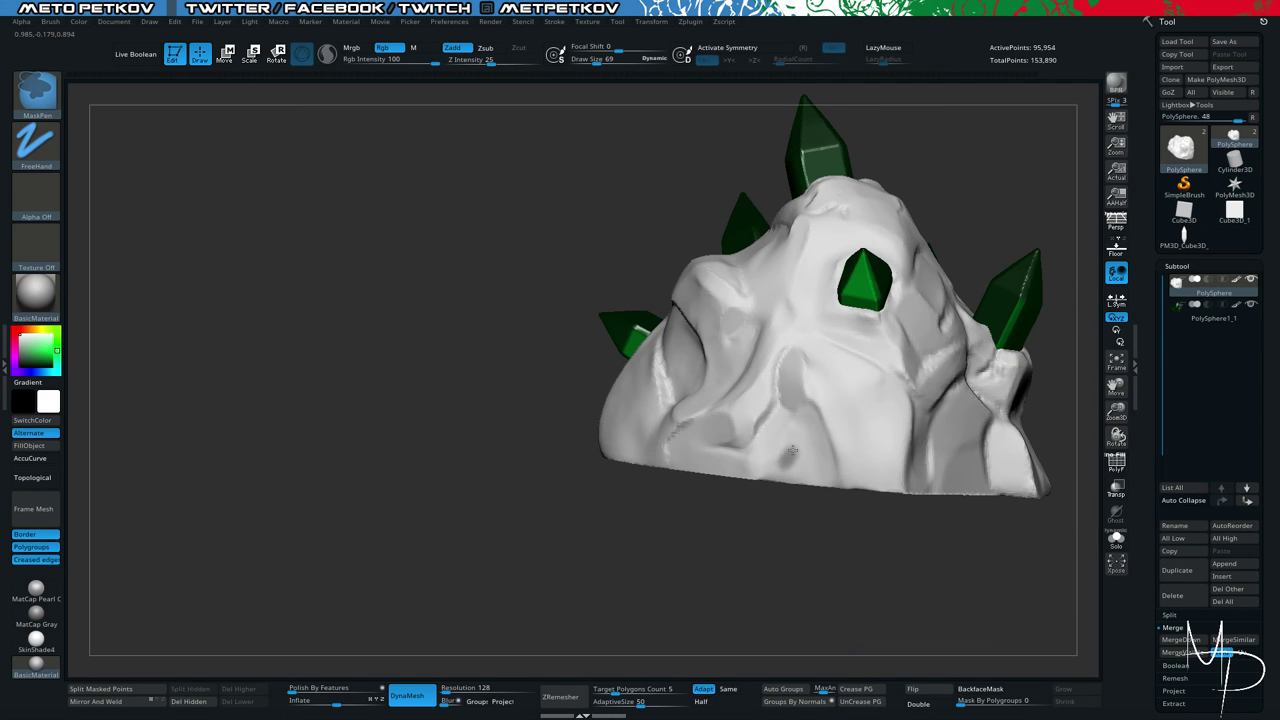
mouse_move(771, 482)
left_mouse_down("ctrl")
mouse_move(794, 451)
mouse_move(805, 472)
mouse_move(807, 461)
left_mouse_up("ctrl")
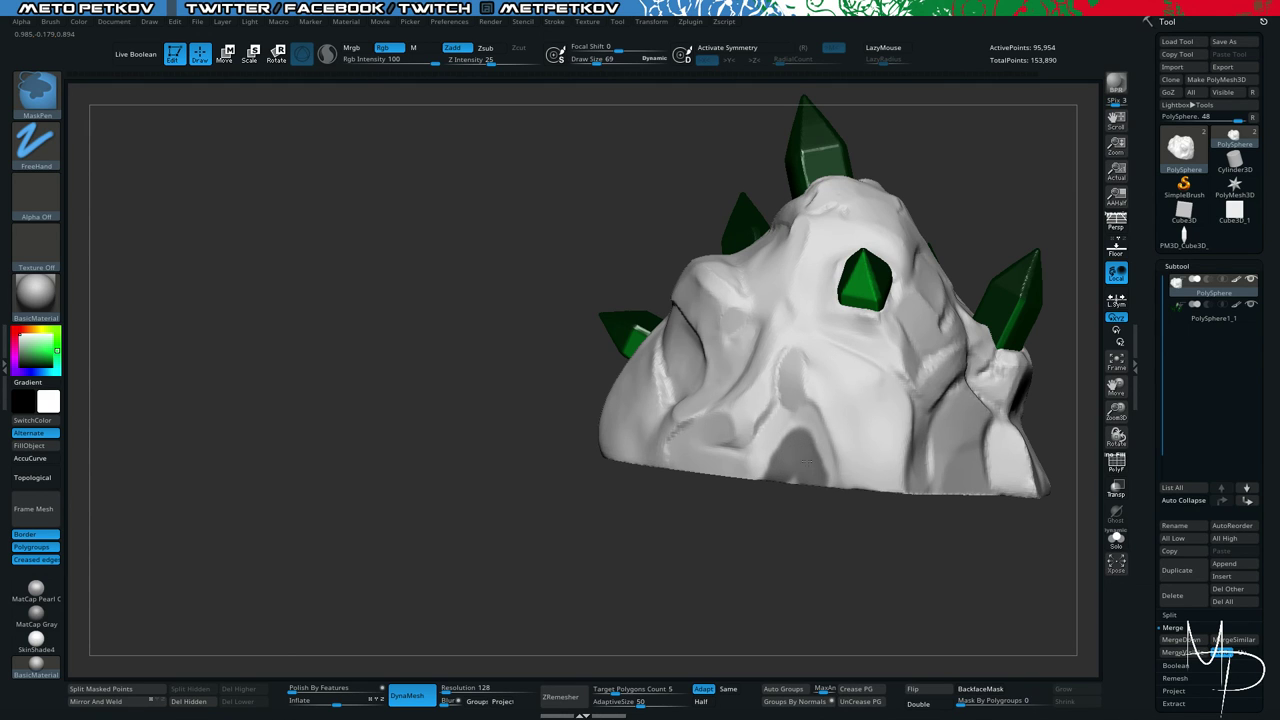
left_click(731, 566, "ctrl")
mouse_move(731, 568)
left_mouse_down()
mouse_move(753, 520)
mouse_move(801, 592)
left_mouse_up()
left_click(786, 446, "ctrl")
Try to position the Move gizmo on the unmasked arched patch and shift the patch along one axis.
key("w")
left_click(796, 464, "alt")
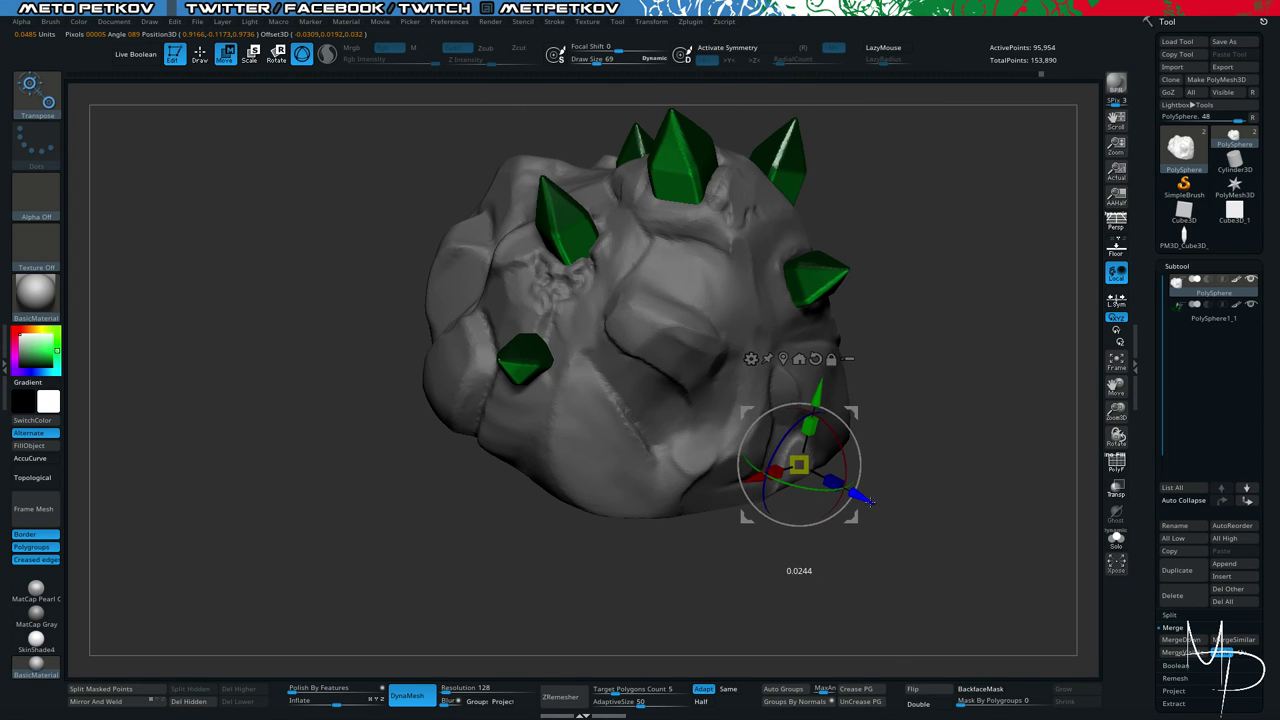
left_click_drag(864, 496, 870, 500)
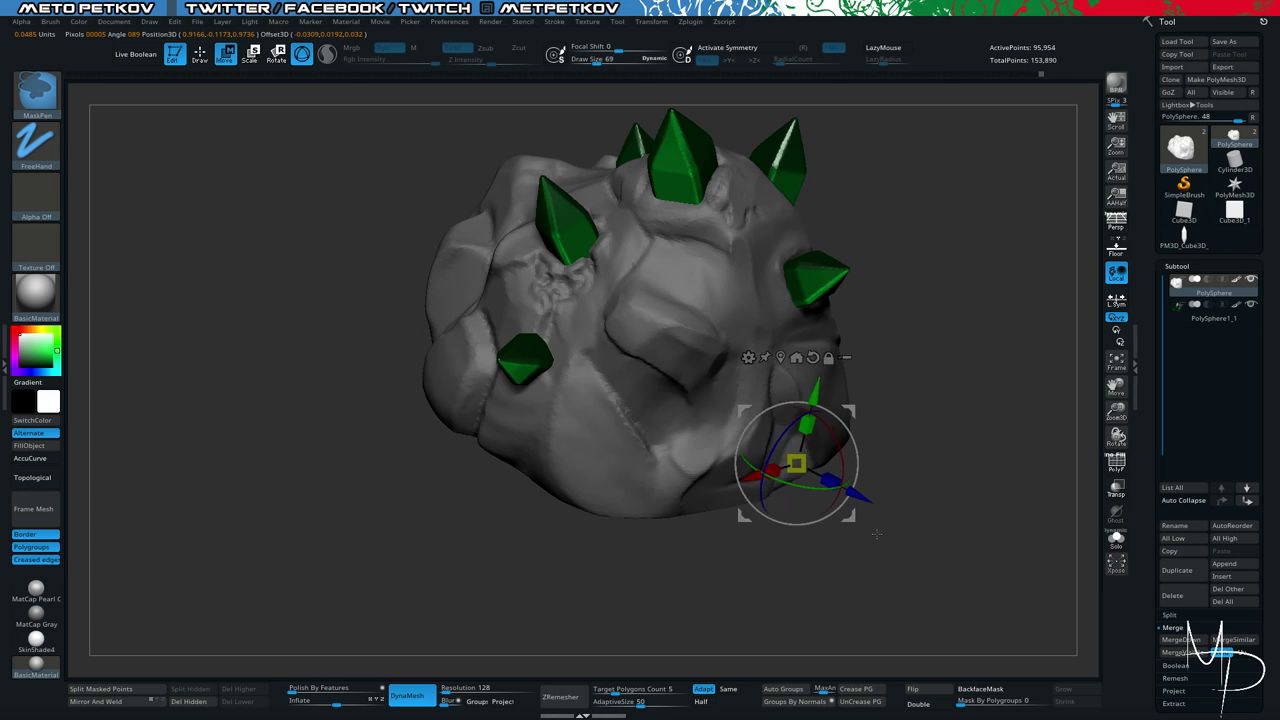
left_click(803, 360)
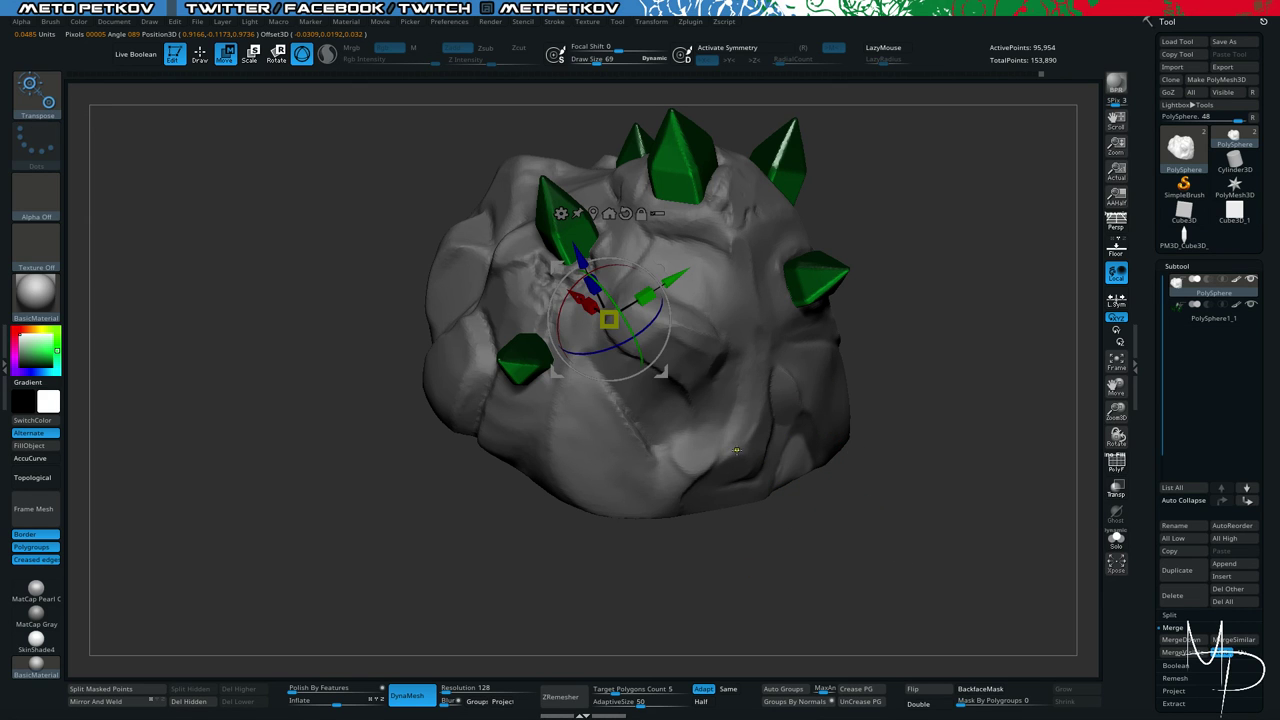
left_click_drag(800, 556, 764, 527)
left_click(795, 461, "alt")
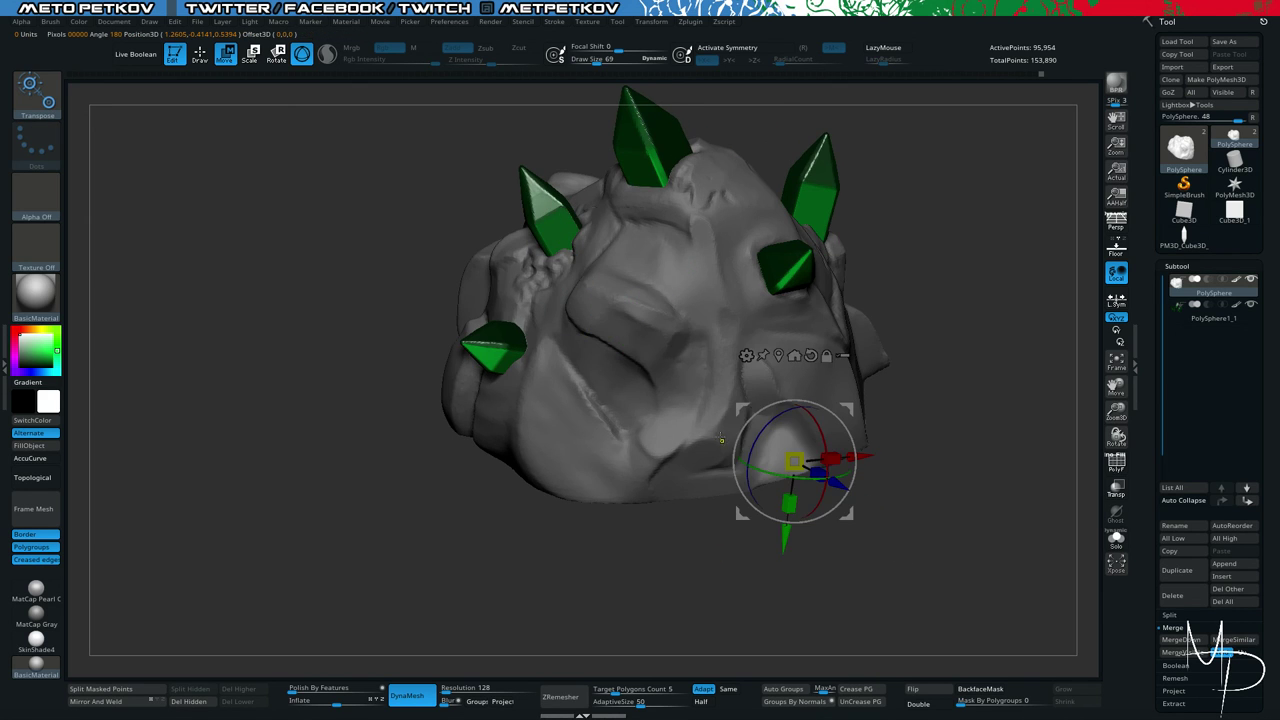
key("ctrl+z")
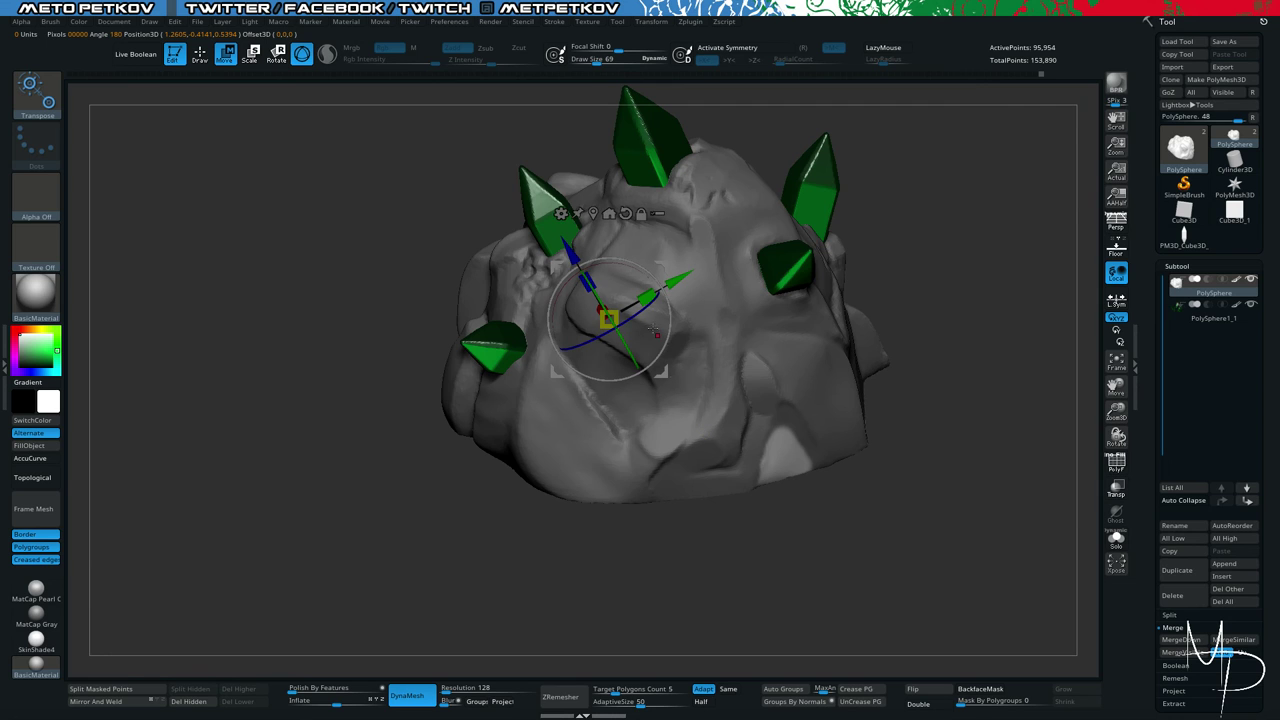
Save the project.
key("ctrl+s")
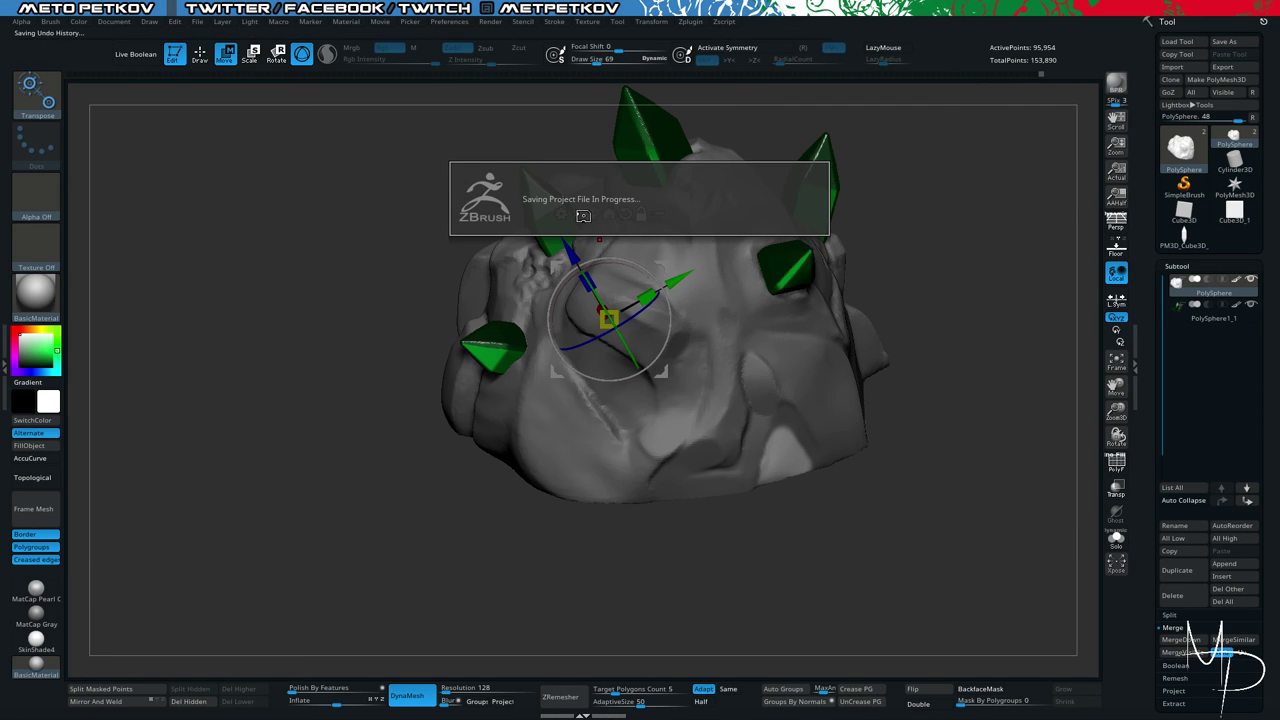
Shift the unmasked arched patch along the Move gizmo's X axis, then clear the mask and update the DynaMesh.
left_click(783, 450)
left_click_drag(905, 500, 880, 536)
left_click_drag(738, 422, 739, 423)
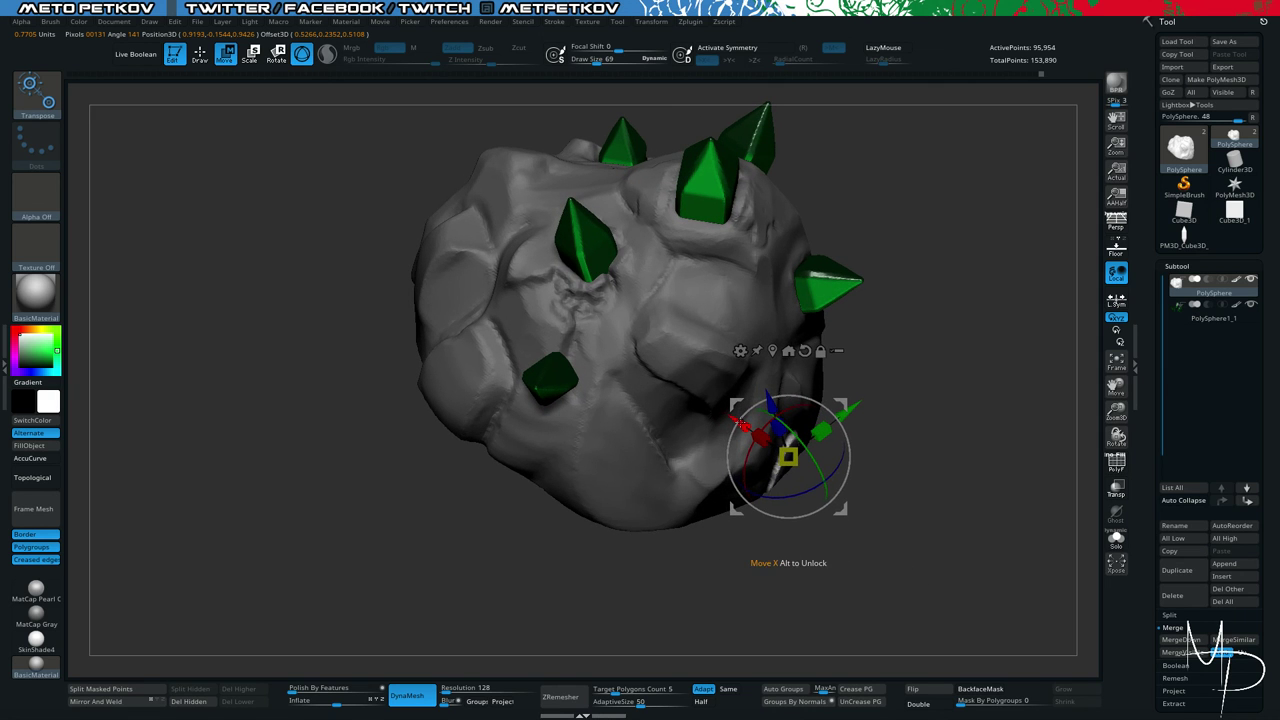
left_click(897, 597, "ctrl")
mouse_move(897, 597)
left_mouse_down()
mouse_move(860, 543)
mouse_move(915, 512)
mouse_move(864, 553)
left_mouse_up()
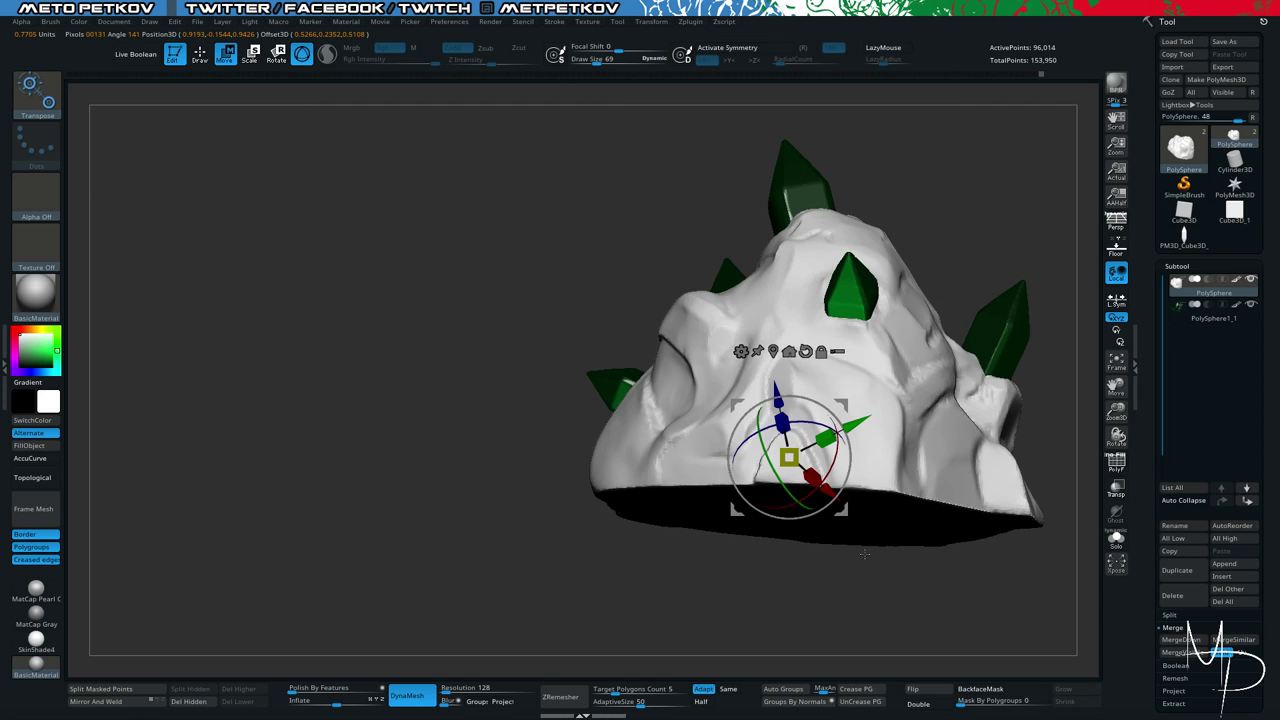
Build up the side edge of the arched patch with ClayBuildup at draw size 69.
key("b")
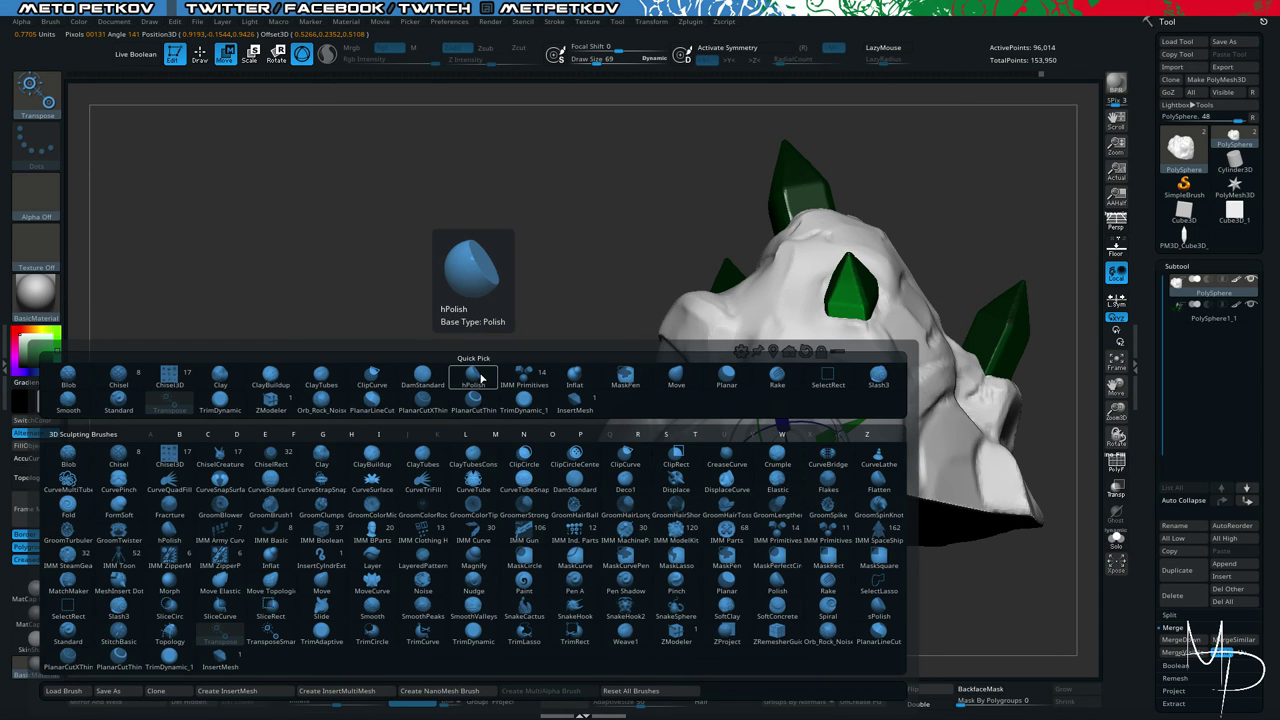
key("c")
key("b")
left_click_drag(420, 392, 560, 420)
left_click_drag(640, 525, 718, 544)
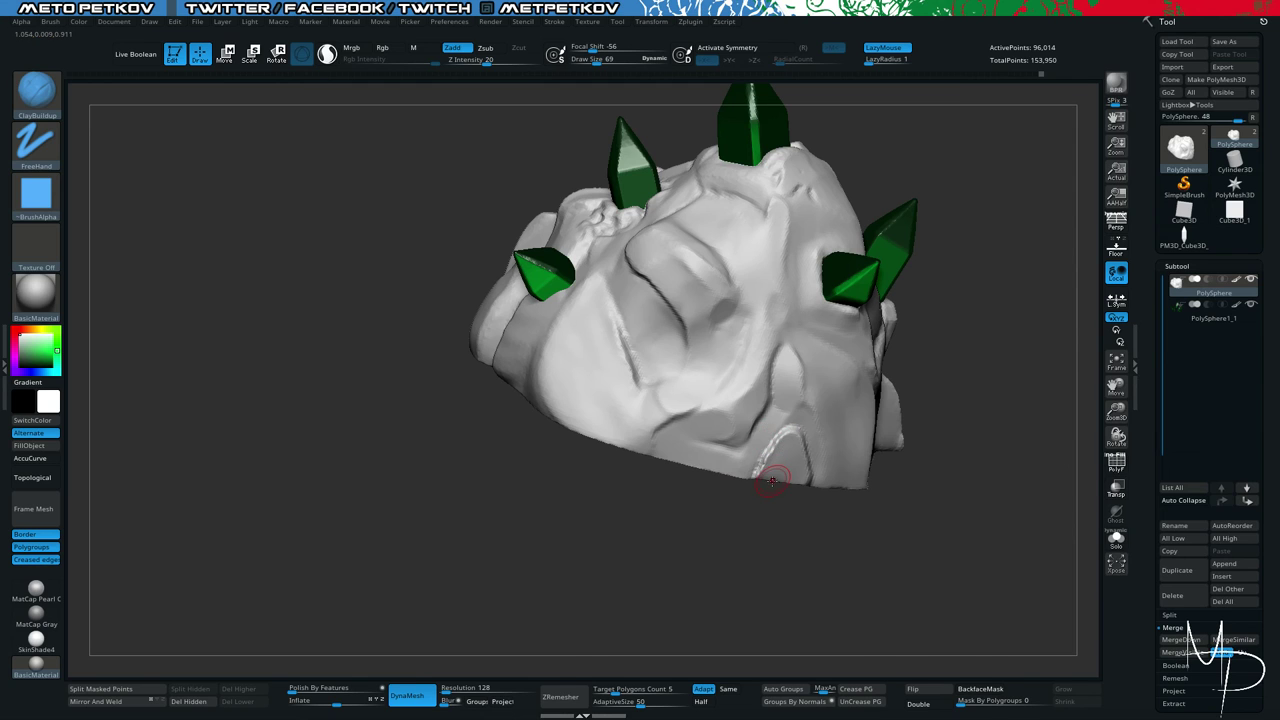
Polish and smooth the rim of the arched patch with hPolish at draw size 42.
key("b")
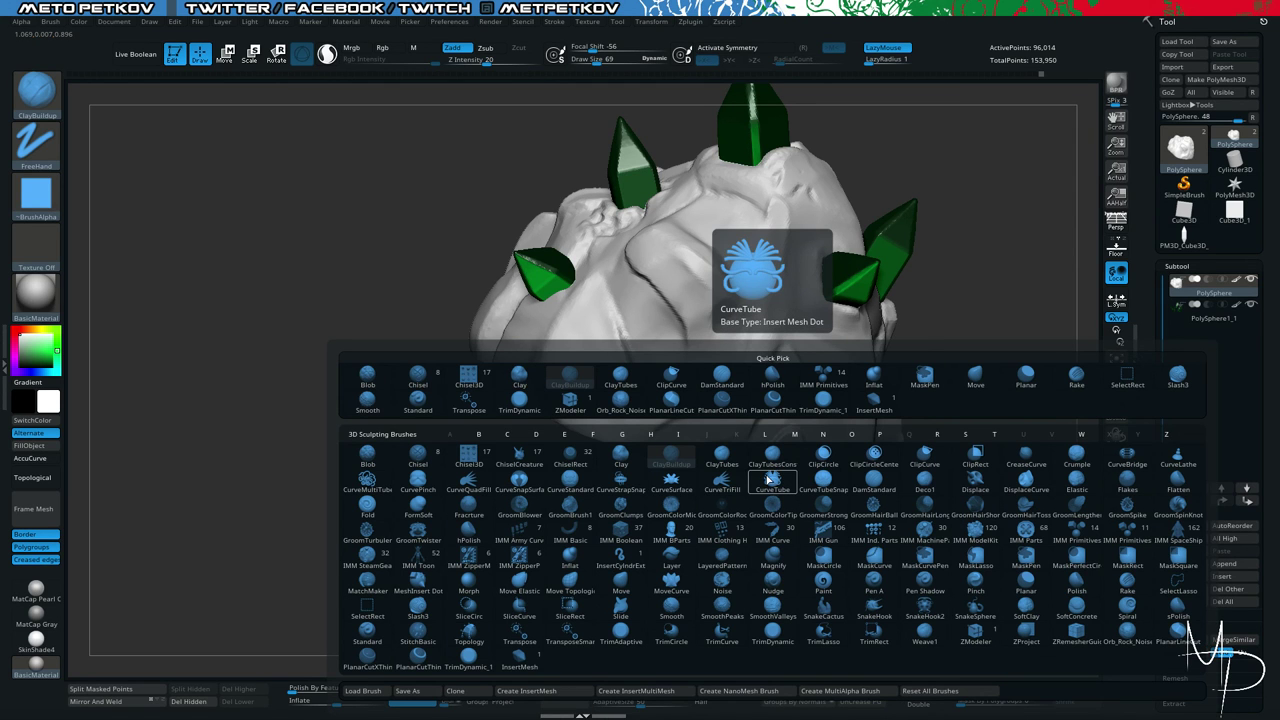
key("h")
key("p")
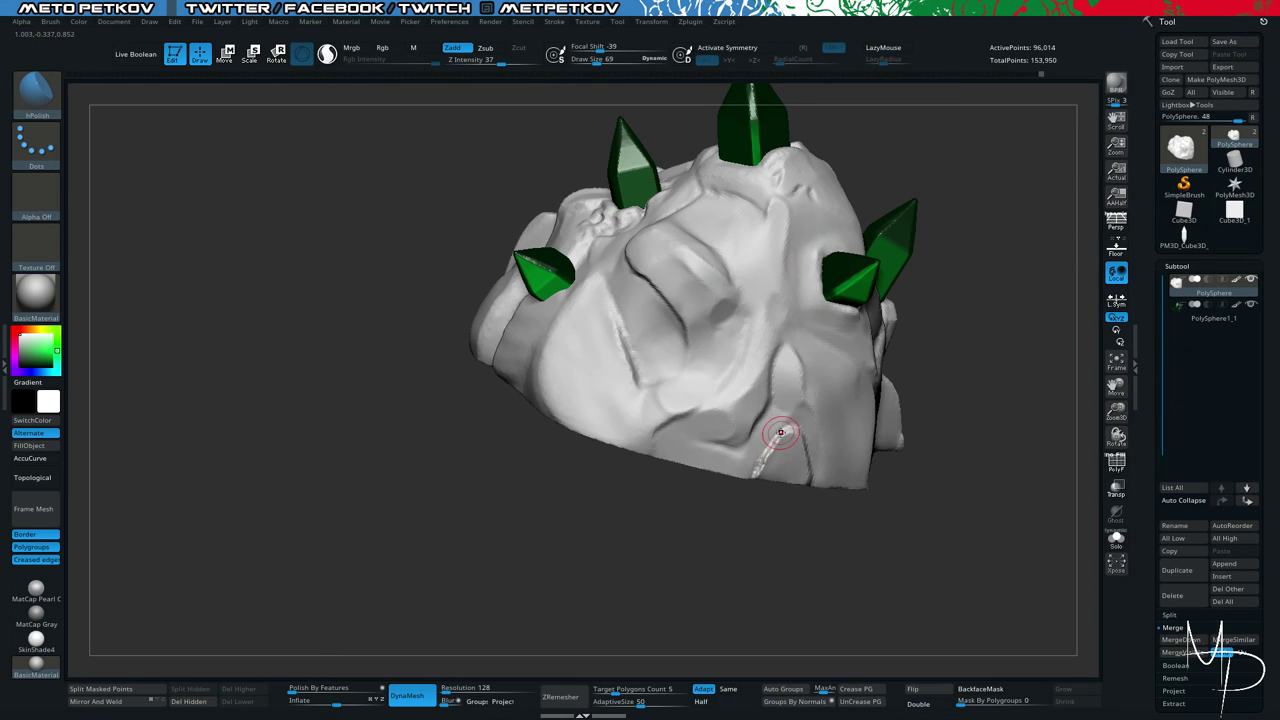
key("space")
left_click_drag(781, 430, 777, 429)
right_click_drag(745, 474, 762, 468)
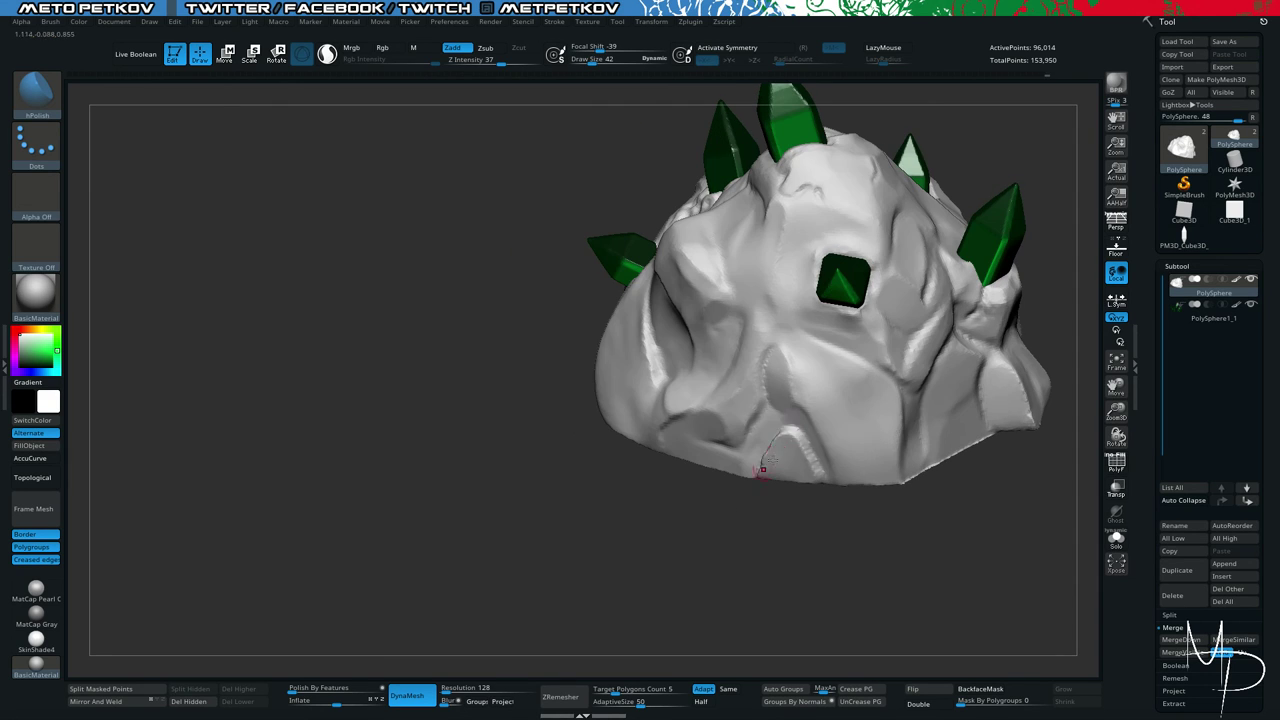
mouse_move(790, 422)
left_mouse_down()
mouse_move(812, 447)
mouse_move(791, 434)
left_mouse_up()
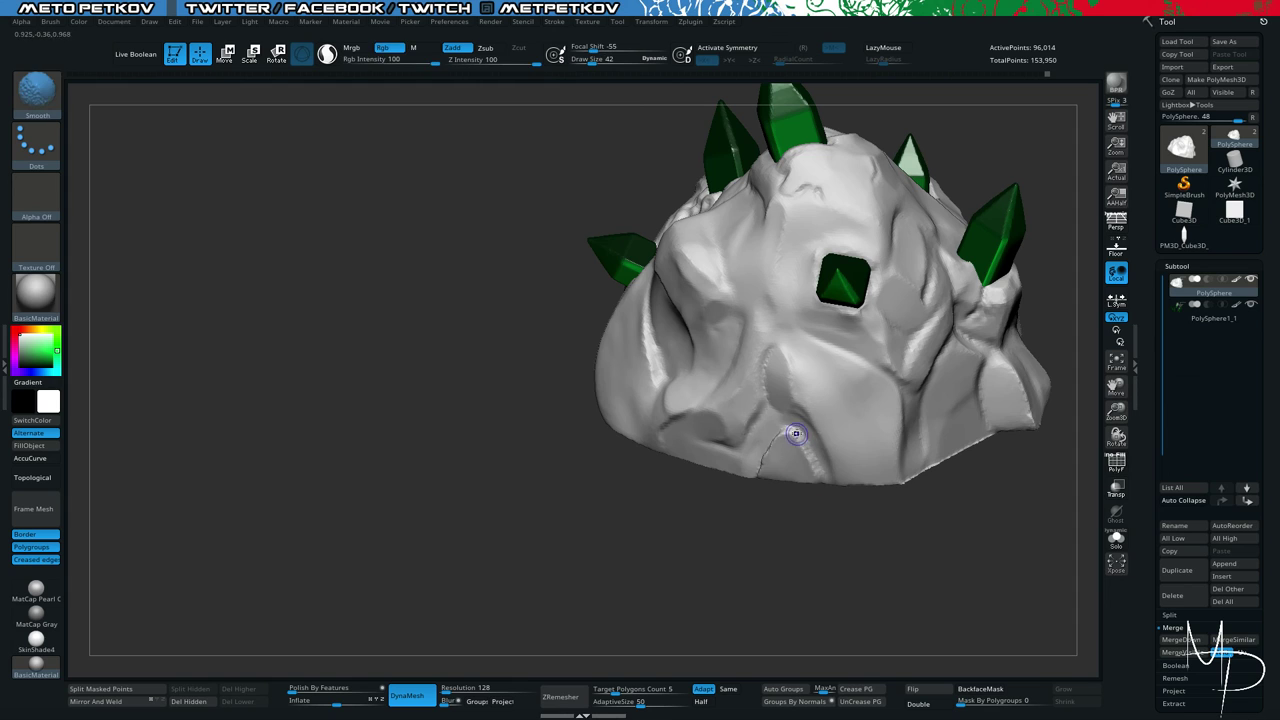
mouse_move(791, 423)
right_mouse_down()
mouse_move(837, 531)
mouse_move(790, 432)
right_mouse_up()
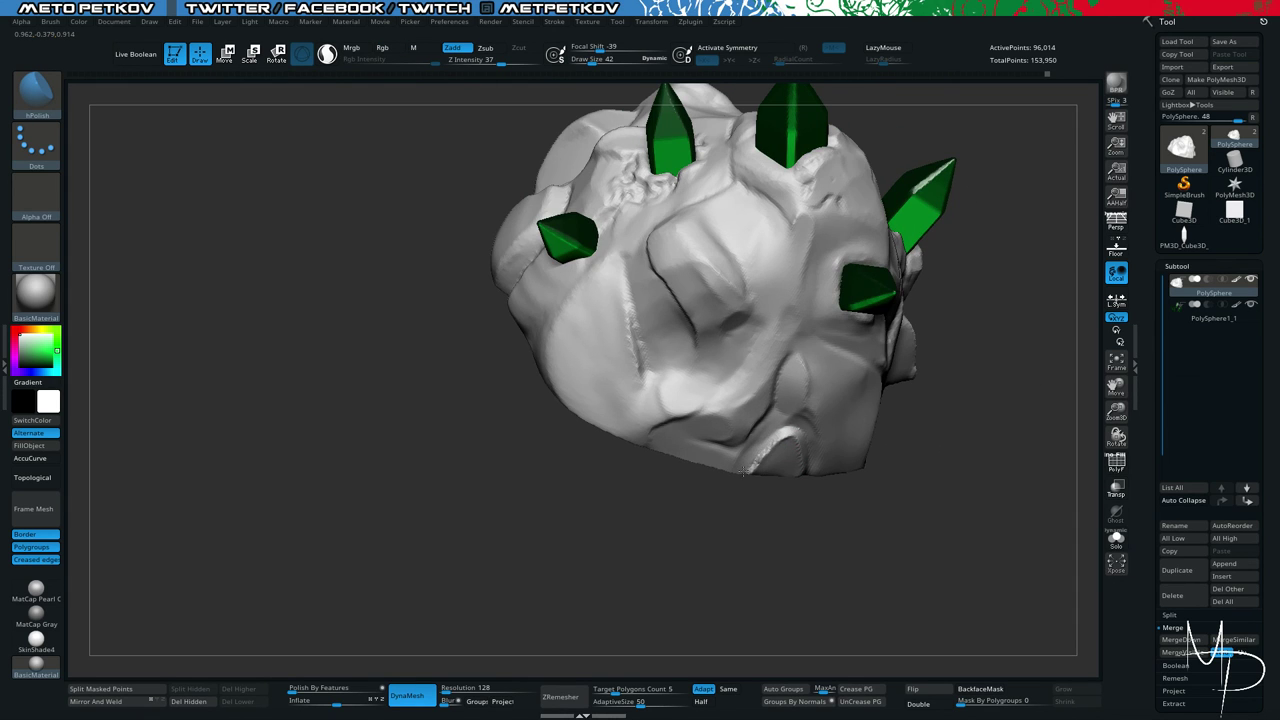
Update the DynaMesh and polish the arched patch's edge with hPolish at draw size 42.
left_click_drag(776, 520, 798, 548, "ctrl")
mouse_move(771, 437)
left_mouse_down()
mouse_move(733, 490)
mouse_move(728, 480)
left_mouse_up()
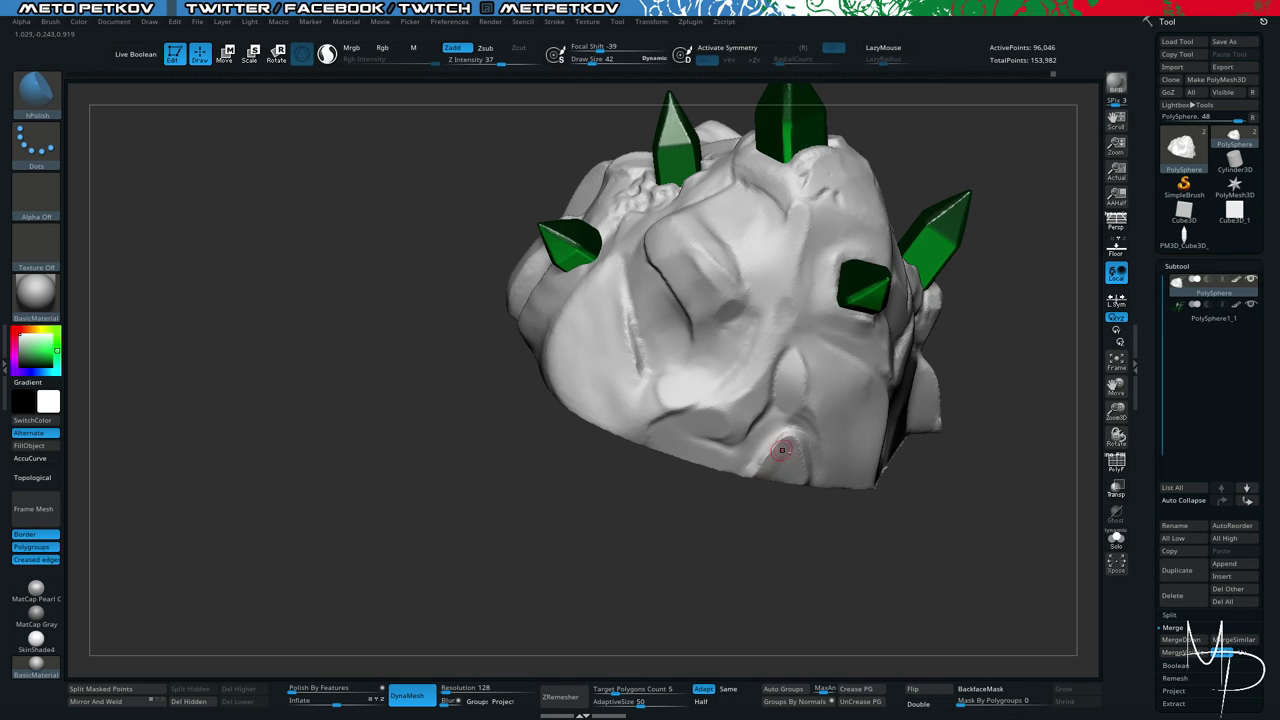
mouse_move(804, 502)
right_mouse_down()
mouse_move(820, 478)
mouse_move(729, 405)
mouse_move(563, 346)
mouse_move(580, 366)
mouse_move(615, 372)
mouse_move(628, 352)
right_mouse_up()
Carve the crease around the arched patch at the rock's bottom edge with DamStandard at draw size 42.
key("b")
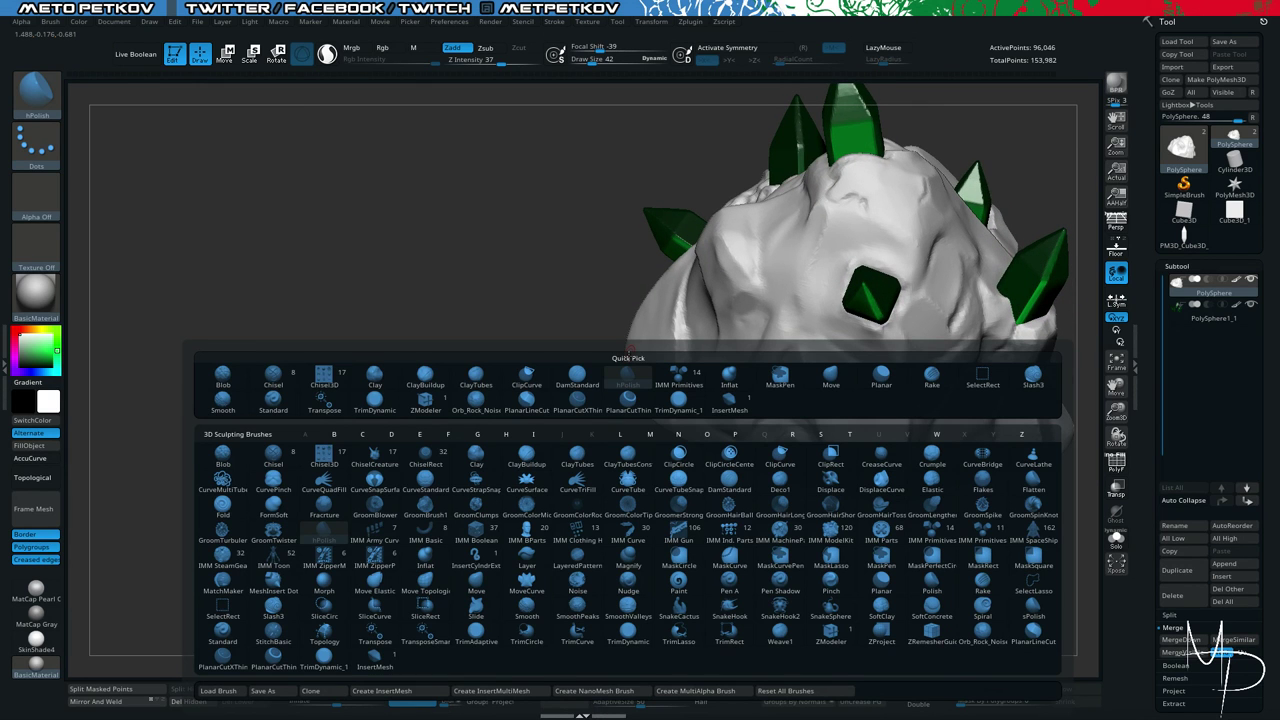
key("d")
key("s")
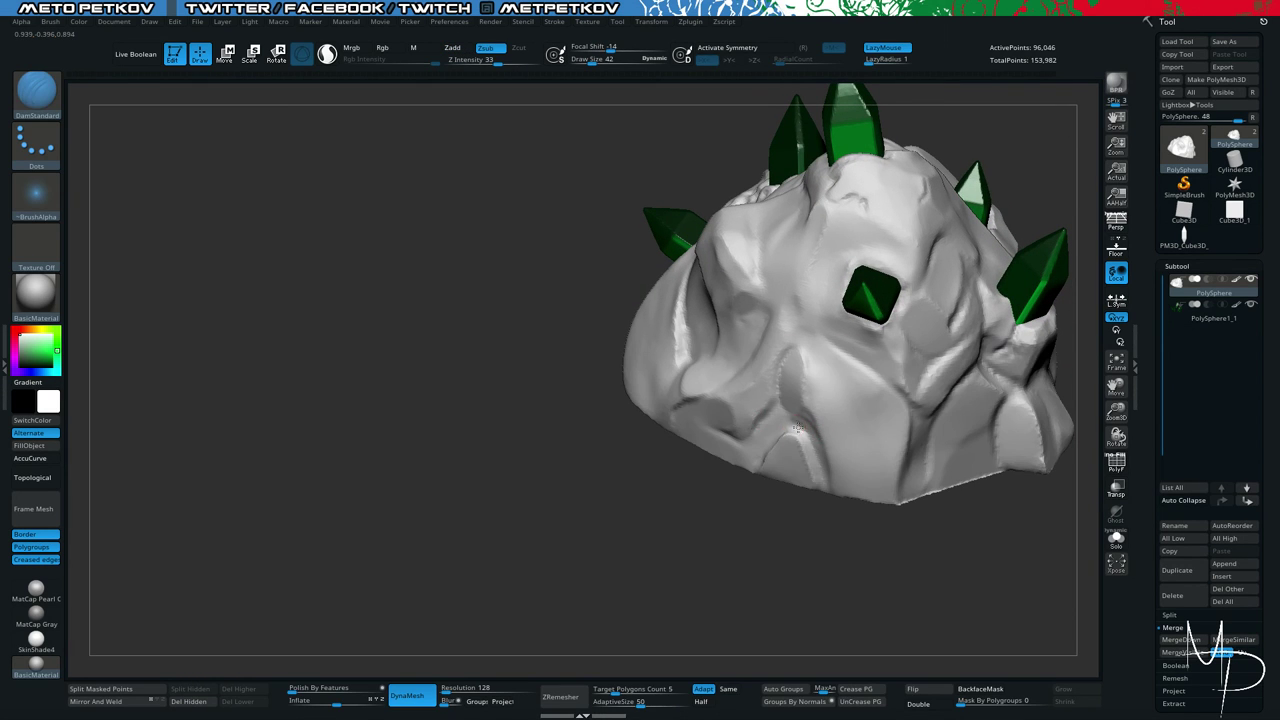
right_click_drag(824, 503, 804, 438)
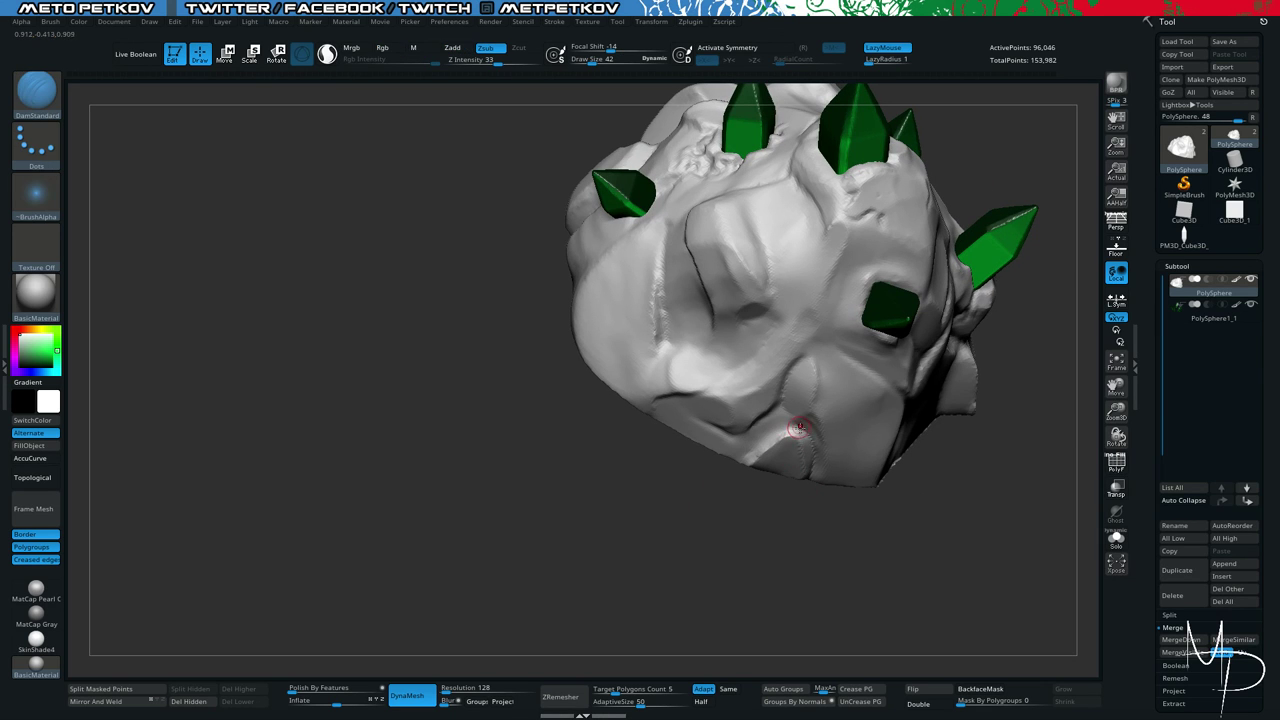
left_click_drag(775, 433, 738, 460)
left_click_drag(685, 551, 660, 477)
Fill the surface of the arched patch with ClayBuildup strokes at draw size 42.
key("b")
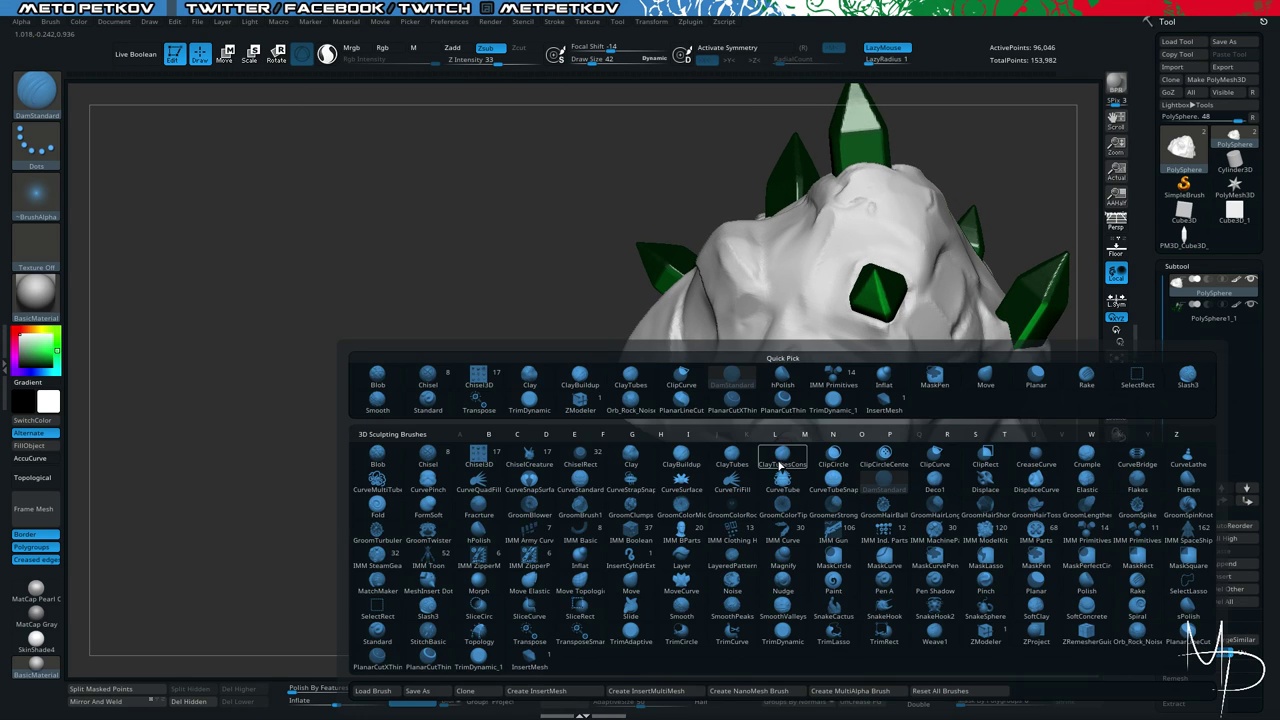
key("c")
key("b")
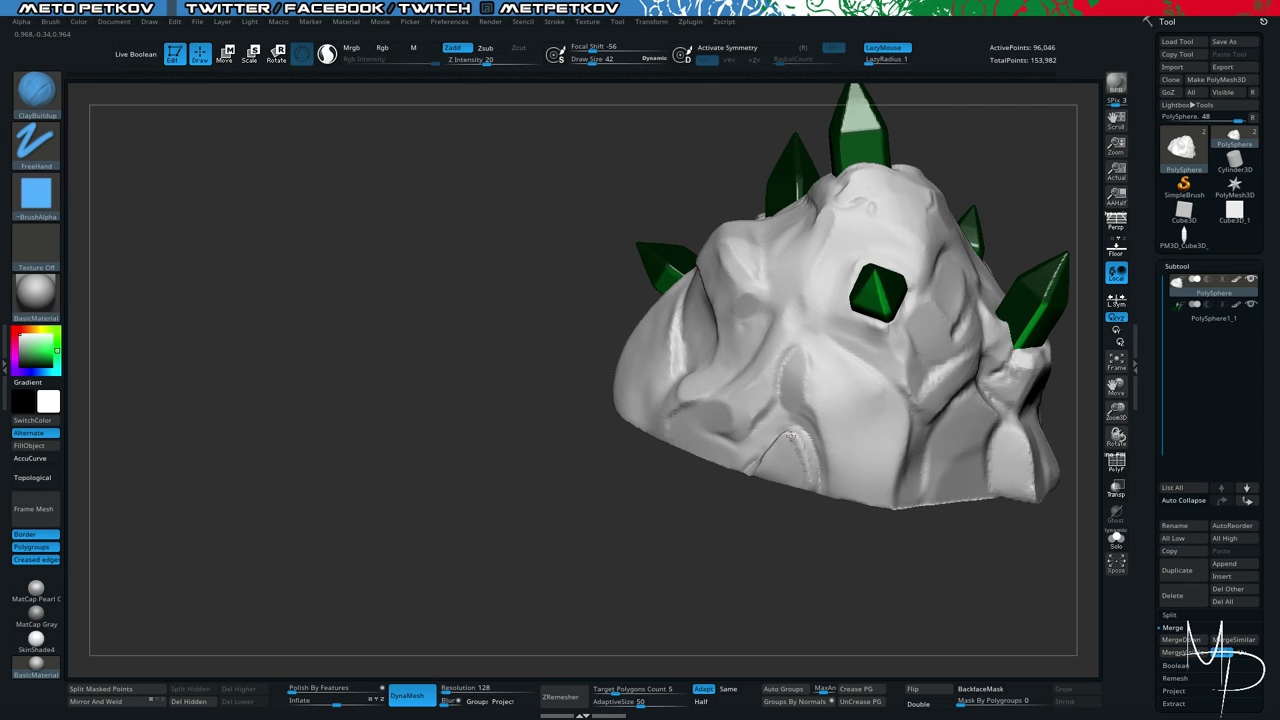
left_click_drag(785, 532, 715, 531)
left_click_drag(755, 465, 776, 440)
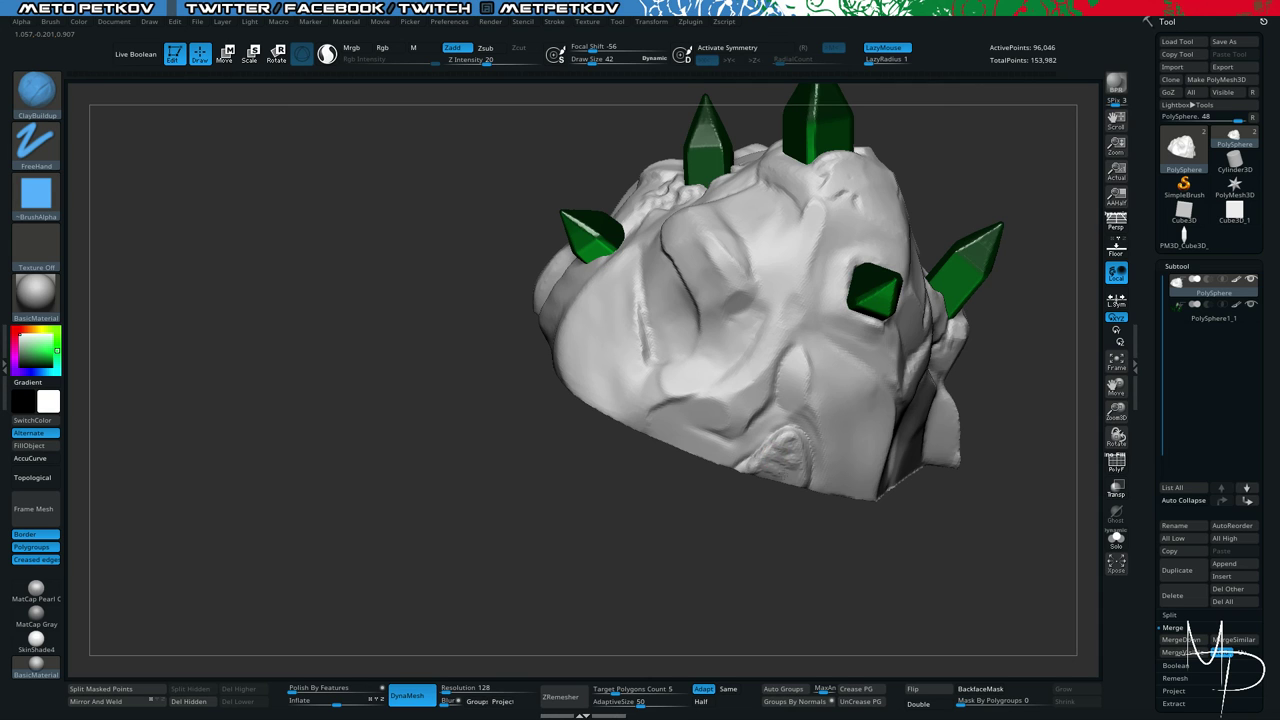
mouse_move(809, 514)
right_mouse_down()
mouse_move(731, 503)
mouse_move(720, 606)
right_mouse_up()
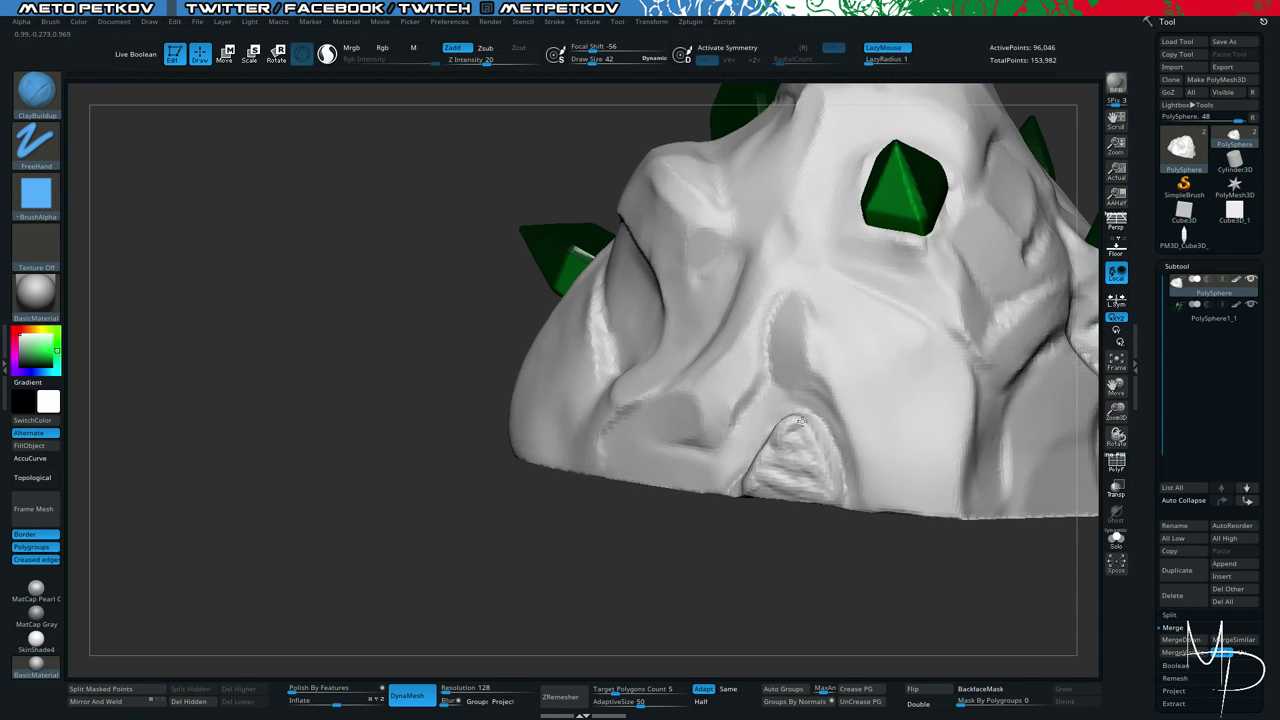
Flatten the built-up arched patch with hPolish at draw size 114.
scroll(976, 615, "down", 5)
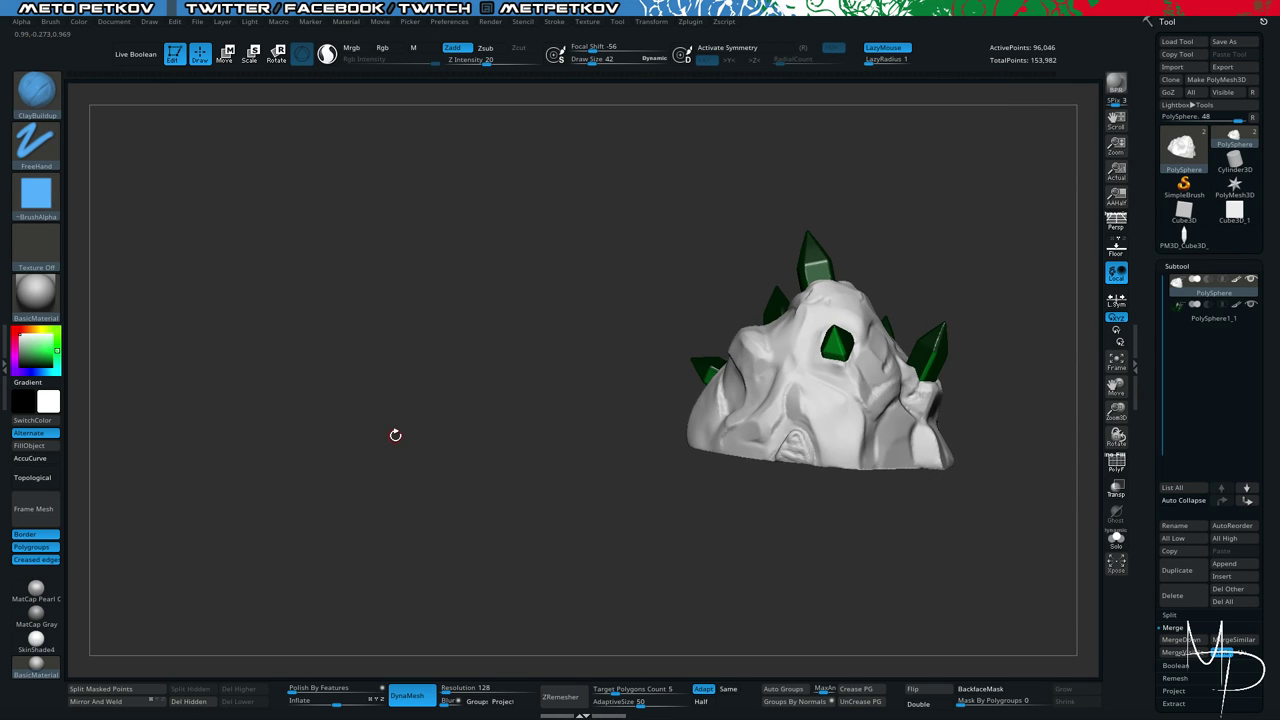
mouse_move(524, 371)
left_mouse_down()
mouse_move(401, 361)
mouse_move(440, 380)
mouse_move(446, 368)
left_mouse_up()
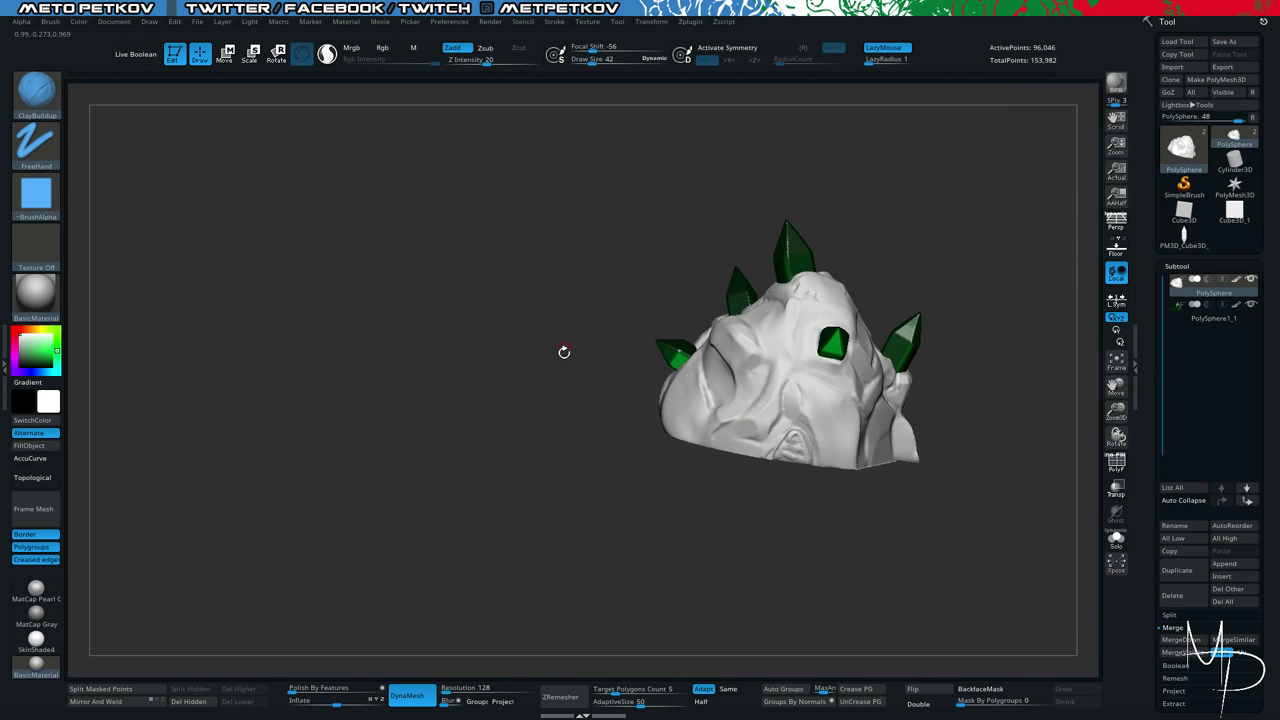
key("b")
key("h")
key("p")
key("space")
left_click_drag(724, 436, 796, 439)
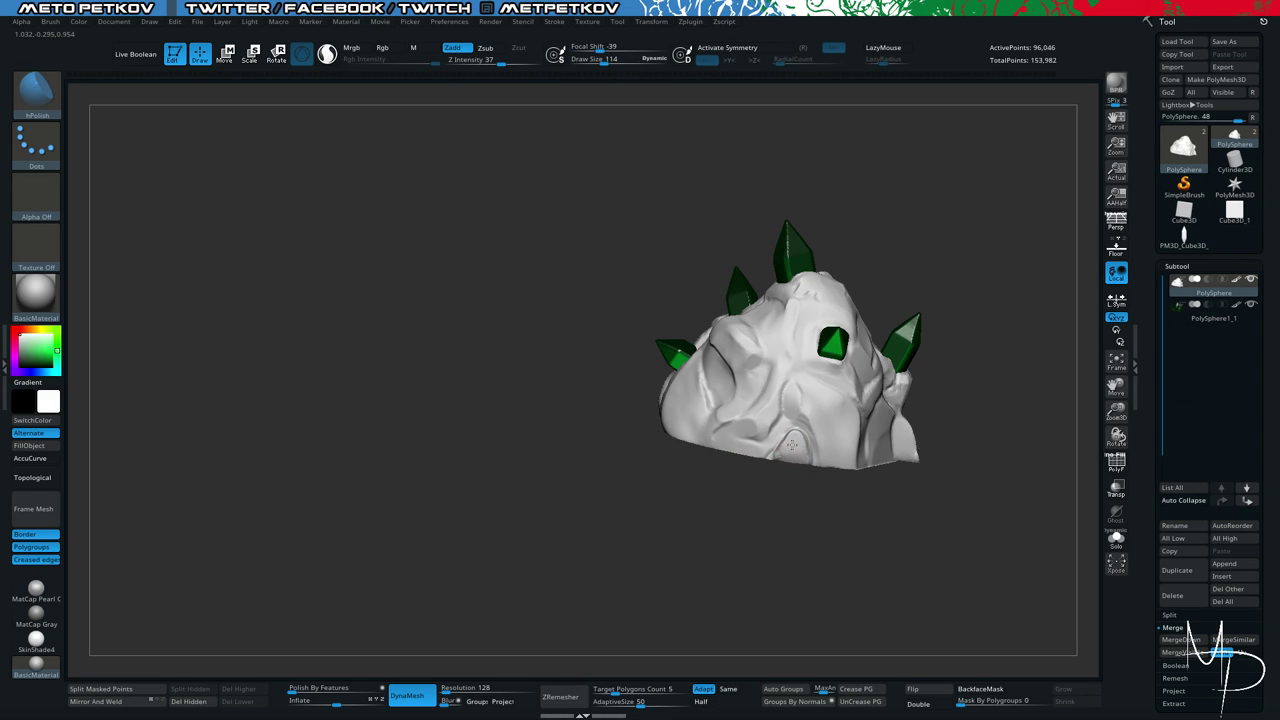
mouse_move(787, 485)
right_mouse_down()
mouse_move(749, 486)
mouse_move(780, 449)
right_mouse_up()
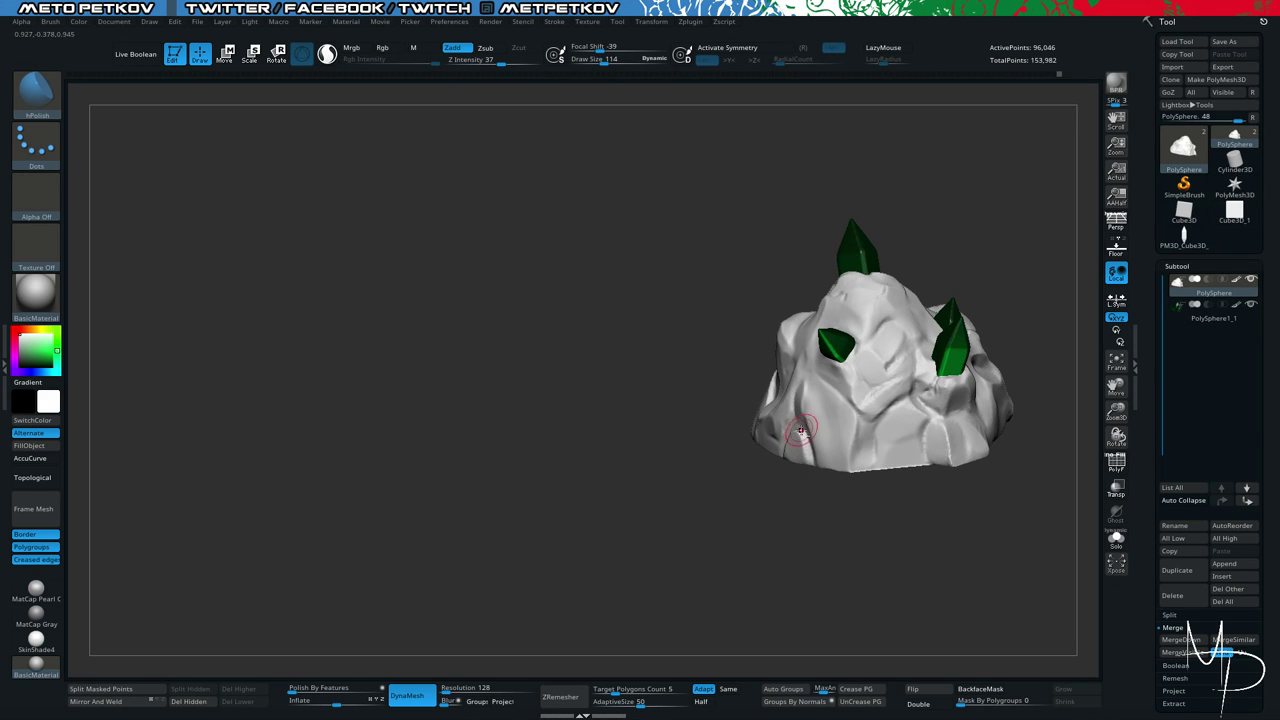
Preview the whole rock with the Textured Metal, ReflectedPlastic and MatCap Gray materials from several angles.
left_click_drag(792, 563, 682, 492, "alt")
mouse_move(682, 492)
left_mouse_down()
mouse_move(623, 477)
mouse_move(681, 503)
mouse_move(625, 471)
mouse_move(693, 548)
mouse_move(673, 563)
left_mouse_up()
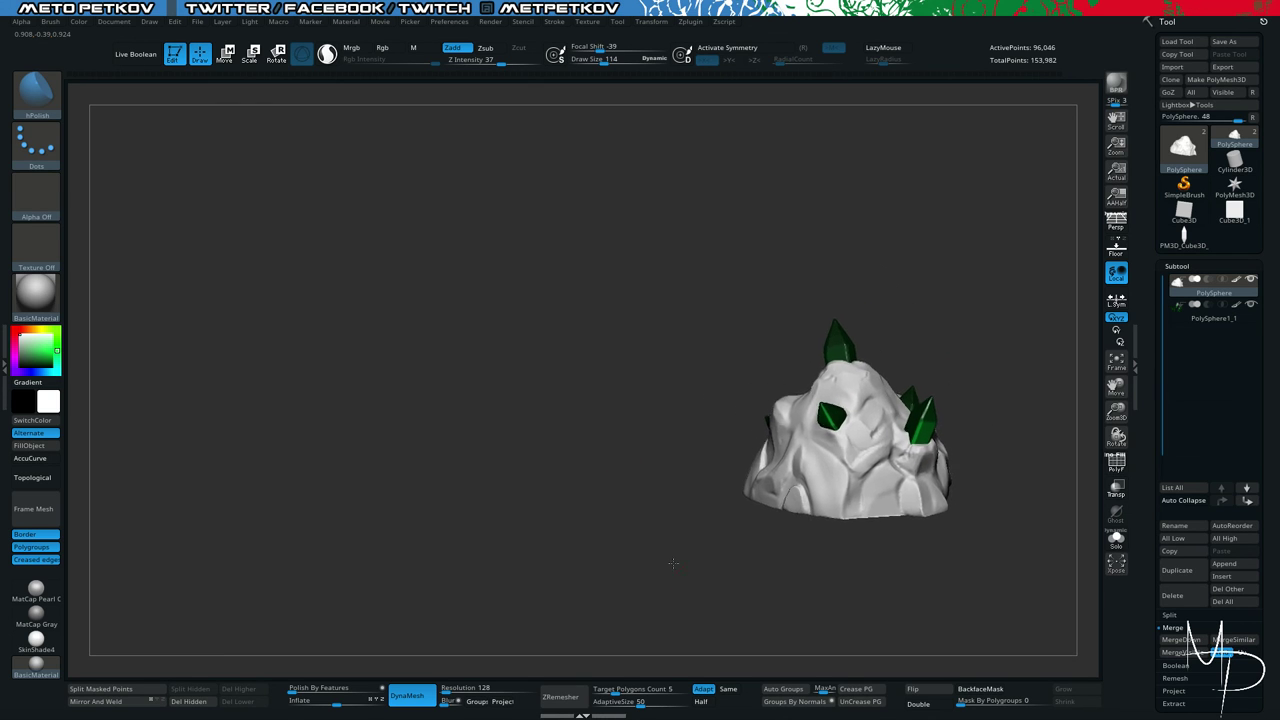
mouse_move(673, 563)
right_mouse_down()
mouse_move(594, 329)
mouse_move(605, 298)
right_mouse_up()
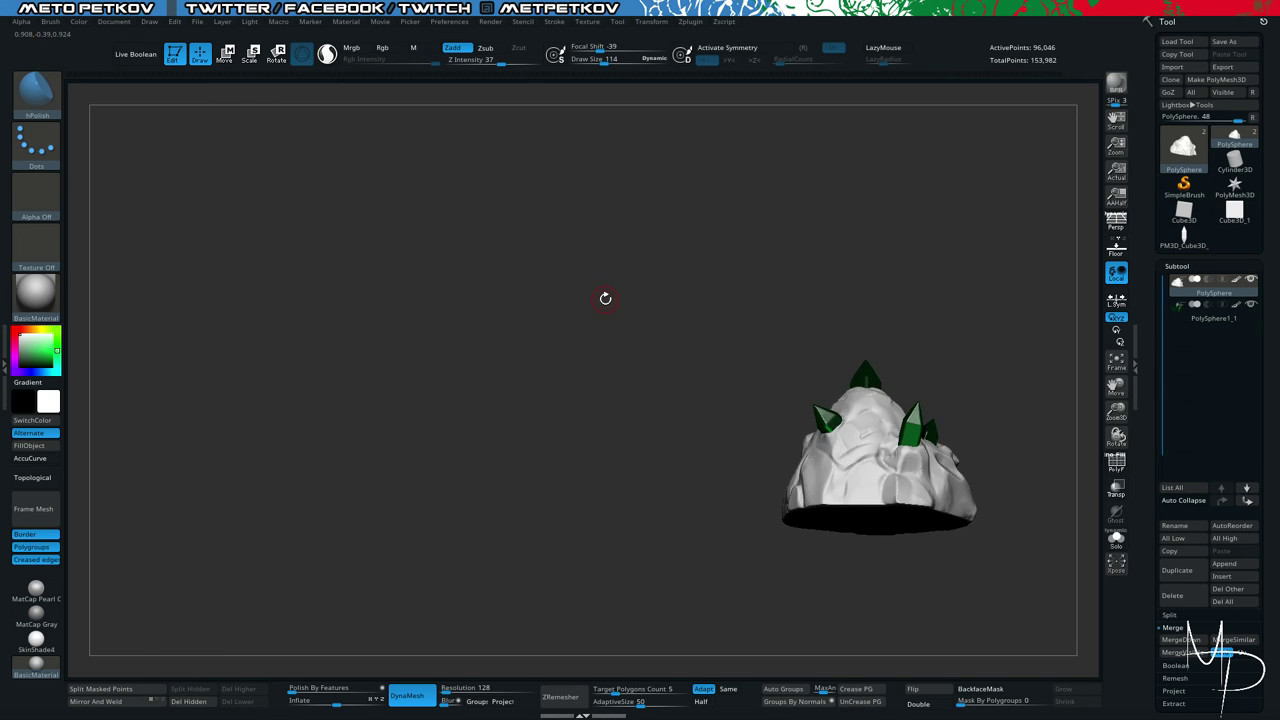
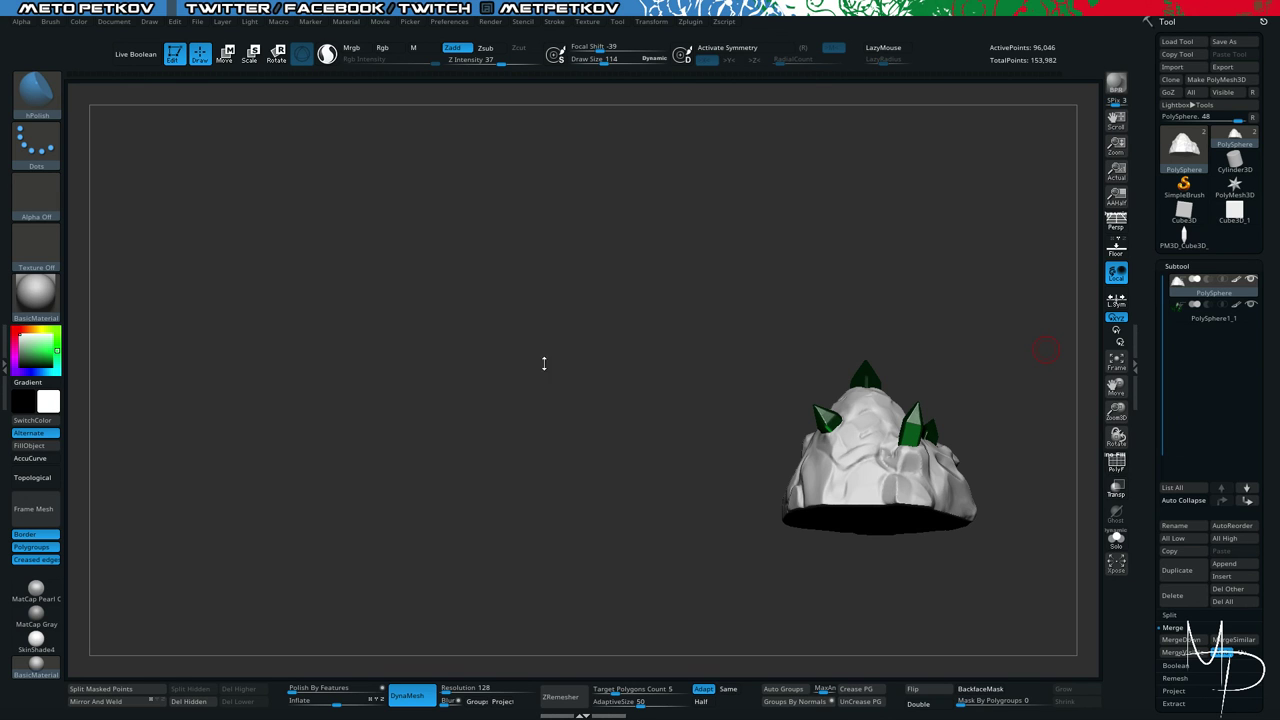
mouse_move(544, 363)
left_mouse_down()
mouse_move(529, 331)
mouse_move(552, 405)
mouse_move(587, 397)
mouse_move(569, 366)
mouse_move(540, 370)
left_mouse_up()
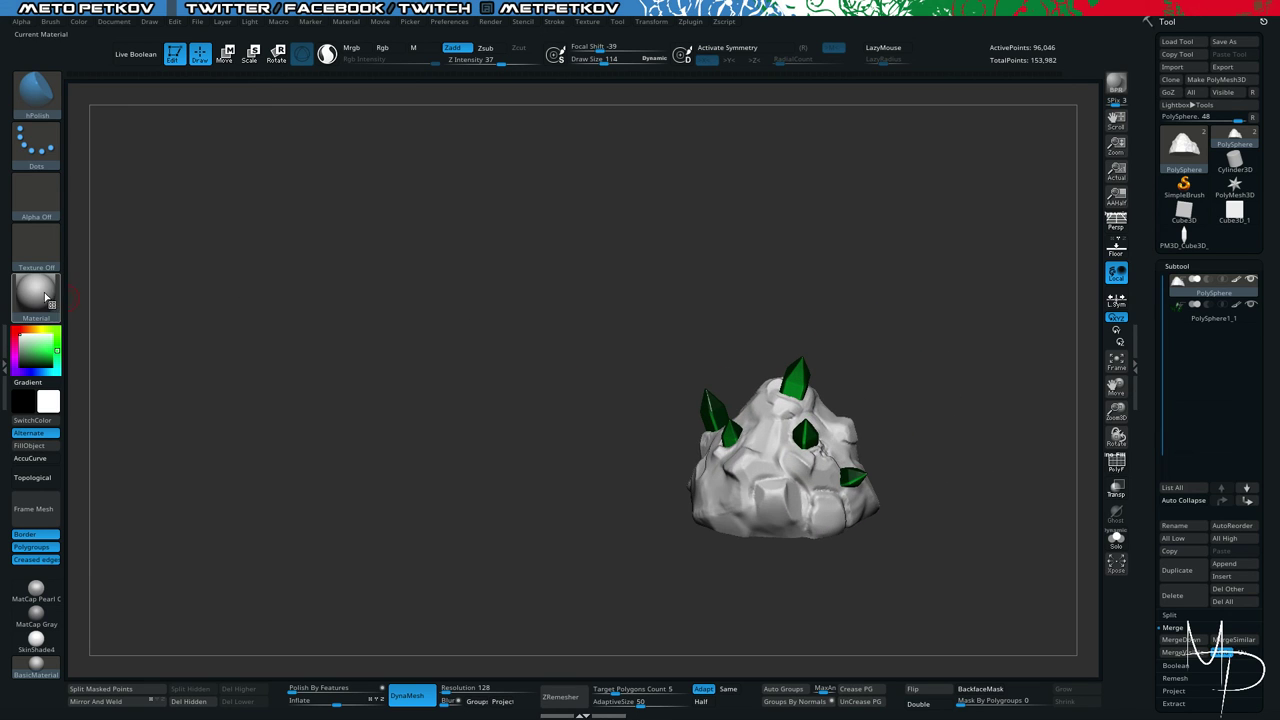
left_click(45, 297)
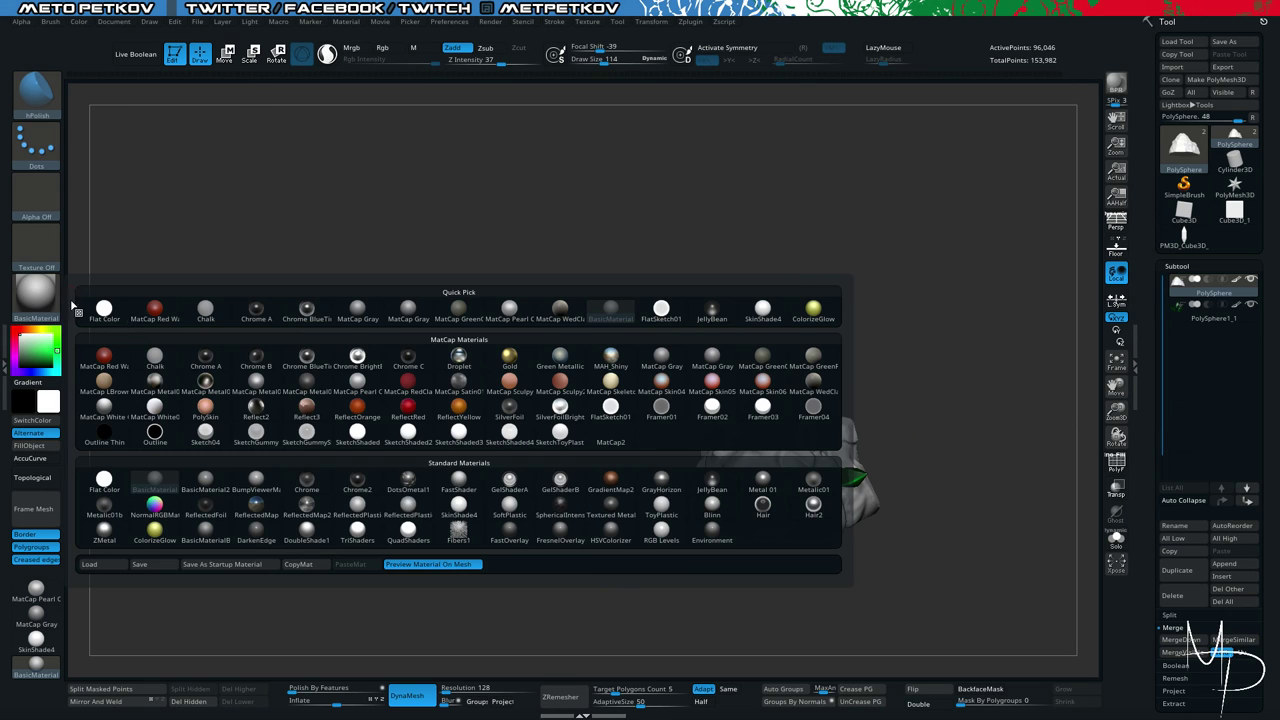
left_click(611, 507)
left_click(35, 300)
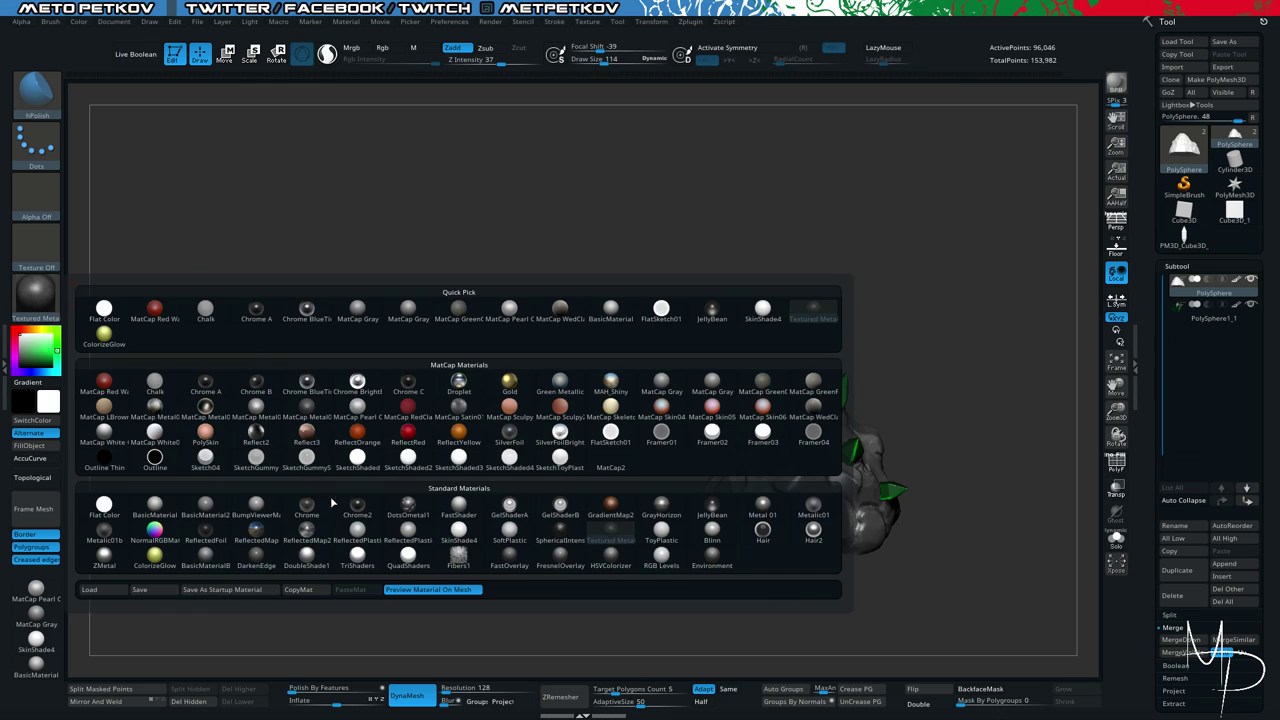
left_click(357, 529)
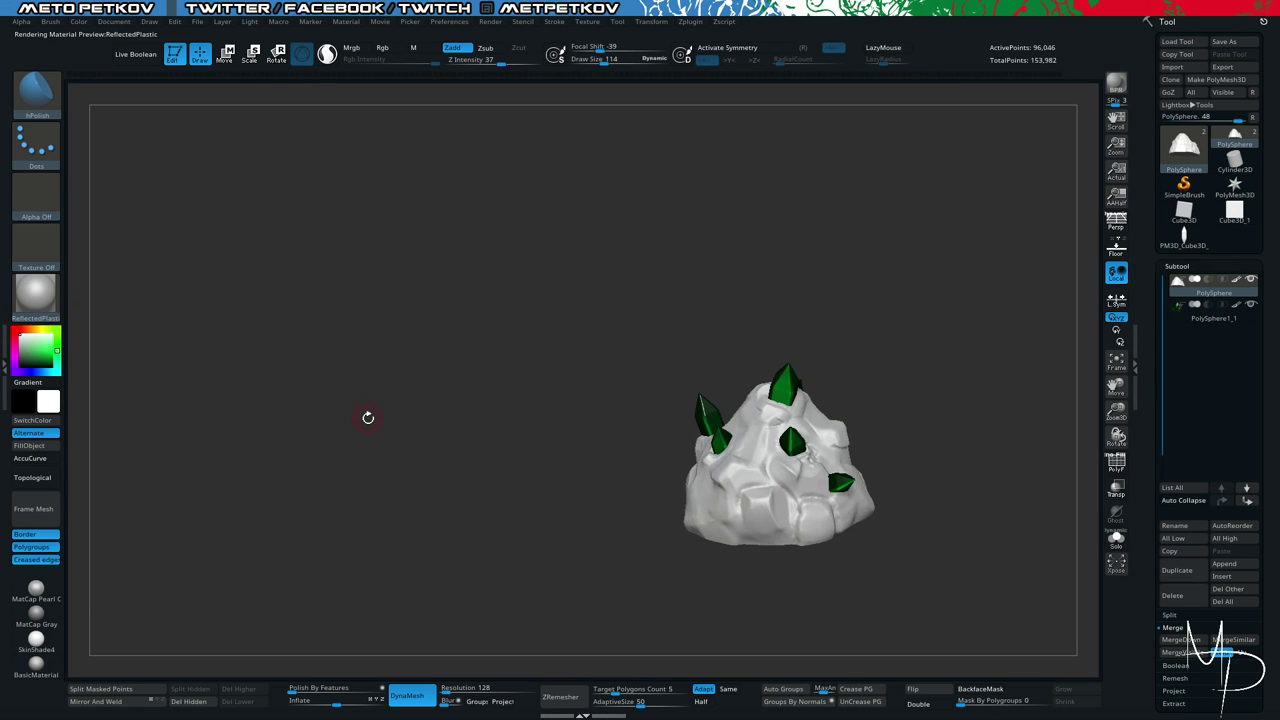
left_click(35, 297)
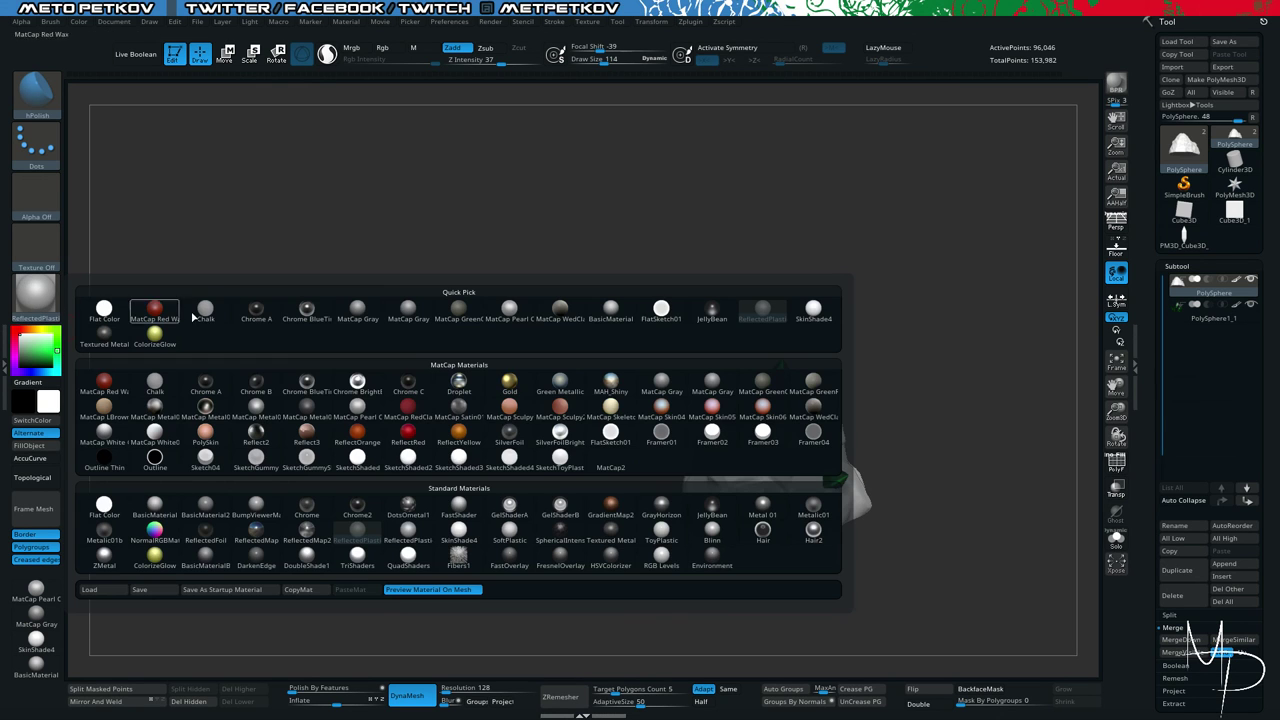
left_click(667, 384)
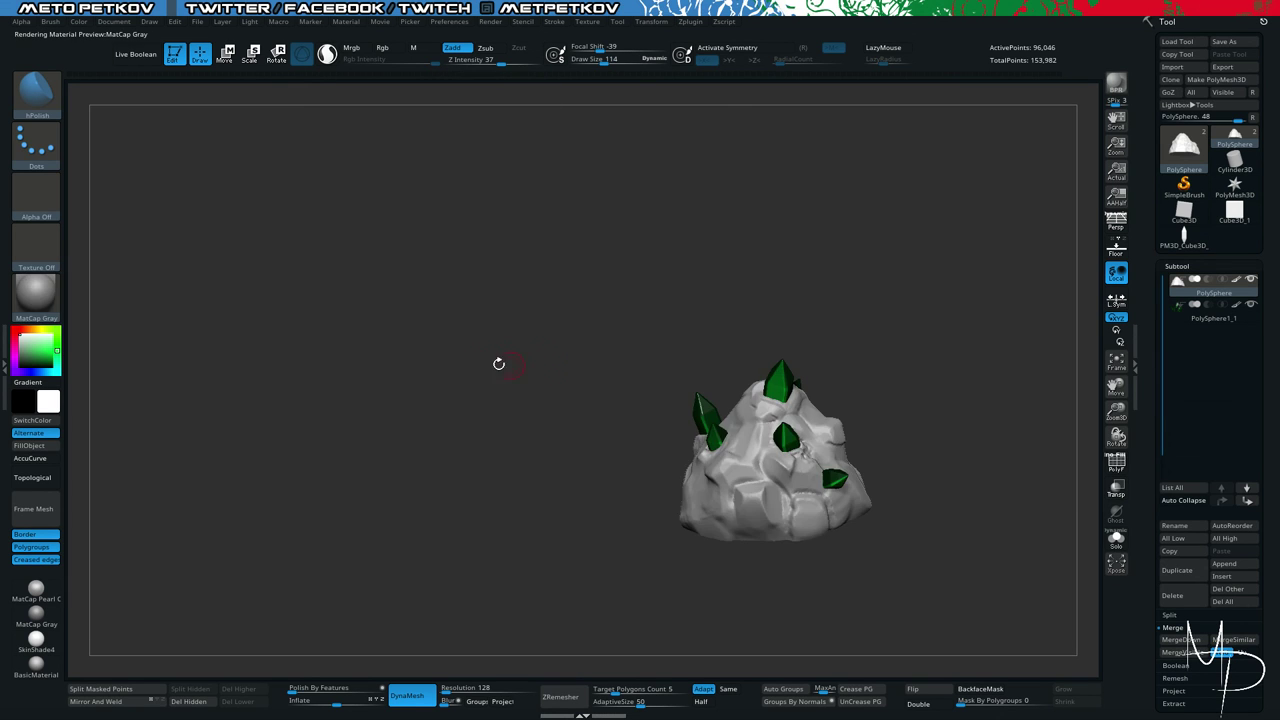
Try the MatCap Pearl, MatCap Gray and SkinShade4 materials on the rock and return it to BasicMaterial.
left_click(35, 592)
left_click(40, 616)
left_click(39, 645)
left_click(38, 662)
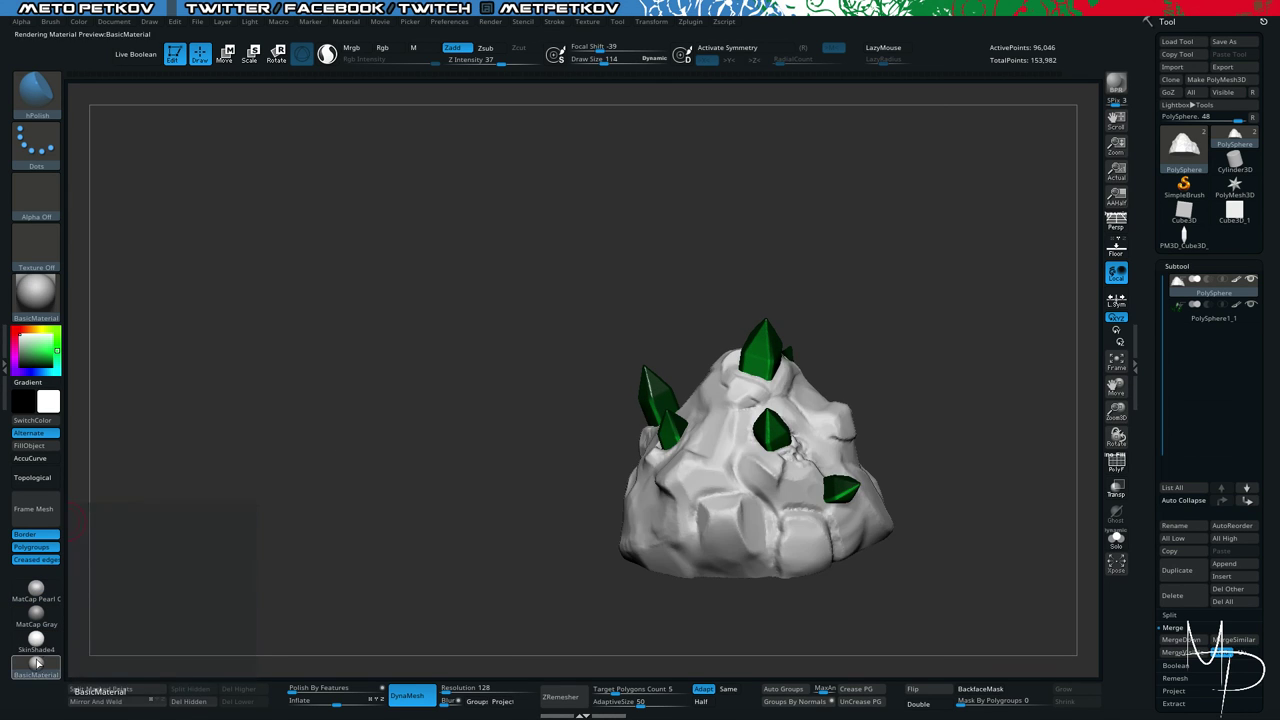
Trim the rock's underside flat with a straight ClipCurve cut across its whole width.
left_click_drag(340, 470, 583, 511)
mouse_move(789, 586)
left_mouse_down()
mouse_move(719, 591)
mouse_move(769, 580)
mouse_move(743, 577)
mouse_move(734, 627)
mouse_move(762, 517)
left_mouse_up()
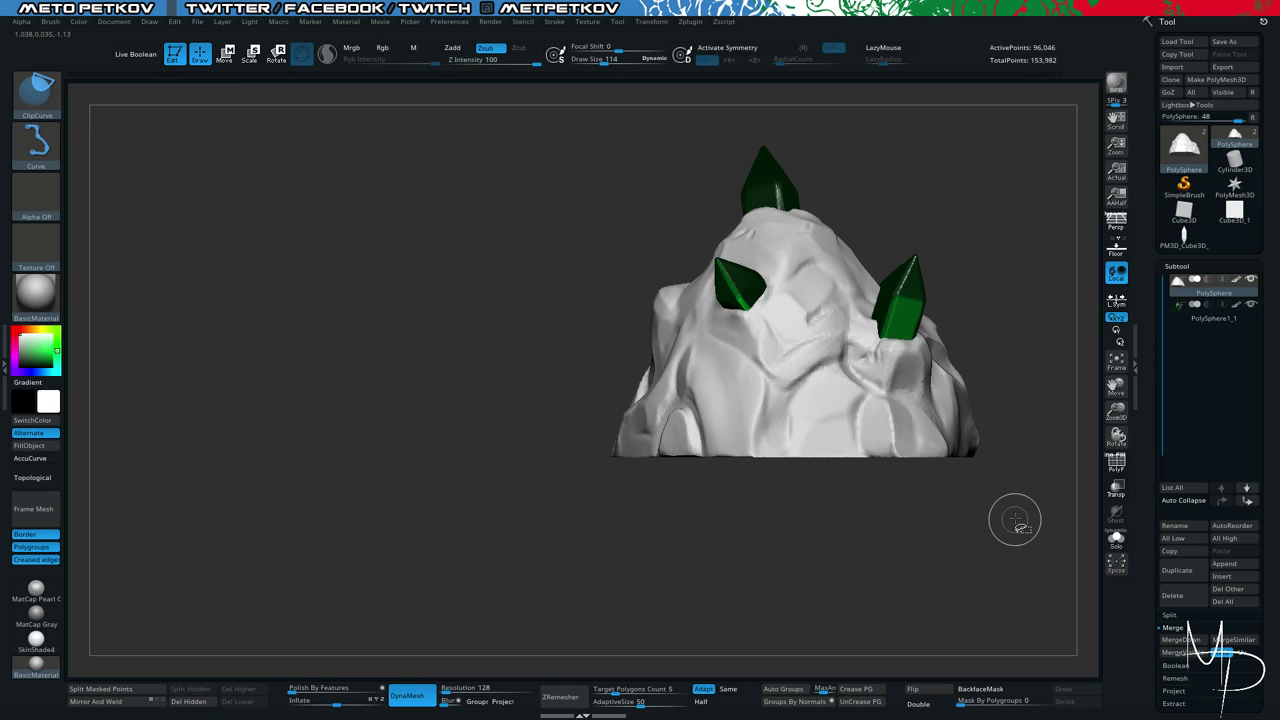
mouse_move(1050, 492)
left_mouse_down("ctrl+shift")
mouse_move(280, 484)
mouse_move(243, 434)
mouse_move(248, 474)
mouse_move(234, 480)
mouse_move(256, 541)
left_mouse_up("ctrl+shift")
Polish a flat ledge along the rock's bottom edge beside the arched patch with hPolish at draw size 48.
left_click_drag(291, 489, 446, 507)
key("space")
left_click_drag(560, 477, 546, 476)
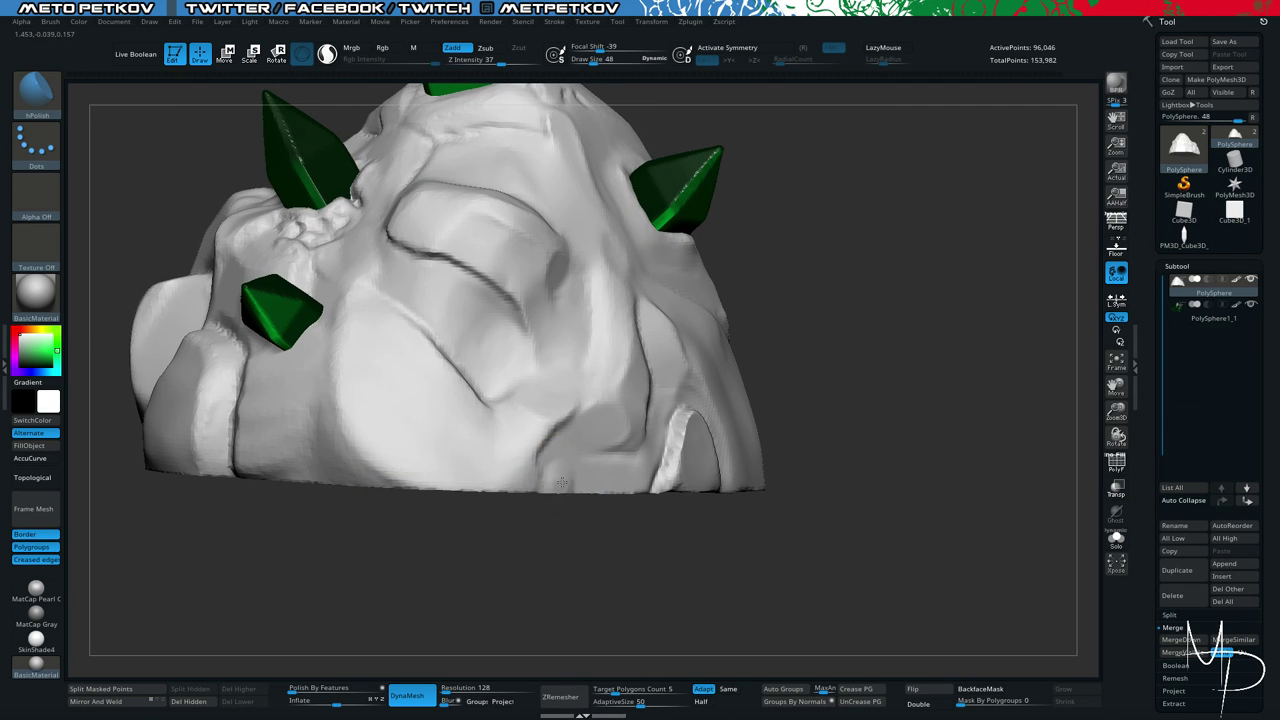
left_click_drag(562, 482, 630, 486)
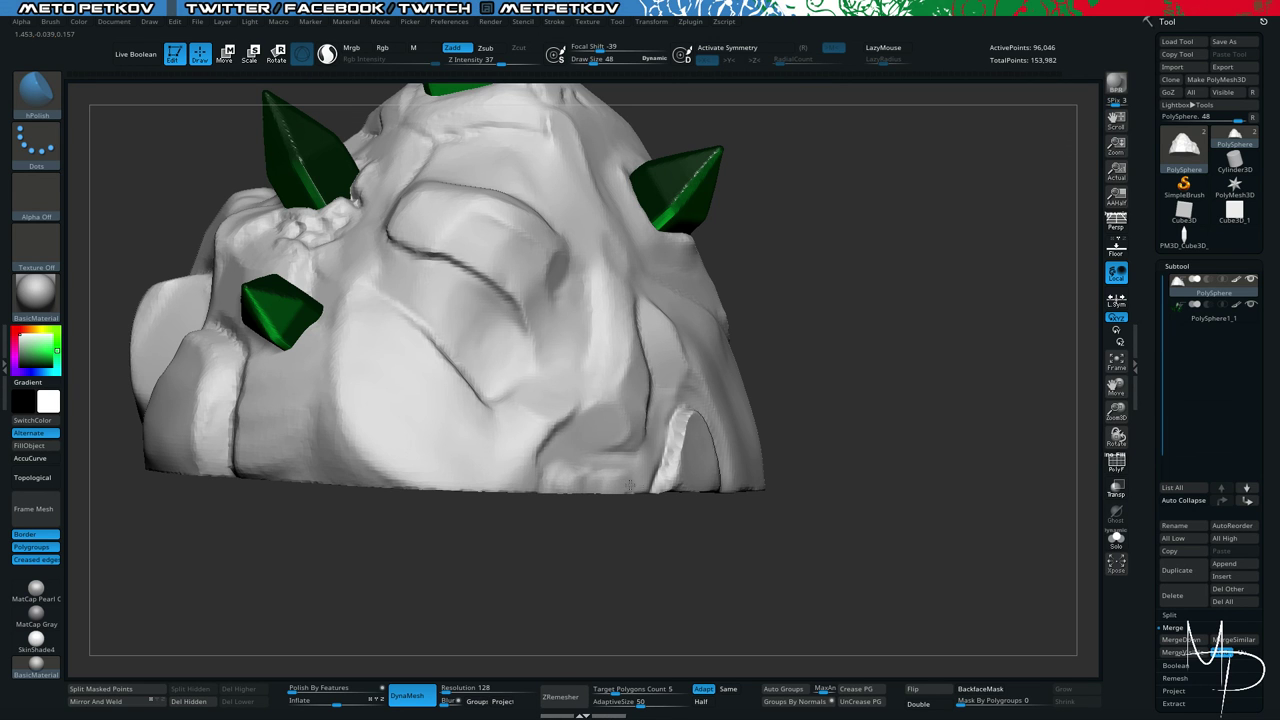
Carve the crease above the polished ledge beside the arched patch with DamStandard at draw size 48.
mouse_move(655, 547)
left_mouse_down()
mouse_move(638, 567)
mouse_move(600, 520)
mouse_move(653, 444)
left_mouse_up()
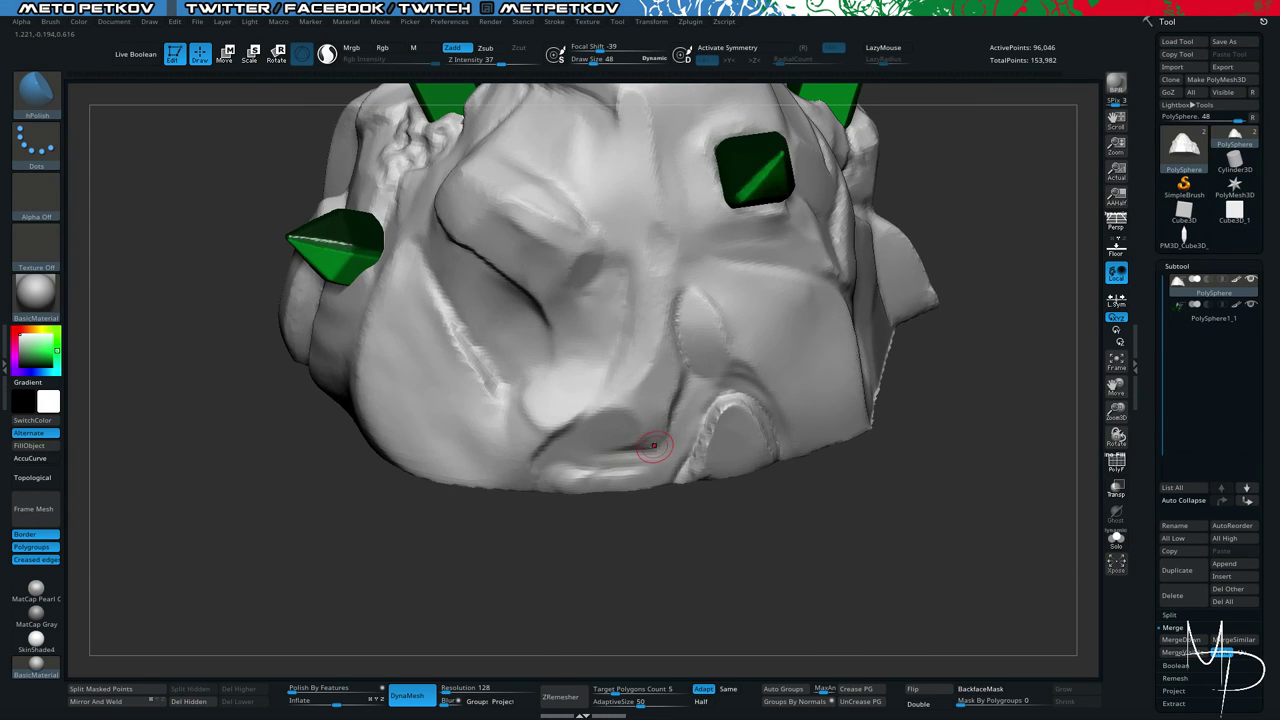
key("b")
key("d")
key("s")
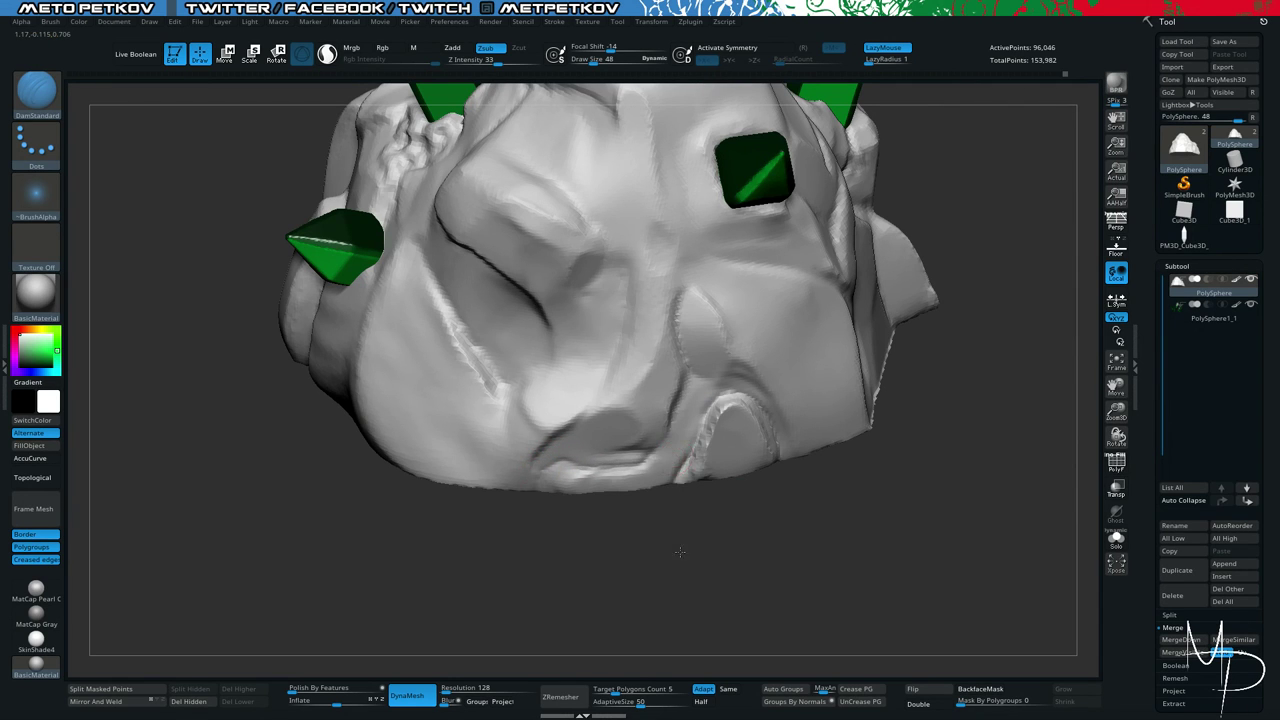
mouse_move(688, 505)
left_mouse_down()
mouse_move(702, 581)
mouse_move(323, 457)
mouse_move(283, 457)
mouse_move(486, 406)
mouse_move(560, 455)
mouse_move(592, 506)
mouse_move(700, 495)
mouse_move(778, 424)
mouse_move(730, 470)
mouse_move(733, 512)
mouse_move(789, 423)
mouse_move(727, 403)
left_mouse_up()
mouse_move(636, 529)
left_mouse_down()
mouse_move(654, 509)
mouse_move(591, 426)
left_mouse_up()
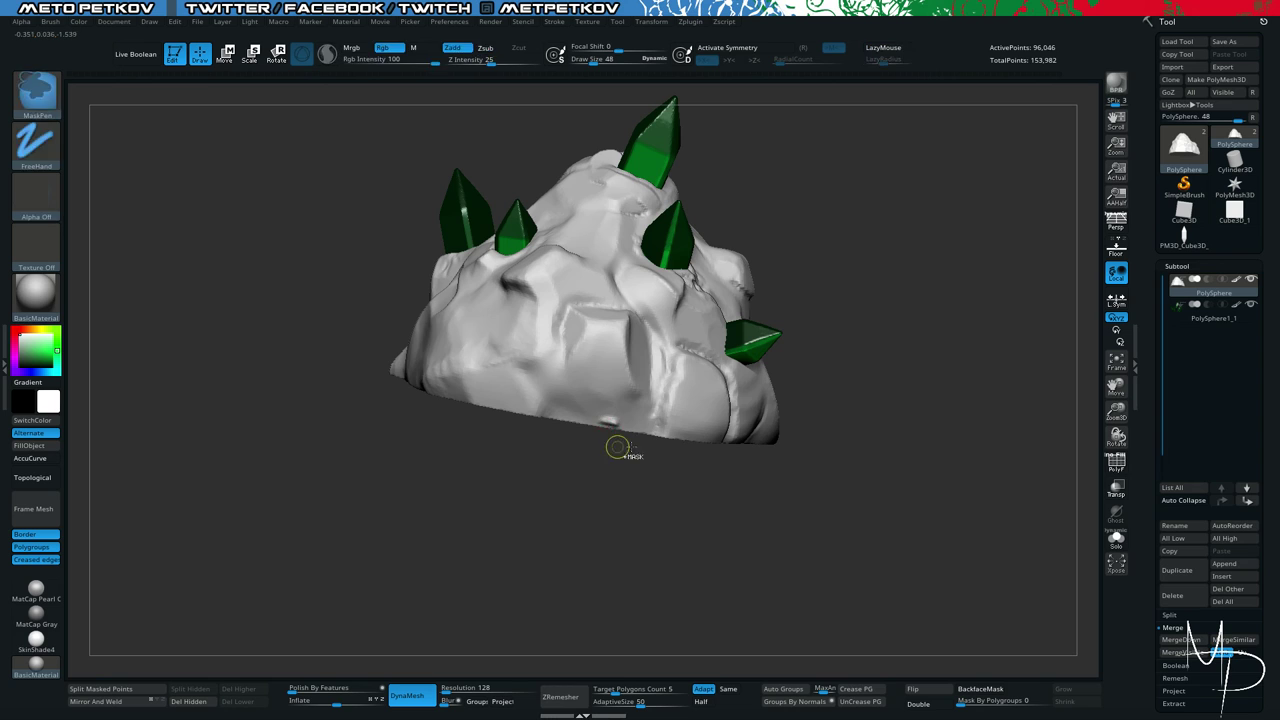
Build up a small slab at the rock's bottom edge below the raised block with ClayBuildup at draw size 48.
mouse_move(608, 480)
left_mouse_down()
mouse_move(623, 508)
mouse_move(634, 496)
left_mouse_up()
key("b")
key("c")
key("b")
key("c")
key("b")
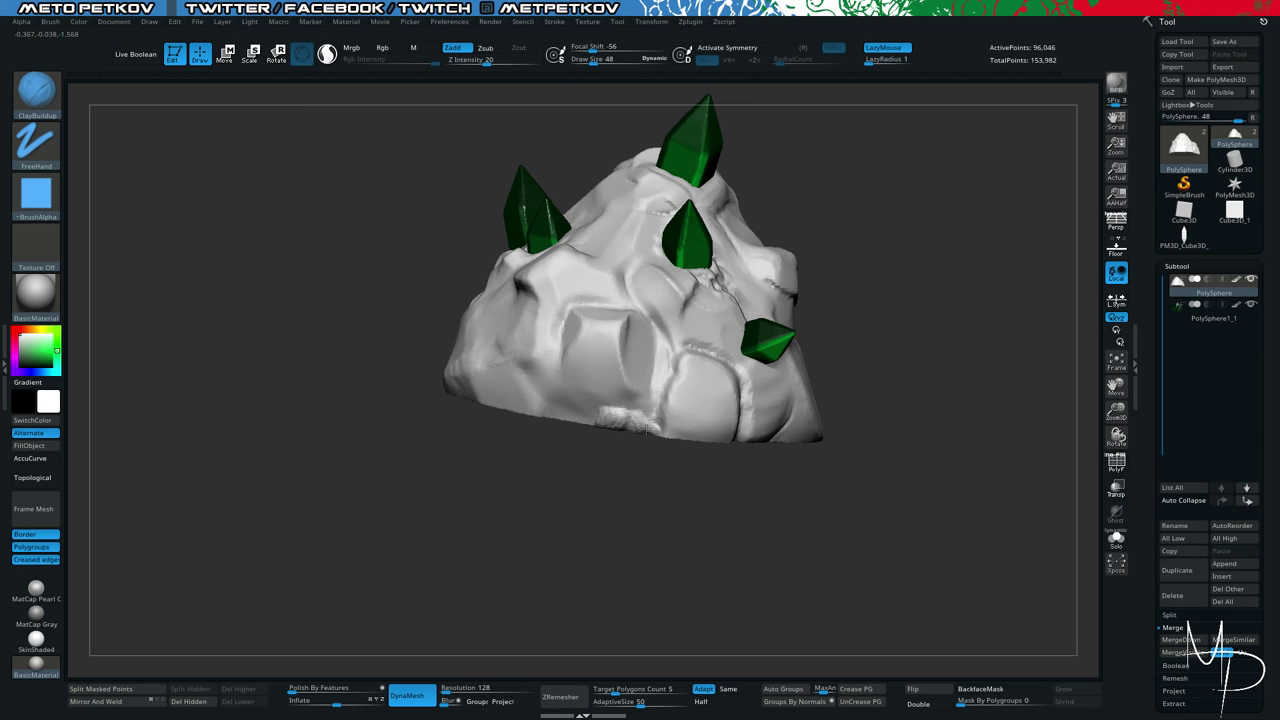
mouse_move(600, 447)
left_mouse_down()
mouse_move(630, 455)
mouse_move(620, 460)
left_mouse_up()
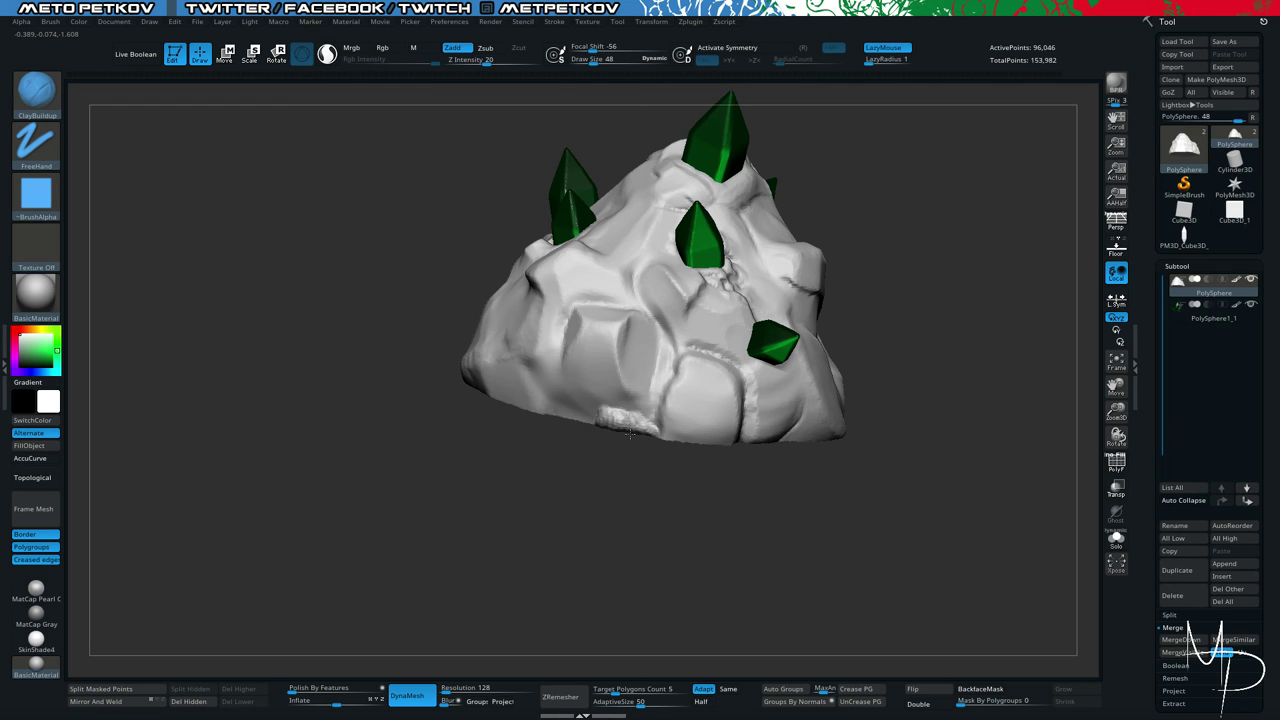
Update the DynaMesh and flatten the small bottom slab with hPolish at draw size 77.
left_click_drag(685, 536, 624, 506, "ctrl")
key("b")
key("h")
key("p")
key("space")
left_click_drag(609, 425, 619, 423)
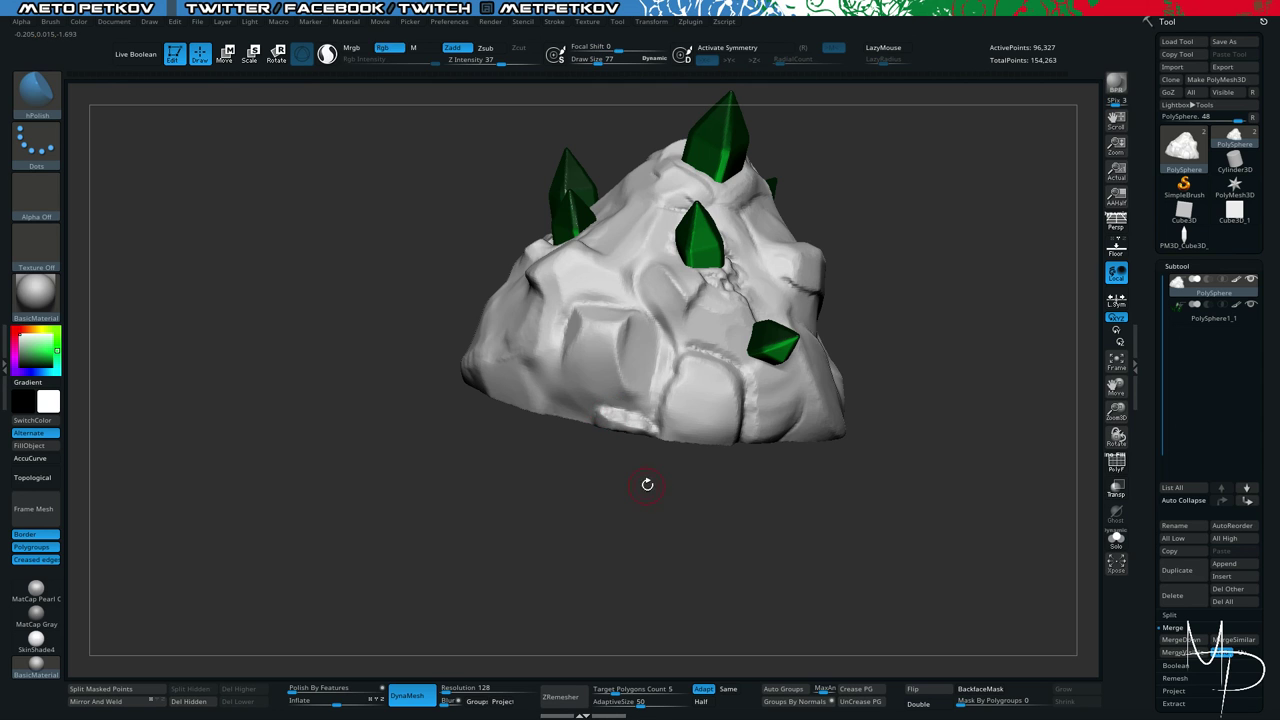
left_click_drag(646, 480, 604, 412)
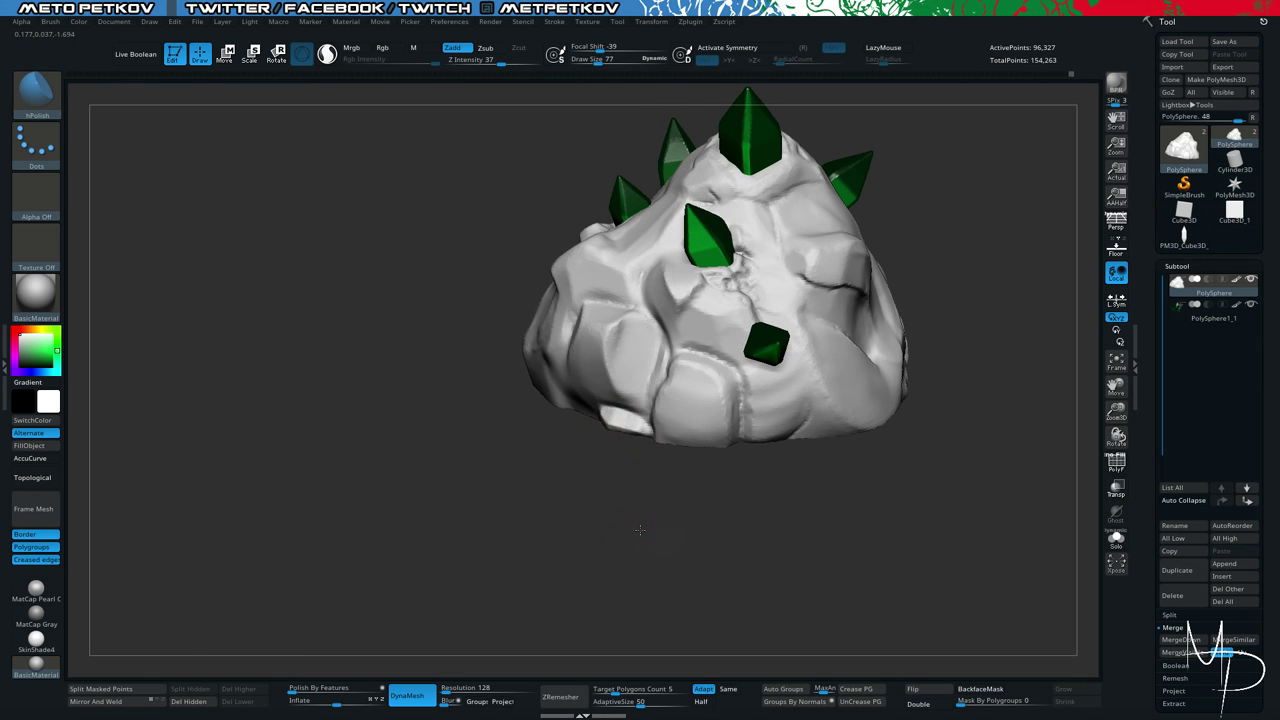
mouse_move(646, 531)
left_mouse_down()
mouse_move(611, 407)
mouse_move(632, 409)
left_mouse_up()
key("space")
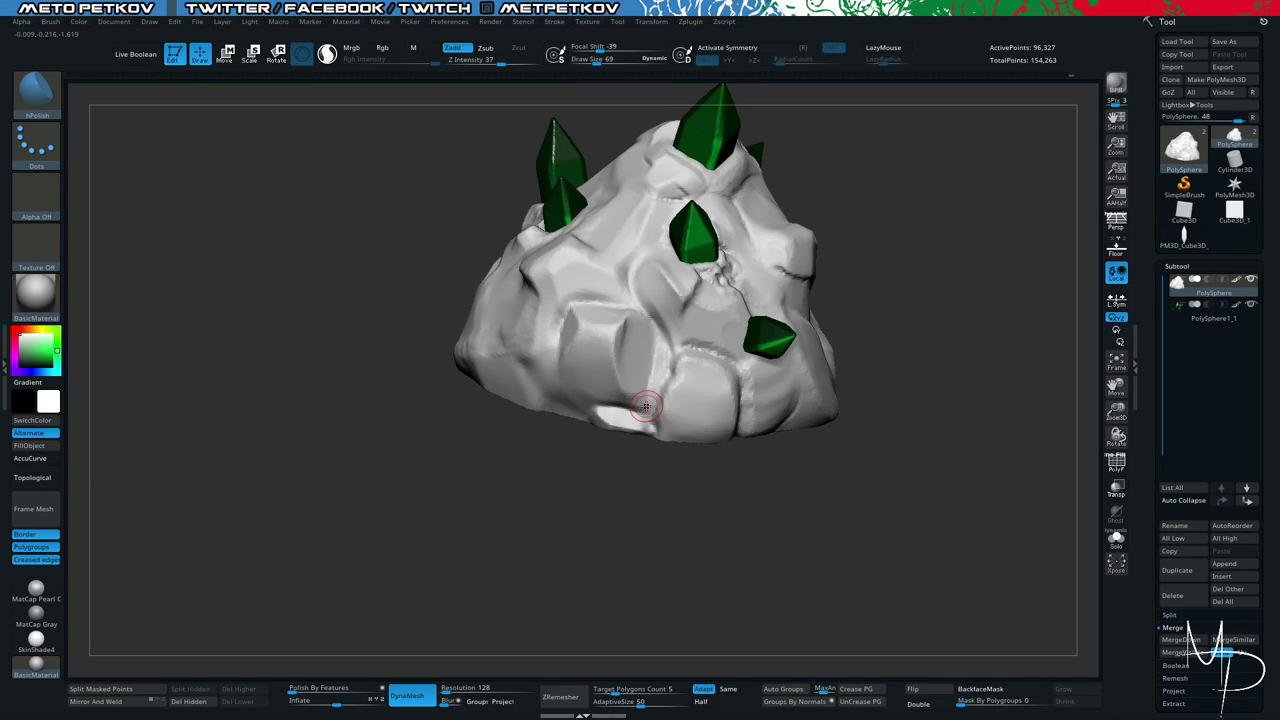
Define the crease around the small bottom slab with DamStandard at draw size 69.
key("b")
key("d")
key("s")
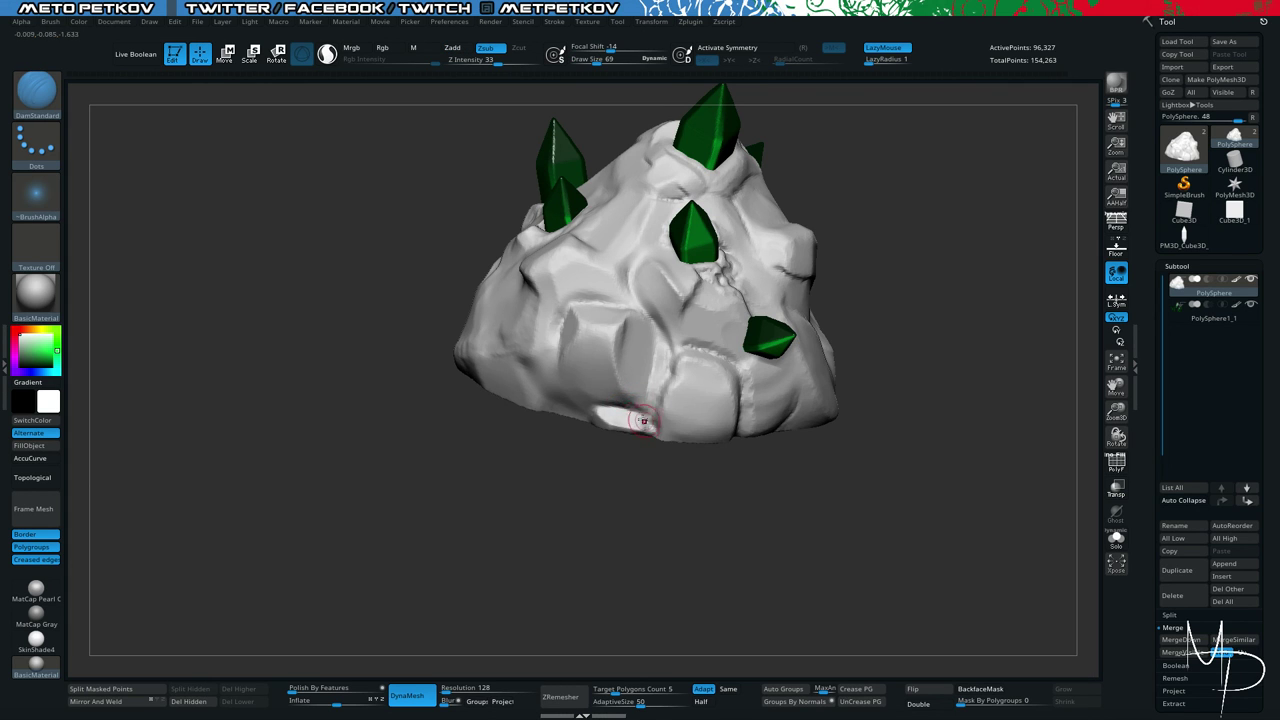
left_click_drag(643, 421, 620, 404, "shift")
Build up the underside of the small bottom slab with ClayBuildup strokes at draw size 69.
key("ctrl")
key("b")
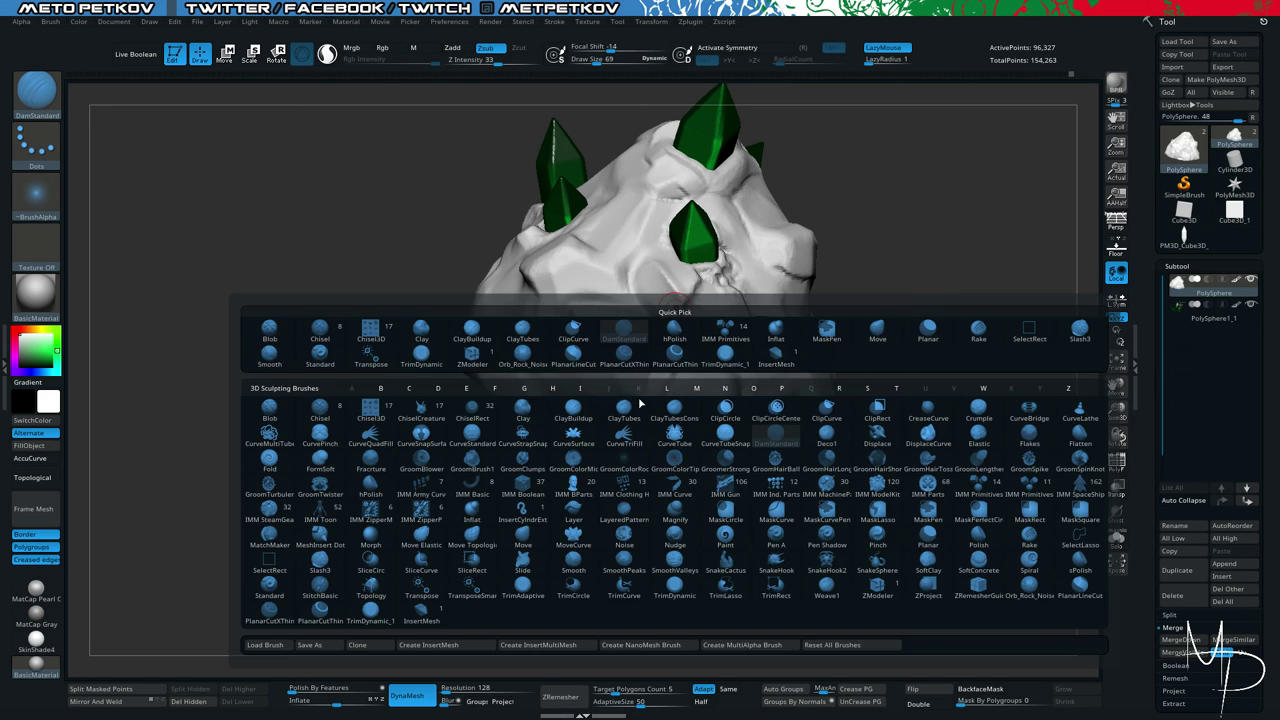
key("c")
key("b")
left_click_drag(629, 541, 735, 615, "alt")
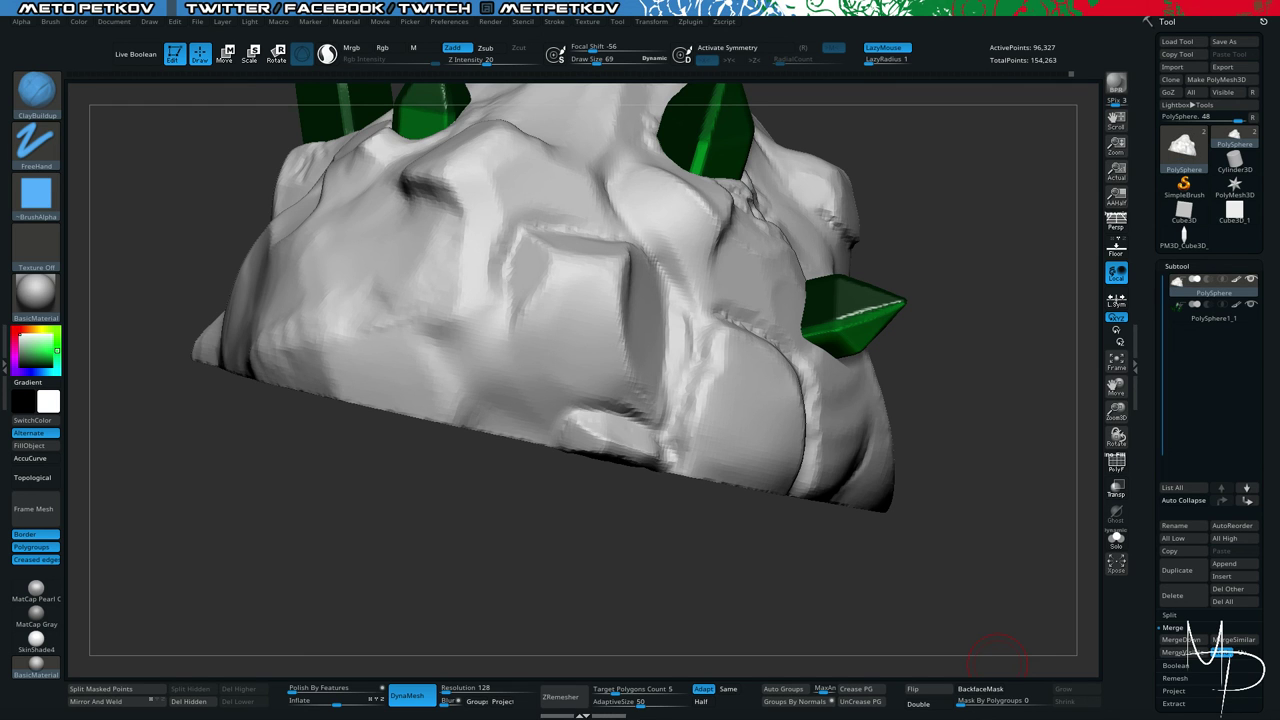
left_click_drag(453, 554, 427, 538)
left_click_drag(446, 532, 531, 400)
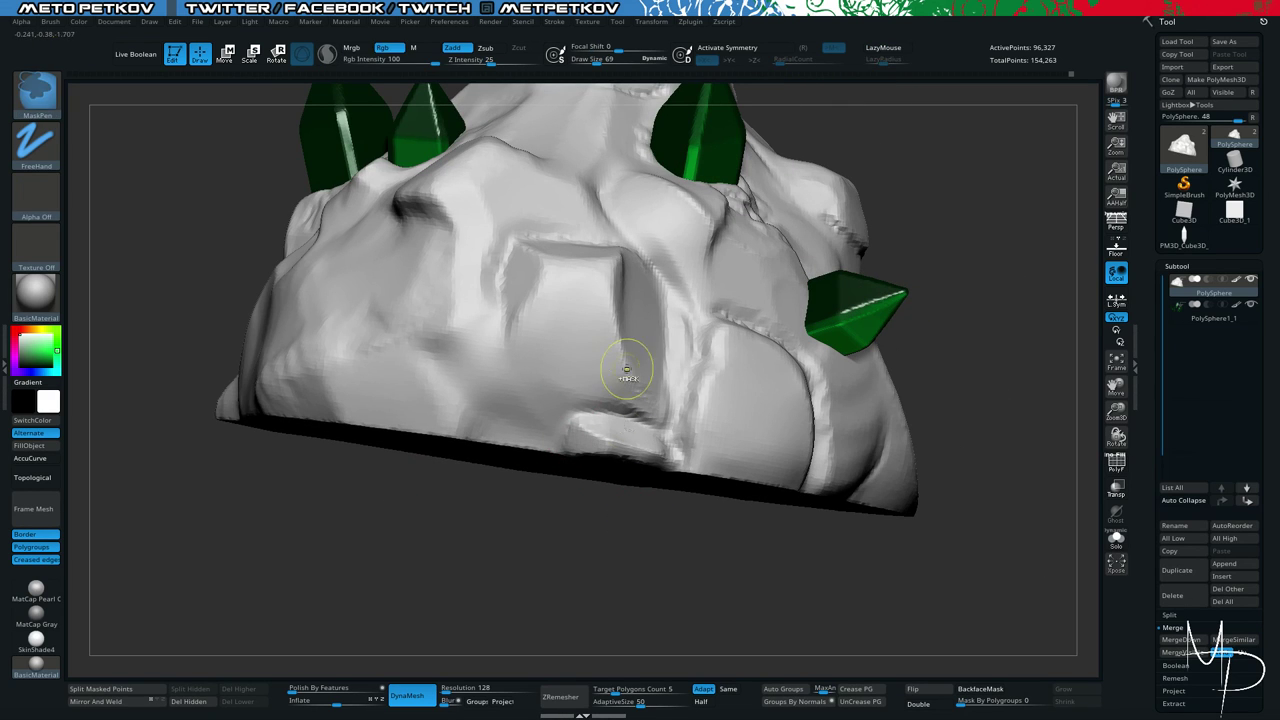
mouse_move(622, 514)
left_mouse_down()
mouse_move(690, 538)
mouse_move(648, 466)
left_mouse_up()
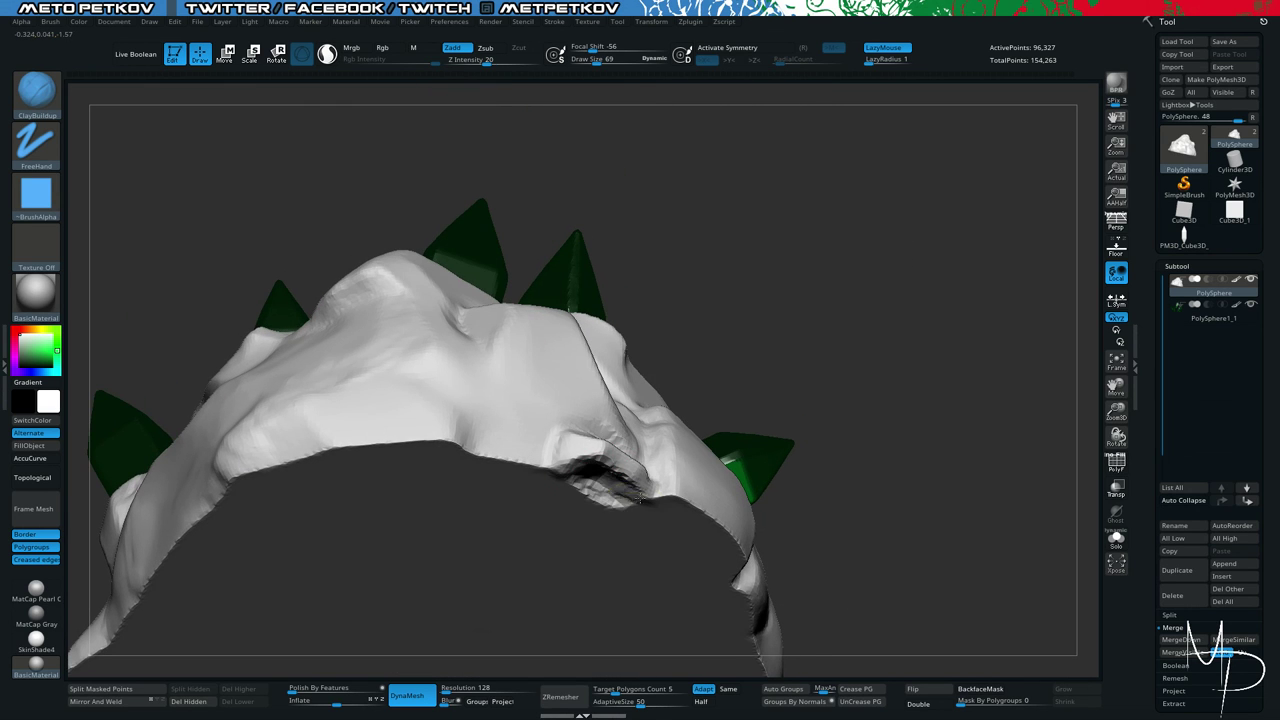
Smooth the built-up underside of the small bottom slab with hPolish at draw size 69.
key("b")
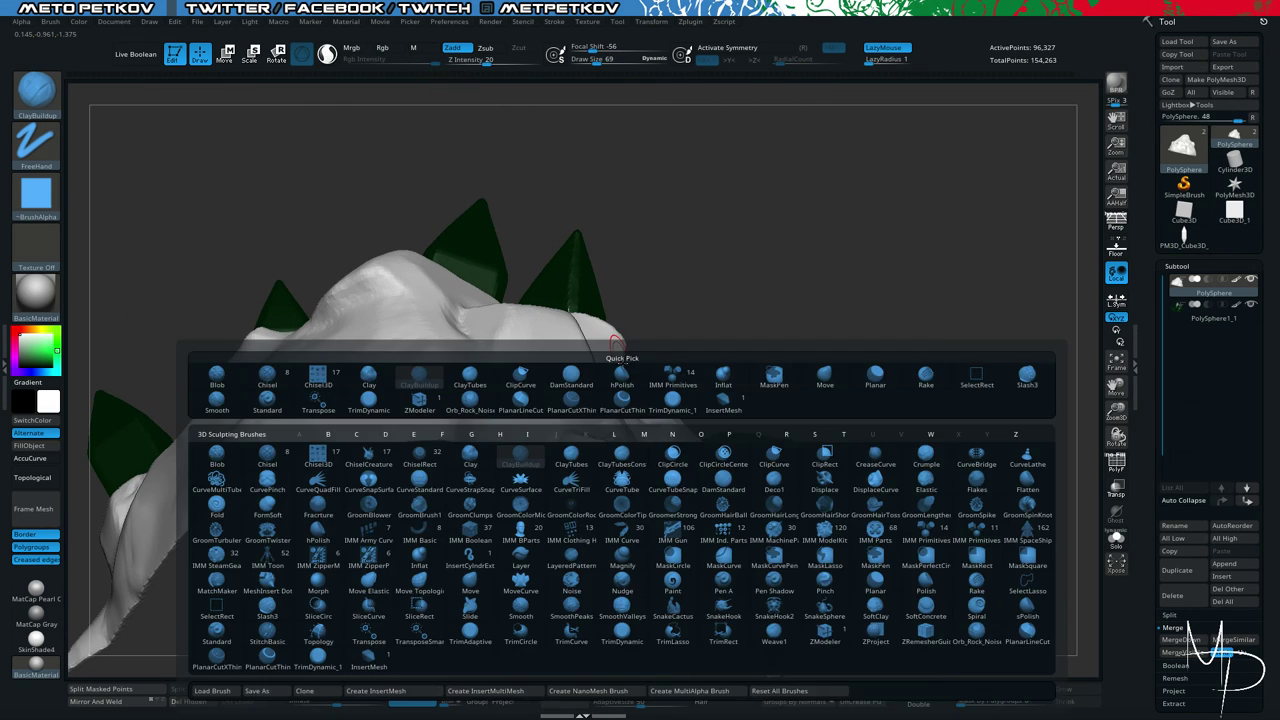
left_click(622, 373)
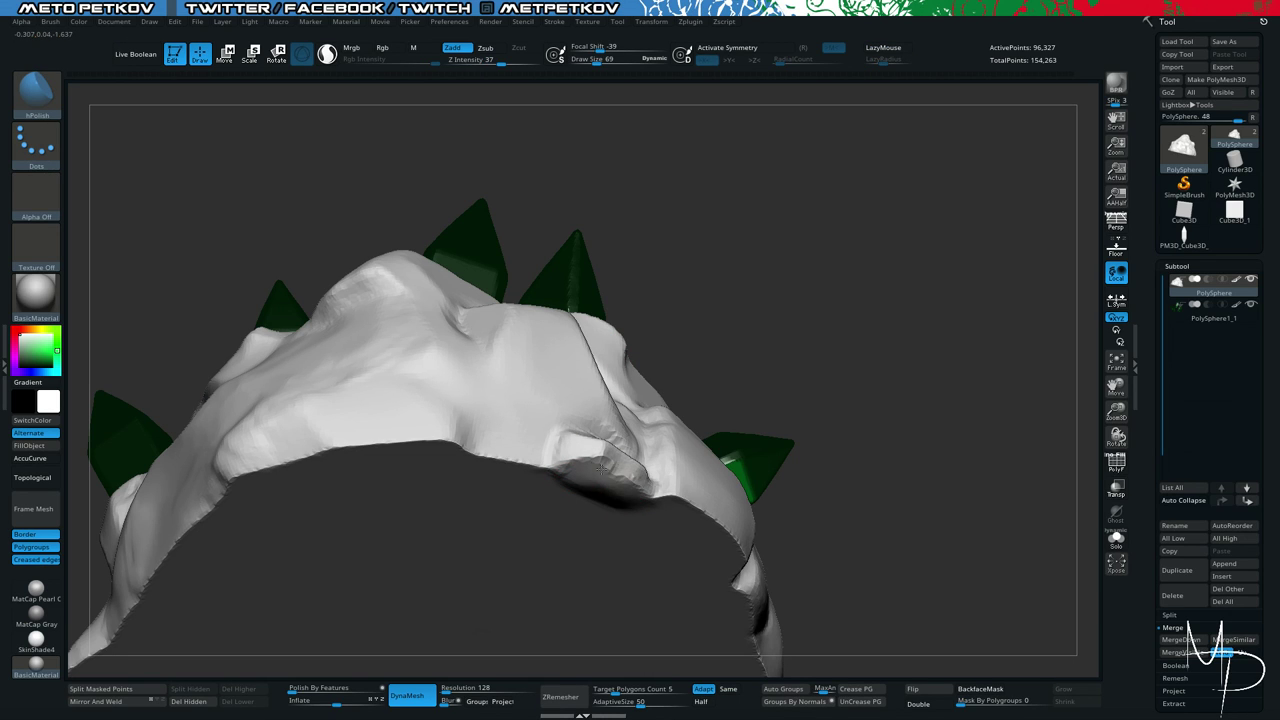
mouse_move(617, 491)
left_mouse_down()
mouse_move(577, 483)
mouse_move(586, 490)
mouse_move(586, 476)
mouse_move(605, 498)
mouse_move(660, 495)
left_mouse_up()
key("space")
mouse_move(886, 455)
left_mouse_down()
mouse_move(897, 494)
mouse_move(920, 497)
mouse_move(783, 463)
left_mouse_up()
Clip the rock's base flat again with a straight ClipCurve cut and update the DynaMesh.
mouse_move(844, 527)
left_mouse_down("ctrl+shift")
mouse_move(585, 541)
mouse_move(186, 528)
mouse_move(217, 471)
left_mouse_up("ctrl+shift")
left_click_drag(324, 535, 354, 470)
right_click_drag(353, 470, 506, 491)
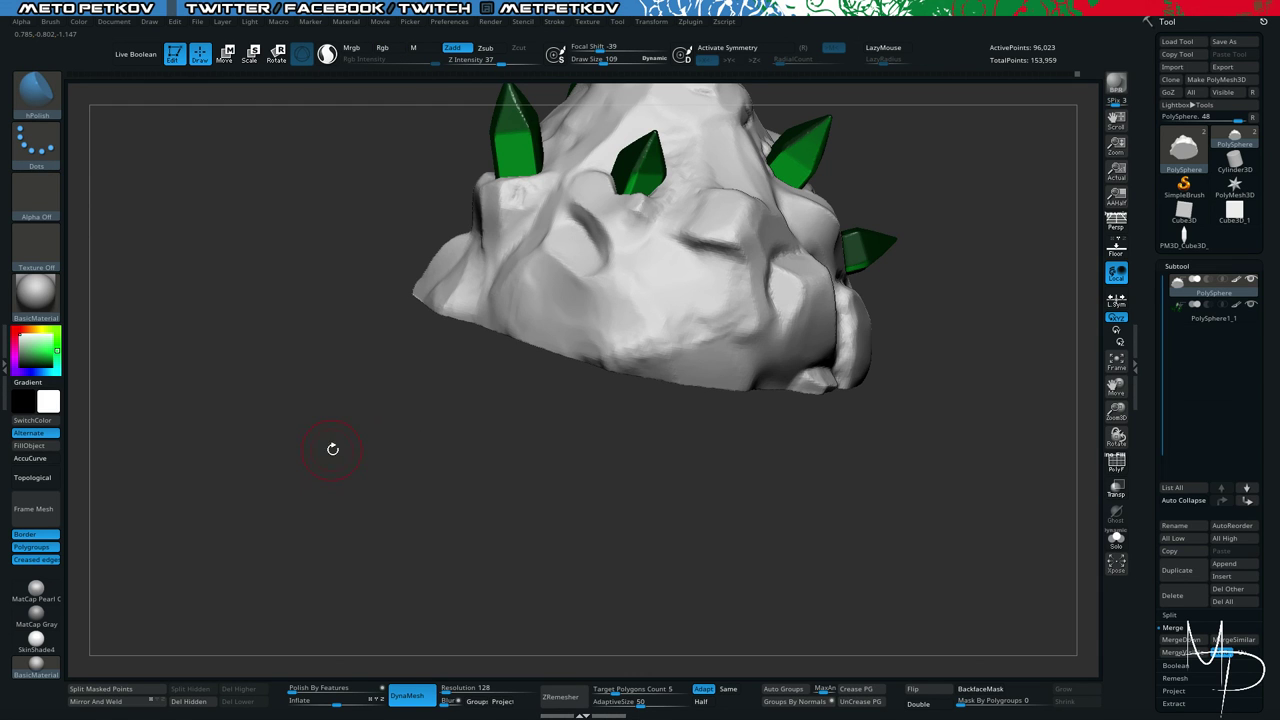
Carve creases around the raised plane between the side and front crystals with DamStandard at draw size 54.
right_click_drag(333, 449, 254, 309)
right_click_drag(302, 398, 325, 228)
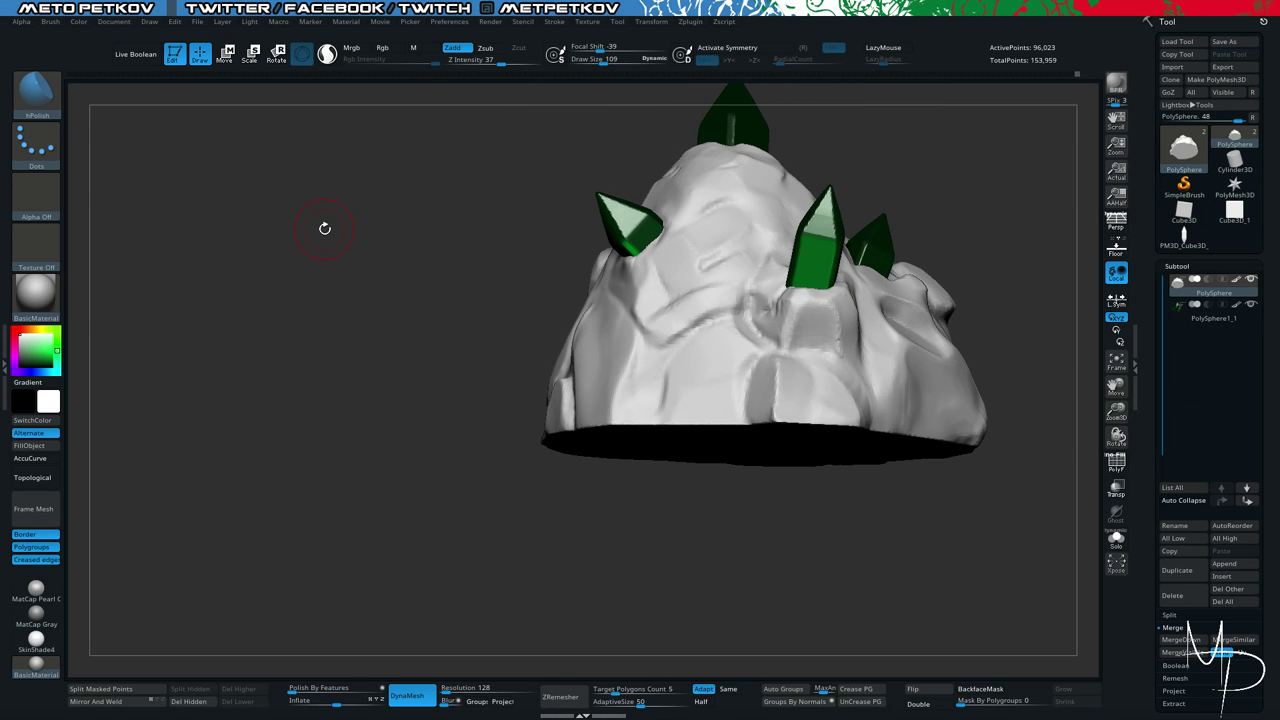
key("b")
key("d")
key("s")
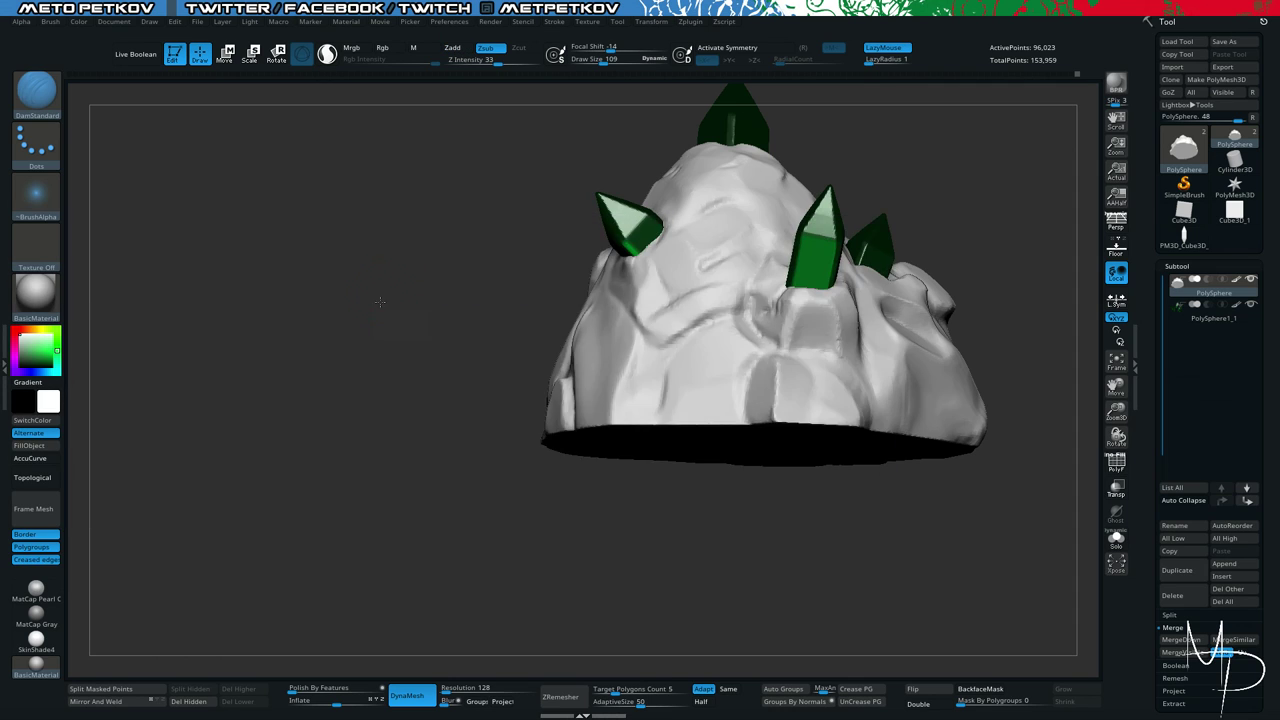
key("space")
left_click_drag(690, 271, 704, 263)
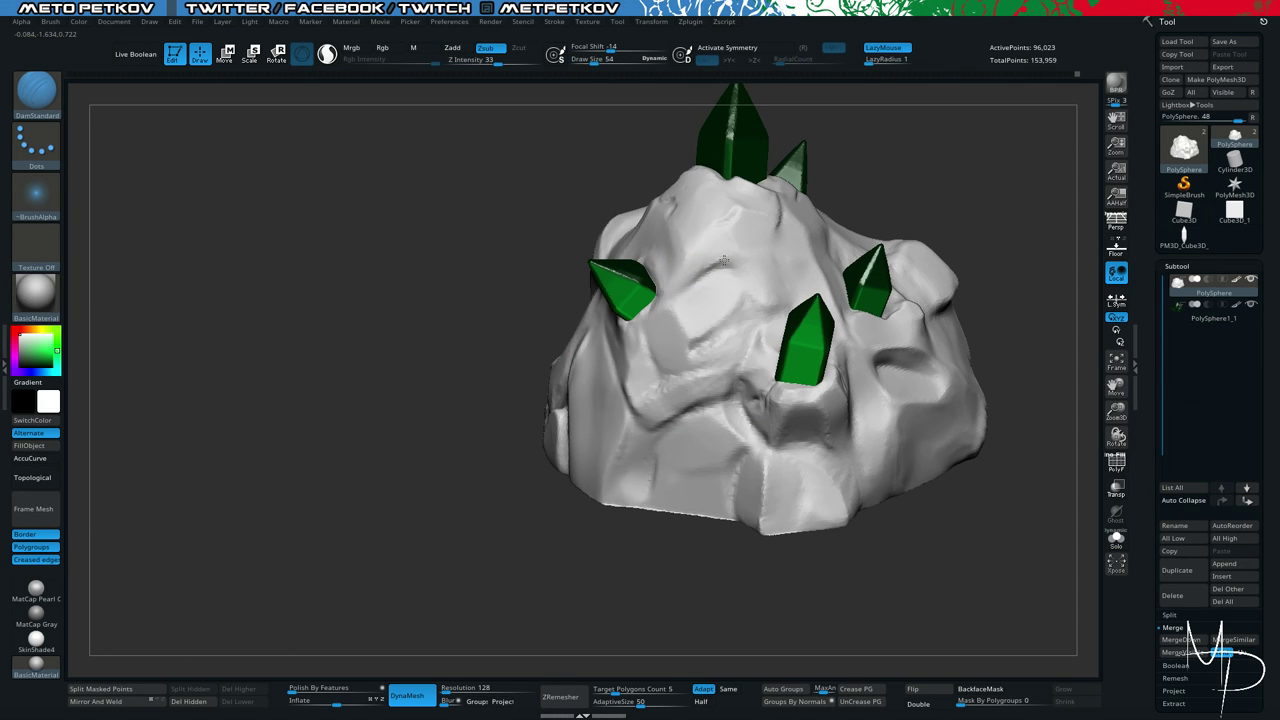
mouse_move(330, 298)
left_mouse_down()
mouse_move(320, 314)
mouse_move(338, 204)
mouse_move(350, 300)
left_mouse_up()
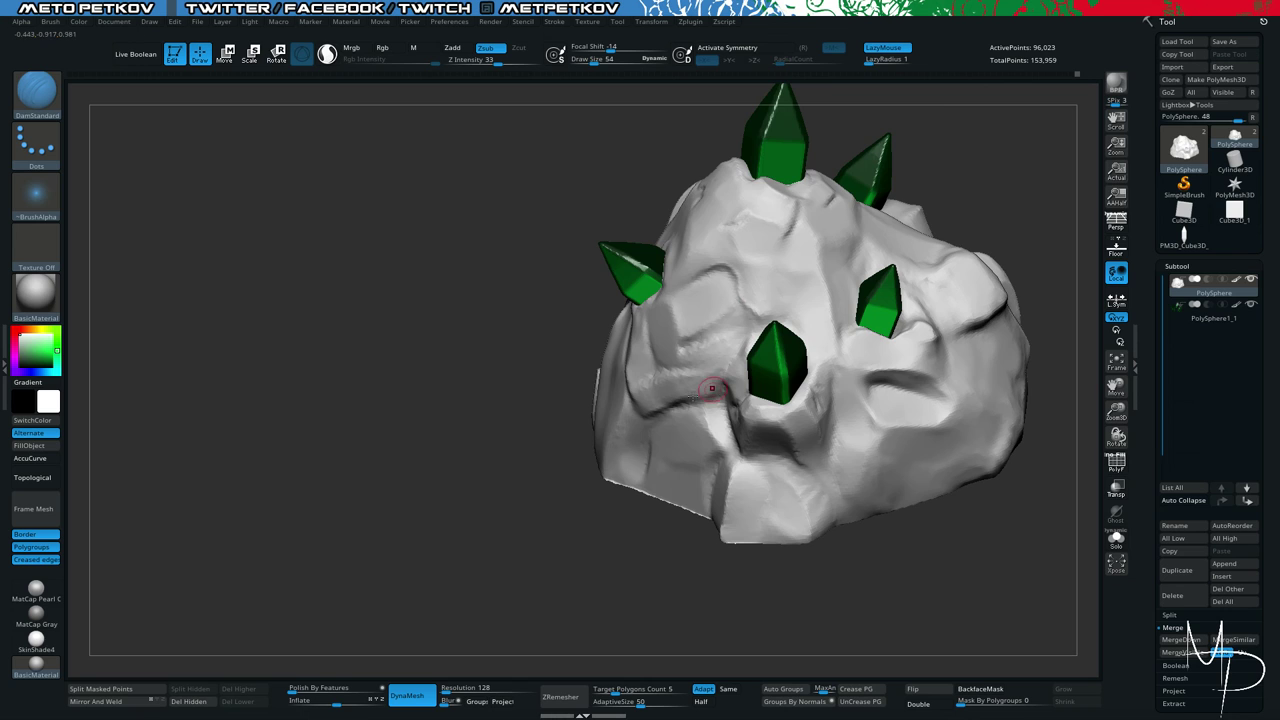
left_click_drag(431, 477, 506, 478)
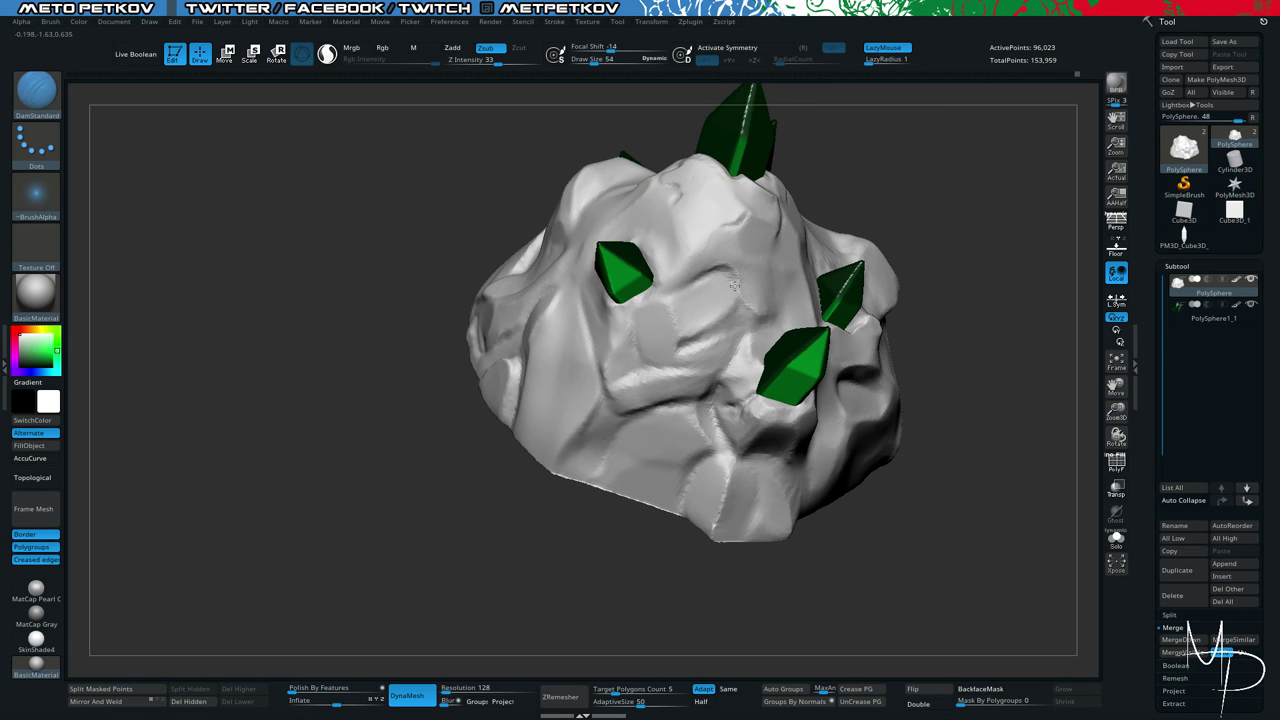
left_click_drag(727, 637, 694, 380)
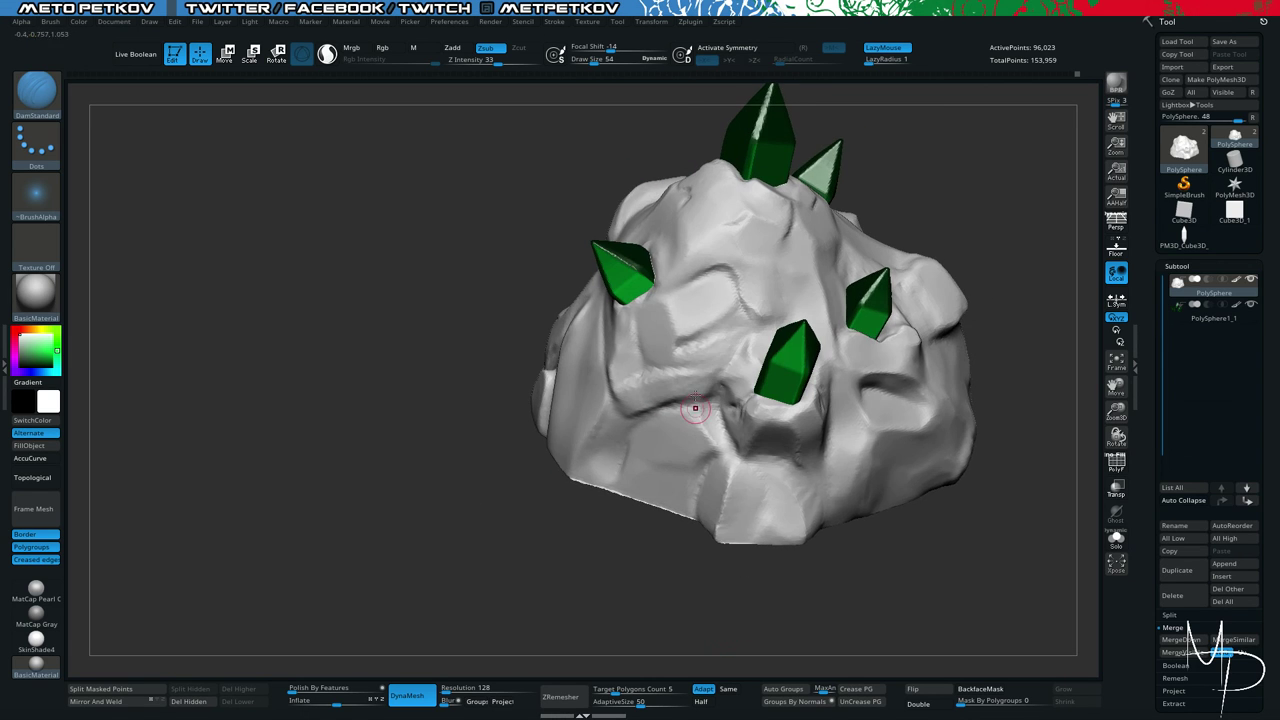
Polish the creased plane beside the side crystal with hPolish at draw size 54.
key("b")
left_click(731, 268)
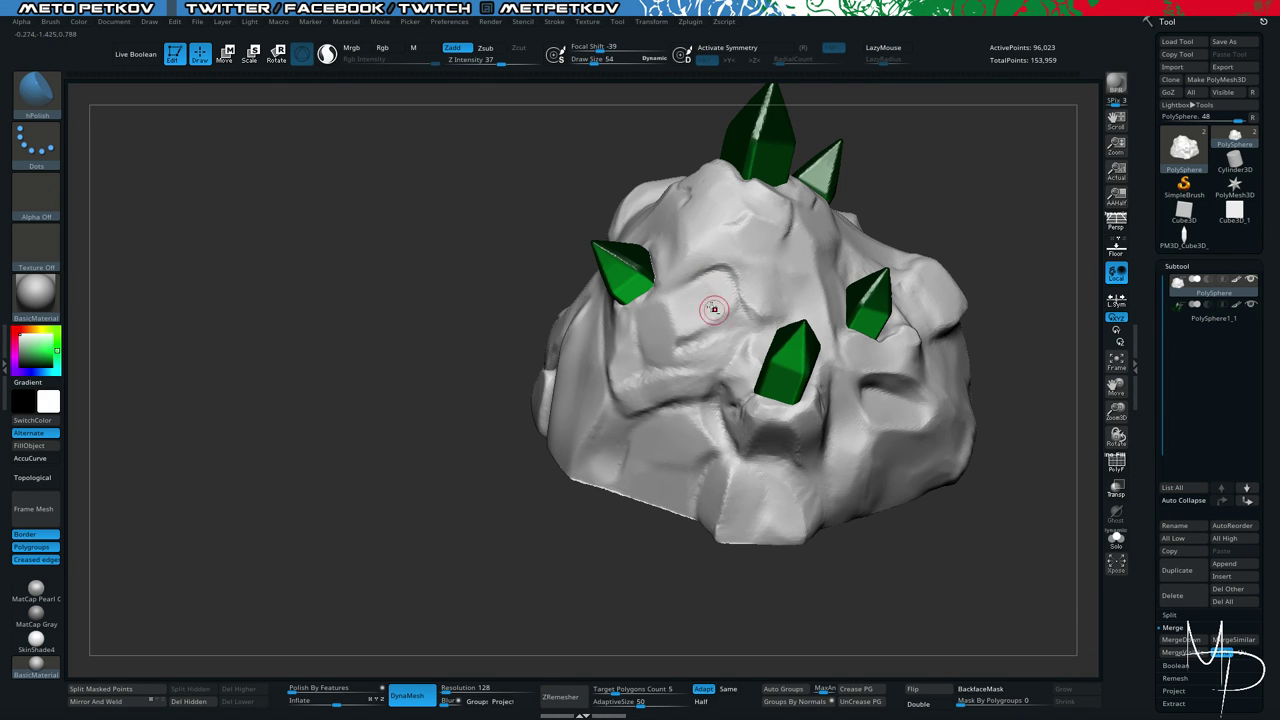
left_click_drag(689, 295, 674, 297)
left_click_drag(682, 597, 446, 517, "alt")
mouse_move(446, 517)
left_mouse_down()
mouse_move(474, 527)
mouse_move(444, 516)
mouse_move(420, 471)
mouse_move(529, 475)
left_mouse_up()
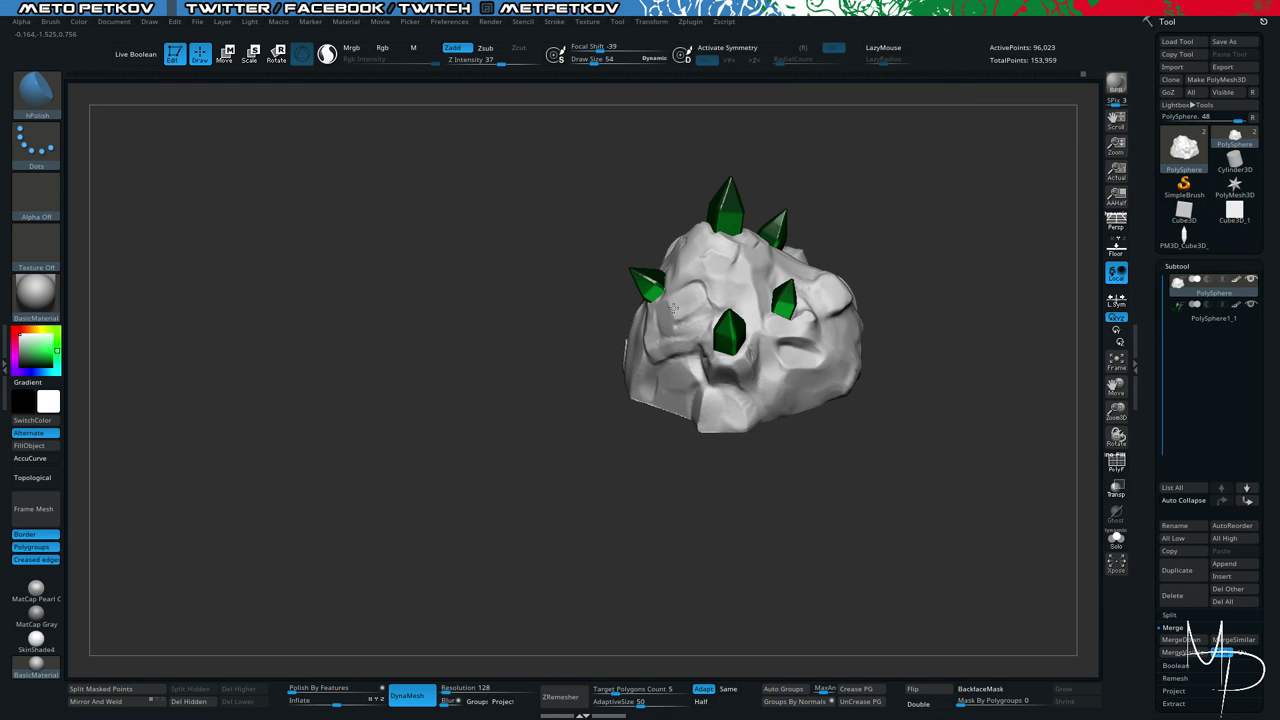
Flatten the rock face below the middle crystal, above the bottom slabs, with hPolish at draw size 77.
mouse_move(564, 507)
left_mouse_down()
mouse_move(529, 494)
mouse_move(720, 470)
mouse_move(889, 494)
mouse_move(900, 443)
mouse_move(866, 449)
mouse_move(886, 509)
mouse_move(866, 524)
mouse_move(543, 508)
mouse_move(471, 518)
mouse_move(407, 420)
left_mouse_up()
key("space")
left_click_drag(735, 394, 738, 391)
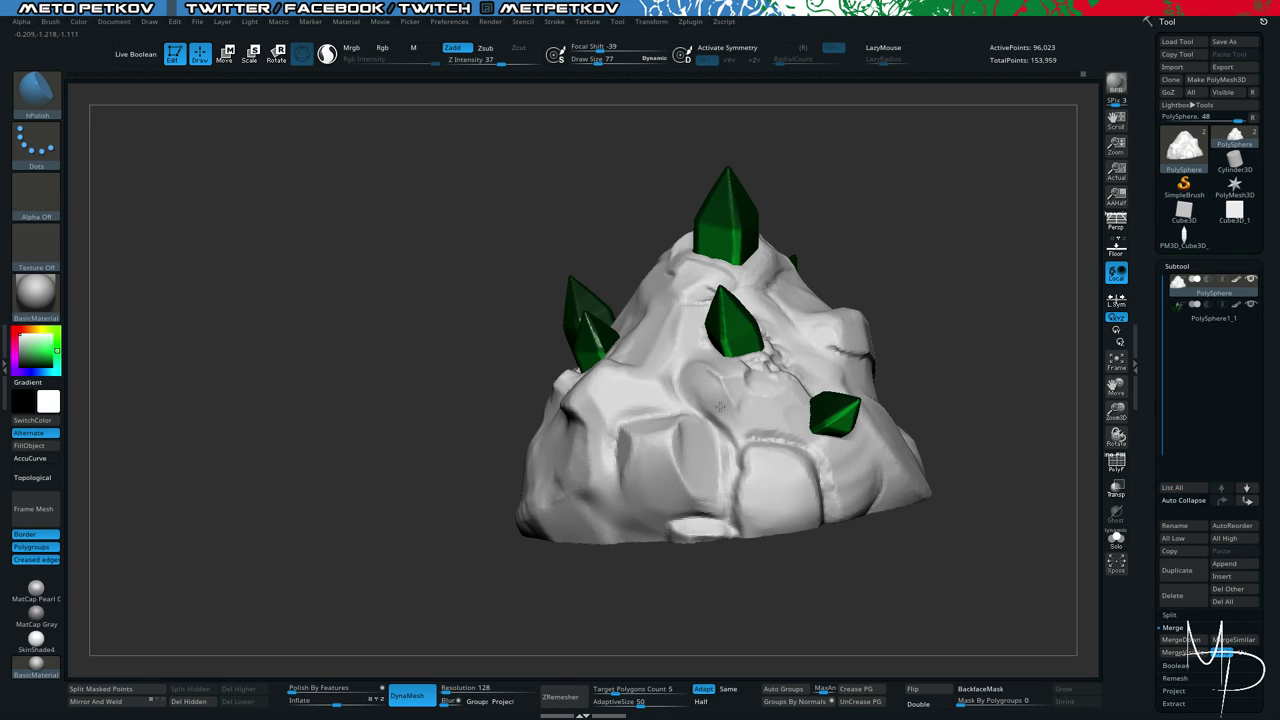
key("ctrl")
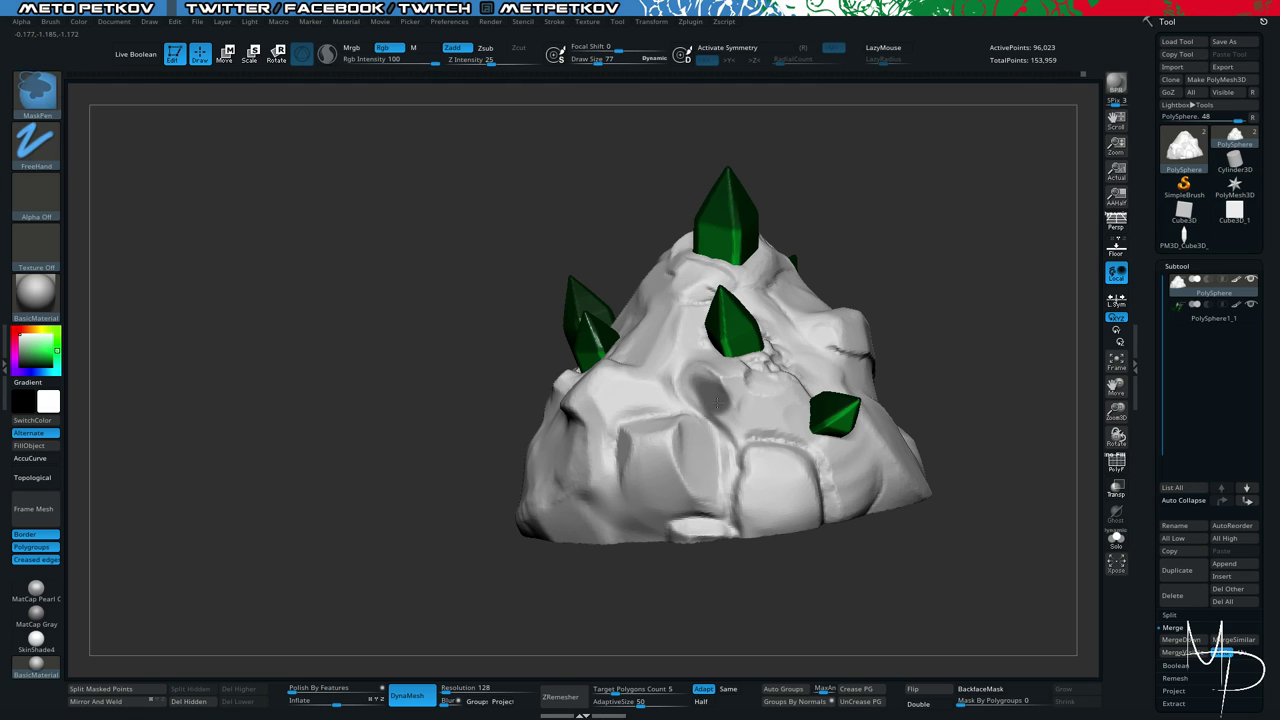
mouse_move(263, 294)
left_mouse_down()
mouse_move(340, 305)
mouse_move(384, 335)
left_mouse_up()
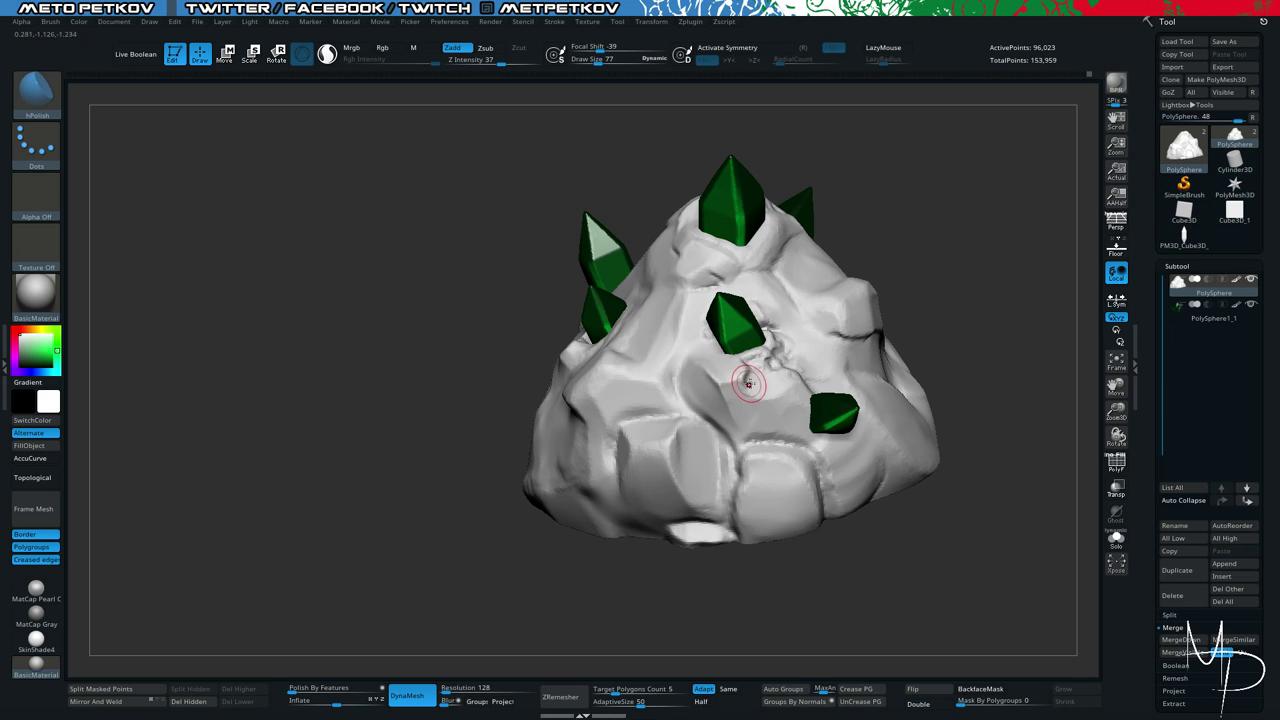
mouse_move(224, 310)
left_mouse_down()
mouse_move(250, 290)
mouse_move(294, 304)
mouse_move(277, 306)
mouse_move(281, 288)
mouse_move(251, 323)
mouse_move(320, 371)
mouse_move(358, 377)
mouse_move(380, 283)
mouse_move(329, 266)
mouse_move(340, 355)
mouse_move(417, 420)
left_mouse_up()
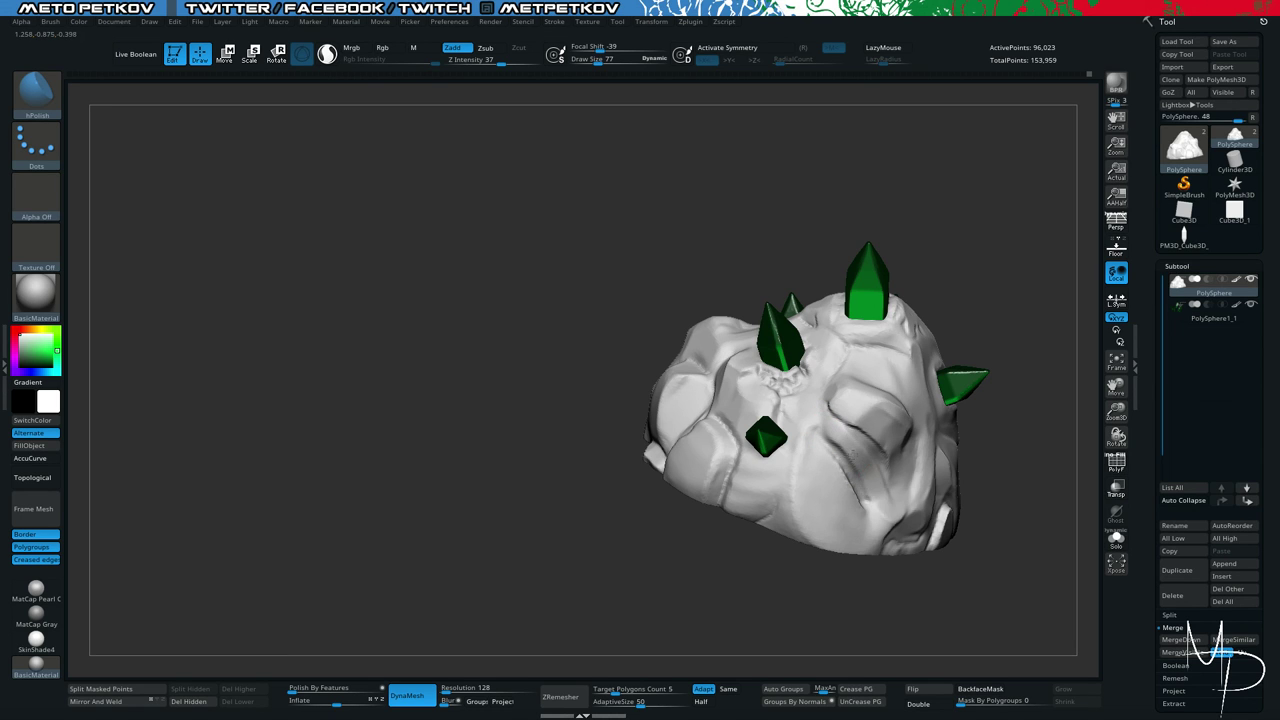
Build up the rock along the diagonal crack beneath the raised block with ClayBuildup at draw size 42.
left_click_drag(924, 620, 892, 620)
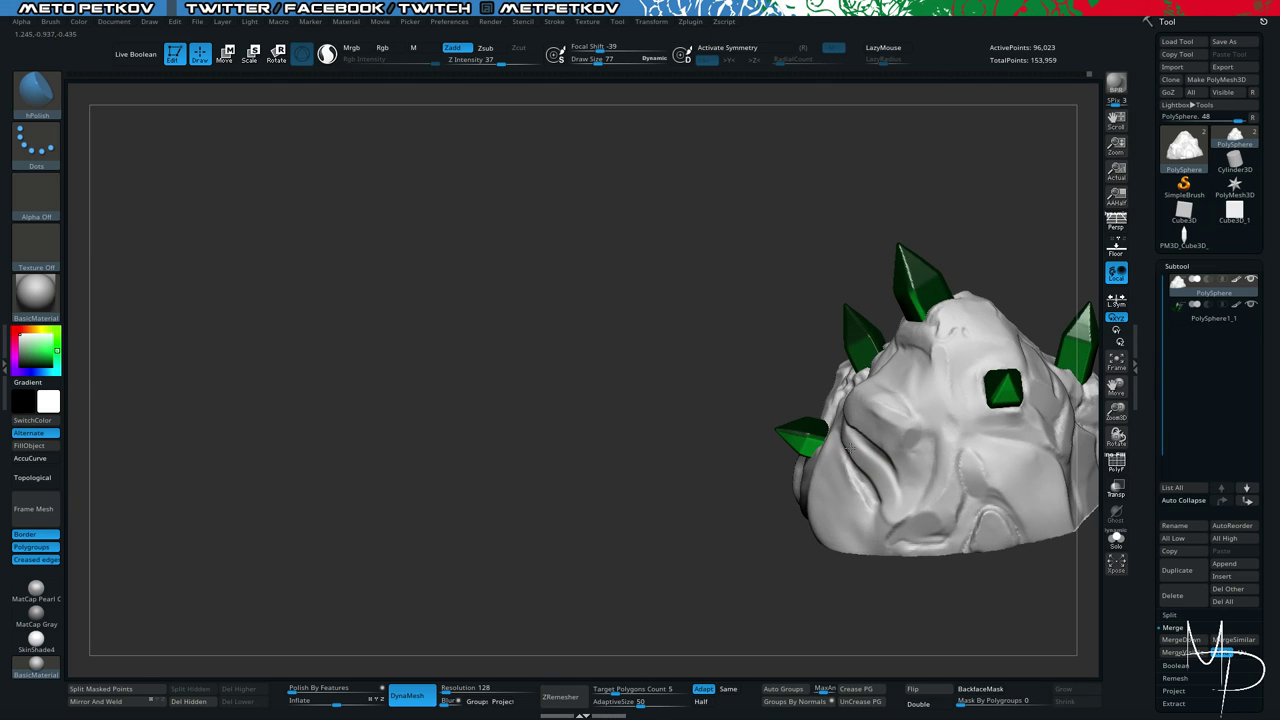
right_click_drag(854, 605, 838, 459)
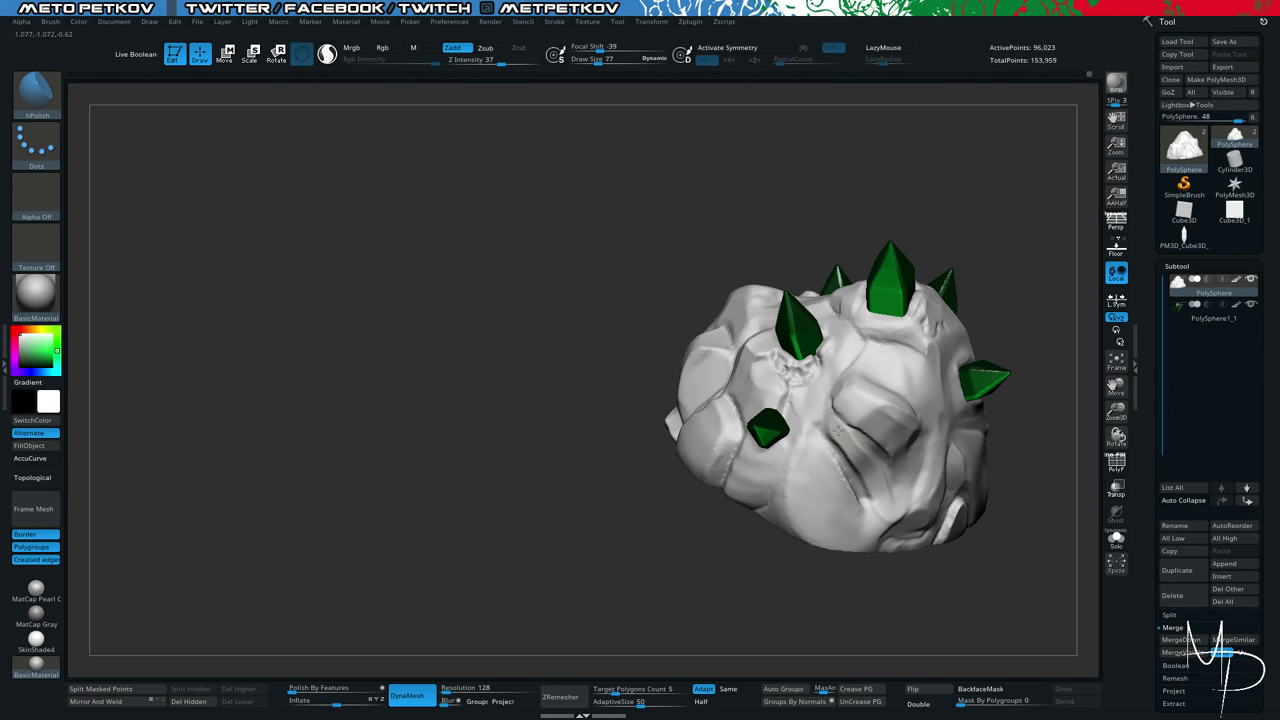
right_click_drag(904, 620, 980, 357)
key("ctrl")
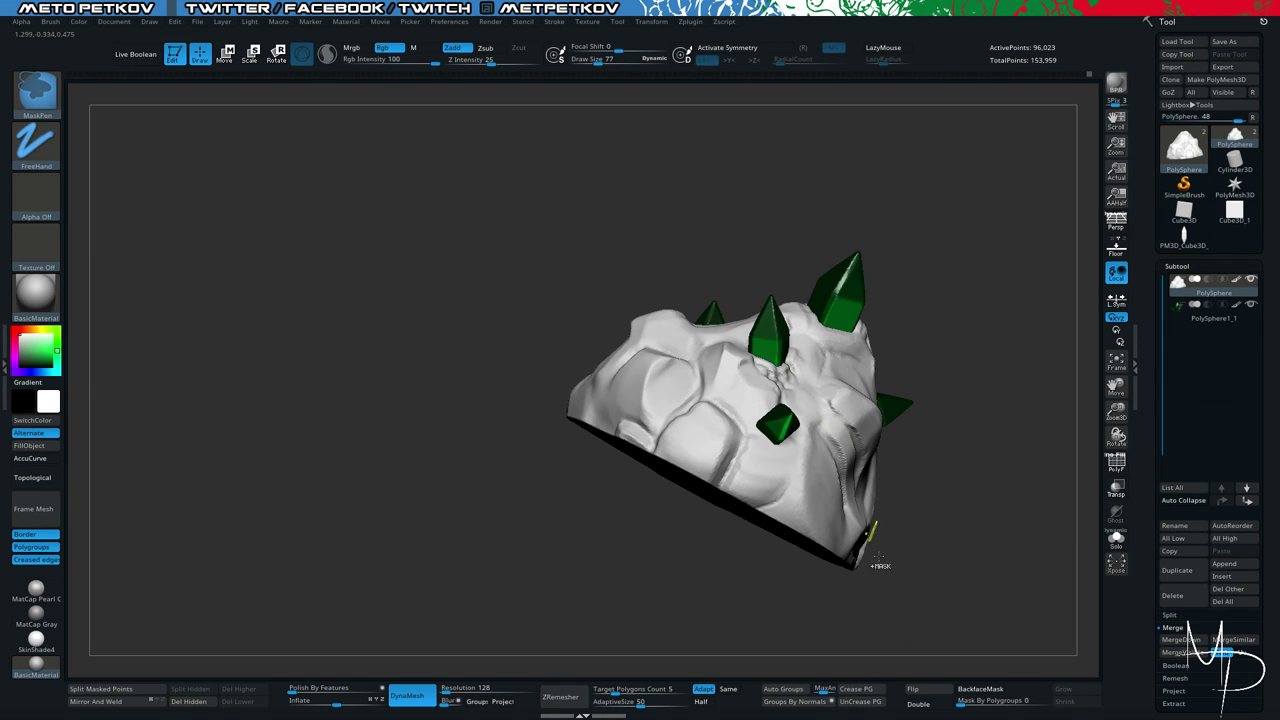
right_click_drag(876, 560, 855, 440)
key("space")
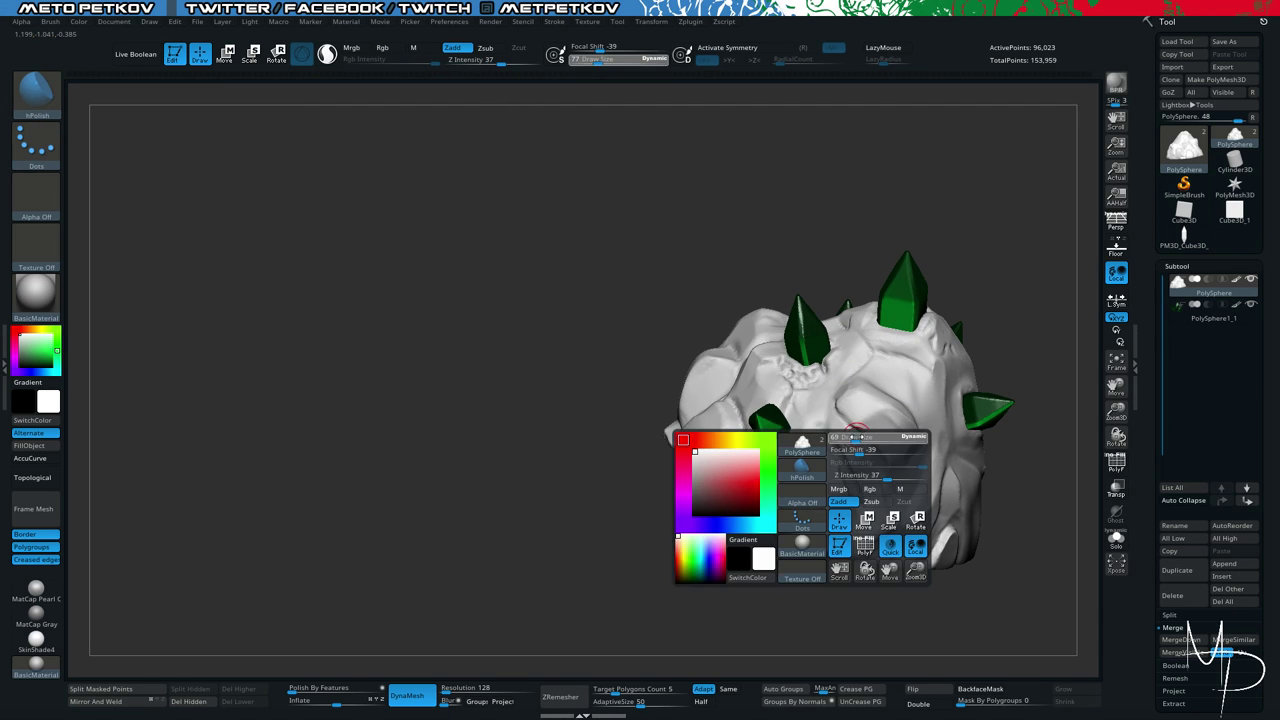
left_click_drag(856, 437, 850, 437)
key("b")
key("c")
key("b")
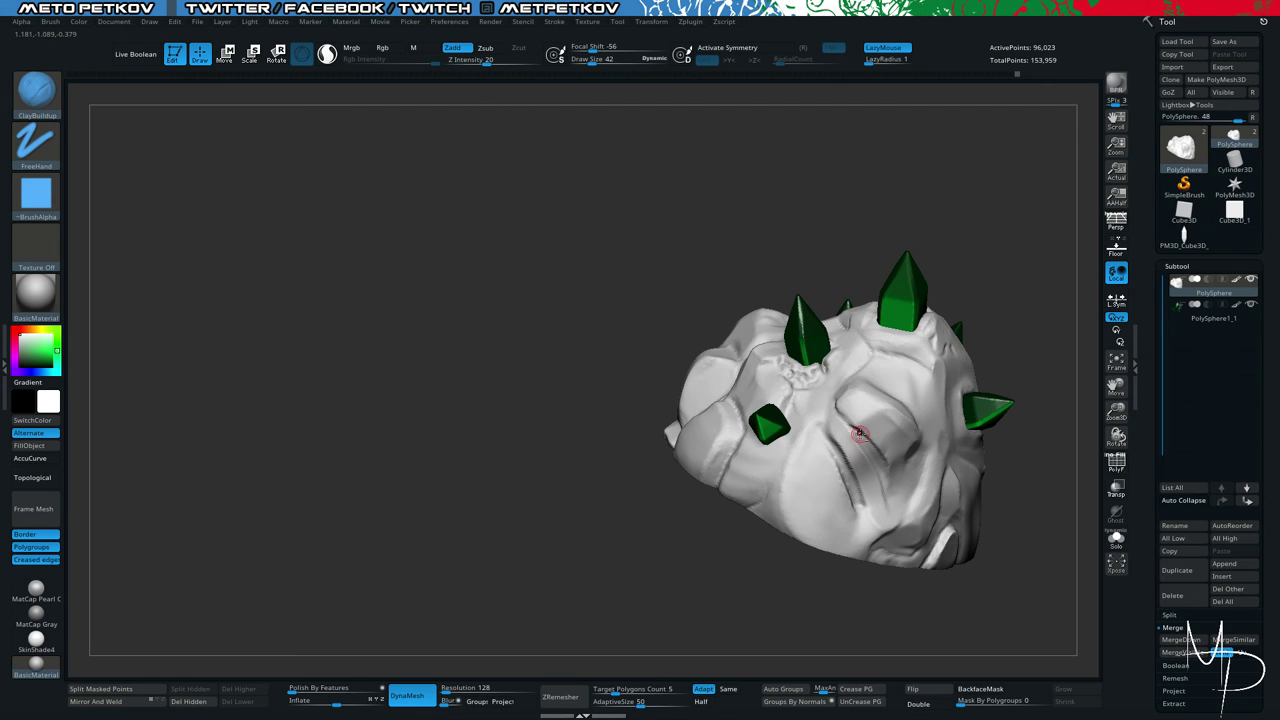
left_click_drag(880, 588, 832, 450)
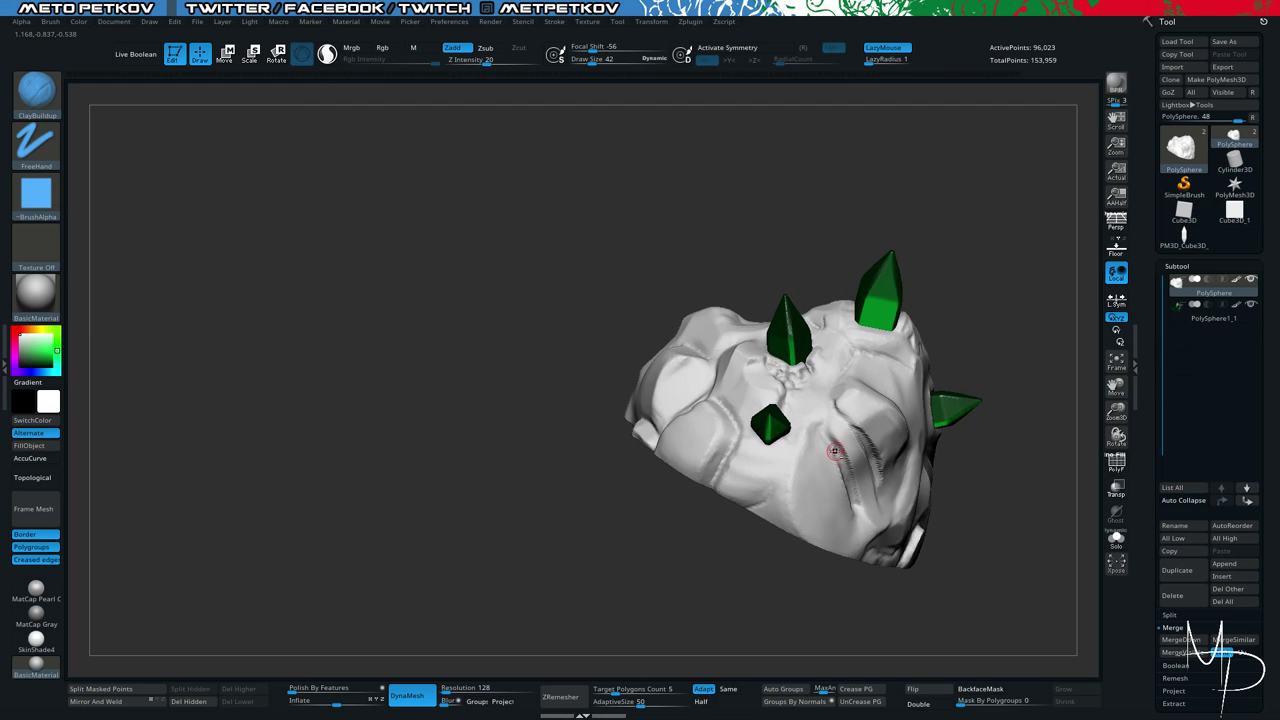
Check the rock's wireframe with the polyframe display and update the DynaMesh.
key("shift+f")
mouse_move(426, 480)
left_mouse_down()
mouse_move(406, 414)
mouse_move(446, 497)
mouse_move(357, 380)
mouse_move(378, 432)
mouse_move(406, 366)
mouse_move(363, 397)
left_mouse_up()
key("shift+f")
mouse_move(383, 454)
left_mouse_down()
mouse_move(397, 344)
mouse_move(300, 257)
mouse_move(410, 280)
left_mouse_up()
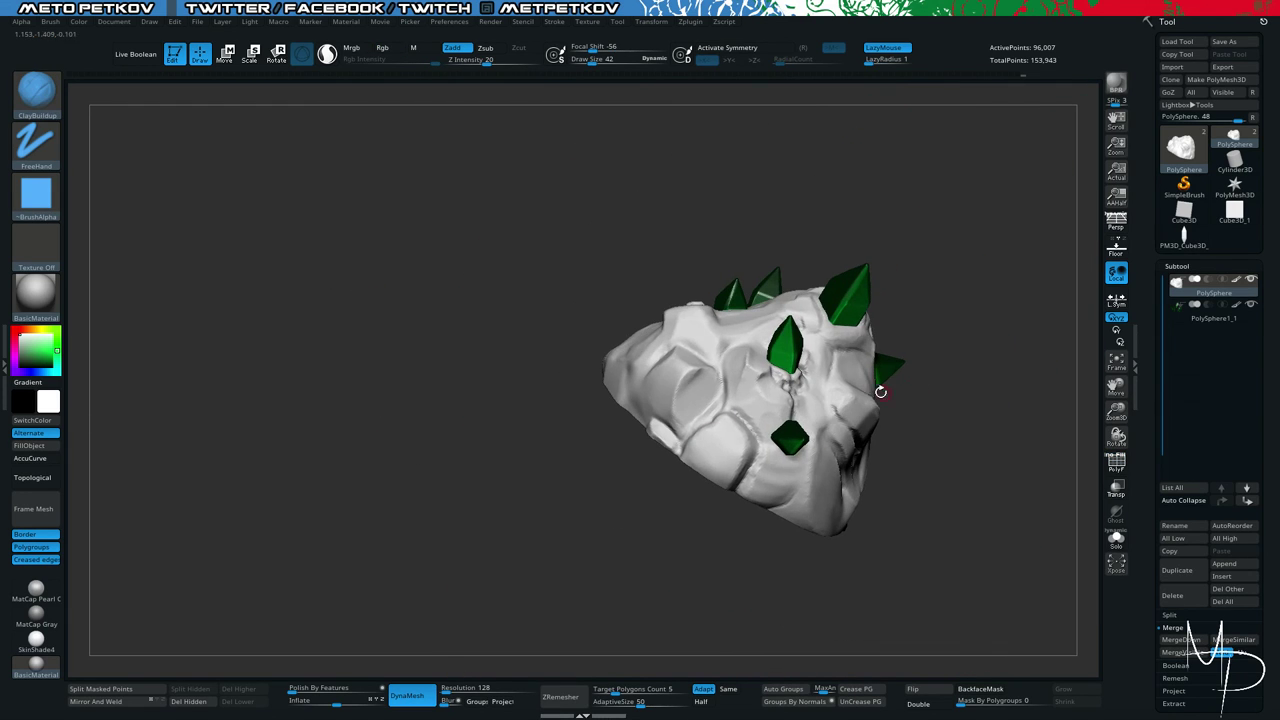
Polish and smooth the raised block above the diagonal crack with hPolish at draw size 81.
key("b")
key("h")
key("p")
key("space")
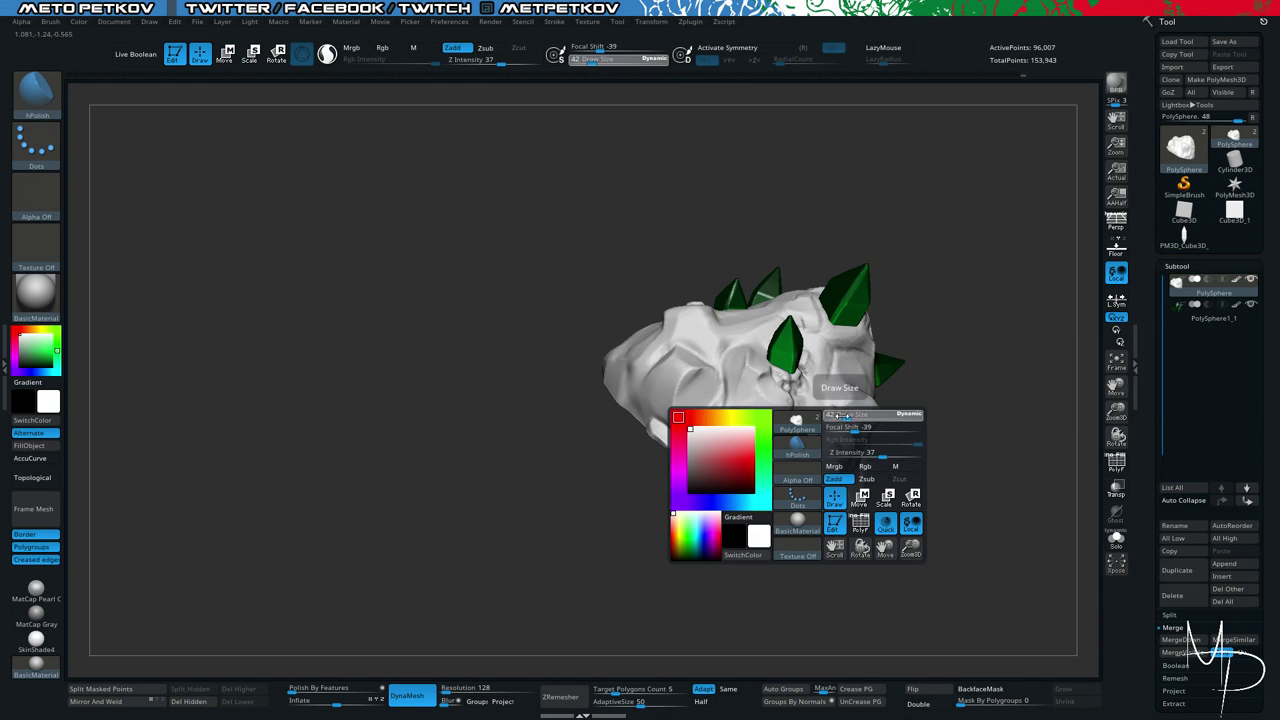
left_click_drag(851, 414, 848, 396)
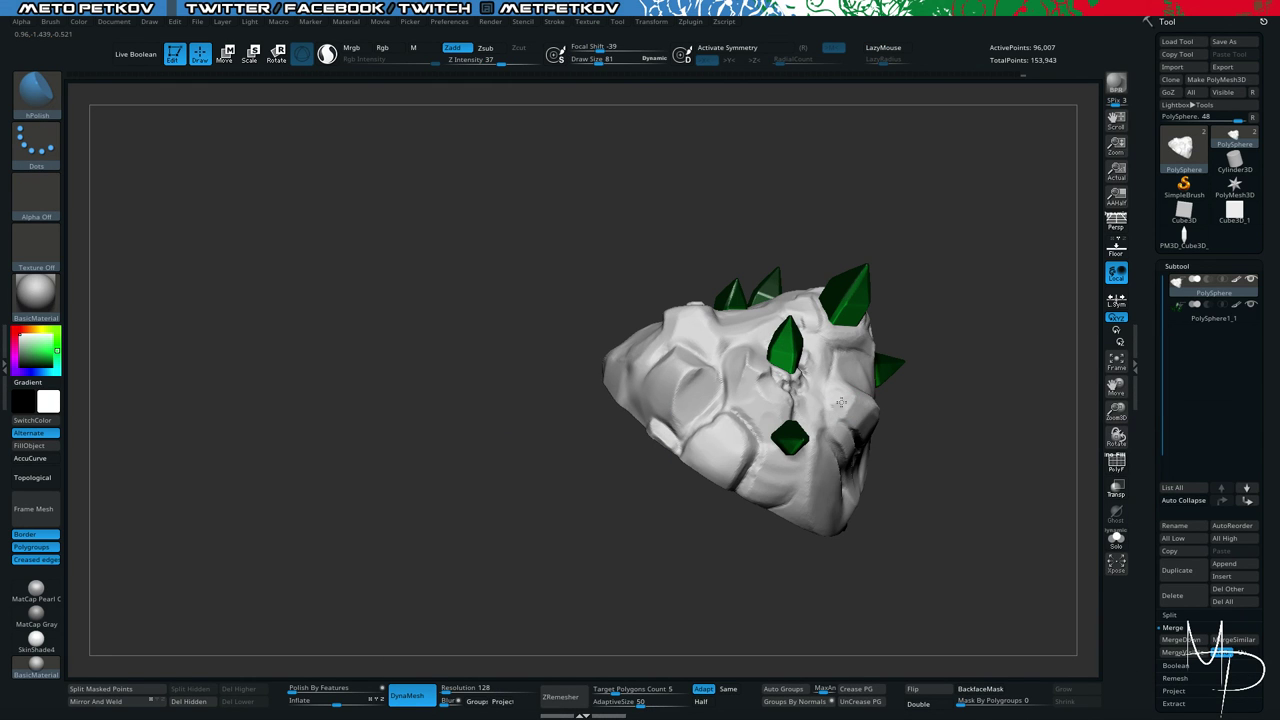
left_click_drag(910, 548, 836, 545)
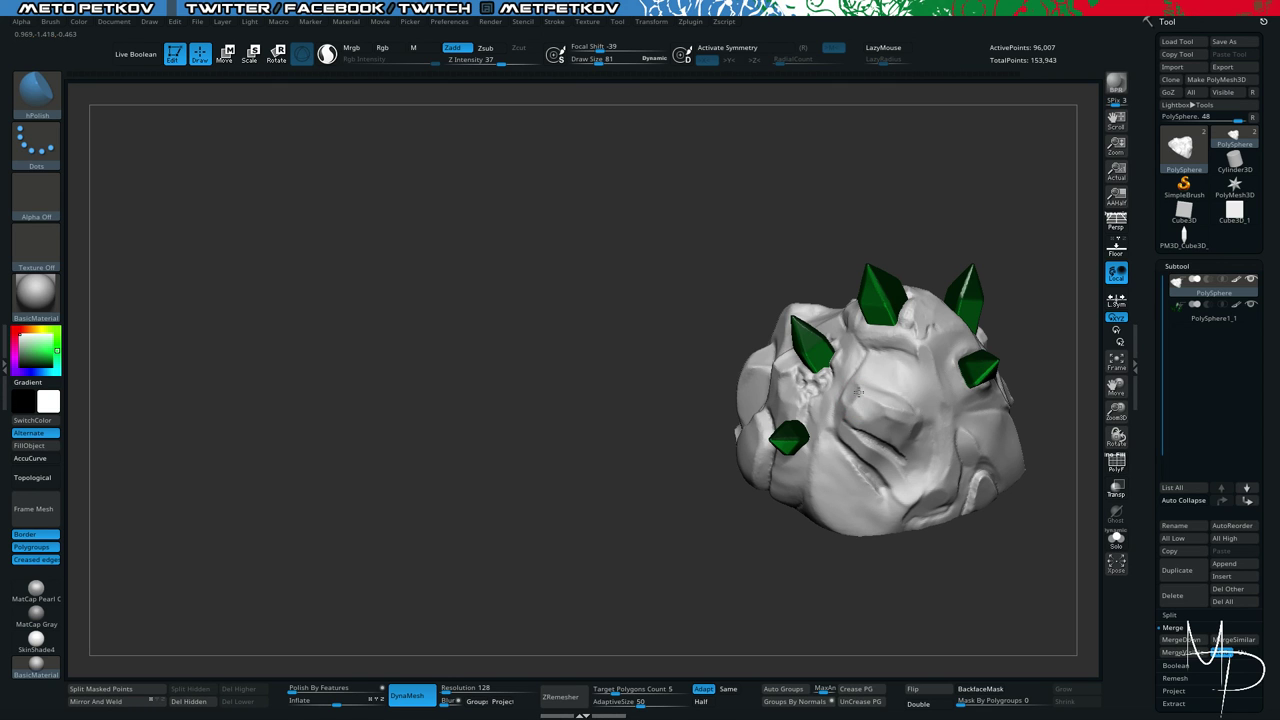
left_click_drag(852, 426, 866, 414, "shift")
mouse_move(557, 337)
left_mouse_down()
mouse_move(546, 337)
mouse_move(592, 392)
left_mouse_up()
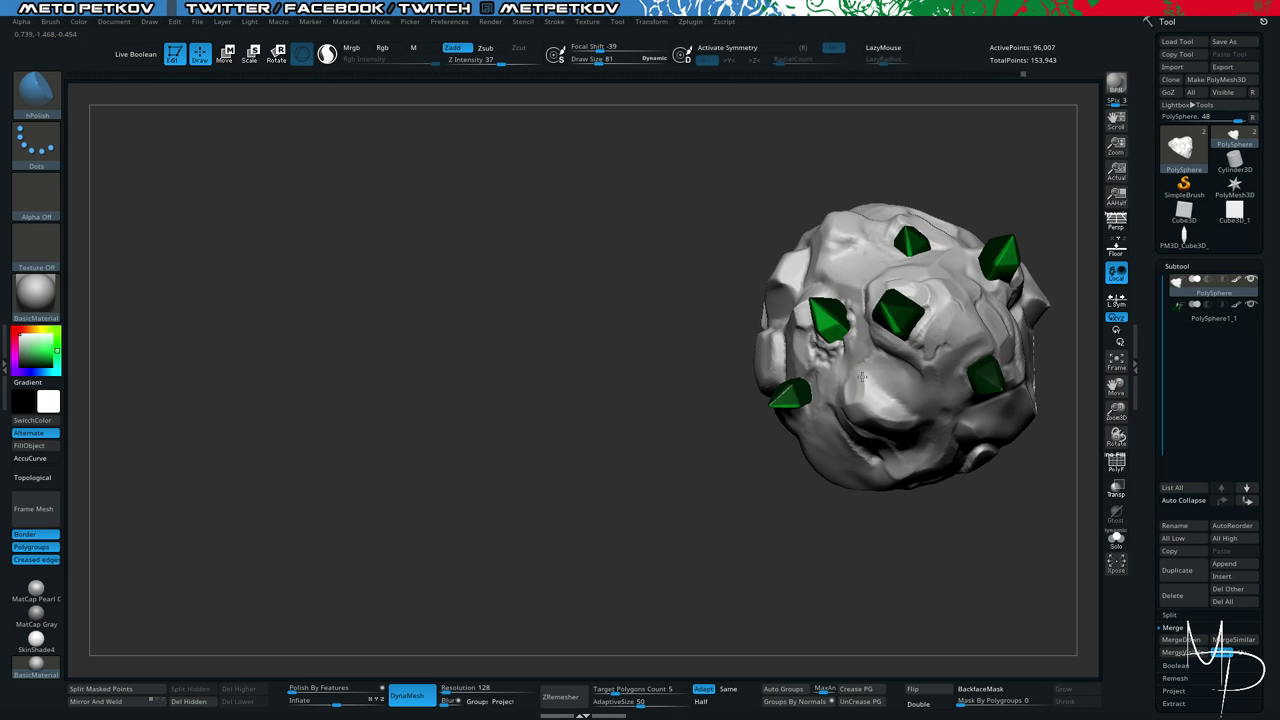
right_click_drag(862, 400, 851, 520)
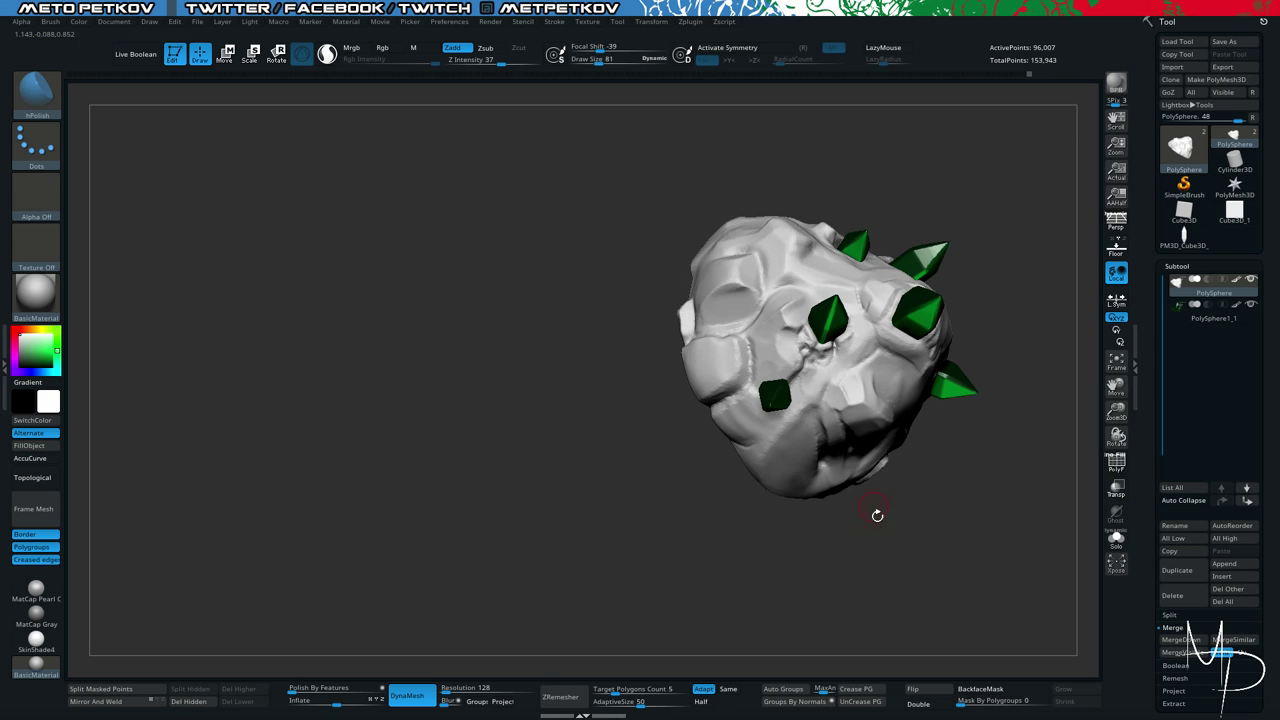
Soften the upper edge of the raised block near the crystal at draw size 58.
right_click_drag(877, 515, 847, 447)
key("space")
left_click_drag(849, 389, 843, 393)
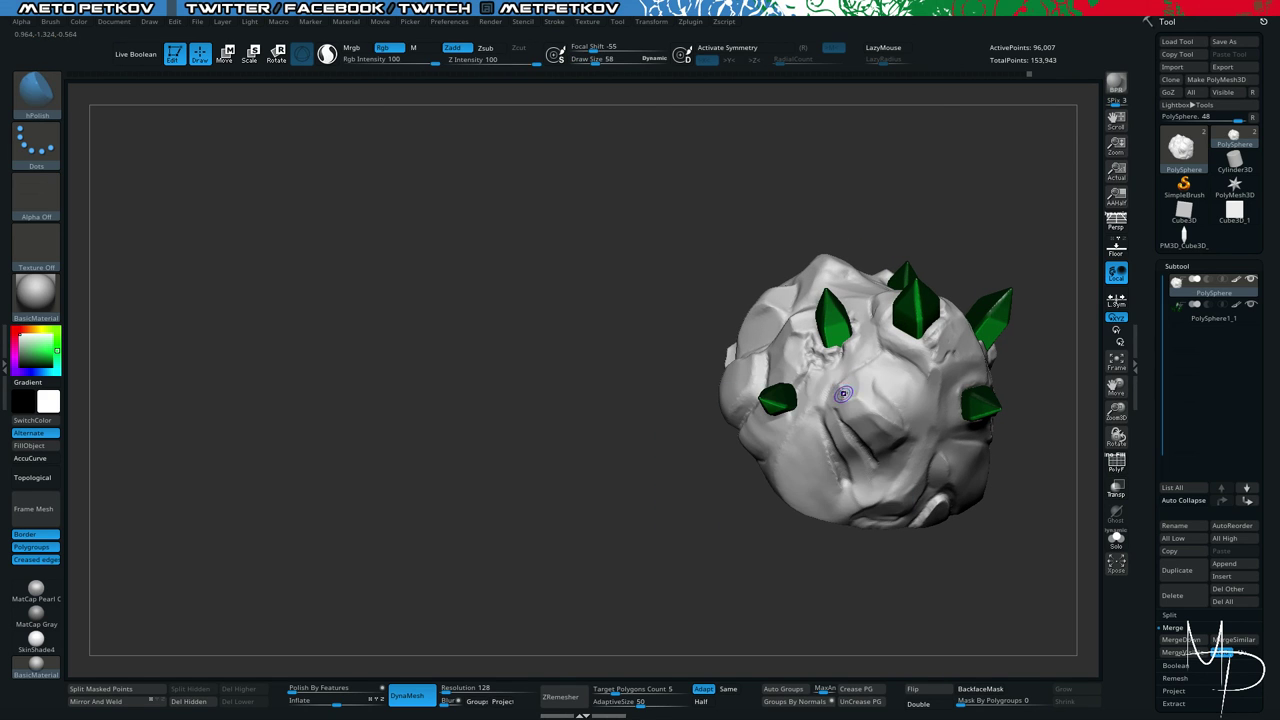
mouse_move(855, 625)
left_mouse_down("alt")
mouse_move(584, 445)
mouse_move(624, 437)
mouse_move(568, 463)
mouse_move(617, 471)
mouse_move(686, 566)
mouse_move(640, 501)
left_mouse_up("alt")
key("space")
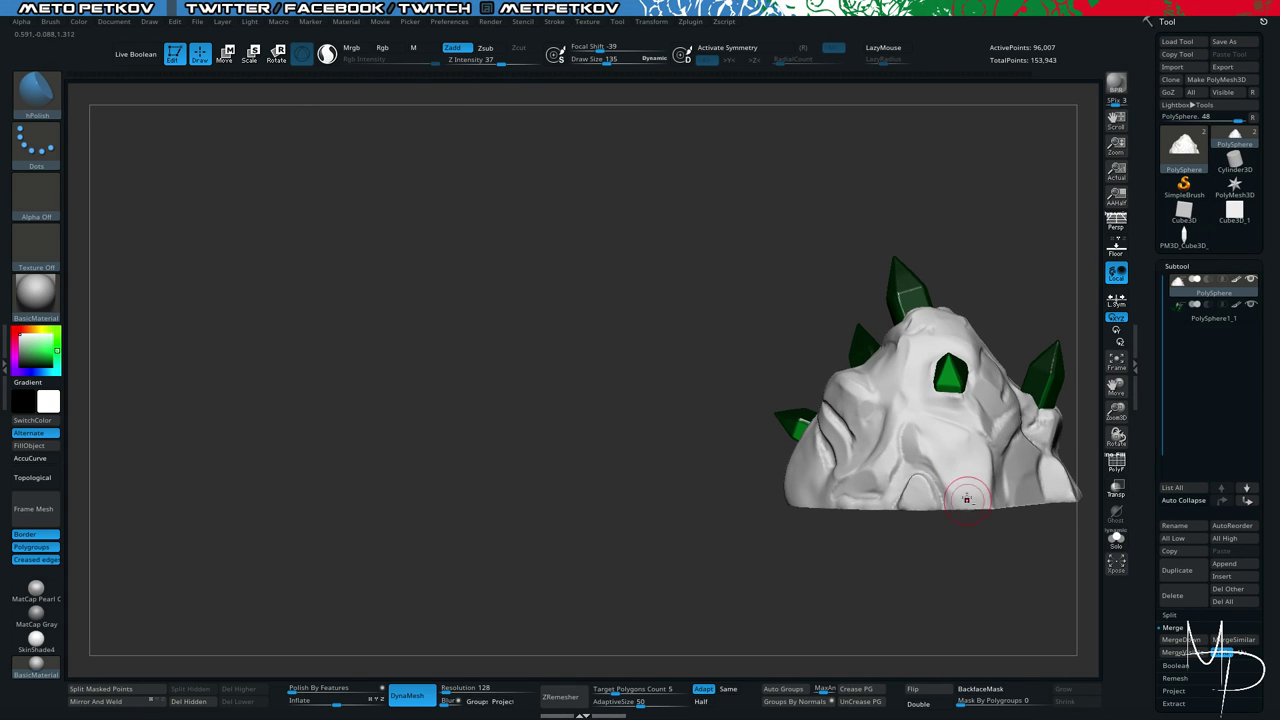
key("ctrl")
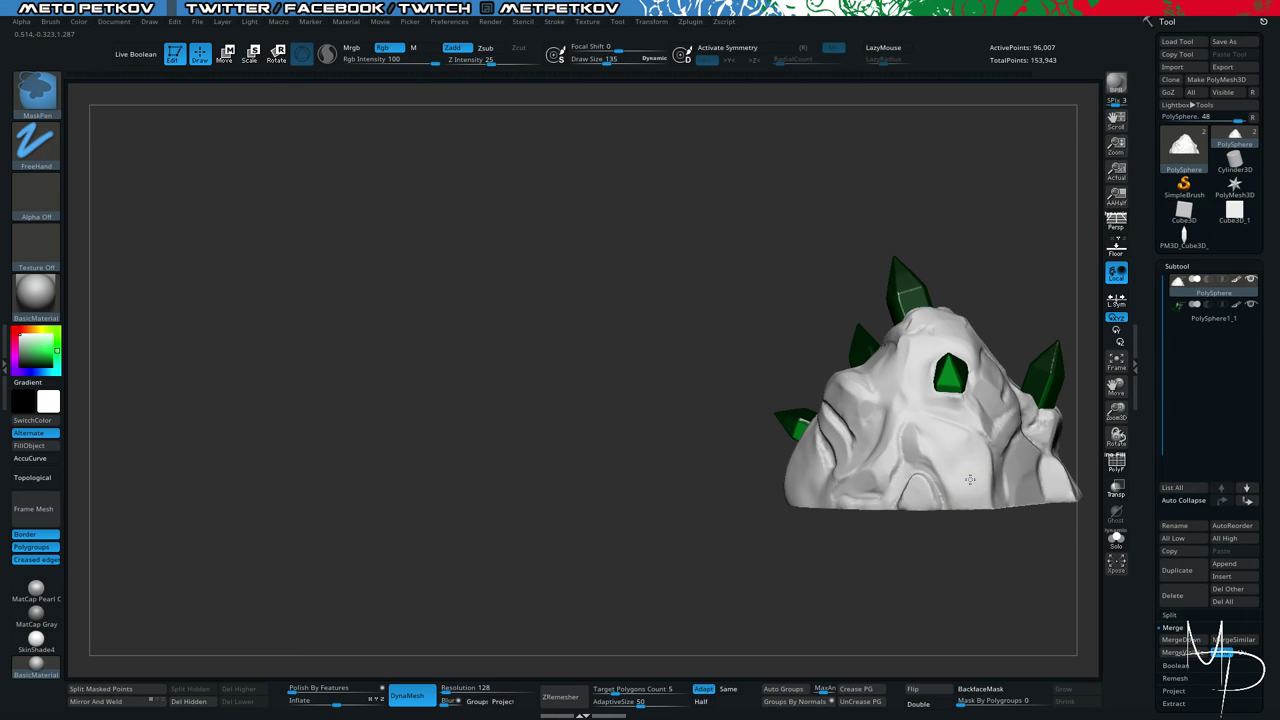
mouse_move(976, 527)
left_mouse_down("ctrl")
mouse_move(966, 552)
mouse_move(900, 548)
mouse_move(917, 611)
mouse_move(912, 592)
left_mouse_up("ctrl")
key("ctrl+z")
Mask a small patch on the rock's lower edge at draw size 90 and invert the mask.
key("space")
key("ctrl")
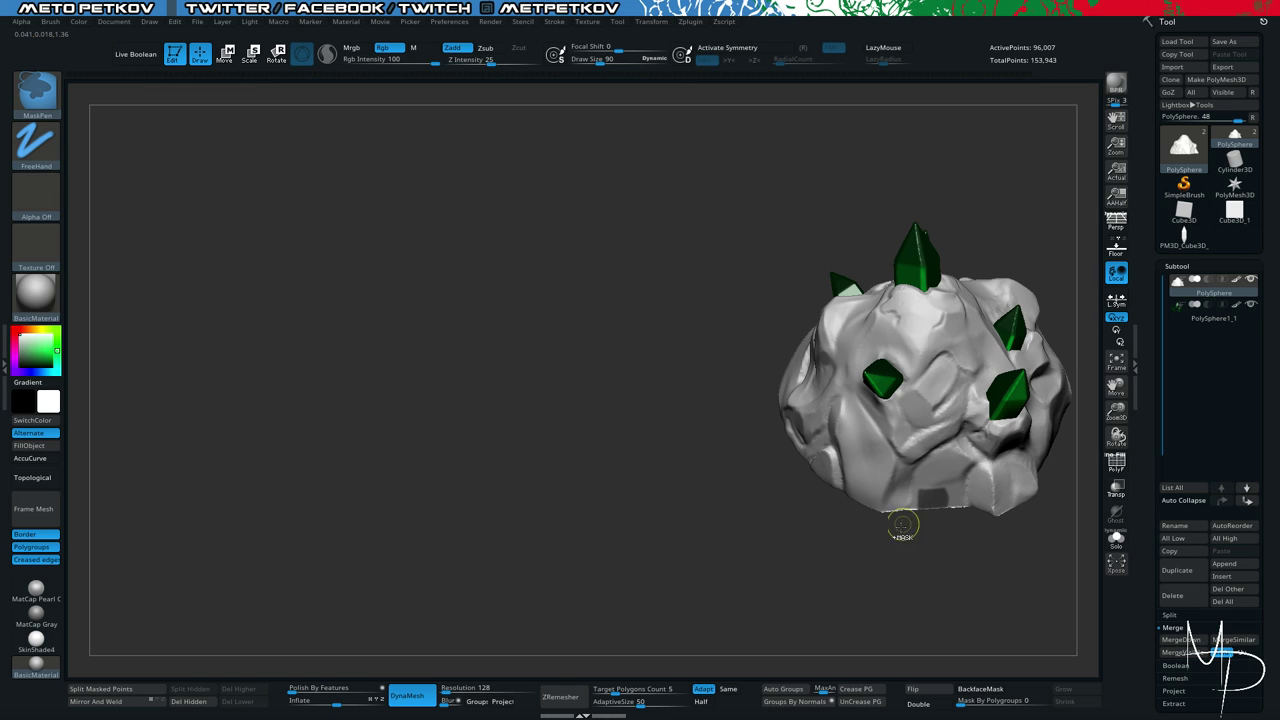
left_click(871, 560, "ctrl")
Pull the unmasked patch outward into a small block with the gizmo, clear the mask and update the DynaMesh.
key("w")
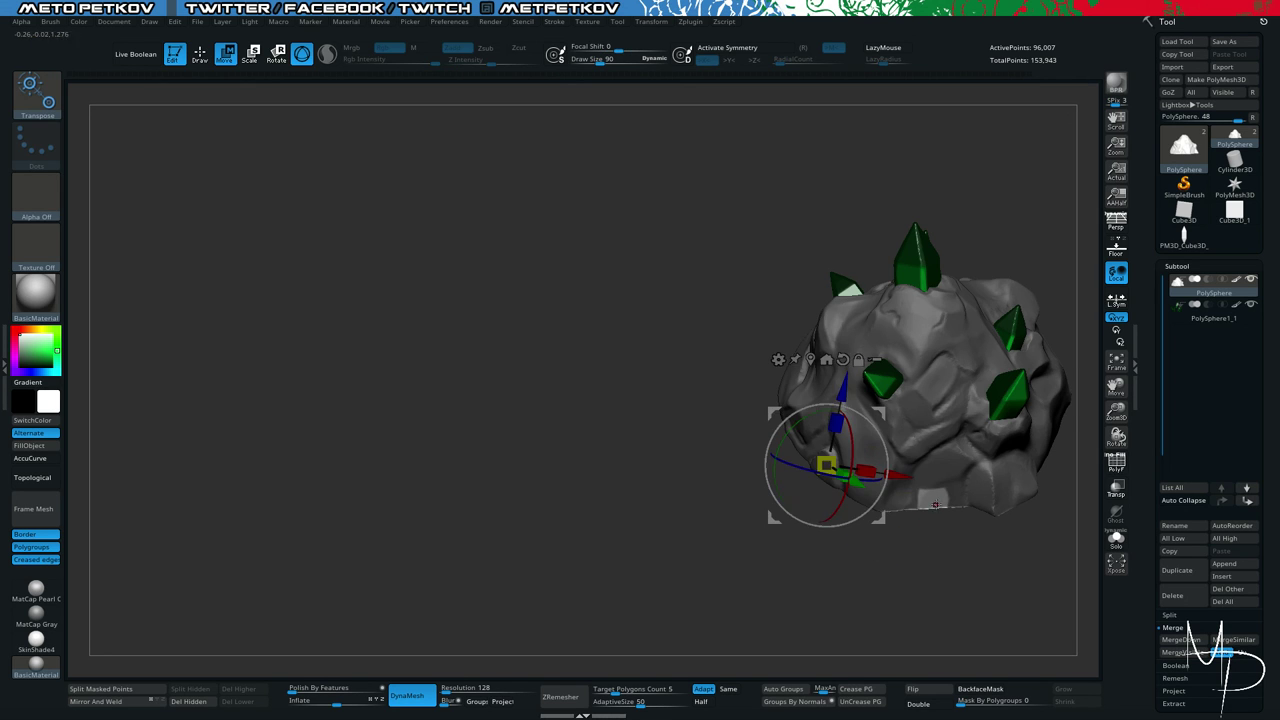
left_click(934, 500, "alt")
left_click_drag(949, 543, 950, 532)
left_click_drag(775, 562, 905, 568)
left_click_drag(991, 454, 996, 461)
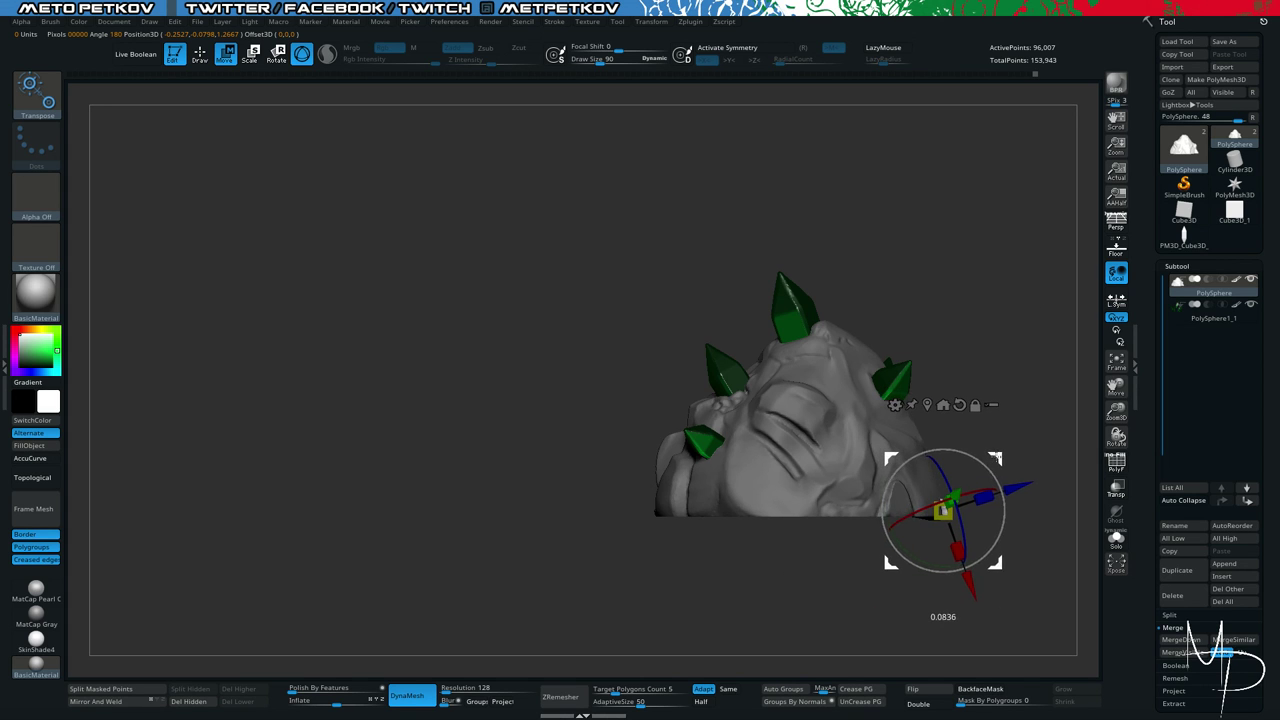
mouse_move(1024, 556)
left_mouse_down("ctrl")
mouse_move(1036, 565)
mouse_move(920, 556)
left_mouse_up("ctrl")
left_click_drag(608, 519, 527, 463, "ctrl")
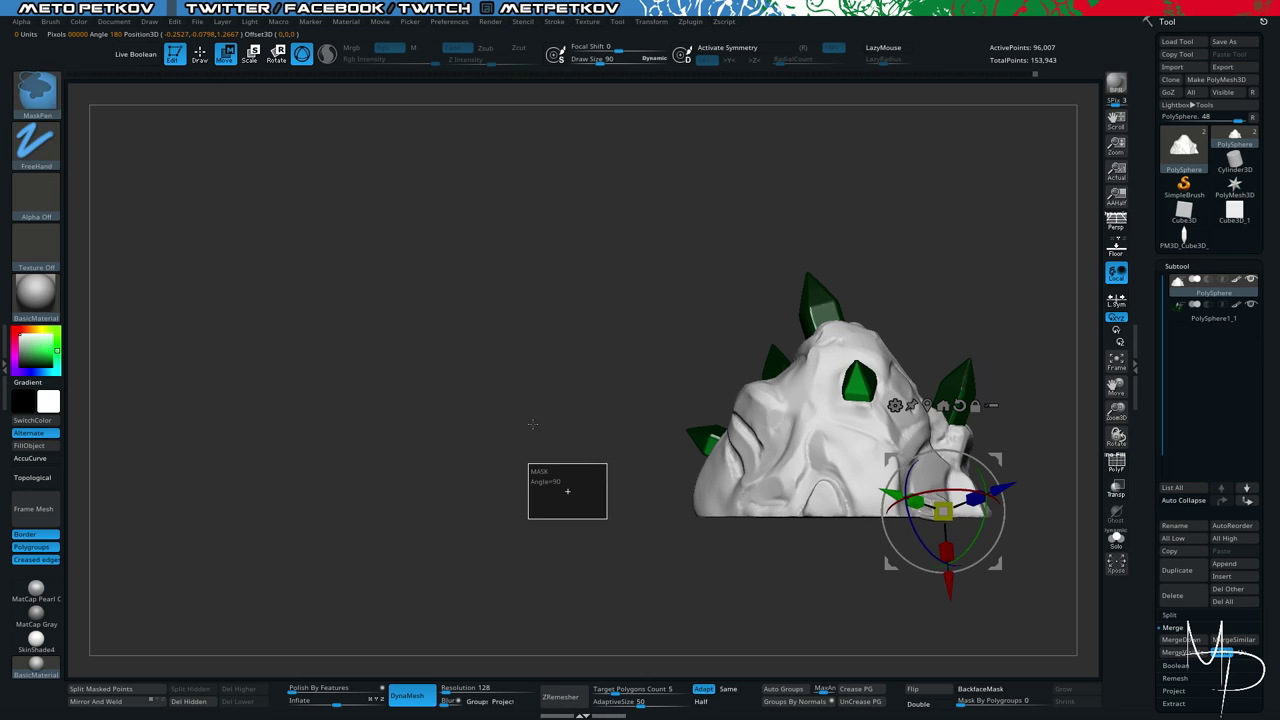
Try to reshape the small block at the rock's base with the Move brush, and undo the change.
mouse_move(539, 371)
left_mouse_down("alt")
mouse_move(523, 280)
mouse_move(514, 306)
mouse_move(470, 320)
mouse_move(462, 367)
left_mouse_up("alt")
key("q")
key("space")
left_click_drag(911, 389, 917, 406)
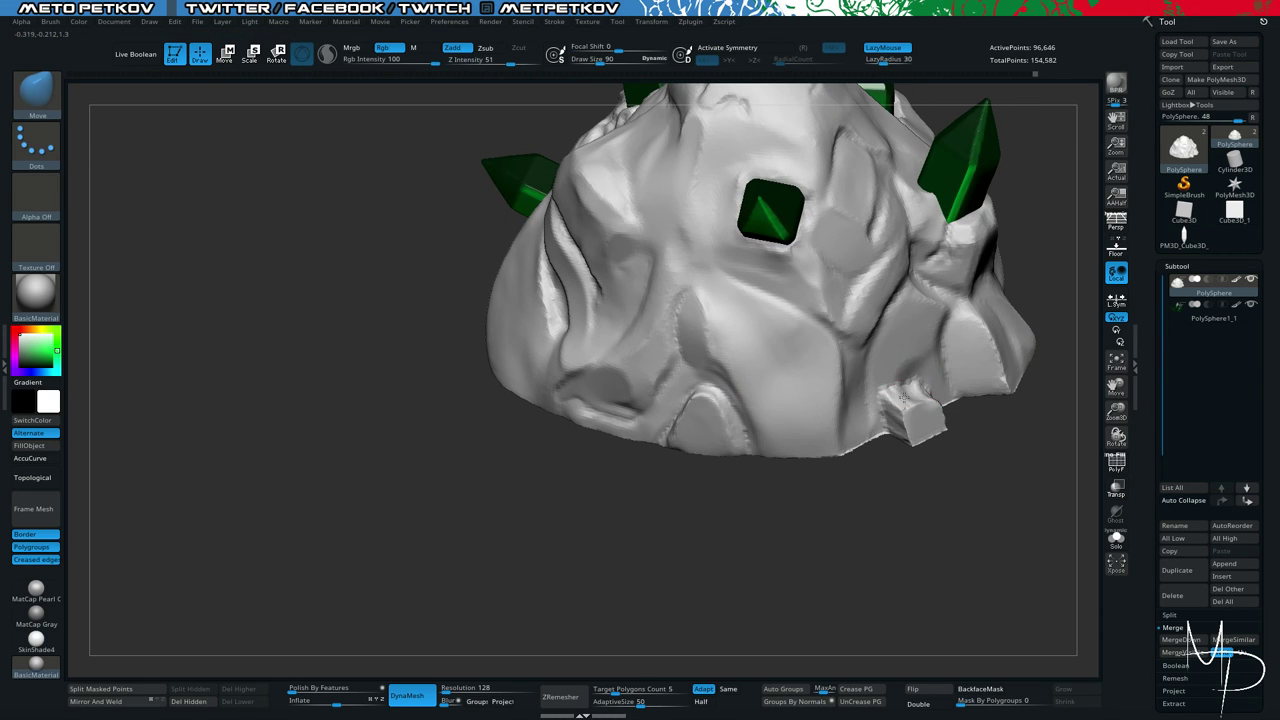
key("ctrl+z")
Flatten the faces of the small block at the rock's base with the hPolish brush at draw size 90.
key("b")
key("h")
key("p")
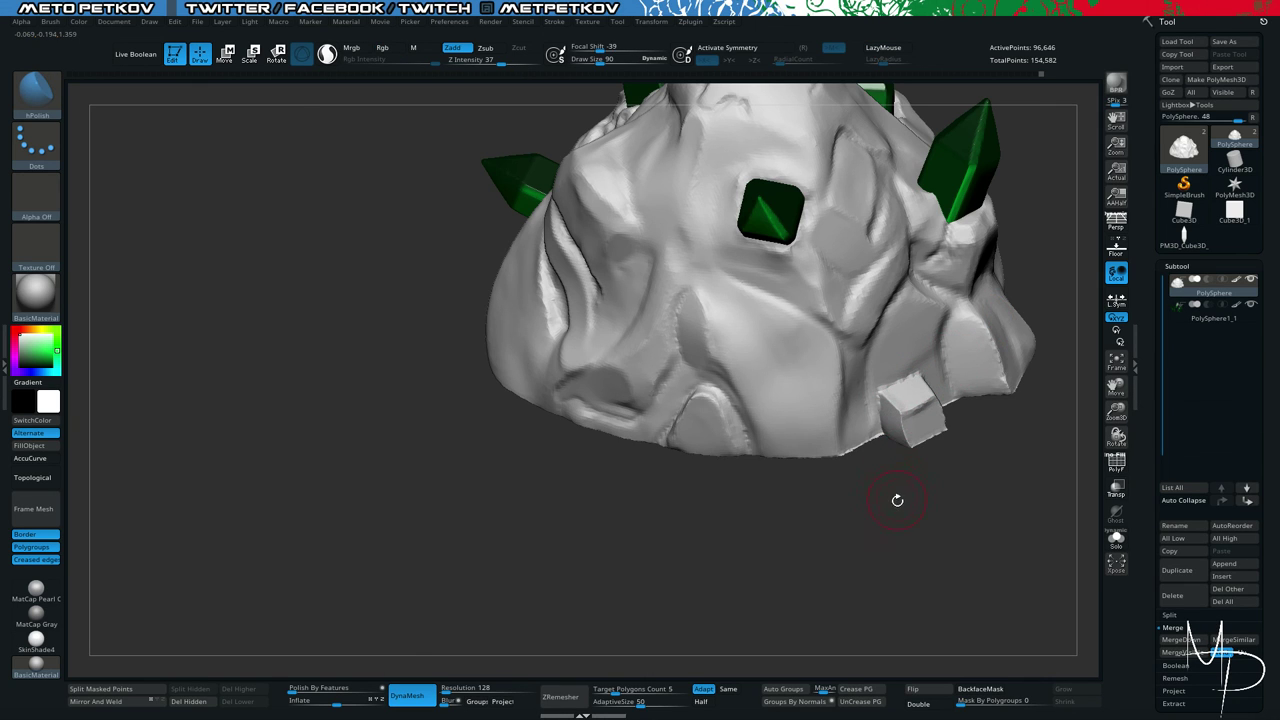
left_click_drag(897, 500, 897, 449)
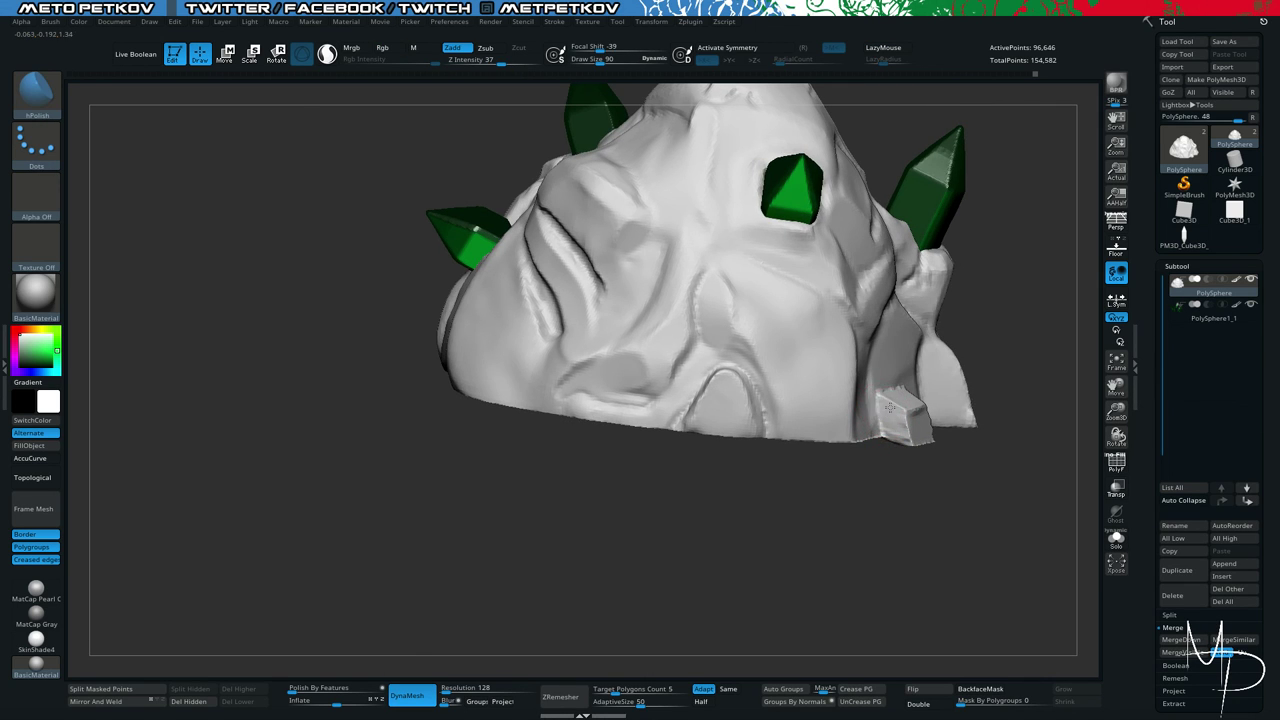
left_click_drag(889, 483, 877, 413)
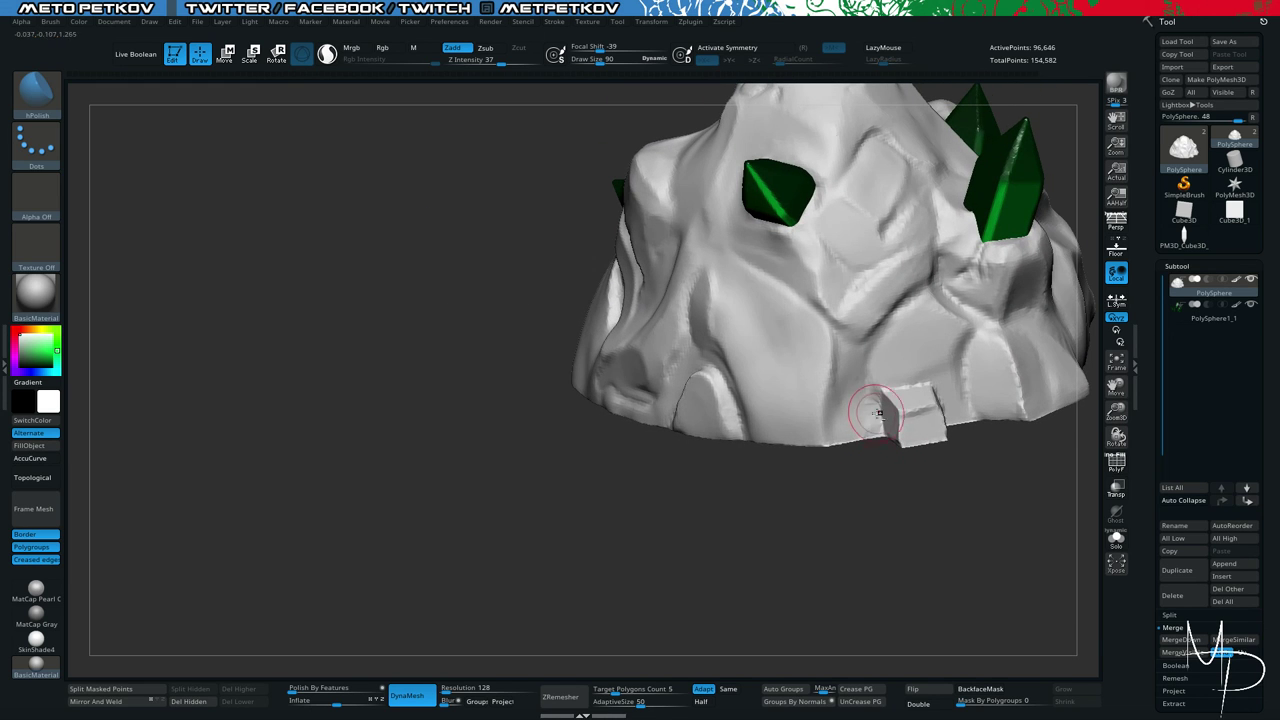
left_click_drag(893, 456, 850, 500)
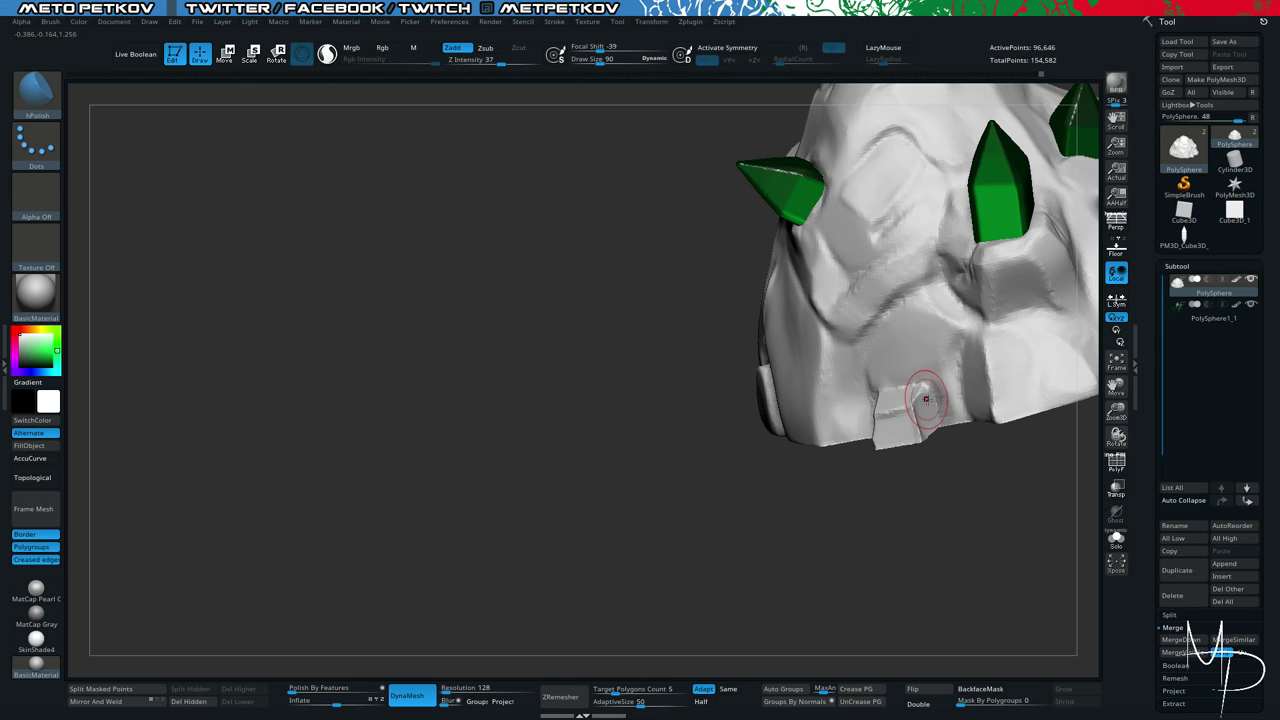
Trim the edges and corners of the small base block with the TrimDynamic brush at draw size 48.
mouse_move(851, 550)
left_mouse_down()
mouse_move(911, 417)
mouse_move(908, 531)
left_mouse_up()
key("b")
key("t")
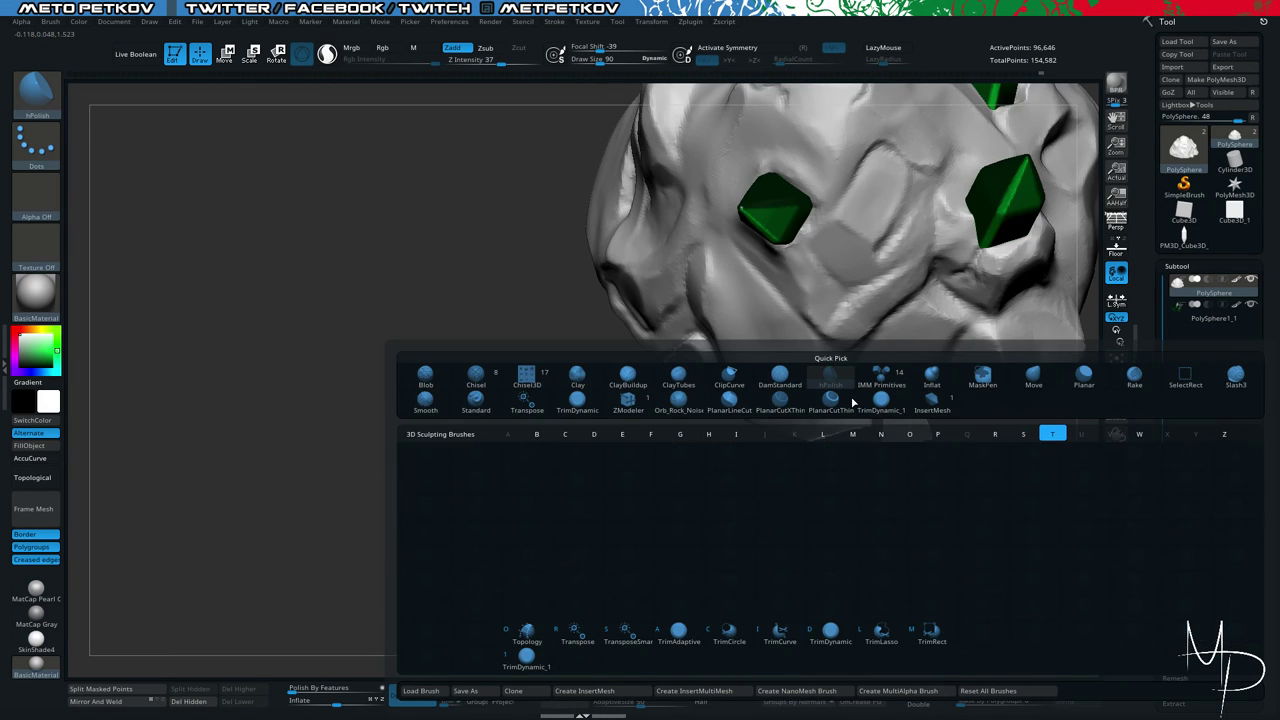
left_click(873, 393)
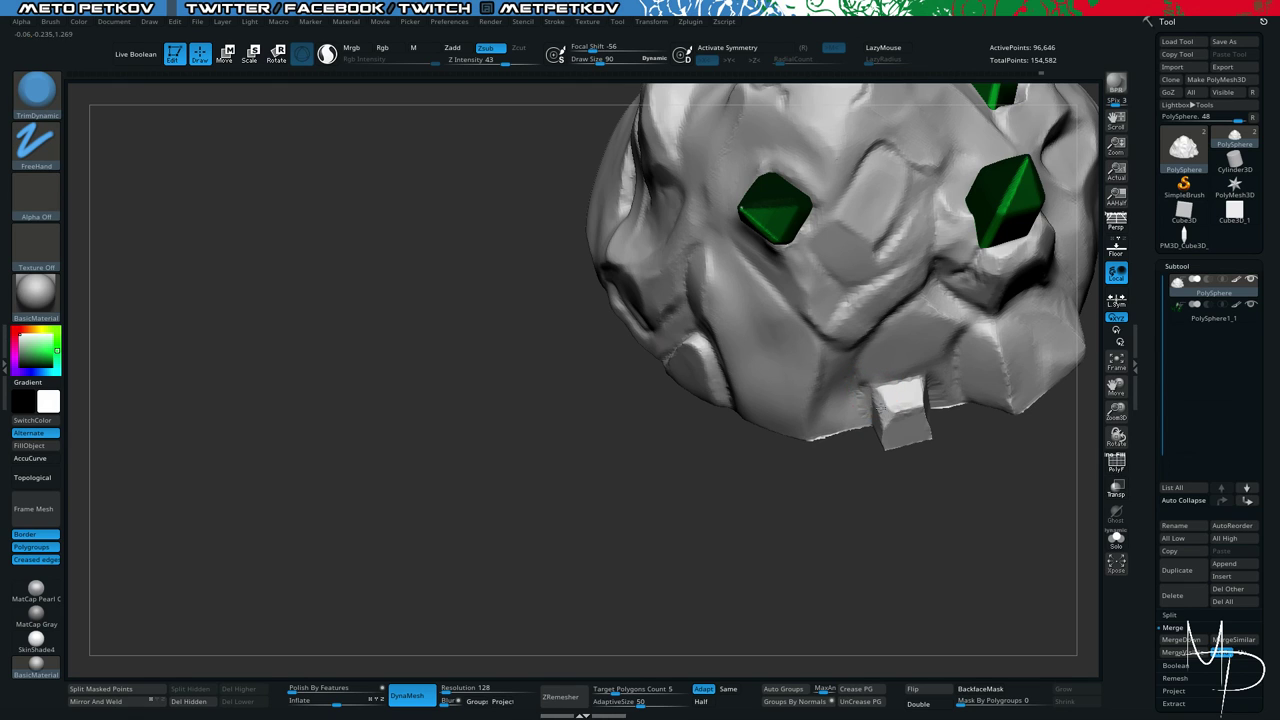
mouse_move(873, 397)
left_mouse_down()
mouse_move(862, 392)
mouse_move(886, 424)
left_mouse_up()
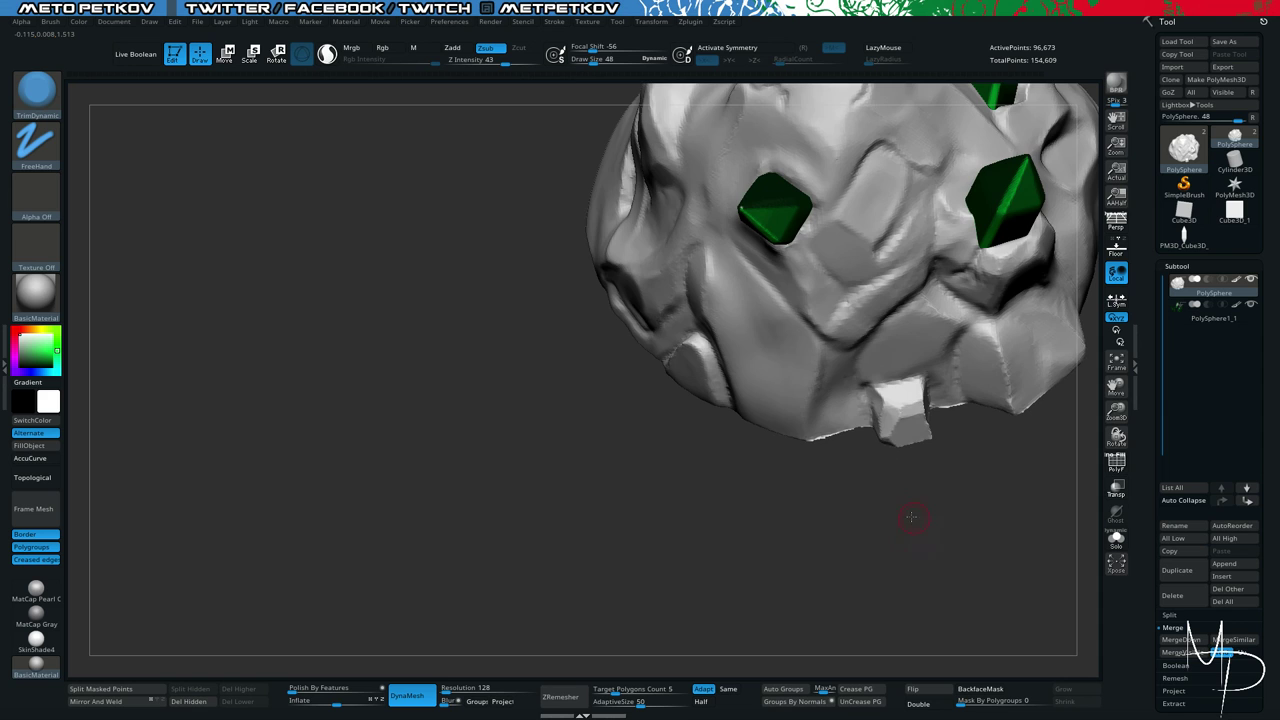
left_click_drag(912, 517, 871, 451)
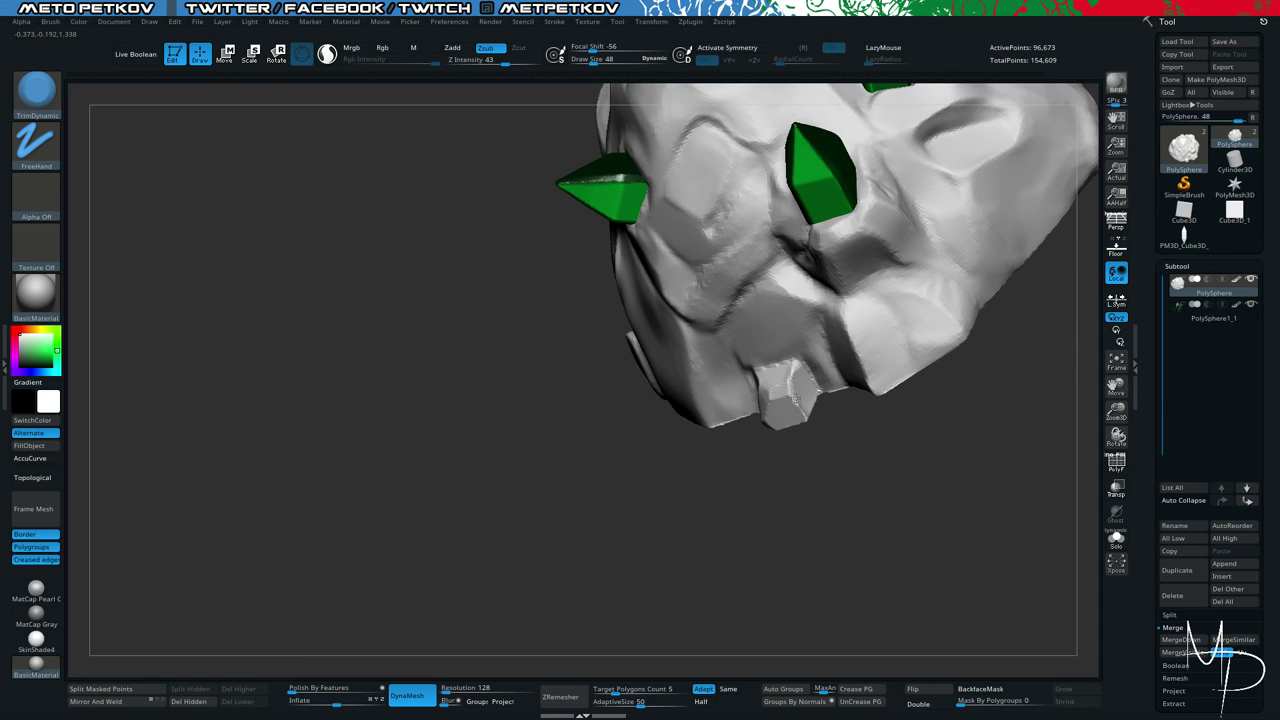
left_click_drag(818, 501, 797, 443)
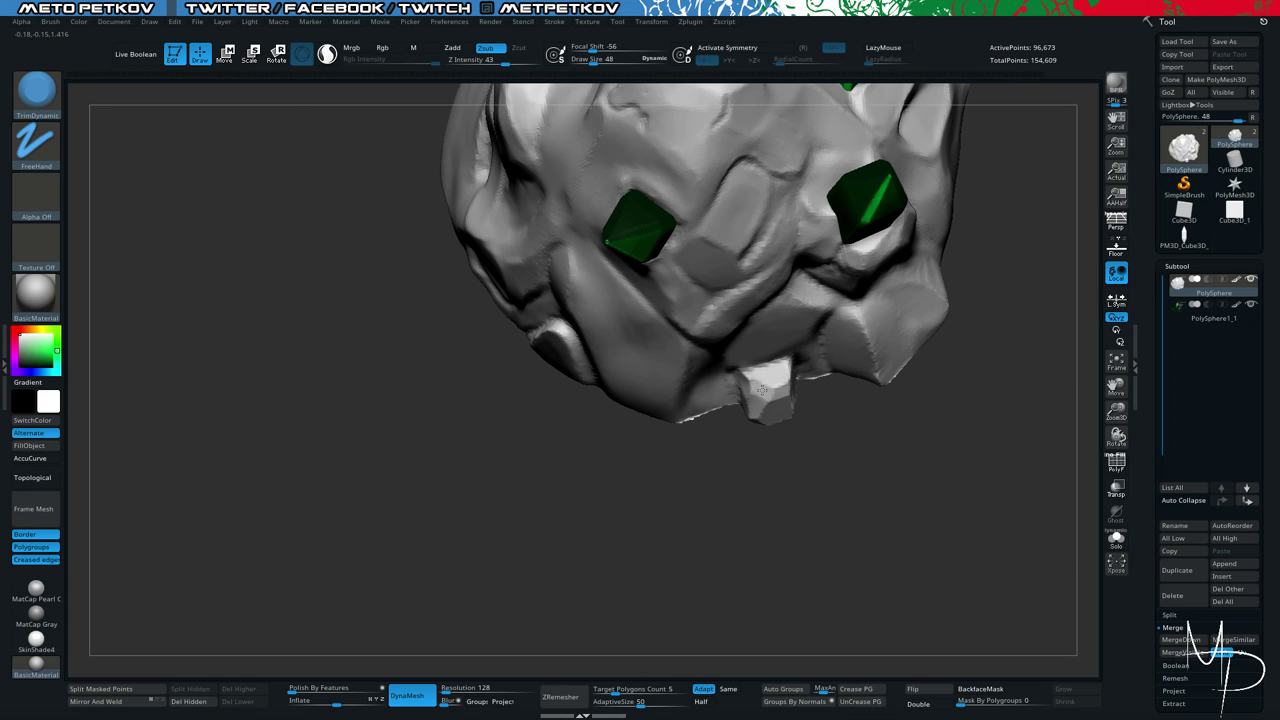
Cut the rock's underside flat with a straight TrimCurve stroke across its base.
mouse_move(810, 469)
left_mouse_down()
mouse_move(866, 456)
mouse_move(831, 491)
mouse_move(886, 503)
mouse_move(810, 465)
mouse_move(895, 535)
left_mouse_up()
left_click(49, 106, "ctrl+shift")
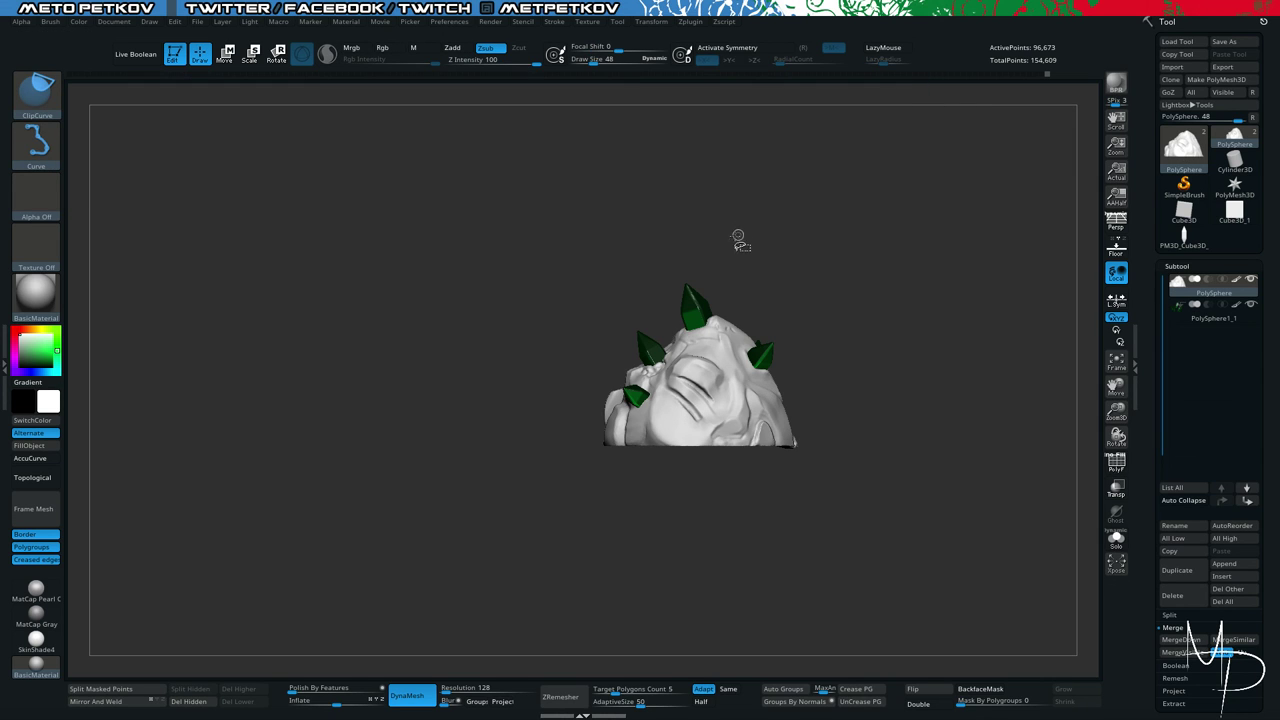
left_click(36, 88)
left_click(36, 90)
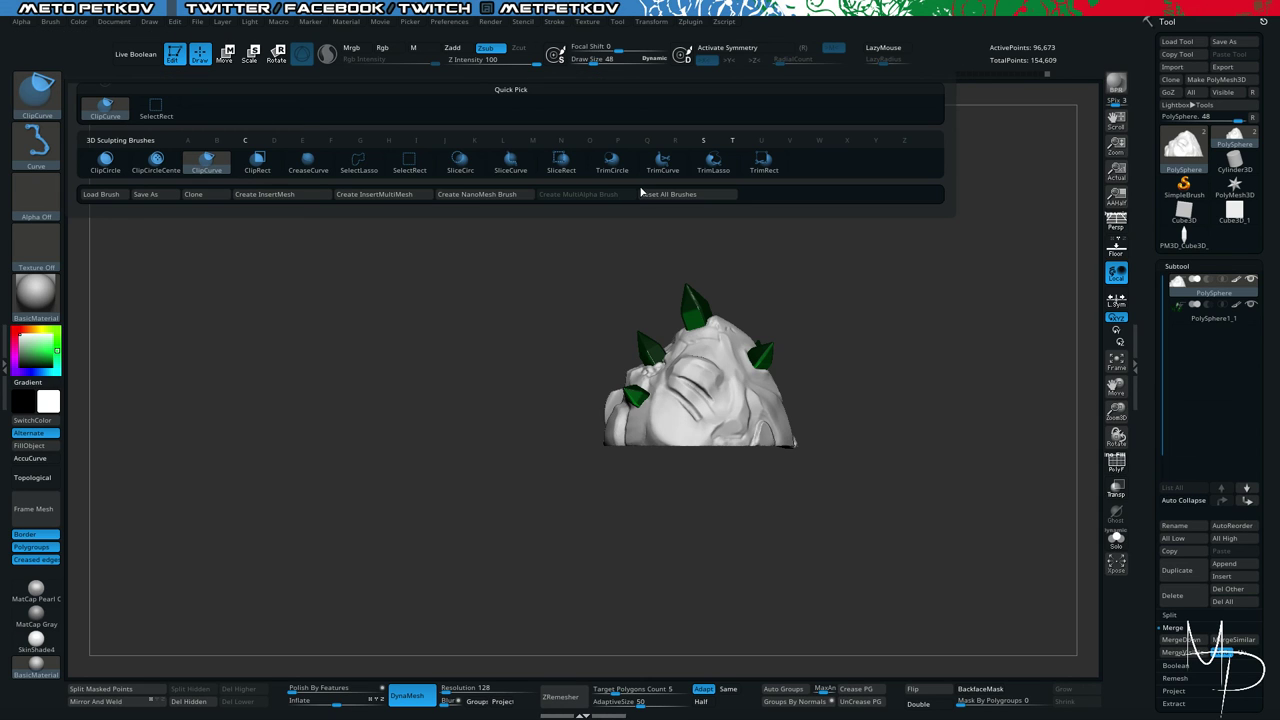
left_click(662, 162)
mouse_move(912, 464)
left_mouse_down("ctrl+shift")
mouse_move(240, 465)
mouse_move(248, 445)
left_mouse_up("ctrl+shift")
left_click_drag(373, 529, 374, 402)
Display the polyframe and isolate the polygroup of the flat cap on the rock's underside.
key("shift+f")
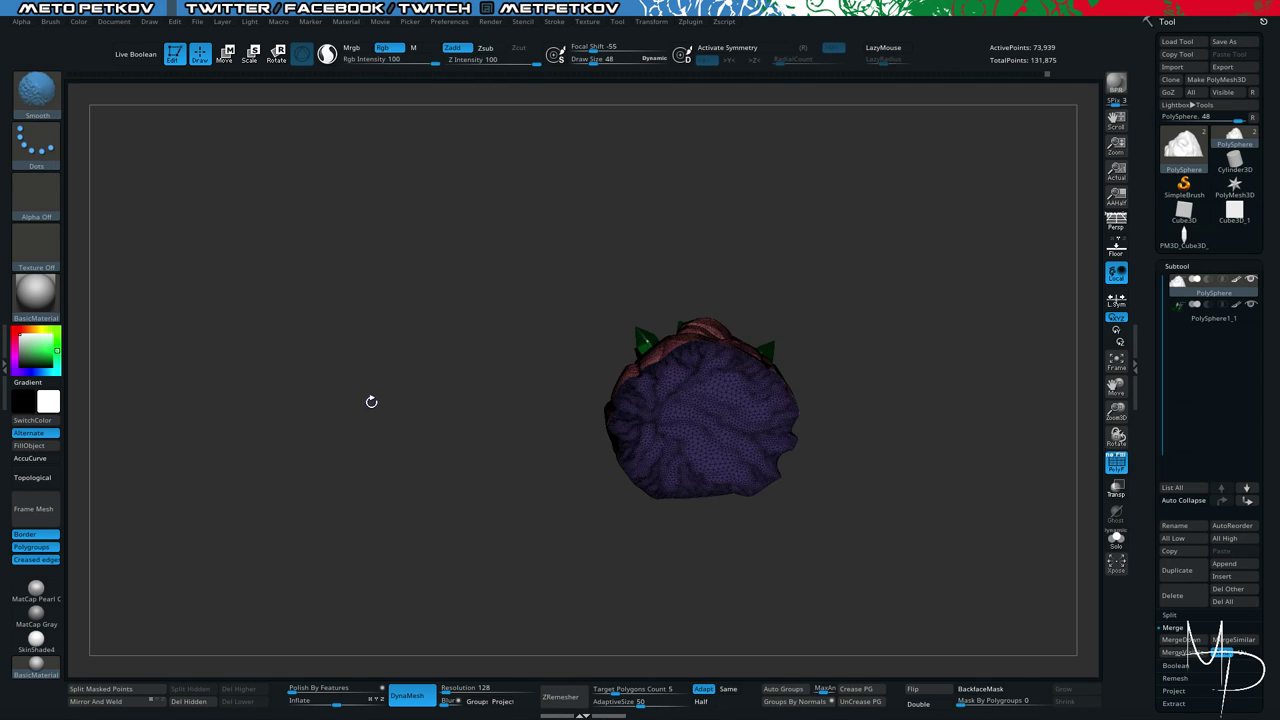
key("f")
left_click_drag(911, 417, 785, 464)
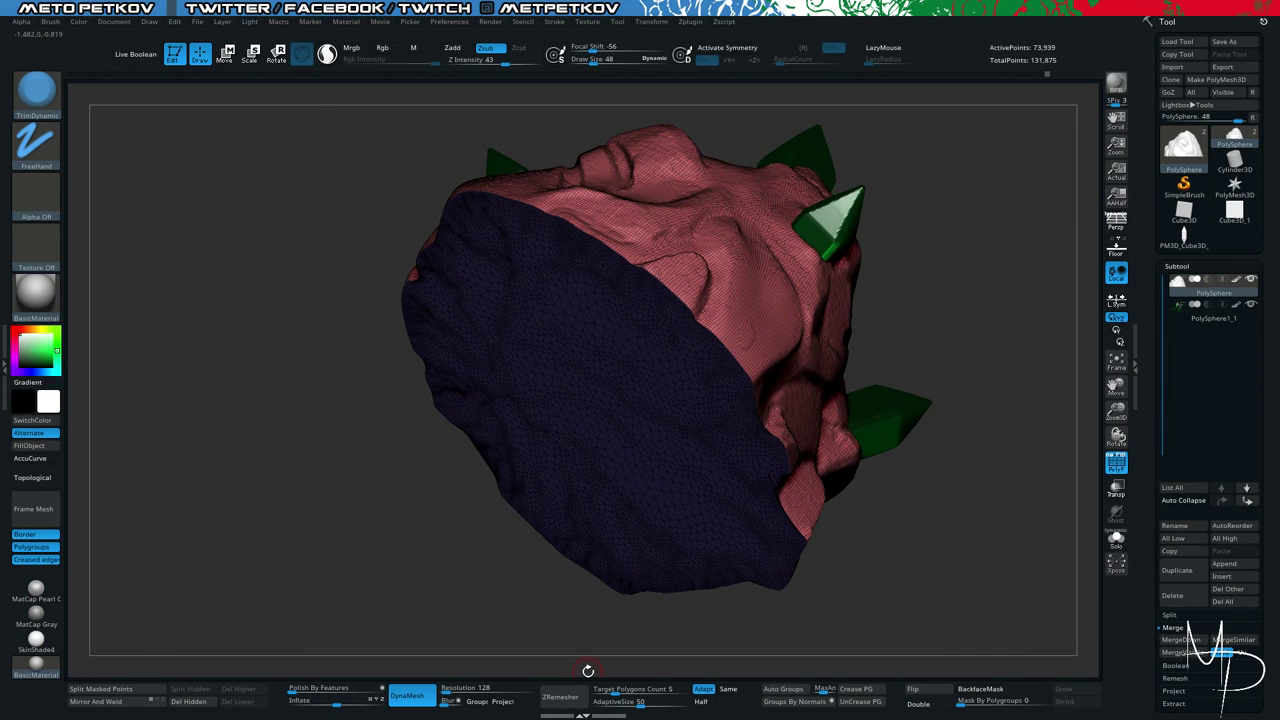
mouse_move(200, 375)
left_mouse_down()
mouse_move(266, 263)
mouse_move(192, 226)
mouse_move(389, 511)
mouse_move(502, 529)
mouse_move(517, 571)
mouse_move(486, 554)
mouse_move(560, 602)
mouse_move(535, 575)
left_mouse_up()
key("shift+f")
key("ctrl+z")
left_click(846, 442, "ctrl+shift")
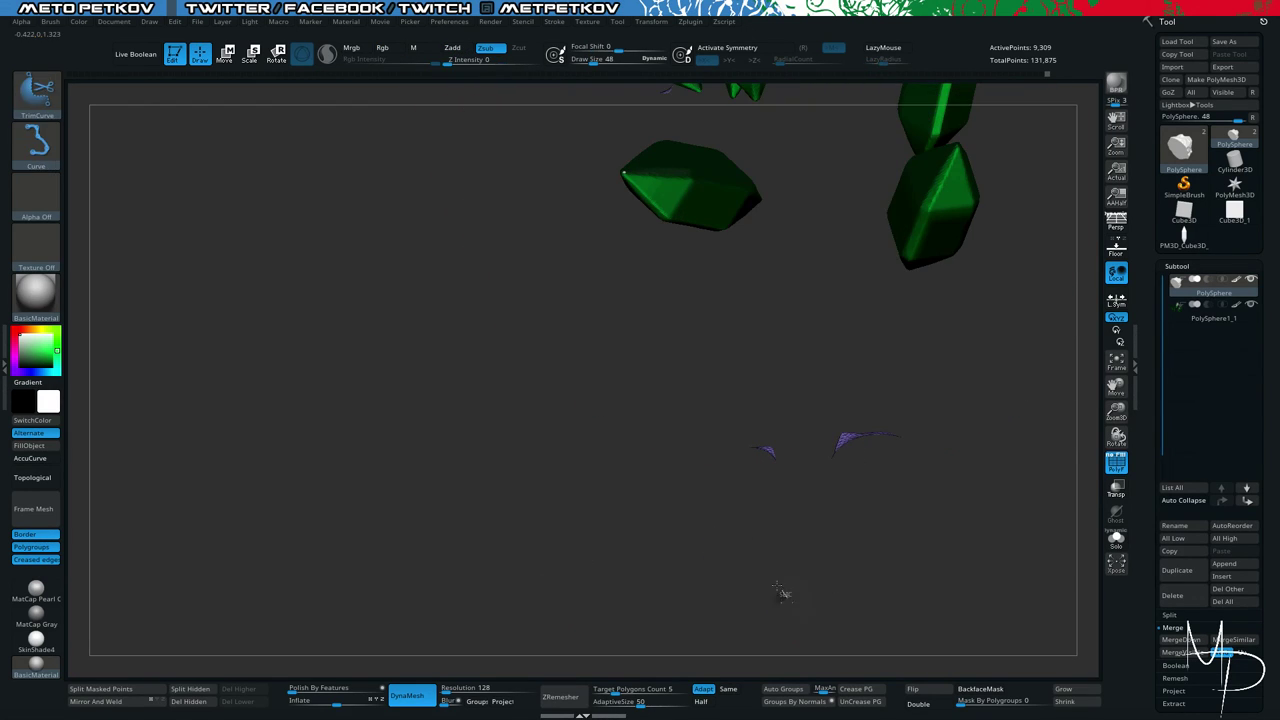
Switch to SelectRect, invert the visibility, delete the hidden bottom cap, and update the DynaMesh.
left_click(36, 92)
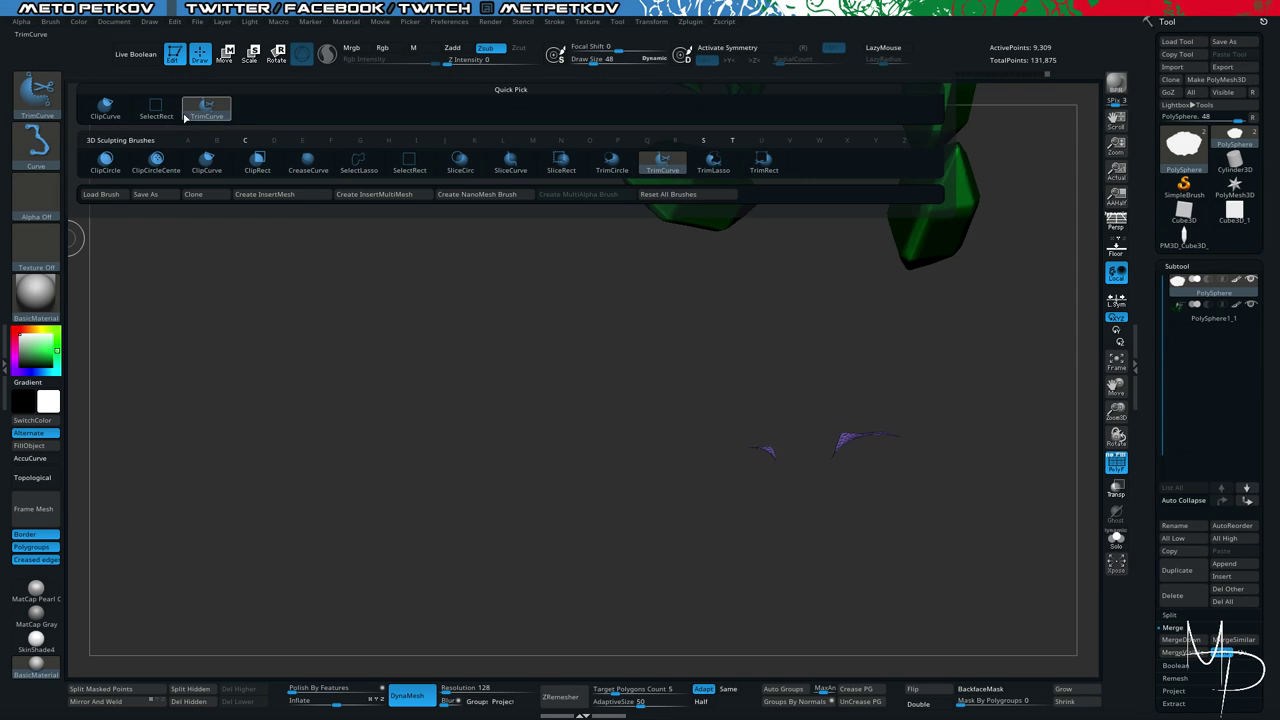
left_click(157, 112, "ctrl+shift")
left_click_drag(294, 480, 292, 396)
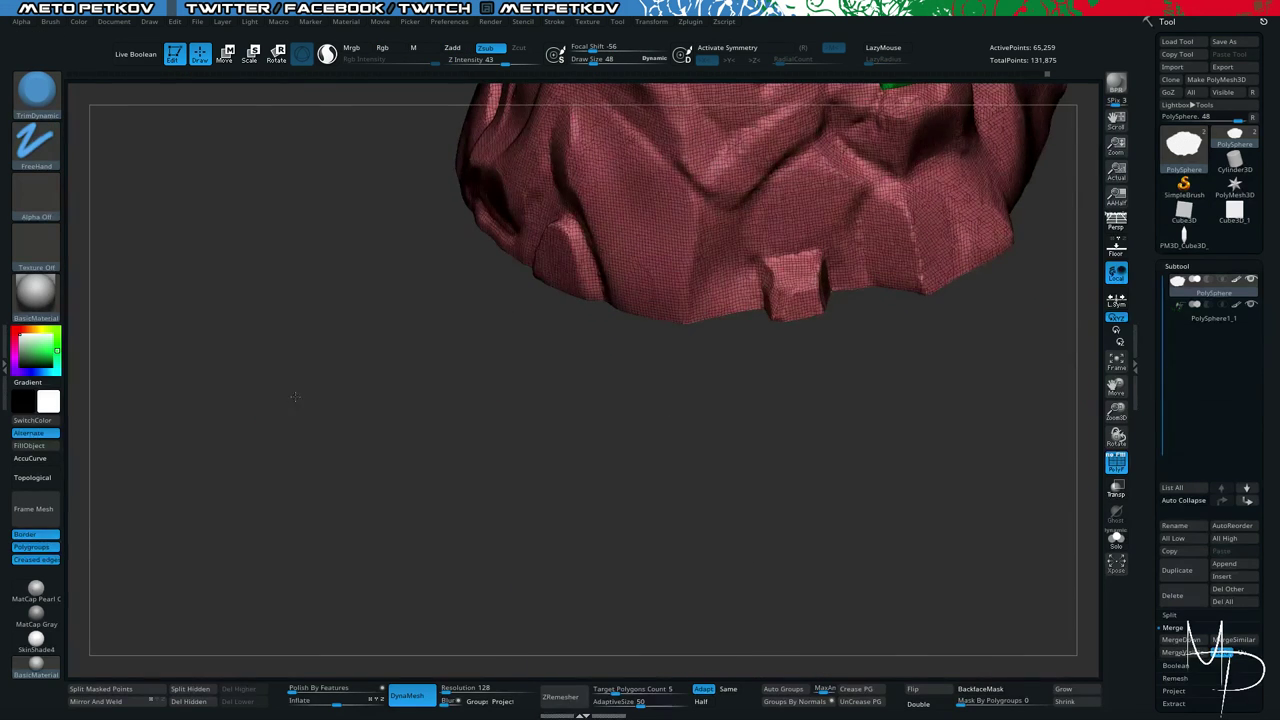
left_click(178, 704)
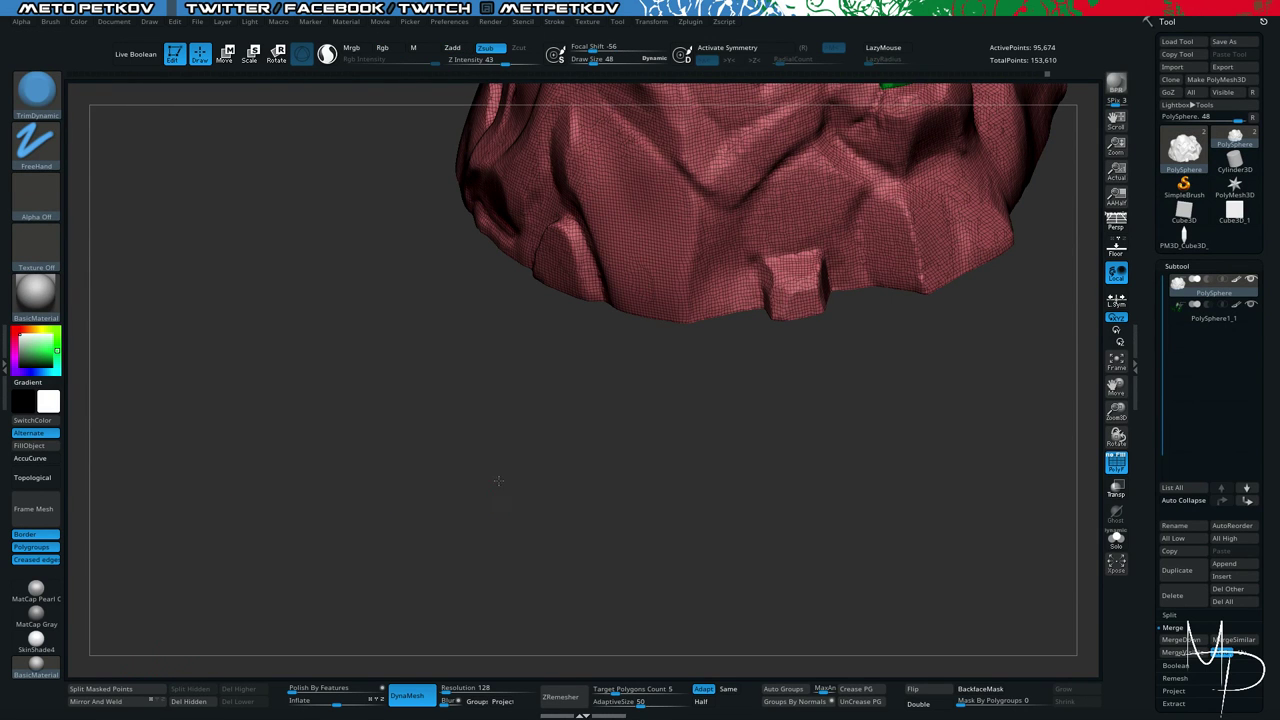
left_click_drag(310, 420, 446, 478)
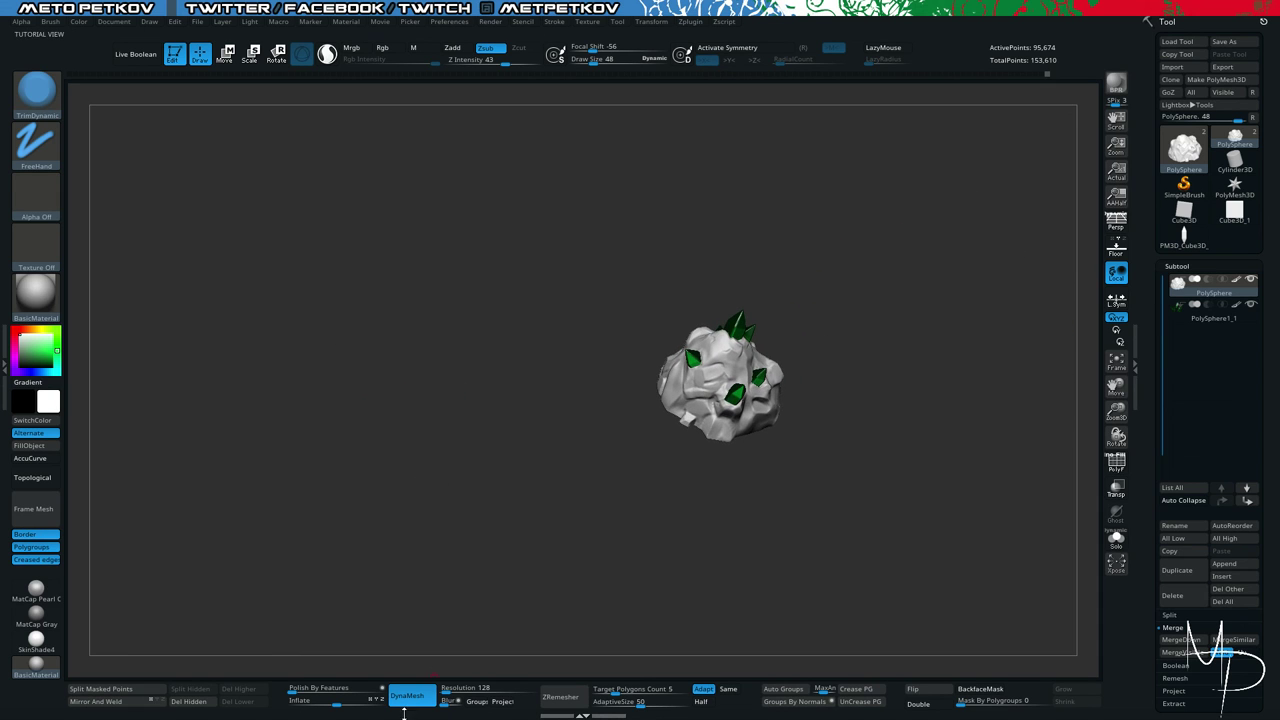
Turn off DynaMesh for the rock and subdivide its mesh once.
left_click(406, 698)
key("shift+f")
left_click_drag(414, 358, 396, 404)
key("alt+s")
key("alt+s")
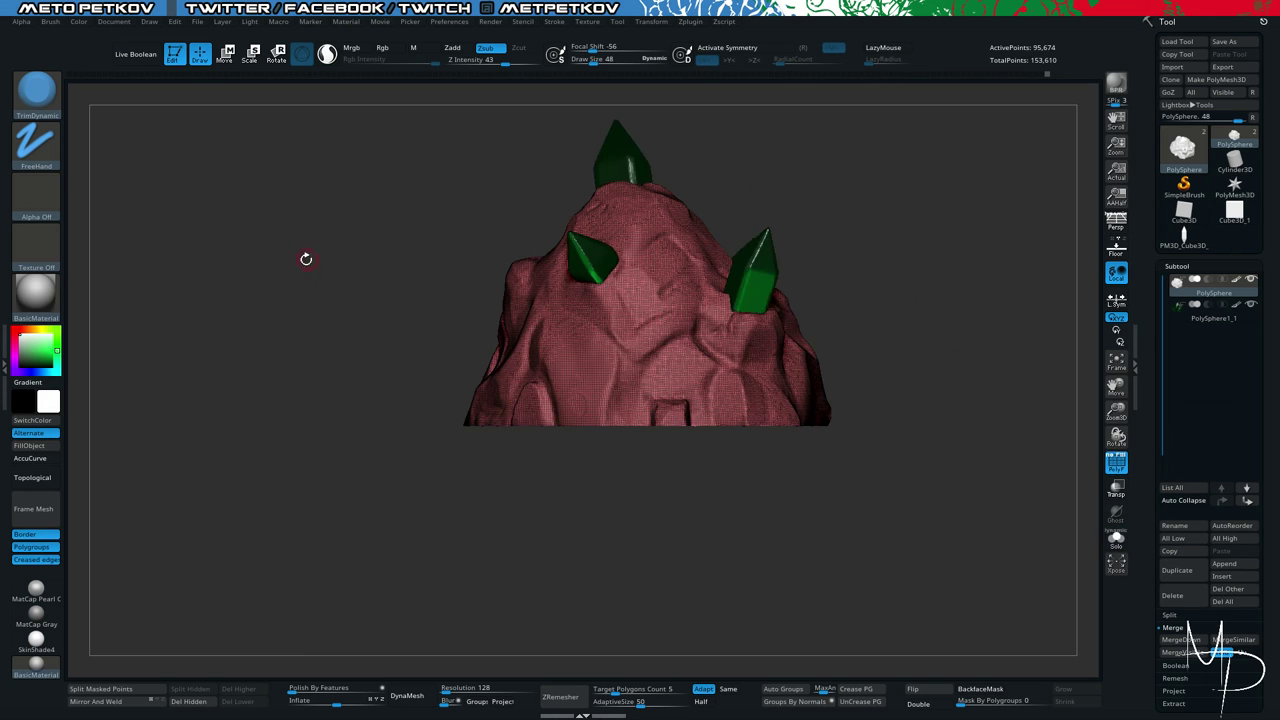
left_click_drag(306, 259, 321, 309)
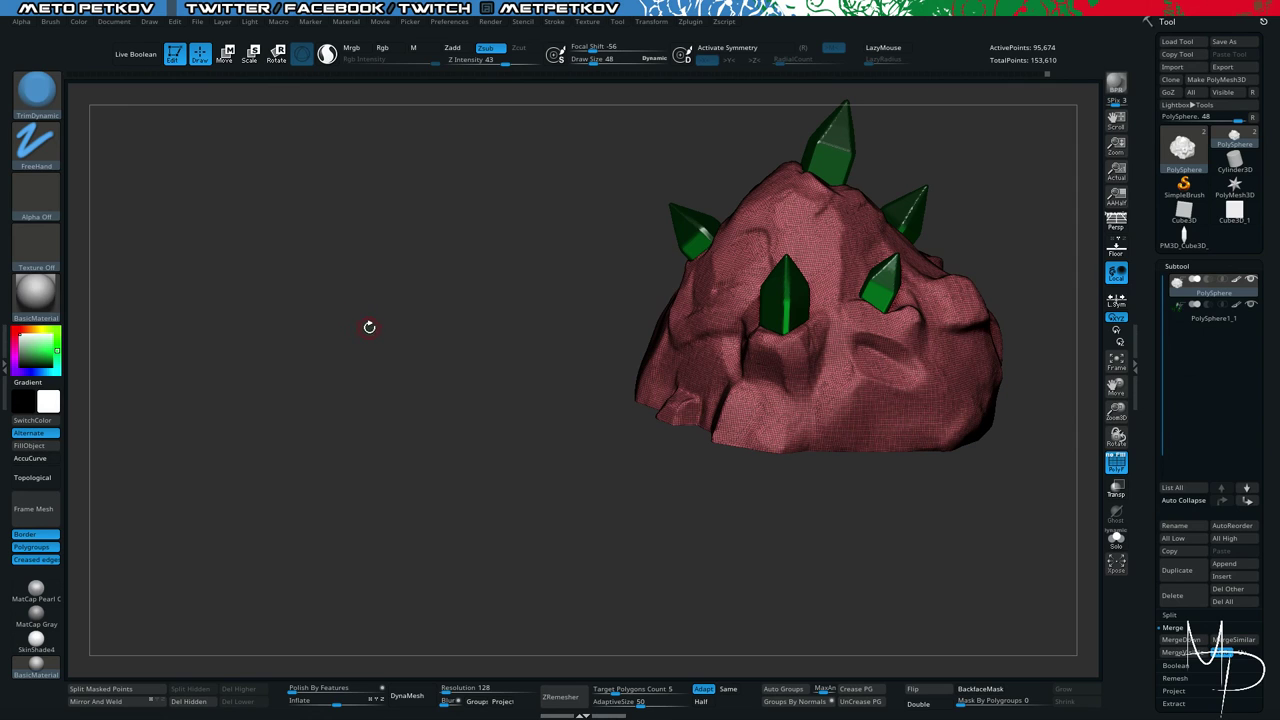
key("ctrl+d")
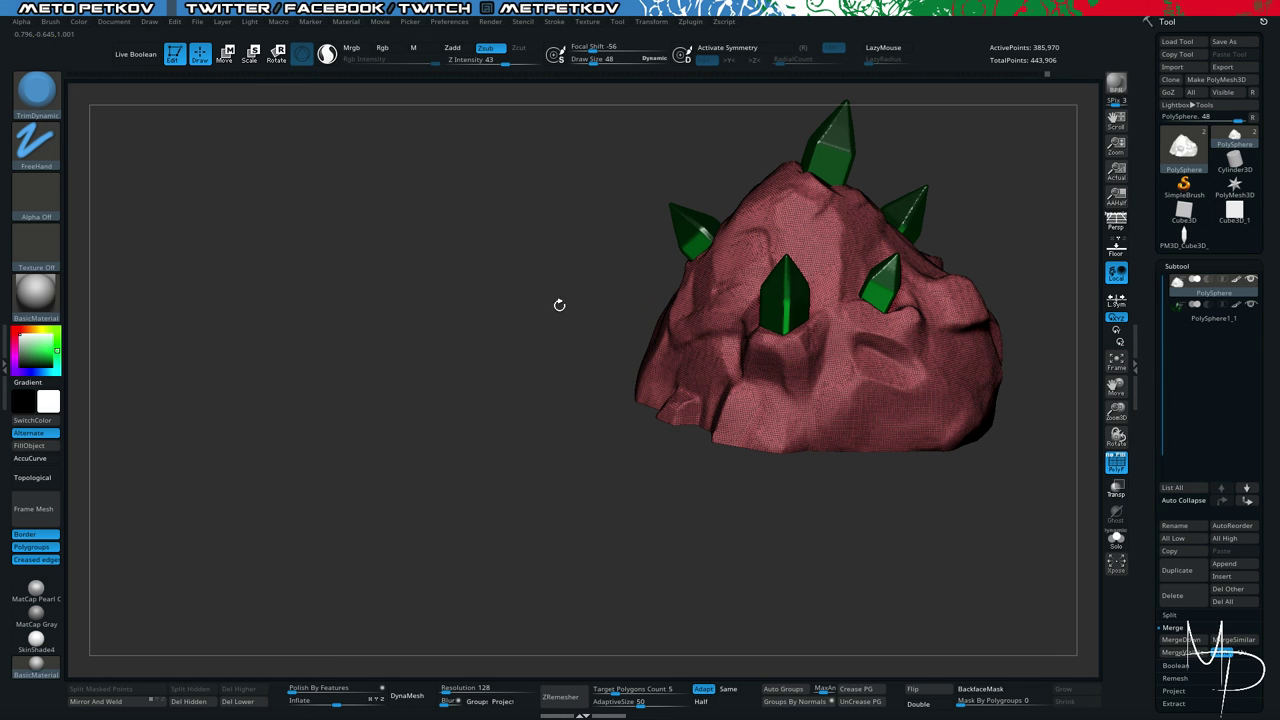
left_click_drag(307, 261, 365, 310)
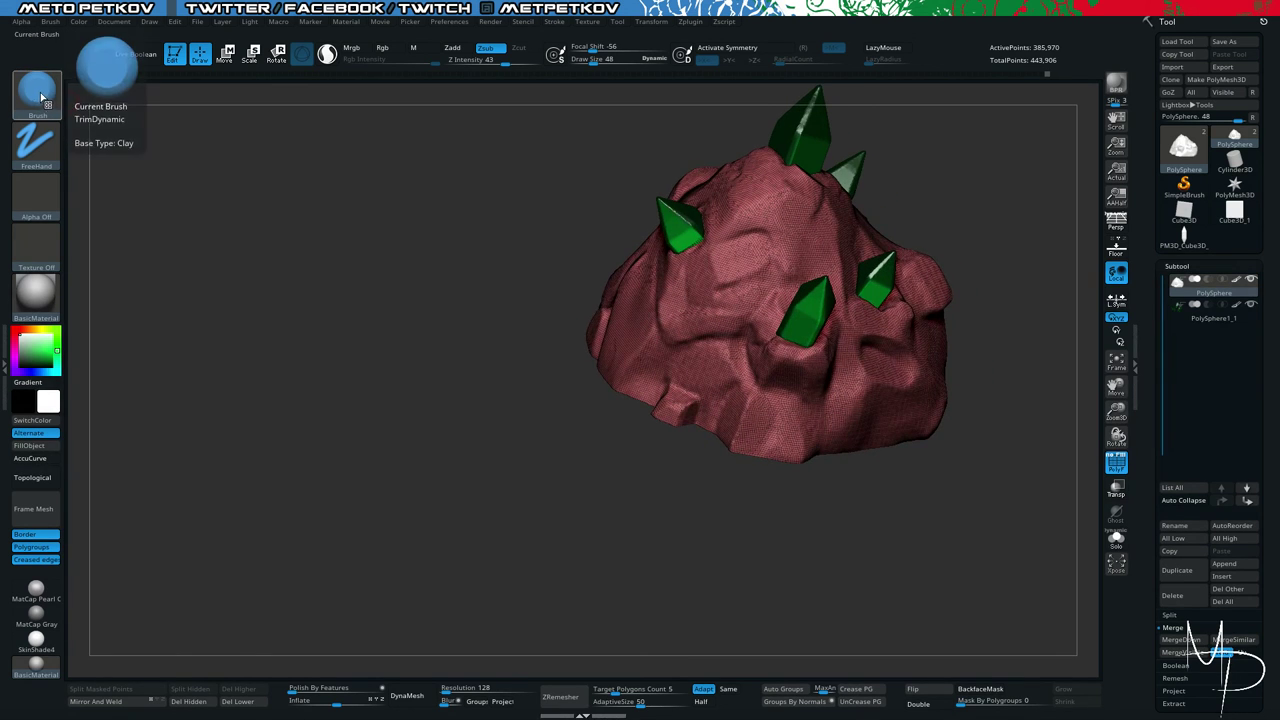
left_click(35, 100)
left_click(235, 146)
key("comma")
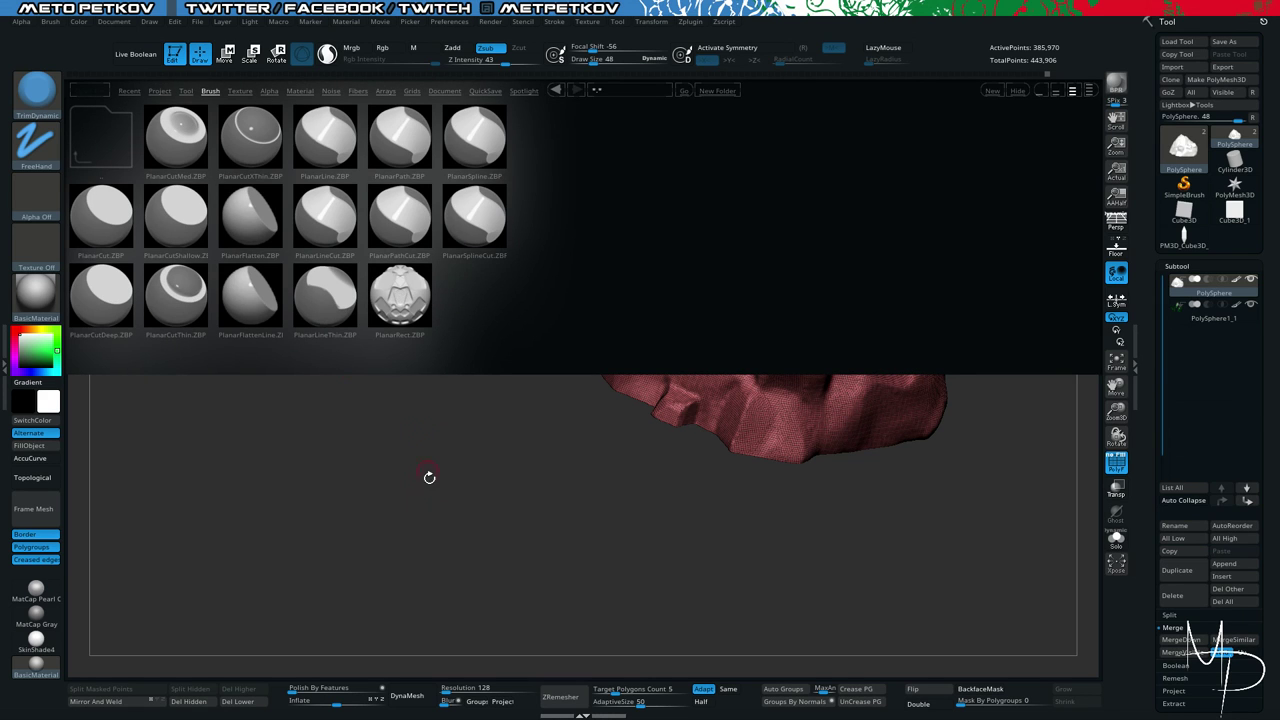
key("comma")
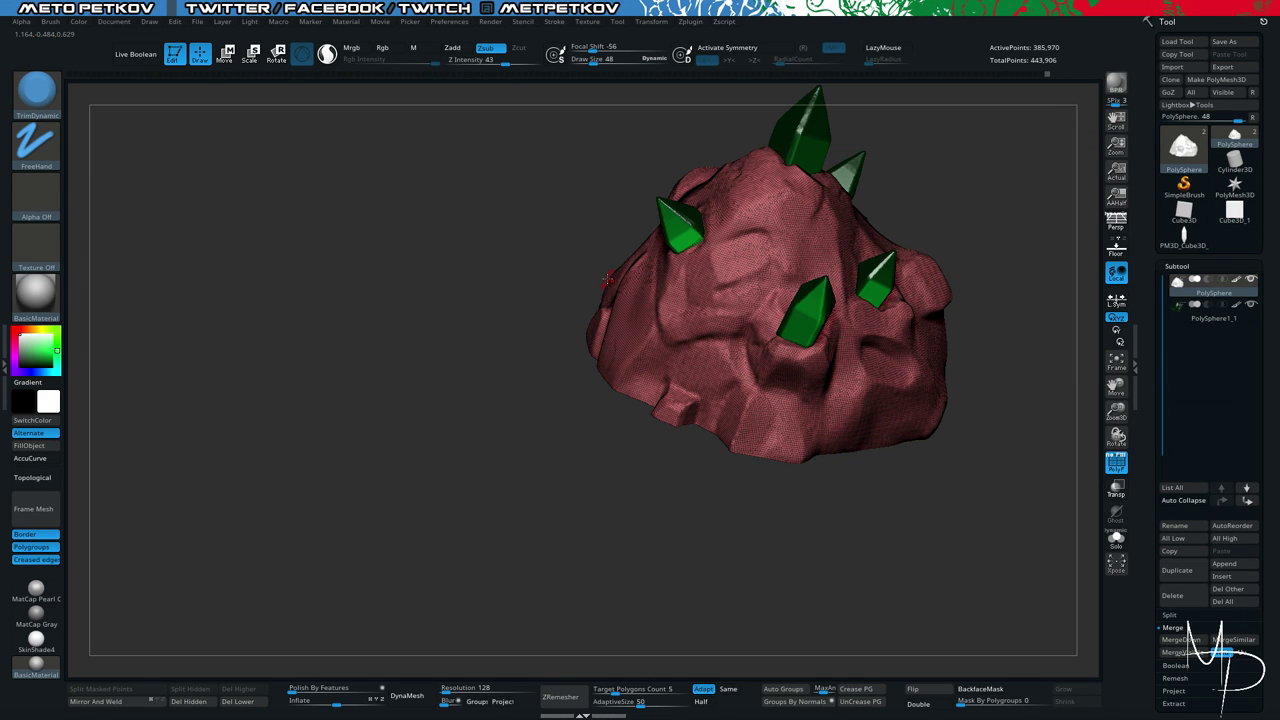
Hide the polyframe and carve short cracks in the rock beside the large crystal's socket with DamStandard at draw size 48.
key("b")
key("d")
key("s")
left_click_drag(443, 256, 477, 263, "alt")
key("shift+f")
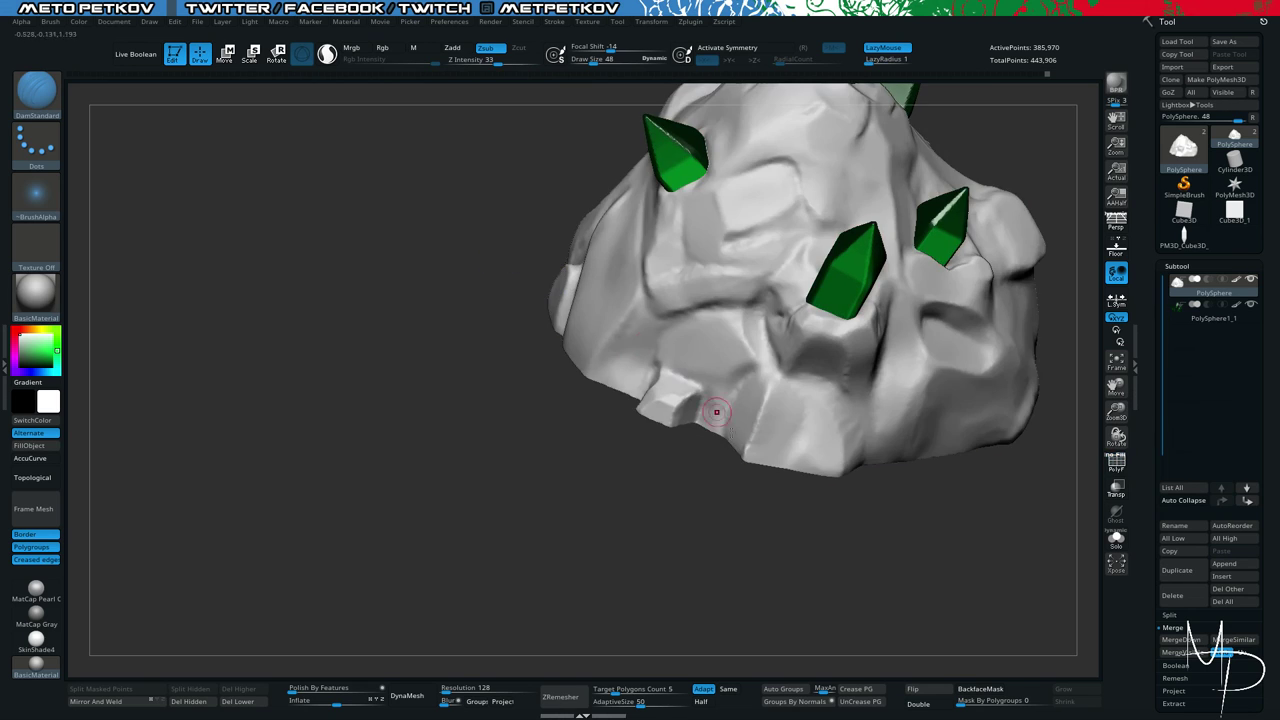
left_click_drag(803, 591, 808, 597, "alt")
left_click_drag(808, 590, 766, 580)
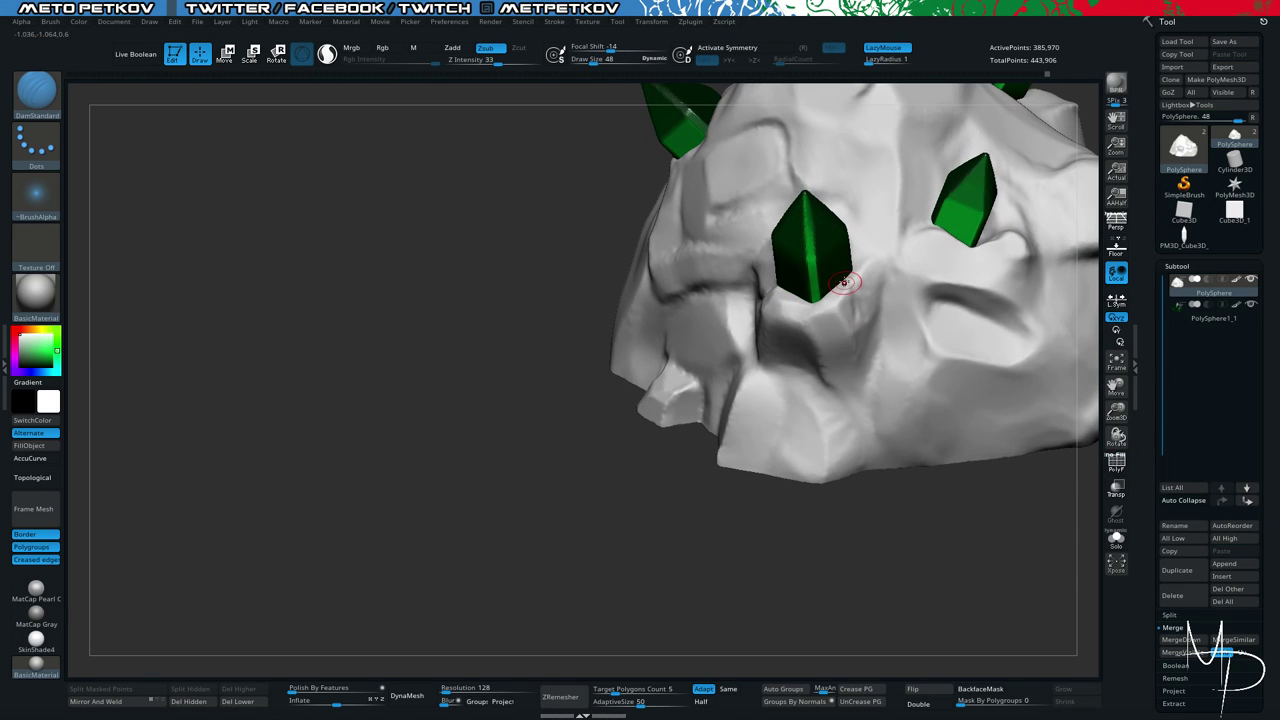
left_click_drag(844, 282, 853, 300)
left_click_drag(844, 554, 861, 509)
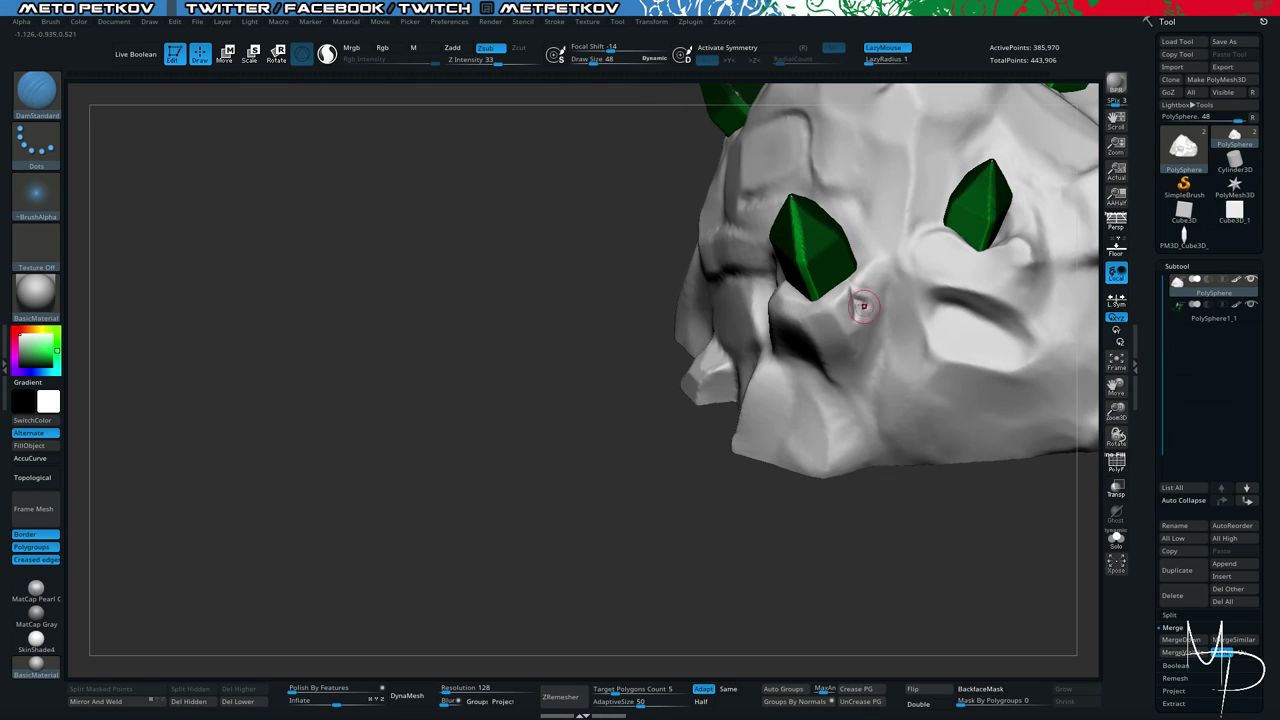
Carve further cracks along the rim and front of the rock block beneath the large crystal.
left_click_drag(659, 514, 775, 305)
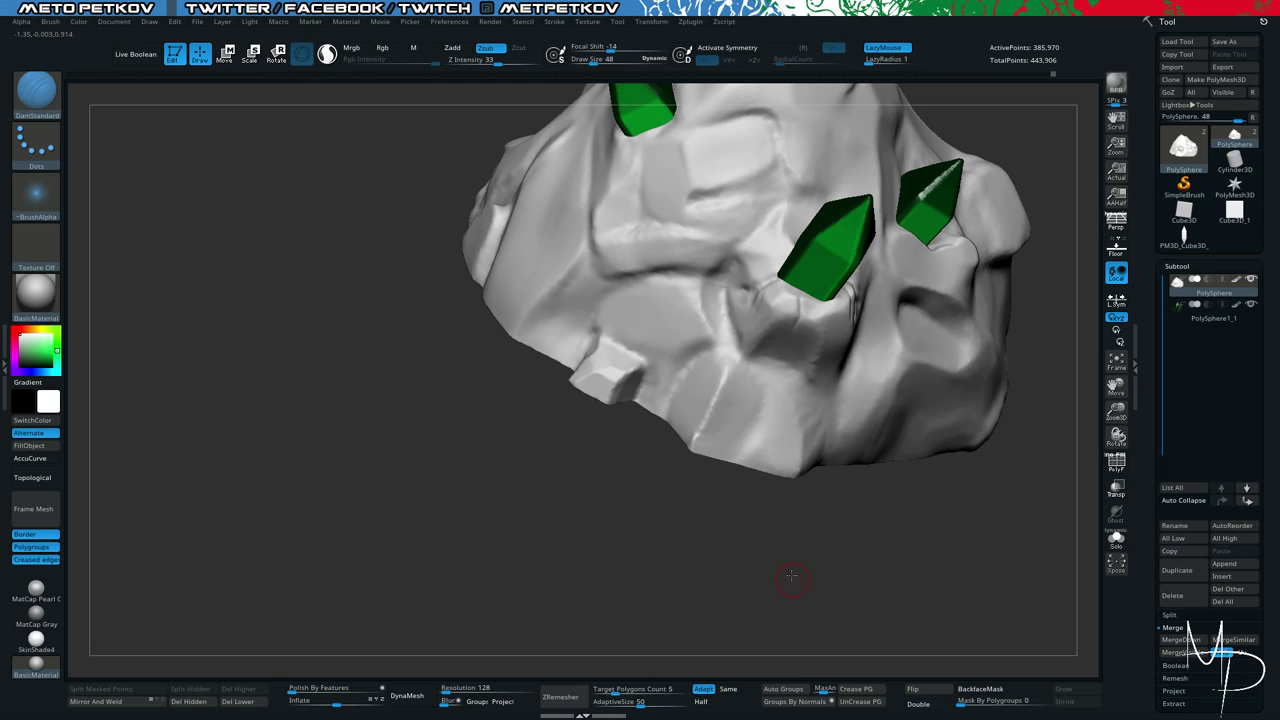
left_click_drag(790, 575, 803, 340)
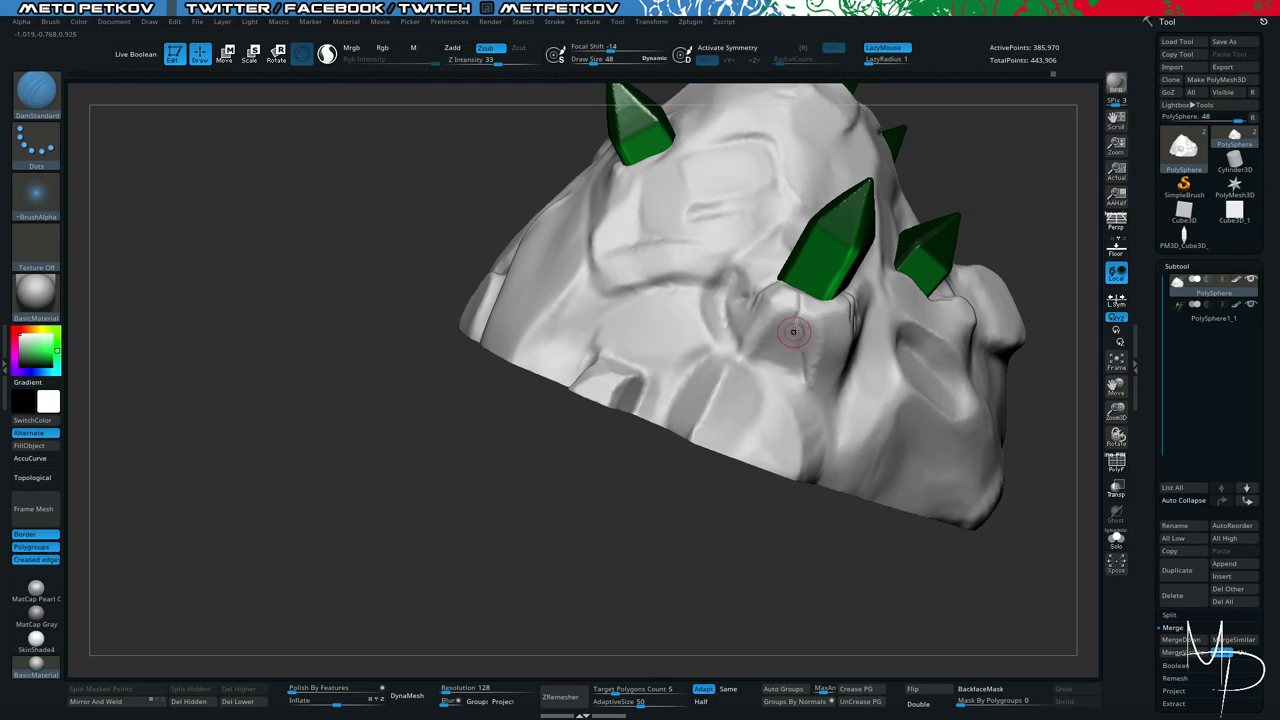
mouse_move(637, 503)
left_mouse_down()
mouse_move(510, 464)
mouse_move(571, 491)
left_mouse_up()
Frame the whole rock and turn on perspective and the floor grid.
key("ctrl")
mouse_move(426, 331)
left_mouse_down()
mouse_move(415, 327)
mouse_move(481, 359)
mouse_move(428, 349)
mouse_move(568, 530)
mouse_move(593, 537)
mouse_move(560, 503)
mouse_move(374, 503)
mouse_move(398, 535)
mouse_move(405, 513)
left_mouse_up()
key("p")
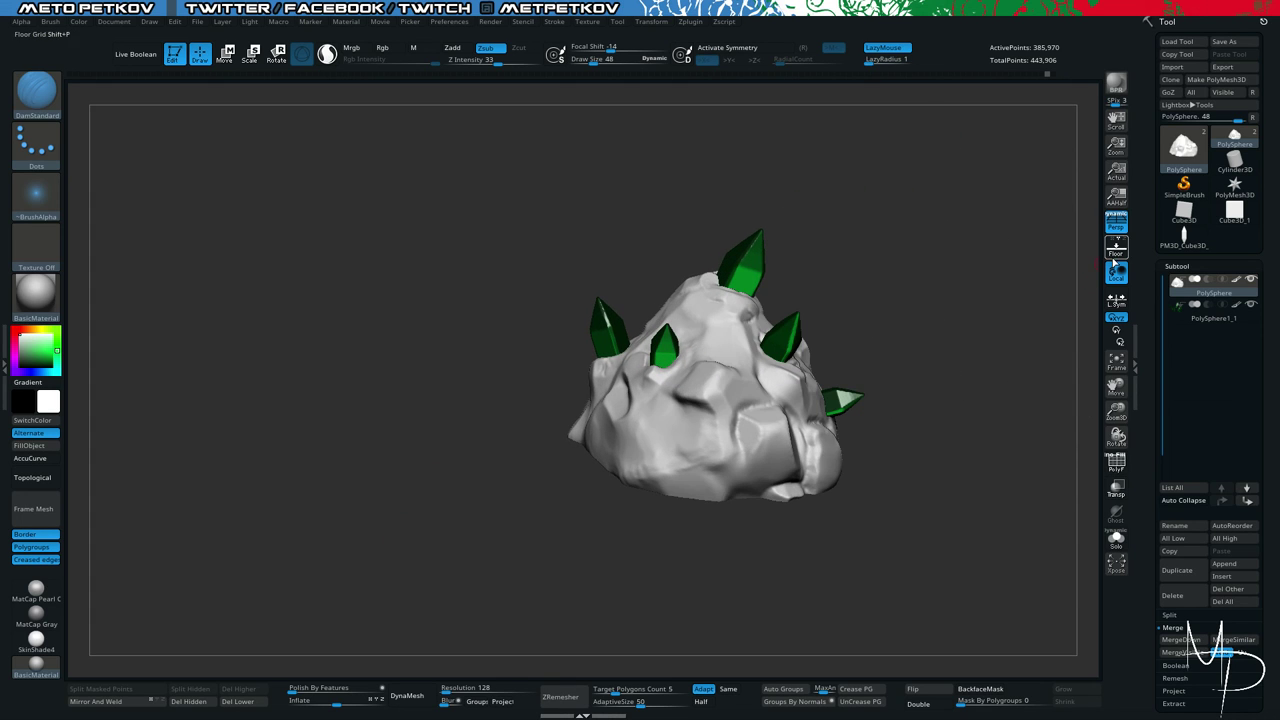
left_click(1115, 257)
left_click_drag(948, 483, 434, 393)
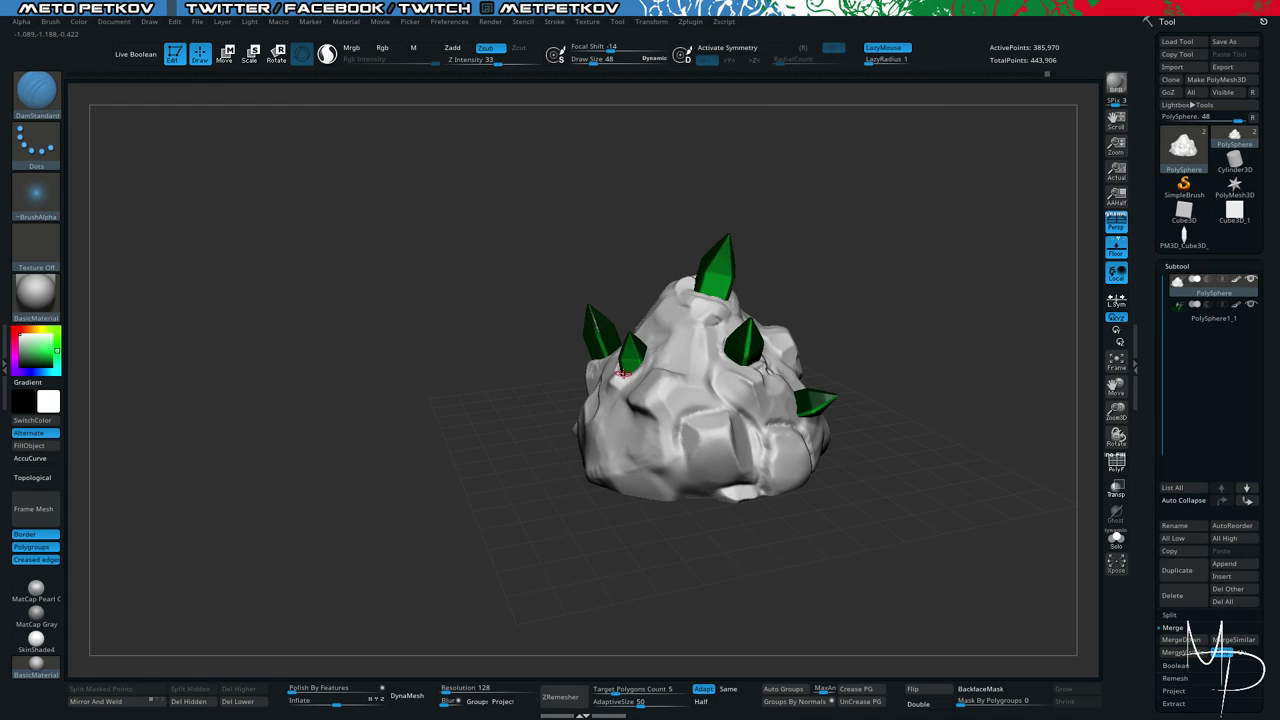
Make the crystals the active subtool and start a BPR render of the whole rock.
left_click(622, 372, "alt")
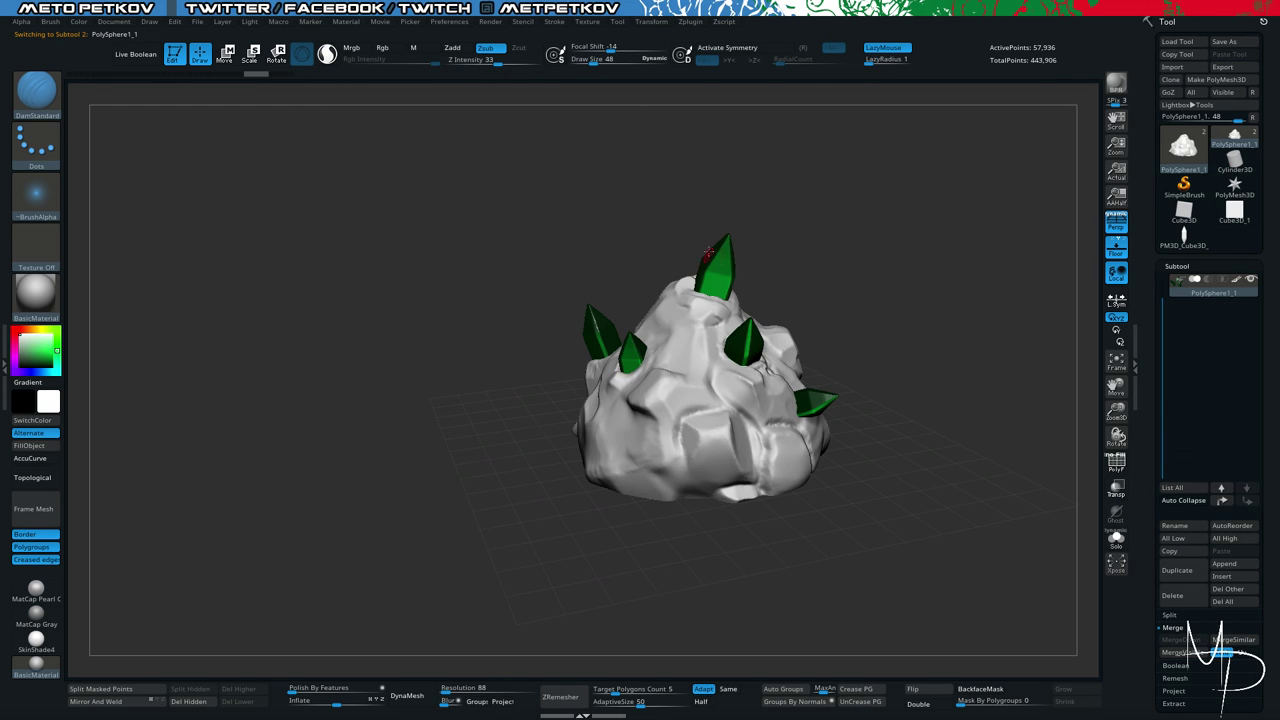
key("ctrl+shift+s")
left_click_drag(754, 526, 794, 569)
key("shift+f")
key("shift+f")
key("ctrl+shift+s")
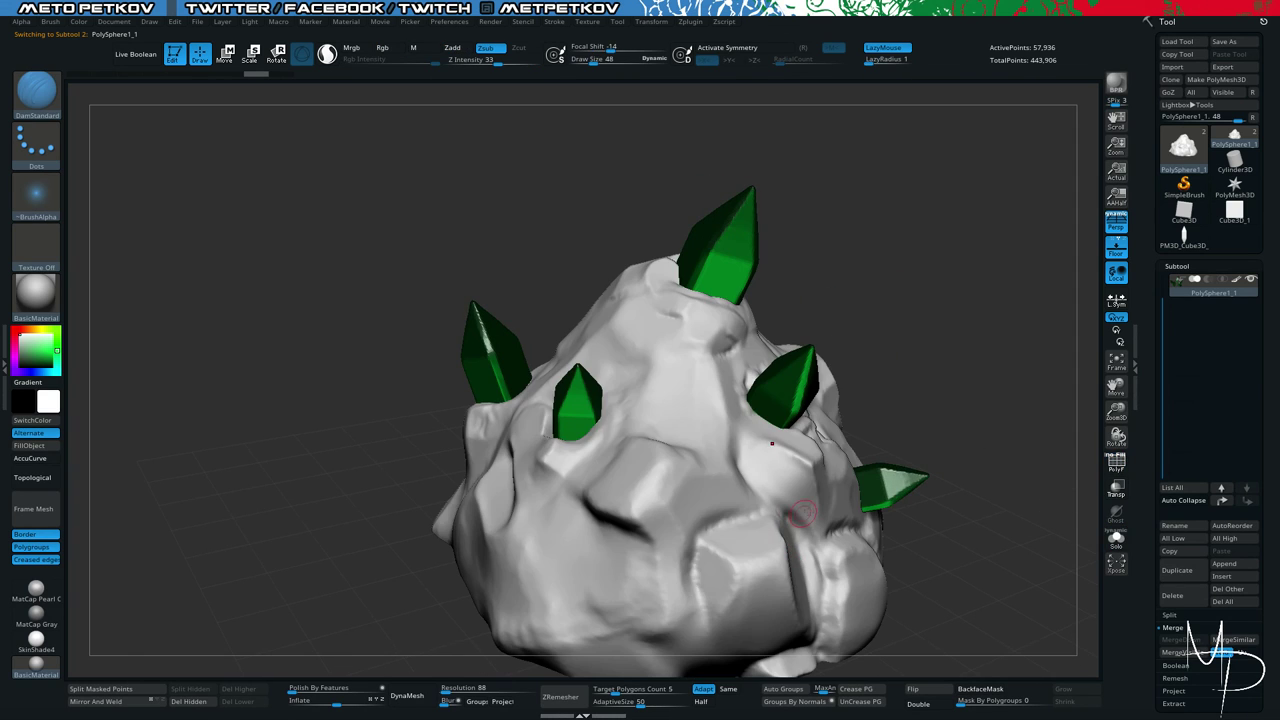
left_click_drag(515, 200, 585, 176, "alt")
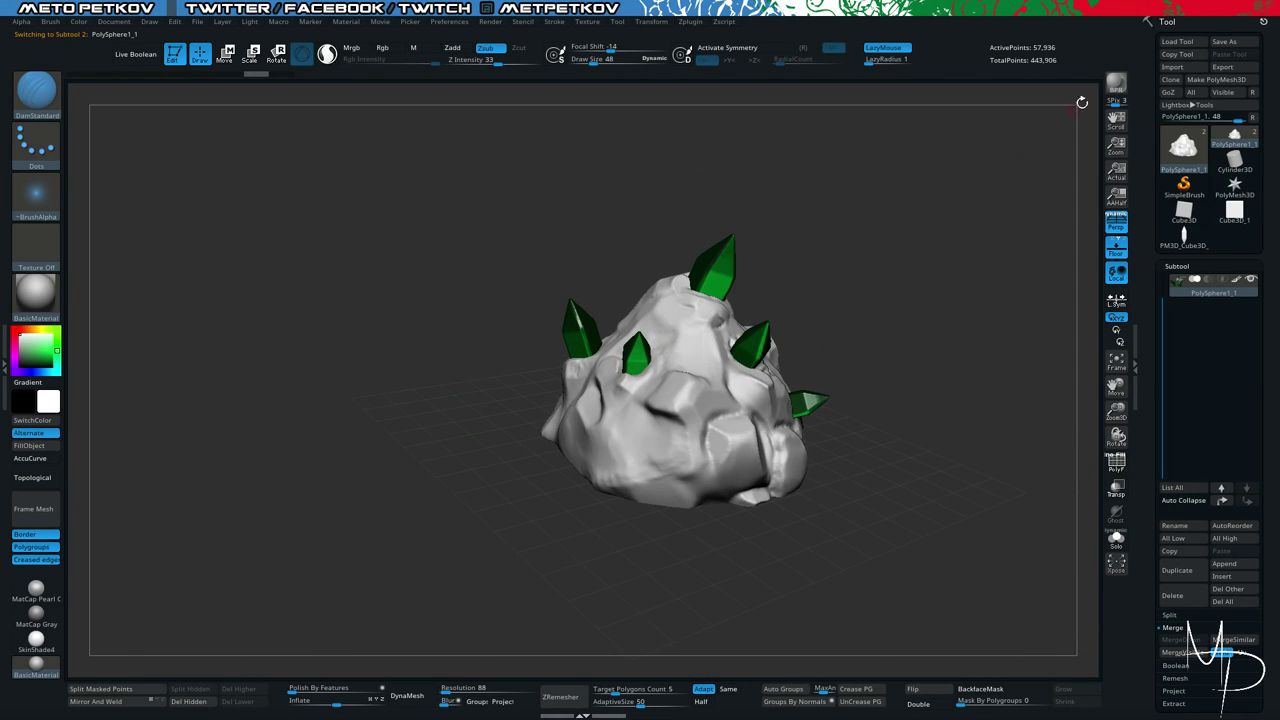
left_click(1116, 84)
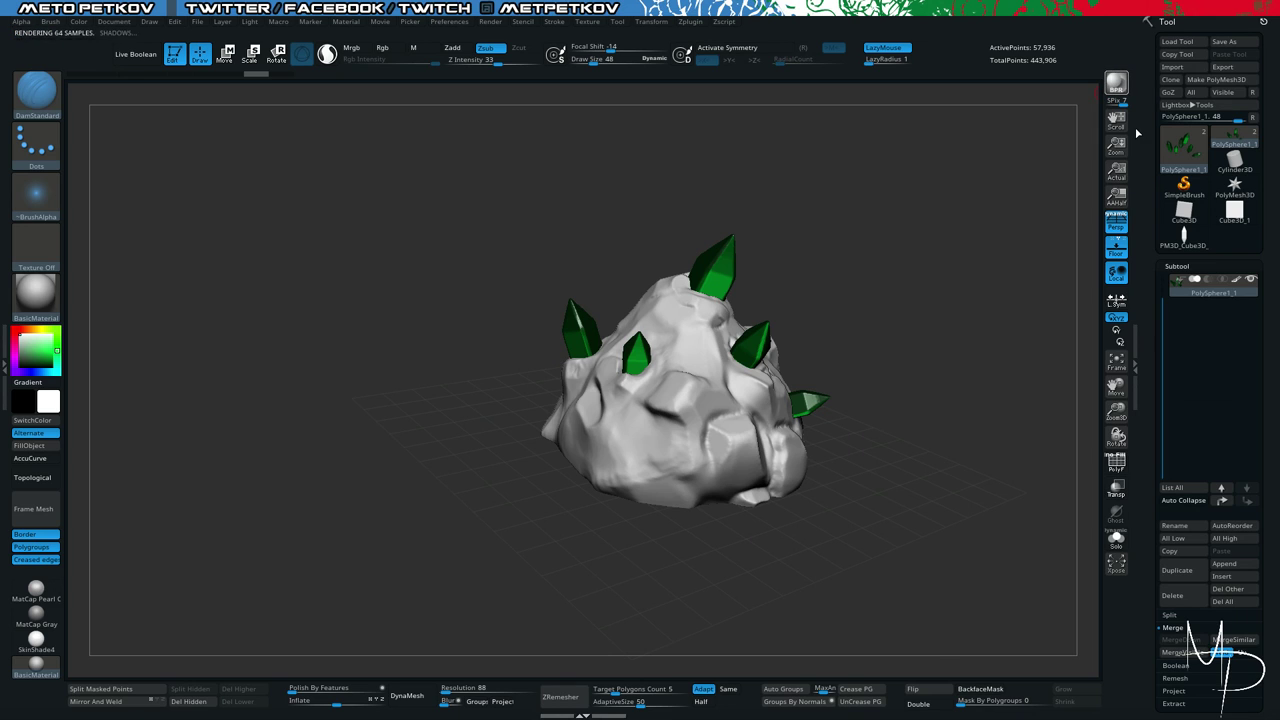